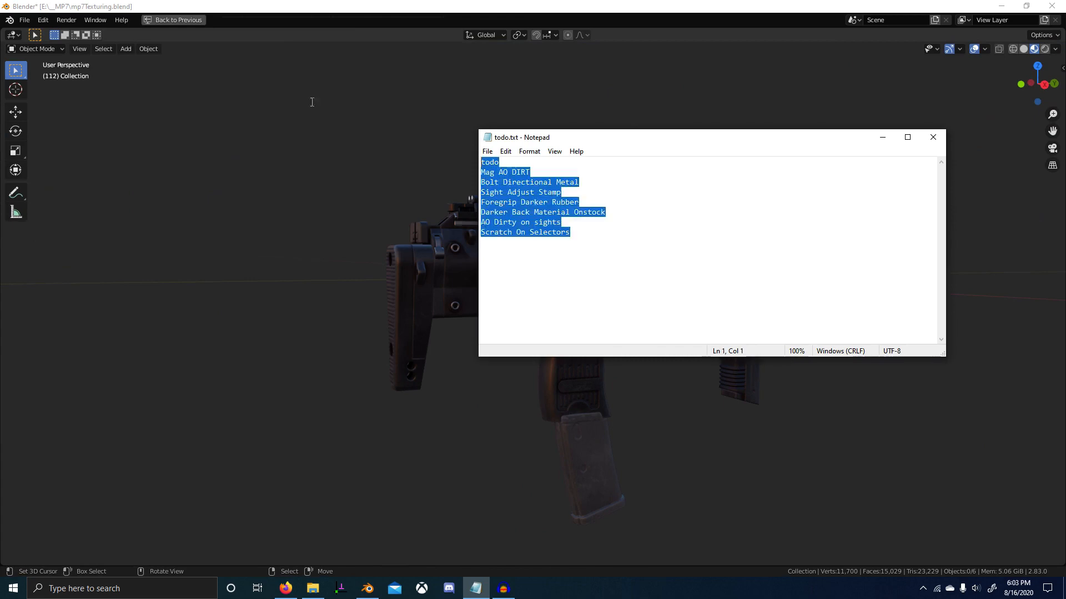
Switch from the Notepad to-do list to Blender, select the gun's rear sight and leave the maximized viewport.
{"action": "left_click", "coordinate": [332, 136]}
{"action": "scroll", "coordinate": [388, 172], "scroll_direction": "up", "scroll_amount": 3}
{"action": "middle_click_drag", "start_coordinate": [432, 201], "coordinate": [557, 265]}
{"action": "scroll", "coordinate": [557, 264], "scroll_direction": "up", "scroll_amount": 2}
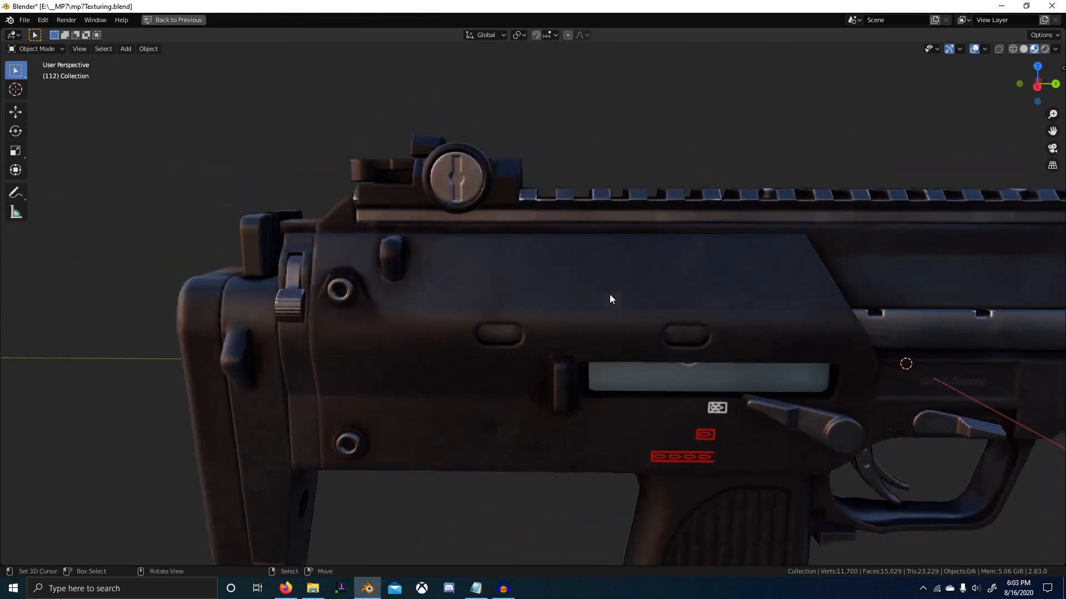
{"action": "left_click", "coordinate": [448, 175]}
{"action": "scroll", "coordinate": [585, 269], "scroll_direction": "up", "scroll_amount": 4}
{"action": "key", "text": "ctrl+space"}
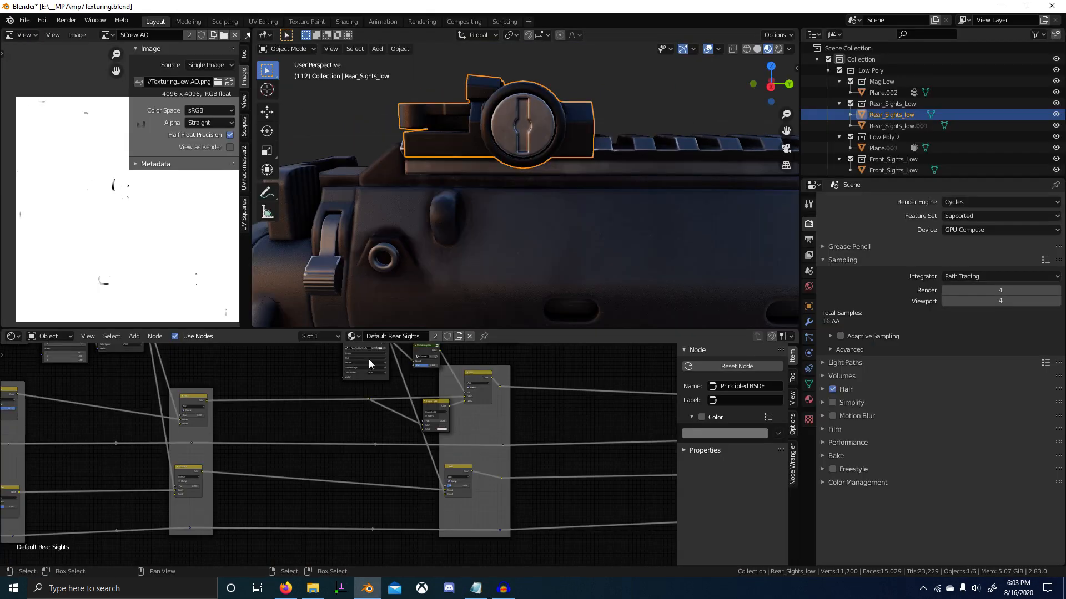
Add a Bump node on the Normal link after NodeGroup.002 in the Default Rear Sights material.
{"action": "scroll", "coordinate": [541, 365], "scroll_direction": "down", "scroll_amount": 5}
{"action": "scroll", "coordinate": [295, 442], "scroll_direction": "up", "scroll_amount": 8}
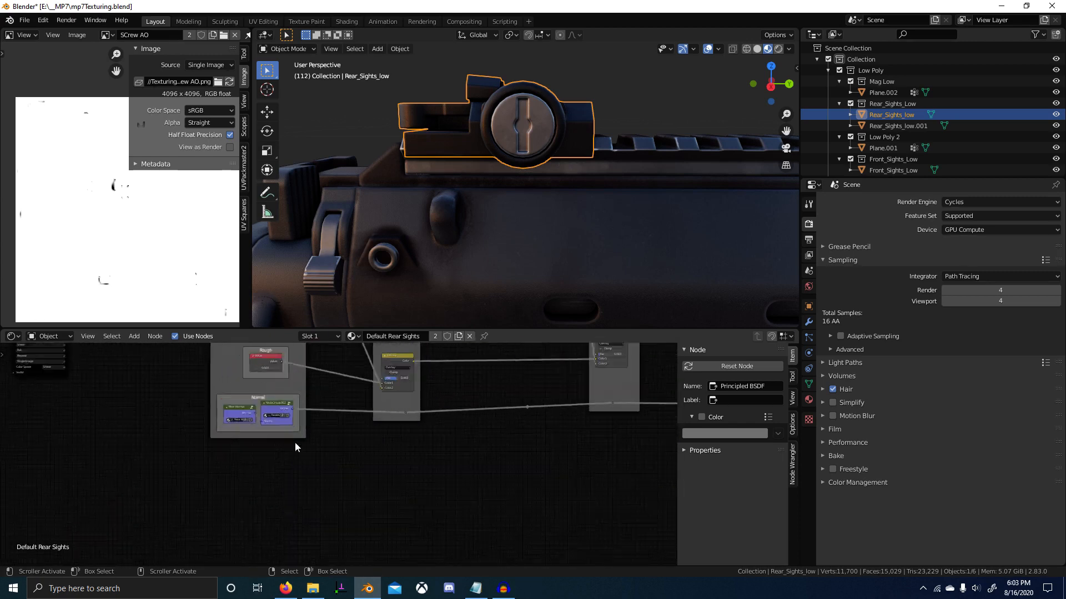
{"action": "left_click", "coordinate": [345, 450]}
{"action": "key", "text": "shift+a"}
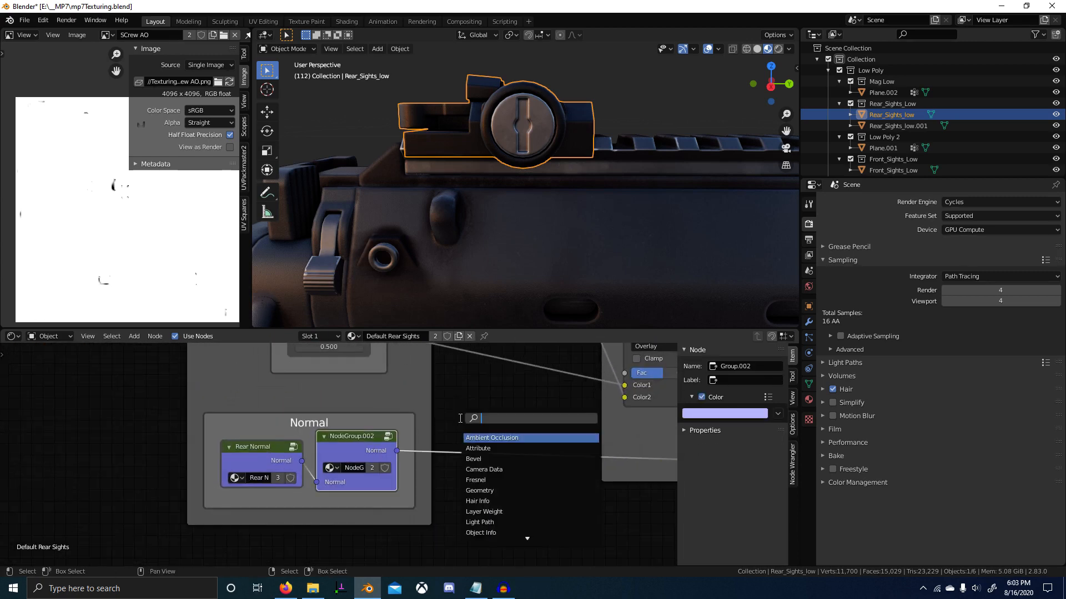
{"action": "left_click", "coordinate": [460, 418]}
{"action": "type", "text": "bump"}
{"action": "key", "text": "Return"}
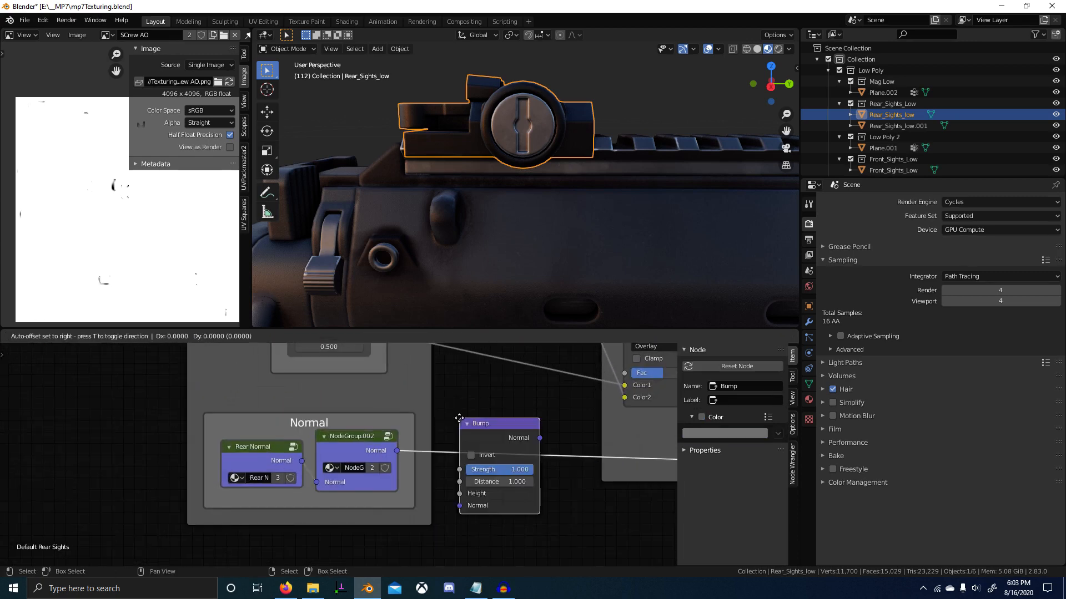
{"action": "left_click", "coordinate": [464, 437]}
{"action": "scroll", "coordinate": [498, 439], "scroll_direction": "down", "scroll_amount": 2}
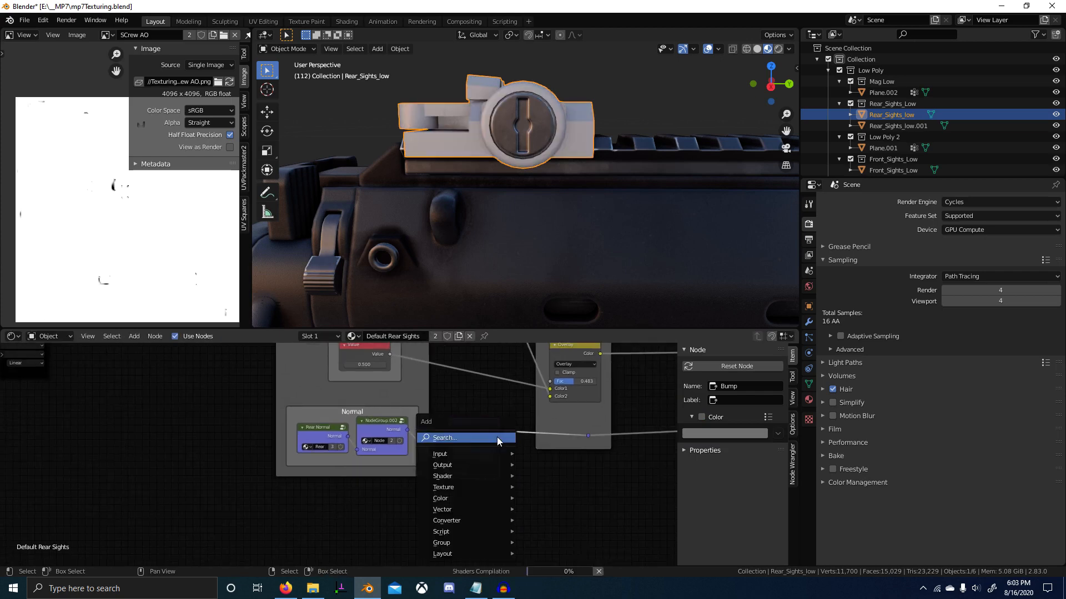
{"action": "right_click", "coordinate": [496, 437]}
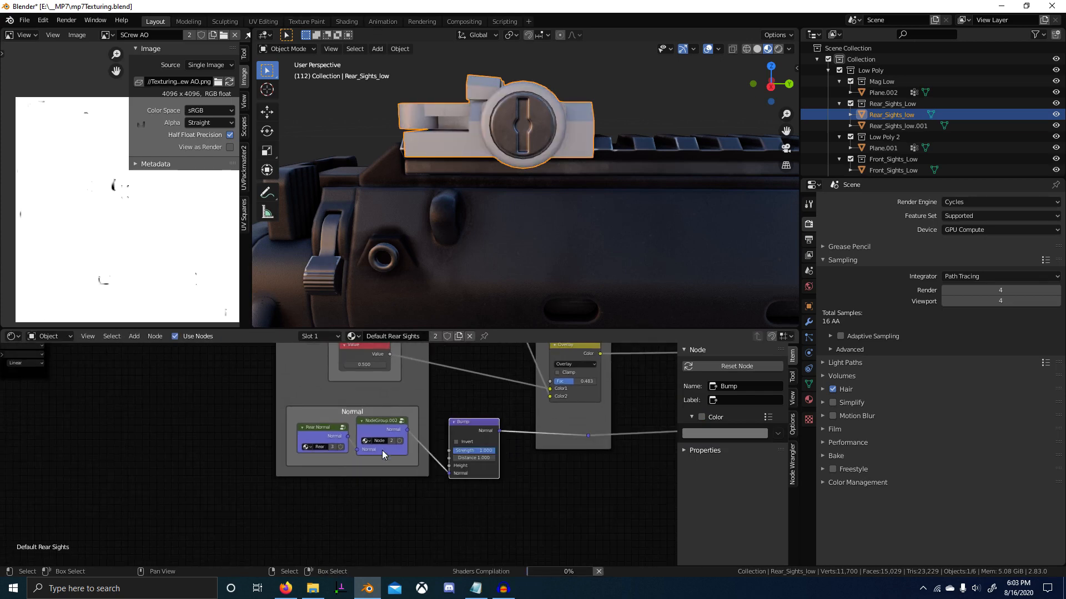
Duplicate the Bump node into the link between Rear Normal and NodeGroup.002, and delete the original Bump node while keeping its link.
{"action": "key", "text": "Tab"}
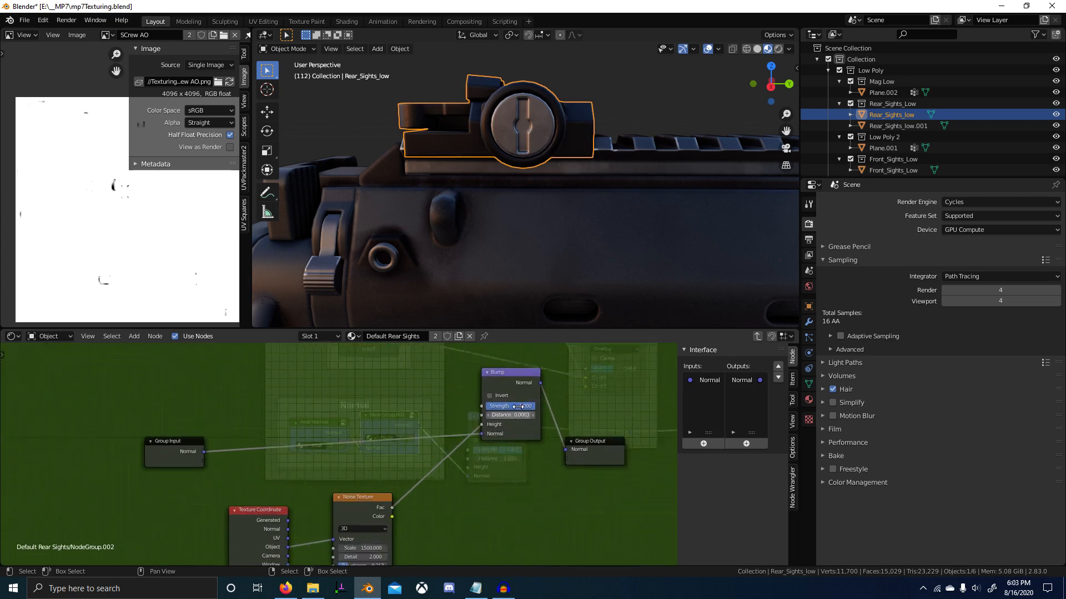
{"action": "key", "text": "Tab"}
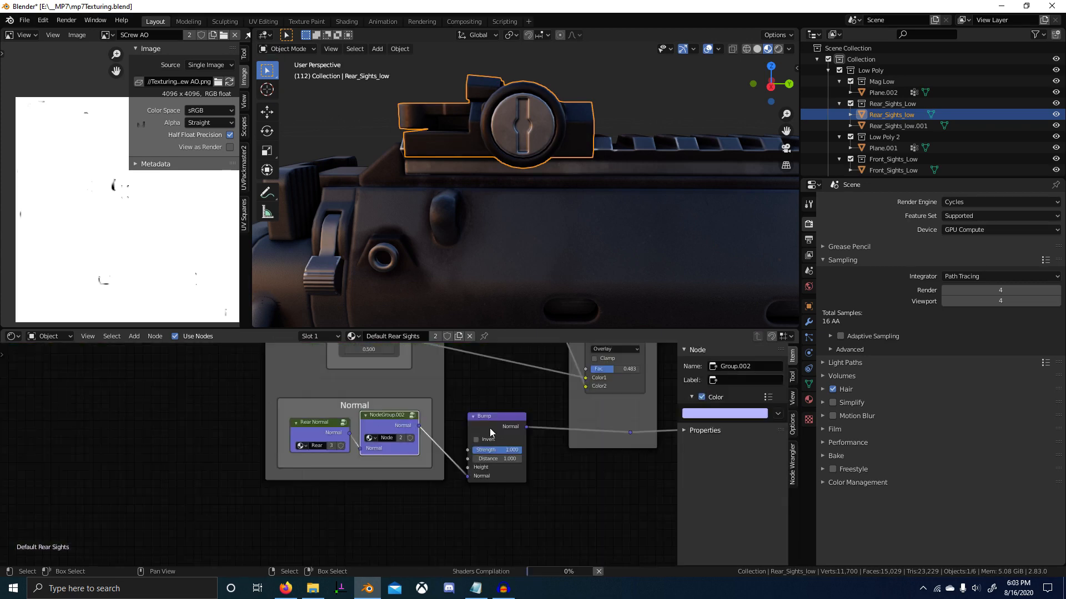
{"action": "left_click", "coordinate": [508, 412]}
{"action": "scroll", "coordinate": [509, 412], "scroll_direction": "up", "scroll_amount": 3}
{"action": "key", "text": "ctrl+space"}
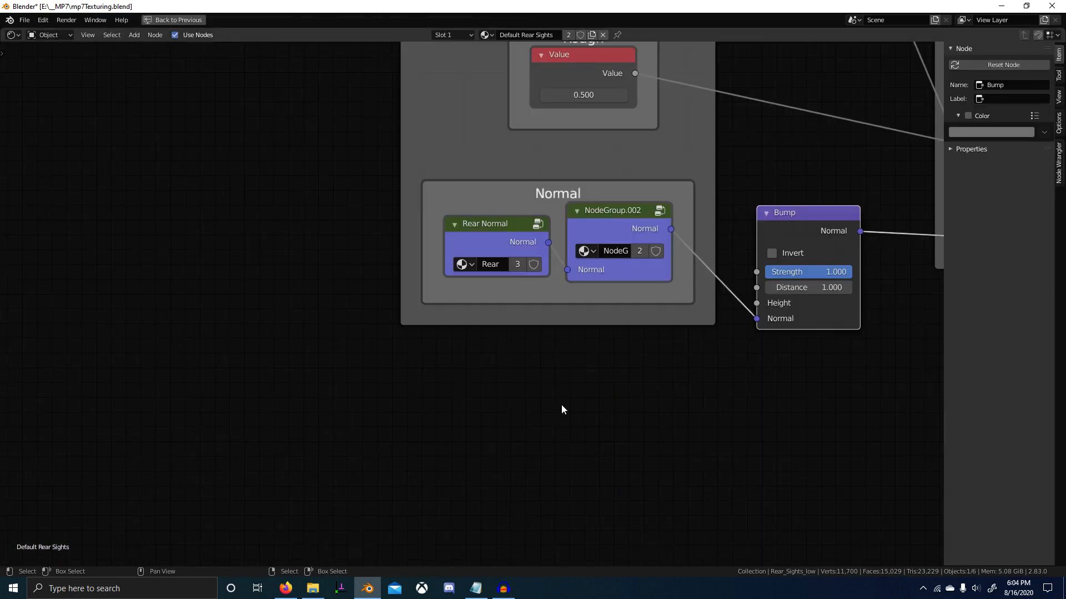
{"action": "key", "text": "shift+d"}
{"action": "left_click", "coordinate": [519, 340]}
{"action": "middle_click_drag", "start_coordinate": [632, 383], "coordinate": [418, 415]}
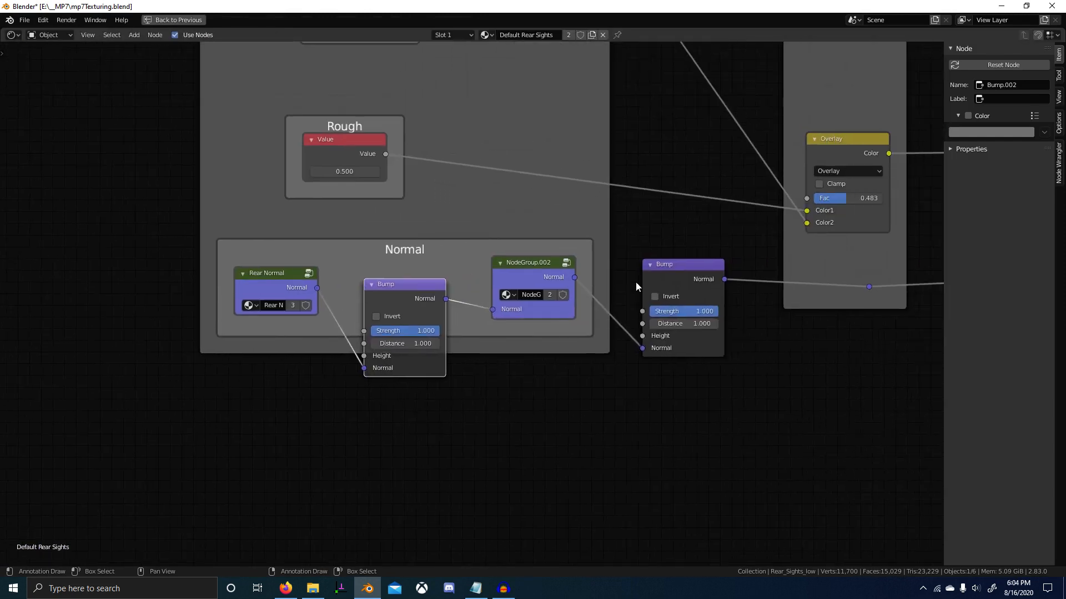
{"action": "left_click", "coordinate": [655, 277]}
{"action": "key", "text": "x"}
Add an Image Texture node below the Rear Normal node, outside the Normal frame.
{"action": "key", "text": "shift+a"}
{"action": "left_click", "coordinate": [485, 251]}
{"action": "type", "text": "imag"}
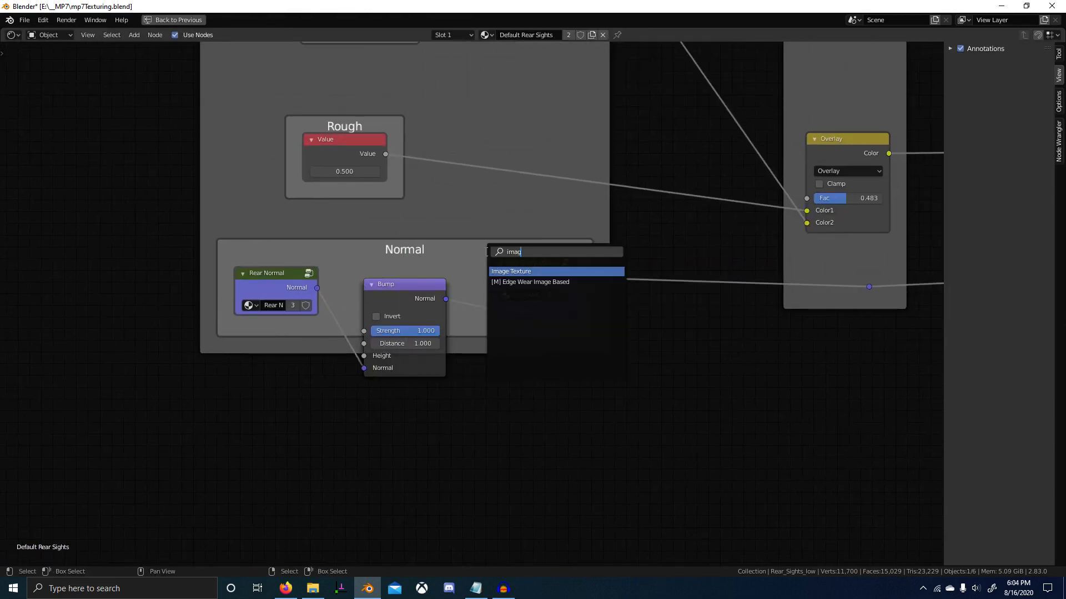
{"action": "key", "text": "Return"}
{"action": "left_click", "coordinate": [157, 366]}
{"action": "middle_click_drag", "start_coordinate": [364, 371], "coordinate": [472, 364]}
{"action": "scroll", "coordinate": [472, 363], "scroll_direction": "up", "scroll_amount": 2}
{"action": "scroll", "coordinate": [472, 366], "scroll_direction": "up", "scroll_amount": 1}
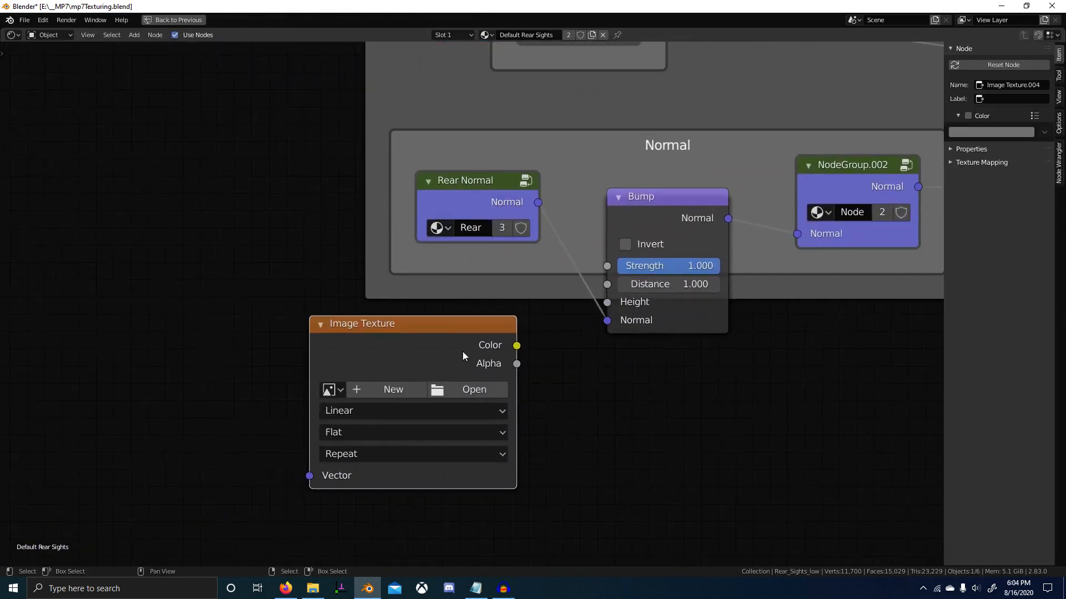
Create a new 4096 × 4096 px, 32-bit float image named "Rear Sight NOrms" in the Image Texture node.
{"action": "left_click", "coordinate": [403, 382]}
{"action": "left_click_drag", "start_coordinate": [459, 415], "coordinate": [459, 427]}
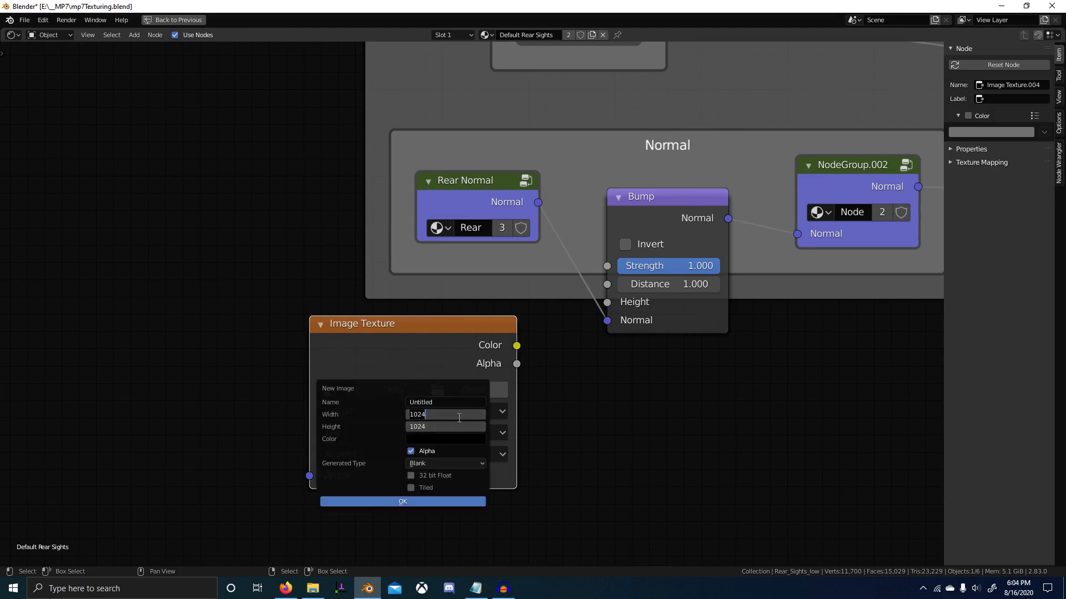
{"action": "type", "text": "4096"}
{"action": "key", "text": "Return"}
{"action": "left_click", "coordinate": [454, 402]}
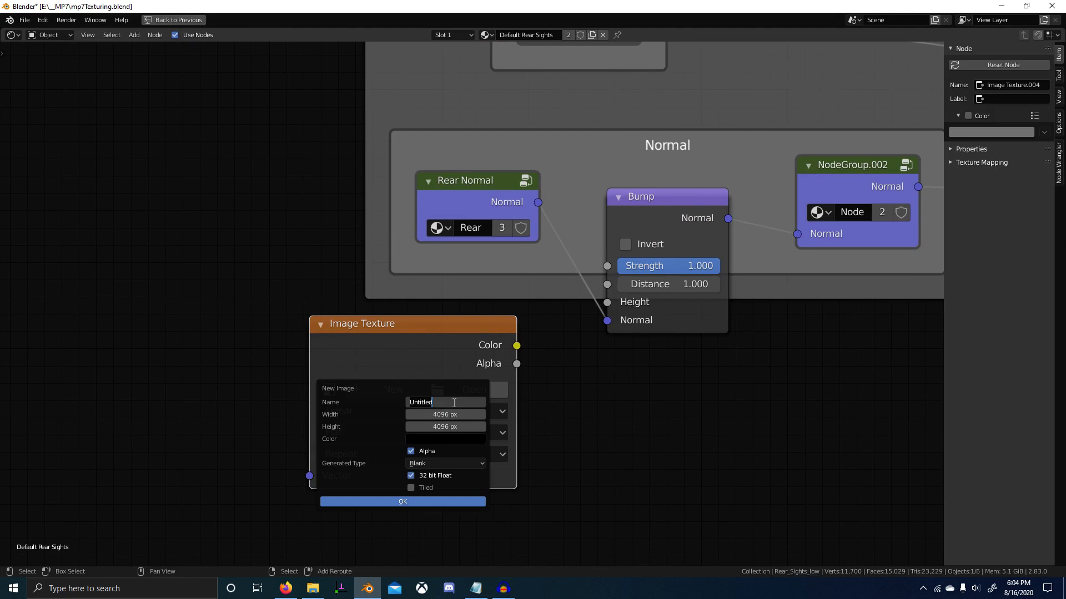
{"action": "type", "text": "MA"}
{"action": "type", "text": "Rear Sig"}
{"action": "type", "text": "ht NOm"}
{"action": "key", "text": "Return"}
{"action": "left_click", "coordinate": [452, 499]}
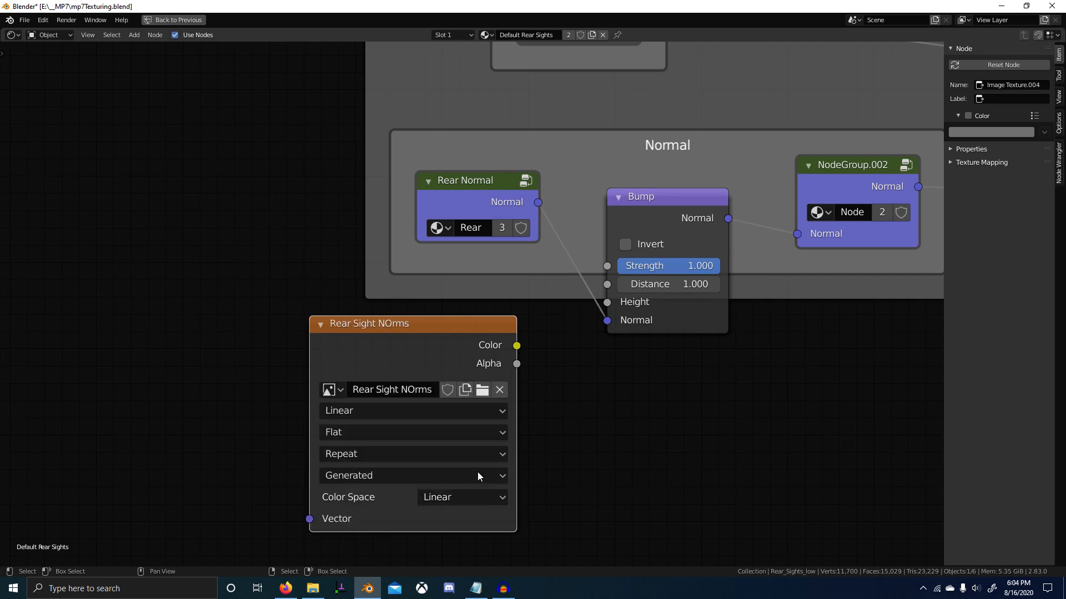
Connect the image texture's Color output to the Bump node's Height input and set the Bump Distance to 0.001.
{"action": "left_click_drag", "start_coordinate": [516, 346], "coordinate": [616, 324]}
{"action": "key", "text": "ctrl+space"}
{"action": "scroll", "coordinate": [467, 255], "scroll_direction": "down", "scroll_amount": 4}
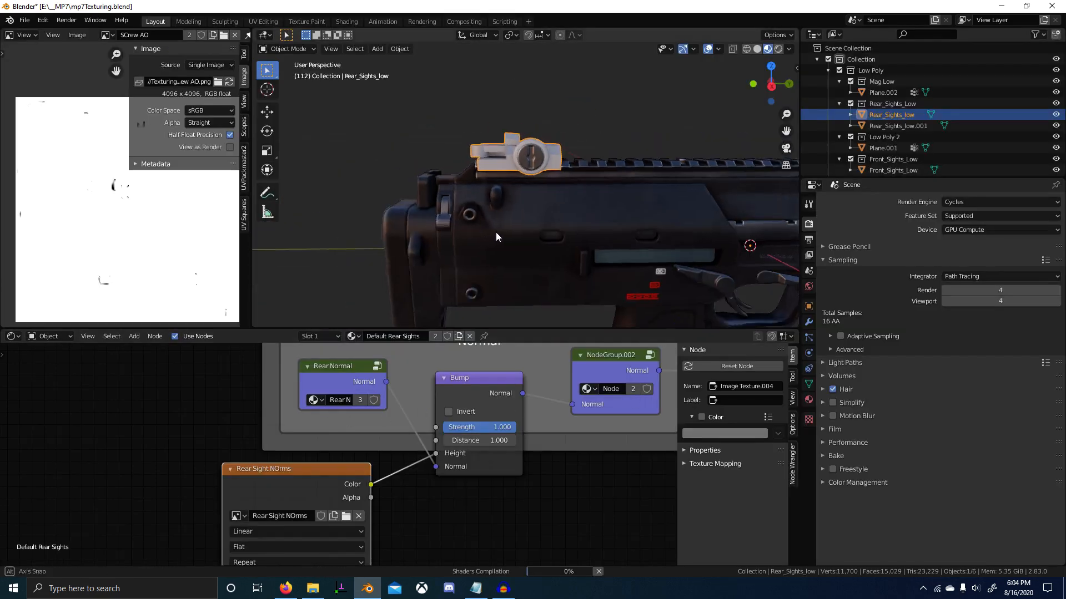
{"action": "left_click", "coordinate": [482, 441]}
{"action": "type", "text": "1.0"}
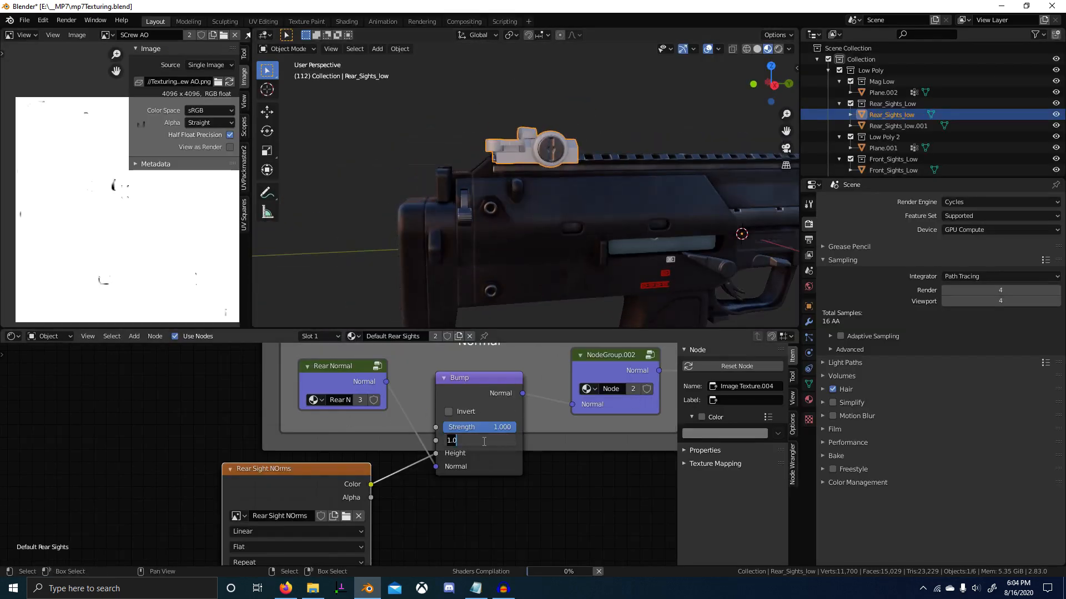
{"action": "type", "text": ".001"}
{"action": "key", "text": "Return"}
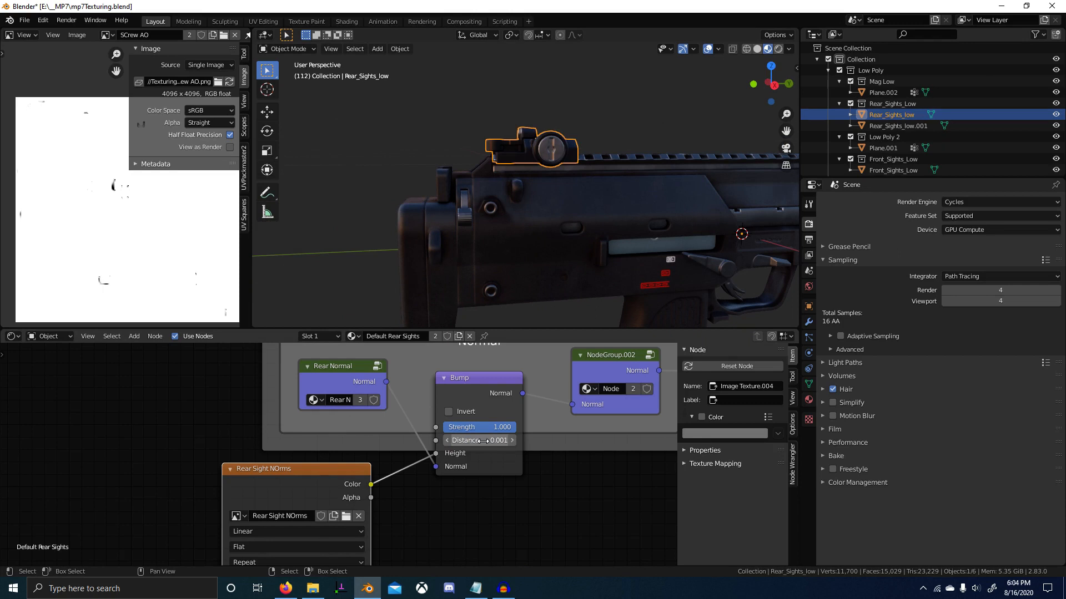
Rename the SCrew AO image shown in the image editor as "Rear Sight NOrms".
{"action": "scroll", "coordinate": [567, 219], "scroll_direction": "up", "scroll_amount": 6}
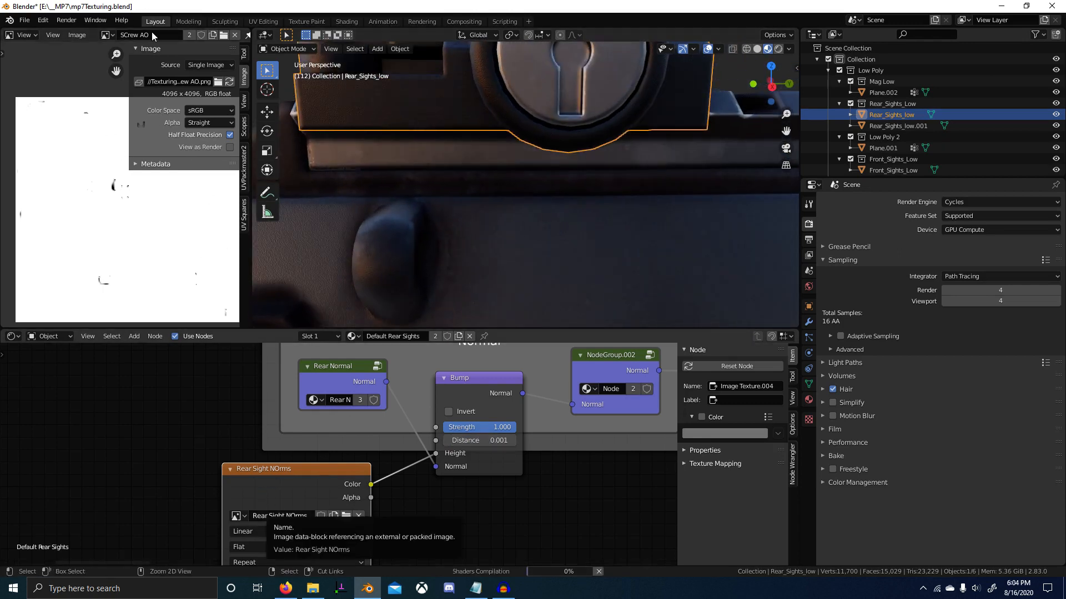
{"action": "type", "text": "Rear Sight NOrms"}
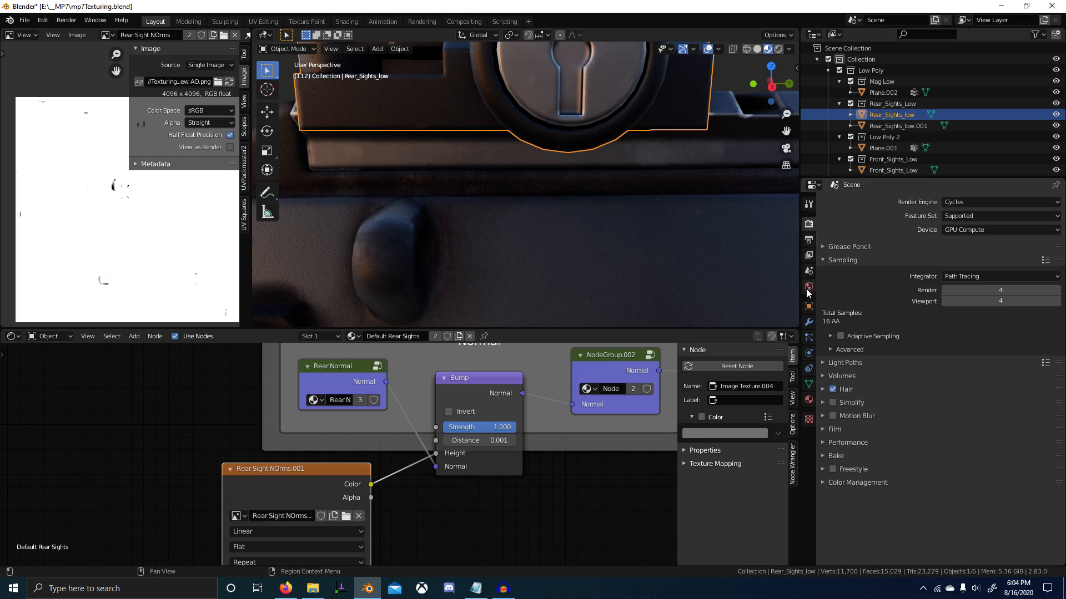
{"action": "scroll", "coordinate": [577, 204], "scroll_direction": "down", "scroll_amount": 5}
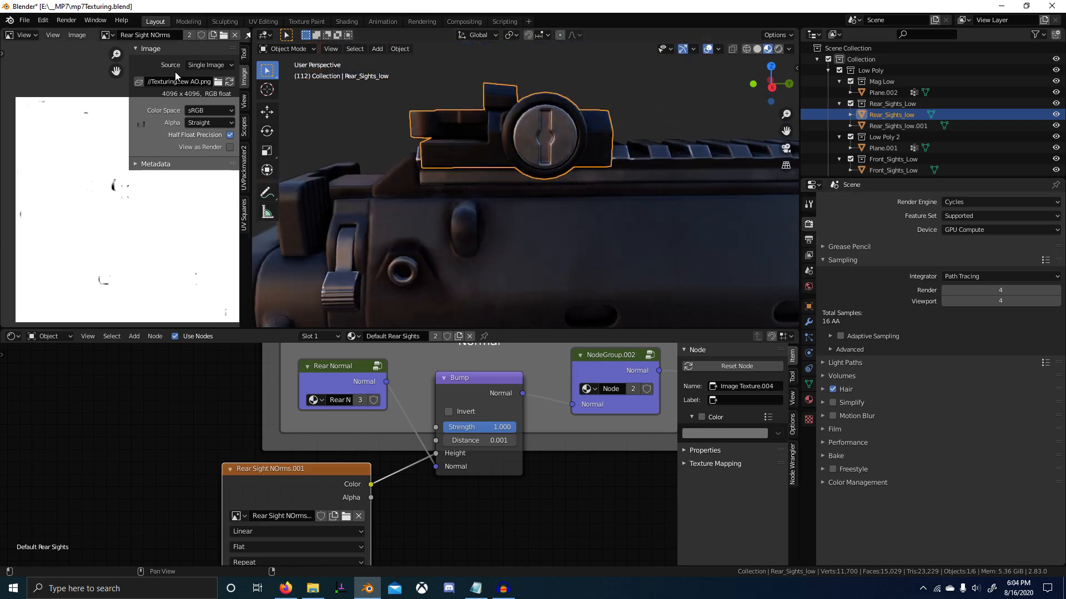
Start appending data and browse to the Brush category of Height Brushes.blend in the Documents Asset Library's Height Brushes folder.
{"action": "left_click", "coordinate": [24, 20]}
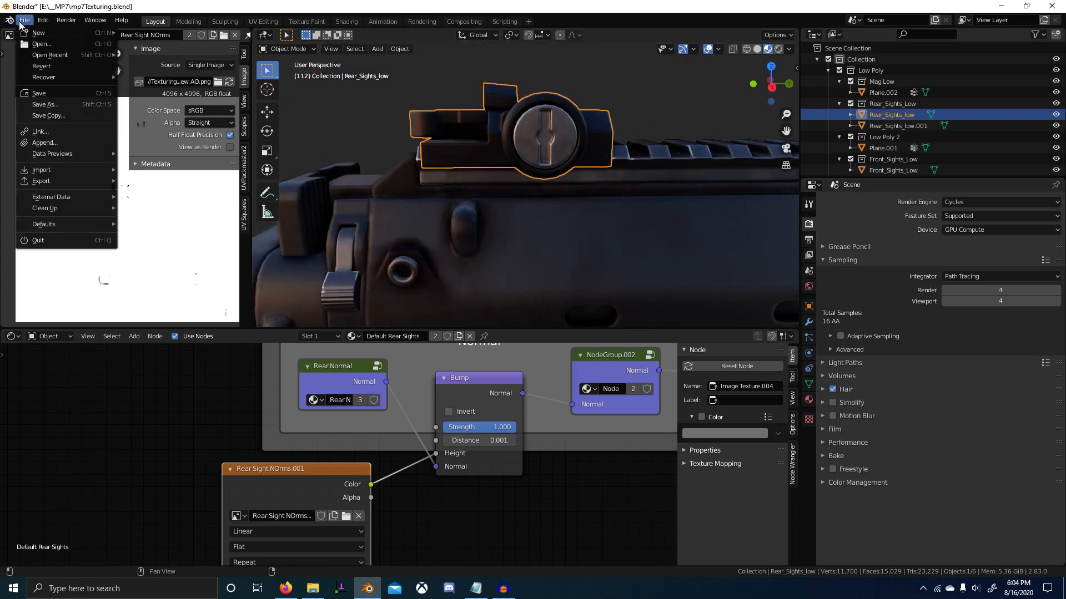
{"action": "mouse_move", "coordinate": [66, 155]}
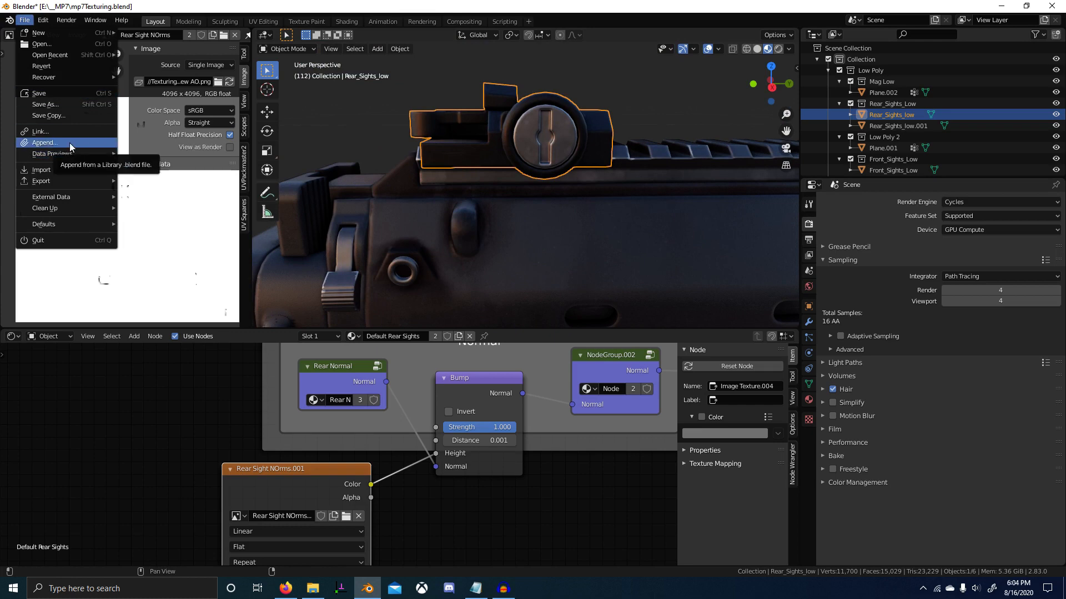
{"action": "left_click", "coordinate": [68, 142]}
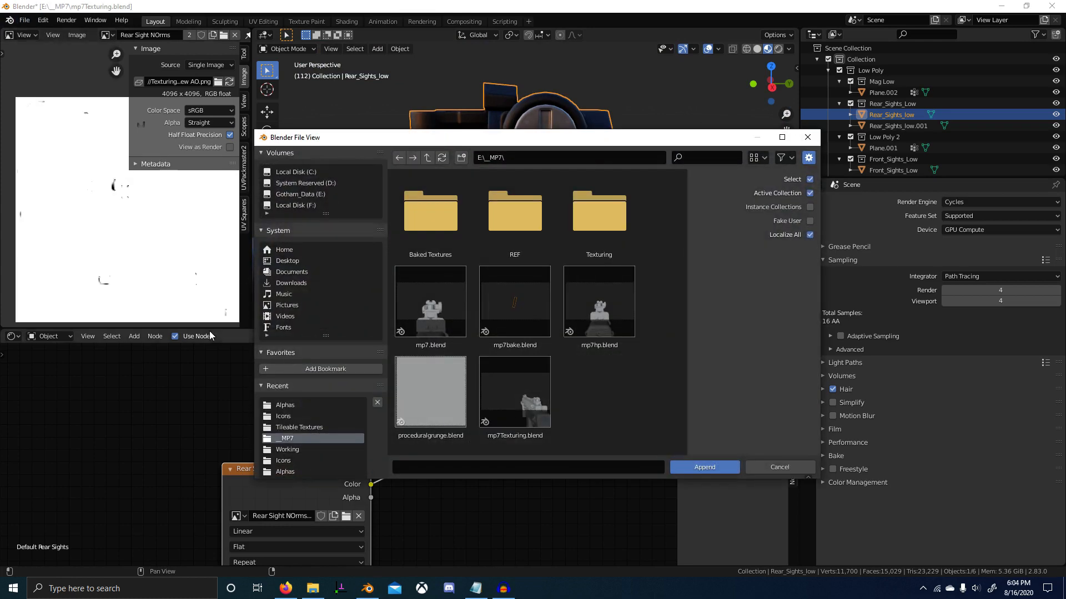
{"action": "left_click", "coordinate": [291, 283]}
{"action": "left_click", "coordinate": [291, 272]}
{"action": "double_click", "coordinate": [436, 215]}
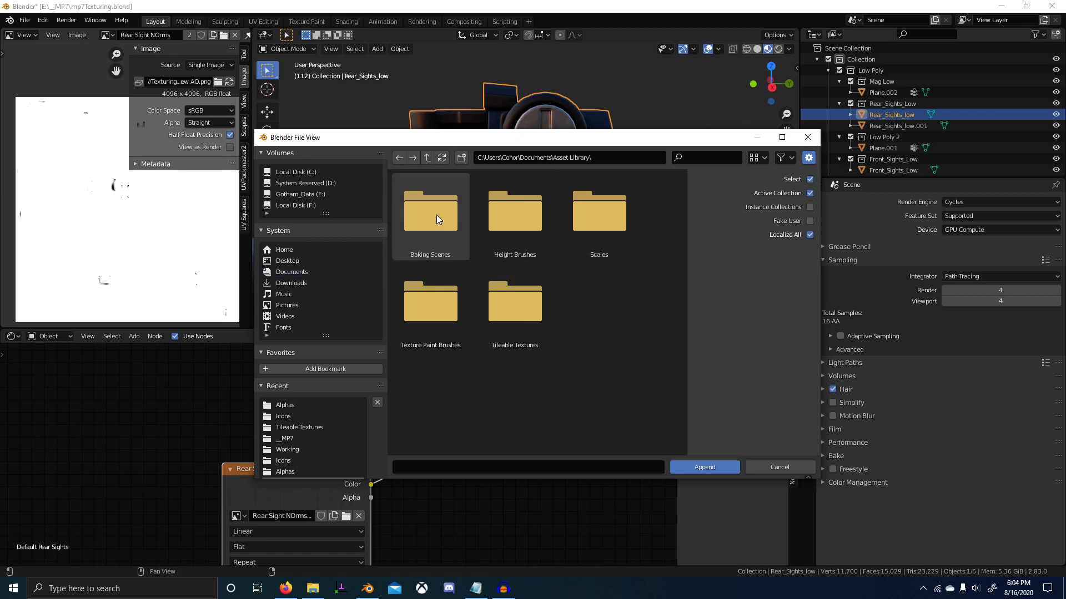
{"action": "double_click", "coordinate": [513, 213]}
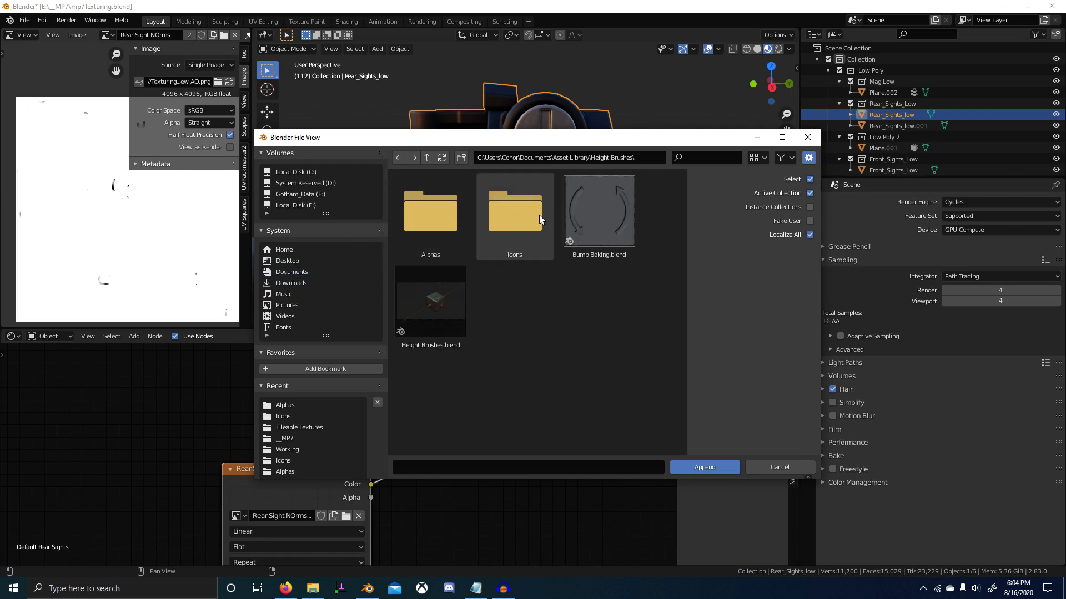
{"action": "double_click", "coordinate": [448, 295]}
{"action": "double_click", "coordinate": [447, 223]}
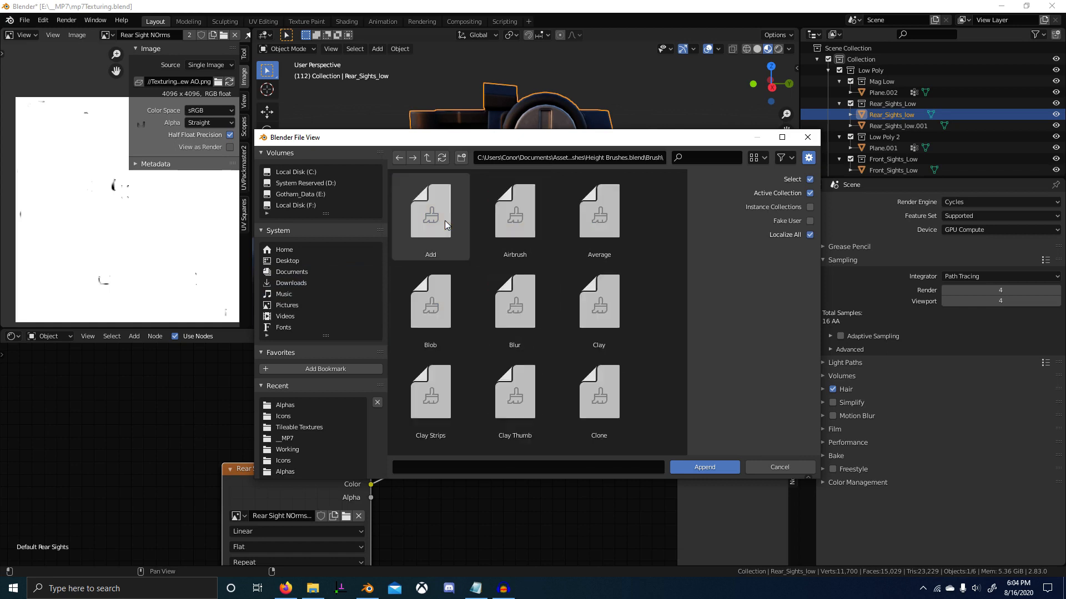
Append the N Adjuster, N Adjuster 2 and N Adjuster 3 brushes with Fake User enabled.
{"action": "scroll", "coordinate": [593, 326], "scroll_direction": "down", "scroll_amount": 4}
{"action": "scroll", "coordinate": [549, 373], "scroll_direction": "down", "scroll_amount": 10}
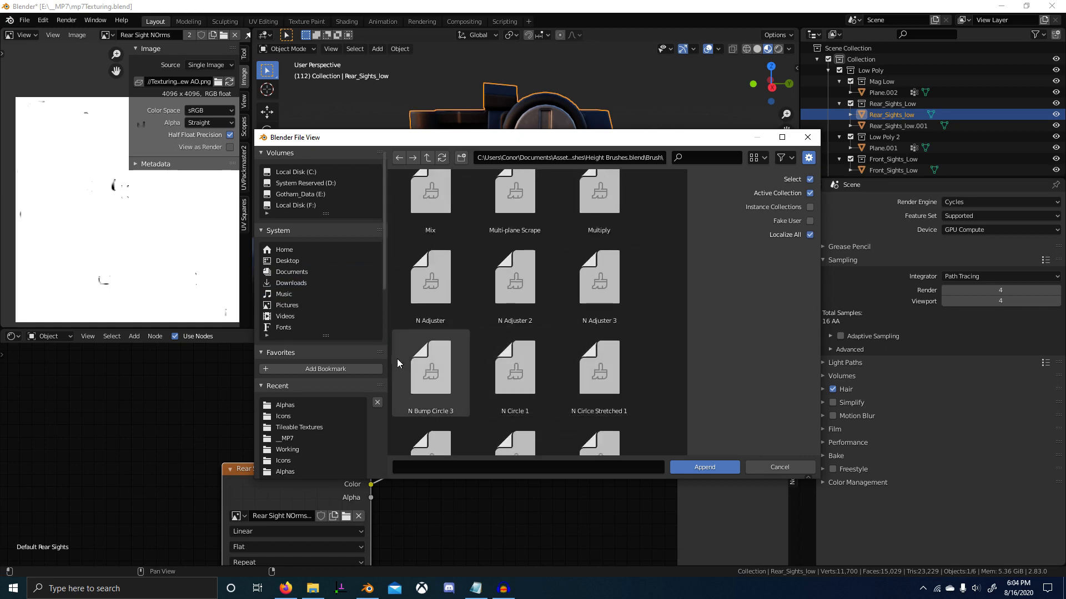
{"action": "left_click", "coordinate": [447, 277]}
{"action": "left_click", "coordinate": [526, 288], "text": "shift"}
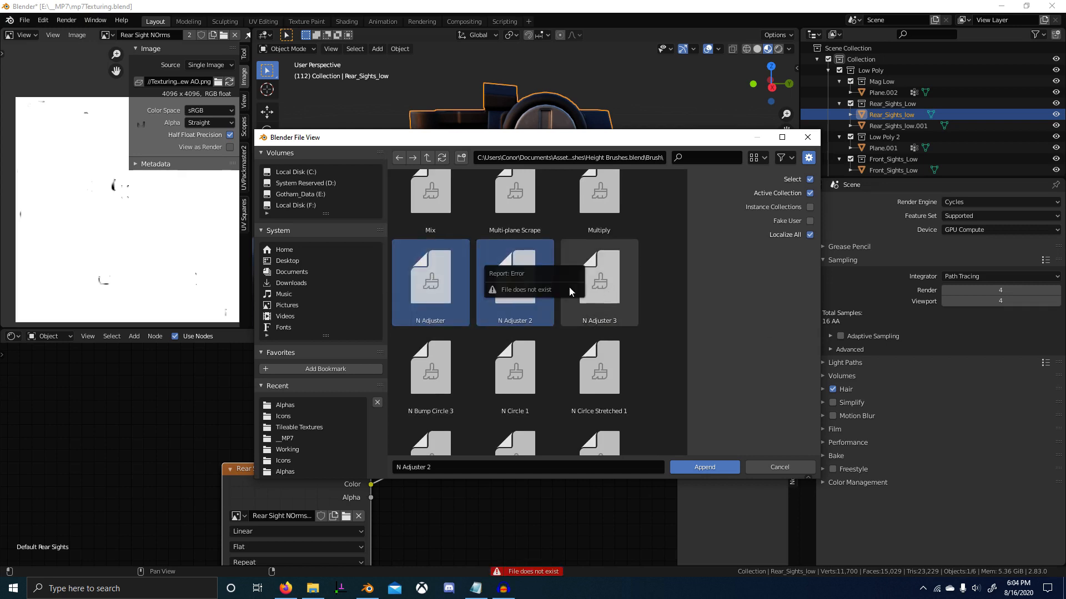
{"action": "left_click", "coordinate": [631, 277], "text": "shift"}
{"action": "left_click", "coordinate": [811, 221]}
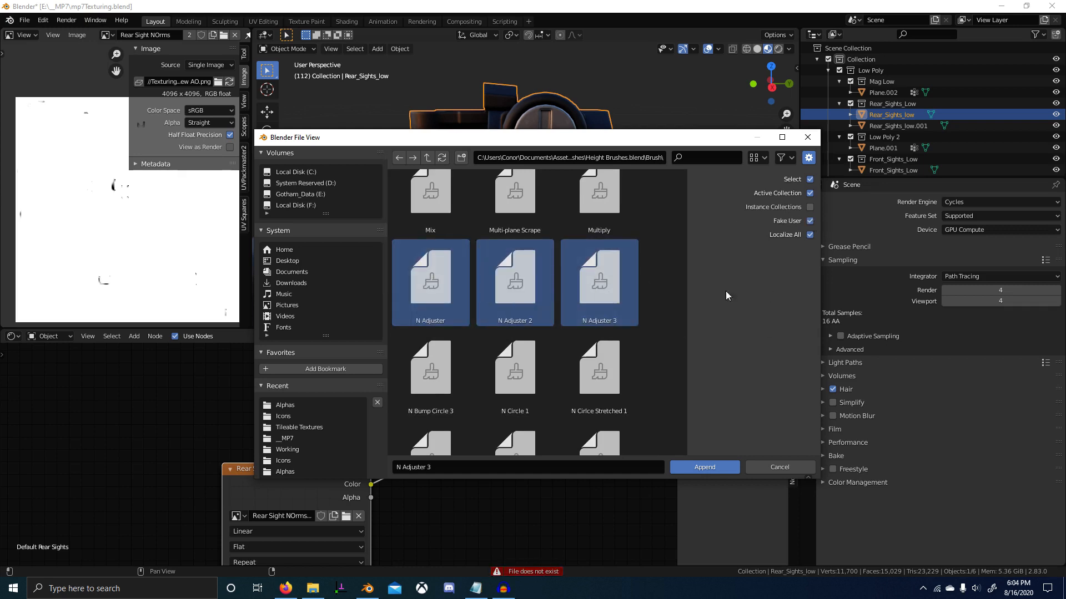
{"action": "left_click", "coordinate": [711, 464]}
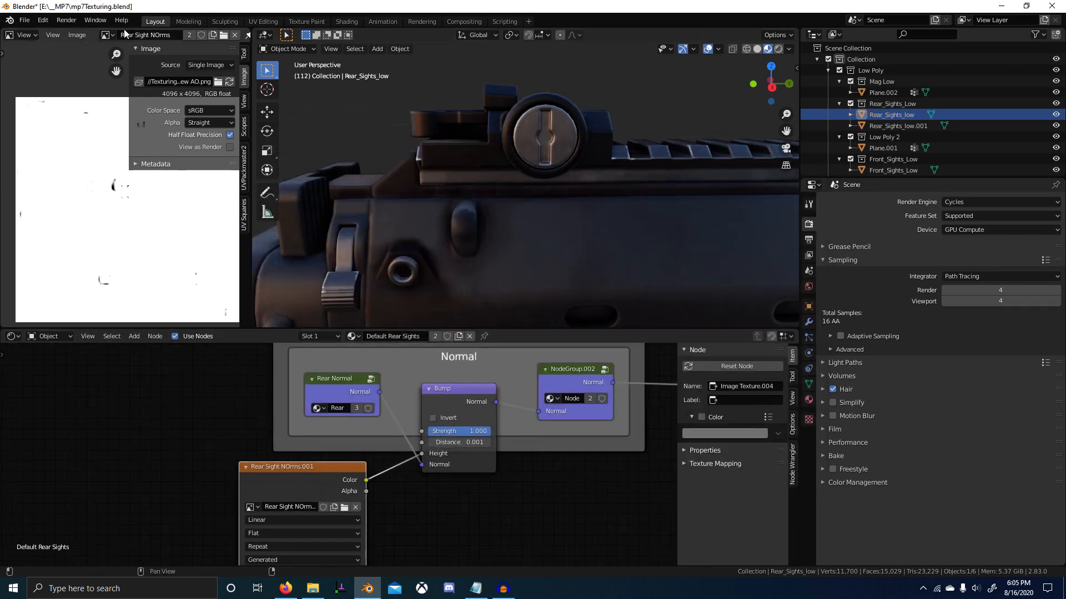
Display the Rear Sight NOrms.001 image in the image editor.
{"action": "left_click", "coordinate": [106, 34]}
{"action": "type", "text": "Rear Sight NOrms.001"}
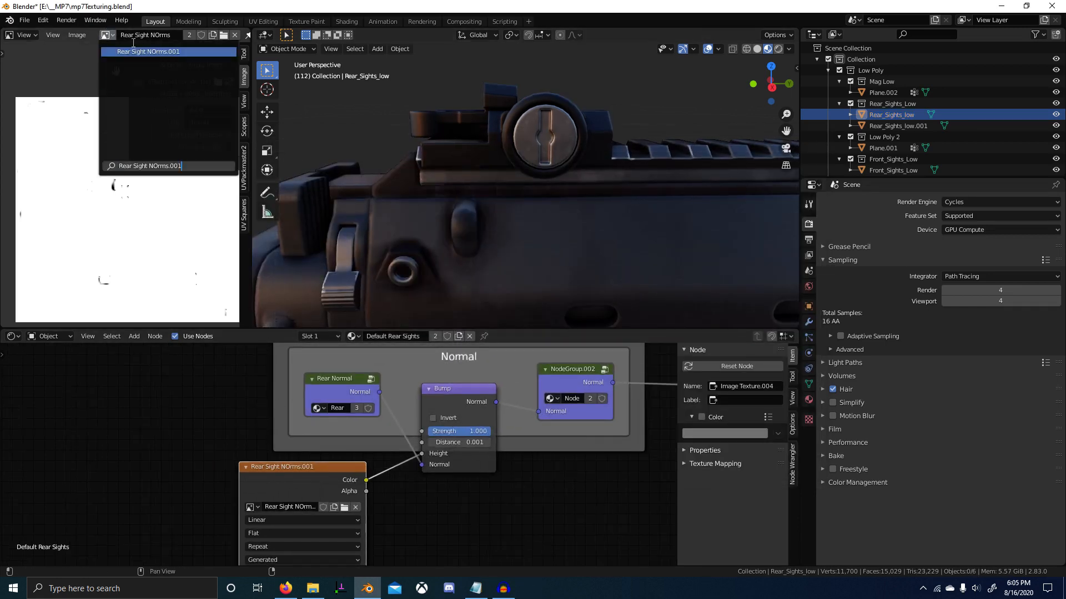
{"action": "left_click", "coordinate": [160, 50]}
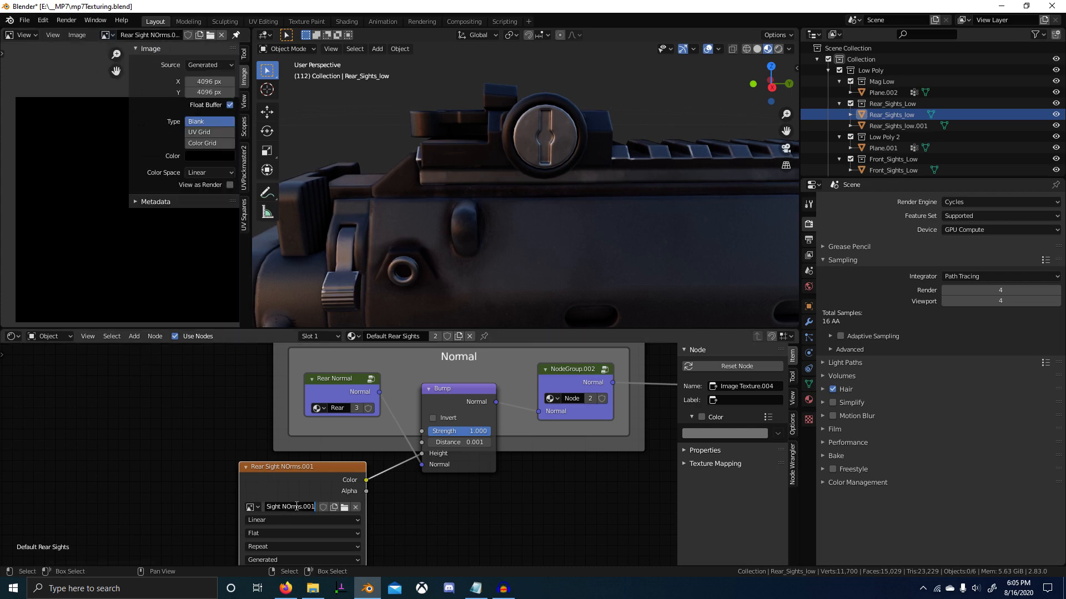
{"action": "left_click", "coordinate": [106, 35]}
{"action": "type", "text": "Rear Sight NOrms.001"}
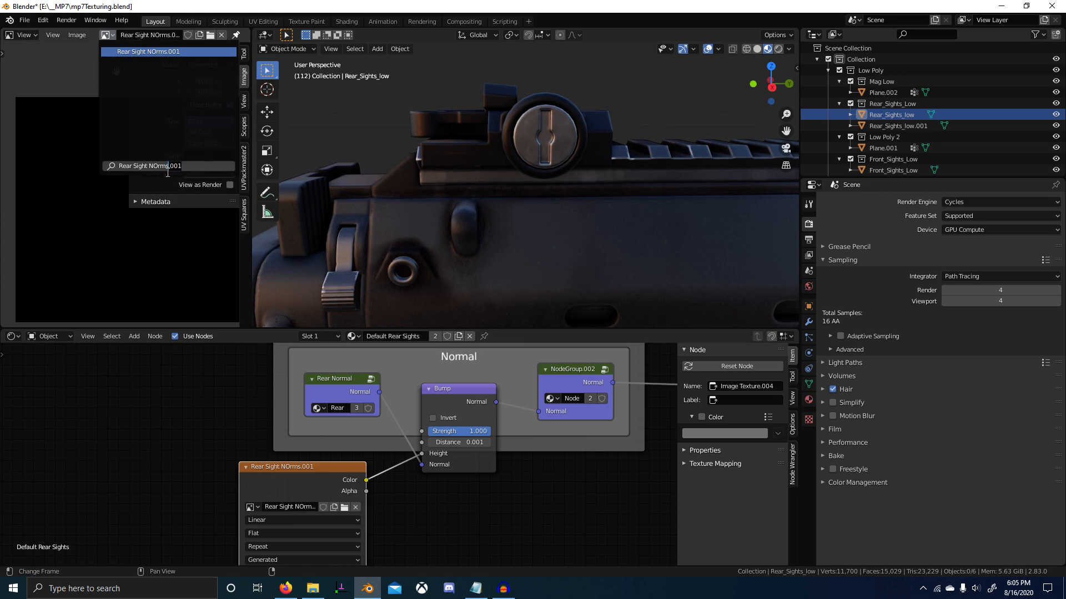
{"action": "key", "text": "Delete"}
{"action": "key", "text": "Delete"}
{"action": "key", "text": "Delete"}
{"action": "key", "text": "Delete"}
Rename the image in the texture node feeding the Bump height as "Rear Sight NOrmals Bl".
{"action": "left_click", "coordinate": [470, 500]}
{"action": "left_click_drag", "start_coordinate": [468, 535], "coordinate": [488, 457]}
{"action": "scroll", "coordinate": [339, 453], "scroll_direction": "up", "scroll_amount": 3}
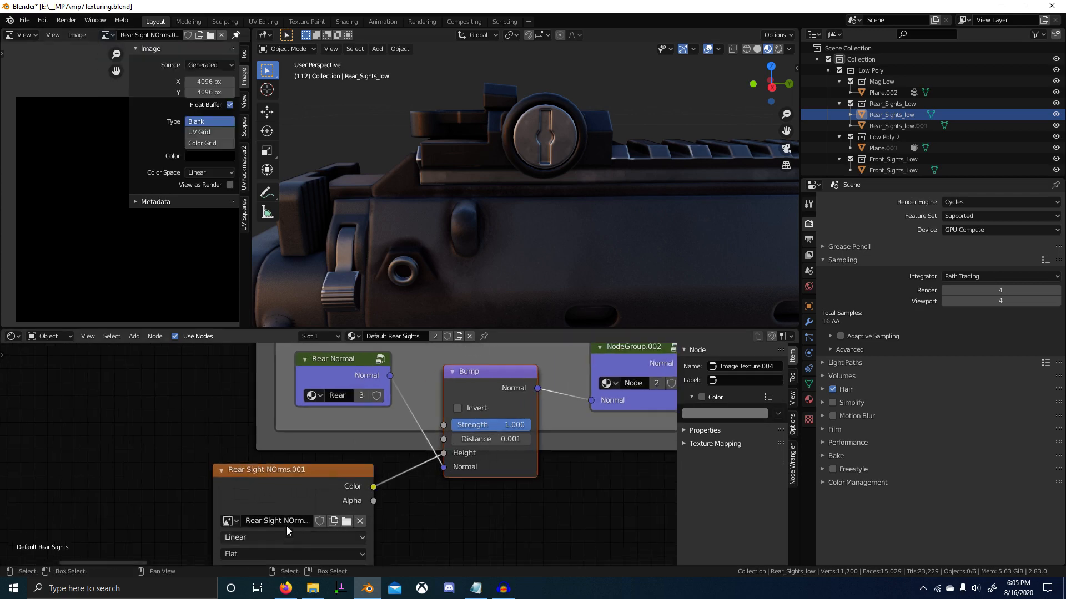
{"action": "left_click", "coordinate": [297, 523]}
{"action": "left_click_drag", "start_coordinate": [310, 524], "coordinate": [294, 530]}
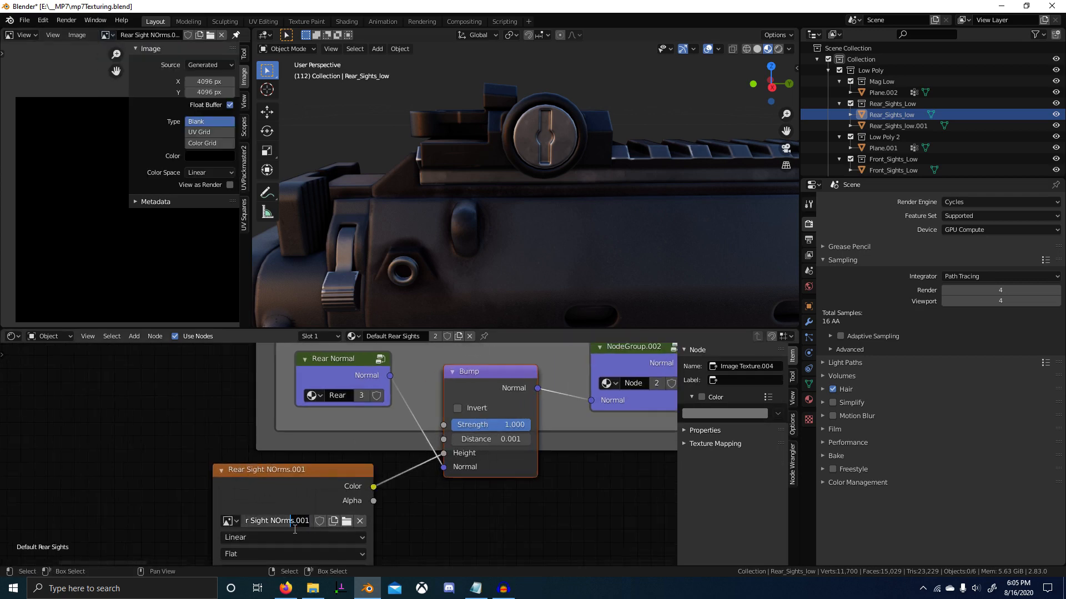
{"action": "type", "text": "mals"}
{"action": "type", "text": " E"}
{"action": "type", "text": " Bl"}
{"action": "key", "text": "Return"}
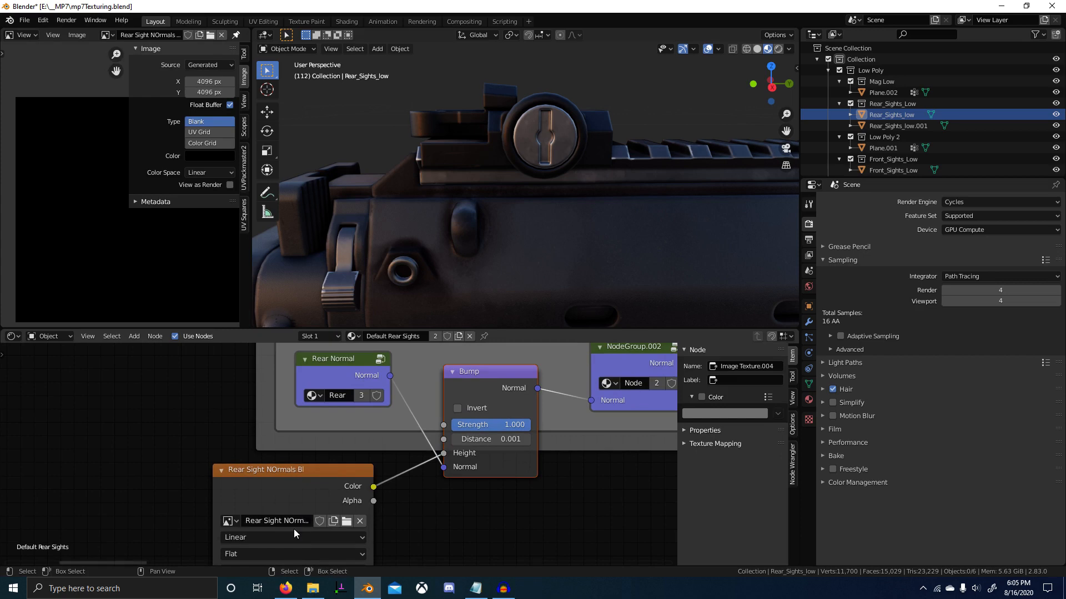
Show the Rear Sight NOrmals Bl image in the image editor and set its generated color to 0.5 for R, G and B.
{"action": "left_click", "coordinate": [105, 35]}
{"action": "type", "text": "Rear Sight NOrmals Bl"}
{"action": "left_click", "coordinate": [134, 51]}
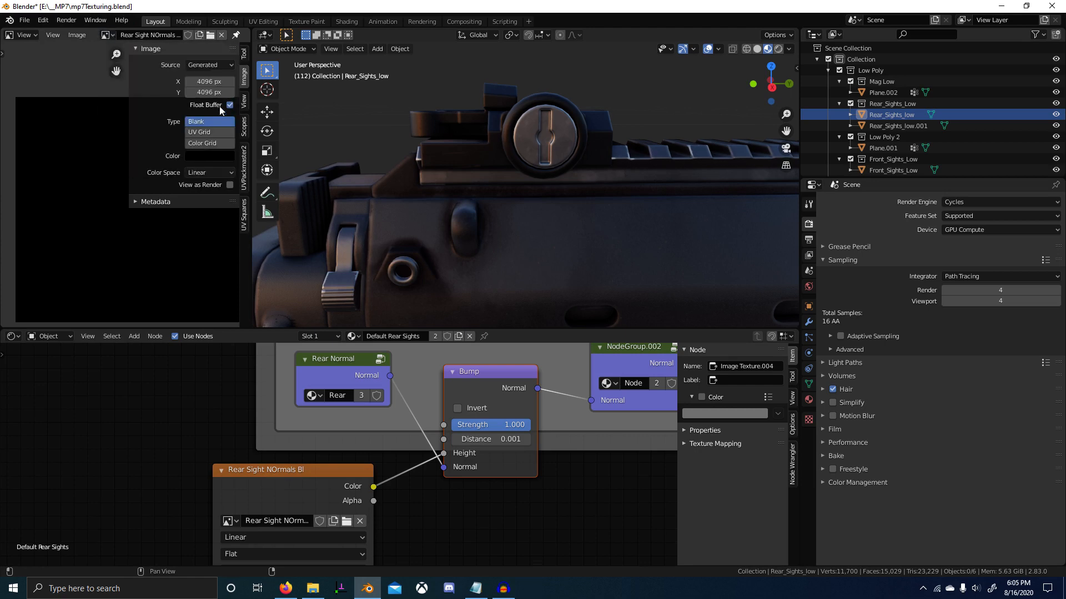
{"action": "left_click", "coordinate": [212, 158]}
{"action": "left_click", "coordinate": [242, 310]}
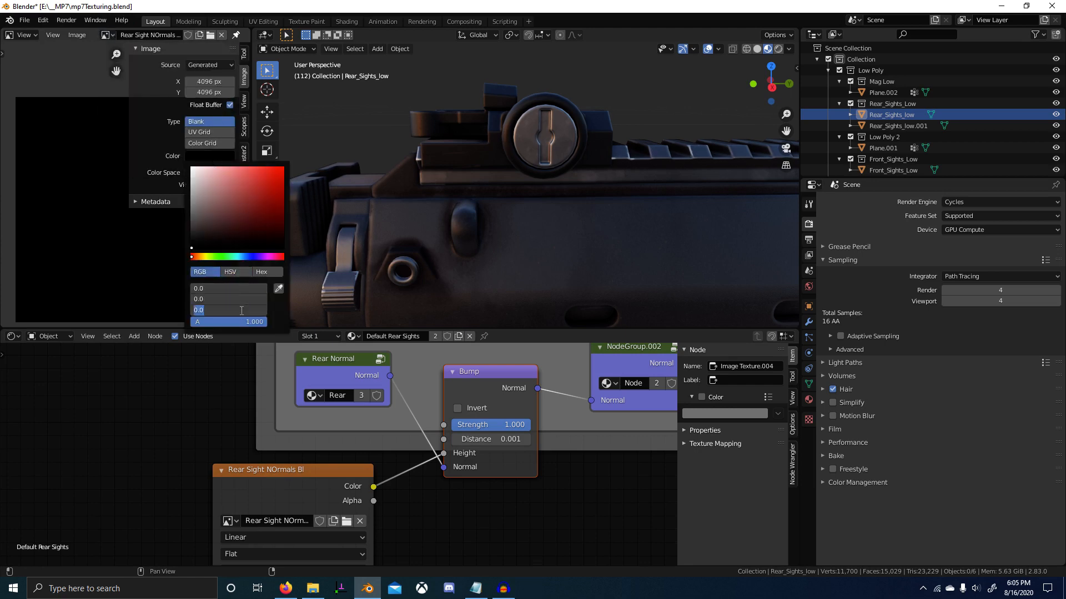
{"action": "type", "text": ".5"}
{"action": "key", "text": "Return"}
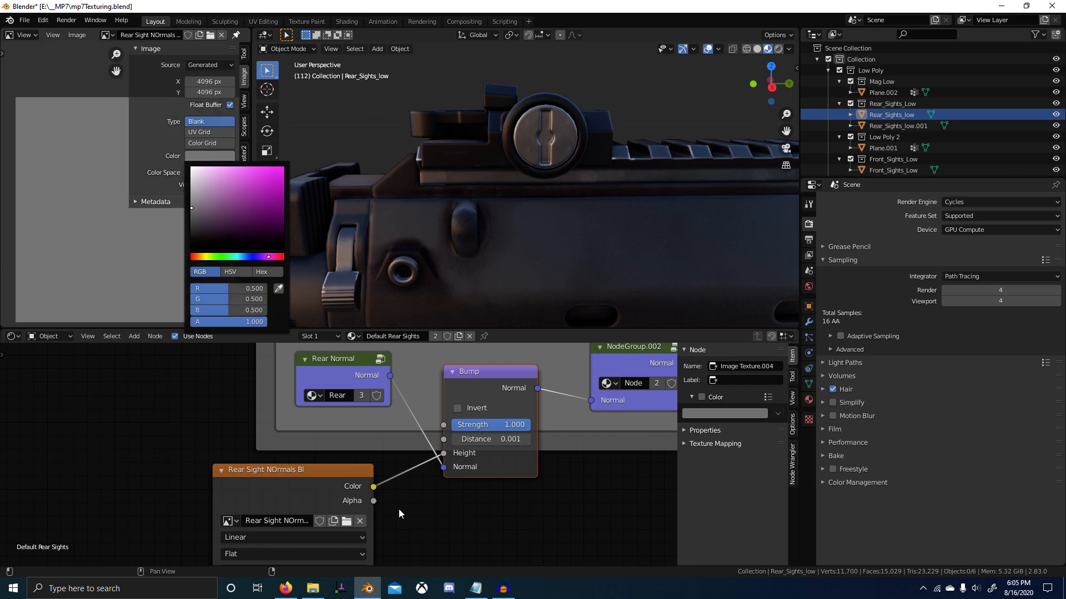
Select the rear sight in the viewport and switch it to Texture Paint mode.
{"action": "scroll", "coordinate": [424, 499], "scroll_direction": "down", "scroll_amount": 5}
{"action": "middle_click_drag", "start_coordinate": [408, 542], "coordinate": [398, 455]}
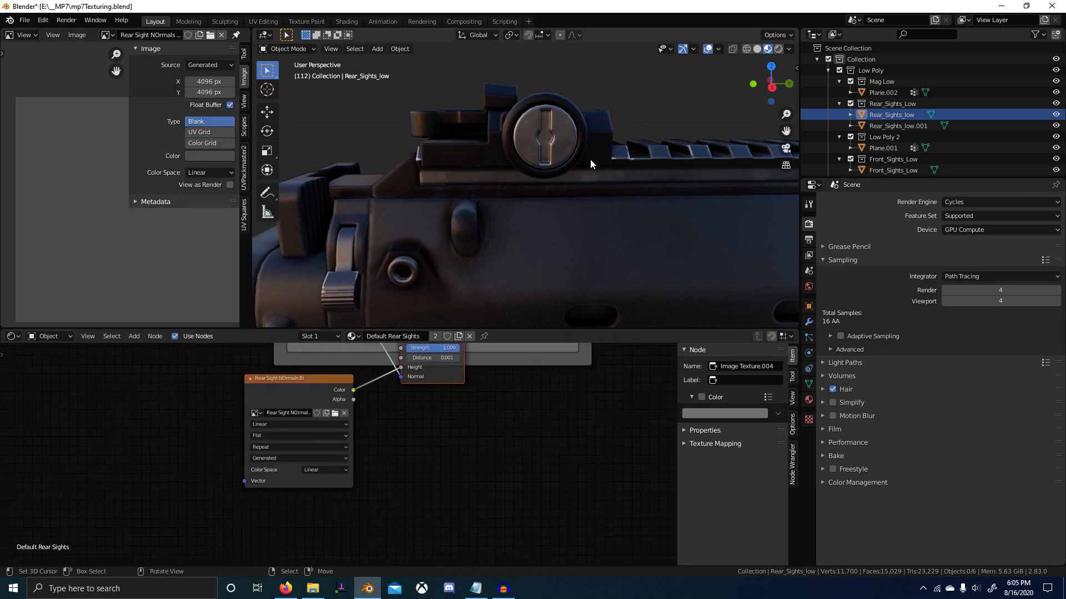
{"action": "left_click", "coordinate": [560, 142]}
{"action": "key", "text": "ctrl+Tab"}
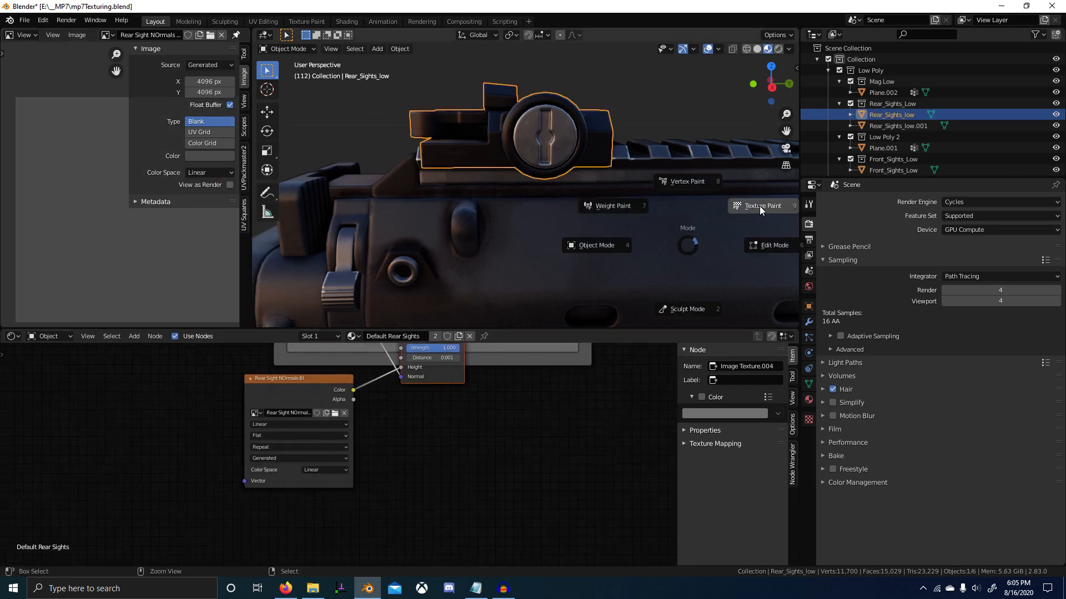
{"action": "left_click", "coordinate": [759, 205]}
Search the paint brushes for "n" and choose the N Adjuster 2 brush.
{"action": "left_click", "coordinate": [309, 34]}
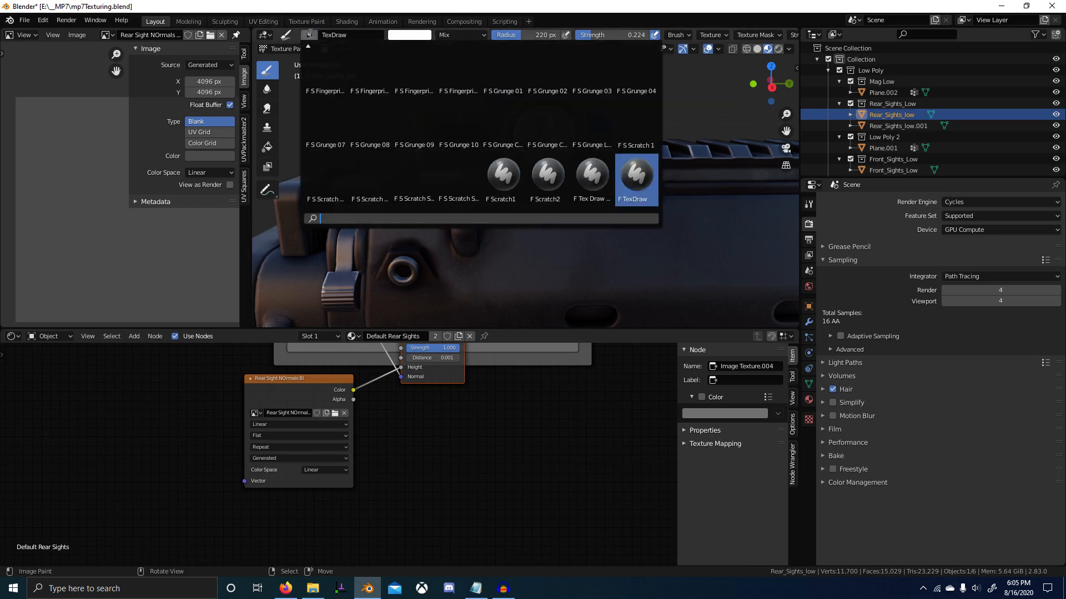
{"action": "type", "text": "n"}
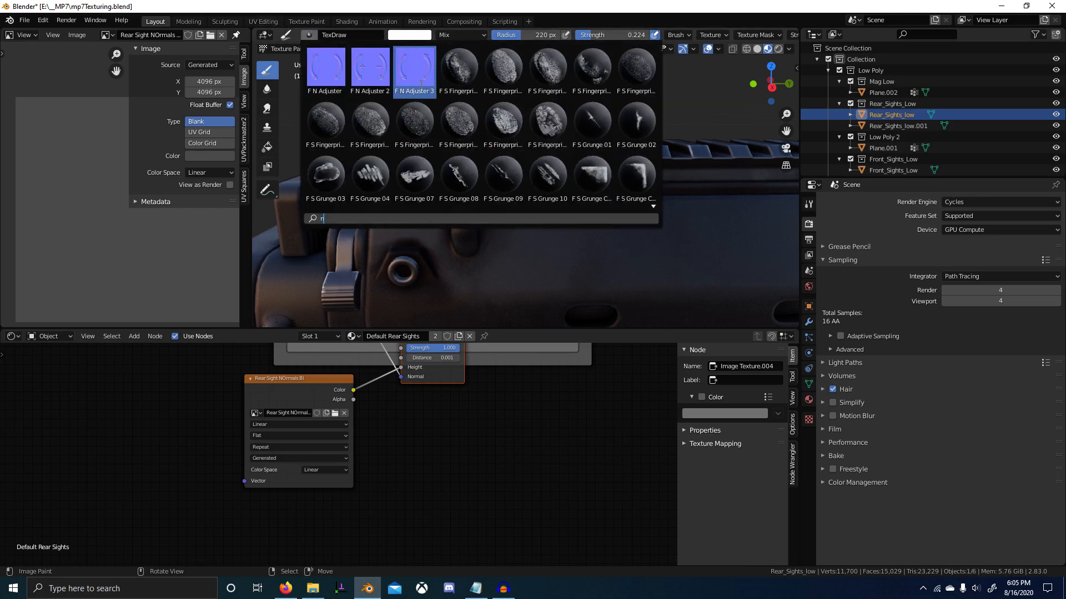
{"action": "scroll", "coordinate": [622, 189], "scroll_direction": "down", "scroll_amount": 2}
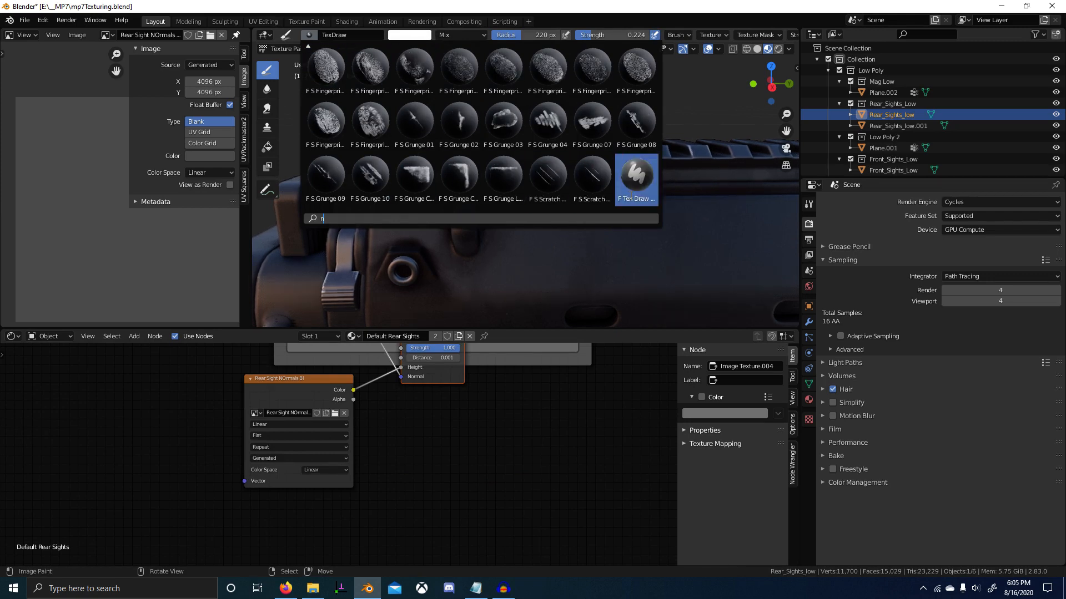
{"action": "scroll", "coordinate": [328, 68], "scroll_direction": "up", "scroll_amount": 2}
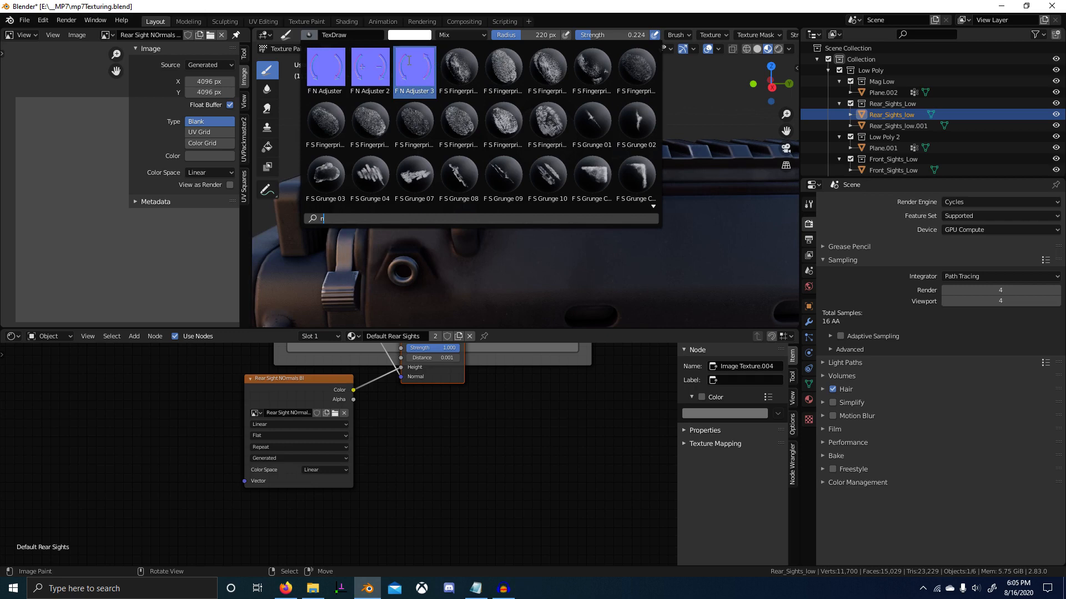
{"action": "left_click", "coordinate": [365, 63]}
Return to Object Mode and move the gun's reference image empty clear of the model's right-side view.
{"action": "mouse_move", "coordinate": [575, 215]}
{"action": "middle_mouse_down"}
{"action": "mouse_move", "coordinate": [565, 204]}
{"action": "mouse_move", "coordinate": [579, 198]}
{"action": "mouse_move", "coordinate": [564, 178]}
{"action": "mouse_move", "coordinate": [582, 211]}
{"action": "mouse_move", "coordinate": [664, 262]}
{"action": "middle_mouse_up"}
{"action": "key", "text": "KP_3"}
{"action": "key", "text": "ctrl+Tab"}
{"action": "scroll", "coordinate": [579, 249], "scroll_direction": "down", "scroll_amount": 9}
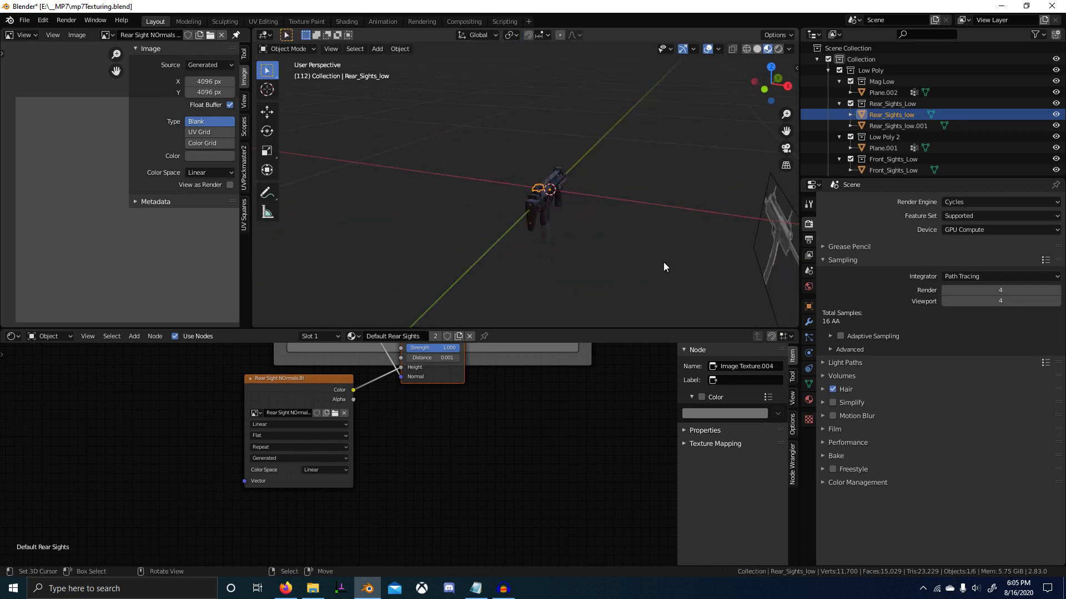
{"action": "right_click", "coordinate": [781, 216]}
{"action": "middle_click_drag", "start_coordinate": [781, 216], "coordinate": [582, 246]}
{"action": "key", "text": "g"}
{"action": "key", "text": "x"}
{"action": "right_click", "coordinate": [759, 302]}
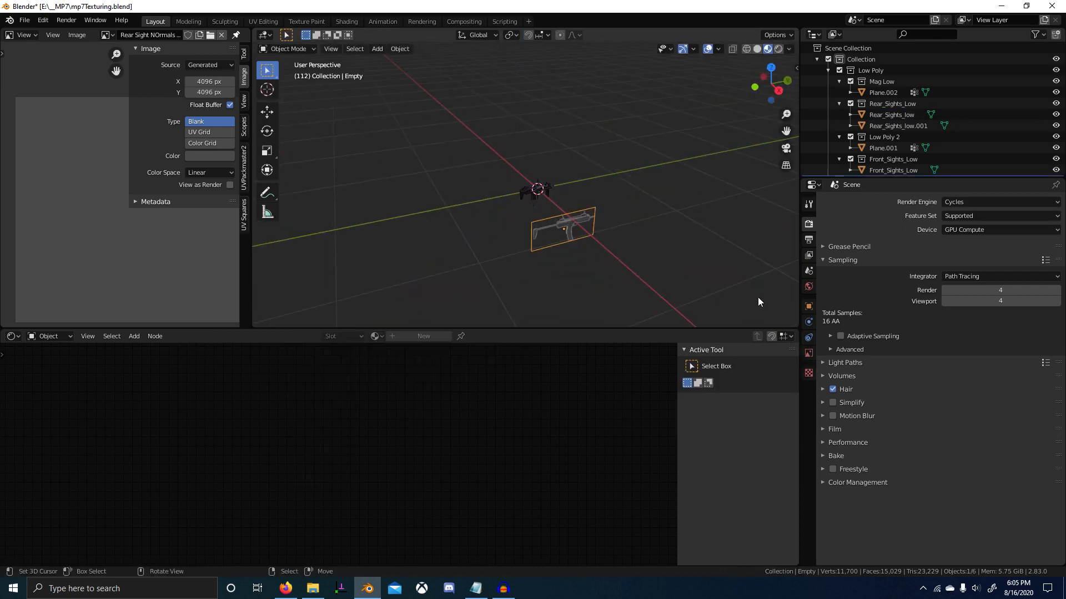
{"action": "key", "text": "g"}
{"action": "key", "text": "y"}
{"action": "left_click", "coordinate": [486, 56]}
Select Rear_Sights_low from the right orthographic view and put it back into Texture Paint mode.
{"action": "key", "text": "KP_3"}
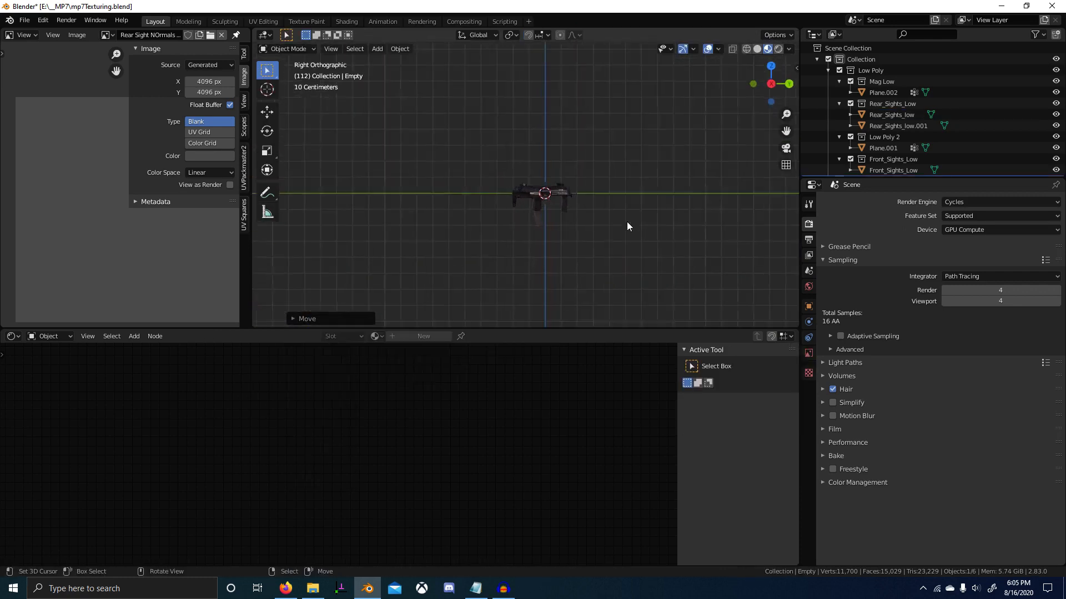
{"action": "scroll", "coordinate": [495, 205], "scroll_direction": "up", "scroll_amount": 6}
{"action": "right_click", "coordinate": [492, 204]}
{"action": "key", "text": "ctrl+Tab"}
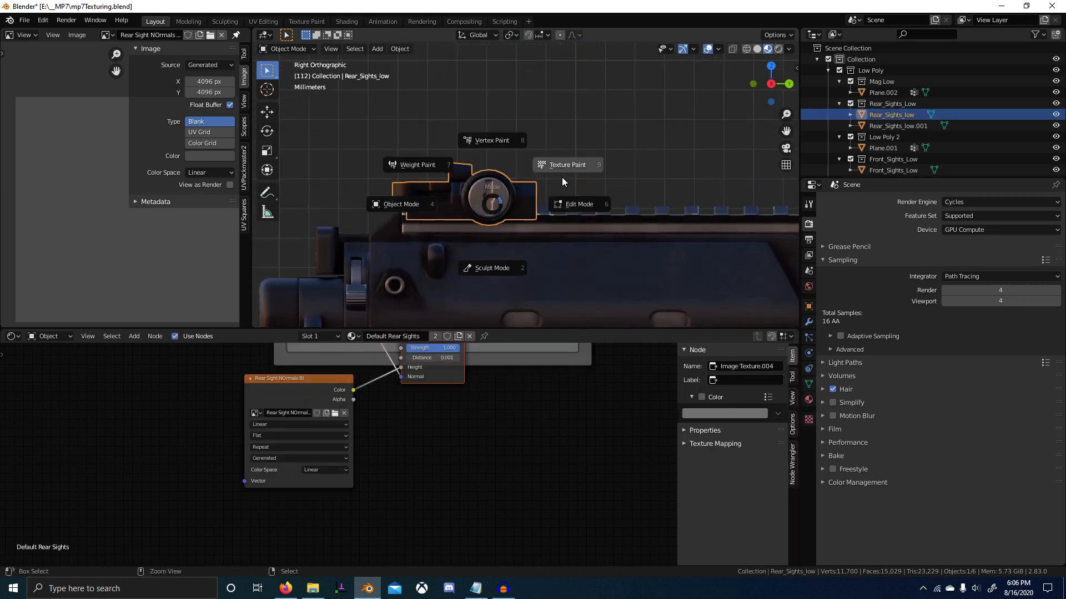
{"action": "left_click", "coordinate": [588, 151]}
{"action": "scroll", "coordinate": [561, 164], "scroll_direction": "up", "scroll_amount": 4}
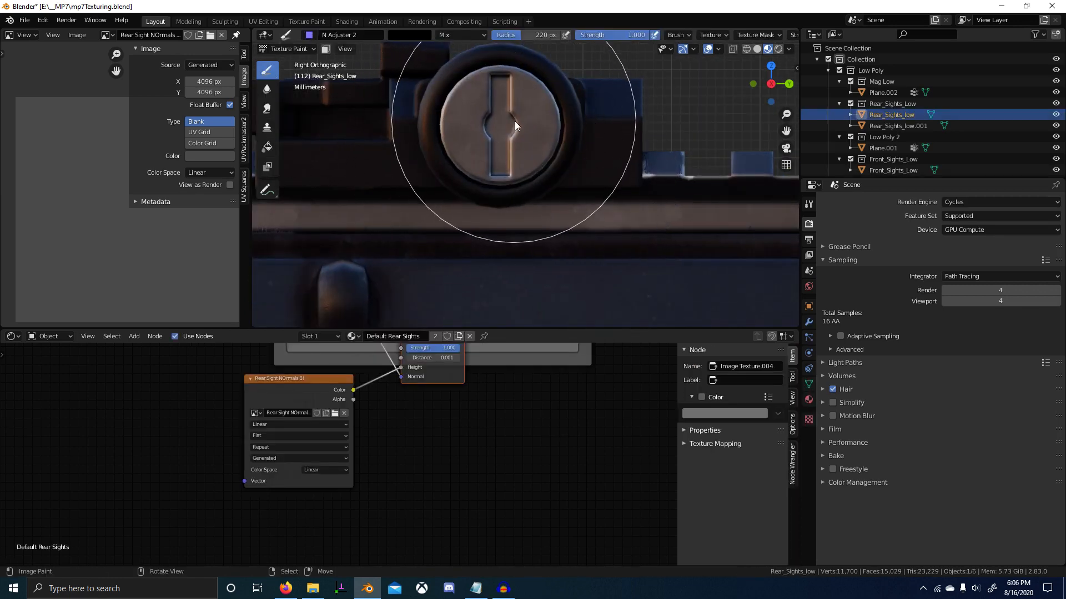
Set the N Adjuster 2 brush radius to 108 px over the rear sight's screw head.
{"action": "key", "text": "f"}
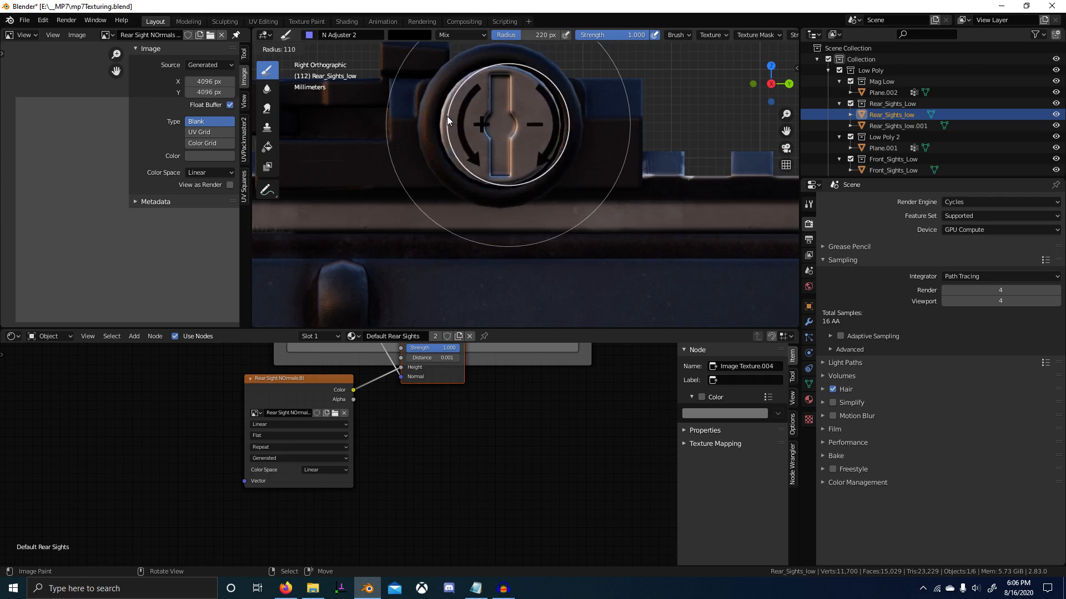
{"action": "left_click", "coordinate": [448, 116]}
{"action": "scroll", "coordinate": [485, 128], "scroll_direction": "up", "scroll_amount": 6}
{"action": "scroll", "coordinate": [497, 174], "scroll_direction": "down", "scroll_amount": 3}
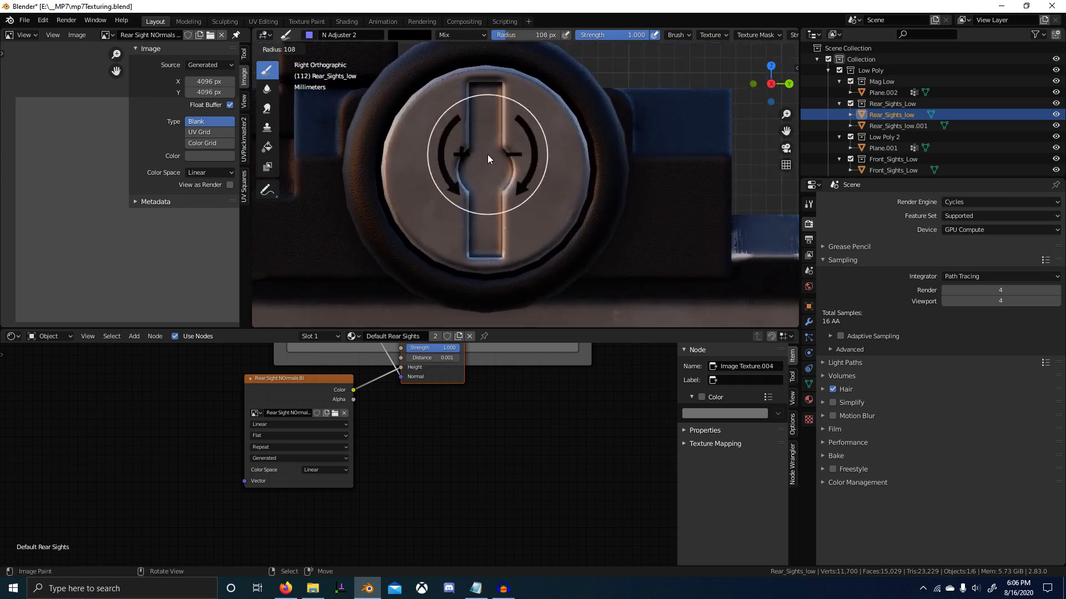
{"action": "right_click", "coordinate": [514, 146]}
{"action": "middle_click_drag", "start_coordinate": [515, 145], "coordinate": [520, 172], "text": "shift"}
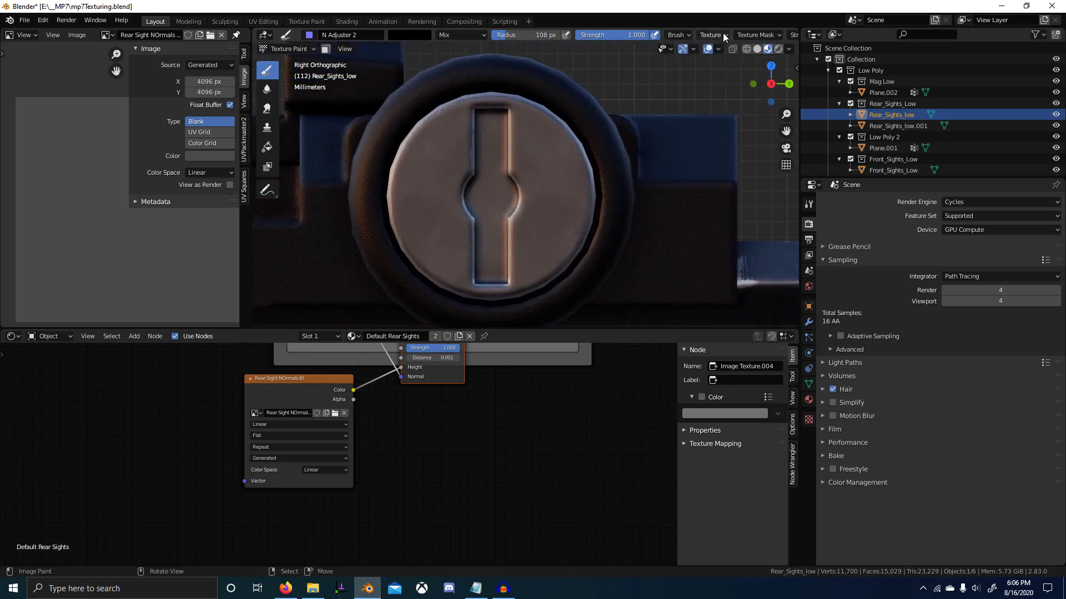
Change the N Adjuster 2 brush's stroke method to Space.
{"action": "scroll", "coordinate": [722, 32], "scroll_direction": "down", "scroll_amount": 5}
{"action": "left_click", "coordinate": [662, 35]}
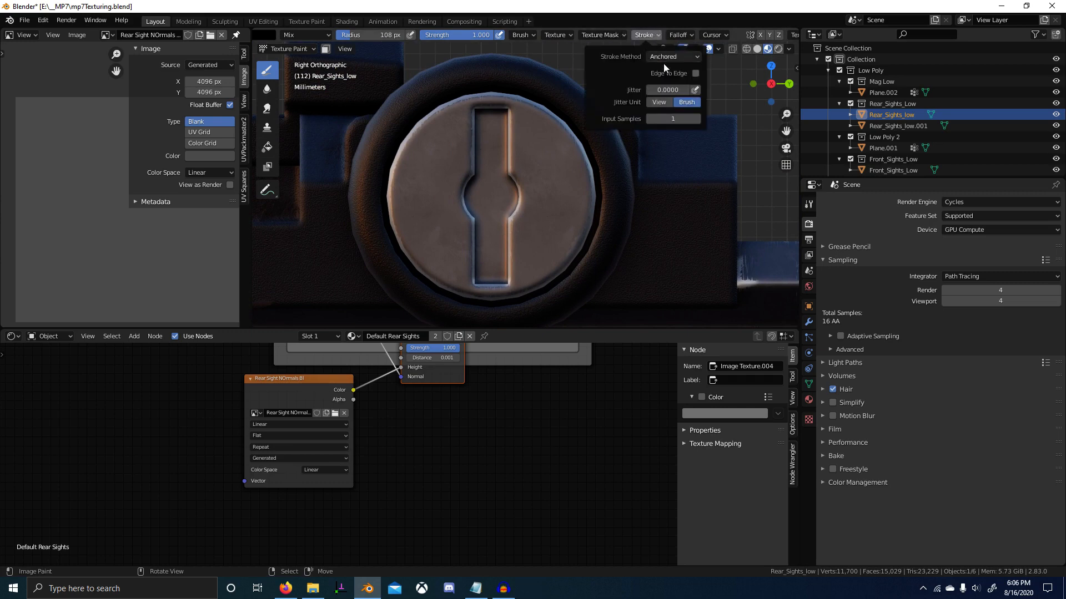
{"action": "left_click", "coordinate": [678, 59]}
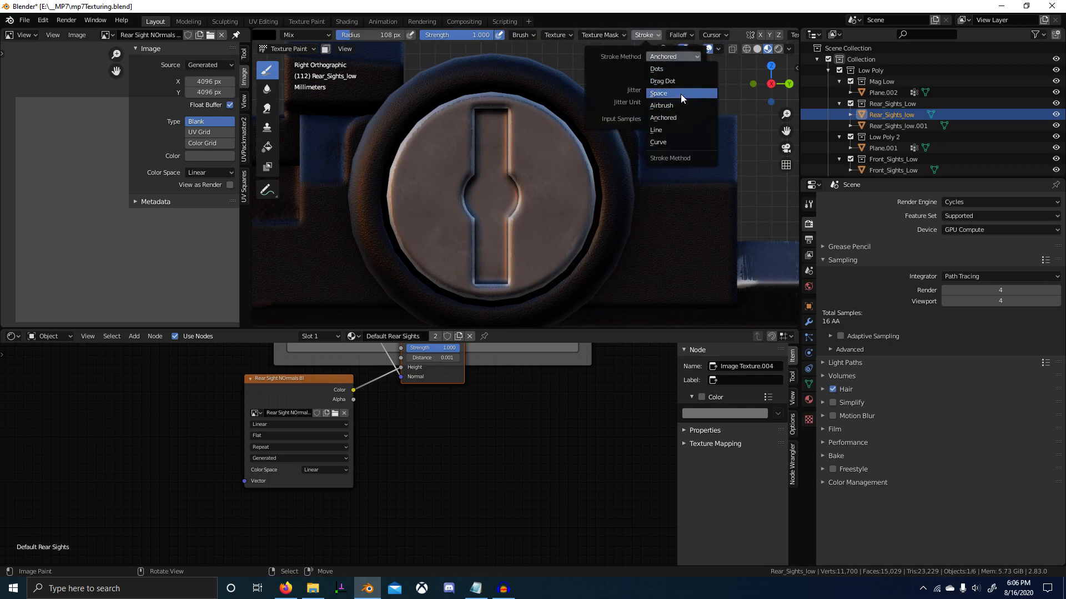
{"action": "left_click", "coordinate": [680, 95]}
Fit the brush radius to the rear sight's round screw head at 191 px and stamp the adjustment markings on it.
{"action": "left_click_drag", "start_coordinate": [499, 177], "coordinate": [533, 184]}
{"action": "left_click", "coordinate": [533, 184]}
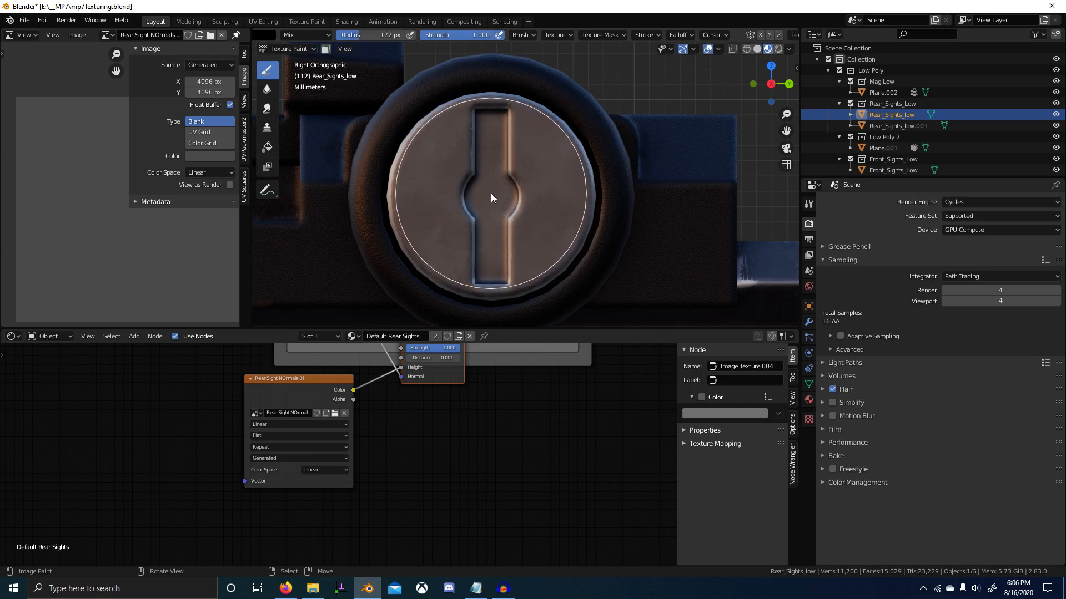
{"action": "key", "text": "f"}
{"action": "left_click", "coordinate": [500, 194]}
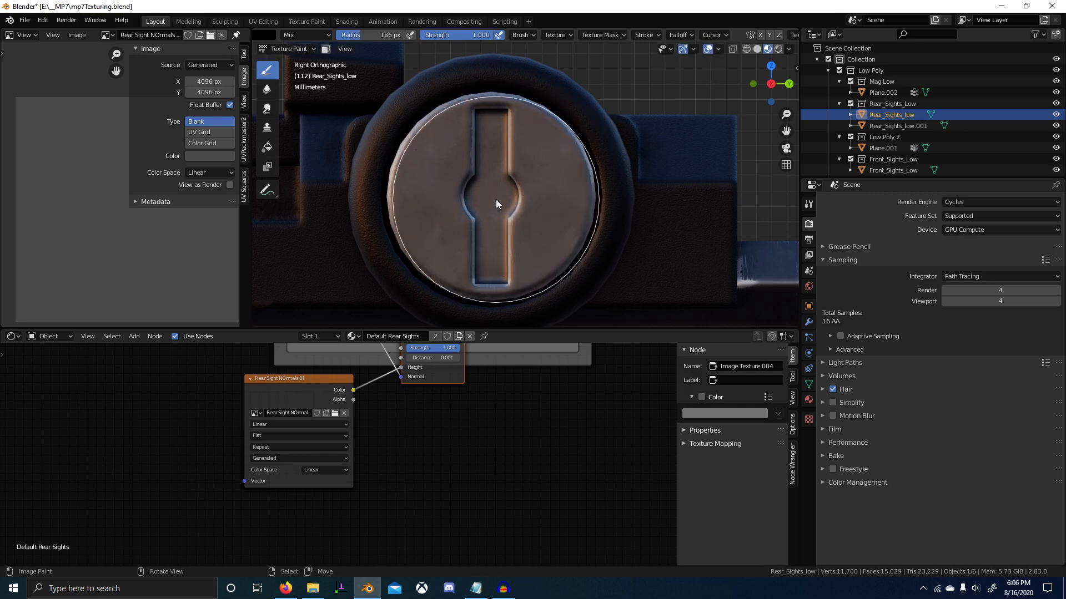
{"action": "left_click_drag", "start_coordinate": [493, 198], "coordinate": [492, 196]}
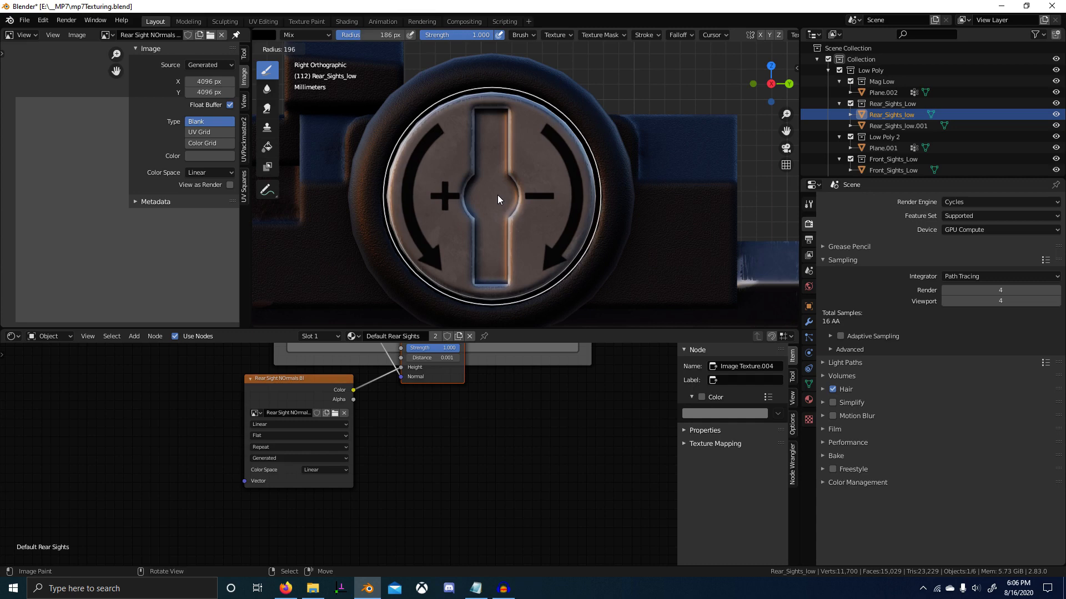
{"action": "left_click", "coordinate": [497, 195]}
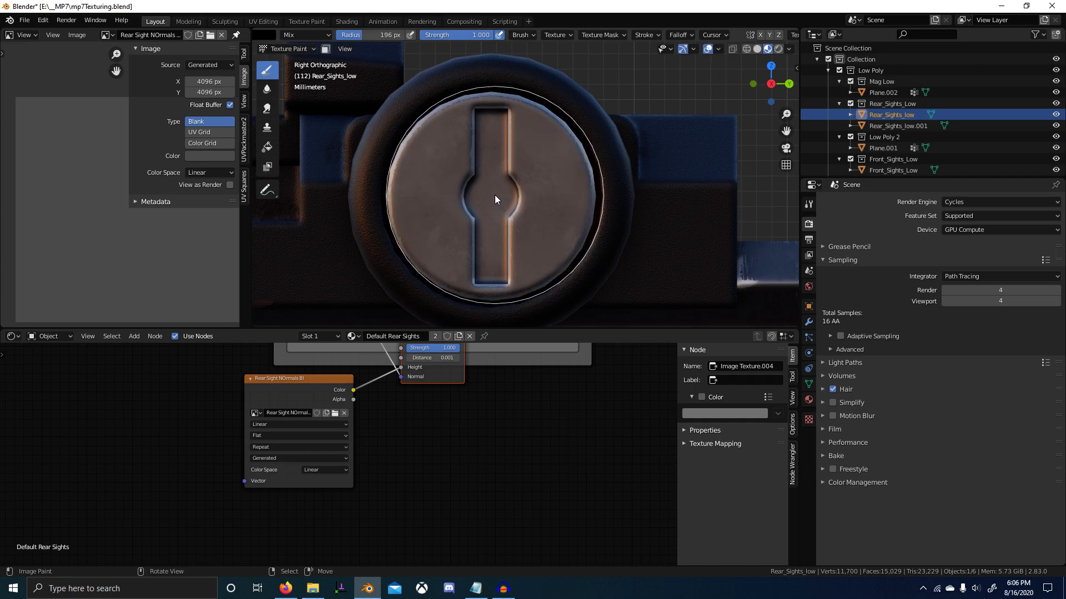
{"action": "key", "text": "f"}
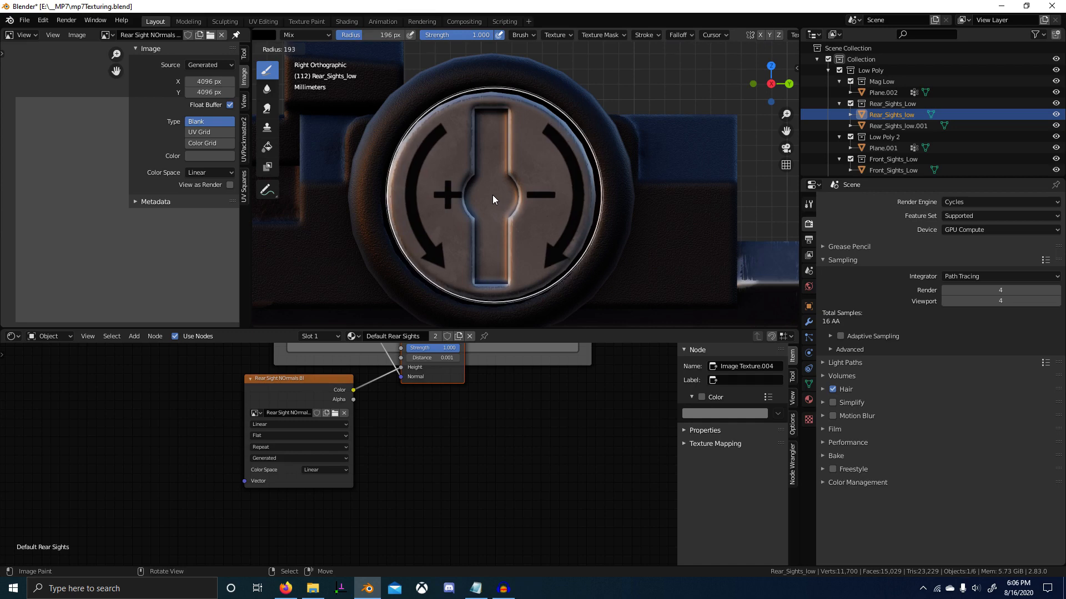
{"action": "left_click", "coordinate": [489, 195]}
{"action": "key", "text": "f"}
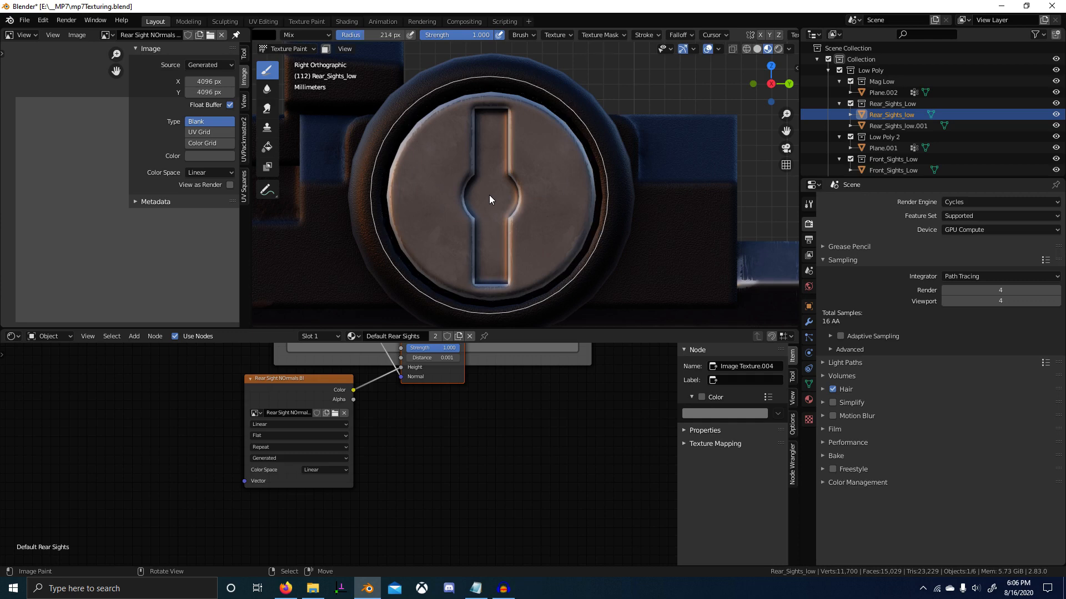
{"action": "left_click", "coordinate": [489, 195]}
{"action": "key", "text": "f"}
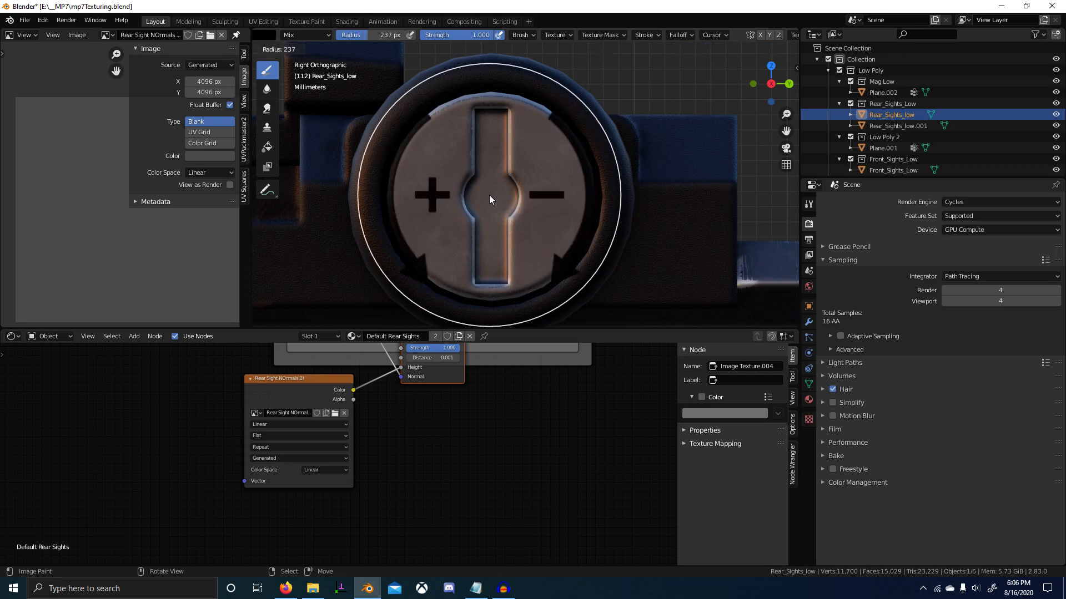
{"action": "left_click", "coordinate": [489, 195]}
{"action": "key", "text": "f"}
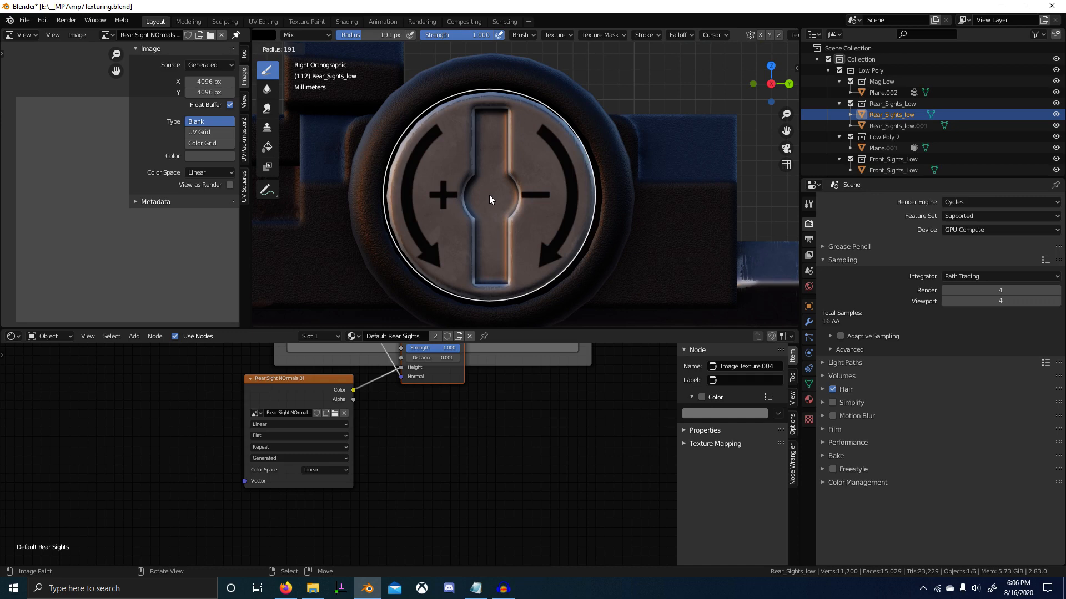
{"action": "left_click", "coordinate": [489, 195]}
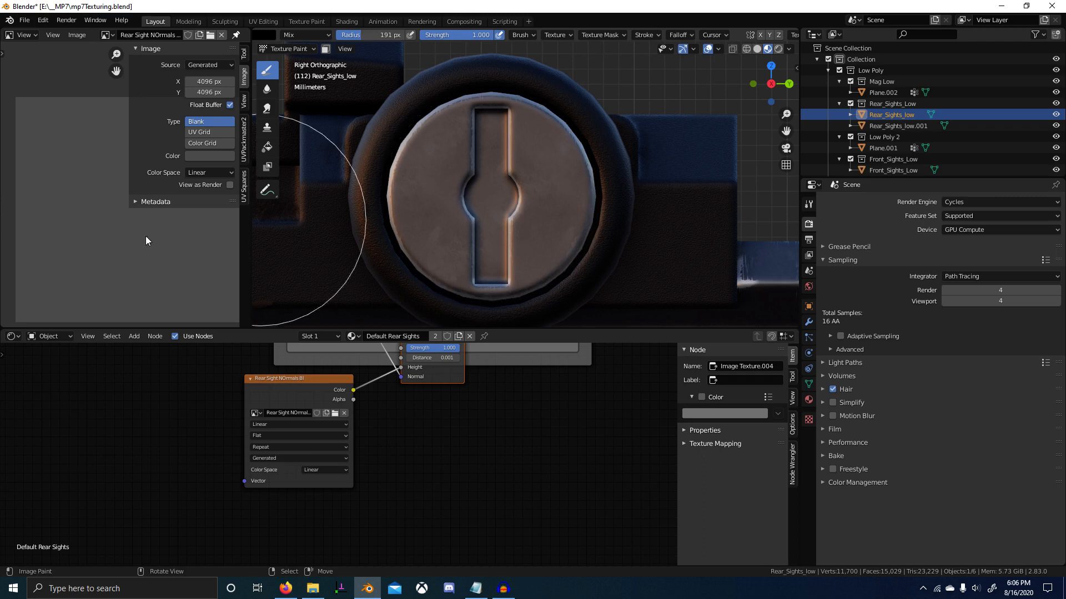
Check which image the paint tool's texture slot uses and display Rear Sight NOrms in the image editor.
{"action": "scroll", "coordinate": [88, 239], "scroll_direction": "down", "scroll_amount": 1}
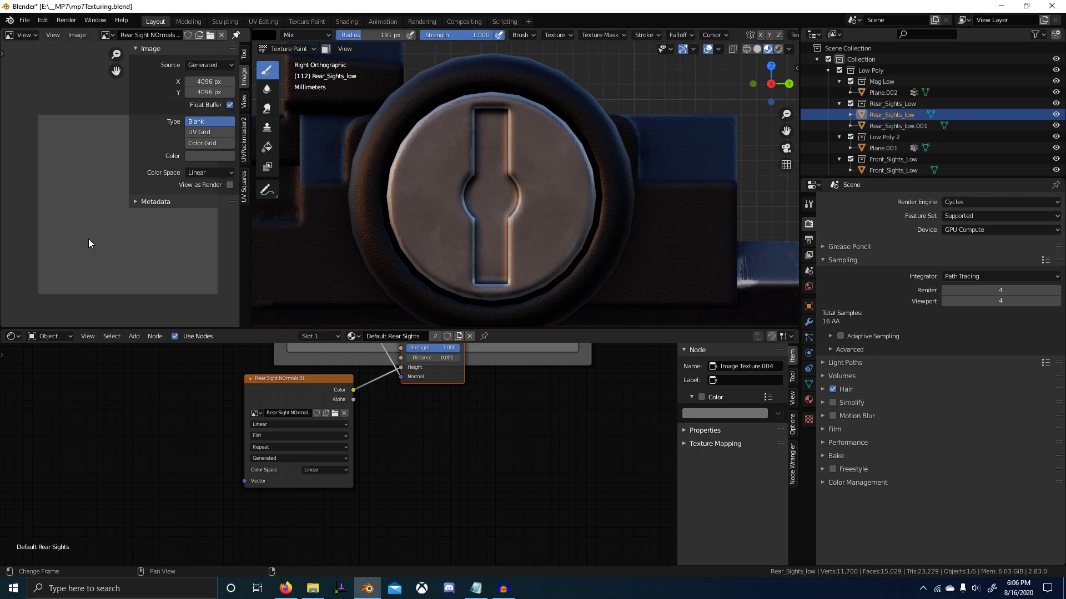
{"action": "left_click", "coordinate": [808, 203]}
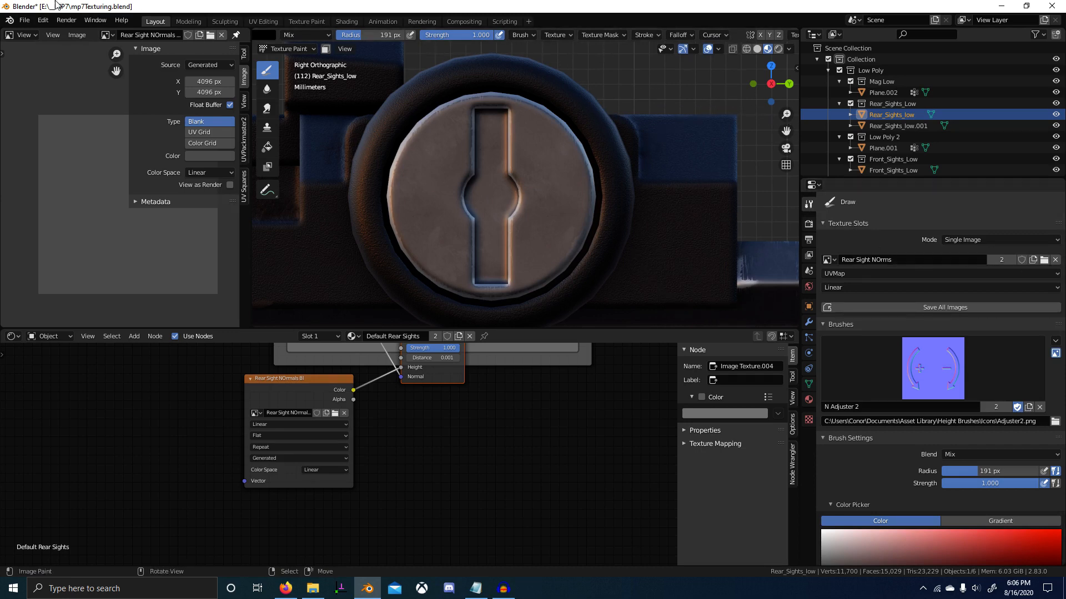
{"action": "left_click", "coordinate": [108, 35]}
{"action": "left_click", "coordinate": [135, 56]}
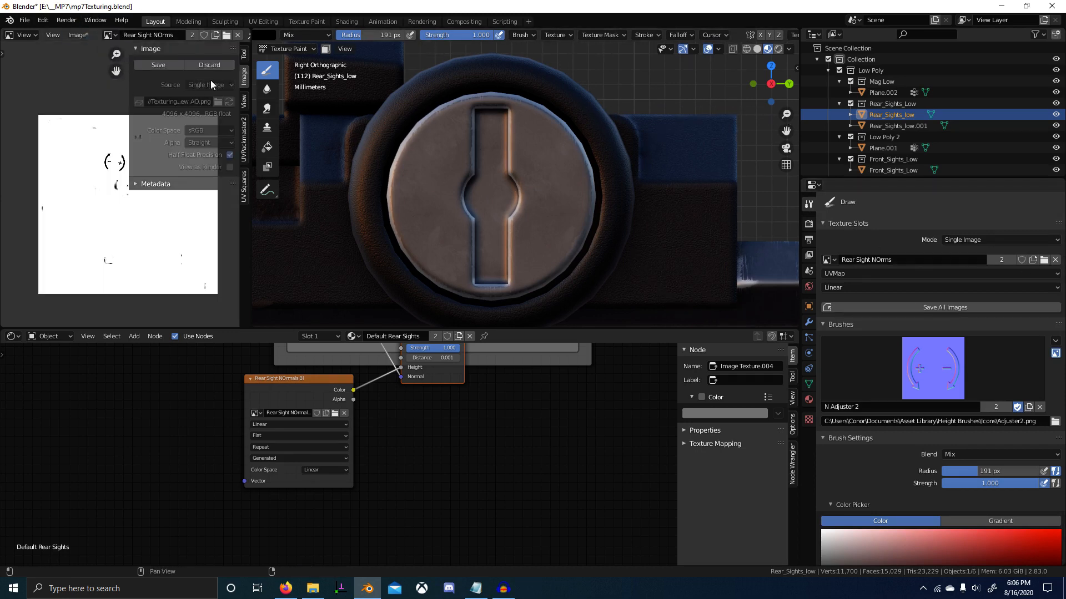
Discard the changes to Rear Sight NOrms, then display Rear Sight NOrmals BI and set it as the paint texture slot's image.
{"action": "left_click", "coordinate": [208, 64]}
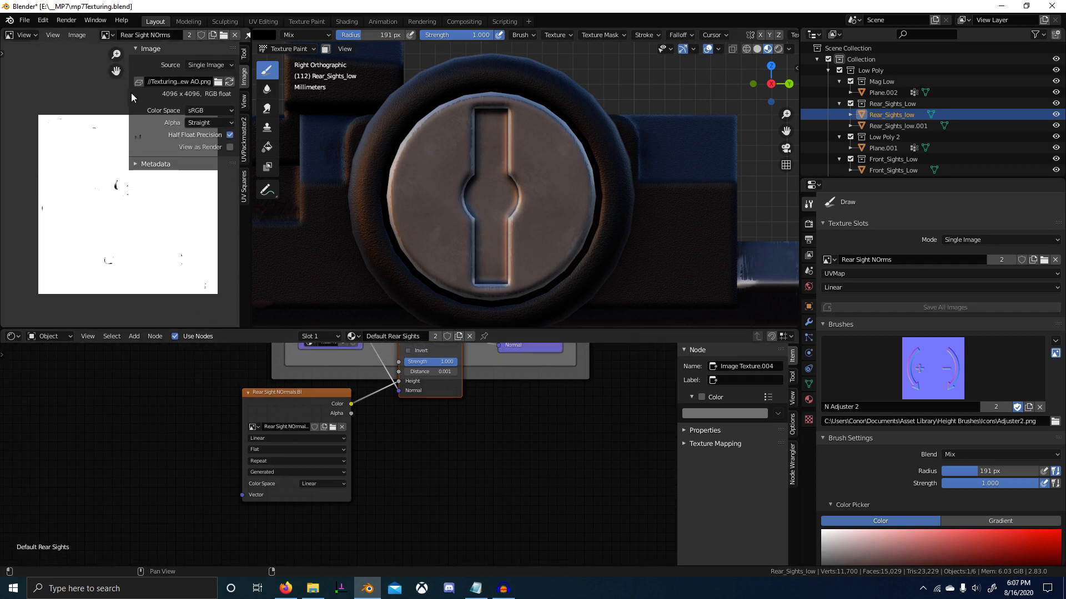
{"action": "left_click", "coordinate": [105, 35]}
{"action": "left_click", "coordinate": [148, 62]}
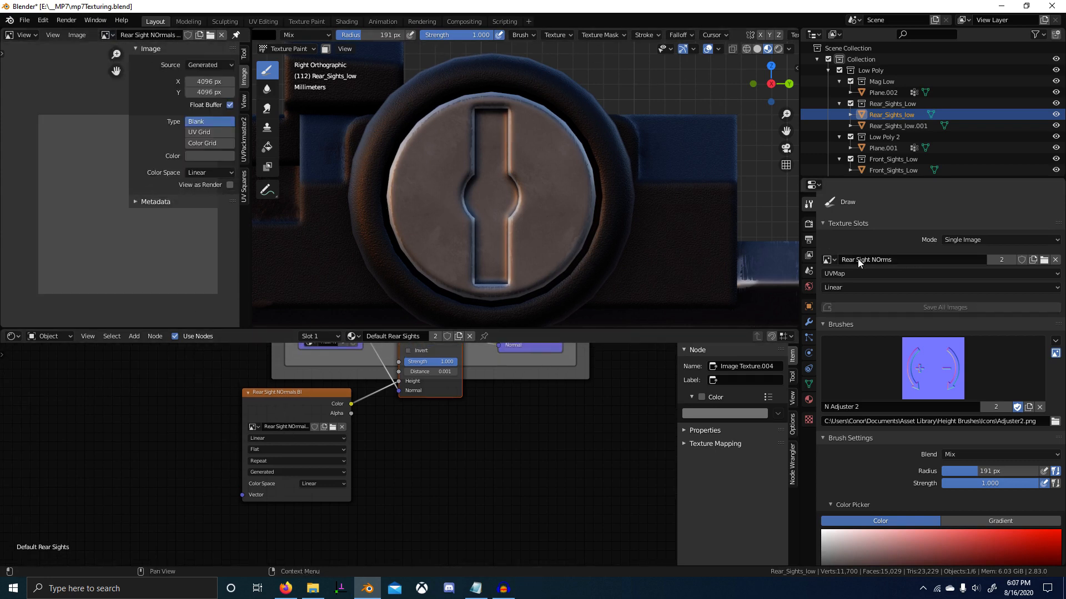
{"action": "left_click", "coordinate": [831, 264]}
{"action": "left_click", "coordinate": [866, 340]}
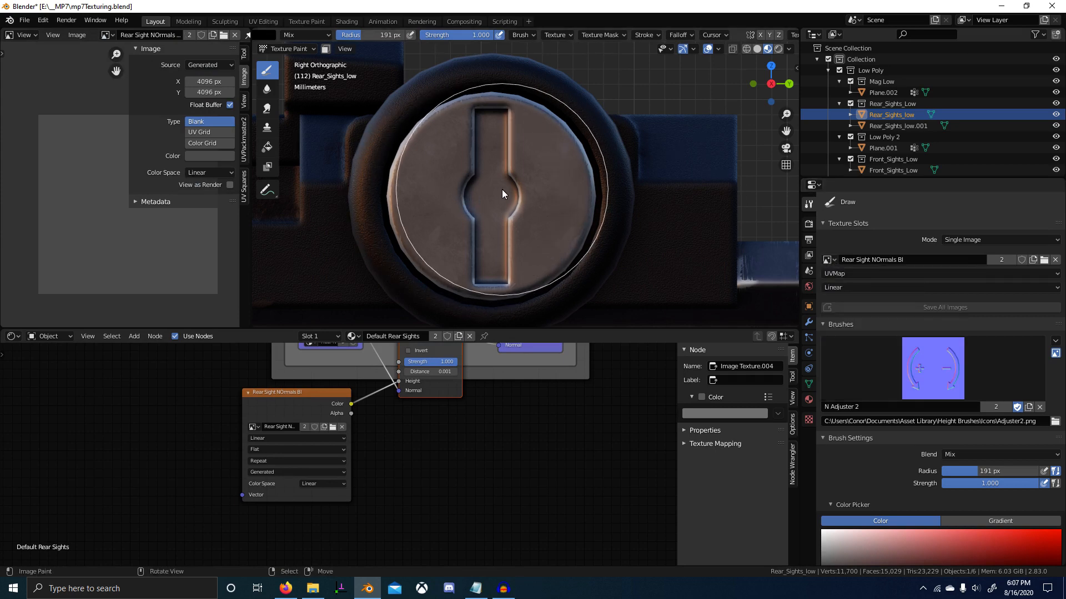
Stamp the N Adjuster 2 markings on the screw head and preview the Rear Sight NOrmals BI texture node on the model.
{"action": "left_click_drag", "start_coordinate": [495, 197], "coordinate": [492, 202]}
{"action": "left_click", "coordinate": [349, 432], "text": "ctrl+shift"}
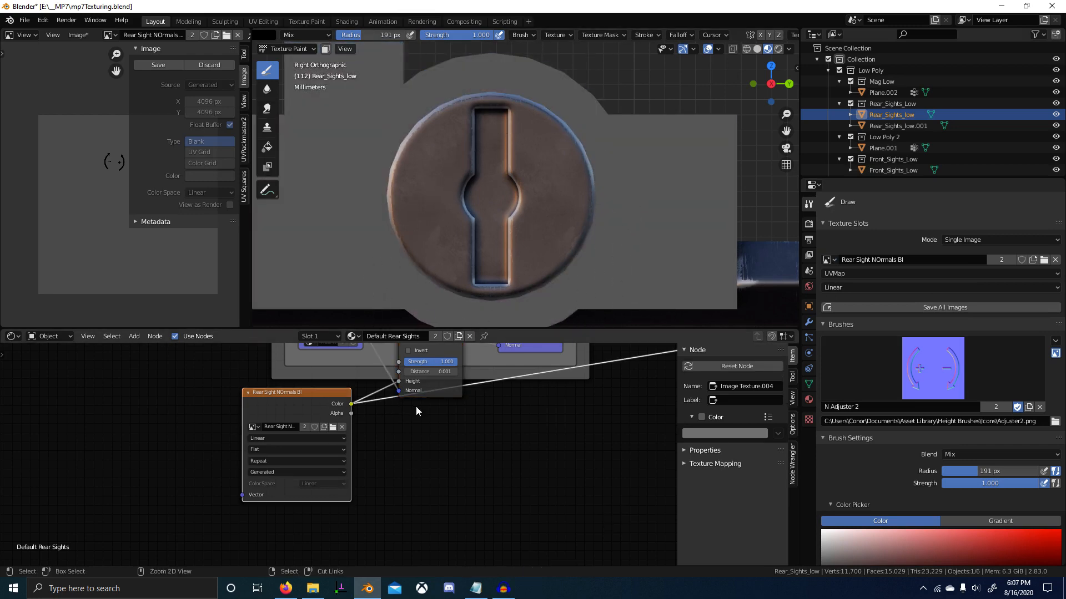
Copy the Bump and Rear Sight NOrmals BI nodes from Default Rear Sights into the Rear Sight Metal material in slot 2.
{"action": "scroll", "coordinate": [445, 395], "scroll_direction": "up", "scroll_amount": 2}
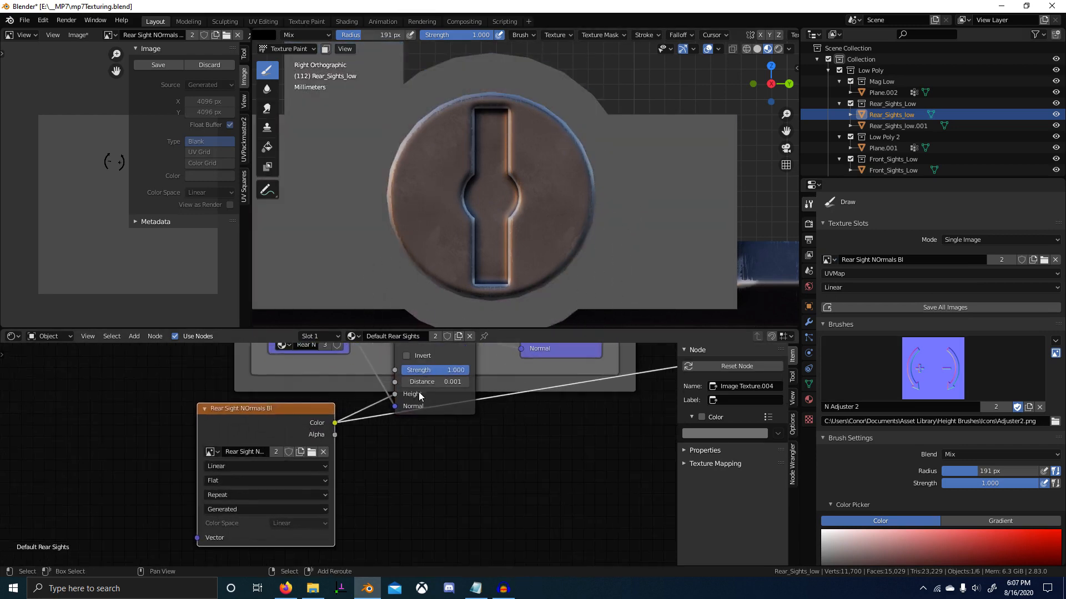
{"action": "middle_click_drag", "start_coordinate": [428, 362], "coordinate": [414, 396]}
{"action": "left_click", "coordinate": [418, 371]}
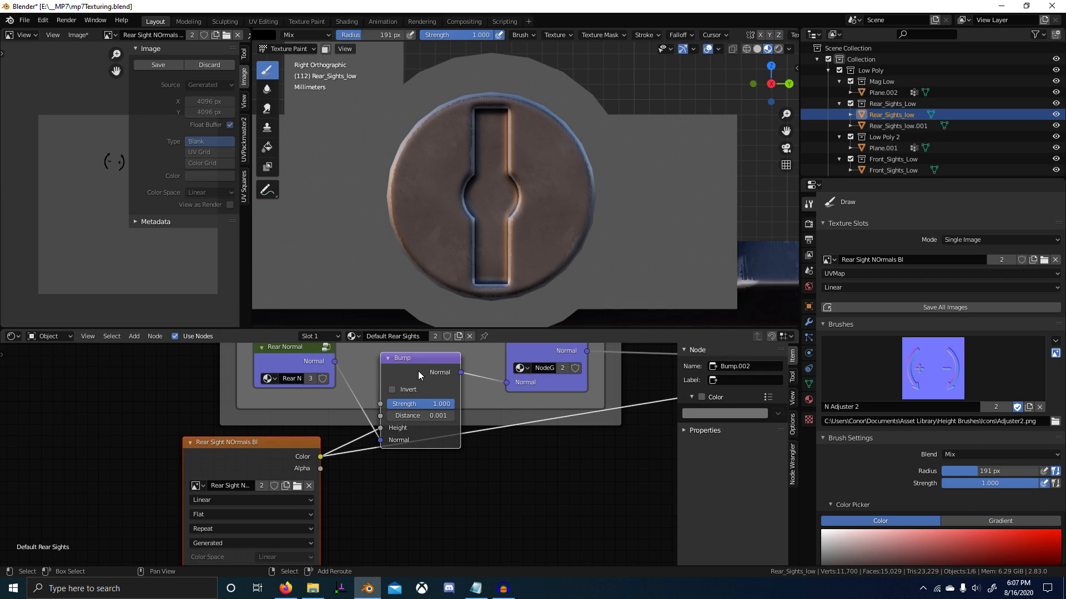
{"action": "left_click", "coordinate": [331, 335]}
{"action": "left_click", "coordinate": [325, 371]}
{"action": "scroll", "coordinate": [486, 404], "scroll_direction": "down", "scroll_amount": 3}
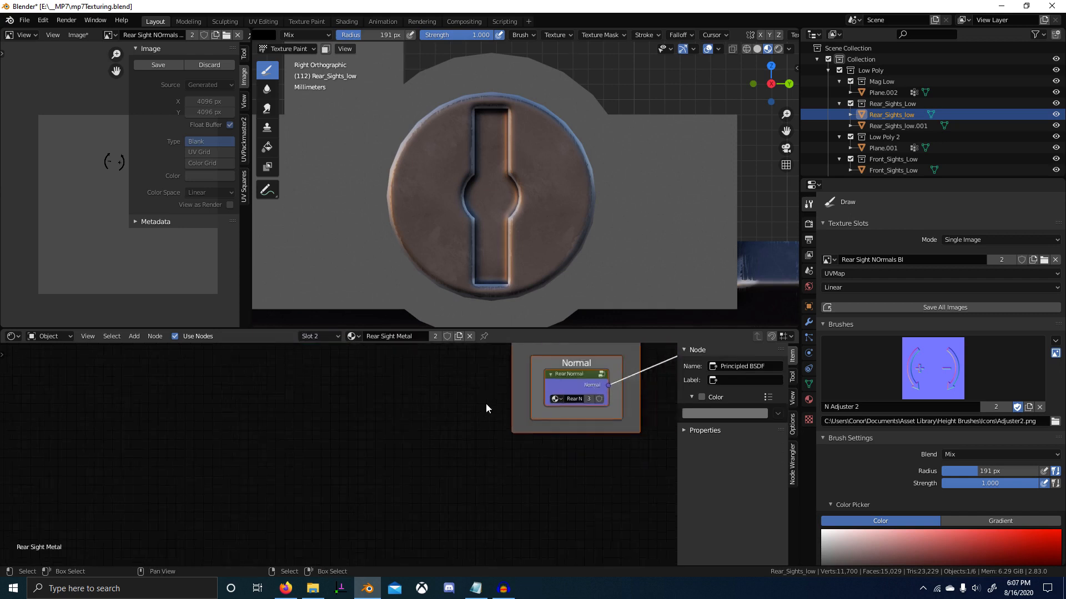
{"action": "scroll", "coordinate": [389, 423], "scroll_direction": "down", "scroll_amount": 5}
{"action": "middle_click_drag", "start_coordinate": [485, 404], "coordinate": [357, 430]}
{"action": "left_click", "coordinate": [472, 475]}
{"action": "key", "text": "ctrl+v"}
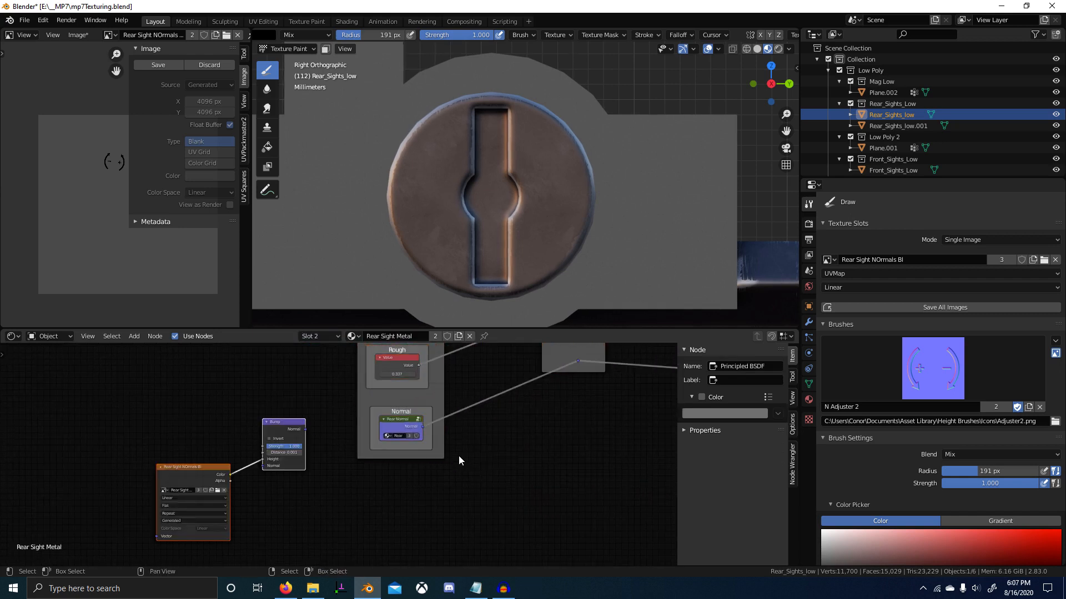
Place the pasted nodes beside the Normal frame and wire Rear Normal through the Bump node's Normal input to the existing reroute point.
{"action": "key", "text": "g"}
{"action": "left_click", "coordinate": [16, 444]}
{"action": "scroll", "coordinate": [490, 431], "scroll_direction": "up", "scroll_amount": 3}
{"action": "middle_click_drag", "start_coordinate": [491, 431], "coordinate": [465, 429]}
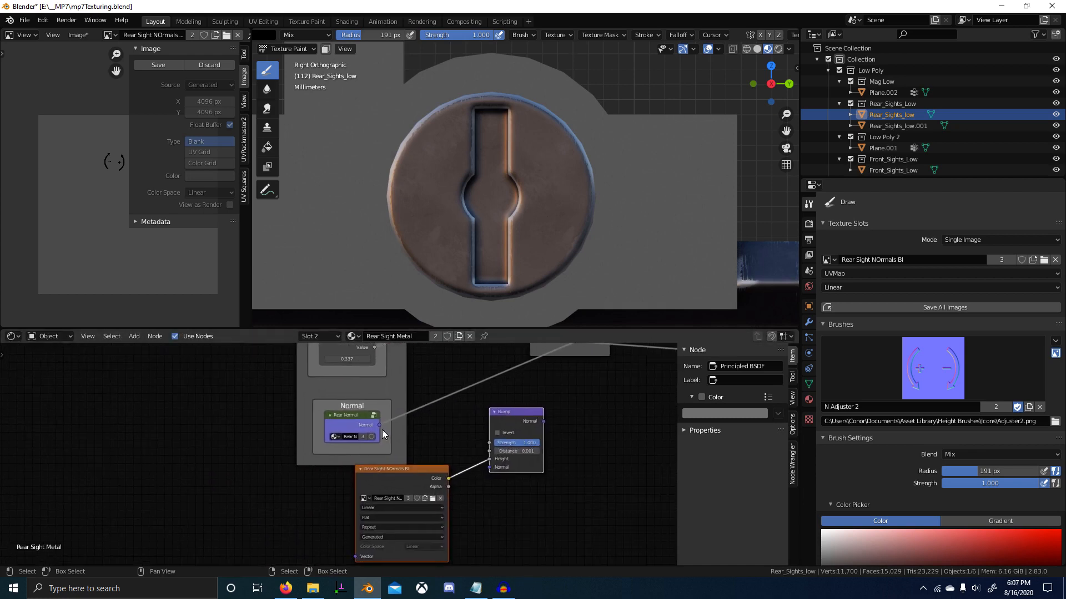
{"action": "left_click_drag", "start_coordinate": [379, 428], "coordinate": [492, 466]}
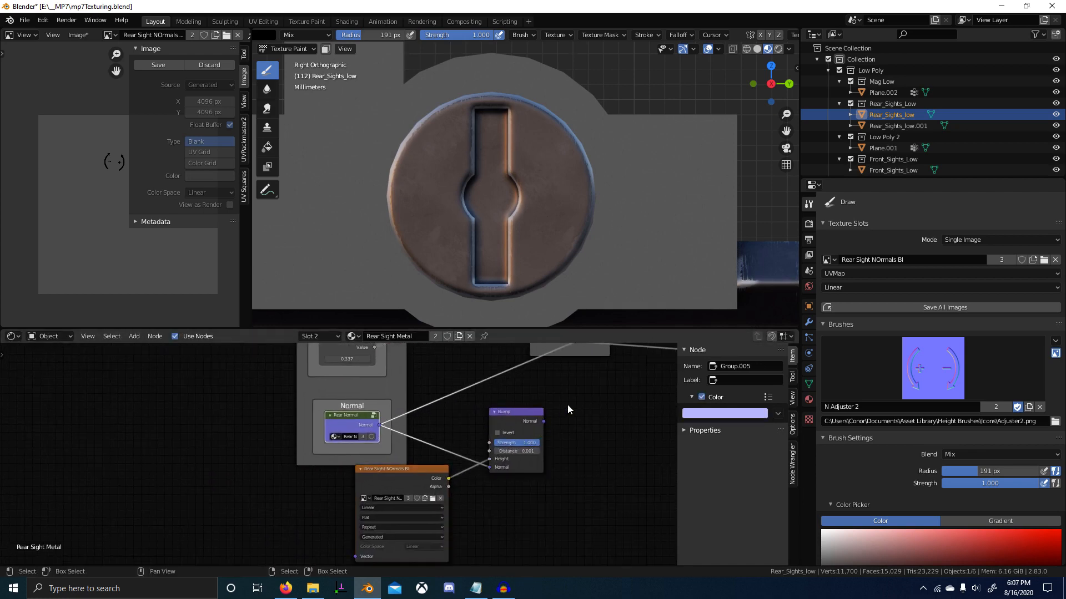
{"action": "middle_click_drag", "start_coordinate": [546, 419], "coordinate": [481, 451]}
{"action": "left_click_drag", "start_coordinate": [478, 452], "coordinate": [513, 371]}
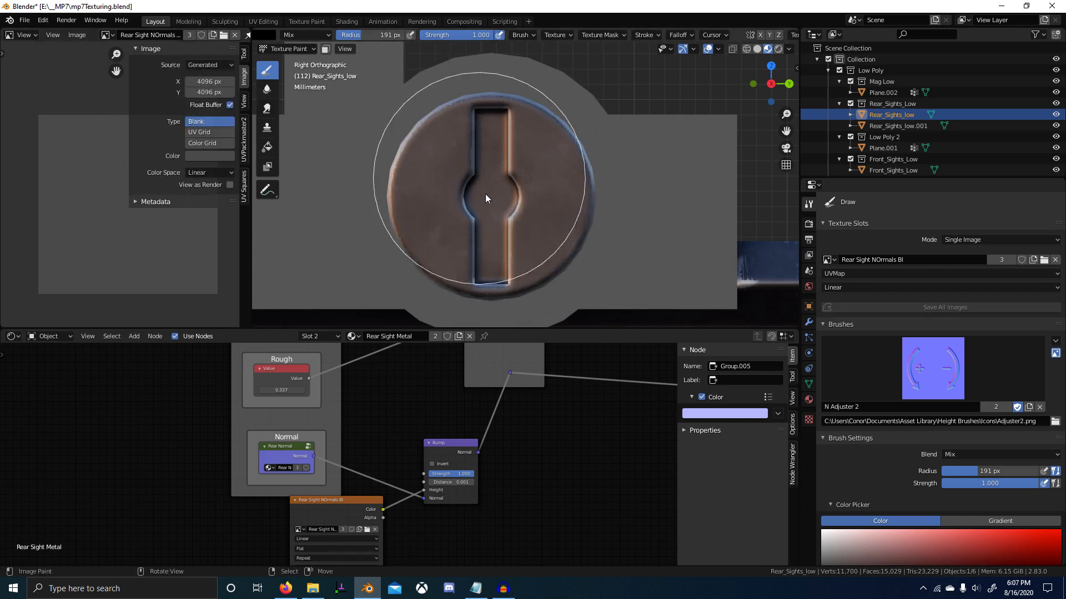
Switch to the N Adjuster brush at a 162 px radius, then try a stamp on the screw head and undo it.
{"action": "scroll", "coordinate": [308, 36], "scroll_direction": "up", "scroll_amount": 5}
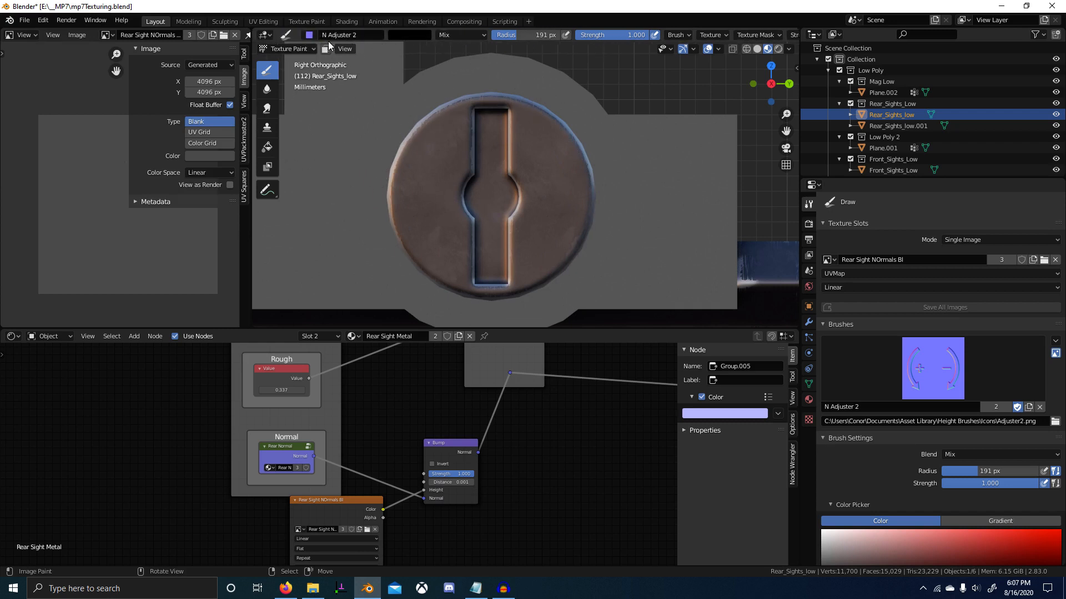
{"action": "left_click", "coordinate": [310, 34]}
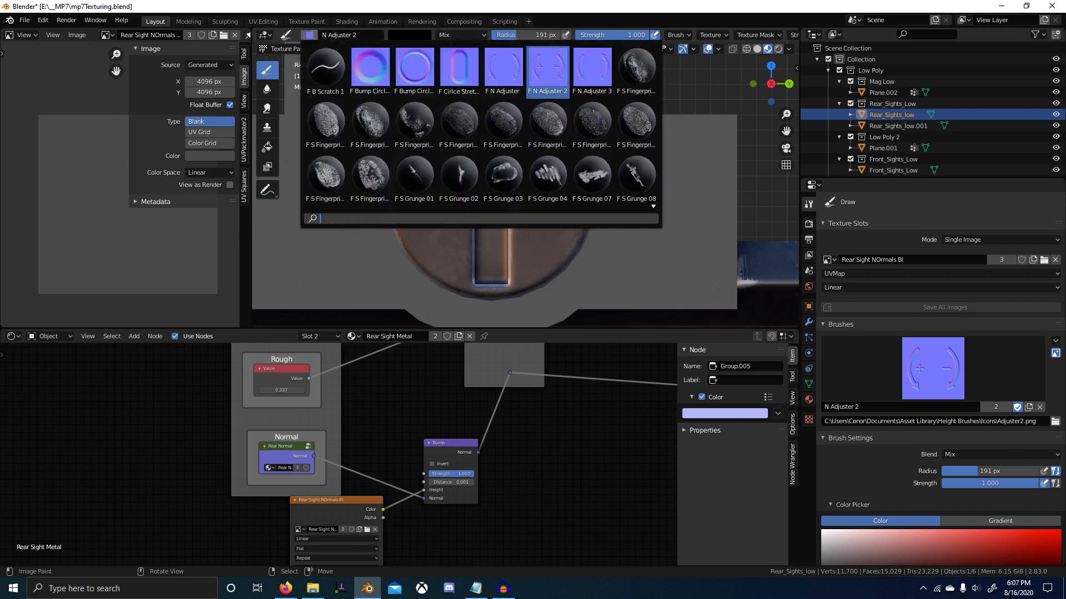
{"action": "left_click", "coordinate": [504, 69]}
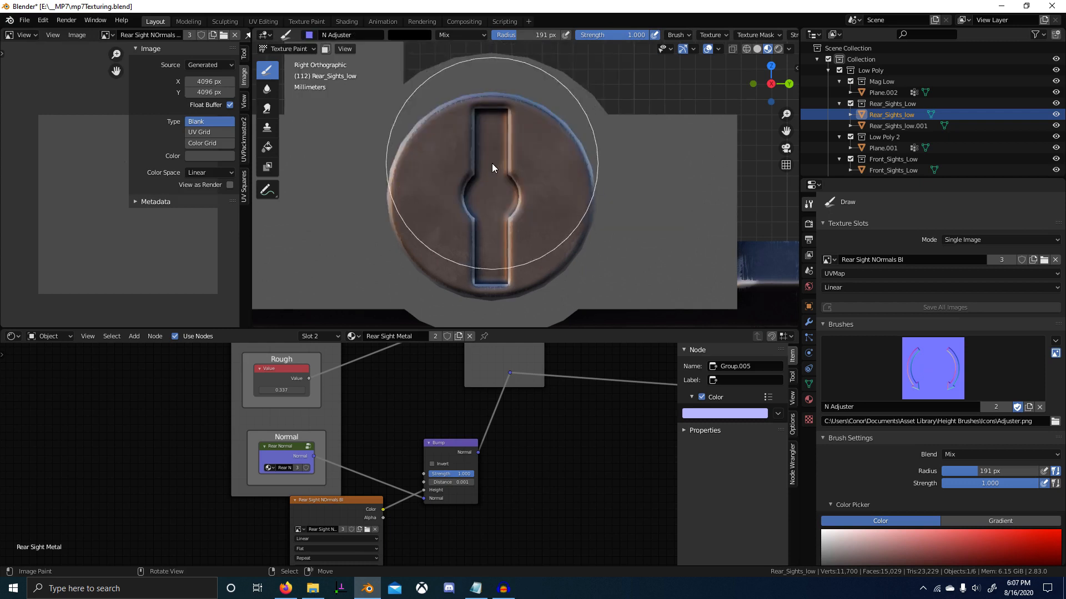
{"action": "key", "text": "f"}
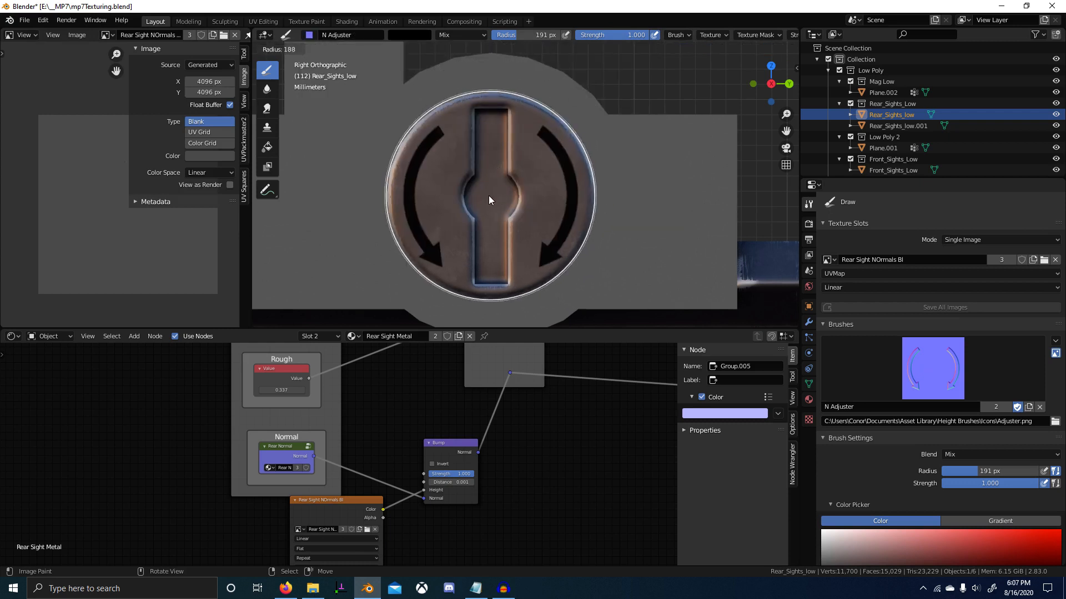
{"action": "left_click", "coordinate": [478, 194]}
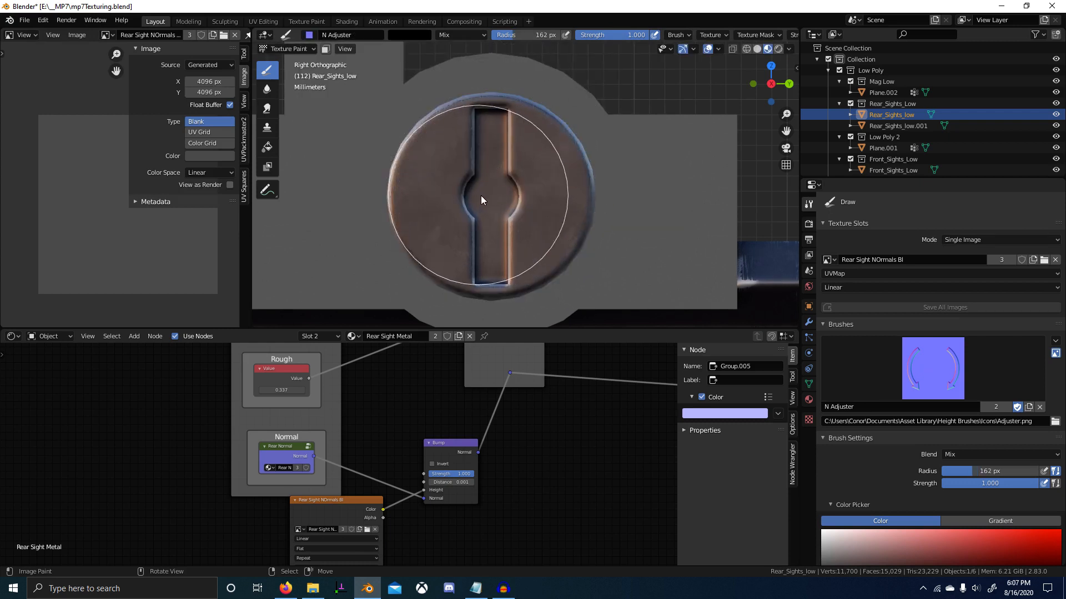
{"action": "left_click", "coordinate": [492, 197]}
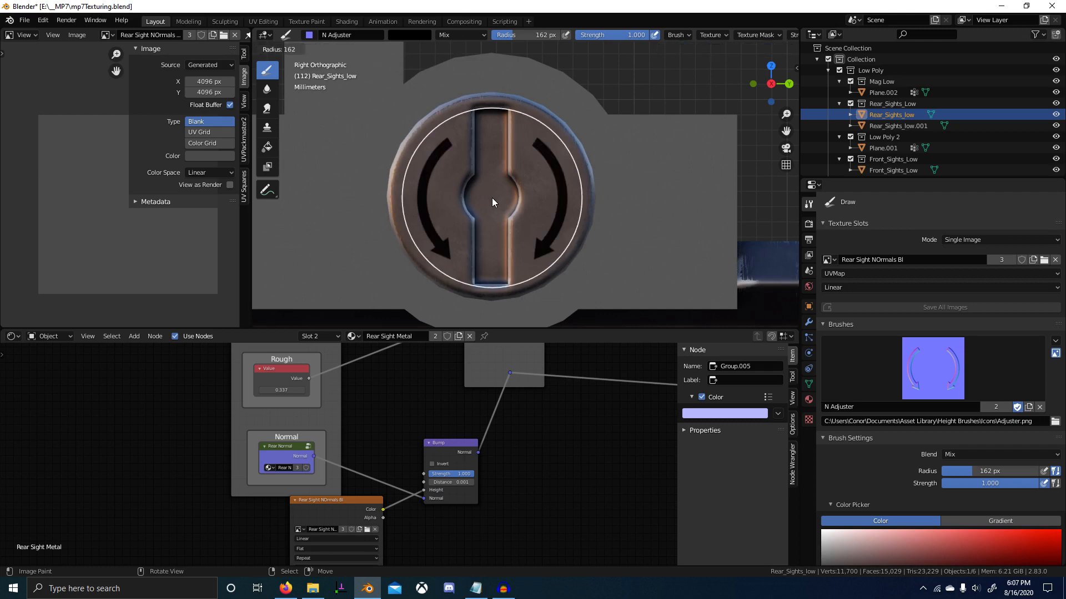
{"action": "key", "text": "ctrl+z"}
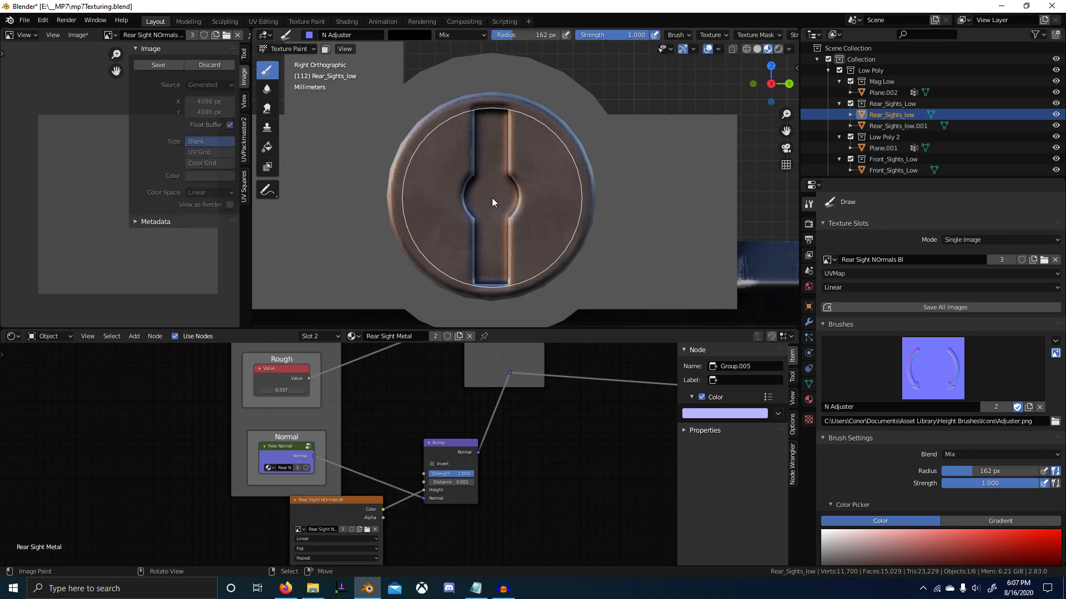
Change the N Adjuster brush's stroke method to Space and stamp the two curved arrows centred on the screw head.
{"action": "scroll", "coordinate": [57, 195], "scroll_direction": "down", "scroll_amount": 1}
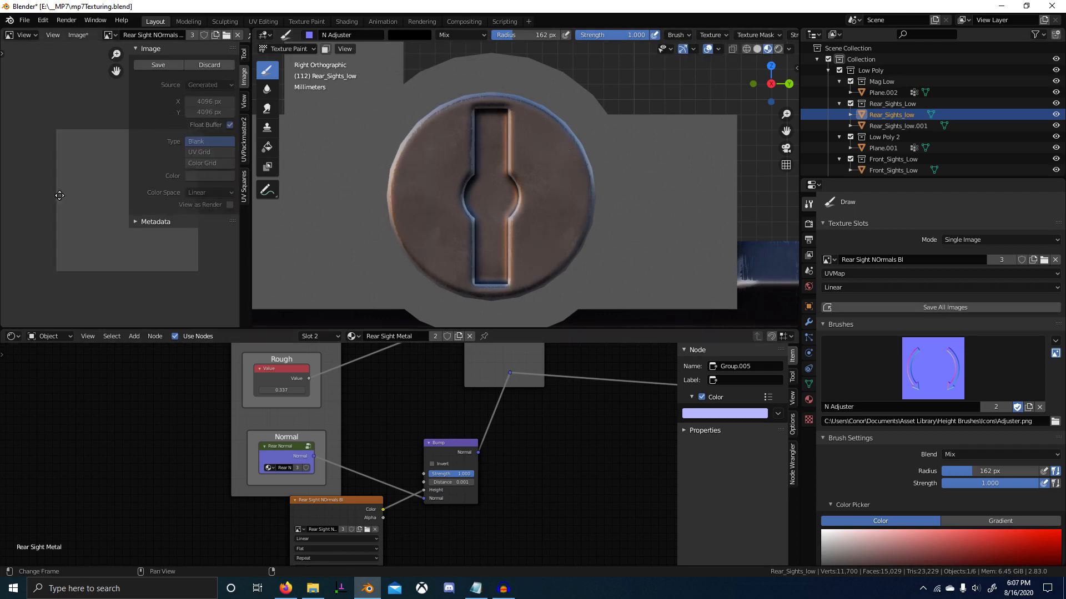
{"action": "middle_click_drag", "start_coordinate": [57, 195], "coordinate": [7, 194]}
{"action": "scroll", "coordinate": [721, 34], "scroll_direction": "down", "scroll_amount": 3}
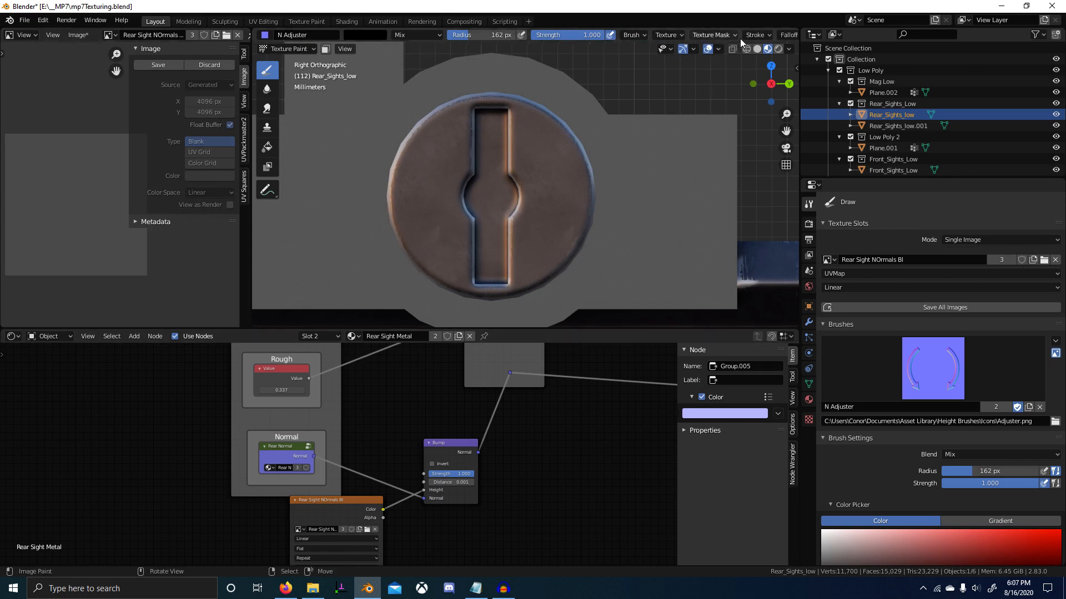
{"action": "left_click", "coordinate": [691, 35]}
{"action": "left_click", "coordinate": [711, 56]}
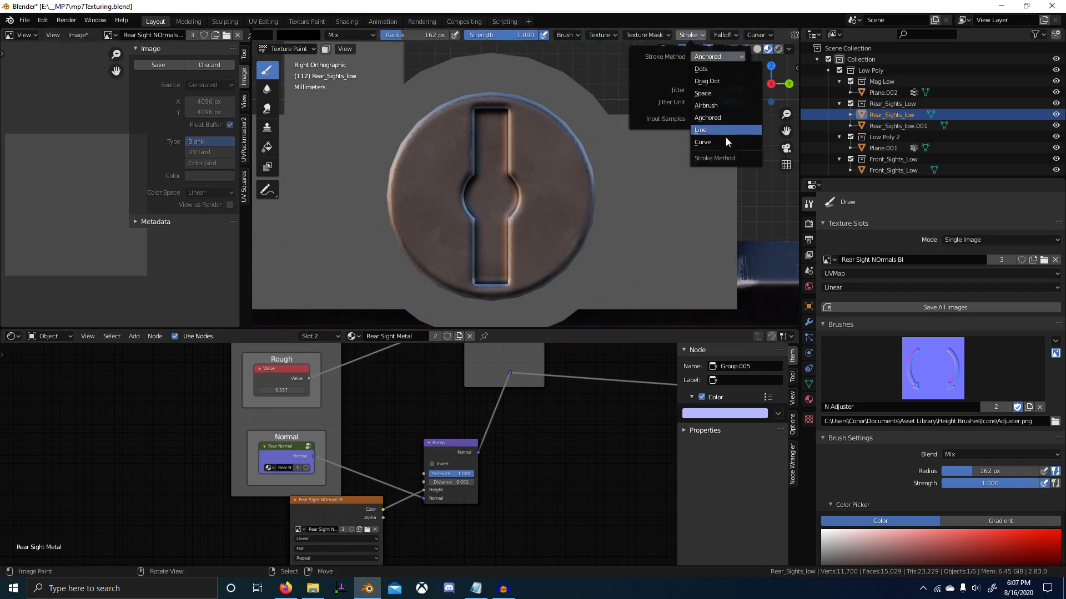
{"action": "left_click", "coordinate": [727, 97]}
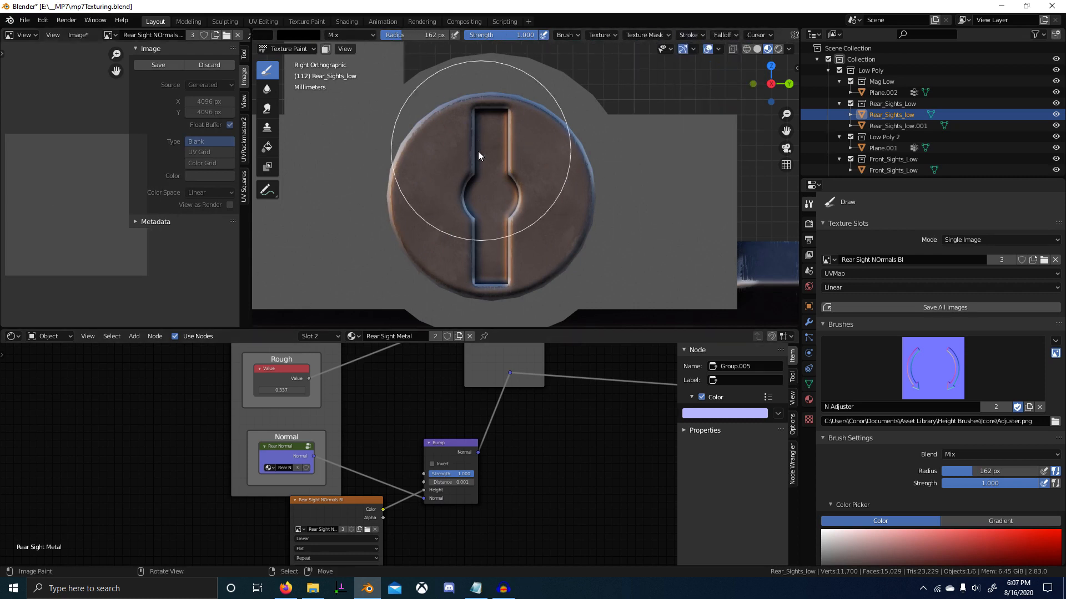
{"action": "left_click", "coordinate": [491, 195]}
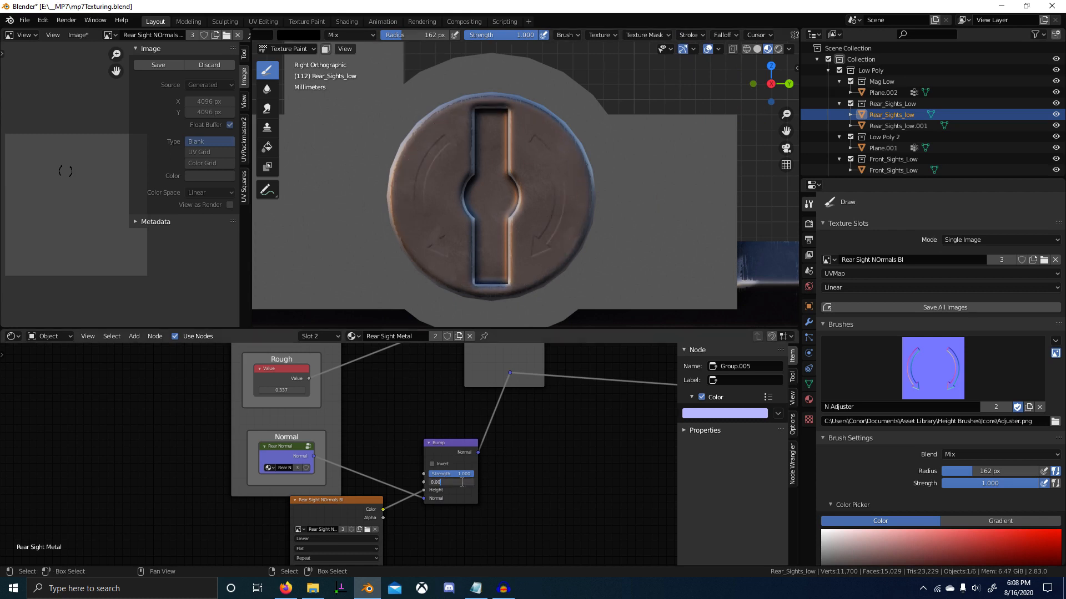
Set the Bump node's Distance to 0.010 in Rear Sight Metal and return the rear sight to Object Mode.
{"action": "key", "text": "Return"}
{"action": "mouse_move", "coordinate": [542, 178]}
{"action": "middle_mouse_down"}
{"action": "mouse_move", "coordinate": [548, 138]}
{"action": "mouse_move", "coordinate": [549, 170]}
{"action": "middle_mouse_up"}
{"action": "scroll", "coordinate": [550, 175], "scroll_direction": "down", "scroll_amount": 7}
{"action": "middle_click_drag", "start_coordinate": [571, 222], "coordinate": [408, 241]}
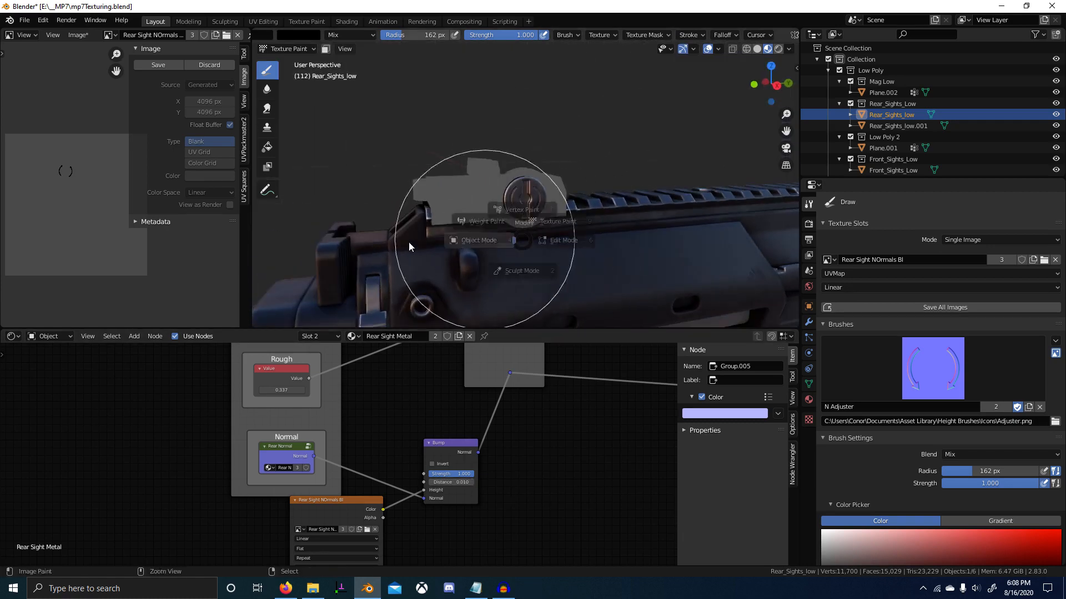
{"action": "key", "text": "ctrl+Tab"}
{"action": "left_click", "coordinate": [429, 212]}
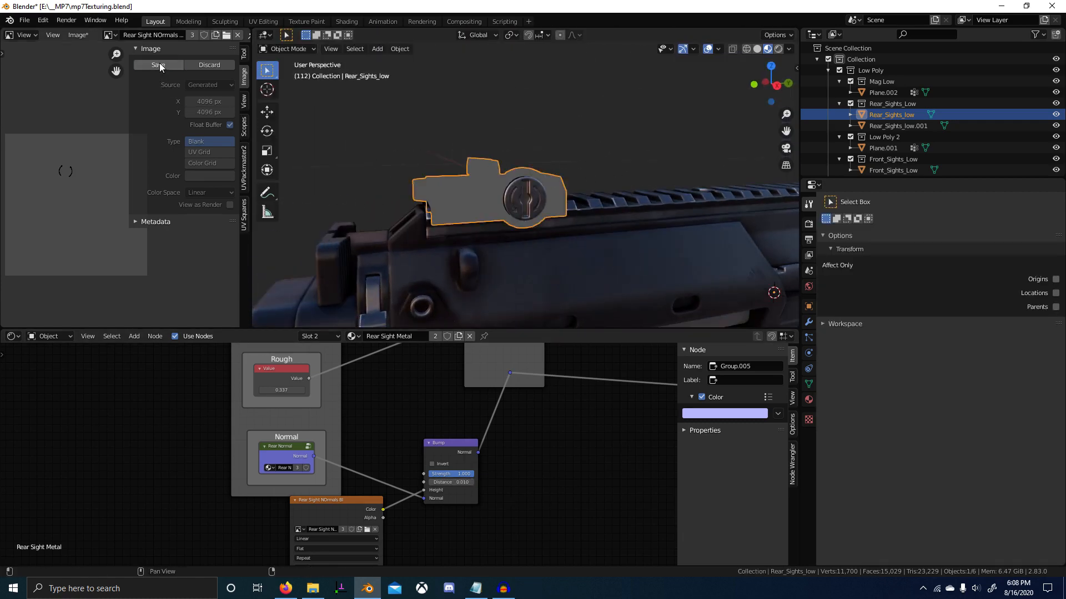
Save the painted image as Rear Sight NOrmals BI.exr in OpenEXR format with full float depth in the Texturing\Working folder.
{"action": "left_click", "coordinate": [159, 65]}
{"action": "left_click", "coordinate": [790, 180]}
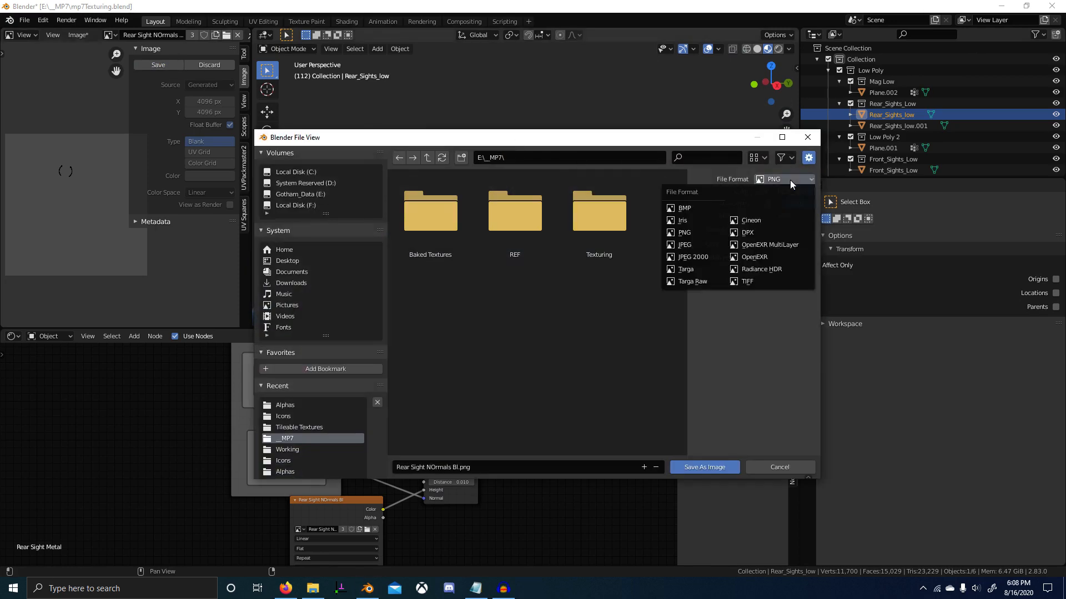
{"action": "left_click", "coordinate": [765, 256]}
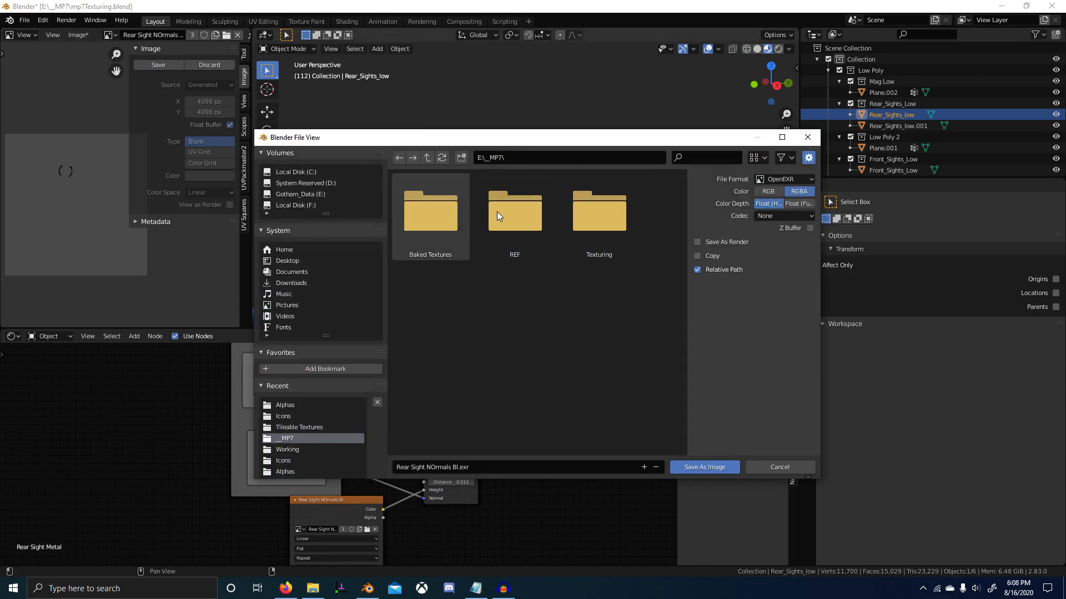
{"action": "double_click", "coordinate": [604, 221]}
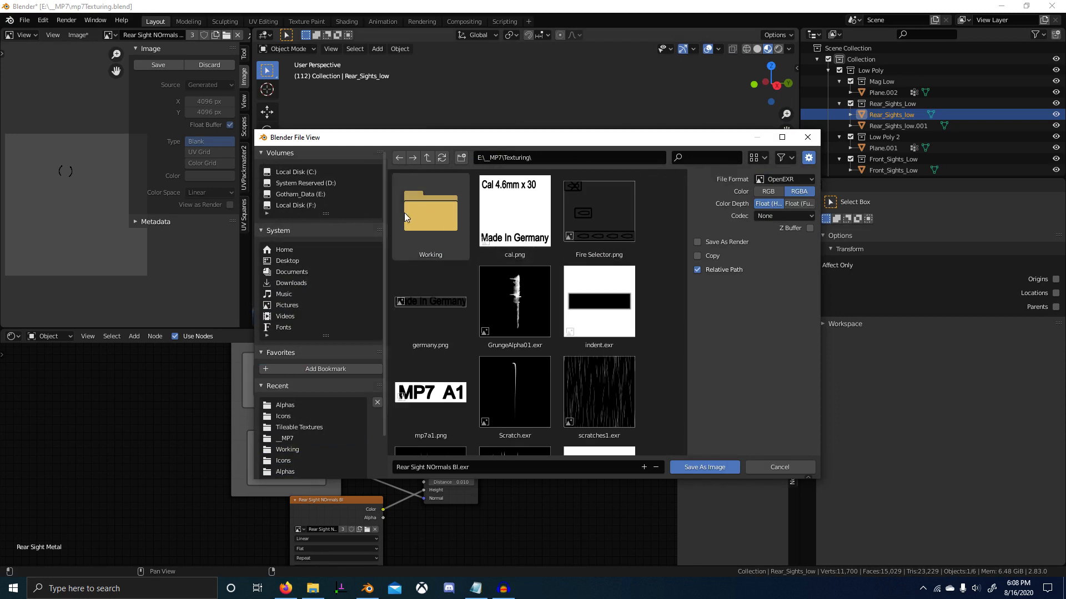
{"action": "double_click", "coordinate": [460, 220]}
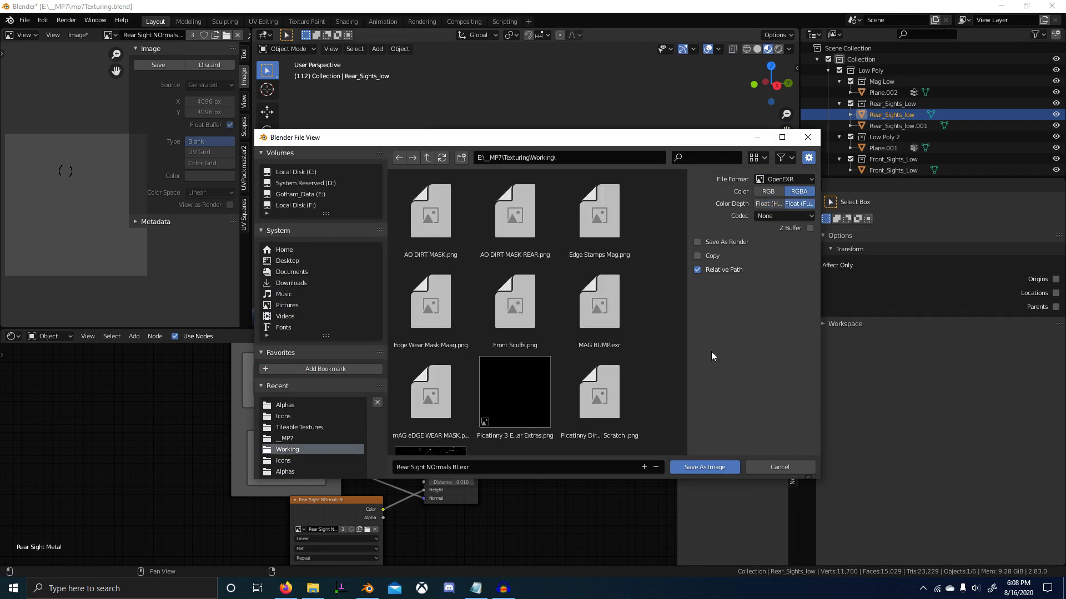
{"action": "left_click", "coordinate": [705, 468]}
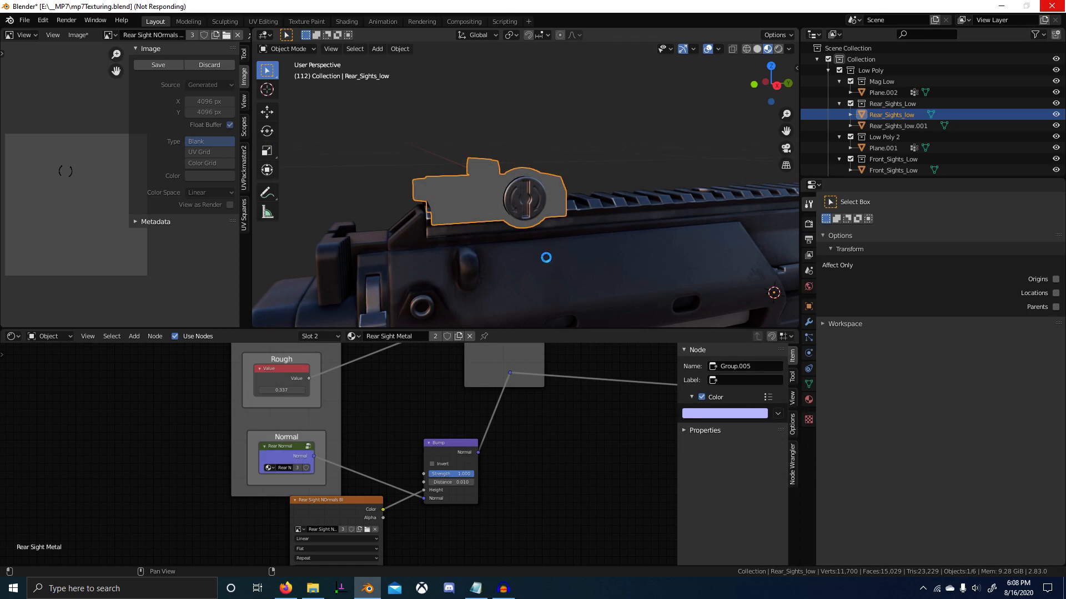
Return to the Default Rear Sights material in slot 1 and preview its Principled BSDF node on the model.
{"action": "scroll", "coordinate": [546, 257], "scroll_direction": "down", "scroll_amount": 6}
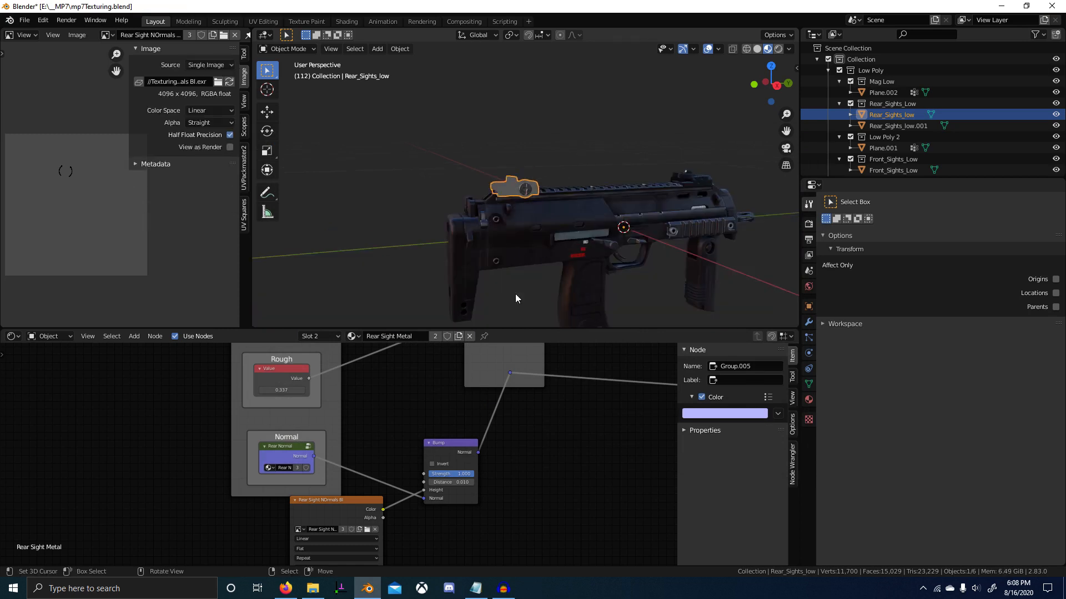
{"action": "scroll", "coordinate": [546, 452], "scroll_direction": "down", "scroll_amount": 7}
{"action": "scroll", "coordinate": [388, 438], "scroll_direction": "up", "scroll_amount": 4}
{"action": "scroll", "coordinate": [389, 439], "scroll_direction": "down", "scroll_amount": 1}
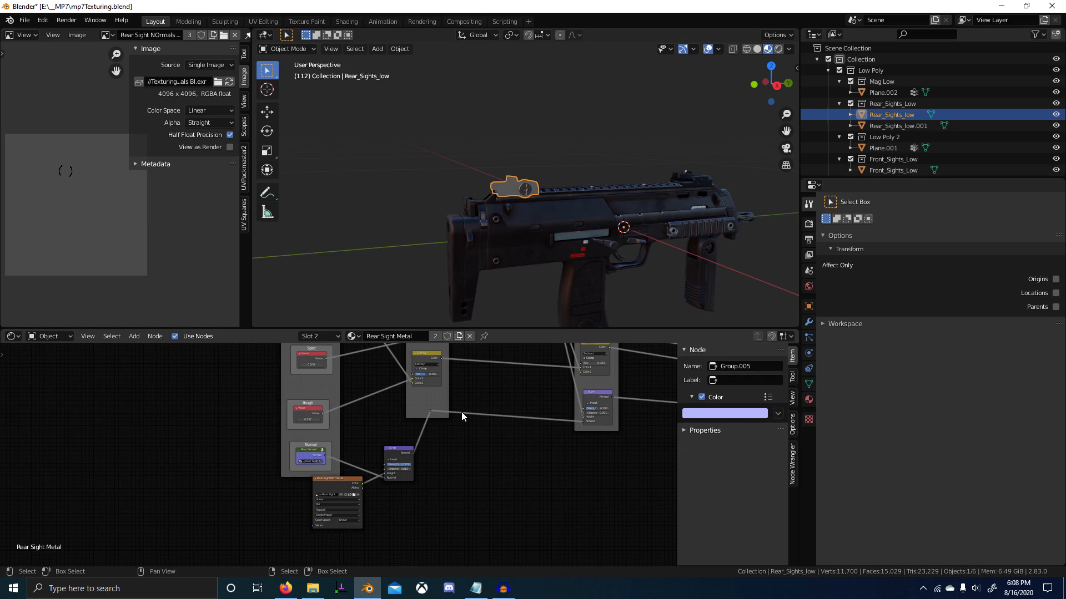
{"action": "left_click", "coordinate": [315, 337]}
{"action": "left_click", "coordinate": [319, 355]}
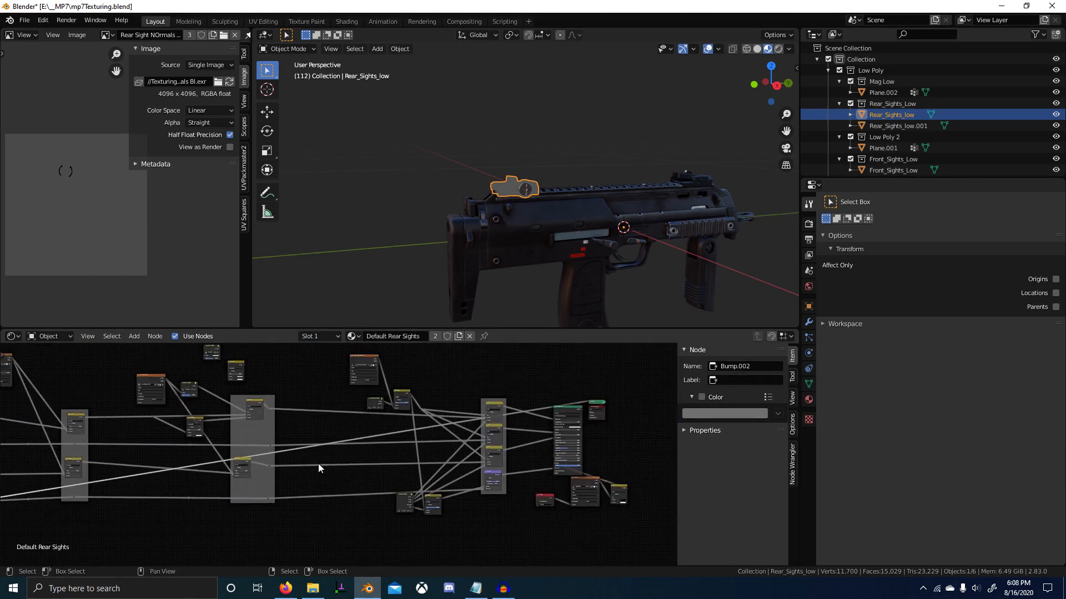
{"action": "middle_click_drag", "start_coordinate": [582, 426], "coordinate": [432, 416]}
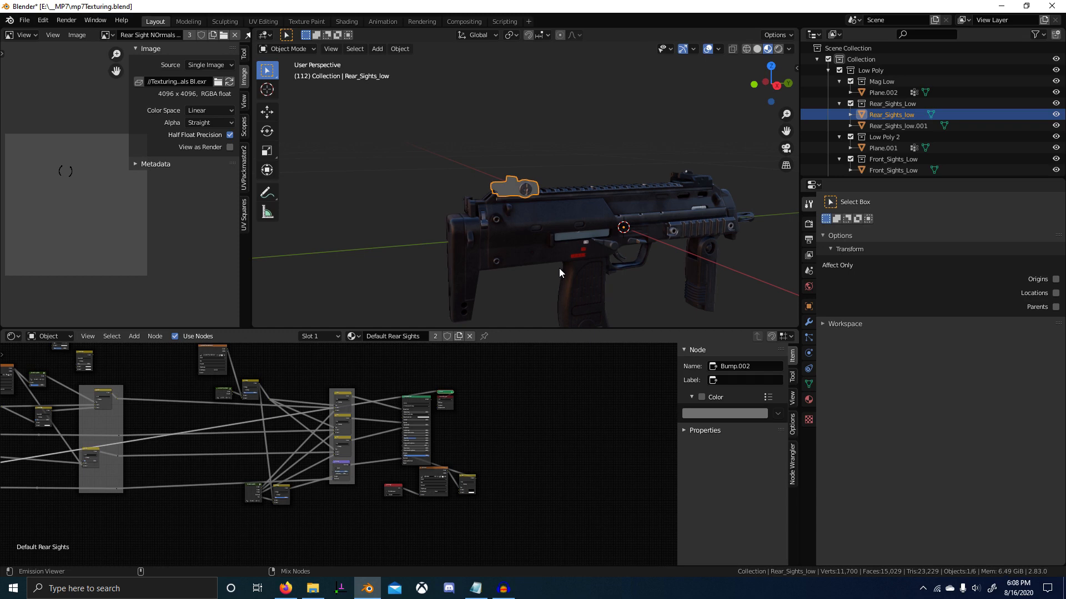
Frame the selected rear sight in the viewport to examine its restored shading up close.
{"action": "key", "text": "KP_Decimal"}
{"action": "middle_click_drag", "start_coordinate": [558, 268], "coordinate": [567, 191]}
{"action": "scroll", "coordinate": [577, 272], "scroll_direction": "up", "scroll_amount": 4}
{"action": "middle_click_drag", "start_coordinate": [384, 444], "coordinate": [385, 490]}
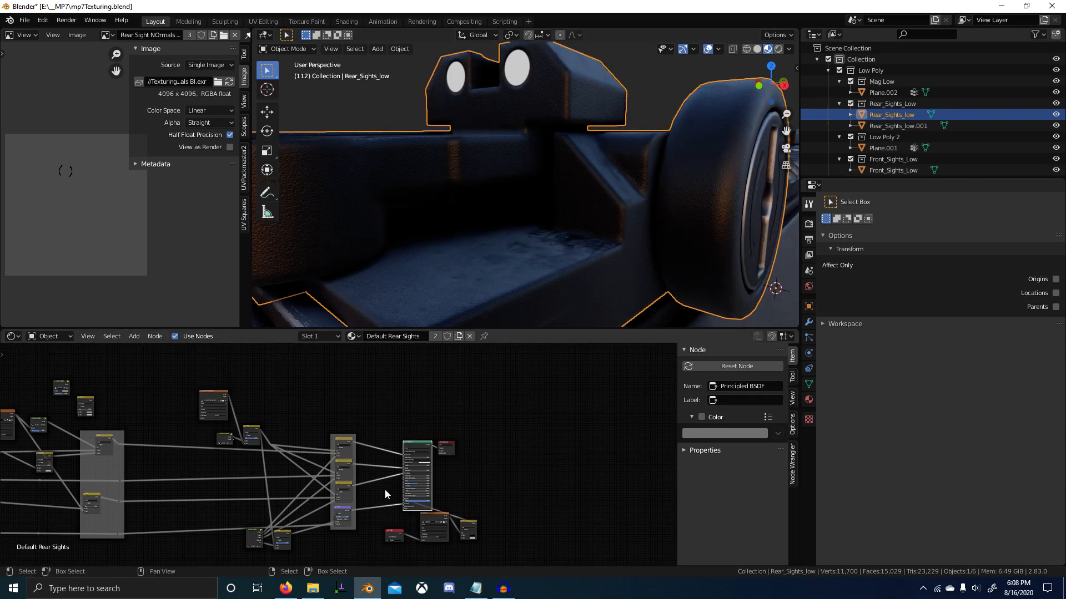
Preview the AO DIRT MASK group node on the rear sight and make the group a single-user copy.
{"action": "middle_click_drag", "start_coordinate": [311, 452], "coordinate": [394, 465]}
{"action": "scroll", "coordinate": [336, 447], "scroll_direction": "up", "scroll_amount": 12}
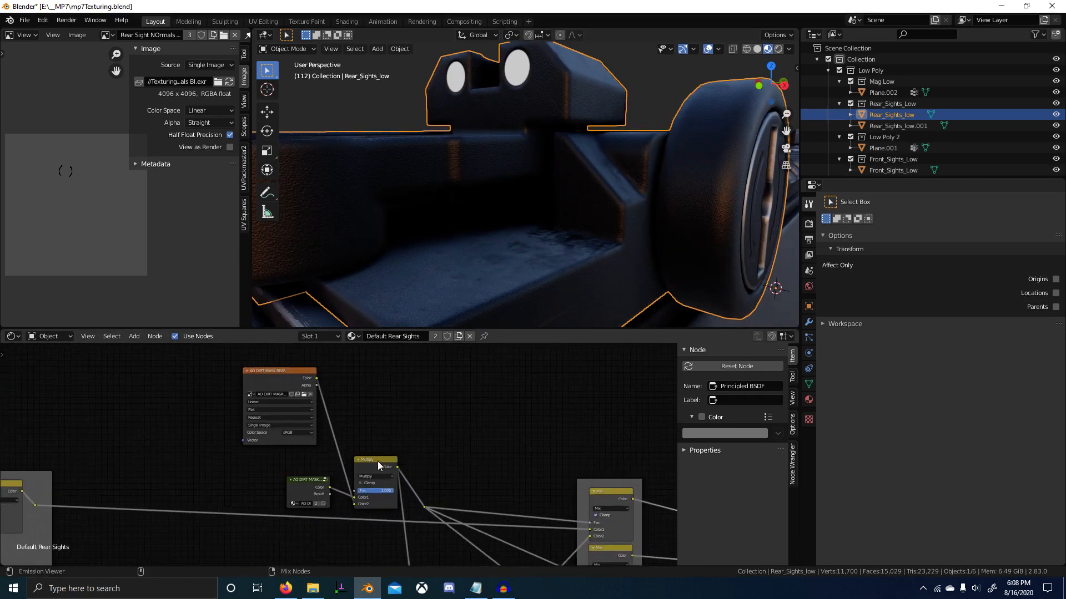
{"action": "left_click", "coordinate": [311, 482], "text": "ctrl+shift"}
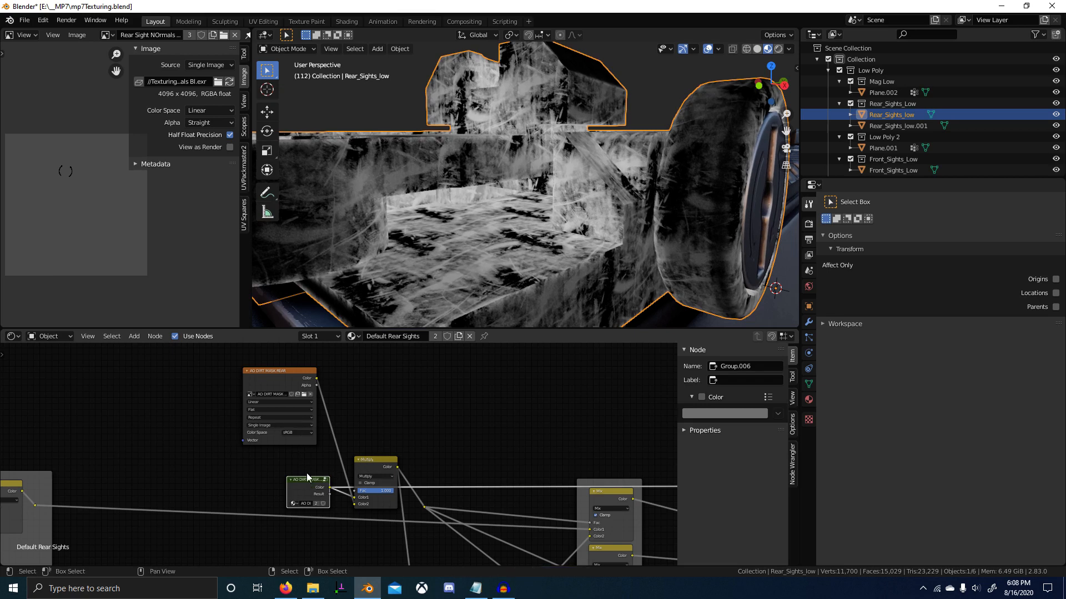
{"action": "key", "text": "Tab"}
{"action": "scroll", "coordinate": [411, 397], "scroll_direction": "up", "scroll_amount": 6}
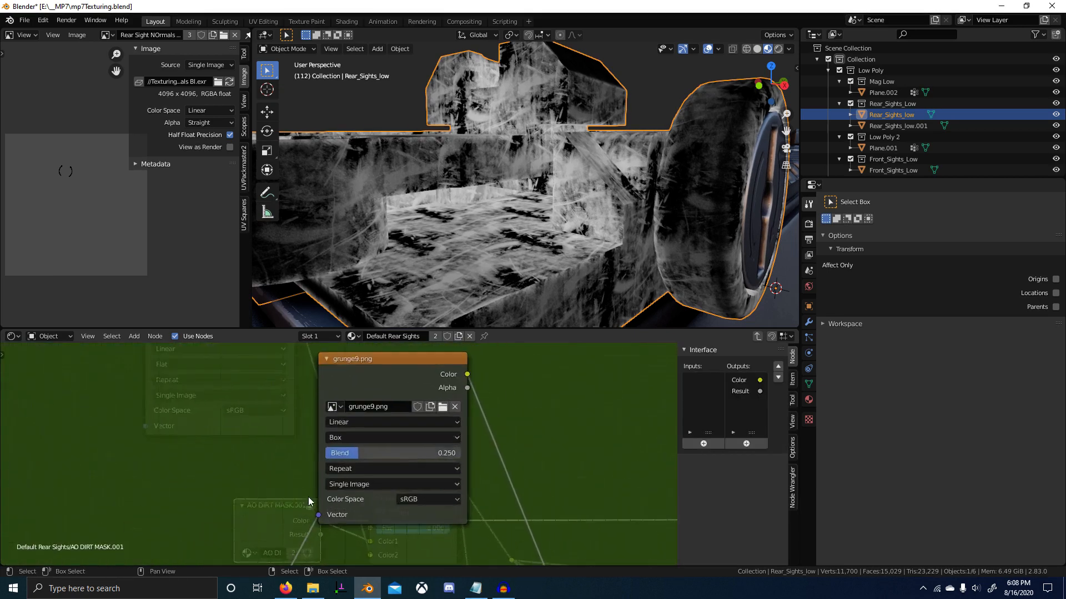
{"action": "key", "text": "Tab"}
{"action": "left_click", "coordinate": [304, 534]}
{"action": "key", "text": "Tab"}
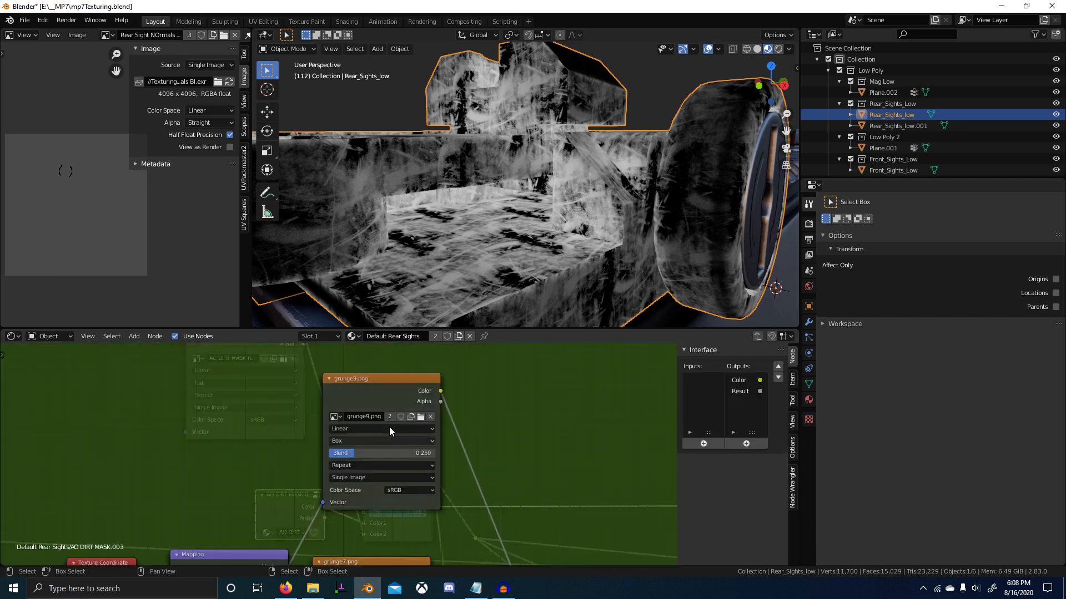
Try grunge01.png in place of grunge9.png in the AO DIRT MASK group's upper image texture.
{"action": "scroll", "coordinate": [349, 454], "scroll_direction": "up", "scroll_amount": 2}
{"action": "left_click", "coordinate": [318, 425]}
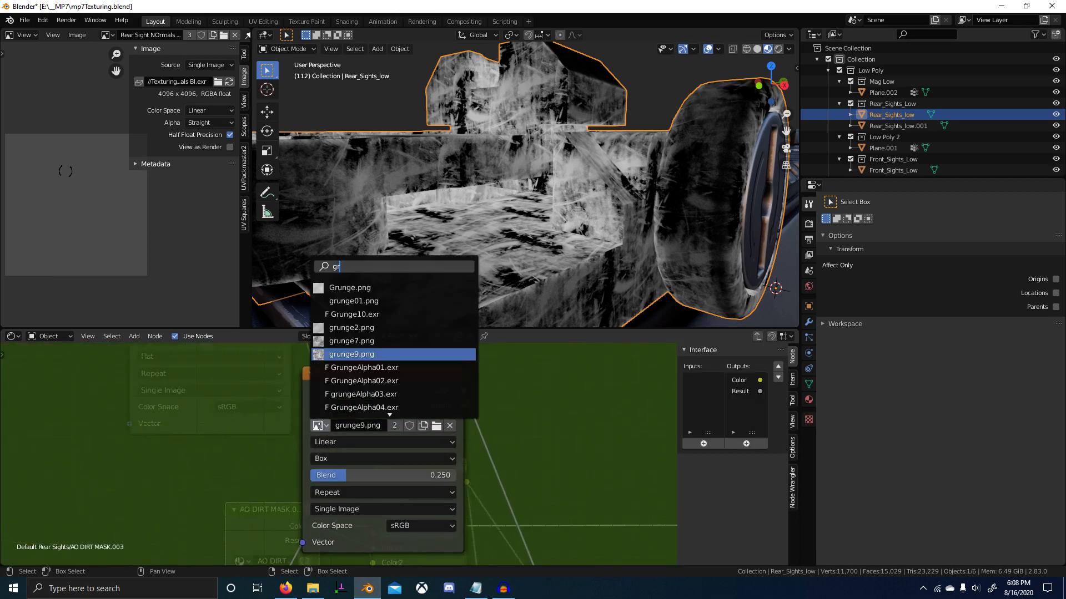
{"action": "key", "text": "Up"}
{"action": "key", "text": "Up"}
{"action": "key", "text": "Up"}
{"action": "key", "text": "Up"}
{"action": "key", "text": "Return"}
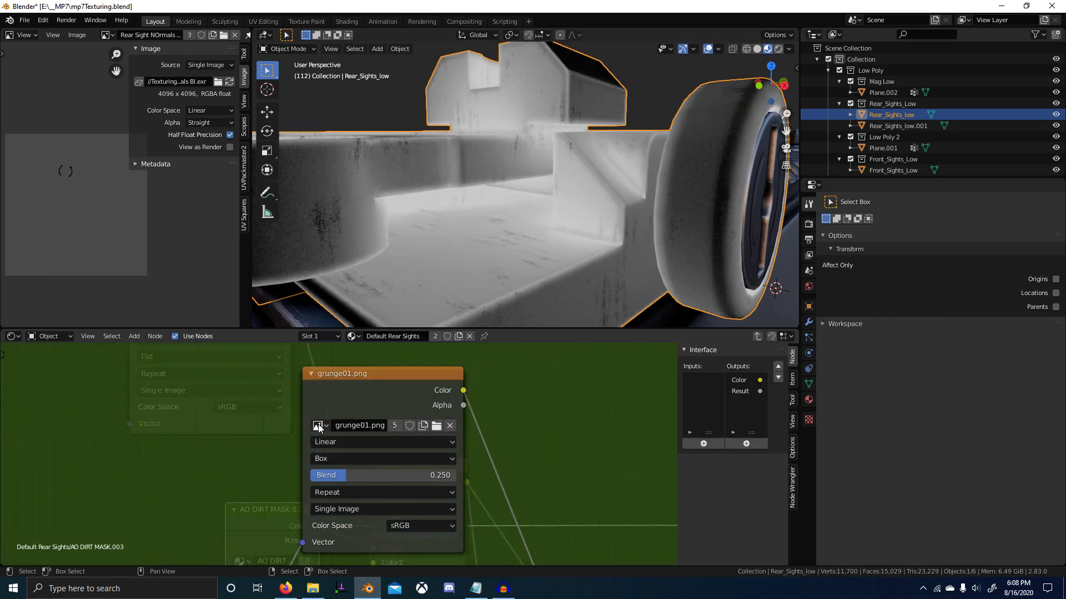
Leave the group and preview the Multiply node on the rear sight to inspect the combined mask.
{"action": "middle_click_drag", "start_coordinate": [529, 273], "coordinate": [518, 301]}
{"action": "key", "text": "Tab"}
{"action": "left_click", "coordinate": [418, 473], "text": "ctrl+shift"}
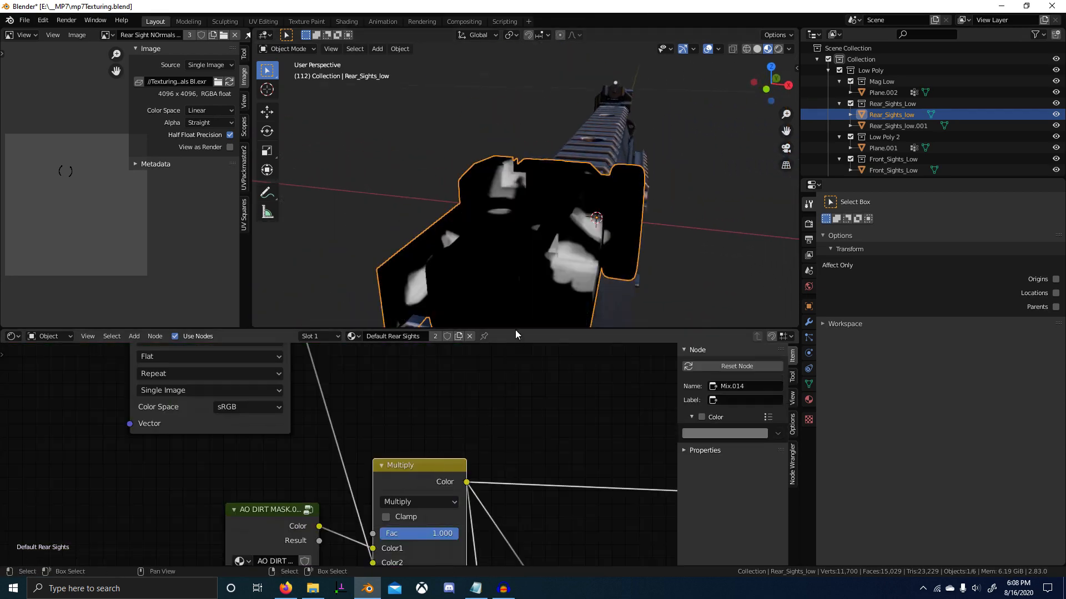
{"action": "scroll", "coordinate": [512, 325], "scroll_direction": "up", "scroll_amount": 4}
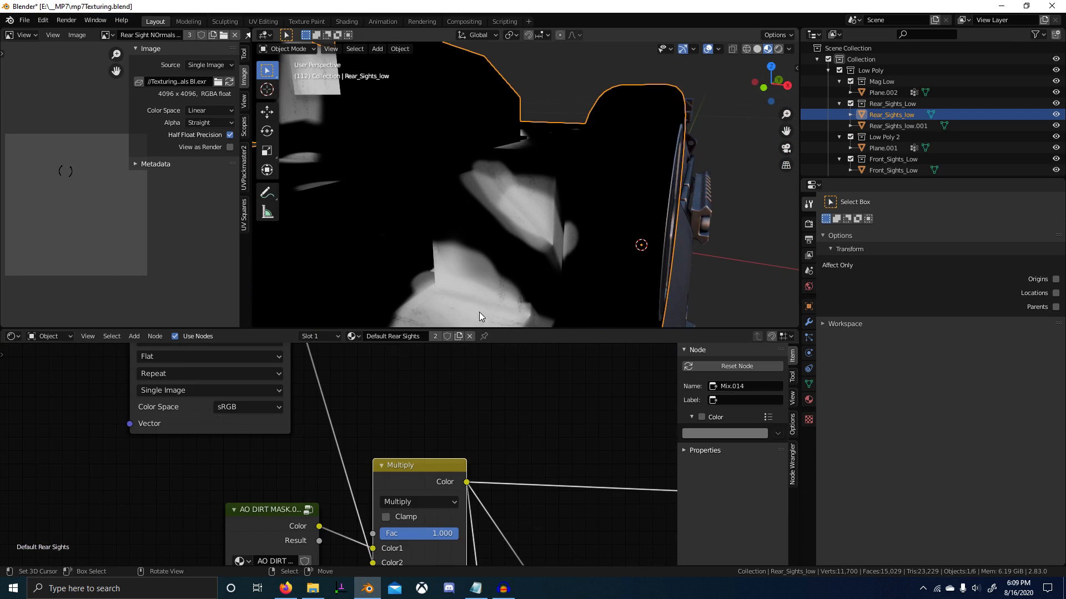
Reopen the AO DIRT MASK group and undo the image swap to restore grunge9.png in the upper texture.
{"action": "left_click", "coordinate": [279, 525]}
{"action": "key", "text": "Tab"}
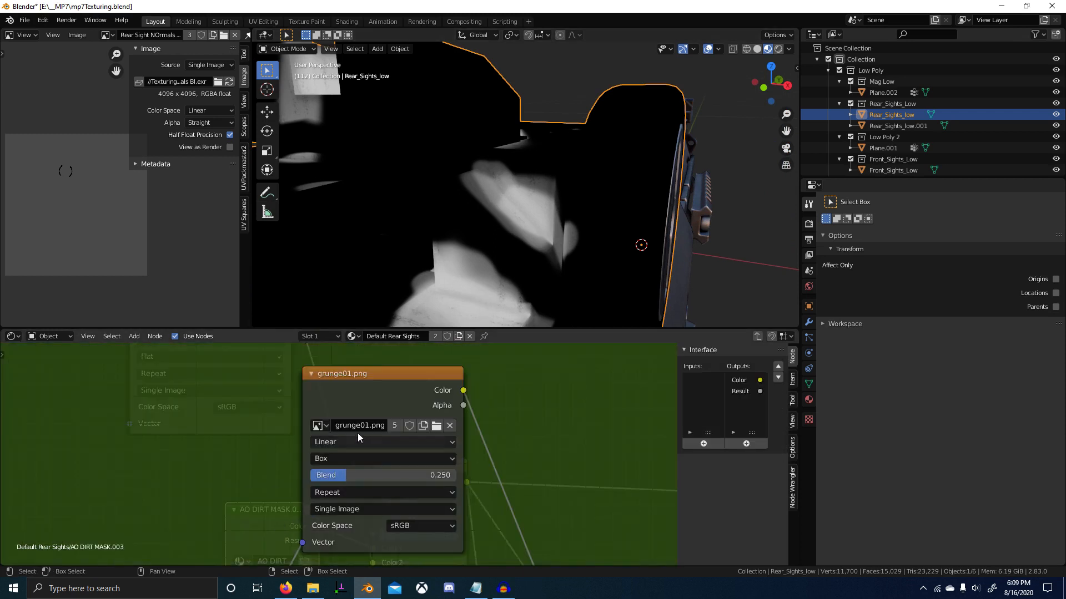
{"action": "left_click", "coordinate": [319, 427], "text": "ctrl+shift"}
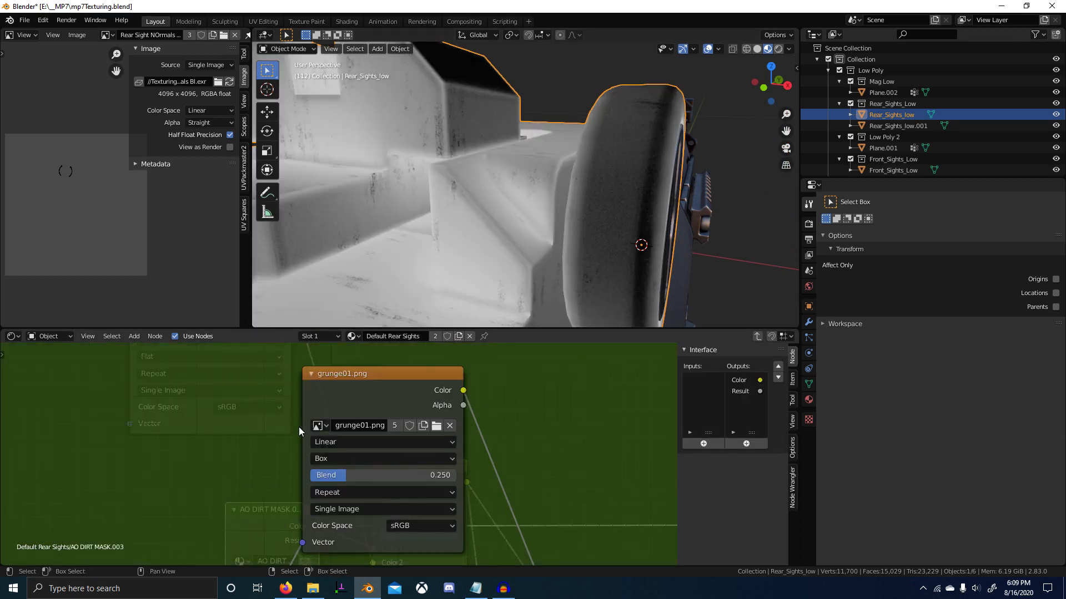
{"action": "key", "text": "ctrl+z"}
{"action": "scroll", "coordinate": [368, 426], "scroll_direction": "down", "scroll_amount": 6}
{"action": "middle_click_drag", "start_coordinate": [364, 421], "coordinate": [367, 423]}
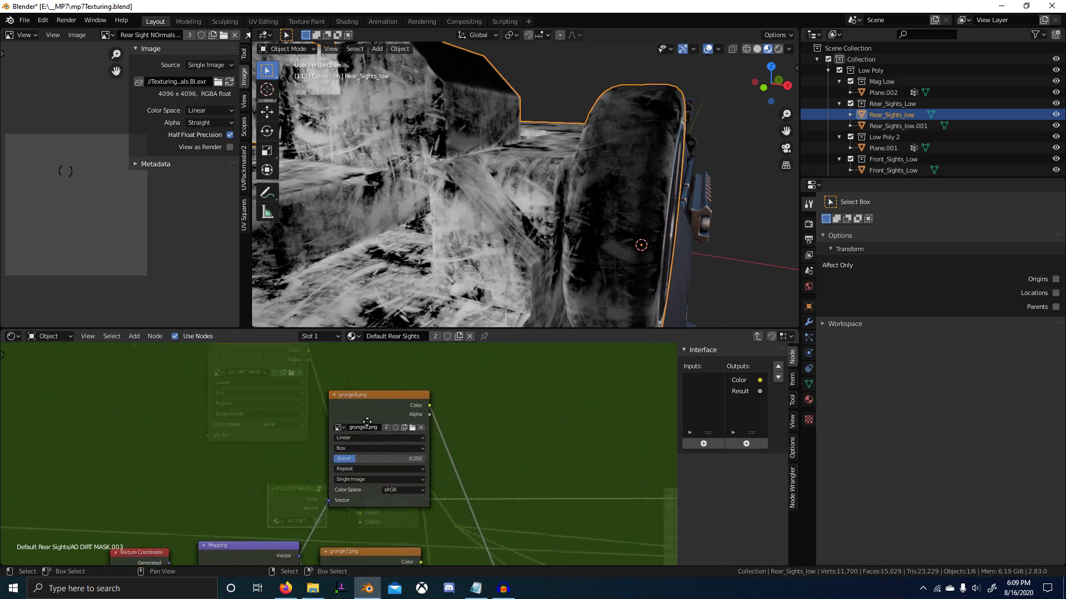
{"action": "key", "text": "Tab"}
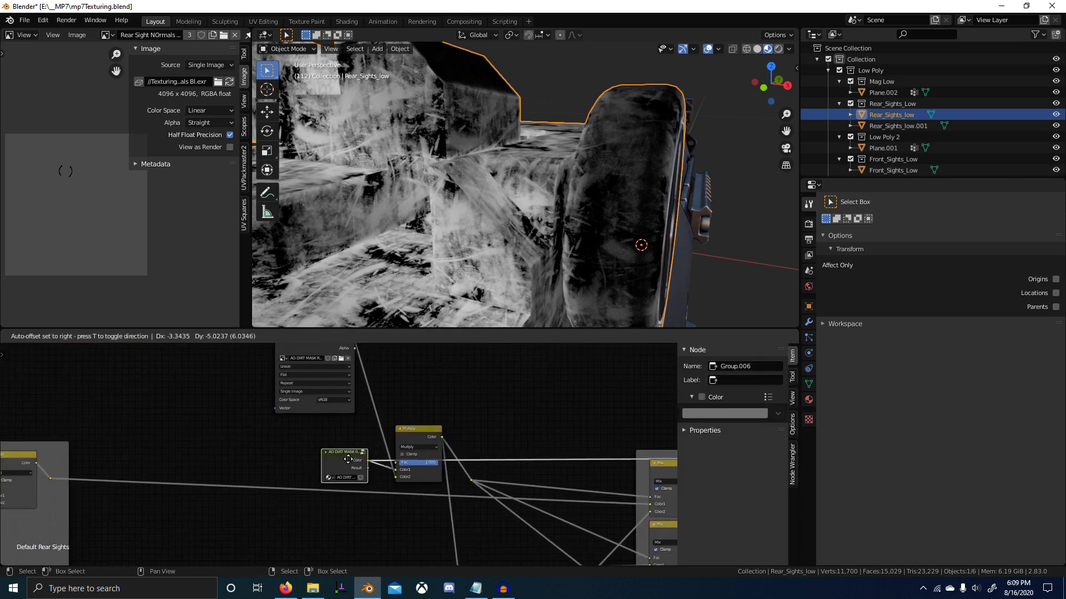
Replace grunge7.png with grunge01.png in the lower image texture of the AO DIRT MASK group.
{"action": "key", "text": "Tab"}
{"action": "scroll", "coordinate": [376, 460], "scroll_direction": "down", "scroll_amount": 4}
{"action": "middle_click_drag", "start_coordinate": [376, 460], "coordinate": [310, 388]}
{"action": "scroll", "coordinate": [361, 453], "scroll_direction": "up", "scroll_amount": 5}
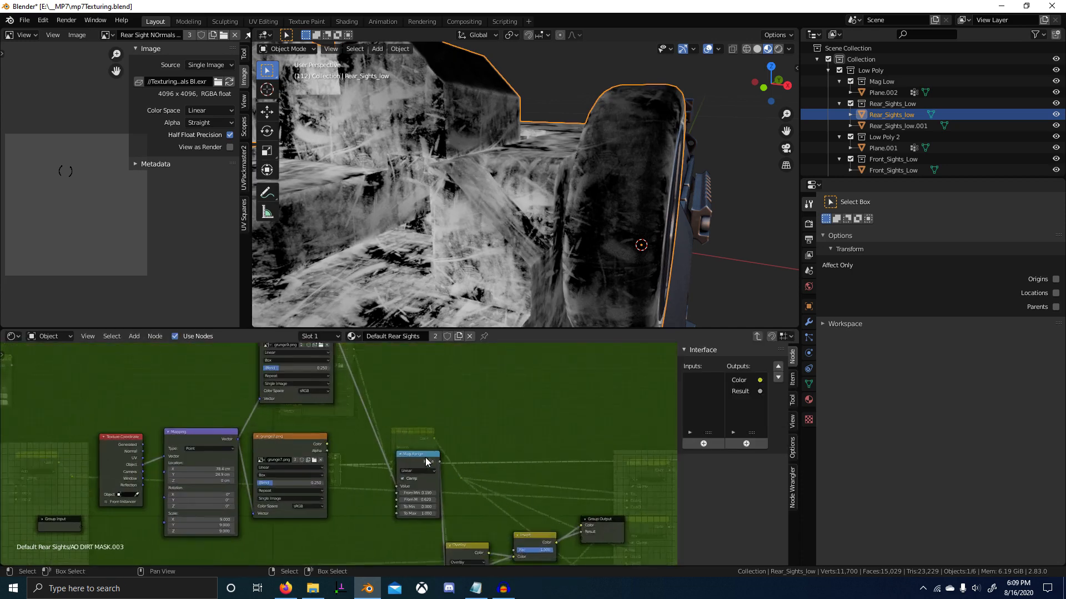
{"action": "middle_click_drag", "start_coordinate": [444, 481], "coordinate": [464, 451]}
{"action": "scroll", "coordinate": [450, 464], "scroll_direction": "down", "scroll_amount": 3}
{"action": "mouse_move", "coordinate": [330, 358]}
{"action": "middle_mouse_down"}
{"action": "mouse_move", "coordinate": [358, 449]}
{"action": "mouse_move", "coordinate": [335, 378]}
{"action": "middle_mouse_up"}
{"action": "scroll", "coordinate": [351, 407], "scroll_direction": "down", "scroll_amount": 1}
{"action": "scroll", "coordinate": [311, 438], "scroll_direction": "up", "scroll_amount": 10}
{"action": "middle_click_drag", "start_coordinate": [235, 477], "coordinate": [286, 453]}
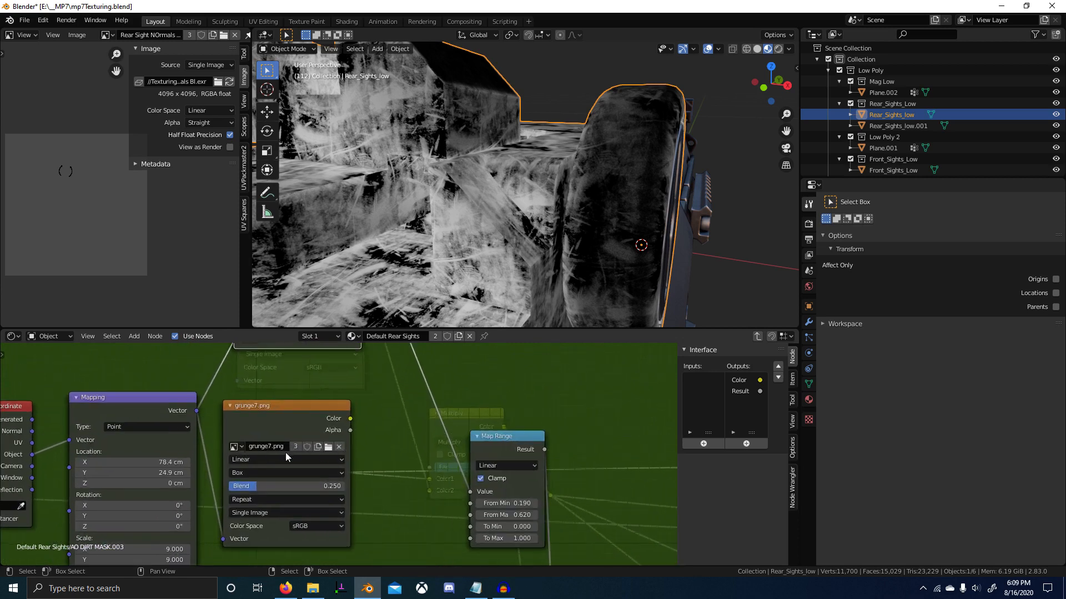
{"action": "left_click", "coordinate": [238, 445]}
{"action": "left_click", "coordinate": [293, 400]}
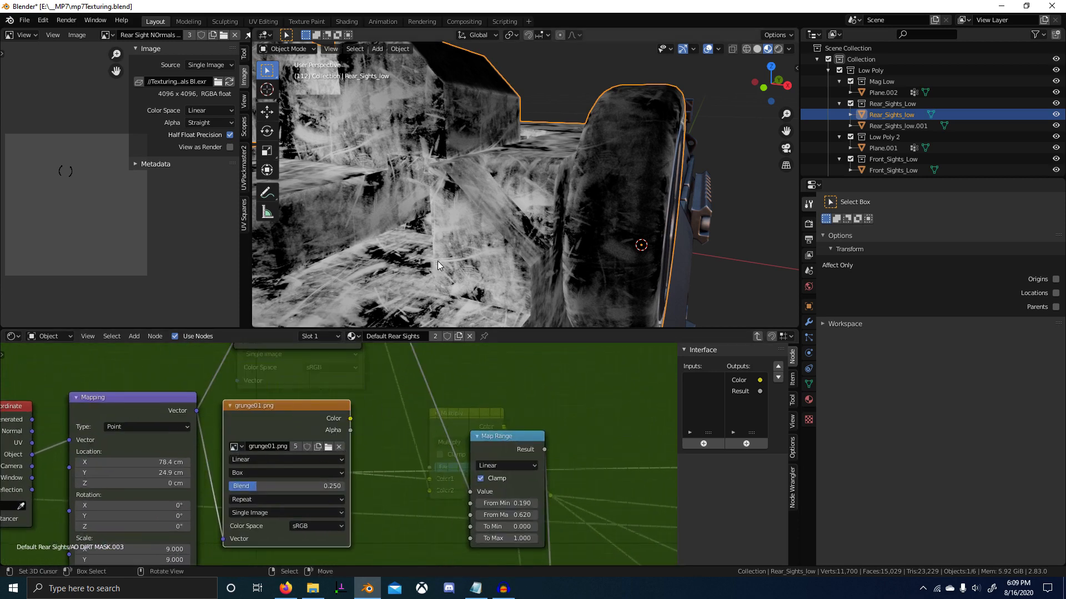
Leave the group and preview the AO DIRT MASK node's output on the whole rear sight.
{"action": "scroll", "coordinate": [444, 267], "scroll_direction": "down", "scroll_amount": 5}
{"action": "middle_click_drag", "start_coordinate": [362, 415], "coordinate": [412, 416]}
{"action": "key", "text": "Tab"}
{"action": "left_click", "coordinate": [312, 477], "text": "ctrl+shift"}
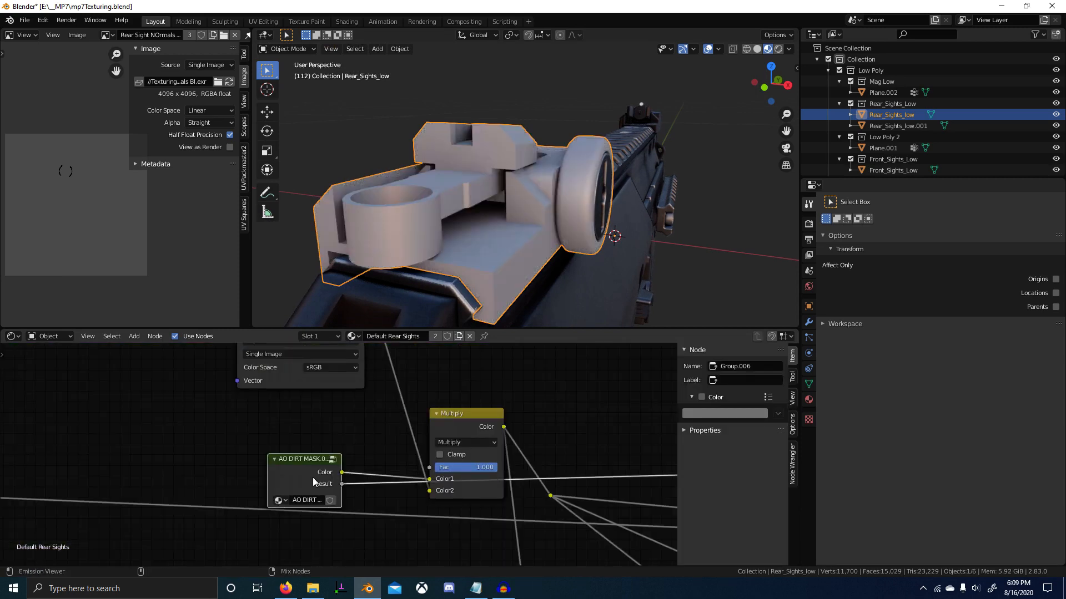
Examine how the grunge textures and Map Range node are wired inside the AO DIRT MASK group.
{"action": "key", "text": "Tab"}
{"action": "scroll", "coordinate": [360, 443], "scroll_direction": "down", "scroll_amount": 3}
{"action": "middle_click_drag", "start_coordinate": [533, 442], "coordinate": [471, 446]}
{"action": "left_click", "coordinate": [476, 448]}
{"action": "left_click", "coordinate": [264, 417]}
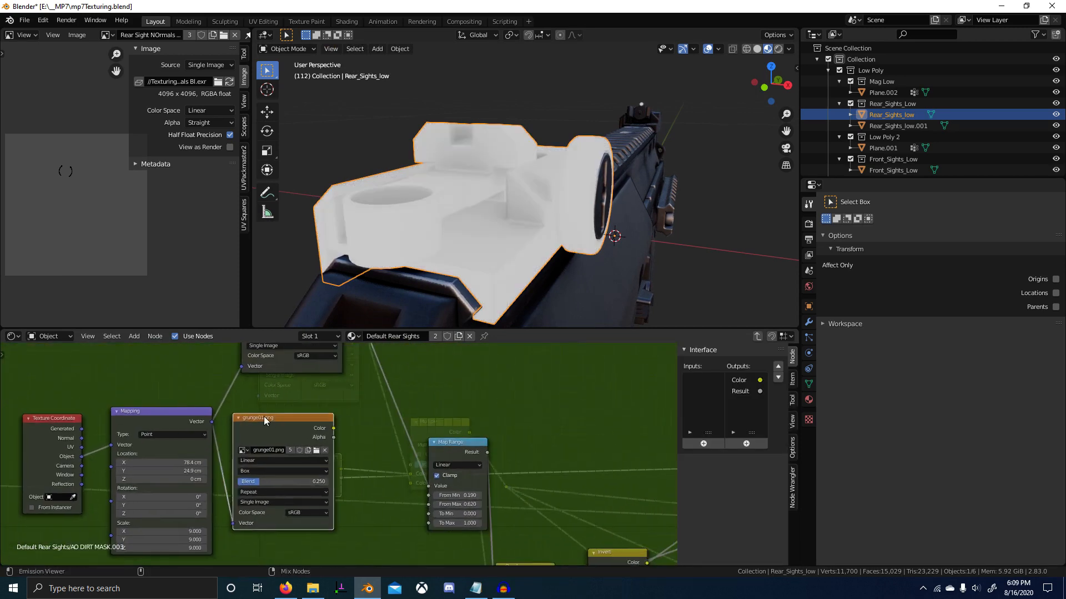
{"action": "scroll", "coordinate": [370, 423], "scroll_direction": "down", "scroll_amount": 2}
{"action": "middle_click_drag", "start_coordinate": [380, 423], "coordinate": [419, 495]}
{"action": "key", "text": "Tab"}
{"action": "key", "text": "Tab"}
{"action": "scroll", "coordinate": [327, 465], "scroll_direction": "down", "scroll_amount": 4}
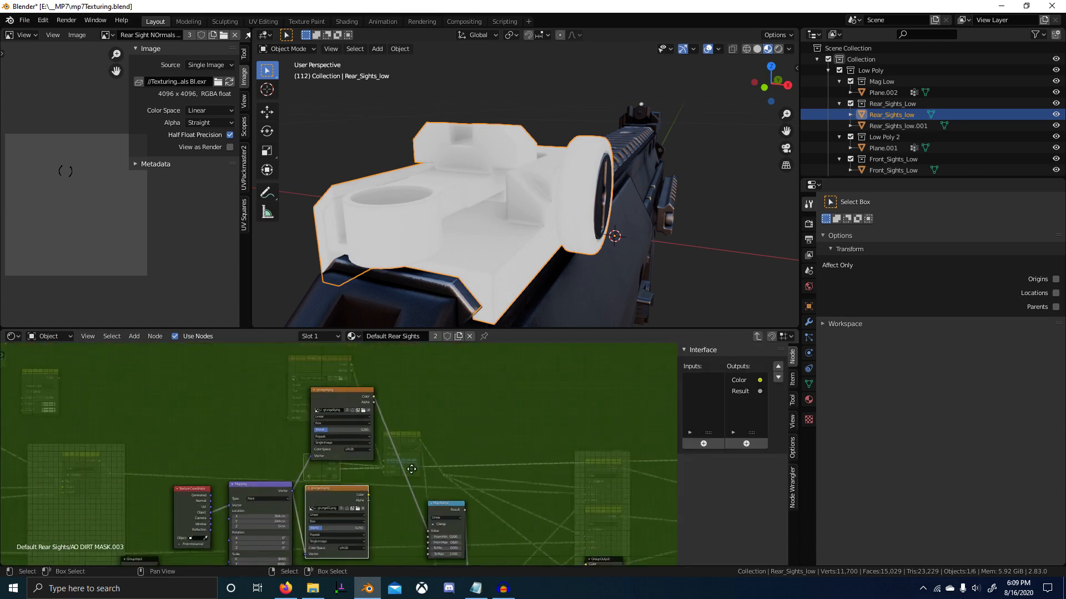
{"action": "left_click", "coordinate": [302, 405], "text": "ctrl+shift"}
Connect the grunge01.png texture's color to the Overlay node inside the dirt mask group and exit the group.
{"action": "middle_click_drag", "start_coordinate": [327, 465], "coordinate": [255, 416]}
{"action": "scroll", "coordinate": [368, 482], "scroll_direction": "up", "scroll_amount": 3}
{"action": "scroll", "coordinate": [368, 482], "scroll_direction": "down", "scroll_amount": 4}
{"action": "left_click_drag", "start_coordinate": [242, 429], "coordinate": [317, 448]}
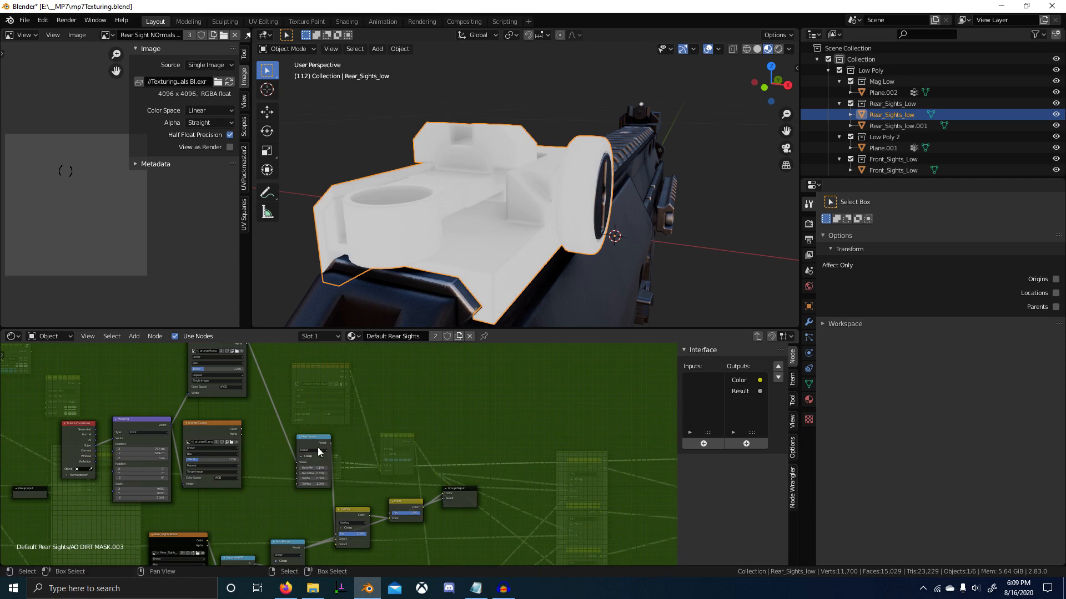
{"action": "left_click_drag", "start_coordinate": [241, 429], "coordinate": [323, 549]}
{"action": "middle_click_drag", "start_coordinate": [355, 521], "coordinate": [365, 428]}
{"action": "scroll", "coordinate": [357, 424], "scroll_direction": "up", "scroll_amount": 5}
{"action": "mouse_move", "coordinate": [360, 415]}
{"action": "left_mouse_down"}
{"action": "mouse_move", "coordinate": [398, 420]}
{"action": "mouse_move", "coordinate": [362, 414]}
{"action": "left_mouse_up"}
{"action": "middle_click_drag", "start_coordinate": [380, 423], "coordinate": [345, 457]}
{"action": "scroll", "coordinate": [345, 457], "scroll_direction": "down", "scroll_amount": 1}
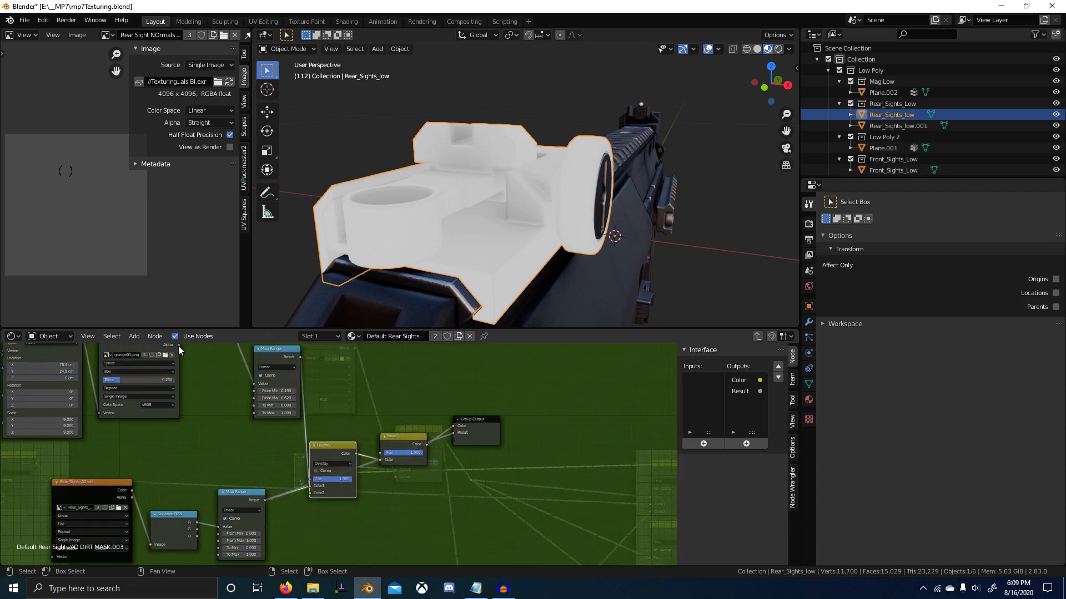
{"action": "middle_click_drag", "start_coordinate": [191, 381], "coordinate": [188, 398]}
{"action": "left_click_drag", "start_coordinate": [175, 354], "coordinate": [309, 510]}
{"action": "key", "text": "Tab"}
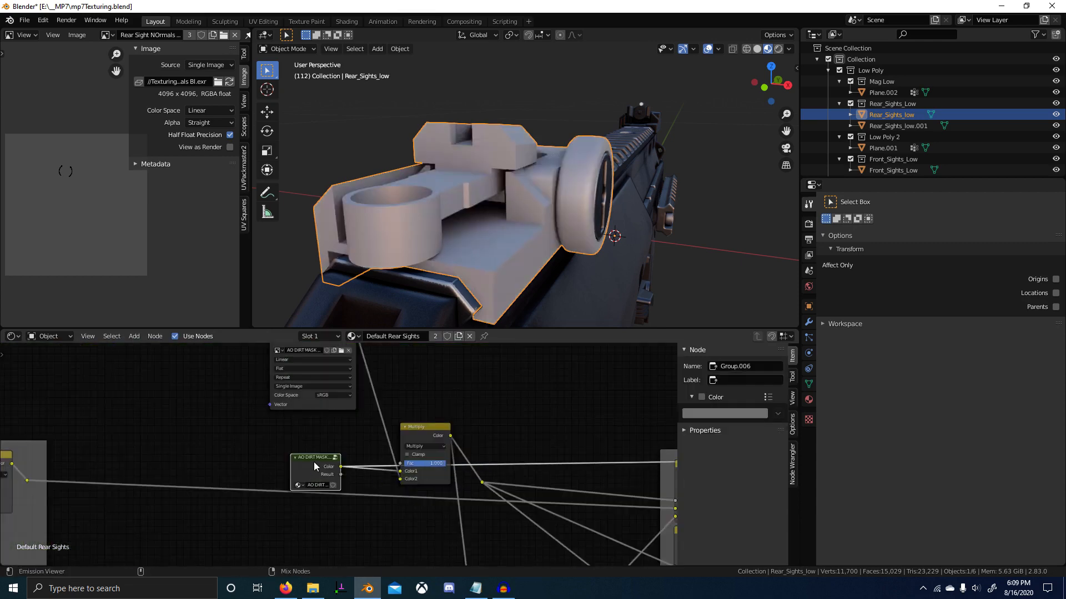
Inspect the revised dirt mask up close and preview the Multiply node's output on the rear sight.
{"action": "scroll", "coordinate": [494, 314], "scroll_direction": "up", "scroll_amount": 3}
{"action": "scroll", "coordinate": [494, 313], "scroll_direction": "up", "scroll_amount": 2}
{"action": "middle_click_drag", "start_coordinate": [494, 312], "coordinate": [524, 312], "text": "shift"}
{"action": "scroll", "coordinate": [524, 312], "scroll_direction": "down", "scroll_amount": 2}
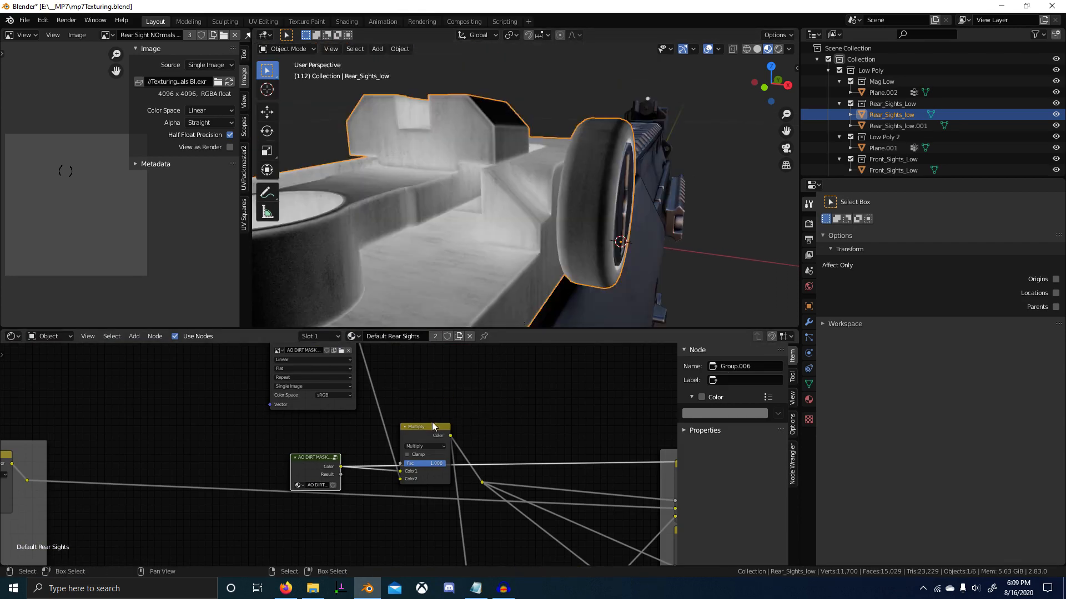
{"action": "scroll", "coordinate": [521, 446], "scroll_direction": "down", "scroll_amount": 2}
{"action": "middle_click_drag", "start_coordinate": [520, 447], "coordinate": [392, 449]}
{"action": "left_click", "coordinate": [315, 439], "text": "ctrl+shift"}
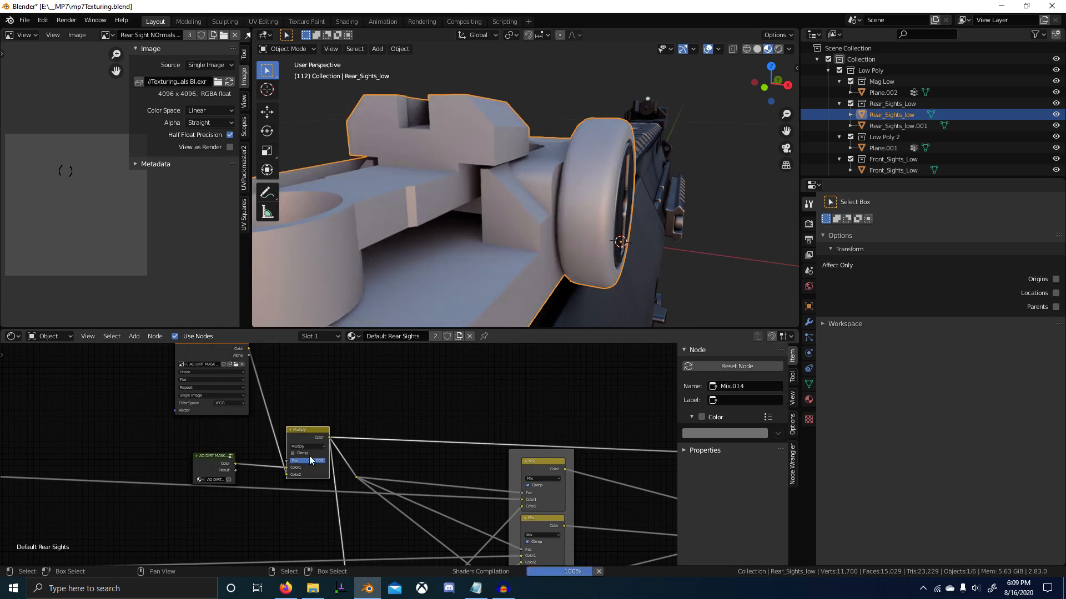
Compare the mask with the Multiply node's factor at 0.133 and at a much higher value.
{"action": "left_click_drag", "start_coordinate": [309, 460], "coordinate": [280, 461]}
{"action": "scroll", "coordinate": [522, 263], "scroll_direction": "down", "scroll_amount": 5}
{"action": "middle_click_drag", "start_coordinate": [522, 263], "coordinate": [507, 287]}
{"action": "scroll", "coordinate": [589, 268], "scroll_direction": "up", "scroll_amount": 4}
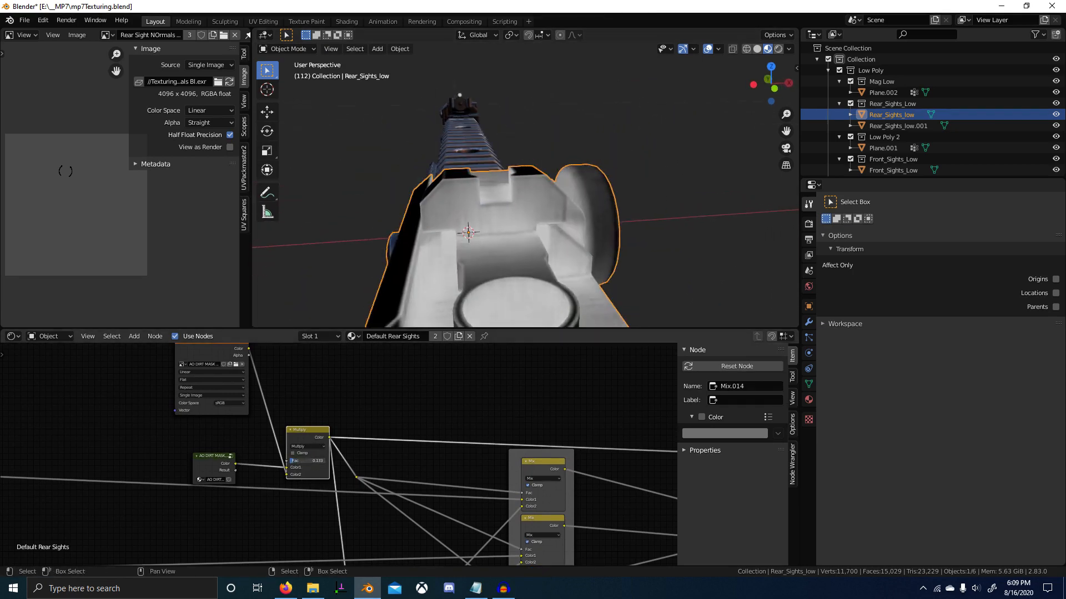
{"action": "left_click_drag", "start_coordinate": [294, 461], "coordinate": [323, 461]}
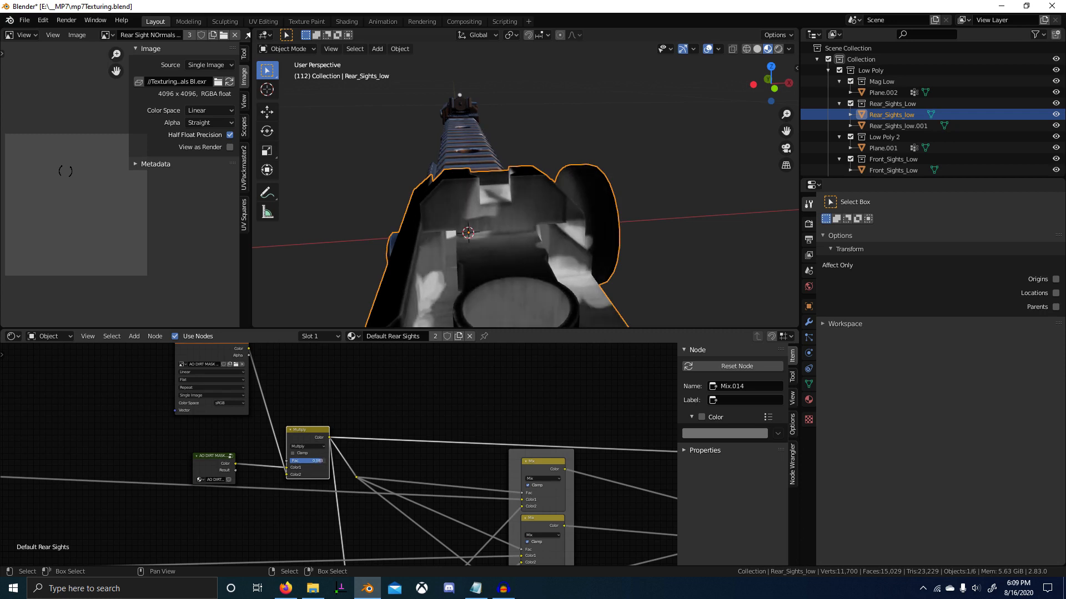
Disconnect the AO DIRT MASK image texture from the Multiply node.
{"action": "middle_click_drag", "start_coordinate": [306, 427], "coordinate": [321, 454]}
{"action": "left_click", "coordinate": [243, 378]}
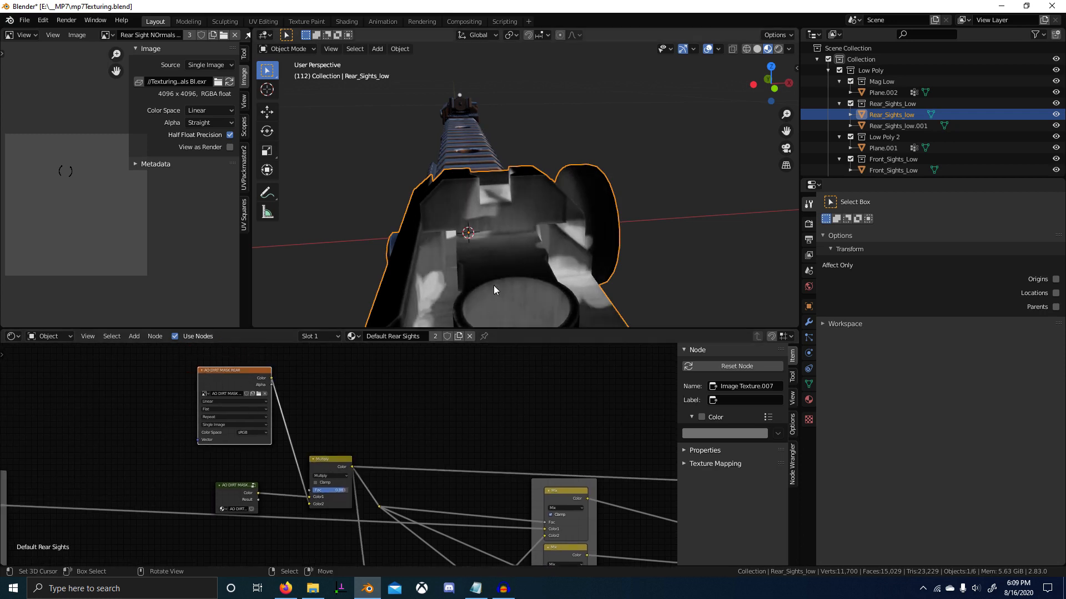
{"action": "scroll", "coordinate": [494, 285], "scroll_direction": "down", "scroll_amount": 4}
{"action": "middle_click_drag", "start_coordinate": [493, 285], "coordinate": [452, 283]}
{"action": "right_click_drag", "start_coordinate": [285, 437], "coordinate": [329, 469], "text": "ctrl"}
{"action": "middle_click_drag", "start_coordinate": [374, 461], "coordinate": [435, 411]}
{"action": "scroll", "coordinate": [436, 411], "scroll_direction": "up", "scroll_amount": 4}
Set the Multiply node's Color2 to black and its factor to 0.967.
{"action": "left_click", "coordinate": [392, 469]}
{"action": "left_click_drag", "start_coordinate": [393, 391], "coordinate": [285, 449]}
{"action": "left_click", "coordinate": [390, 469]}
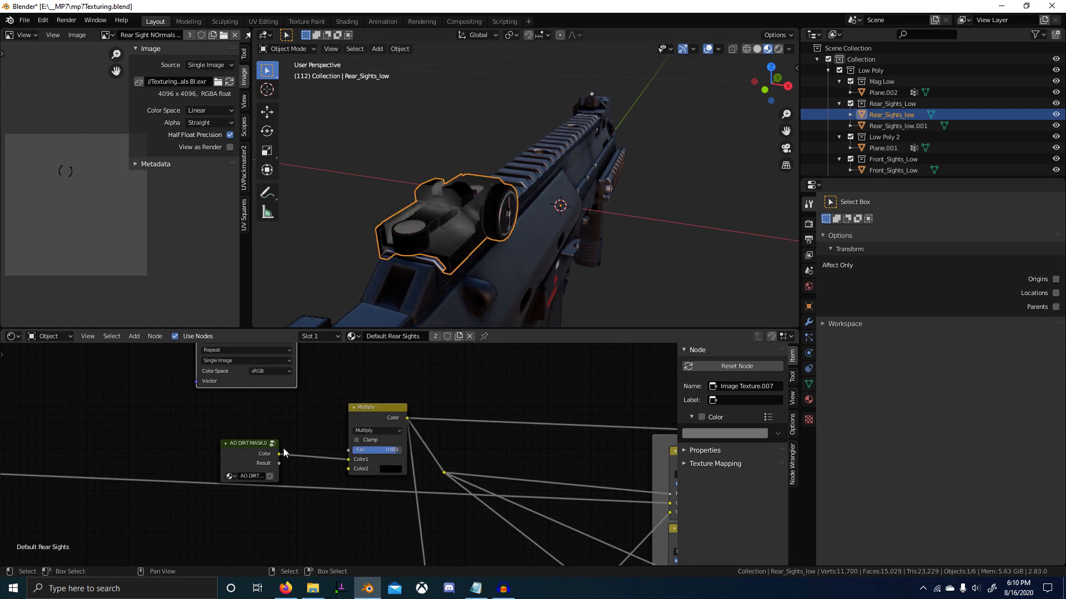
{"action": "scroll", "coordinate": [434, 454], "scroll_direction": "up", "scroll_amount": 2}
{"action": "left_click_drag", "start_coordinate": [412, 450], "coordinate": [416, 450]}
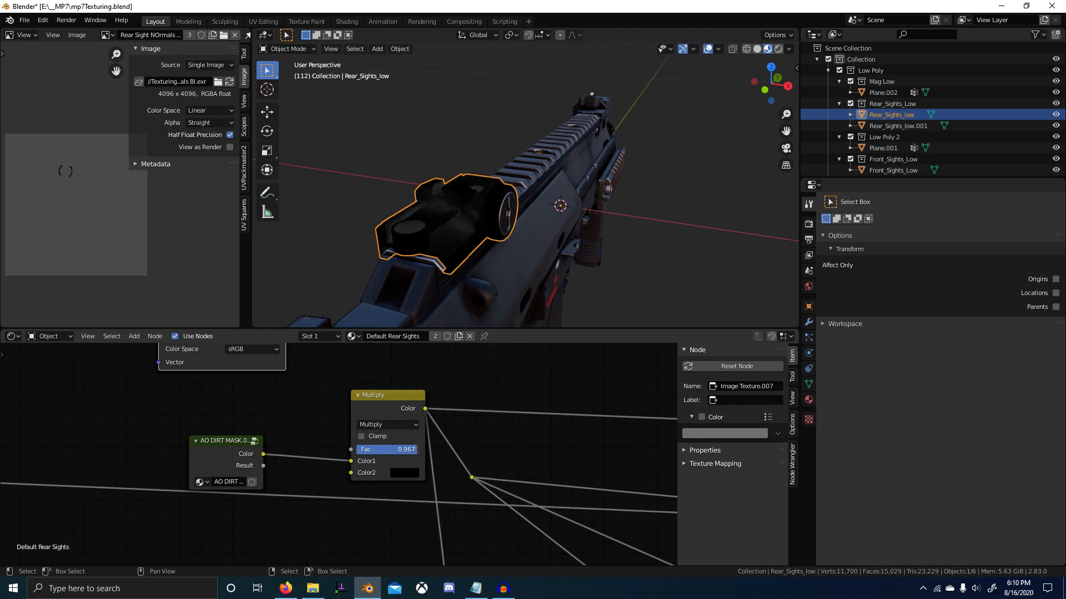
Preview the first Mix node in the frame and set the Multiply node's factor to 0.542.
{"action": "scroll", "coordinate": [581, 456], "scroll_direction": "down", "scroll_amount": 4}
{"action": "middle_click_drag", "start_coordinate": [578, 457], "coordinate": [405, 448]}
{"action": "left_click", "coordinate": [530, 456], "text": "ctrl+shift"}
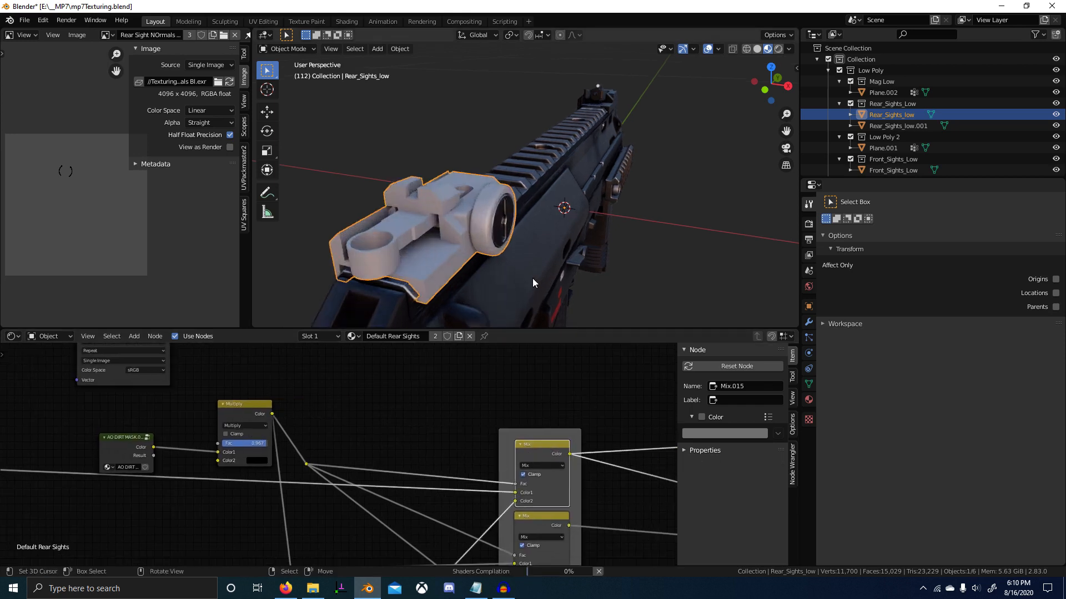
{"action": "scroll", "coordinate": [561, 255], "scroll_direction": "up", "scroll_amount": 6}
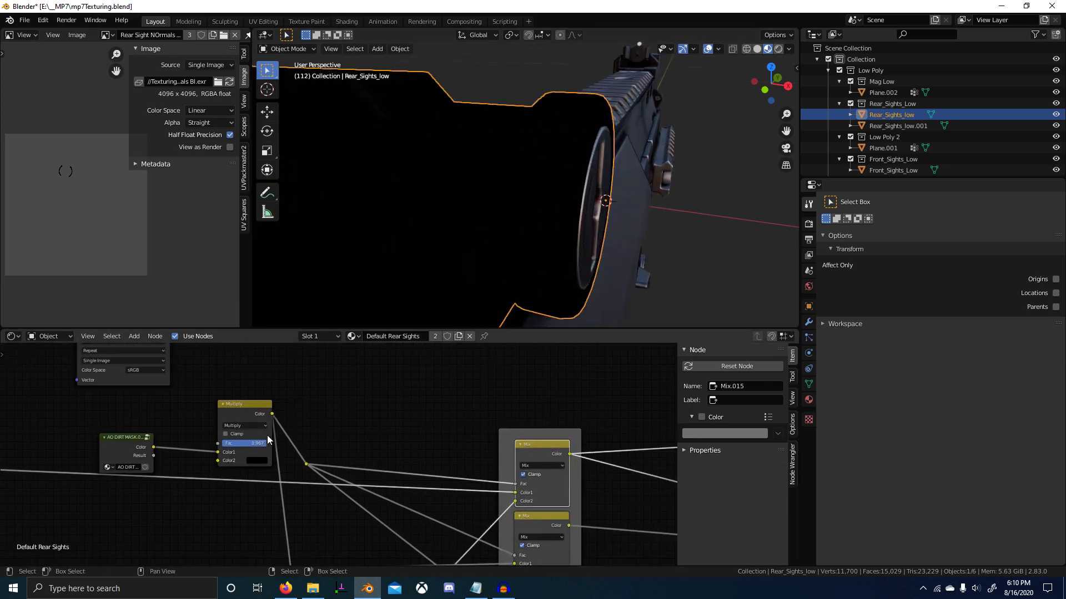
{"action": "scroll", "coordinate": [491, 265], "scroll_direction": "down", "scroll_amount": 5}
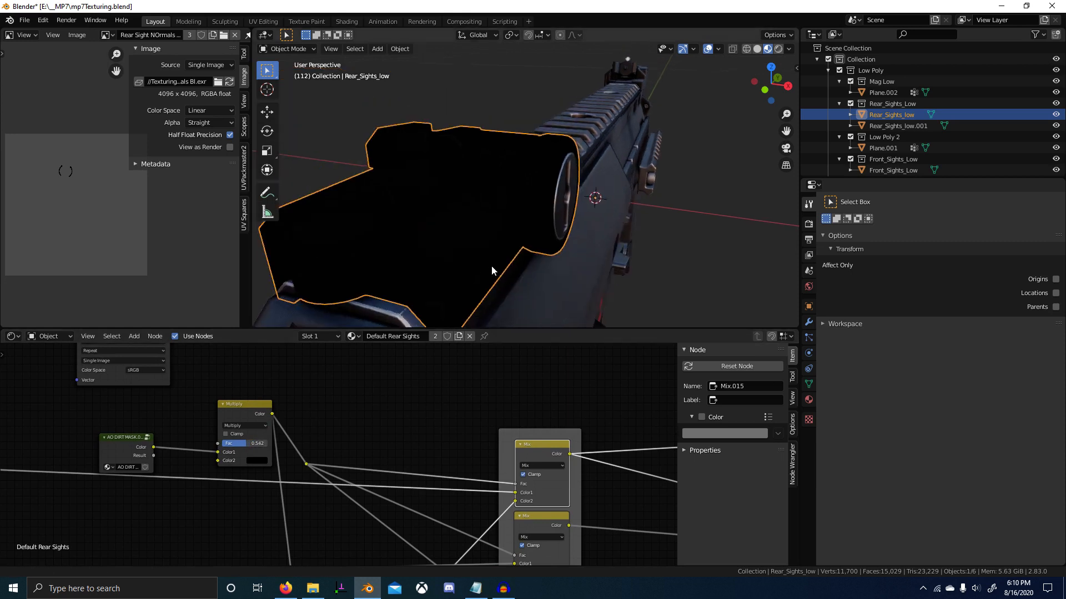
Preview the remaining Mix nodes and the Bump node one after another on the rear sight.
{"action": "left_click", "coordinate": [535, 532], "text": "ctrl+shift"}
{"action": "middle_click_drag", "start_coordinate": [601, 498], "coordinate": [482, 428]}
{"action": "scroll", "coordinate": [482, 430], "scroll_direction": "down", "scroll_amount": 1}
{"action": "left_click", "coordinate": [430, 521], "text": "ctrl+shift"}
{"action": "middle_click_drag", "start_coordinate": [531, 500], "coordinate": [551, 431]}
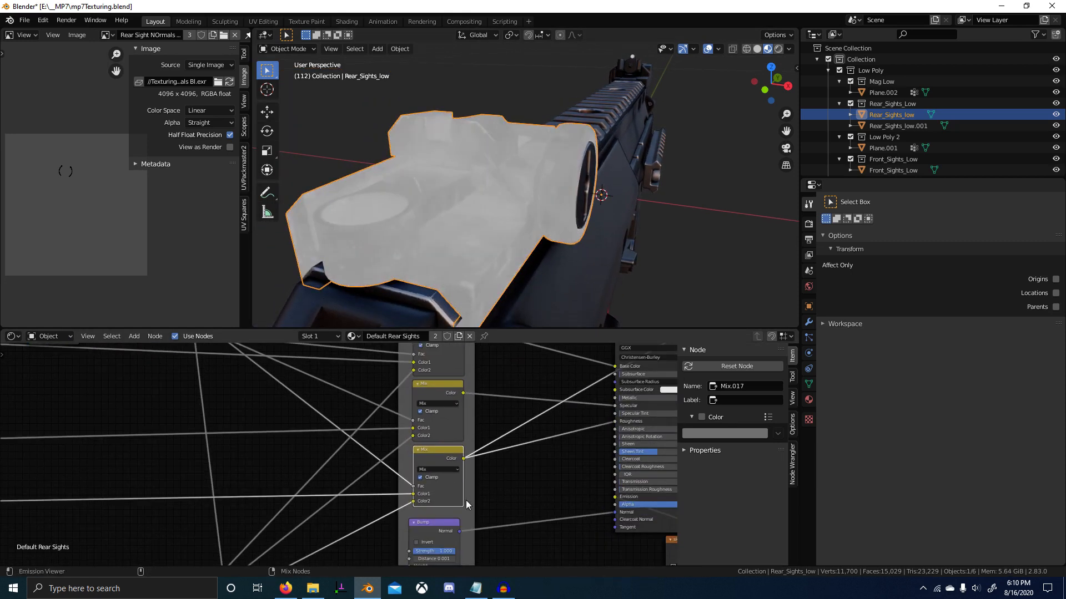
{"action": "left_click", "coordinate": [435, 526], "text": "ctrl+shift"}
{"action": "scroll", "coordinate": [582, 410], "scroll_direction": "down", "scroll_amount": 2}
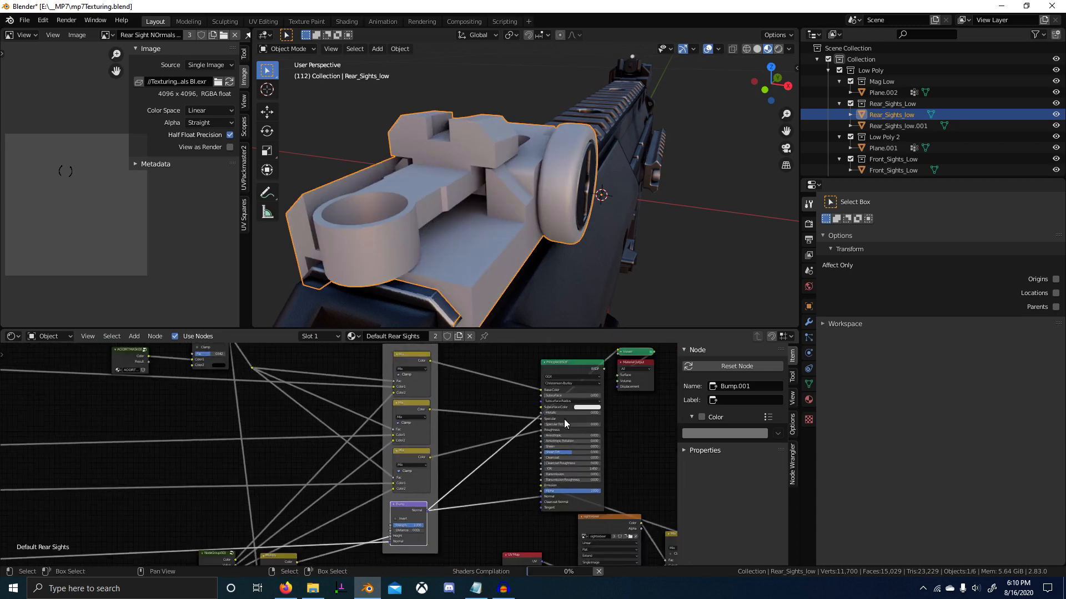
Preview the Principled BSDF node on the rear sight and examine the full material up close.
{"action": "middle_click_drag", "start_coordinate": [564, 419], "coordinate": [563, 416]}
{"action": "middle_click_drag", "start_coordinate": [402, 476], "coordinate": [499, 402]}
{"action": "scroll", "coordinate": [361, 455], "scroll_direction": "up", "scroll_amount": 7}
{"action": "scroll", "coordinate": [525, 417], "scroll_direction": "down", "scroll_amount": 5}
{"action": "mouse_move", "coordinate": [543, 422]}
{"action": "middle_mouse_down"}
{"action": "mouse_move", "coordinate": [397, 506]}
{"action": "mouse_move", "coordinate": [461, 476]}
{"action": "mouse_move", "coordinate": [410, 502]}
{"action": "mouse_move", "coordinate": [281, 543]}
{"action": "middle_mouse_up"}
{"action": "scroll", "coordinate": [463, 500], "scroll_direction": "up", "scroll_amount": 4}
{"action": "scroll", "coordinate": [415, 495], "scroll_direction": "down", "scroll_amount": 3}
{"action": "left_click", "coordinate": [442, 436], "text": "ctrl+shift"}
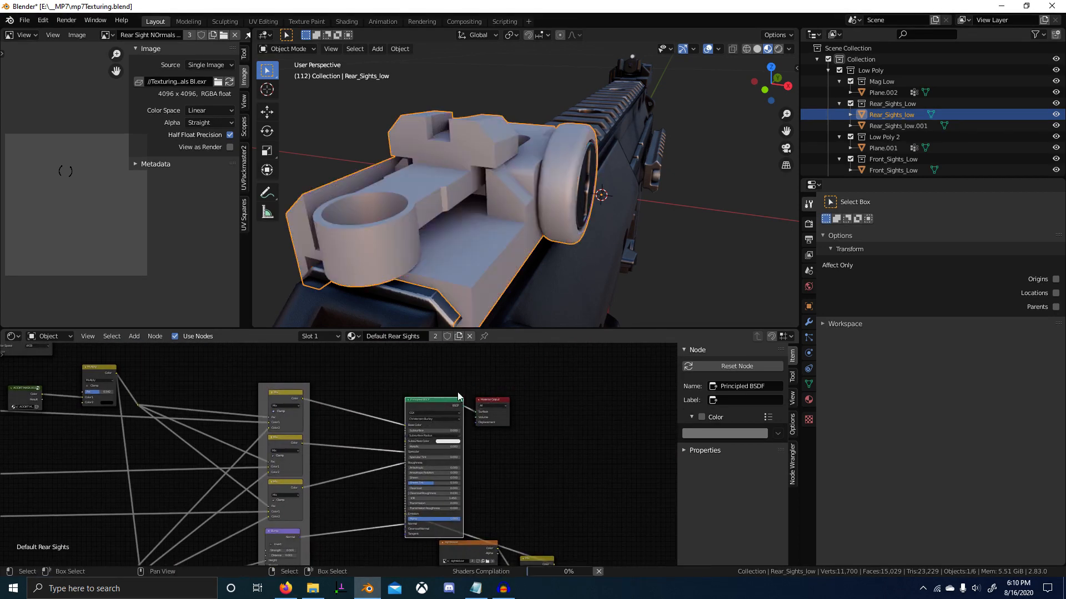
{"action": "scroll", "coordinate": [542, 259], "scroll_direction": "up", "scroll_amount": 3}
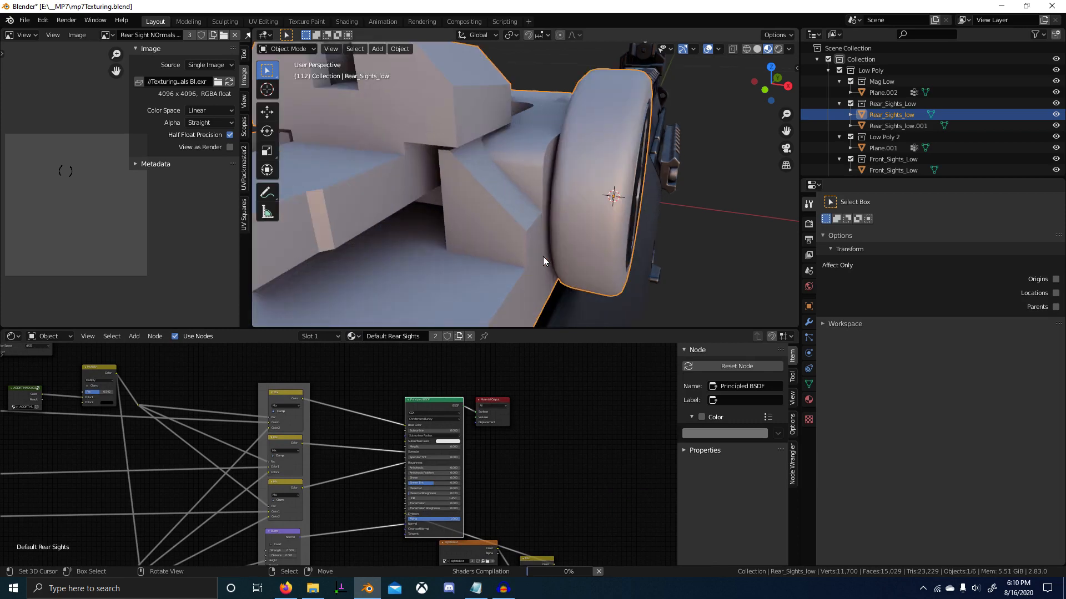
Preview the first Mix node in the frame on the rear sight.
{"action": "mouse_move", "coordinate": [544, 258]}
{"action": "middle_mouse_down"}
{"action": "mouse_move", "coordinate": [543, 243]}
{"action": "mouse_move", "coordinate": [547, 257]}
{"action": "middle_mouse_up"}
{"action": "scroll", "coordinate": [539, 255], "scroll_direction": "down", "scroll_amount": 3}
{"action": "scroll", "coordinate": [100, 412], "scroll_direction": "up", "scroll_amount": 4}
{"action": "middle_click_drag", "start_coordinate": [100, 412], "coordinate": [268, 428]}
{"action": "scroll", "coordinate": [267, 428], "scroll_direction": "up", "scroll_amount": 1}
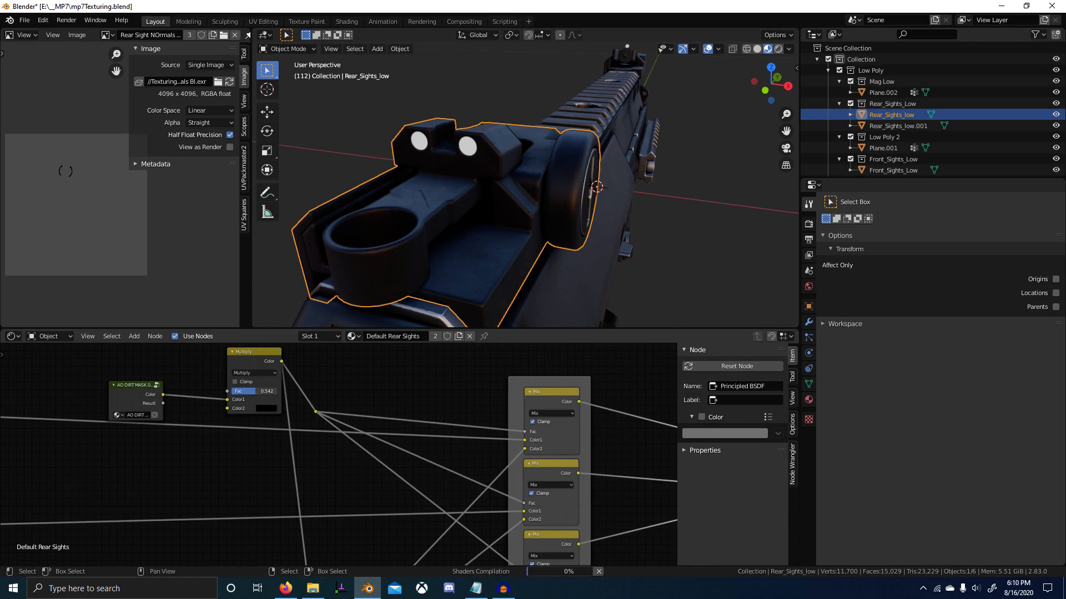
{"action": "middle_click_drag", "start_coordinate": [489, 281], "coordinate": [528, 273]}
{"action": "left_click", "coordinate": [561, 401], "text": "ctrl+shift"}
Set the Multiply node's factor to 0.000 and preview the Principled BSDF node on the rear sight.
{"action": "scroll", "coordinate": [251, 392], "scroll_direction": "up", "scroll_amount": 1}
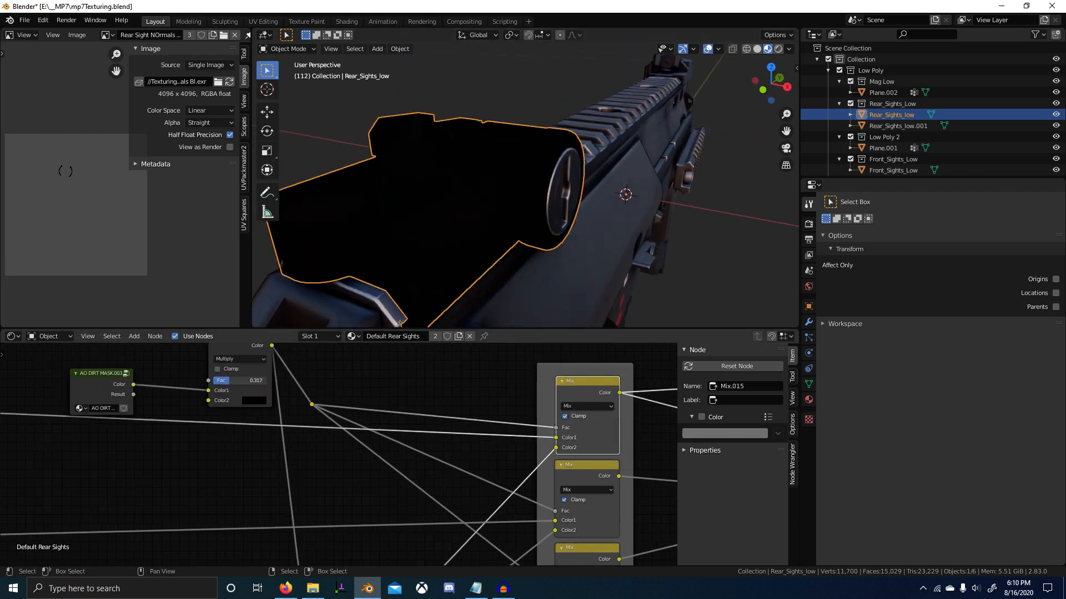
{"action": "scroll", "coordinate": [245, 393], "scroll_direction": "down", "scroll_amount": 2}
{"action": "left_click_drag", "start_coordinate": [233, 381], "coordinate": [184, 414]}
{"action": "left_click", "coordinate": [612, 416], "text": "ctrl+shift"}
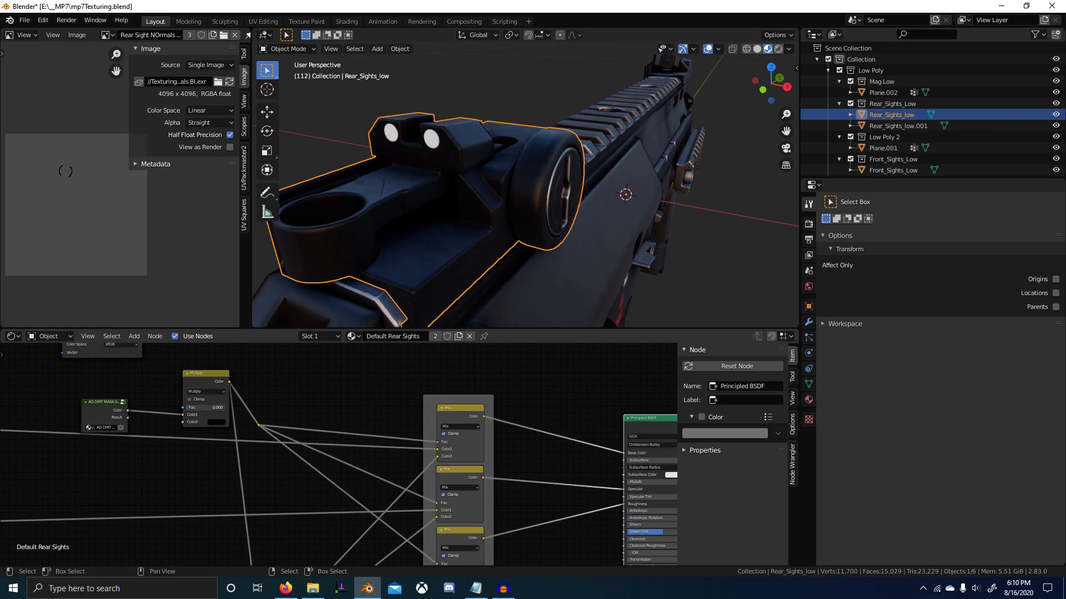
Examine the rear sight up close and preview the Multiply node on it.
{"action": "middle_click_drag", "start_coordinate": [418, 235], "coordinate": [532, 279]}
{"action": "scroll", "coordinate": [431, 258], "scroll_direction": "up", "scroll_amount": 3}
{"action": "scroll", "coordinate": [461, 272], "scroll_direction": "down", "scroll_amount": 5}
{"action": "scroll", "coordinate": [531, 279], "scroll_direction": "up", "scroll_amount": 5}
{"action": "left_click", "coordinate": [200, 376], "text": "ctrl+shift"}
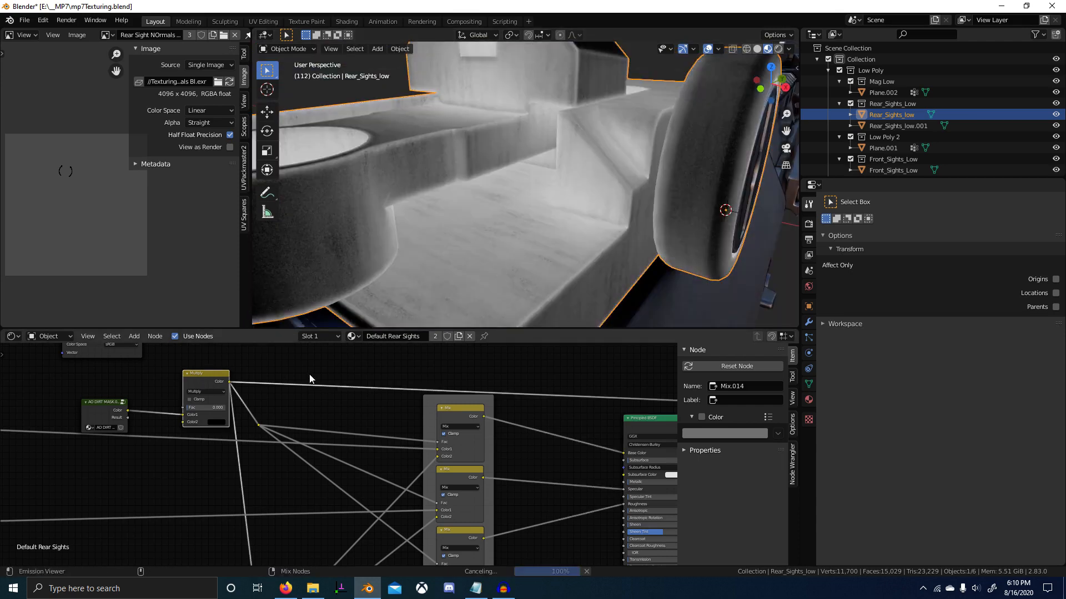
Preview the first Mix node and the Principled BSDF node on the rear sight.
{"action": "scroll", "coordinate": [494, 397], "scroll_direction": "down", "scroll_amount": 3}
{"action": "scroll", "coordinate": [483, 300], "scroll_direction": "down", "scroll_amount": 6}
{"action": "left_click", "coordinate": [441, 424], "text": "ctrl+shift"}
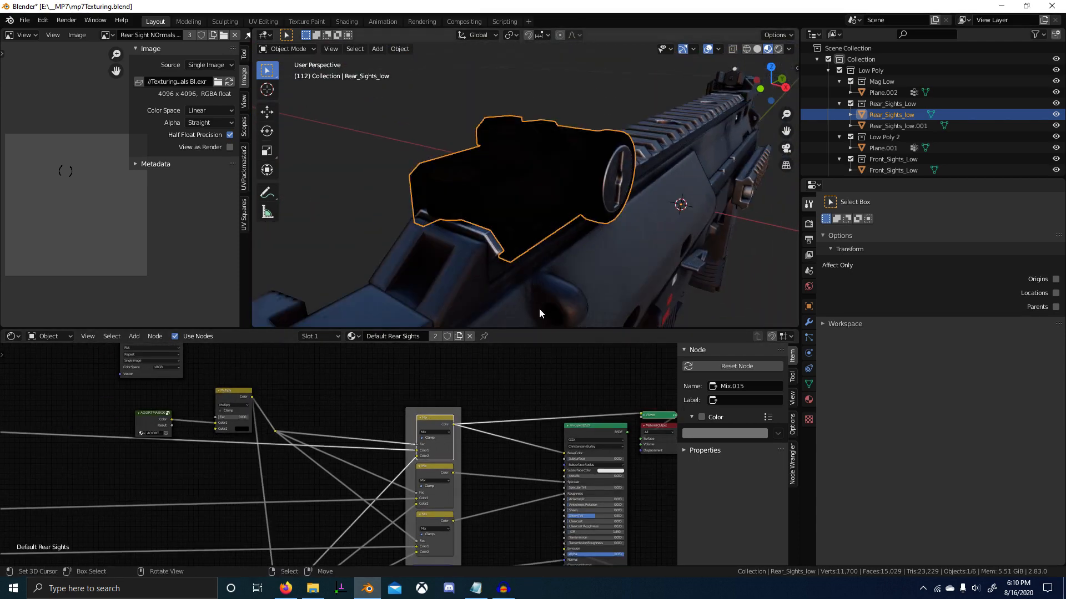
{"action": "scroll", "coordinate": [539, 309], "scroll_direction": "up", "scroll_amount": 3}
{"action": "left_click", "coordinate": [614, 429], "text": "ctrl+shift"}
Deselect everything, switch the render engine to Eevee and show the viewport in rendered shading.
{"action": "middle_click_drag", "start_coordinate": [558, 318], "coordinate": [632, 230]}
{"action": "key", "text": "alt+a"}
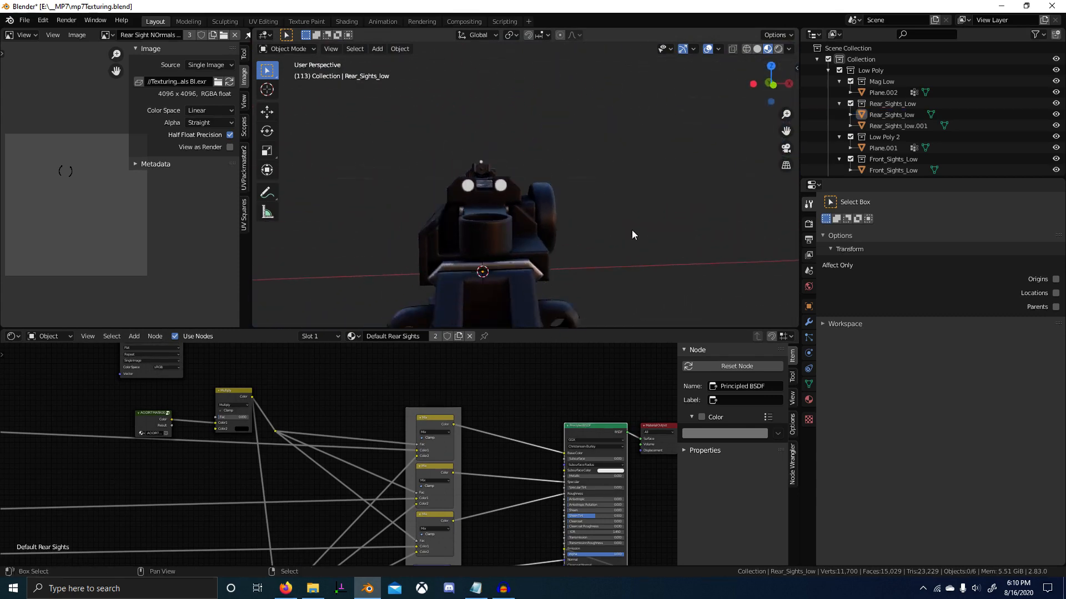
{"action": "left_click", "coordinate": [809, 223]}
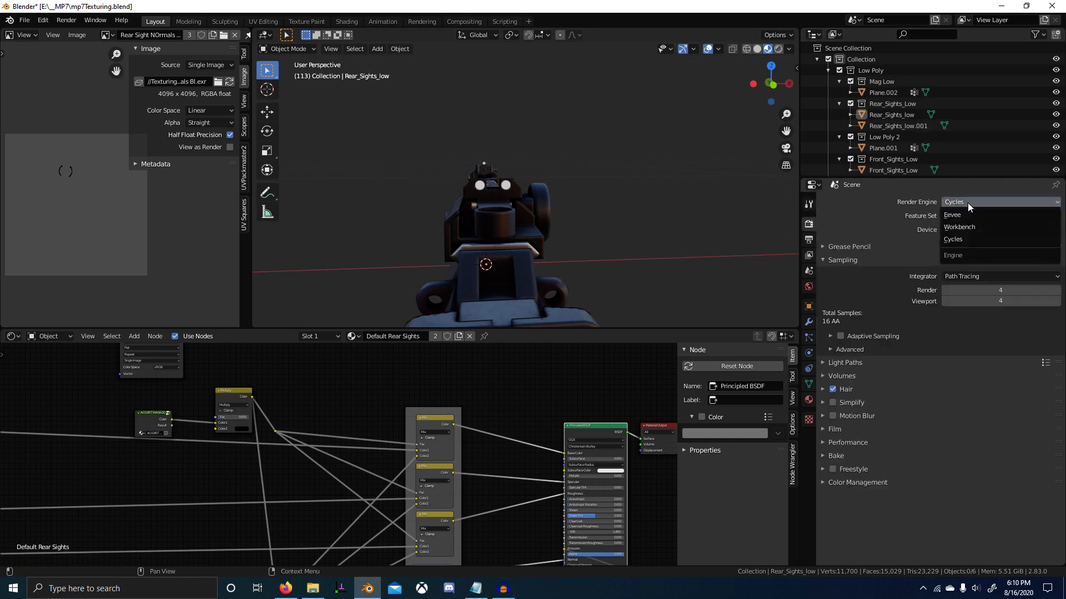
{"action": "left_click", "coordinate": [959, 215]}
{"action": "left_click", "coordinate": [778, 49]}
{"action": "mouse_move", "coordinate": [601, 214]}
{"action": "middle_mouse_down"}
{"action": "mouse_move", "coordinate": [565, 218]}
{"action": "mouse_move", "coordinate": [643, 194]}
{"action": "mouse_move", "coordinate": [762, 196]}
{"action": "mouse_move", "coordinate": [668, 204]}
{"action": "mouse_move", "coordinate": [621, 228]}
{"action": "mouse_move", "coordinate": [507, 247]}
{"action": "mouse_move", "coordinate": [641, 259]}
{"action": "mouse_move", "coordinate": [565, 251]}
{"action": "mouse_move", "coordinate": [578, 242]}
{"action": "middle_mouse_up"}
Select the front sight and preview its material's AO dirt mask node group on the model.
{"action": "left_click", "coordinate": [577, 242]}
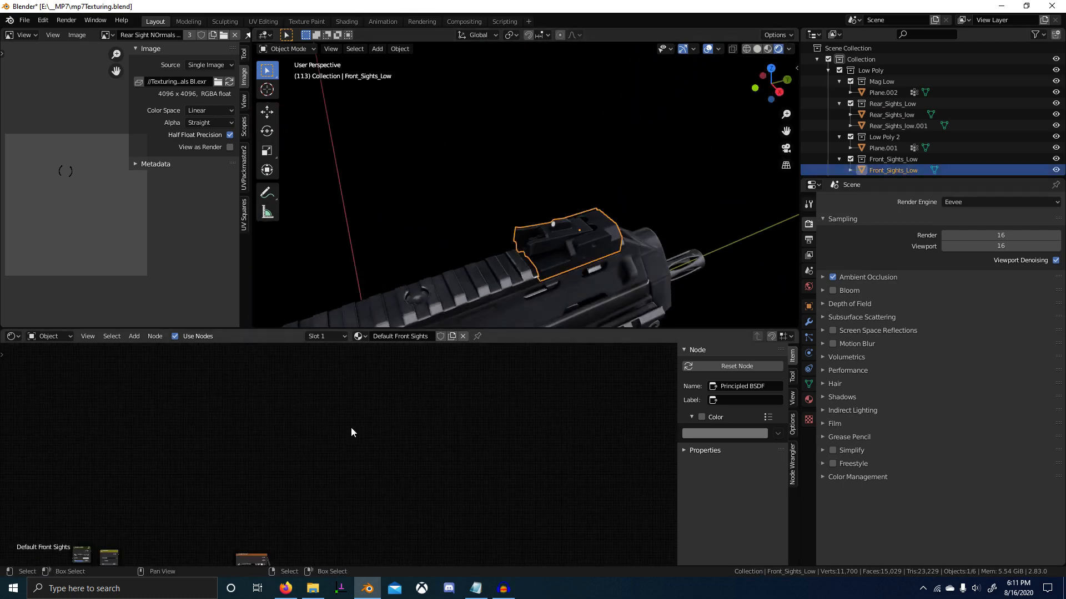
{"action": "key", "text": "Home"}
{"action": "middle_click_drag", "start_coordinate": [405, 472], "coordinate": [308, 445]}
{"action": "scroll", "coordinate": [308, 446], "scroll_direction": "up", "scroll_amount": 6}
{"action": "scroll", "coordinate": [565, 294], "scroll_direction": "up", "scroll_amount": 4}
{"action": "middle_click_drag", "start_coordinate": [564, 295], "coordinate": [609, 195], "text": "shift"}
{"action": "scroll", "coordinate": [554, 210], "scroll_direction": "up", "scroll_amount": 3}
{"action": "middle_click_drag", "start_coordinate": [189, 488], "coordinate": [192, 452], "text": "ctrl"}
{"action": "middle_click_drag", "start_coordinate": [191, 452], "coordinate": [444, 425]}
{"action": "left_click", "coordinate": [444, 426], "text": "ctrl+shift"}
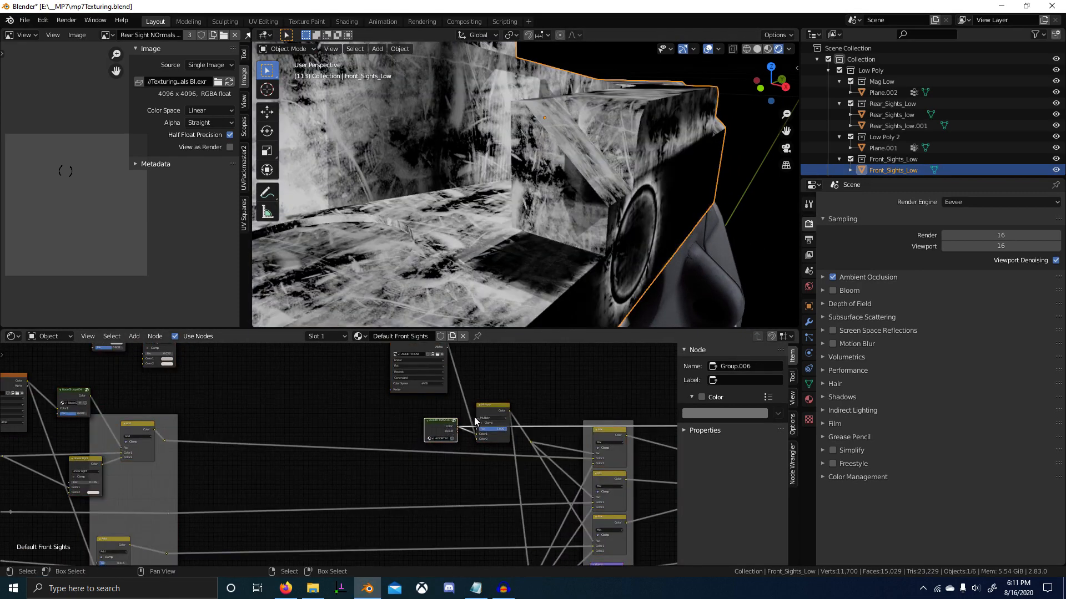
Inside the AO DIRT MASK.001 group, duplicate the upper grunge image texture node and set its image to grunge01.png.
{"action": "key", "text": "Tab"}
{"action": "scroll", "coordinate": [361, 418], "scroll_direction": "up", "scroll_amount": 2}
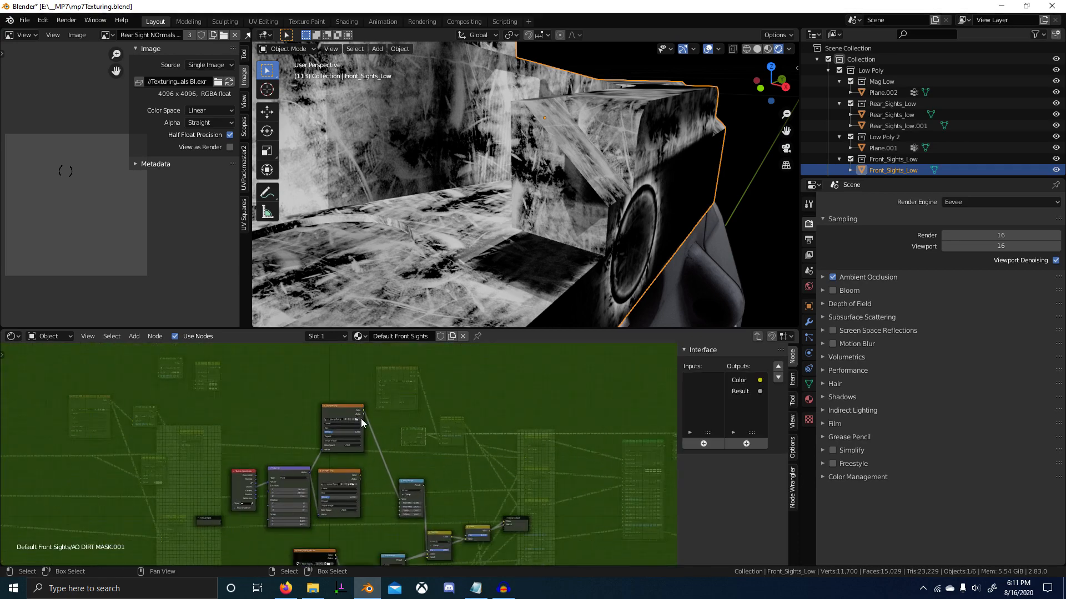
{"action": "scroll", "coordinate": [385, 419], "scroll_direction": "up", "scroll_amount": 3}
{"action": "left_click", "coordinate": [329, 357]}
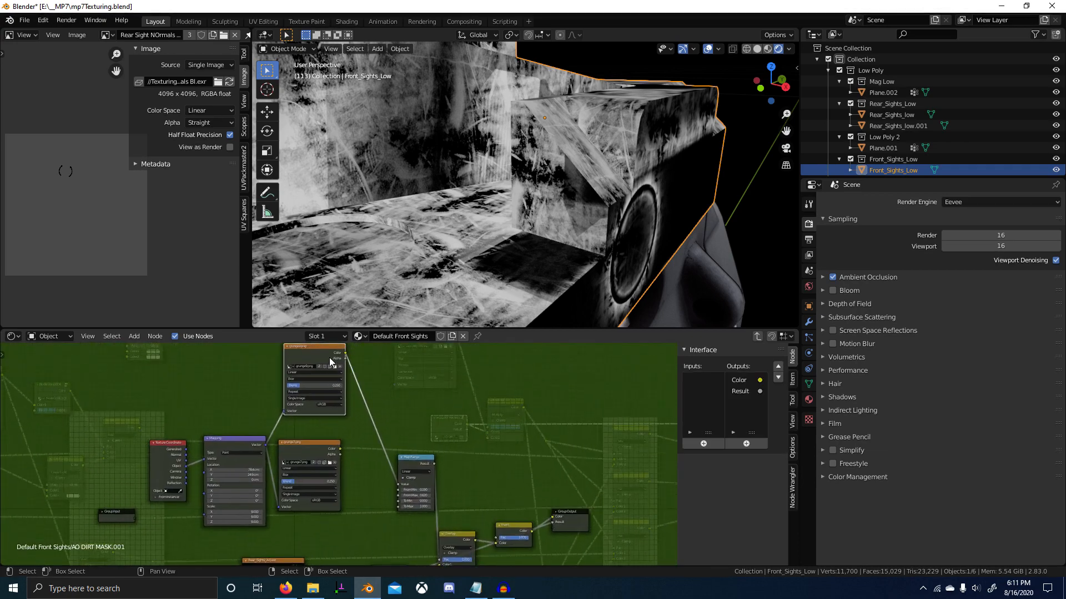
{"action": "key", "text": "shift+d"}
{"action": "left_click", "coordinate": [471, 389]}
{"action": "scroll", "coordinate": [499, 422], "scroll_direction": "up", "scroll_amount": 4}
{"action": "left_click", "coordinate": [333, 363]}
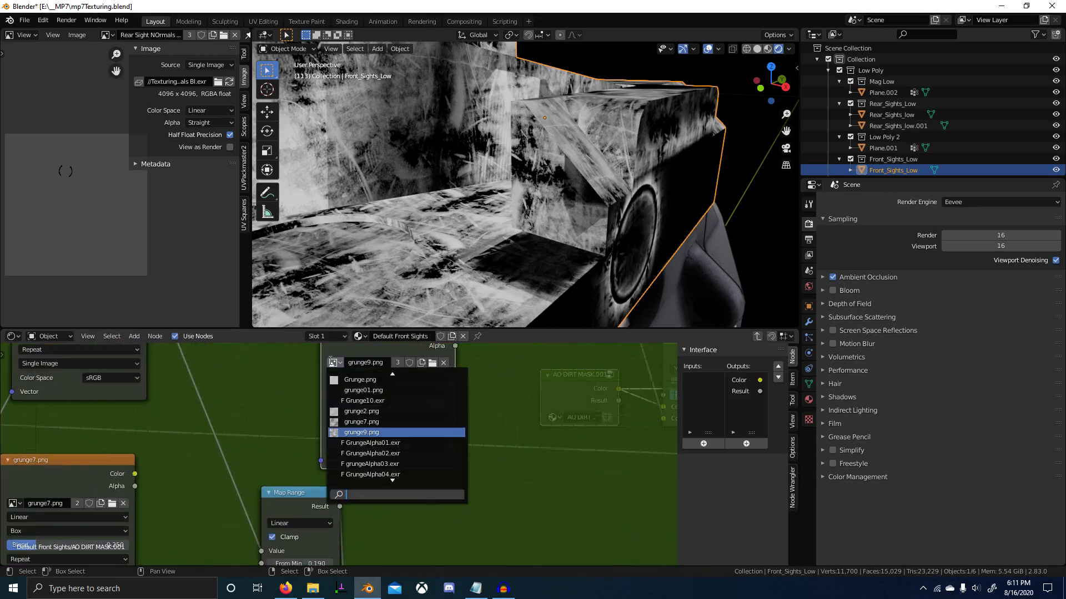
{"action": "left_click", "coordinate": [389, 400]}
{"action": "scroll", "coordinate": [395, 397], "scroll_direction": "down", "scroll_amount": 6}
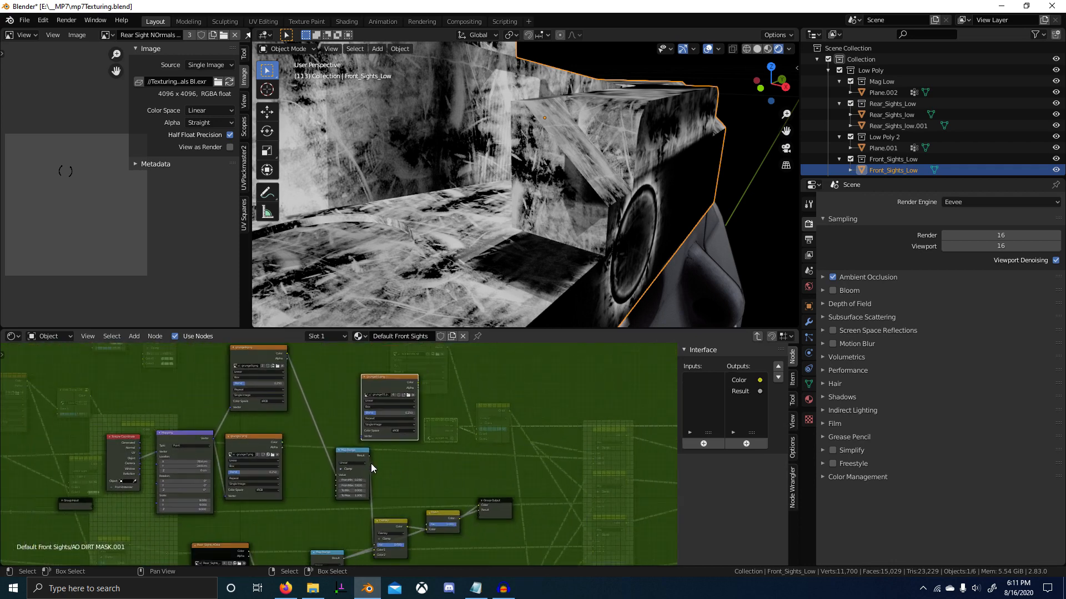
Rearrange the dirt mask group's nodes and link the Mapping node's vector to the grunge01.png texture node.
{"action": "left_click_drag", "start_coordinate": [138, 448], "coordinate": [636, 451]}
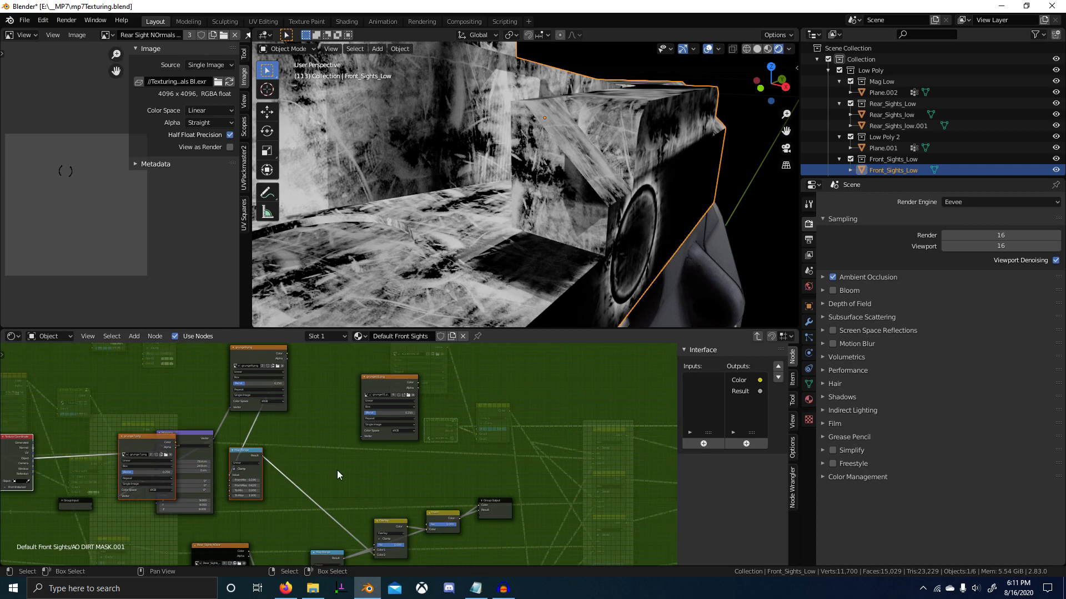
{"action": "left_click_drag", "start_coordinate": [187, 446], "coordinate": [83, 433]}
{"action": "scroll", "coordinate": [113, 441], "scroll_direction": "up", "scroll_amount": 1}
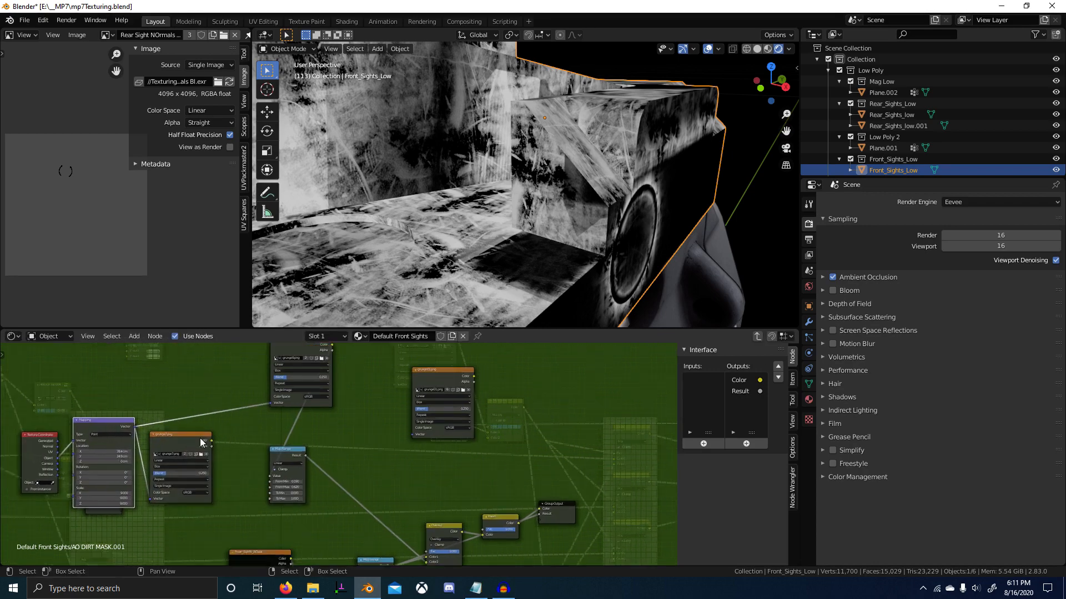
{"action": "left_click_drag", "start_coordinate": [423, 434], "coordinate": [423, 434]}
{"action": "left_click_drag", "start_coordinate": [442, 401], "coordinate": [384, 416]}
{"action": "middle_click_drag", "start_coordinate": [389, 428], "coordinate": [360, 397]}
{"action": "left_click_drag", "start_coordinate": [236, 420], "coordinate": [409, 441]}
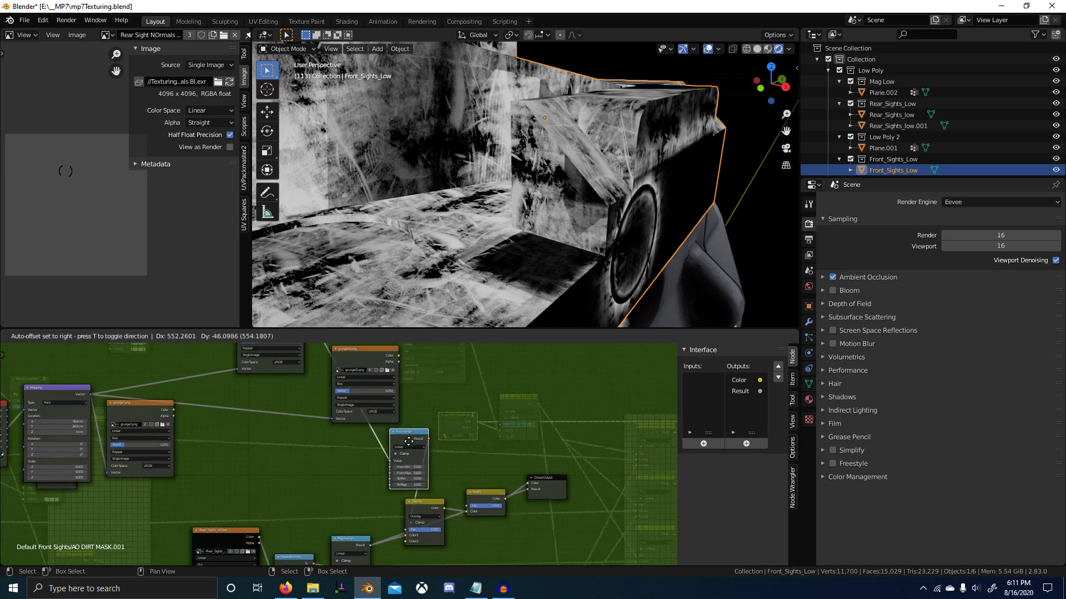
{"action": "left_click_drag", "start_coordinate": [368, 362], "coordinate": [248, 414]}
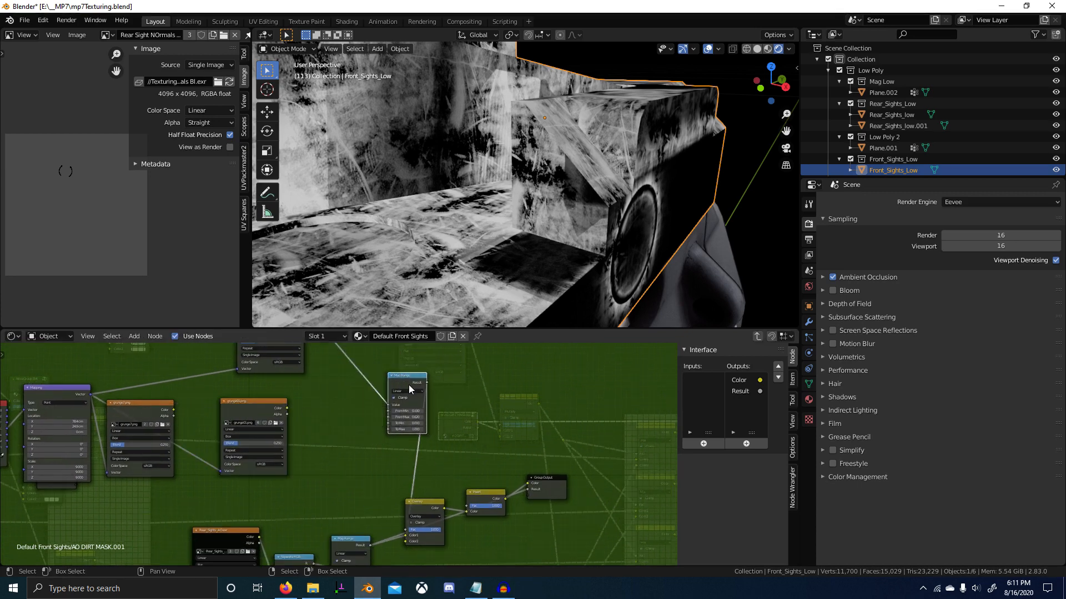
{"action": "left_click_drag", "start_coordinate": [409, 388], "coordinate": [349, 410]}
Duplicate the Overlay node onto the link after the upper Map Range and connect its color to a new group output.
{"action": "key", "text": "shift+d"}
{"action": "left_click", "coordinate": [383, 444]}
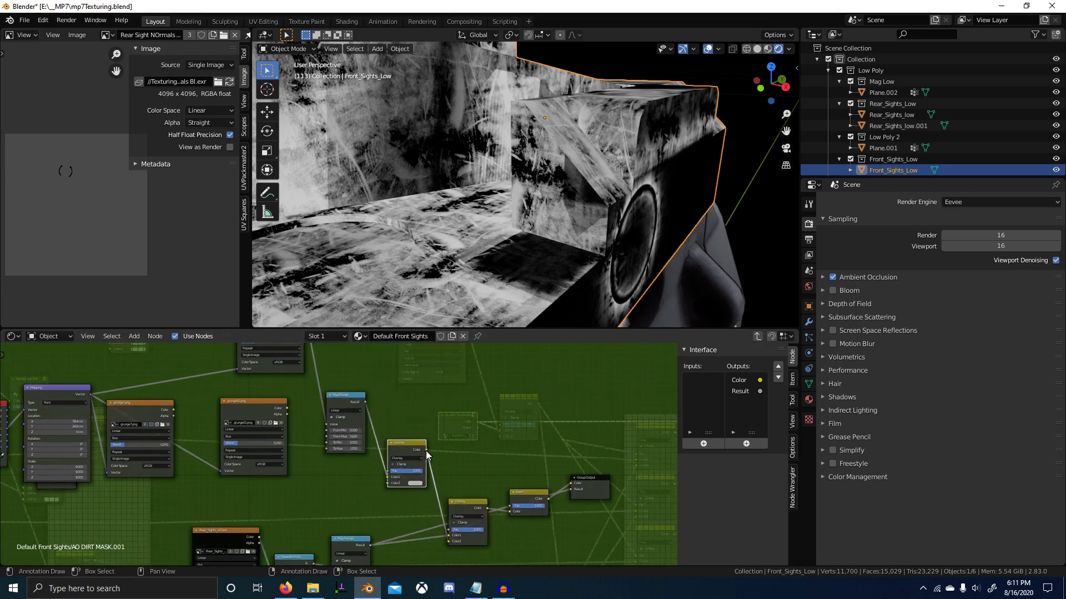
{"action": "left_click_drag", "start_coordinate": [425, 451], "coordinate": [573, 496]}
Leave the group and preview the dirt mask's new third output on the front sight.
{"action": "key", "text": "Tab"}
{"action": "left_click", "coordinate": [465, 429], "text": "ctrl+shift"}
{"action": "left_click", "coordinate": [456, 436], "text": "ctrl+shift"}
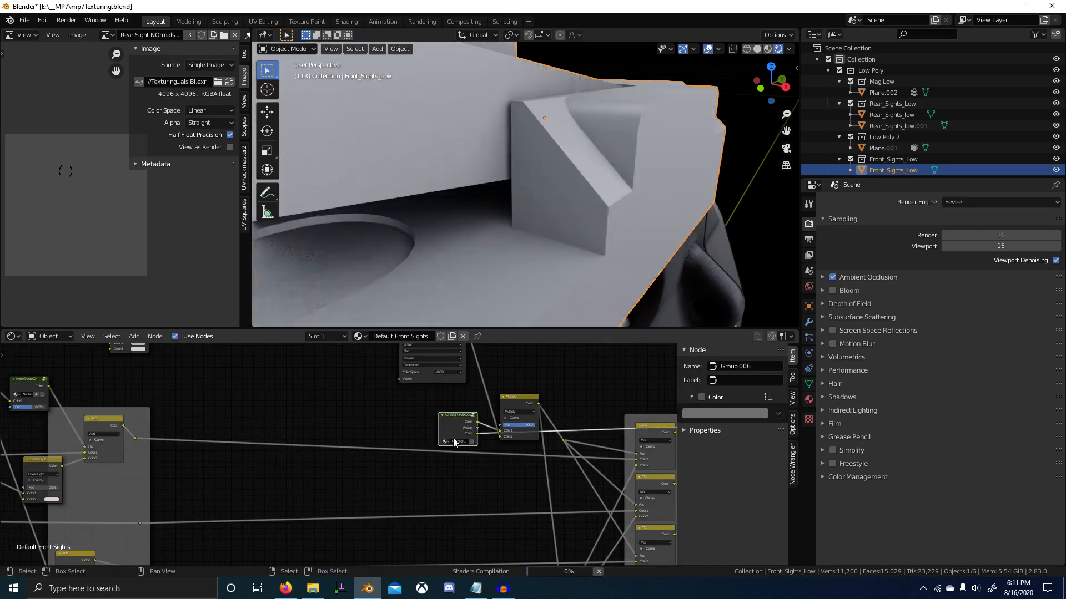
Inside the dirt mask group, link the grunge01.png color to the new Overlay node's Color2 and shift the node slightly.
{"action": "key", "text": "Tab"}
{"action": "scroll", "coordinate": [337, 456], "scroll_direction": "up", "scroll_amount": 2}
{"action": "scroll", "coordinate": [260, 398], "scroll_direction": "up", "scroll_amount": 1}
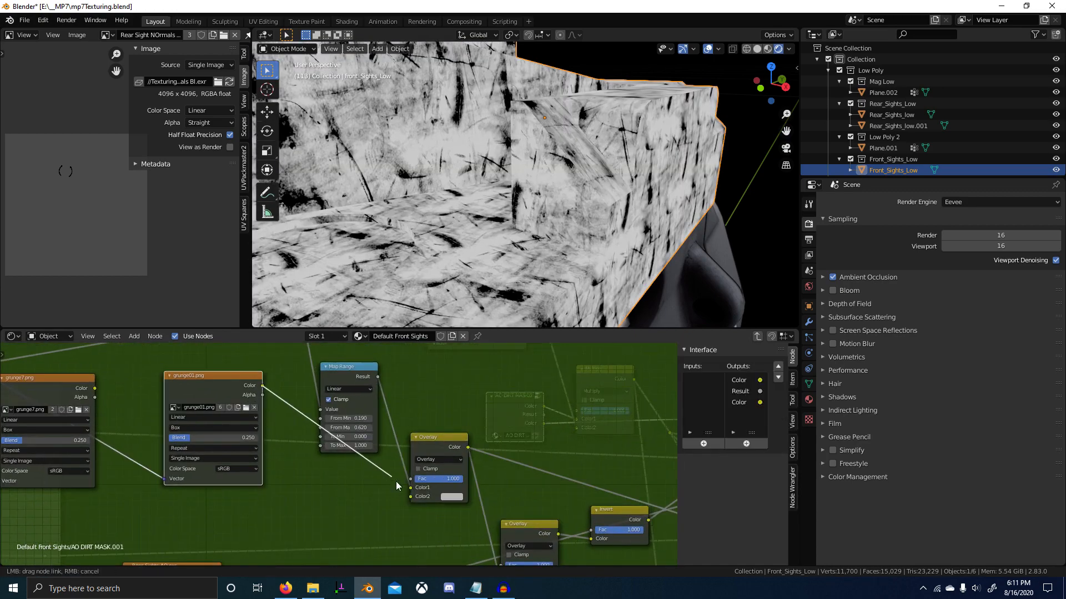
{"action": "left_click_drag", "start_coordinate": [395, 481], "coordinate": [412, 493]}
{"action": "left_click_drag", "start_coordinate": [263, 386], "coordinate": [409, 497]}
{"action": "key", "text": "g"}
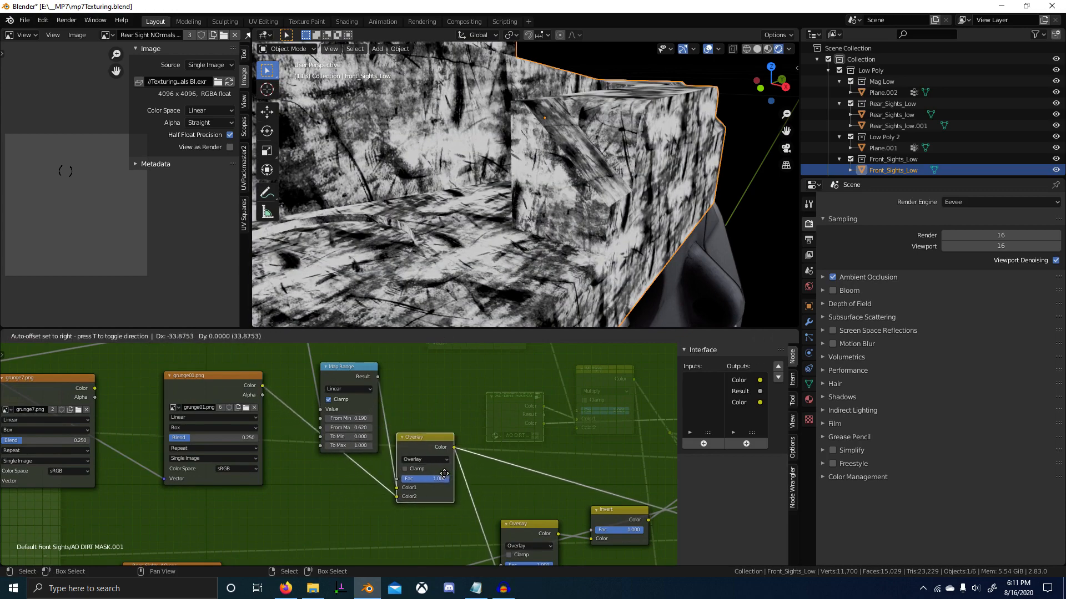
{"action": "left_click", "coordinate": [446, 473]}
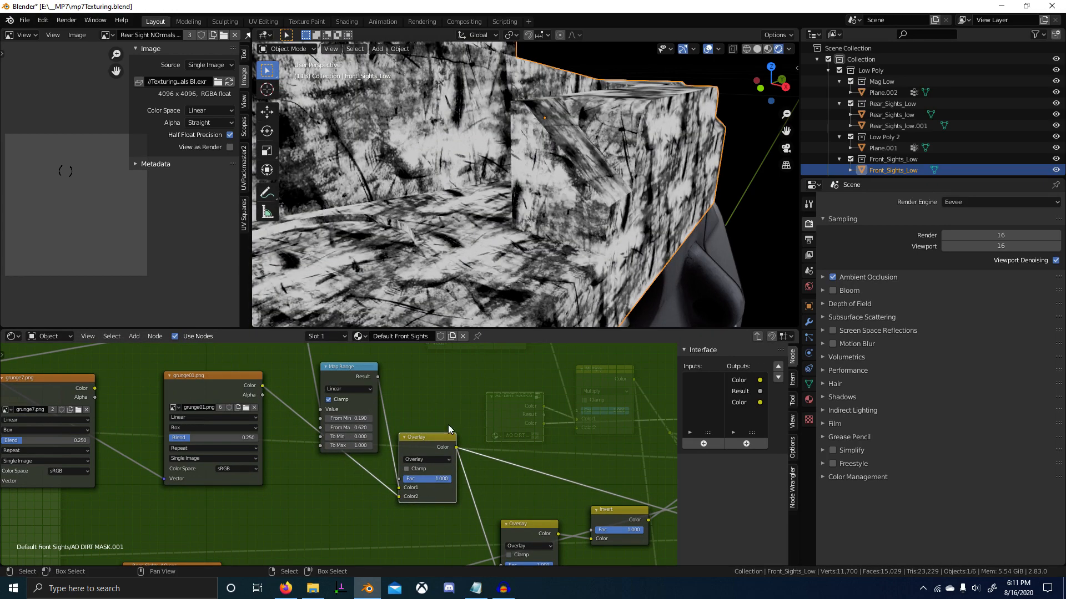
Examine the overlaid grunge on the front sight, leave the group and preview the dirt mask's first Color output.
{"action": "scroll", "coordinate": [477, 244], "scroll_direction": "down", "scroll_amount": 6}
{"action": "middle_click_drag", "start_coordinate": [477, 245], "coordinate": [531, 252]}
{"action": "scroll", "coordinate": [524, 258], "scroll_direction": "up", "scroll_amount": 6}
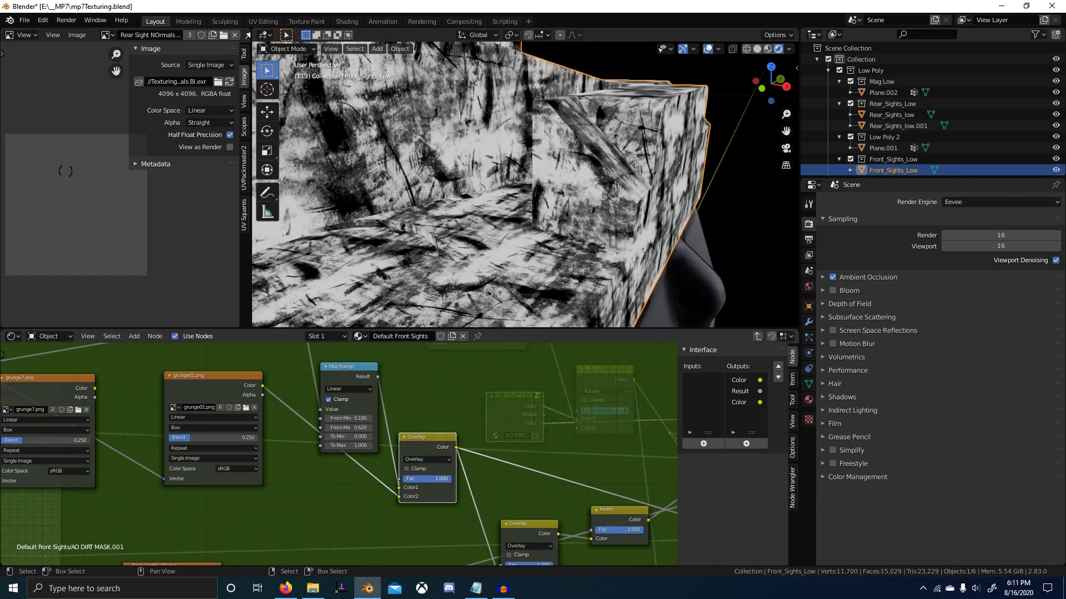
{"action": "scroll", "coordinate": [465, 481], "scroll_direction": "down", "scroll_amount": 2}
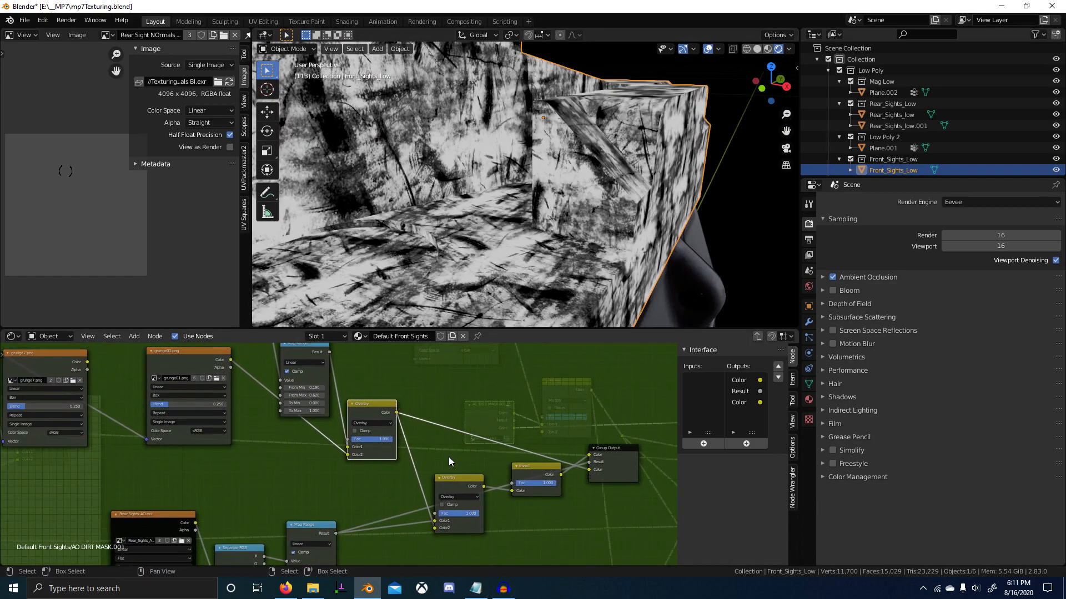
{"action": "key", "text": "Tab"}
{"action": "left_click", "coordinate": [495, 416], "text": "ctrl+shift"}
{"action": "scroll", "coordinate": [512, 284], "scroll_direction": "down", "scroll_amount": 2}
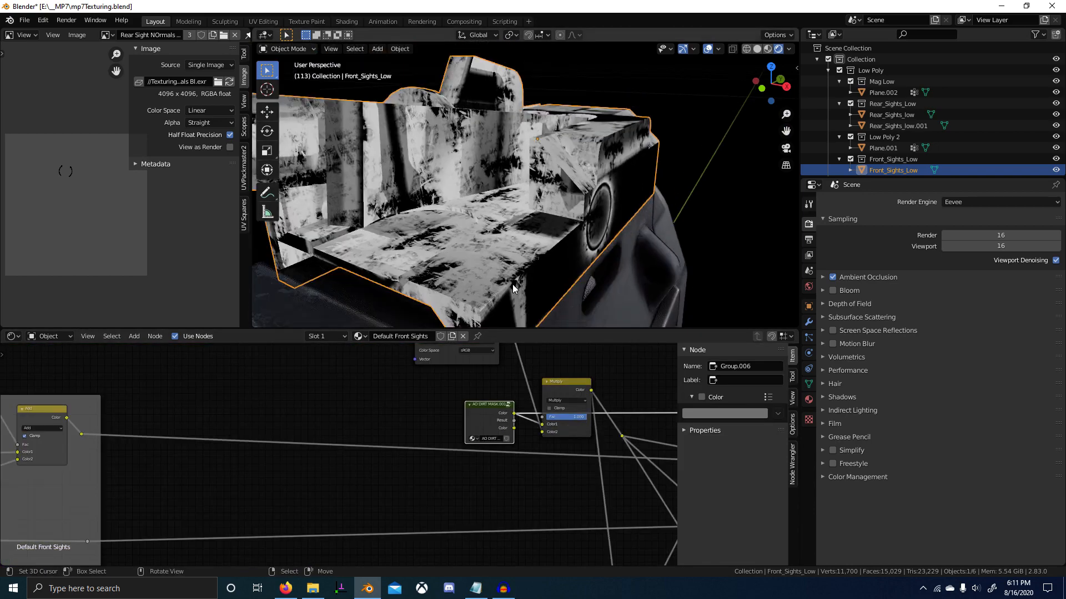
{"action": "middle_click_drag", "start_coordinate": [518, 397], "coordinate": [474, 405]}
{"action": "middle_click_drag", "start_coordinate": [477, 261], "coordinate": [433, 300]}
Delete the duplicated Overlay node inside the group and link the grunge01.png color to the remaining Overlay node instead.
{"action": "key", "text": "Tab"}
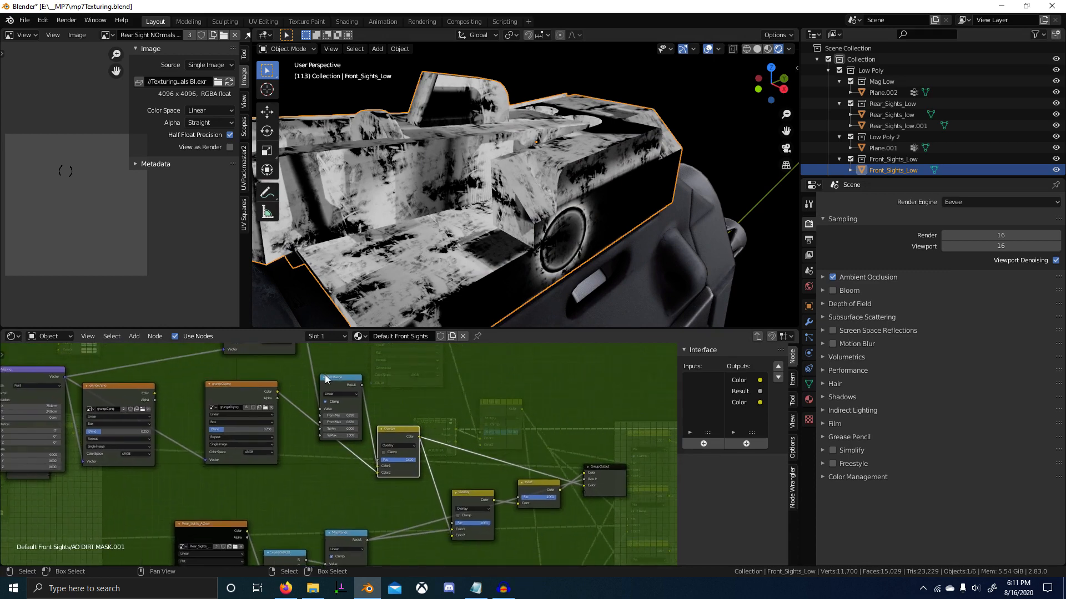
{"action": "key", "text": "ctrl+x"}
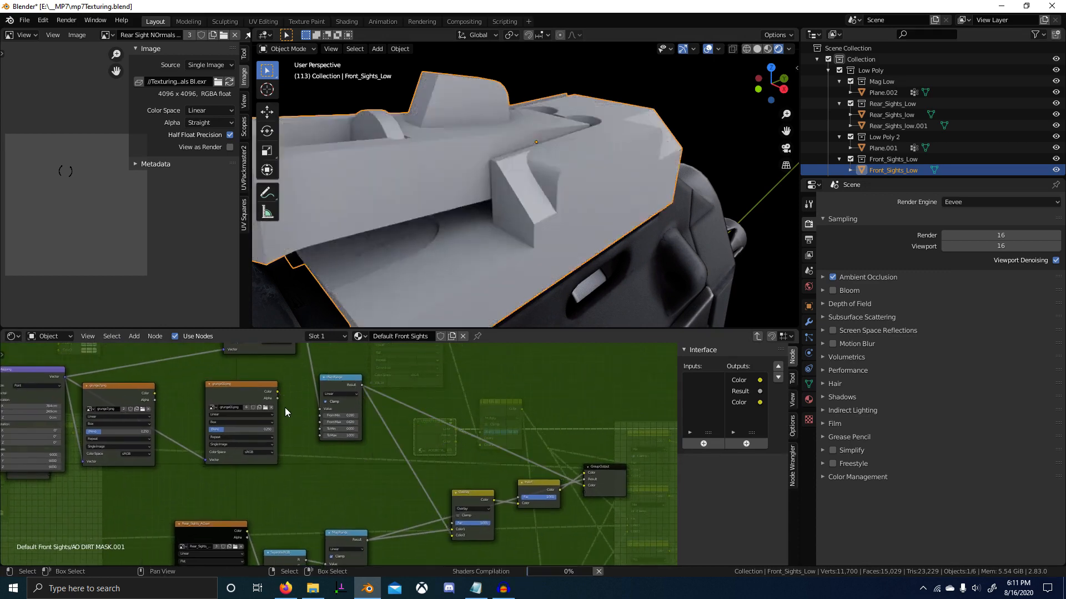
{"action": "left_click_drag", "start_coordinate": [456, 541], "coordinate": [453, 535]}
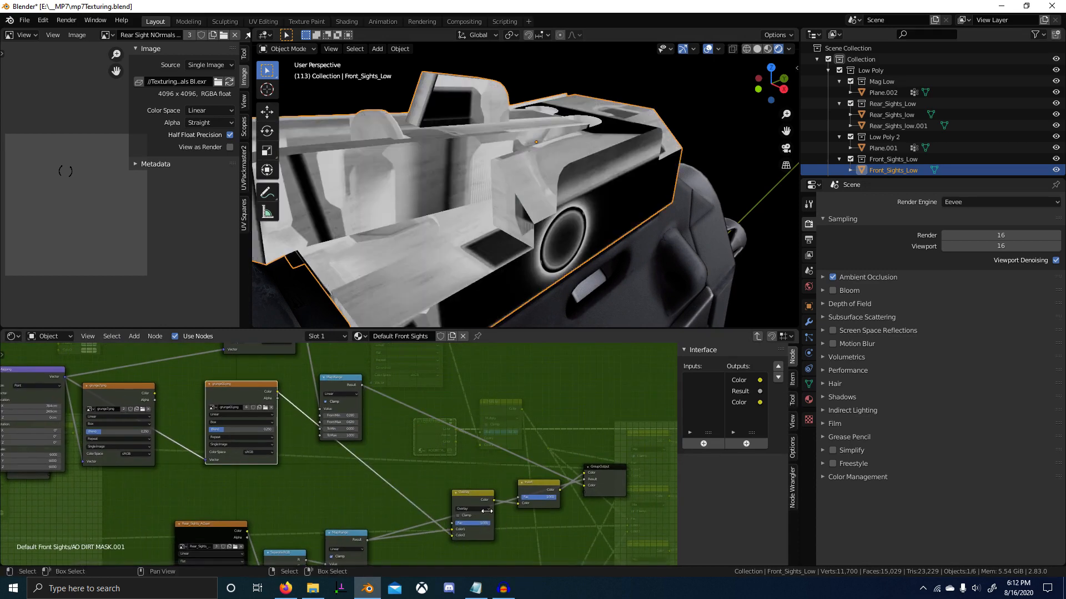
Connect the grunge01.png node's color to the third group output in place of the Map Range result.
{"action": "middle_click_drag", "start_coordinate": [522, 294], "coordinate": [561, 278]}
{"action": "middle_click_drag", "start_coordinate": [235, 452], "coordinate": [382, 453]}
{"action": "scroll", "coordinate": [383, 452], "scroll_direction": "up", "scroll_amount": 3}
{"action": "scroll", "coordinate": [383, 456], "scroll_direction": "up", "scroll_amount": 2}
{"action": "middle_click_drag", "start_coordinate": [289, 430], "coordinate": [382, 481]}
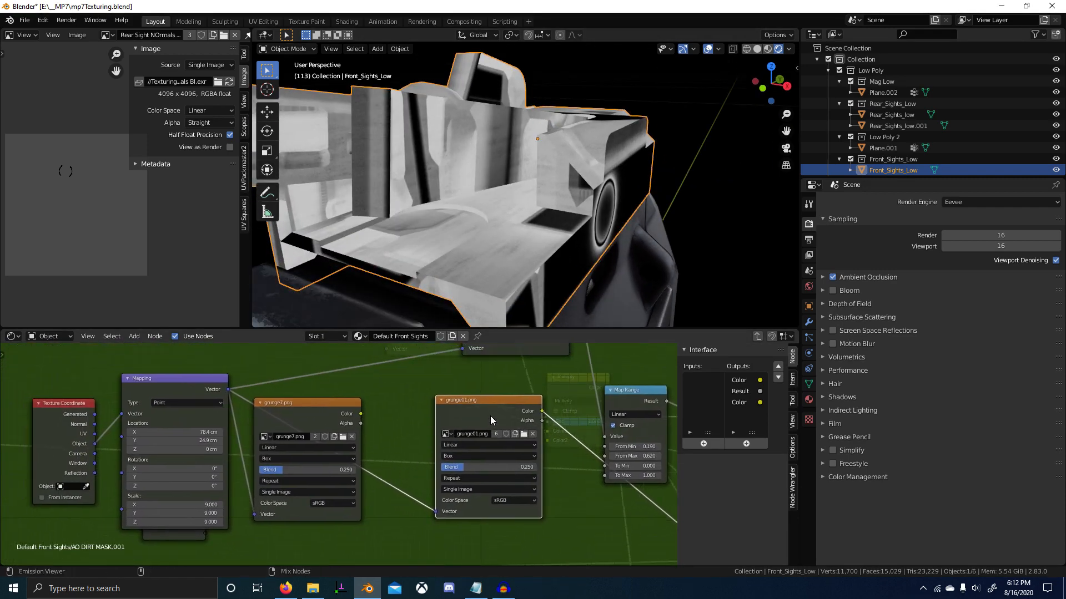
{"action": "scroll", "coordinate": [491, 421], "scroll_direction": "down", "scroll_amount": 1}
{"action": "middle_click_drag", "start_coordinate": [491, 421], "coordinate": [374, 512]}
{"action": "scroll", "coordinate": [499, 447], "scroll_direction": "down", "scroll_amount": 5}
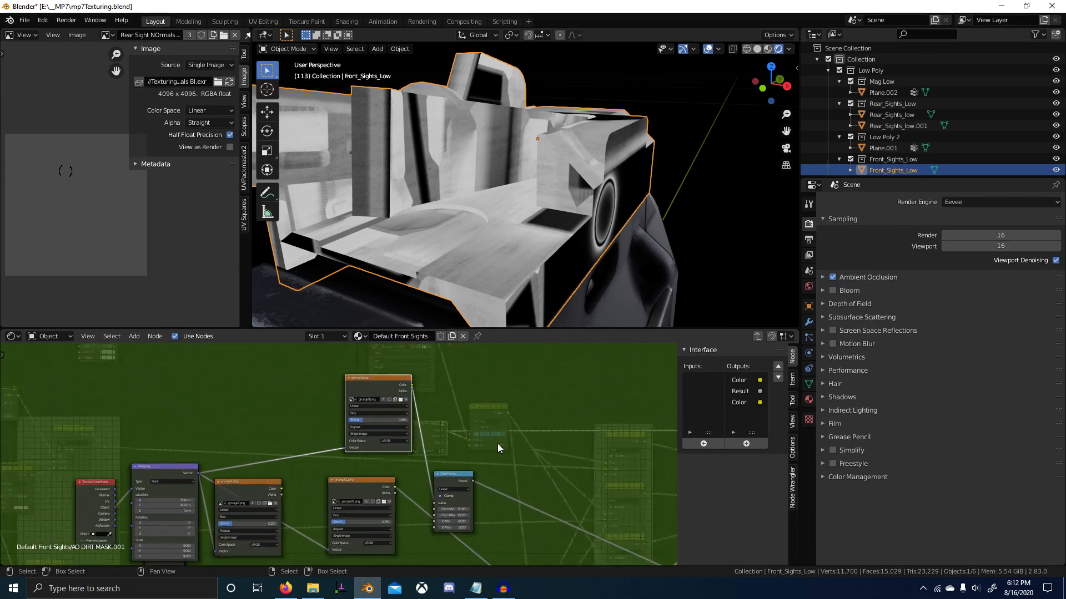
{"action": "middle_click_drag", "start_coordinate": [499, 448], "coordinate": [346, 345]}
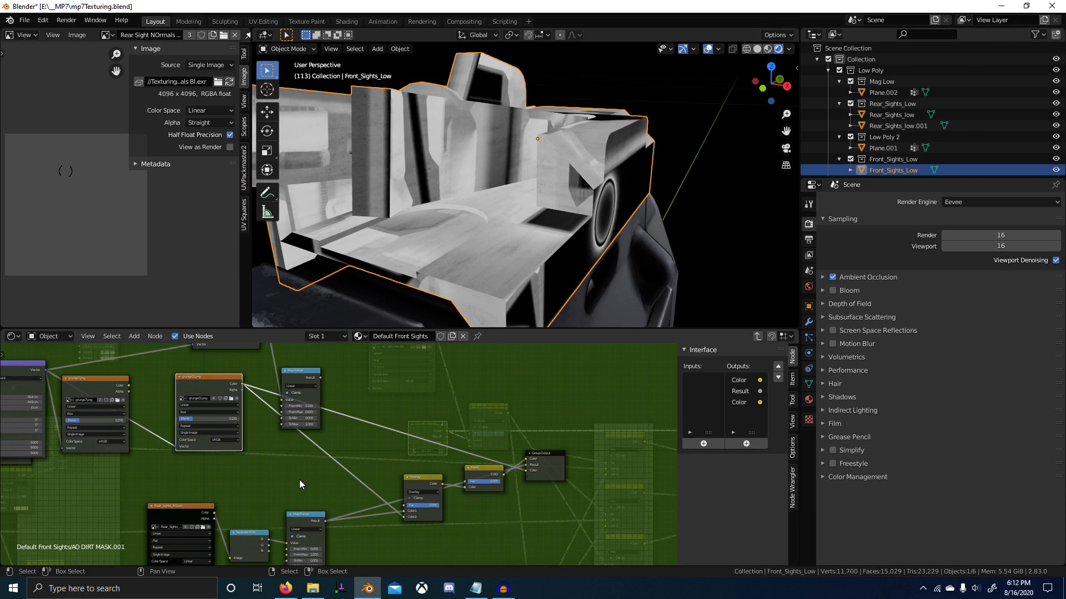
Leave the group and cycle the dirt mask preview on the front sight to its third output.
{"action": "middle_click_drag", "start_coordinate": [477, 288], "coordinate": [514, 311]}
{"action": "key", "text": "Tab"}
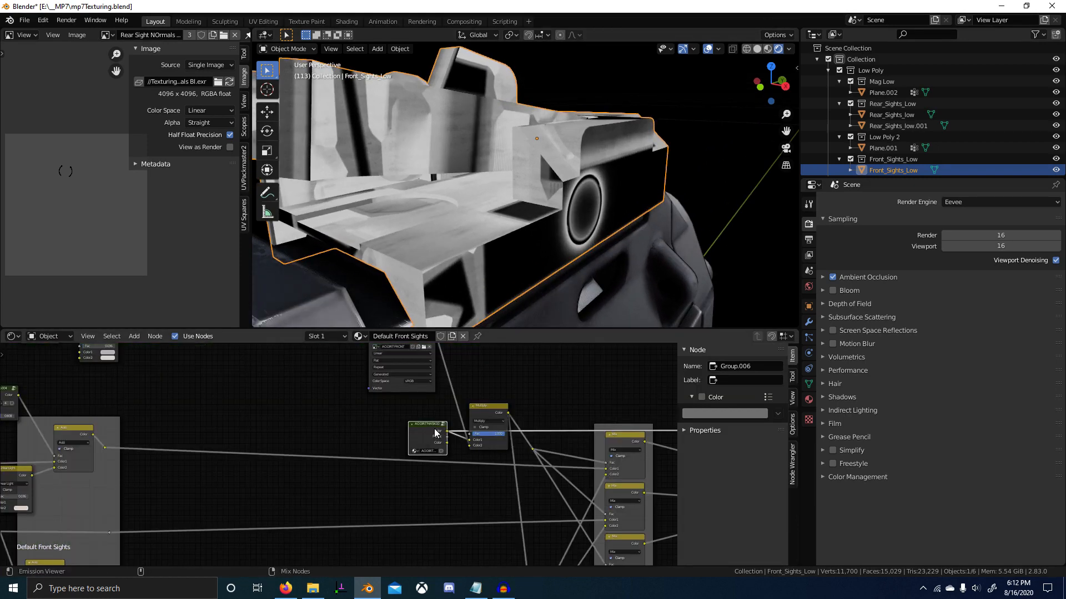
{"action": "left_click", "coordinate": [434, 430], "text": "ctrl+shift"}
{"action": "left_click", "coordinate": [435, 430], "text": "ctrl+shift"}
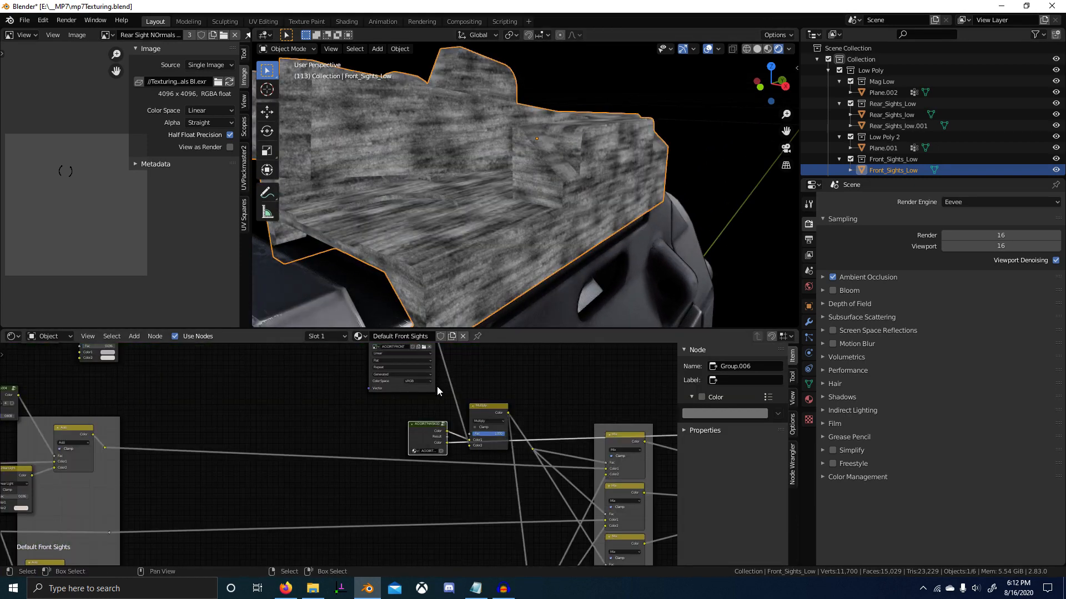
Examine the grunge01.png texture up close on the front sight together with the dirt mask group's nodes.
{"action": "key", "text": "Tab"}
{"action": "middle_click_drag", "start_coordinate": [385, 407], "coordinate": [439, 406]}
{"action": "scroll", "coordinate": [438, 405], "scroll_direction": "up", "scroll_amount": 1}
{"action": "scroll", "coordinate": [421, 298], "scroll_direction": "up", "scroll_amount": 4}
{"action": "middle_click_drag", "start_coordinate": [421, 298], "coordinate": [404, 325]}
{"action": "key", "text": "Tab"}
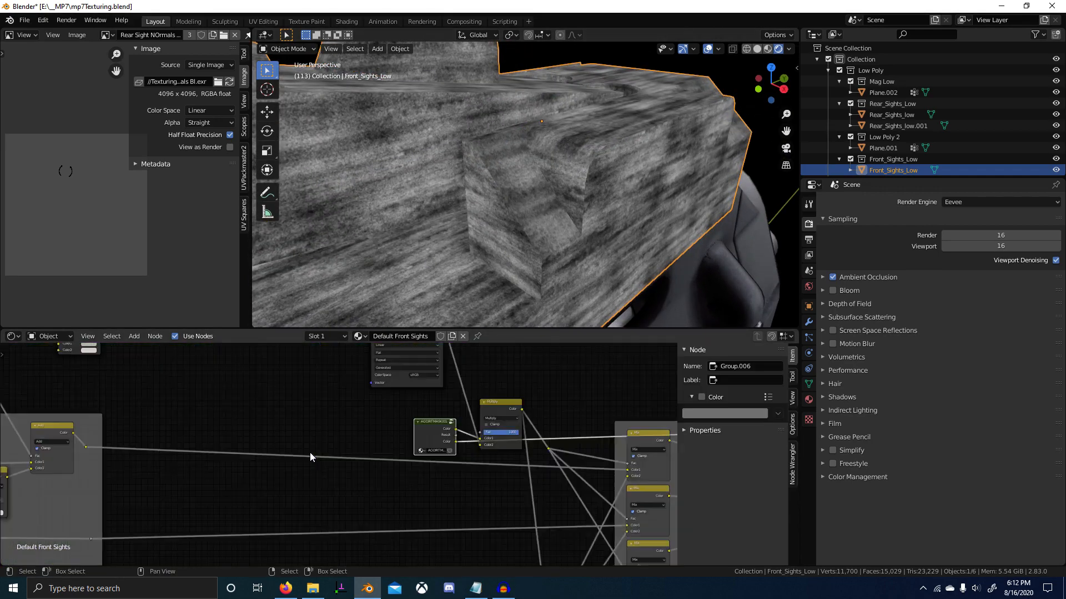
{"action": "scroll", "coordinate": [310, 451], "scroll_direction": "down", "scroll_amount": 5}
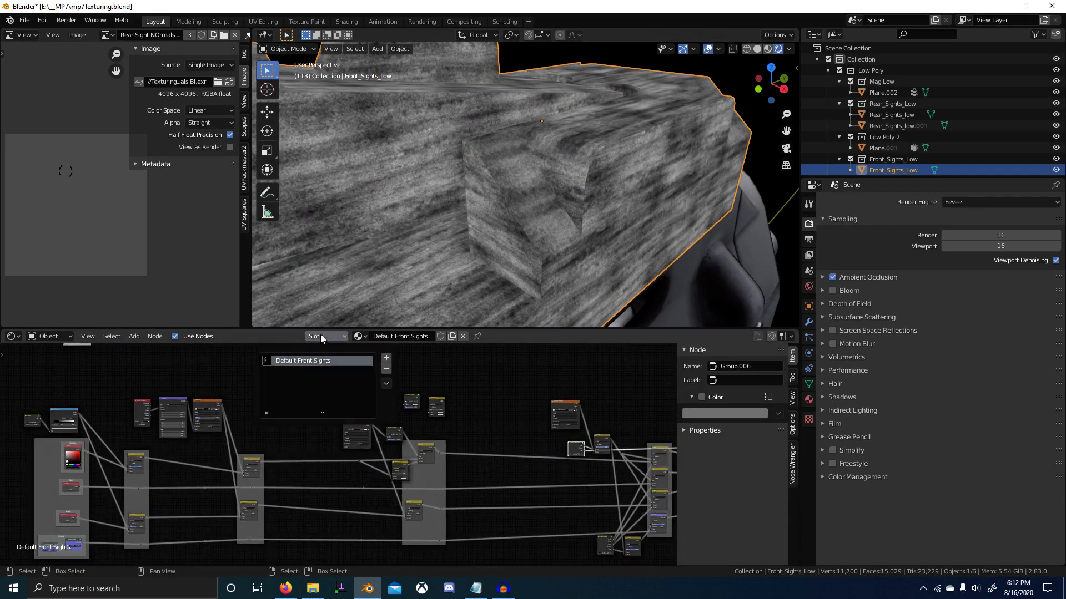
Select the rear sight and open the dirt mask group in its material.
{"action": "scroll", "coordinate": [422, 238], "scroll_direction": "down", "scroll_amount": 7}
{"action": "middle_click_drag", "start_coordinate": [339, 267], "coordinate": [422, 245], "text": "shift"}
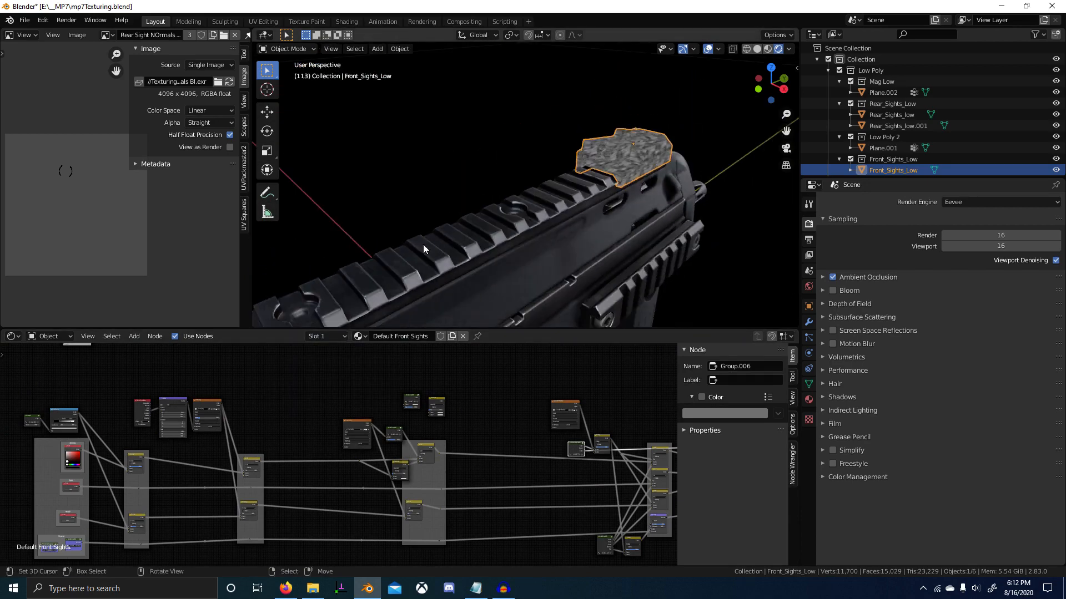
{"action": "middle_click_drag", "start_coordinate": [289, 283], "coordinate": [384, 241], "text": "shift"}
{"action": "scroll", "coordinate": [384, 235], "scroll_direction": "down", "scroll_amount": 4}
{"action": "left_click", "coordinate": [416, 232]}
{"action": "scroll", "coordinate": [402, 495], "scroll_direction": "up", "scroll_amount": 4}
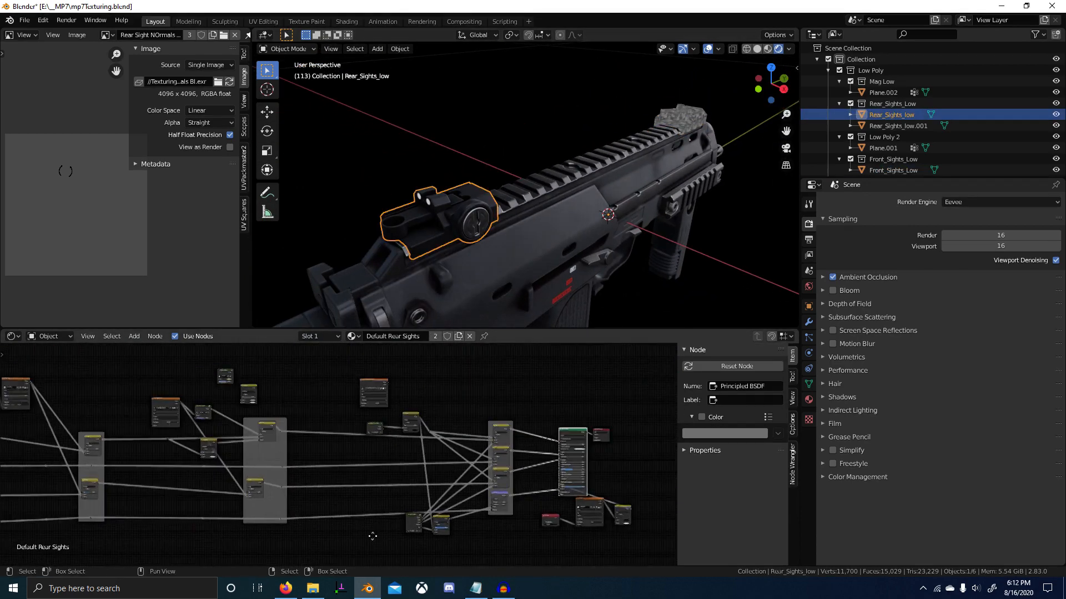
{"action": "scroll", "coordinate": [351, 416], "scroll_direction": "up", "scroll_amount": 3}
{"action": "left_click", "coordinate": [361, 433]}
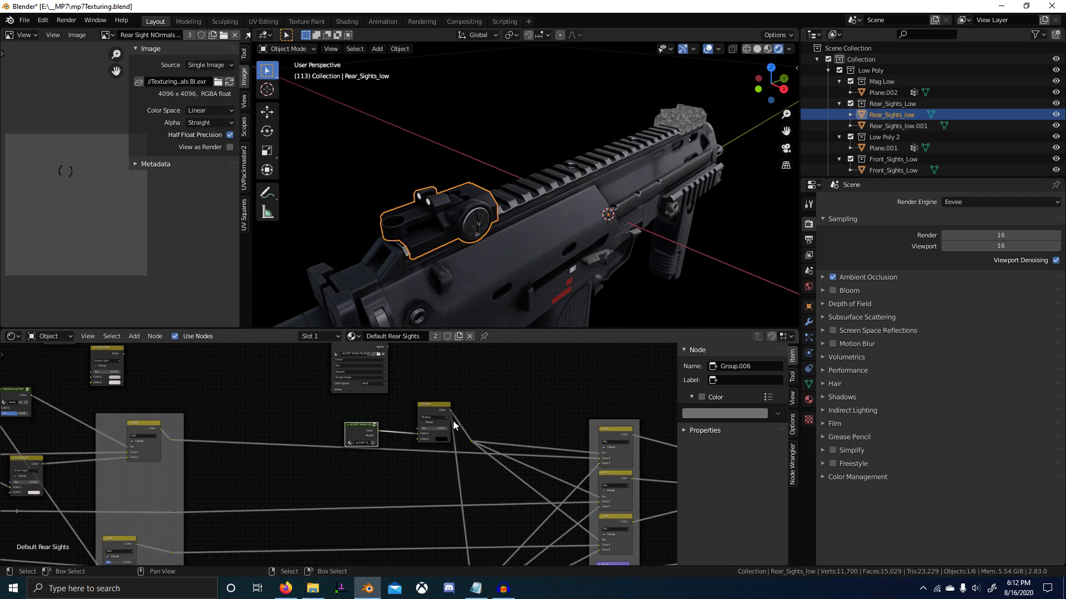
{"action": "scroll", "coordinate": [444, 428], "scroll_direction": "up", "scroll_amount": 1}
{"action": "key", "text": "Tab"}
Examine how the grunge, AO and Overlay nodes are wired inside the rear sight's dirt mask group, and leave it.
{"action": "scroll", "coordinate": [388, 447], "scroll_direction": "down", "scroll_amount": 4}
{"action": "scroll", "coordinate": [351, 471], "scroll_direction": "up", "scroll_amount": 4}
{"action": "middle_click_drag", "start_coordinate": [222, 465], "coordinate": [319, 458]}
{"action": "middle_click_drag", "start_coordinate": [402, 519], "coordinate": [349, 519]}
{"action": "scroll", "coordinate": [408, 492], "scroll_direction": "down", "scroll_amount": 1}
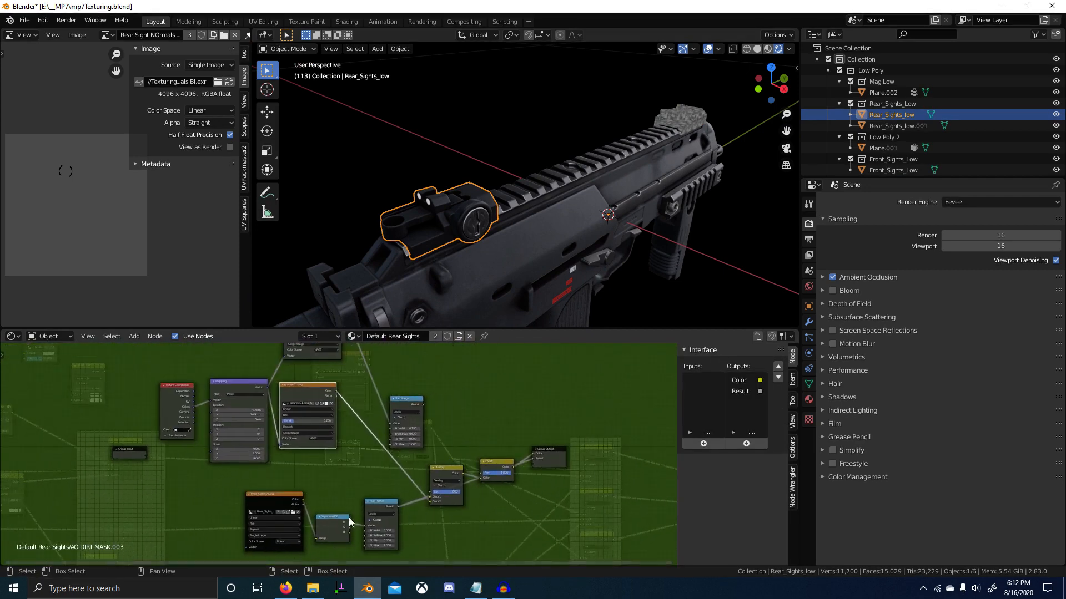
{"action": "scroll", "coordinate": [326, 440], "scroll_direction": "up", "scroll_amount": 8}
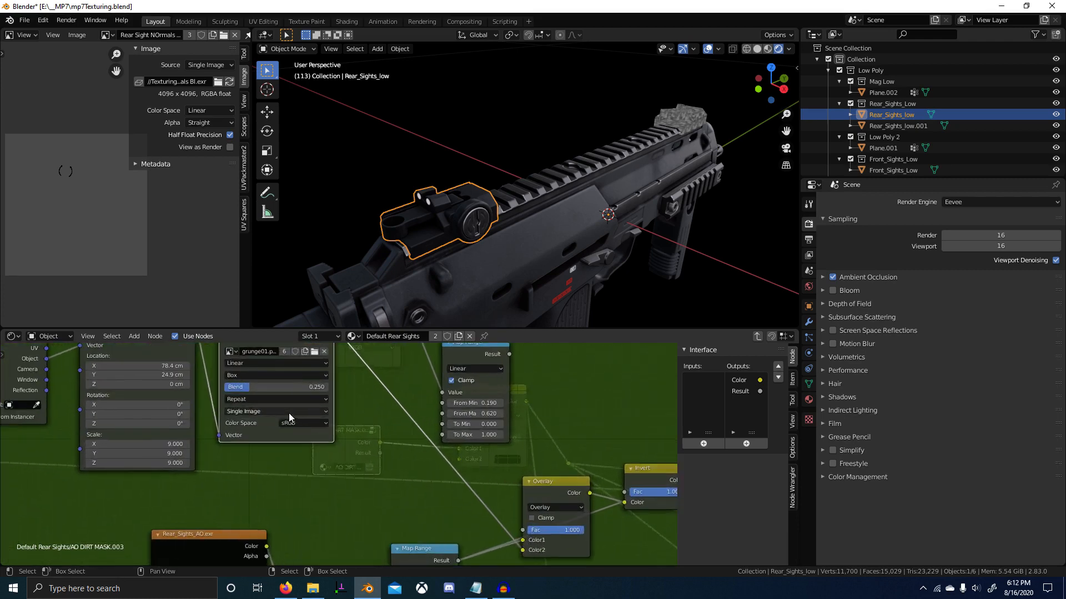
{"action": "middle_click_drag", "start_coordinate": [261, 410], "coordinate": [277, 429]}
{"action": "key", "text": "Tab"}
{"action": "scroll", "coordinate": [428, 445], "scroll_direction": "down", "scroll_amount": 5}
{"action": "middle_click_drag", "start_coordinate": [480, 416], "coordinate": [307, 492]}
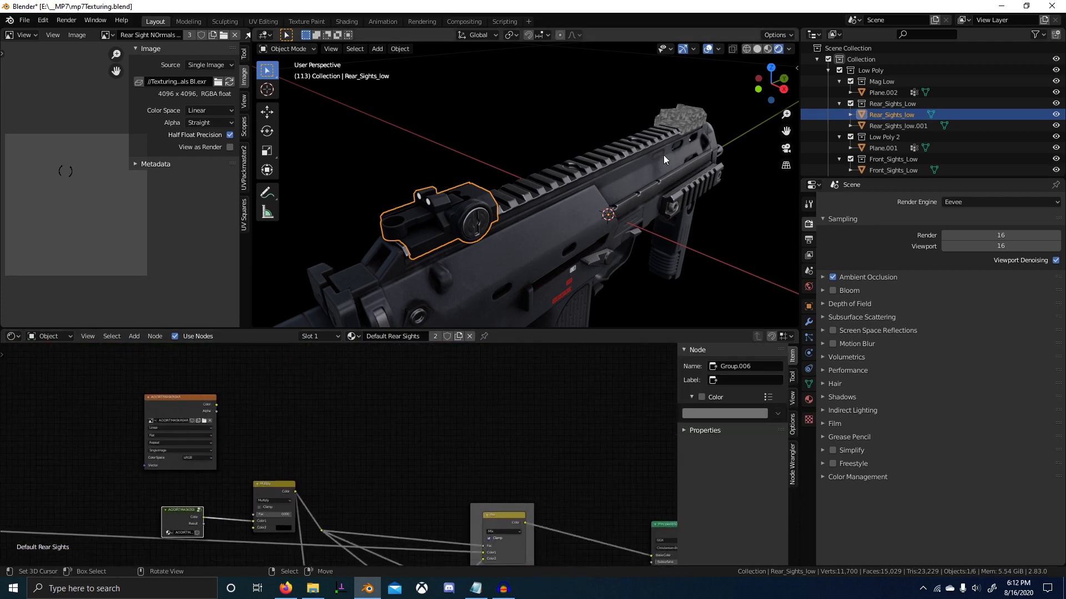
Select the front sight and, in its dirt mask group, link the Overlay color to the third group output.
{"action": "right_click", "coordinate": [666, 127]}
{"action": "scroll", "coordinate": [483, 254], "scroll_direction": "up", "scroll_amount": 2}
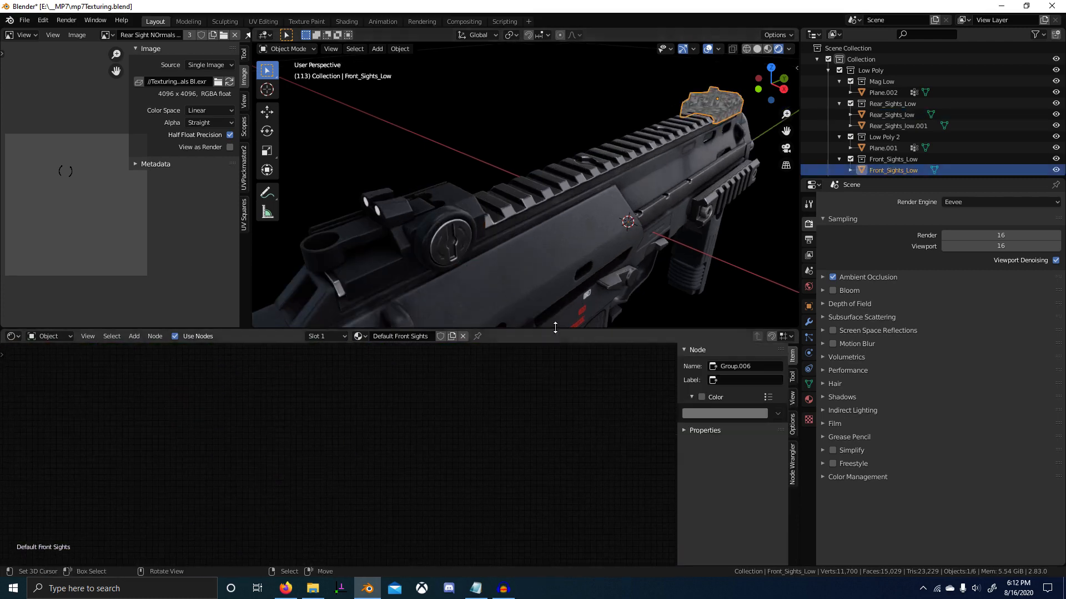
{"action": "middle_click_drag", "start_coordinate": [708, 184], "coordinate": [463, 271], "text": "shift"}
{"action": "scroll", "coordinate": [429, 469], "scroll_direction": "down", "scroll_amount": 5}
{"action": "middle_click_drag", "start_coordinate": [351, 498], "coordinate": [345, 439]}
{"action": "scroll", "coordinate": [381, 482], "scroll_direction": "up", "scroll_amount": 5}
{"action": "key", "text": "Tab"}
{"action": "scroll", "coordinate": [412, 474], "scroll_direction": "up", "scroll_amount": 2}
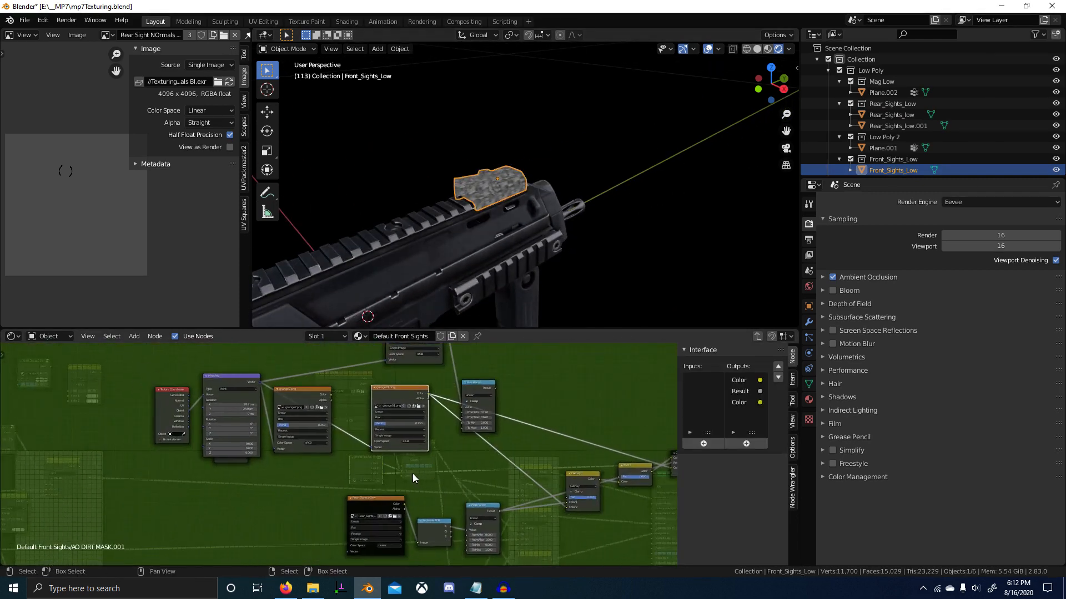
{"action": "scroll", "coordinate": [275, 439], "scroll_direction": "up", "scroll_amount": 3}
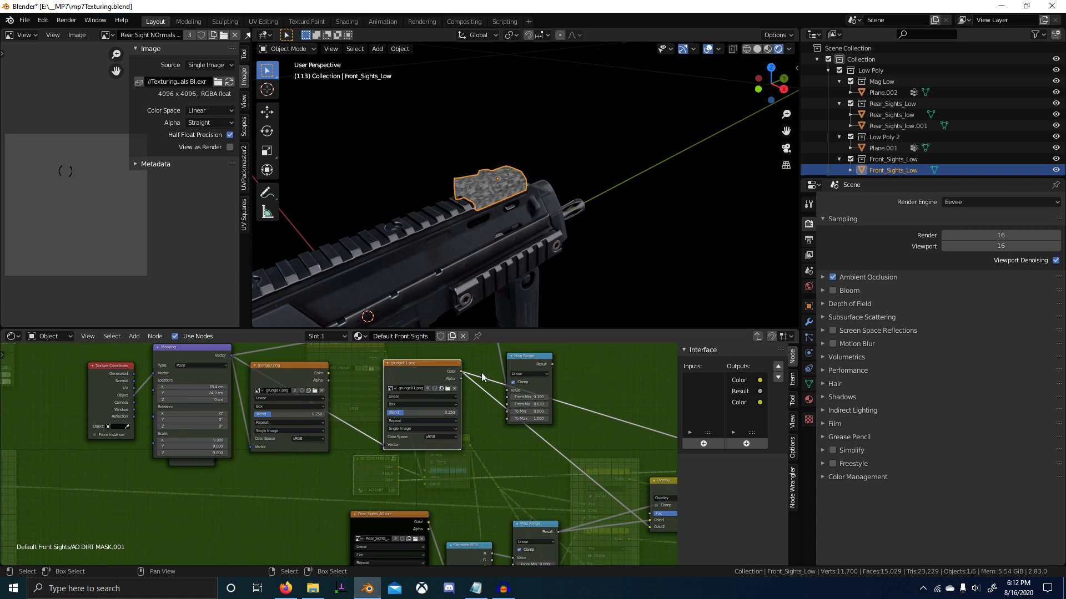
{"action": "scroll", "coordinate": [527, 255], "scroll_direction": "up", "scroll_amount": 6}
{"action": "middle_click_drag", "start_coordinate": [674, 479], "coordinate": [473, 470]}
{"action": "left_click_drag", "start_coordinate": [492, 481], "coordinate": [595, 467]}
{"action": "key", "text": "Tab"}
Inspect the dirt mask preview up close on the front sight.
{"action": "middle_click_drag", "start_coordinate": [421, 324], "coordinate": [554, 267]}
{"action": "scroll", "coordinate": [554, 266], "scroll_direction": "up", "scroll_amount": 2}
{"action": "key", "text": "Tab"}
{"action": "key", "text": "Tab"}
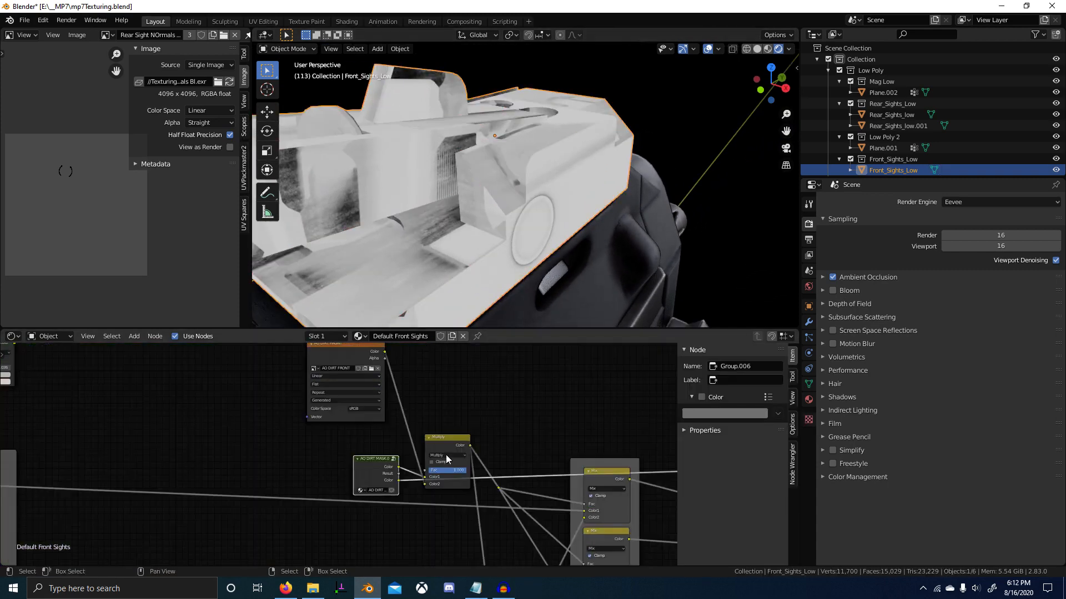
{"action": "left_click", "coordinate": [375, 474], "text": "ctrl+shift"}
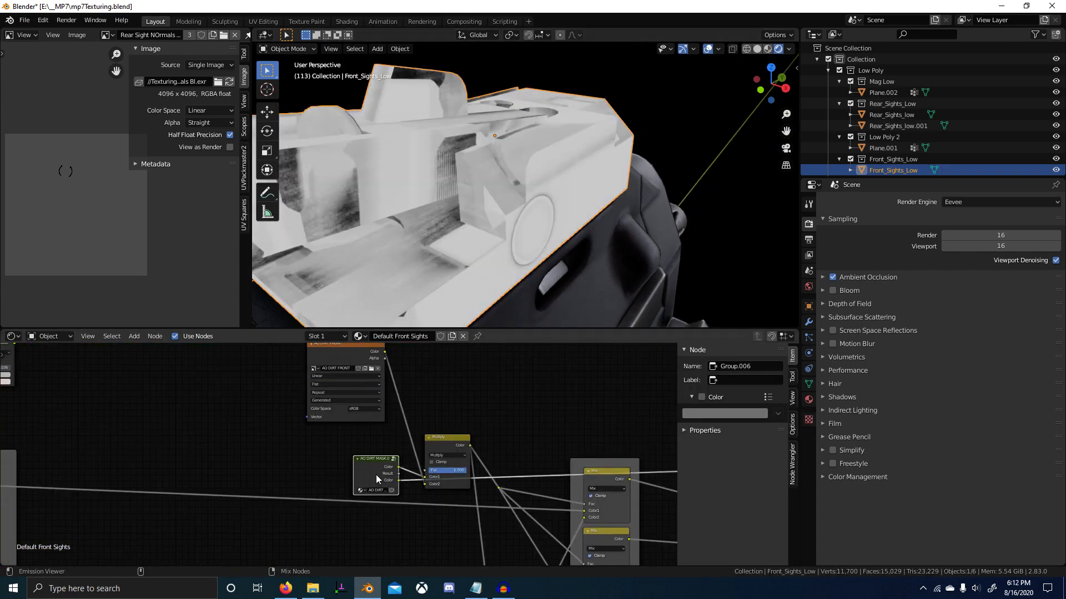
{"action": "middle_click_drag", "start_coordinate": [487, 319], "coordinate": [574, 272]}
{"action": "scroll", "coordinate": [574, 272], "scroll_direction": "up", "scroll_amount": 3}
{"action": "scroll", "coordinate": [574, 272], "scroll_direction": "down", "scroll_amount": 2}
Link the AO Map Range result to the group's Result output and preview that output on the whole front sight.
{"action": "key", "text": "Tab"}
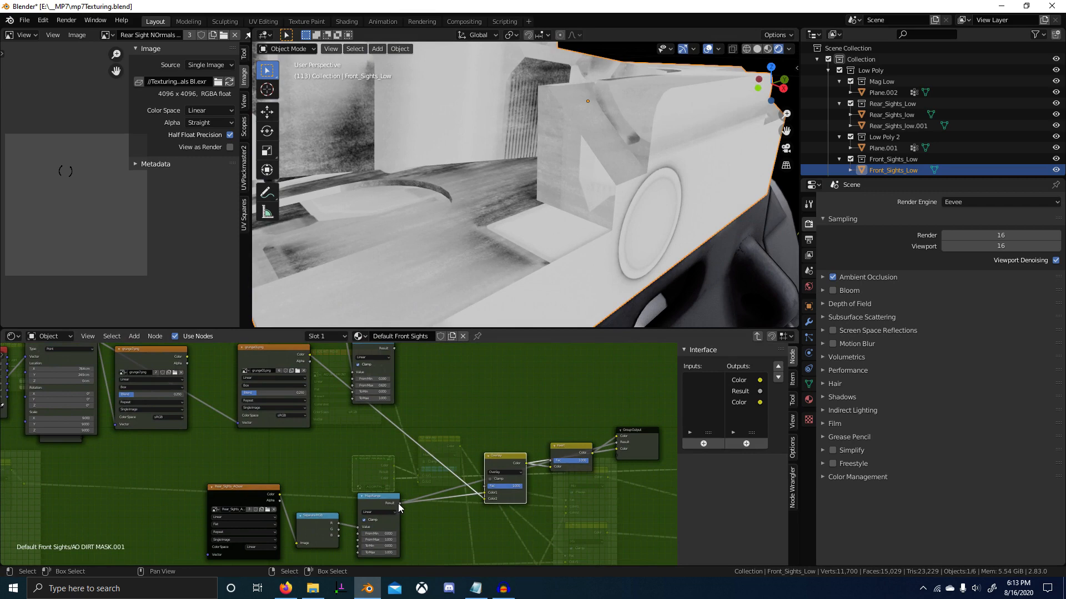
{"action": "left_click_drag", "start_coordinate": [581, 468], "coordinate": [624, 443]}
{"action": "key", "text": "Tab"}
{"action": "left_click", "coordinate": [371, 461], "text": "ctrl+shift"}
{"action": "left_click", "coordinate": [371, 462], "text": "ctrl+shift"}
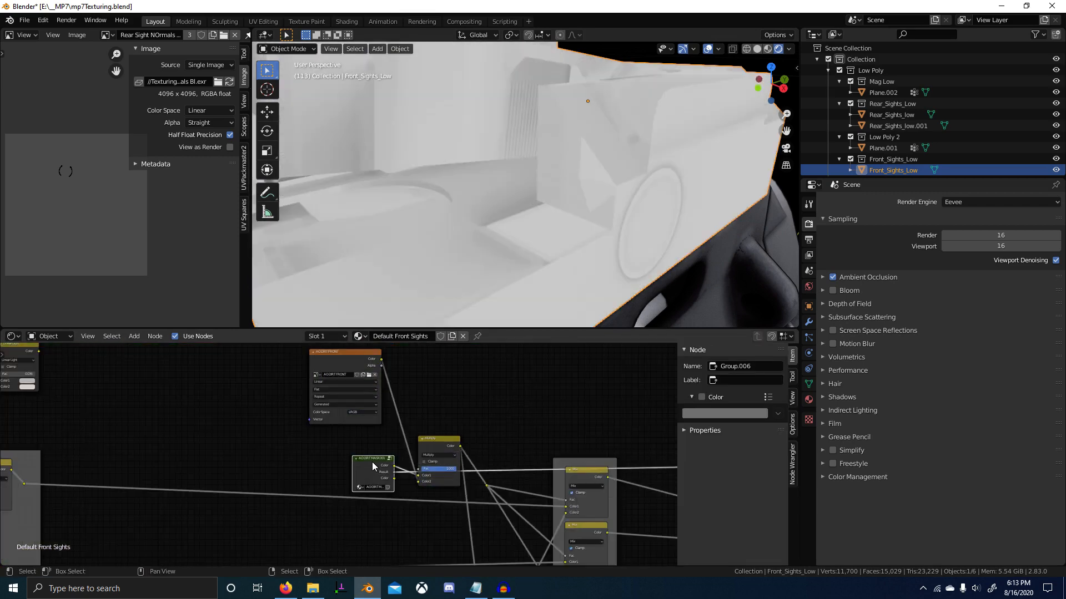
{"action": "key", "text": "KP_Decimal"}
Replace the Rear_Sights_AO.exr image in the front sight's dirt mask group with Front_Sights_AO.exr.
{"action": "key", "text": "Tab"}
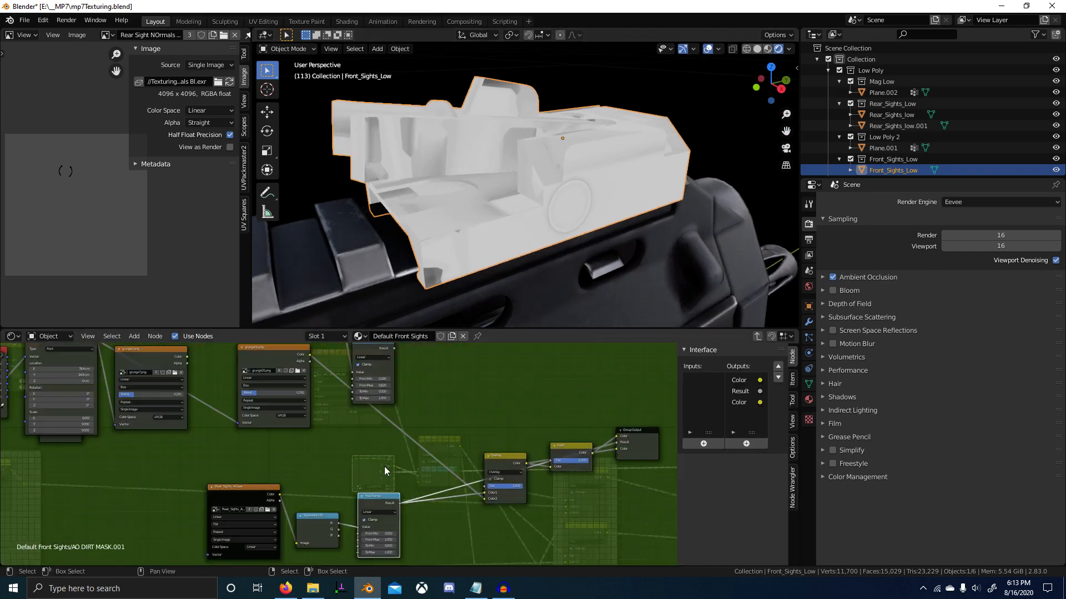
{"action": "scroll", "coordinate": [385, 469], "scroll_direction": "down", "scroll_amount": 4}
{"action": "middle_click_drag", "start_coordinate": [413, 496], "coordinate": [484, 462]}
{"action": "scroll", "coordinate": [358, 477], "scroll_direction": "up", "scroll_amount": 14}
{"action": "left_click", "coordinate": [325, 480]}
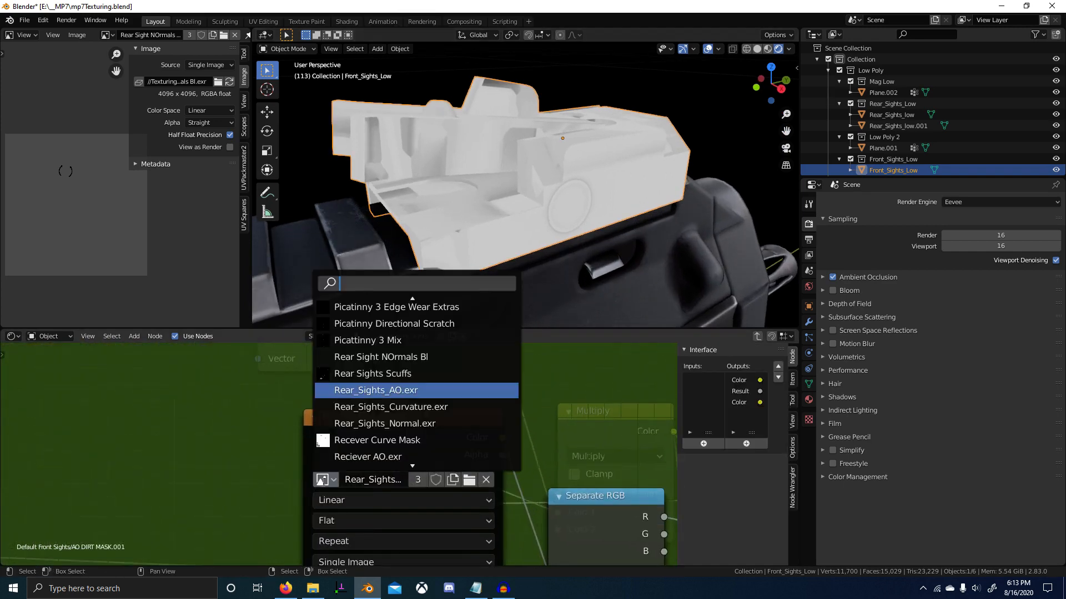
{"action": "type", "text": "front"}
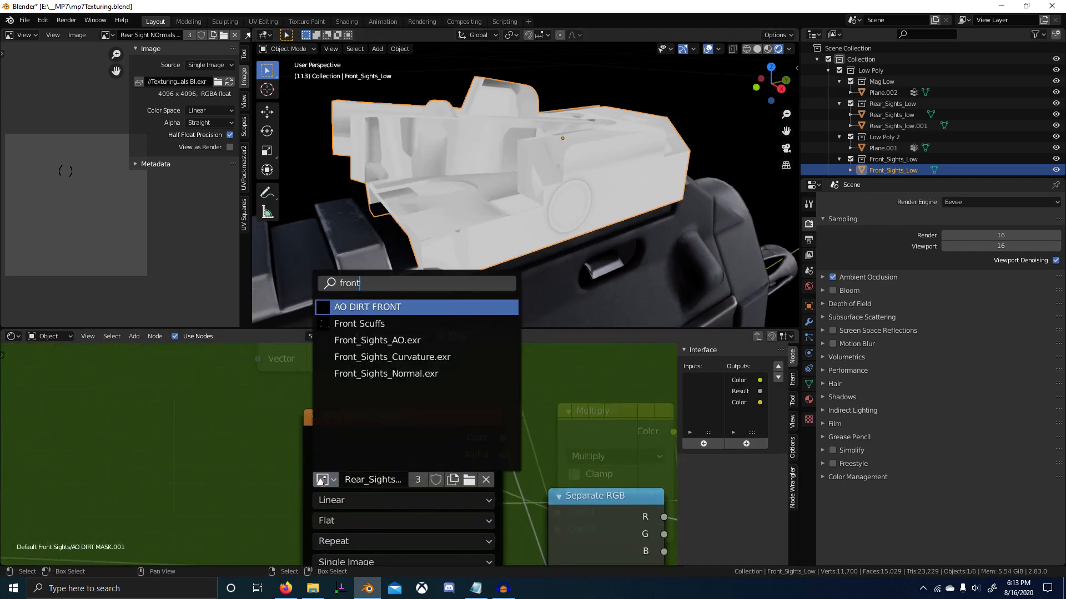
{"action": "key", "text": "Down"}
{"action": "key", "text": "Down"}
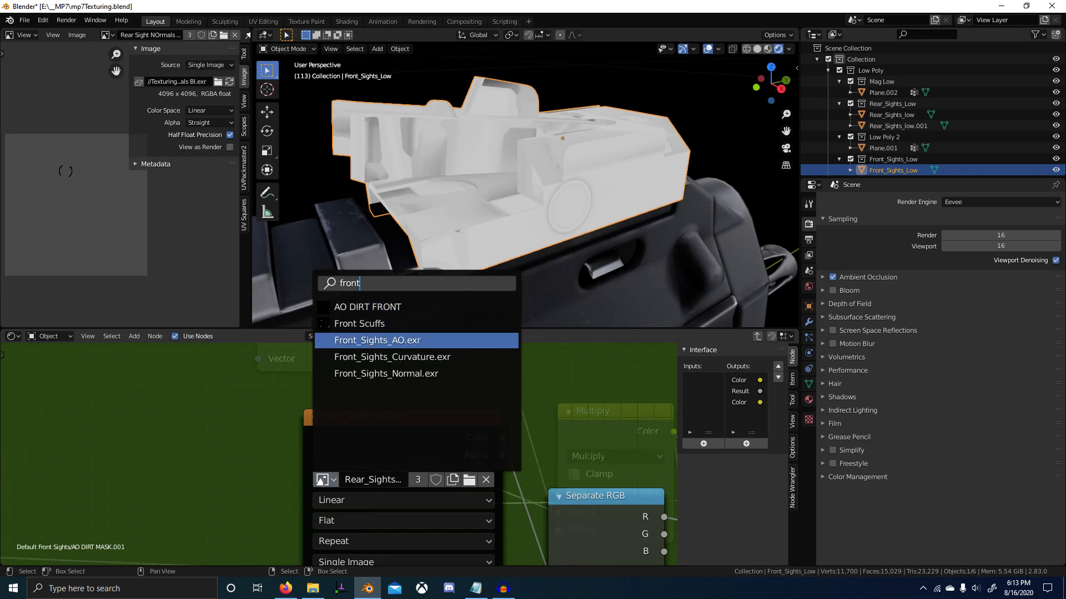
{"action": "key", "text": "Return"}
{"action": "left_click", "coordinate": [324, 481]}
{"action": "type", "text": "f"}
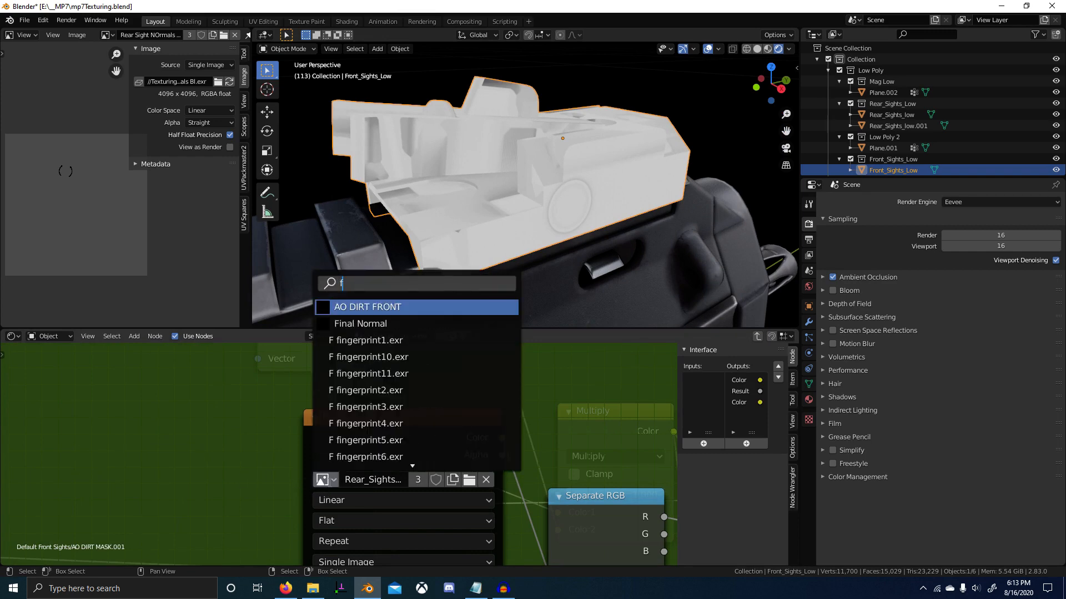
{"action": "key", "text": "Down"}
{"action": "key", "text": "Down"}
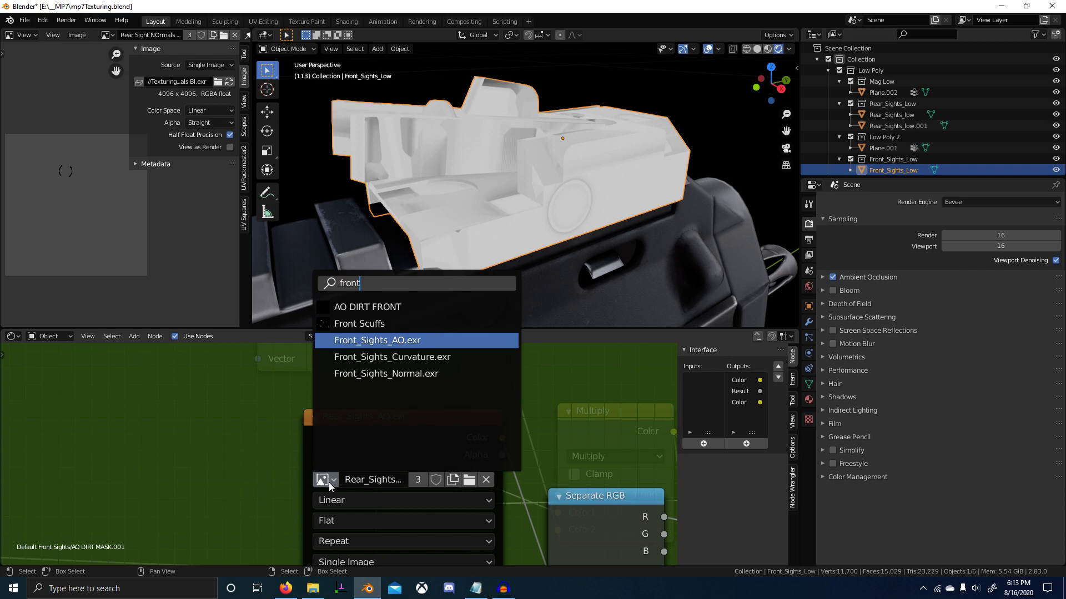
{"action": "key", "text": "Return"}
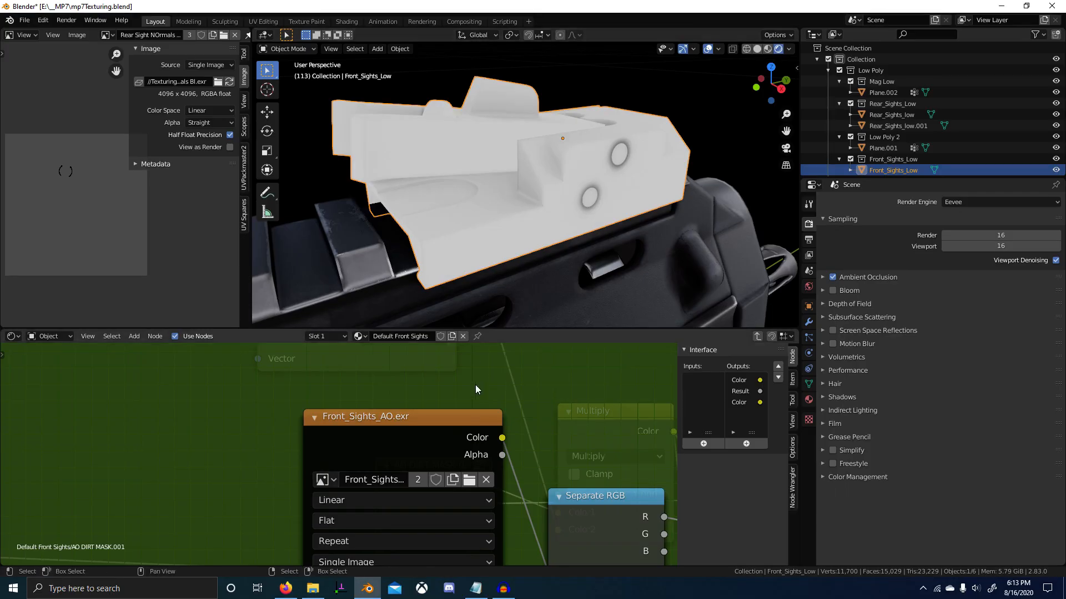
Leave the group, check the dirt mask's third output on the front sight, and set the Multiply node's factor to 0.
{"action": "scroll", "coordinate": [595, 431], "scroll_direction": "down", "scroll_amount": 3}
{"action": "key", "text": "Tab"}
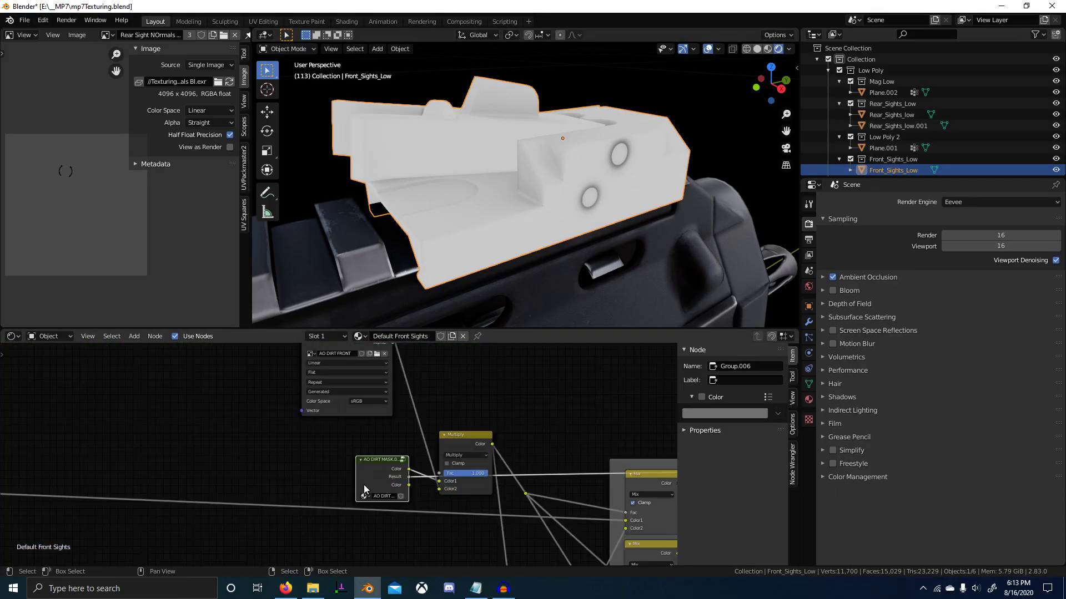
{"action": "middle_click_drag", "start_coordinate": [567, 237], "coordinate": [616, 245]}
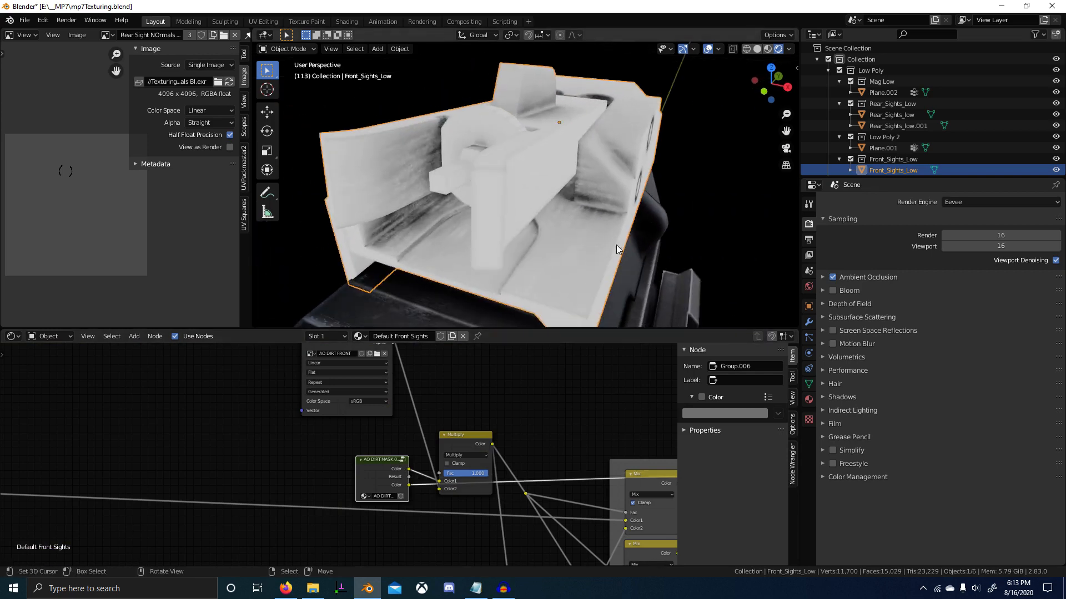
{"action": "scroll", "coordinate": [482, 473], "scroll_direction": "down", "scroll_amount": 2}
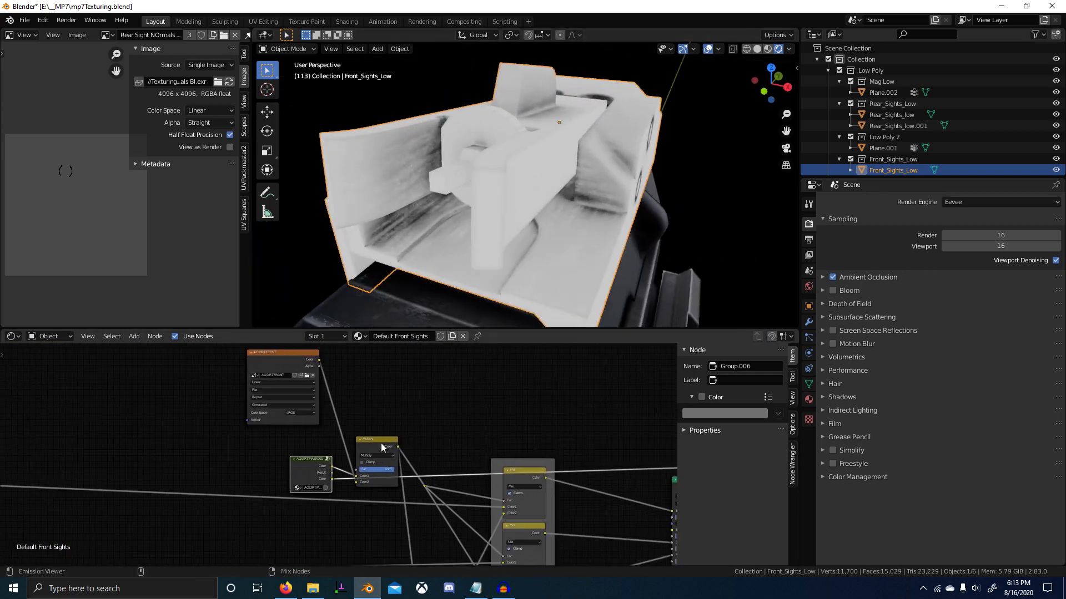
{"action": "left_click", "coordinate": [381, 443]}
{"action": "left_click_drag", "start_coordinate": [386, 469], "coordinate": [250, 459]}
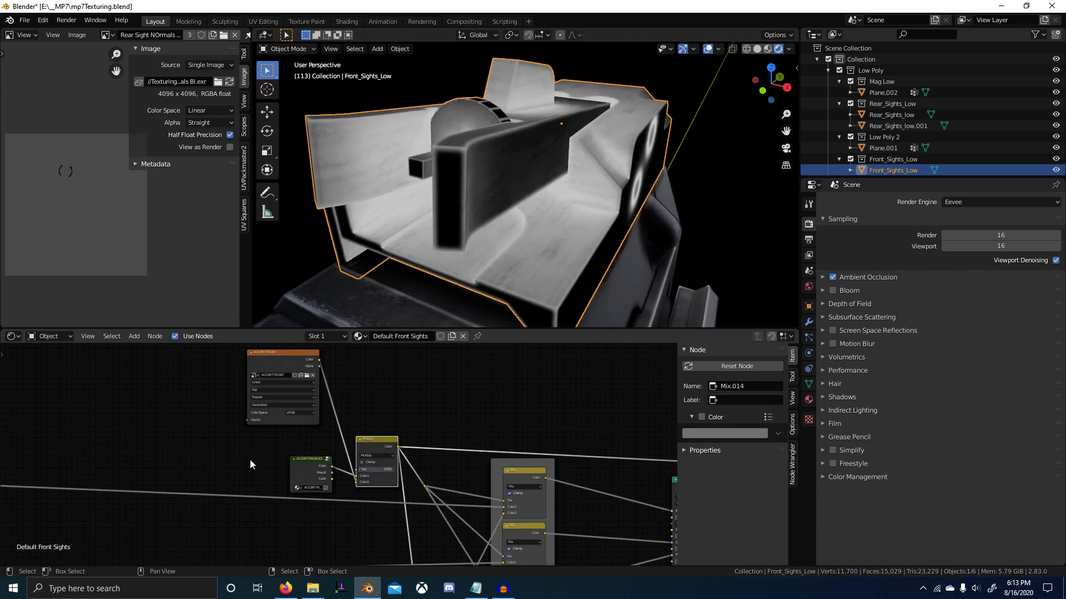
Preview the three framed Mix nodes and the Bump node one after another on the front sight.
{"action": "middle_click_drag", "start_coordinate": [536, 425], "coordinate": [497, 421]}
{"action": "left_click", "coordinate": [476, 467], "text": "ctrl+shift"}
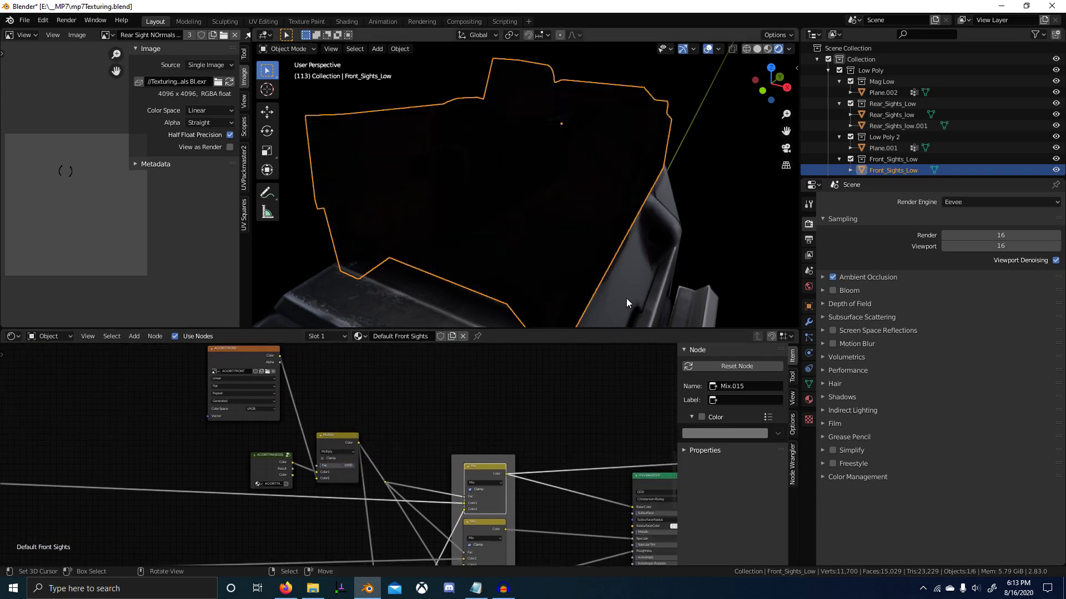
{"action": "middle_click_drag", "start_coordinate": [626, 298], "coordinate": [604, 302]}
{"action": "scroll", "coordinate": [502, 448], "scroll_direction": "down", "scroll_amount": 2}
{"action": "middle_click_drag", "start_coordinate": [502, 447], "coordinate": [474, 416]}
{"action": "left_click", "coordinate": [435, 489], "text": "ctrl+shift"}
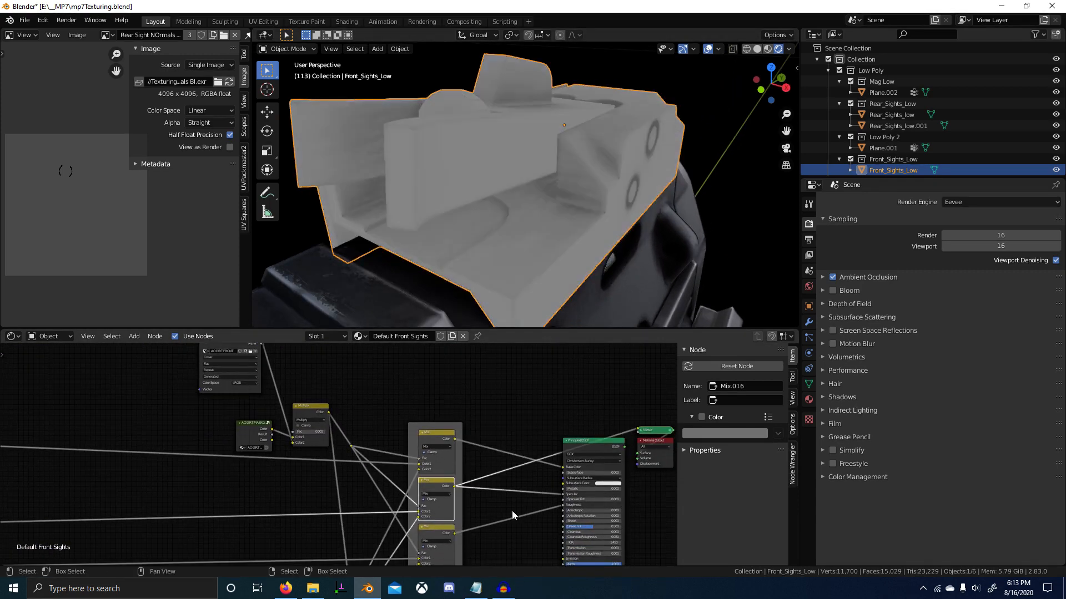
{"action": "mouse_move", "coordinate": [512, 510]}
{"action": "middle_mouse_down"}
{"action": "mouse_move", "coordinate": [492, 490]}
{"action": "mouse_move", "coordinate": [491, 465]}
{"action": "middle_mouse_up"}
{"action": "left_click", "coordinate": [426, 519], "text": "ctrl+shift"}
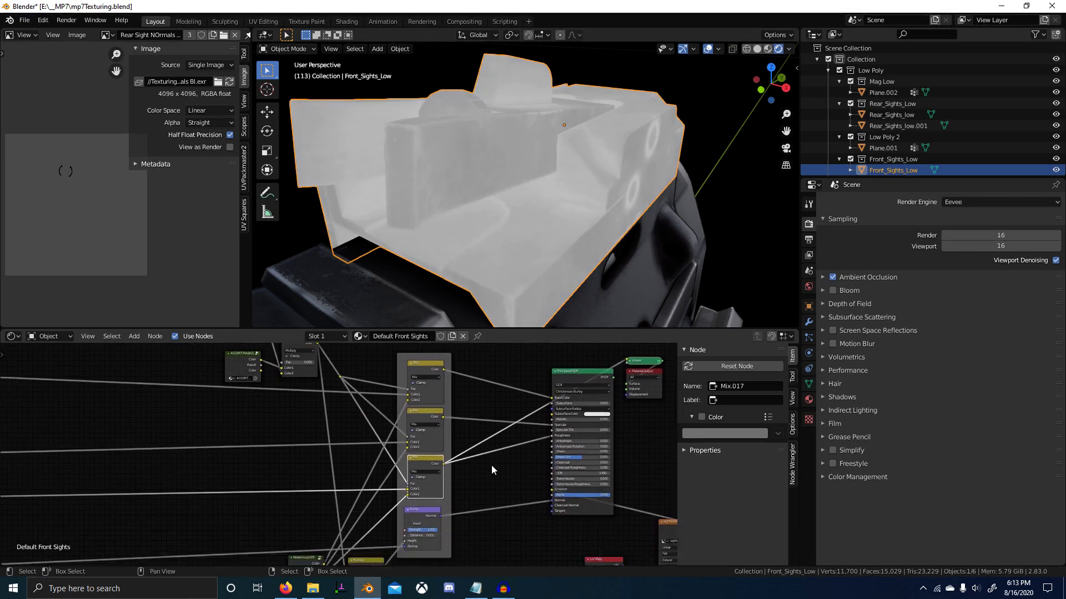
{"action": "scroll", "coordinate": [451, 523], "scroll_direction": "up", "scroll_amount": 2}
{"action": "left_click", "coordinate": [449, 525], "text": "ctrl+shift"}
{"action": "scroll", "coordinate": [582, 449], "scroll_direction": "down", "scroll_amount": 4}
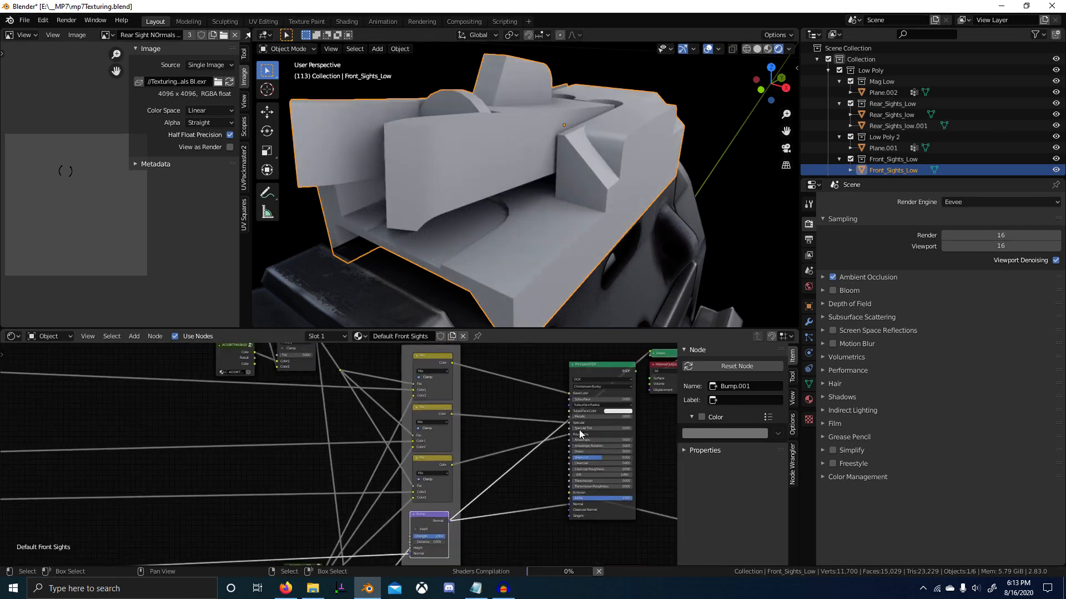
{"action": "scroll", "coordinate": [465, 426], "scroll_direction": "up", "scroll_amount": 1}
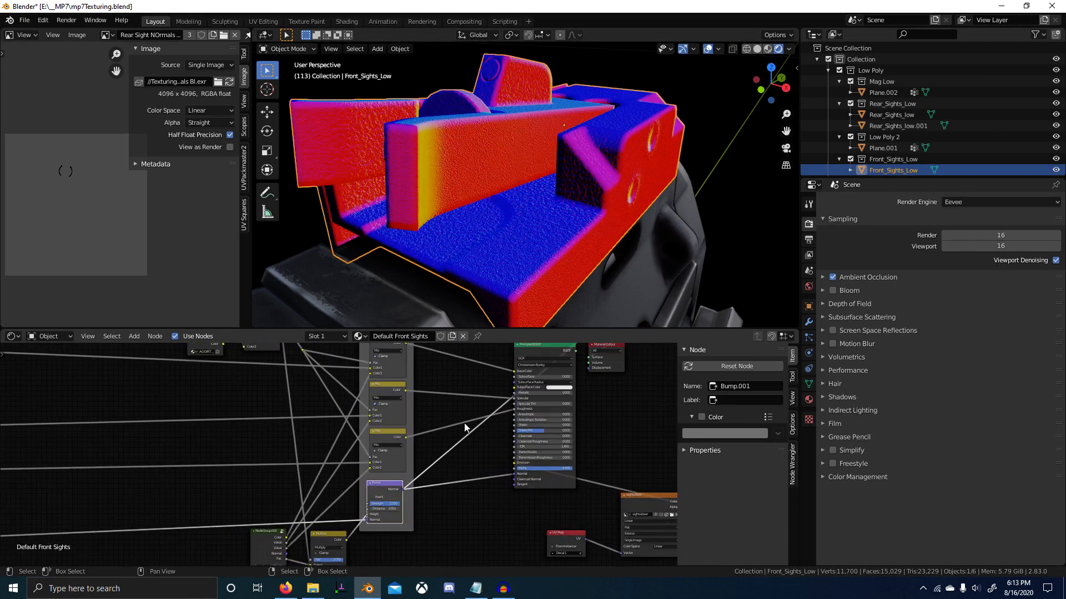
Try a factor of 0 on the Multiply node feeding the Bump height while previewing the Bump normals.
{"action": "middle_click_drag", "start_coordinate": [466, 425], "coordinate": [455, 447]}
{"action": "scroll", "coordinate": [360, 508], "scroll_direction": "down", "scroll_amount": 1}
{"action": "scroll", "coordinate": [361, 508], "scroll_direction": "up", "scroll_amount": 2}
{"action": "middle_click_drag", "start_coordinate": [361, 510], "coordinate": [504, 413]}
{"action": "scroll", "coordinate": [455, 433], "scroll_direction": "up", "scroll_amount": 2}
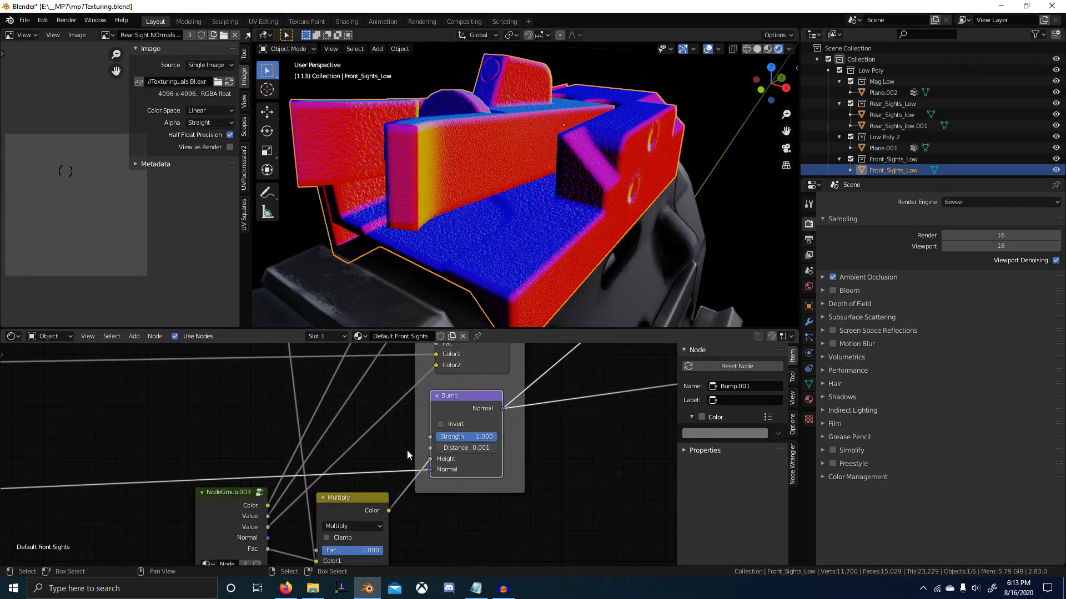
{"action": "middle_click_drag", "start_coordinate": [414, 502], "coordinate": [457, 459]}
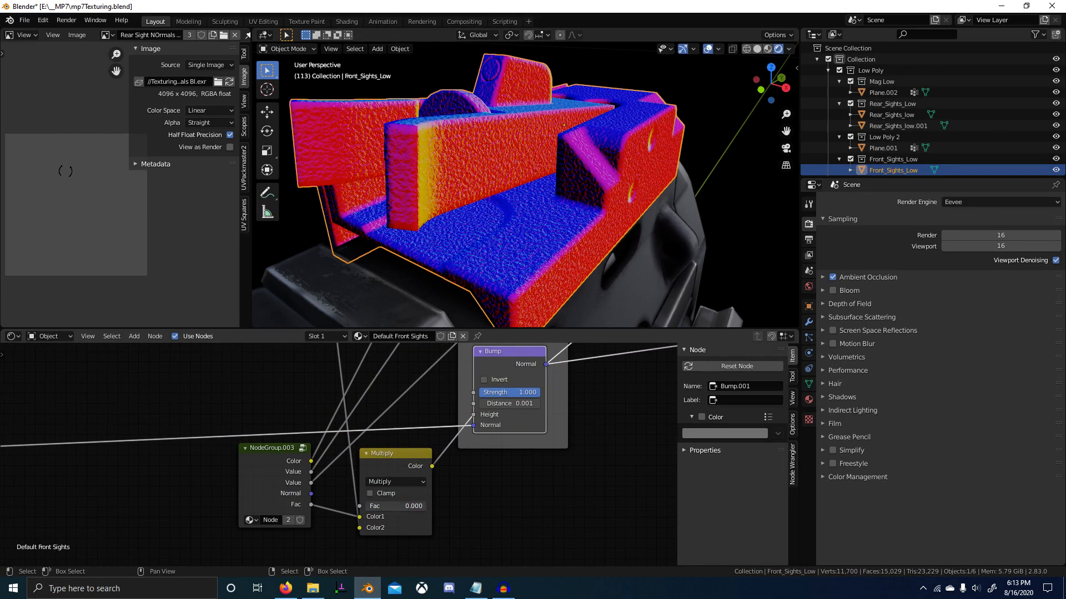
{"action": "scroll", "coordinate": [515, 480], "scroll_direction": "down", "scroll_amount": 3}
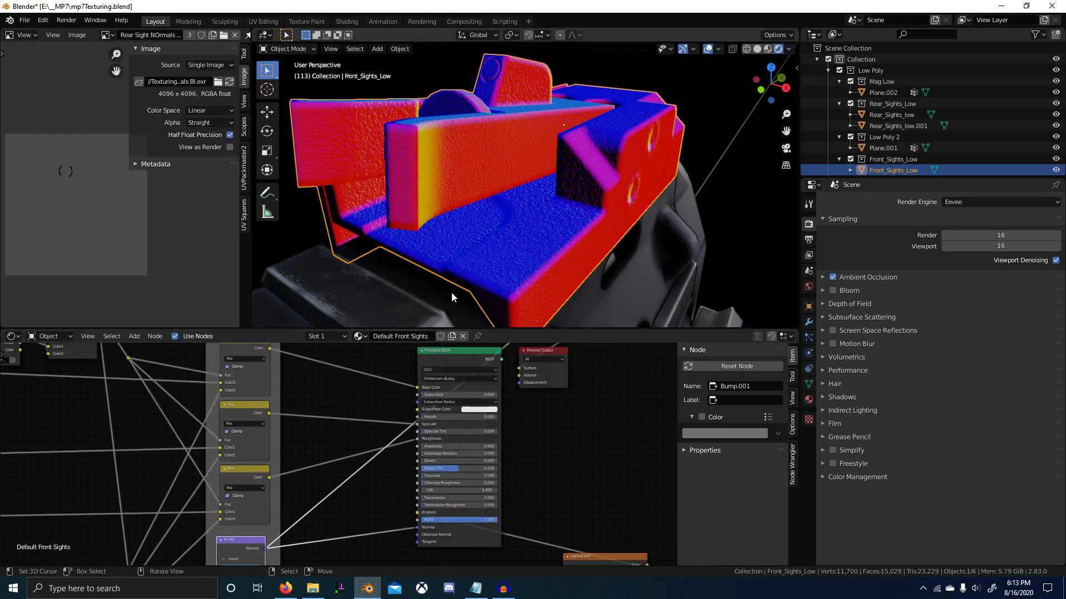
Restore the Principled BSDF shading on the front sight and check its surface up close with a Bump strength of 0.
{"action": "left_click", "coordinate": [464, 353], "text": "ctrl+shift"}
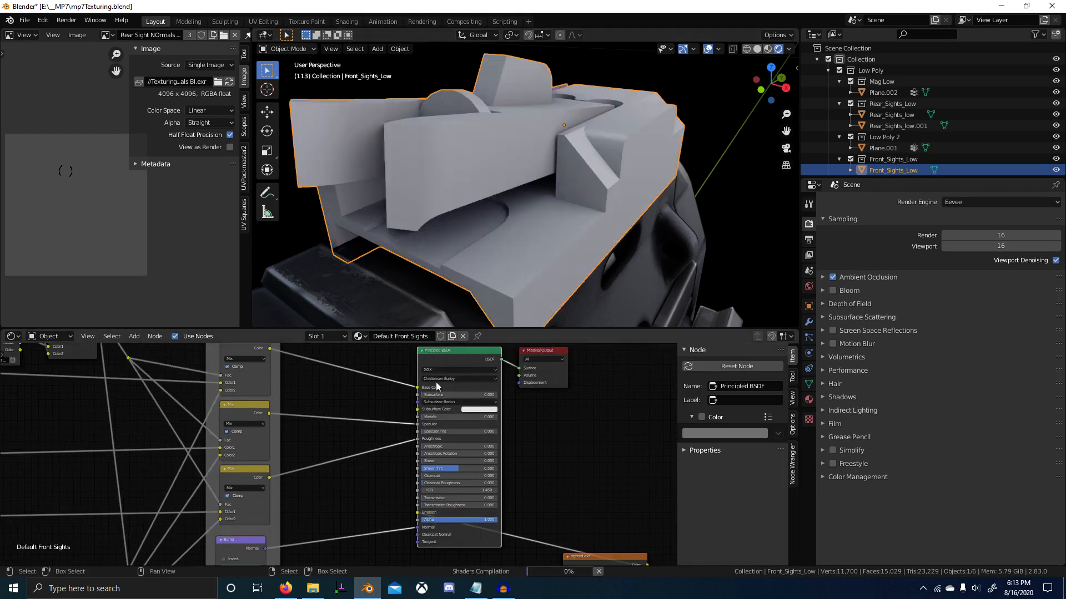
{"action": "scroll", "coordinate": [467, 391], "scroll_direction": "up", "scroll_amount": 2}
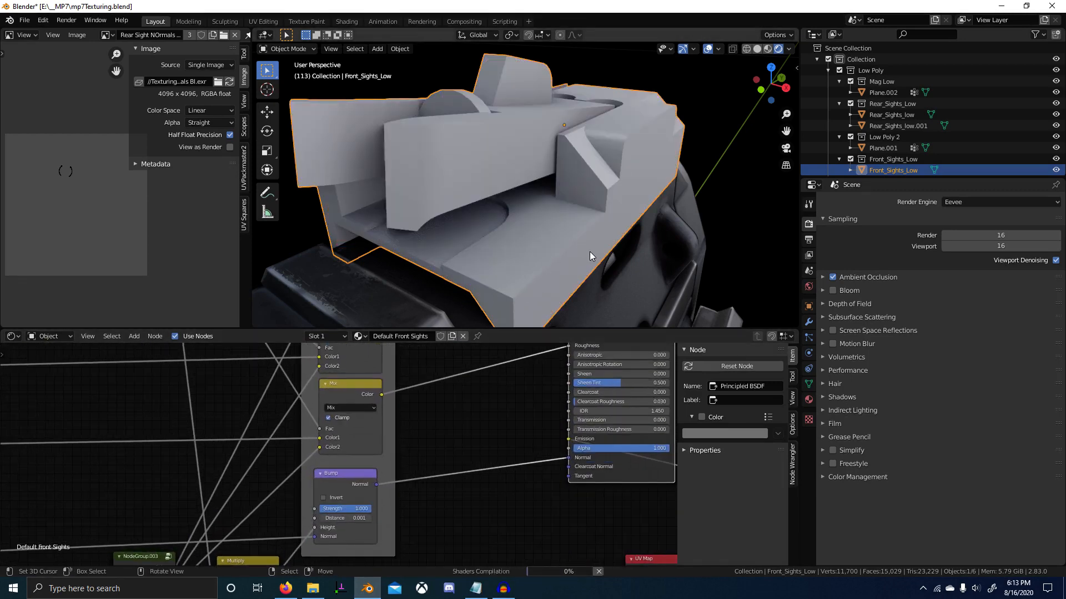
{"action": "scroll", "coordinate": [582, 246], "scroll_direction": "up", "scroll_amount": 4}
{"action": "mouse_move", "coordinate": [587, 245]}
{"action": "middle_mouse_down"}
{"action": "mouse_move", "coordinate": [561, 271]}
{"action": "mouse_move", "coordinate": [590, 245]}
{"action": "middle_mouse_up"}
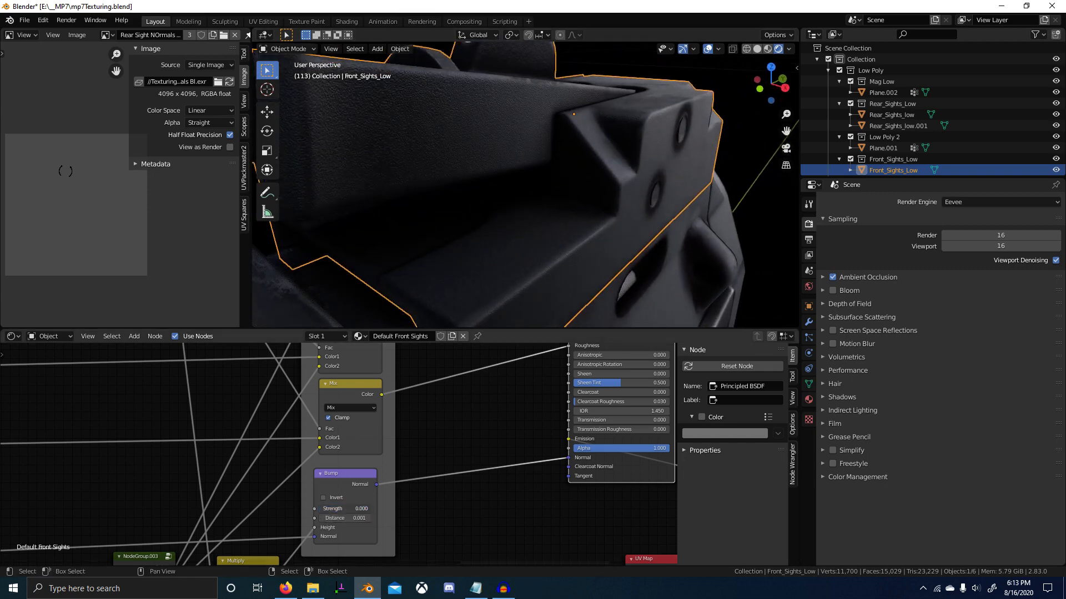
Deselect the front sight, save the Blender file, and inspect the surface around the sight's two round holes.
{"action": "scroll", "coordinate": [638, 241], "scroll_direction": "down", "scroll_amount": 5}
{"action": "middle_click_drag", "start_coordinate": [638, 241], "coordinate": [537, 231]}
{"action": "scroll", "coordinate": [520, 235], "scroll_direction": "up", "scroll_amount": 5}
{"action": "key", "text": "alt+a"}
{"action": "scroll", "coordinate": [535, 250], "scroll_direction": "down", "scroll_amount": 2}
{"action": "key", "text": "ctrl+s"}
{"action": "scroll", "coordinate": [542, 245], "scroll_direction": "up", "scroll_amount": 4}
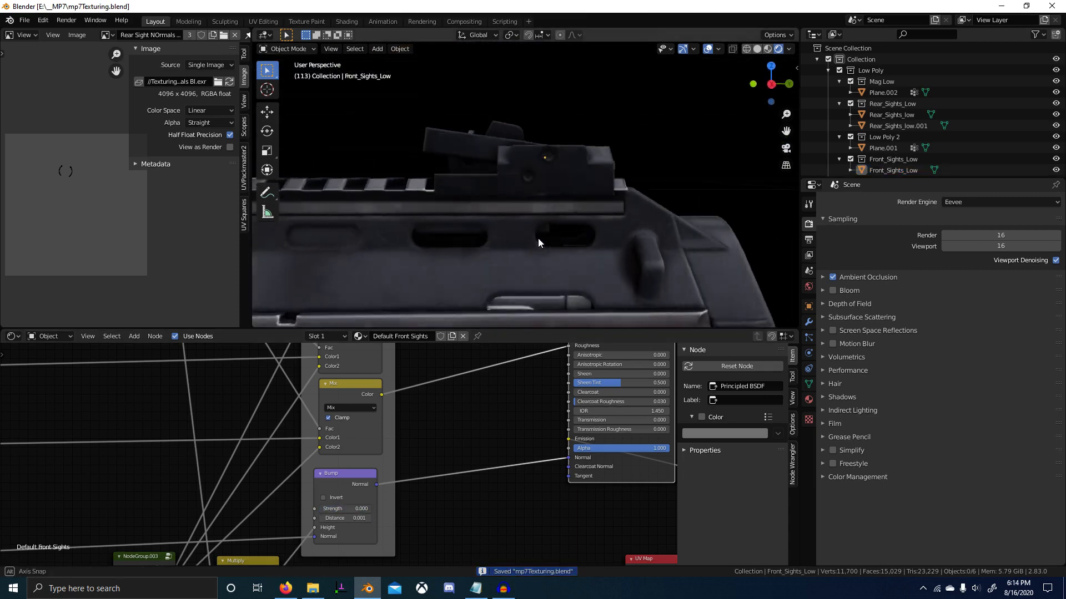
{"action": "scroll", "coordinate": [537, 198], "scroll_direction": "up", "scroll_amount": 4}
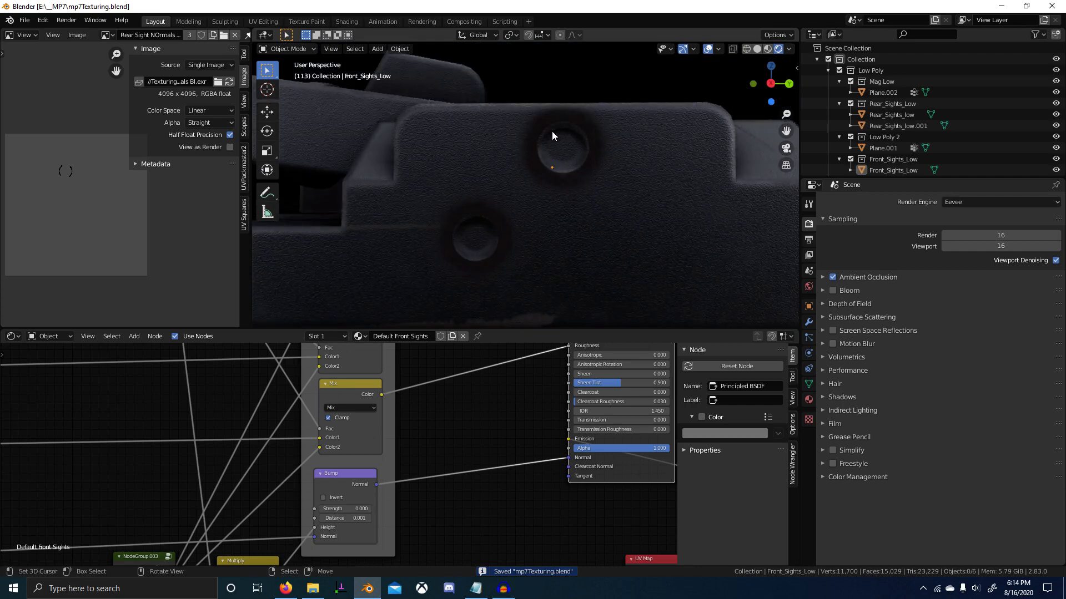
{"action": "scroll", "coordinate": [527, 183], "scroll_direction": "down", "scroll_amount": 4}
{"action": "scroll", "coordinate": [423, 457], "scroll_direction": "down", "scroll_amount": 4}
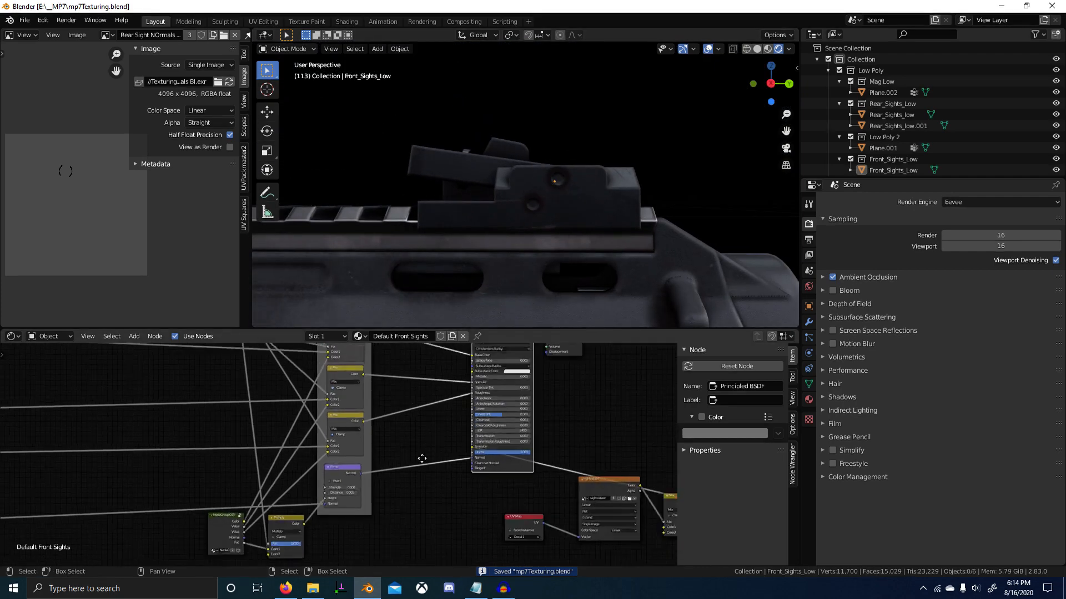
Preview the AO DIRT FRONT image texture on the front sight and set the dirt mask's Multiply factor to 1.
{"action": "middle_click_drag", "start_coordinate": [423, 457], "coordinate": [448, 376]}
{"action": "scroll", "coordinate": [448, 377], "scroll_direction": "up", "scroll_amount": 4}
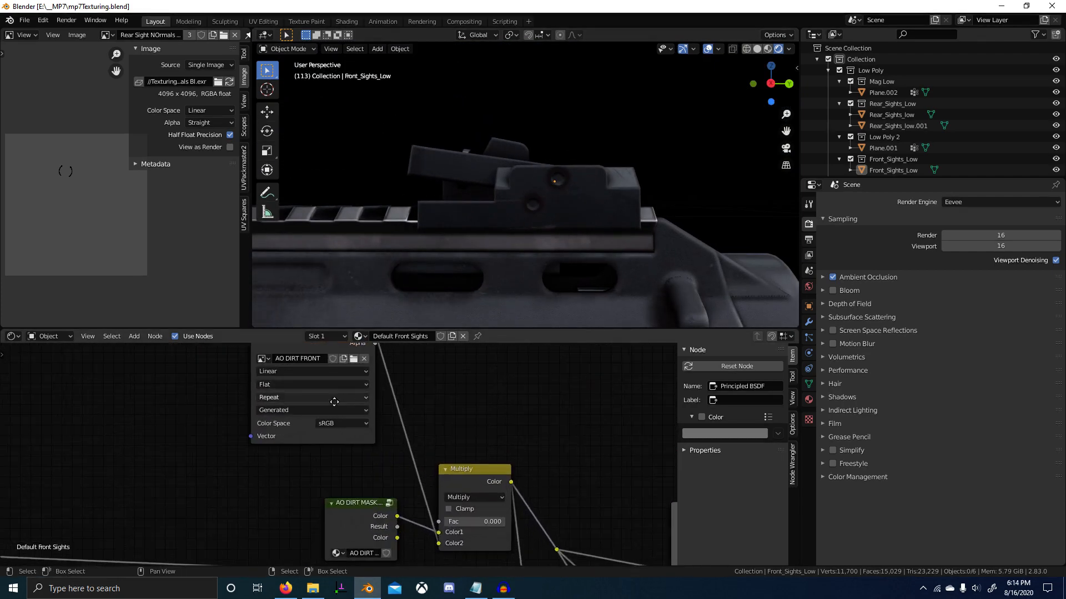
{"action": "left_click", "coordinate": [247, 389]}
{"action": "left_click", "coordinate": [247, 388]}
{"action": "left_click", "coordinate": [299, 381], "text": "ctrl+shift"}
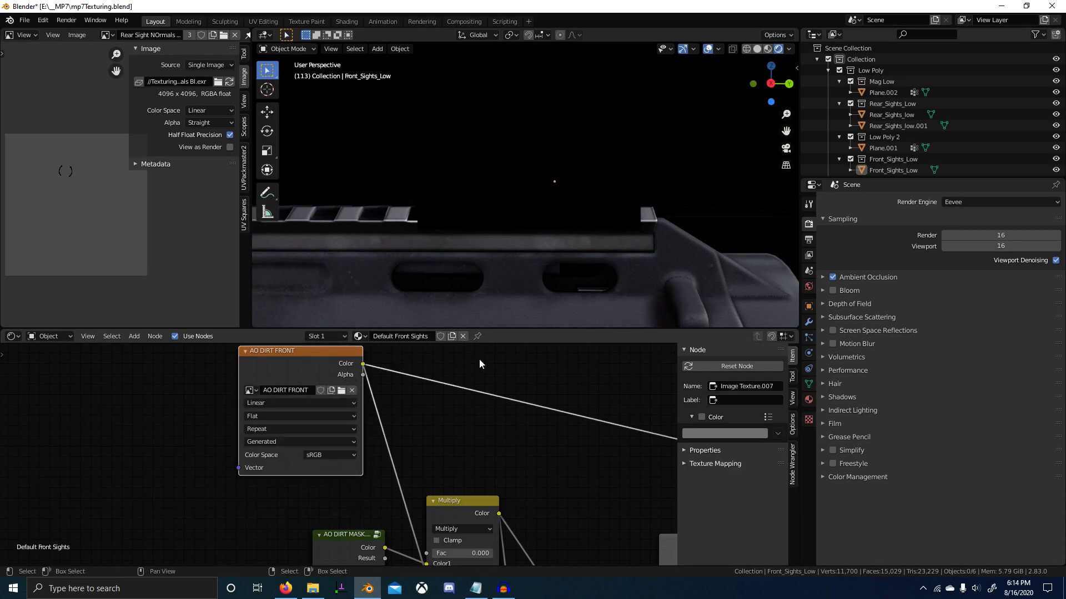
{"action": "middle_click_drag", "start_coordinate": [483, 257], "coordinate": [555, 311]}
{"action": "middle_click_drag", "start_coordinate": [446, 549], "coordinate": [424, 524]}
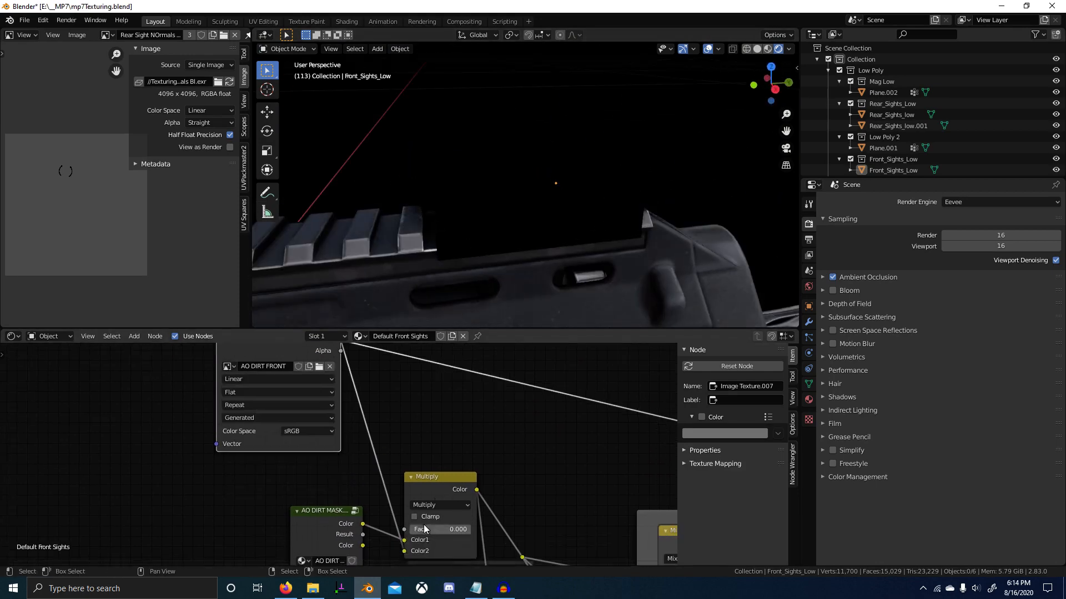
Show the AO DIRT FRONT image in the image editor and set its generated colour to white.
{"action": "left_click", "coordinate": [108, 35]}
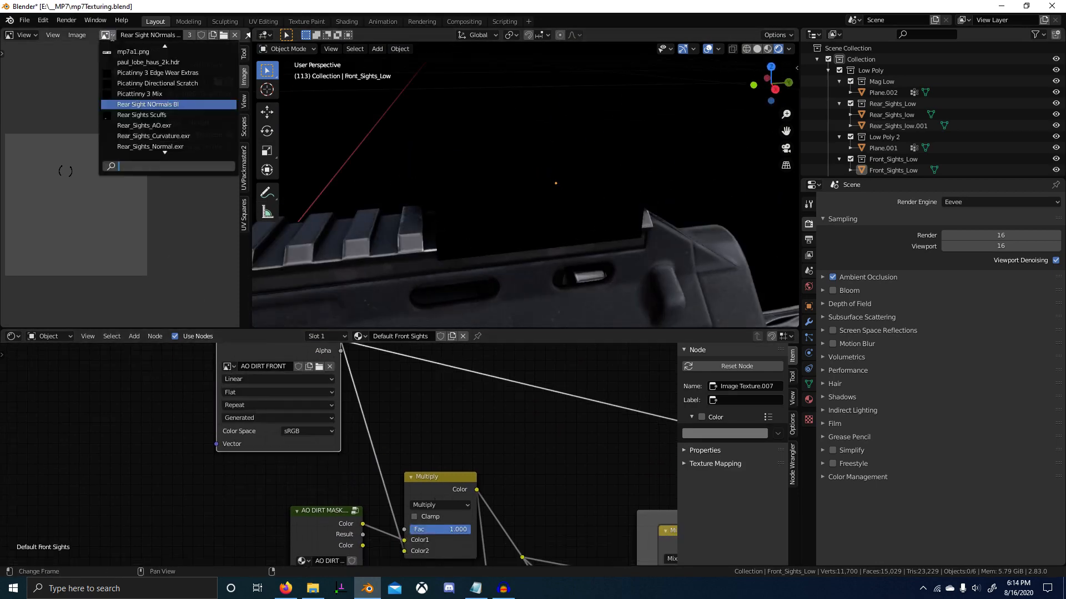
{"action": "left_click", "coordinate": [133, 51]}
{"action": "scroll", "coordinate": [86, 215], "scroll_direction": "down", "scroll_amount": 1}
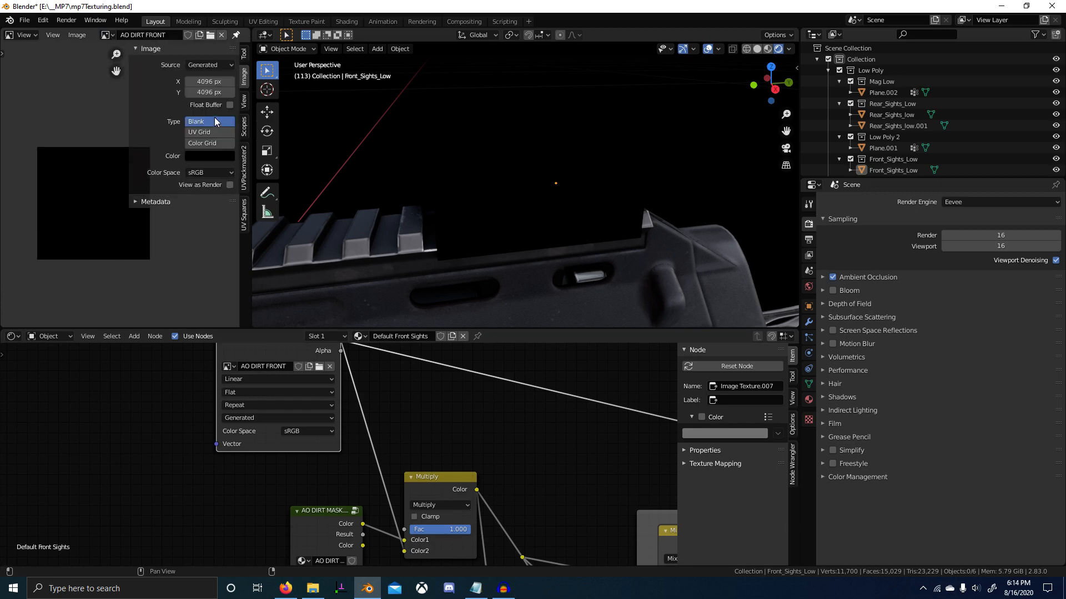
{"action": "left_click", "coordinate": [211, 157]}
{"action": "left_click", "coordinate": [192, 169]}
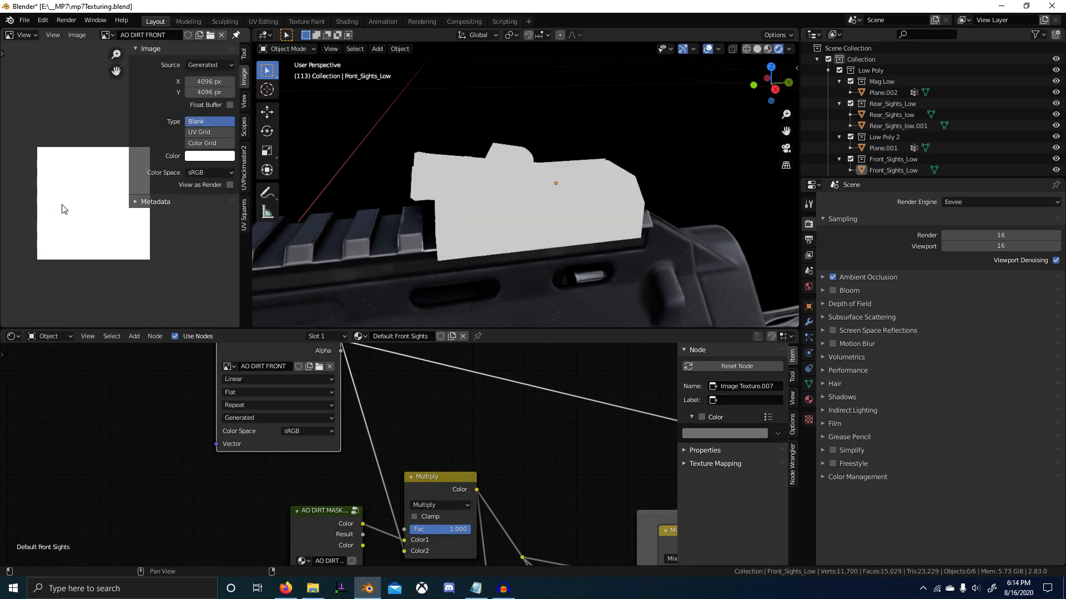
Switch the front sight to Texture Paint mode with AO DIRT FRONT as the single image to paint on.
{"action": "middle_click_drag", "start_coordinate": [604, 255], "coordinate": [566, 217]}
{"action": "key", "text": "ctrl+Tab"}
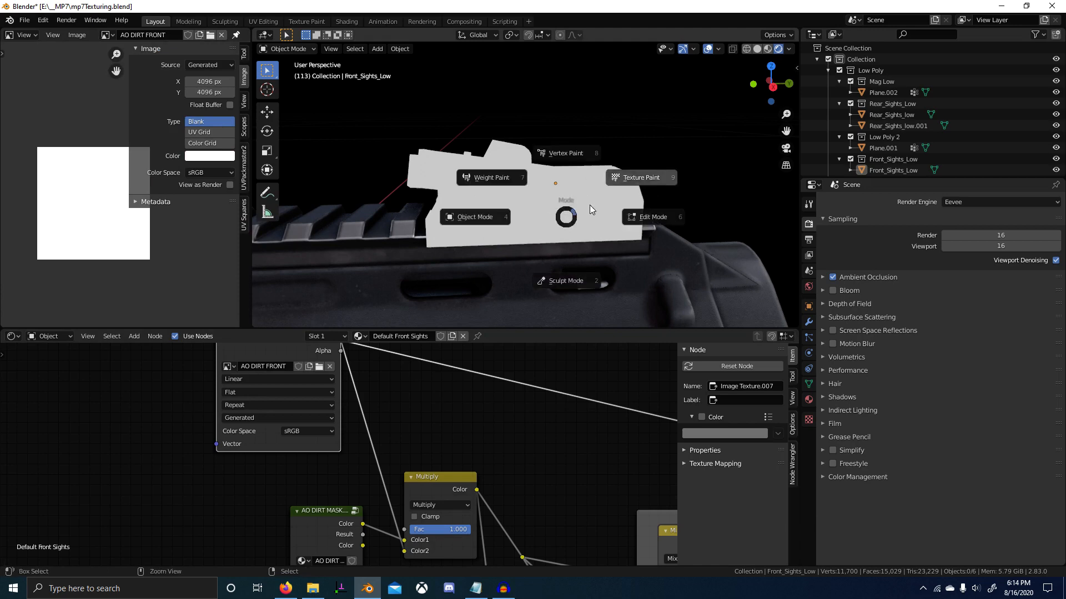
{"action": "left_click", "coordinate": [639, 175]}
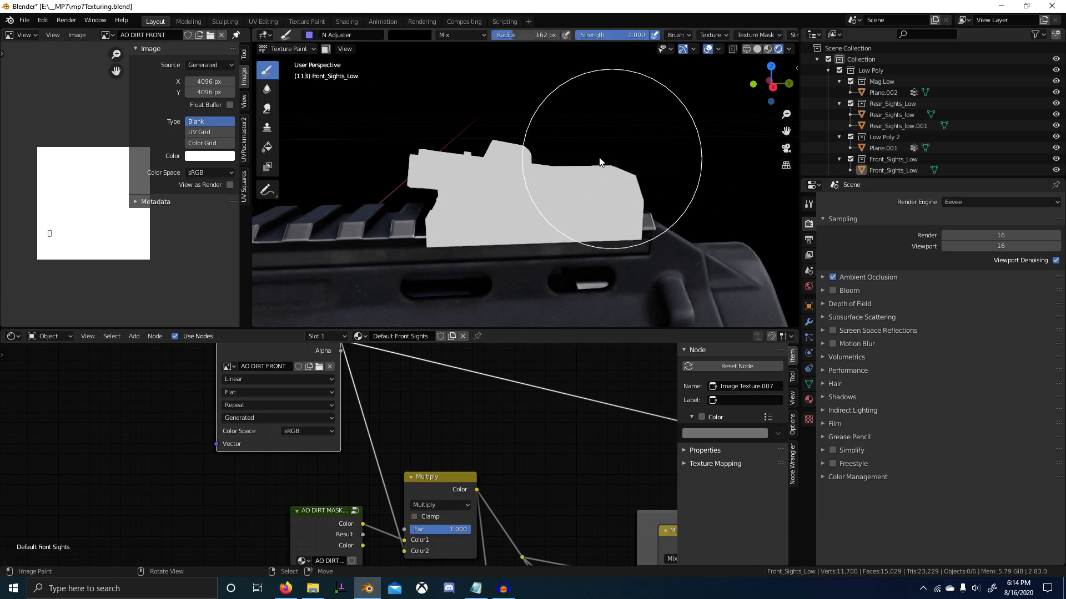
{"action": "left_click", "coordinate": [809, 204]}
{"action": "left_click", "coordinate": [827, 261]}
{"action": "left_click", "coordinate": [866, 275]}
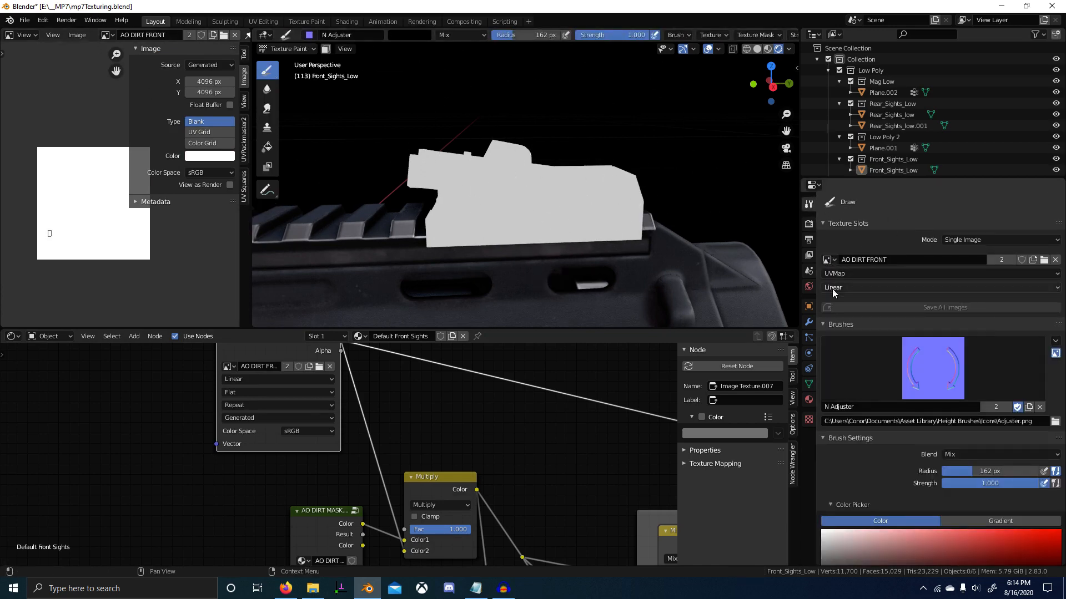
Choose the TexDraw brush and preview the dirt mask's Multiply node on the side of the front sight.
{"action": "left_click", "coordinate": [313, 36]}
{"action": "type", "text": "tex"}
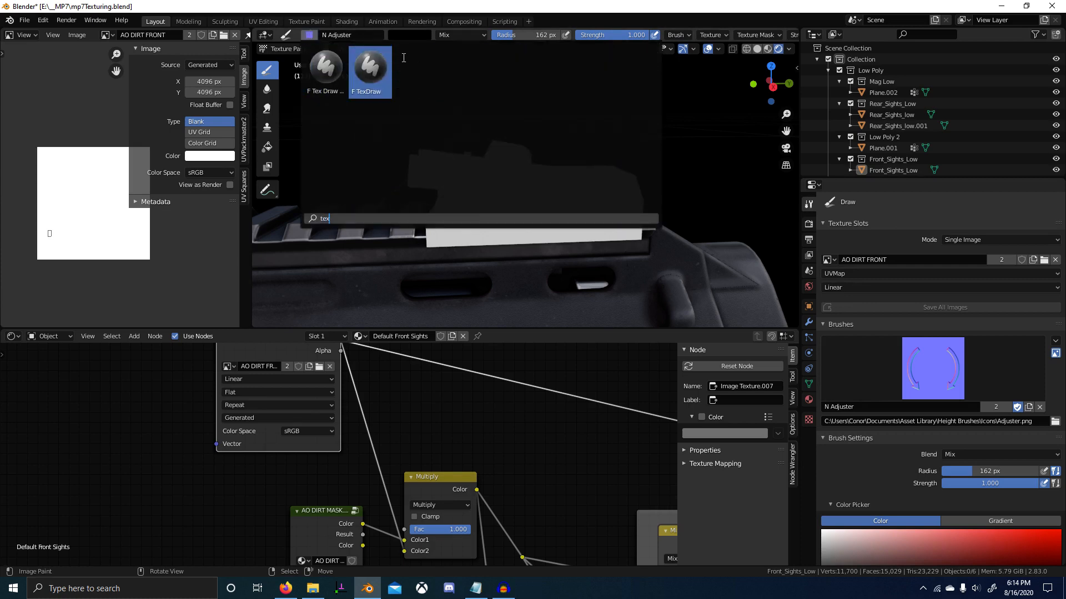
{"action": "left_click", "coordinate": [369, 70]}
{"action": "middle_click_drag", "start_coordinate": [457, 482], "coordinate": [437, 459]}
{"action": "scroll", "coordinate": [529, 278], "scroll_direction": "up", "scroll_amount": 10}
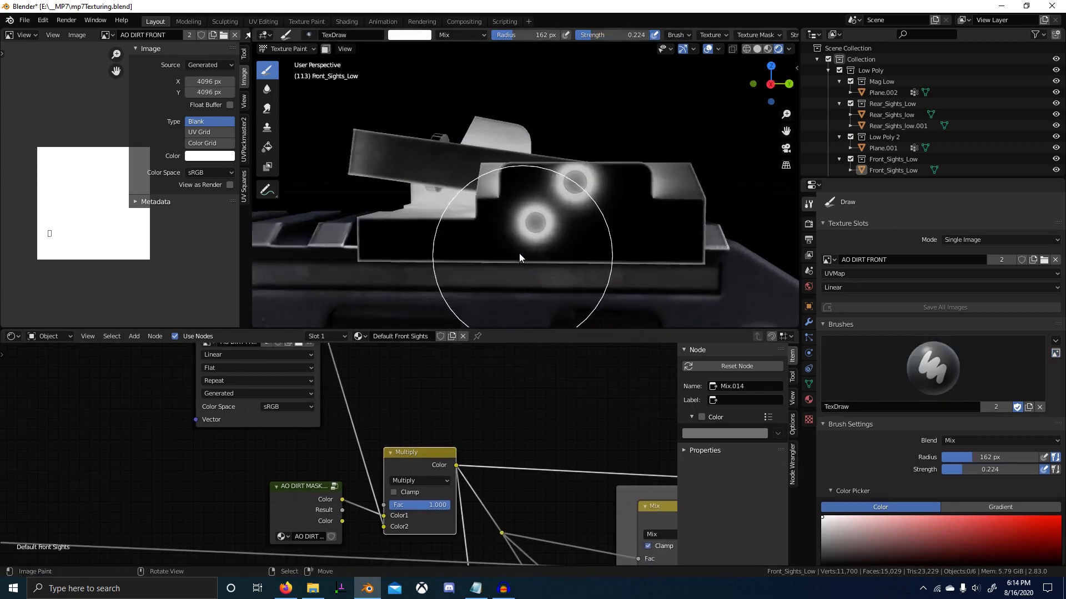
Give the brush a strength of 0.115, a near-black colour and a radius of 82 px.
{"action": "key", "text": "f"}
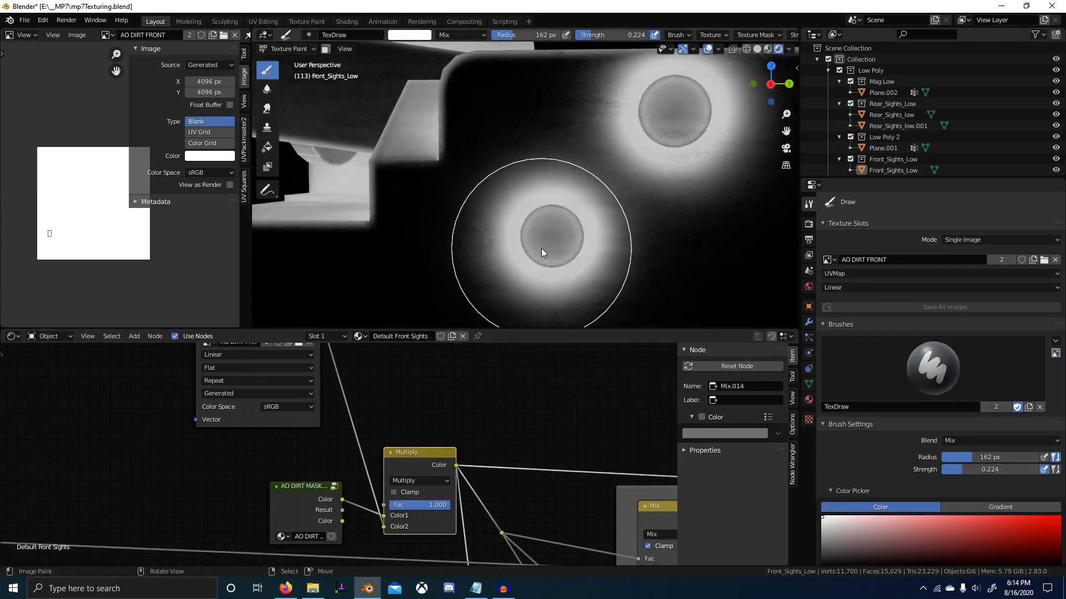
{"action": "left_click", "coordinate": [564, 248]}
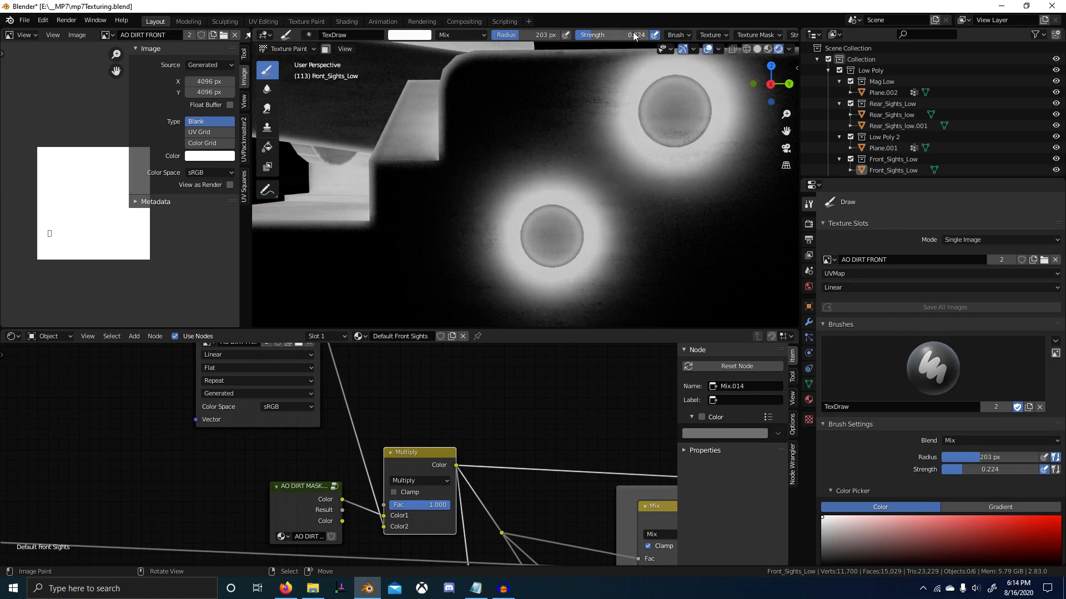
{"action": "scroll", "coordinate": [680, 28], "scroll_direction": "down", "scroll_amount": 4}
{"action": "key", "text": "shift+f"}
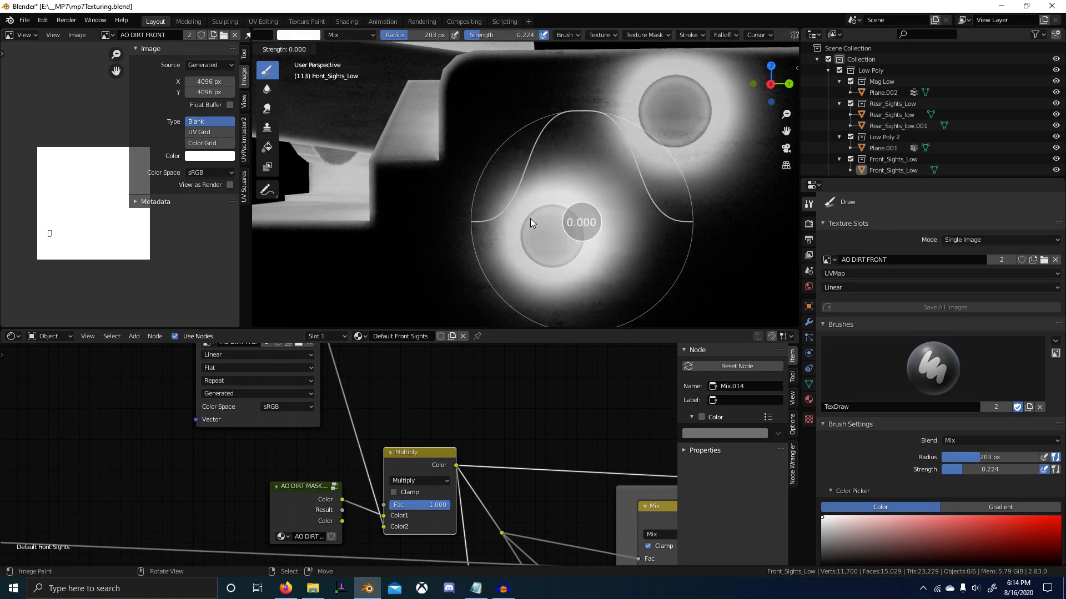
{"action": "left_click", "coordinate": [572, 227]}
{"action": "left_click", "coordinate": [298, 35]}
{"action": "left_click_drag", "start_coordinate": [318, 73], "coordinate": [282, 139]}
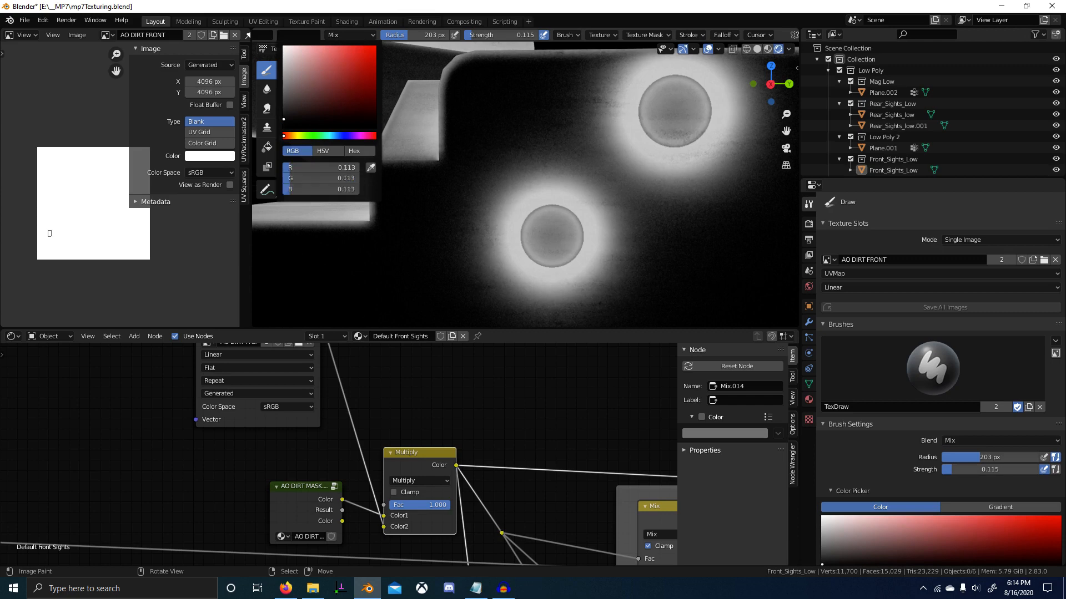
{"action": "key", "text": "f"}
{"action": "left_click", "coordinate": [441, 211]}
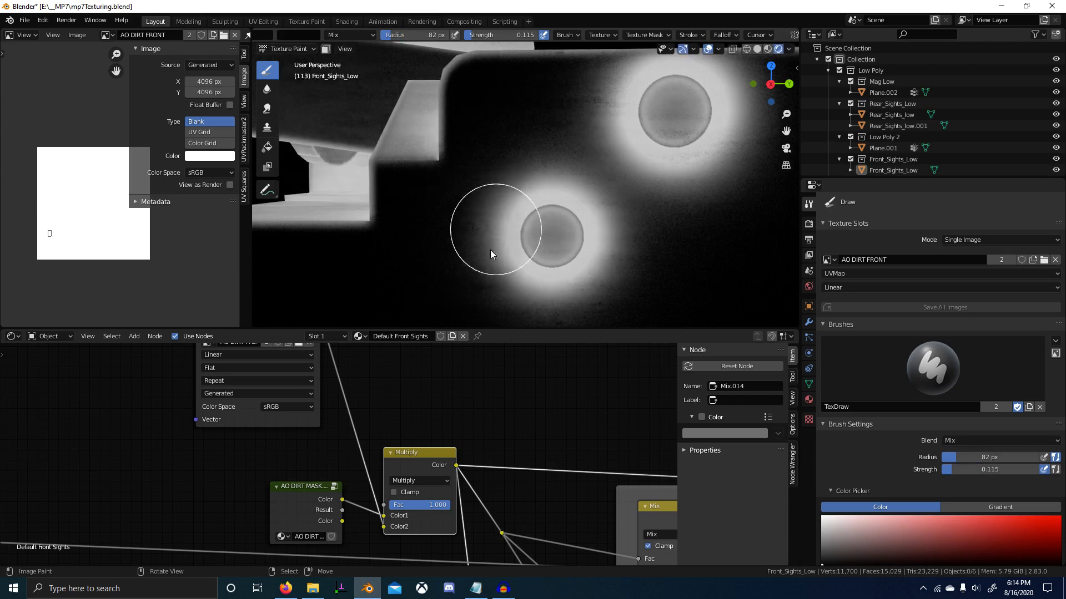
Darken the mask around the front sight's lower hole, and paint the upper hole with a brush radius of 183 px.
{"action": "mouse_move", "coordinate": [491, 250]}
{"action": "left_mouse_down"}
{"action": "mouse_move", "coordinate": [541, 241]}
{"action": "mouse_move", "coordinate": [485, 215]}
{"action": "mouse_move", "coordinate": [594, 187]}
{"action": "mouse_move", "coordinate": [552, 298]}
{"action": "mouse_move", "coordinate": [580, 269]}
{"action": "mouse_move", "coordinate": [548, 178]}
{"action": "mouse_move", "coordinate": [503, 252]}
{"action": "mouse_move", "coordinate": [596, 223]}
{"action": "mouse_move", "coordinate": [692, 223]}
{"action": "left_mouse_up"}
{"action": "key", "text": "f"}
{"action": "left_click", "coordinate": [605, 250]}
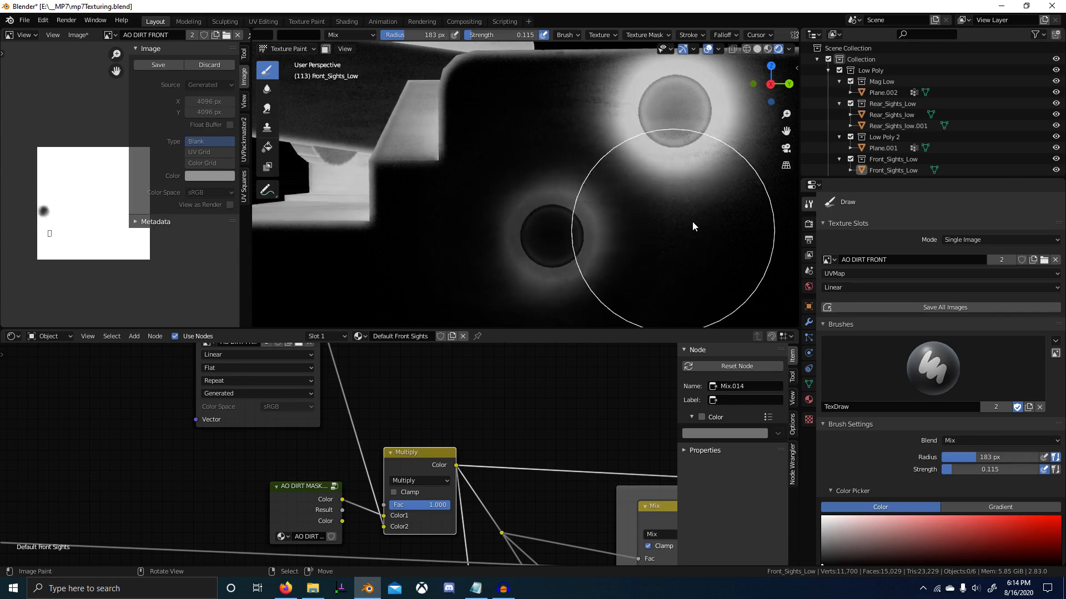
{"action": "middle_click_drag", "start_coordinate": [692, 222], "coordinate": [551, 265], "text": "shift"}
{"action": "mouse_move", "coordinate": [541, 206]}
{"action": "left_mouse_down"}
{"action": "mouse_move", "coordinate": [587, 122]}
{"action": "mouse_move", "coordinate": [478, 180]}
{"action": "mouse_move", "coordinate": [509, 191]}
{"action": "mouse_move", "coordinate": [595, 128]}
{"action": "mouse_move", "coordinate": [548, 211]}
{"action": "mouse_move", "coordinate": [581, 181]}
{"action": "mouse_move", "coordinate": [542, 100]}
{"action": "mouse_move", "coordinate": [485, 144]}
{"action": "mouse_move", "coordinate": [478, 165]}
{"action": "mouse_move", "coordinate": [557, 202]}
{"action": "mouse_move", "coordinate": [518, 115]}
{"action": "mouse_move", "coordinate": [544, 114]}
{"action": "mouse_move", "coordinate": [554, 159]}
{"action": "left_mouse_up"}
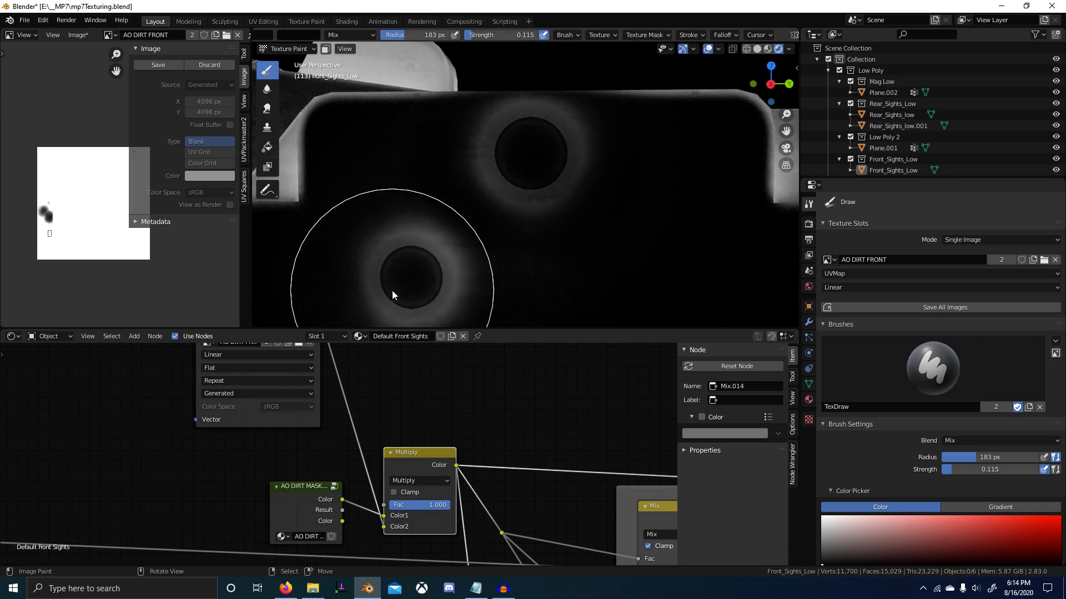
Reduce the brush radius to 138 px, swap the colour to white, and touch up the mask around both holes.
{"action": "mouse_move", "coordinate": [408, 273]}
{"action": "middle_mouse_down", "text": "shift"}
{"action": "mouse_move", "coordinate": [557, 191]}
{"action": "mouse_move", "coordinate": [565, 225]}
{"action": "mouse_move", "coordinate": [501, 244]}
{"action": "middle_mouse_up", "text": "shift"}
{"action": "scroll", "coordinate": [555, 192], "scroll_direction": "up", "scroll_amount": 5}
{"action": "key", "text": "f"}
{"action": "left_click", "coordinate": [516, 201]}
{"action": "middle_click_drag", "start_coordinate": [388, 217], "coordinate": [438, 205], "text": "shift"}
{"action": "scroll", "coordinate": [891, 500], "scroll_direction": "down", "scroll_amount": 3}
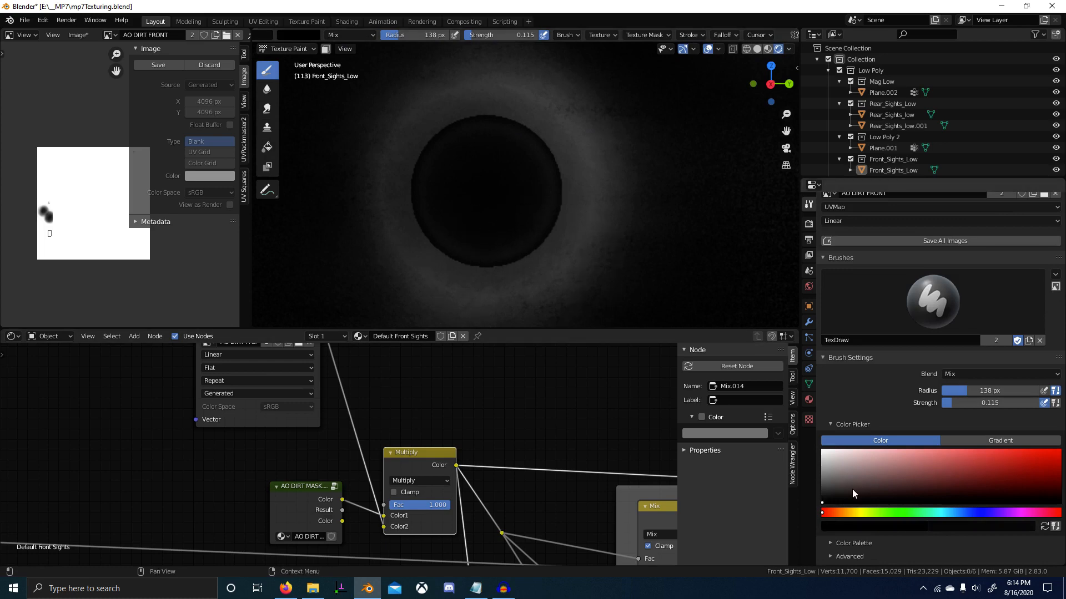
{"action": "key", "text": "x"}
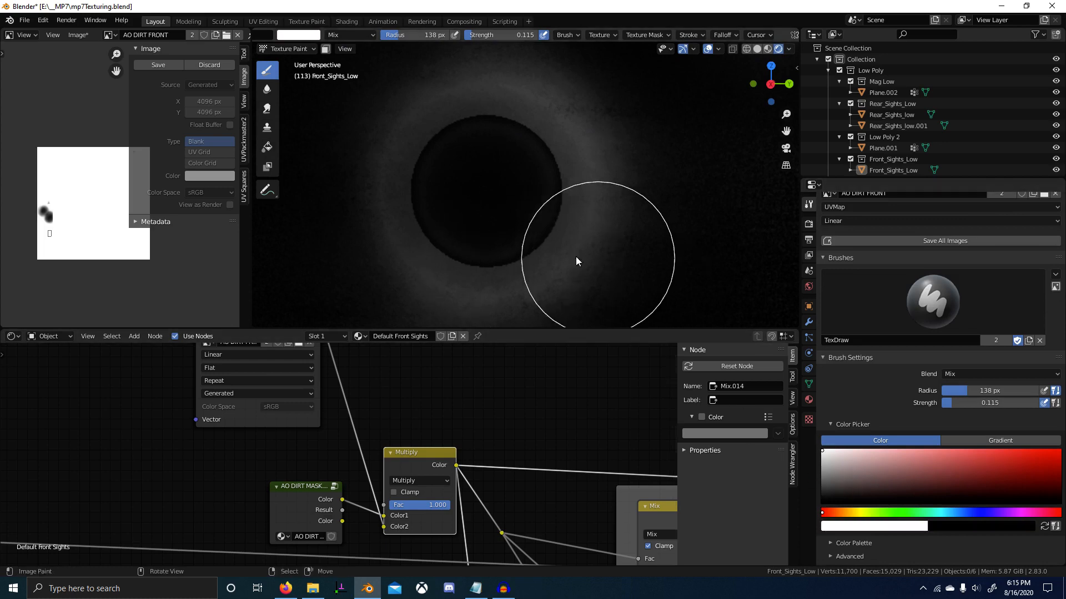
{"action": "scroll", "coordinate": [516, 211], "scroll_direction": "down", "scroll_amount": 6}
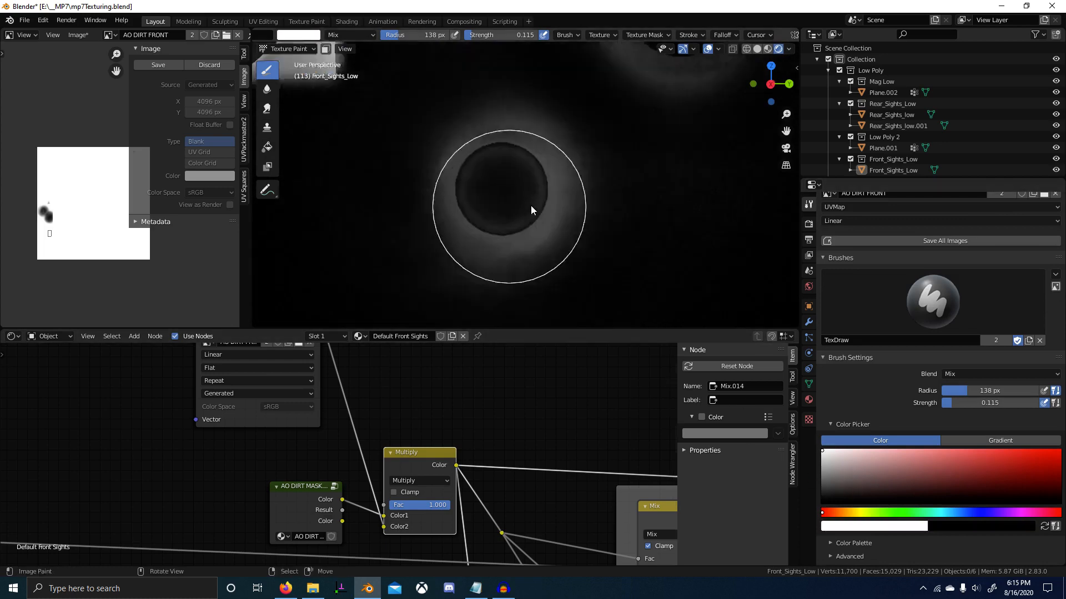
{"action": "scroll", "coordinate": [444, 275], "scroll_direction": "up", "scroll_amount": 4}
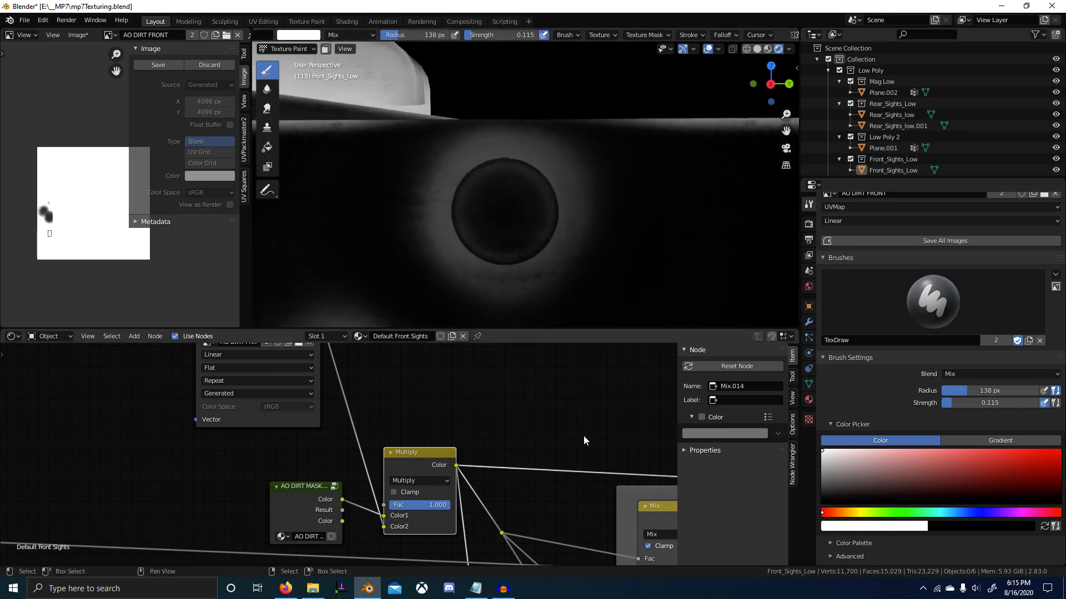
Preview the first framed Mix node on the front sight, and restore the Principled BSDF shading.
{"action": "scroll", "coordinate": [591, 487], "scroll_direction": "down", "scroll_amount": 1}
{"action": "left_click", "coordinate": [630, 494], "text": "ctrl+shift"}
{"action": "left_click", "coordinate": [606, 491], "text": "ctrl+shift"}
{"action": "scroll", "coordinate": [614, 484], "scroll_direction": "down", "scroll_amount": 6}
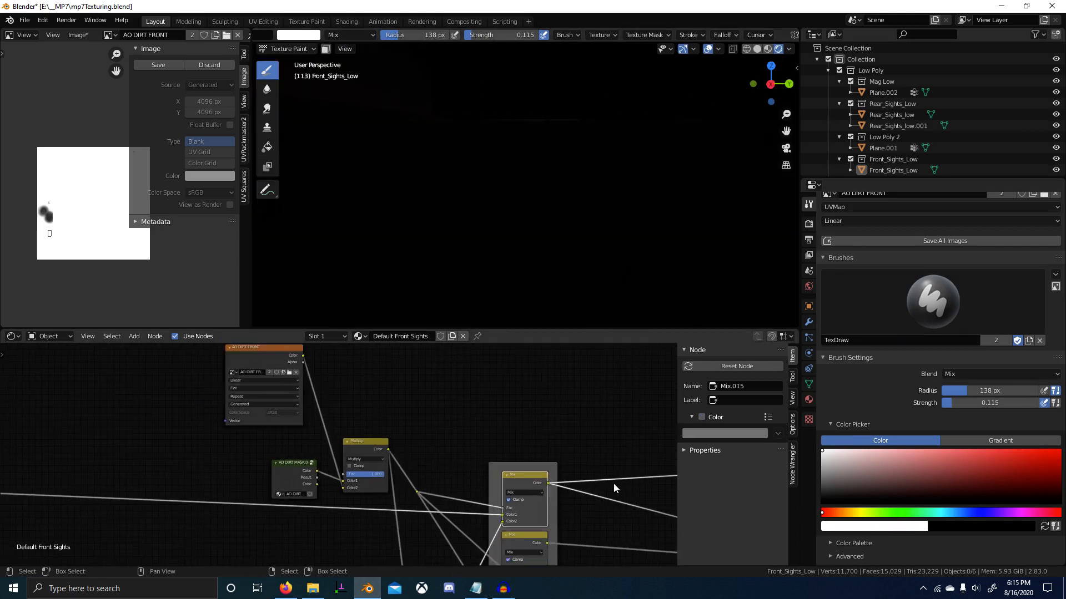
{"action": "middle_click_drag", "start_coordinate": [614, 484], "coordinate": [529, 455]}
{"action": "scroll", "coordinate": [528, 294], "scroll_direction": "down", "scroll_amount": 2}
{"action": "scroll", "coordinate": [580, 433], "scroll_direction": "down", "scroll_amount": 1}
{"action": "left_click", "coordinate": [575, 466], "text": "ctrl+shift"}
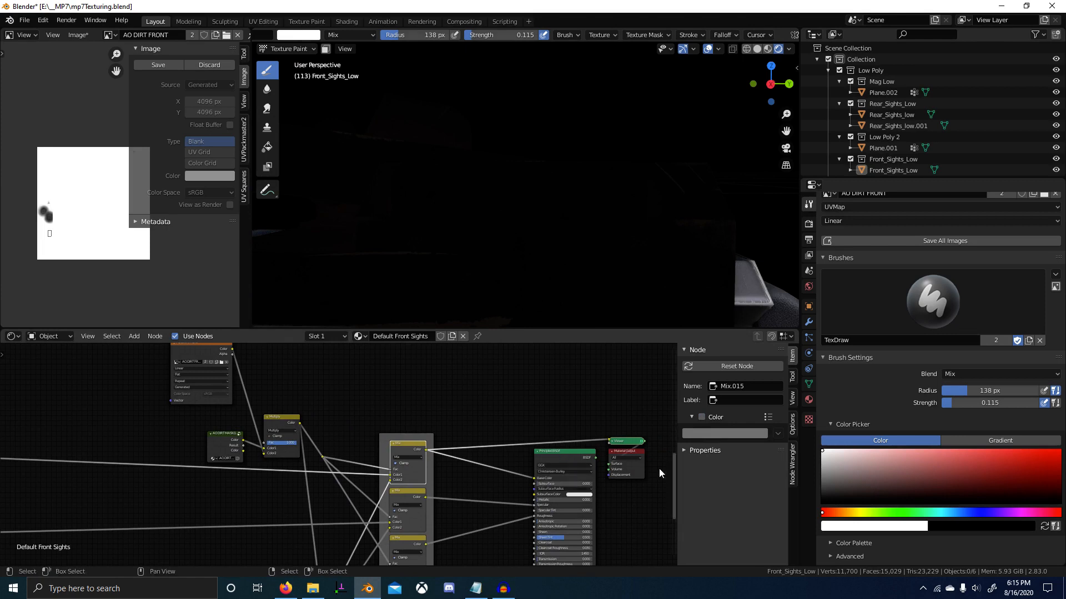
{"action": "left_click", "coordinate": [574, 455], "text": "ctrl+shift"}
Return to Object Mode and save the painted mask as AO DIRT FRONT.png in the Working folder.
{"action": "scroll", "coordinate": [575, 264], "scroll_direction": "up", "scroll_amount": 2}
{"action": "mouse_move", "coordinate": [575, 264]}
{"action": "middle_mouse_down"}
{"action": "mouse_move", "coordinate": [634, 273]}
{"action": "mouse_move", "coordinate": [589, 301]}
{"action": "mouse_move", "coordinate": [474, 301]}
{"action": "mouse_move", "coordinate": [467, 41]}
{"action": "mouse_move", "coordinate": [508, 169]}
{"action": "mouse_move", "coordinate": [700, 152]}
{"action": "mouse_move", "coordinate": [581, 211]}
{"action": "middle_mouse_up"}
{"action": "key", "text": "ctrl+Tab"}
{"action": "left_click", "coordinate": [337, 197]}
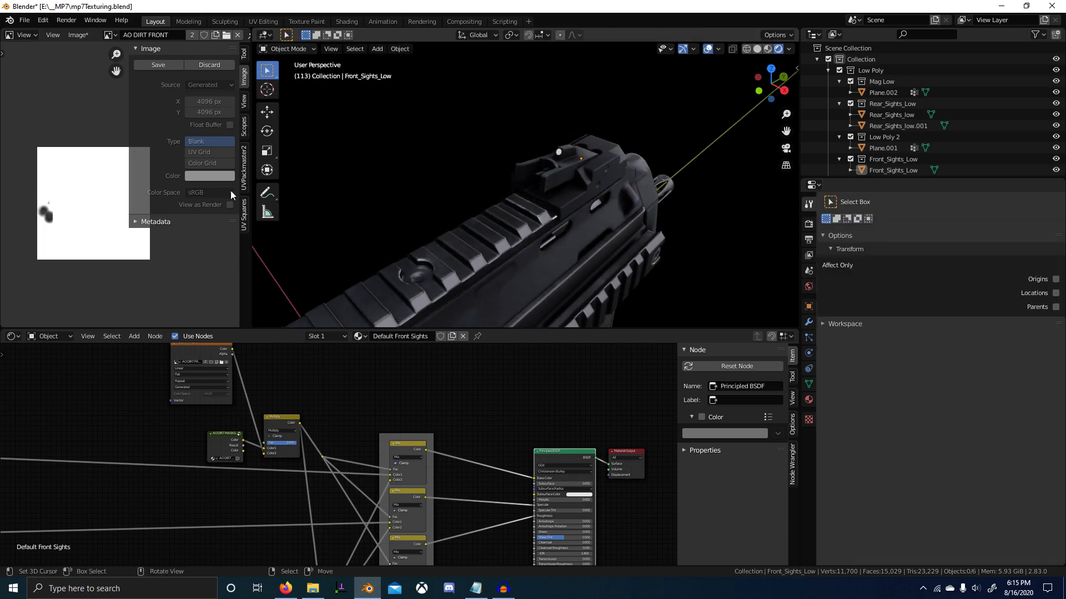
{"action": "left_click", "coordinate": [158, 65]}
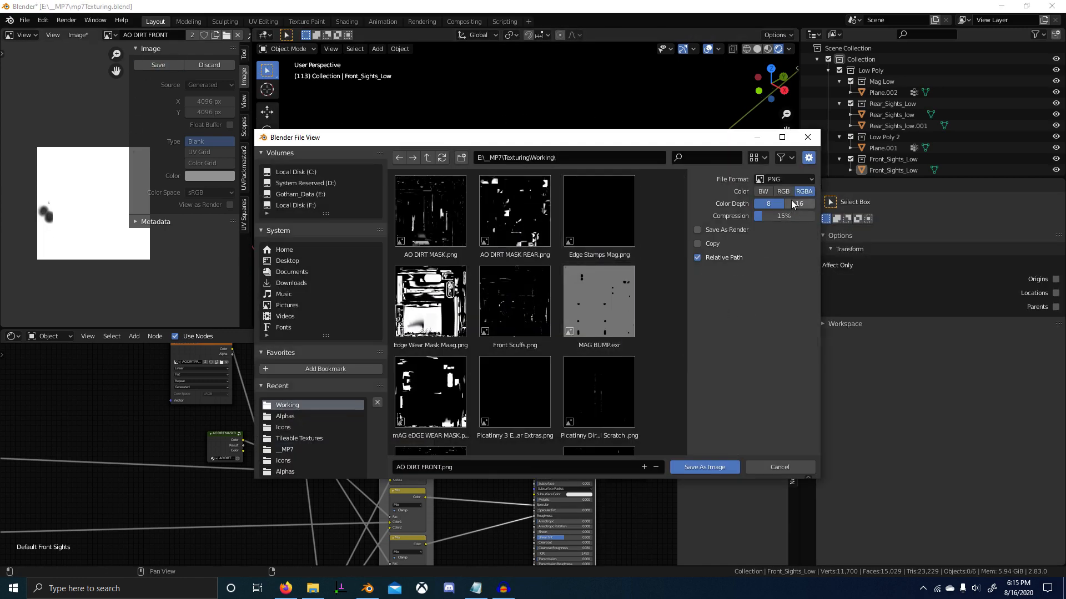
{"action": "left_click", "coordinate": [720, 469]}
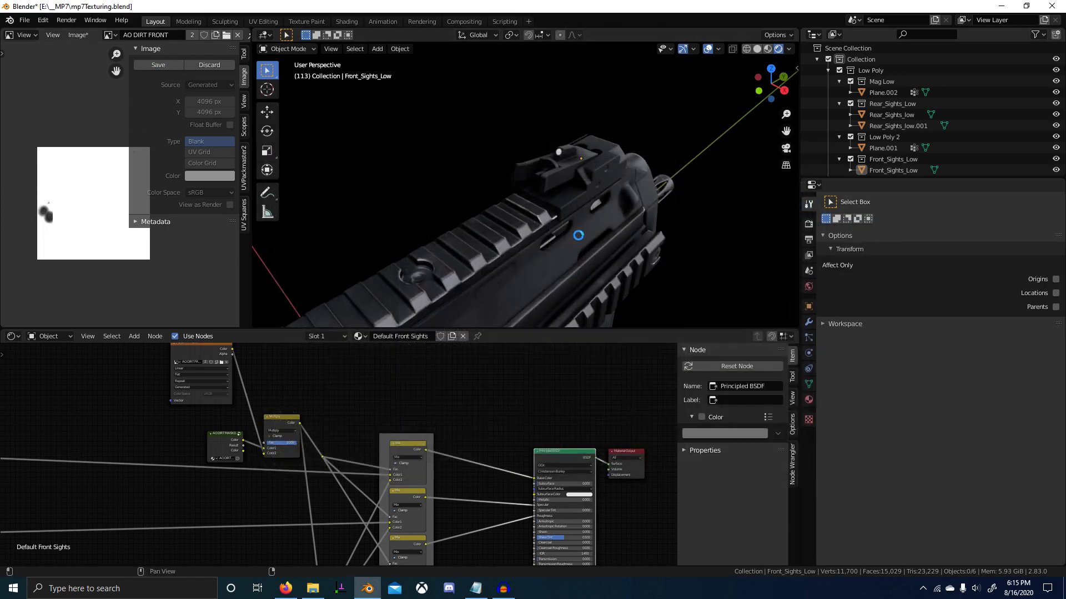
Select the gun body Plane.001, enter Edit Mode, and select all linked faces of the bolt in the ejection port.
{"action": "scroll", "coordinate": [575, 212], "scroll_direction": "down", "scroll_amount": 4}
{"action": "middle_click_drag", "start_coordinate": [575, 212], "coordinate": [539, 201]}
{"action": "scroll", "coordinate": [612, 225], "scroll_direction": "up", "scroll_amount": 5}
{"action": "left_click", "coordinate": [540, 202]}
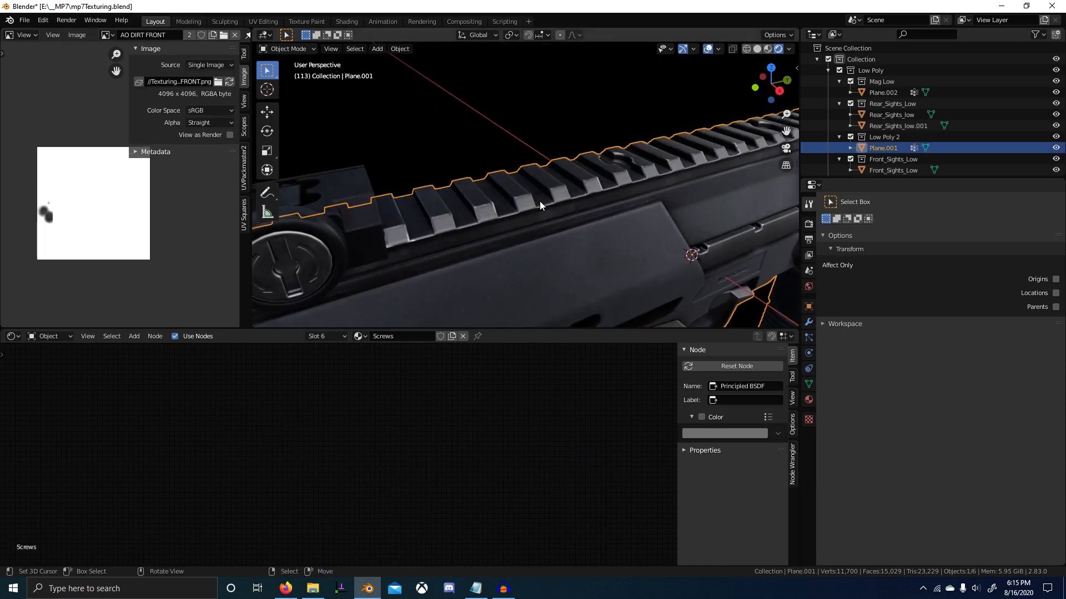
{"action": "scroll", "coordinate": [591, 205], "scroll_direction": "down", "scroll_amount": 5}
{"action": "middle_click_drag", "start_coordinate": [591, 205], "coordinate": [571, 198]}
{"action": "scroll", "coordinate": [545, 257], "scroll_direction": "up", "scroll_amount": 5}
{"action": "middle_click_drag", "start_coordinate": [545, 257], "coordinate": [498, 234]}
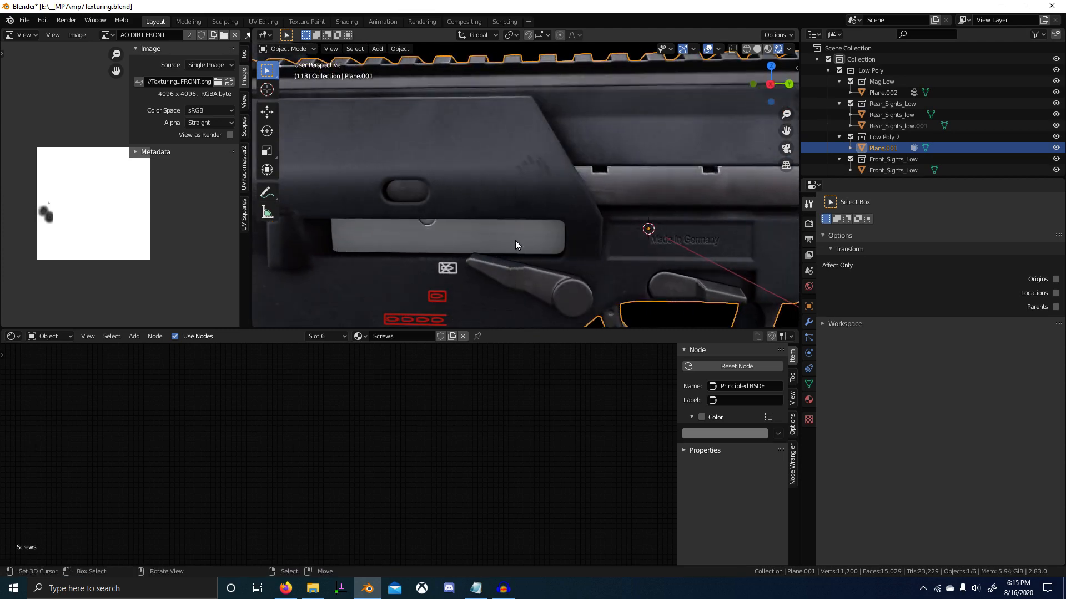
{"action": "key", "text": "Tab"}
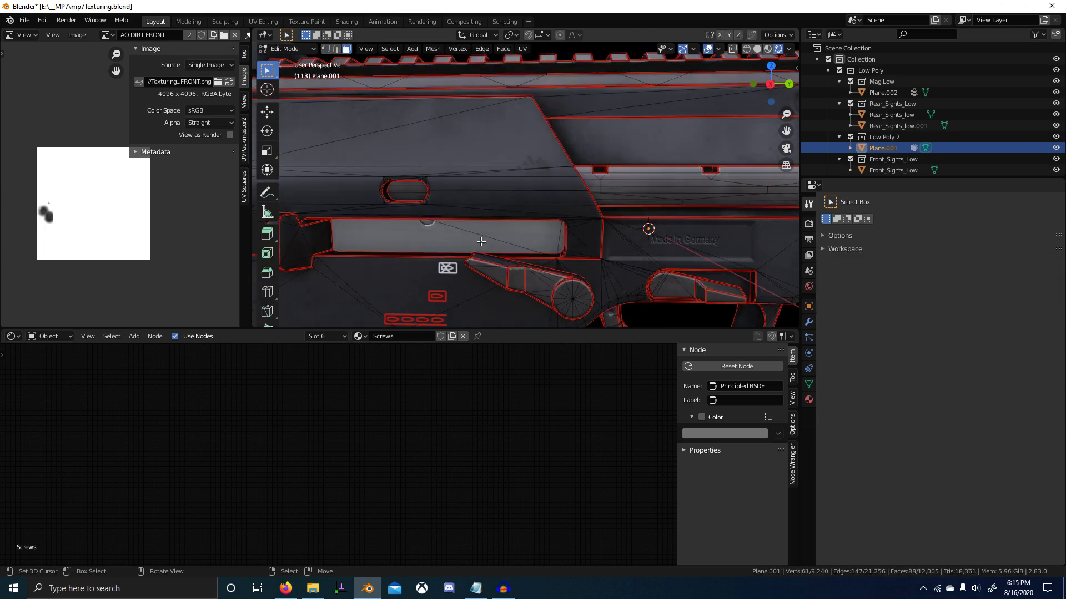
{"action": "left_click", "coordinate": [480, 242]}
{"action": "key", "text": "ctrl+l"}
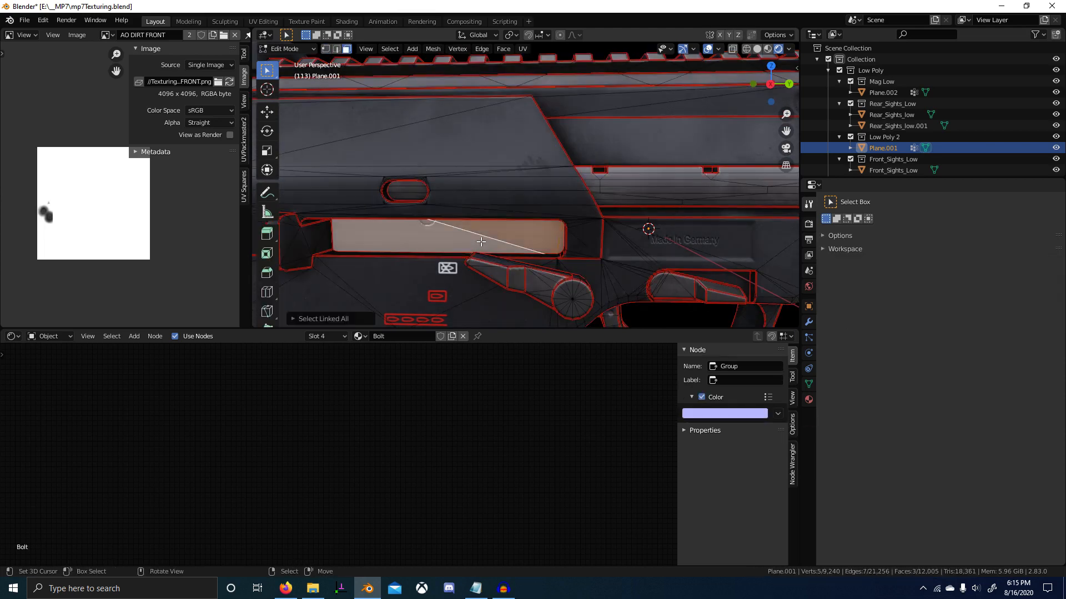
{"action": "key", "text": "KP_Decimal"}
{"action": "scroll", "coordinate": [478, 229], "scroll_direction": "down", "scroll_amount": 8}
{"action": "key", "text": "g"}
{"action": "key", "text": "x"}
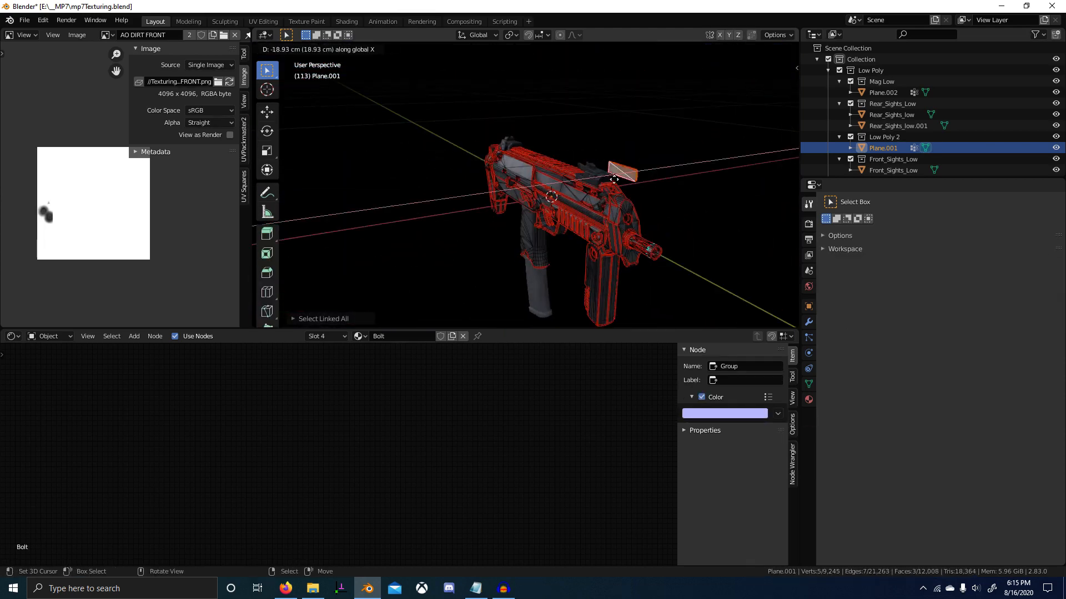
{"action": "key", "text": "Escape"}
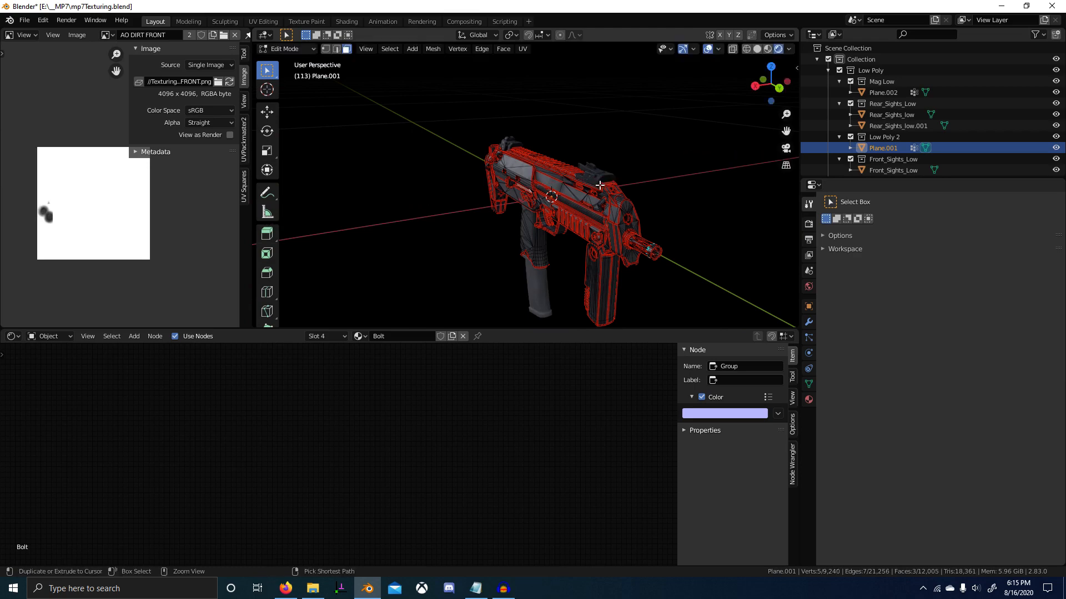
{"action": "key", "text": "ctrl+z"}
Select the bolt face in the ejection port and grow the selection to cover the whole bolt.
{"action": "scroll", "coordinate": [538, 235], "scroll_direction": "up", "scroll_amount": 5}
{"action": "middle_click_drag", "start_coordinate": [538, 236], "coordinate": [562, 229]}
{"action": "scroll", "coordinate": [544, 222], "scroll_direction": "up", "scroll_amount": 3}
{"action": "key", "text": "1"}
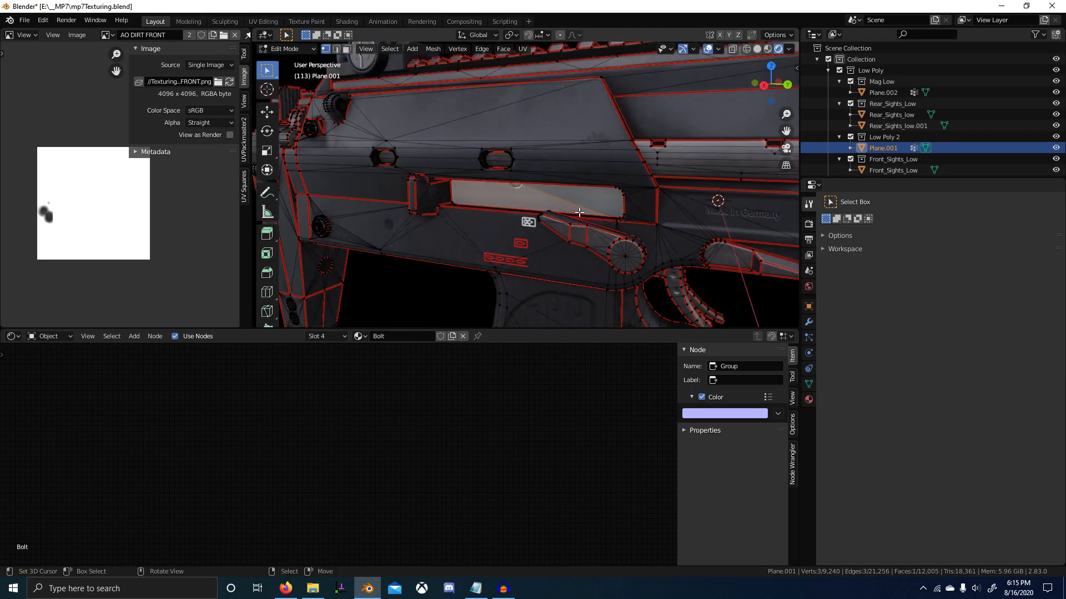
{"action": "left_click", "coordinate": [581, 211]}
{"action": "key", "text": "l"}
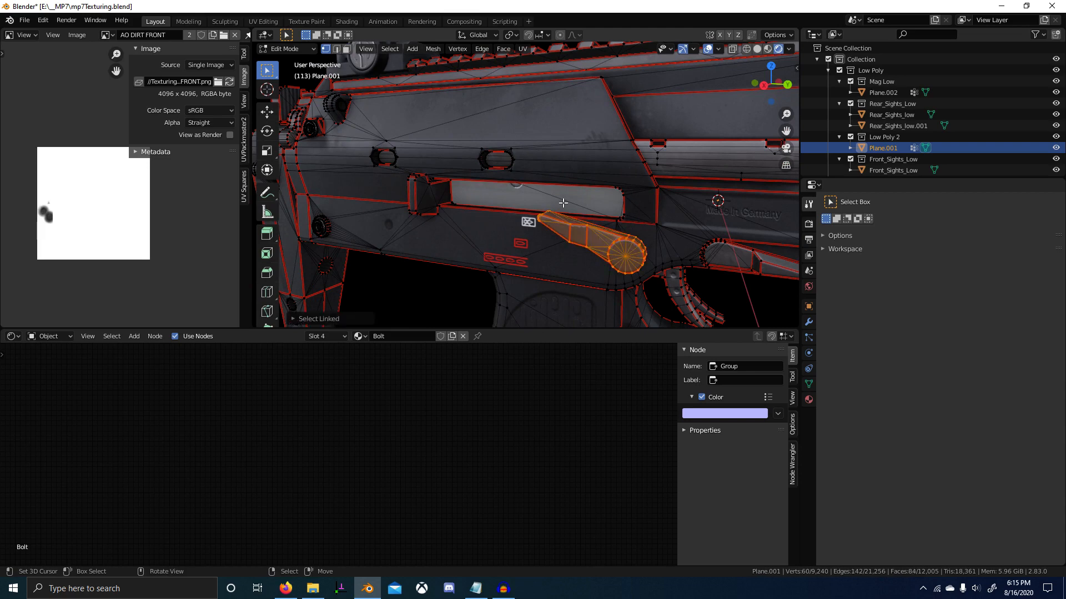
{"action": "left_click", "coordinate": [531, 202]}
{"action": "key", "text": "3"}
{"action": "left_click", "coordinate": [516, 202]}
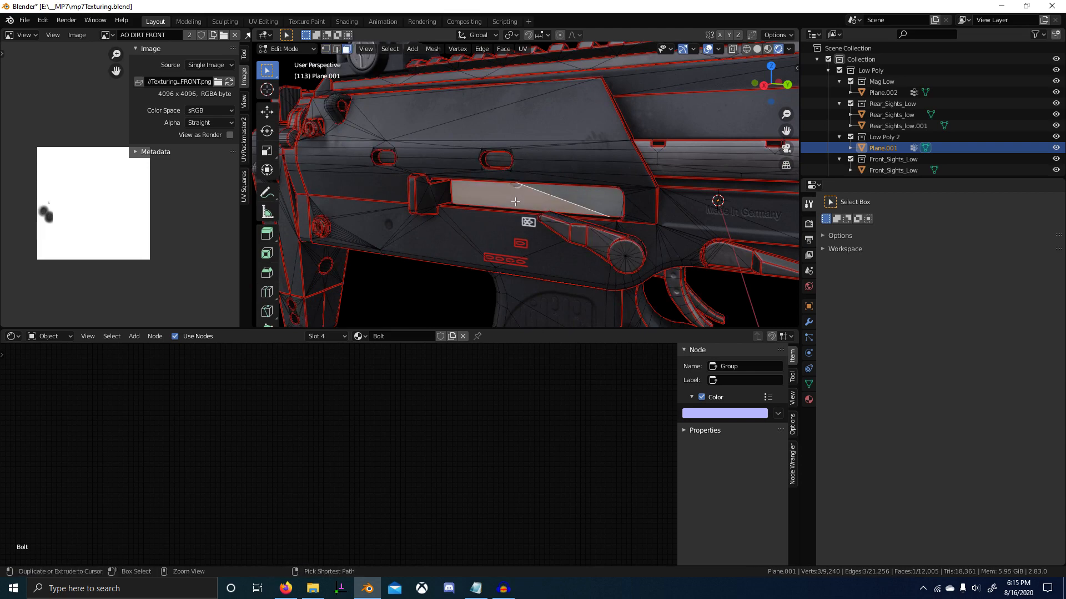
{"action": "key", "text": "ctrl+KP_Add"}
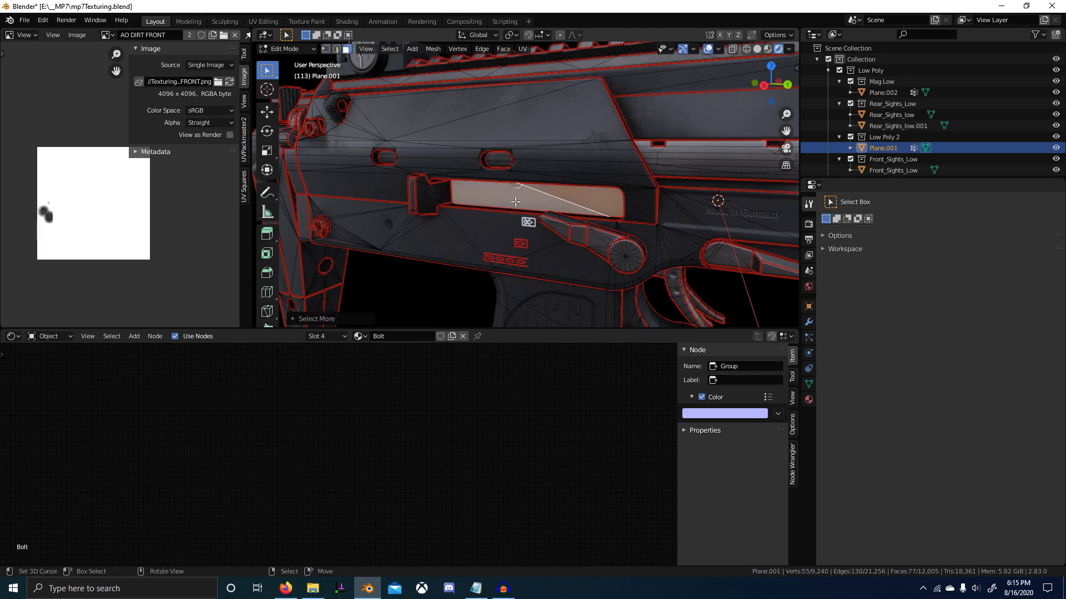
Duplicate the selected bolt faces and move the copy along the X axis, clear of the gun.
{"action": "scroll", "coordinate": [564, 146], "scroll_direction": "down", "scroll_amount": 5}
{"action": "middle_click_drag", "start_coordinate": [564, 146], "coordinate": [506, 173]}
{"action": "key", "text": "shift+d"}
{"action": "key", "text": "x"}
{"action": "left_click", "coordinate": [727, 165]}
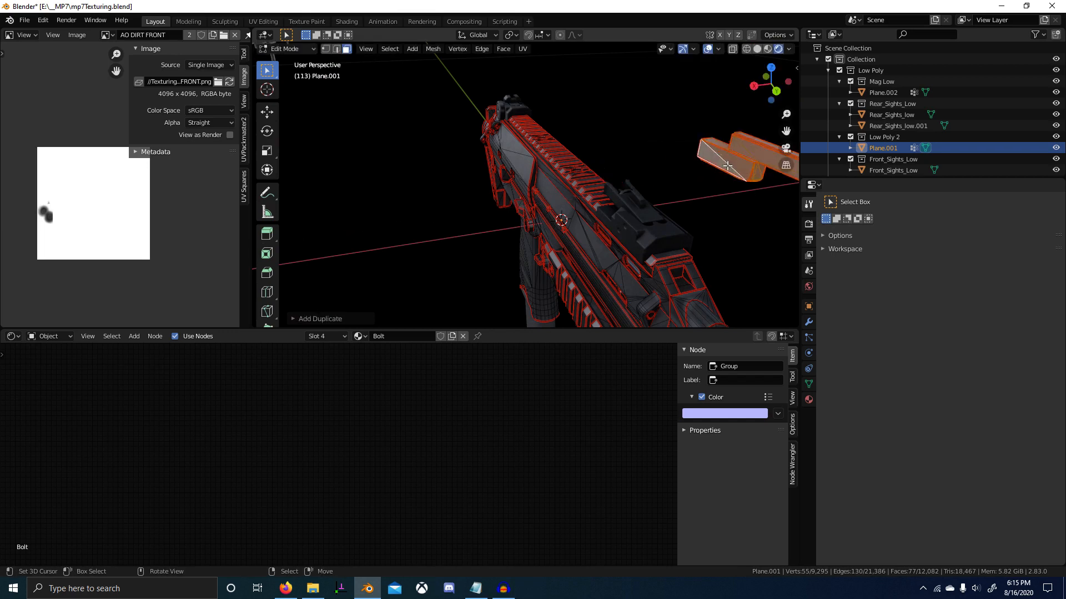
Separate the duplicated bolt into its own object, return to Object Mode, and select the new object in a close-up view.
{"action": "key", "text": "p"}
{"action": "left_click", "coordinate": [727, 165]}
{"action": "key", "text": "Tab"}
{"action": "right_click", "coordinate": [751, 173]}
{"action": "key", "text": "KP_Decimal"}
{"action": "middle_click_drag", "start_coordinate": [480, 238], "coordinate": [724, 201]}
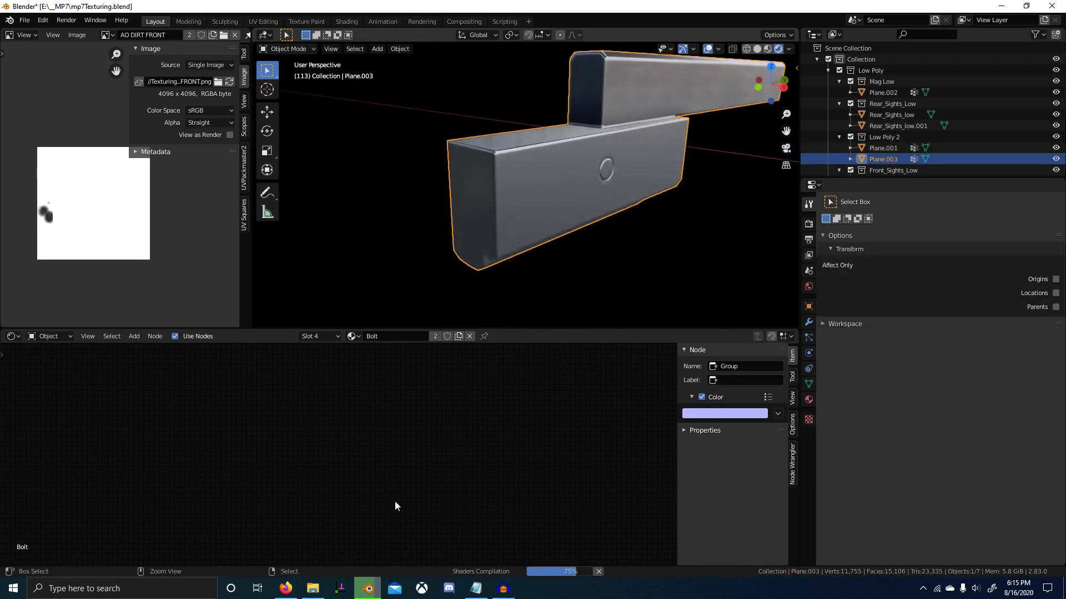
Switch to File Explorer, open the Blends folder in _Material Library on drive E, and copy its folder path.
{"action": "left_click", "coordinate": [314, 536]}
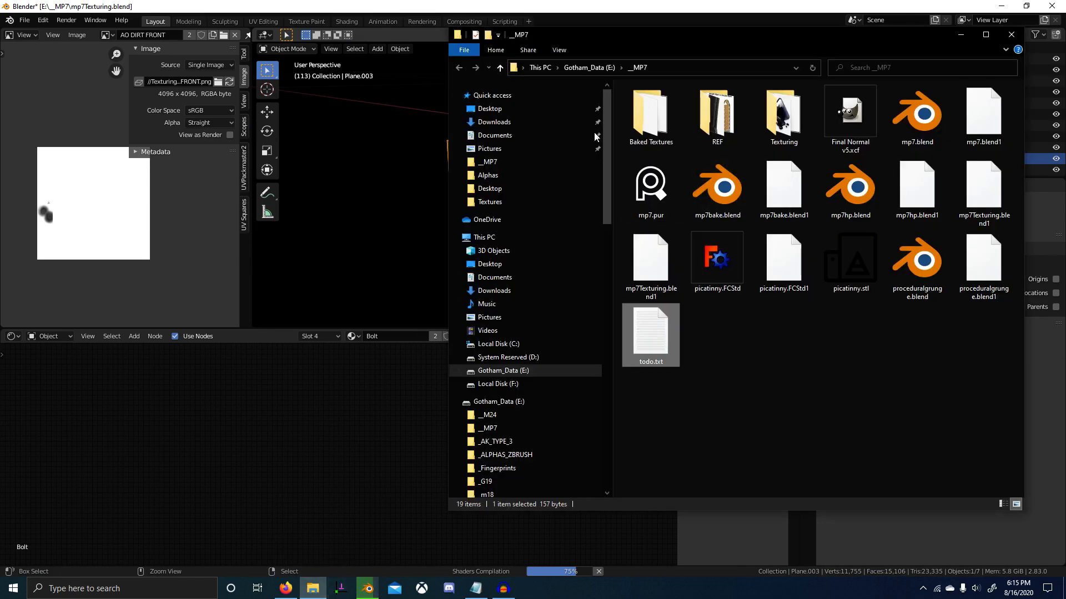
{"action": "left_click", "coordinate": [498, 402]}
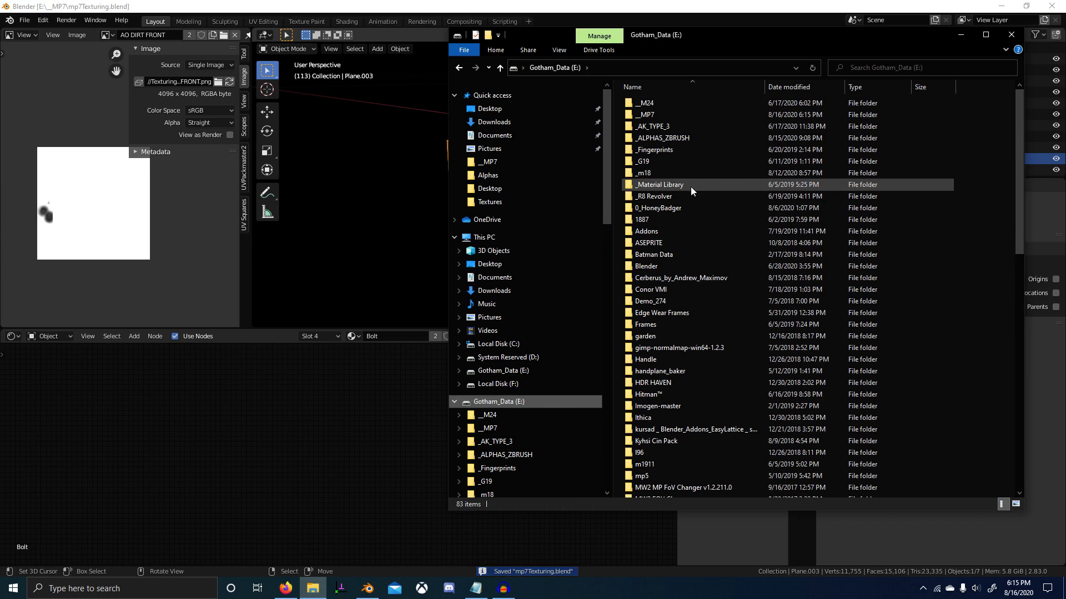
{"action": "double_click", "coordinate": [668, 185]}
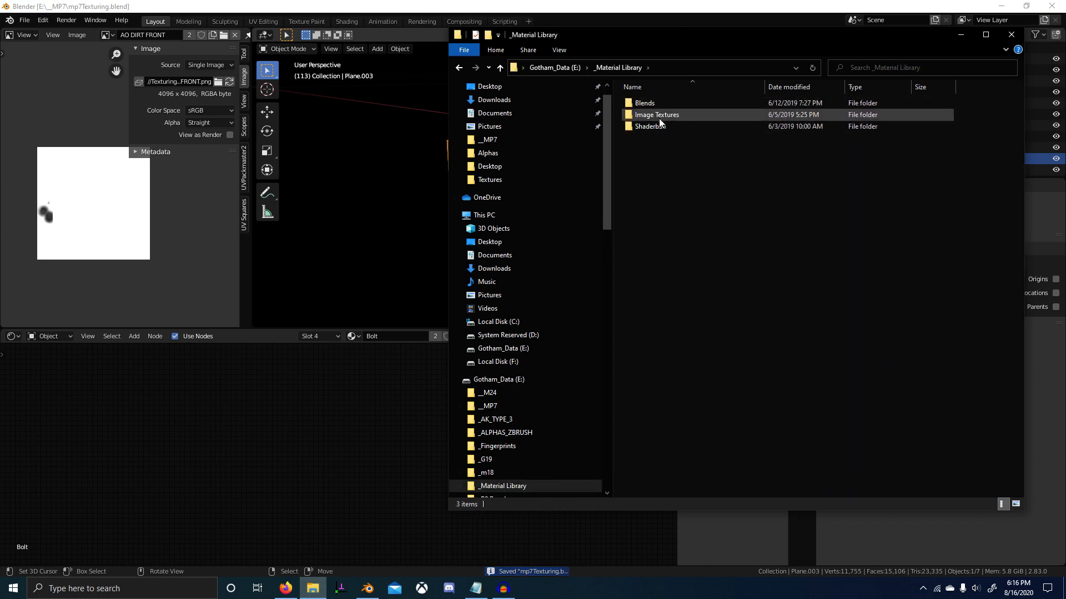
{"action": "double_click", "coordinate": [677, 105]}
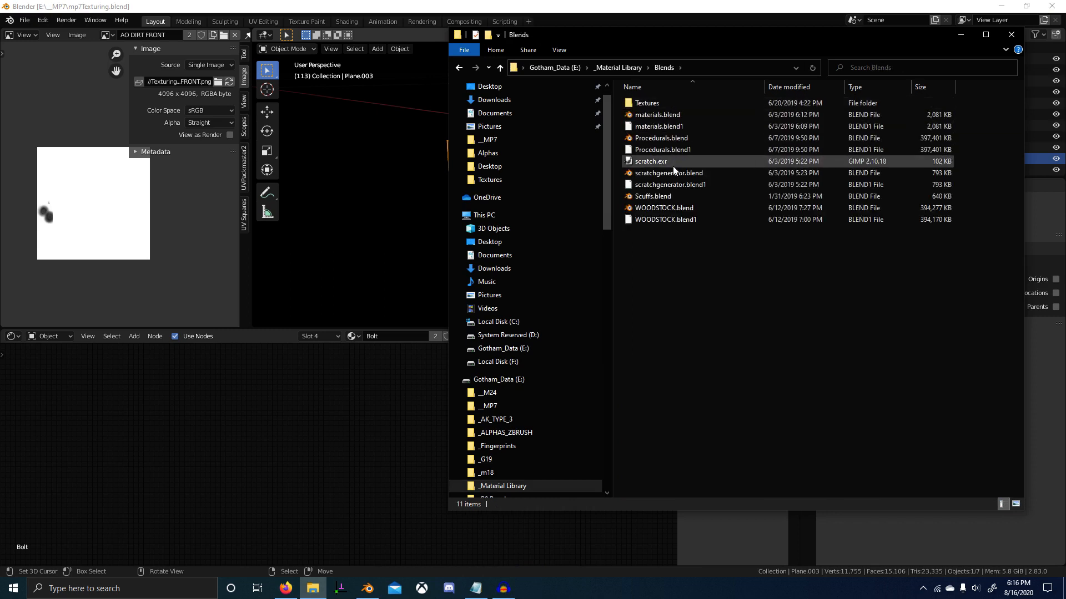
{"action": "left_click", "coordinate": [672, 139]}
{"action": "left_click", "coordinate": [694, 68]}
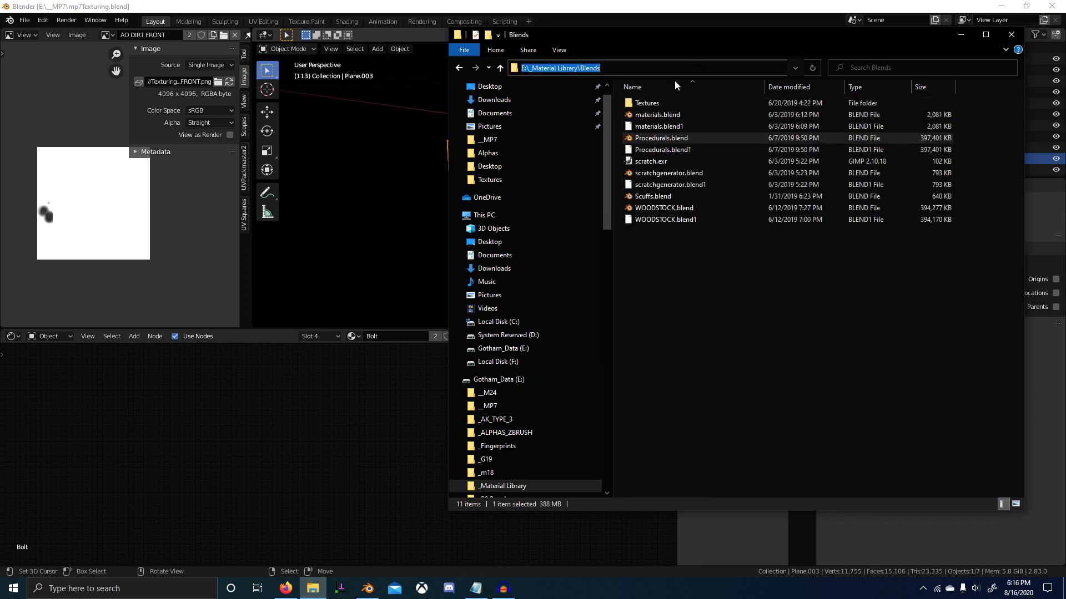
Switch to Blender and append all materials (Masks, Material Effects, Procedurals) from E:\_Material Library\Blends\Procedurals.blend.
{"action": "left_click", "coordinate": [26, 21]}
{"action": "left_click", "coordinate": [26, 21]}
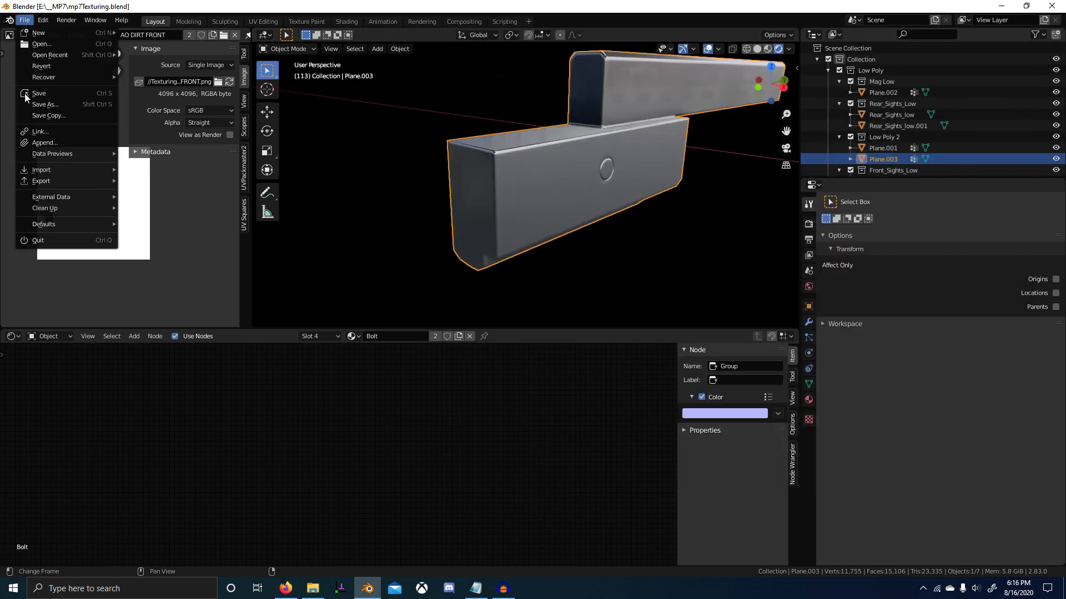
{"action": "left_click", "coordinate": [44, 143]}
{"action": "left_click", "coordinate": [632, 157]}
{"action": "type", "text": "E:\\_Material Library\\Blends\\"}
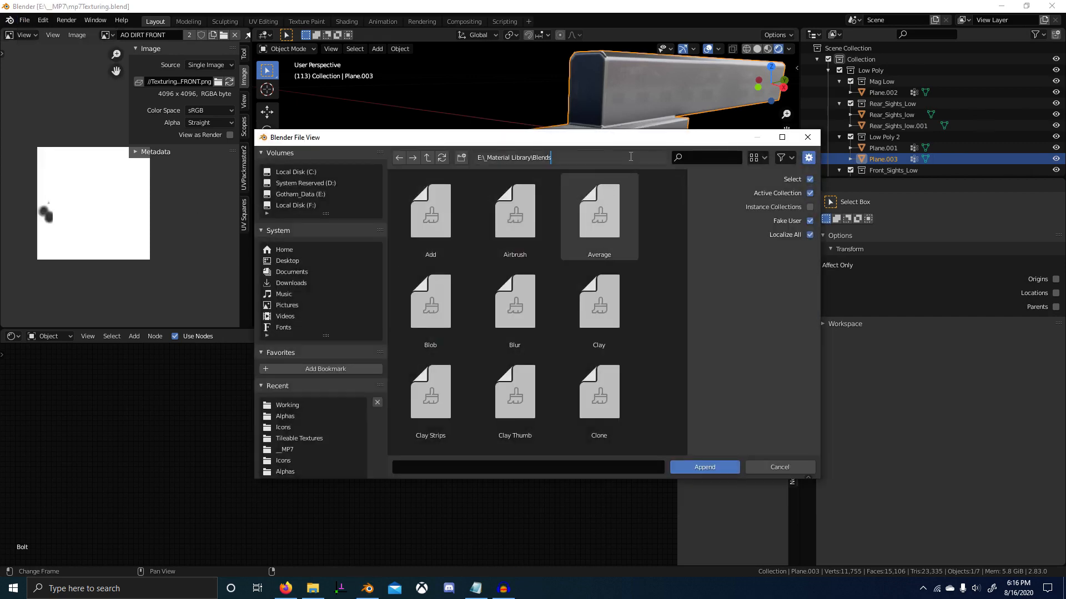
{"action": "key", "text": "Return"}
{"action": "double_click", "coordinate": [618, 216]}
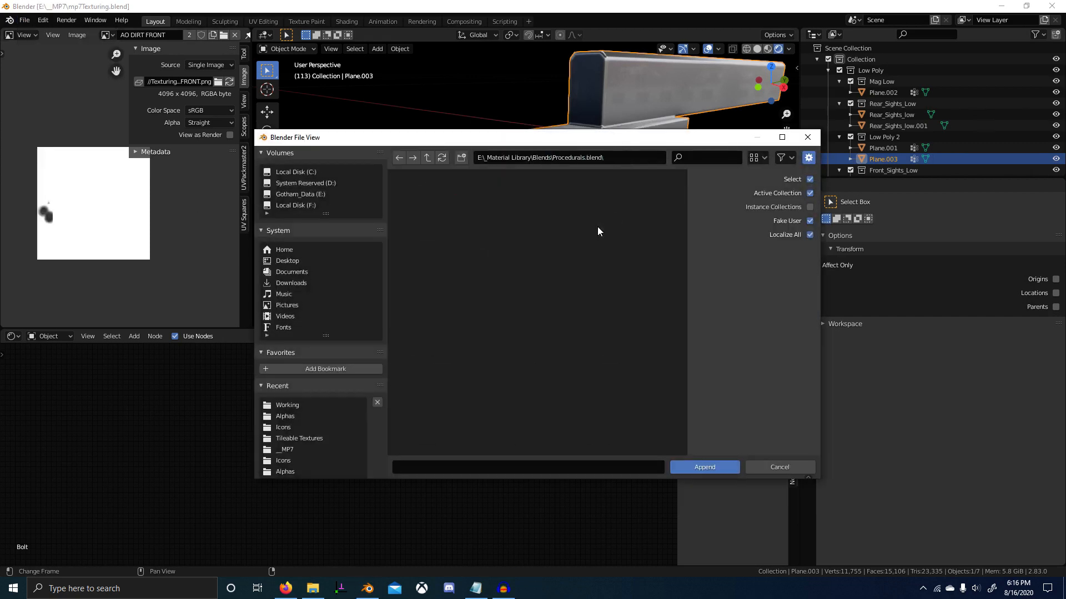
{"action": "double_click", "coordinate": [598, 307]}
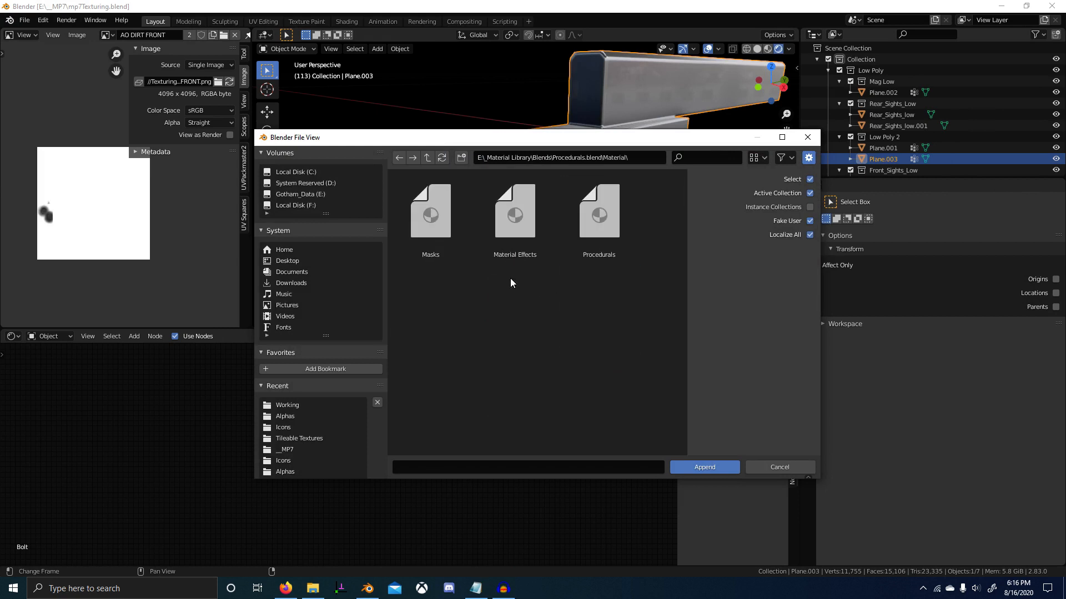
{"action": "key", "text": "a"}
{"action": "left_click", "coordinate": [702, 468]}
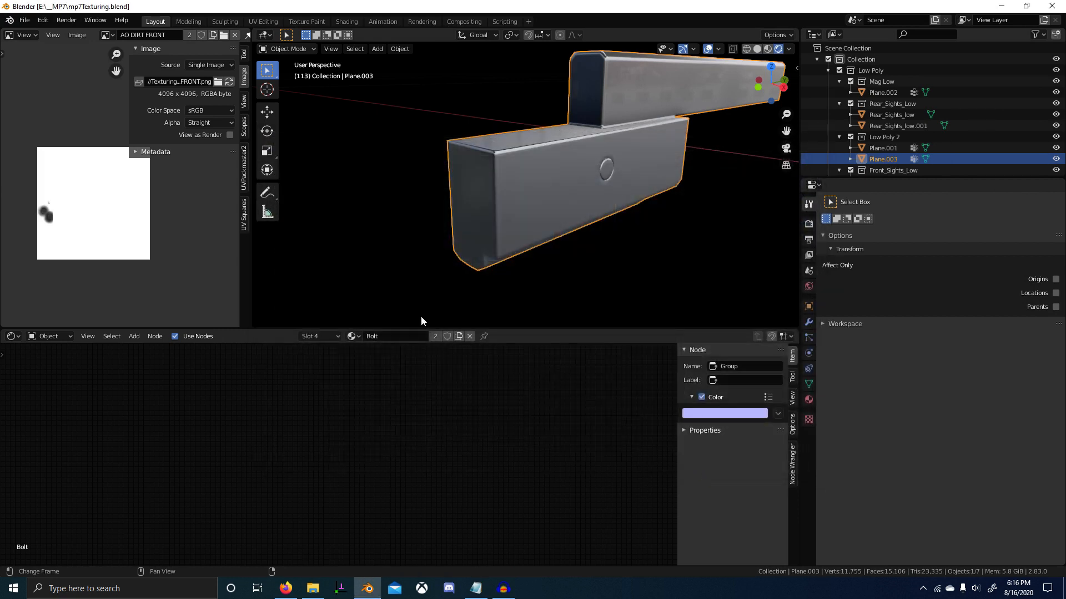
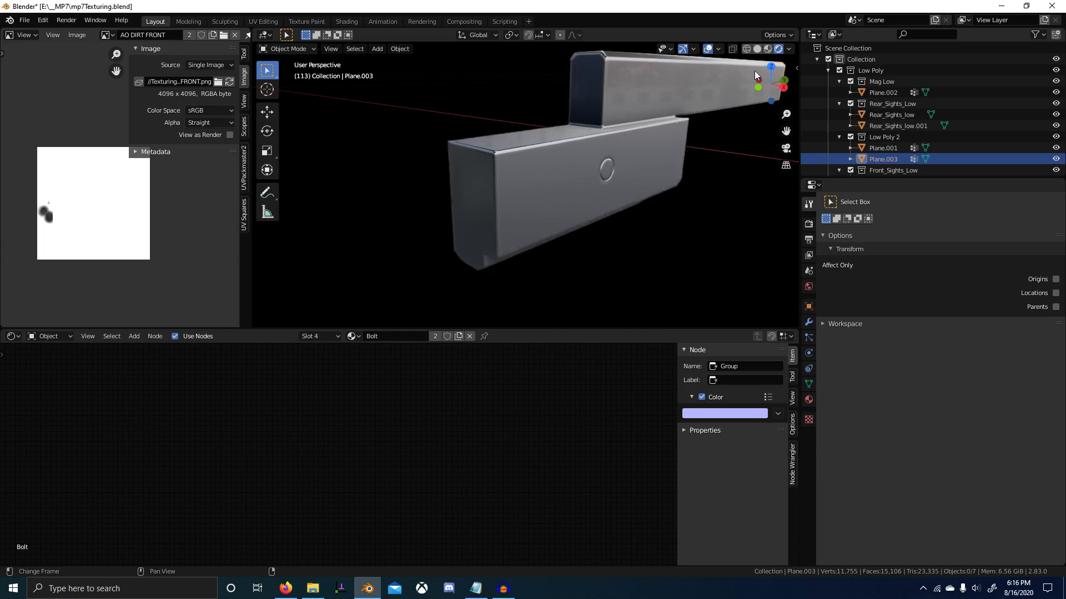
Assign the Procedurals material to Slot 4 of the separated bolt in place of the Bolt material.
{"action": "left_click_drag", "start_coordinate": [754, 71], "coordinate": [486, 191]}
{"action": "middle_click_drag", "start_coordinate": [486, 191], "coordinate": [539, 184]}
{"action": "scroll", "coordinate": [491, 206], "scroll_direction": "up", "scroll_amount": 3}
{"action": "scroll", "coordinate": [561, 191], "scroll_direction": "down", "scroll_amount": 5}
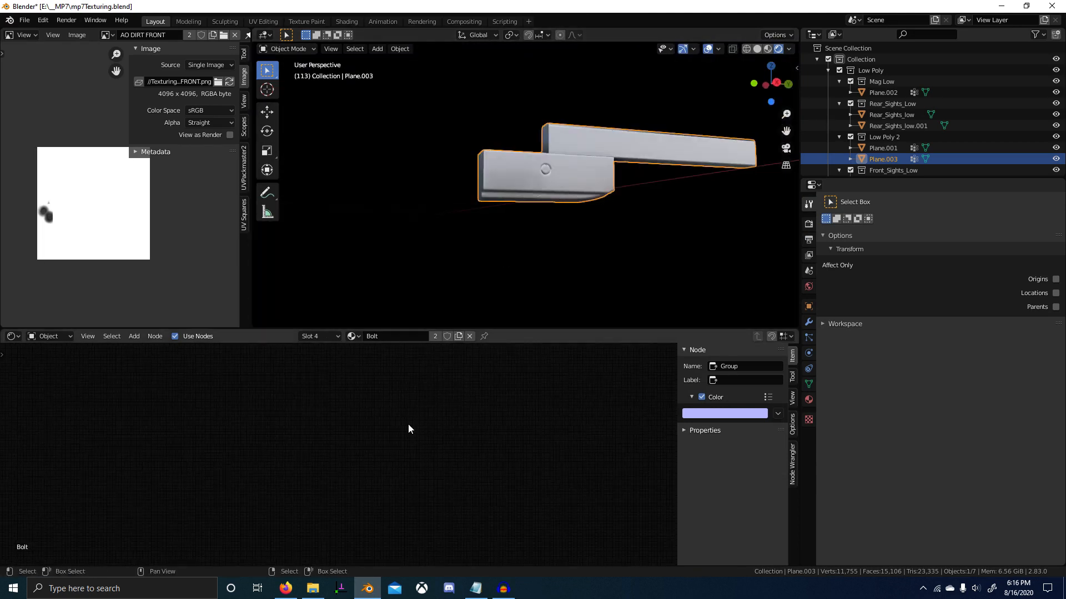
{"action": "key", "text": "Home"}
{"action": "scroll", "coordinate": [340, 396], "scroll_direction": "up", "scroll_amount": 1}
{"action": "left_click", "coordinate": [327, 338]}
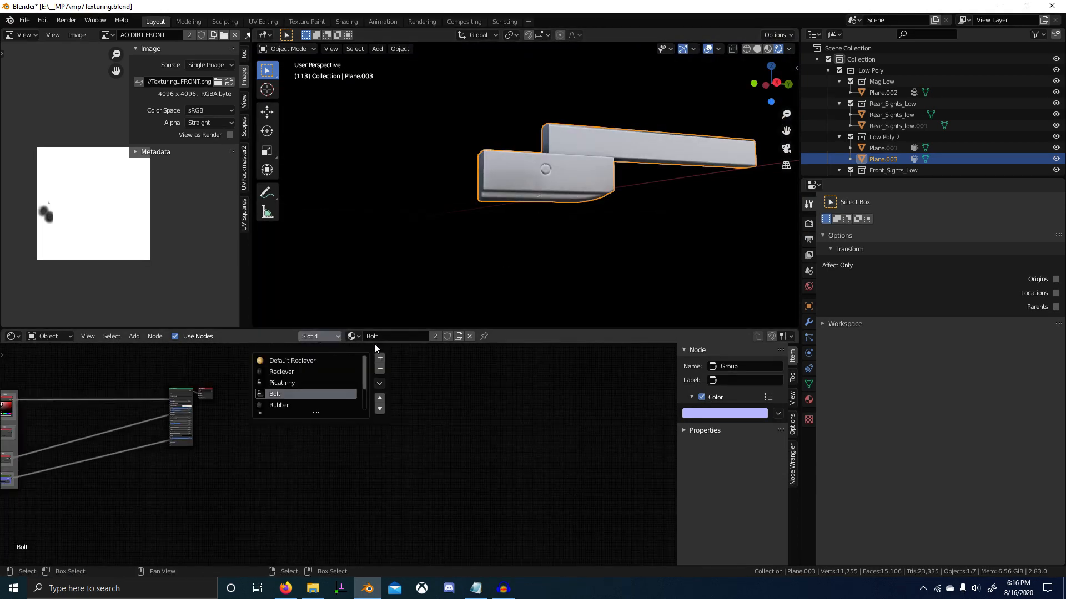
{"action": "left_click", "coordinate": [326, 338]}
{"action": "left_click", "coordinate": [353, 337]}
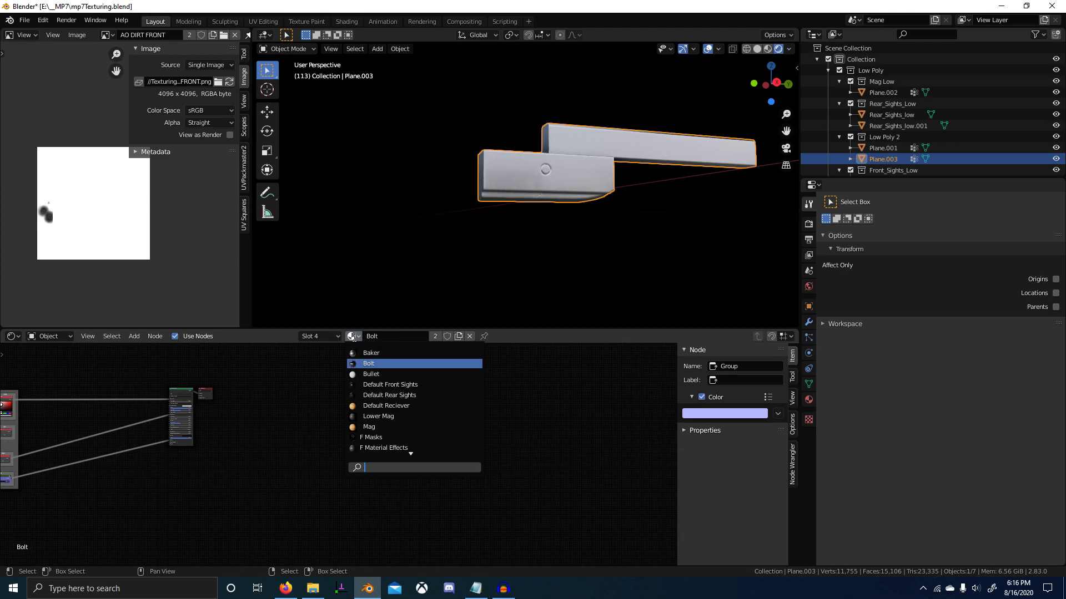
{"action": "type", "text": "pro"}
{"action": "key", "text": "Return"}
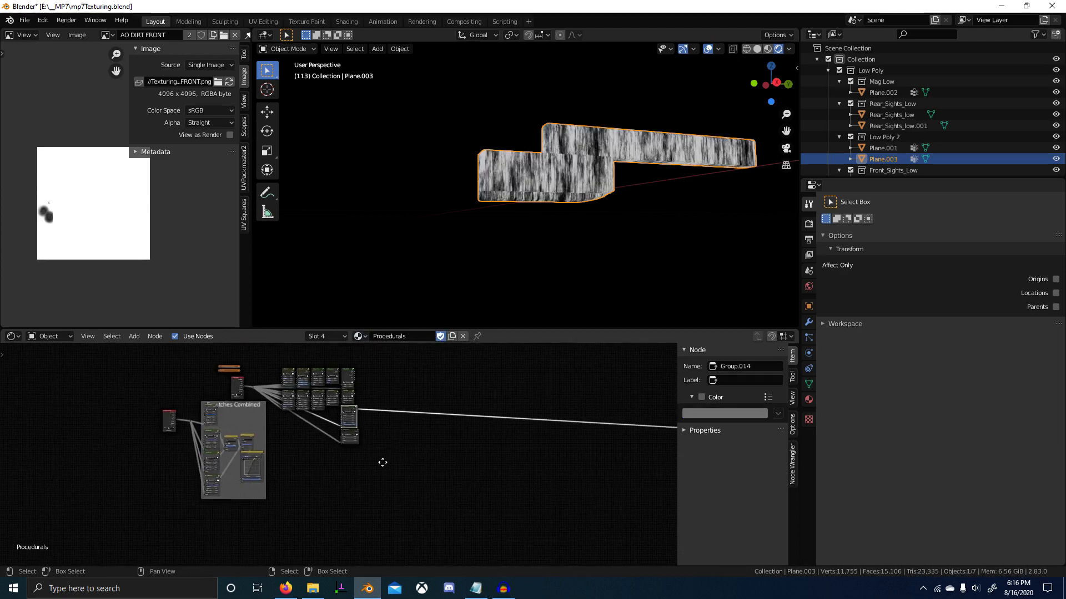
Duplicate the Directional Noise group and the Texture Coordinate node into the empty area below the node cluster.
{"action": "scroll", "coordinate": [613, 237], "scroll_direction": "up", "scroll_amount": 3}
{"action": "scroll", "coordinate": [346, 469], "scroll_direction": "up", "scroll_amount": 5}
{"action": "scroll", "coordinate": [347, 405], "scroll_direction": "up", "scroll_amount": 3}
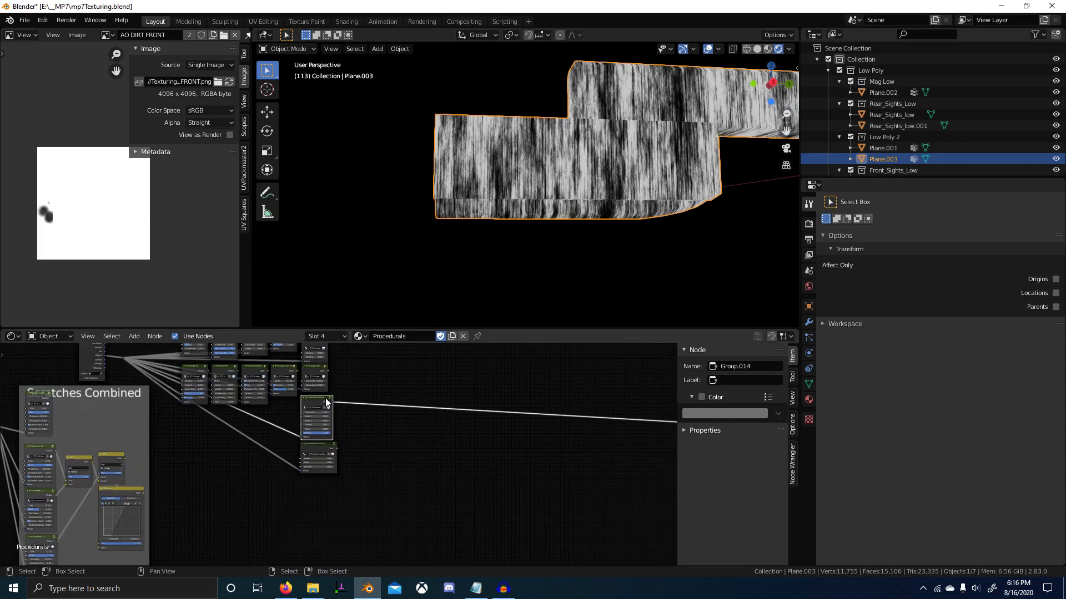
{"action": "key", "text": "shift+d"}
{"action": "left_click", "coordinate": [432, 512]}
{"action": "scroll", "coordinate": [355, 442], "scroll_direction": "down", "scroll_amount": 4}
{"action": "middle_click_drag", "start_coordinate": [347, 441], "coordinate": [347, 437]}
{"action": "left_click", "coordinate": [157, 376]}
{"action": "key", "text": "shift+d"}
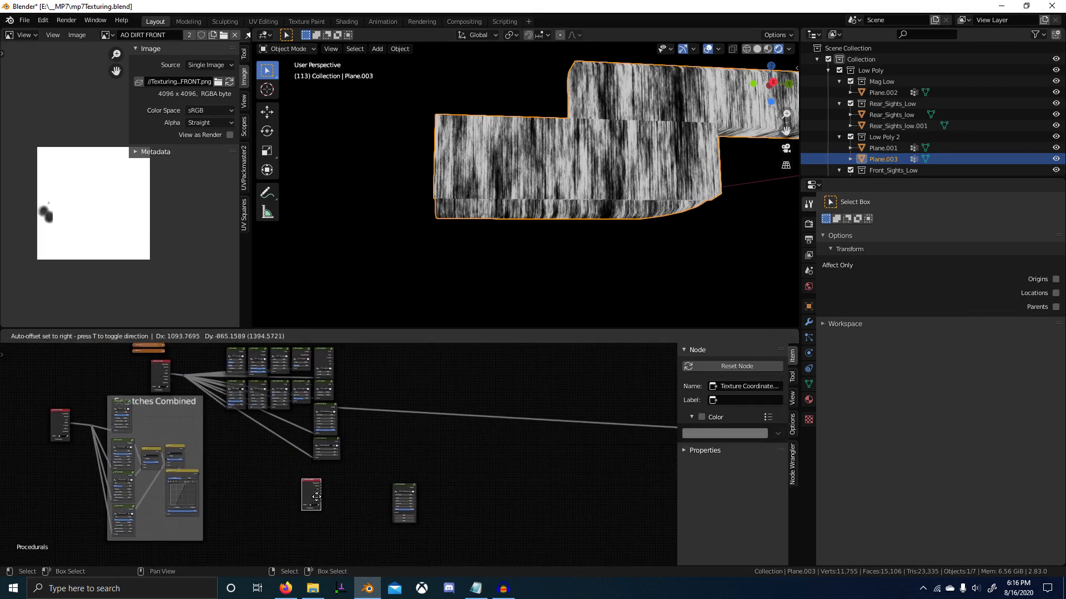
{"action": "left_click", "coordinate": [308, 497]}
Move the copied Texture Coordinate node beside the Directional Noise copy and connect its Object output to the Vector input.
{"action": "middle_click_drag", "start_coordinate": [397, 504], "coordinate": [390, 447]}
{"action": "scroll", "coordinate": [397, 455], "scroll_direction": "up", "scroll_amount": 6}
{"action": "key", "text": "g"}
{"action": "left_click", "coordinate": [484, 477]}
{"action": "scroll", "coordinate": [430, 462], "scroll_direction": "up", "scroll_amount": 4}
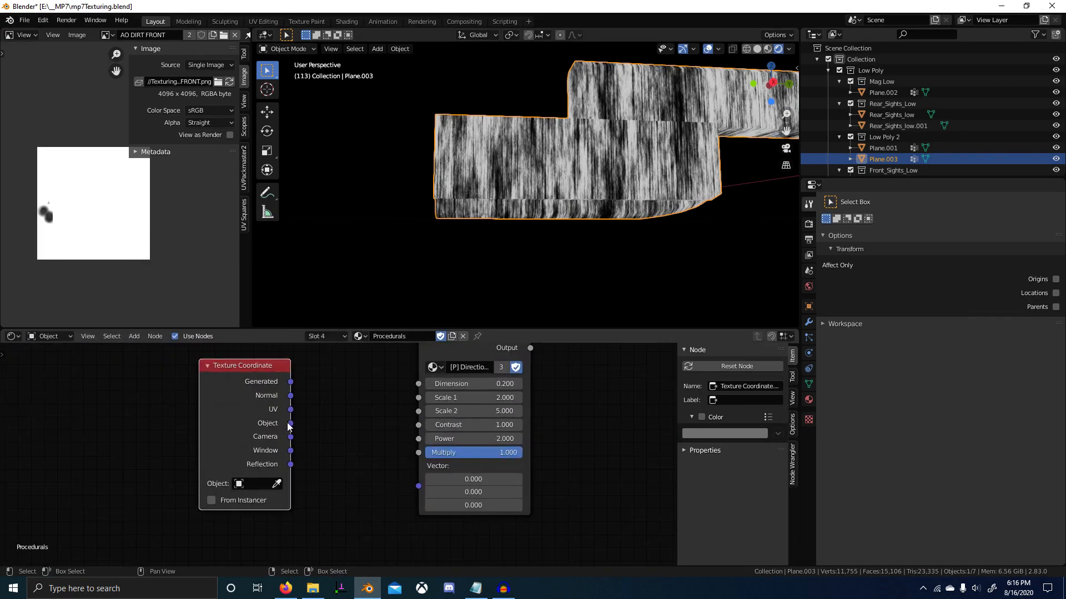
{"action": "left_click_drag", "start_coordinate": [426, 490], "coordinate": [425, 489]}
Add a Mapping node on the link between the copied Texture Coordinate and Directional Noise nodes.
{"action": "scroll", "coordinate": [383, 458], "scroll_direction": "down", "scroll_amount": 4}
{"action": "key", "text": "shift+a"}
{"action": "left_click", "coordinate": [396, 396]}
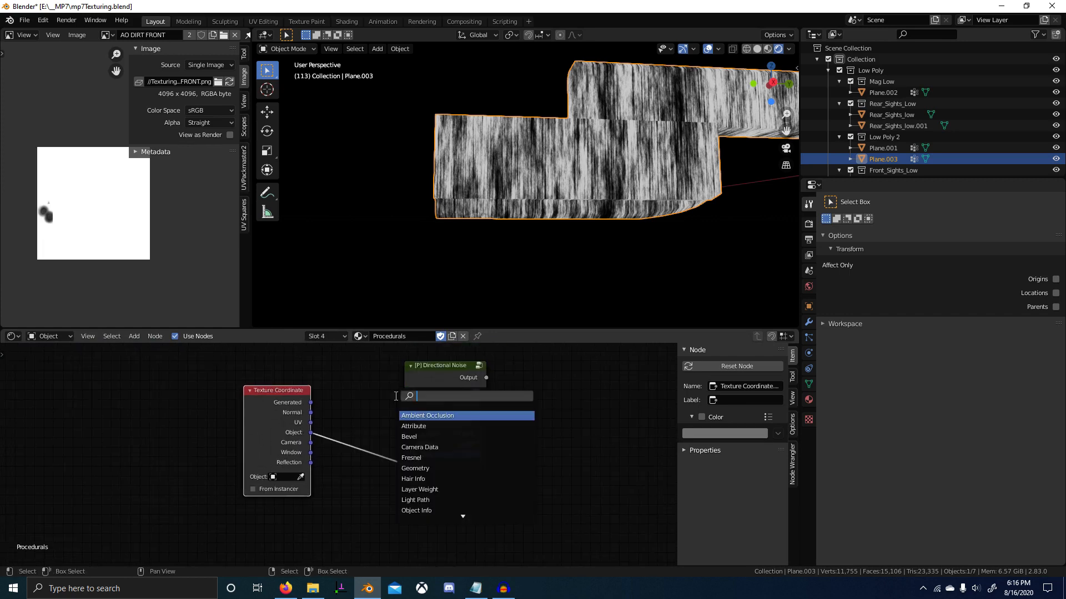
{"action": "type", "text": "mapping"}
{"action": "key", "text": "Return"}
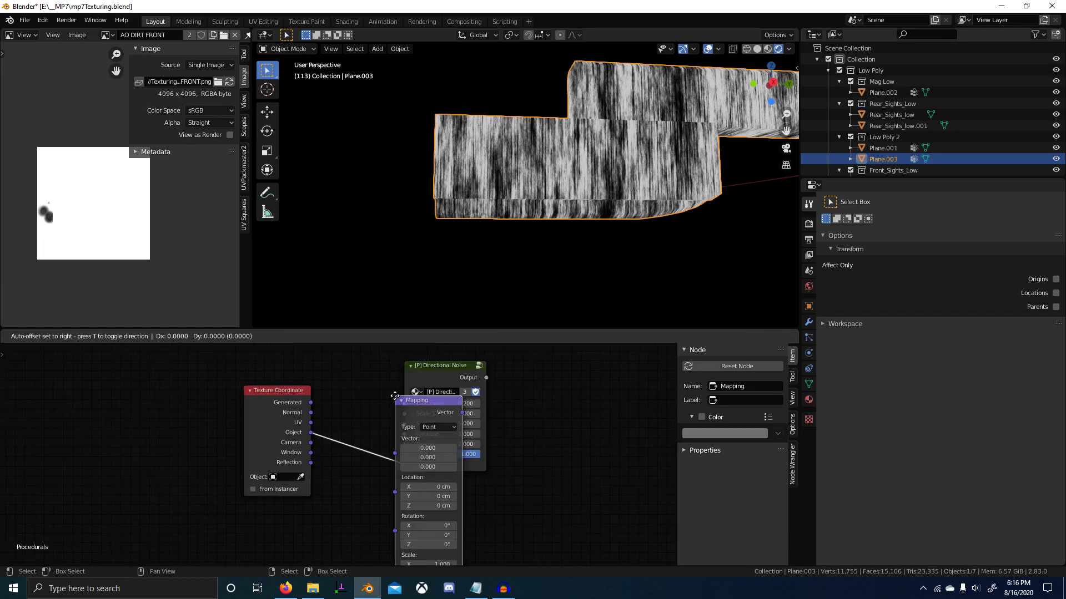
{"action": "left_click", "coordinate": [329, 365]}
{"action": "scroll", "coordinate": [409, 488], "scroll_direction": "up", "scroll_amount": 3}
{"action": "middle_click_drag", "start_coordinate": [409, 488], "coordinate": [387, 432]}
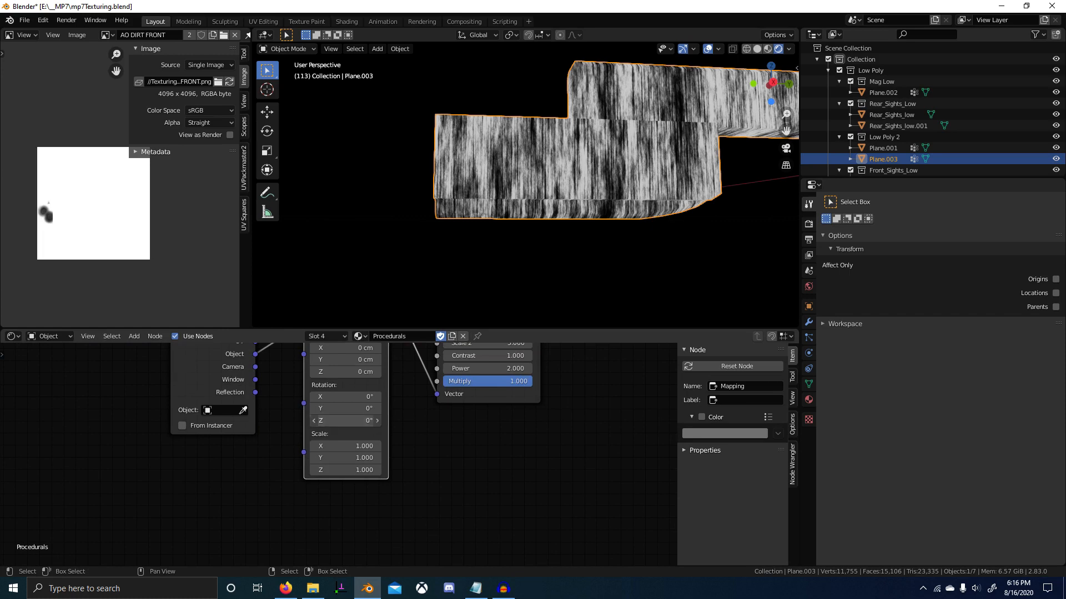
{"action": "scroll", "coordinate": [605, 428], "scroll_direction": "down", "scroll_amount": 6}
{"action": "middle_click_drag", "start_coordinate": [616, 429], "coordinate": [475, 476]}
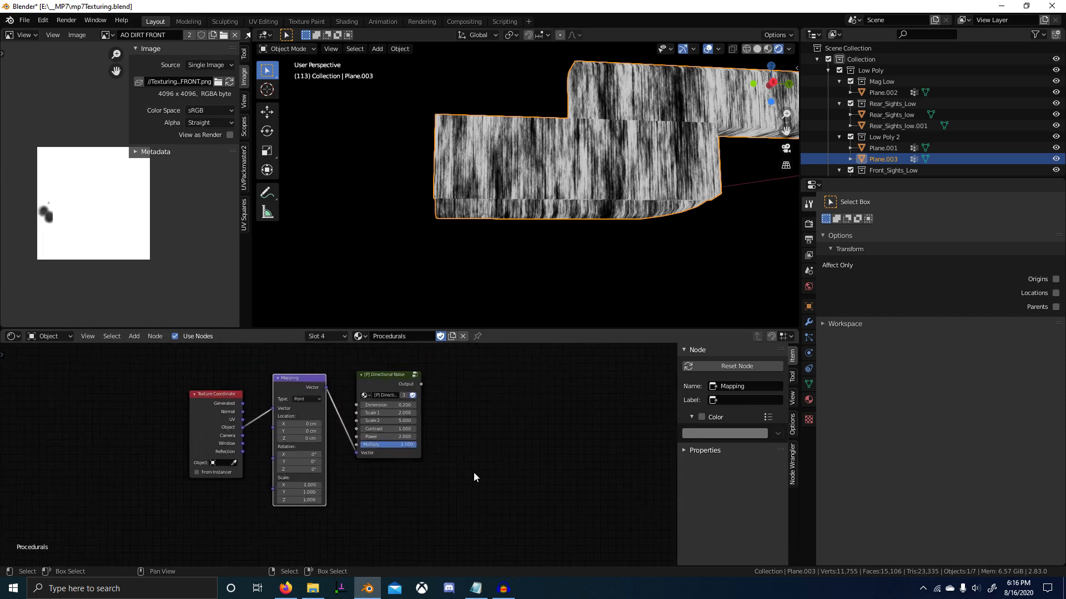
Preview the copied Directional Noise node on the bolt and set the Mapping node's X rotation to 90°.
{"action": "left_click", "coordinate": [399, 389], "text": "ctrl+shift"}
{"action": "middle_click_drag", "start_coordinate": [348, 447], "coordinate": [436, 423]}
{"action": "scroll", "coordinate": [386, 446], "scroll_direction": "up", "scroll_amount": 4}
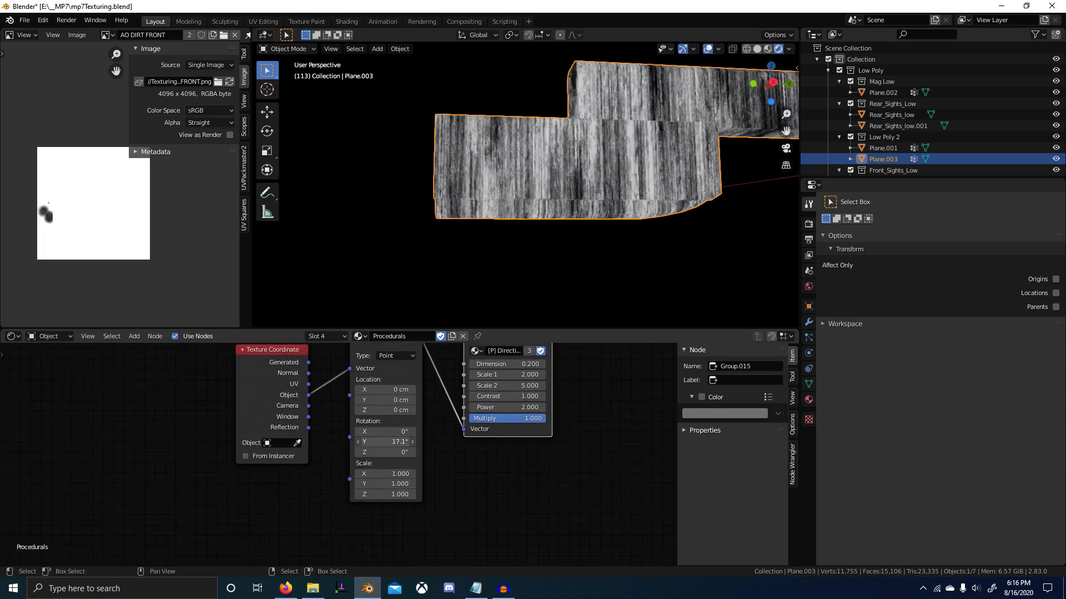
{"action": "left_click_drag", "start_coordinate": [382, 431], "coordinate": [440, 431]}
{"action": "left_click", "coordinate": [382, 432]}
{"action": "type", "text": "90"}
{"action": "key", "text": "Return"}
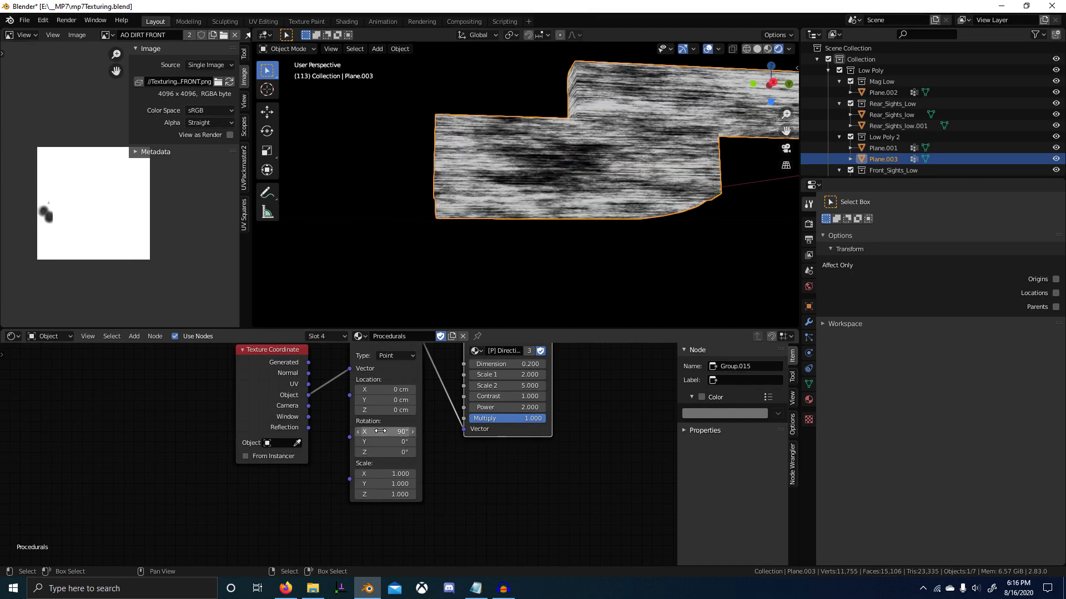
Shift the Mapping node's X location to 10.3 cm and examine the noise on the bolt beside the whole gun.
{"action": "middle_click_drag", "start_coordinate": [508, 364], "coordinate": [456, 406]}
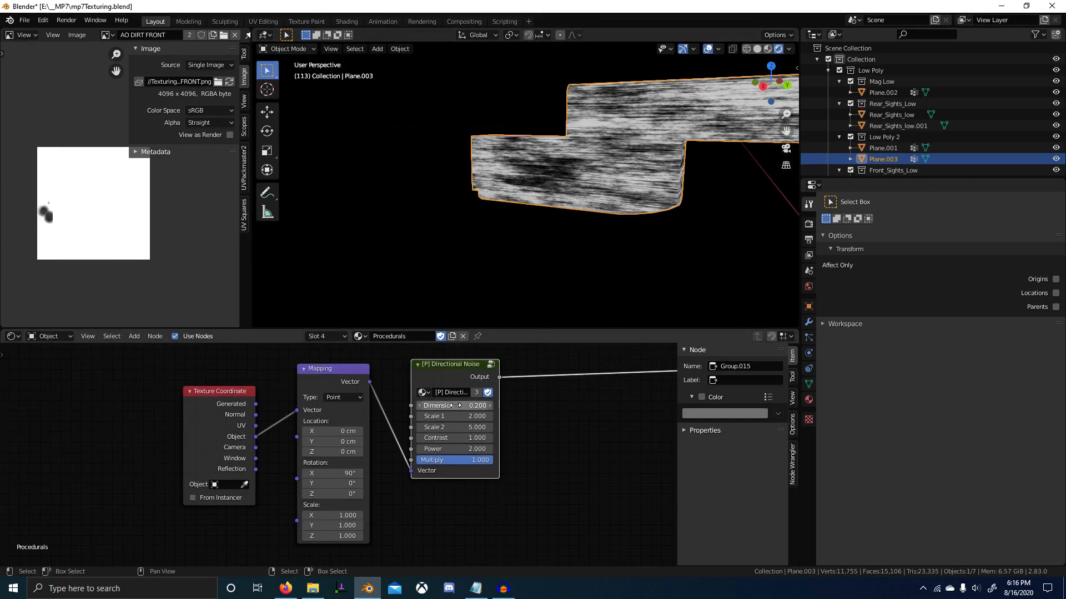
{"action": "mouse_move", "coordinate": [334, 431]}
{"action": "left_mouse_down"}
{"action": "mouse_move", "coordinate": [355, 431]}
{"action": "mouse_move", "coordinate": [340, 431]}
{"action": "left_mouse_up"}
{"action": "middle_click_drag", "start_coordinate": [561, 206], "coordinate": [743, 135]}
{"action": "middle_click_drag", "start_coordinate": [538, 132], "coordinate": [414, 292]}
{"action": "left_click", "coordinate": [424, 393]}
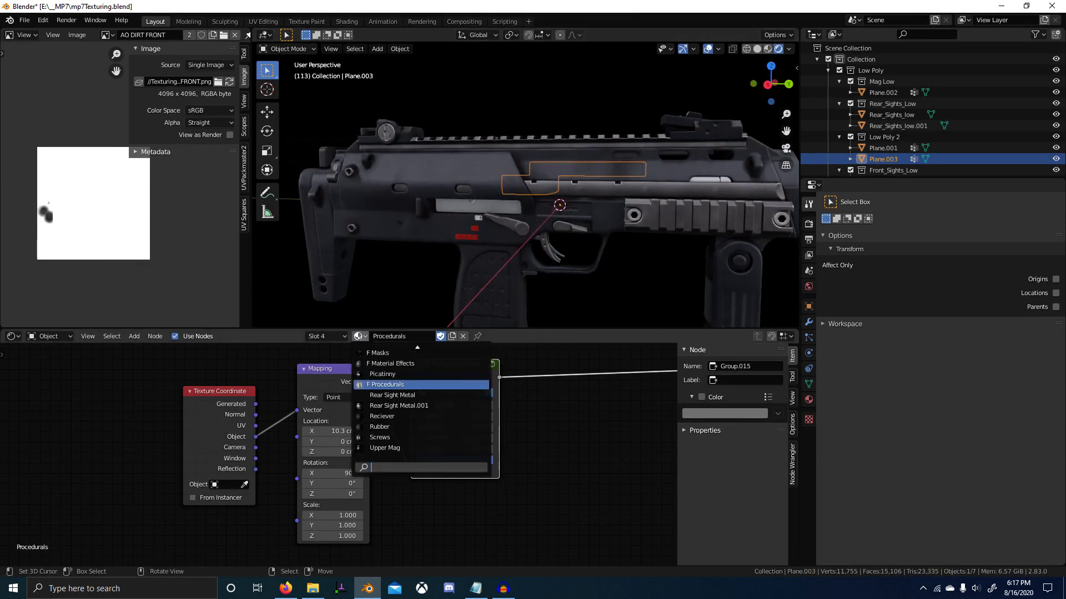
{"action": "left_click", "coordinate": [435, 389]}
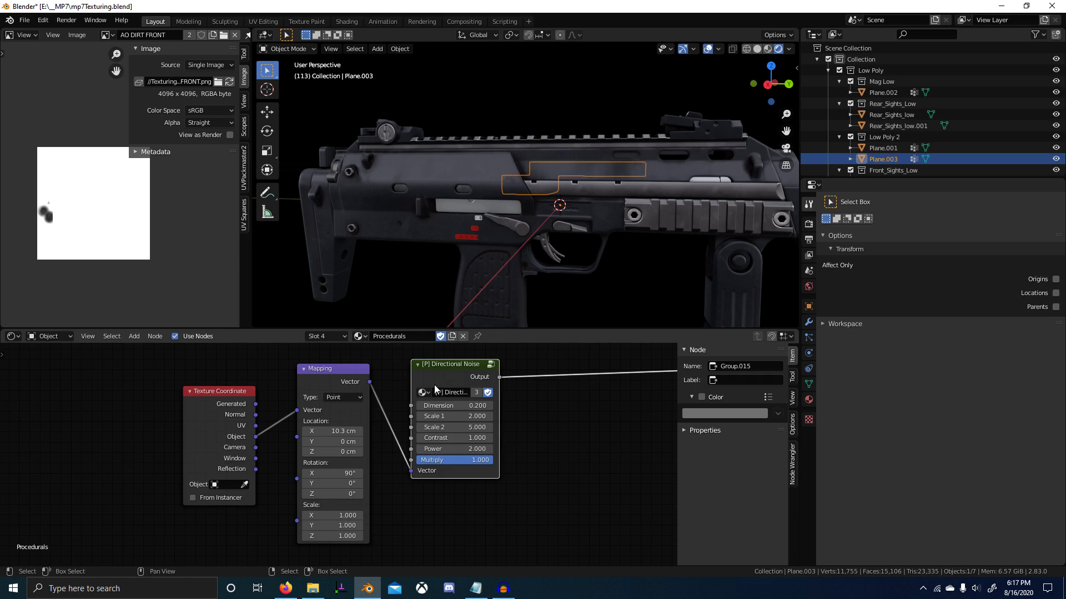
Copy the Texture Coordinate, Mapping and Directional Noise nodes into the Bolt material, placing them above the frame of texture value nodes.
{"action": "left_click", "coordinate": [298, 398]}
{"action": "left_click", "coordinate": [359, 336]}
{"action": "type", "text": "bolt"}
{"action": "key", "text": "Return"}
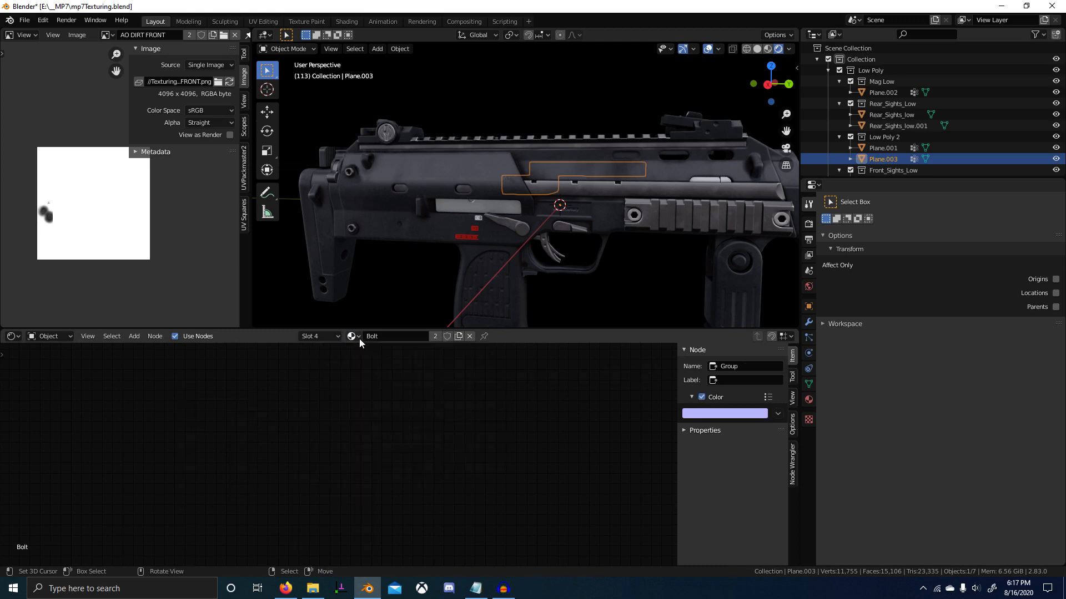
{"action": "key", "text": "Home"}
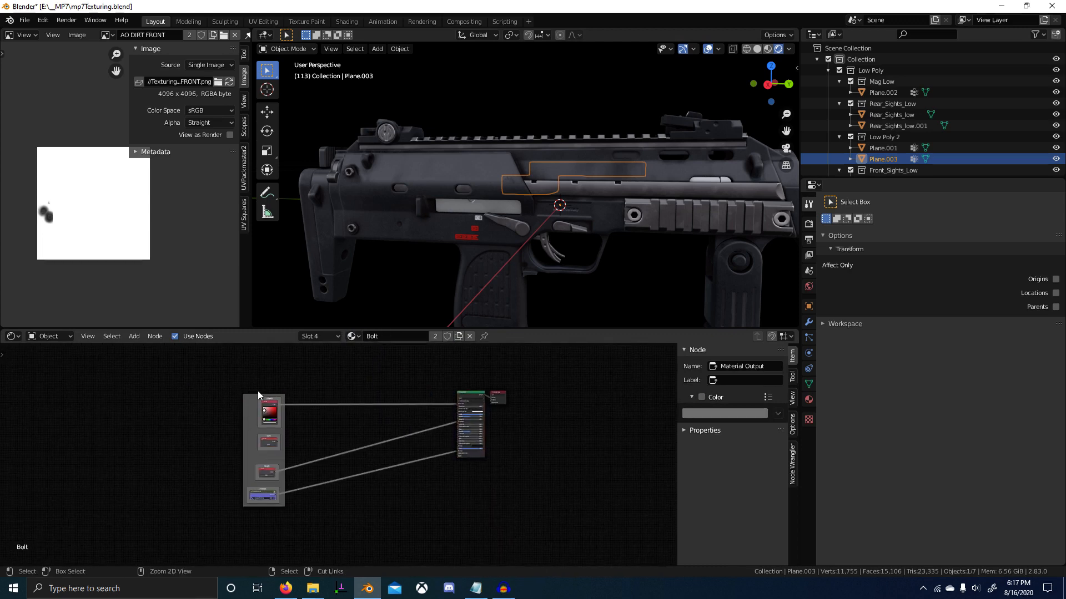
{"action": "scroll", "coordinate": [365, 449], "scroll_direction": "down", "scroll_amount": 4}
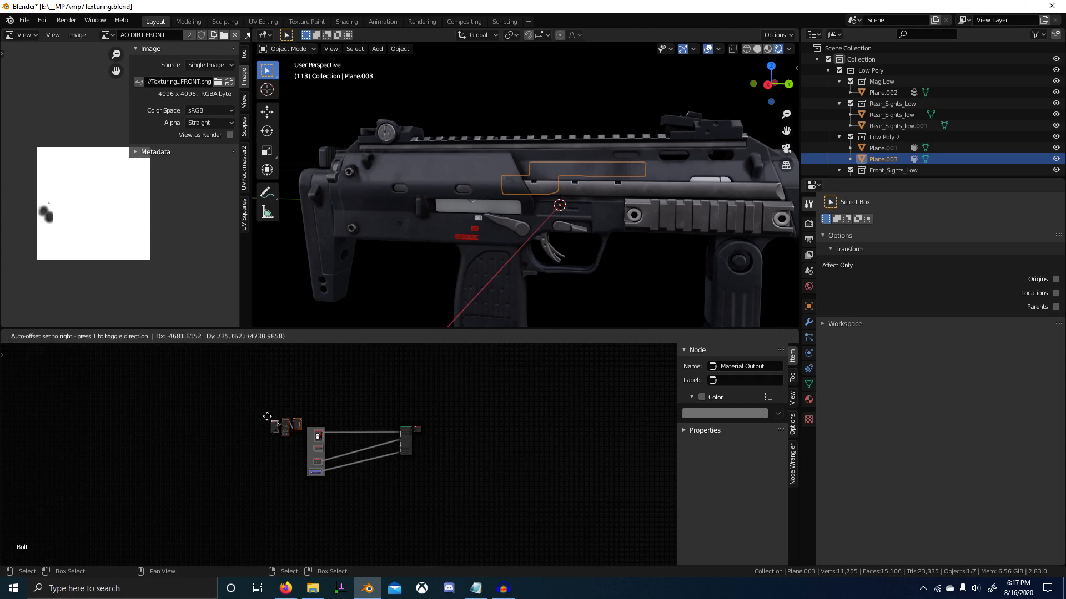
{"action": "left_click", "coordinate": [316, 423]}
{"action": "scroll", "coordinate": [360, 411], "scroll_direction": "up", "scroll_amount": 3}
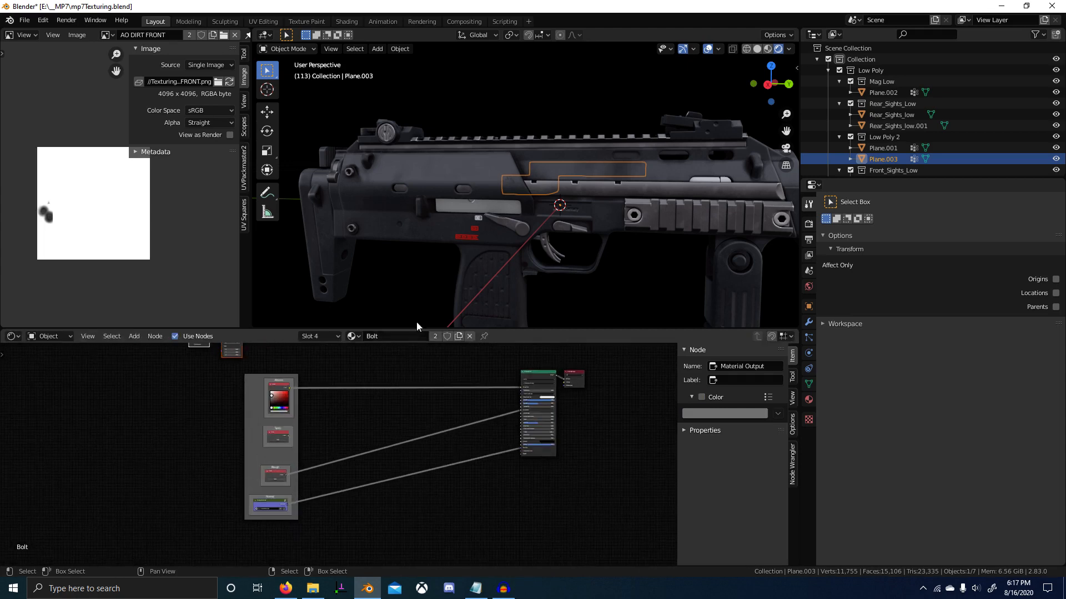
Connect the Spec value node to the Principled BSDF's Specular input in the Bolt material.
{"action": "scroll", "coordinate": [475, 261], "scroll_direction": "up", "scroll_amount": 5}
{"action": "scroll", "coordinate": [533, 258], "scroll_direction": "down", "scroll_amount": 5}
{"action": "key", "text": "KP_Divide"}
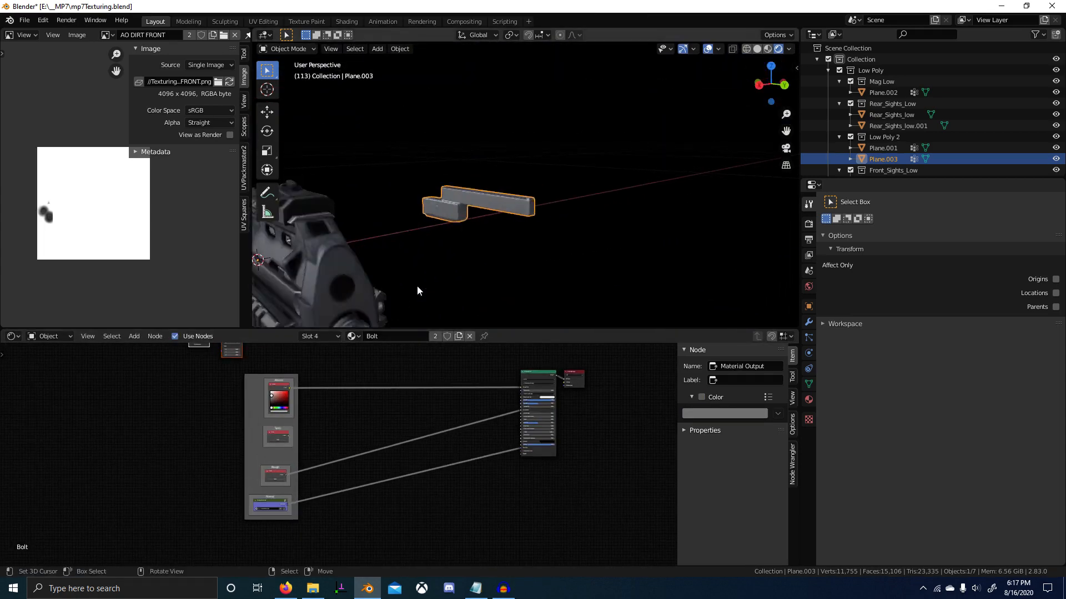
{"action": "scroll", "coordinate": [309, 405], "scroll_direction": "up", "scroll_amount": 4}
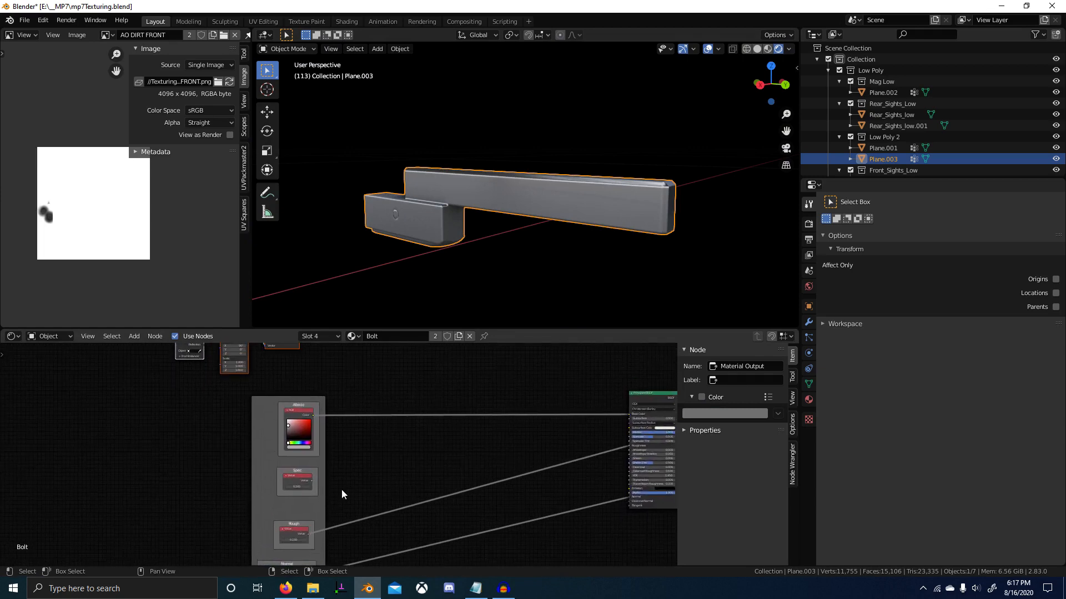
{"action": "key", "text": "shift+a"}
{"action": "mouse_move", "coordinate": [378, 463]}
{"action": "key", "text": "Escape"}
{"action": "left_click_drag", "start_coordinate": [311, 479], "coordinate": [292, 482]}
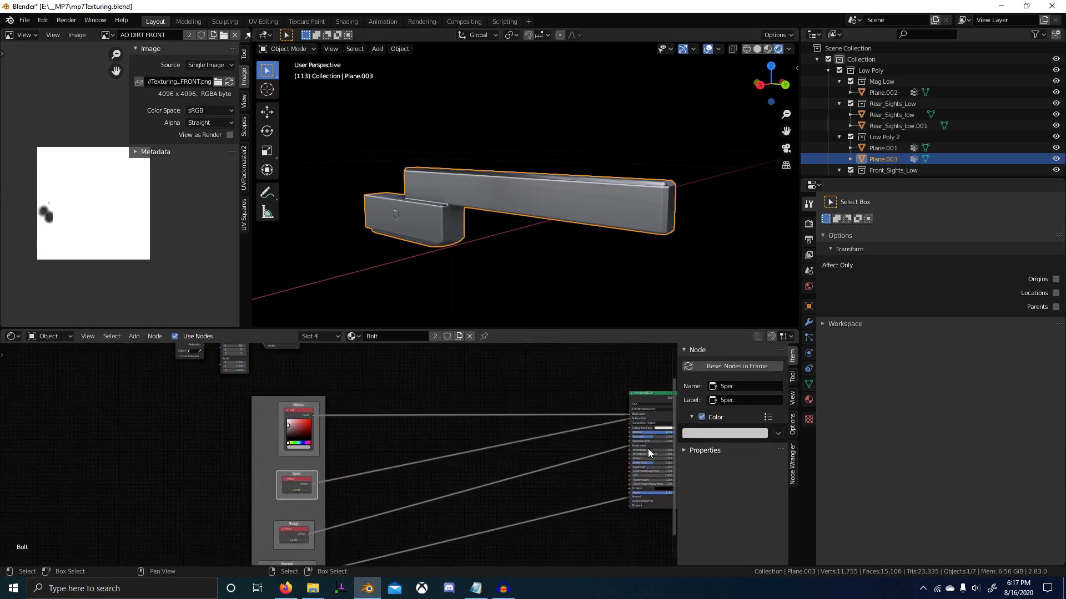
{"action": "scroll", "coordinate": [648, 448], "scroll_direction": "up", "scroll_amount": 3}
{"action": "left_click_drag", "start_coordinate": [510, 414], "coordinate": [511, 444]}
{"action": "scroll", "coordinate": [511, 445], "scroll_direction": "down", "scroll_amount": 4}
Insert a MixRGB node on the link between the Rough value node and the Principled BSDF's Roughness input.
{"action": "middle_click_drag", "start_coordinate": [374, 436], "coordinate": [458, 436]}
{"action": "middle_click_drag", "start_coordinate": [239, 366], "coordinate": [295, 432]}
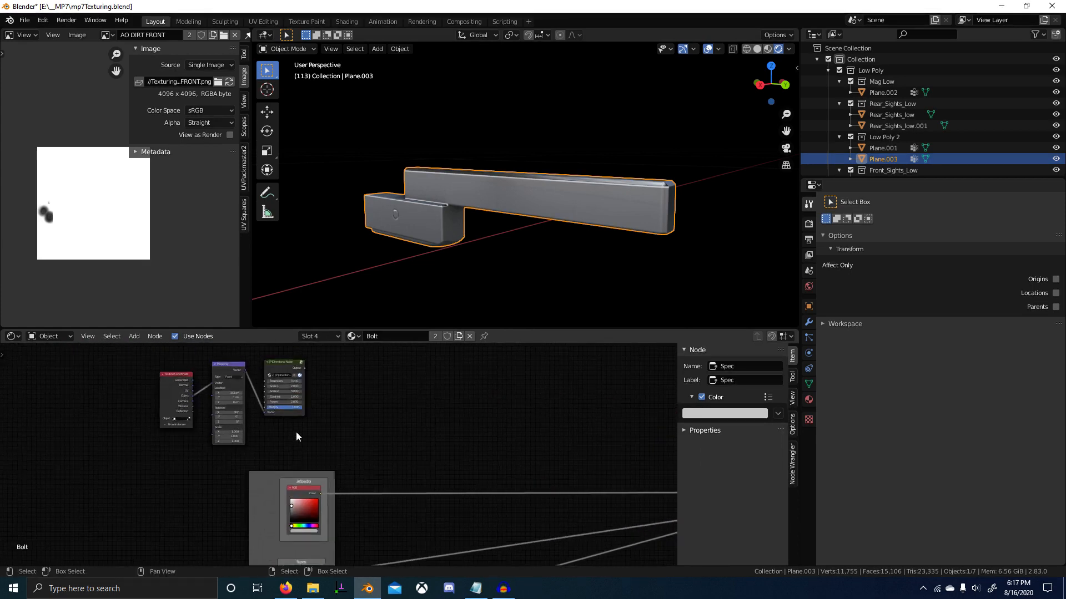
{"action": "scroll", "coordinate": [295, 432], "scroll_direction": "up", "scroll_amount": 1}
{"action": "middle_click_drag", "start_coordinate": [415, 458], "coordinate": [368, 435]}
{"action": "key", "text": "shift+a"}
{"action": "left_click", "coordinate": [367, 435]}
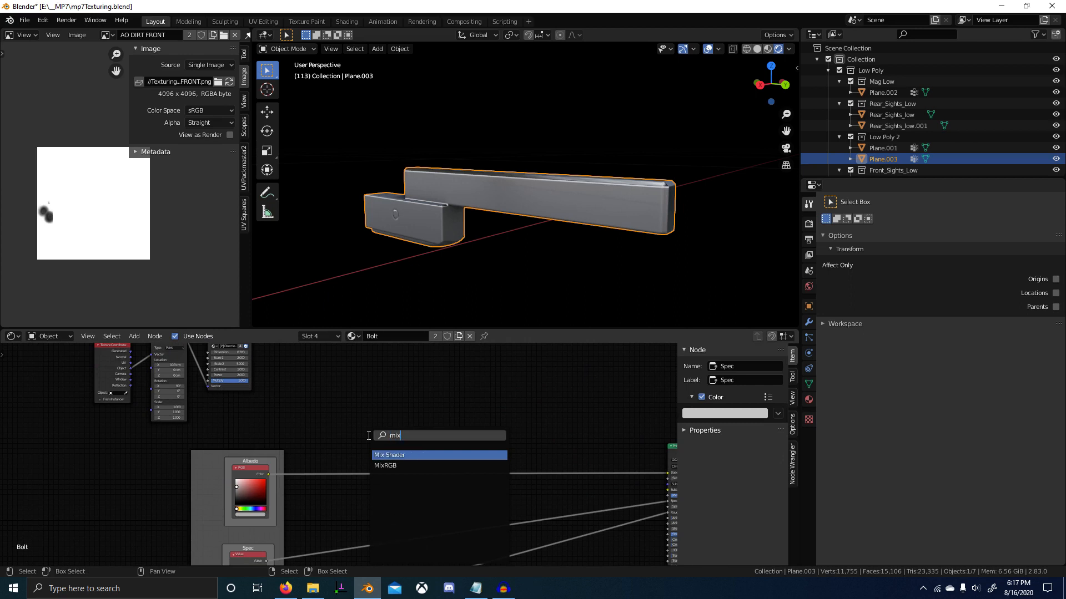
{"action": "key", "text": "Return"}
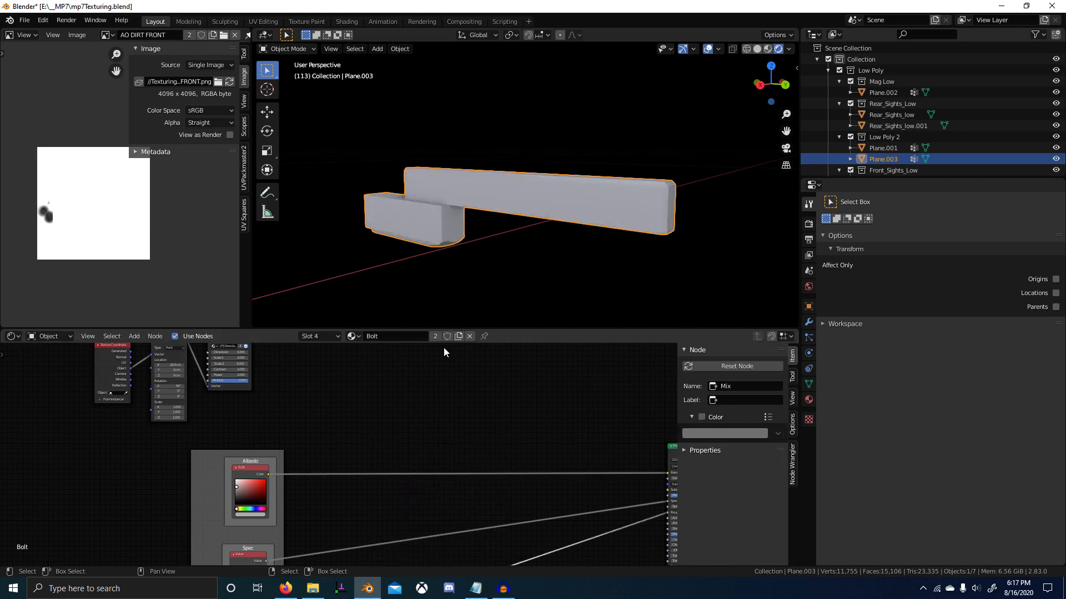
{"action": "left_click", "coordinate": [357, 524]}
{"action": "scroll", "coordinate": [358, 524], "scroll_direction": "down", "scroll_amount": 3}
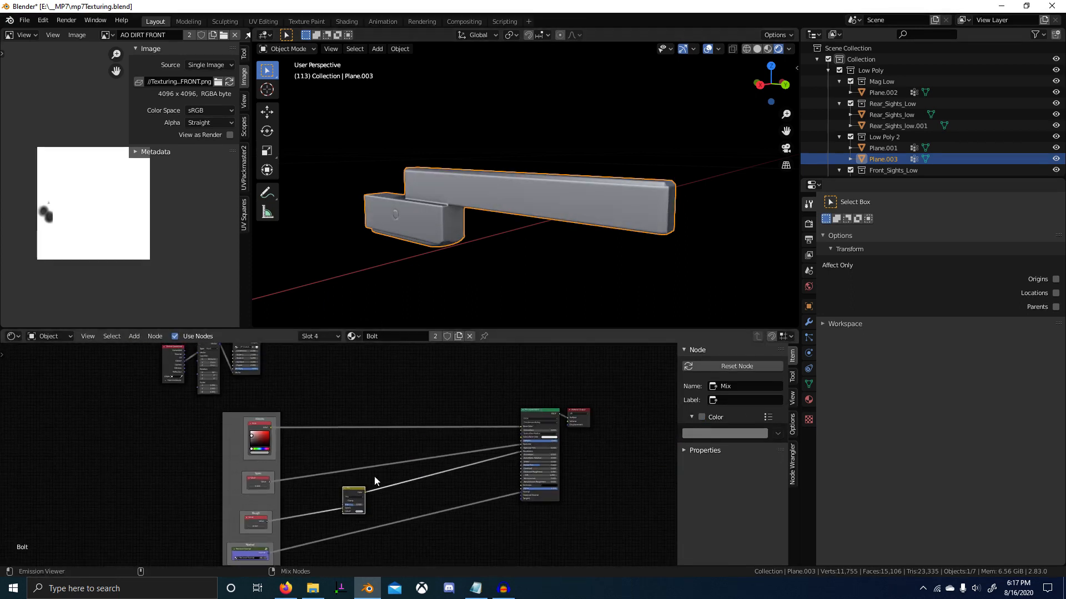
Connect the Directional Noise output to the MixRGB node's Color2 input and preview the mix on the bolt.
{"action": "right_click_drag", "start_coordinate": [340, 467], "coordinate": [357, 508], "text": "alt"}
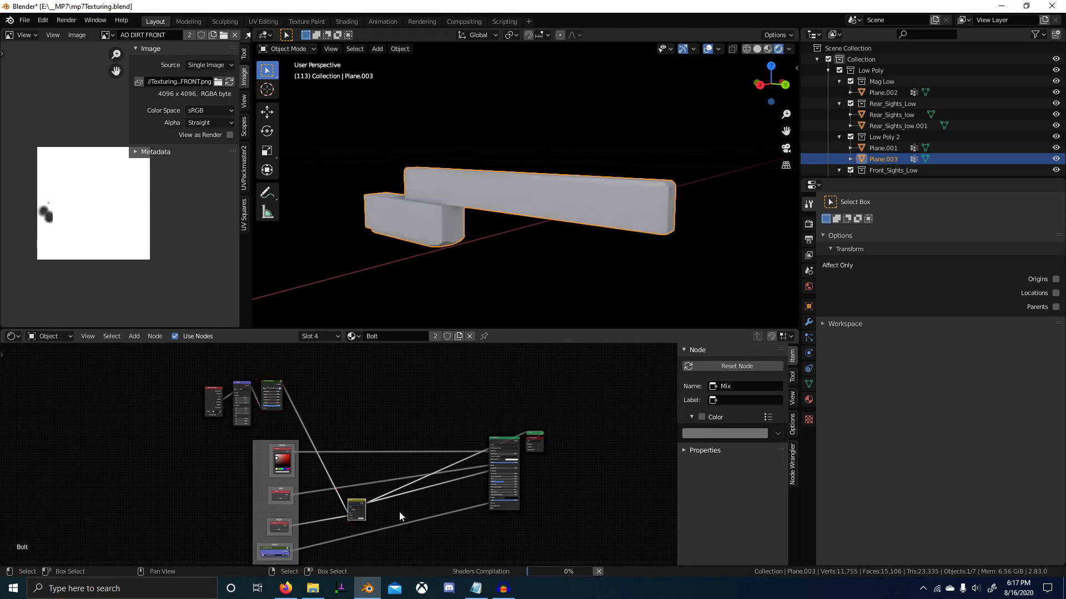
{"action": "scroll", "coordinate": [362, 486], "scroll_direction": "up", "scroll_amount": 7}
{"action": "middle_click_drag", "start_coordinate": [398, 511], "coordinate": [400, 391]}
{"action": "scroll", "coordinate": [401, 386], "scroll_direction": "up", "scroll_amount": 7}
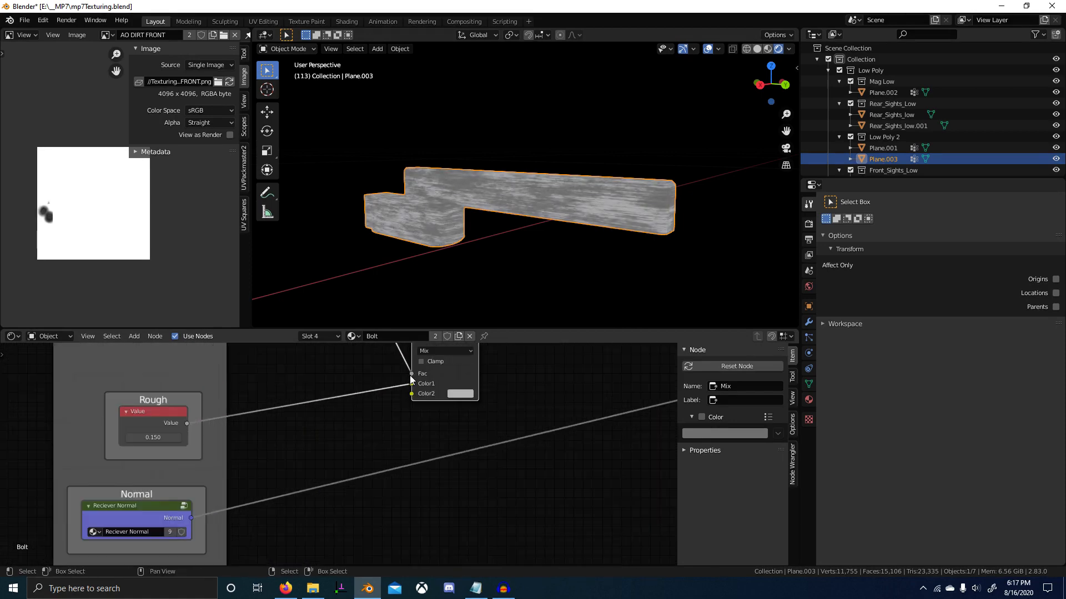
{"action": "left_click_drag", "start_coordinate": [411, 374], "coordinate": [411, 384]}
{"action": "scroll", "coordinate": [471, 232], "scroll_direction": "up", "scroll_amount": 2}
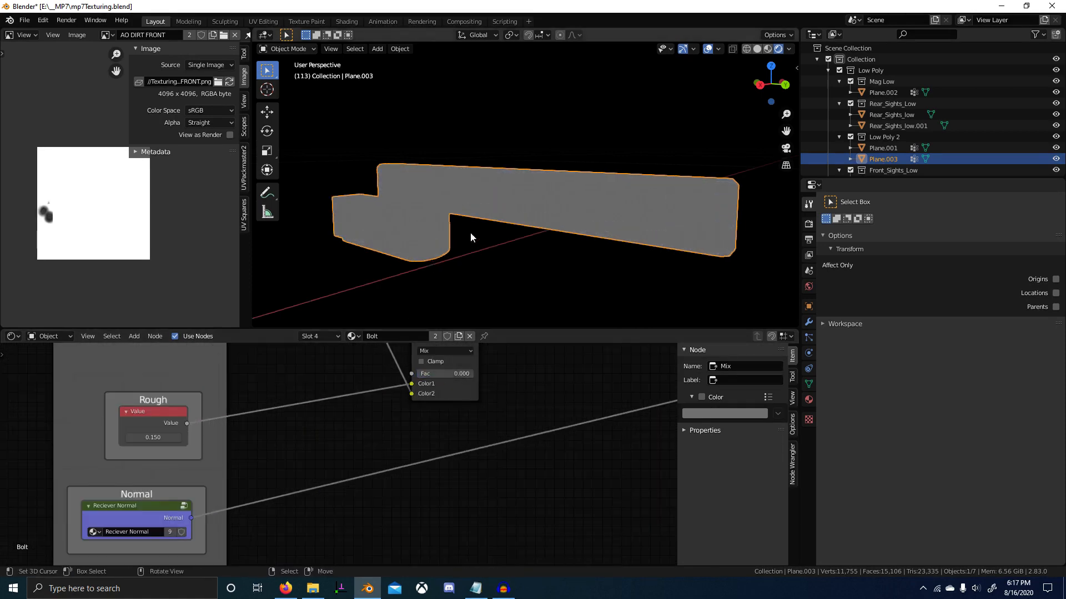
Set the MixRGB node's blending mode to Overlay with a factor of about 0.083.
{"action": "scroll", "coordinate": [470, 237], "scroll_direction": "up", "scroll_amount": 2}
{"action": "scroll", "coordinate": [399, 422], "scroll_direction": "up", "scroll_amount": 2}
{"action": "left_click", "coordinate": [414, 364]}
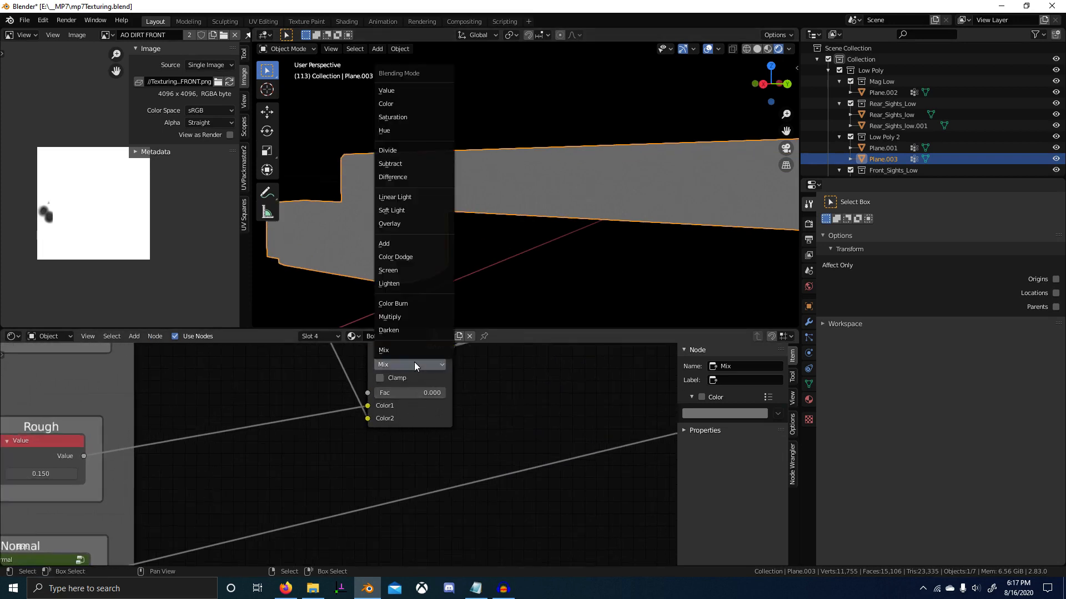
{"action": "left_click", "coordinate": [389, 224]}
{"action": "mouse_move", "coordinate": [390, 393]}
{"action": "left_mouse_down"}
{"action": "mouse_move", "coordinate": [438, 393]}
{"action": "mouse_move", "coordinate": [378, 393]}
{"action": "left_mouse_up"}
Preview the Principled BSDF on the separated bolt and examine the reflections on its surface.
{"action": "scroll", "coordinate": [427, 265], "scroll_direction": "down", "scroll_amount": 4}
{"action": "scroll", "coordinate": [520, 417], "scroll_direction": "down", "scroll_amount": 6}
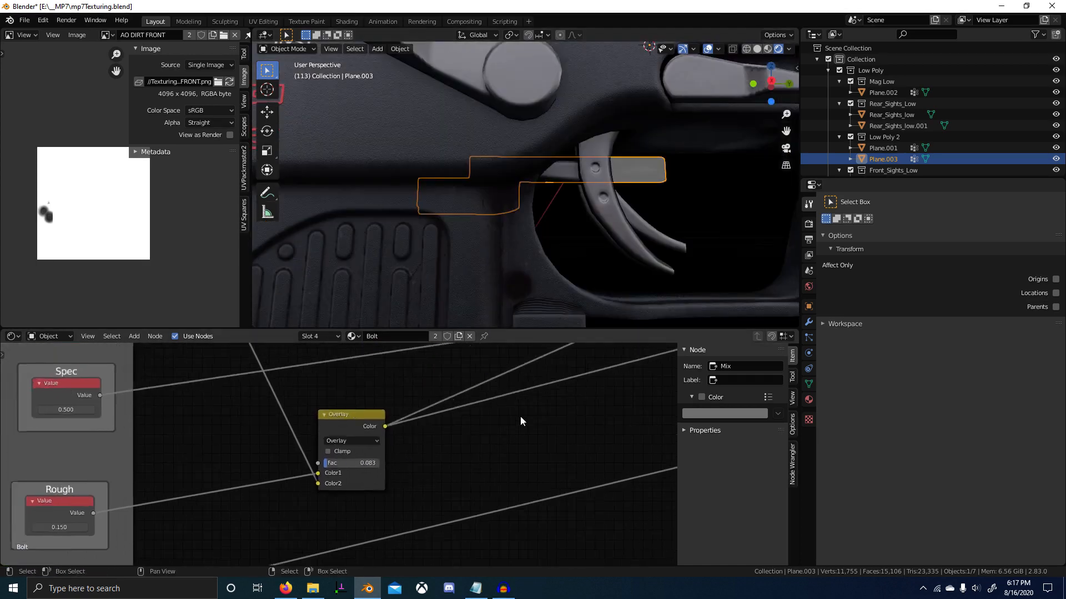
{"action": "middle_click_drag", "start_coordinate": [539, 417], "coordinate": [480, 457]}
{"action": "left_click", "coordinate": [492, 403], "text": "ctrl+shift"}
{"action": "scroll", "coordinate": [494, 397], "scroll_direction": "up", "scroll_amount": 1}
{"action": "scroll", "coordinate": [521, 287], "scroll_direction": "up", "scroll_amount": 4}
{"action": "middle_click_drag", "start_coordinate": [521, 288], "coordinate": [564, 271]}
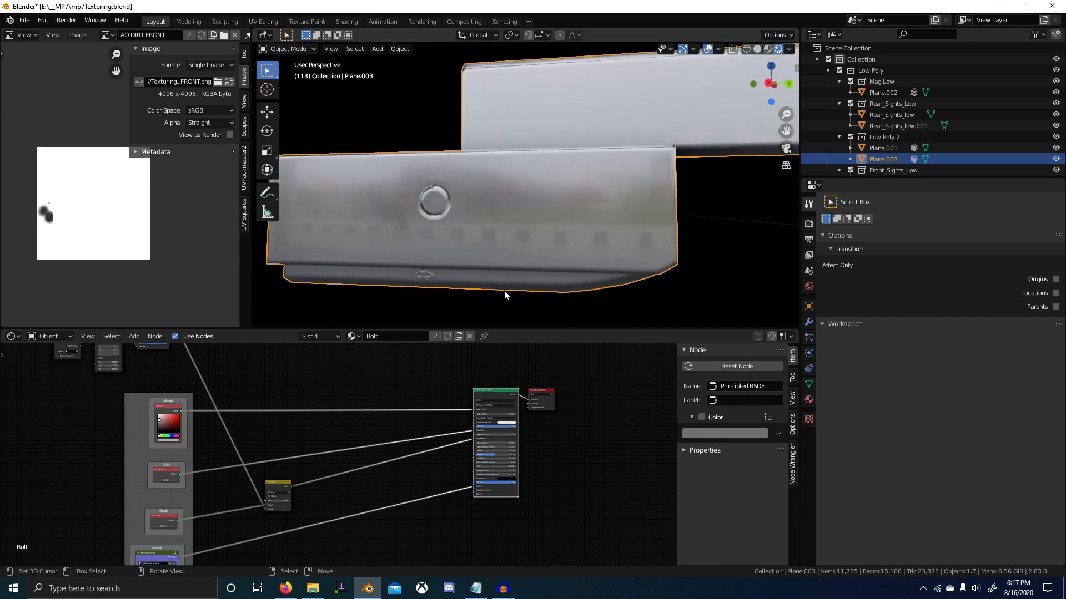
{"action": "middle_click_drag", "start_coordinate": [504, 295], "coordinate": [541, 283]}
Raise the Overlay node's factor to about 0.267 and check the bolt's reflections from another angle.
{"action": "scroll", "coordinate": [305, 490], "scroll_direction": "up", "scroll_amount": 4}
{"action": "middle_click_drag", "start_coordinate": [305, 490], "coordinate": [404, 464]}
{"action": "scroll", "coordinate": [356, 464], "scroll_direction": "up", "scroll_amount": 5}
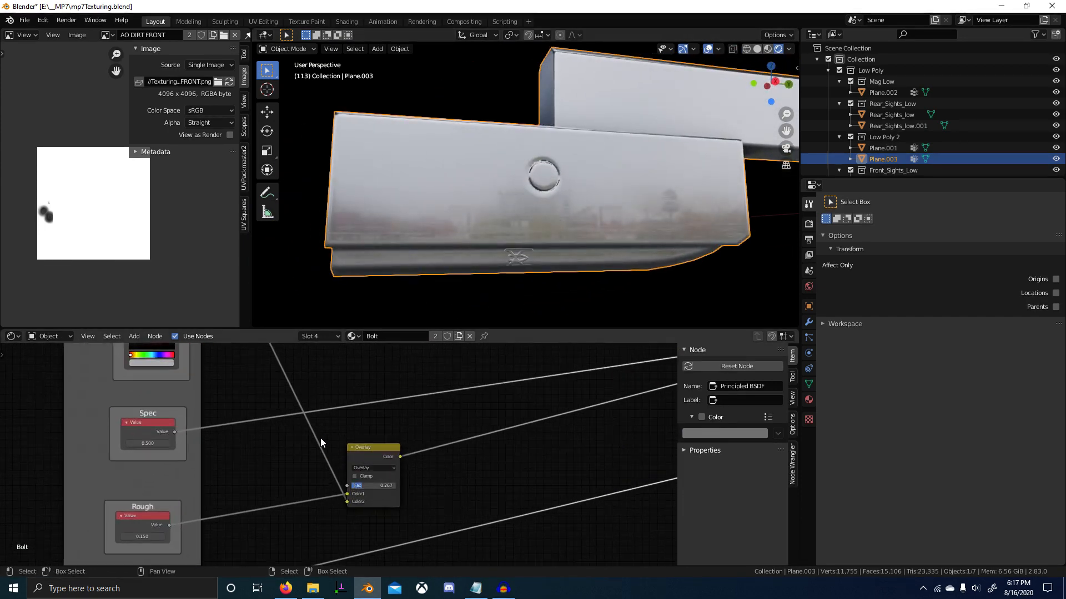
{"action": "mouse_move", "coordinate": [596, 212]}
{"action": "middle_mouse_down"}
{"action": "mouse_move", "coordinate": [577, 231]}
{"action": "mouse_move", "coordinate": [578, 213]}
{"action": "middle_mouse_up"}
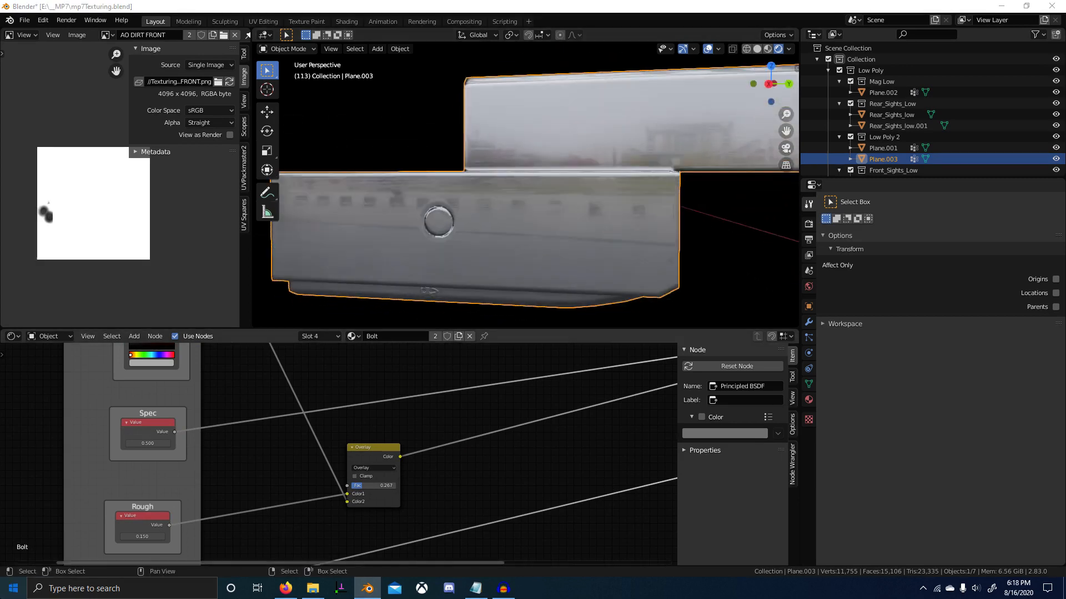
Open PureRef, dismiss its update notice and load the recent MP7 reference board.
{"action": "key", "text": "super"}
{"action": "type", "text": "pure"}
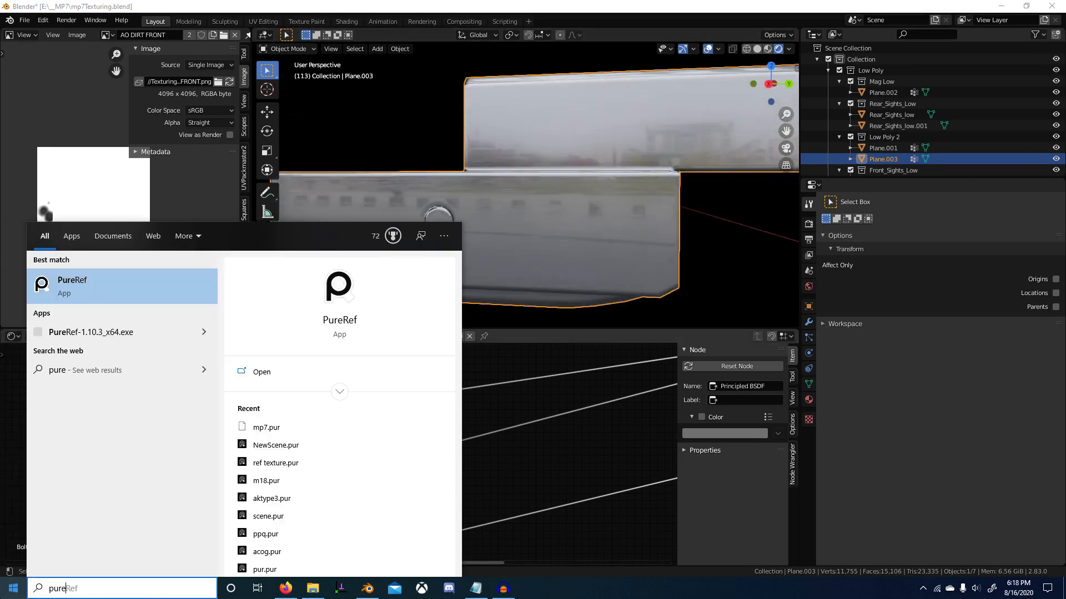
{"action": "key", "text": "Return"}
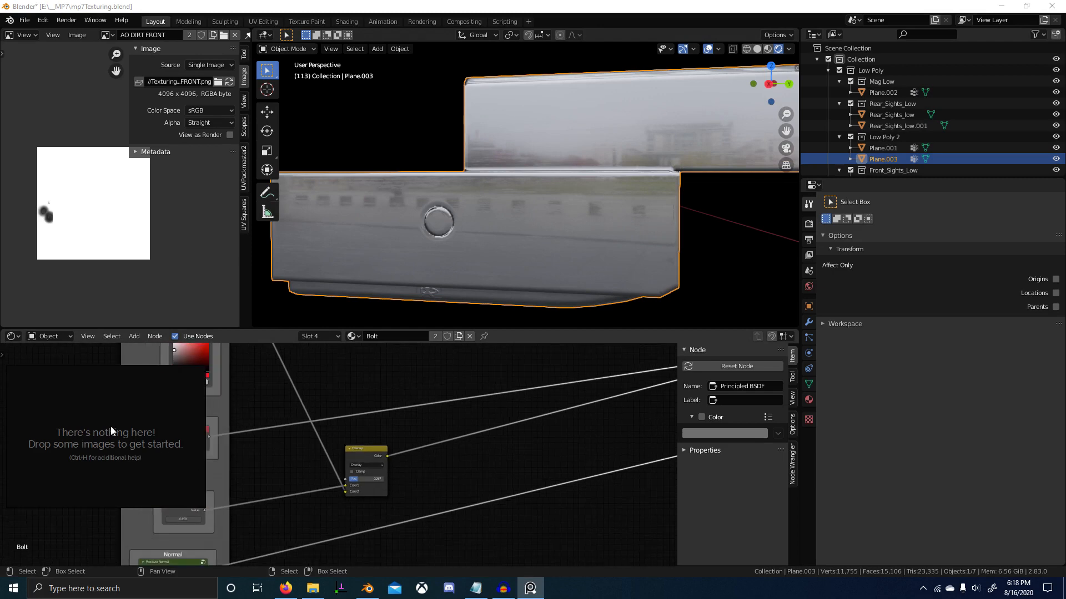
{"action": "right_click", "coordinate": [111, 427]}
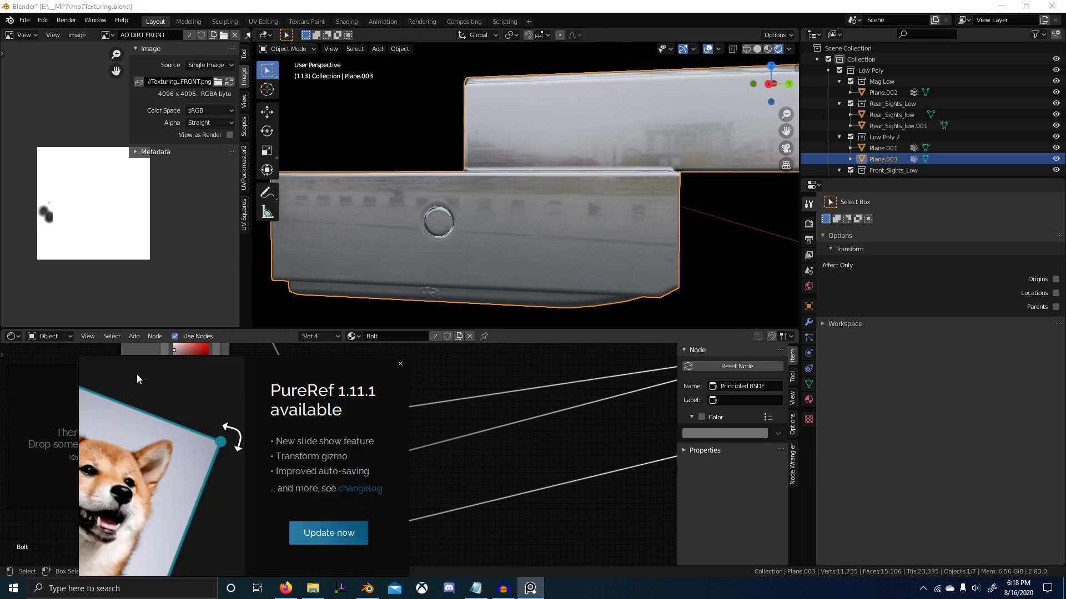
{"action": "left_click", "coordinate": [401, 365]}
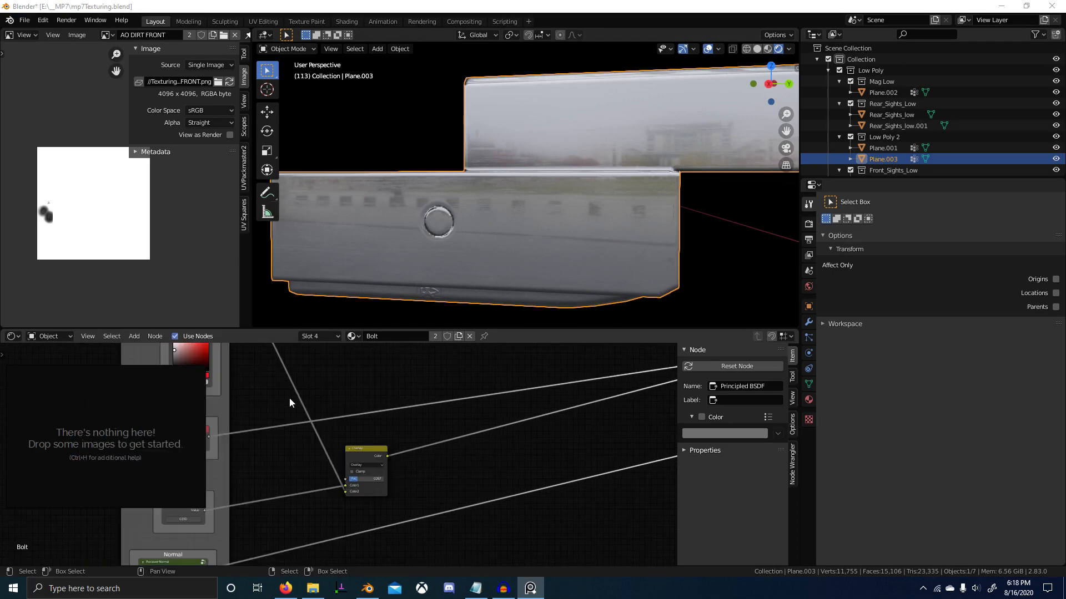
{"action": "right_click", "coordinate": [154, 476]}
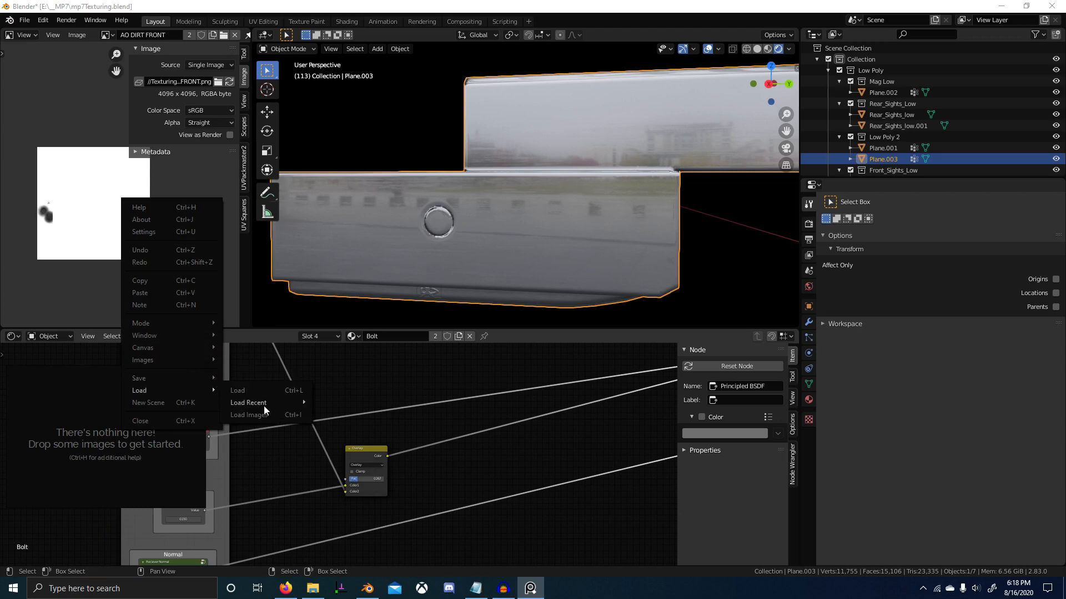
{"action": "mouse_move", "coordinate": [264, 406]}
{"action": "left_click", "coordinate": [366, 405]}
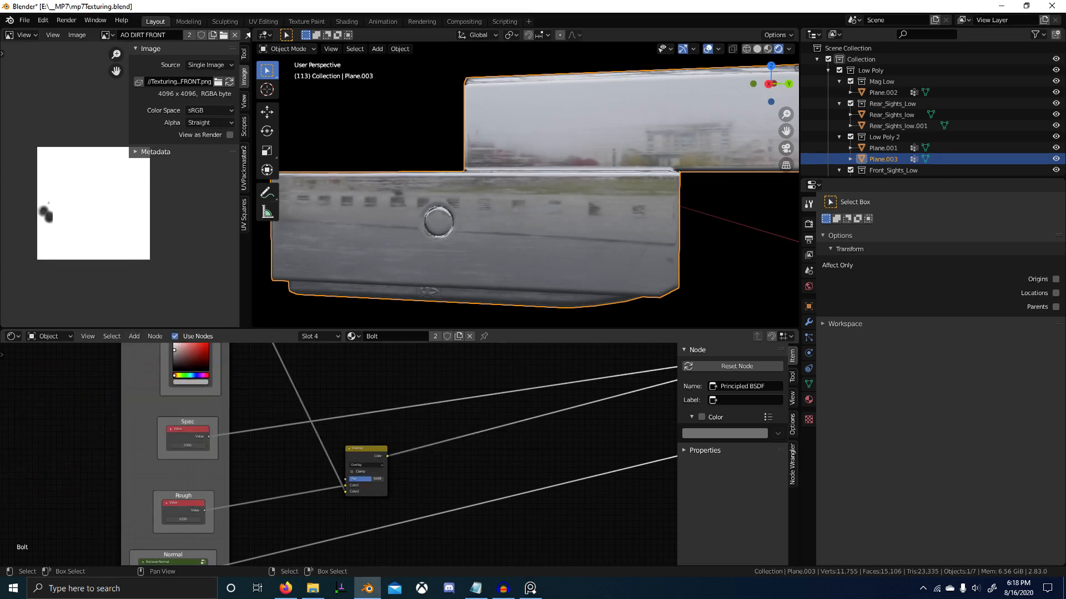
Raise the Overlay factor to about 0.84 and the Rough value to 0.450, comparing the mix with the full shader on the bolt.
{"action": "left_click", "coordinate": [374, 454], "text": "ctrl+shift"}
{"action": "scroll", "coordinate": [380, 460], "scroll_direction": "up", "scroll_amount": 3}
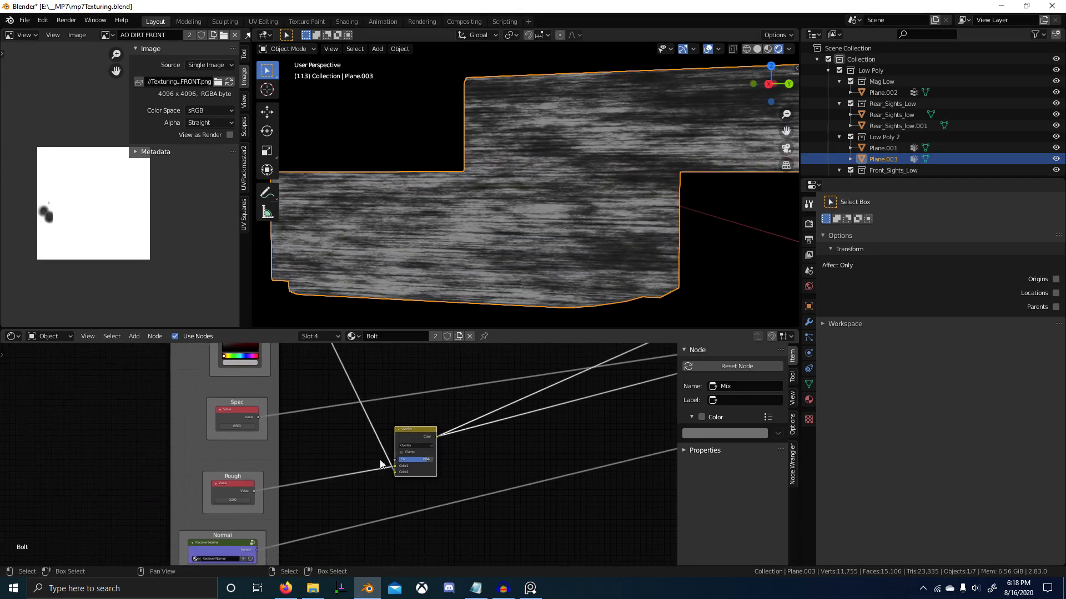
{"action": "scroll", "coordinate": [464, 509], "scroll_direction": "down", "scroll_amount": 4}
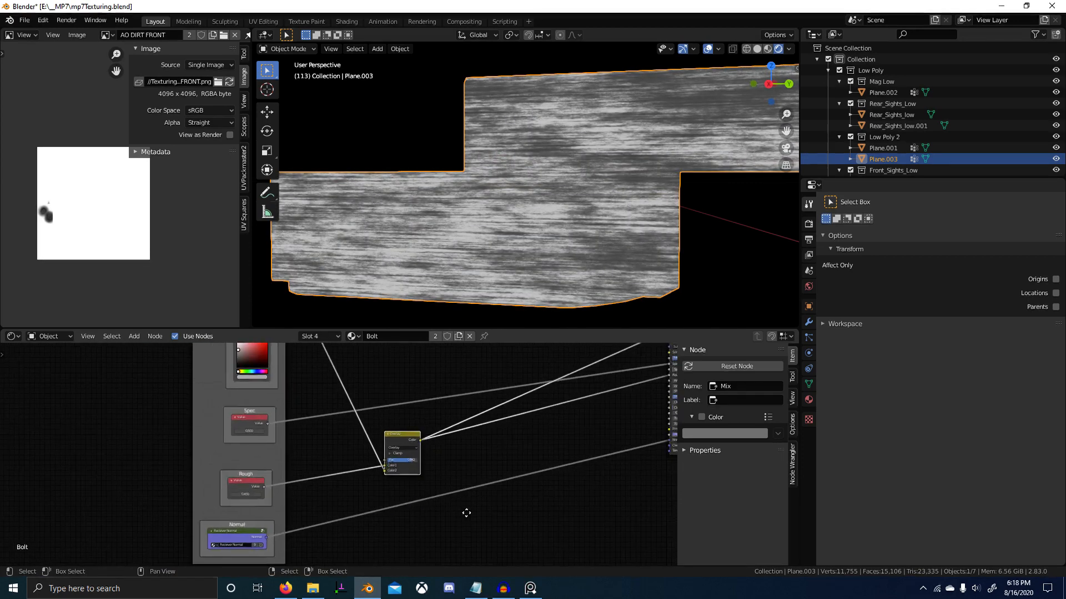
{"action": "left_click", "coordinate": [502, 379], "text": "ctrl+shift"}
{"action": "middle_click_drag", "start_coordinate": [421, 295], "coordinate": [555, 216]}
{"action": "scroll", "coordinate": [203, 480], "scroll_direction": "up", "scroll_amount": 3}
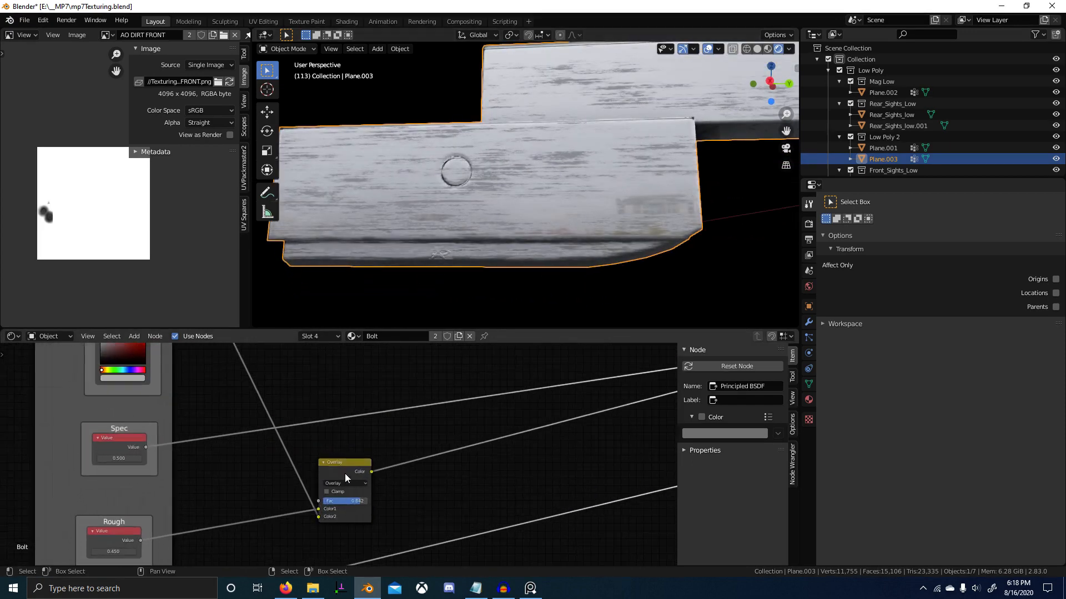
Switch the roughness mix node to Add with Clamp enabled and a factor of about 0.34, then preview the Principled BSDF.
{"action": "left_click", "coordinate": [345, 474], "text": "ctrl+shift"}
{"action": "mouse_move", "coordinate": [356, 505]}
{"action": "left_mouse_down"}
{"action": "mouse_move", "coordinate": [319, 496]}
{"action": "mouse_move", "coordinate": [369, 502]}
{"action": "mouse_move", "coordinate": [338, 501]}
{"action": "left_mouse_up"}
{"action": "left_click", "coordinate": [327, 492]}
{"action": "scroll", "coordinate": [613, 439], "scroll_direction": "down", "scroll_amount": 6}
{"action": "middle_click_drag", "start_coordinate": [613, 439], "coordinate": [353, 520]}
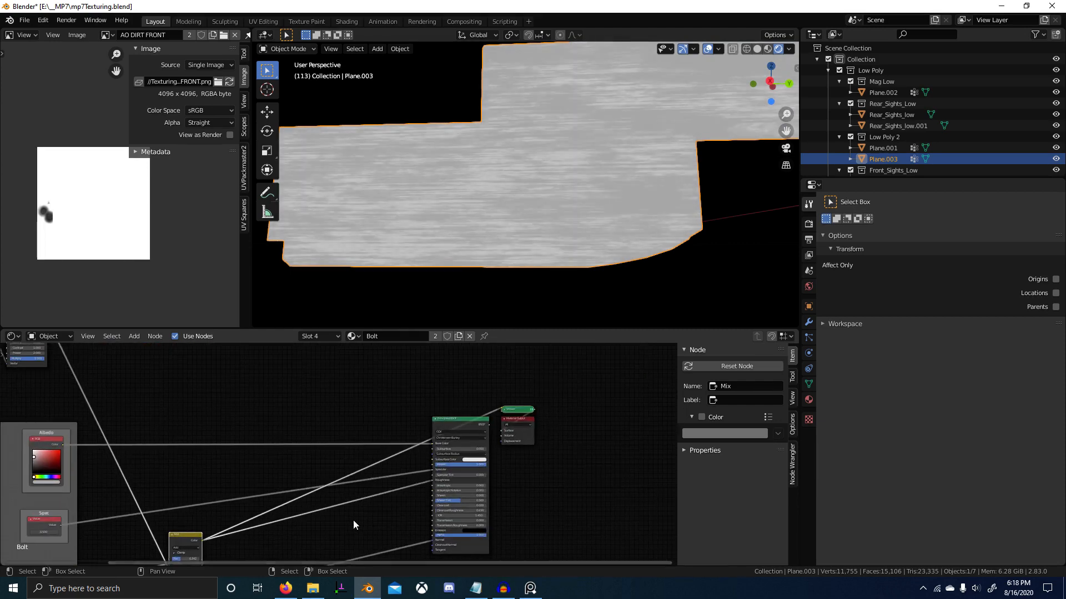
{"action": "left_click", "coordinate": [472, 426], "text": "ctrl+shift"}
{"action": "scroll", "coordinate": [629, 298], "scroll_direction": "down", "scroll_amount": 3}
Switch to PureRef, find the close-up reference of the bright metal bolt and keep the reference window always on top.
{"action": "key", "text": "alt+Tab"}
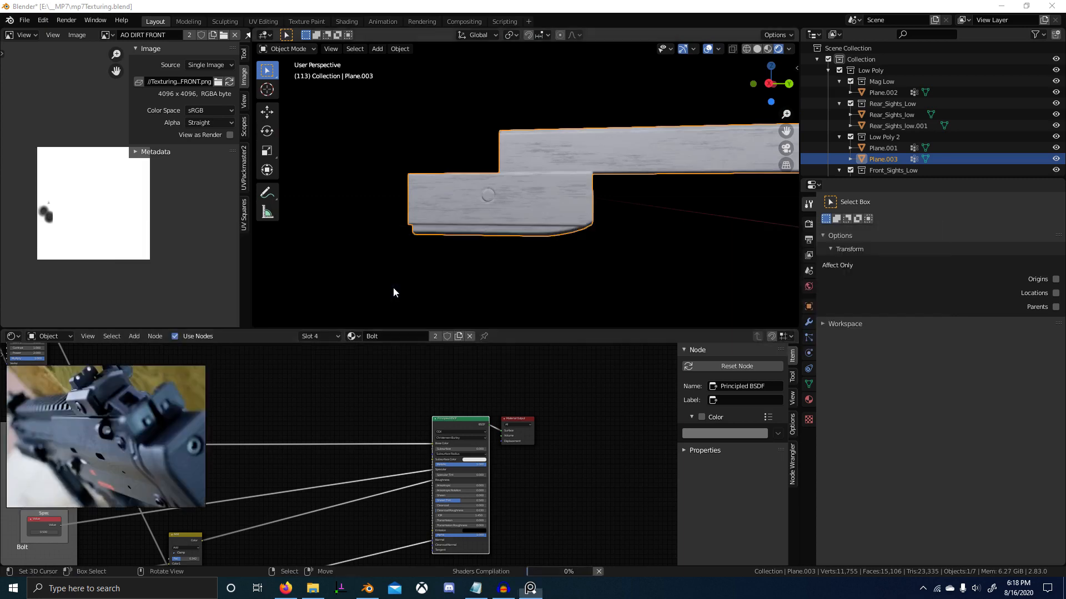
{"action": "scroll", "coordinate": [162, 447], "scroll_direction": "down", "scroll_amount": 5}
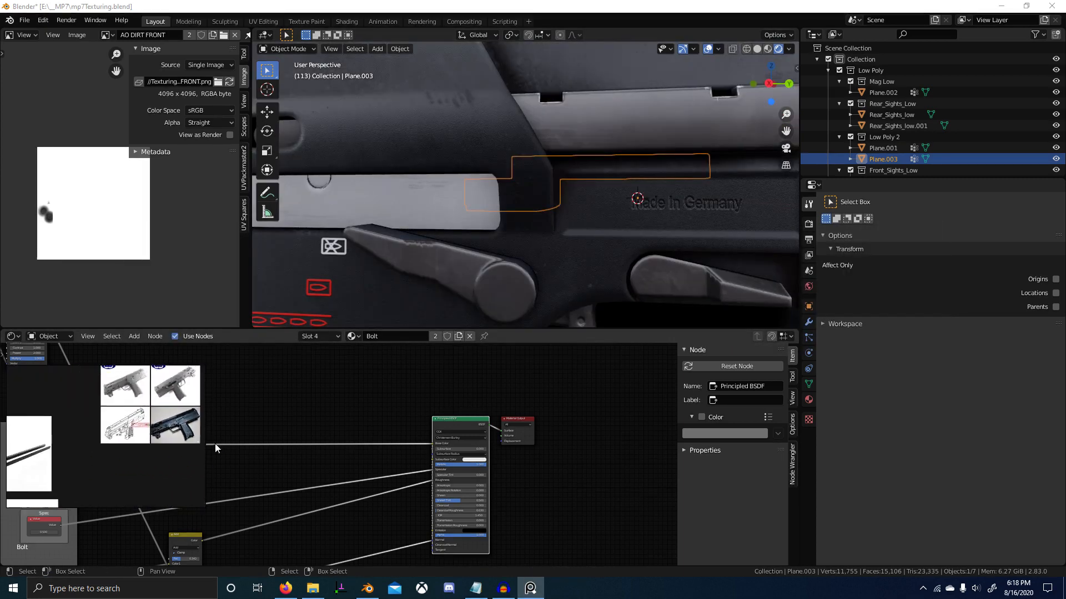
{"action": "scroll", "coordinate": [215, 444], "scroll_direction": "down", "scroll_amount": 2}
{"action": "scroll", "coordinate": [110, 456], "scroll_direction": "up", "scroll_amount": 6}
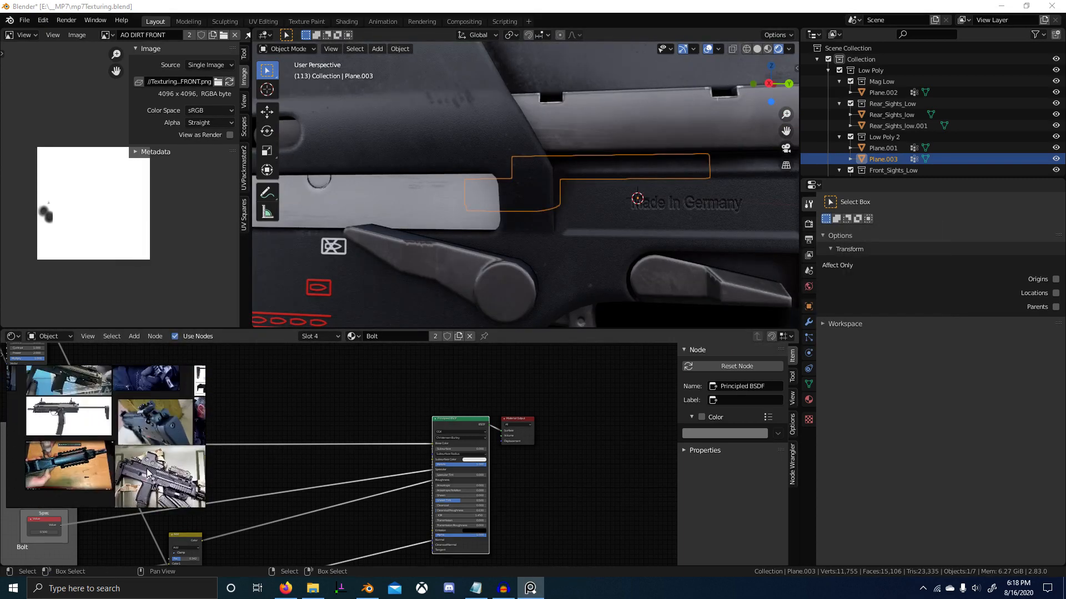
{"action": "scroll", "coordinate": [146, 469], "scroll_direction": "up", "scroll_amount": 5}
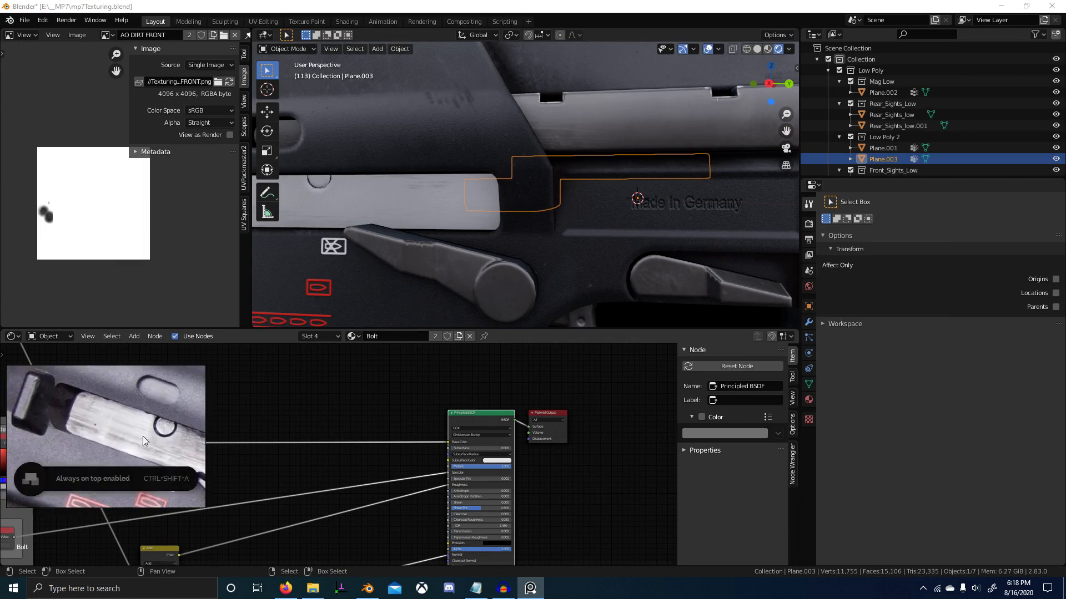
Raise the Bolt material's Rough value to 0.650 and compare the bolt with the reference photo.
{"action": "scroll", "coordinate": [311, 488], "scroll_direction": "down", "scroll_amount": 1}
{"action": "middle_click_drag", "start_coordinate": [302, 490], "coordinate": [538, 434]}
{"action": "middle_click_drag", "start_coordinate": [421, 496], "coordinate": [449, 461]}
{"action": "scroll", "coordinate": [449, 462], "scroll_direction": "up", "scroll_amount": 1}
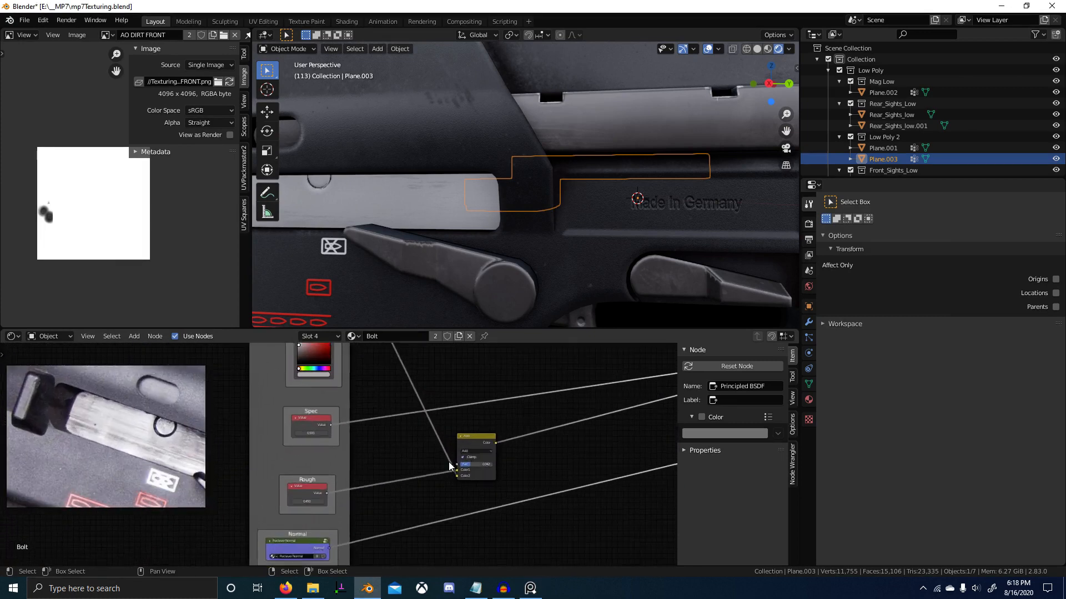
{"action": "scroll", "coordinate": [344, 478], "scroll_direction": "up", "scroll_amount": 1}
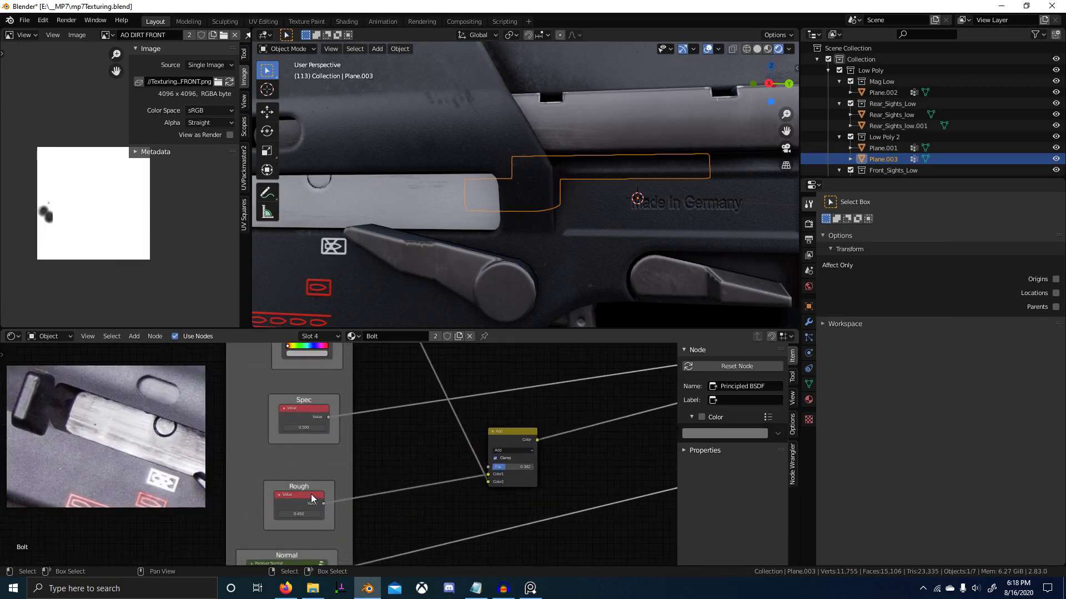
{"action": "key", "text": "KP_Divide"}
{"action": "key", "text": "KP_Divide"}
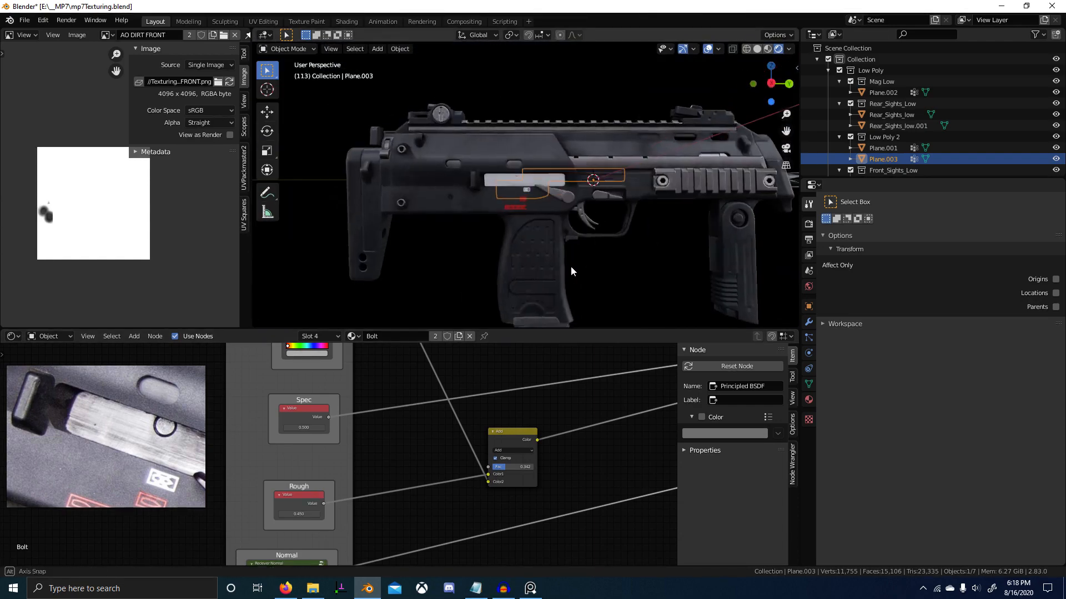
{"action": "middle_click_drag", "start_coordinate": [335, 474], "coordinate": [348, 461]}
{"action": "scroll", "coordinate": [352, 482], "scroll_direction": "up", "scroll_amount": 1}
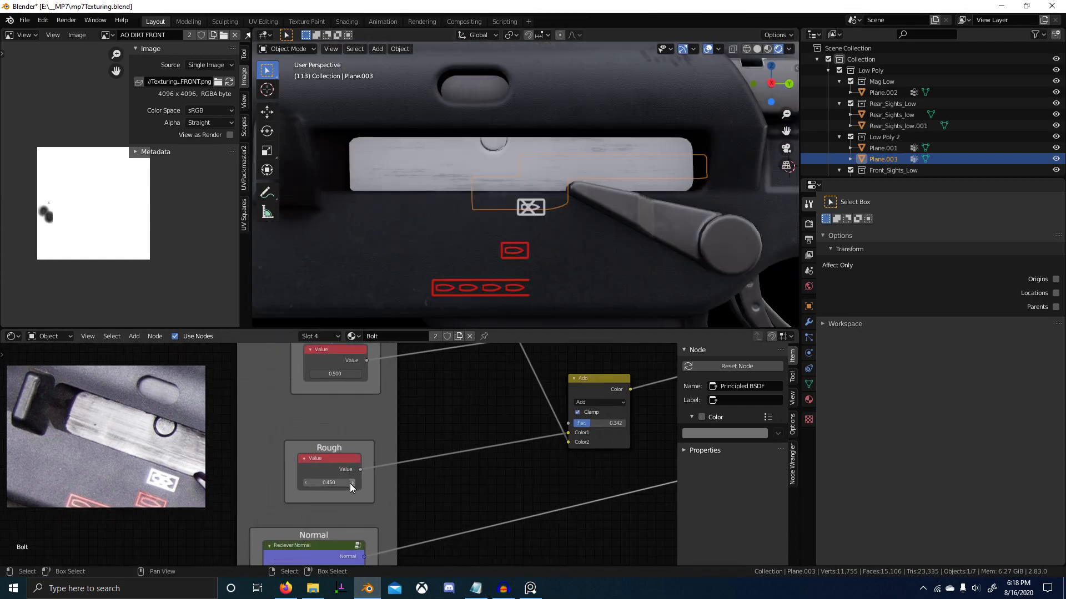
{"action": "left_click", "coordinate": [351, 484]}
Isolate the bolt part in local view and drop the roughness Add node's factor to 0.
{"action": "middle_click_drag", "start_coordinate": [521, 252], "coordinate": [601, 257]}
{"action": "key", "text": "KP_Divide"}
{"action": "scroll", "coordinate": [469, 269], "scroll_direction": "up", "scroll_amount": 4}
{"action": "scroll", "coordinate": [568, 434], "scroll_direction": "down", "scroll_amount": 1}
{"action": "middle_click_drag", "start_coordinate": [578, 433], "coordinate": [452, 447]}
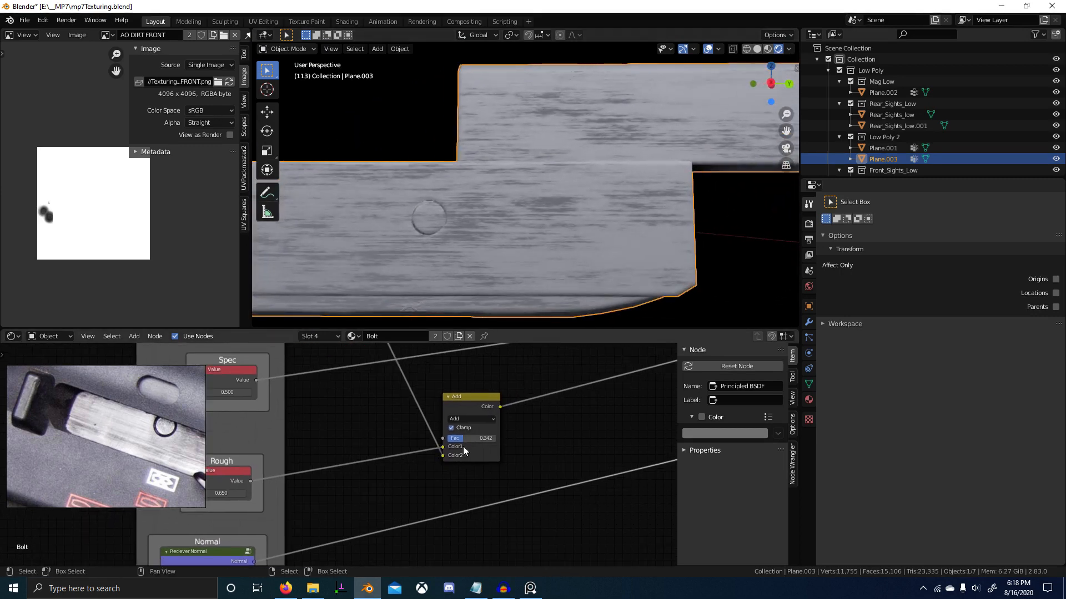
{"action": "left_click_drag", "start_coordinate": [470, 439], "coordinate": [444, 439]}
{"action": "middle_click_drag", "start_coordinate": [302, 489], "coordinate": [385, 478]}
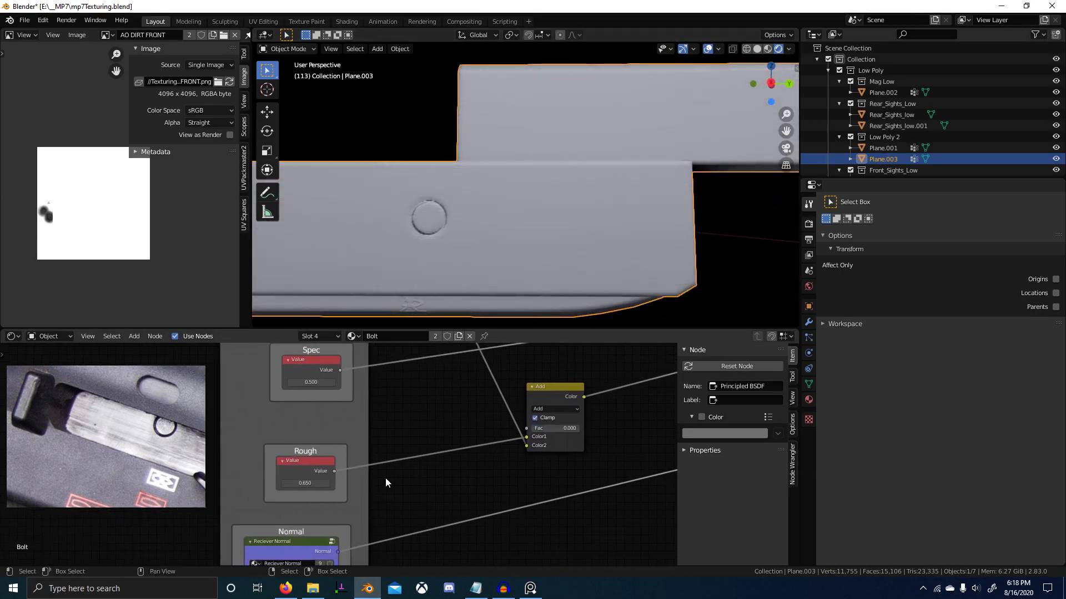
Lower the Rough value to 0.250 and set the roughness Add node's factor to about 0.033.
{"action": "left_click", "coordinate": [281, 484]}
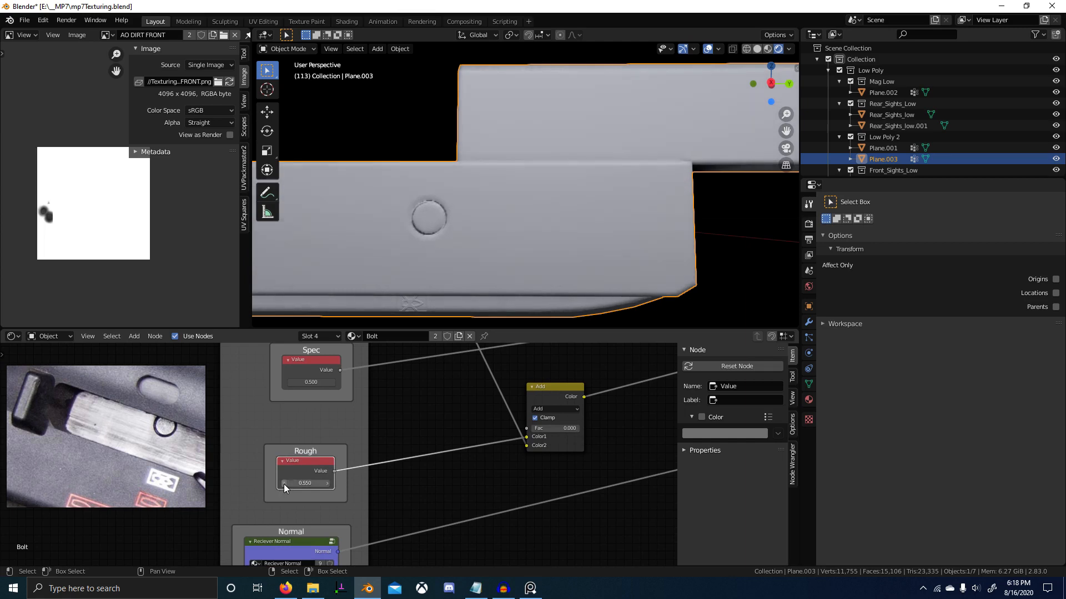
{"action": "left_click", "coordinate": [281, 484]}
{"action": "scroll", "coordinate": [378, 372], "scroll_direction": "down", "scroll_amount": 1}
{"action": "mouse_move", "coordinate": [388, 322]}
{"action": "middle_mouse_down"}
{"action": "mouse_move", "coordinate": [447, 272]}
{"action": "mouse_move", "coordinate": [476, 268]}
{"action": "mouse_move", "coordinate": [425, 268]}
{"action": "mouse_move", "coordinate": [386, 289]}
{"action": "mouse_move", "coordinate": [443, 272]}
{"action": "mouse_move", "coordinate": [405, 322]}
{"action": "mouse_move", "coordinate": [445, 248]}
{"action": "mouse_move", "coordinate": [483, 311]}
{"action": "middle_mouse_up"}
{"action": "left_click", "coordinate": [292, 480]}
{"action": "left_click", "coordinate": [288, 482]}
{"action": "left_click_drag", "start_coordinate": [519, 431], "coordinate": [519, 432]}
{"action": "middle_click_drag", "start_coordinate": [519, 431], "coordinate": [503, 449]}
Duplicate the roughness Add node onto the Albedo link to Base Color and set its blend mode to Overlay.
{"action": "left_click", "coordinate": [504, 416]}
{"action": "key", "text": "shift+d"}
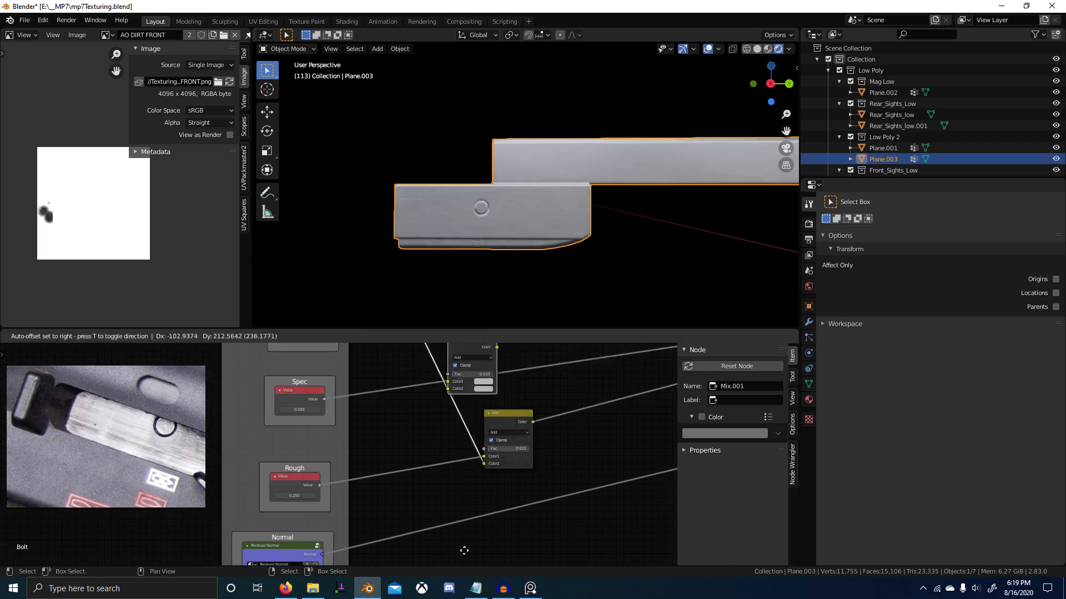
{"action": "left_click", "coordinate": [464, 500]}
{"action": "middle_click_drag", "start_coordinate": [465, 414], "coordinate": [461, 505]}
{"action": "scroll", "coordinate": [445, 416], "scroll_direction": "up", "scroll_amount": 3}
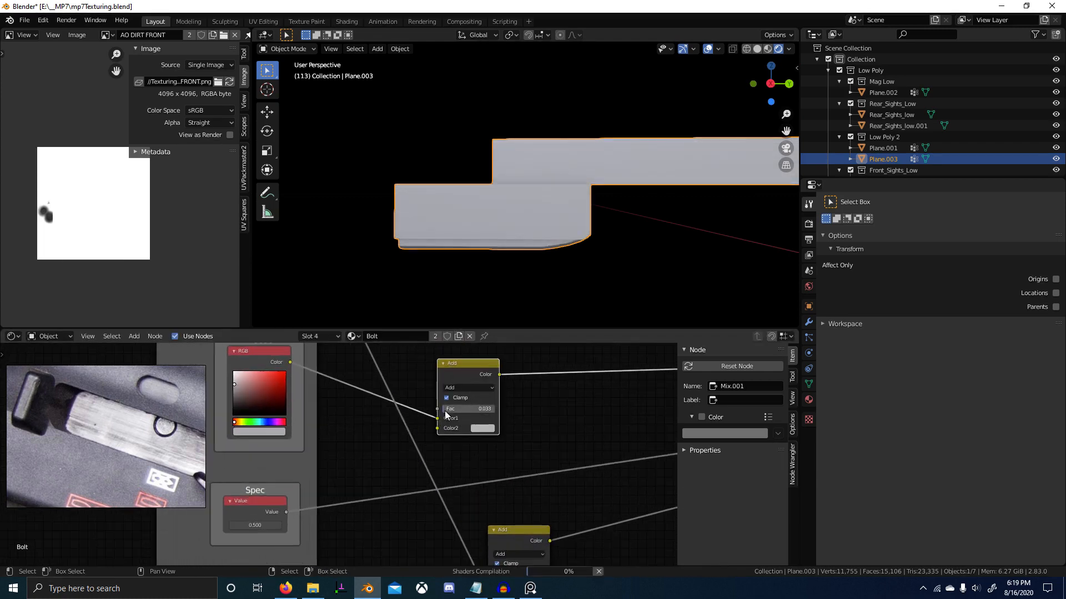
{"action": "left_click", "coordinate": [466, 388]}
{"action": "key", "text": "o"}
Connect the directional noise group's output to Color2 of the Overlay node on the Albedo link.
{"action": "scroll", "coordinate": [404, 465], "scroll_direction": "down", "scroll_amount": 9}
{"action": "middle_click_drag", "start_coordinate": [363, 447], "coordinate": [339, 512]}
{"action": "right_click_drag", "start_coordinate": [290, 396], "coordinate": [318, 428], "text": "alt"}
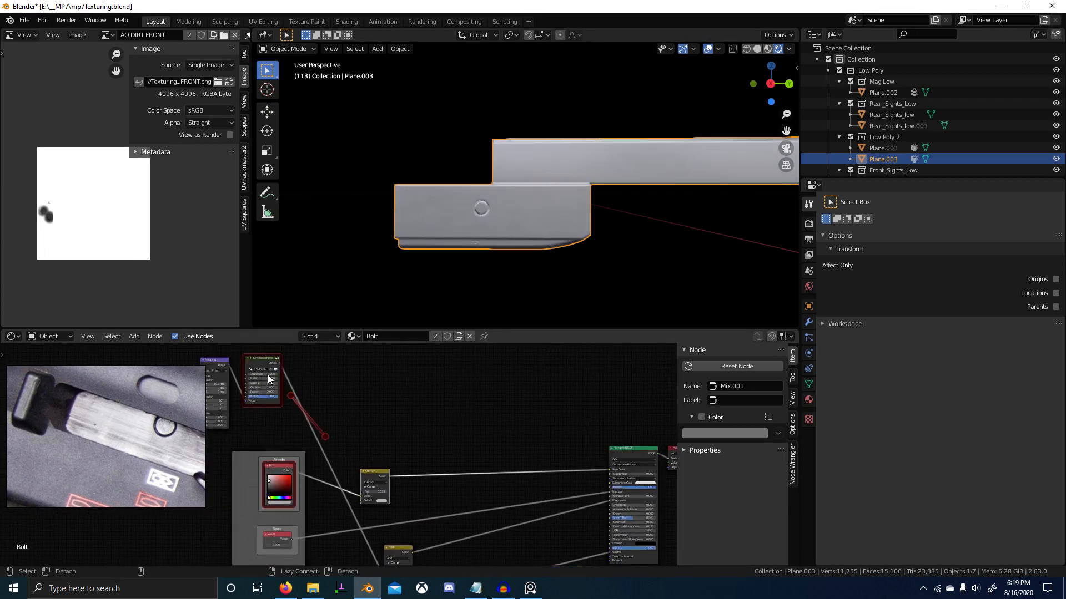
{"action": "right_click_drag", "start_coordinate": [382, 487], "coordinate": [380, 486], "text": "alt"}
{"action": "scroll", "coordinate": [367, 455], "scroll_direction": "up", "scroll_amount": 4}
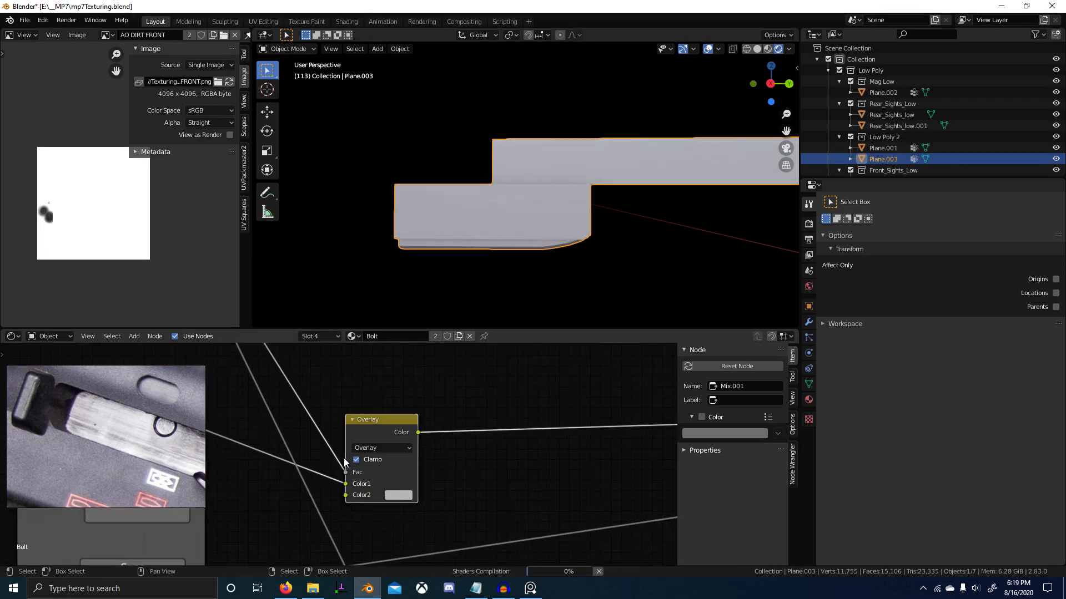
{"action": "left_click_drag", "start_coordinate": [347, 474], "coordinate": [349, 496]}
Preview the albedo mix node, raise its factor to about 0.508 and change its blend mode to Multiply.
{"action": "left_click", "coordinate": [391, 430], "text": "ctrl+shift"}
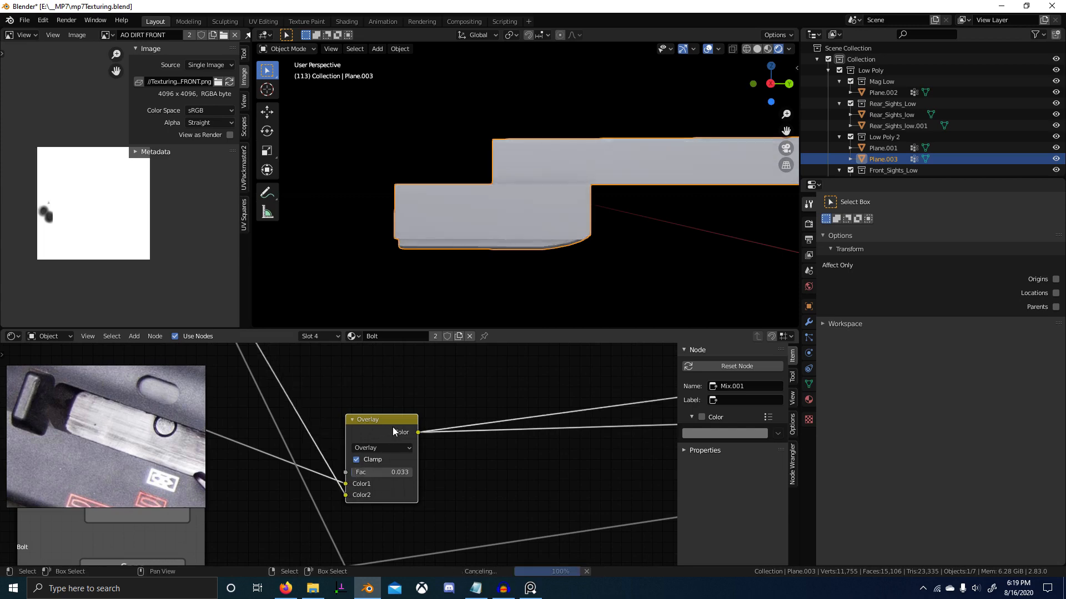
{"action": "scroll", "coordinate": [473, 291], "scroll_direction": "up", "scroll_amount": 3}
{"action": "middle_click_drag", "start_coordinate": [474, 290], "coordinate": [473, 283]}
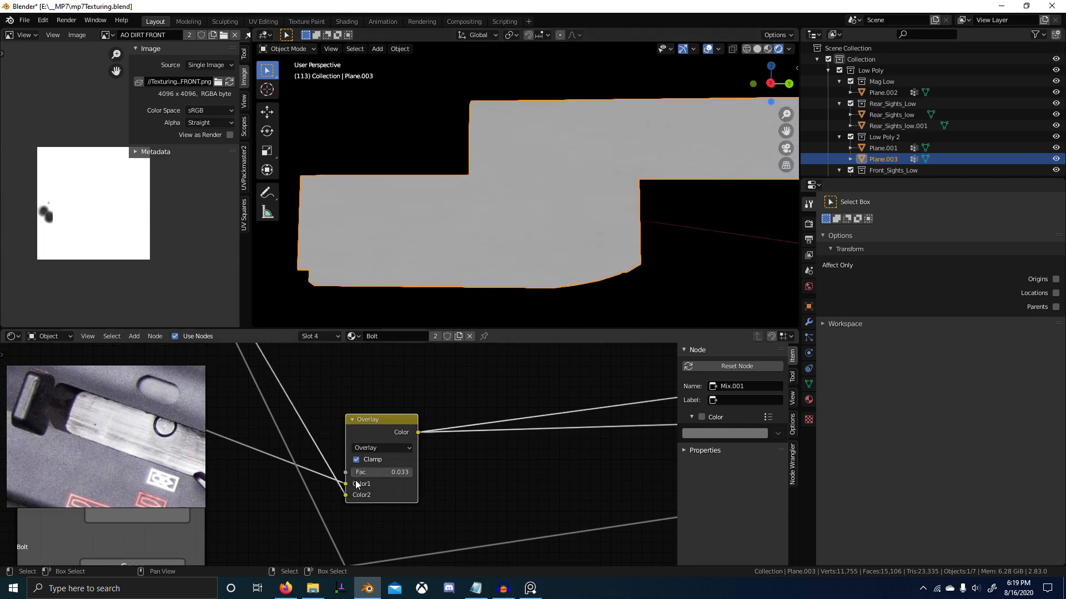
{"action": "mouse_move", "coordinate": [367, 472]}
{"action": "left_mouse_down"}
{"action": "mouse_move", "coordinate": [421, 472]}
{"action": "mouse_move", "coordinate": [389, 473]}
{"action": "mouse_move", "coordinate": [378, 457]}
{"action": "mouse_move", "coordinate": [376, 473]}
{"action": "mouse_move", "coordinate": [358, 473]}
{"action": "mouse_move", "coordinate": [409, 472]}
{"action": "mouse_move", "coordinate": [397, 471]}
{"action": "left_mouse_up"}
{"action": "left_click", "coordinate": [378, 447]}
{"action": "left_click", "coordinate": [378, 408]}
Preview the Principled BSDF, bring the whole gun back into view and set the albedo Multiply factor to 0.525.
{"action": "scroll", "coordinate": [389, 473], "scroll_direction": "down", "scroll_amount": 4}
{"action": "left_click", "coordinate": [528, 435]}
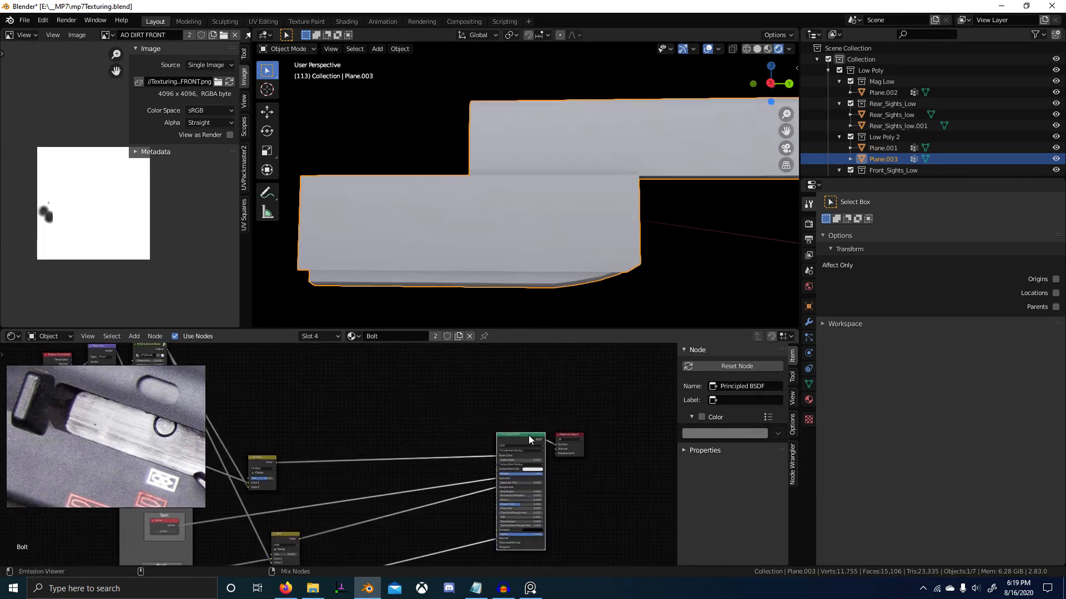
{"action": "scroll", "coordinate": [561, 282], "scroll_direction": "down", "scroll_amount": 8}
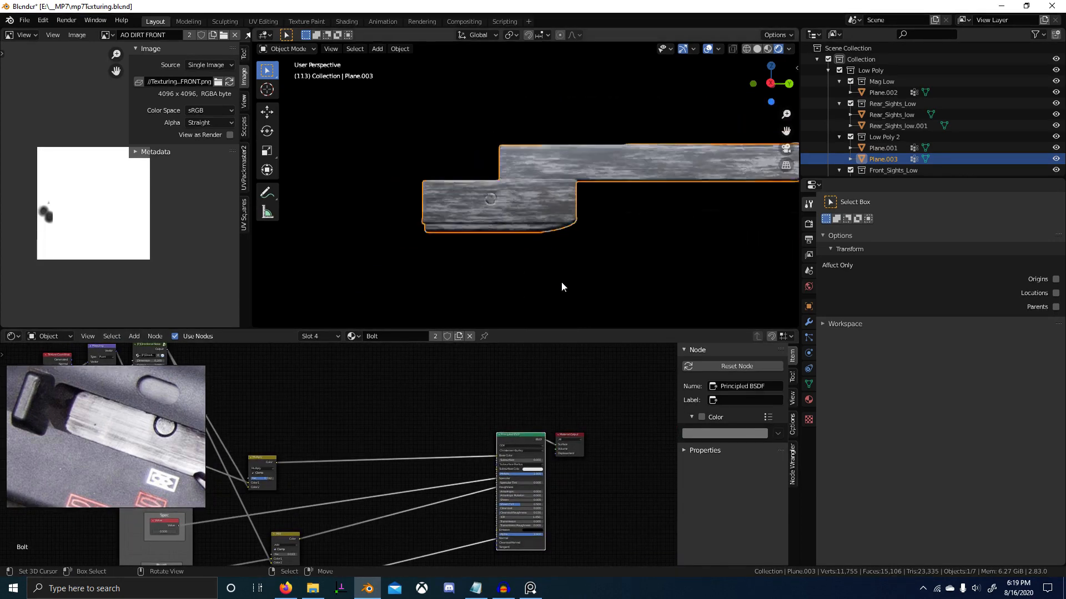
{"action": "scroll", "coordinate": [541, 292], "scroll_direction": "down", "scroll_amount": 4}
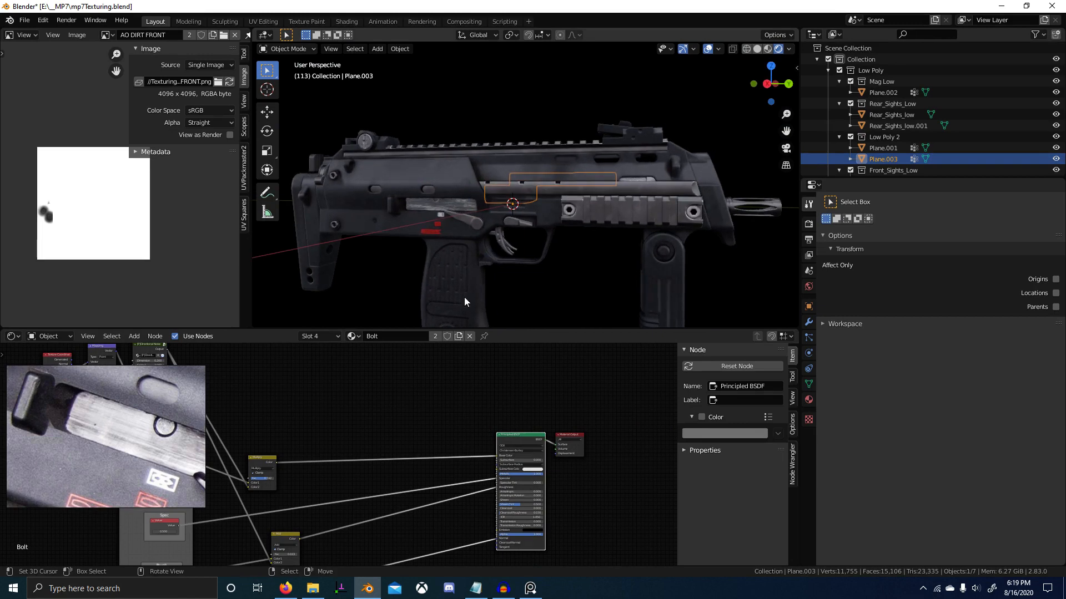
{"action": "scroll", "coordinate": [449, 461], "scroll_direction": "up", "scroll_amount": 5}
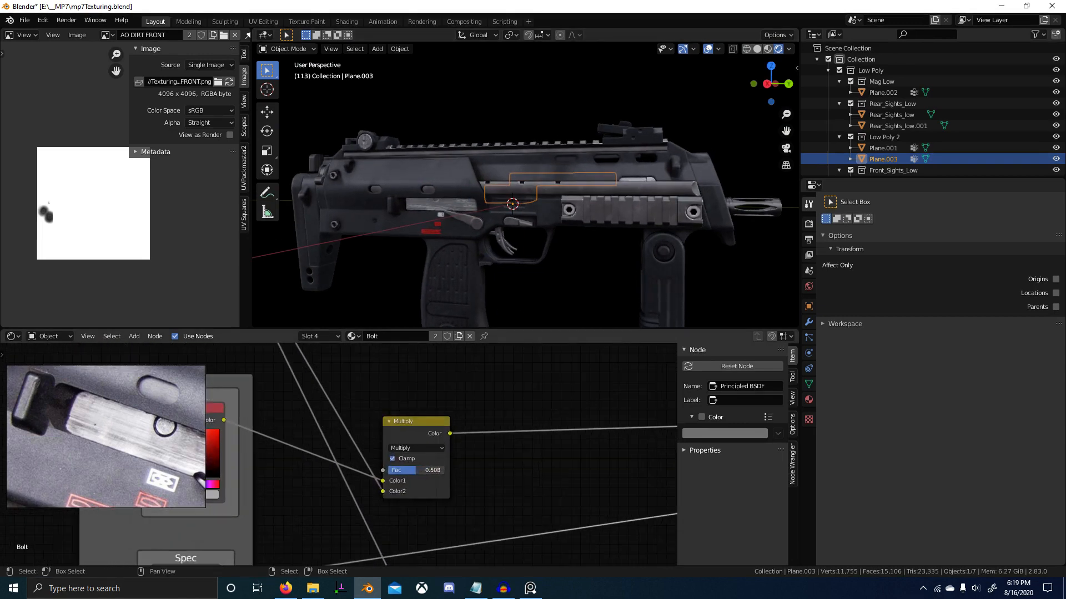
{"action": "left_click_drag", "start_coordinate": [416, 470], "coordinate": [417, 471]}
{"action": "scroll", "coordinate": [448, 301], "scroll_direction": "up", "scroll_amount": 6}
{"action": "middle_click_drag", "start_coordinate": [447, 301], "coordinate": [531, 273], "text": "shift"}
{"action": "scroll", "coordinate": [531, 273], "scroll_direction": "down", "scroll_amount": 1}
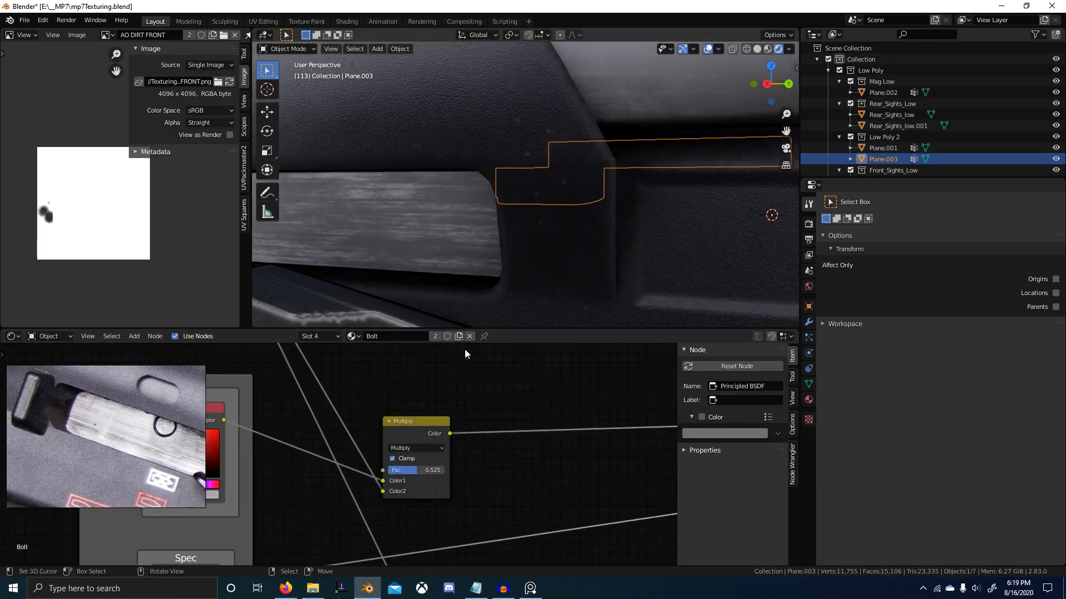
Preview the directional noise group on the bolt and set the Mapping node's Z scale to 2.800.
{"action": "scroll", "coordinate": [554, 528], "scroll_direction": "down", "scroll_amount": 5}
{"action": "left_click", "coordinate": [405, 391], "text": "ctrl+shift"}
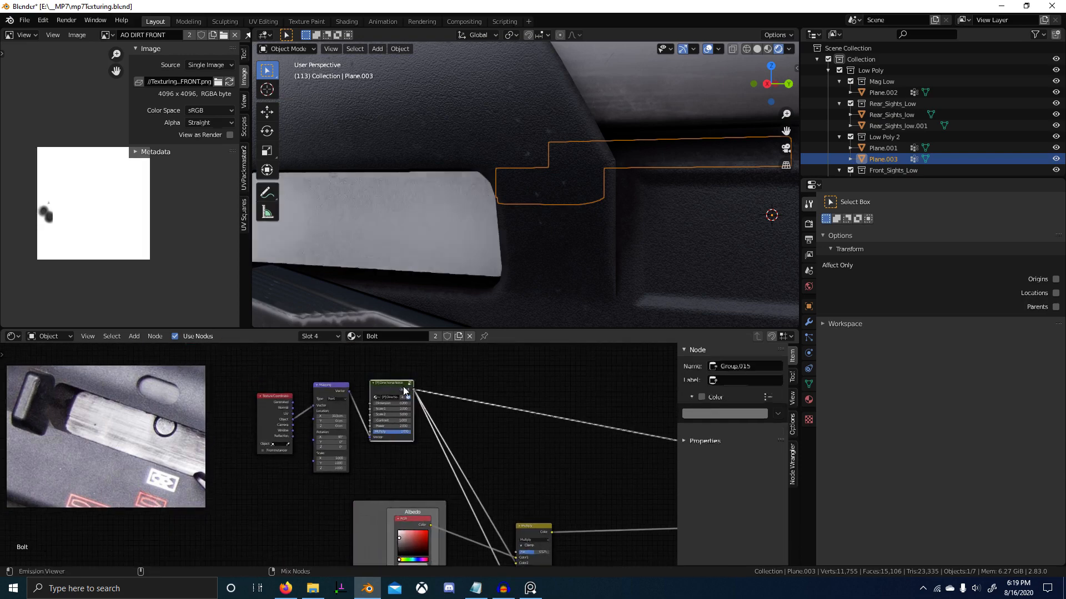
{"action": "middle_click_drag", "start_coordinate": [435, 294], "coordinate": [444, 291]}
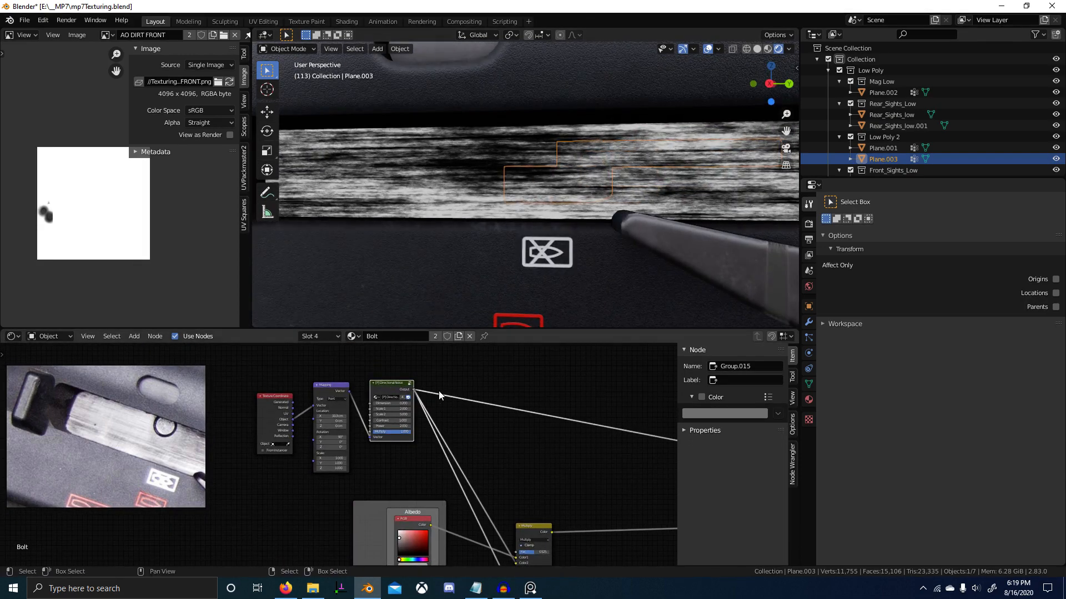
{"action": "scroll", "coordinate": [436, 410], "scroll_direction": "up", "scroll_amount": 6}
{"action": "scroll", "coordinate": [401, 470], "scroll_direction": "up", "scroll_amount": 1}
{"action": "scroll", "coordinate": [313, 501], "scroll_direction": "up", "scroll_amount": 1}
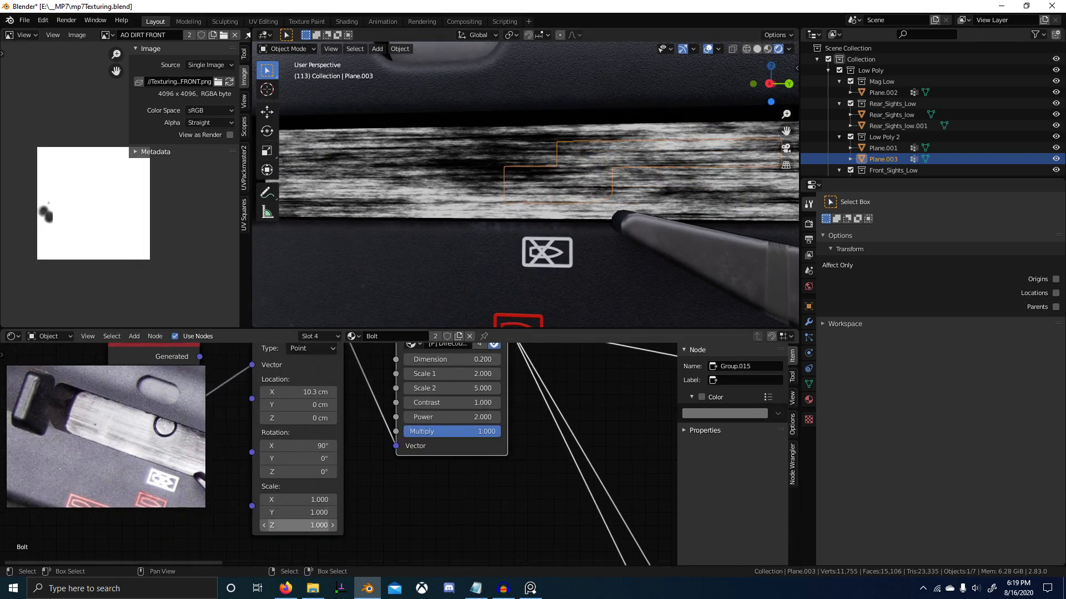
{"action": "left_click_drag", "start_coordinate": [299, 525], "coordinate": [360, 525]}
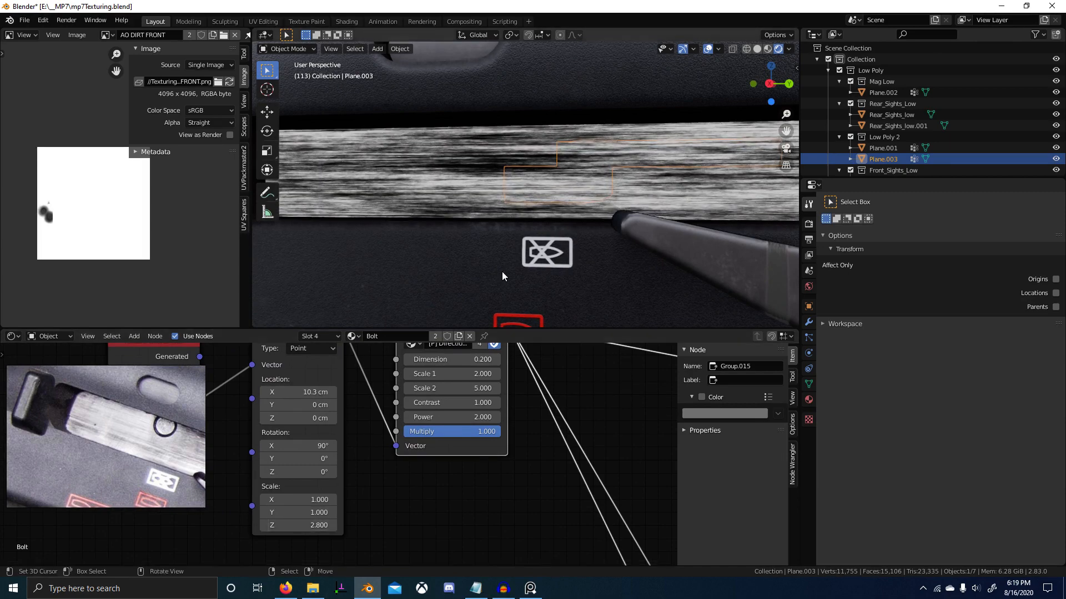
{"action": "scroll", "coordinate": [501, 272], "scroll_direction": "down", "scroll_amount": 5}
{"action": "scroll", "coordinate": [515, 246], "scroll_direction": "up", "scroll_amount": 5}
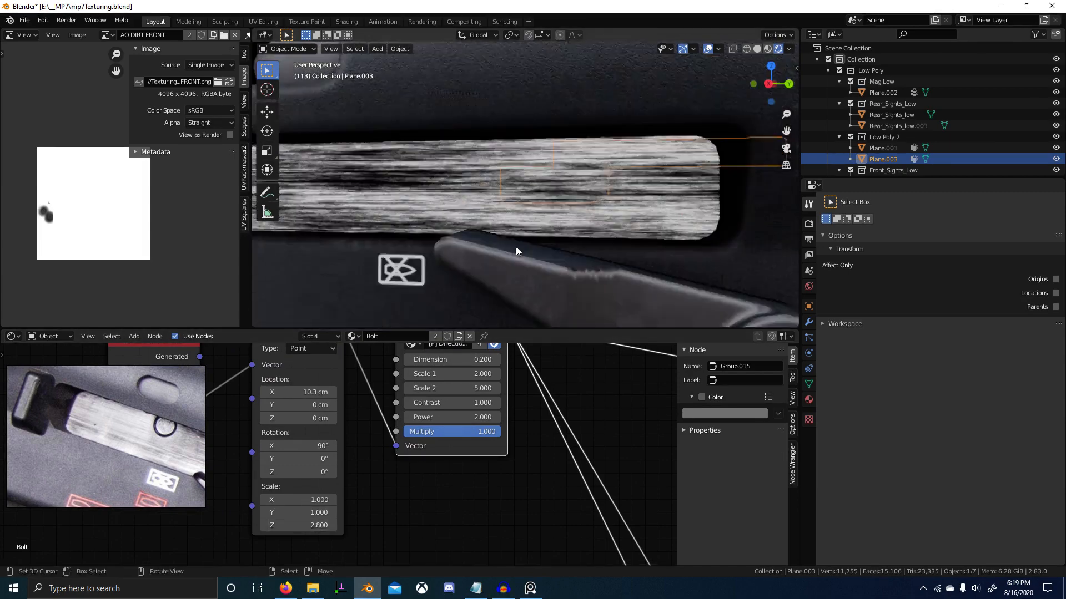
Set the directional noise group's Power to 1.000 and check the streaks along the bolt.
{"action": "left_click_drag", "start_coordinate": [474, 432], "coordinate": [494, 388]}
{"action": "right_click", "coordinate": [461, 414]}
{"action": "type", "text": "1"}
{"action": "key", "text": "Return"}
{"action": "right_click", "coordinate": [488, 388]}
{"action": "scroll", "coordinate": [554, 426], "scroll_direction": "down", "scroll_amount": 2}
{"action": "scroll", "coordinate": [484, 277], "scroll_direction": "down", "scroll_amount": 8}
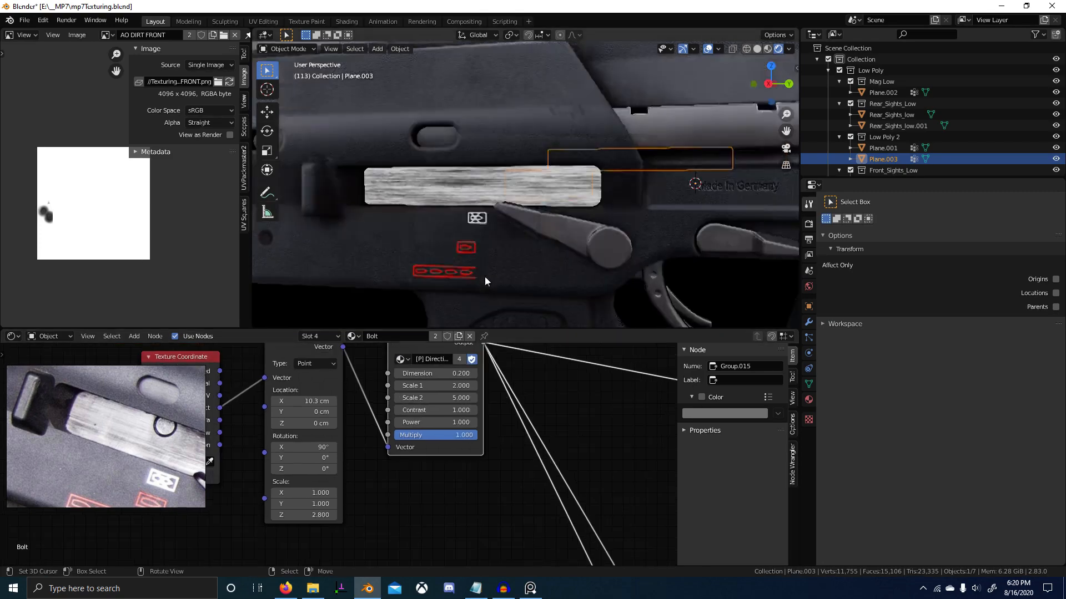
Preview the Principled BSDF again and examine the brushed-metal bolt up close.
{"action": "scroll", "coordinate": [590, 498], "scroll_direction": "down", "scroll_amount": 6}
{"action": "mouse_move", "coordinate": [661, 544]}
{"action": "middle_mouse_down"}
{"action": "mouse_move", "coordinate": [494, 472]}
{"action": "mouse_move", "coordinate": [447, 474]}
{"action": "middle_mouse_up"}
{"action": "left_click", "coordinate": [400, 485]}
{"action": "scroll", "coordinate": [516, 484], "scroll_direction": "down", "scroll_amount": 5}
{"action": "left_click", "coordinate": [588, 451], "text": "ctrl+shift"}
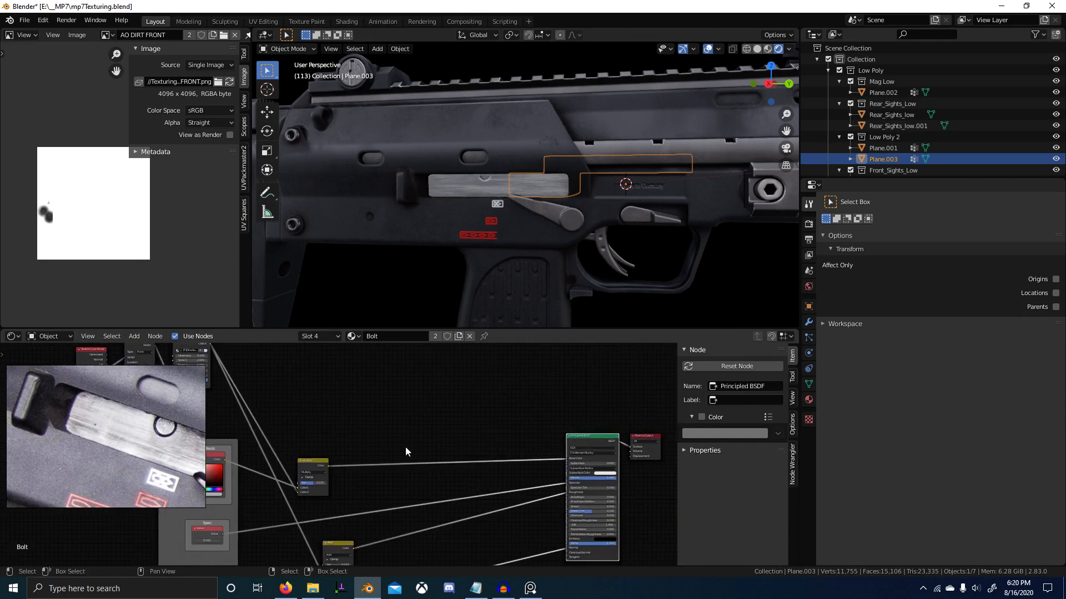
{"action": "scroll", "coordinate": [469, 322], "scroll_direction": "up", "scroll_amount": 8}
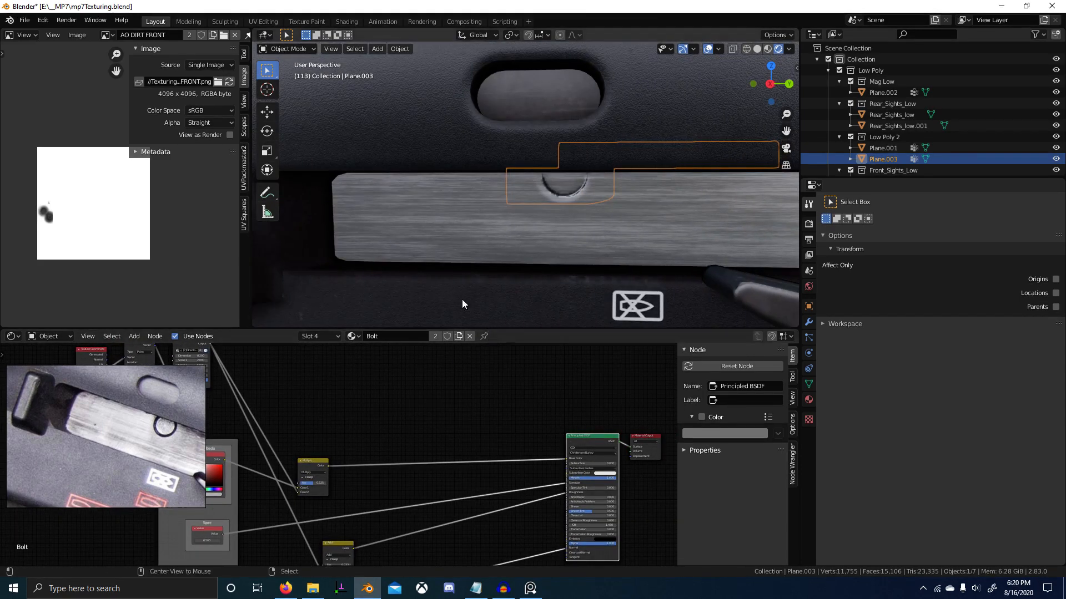
Switch to Firefox and open blenderartists.org.
{"action": "key", "text": "alt+Tab"}
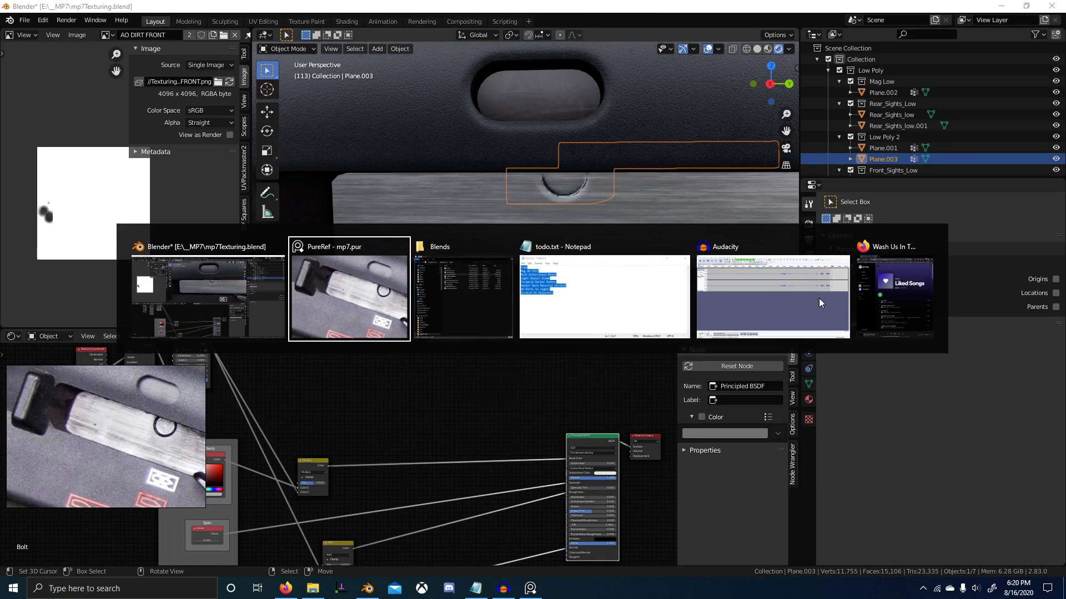
{"action": "left_click", "coordinate": [894, 294]}
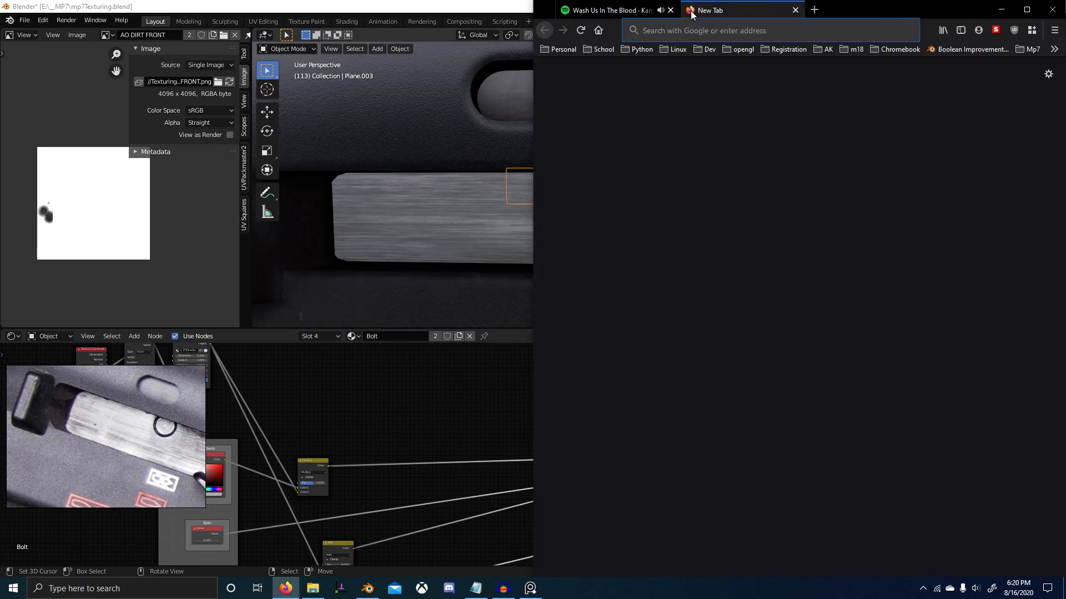
{"action": "type", "text": "blenderartists.org"}
{"action": "key", "text": "Return"}
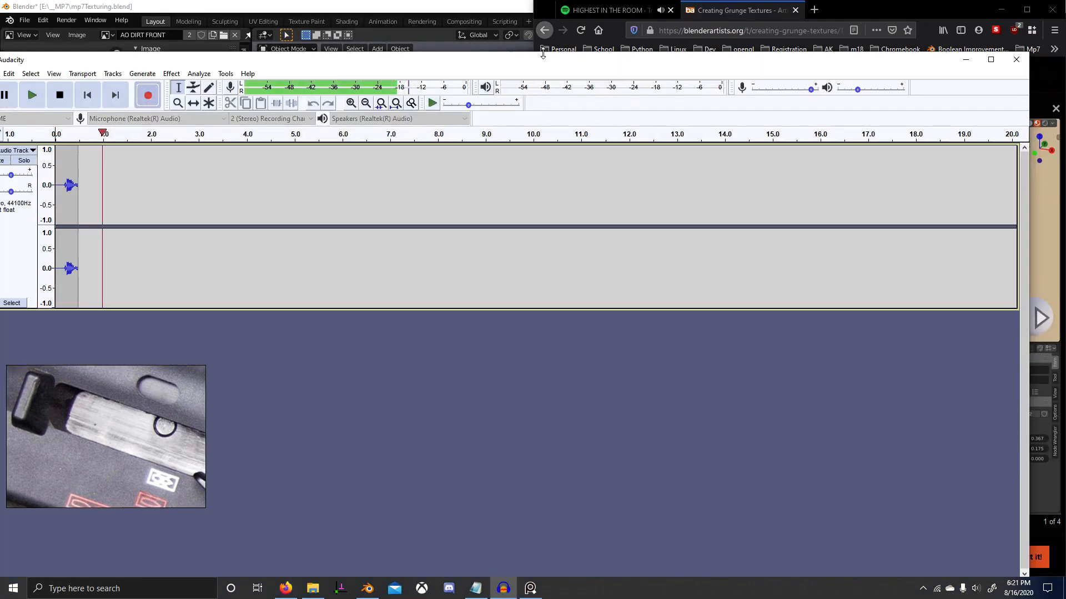
Browse the shader ball images in the Creating Grunge Textures thread, comparing the scratch and smudge effects.
{"action": "left_click", "coordinate": [872, 11]}
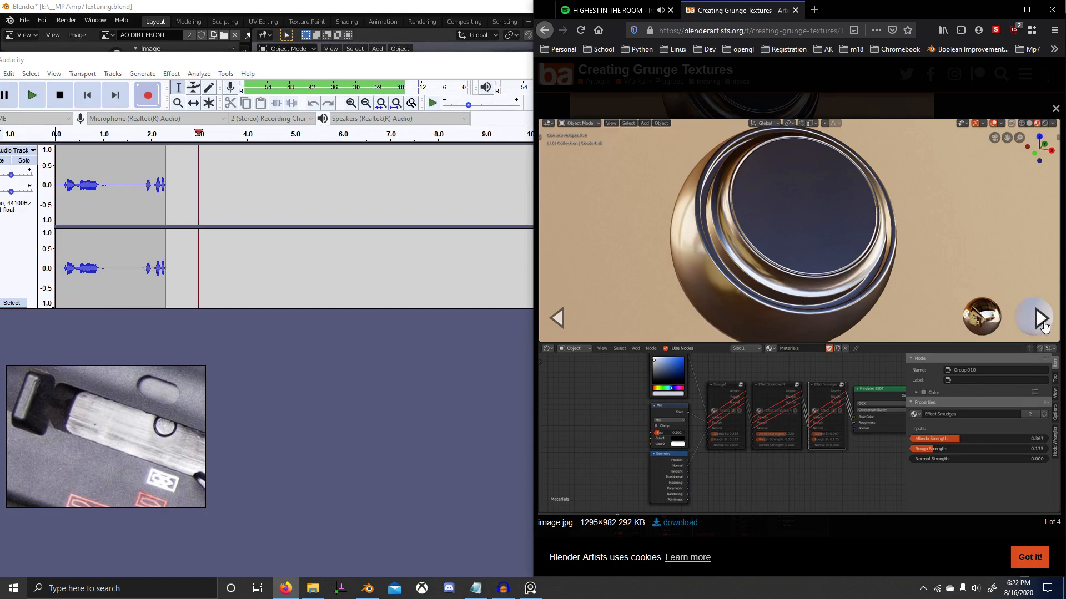
{"action": "left_click", "coordinate": [1040, 318]}
{"action": "left_click", "coordinate": [1041, 319]}
{"action": "left_click", "coordinate": [1040, 319]}
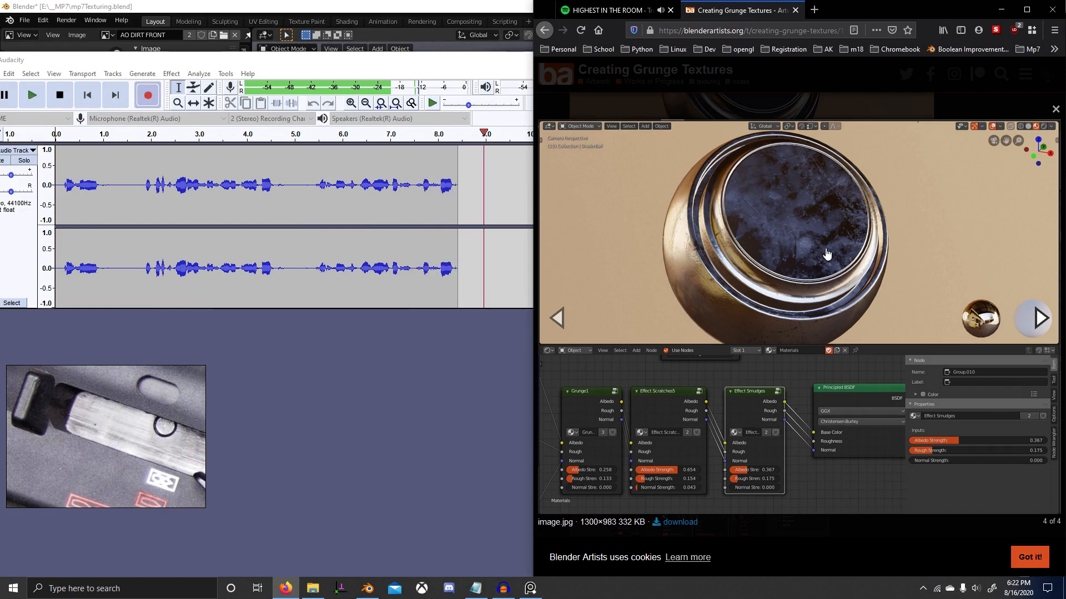
{"action": "left_click", "coordinate": [557, 319]}
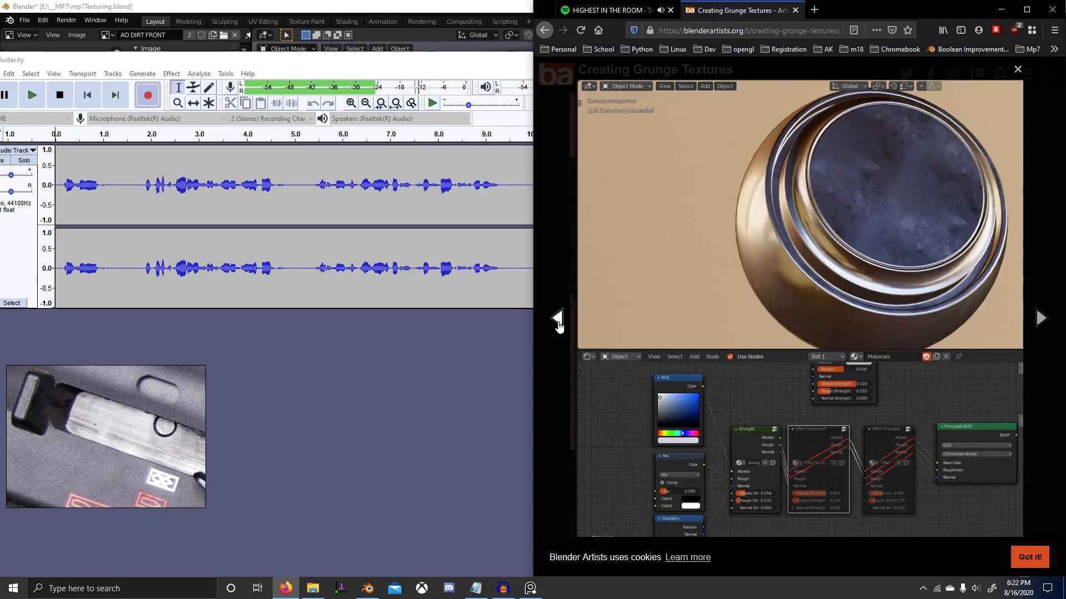
{"action": "left_click", "coordinate": [1040, 318]}
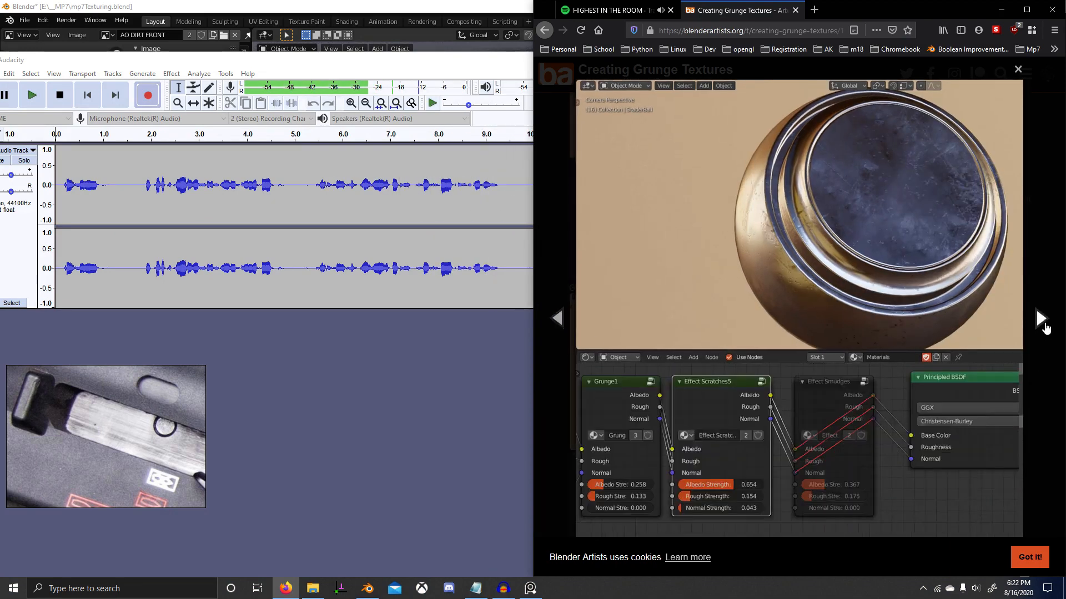
Return to Blender and set the albedo Multiply factor to 0.100 and the roughness Add factor to 0.075.
{"action": "left_click", "coordinate": [474, 5]}
{"action": "scroll", "coordinate": [420, 455], "scroll_direction": "down", "scroll_amount": 3}
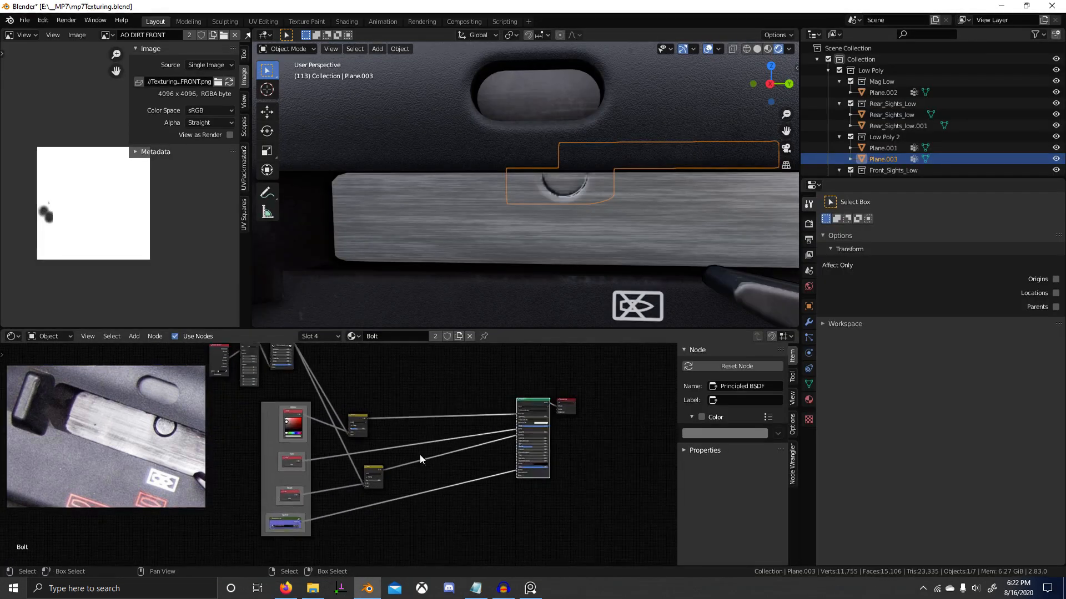
{"action": "scroll", "coordinate": [410, 419], "scroll_direction": "up", "scroll_amount": 5}
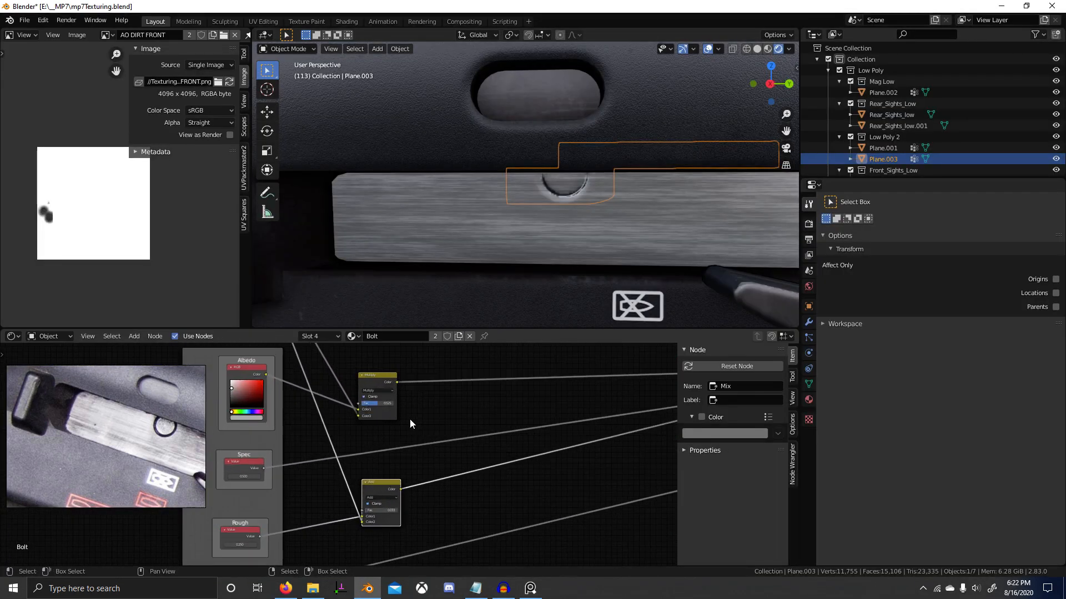
{"action": "left_click_drag", "start_coordinate": [418, 427], "coordinate": [389, 426]}
{"action": "scroll", "coordinate": [461, 465], "scroll_direction": "down", "scroll_amount": 1}
{"action": "middle_click_drag", "start_coordinate": [464, 470], "coordinate": [457, 342]}
{"action": "scroll", "coordinate": [508, 202], "scroll_direction": "down", "scroll_amount": 6}
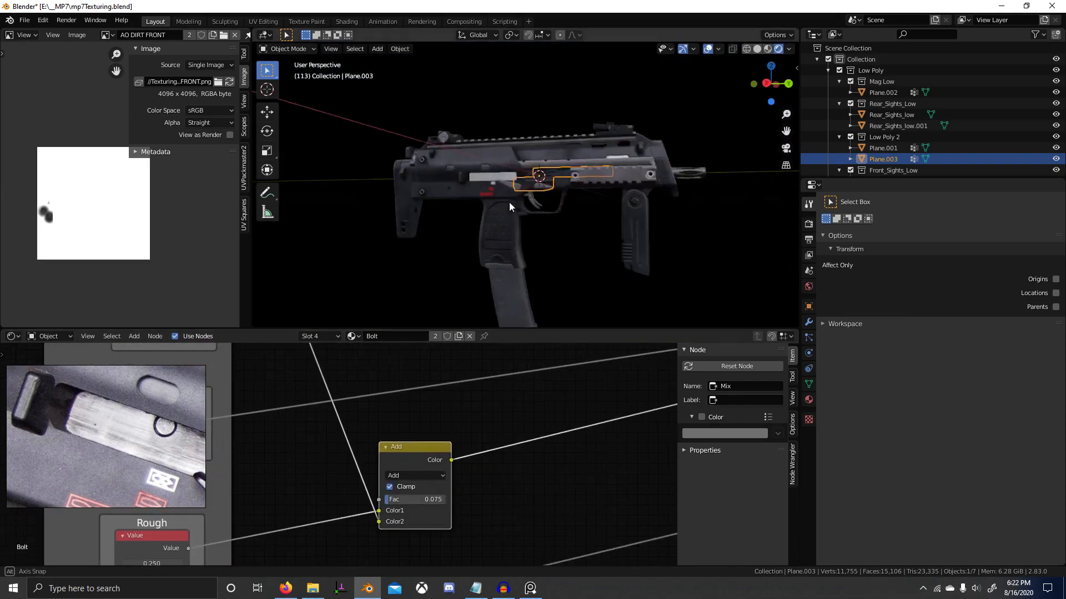
{"action": "scroll", "coordinate": [532, 201], "scroll_direction": "up", "scroll_amount": 6}
{"action": "scroll", "coordinate": [520, 218], "scroll_direction": "down", "scroll_amount": 3}
Darken the Bolt material's Albedo RGB colour to a medium grey.
{"action": "middle_click_drag", "start_coordinate": [454, 466], "coordinate": [595, 523]}
{"action": "scroll", "coordinate": [411, 478], "scroll_direction": "up", "scroll_amount": 1}
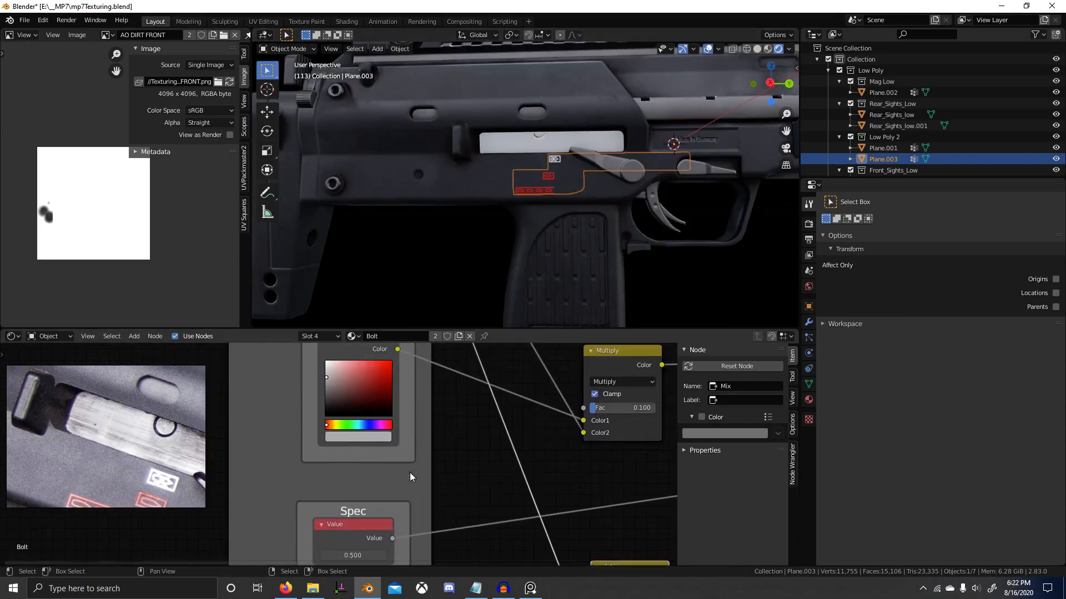
{"action": "left_click_drag", "start_coordinate": [323, 380], "coordinate": [324, 382]}
{"action": "left_click_drag", "start_coordinate": [327, 380], "coordinate": [327, 389]}
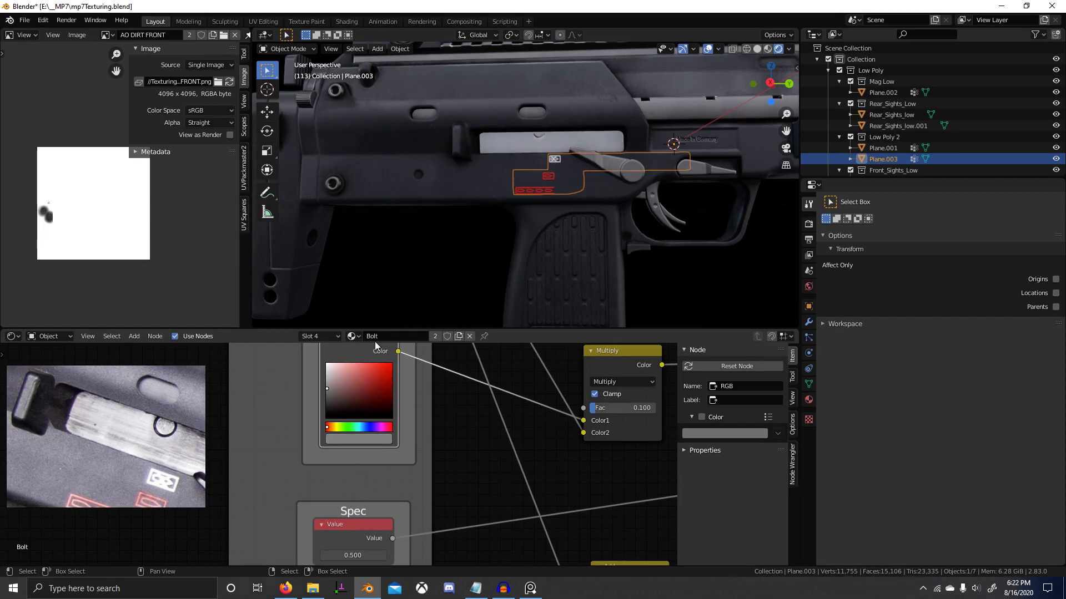
{"action": "scroll", "coordinate": [516, 236], "scroll_direction": "up", "scroll_amount": 5}
{"action": "middle_click_drag", "start_coordinate": [518, 236], "coordinate": [511, 245]}
{"action": "scroll", "coordinate": [527, 255], "scroll_direction": "down", "scroll_amount": 6}
{"action": "scroll", "coordinate": [513, 432], "scroll_direction": "down", "scroll_amount": 3}
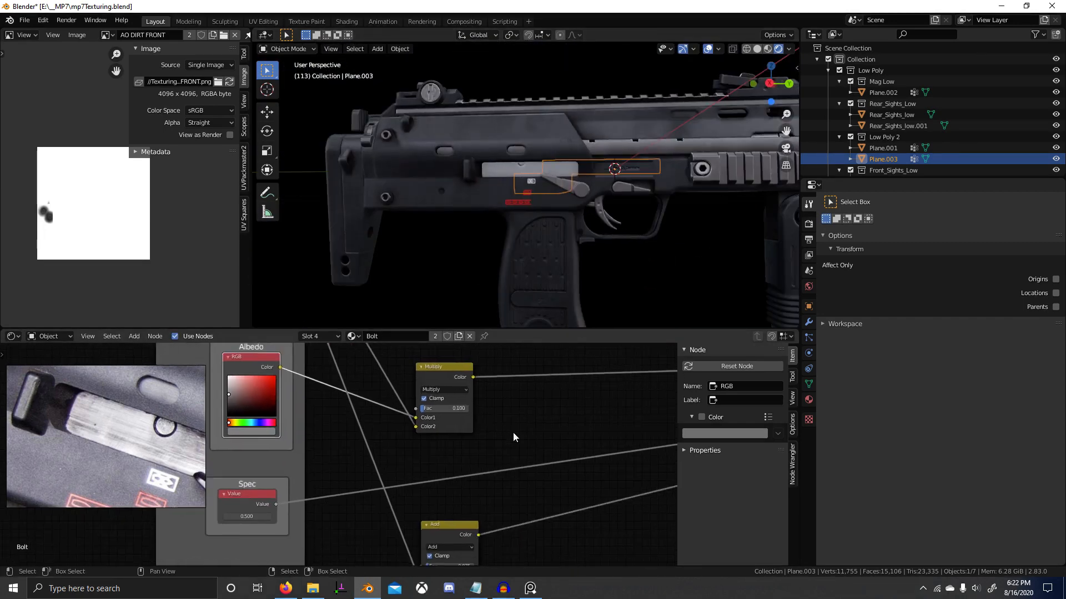
{"action": "key", "text": "shift+a"}
{"action": "left_click", "coordinate": [548, 369]}
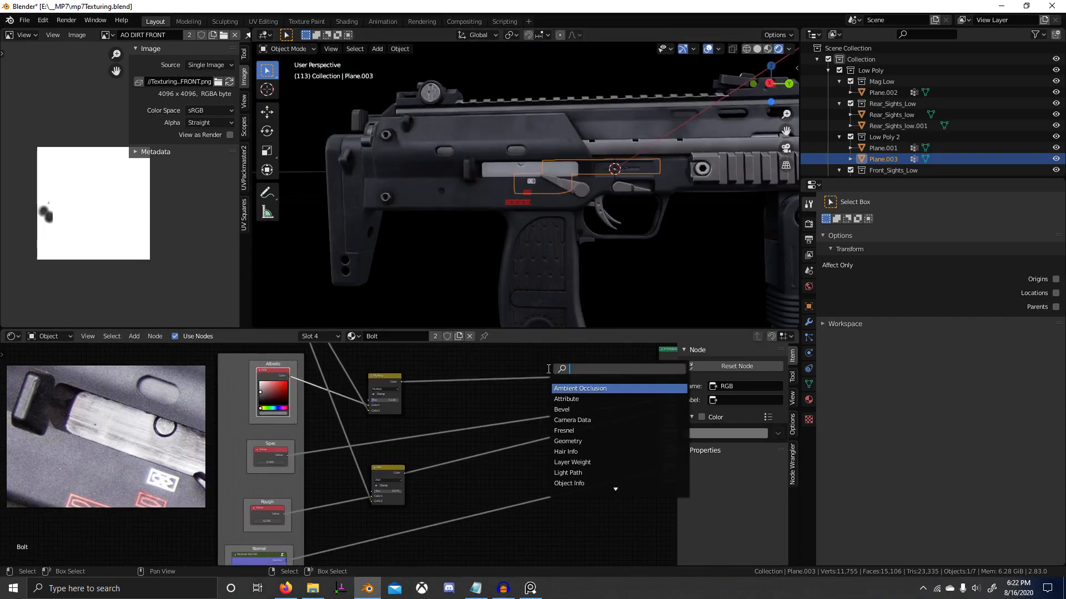
{"action": "type", "text": "edf"}
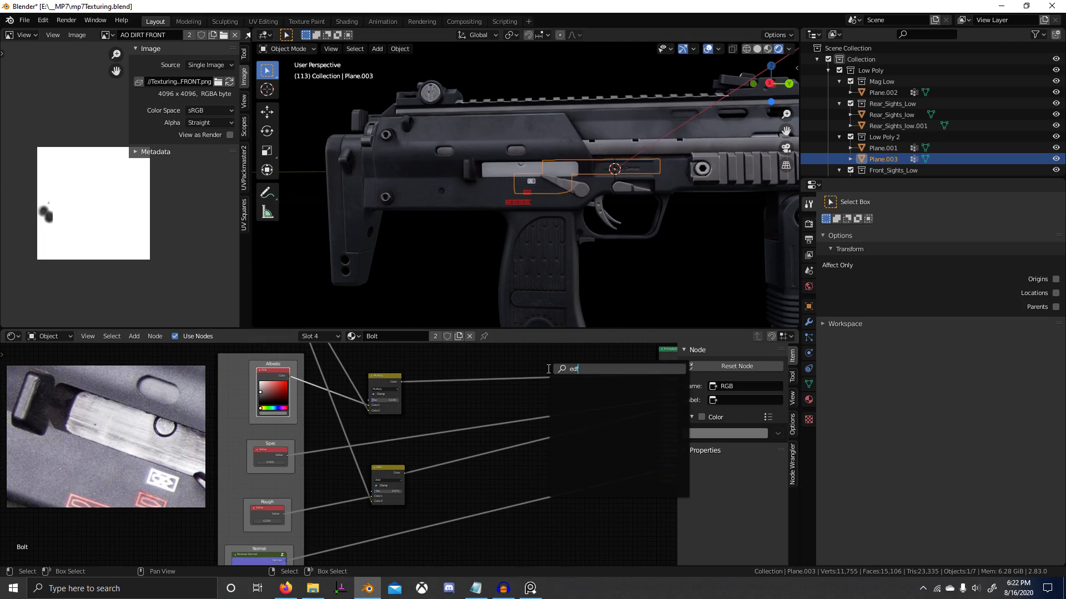
{"action": "type", "text": "fe"}
{"action": "key", "text": "BackSpace"}
{"action": "key", "text": "BackSpace"}
{"action": "key", "text": "BackSpace"}
{"action": "key", "text": "BackSpace"}
{"action": "key", "text": "BackSpace"}
{"action": "type", "text": "grunge"}
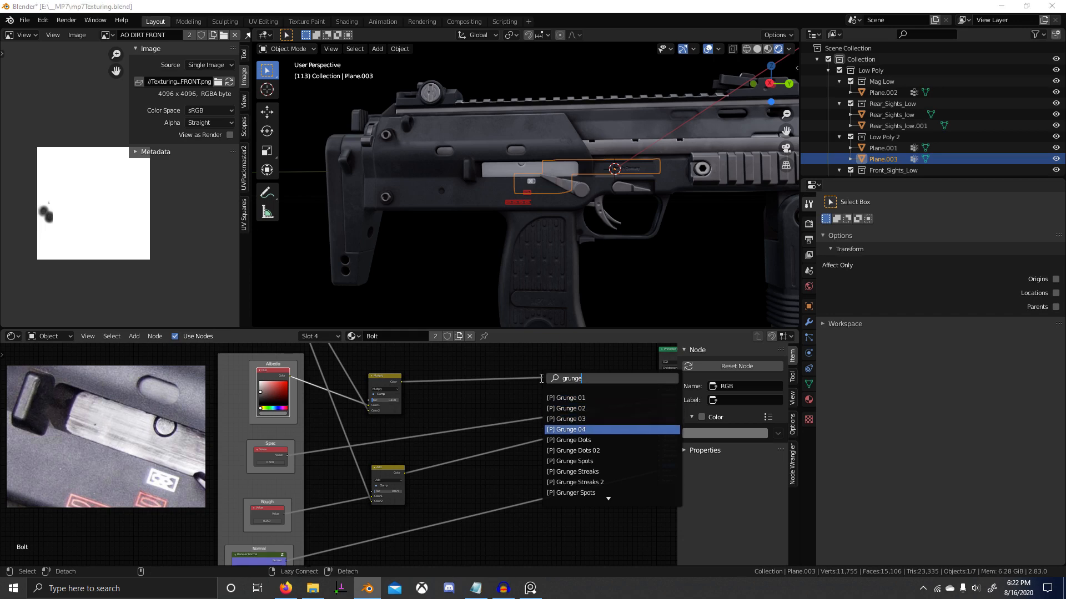
{"action": "key", "text": "alt+Tab"}
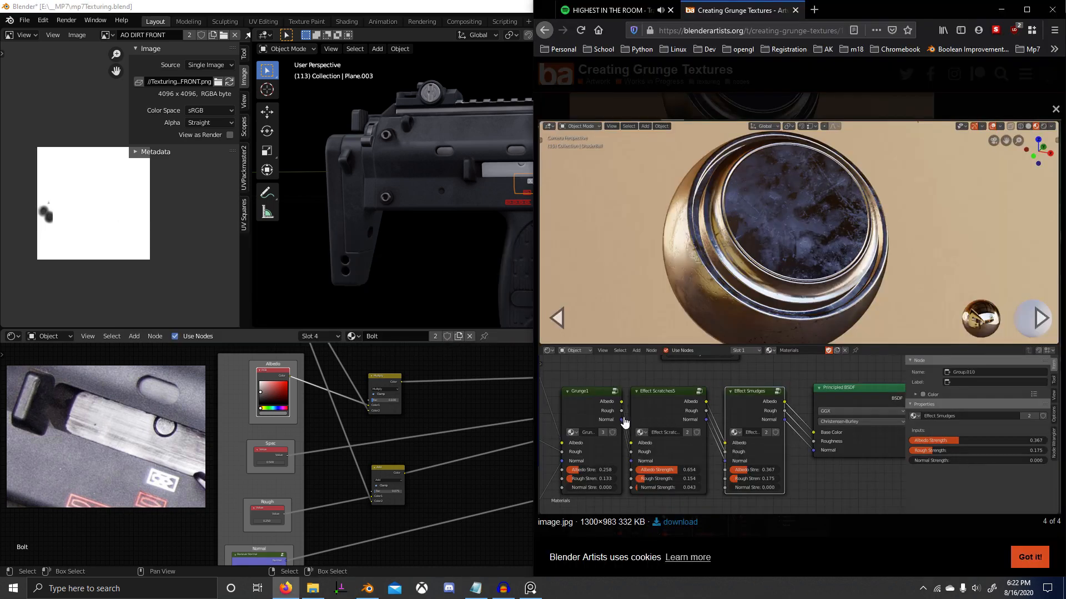
{"action": "key", "text": "alt+Tab"}
{"action": "key", "text": "Down"}
{"action": "key", "text": "Down"}
{"action": "key", "text": "Down"}
{"action": "key", "text": "Down"}
{"action": "key", "text": "Down"}
{"action": "key", "text": "Down"}
{"action": "key", "text": "Down"}
{"action": "key", "text": "Down"}
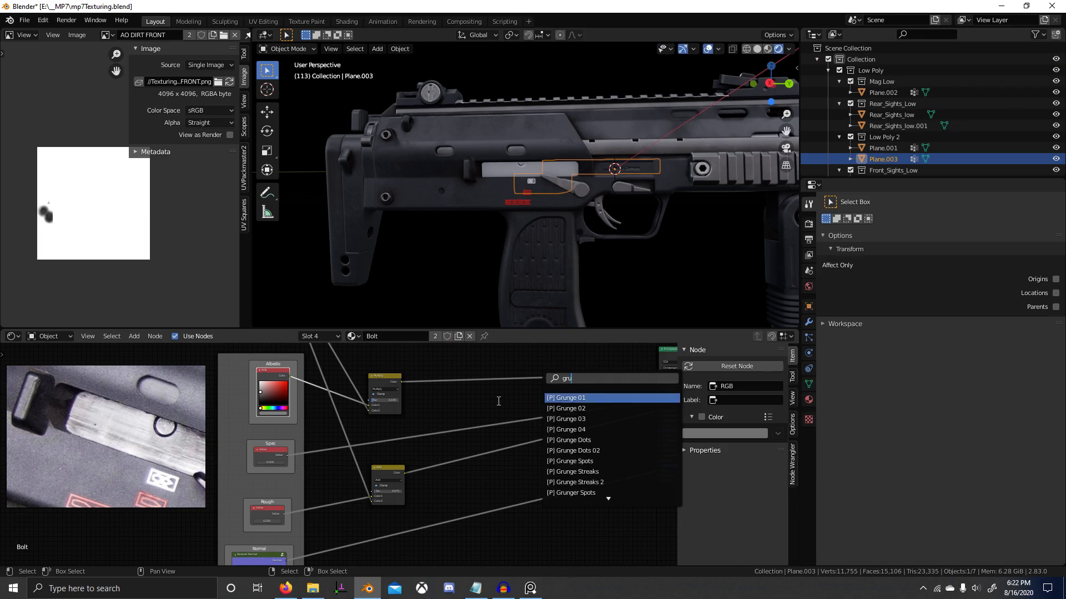
{"action": "key", "text": "BackSpace"}
{"action": "key", "text": "BackSpace"}
{"action": "key", "text": "BackSpace"}
{"action": "left_click", "coordinate": [393, 386]}
Switch material slot 4 of the selected object to the Material Effects material.
{"action": "left_click", "coordinate": [354, 337]}
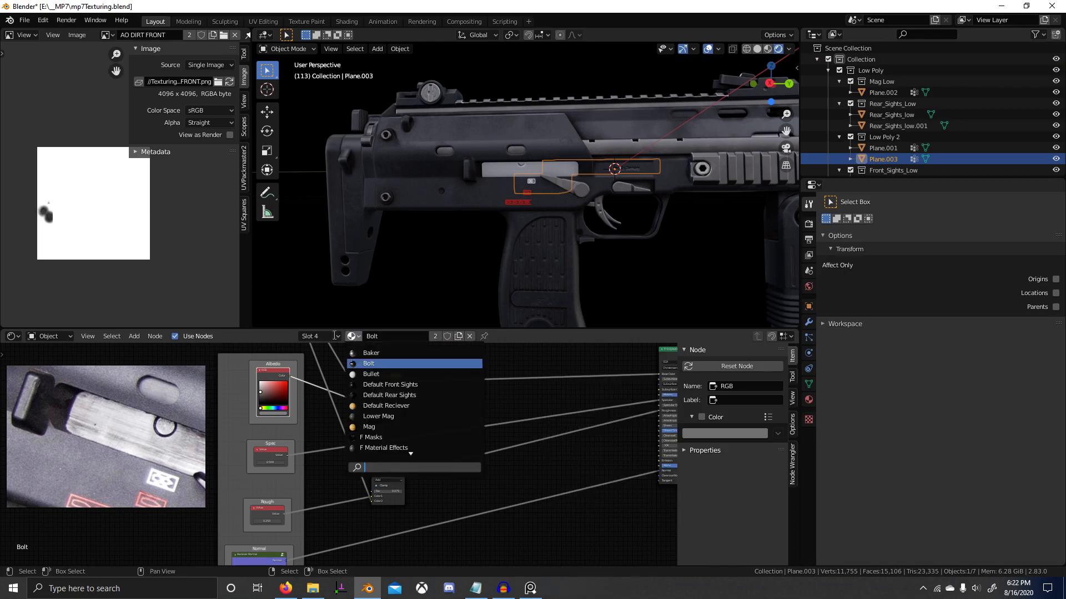
{"action": "left_click", "coordinate": [354, 336]}
{"action": "left_click", "coordinate": [356, 337]}
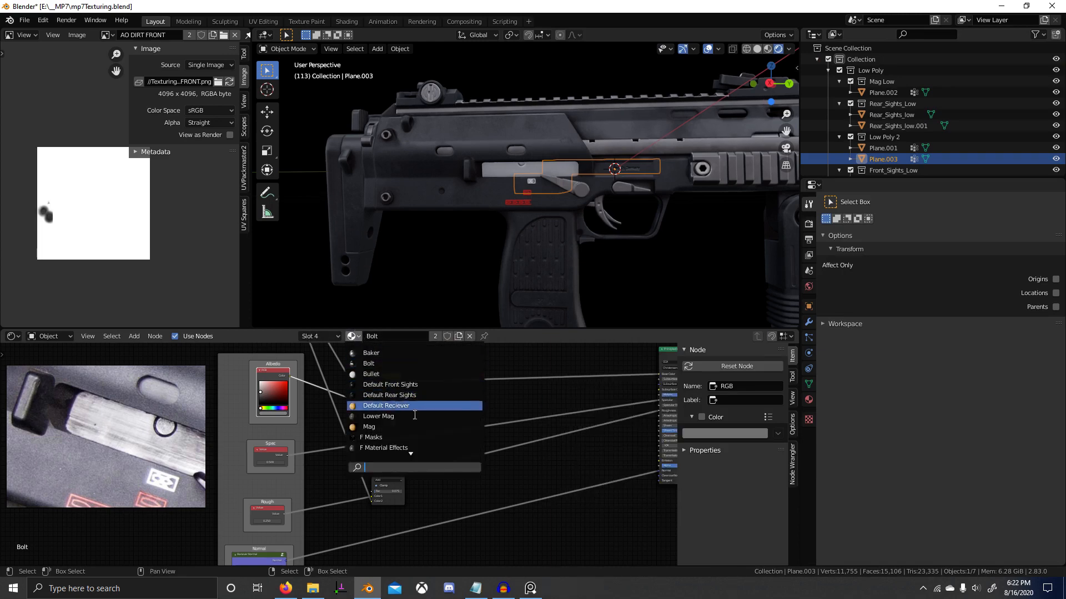
{"action": "key", "text": "alt+Tab"}
{"action": "key", "text": "Escape"}
{"action": "left_click", "coordinate": [388, 448]}
{"action": "scroll", "coordinate": [479, 482], "scroll_direction": "down", "scroll_amount": 3}
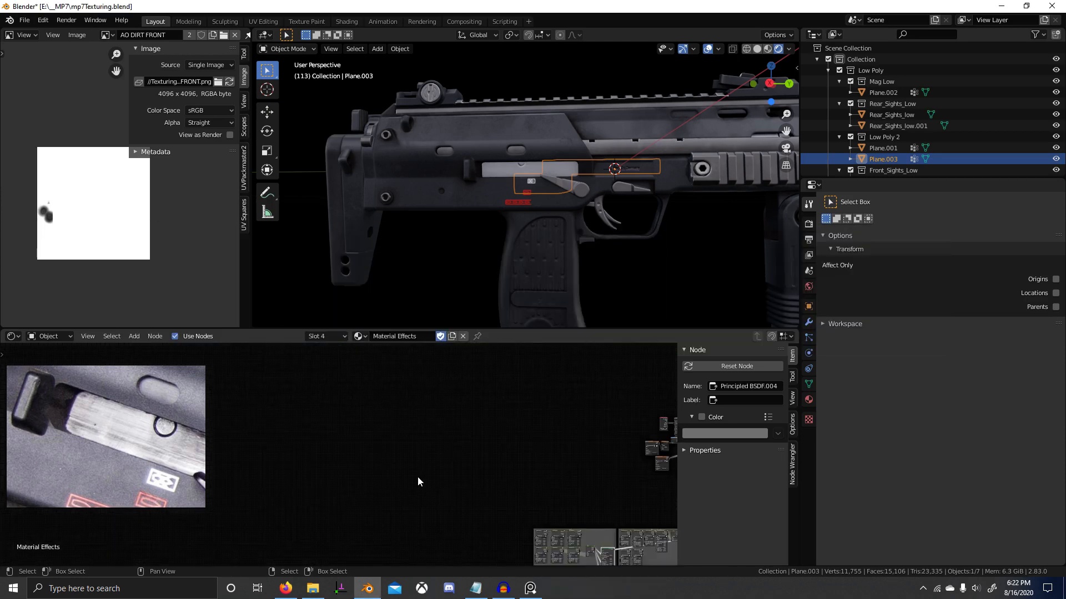
Duplicate the Effect Grunge 1 node and detach the copy from the Grunges frame.
{"action": "scroll", "coordinate": [422, 509], "scroll_direction": "up", "scroll_amount": 2}
{"action": "middle_click_drag", "start_coordinate": [555, 532], "coordinate": [389, 477]}
{"action": "scroll", "coordinate": [422, 509], "scroll_direction": "up", "scroll_amount": 2}
{"action": "scroll", "coordinate": [388, 467], "scroll_direction": "up", "scroll_amount": 2}
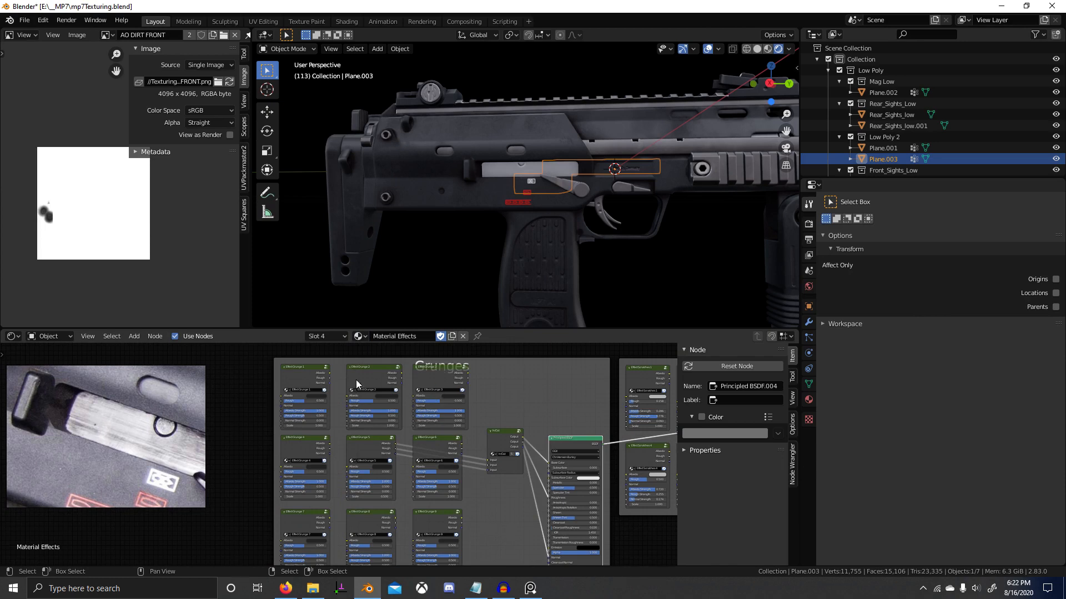
{"action": "left_click", "coordinate": [312, 377]}
{"action": "key", "text": "shift+d"}
{"action": "left_click", "coordinate": [210, 361]}
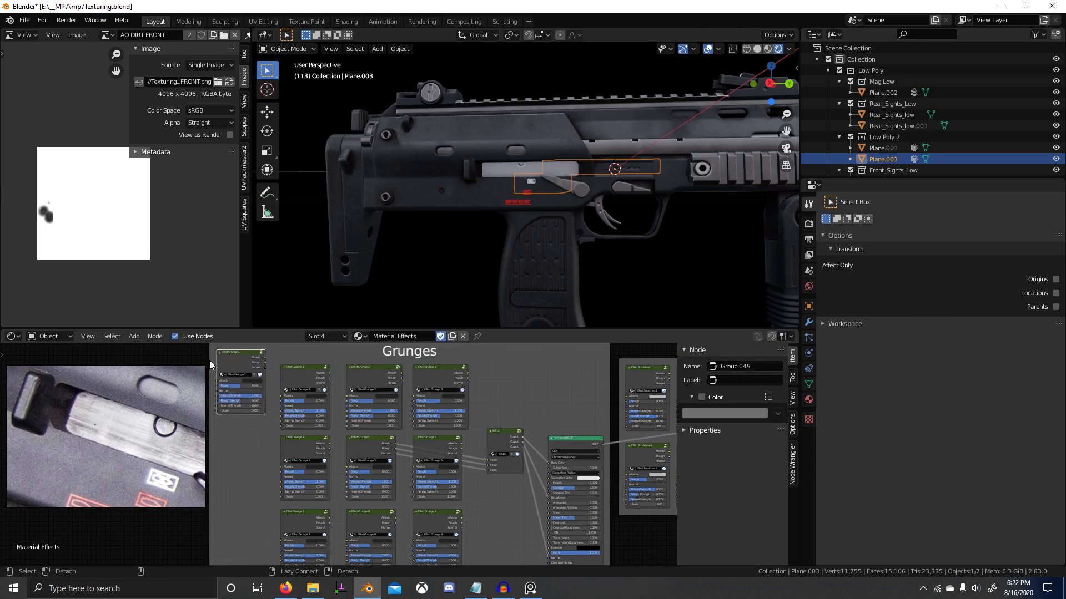
{"action": "key", "text": "alt+p"}
Check the reference node setup in the browser and duplicate the Effect Scratches5 node from the Scratches frame.
{"action": "scroll", "coordinate": [338, 461], "scroll_direction": "down", "scroll_amount": 2}
{"action": "middle_click_drag", "start_coordinate": [338, 461], "coordinate": [331, 473]}
{"action": "key", "text": "alt+Tab"}
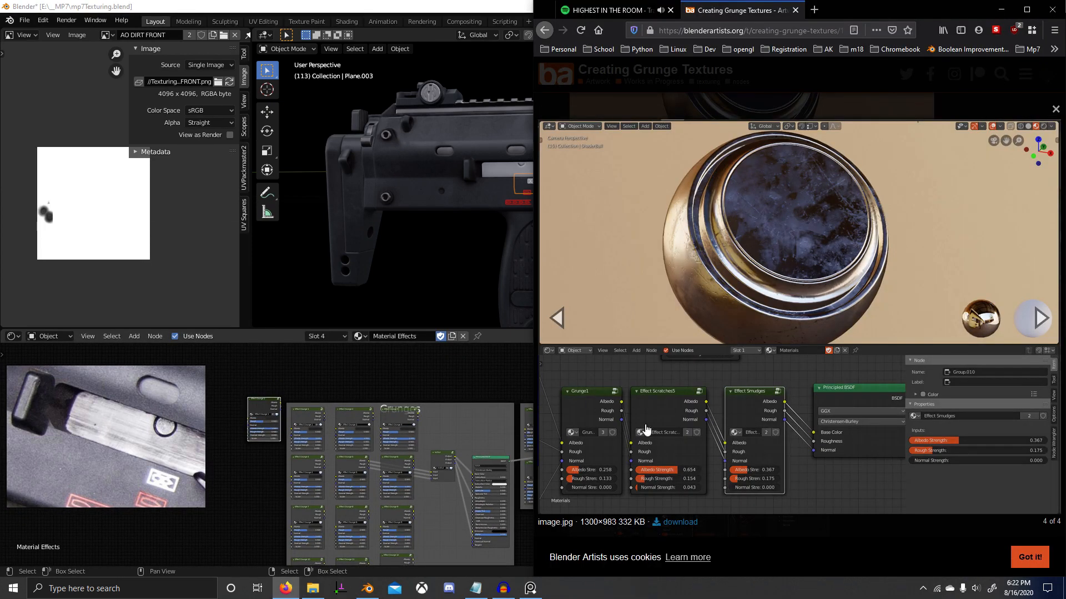
{"action": "key", "text": "alt+Tab"}
{"action": "scroll", "coordinate": [533, 461], "scroll_direction": "down", "scroll_amount": 2}
{"action": "middle_click_drag", "start_coordinate": [533, 460], "coordinate": [400, 461]}
{"action": "scroll", "coordinate": [422, 466], "scroll_direction": "up", "scroll_amount": 2}
{"action": "scroll", "coordinate": [422, 414], "scroll_direction": "up", "scroll_amount": 2}
{"action": "middle_click_drag", "start_coordinate": [425, 413], "coordinate": [454, 394]}
{"action": "left_click", "coordinate": [504, 385]}
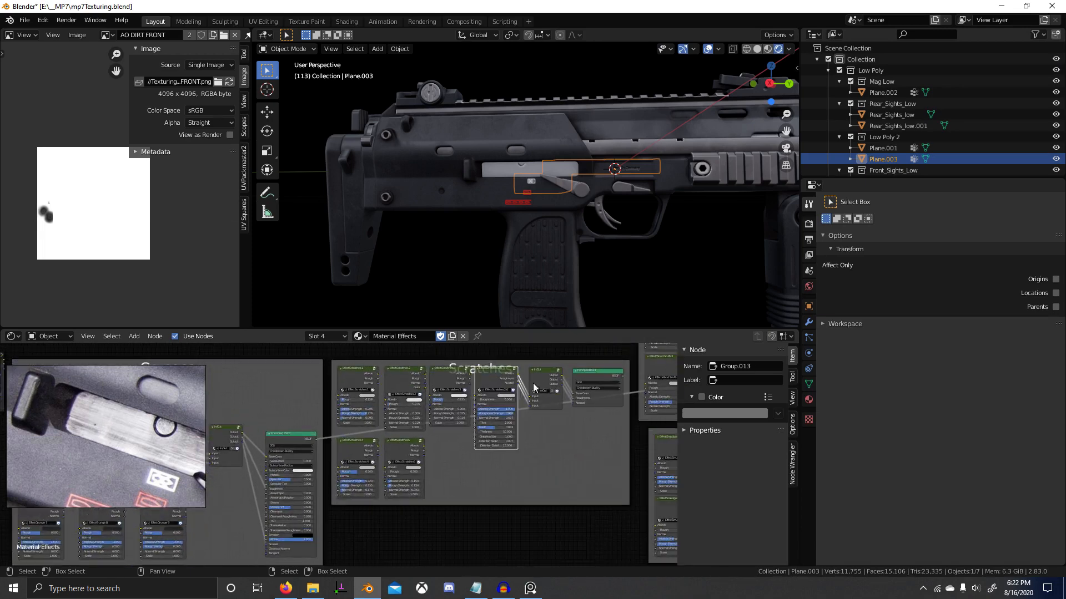
{"action": "scroll", "coordinate": [534, 387], "scroll_direction": "up", "scroll_amount": 3}
{"action": "middle_click_drag", "start_coordinate": [340, 411], "coordinate": [452, 412]}
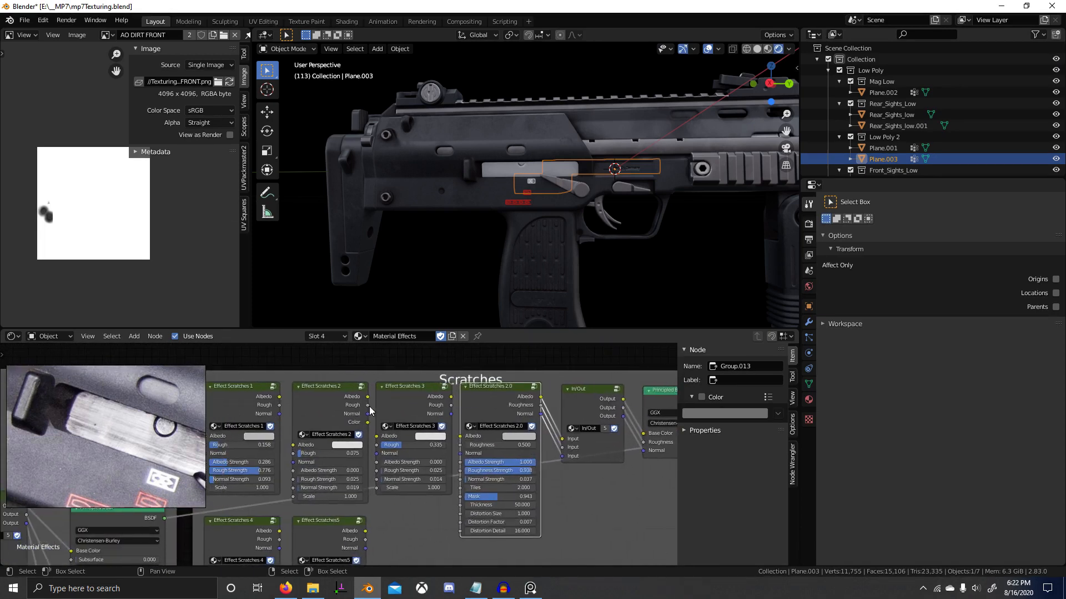
{"action": "scroll", "coordinate": [368, 408], "scroll_direction": "down", "scroll_amount": 2}
{"action": "middle_click_drag", "start_coordinate": [339, 489], "coordinate": [477, 434]}
{"action": "left_click", "coordinate": [393, 477]}
{"action": "scroll", "coordinate": [428, 481], "scroll_direction": "down", "scroll_amount": 5}
{"action": "key", "text": "shift+d"}
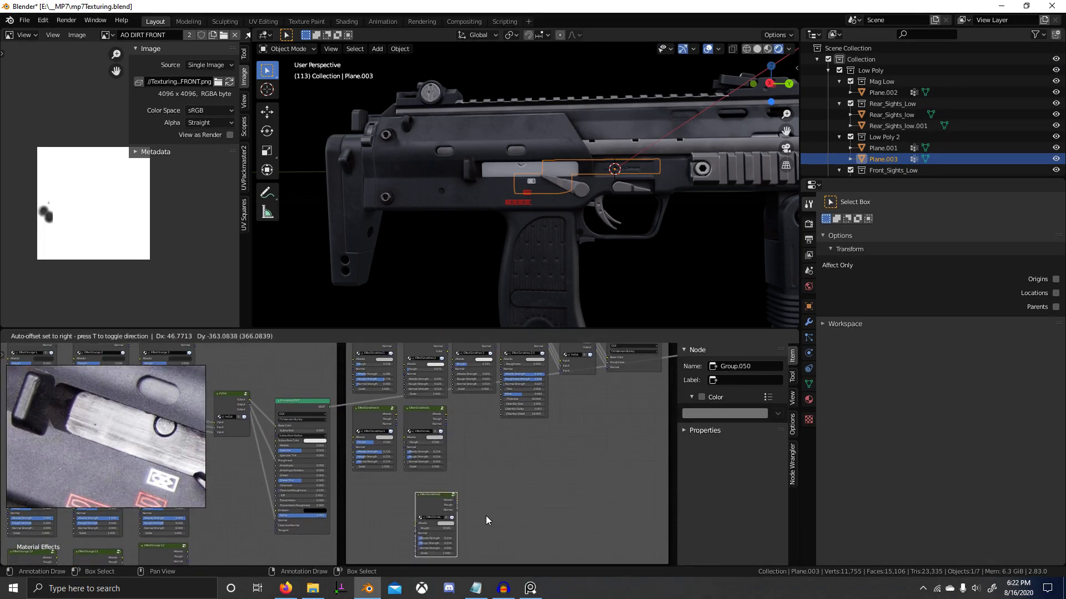
{"action": "left_click", "coordinate": [486, 515]}
Detach the Effect Scratches5 copy from its frame and arrange it beside the Effect Grunge 1 copy above the Grunges frame.
{"action": "key", "text": "p"}
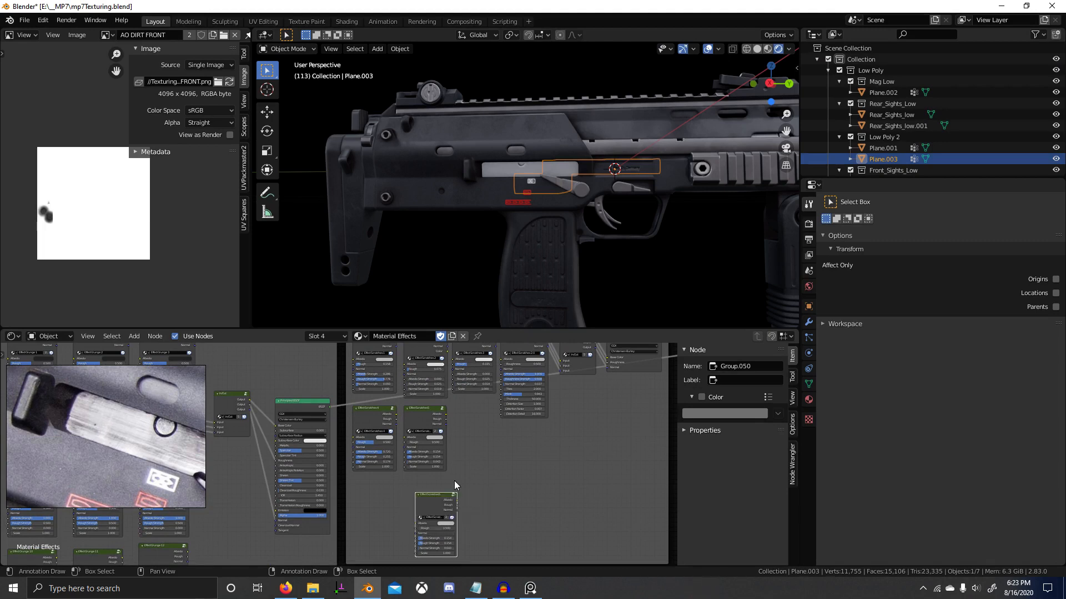
{"action": "key", "text": "alt+p"}
{"action": "scroll", "coordinate": [482, 516], "scroll_direction": "down", "scroll_amount": 5}
{"action": "key", "text": "g"}
{"action": "left_click", "coordinate": [293, 546]}
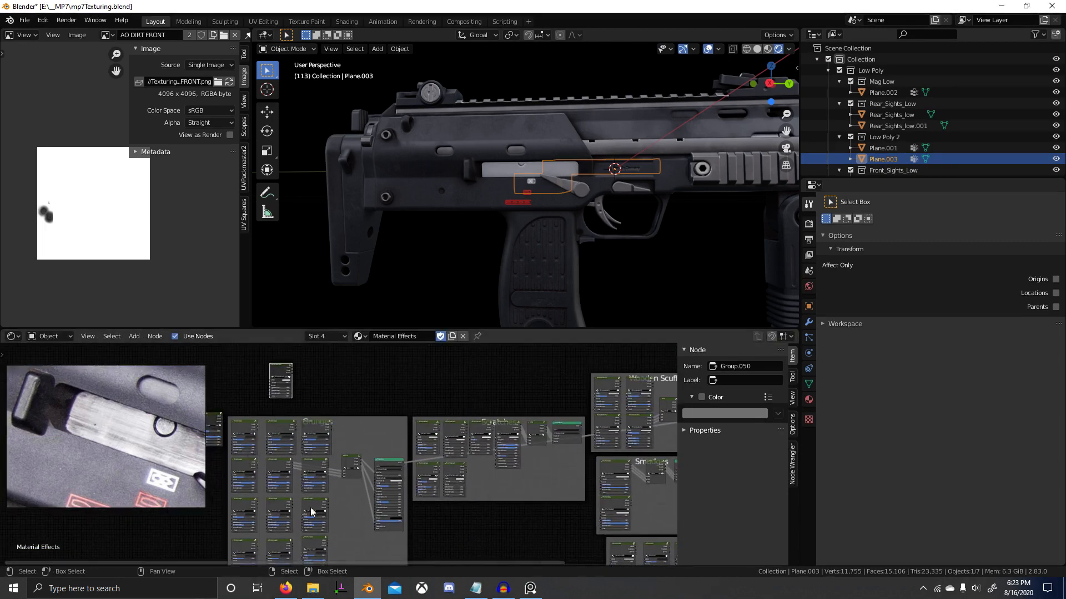
{"action": "middle_click_drag", "start_coordinate": [190, 416], "coordinate": [340, 471]}
{"action": "left_click", "coordinate": [356, 475]}
{"action": "key", "text": "g"}
{"action": "left_click", "coordinate": [394, 415]}
Duplicate the Effect Smudges 1 node out of the Smudges frame and place the copy beside the Effect Scratches5 copy.
{"action": "key", "text": "alt+Tab"}
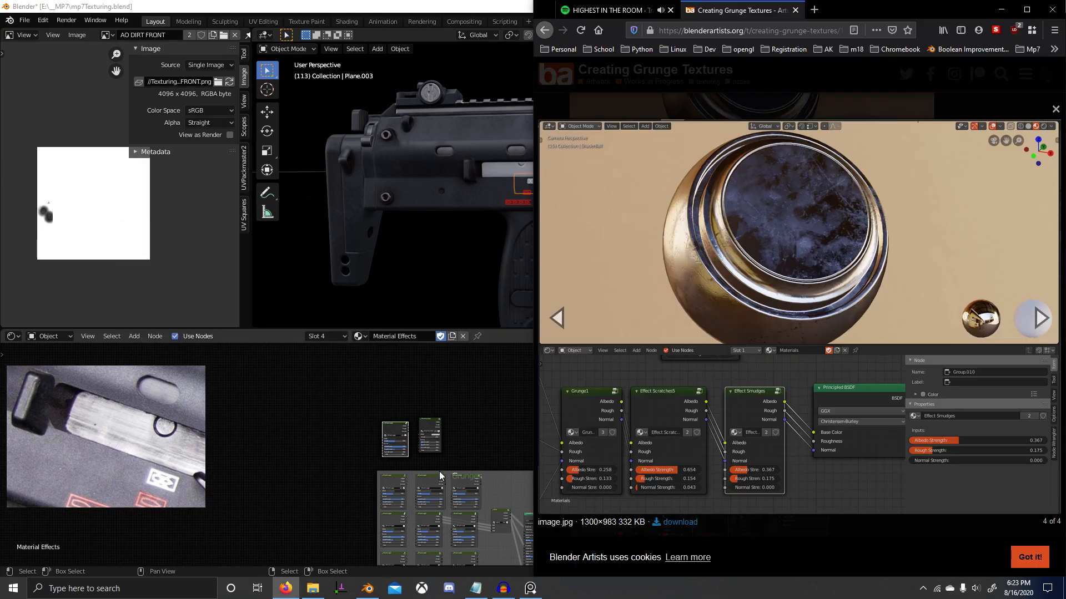
{"action": "key", "text": "alt+Tab"}
{"action": "middle_click_drag", "start_coordinate": [491, 437], "coordinate": [360, 411]}
{"action": "scroll", "coordinate": [544, 477], "scroll_direction": "down", "scroll_amount": 2}
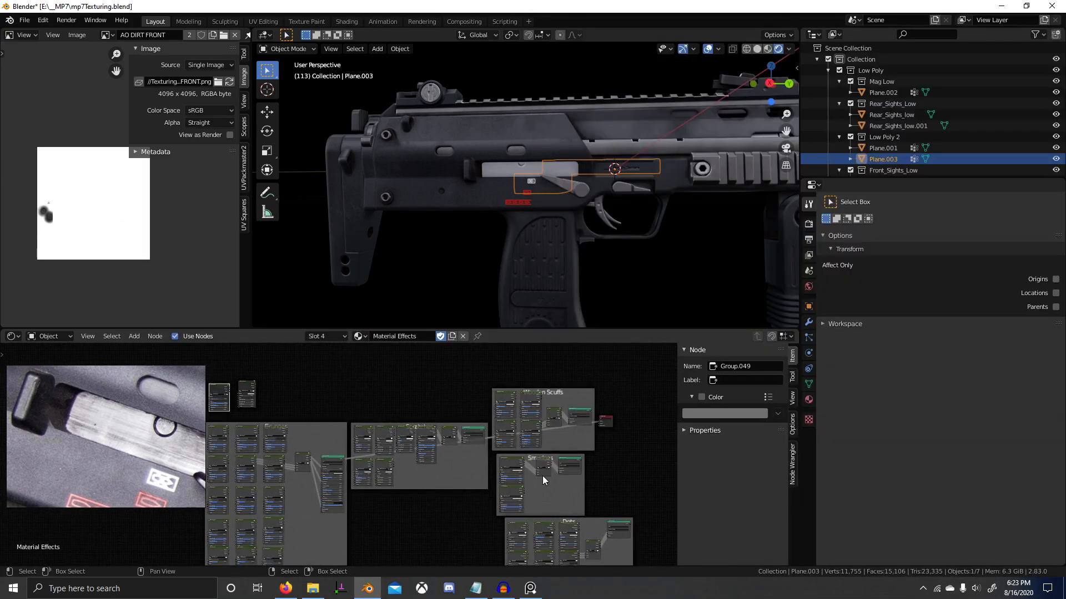
{"action": "scroll", "coordinate": [542, 477], "scroll_direction": "up", "scroll_amount": 4}
{"action": "mouse_move", "coordinate": [471, 466]}
{"action": "middle_mouse_down"}
{"action": "mouse_move", "coordinate": [431, 438]}
{"action": "mouse_move", "coordinate": [368, 455]}
{"action": "middle_mouse_up"}
{"action": "scroll", "coordinate": [430, 439], "scroll_direction": "up", "scroll_amount": 4}
{"action": "scroll", "coordinate": [368, 460], "scroll_direction": "up", "scroll_amount": 2}
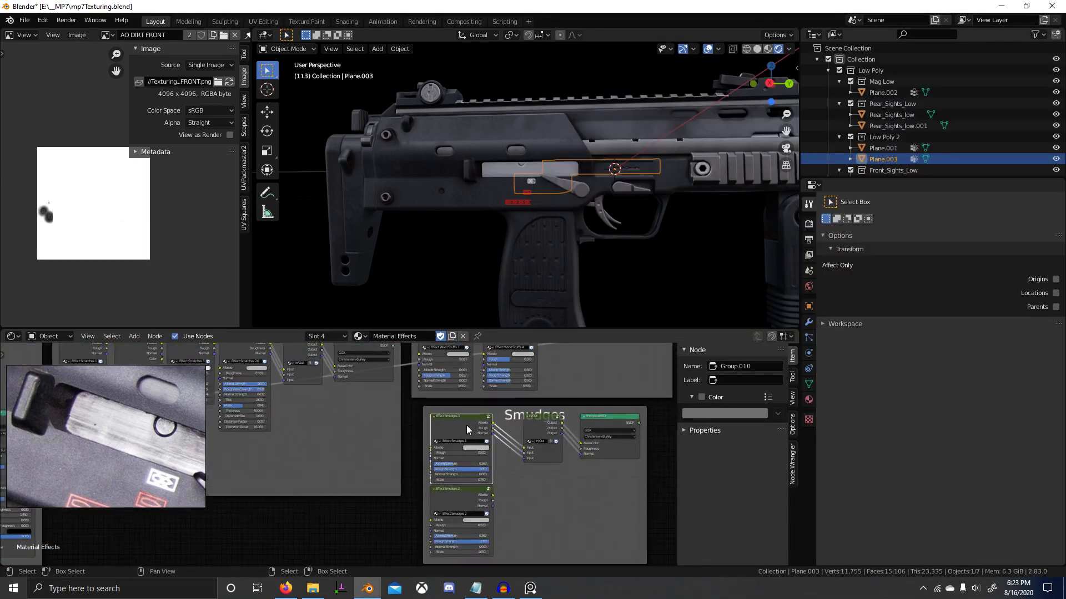
{"action": "scroll", "coordinate": [444, 455], "scroll_direction": "up", "scroll_amount": 1}
{"action": "key", "text": "shift+d"}
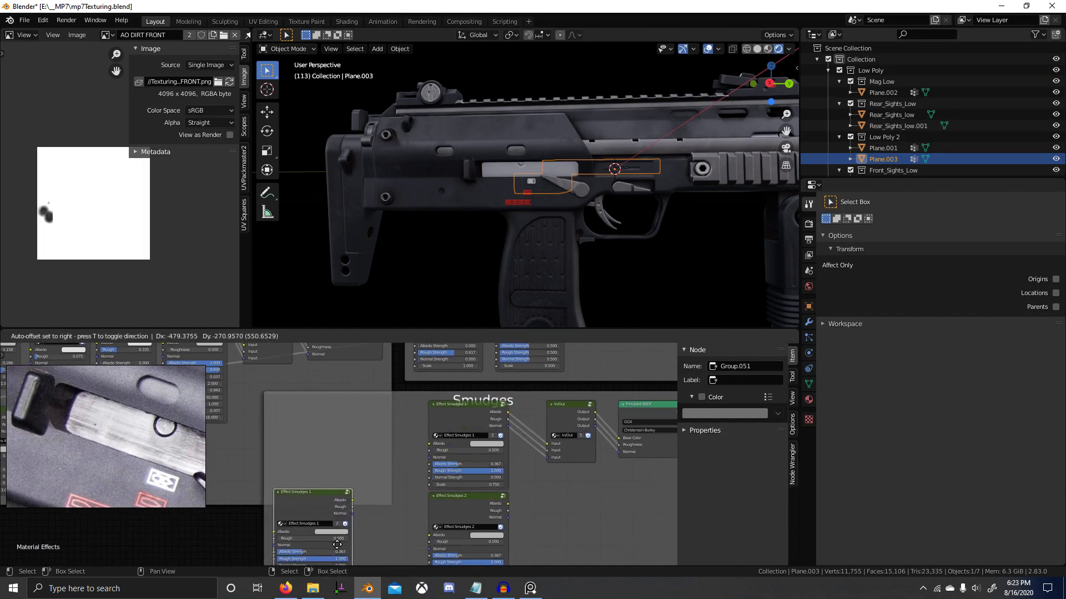
{"action": "scroll", "coordinate": [336, 548], "scroll_direction": "down", "scroll_amount": 3}
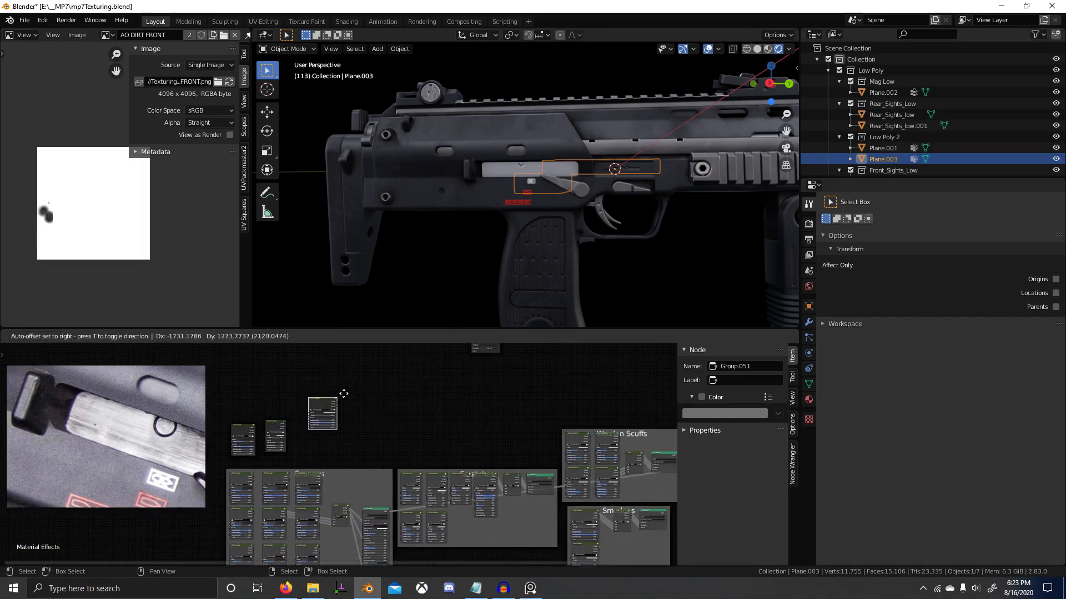
{"action": "left_click", "coordinate": [314, 433]}
{"action": "middle_click_drag", "start_coordinate": [315, 433], "coordinate": [430, 455]}
{"action": "key", "text": "g"}
{"action": "left_click", "coordinate": [455, 471]}
Dock the Blender window beside the browser's reference image and disable the floating photo's always-on-top mode.
{"action": "scroll", "coordinate": [345, 448], "scroll_direction": "up", "scroll_amount": 2}
{"action": "key", "text": "super+Left"}
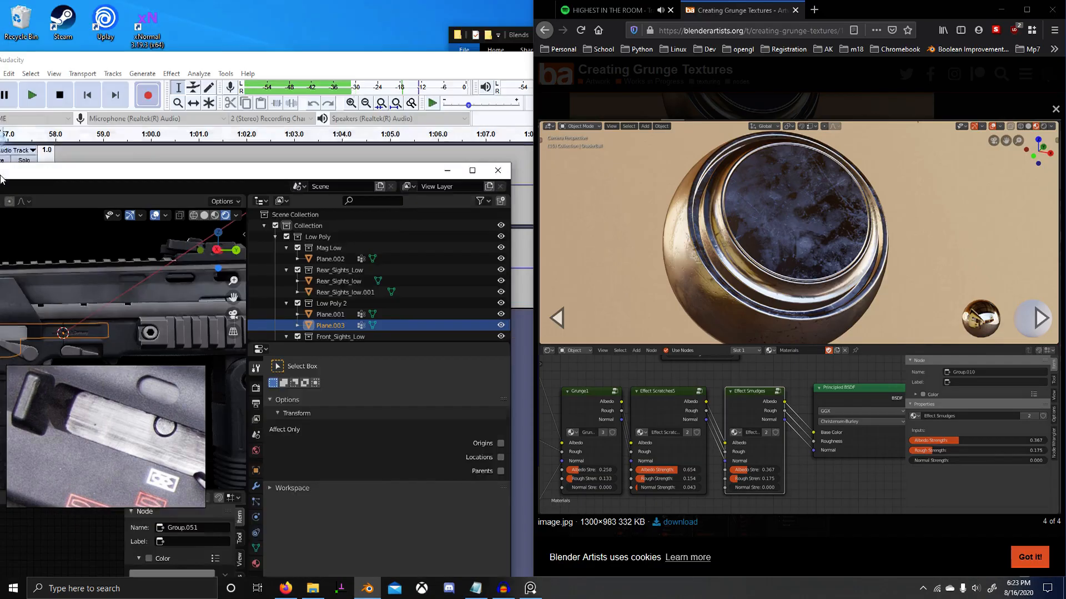
{"action": "scroll", "coordinate": [150, 419], "scroll_direction": "down", "scroll_amount": 1}
{"action": "left_click", "coordinate": [158, 398]}
{"action": "key", "text": "ctrl+shift+a"}
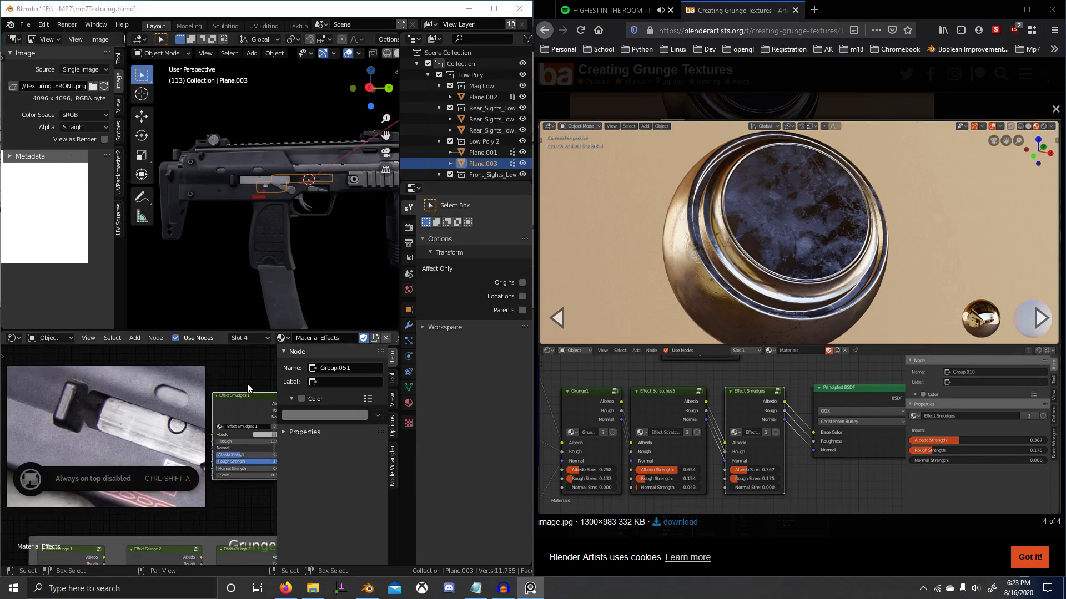
{"action": "left_click", "coordinate": [243, 386]}
Set the copied Effect Grunge 1 node's Albedo Strength to 0.258 and Rough Strength to 0.133.
{"action": "scroll", "coordinate": [133, 460], "scroll_direction": "up", "scroll_amount": 5}
{"action": "middle_click_drag", "start_coordinate": [78, 515], "coordinate": [174, 483]}
{"action": "scroll", "coordinate": [173, 482], "scroll_direction": "up", "scroll_amount": 4}
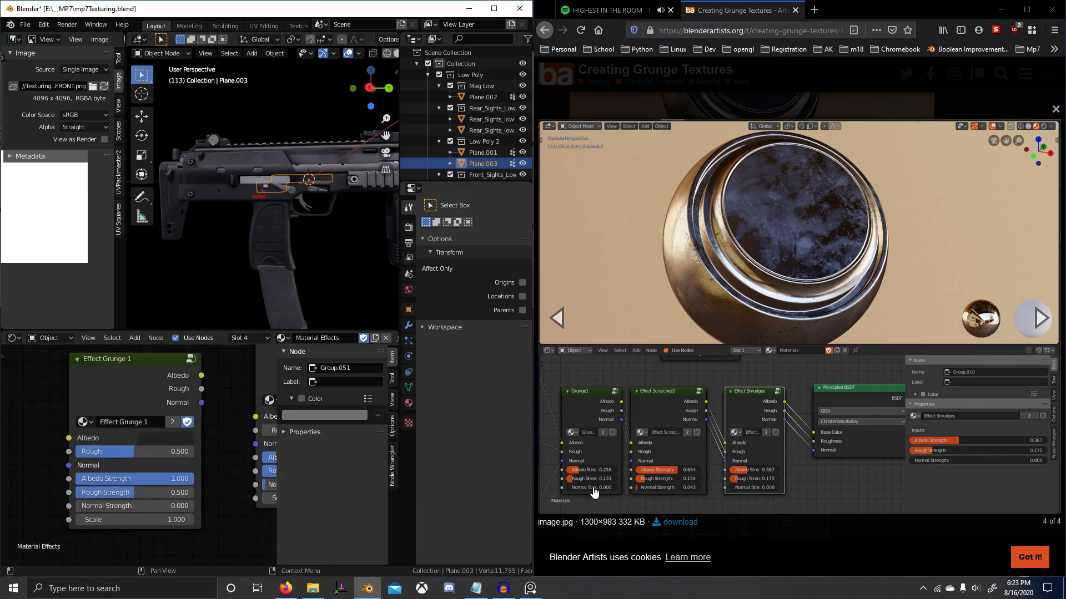
{"action": "left_click", "coordinate": [149, 483]}
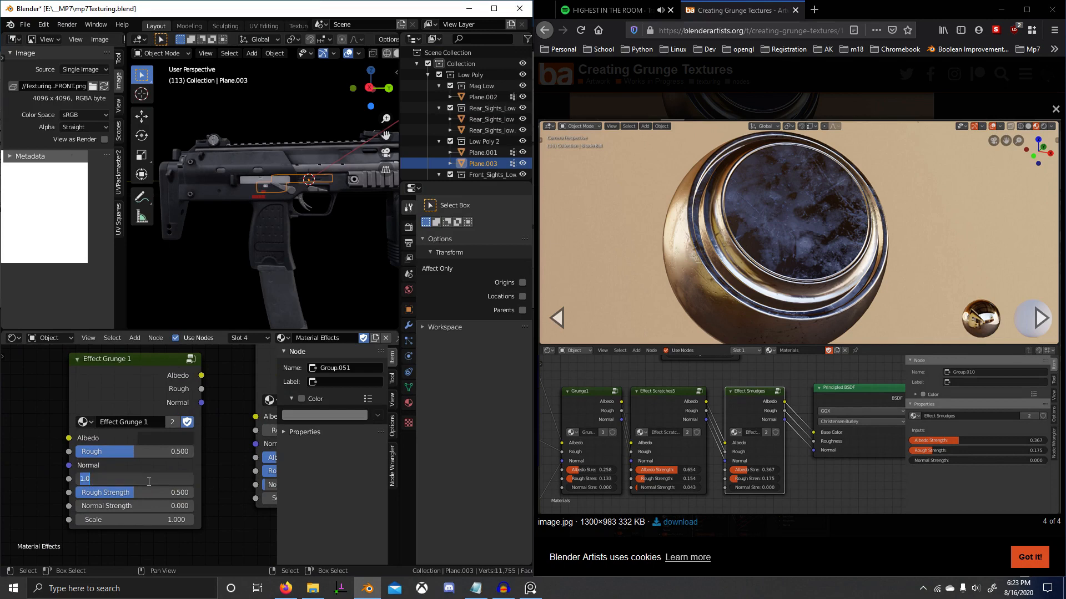
{"action": "type", "text": ".258"}
{"action": "key", "text": "Return"}
{"action": "double_click", "coordinate": [122, 494]}
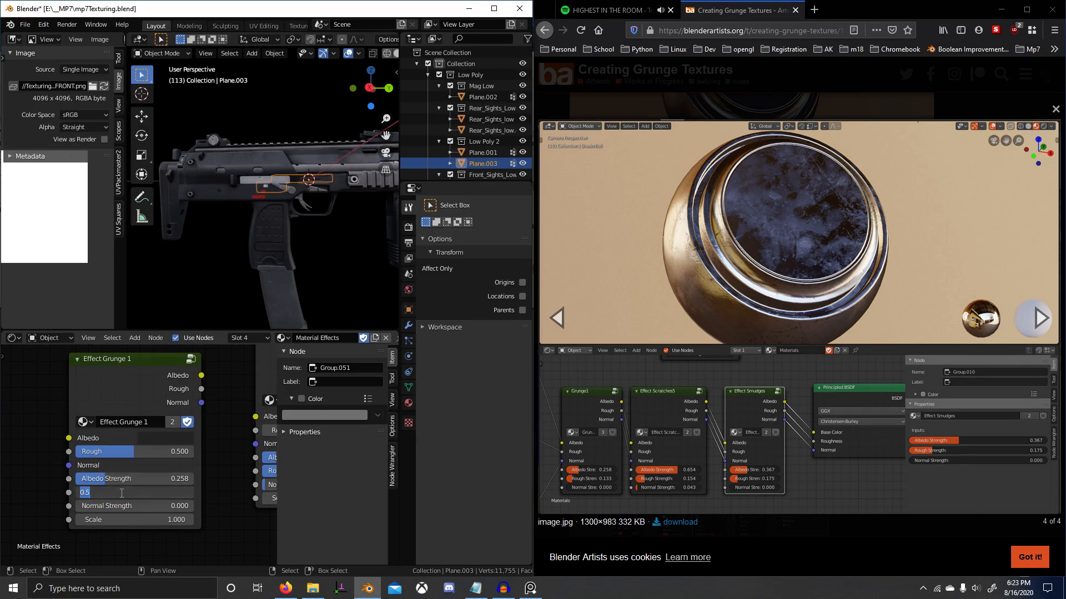
{"action": "key", "text": "Return"}
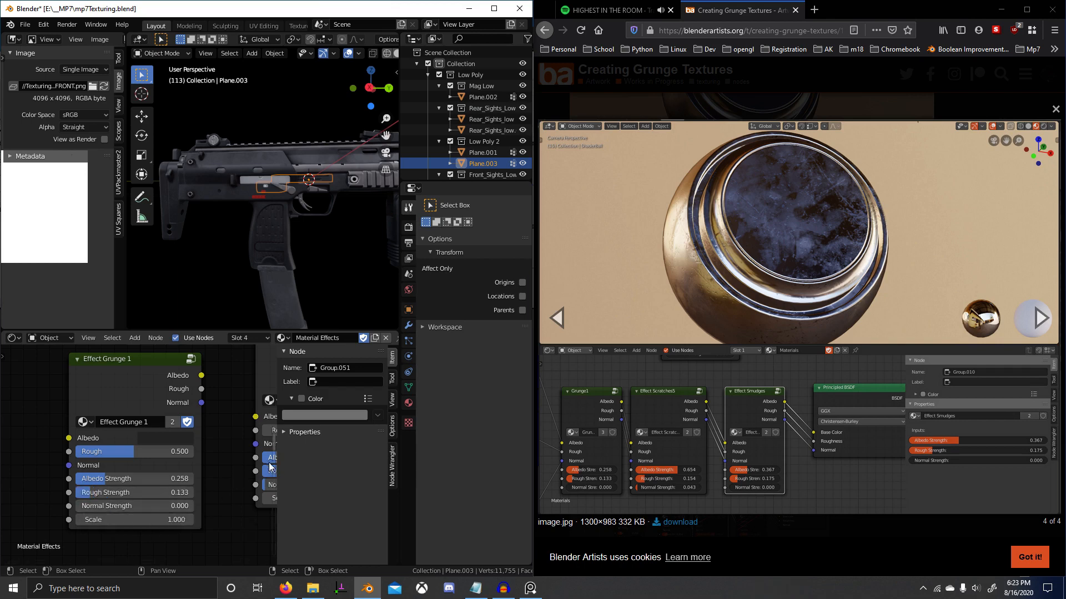
Set the copied Effect Scratches5 node's Albedo Strength to 0.654 and Rough Strength to 0.154.
{"action": "middle_click_drag", "start_coordinate": [271, 467], "coordinate": [171, 488]}
{"action": "double_click", "coordinate": [201, 478]}
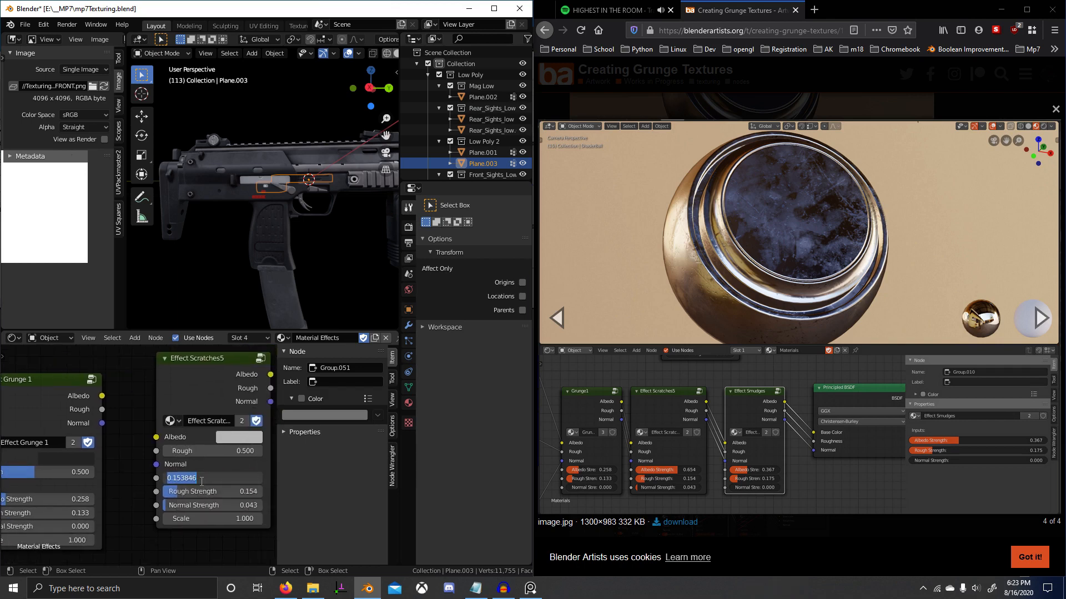
{"action": "type", "text": ".654"}
{"action": "key", "text": "Return"}
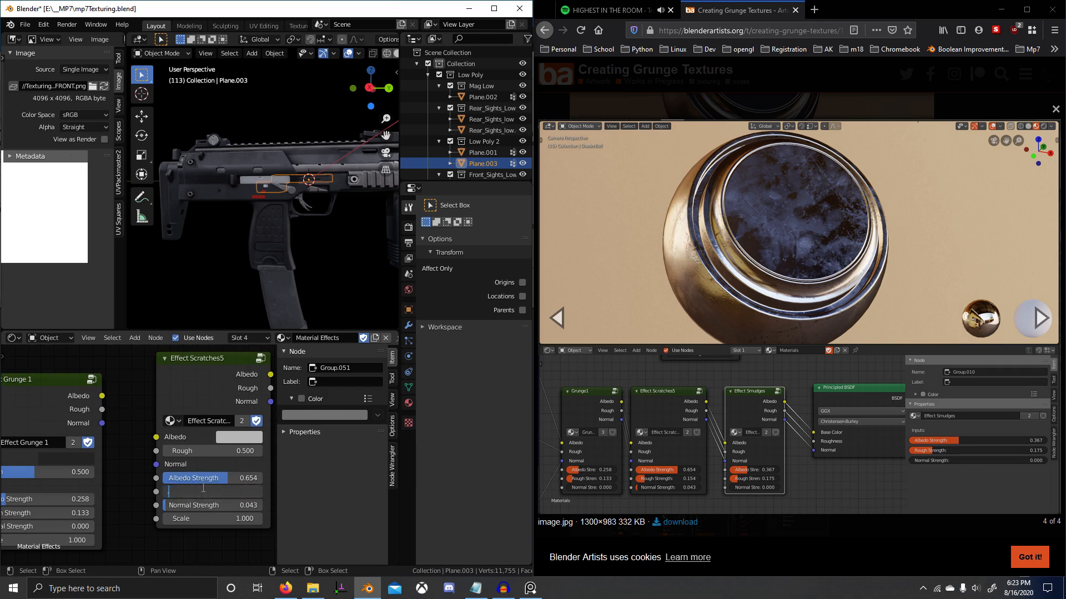
{"action": "left_click", "coordinate": [203, 488]}
{"action": "type", "text": ".154"}
{"action": "key", "text": "Return"}
{"action": "left_click", "coordinate": [198, 499]}
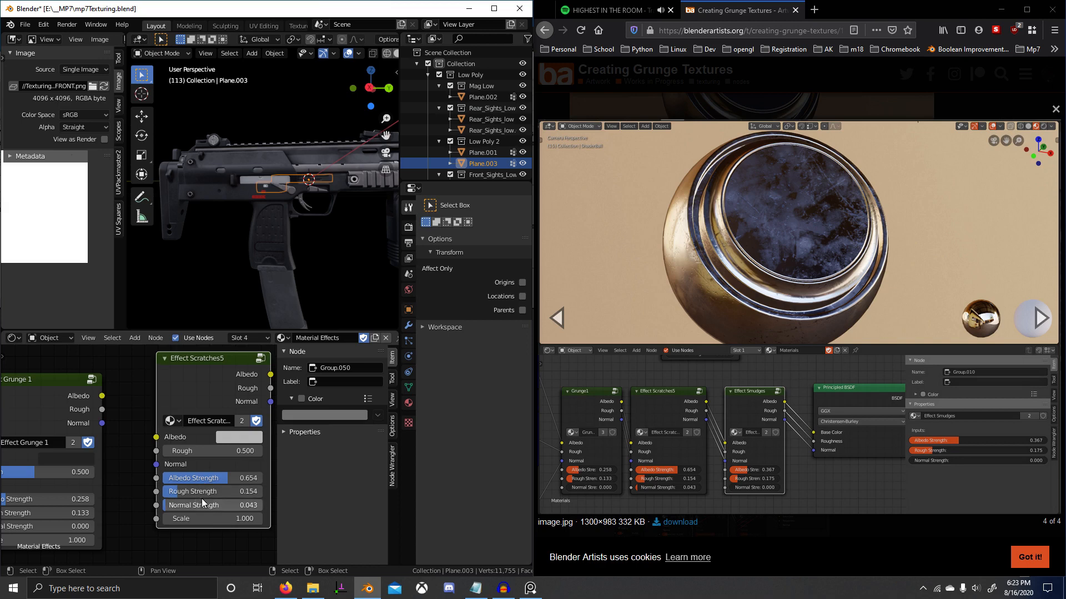
{"action": "right_click", "coordinate": [204, 502]}
Set the copied Effect Smudges 1 node's Rough Strength to 0.175.
{"action": "middle_click_drag", "start_coordinate": [220, 422], "coordinate": [56, 430]}
{"action": "scroll", "coordinate": [56, 430], "scroll_direction": "down", "scroll_amount": 1}
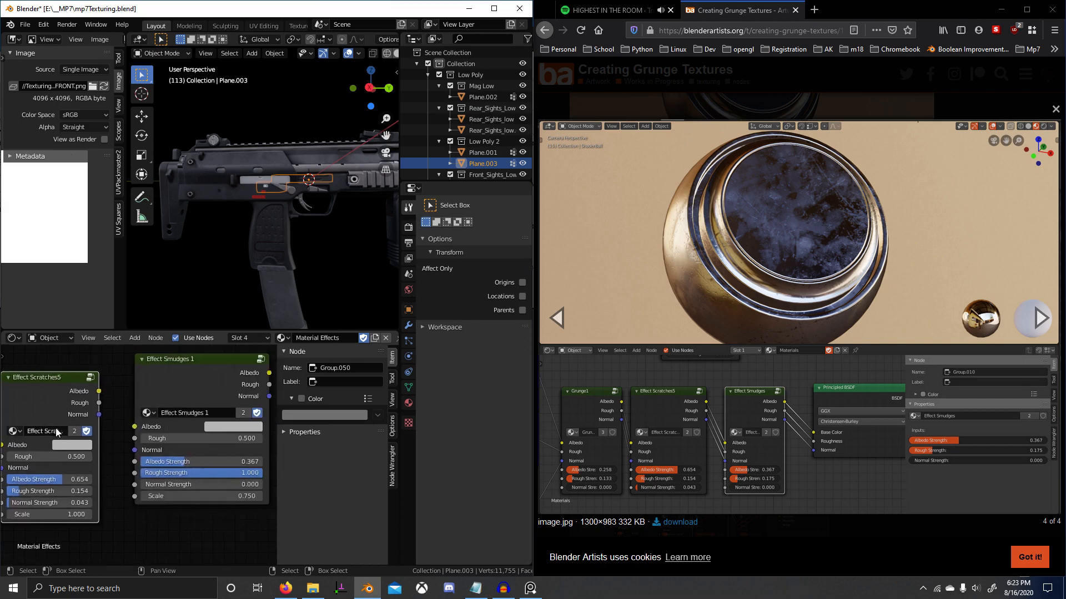
{"action": "left_click", "coordinate": [222, 473]}
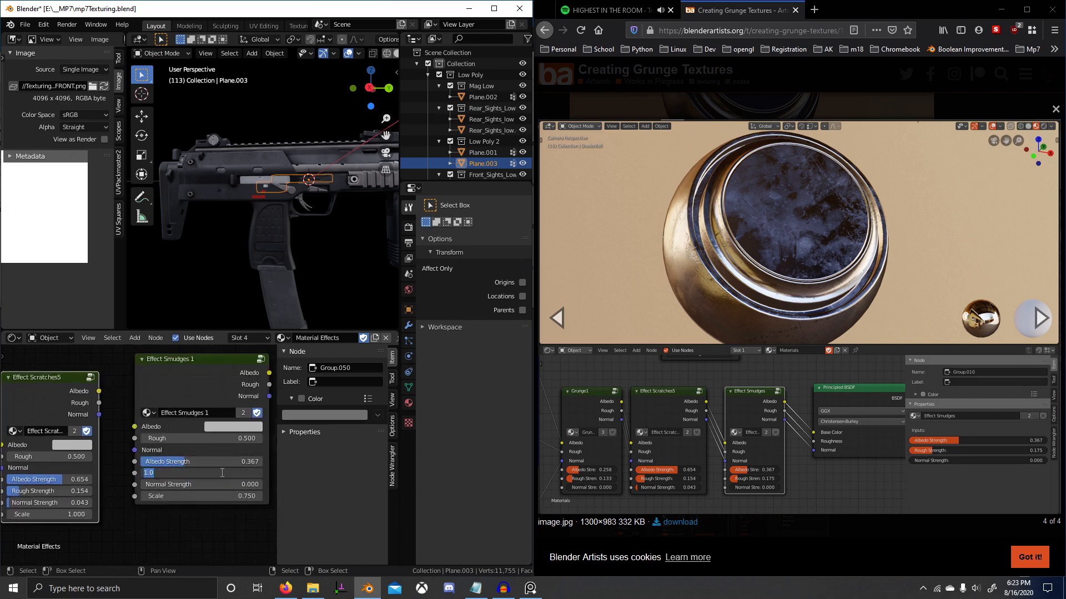
{"action": "key", "text": "Return"}
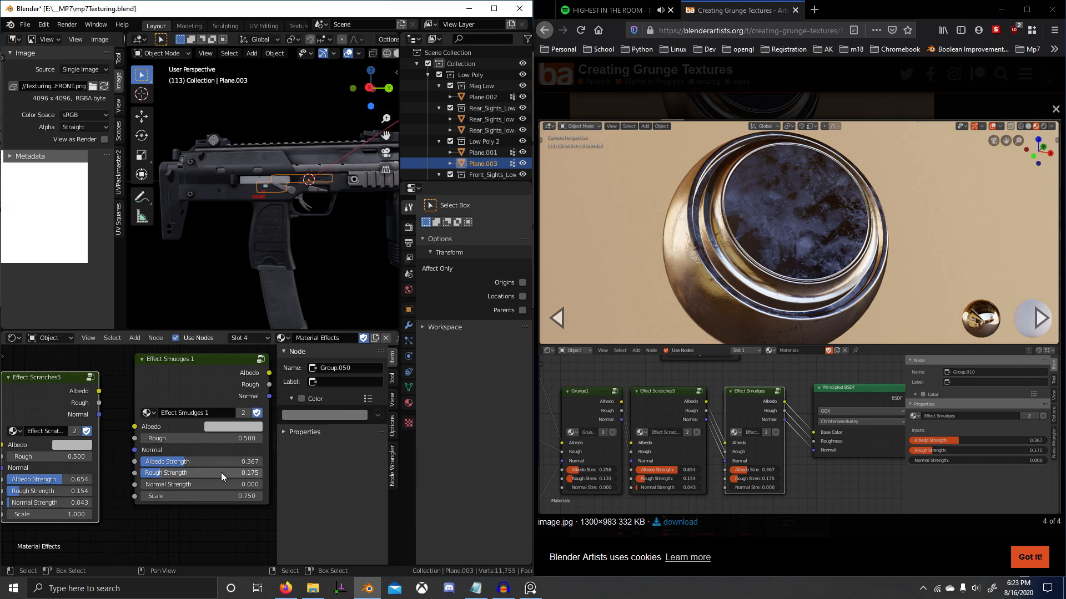
{"action": "middle_click_drag", "start_coordinate": [61, 504], "coordinate": [157, 488]}
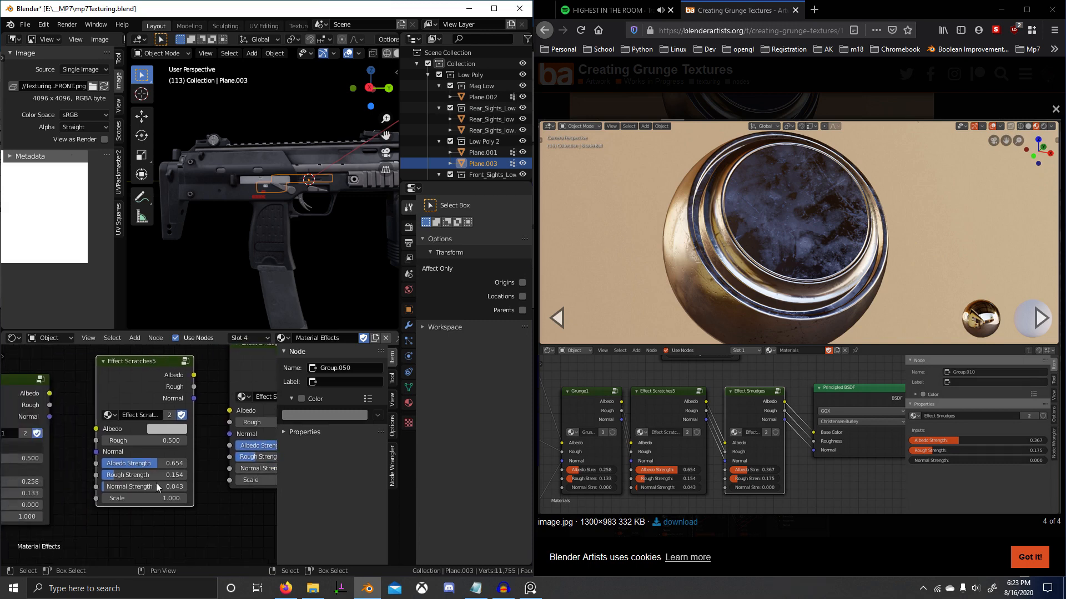
Chain the copied Effect Grunge 1, Effect Scratches5 and Effect Smudges 1 nodes through their Albedo, Rough and Normal sockets.
{"action": "scroll", "coordinate": [178, 493], "scroll_direction": "down", "scroll_amount": 2}
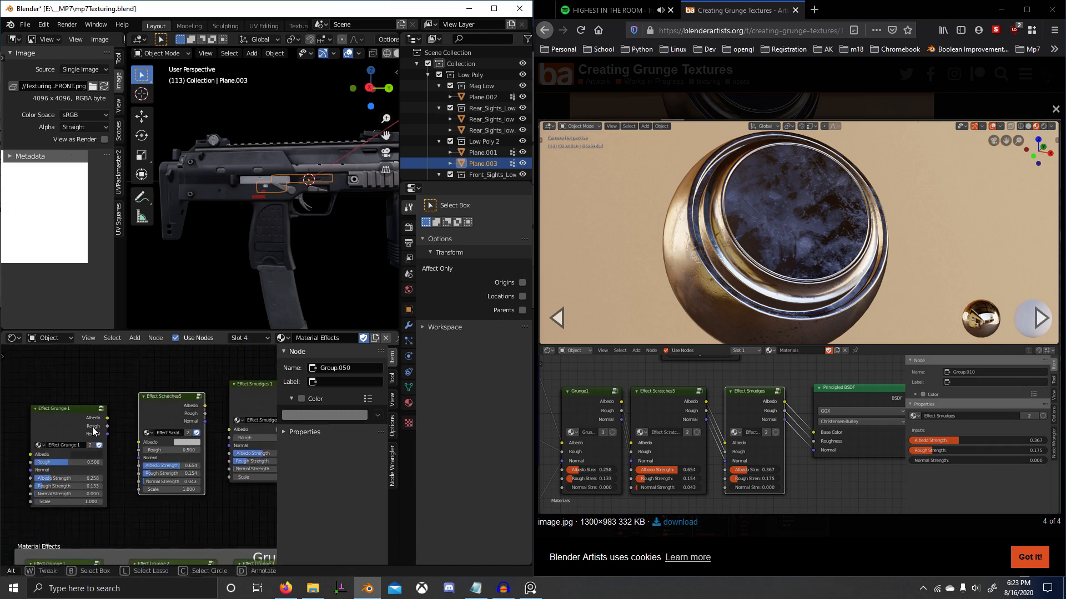
{"action": "right_click_drag", "start_coordinate": [86, 429], "coordinate": [187, 443], "text": "alt"}
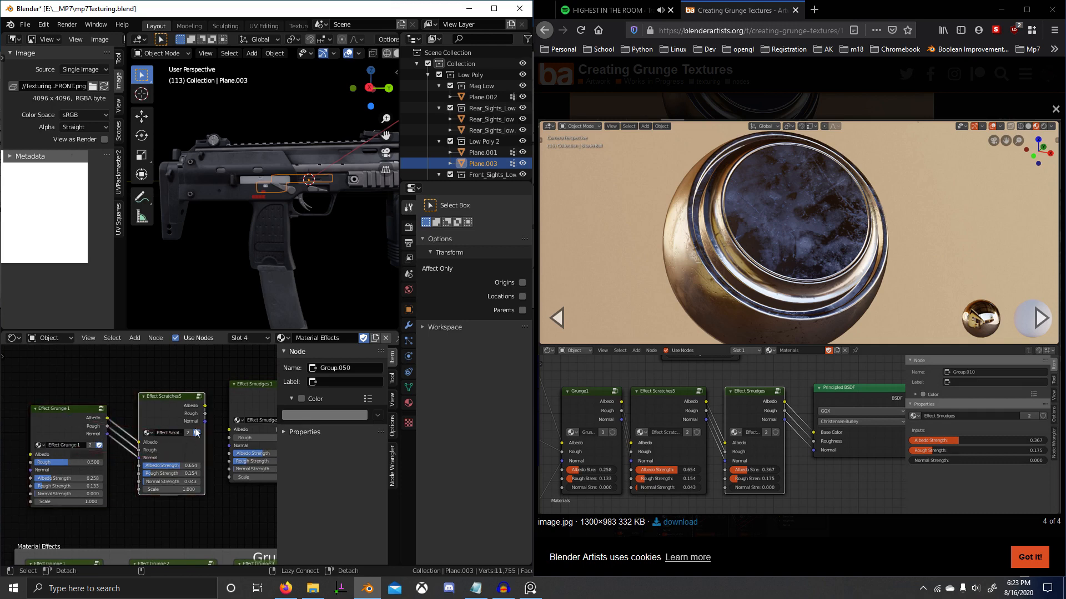
{"action": "mouse_move", "coordinate": [201, 405]}
{"action": "right_mouse_down", "text": "alt"}
{"action": "mouse_move", "coordinate": [234, 417]}
{"action": "mouse_move", "coordinate": [248, 444]}
{"action": "right_mouse_up", "text": "alt"}
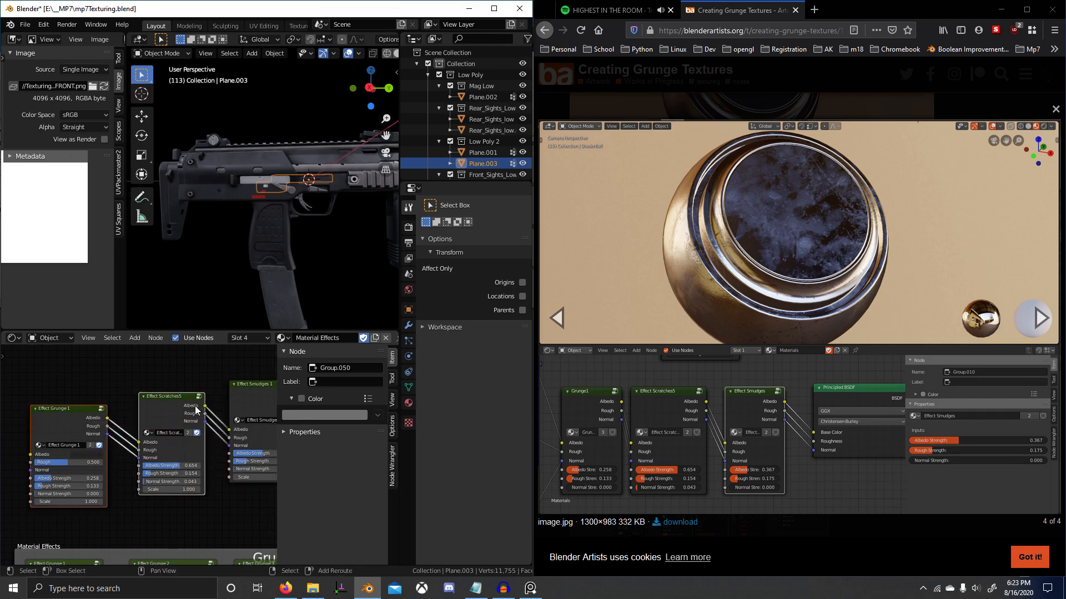
Copy the three linked effect nodes and switch the node editor to the Bolt material.
{"action": "left_click", "coordinate": [247, 340]}
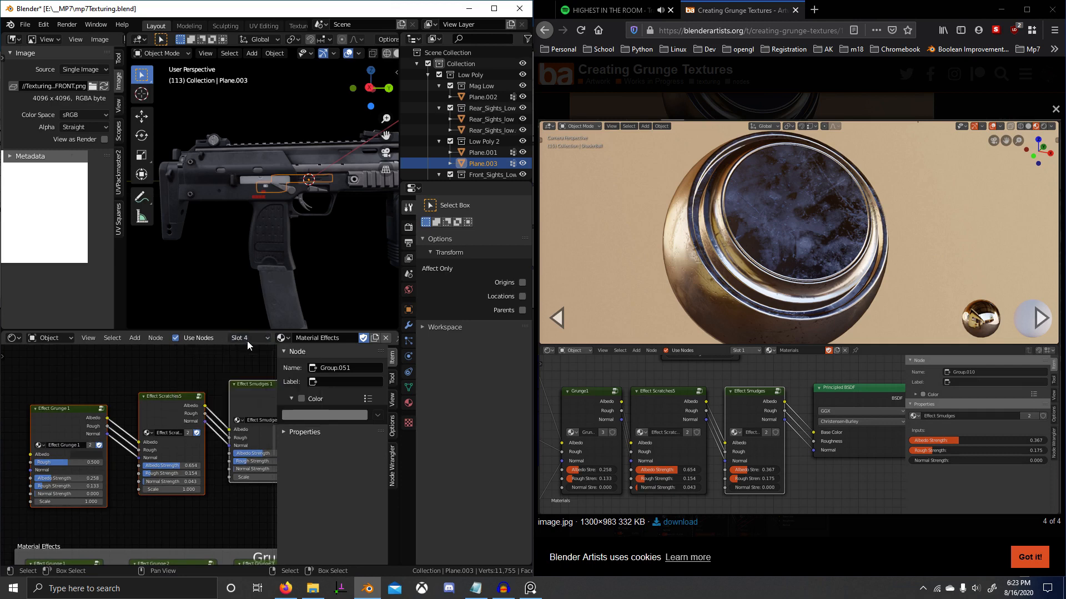
{"action": "left_click", "coordinate": [282, 338]}
{"action": "type", "text": "bolt"}
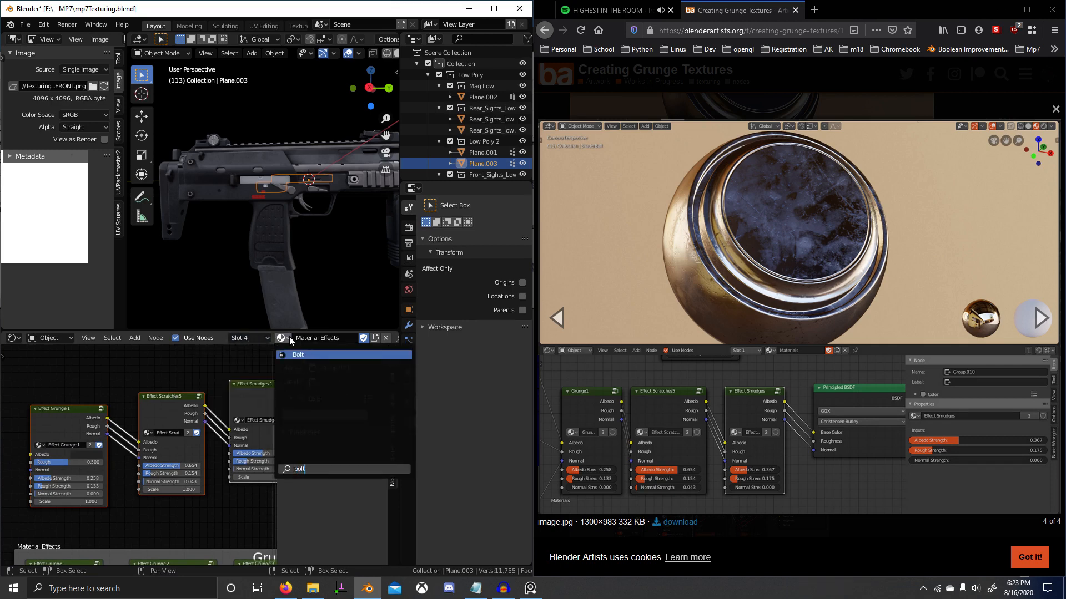
{"action": "key", "text": "Return"}
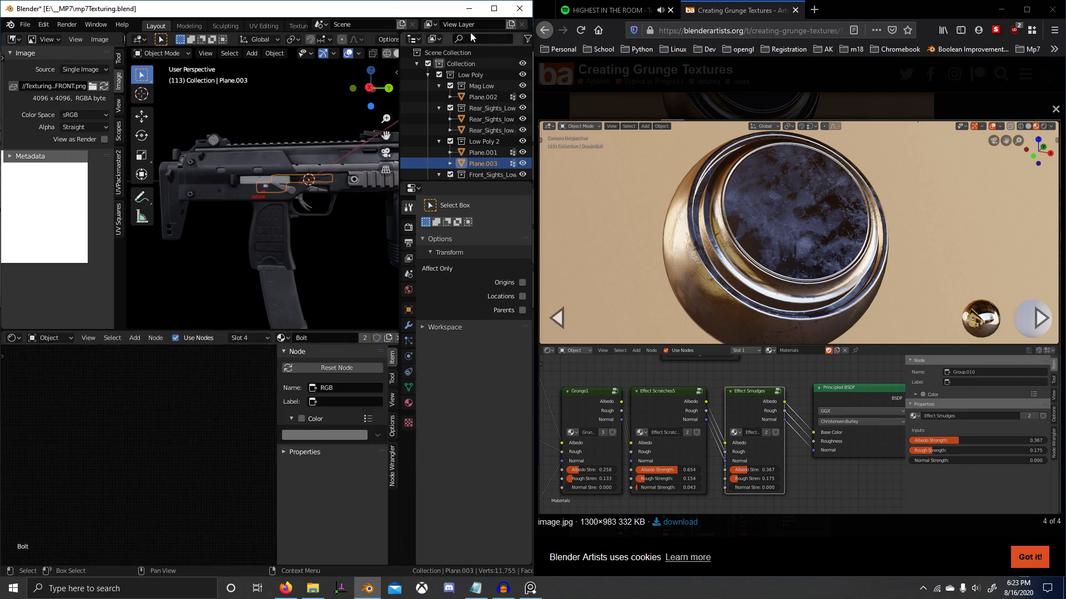
Maximize the Blender window and paste the effect nodes between the Bolt material's mix nodes and its Principled BSDF.
{"action": "left_click", "coordinate": [493, 9]}
{"action": "key", "text": "Home"}
{"action": "middle_click_drag", "start_coordinate": [267, 518], "coordinate": [384, 485]}
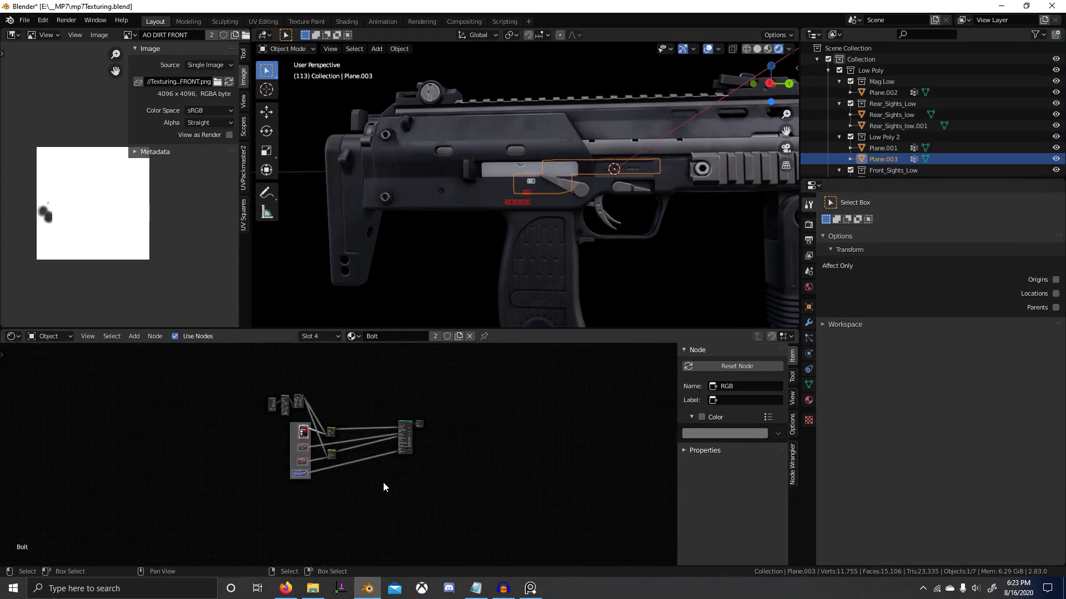
{"action": "key", "text": "ctrl+v"}
{"action": "scroll", "coordinate": [355, 475], "scroll_direction": "up", "scroll_amount": 2}
{"action": "key", "text": "g"}
{"action": "left_click", "coordinate": [245, 391]}
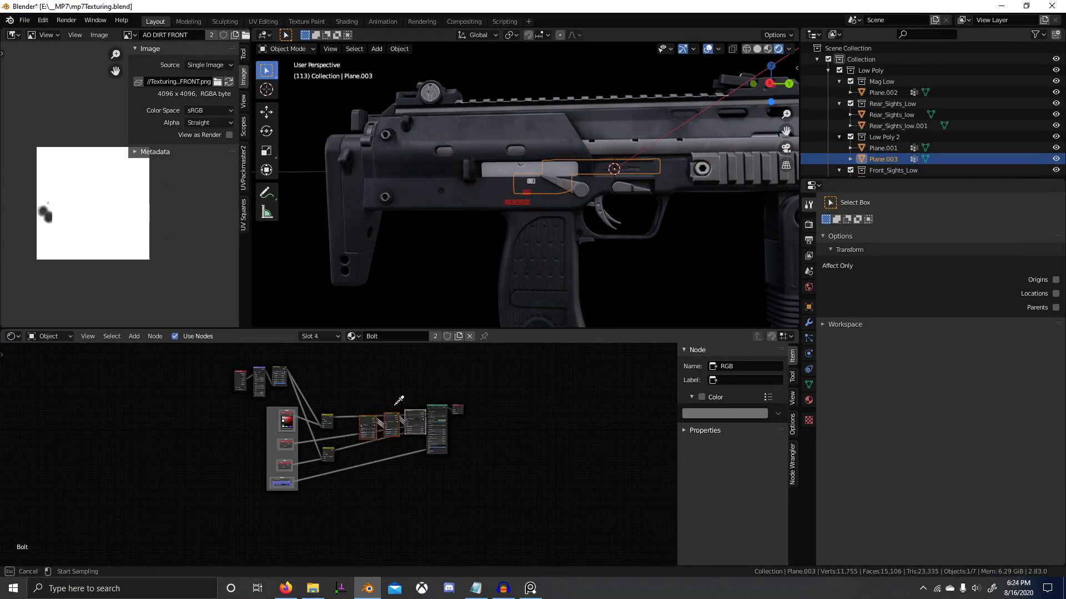
Feed the Multiply colour, Add colour and a reroute on the Normal link into Effect Grunge 1's Albedo, Rough and Normal inputs.
{"action": "scroll", "coordinate": [383, 428], "scroll_direction": "up", "scroll_amount": 4}
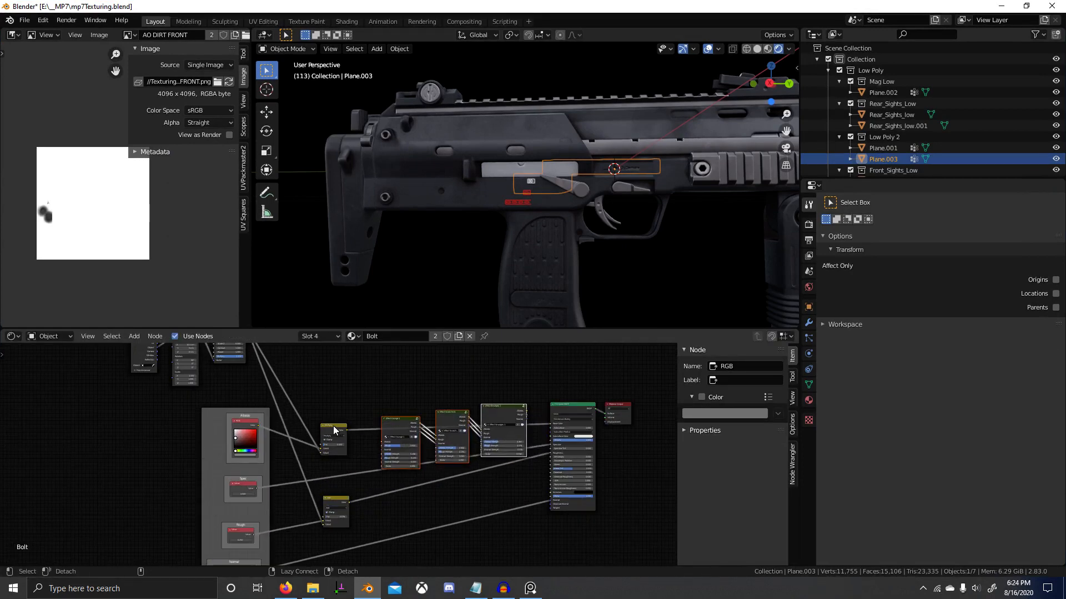
{"action": "scroll", "coordinate": [344, 450], "scroll_direction": "up", "scroll_amount": 3}
{"action": "middle_click_drag", "start_coordinate": [336, 494], "coordinate": [369, 419]}
{"action": "right_click_drag", "start_coordinate": [333, 514], "coordinate": [341, 531], "text": "shift"}
{"action": "left_click_drag", "start_coordinate": [391, 445], "coordinate": [416, 393]}
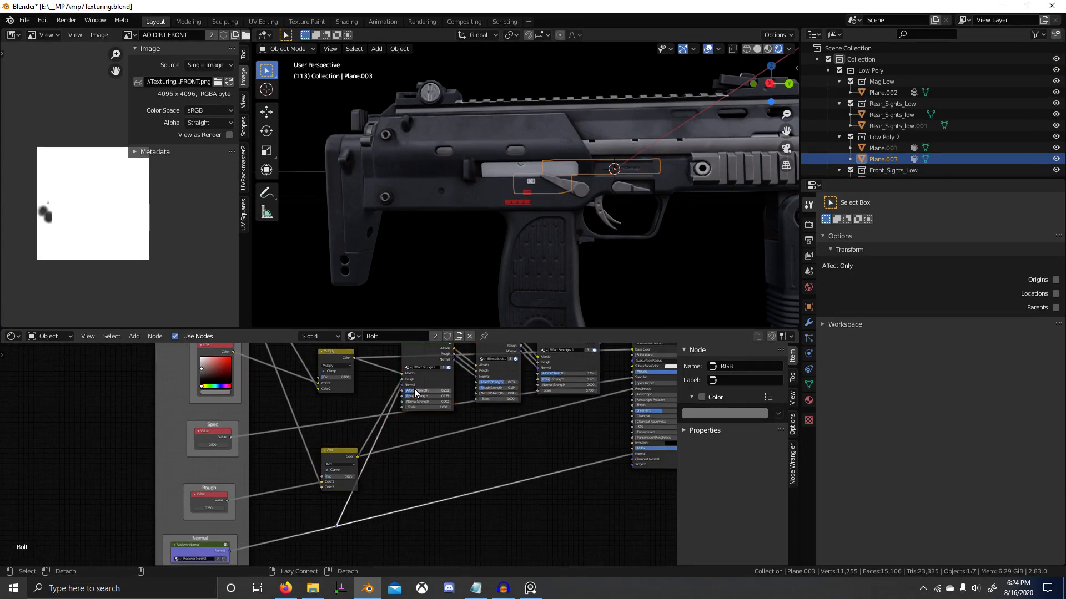
Add a reroute on the Spec link and enclose the Multiply node, Add node and reroutes in a frame.
{"action": "right_click_drag", "start_coordinate": [340, 414], "coordinate": [340, 427], "text": "shift"}
{"action": "left_click_drag", "start_coordinate": [354, 539], "coordinate": [323, 333]}
{"action": "key", "text": "shift+p"}
Connect Effect Smudges 1's Albedo, Rough and Normal outputs to the Principled BSDF's Base Color, Roughness and Normal inputs.
{"action": "scroll", "coordinate": [358, 410], "scroll_direction": "down", "scroll_amount": 2}
{"action": "mouse_move", "coordinate": [446, 393]}
{"action": "middle_mouse_down"}
{"action": "mouse_move", "coordinate": [352, 437]}
{"action": "mouse_move", "coordinate": [368, 391]}
{"action": "mouse_move", "coordinate": [358, 401]}
{"action": "middle_mouse_up"}
{"action": "scroll", "coordinate": [356, 411], "scroll_direction": "up", "scroll_amount": 5}
{"action": "left_click", "coordinate": [329, 388]}
{"action": "left_click", "coordinate": [397, 379], "text": "shift"}
{"action": "left_click", "coordinate": [473, 362], "text": "shift"}
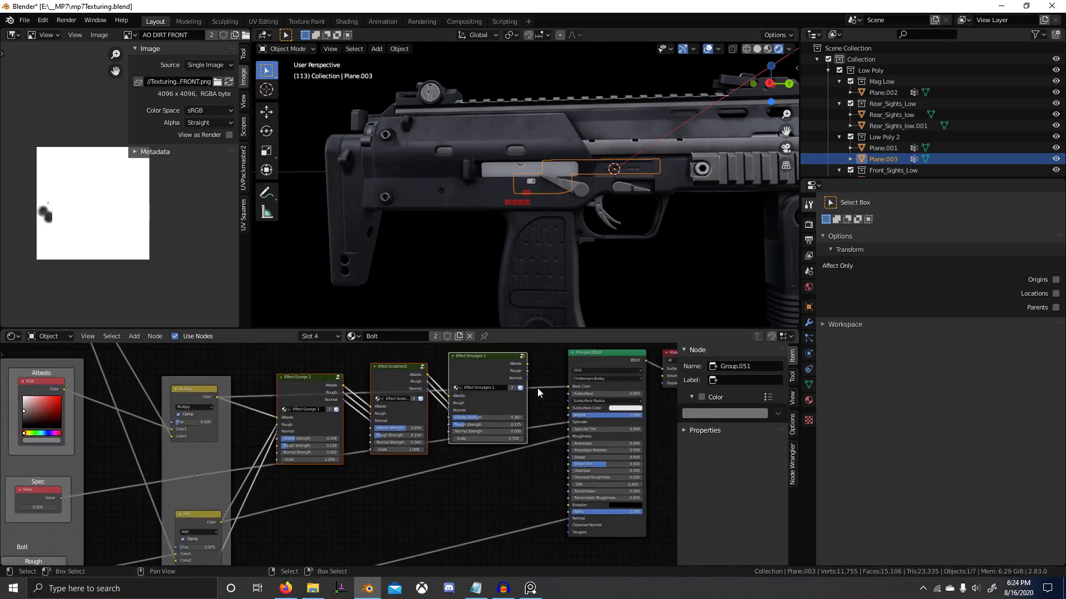
{"action": "middle_click_drag", "start_coordinate": [537, 388], "coordinate": [494, 392]}
{"action": "mouse_move", "coordinate": [483, 367]}
{"action": "left_mouse_down"}
{"action": "mouse_move", "coordinate": [523, 386]}
{"action": "mouse_move", "coordinate": [529, 444]}
{"action": "left_mouse_up"}
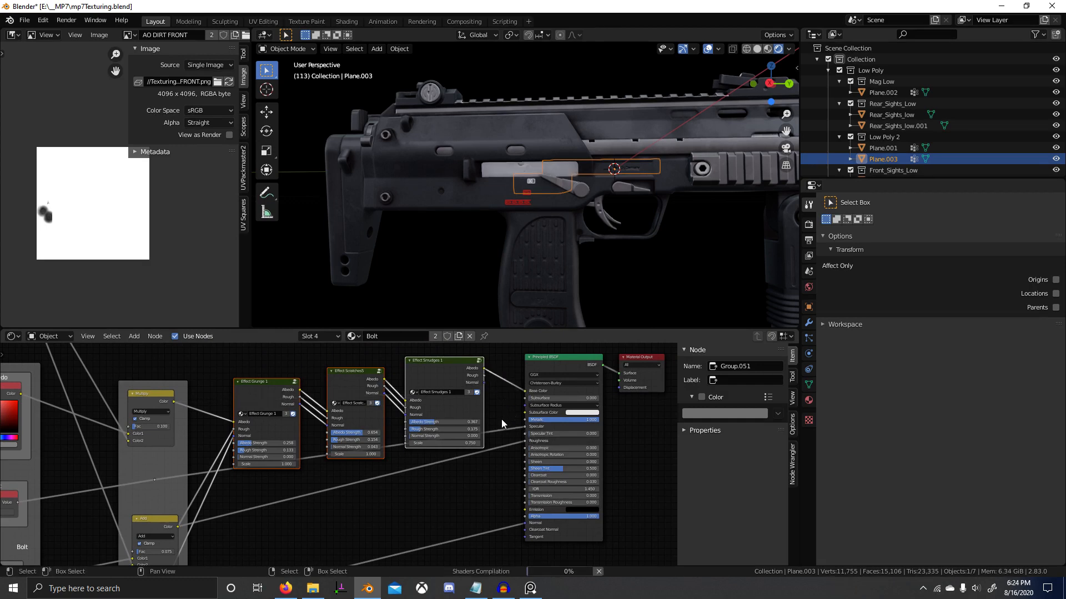
{"action": "mouse_move", "coordinate": [484, 382]}
{"action": "left_mouse_down"}
{"action": "mouse_move", "coordinate": [530, 458]}
{"action": "mouse_move", "coordinate": [529, 445]}
{"action": "left_mouse_up"}
{"action": "left_click_drag", "start_coordinate": [484, 388], "coordinate": [526, 527]}
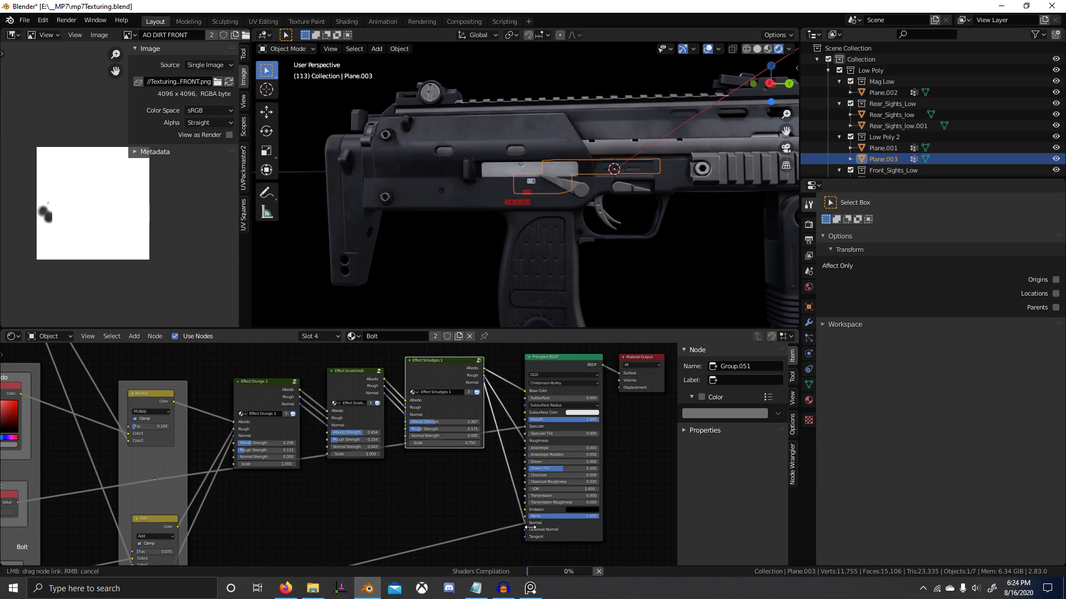
Isolate the bolt mesh in local view and examine its grunge, scratches and smudges up close.
{"action": "scroll", "coordinate": [549, 178], "scroll_direction": "up", "scroll_amount": 7}
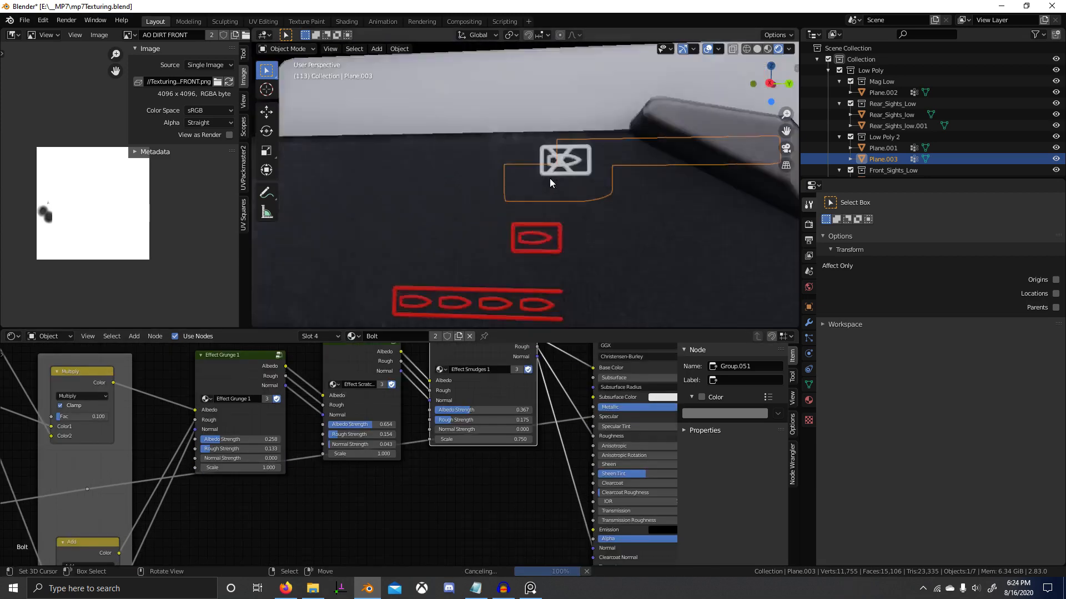
{"action": "middle_click_drag", "start_coordinate": [549, 178], "coordinate": [544, 195]}
{"action": "scroll", "coordinate": [544, 195], "scroll_direction": "down", "scroll_amount": 2}
{"action": "key", "text": "KP_Divide"}
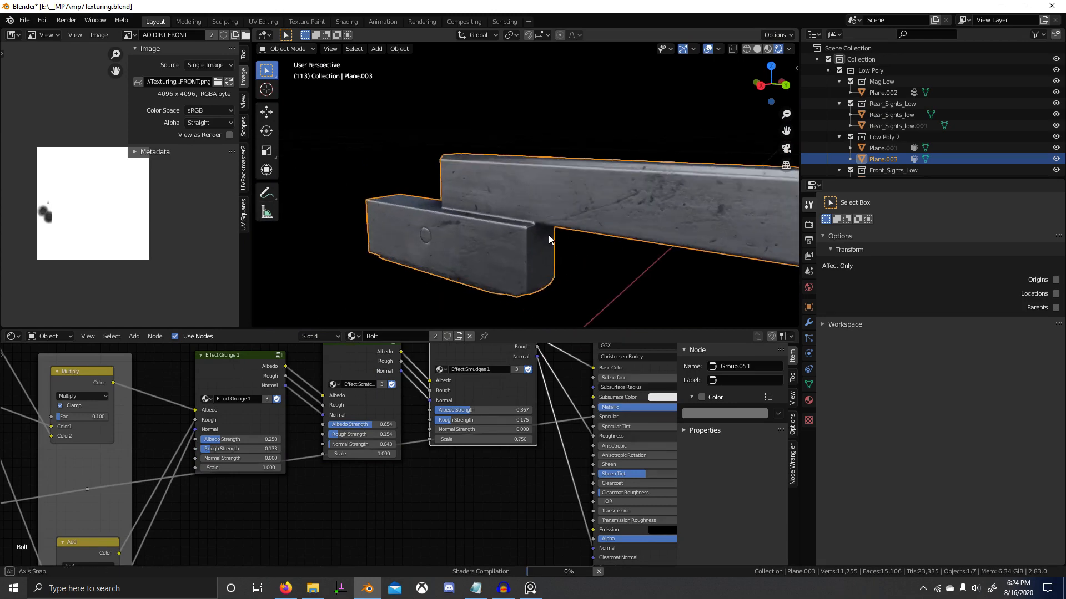
{"action": "key", "text": "KP_Divide"}
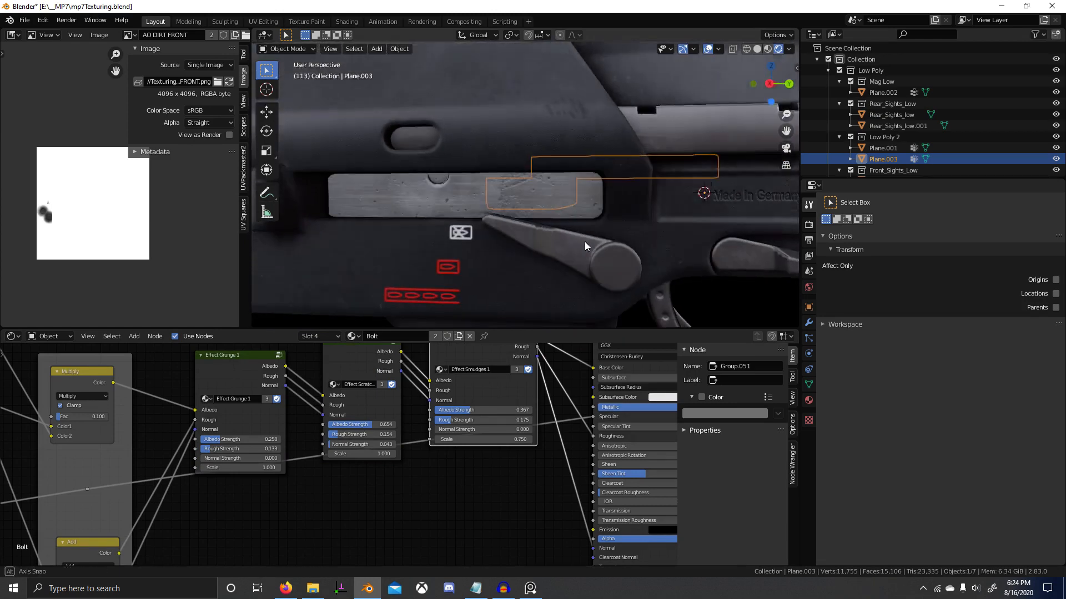
{"action": "key", "text": "KP_Divide"}
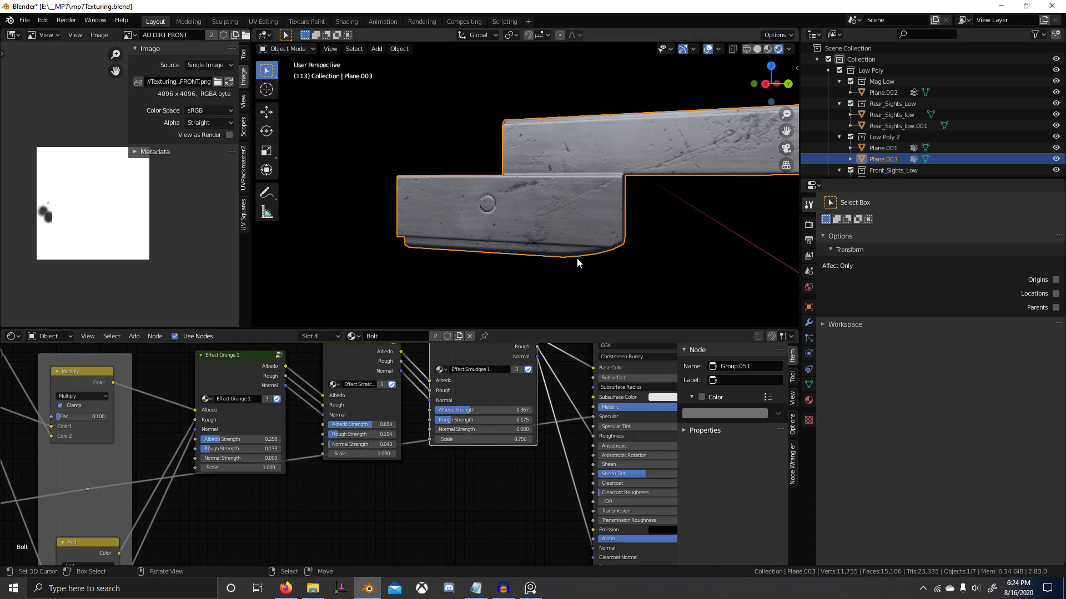
{"action": "scroll", "coordinate": [577, 257], "scroll_direction": "up", "scroll_amount": 5}
{"action": "scroll", "coordinate": [449, 298], "scroll_direction": "down", "scroll_amount": 5}
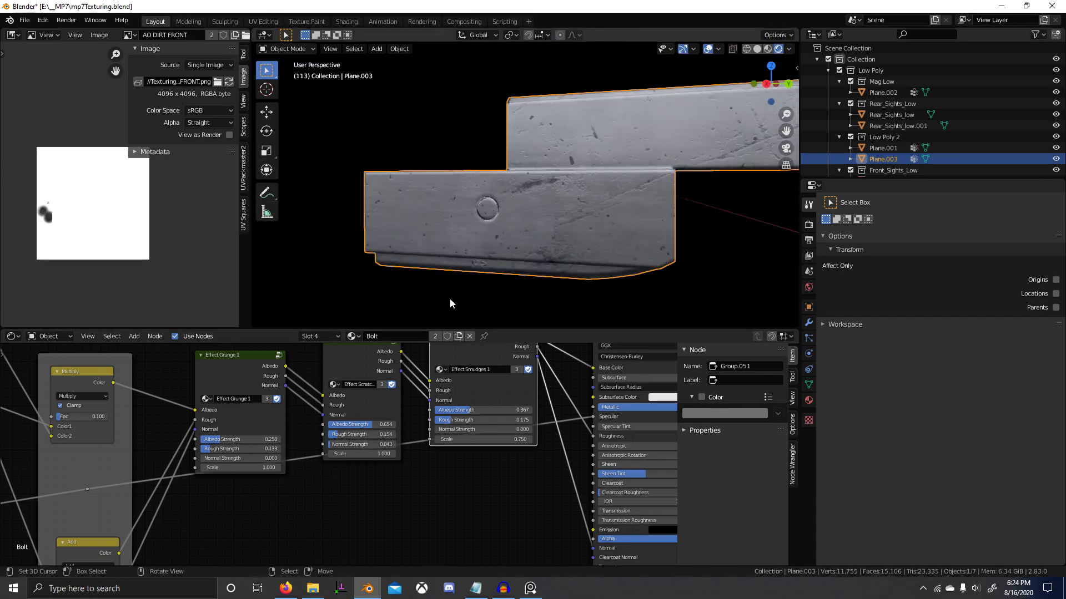
{"action": "scroll", "coordinate": [252, 425], "scroll_direction": "up", "scroll_amount": 2}
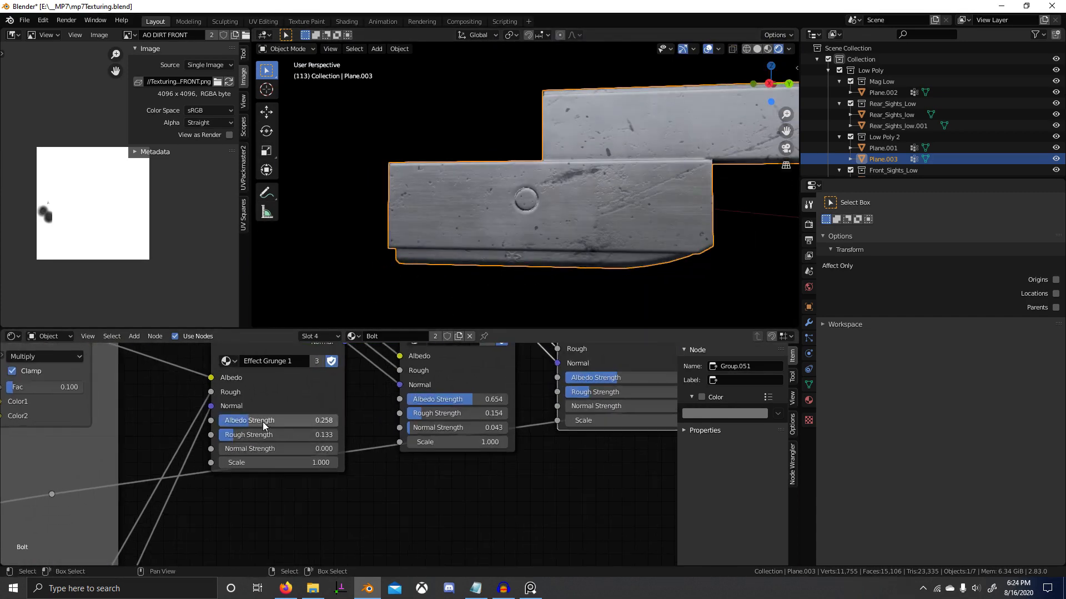
{"action": "mouse_move", "coordinate": [264, 422]}
{"action": "left_mouse_down"}
{"action": "mouse_move", "coordinate": [327, 422]}
{"action": "mouse_move", "coordinate": [262, 422]}
{"action": "mouse_move", "coordinate": [267, 434]}
{"action": "mouse_move", "coordinate": [333, 434]}
{"action": "mouse_move", "coordinate": [273, 435]}
{"action": "left_mouse_up"}
{"action": "right_click", "coordinate": [273, 435]}
Lower the Fac of the Add node that mixes the directional noise into the roughness.
{"action": "scroll", "coordinate": [252, 456], "scroll_direction": "down", "scroll_amount": 3}
{"action": "middle_click_drag", "start_coordinate": [247, 475], "coordinate": [431, 449]}
{"action": "scroll", "coordinate": [283, 509], "scroll_direction": "down", "scroll_amount": 2}
{"action": "scroll", "coordinate": [313, 522], "scroll_direction": "up", "scroll_amount": 1}
{"action": "middle_click_drag", "start_coordinate": [314, 521], "coordinate": [329, 495]}
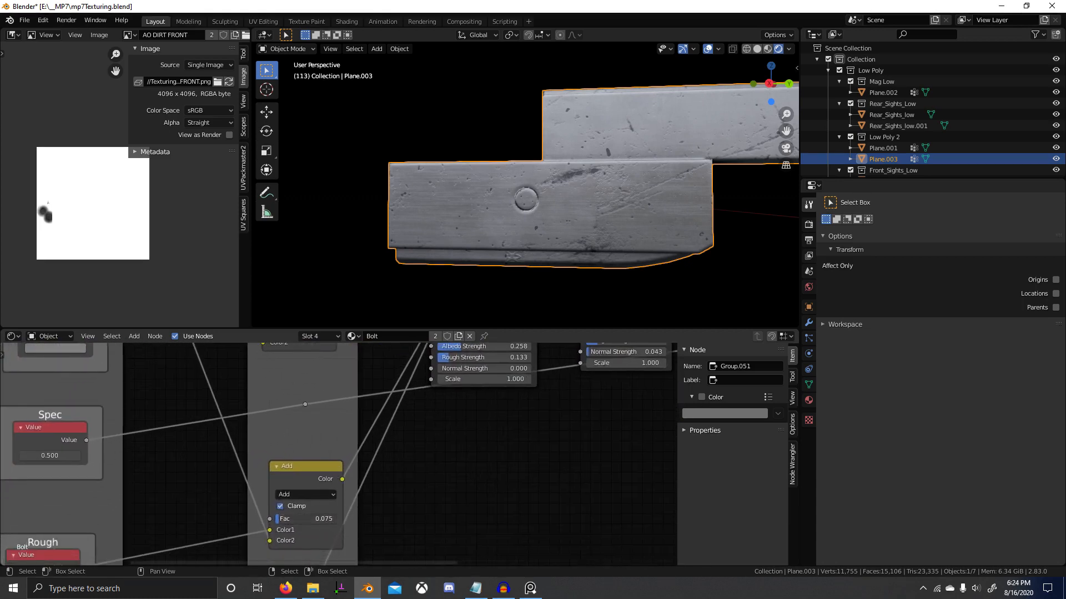
{"action": "mouse_move", "coordinate": [305, 519]}
{"action": "left_mouse_down"}
{"action": "mouse_move", "coordinate": [361, 519]}
{"action": "mouse_move", "coordinate": [294, 519]}
{"action": "left_mouse_up"}
Raise the Mapping node's Z scale while previewing the directional noise on the bolt, and restore the Principled BSDF output.
{"action": "scroll", "coordinate": [367, 489], "scroll_direction": "down", "scroll_amount": 7}
{"action": "middle_click_drag", "start_coordinate": [310, 411], "coordinate": [390, 544]}
{"action": "middle_click_drag", "start_coordinate": [307, 371], "coordinate": [342, 413]}
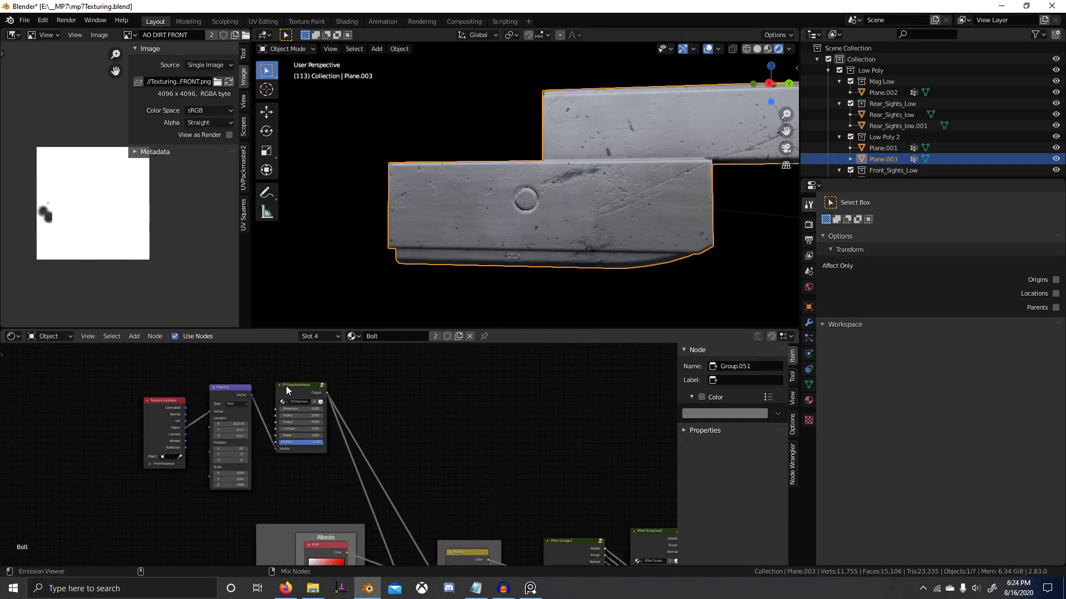
{"action": "left_click", "coordinate": [286, 385], "text": "ctrl+shift"}
{"action": "scroll", "coordinate": [303, 454], "scroll_direction": "up", "scroll_amount": 3}
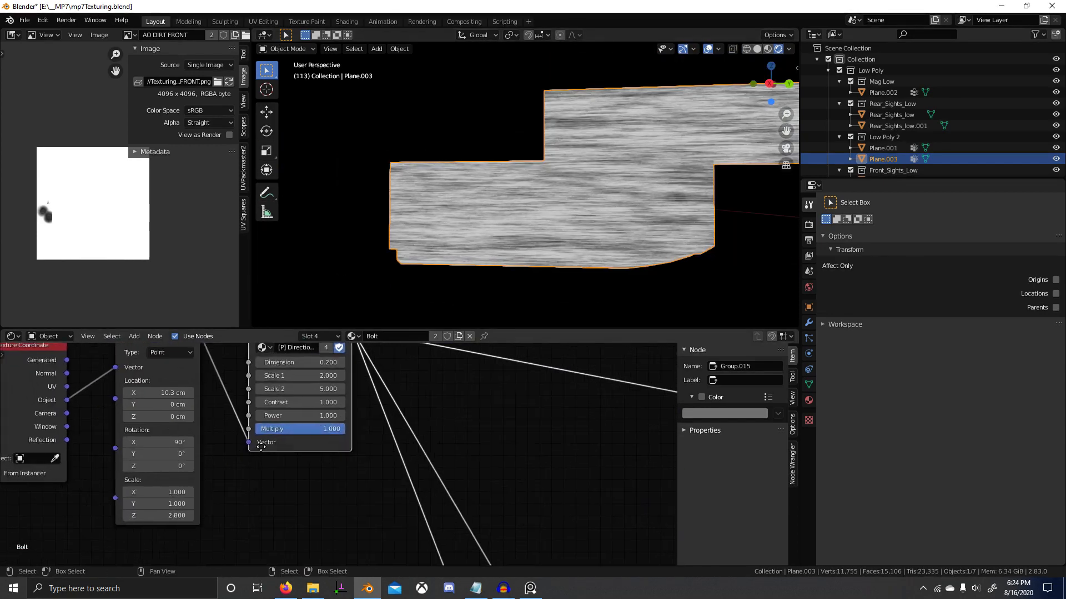
{"action": "middle_click_drag", "start_coordinate": [260, 447], "coordinate": [338, 424]}
{"action": "left_click_drag", "start_coordinate": [236, 492], "coordinate": [299, 492]}
{"action": "scroll", "coordinate": [398, 501], "scroll_direction": "down", "scroll_amount": 10}
{"action": "middle_click_drag", "start_coordinate": [495, 527], "coordinate": [272, 409]}
{"action": "left_click", "coordinate": [640, 406], "text": "ctrl+shift"}
Set the albedo Multiply node's Fac to 0.358.
{"action": "scroll", "coordinate": [435, 425], "scroll_direction": "up", "scroll_amount": 1}
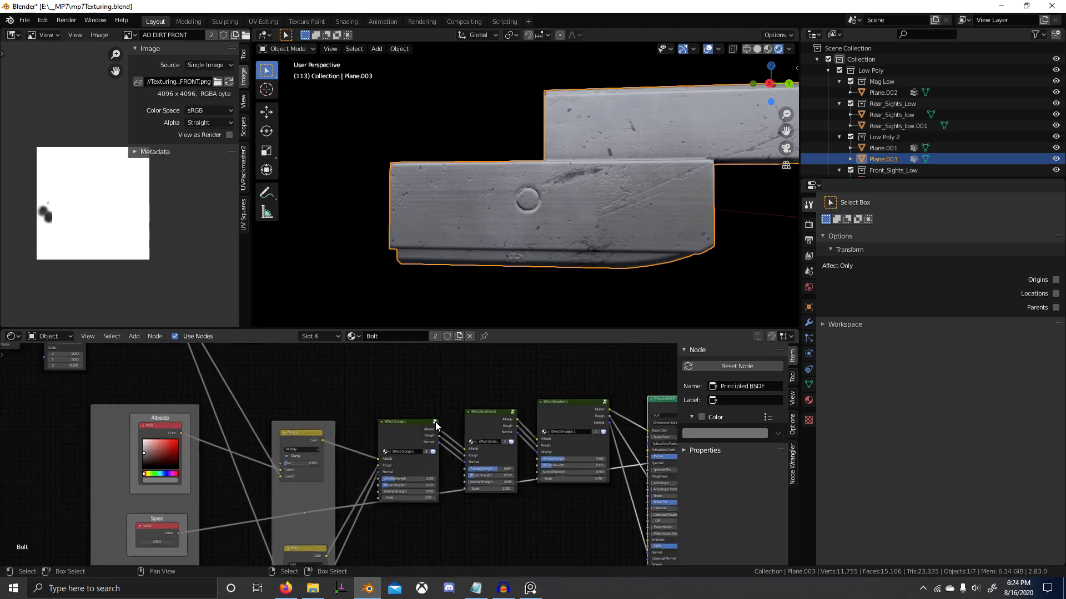
{"action": "scroll", "coordinate": [435, 423], "scroll_direction": "up", "scroll_amount": 3}
{"action": "middle_click_drag", "start_coordinate": [398, 432], "coordinate": [444, 388]}
{"action": "left_click_drag", "start_coordinate": [309, 429], "coordinate": [324, 429]}
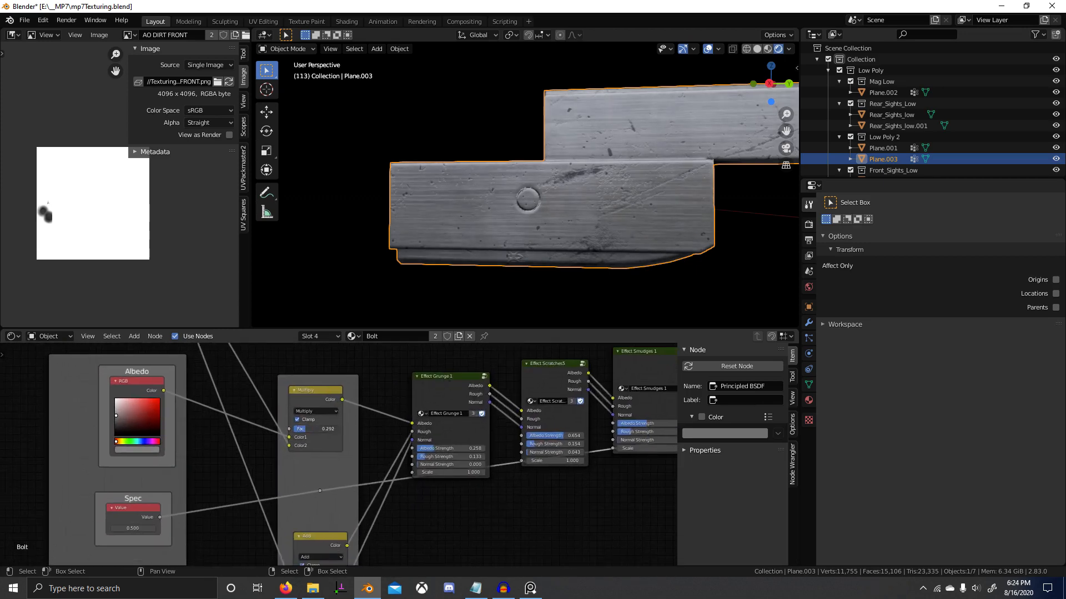
Set Effect Grunge 1's Albedo Strength to 0.361 and Rough Strength to 0.312.
{"action": "scroll", "coordinate": [401, 452], "scroll_direction": "down", "scroll_amount": 2}
{"action": "middle_click_drag", "start_coordinate": [401, 452], "coordinate": [331, 449]}
{"action": "scroll", "coordinate": [374, 449], "scroll_direction": "up", "scroll_amount": 6}
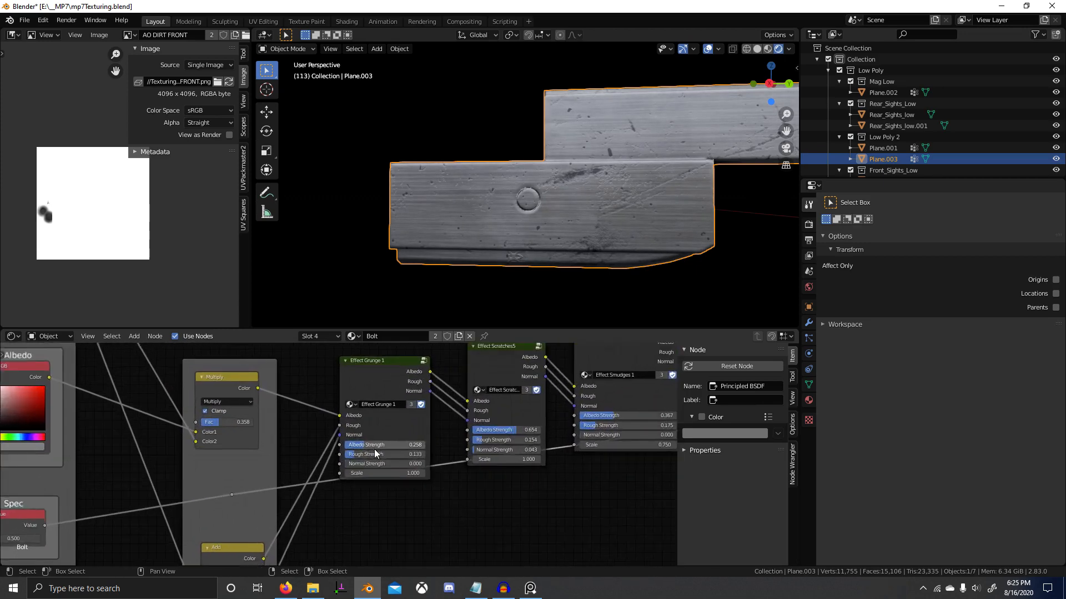
{"action": "mouse_move", "coordinate": [366, 444]}
{"action": "left_mouse_down"}
{"action": "mouse_move", "coordinate": [345, 444]}
{"action": "mouse_move", "coordinate": [440, 444]}
{"action": "mouse_move", "coordinate": [370, 443]}
{"action": "mouse_move", "coordinate": [378, 454]}
{"action": "left_mouse_up"}
{"action": "left_click_drag", "start_coordinate": [394, 454], "coordinate": [375, 454]}
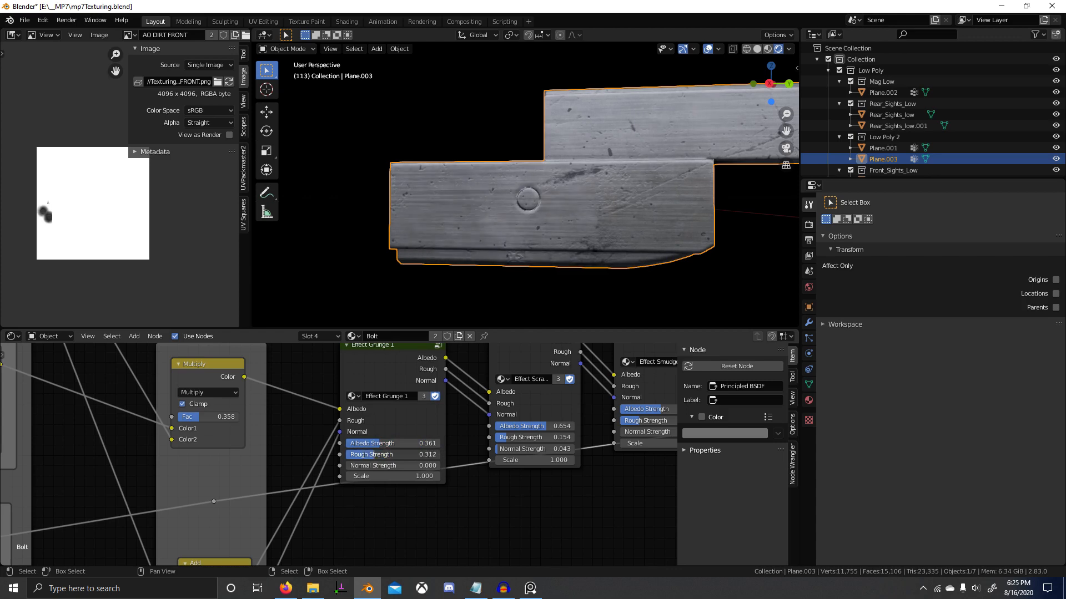
Add a Bump node on the Normal link between the reroute and Effect Grunge 1.
{"action": "scroll", "coordinate": [312, 474], "scroll_direction": "down", "scroll_amount": 6}
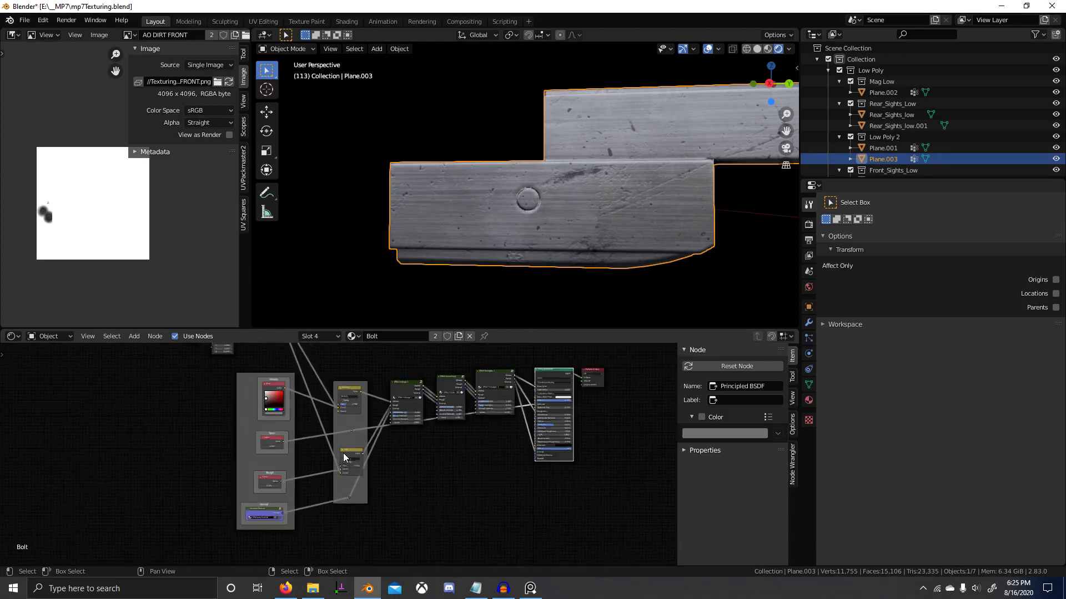
{"action": "key", "text": "shift+a"}
{"action": "left_click", "coordinate": [372, 449]}
{"action": "type", "text": "b"}
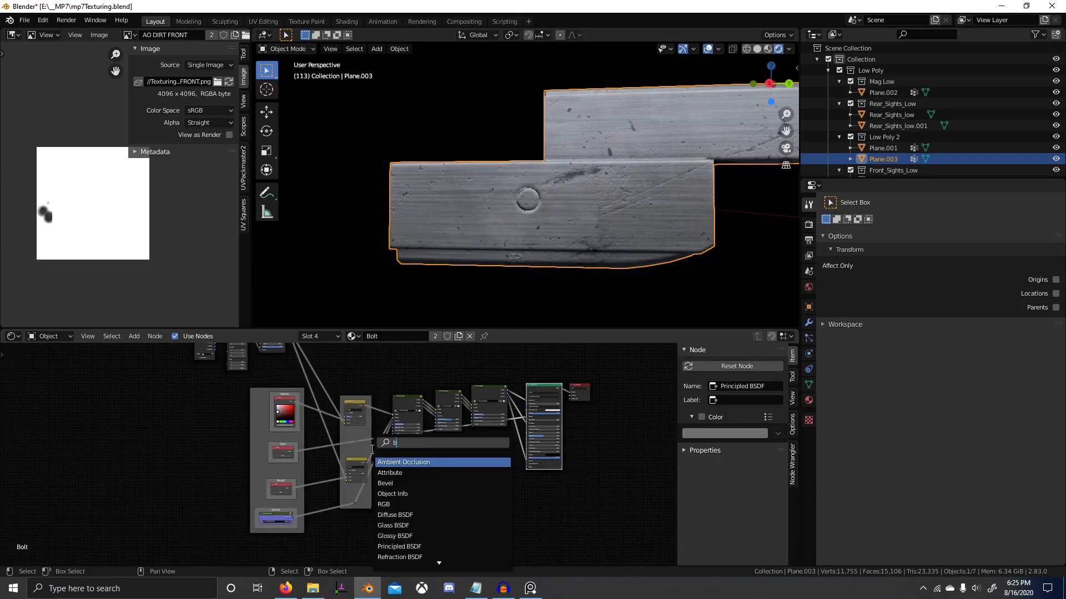
{"action": "type", "text": "ump"}
{"action": "key", "text": "Return"}
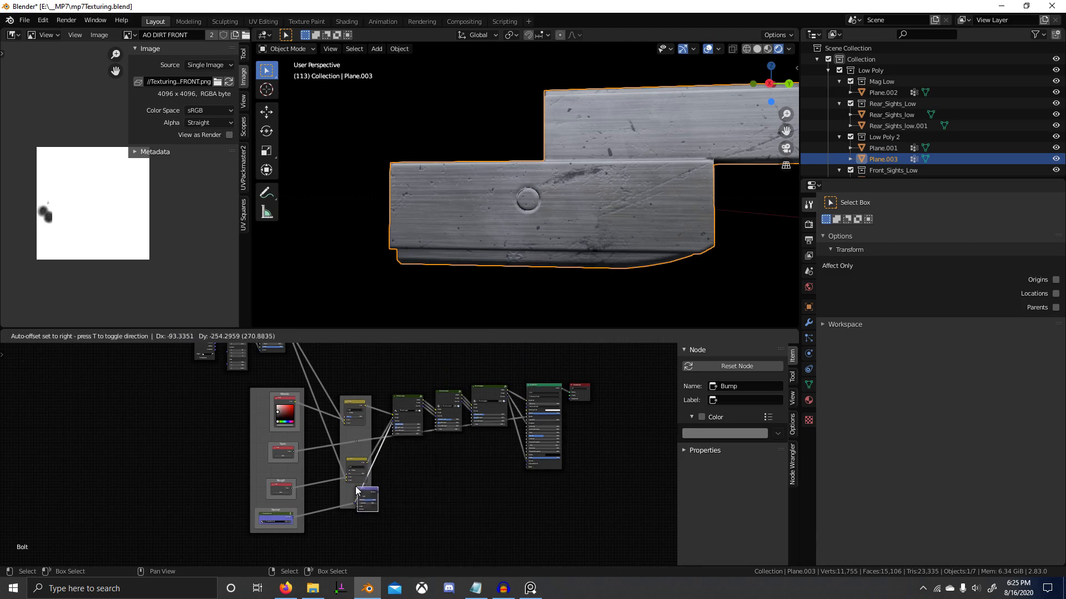
{"action": "left_click", "coordinate": [355, 486]}
Feed the directional noise output into the Bump node's Height input.
{"action": "scroll", "coordinate": [356, 494], "scroll_direction": "down", "scroll_amount": 3}
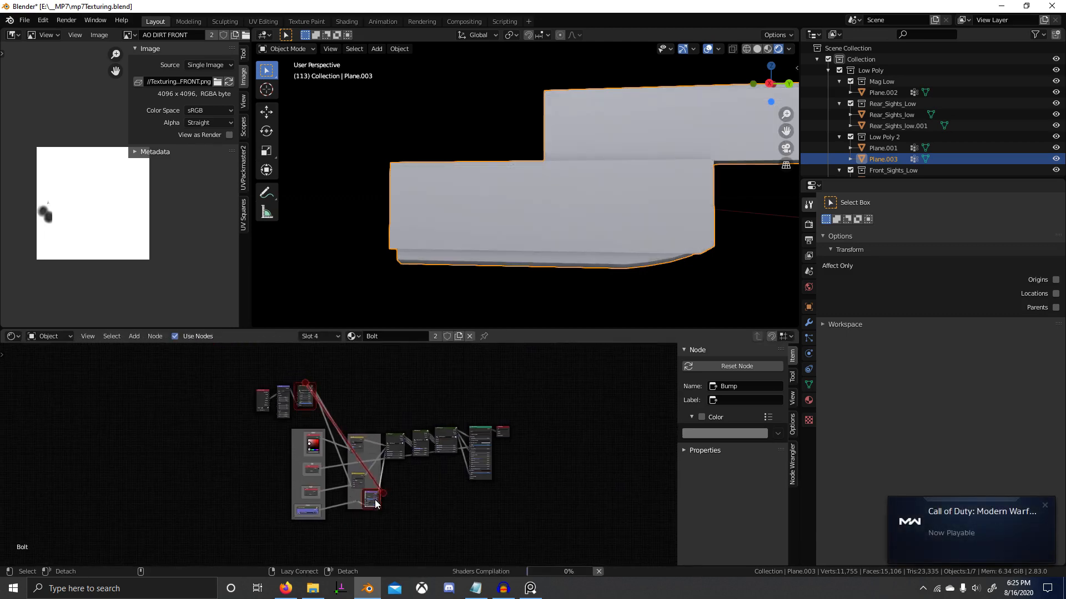
{"action": "scroll", "coordinate": [375, 500], "scroll_direction": "up", "scroll_amount": 10}
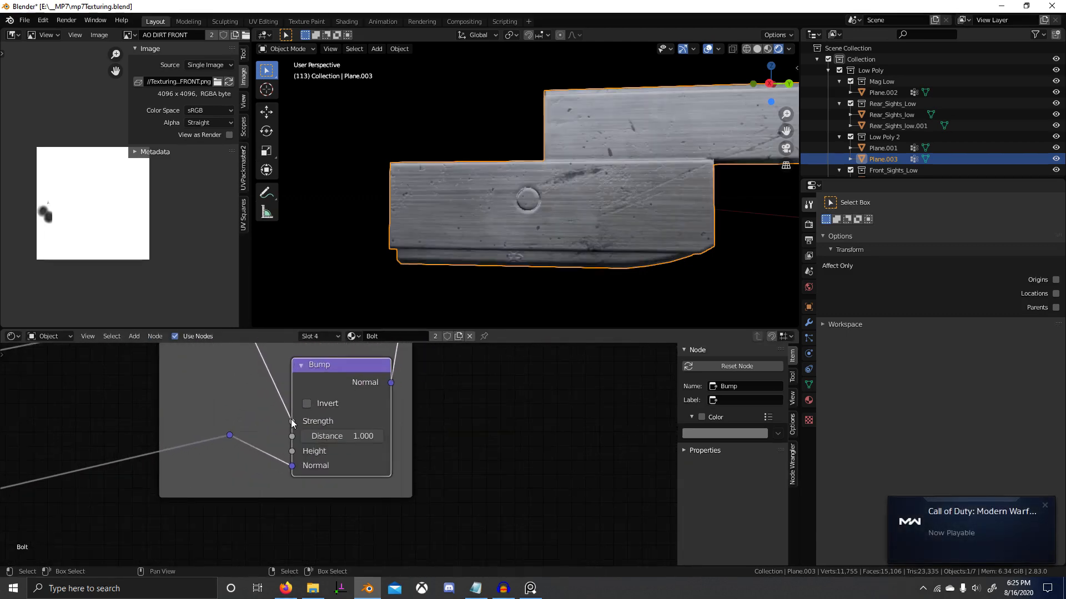
{"action": "left_click_drag", "start_coordinate": [293, 423], "coordinate": [293, 451]}
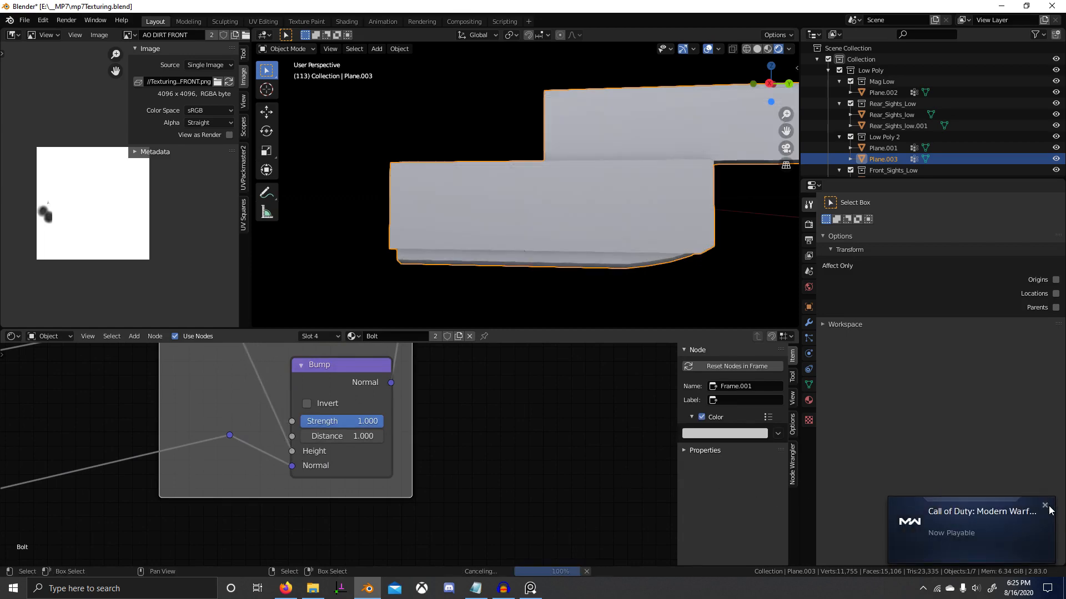
Set the Bump node's Distance to 0.001 and preview its normal output on the bolt.
{"action": "scroll", "coordinate": [416, 447], "scroll_direction": "up", "scroll_amount": 2}
{"action": "left_click", "coordinate": [350, 449]}
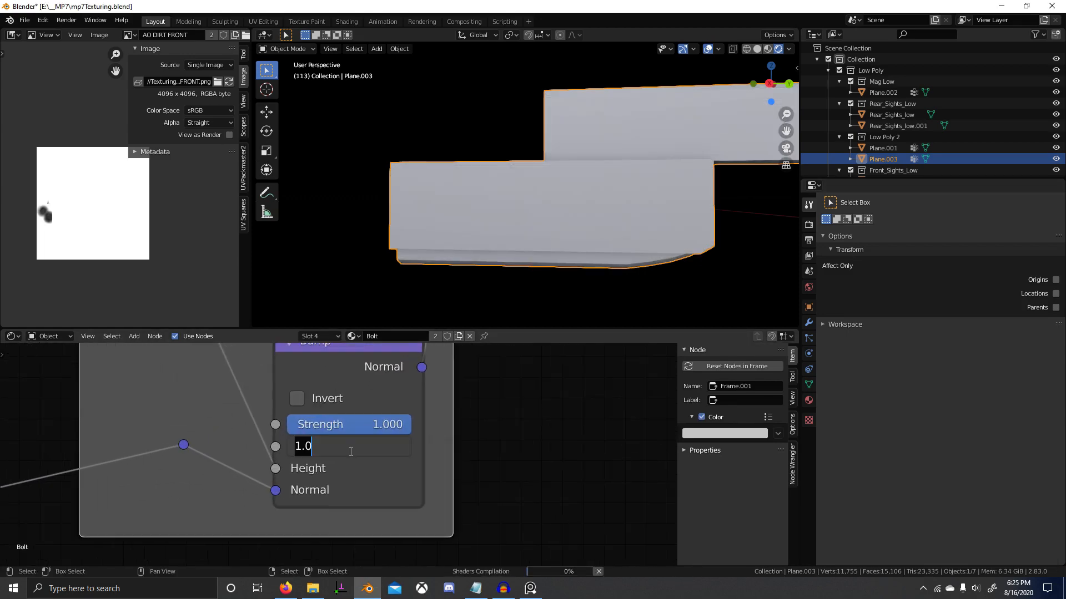
{"action": "type", "text": ".001"}
{"action": "key", "text": "Return"}
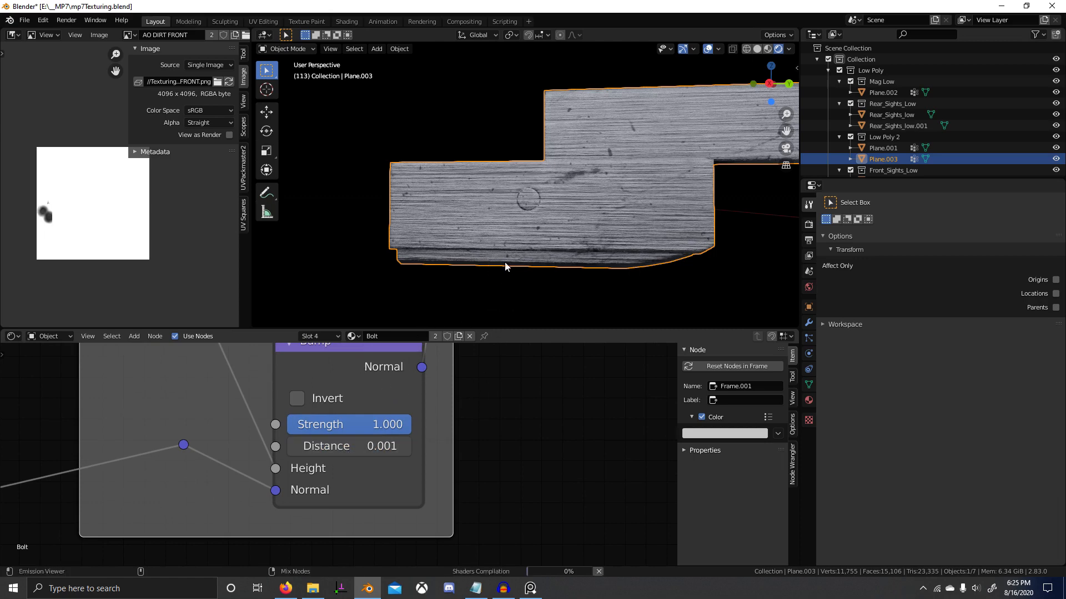
{"action": "scroll", "coordinate": [519, 261], "scroll_direction": "up", "scroll_amount": 3}
{"action": "left_click", "coordinate": [407, 344]}
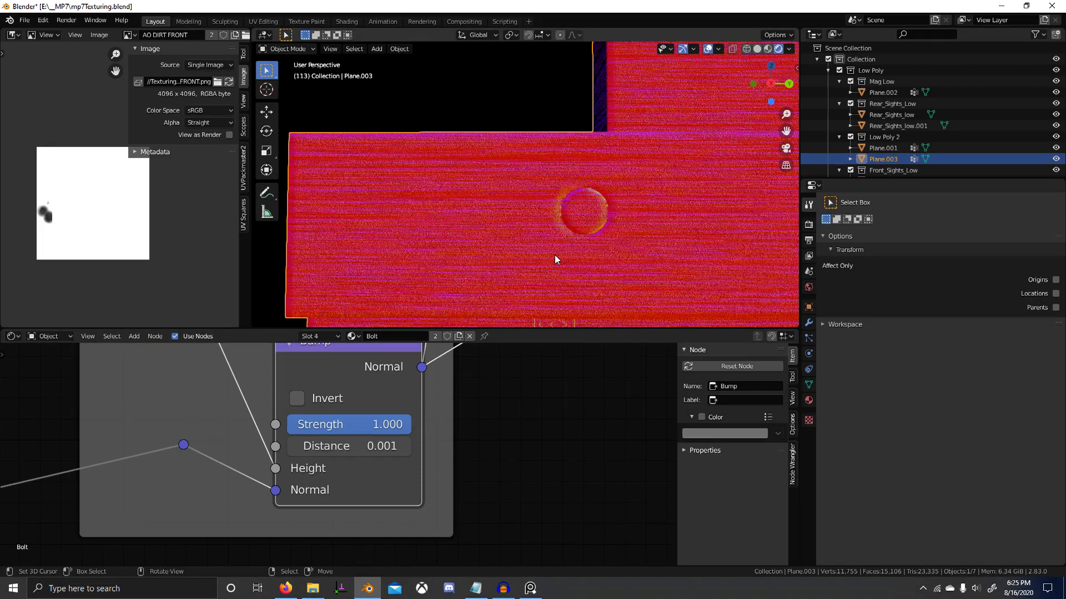
Lower the Bump node's Distance below 0.001 and preview the full Principled BSDF shading on the bolt.
{"action": "left_click", "coordinate": [360, 443]}
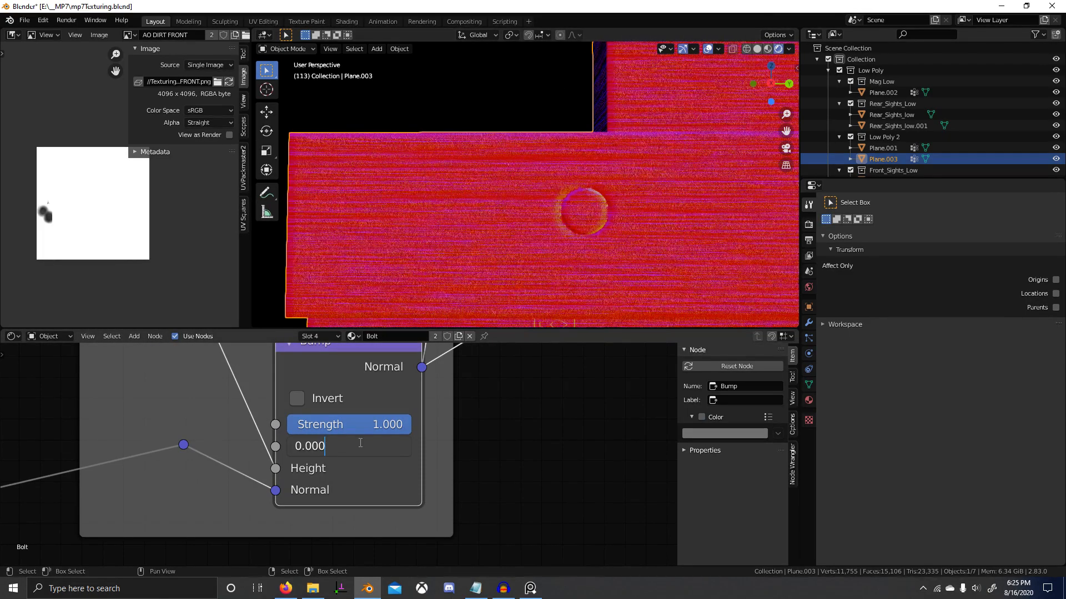
{"action": "key", "text": "Return"}
{"action": "scroll", "coordinate": [440, 415], "scroll_direction": "down", "scroll_amount": 6}
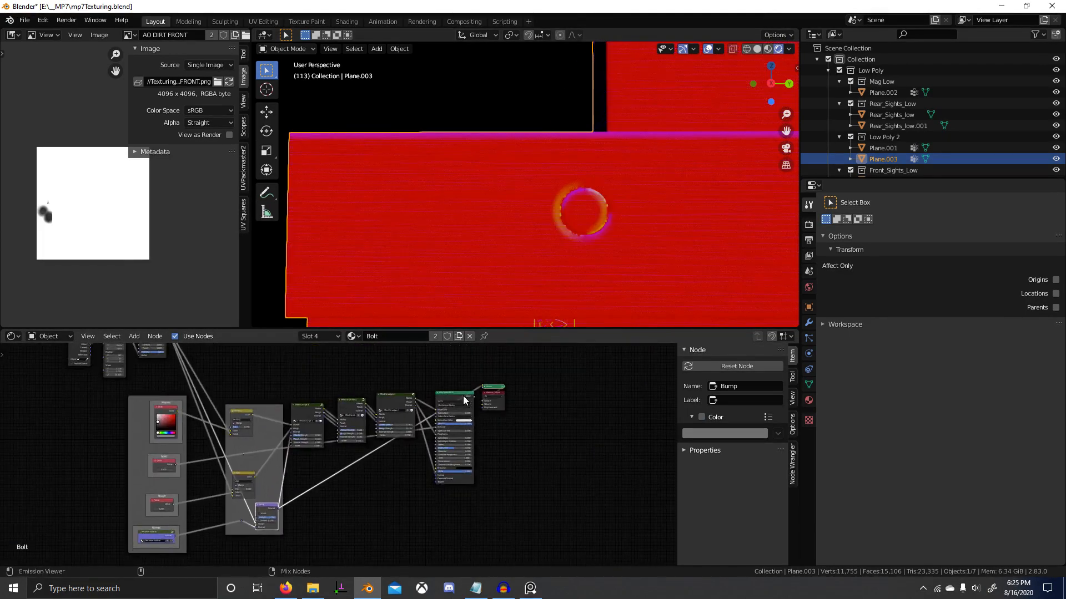
{"action": "left_click", "coordinate": [465, 399], "text": "ctrl+shift"}
{"action": "scroll", "coordinate": [610, 315], "scroll_direction": "down", "scroll_amount": 5}
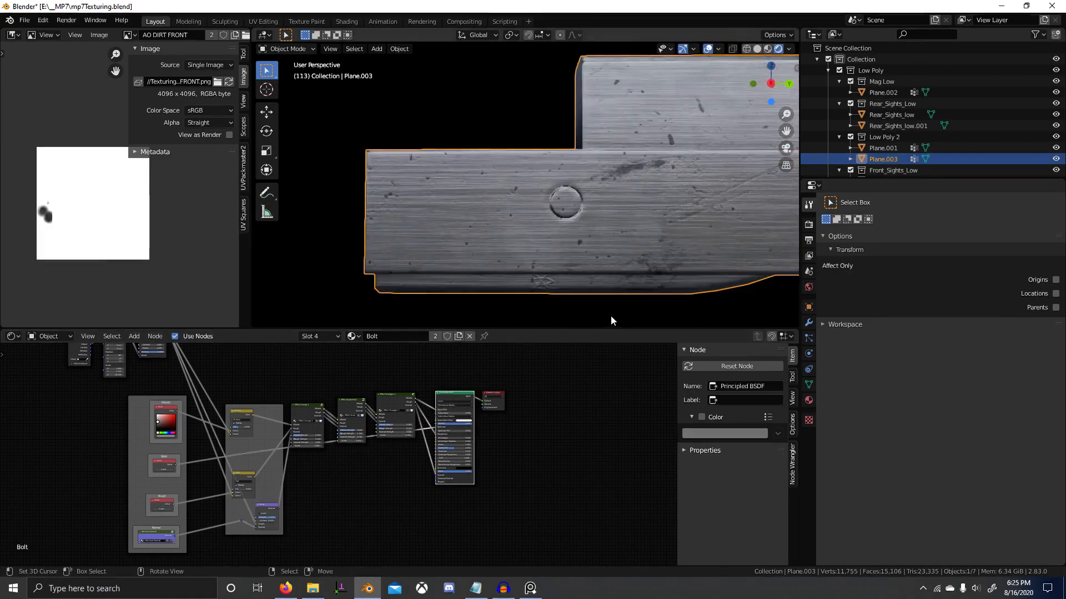
{"action": "middle_click_drag", "start_coordinate": [600, 314], "coordinate": [573, 315]}
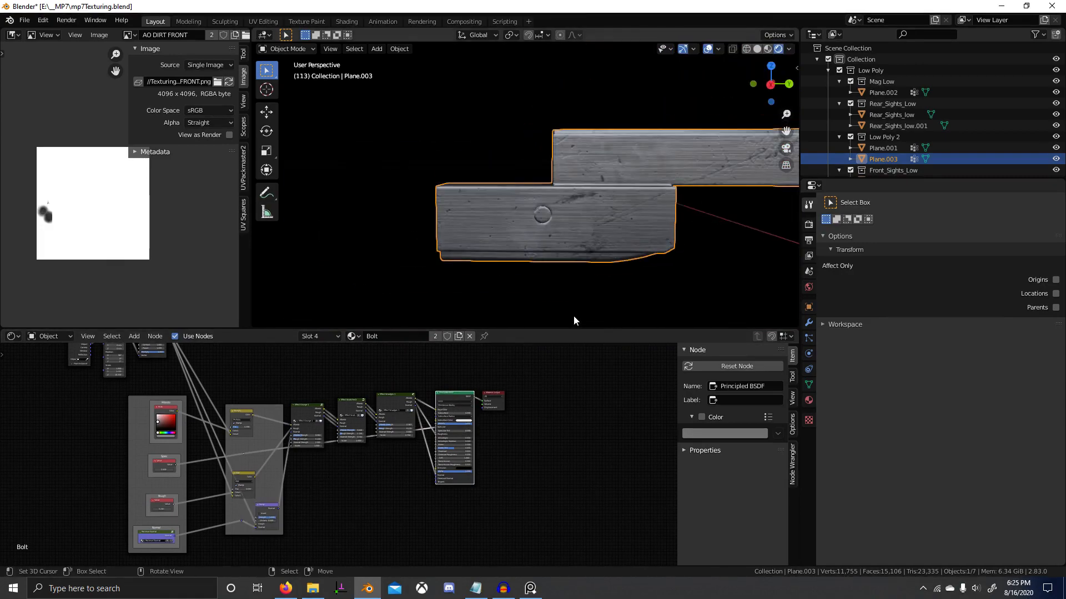
Exit local view and frame the bolt opening on the full gun.
{"action": "key", "text": "KP_Divide"}
{"action": "middle_click_drag", "start_coordinate": [504, 273], "coordinate": [532, 254]}
{"action": "scroll", "coordinate": [493, 262], "scroll_direction": "up", "scroll_amount": 6}
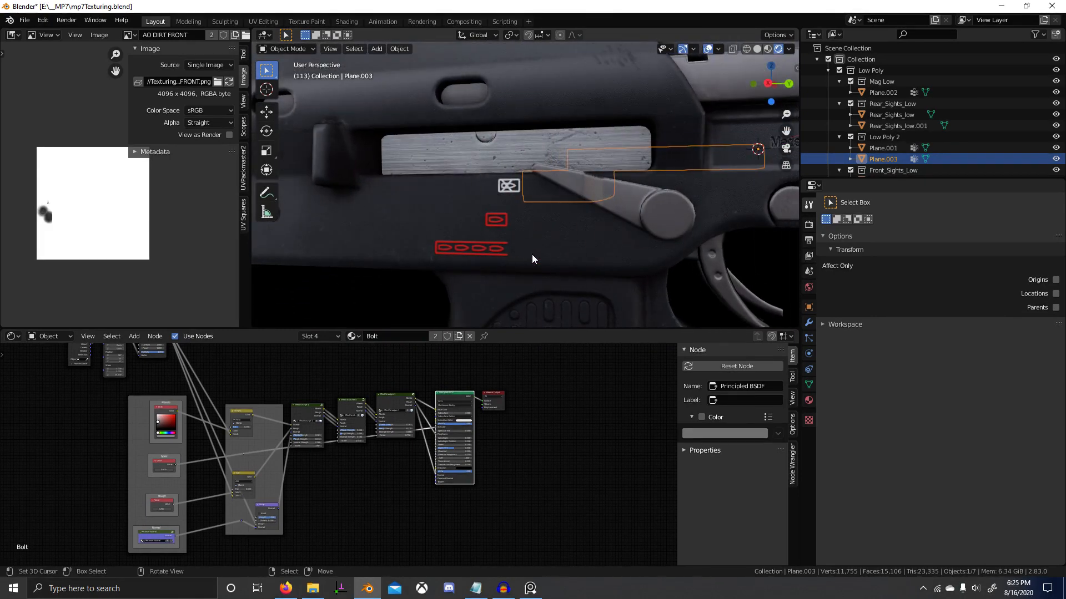
Enable Screen Space Reflections in the Eevee render settings and view the bolt with nothing selected.
{"action": "left_click", "coordinate": [809, 240]}
{"action": "left_click", "coordinate": [808, 225]}
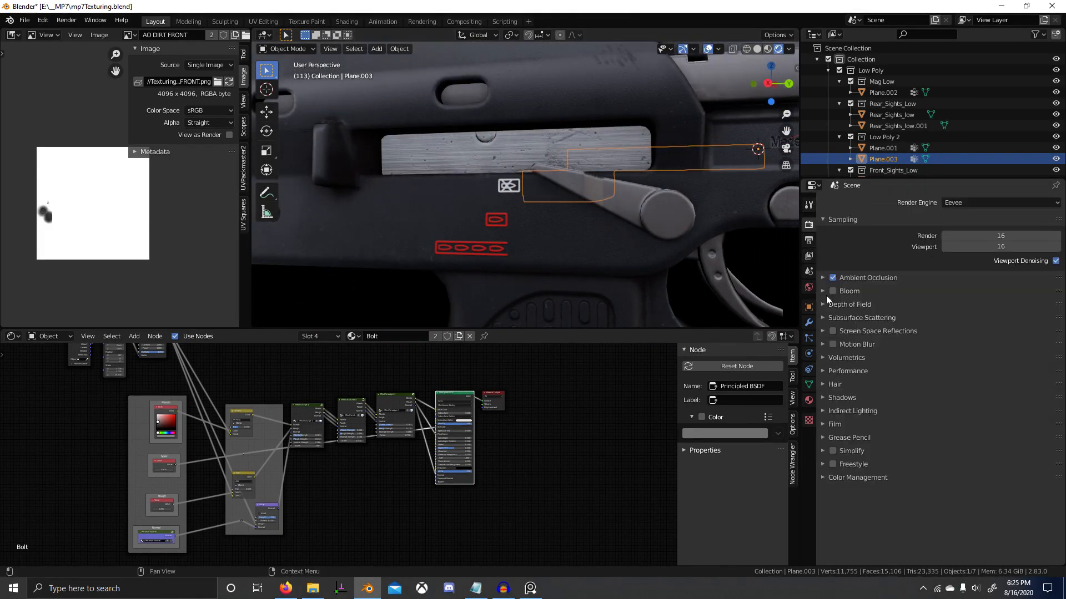
{"action": "left_click", "coordinate": [832, 330]}
{"action": "scroll", "coordinate": [608, 262], "scroll_direction": "down", "scroll_amount": 6}
{"action": "right_click", "coordinate": [605, 265]}
{"action": "middle_click_drag", "start_coordinate": [605, 265], "coordinate": [544, 294]}
{"action": "scroll", "coordinate": [594, 269], "scroll_direction": "up", "scroll_amount": 6}
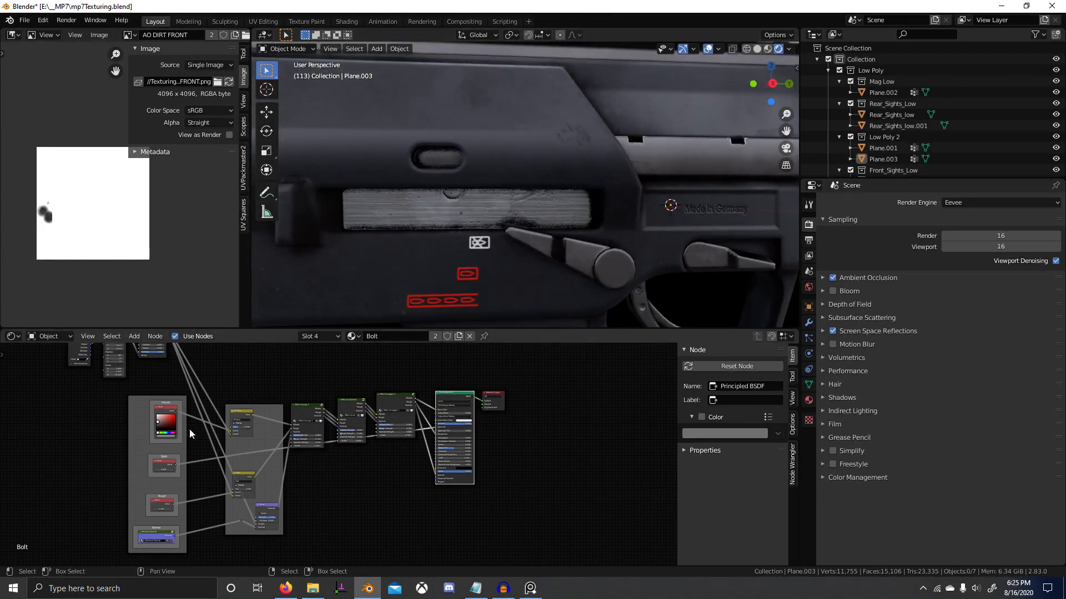
Switch to PureRef to study the bolt in the reference photo and compare it with the separate bolt model.
{"action": "key", "text": "alt+Tab"}
{"action": "scroll", "coordinate": [92, 458], "scroll_direction": "down", "scroll_amount": 2}
{"action": "middle_click_drag", "start_coordinate": [91, 458], "coordinate": [74, 460]}
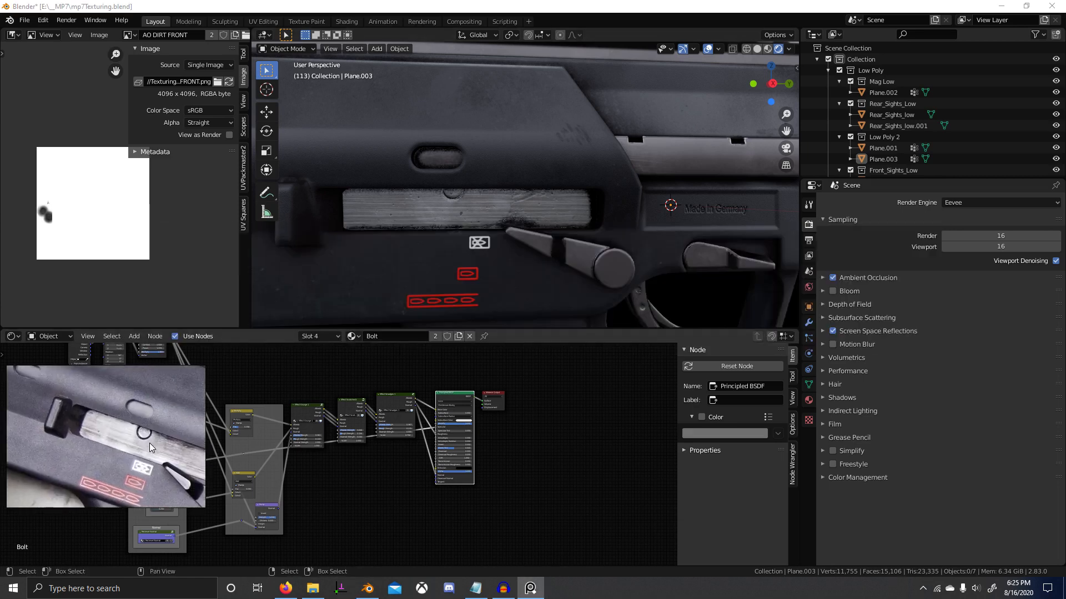
{"action": "mouse_move", "coordinate": [508, 271]}
{"action": "middle_mouse_down"}
{"action": "mouse_move", "coordinate": [451, 292]}
{"action": "mouse_move", "coordinate": [504, 291]}
{"action": "middle_mouse_up"}
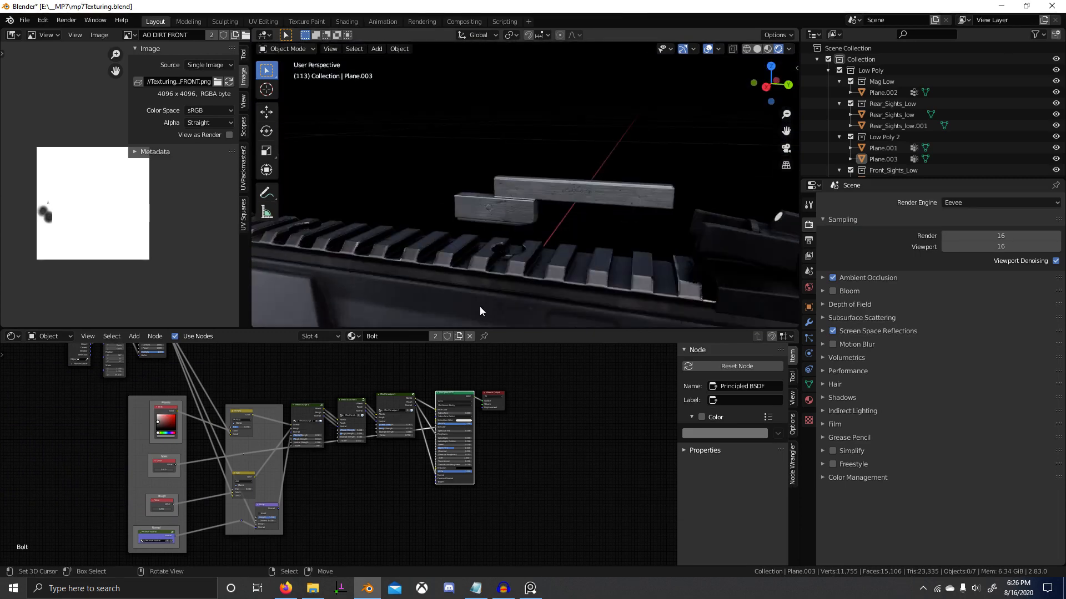
{"action": "scroll", "coordinate": [500, 280], "scroll_direction": "up", "scroll_amount": 5}
{"action": "middle_click_drag", "start_coordinate": [479, 306], "coordinate": [514, 261]}
{"action": "scroll", "coordinate": [358, 430], "scroll_direction": "up", "scroll_amount": 7}
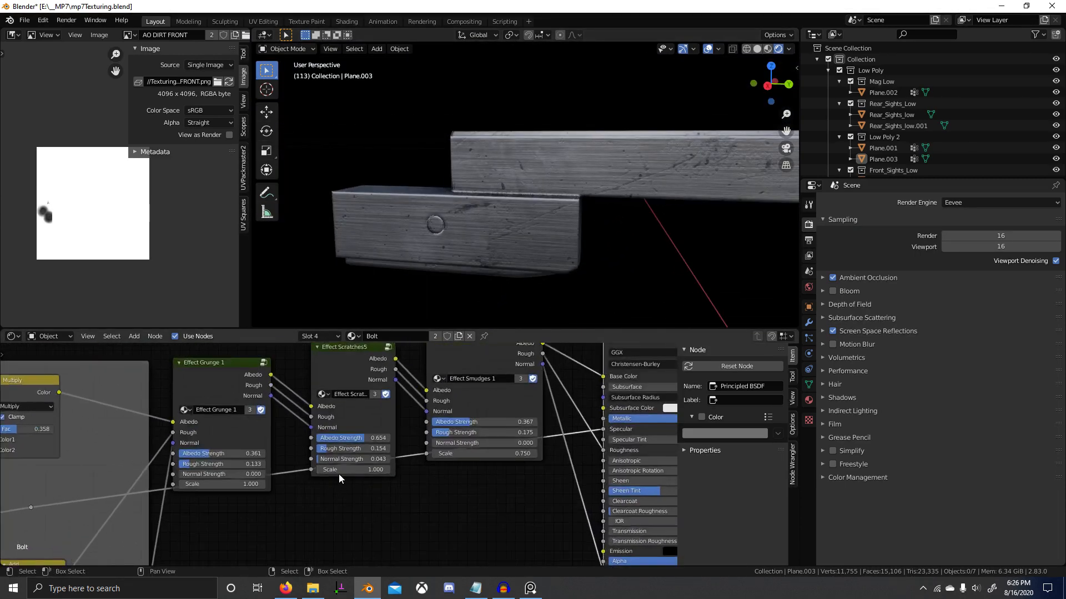
{"action": "mouse_move", "coordinate": [411, 427]}
{"action": "left_mouse_down"}
{"action": "mouse_move", "coordinate": [380, 428]}
{"action": "mouse_move", "coordinate": [388, 444]}
{"action": "mouse_move", "coordinate": [408, 445]}
{"action": "left_mouse_up"}
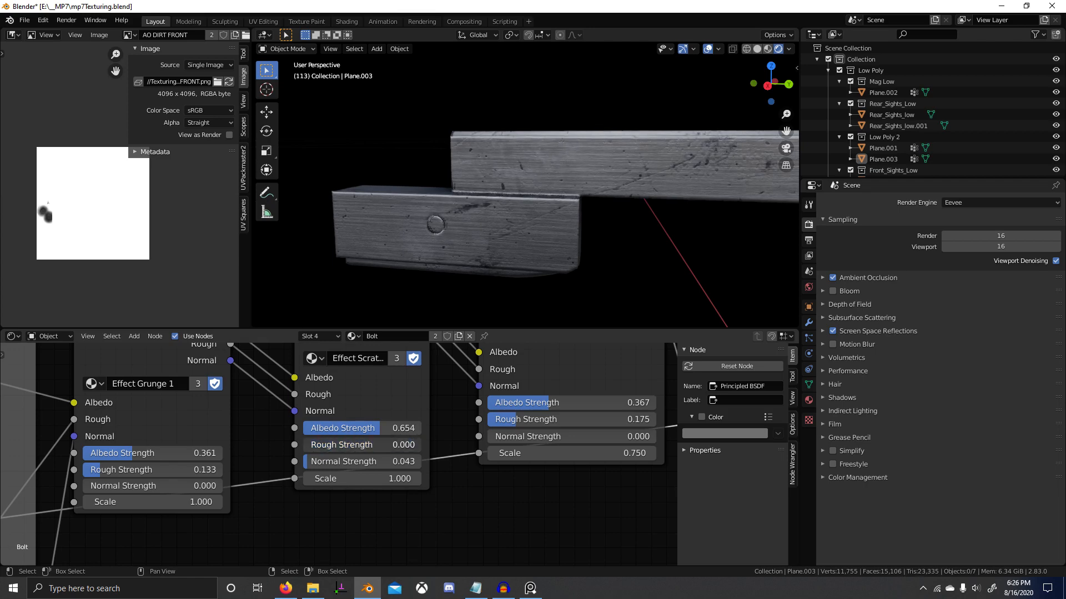
{"action": "left_click_drag", "start_coordinate": [336, 445], "coordinate": [420, 445]}
{"action": "right_click", "coordinate": [420, 444]}
Set Effect Smudges 1's Rough Strength to 0.414 using its Rough output preview, and restore the Principled BSDF preview.
{"action": "scroll", "coordinate": [497, 434], "scroll_direction": "down", "scroll_amount": 1}
{"action": "middle_click_drag", "start_coordinate": [497, 434], "coordinate": [401, 469]}
{"action": "mouse_move", "coordinate": [410, 458]}
{"action": "left_mouse_down"}
{"action": "mouse_move", "coordinate": [548, 454]}
{"action": "mouse_move", "coordinate": [420, 454]}
{"action": "left_mouse_up"}
{"action": "scroll", "coordinate": [420, 407], "scroll_direction": "down", "scroll_amount": 2}
{"action": "left_click", "coordinate": [420, 407], "text": "ctrl+shift"}
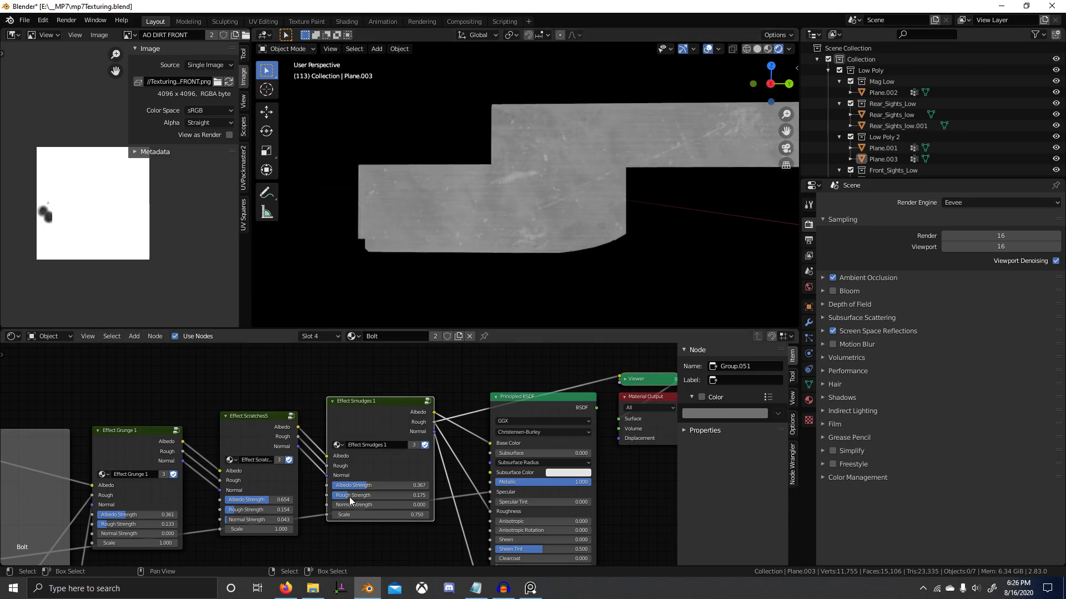
{"action": "left_click_drag", "start_coordinate": [355, 495], "coordinate": [374, 495]}
{"action": "left_click", "coordinate": [539, 407], "text": "ctrl+shift"}
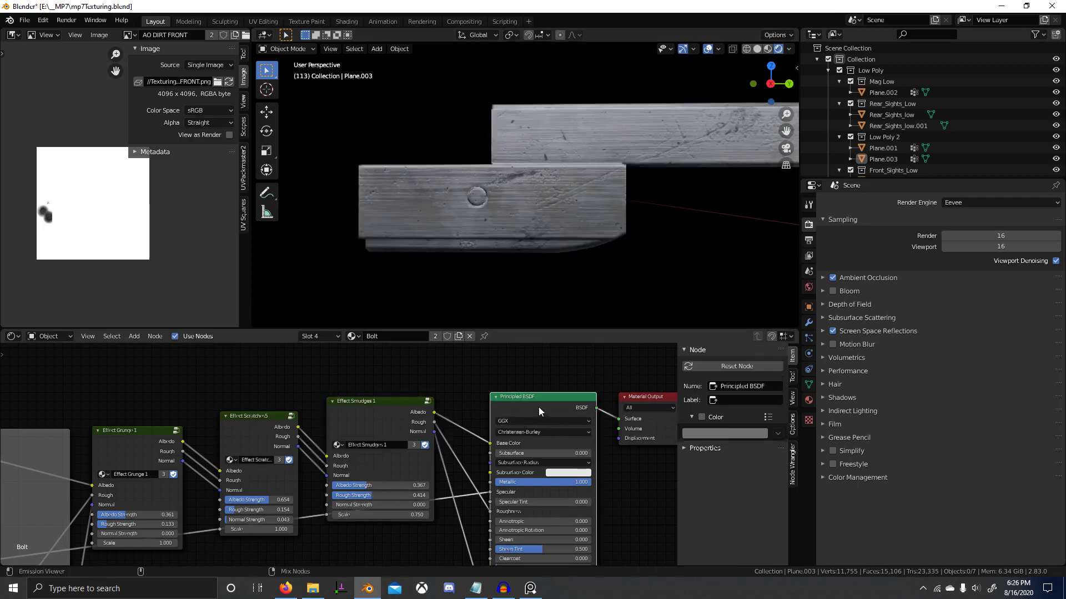
Turn off Screen Space Reflections while reviewing the bolt on the full gun.
{"action": "scroll", "coordinate": [545, 318], "scroll_direction": "down", "scroll_amount": 10}
{"action": "middle_click_drag", "start_coordinate": [522, 325], "coordinate": [554, 305]}
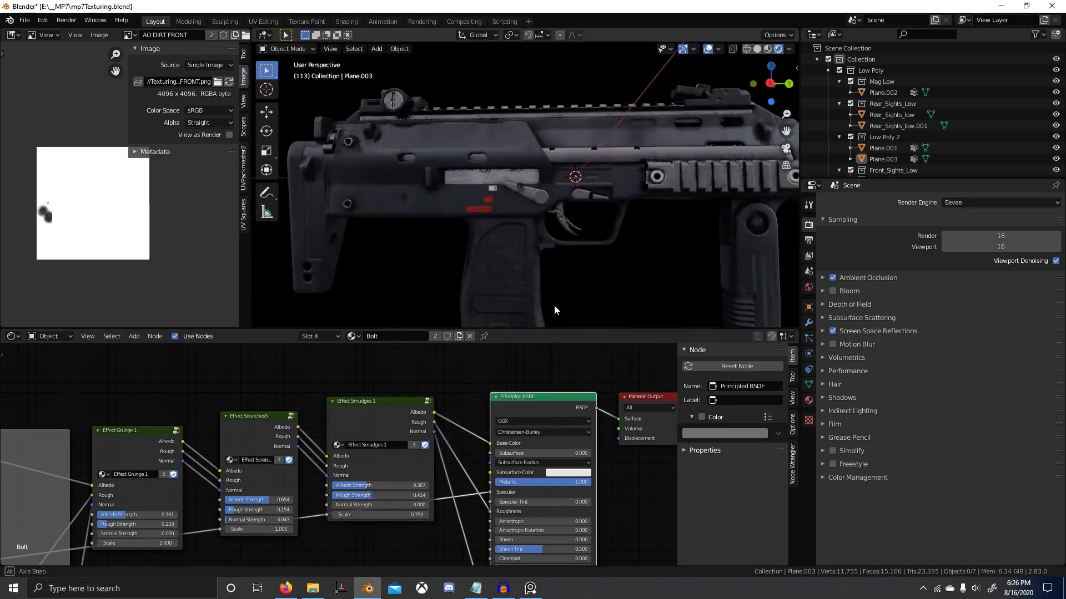
{"action": "scroll", "coordinate": [554, 305], "scroll_direction": "up", "scroll_amount": 12}
{"action": "scroll", "coordinate": [554, 306], "scroll_direction": "down", "scroll_amount": 6}
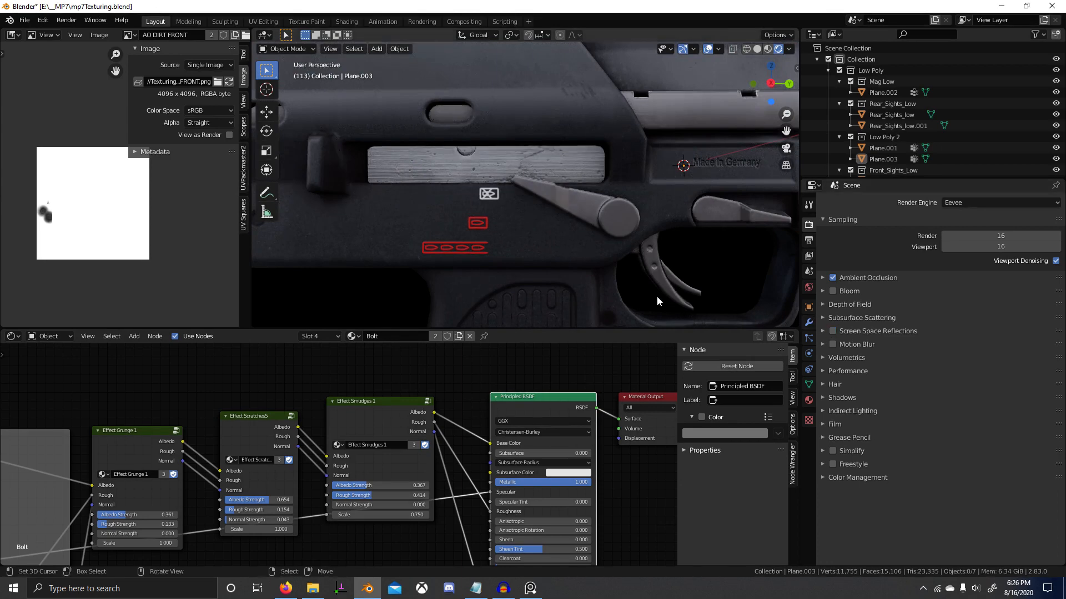
Examine the gun body's surface detail and the metal part in the slot above the side rail.
{"action": "scroll", "coordinate": [644, 298], "scroll_direction": "down", "scroll_amount": 5}
{"action": "scroll", "coordinate": [624, 297], "scroll_direction": "up", "scroll_amount": 5}
{"action": "scroll", "coordinate": [621, 298], "scroll_direction": "down", "scroll_amount": 7}
{"action": "middle_click_drag", "start_coordinate": [622, 297], "coordinate": [611, 277]}
{"action": "scroll", "coordinate": [573, 303], "scroll_direction": "up", "scroll_amount": 6}
{"action": "scroll", "coordinate": [564, 284], "scroll_direction": "down", "scroll_amount": 6}
{"action": "scroll", "coordinate": [591, 282], "scroll_direction": "up", "scroll_amount": 4}
{"action": "scroll", "coordinate": [665, 274], "scroll_direction": "down", "scroll_amount": 5}
{"action": "scroll", "coordinate": [565, 282], "scroll_direction": "up", "scroll_amount": 5}
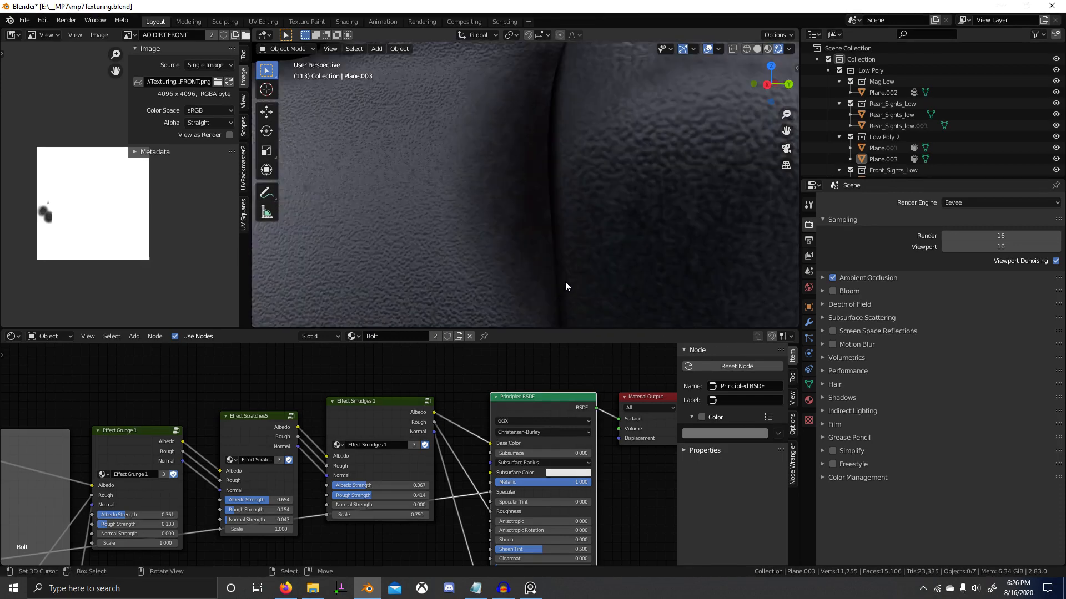
{"action": "scroll", "coordinate": [566, 282], "scroll_direction": "down", "scroll_amount": 4}
{"action": "left_click", "coordinate": [487, 218]}
{"action": "middle_click_drag", "start_coordinate": [488, 218], "coordinate": [466, 282], "text": "ctrl"}
{"action": "left_click", "coordinate": [510, 279]}
{"action": "mouse_move", "coordinate": [466, 282]}
{"action": "middle_mouse_down", "text": "ctrl"}
{"action": "mouse_move", "coordinate": [447, 270]}
{"action": "mouse_move", "coordinate": [458, 268]}
{"action": "middle_mouse_up", "text": "ctrl"}
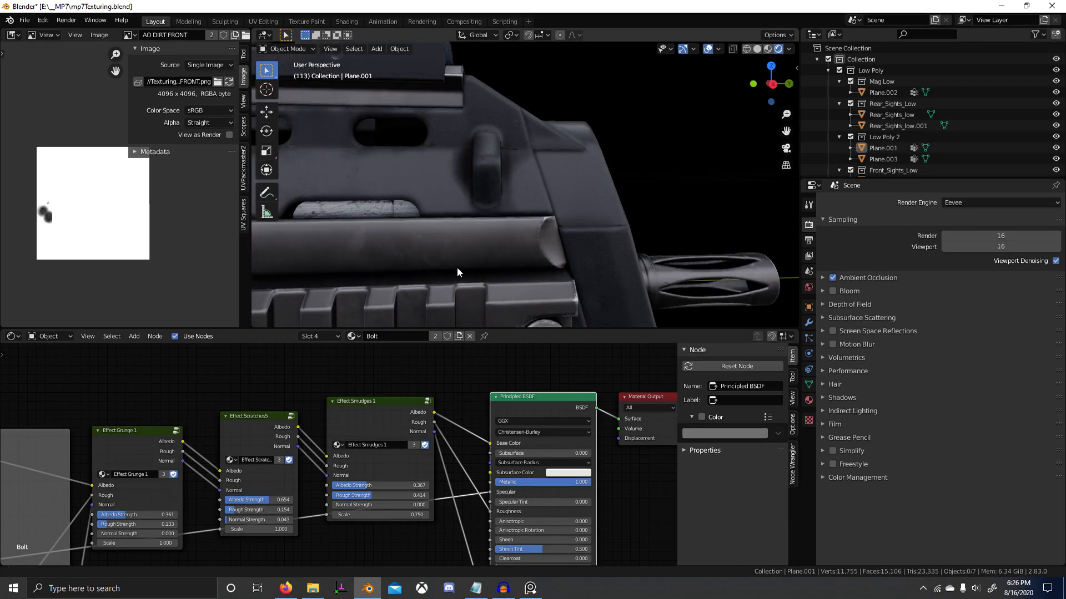
Switch to PureRef and examine the side rail, slot and bolt areas in the reference photo.
{"action": "key", "text": "alt+Tab"}
{"action": "scroll", "coordinate": [183, 439], "scroll_direction": "down", "scroll_amount": 5}
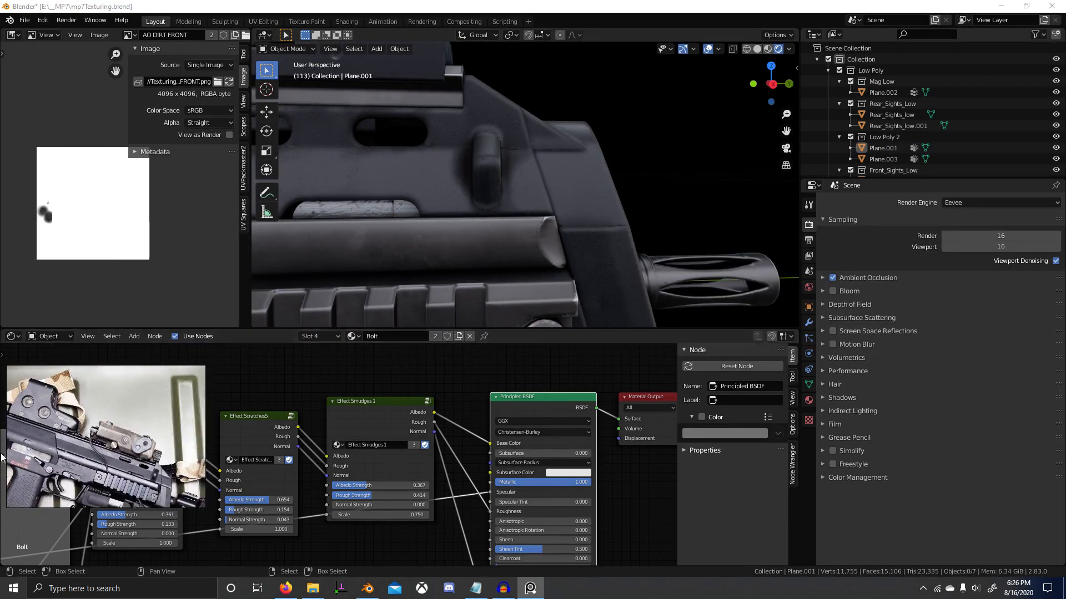
{"action": "scroll", "coordinate": [145, 472], "scroll_direction": "up", "scroll_amount": 3}
{"action": "middle_click_drag", "start_coordinate": [145, 472], "coordinate": [192, 391]}
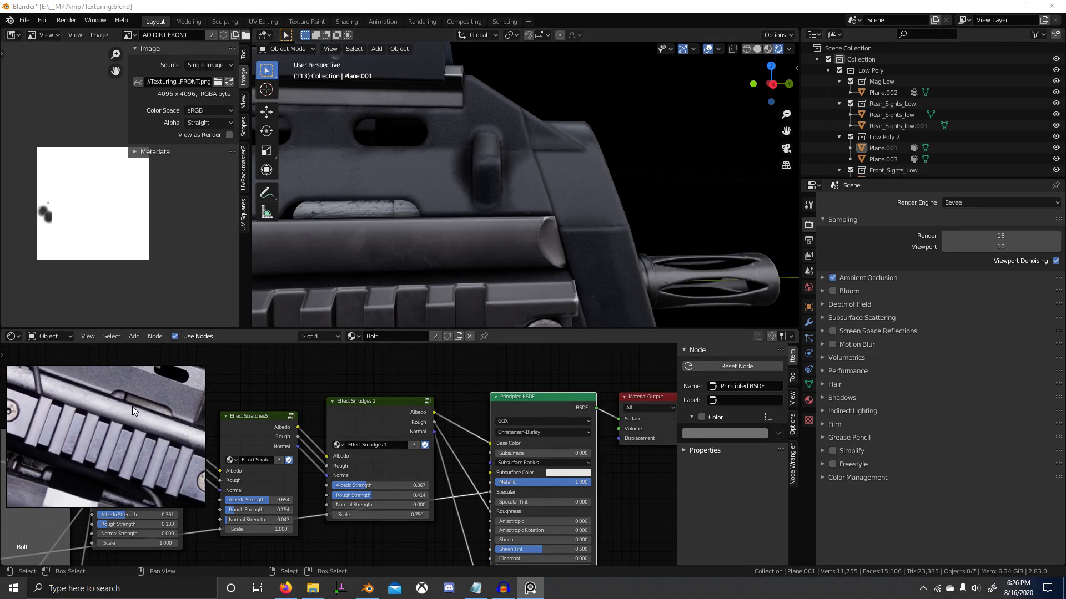
{"action": "middle_click_drag", "start_coordinate": [132, 407], "coordinate": [366, 465]}
{"action": "scroll", "coordinate": [441, 261], "scroll_direction": "down", "scroll_amount": 3}
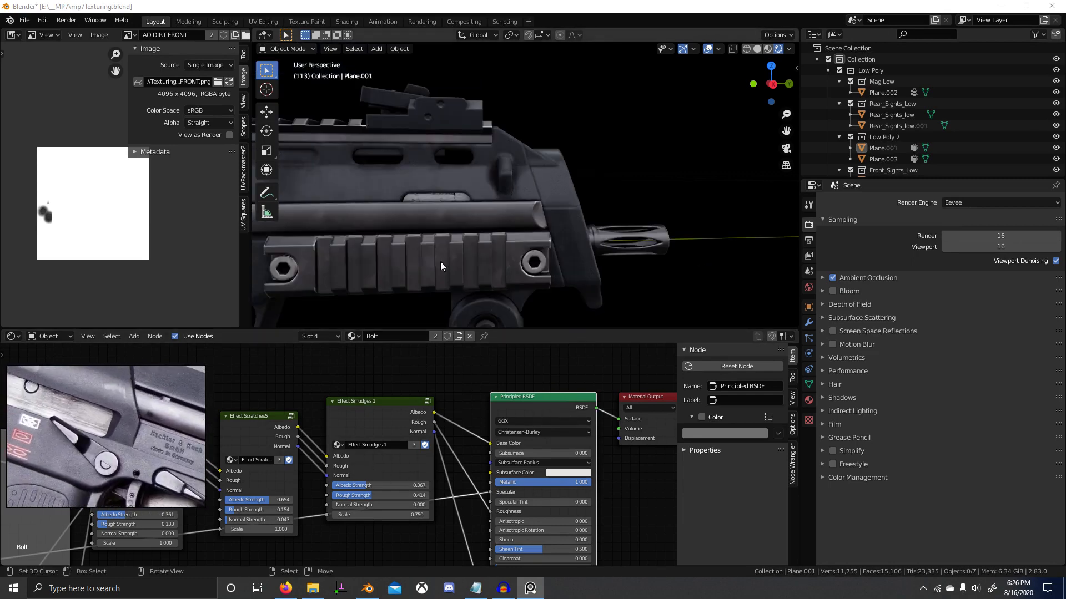
Delete the separate bolt object Plane.003 floating beside the gun and save the file.
{"action": "left_click", "coordinate": [444, 198]}
{"action": "scroll", "coordinate": [476, 223], "scroll_direction": "down", "scroll_amount": 5}
{"action": "middle_click_drag", "start_coordinate": [475, 223], "coordinate": [477, 200]}
{"action": "left_click", "coordinate": [481, 177]}
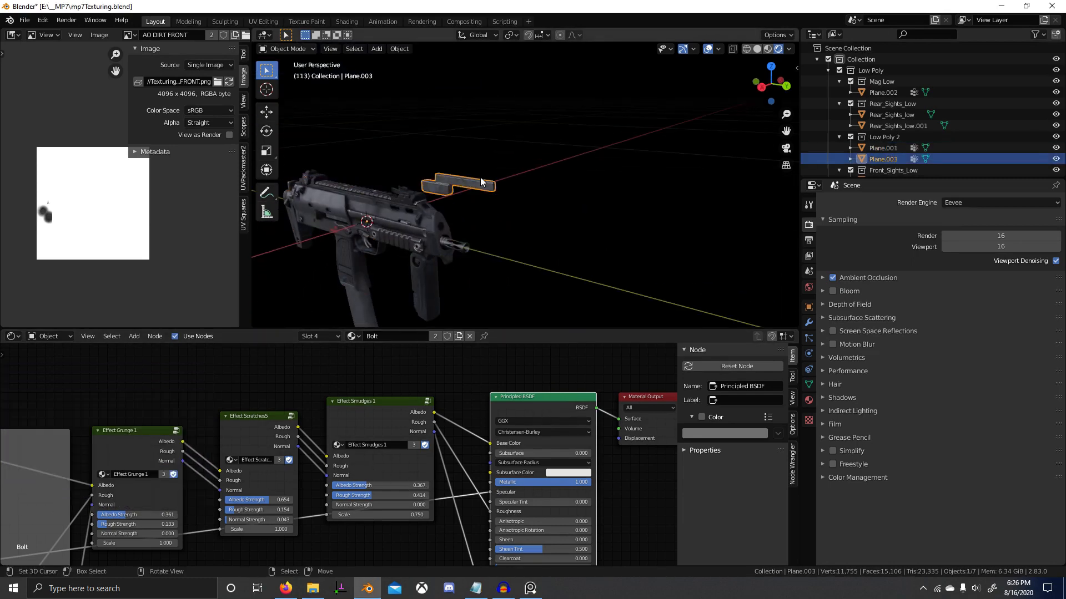
{"action": "key", "text": "x"}
{"action": "left_click", "coordinate": [480, 178]}
{"action": "scroll", "coordinate": [485, 228], "scroll_direction": "up", "scroll_amount": 5}
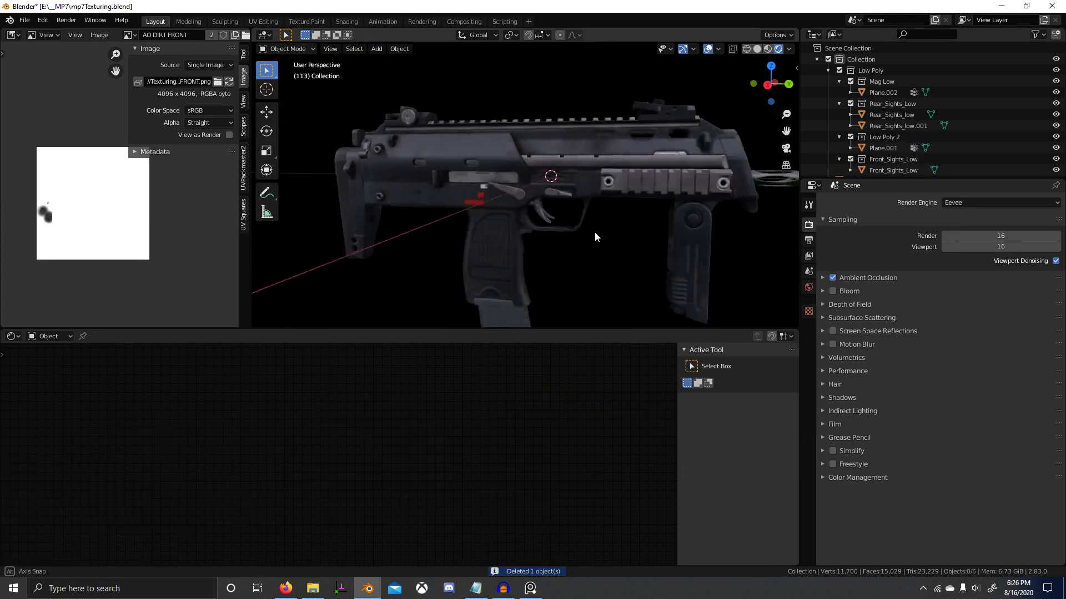
{"action": "scroll", "coordinate": [593, 289], "scroll_direction": "up", "scroll_amount": 4}
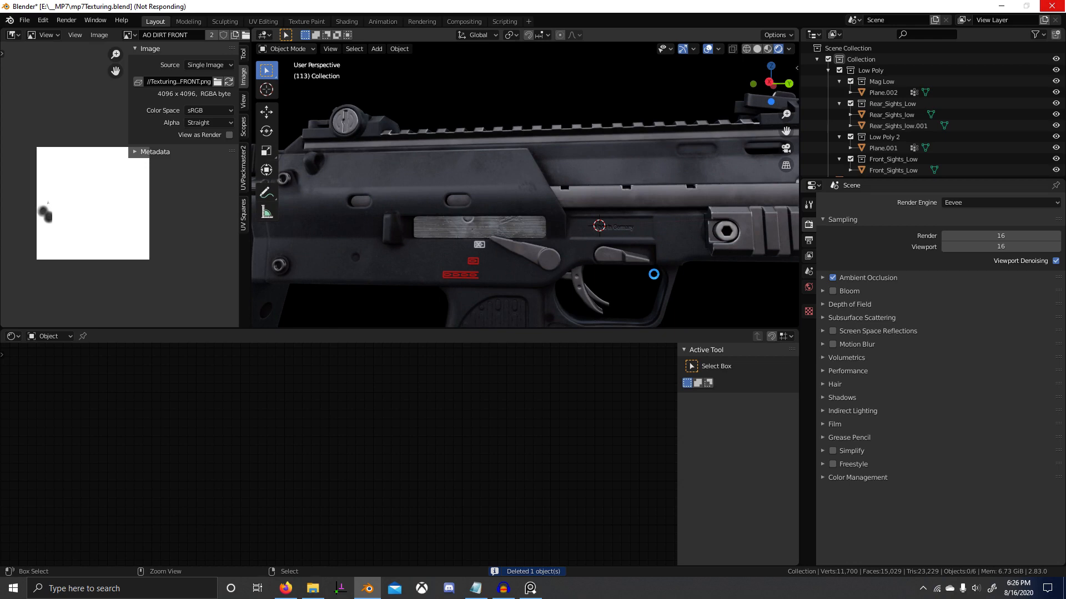
{"action": "scroll", "coordinate": [653, 274], "scroll_direction": "down", "scroll_amount": 9}
{"action": "scroll", "coordinate": [654, 274], "scroll_direction": "up", "scroll_amount": 9}
In Edit Mode on Plane.001, select all linked geometry of the metal part in the slot above the side rail.
{"action": "middle_click_drag", "start_coordinate": [658, 189], "coordinate": [584, 198]}
{"action": "left_click", "coordinate": [637, 207]}
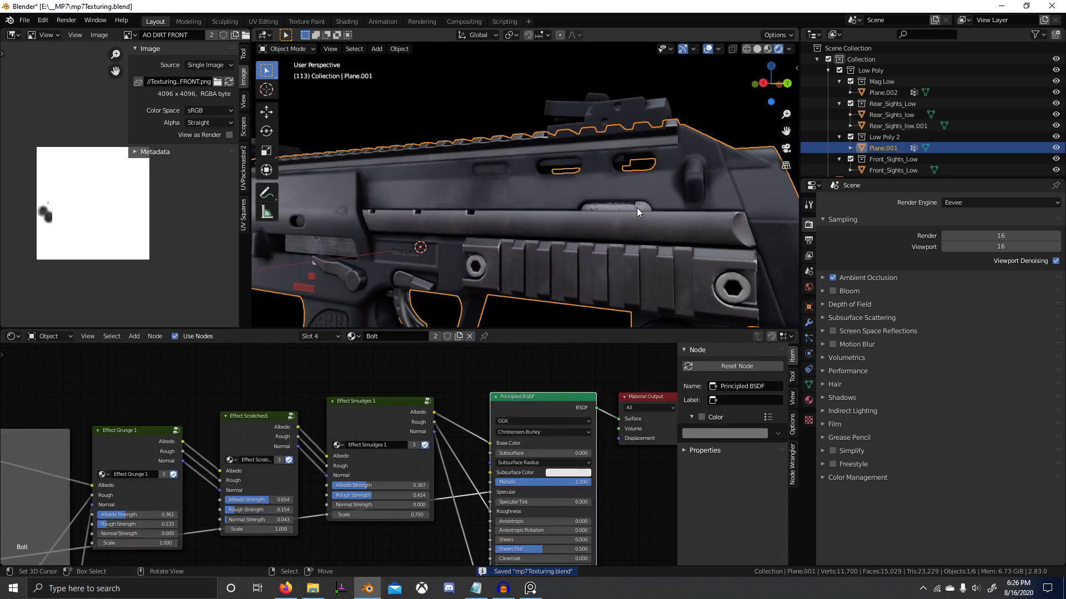
{"action": "key", "text": "Tab"}
{"action": "key", "text": "1"}
{"action": "key", "text": "alt+a"}
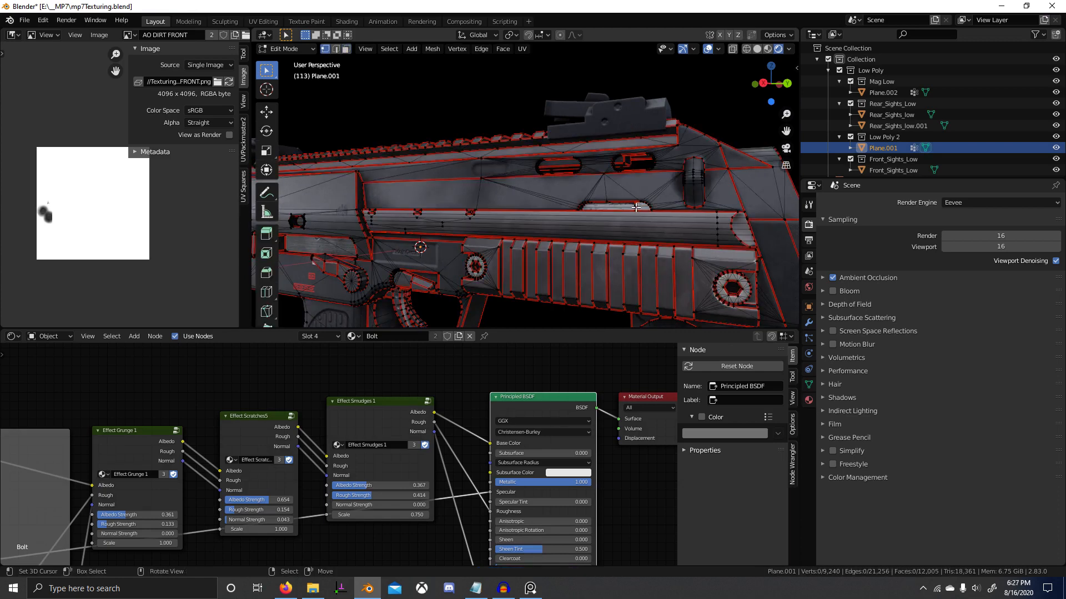
{"action": "left_click", "coordinate": [635, 208]}
{"action": "key", "text": "ctrl+l"}
{"action": "scroll", "coordinate": [361, 474], "scroll_direction": "down", "scroll_amount": 2}
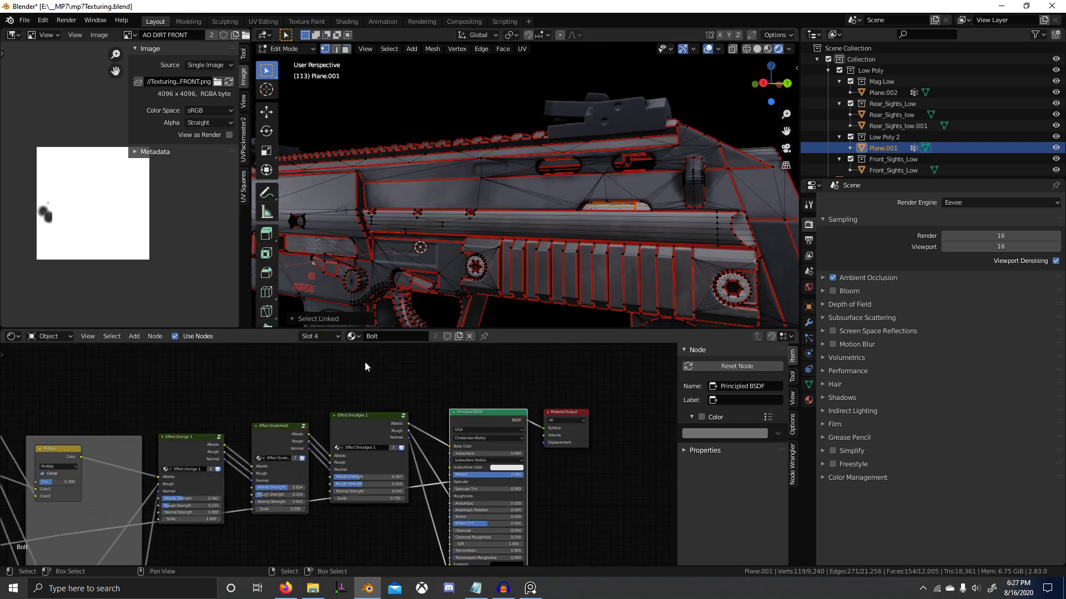
Add a new material slot, assign it to the selected part, and give it the Bolt material.
{"action": "left_click", "coordinate": [319, 337]}
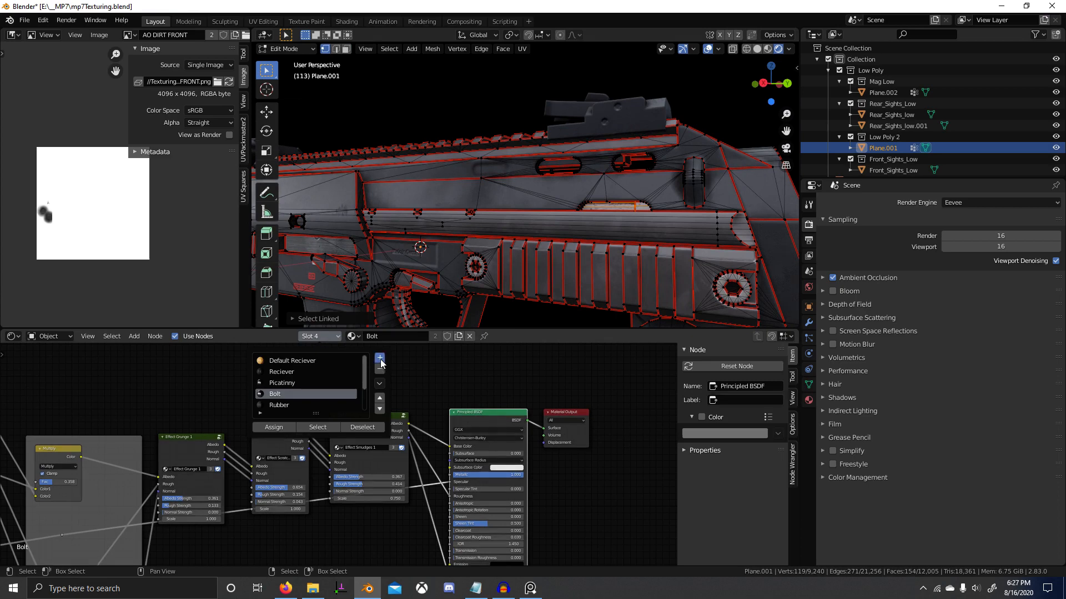
{"action": "left_click", "coordinate": [381, 359]}
{"action": "left_click", "coordinate": [278, 432]}
{"action": "left_click", "coordinate": [375, 336]}
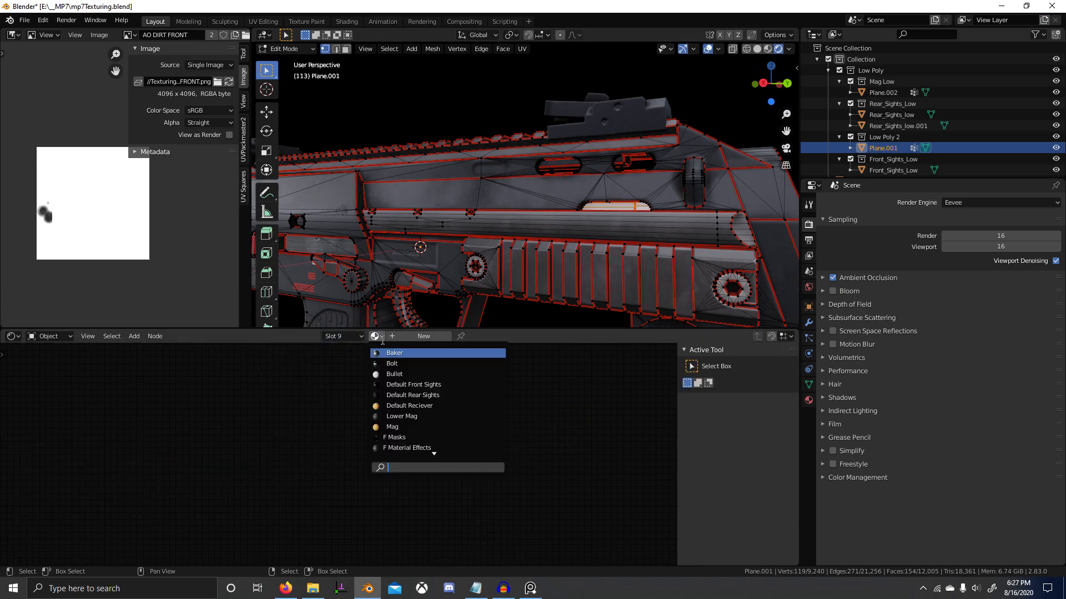
{"action": "type", "text": "Bolt"}
{"action": "key", "text": "Return"}
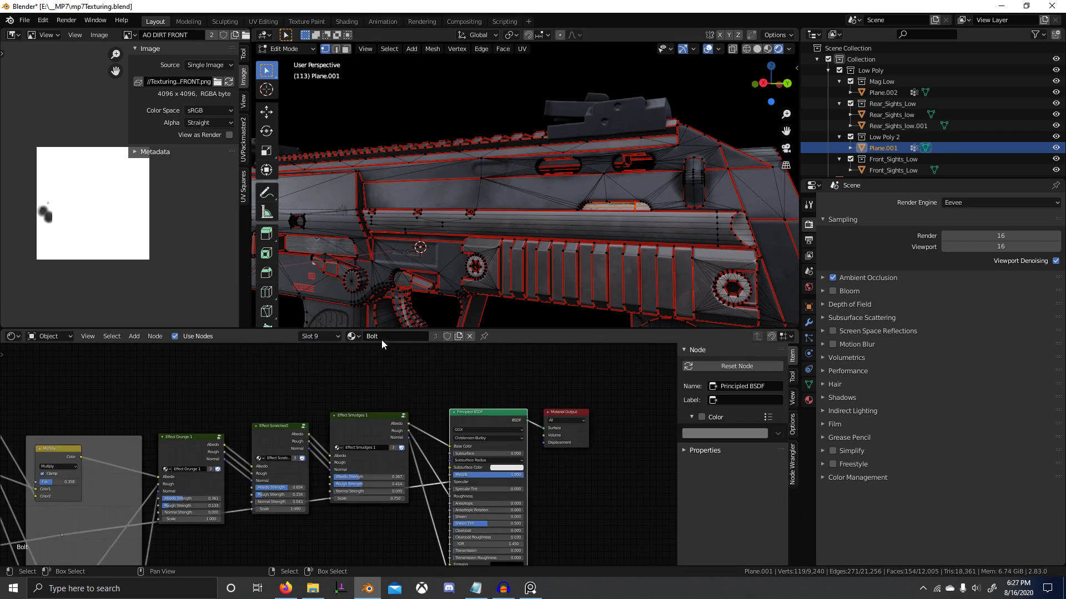
Change the new slot's material to Picatinny, return to Object Mode with nothing selected, and save the file.
{"action": "left_click", "coordinate": [353, 334]}
{"action": "type", "text": "pic"}
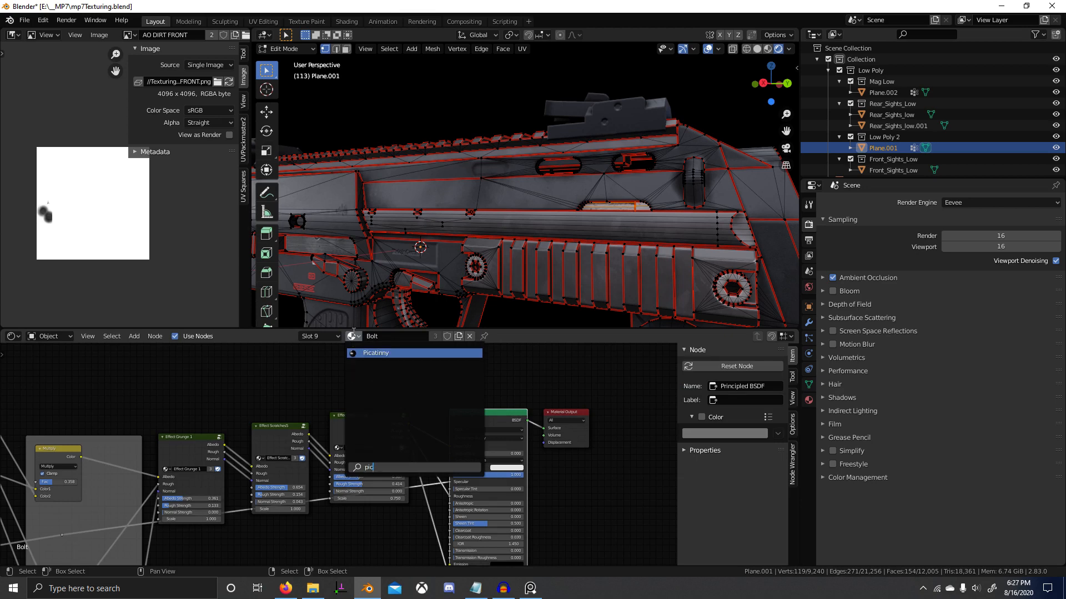
{"action": "key", "text": "Return"}
{"action": "middle_click_drag", "start_coordinate": [616, 238], "coordinate": [586, 292], "text": "shift"}
{"action": "scroll", "coordinate": [562, 241], "scroll_direction": "up", "scroll_amount": 7}
{"action": "key", "text": "Tab"}
{"action": "scroll", "coordinate": [580, 244], "scroll_direction": "down", "scroll_amount": 7}
{"action": "key", "text": "alt+a"}
{"action": "scroll", "coordinate": [604, 278], "scroll_direction": "down", "scroll_amount": 3}
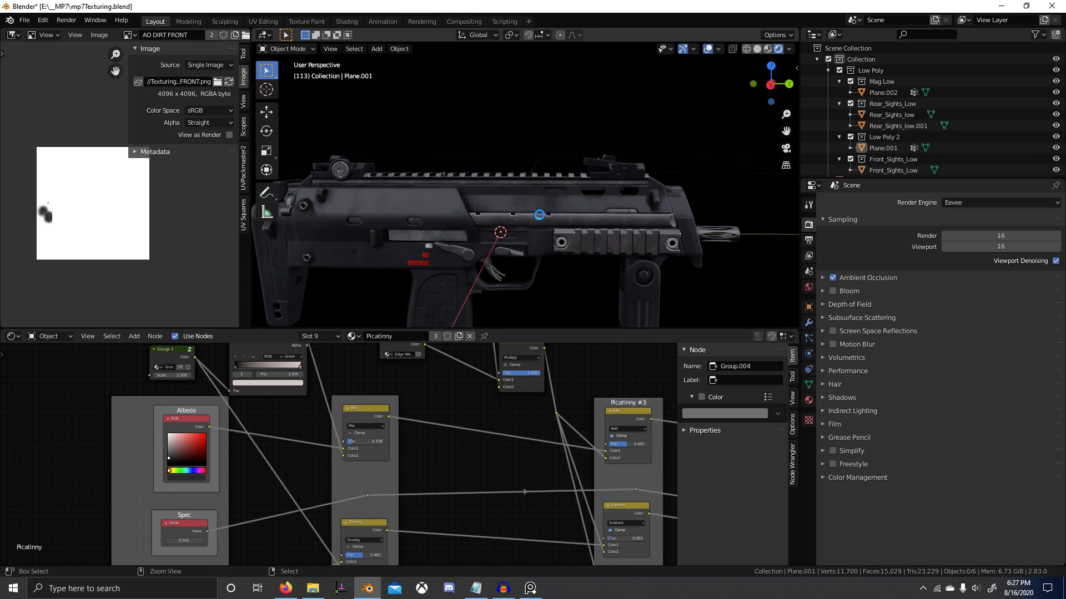
Switch to todo.txt in Notepad and delete the "Bolt Directional Metal" line.
{"action": "key", "text": "alt+Tab"}
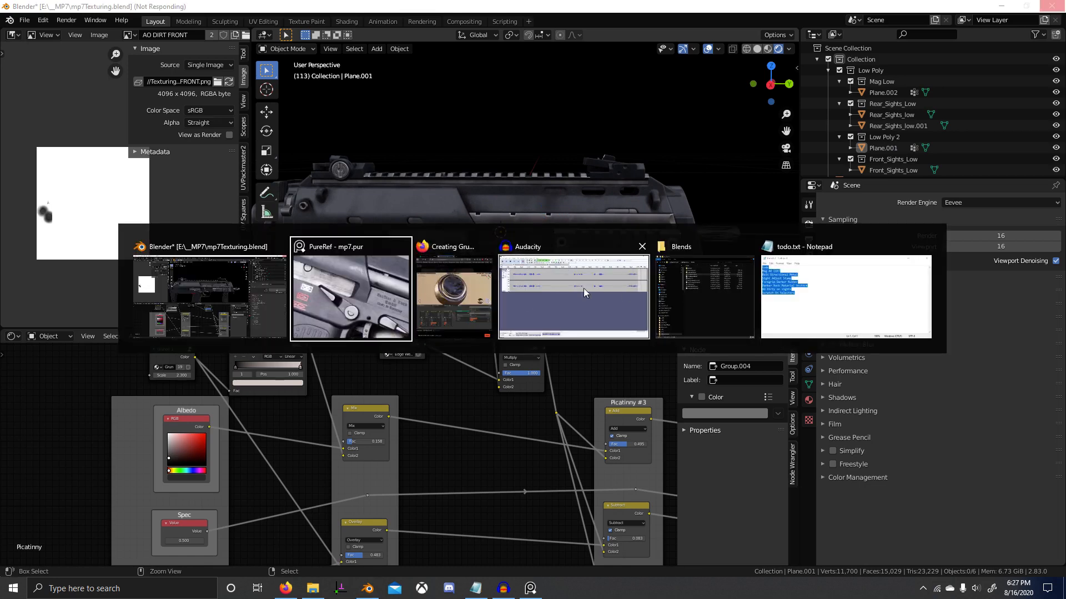
{"action": "left_click", "coordinate": [783, 291]}
{"action": "left_click", "coordinate": [534, 183]}
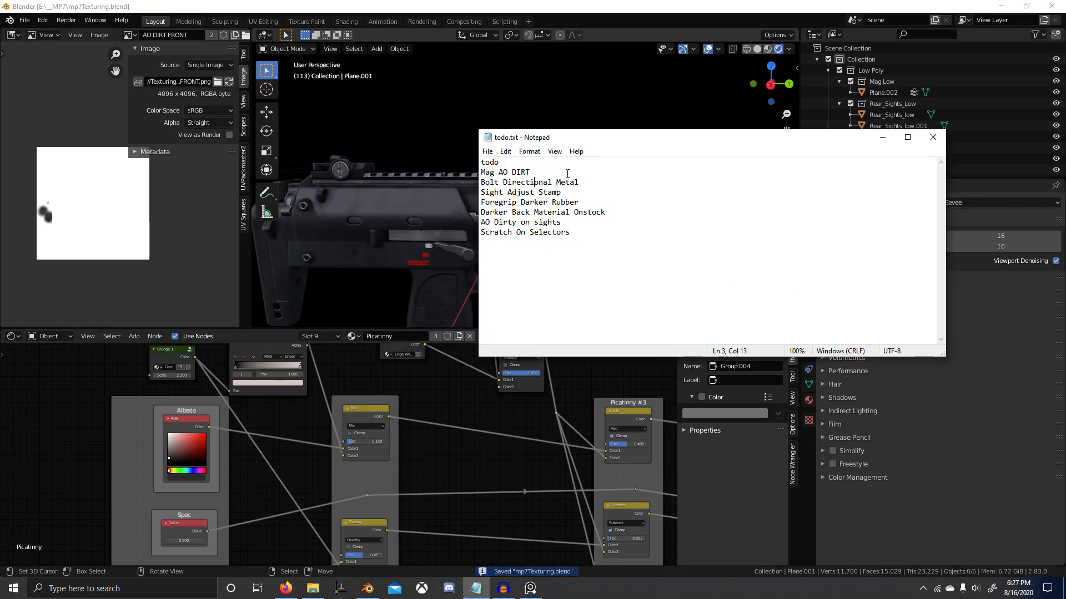
{"action": "left_click_drag", "start_coordinate": [481, 182], "coordinate": [624, 187]}
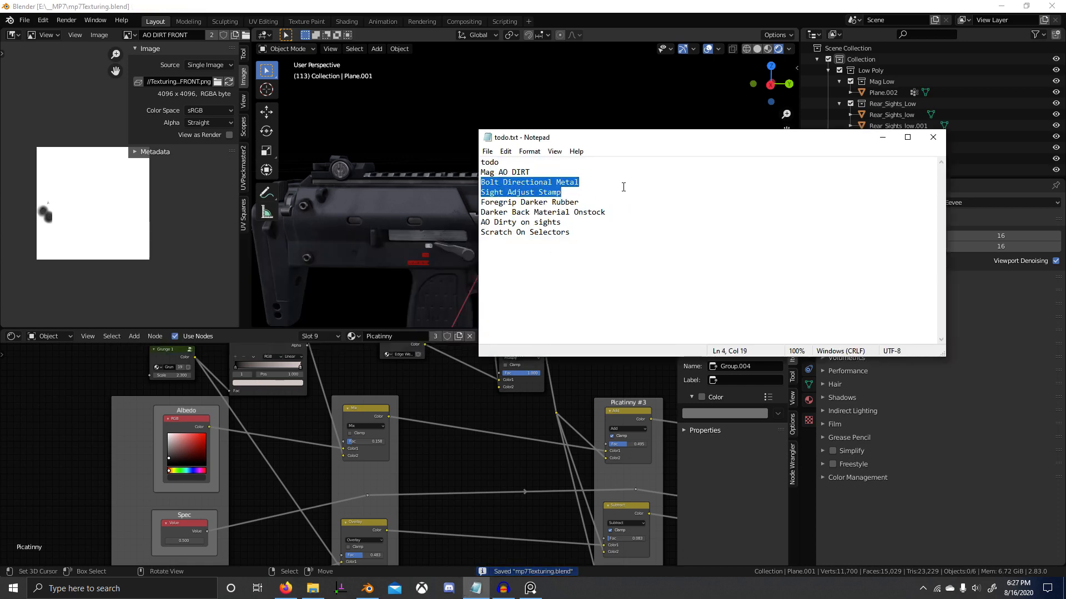
{"action": "key", "text": "BackSpace"}
{"action": "key", "text": "BackSpace"}
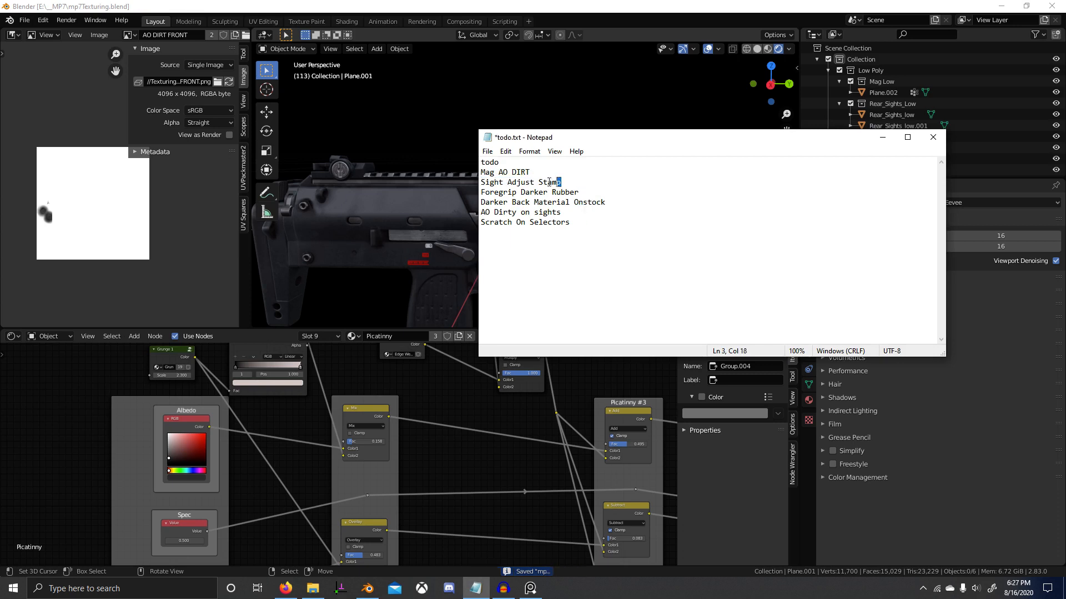
Delete the "Sight Adjust Stamp" line from todo.txt and return to Blender.
{"action": "left_click", "coordinate": [593, 194]}
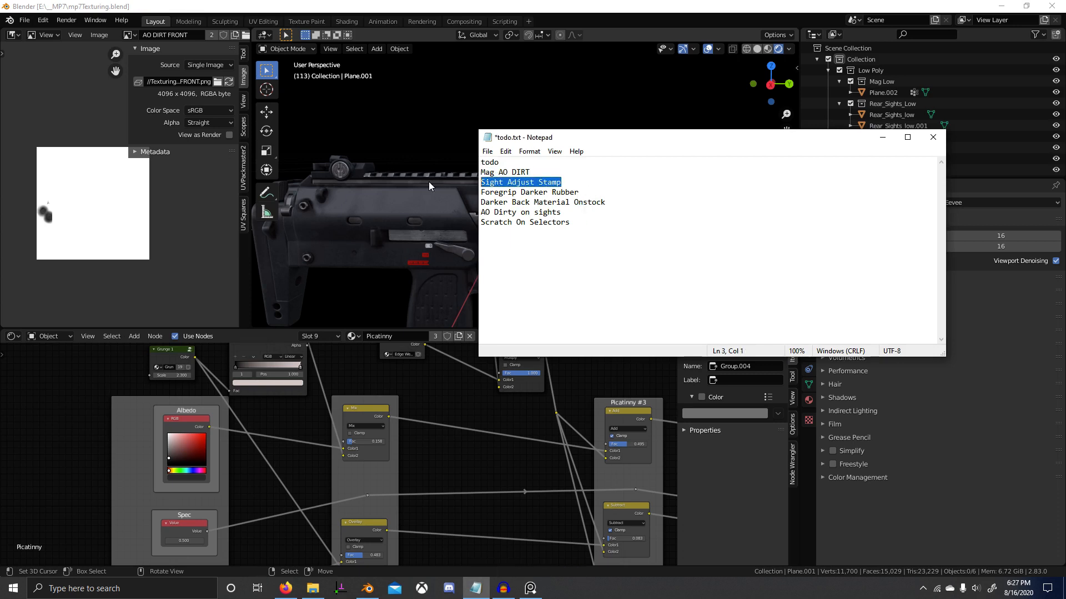
{"action": "key", "text": "BackSpace"}
{"action": "key", "text": "BackSpace"}
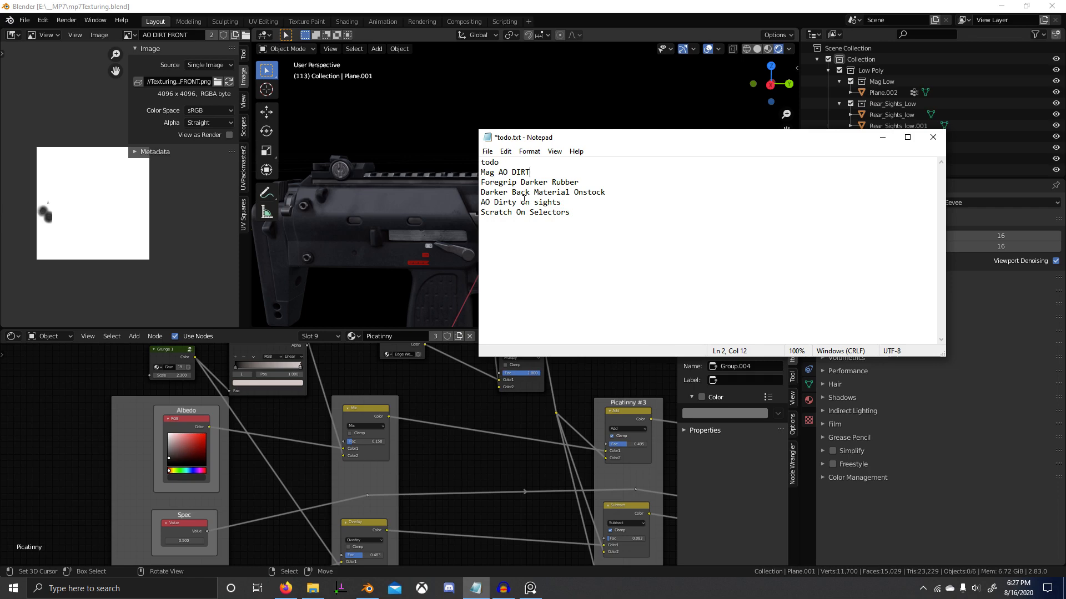
{"action": "left_click_drag", "start_coordinate": [563, 203], "coordinate": [482, 195]}
{"action": "left_click", "coordinate": [457, 196]}
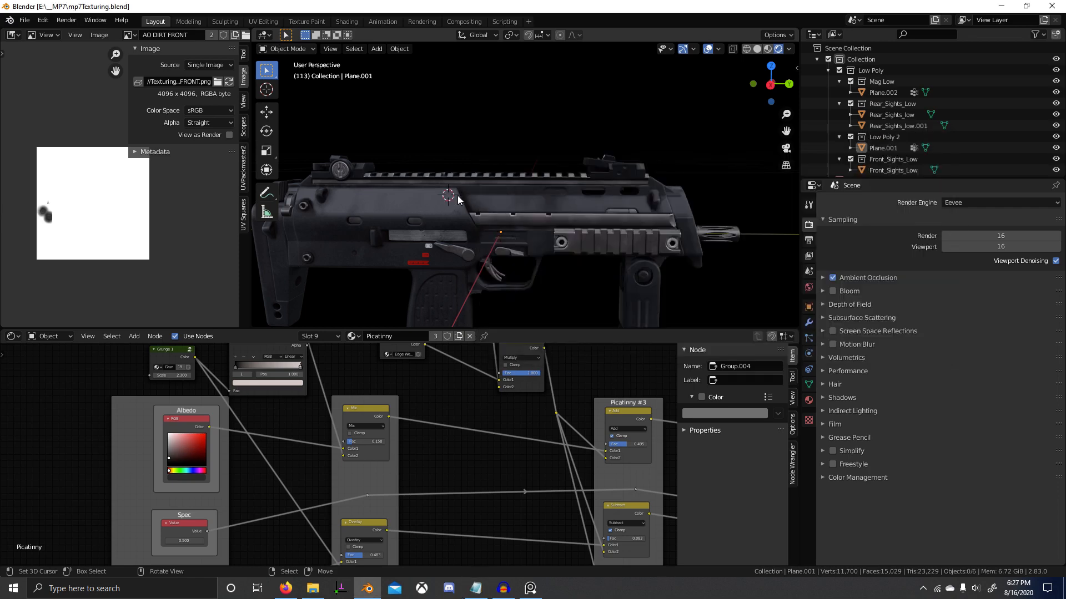
Enter Edit Mode on Plane.001 and select all linked geometry of the ribbed section on the foregrip.
{"action": "scroll", "coordinate": [575, 248], "scroll_direction": "down", "scroll_amount": 4}
{"action": "scroll", "coordinate": [571, 245], "scroll_direction": "up", "scroll_amount": 2}
{"action": "left_click", "coordinate": [563, 233]}
{"action": "scroll", "coordinate": [568, 268], "scroll_direction": "up", "scroll_amount": 2}
{"action": "key", "text": "Tab"}
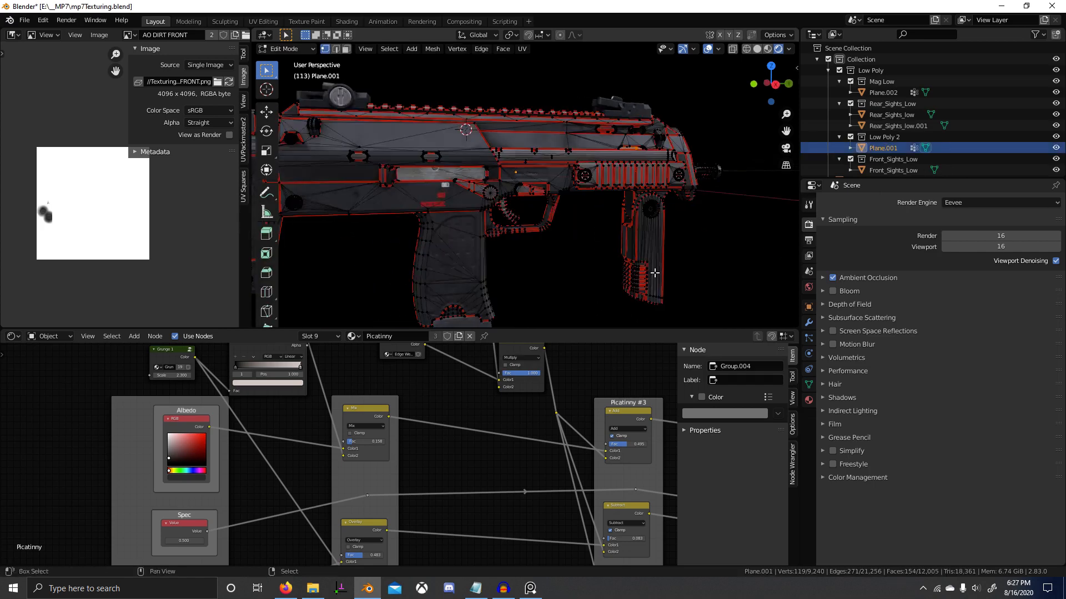
{"action": "scroll", "coordinate": [583, 248], "scroll_direction": "up", "scroll_amount": 2}
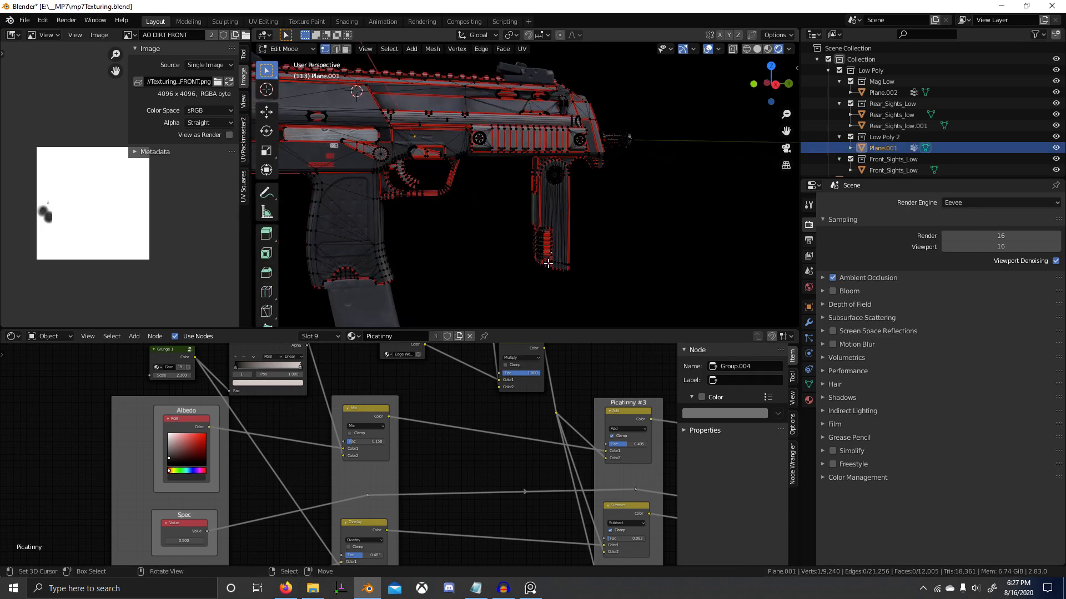
{"action": "scroll", "coordinate": [555, 250], "scroll_direction": "up", "scroll_amount": 4}
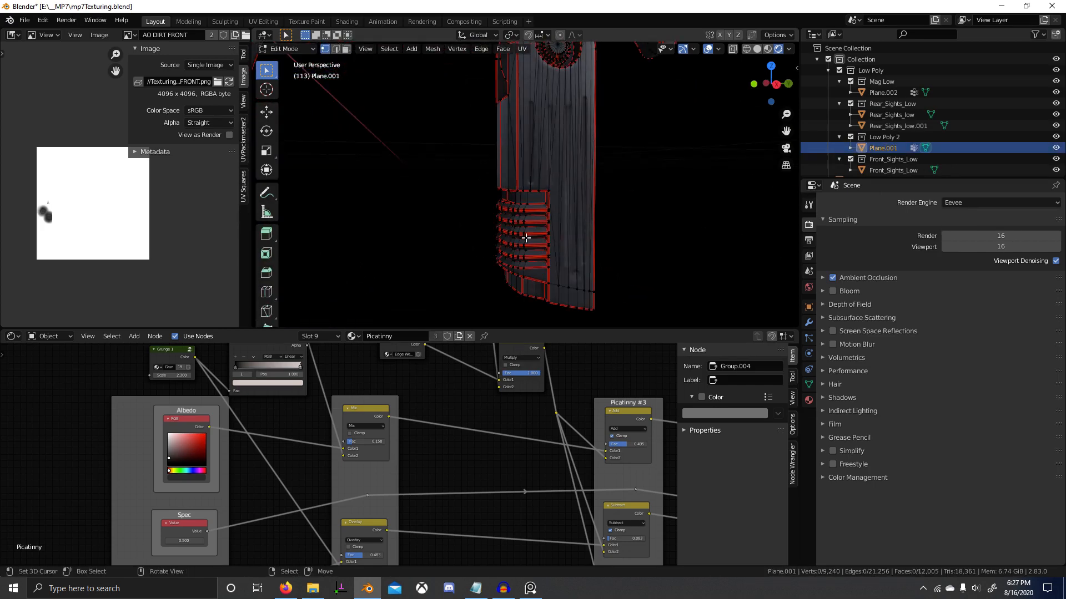
{"action": "key", "text": "l"}
{"action": "scroll", "coordinate": [559, 238], "scroll_direction": "up", "scroll_amount": 3}
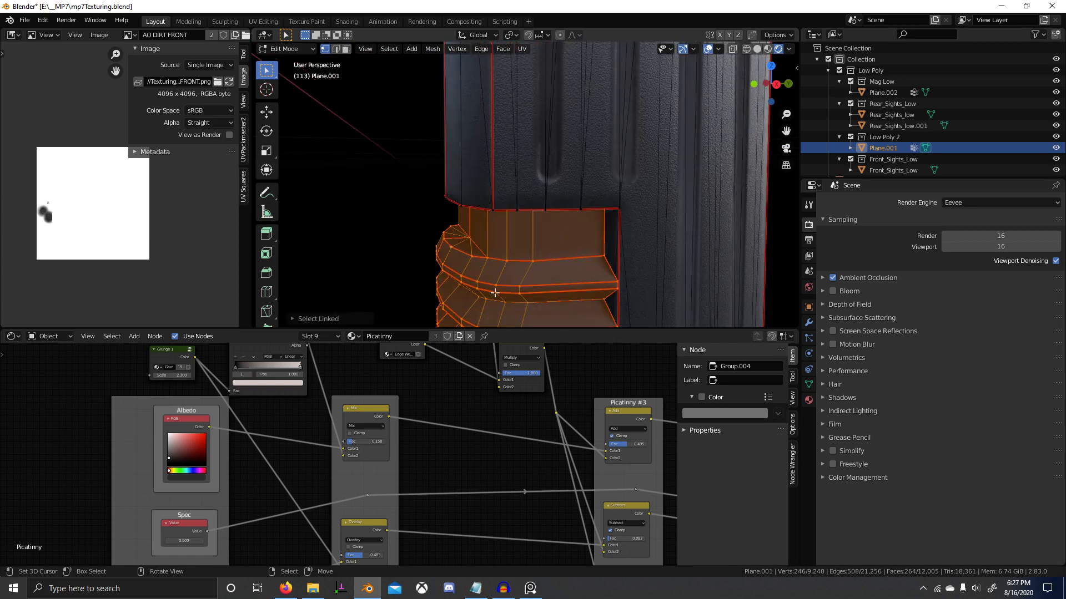
Add a new material slot, assign it to the ribbed foregrip section, and give it the Reciever material.
{"action": "left_click", "coordinate": [340, 336]}
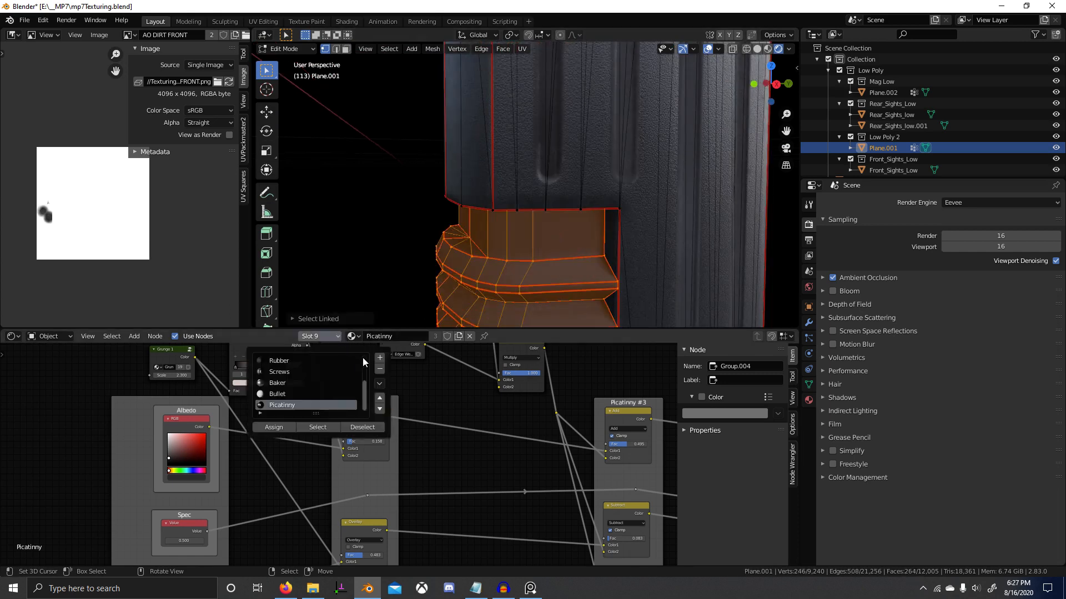
{"action": "left_click", "coordinate": [380, 358]}
{"action": "left_click", "coordinate": [267, 424]}
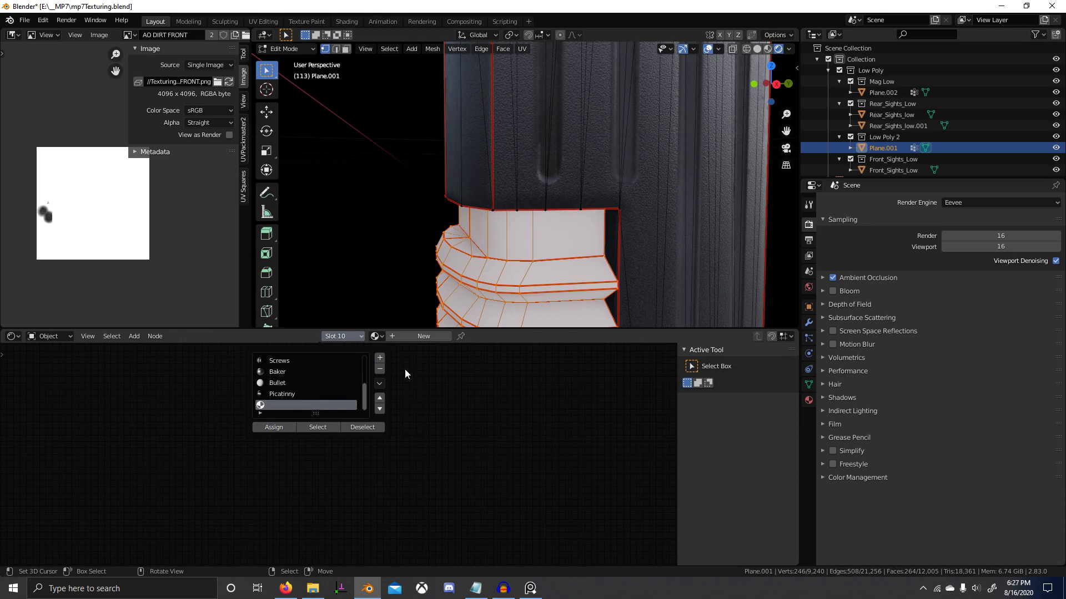
{"action": "left_click", "coordinate": [375, 337]}
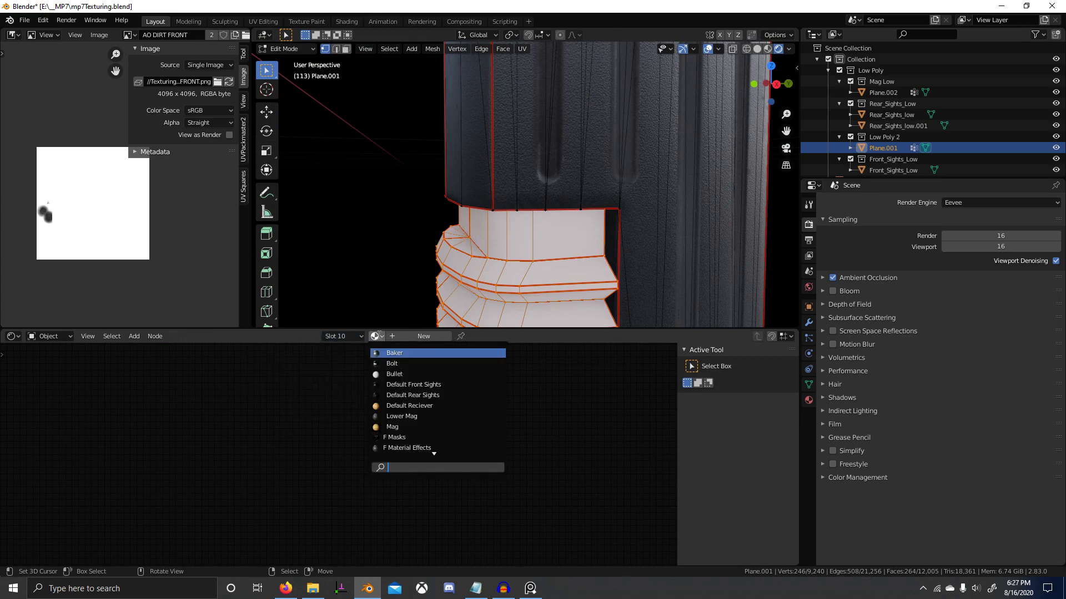
{"action": "type", "text": "rec"}
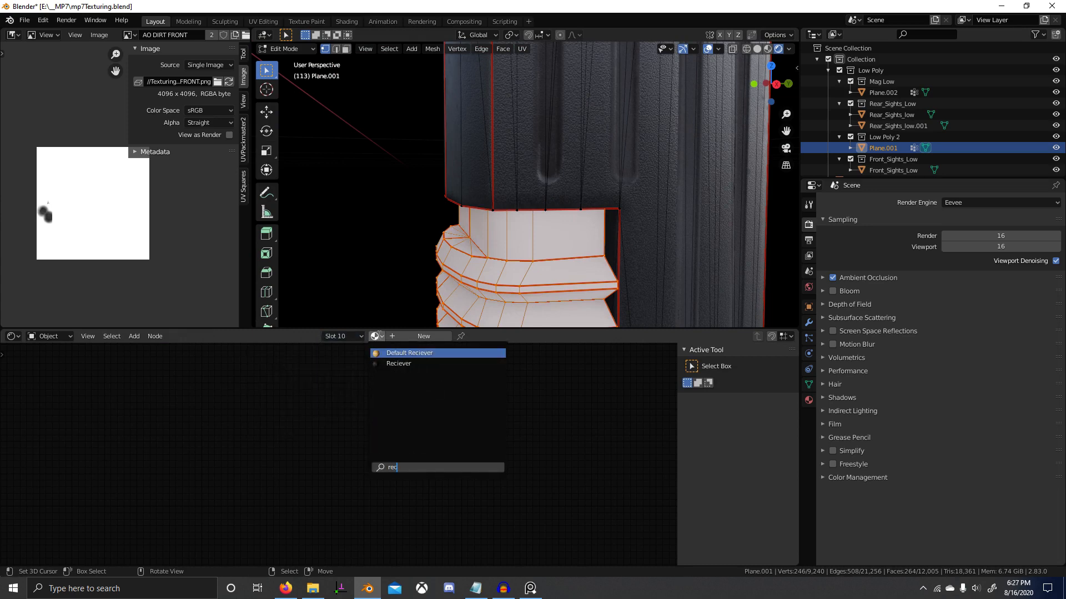
{"action": "key", "text": "Down"}
{"action": "key", "text": "Return"}
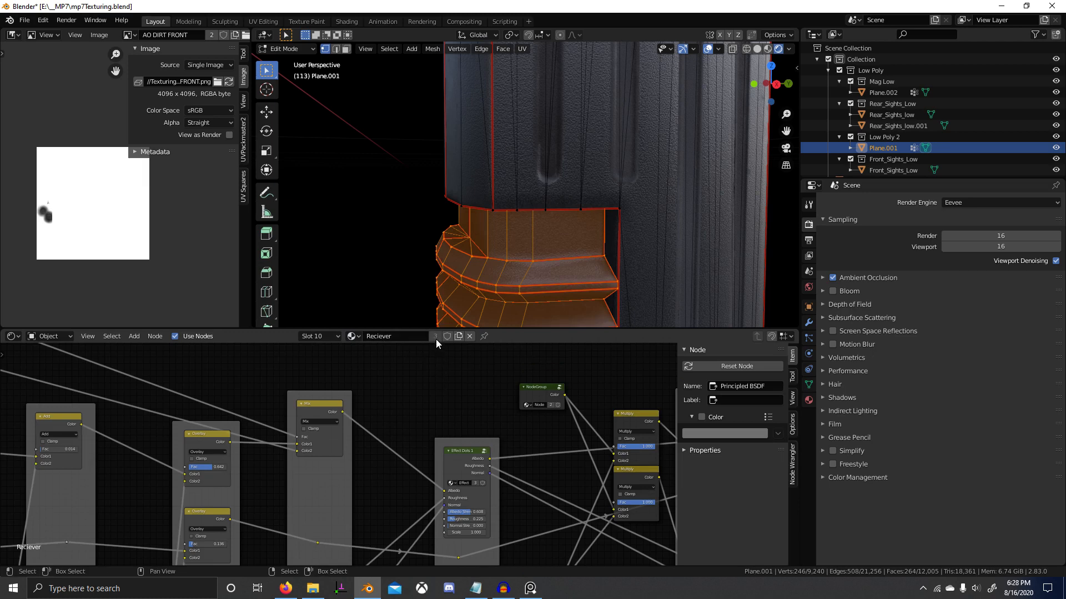
Make the foregrip section's material a single-user copy, return to Object Mode, and set its Spec value to 0.1.
{"action": "left_click", "coordinate": [435, 337]}
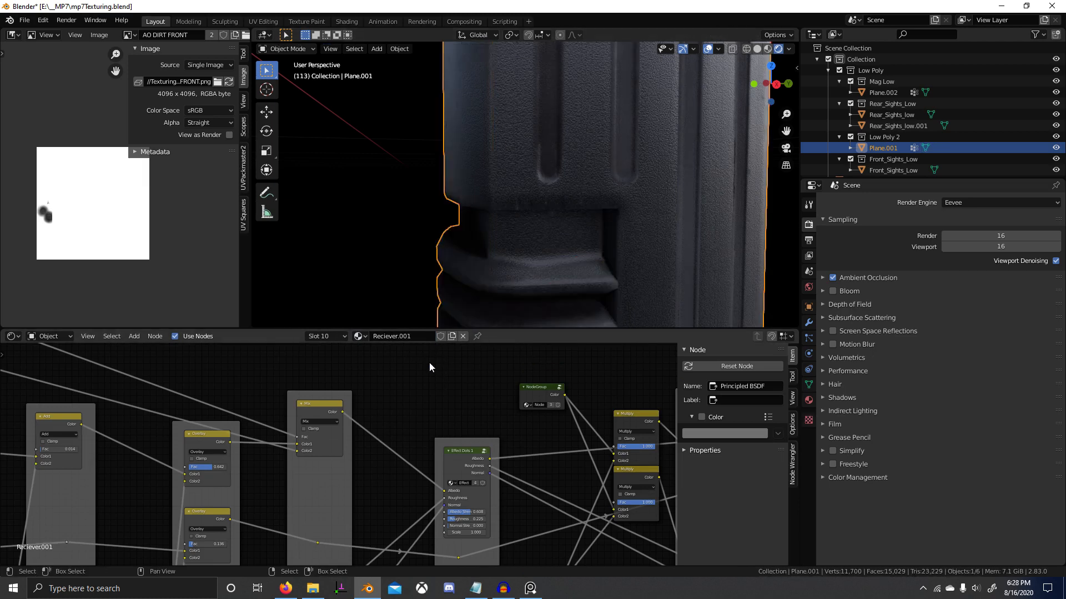
{"action": "scroll", "coordinate": [393, 442], "scroll_direction": "up", "scroll_amount": 8}
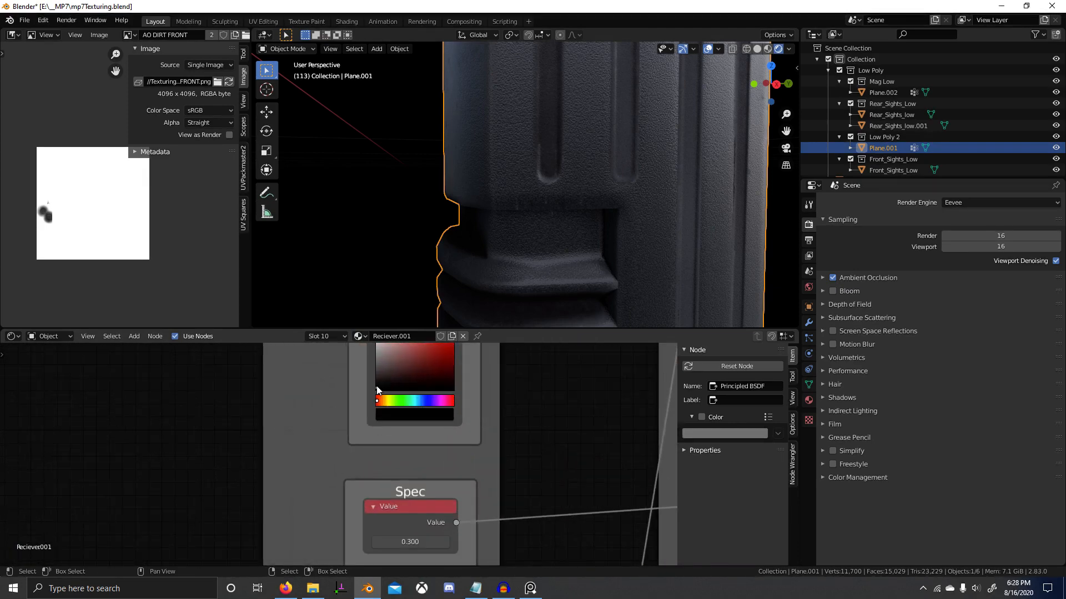
{"action": "scroll", "coordinate": [515, 282], "scroll_direction": "down", "scroll_amount": 8}
{"action": "mouse_move", "coordinate": [517, 284]}
{"action": "middle_mouse_down"}
{"action": "mouse_move", "coordinate": [538, 282]}
{"action": "mouse_move", "coordinate": [529, 281]}
{"action": "middle_mouse_up"}
{"action": "scroll", "coordinate": [534, 282], "scroll_direction": "up", "scroll_amount": 4}
{"action": "middle_click_drag", "start_coordinate": [466, 476], "coordinate": [455, 407]}
{"action": "scroll", "coordinate": [340, 447], "scroll_direction": "up", "scroll_amount": 2}
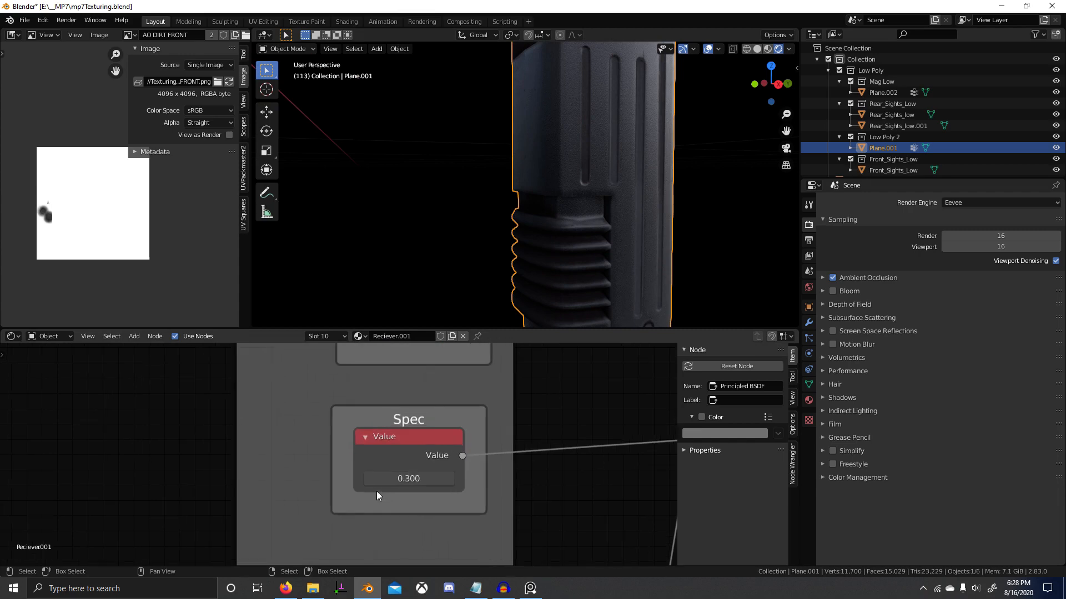
{"action": "left_click", "coordinate": [367, 480]}
{"action": "left_click", "coordinate": [367, 480]}
{"action": "scroll", "coordinate": [422, 400], "scroll_direction": "down", "scroll_amount": 1}
{"action": "scroll", "coordinate": [525, 244], "scroll_direction": "down", "scroll_amount": 10}
{"action": "scroll", "coordinate": [501, 258], "scroll_direction": "up", "scroll_amount": 4}
{"action": "left_click", "coordinate": [502, 258]}
{"action": "middle_click_drag", "start_coordinate": [525, 244], "coordinate": [514, 262], "text": "shift"}
Switch to the reference image window, enable always on top, and frame a close-up of the smooth dark grip part.
{"action": "key", "text": "alt+Tab"}
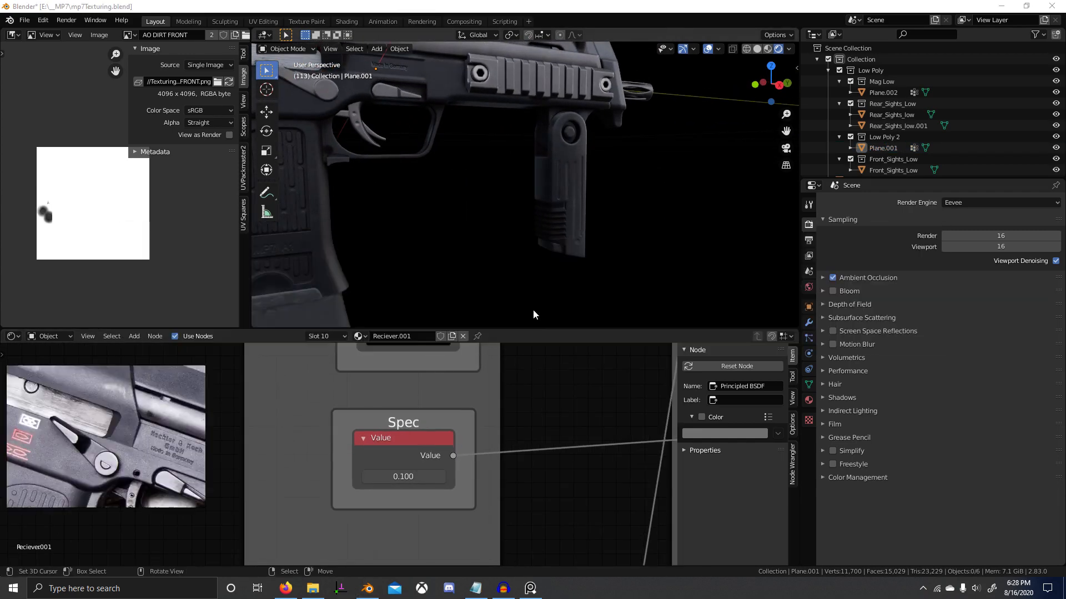
{"action": "scroll", "coordinate": [120, 450], "scroll_direction": "up", "scroll_amount": 3}
{"action": "middle_click_drag", "start_coordinate": [120, 450], "coordinate": [78, 421]}
{"action": "scroll", "coordinate": [130, 391], "scroll_direction": "up", "scroll_amount": 3}
{"action": "middle_click_drag", "start_coordinate": [130, 391], "coordinate": [155, 441]}
{"action": "key", "text": "ctrl+shift+a"}
{"action": "scroll", "coordinate": [519, 504], "scroll_direction": "down", "scroll_amount": 1}
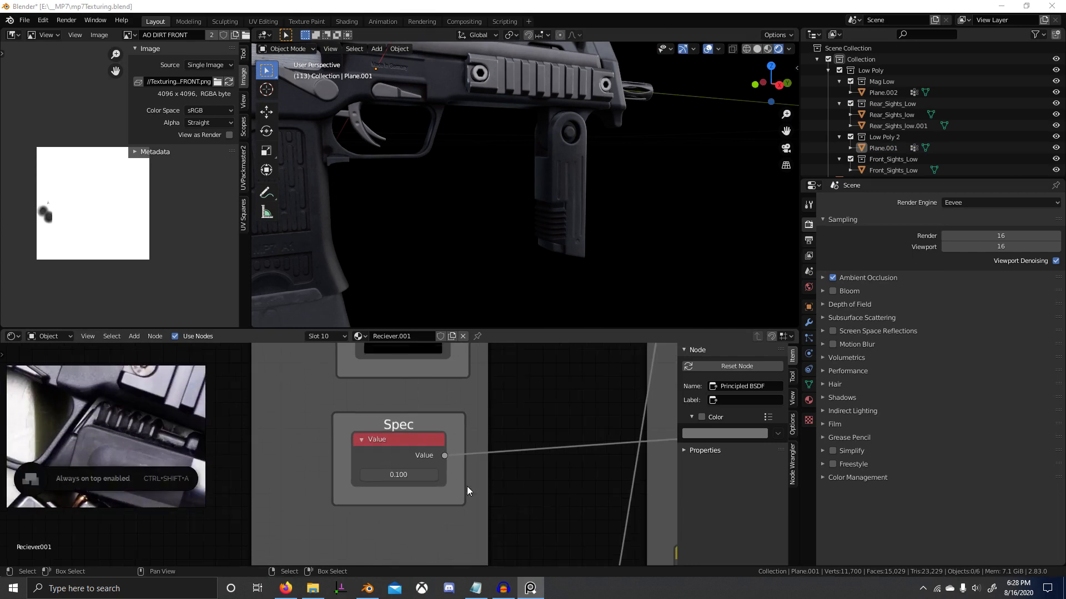
{"action": "scroll", "coordinate": [126, 434], "scroll_direction": "down", "scroll_amount": 2}
{"action": "middle_click_drag", "start_coordinate": [127, 434], "coordinate": [62, 410]}
{"action": "scroll", "coordinate": [78, 410], "scroll_direction": "down", "scroll_amount": 1}
{"action": "scroll", "coordinate": [75, 447], "scroll_direction": "up", "scroll_amount": 4}
{"action": "middle_click_drag", "start_coordinate": [75, 447], "coordinate": [182, 481]}
Try a Spec value of 0.2 on Reciever.001 and check the ribbed foregrip section.
{"action": "left_click", "coordinate": [436, 475]}
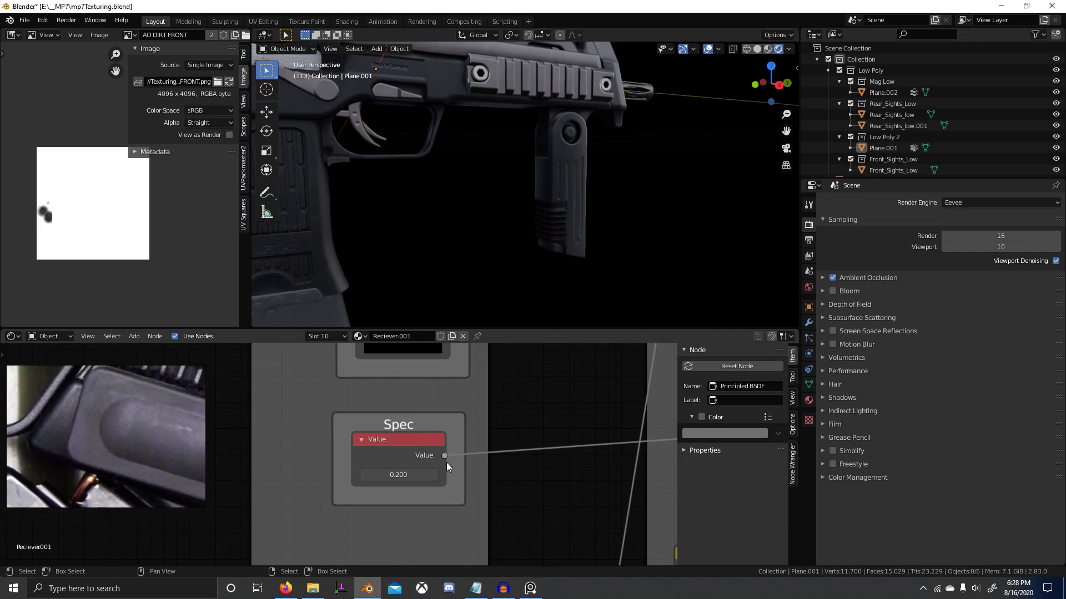
{"action": "scroll", "coordinate": [625, 278], "scroll_direction": "up", "scroll_amount": 6}
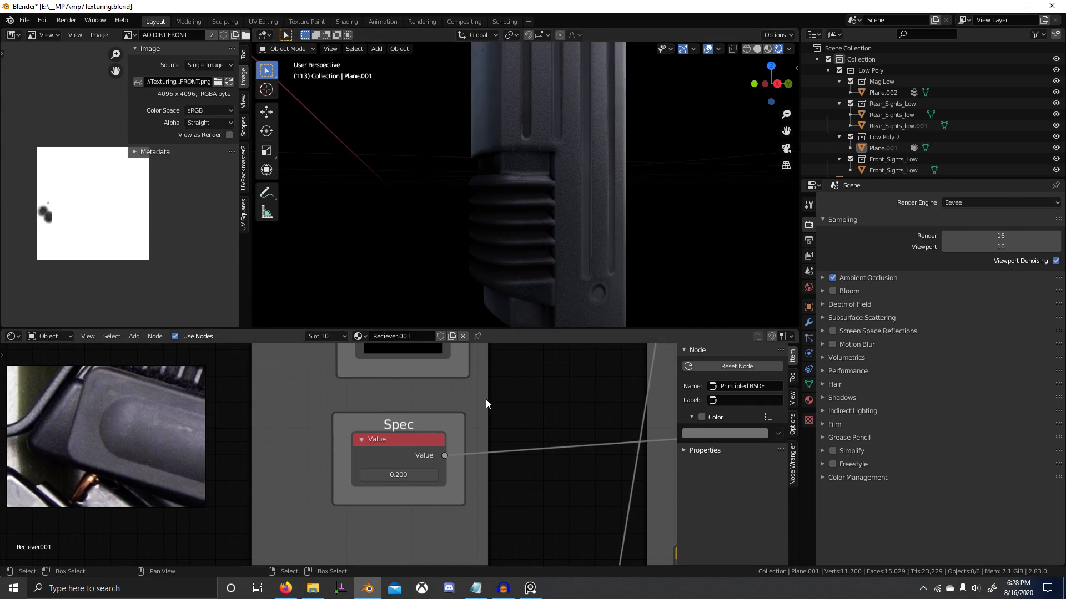
{"action": "scroll", "coordinate": [485, 398], "scroll_direction": "down", "scroll_amount": 6}
Try a Rough value of 0.137 on Reciever.001 and check the foregrip's ribs up close.
{"action": "middle_click_drag", "start_coordinate": [513, 447], "coordinate": [469, 375]}
{"action": "middle_click_drag", "start_coordinate": [352, 478], "coordinate": [382, 455]}
{"action": "scroll", "coordinate": [383, 457], "scroll_direction": "up", "scroll_amount": 5}
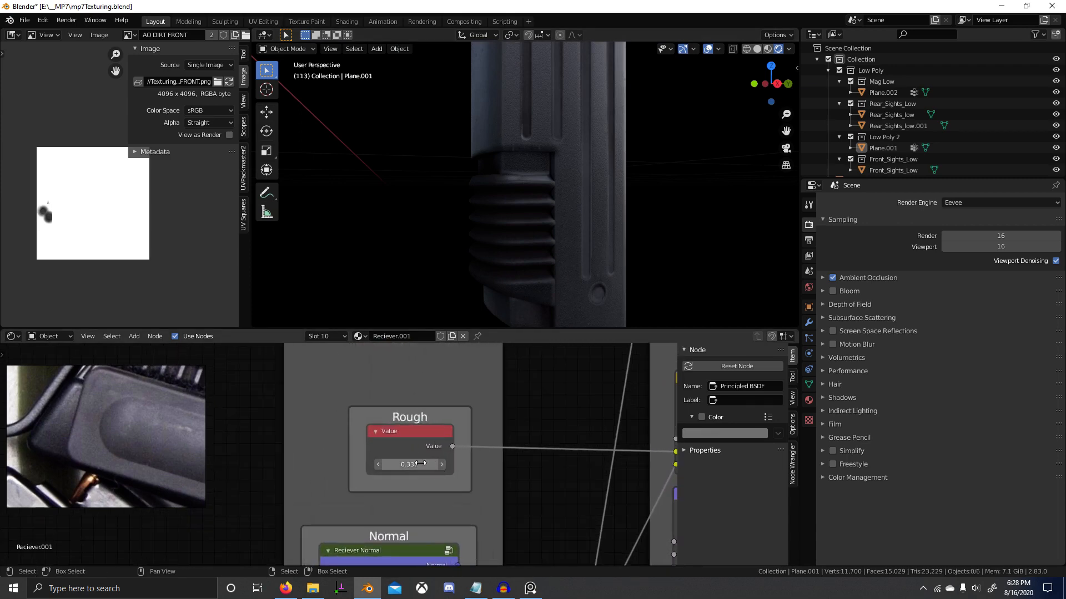
{"action": "left_click", "coordinate": [378, 465]}
{"action": "scroll", "coordinate": [486, 250], "scroll_direction": "down", "scroll_amount": 7}
{"action": "mouse_move", "coordinate": [493, 252]}
{"action": "middle_mouse_down"}
{"action": "mouse_move", "coordinate": [519, 269]}
{"action": "mouse_move", "coordinate": [541, 262]}
{"action": "mouse_move", "coordinate": [488, 256]}
{"action": "middle_mouse_up"}
{"action": "scroll", "coordinate": [518, 252], "scroll_direction": "up", "scroll_amount": 7}
{"action": "scroll", "coordinate": [499, 239], "scroll_direction": "down", "scroll_amount": 3}
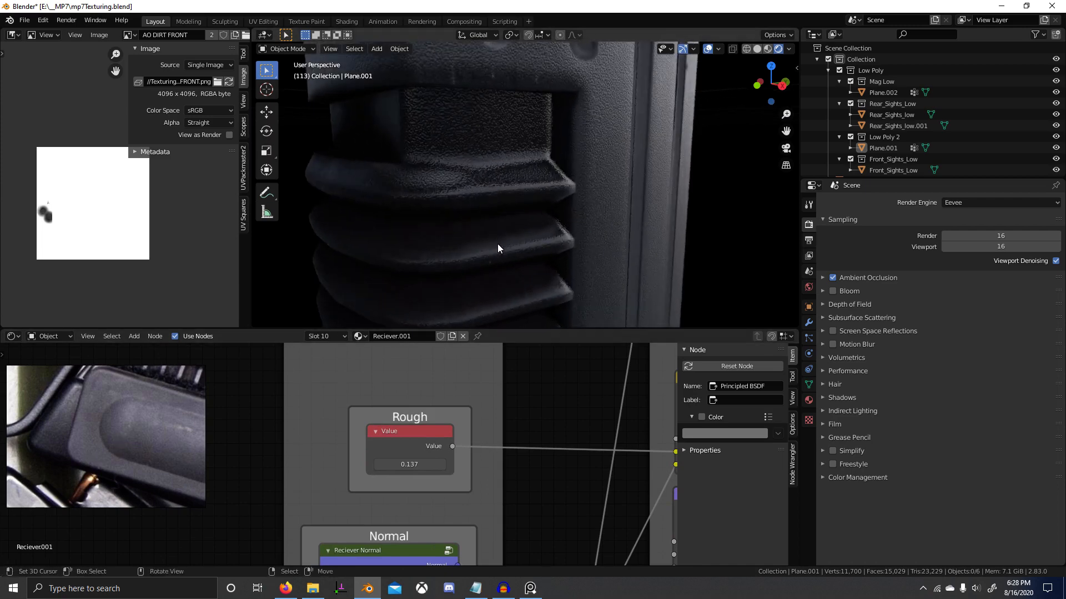
{"action": "middle_click_drag", "start_coordinate": [498, 244], "coordinate": [461, 267]}
{"action": "key", "text": "Tab"}
{"action": "key", "text": "Tab"}
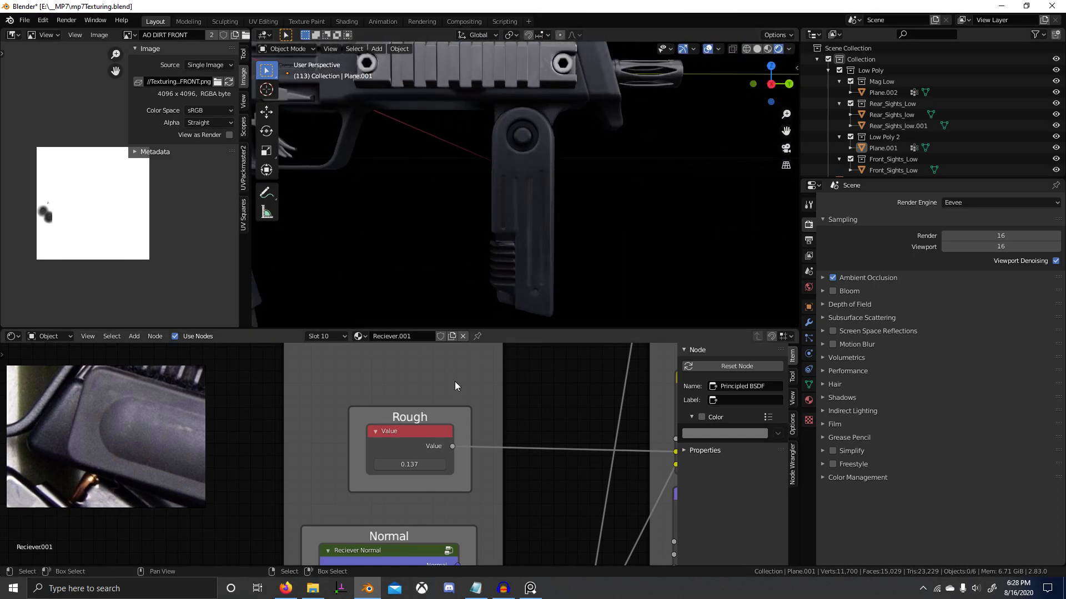
Set Reciever.001's Rough value to 0.237 and compare its settings with the Reciever material, ending on the Reciever.001 slot.
{"action": "middle_click_drag", "start_coordinate": [403, 444], "coordinate": [402, 533]}
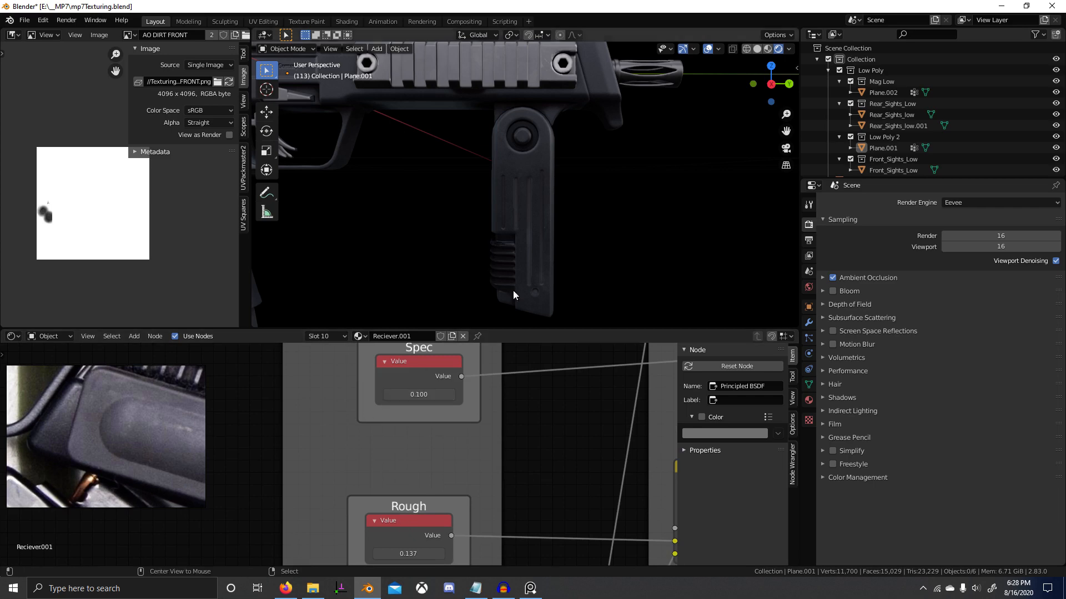
{"action": "middle_click_drag", "start_coordinate": [512, 291], "coordinate": [546, 245]}
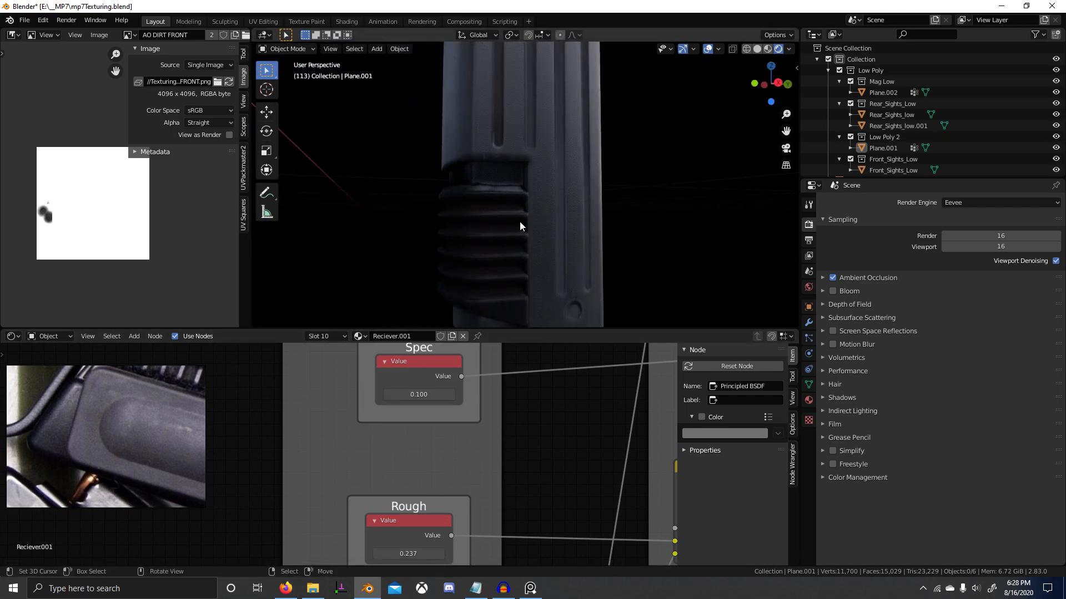
{"action": "left_click", "coordinate": [574, 189]}
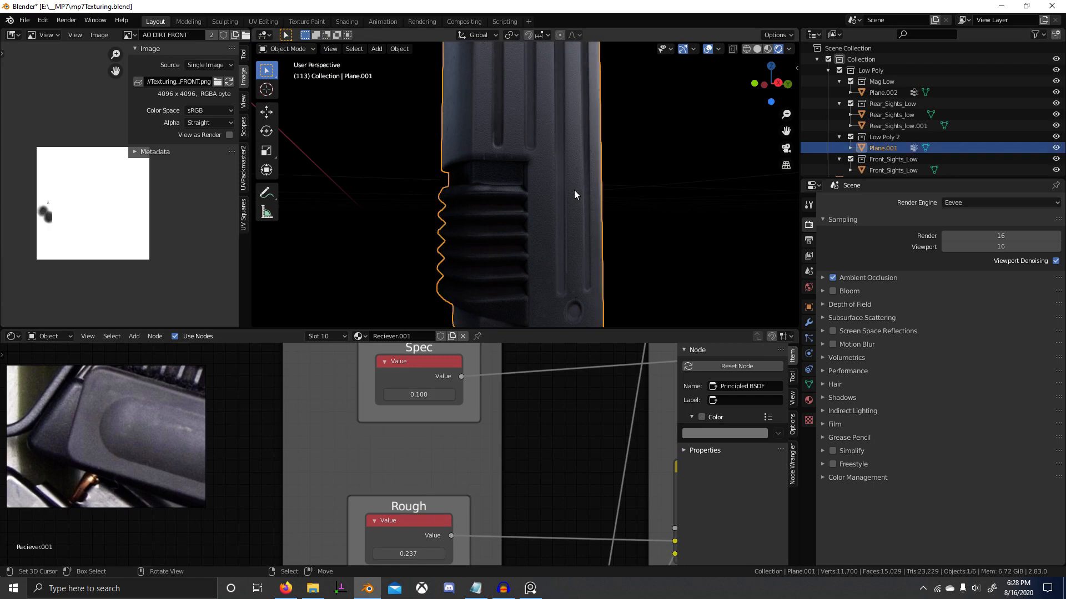
{"action": "left_click", "coordinate": [330, 337]}
{"action": "left_click", "coordinate": [303, 372]}
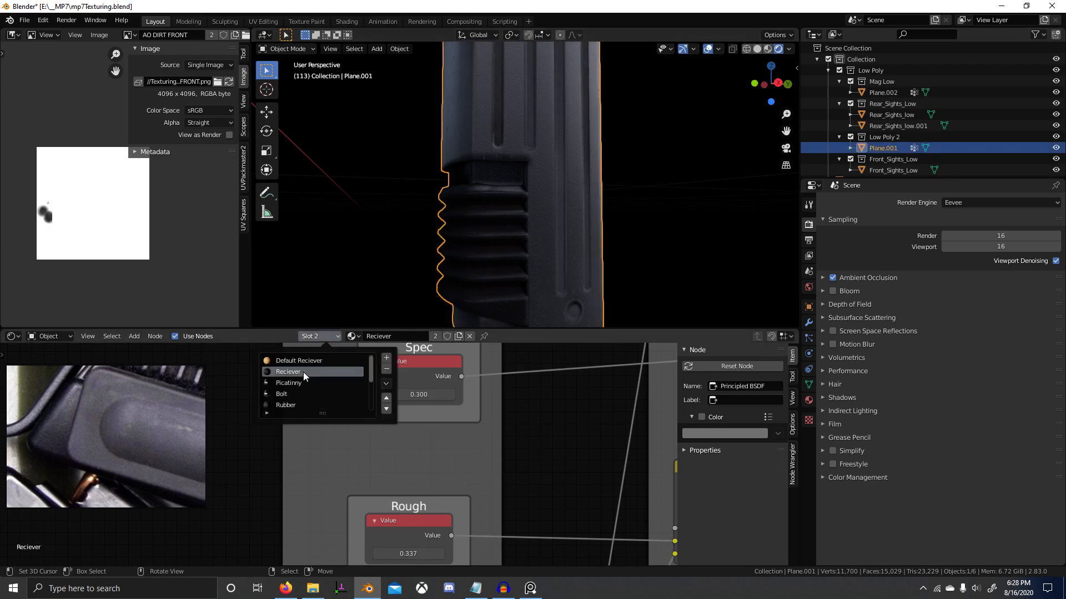
{"action": "scroll", "coordinate": [309, 379], "scroll_direction": "down", "scroll_amount": 5}
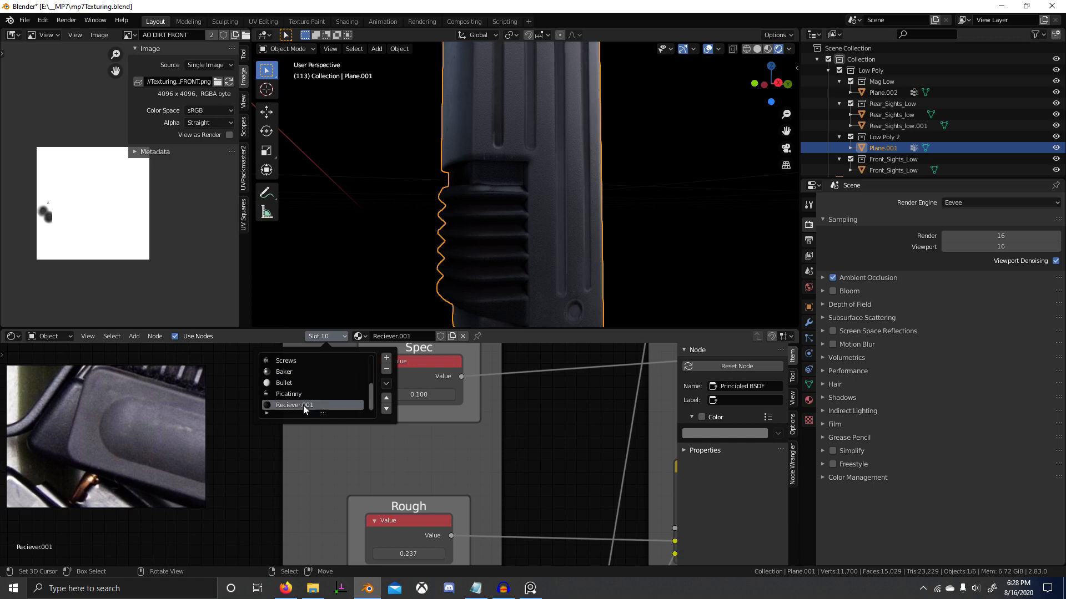
{"action": "left_click", "coordinate": [306, 406]}
In Edit Mode on Plane.001, select the linked geometry of the receiver's rear cap and the adjoining front part of the stock.
{"action": "scroll", "coordinate": [472, 245], "scroll_direction": "down", "scroll_amount": 6}
{"action": "scroll", "coordinate": [505, 222], "scroll_direction": "down", "scroll_amount": 2}
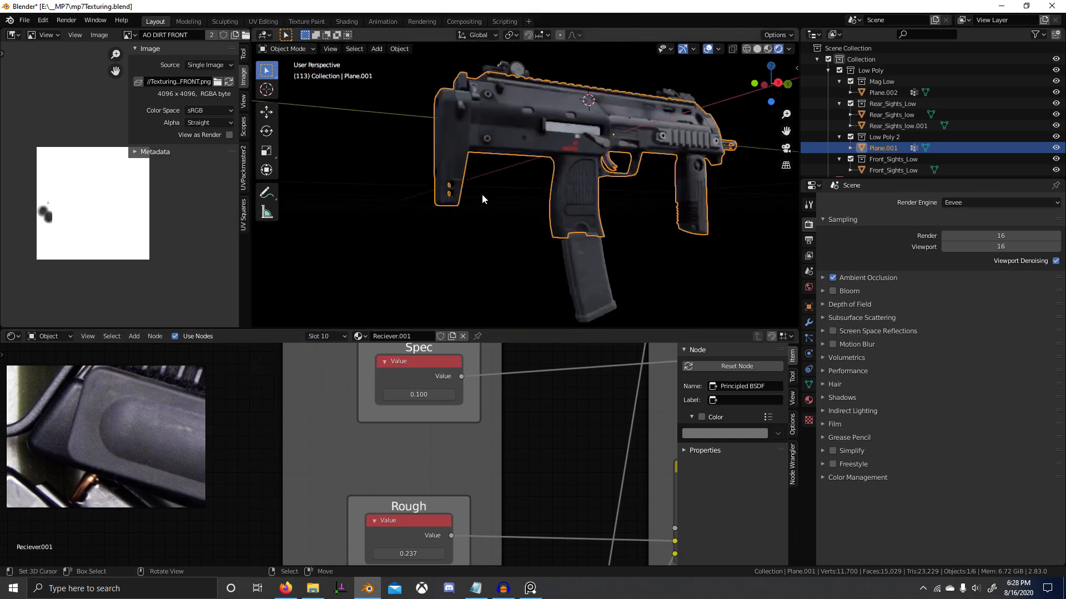
{"action": "key", "text": "Tab"}
{"action": "scroll", "coordinate": [480, 211], "scroll_direction": "up", "scroll_amount": 5}
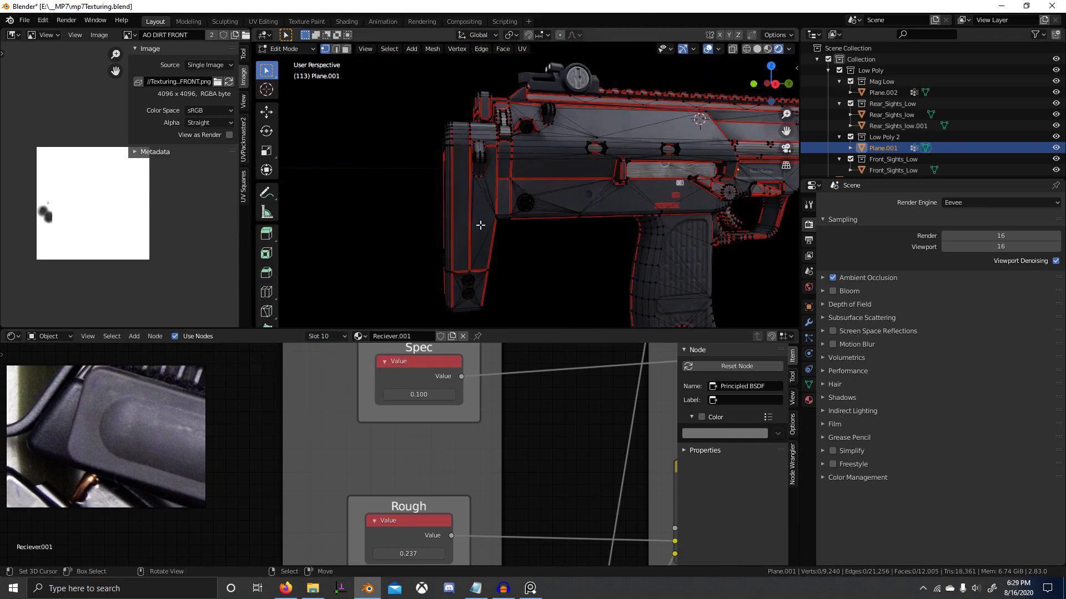
{"action": "key", "text": "l"}
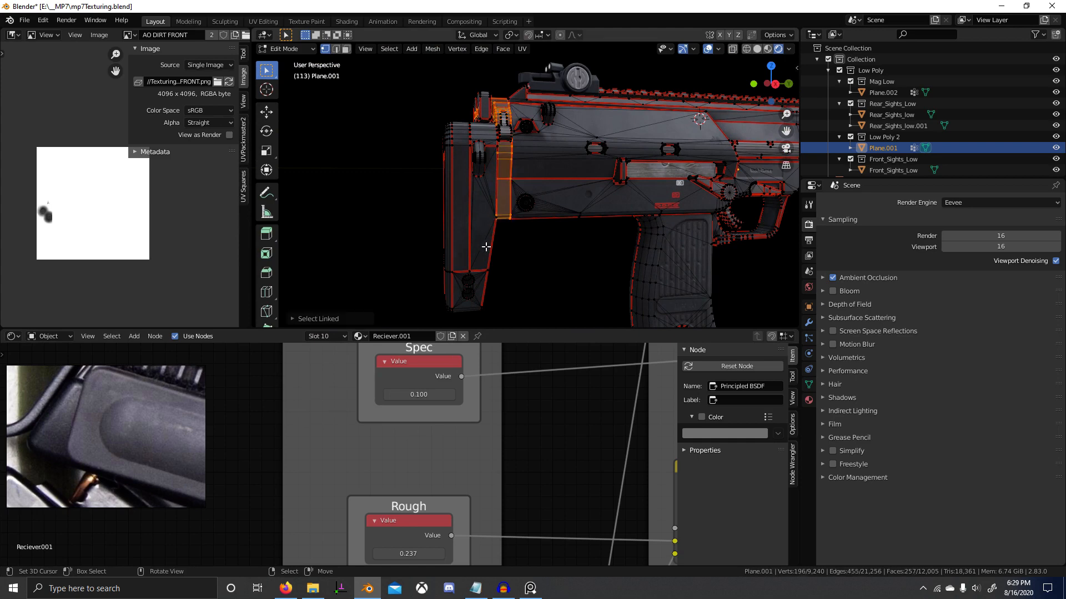
{"action": "key", "text": "l"}
{"action": "key", "text": "ctrl+z"}
{"action": "key", "text": "l"}
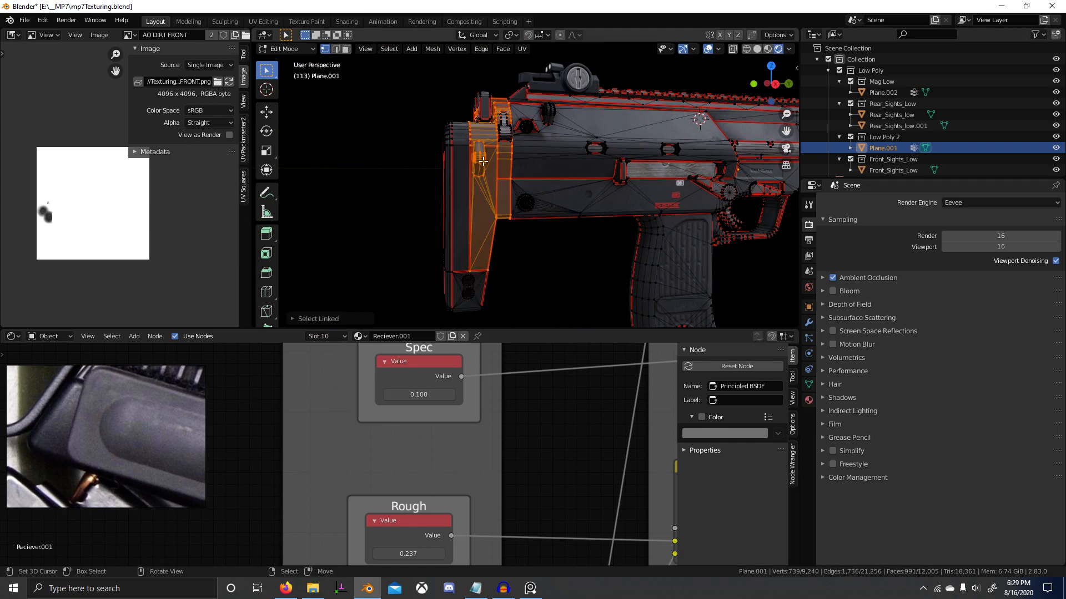
Assign the Reciever.001 material to the selected rear parts and return to Object Mode.
{"action": "left_click", "coordinate": [324, 336]}
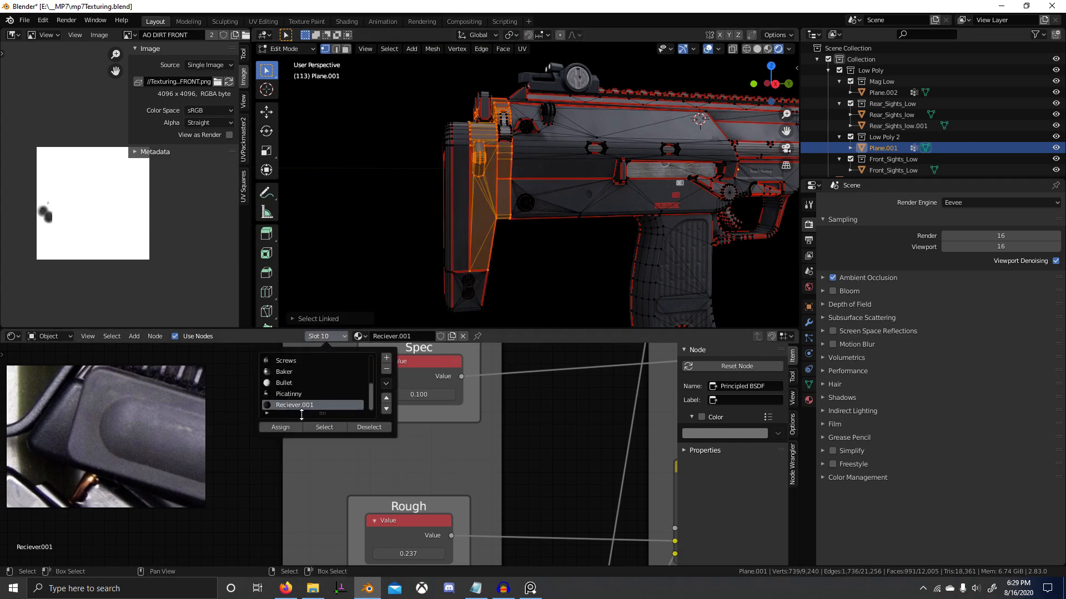
{"action": "left_click", "coordinate": [290, 425]}
{"action": "key", "text": "Tab"}
{"action": "middle_click_drag", "start_coordinate": [525, 248], "coordinate": [292, 246]}
{"action": "scroll", "coordinate": [79, 434], "scroll_direction": "down", "scroll_amount": 3}
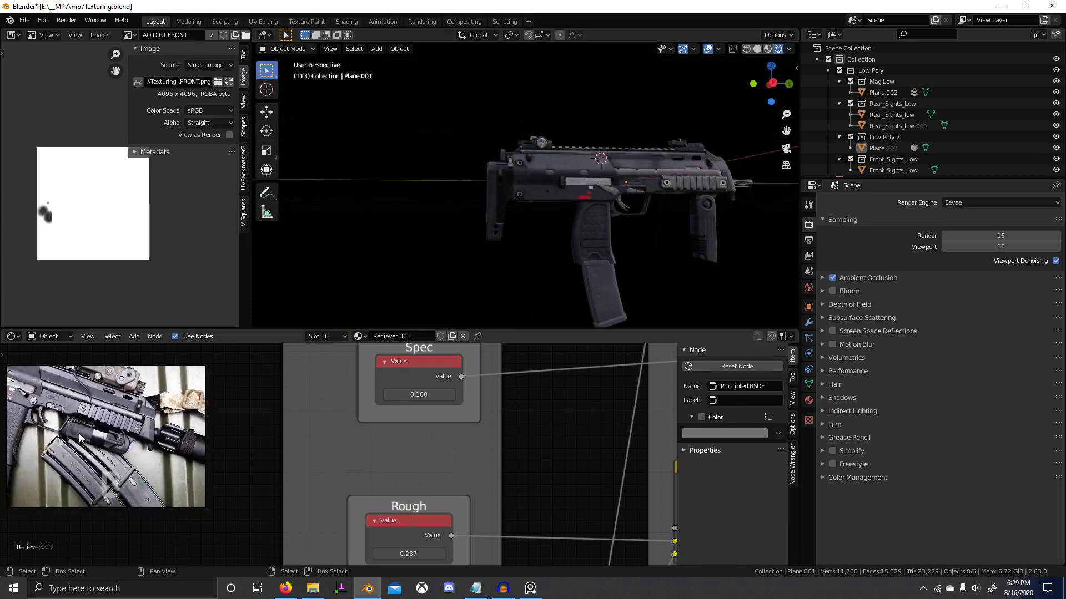
Compare the rear stock, sights and receiver of the textured model with the close-ups in the reference photos.
{"action": "middle_click_drag", "start_coordinate": [218, 467], "coordinate": [232, 473]}
{"action": "scroll", "coordinate": [563, 184], "scroll_direction": "up", "scroll_amount": 6}
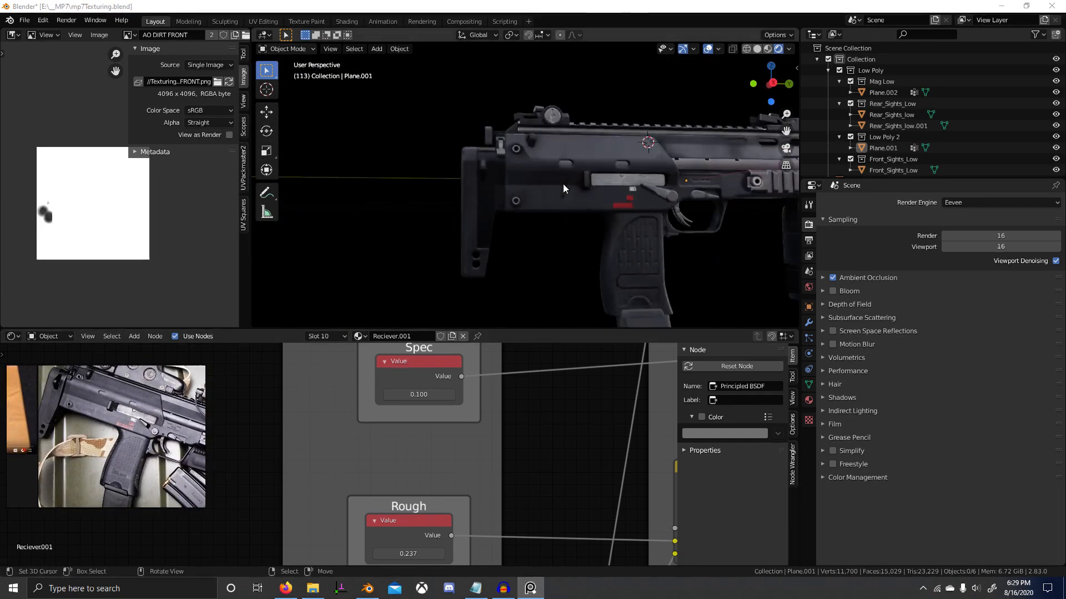
{"action": "scroll", "coordinate": [123, 434], "scroll_direction": "up", "scroll_amount": 3}
{"action": "middle_click_drag", "start_coordinate": [123, 430], "coordinate": [169, 508]}
{"action": "scroll", "coordinate": [148, 459], "scroll_direction": "up", "scroll_amount": 3}
{"action": "scroll", "coordinate": [530, 182], "scroll_direction": "down", "scroll_amount": 1}
{"action": "middle_click_drag", "start_coordinate": [482, 133], "coordinate": [574, 232]}
{"action": "key", "text": "Tab"}
{"action": "scroll", "coordinate": [578, 168], "scroll_direction": "up", "scroll_amount": 4}
{"action": "key", "text": "Tab"}
{"action": "scroll", "coordinate": [577, 168], "scroll_direction": "down", "scroll_amount": 4}
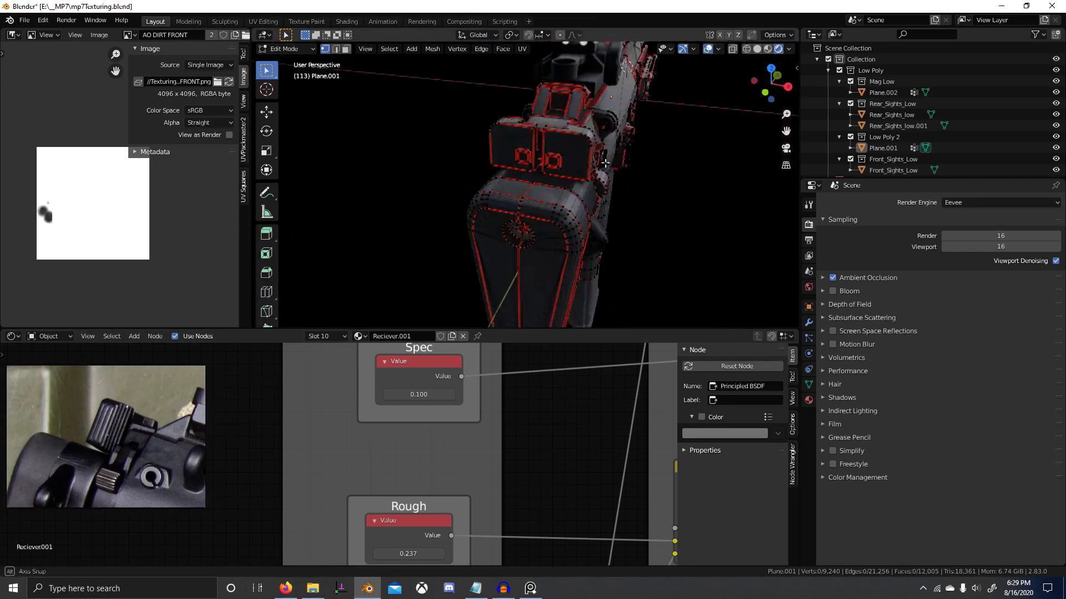
{"action": "middle_click_drag", "start_coordinate": [577, 168], "coordinate": [550, 234]}
{"action": "scroll", "coordinate": [484, 217], "scroll_direction": "down", "scroll_amount": 4}
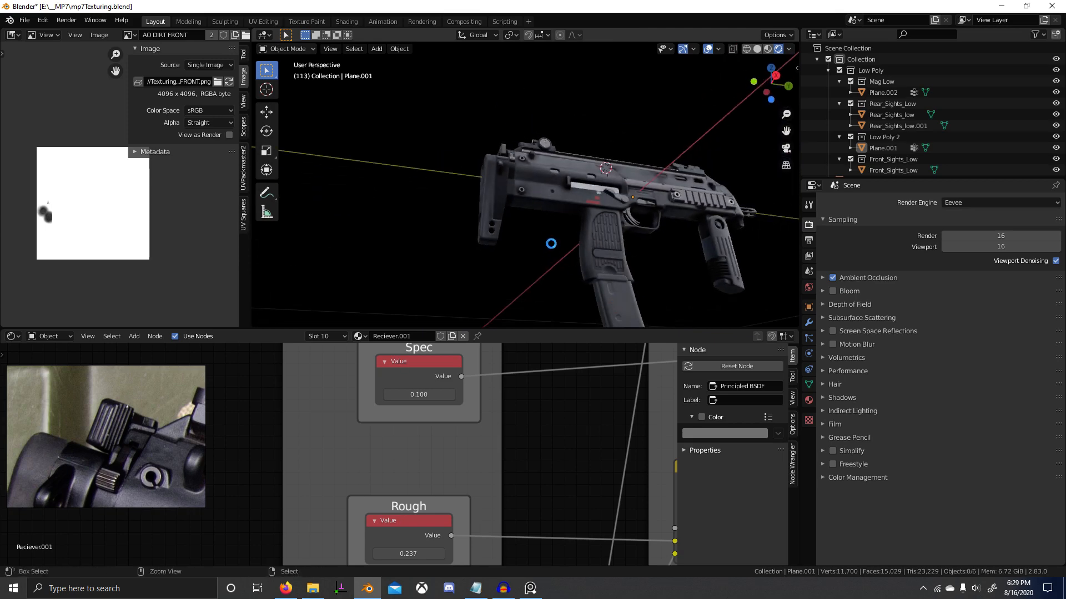
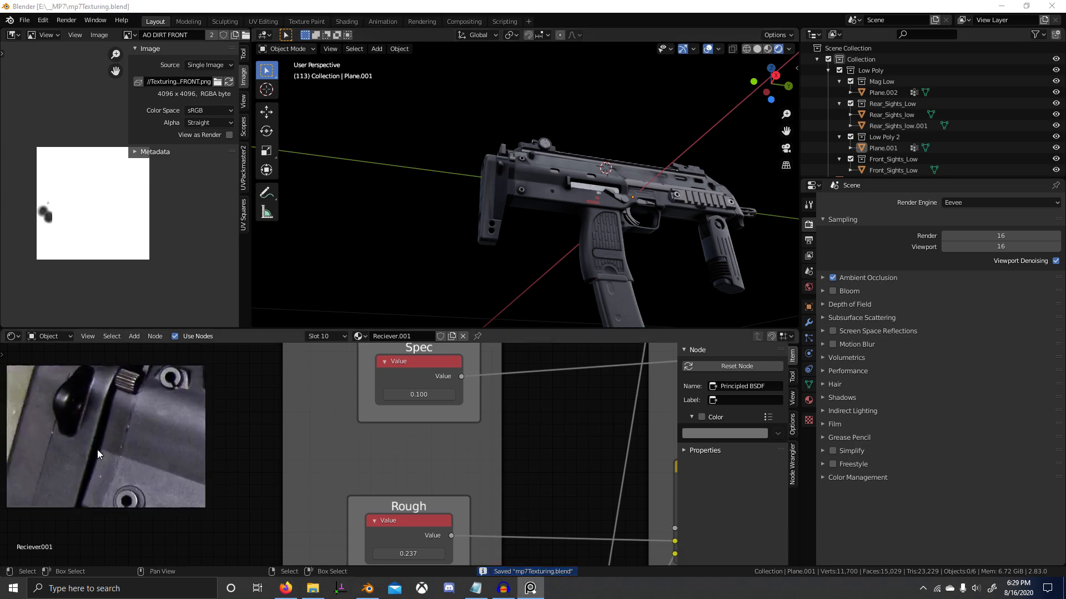
{"action": "middle_click_drag", "start_coordinate": [104, 451], "coordinate": [68, 447]}
{"action": "middle_click_drag", "start_coordinate": [2, 455], "coordinate": [218, 492]}
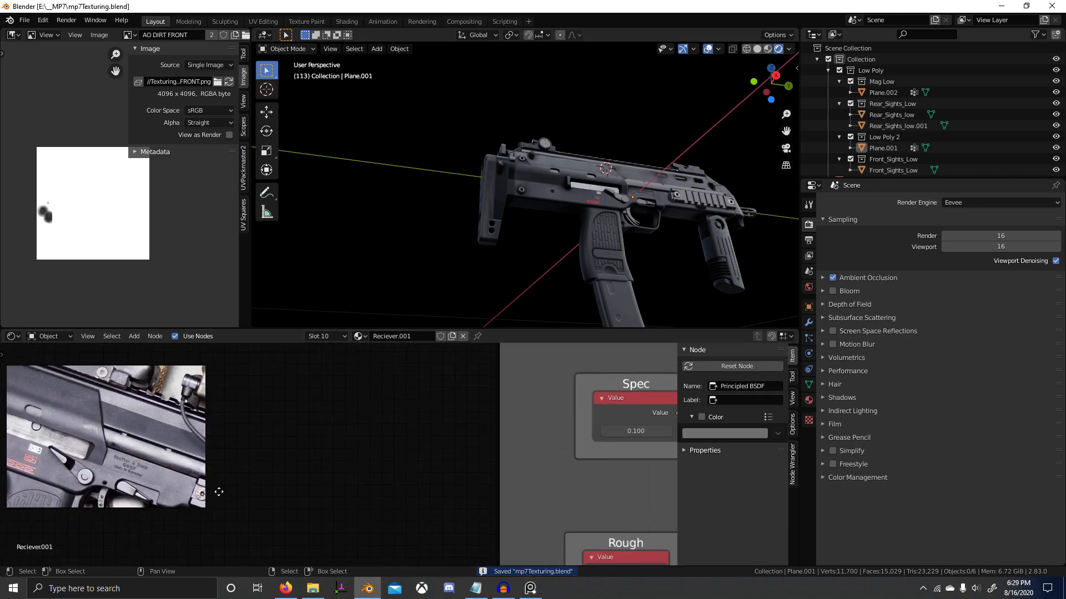
{"action": "scroll", "coordinate": [83, 428], "scroll_direction": "down", "scroll_amount": 3}
{"action": "middle_click_drag", "start_coordinate": [83, 428], "coordinate": [160, 438]}
Switch the viewport to Material Preview shading and light the model with the dark fourth HDRI in the list.
{"action": "mouse_move", "coordinate": [605, 178]}
{"action": "middle_mouse_down"}
{"action": "mouse_move", "coordinate": [654, 191]}
{"action": "mouse_move", "coordinate": [561, 222]}
{"action": "mouse_move", "coordinate": [570, 230]}
{"action": "mouse_move", "coordinate": [444, 235]}
{"action": "middle_mouse_up"}
{"action": "left_click", "coordinate": [768, 49]}
{"action": "middle_click_drag", "start_coordinate": [574, 248], "coordinate": [605, 233]}
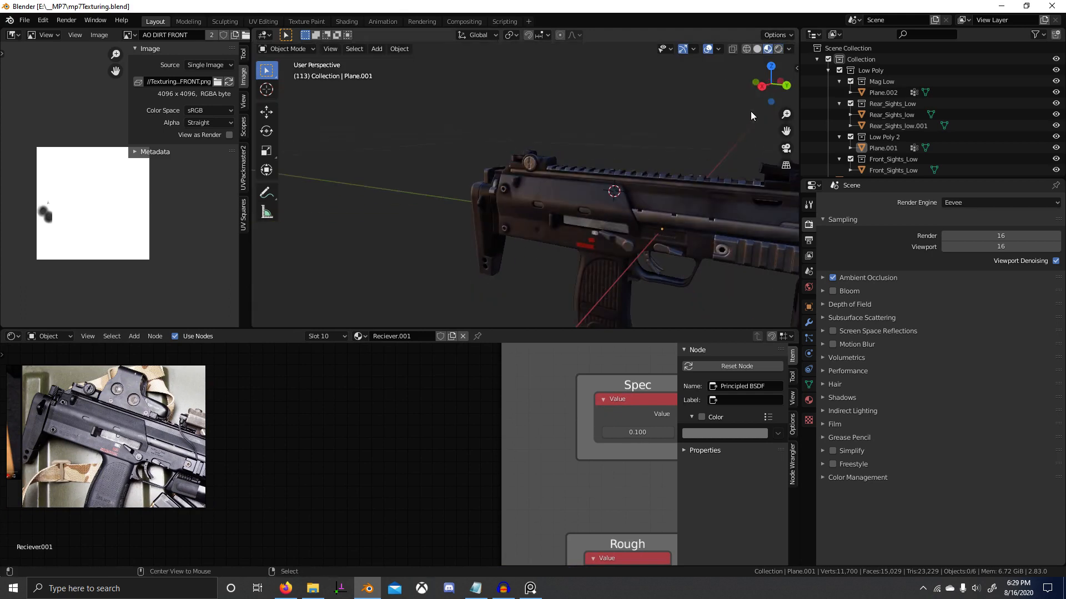
{"action": "left_click", "coordinate": [788, 49]}
{"action": "left_click", "coordinate": [759, 133]}
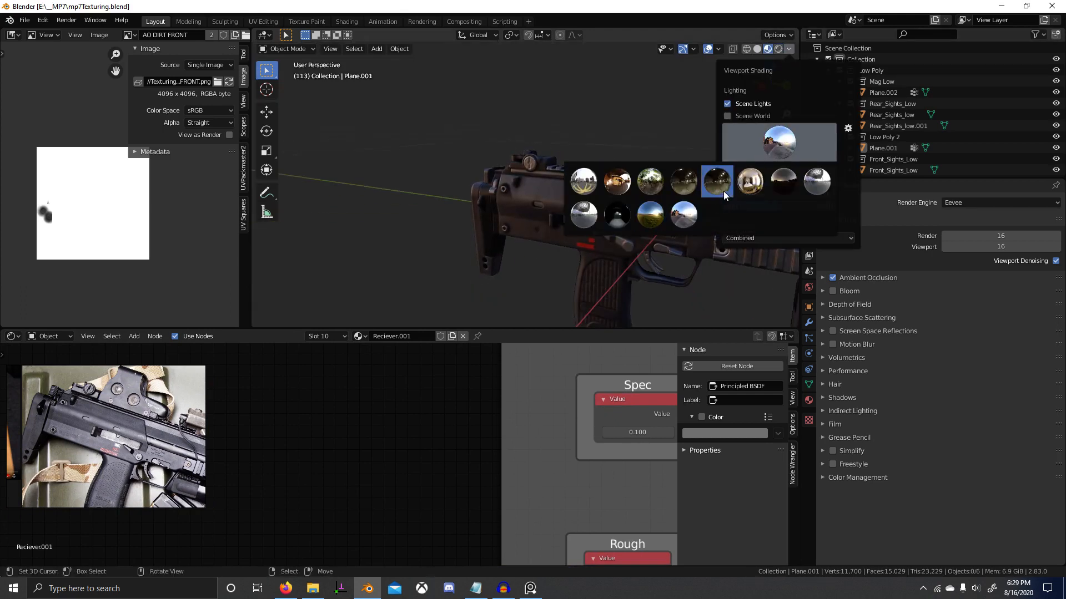
{"action": "left_click", "coordinate": [683, 181]}
{"action": "left_click", "coordinate": [788, 142]}
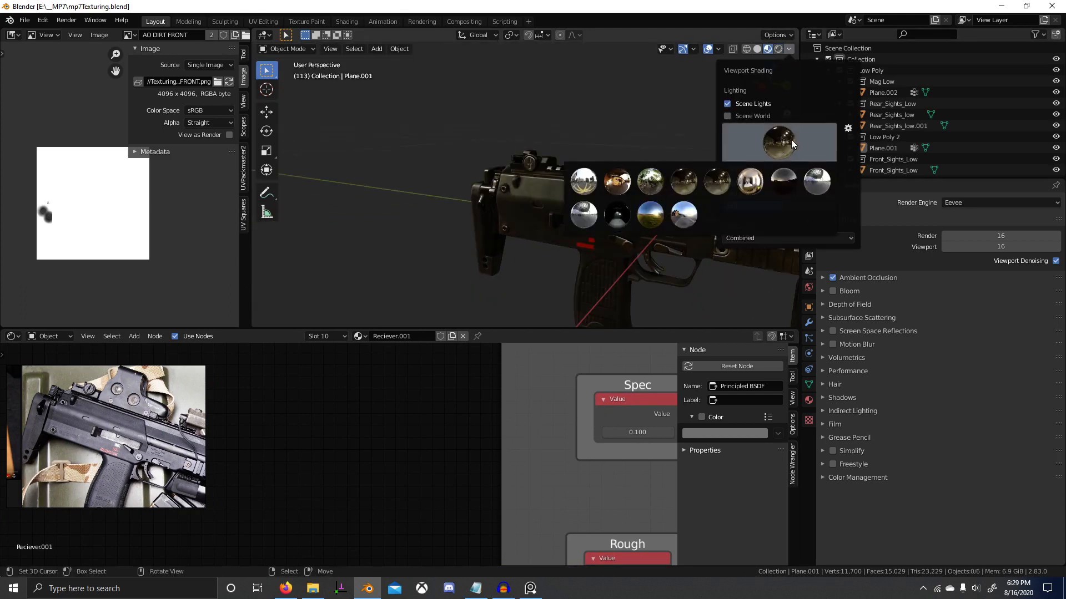
{"action": "middle_click_drag", "start_coordinate": [580, 222], "coordinate": [501, 232]}
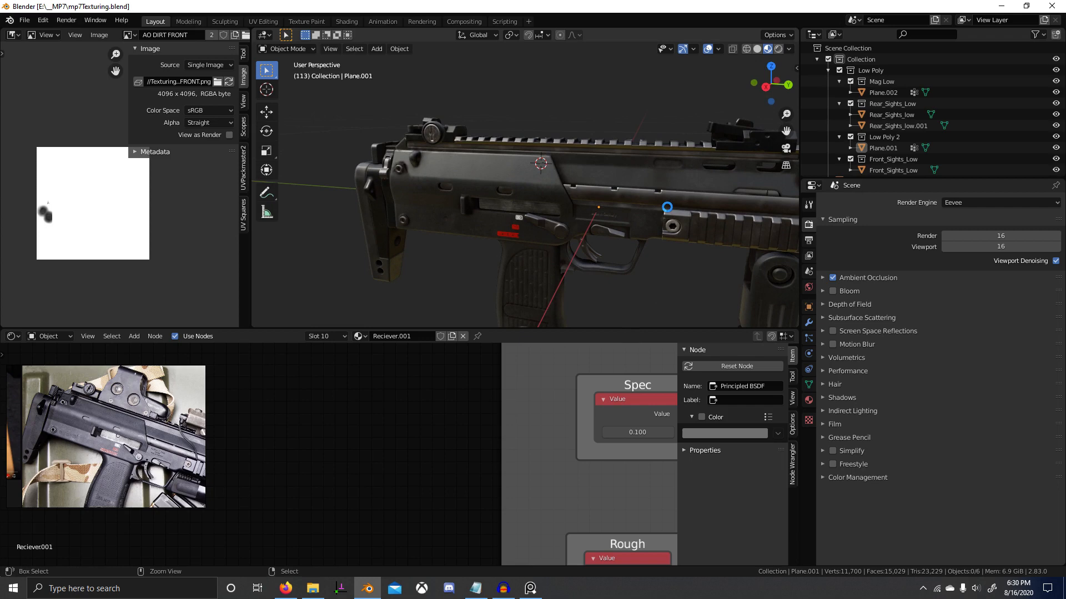
In Notepad, delete the "Darker Back Material Onstock" and "AO Dirty on sights" lines from todo.txt, save it and return to Blender.
{"action": "key", "text": "alt+Tab"}
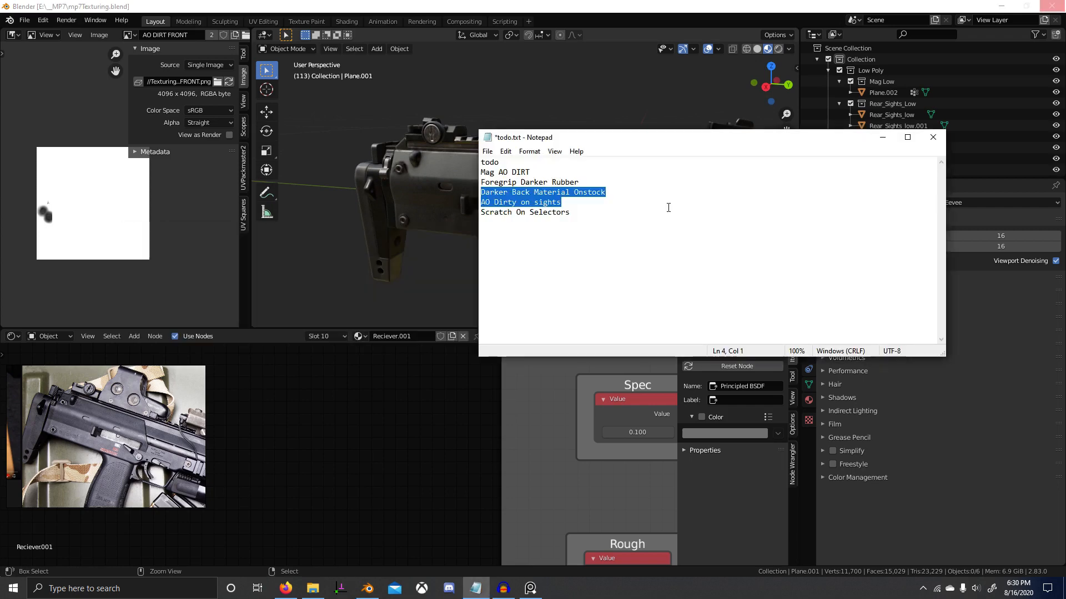
{"action": "left_click_drag", "start_coordinate": [574, 202], "coordinate": [435, 190]}
{"action": "key", "text": "BackSpace"}
{"action": "key", "text": "BackSpace"}
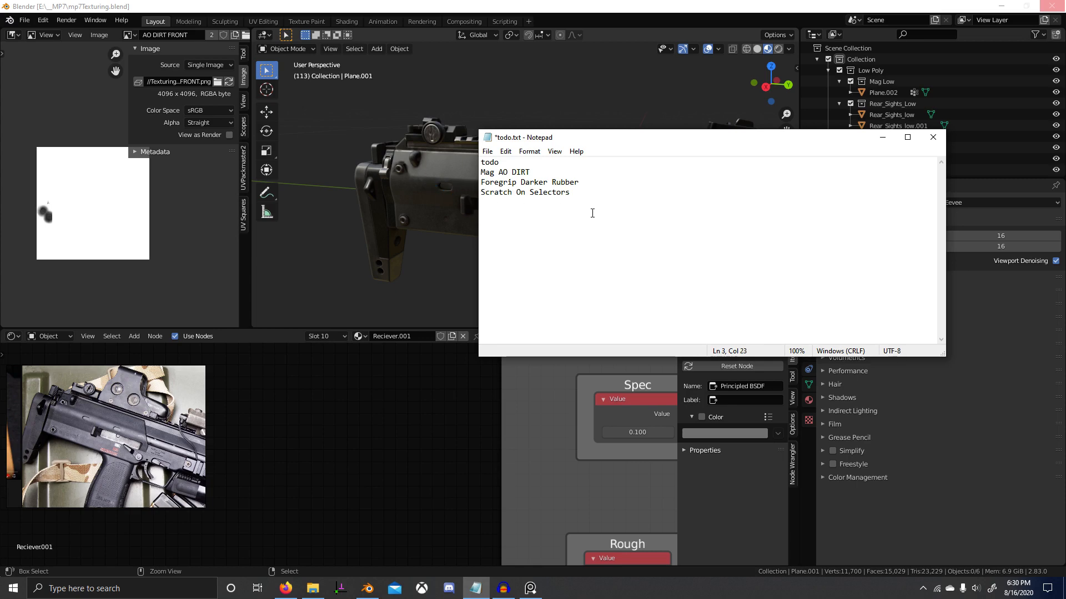
{"action": "key", "text": "ctrl+s"}
{"action": "key", "text": "alt+Tab"}
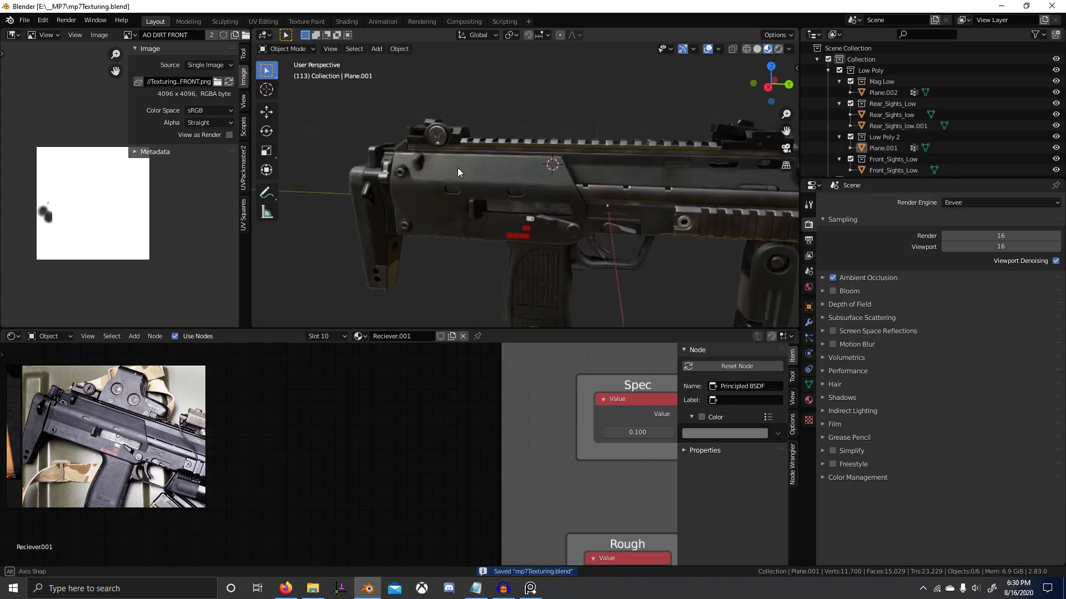
Examine the fire selector levers on both sides of the receiver and compare them with the MP7 reference photos.
{"action": "middle_click_drag", "start_coordinate": [458, 167], "coordinate": [515, 185]}
{"action": "scroll", "coordinate": [564, 239], "scroll_direction": "up", "scroll_amount": 6}
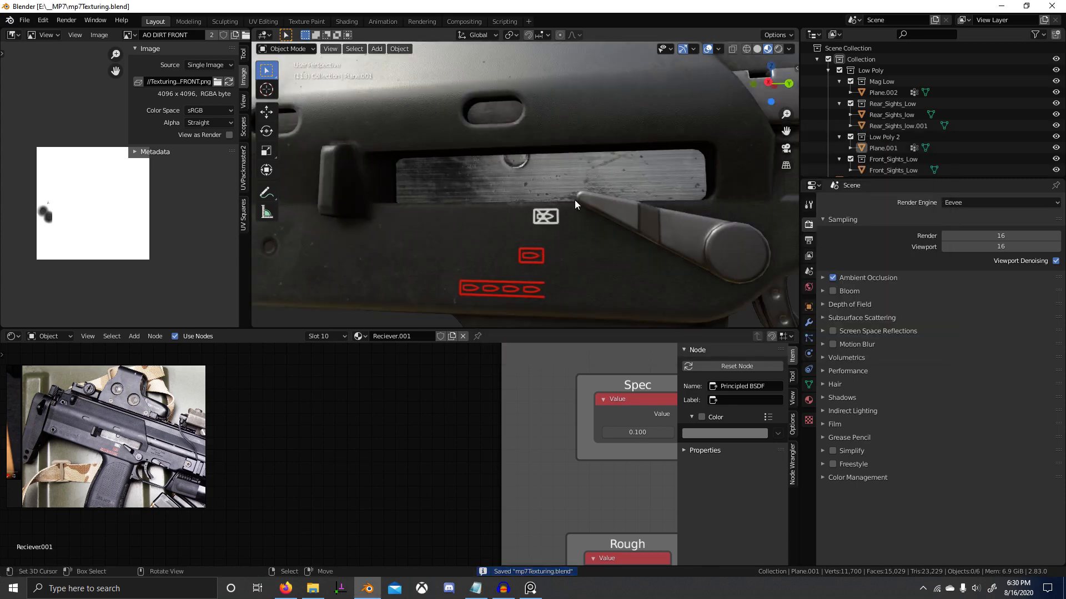
{"action": "scroll", "coordinate": [592, 218], "scroll_direction": "down", "scroll_amount": 6}
{"action": "scroll", "coordinate": [405, 241], "scroll_direction": "up", "scroll_amount": 6}
{"action": "middle_click_drag", "start_coordinate": [568, 272], "coordinate": [494, 212]}
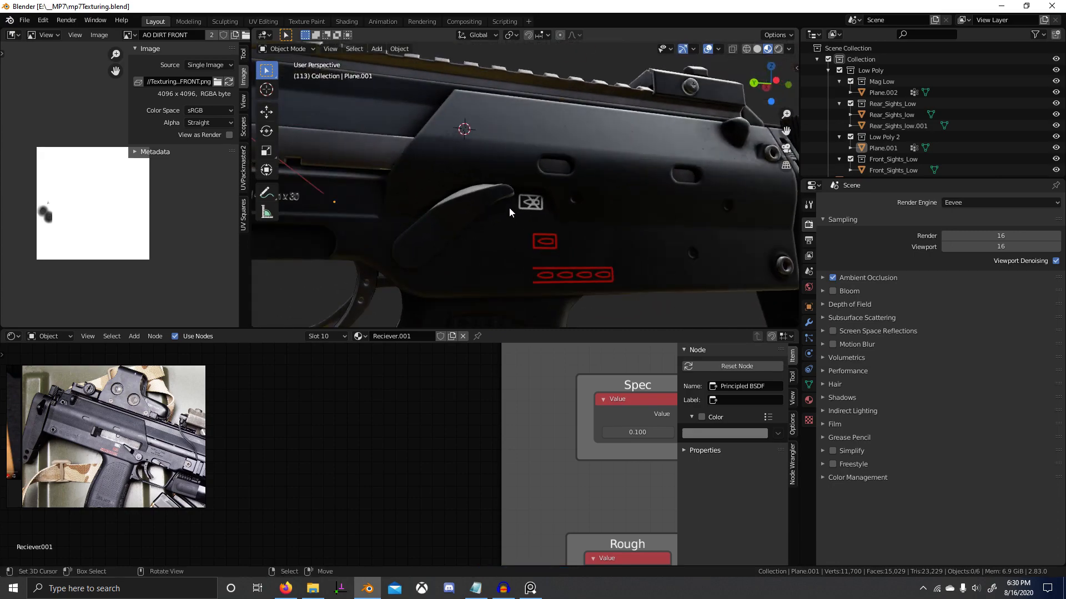
{"action": "scroll", "coordinate": [128, 393], "scroll_direction": "up", "scroll_amount": 3}
{"action": "scroll", "coordinate": [128, 398], "scroll_direction": "up", "scroll_amount": 2}
{"action": "middle_click_drag", "start_coordinate": [129, 398], "coordinate": [130, 222]}
{"action": "scroll", "coordinate": [163, 424], "scroll_direction": "down", "scroll_amount": 8}
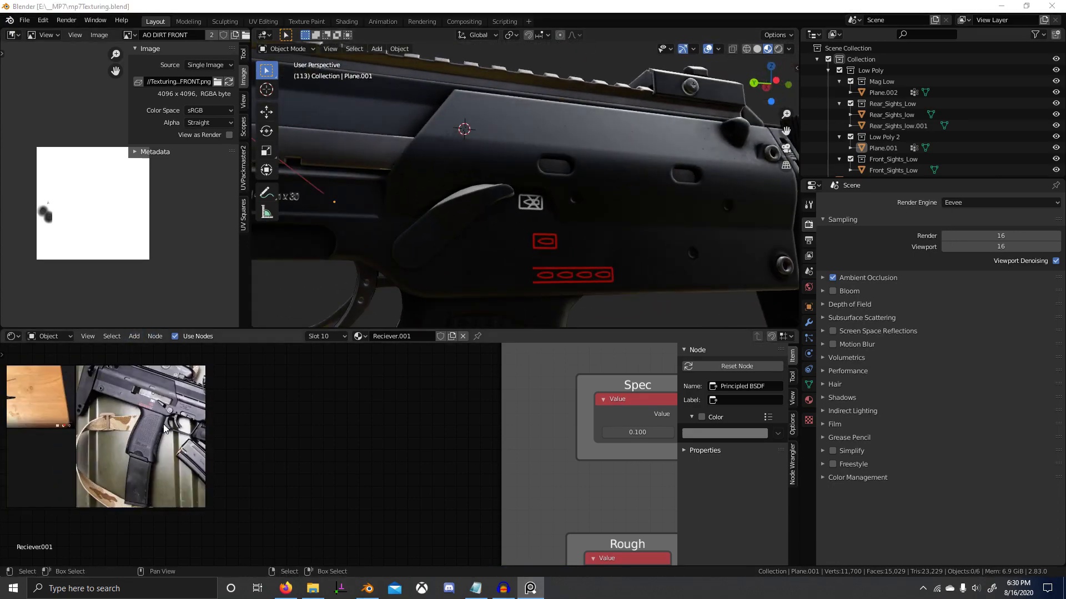
{"action": "scroll", "coordinate": [134, 459], "scroll_direction": "up", "scroll_amount": 8}
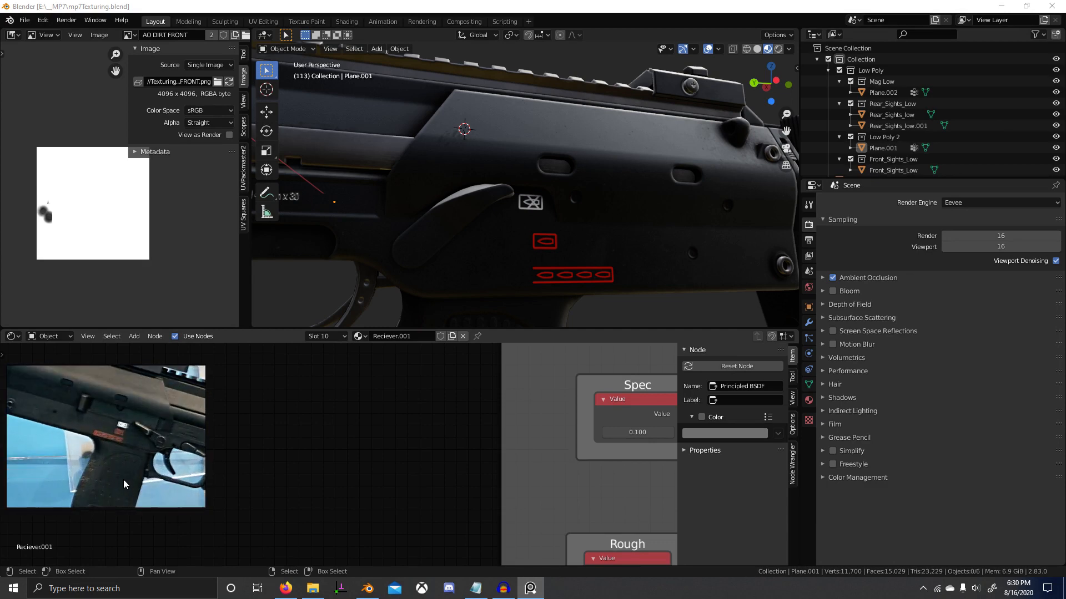
{"action": "scroll", "coordinate": [154, 448], "scroll_direction": "down", "scroll_amount": 6}
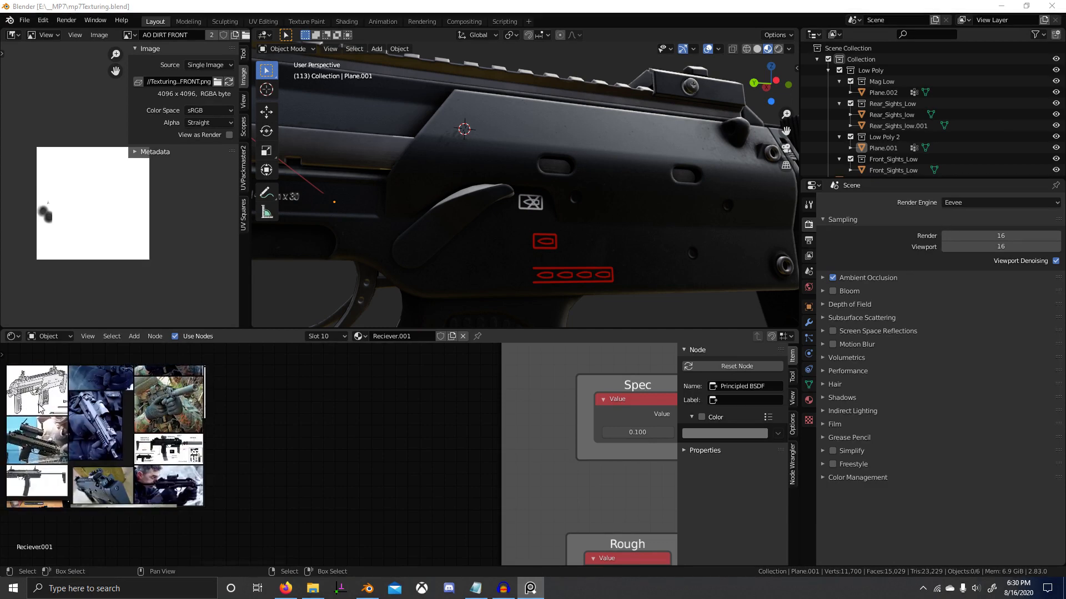
{"action": "middle_click_drag", "start_coordinate": [149, 428], "coordinate": [119, 361]}
{"action": "scroll", "coordinate": [74, 431], "scroll_direction": "up", "scroll_amount": 7}
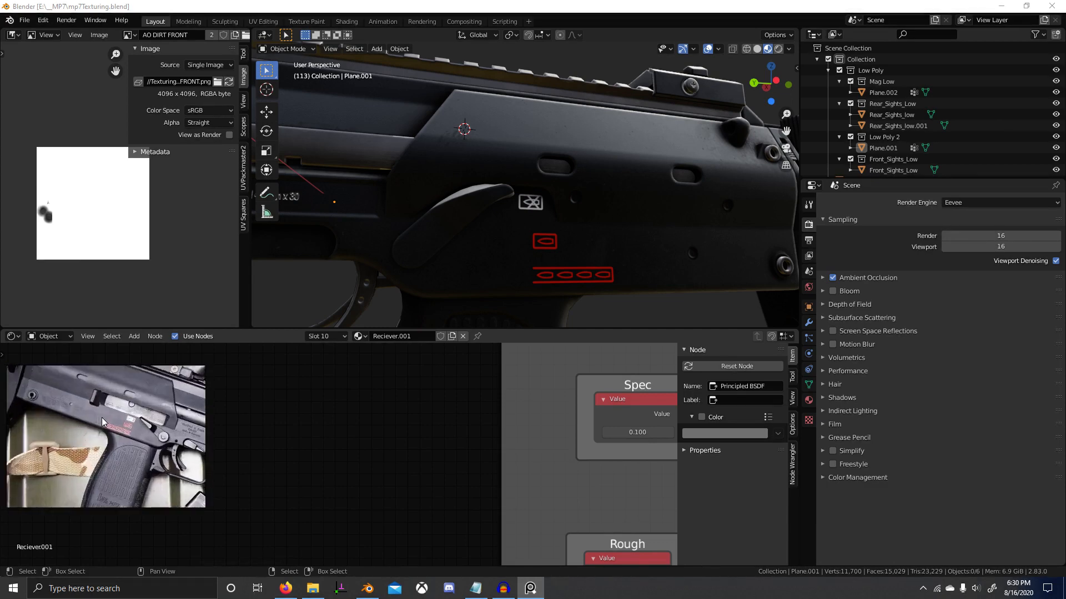
{"action": "scroll", "coordinate": [66, 380], "scroll_direction": "down", "scroll_amount": 3}
{"action": "scroll", "coordinate": [65, 380], "scroll_direction": "down", "scroll_amount": 4}
{"action": "scroll", "coordinate": [105, 458], "scroll_direction": "up", "scroll_amount": 7}
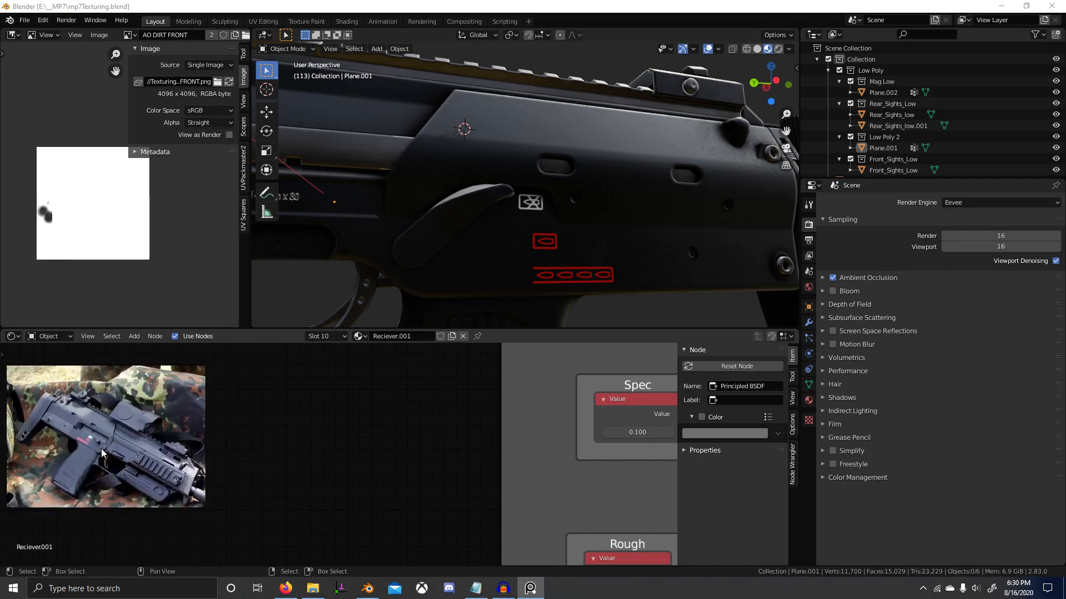
{"action": "scroll", "coordinate": [105, 458], "scroll_direction": "down", "scroll_amount": 5}
{"action": "middle_click_drag", "start_coordinate": [105, 459], "coordinate": [124, 549]}
{"action": "scroll", "coordinate": [137, 477], "scroll_direction": "up", "scroll_amount": 8}
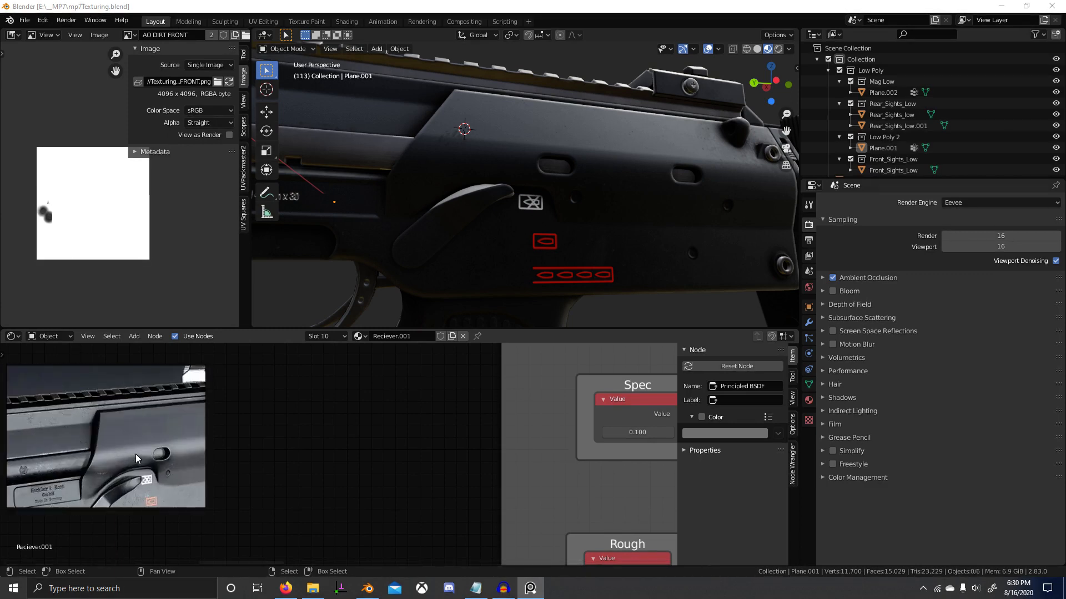
{"action": "scroll", "coordinate": [132, 461], "scroll_direction": "down", "scroll_amount": 5}
{"action": "middle_click_drag", "start_coordinate": [156, 434], "coordinate": [57, 399]}
{"action": "scroll", "coordinate": [143, 442], "scroll_direction": "down", "scroll_amount": 2}
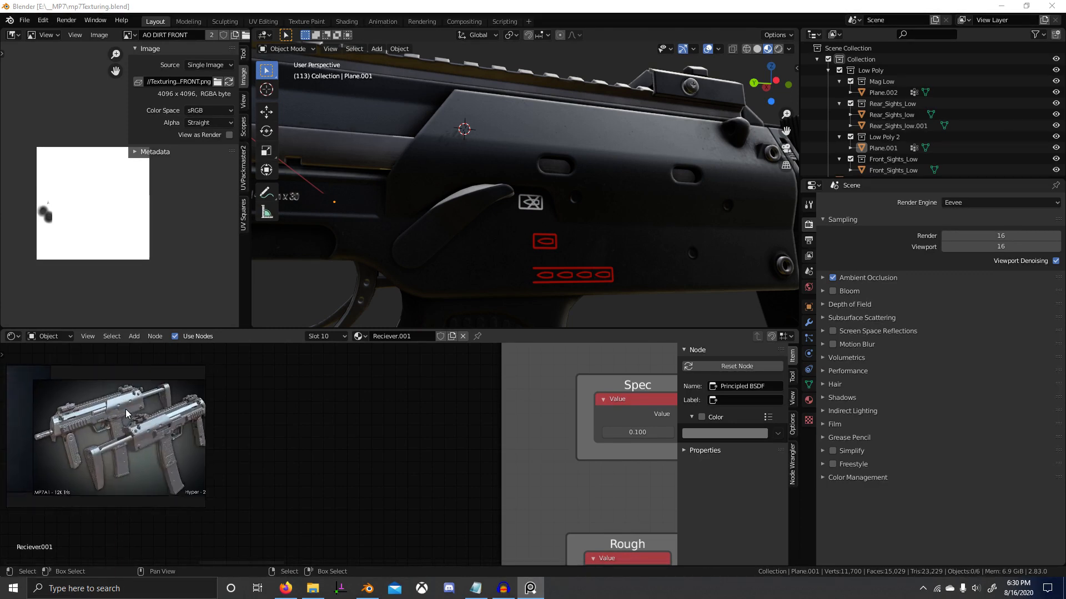
{"action": "middle_click_drag", "start_coordinate": [125, 410], "coordinate": [171, 503]}
{"action": "scroll", "coordinate": [171, 504], "scroll_direction": "down", "scroll_amount": 4}
Maximize the reference board, search its MP7 photos for views of the selectors, and restore it to its small window.
{"action": "key", "text": "ctrl+f"}
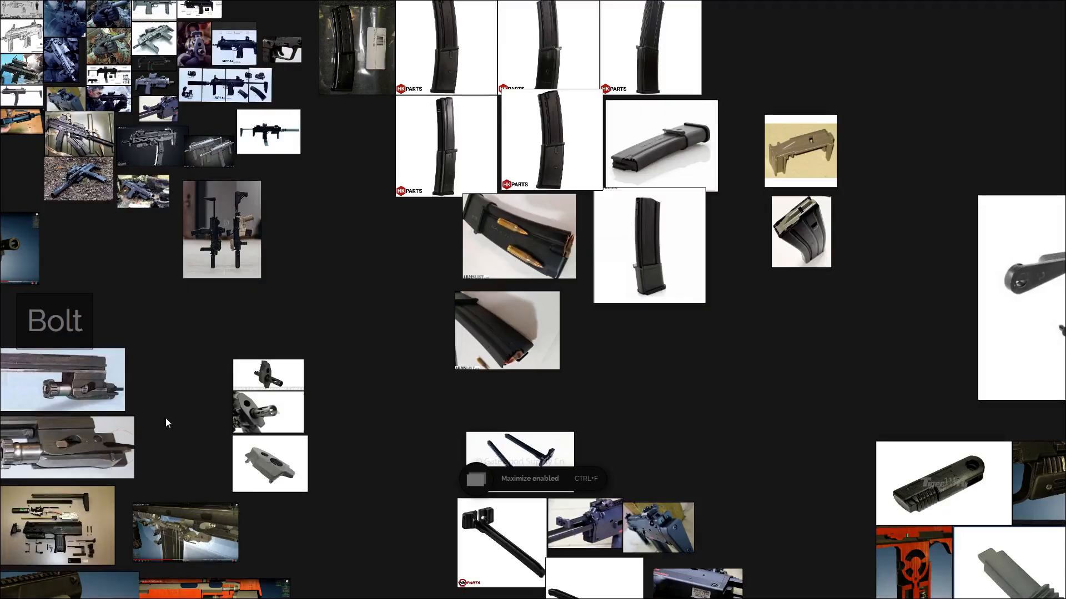
{"action": "scroll", "coordinate": [305, 154], "scroll_direction": "up", "scroll_amount": 2}
{"action": "middle_click_drag", "start_coordinate": [304, 153], "coordinate": [402, 303]}
{"action": "scroll", "coordinate": [381, 221], "scroll_direction": "up", "scroll_amount": 3}
{"action": "middle_click_drag", "start_coordinate": [381, 221], "coordinate": [449, 286]}
{"action": "scroll", "coordinate": [393, 362], "scroll_direction": "up", "scroll_amount": 9}
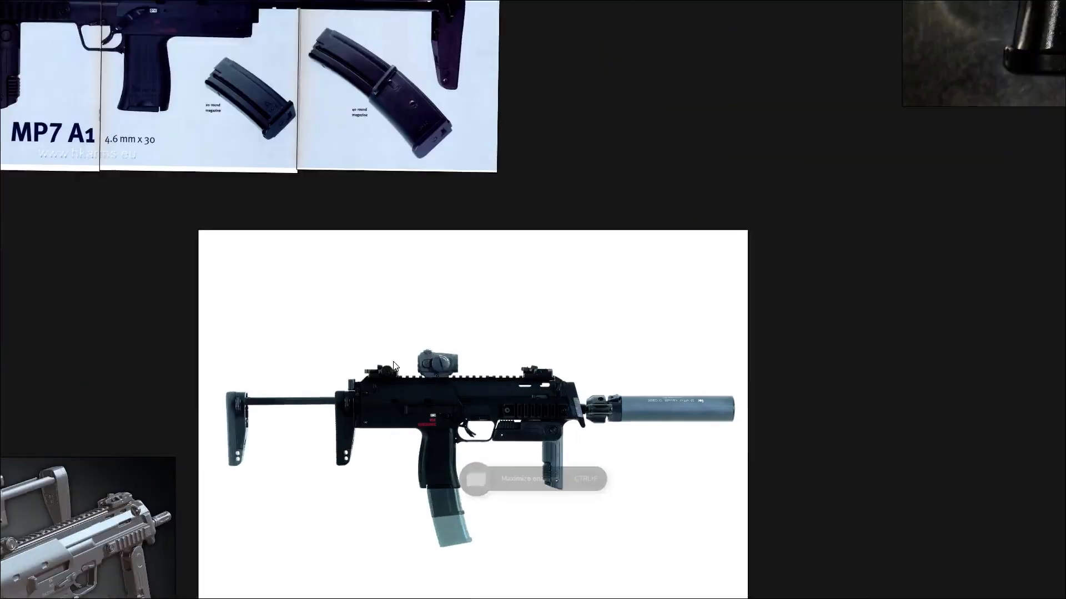
{"action": "middle_click_drag", "start_coordinate": [444, 394], "coordinate": [478, 314]}
{"action": "scroll", "coordinate": [479, 315], "scroll_direction": "down", "scroll_amount": 10}
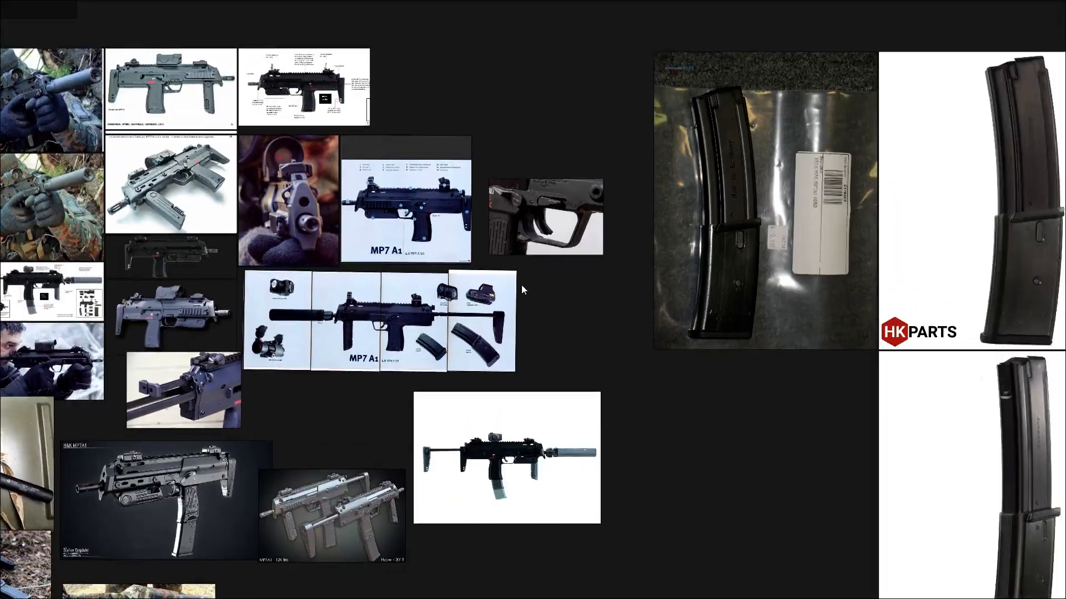
{"action": "scroll", "coordinate": [475, 180], "scroll_direction": "up", "scroll_amount": 12}
{"action": "middle_click_drag", "start_coordinate": [475, 180], "coordinate": [722, 272]}
{"action": "middle_click_drag", "start_coordinate": [156, 328], "coordinate": [641, 424]}
{"action": "scroll", "coordinate": [494, 201], "scroll_direction": "up", "scroll_amount": 5}
{"action": "scroll", "coordinate": [451, 237], "scroll_direction": "down", "scroll_amount": 9}
{"action": "middle_click_drag", "start_coordinate": [440, 237], "coordinate": [450, 318]}
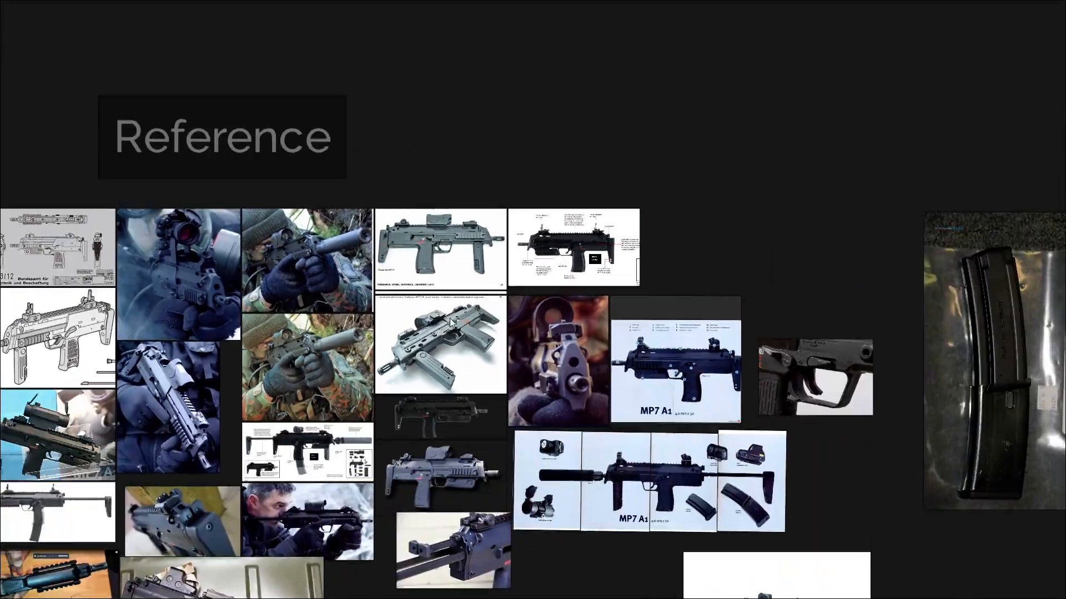
{"action": "scroll", "coordinate": [447, 241], "scroll_direction": "up", "scroll_amount": 6}
{"action": "middle_click_drag", "start_coordinate": [447, 241], "coordinate": [334, 221]}
{"action": "scroll", "coordinate": [399, 305], "scroll_direction": "down", "scroll_amount": 6}
{"action": "middle_click_drag", "start_coordinate": [399, 306], "coordinate": [746, 294]}
{"action": "middle_click_drag", "start_coordinate": [386, 309], "coordinate": [598, 310]}
{"action": "middle_click_drag", "start_coordinate": [398, 334], "coordinate": [610, 294]}
{"action": "scroll", "coordinate": [611, 298], "scroll_direction": "down", "scroll_amount": 10}
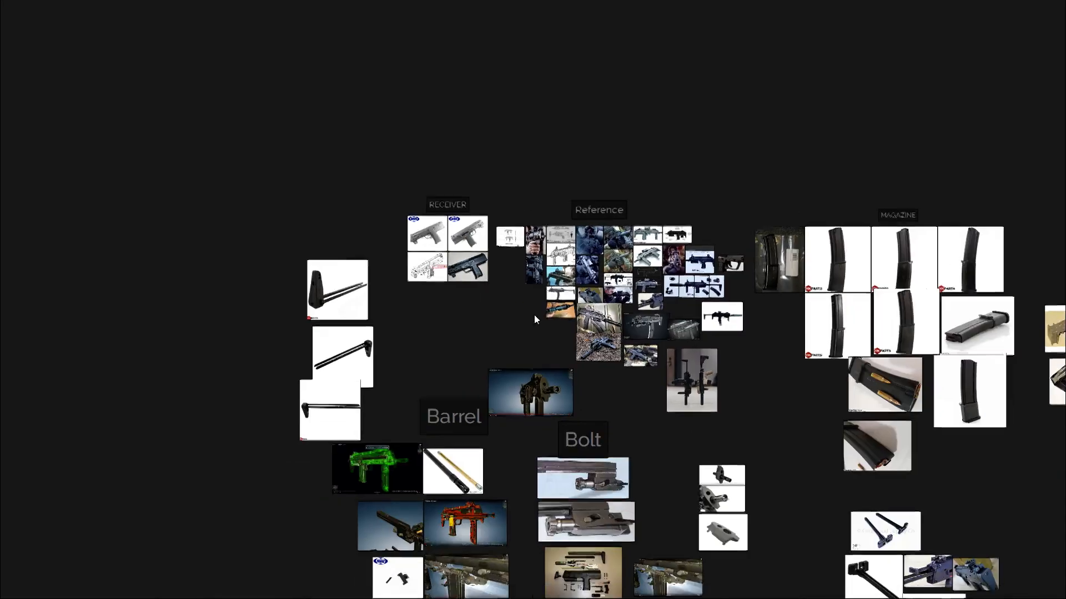
{"action": "middle_click_drag", "start_coordinate": [626, 436], "coordinate": [641, 404]}
{"action": "double_click", "coordinate": [640, 400]}
{"action": "scroll", "coordinate": [612, 312], "scroll_direction": "down", "scroll_amount": 2}
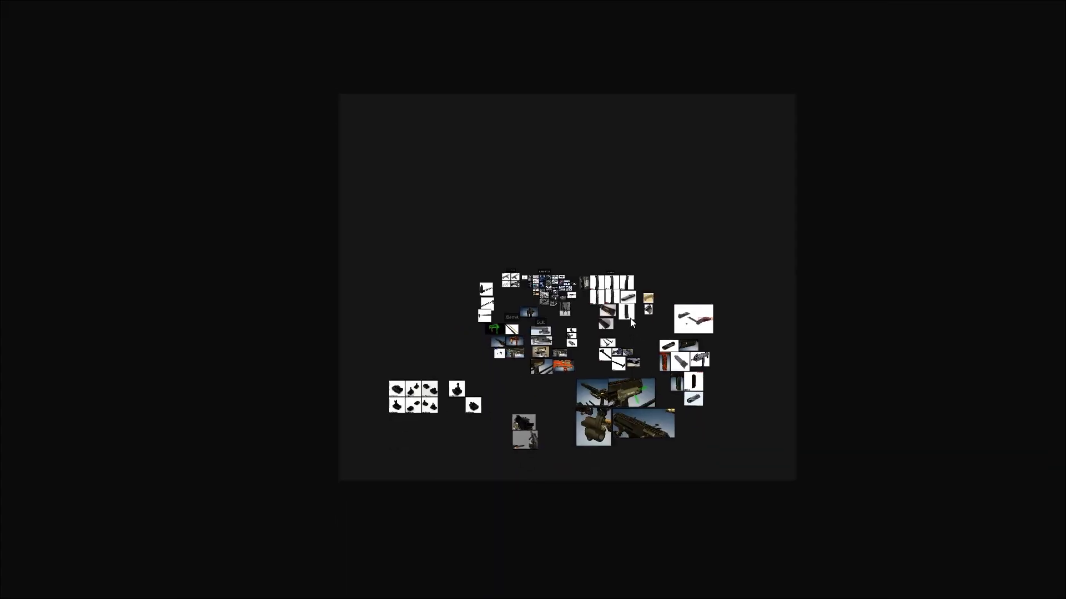
{"action": "scroll", "coordinate": [612, 312], "scroll_direction": "up", "scroll_amount": 1}
{"action": "scroll", "coordinate": [613, 315], "scroll_direction": "up", "scroll_amount": 1}
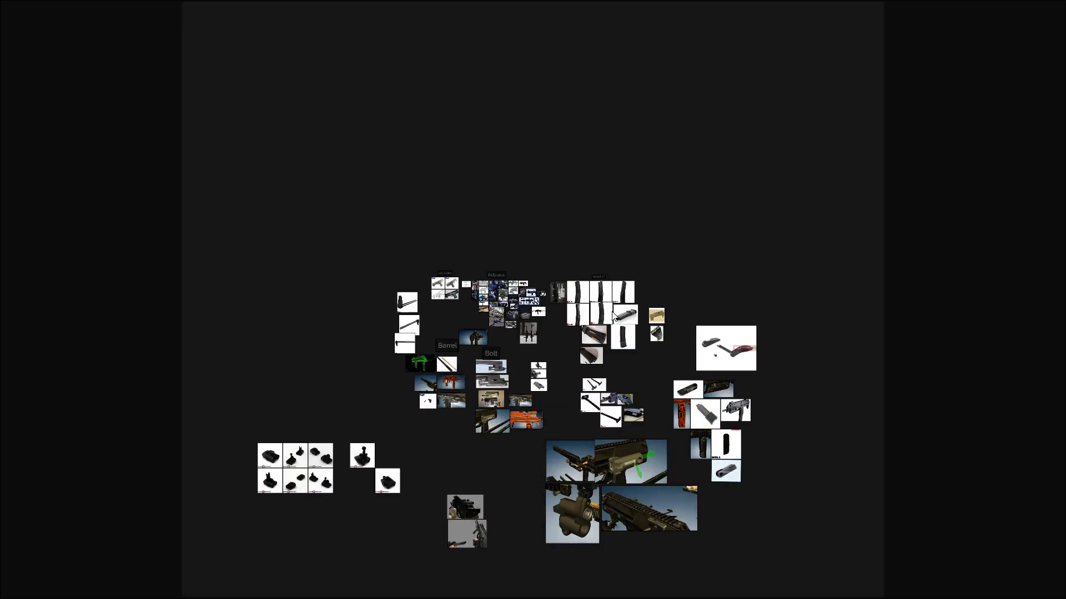
{"action": "key", "text": "ctrl+f"}
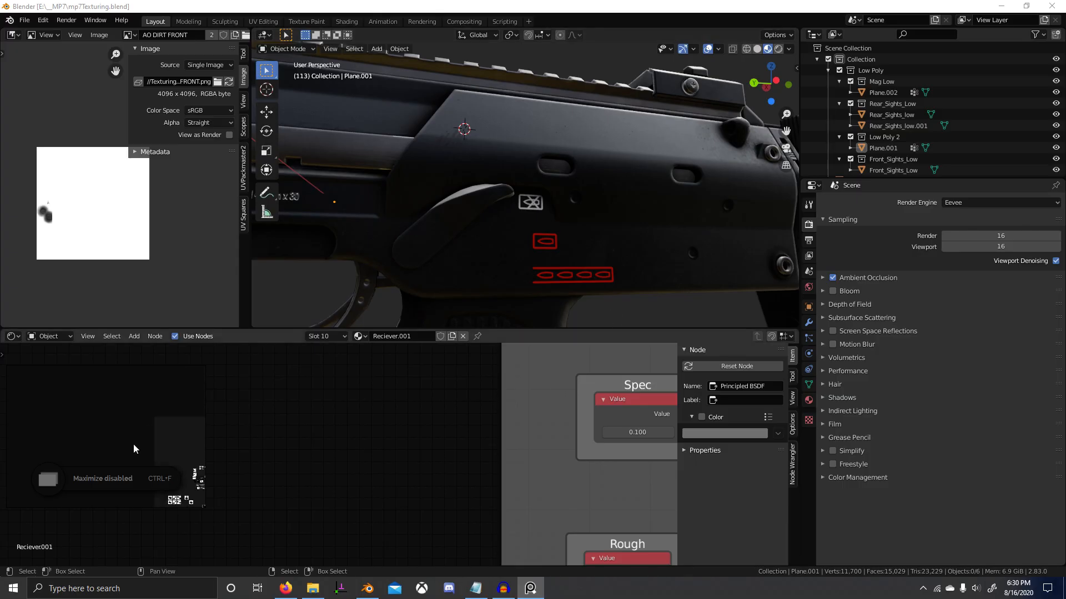
{"action": "scroll", "coordinate": [98, 437], "scroll_direction": "up", "scroll_amount": 3}
{"action": "middle_click_drag", "start_coordinate": [526, 223], "coordinate": [515, 222]}
{"action": "middle_click_drag", "start_coordinate": [515, 222], "coordinate": [514, 244], "text": "ctrl"}
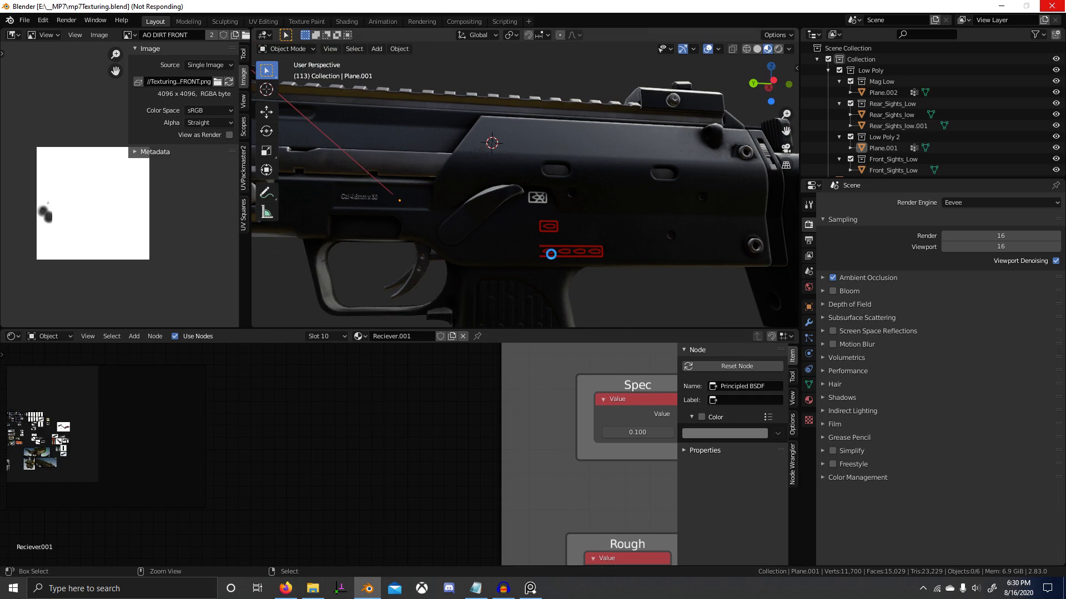
Open the Wacom tablet settings and review the touch options, tablet and pen configuration, ending on the pen settings.
{"action": "key", "text": "super"}
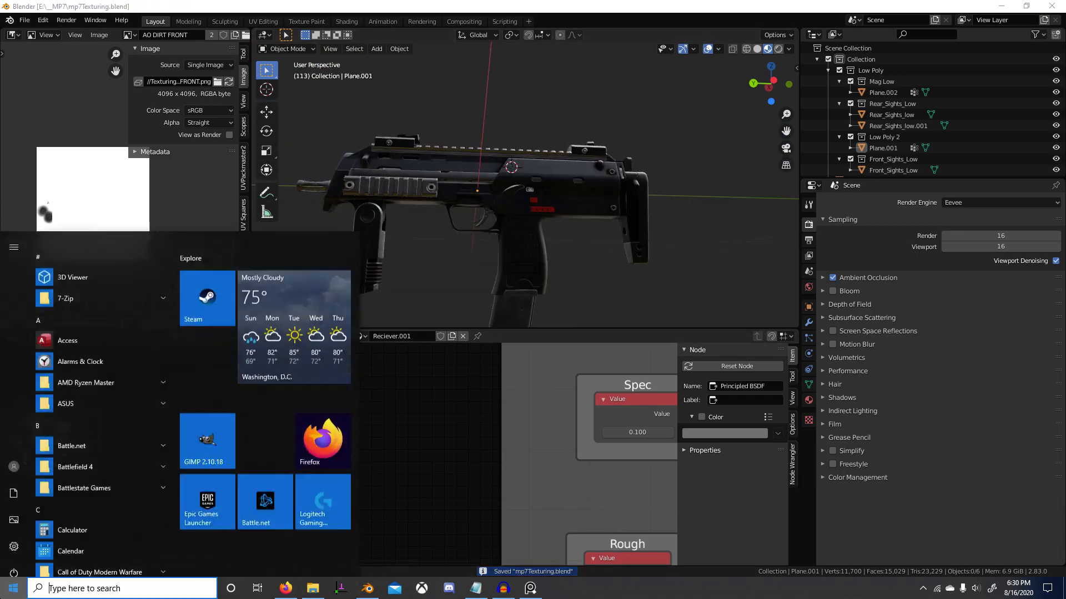
{"action": "type", "text": "wacom"}
{"action": "key", "text": "Return"}
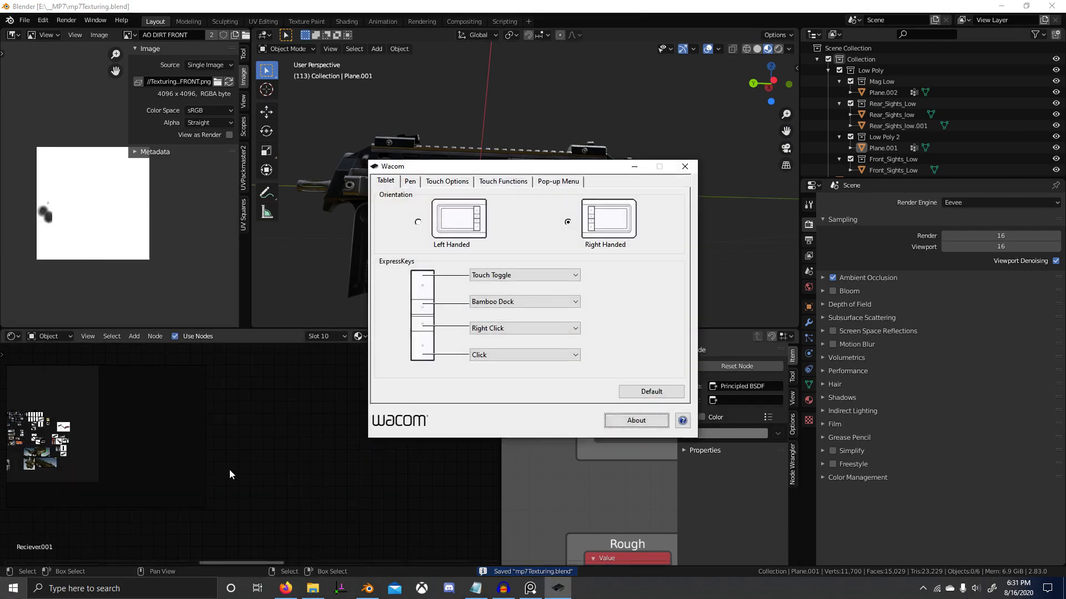
{"action": "left_click", "coordinate": [447, 182]}
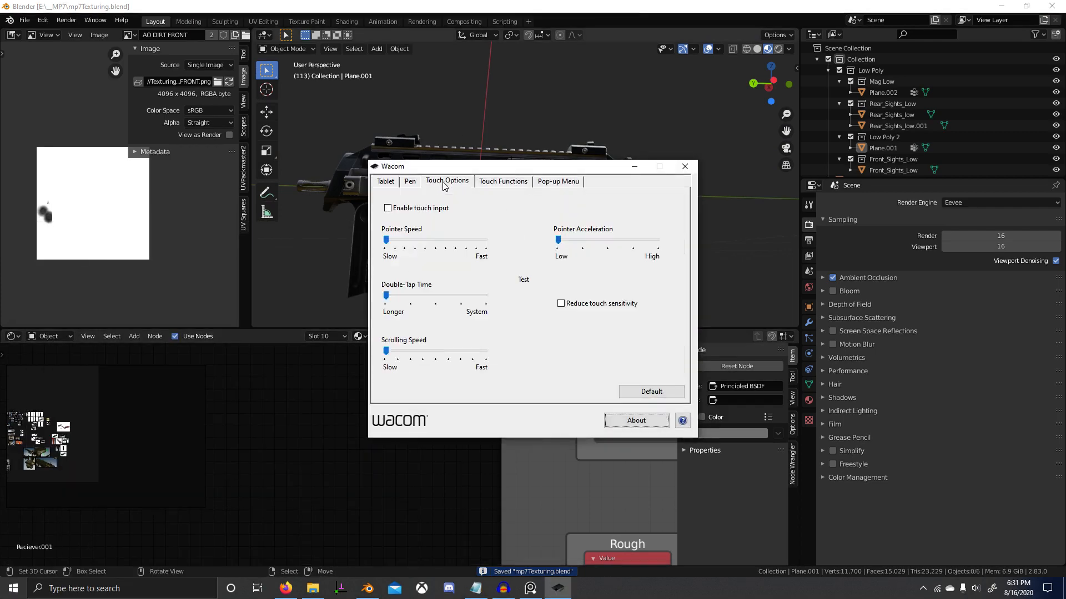
{"action": "left_click", "coordinate": [409, 182]}
{"action": "left_click", "coordinate": [392, 182]}
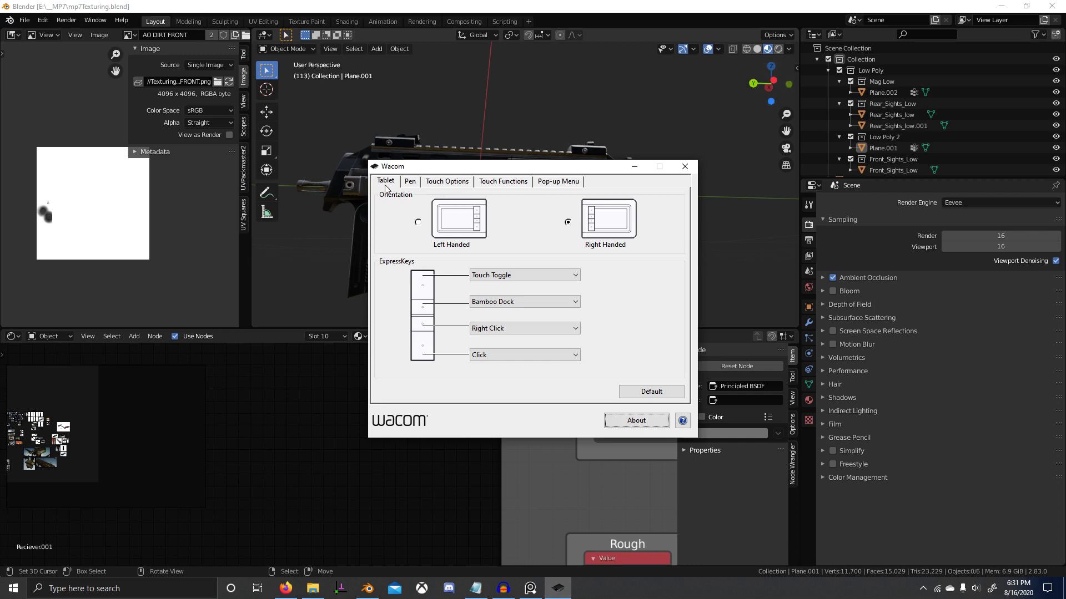
{"action": "left_click", "coordinate": [410, 182]}
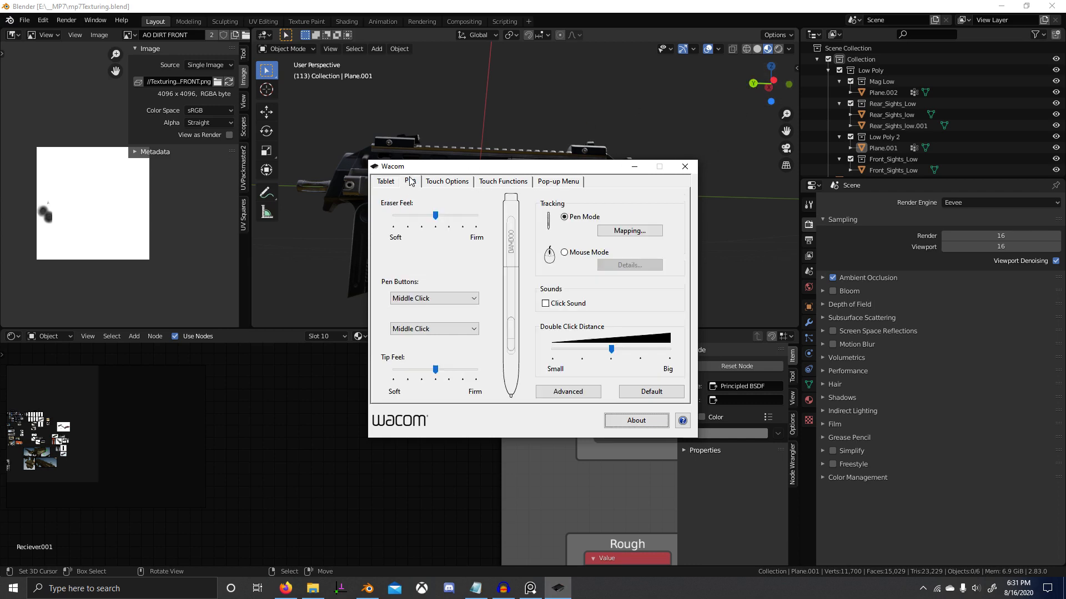
Set the pen's tracking to Mouse Mode and close the Wacom tablet settings.
{"action": "left_click", "coordinate": [565, 253]}
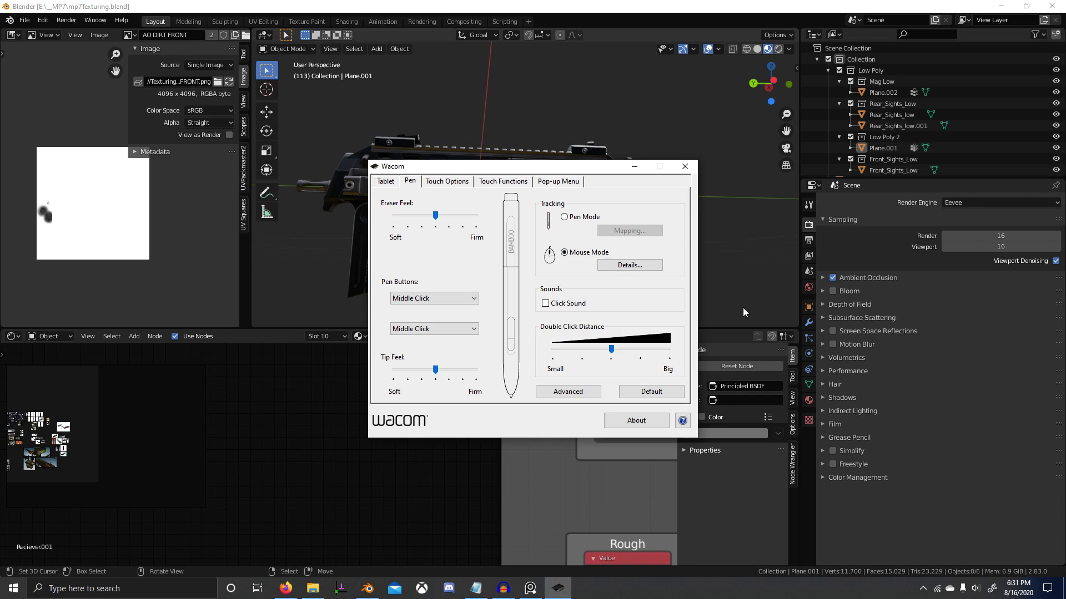
{"action": "scroll", "coordinate": [733, 324], "scroll_direction": "up", "scroll_amount": 1}
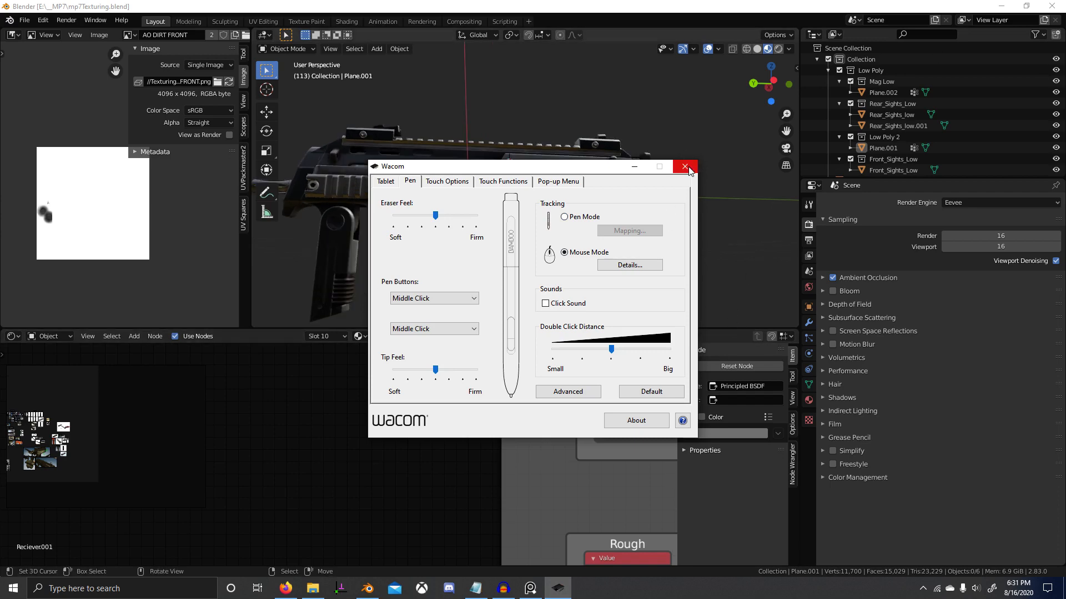
{"action": "left_click", "coordinate": [688, 167]}
Select the MP7 receiver and open its Bolt material in the node editor.
{"action": "scroll", "coordinate": [655, 218], "scroll_direction": "down", "scroll_amount": 2}
{"action": "scroll", "coordinate": [642, 237], "scroll_direction": "up", "scroll_amount": 4}
{"action": "middle_click_drag", "start_coordinate": [660, 255], "coordinate": [476, 254]}
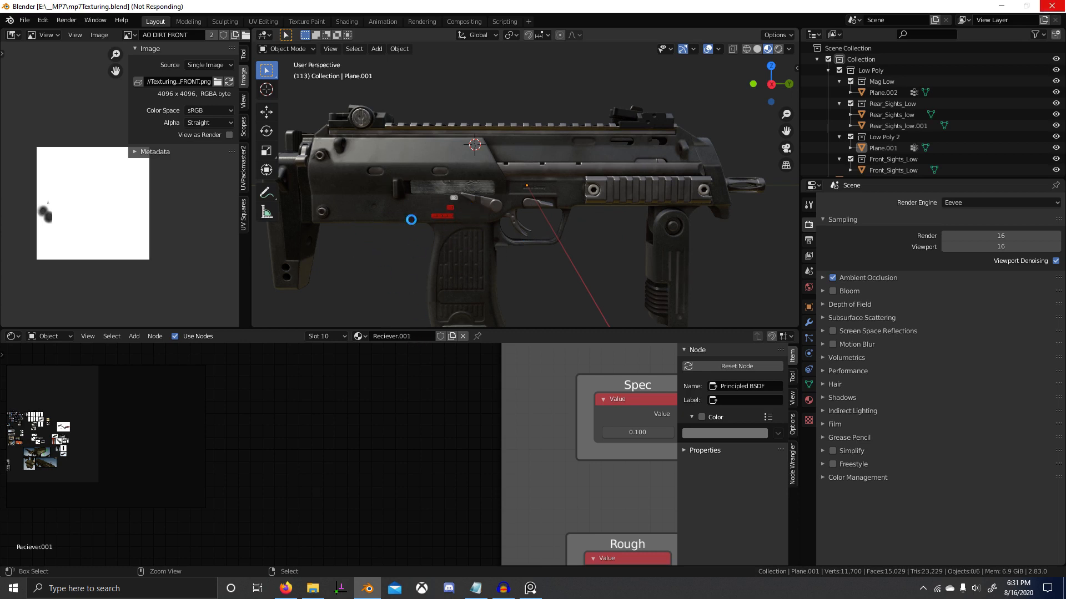
{"action": "scroll", "coordinate": [468, 231], "scroll_direction": "up", "scroll_amount": 5}
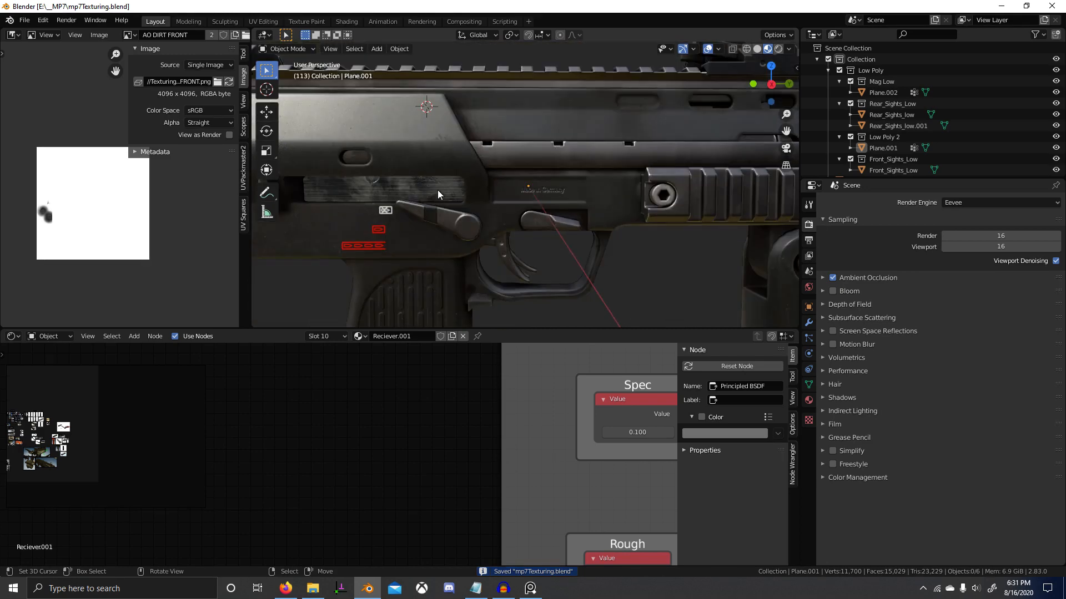
{"action": "left_click", "coordinate": [451, 235]}
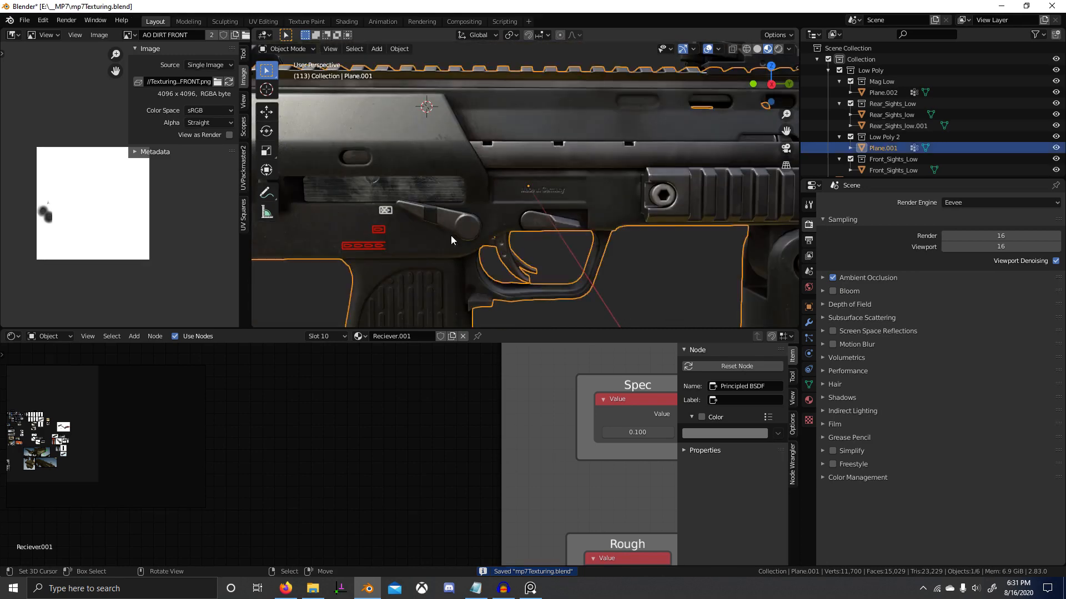
{"action": "left_click", "coordinate": [335, 335]}
{"action": "scroll", "coordinate": [310, 388], "scroll_direction": "up", "scroll_amount": 2}
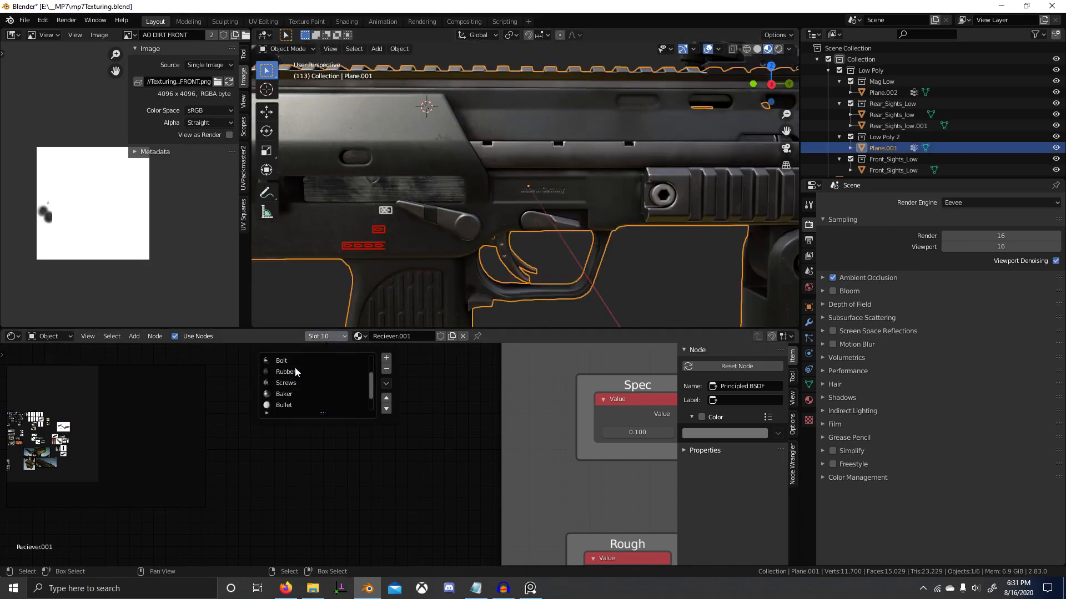
{"action": "left_click", "coordinate": [281, 361]}
{"action": "scroll", "coordinate": [394, 456], "scroll_direction": "up", "scroll_amount": 4}
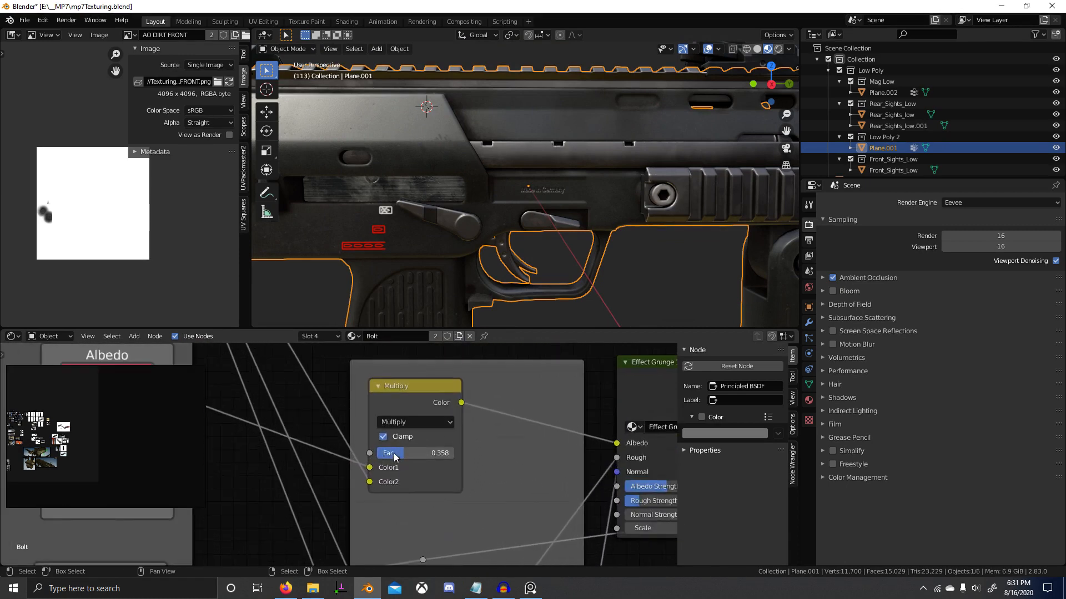
Try different values for the Bolt material's Multiply factor and the Albedo Strength of its grunge, scratches and smudges nodes.
{"action": "left_click_drag", "start_coordinate": [394, 454], "coordinate": [396, 456]}
{"action": "right_click", "coordinate": [392, 453]}
{"action": "scroll", "coordinate": [422, 460], "scroll_direction": "down", "scroll_amount": 2}
{"action": "middle_click_drag", "start_coordinate": [597, 473], "coordinate": [402, 461]}
{"action": "scroll", "coordinate": [401, 461], "scroll_direction": "up", "scroll_amount": 4}
{"action": "left_click_drag", "start_coordinate": [467, 475], "coordinate": [412, 475]}
{"action": "right_click", "coordinate": [471, 476]}
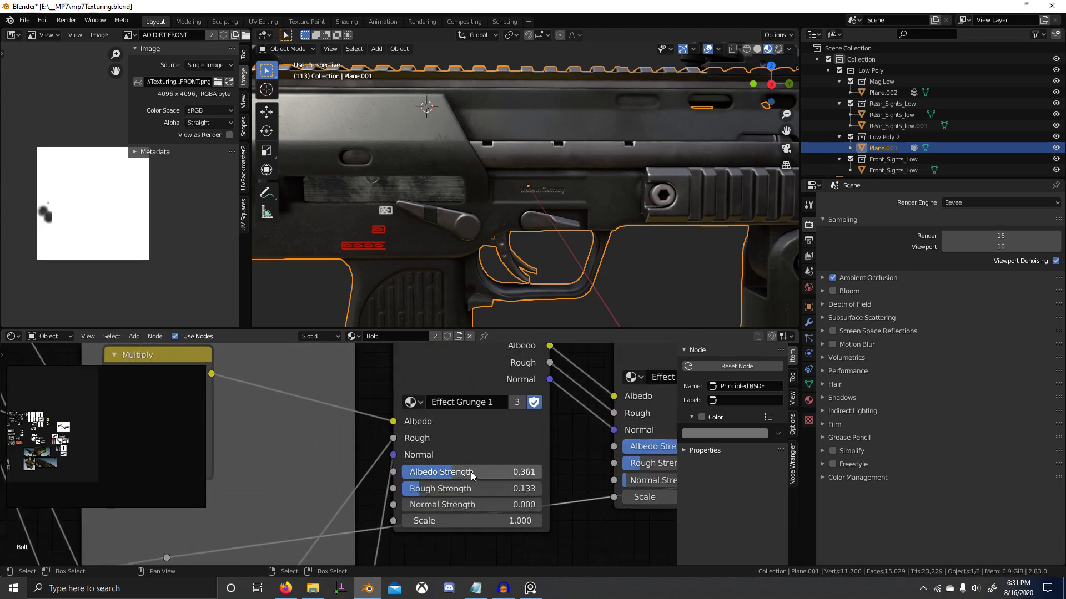
{"action": "scroll", "coordinate": [471, 476], "scroll_direction": "down", "scroll_amount": 2}
{"action": "middle_click_drag", "start_coordinate": [471, 476], "coordinate": [283, 472]}
{"action": "left_click_drag", "start_coordinate": [447, 455], "coordinate": [392, 455]}
{"action": "right_click", "coordinate": [447, 456]}
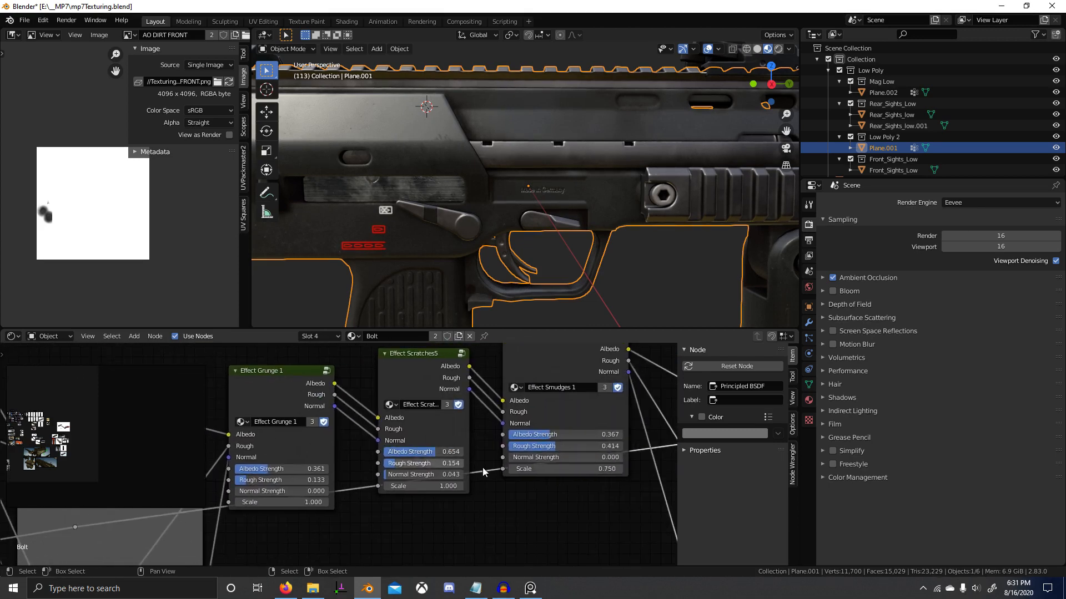
{"action": "left_click_drag", "start_coordinate": [550, 438], "coordinate": [525, 438]}
{"action": "left_click_drag", "start_coordinate": [526, 436], "coordinate": [569, 437]}
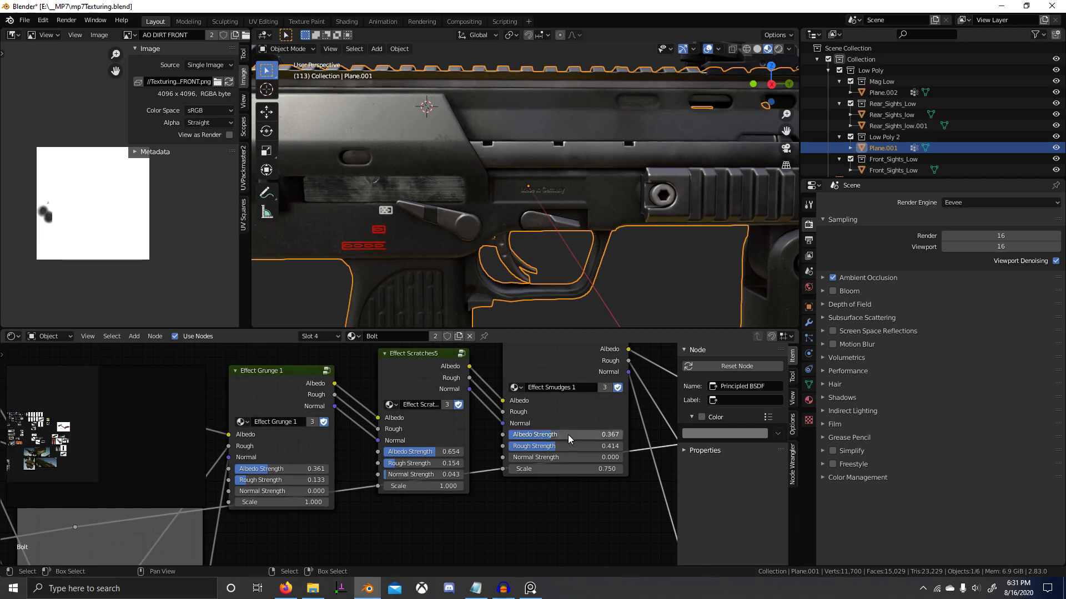
Try zeroing the Albedo Strength of Effect Smudges 1, Effect Scratches5 and Effect Grunge 1, along with a different Multiply factor.
{"action": "scroll", "coordinate": [536, 439], "scroll_direction": "down", "scroll_amount": 4}
{"action": "mouse_move", "coordinate": [536, 440]}
{"action": "middle_mouse_down"}
{"action": "mouse_move", "coordinate": [463, 444]}
{"action": "mouse_move", "coordinate": [539, 447]}
{"action": "middle_mouse_up"}
{"action": "scroll", "coordinate": [540, 446], "scroll_direction": "up", "scroll_amount": 6}
{"action": "left_click_drag", "start_coordinate": [584, 442], "coordinate": [536, 443]}
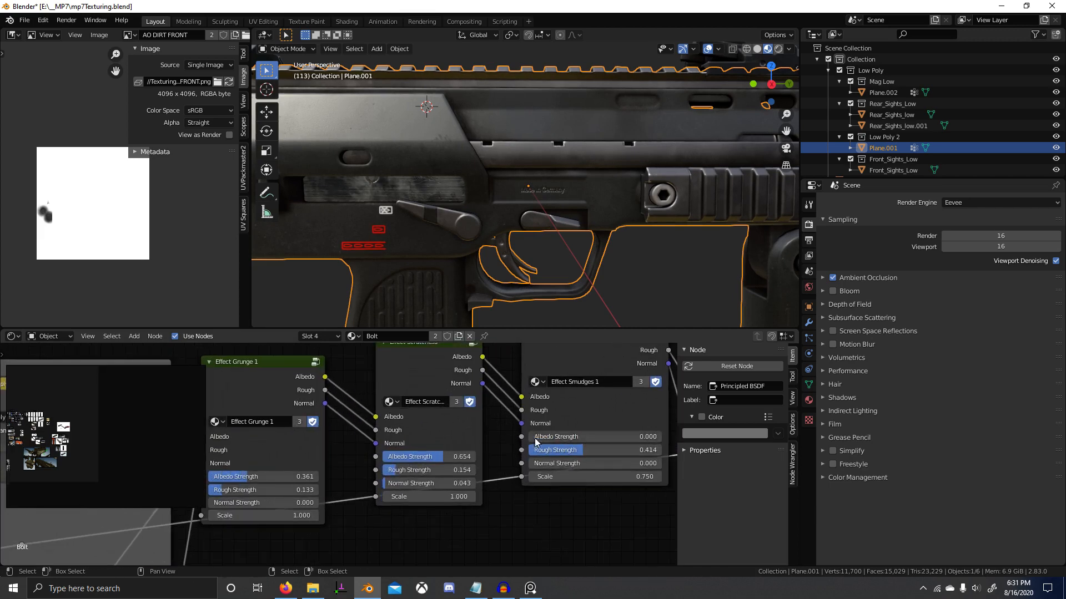
{"action": "left_click_drag", "start_coordinate": [443, 457], "coordinate": [383, 457]}
{"action": "left_click_drag", "start_coordinate": [282, 476], "coordinate": [214, 476]}
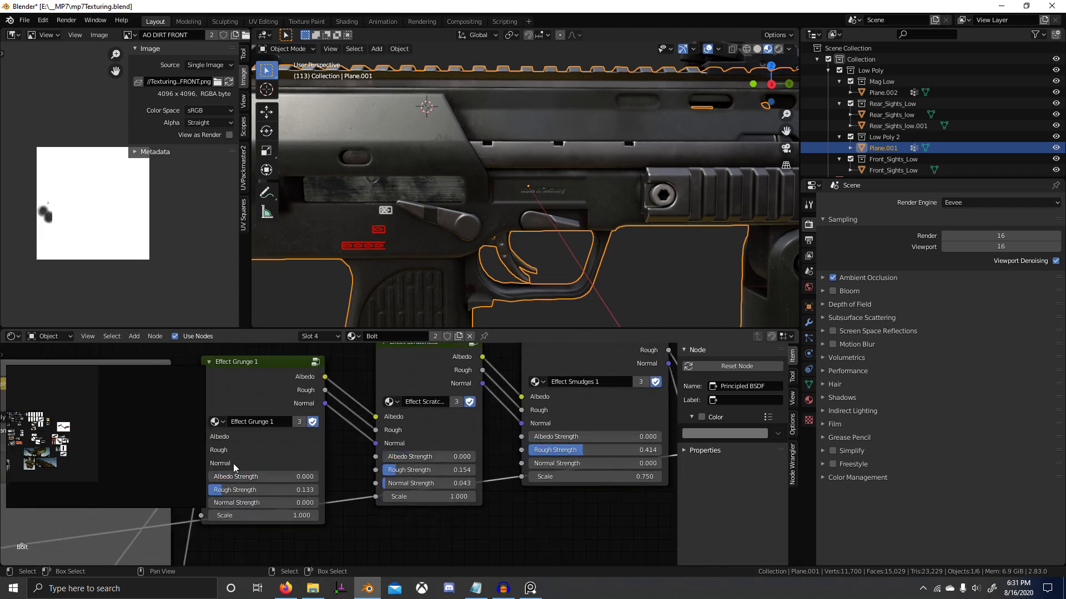
{"action": "scroll", "coordinate": [233, 464], "scroll_direction": "down", "scroll_amount": 2}
{"action": "middle_click_drag", "start_coordinate": [311, 466], "coordinate": [393, 467]}
{"action": "scroll", "coordinate": [393, 467], "scroll_direction": "up", "scroll_amount": 4}
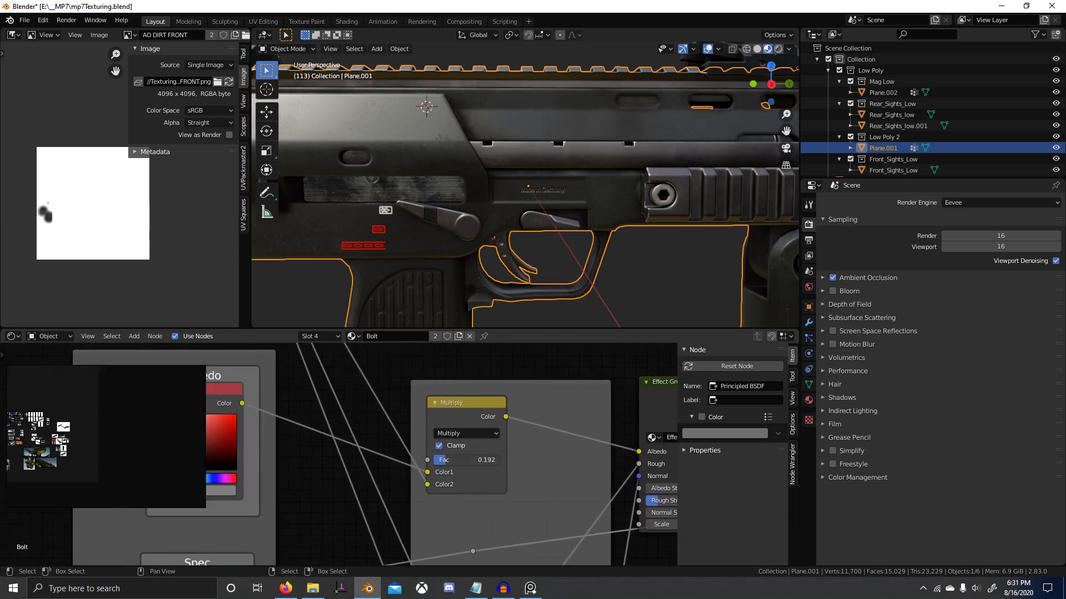
{"action": "left_click_drag", "start_coordinate": [433, 458], "coordinate": [454, 466]}
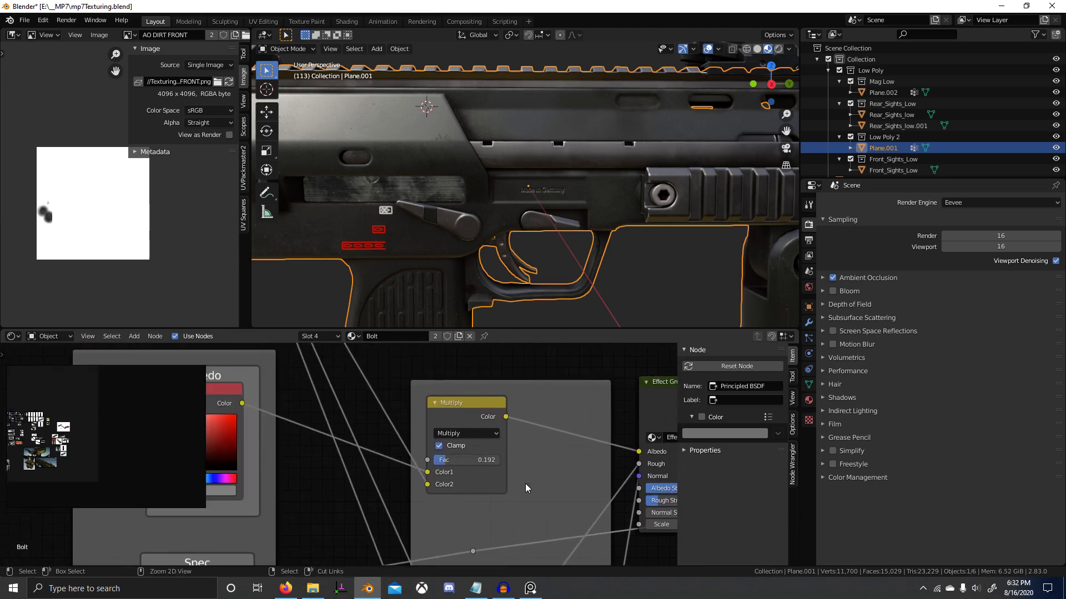
Preview the Effect Smudges 1 and Effect Scratches5 outputs on the bolt, and restore the Principled BSDF as the material output.
{"action": "scroll", "coordinate": [541, 490], "scroll_direction": "down", "scroll_amount": 2}
{"action": "middle_click_drag", "start_coordinate": [509, 476], "coordinate": [451, 489]}
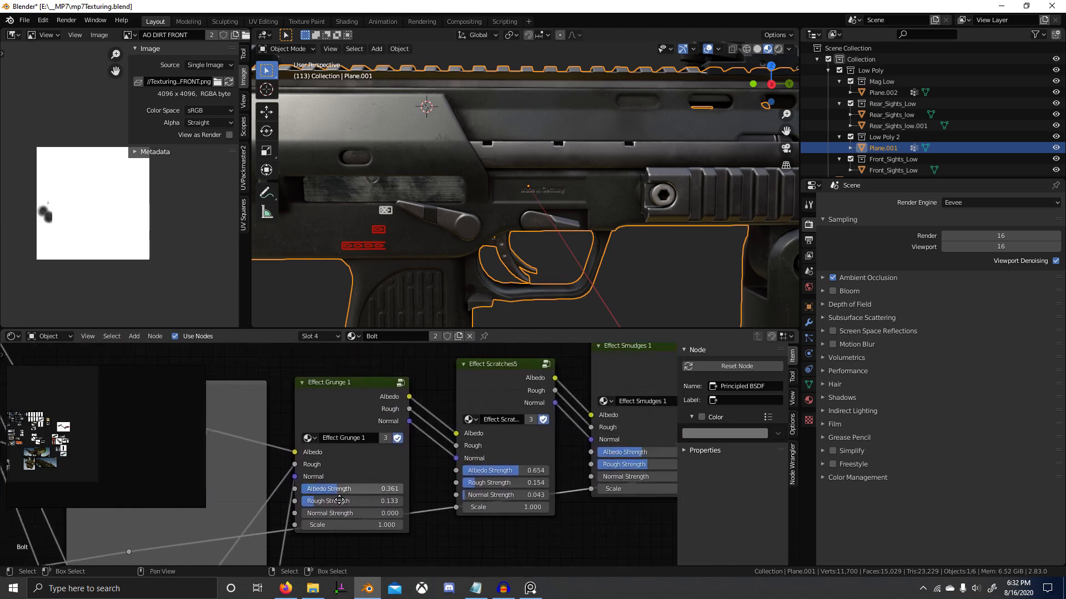
{"action": "scroll", "coordinate": [446, 495], "scroll_direction": "up", "scroll_amount": 2}
{"action": "left_click", "coordinate": [539, 427]}
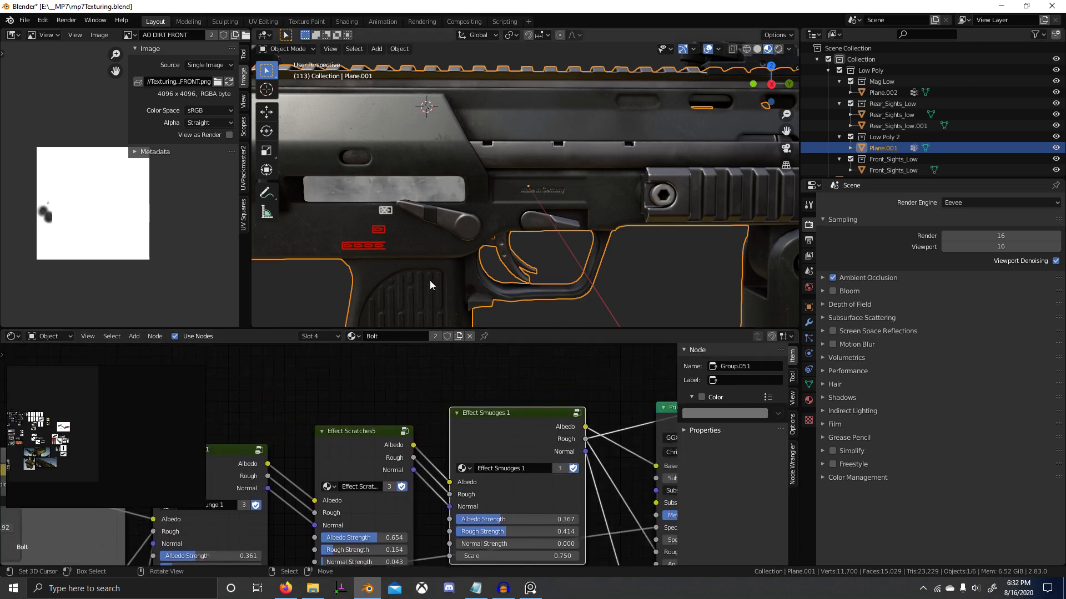
{"action": "mouse_move", "coordinate": [430, 280]}
{"action": "middle_mouse_down"}
{"action": "mouse_move", "coordinate": [528, 303]}
{"action": "mouse_move", "coordinate": [519, 335]}
{"action": "middle_mouse_up"}
{"action": "left_click", "coordinate": [354, 431], "text": "ctrl+shift"}
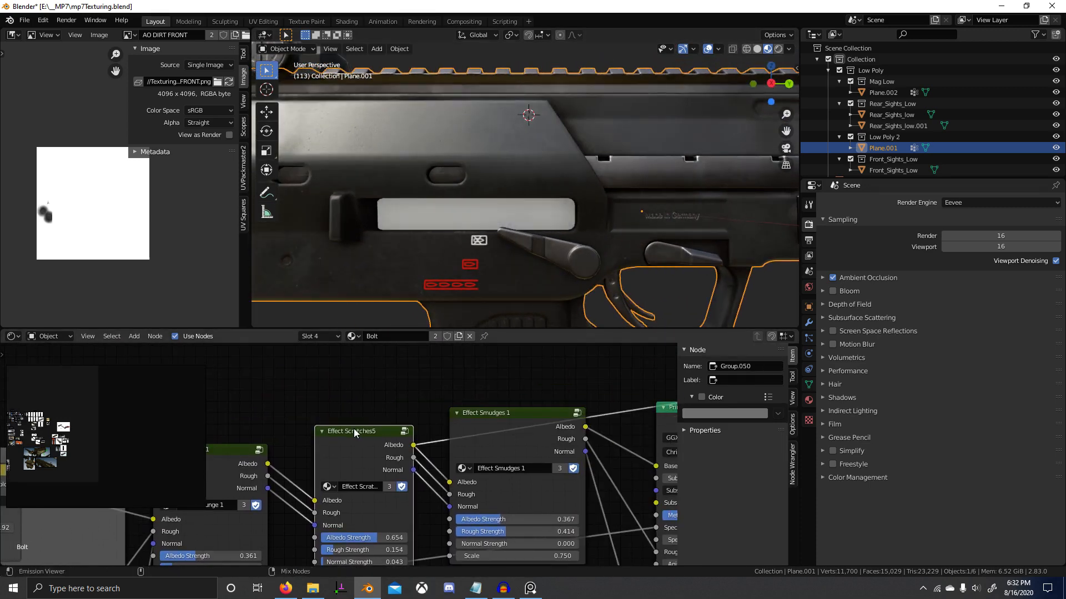
{"action": "middle_click_drag", "start_coordinate": [502, 232], "coordinate": [514, 231]}
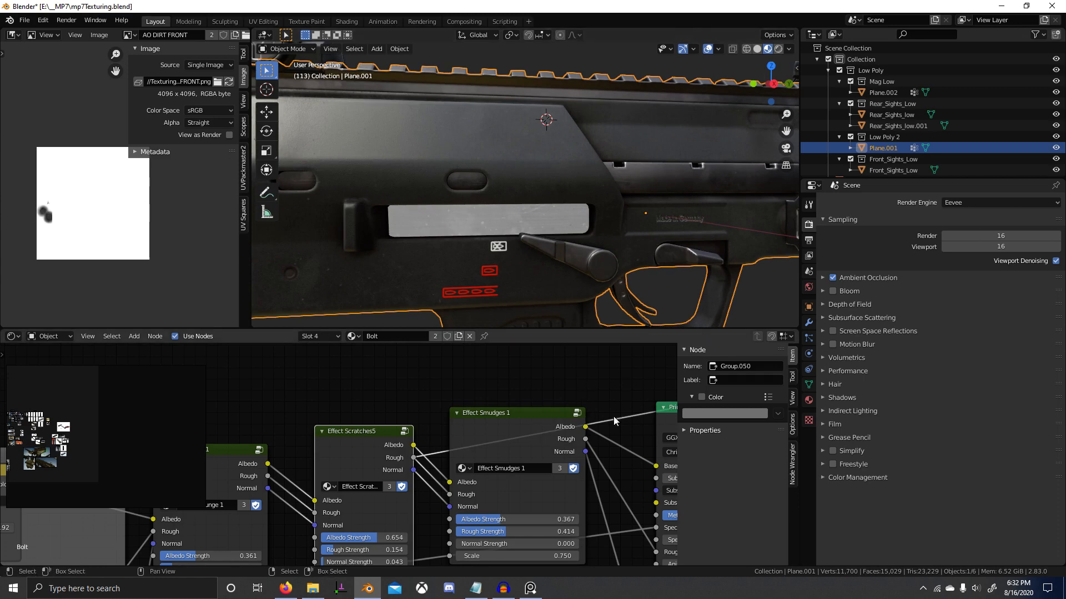
{"action": "middle_click_drag", "start_coordinate": [615, 419], "coordinate": [505, 408]}
{"action": "left_click", "coordinate": [599, 409], "text": "ctrl+shift"}
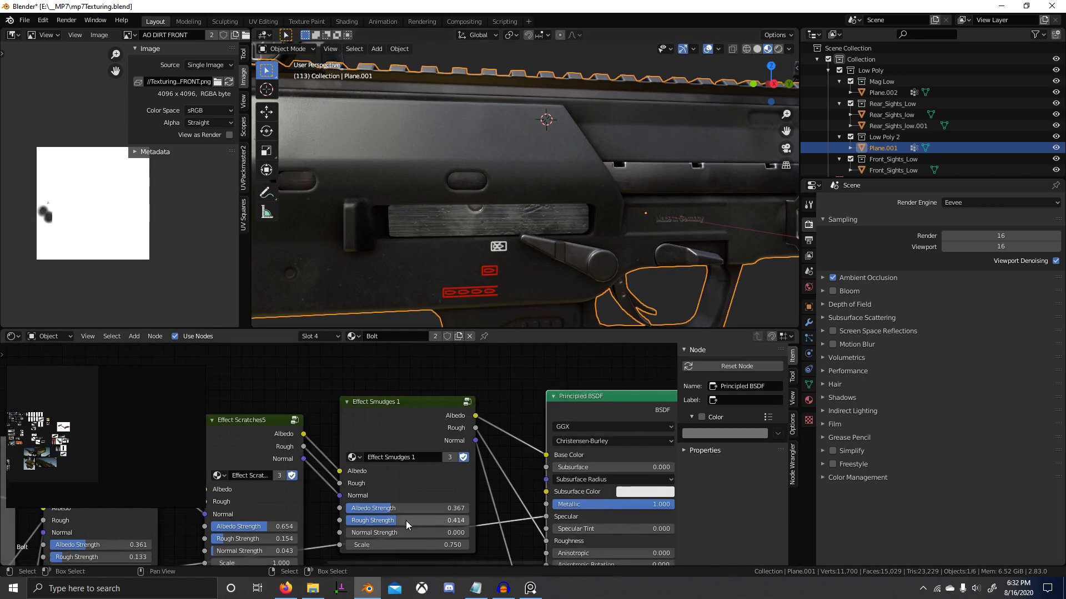
Set the Rough Strength of the Effect Smudges 1 node to 0.077 and save the file.
{"action": "mouse_move", "coordinate": [405, 520]}
{"action": "left_mouse_down"}
{"action": "mouse_move", "coordinate": [367, 520]}
{"action": "mouse_move", "coordinate": [383, 523]}
{"action": "left_mouse_up"}
{"action": "scroll", "coordinate": [496, 242], "scroll_direction": "down", "scroll_amount": 4}
{"action": "middle_click_drag", "start_coordinate": [496, 242], "coordinate": [515, 255]}
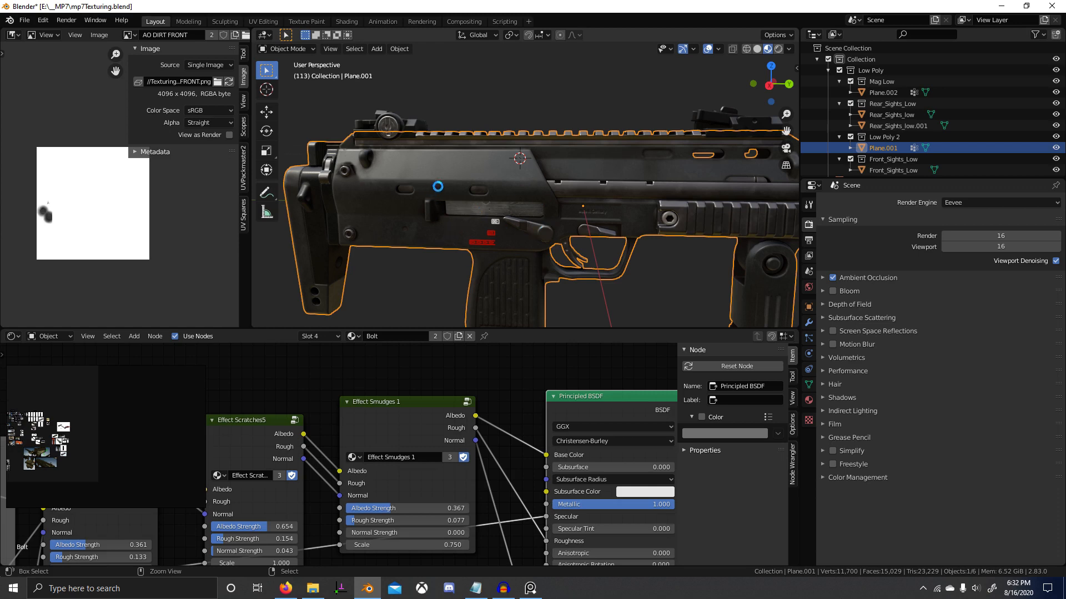
Switch to the mp7.pur board in PureRef and maximize it.
{"action": "key", "text": "alt+Tab"}
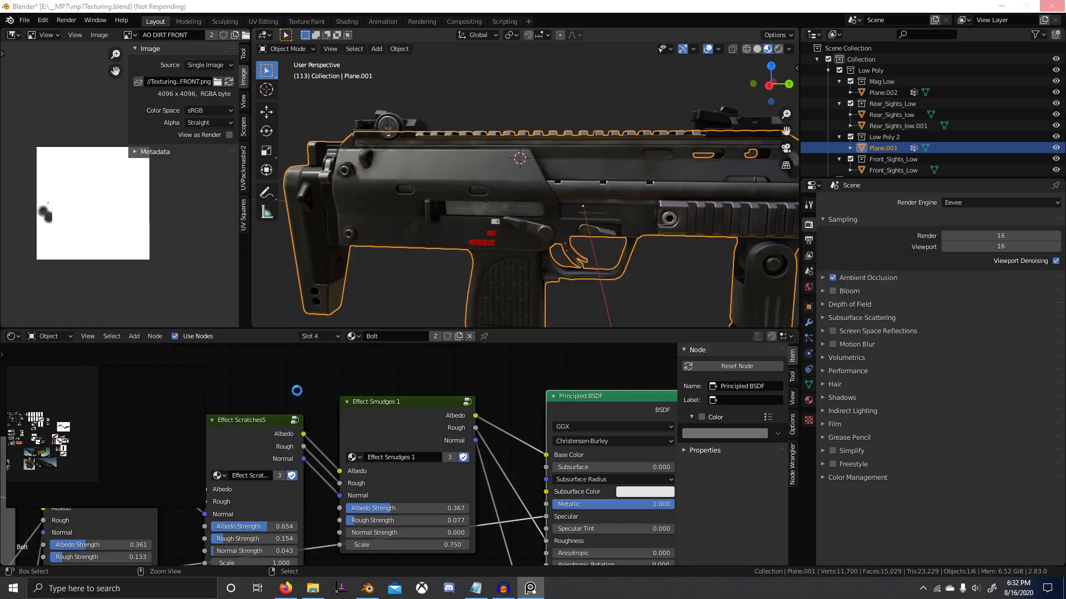
{"action": "key", "text": "alt+Tab"}
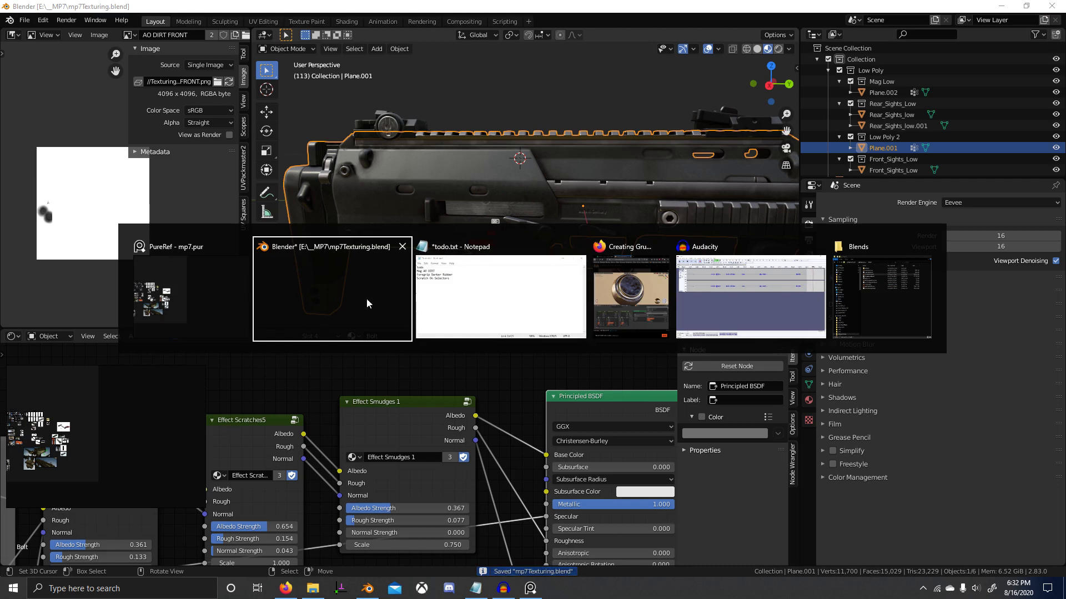
{"action": "left_click", "coordinate": [185, 302]}
{"action": "scroll", "coordinate": [186, 302], "scroll_direction": "down", "scroll_amount": 1}
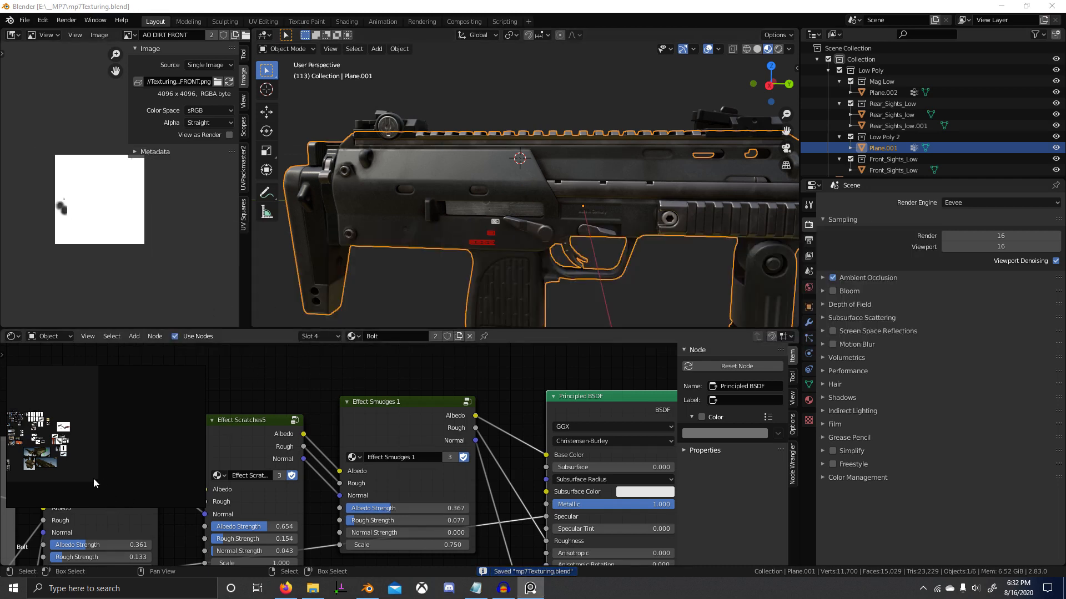
{"action": "scroll", "coordinate": [93, 478], "scroll_direction": "down", "scroll_amount": 5}
{"action": "scroll", "coordinate": [105, 444], "scroll_direction": "up", "scroll_amount": 5}
{"action": "scroll", "coordinate": [149, 472], "scroll_direction": "up", "scroll_amount": 2}
{"action": "key", "text": "ctrl+f"}
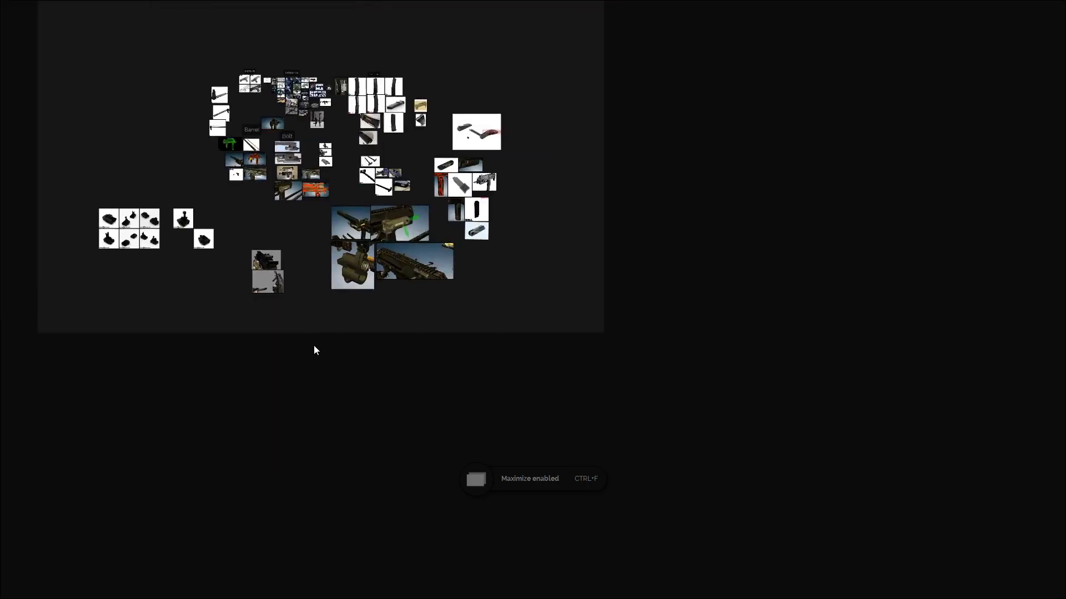
Examine the grey-background first-person MP7 images and the barrel and bolt reference groups on the board.
{"action": "scroll", "coordinate": [282, 292], "scroll_direction": "up", "scroll_amount": 10}
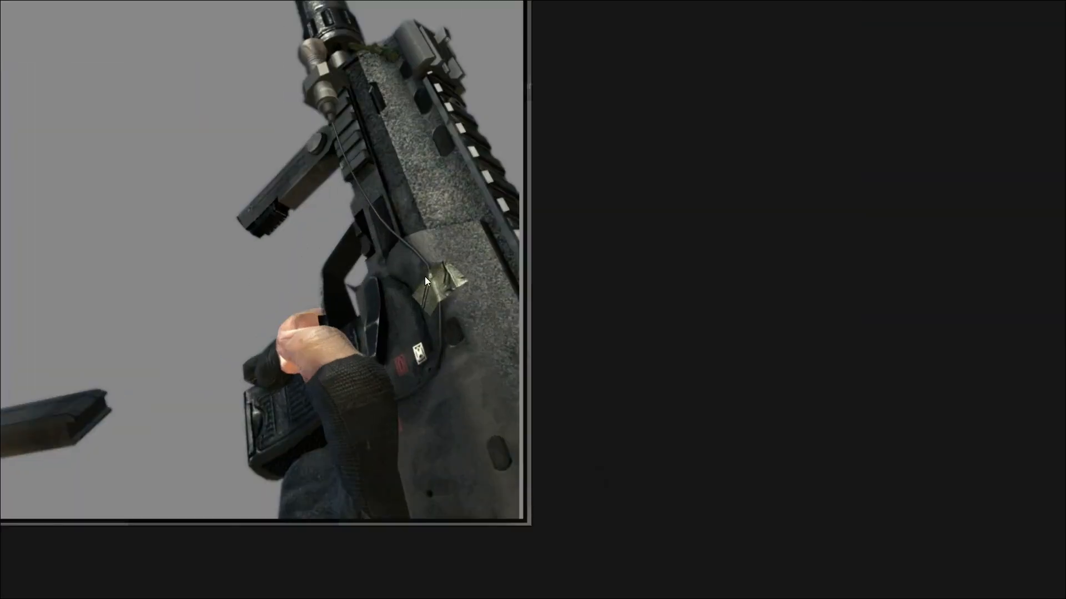
{"action": "scroll", "coordinate": [426, 261], "scroll_direction": "down", "scroll_amount": 4}
{"action": "scroll", "coordinate": [421, 282], "scroll_direction": "up", "scroll_amount": 2}
{"action": "scroll", "coordinate": [404, 292], "scroll_direction": "down", "scroll_amount": 8}
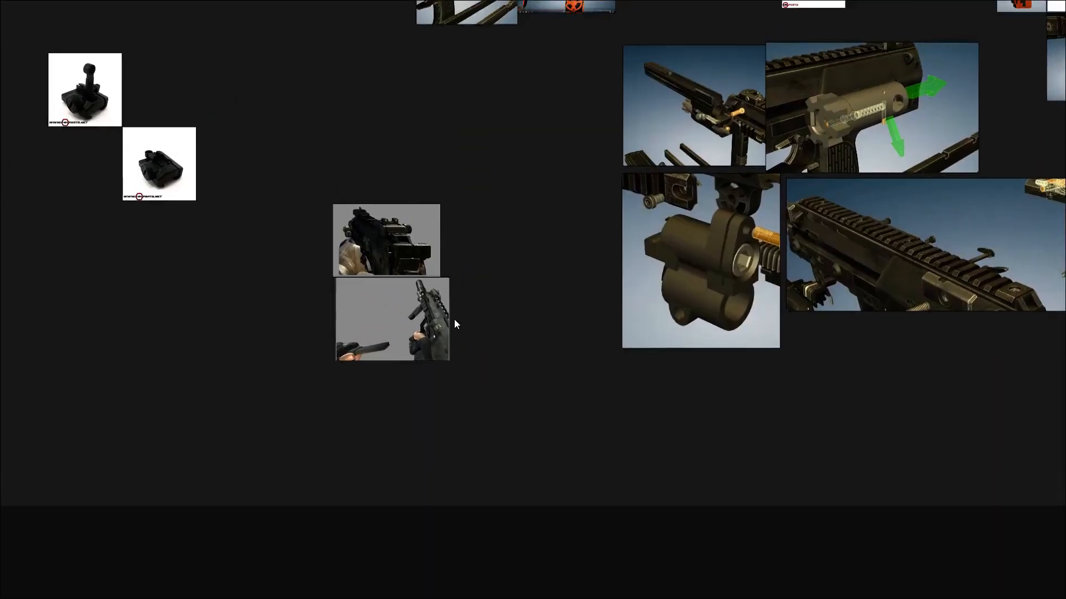
{"action": "scroll", "coordinate": [454, 318], "scroll_direction": "up", "scroll_amount": 8}
{"action": "scroll", "coordinate": [396, 251], "scroll_direction": "down", "scroll_amount": 3}
{"action": "middle_click_drag", "start_coordinate": [396, 250], "coordinate": [427, 360]}
{"action": "scroll", "coordinate": [483, 320], "scroll_direction": "down", "scroll_amount": 4}
{"action": "middle_click_drag", "start_coordinate": [533, 197], "coordinate": [477, 366]}
{"action": "scroll", "coordinate": [471, 361], "scroll_direction": "up", "scroll_amount": 1}
{"action": "middle_click_drag", "start_coordinate": [366, 77], "coordinate": [466, 303]}
{"action": "scroll", "coordinate": [467, 302], "scroll_direction": "down", "scroll_amount": 1}
{"action": "middle_click_drag", "start_coordinate": [421, 246], "coordinate": [458, 349]}
{"action": "scroll", "coordinate": [458, 349], "scroll_direction": "up", "scroll_amount": 1}
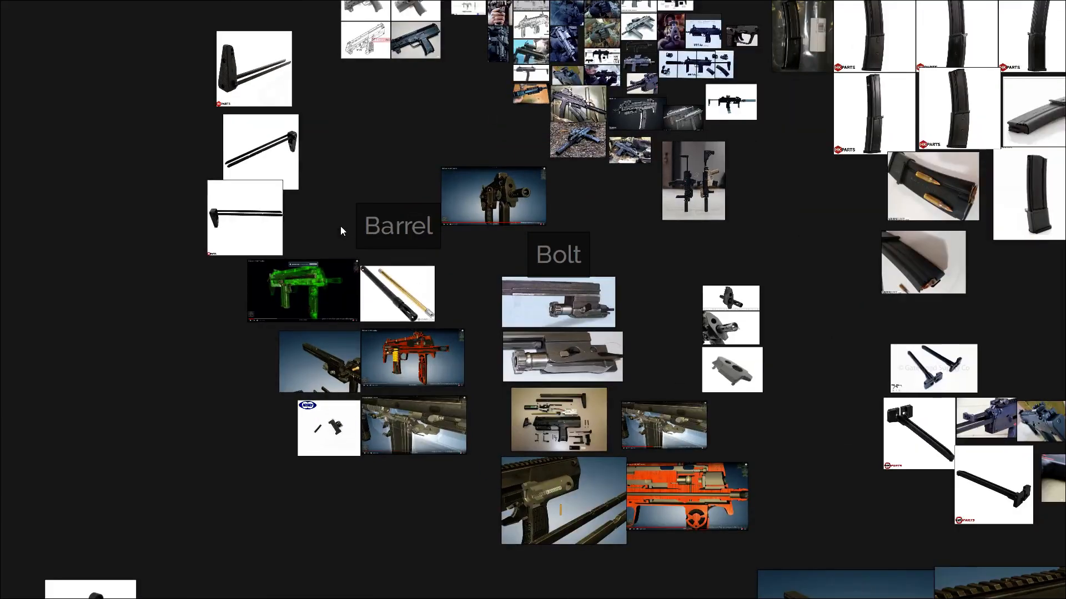
Examine the full-weapon MP7 photos, the two upright guns and the close-up of the trigger and selector on the reference board.
{"action": "middle_click_drag", "start_coordinate": [341, 225], "coordinate": [357, 311]}
{"action": "middle_click_drag", "start_coordinate": [487, 187], "coordinate": [474, 259]}
{"action": "scroll", "coordinate": [554, 261], "scroll_direction": "up", "scroll_amount": 8}
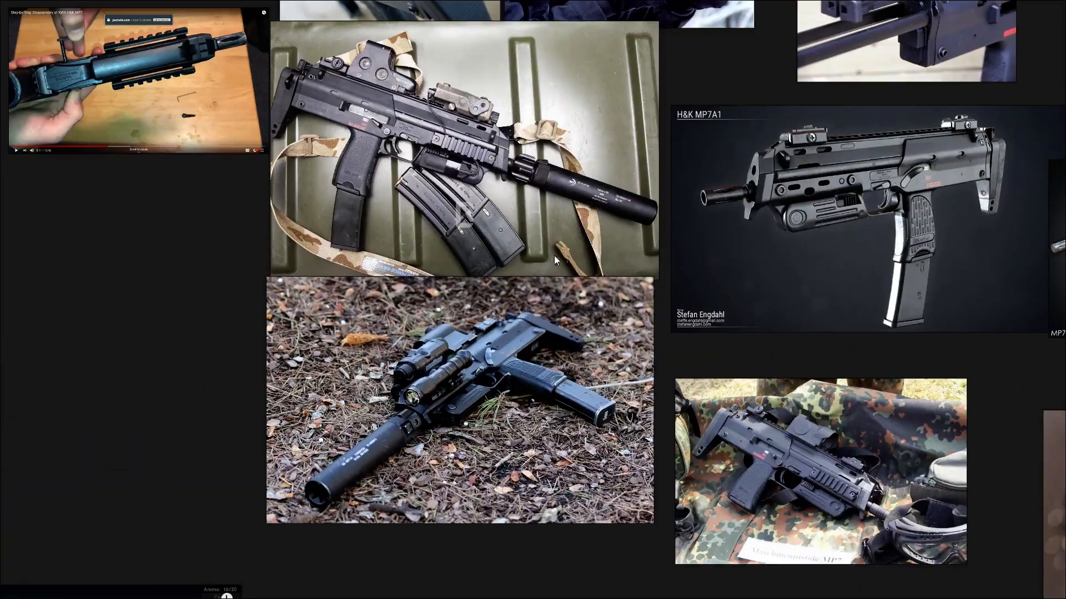
{"action": "scroll", "coordinate": [378, 135], "scroll_direction": "down", "scroll_amount": 1}
{"action": "scroll", "coordinate": [479, 252], "scroll_direction": "up", "scroll_amount": 3}
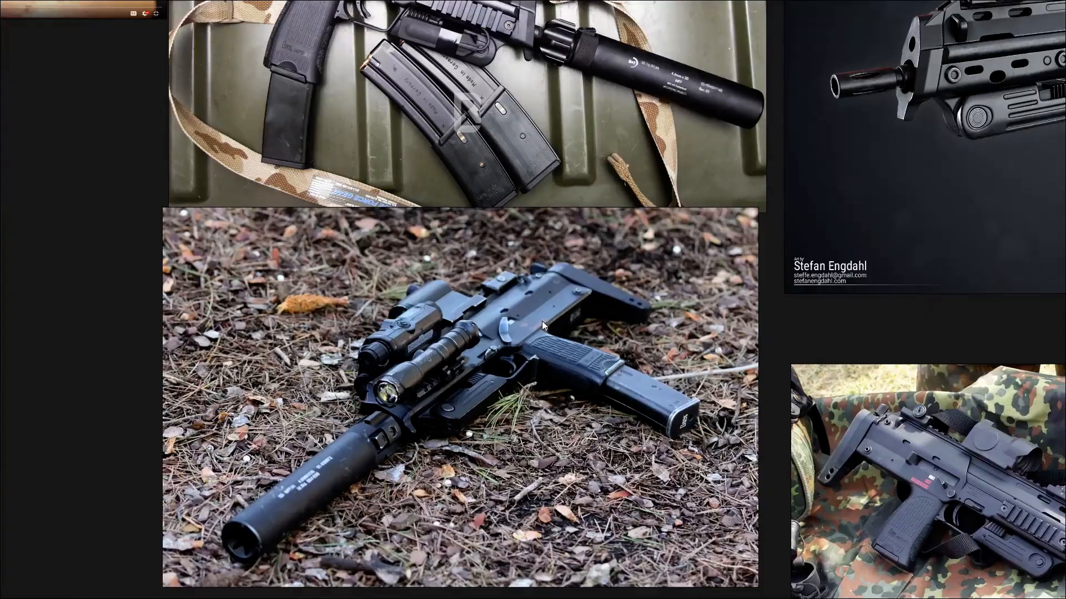
{"action": "scroll", "coordinate": [542, 321], "scroll_direction": "down", "scroll_amount": 6}
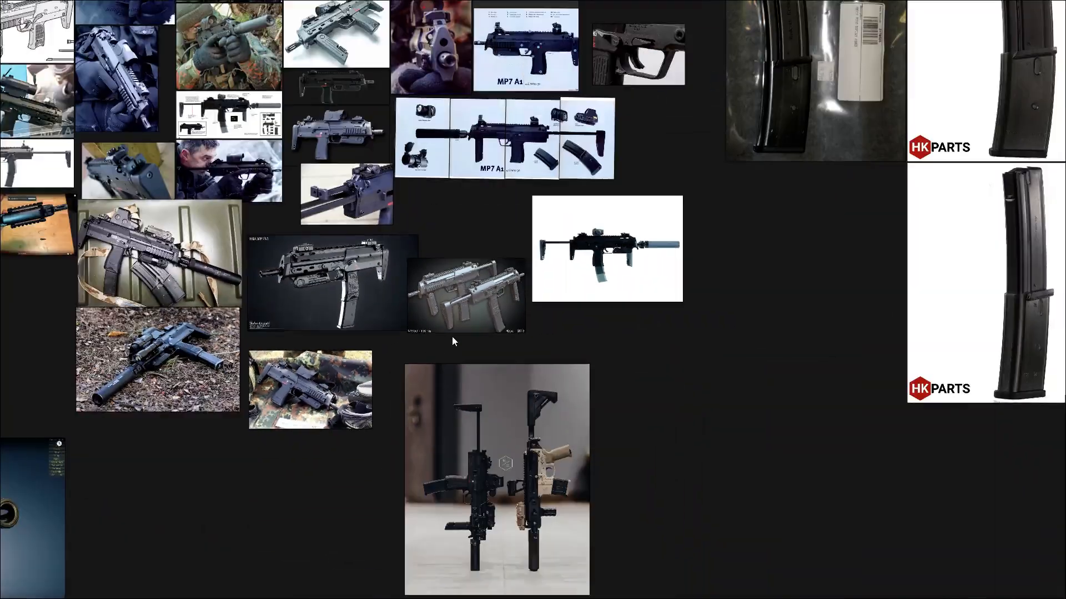
{"action": "scroll", "coordinate": [450, 481], "scroll_direction": "up", "scroll_amount": 8}
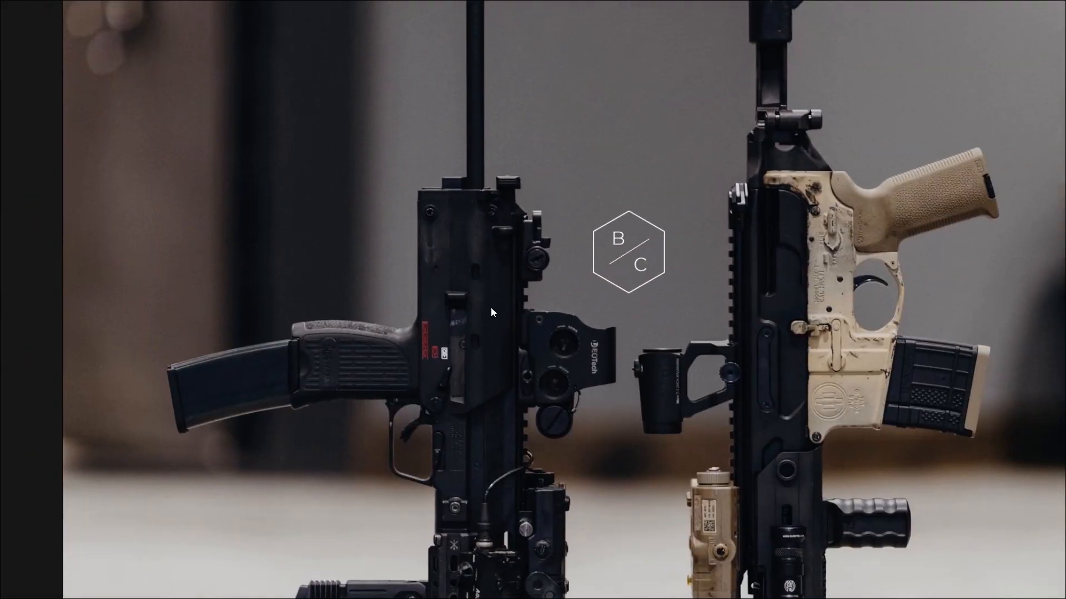
{"action": "scroll", "coordinate": [564, 264], "scroll_direction": "down", "scroll_amount": 8}
{"action": "scroll", "coordinate": [488, 261], "scroll_direction": "up", "scroll_amount": 7}
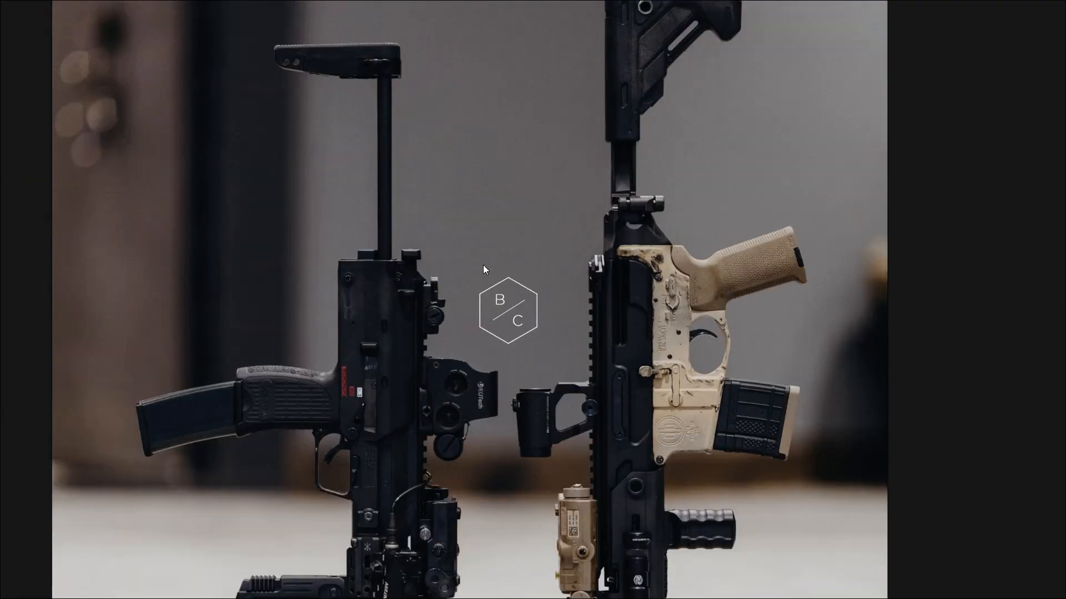
{"action": "scroll", "coordinate": [594, 212], "scroll_direction": "down", "scroll_amount": 1}
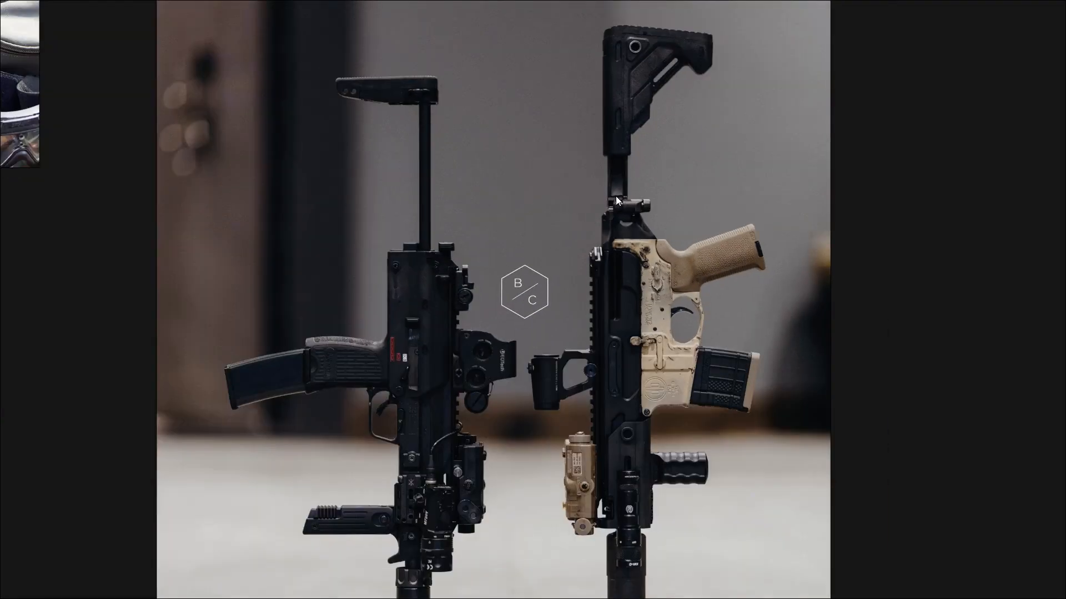
{"action": "scroll", "coordinate": [616, 195], "scroll_direction": "down", "scroll_amount": 6}
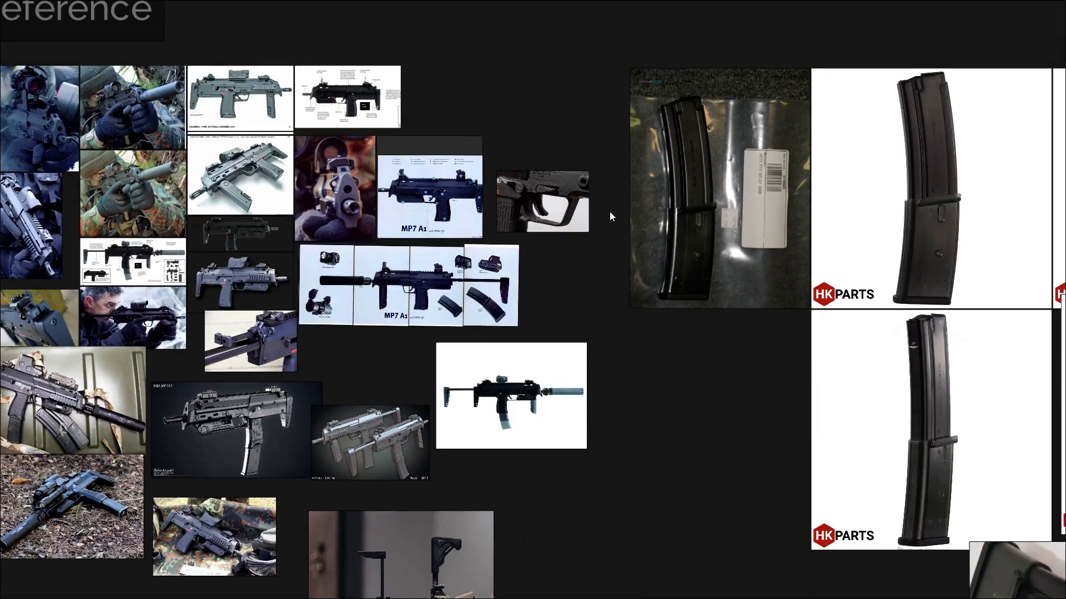
{"action": "scroll", "coordinate": [609, 211], "scroll_direction": "up", "scroll_amount": 7}
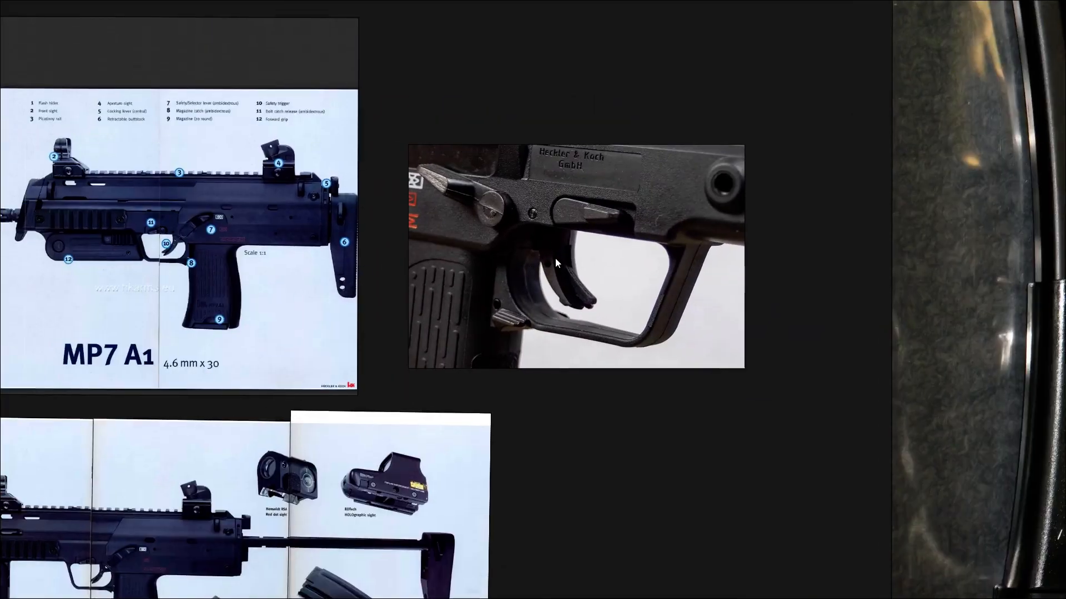
{"action": "middle_click_drag", "start_coordinate": [555, 258], "coordinate": [646, 261]}
{"action": "scroll", "coordinate": [397, 262], "scroll_direction": "down", "scroll_amount": 3}
{"action": "middle_click_drag", "start_coordinate": [394, 275], "coordinate": [570, 265]}
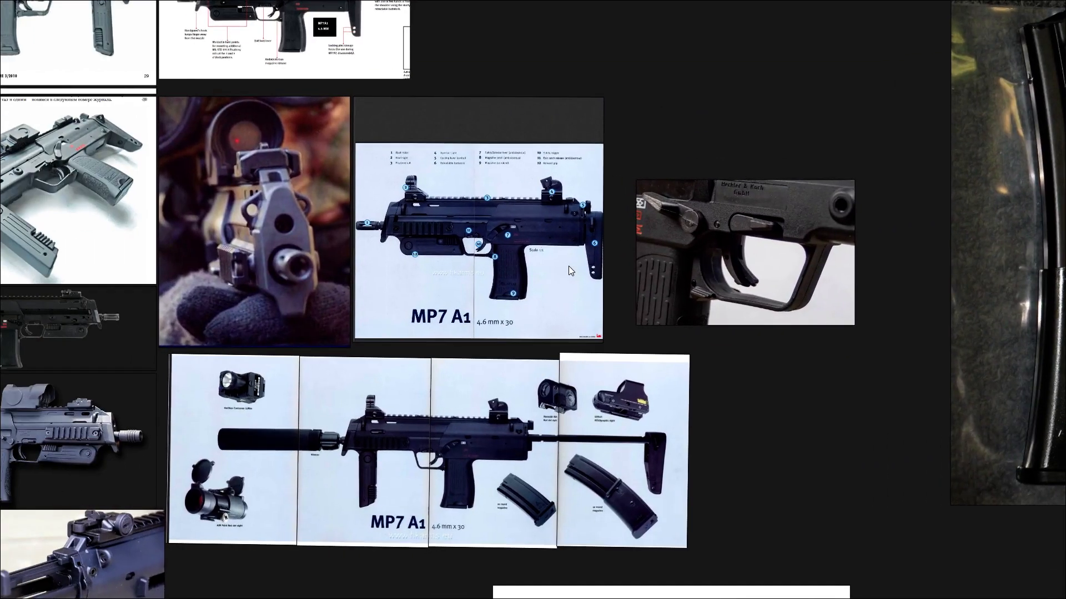
Return the reference board to its small window and switch to the Reciever material in Blender.
{"action": "key", "text": "ctrl+f"}
{"action": "scroll", "coordinate": [544, 427], "scroll_direction": "down", "scroll_amount": 7}
{"action": "middle_click_drag", "start_coordinate": [593, 443], "coordinate": [398, 450]}
{"action": "middle_click_drag", "start_coordinate": [526, 412], "coordinate": [580, 402]}
{"action": "left_click", "coordinate": [314, 337]}
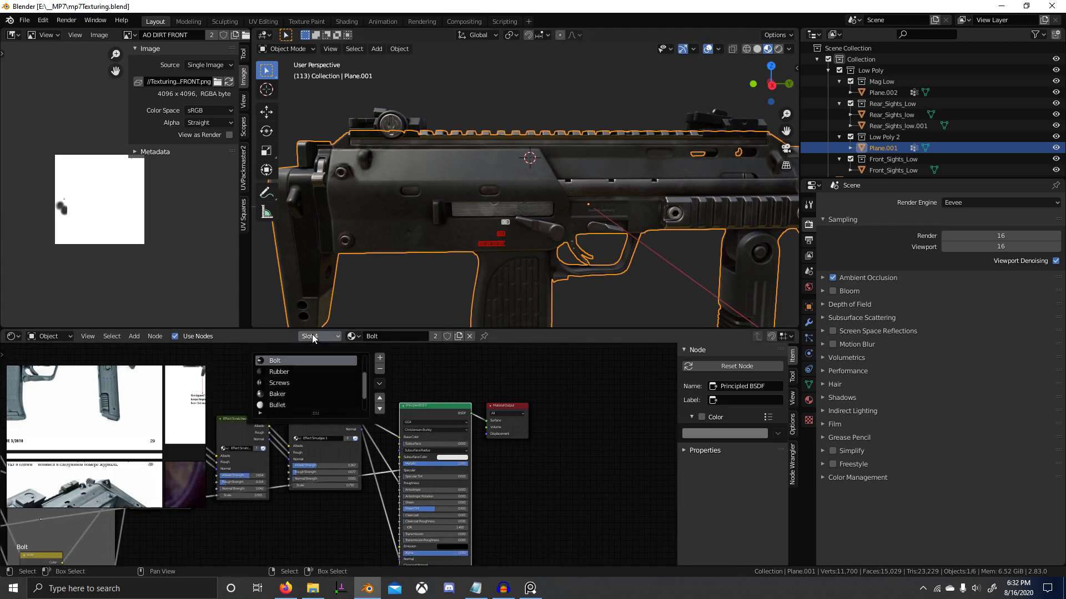
{"action": "scroll", "coordinate": [298, 383], "scroll_direction": "up", "scroll_amount": 3}
{"action": "left_click", "coordinate": [297, 371]}
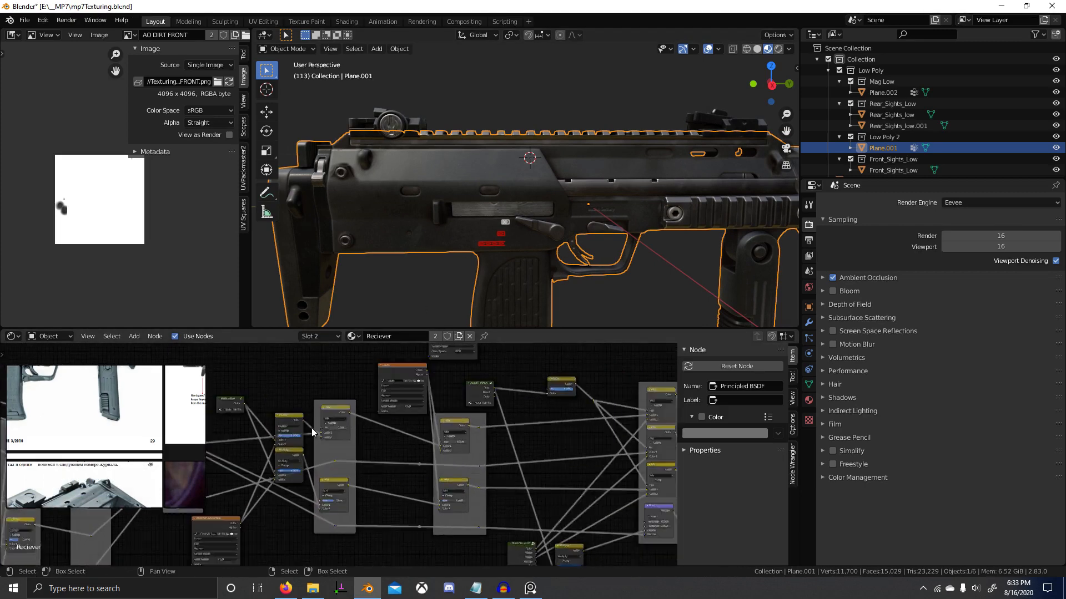
Select the frame around the last Mix nodes before the Principled BSDF and expand its properties.
{"action": "middle_click_drag", "start_coordinate": [541, 412], "coordinate": [342, 439]}
{"action": "scroll", "coordinate": [342, 439], "scroll_direction": "down", "scroll_amount": 4}
{"action": "middle_click_drag", "start_coordinate": [467, 452], "coordinate": [389, 445]}
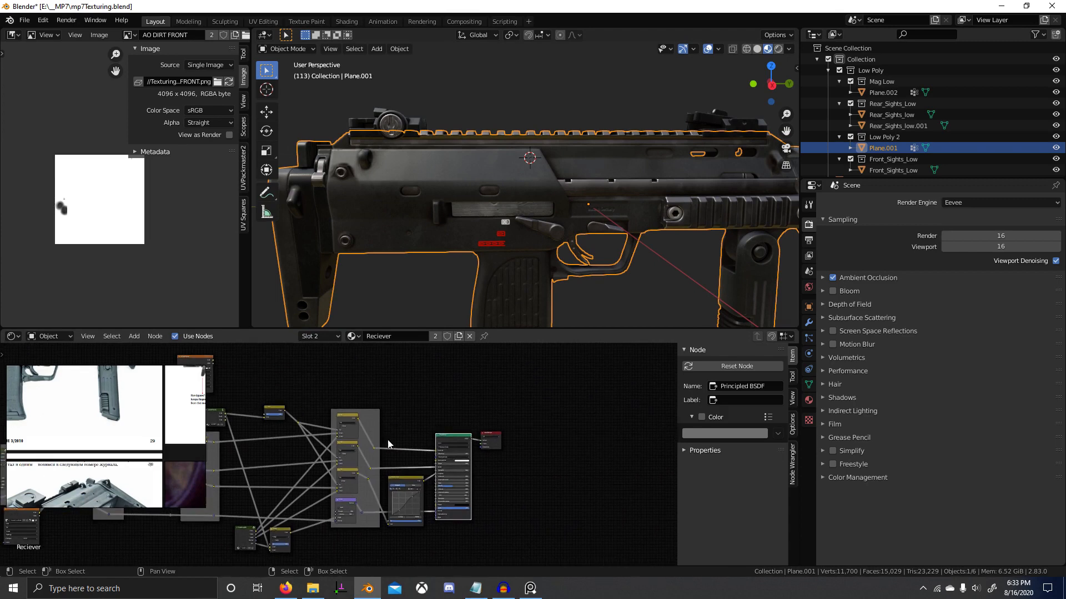
{"action": "left_click", "coordinate": [412, 487]}
{"action": "scroll", "coordinate": [452, 395], "scroll_direction": "up", "scroll_amount": 4}
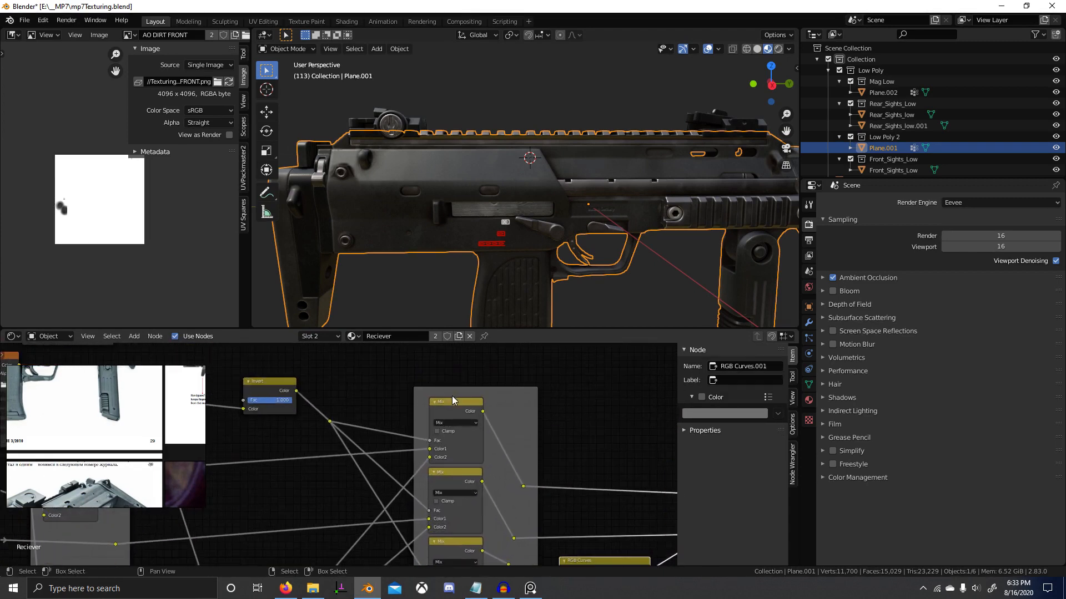
{"action": "middle_click_drag", "start_coordinate": [354, 414], "coordinate": [396, 418]}
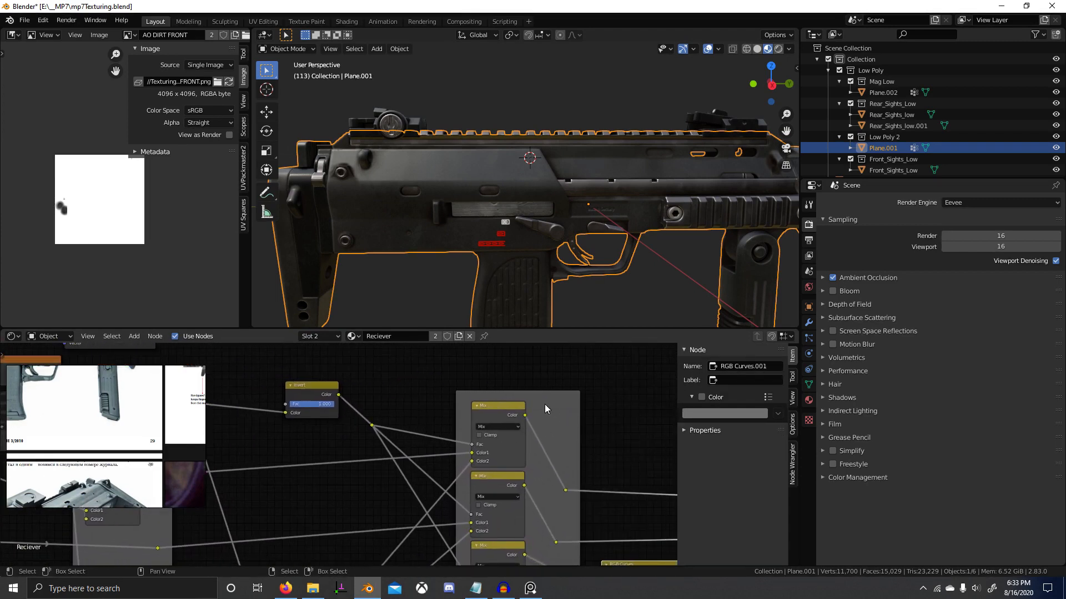
{"action": "left_click", "coordinate": [545, 408]}
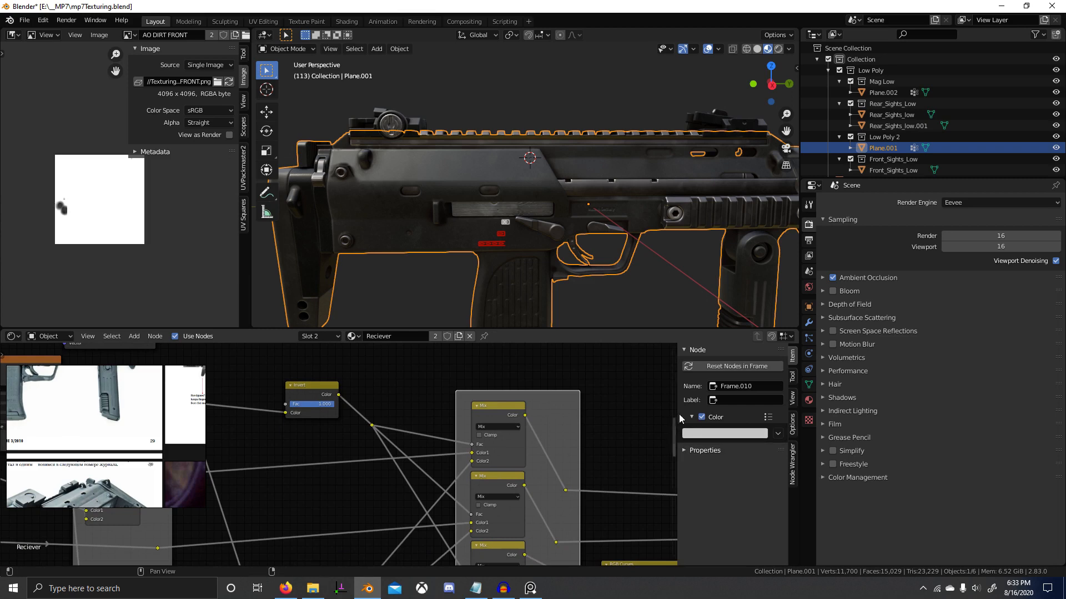
{"action": "left_click", "coordinate": [698, 451]}
{"action": "left_click", "coordinate": [735, 494]}
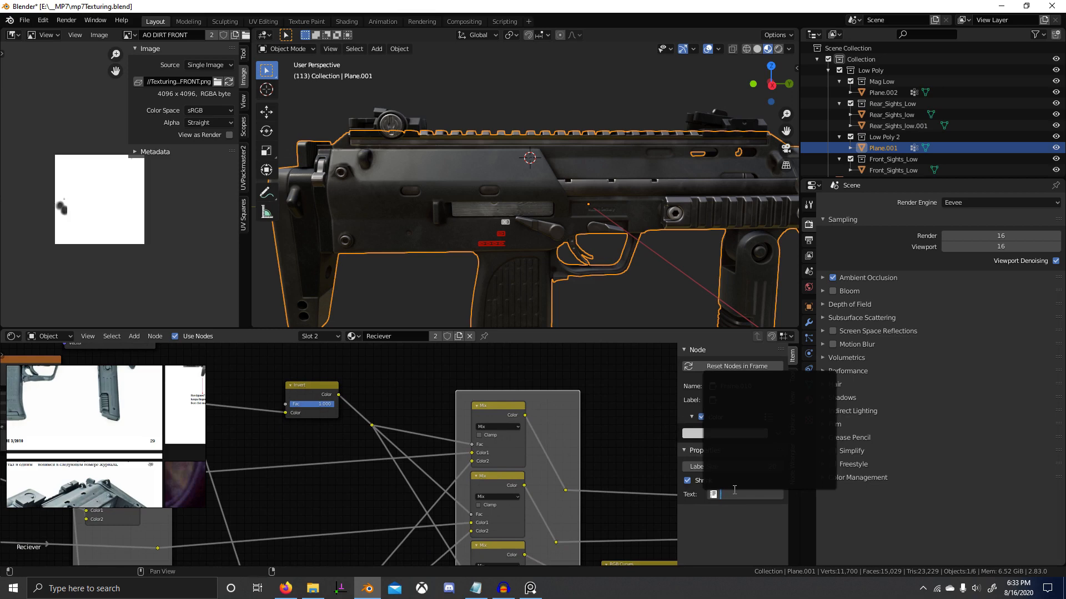
{"action": "left_click", "coordinate": [452, 400]}
{"action": "scroll", "coordinate": [621, 428], "scroll_direction": "down", "scroll_amount": 1}
{"action": "middle_click_drag", "start_coordinate": [435, 395], "coordinate": [474, 411]}
{"action": "left_click", "coordinate": [747, 496]}
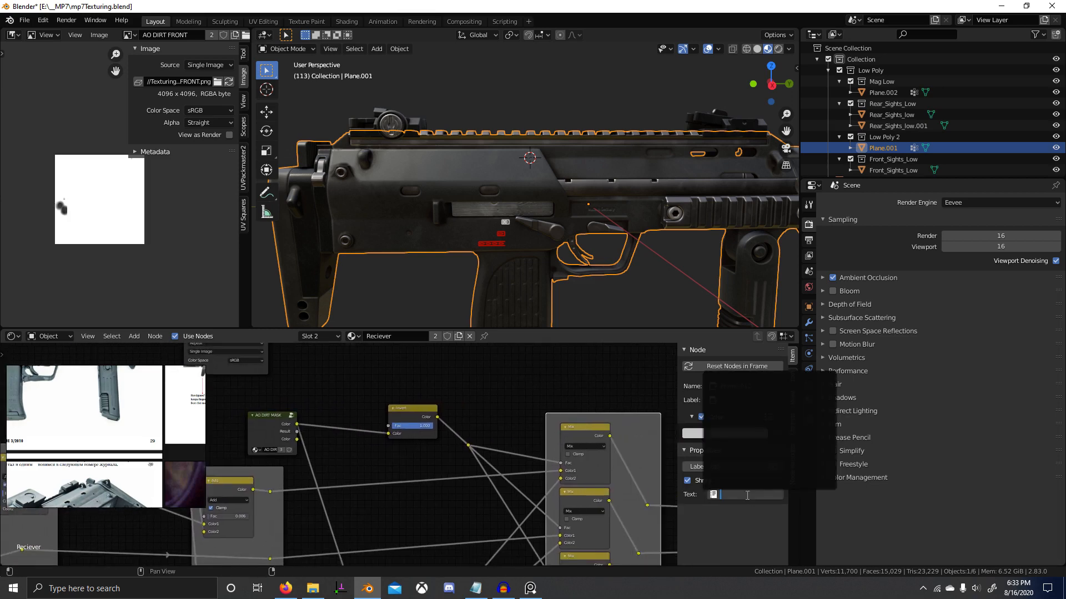
{"action": "key", "text": "Escape"}
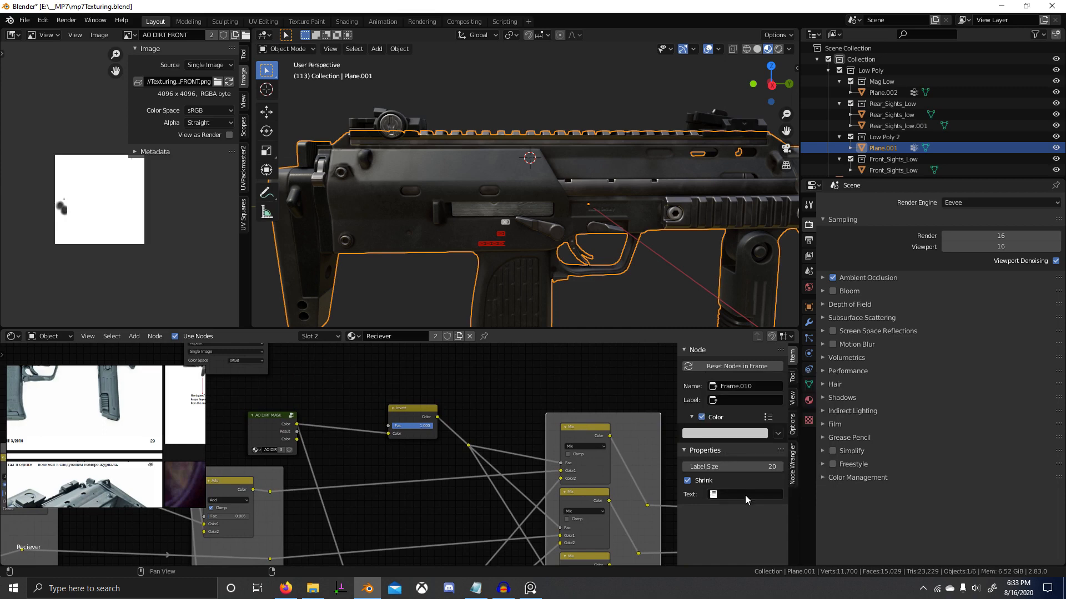
Set the label size of the selected Mix node frame to 64.
{"action": "middle_click_drag", "start_coordinate": [662, 457], "coordinate": [514, 378]}
{"action": "left_click_drag", "start_coordinate": [730, 464], "coordinate": [766, 465]}
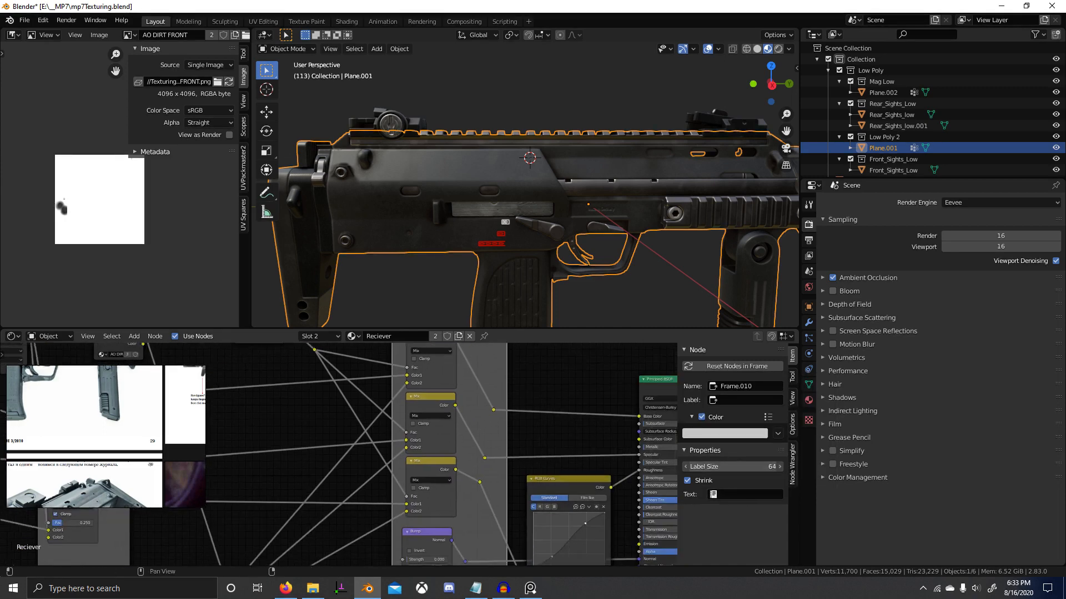
{"action": "scroll", "coordinate": [379, 464], "scroll_direction": "down", "scroll_amount": 3}
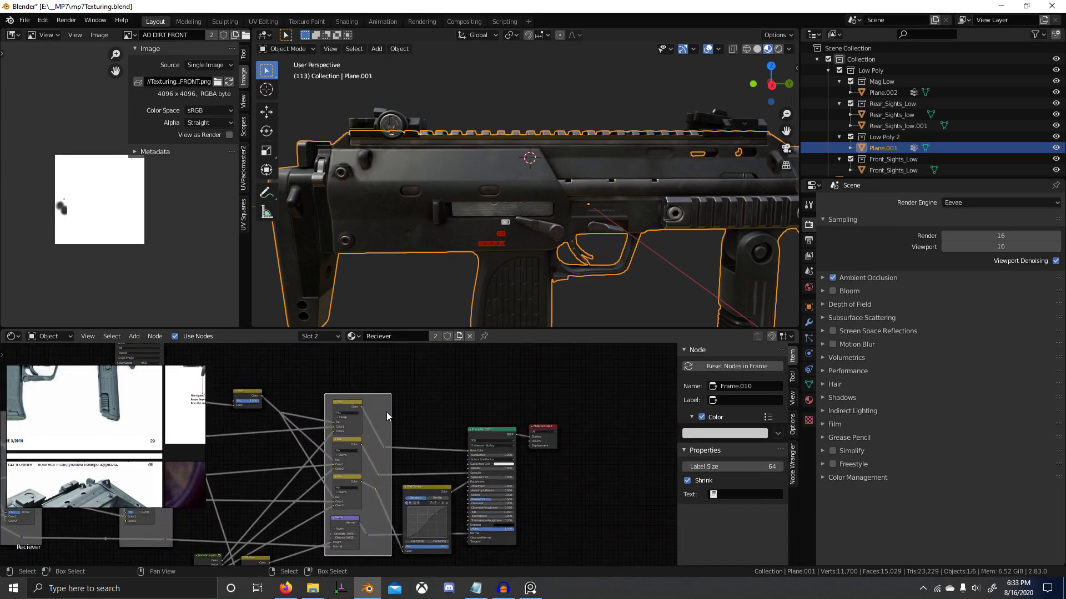
{"action": "key", "text": "g"}
{"action": "right_click", "coordinate": [395, 400]}
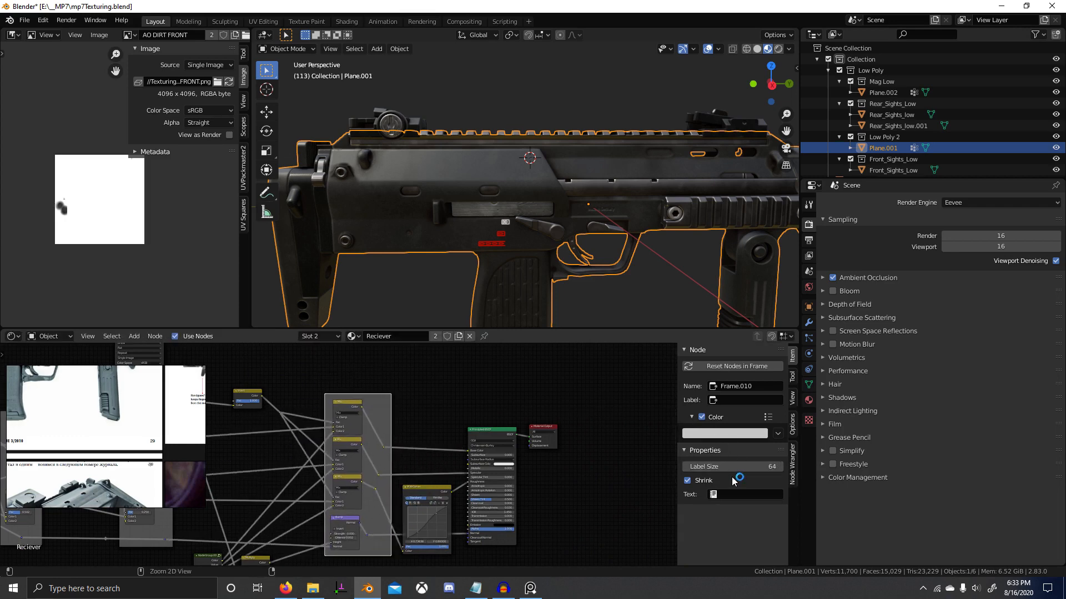
{"action": "left_click", "coordinate": [739, 398]}
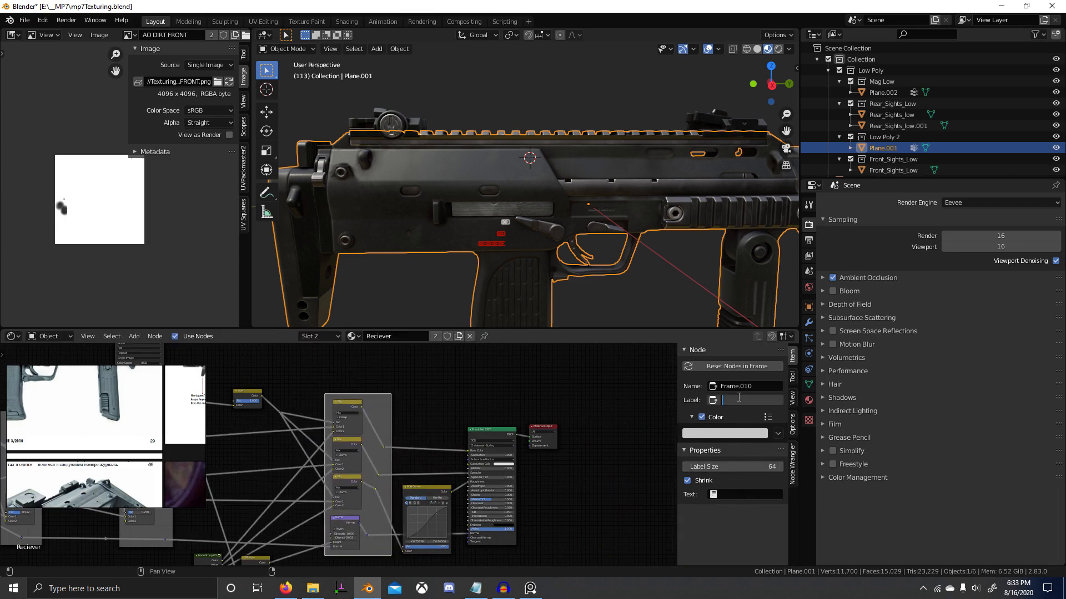
{"action": "left_click", "coordinate": [741, 495]}
{"action": "type", "text": "AO D"}
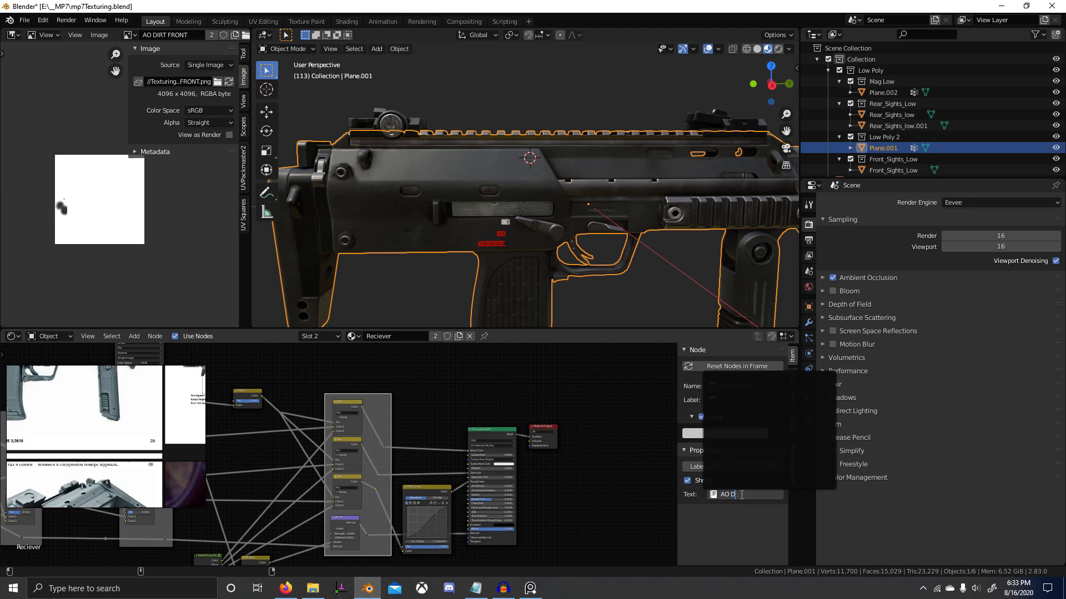
{"action": "key", "text": "Escape"}
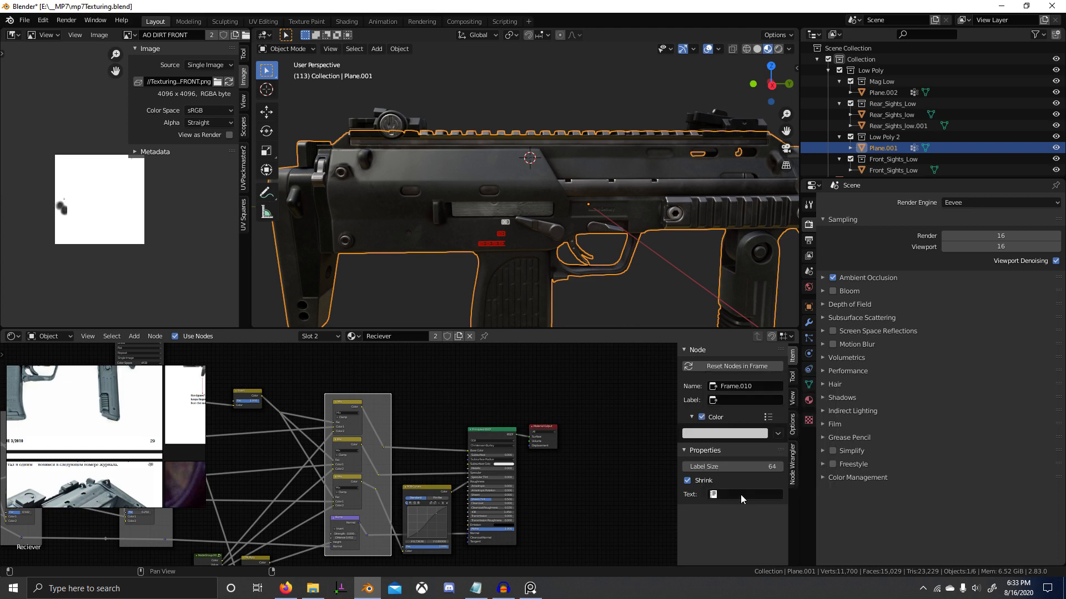
Label the selected Mix node frame AO DIRt.
{"action": "left_click", "coordinate": [747, 399]}
{"action": "type", "text": "AO D"}
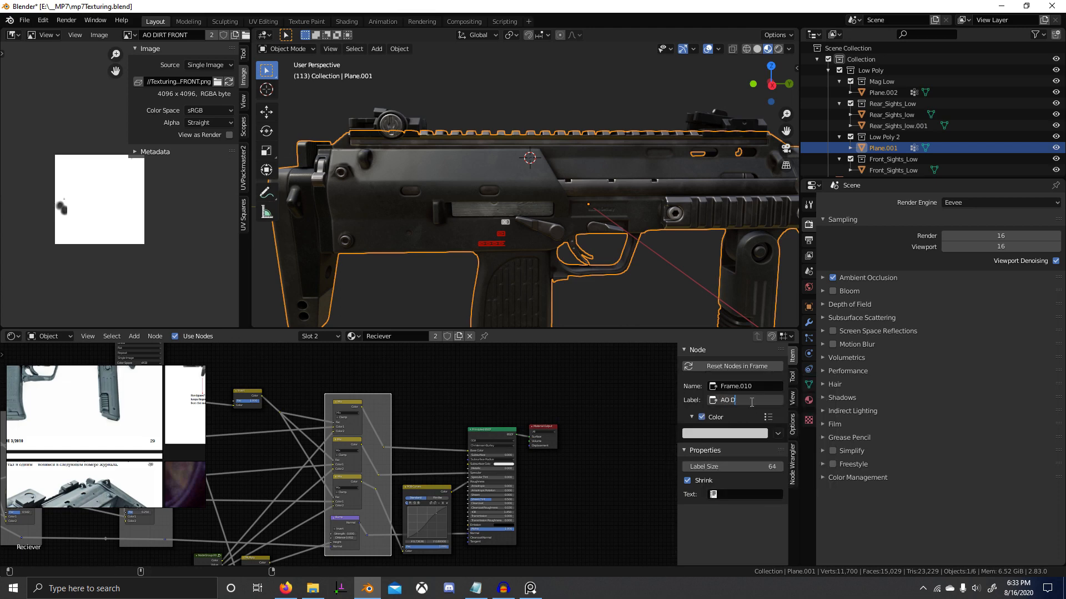
{"action": "type", "text": "IRt"}
{"action": "key", "text": "Return"}
Move the AO DIRT MASK group, the AO DIRt frame and the shader output nodes away from the preceding Mix frames to make room.
{"action": "scroll", "coordinate": [353, 452], "scroll_direction": "up", "scroll_amount": 3}
{"action": "middle_click_drag", "start_coordinate": [353, 452], "coordinate": [489, 491]}
{"action": "scroll", "coordinate": [262, 481], "scroll_direction": "down", "scroll_amount": 3}
{"action": "scroll", "coordinate": [509, 434], "scroll_direction": "up", "scroll_amount": 3}
{"action": "middle_click_drag", "start_coordinate": [509, 434], "coordinate": [421, 420]}
{"action": "scroll", "coordinate": [316, 438], "scroll_direction": "up", "scroll_amount": 4}
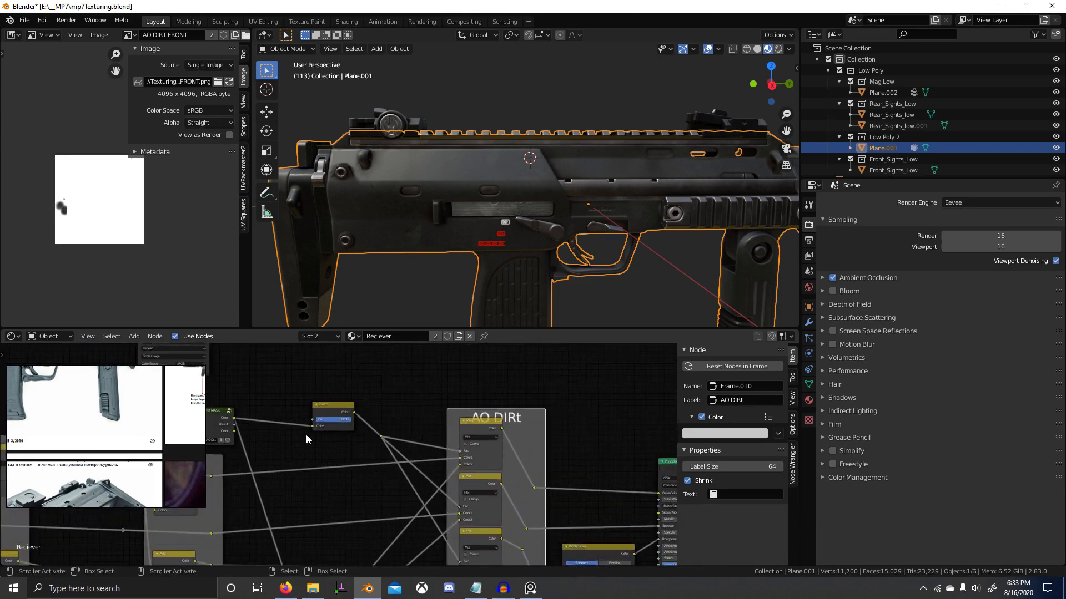
{"action": "middle_click_drag", "start_coordinate": [305, 435], "coordinate": [450, 450]}
{"action": "scroll", "coordinate": [495, 437], "scroll_direction": "up", "scroll_amount": 1}
{"action": "left_click", "coordinate": [455, 396]}
{"action": "scroll", "coordinate": [547, 424], "scroll_direction": "down", "scroll_amount": 4}
{"action": "scroll", "coordinate": [356, 458], "scroll_direction": "down", "scroll_amount": 3}
{"action": "left_click", "coordinate": [322, 406]}
{"action": "scroll", "coordinate": [322, 405], "scroll_direction": "down", "scroll_amount": 3}
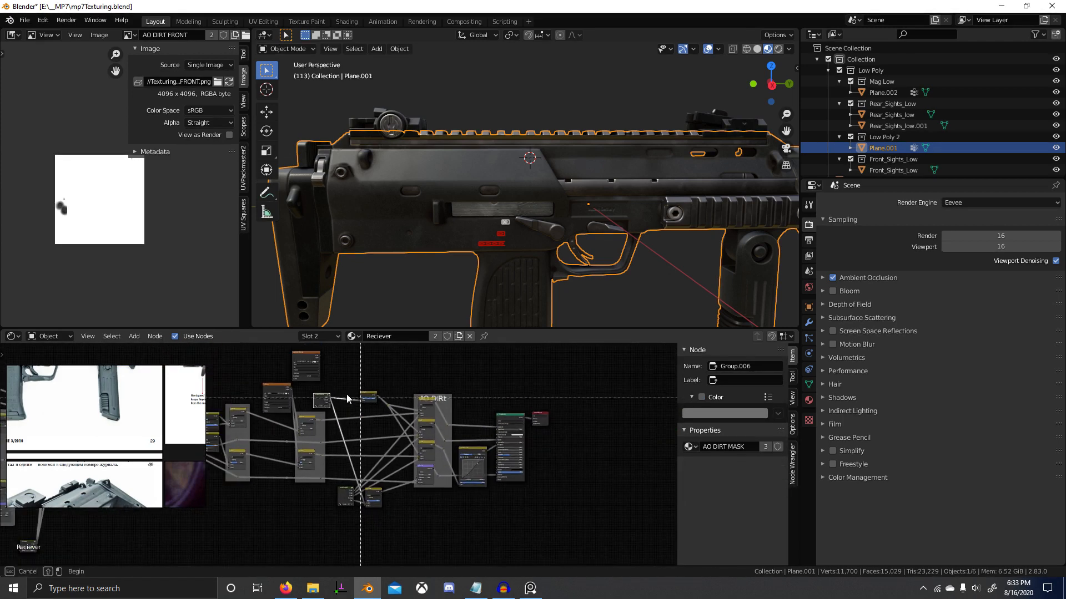
{"action": "left_click_drag", "start_coordinate": [324, 386], "coordinate": [603, 551]}
{"action": "scroll", "coordinate": [460, 515], "scroll_direction": "down", "scroll_amount": 1}
{"action": "key", "text": "g"}
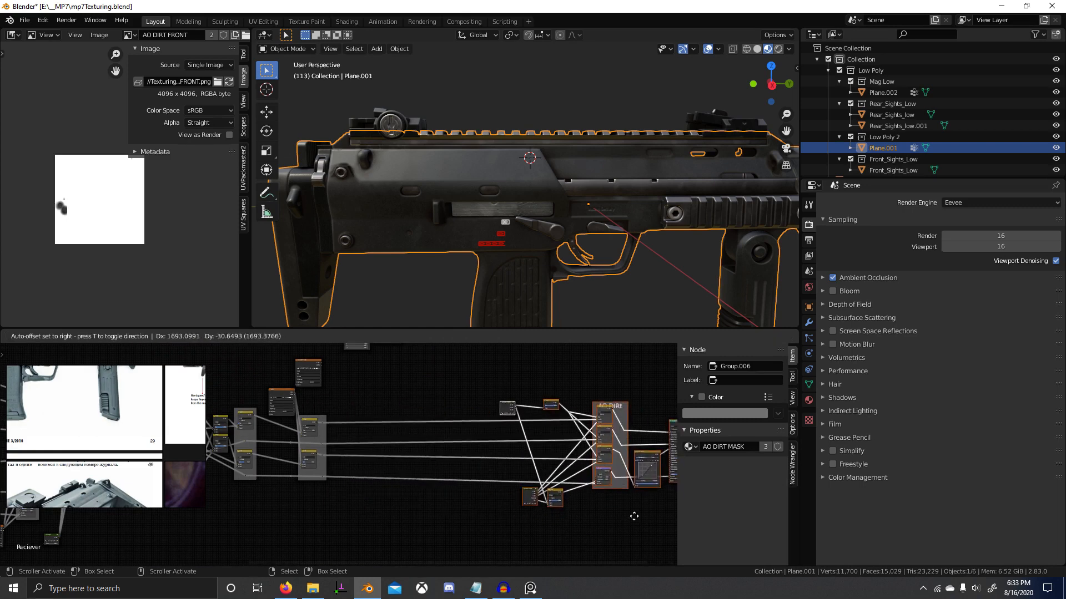
{"action": "left_click", "coordinate": [668, 511]}
{"action": "scroll", "coordinate": [555, 504], "scroll_direction": "down", "scroll_amount": 2}
{"action": "middle_click_drag", "start_coordinate": [530, 501], "coordinate": [577, 482]}
{"action": "key", "text": "g"}
{"action": "left_click", "coordinate": [524, 499]}
Add an Image Texture node in the gap just after the preceding Mix frames.
{"action": "scroll", "coordinate": [510, 446], "scroll_direction": "up", "scroll_amount": 4}
{"action": "middle_click_drag", "start_coordinate": [488, 438], "coordinate": [446, 450]}
{"action": "key", "text": "shift+a"}
{"action": "left_click", "coordinate": [440, 401]}
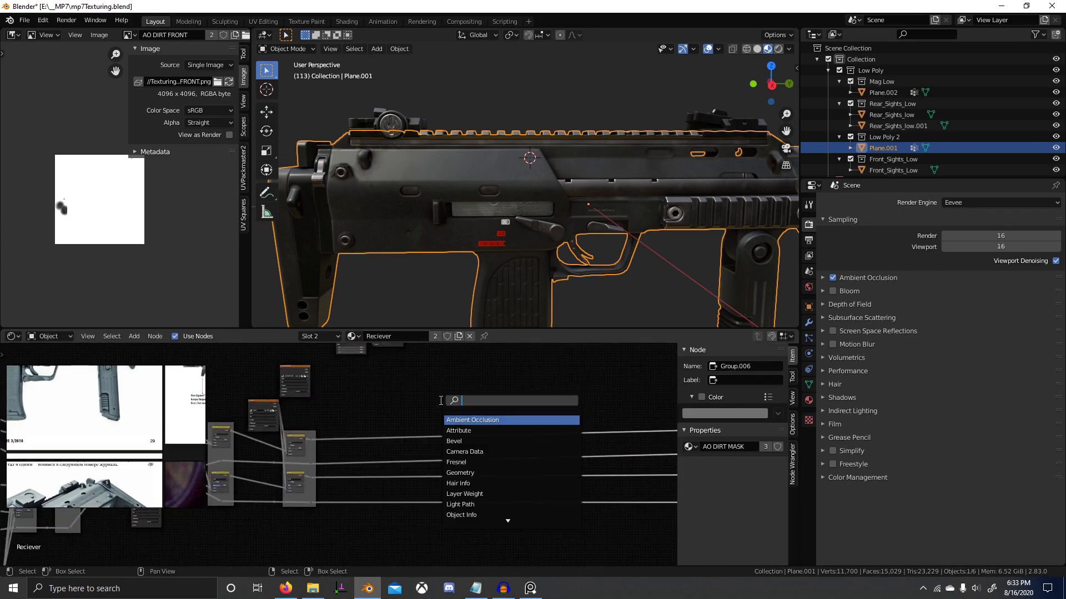
{"action": "type", "text": "image"}
{"action": "key", "text": "Return"}
{"action": "left_click", "coordinate": [352, 409]}
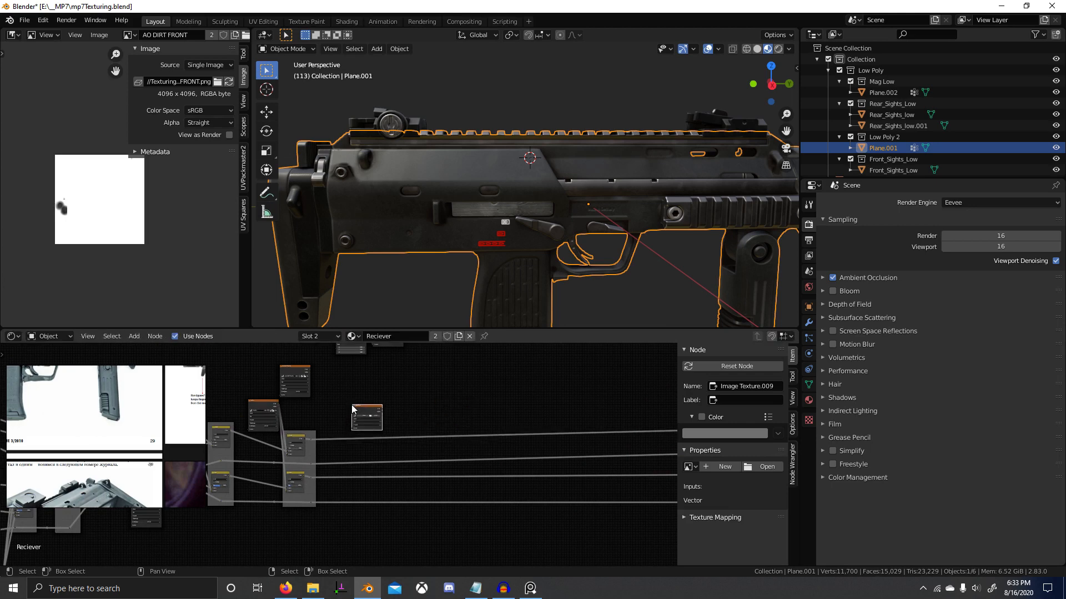
Create a new white 4096 × 4096 px image named Selector Scratches in the new Image Texture node.
{"action": "scroll", "coordinate": [353, 409], "scroll_direction": "up", "scroll_amount": 5}
{"action": "left_click", "coordinate": [367, 364]}
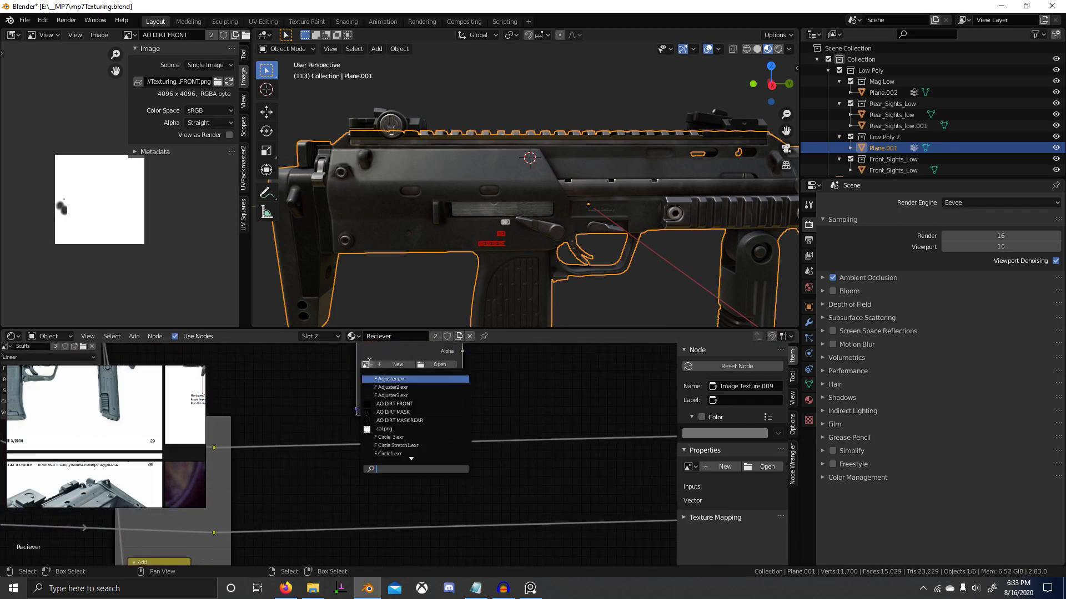
{"action": "left_click", "coordinate": [392, 364]}
{"action": "left_click", "coordinate": [431, 385]}
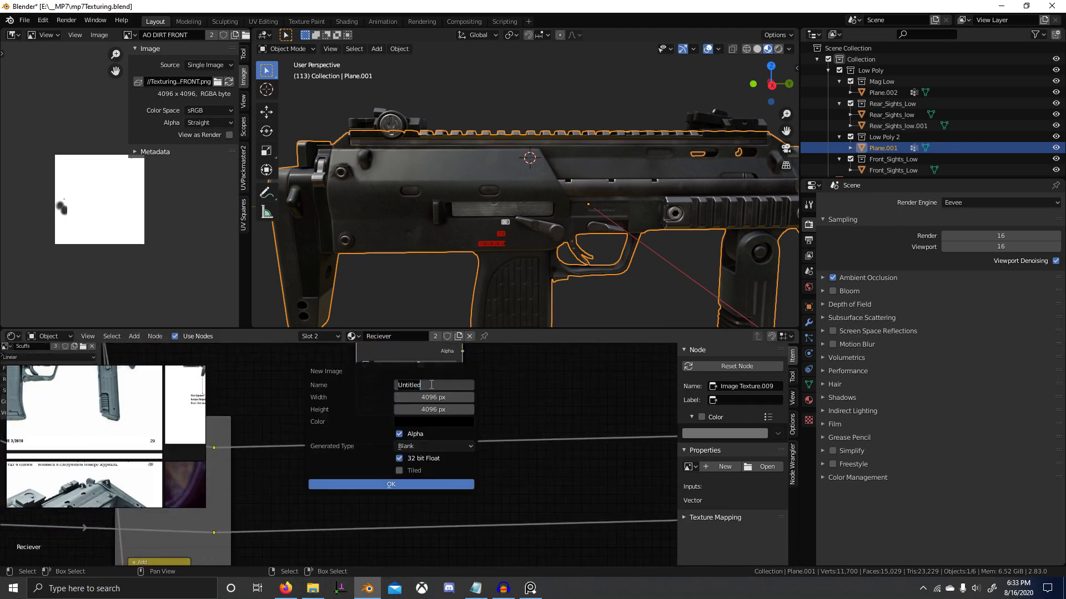
{"action": "type", "text": "Selector Scratches"}
{"action": "key", "text": "Return"}
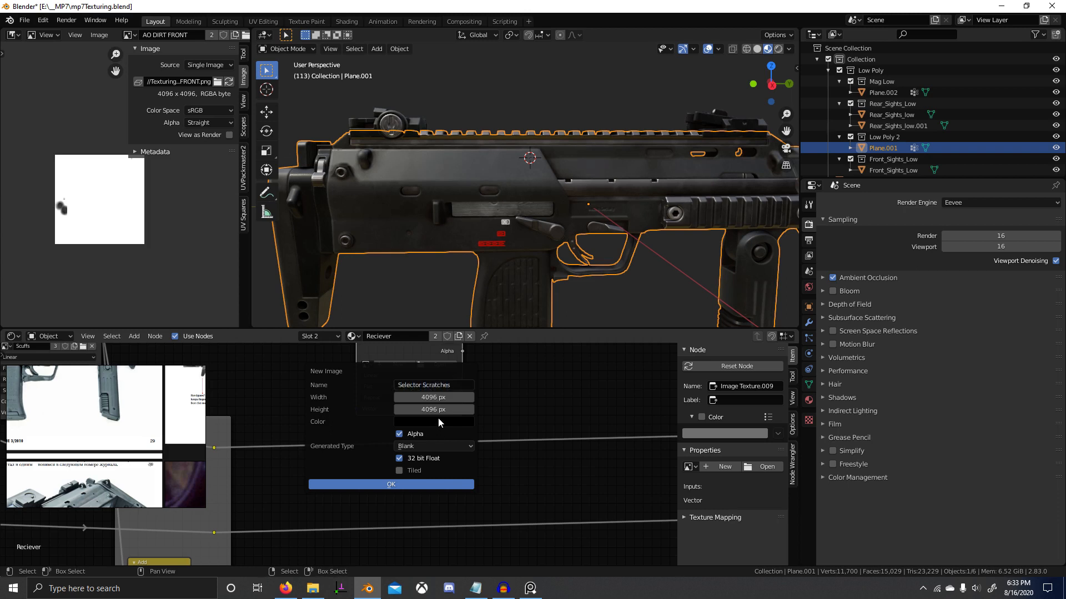
{"action": "left_click", "coordinate": [442, 422]}
{"action": "left_click", "coordinate": [401, 253]}
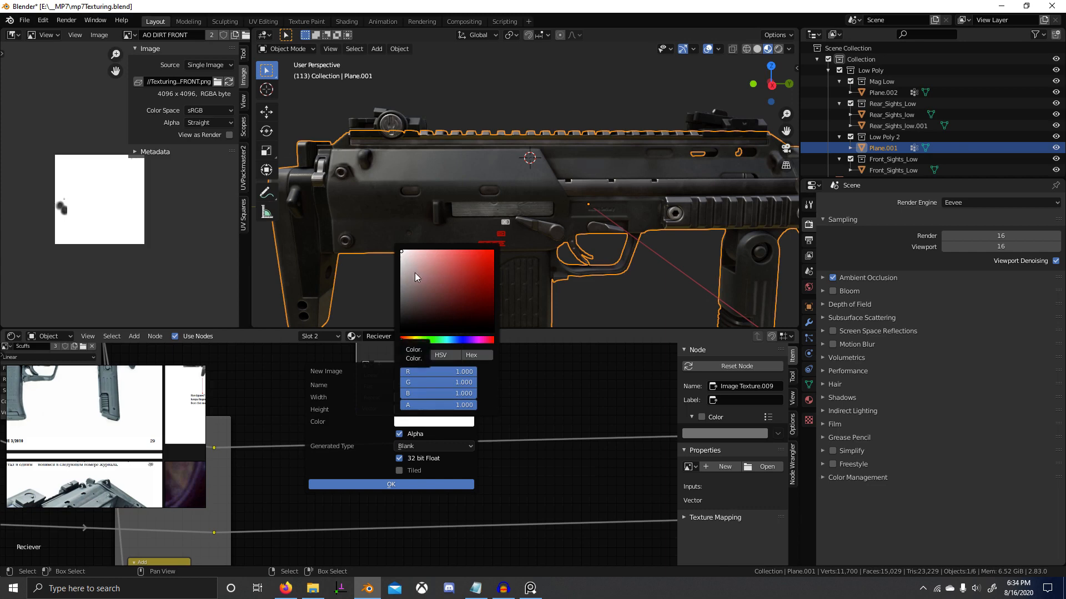
{"action": "left_click", "coordinate": [404, 484]}
{"action": "scroll", "coordinate": [469, 455], "scroll_direction": "down", "scroll_amount": 4}
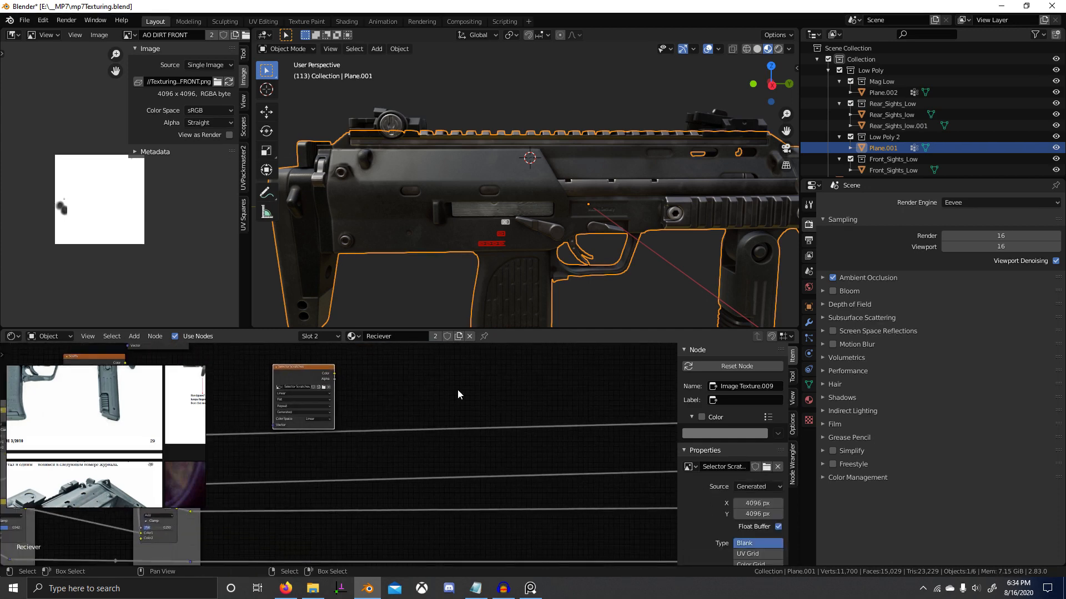
Maximize the node editor, nudge the Selector Scratches node aside, and insert a Bump node on the normal link.
{"action": "key", "text": "ctrl+space"}
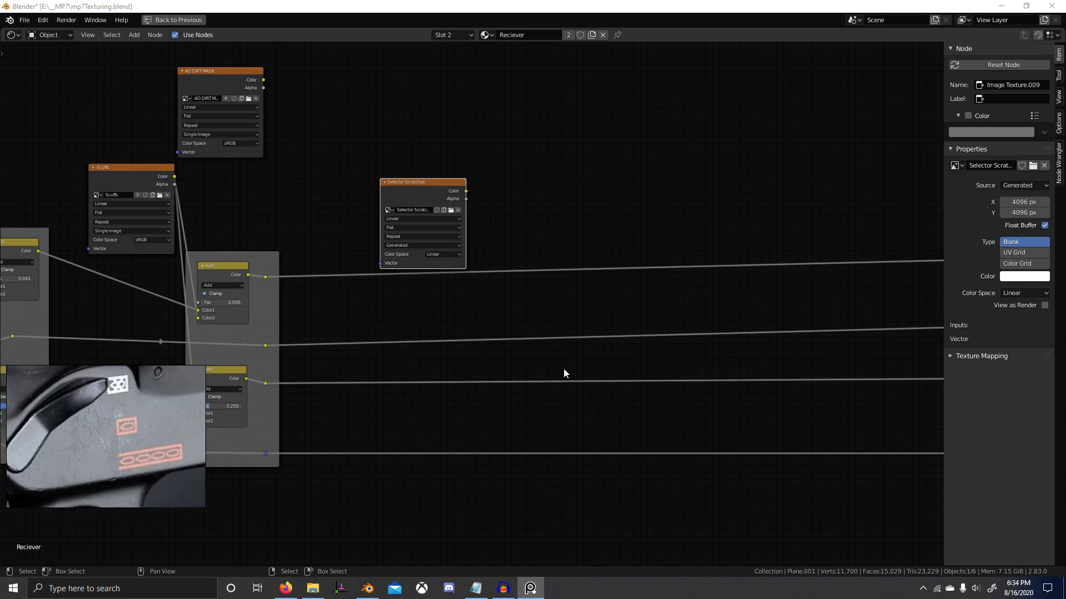
{"action": "scroll", "coordinate": [561, 349], "scroll_direction": "down", "scroll_amount": 1}
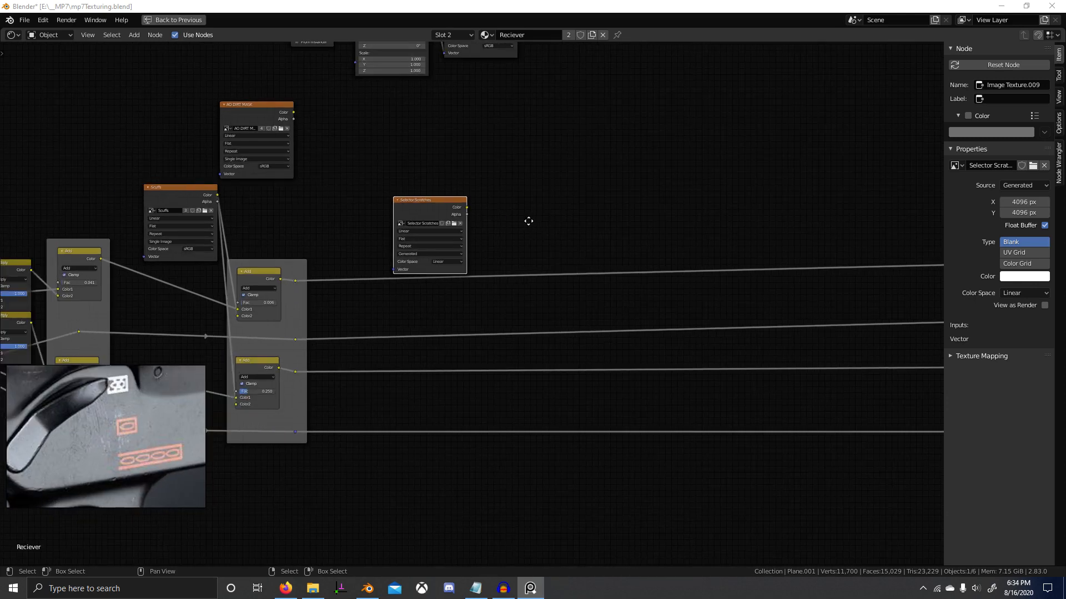
{"action": "middle_click_drag", "start_coordinate": [529, 221], "coordinate": [541, 221]}
{"action": "left_click_drag", "start_coordinate": [435, 201], "coordinate": [414, 189]}
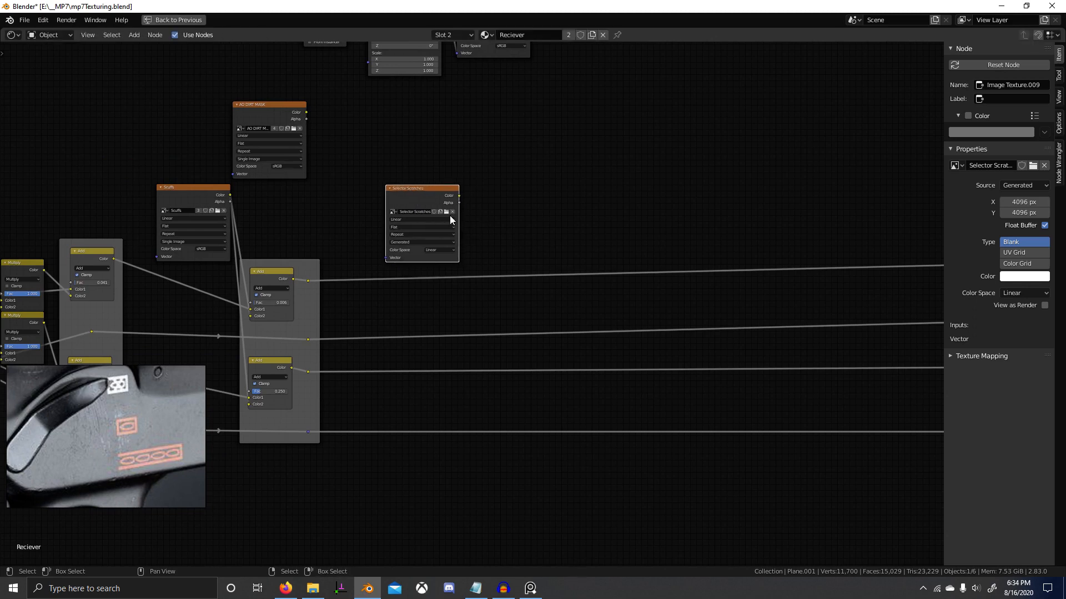
{"action": "key", "text": "shift+a"}
{"action": "type", "text": "b"}
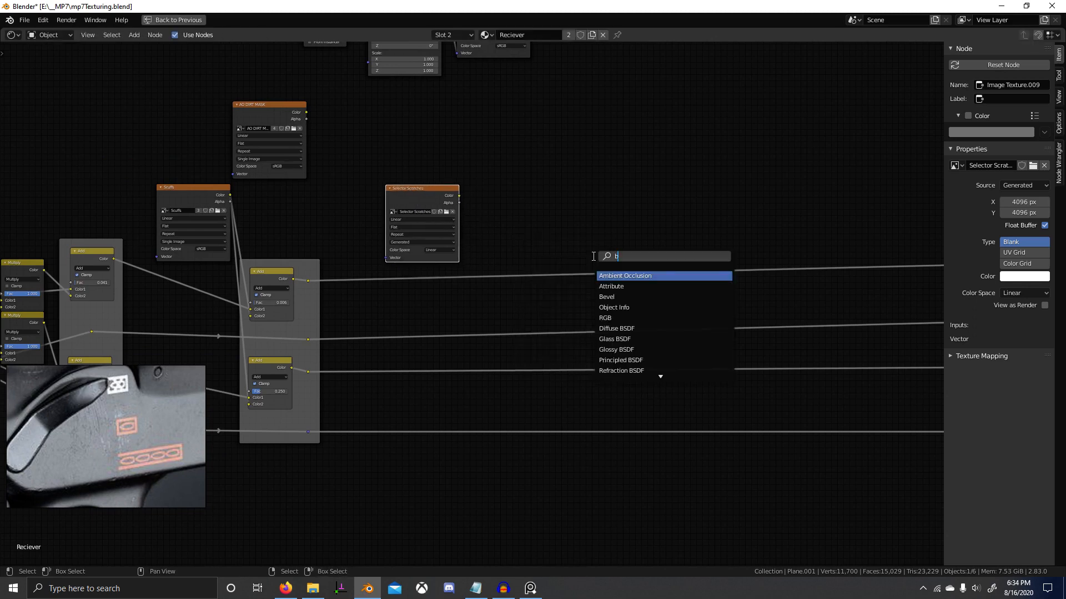
{"action": "type", "text": "ump"}
{"action": "key", "text": "Return"}
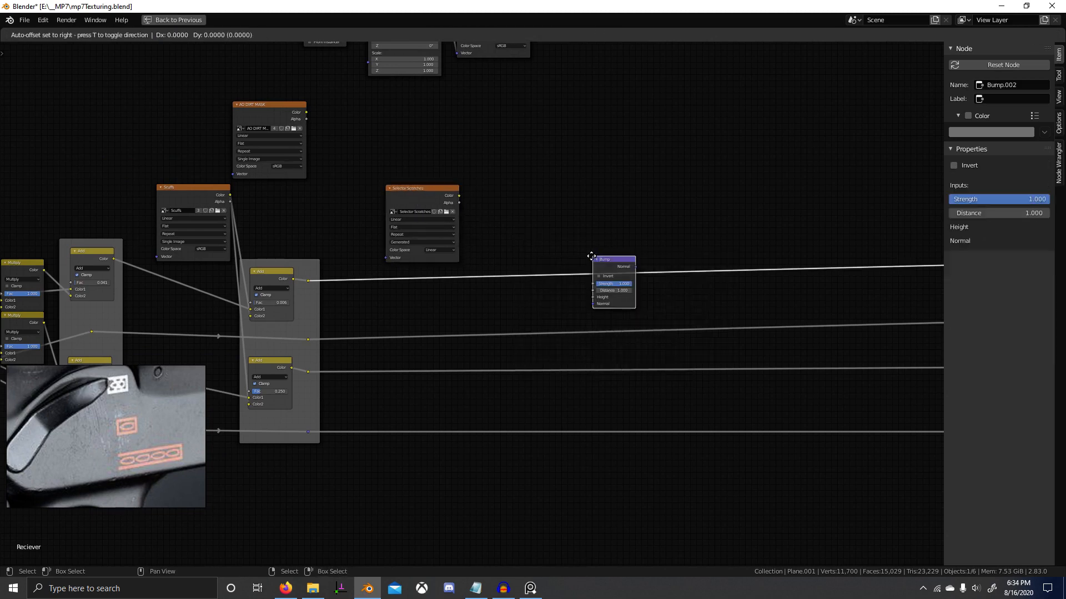
{"action": "left_click", "coordinate": [528, 407]}
Connect the Selector Scratches colour output to the Bump node's Height and set its Distance to .0001.
{"action": "scroll", "coordinate": [546, 438], "scroll_direction": "up", "scroll_amount": 3}
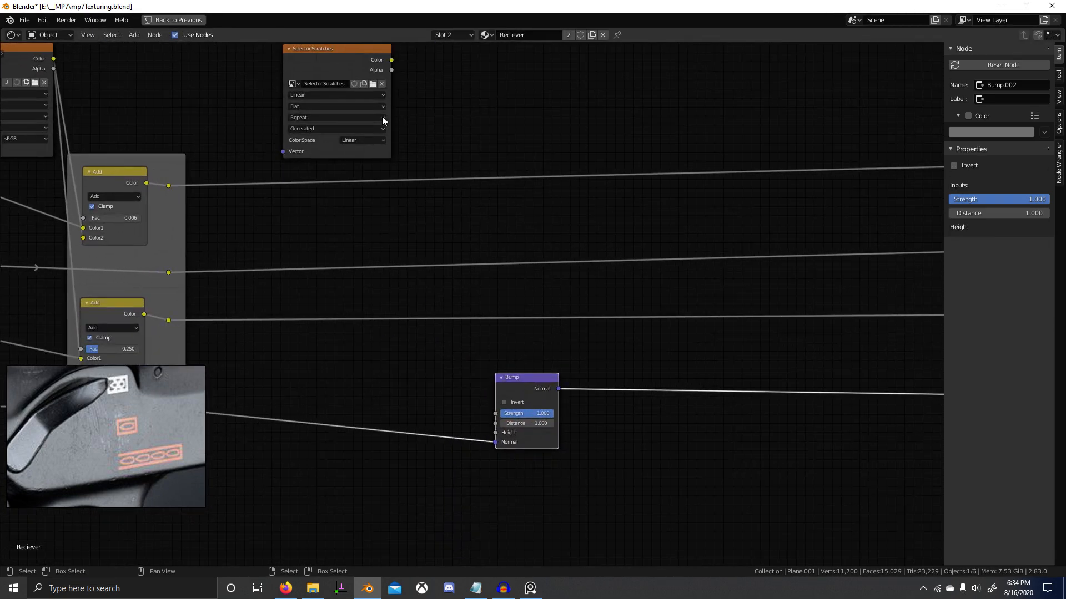
{"action": "left_click_drag", "start_coordinate": [391, 60], "coordinate": [496, 434]}
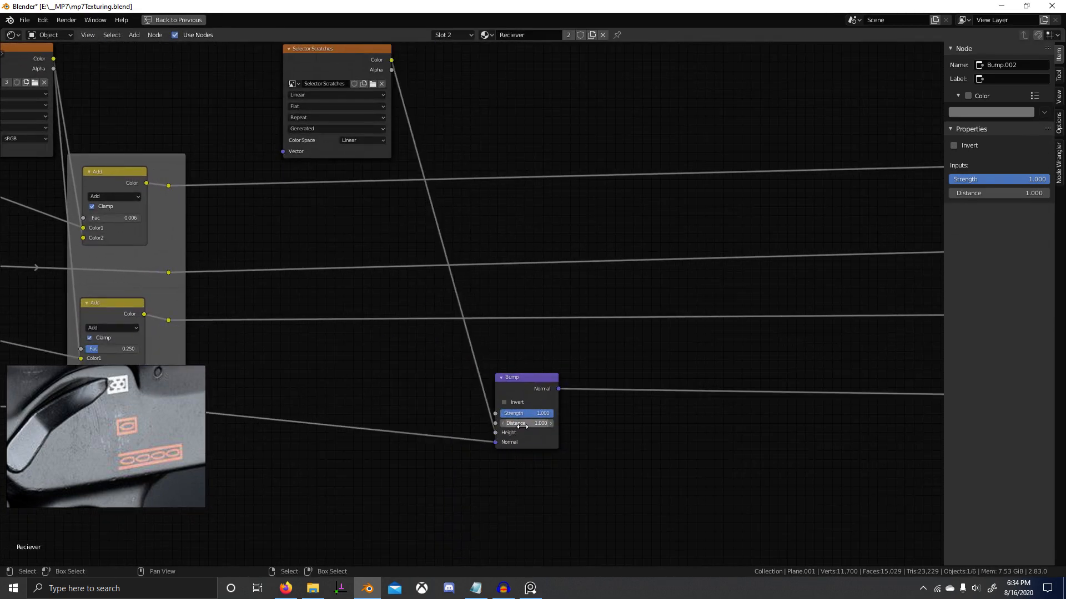
{"action": "left_click", "coordinate": [526, 425]}
{"action": "type", "text": ".0001"}
{"action": "key", "text": "Return"}
Shift the Selector Scratches node back slightly and insert a MixRGB node on the link just above the Bump node.
{"action": "scroll", "coordinate": [478, 383], "scroll_direction": "down", "scroll_amount": 2}
{"action": "left_click", "coordinate": [380, 181]}
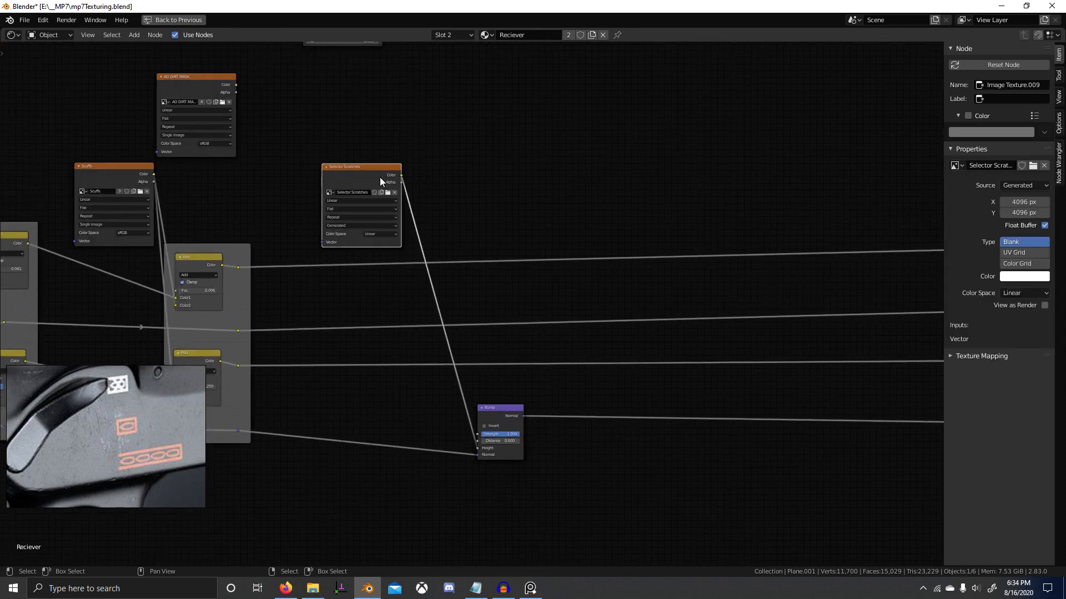
{"action": "left_click_drag", "start_coordinate": [380, 181], "coordinate": [356, 174]}
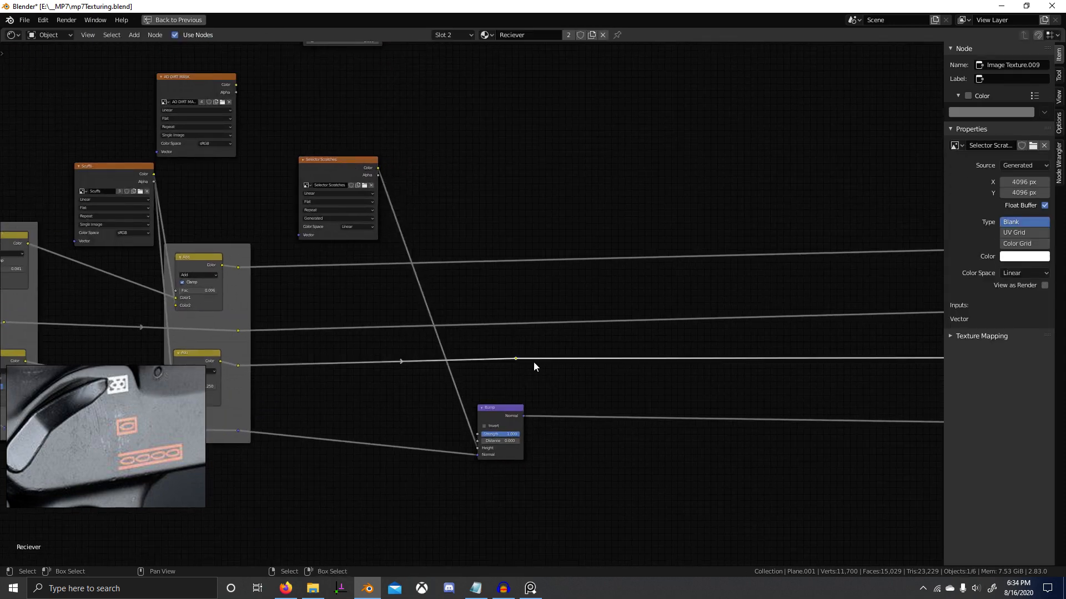
{"action": "scroll", "coordinate": [521, 363], "scroll_direction": "up", "scroll_amount": 2}
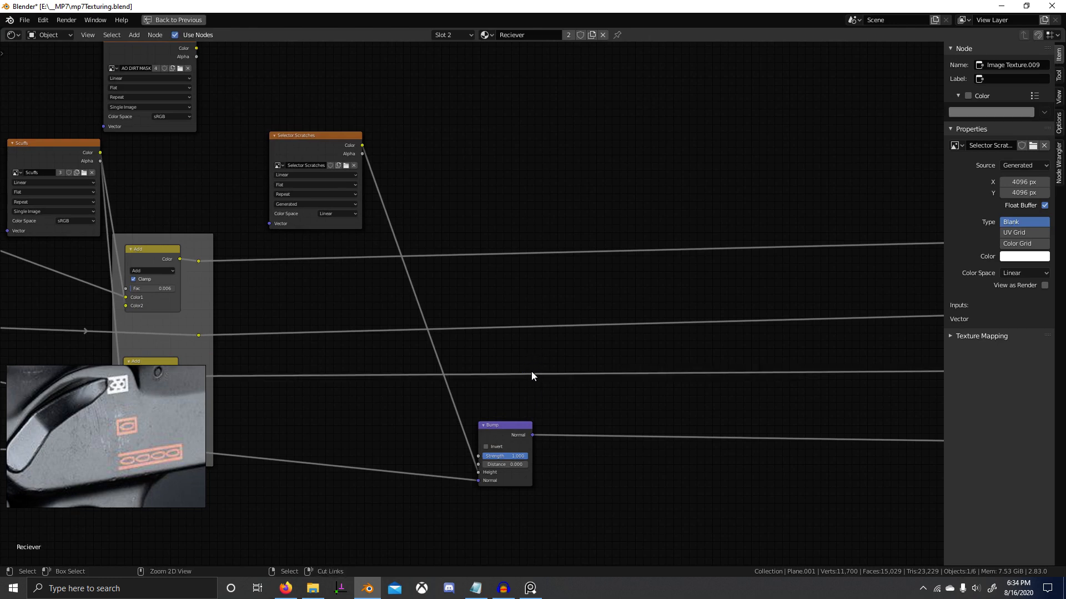
{"action": "key", "text": "shift+a"}
{"action": "left_click", "coordinate": [537, 354]}
{"action": "type", "text": "mixr"}
{"action": "key", "text": "Return"}
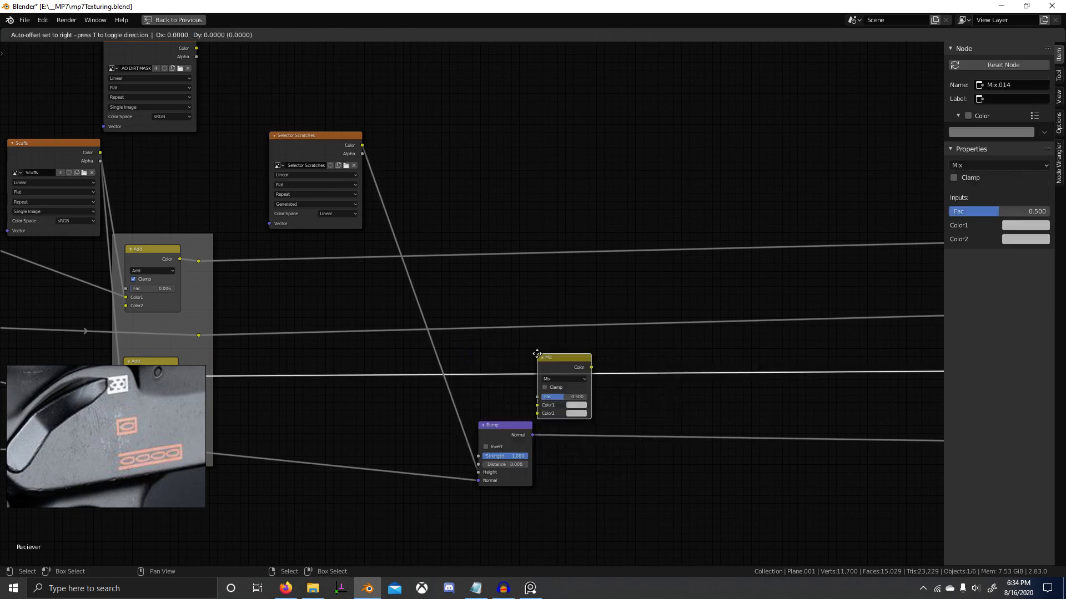
{"action": "left_click", "coordinate": [487, 350]}
Add an Invert node fed by Selector Scratches and connect its output to the new Mix node's Color2.
{"action": "key", "text": "shift+a"}
{"action": "left_click", "coordinate": [465, 146]}
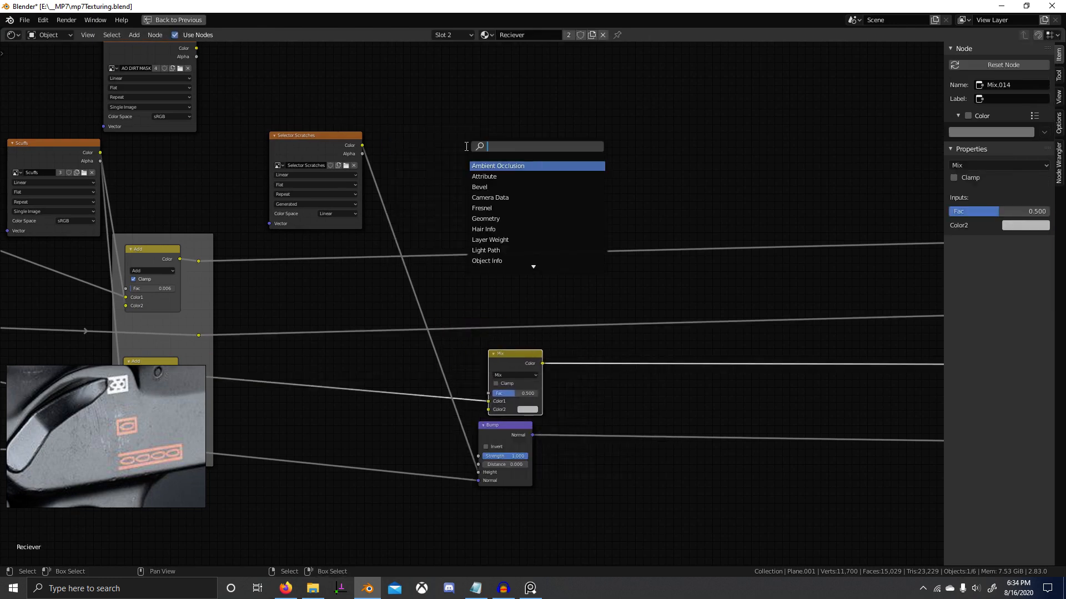
{"action": "type", "text": "inve"}
{"action": "key", "text": "Return"}
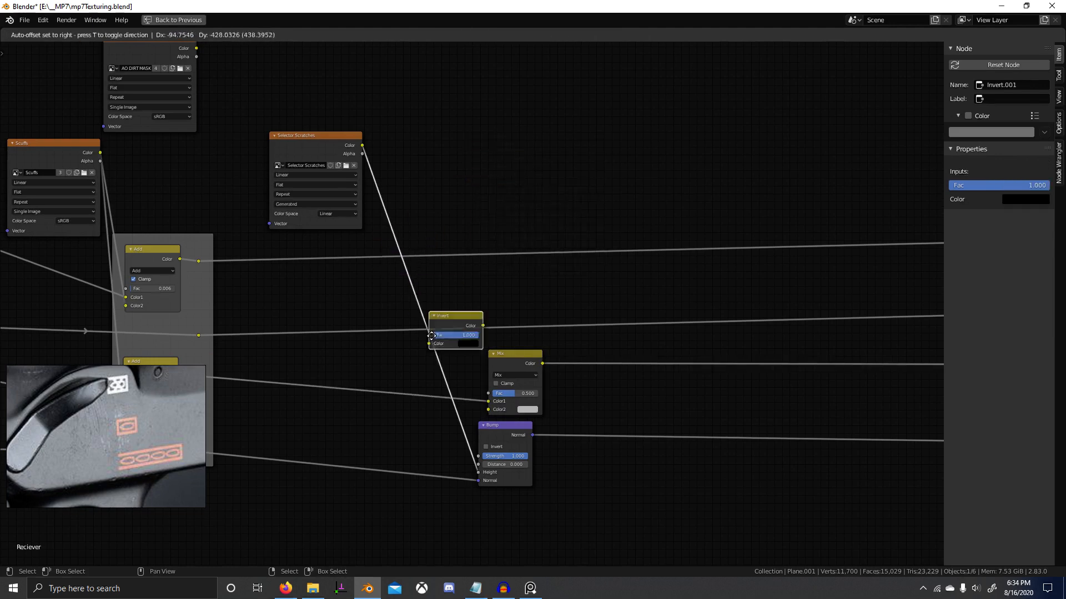
{"action": "left_click", "coordinate": [368, 417]}
{"action": "left_click_drag", "start_coordinate": [361, 154], "coordinate": [493, 409]}
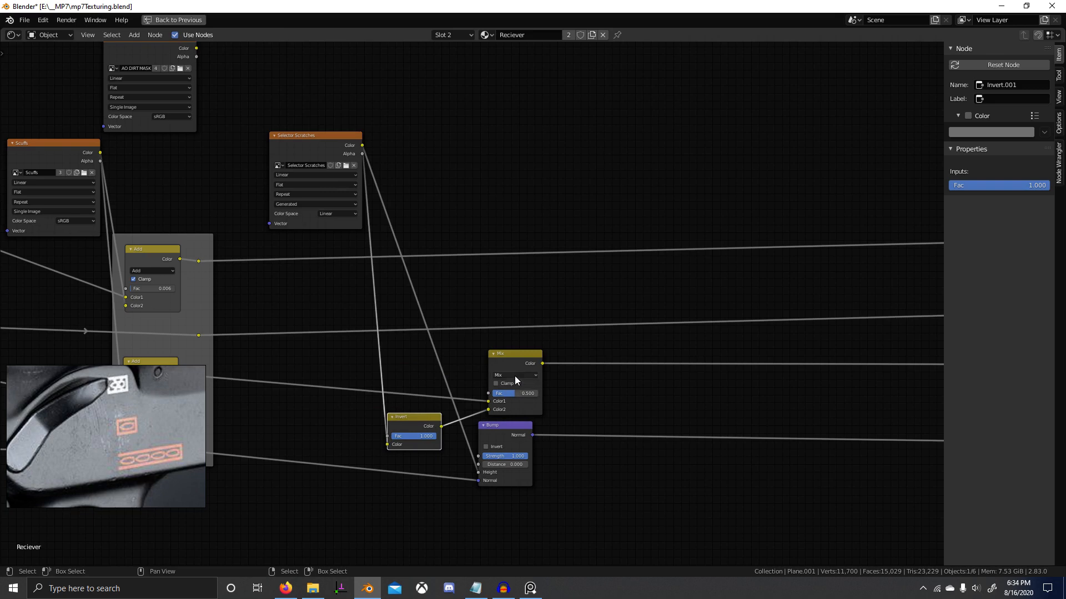
Set the new Mix node to Add with Fac 1.000 and place a reroute point on the link above it.
{"action": "left_click", "coordinate": [515, 375]}
{"action": "left_click", "coordinate": [520, 401]}
{"action": "scroll", "coordinate": [509, 370], "scroll_direction": "down", "scroll_amount": 4}
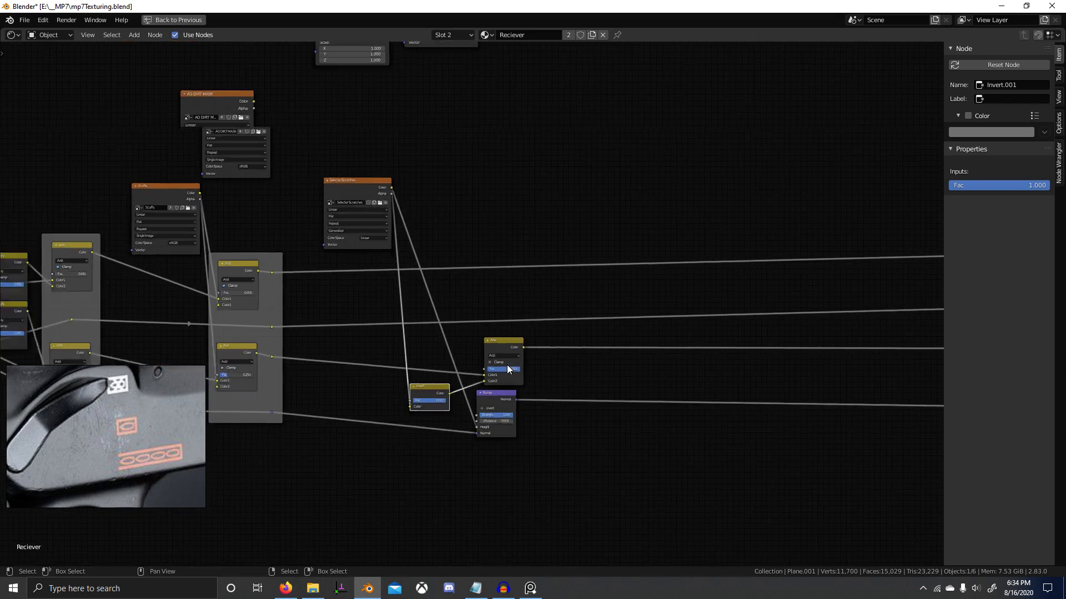
{"action": "middle_click_drag", "start_coordinate": [521, 342], "coordinate": [497, 364]}
{"action": "scroll", "coordinate": [497, 364], "scroll_direction": "up", "scroll_amount": 5}
{"action": "scroll", "coordinate": [497, 364], "scroll_direction": "down", "scroll_amount": 3}
{"action": "middle_click_drag", "start_coordinate": [427, 395], "coordinate": [509, 433]}
{"action": "right_click_drag", "start_coordinate": [569, 373], "coordinate": [558, 426], "text": "shift"}
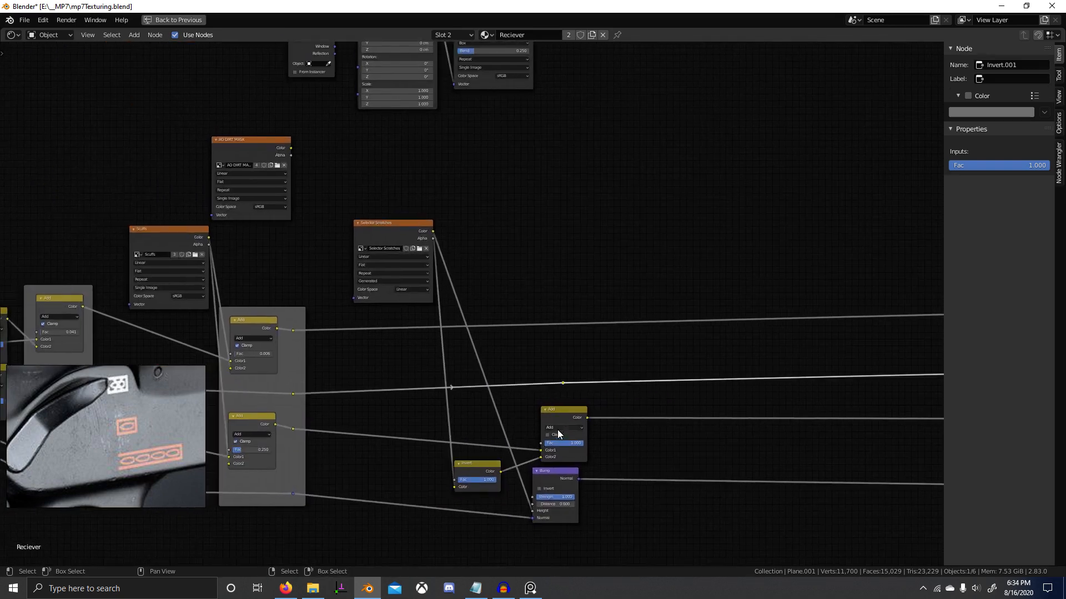
{"action": "key", "text": "shift+a"}
{"action": "left_click", "coordinate": [597, 289]}
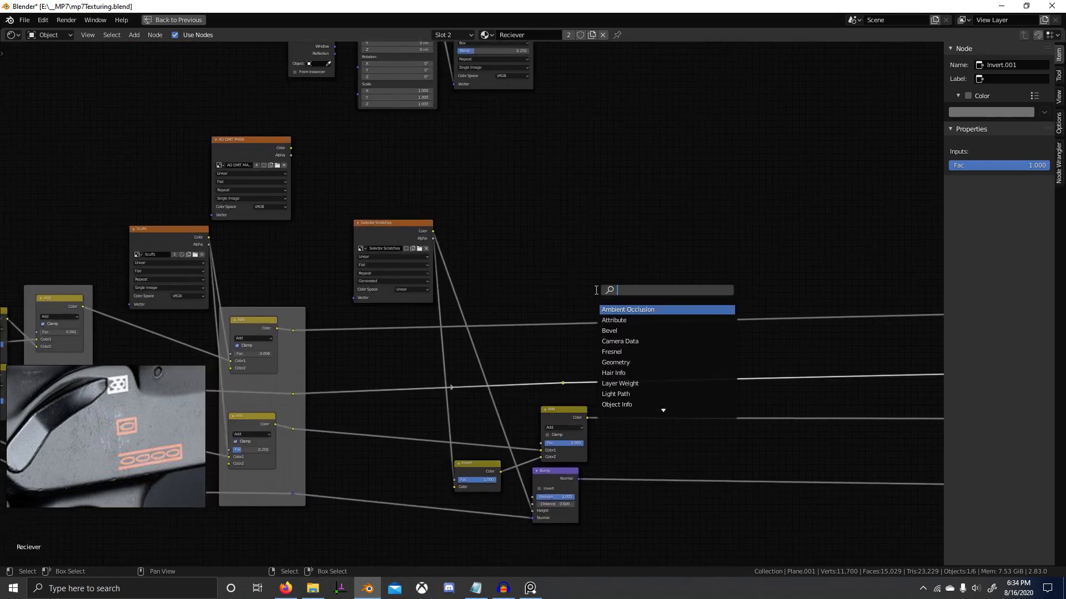
{"action": "key", "text": "Escape"}
Duplicate the Add node onto the uppermost link and connect the Invert output to the copy's Color2.
{"action": "left_click", "coordinate": [557, 411]}
{"action": "key", "text": "shift+d"}
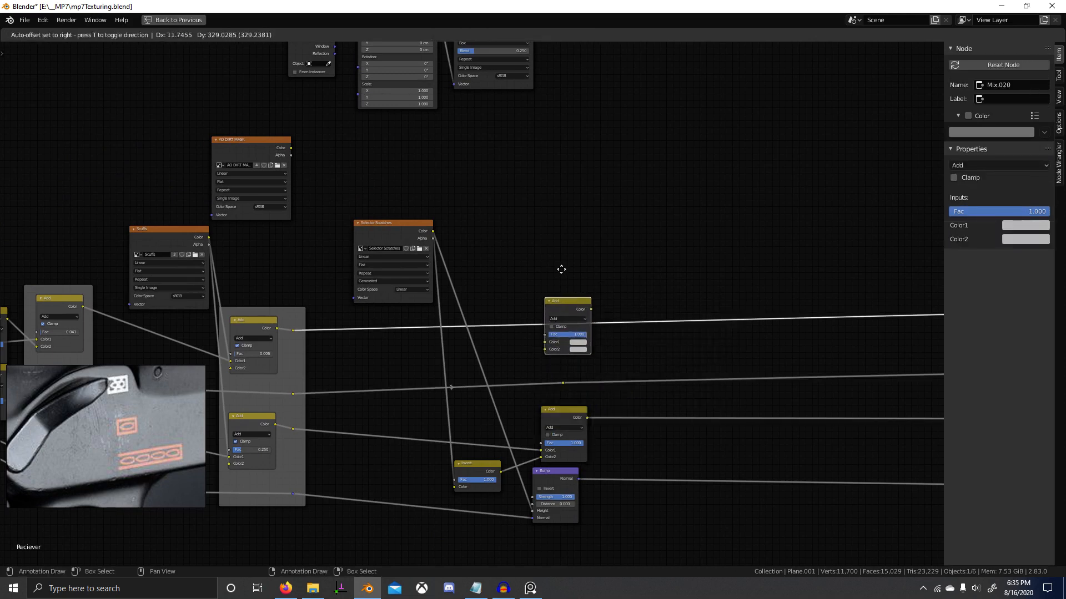
{"action": "left_click", "coordinate": [561, 269]}
{"action": "left_click_drag", "start_coordinate": [499, 470], "coordinate": [505, 429]}
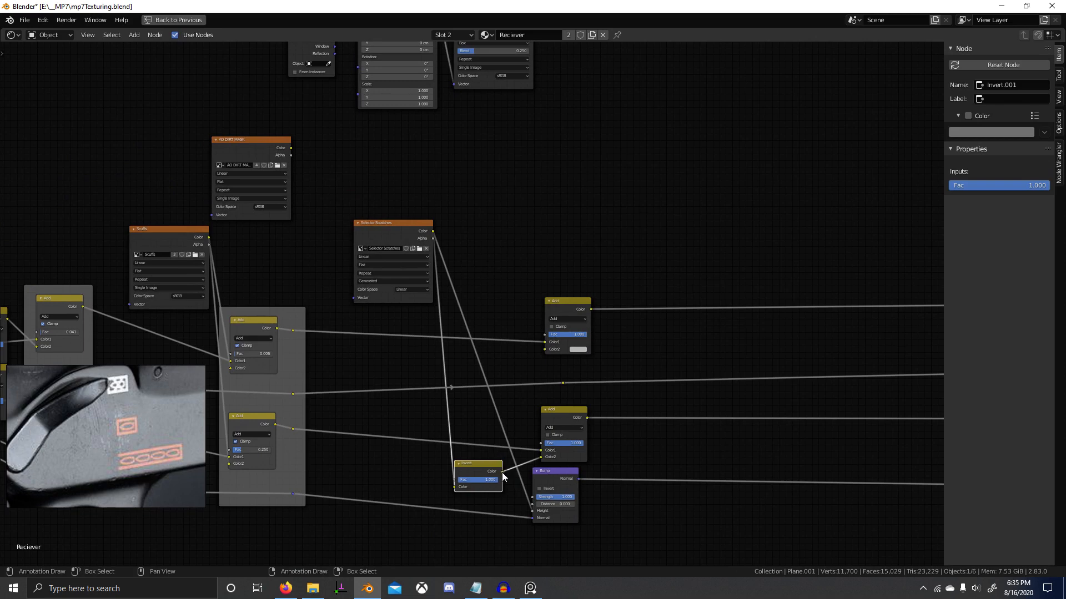
{"action": "left_click_drag", "start_coordinate": [502, 471], "coordinate": [544, 349]}
Preview the Selector Scratches texture on the model, restore the editor layout, and load that image in the image editor.
{"action": "left_click", "coordinate": [404, 244], "text": "ctrl+shift"}
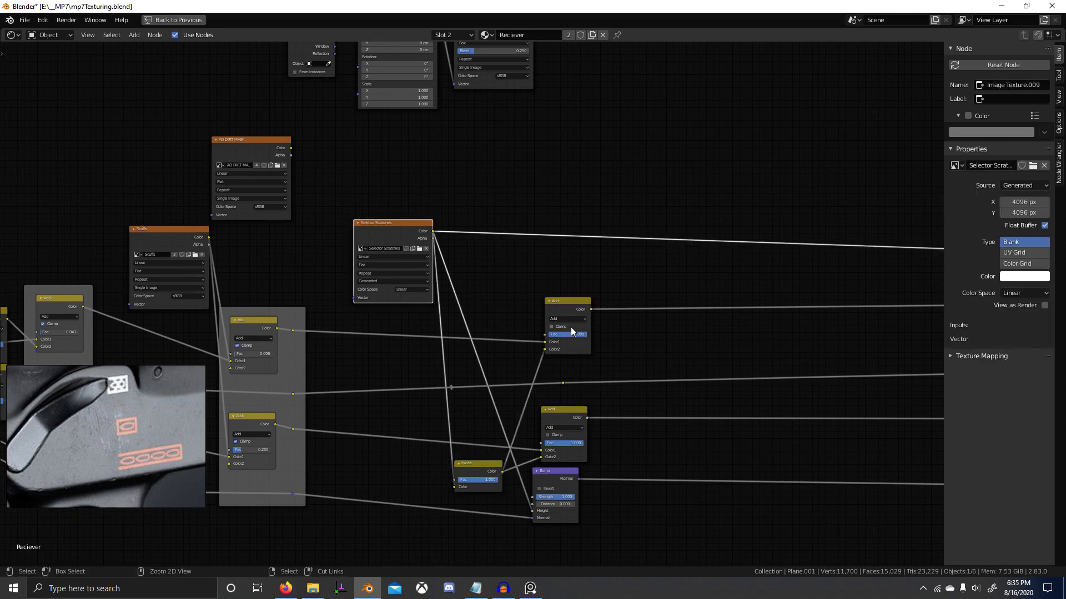
{"action": "key", "text": "ctrl+space"}
{"action": "scroll", "coordinate": [499, 478], "scroll_direction": "up", "scroll_amount": 6}
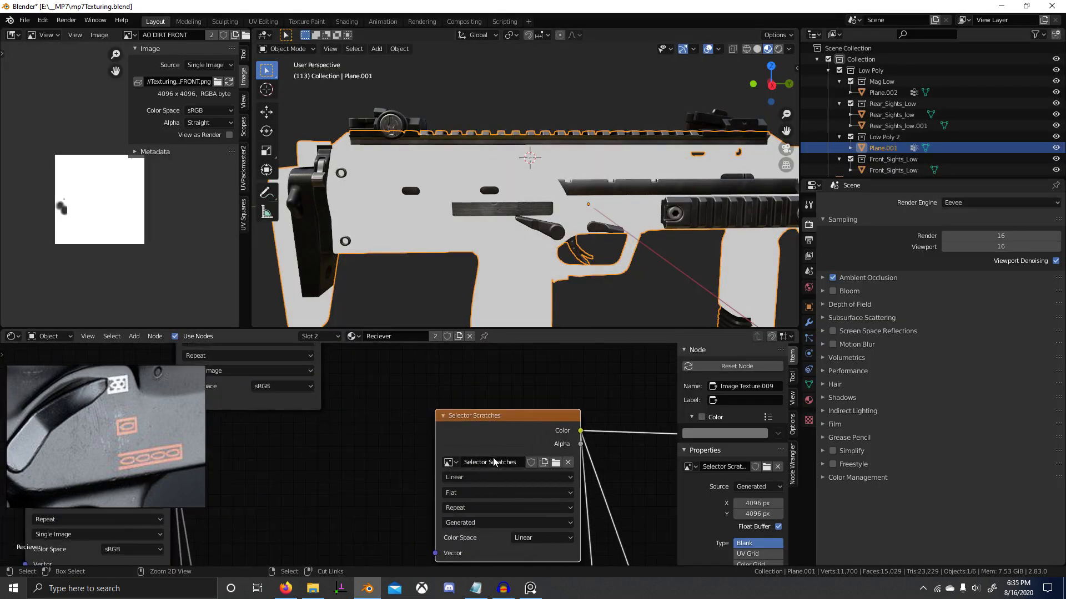
{"action": "key", "text": "ctrl+c"}
{"action": "left_click", "coordinate": [128, 34]}
{"action": "key", "text": "ctrl+v"}
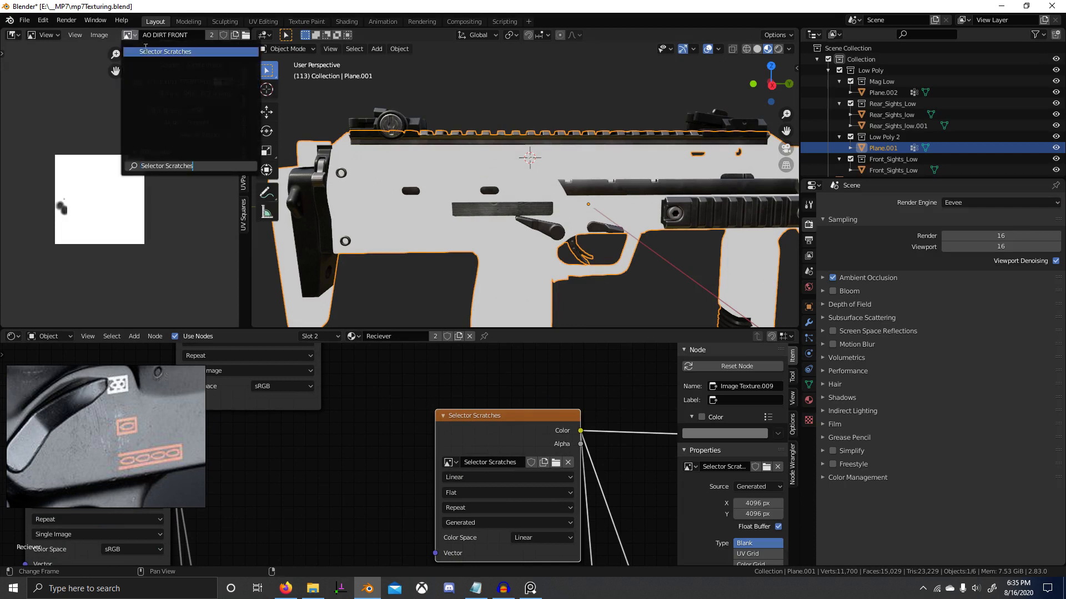
{"action": "left_click", "coordinate": [165, 51]}
{"action": "middle_click_drag", "start_coordinate": [22, 225], "coordinate": [53, 225]}
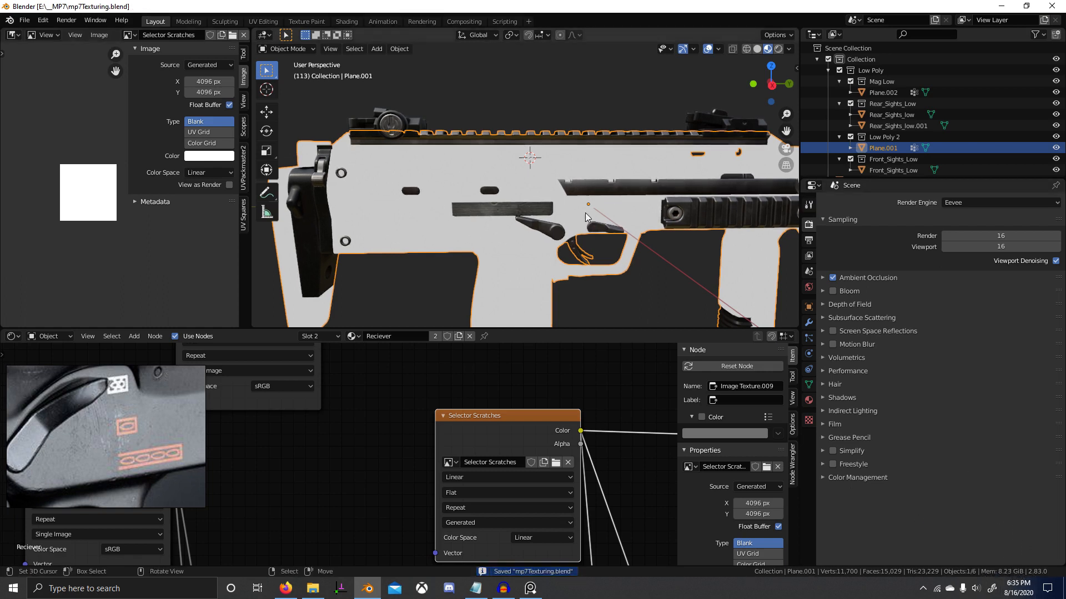
{"action": "left_click", "coordinate": [809, 240]}
{"action": "left_click", "coordinate": [812, 225]}
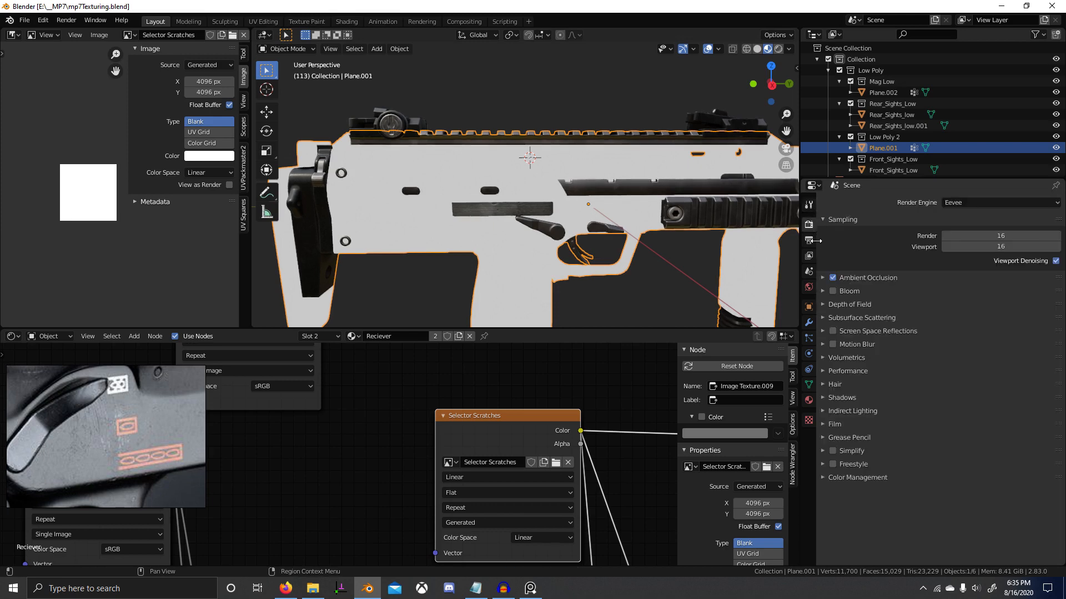
{"action": "left_click", "coordinate": [809, 240]}
{"action": "left_click", "coordinate": [808, 256]}
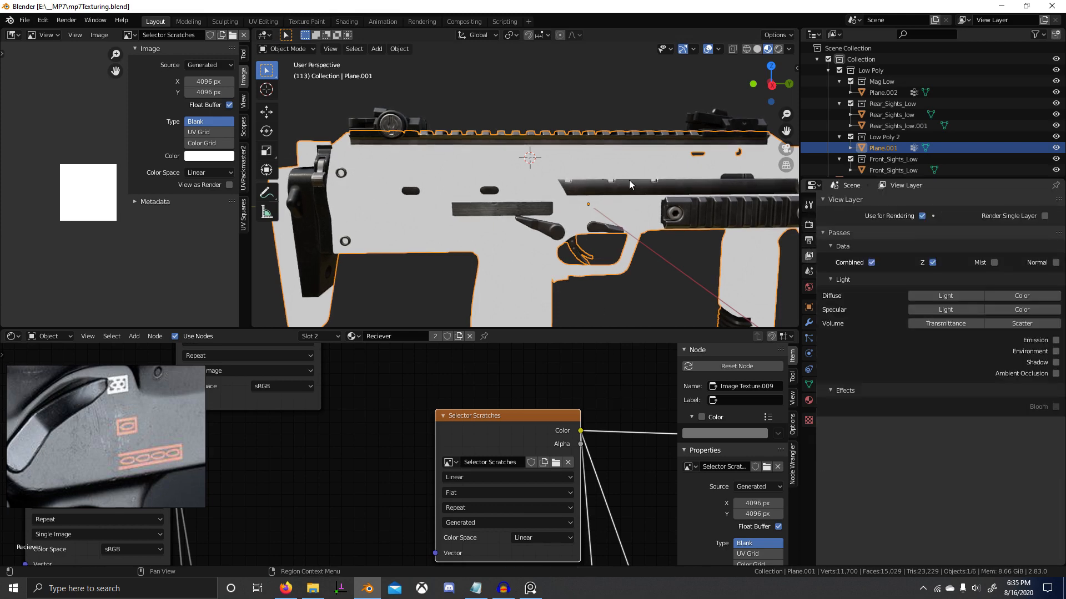
{"action": "left_click", "coordinate": [594, 221]}
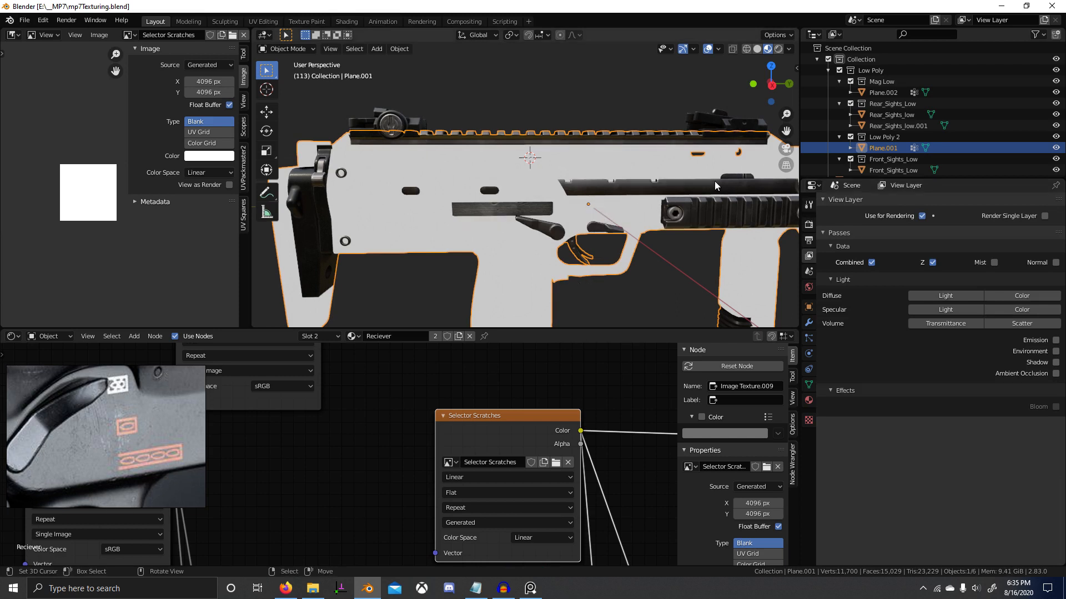
Put the receiver into Texture Paint mode in the right orthographic view and choose the B Scratch 1 brush.
{"action": "key", "text": "ctrl+Tab"}
{"action": "left_click", "coordinate": [775, 122]}
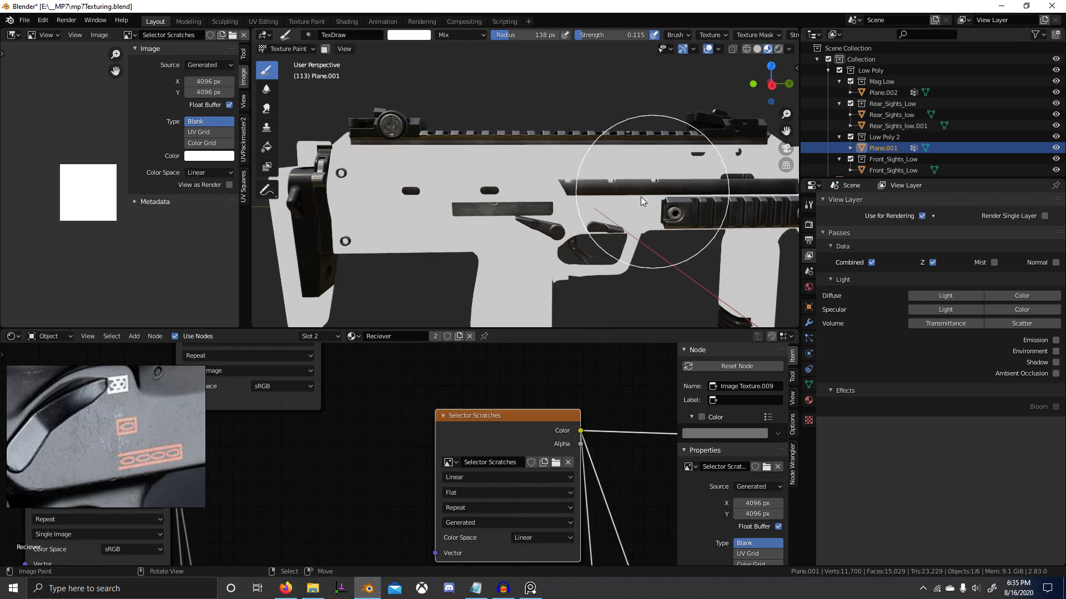
{"action": "middle_click_drag", "start_coordinate": [589, 253], "coordinate": [554, 249]}
{"action": "key", "text": "KP_3"}
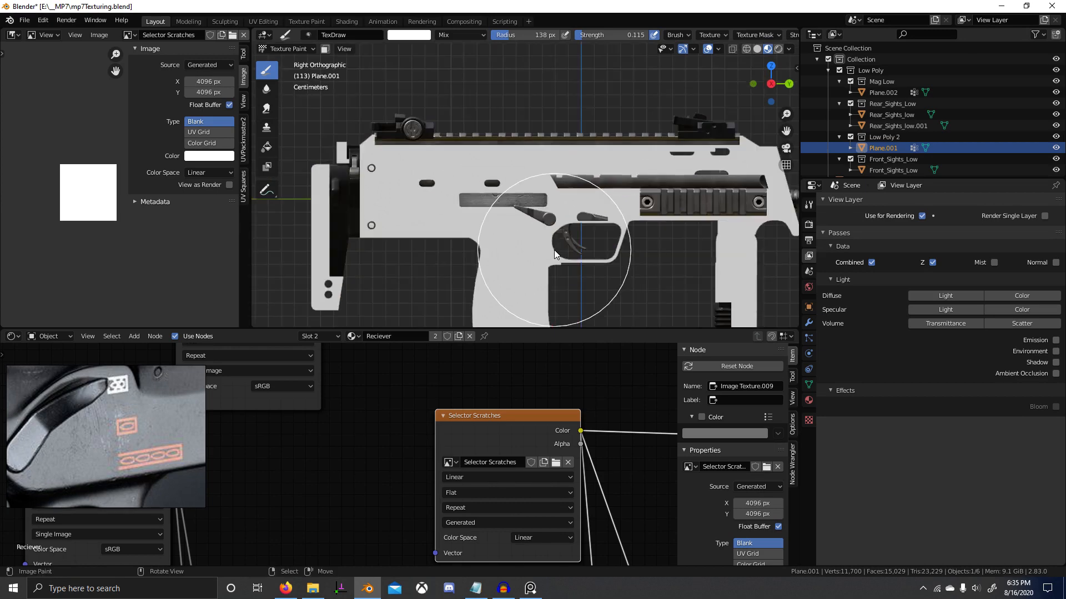
{"action": "left_click", "coordinate": [308, 34]}
{"action": "type", "text": "b"}
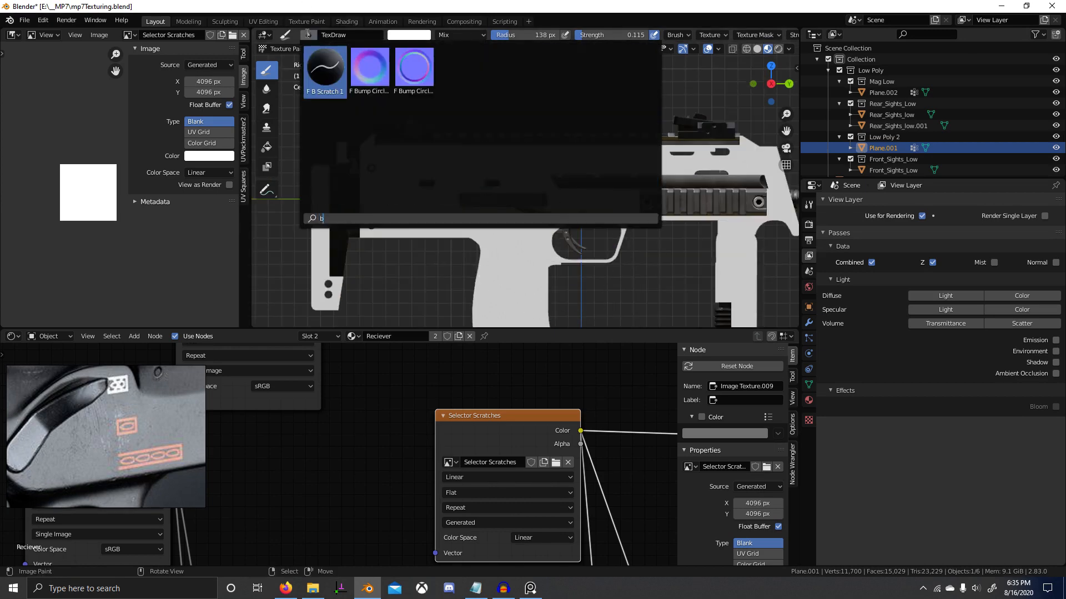
{"action": "left_click", "coordinate": [324, 70]}
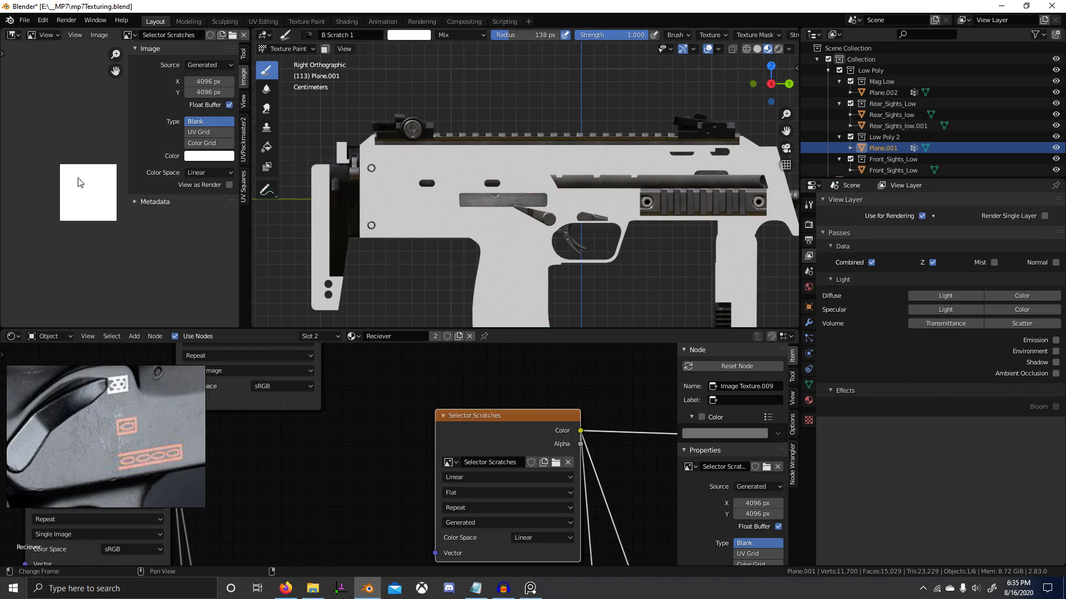
Maximize the image editor on the blank Selector Scratches image and adjust the brush radius.
{"action": "scroll", "coordinate": [94, 183], "scroll_direction": "up", "scroll_amount": 5}
{"action": "key", "text": "ctrl+alt+space"}
{"action": "scroll", "coordinate": [477, 381], "scroll_direction": "up", "scroll_amount": 6}
{"action": "key", "text": "f"}
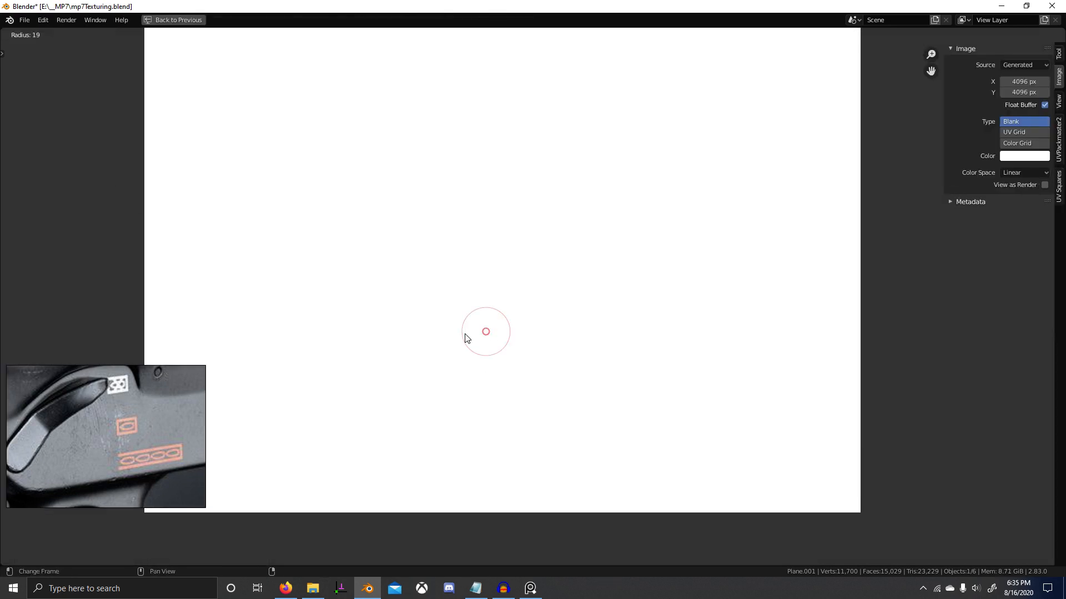
{"action": "left_click", "coordinate": [464, 337]}
{"action": "key", "text": "f"}
{"action": "left_click", "coordinate": [483, 337]}
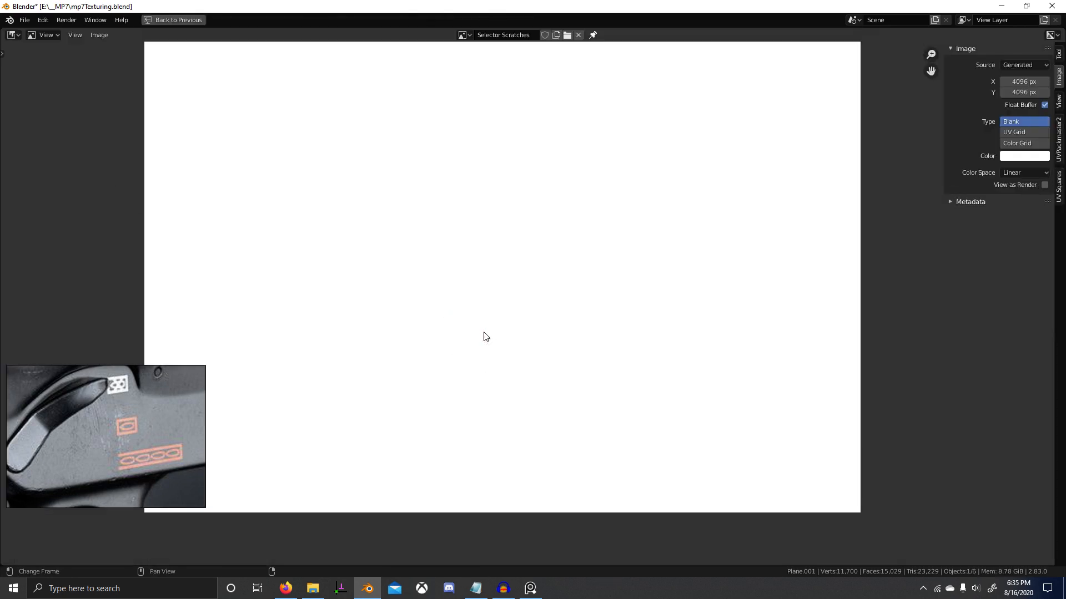
Try brush strokes on the Selector Scratches image and switch the image editor from View to Paint mode.
{"action": "left_click_drag", "start_coordinate": [484, 338], "coordinate": [703, 315]}
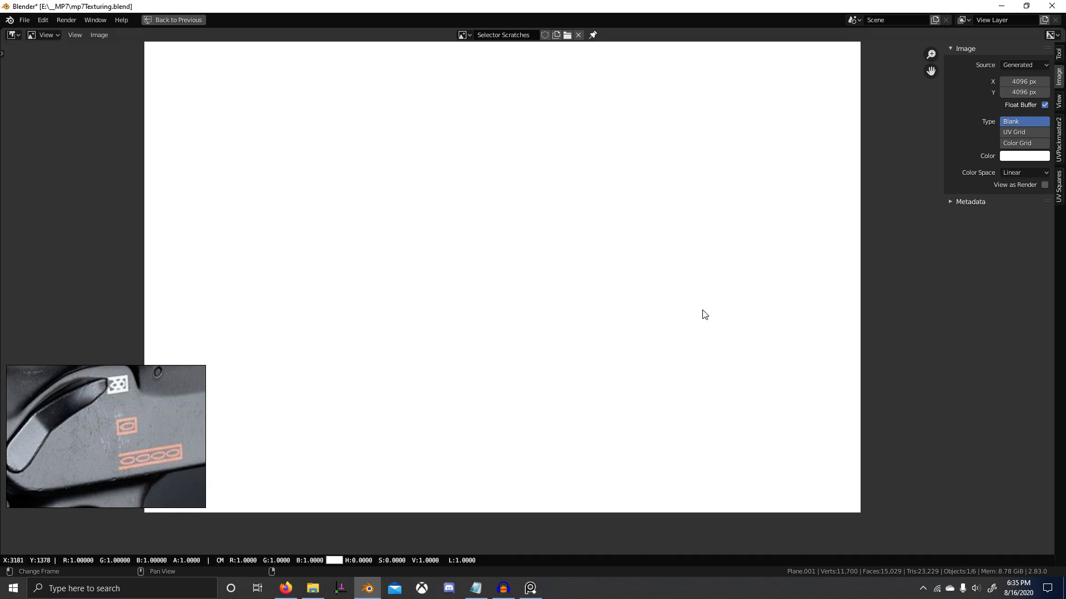
{"action": "left_click_drag", "start_coordinate": [599, 274], "coordinate": [599, 273]}
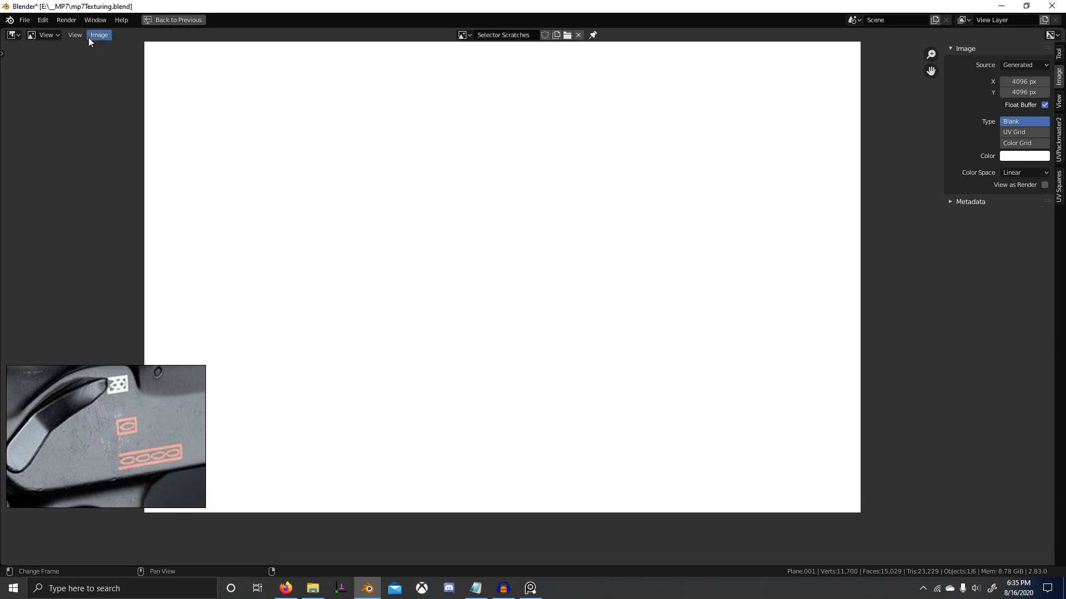
{"action": "left_click", "coordinate": [47, 34]}
{"action": "left_click", "coordinate": [49, 60]}
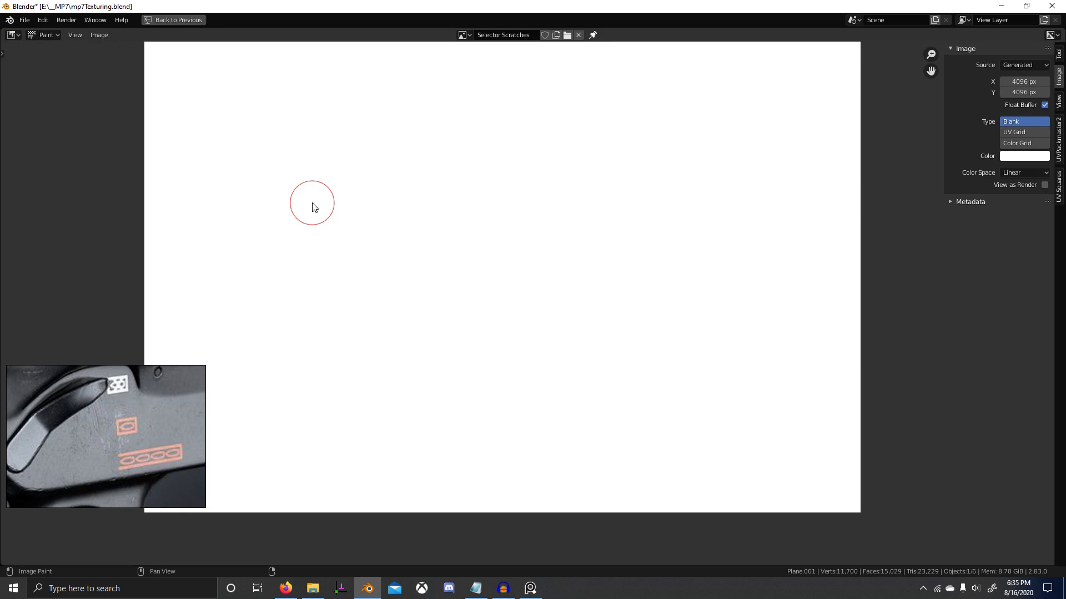
Try a stroke on the Selector Scratches image, switch the brush colour to black, and return to the maximized image editor.
{"action": "mouse_move", "coordinate": [314, 207]}
{"action": "left_mouse_down"}
{"action": "mouse_move", "coordinate": [321, 257]}
{"action": "mouse_move", "coordinate": [461, 233]}
{"action": "mouse_move", "coordinate": [683, 297]}
{"action": "mouse_move", "coordinate": [747, 179]}
{"action": "mouse_move", "coordinate": [866, 150]}
{"action": "mouse_move", "coordinate": [830, 95]}
{"action": "mouse_move", "coordinate": [849, 83]}
{"action": "left_mouse_up"}
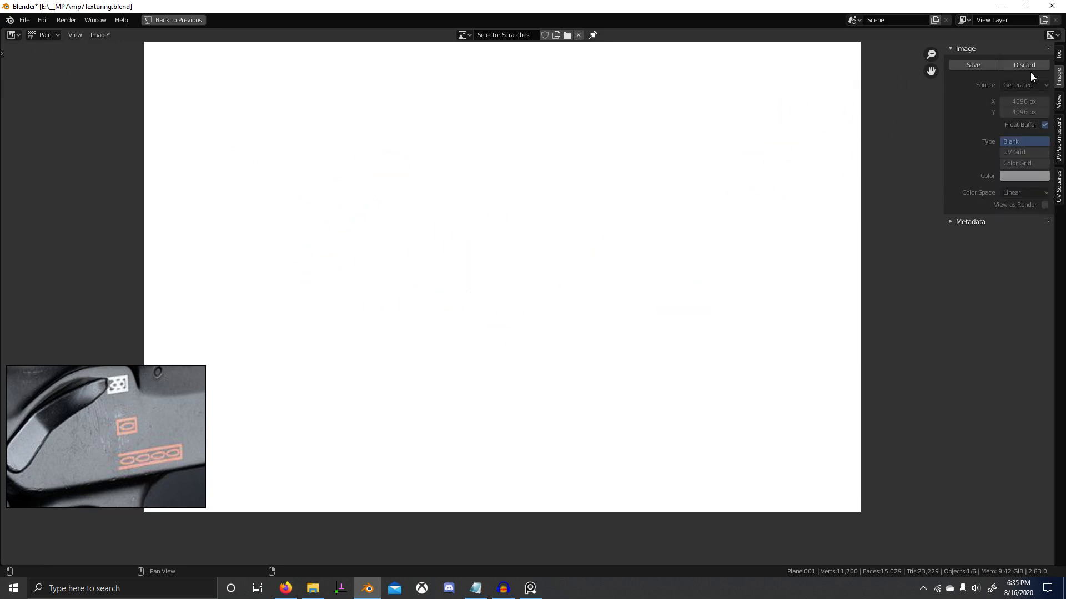
{"action": "key", "text": "ctrl+space"}
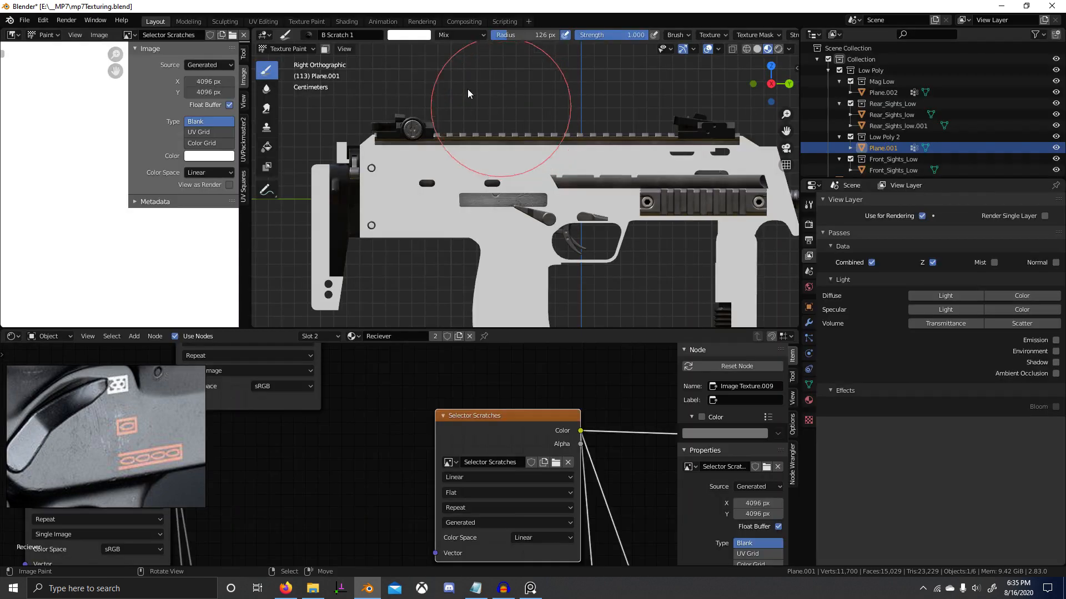
{"action": "left_click", "coordinate": [425, 35]}
{"action": "key", "text": "x"}
{"action": "left_click", "coordinate": [416, 35]}
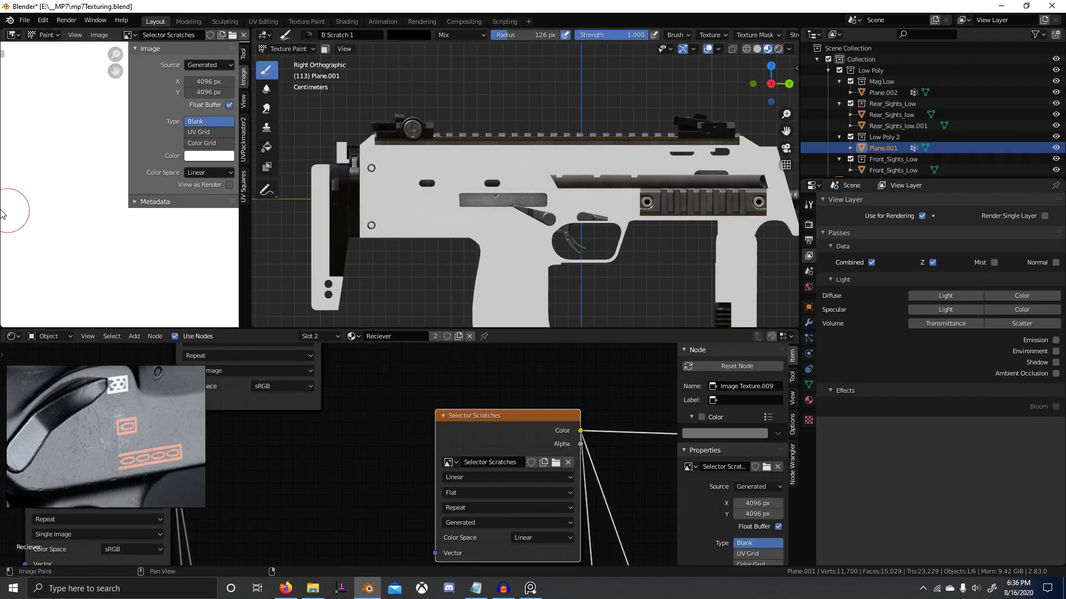
{"action": "key", "text": "ctrl+space"}
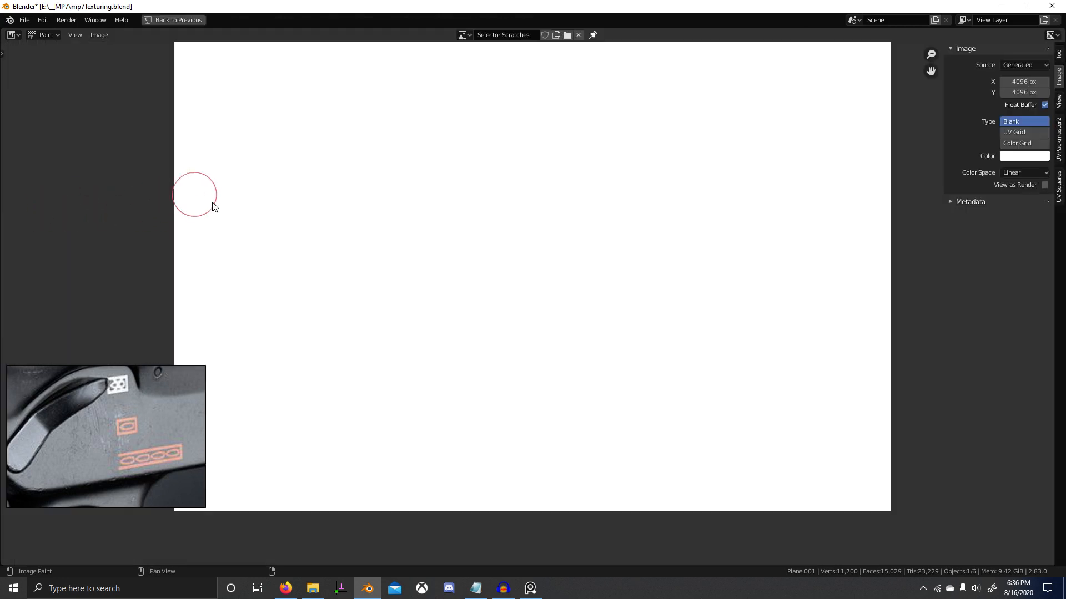
Try thick black strokes at different radii on the Selector Scratches image and discard the changes.
{"action": "mouse_move", "coordinate": [268, 243]}
{"action": "left_mouse_down"}
{"action": "mouse_move", "coordinate": [249, 253]}
{"action": "mouse_move", "coordinate": [364, 256]}
{"action": "mouse_move", "coordinate": [537, 383]}
{"action": "mouse_move", "coordinate": [626, 281]}
{"action": "mouse_move", "coordinate": [543, 212]}
{"action": "left_mouse_up"}
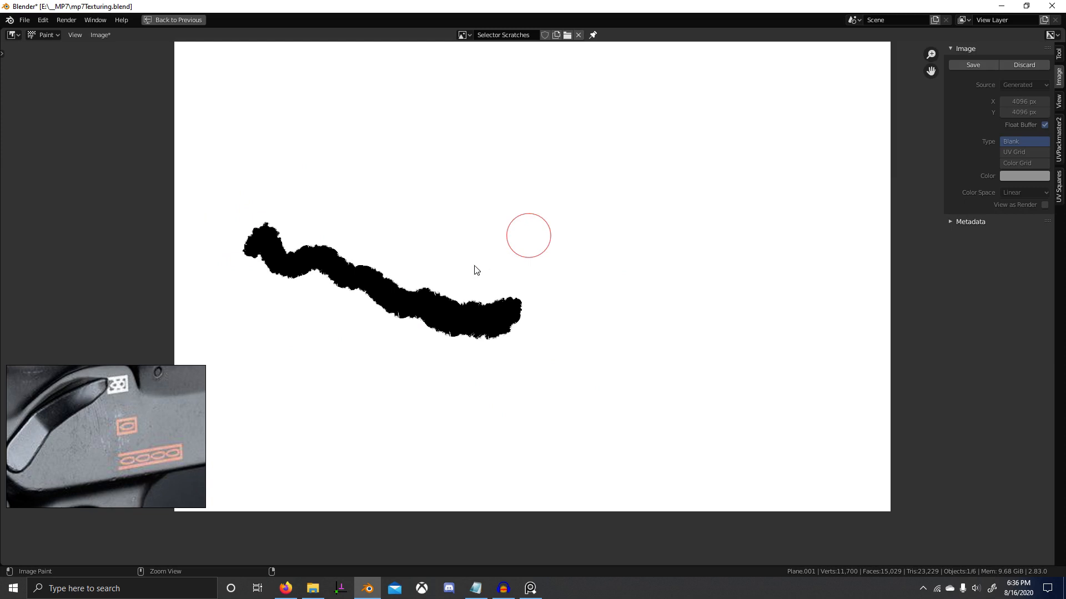
{"action": "key", "text": "ctrl+z"}
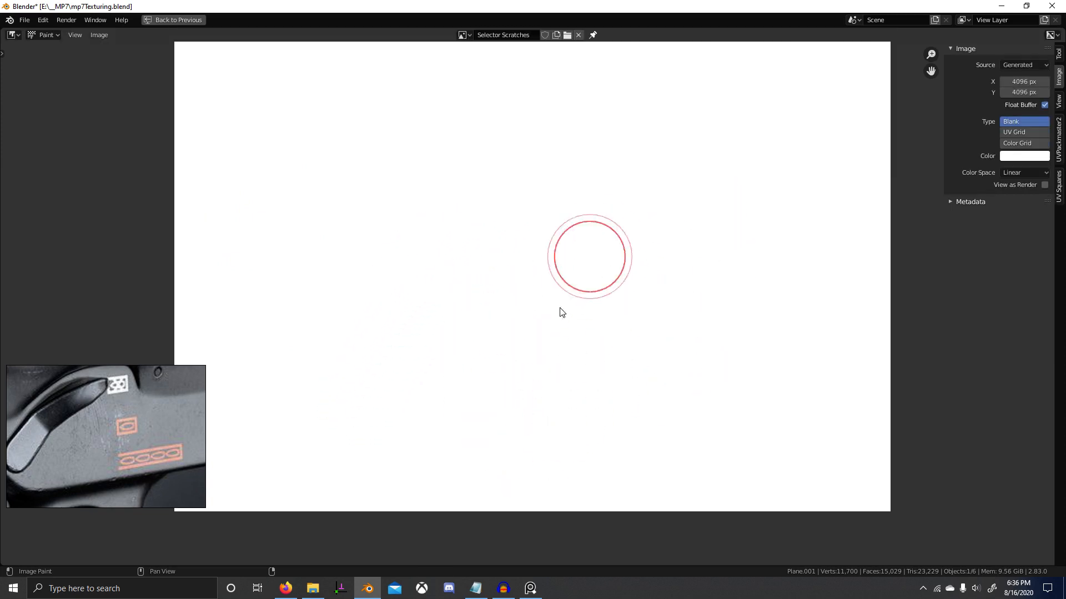
{"action": "left_click", "coordinate": [526, 240]}
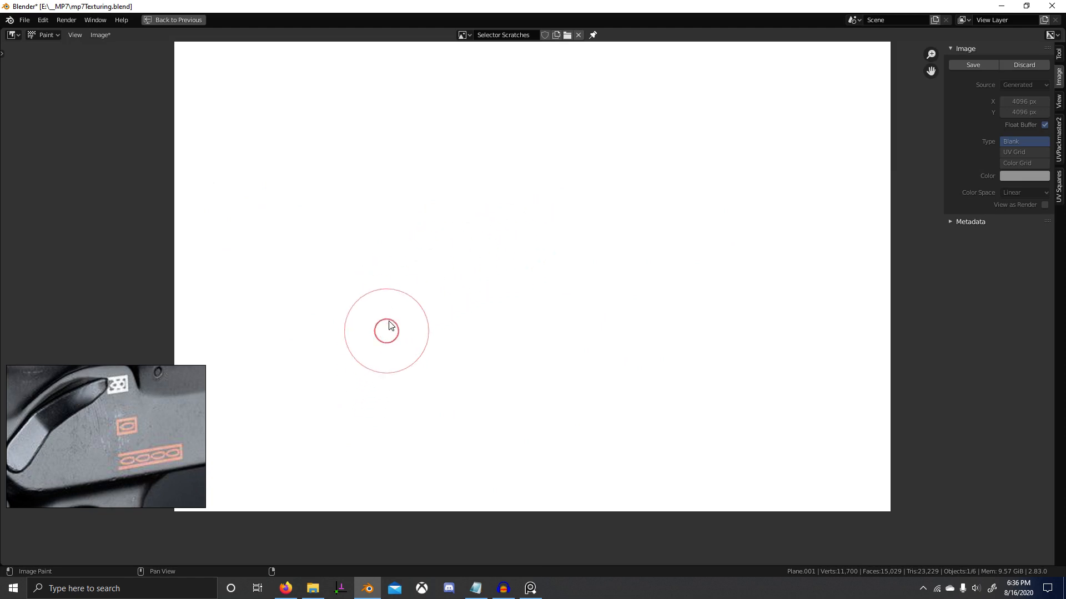
{"action": "mouse_move", "coordinate": [390, 325]}
{"action": "left_mouse_down"}
{"action": "mouse_move", "coordinate": [477, 265]}
{"action": "mouse_move", "coordinate": [576, 278]}
{"action": "mouse_move", "coordinate": [721, 226]}
{"action": "mouse_move", "coordinate": [644, 263]}
{"action": "left_mouse_up"}
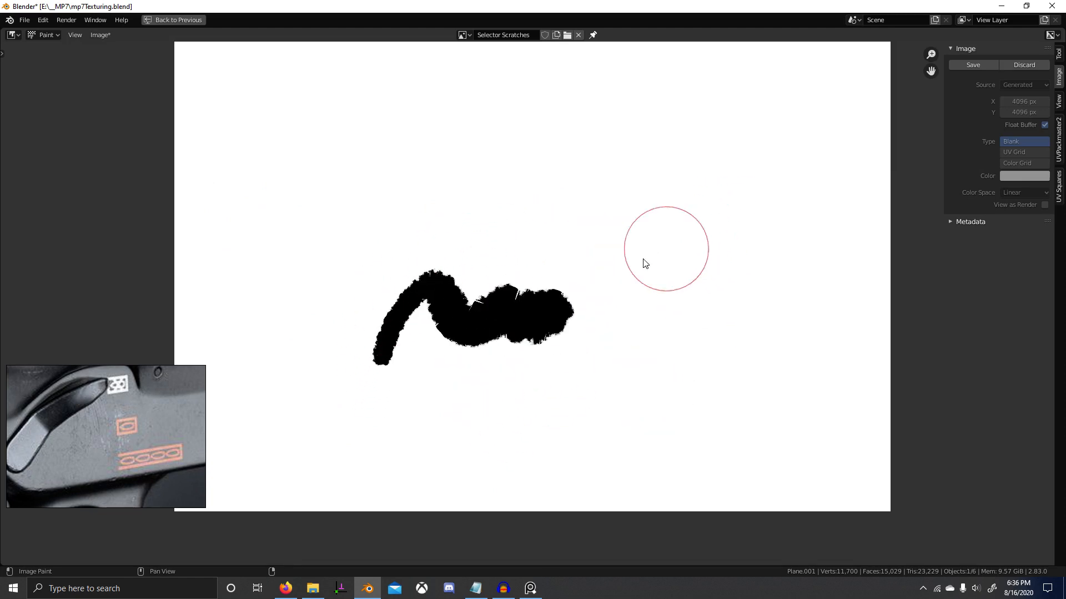
{"action": "mouse_move", "coordinate": [308, 297]}
{"action": "left_mouse_down"}
{"action": "mouse_move", "coordinate": [369, 186]}
{"action": "mouse_move", "coordinate": [487, 199]}
{"action": "mouse_move", "coordinate": [680, 174]}
{"action": "mouse_move", "coordinate": [716, 144]}
{"action": "left_mouse_up"}
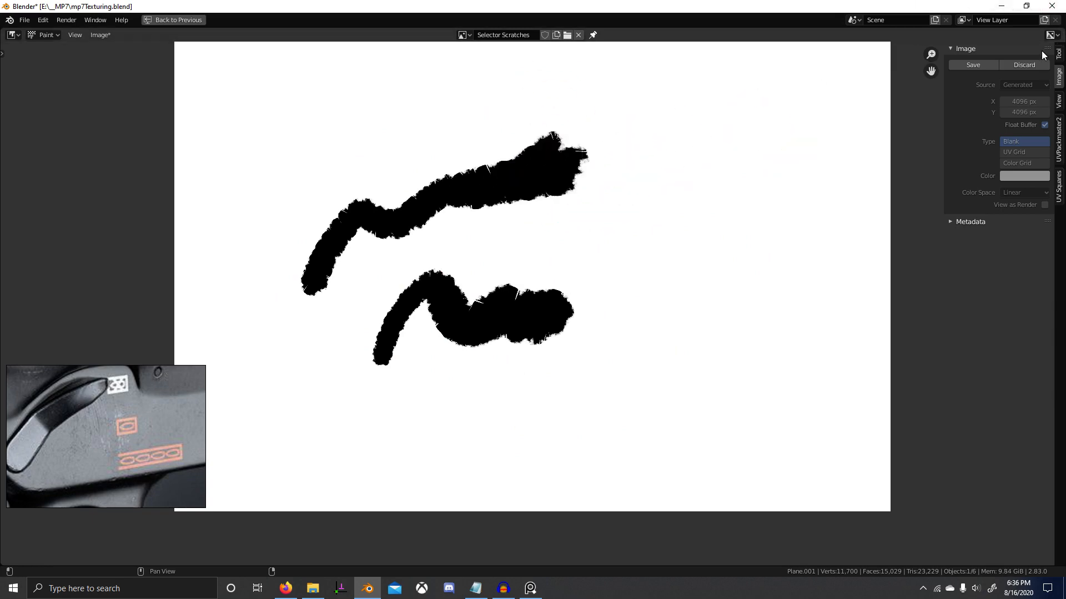
{"action": "left_click", "coordinate": [1025, 65]}
Reduce the B Scratch 1 brush radius to 19 px for painting on the maximized Selector Scratches image.
{"action": "key", "text": "ctrl+space"}
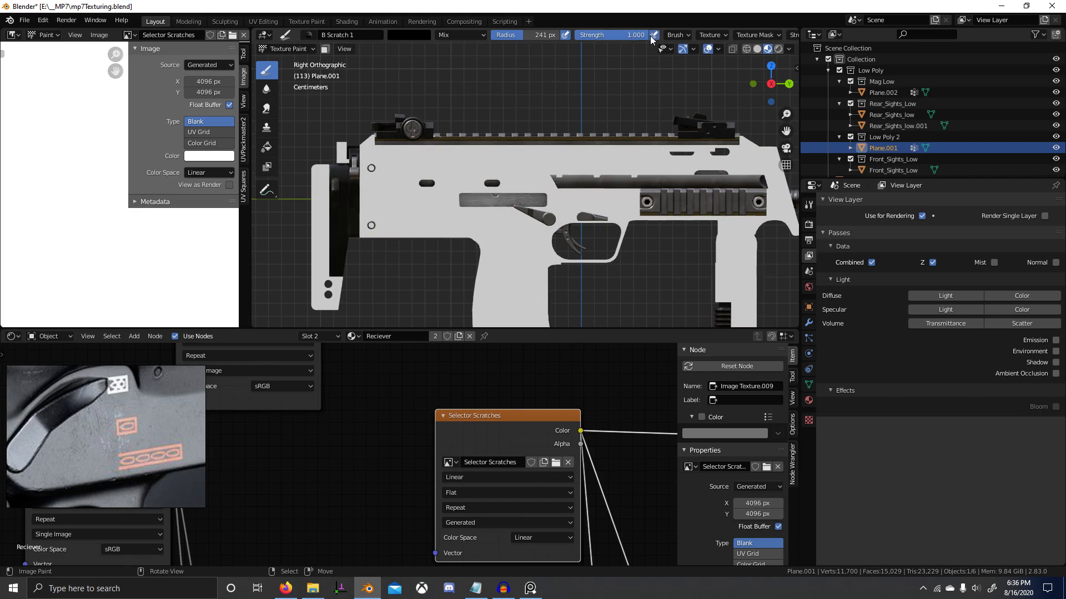
{"action": "key", "text": "ctrl+space"}
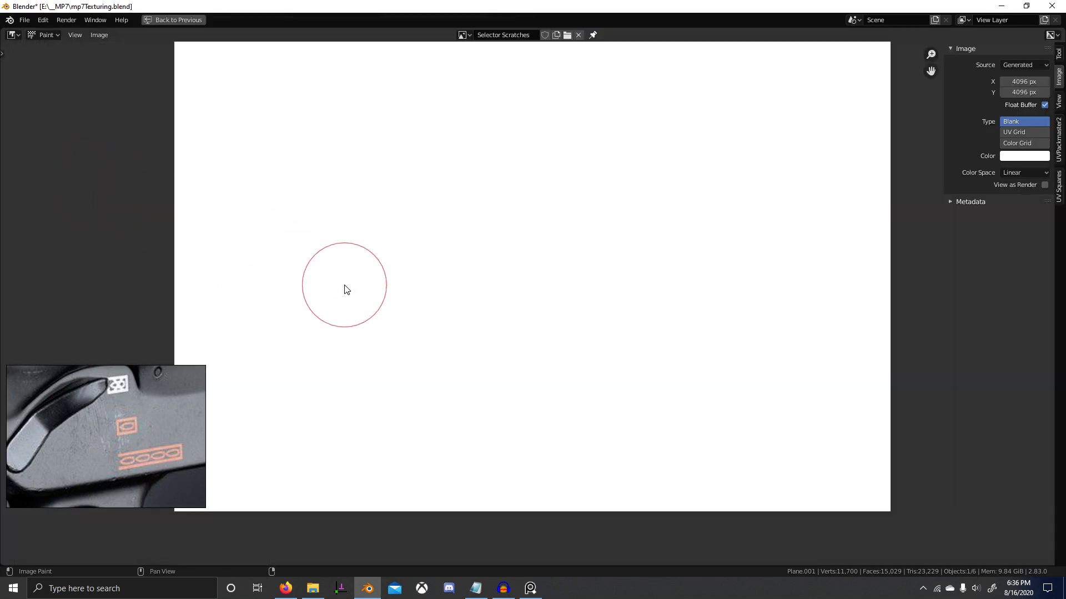
{"action": "key", "text": "f"}
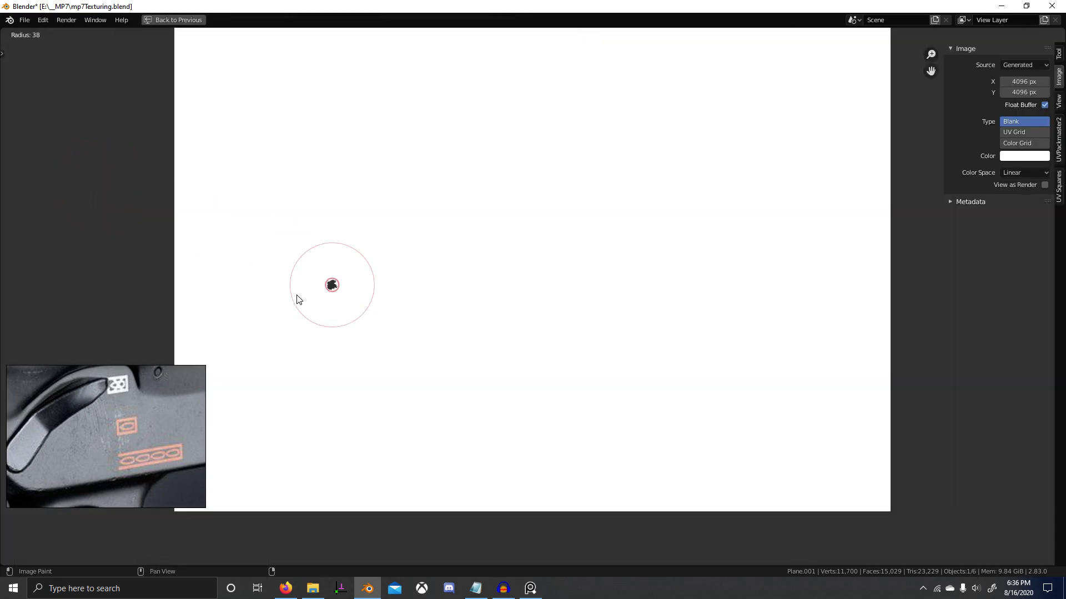
{"action": "left_click", "coordinate": [293, 300]}
Try several thin, roughly vertical scratch strokes on the Selector Scratches image and discard them.
{"action": "mouse_move", "coordinate": [364, 192]}
{"action": "left_mouse_down"}
{"action": "mouse_move", "coordinate": [367, 303]}
{"action": "mouse_move", "coordinate": [388, 373]}
{"action": "left_mouse_up"}
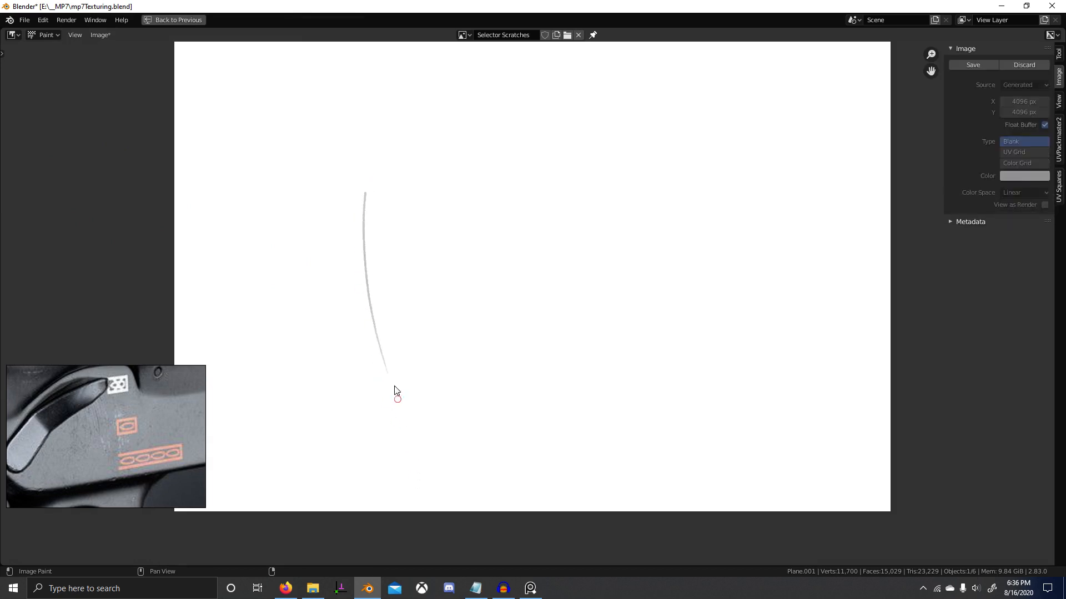
{"action": "left_click_drag", "start_coordinate": [420, 183], "coordinate": [440, 333]}
{"action": "left_click_drag", "start_coordinate": [458, 184], "coordinate": [465, 234]}
{"action": "mouse_move", "coordinate": [469, 168]}
{"action": "left_mouse_down"}
{"action": "mouse_move", "coordinate": [467, 332]}
{"action": "mouse_move", "coordinate": [488, 321]}
{"action": "left_mouse_up"}
{"action": "mouse_move", "coordinate": [500, 223]}
{"action": "left_mouse_down"}
{"action": "mouse_move", "coordinate": [519, 258]}
{"action": "mouse_move", "coordinate": [547, 274]}
{"action": "mouse_move", "coordinate": [571, 336]}
{"action": "left_mouse_up"}
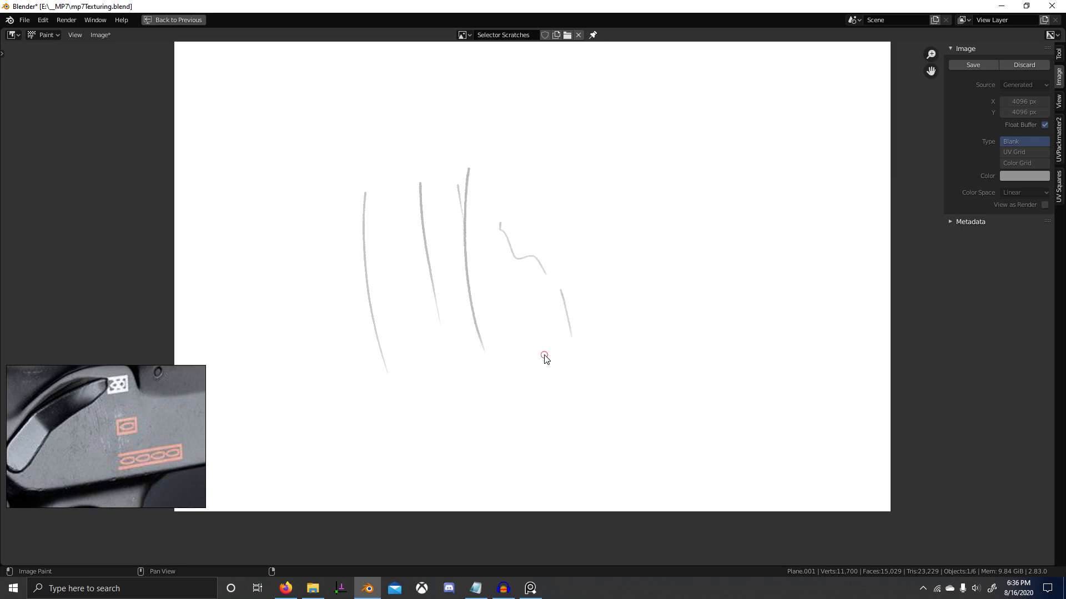
{"action": "left_click", "coordinate": [1024, 65]}
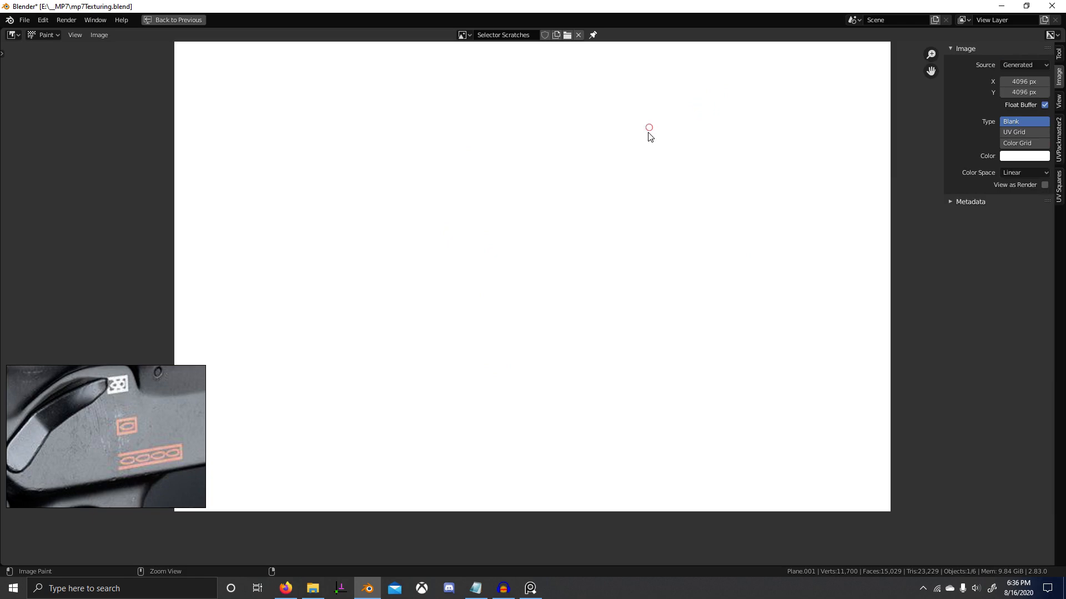
Preview the Add node's output on the receiver and maximize the 3D viewport around the selector lever.
{"action": "key", "text": "ctrl+space"}
{"action": "scroll", "coordinate": [498, 167], "scroll_direction": "up", "scroll_amount": 6}
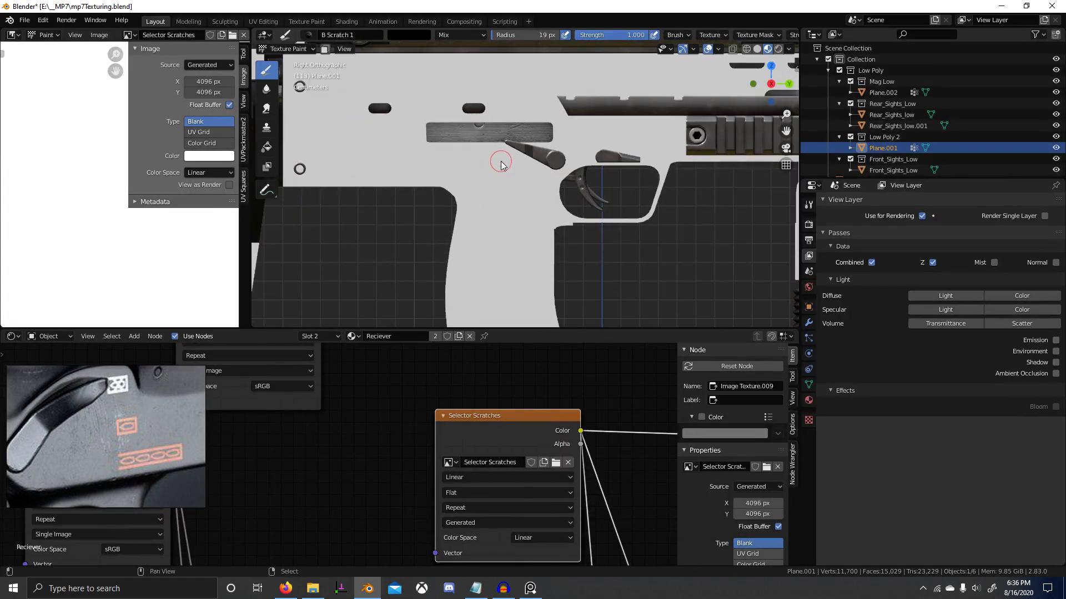
{"action": "scroll", "coordinate": [501, 165], "scroll_direction": "up", "scroll_amount": 3}
{"action": "key", "text": "ctrl+space"}
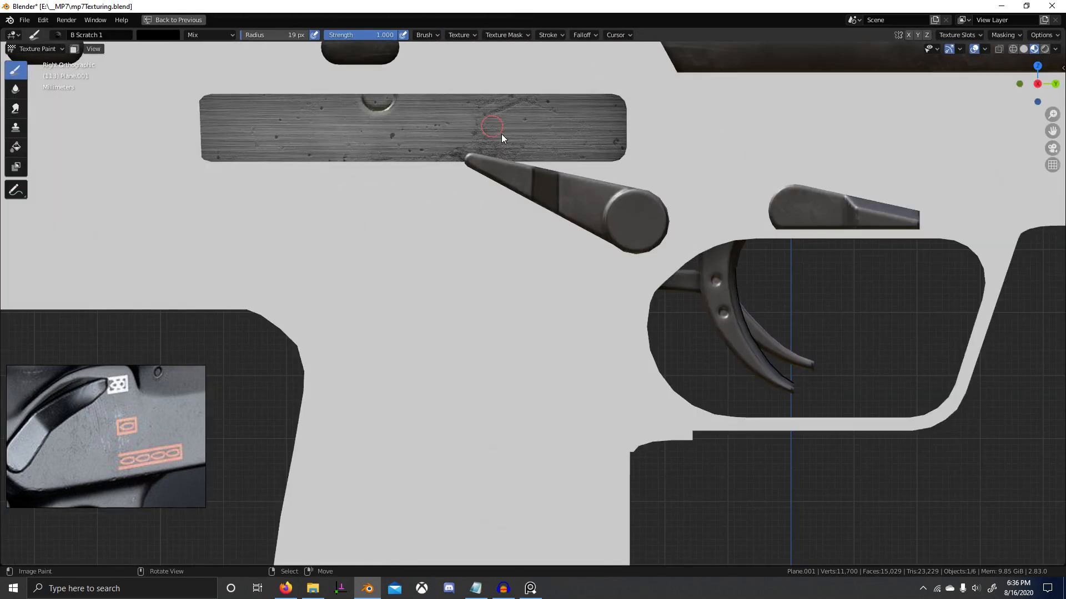
{"action": "middle_click_drag", "start_coordinate": [468, 207], "coordinate": [500, 241], "text": "shift"}
{"action": "key", "text": "ctrl+space"}
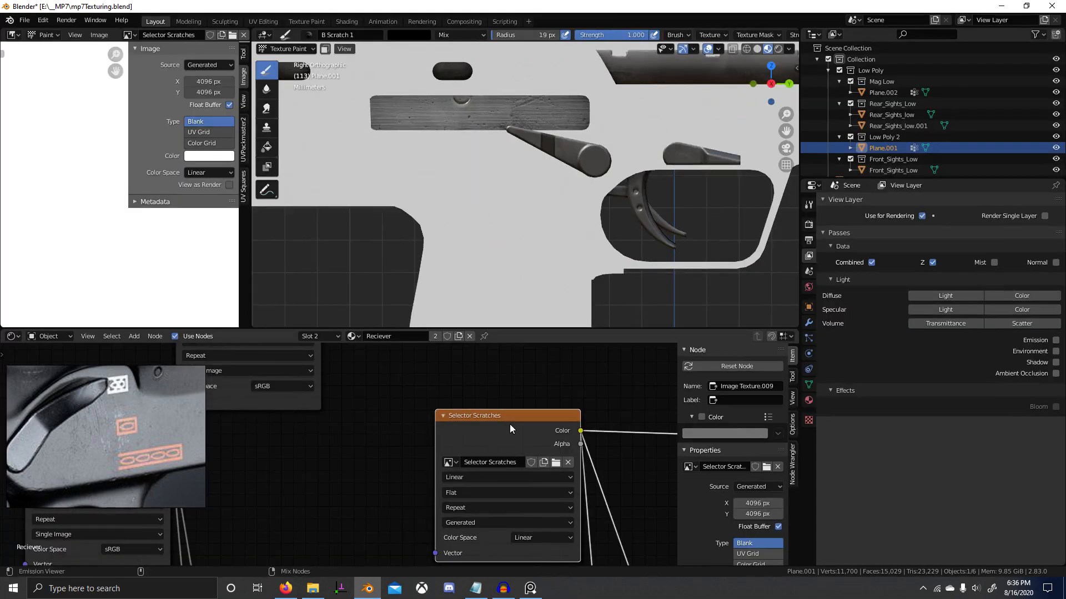
{"action": "scroll", "coordinate": [481, 402], "scroll_direction": "down", "scroll_amount": 2}
{"action": "middle_click_drag", "start_coordinate": [482, 403], "coordinate": [476, 402]}
{"action": "left_click", "coordinate": [416, 432], "text": "ctrl+shift"}
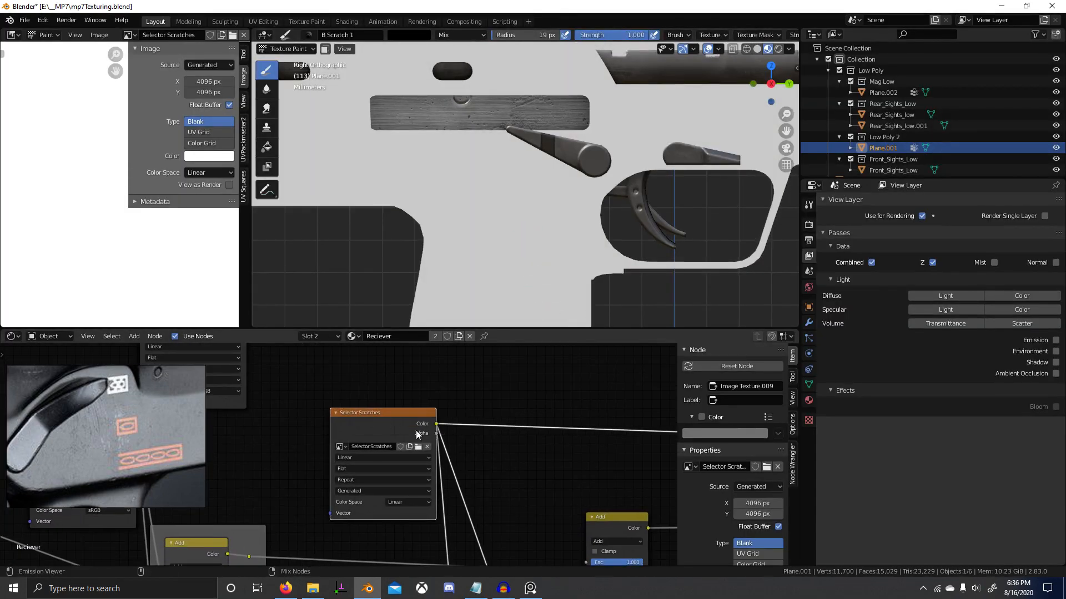
{"action": "left_click", "coordinate": [622, 529], "text": "ctrl+shift"}
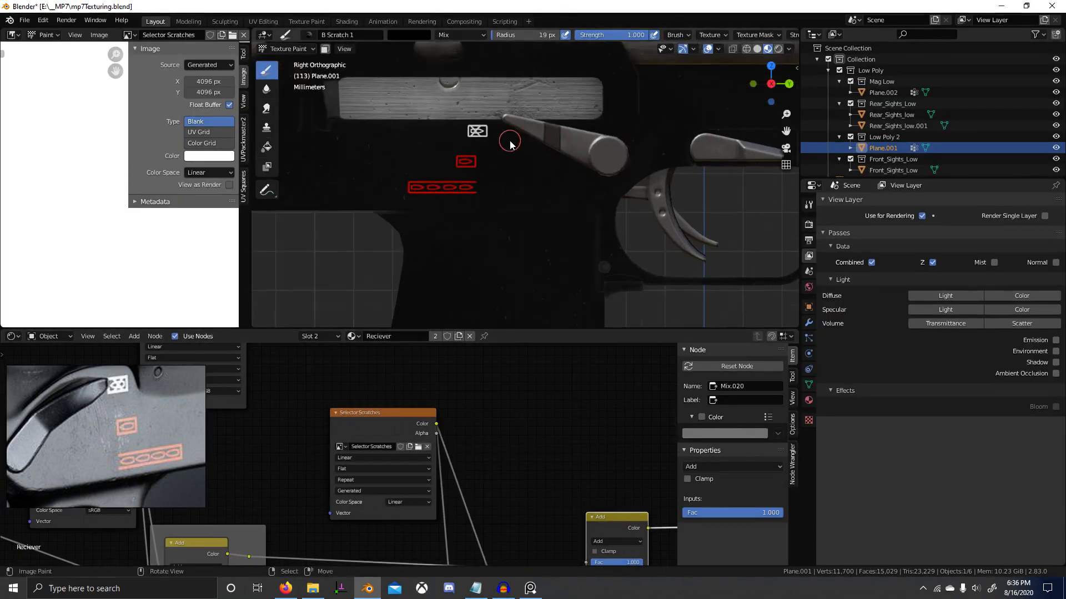
{"action": "key", "text": "ctrl+space"}
{"action": "scroll", "coordinate": [504, 207], "scroll_direction": "up", "scroll_amount": 1}
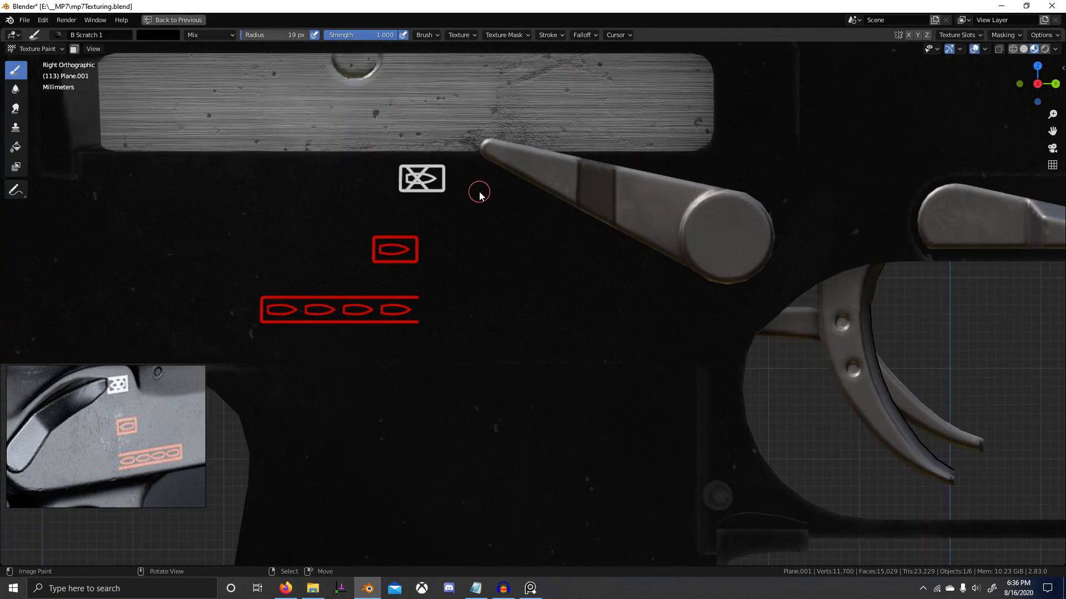
Try scratch strokes beside the fire-selector markings, undo them, and restore the layout with the Add node preview.
{"action": "left_click_drag", "start_coordinate": [489, 178], "coordinate": [472, 222]}
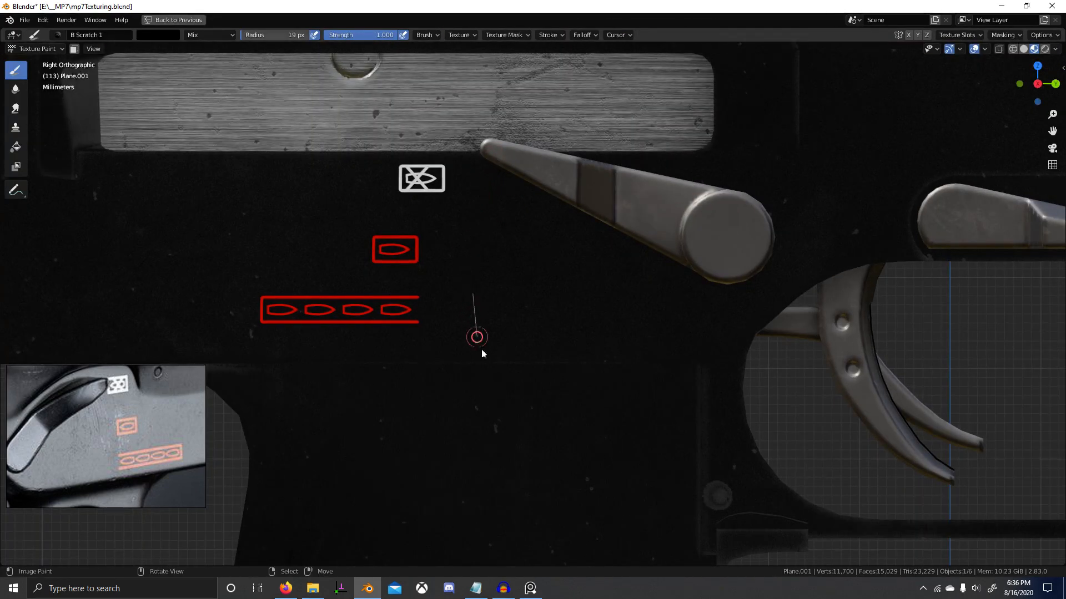
{"action": "mouse_move", "coordinate": [482, 353]}
{"action": "left_mouse_down"}
{"action": "mouse_move", "coordinate": [499, 388]}
{"action": "mouse_move", "coordinate": [488, 304]}
{"action": "left_mouse_up"}
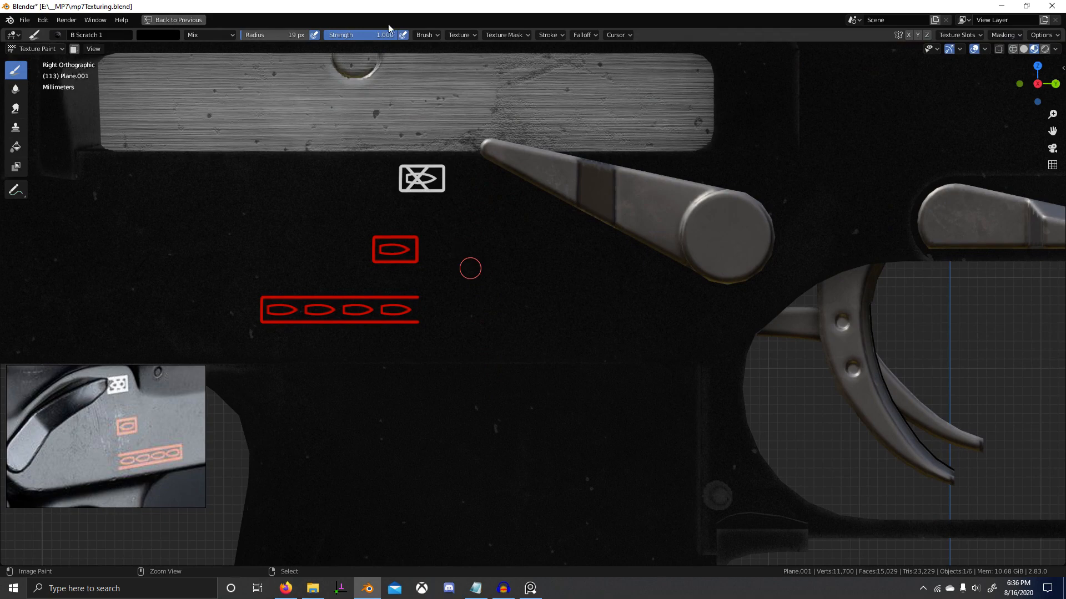
{"action": "key", "text": "ctrl+z"}
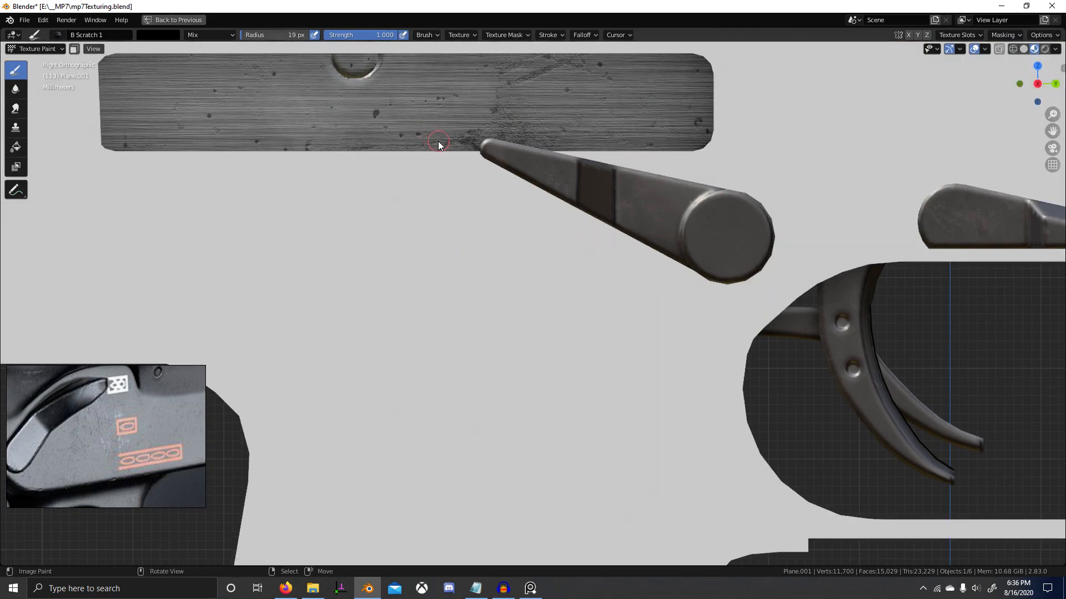
{"action": "key", "text": "ctrl+space"}
{"action": "left_click", "coordinate": [620, 519], "text": "ctrl+shift"}
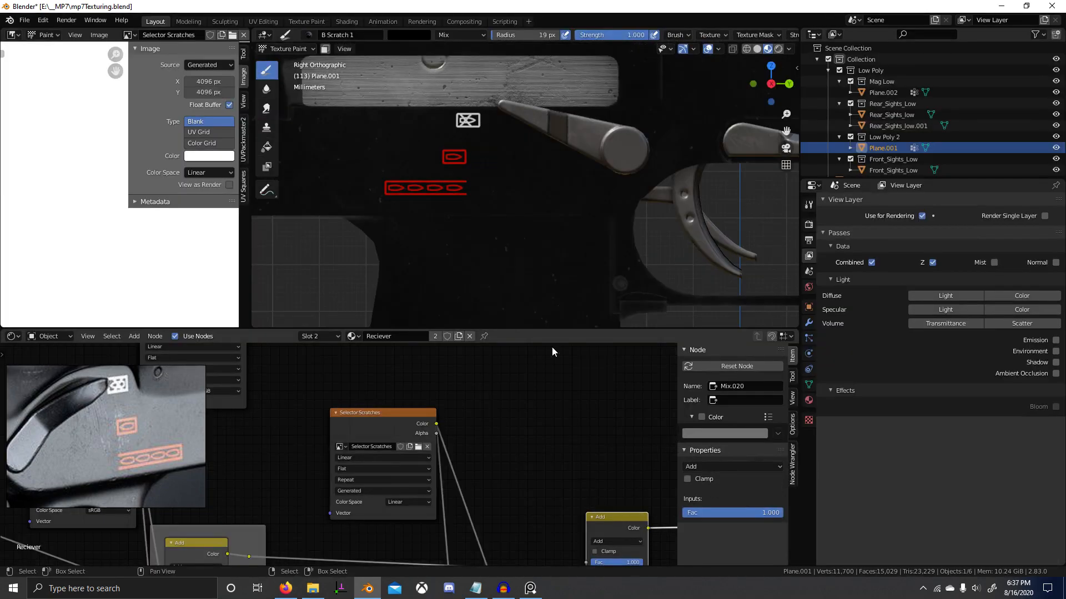
Try another stroke beside the selector markings and open the Draw tool's settings to check its texture slot.
{"action": "left_click", "coordinate": [459, 37]}
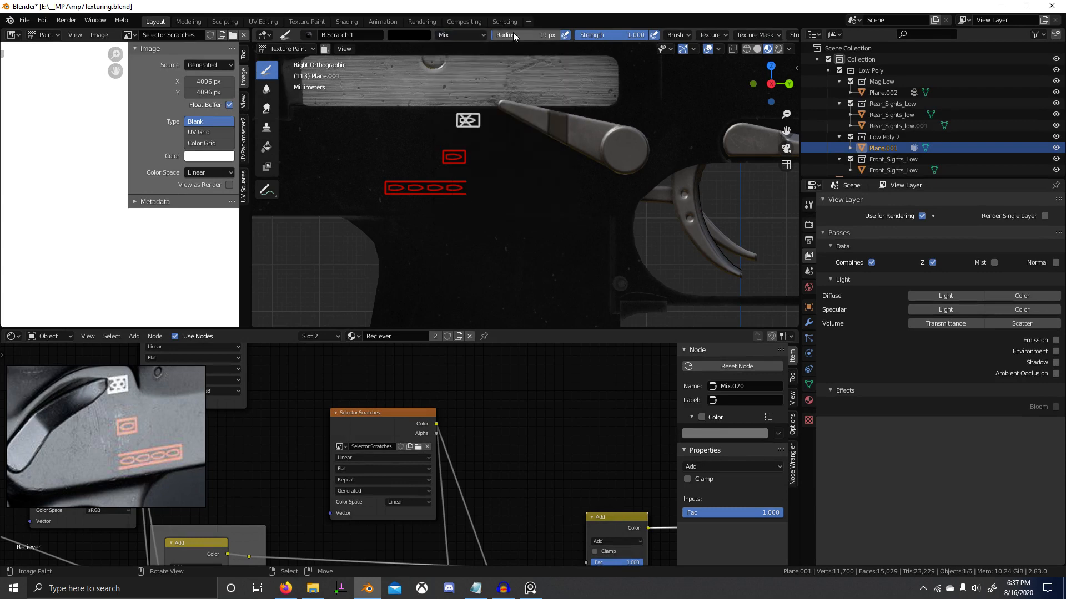
{"action": "mouse_move", "coordinate": [542, 189]}
{"action": "left_mouse_down"}
{"action": "mouse_move", "coordinate": [574, 238]}
{"action": "mouse_move", "coordinate": [468, 207]}
{"action": "mouse_move", "coordinate": [509, 268]}
{"action": "left_mouse_up"}
{"action": "scroll", "coordinate": [33, 243], "scroll_direction": "down", "scroll_amount": 8}
{"action": "middle_click_drag", "start_coordinate": [67, 254], "coordinate": [54, 283]}
{"action": "left_click", "coordinate": [808, 227]}
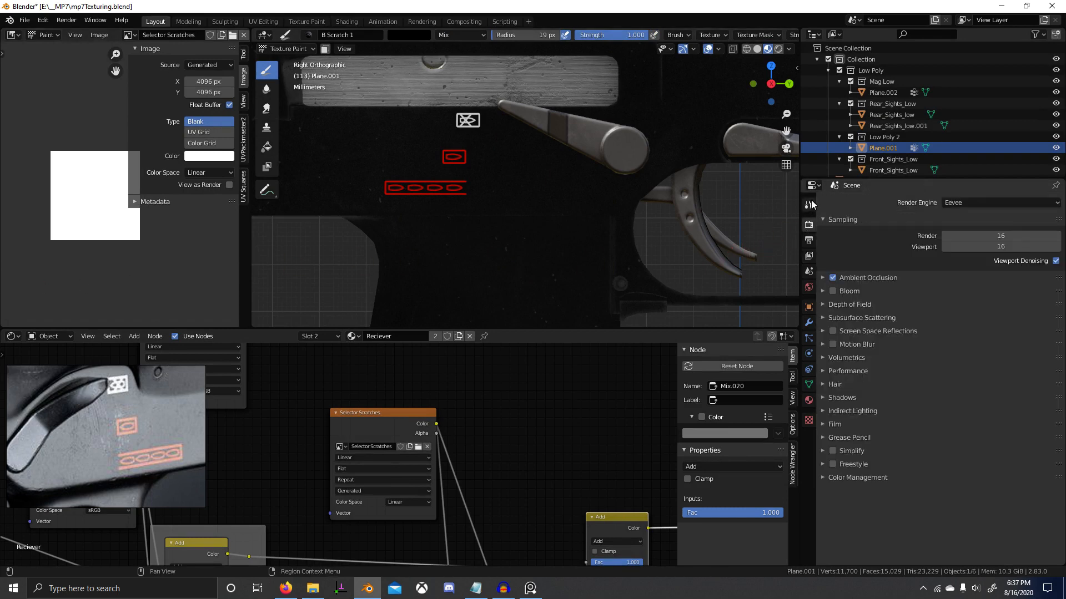
{"action": "left_click", "coordinate": [808, 206]}
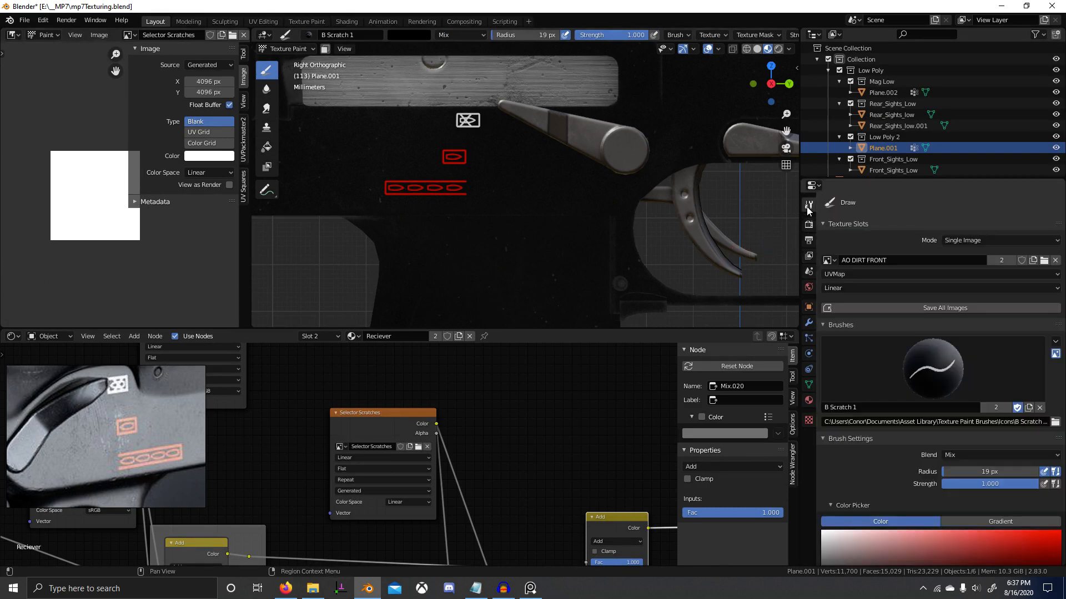
Load the AO DIRT FRONT image in the image editor and discard its unsaved paint changes.
{"action": "left_click", "coordinate": [129, 35]}
{"action": "type", "text": "AO DIRT FRONT"}
{"action": "left_click", "coordinate": [190, 54]}
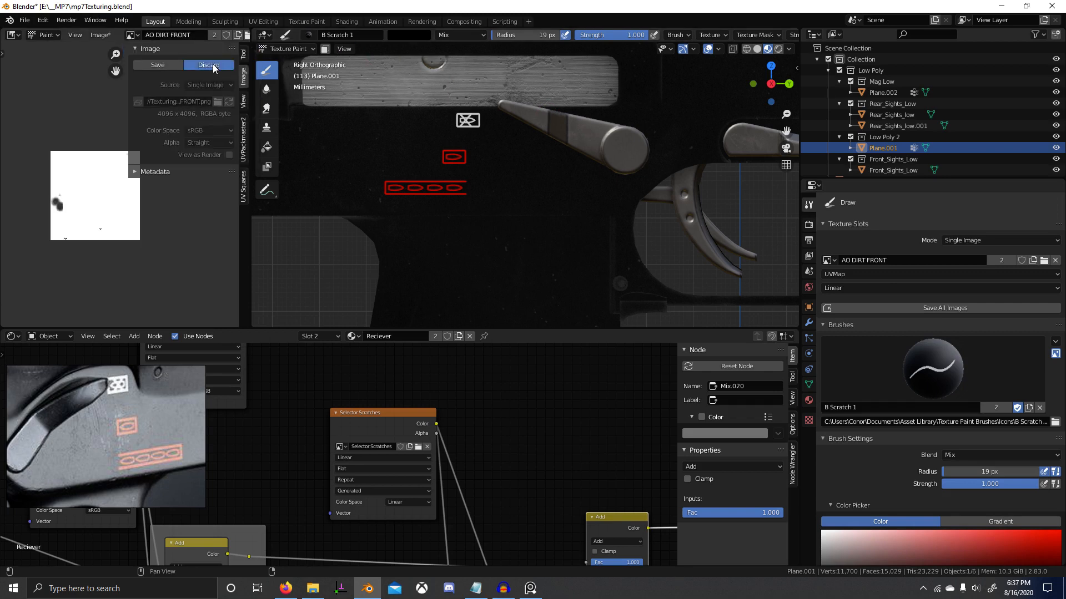
{"action": "key", "text": "alt+s"}
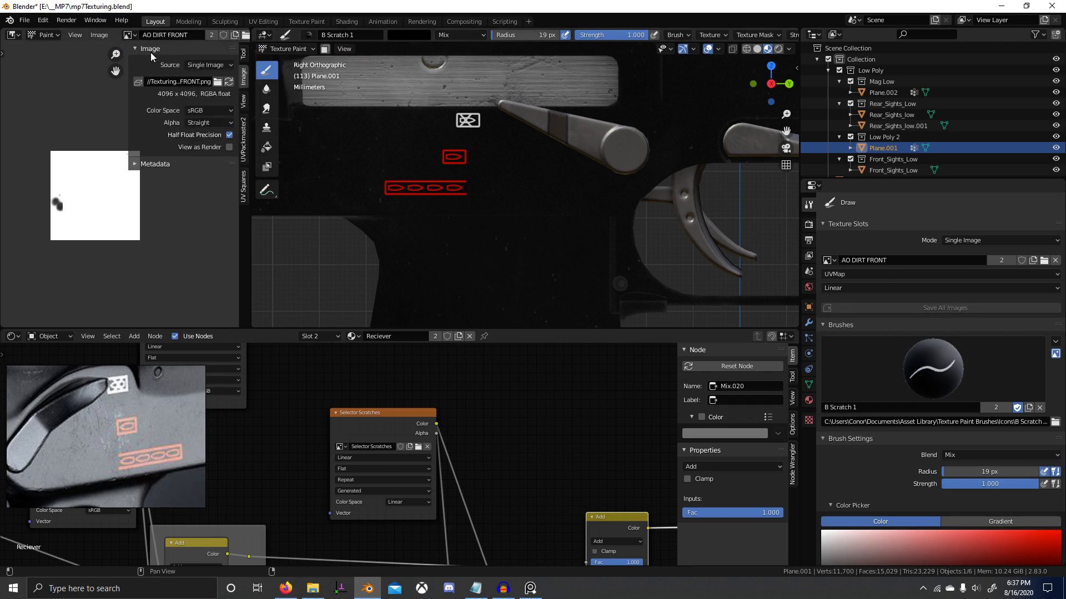
Load Selector Scratches in the image editor and assign it as the Draw tool's single-image paint target.
{"action": "left_click", "coordinate": [129, 34]}
{"action": "left_click", "coordinate": [129, 35]}
{"action": "left_click", "coordinate": [134, 36]}
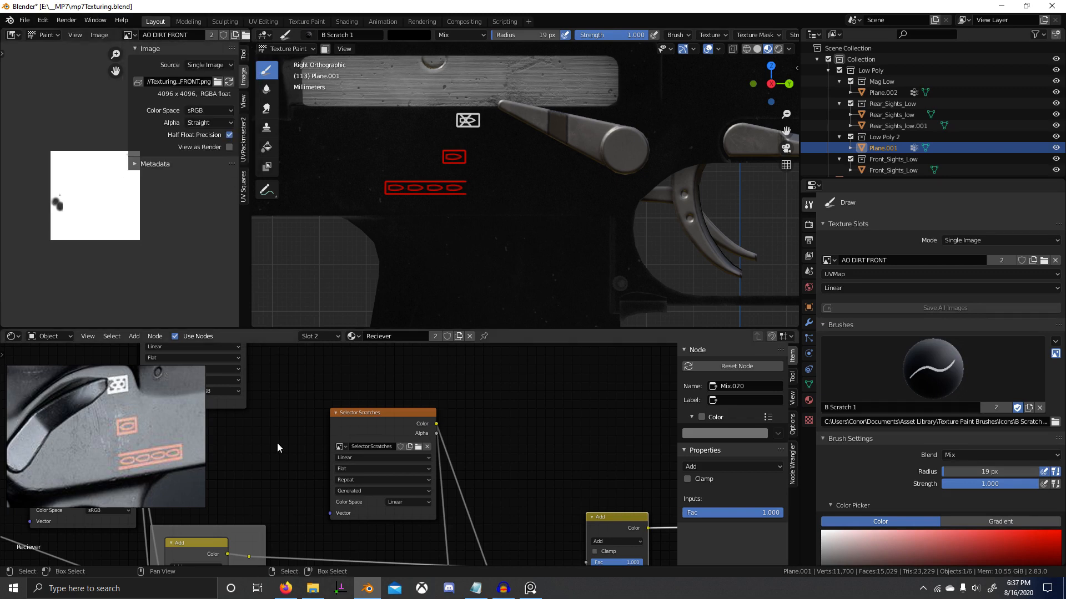
{"action": "left_click", "coordinate": [137, 36]}
{"action": "type", "text": "Selector Scratches"}
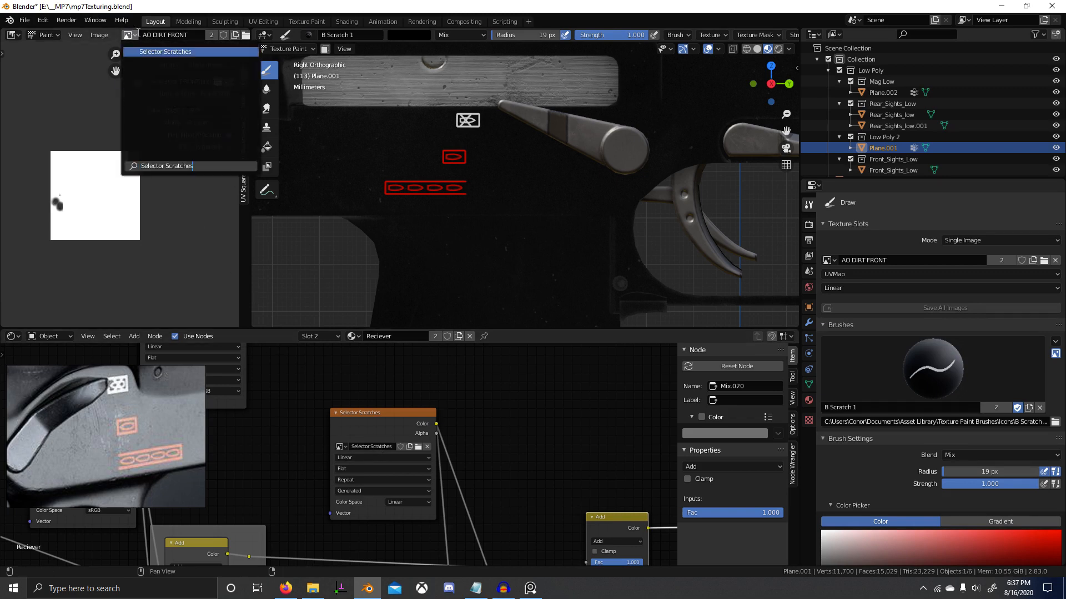
{"action": "left_click", "coordinate": [144, 51]}
{"action": "left_click", "coordinate": [827, 262]}
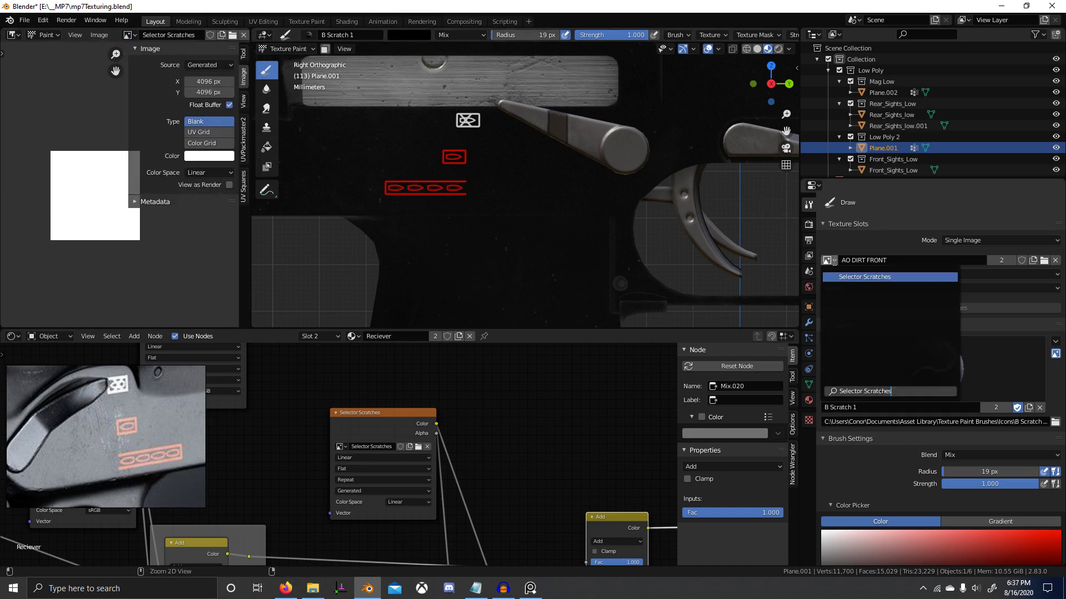
{"action": "left_click", "coordinate": [866, 278]}
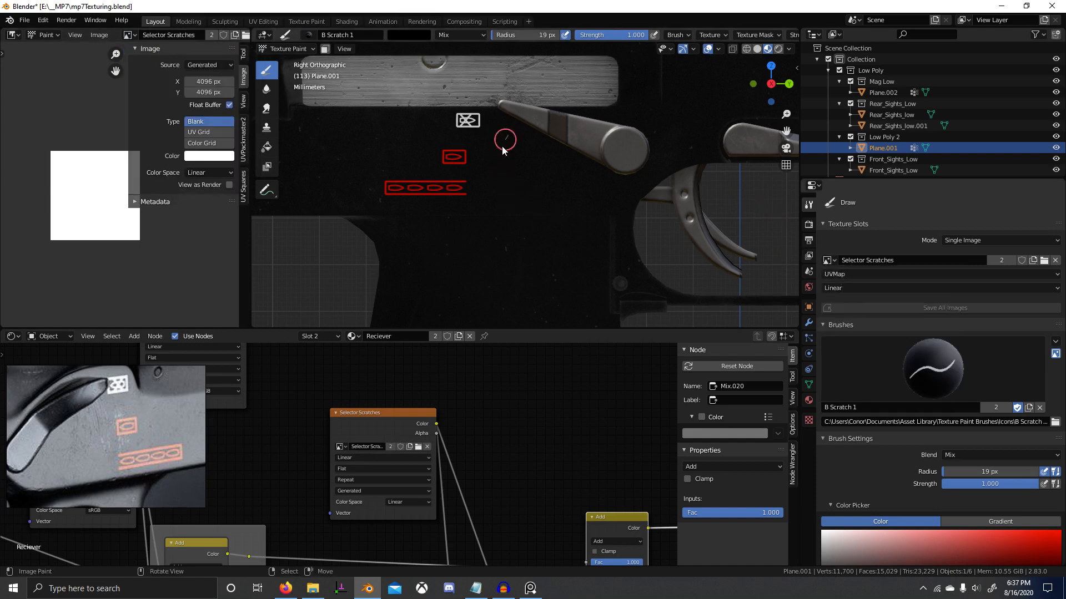
Try scratch strokes beside the fire-selector markings, reducing the brush radius to 4 px, and undo them.
{"action": "mouse_move", "coordinate": [502, 146]}
{"action": "left_mouse_down"}
{"action": "mouse_move", "coordinate": [490, 195]}
{"action": "mouse_move", "coordinate": [502, 241]}
{"action": "left_mouse_up"}
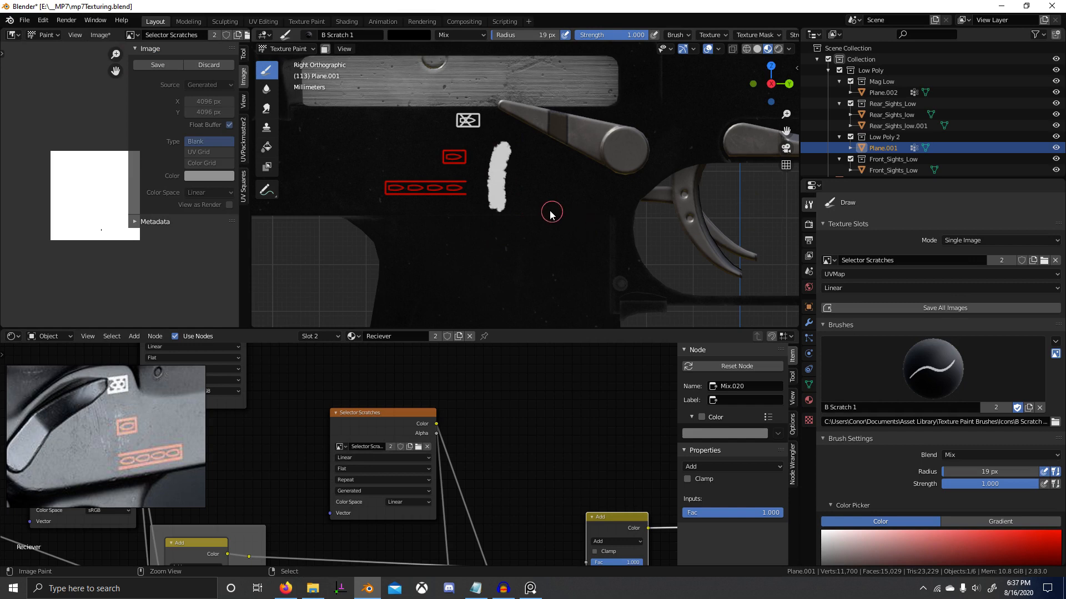
{"action": "key", "text": "ctrl+z"}
{"action": "scroll", "coordinate": [494, 147], "scroll_direction": "up", "scroll_amount": 1}
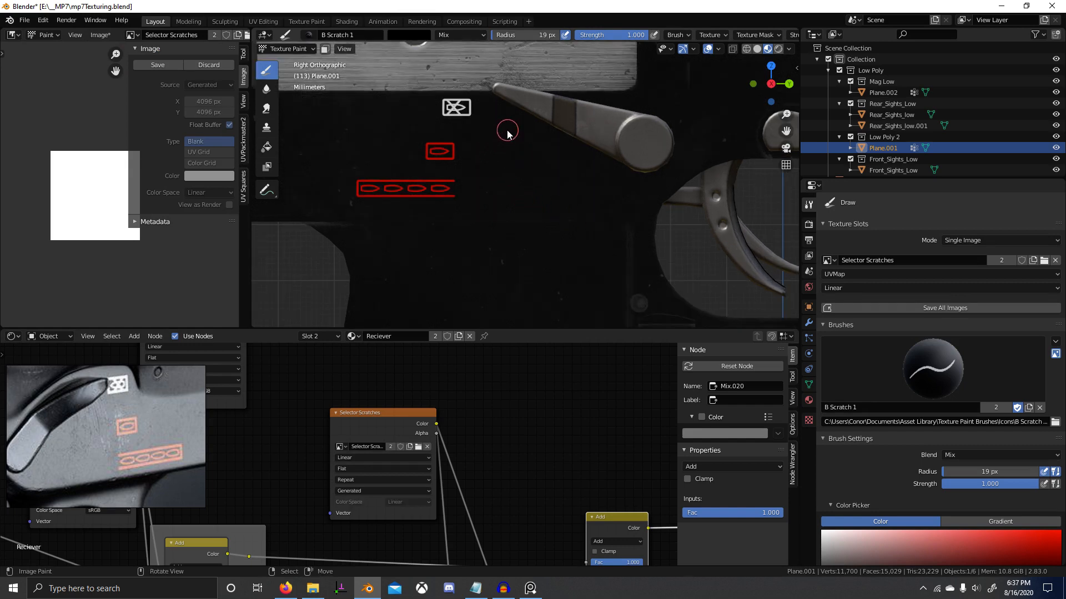
{"action": "key", "text": "f"}
{"action": "left_click", "coordinate": [498, 129]}
{"action": "mouse_move", "coordinate": [496, 111]}
{"action": "left_mouse_down"}
{"action": "mouse_move", "coordinate": [486, 133]}
{"action": "mouse_move", "coordinate": [496, 246]}
{"action": "left_mouse_up"}
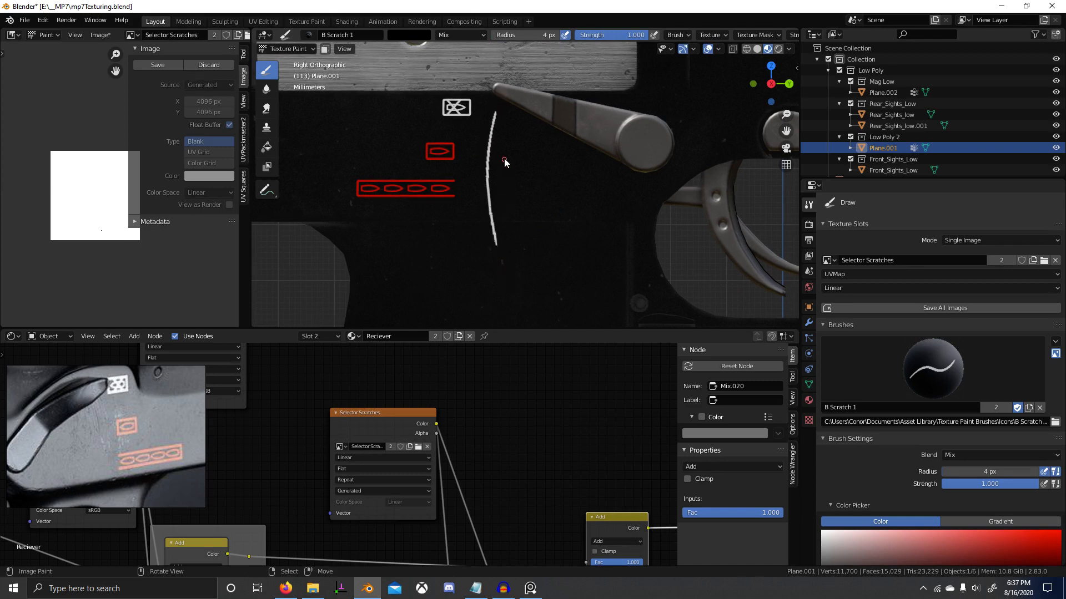
{"action": "key", "text": "ctrl+z"}
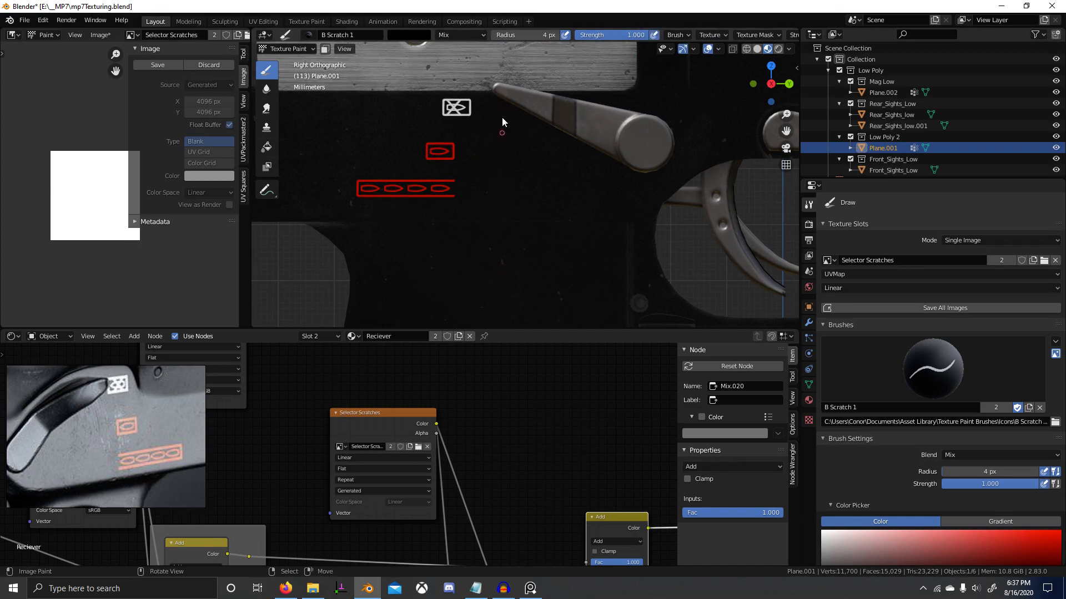
Paint thin curved scratches with the 4 px brush between the selector markings and the lever, undoing the misplaced strokes.
{"action": "left_click_drag", "start_coordinate": [502, 107], "coordinate": [498, 169]}
{"action": "mouse_move", "coordinate": [506, 198]}
{"action": "left_mouse_down"}
{"action": "mouse_move", "coordinate": [511, 219]}
{"action": "mouse_move", "coordinate": [481, 216]}
{"action": "left_mouse_up"}
{"action": "key", "text": "ctrl+z"}
{"action": "key", "text": "ctrl+z"}
{"action": "mouse_move", "coordinate": [493, 108]}
{"action": "left_mouse_down"}
{"action": "mouse_move", "coordinate": [483, 206]}
{"action": "mouse_move", "coordinate": [484, 196]}
{"action": "left_mouse_up"}
{"action": "key", "text": "ctrl+z"}
{"action": "mouse_move", "coordinate": [495, 96]}
{"action": "left_mouse_down"}
{"action": "mouse_move", "coordinate": [482, 206]}
{"action": "mouse_move", "coordinate": [490, 228]}
{"action": "left_mouse_up"}
{"action": "key", "text": "ctrl+z"}
{"action": "left_click_drag", "start_coordinate": [486, 135], "coordinate": [498, 241]}
Set the brush radius to 12 px, swap the paint colour to white and back to black, and undo a trial stroke.
{"action": "key", "text": "x"}
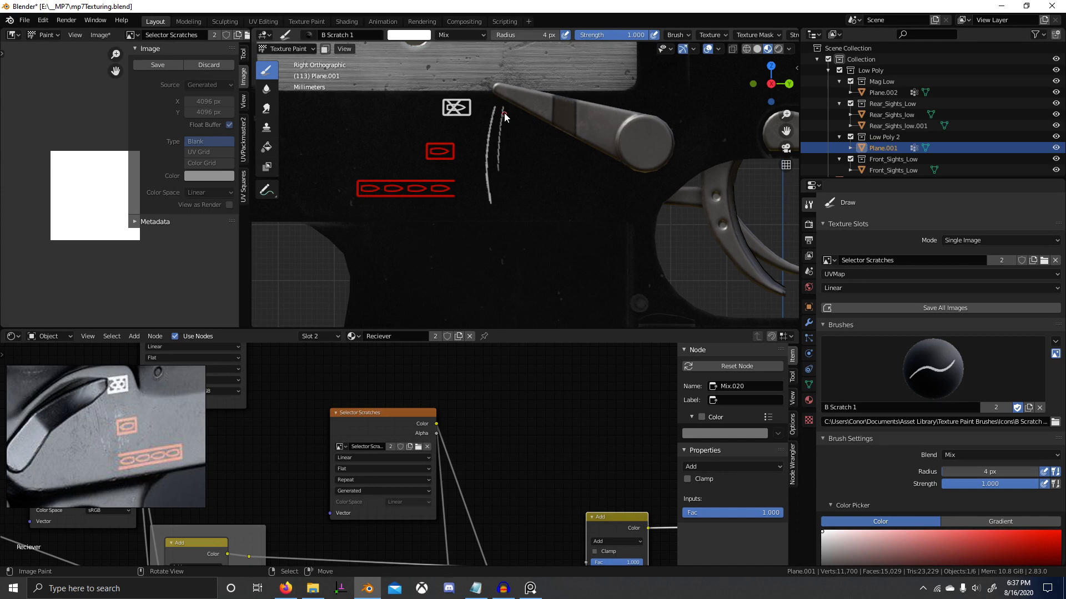
{"action": "key", "text": "f"}
{"action": "left_click", "coordinate": [506, 165]}
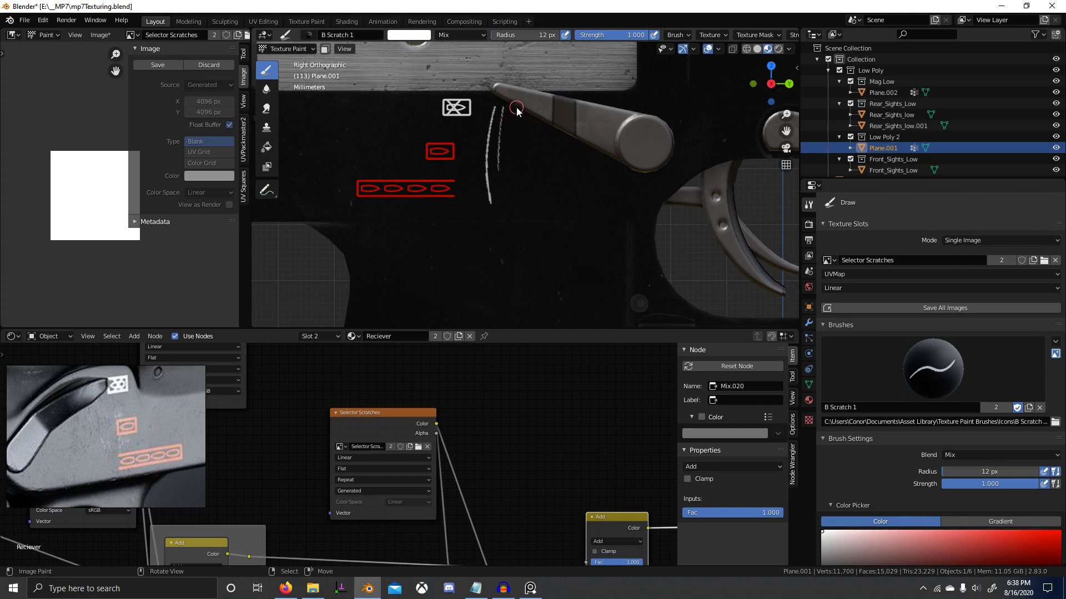
{"action": "key", "text": "x"}
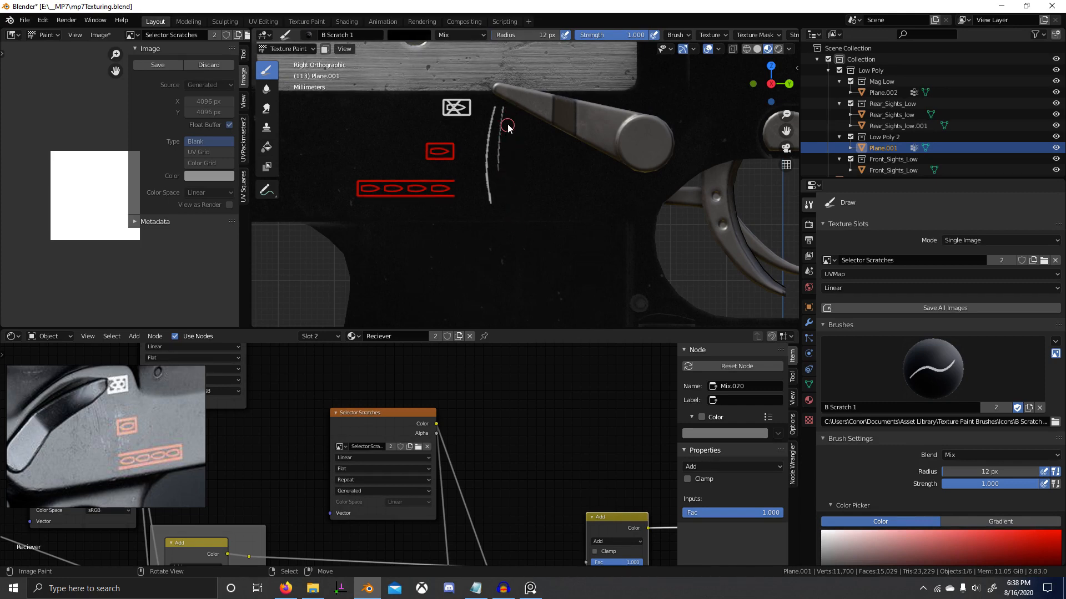
{"action": "left_click_drag", "start_coordinate": [507, 167], "coordinate": [520, 223]}
{"action": "key", "text": "ctrl+z"}
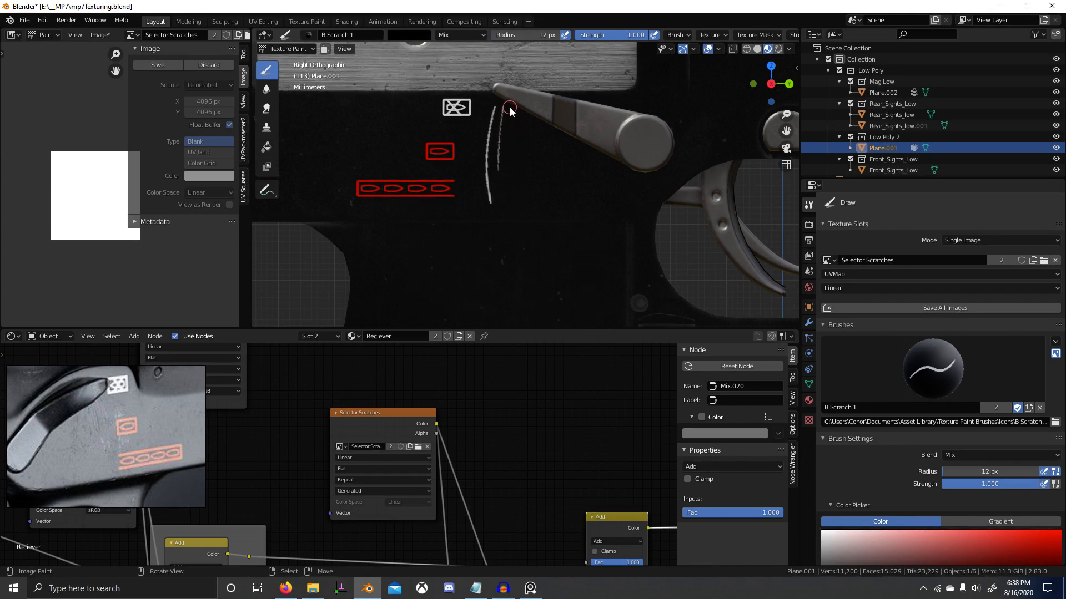
Set the brush radius to 3 px and try finer scratches next to the existing ones, undoing the unwanted strokes.
{"action": "key", "text": "f"}
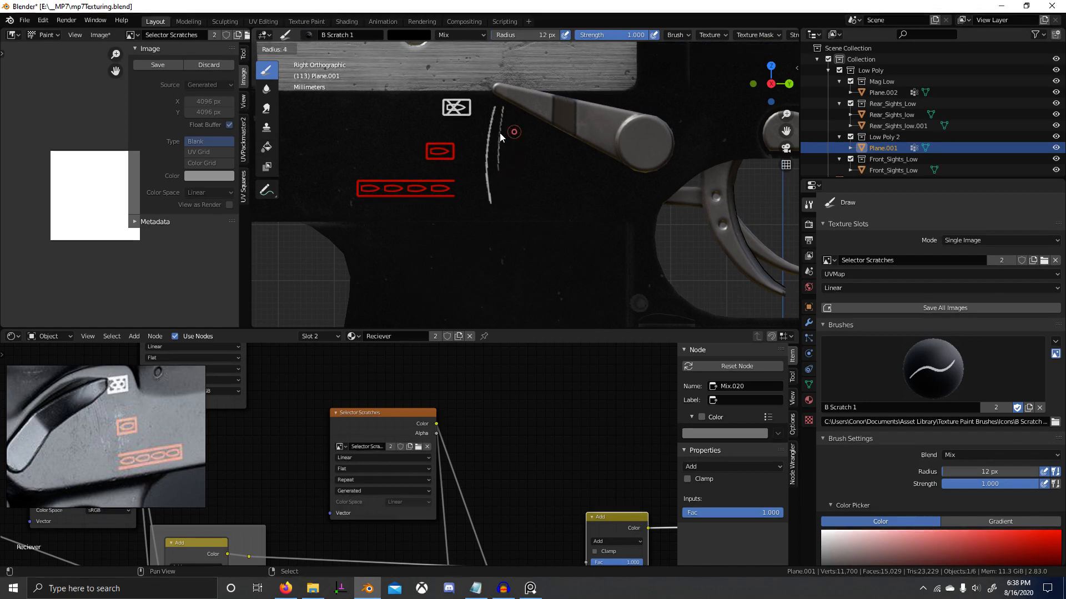
{"action": "left_click", "coordinate": [502, 132]}
{"action": "mouse_move", "coordinate": [508, 108]}
{"action": "left_mouse_down"}
{"action": "mouse_move", "coordinate": [506, 200]}
{"action": "mouse_move", "coordinate": [521, 129]}
{"action": "mouse_move", "coordinate": [517, 182]}
{"action": "left_mouse_up"}
{"action": "key", "text": "ctrl+z"}
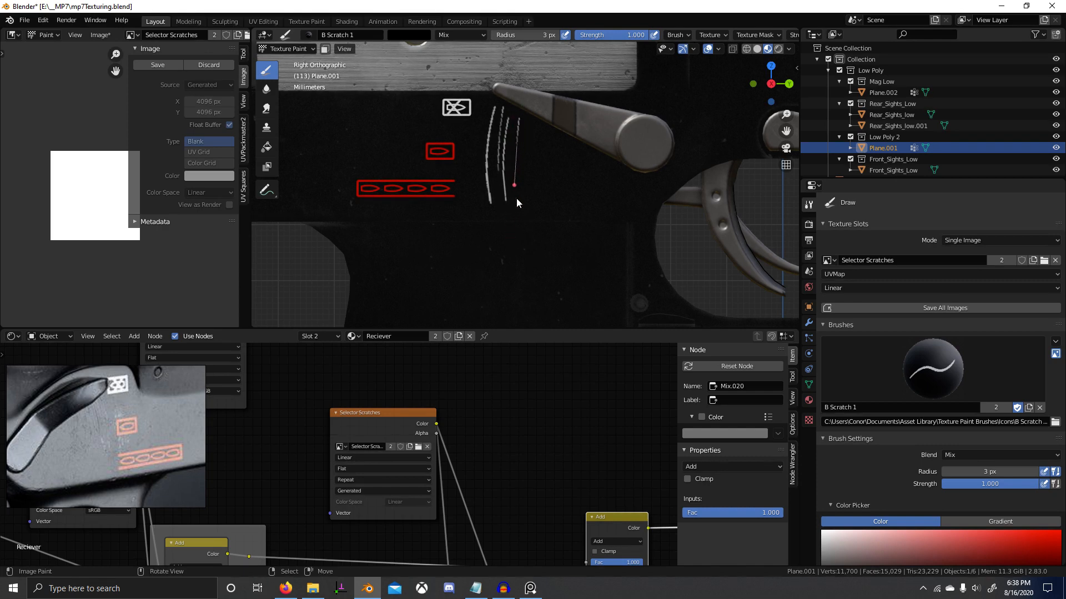
{"action": "left_click_drag", "start_coordinate": [514, 104], "coordinate": [516, 178]}
{"action": "key", "text": "ctrl+z"}
Set the brush radius to 51 px and discard the unsaved paint changes of the Selector Scratches image.
{"action": "key", "text": "f"}
{"action": "left_click", "coordinate": [531, 162]}
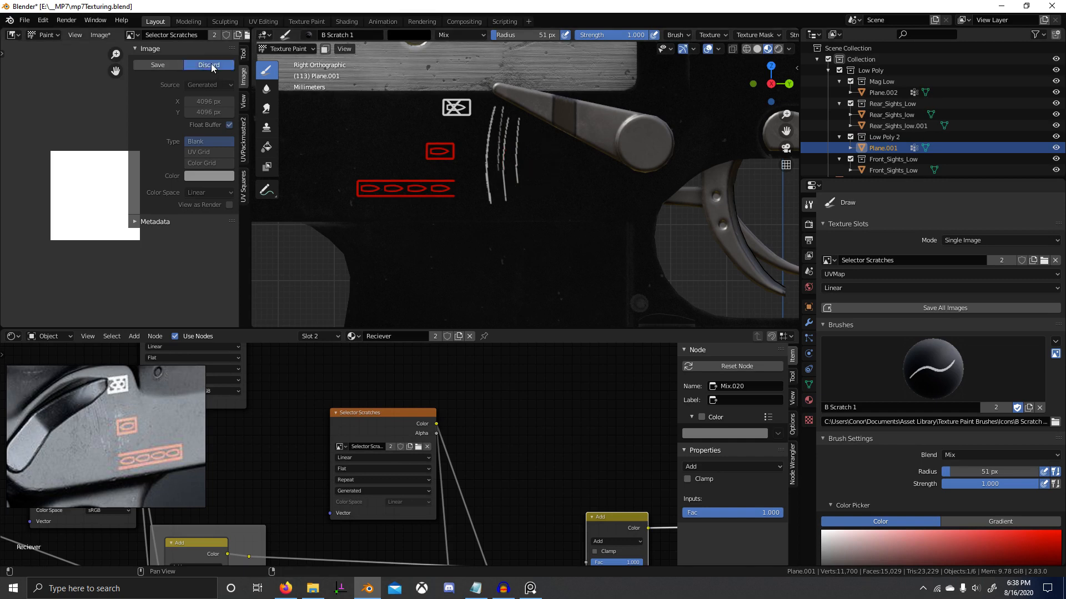
{"action": "left_click", "coordinate": [210, 66]}
Enter Edit Mode on the receiver, select the linked geometry of the fire-selector lever and separate it into its own object.
{"action": "scroll", "coordinate": [514, 155], "scroll_direction": "down", "scroll_amount": 4}
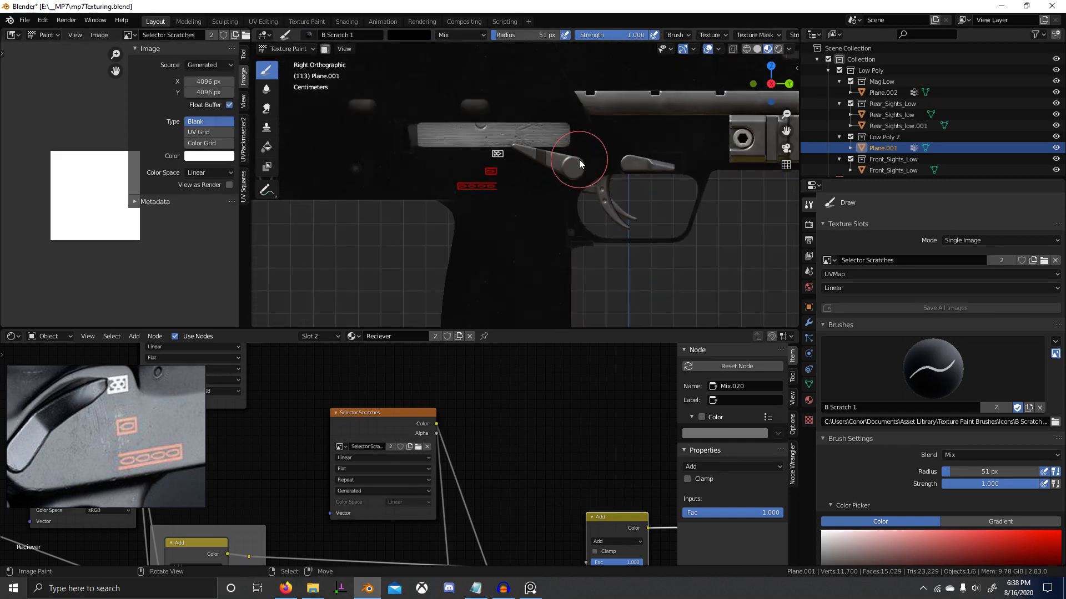
{"action": "key", "text": "ctrl+Tab"}
{"action": "left_click", "coordinate": [365, 172]}
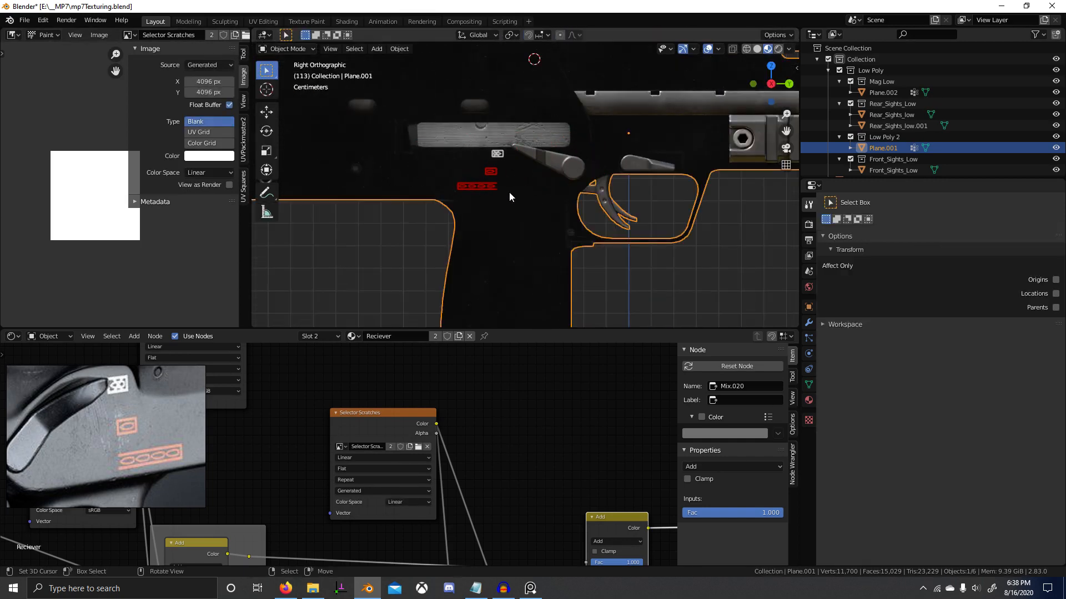
{"action": "key", "text": "Tab"}
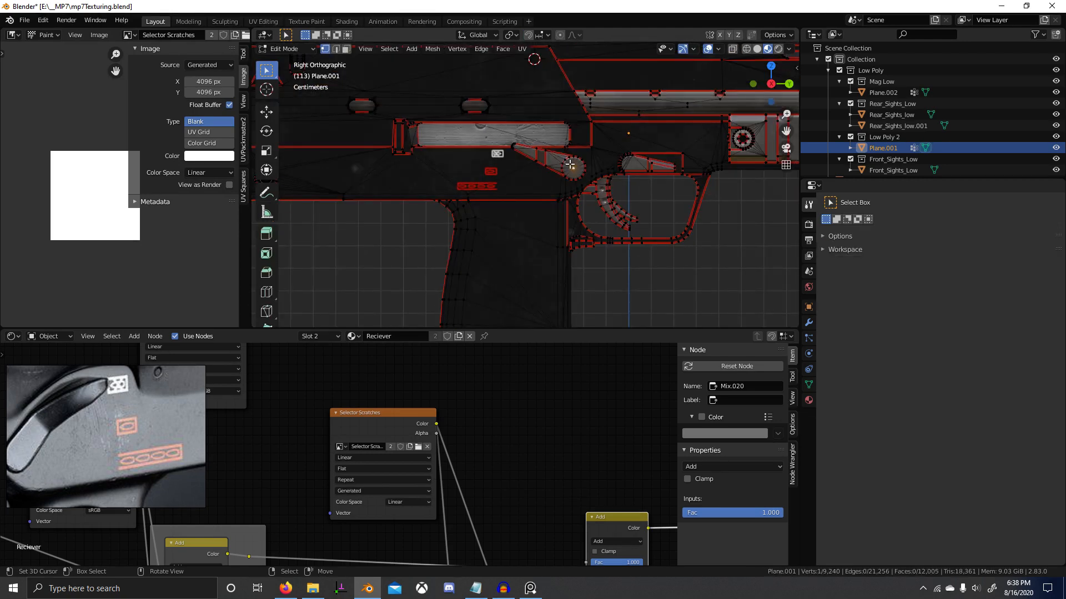
{"action": "key", "text": "l"}
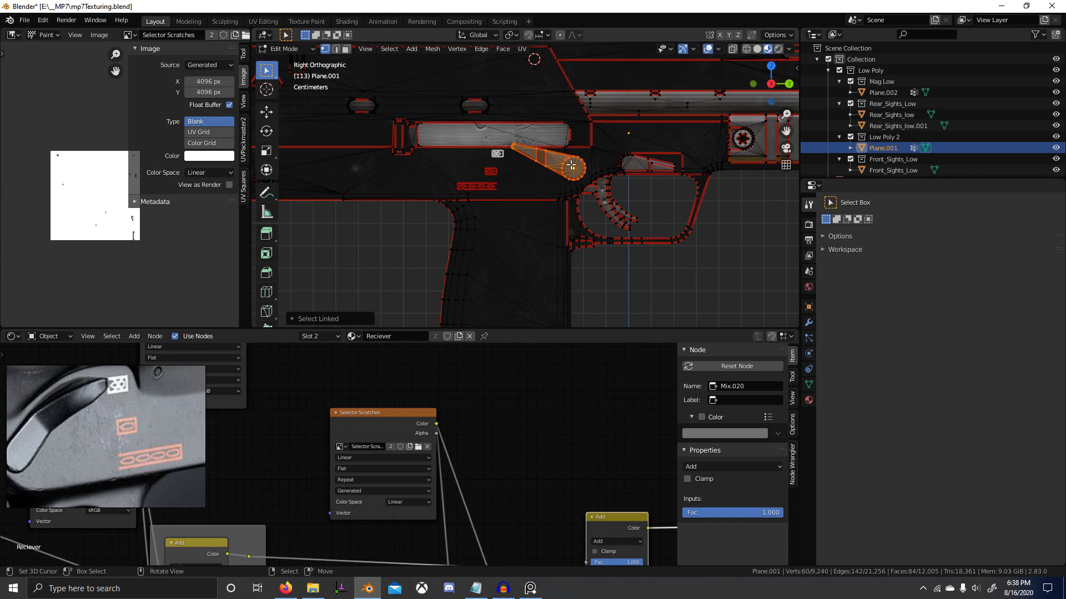
{"action": "key", "text": "p"}
{"action": "left_click", "coordinate": [542, 166]}
Select the linked selector lever on the receiver's opposite side and separate it into its own object.
{"action": "middle_click_drag", "start_coordinate": [424, 181], "coordinate": [376, 212]}
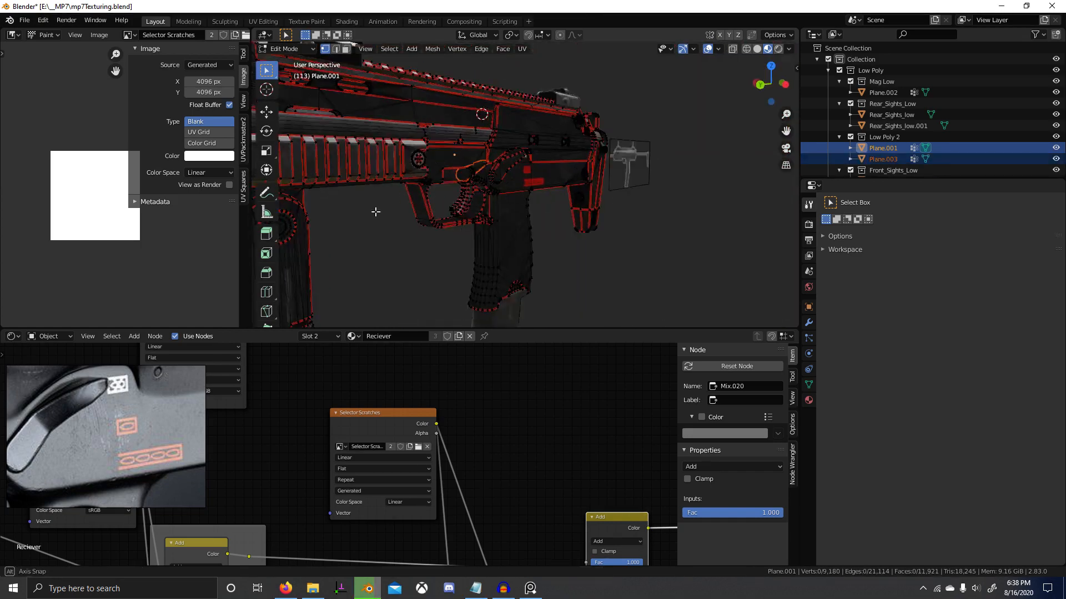
{"action": "scroll", "coordinate": [376, 211], "scroll_direction": "down", "scroll_amount": 2}
{"action": "scroll", "coordinate": [450, 154], "scroll_direction": "up", "scroll_amount": 6}
{"action": "key", "text": "l"}
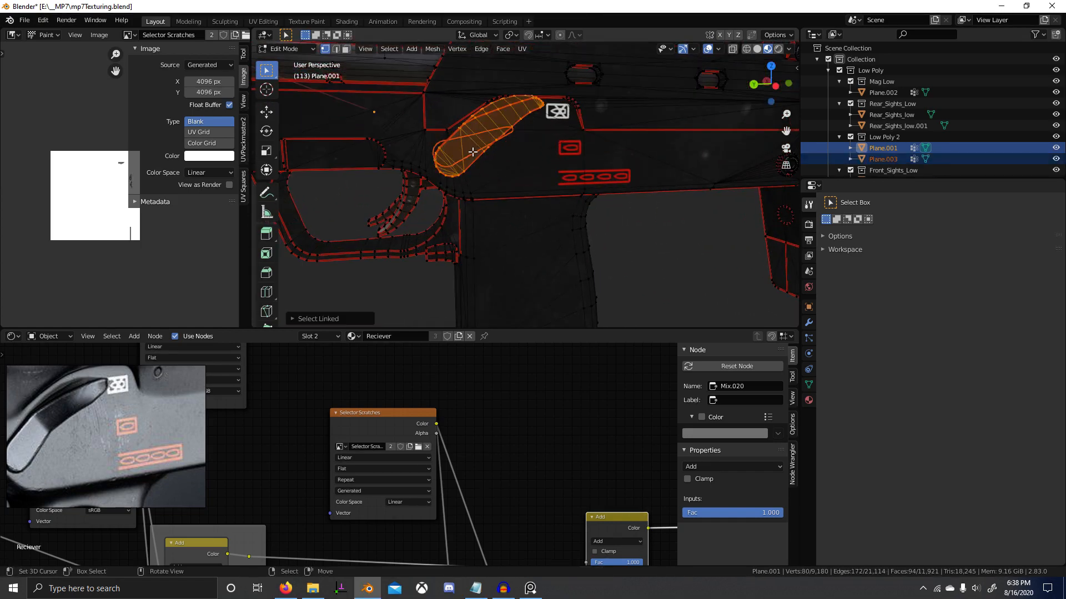
{"action": "key", "text": "p"}
{"action": "left_click", "coordinate": [471, 151]}
Leave Edit Mode, select the receiver object Plane.001 and switch it to Texture Paint mode.
{"action": "scroll", "coordinate": [472, 152], "scroll_direction": "down", "scroll_amount": 2}
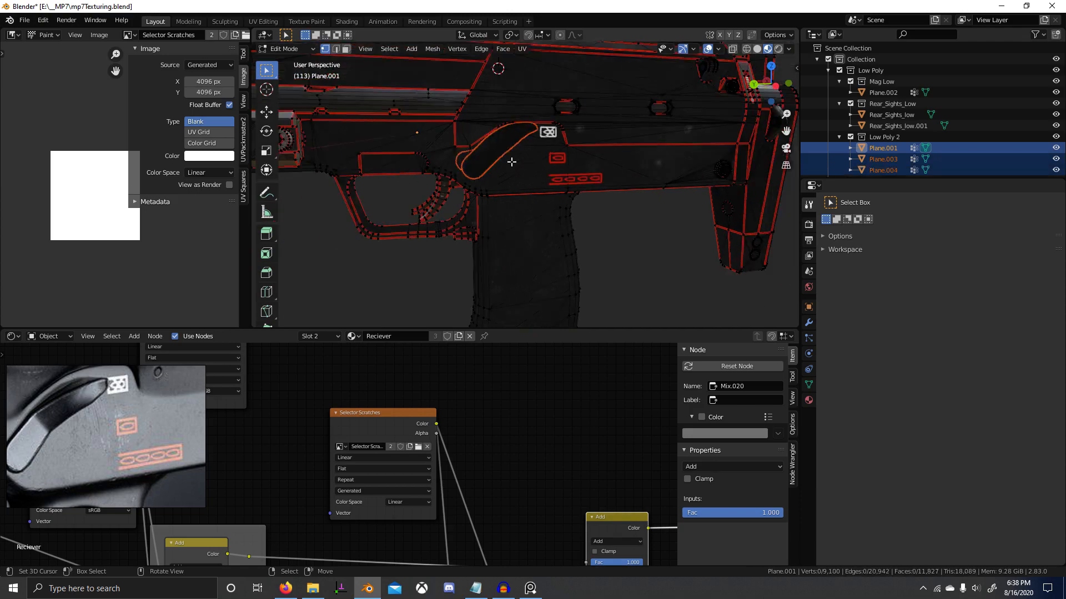
{"action": "middle_click_drag", "start_coordinate": [509, 162], "coordinate": [687, 171]}
{"action": "key", "text": "Tab"}
{"action": "scroll", "coordinate": [488, 203], "scroll_direction": "down", "scroll_amount": 2}
{"action": "left_click", "coordinate": [489, 209]}
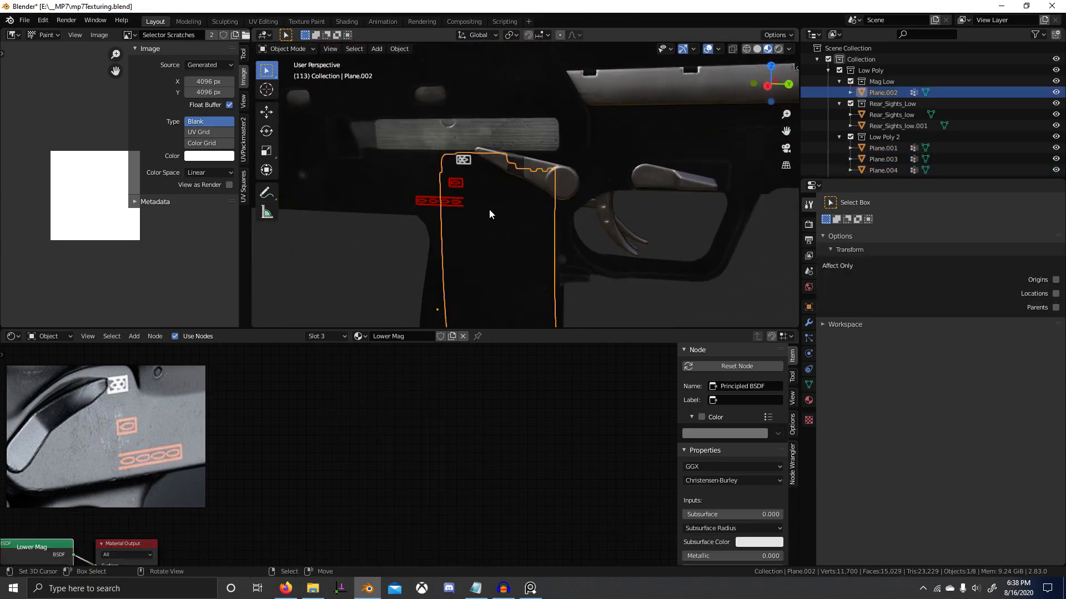
{"action": "left_click", "coordinate": [434, 194]}
{"action": "key", "text": "ctrl+Tab"}
{"action": "left_click", "coordinate": [501, 142]}
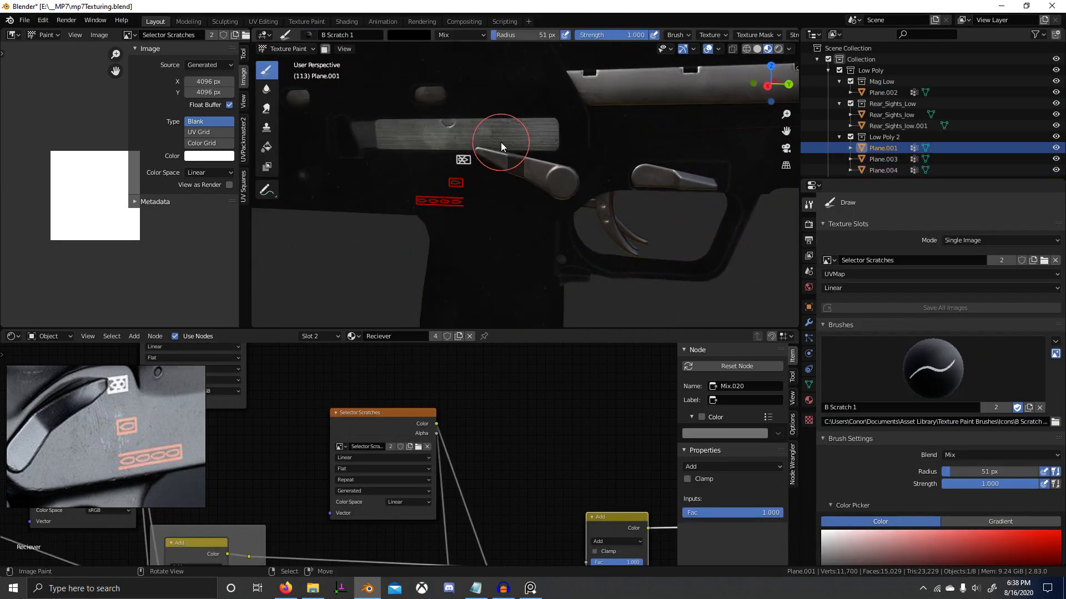
Maximise the viewport in the right orthographic view and increase the brush's Stabilize Stroke radius.
{"action": "key", "text": "KP_3"}
{"action": "key", "text": "ctrl+space"}
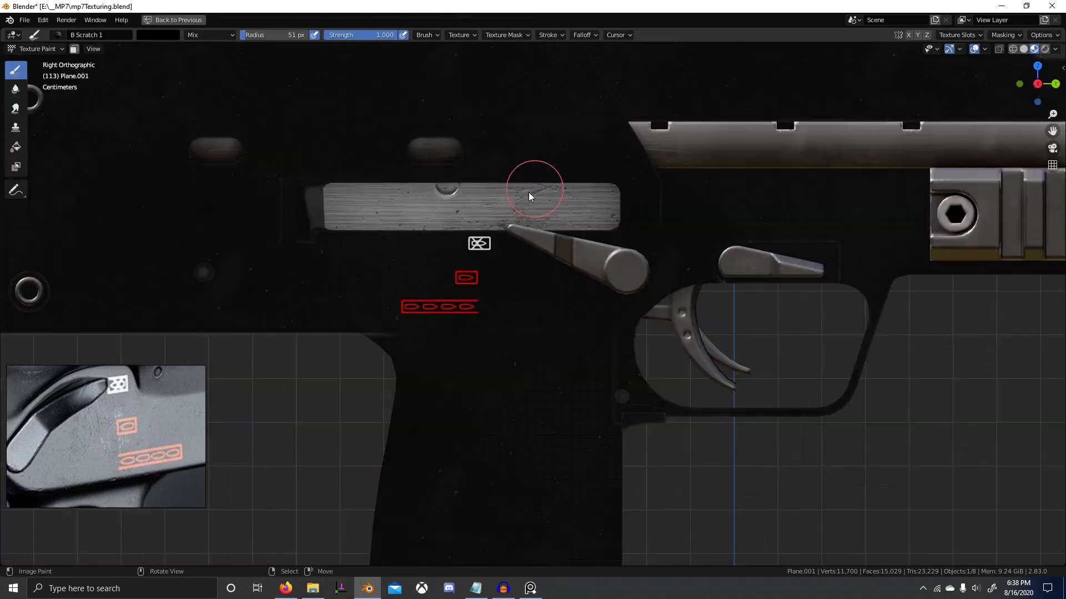
{"action": "scroll", "coordinate": [495, 297], "scroll_direction": "up", "scroll_amount": 2}
{"action": "scroll", "coordinate": [497, 197], "scroll_direction": "up", "scroll_amount": 1}
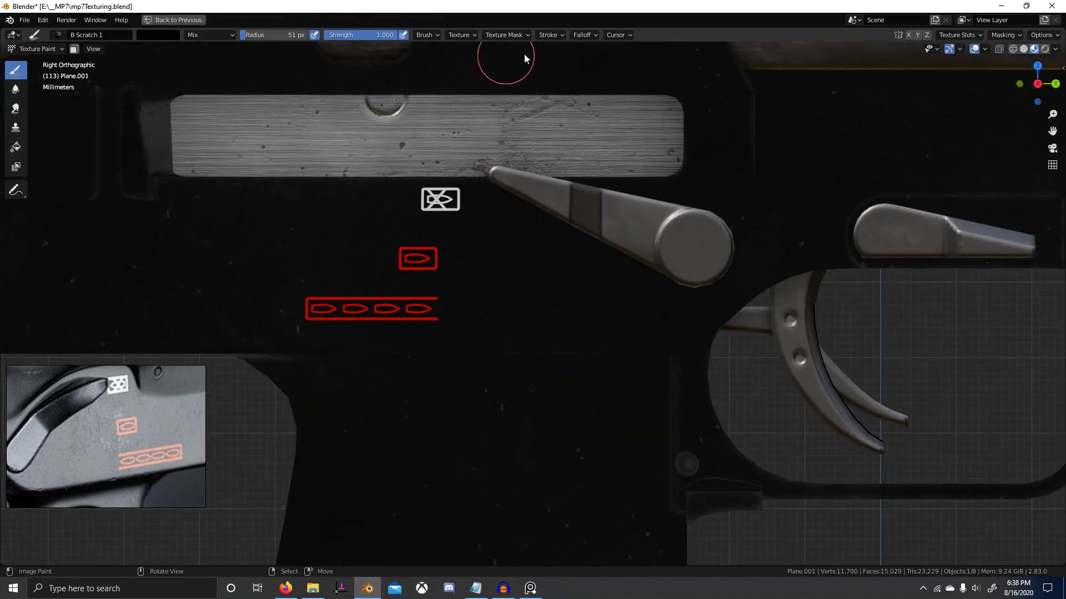
{"action": "left_click", "coordinate": [547, 35]}
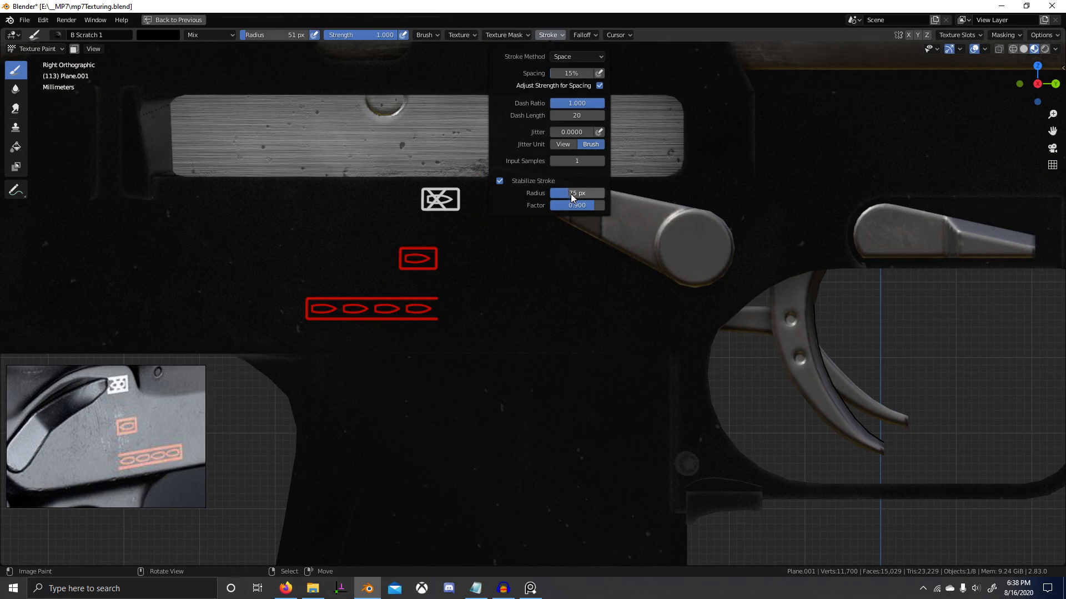
{"action": "left_click_drag", "start_coordinate": [570, 193], "coordinate": [586, 193]}
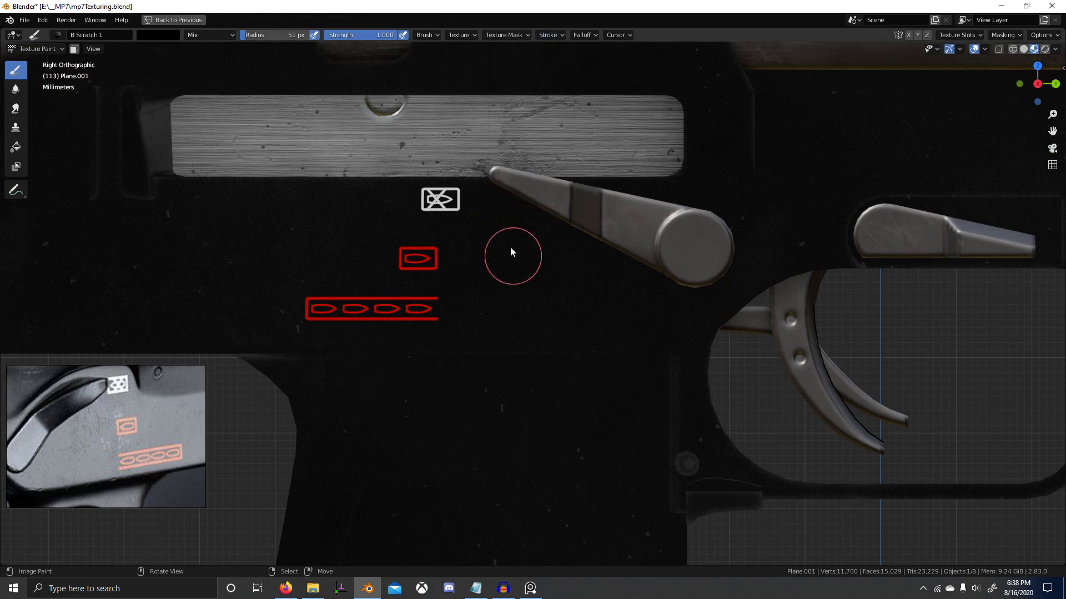
Undo a trial stroke made with the 51 px brush and set the brush radius to 7 px.
{"action": "mouse_move", "coordinate": [507, 215]}
{"action": "left_mouse_down"}
{"action": "mouse_move", "coordinate": [478, 302]}
{"action": "mouse_move", "coordinate": [485, 369]}
{"action": "left_mouse_up"}
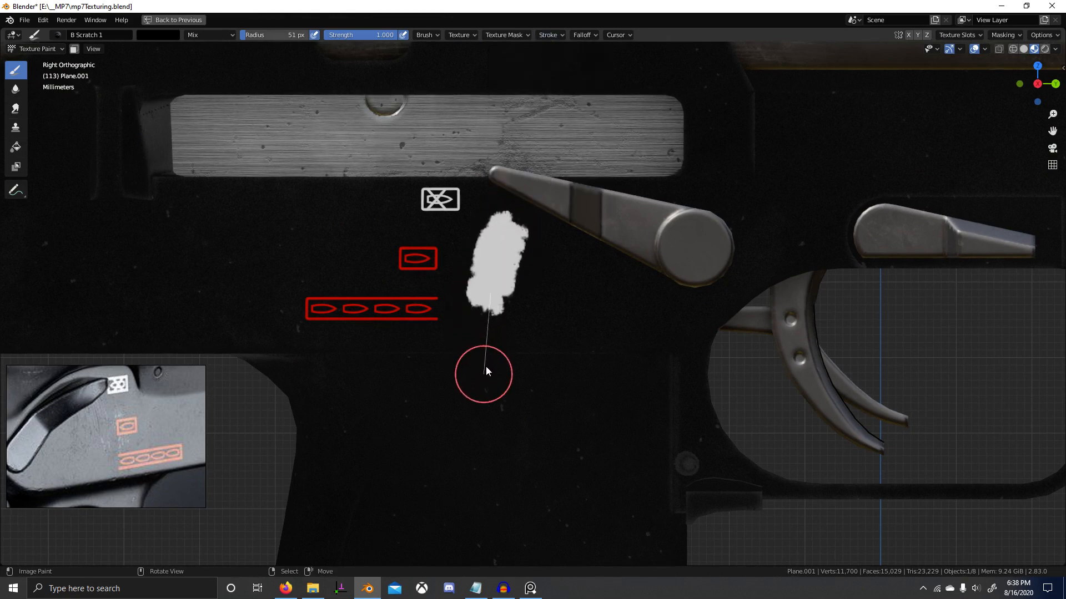
{"action": "key", "text": "ctrl+z"}
{"action": "key", "text": "f"}
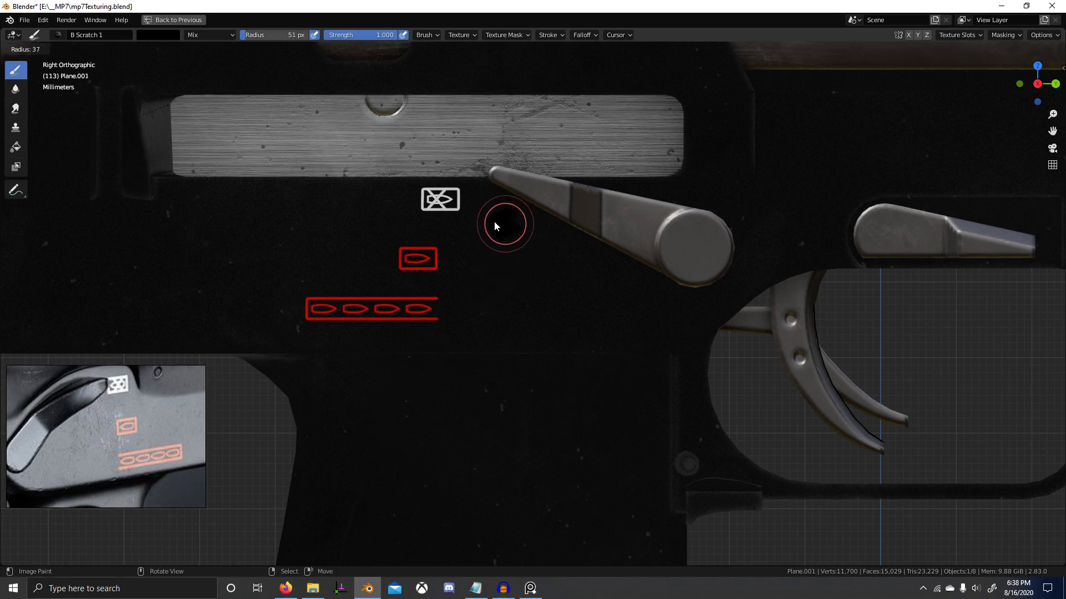
{"action": "left_click", "coordinate": [480, 225]}
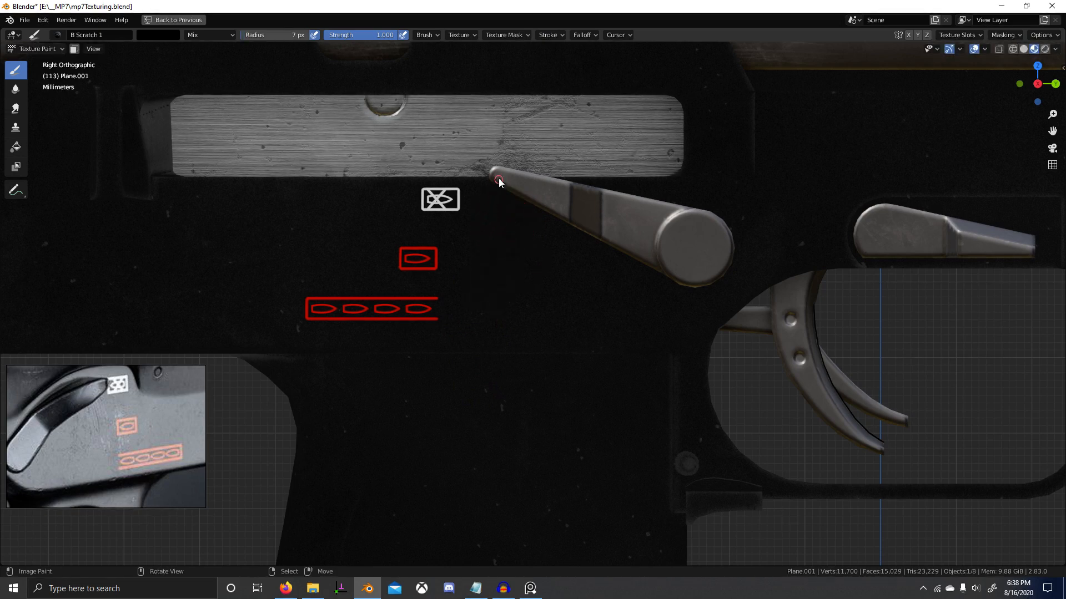
Paint a row of curved scratches with the 7 px brush from beneath the selector lever's tip, redoing the fourth stroke.
{"action": "mouse_move", "coordinate": [499, 182]}
{"action": "left_mouse_down"}
{"action": "mouse_move", "coordinate": [468, 252]}
{"action": "mouse_move", "coordinate": [482, 368]}
{"action": "left_mouse_up"}
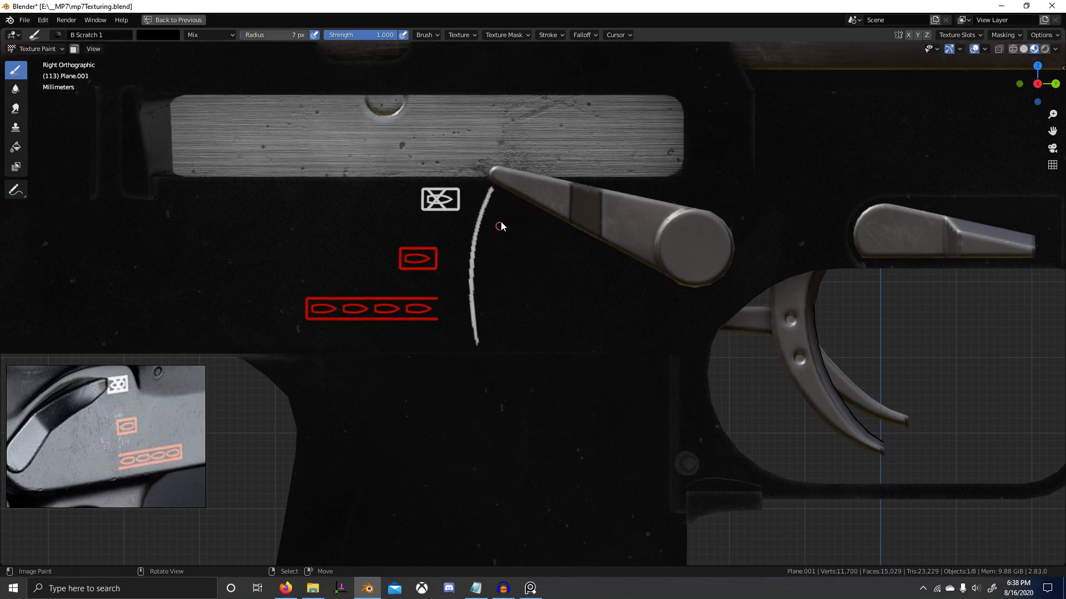
{"action": "mouse_move", "coordinate": [509, 191]}
{"action": "left_mouse_down"}
{"action": "mouse_move", "coordinate": [492, 221]}
{"action": "mouse_move", "coordinate": [504, 354]}
{"action": "left_mouse_up"}
{"action": "left_click_drag", "start_coordinate": [521, 201], "coordinate": [519, 368]}
{"action": "left_click_drag", "start_coordinate": [542, 211], "coordinate": [566, 373]}
{"action": "key", "text": "ctrl+z"}
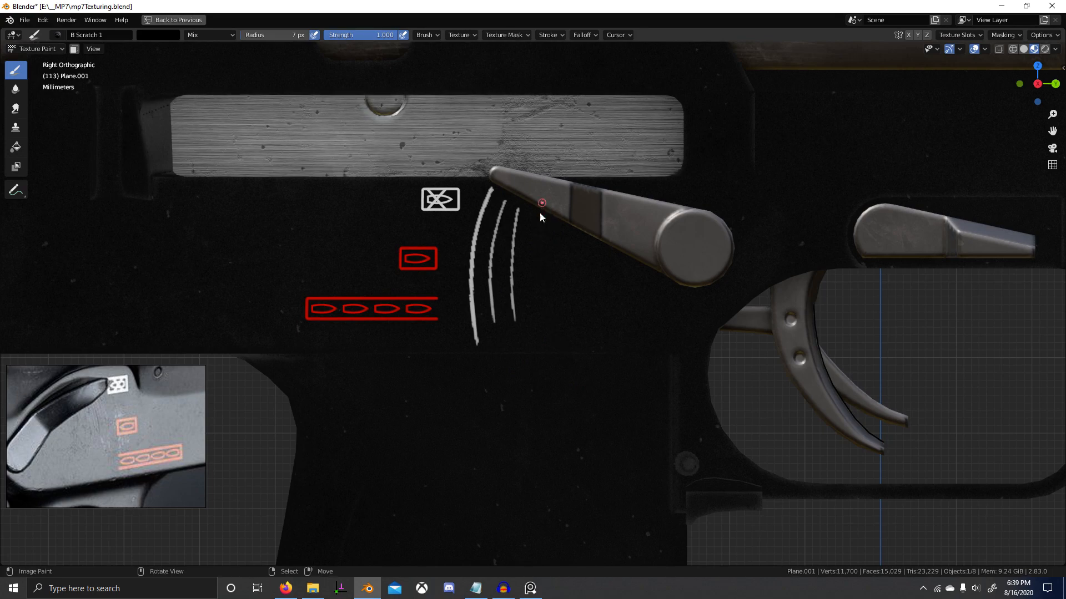
{"action": "left_click_drag", "start_coordinate": [540, 212], "coordinate": [551, 334]}
{"action": "left_click_drag", "start_coordinate": [568, 221], "coordinate": [573, 293]}
Undo all the new selector scratch strokes, stepping back to Object Mode.
{"action": "key", "text": "ctrl+z"}
{"action": "key", "text": "ctrl+z"}
{"action": "key", "text": "ctrl+z"}
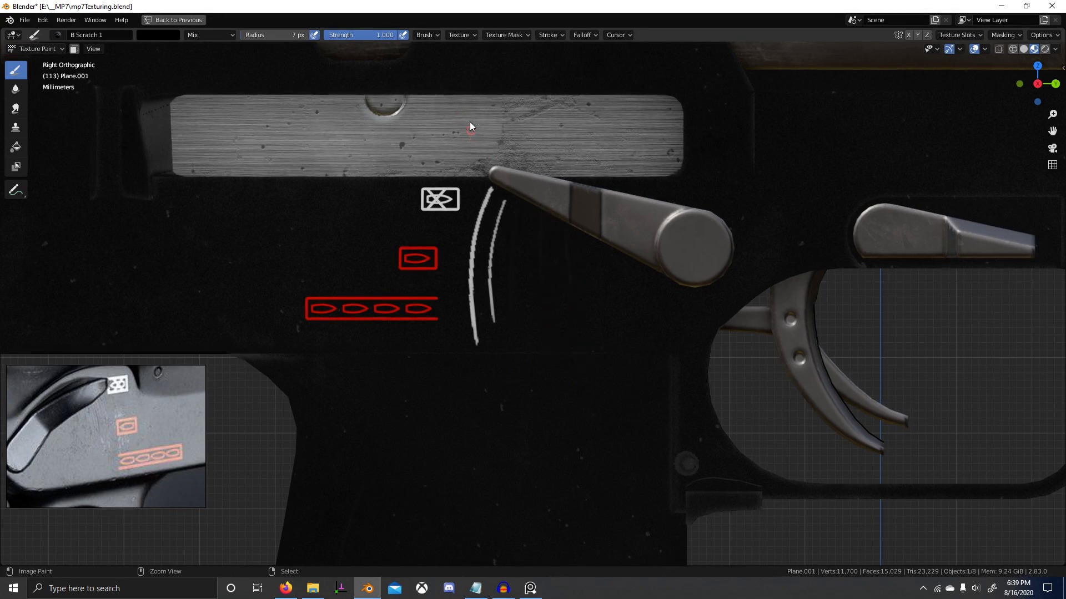
{"action": "key", "text": "ctrl+z"}
{"action": "key", "text": "ctrl+z"}
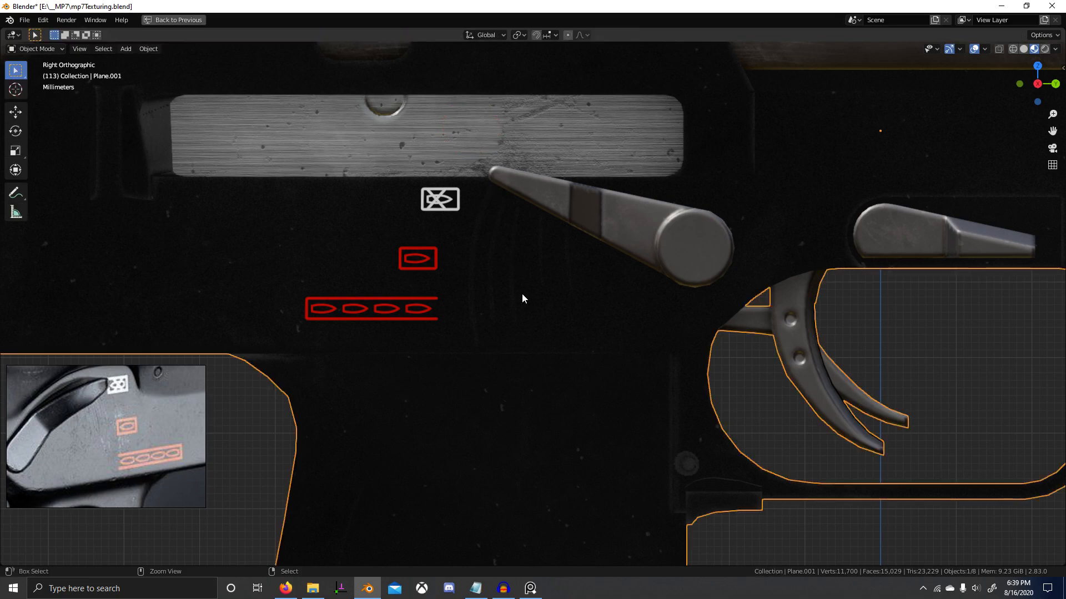
Reselect the receiver, return it to Texture Paint mode and keep the viewport maximised around the selector markings.
{"action": "left_click", "coordinate": [512, 288]}
{"action": "scroll", "coordinate": [512, 288], "scroll_direction": "down", "scroll_amount": 3}
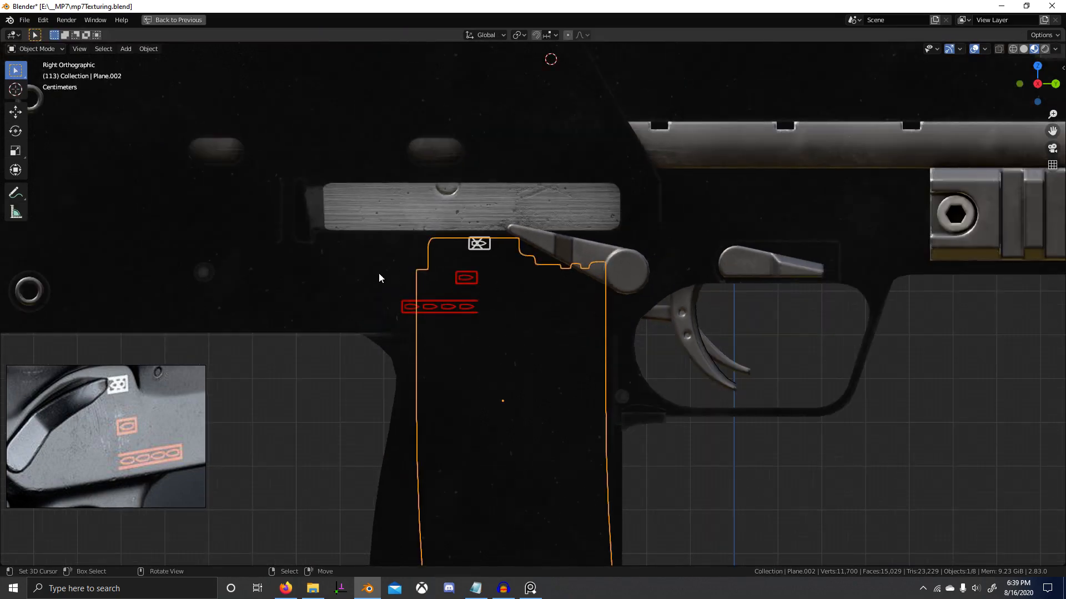
{"action": "left_click", "coordinate": [575, 333]}
{"action": "key", "text": "ctrl+Tab"}
{"action": "left_click", "coordinate": [533, 247]}
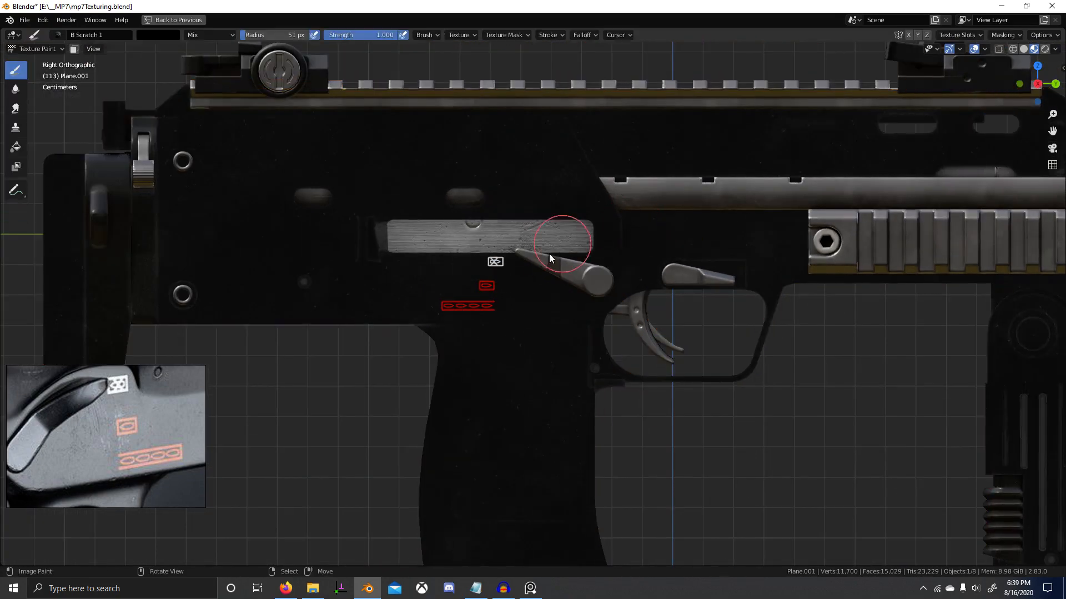
{"action": "key", "text": "ctrl+space"}
{"action": "key", "text": "ctrl+space"}
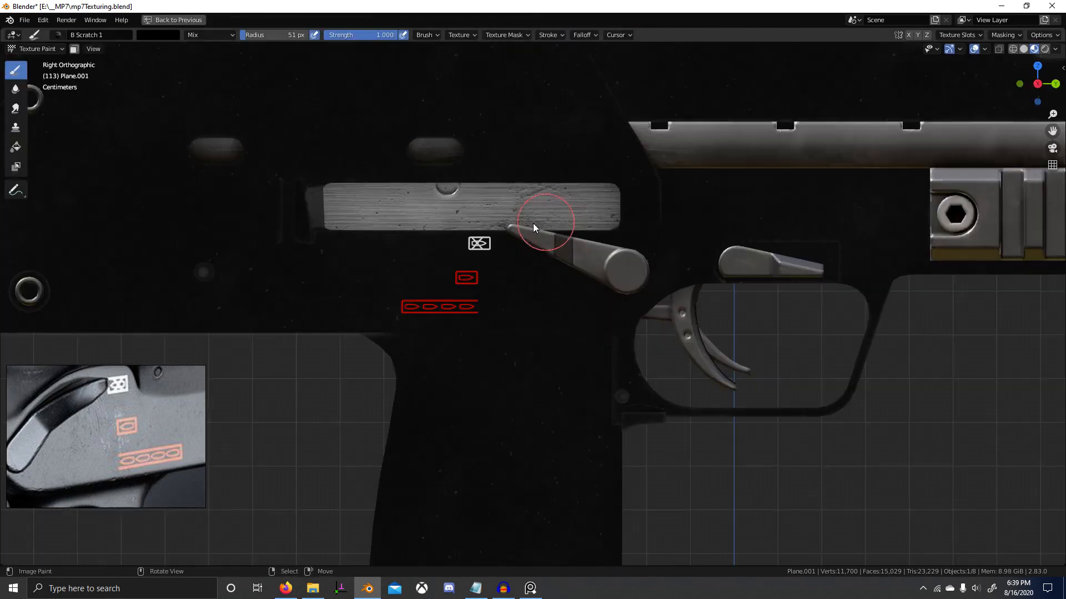
{"action": "scroll", "coordinate": [515, 224], "scroll_direction": "up", "scroll_amount": 3}
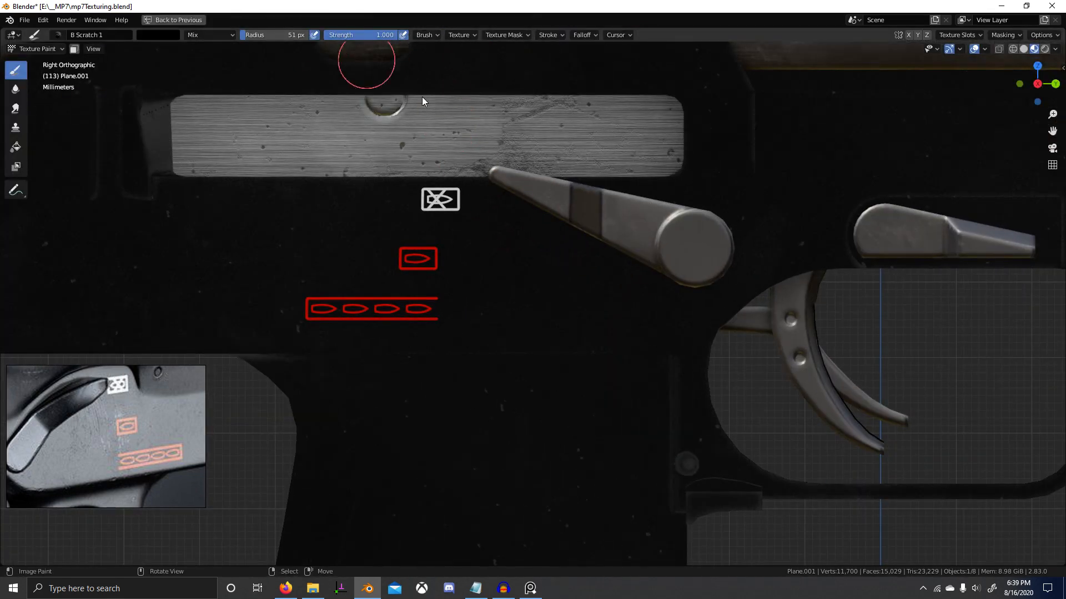
Set the brush radius to 4 px and paint one long curved scratch from the selector lever's tip down past the red markings.
{"action": "key", "text": "f"}
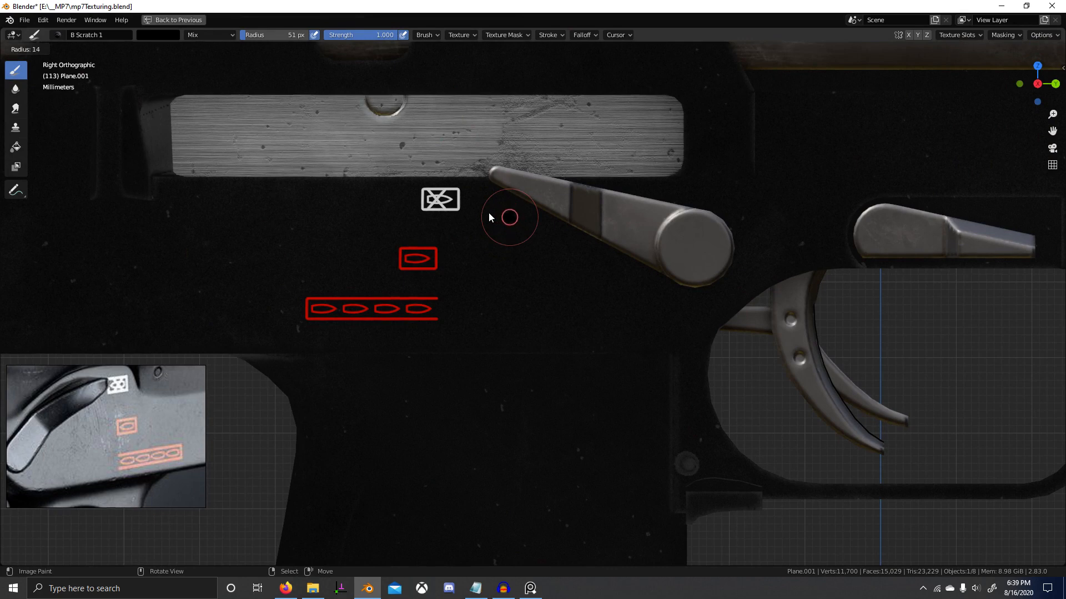
{"action": "left_click", "coordinate": [488, 214]}
{"action": "key", "text": "f"}
{"action": "left_click", "coordinate": [495, 191]}
{"action": "left_click_drag", "start_coordinate": [491, 188], "coordinate": [467, 354]}
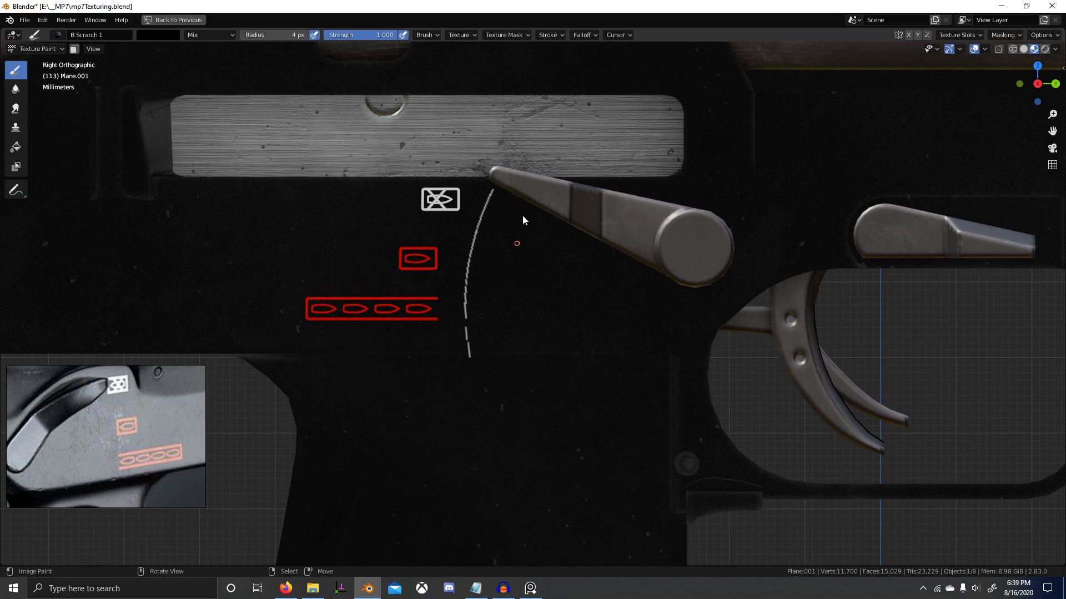
Try a row of additional curved scratches beneath the selector lever beside the first long one, redoing the first of them.
{"action": "left_click_drag", "start_coordinate": [510, 205], "coordinate": [496, 281]}
{"action": "key", "text": "ctrl+z"}
{"action": "left_click_drag", "start_coordinate": [506, 203], "coordinate": [494, 263]}
{"action": "left_click_drag", "start_coordinate": [533, 206], "coordinate": [523, 290]}
{"action": "left_click_drag", "start_coordinate": [557, 217], "coordinate": [554, 350]}
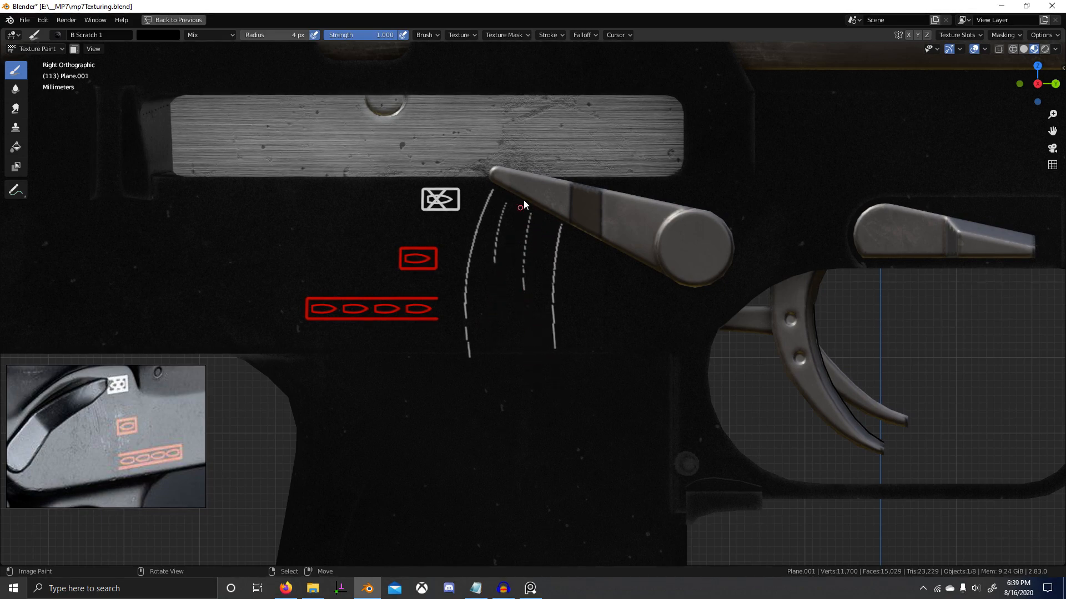
{"action": "left_click_drag", "start_coordinate": [522, 209], "coordinate": [515, 297]}
{"action": "left_click_drag", "start_coordinate": [504, 200], "coordinate": [494, 339]}
{"action": "left_click_drag", "start_coordinate": [491, 215], "coordinate": [481, 322]}
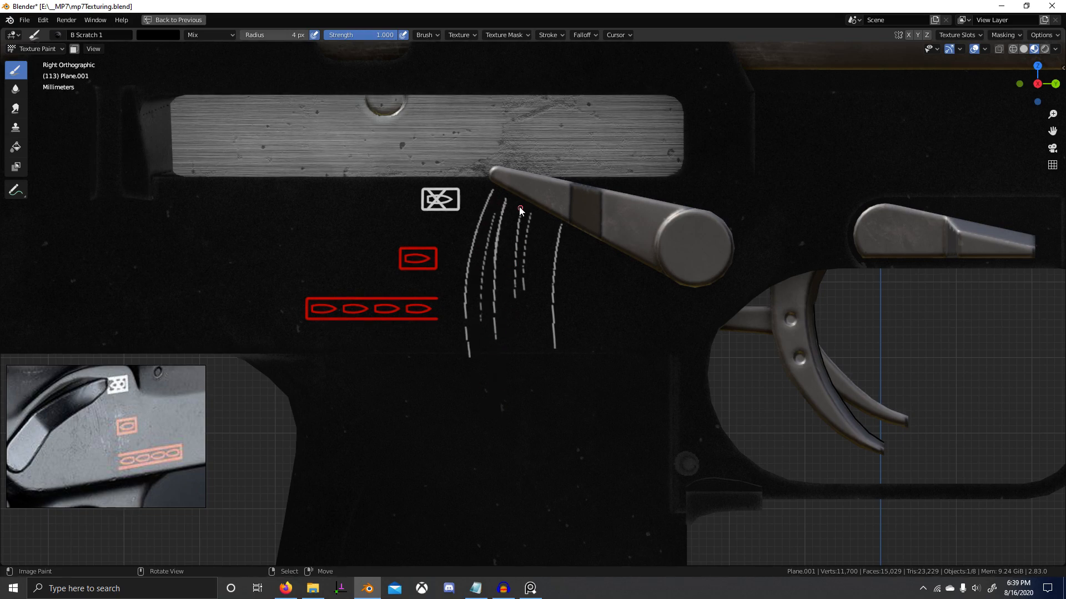
{"action": "left_click_drag", "start_coordinate": [518, 209], "coordinate": [500, 353]}
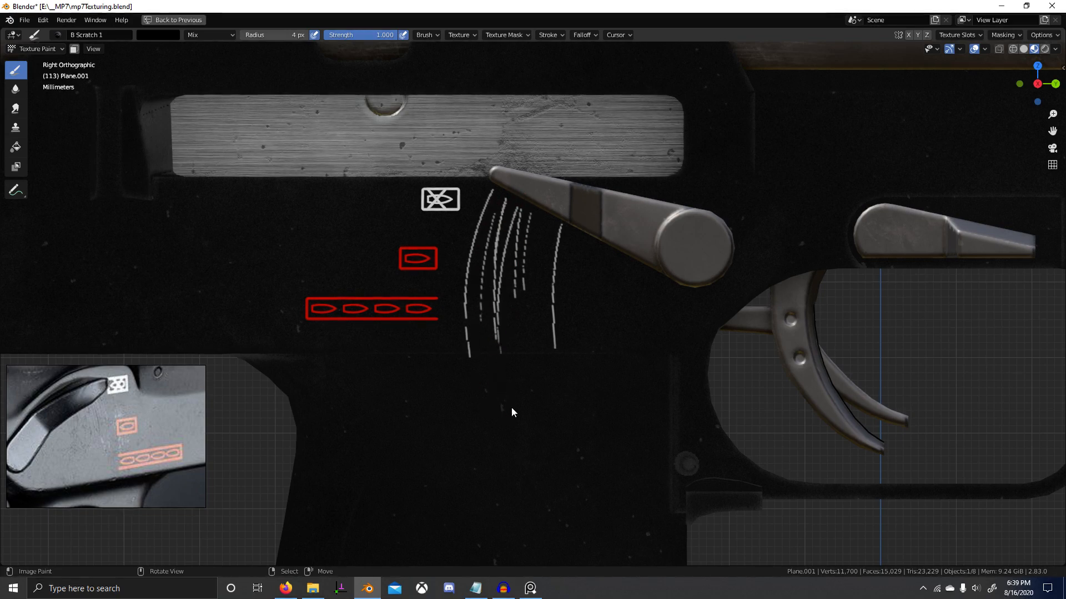
Undo the additional scratch strokes back to the single long scratch at the lever's tip.
{"action": "key", "text": "ctrl+z"}
{"action": "key", "text": "ctrl+z"}
{"action": "key", "text": "ctrl+z"}
{"action": "key", "text": "ctrl+z"}
{"action": "key", "text": "ctrl+z"}
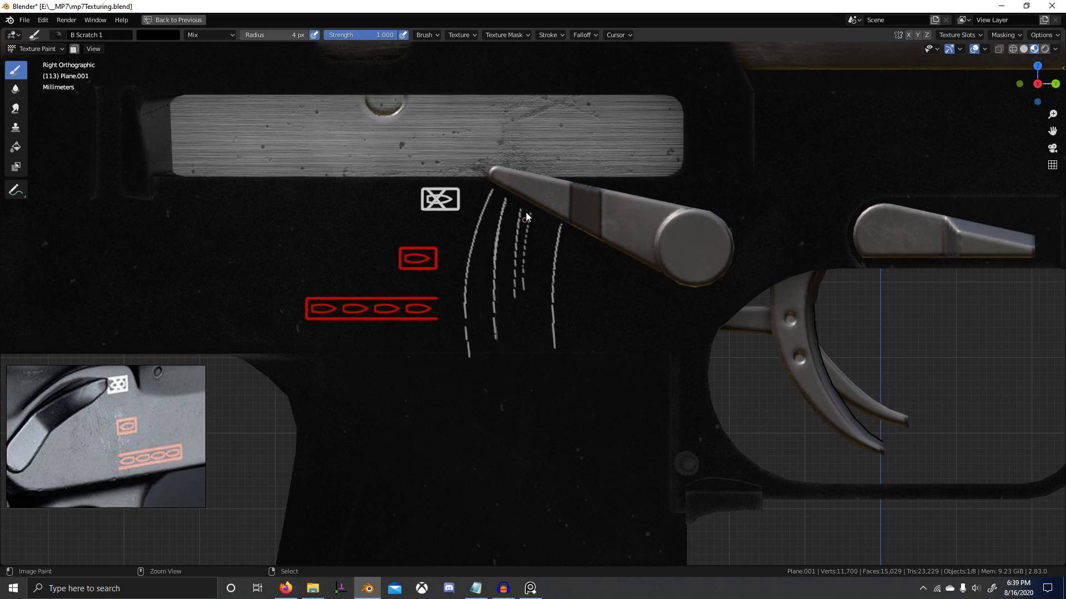
{"action": "key", "text": "ctrl+z"}
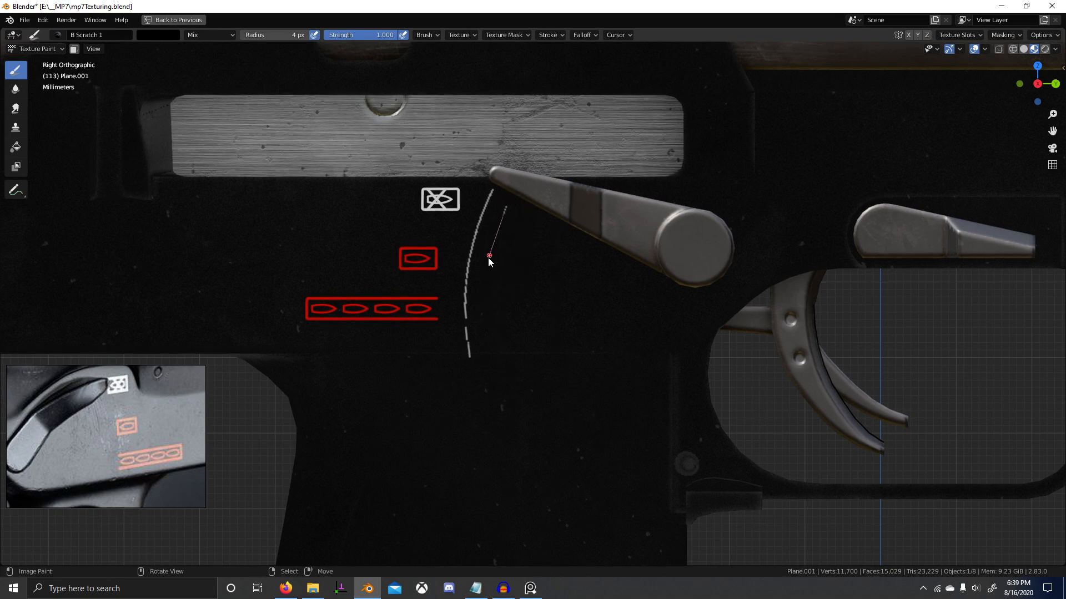
Paint two shorter curved scratches parallel to the long one beneath the selector lever, redoing the first of them.
{"action": "left_click_drag", "start_coordinate": [489, 257], "coordinate": [491, 330]}
{"action": "key", "text": "ctrl+z"}
{"action": "left_click_drag", "start_coordinate": [508, 199], "coordinate": [502, 208]}
{"action": "left_click_drag", "start_coordinate": [484, 259], "coordinate": [485, 314]}
{"action": "left_click_drag", "start_coordinate": [510, 263], "coordinate": [511, 327]}
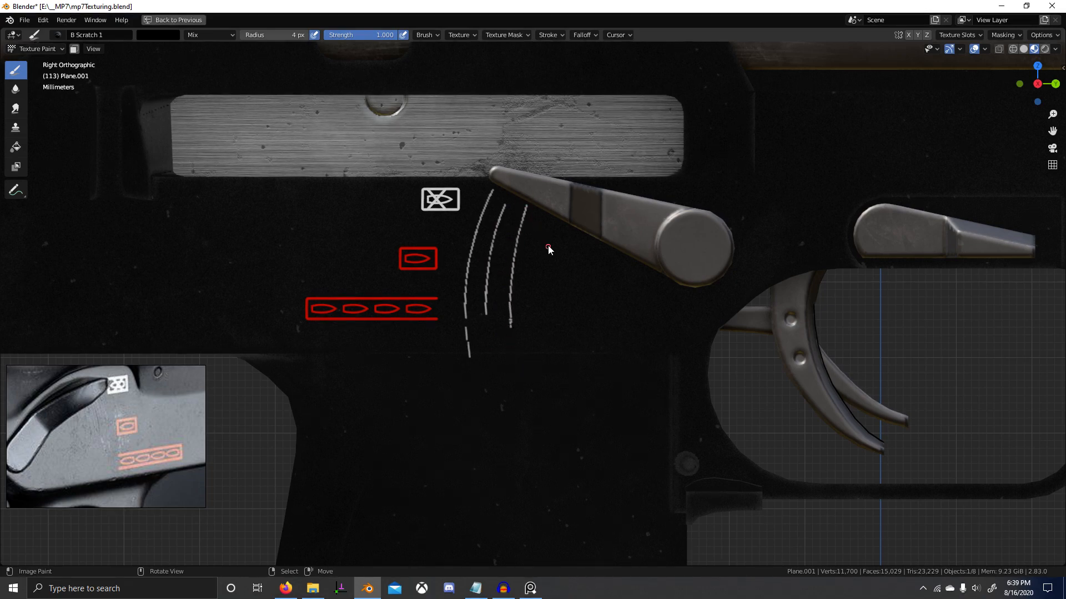
{"action": "scroll", "coordinate": [543, 295], "scroll_direction": "down", "scroll_amount": 5}
{"action": "scroll", "coordinate": [543, 439], "scroll_direction": "up", "scroll_amount": 4}
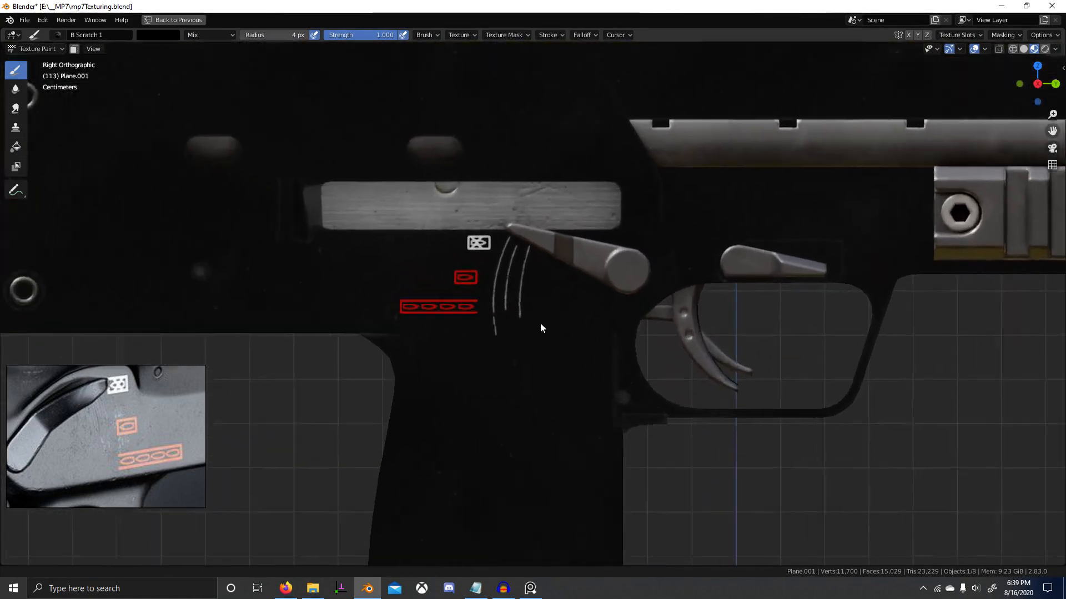
{"action": "scroll", "coordinate": [541, 328], "scroll_direction": "up", "scroll_amount": 3}
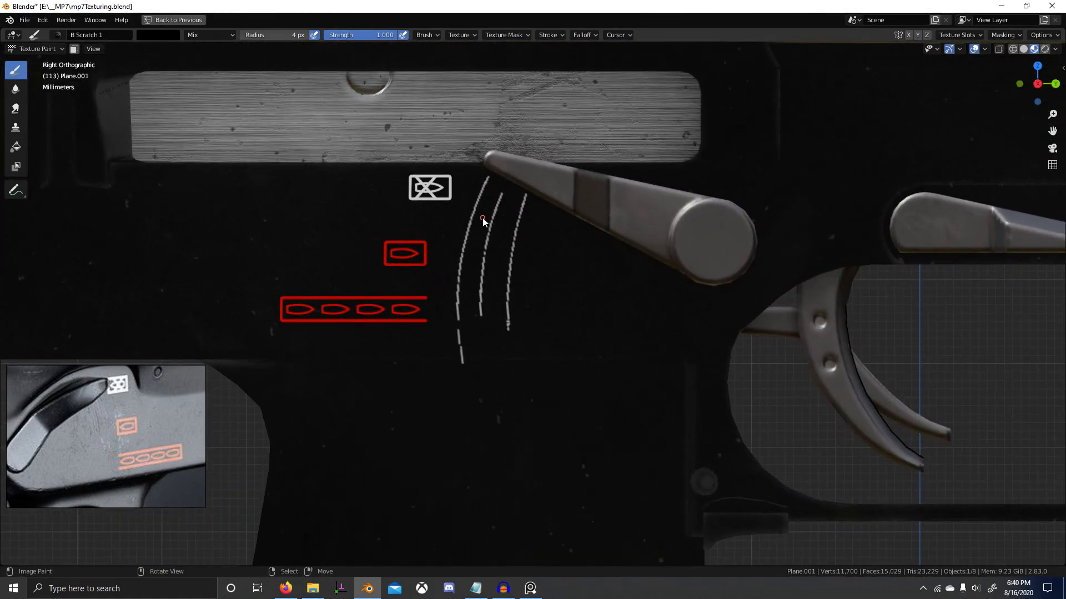
Leave Texture Paint for Object Mode and select the selector lever's entire mesh in Edit Mode.
{"action": "key", "text": "ctrl+Tab"}
{"action": "left_click", "coordinate": [236, 215]}
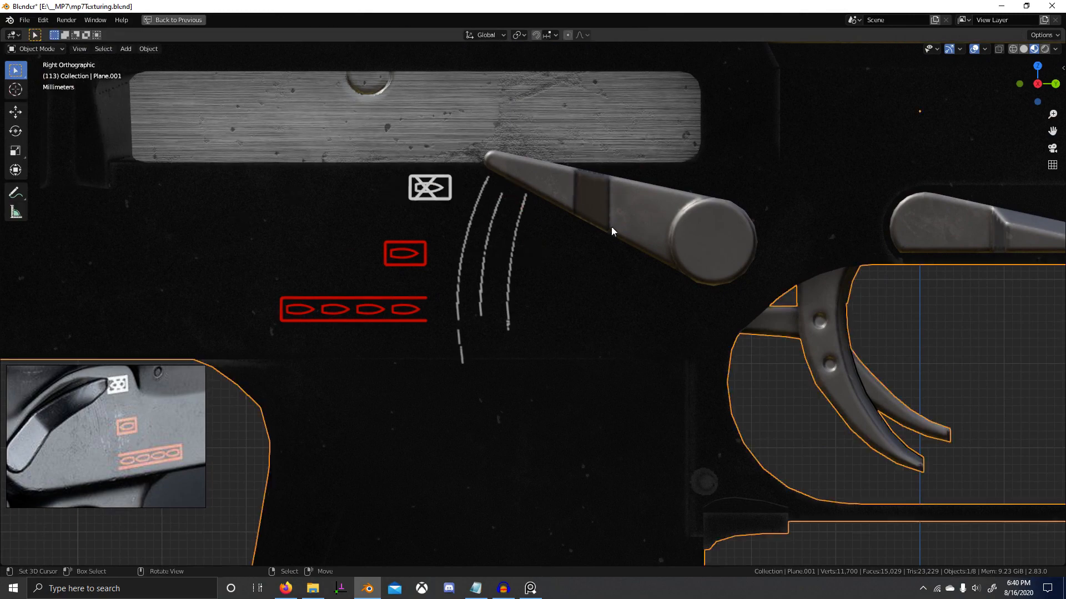
{"action": "right_click", "coordinate": [710, 238]}
{"action": "key", "text": "Tab"}
{"action": "key", "text": "a"}
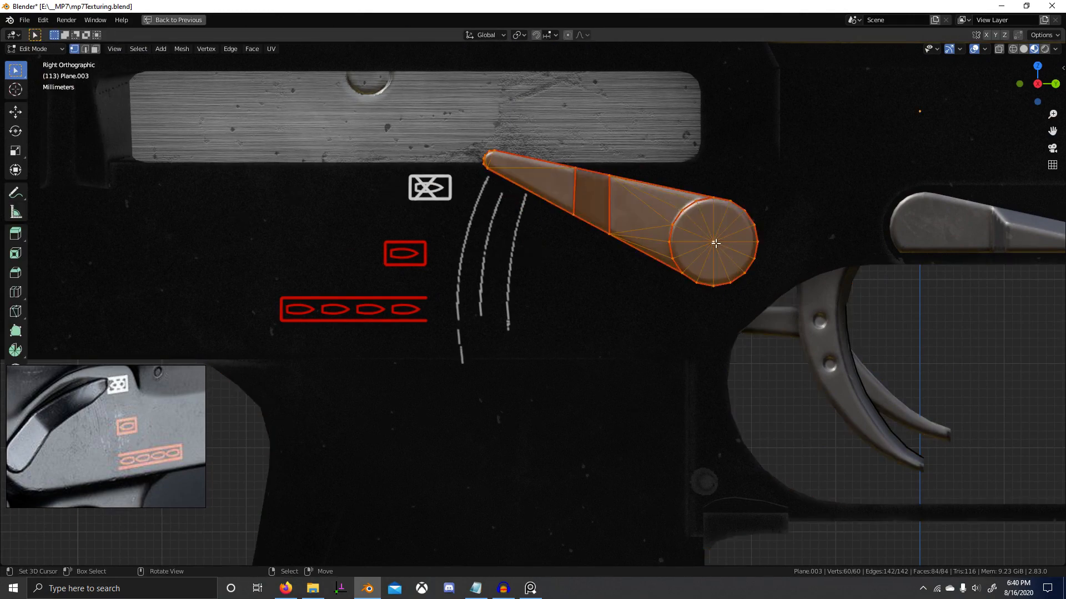
Duplicate the lever's mesh and rotate the copy about its round pivot by about -54 degrees, below the red markings.
{"action": "key", "text": "shift+s"}
{"action": "left_click", "coordinate": [581, 166]}
{"action": "key", "text": "r"}
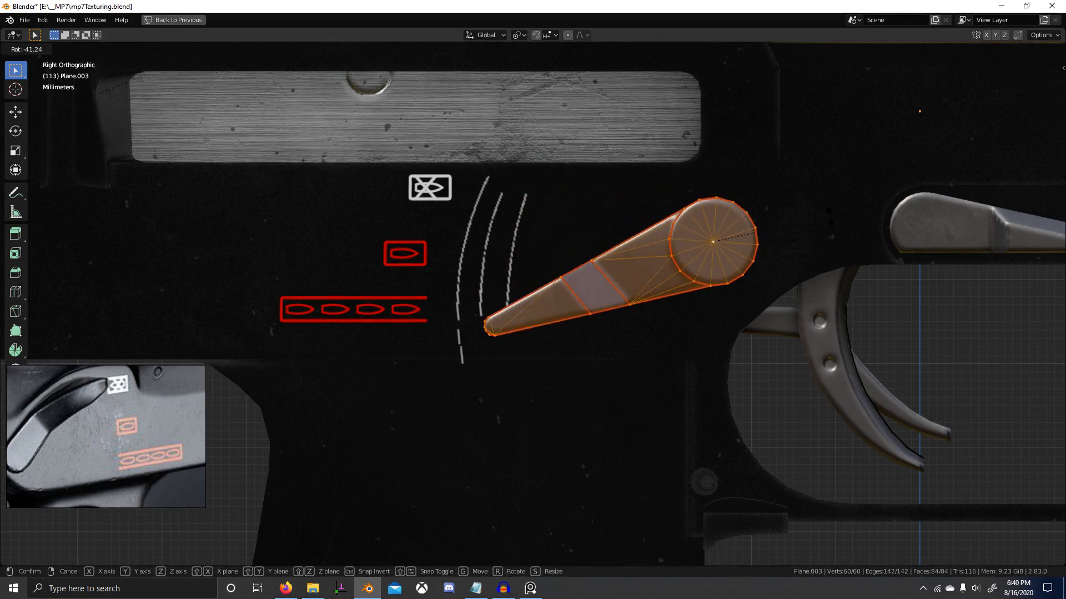
{"action": "left_click", "coordinate": [831, 220]}
{"action": "key", "text": "shift+d"}
{"action": "key", "text": "r"}
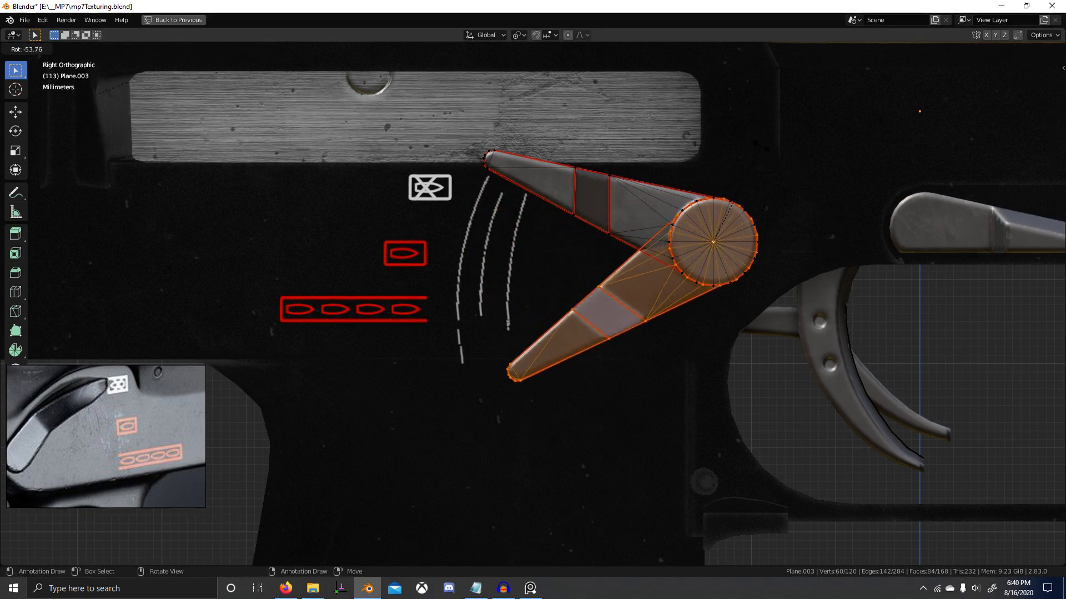
{"action": "left_click", "coordinate": [615, 181]}
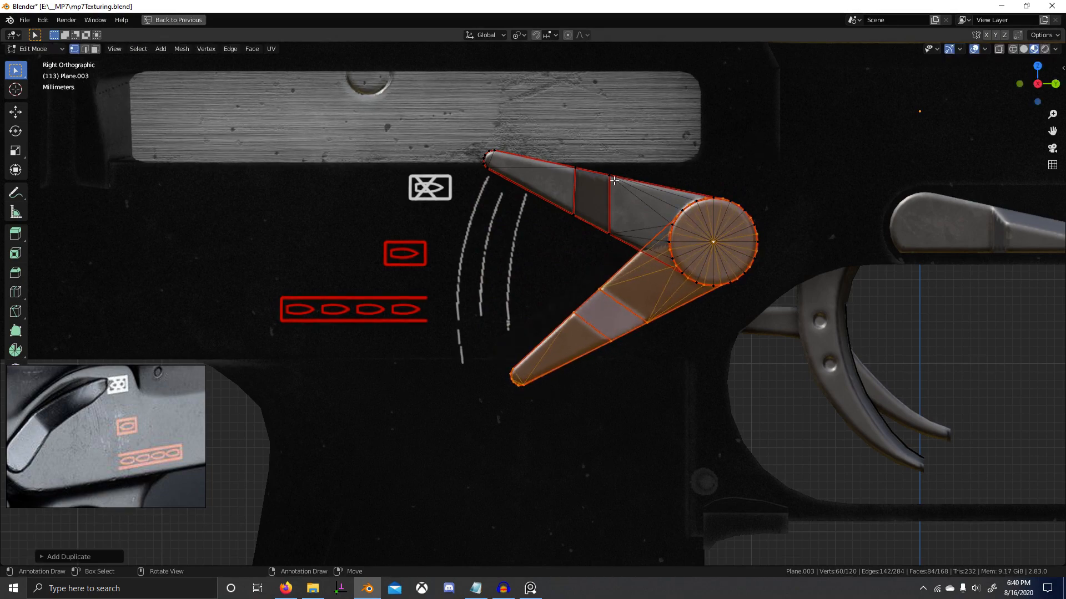
Return to Object Mode, select the receiver and discard the unsaved painting on the Selector Scratches image.
{"action": "key", "text": "Tab"}
{"action": "left_click", "coordinate": [492, 242]}
{"action": "key", "text": "ctrl+space"}
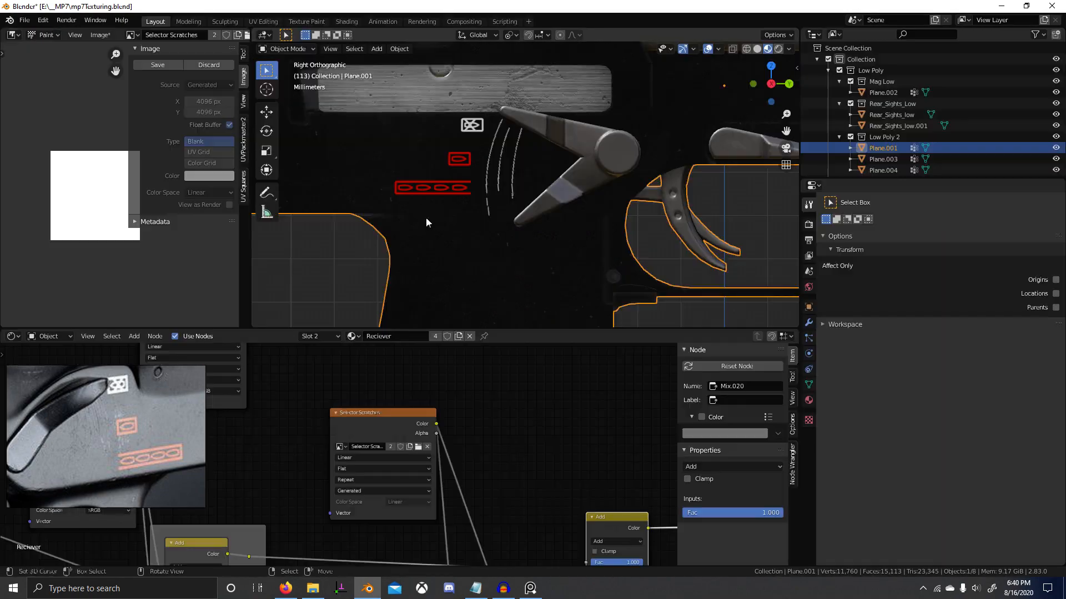
{"action": "left_click", "coordinate": [208, 65]}
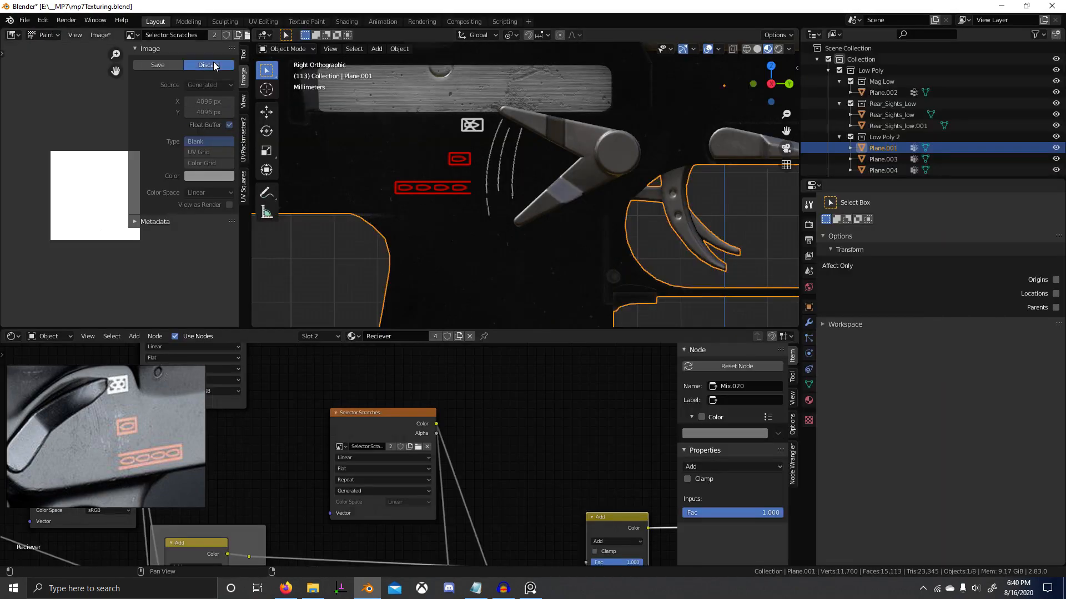
{"action": "key", "text": "ctrl+space"}
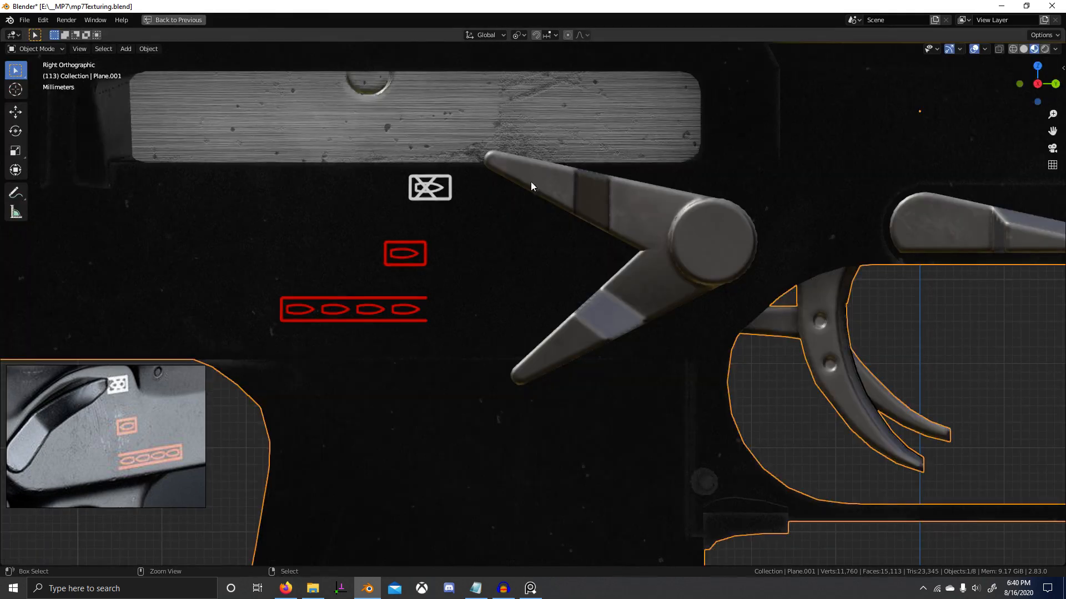
Put the receiver in Texture Paint mode and paint an outer scratch arc joining the two lever tips.
{"action": "key", "text": "ctrl+Tab"}
{"action": "left_click", "coordinate": [535, 151]}
{"action": "key", "text": "ctrl+Tab"}
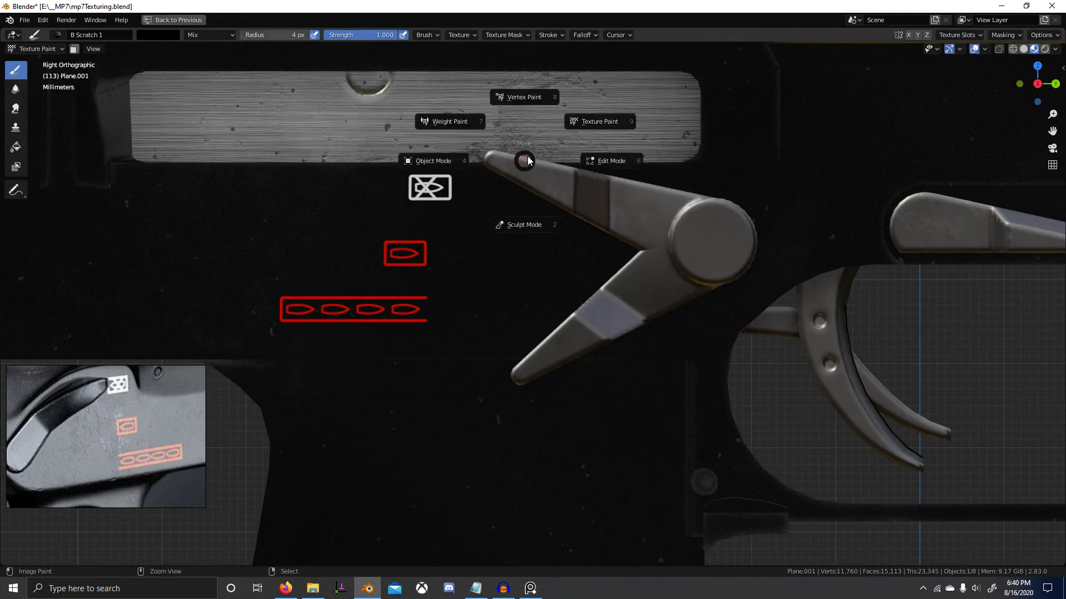
{"action": "left_click", "coordinate": [583, 121]}
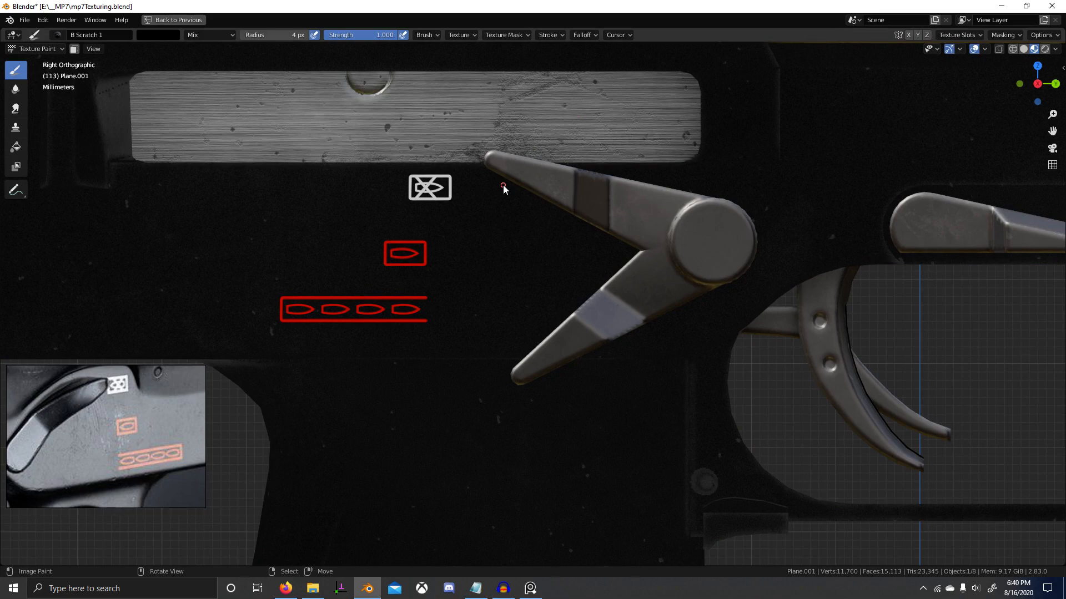
{"action": "mouse_move", "coordinate": [477, 198]}
{"action": "left_mouse_down"}
{"action": "mouse_move", "coordinate": [497, 333]}
{"action": "mouse_move", "coordinate": [530, 384]}
{"action": "left_mouse_up"}
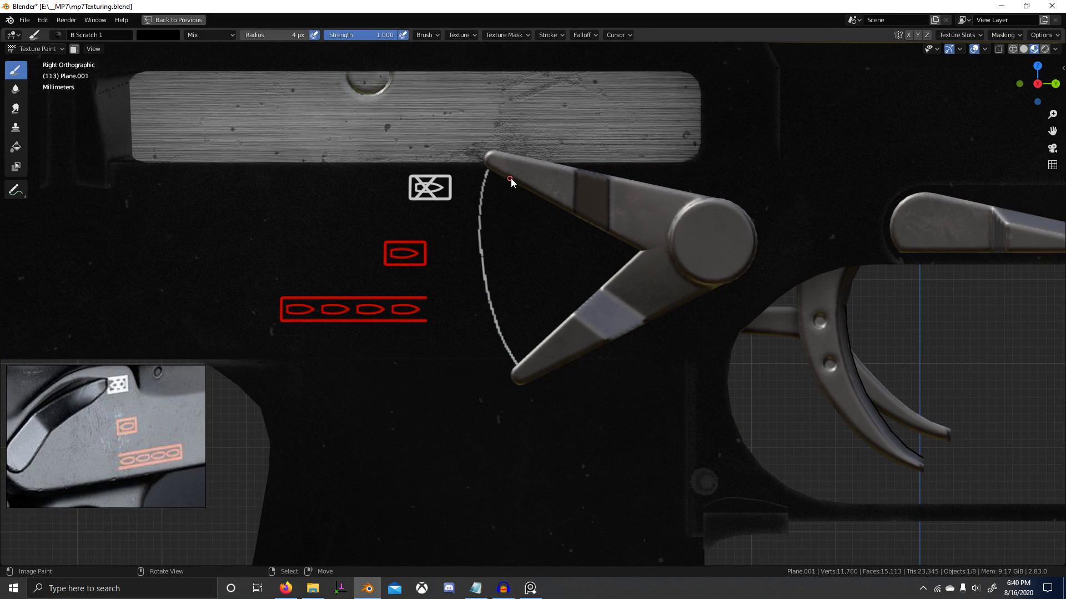
Paint a middle and an inner scratch arc beside the outer one between the levers, redoing strokes that look off.
{"action": "mouse_move", "coordinate": [515, 186]}
{"action": "left_mouse_down"}
{"action": "mouse_move", "coordinate": [504, 255]}
{"action": "mouse_move", "coordinate": [549, 378]}
{"action": "left_mouse_up"}
{"action": "key", "text": "ctrl+z"}
{"action": "mouse_move", "coordinate": [511, 195]}
{"action": "left_mouse_down"}
{"action": "mouse_move", "coordinate": [531, 329]}
{"action": "mouse_move", "coordinate": [556, 367]}
{"action": "left_mouse_up"}
{"action": "left_click_drag", "start_coordinate": [546, 204], "coordinate": [594, 338]}
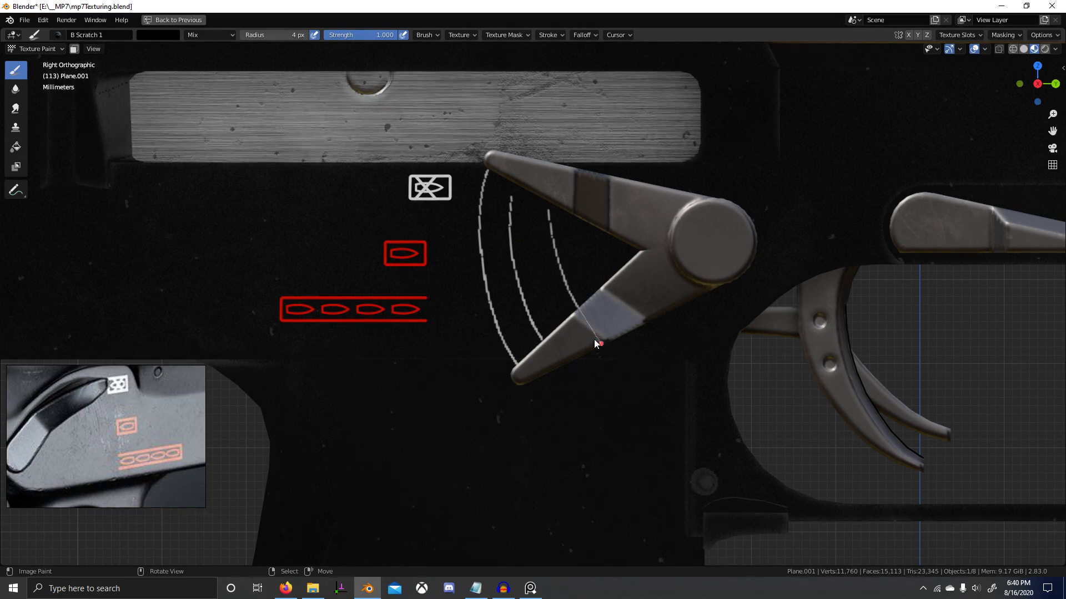
{"action": "key", "text": "ctrl+z"}
{"action": "mouse_move", "coordinate": [536, 198]}
{"action": "left_mouse_down"}
{"action": "mouse_move", "coordinate": [539, 251]}
{"action": "mouse_move", "coordinate": [576, 342]}
{"action": "left_mouse_up"}
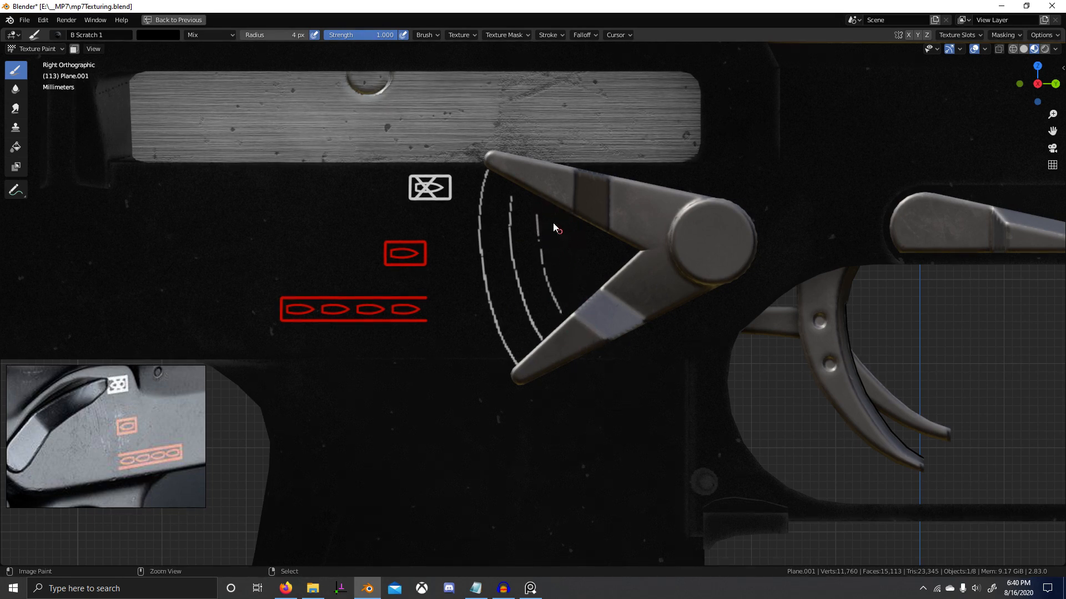
{"action": "key", "text": "ctrl+z"}
{"action": "mouse_move", "coordinate": [545, 199]}
{"action": "left_mouse_down"}
{"action": "mouse_move", "coordinate": [545, 237]}
{"action": "mouse_move", "coordinate": [585, 349]}
{"action": "mouse_move", "coordinate": [588, 339]}
{"action": "left_mouse_up"}
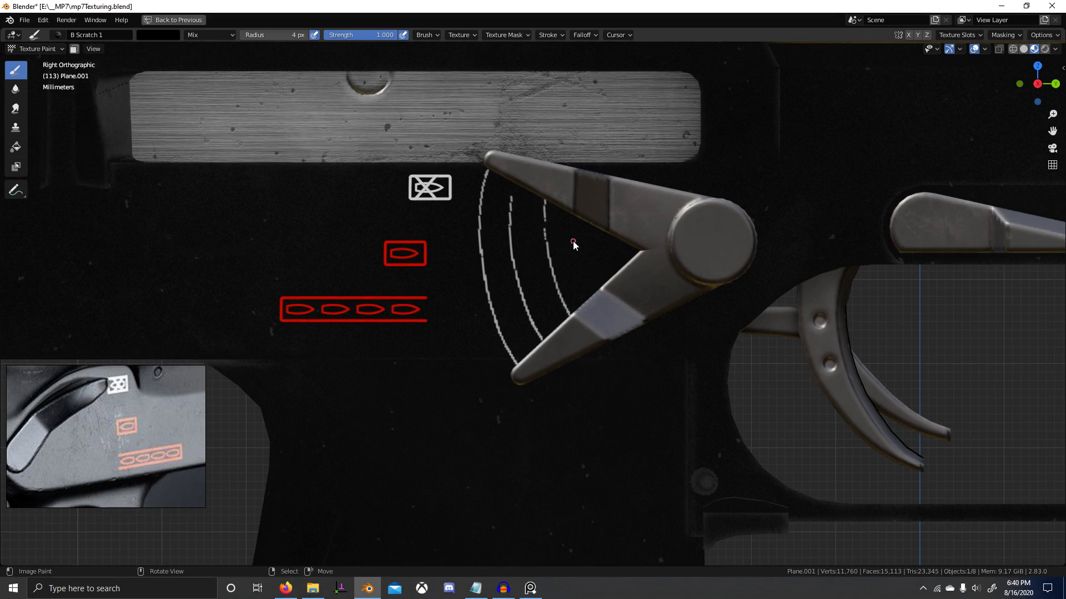
Choose the S Scratch Directional 1 brush and set its colour to black.
{"action": "scroll", "coordinate": [505, 219], "scroll_direction": "up", "scroll_amount": 2}
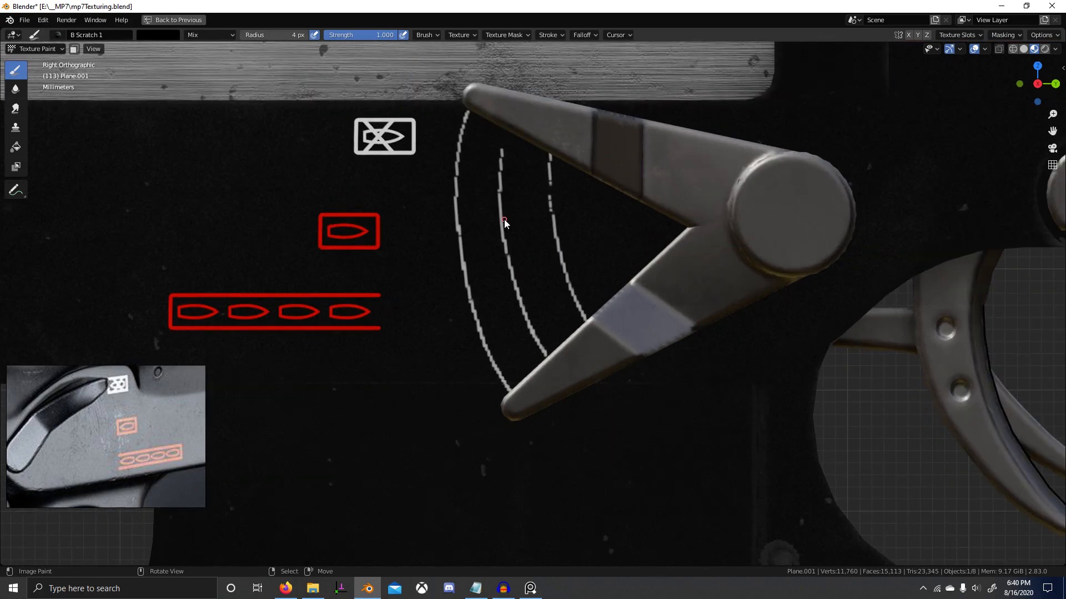
{"action": "left_click", "coordinate": [57, 34]}
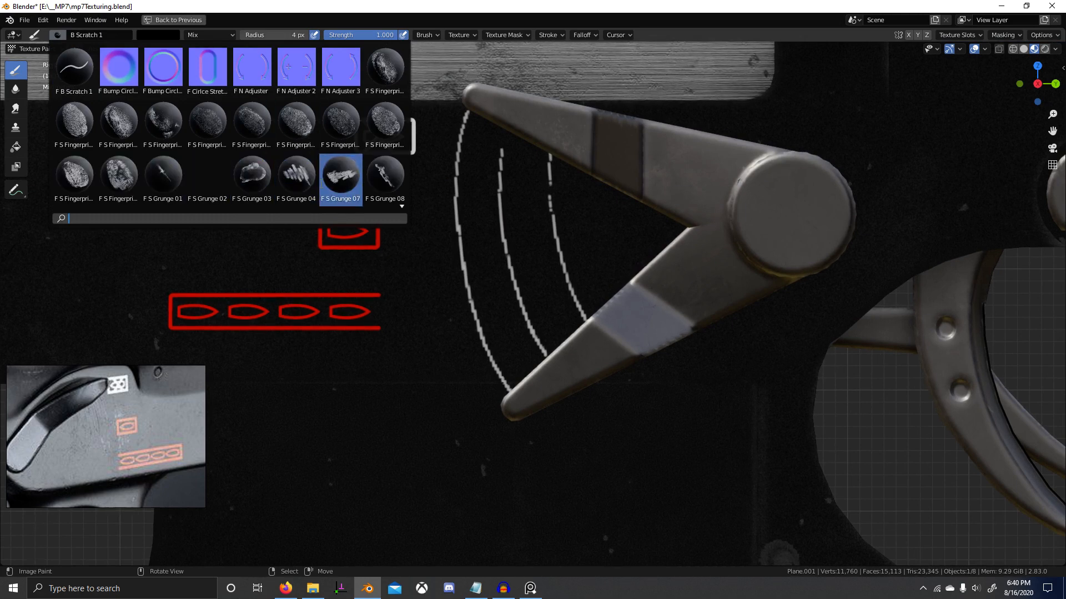
{"action": "type", "text": "s s"}
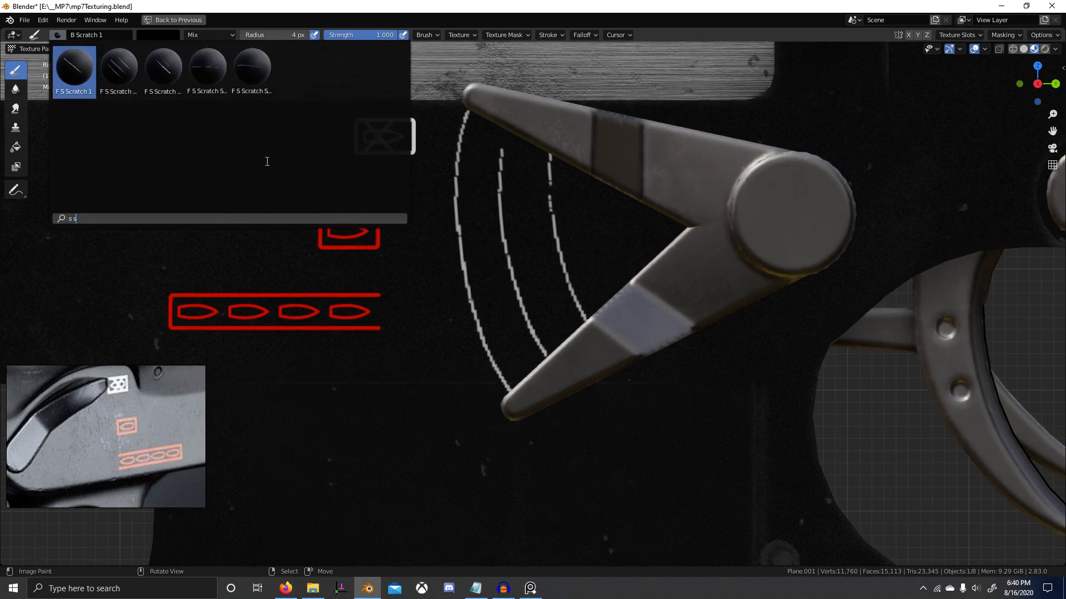
{"action": "left_click", "coordinate": [119, 77]}
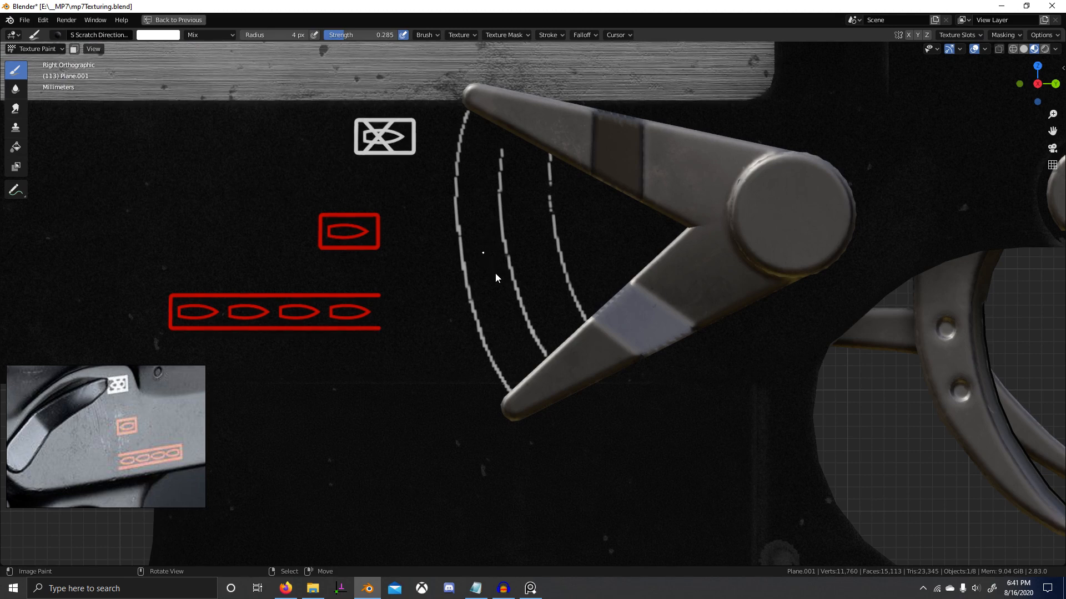
{"action": "key", "text": "f"}
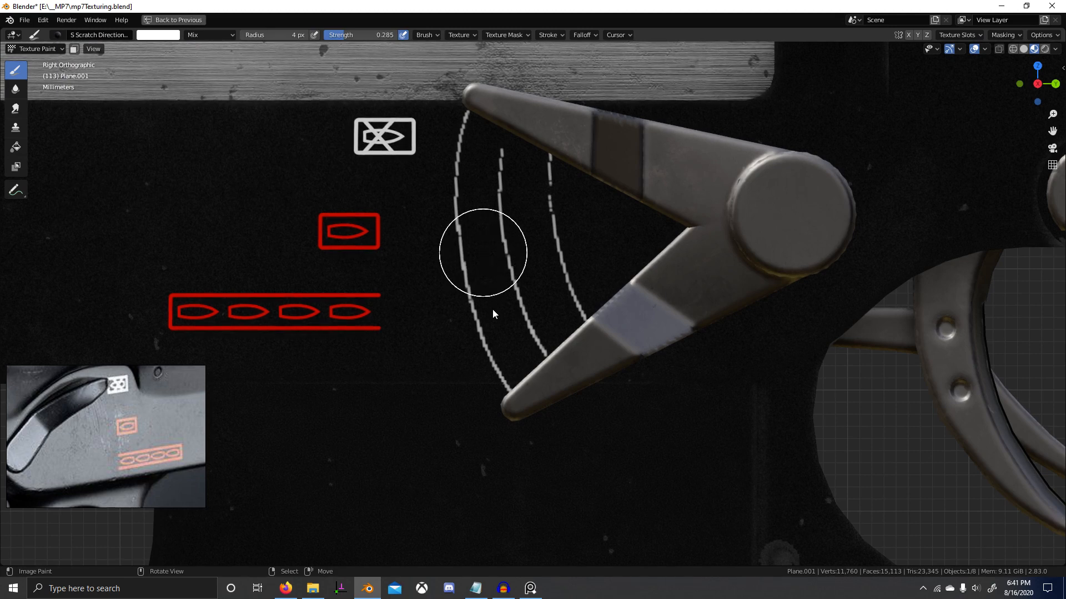
{"action": "right_click", "coordinate": [495, 311]}
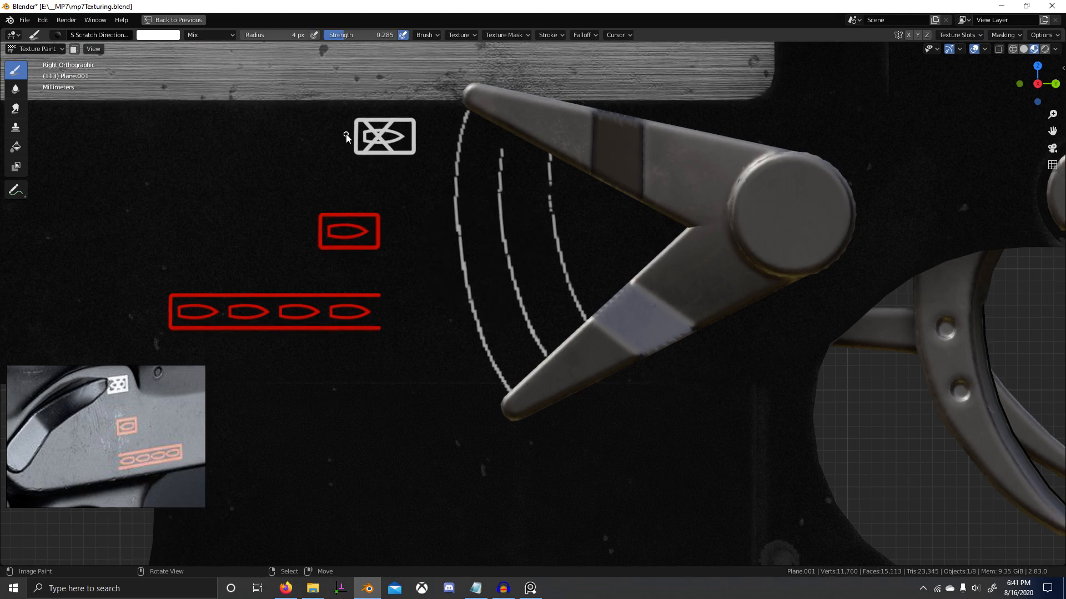
{"action": "left_click", "coordinate": [150, 36]}
{"action": "left_click_drag", "start_coordinate": [169, 59], "coordinate": [102, 222]}
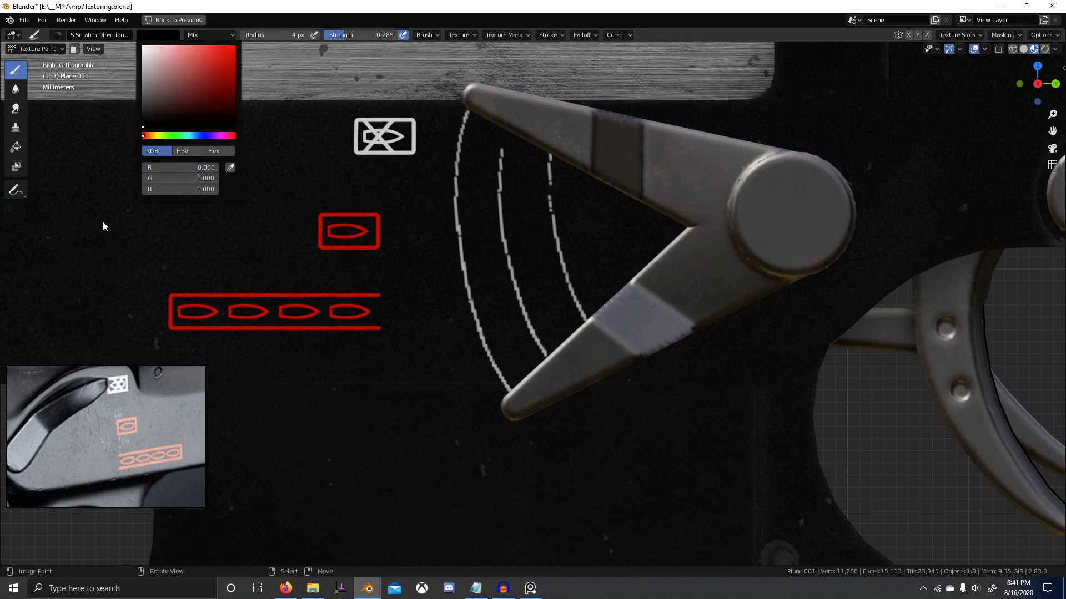
Stamp groups of fine directional scratches between the painted arcs, halfway down and just below the upper lever.
{"action": "key", "text": "f"}
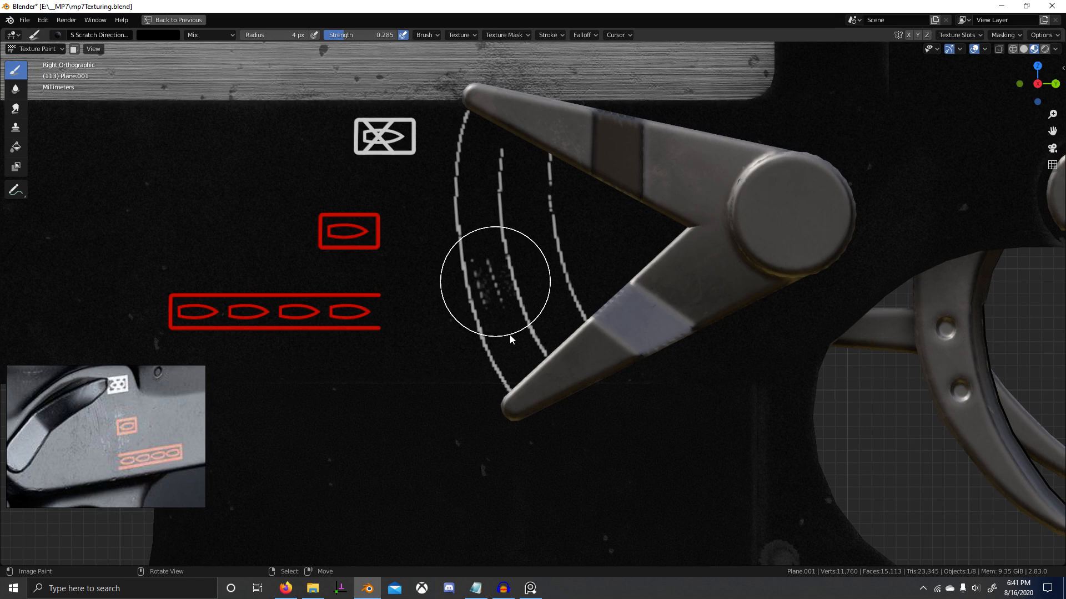
{"action": "key", "text": "Escape"}
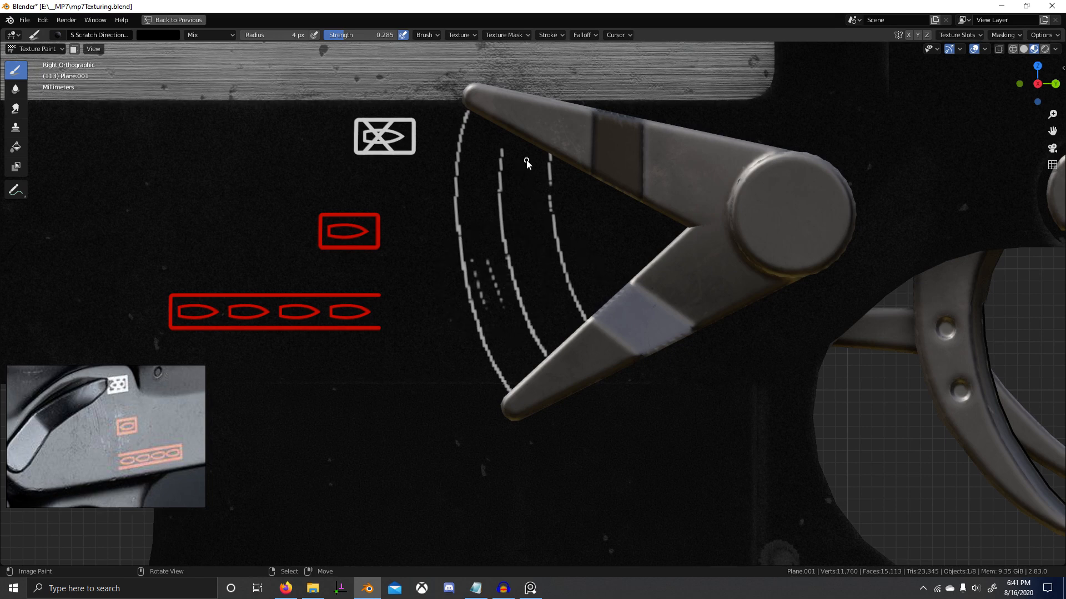
{"action": "key", "text": "f"}
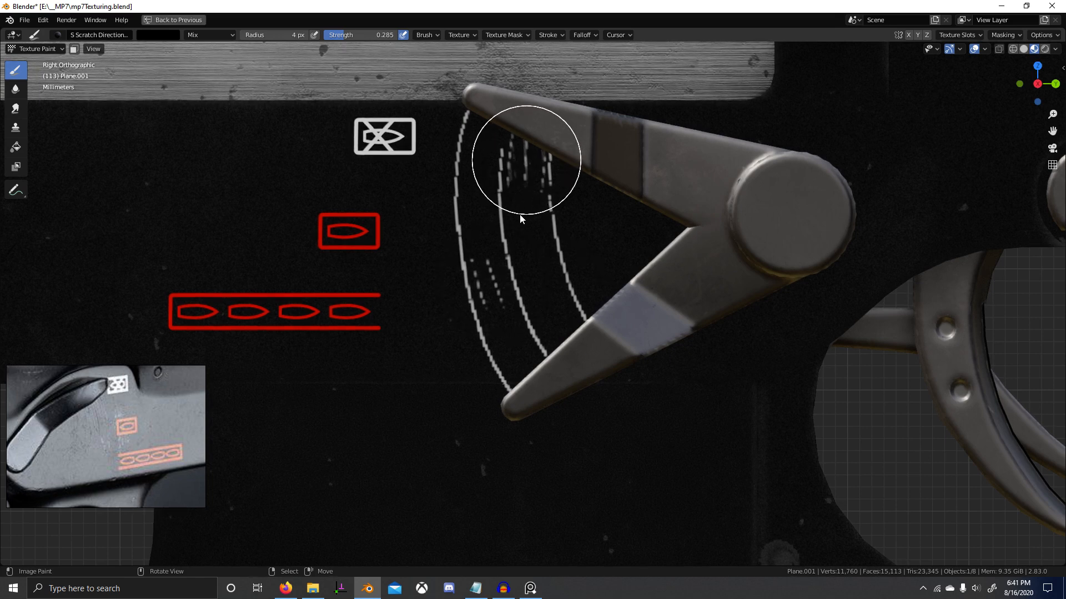
{"action": "key", "text": "Escape"}
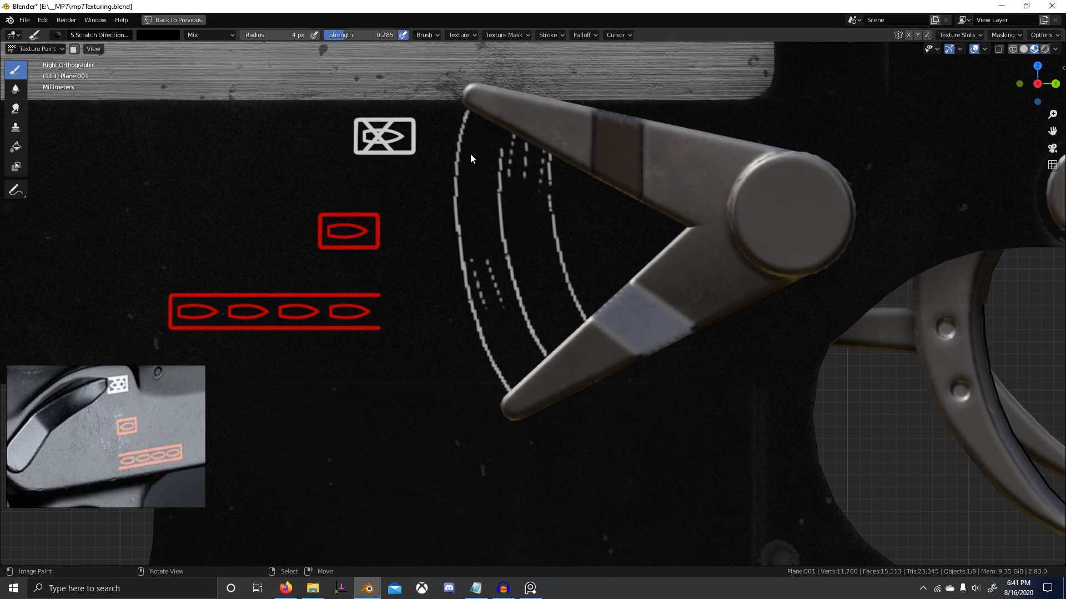
{"action": "key", "text": "f"}
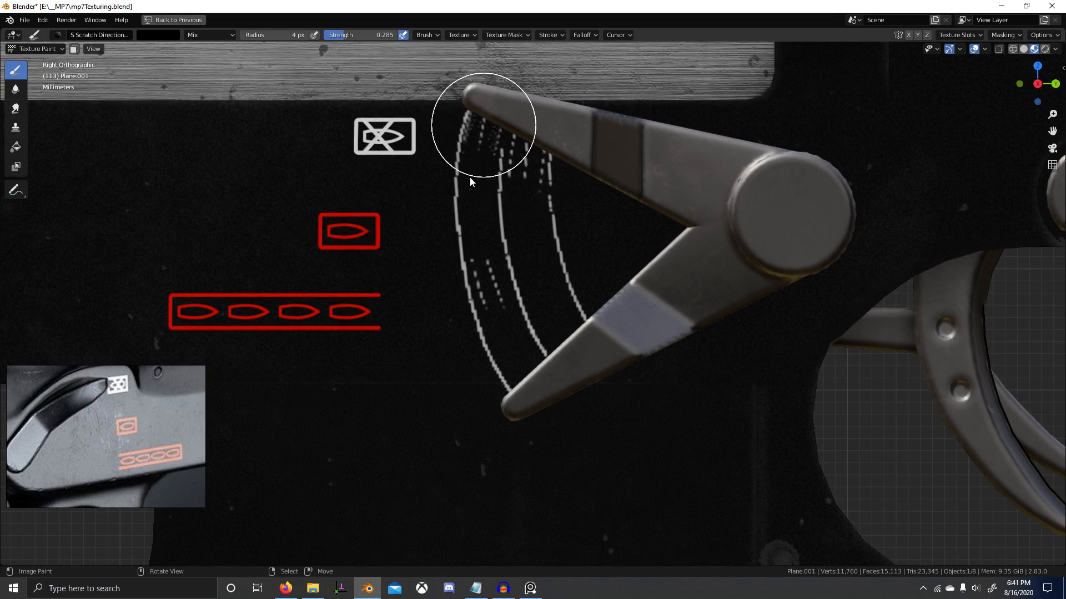
{"action": "key", "text": "Escape"}
{"action": "key", "text": "ctrl+space"}
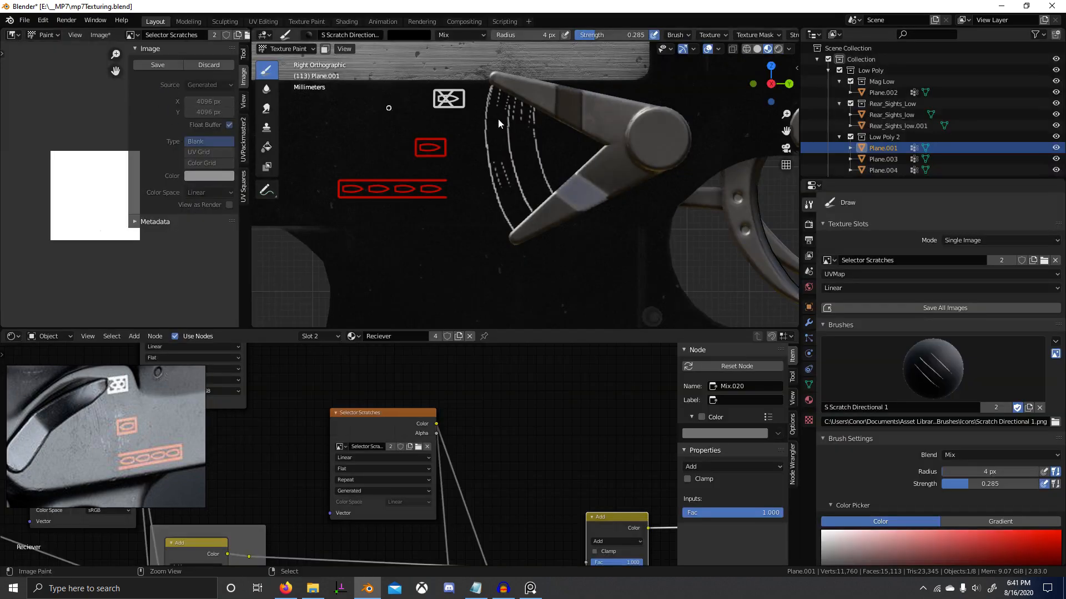
{"action": "key", "text": "ctrl+space"}
{"action": "scroll", "coordinate": [595, 272], "scroll_direction": "up", "scroll_amount": 2}
{"action": "scroll", "coordinate": [578, 312], "scroll_direction": "down", "scroll_amount": 9}
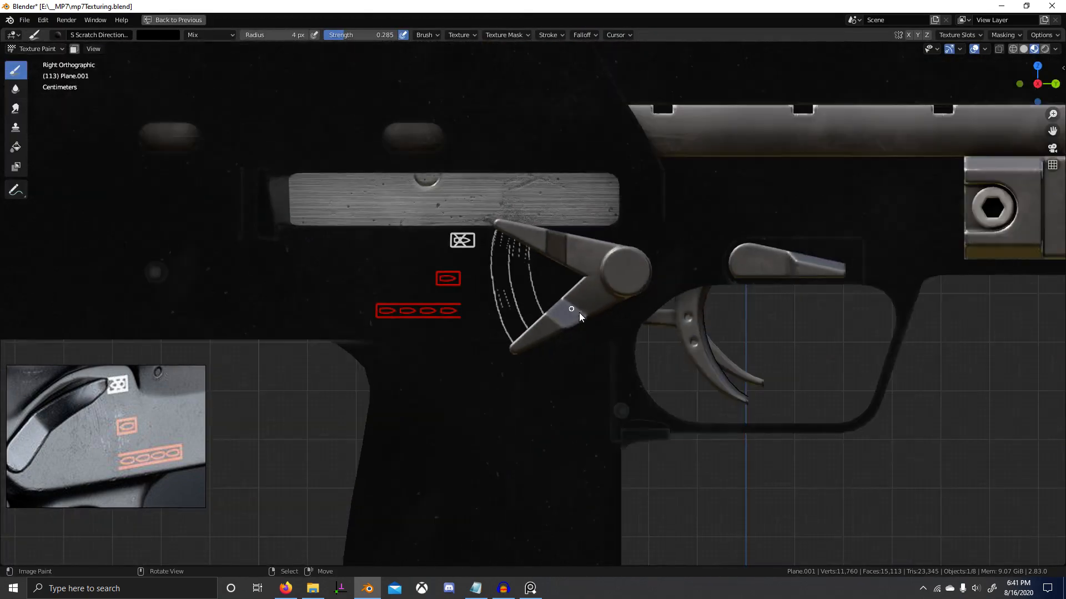
Stamp more directional scratches beside the inner arc under the upper lever and between the middle and inner arcs.
{"action": "scroll", "coordinate": [541, 302], "scroll_direction": "up", "scroll_amount": 3}
{"action": "scroll", "coordinate": [544, 298], "scroll_direction": "up", "scroll_amount": 6}
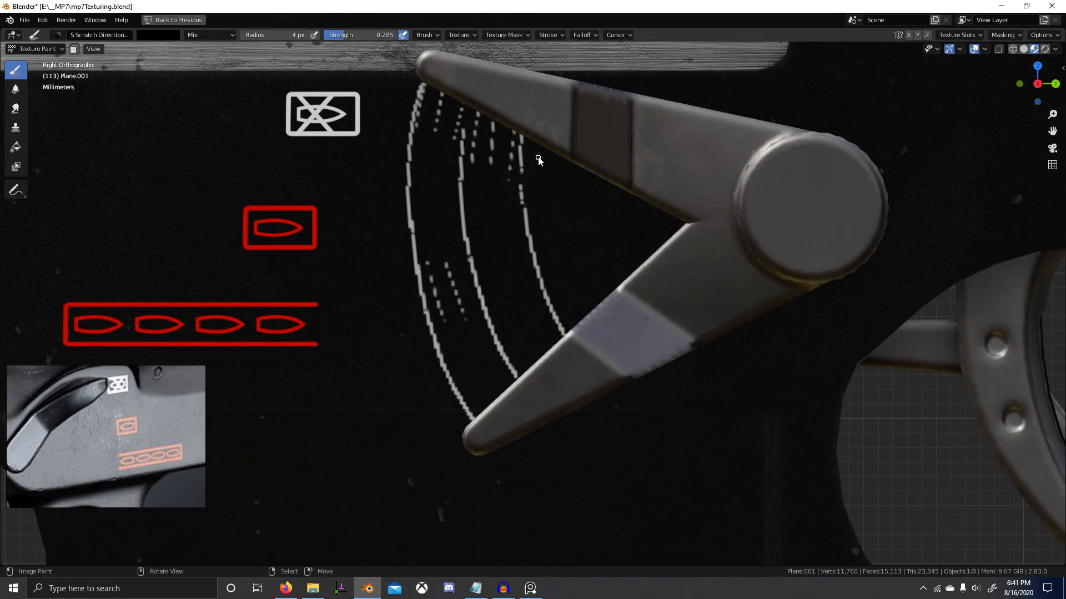
{"action": "key", "text": "f"}
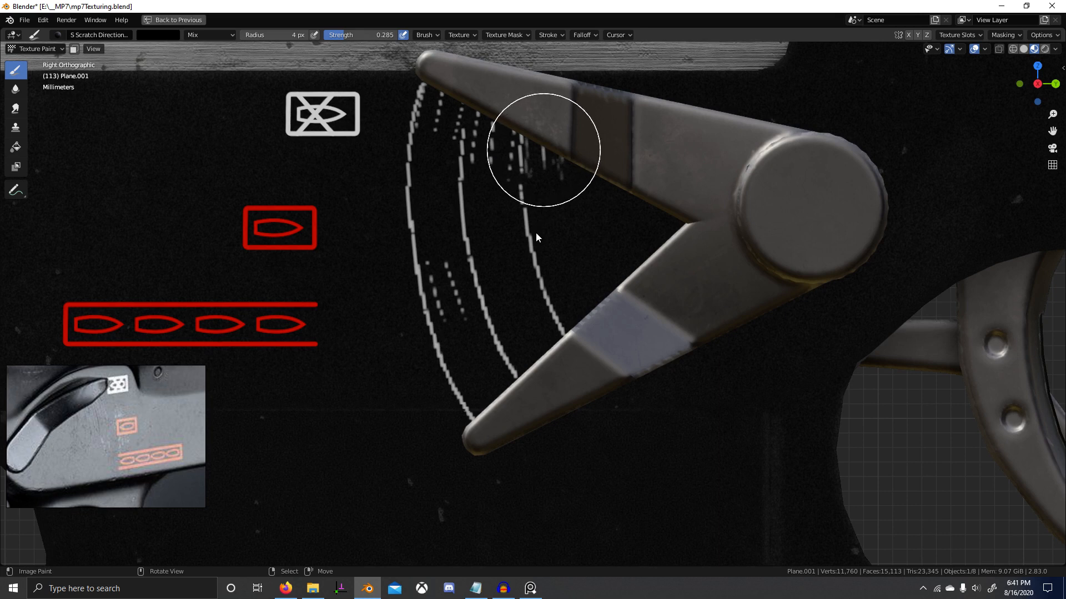
{"action": "key", "text": "Escape"}
{"action": "key", "text": "f"}
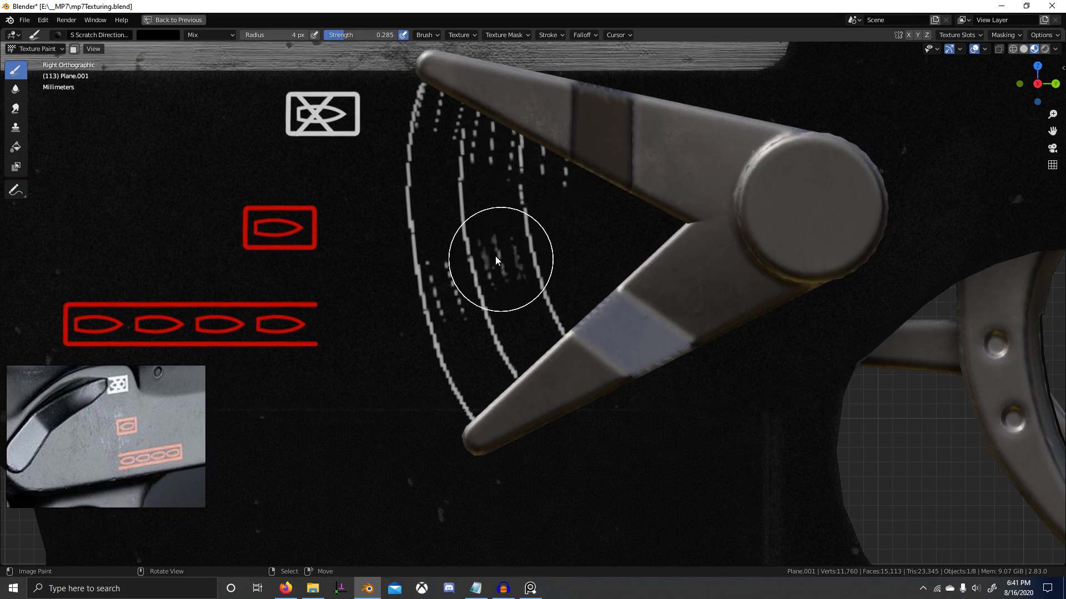
{"action": "key", "text": "Escape"}
{"action": "key", "text": "f"}
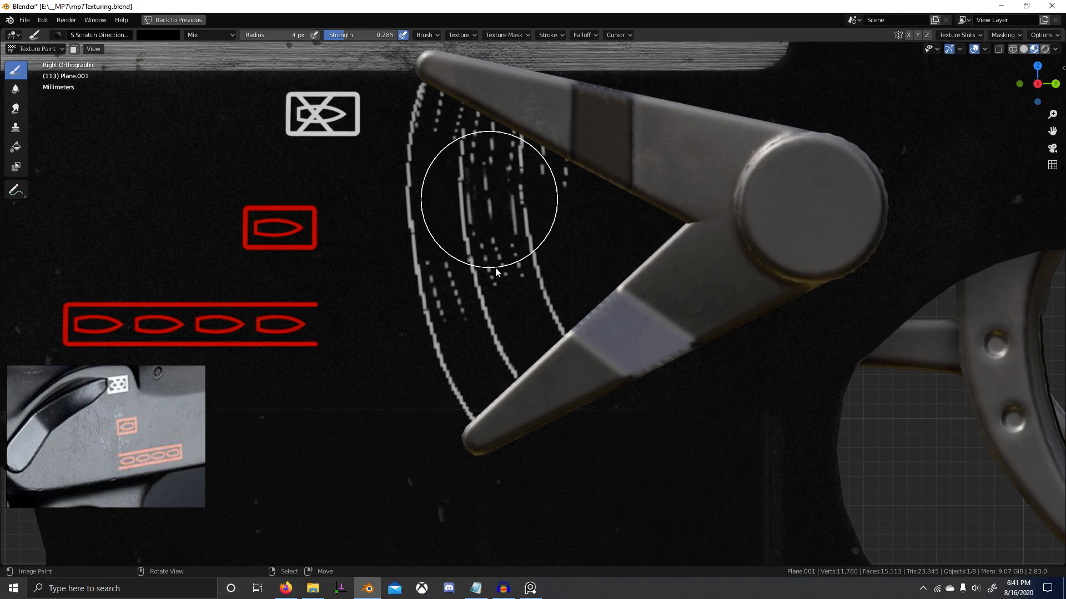
{"action": "key", "text": "Escape"}
Undo the most recent directional scratch stamps around the middle and inner arcs.
{"action": "scroll", "coordinate": [547, 240], "scroll_direction": "down", "scroll_amount": 3}
{"action": "scroll", "coordinate": [602, 261], "scroll_direction": "down", "scroll_amount": 3}
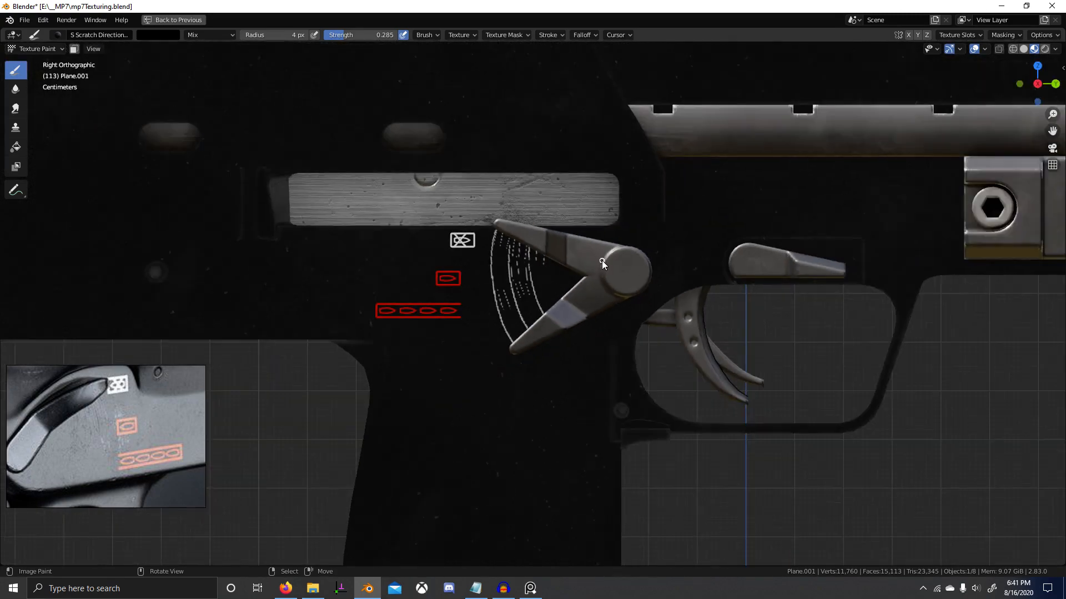
{"action": "scroll", "coordinate": [588, 262], "scroll_direction": "up", "scroll_amount": 6}
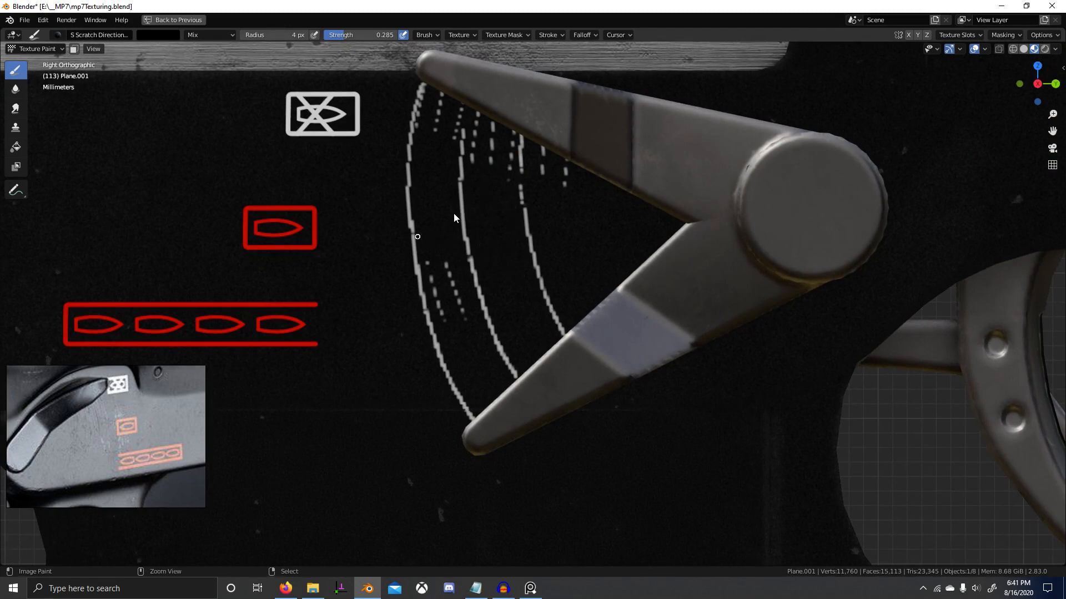
{"action": "key", "text": "ctrl+z"}
{"action": "key", "text": "ctrl+z"}
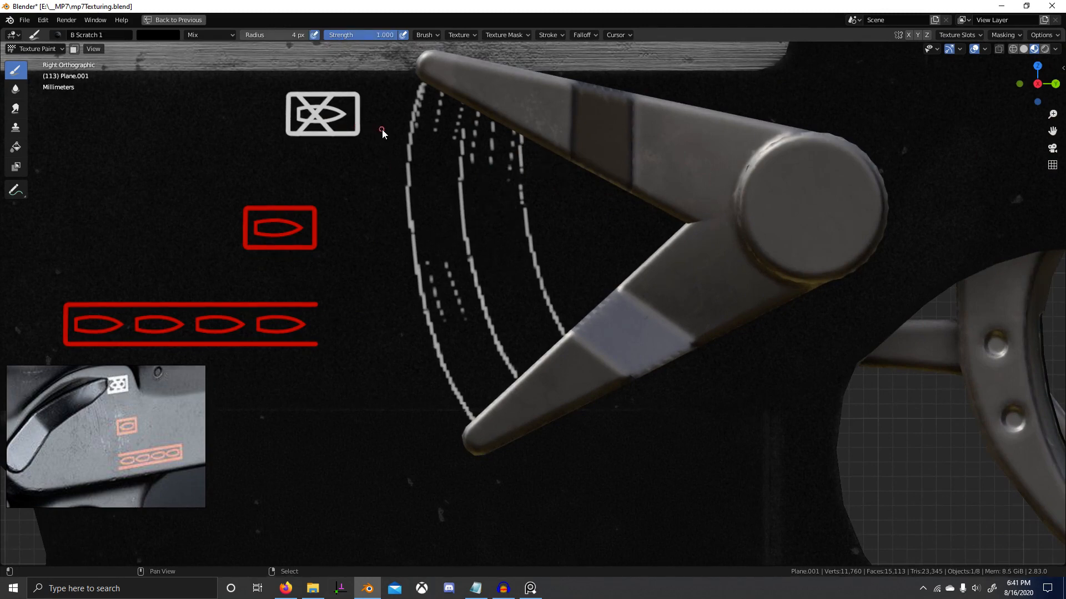
Switch from the B Scratch 1 brush at 0.533 strength to the S Scratch Directional brush for fine scratches.
{"action": "key", "text": "shift+f"}
{"action": "left_click", "coordinate": [342, 122]}
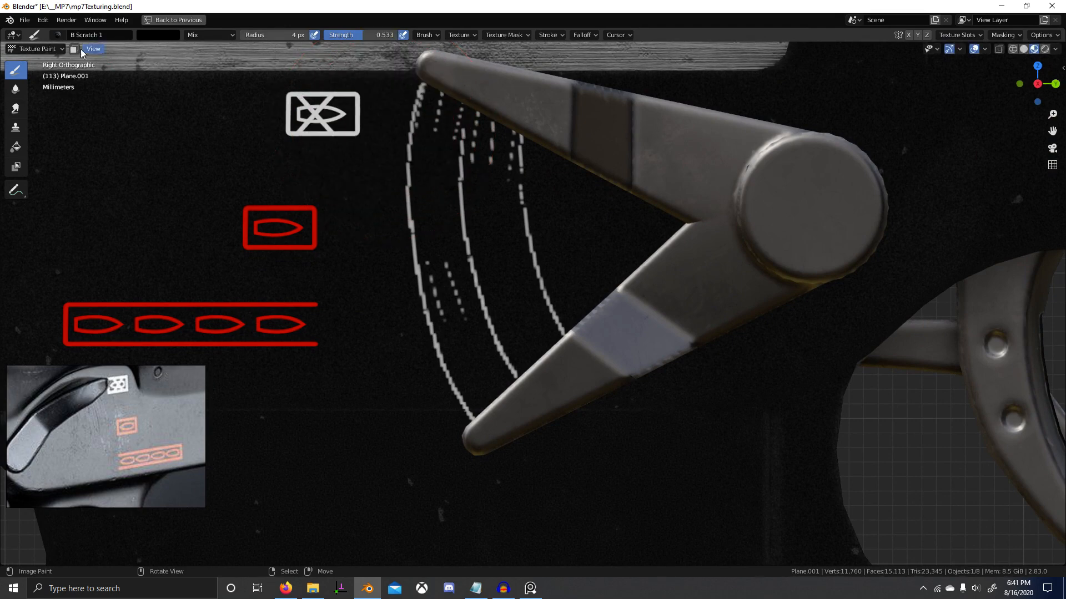
{"action": "left_click", "coordinate": [57, 34]}
{"action": "type", "text": "s s"}
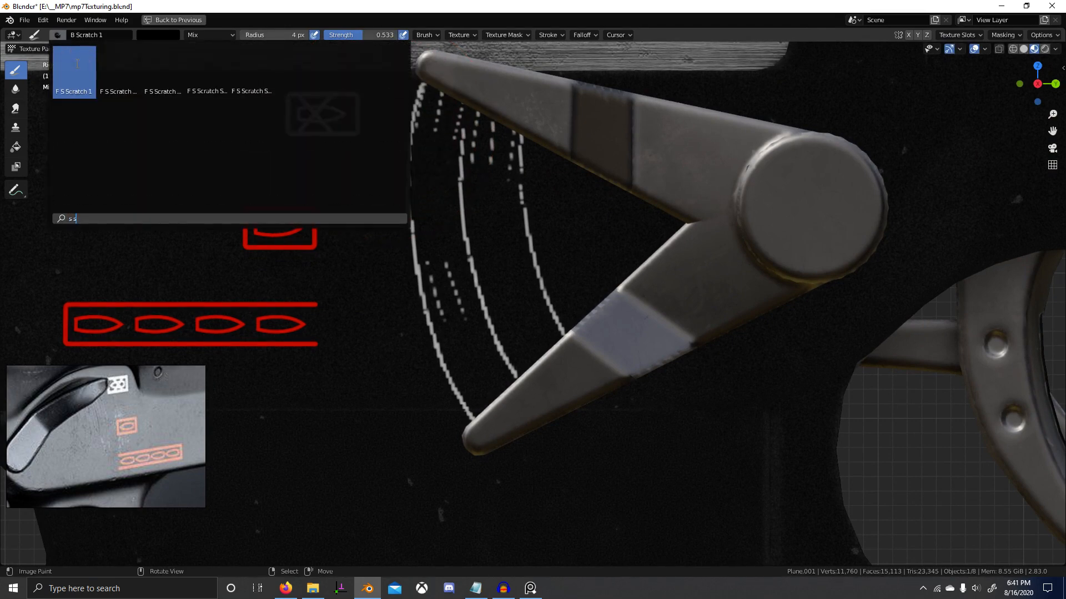
{"action": "key", "text": "Down"}
{"action": "key", "text": "Return"}
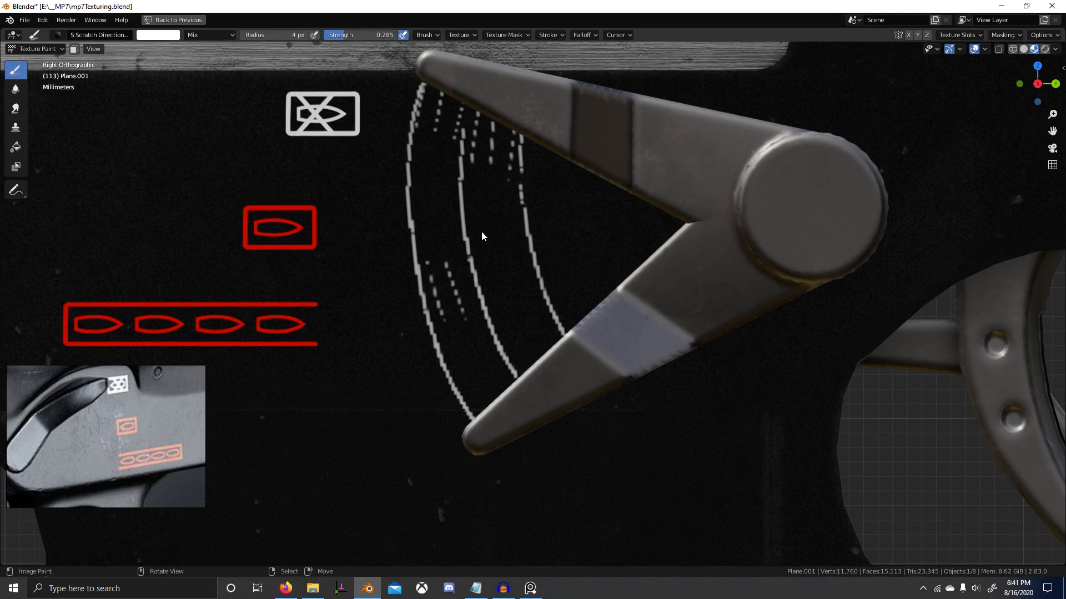
Set the directional scratch brush colour to black and its strength to 0.679.
{"action": "key", "text": "f"}
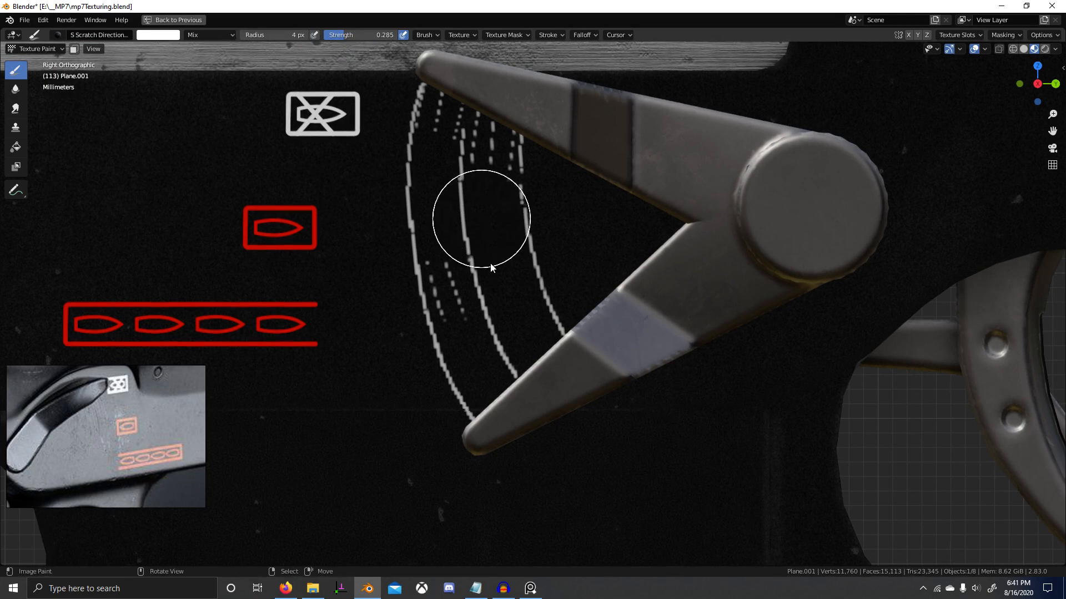
{"action": "key", "text": "Escape"}
{"action": "key", "text": "x"}
{"action": "key", "text": "shift+f"}
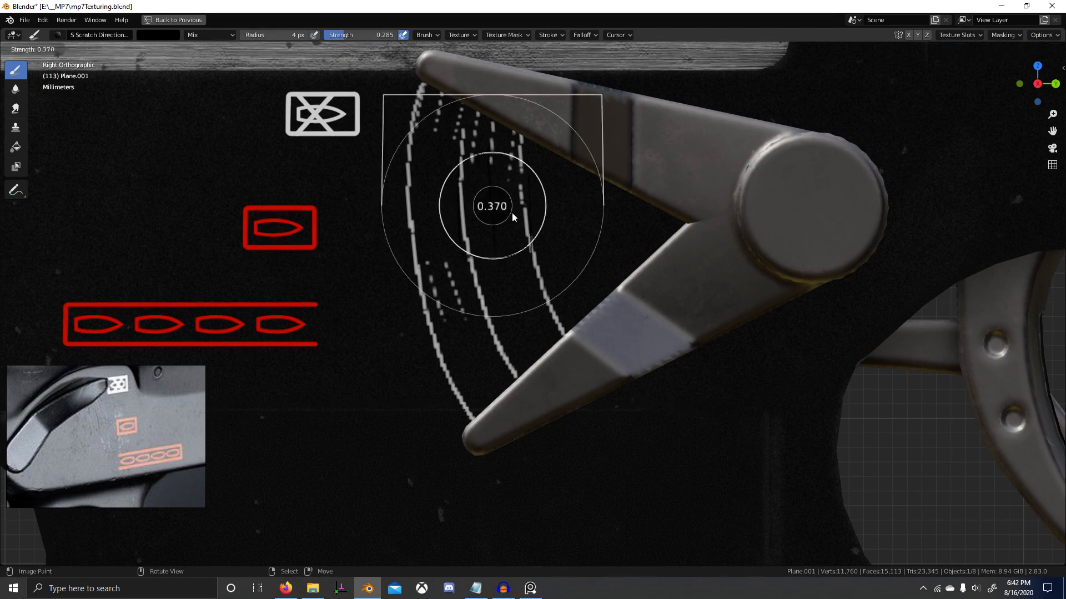
{"action": "left_click", "coordinate": [527, 222]}
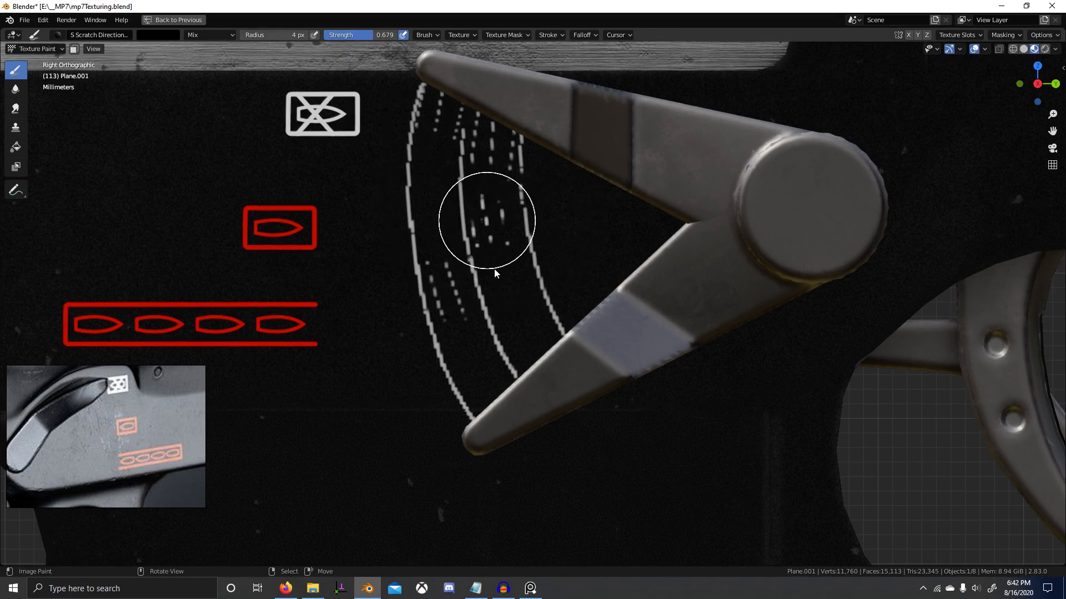
Lower the brush strength to 0.321 and stamp directional scratches between the middle and inner arcs, down to the lower lever.
{"action": "left_click", "coordinate": [494, 271]}
{"action": "key", "text": "shift+f"}
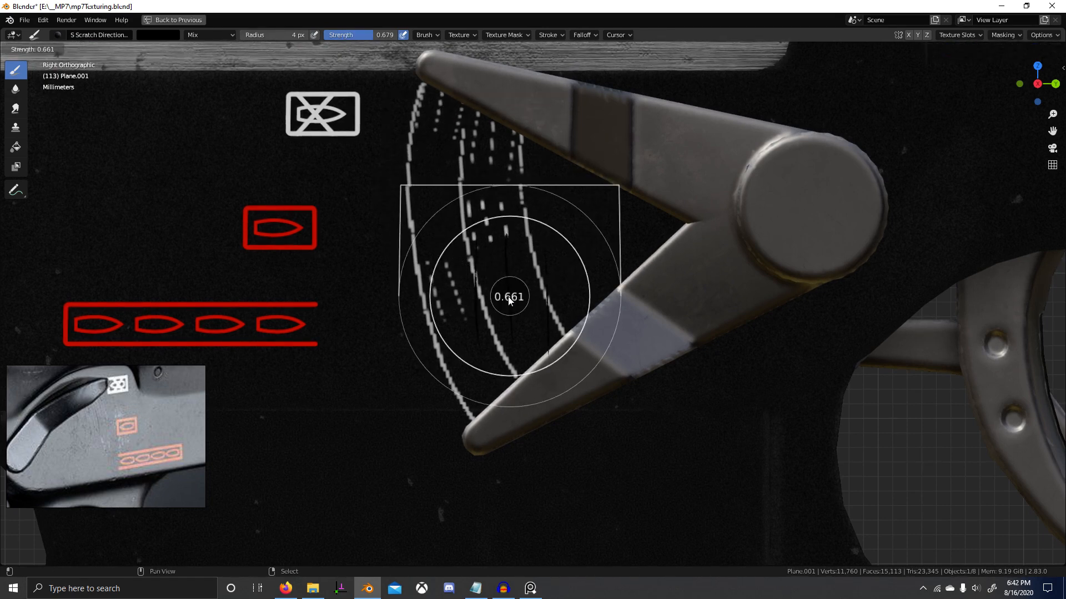
{"action": "left_click", "coordinate": [482, 303]}
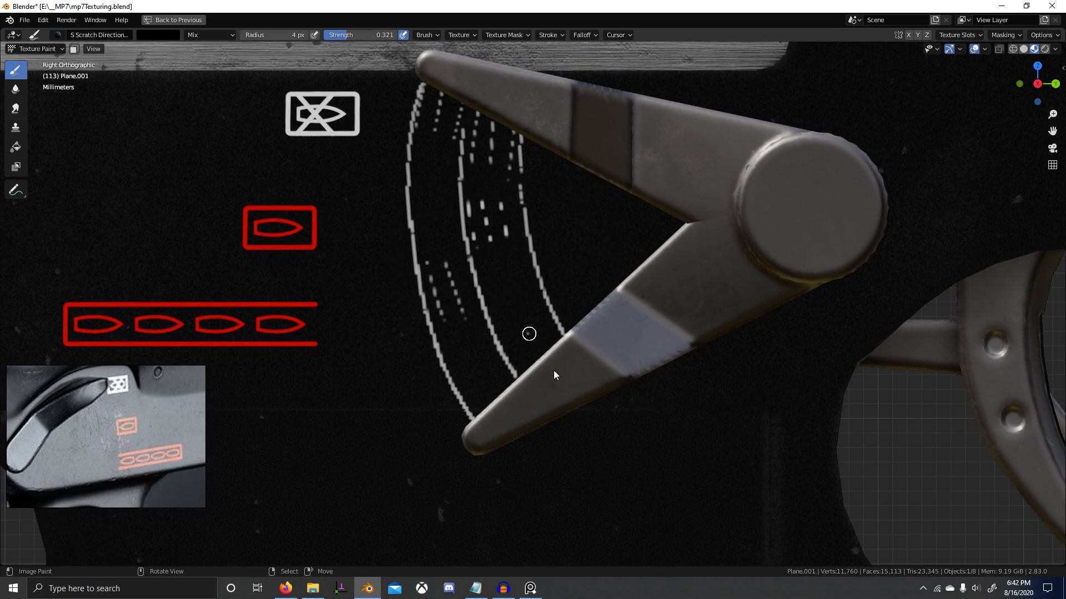
{"action": "key", "text": "shift+f"}
{"action": "left_click", "coordinate": [514, 389]}
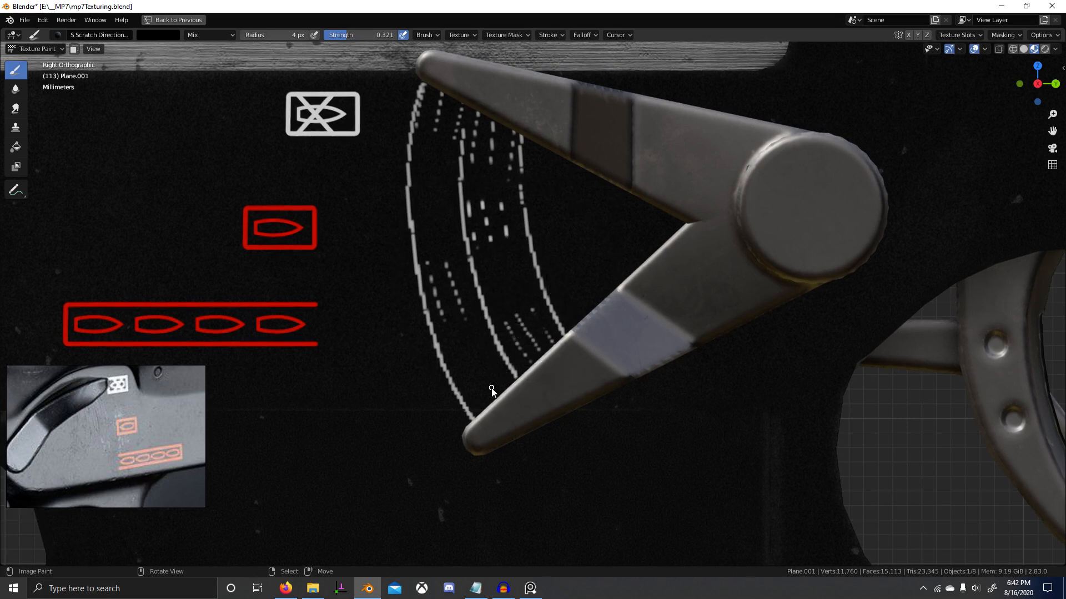
Stamp angled directional scratches between the outer and middle arcs, just above the tip of the lower lever.
{"action": "key", "text": "shift+f"}
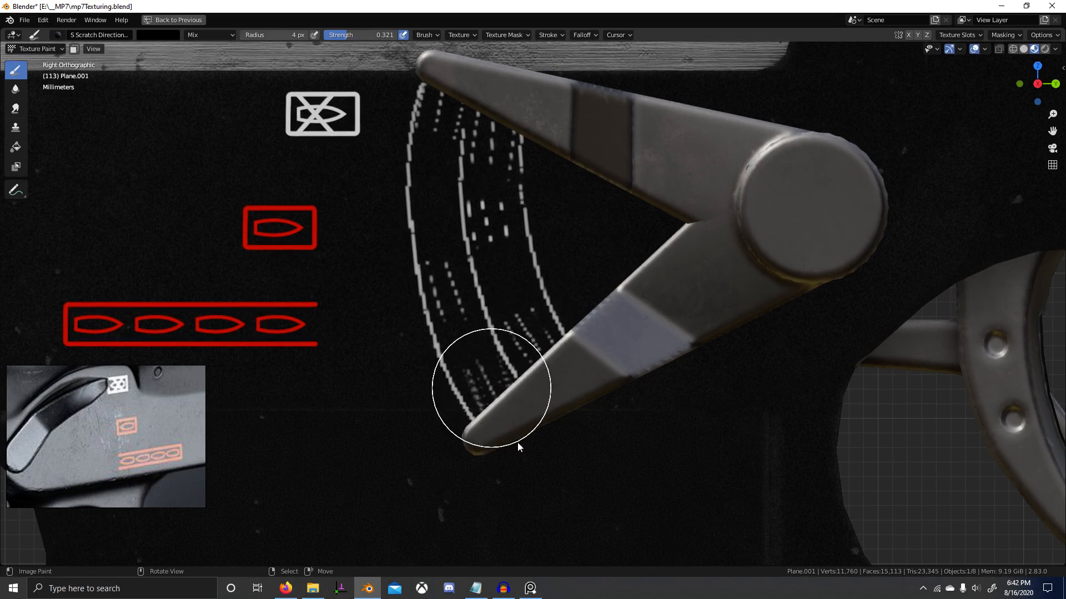
{"action": "left_click", "coordinate": [517, 442]}
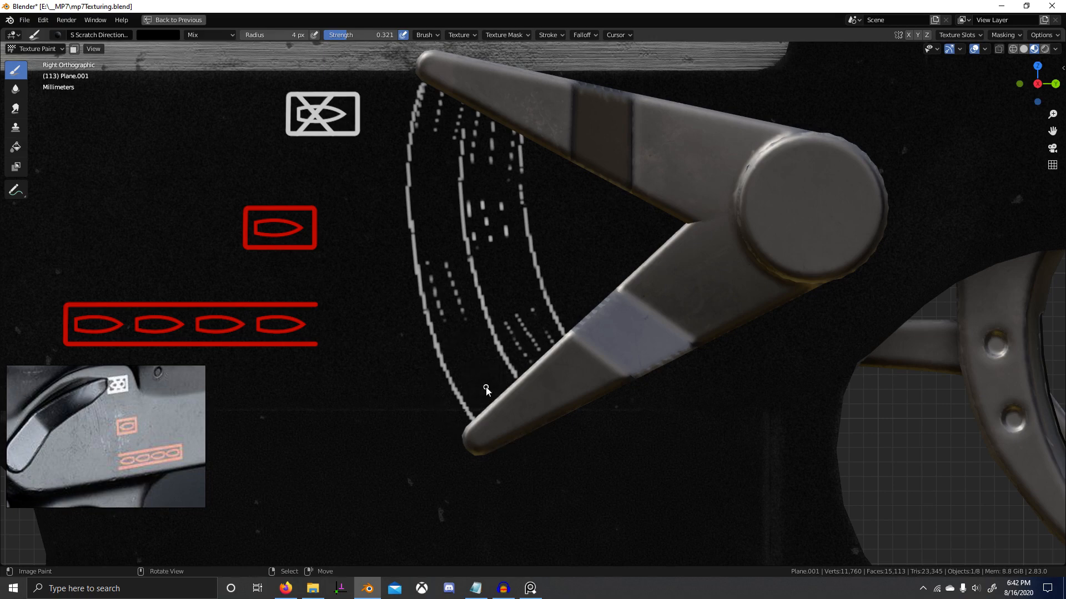
{"action": "key", "text": "shift+f"}
{"action": "left_click", "coordinate": [512, 445]}
{"action": "scroll", "coordinate": [492, 345], "scroll_direction": "down", "scroll_amount": 5}
{"action": "scroll", "coordinate": [567, 362], "scroll_direction": "up", "scroll_amount": 5}
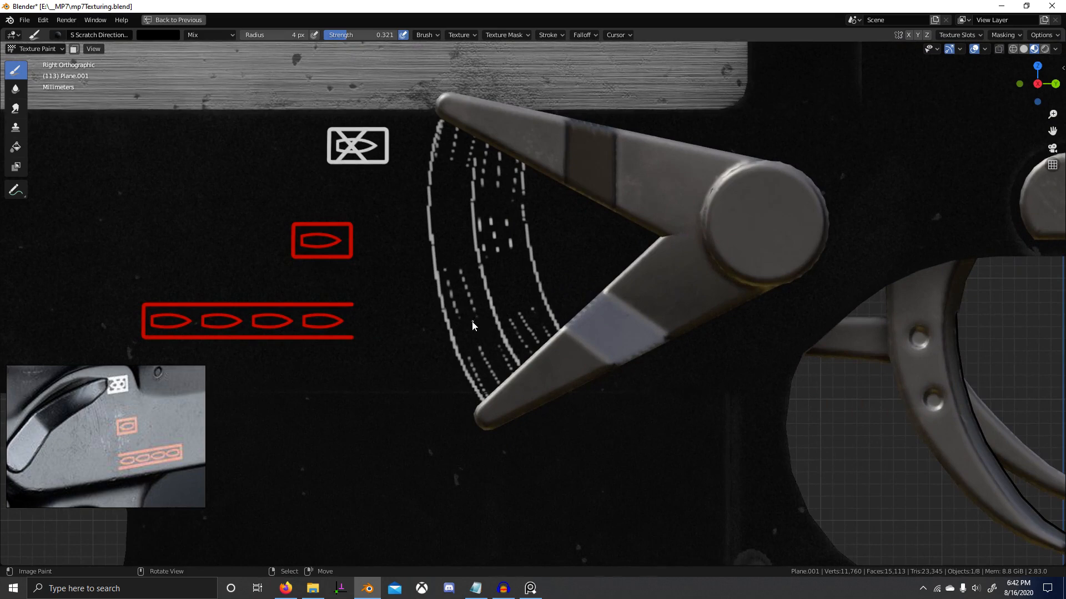
{"action": "key", "text": "f"}
{"action": "right_click", "coordinate": [496, 382]}
Choose the other S Scratch Directional brush, third among the "s sc" matches, and set its colour to black.
{"action": "left_click", "coordinate": [58, 35]}
{"action": "type", "text": "s sc"}
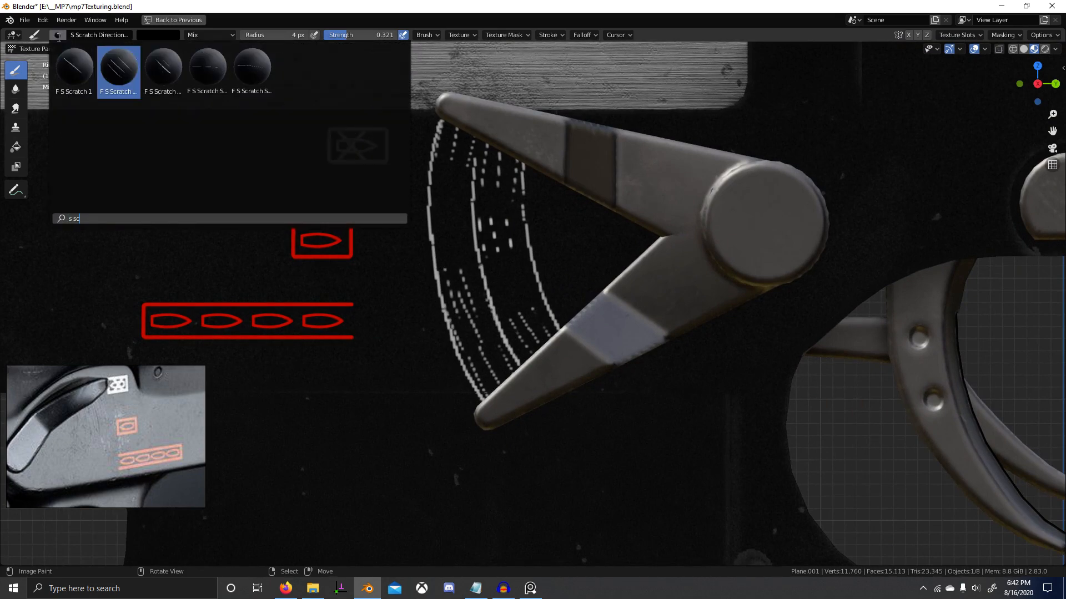
{"action": "left_click", "coordinate": [163, 75]}
{"action": "key", "text": "f"}
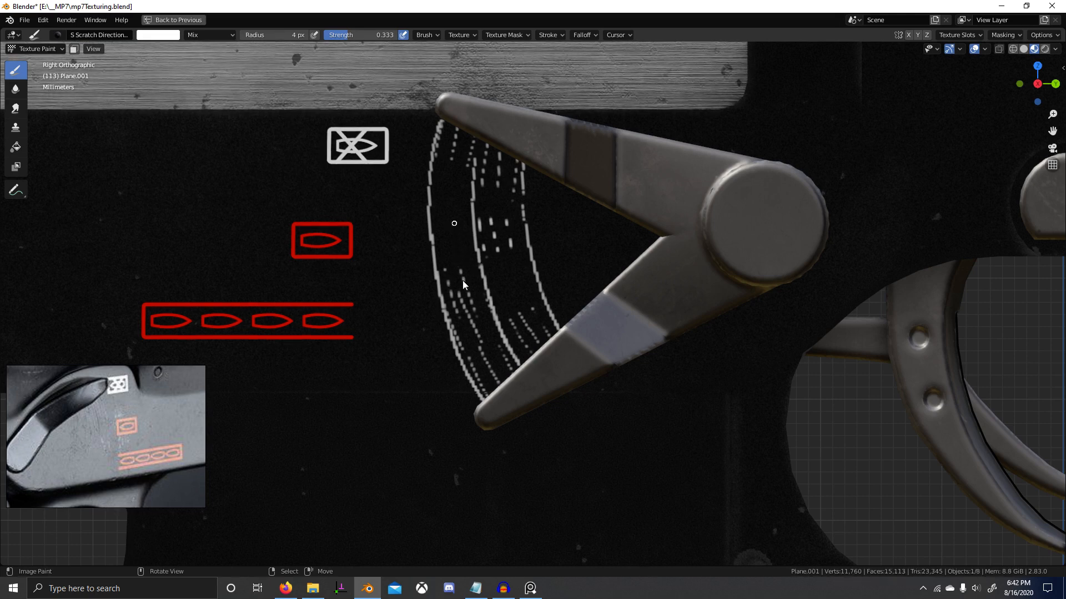
{"action": "right_click", "coordinate": [217, 87]}
{"action": "key", "text": "x"}
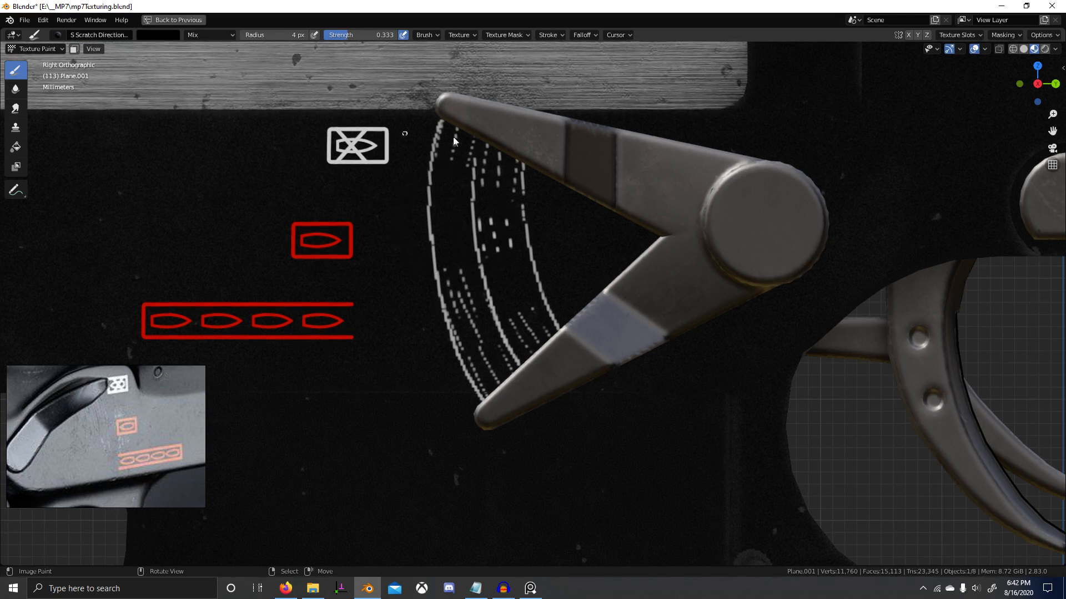
Add longer directional scratches between the outer and middle arcs, and between the middle and inner arcs.
{"action": "key", "text": "f"}
{"action": "left_click_drag", "start_coordinate": [459, 283], "coordinate": [458, 286]}
{"action": "left_click_drag", "start_coordinate": [455, 175], "coordinate": [451, 224]}
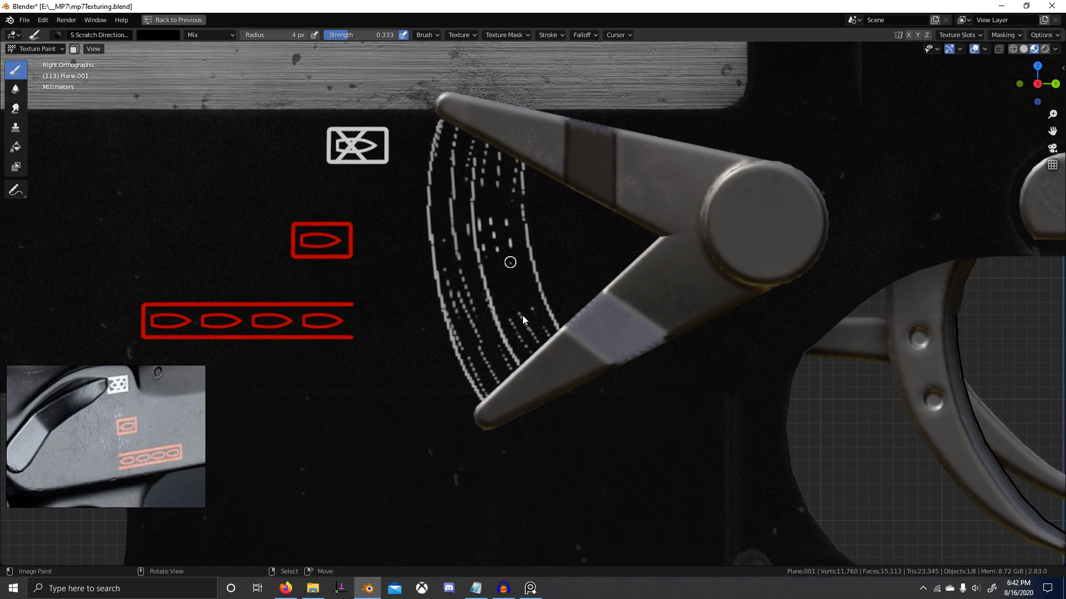
{"action": "mouse_move", "coordinate": [510, 260]}
{"action": "left_mouse_down"}
{"action": "mouse_move", "coordinate": [524, 332]}
{"action": "mouse_move", "coordinate": [512, 313]}
{"action": "mouse_move", "coordinate": [549, 300]}
{"action": "left_mouse_up"}
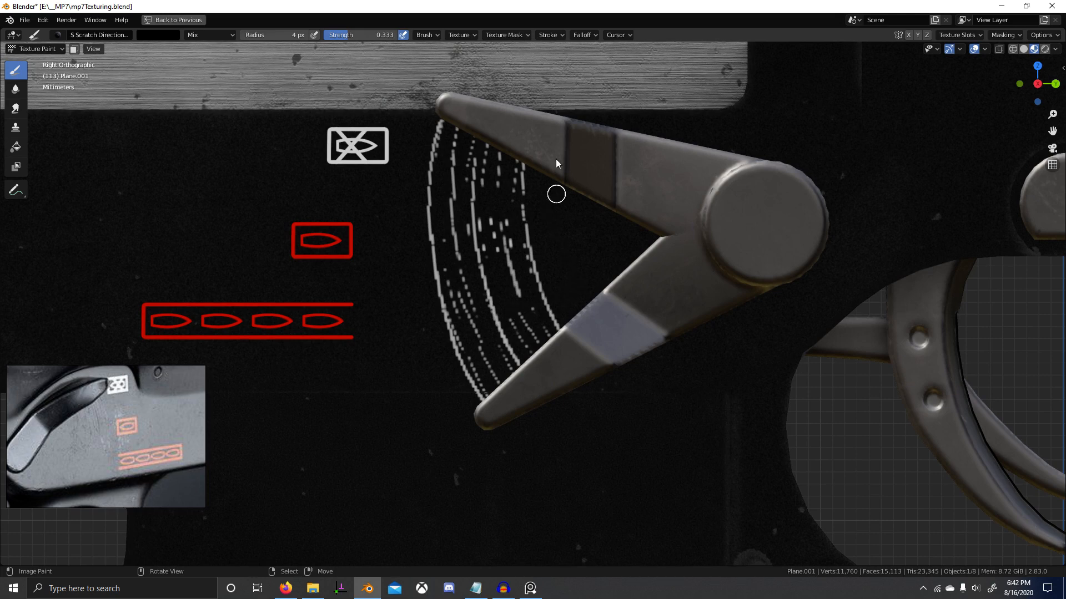
Stamp directional scratches from the inner arc toward the lever pivot, undoing a misplaced stamp along the way.
{"action": "left_click_drag", "start_coordinate": [557, 162], "coordinate": [555, 136]}
{"action": "mouse_move", "coordinate": [560, 262]}
{"action": "left_mouse_down"}
{"action": "mouse_move", "coordinate": [542, 199]}
{"action": "mouse_move", "coordinate": [634, 289]}
{"action": "mouse_move", "coordinate": [579, 325]}
{"action": "left_mouse_up"}
{"action": "key", "text": "ctrl+z"}
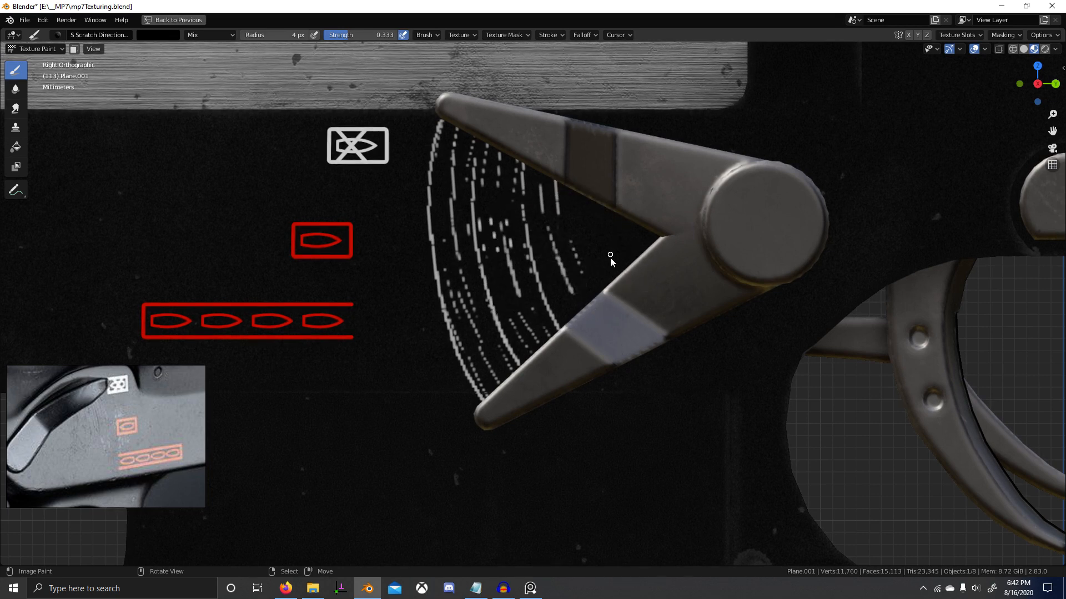
{"action": "left_click_drag", "start_coordinate": [611, 258], "coordinate": [627, 294]}
{"action": "left_click_drag", "start_coordinate": [593, 217], "coordinate": [582, 185]}
{"action": "scroll", "coordinate": [691, 212], "scroll_direction": "down", "scroll_amount": 6}
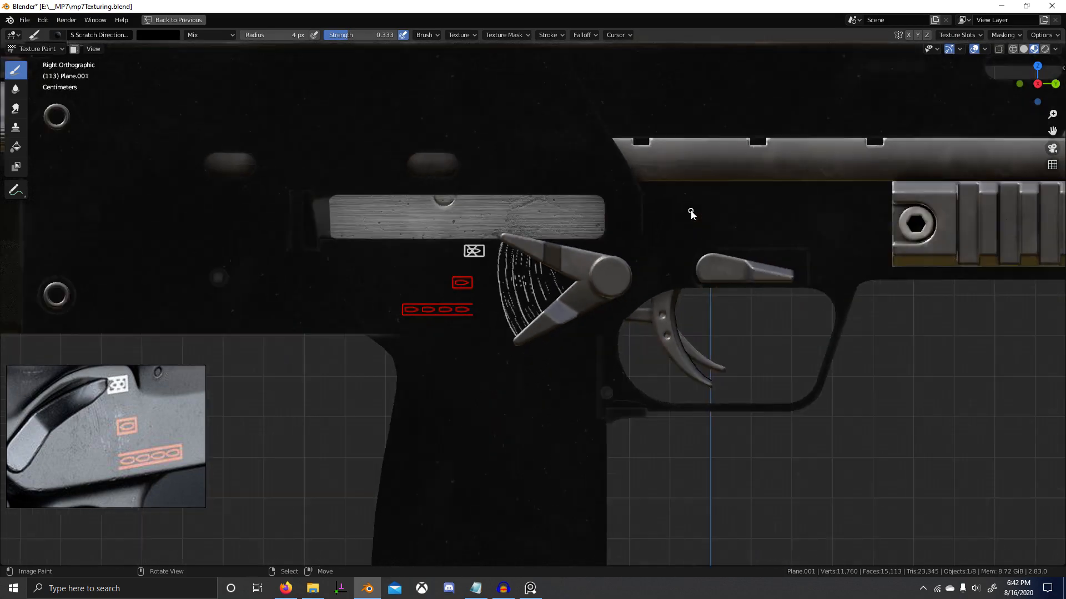
{"action": "scroll", "coordinate": [684, 216], "scroll_direction": "down", "scroll_amount": 5}
{"action": "scroll", "coordinate": [611, 289], "scroll_direction": "up", "scroll_amount": 5}
Switch the receiver to Object Mode and restore the full multi-editor layout.
{"action": "key", "text": "ctrl+Tab"}
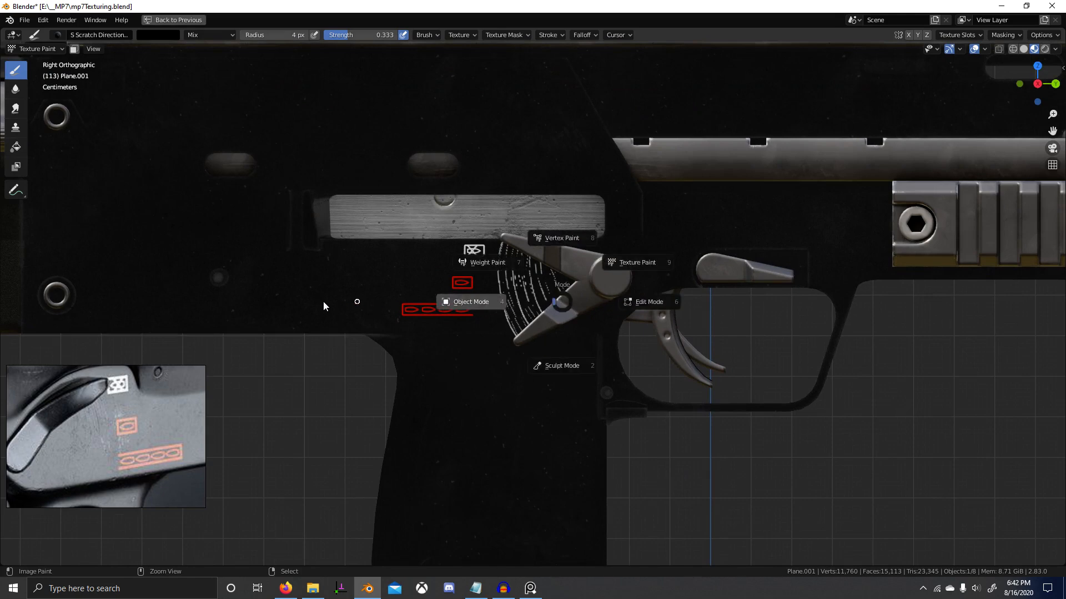
{"action": "left_click", "coordinate": [323, 302]}
{"action": "key", "text": "ctrl+space"}
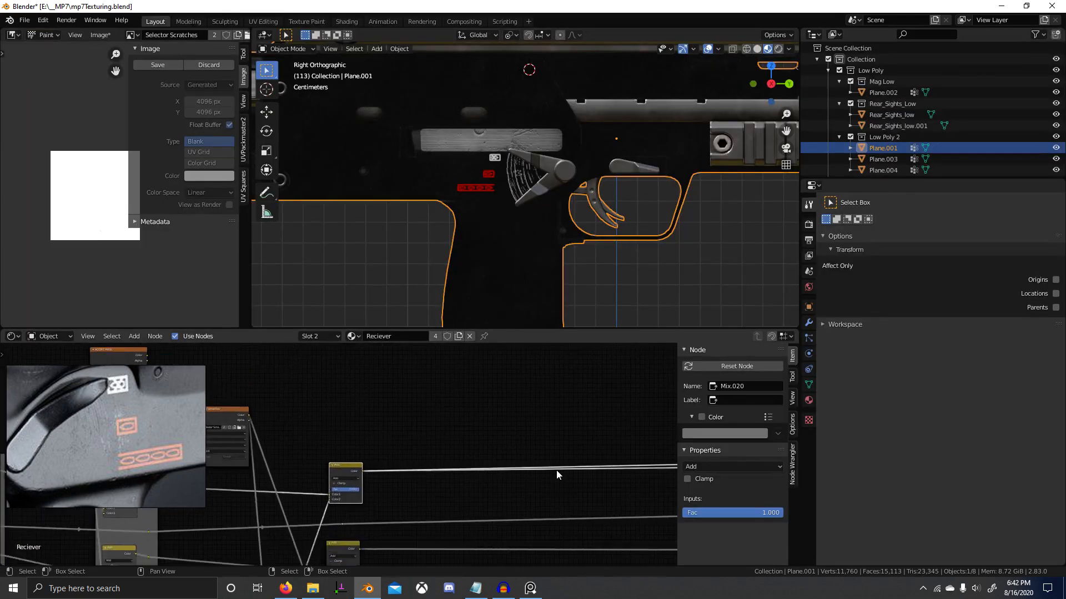
Connect the Principled BSDF to the material output to show the fully shaded receiver.
{"action": "scroll", "coordinate": [459, 425], "scroll_direction": "down", "scroll_amount": 6}
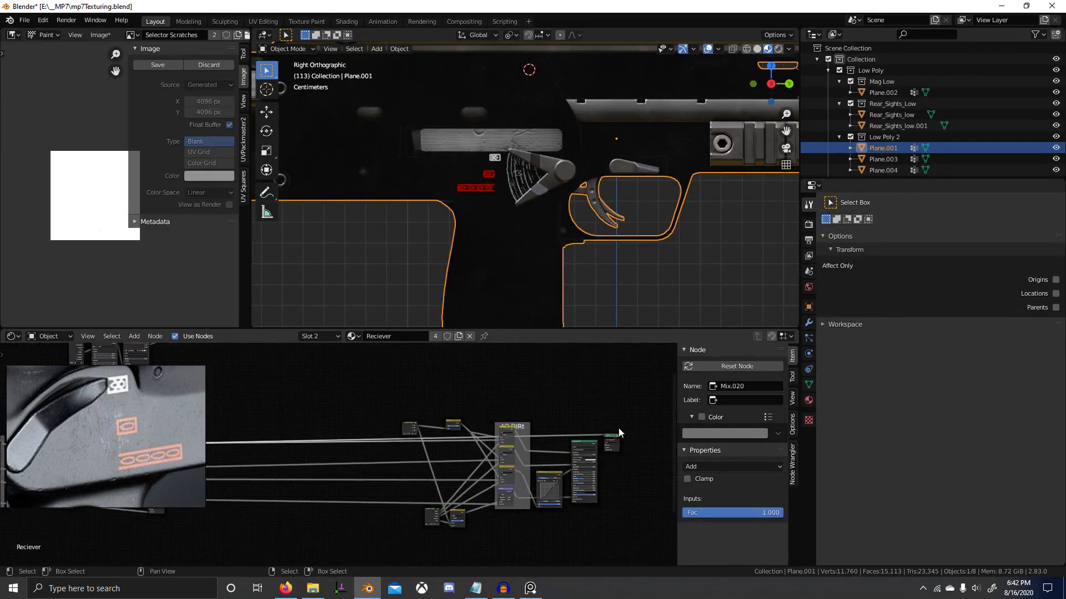
{"action": "middle_click_drag", "start_coordinate": [619, 428], "coordinate": [600, 430]}
{"action": "left_click", "coordinate": [568, 451], "text": "ctrl+shift"}
Select the Principled BSDF with the dirt frame and its neighbouring nodes, and move them closer to the preceding nodes.
{"action": "mouse_move", "coordinate": [350, 452]}
{"action": "middle_mouse_down"}
{"action": "mouse_move", "coordinate": [513, 453]}
{"action": "mouse_move", "coordinate": [433, 429]}
{"action": "middle_mouse_up"}
{"action": "scroll", "coordinate": [389, 471], "scroll_direction": "down", "scroll_amount": 2}
{"action": "left_click_drag", "start_coordinate": [435, 393], "coordinate": [603, 517]}
{"action": "key", "text": "g"}
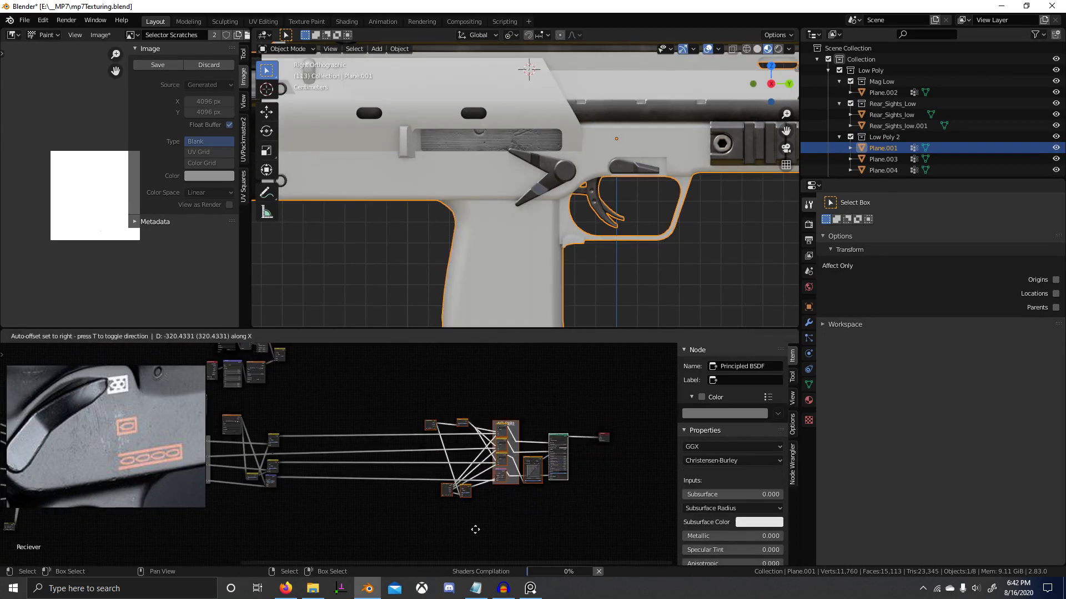
{"action": "left_click", "coordinate": [477, 521]}
Reduce the Fac of the upper Add mix node for the scratches to 0.225.
{"action": "scroll", "coordinate": [516, 294], "scroll_direction": "up", "scroll_amount": 4}
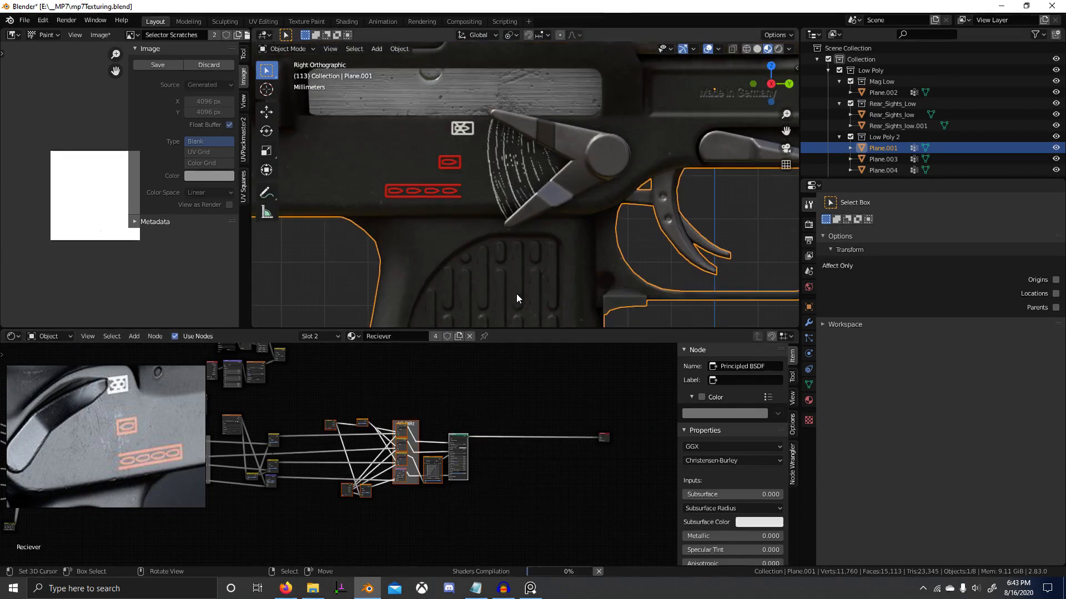
{"action": "middle_click_drag", "start_coordinate": [337, 423], "coordinate": [479, 437]}
{"action": "scroll", "coordinate": [478, 437], "scroll_direction": "up", "scroll_amount": 4}
{"action": "scroll", "coordinate": [479, 438], "scroll_direction": "up", "scroll_amount": 8}
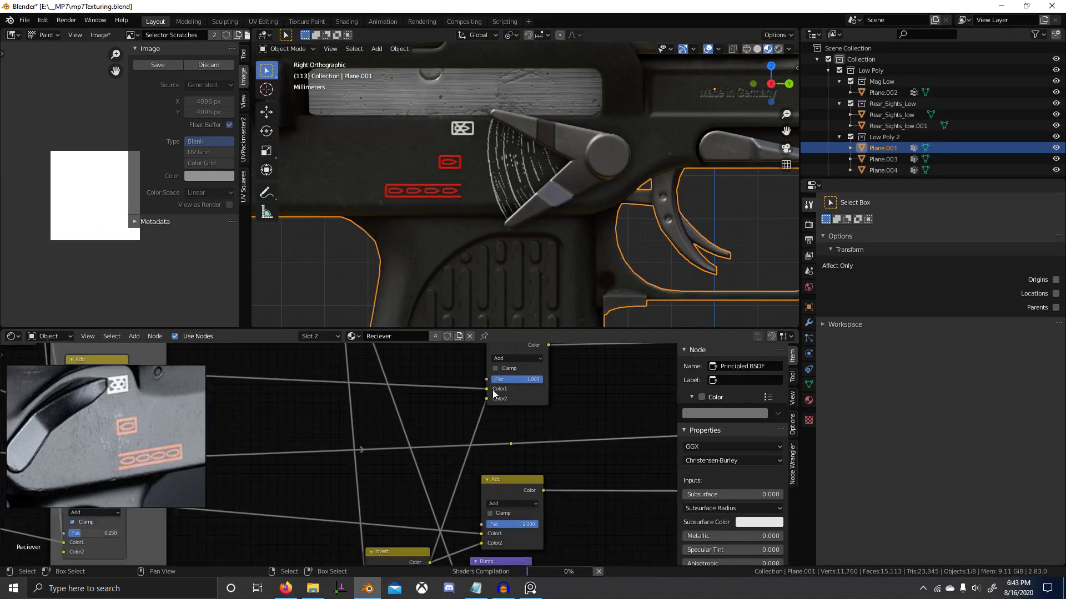
{"action": "left_click_drag", "start_coordinate": [450, 419], "coordinate": [404, 419]}
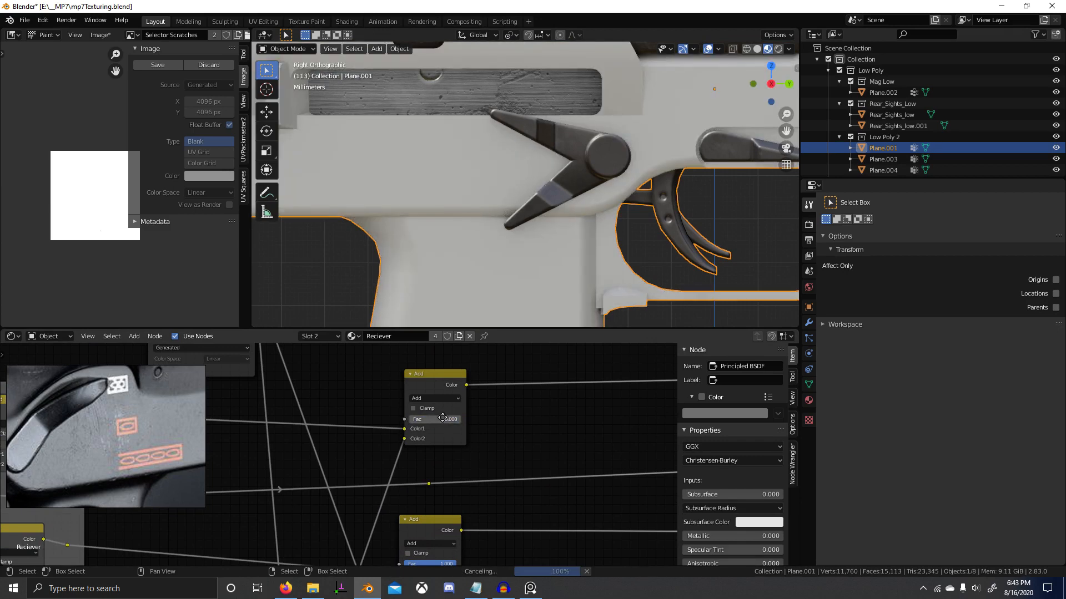
{"action": "scroll", "coordinate": [378, 428], "scroll_direction": "up", "scroll_amount": 3}
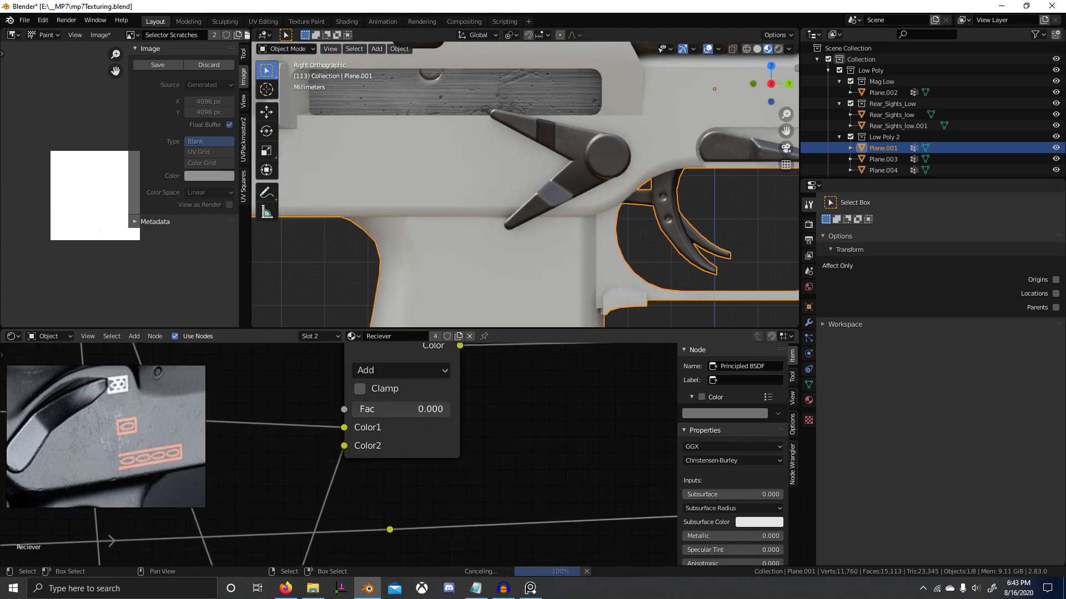
{"action": "left_click_drag", "start_coordinate": [358, 409], "coordinate": [374, 408]}
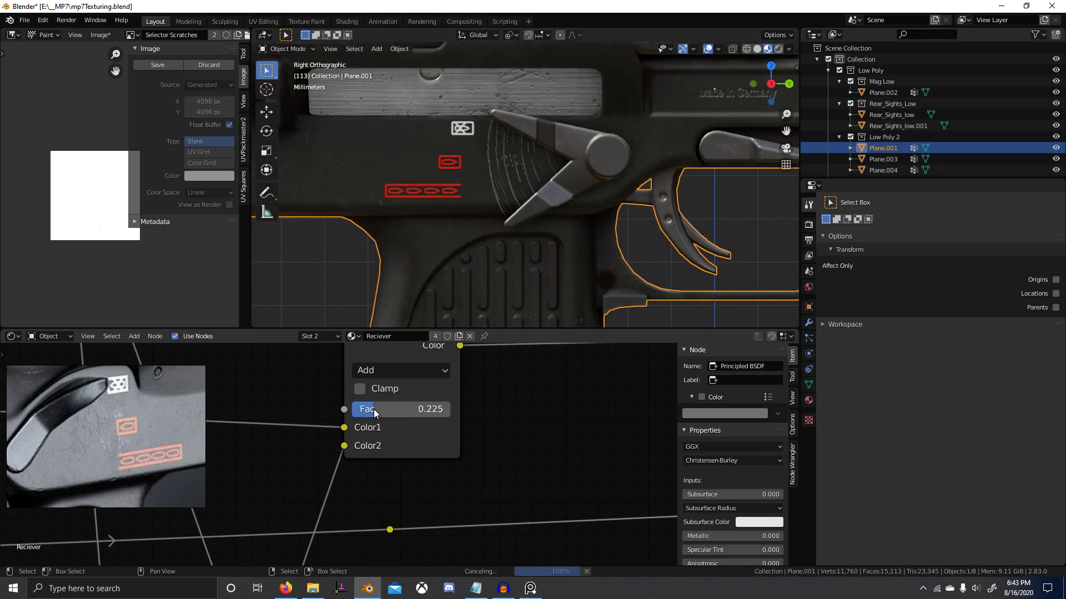
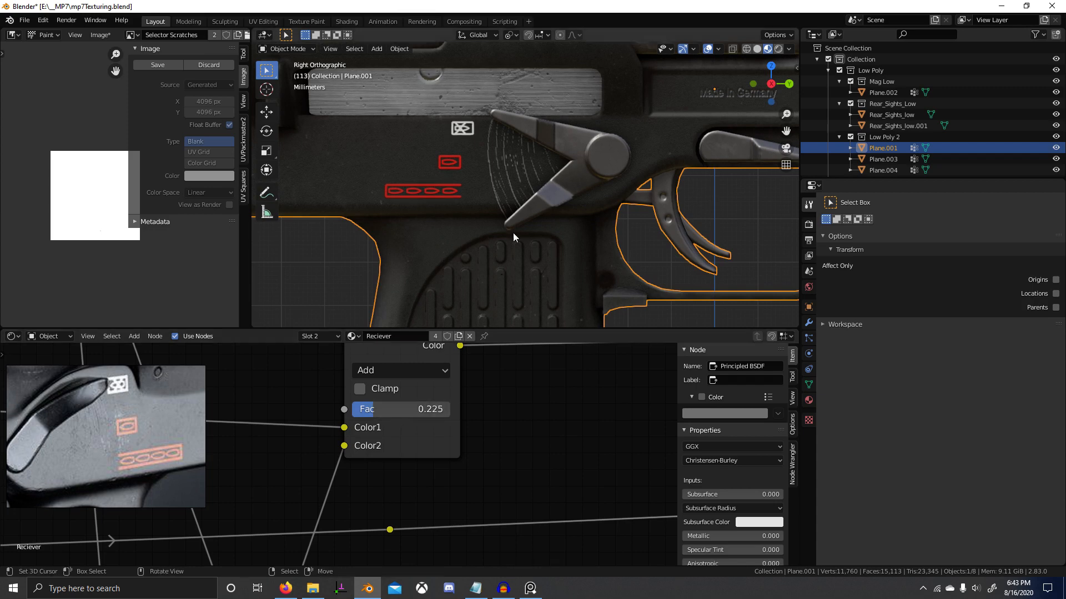
Set the upper Add mix node's Fac to 0.05 and check the scratches on the receiver.
{"action": "scroll", "coordinate": [513, 232], "scroll_direction": "up", "scroll_amount": 5}
{"action": "left_click", "coordinate": [369, 409]}
{"action": "type", "text": ".05"}
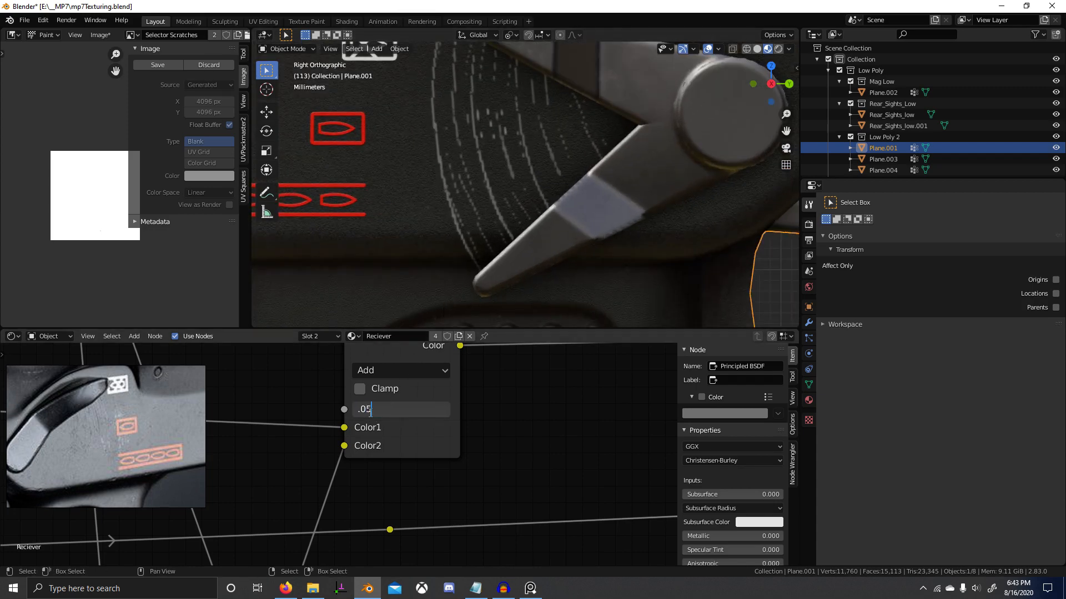
{"action": "key", "text": "Return"}
{"action": "scroll", "coordinate": [478, 234], "scroll_direction": "down", "scroll_amount": 4}
{"action": "scroll", "coordinate": [489, 250], "scroll_direction": "down", "scroll_amount": 2}
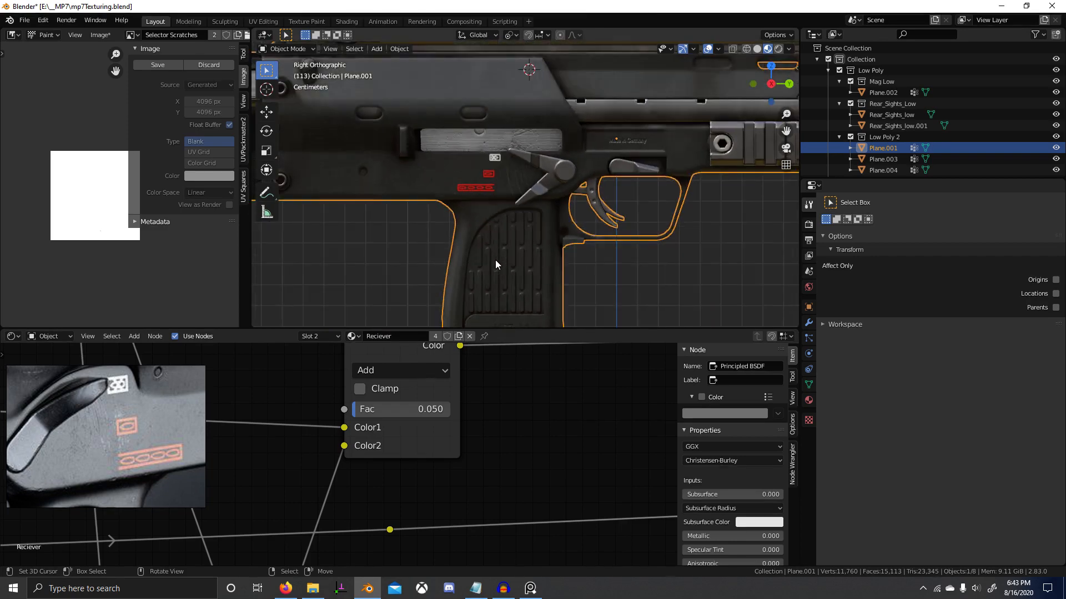
{"action": "scroll", "coordinate": [505, 253], "scroll_direction": "up", "scroll_amount": 5}
{"action": "scroll", "coordinate": [488, 415], "scroll_direction": "down", "scroll_amount": 3}
Set the Distance of the Bump node below the lower Add node to 0.001.
{"action": "middle_click_drag", "start_coordinate": [491, 426], "coordinate": [468, 389]}
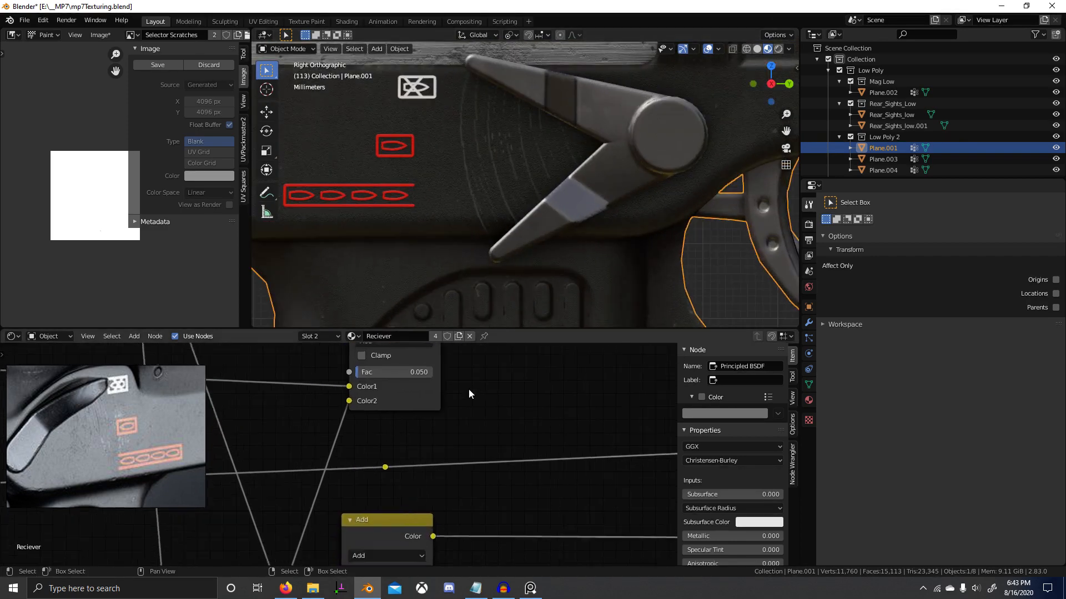
{"action": "scroll", "coordinate": [418, 457], "scroll_direction": "up", "scroll_amount": 2}
{"action": "middle_click_drag", "start_coordinate": [418, 457], "coordinate": [408, 352]}
{"action": "scroll", "coordinate": [375, 488], "scroll_direction": "down", "scroll_amount": 1}
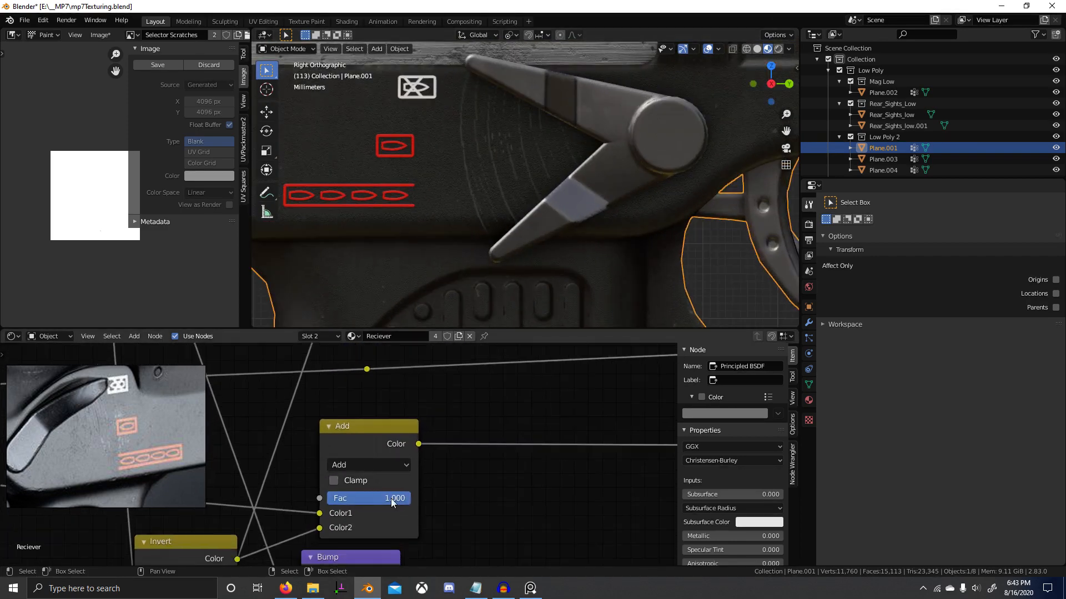
{"action": "middle_click_drag", "start_coordinate": [387, 539], "coordinate": [394, 431]}
{"action": "left_click", "coordinate": [364, 520]}
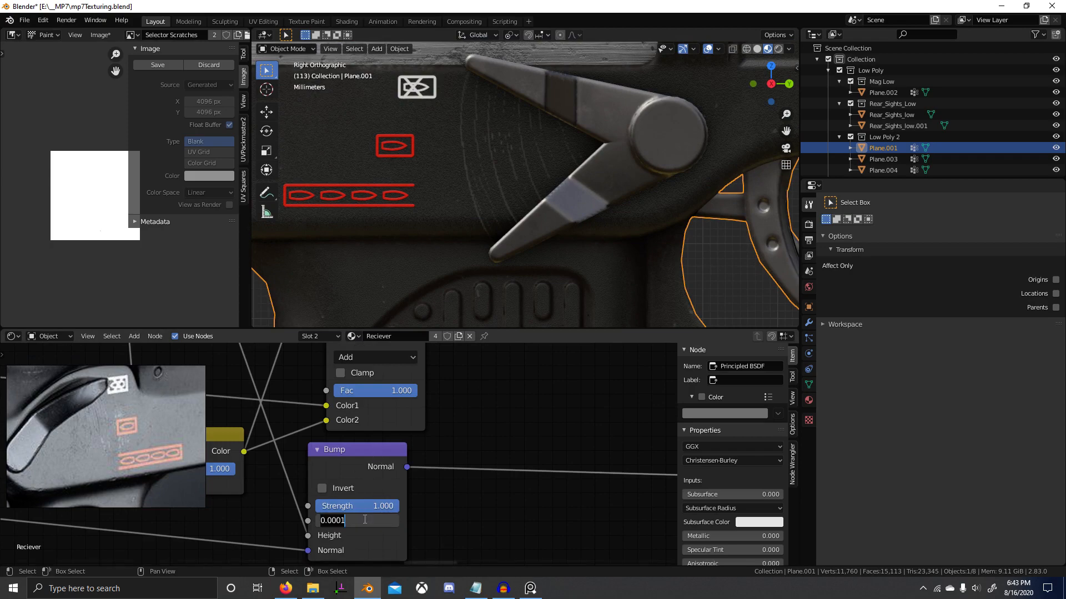
{"action": "type", "text": "0.001"}
{"action": "key", "text": "Return"}
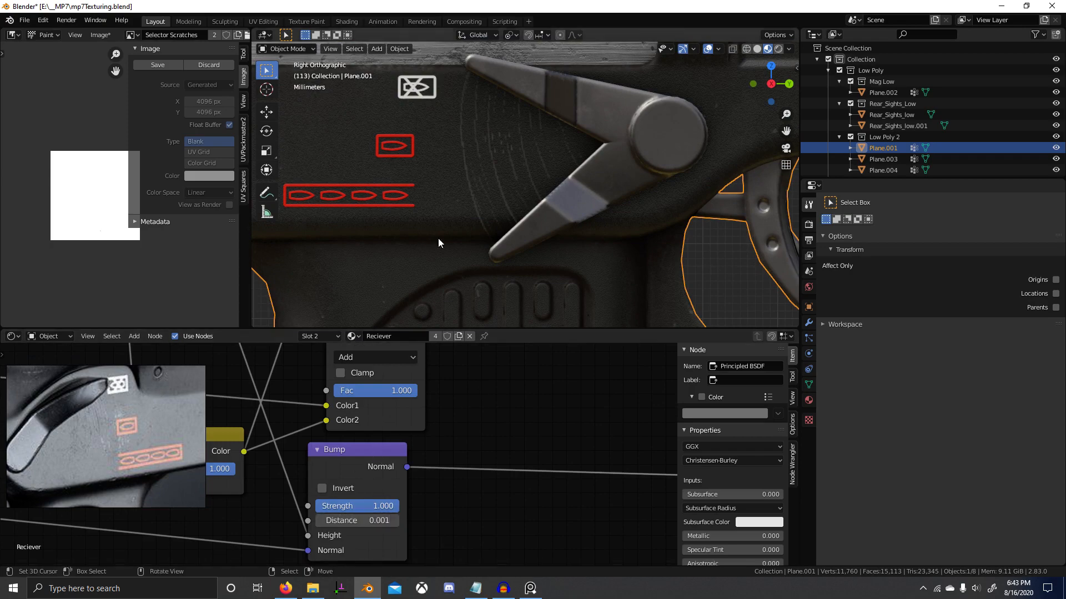
Set the Distance of the Bump node to 0.0025 and check the scratches around the fire selector.
{"action": "scroll", "coordinate": [451, 216], "scroll_direction": "up", "scroll_amount": 3}
{"action": "middle_click_drag", "start_coordinate": [466, 147], "coordinate": [498, 239], "text": "shift"}
{"action": "scroll", "coordinate": [498, 238], "scroll_direction": "up", "scroll_amount": 3}
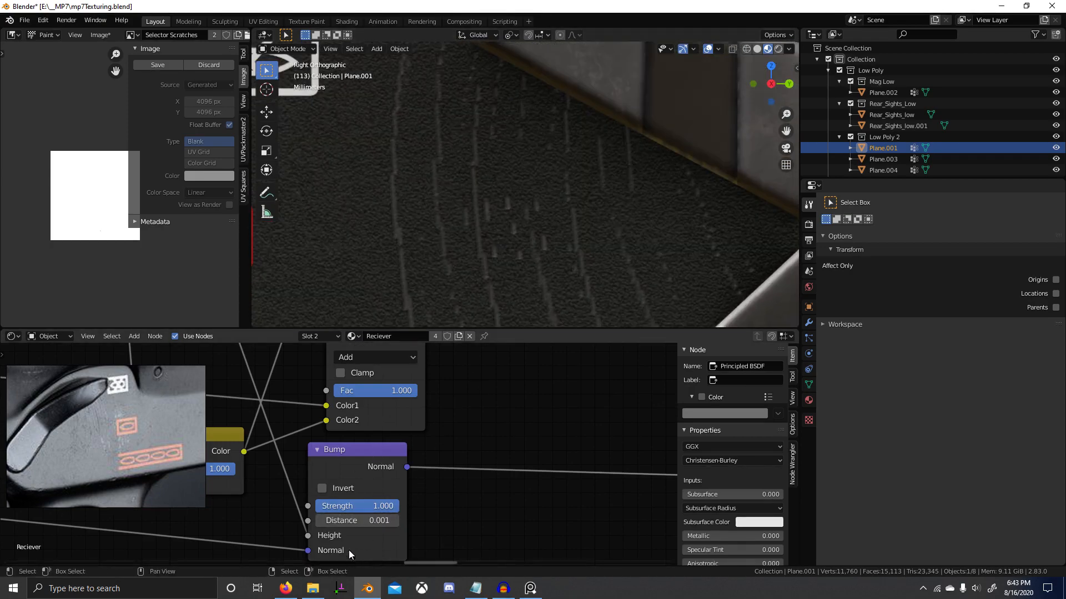
{"action": "left_click", "coordinate": [364, 520]}
{"action": "type", "text": "0.0015"}
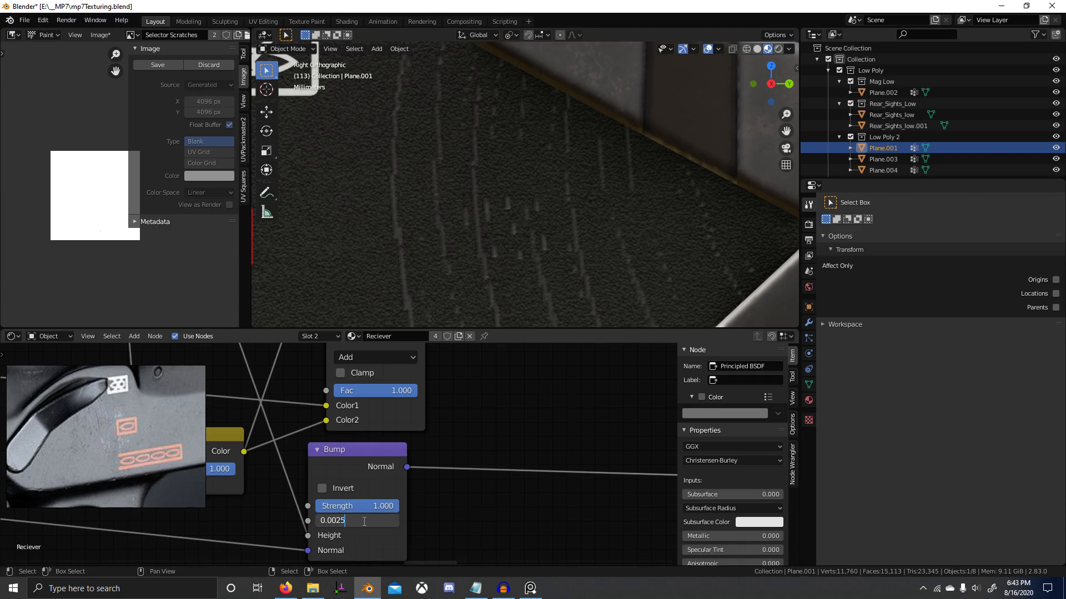
{"action": "key", "text": "Return"}
{"action": "scroll", "coordinate": [504, 279], "scroll_direction": "down", "scroll_amount": 10}
{"action": "middle_click_drag", "start_coordinate": [527, 279], "coordinate": [593, 261]}
{"action": "scroll", "coordinate": [548, 280], "scroll_direction": "up", "scroll_amount": 6}
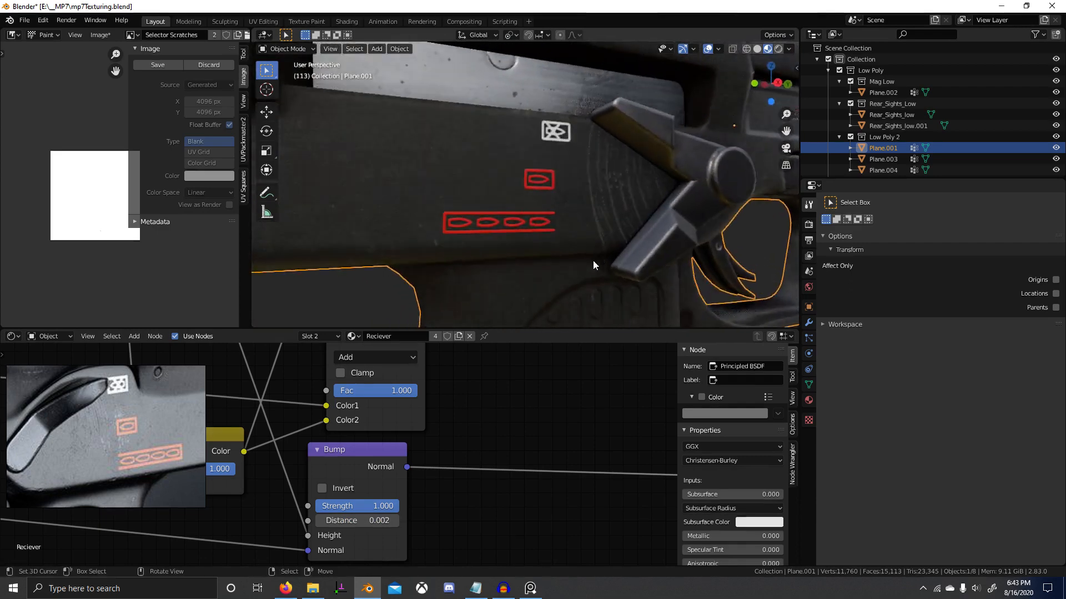
{"action": "scroll", "coordinate": [578, 283], "scroll_direction": "down", "scroll_amount": 8}
{"action": "mouse_move", "coordinate": [560, 302]}
{"action": "middle_mouse_down"}
{"action": "mouse_move", "coordinate": [544, 308]}
{"action": "mouse_move", "coordinate": [564, 305]}
{"action": "middle_mouse_up"}
{"action": "scroll", "coordinate": [550, 311], "scroll_direction": "up", "scroll_amount": 7}
Delete the selected vertices of the lower, duplicate selector lever on Plane.003 and return to Object Mode.
{"action": "key", "text": "Tab"}
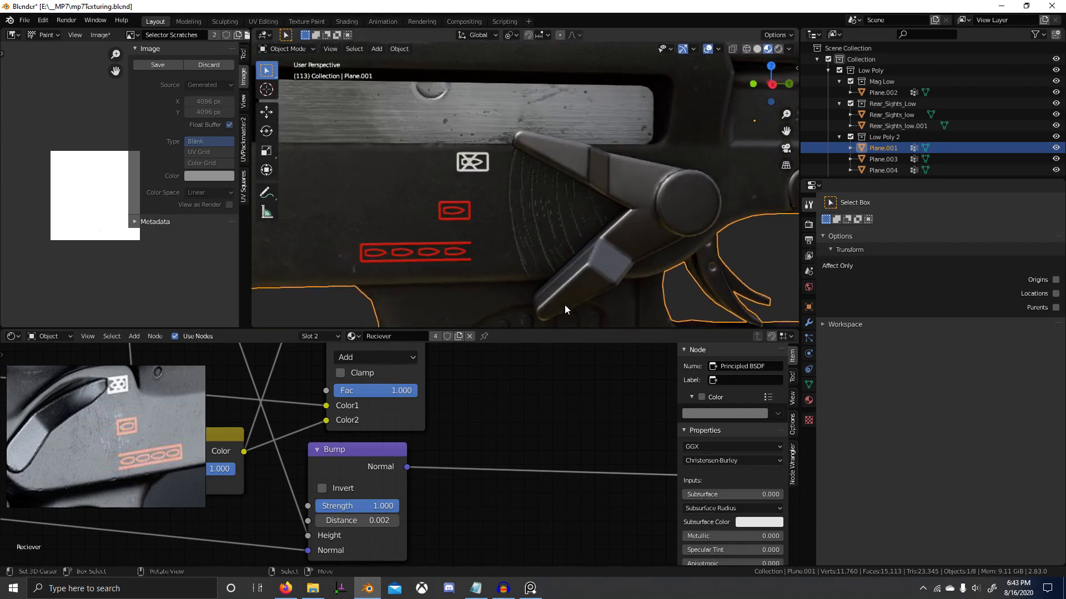
{"action": "key", "text": "Tab"}
{"action": "left_click", "coordinate": [597, 265]}
{"action": "key", "text": "Tab"}
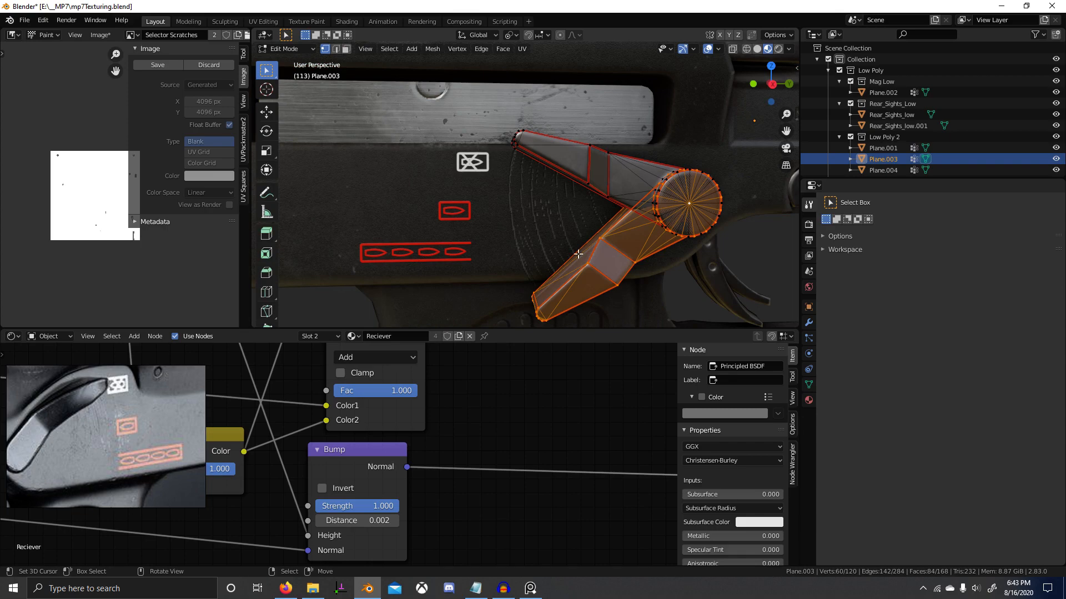
{"action": "key", "text": "x"}
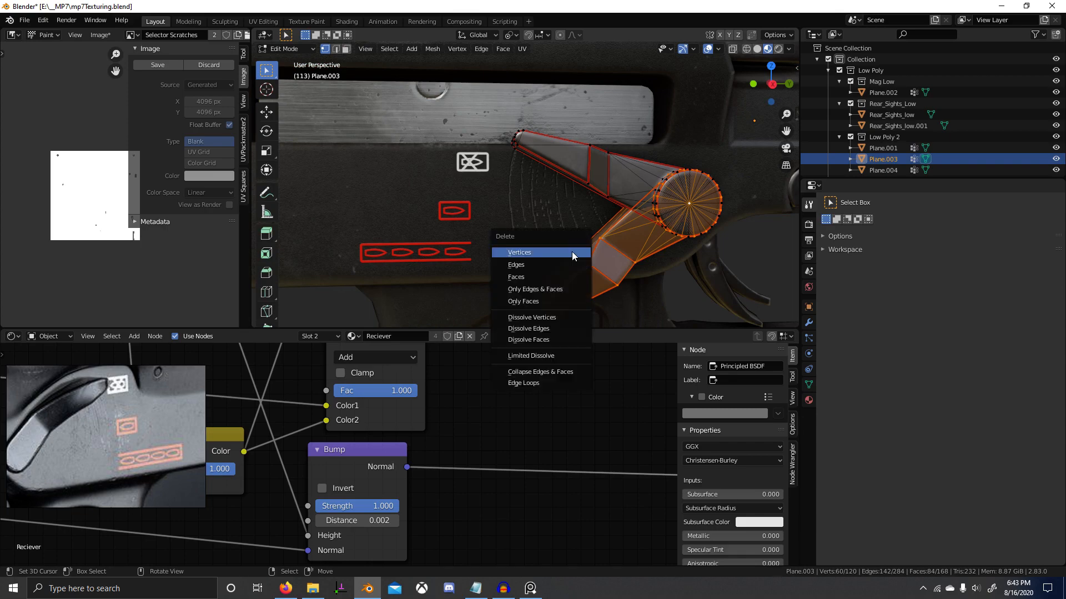
{"action": "left_click", "coordinate": [572, 252]}
{"action": "key", "text": "Tab"}
Examine the receiver's scratches beneath the remaining selector lever from several angles.
{"action": "scroll", "coordinate": [582, 265], "scroll_direction": "down", "scroll_amount": 7}
{"action": "middle_click_drag", "start_coordinate": [581, 265], "coordinate": [561, 274]}
{"action": "scroll", "coordinate": [572, 261], "scroll_direction": "up", "scroll_amount": 8}
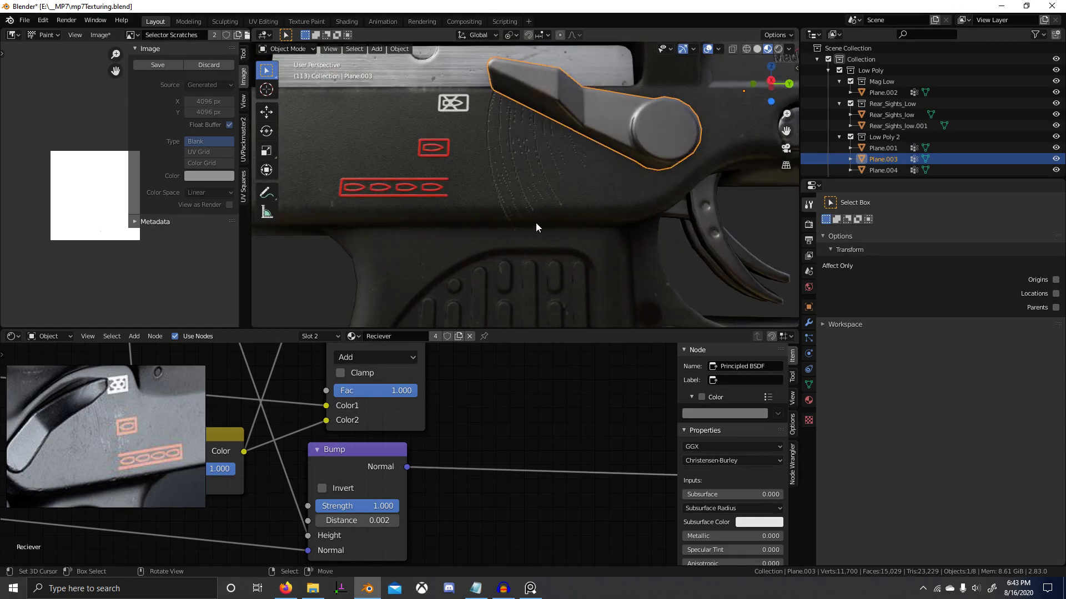
{"action": "scroll", "coordinate": [535, 222], "scroll_direction": "down", "scroll_amount": 6}
{"action": "mouse_move", "coordinate": [551, 210]}
{"action": "middle_mouse_down"}
{"action": "mouse_move", "coordinate": [528, 233]}
{"action": "mouse_move", "coordinate": [514, 222]}
{"action": "mouse_move", "coordinate": [548, 214]}
{"action": "mouse_move", "coordinate": [534, 205]}
{"action": "mouse_move", "coordinate": [535, 217]}
{"action": "middle_mouse_up"}
{"action": "scroll", "coordinate": [515, 222], "scroll_direction": "up", "scroll_amount": 6}
{"action": "scroll", "coordinate": [536, 217], "scroll_direction": "up", "scroll_amount": 2}
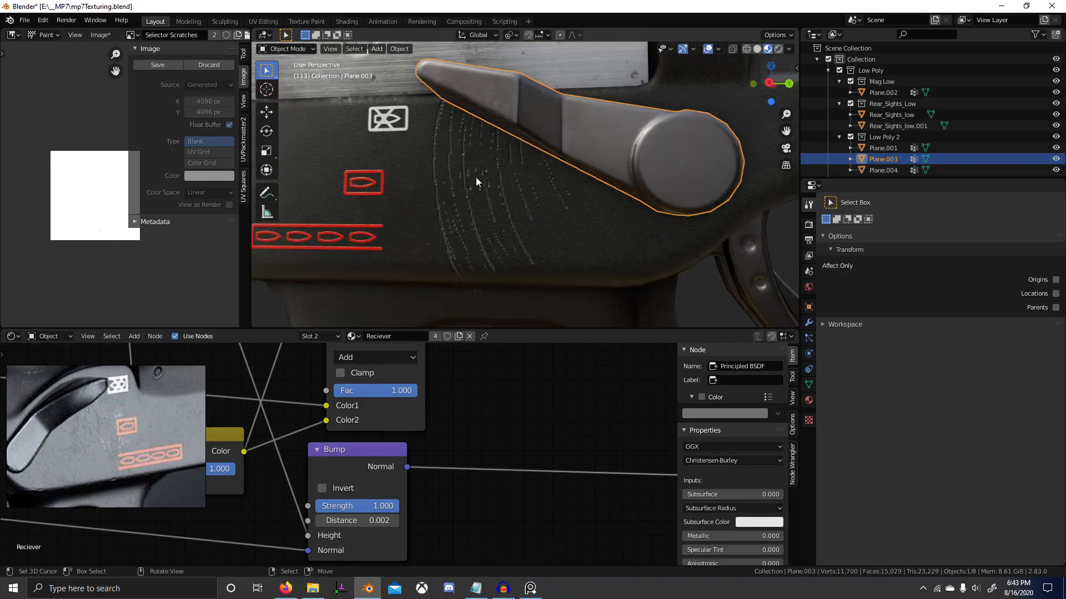
Preview the upper Add mix node's output on the receiver and raise its Fac to 0.175.
{"action": "scroll", "coordinate": [435, 442], "scroll_direction": "down", "scroll_amount": 5}
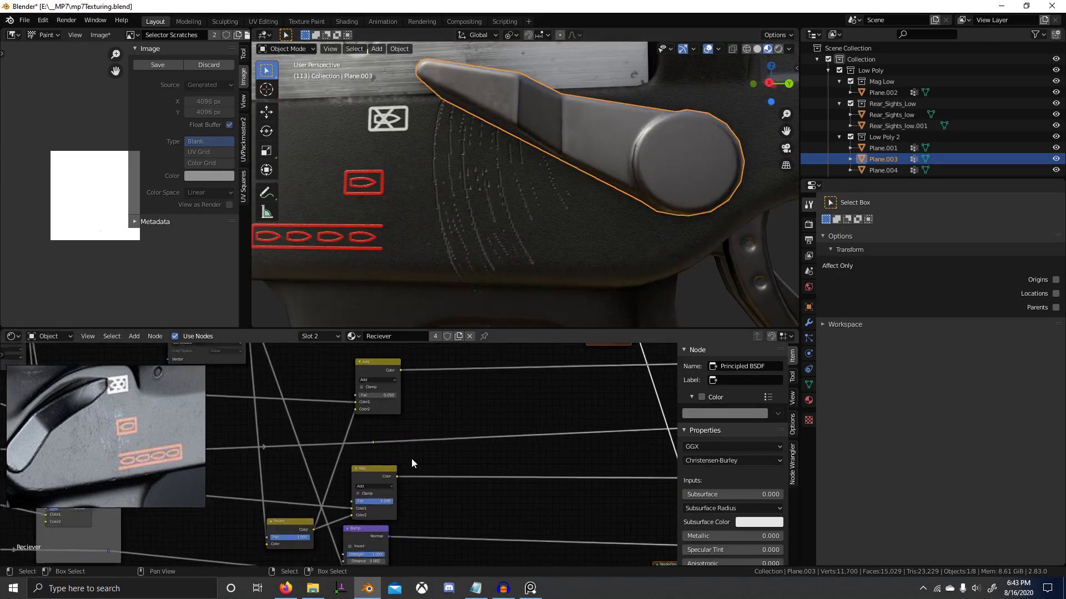
{"action": "scroll", "coordinate": [408, 423], "scroll_direction": "up", "scroll_amount": 4}
{"action": "left_click", "coordinate": [409, 355]}
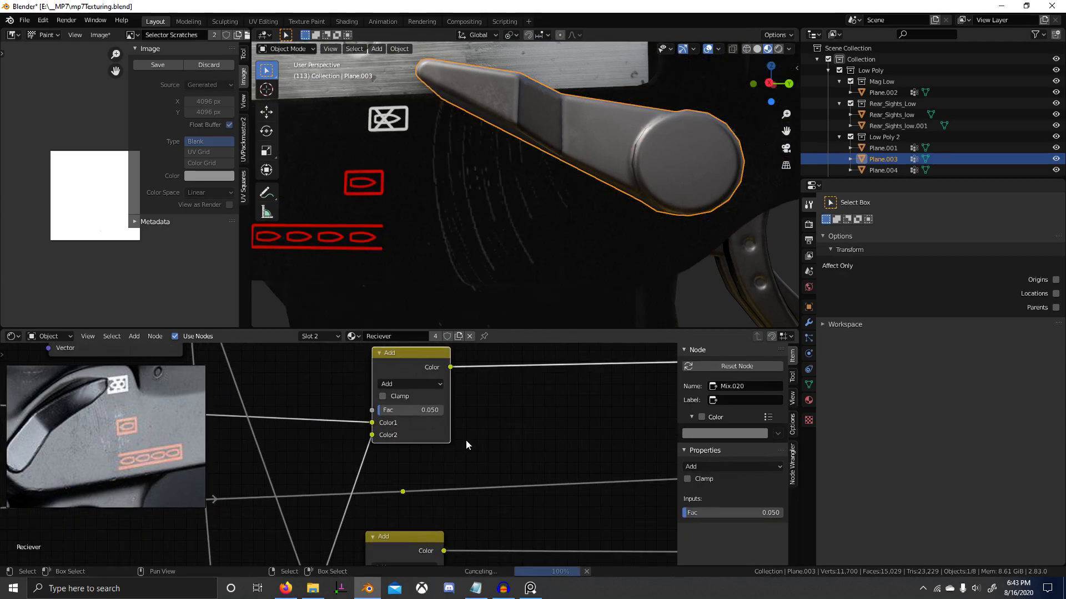
{"action": "scroll", "coordinate": [466, 444], "scroll_direction": "up", "scroll_amount": 2}
{"action": "left_click_drag", "start_coordinate": [463, 399], "coordinate": [472, 398]}
Try the Color Dodge blend mode on the previewed mix node with its Fac at 1.000.
{"action": "left_click", "coordinate": [427, 367]}
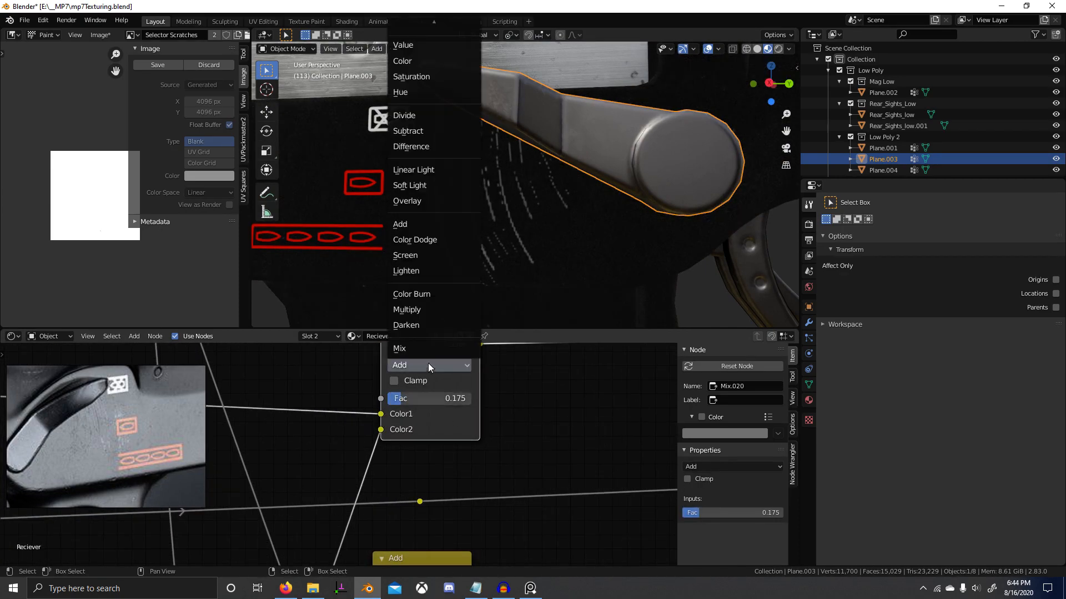
{"action": "left_click", "coordinate": [434, 239]}
{"action": "middle_click_drag", "start_coordinate": [431, 407], "coordinate": [426, 420]}
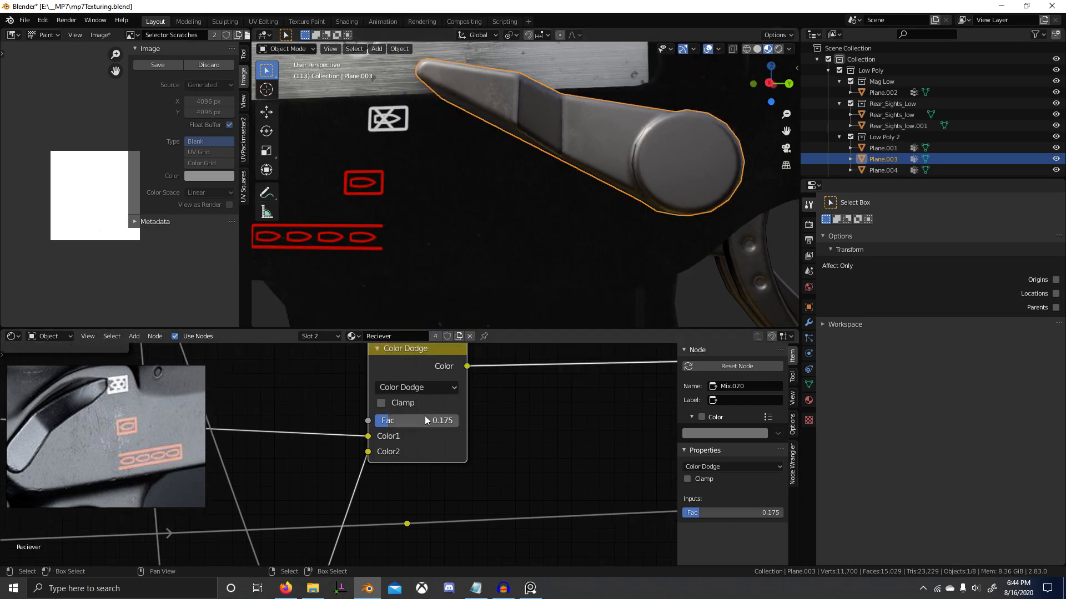
{"action": "left_click_drag", "start_coordinate": [398, 420], "coordinate": [459, 420]}
{"action": "scroll", "coordinate": [584, 259], "scroll_direction": "up", "scroll_amount": 5}
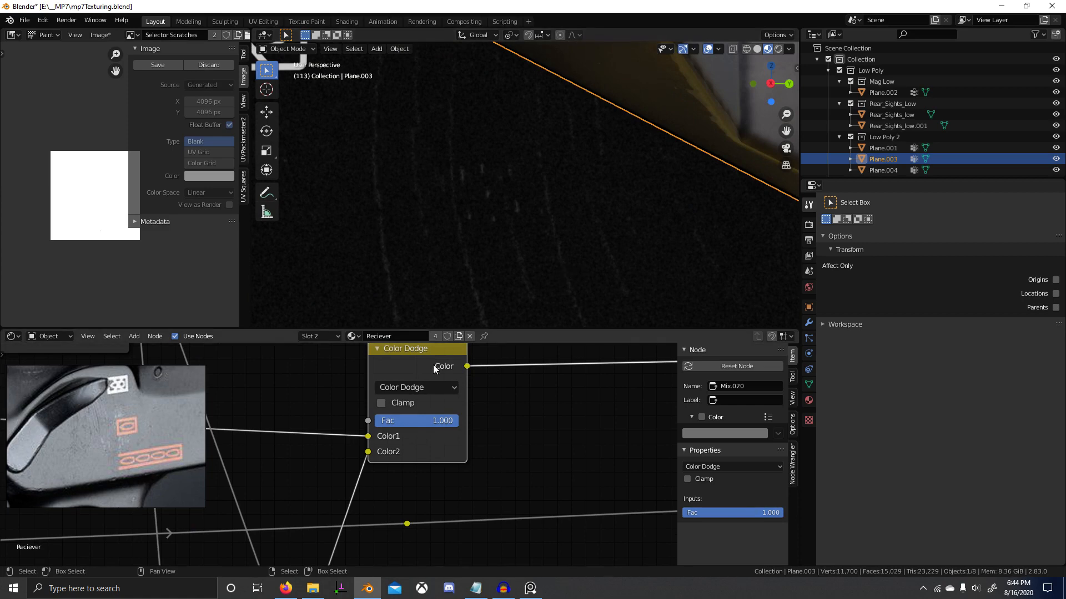
Try Soft Light with a Fac of 0.000 and Screen with a Fac of 0.008 on the same mix node.
{"action": "left_click", "coordinate": [425, 387]}
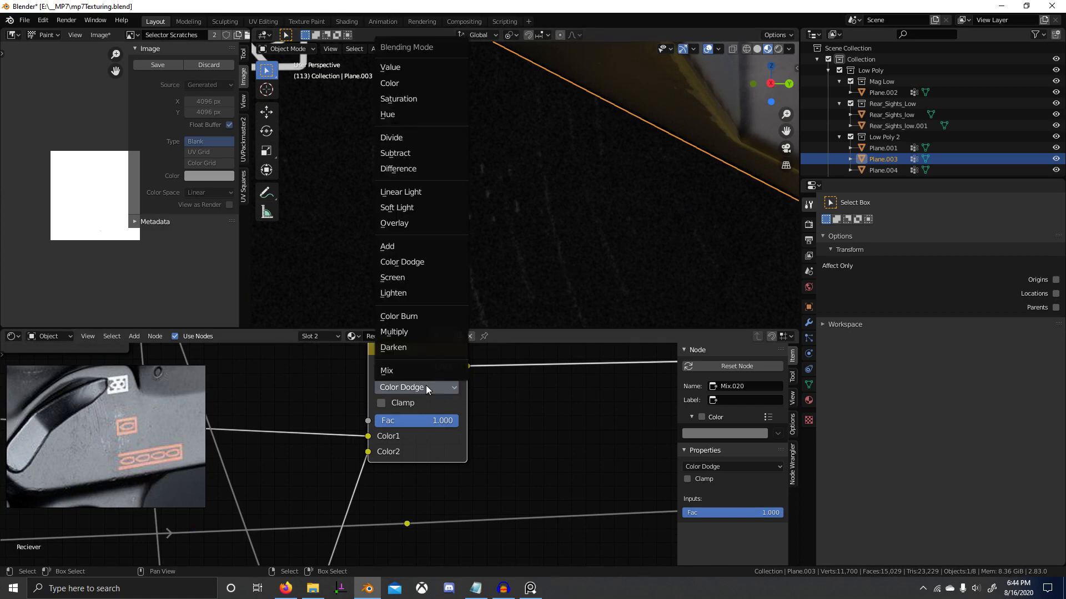
{"action": "left_click", "coordinate": [422, 204]}
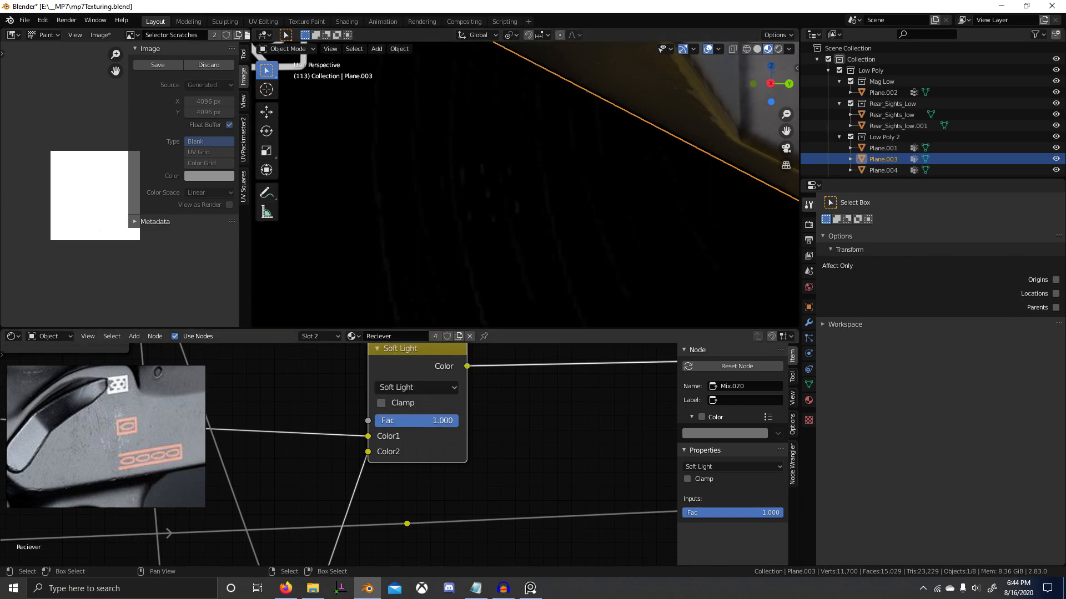
{"action": "left_click_drag", "start_coordinate": [417, 420], "coordinate": [388, 420]}
{"action": "left_click", "coordinate": [407, 388]}
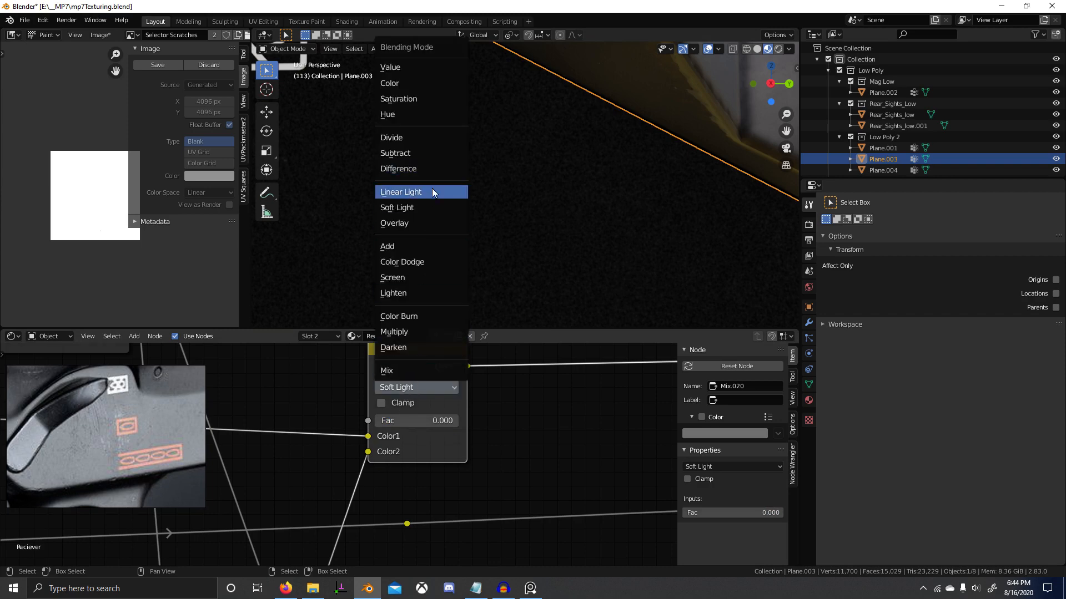
{"action": "left_click", "coordinate": [415, 276]}
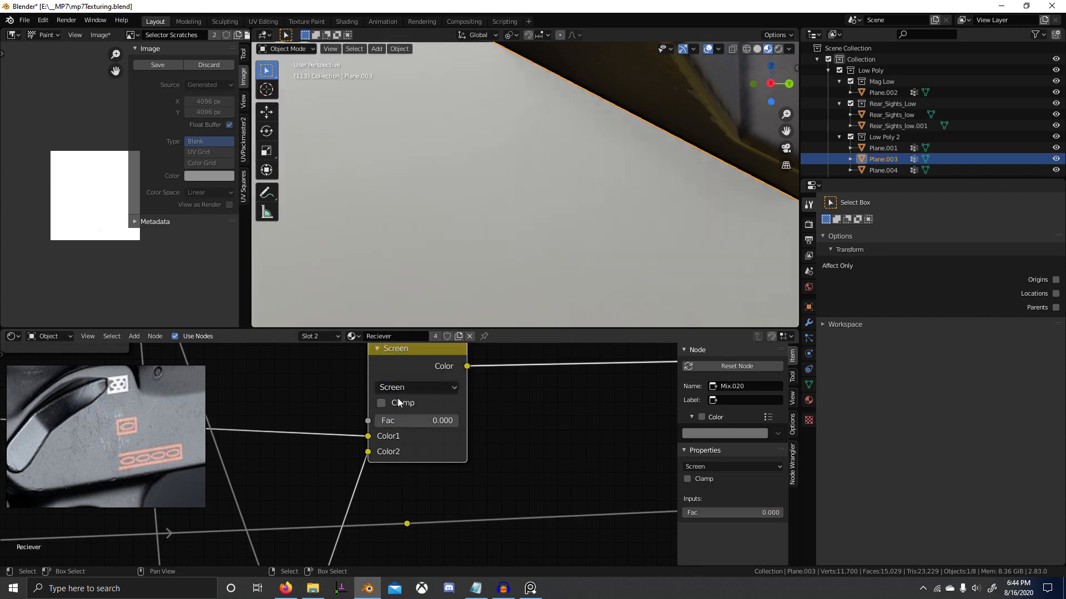
{"action": "mouse_move", "coordinate": [388, 421]}
{"action": "left_mouse_down", "text": "ctrl"}
{"action": "mouse_move", "coordinate": [473, 421]}
{"action": "mouse_move", "coordinate": [389, 420]}
{"action": "left_mouse_up", "text": "ctrl"}
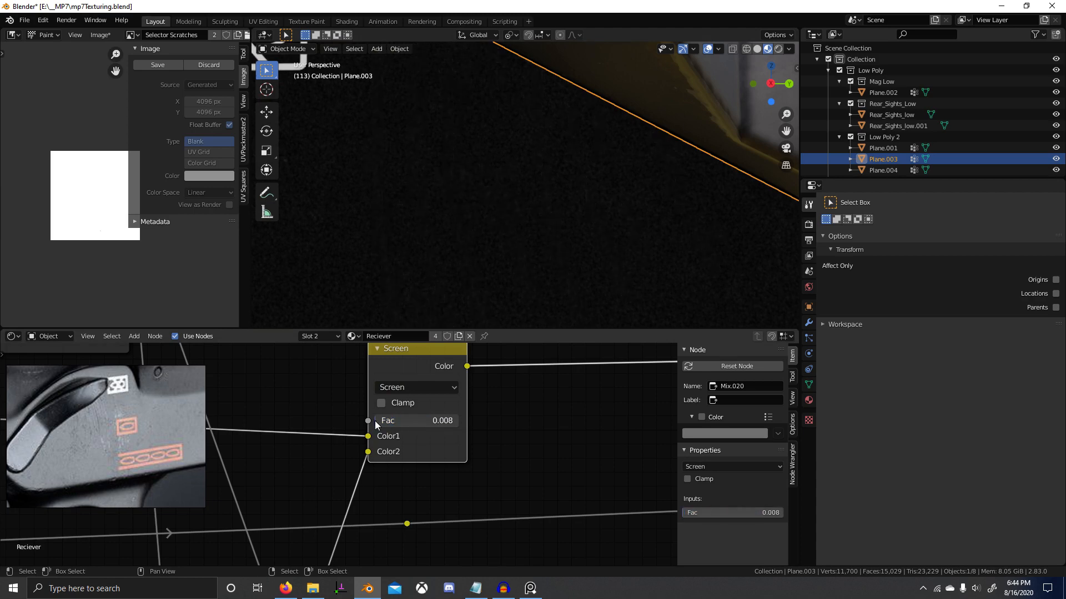
Set the mix node's blend mode back to Add with a Fac of 0.017 and check the scratches.
{"action": "left_click", "coordinate": [403, 389]}
{"action": "left_click", "coordinate": [408, 246]}
{"action": "left_click_drag", "start_coordinate": [391, 422], "coordinate": [393, 423]}
{"action": "scroll", "coordinate": [498, 279], "scroll_direction": "down", "scroll_amount": 6}
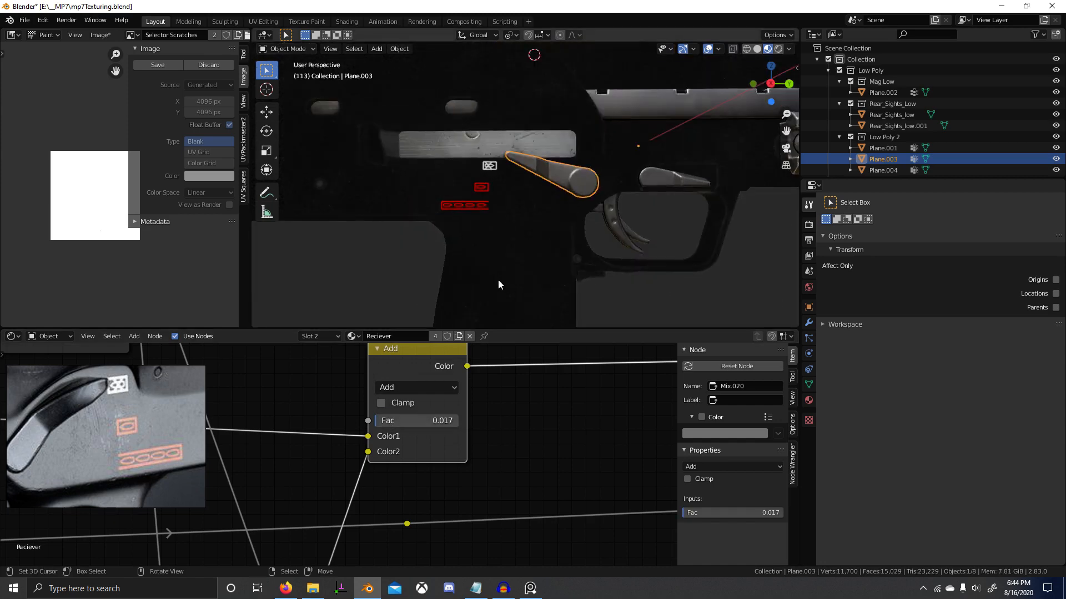
{"action": "mouse_move", "coordinate": [497, 279]}
{"action": "middle_mouse_down"}
{"action": "mouse_move", "coordinate": [487, 252]}
{"action": "mouse_move", "coordinate": [489, 276]}
{"action": "mouse_move", "coordinate": [511, 277]}
{"action": "mouse_move", "coordinate": [541, 246]}
{"action": "mouse_move", "coordinate": [507, 277]}
{"action": "middle_mouse_up"}
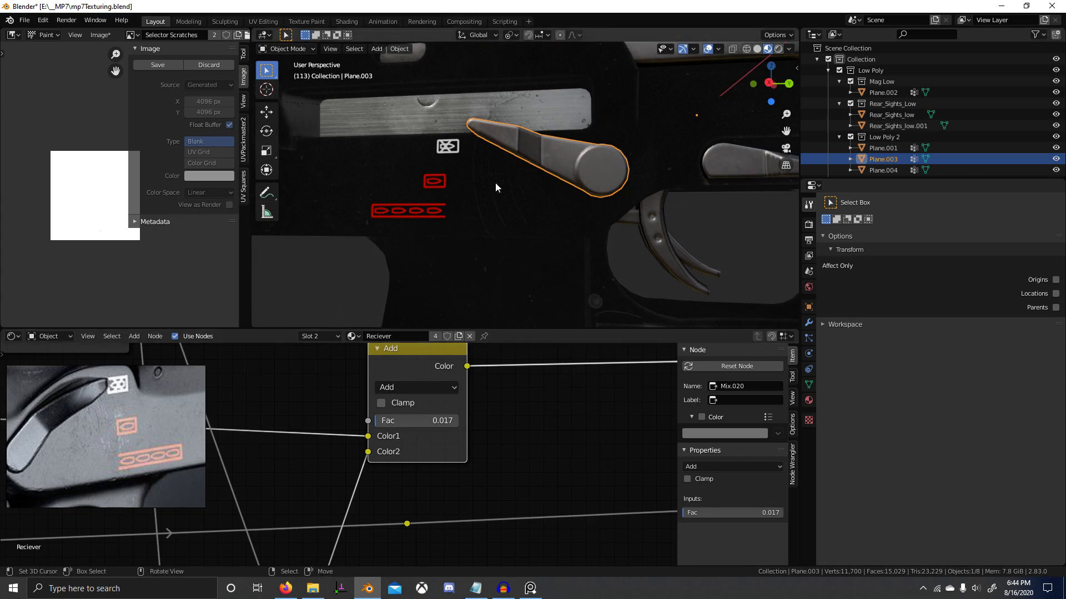
{"action": "scroll", "coordinate": [380, 390], "scroll_direction": "down", "scroll_amount": 3}
{"action": "middle_click_drag", "start_coordinate": [493, 257], "coordinate": [508, 262]}
Switch Plane.003 to Texture Paint mode and choose the S Grunge 01 brush.
{"action": "key", "text": "ctrl+Tab"}
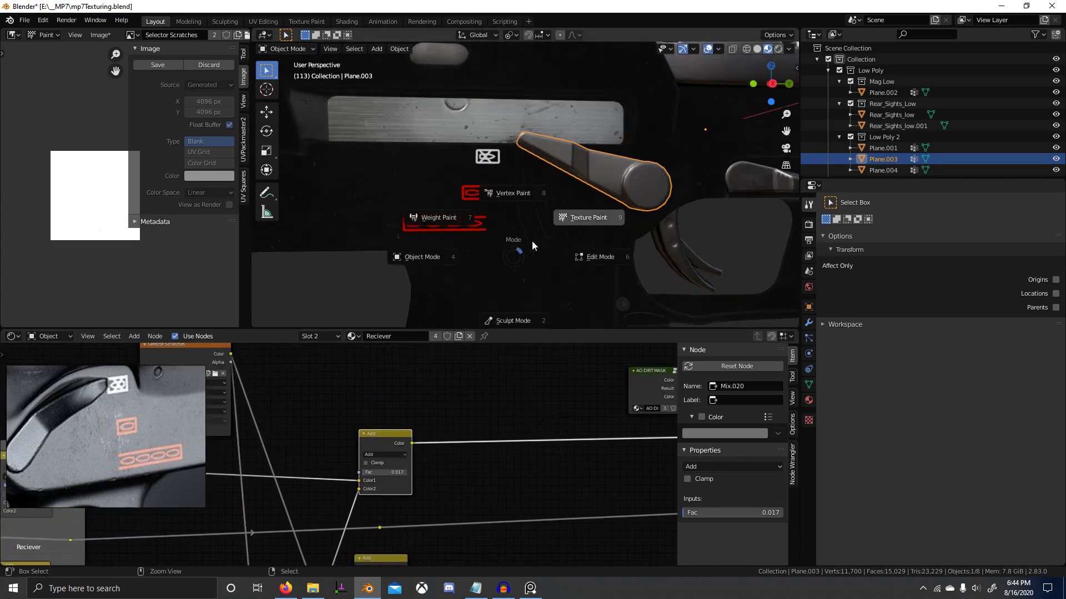
{"action": "left_click", "coordinate": [589, 216]}
{"action": "left_click", "coordinate": [309, 35]}
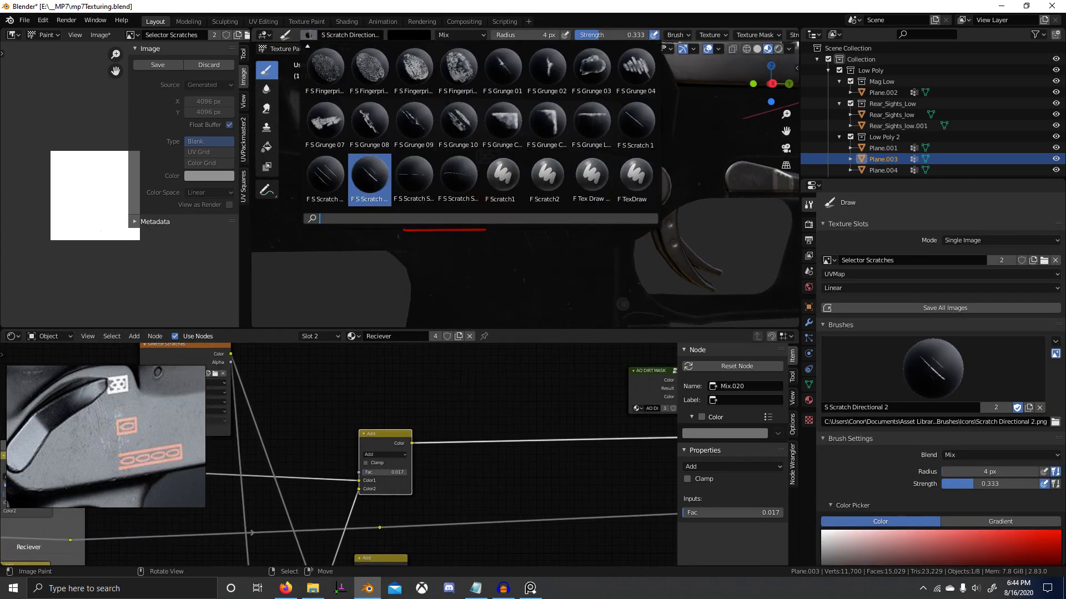
{"action": "type", "text": "s g"}
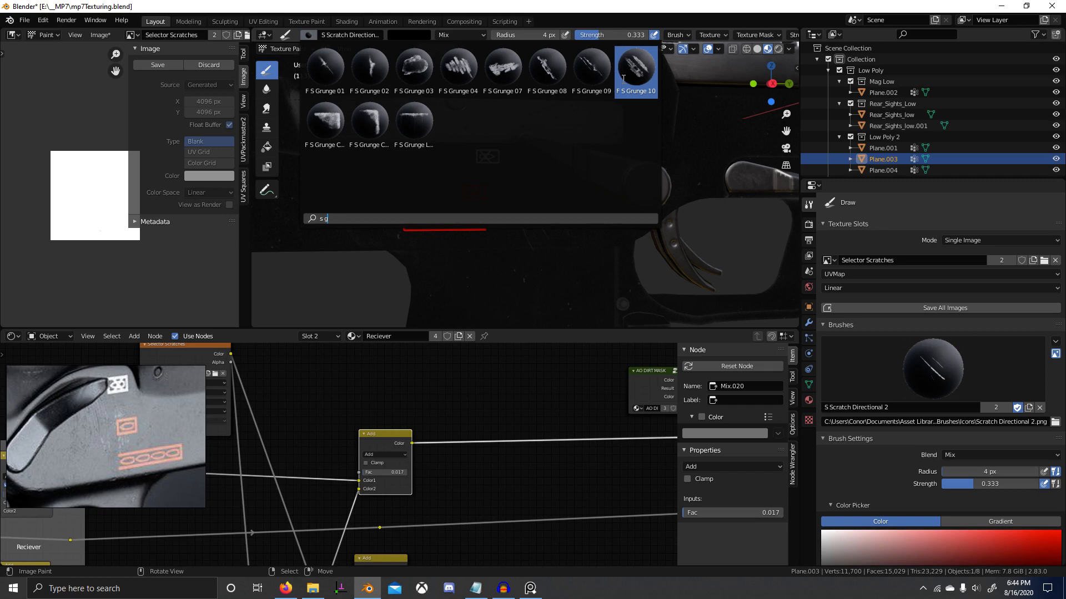
{"action": "left_click", "coordinate": [325, 67]}
{"action": "scroll", "coordinate": [565, 224], "scroll_direction": "up", "scroll_amount": 4}
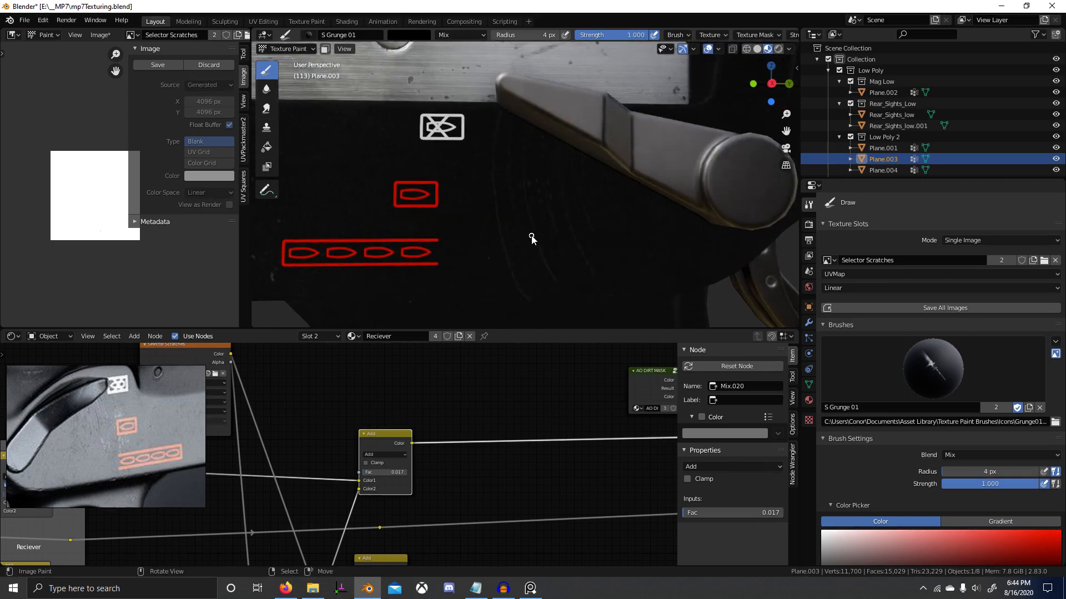
Swap the brush colour to white and set the brush radius to 99 px.
{"action": "key", "text": "x"}
{"action": "key", "text": "f"}
{"action": "left_click", "coordinate": [595, 289]}
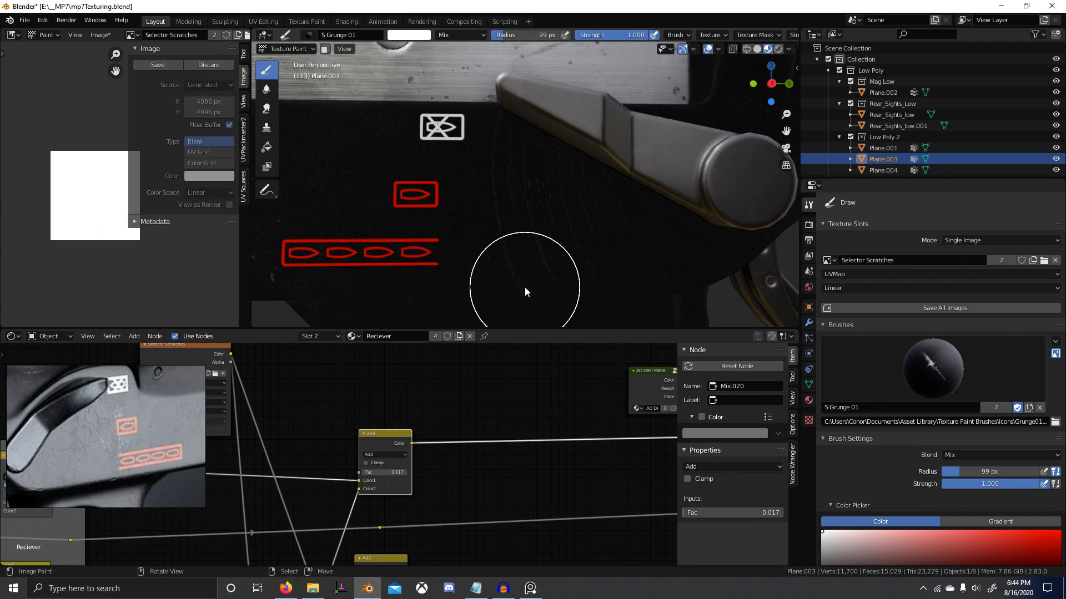
{"action": "key", "text": "shift+f"}
{"action": "left_click", "coordinate": [553, 287]}
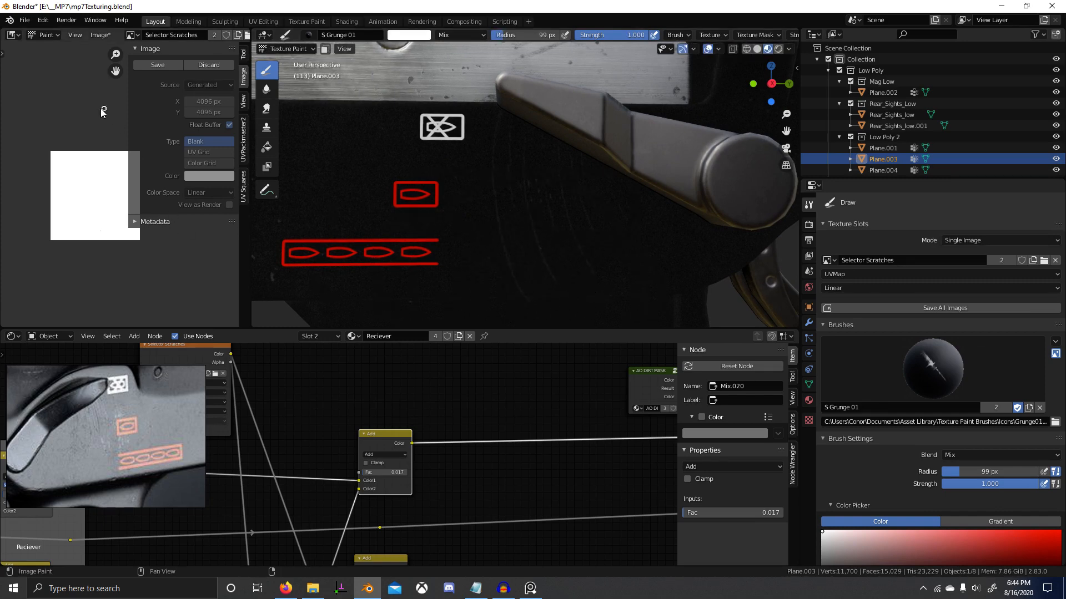
Examine the painted area of the Selector Scratches image in the image editor.
{"action": "scroll", "coordinate": [83, 199], "scroll_direction": "up", "scroll_amount": 3}
{"action": "middle_click_drag", "start_coordinate": [74, 202], "coordinate": [112, 151]}
{"action": "scroll", "coordinate": [66, 200], "scroll_direction": "down", "scroll_amount": 1}
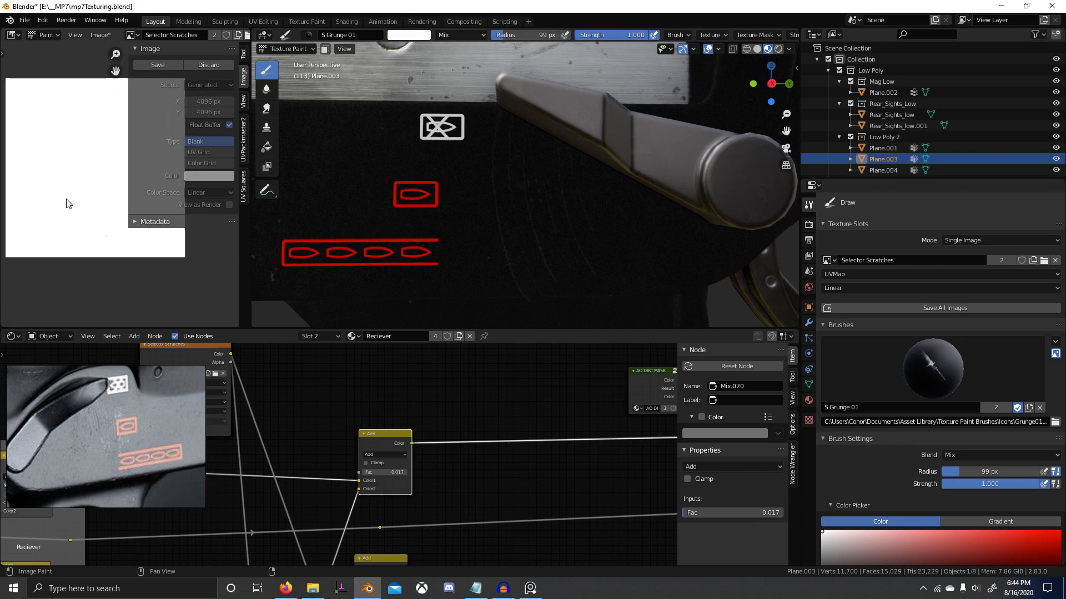
{"action": "middle_click_drag", "start_coordinate": [68, 204], "coordinate": [76, 217]}
{"action": "scroll", "coordinate": [75, 218], "scroll_direction": "up", "scroll_amount": 2}
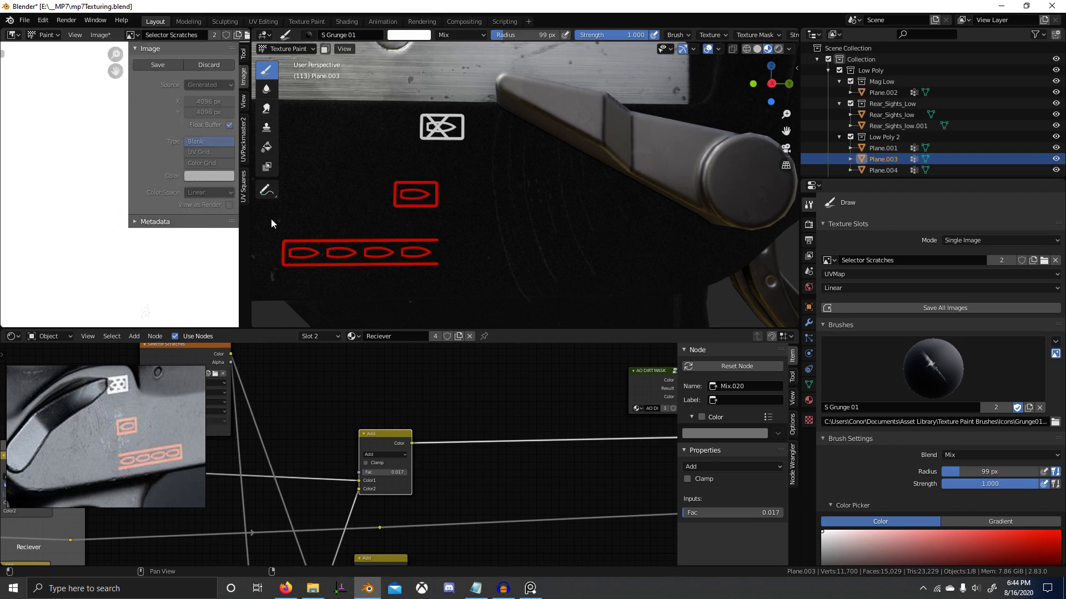
Preview the Selector Scratches image texture node on the receiver and inspect the painted strokes closely.
{"action": "scroll", "coordinate": [271, 218], "scroll_direction": "down", "scroll_amount": 5}
{"action": "scroll", "coordinate": [322, 358], "scroll_direction": "down", "scroll_amount": 1}
{"action": "left_click", "coordinate": [252, 394]}
{"action": "scroll", "coordinate": [540, 257], "scroll_direction": "up", "scroll_amount": 6}
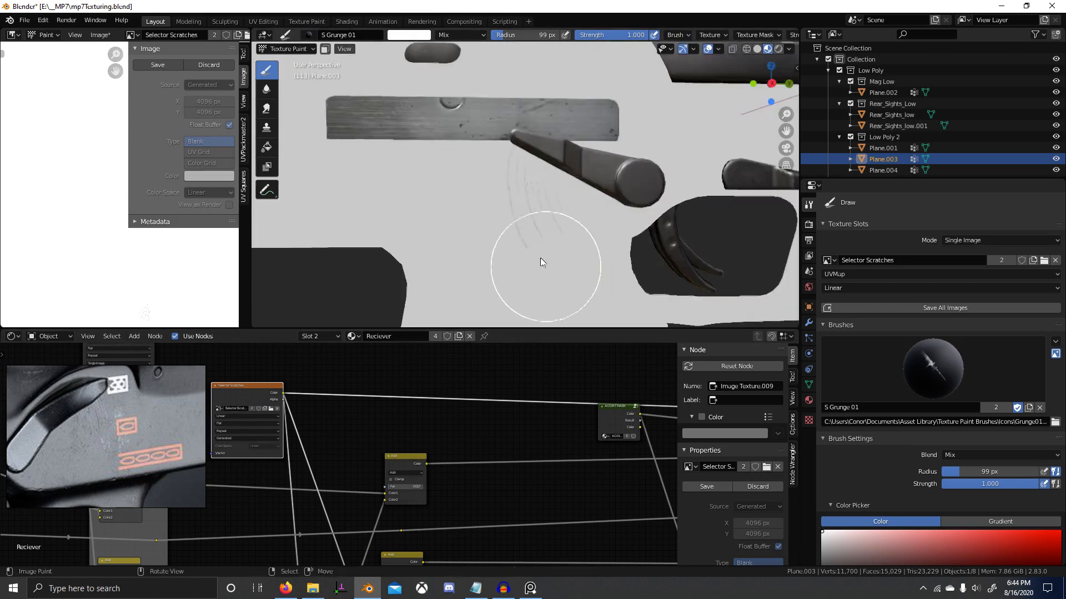
{"action": "key", "text": "f"}
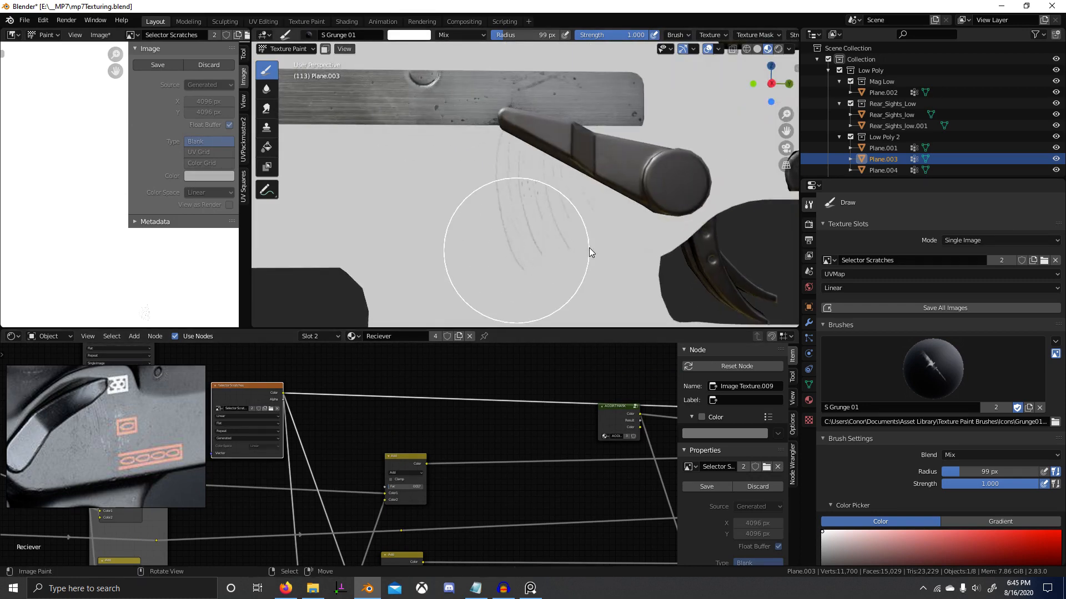
{"action": "key", "text": "Escape"}
{"action": "scroll", "coordinate": [488, 255], "scroll_direction": "up", "scroll_amount": 3}
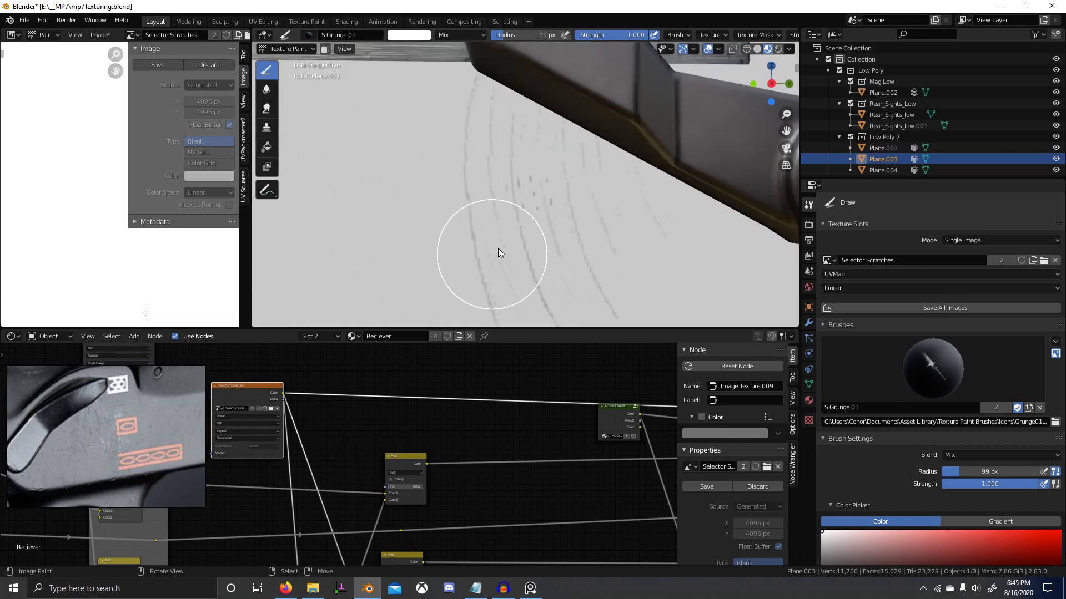
{"action": "scroll", "coordinate": [498, 248], "scroll_direction": "up", "scroll_amount": 4}
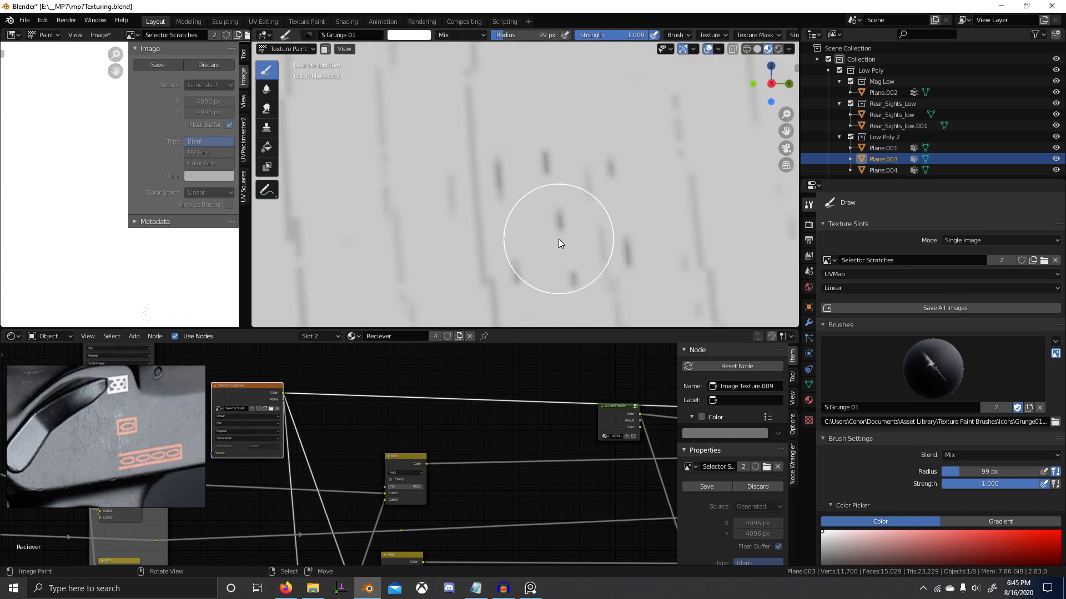
Switch the paint brush to TexDraw.
{"action": "scroll", "coordinate": [559, 238], "scroll_direction": "down", "scroll_amount": 5}
{"action": "left_click", "coordinate": [308, 35]}
{"action": "type", "text": "te"}
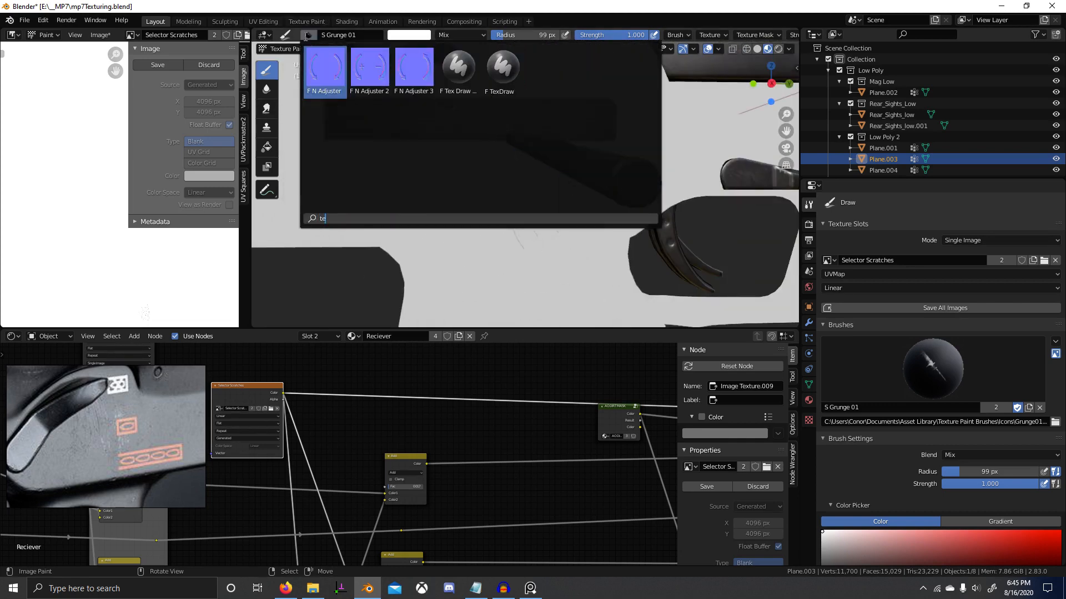
{"action": "key", "text": "Return"}
{"action": "scroll", "coordinate": [521, 234], "scroll_direction": "up", "scroll_amount": 5}
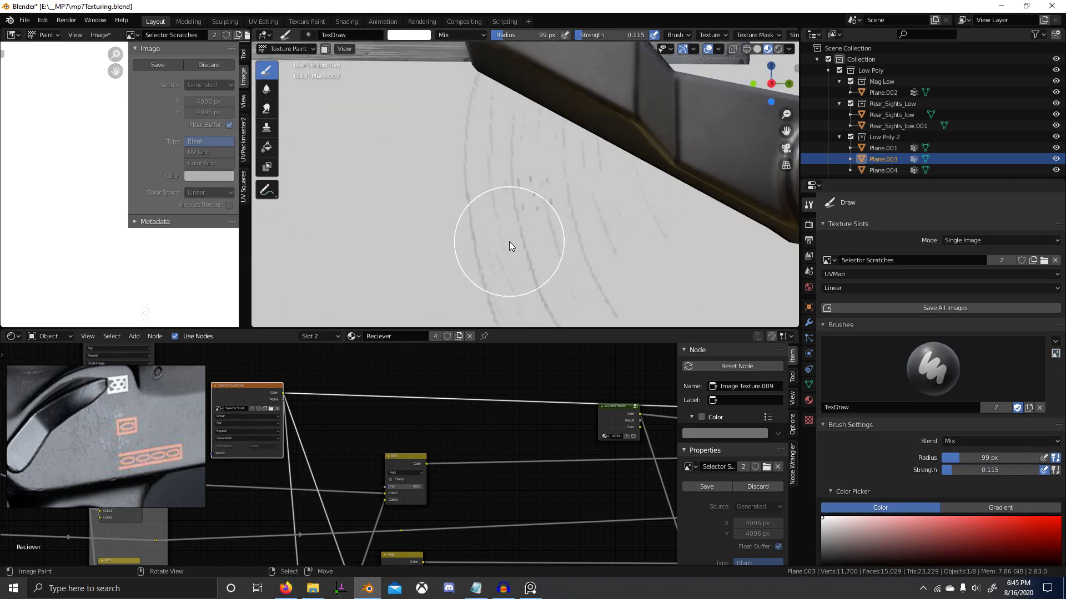
{"action": "scroll", "coordinate": [922, 455], "scroll_direction": "down", "scroll_amount": 5}
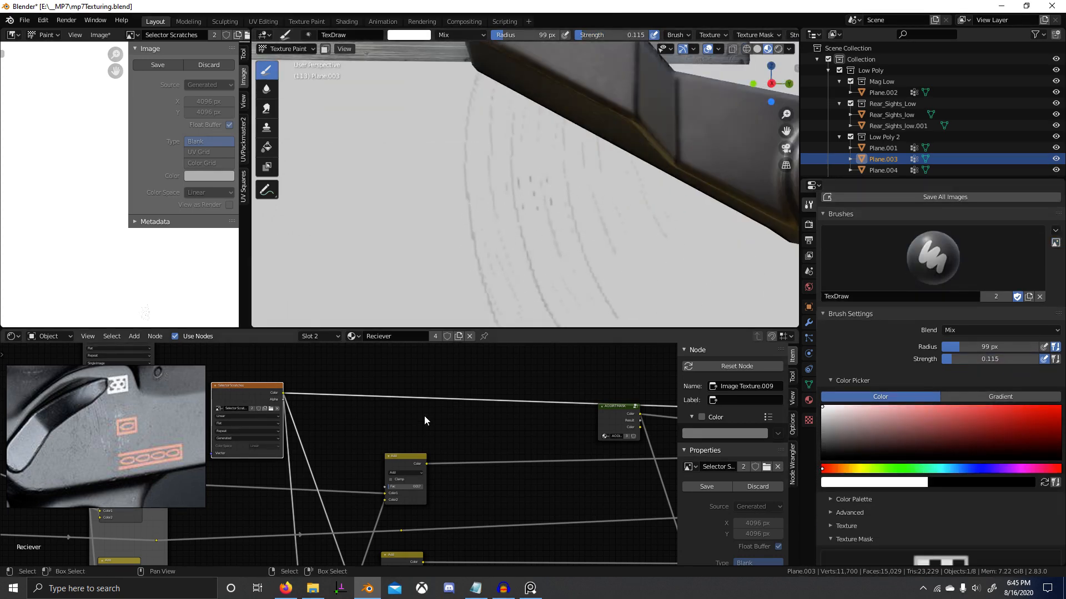
Set the TexDraw brush radius to 58 px and its strength to 1.000 for work on the scratches below the fire selector.
{"action": "scroll", "coordinate": [424, 420], "scroll_direction": "down", "scroll_amount": 1}
{"action": "scroll", "coordinate": [542, 274], "scroll_direction": "down", "scroll_amount": 4}
{"action": "scroll", "coordinate": [571, 246], "scroll_direction": "up", "scroll_amount": 5}
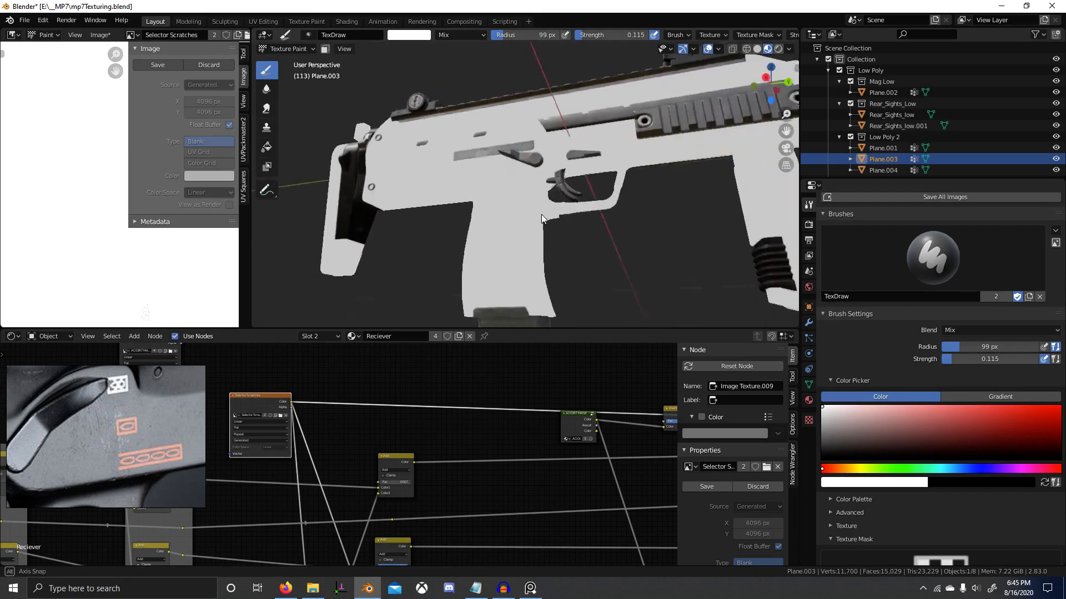
{"action": "key", "text": "bracketleft"}
{"action": "key", "text": "bracketleft"}
{"action": "key", "text": "bracketleft"}
{"action": "key", "text": "bracketleft"}
{"action": "key", "text": "bracketleft"}
{"action": "scroll", "coordinate": [516, 216], "scroll_direction": "up", "scroll_amount": 5}
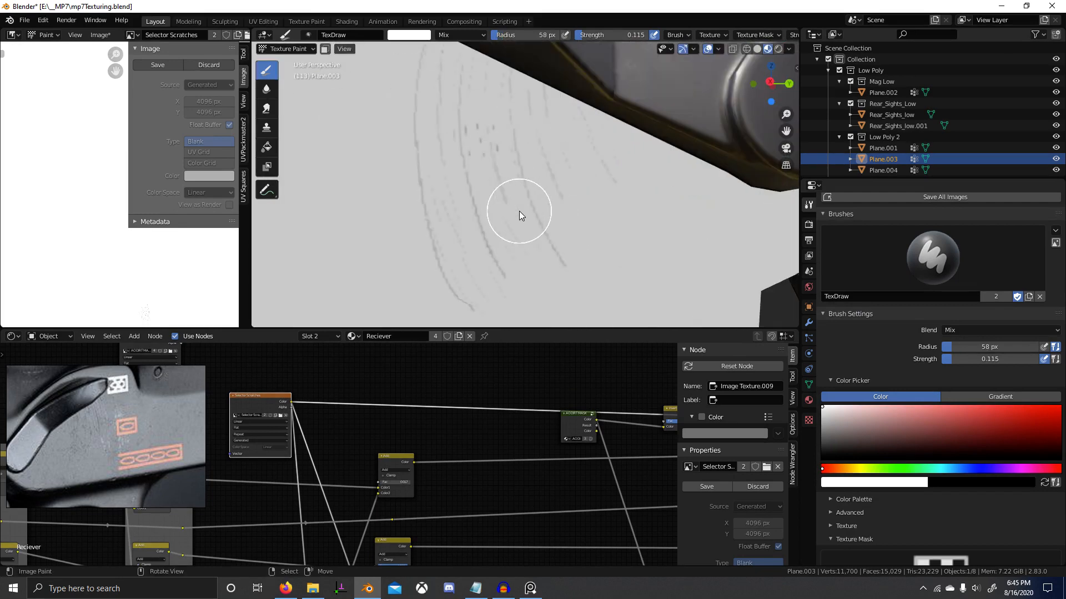
{"action": "key", "text": "shift+f"}
{"action": "left_click", "coordinate": [536, 200]}
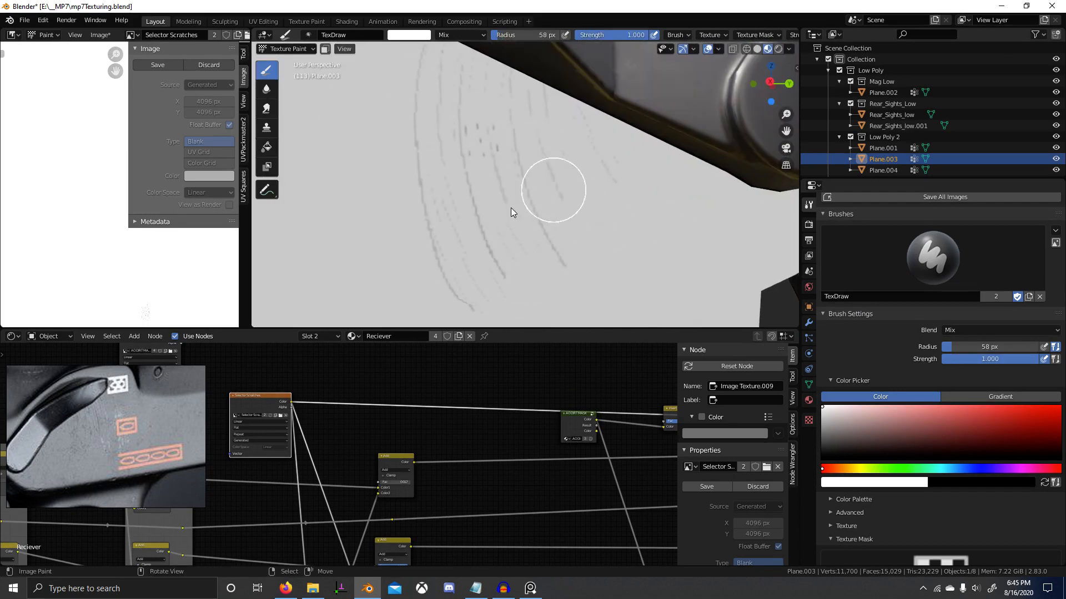
Save the painted mask as a 16-bit RGBA PNG named Selector Scratches.png in the Texturing\Working folder.
{"action": "scroll", "coordinate": [48, 231], "scroll_direction": "down", "scroll_amount": 6}
{"action": "scroll", "coordinate": [76, 222], "scroll_direction": "up", "scroll_amount": 2}
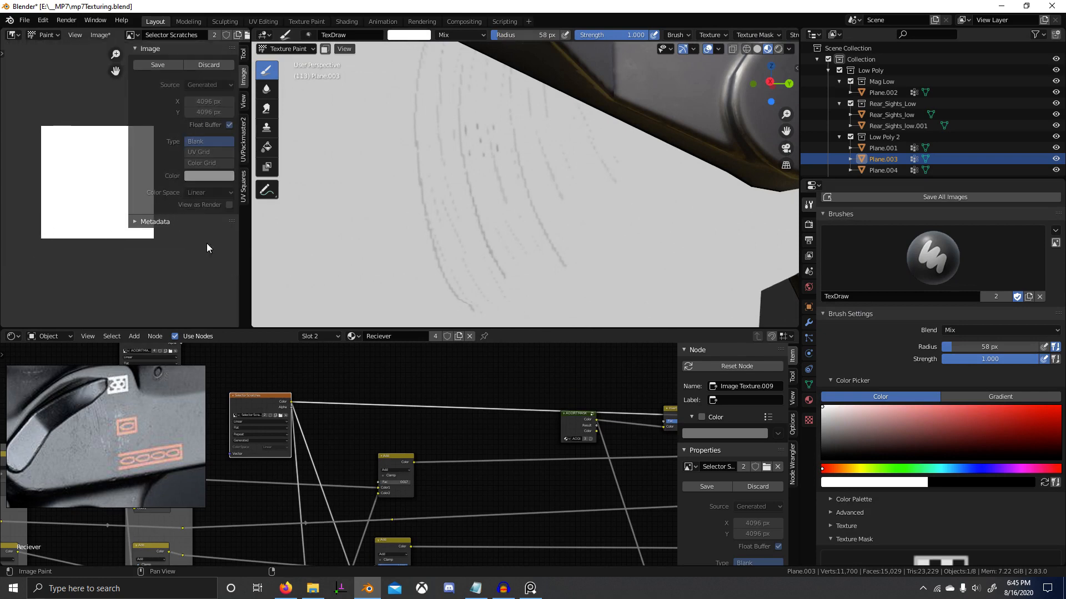
{"action": "scroll", "coordinate": [885, 471], "scroll_direction": "down", "scroll_amount": 4}
{"action": "scroll", "coordinate": [886, 471], "scroll_direction": "down", "scroll_amount": 3}
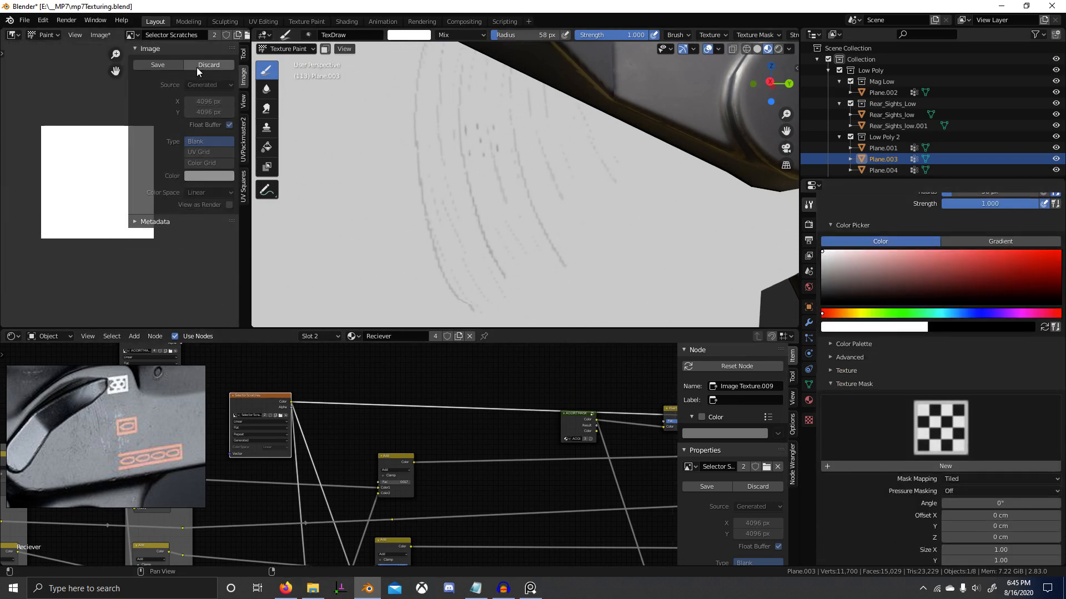
{"action": "left_click", "coordinate": [158, 64]}
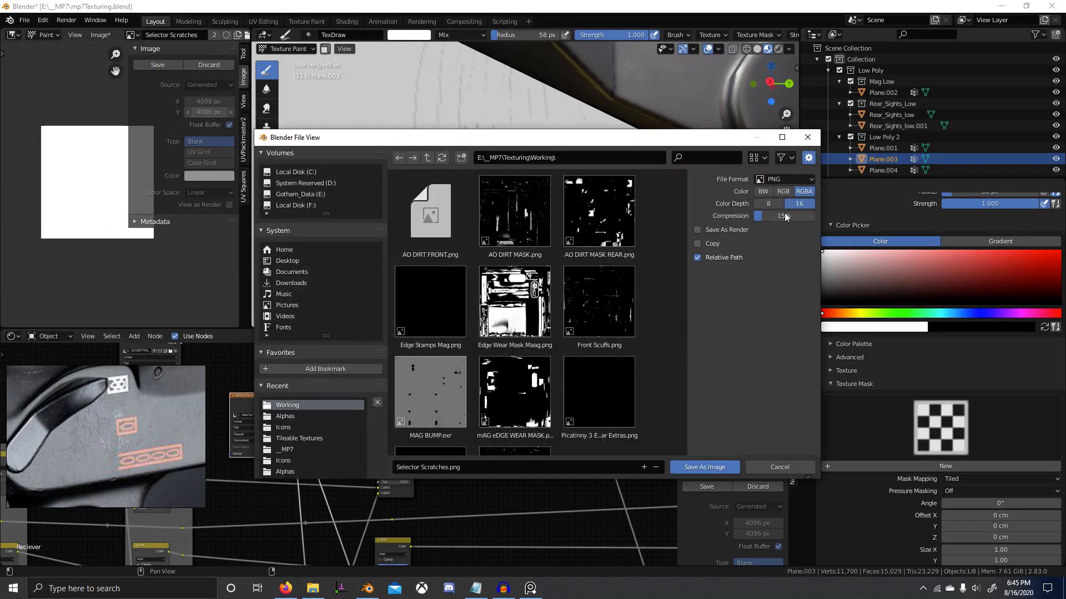
{"action": "left_click", "coordinate": [711, 468]}
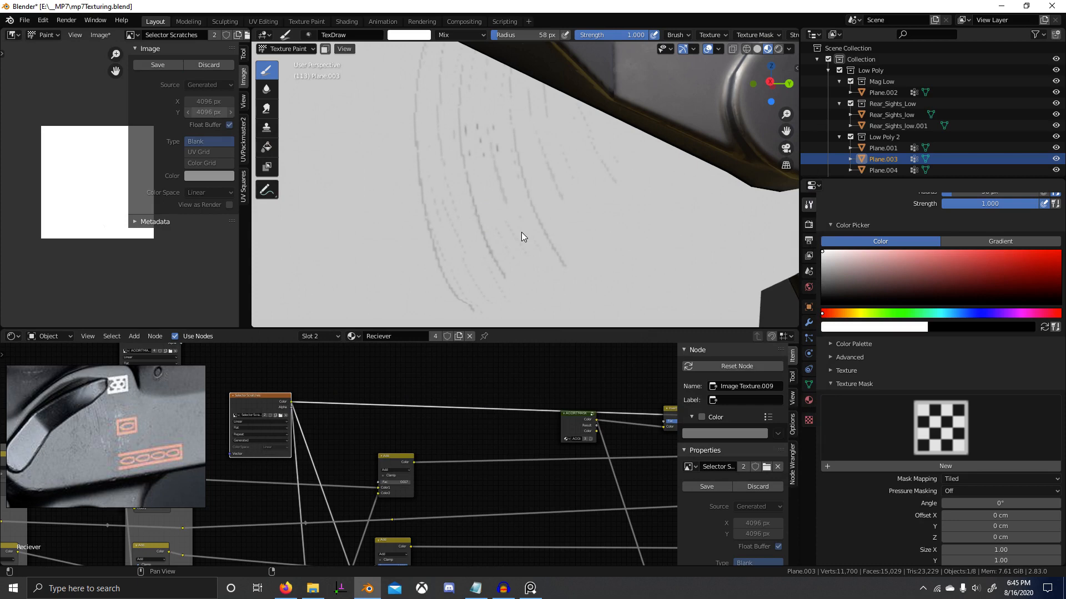
Change the TexDraw brush colour to black and set its radius to 99 px.
{"action": "scroll", "coordinate": [522, 232], "scroll_direction": "down", "scroll_amount": 5}
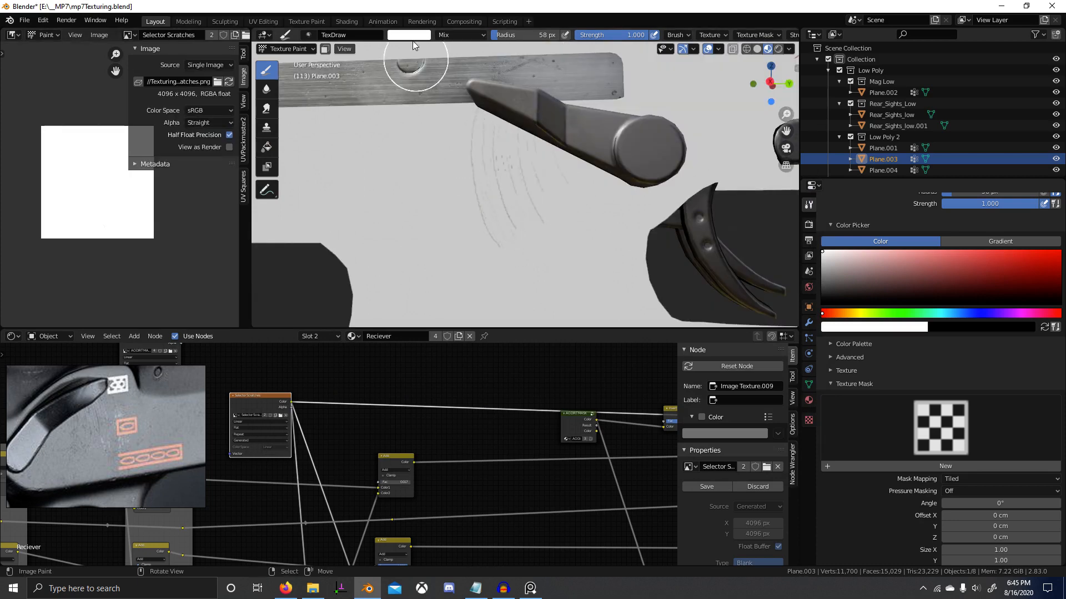
{"action": "scroll", "coordinate": [936, 368], "scroll_direction": "up", "scroll_amount": 10}
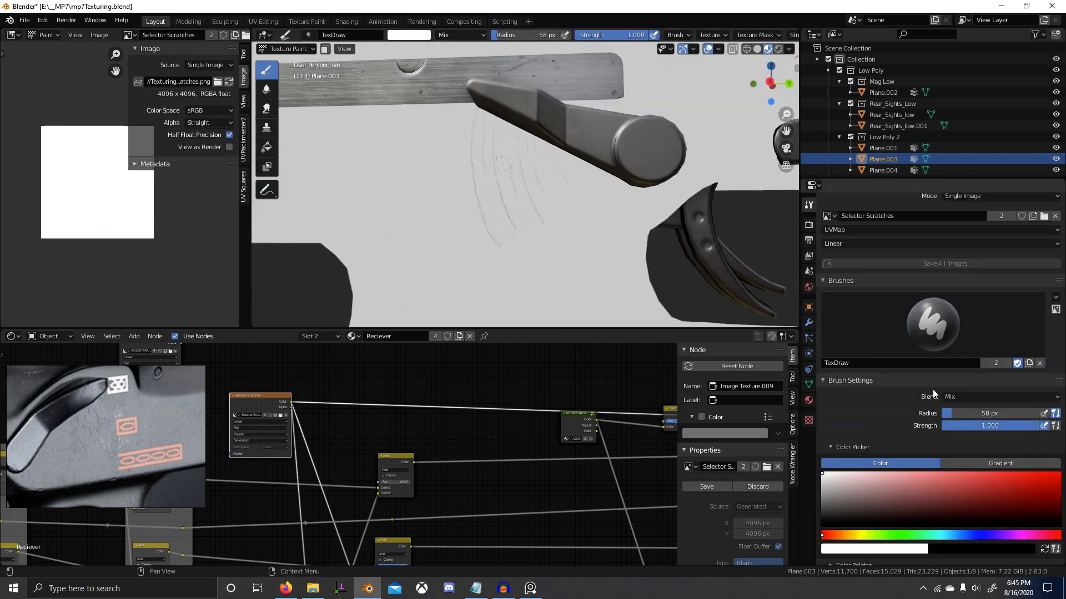
{"action": "scroll", "coordinate": [908, 302], "scroll_direction": "up", "scroll_amount": 1}
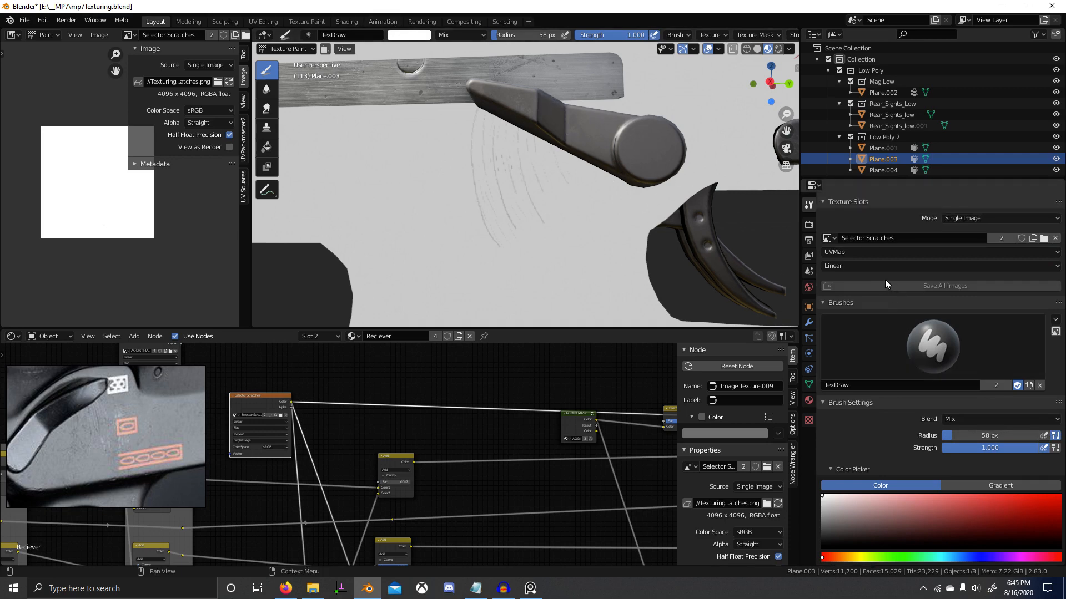
{"action": "left_click", "coordinate": [416, 34]}
{"action": "left_click_drag", "start_coordinate": [405, 78], "coordinate": [359, 201]}
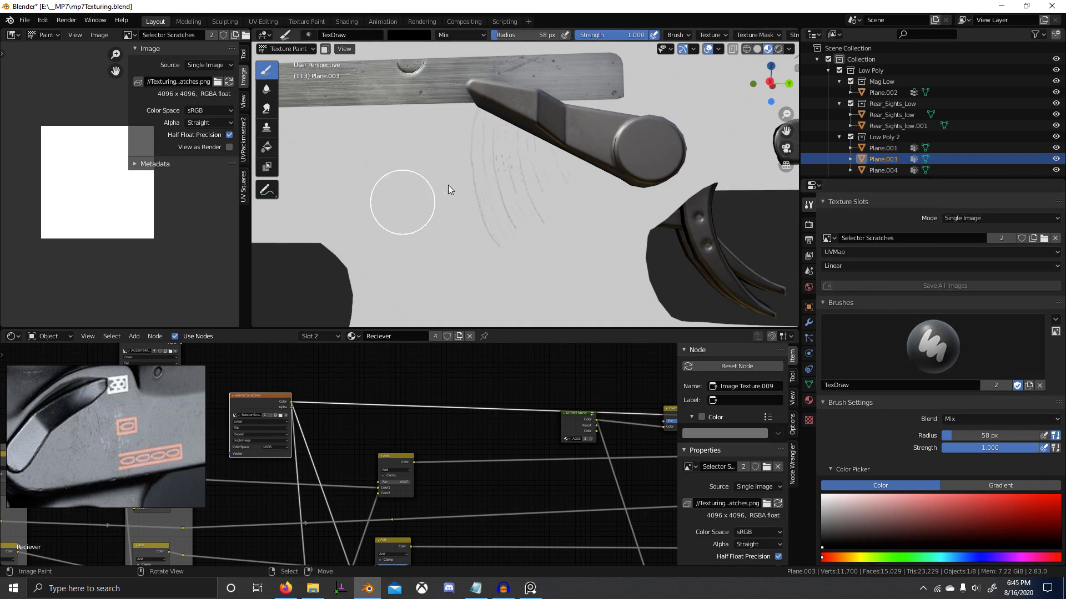
{"action": "scroll", "coordinate": [493, 214], "scroll_direction": "down", "scroll_amount": 5}
{"action": "key", "text": "f"}
{"action": "left_click", "coordinate": [417, 277]}
{"action": "scroll", "coordinate": [475, 231], "scroll_direction": "down", "scroll_amount": 4}
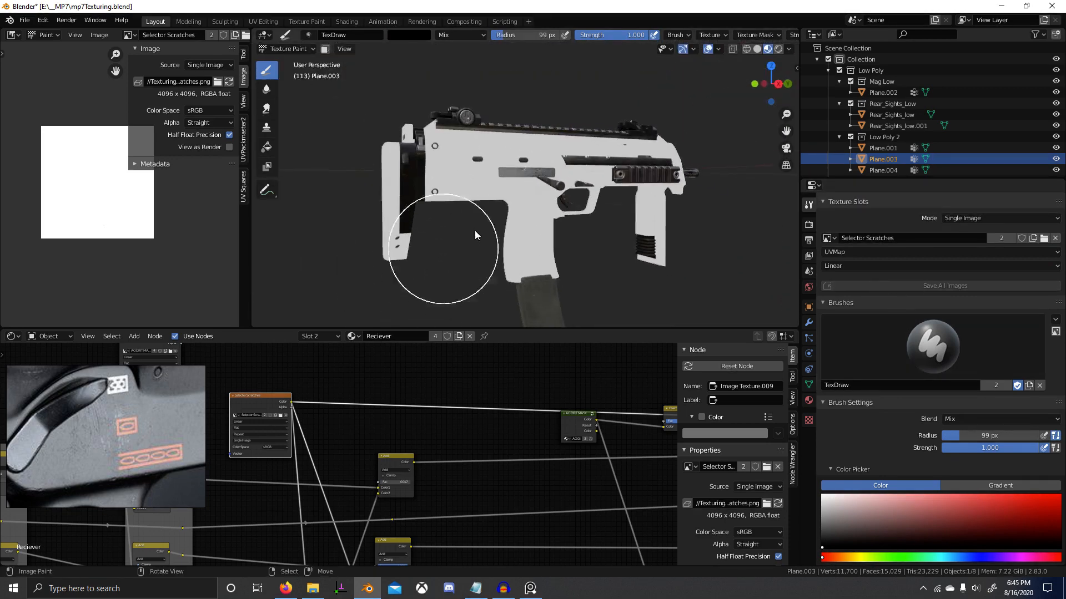
{"action": "key", "text": "ctrl+Tab"}
{"action": "left_click", "coordinate": [289, 216]}
{"action": "key", "text": "ctrl+Tab"}
{"action": "left_click", "coordinate": [602, 141]}
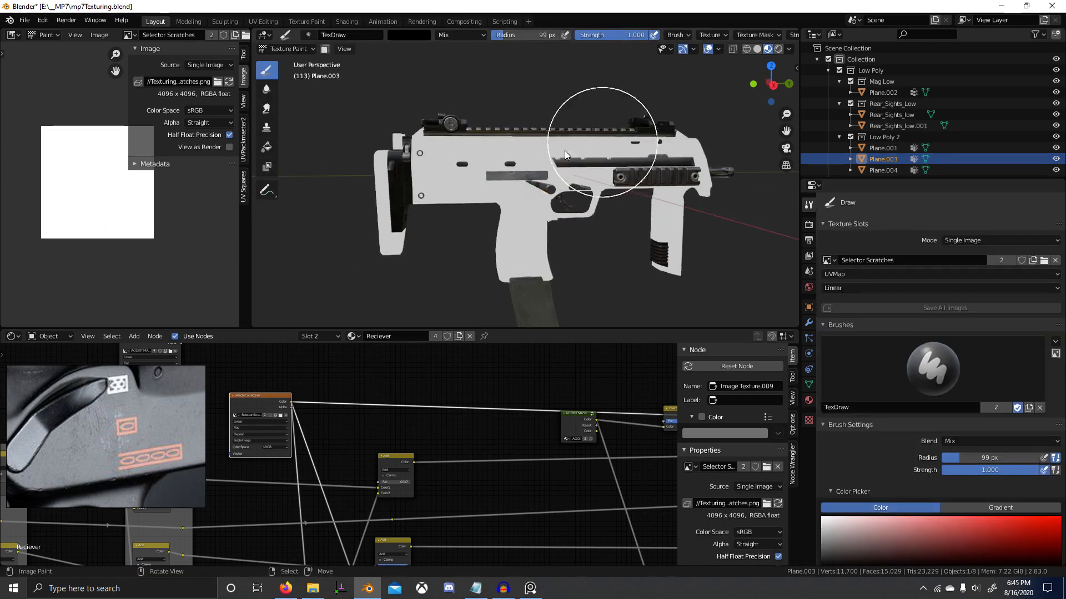
{"action": "scroll", "coordinate": [546, 161], "scroll_direction": "up", "scroll_amount": 7}
{"action": "middle_click_drag", "start_coordinate": [422, 114], "coordinate": [394, 117]}
{"action": "left_click", "coordinate": [324, 49]}
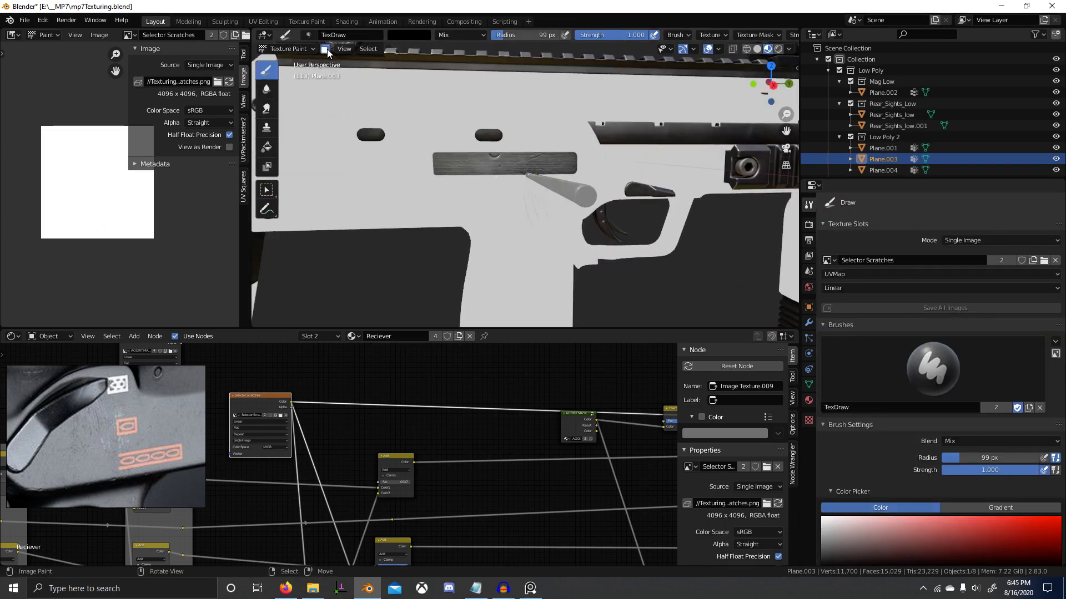
Leave painting on the selector lever, select the receiver body Plane.001 and enter Texture Paint mode on it.
{"action": "key", "text": "ctrl+Tab"}
{"action": "left_click", "coordinate": [375, 197]}
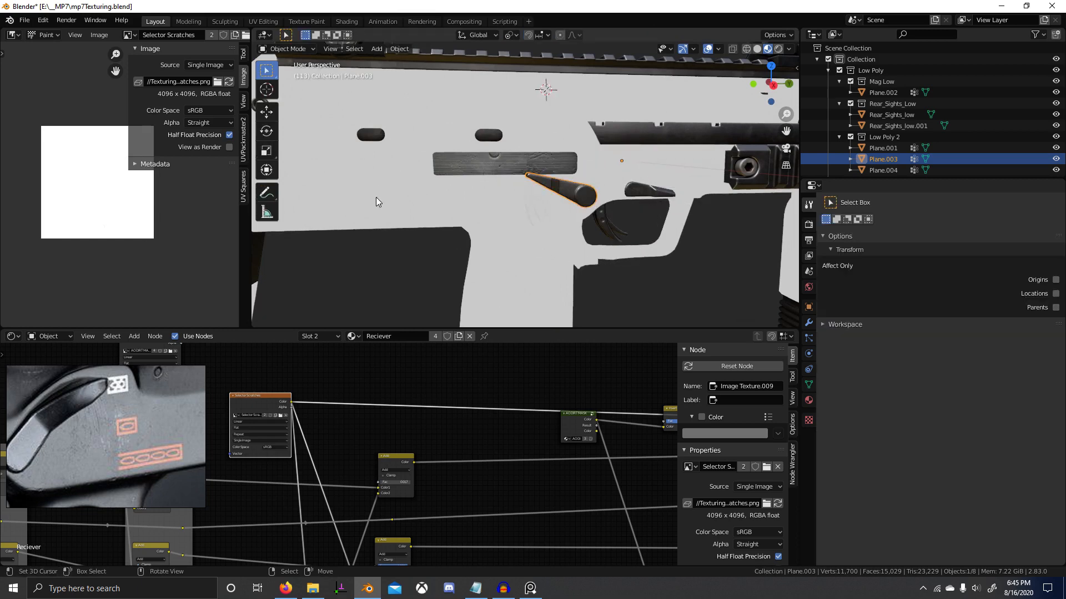
{"action": "left_click", "coordinate": [498, 222]}
{"action": "key", "text": "ctrl+Tab"}
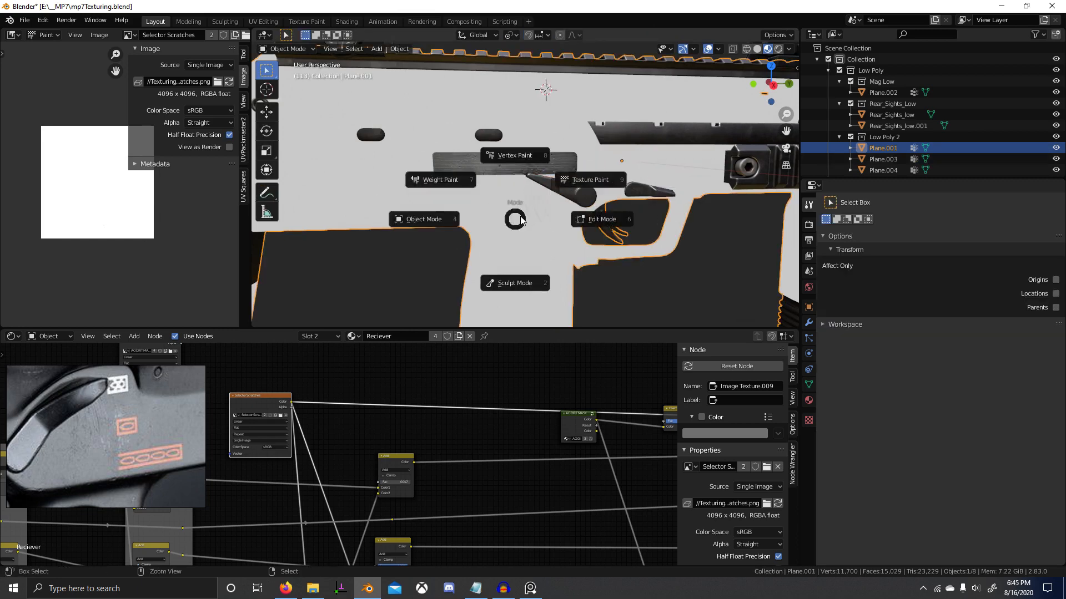
{"action": "left_click", "coordinate": [596, 195]}
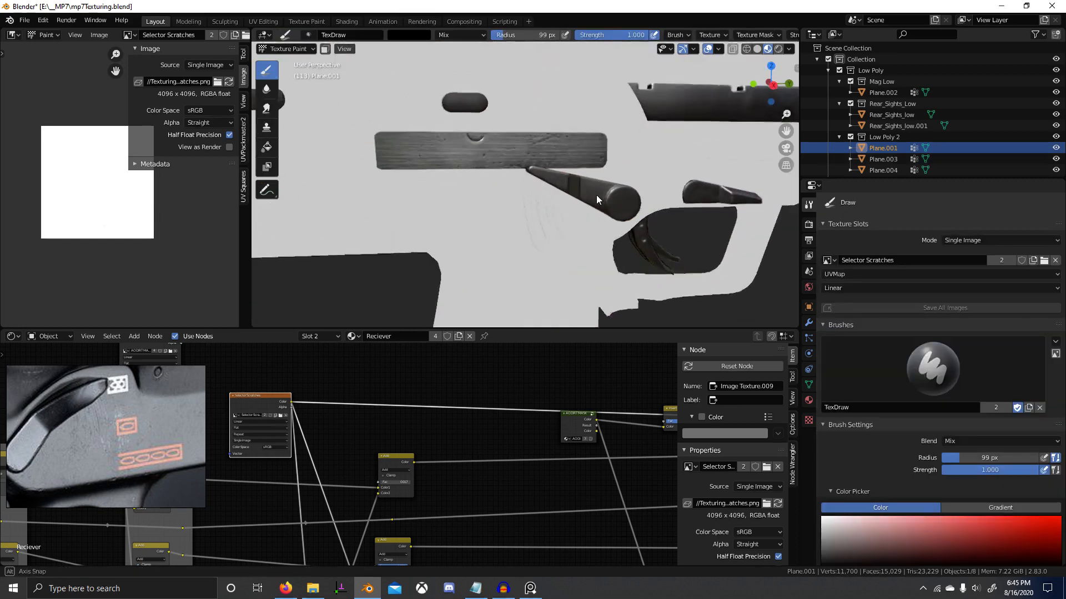
Switch the paint brush to S Grunge 01.
{"action": "left_click", "coordinate": [309, 34]}
{"action": "type", "text": "sb"}
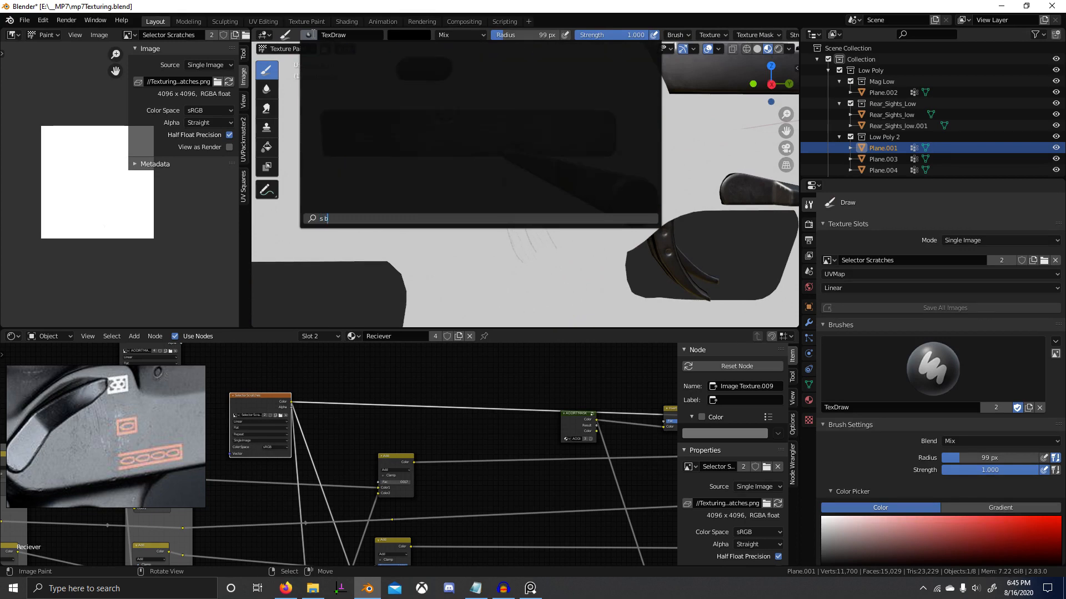
{"action": "key", "text": "BackSpace"}
{"action": "type", "text": "g"}
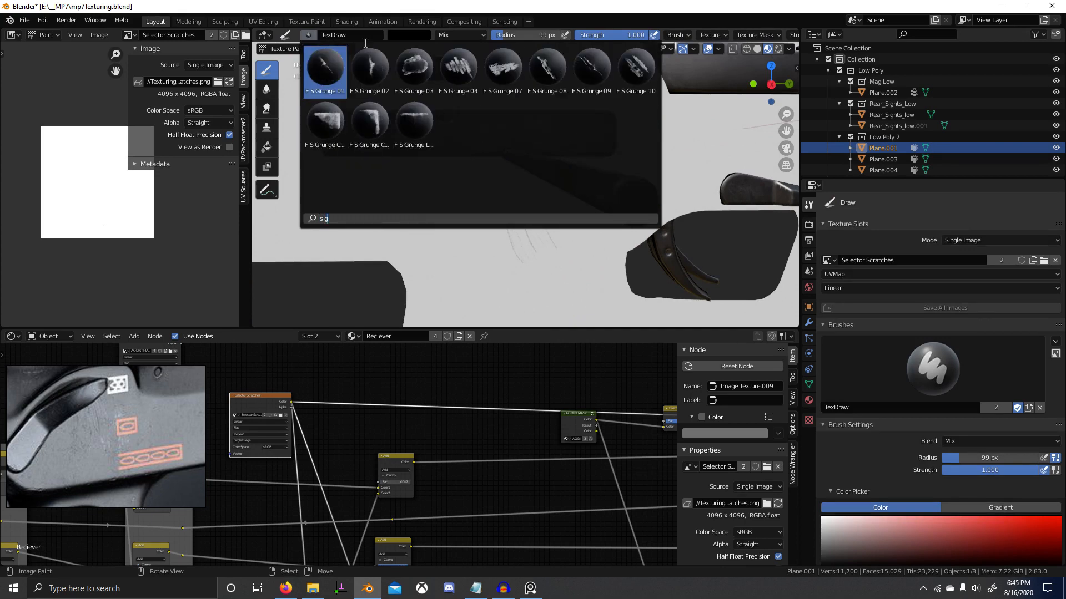
{"action": "key", "text": "Return"}
Make a white grunge stroke over the lower scratches and check the brush's texture mask settings.
{"action": "scroll", "coordinate": [514, 232], "scroll_direction": "up", "scroll_amount": 5}
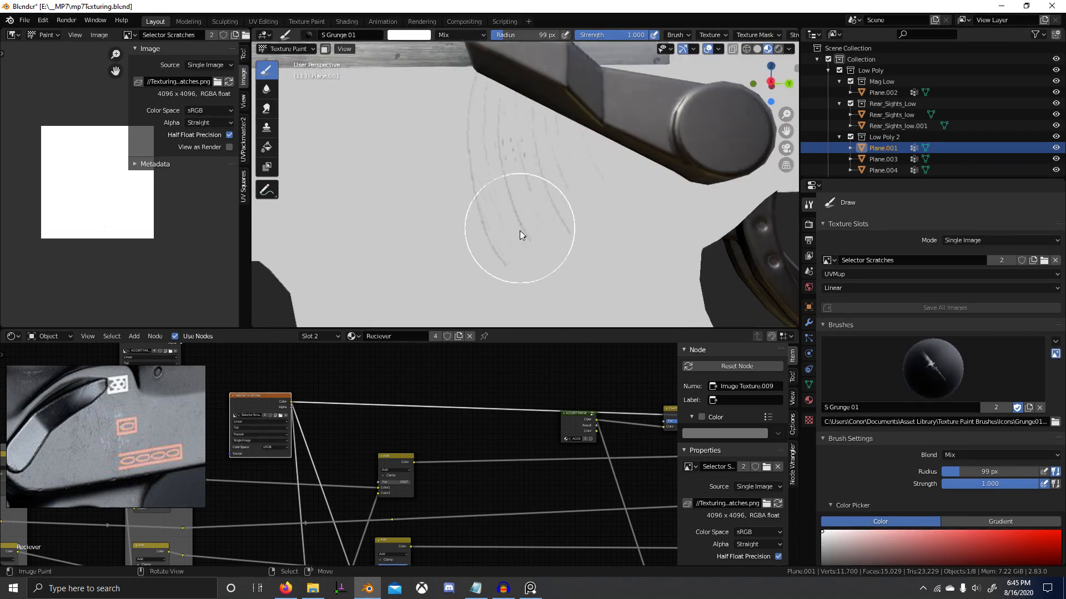
{"action": "key", "text": "f"}
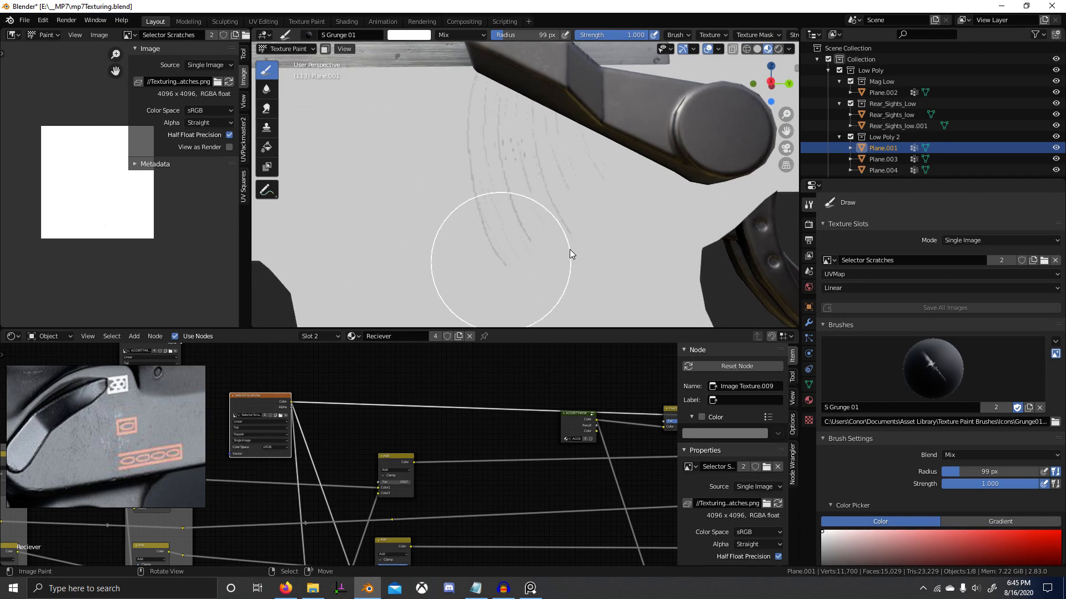
{"action": "left_click_drag", "start_coordinate": [570, 248], "coordinate": [579, 215]}
{"action": "scroll", "coordinate": [924, 346], "scroll_direction": "down", "scroll_amount": 6}
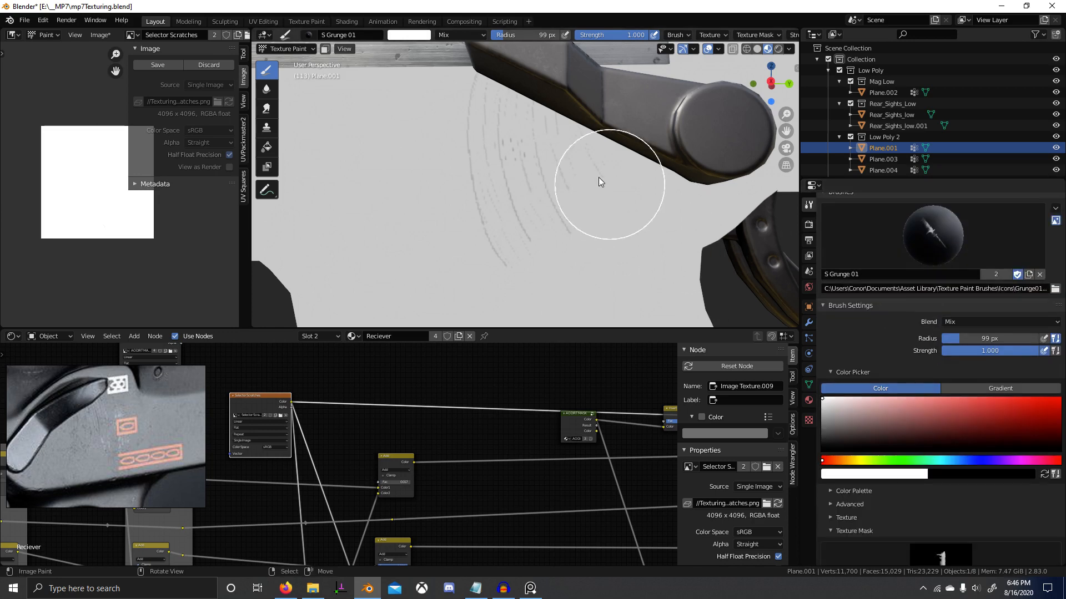
{"action": "key", "text": "shift+f"}
{"action": "key", "text": "Escape"}
{"action": "scroll", "coordinate": [941, 330], "scroll_direction": "down", "scroll_amount": 7}
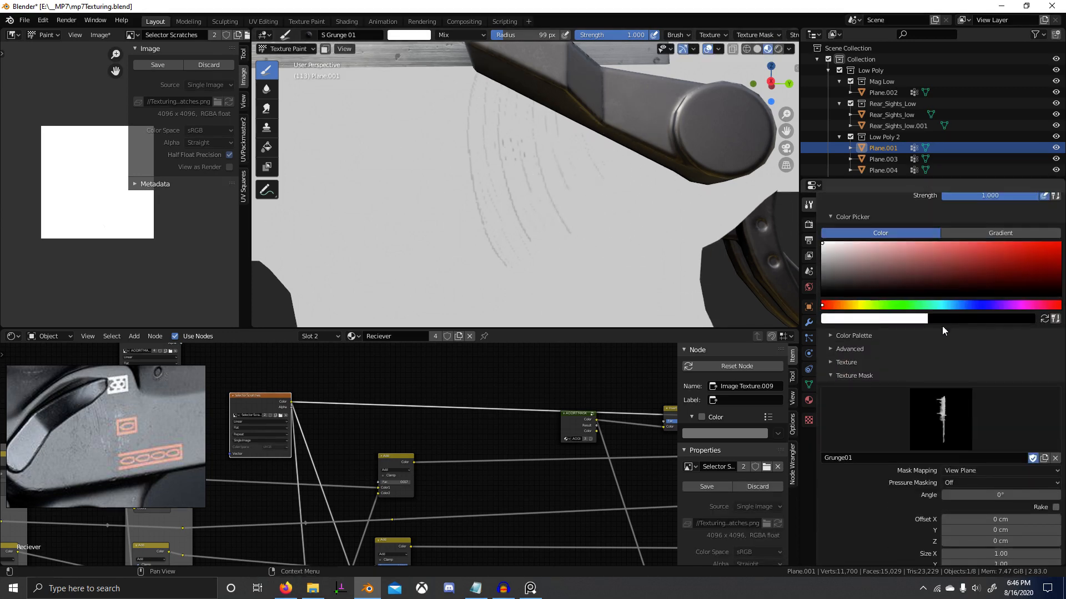
{"action": "scroll", "coordinate": [997, 411], "scroll_direction": "down", "scroll_amount": 2}
{"action": "left_click", "coordinate": [841, 322]}
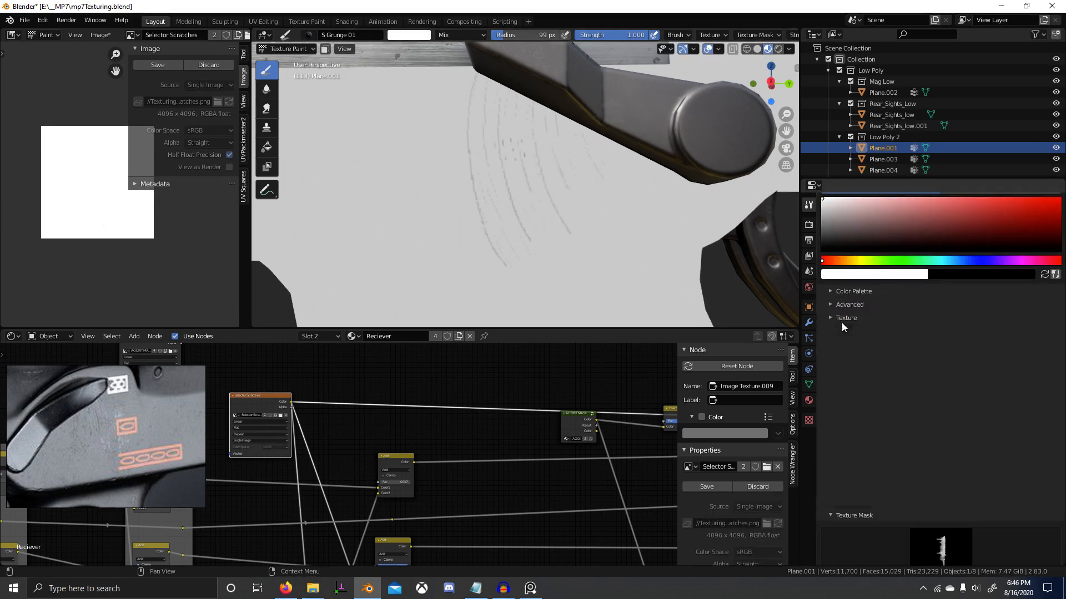
Switch the paint brush back to TexDraw and undo a black trial stroke across the lower scratch ends.
{"action": "left_click", "coordinate": [308, 35]}
{"action": "type", "text": "tex"}
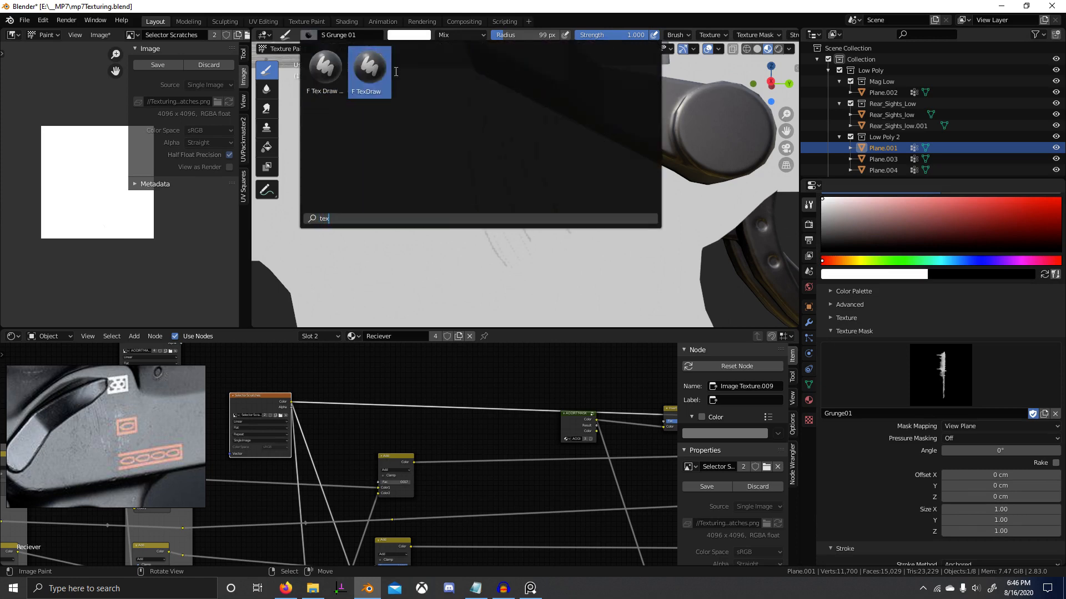
{"action": "key", "text": "Return"}
{"action": "mouse_move", "coordinate": [461, 238]}
{"action": "left_mouse_down"}
{"action": "mouse_move", "coordinate": [492, 221]}
{"action": "mouse_move", "coordinate": [541, 247]}
{"action": "mouse_move", "coordinate": [583, 233]}
{"action": "left_mouse_up"}
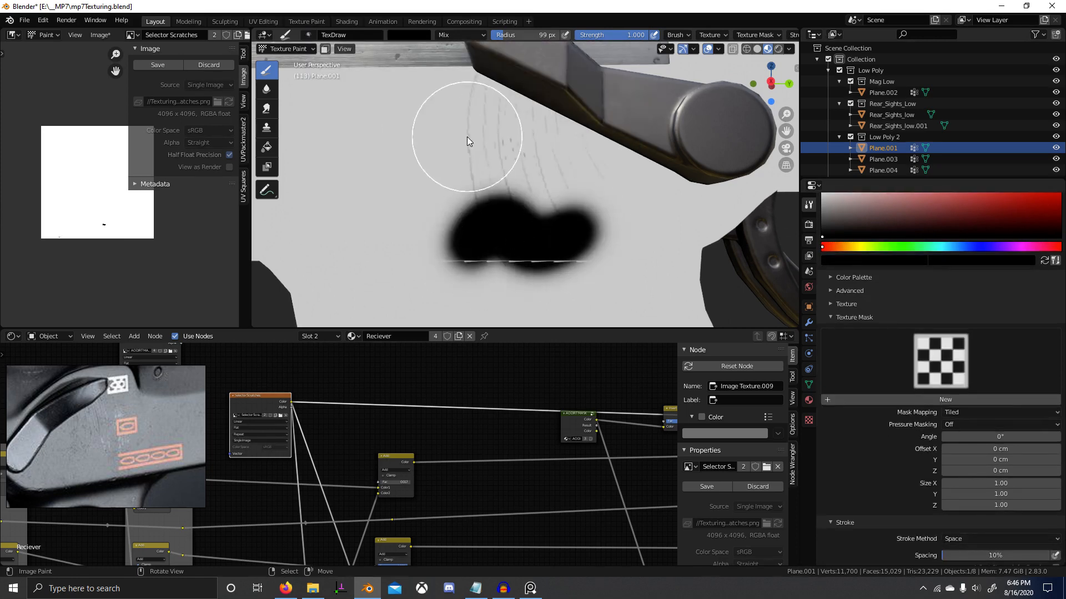
{"action": "key", "text": "ctrl+z"}
Set the brush to 57 px and white, and paint over the lower ends of the scratches to shorten them.
{"action": "key", "text": "f"}
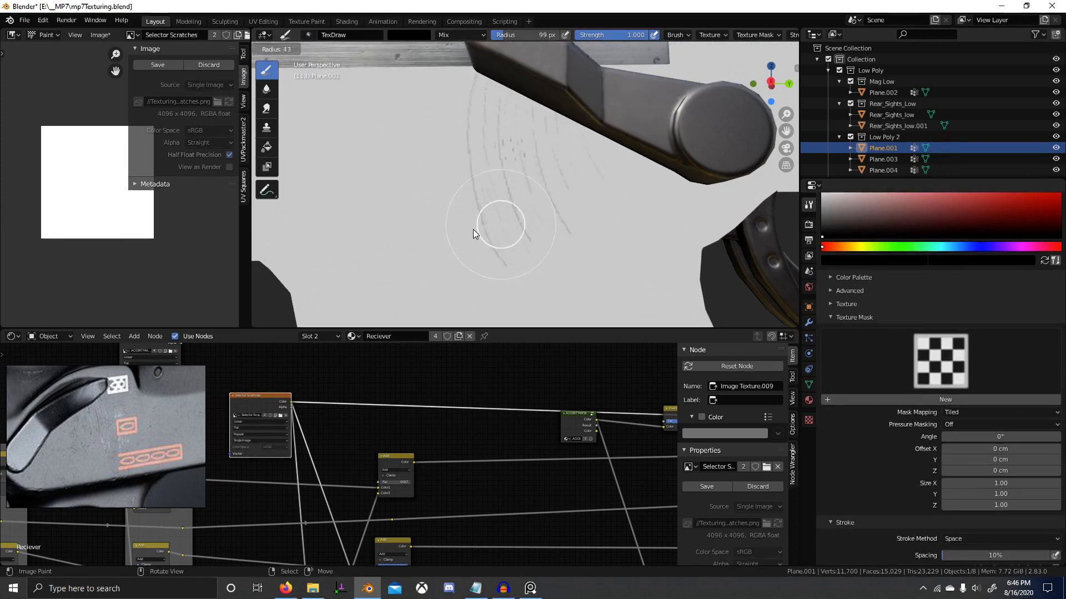
{"action": "left_click", "coordinate": [477, 230]}
{"action": "left_click", "coordinate": [410, 34]}
{"action": "left_click", "coordinate": [407, 91]}
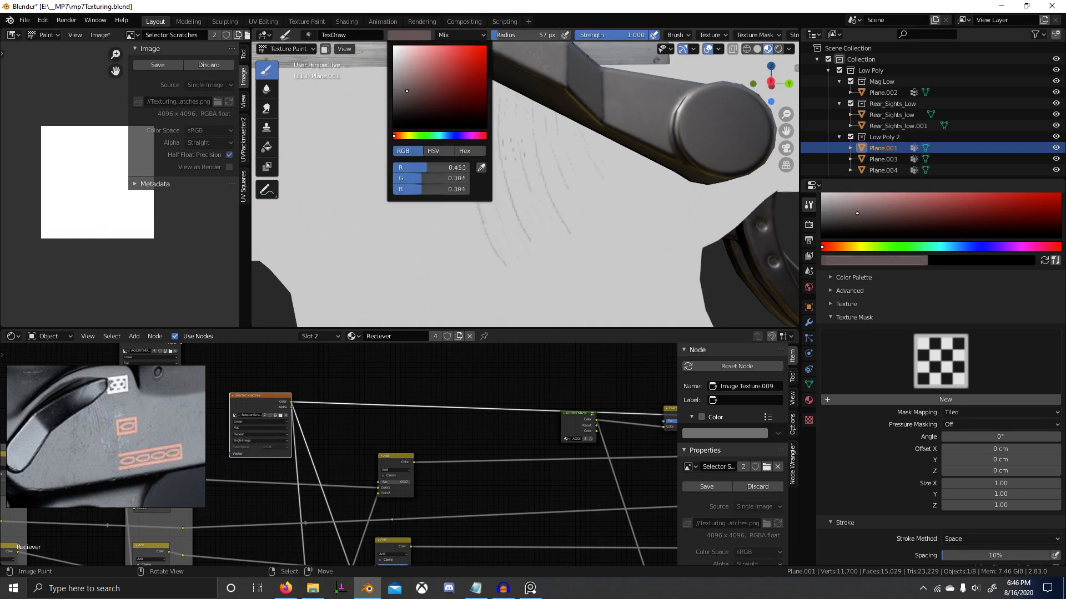
{"action": "left_click_drag", "start_coordinate": [407, 90], "coordinate": [392, 44]}
{"action": "mouse_move", "coordinate": [509, 263]}
{"action": "left_mouse_down"}
{"action": "mouse_move", "coordinate": [527, 248]}
{"action": "mouse_move", "coordinate": [594, 235]}
{"action": "left_mouse_up"}
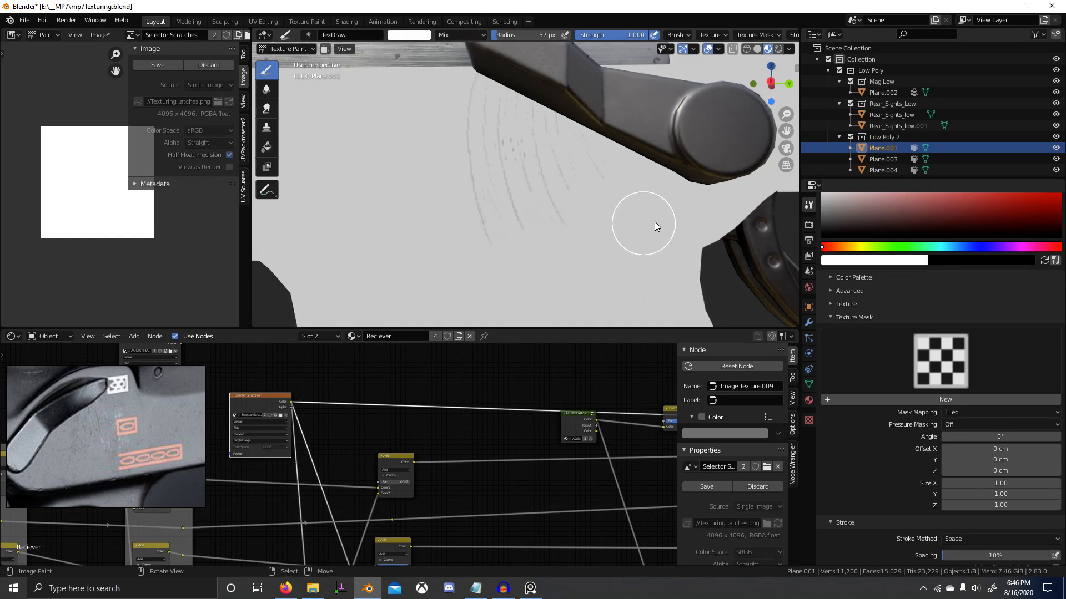
Preview the Add mix node Mix.020 on the receiver and inspect the area around the fire selector markings.
{"action": "scroll", "coordinate": [632, 250], "scroll_direction": "down", "scroll_amount": 2}
{"action": "scroll", "coordinate": [644, 252], "scroll_direction": "down", "scroll_amount": 4}
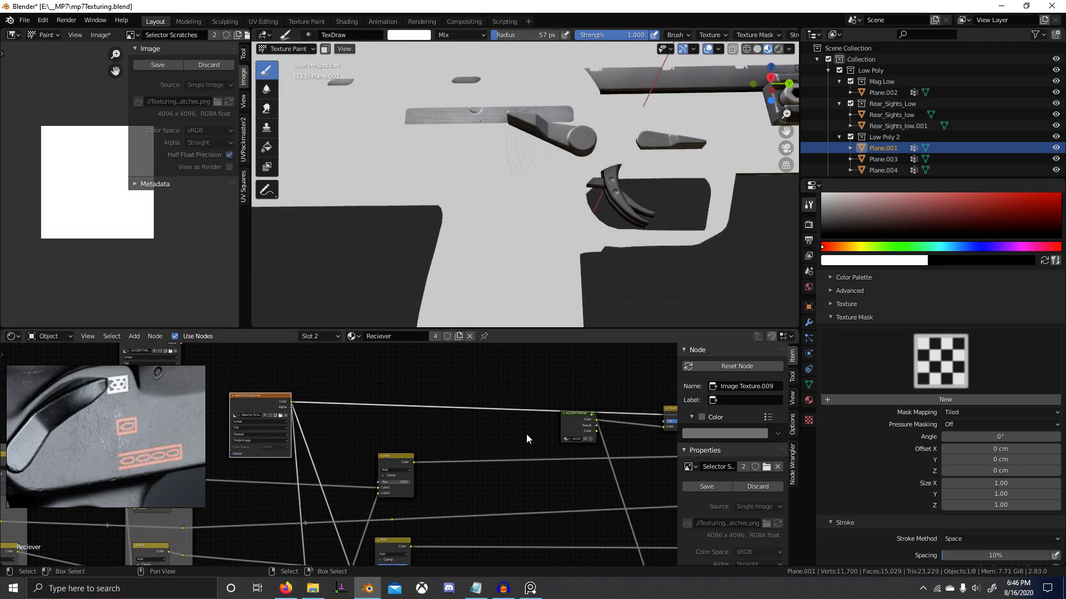
{"action": "left_click", "coordinate": [404, 457]}
{"action": "scroll", "coordinate": [580, 255], "scroll_direction": "up", "scroll_amount": 4}
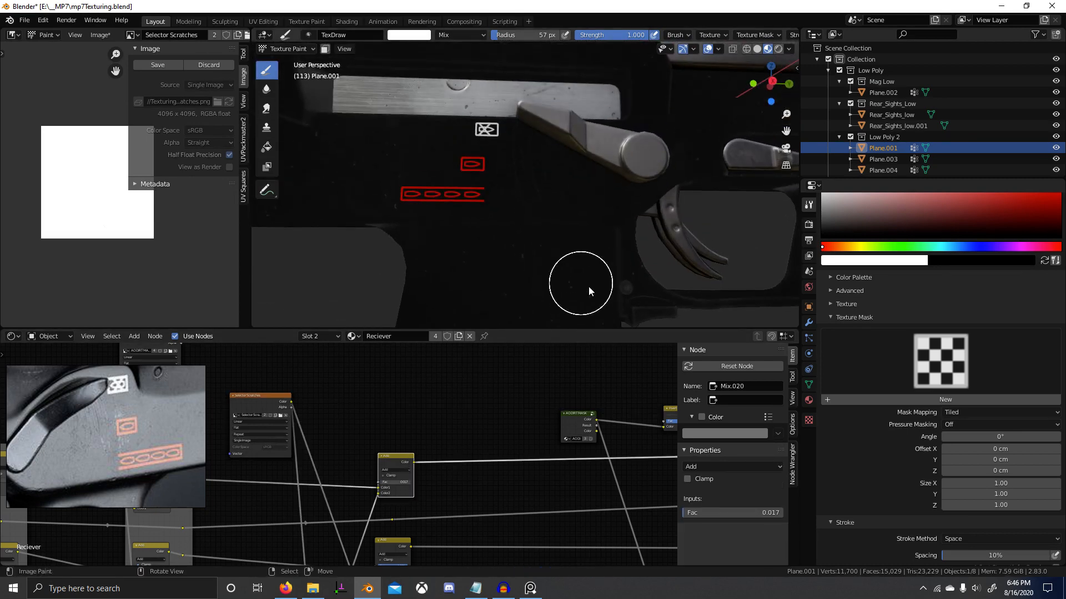
Choose the S Grunge 10 brush and set it to white with strength 1.000 and a radius of 204 px.
{"action": "left_click", "coordinate": [309, 34]}
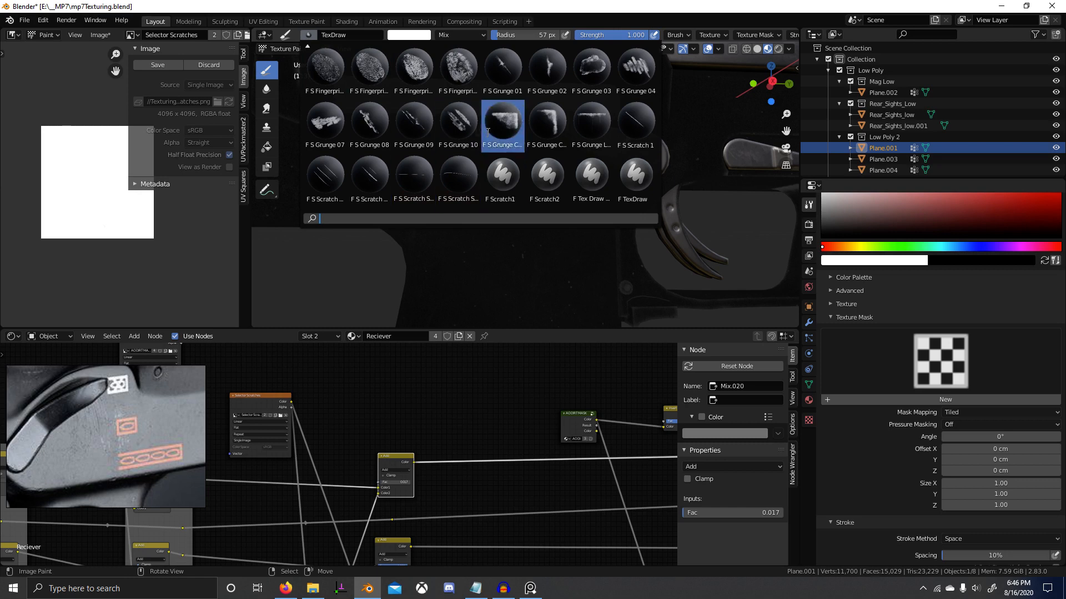
{"action": "left_click", "coordinate": [458, 119]}
{"action": "scroll", "coordinate": [510, 238], "scroll_direction": "up", "scroll_amount": 2}
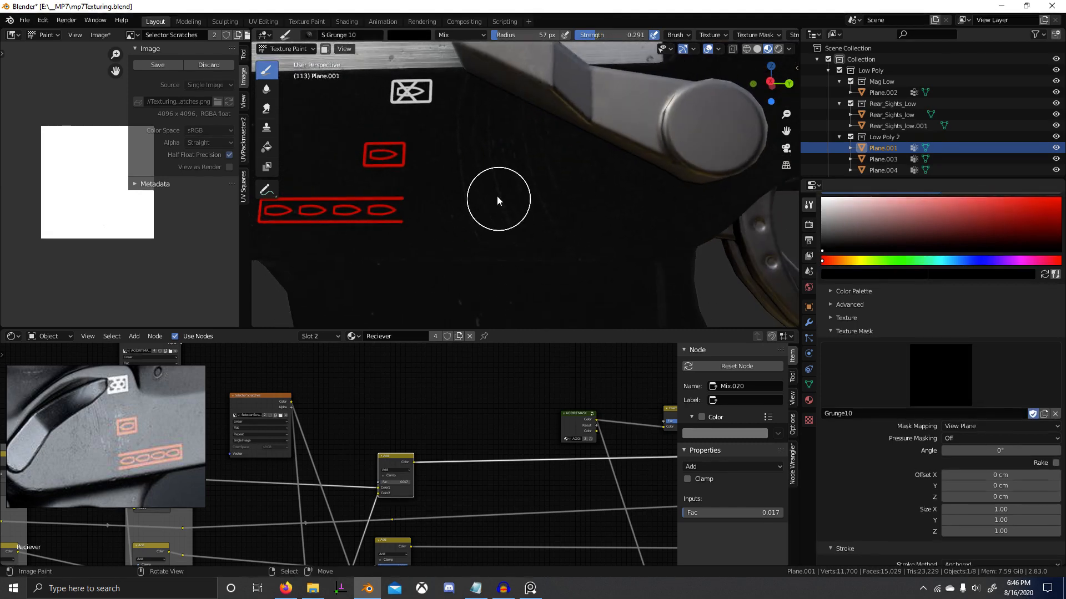
{"action": "left_click", "coordinate": [404, 34]}
{"action": "left_click", "coordinate": [392, 48]}
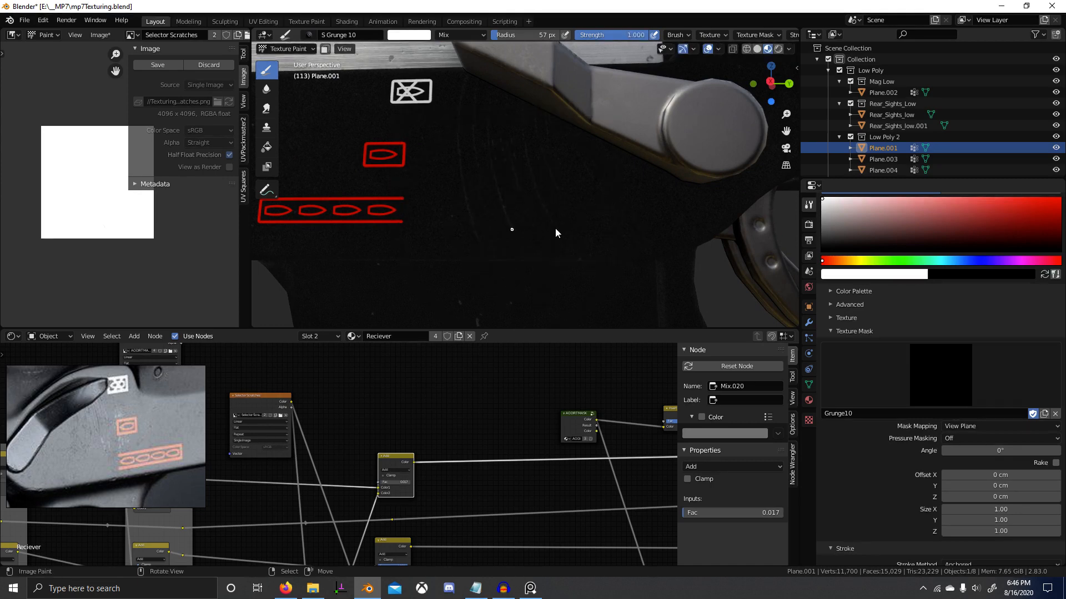
{"action": "key", "text": "shift+f"}
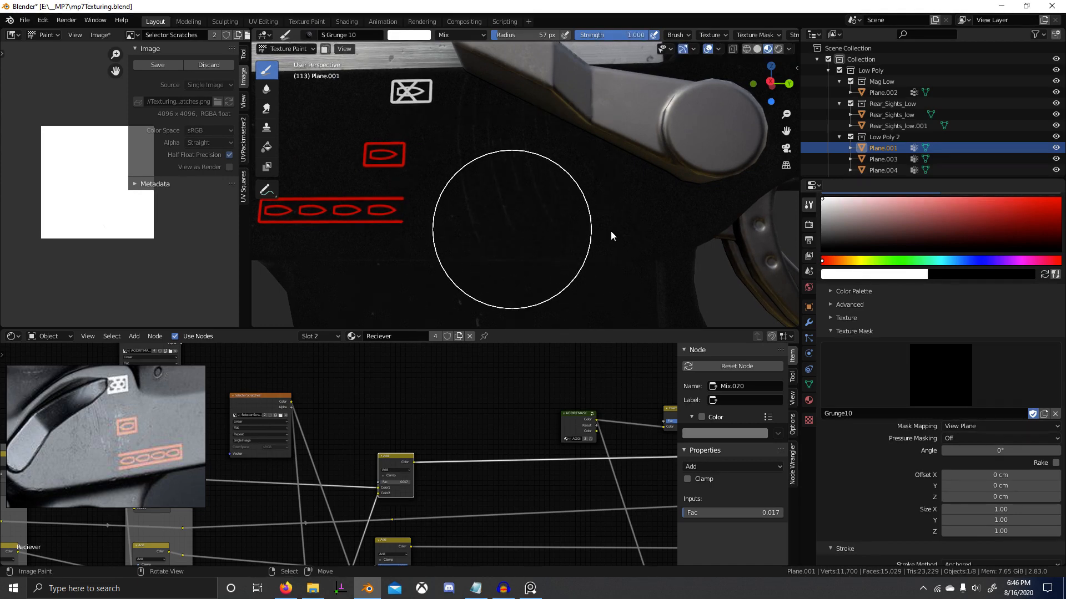
{"action": "left_click", "coordinate": [611, 231]}
{"action": "scroll", "coordinate": [562, 221], "scroll_direction": "up", "scroll_amount": 4}
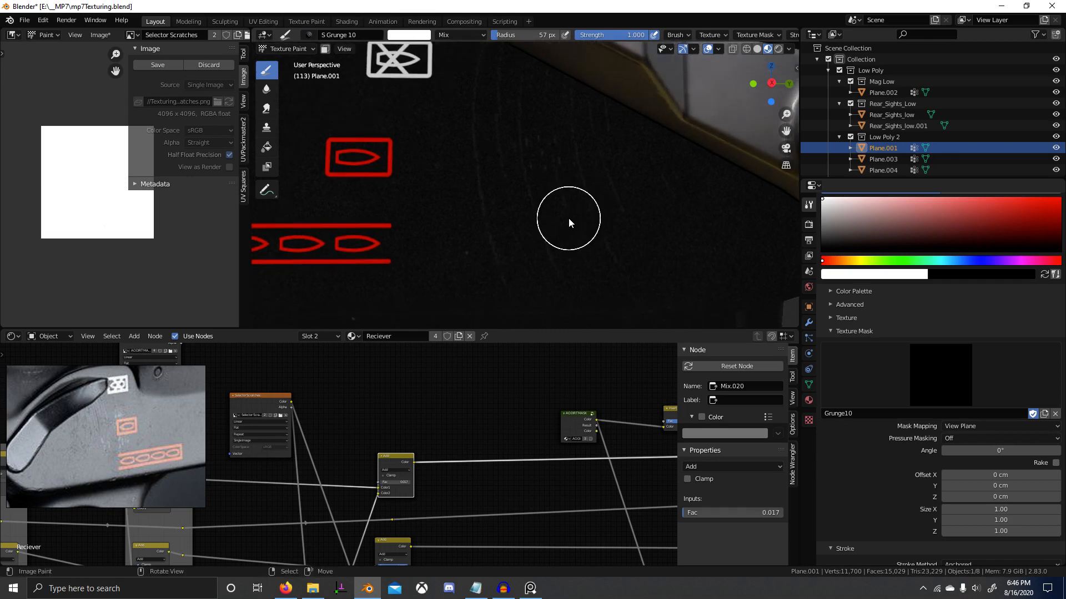
{"action": "key", "text": "f"}
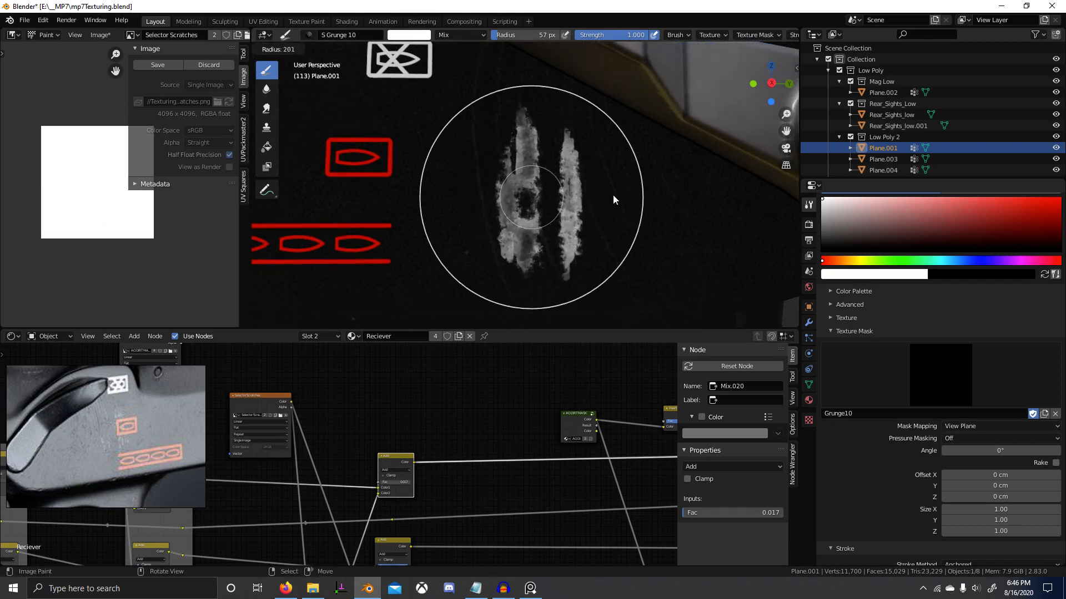
{"action": "left_click", "coordinate": [614, 195]}
{"action": "key", "text": "f"}
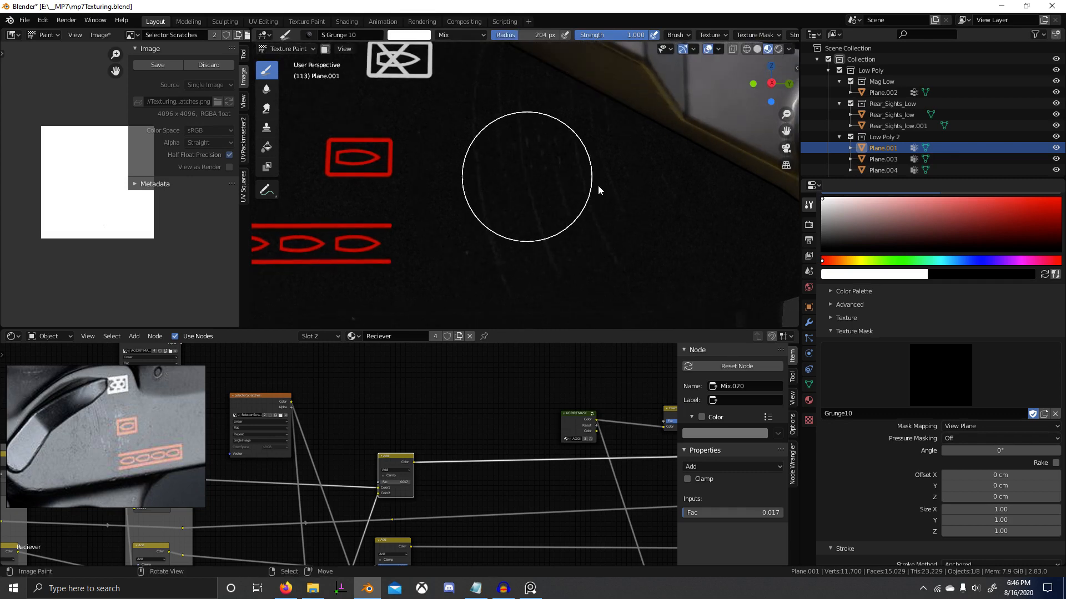
{"action": "key", "text": "Escape"}
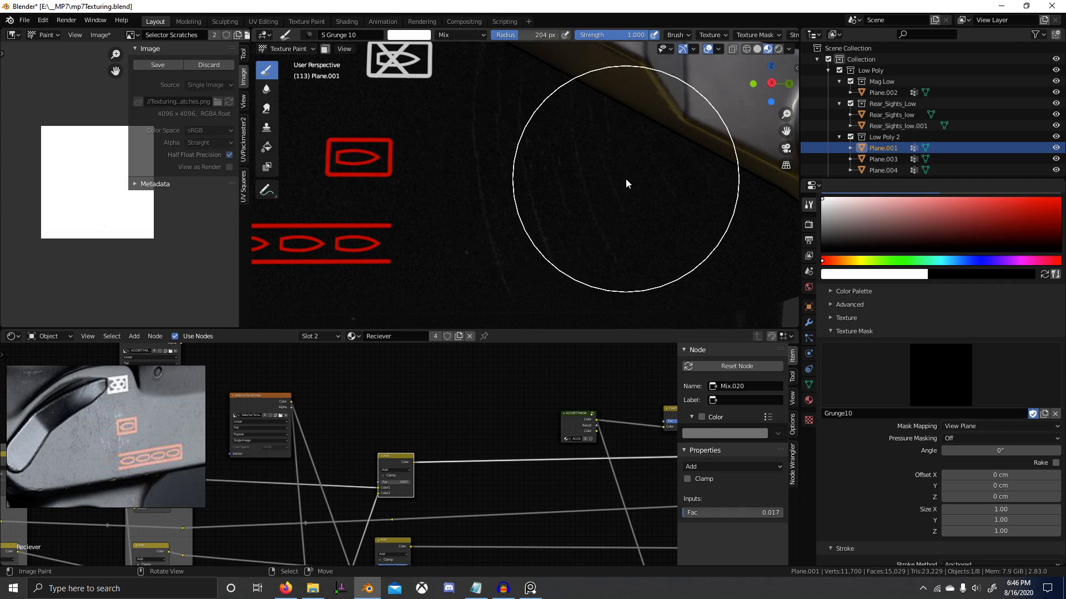
Preview the Selector Scratches image texture and paint white grunge strokes over the scratches to break them up.
{"action": "left_click", "coordinate": [270, 402], "text": "ctrl+shift"}
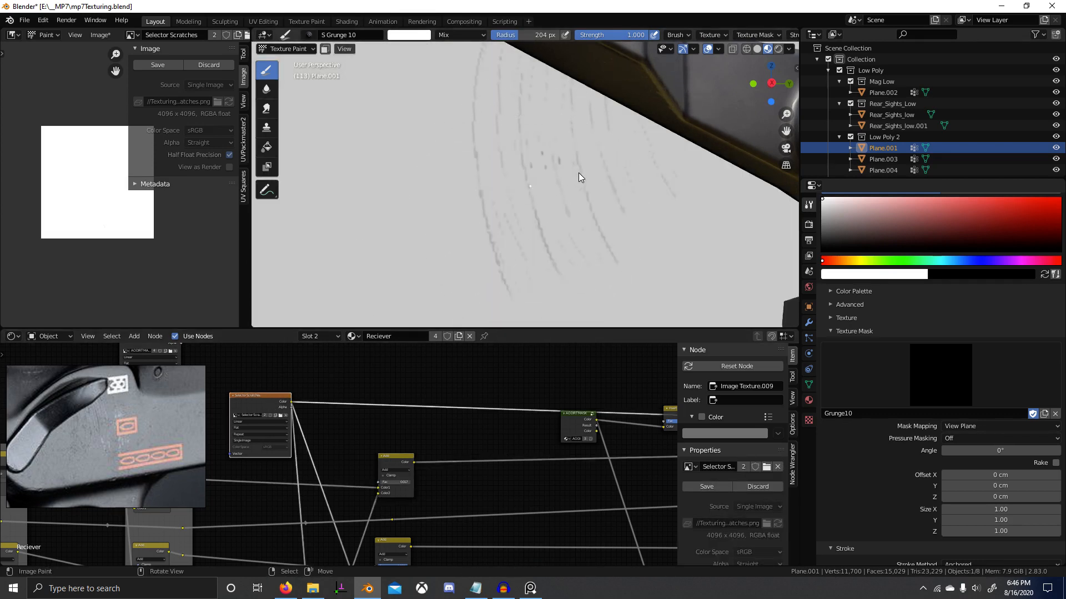
{"action": "key", "text": "f"}
{"action": "left_click_drag", "start_coordinate": [649, 159], "coordinate": [649, 159]}
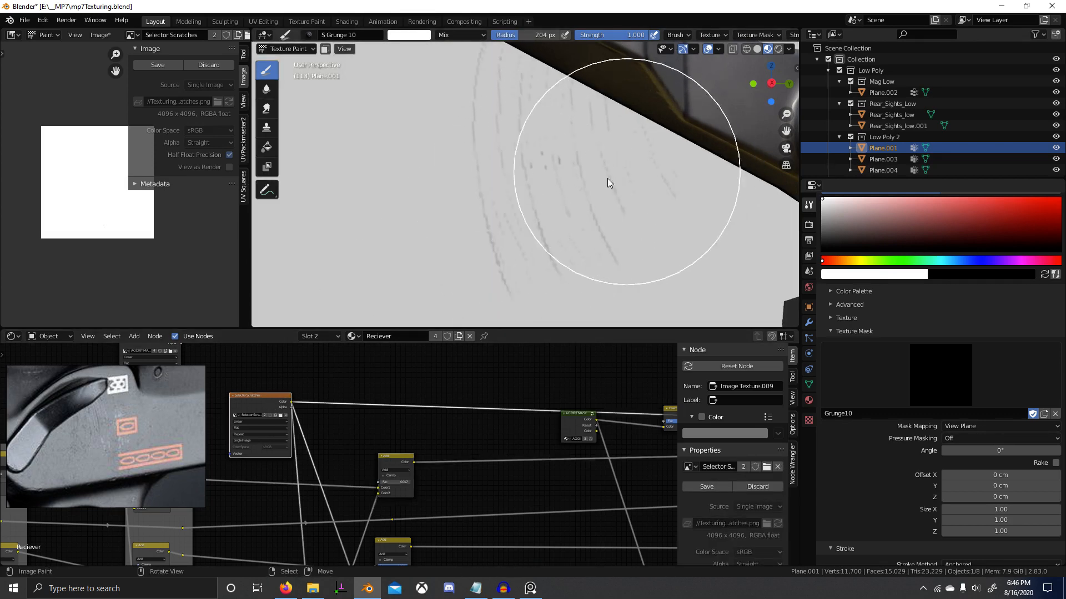
{"action": "middle_click_drag", "start_coordinate": [567, 179], "coordinate": [559, 251], "text": "shift"}
{"action": "left_click_drag", "start_coordinate": [496, 172], "coordinate": [627, 190]}
{"action": "scroll", "coordinate": [541, 169], "scroll_direction": "down", "scroll_amount": 4}
{"action": "middle_click_drag", "start_coordinate": [512, 244], "coordinate": [522, 218], "text": "shift"}
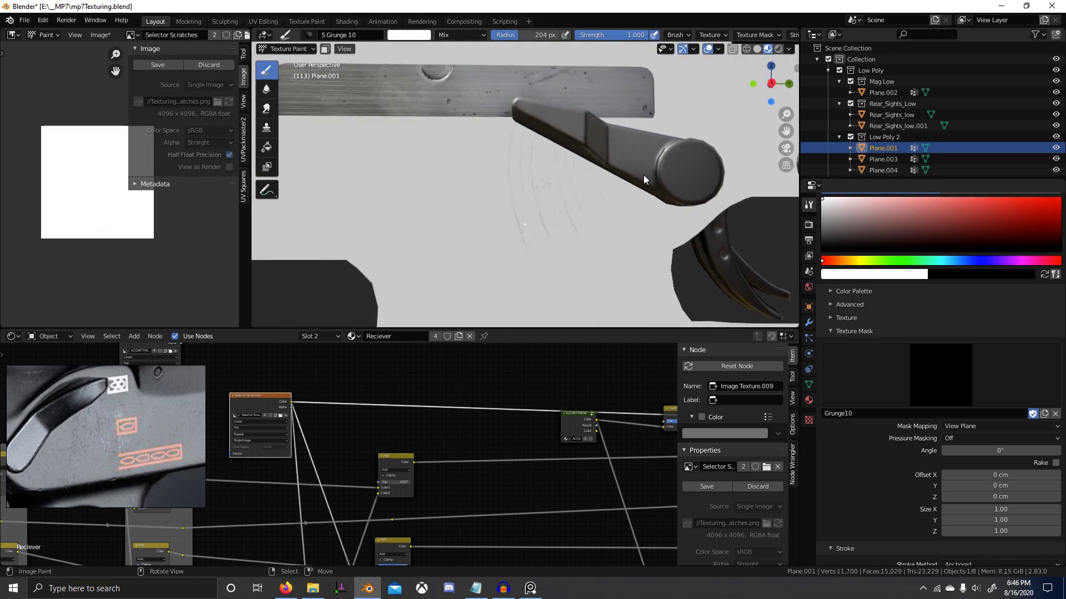
Switch to the S Grunge 02 brush and paint white strokes across the scratches around the fire selector to fade them unevenly.
{"action": "left_click", "coordinate": [313, 37]}
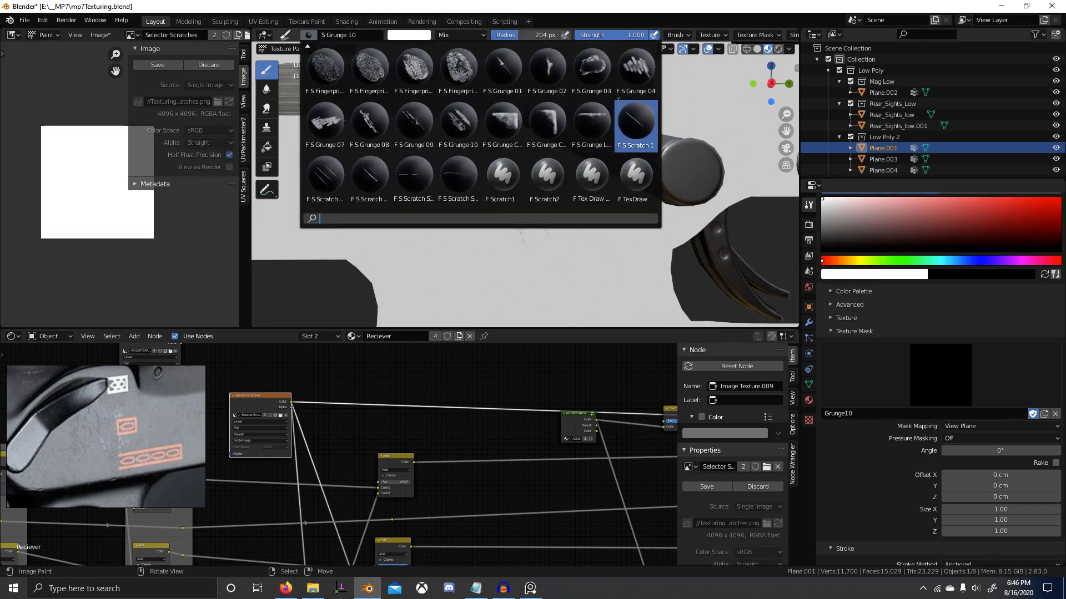
{"action": "left_click", "coordinate": [547, 70]}
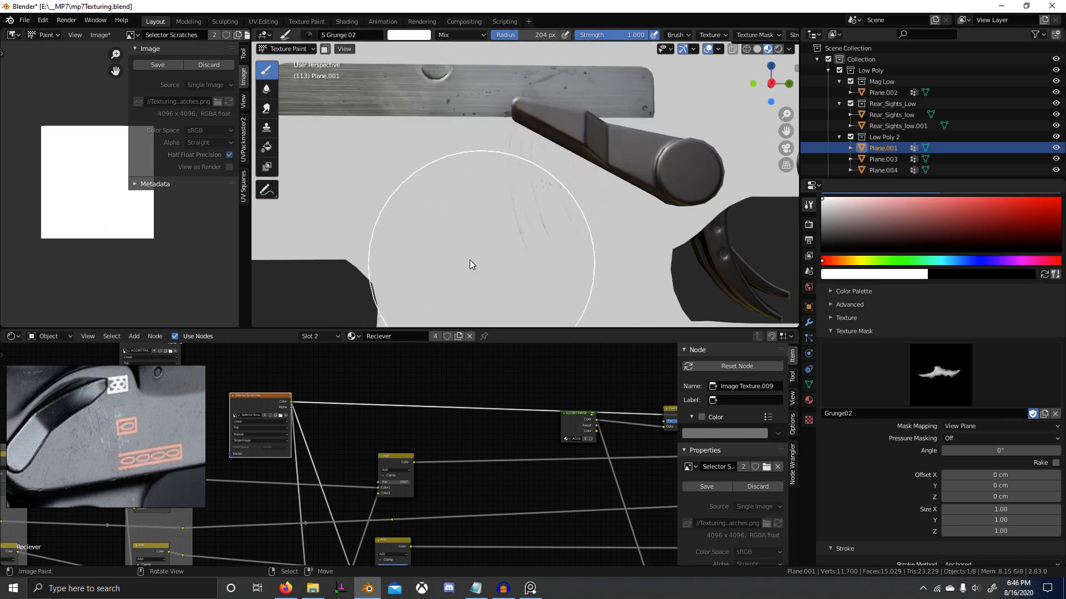
{"action": "left_click_drag", "start_coordinate": [596, 225], "coordinate": [598, 224]}
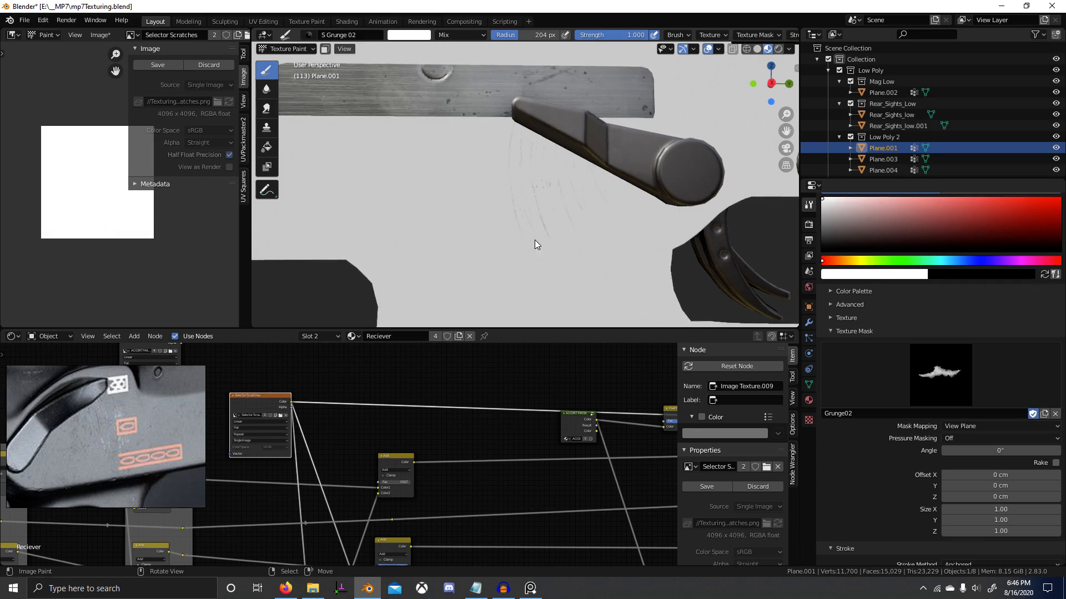
{"action": "left_click_drag", "start_coordinate": [536, 213], "coordinate": [536, 284]}
{"action": "mouse_move", "coordinate": [583, 198]}
{"action": "left_mouse_down"}
{"action": "mouse_move", "coordinate": [527, 269]}
{"action": "mouse_move", "coordinate": [551, 258]}
{"action": "left_mouse_up"}
{"action": "left_click_drag", "start_coordinate": [496, 132], "coordinate": [497, 133]}
{"action": "mouse_move", "coordinate": [515, 140]}
{"action": "left_mouse_down"}
{"action": "mouse_move", "coordinate": [603, 189]}
{"action": "mouse_move", "coordinate": [561, 151]}
{"action": "mouse_move", "coordinate": [626, 164]}
{"action": "left_mouse_up"}
{"action": "mouse_move", "coordinate": [522, 155]}
{"action": "left_mouse_down"}
{"action": "mouse_move", "coordinate": [615, 138]}
{"action": "mouse_move", "coordinate": [595, 222]}
{"action": "left_mouse_up"}
{"action": "scroll", "coordinate": [595, 223], "scroll_direction": "up", "scroll_amount": 2}
{"action": "mouse_move", "coordinate": [593, 225]}
{"action": "middle_mouse_down"}
{"action": "mouse_move", "coordinate": [572, 263]}
{"action": "mouse_move", "coordinate": [538, 276]}
{"action": "middle_mouse_up"}
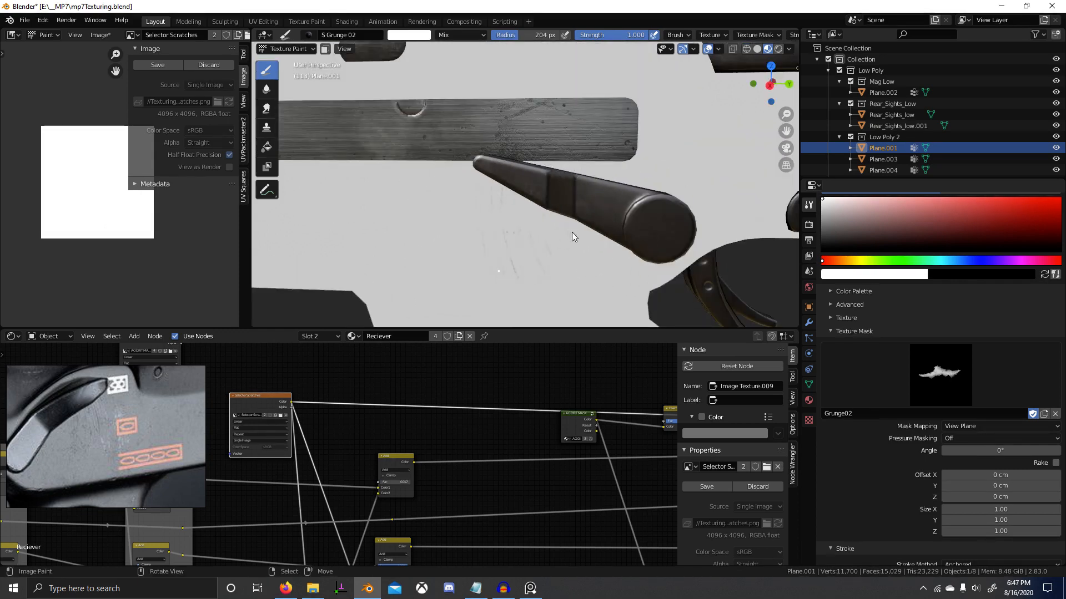
Preview the Principled BSDF on the receiver and examine the scratches around the fire selector from several distances and angles.
{"action": "scroll", "coordinate": [527, 393], "scroll_direction": "down", "scroll_amount": 4}
{"action": "scroll", "coordinate": [527, 393], "scroll_direction": "down", "scroll_amount": 3, "text": "ctrl"}
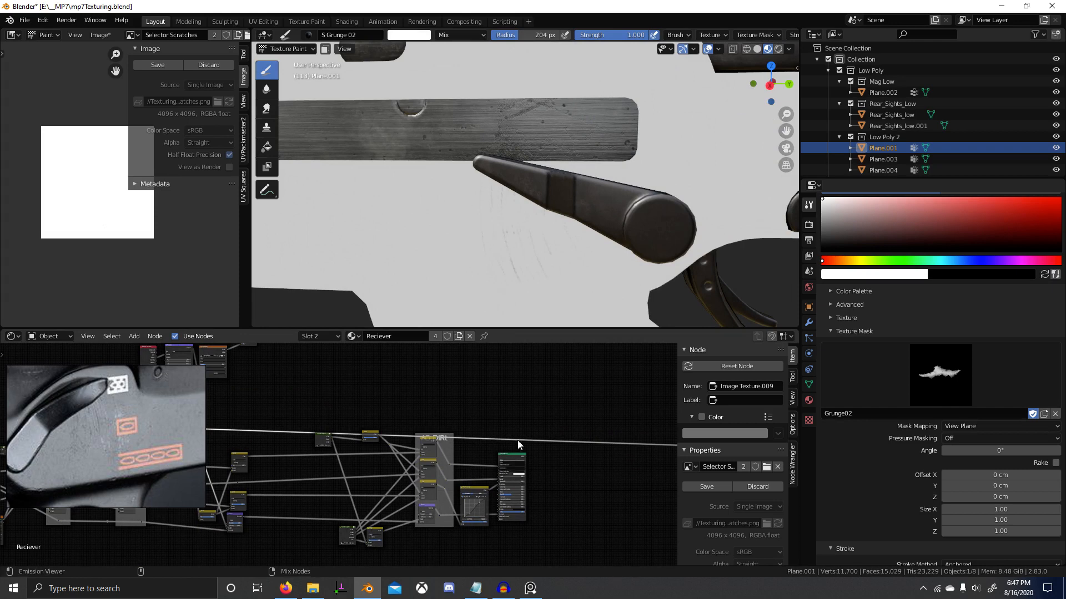
{"action": "left_click", "coordinate": [510, 466], "text": "ctrl+shift"}
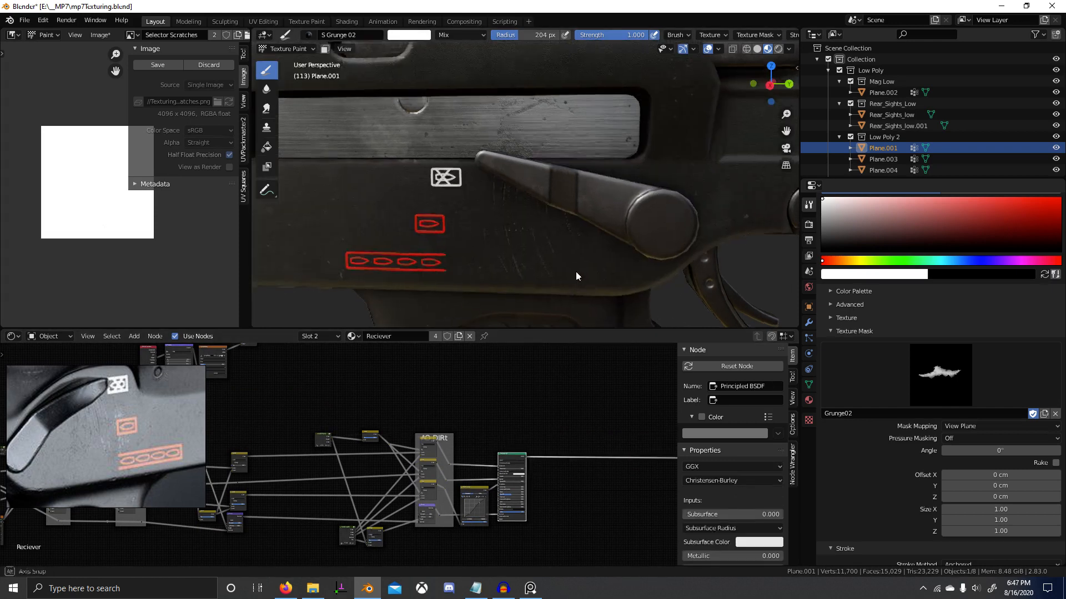
{"action": "scroll", "coordinate": [581, 244], "scroll_direction": "down", "scroll_amount": 5}
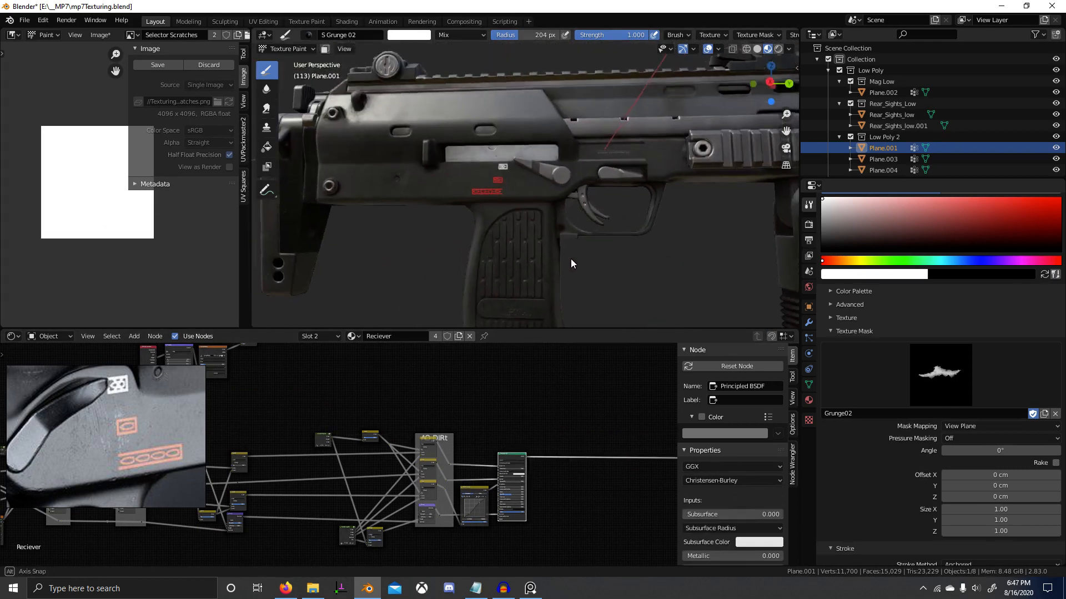
{"action": "scroll", "coordinate": [557, 261], "scroll_direction": "up", "scroll_amount": 2}
{"action": "mouse_move", "coordinate": [571, 259]}
{"action": "middle_mouse_down"}
{"action": "mouse_move", "coordinate": [555, 268]}
{"action": "mouse_move", "coordinate": [590, 257]}
{"action": "middle_mouse_up"}
{"action": "scroll", "coordinate": [555, 269], "scroll_direction": "down", "scroll_amount": 2}
{"action": "scroll", "coordinate": [568, 272], "scroll_direction": "up", "scroll_amount": 1}
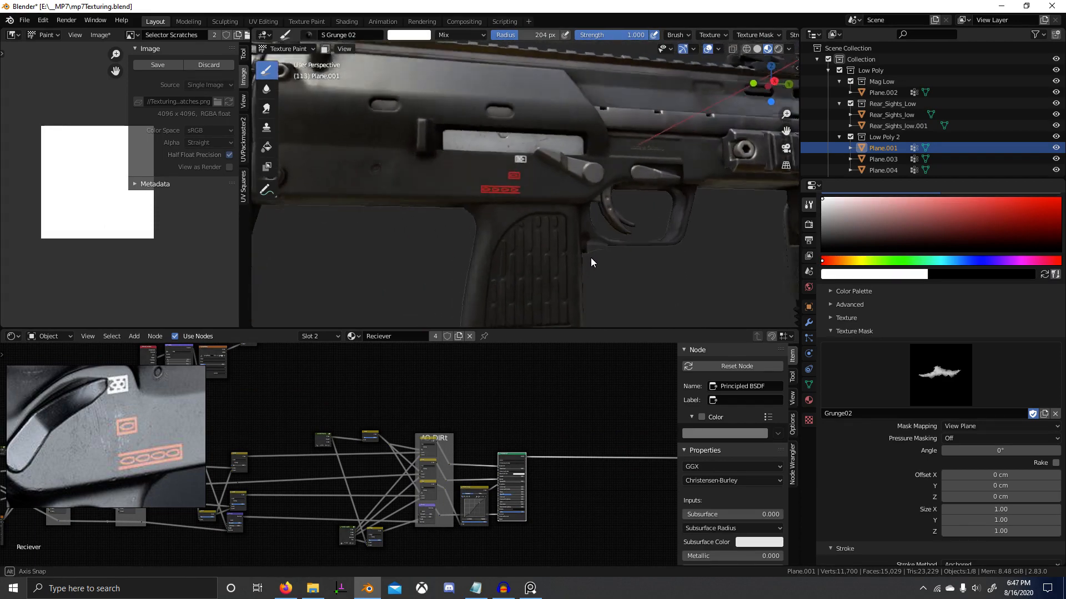
{"action": "scroll", "coordinate": [566, 260], "scroll_direction": "up", "scroll_amount": 4}
{"action": "scroll", "coordinate": [515, 421], "scroll_direction": "up", "scroll_amount": 3}
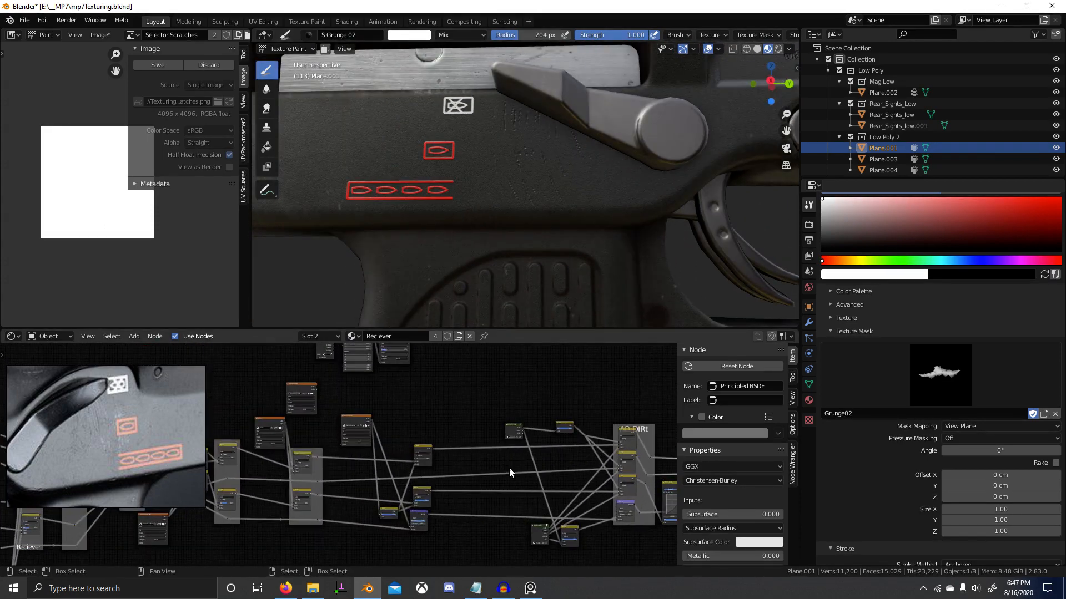
Set the Fac of the scratches' Add mix node to 0.100 and inspect the scratches near and far.
{"action": "scroll", "coordinate": [403, 456], "scroll_direction": "up", "scroll_amount": 4}
{"action": "middle_click_drag", "start_coordinate": [404, 455], "coordinate": [341, 475]}
{"action": "scroll", "coordinate": [449, 460], "scroll_direction": "up", "scroll_amount": 4}
{"action": "scroll", "coordinate": [341, 475], "scroll_direction": "up", "scroll_amount": 1}
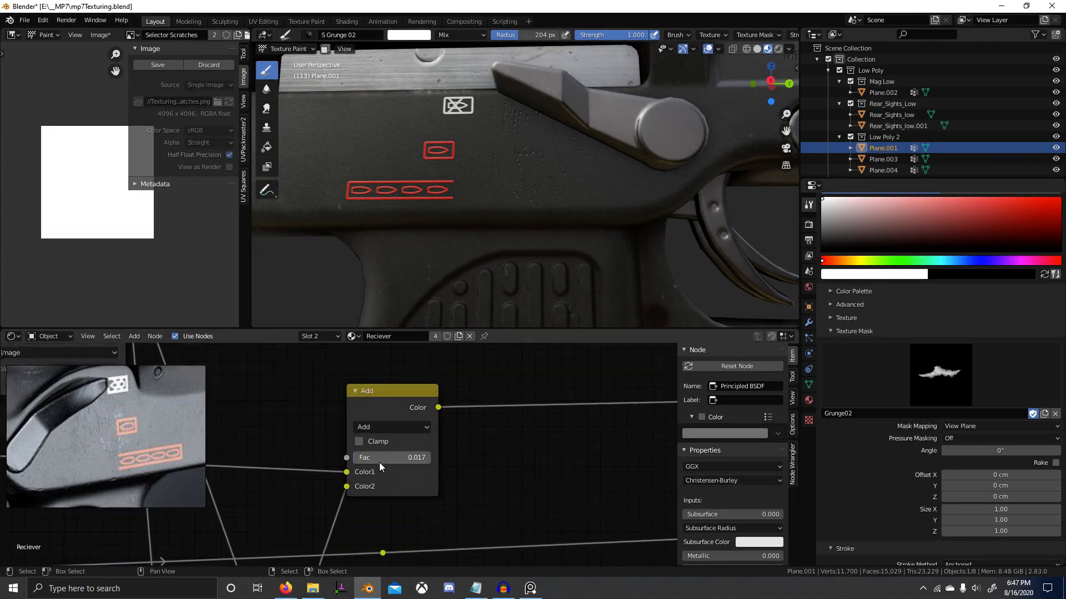
{"action": "left_click_drag", "start_coordinate": [379, 464], "coordinate": [385, 464]}
{"action": "scroll", "coordinate": [499, 254], "scroll_direction": "down", "scroll_amount": 5}
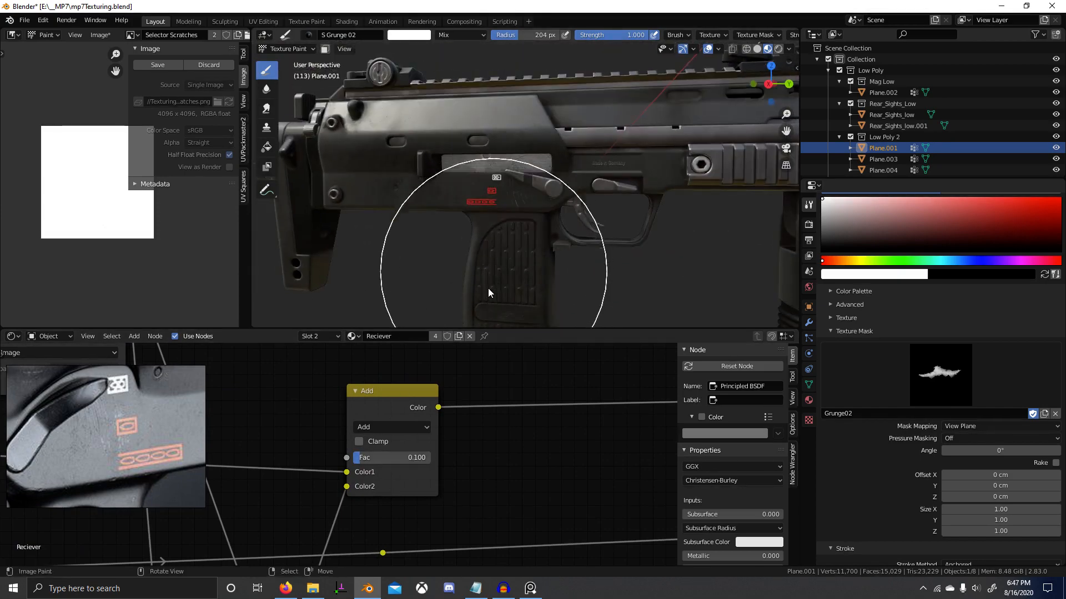
{"action": "scroll", "coordinate": [579, 249], "scroll_direction": "up", "scroll_amount": 6}
{"action": "scroll", "coordinate": [566, 238], "scroll_direction": "down", "scroll_amount": 5}
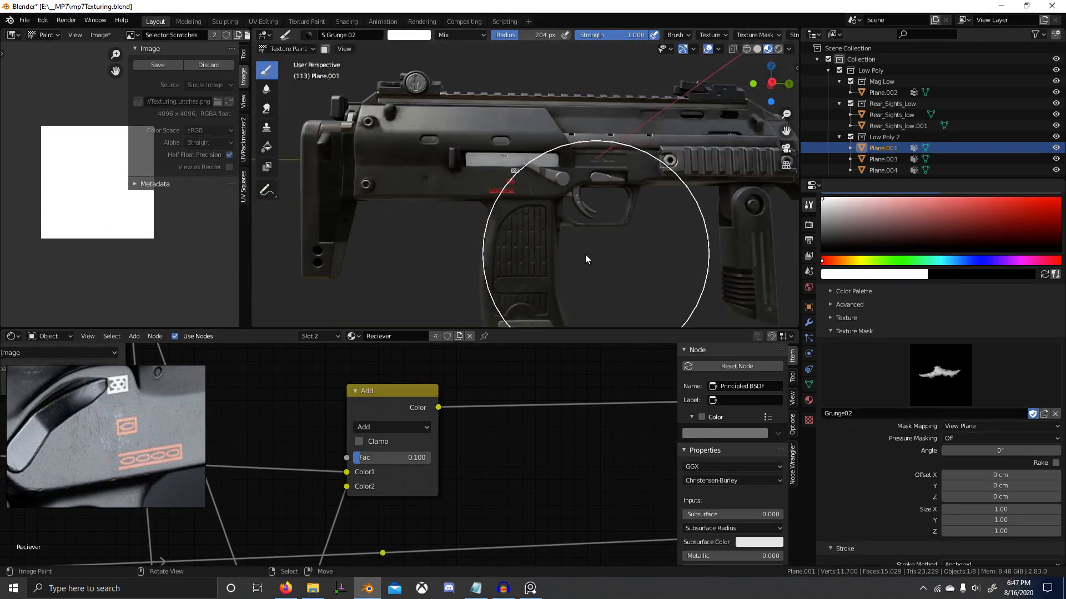
{"action": "scroll", "coordinate": [540, 240], "scroll_direction": "up", "scroll_amount": 6}
{"action": "scroll", "coordinate": [531, 232], "scroll_direction": "up", "scroll_amount": 6}
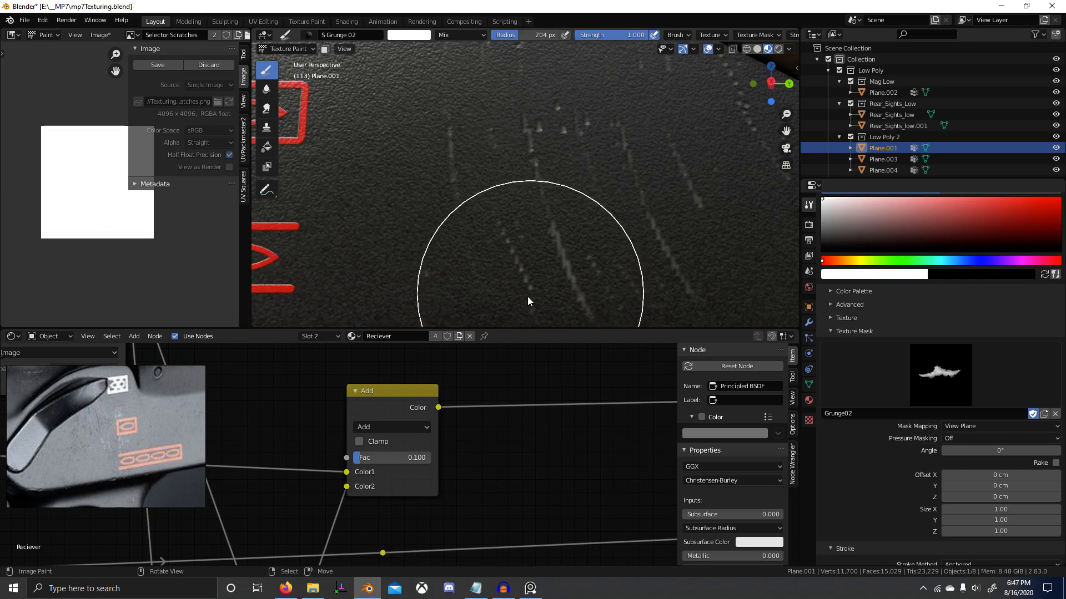
Preview the Mix.020 node, change its blend mode to Subtract with Clamp enabled, and set its Fac to 0.200.
{"action": "left_click_drag", "start_coordinate": [372, 458], "coordinate": [373, 459]}
{"action": "left_click", "coordinate": [412, 398]}
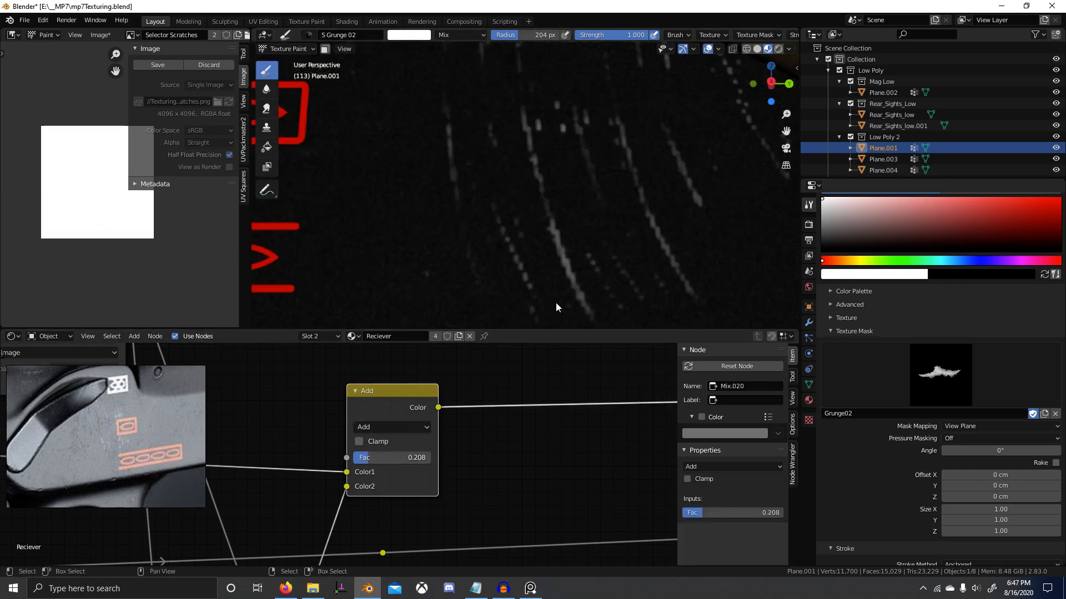
{"action": "scroll", "coordinate": [555, 294], "scroll_direction": "down", "scroll_amount": 6}
{"action": "left_click", "coordinate": [392, 428]}
{"action": "left_click", "coordinate": [395, 193]}
{"action": "scroll", "coordinate": [430, 442], "scroll_direction": "up", "scroll_amount": 4}
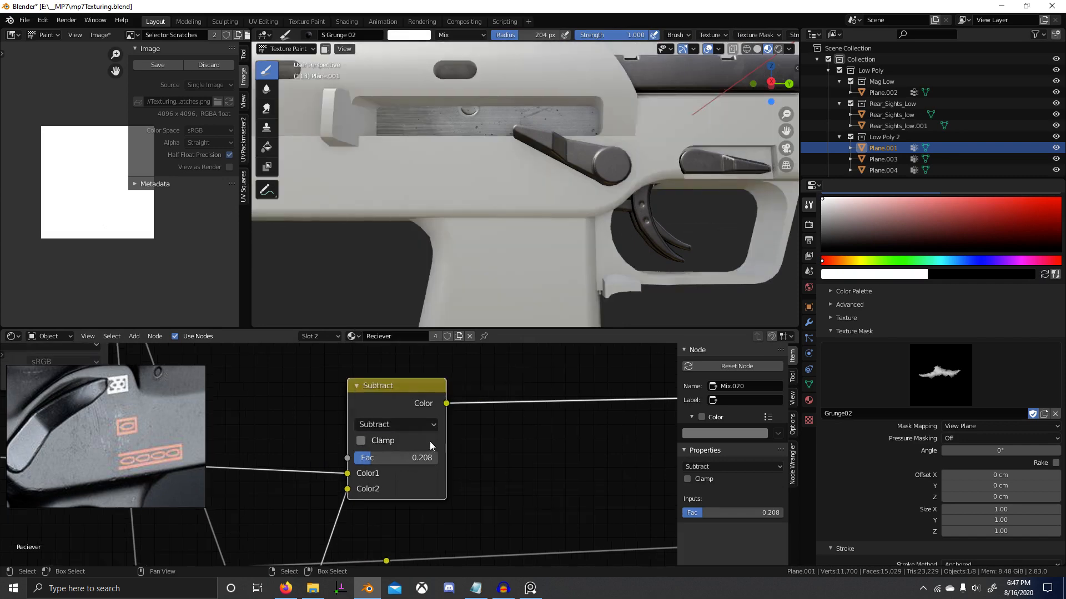
{"action": "mouse_move", "coordinate": [411, 459]}
{"action": "left_mouse_down"}
{"action": "mouse_move", "coordinate": [431, 459]}
{"action": "mouse_move", "coordinate": [391, 458]}
{"action": "mouse_move", "coordinate": [411, 458]}
{"action": "left_mouse_up"}
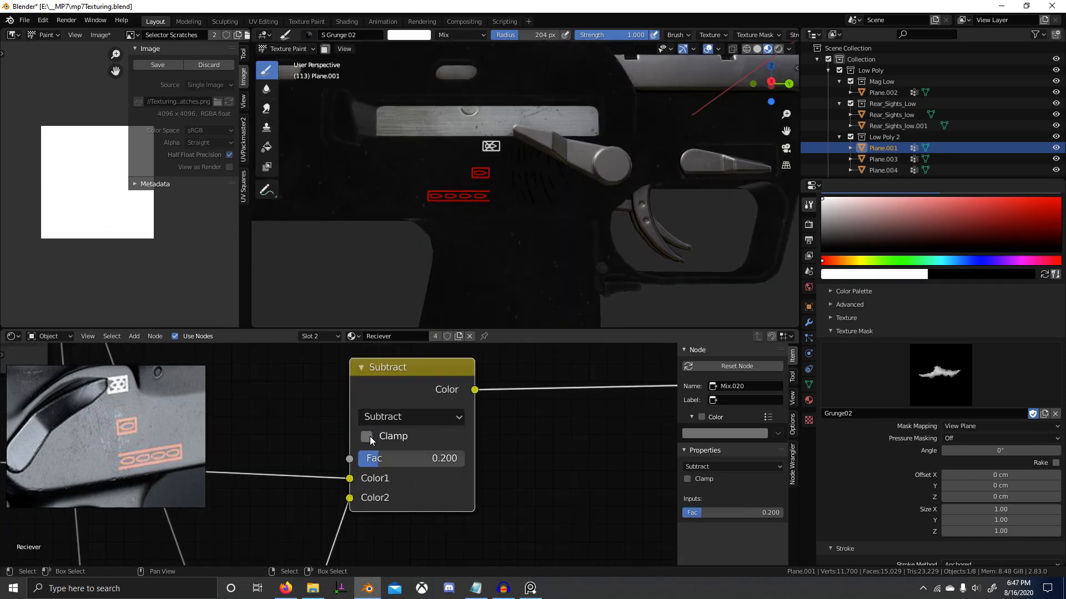
{"action": "left_click", "coordinate": [367, 436]}
Duplicate the Subtract node onto the link below it, feed the inverted scratches into its Color2, and set its Fac to 1.000.
{"action": "scroll", "coordinate": [462, 438], "scroll_direction": "down", "scroll_amount": 3}
{"action": "scroll", "coordinate": [455, 416], "scroll_direction": "down", "scroll_amount": 2}
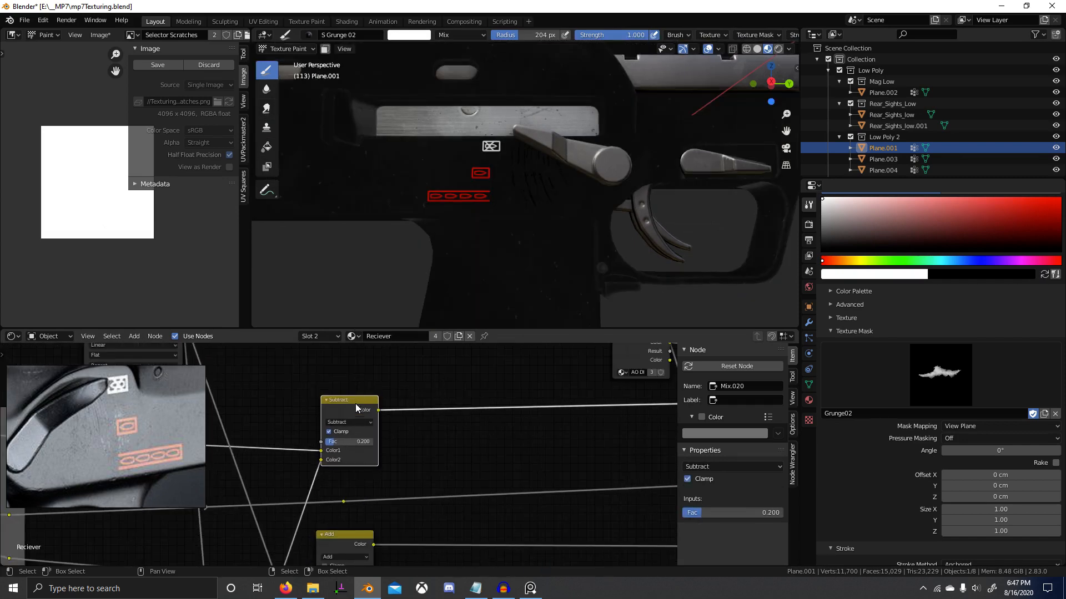
{"action": "left_click_drag", "start_coordinate": [355, 408], "coordinate": [364, 379]}
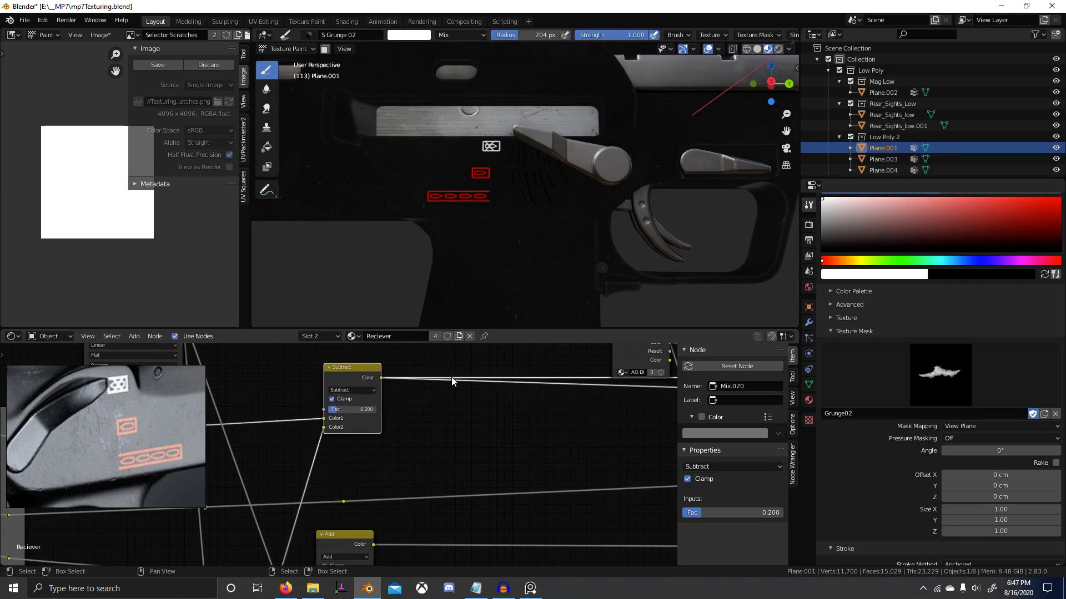
{"action": "scroll", "coordinate": [388, 393], "scroll_direction": "down", "scroll_amount": 2}
{"action": "key", "text": "shift+d"}
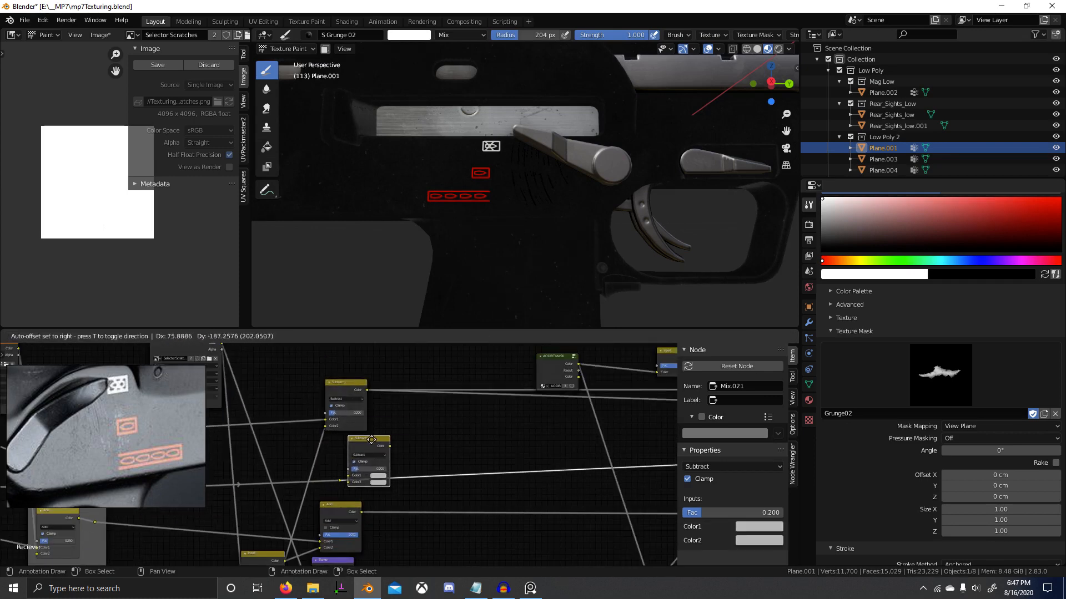
{"action": "left_click", "coordinate": [352, 440]}
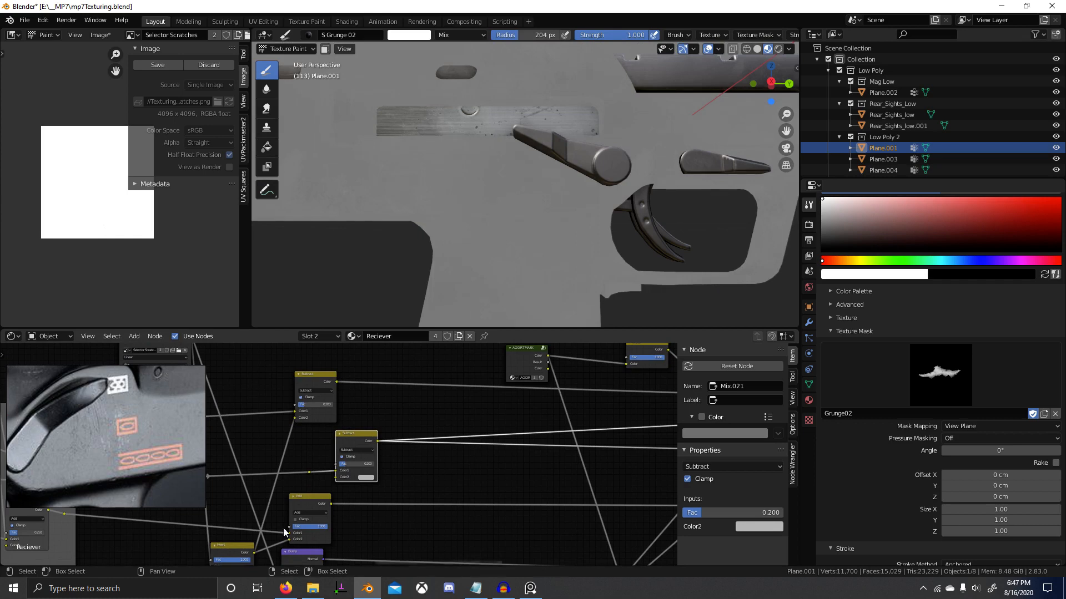
{"action": "left_click_drag", "start_coordinate": [255, 554], "coordinate": [400, 472]}
{"action": "scroll", "coordinate": [378, 457], "scroll_direction": "up", "scroll_amount": 6}
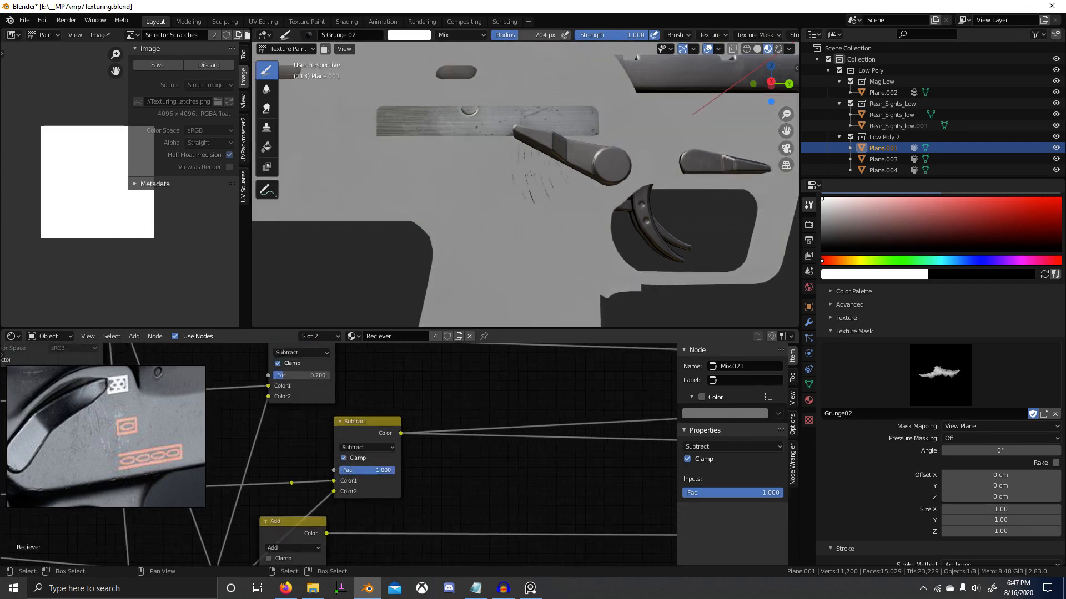
Return the preview to the Principled BSDF and inspect how the subtracted scratches look beside the selector markings.
{"action": "scroll", "coordinate": [444, 458], "scroll_direction": "down", "scroll_amount": 8}
{"action": "scroll", "coordinate": [448, 457], "scroll_direction": "down", "scroll_amount": 5}
{"action": "middle_click_drag", "start_coordinate": [447, 457], "coordinate": [385, 486]}
{"action": "left_click", "coordinate": [588, 441], "text": "ctrl+shift"}
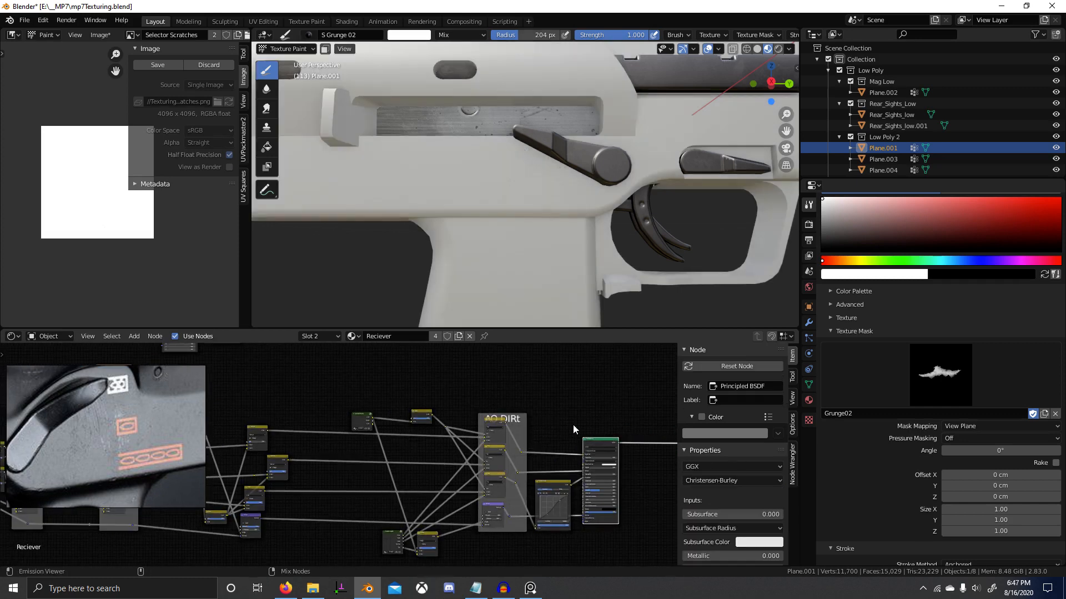
{"action": "middle_click_drag", "start_coordinate": [524, 243], "coordinate": [507, 253]}
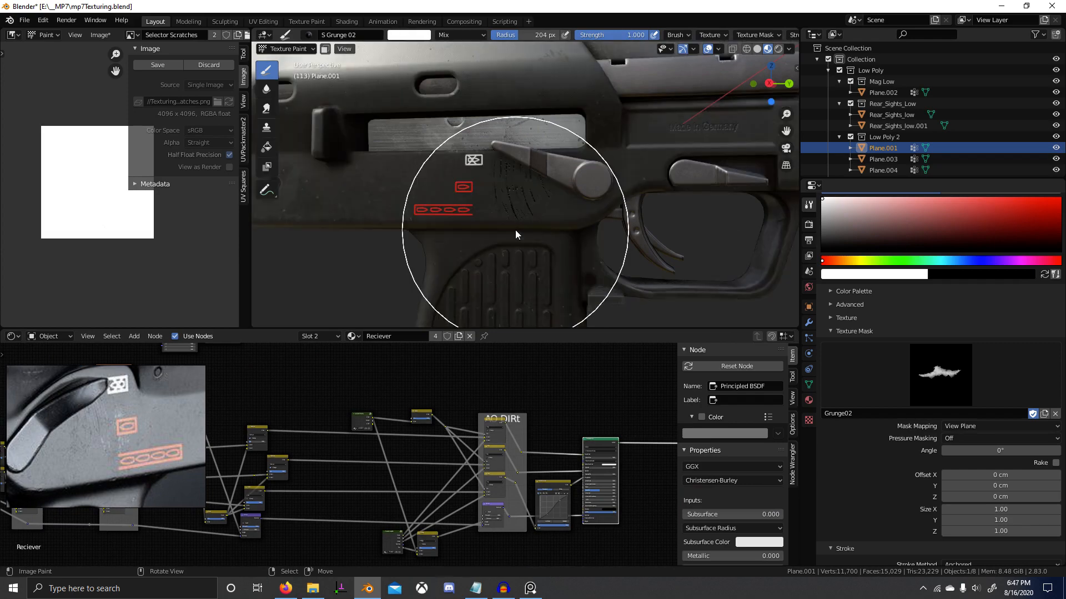
{"action": "scroll", "coordinate": [515, 230], "scroll_direction": "down", "scroll_amount": 5}
{"action": "scroll", "coordinate": [558, 214], "scroll_direction": "up", "scroll_amount": 10}
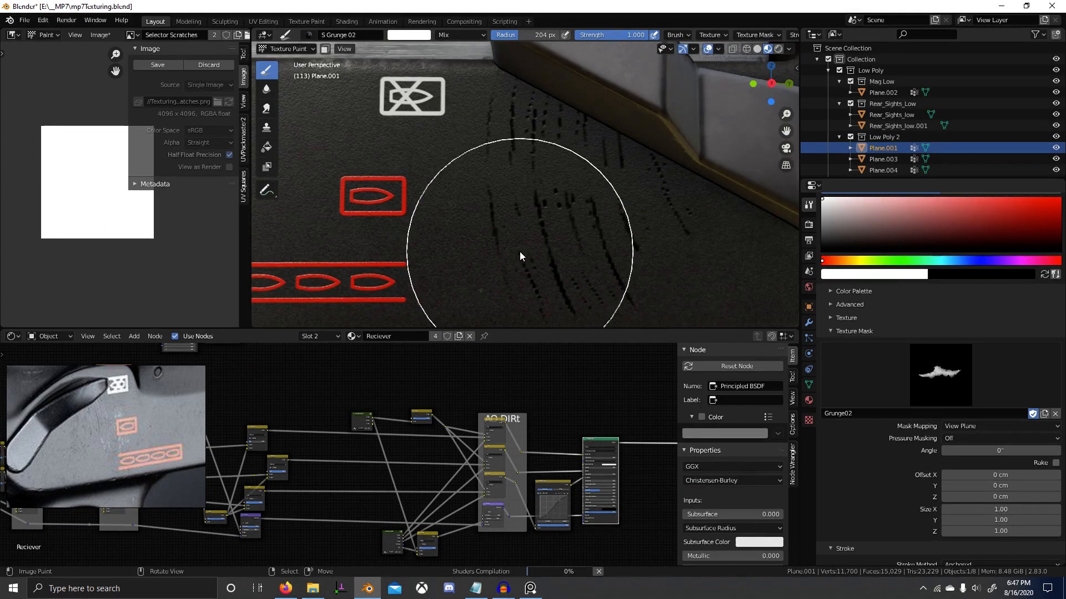
Preview the lower Subtract node on its own and reduce its Fac to 0.408.
{"action": "scroll", "coordinate": [507, 410], "scroll_direction": "up", "scroll_amount": 6}
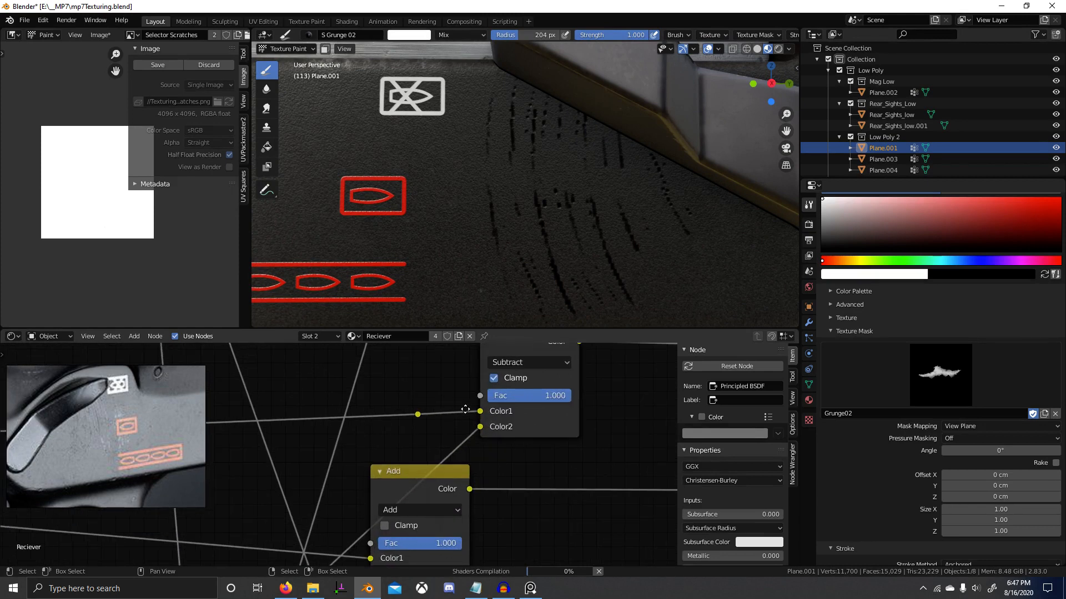
{"action": "middle_click_drag", "start_coordinate": [477, 431], "coordinate": [440, 432]}
{"action": "scroll", "coordinate": [511, 416], "scroll_direction": "down", "scroll_amount": 2}
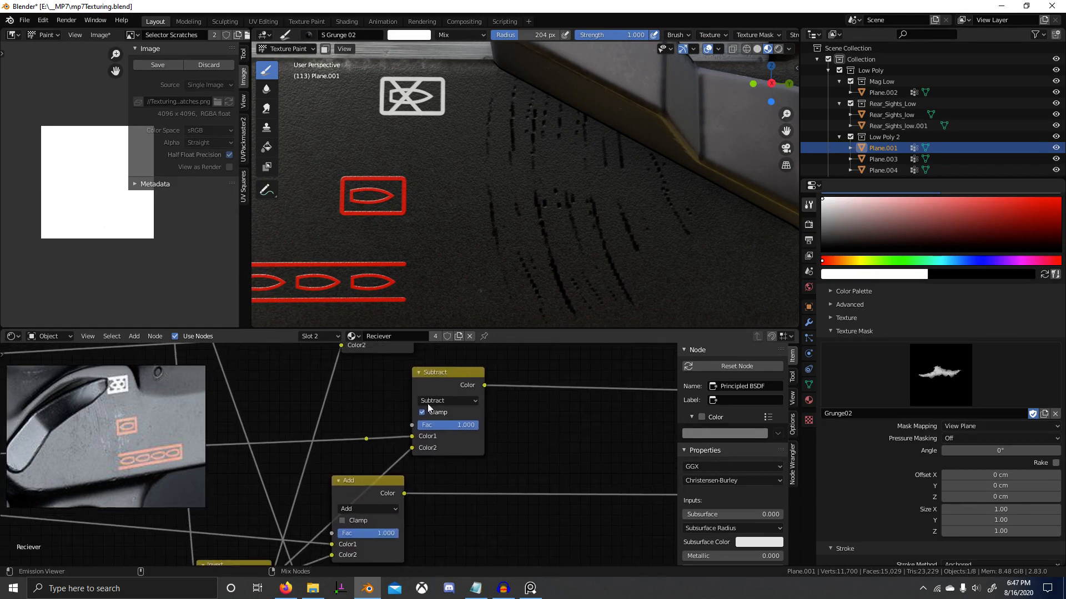
{"action": "left_click", "coordinate": [452, 380], "text": "ctrl+shift"}
{"action": "left_click_drag", "start_coordinate": [467, 428], "coordinate": [431, 428]}
{"action": "scroll", "coordinate": [529, 438], "scroll_direction": "down", "scroll_amount": 5}
{"action": "middle_click_drag", "start_coordinate": [663, 430], "coordinate": [384, 442]}
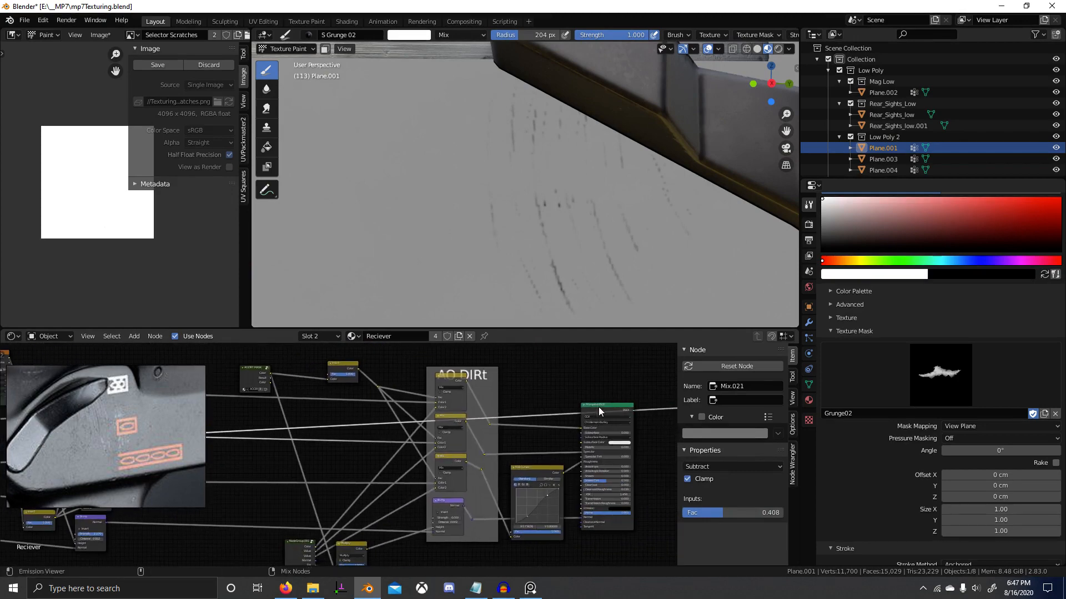
Return the preview to the Principled BSDF and examine the selector scratches on the receiver near and far.
{"action": "left_click", "coordinate": [614, 404], "text": "ctrl+shift"}
{"action": "scroll", "coordinate": [641, 212], "scroll_direction": "down", "scroll_amount": 10}
{"action": "middle_click_drag", "start_coordinate": [641, 212], "coordinate": [644, 252]}
{"action": "scroll", "coordinate": [634, 189], "scroll_direction": "up", "scroll_amount": 7}
{"action": "scroll", "coordinate": [645, 251], "scroll_direction": "down", "scroll_amount": 7}
{"action": "middle_click_drag", "start_coordinate": [273, 451], "coordinate": [438, 444]}
{"action": "scroll", "coordinate": [339, 454], "scroll_direction": "up", "scroll_amount": 5}
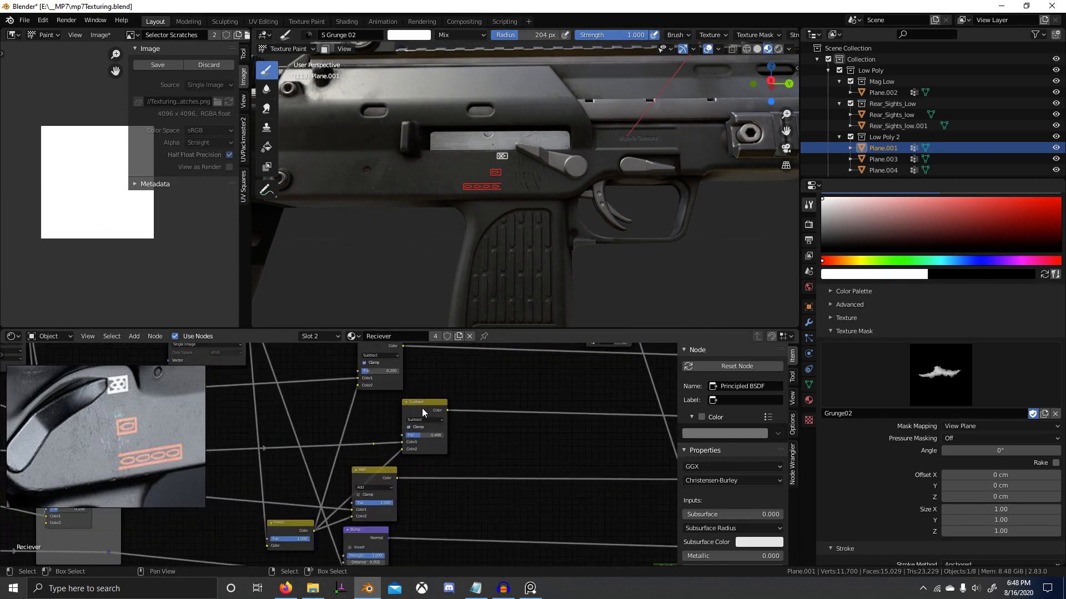
Remove the lower Subtract node while keeping its link intact, and change the Mix.020 node's blend mode to Add.
{"action": "left_click", "coordinate": [422, 404]}
{"action": "key", "text": "ctrl+x"}
{"action": "middle_click_drag", "start_coordinate": [418, 370], "coordinate": [406, 392]}
{"action": "left_click", "coordinate": [371, 374]}
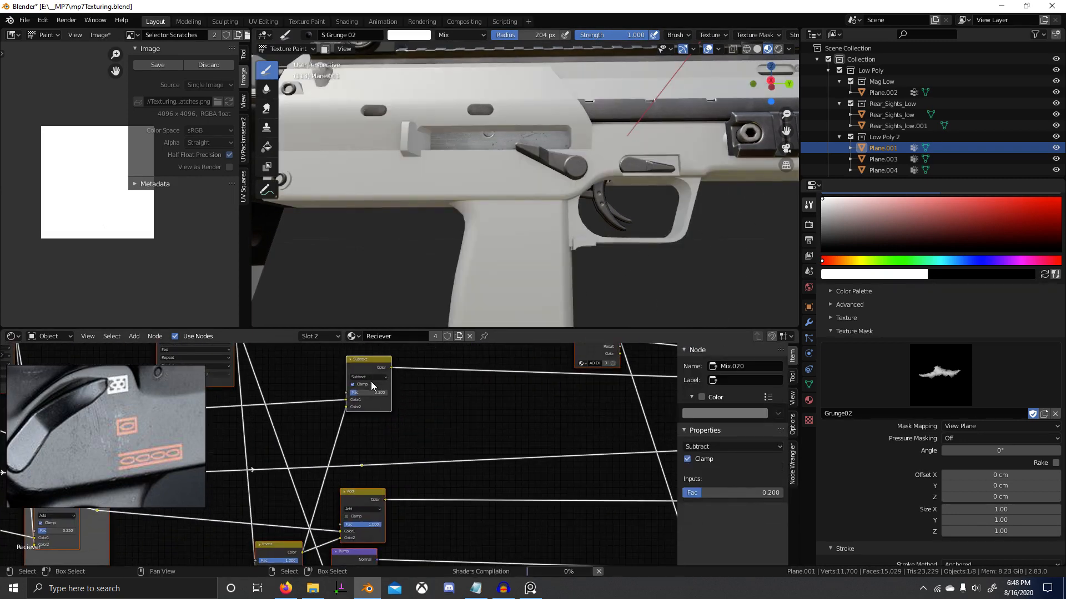
{"action": "left_click", "coordinate": [372, 375]}
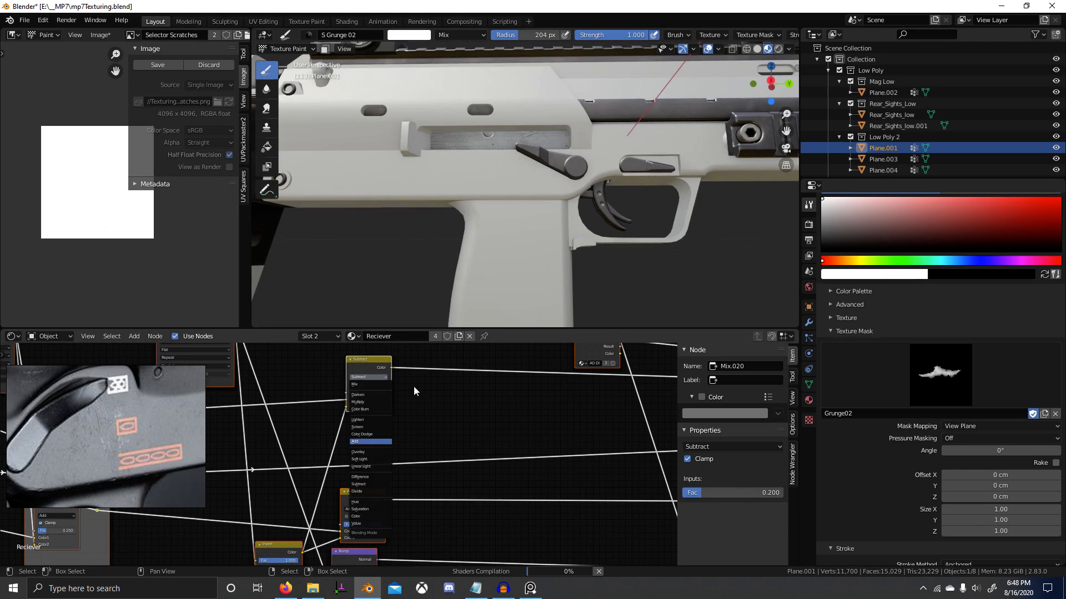
{"action": "key", "text": "Return"}
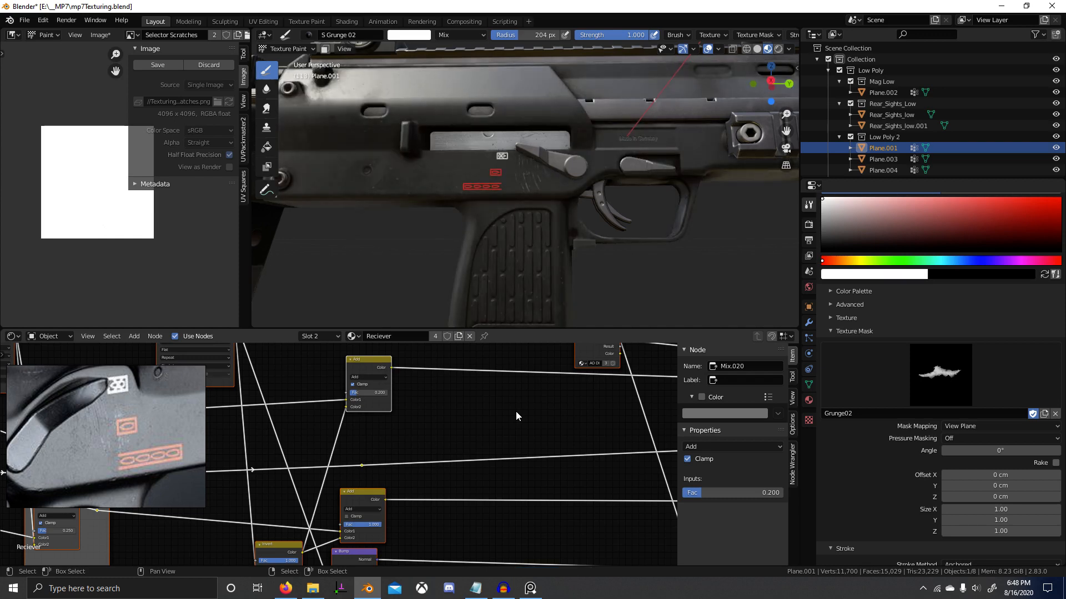
Switch the receiver to Object Mode and save both the Selector Scratches image and the project file.
{"action": "scroll", "coordinate": [522, 219], "scroll_direction": "down", "scroll_amount": 4}
{"action": "middle_click_drag", "start_coordinate": [523, 219], "coordinate": [527, 217]}
{"action": "scroll", "coordinate": [527, 217], "scroll_direction": "up", "scroll_amount": 4}
{"action": "key", "text": "ctrl+Tab"}
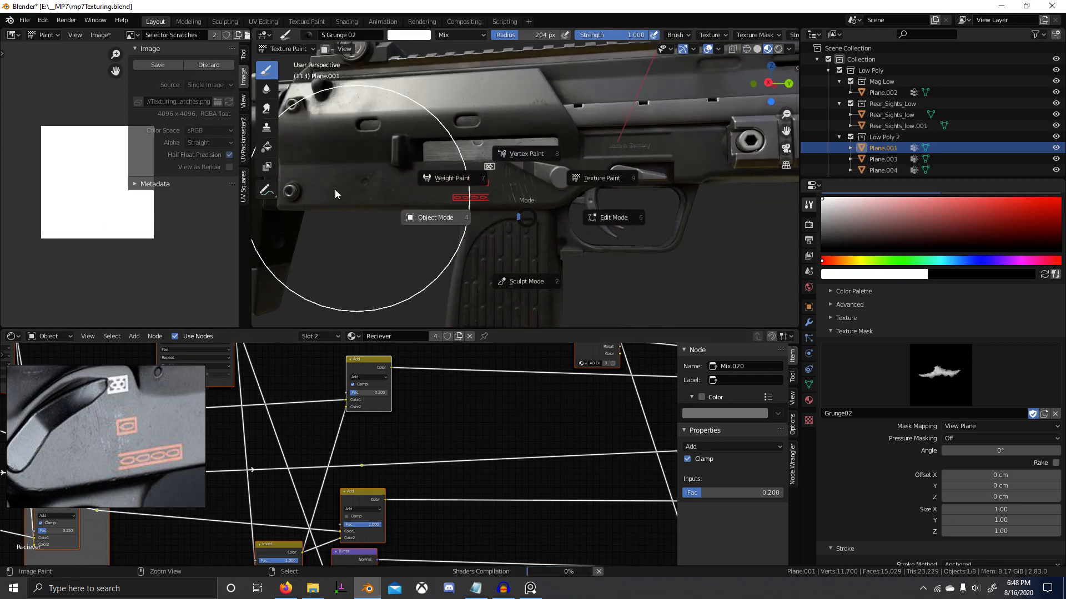
{"action": "left_click", "coordinate": [159, 66]}
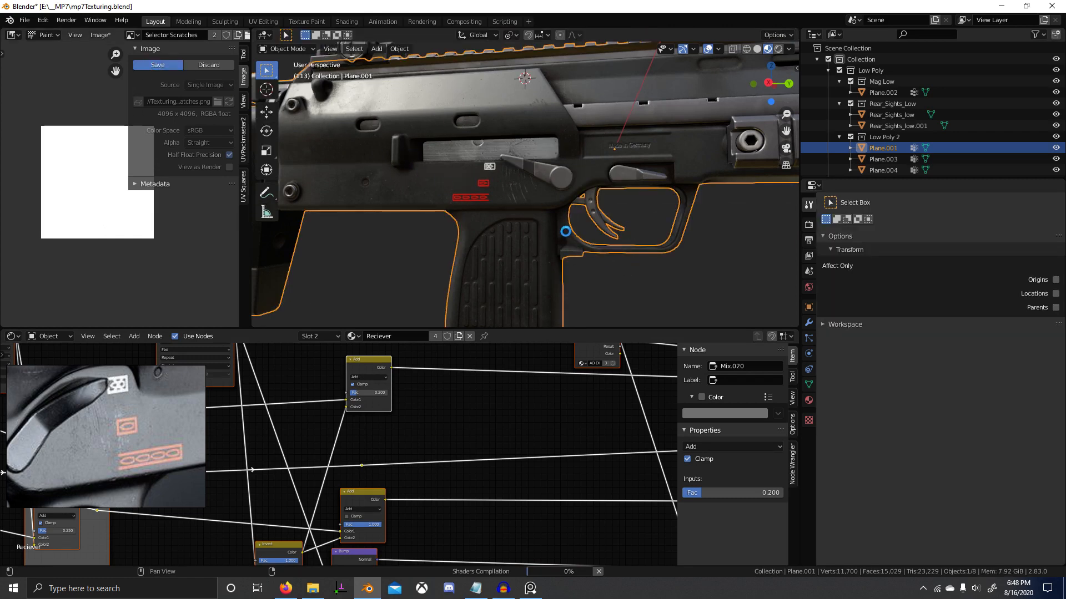
{"action": "scroll", "coordinate": [565, 237], "scroll_direction": "down", "scroll_amount": 5}
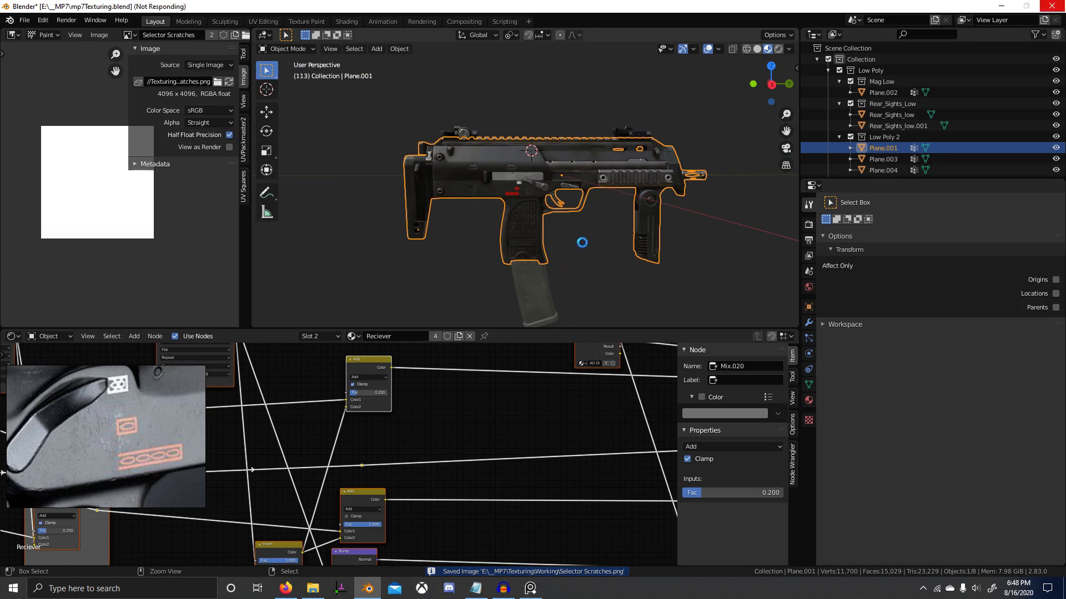
{"action": "scroll", "coordinate": [538, 227], "scroll_direction": "up", "scroll_amount": 1}
{"action": "scroll", "coordinate": [537, 224], "scroll_direction": "up", "scroll_amount": 3}
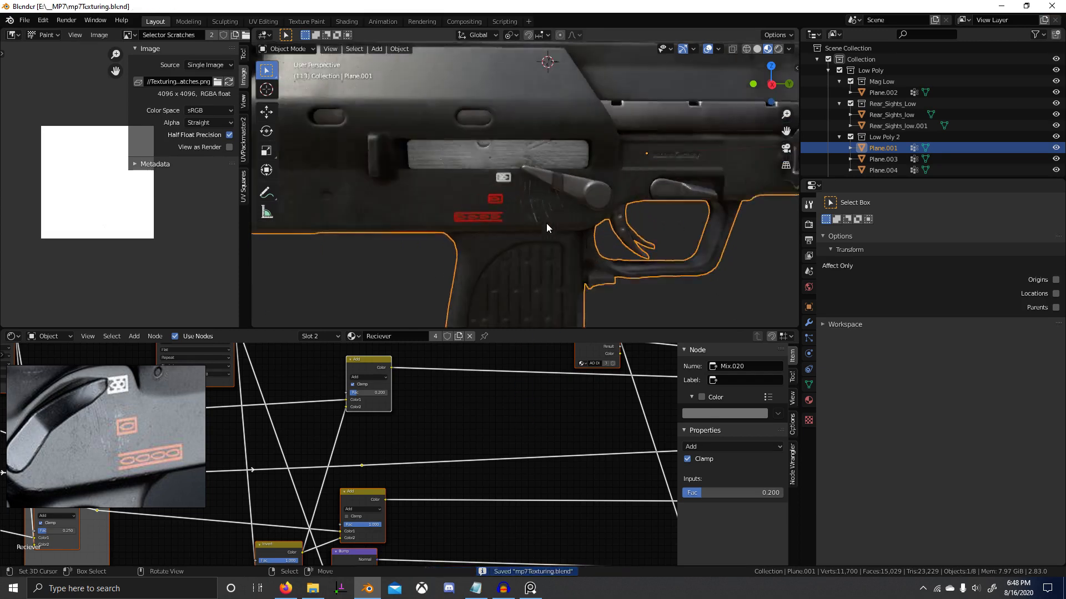
Turn to the receiver's opposite side and rotate the viewport's environment lighting so that this side is lit.
{"action": "scroll", "coordinate": [358, 220], "scroll_direction": "down", "scroll_amount": 3}
{"action": "scroll", "coordinate": [411, 237], "scroll_direction": "up", "scroll_amount": 4}
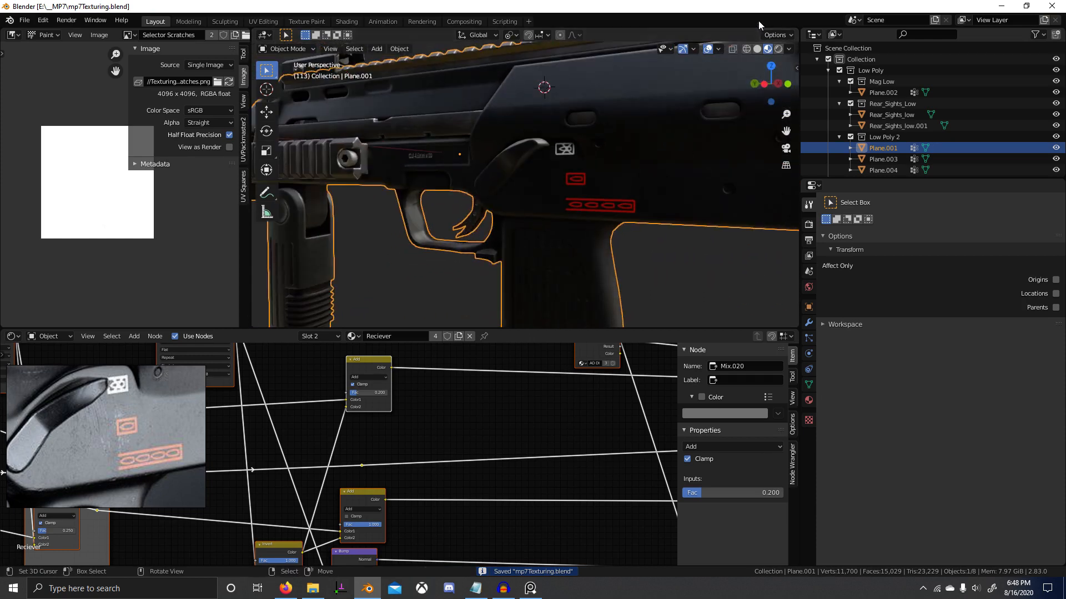
{"action": "left_click", "coordinate": [788, 49]}
{"action": "left_click_drag", "start_coordinate": [779, 169], "coordinate": [838, 169]}
{"action": "mouse_move", "coordinate": [519, 189]}
{"action": "middle_mouse_down"}
{"action": "mouse_move", "coordinate": [502, 188]}
{"action": "mouse_move", "coordinate": [528, 175]}
{"action": "middle_mouse_up"}
In Edit Mode, duplicate the whole fire selector lever mesh and rotate the copy about 55° downward in the left orthographic view.
{"action": "left_click", "coordinate": [495, 164]}
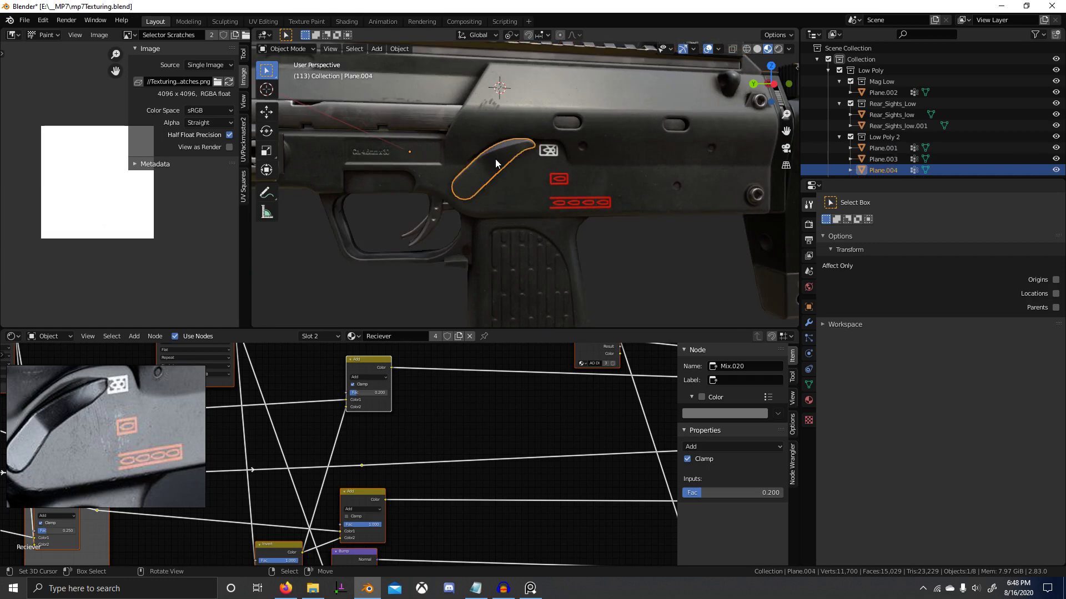
{"action": "key", "text": "Tab"}
{"action": "scroll", "coordinate": [477, 189], "scroll_direction": "up", "scroll_amount": 4}
{"action": "scroll", "coordinate": [442, 212], "scroll_direction": "up", "scroll_amount": 1}
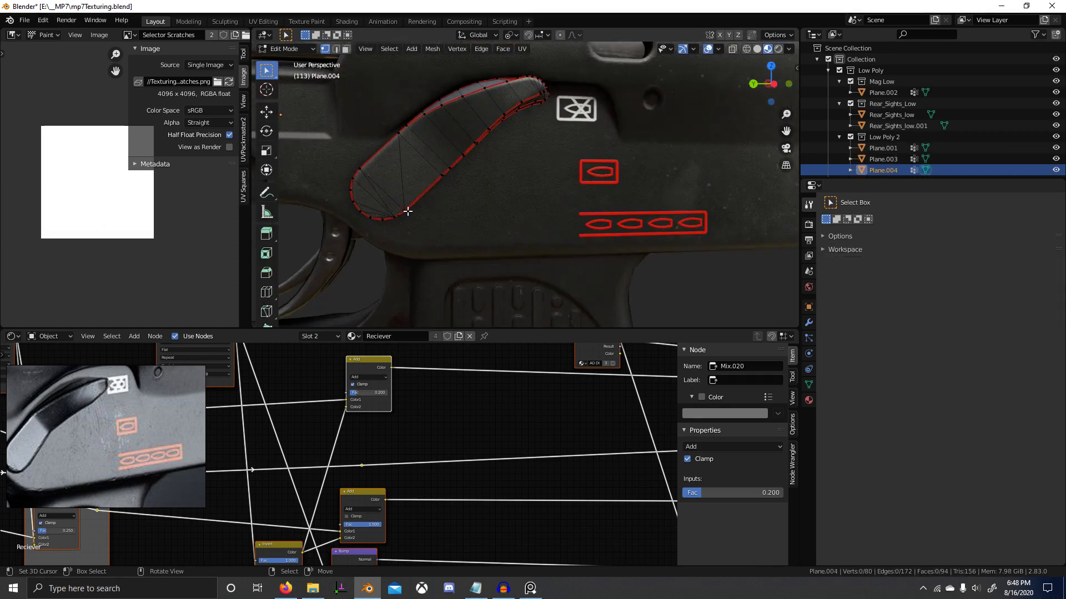
{"action": "key", "text": "2"}
{"action": "key", "text": "a"}
{"action": "scroll", "coordinate": [508, 234], "scroll_direction": "down", "scroll_amount": 4}
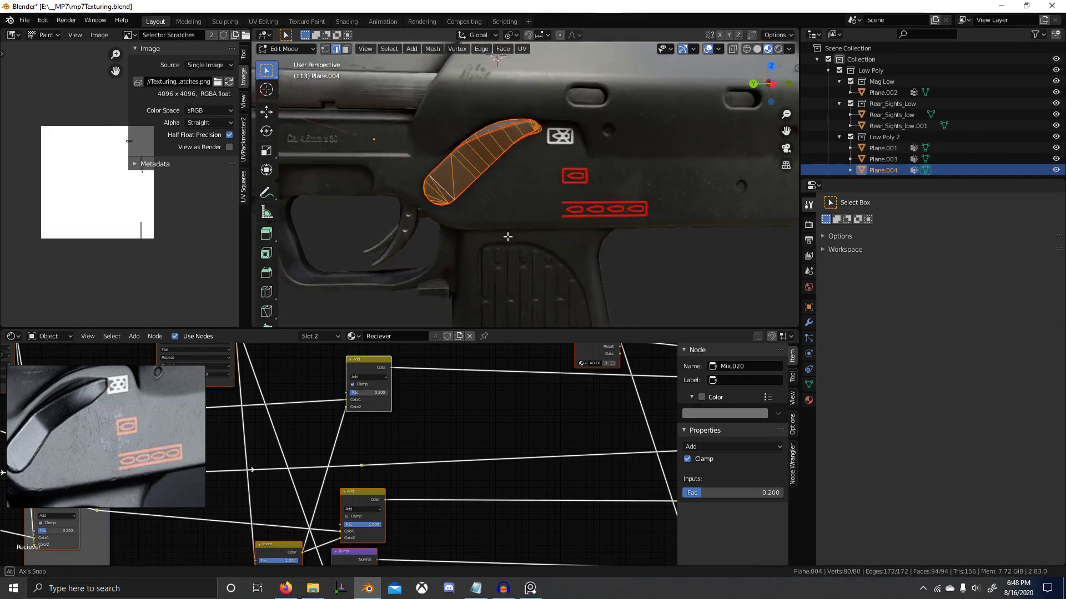
{"action": "key", "text": "KP_1"}
{"action": "key", "text": "KP_3"}
{"action": "key", "text": "ctrl+KP_3"}
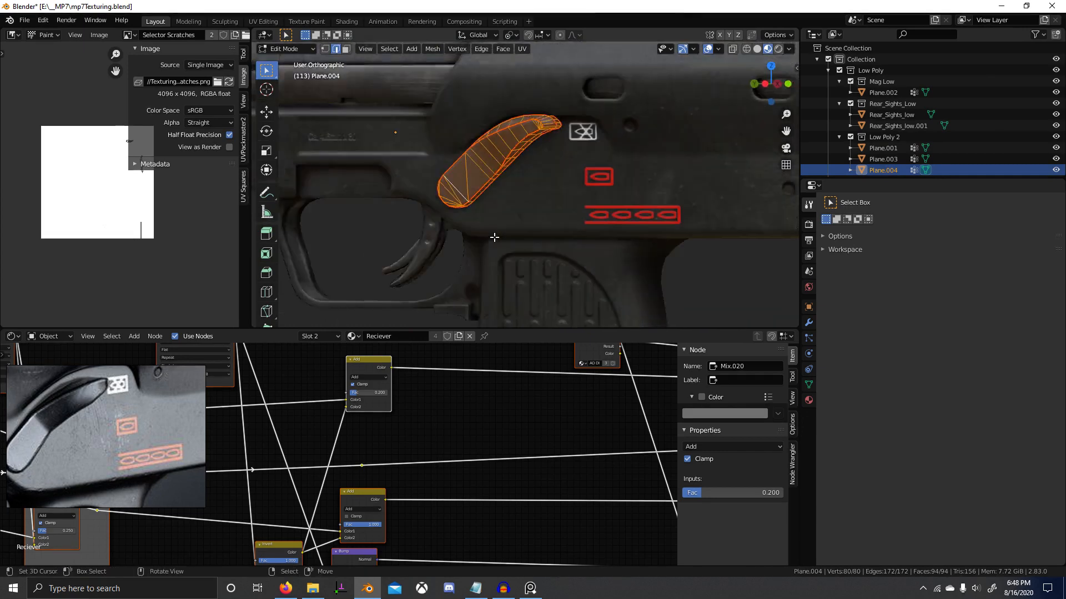
{"action": "key", "text": "shift+d"}
{"action": "key", "text": "r"}
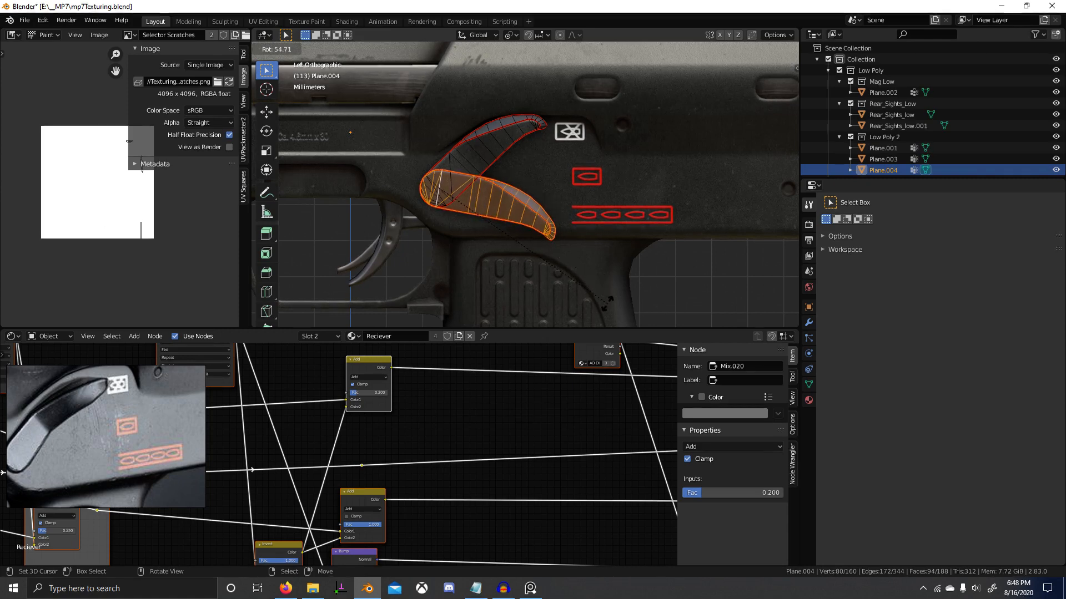
{"action": "left_click", "coordinate": [599, 307]}
{"action": "key", "text": "Tab"}
{"action": "scroll", "coordinate": [577, 211], "scroll_direction": "down", "scroll_amount": 3}
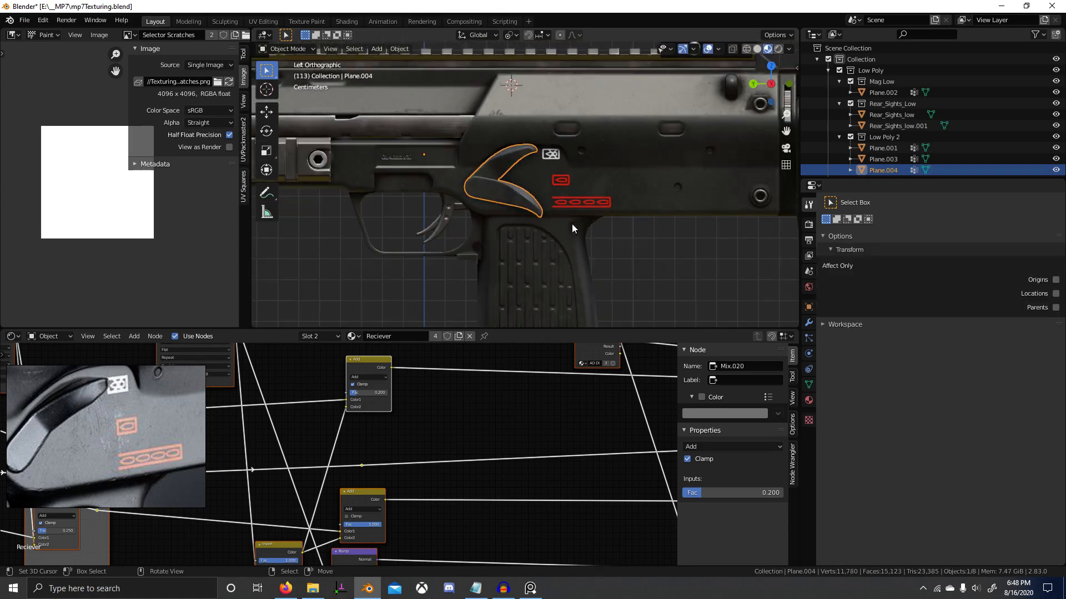
Put the receiver into Texture Paint mode and choose the B Scratch 1 brush with a 9 px radius.
{"action": "left_click", "coordinate": [550, 185]}
{"action": "key", "text": "ctrl+Tab"}
{"action": "left_click", "coordinate": [752, 170]}
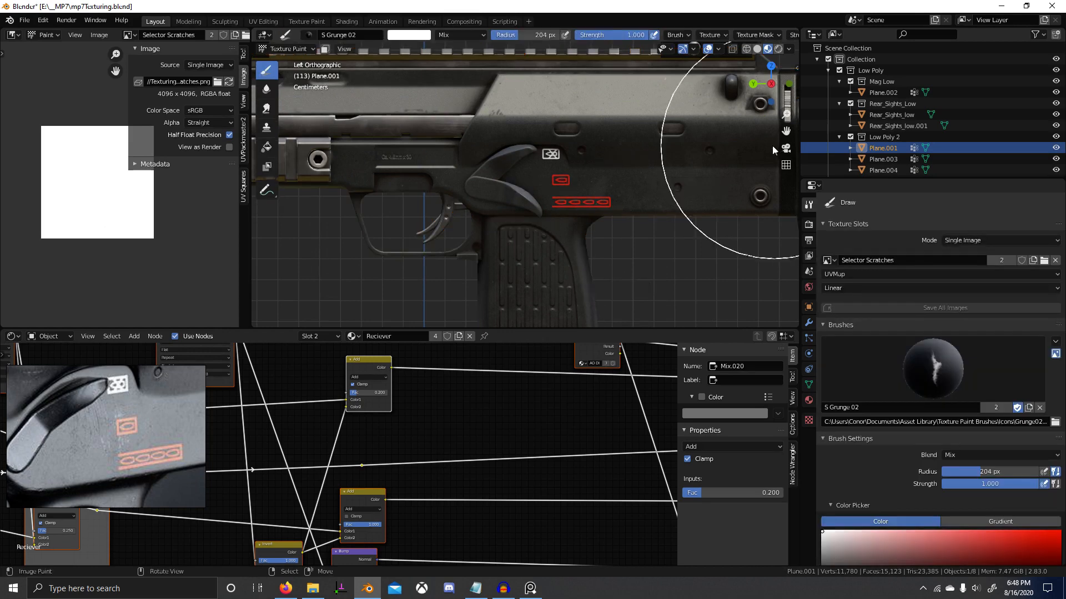
{"action": "left_click", "coordinate": [271, 35]}
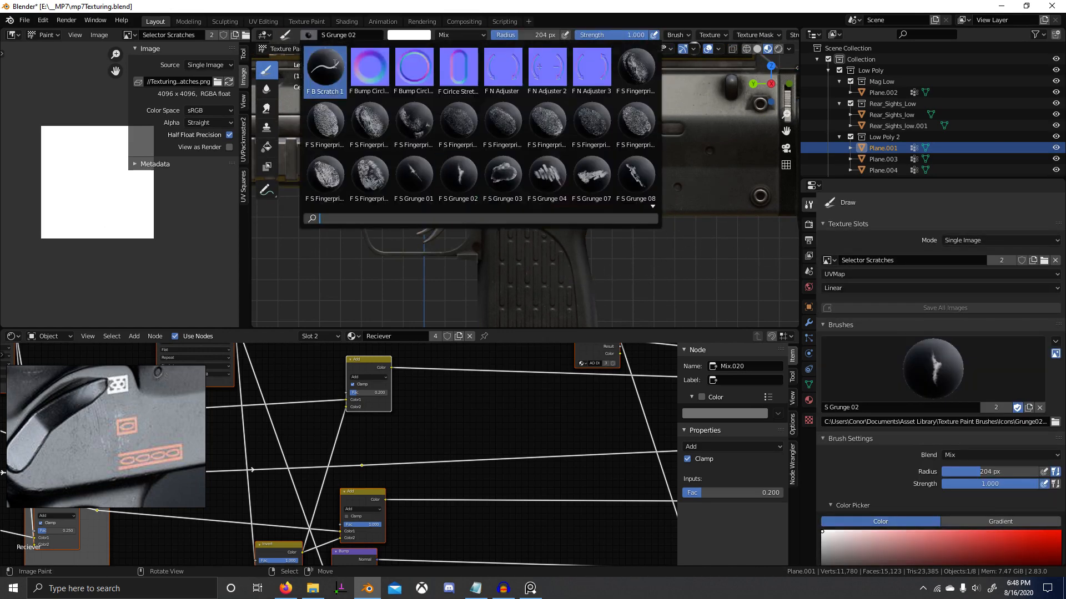
{"action": "left_click", "coordinate": [325, 72]}
{"action": "key", "text": "f"}
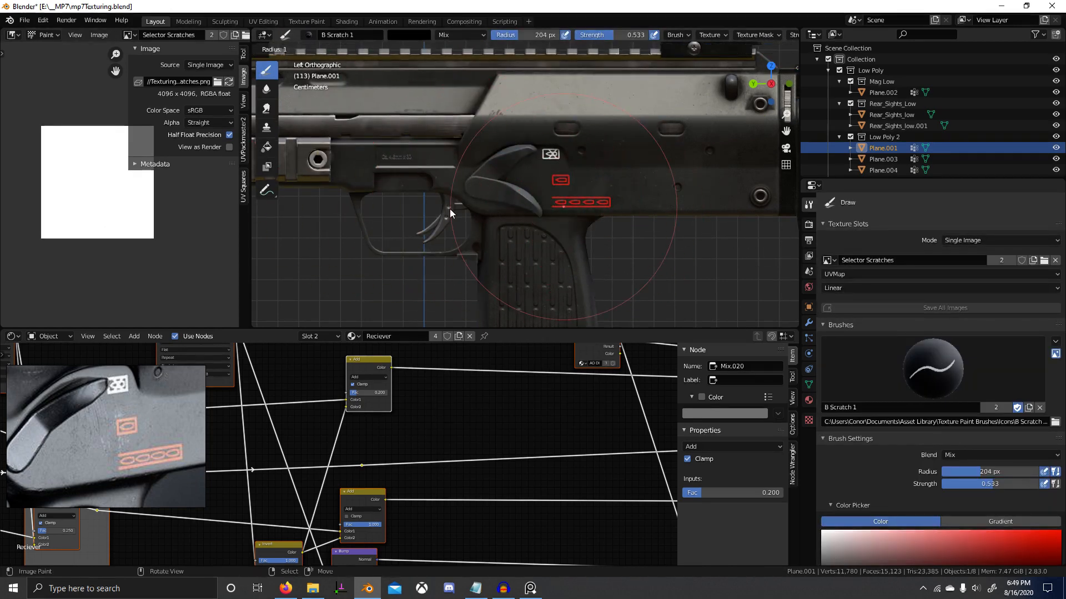
{"action": "left_click", "coordinate": [458, 208]}
{"action": "scroll", "coordinate": [521, 191], "scroll_direction": "up", "scroll_amount": 2}
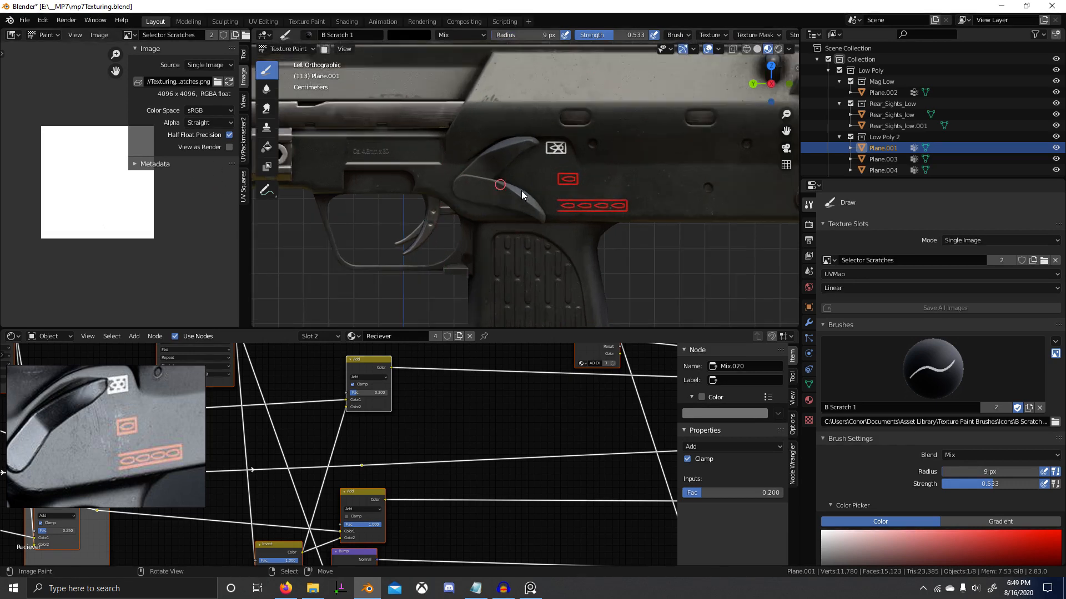
Try a 9 px scratch stroke arcing down between the two selector lever positions.
{"action": "scroll", "coordinate": [522, 177], "scroll_direction": "up", "scroll_amount": 2}
{"action": "scroll", "coordinate": [519, 158], "scroll_direction": "up", "scroll_amount": 1}
{"action": "left_click_drag", "start_coordinate": [541, 115], "coordinate": [563, 240]}
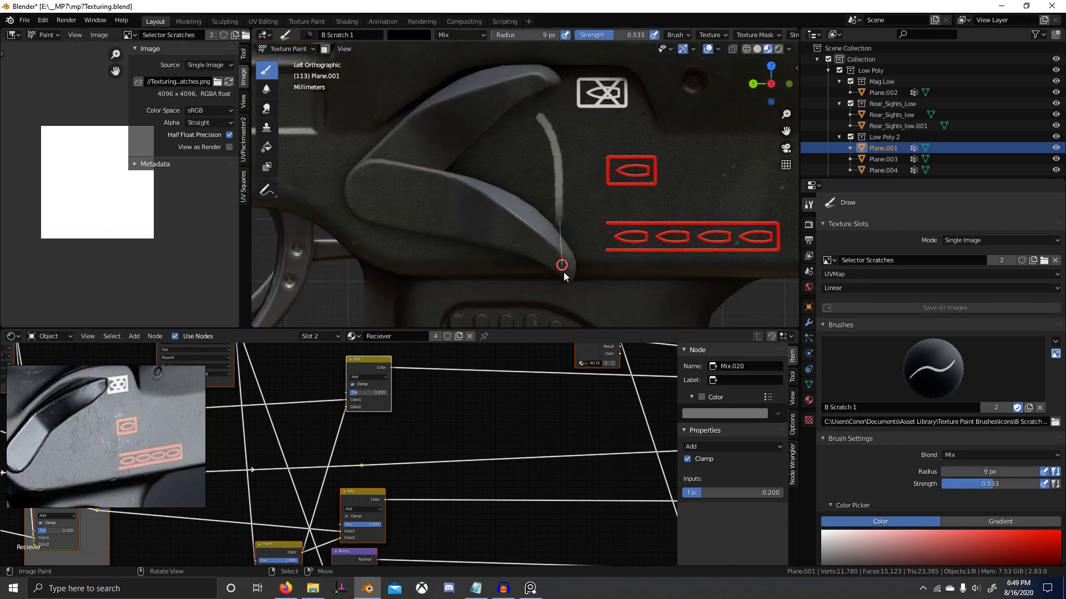
{"action": "key", "text": "ctrl+z"}
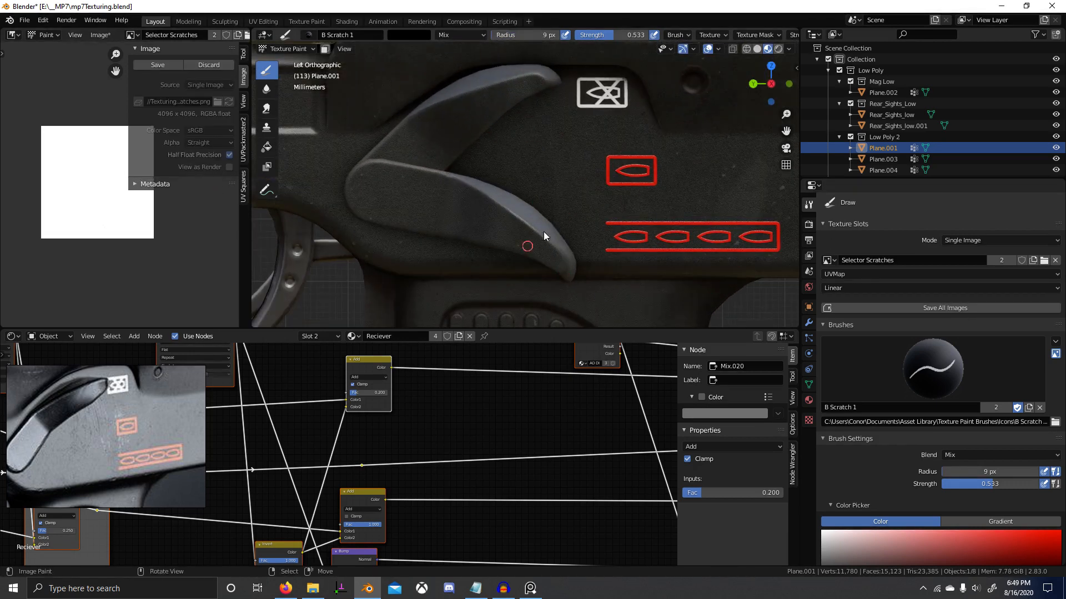
Set the brush radius to 2 px and paint several thin curved scratches along the selector's arc between the two lever positions.
{"action": "key", "text": "f"}
{"action": "left_click", "coordinate": [538, 123]}
{"action": "mouse_move", "coordinate": [556, 89]}
{"action": "left_mouse_down"}
{"action": "mouse_move", "coordinate": [573, 203]}
{"action": "mouse_move", "coordinate": [564, 268]}
{"action": "left_mouse_up"}
{"action": "key", "text": "ctrl+z"}
{"action": "mouse_move", "coordinate": [563, 109]}
{"action": "left_mouse_down"}
{"action": "mouse_move", "coordinate": [541, 68]}
{"action": "mouse_move", "coordinate": [533, 75]}
{"action": "left_mouse_up"}
{"action": "left_click_drag", "start_coordinate": [544, 158], "coordinate": [541, 211]}
{"action": "left_click_drag", "start_coordinate": [535, 218], "coordinate": [526, 261]}
{"action": "key", "text": "ctrl+z"}
{"action": "left_click_drag", "start_coordinate": [486, 217], "coordinate": [512, 143]}
{"action": "key", "text": "ctrl+z"}
{"action": "left_click_drag", "start_coordinate": [483, 84], "coordinate": [499, 107]}
{"action": "mouse_move", "coordinate": [473, 145]}
{"action": "left_mouse_down"}
{"action": "mouse_move", "coordinate": [481, 205]}
{"action": "mouse_move", "coordinate": [471, 222]}
{"action": "left_mouse_up"}
{"action": "mouse_move", "coordinate": [489, 183]}
{"action": "left_mouse_down"}
{"action": "mouse_move", "coordinate": [497, 118]}
{"action": "mouse_move", "coordinate": [478, 89]}
{"action": "left_mouse_up"}
{"action": "mouse_move", "coordinate": [521, 199]}
{"action": "left_mouse_down"}
{"action": "mouse_move", "coordinate": [508, 88]}
{"action": "mouse_move", "coordinate": [521, 192]}
{"action": "left_mouse_up"}
{"action": "mouse_move", "coordinate": [512, 109]}
{"action": "left_mouse_down"}
{"action": "mouse_move", "coordinate": [524, 143]}
{"action": "mouse_move", "coordinate": [520, 212]}
{"action": "left_mouse_up"}
{"action": "left_click_drag", "start_coordinate": [570, 265], "coordinate": [571, 242]}
{"action": "left_click_drag", "start_coordinate": [573, 205], "coordinate": [574, 200]}
{"action": "key", "text": "ctrl+z"}
{"action": "left_click_drag", "start_coordinate": [559, 266], "coordinate": [575, 184]}
{"action": "mouse_move", "coordinate": [567, 133]}
{"action": "left_mouse_down"}
{"action": "mouse_move", "coordinate": [530, 64]}
{"action": "mouse_move", "coordinate": [556, 107]}
{"action": "left_mouse_up"}
{"action": "left_click_drag", "start_coordinate": [573, 206], "coordinate": [573, 236]}
{"action": "left_click_drag", "start_coordinate": [553, 292], "coordinate": [538, 307]}
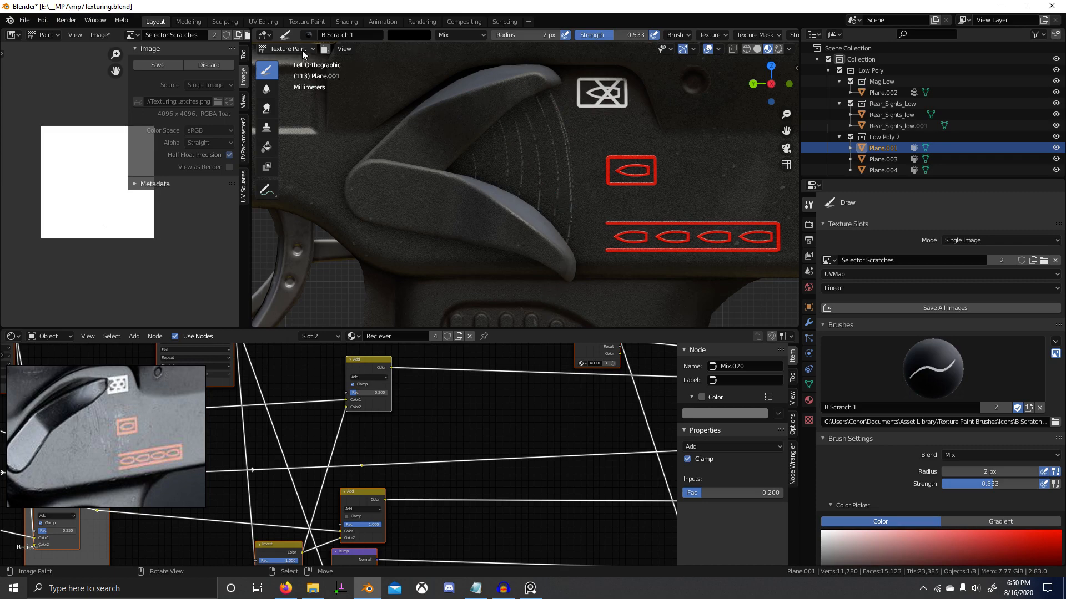
Choose the S Scratch Directional 1 brush at a 61 px radius and paint directional scratches over the thin arcs between the levers.
{"action": "left_click", "coordinate": [308, 36]}
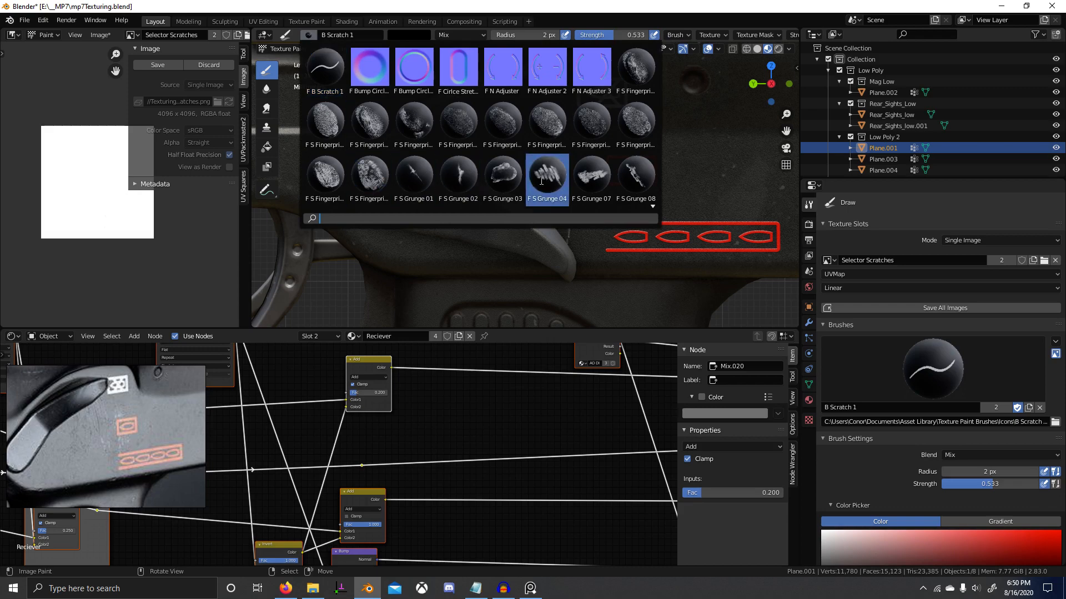
{"action": "type", "text": "s s"}
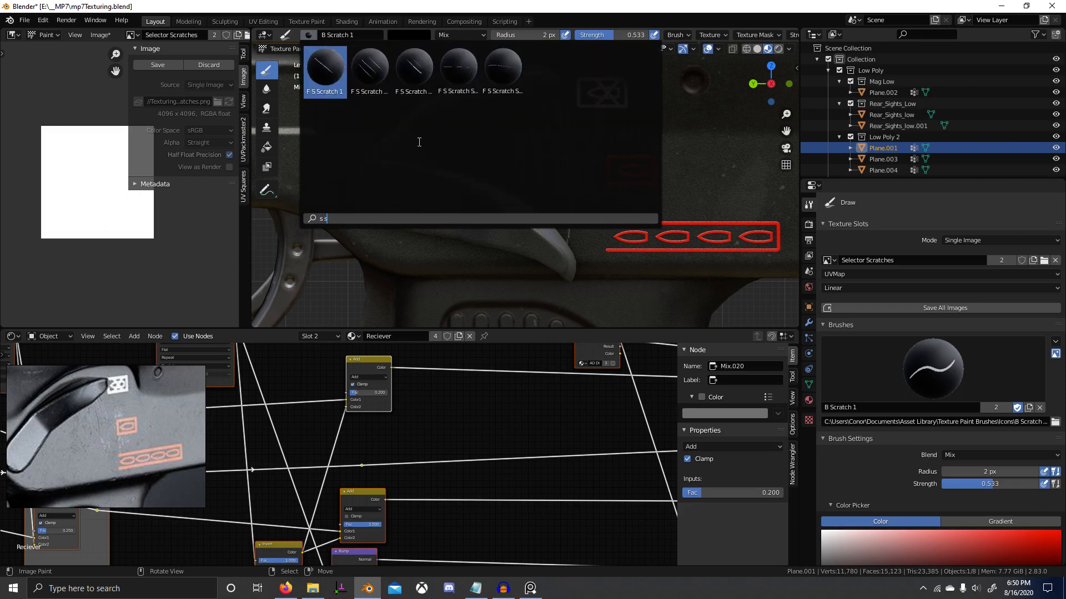
{"action": "left_click", "coordinate": [370, 70]}
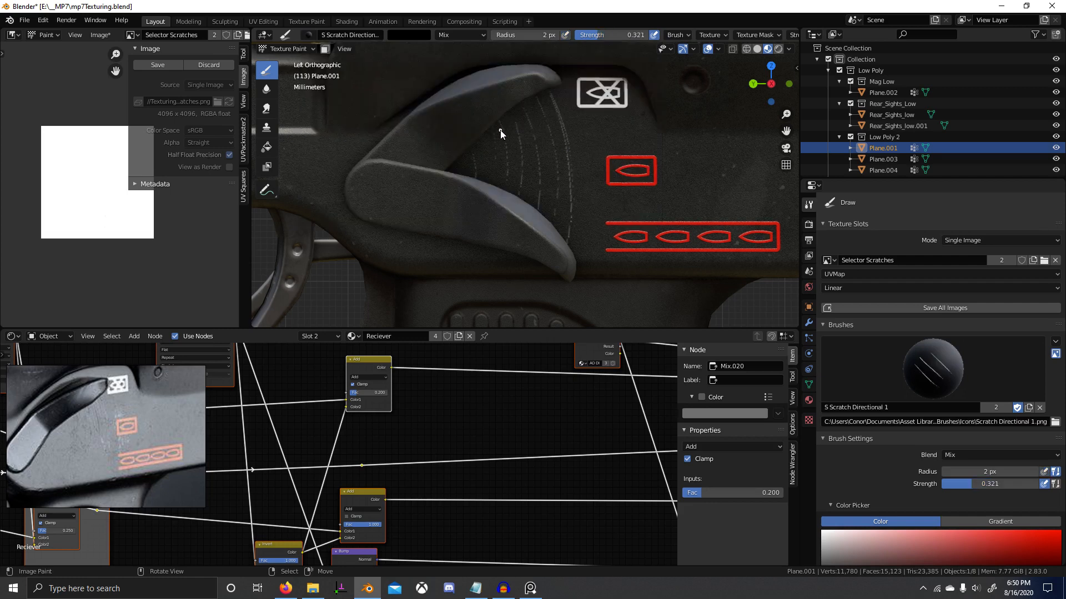
{"action": "key", "text": "f"}
{"action": "left_click", "coordinate": [532, 137]}
{"action": "mouse_move", "coordinate": [494, 127]}
{"action": "left_mouse_down"}
{"action": "mouse_move", "coordinate": [507, 166]}
{"action": "mouse_move", "coordinate": [511, 124]}
{"action": "mouse_move", "coordinate": [539, 175]}
{"action": "mouse_move", "coordinate": [528, 149]}
{"action": "mouse_move", "coordinate": [494, 211]}
{"action": "mouse_move", "coordinate": [515, 209]}
{"action": "mouse_move", "coordinate": [513, 242]}
{"action": "mouse_move", "coordinate": [534, 238]}
{"action": "left_mouse_up"}
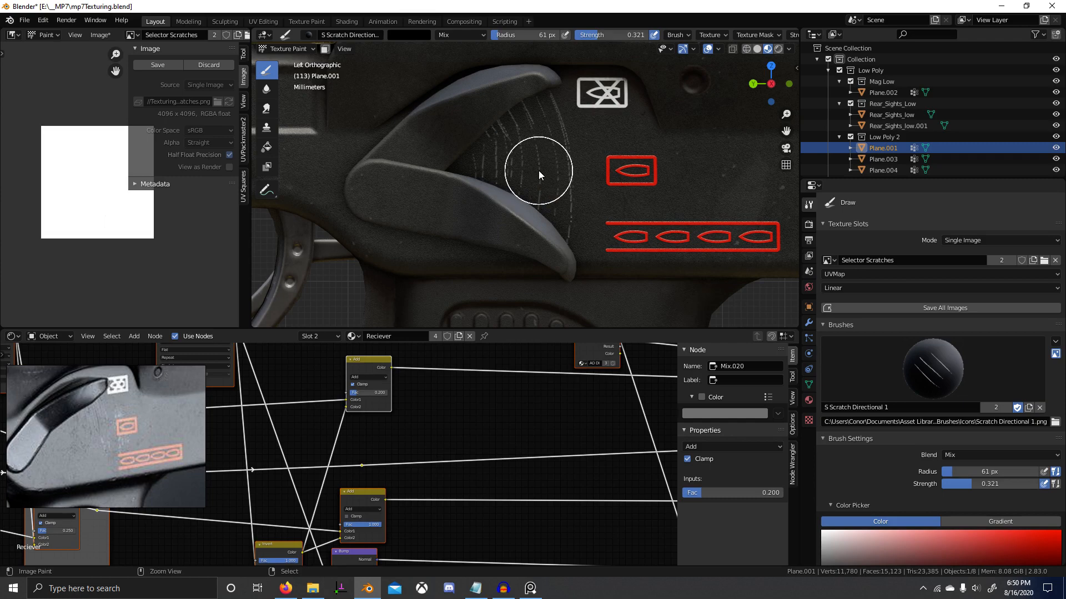
{"action": "scroll", "coordinate": [521, 176], "scroll_direction": "up", "scroll_amount": 2}
{"action": "left_click_drag", "start_coordinate": [497, 144], "coordinate": [542, 303]}
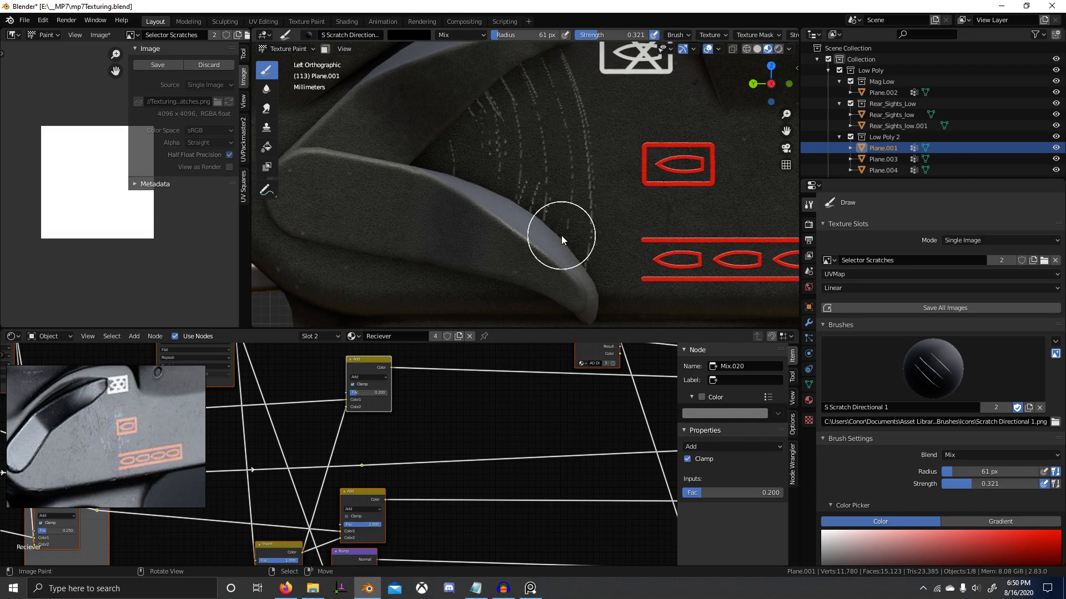
{"action": "left_click_drag", "start_coordinate": [560, 235], "coordinate": [550, 271]}
Switch to the S Scratch Directional 2 brush and add further scratches along the arc between the lever positions.
{"action": "left_click", "coordinate": [308, 35]}
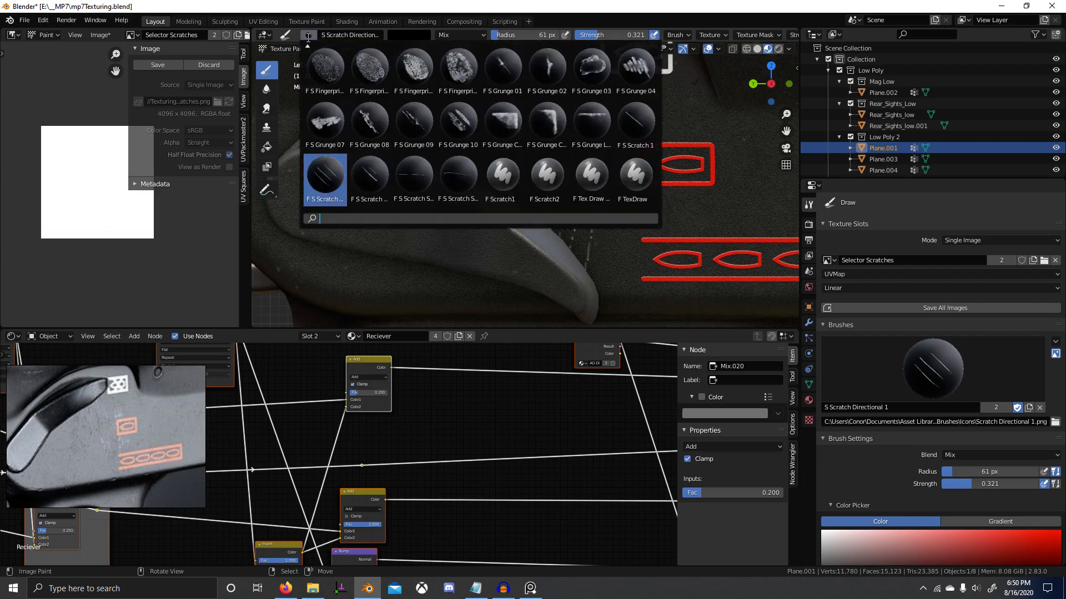
{"action": "type", "text": "s s"}
{"action": "left_click", "coordinate": [414, 69]}
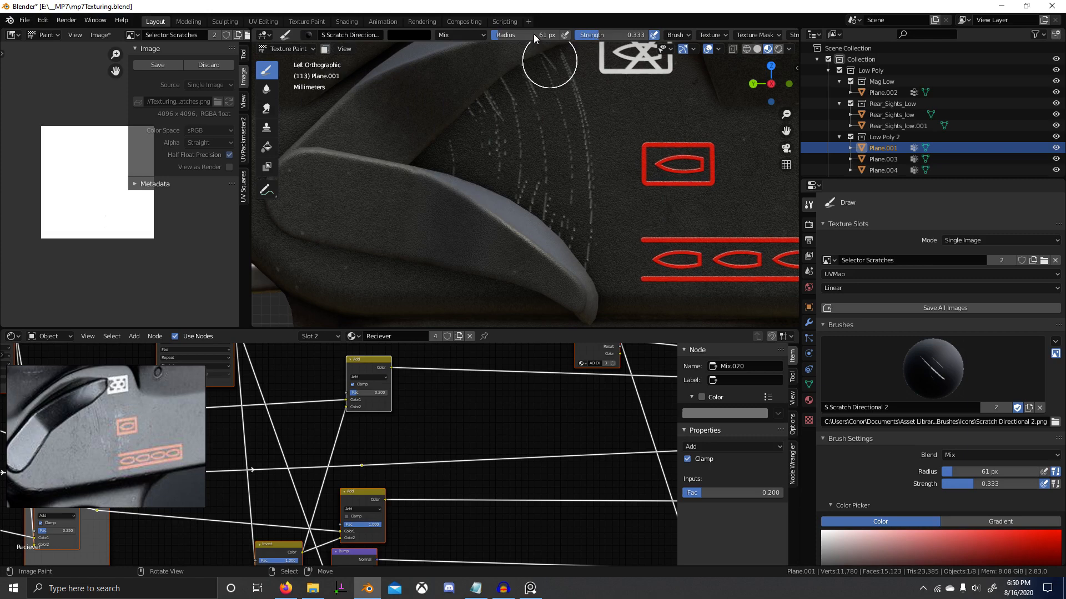
{"action": "left_click_drag", "start_coordinate": [560, 72], "coordinate": [568, 110]}
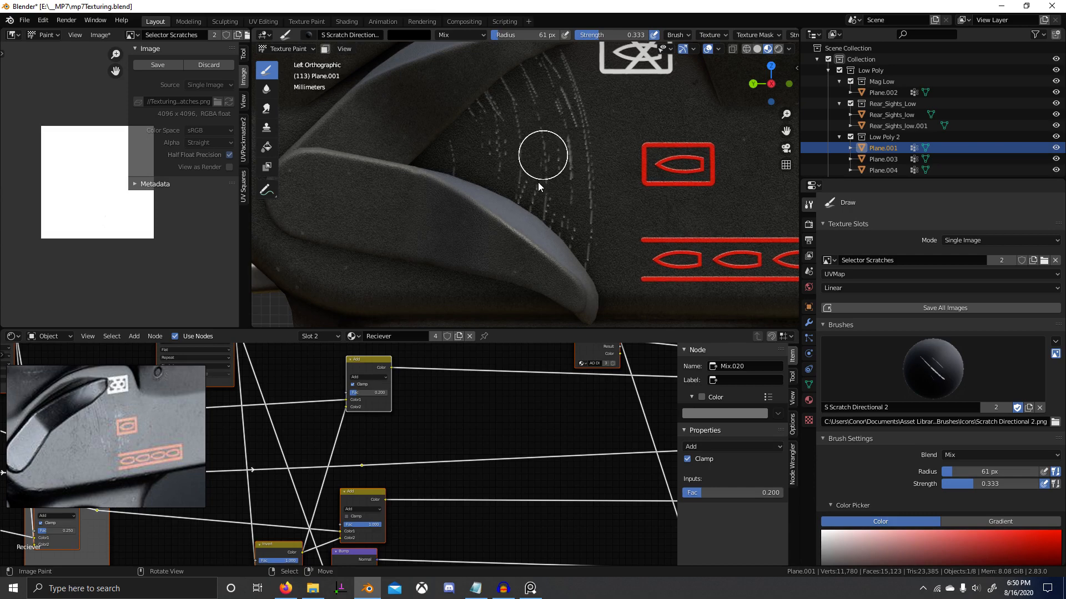
{"action": "left_click_drag", "start_coordinate": [549, 147], "coordinate": [571, 175]}
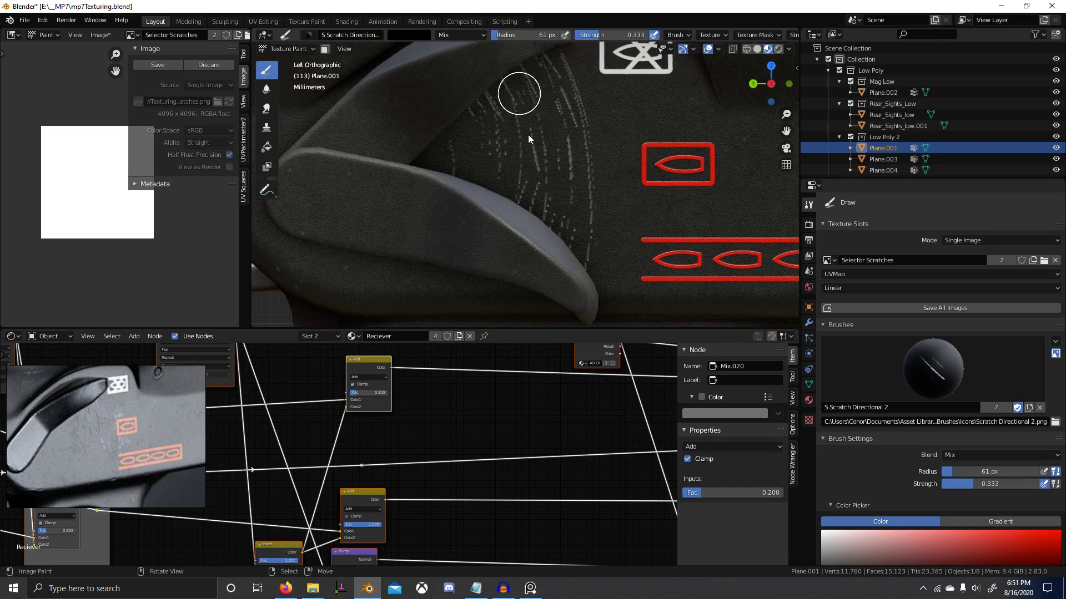
{"action": "scroll", "coordinate": [564, 179], "scroll_direction": "down", "scroll_amount": 6}
{"action": "scroll", "coordinate": [628, 218], "scroll_direction": "up", "scroll_amount": 7}
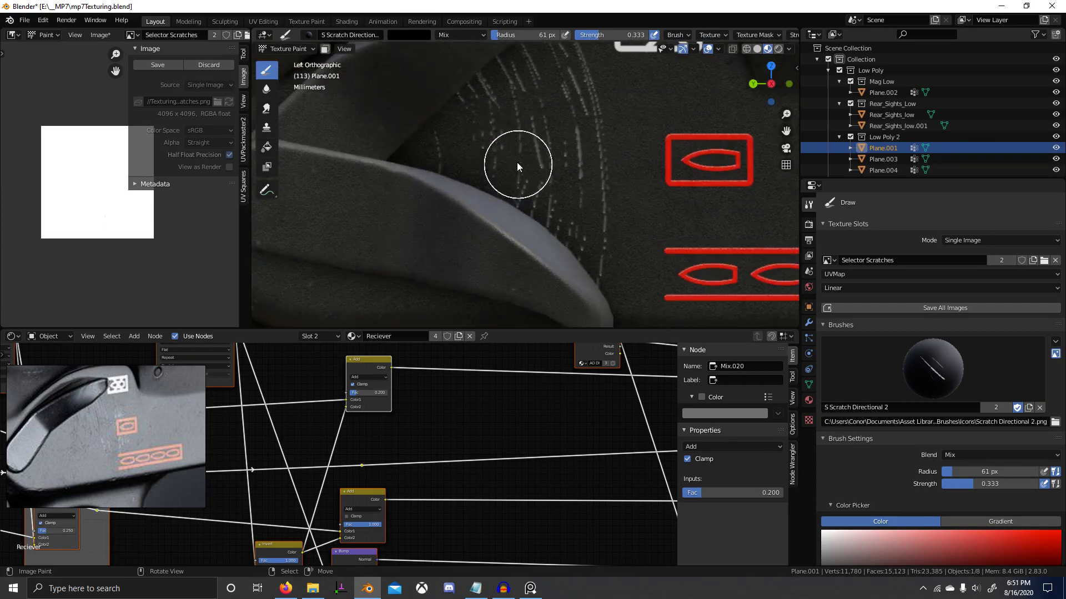
Paint a few more directional scratches over the inner part of the arc, close to the lowered selector lever.
{"action": "mouse_move", "coordinate": [455, 124]}
{"action": "left_mouse_down"}
{"action": "mouse_move", "coordinate": [489, 191]}
{"action": "mouse_move", "coordinate": [494, 126]}
{"action": "left_mouse_up"}
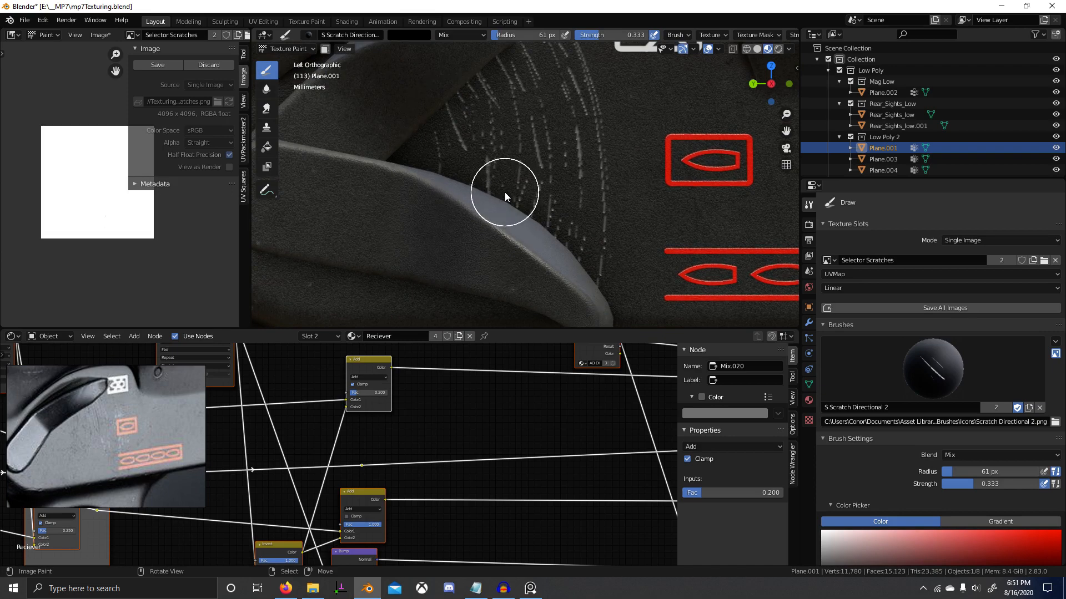
{"action": "left_click_drag", "start_coordinate": [500, 191], "coordinate": [509, 151]}
{"action": "scroll", "coordinate": [611, 231], "scroll_direction": "down", "scroll_amount": 6}
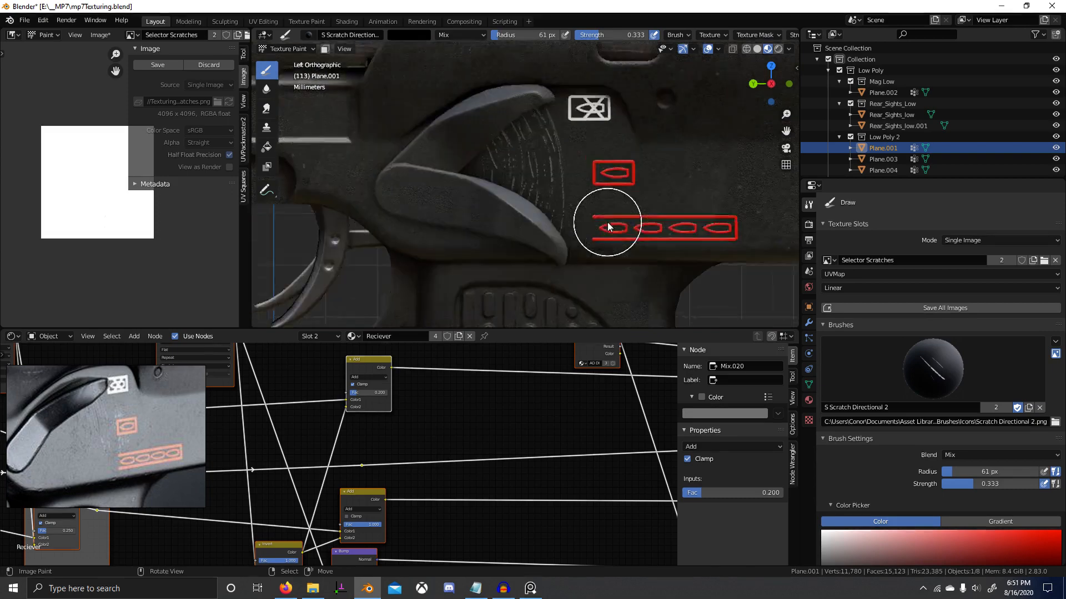
Delete the lowered duplicate of the selector lever from the lever mesh, keeping only the raised lever.
{"action": "middle_click_drag", "start_coordinate": [597, 228], "coordinate": [673, 271]}
{"action": "key", "text": "KP_1"}
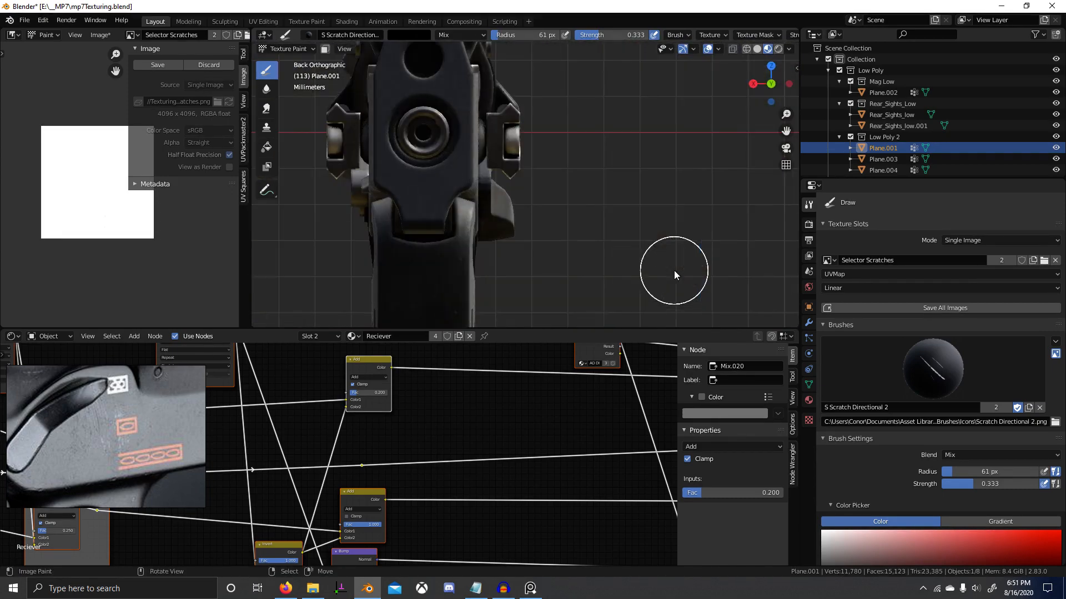
{"action": "key", "text": "KP_3"}
{"action": "key", "text": "ctrl+KP_3"}
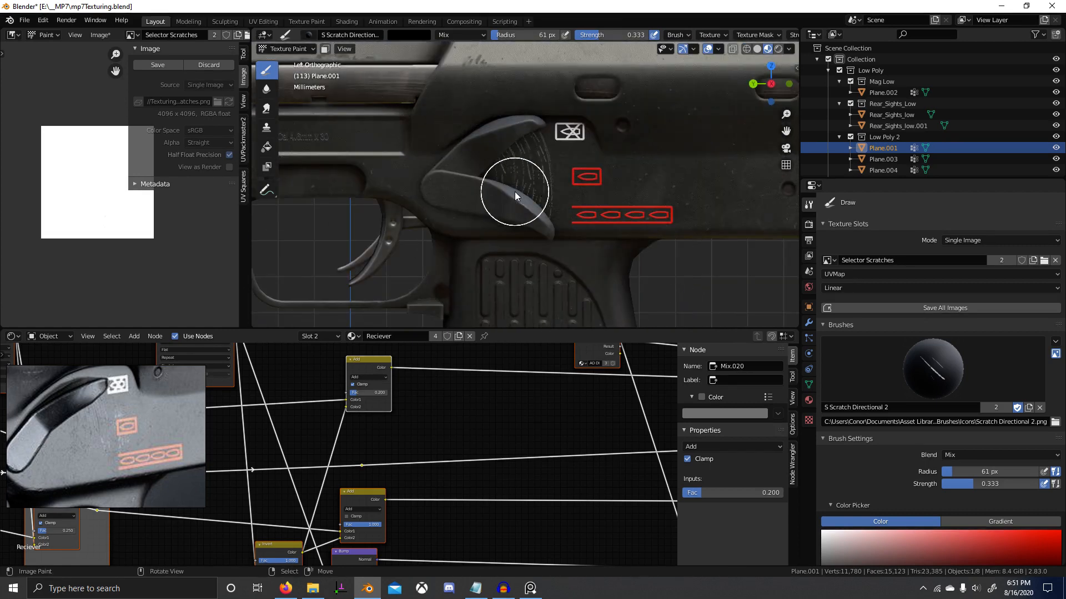
{"action": "key", "text": "ctrl+Tab"}
{"action": "left_click", "coordinate": [497, 198]}
{"action": "right_click", "coordinate": [498, 201]}
{"action": "key", "text": "Tab"}
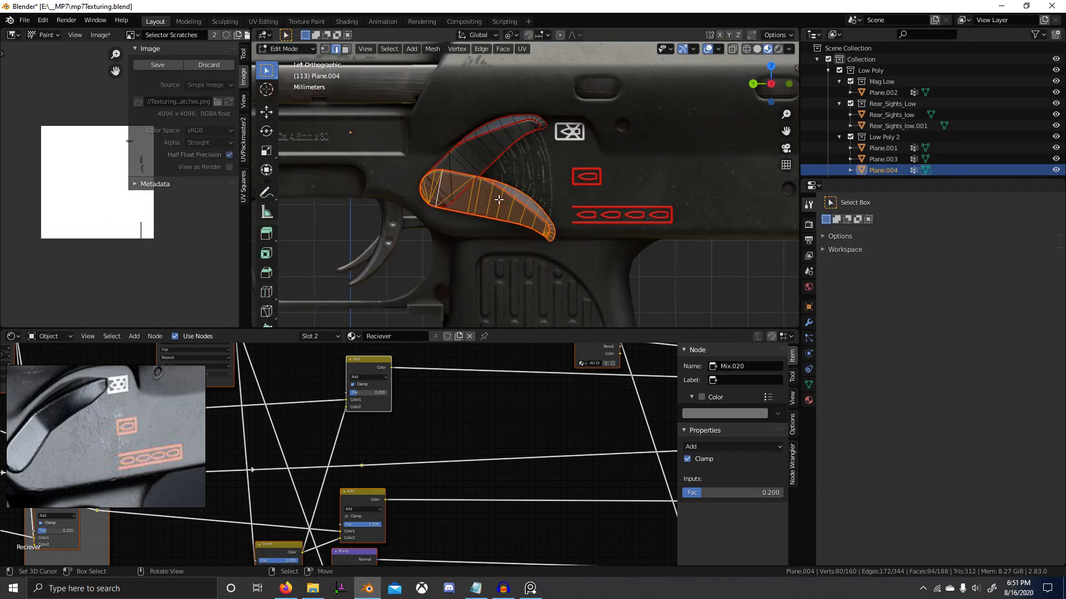
{"action": "key", "text": "x"}
{"action": "left_click", "coordinate": [499, 201]}
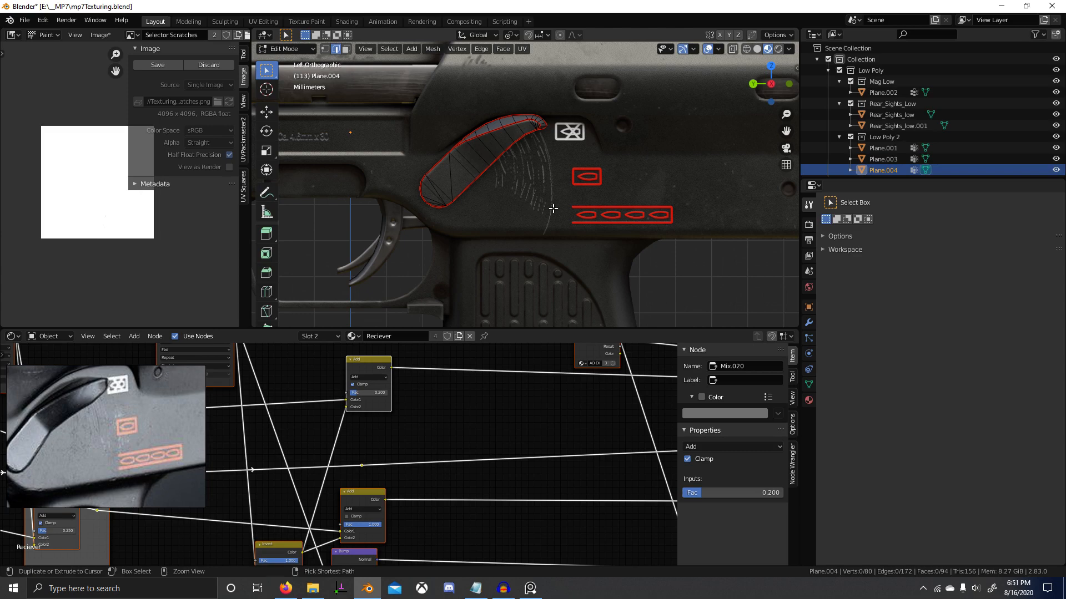
Leave mesh editing on the lever and put the receiver Plane.001 back into Texture Paint mode in the left view.
{"action": "middle_click_drag", "start_coordinate": [553, 209], "coordinate": [553, 233]}
{"action": "key", "text": "KP_3"}
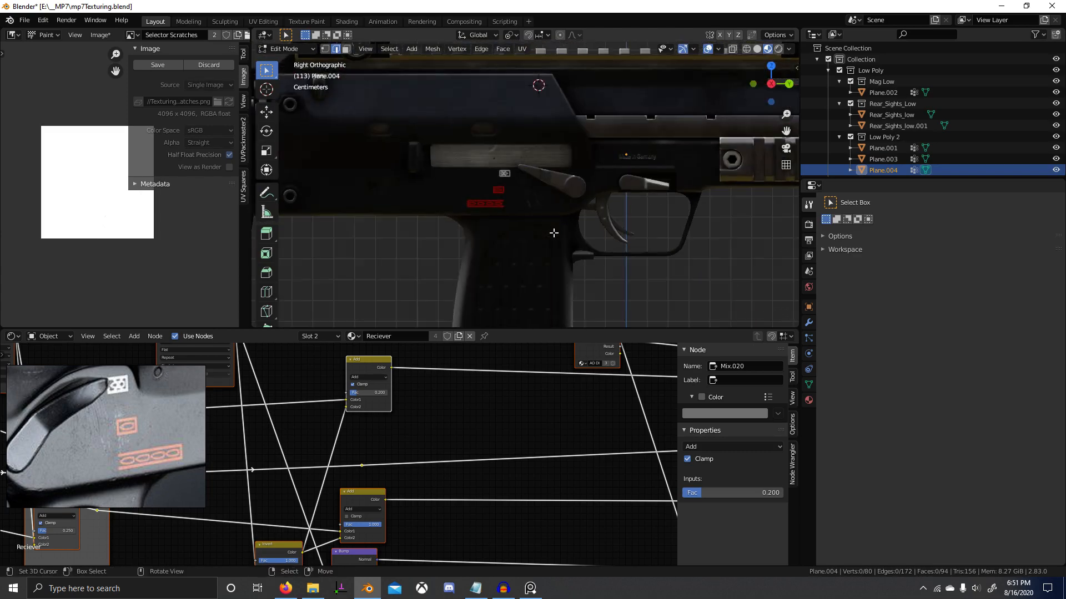
{"action": "key", "text": "ctrl+KP_3"}
{"action": "key", "text": "ctrl+Tab"}
{"action": "left_click", "coordinate": [250, 131]}
{"action": "scroll", "coordinate": [557, 196], "scroll_direction": "up", "scroll_amount": 5}
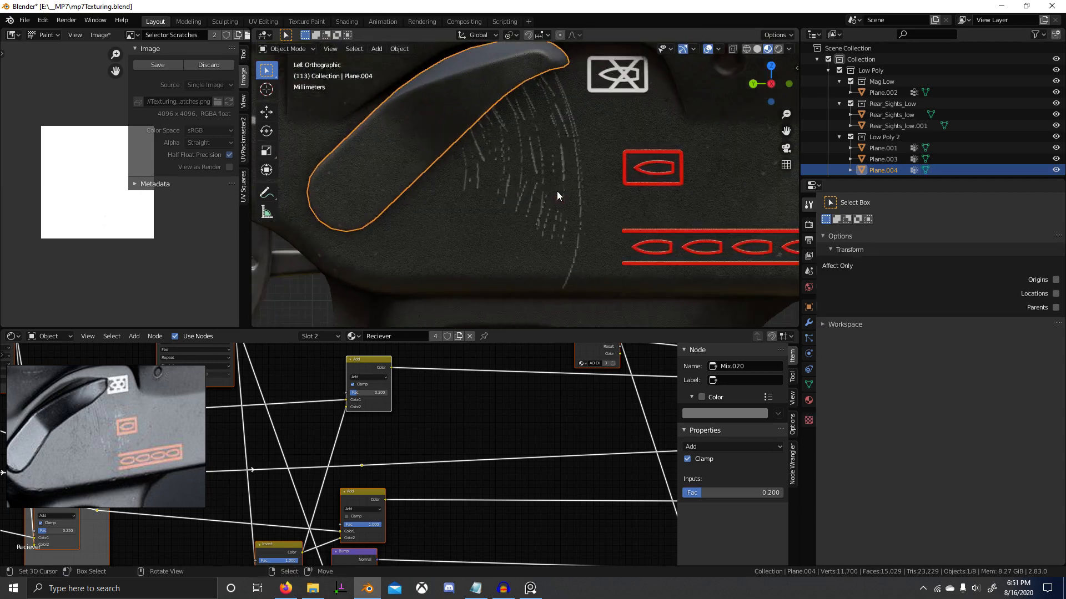
{"action": "left_click", "coordinate": [534, 184]}
{"action": "key", "text": "ctrl+Tab"}
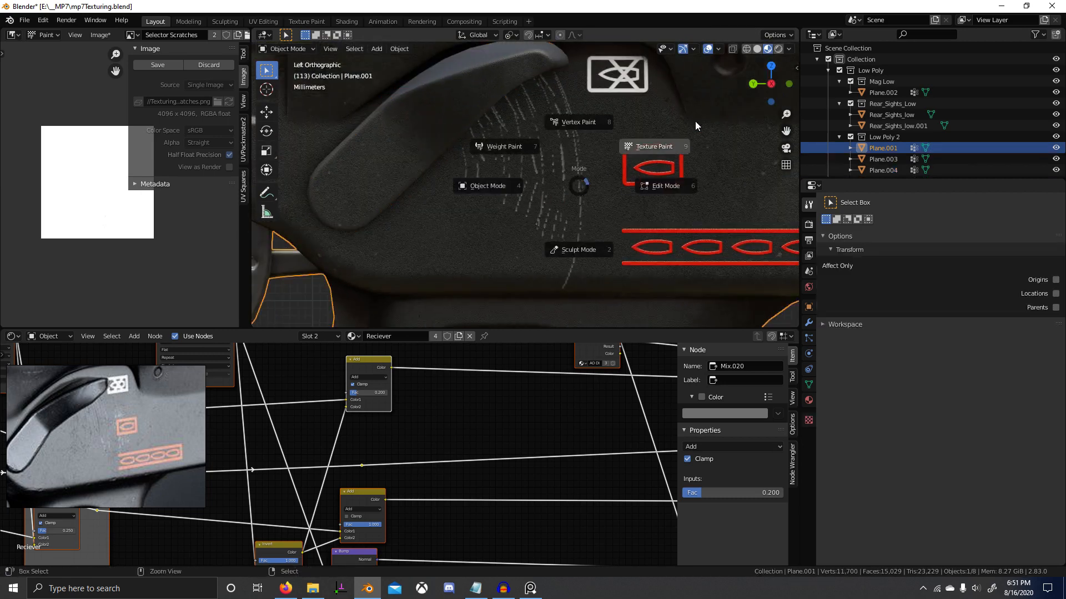
{"action": "left_click", "coordinate": [655, 148]}
Extend the directional scratches downward across the surface exposed below the raised selector lever.
{"action": "left_click_drag", "start_coordinate": [488, 180], "coordinate": [489, 175]}
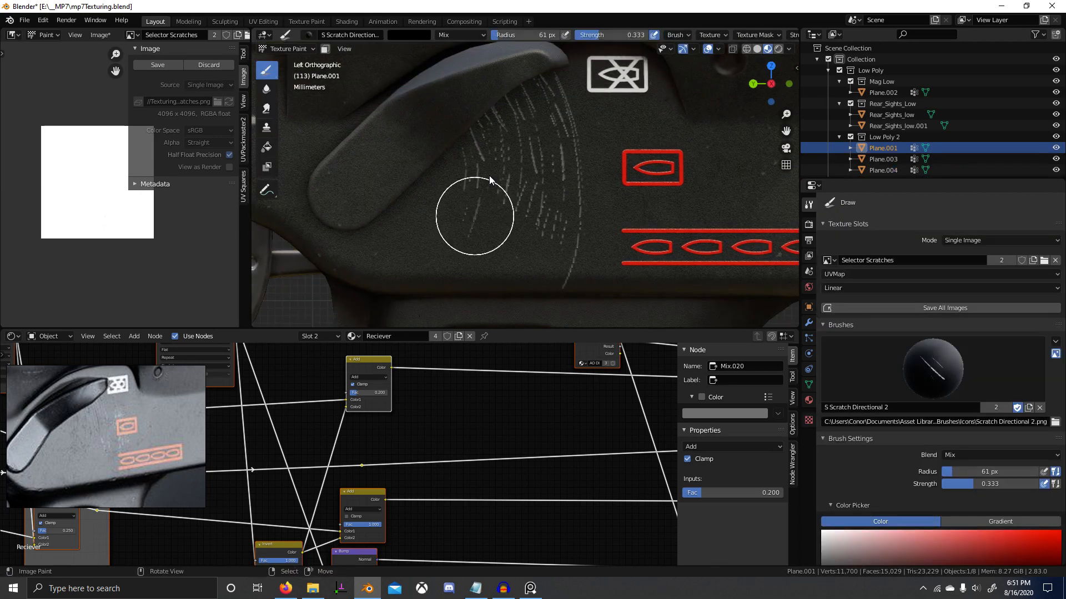
{"action": "mouse_move", "coordinate": [509, 228]}
{"action": "left_mouse_down"}
{"action": "mouse_move", "coordinate": [517, 195]}
{"action": "mouse_move", "coordinate": [548, 194]}
{"action": "mouse_move", "coordinate": [594, 230]}
{"action": "left_mouse_up"}
{"action": "scroll", "coordinate": [593, 230], "scroll_direction": "down", "scroll_amount": 5}
{"action": "scroll", "coordinate": [594, 234], "scroll_direction": "up", "scroll_amount": 3}
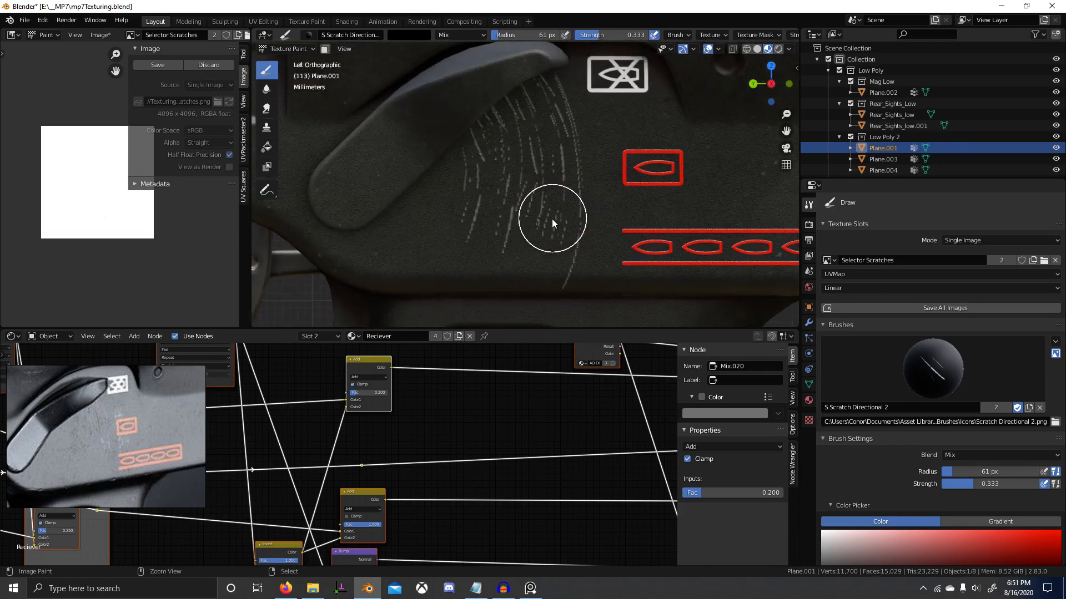
{"action": "scroll", "coordinate": [527, 205], "scroll_direction": "up", "scroll_amount": 2}
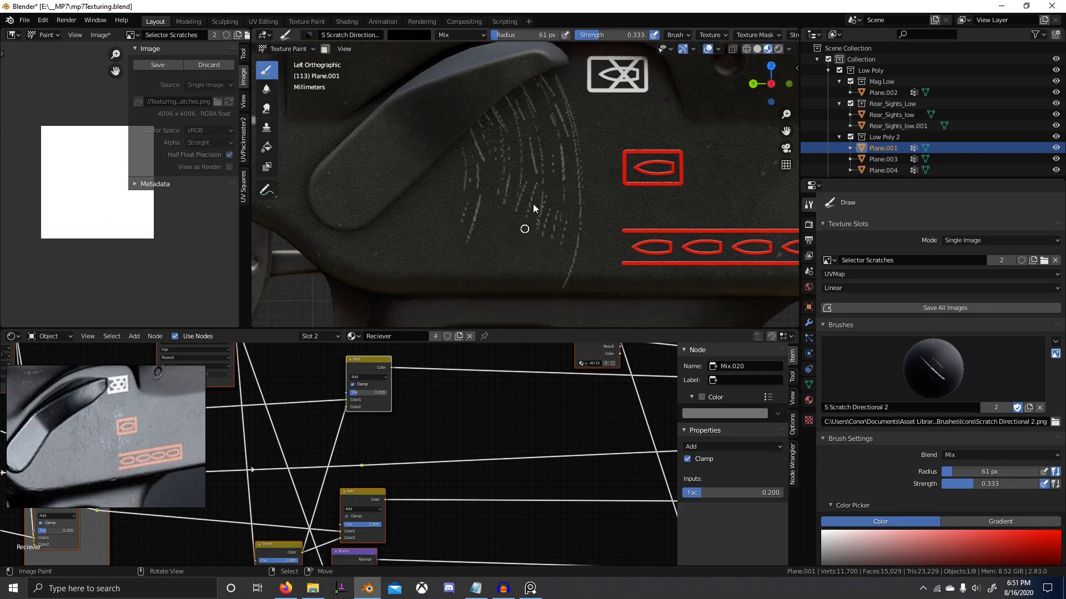
Switch to the S Scratch Directional 1 brush and paint more scratches over the lower end of the selector arc.
{"action": "left_click", "coordinate": [308, 35]}
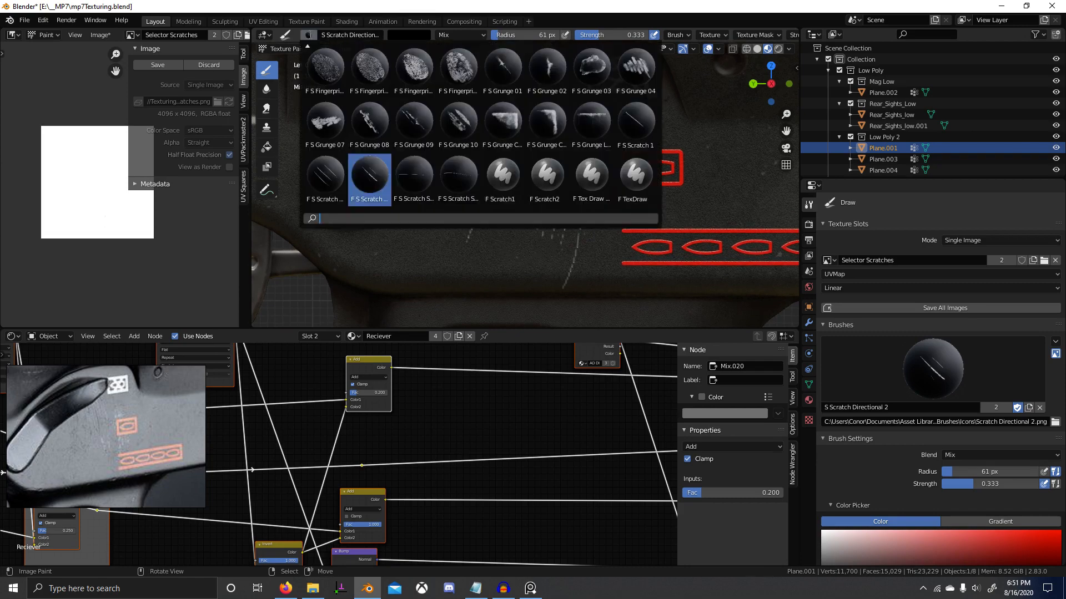
{"action": "type", "text": "s s"}
{"action": "left_click", "coordinate": [372, 68]}
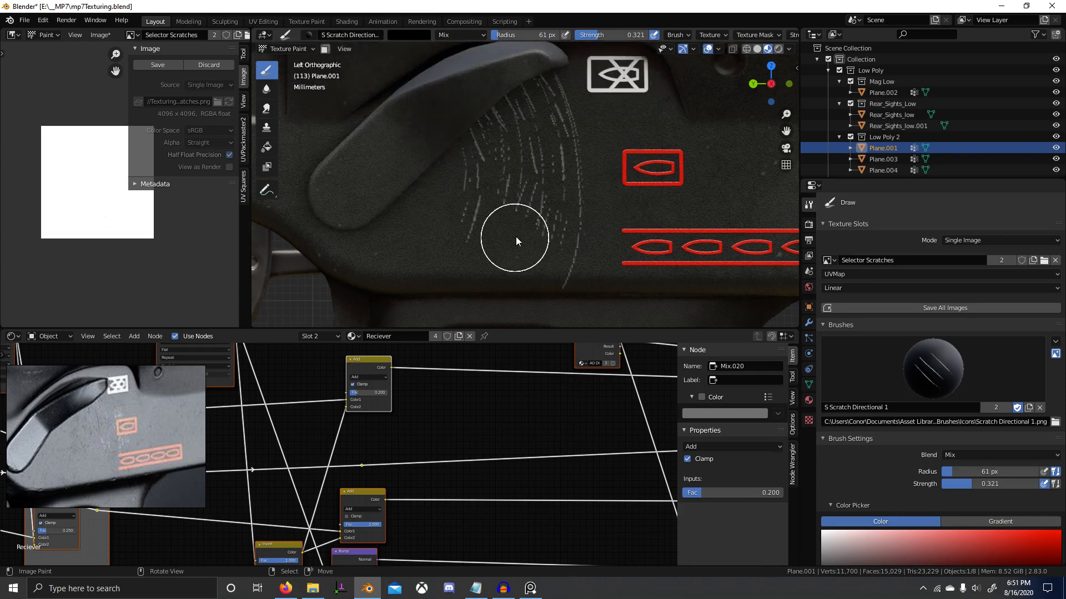
{"action": "left_click_drag", "start_coordinate": [531, 204], "coordinate": [531, 260]}
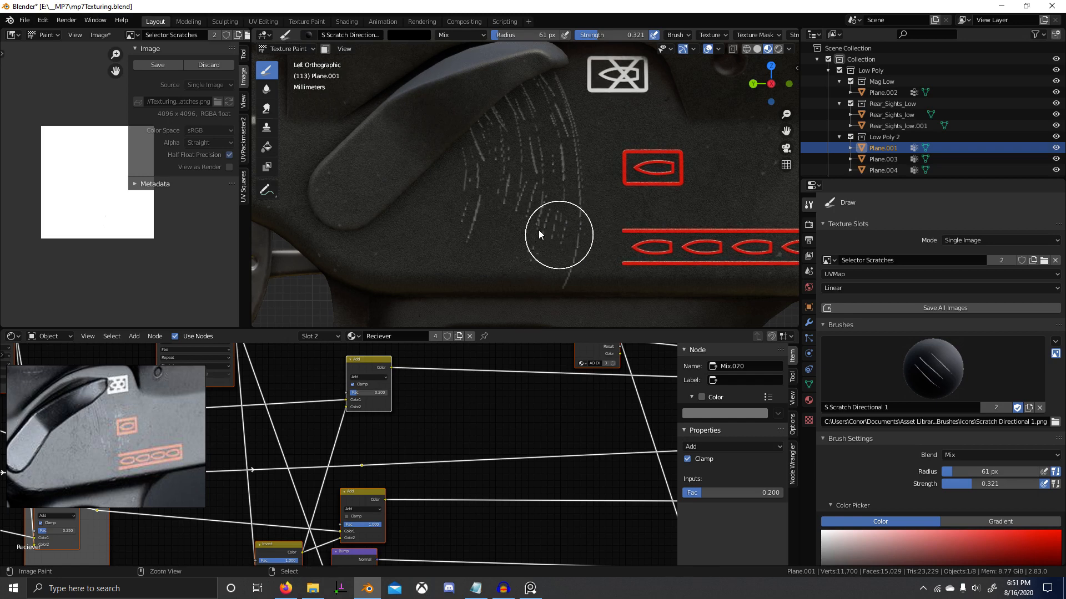
{"action": "left_click_drag", "start_coordinate": [537, 232], "coordinate": [498, 216]}
{"action": "scroll", "coordinate": [572, 195], "scroll_direction": "down", "scroll_amount": 2}
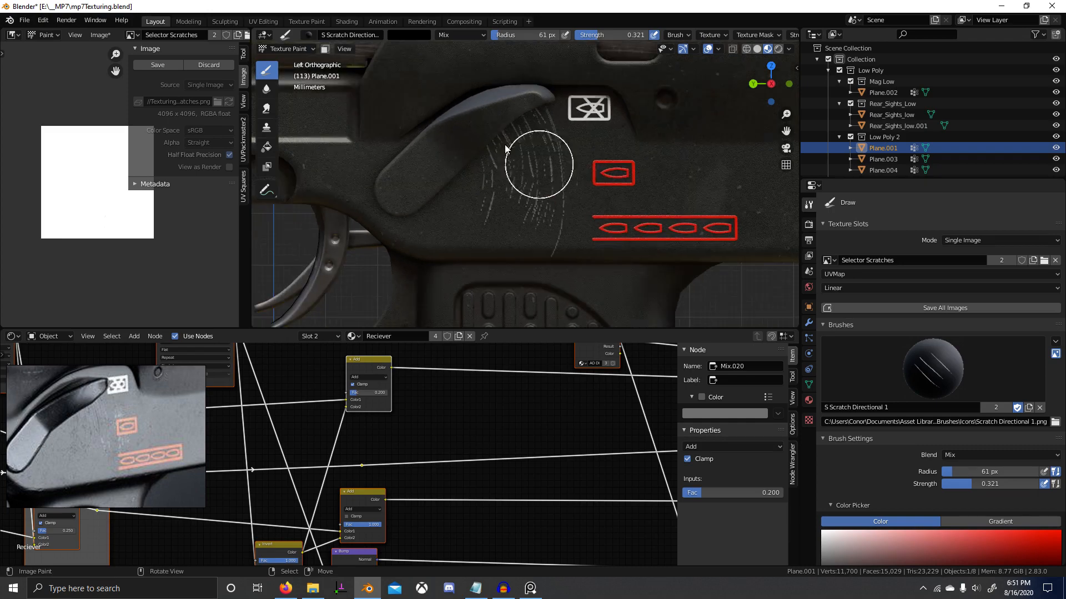
Switch to the S Grunge 02 brush in white at a 61 px radius and break up the scratches along the arc.
{"action": "left_click", "coordinate": [310, 35]}
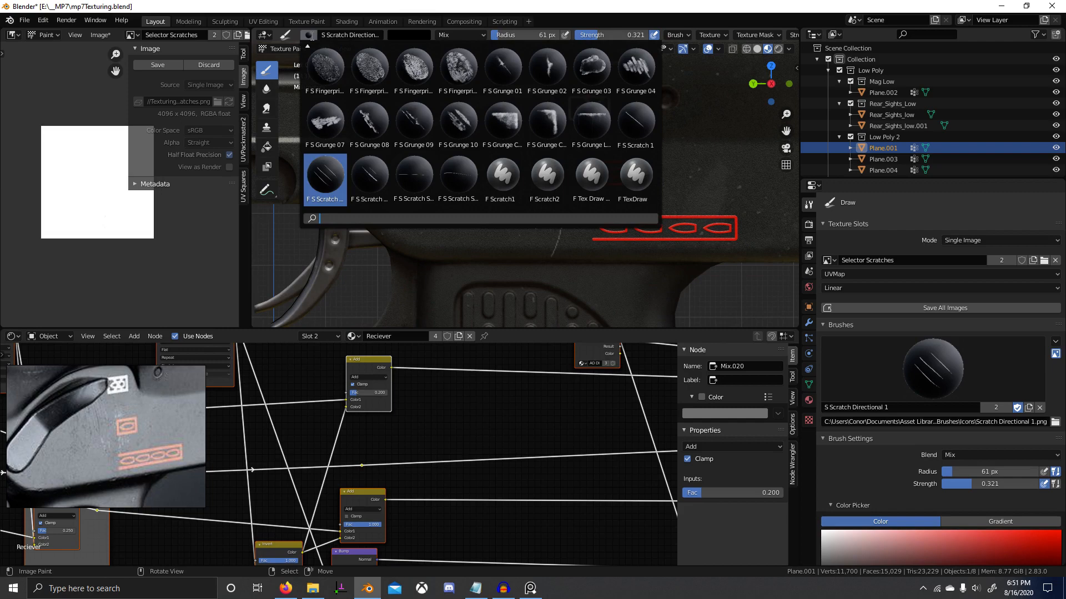
{"action": "type", "text": "s g"}
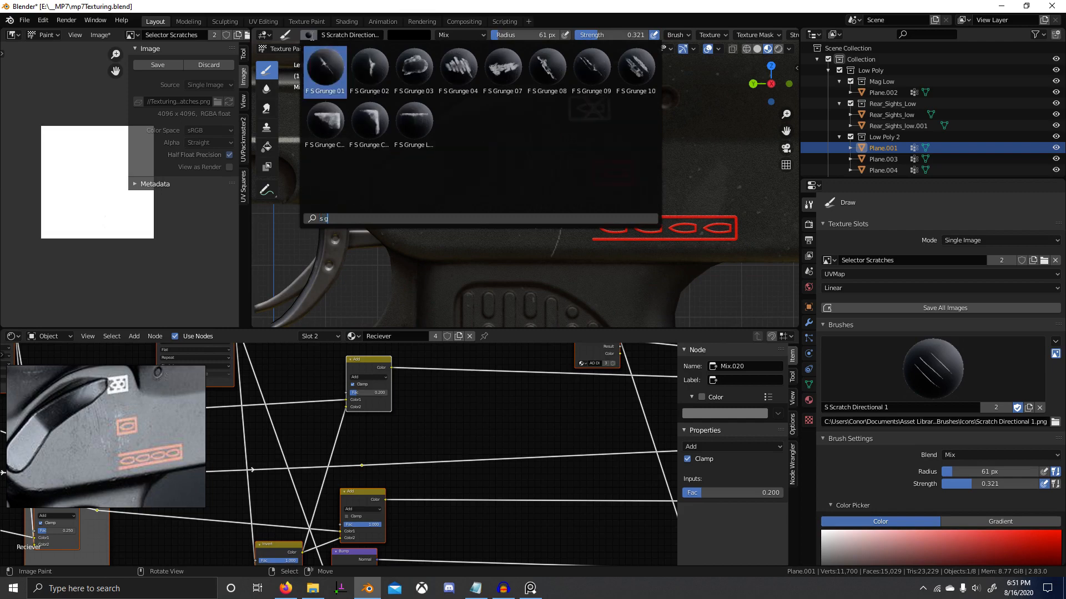
{"action": "left_click", "coordinate": [367, 74]}
{"action": "key", "text": "f"}
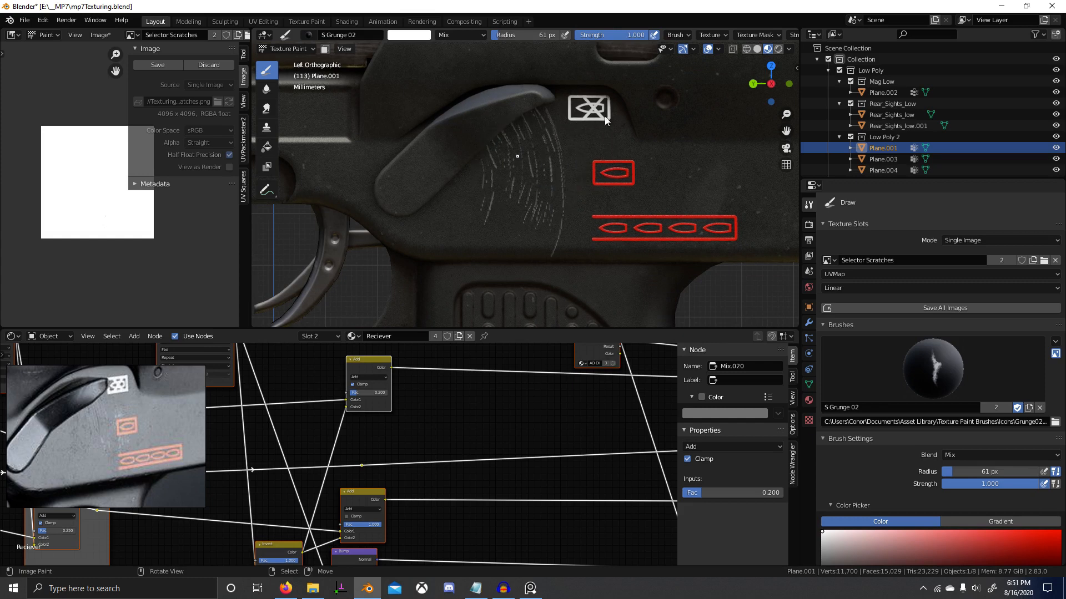
{"action": "key", "text": "Escape"}
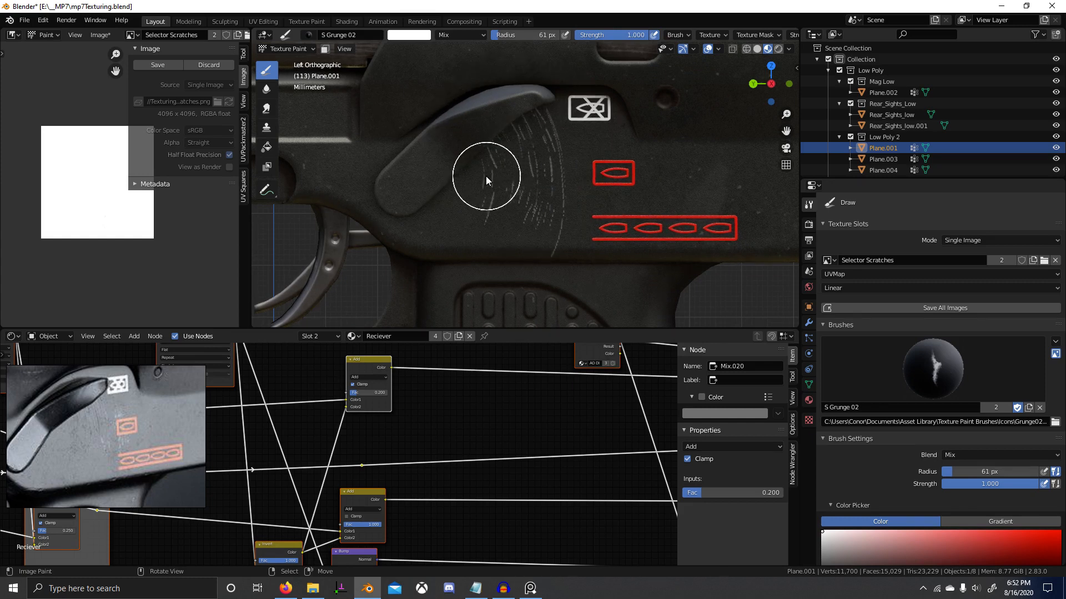
{"action": "left_click_drag", "start_coordinate": [485, 175], "coordinate": [545, 184]}
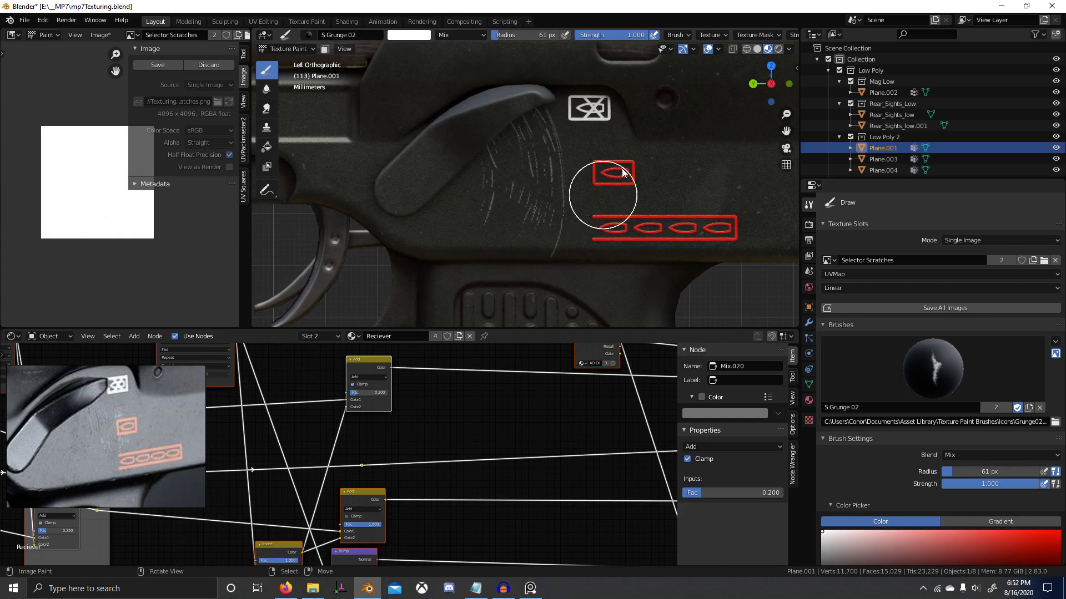
{"action": "left_click_drag", "start_coordinate": [614, 142], "coordinate": [616, 143]}
{"action": "left_click_drag", "start_coordinate": [562, 168], "coordinate": [673, 179]}
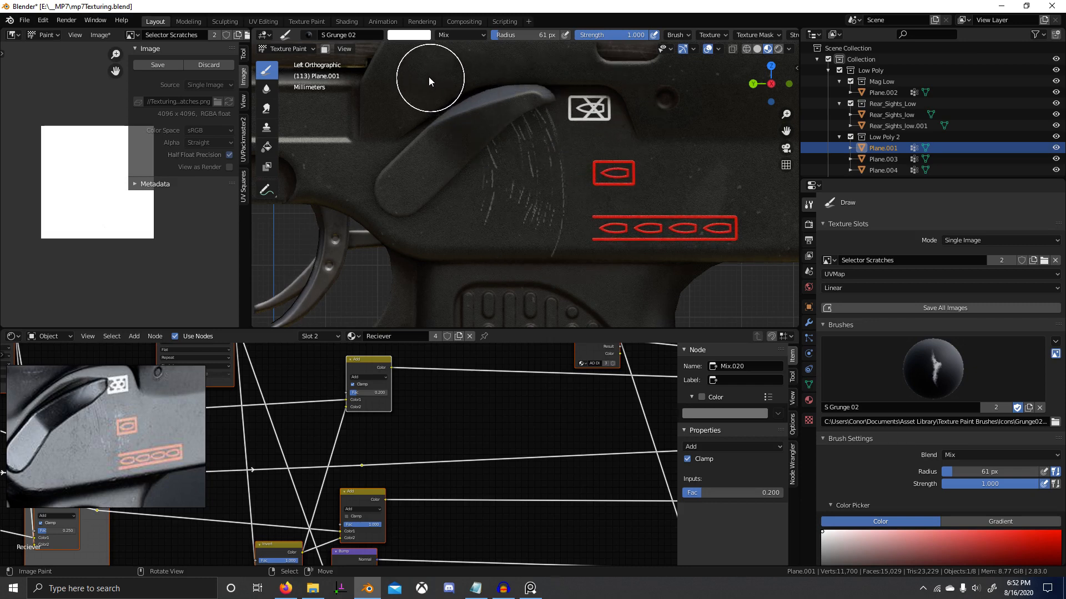
Choose the S Grunge 09 brush, set it to white with a 92 px radius, and erase irregular patches of the scratches.
{"action": "left_click", "coordinate": [309, 34]}
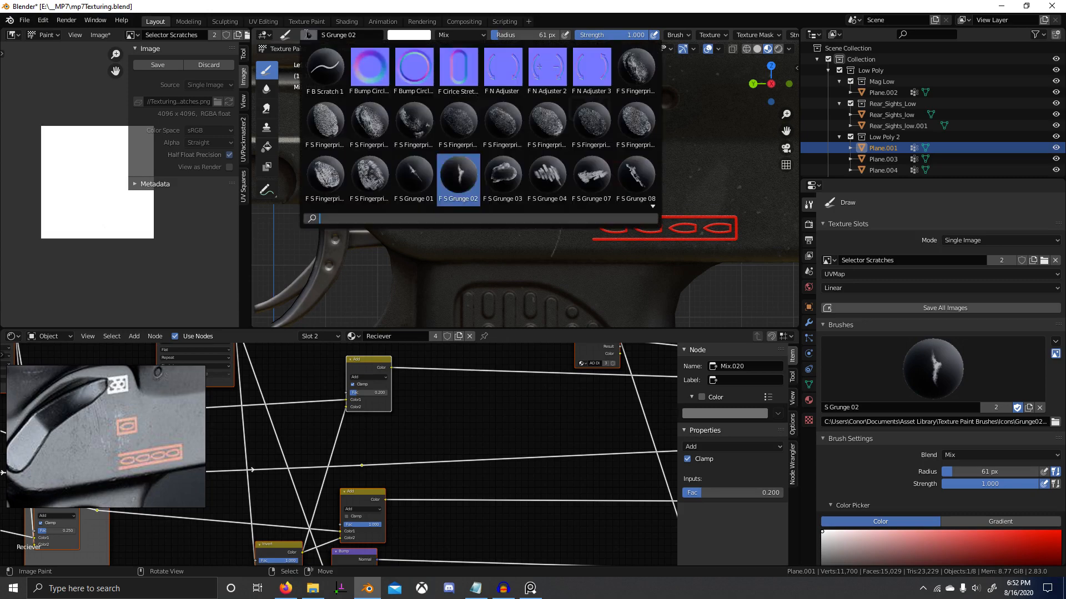
{"action": "scroll", "coordinate": [636, 176], "scroll_direction": "down", "scroll_amount": 2}
{"action": "left_click", "coordinate": [636, 177]}
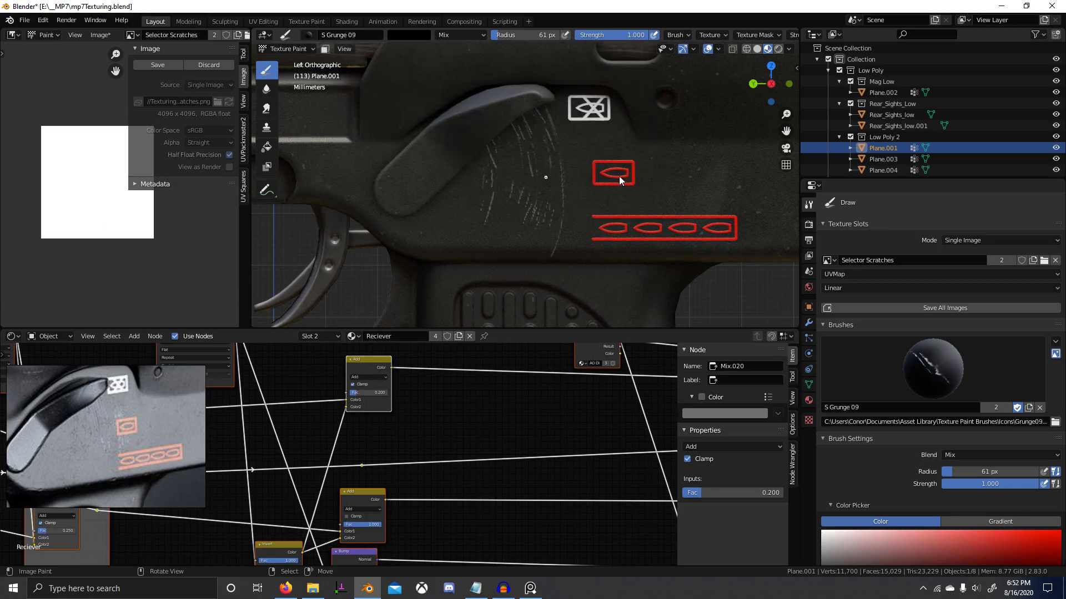
{"action": "left_click_drag", "start_coordinate": [544, 175], "coordinate": [609, 179]}
{"action": "key", "text": "ctrl+z"}
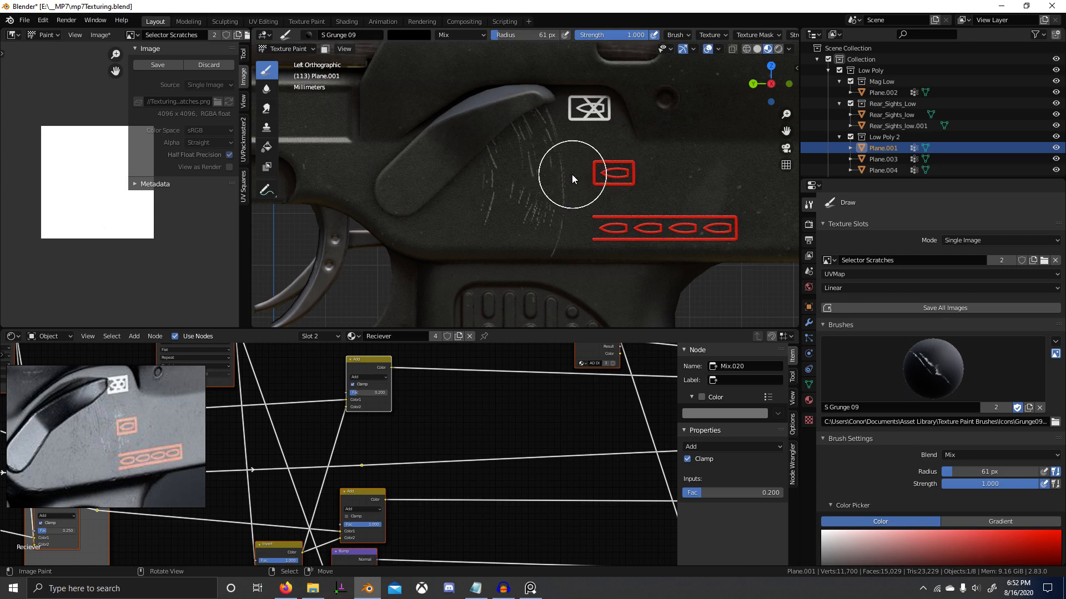
{"action": "key", "text": "x"}
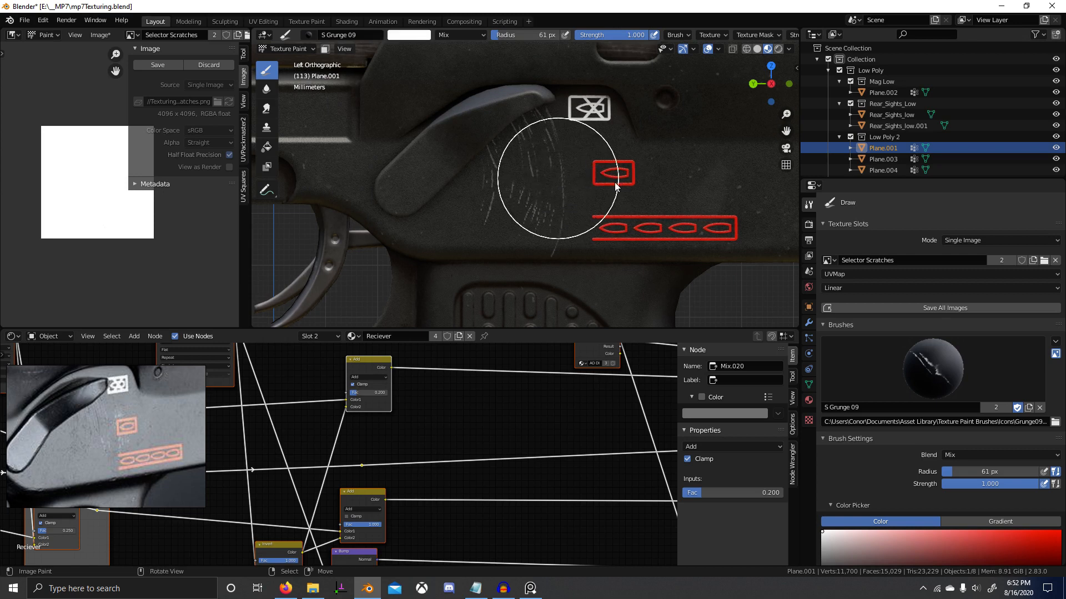
{"action": "key", "text": "f"}
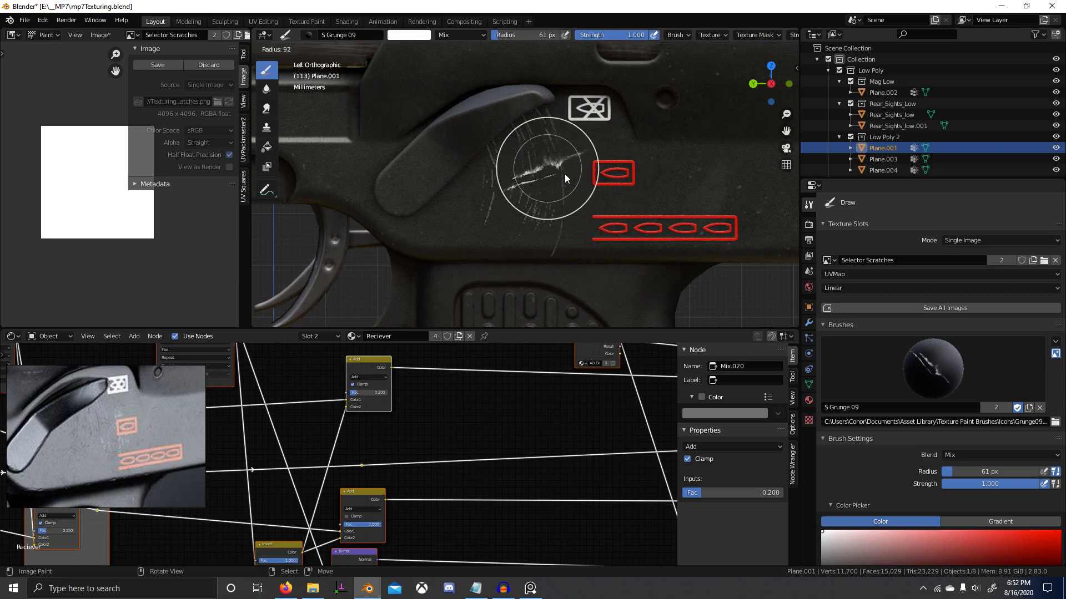
{"action": "left_click", "coordinate": [565, 175]}
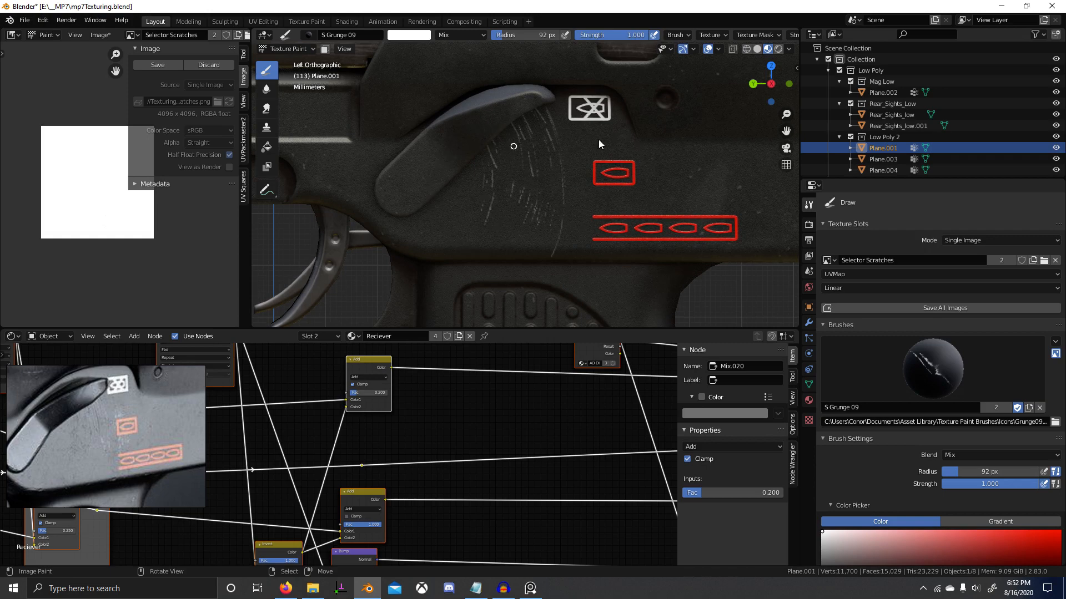
Examine the selector scratches close up and from a distance, on both sides of the receiver.
{"action": "scroll", "coordinate": [610, 180], "scroll_direction": "down", "scroll_amount": 5}
{"action": "scroll", "coordinate": [552, 172], "scroll_direction": "up", "scroll_amount": 7}
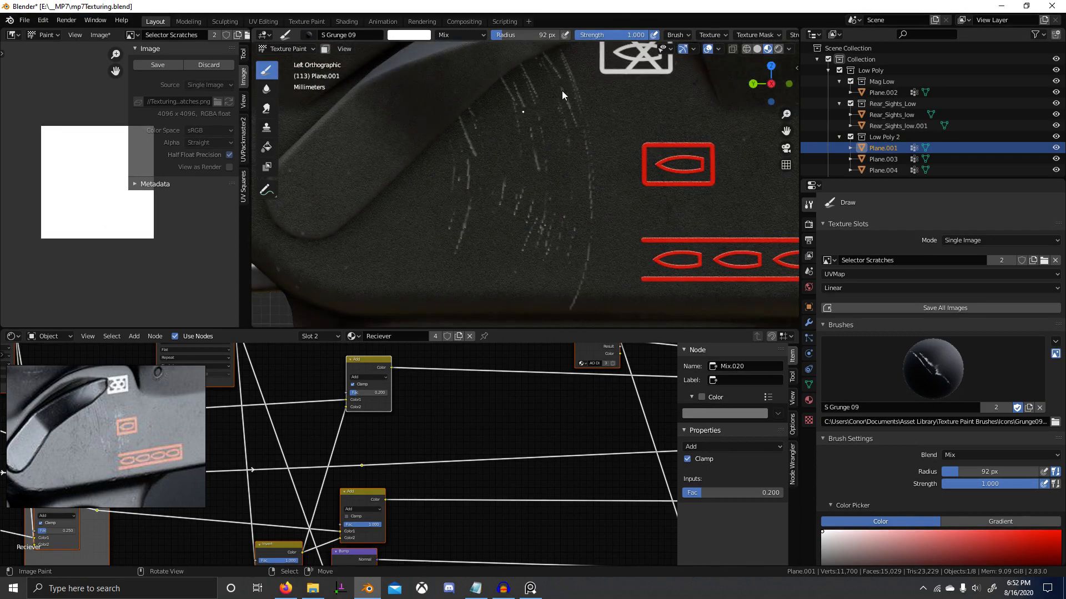
{"action": "scroll", "coordinate": [631, 189], "scroll_direction": "down", "scroll_amount": 7}
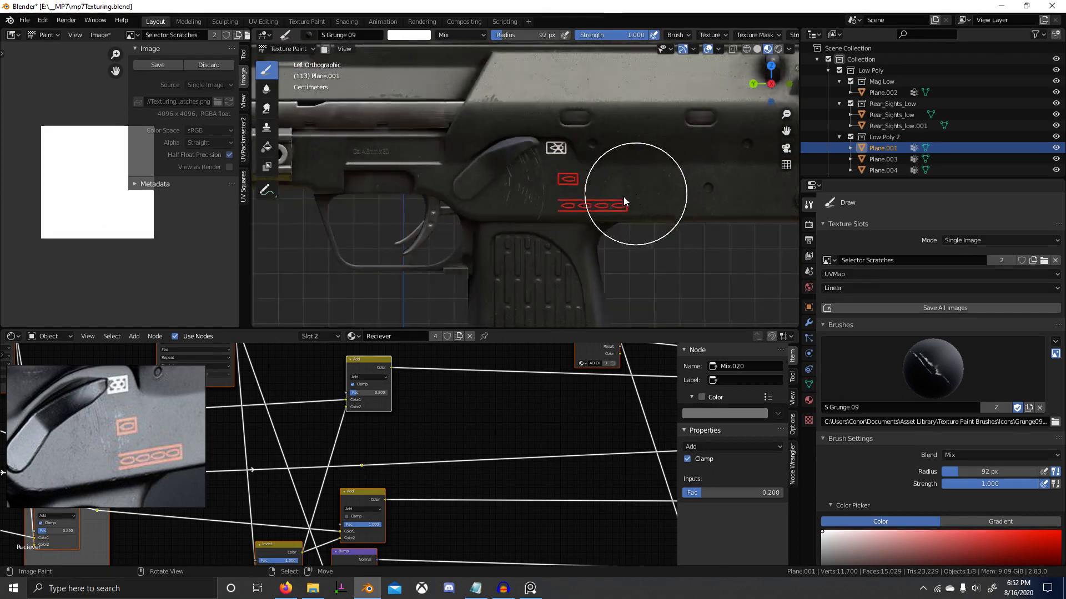
{"action": "middle_click_drag", "start_coordinate": [625, 197], "coordinate": [408, 199]}
{"action": "scroll", "coordinate": [484, 211], "scroll_direction": "down", "scroll_amount": 4}
{"action": "middle_click_drag", "start_coordinate": [484, 211], "coordinate": [457, 191]}
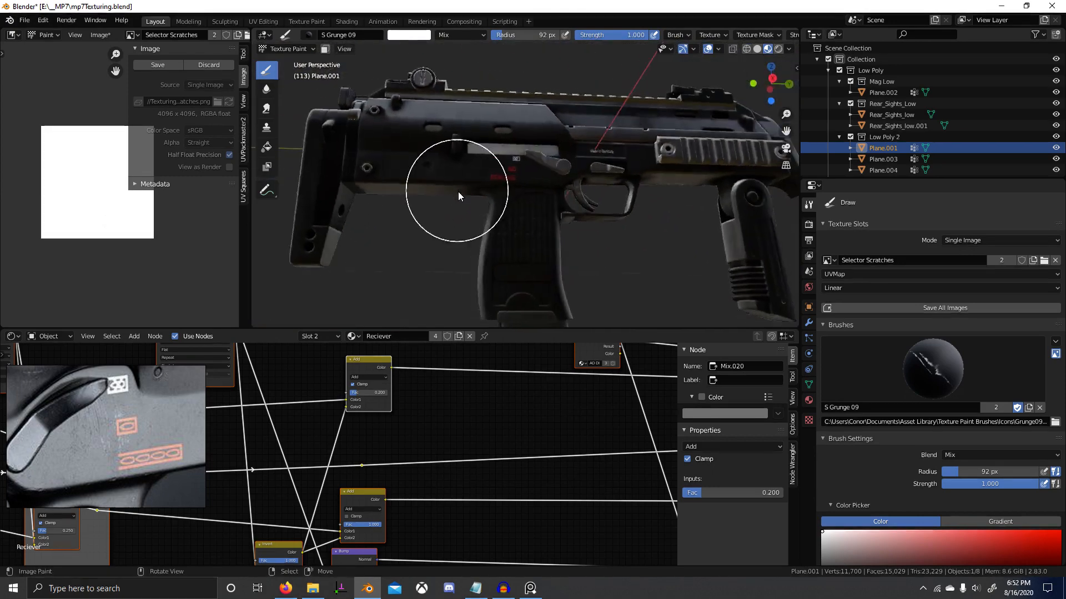
{"action": "scroll", "coordinate": [458, 191], "scroll_direction": "up", "scroll_amount": 6}
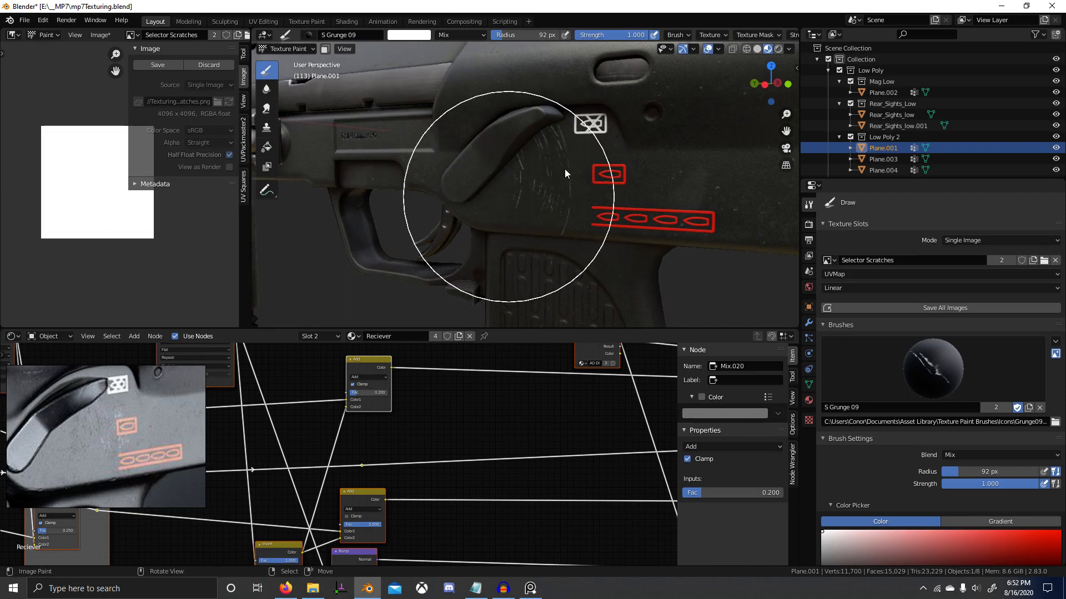
Save the painted Selector Scratches image.
{"action": "left_click", "coordinate": [409, 35]}
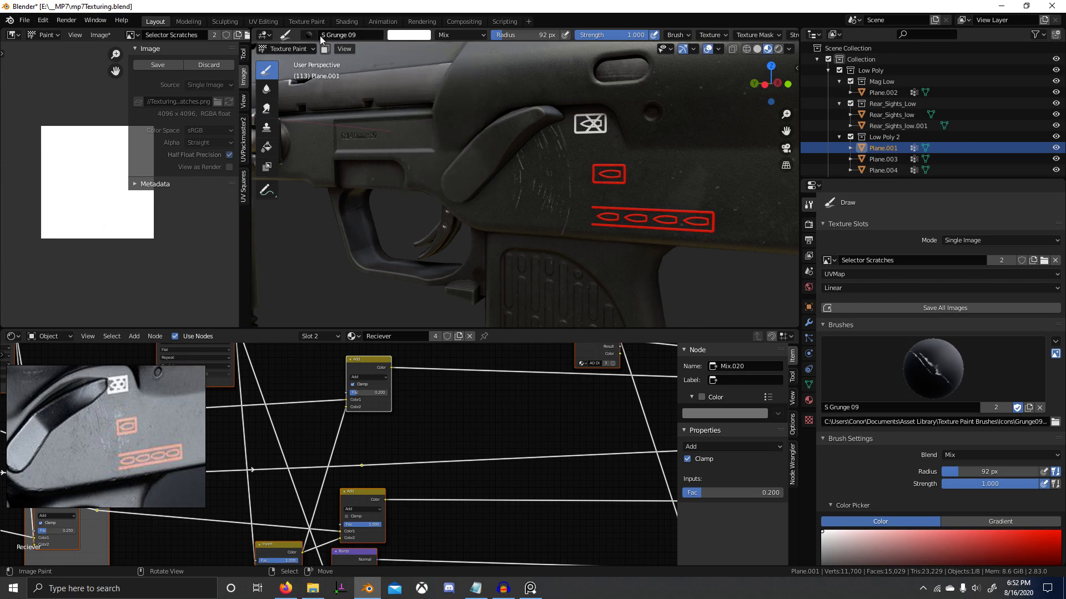
{"action": "left_click", "coordinate": [308, 35]}
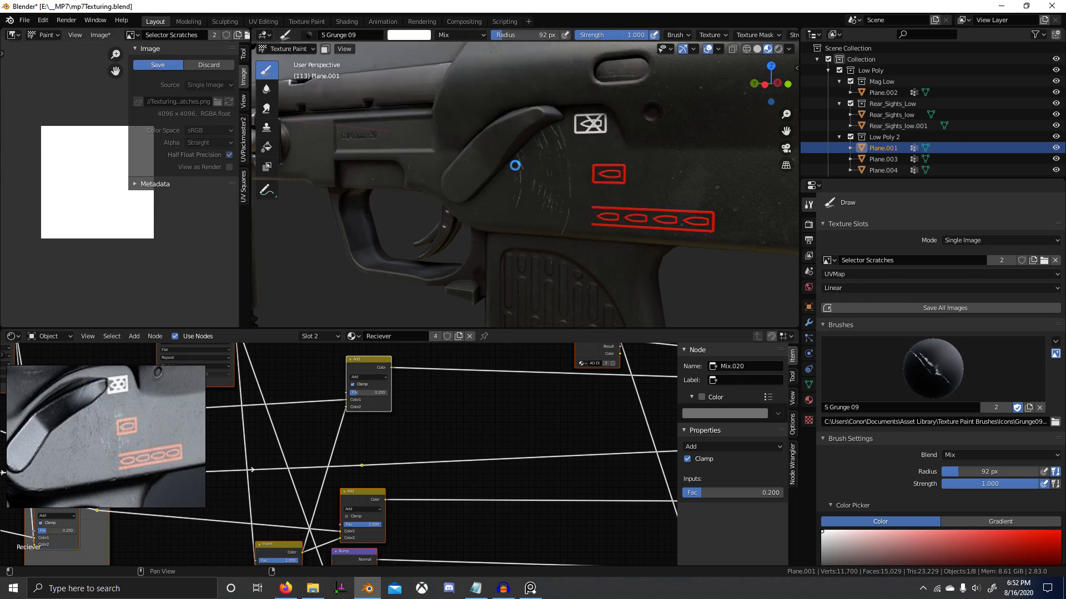
{"action": "key", "text": "alt+s"}
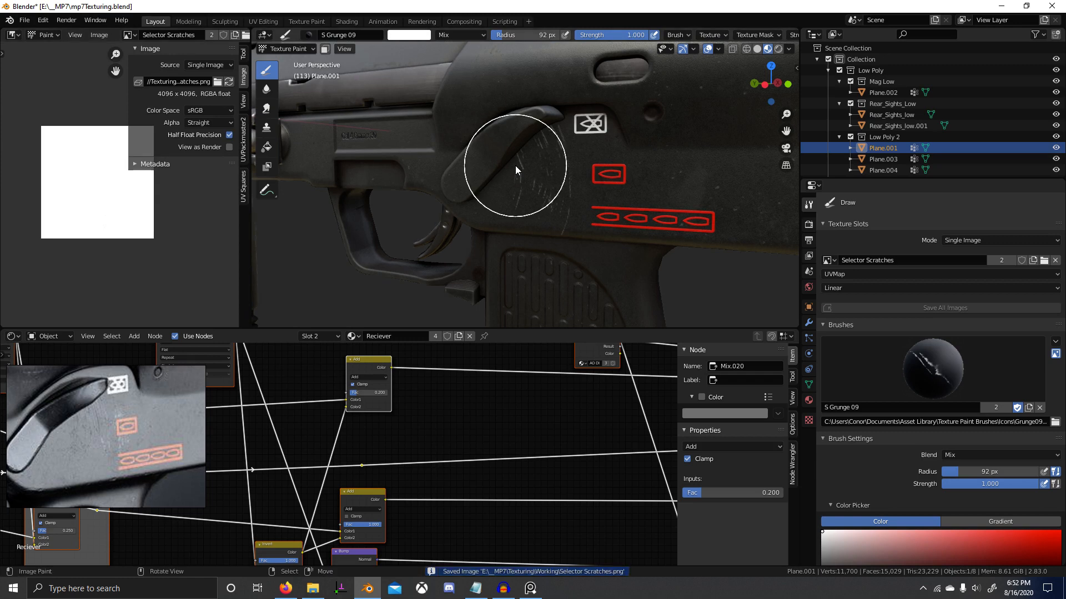
Choose the S Grunge 07 brush for painting the selector scratches.
{"action": "middle_click_drag", "start_coordinate": [516, 165], "coordinate": [625, 128]}
{"action": "left_click", "coordinate": [310, 35]}
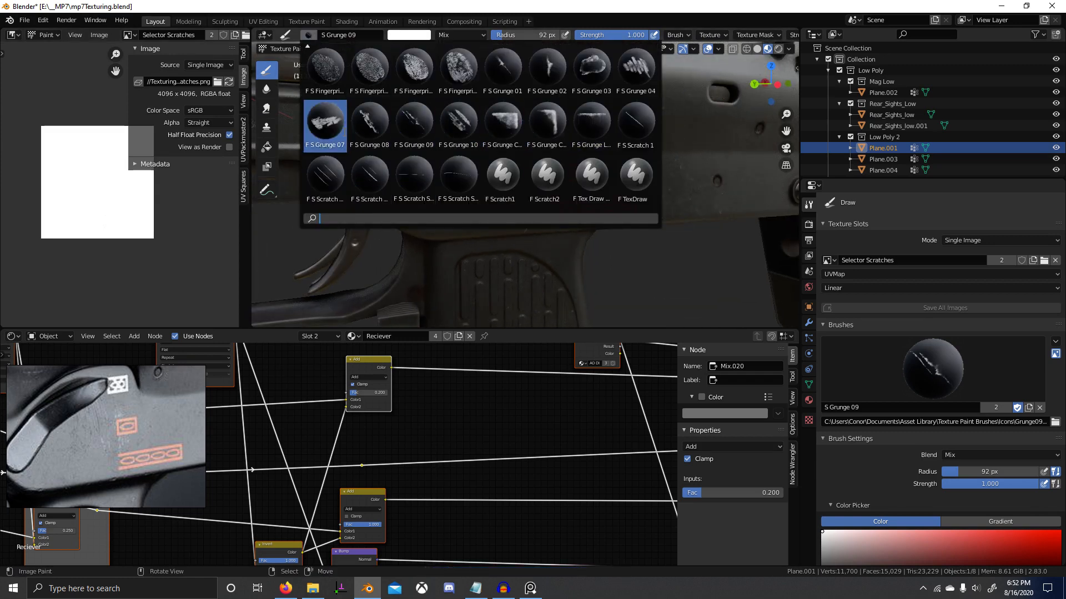
{"action": "left_click", "coordinate": [340, 132]}
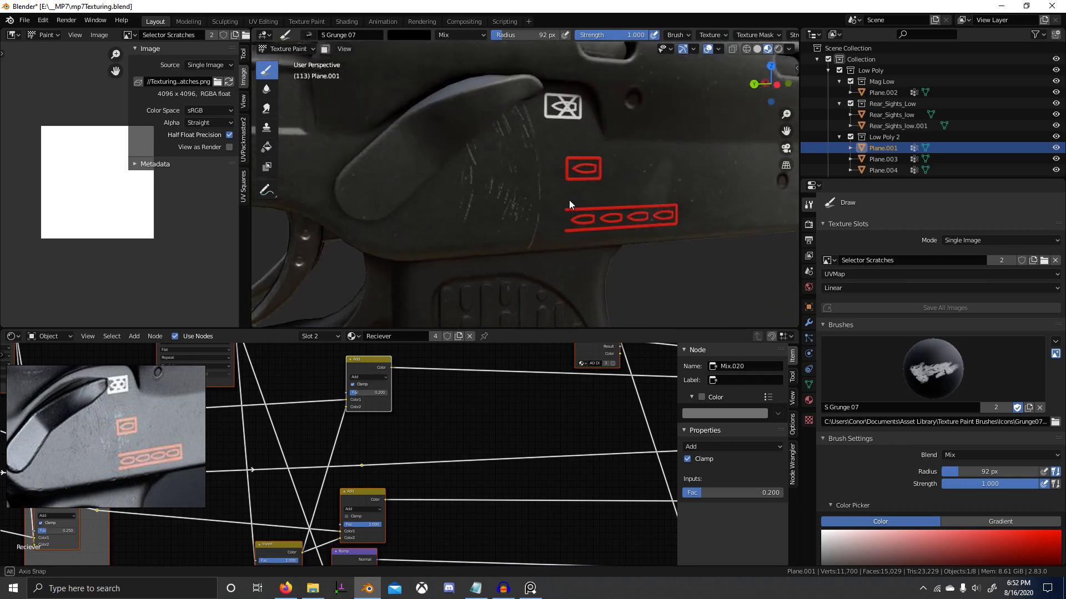
{"action": "left_click_drag", "start_coordinate": [511, 206], "coordinate": [609, 211]}
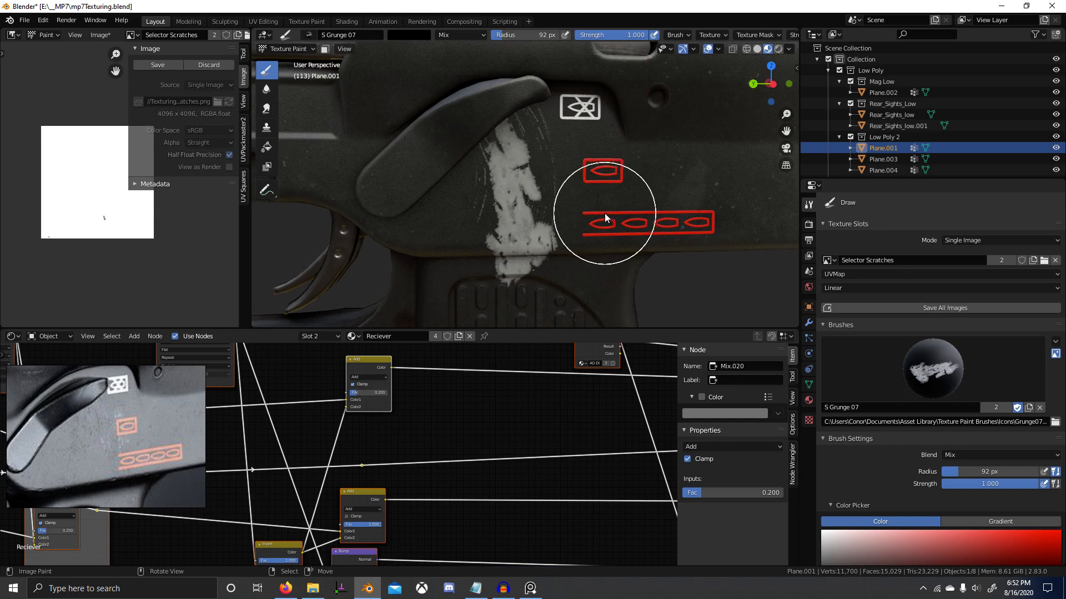
{"action": "middle_click_drag", "start_coordinate": [604, 212], "coordinate": [570, 210]}
{"action": "scroll", "coordinate": [569, 207], "scroll_direction": "up", "scroll_amount": 2}
{"action": "key", "text": "ctrl+z"}
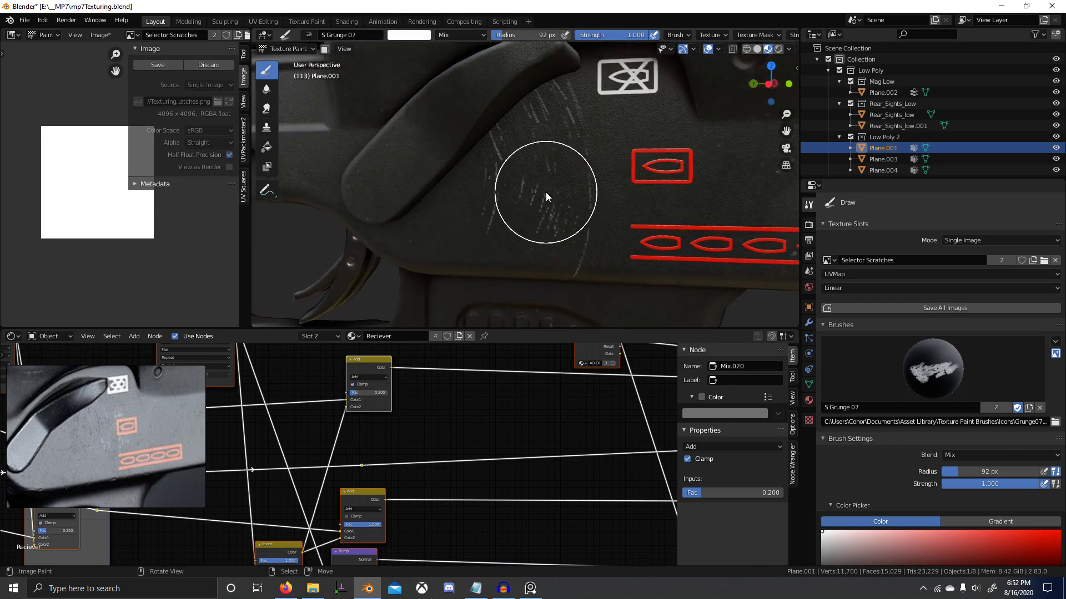
Erase irregular patches of the scratches along the selector arc in white with a 92 px brush radius.
{"action": "key", "text": "x"}
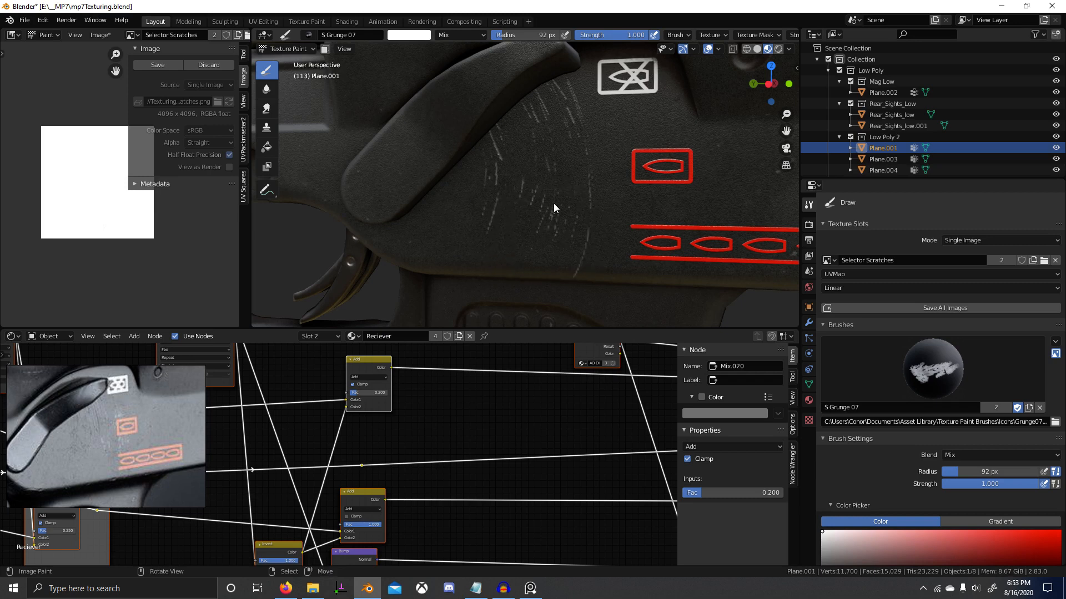
{"action": "key", "text": "f"}
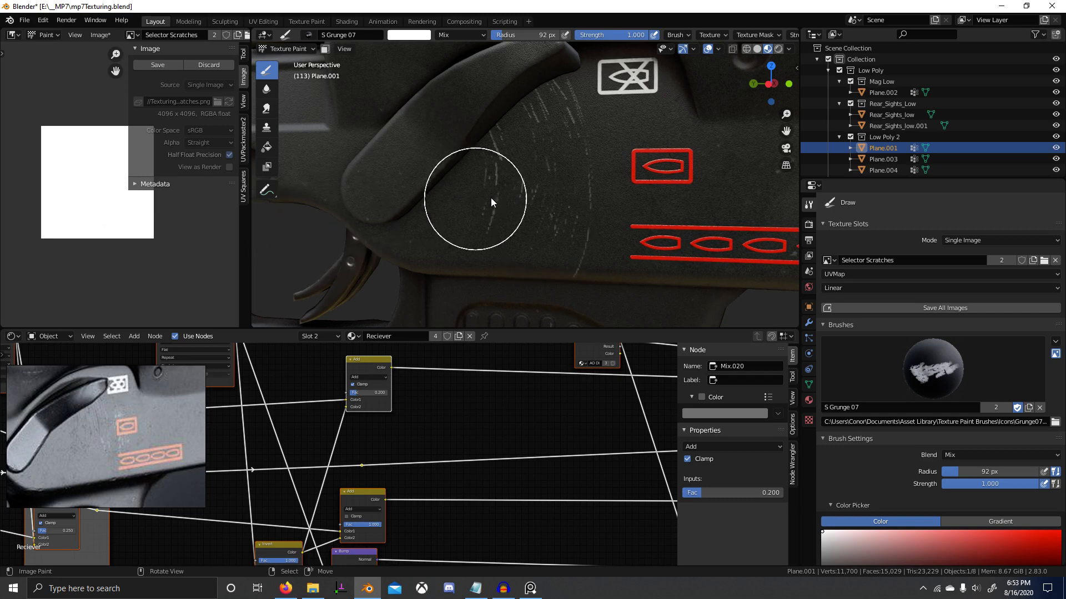
{"action": "left_click_drag", "start_coordinate": [537, 107], "coordinate": [563, 73]}
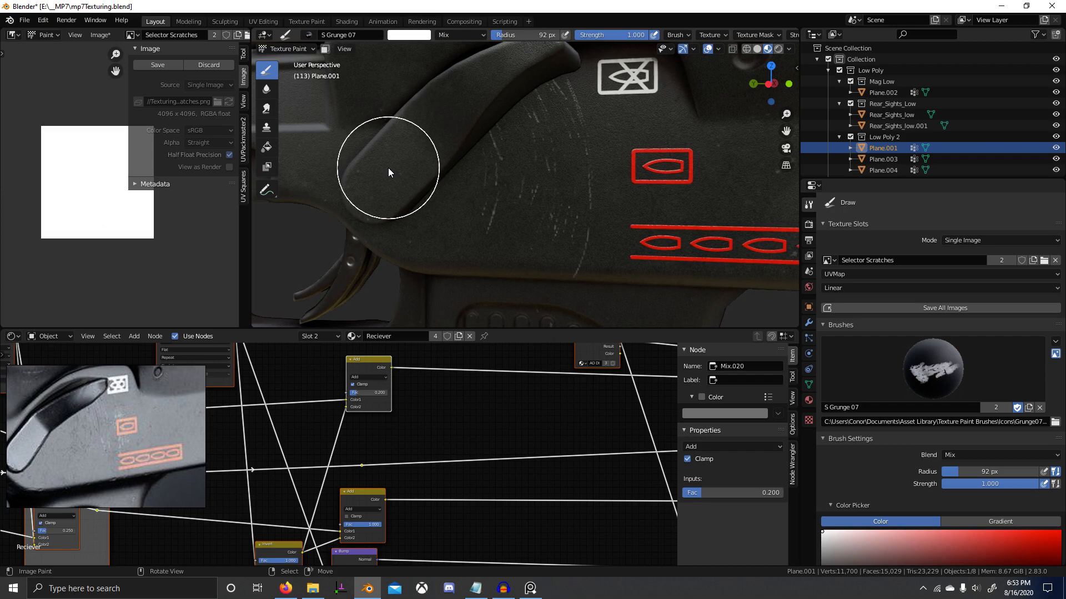
Switch to Object Mode and examine the worn scratches around the fire selector.
{"action": "middle_click_drag", "start_coordinate": [388, 167], "coordinate": [536, 239]}
{"action": "key", "text": "ctrl+Tab"}
{"action": "left_click", "coordinate": [406, 274]}
{"action": "scroll", "coordinate": [491, 262], "scroll_direction": "up", "scroll_amount": 6}
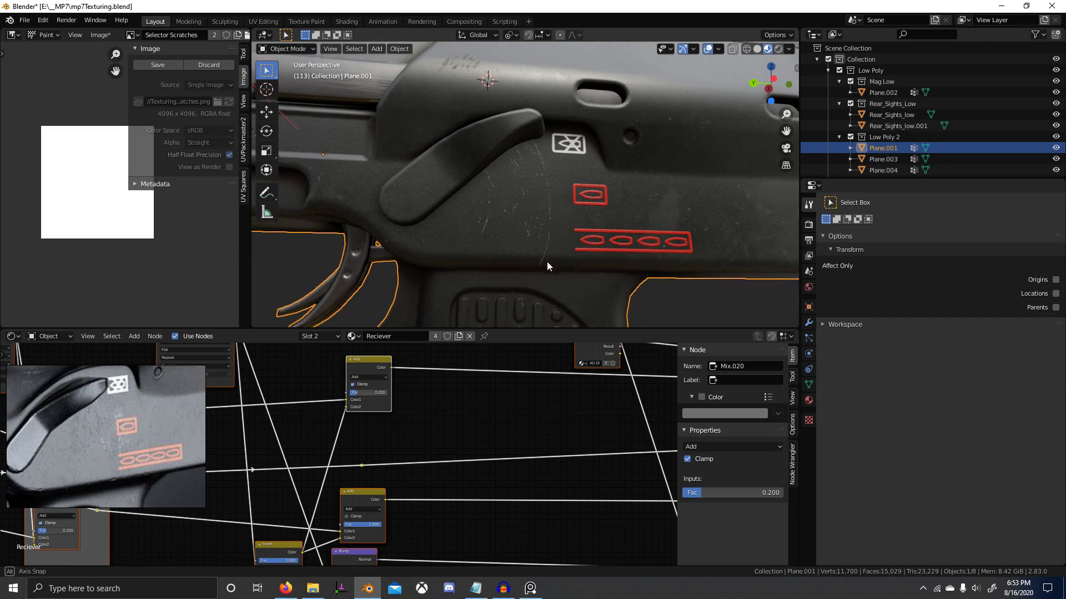
Return to Texture Paint mode and choose the TexDraw brush.
{"action": "key", "text": "ctrl+Tab"}
{"action": "left_click", "coordinate": [600, 208]}
{"action": "left_click", "coordinate": [309, 35]}
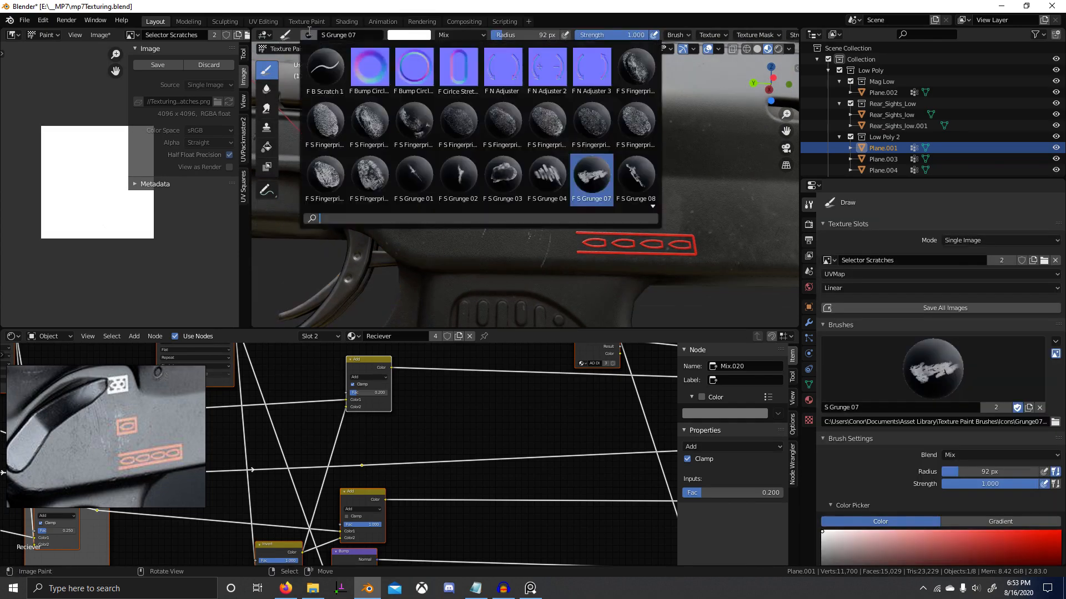
{"action": "type", "text": "tex"}
{"action": "left_click", "coordinate": [369, 70]}
{"action": "scroll", "coordinate": [599, 294], "scroll_direction": "up", "scroll_amount": 5}
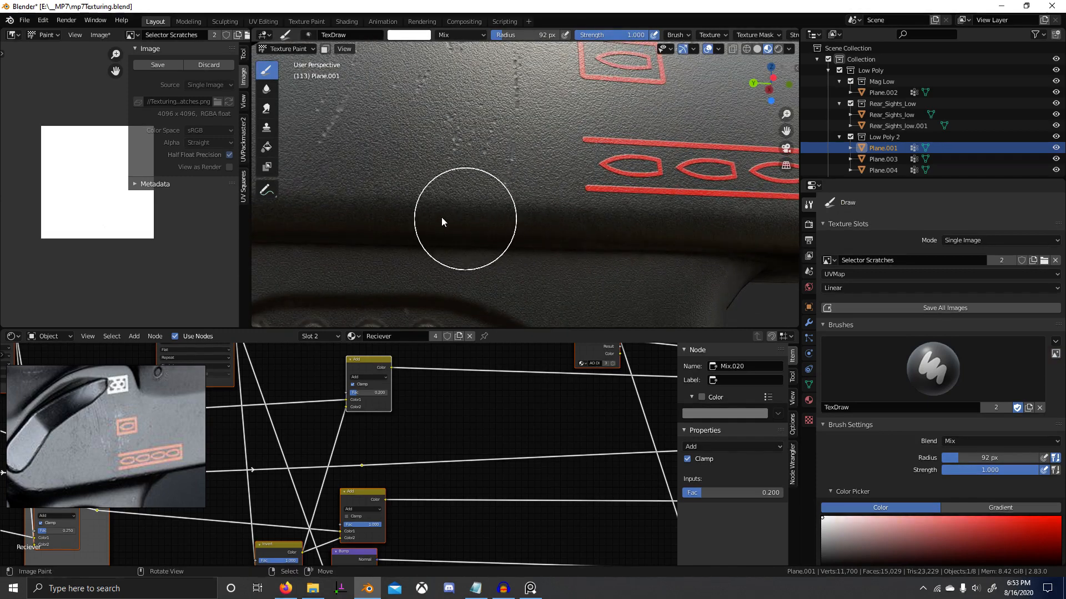
{"action": "scroll", "coordinate": [529, 269], "scroll_direction": "down", "scroll_amount": 5}
{"action": "scroll", "coordinate": [525, 271], "scroll_direction": "down", "scroll_amount": 2}
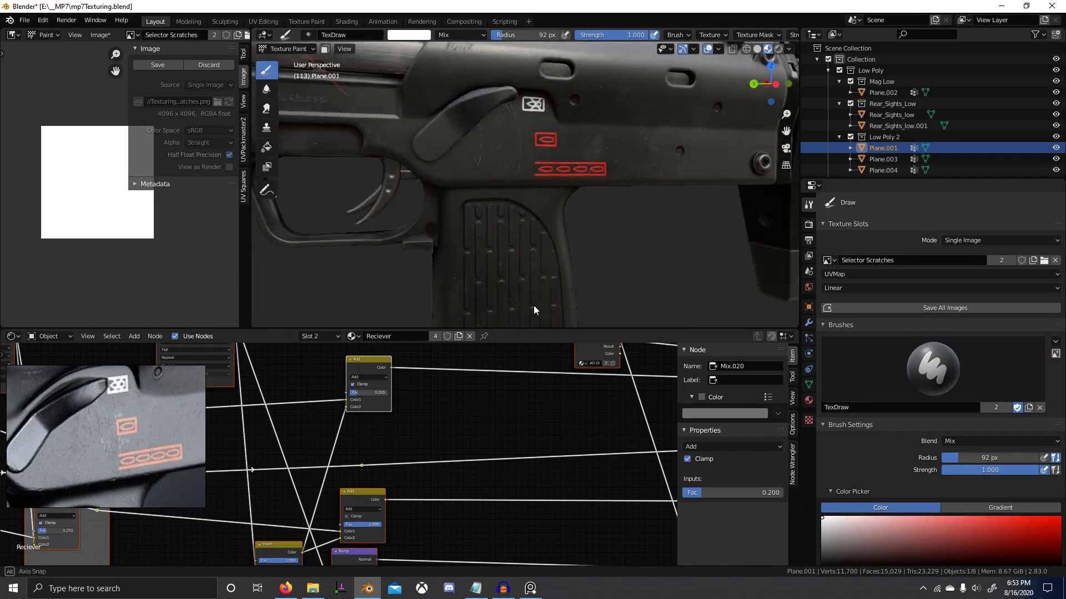
Switch to Object Mode and save the Selector Scratches image.
{"action": "key", "text": "ctrl+Tab"}
{"action": "left_click", "coordinate": [445, 232]}
{"action": "middle_click_drag", "start_coordinate": [446, 232], "coordinate": [426, 232]}
{"action": "scroll", "coordinate": [426, 232], "scroll_direction": "down", "scroll_amount": 1}
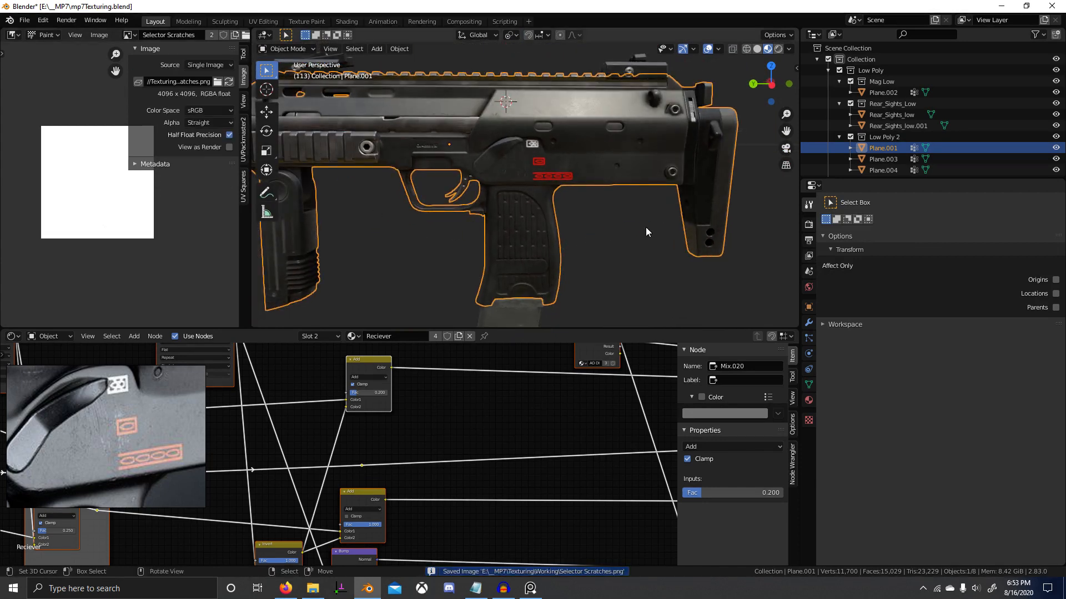
{"action": "middle_click_drag", "start_coordinate": [645, 228], "coordinate": [513, 223]}
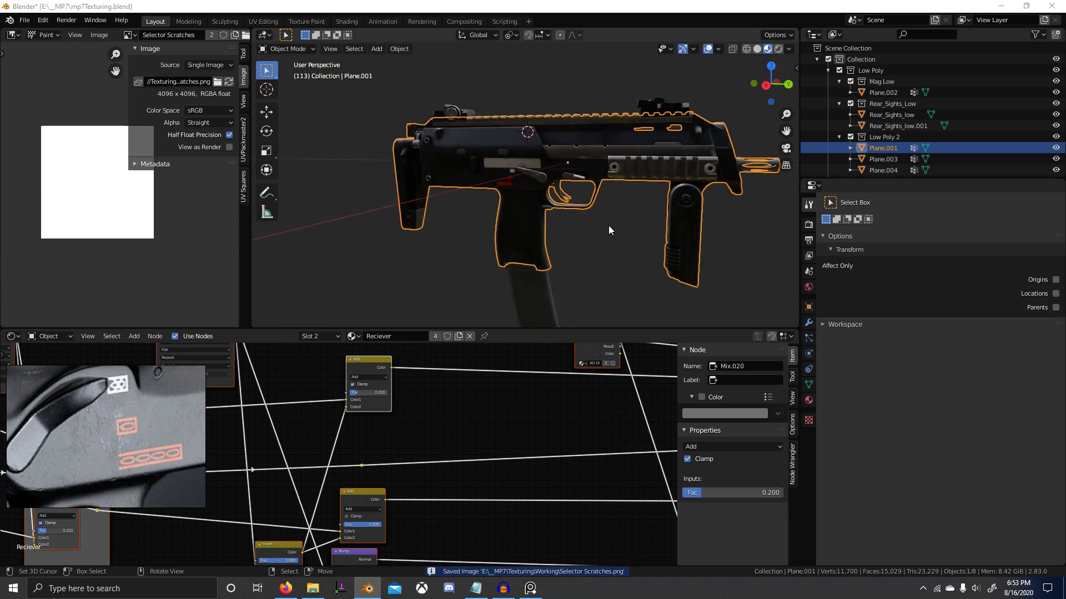
Switch to the todo.txt list in Notepad and delete the "Scratch On Selectors" and "Foregrip Darker Rubber" lines.
{"action": "key", "text": "alt+Tab"}
{"action": "left_click", "coordinate": [509, 296]}
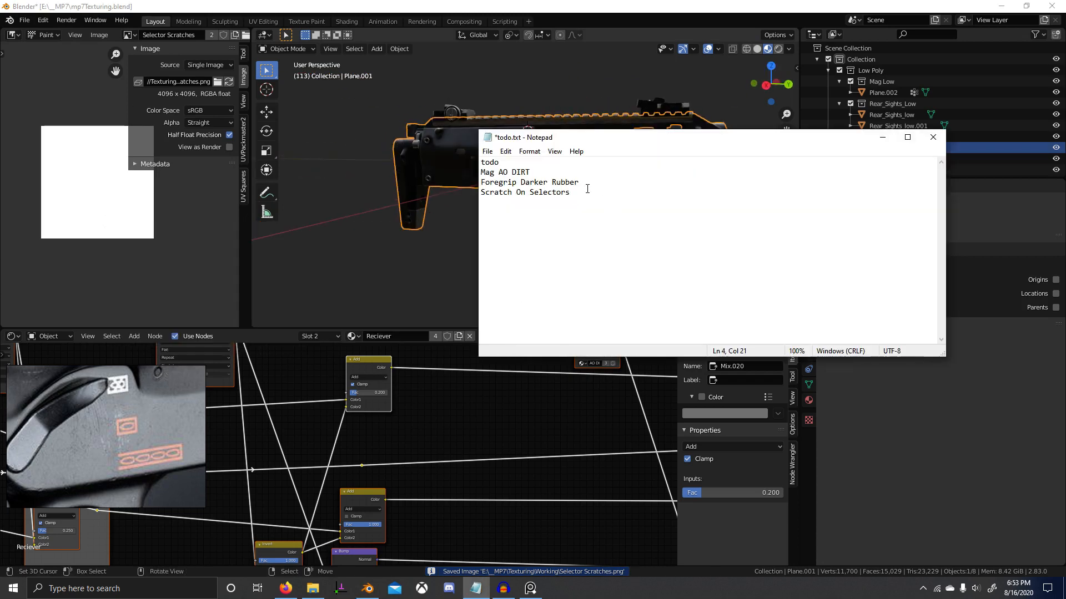
{"action": "key", "text": "shift+Home"}
{"action": "key", "text": "BackSpace"}
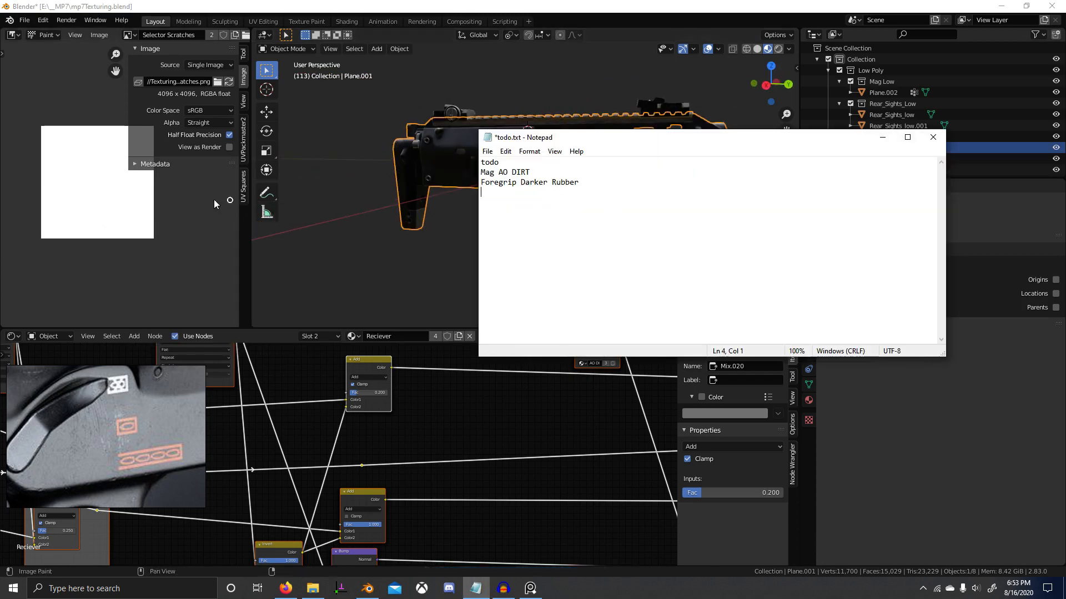
{"action": "key", "text": "BackSpace"}
{"action": "key", "text": "shift+Home"}
{"action": "key", "text": "BackSpace"}
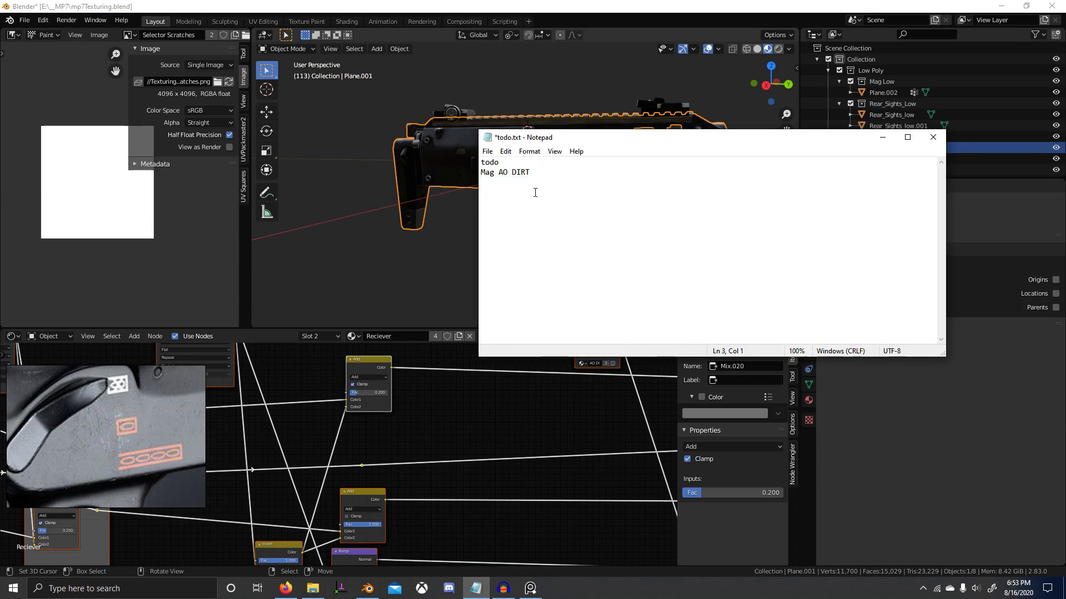
Add "Picatinny AO DIRt" and "FINALLY FINGERPRINTS" to the to-do list, and save the mp7Texturing.blend file in Blender.
{"action": "right_click", "coordinate": [547, 191]}
{"action": "left_click", "coordinate": [582, 205]}
{"action": "key", "text": "alt+Tab"}
{"action": "middle_click_drag", "start_coordinate": [523, 214], "coordinate": [612, 233]}
{"action": "key", "text": "ctrl+s"}
{"action": "key", "text": "alt+Tab"}
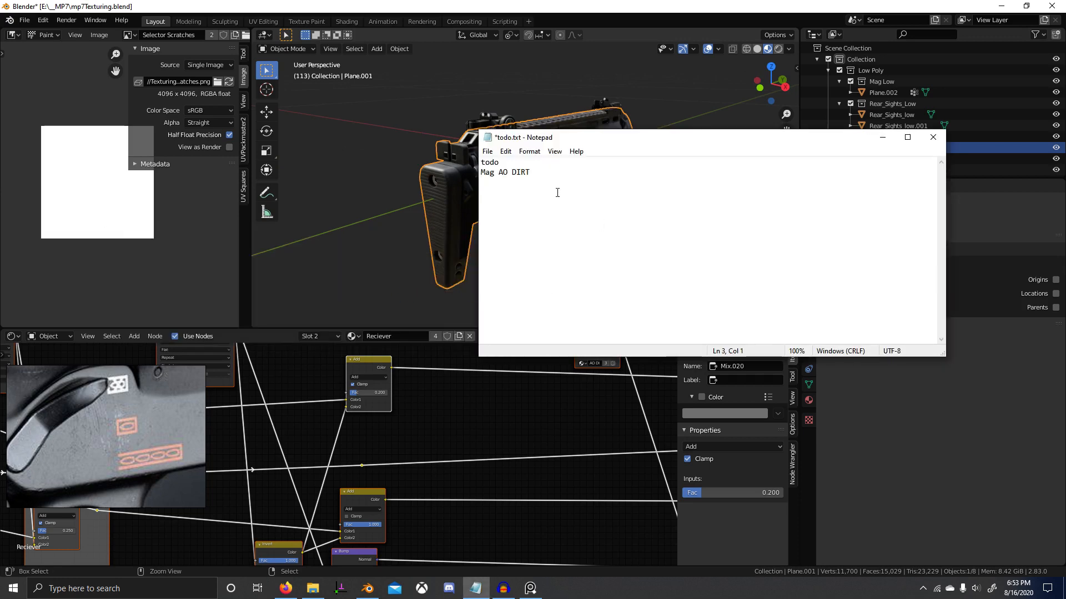
{"action": "type", "text": "Picatinny AO DIRt"}
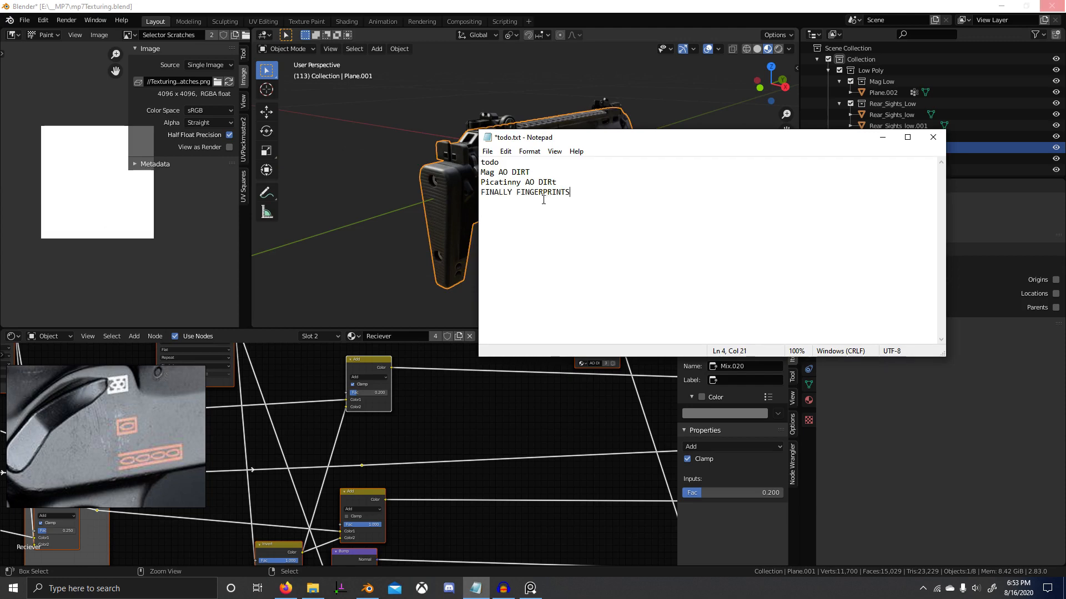
{"action": "key", "text": "ctrl+s"}
{"action": "middle_click_drag", "start_coordinate": [295, 165], "coordinate": [502, 163]}
{"action": "key", "text": "ctrl+Tab"}
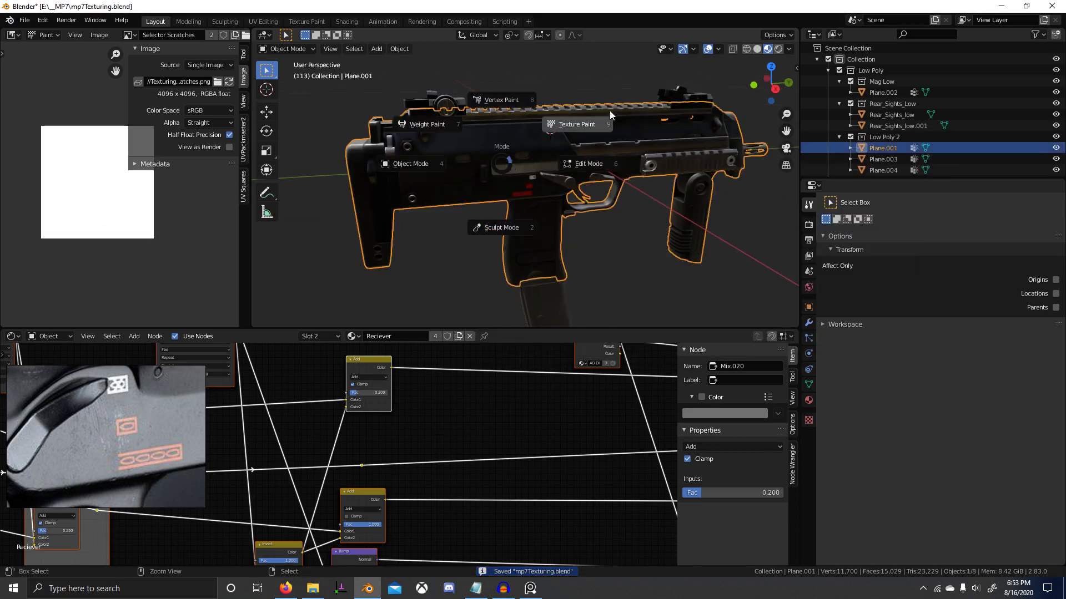
{"action": "left_click", "coordinate": [609, 111]}
{"action": "left_click", "coordinate": [308, 34]}
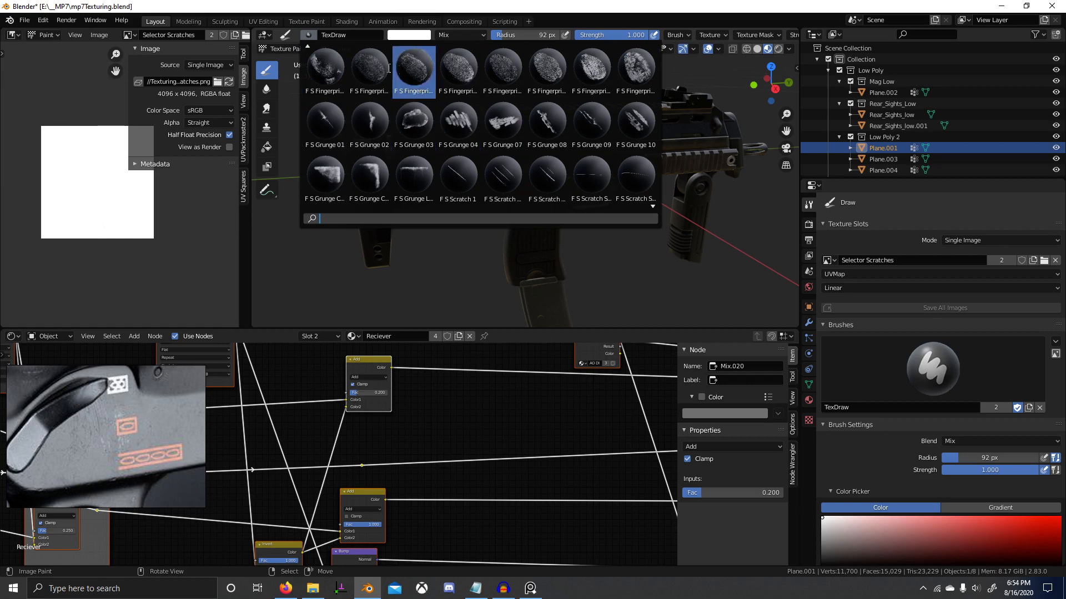
{"action": "scroll", "coordinate": [388, 68], "scroll_direction": "up", "scroll_amount": 2}
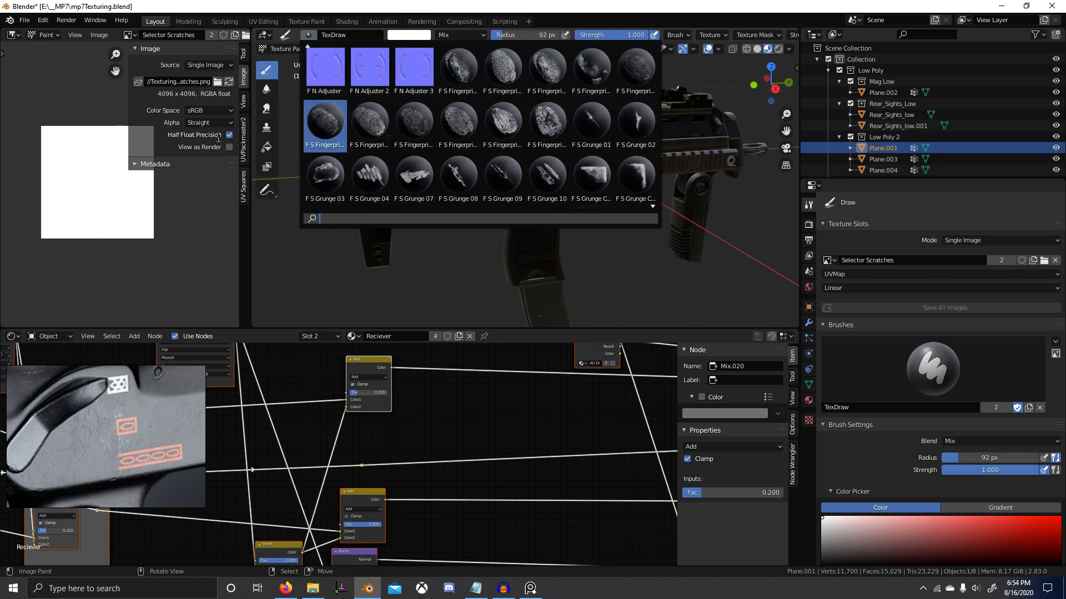
{"action": "key", "text": "ctrl+Tab"}
{"action": "left_click", "coordinate": [286, 218]}
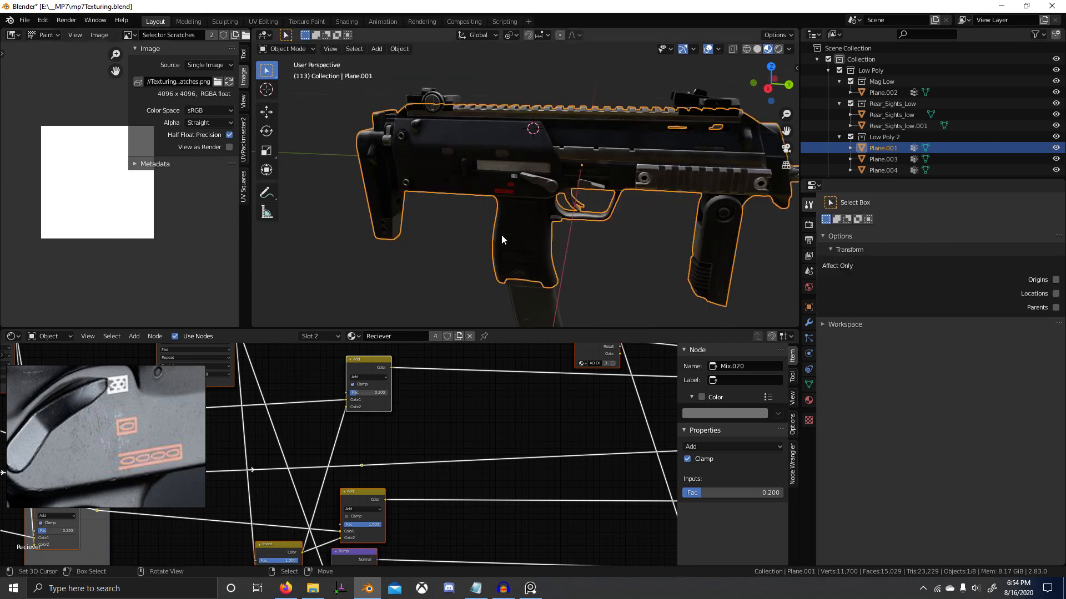
Deselect everything and examine the gun's Picatinny rails and receiver in a maximized 3D viewport.
{"action": "key", "text": "alt+a"}
{"action": "middle_click_drag", "start_coordinate": [555, 243], "coordinate": [303, 237]}
{"action": "middle_click_drag", "start_coordinate": [555, 204], "coordinate": [571, 320]}
{"action": "key", "text": "ctrl+space"}
{"action": "scroll", "coordinate": [548, 275], "scroll_direction": "up", "scroll_amount": 2}
{"action": "scroll", "coordinate": [571, 321], "scroll_direction": "up", "scroll_amount": 3}
{"action": "middle_click_drag", "start_coordinate": [502, 292], "coordinate": [466, 273]}
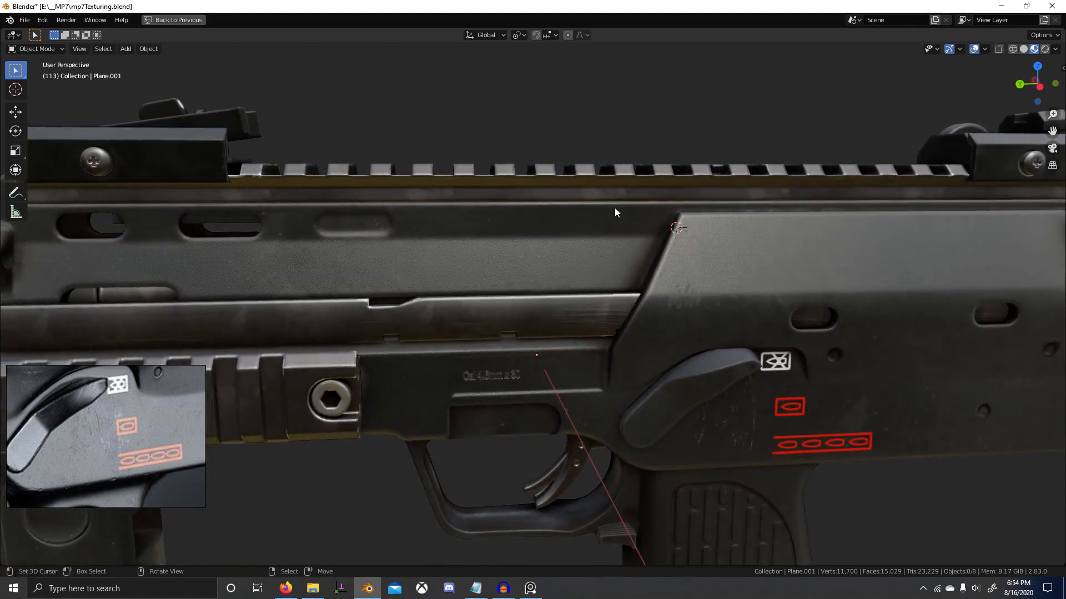
{"action": "scroll", "coordinate": [710, 232], "scroll_direction": "down", "scroll_amount": 3}
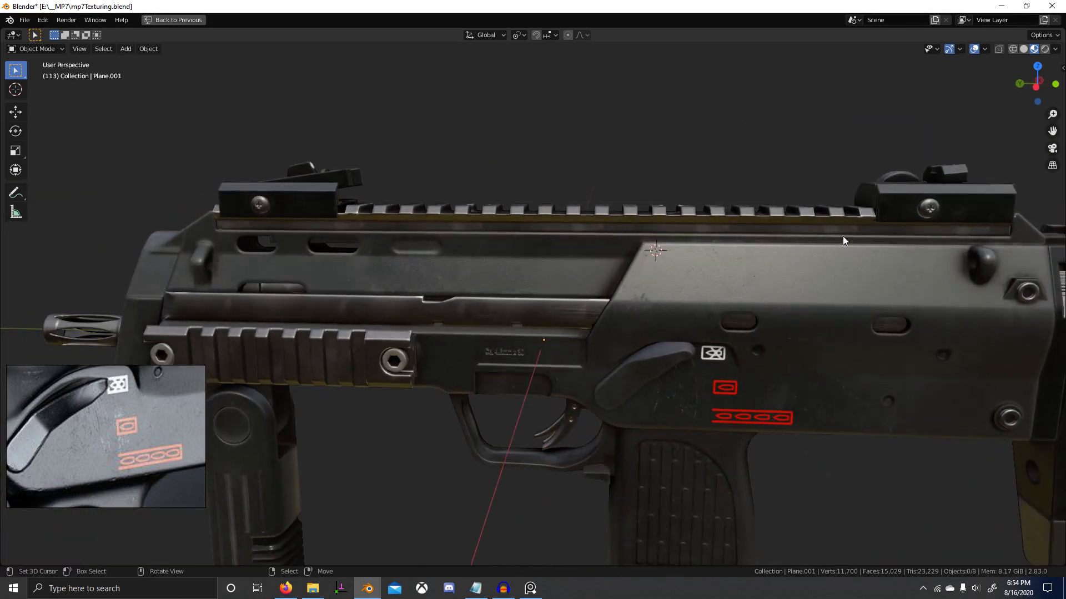
{"action": "middle_click_drag", "start_coordinate": [512, 218], "coordinate": [526, 255]}
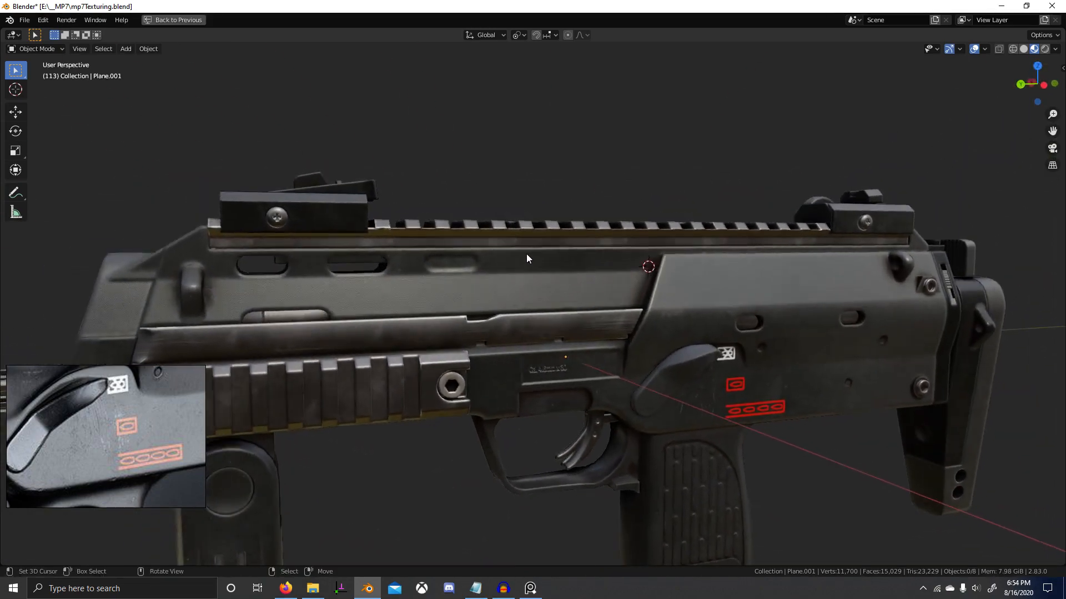
{"action": "scroll", "coordinate": [560, 291], "scroll_direction": "down", "scroll_amount": 4}
{"action": "middle_click_drag", "start_coordinate": [560, 291], "coordinate": [362, 235]}
{"action": "scroll", "coordinate": [326, 281], "scroll_direction": "up", "scroll_amount": 4}
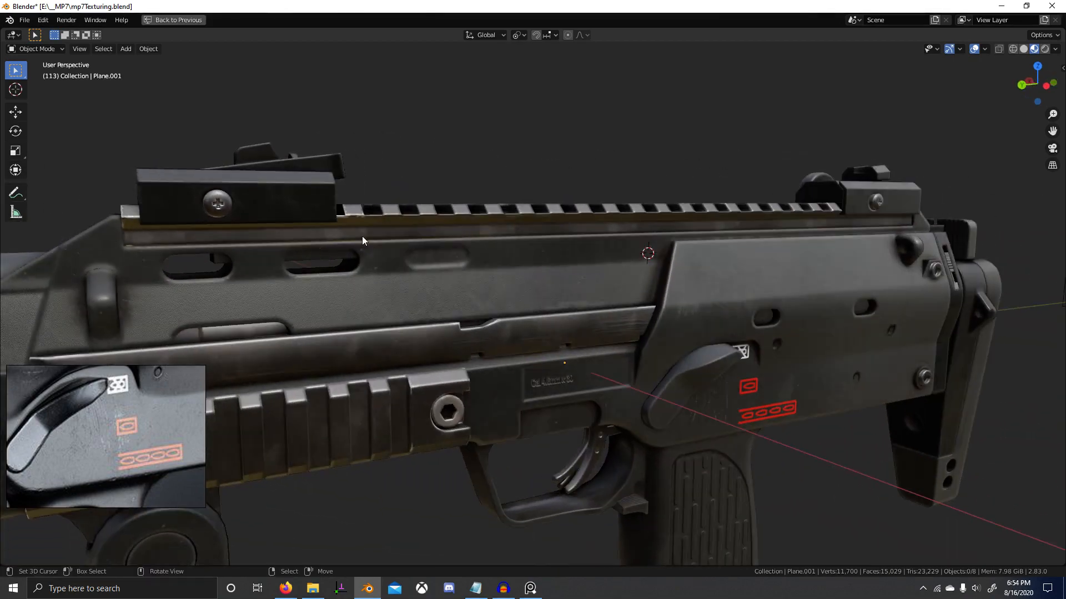
Select the main gun body, restore the full layout and open its Picatinny material's node tree.
{"action": "left_click", "coordinate": [454, 207]}
{"action": "middle_click_drag", "start_coordinate": [505, 310], "coordinate": [545, 336]}
{"action": "scroll", "coordinate": [599, 284], "scroll_direction": "down", "scroll_amount": 4}
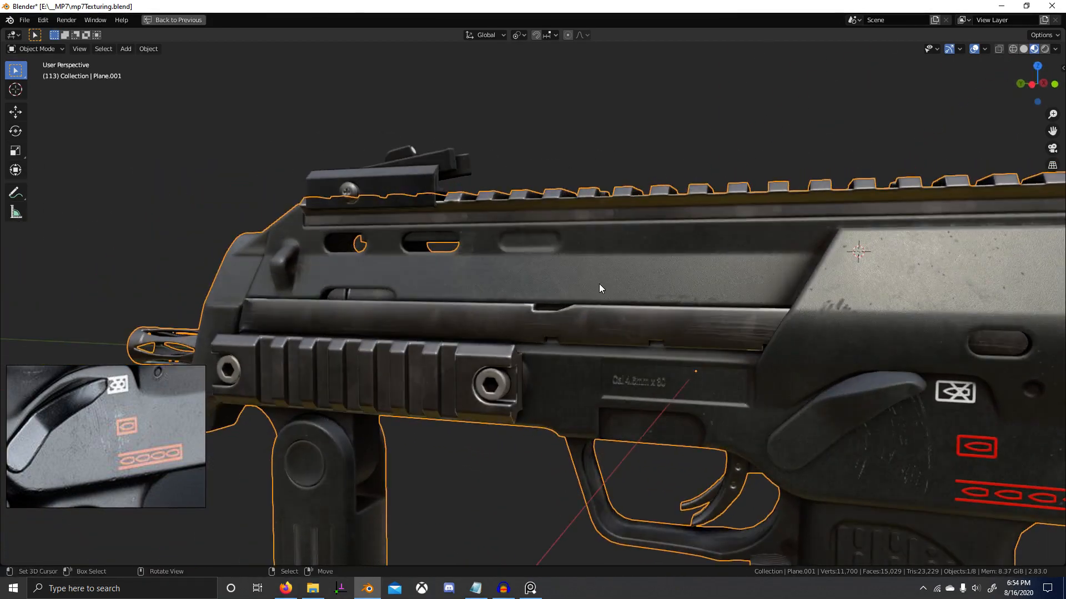
{"action": "key", "text": "ctrl+space"}
{"action": "scroll", "coordinate": [388, 430], "scroll_direction": "down", "scroll_amount": 4}
{"action": "left_click", "coordinate": [332, 338]}
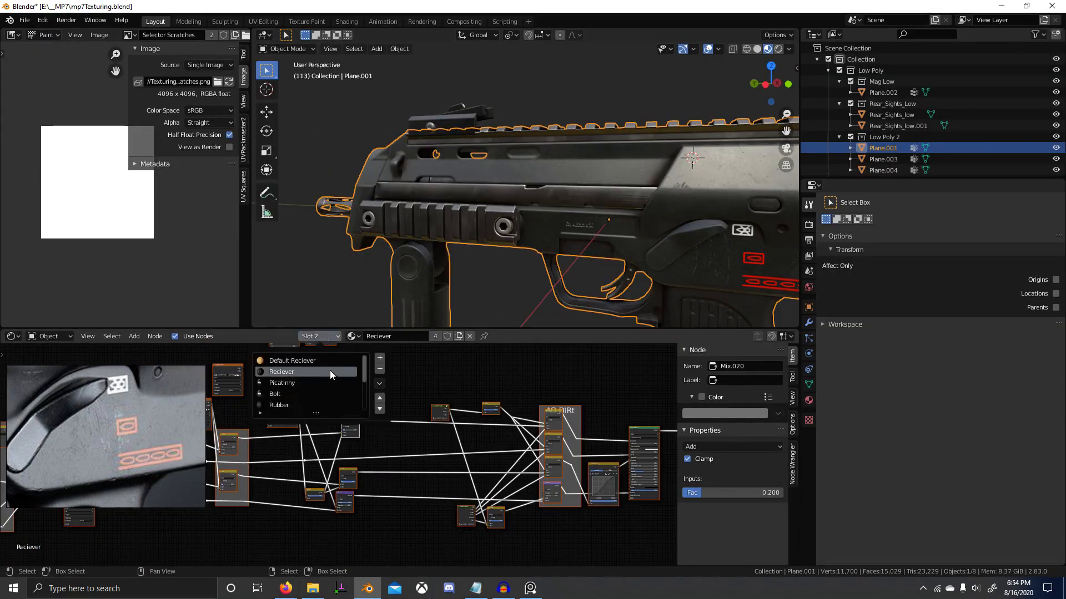
{"action": "left_click", "coordinate": [282, 383]}
Preview the Picatinny material's two image texture nodes one after the other on the model.
{"action": "scroll", "coordinate": [302, 452], "scroll_direction": "up", "scroll_amount": 6}
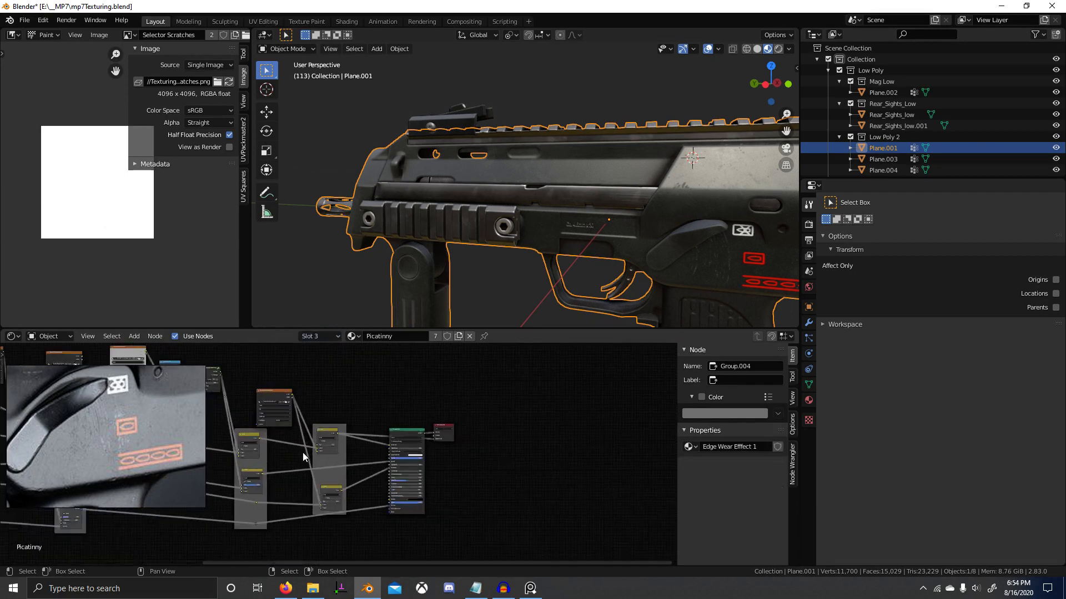
{"action": "scroll", "coordinate": [314, 474], "scroll_direction": "down", "scroll_amount": 6}
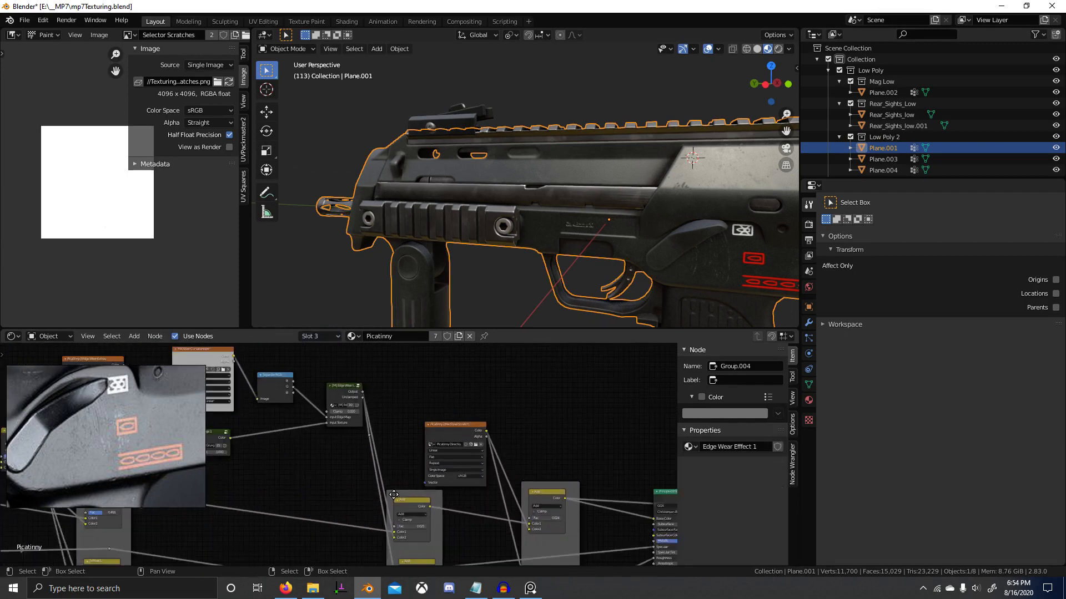
{"action": "middle_click_drag", "start_coordinate": [308, 468], "coordinate": [555, 524]}
{"action": "scroll", "coordinate": [499, 477], "scroll_direction": "up", "scroll_amount": 5}
{"action": "middle_click_drag", "start_coordinate": [472, 444], "coordinate": [470, 470]}
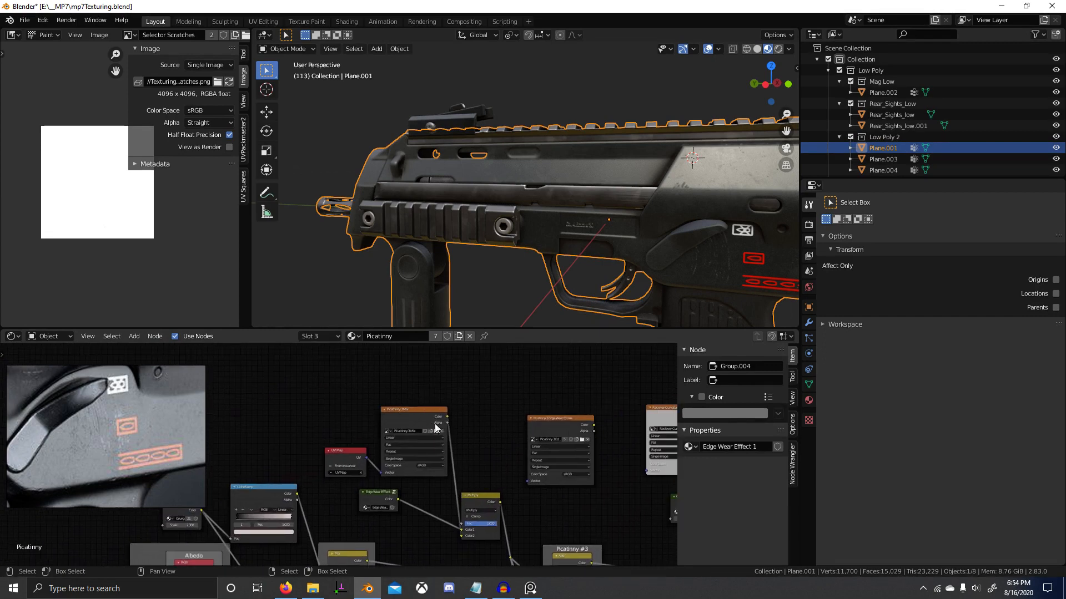
{"action": "left_click", "coordinate": [423, 414], "text": "ctrl+shift"}
{"action": "left_click", "coordinate": [561, 423], "text": "ctrl+shift"}
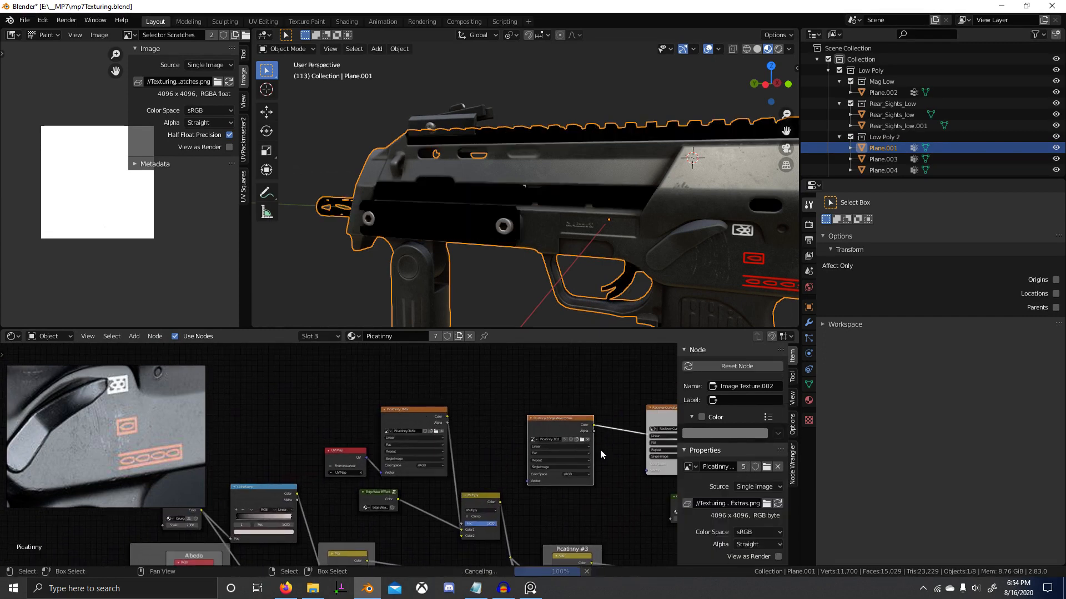
Preview the Picatinny material's Grunge 1 node group on the model and check its scale value.
{"action": "middle_click_drag", "start_coordinate": [688, 410], "coordinate": [440, 392]}
{"action": "scroll", "coordinate": [303, 458], "scroll_direction": "down", "scroll_amount": 1}
{"action": "middle_click_drag", "start_coordinate": [302, 459], "coordinate": [507, 433]}
{"action": "middle_click_drag", "start_coordinate": [262, 465], "coordinate": [400, 451]}
{"action": "scroll", "coordinate": [401, 452], "scroll_direction": "up", "scroll_amount": 3}
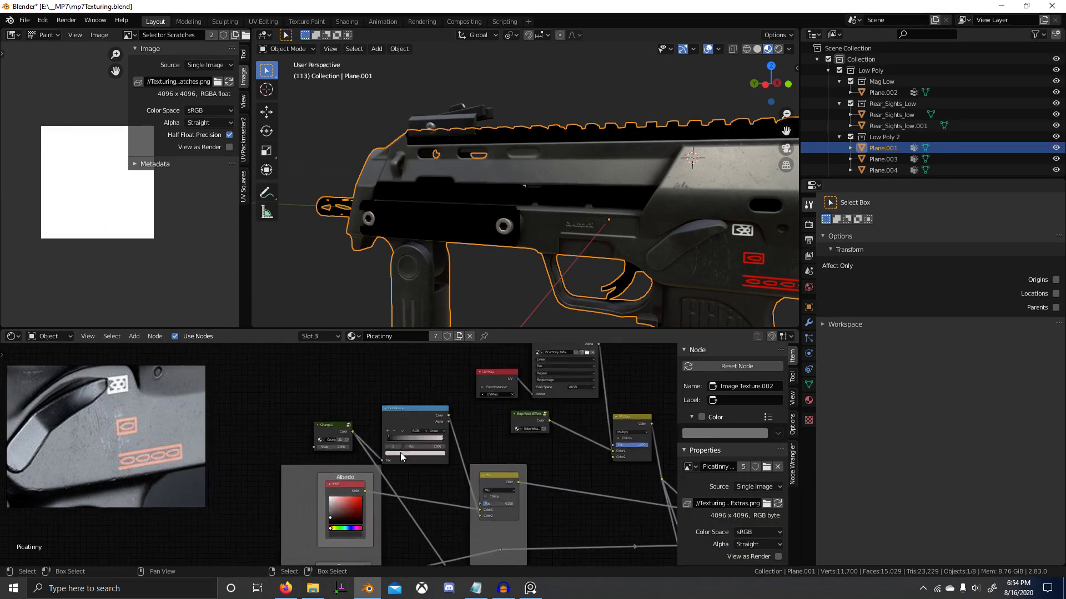
{"action": "left_click", "coordinate": [341, 417], "text": "ctrl+shift"}
{"action": "scroll", "coordinate": [472, 242], "scroll_direction": "up", "scroll_amount": 5}
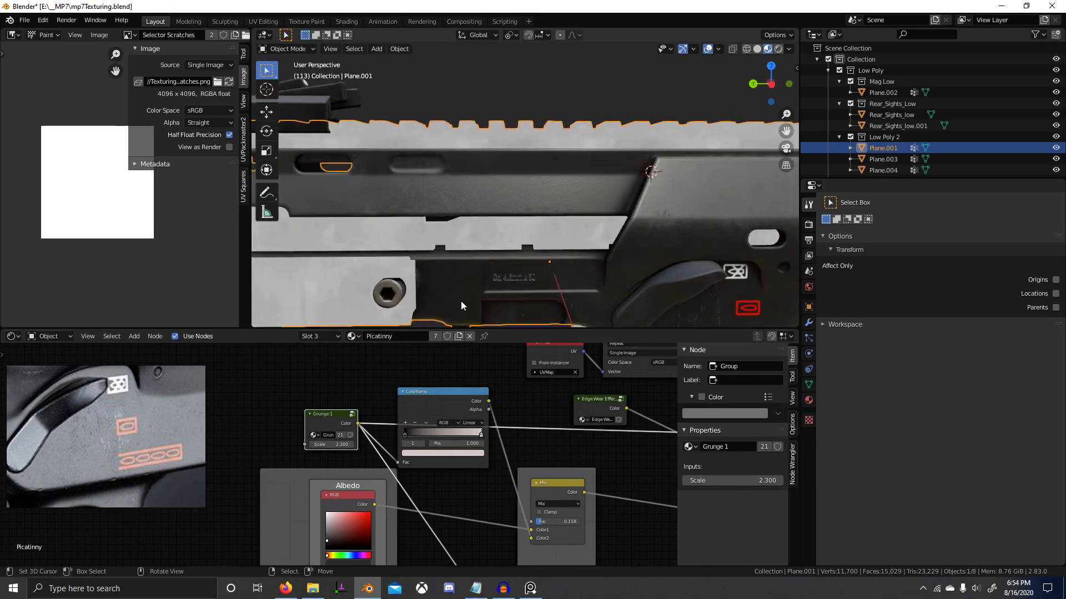
{"action": "scroll", "coordinate": [335, 449], "scroll_direction": "up", "scroll_amount": 2}
{"action": "left_click", "coordinate": [332, 435]}
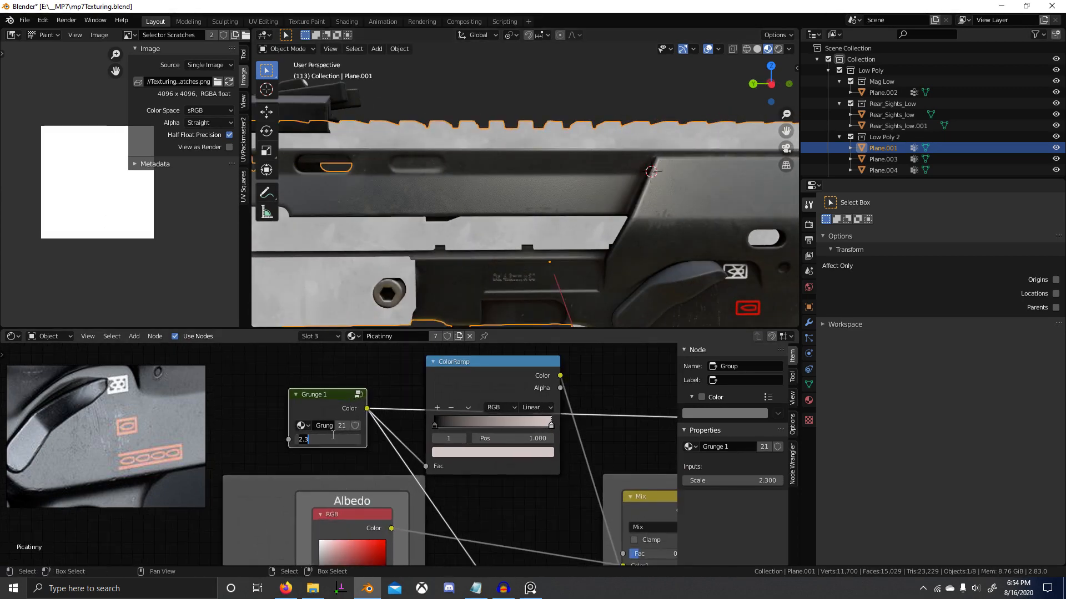
{"action": "key", "text": "Return"}
{"action": "scroll", "coordinate": [481, 487], "scroll_direction": "down", "scroll_amount": 5}
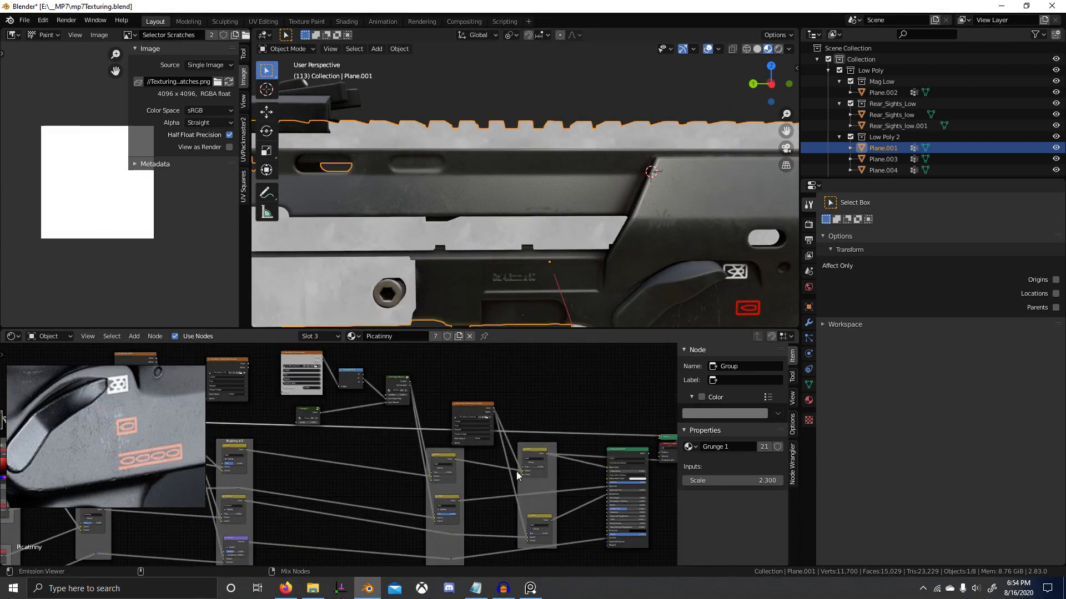
Preview the complete Picatinny shader on the model and inspect it in a maximized 3D viewport.
{"action": "left_click", "coordinate": [611, 450], "text": "ctrl+shift"}
{"action": "key", "text": "ctrl+space"}
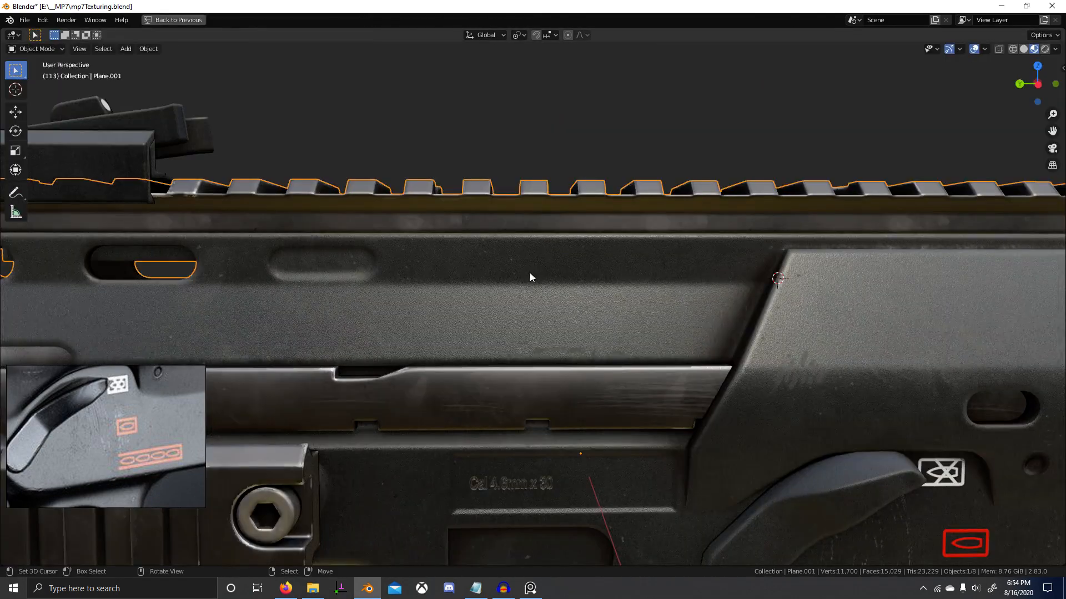
{"action": "key", "text": "ctrl+space"}
Turn off always-on-top for the reference image and enlarge the 3D viewport's height above the node editor.
{"action": "left_click", "coordinate": [130, 385]}
{"action": "key", "text": "ctrl+shift+a"}
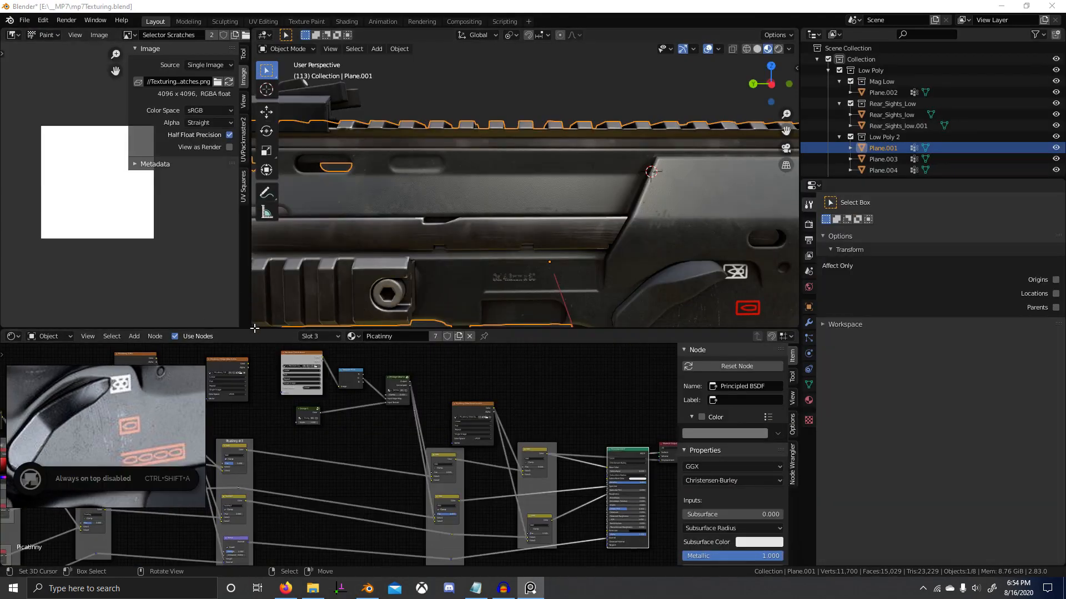
{"action": "left_click_drag", "start_coordinate": [255, 329], "coordinate": [256, 419]}
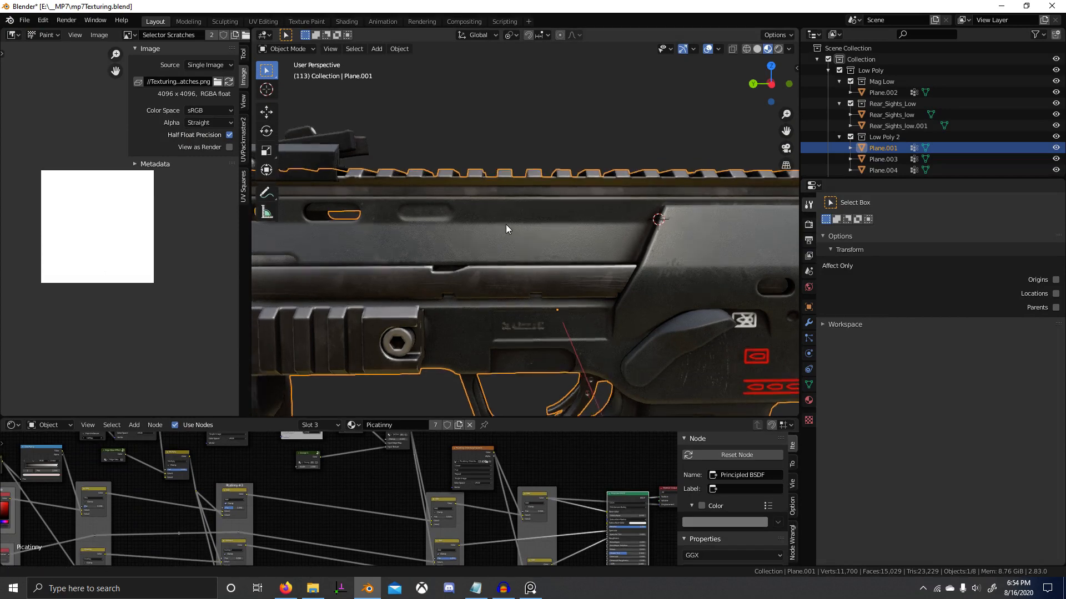
Set the Grunge 1 group's scale to 1 and inspect the shaded front rail and bolt area.
{"action": "scroll", "coordinate": [505, 224], "scroll_direction": "up", "scroll_amount": 2}
{"action": "scroll", "coordinate": [375, 448], "scroll_direction": "up", "scroll_amount": 5}
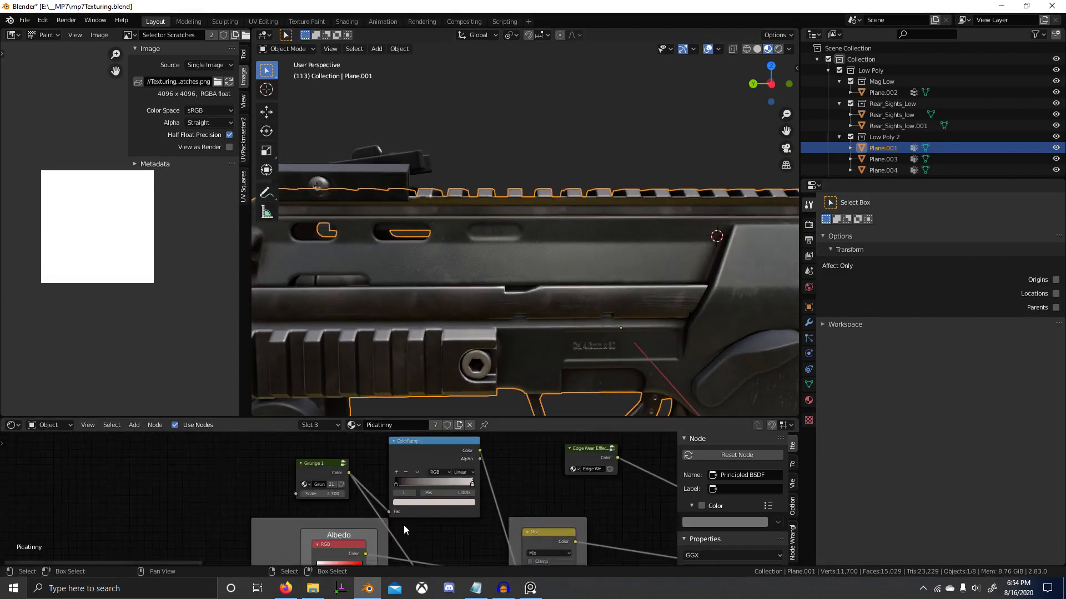
{"action": "scroll", "coordinate": [327, 496], "scroll_direction": "up", "scroll_amount": 3}
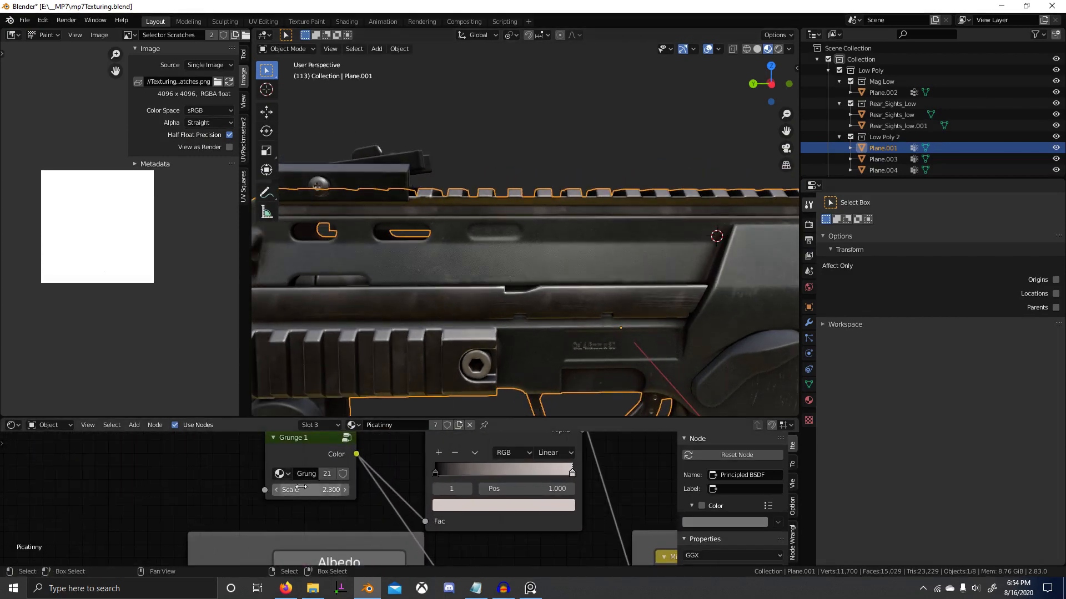
{"action": "scroll", "coordinate": [505, 365], "scroll_direction": "down", "scroll_amount": 2}
{"action": "mouse_move", "coordinate": [504, 366]}
{"action": "middle_mouse_down"}
{"action": "mouse_move", "coordinate": [437, 350]}
{"action": "mouse_move", "coordinate": [501, 337]}
{"action": "mouse_move", "coordinate": [468, 361]}
{"action": "mouse_move", "coordinate": [497, 384]}
{"action": "middle_mouse_up"}
{"action": "scroll", "coordinate": [538, 365], "scroll_direction": "up", "scroll_amount": 5}
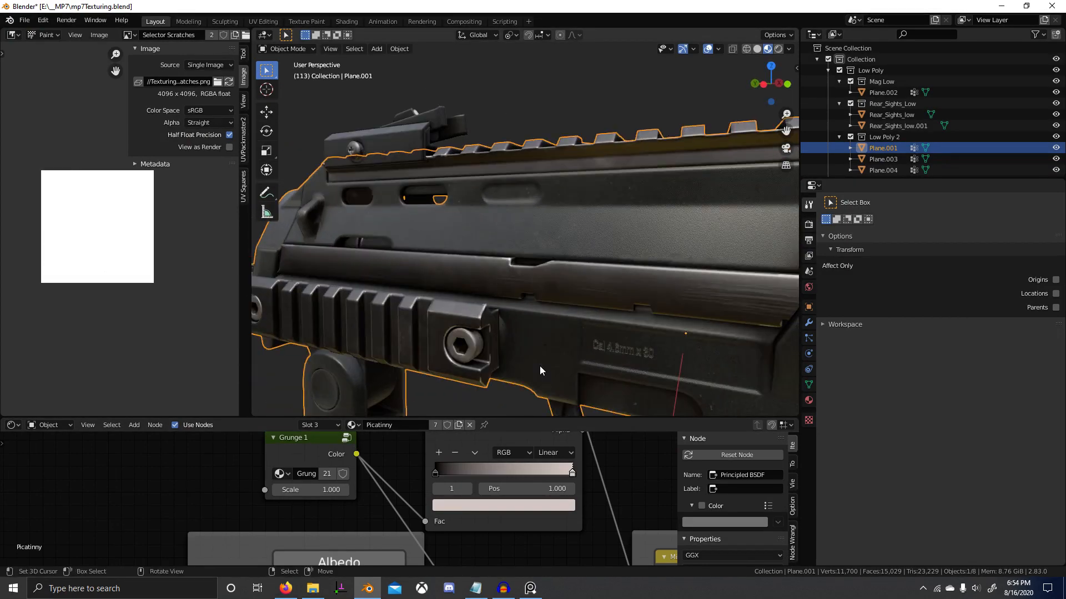
Preview the Grunge 1 group on the model and set its scale to 2.3.
{"action": "middle_click_drag", "start_coordinate": [314, 477], "coordinate": [315, 509]}
{"action": "left_click", "coordinate": [320, 469], "text": "ctrl+shift"}
{"action": "scroll", "coordinate": [564, 347], "scroll_direction": "down", "scroll_amount": 3}
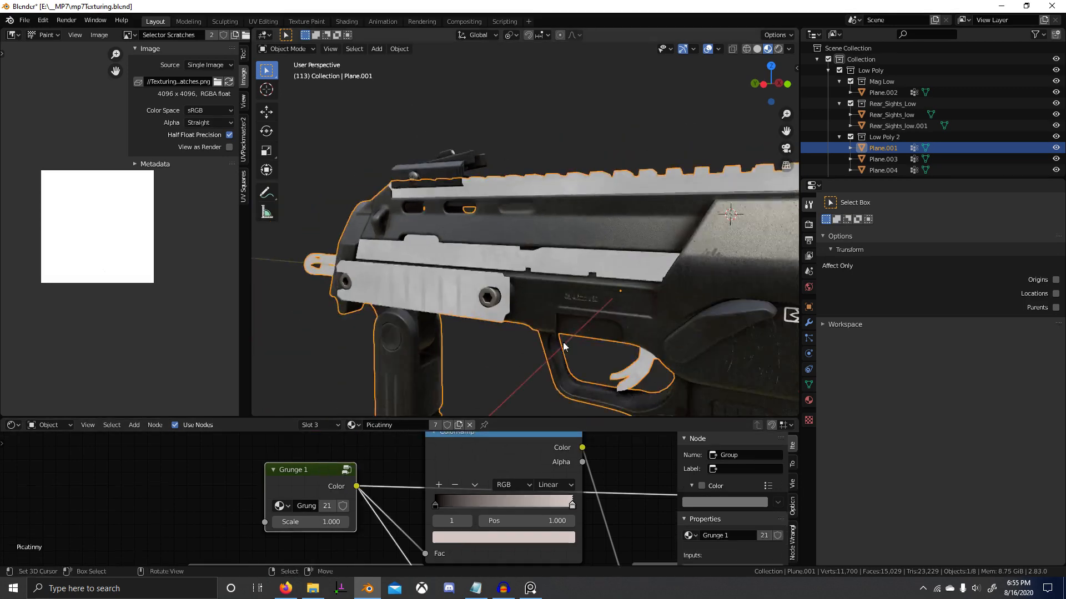
{"action": "middle_click_drag", "start_coordinate": [563, 347], "coordinate": [519, 386]}
{"action": "left_click", "coordinate": [312, 523]}
{"action": "type", "text": "2"}
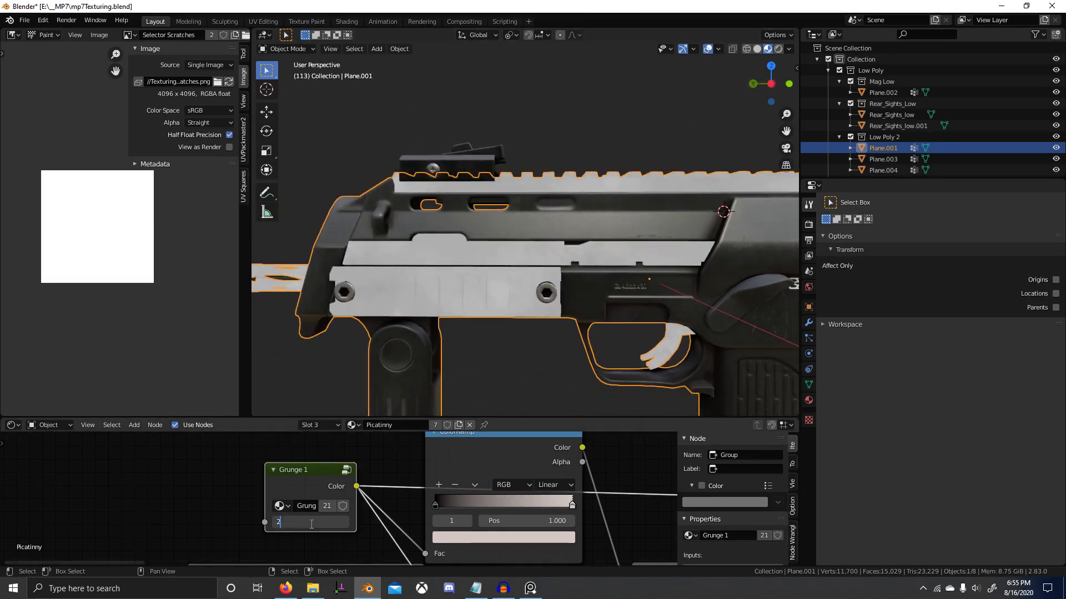
{"action": "type", "text": ".3"}
{"action": "key", "text": "Return"}
{"action": "scroll", "coordinate": [444, 289], "scroll_direction": "up", "scroll_amount": 3}
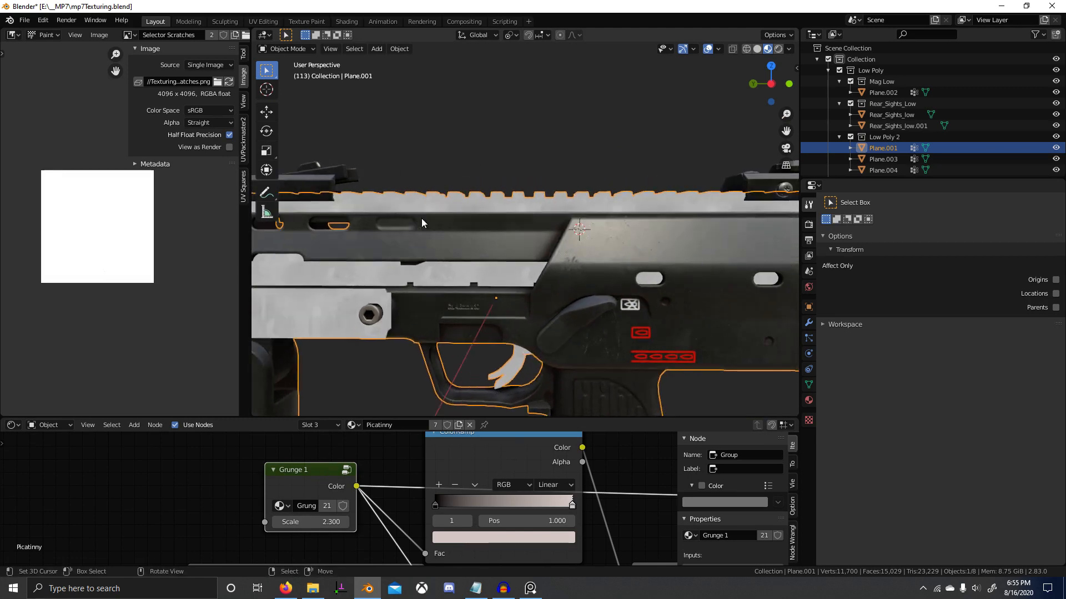
Set the Grunge 1 scale to 1 and compare the pattern on both sides of the gun.
{"action": "middle_click_drag", "start_coordinate": [669, 208], "coordinate": [688, 233], "text": "shift"}
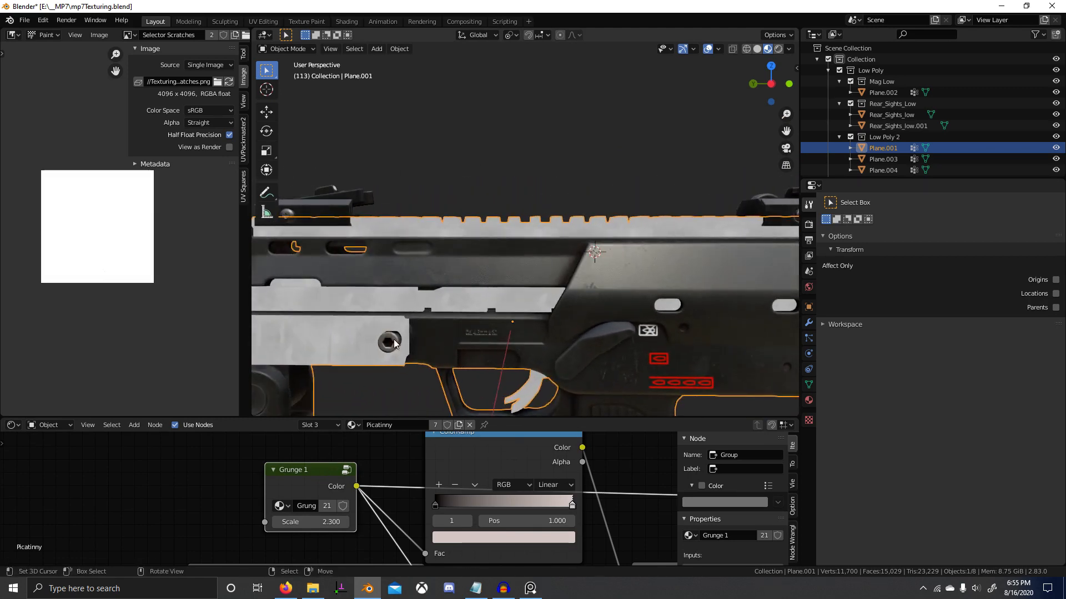
{"action": "left_click", "coordinate": [309, 522]}
{"action": "type", "text": "1"}
{"action": "key", "text": "Return"}
{"action": "scroll", "coordinate": [413, 397], "scroll_direction": "down", "scroll_amount": 3}
{"action": "middle_click_drag", "start_coordinate": [450, 375], "coordinate": [253, 387]}
{"action": "scroll", "coordinate": [630, 355], "scroll_direction": "up", "scroll_amount": 6}
{"action": "middle_click_drag", "start_coordinate": [630, 355], "coordinate": [612, 327]}
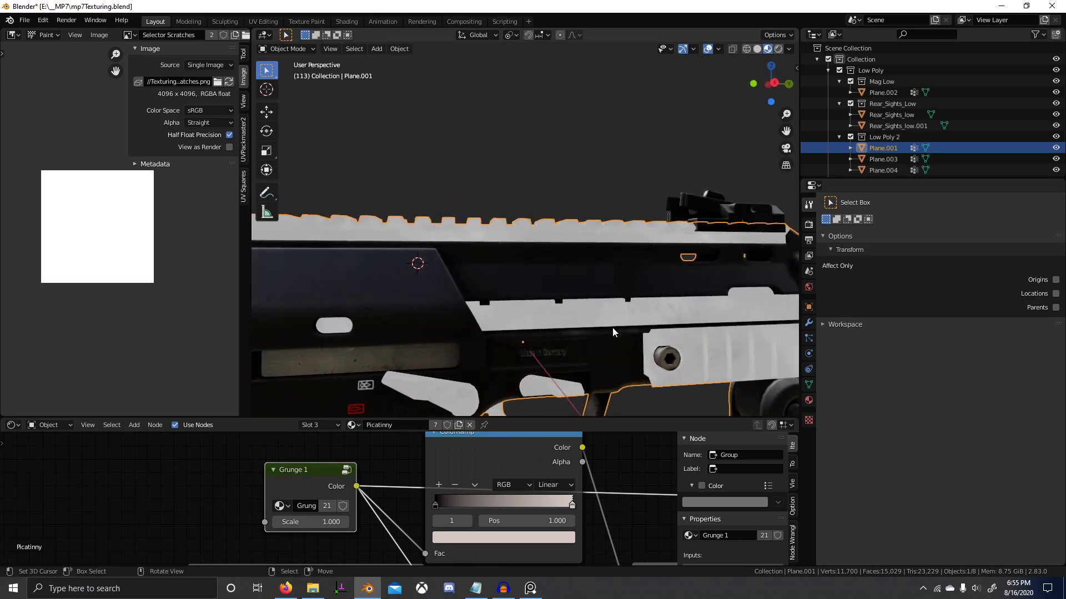
Set the Grunge 1 scale to 1.5 and check the pattern across the whole gun.
{"action": "left_click", "coordinate": [310, 521]}
{"action": "type", "text": ".5"}
{"action": "key", "text": "Return"}
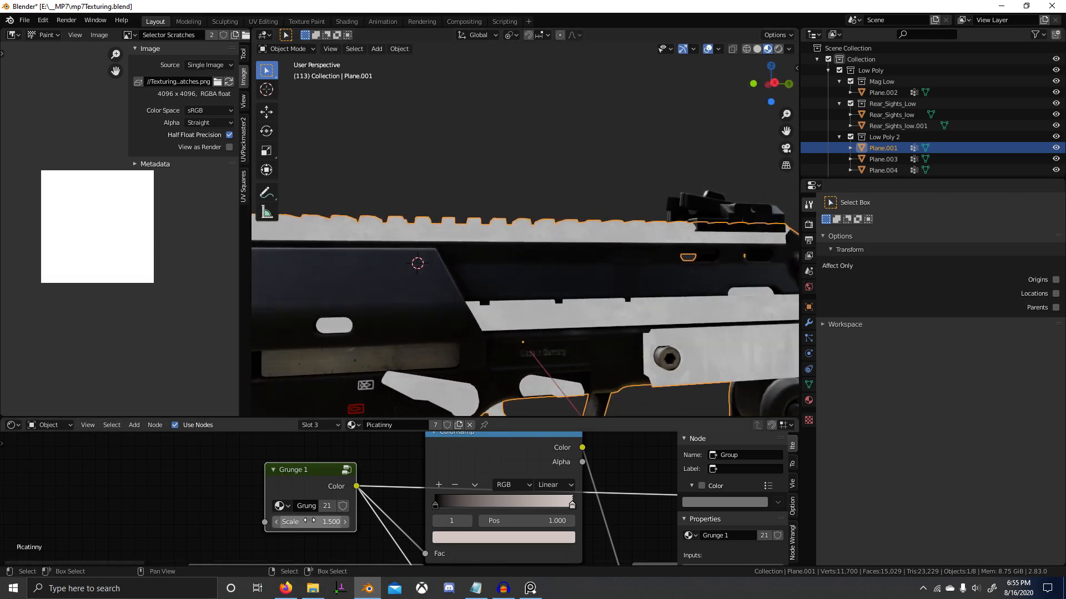
{"action": "middle_click_drag", "start_coordinate": [533, 322], "coordinate": [627, 328]}
{"action": "scroll", "coordinate": [660, 339], "scroll_direction": "down", "scroll_amount": 5}
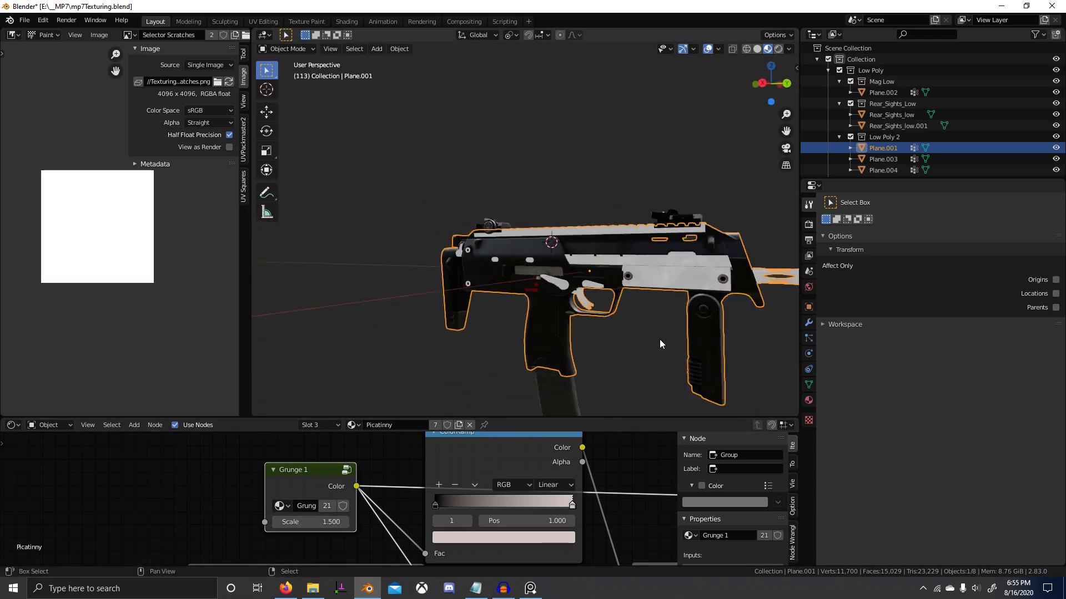
Switch the Picatinny output back to the Principled BSDF and save the mp7Texturing.blend file.
{"action": "scroll", "coordinate": [366, 491], "scroll_direction": "down", "scroll_amount": 5}
{"action": "mouse_move", "coordinate": [404, 491]}
{"action": "middle_mouse_down"}
{"action": "mouse_move", "coordinate": [354, 491]}
{"action": "mouse_move", "coordinate": [439, 478]}
{"action": "mouse_move", "coordinate": [390, 492]}
{"action": "middle_mouse_up"}
{"action": "left_click", "coordinate": [355, 501]}
{"action": "scroll", "coordinate": [621, 348], "scroll_direction": "up", "scroll_amount": 4}
{"action": "middle_click_drag", "start_coordinate": [611, 344], "coordinate": [593, 228]}
{"action": "scroll", "coordinate": [599, 288], "scroll_direction": "down", "scroll_amount": 3}
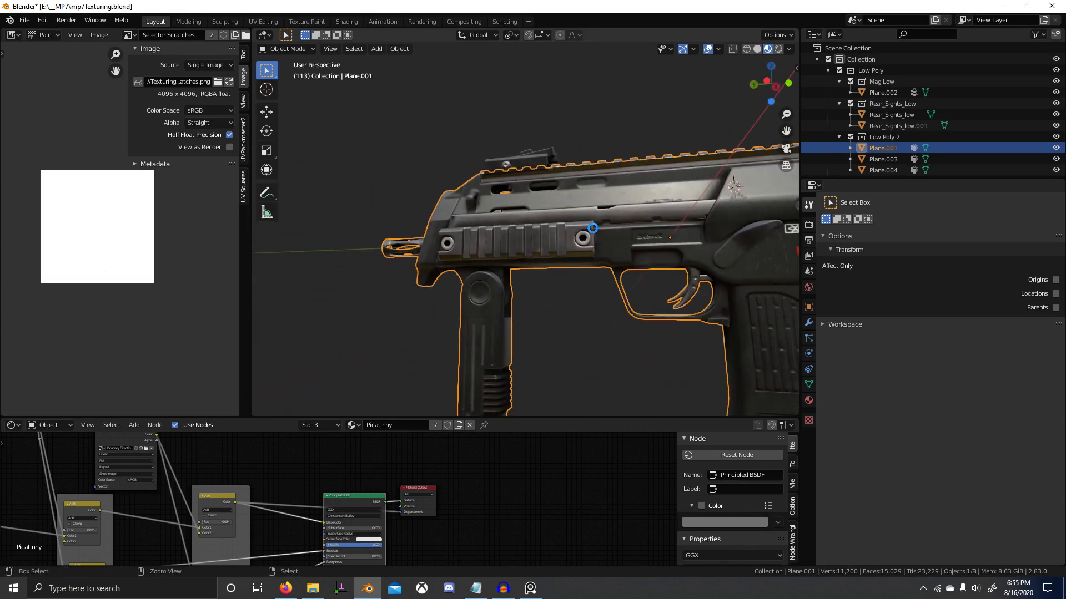
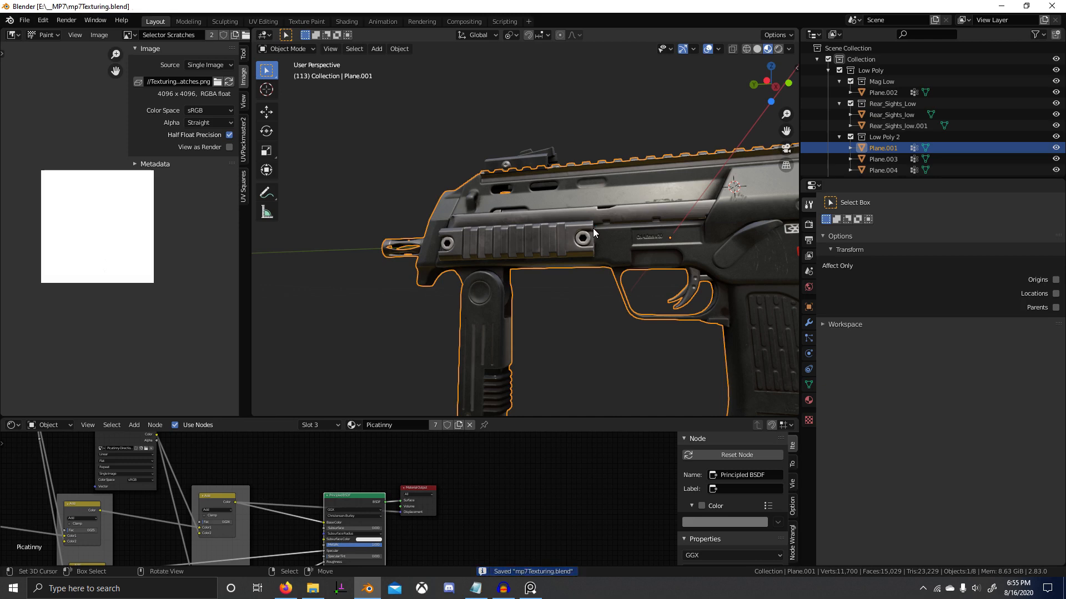
Open the Reciever material, select its AO DIRt frame with the mask, invert and dirt group nodes, and copy them.
{"action": "left_click", "coordinate": [318, 424]}
{"action": "left_click", "coordinate": [293, 363]}
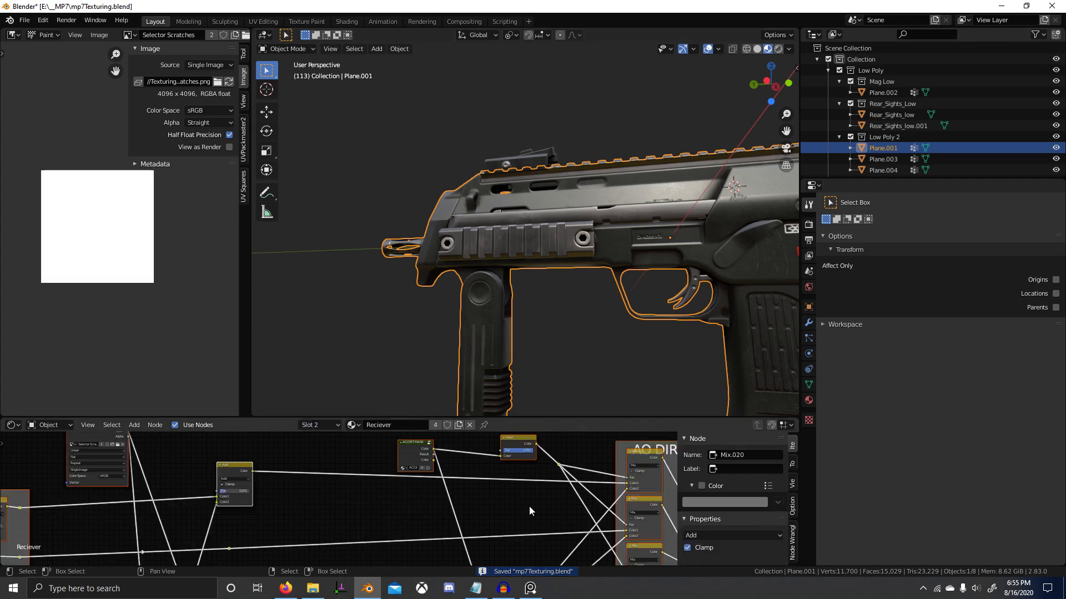
{"action": "scroll", "coordinate": [528, 506], "scroll_direction": "down", "scroll_amount": 4}
{"action": "scroll", "coordinate": [480, 477], "scroll_direction": "up", "scroll_amount": 3}
{"action": "scroll", "coordinate": [429, 481], "scroll_direction": "down", "scroll_amount": 2}
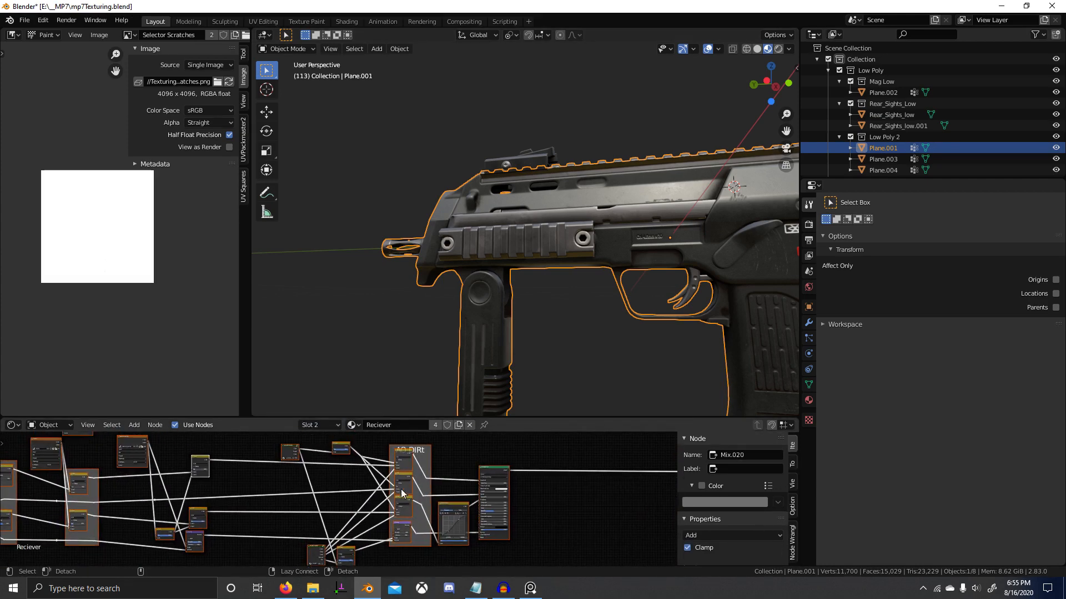
{"action": "key", "text": "c"}
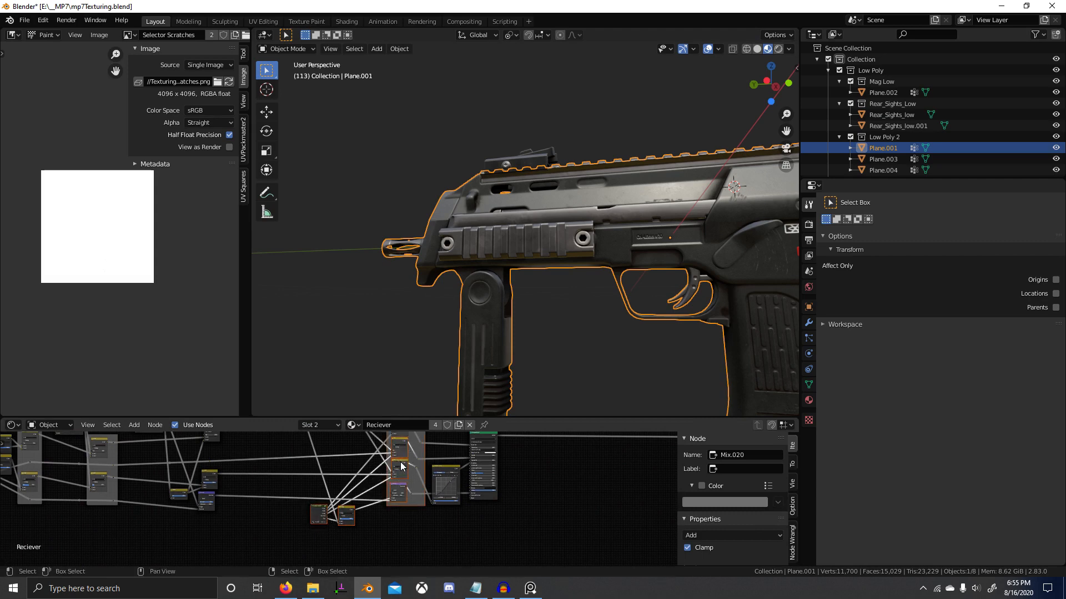
{"action": "middle_click_drag", "start_coordinate": [388, 489], "coordinate": [380, 528]}
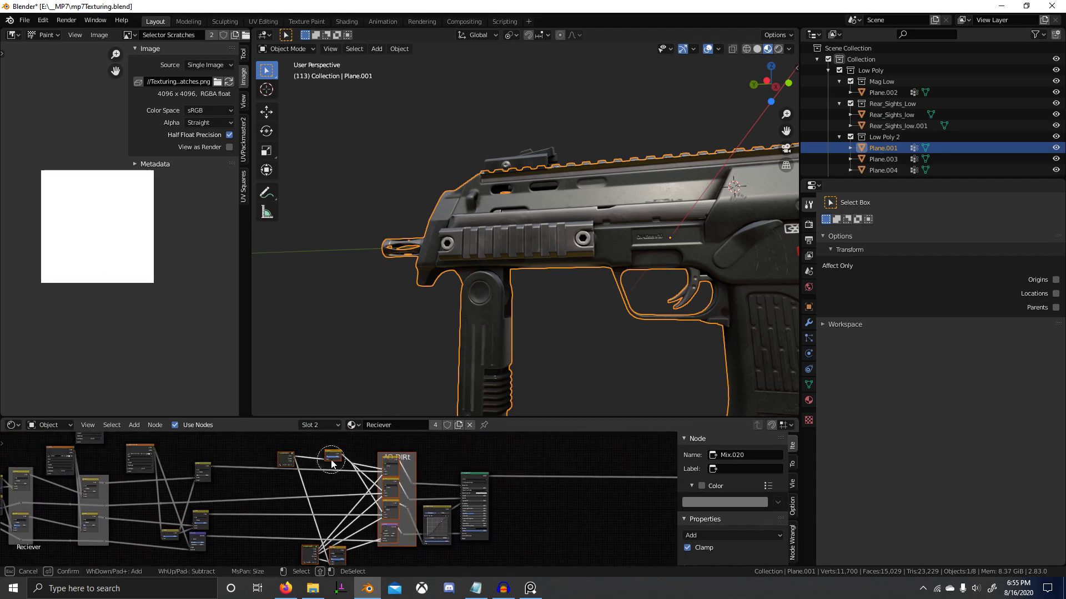
{"action": "key", "text": "Escape"}
{"action": "scroll", "coordinate": [404, 447], "scroll_direction": "down", "scroll_amount": 2}
{"action": "middle_click_drag", "start_coordinate": [472, 234], "coordinate": [586, 194]}
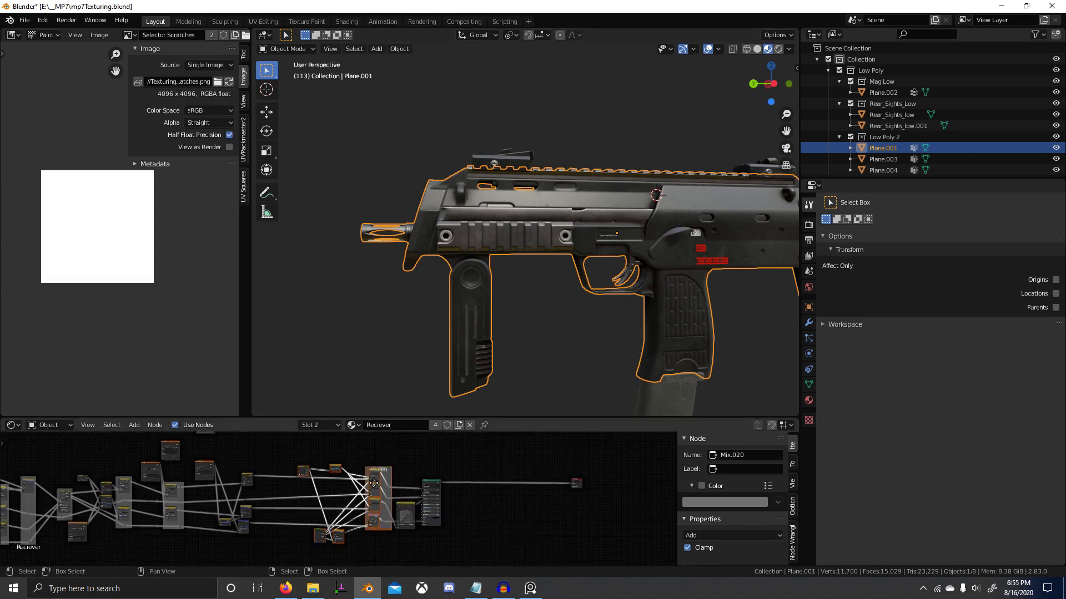
{"action": "middle_click_drag", "start_coordinate": [279, 441], "coordinate": [293, 428]}
Paste the copied AO DIRt nodes into the Picatinny material and place them beyond the Material Output node.
{"action": "left_click", "coordinate": [316, 425]}
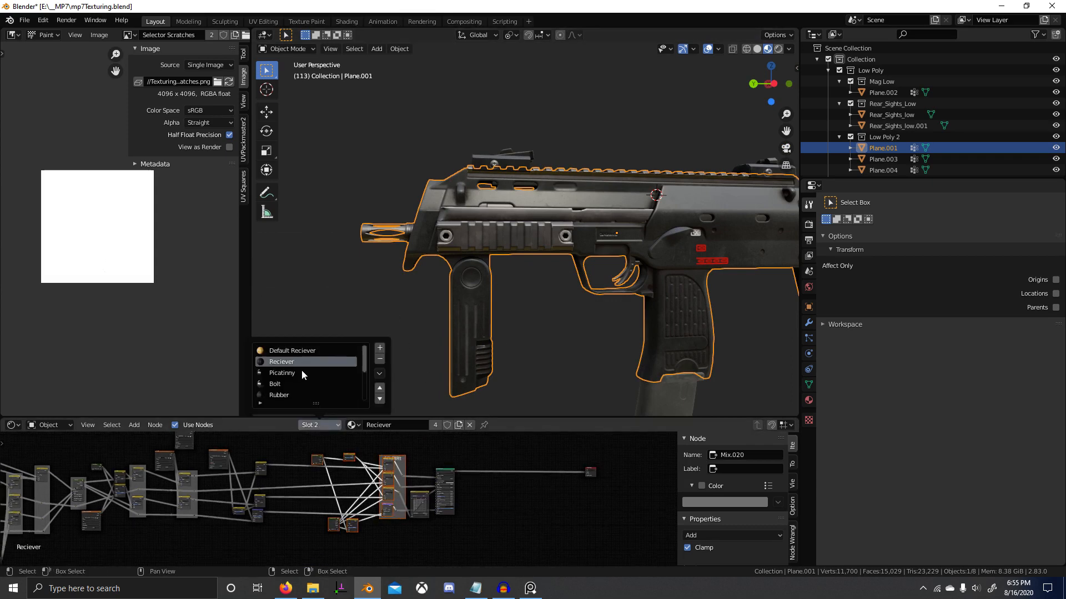
{"action": "left_click", "coordinate": [293, 373]}
{"action": "scroll", "coordinate": [431, 489], "scroll_direction": "down", "scroll_amount": 3}
{"action": "middle_click_drag", "start_coordinate": [551, 348], "coordinate": [422, 411]}
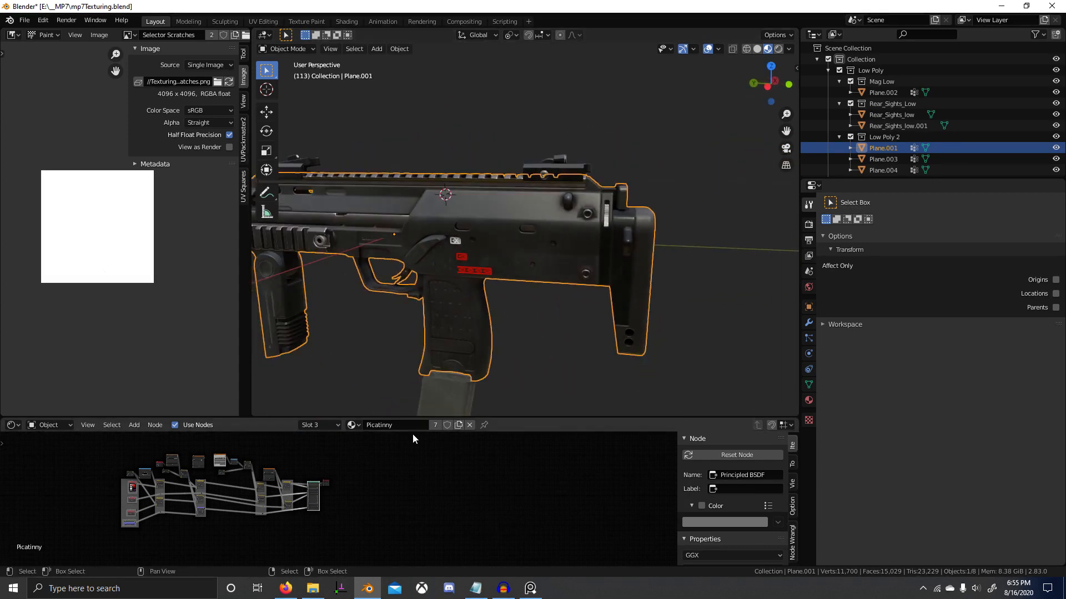
{"action": "middle_click_drag", "start_coordinate": [619, 242], "coordinate": [449, 335]}
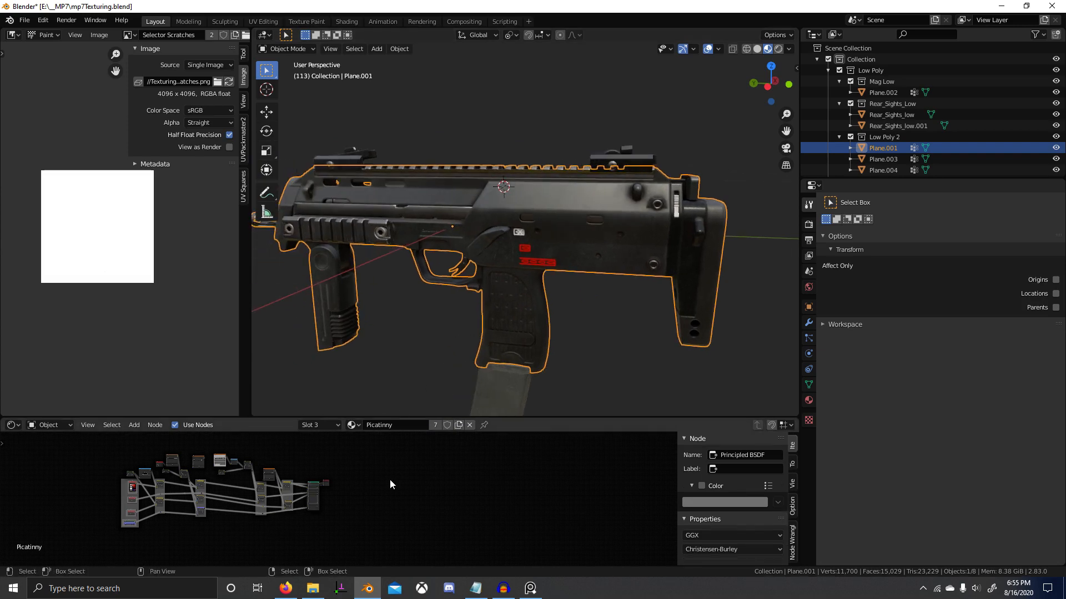
{"action": "key", "text": "ctrl+v"}
{"action": "middle_click_drag", "start_coordinate": [392, 490], "coordinate": [380, 512]}
{"action": "scroll", "coordinate": [380, 486], "scroll_direction": "up", "scroll_amount": 10}
{"action": "key", "text": "g"}
{"action": "left_click", "coordinate": [424, 507]}
{"action": "scroll", "coordinate": [423, 506], "scroll_direction": "down", "scroll_amount": 1}
Preview the pasted AO DIRT MASK group on the model and examine the mask along the Picatinny rails.
{"action": "key", "text": "ctrl+space"}
{"action": "middle_click_drag", "start_coordinate": [505, 261], "coordinate": [430, 356]}
{"action": "scroll", "coordinate": [435, 351], "scroll_direction": "up", "scroll_amount": 8}
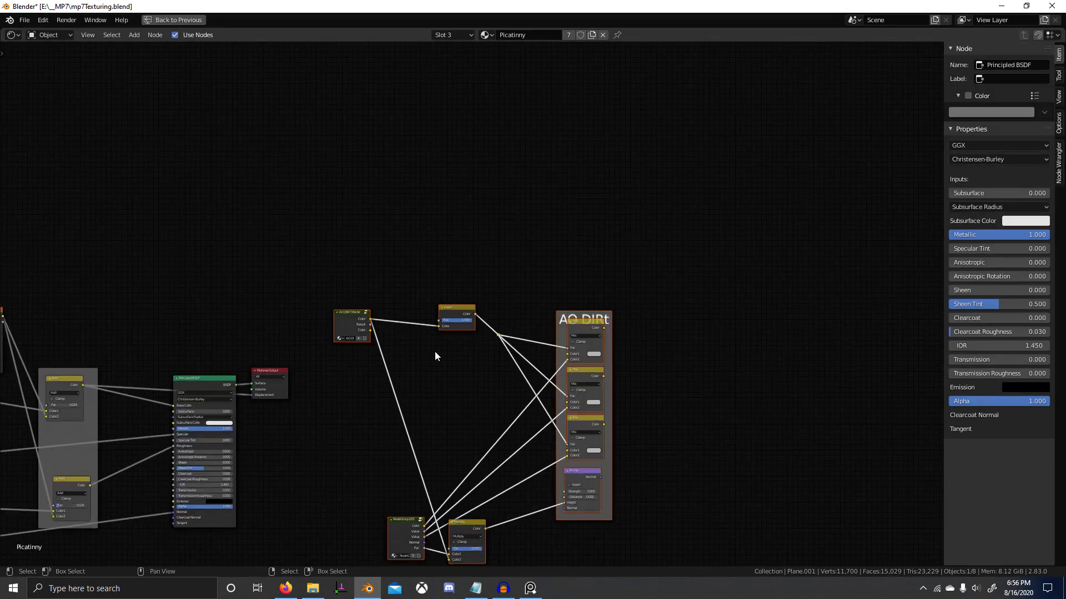
{"action": "left_click", "coordinate": [304, 326], "text": "ctrl+shift"}
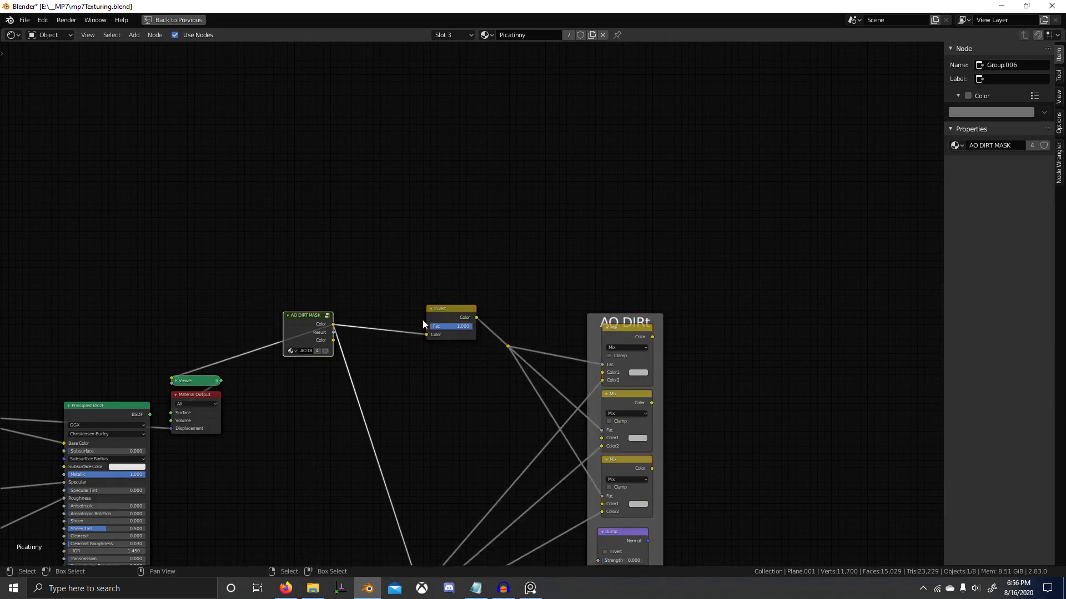
{"action": "key", "text": "ctrl+space"}
{"action": "middle_click_drag", "start_coordinate": [488, 278], "coordinate": [542, 291]}
{"action": "scroll", "coordinate": [541, 291], "scroll_direction": "up", "scroll_amount": 6}
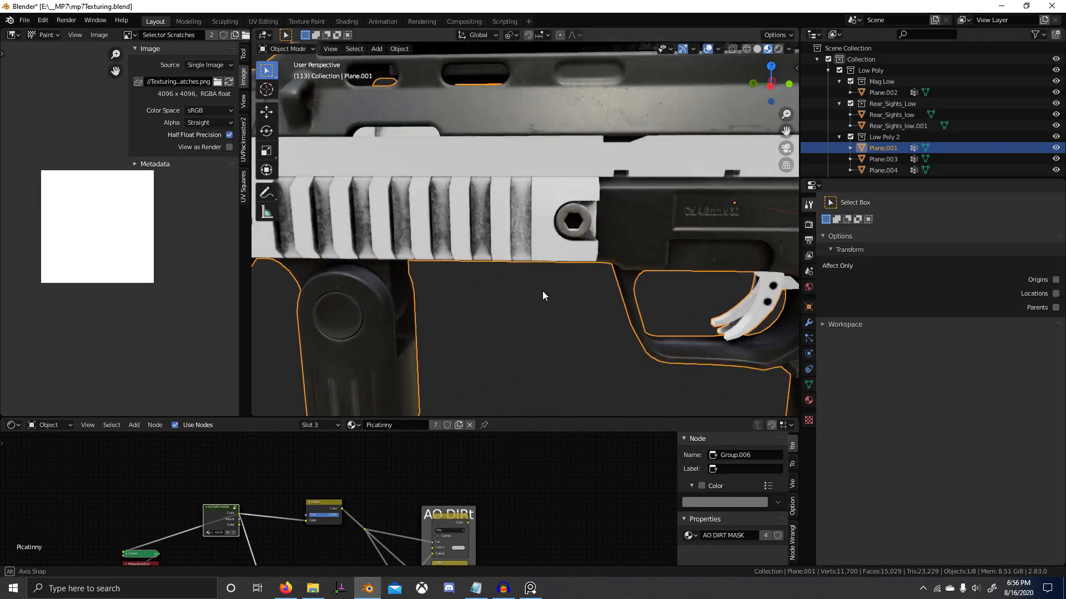
{"action": "scroll", "coordinate": [542, 291], "scroll_direction": "down", "scroll_amount": 4}
{"action": "middle_click_drag", "start_coordinate": [464, 245], "coordinate": [461, 290]}
{"action": "scroll", "coordinate": [495, 341], "scroll_direction": "up", "scroll_amount": 5}
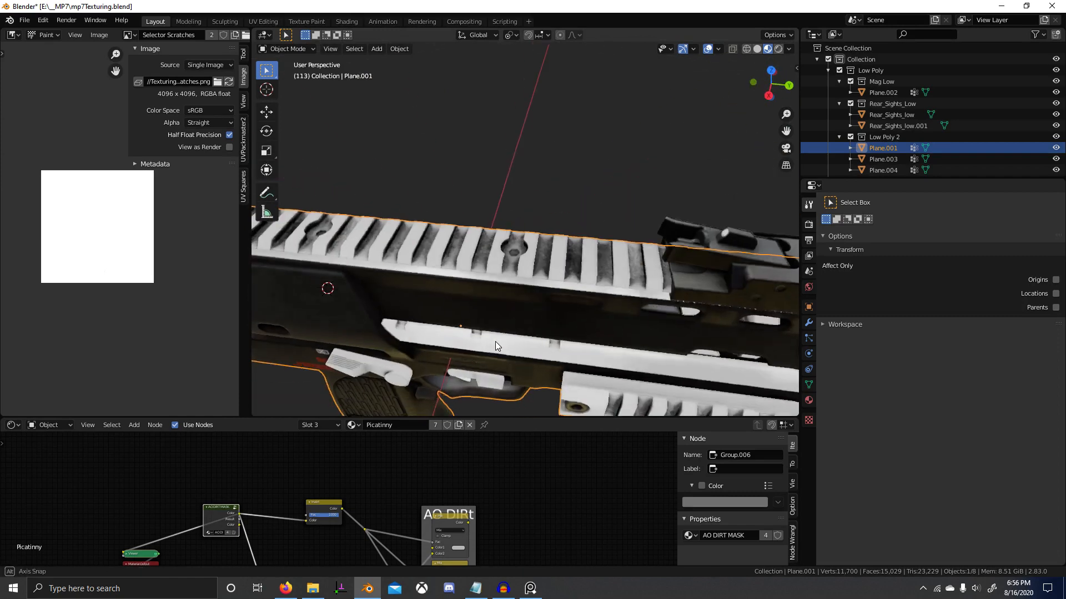
{"action": "scroll", "coordinate": [495, 342], "scroll_direction": "down", "scroll_amount": 1}
{"action": "scroll", "coordinate": [368, 495], "scroll_direction": "up", "scroll_amount": 3}
{"action": "middle_click_drag", "start_coordinate": [516, 333], "coordinate": [612, 296]}
{"action": "scroll", "coordinate": [488, 483], "scroll_direction": "down", "scroll_amount": 4}
Preview the NodeGroup.001 dirt group on the rail, followed by the AO DIRT MASK group again for comparison.
{"action": "middle_click_drag", "start_coordinate": [459, 519], "coordinate": [413, 487]}
{"action": "middle_click_drag", "start_coordinate": [429, 526], "coordinate": [433, 412]}
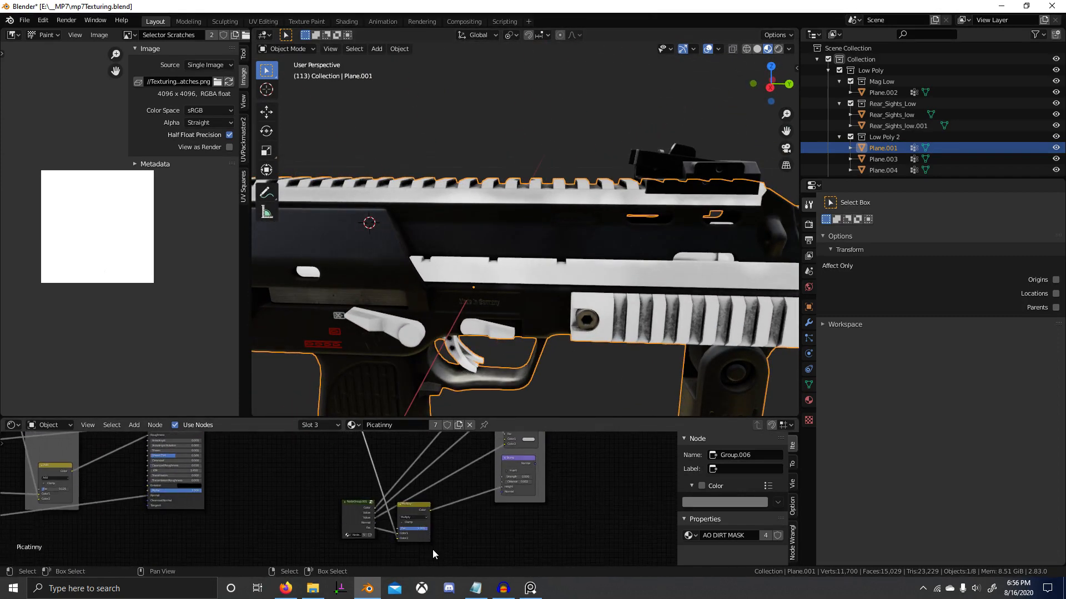
{"action": "left_click", "coordinate": [355, 509], "text": "ctrl+shift"}
{"action": "scroll", "coordinate": [549, 263], "scroll_direction": "up", "scroll_amount": 5}
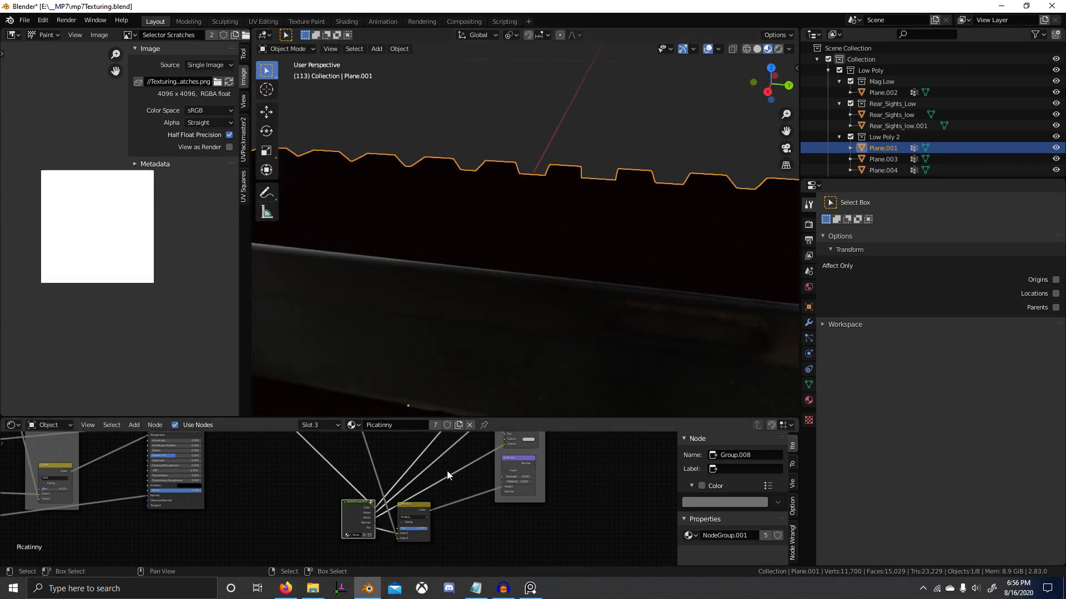
{"action": "scroll", "coordinate": [447, 470], "scroll_direction": "down", "scroll_amount": 4}
{"action": "left_click", "coordinate": [289, 457], "text": "ctrl+shift"}
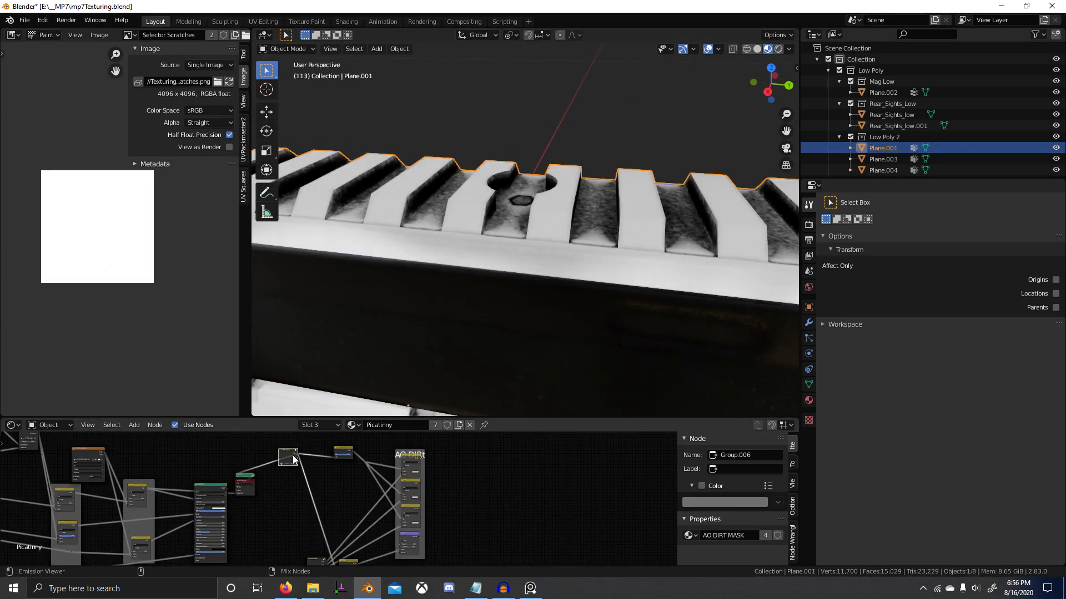
Move the Principled BSDF, Material Output and AO DIRt nodes away from the last Add frame to open a wide gap.
{"action": "middle_click_drag", "start_coordinate": [331, 471], "coordinate": [438, 473]}
{"action": "key", "text": "ctrl+space"}
{"action": "scroll", "coordinate": [510, 343], "scroll_direction": "up", "scroll_amount": 1}
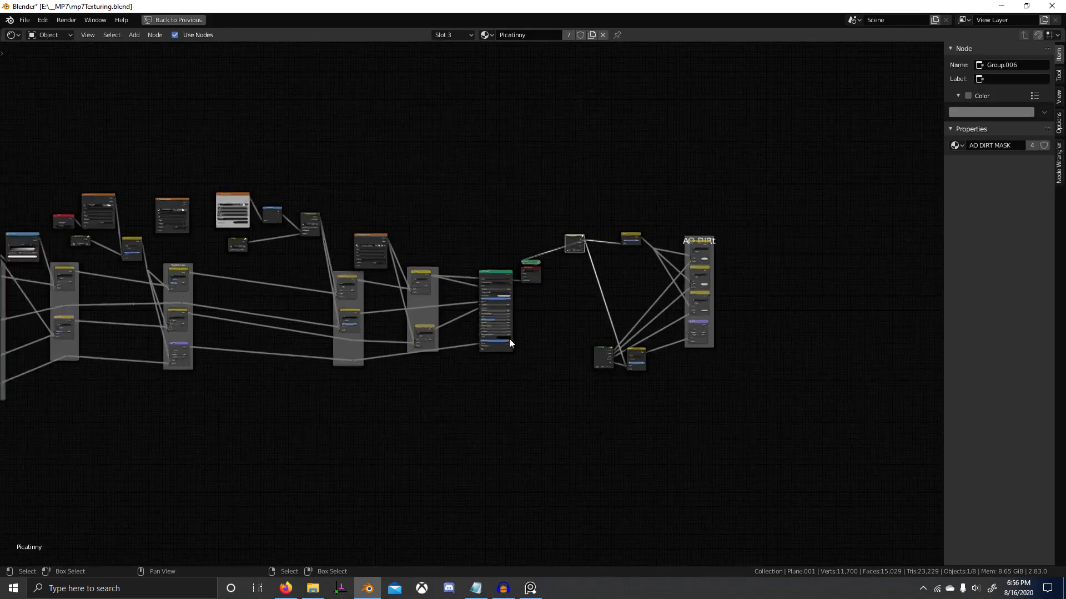
{"action": "scroll", "coordinate": [498, 292], "scroll_direction": "up", "scroll_amount": 3}
{"action": "left_click", "coordinate": [482, 290]}
{"action": "scroll", "coordinate": [482, 299], "scroll_direction": "down", "scroll_amount": 6}
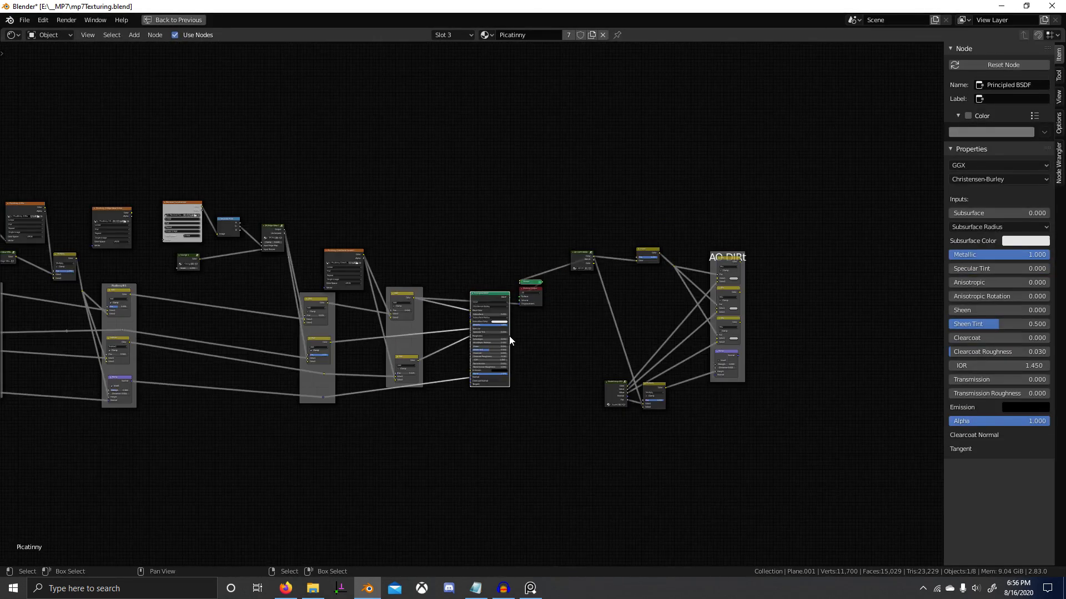
{"action": "left_click_drag", "start_coordinate": [477, 221], "coordinate": [834, 466]}
{"action": "middle_click_drag", "start_coordinate": [834, 465], "coordinate": [652, 457]}
{"action": "scroll", "coordinate": [652, 458], "scroll_direction": "down", "scroll_amount": 2}
{"action": "key", "text": "g"}
{"action": "left_click", "coordinate": [891, 459]}
{"action": "key", "text": "g"}
{"action": "left_click", "coordinate": [912, 472]}
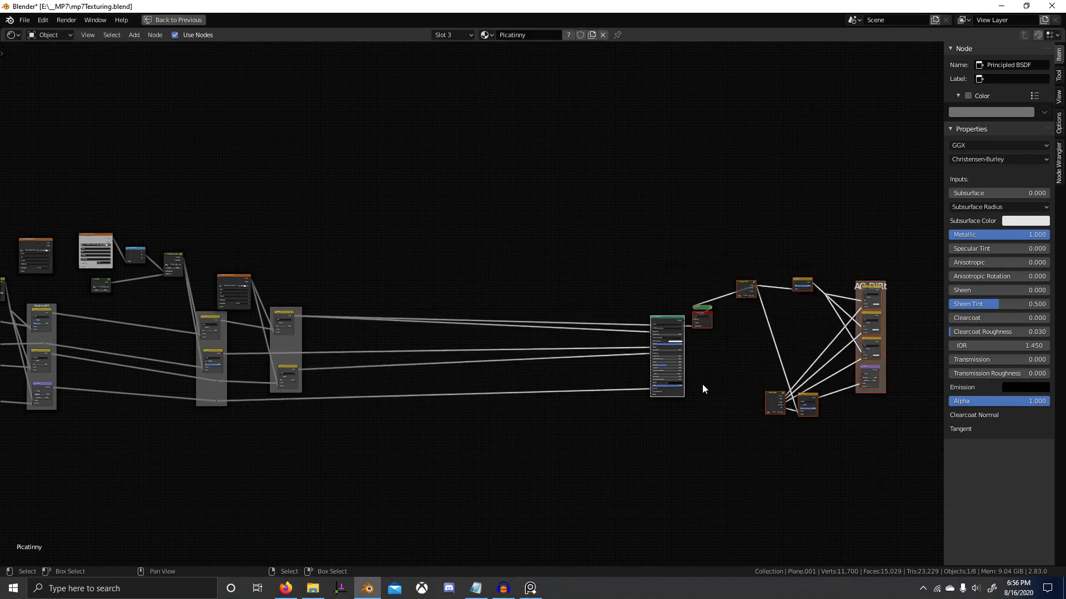
Preview the Principled BSDF node through the Material Output.
{"action": "middle_click_drag", "start_coordinate": [701, 384], "coordinate": [572, 401]}
{"action": "scroll", "coordinate": [612, 346], "scroll_direction": "up", "scroll_amount": 2}
{"action": "key", "text": "alt+a"}
{"action": "left_click", "coordinate": [537, 334], "text": "ctrl+shift"}
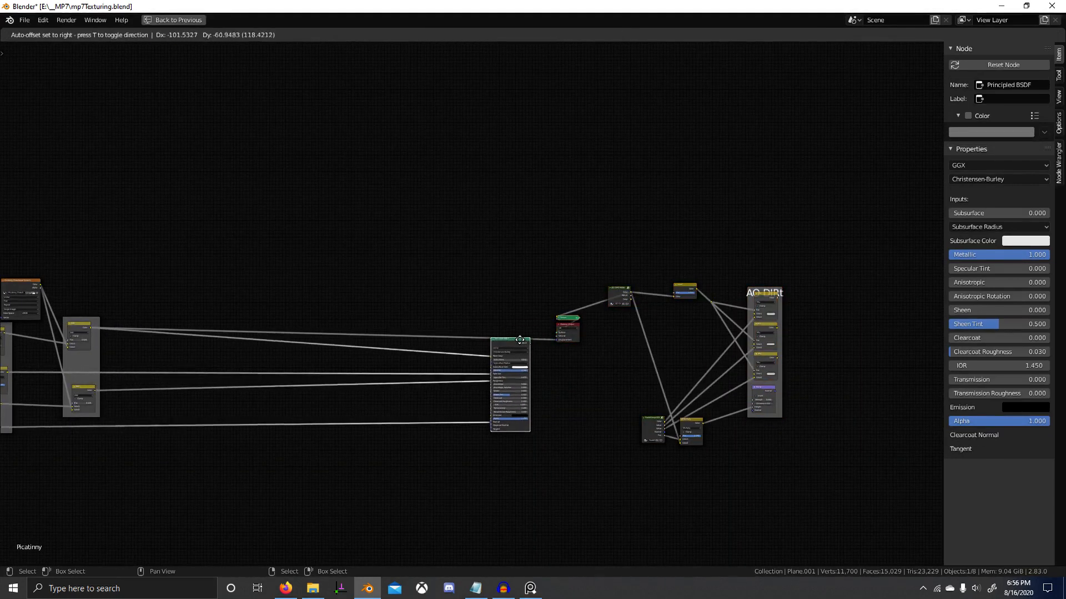
Move the AO DIRT MASK, Invert, dirt group, Multiply and AO DIRt frame nodes into the gap before the Principled BSDF.
{"action": "left_click", "coordinate": [618, 294]}
{"action": "key", "text": "b"}
{"action": "left_click_drag", "start_coordinate": [599, 257], "coordinate": [822, 471]}
{"action": "key", "text": "g"}
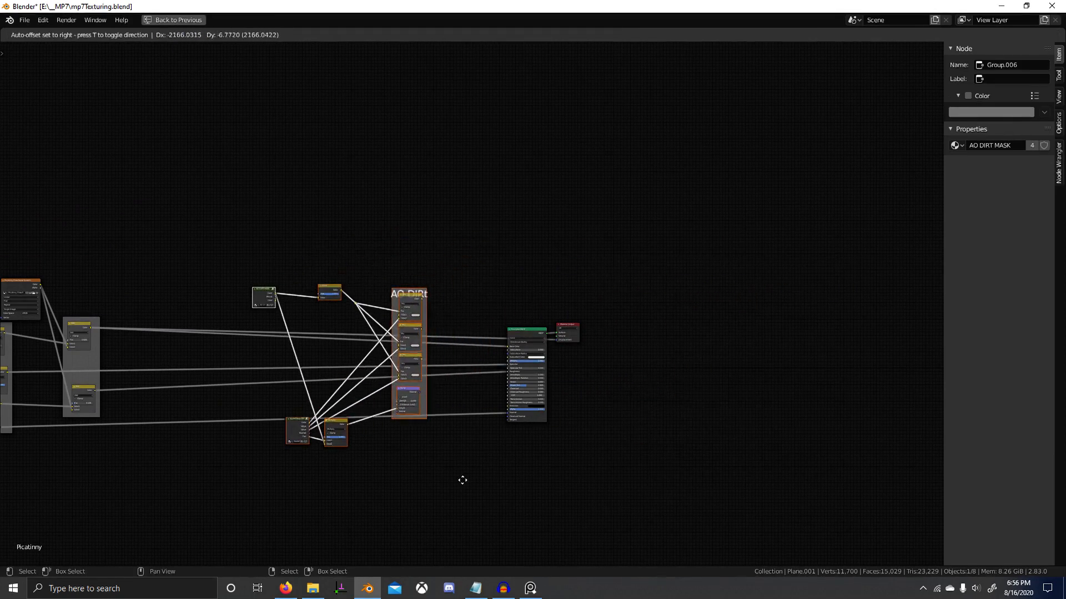
{"action": "left_click", "coordinate": [454, 504]}
{"action": "key", "text": "g"}
{"action": "left_click", "coordinate": [278, 417]}
Add reroutes on the links into the Principled BSDF and connect the upper Add node's Color to the first AO DIRt mix's Color1.
{"action": "right_click_drag", "start_coordinate": [440, 312], "coordinate": [458, 509], "text": "shift"}
{"action": "scroll", "coordinate": [306, 399], "scroll_direction": "up", "scroll_amount": 4}
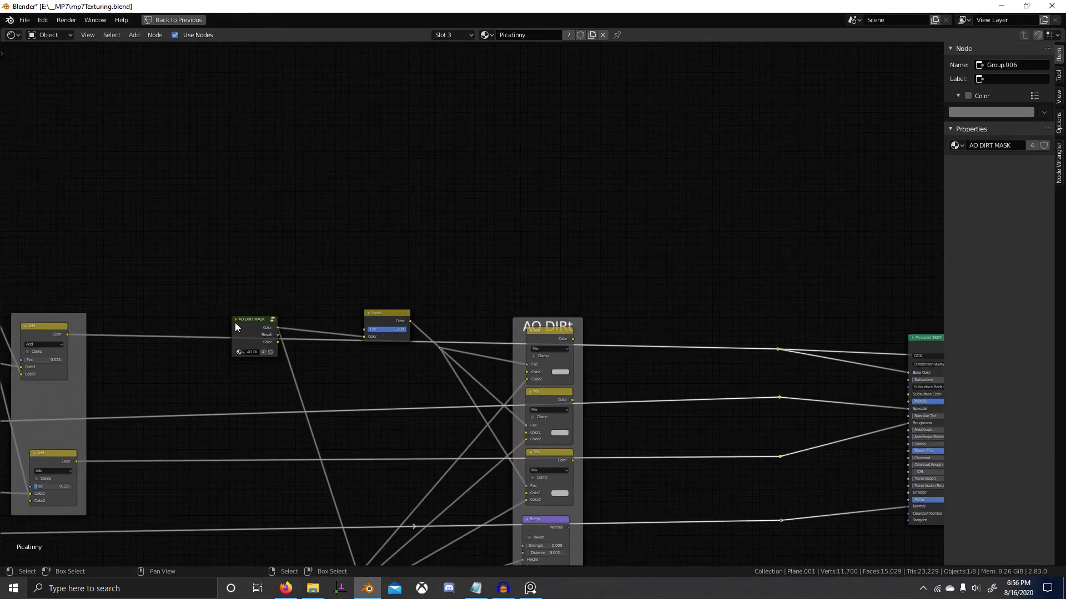
{"action": "middle_click_drag", "start_coordinate": [134, 321], "coordinate": [150, 315]}
{"action": "left_click_drag", "start_coordinate": [98, 324], "coordinate": [566, 367]}
{"action": "scroll", "coordinate": [429, 390], "scroll_direction": "down", "scroll_amount": 1}
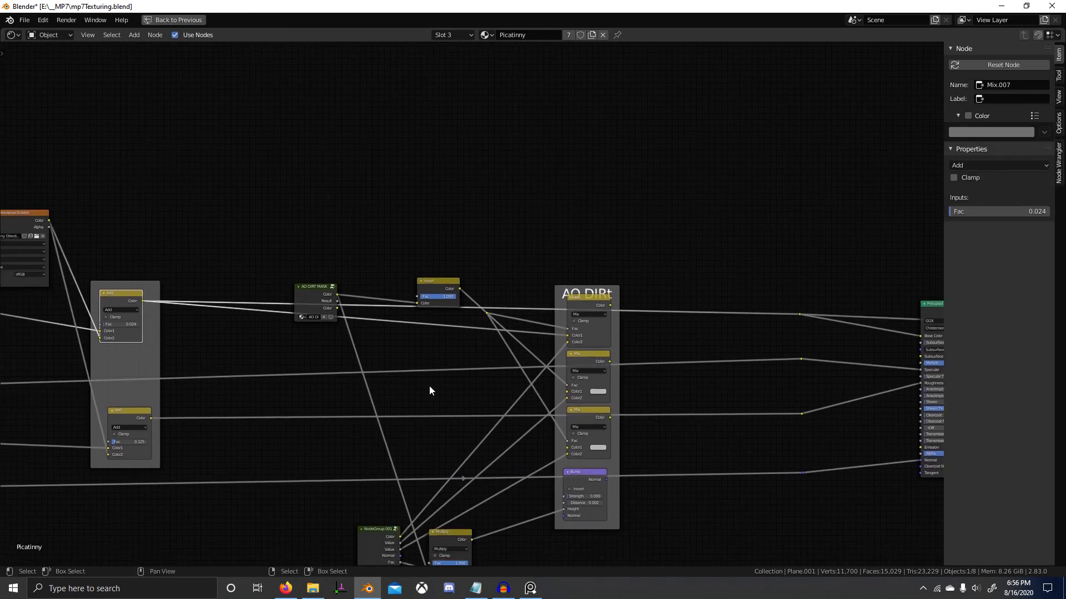
Add reroutes on the specular and normal links at the last Add frame and place the normal reroute below the lower Add node.
{"action": "left_click", "coordinate": [154, 371]}
{"action": "right_click_drag", "start_coordinate": [129, 370], "coordinate": [124, 469], "text": "shift"}
{"action": "key", "text": "g"}
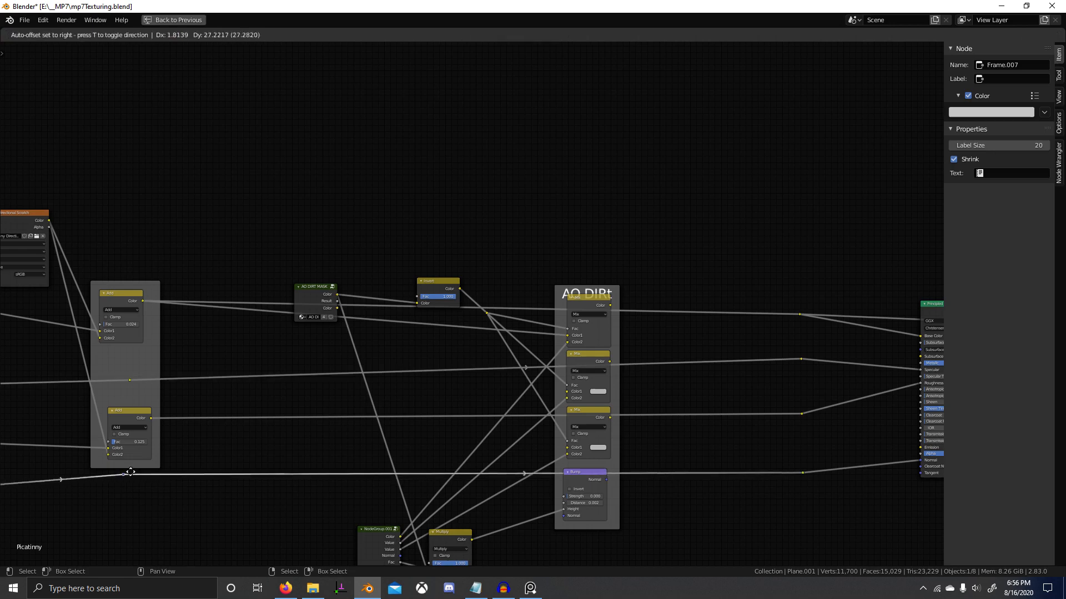
{"action": "left_click", "coordinate": [133, 464]}
{"action": "key", "text": "g"}
{"action": "left_click", "coordinate": [132, 474]}
Connect the specular reroute, lower Add node and normal reroute to the second mix, third mix and Bump in the AO DIRt frame.
{"action": "left_click_drag", "start_coordinate": [130, 379], "coordinate": [568, 392]}
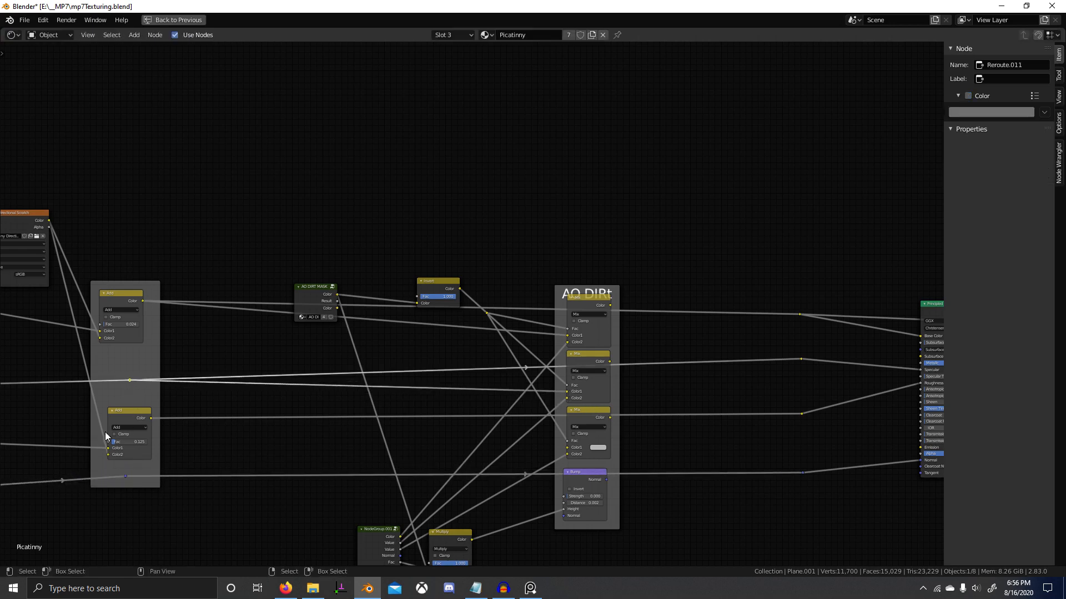
{"action": "left_click_drag", "start_coordinate": [153, 418], "coordinate": [566, 448]}
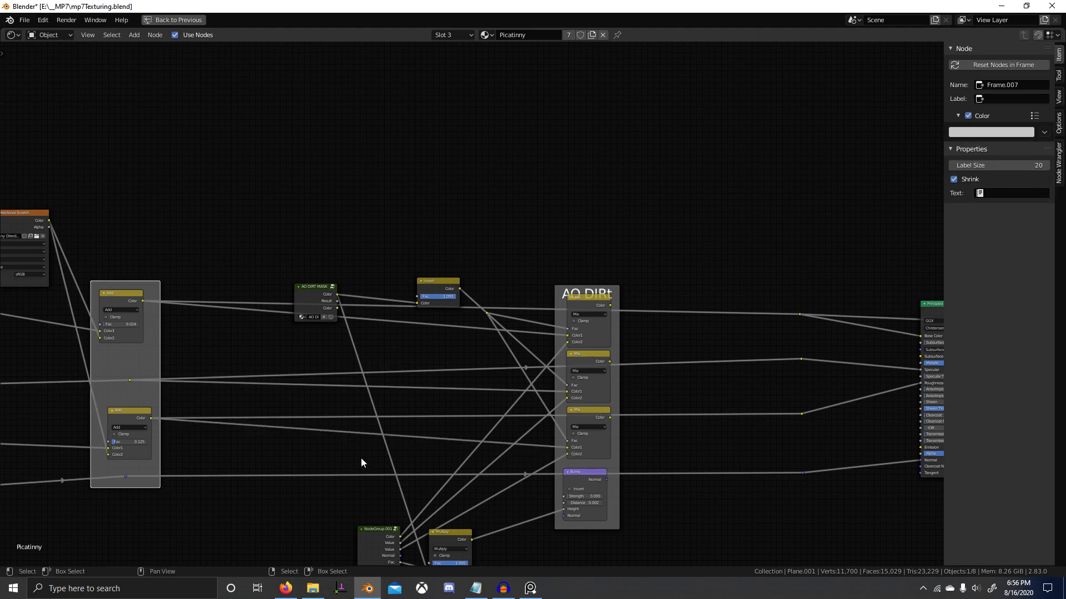
{"action": "left_click_drag", "start_coordinate": [126, 476], "coordinate": [573, 520]}
{"action": "middle_click_drag", "start_coordinate": [573, 520], "coordinate": [479, 479]}
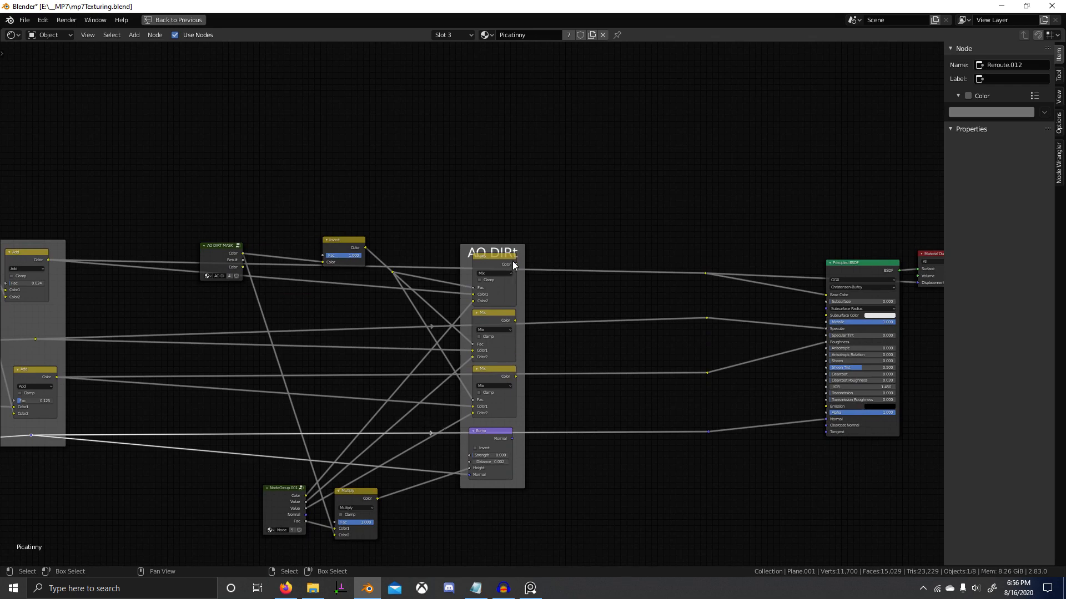
Connect the three AO DIRt mix outputs and the Bump Normal to the matching reroutes before the Principled BSDF.
{"action": "left_click_drag", "start_coordinate": [516, 263], "coordinate": [660, 266]}
{"action": "left_click", "coordinate": [658, 267]}
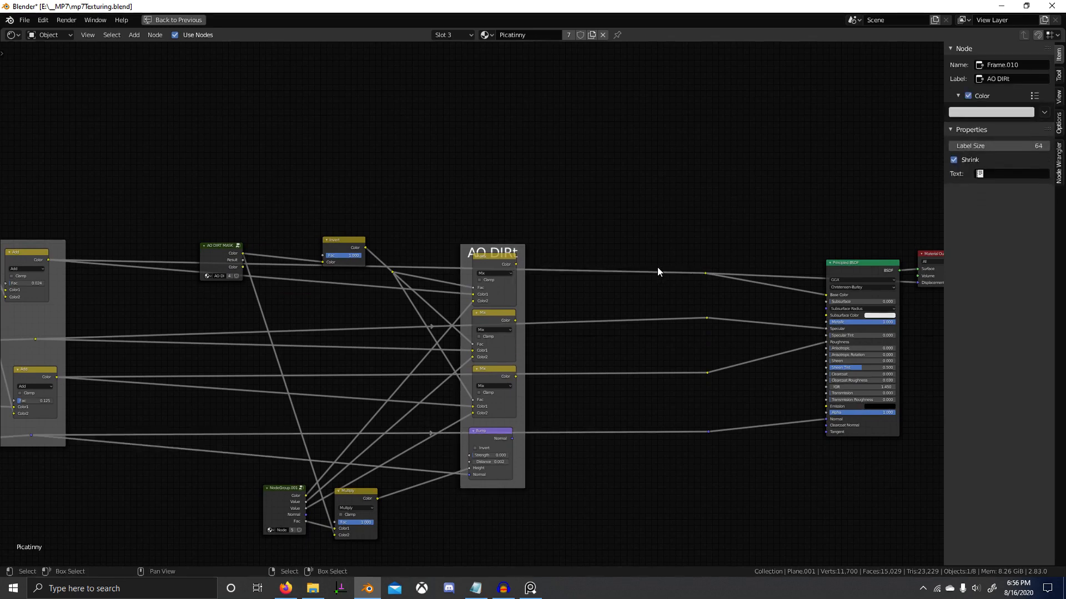
{"action": "left_click_drag", "start_coordinate": [512, 267], "coordinate": [706, 275]}
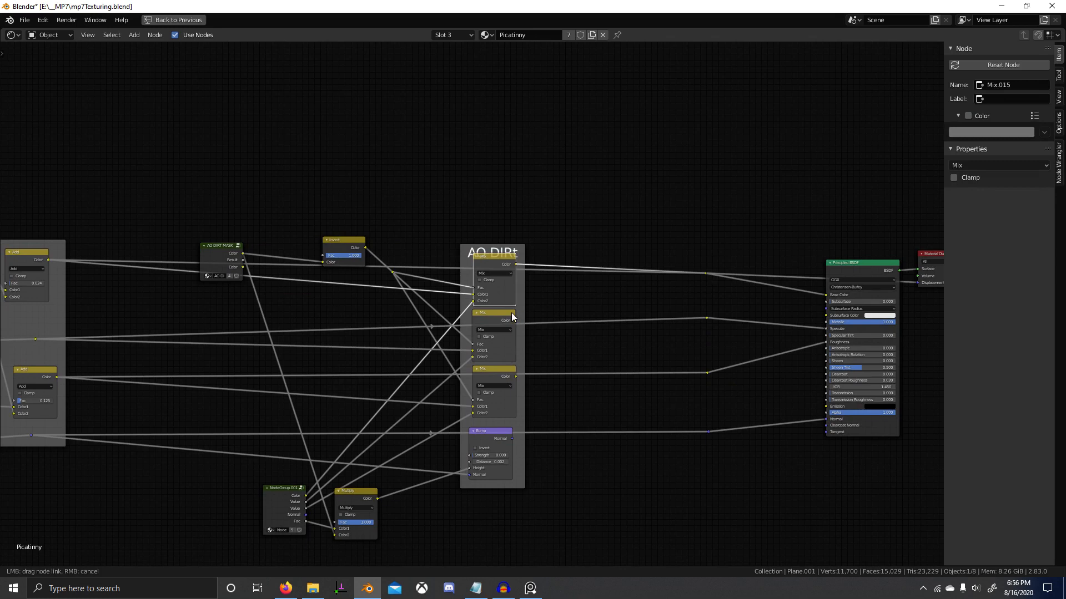
{"action": "left_click_drag", "start_coordinate": [514, 321], "coordinate": [709, 318]}
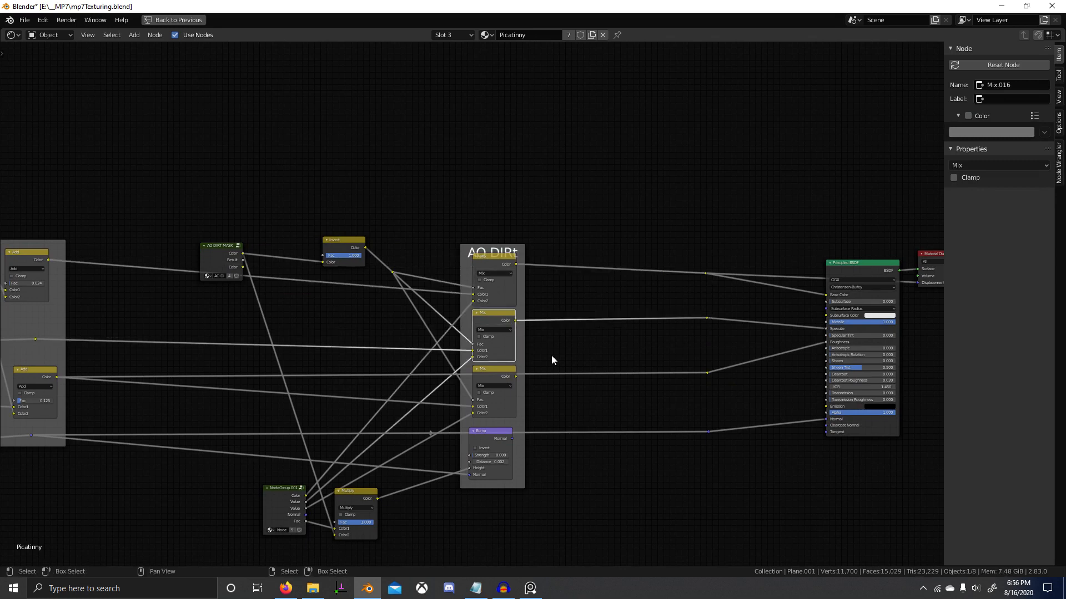
{"action": "left_click_drag", "start_coordinate": [516, 376], "coordinate": [708, 373]}
{"action": "left_click_drag", "start_coordinate": [513, 438], "coordinate": [708, 431]}
{"action": "middle_click_drag", "start_coordinate": [480, 320], "coordinate": [494, 339]}
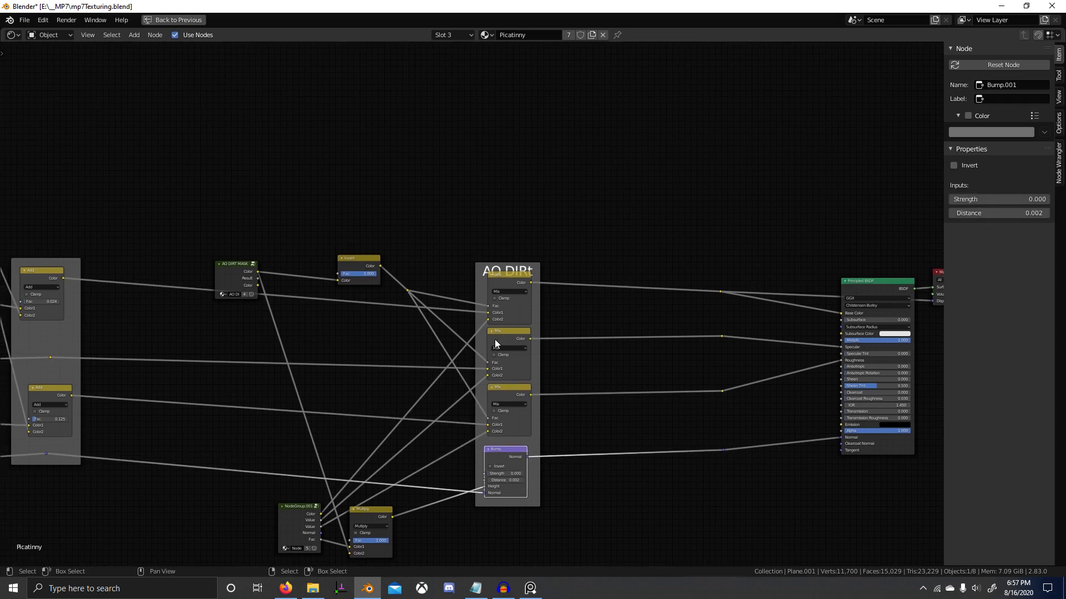
Preview the first AO DIRt mix node on the model and examine the dirt color along the Picatinny rails.
{"action": "left_click", "coordinate": [511, 282]}
{"action": "key", "text": "ctrl+space"}
{"action": "scroll", "coordinate": [503, 288], "scroll_direction": "down", "scroll_amount": 6}
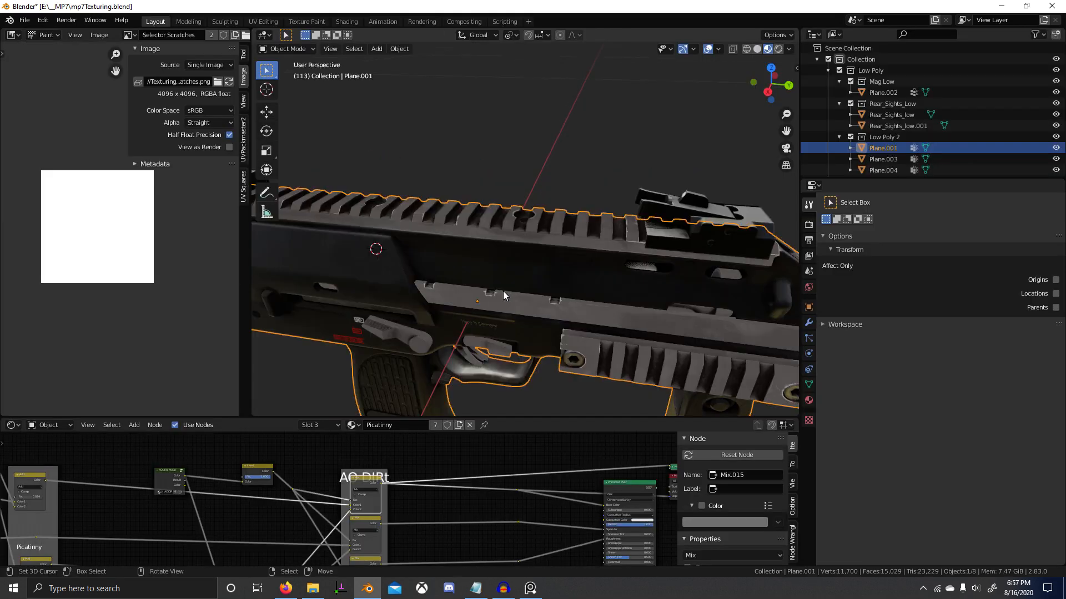
{"action": "middle_click_drag", "start_coordinate": [507, 282], "coordinate": [521, 258]}
{"action": "scroll", "coordinate": [521, 257], "scroll_direction": "up", "scroll_amount": 7}
{"action": "scroll", "coordinate": [391, 514], "scroll_direction": "up", "scroll_amount": 1}
{"action": "scroll", "coordinate": [391, 514], "scroll_direction": "up", "scroll_amount": 1}
{"action": "scroll", "coordinate": [438, 320], "scroll_direction": "down", "scroll_amount": 9}
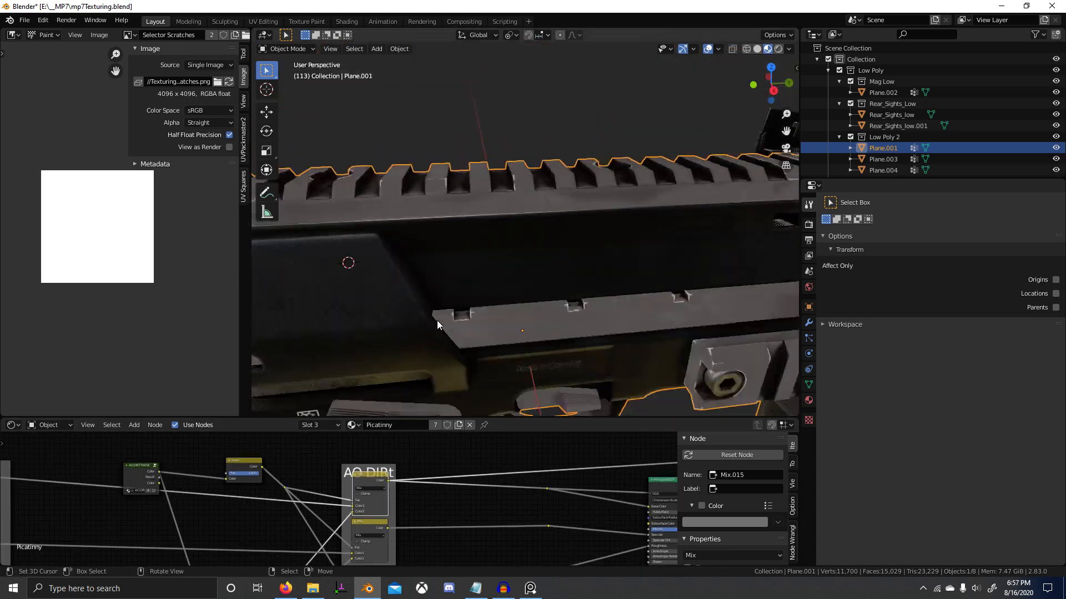
{"action": "middle_click_drag", "start_coordinate": [460, 319], "coordinate": [487, 315]}
{"action": "scroll", "coordinate": [551, 298], "scroll_direction": "up", "scroll_amount": 5}
{"action": "middle_click_drag", "start_coordinate": [550, 297], "coordinate": [546, 314]}
Preview the upper Add node's color on the rails, followed by the first AO DIRt mix for comparison.
{"action": "middle_click_drag", "start_coordinate": [82, 476], "coordinate": [208, 452]}
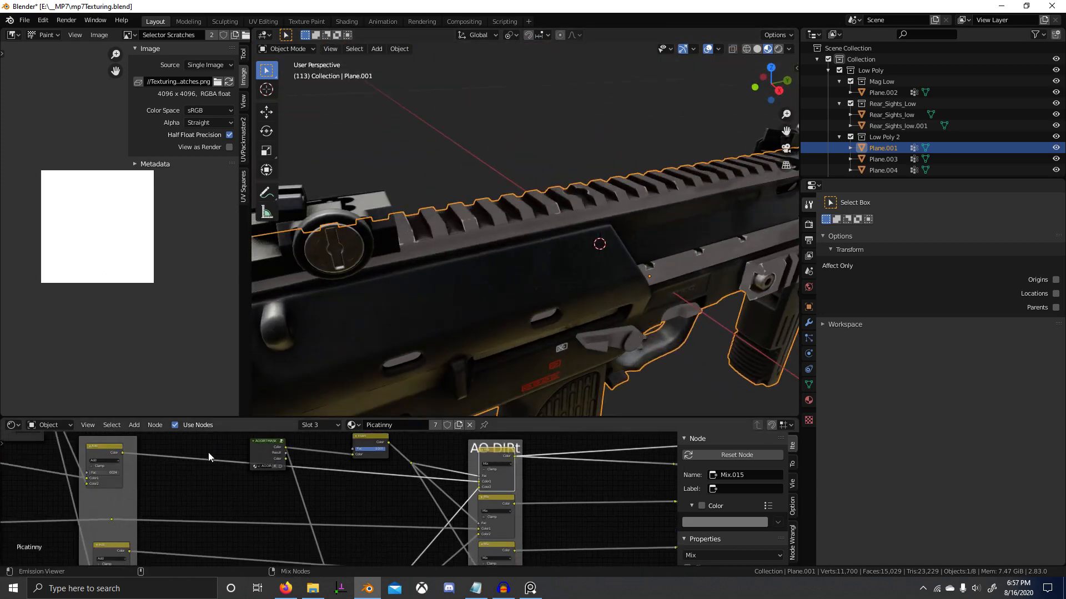
{"action": "left_click", "coordinate": [99, 451], "text": "ctrl+shift"}
{"action": "middle_click_drag", "start_coordinate": [531, 341], "coordinate": [477, 333]}
{"action": "left_click", "coordinate": [502, 460], "text": "ctrl+shift"}
{"action": "scroll", "coordinate": [538, 328], "scroll_direction": "down", "scroll_amount": 4}
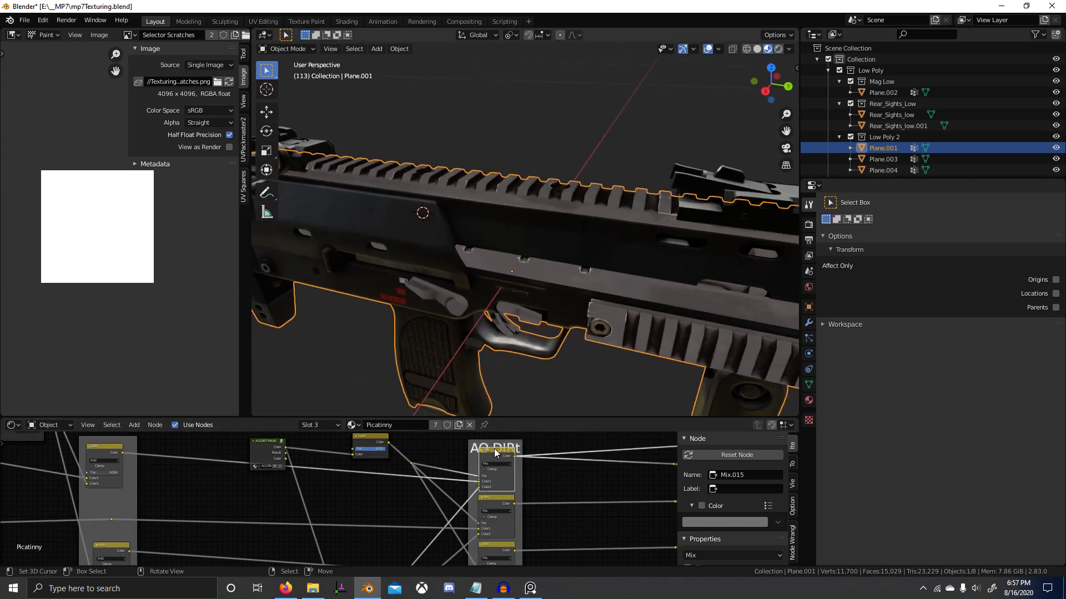
Preview the specular reroute and the second AO DIRt mix on the rail to compare specular without and with dirt.
{"action": "left_click", "coordinate": [113, 518], "text": "ctrl+shift"}
{"action": "scroll", "coordinate": [525, 315], "scroll_direction": "up", "scroll_amount": 4}
{"action": "middle_click_drag", "start_coordinate": [525, 315], "coordinate": [542, 346]}
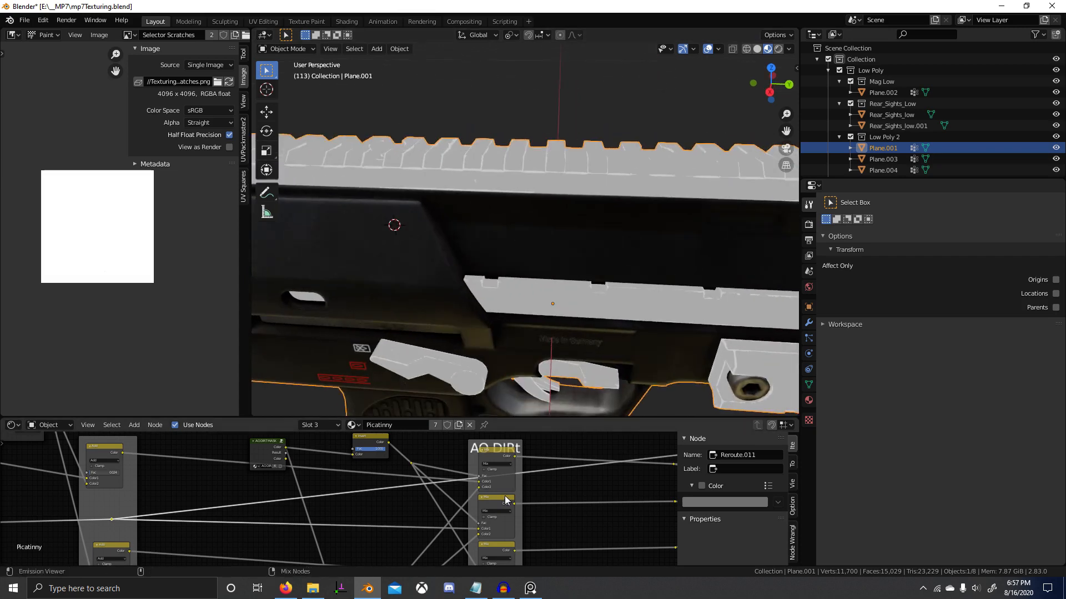
{"action": "scroll", "coordinate": [519, 308], "scroll_direction": "up", "scroll_amount": 5}
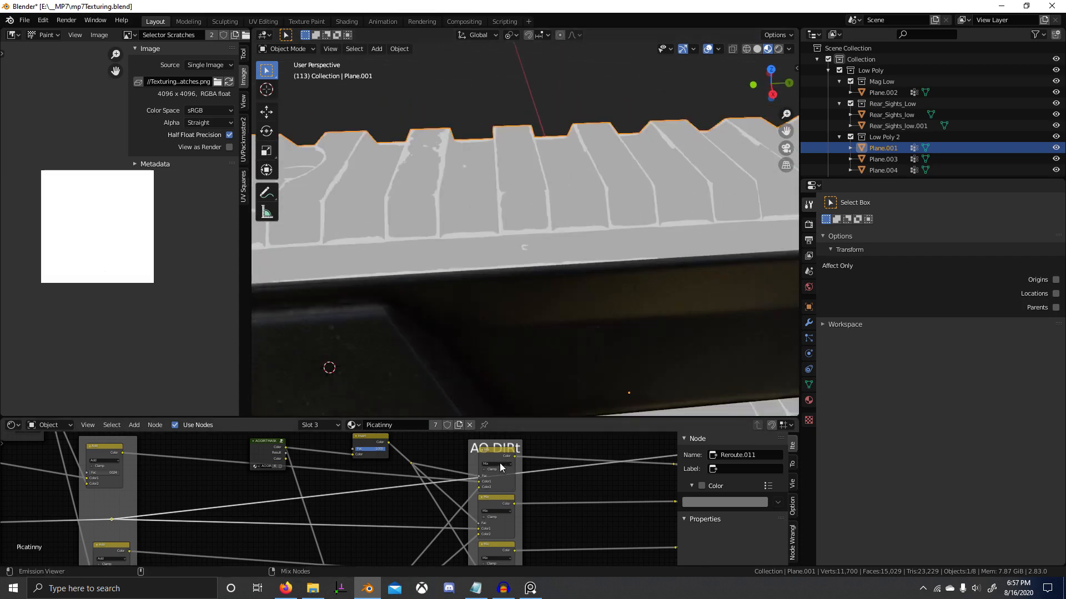
{"action": "left_click", "coordinate": [500, 502], "text": "ctrl+shift"}
{"action": "scroll", "coordinate": [466, 494], "scroll_direction": "down", "scroll_amount": 1}
Preview the lower Add node and the third AO DIRt mix to compare roughness without and with dirt.
{"action": "middle_click_drag", "start_coordinate": [468, 506], "coordinate": [473, 468]}
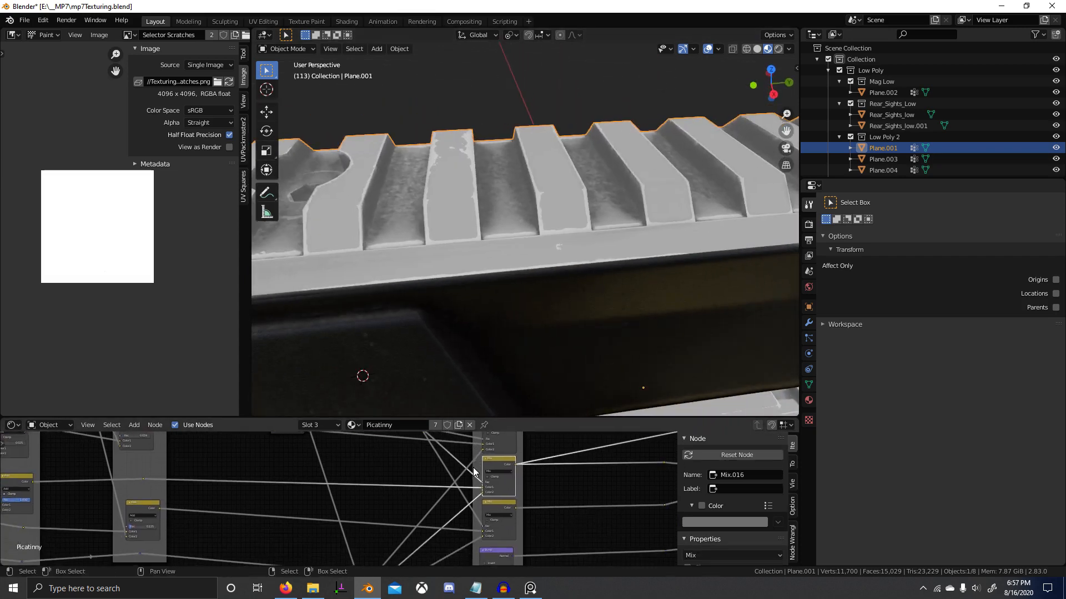
{"action": "scroll", "coordinate": [502, 472], "scroll_direction": "down", "scroll_amount": 1}
{"action": "left_click", "coordinate": [194, 500], "text": "ctrl+shift"}
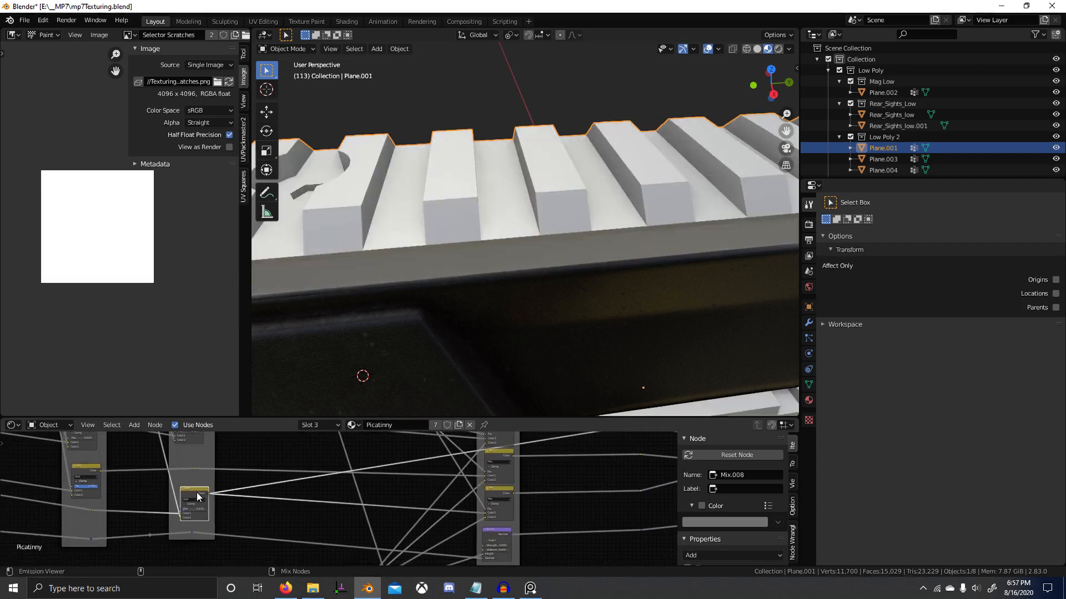
{"action": "middle_click_drag", "start_coordinate": [501, 494], "coordinate": [423, 502]}
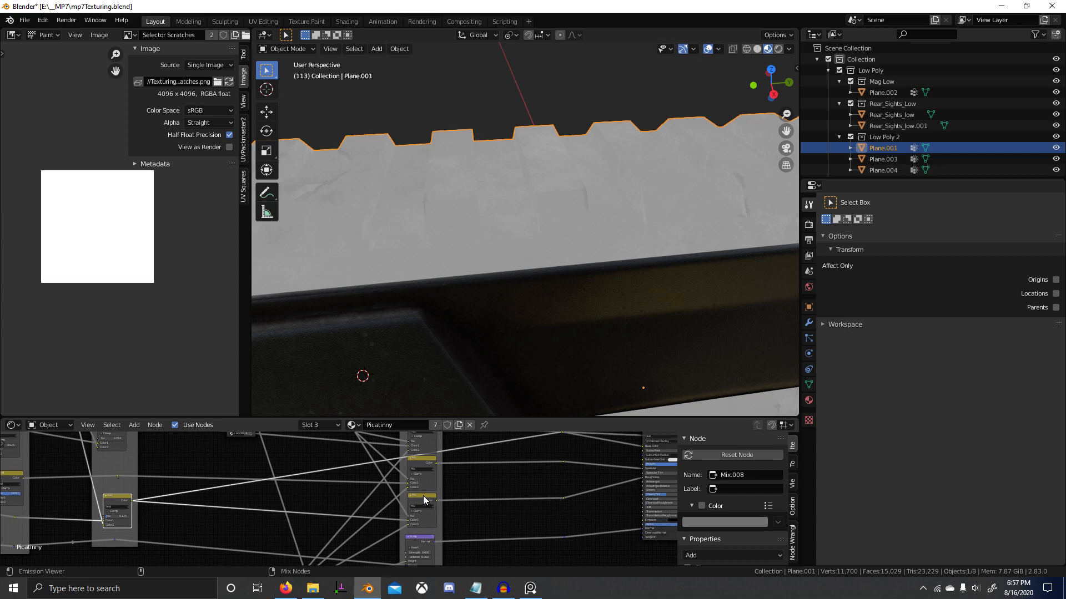
{"action": "left_click", "coordinate": [424, 500], "text": "ctrl+shift"}
Preview the full Principled BSDF shading and examine the dirt on the top and side rails from several angles.
{"action": "middle_click_drag", "start_coordinate": [285, 499], "coordinate": [358, 471]}
{"action": "scroll", "coordinate": [388, 486], "scroll_direction": "down", "scroll_amount": 5}
{"action": "middle_click_drag", "start_coordinate": [596, 483], "coordinate": [410, 528]}
{"action": "scroll", "coordinate": [533, 333], "scroll_direction": "down", "scroll_amount": 5}
{"action": "middle_click_drag", "start_coordinate": [565, 299], "coordinate": [622, 305]}
{"action": "scroll", "coordinate": [592, 311], "scroll_direction": "up", "scroll_amount": 4}
{"action": "scroll", "coordinate": [541, 314], "scroll_direction": "up", "scroll_amount": 2}
{"action": "scroll", "coordinate": [525, 318], "scroll_direction": "down", "scroll_amount": 5}
{"action": "scroll", "coordinate": [537, 336], "scroll_direction": "up", "scroll_amount": 8}
{"action": "middle_click_drag", "start_coordinate": [621, 305], "coordinate": [541, 384], "text": "shift"}
{"action": "scroll", "coordinate": [588, 284], "scroll_direction": "up", "scroll_amount": 1}
{"action": "scroll", "coordinate": [651, 336], "scroll_direction": "down", "scroll_amount": 6}
{"action": "scroll", "coordinate": [558, 381], "scroll_direction": "up", "scroll_amount": 6}
{"action": "scroll", "coordinate": [541, 384], "scroll_direction": "down", "scroll_amount": 6}
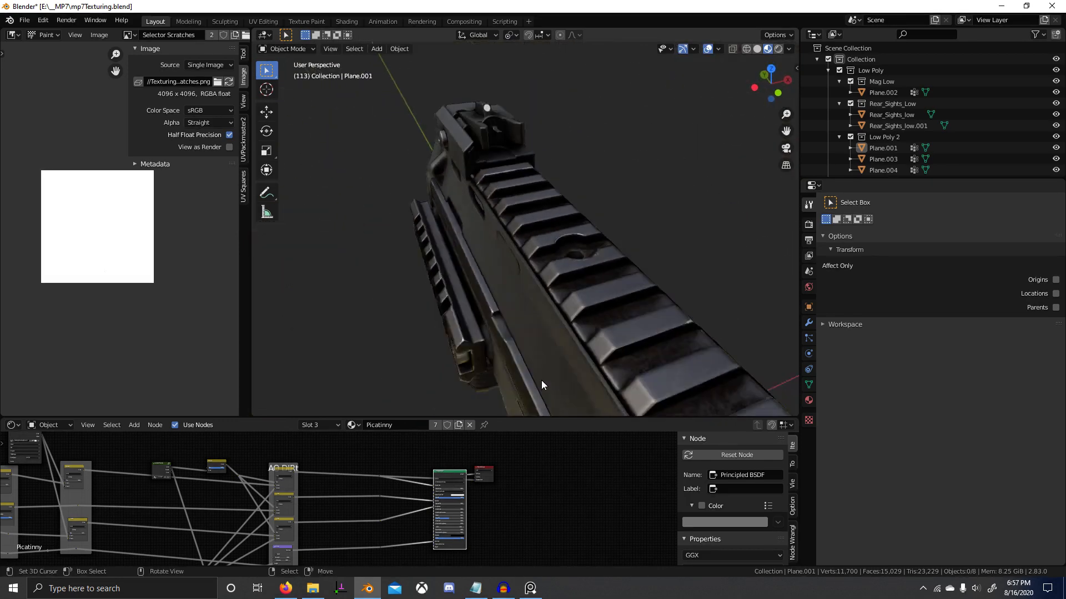
Save the mp7Texturing.blend file.
{"action": "key", "text": "ctrl+s"}
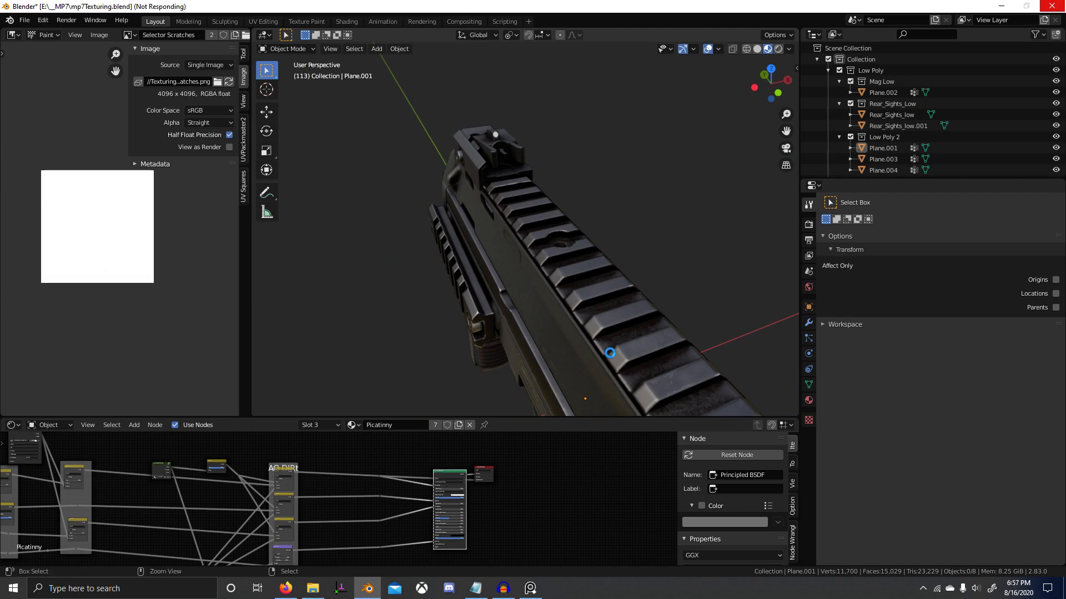
{"action": "scroll", "coordinate": [610, 352], "scroll_direction": "down", "scroll_amount": 5}
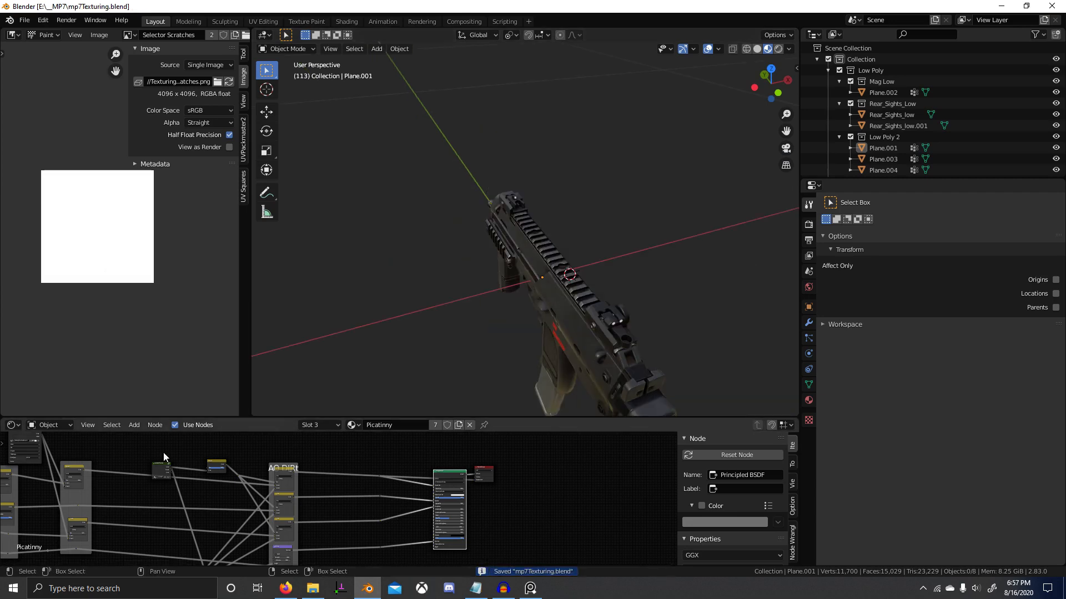
Move the AO DIRT MASK group away from the Invert node and add a reroute on its Color output links.
{"action": "scroll", "coordinate": [163, 456], "scroll_direction": "up", "scroll_amount": 5}
{"action": "scroll", "coordinate": [548, 361], "scroll_direction": "up", "scroll_amount": 4}
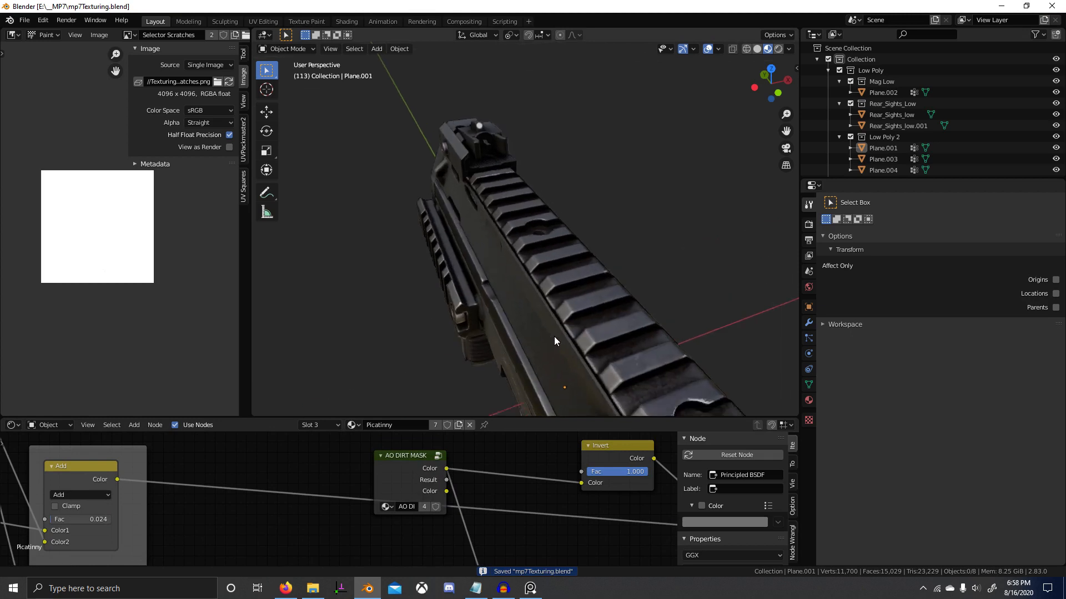
{"action": "scroll", "coordinate": [554, 337], "scroll_direction": "up", "scroll_amount": 2}
{"action": "left_click_drag", "start_coordinate": [421, 460], "coordinate": [350, 458]}
{"action": "right_click_drag", "start_coordinate": [430, 464], "coordinate": [393, 485], "text": "shift"}
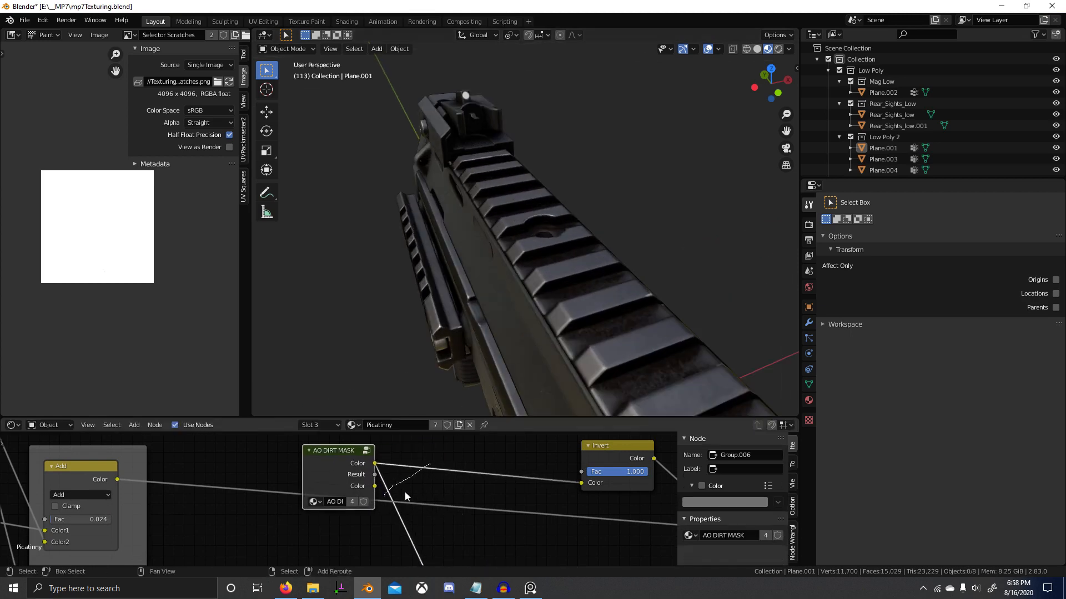
{"action": "left_click_drag", "start_coordinate": [406, 479], "coordinate": [461, 470]}
{"action": "left_click_drag", "start_coordinate": [325, 472], "coordinate": [252, 473]}
{"action": "scroll", "coordinate": [341, 466], "scroll_direction": "down", "scroll_amount": 3}
{"action": "middle_click_drag", "start_coordinate": [356, 446], "coordinate": [358, 484]}
Add a MixRGB node above the links between the AO DIRT MASK group and the Invert node.
{"action": "key", "text": "shift+a"}
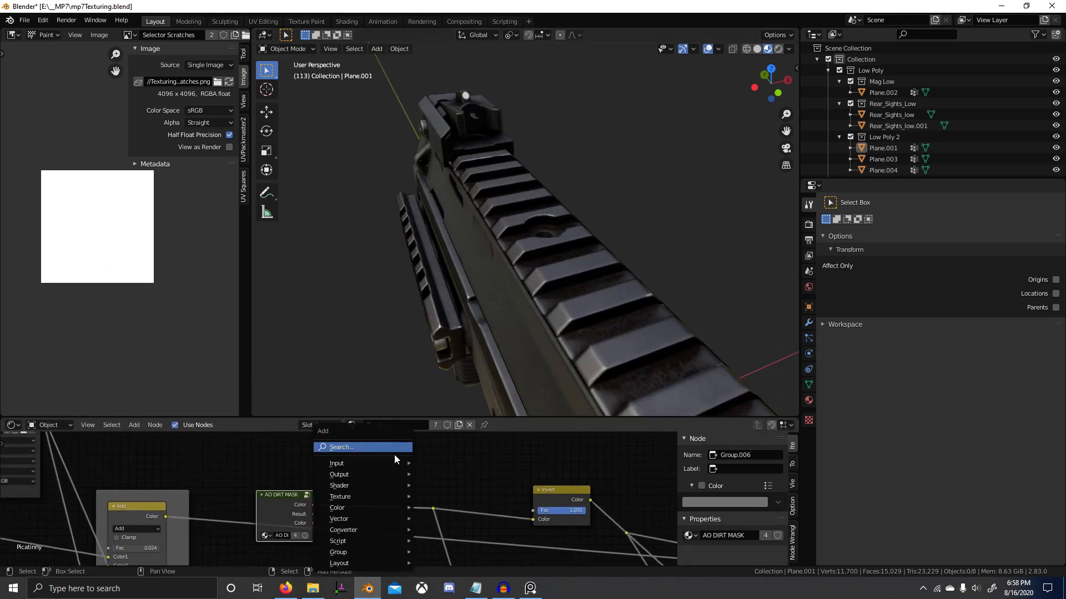
{"action": "left_click", "coordinate": [396, 452]}
{"action": "type", "text": "mix"}
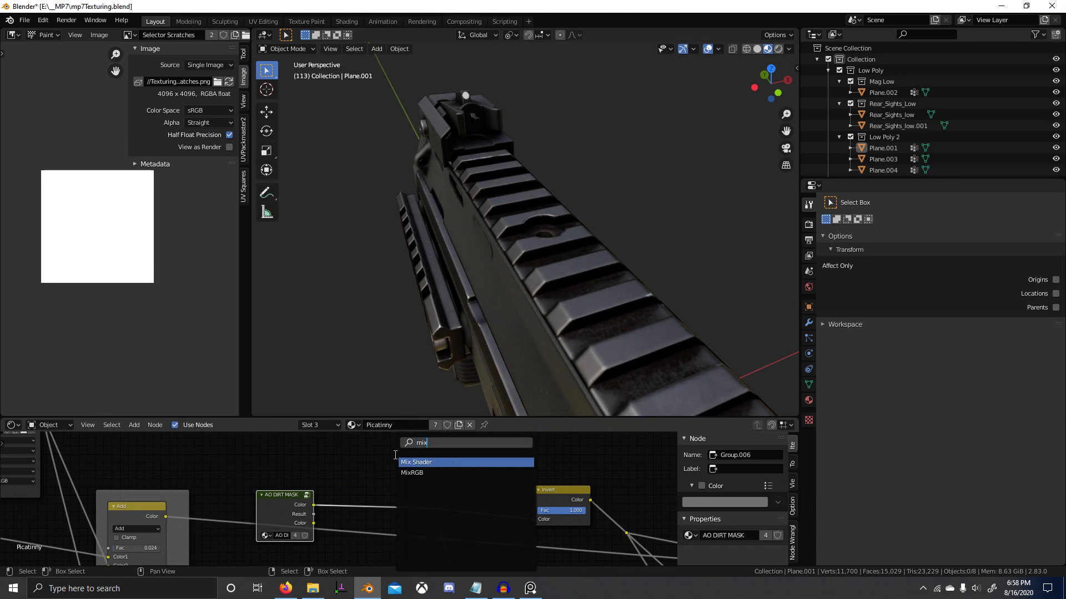
{"action": "key", "text": "Return"}
{"action": "left_click", "coordinate": [388, 531]}
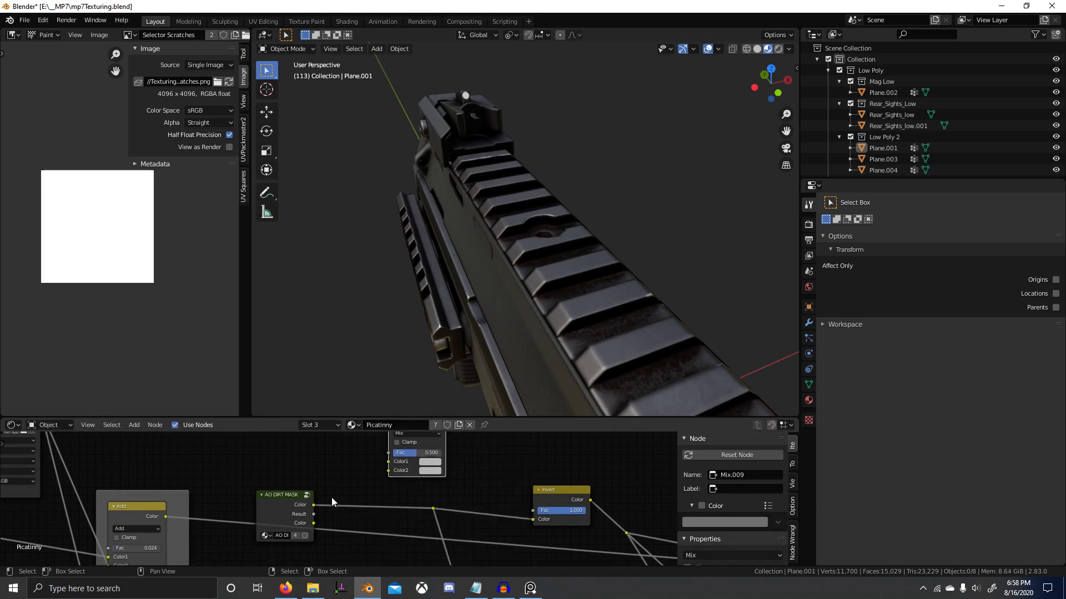
Preview the AO DIRT MASK group on the model and examine the mask around the rails and the Multiply node it feeds.
{"action": "left_click", "coordinate": [290, 505], "text": "ctrl+shift"}
{"action": "scroll", "coordinate": [560, 319], "scroll_direction": "down", "scroll_amount": 3}
{"action": "middle_click_drag", "start_coordinate": [561, 319], "coordinate": [521, 358]}
{"action": "scroll", "coordinate": [616, 309], "scroll_direction": "up", "scroll_amount": 5}
{"action": "middle_click_drag", "start_coordinate": [467, 451], "coordinate": [403, 476]}
{"action": "left_click_drag", "start_coordinate": [344, 440], "coordinate": [375, 559]}
{"action": "right_click", "coordinate": [375, 559]}
{"action": "scroll", "coordinate": [447, 502], "scroll_direction": "down", "scroll_amount": 1}
{"action": "middle_click_drag", "start_coordinate": [449, 499], "coordinate": [347, 469]}
{"action": "left_click", "coordinate": [327, 502]}
{"action": "scroll", "coordinate": [311, 507], "scroll_direction": "down", "scroll_amount": 1}
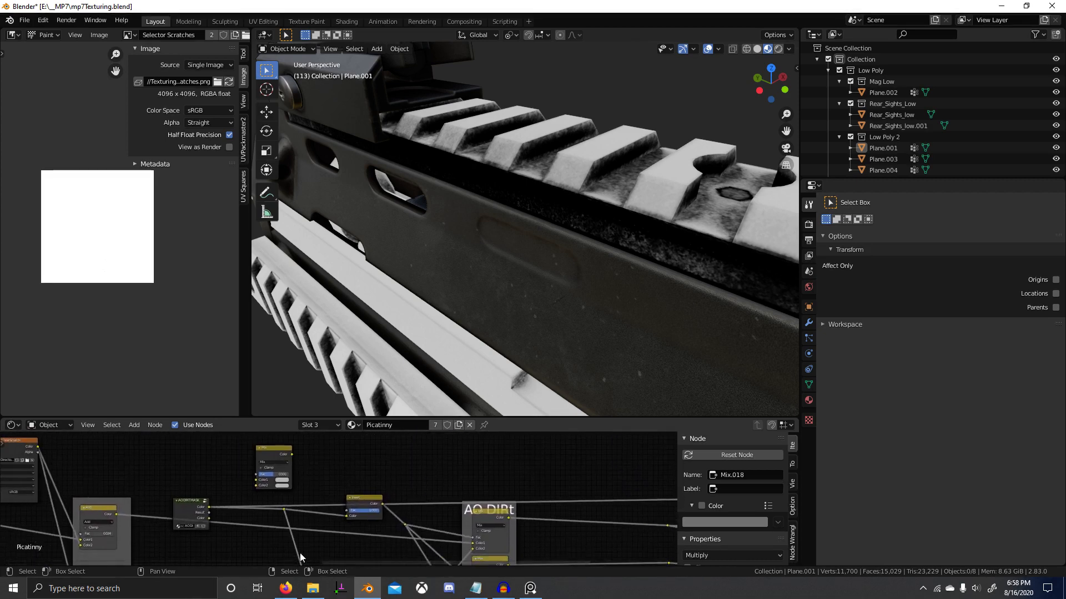
Move the Invert node beside the AO DIRT MASK group and dissolve the reroute while keeping its links connected.
{"action": "middle_click_drag", "start_coordinate": [300, 554], "coordinate": [326, 551]}
{"action": "scroll", "coordinate": [338, 511], "scroll_direction": "up", "scroll_amount": 1}
{"action": "left_click_drag", "start_coordinate": [396, 509], "coordinate": [248, 510]}
{"action": "left_click", "coordinate": [312, 515]}
{"action": "key", "text": "ctrl+x"}
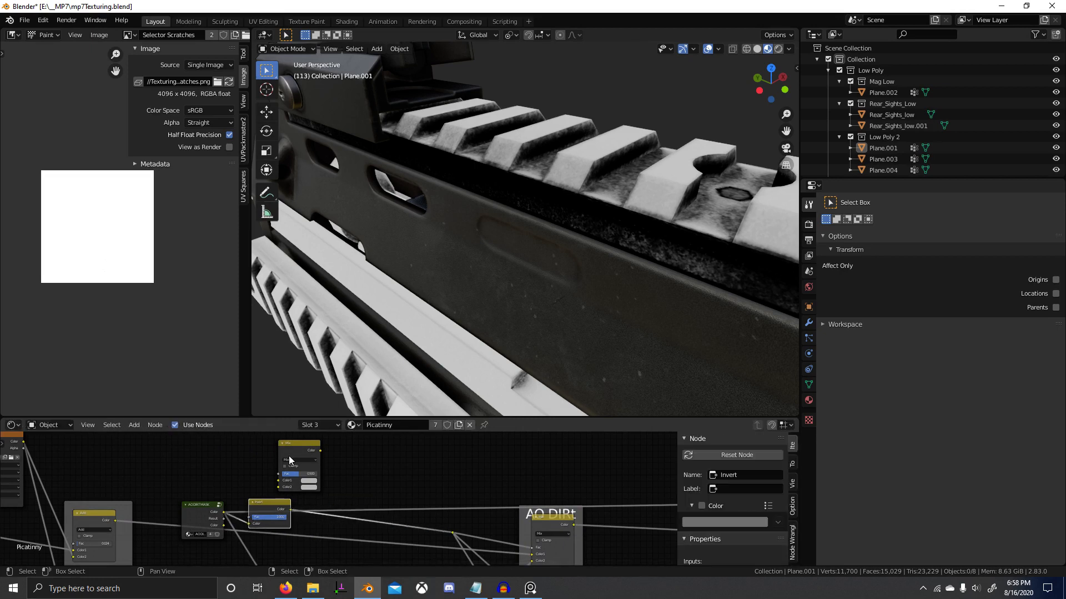
Insert the MixRGB node on the Invert node's output link and set its blending mode to Multiply.
{"action": "left_click_drag", "start_coordinate": [303, 444], "coordinate": [287, 498]}
{"action": "scroll", "coordinate": [365, 478], "scroll_direction": "up", "scroll_amount": 4}
{"action": "left_click", "coordinate": [324, 470]}
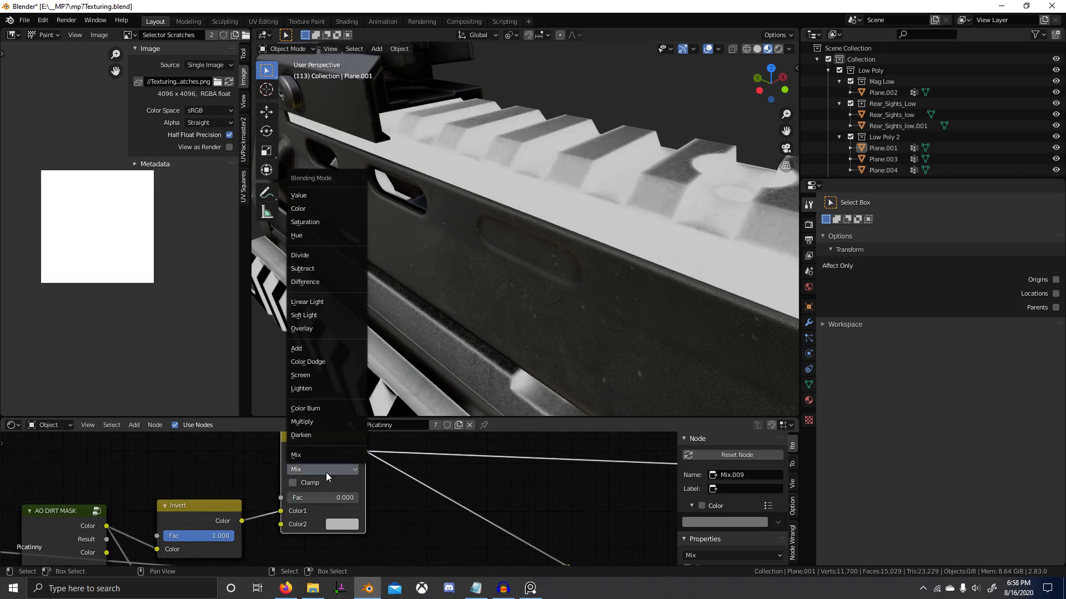
{"action": "left_click", "coordinate": [327, 445]}
Set Color2 of the new Multiply node beside the Invert node to black.
{"action": "left_click", "coordinate": [341, 529]}
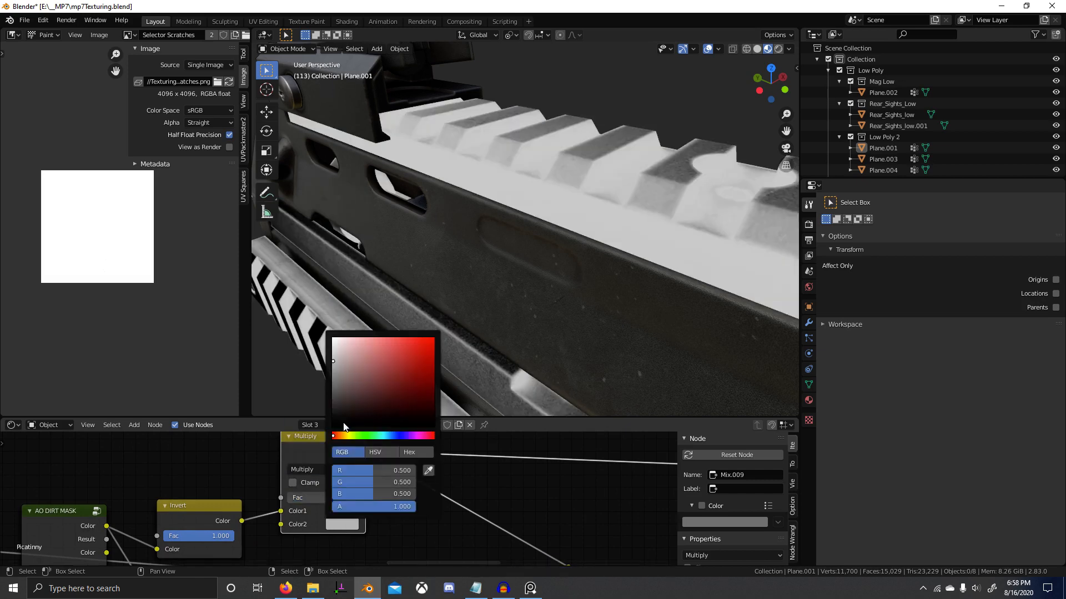
{"action": "left_click_drag", "start_coordinate": [345, 361], "coordinate": [328, 438]}
{"action": "scroll", "coordinate": [313, 506], "scroll_direction": "down", "scroll_amount": 1}
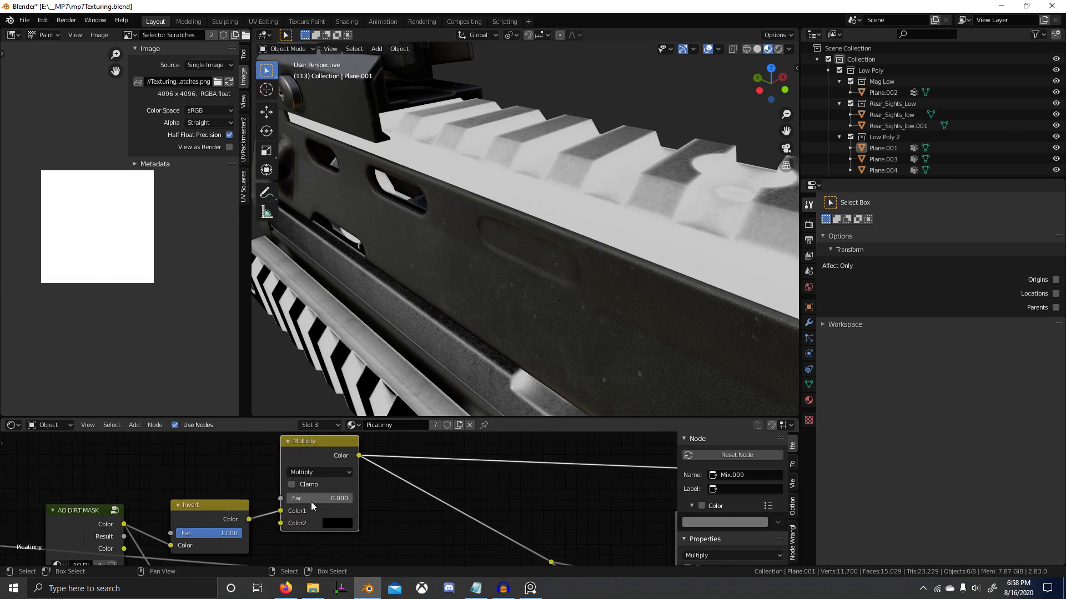
Switch the material preview back to the Principled BSDF and view the top of the Picatinny rail.
{"action": "scroll", "coordinate": [321, 503], "scroll_direction": "down", "scroll_amount": 4}
{"action": "scroll", "coordinate": [502, 515], "scroll_direction": "right", "scroll_amount": 5, "text": "ctrl"}
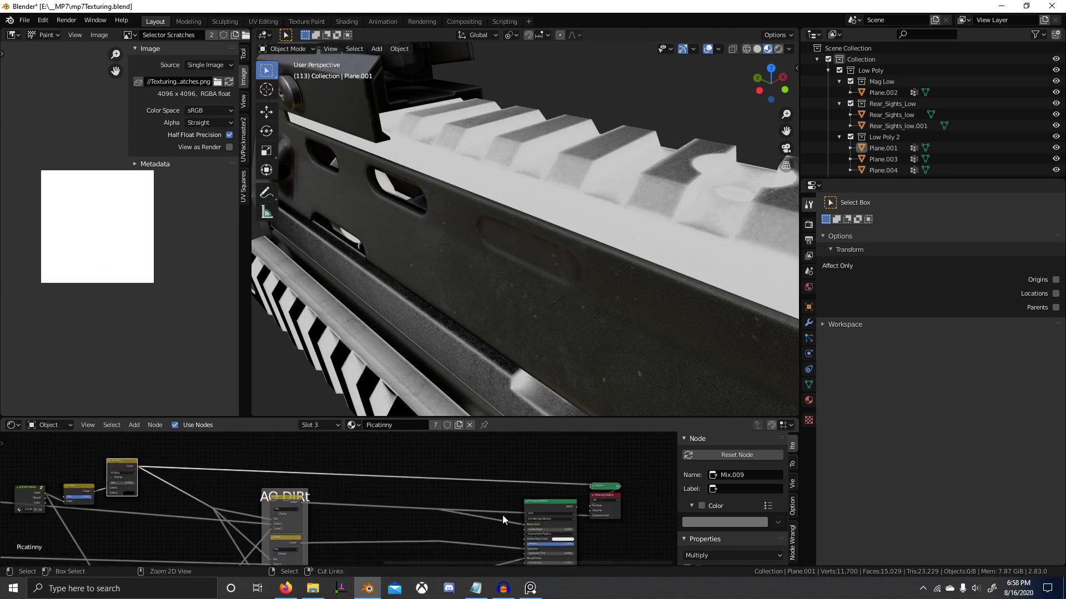
{"action": "left_click", "coordinate": [546, 506], "text": "ctrl+shift"}
{"action": "middle_click_drag", "start_coordinate": [534, 284], "coordinate": [550, 297]}
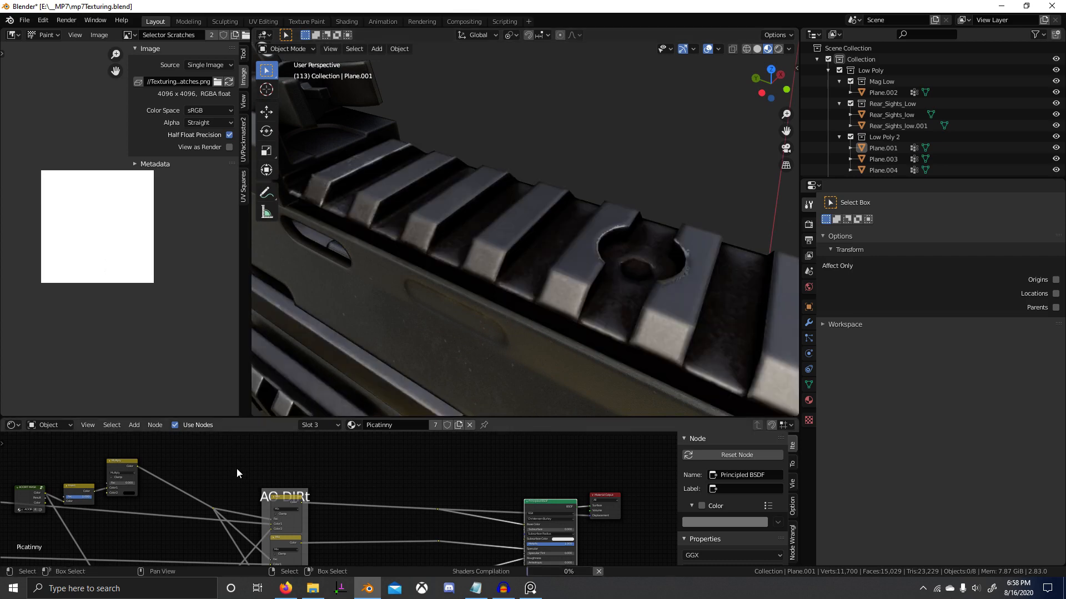
Set the factor of the Multiply node after the Invert node to 1.000.
{"action": "scroll", "coordinate": [298, 561], "scroll_direction": "up", "scroll_amount": 2}
{"action": "scroll", "coordinate": [357, 520], "scroll_direction": "up", "scroll_amount": 4}
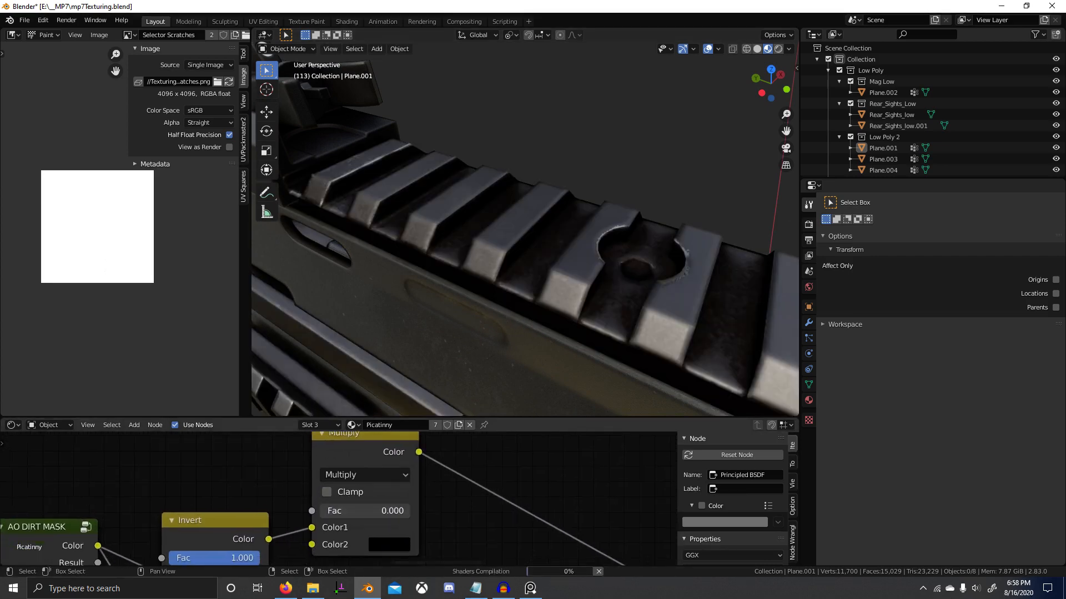
{"action": "left_click_drag", "start_coordinate": [320, 511], "coordinate": [409, 511]}
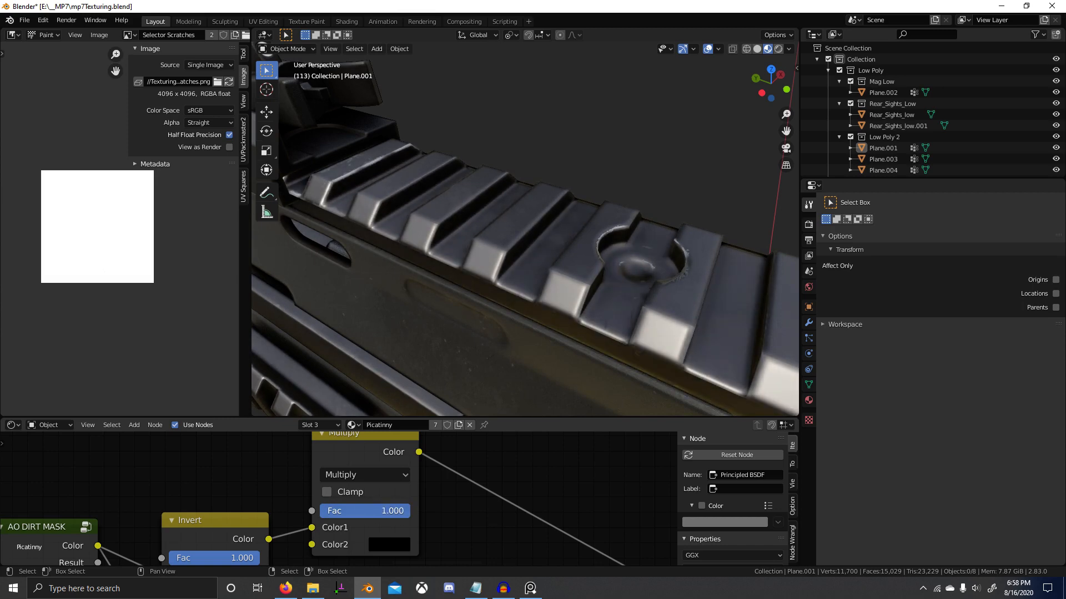
Preview the Multiply node's output on the model, set its factor to 0.975 and enable Clamp.
{"action": "scroll", "coordinate": [428, 511], "scroll_direction": "down", "scroll_amount": 2}
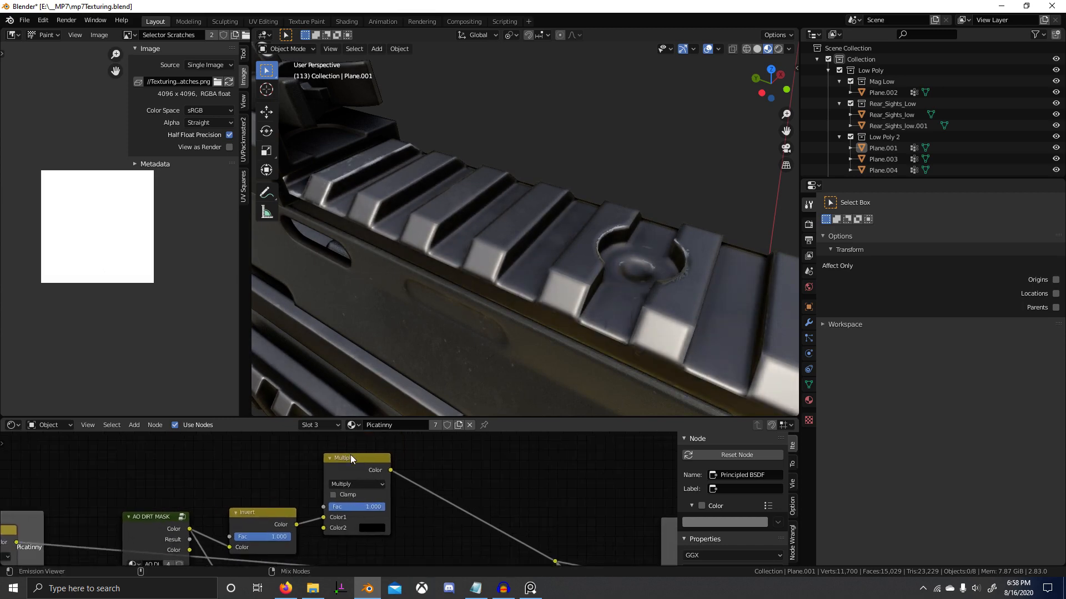
{"action": "left_click", "coordinate": [350, 455], "text": "ctrl+shift"}
{"action": "mouse_move", "coordinate": [389, 507]}
{"action": "left_mouse_down"}
{"action": "mouse_move", "coordinate": [332, 508]}
{"action": "mouse_move", "coordinate": [400, 508]}
{"action": "mouse_move", "coordinate": [325, 509]}
{"action": "mouse_move", "coordinate": [395, 509]}
{"action": "left_mouse_up"}
{"action": "left_click", "coordinate": [331, 493]}
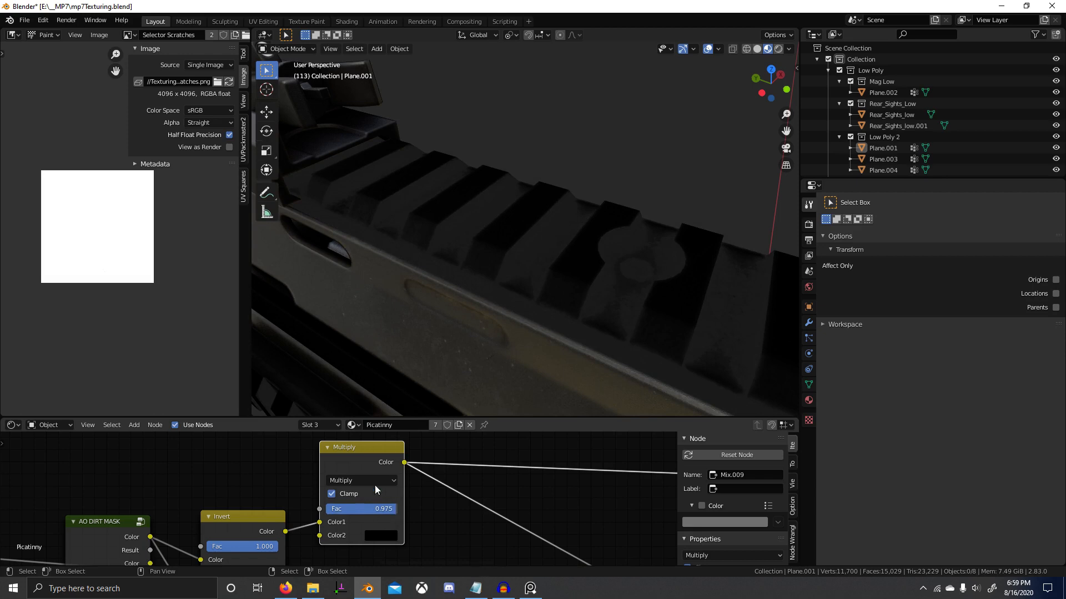
Inspect the previewed mask along the rail and move the Multiply node further away from the Invert node.
{"action": "scroll", "coordinate": [464, 279], "scroll_direction": "down", "scroll_amount": 7}
{"action": "middle_click_drag", "start_coordinate": [464, 279], "coordinate": [571, 248]}
{"action": "scroll", "coordinate": [501, 252], "scroll_direction": "up", "scroll_amount": 5}
{"action": "middle_click_drag", "start_coordinate": [500, 252], "coordinate": [531, 259]}
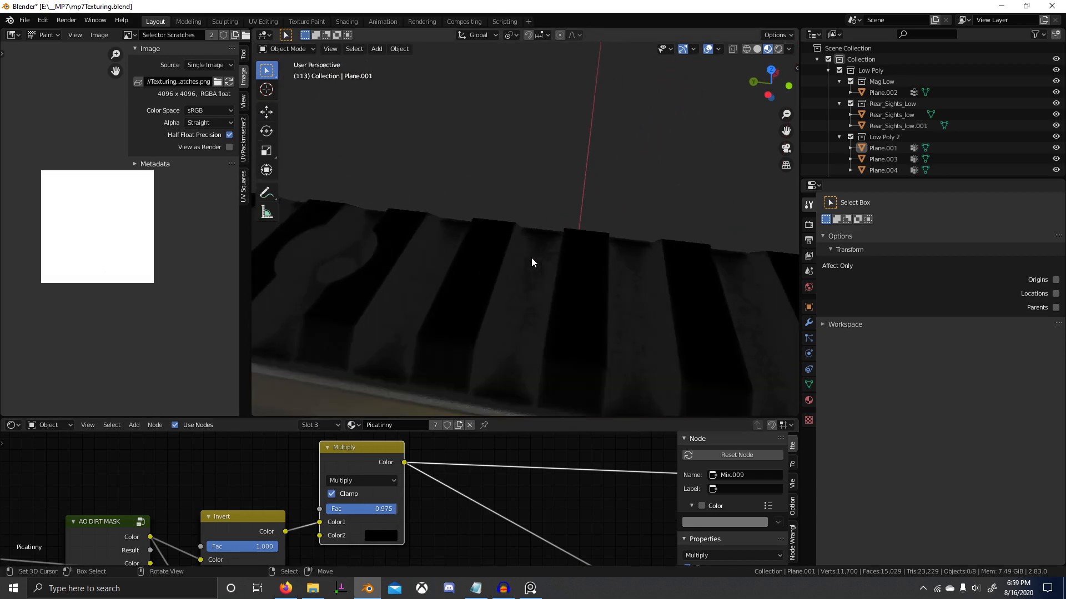
{"action": "scroll", "coordinate": [400, 501], "scroll_direction": "down", "scroll_amount": 2}
{"action": "left_click_drag", "start_coordinate": [362, 477], "coordinate": [418, 476]}
{"action": "key", "text": "shift+a"}
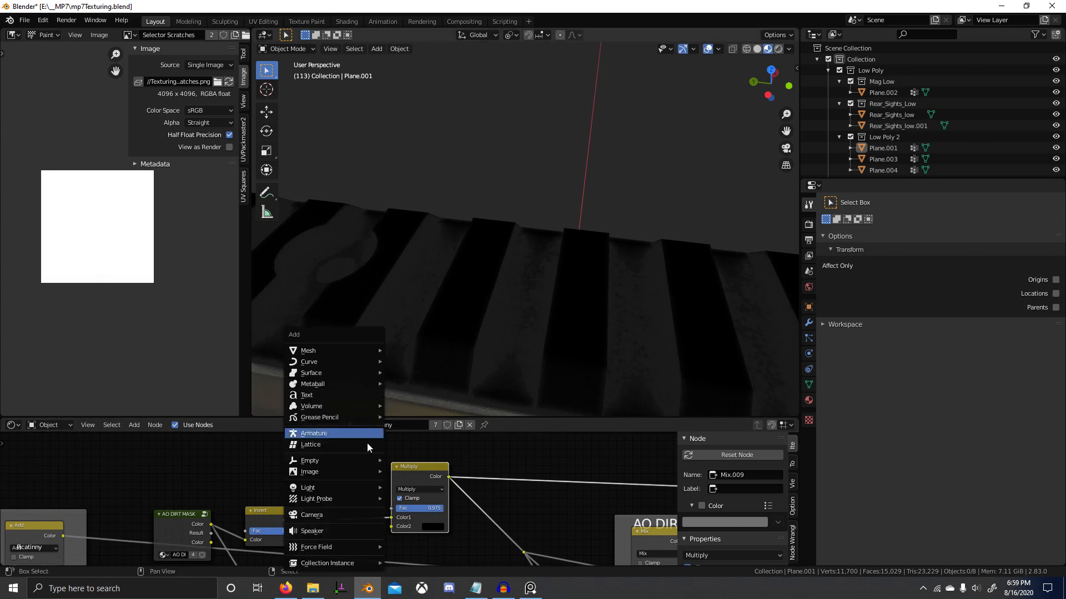
{"action": "key", "text": "c"}
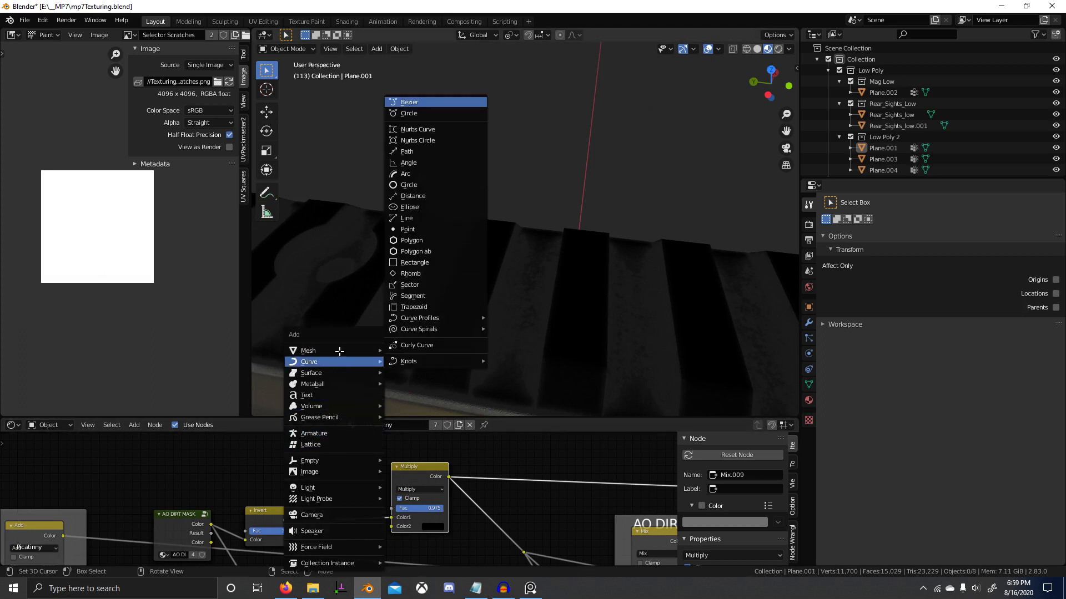
{"action": "key", "text": "o"}
{"action": "scroll", "coordinate": [343, 354], "scroll_direction": "down", "scroll_amount": 8}
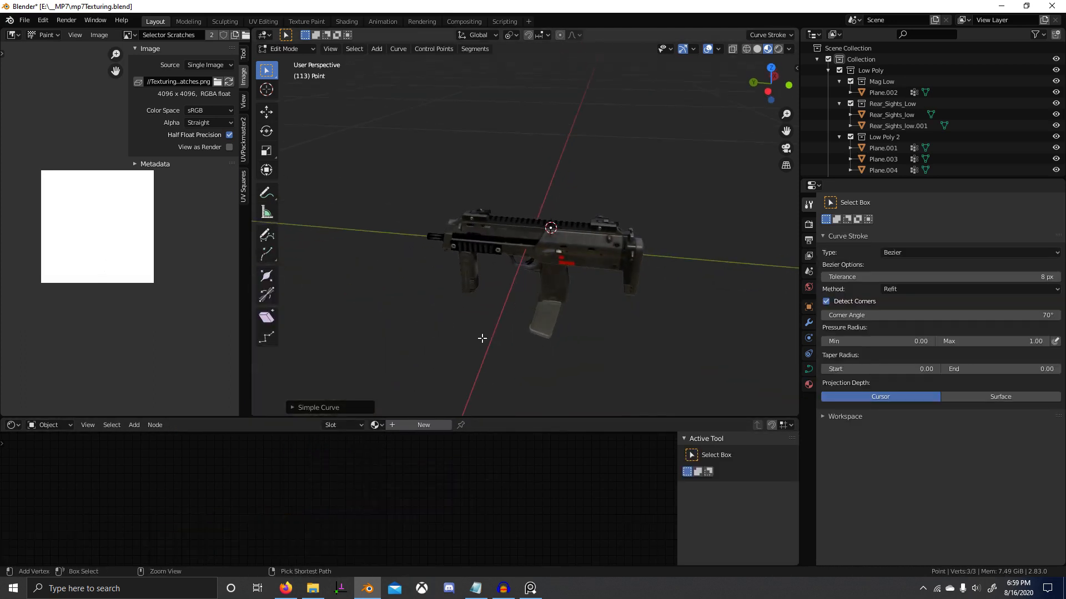
{"action": "key", "text": "ctrl+z"}
{"action": "scroll", "coordinate": [551, 318], "scroll_direction": "up", "scroll_amount": 3}
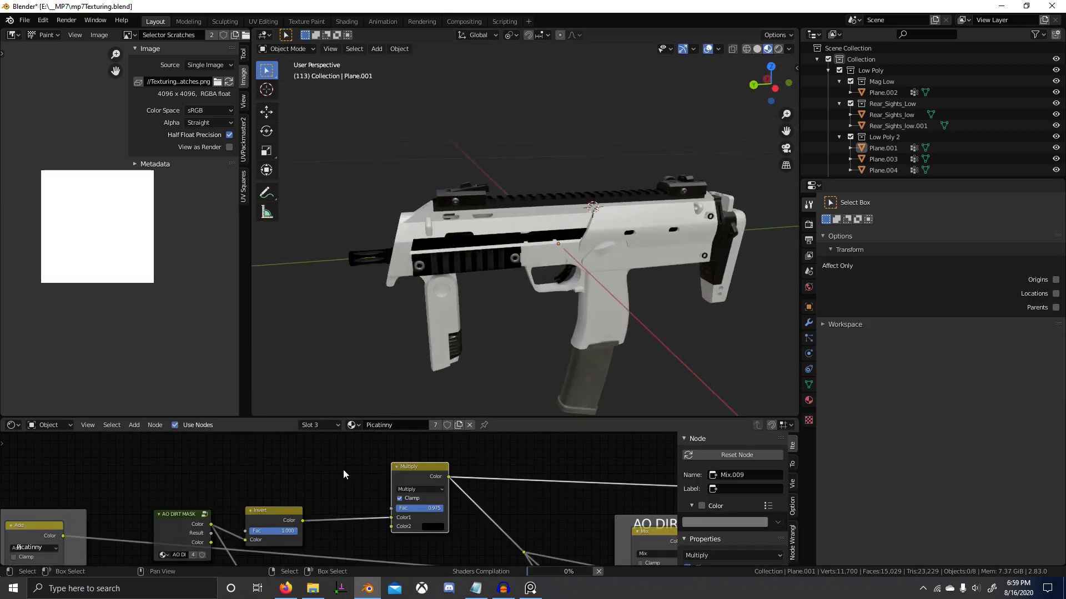
Insert a ColorRamp node between the Invert and Multiply nodes and preview its output on the model.
{"action": "key", "text": "shift+a"}
{"action": "left_click", "coordinate": [343, 447]}
{"action": "type", "text": "c"}
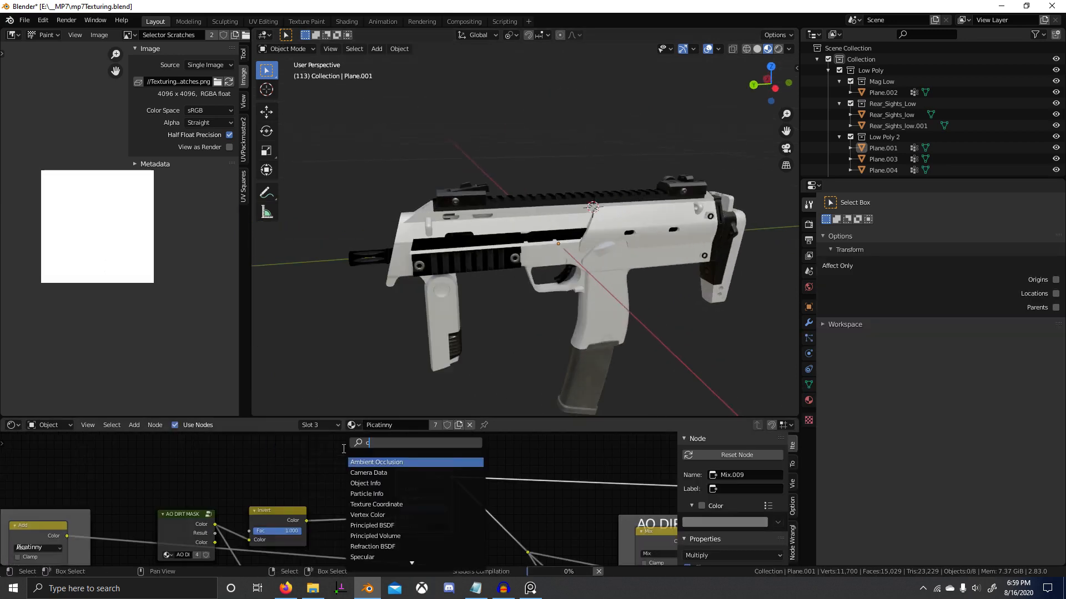
{"action": "type", "text": "olor"}
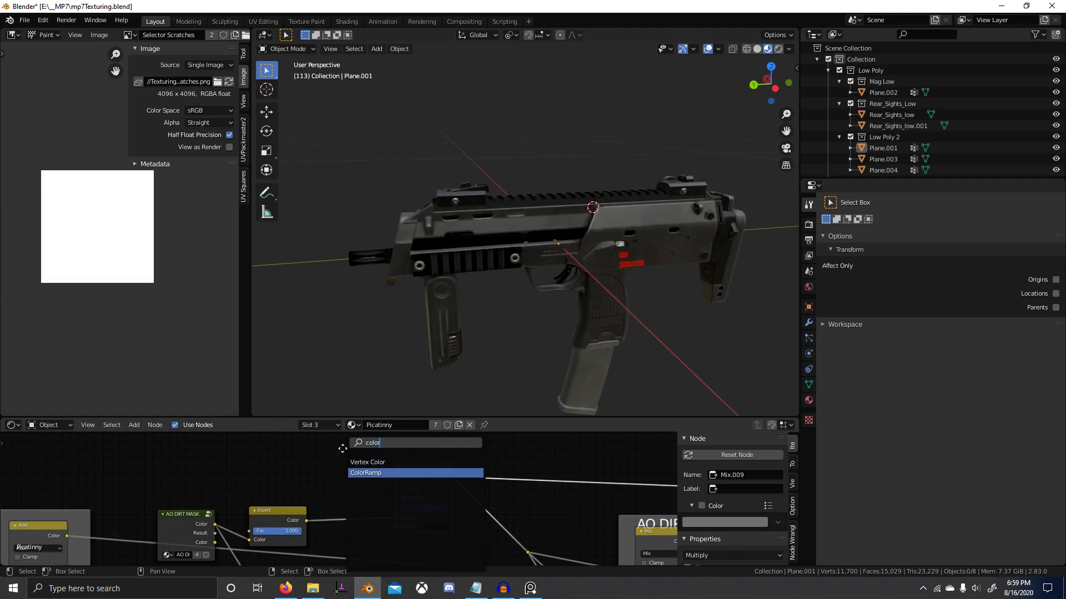
{"action": "left_click", "coordinate": [365, 473]}
{"action": "left_click", "coordinate": [411, 474]}
Shift the ColorRamp's black stop to position 0.182 to sharpen the dirt mask on the rail.
{"action": "scroll", "coordinate": [517, 329], "scroll_direction": "up", "scroll_amount": 5}
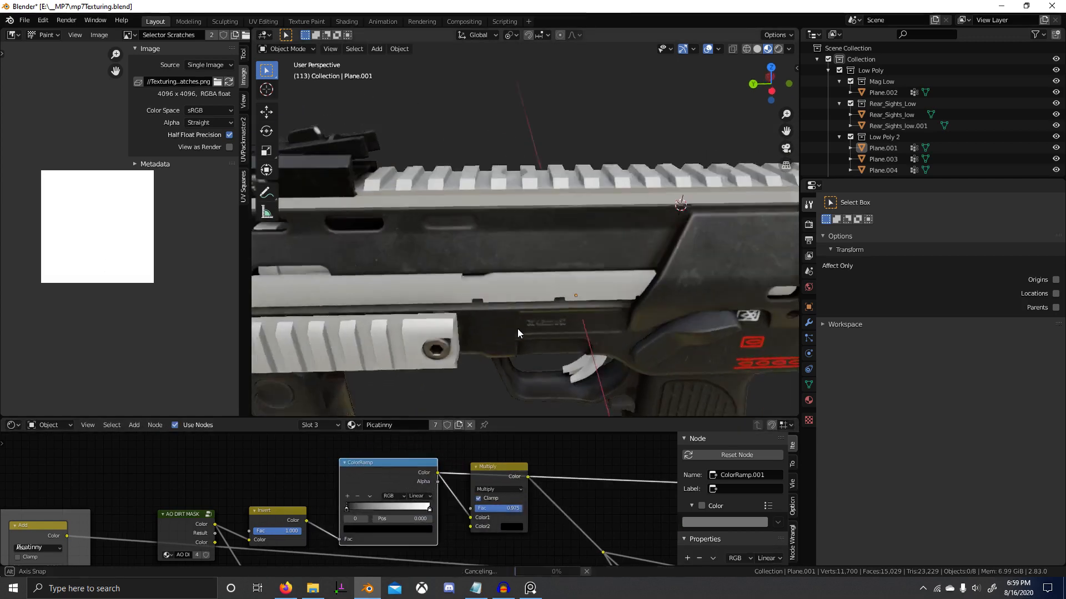
{"action": "middle_click_drag", "start_coordinate": [517, 328], "coordinate": [477, 345]}
{"action": "scroll", "coordinate": [452, 351], "scroll_direction": "up", "scroll_amount": 5}
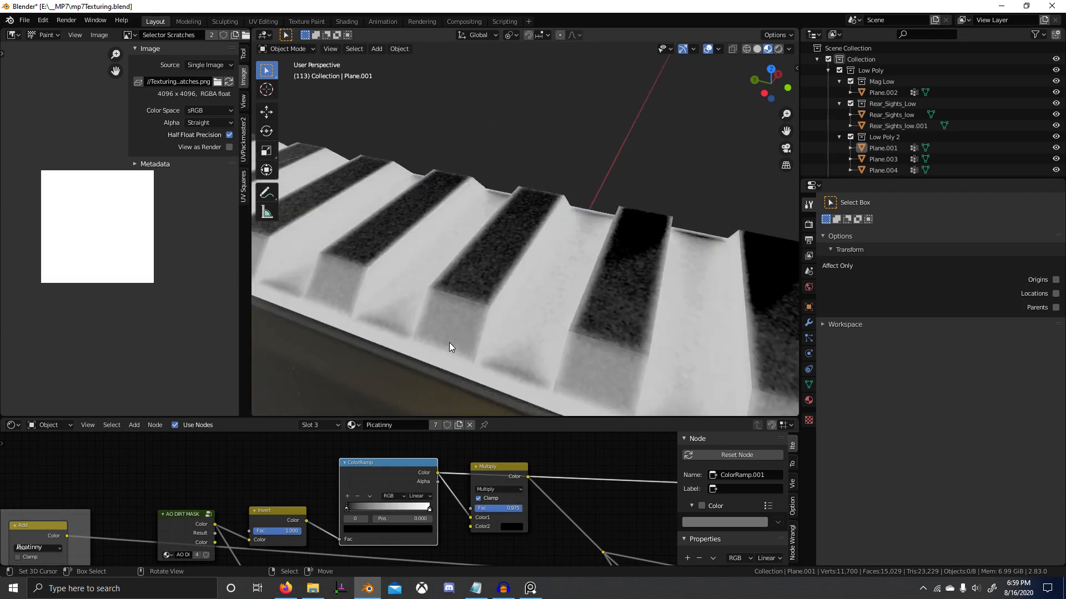
{"action": "scroll", "coordinate": [356, 517], "scroll_direction": "up", "scroll_amount": 1}
{"action": "left_click_drag", "start_coordinate": [349, 506], "coordinate": [361, 508]}
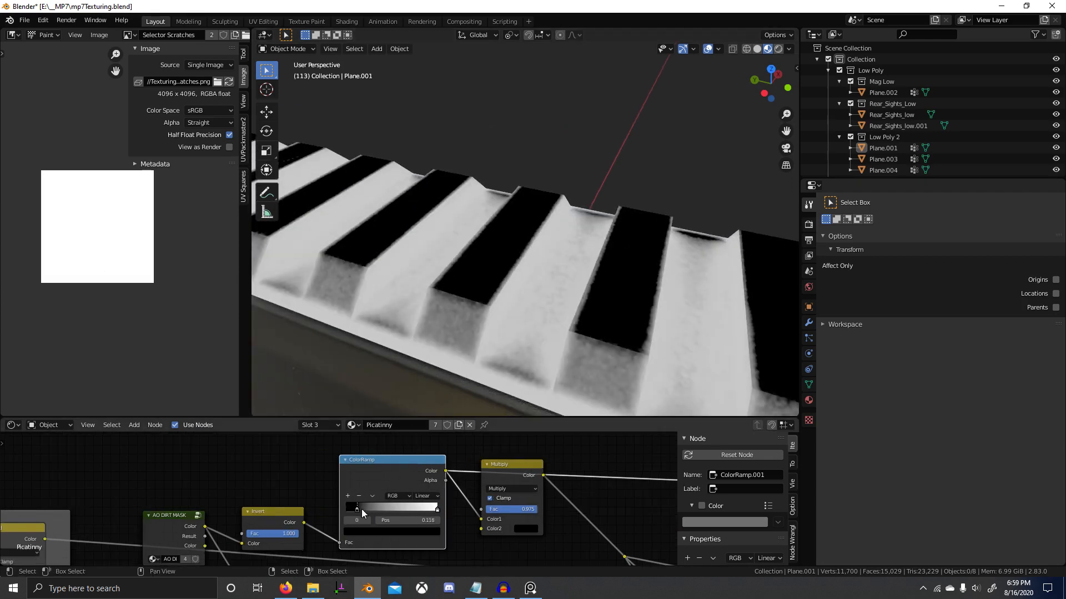
{"action": "scroll", "coordinate": [471, 355], "scroll_direction": "down", "scroll_amount": 4}
{"action": "middle_click_drag", "start_coordinate": [471, 355], "coordinate": [491, 365]}
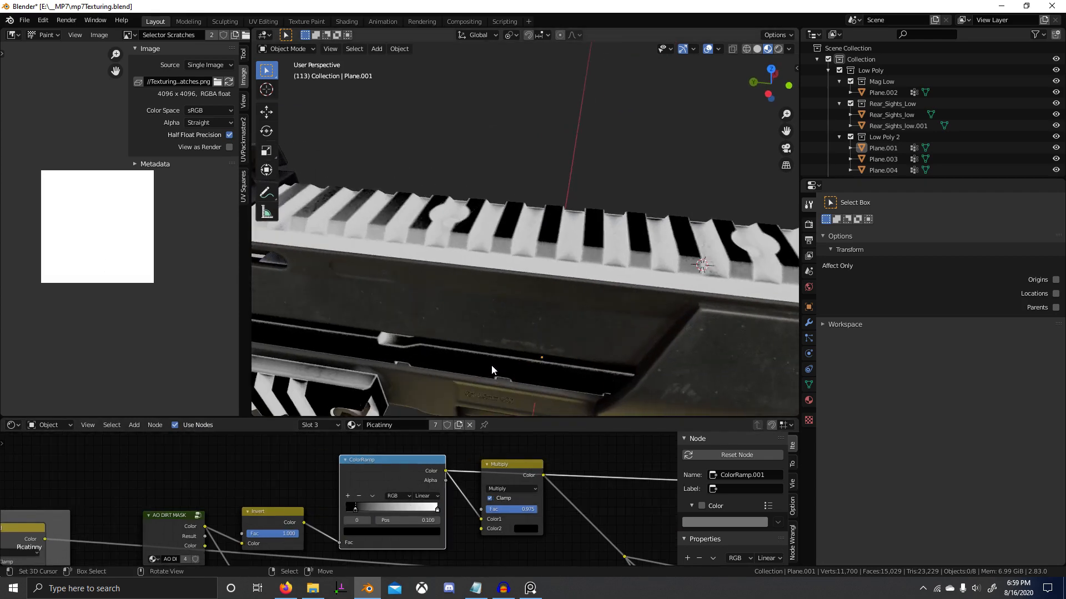
{"action": "left_click_drag", "start_coordinate": [356, 508], "coordinate": [366, 510]}
{"action": "scroll", "coordinate": [478, 368], "scroll_direction": "up", "scroll_amount": 3}
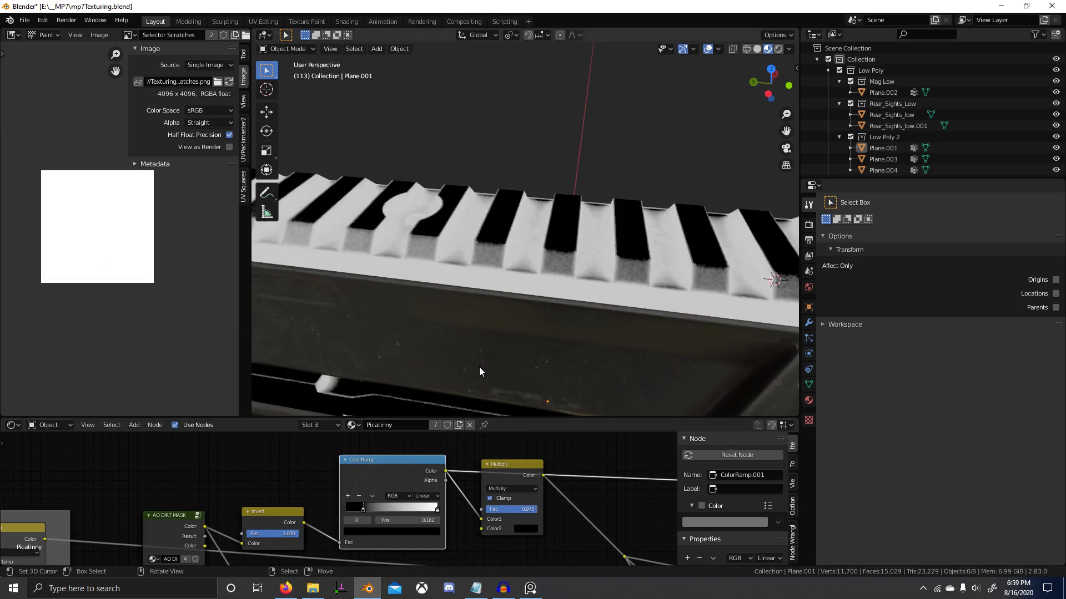
Preview the Multiply node's output and lower its factor to 0.383.
{"action": "left_click", "coordinate": [501, 471]}
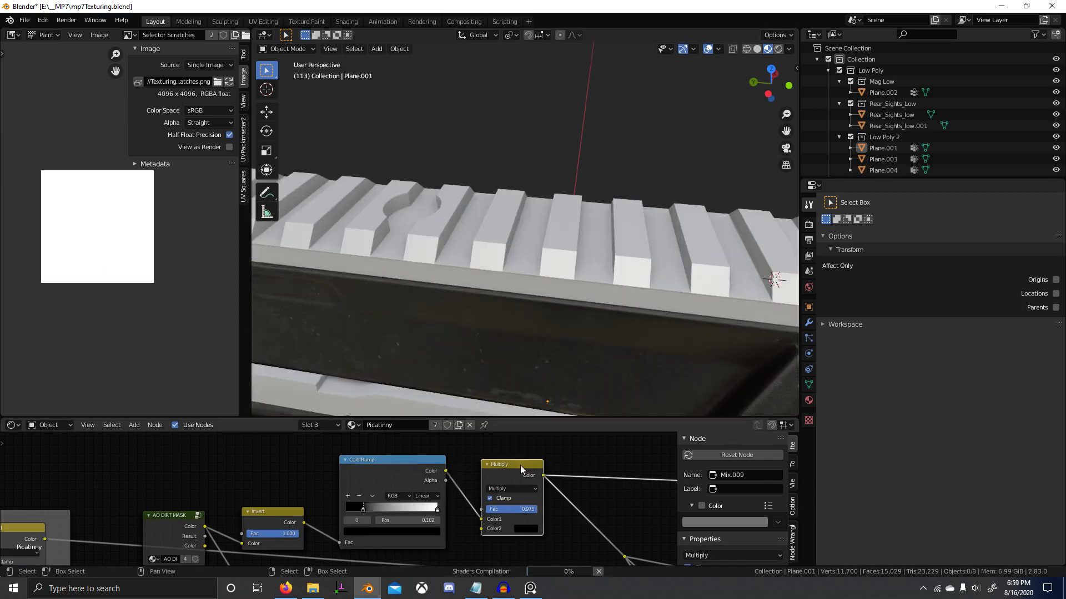
{"action": "scroll", "coordinate": [533, 444], "scroll_direction": "up", "scroll_amount": 1}
{"action": "left_click_drag", "start_coordinate": [542, 511], "coordinate": [519, 511]}
{"action": "scroll", "coordinate": [548, 527], "scroll_direction": "down", "scroll_amount": 4}
{"action": "middle_click_drag", "start_coordinate": [605, 533], "coordinate": [315, 489]}
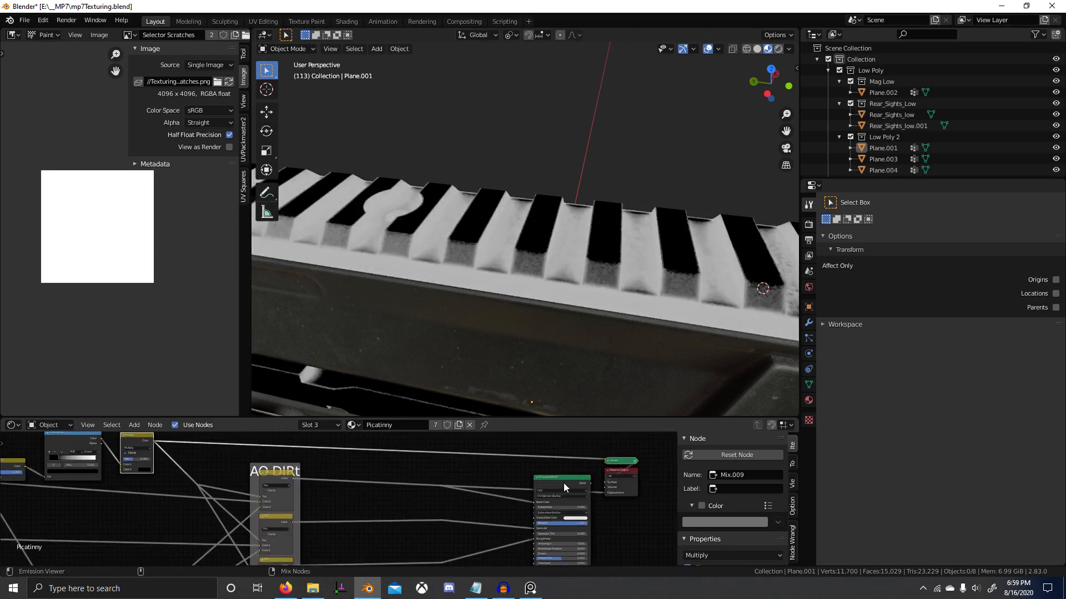
Route the Principled BSDF back to the material output to show the full Picatinny material.
{"action": "left_click", "coordinate": [564, 487], "text": "ctrl+shift"}
{"action": "middle_click_drag", "start_coordinate": [505, 330], "coordinate": [514, 350]}
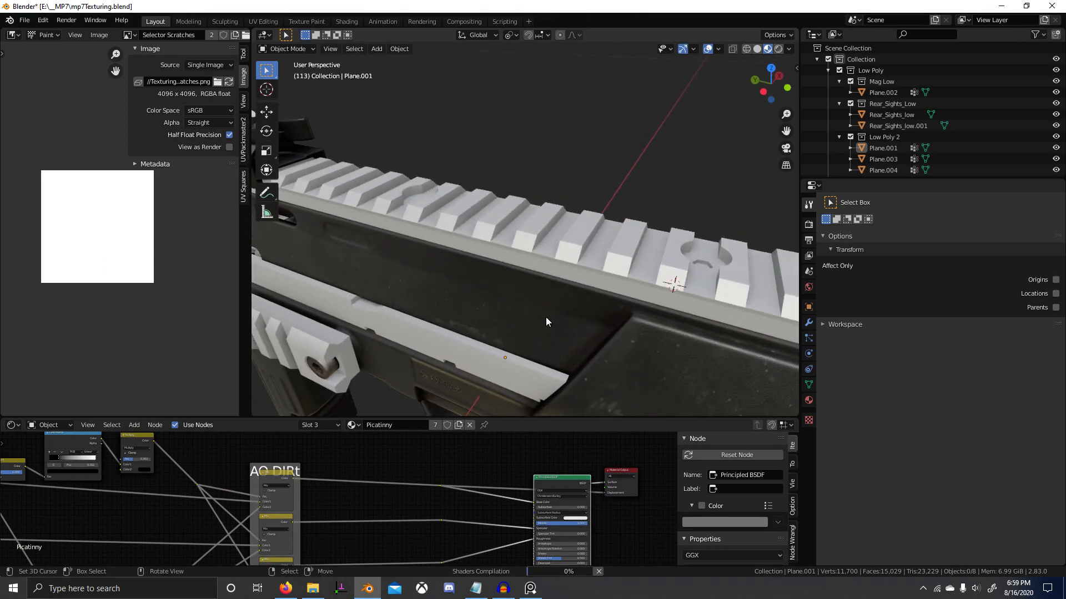
{"action": "scroll", "coordinate": [214, 471], "scroll_direction": "up", "scroll_amount": 3}
Fine-tune the Multiply node's factor to 0.408 while checking the rail shading, and save the file.
{"action": "middle_click_drag", "start_coordinate": [212, 470], "coordinate": [524, 551]}
{"action": "scroll", "coordinate": [439, 536], "scroll_direction": "up", "scroll_amount": 4}
{"action": "middle_click_drag", "start_coordinate": [436, 537], "coordinate": [368, 497]}
{"action": "scroll", "coordinate": [364, 500], "scroll_direction": "up", "scroll_amount": 4}
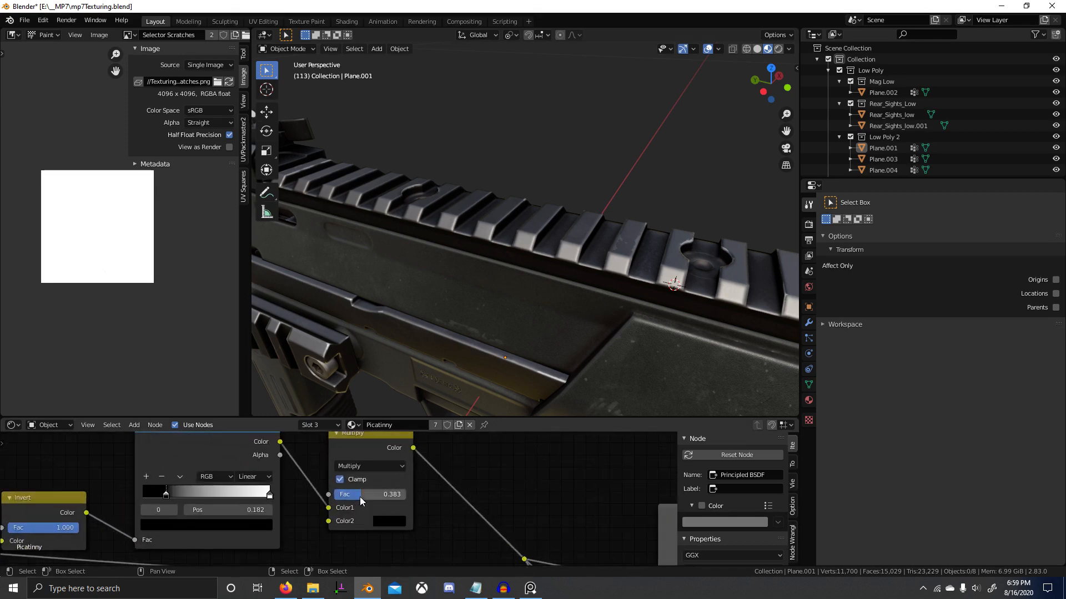
{"action": "mouse_move", "coordinate": [360, 497]}
{"action": "left_mouse_down"}
{"action": "mouse_move", "coordinate": [408, 498]}
{"action": "mouse_move", "coordinate": [379, 497]}
{"action": "left_mouse_up"}
{"action": "scroll", "coordinate": [532, 277], "scroll_direction": "down", "scroll_amount": 4}
{"action": "middle_click_drag", "start_coordinate": [544, 272], "coordinate": [521, 344]}
{"action": "scroll", "coordinate": [490, 290], "scroll_direction": "up", "scroll_amount": 4}
{"action": "mouse_move", "coordinate": [369, 491]}
{"action": "left_mouse_down"}
{"action": "mouse_move", "coordinate": [339, 494]}
{"action": "mouse_move", "coordinate": [362, 494]}
{"action": "left_mouse_up"}
{"action": "middle_click_drag", "start_coordinate": [538, 244], "coordinate": [589, 271], "text": "ctrl"}
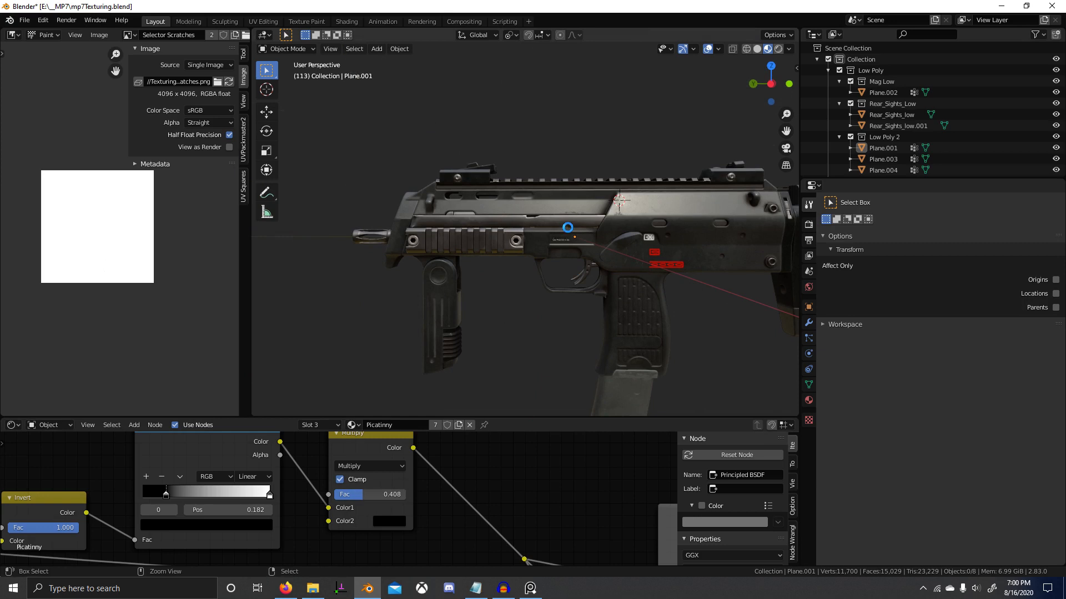
Switch to todo.txt in Notepad and delete the "Picatinny AO DIRt" line from the list.
{"action": "key", "text": "alt+Tab"}
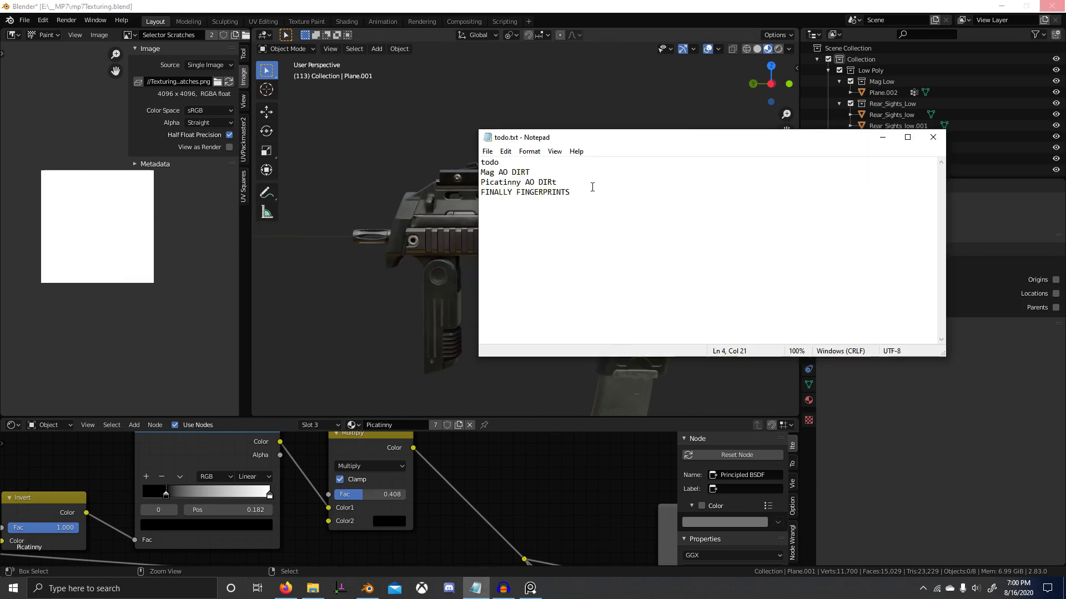
{"action": "left_click", "coordinate": [575, 175]}
{"action": "key", "text": "shift+Home"}
{"action": "key", "text": "shift+Up"}
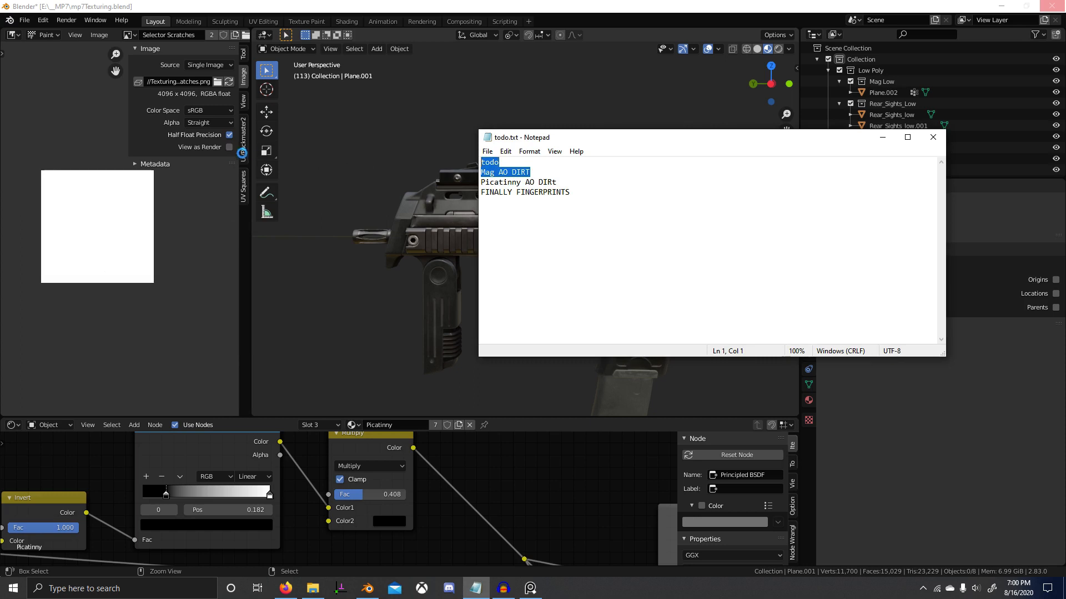
{"action": "left_click", "coordinate": [573, 179]}
{"action": "key", "text": "shift+Home"}
{"action": "key", "text": "shift+Up"}
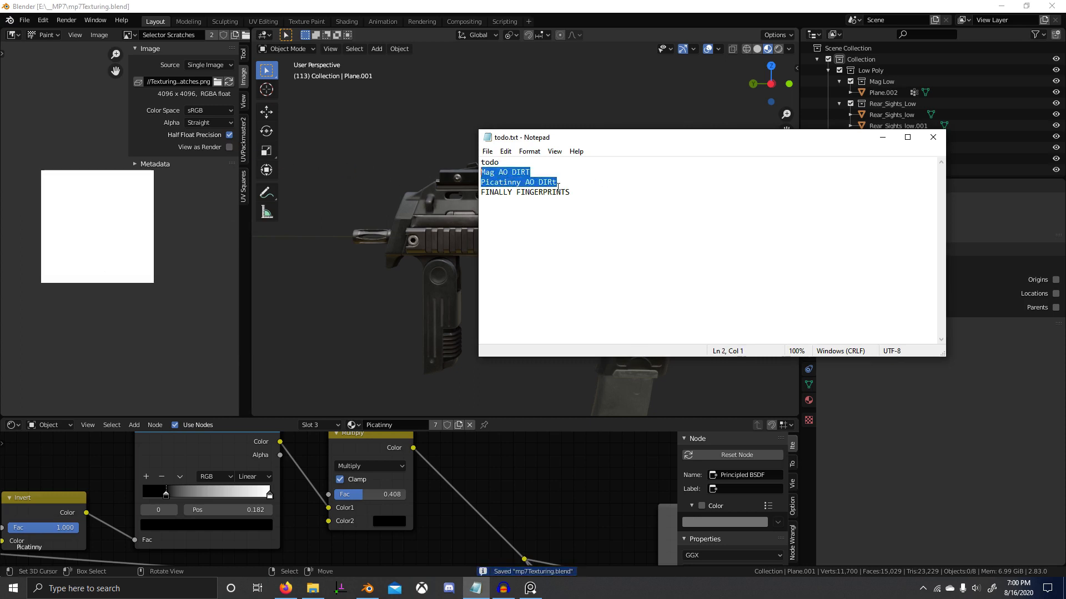
{"action": "left_click", "coordinate": [561, 182]}
{"action": "key", "text": "Up"}
{"action": "key", "text": "shift+End"}
{"action": "key", "text": "Delete"}
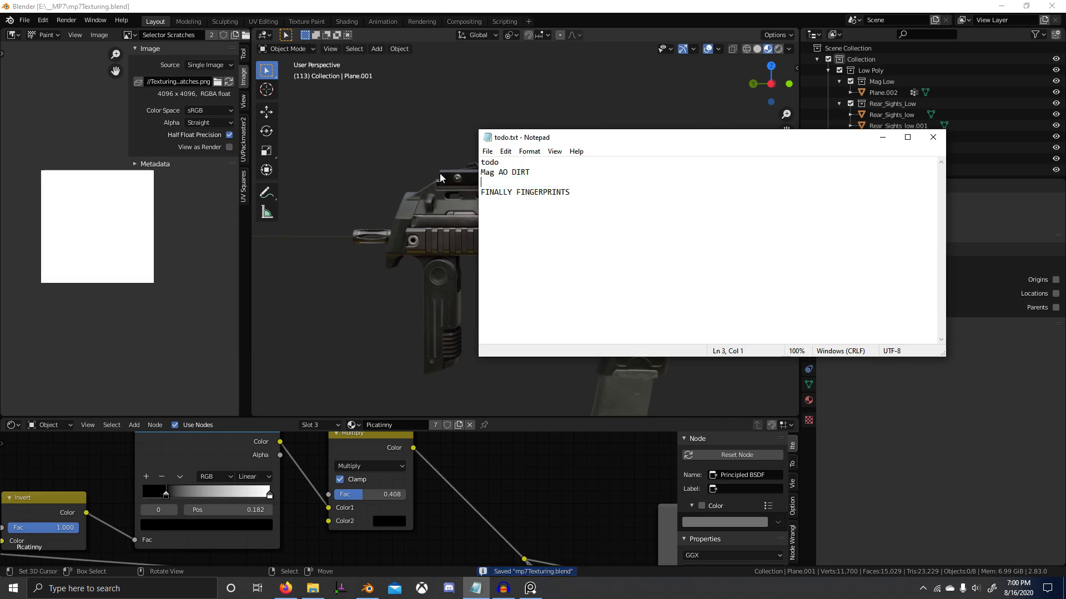
{"action": "key", "text": "Delete"}
Switch back to Blender and save the file.
{"action": "left_click", "coordinate": [467, 182]}
{"action": "middle_click_drag", "start_coordinate": [514, 192], "coordinate": [515, 228]}
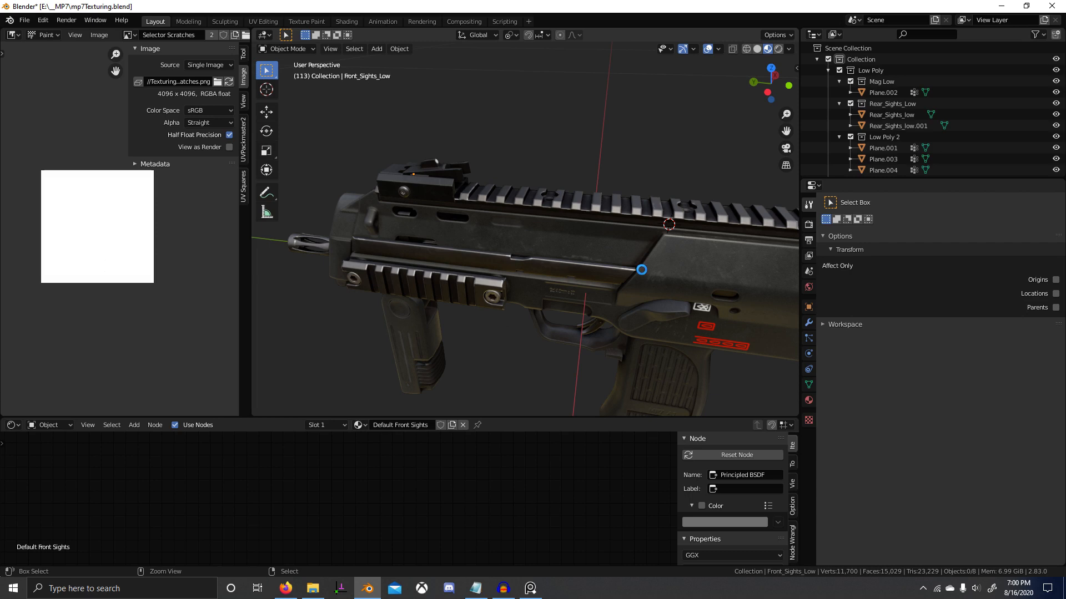
{"action": "key", "text": "ctrl+s"}
Enter edit mode on Plane.001 and select all linked geometry of the small lever above the trigger guard, using vertex selection.
{"action": "middle_click_drag", "start_coordinate": [616, 317], "coordinate": [614, 276]}
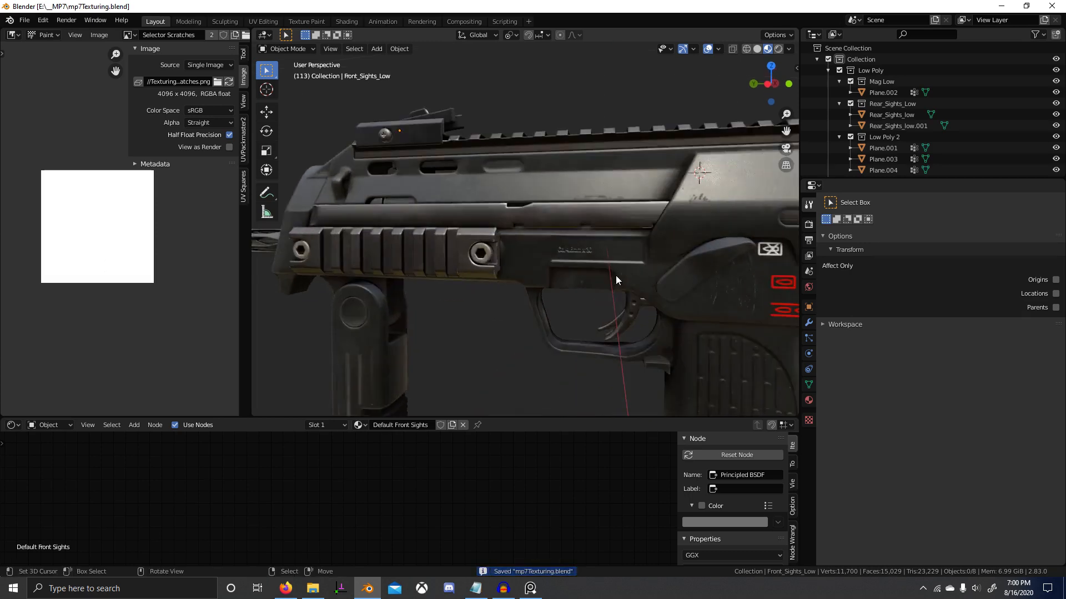
{"action": "scroll", "coordinate": [592, 283], "scroll_direction": "up", "scroll_amount": 4}
{"action": "scroll", "coordinate": [625, 320], "scroll_direction": "down", "scroll_amount": 4}
{"action": "middle_click_drag", "start_coordinate": [625, 321], "coordinate": [591, 276]}
{"action": "scroll", "coordinate": [590, 277], "scroll_direction": "up", "scroll_amount": 3}
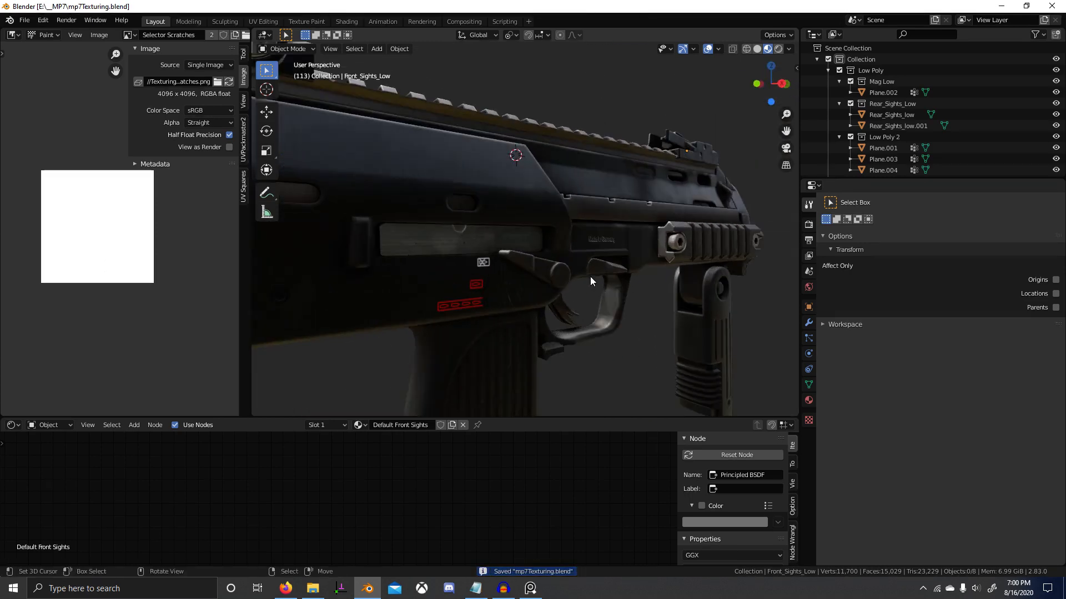
{"action": "right_click", "coordinate": [691, 319]}
{"action": "scroll", "coordinate": [605, 250], "scroll_direction": "up", "scroll_amount": 5}
{"action": "key", "text": "Tab"}
{"action": "left_click", "coordinate": [630, 284]}
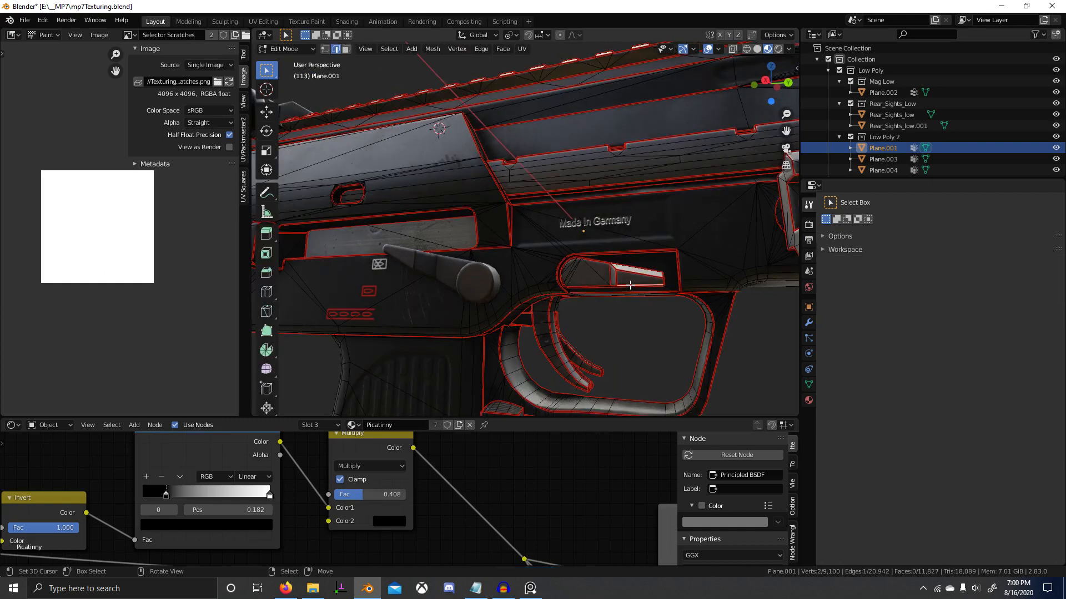
{"action": "key", "text": "ctrl+l"}
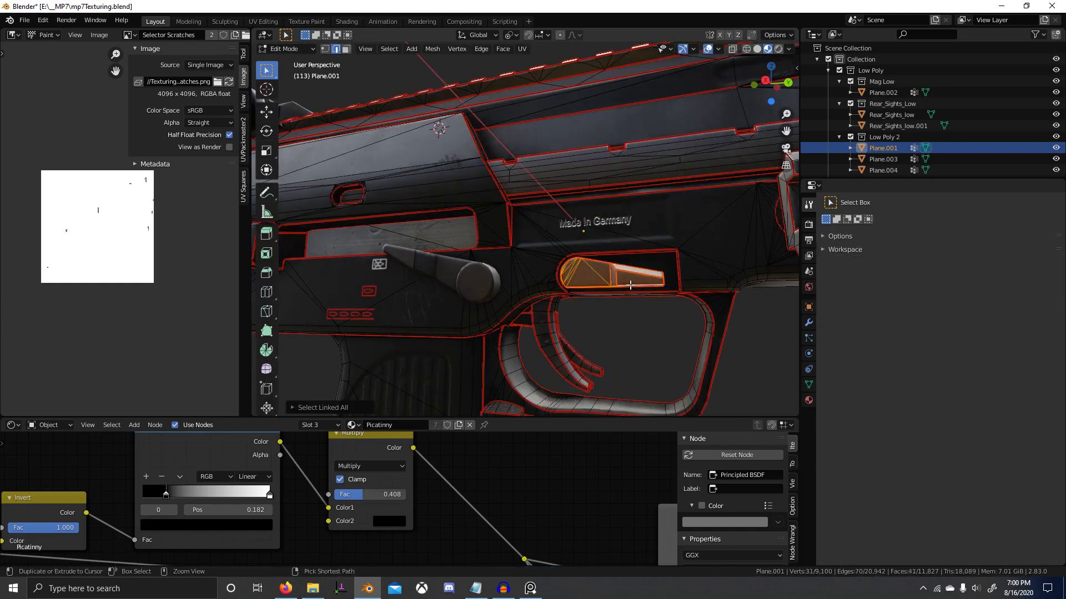
{"action": "key", "text": "1"}
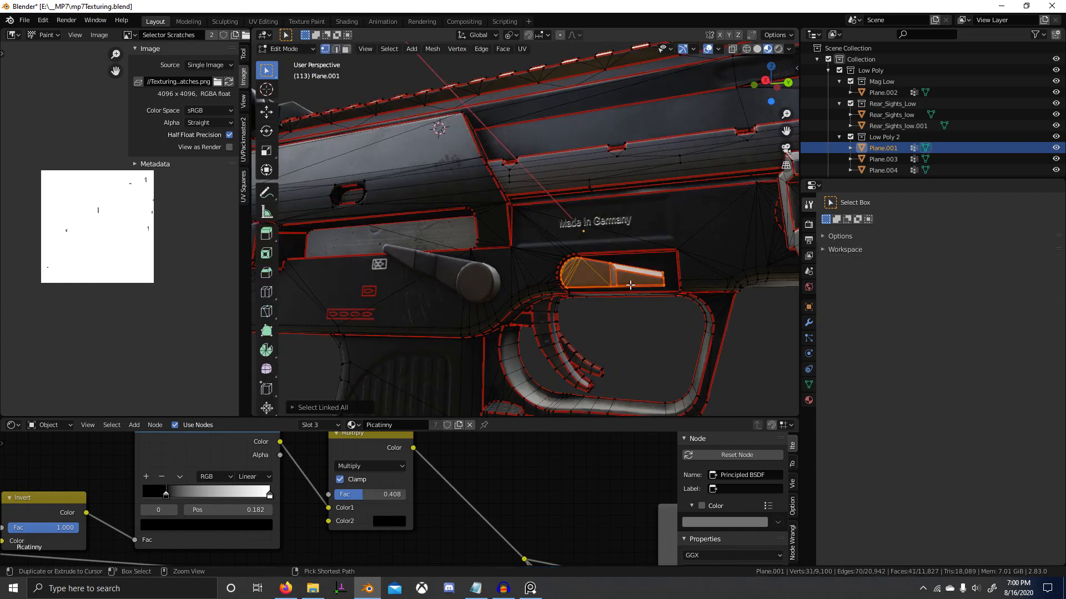
Duplicate the selected lever in place.
{"action": "key", "text": "shift+d"}
{"action": "right_click", "coordinate": [638, 271]}
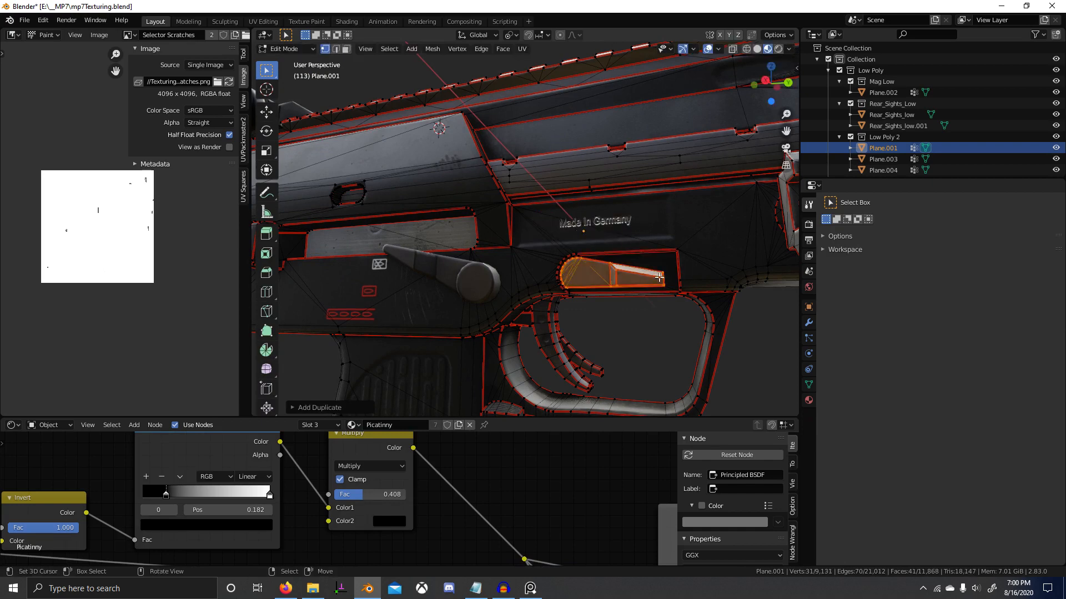
{"action": "middle_click_drag", "start_coordinate": [639, 271], "coordinate": [576, 317]}
{"action": "scroll", "coordinate": [571, 310], "scroll_direction": "down", "scroll_amount": 12}
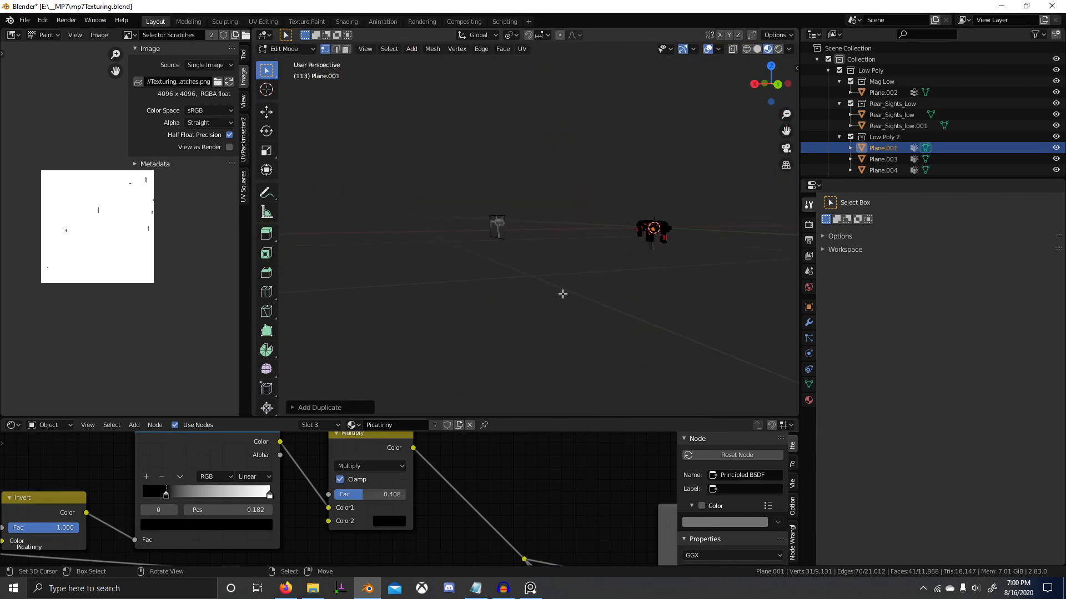
Mirror the duplicated lever along the X axis about the 3D cursor onto the gun's opposite side, and leave edit mode.
{"action": "key", "text": "period"}
{"action": "left_click", "coordinate": [638, 295]}
{"action": "key", "text": "ctrl+m"}
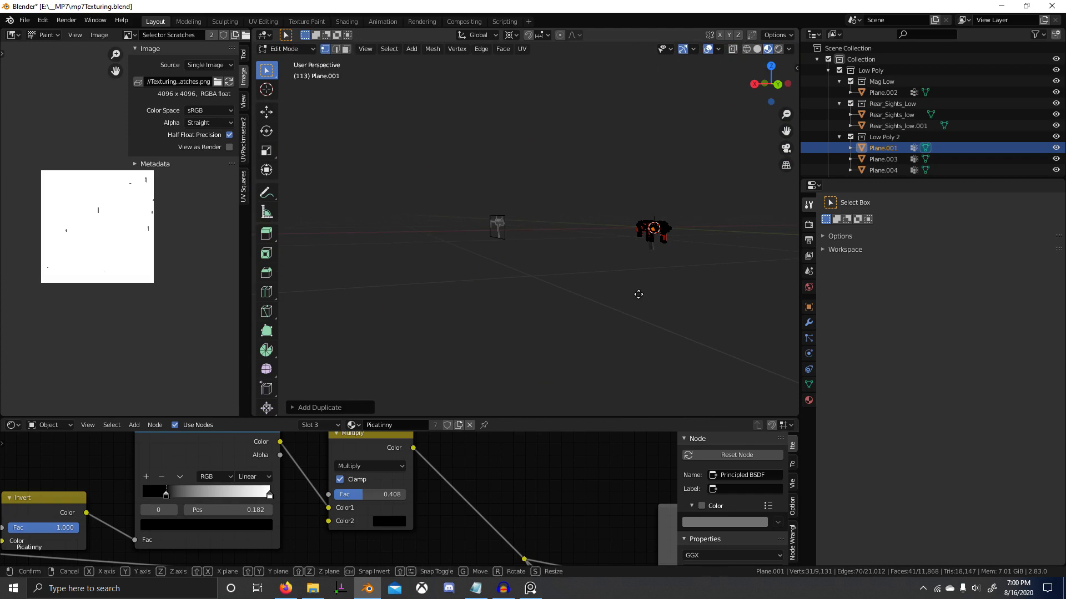
{"action": "key", "text": "x"}
{"action": "left_click", "coordinate": [638, 295]}
{"action": "key", "text": "KP_Decimal"}
{"action": "middle_click_drag", "start_coordinate": [604, 273], "coordinate": [500, 305]}
{"action": "key", "text": "Tab"}
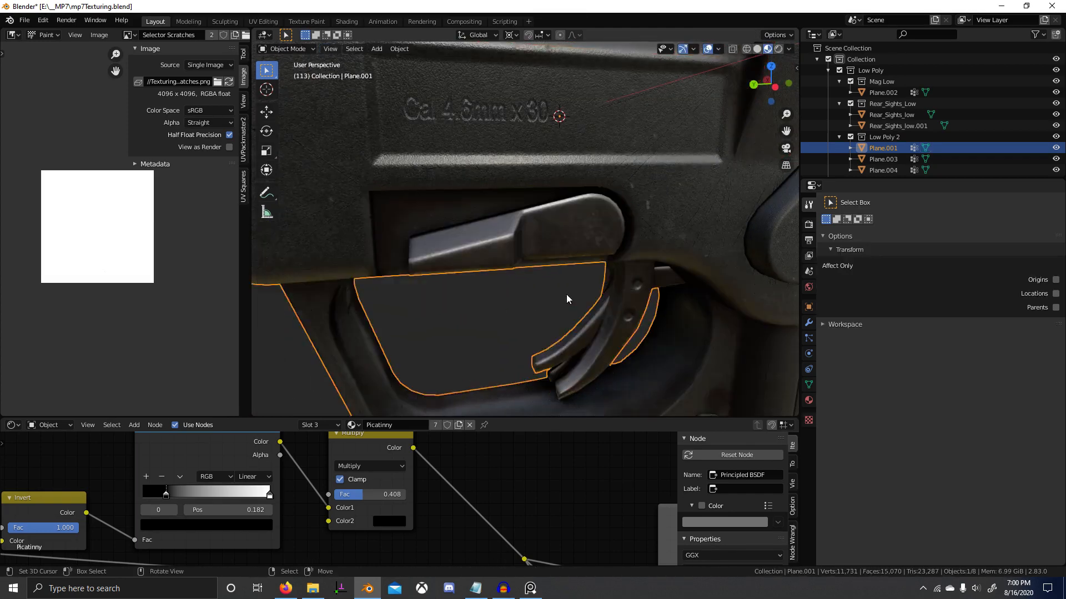
Deselect everything and examine the mirrored lever and the rest of the gun from the side.
{"action": "scroll", "coordinate": [567, 295], "scroll_direction": "down", "scroll_amount": 5}
{"action": "mouse_move", "coordinate": [567, 295]}
{"action": "middle_mouse_down"}
{"action": "mouse_move", "coordinate": [534, 287]}
{"action": "mouse_move", "coordinate": [617, 326]}
{"action": "mouse_move", "coordinate": [567, 303]}
{"action": "middle_mouse_up"}
{"action": "key", "text": "alt+a"}
{"action": "scroll", "coordinate": [535, 287], "scroll_direction": "up", "scroll_amount": 3}
{"action": "scroll", "coordinate": [594, 312], "scroll_direction": "down", "scroll_amount": 4}
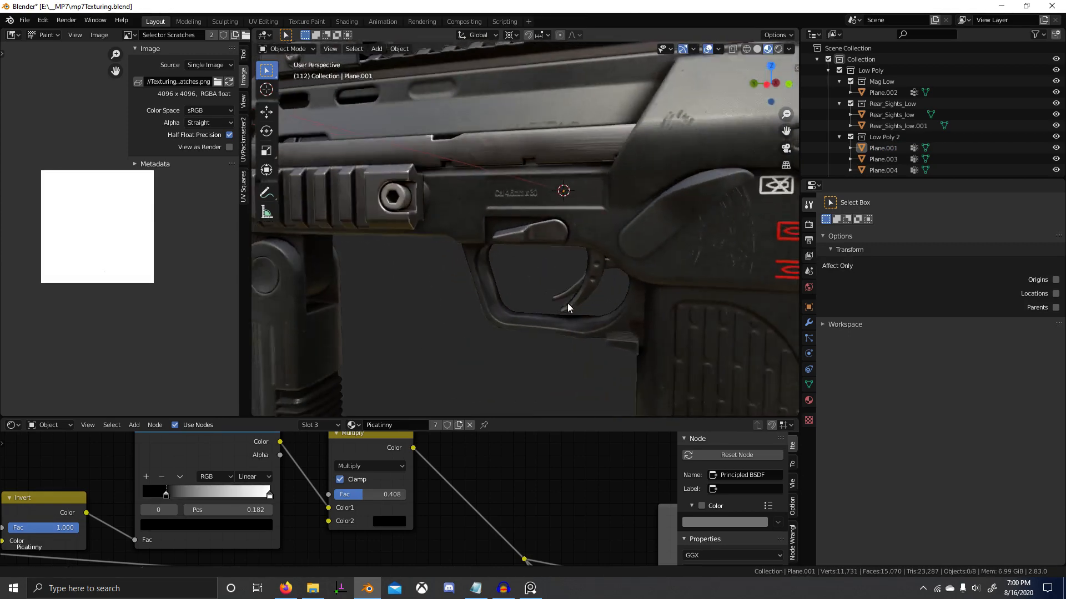
{"action": "scroll", "coordinate": [567, 303], "scroll_direction": "down", "scroll_amount": 5}
{"action": "middle_click_drag", "start_coordinate": [641, 312], "coordinate": [600, 307]}
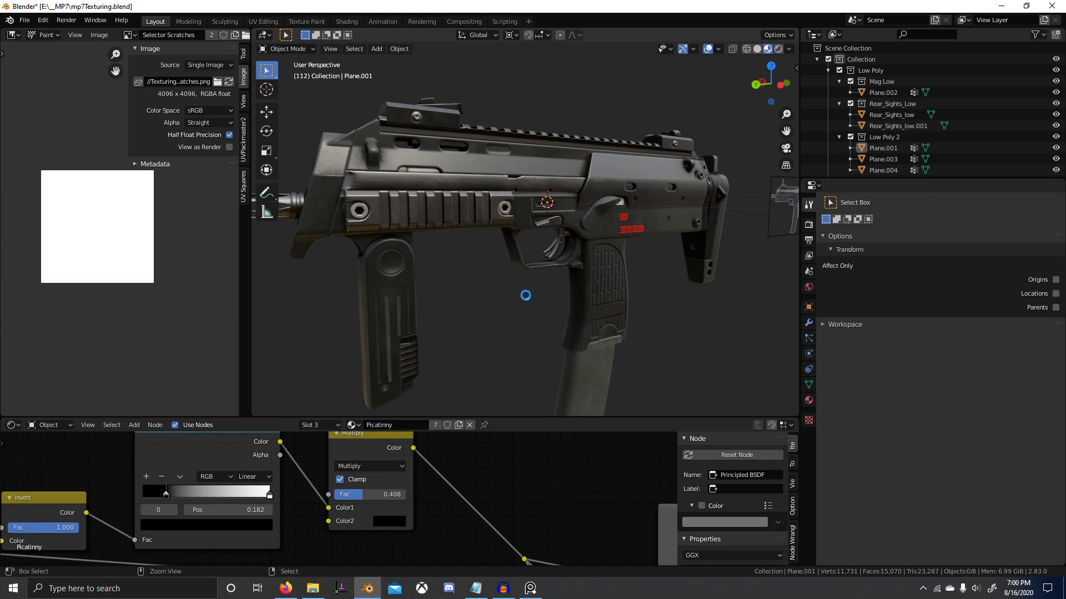
Set the factor of the Multiply node after the ColorRamp in the Picatinny material to 0.325.
{"action": "scroll", "coordinate": [624, 212], "scroll_direction": "down", "scroll_amount": 1}
{"action": "middle_click_drag", "start_coordinate": [368, 494], "coordinate": [387, 520]}
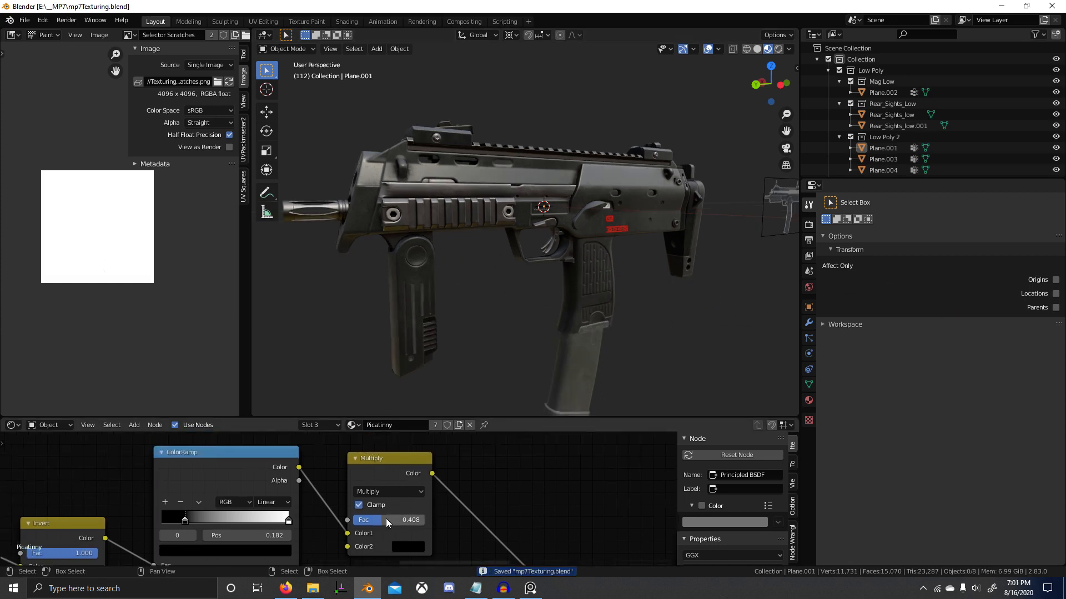
{"action": "mouse_move", "coordinate": [387, 520]}
{"action": "left_mouse_down"}
{"action": "mouse_move", "coordinate": [425, 520]}
{"action": "mouse_move", "coordinate": [355, 520]}
{"action": "mouse_move", "coordinate": [403, 523]}
{"action": "mouse_move", "coordinate": [391, 523]}
{"action": "left_mouse_up"}
{"action": "mouse_move", "coordinate": [488, 302]}
{"action": "middle_mouse_down"}
{"action": "mouse_move", "coordinate": [540, 312]}
{"action": "mouse_move", "coordinate": [569, 268]}
{"action": "middle_mouse_up"}
{"action": "scroll", "coordinate": [568, 269], "scroll_direction": "up", "scroll_amount": 5}
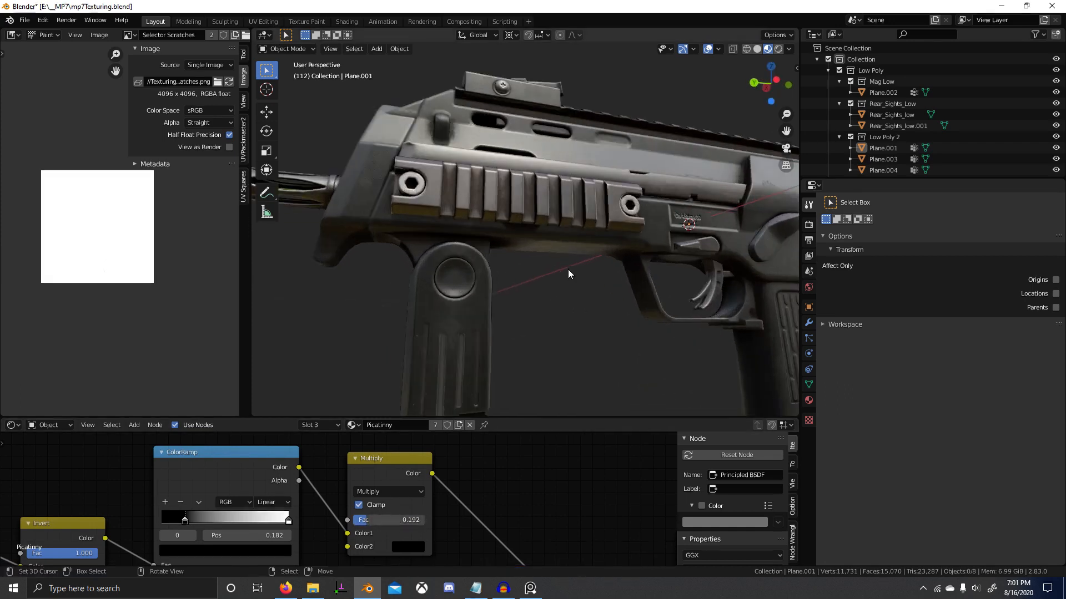
{"action": "left_click_drag", "start_coordinate": [365, 520], "coordinate": [371, 521]}
Preview the AO DIRT MASK group's output on the Picatinny rail.
{"action": "middle_click_drag", "start_coordinate": [367, 502], "coordinate": [479, 485]}
{"action": "scroll", "coordinate": [478, 485], "scroll_direction": "down", "scroll_amount": 3}
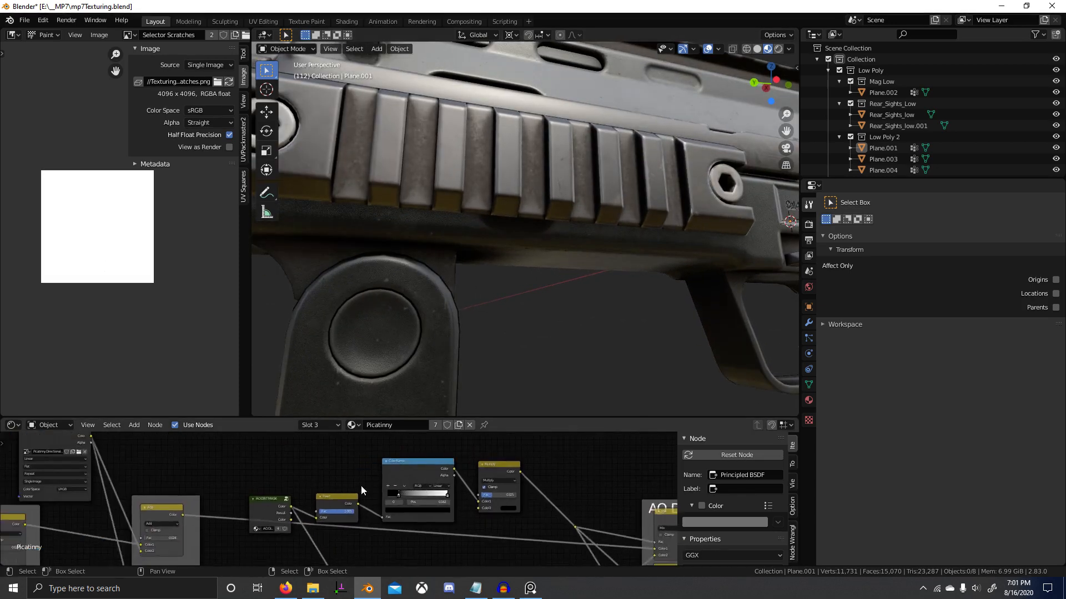
{"action": "scroll", "coordinate": [345, 490], "scroll_direction": "up", "scroll_amount": 2}
{"action": "left_click", "coordinate": [238, 507], "text": "ctrl+shift"}
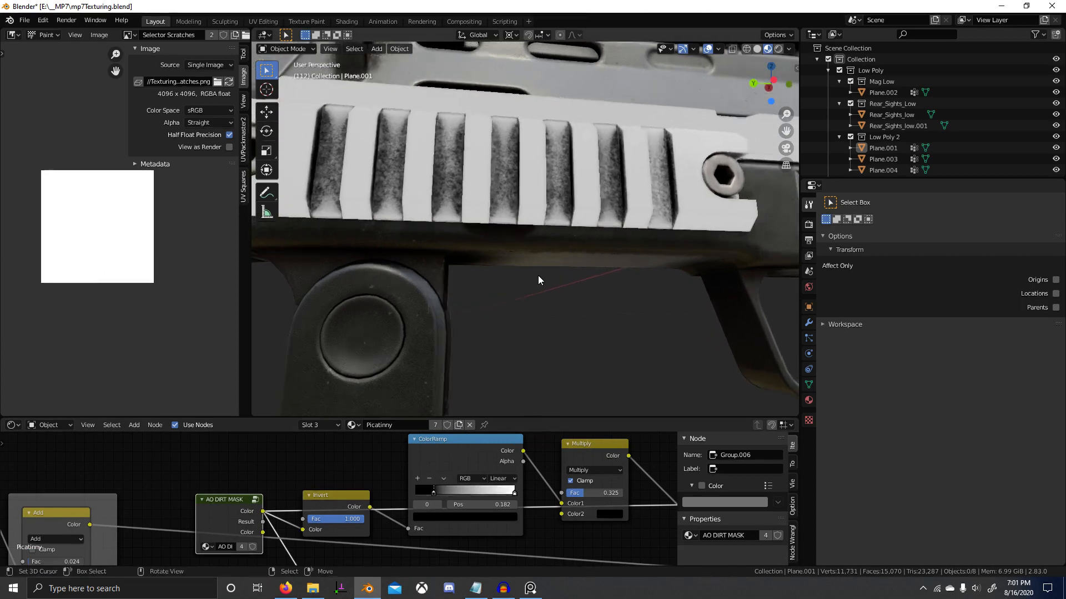
Open the AO DIRT MASK node group and locate its grunge01.png image texture node.
{"action": "key", "text": "Tab"}
{"action": "scroll", "coordinate": [321, 468], "scroll_direction": "down", "scroll_amount": 5}
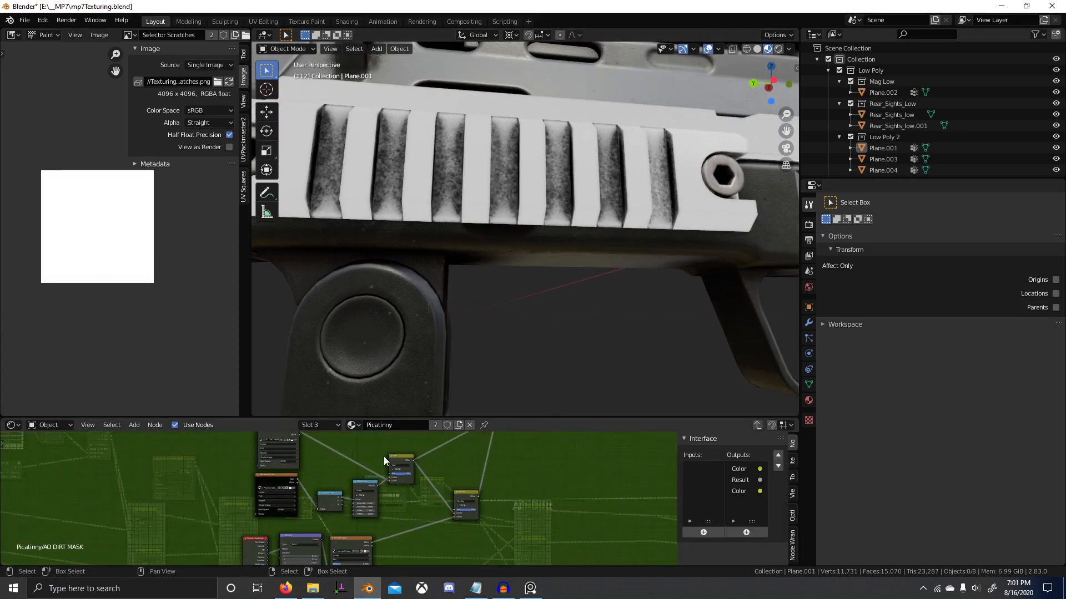
{"action": "scroll", "coordinate": [333, 469], "scroll_direction": "down", "scroll_amount": 2}
{"action": "middle_click_drag", "start_coordinate": [319, 469], "coordinate": [437, 532]}
{"action": "scroll", "coordinate": [333, 492], "scroll_direction": "up", "scroll_amount": 7}
{"action": "scroll", "coordinate": [335, 492], "scroll_direction": "up", "scroll_amount": 2}
{"action": "scroll", "coordinate": [385, 477], "scroll_direction": "up", "scroll_amount": 1}
{"action": "scroll", "coordinate": [385, 478], "scroll_direction": "down", "scroll_amount": 1}
{"action": "middle_click_drag", "start_coordinate": [385, 478], "coordinate": [389, 527]}
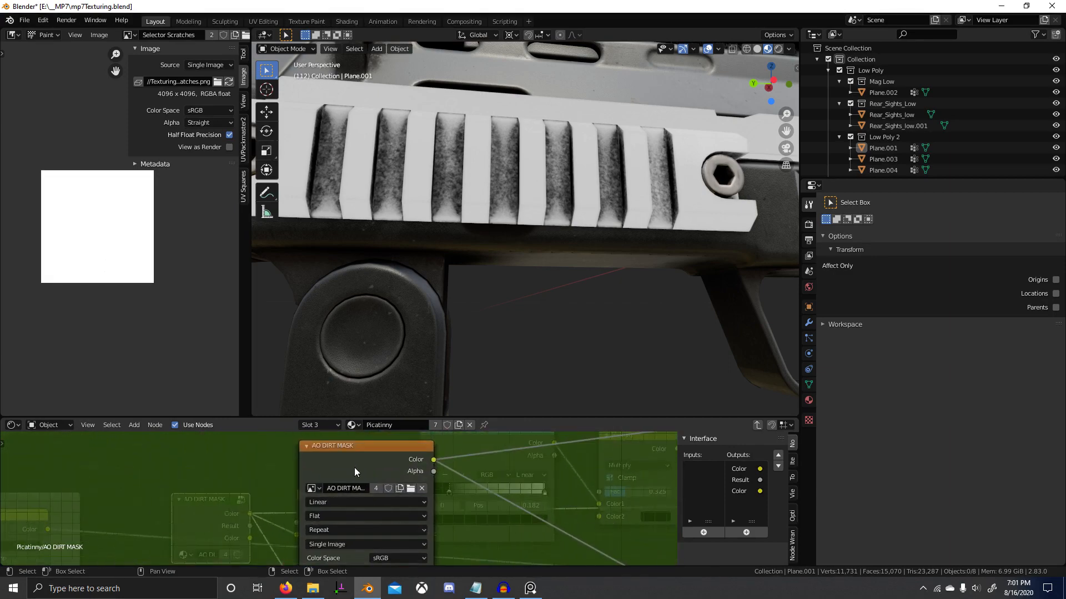
{"action": "scroll", "coordinate": [354, 471], "scroll_direction": "down", "scroll_amount": 1}
{"action": "mouse_move", "coordinate": [445, 477]}
{"action": "middle_mouse_down"}
{"action": "mouse_move", "coordinate": [185, 485]}
{"action": "mouse_move", "coordinate": [654, 440]}
{"action": "mouse_move", "coordinate": [219, 479]}
{"action": "mouse_move", "coordinate": [323, 547]}
{"action": "mouse_move", "coordinate": [396, 497]}
{"action": "mouse_move", "coordinate": [431, 516]}
{"action": "mouse_move", "coordinate": [450, 497]}
{"action": "middle_mouse_up"}
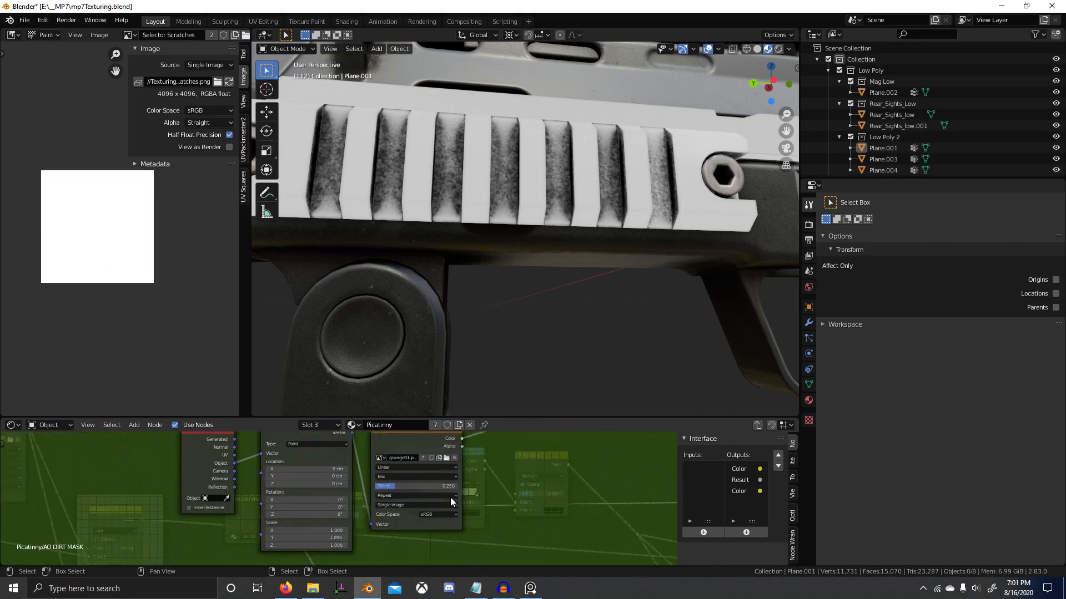
Duplicate the grunge01.png image texture node and place the copy beside the original inside the group.
{"action": "left_click", "coordinate": [428, 437]}
{"action": "scroll", "coordinate": [441, 500], "scroll_direction": "down", "scroll_amount": 4}
{"action": "middle_click_drag", "start_coordinate": [522, 522], "coordinate": [442, 508]}
{"action": "key", "text": "shift+d"}
{"action": "left_click", "coordinate": [508, 540]}
{"action": "scroll", "coordinate": [402, 498], "scroll_direction": "up", "scroll_amount": 6}
{"action": "middle_click_drag", "start_coordinate": [267, 437], "coordinate": [271, 461]}
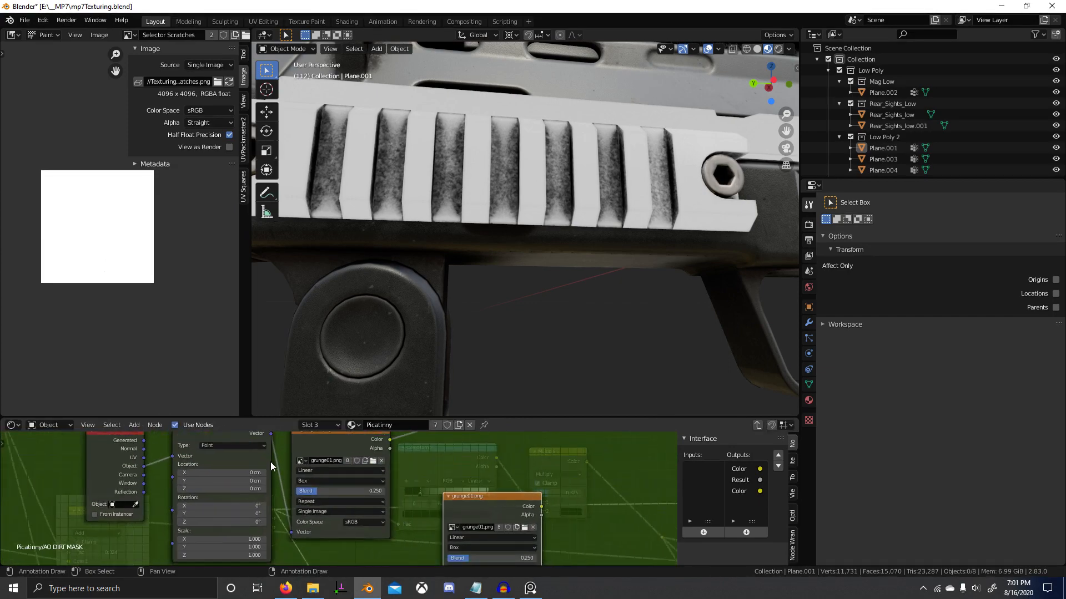
Connect the original grunge01.png texture's color to the group output as an additional output.
{"action": "scroll", "coordinate": [400, 504], "scroll_direction": "down", "scroll_amount": 2}
{"action": "left_click", "coordinate": [332, 456], "text": "ctrl+shift"}
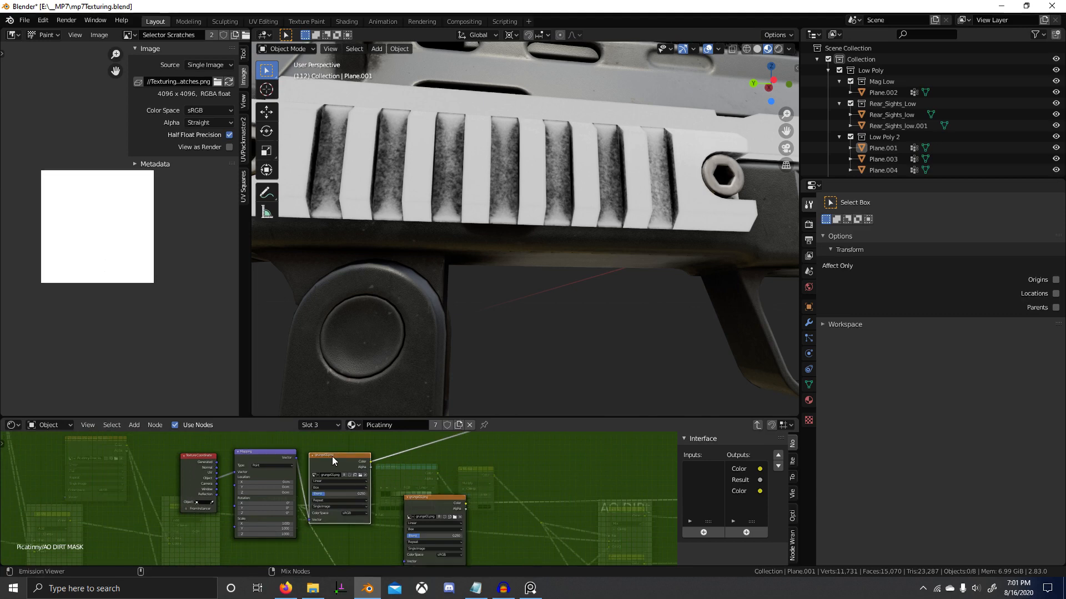
{"action": "scroll", "coordinate": [332, 456], "scroll_direction": "down", "scroll_amount": 3}
{"action": "middle_click_drag", "start_coordinate": [332, 456], "coordinate": [167, 544]}
{"action": "middle_click_drag", "start_coordinate": [297, 444], "coordinate": [332, 493]}
{"action": "scroll", "coordinate": [305, 484], "scroll_direction": "down", "scroll_amount": 2}
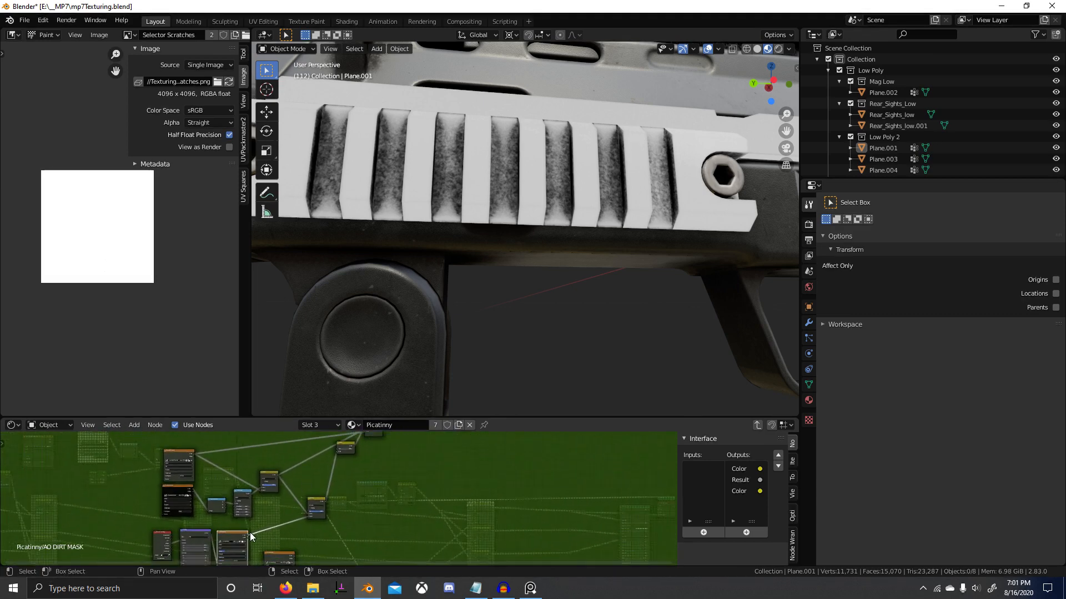
{"action": "middle_click_drag", "start_coordinate": [250, 531], "coordinate": [304, 511]}
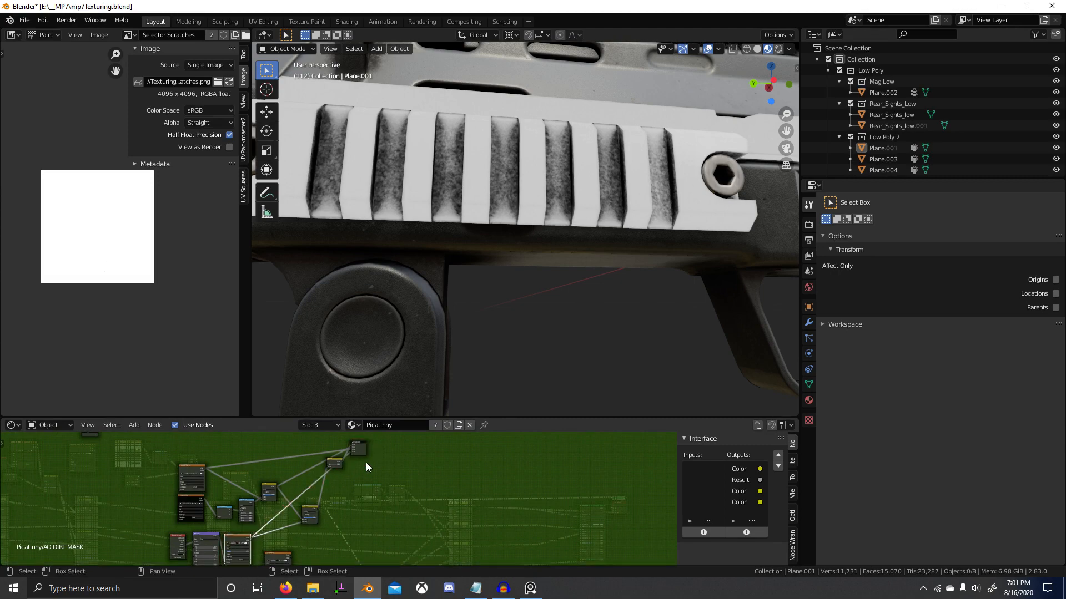
Leave the group, preview its new grunge output on the Picatinny rail, and reopen the AO DIRT MASK group.
{"action": "key", "text": "Tab"}
{"action": "scroll", "coordinate": [308, 464], "scroll_direction": "up", "scroll_amount": 3}
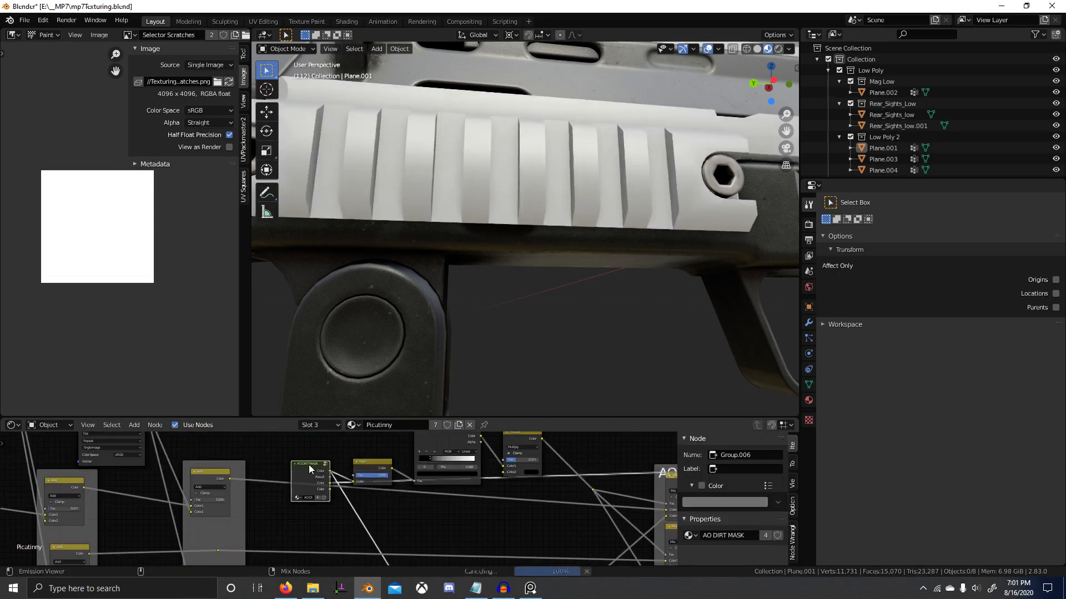
{"action": "left_click", "coordinate": [309, 465], "text": "ctrl+shift"}
{"action": "key", "text": "Tab"}
{"action": "scroll", "coordinate": [388, 480], "scroll_direction": "up", "scroll_amount": 5}
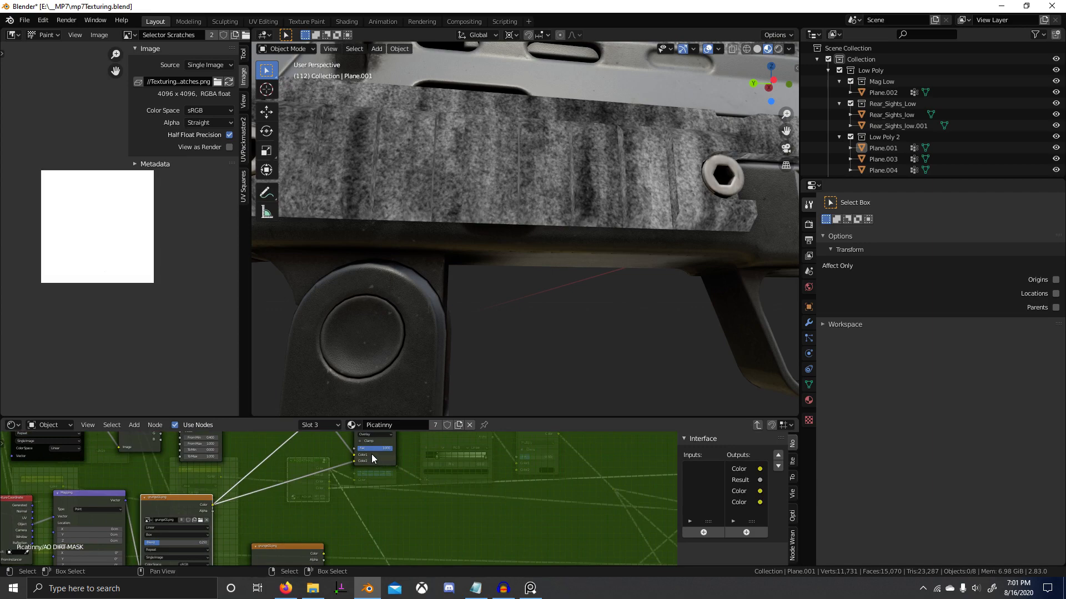
Connect the Mapping node's vector to the duplicated grunge01.png texture and move the copy below the original.
{"action": "scroll", "coordinate": [372, 454], "scroll_direction": "down", "scroll_amount": 4}
{"action": "middle_click_drag", "start_coordinate": [312, 531], "coordinate": [375, 490]}
{"action": "scroll", "coordinate": [373, 494], "scroll_direction": "up", "scroll_amount": 3}
{"action": "left_click_drag", "start_coordinate": [375, 491], "coordinate": [355, 498]}
{"action": "middle_click_drag", "start_coordinate": [337, 495], "coordinate": [363, 497]}
{"action": "scroll", "coordinate": [362, 498], "scroll_direction": "down", "scroll_amount": 1}
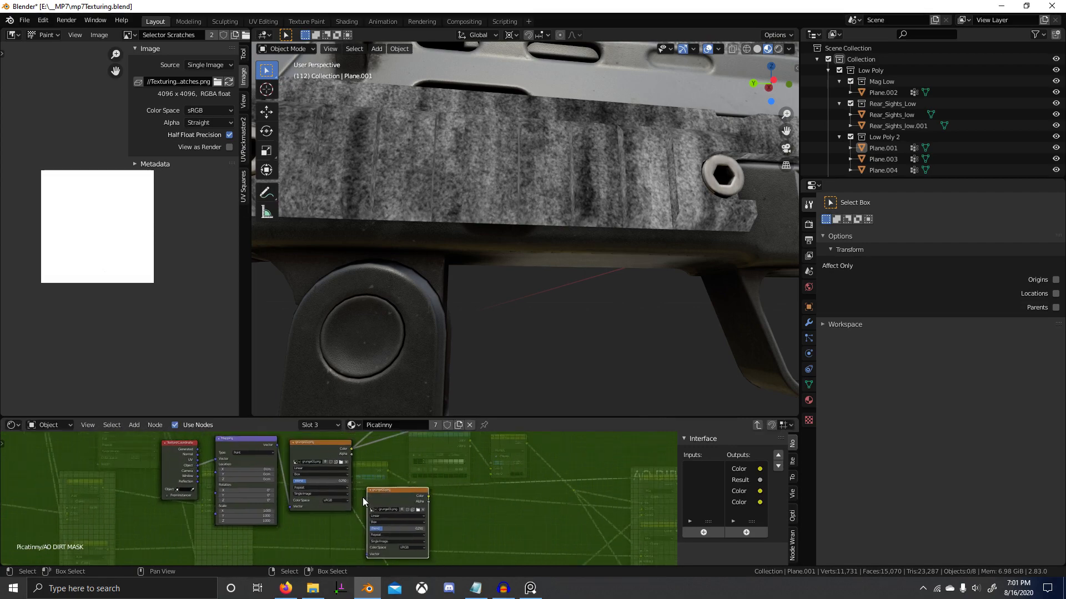
{"action": "left_click_drag", "start_coordinate": [276, 445], "coordinate": [369, 554]}
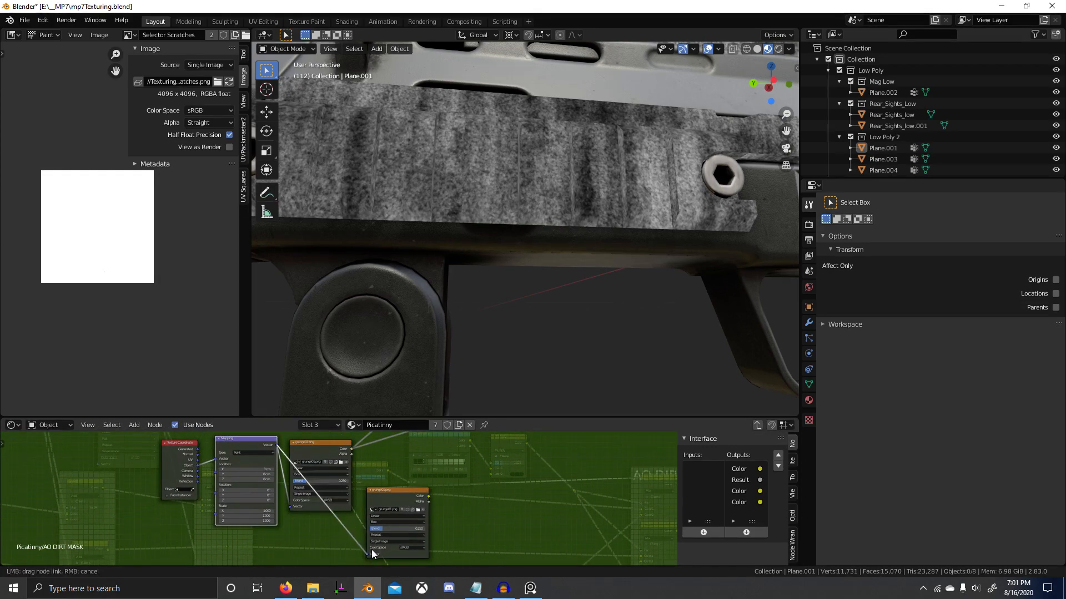
{"action": "left_click_drag", "start_coordinate": [385, 503], "coordinate": [322, 535]}
Display Grunge.png in the image editor and switch that editor from Paint to View mode.
{"action": "scroll", "coordinate": [405, 481], "scroll_direction": "up", "scroll_amount": 5}
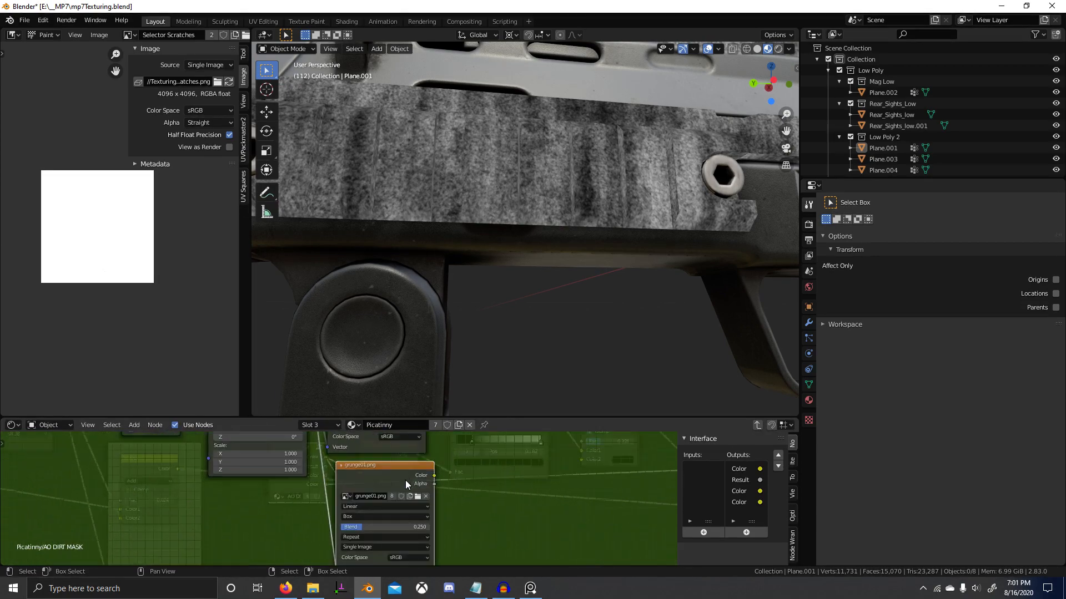
{"action": "scroll", "coordinate": [350, 501], "scroll_direction": "up", "scroll_amount": 1}
{"action": "left_click", "coordinate": [128, 35]}
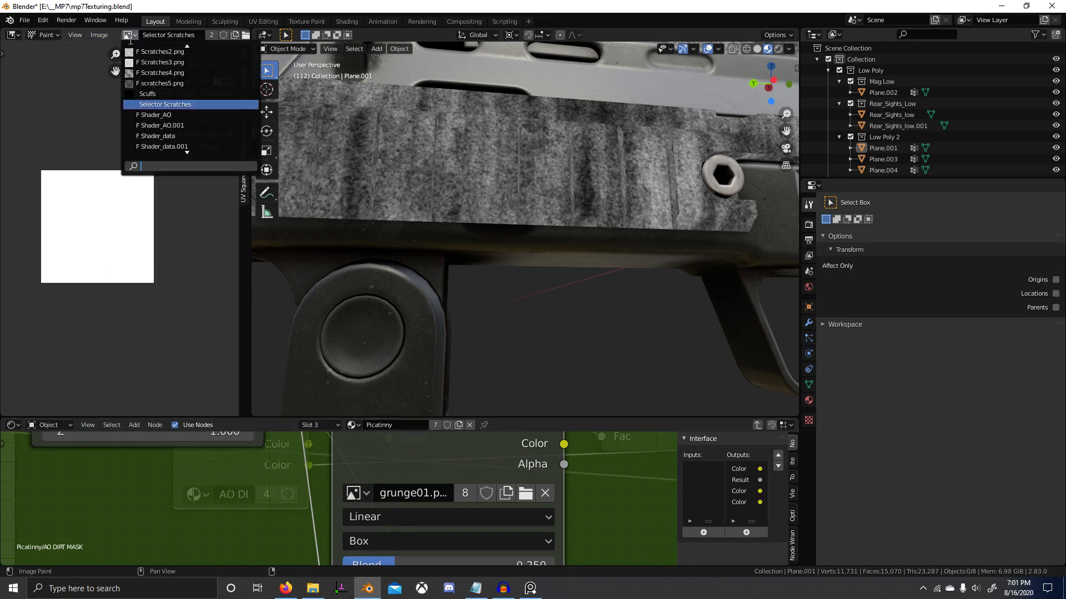
{"action": "type", "text": "gr"}
{"action": "key", "text": "Return"}
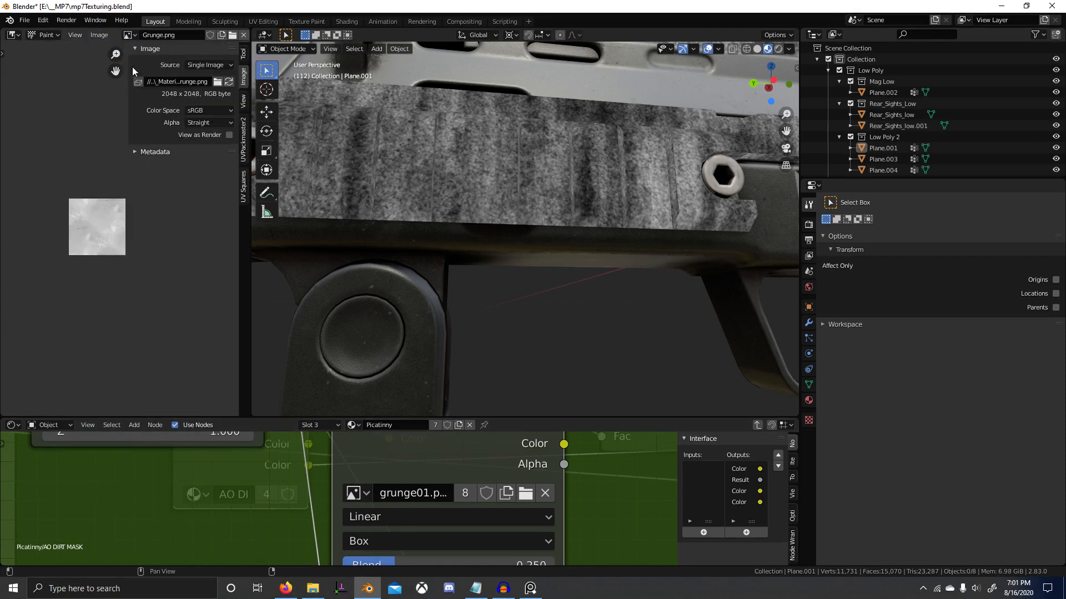
{"action": "scroll", "coordinate": [84, 216], "scroll_direction": "up", "scroll_amount": 3}
{"action": "middle_click_drag", "start_coordinate": [83, 217], "coordinate": [144, 244]}
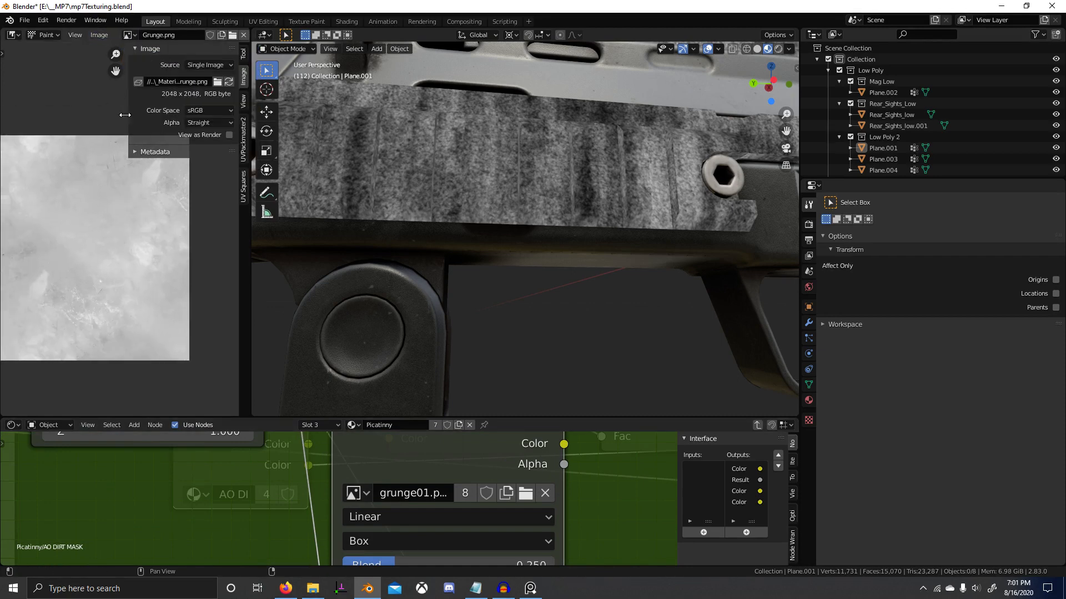
{"action": "left_click", "coordinate": [52, 37]}
{"action": "left_click", "coordinate": [56, 56]}
Examine Grunge.png.001, grunge1.png, grunge11.png and Grunge14.png in the image editor as candidate dirt textures.
{"action": "left_click", "coordinate": [130, 35]}
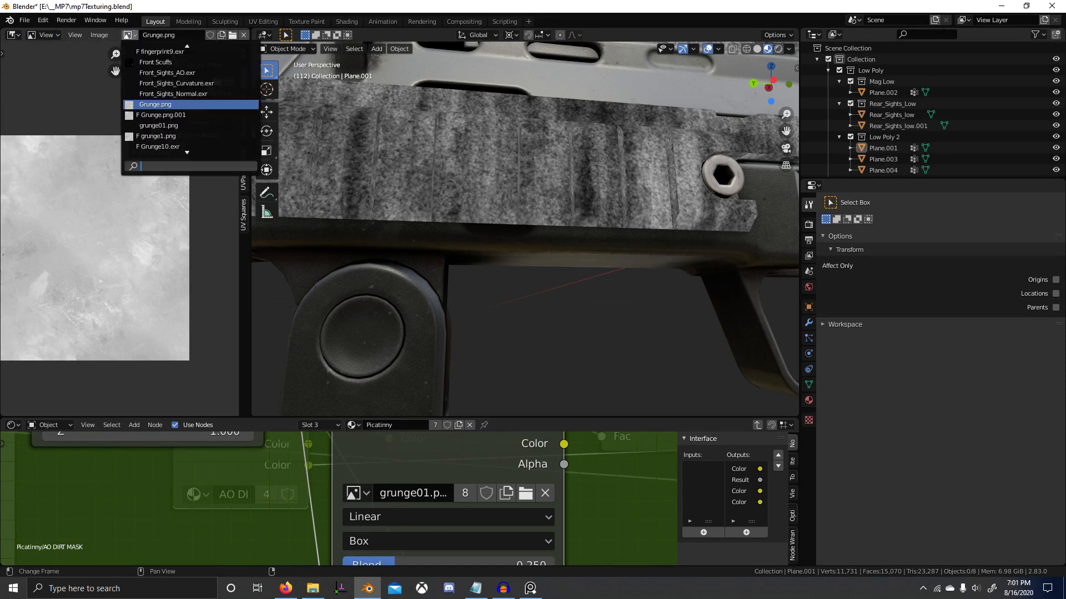
{"action": "left_click", "coordinate": [155, 115]}
{"action": "left_click", "coordinate": [129, 35]}
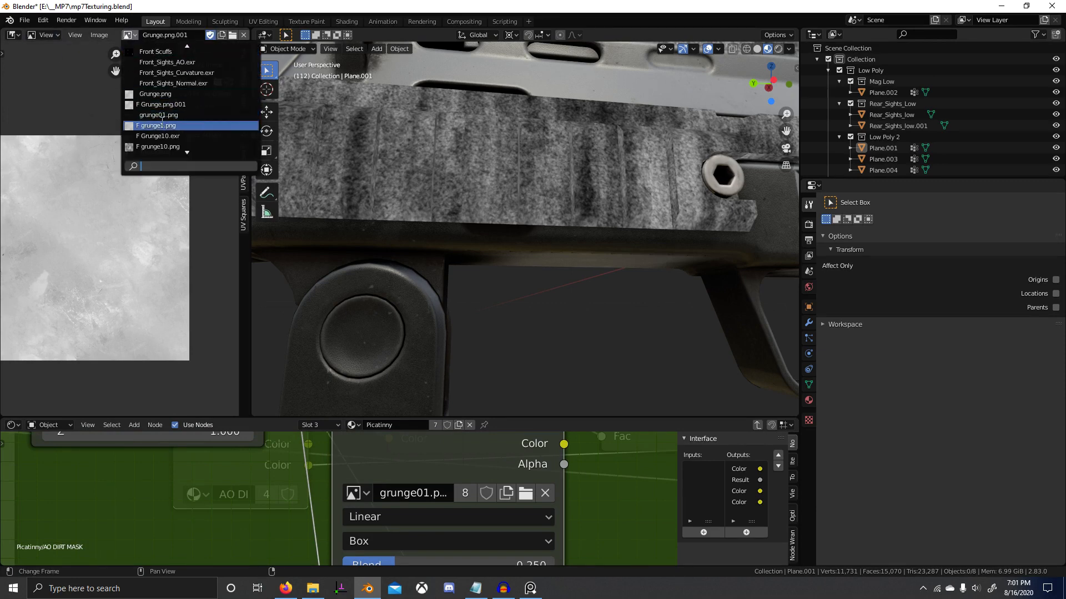
{"action": "left_click", "coordinate": [161, 126]}
{"action": "left_click", "coordinate": [127, 35]}
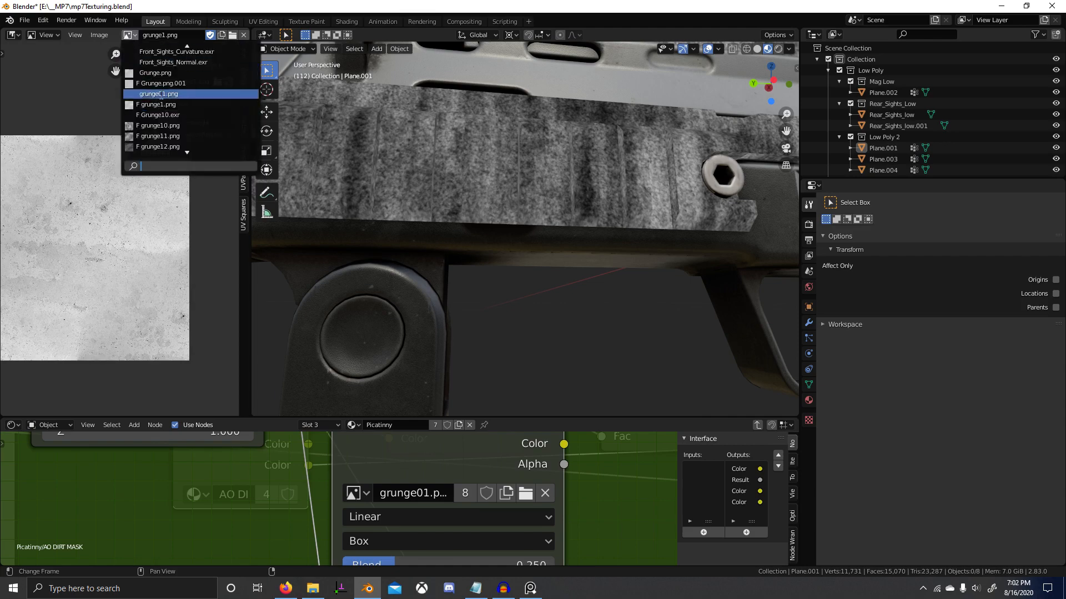
{"action": "left_click", "coordinate": [132, 135]}
{"action": "middle_click_drag", "start_coordinate": [79, 189], "coordinate": [115, 189]}
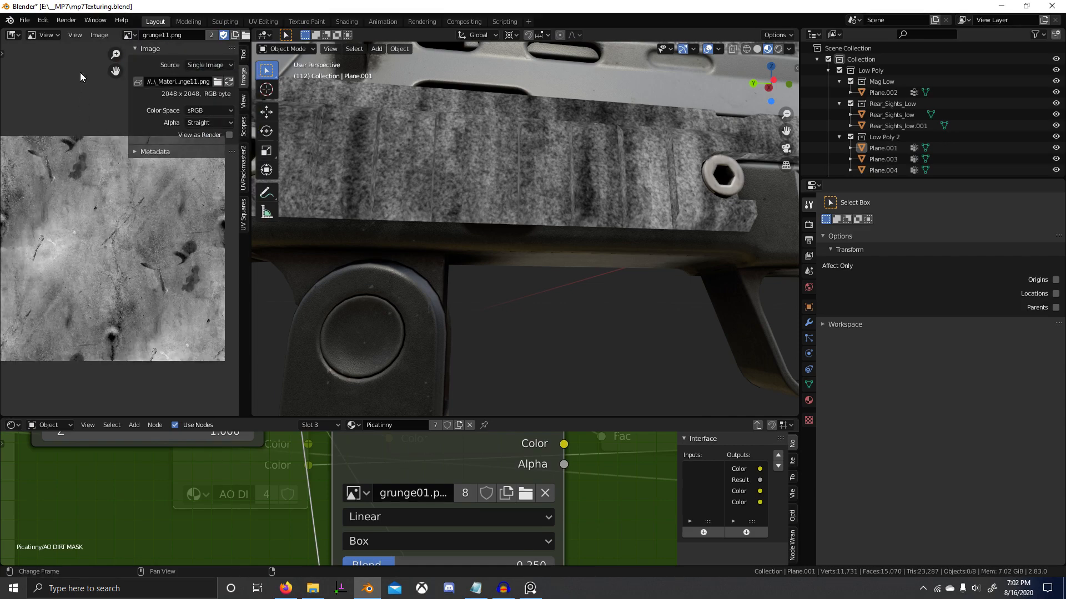
{"action": "left_click", "coordinate": [136, 35]}
{"action": "left_click", "coordinate": [152, 131]}
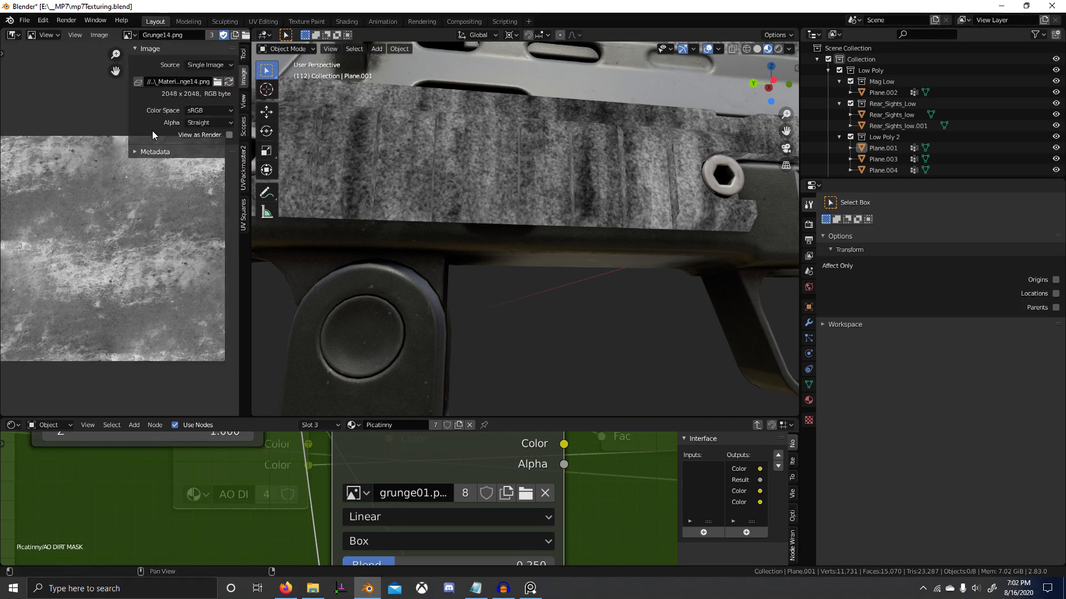
{"action": "scroll", "coordinate": [120, 258], "scroll_direction": "down", "scroll_amount": 5}
{"action": "middle_click_drag", "start_coordinate": [203, 321], "coordinate": [151, 292]}
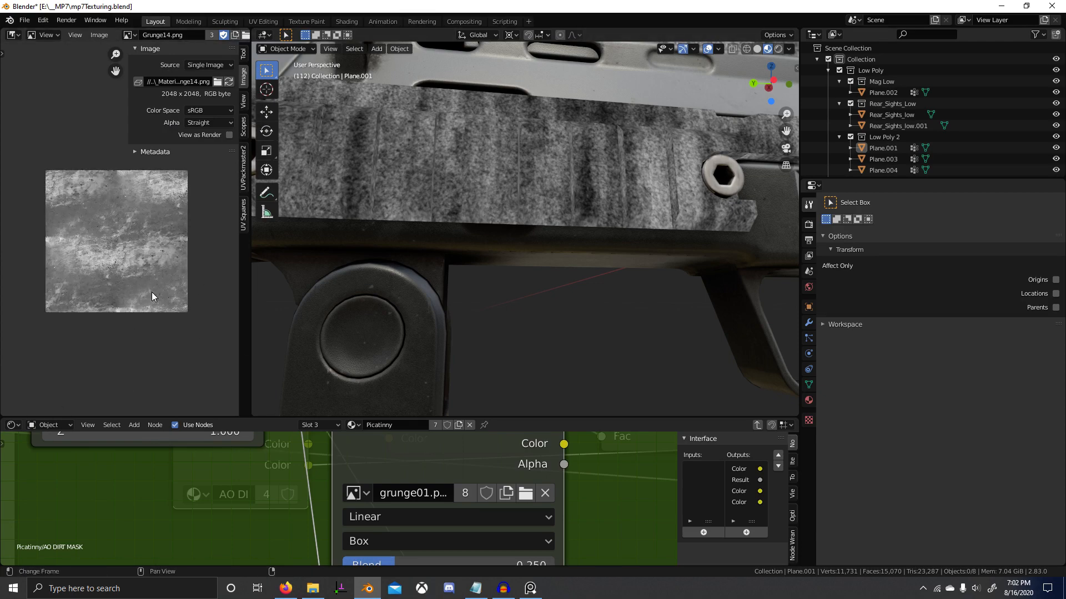
Switch to File Explorer, go to the Textures folder under _Material Library's Image Textures, and open Scratches5.png for viewing.
{"action": "left_click", "coordinate": [314, 590]}
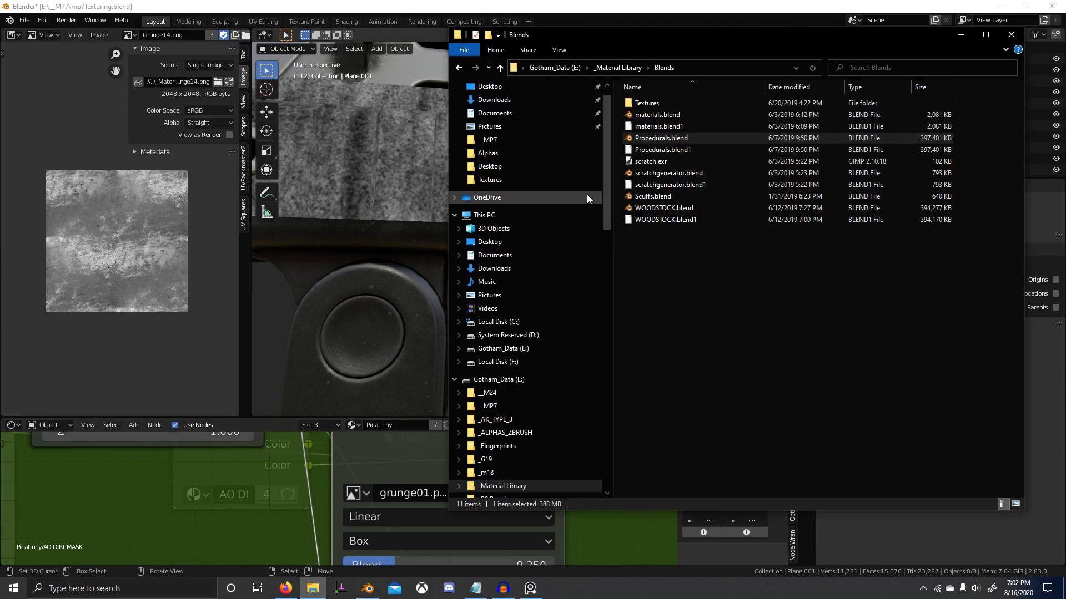
{"action": "left_click", "coordinate": [622, 70]}
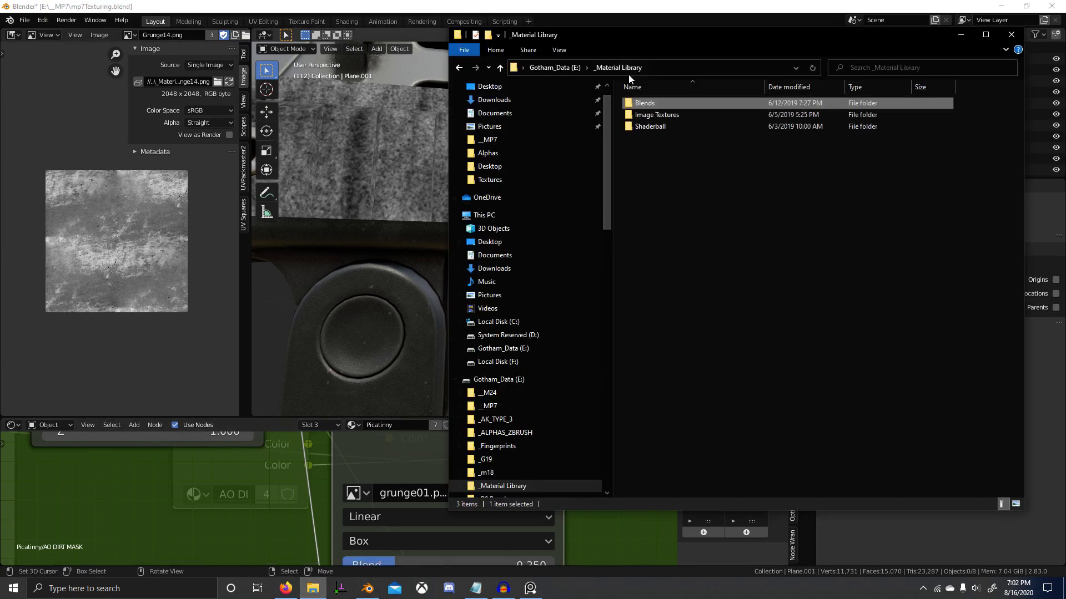
{"action": "double_click", "coordinate": [661, 115]}
{"action": "double_click", "coordinate": [671, 117]}
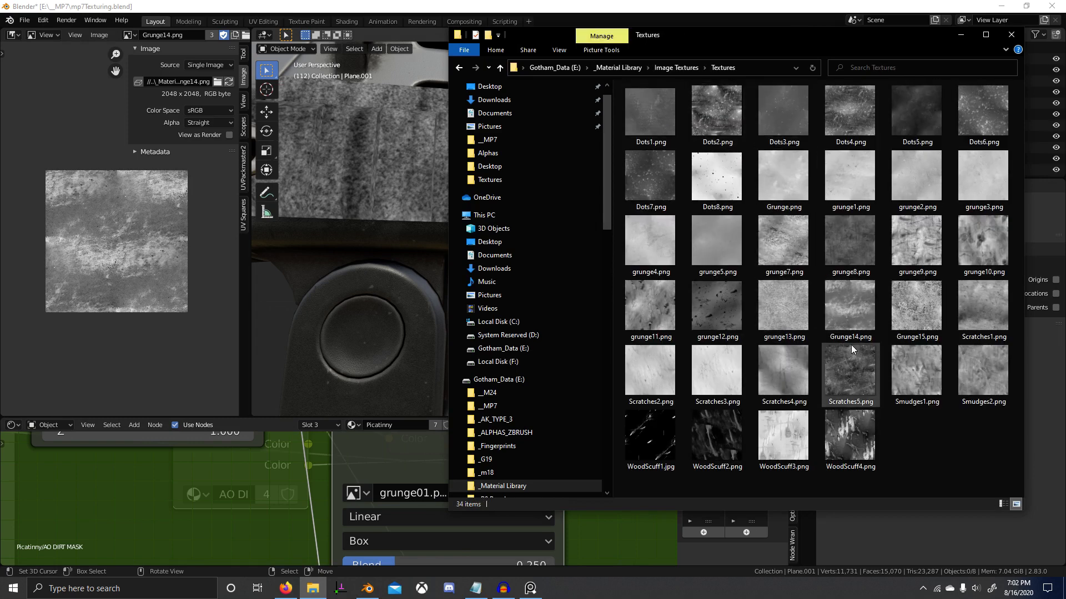
{"action": "left_click", "coordinate": [854, 380]}
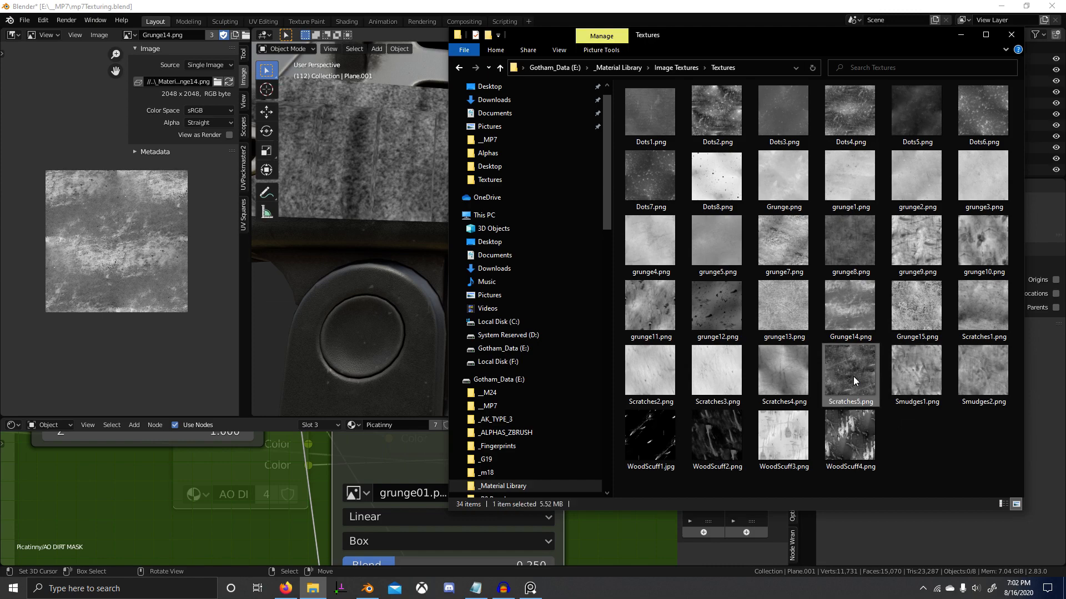
{"action": "double_click", "coordinate": [853, 376]}
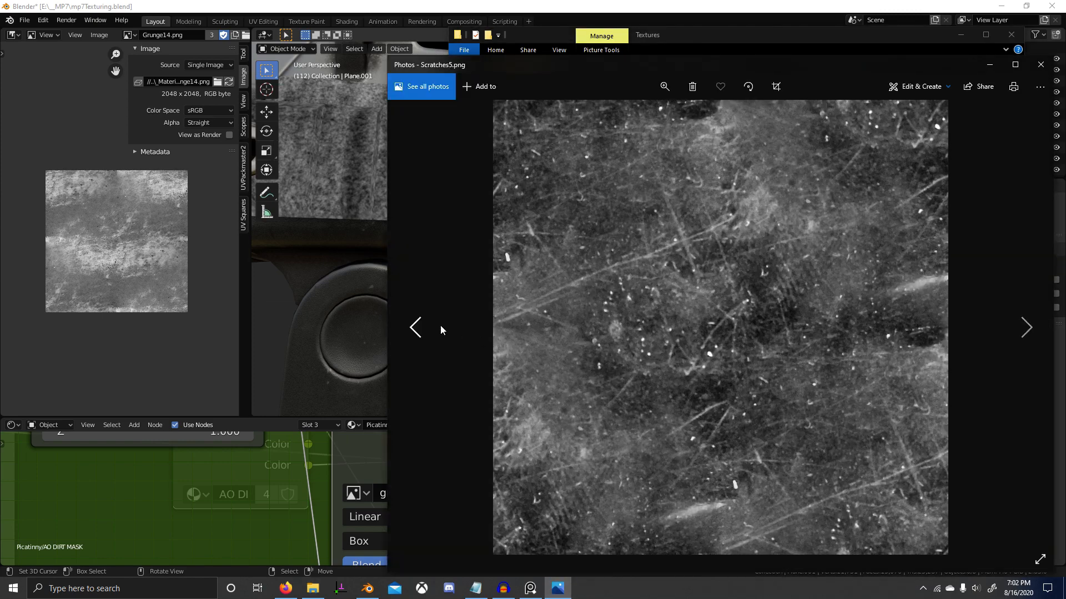
Examine Scratches4.png, Grunge15.png and Scratches1.png in the photo viewer as candidate dirt textures.
{"action": "left_click", "coordinate": [402, 331]}
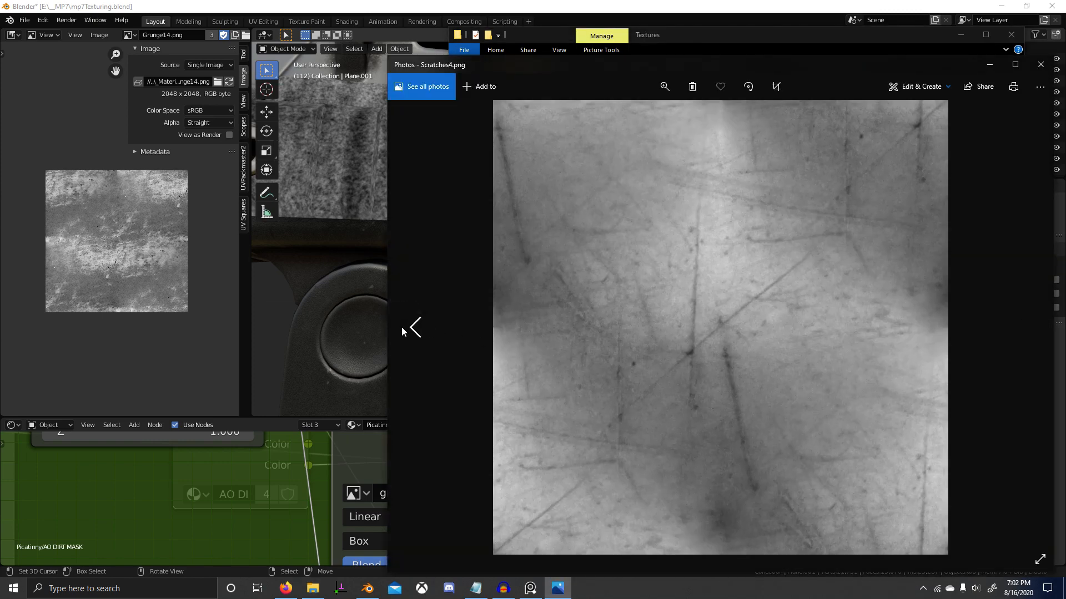
{"action": "left_click", "coordinate": [402, 331]}
{"action": "left_click", "coordinate": [403, 332]}
{"action": "left_click", "coordinate": [402, 331]}
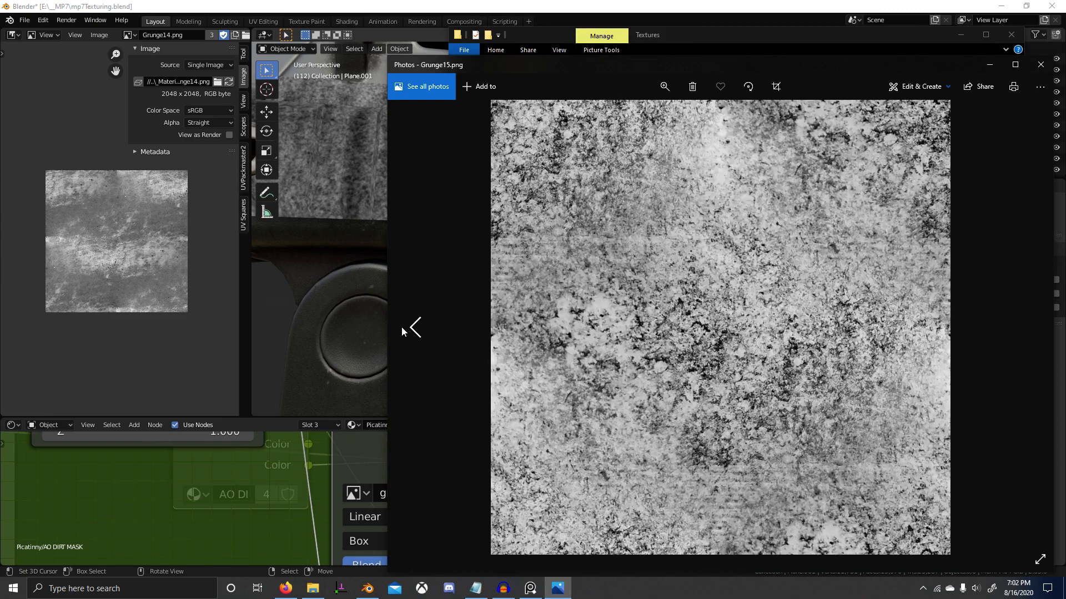
{"action": "left_click", "coordinate": [1030, 327]}
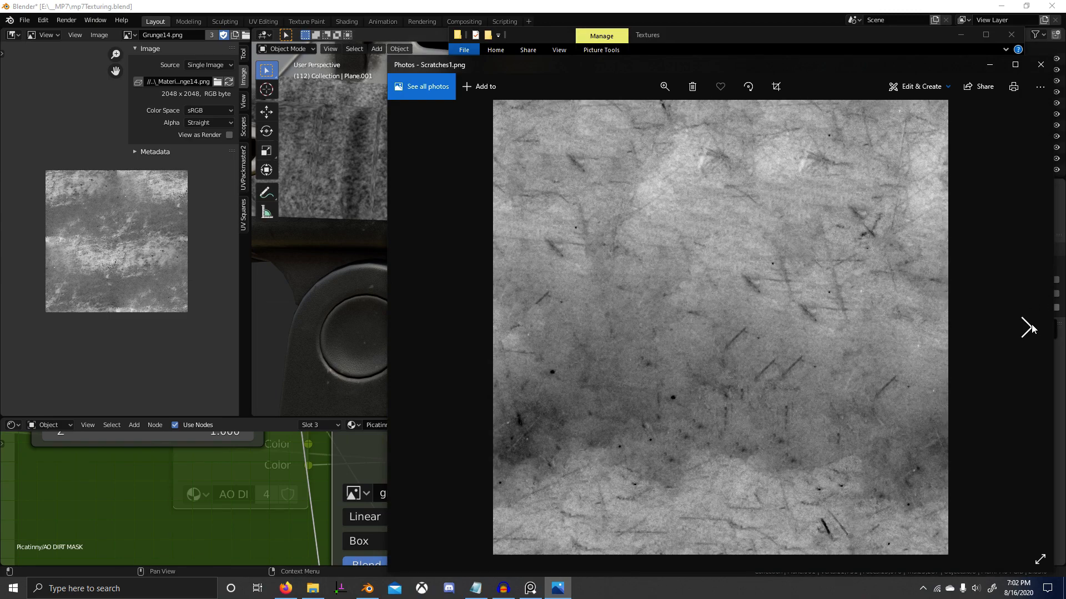
{"action": "left_click", "coordinate": [416, 328]}
{"action": "left_click", "coordinate": [416, 327]}
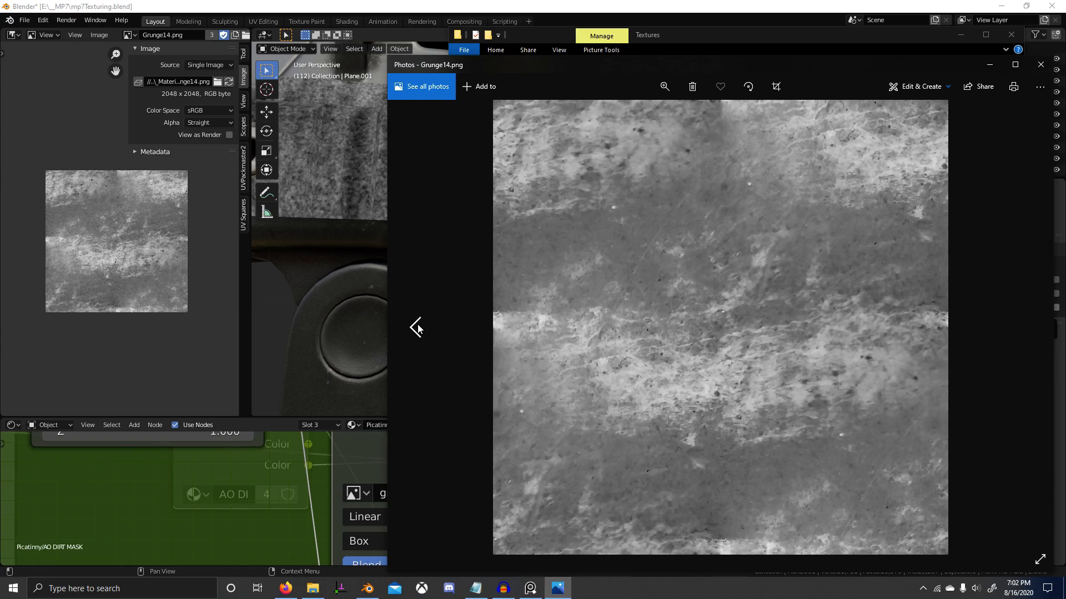
Browse the grunge images from Grunge14.png back to Grunge.png, comparing grunge9.png with grunge8.png.
{"action": "left_click", "coordinate": [415, 328]}
{"action": "left_click", "coordinate": [416, 327]}
{"action": "left_click", "coordinate": [416, 327]}
{"action": "left_click", "coordinate": [415, 328]}
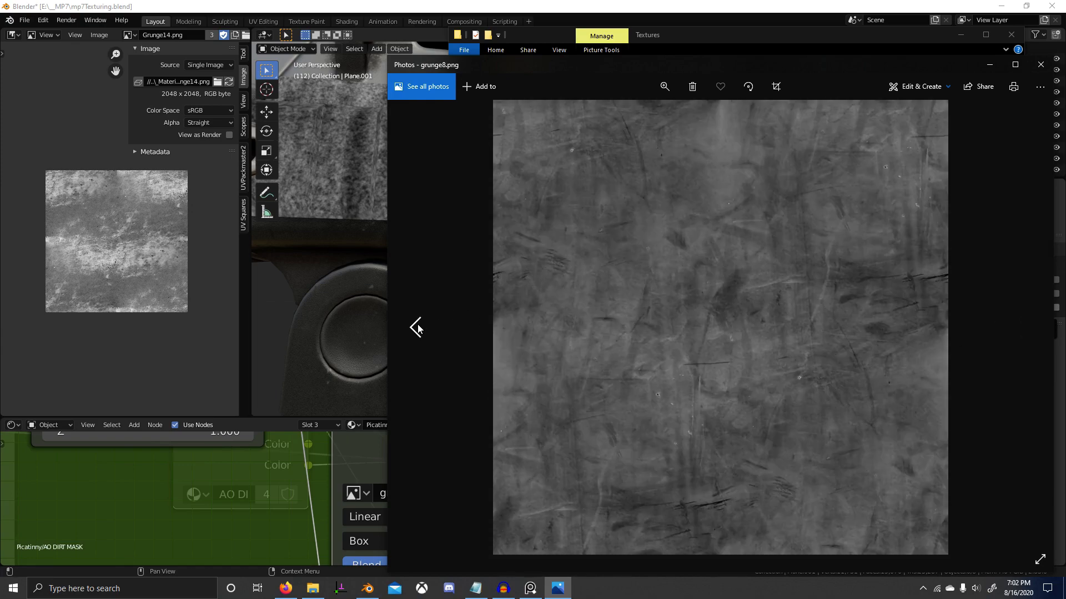
{"action": "left_click", "coordinate": [1026, 328]}
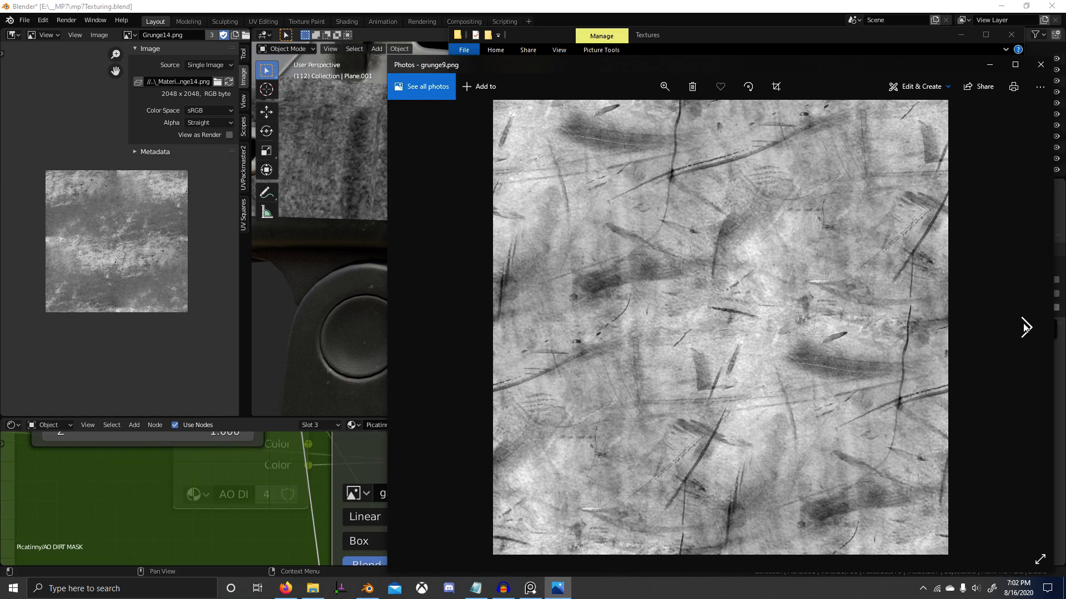
{"action": "left_click", "coordinate": [424, 324]}
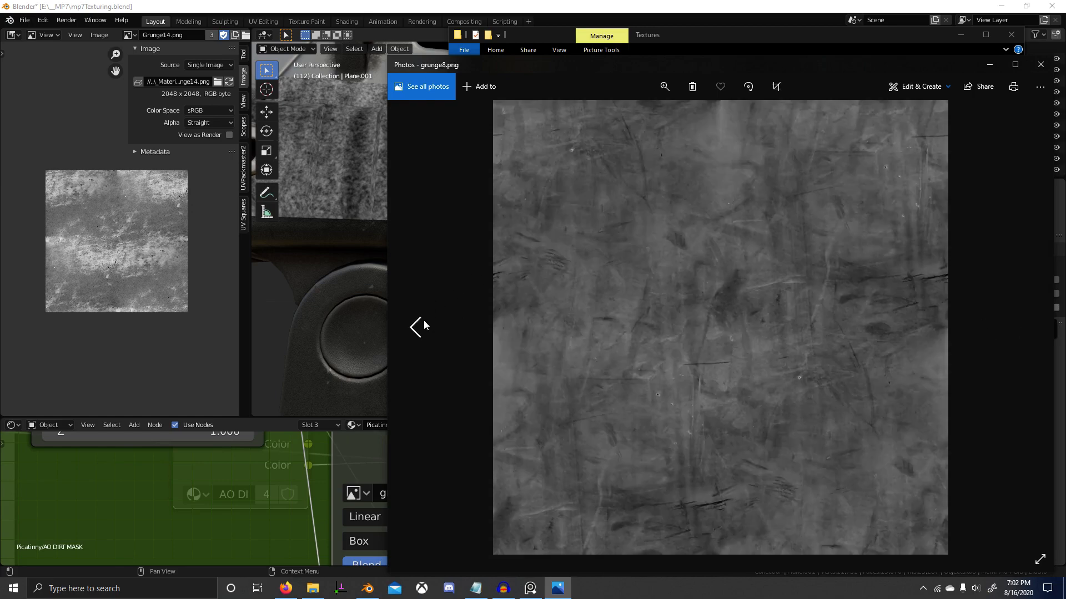
{"action": "left_click", "coordinate": [424, 321]}
{"action": "left_click", "coordinate": [425, 321]}
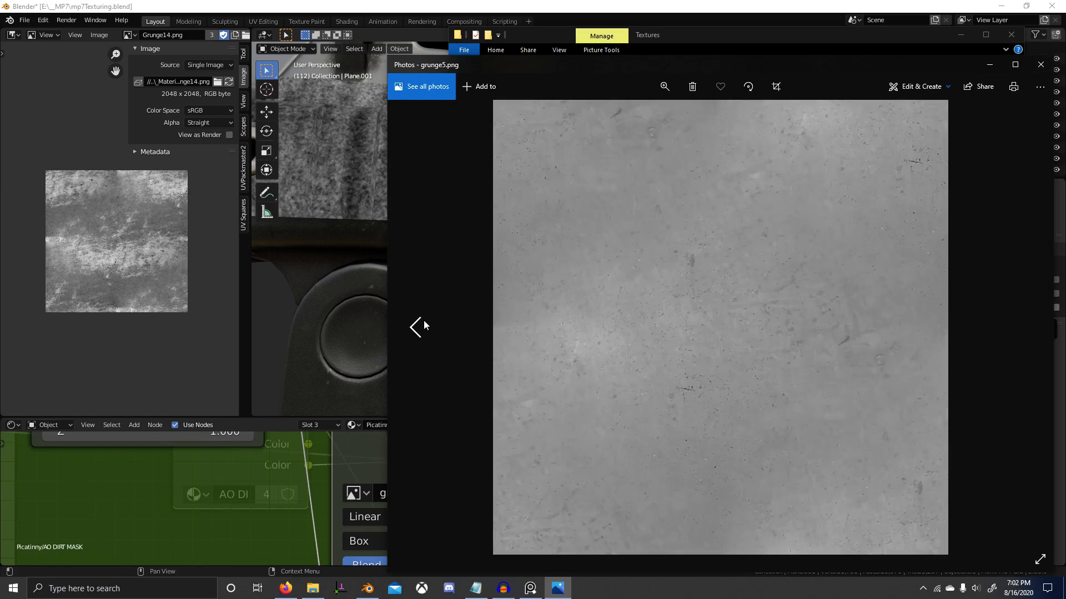
{"action": "left_click", "coordinate": [424, 321]}
{"action": "left_click", "coordinate": [424, 322]}
{"action": "left_click", "coordinate": [1025, 333]}
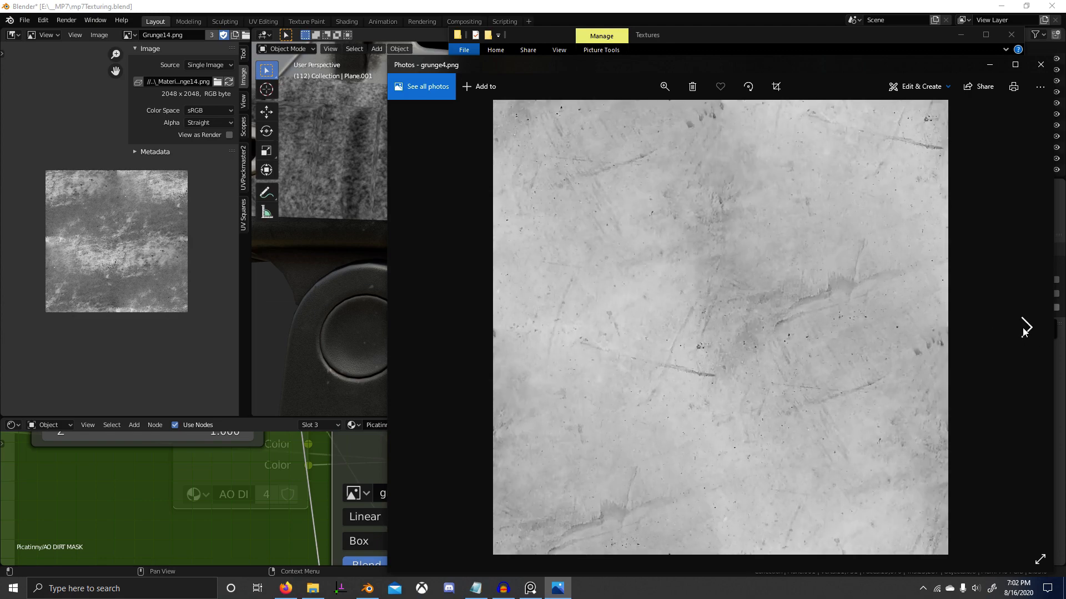
{"action": "left_click", "coordinate": [418, 326]}
{"action": "left_click", "coordinate": [418, 327]}
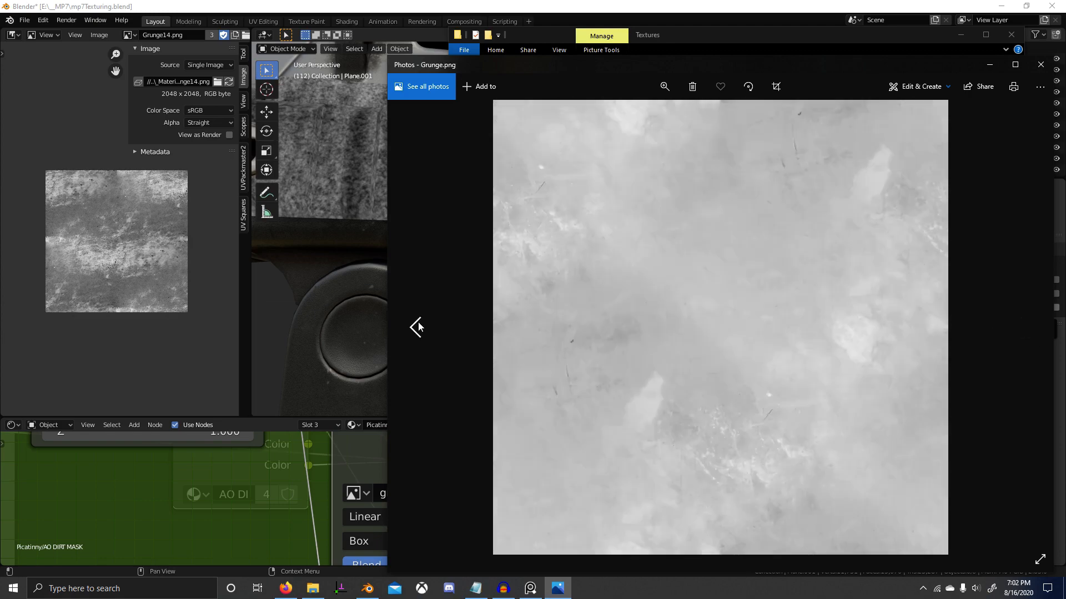
{"action": "left_click", "coordinate": [418, 327]}
Switch back to Blender and search the image editor's image list for grunge9.
{"action": "left_click", "coordinate": [127, 36]}
{"action": "type", "text": "gr"}
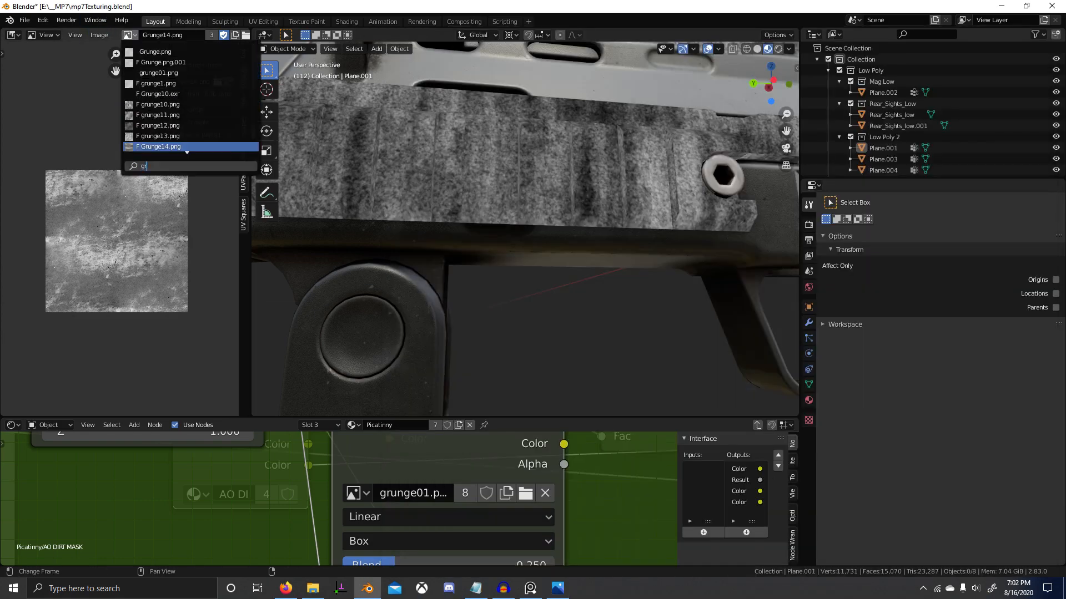
{"action": "type", "text": "unge09"}
{"action": "key", "text": "BackSpace"}
{"action": "type", "text": "9"}
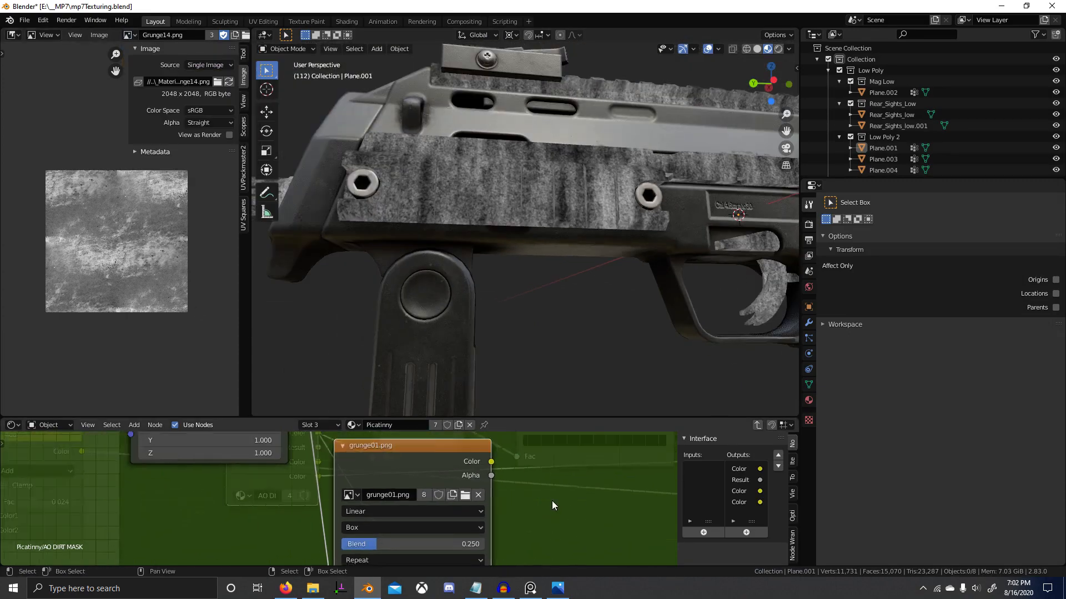
Assign grunge9.png to the duplicated grunge01.png texture node in the AO DIRT MASK group.
{"action": "scroll", "coordinate": [411, 491], "scroll_direction": "down", "scroll_amount": 3}
{"action": "scroll", "coordinate": [378, 515], "scroll_direction": "up", "scroll_amount": 3}
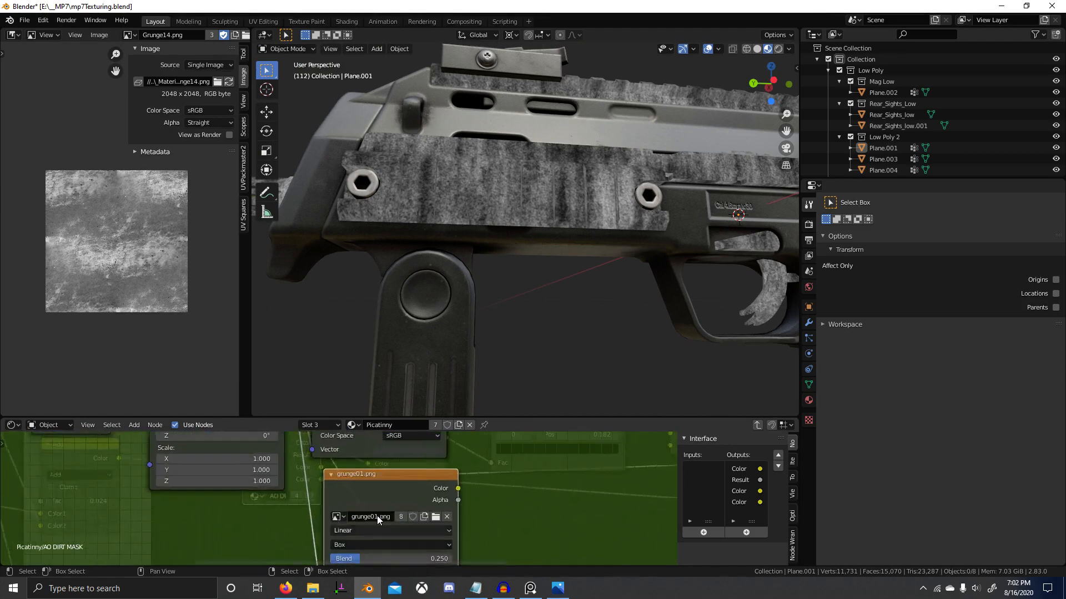
{"action": "scroll", "coordinate": [333, 502], "scroll_direction": "up", "scroll_amount": 3}
{"action": "left_click", "coordinate": [252, 471]}
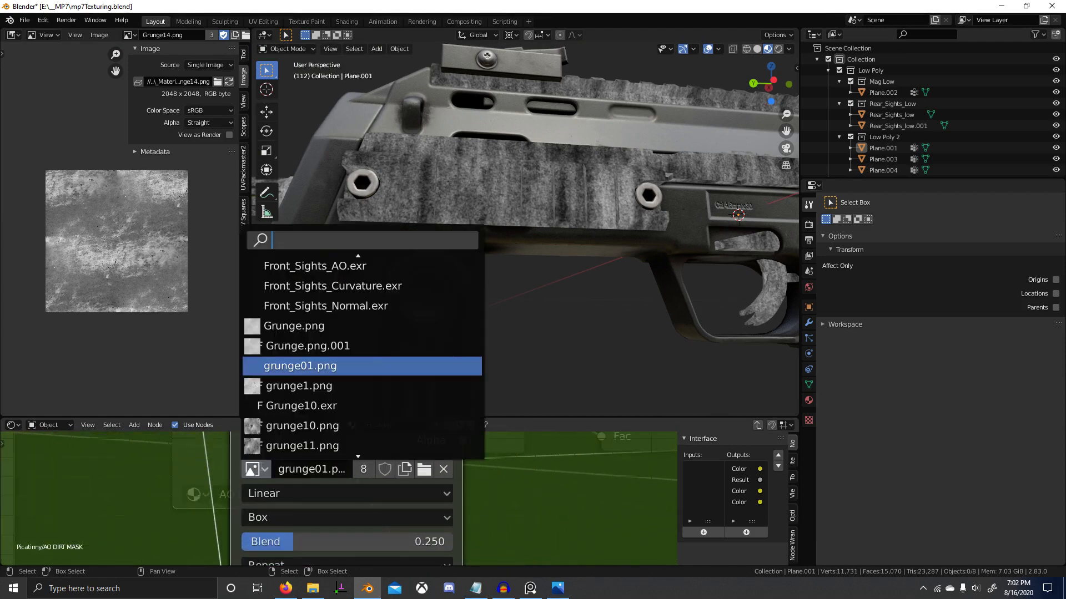
{"action": "scroll", "coordinate": [396, 419], "scroll_direction": "down", "scroll_amount": 19}
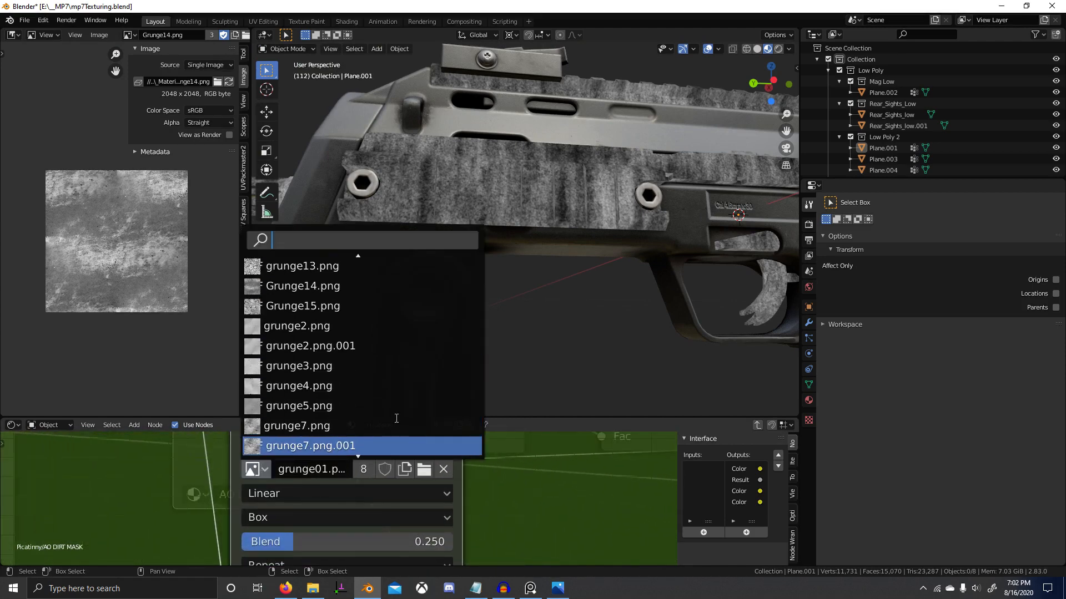
{"action": "left_click", "coordinate": [333, 405]}
Reposition the grunge9.png texture node and connect its output to the reroute, previewing the texture on the Picatinny rail.
{"action": "scroll", "coordinate": [471, 549], "scroll_direction": "down", "scroll_amount": 4}
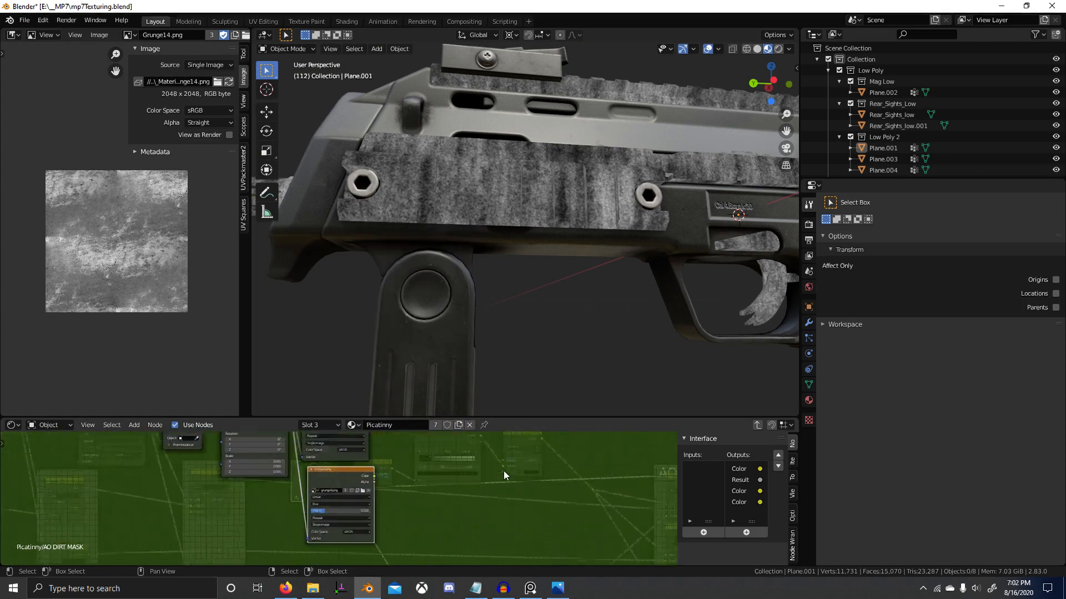
{"action": "middle_click_drag", "start_coordinate": [504, 471], "coordinate": [345, 501]}
{"action": "key", "text": "g"}
{"action": "left_click", "coordinate": [346, 522]}
{"action": "scroll", "coordinate": [372, 471], "scroll_direction": "up", "scroll_amount": 4}
{"action": "middle_click_drag", "start_coordinate": [319, 544], "coordinate": [347, 502]}
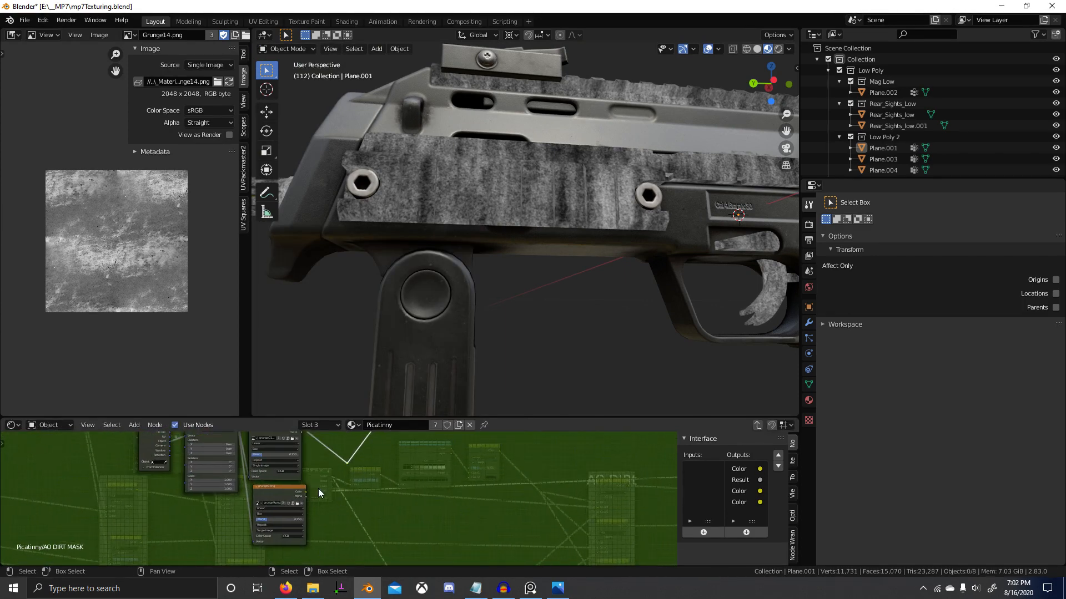
{"action": "right_click_drag", "start_coordinate": [356, 475], "coordinate": [358, 477], "text": "alt"}
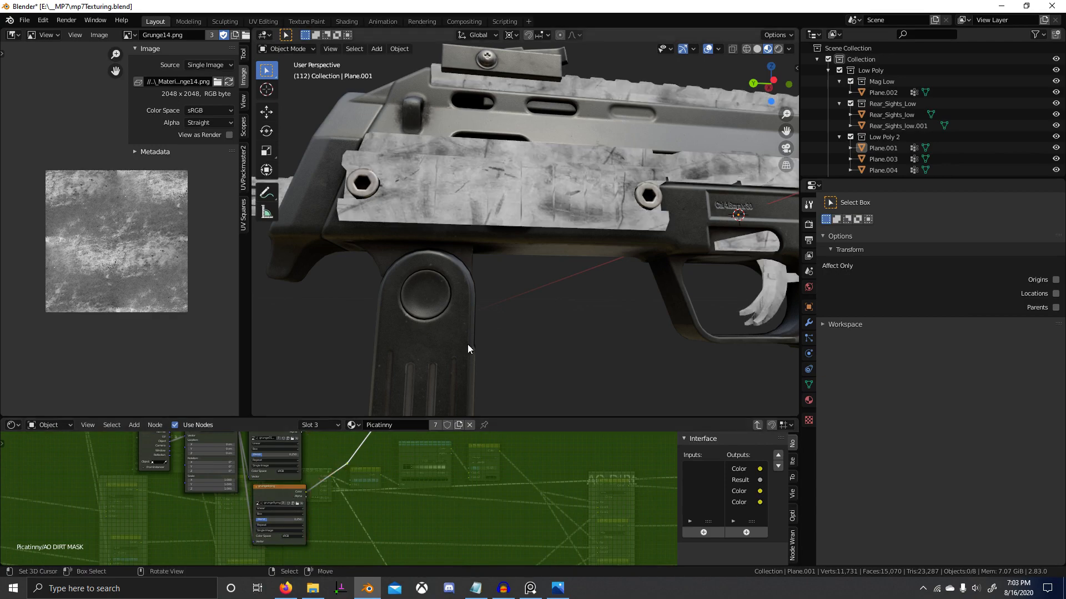
{"action": "middle_click_drag", "start_coordinate": [519, 296], "coordinate": [504, 314]}
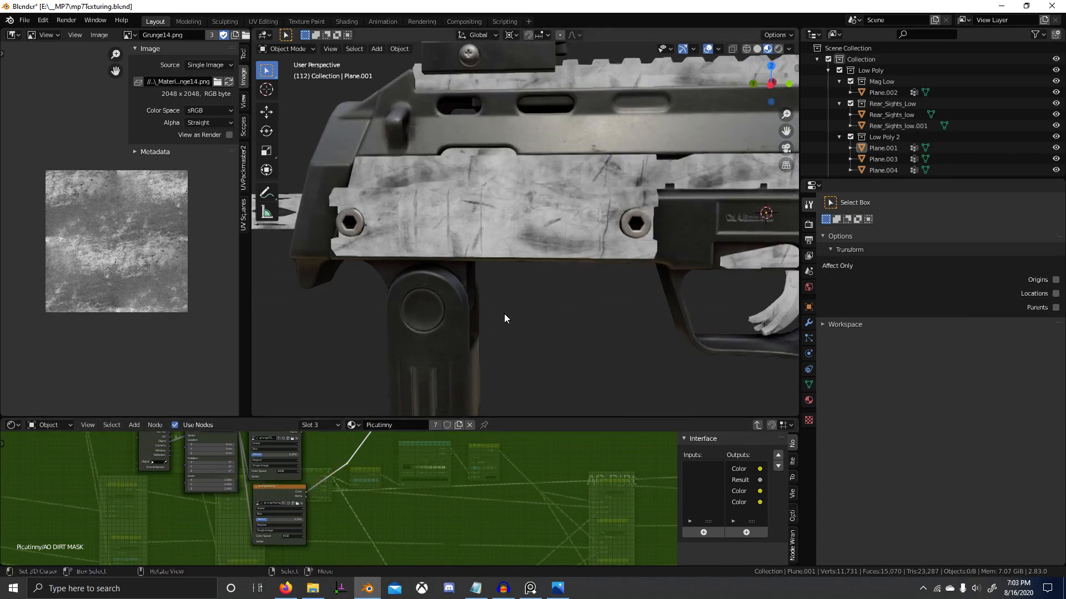
Move the texture-coordinate and Mapping nodes farther from the two grunge textures to make room between them.
{"action": "scroll", "coordinate": [339, 505], "scroll_direction": "down", "scroll_amount": 5}
{"action": "middle_click_drag", "start_coordinate": [322, 493], "coordinate": [392, 504]}
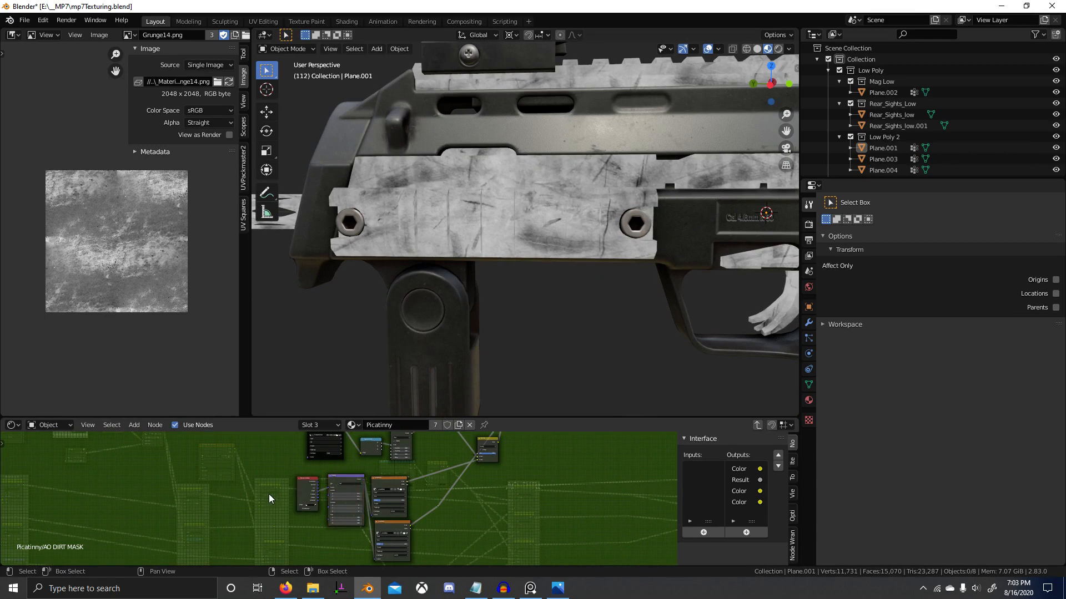
{"action": "left_click", "coordinate": [314, 490], "text": "shift"}
{"action": "key", "text": "g"}
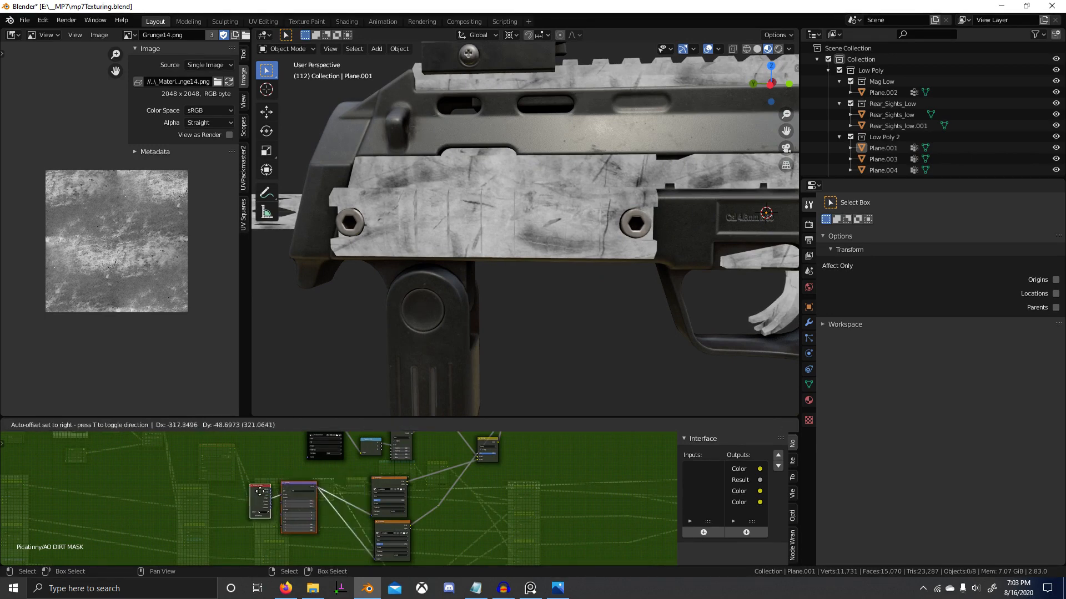
{"action": "left_click", "coordinate": [267, 496]}
Add a ColorRamp node and insert it on the link leaving the grunge9.png texture.
{"action": "middle_click_drag", "start_coordinate": [401, 529], "coordinate": [365, 488]}
{"action": "scroll", "coordinate": [364, 489], "scroll_direction": "up", "scroll_amount": 3}
{"action": "key", "text": "shift+a"}
{"action": "left_click", "coordinate": [465, 449]}
{"action": "type", "text": "color"}
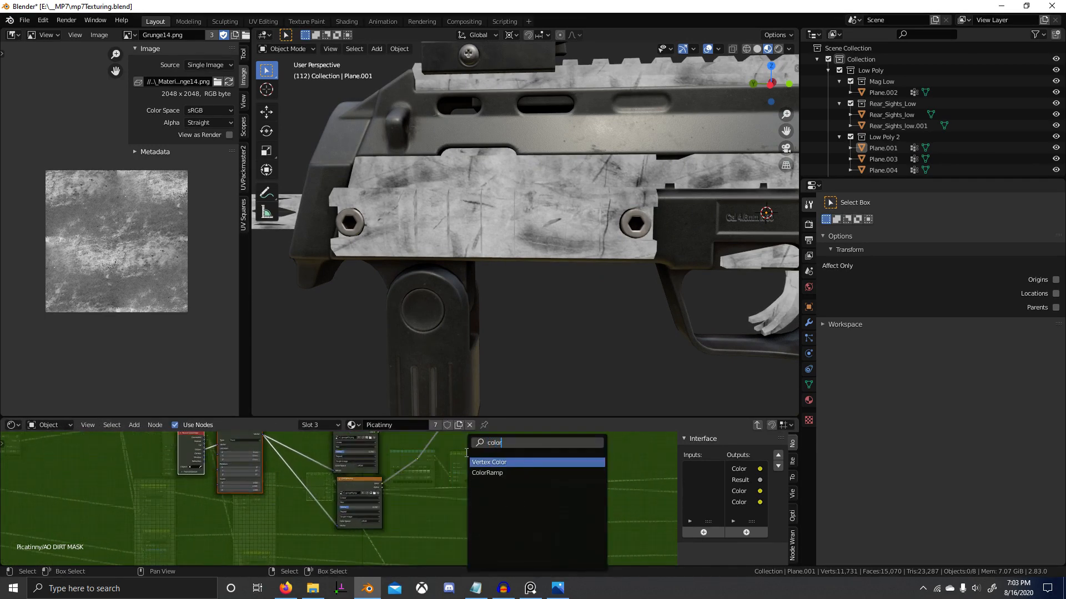
{"action": "key", "text": "Down"}
{"action": "key", "text": "Return"}
{"action": "left_click", "coordinate": [398, 464]}
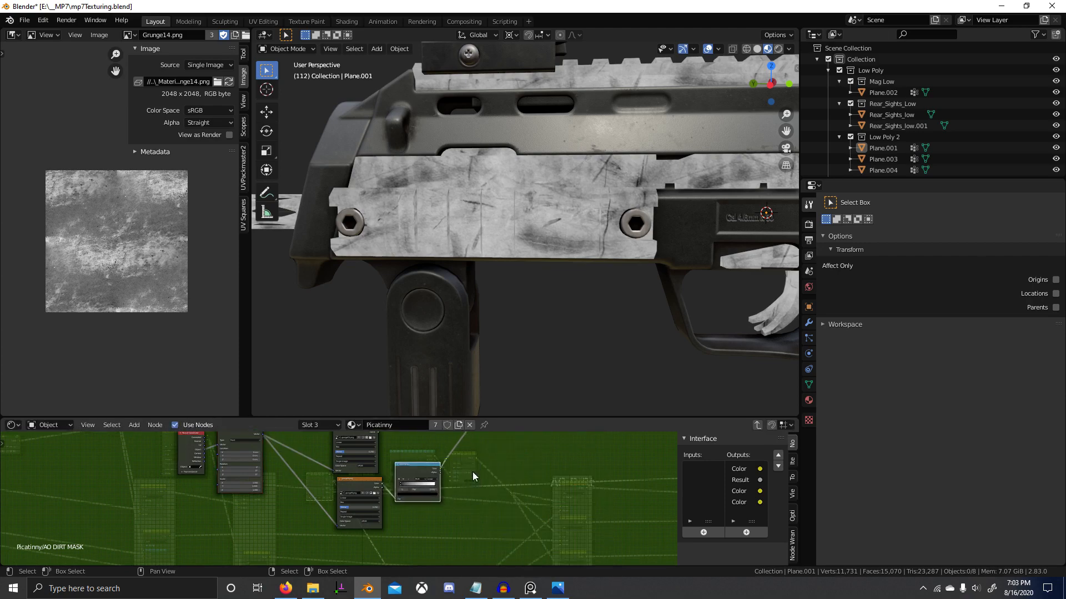
Shift the ColorRamp's black stop to about 0.114 to increase the grunge9.png texture's contrast.
{"action": "scroll", "coordinate": [412, 489], "scroll_direction": "up", "scroll_amount": 6}
{"action": "middle_click_drag", "start_coordinate": [412, 489], "coordinate": [411, 472]}
{"action": "scroll", "coordinate": [411, 472], "scroll_direction": "up", "scroll_amount": 2}
{"action": "left_click_drag", "start_coordinate": [409, 459], "coordinate": [420, 457]}
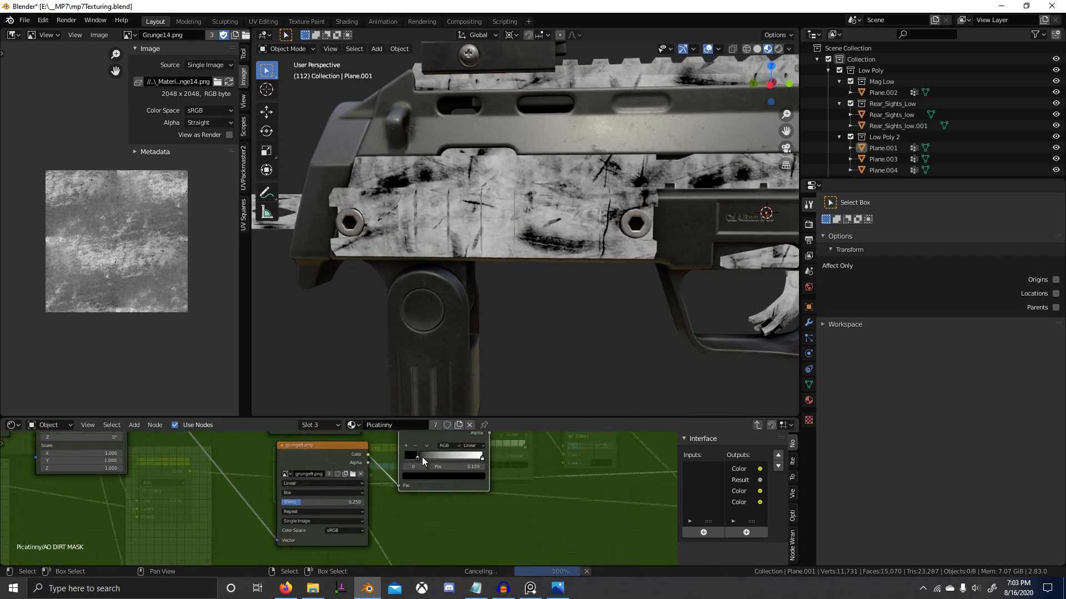
Duplicate the Mapping node below the original and connect the copy's vector to the grunge9.png texture.
{"action": "scroll", "coordinate": [419, 460], "scroll_direction": "down", "scroll_amount": 4}
{"action": "middle_click_drag", "start_coordinate": [272, 427], "coordinate": [298, 451]}
{"action": "key", "text": "shift+d"}
{"action": "left_click", "coordinate": [347, 493]}
{"action": "middle_click_drag", "start_coordinate": [347, 493], "coordinate": [387, 476]}
{"action": "left_click_drag", "start_coordinate": [387, 476], "coordinate": [477, 511]}
Increase the duplicated Mapping node's scale equally on X, Y and Z to make the grunge9.png pattern smaller.
{"action": "scroll", "coordinate": [348, 473], "scroll_direction": "up", "scroll_amount": 6}
{"action": "key", "text": "Escape"}
{"action": "left_click_drag", "start_coordinate": [373, 511], "coordinate": [453, 512]}
Connect the grunge01.png texture's color to the preview reroute in place of the ColorRamp.
{"action": "scroll", "coordinate": [495, 502], "scroll_direction": "down", "scroll_amount": 3}
{"action": "middle_click_drag", "start_coordinate": [495, 504], "coordinate": [396, 533]}
{"action": "scroll", "coordinate": [525, 471], "scroll_direction": "down", "scroll_amount": 2}
{"action": "middle_click_drag", "start_coordinate": [510, 484], "coordinate": [393, 537]}
{"action": "scroll", "coordinate": [461, 505], "scroll_direction": "down", "scroll_amount": 2}
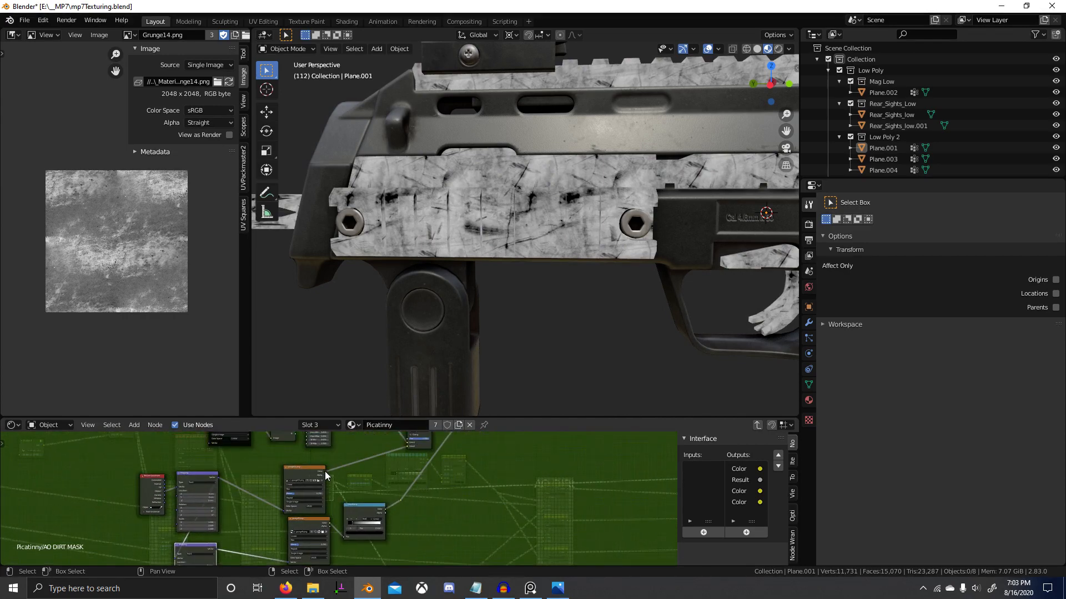
{"action": "left_click_drag", "start_coordinate": [326, 471], "coordinate": [400, 500]}
{"action": "middle_click_drag", "start_coordinate": [404, 501], "coordinate": [395, 516]}
Add a MixRGB node and insert it on the link between grunge01.png and the reroute.
{"action": "scroll", "coordinate": [417, 482], "scroll_direction": "up", "scroll_amount": 1}
{"action": "key", "text": "shift+a"}
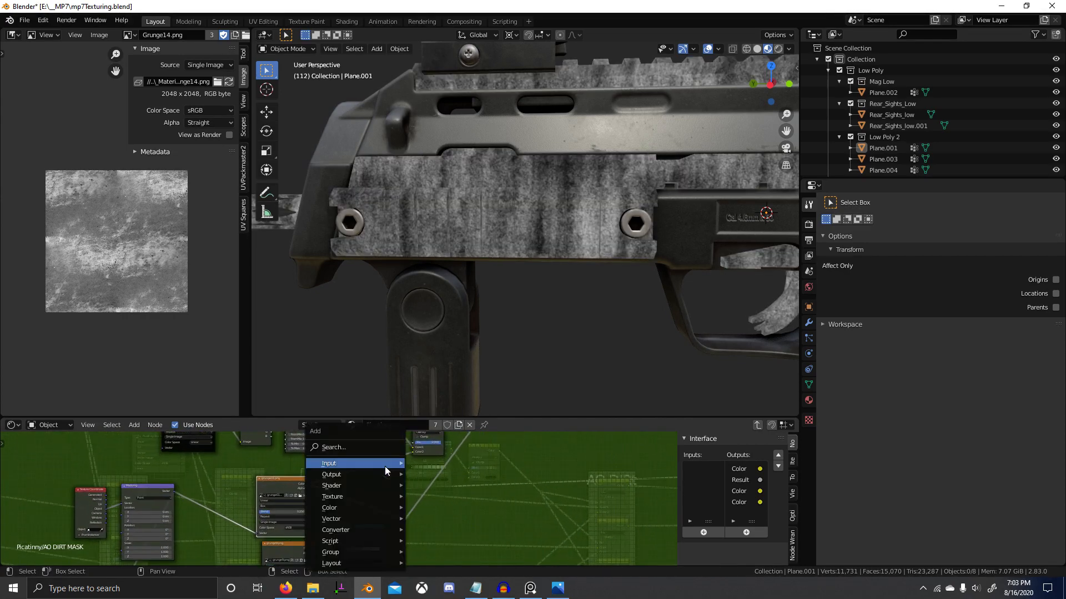
{"action": "left_click", "coordinate": [378, 445]}
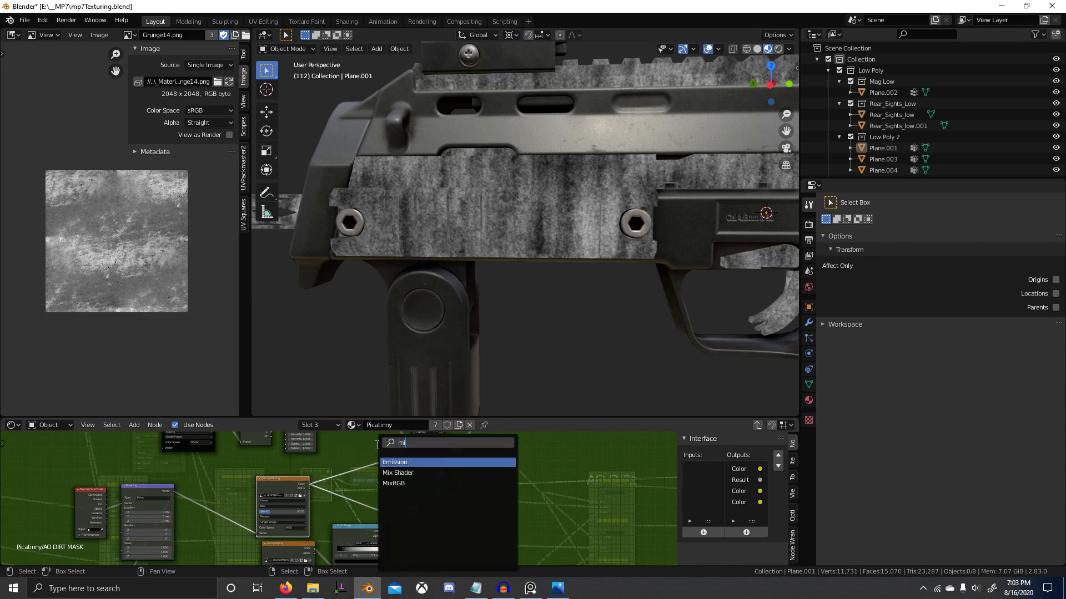
{"action": "key", "text": "Return"}
{"action": "left_click", "coordinate": [356, 491]}
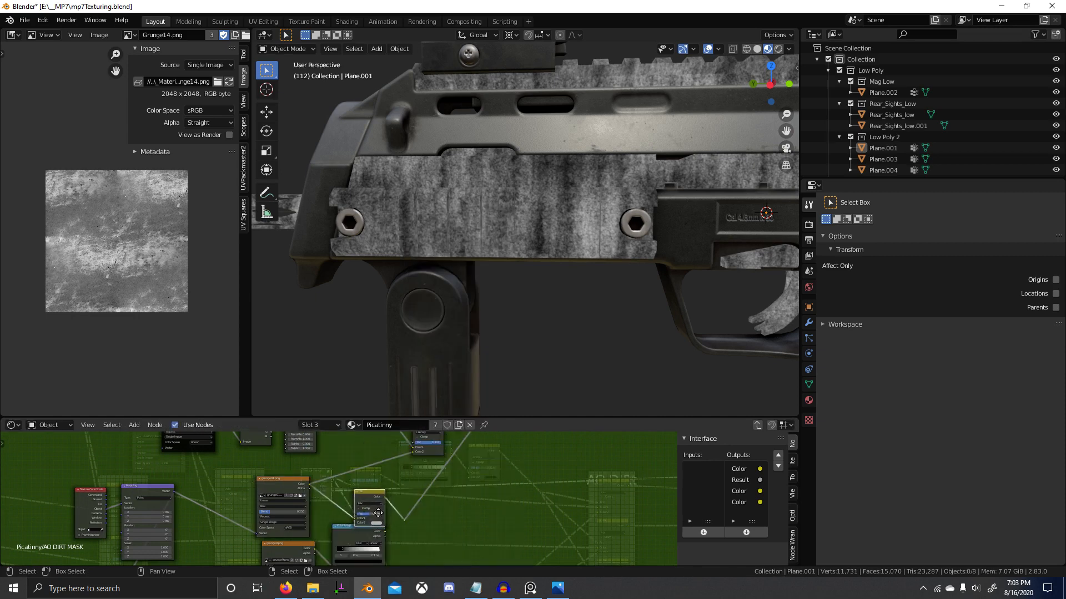
Move the grunge9.png texture and its ColorRamp together down and away from the new mix node.
{"action": "middle_click_drag", "start_coordinate": [348, 536], "coordinate": [406, 493]}
{"action": "scroll", "coordinate": [406, 493], "scroll_direction": "up", "scroll_amount": 1}
{"action": "left_click", "coordinate": [338, 514], "text": "shift"}
{"action": "key", "text": "g"}
{"action": "left_click", "coordinate": [289, 534]}
Set the mix node's factor to 1.000 and connect the ColorRamp's color to its Color2 input.
{"action": "scroll", "coordinate": [410, 475], "scroll_direction": "up", "scroll_amount": 6}
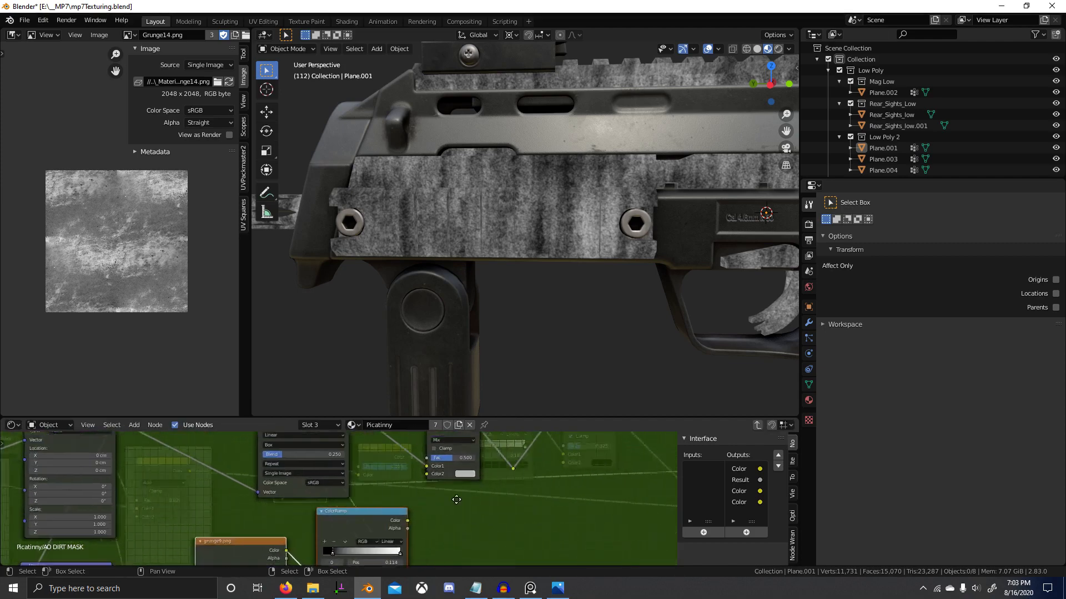
{"action": "left_click_drag", "start_coordinate": [433, 466], "coordinate": [472, 466]}
{"action": "middle_click_drag", "start_coordinate": [403, 511], "coordinate": [374, 498]}
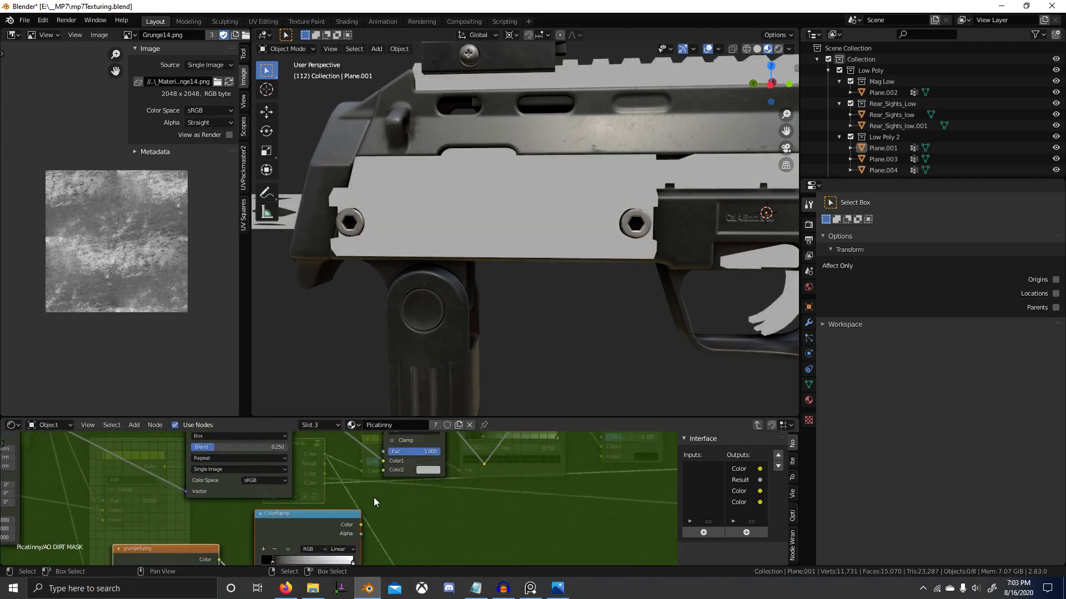
{"action": "left_click_drag", "start_coordinate": [385, 471], "coordinate": [383, 470]}
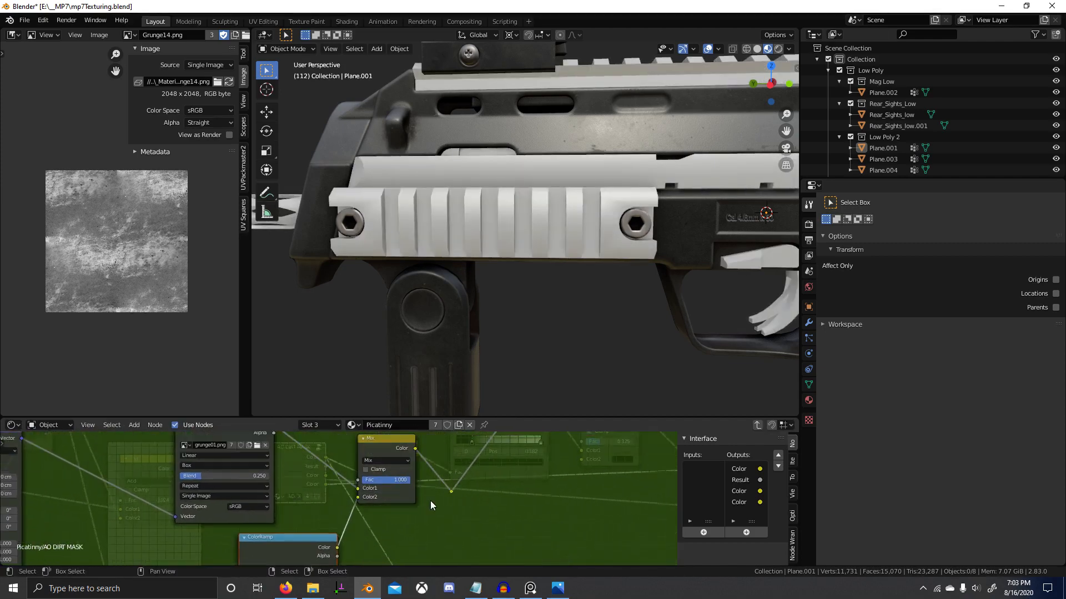
Change the mix node's blend mode to Overlay with the factor at 1.000.
{"action": "scroll", "coordinate": [431, 501], "scroll_direction": "up", "scroll_amount": 3}
{"action": "left_click", "coordinate": [375, 481]}
{"action": "key", "text": "o"}
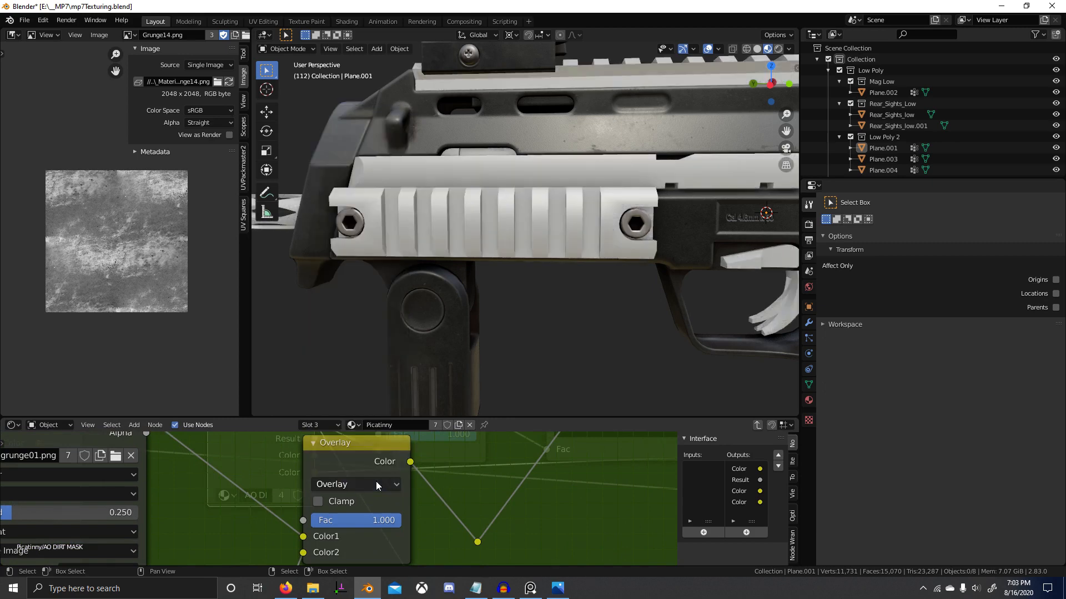
{"action": "left_click_drag", "start_coordinate": [375, 520], "coordinate": [401, 521]}
Try a scale of 2.620 on all axes of the grunge9.png Mapping node, and undo the change.
{"action": "scroll", "coordinate": [356, 538], "scroll_direction": "down", "scroll_amount": 5}
{"action": "middle_click_drag", "start_coordinate": [353, 540], "coordinate": [422, 491]}
{"action": "scroll", "coordinate": [331, 511], "scroll_direction": "down", "scroll_amount": 4}
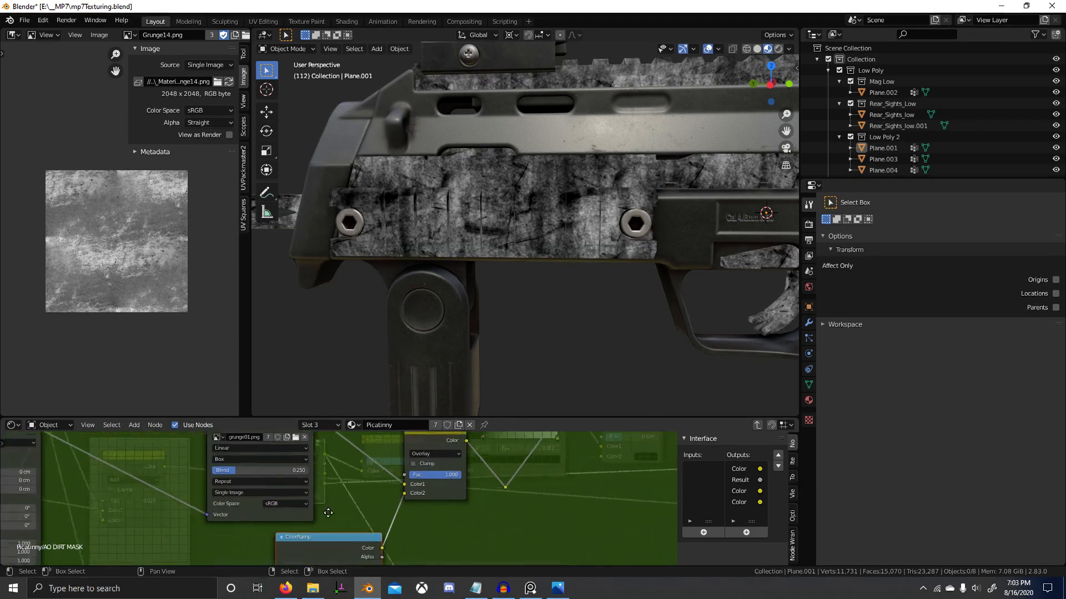
{"action": "middle_click_drag", "start_coordinate": [328, 511], "coordinate": [488, 458]}
{"action": "scroll", "coordinate": [356, 499], "scroll_direction": "up", "scroll_amount": 3}
{"action": "middle_click_drag", "start_coordinate": [333, 544], "coordinate": [355, 494]}
{"action": "left_click_drag", "start_coordinate": [354, 494], "coordinate": [402, 494]}
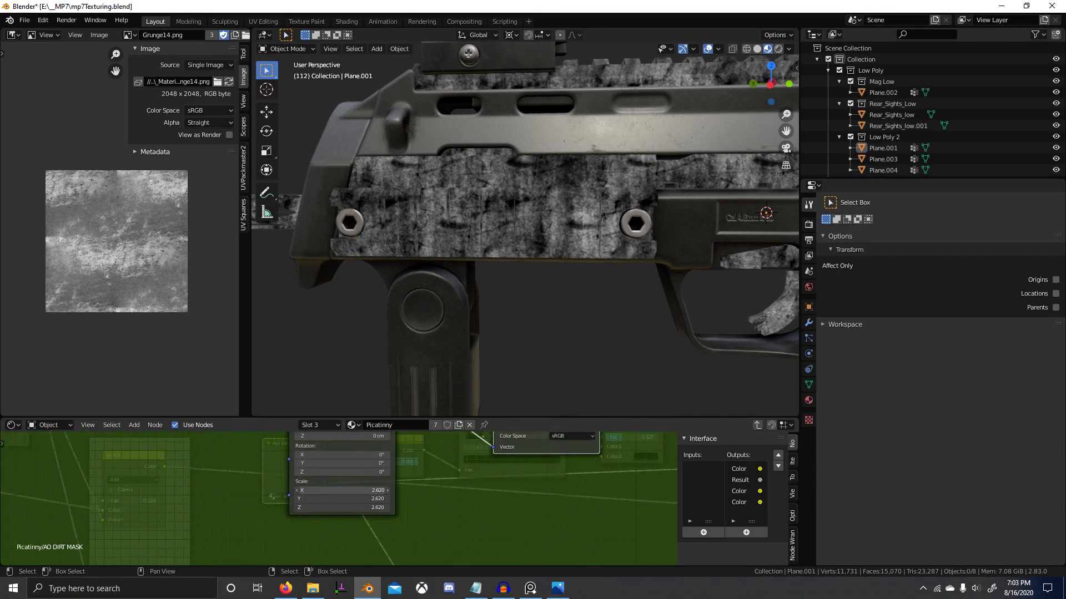
{"action": "key", "text": "ctrl+z"}
{"action": "scroll", "coordinate": [474, 491], "scroll_direction": "down", "scroll_amount": 4}
{"action": "middle_click_drag", "start_coordinate": [535, 472], "coordinate": [344, 516]}
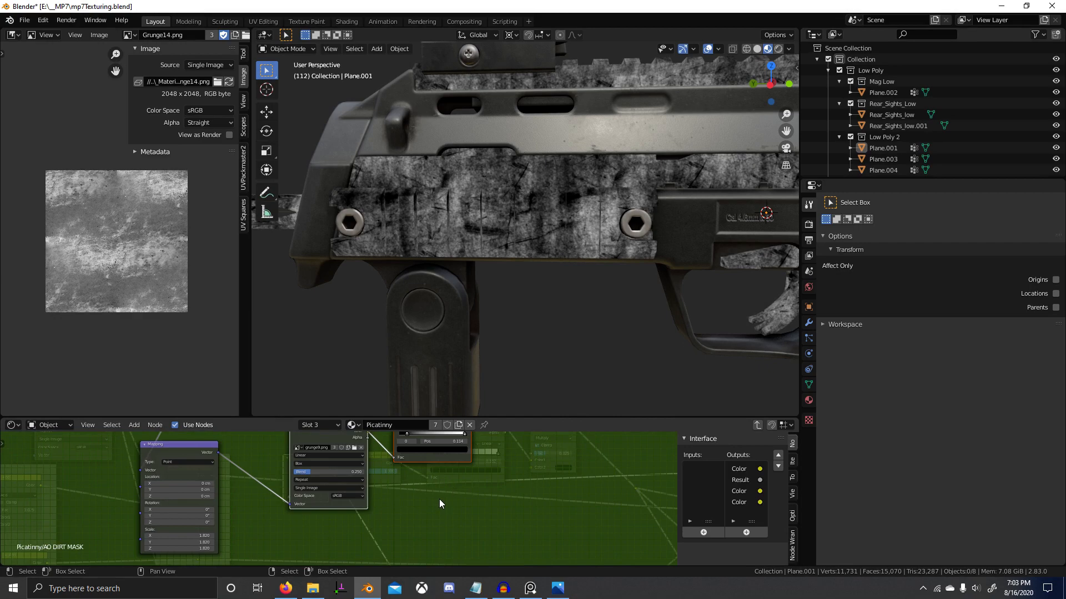
Switch to the Photos viewer, browse the dots, grunge, scratch and wood scuff textures for a suitable overlay, and close the viewer.
{"action": "key", "text": "alt+Tab"}
{"action": "left_click", "coordinate": [583, 238]}
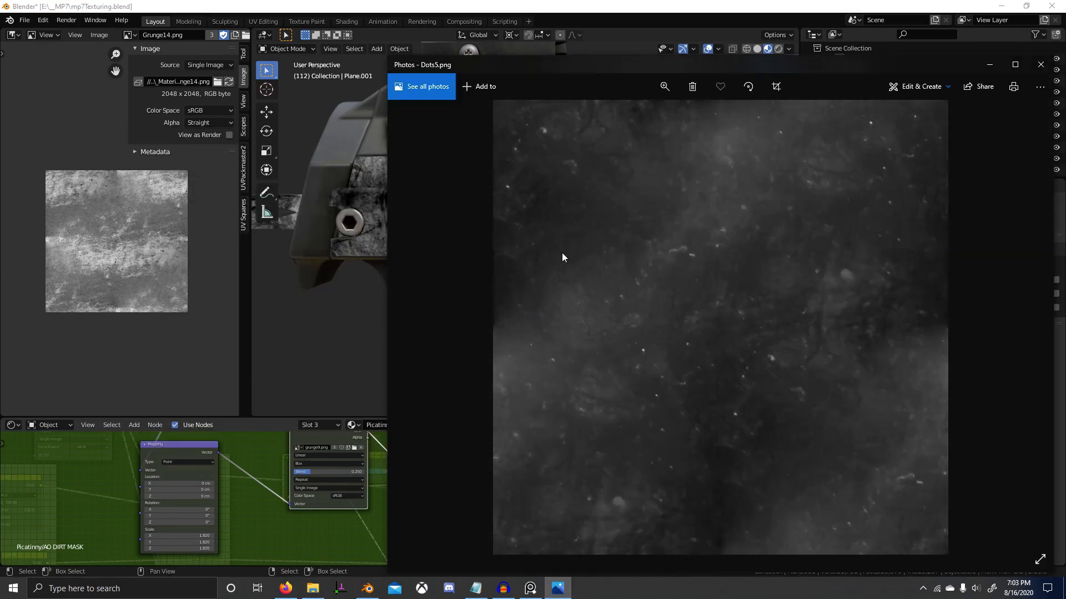
{"action": "key", "text": "Left"}
{"action": "key", "text": "Left"}
{"action": "key", "text": "Left"}
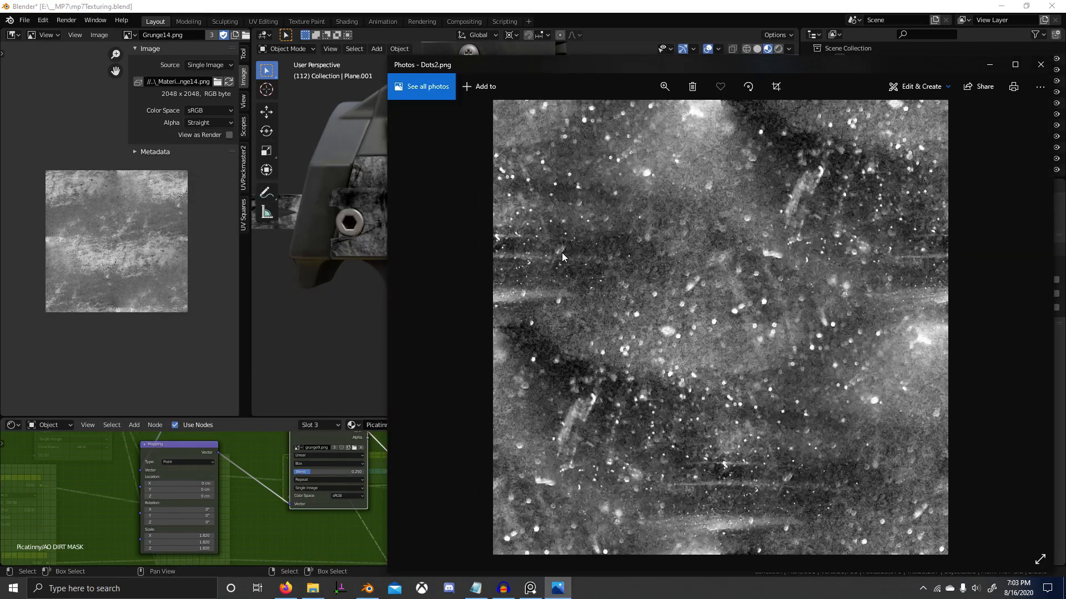
{"action": "key", "text": "Left"}
{"action": "key", "text": "Left"}
{"action": "key", "text": "Left"}
{"action": "key", "text": "Left"}
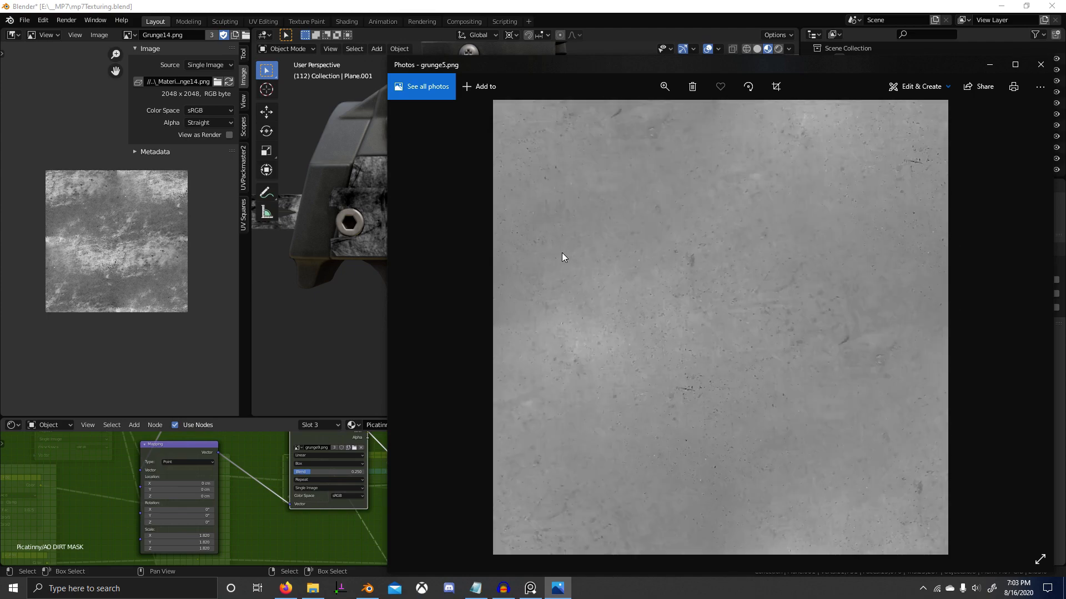
{"action": "key", "text": "Left"}
{"action": "key", "text": "Left"}
{"action": "key", "text": "Left"}
{"action": "key", "text": "Left"}
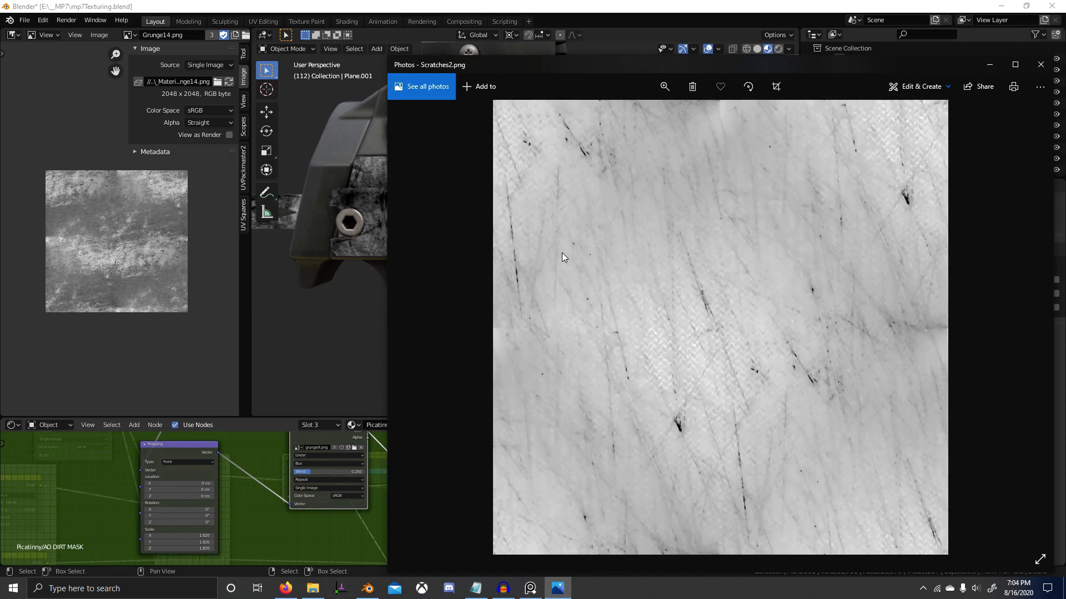
{"action": "key", "text": "Left"}
{"action": "key", "text": "Left"}
{"action": "key", "text": "Left"}
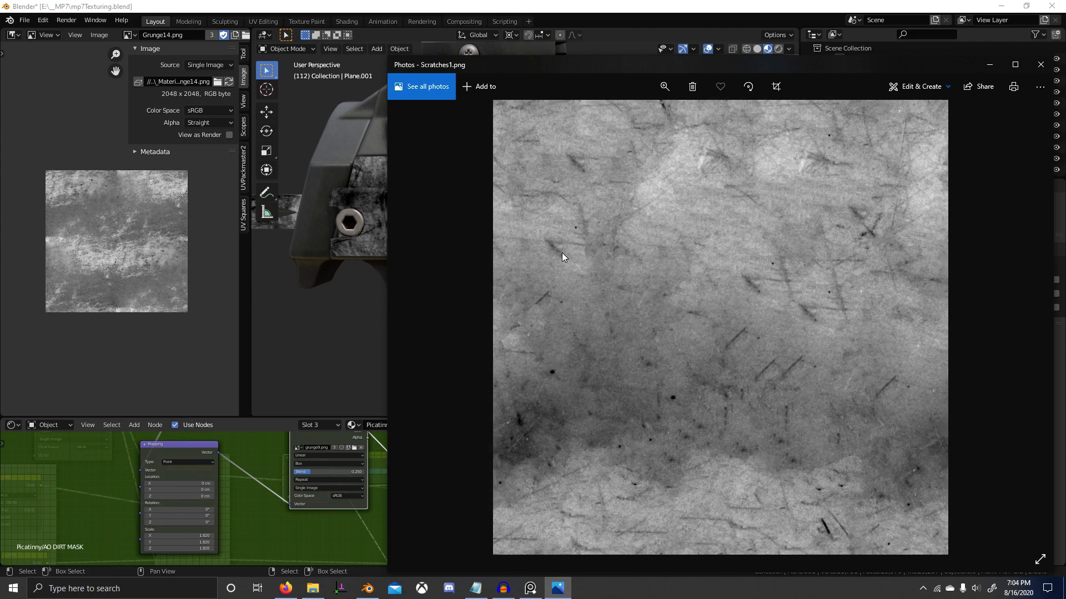
{"action": "key", "text": "Left"}
{"action": "key", "text": "Left"}
{"action": "key", "text": "Left"}
{"action": "key", "text": "Left"}
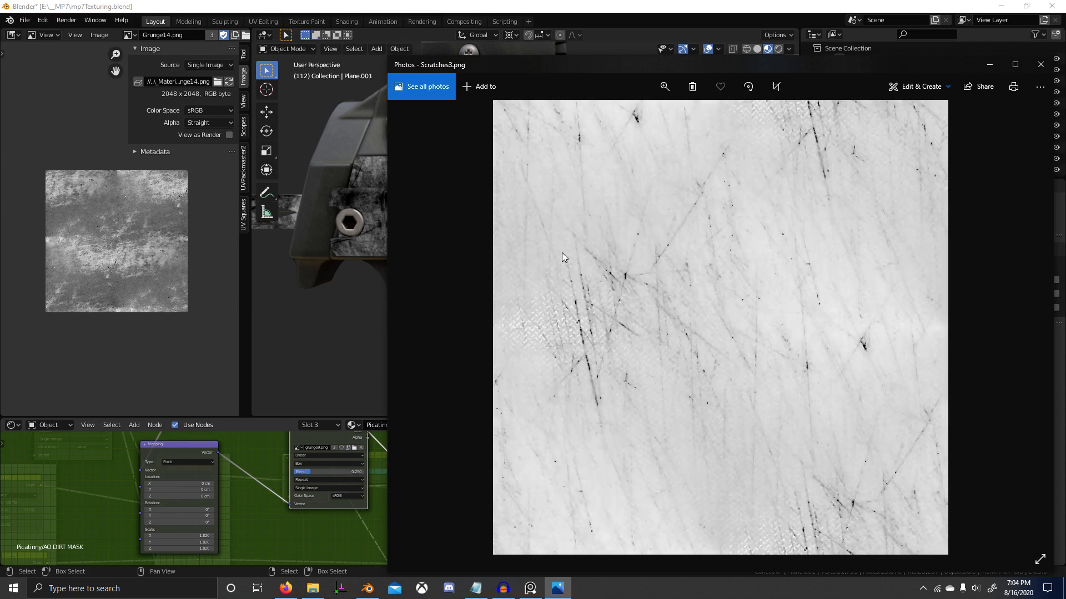
{"action": "key", "text": "Left"}
{"action": "key", "text": "Left"}
{"action": "key", "text": "Left"}
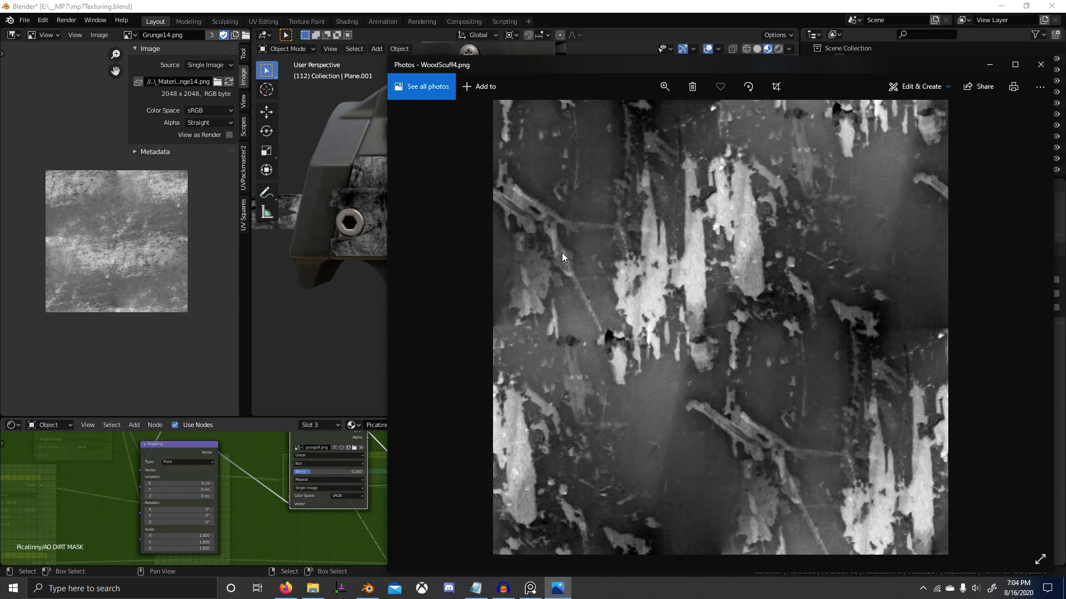
{"action": "left_click", "coordinate": [1041, 65]}
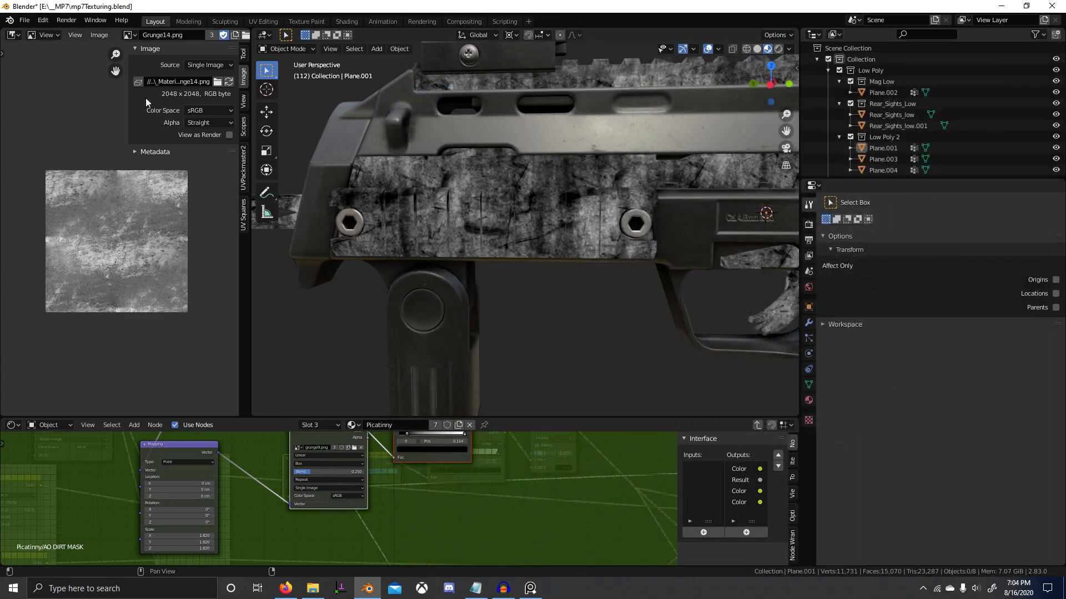
Find the scratch textures among the loaded images and show Scratches1.png in the image editor.
{"action": "left_click", "coordinate": [129, 35]}
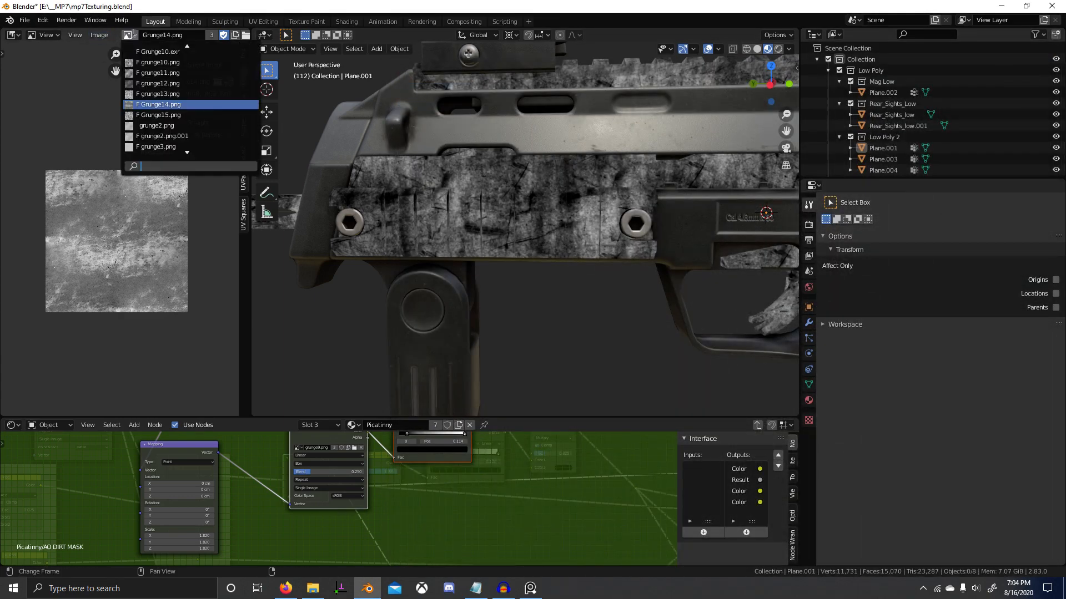
{"action": "right_click", "coordinate": [133, 32]}
{"action": "right_click", "coordinate": [133, 32]}
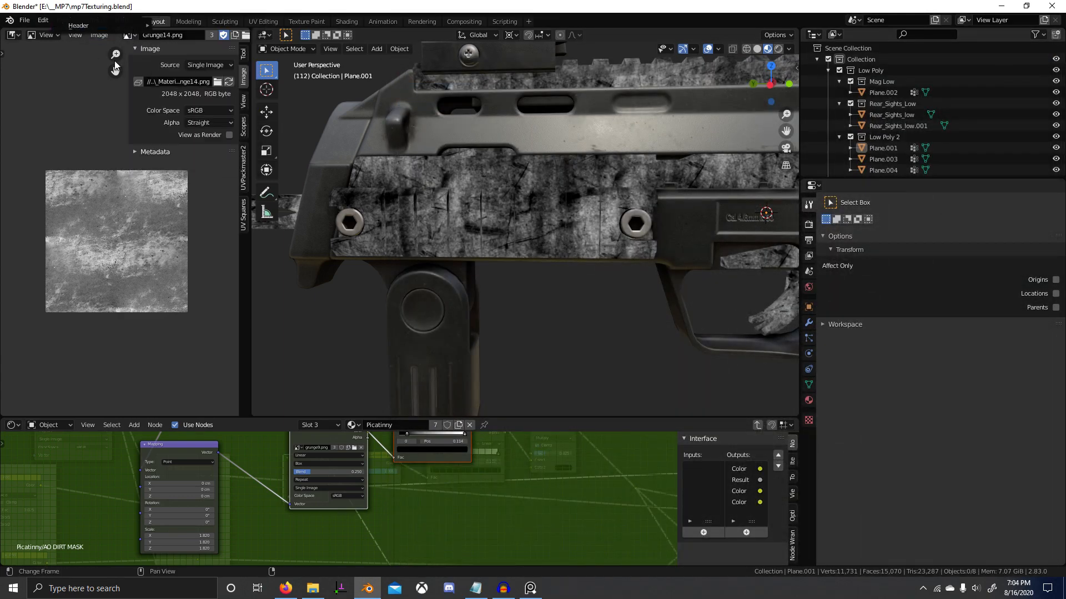
{"action": "left_click", "coordinate": [133, 37]}
{"action": "type", "text": "scrat"}
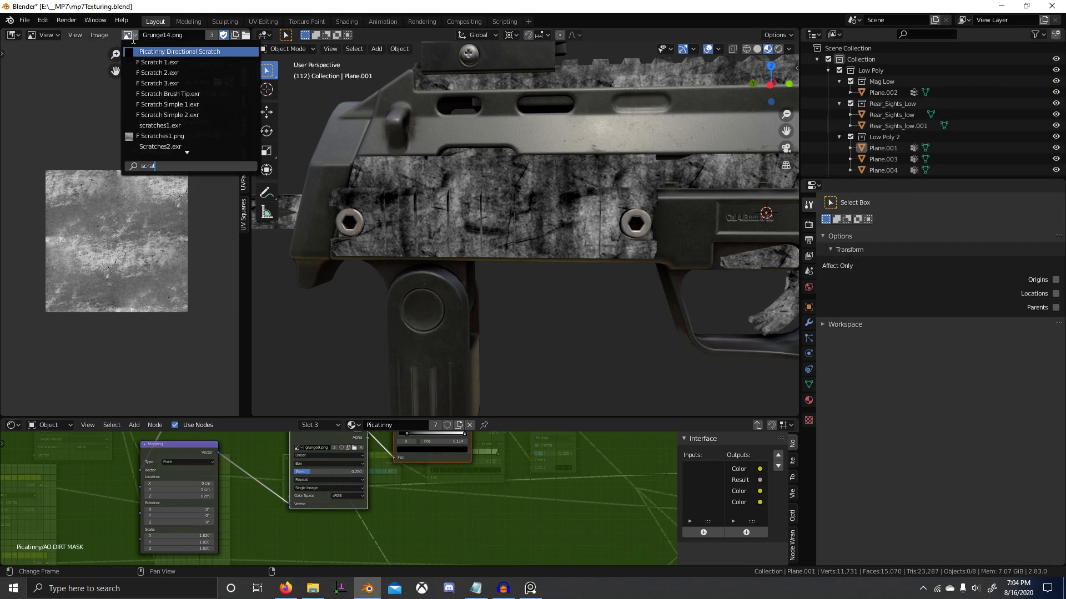
{"action": "left_click", "coordinate": [161, 136]}
Duplicate the grunge9.png texture node and place one copy beneath the original, deleting the surplus duplicate.
{"action": "scroll", "coordinate": [311, 484], "scroll_direction": "down", "scroll_amount": 2}
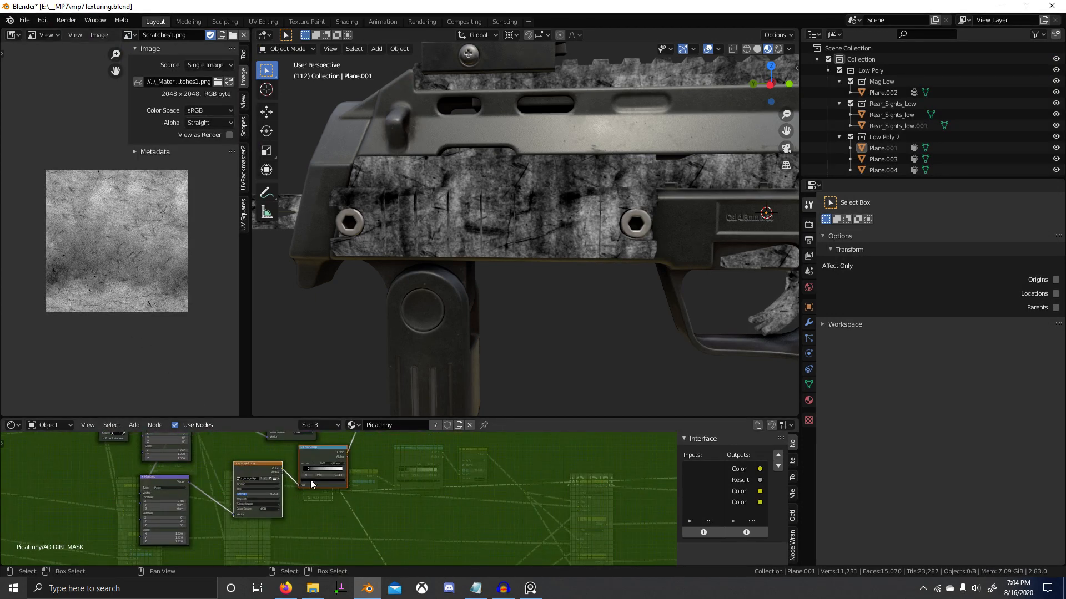
{"action": "left_click", "coordinate": [257, 469]}
{"action": "key", "text": "shift+d"}
{"action": "left_click", "coordinate": [263, 555]}
{"action": "middle_click_drag", "start_coordinate": [195, 522], "coordinate": [216, 504]}
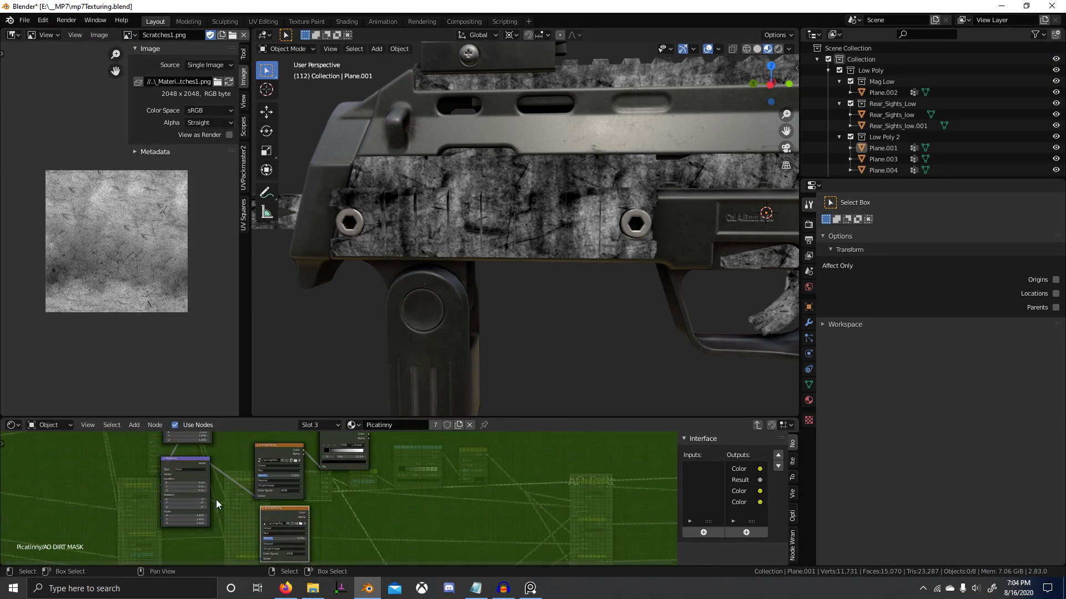
{"action": "scroll", "coordinate": [282, 520], "scroll_direction": "up", "scroll_amount": 6}
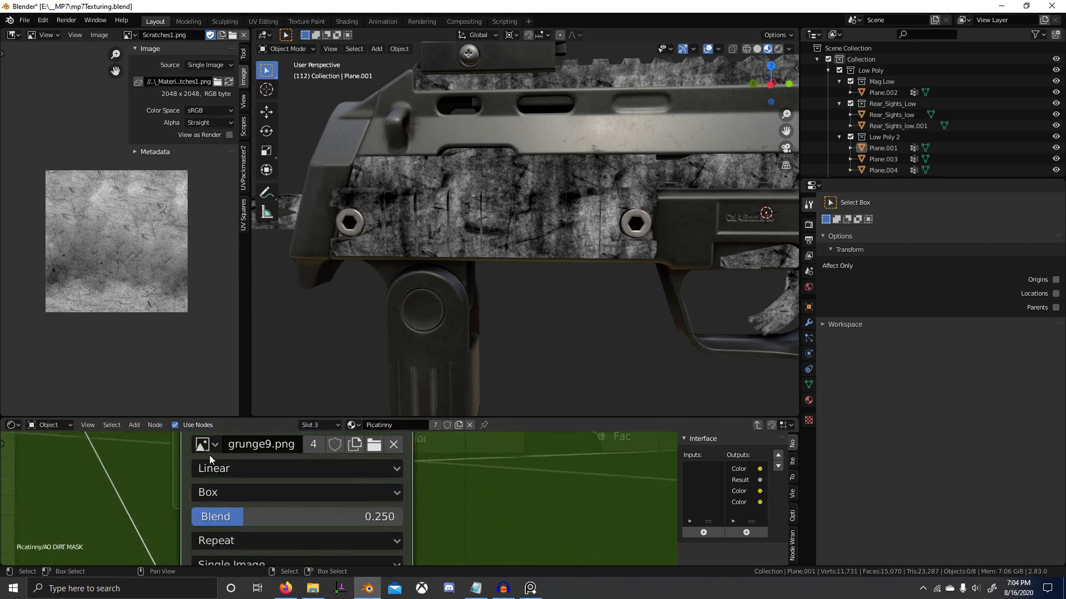
{"action": "key", "text": "s"}
{"action": "left_click", "coordinate": [201, 445]}
{"action": "scroll", "coordinate": [382, 545], "scroll_direction": "down", "scroll_amount": 6}
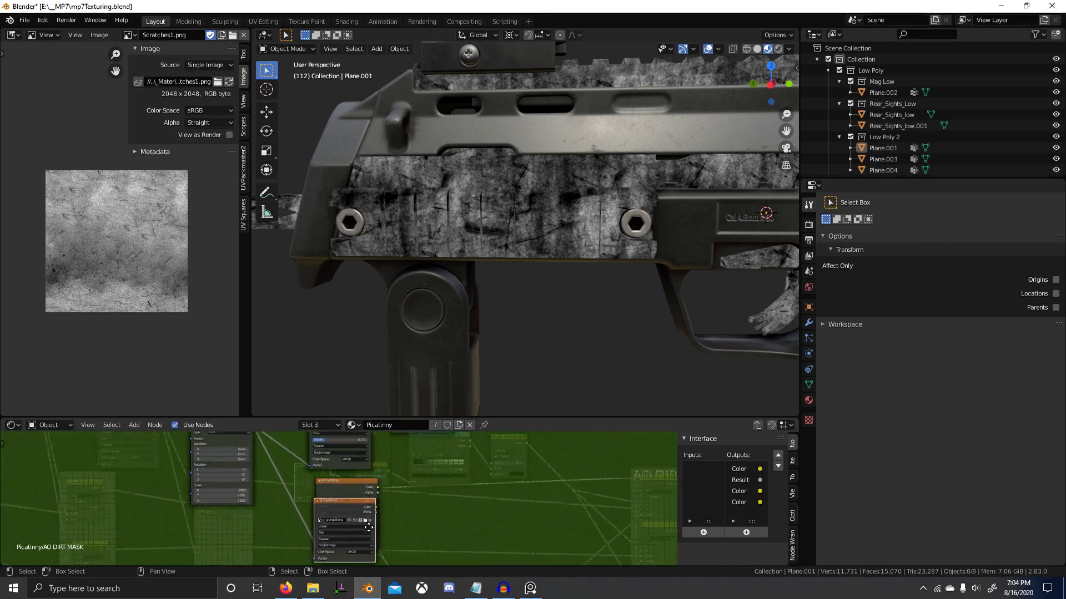
{"action": "left_click_drag", "start_coordinate": [364, 535], "coordinate": [309, 547]}
{"action": "key", "text": "x"}
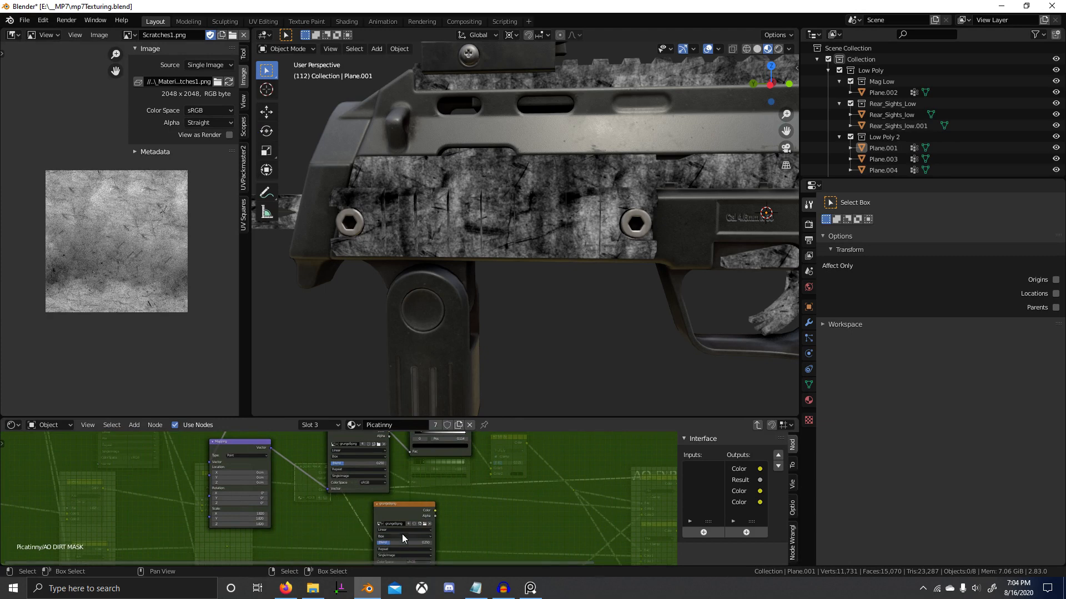
Connect the lower Mapping node's vector to the duplicated grunge9.png texture and position the copy beneath the original.
{"action": "middle_click_drag", "start_coordinate": [262, 468], "coordinate": [241, 464]}
{"action": "right_click_drag", "start_coordinate": [241, 464], "coordinate": [387, 516], "text": "alt"}
{"action": "mouse_move", "coordinate": [386, 515]}
{"action": "left_mouse_down"}
{"action": "mouse_move", "coordinate": [321, 503]}
{"action": "mouse_move", "coordinate": [331, 512]}
{"action": "mouse_move", "coordinate": [371, 502]}
{"action": "left_mouse_up"}
{"action": "left_click", "coordinate": [370, 502]}
Replace the duplicated texture node's image with Scratches1.png.
{"action": "scroll", "coordinate": [308, 493], "scroll_direction": "up", "scroll_amount": 6}
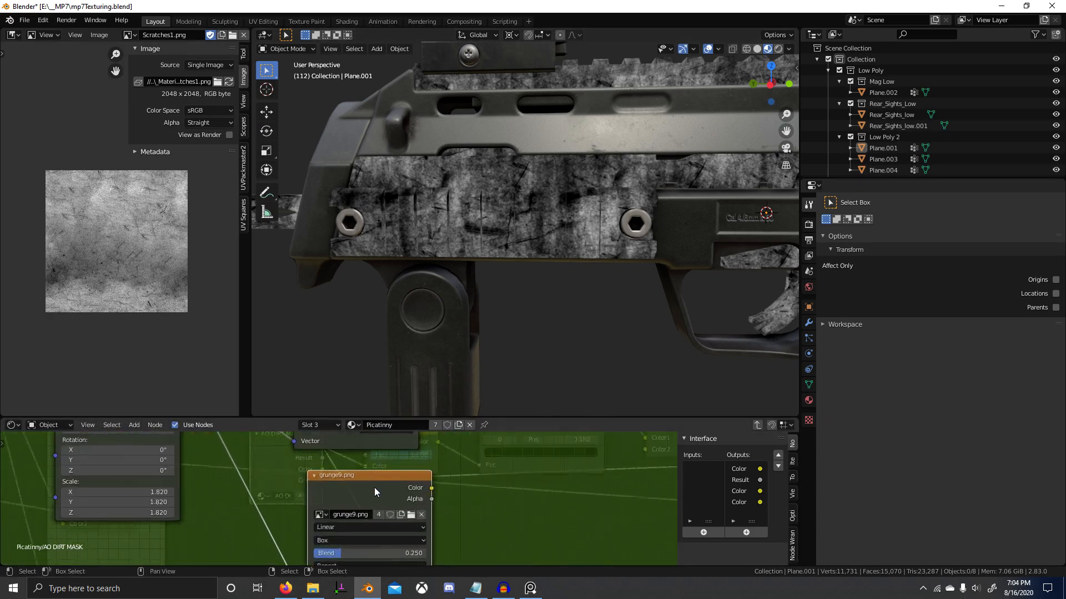
{"action": "left_click", "coordinate": [309, 506]}
{"action": "type", "text": "scrat"}
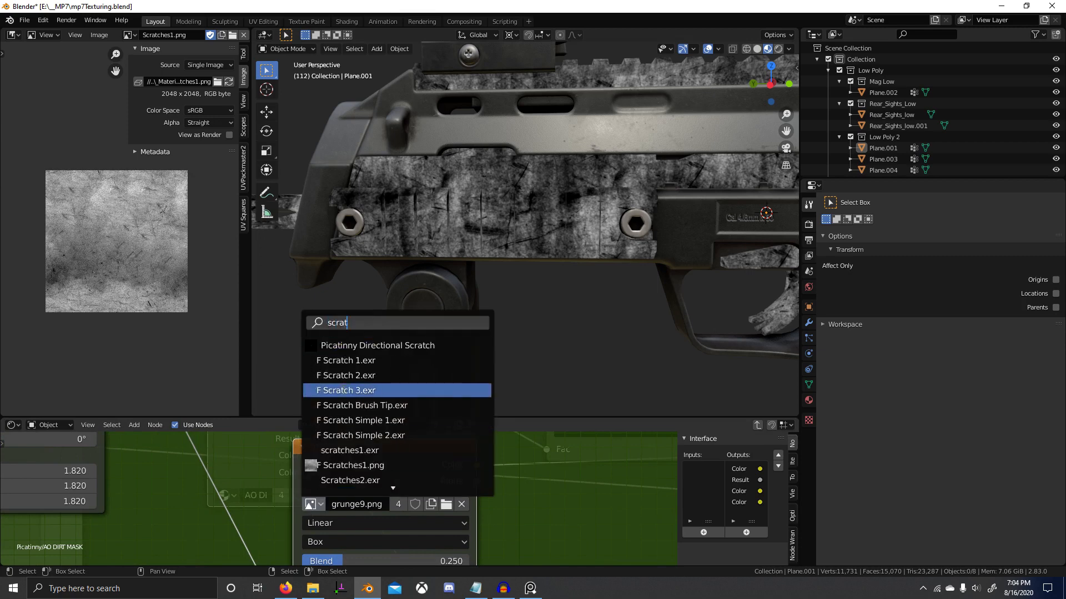
{"action": "type", "text": "ches"}
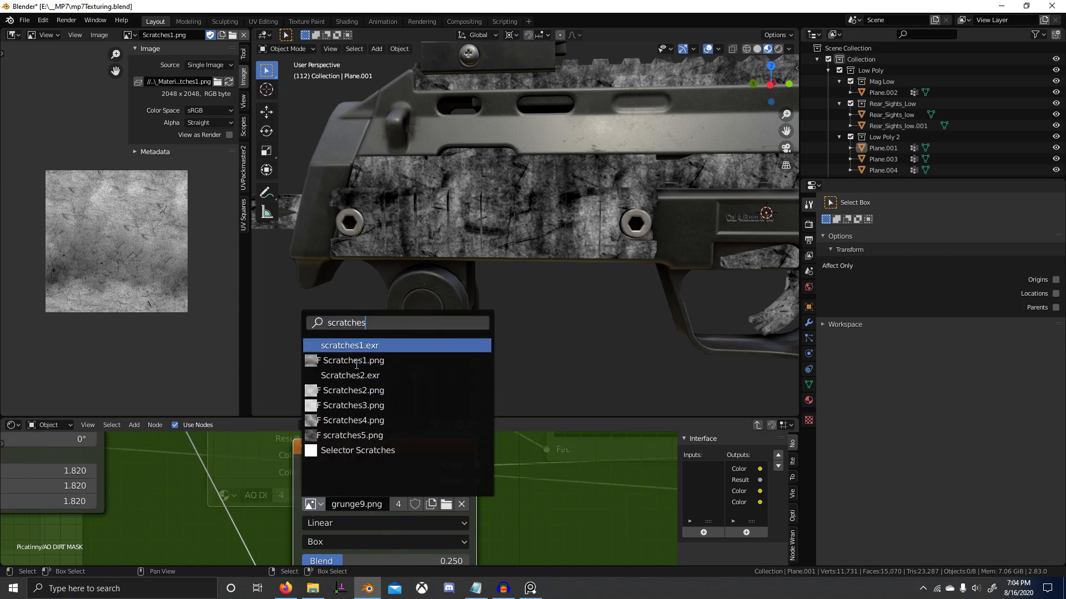
{"action": "left_click", "coordinate": [412, 360]}
Duplicate the Overlay mix node and insert the copy directly after the original in the mask's output chain.
{"action": "scroll", "coordinate": [376, 465], "scroll_direction": "down", "scroll_amount": 6}
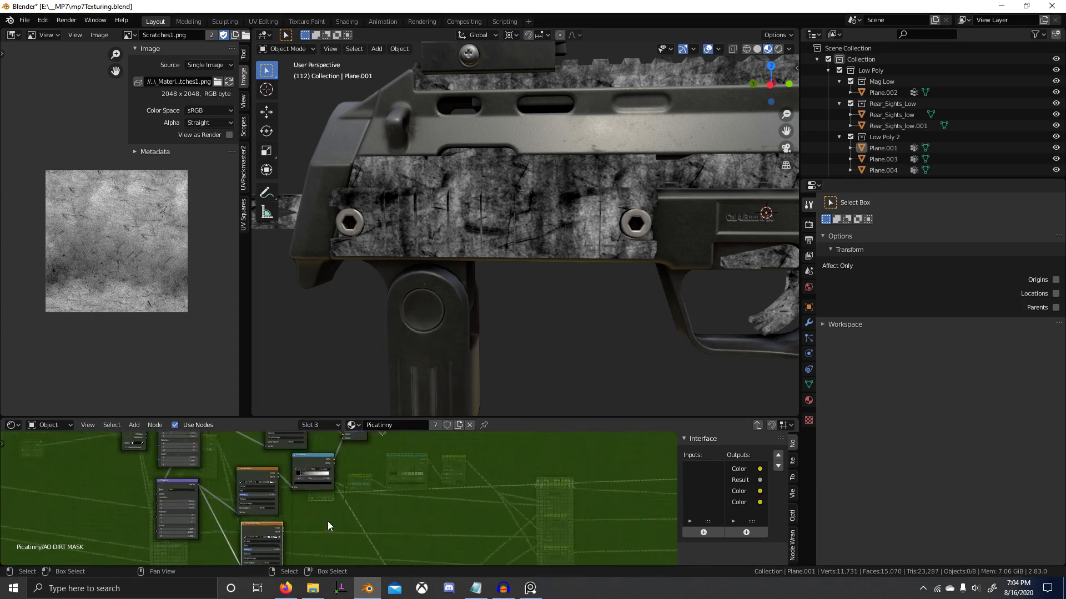
{"action": "middle_click_drag", "start_coordinate": [375, 466], "coordinate": [300, 478]}
{"action": "key", "text": "shift+d"}
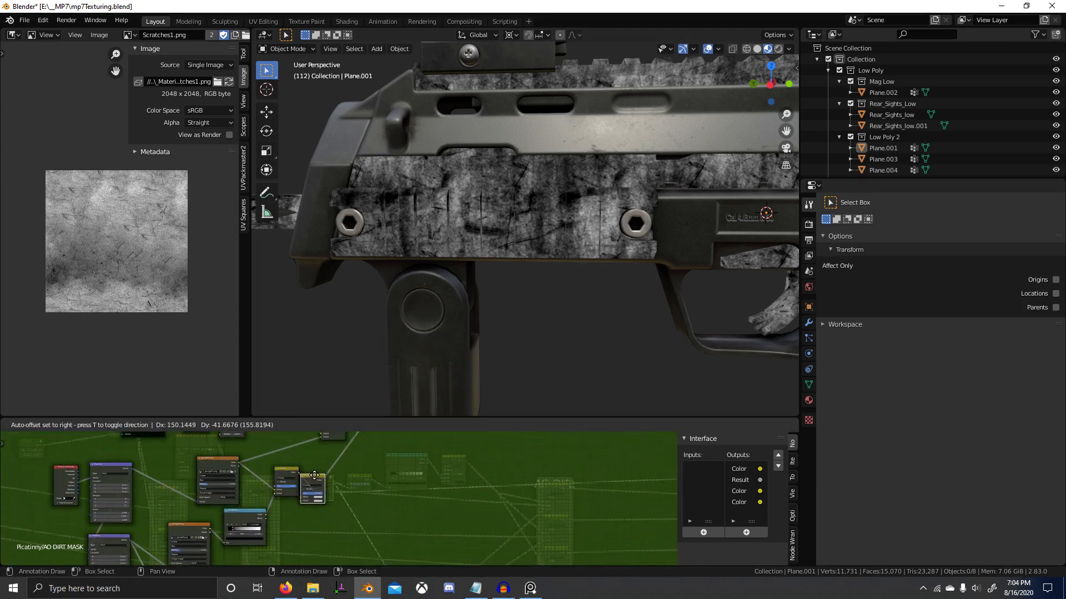
{"action": "scroll", "coordinate": [364, 496], "scroll_direction": "down", "scroll_amount": 3}
{"action": "middle_click_drag", "start_coordinate": [288, 549], "coordinate": [315, 504]}
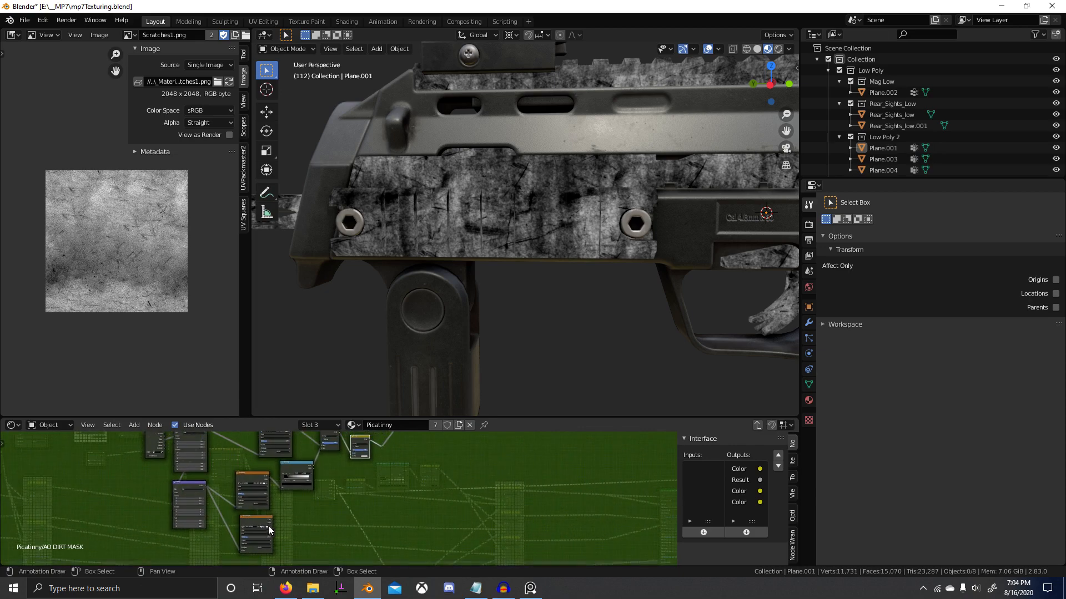
{"action": "mouse_move", "coordinate": [272, 521]}
{"action": "left_mouse_down"}
{"action": "mouse_move", "coordinate": [344, 468]}
{"action": "mouse_move", "coordinate": [279, 518]}
{"action": "left_mouse_up"}
{"action": "scroll", "coordinate": [279, 517], "scroll_direction": "down", "scroll_amount": 2}
{"action": "middle_click_drag", "start_coordinate": [352, 475], "coordinate": [382, 544]}
{"action": "scroll", "coordinate": [377, 537], "scroll_direction": "up", "scroll_amount": 5}
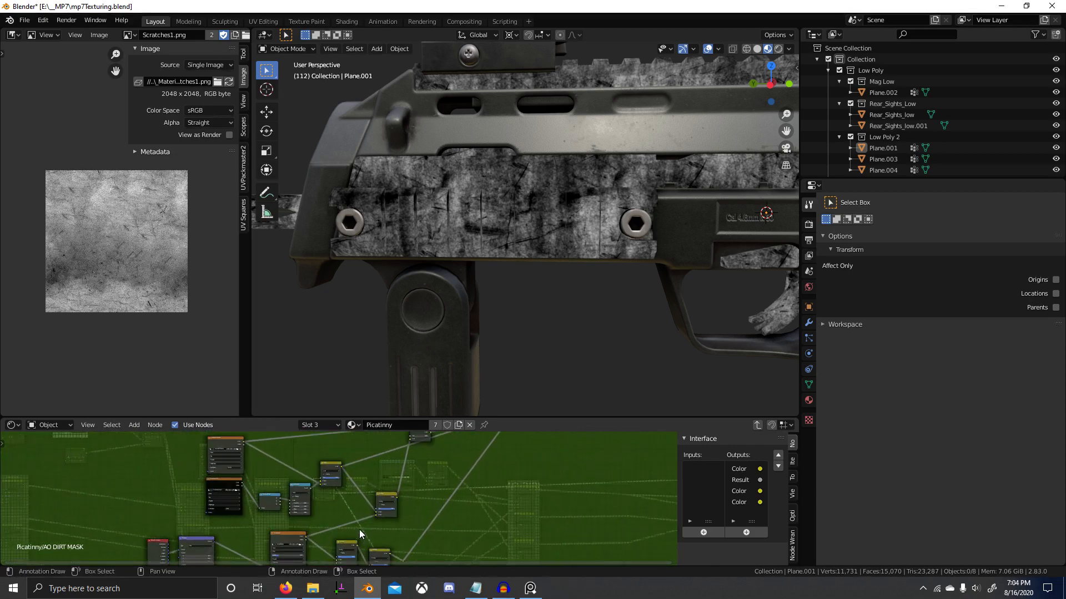
{"action": "scroll", "coordinate": [388, 513], "scroll_direction": "up", "scroll_amount": 2}
{"action": "middle_click_drag", "start_coordinate": [384, 539], "coordinate": [476, 455]}
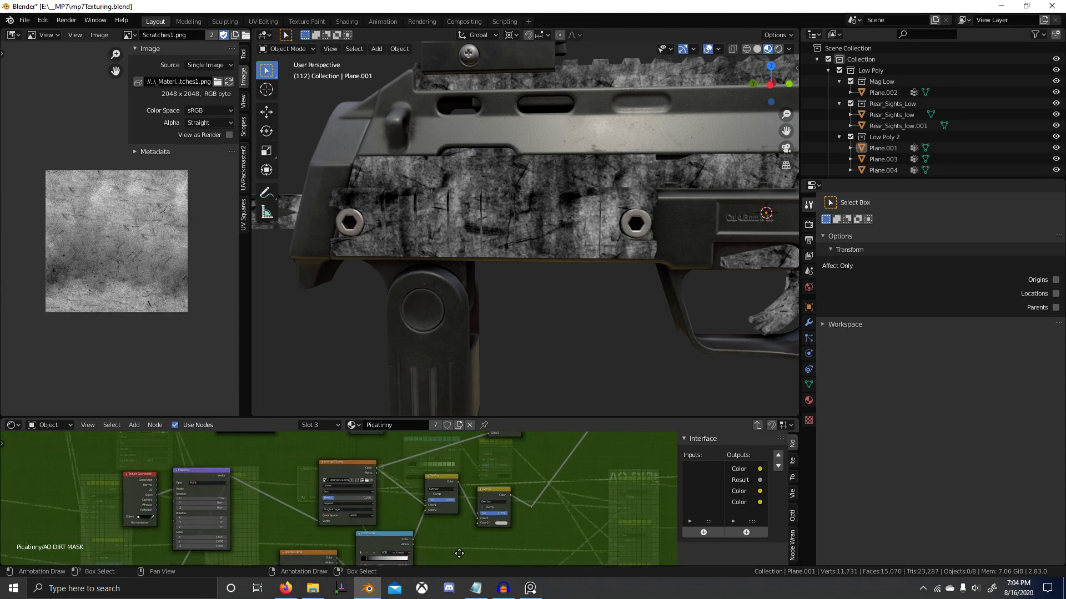
Exit the node group, make the AO DIRT MASK group single-user for the Picatinny material, and reopen it for editing.
{"action": "key", "text": "Tab"}
{"action": "scroll", "coordinate": [322, 509], "scroll_direction": "up", "scroll_amount": 4}
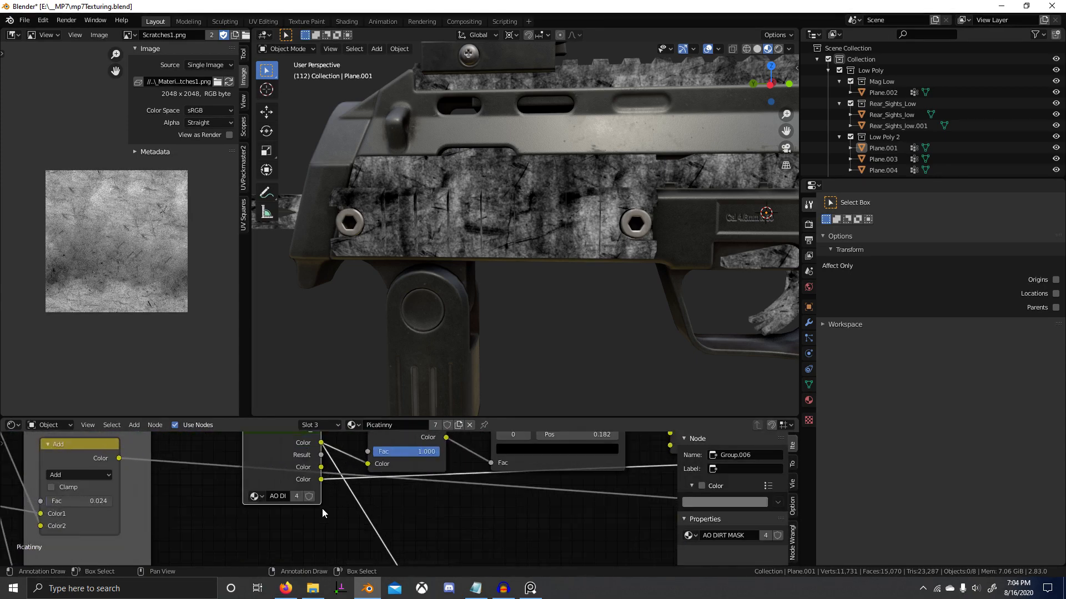
{"action": "left_click", "coordinate": [297, 496]}
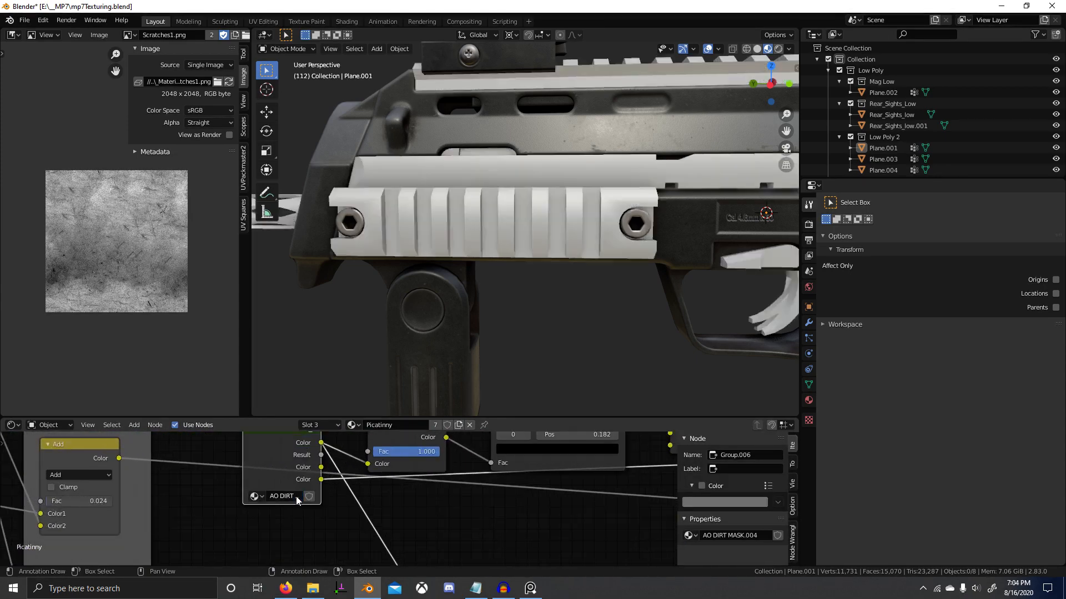
{"action": "key", "text": "Tab"}
Connect the Scratches1.png texture's color to the Color2 input of the second Overlay mix node.
{"action": "scroll", "coordinate": [414, 494], "scroll_direction": "down", "scroll_amount": 5}
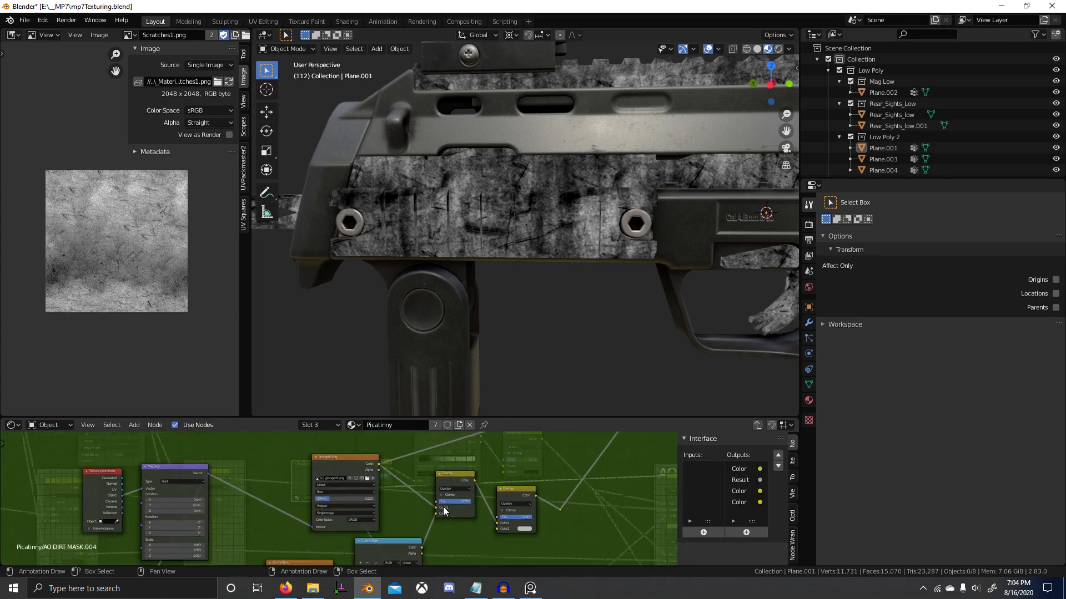
{"action": "middle_click_drag", "start_coordinate": [410, 502], "coordinate": [392, 523]}
{"action": "scroll", "coordinate": [335, 512], "scroll_direction": "up", "scroll_amount": 5}
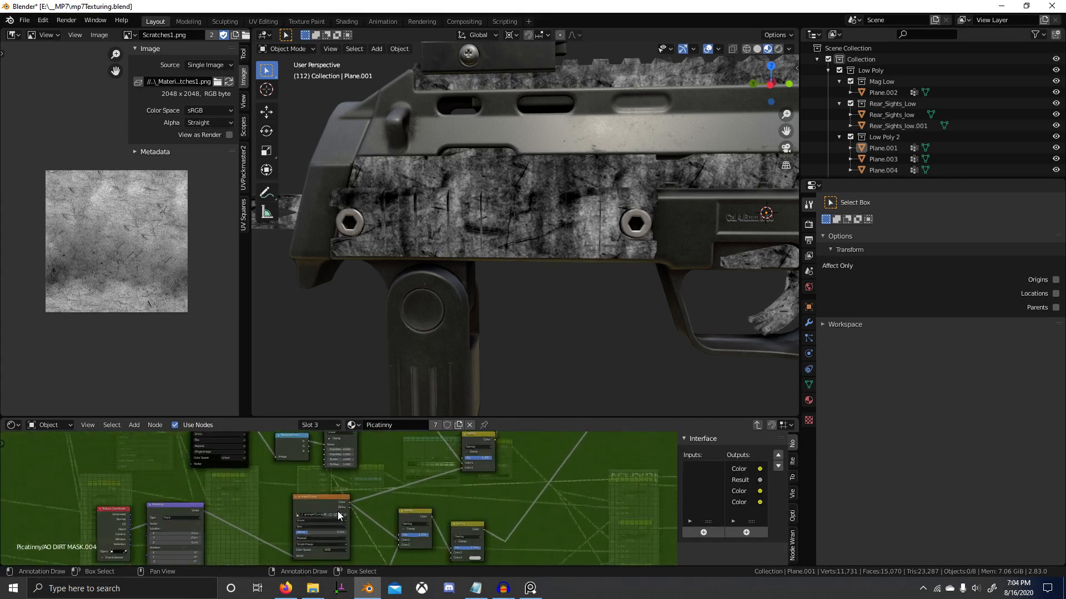
{"action": "scroll", "coordinate": [433, 484], "scroll_direction": "down", "scroll_amount": 3}
{"action": "middle_click_drag", "start_coordinate": [499, 487], "coordinate": [424, 468]}
{"action": "middle_click_drag", "start_coordinate": [391, 501], "coordinate": [405, 469]}
{"action": "scroll", "coordinate": [405, 470], "scroll_direction": "up", "scroll_amount": 1}
{"action": "scroll", "coordinate": [443, 481], "scroll_direction": "up", "scroll_amount": 3}
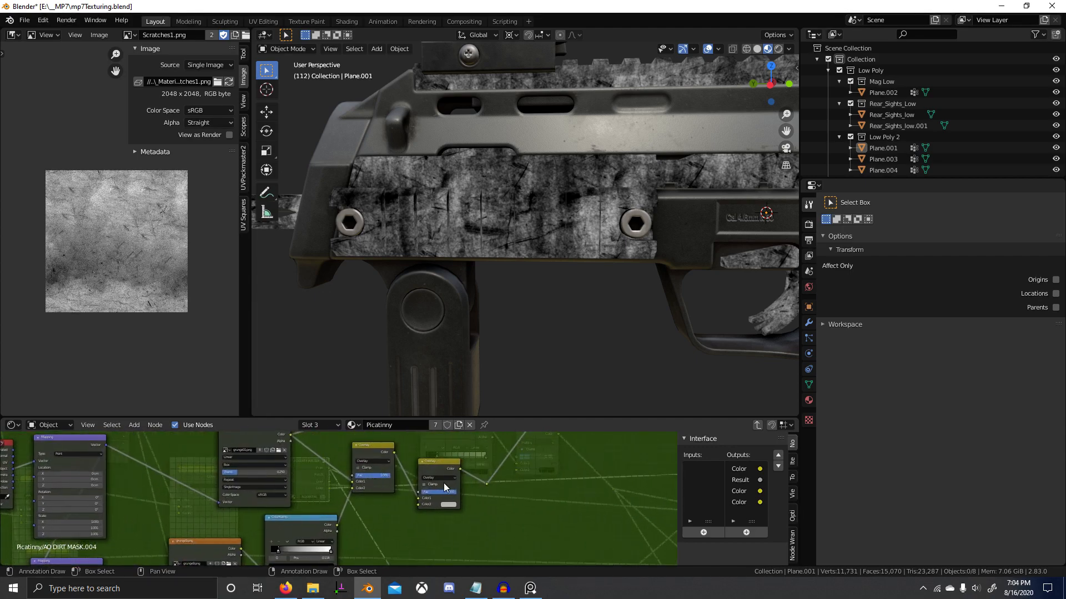
{"action": "scroll", "coordinate": [405, 506], "scroll_direction": "down", "scroll_amount": 3}
{"action": "middle_click_drag", "start_coordinate": [355, 502], "coordinate": [351, 436]}
{"action": "scroll", "coordinate": [344, 515], "scroll_direction": "down", "scroll_amount": 1}
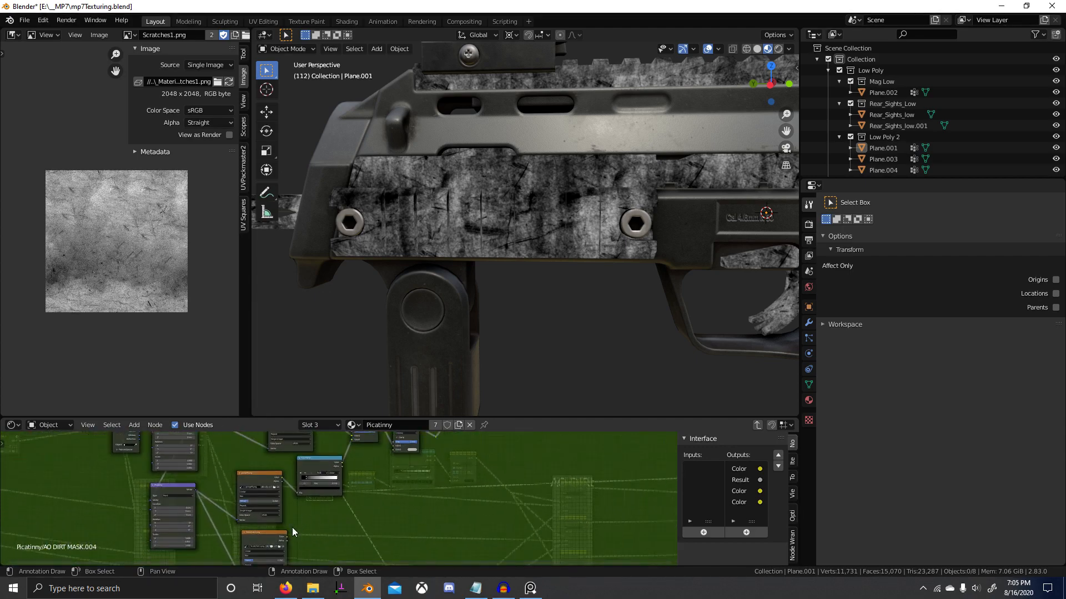
{"action": "scroll", "coordinate": [292, 529], "scroll_direction": "down", "scroll_amount": 1}
{"action": "middle_click_drag", "start_coordinate": [282, 538], "coordinate": [265, 543]}
{"action": "right_click_drag", "start_coordinate": [372, 468], "coordinate": [374, 468], "text": "alt"}
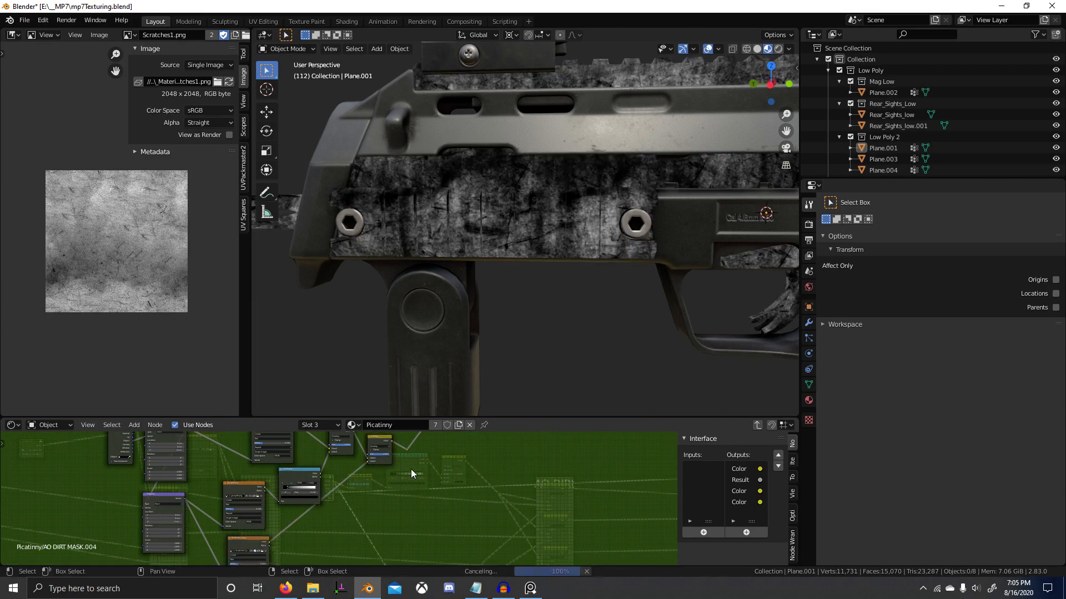
Try a factor of 0.000 on the second Overlay mix node to compare the mask without scratches, and restore the factor.
{"action": "scroll", "coordinate": [388, 468], "scroll_direction": "up", "scroll_amount": 8}
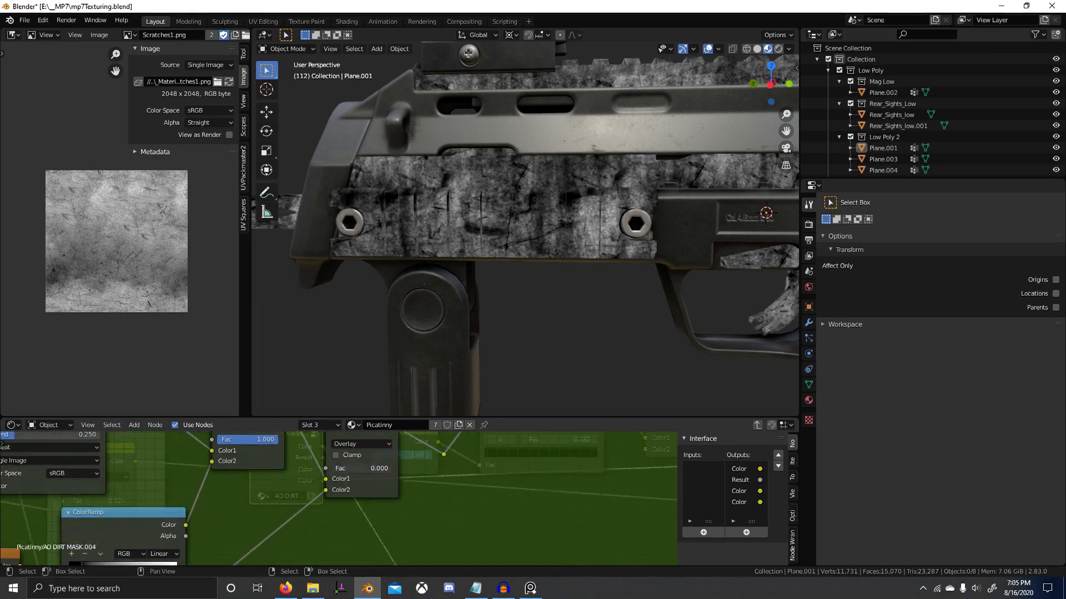
{"action": "scroll", "coordinate": [468, 548], "scroll_direction": "down", "scroll_amount": 6}
{"action": "scroll", "coordinate": [324, 530], "scroll_direction": "down", "scroll_amount": 4}
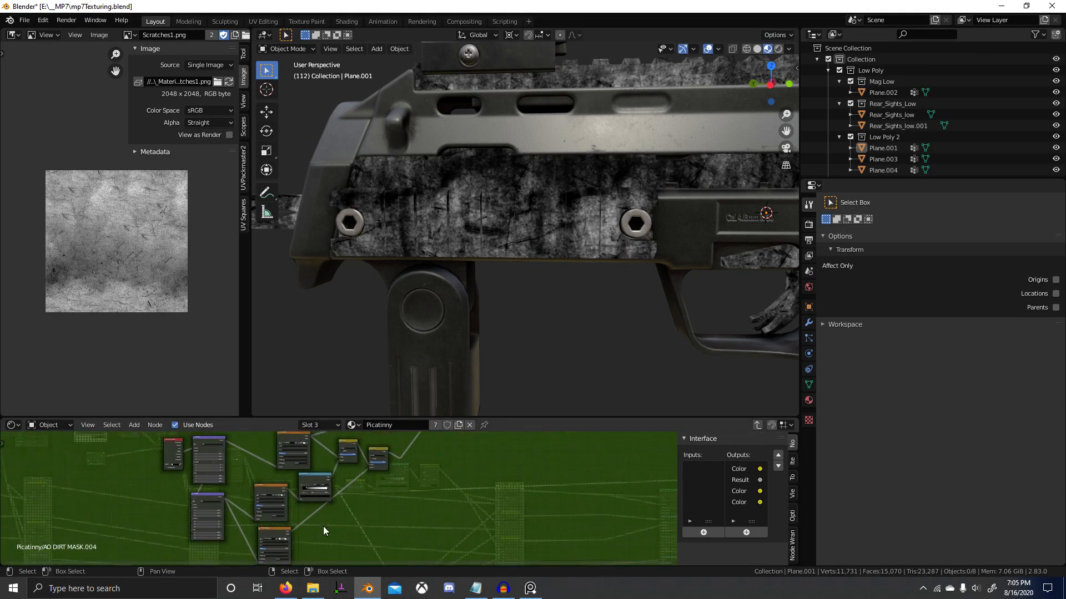
Preview the Scratches1.png texture, then duplicate the grunge ColorRamp and insert the copy on the Scratches1.png color output.
{"action": "right_click_drag", "start_coordinate": [405, 458], "coordinate": [404, 459], "text": "alt"}
{"action": "scroll", "coordinate": [431, 478], "scroll_direction": "up", "scroll_amount": 6}
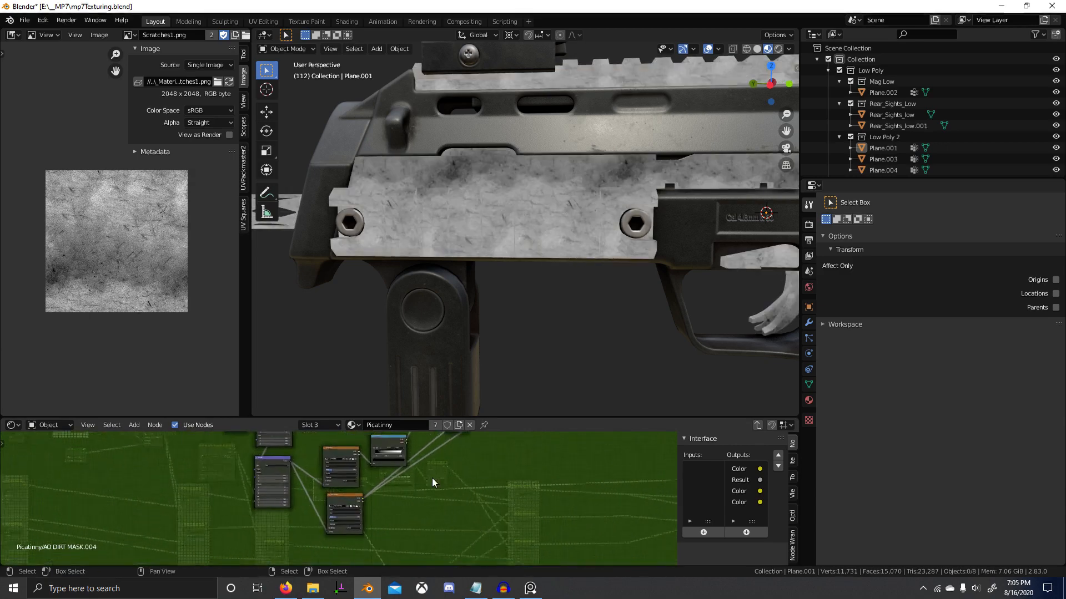
{"action": "key", "text": "shift+d"}
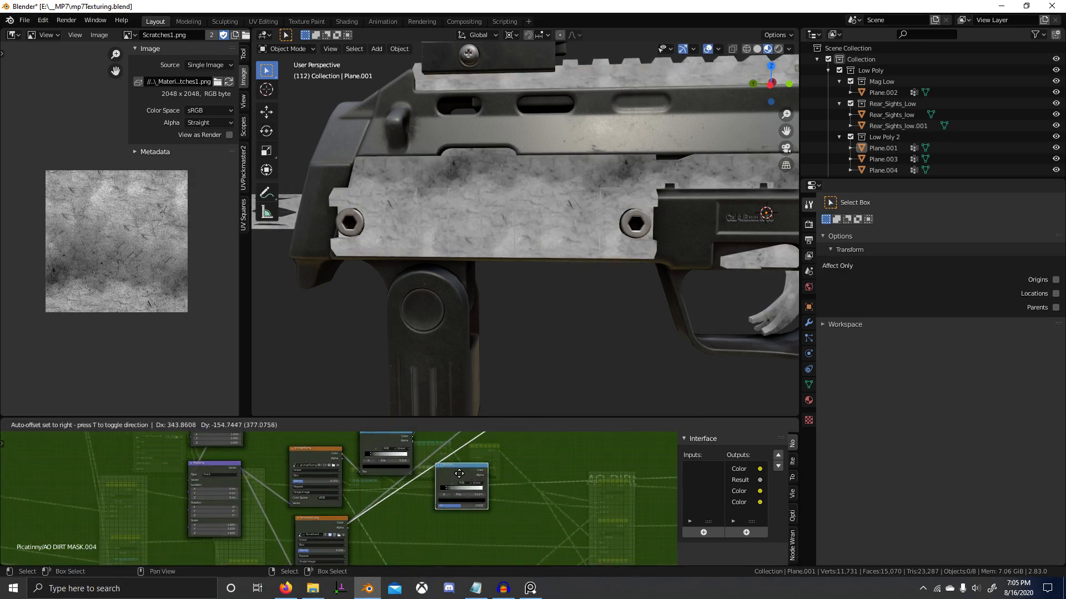
{"action": "scroll", "coordinate": [438, 527], "scroll_direction": "up", "scroll_amount": 4}
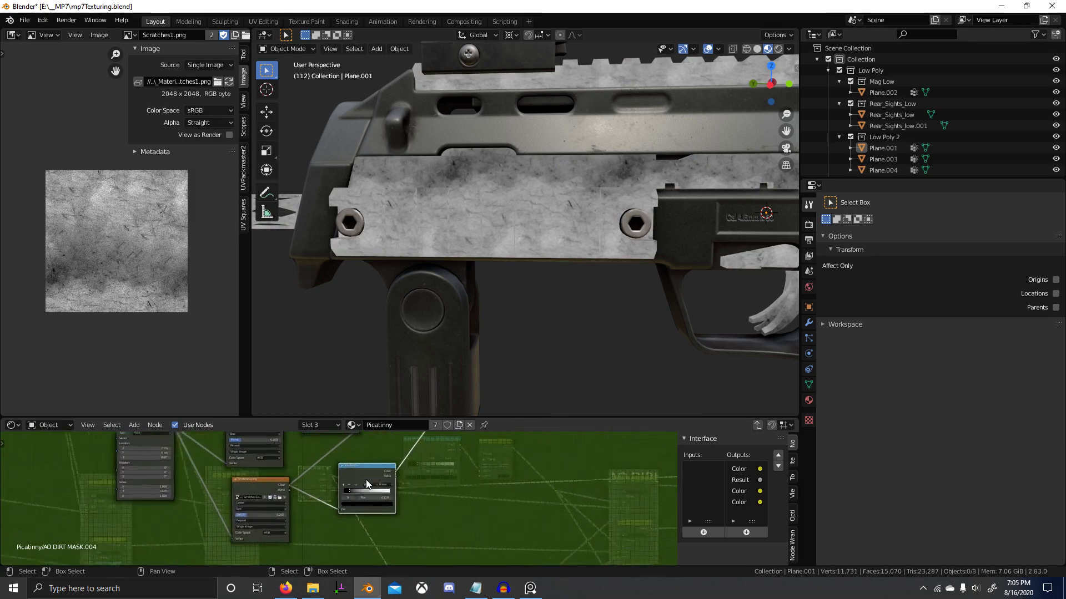
{"action": "left_click_drag", "start_coordinate": [371, 484], "coordinate": [372, 483]}
Set the scratches ColorRamp's black stop to position 0.000, add extra stops, and set the grey stop's position to 0.758.
{"action": "middle_click_drag", "start_coordinate": [442, 388], "coordinate": [424, 308]}
{"action": "scroll", "coordinate": [424, 308], "scroll_direction": "up", "scroll_amount": 5}
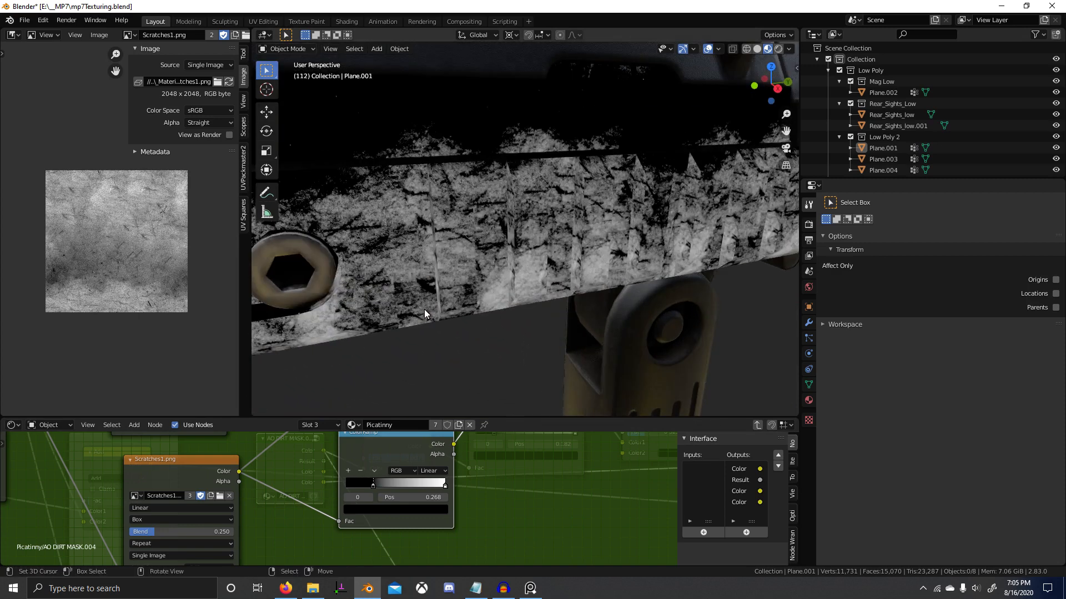
{"action": "left_click_drag", "start_coordinate": [375, 483], "coordinate": [331, 482]}
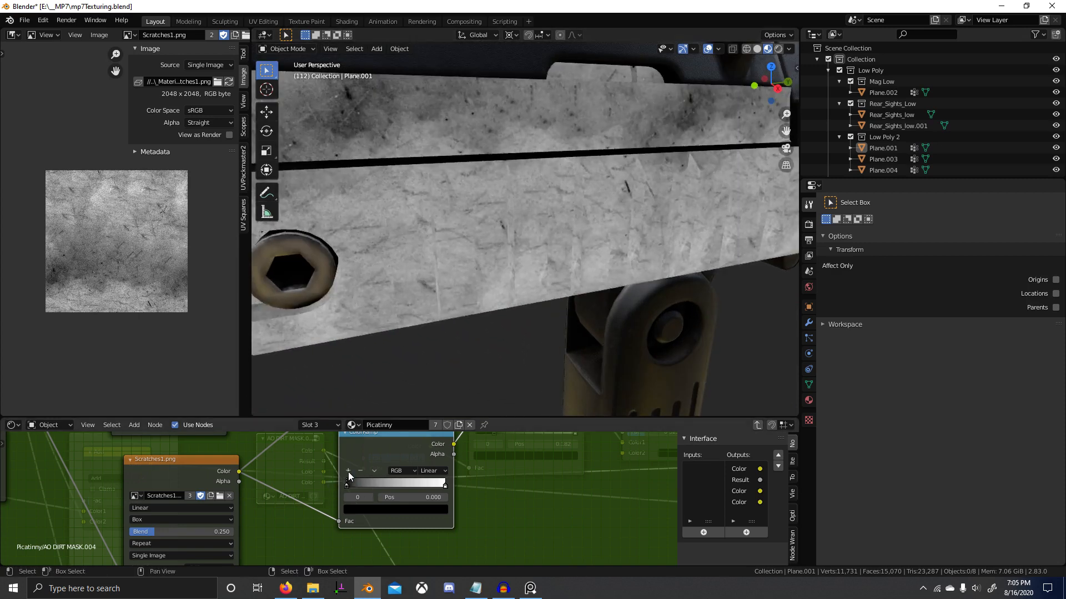
{"action": "mouse_move", "coordinate": [445, 485]}
{"action": "left_mouse_down"}
{"action": "mouse_move", "coordinate": [366, 483]}
{"action": "mouse_move", "coordinate": [448, 485]}
{"action": "mouse_move", "coordinate": [417, 488]}
{"action": "mouse_move", "coordinate": [433, 488]}
{"action": "left_mouse_up"}
{"action": "left_click", "coordinate": [348, 470]}
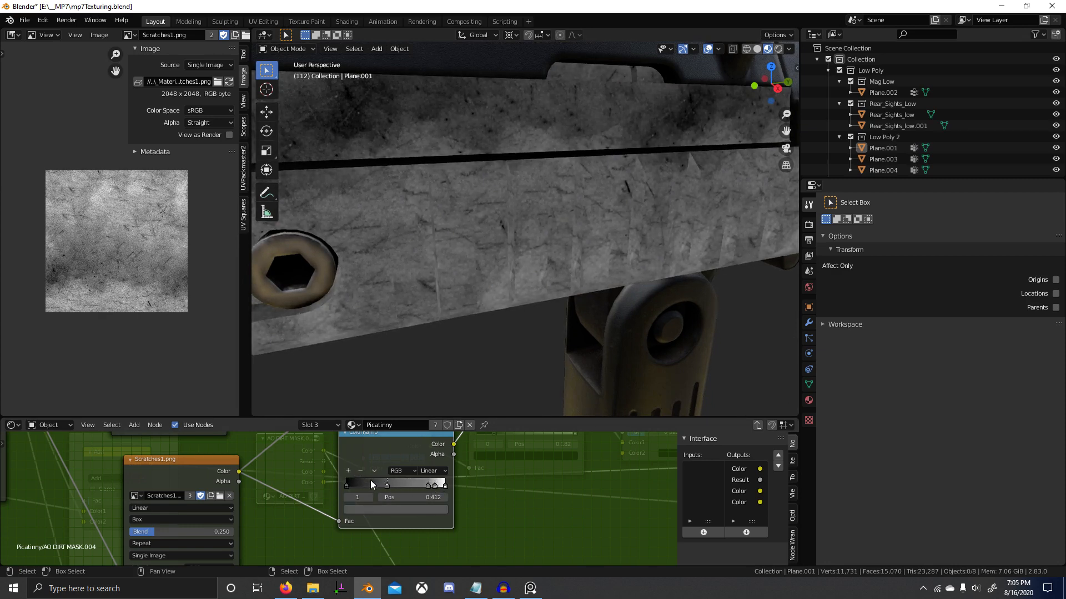
{"action": "left_click_drag", "start_coordinate": [418, 487], "coordinate": [426, 488]}
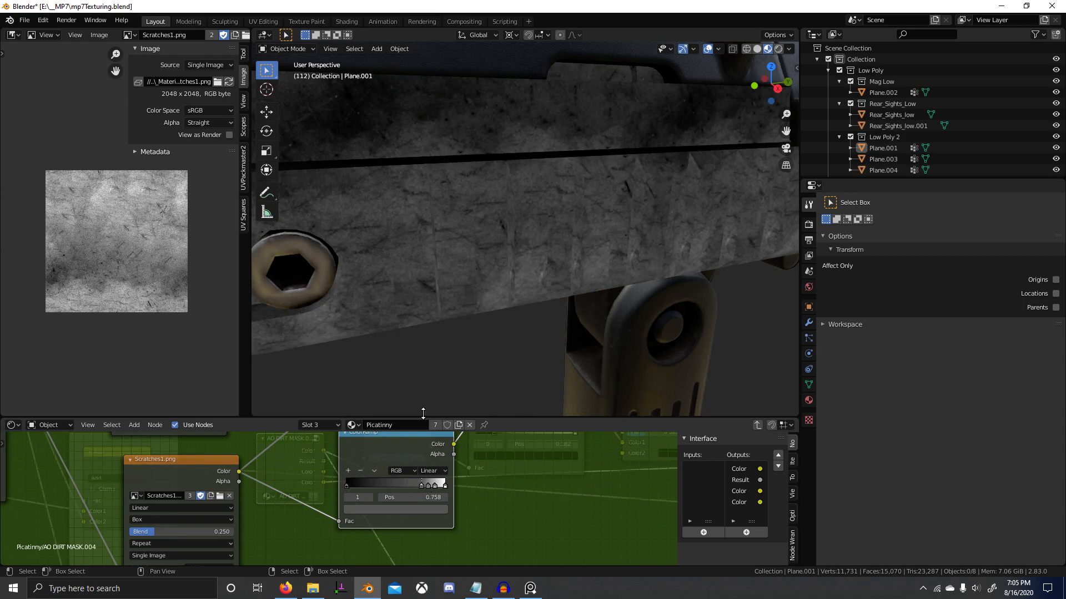
Delete the extra stops near the white end of the scratches ColorRamp and set its middle stop to position 0.553.
{"action": "scroll", "coordinate": [432, 378], "scroll_direction": "down", "scroll_amount": 6}
{"action": "middle_click_drag", "start_coordinate": [451, 371], "coordinate": [417, 348]}
{"action": "scroll", "coordinate": [417, 348], "scroll_direction": "up", "scroll_amount": 4}
{"action": "scroll", "coordinate": [418, 353], "scroll_direction": "up", "scroll_amount": 1}
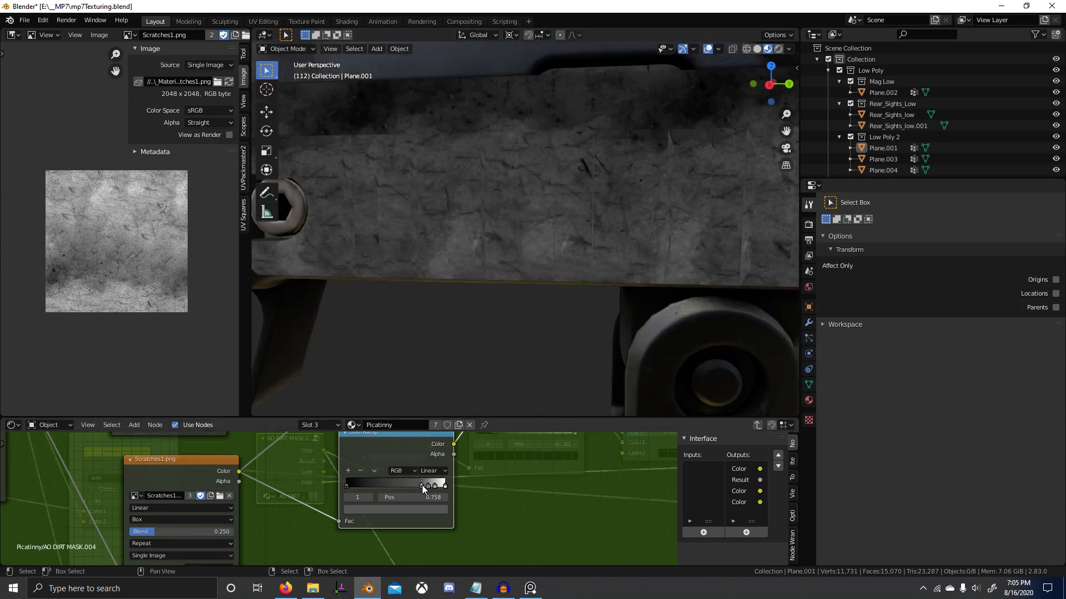
{"action": "left_click_drag", "start_coordinate": [422, 485], "coordinate": [402, 487]}
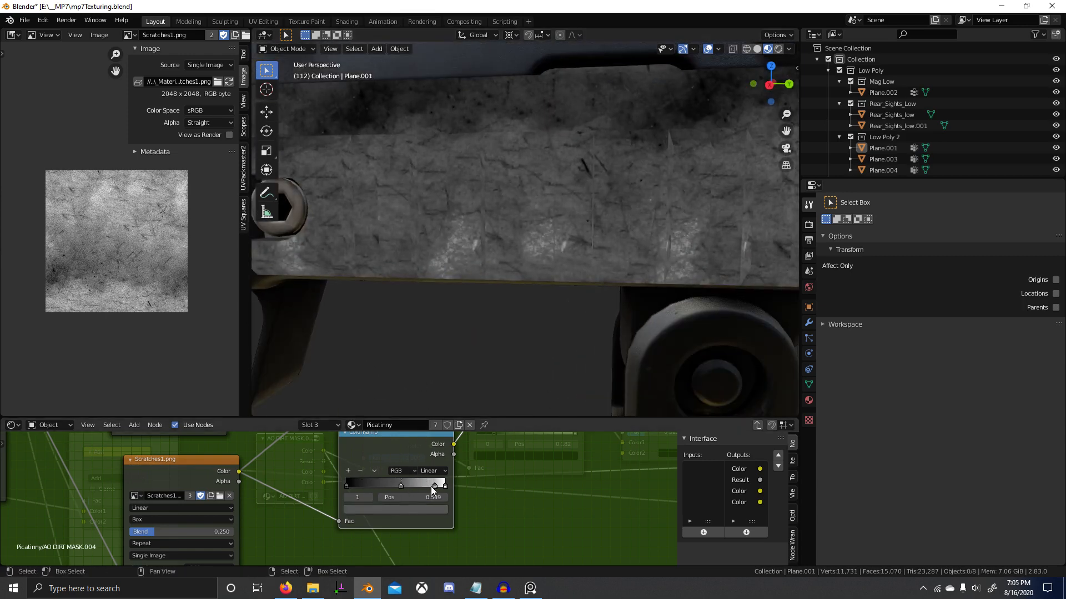
{"action": "left_click", "coordinate": [435, 487]}
{"action": "left_click", "coordinate": [360, 470]}
{"action": "left_click_drag", "start_coordinate": [437, 488], "coordinate": [405, 489]}
{"action": "scroll", "coordinate": [412, 494], "scroll_direction": "down", "scroll_amount": 5}
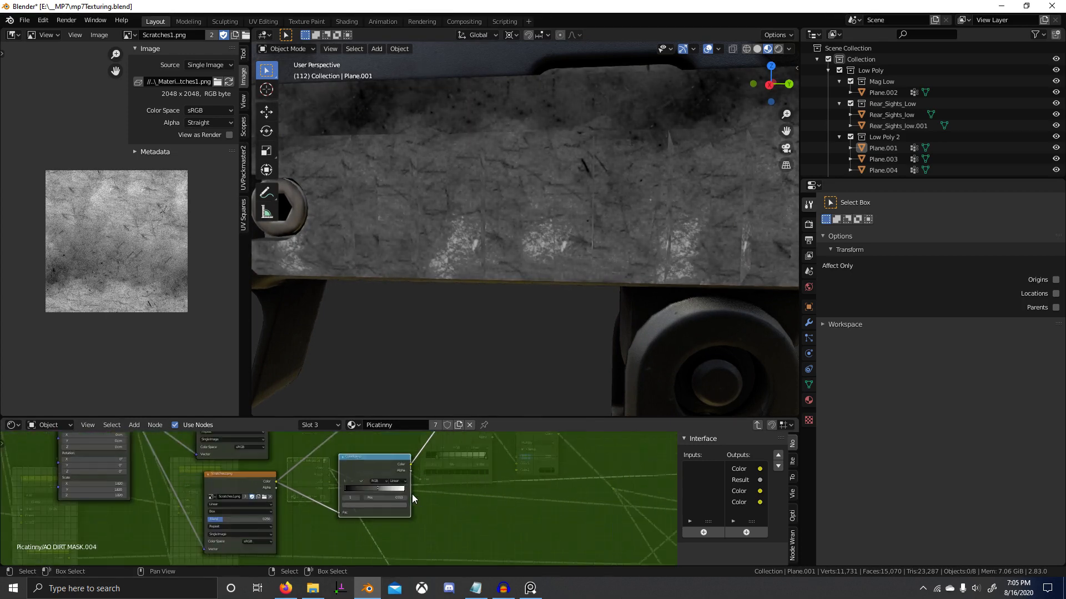
Preview the second Overlay mix's output and connect its reroute to the Color2 input of the upper Overlay node, replacing grunge01.png.
{"action": "left_click", "coordinate": [366, 474], "text": "ctrl+shift"}
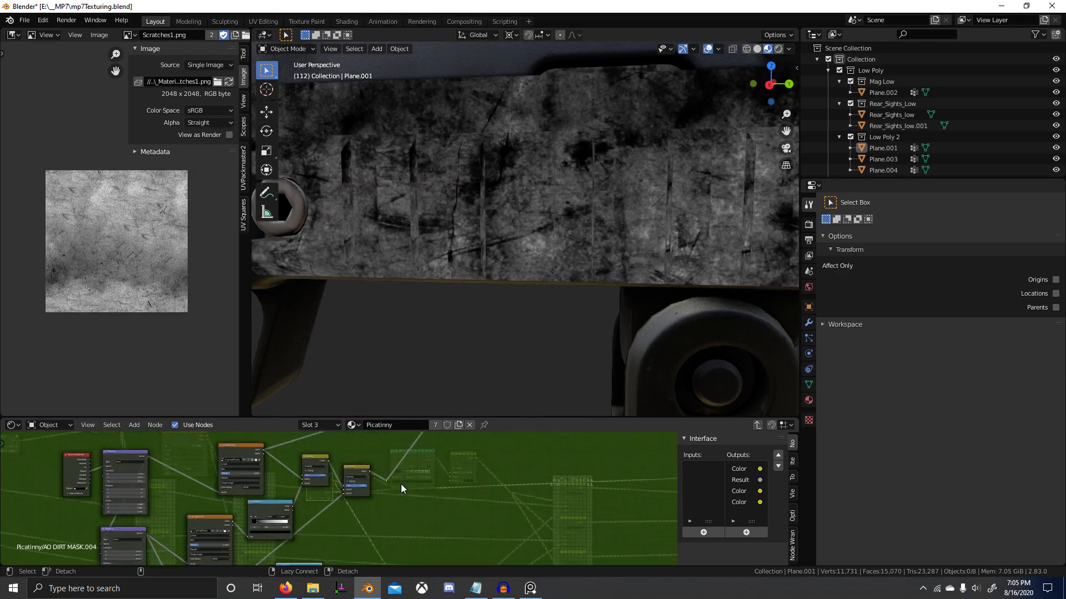
{"action": "scroll", "coordinate": [382, 459], "scroll_direction": "up", "scroll_amount": 7}
{"action": "mouse_move", "coordinate": [381, 476]}
{"action": "left_mouse_down"}
{"action": "mouse_move", "coordinate": [348, 476]}
{"action": "mouse_move", "coordinate": [391, 476]}
{"action": "mouse_move", "coordinate": [396, 465]}
{"action": "left_mouse_up"}
{"action": "scroll", "coordinate": [479, 341], "scroll_direction": "down", "scroll_amount": 6}
{"action": "middle_click_drag", "start_coordinate": [479, 341], "coordinate": [495, 340]}
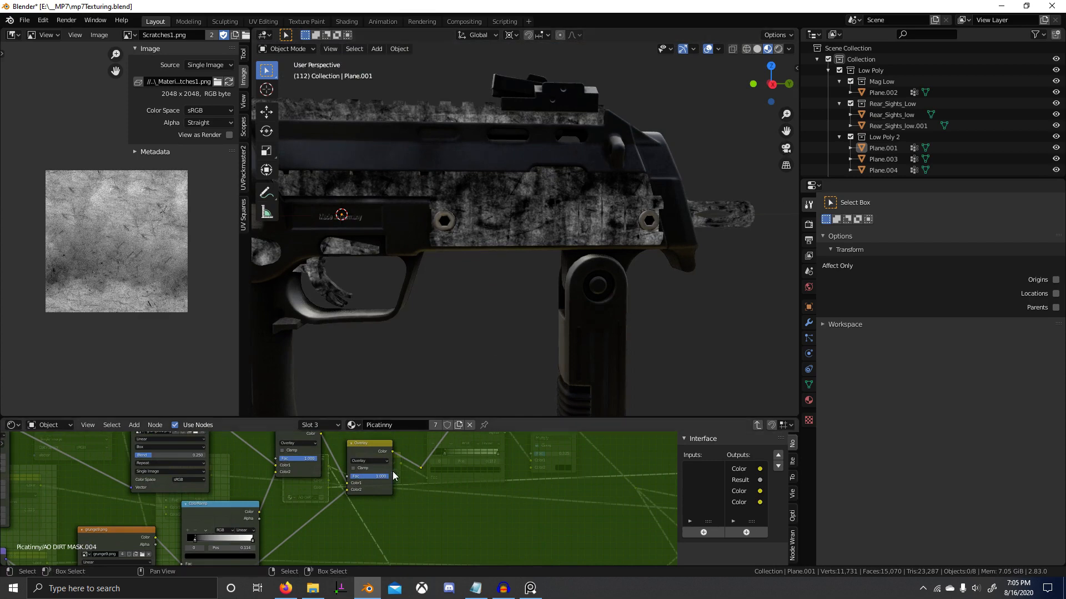
{"action": "scroll", "coordinate": [350, 483], "scroll_direction": "down", "scroll_amount": 6}
{"action": "scroll", "coordinate": [344, 488], "scroll_direction": "up", "scroll_amount": 4}
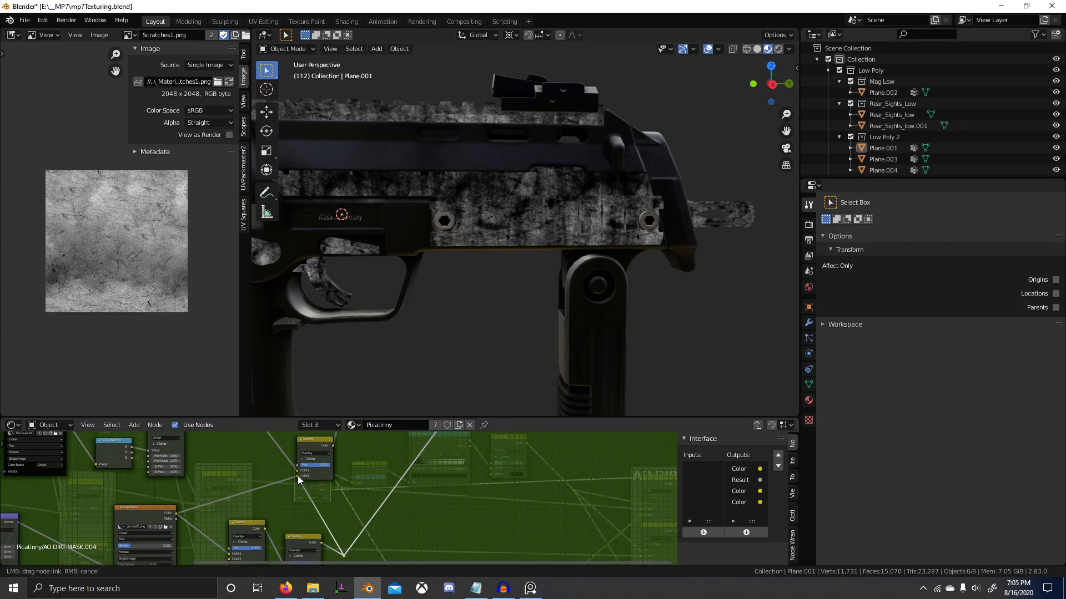
Exit the node group, preview the AO DIRT MASK output on the rail, and reopen the group for editing.
{"action": "key", "text": "Tab"}
{"action": "left_click", "coordinate": [342, 471], "text": "ctrl+shift"}
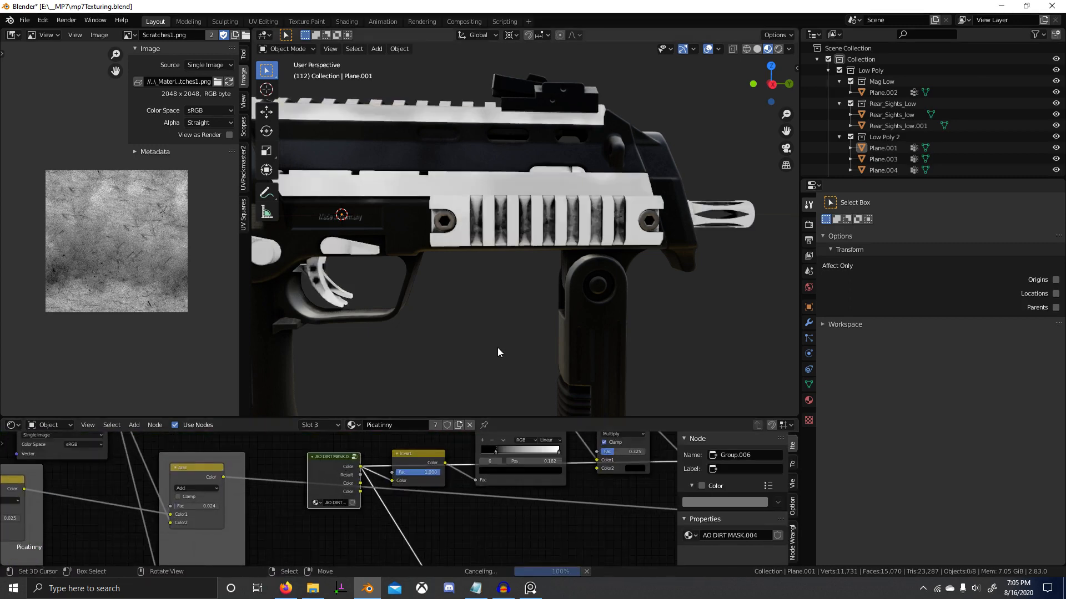
{"action": "scroll", "coordinate": [494, 341], "scroll_direction": "up", "scroll_amount": 6}
{"action": "key", "text": "Tab"}
{"action": "scroll", "coordinate": [328, 497], "scroll_direction": "down", "scroll_amount": 5}
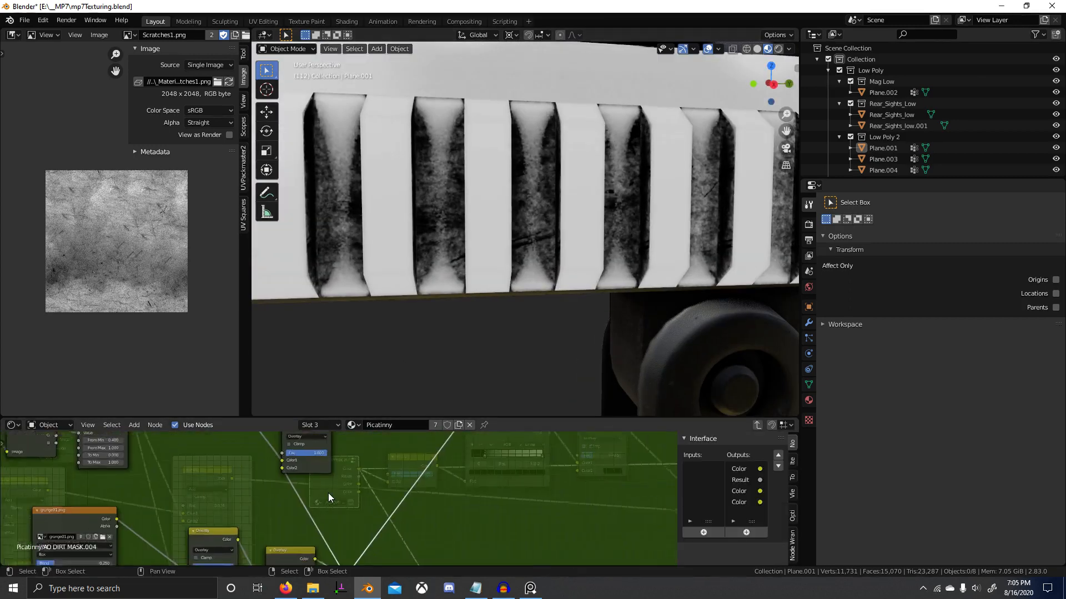
Increase the X, Y and Z scale of the Mapping node feeding the grunge9.png and Scratches1.png textures.
{"action": "middle_click_drag", "start_coordinate": [219, 504], "coordinate": [271, 520]}
{"action": "scroll", "coordinate": [388, 507], "scroll_direction": "down", "scroll_amount": 6}
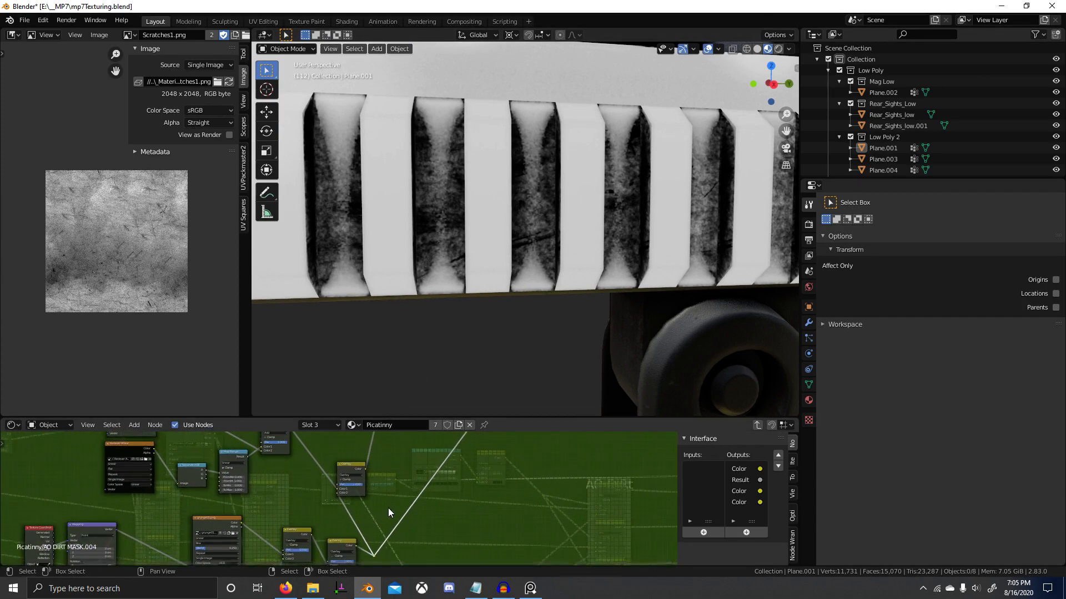
{"action": "middle_click_drag", "start_coordinate": [388, 506], "coordinate": [410, 448]}
{"action": "middle_click_drag", "start_coordinate": [324, 464], "coordinate": [424, 409]}
{"action": "scroll", "coordinate": [317, 521], "scroll_direction": "up", "scroll_amount": 6}
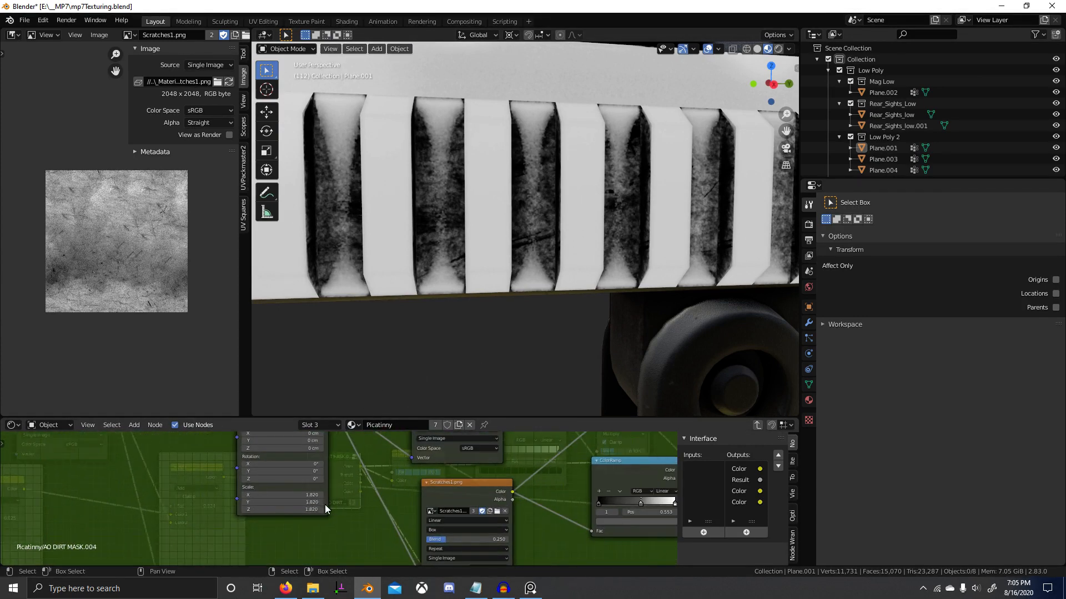
{"action": "mouse_move", "coordinate": [282, 495]}
{"action": "left_mouse_down"}
{"action": "mouse_move", "coordinate": [378, 502]}
{"action": "mouse_move", "coordinate": [301, 502]}
{"action": "left_mouse_up"}
{"action": "scroll", "coordinate": [363, 491], "scroll_direction": "down", "scroll_amount": 4}
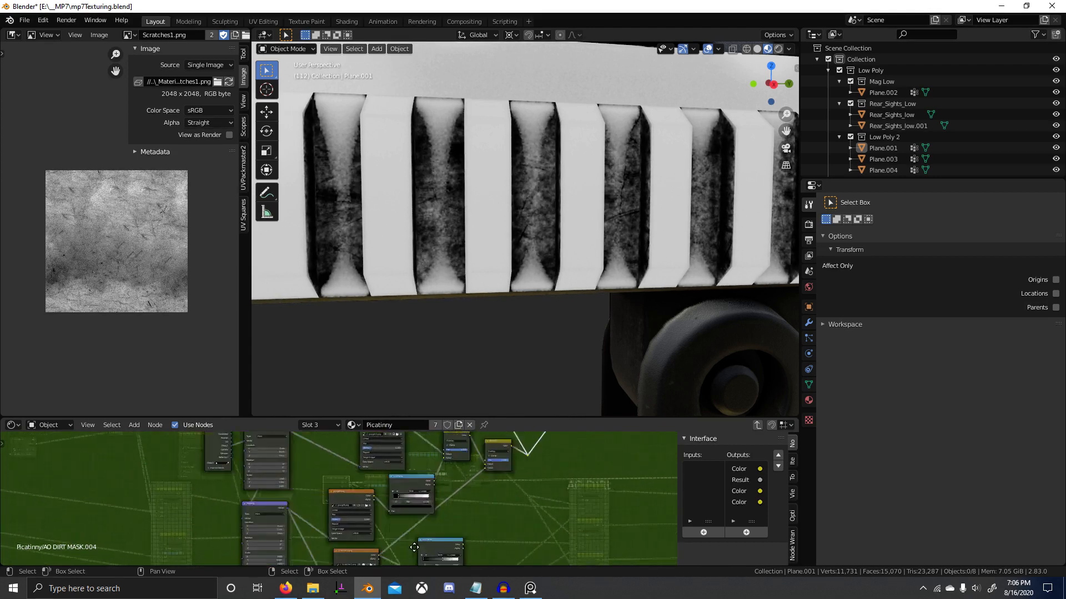
Try grunge01.png alone in the upper Overlay's Color2 input for comparison, and reconnect the combined Overlay output.
{"action": "left_click_drag", "start_coordinate": [350, 503], "coordinate": [440, 474]}
{"action": "scroll", "coordinate": [398, 475], "scroll_direction": "up", "scroll_amount": 2}
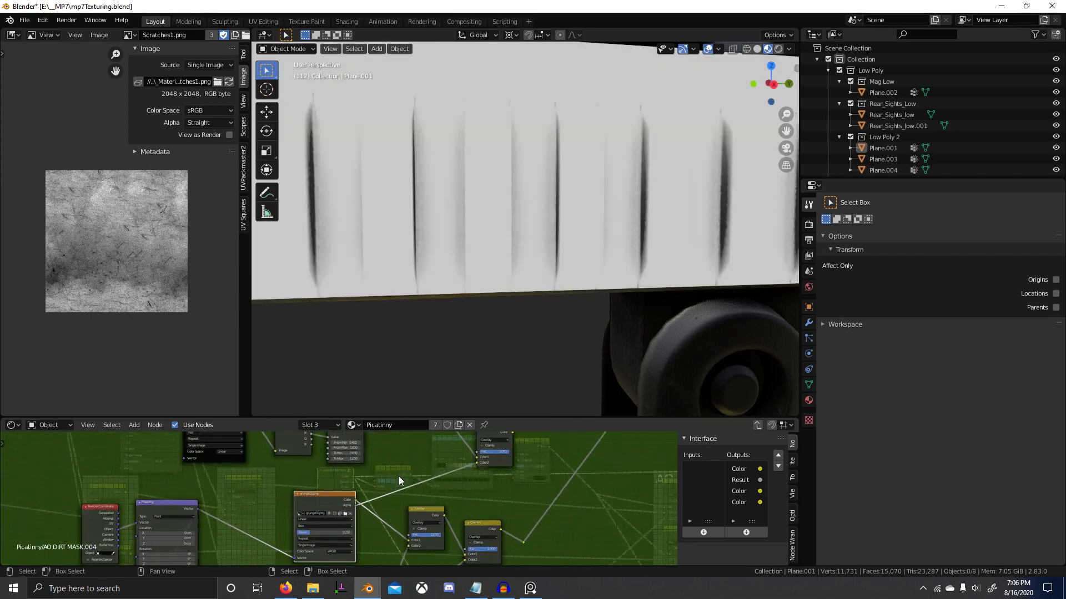
{"action": "left_click_drag", "start_coordinate": [358, 501], "coordinate": [502, 458]}
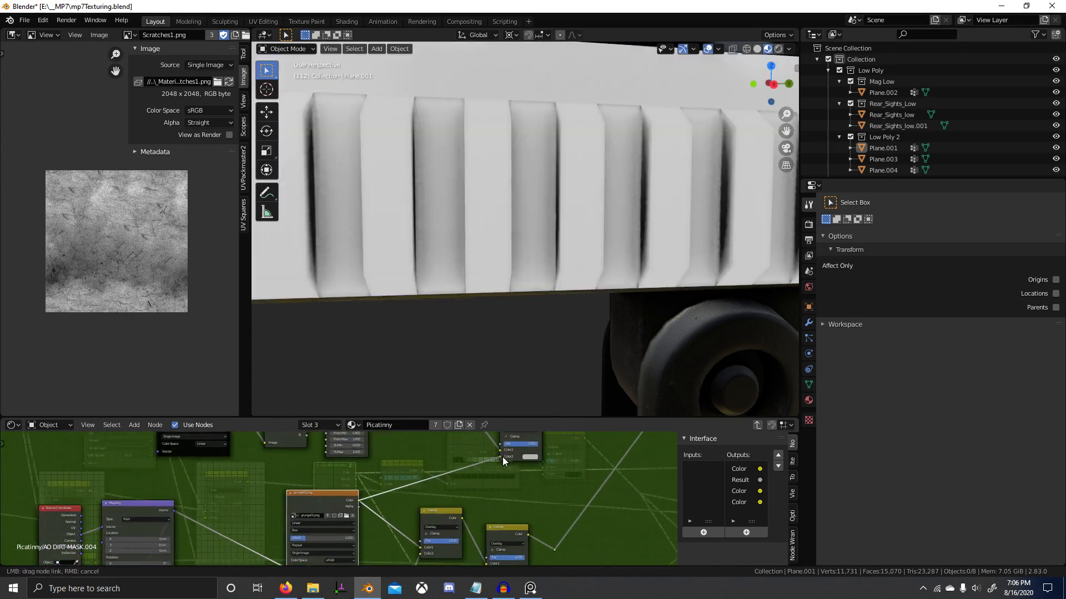
{"action": "middle_click_drag", "start_coordinate": [507, 509], "coordinate": [406, 491]}
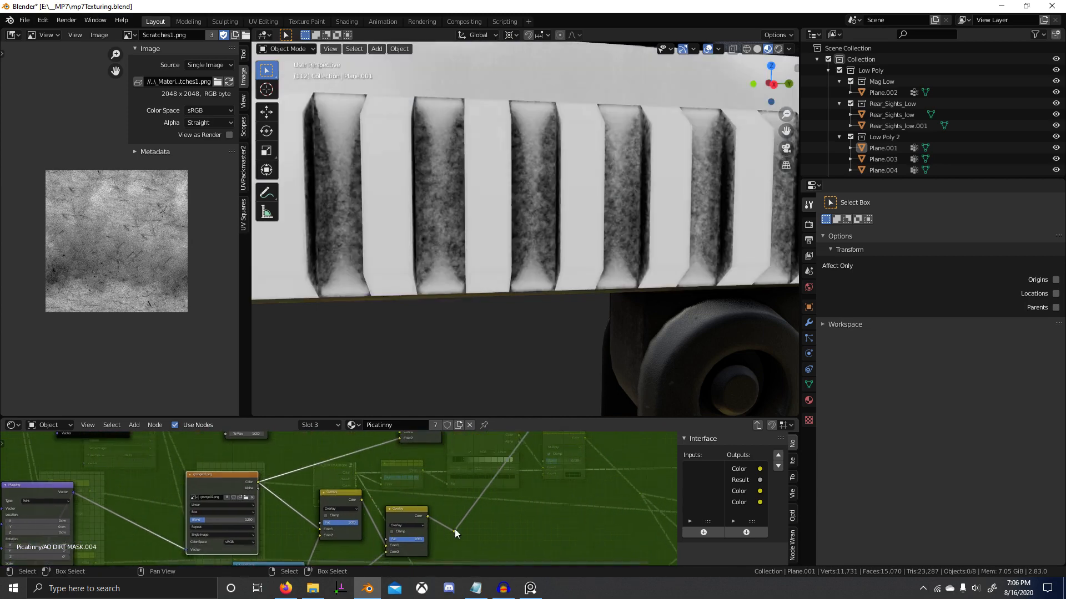
{"action": "left_click_drag", "start_coordinate": [454, 531], "coordinate": [402, 438]}
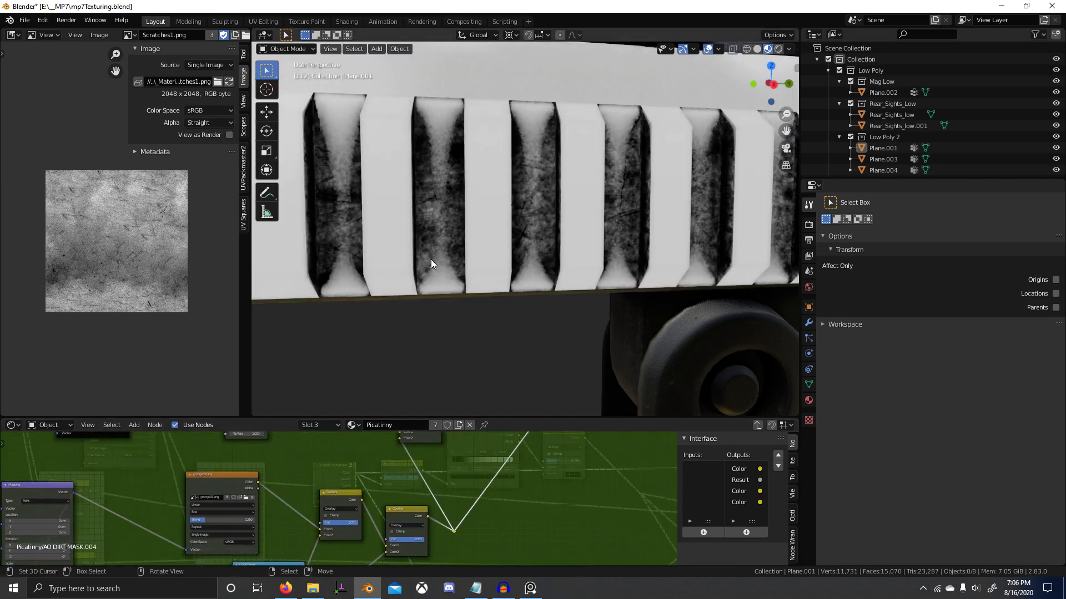
Remove the middle stop from the scratches ColorRamp and set its black stop to position 0.109.
{"action": "scroll", "coordinate": [559, 238], "scroll_direction": "down", "scroll_amount": 4}
{"action": "mouse_move", "coordinate": [554, 231]}
{"action": "middle_mouse_down"}
{"action": "mouse_move", "coordinate": [529, 219]}
{"action": "mouse_move", "coordinate": [541, 247]}
{"action": "middle_mouse_up"}
{"action": "scroll", "coordinate": [416, 489], "scroll_direction": "down", "scroll_amount": 4}
{"action": "middle_click_drag", "start_coordinate": [404, 493], "coordinate": [391, 452]}
{"action": "scroll", "coordinate": [389, 499], "scroll_direction": "up", "scroll_amount": 4}
{"action": "middle_click_drag", "start_coordinate": [338, 516], "coordinate": [414, 458]}
{"action": "scroll", "coordinate": [412, 541], "scroll_direction": "down", "scroll_amount": 1}
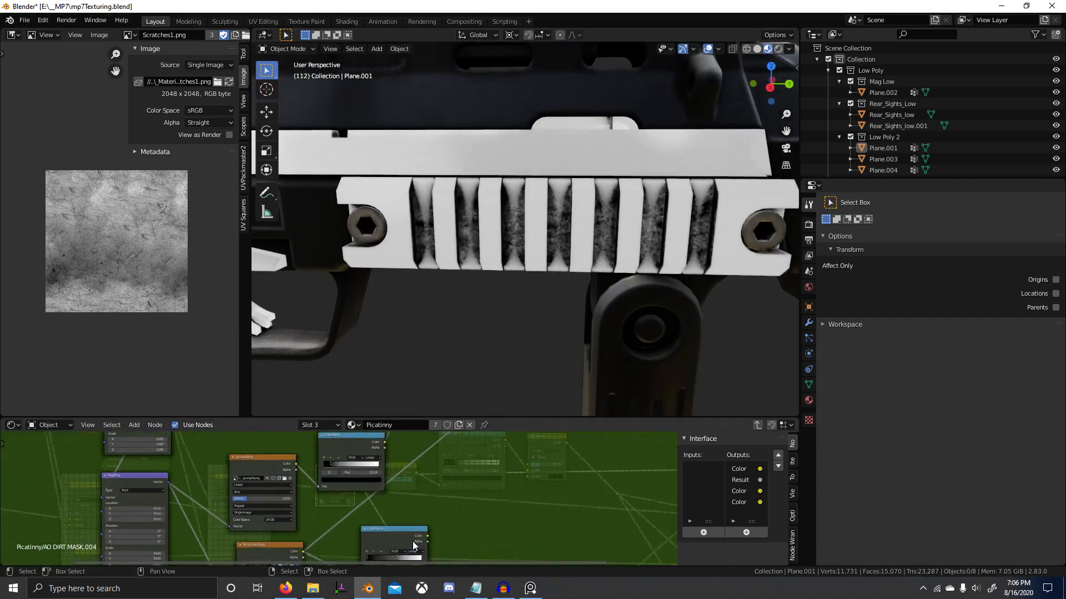
{"action": "middle_click_drag", "start_coordinate": [378, 545], "coordinate": [254, 500]}
{"action": "scroll", "coordinate": [254, 500], "scroll_direction": "up", "scroll_amount": 5}
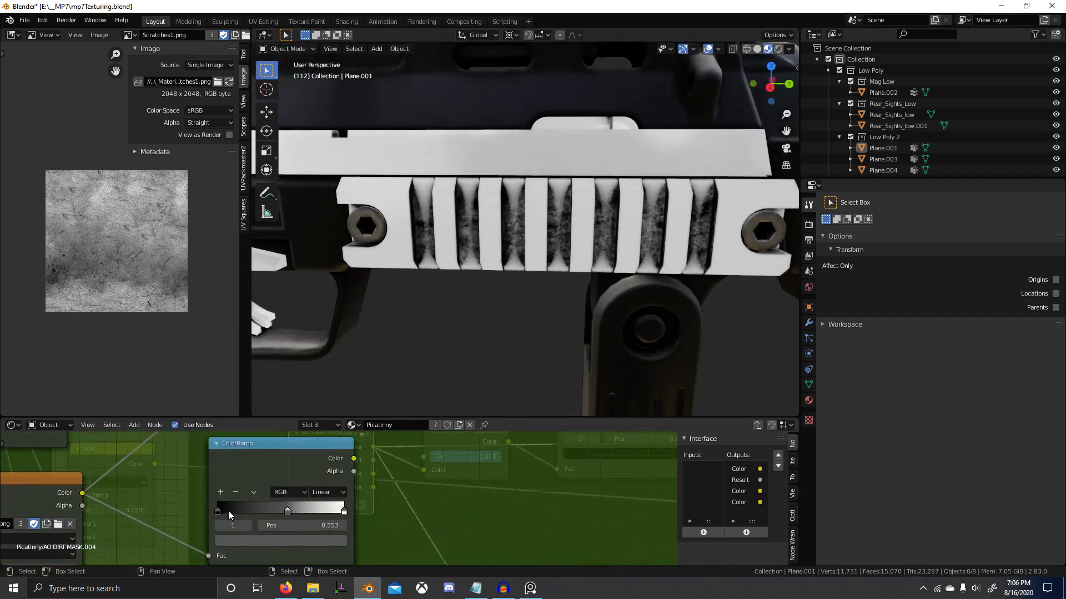
{"action": "left_click_drag", "start_coordinate": [219, 510], "coordinate": [255, 509]}
{"action": "left_click", "coordinate": [287, 510]}
{"action": "left_click", "coordinate": [236, 492]}
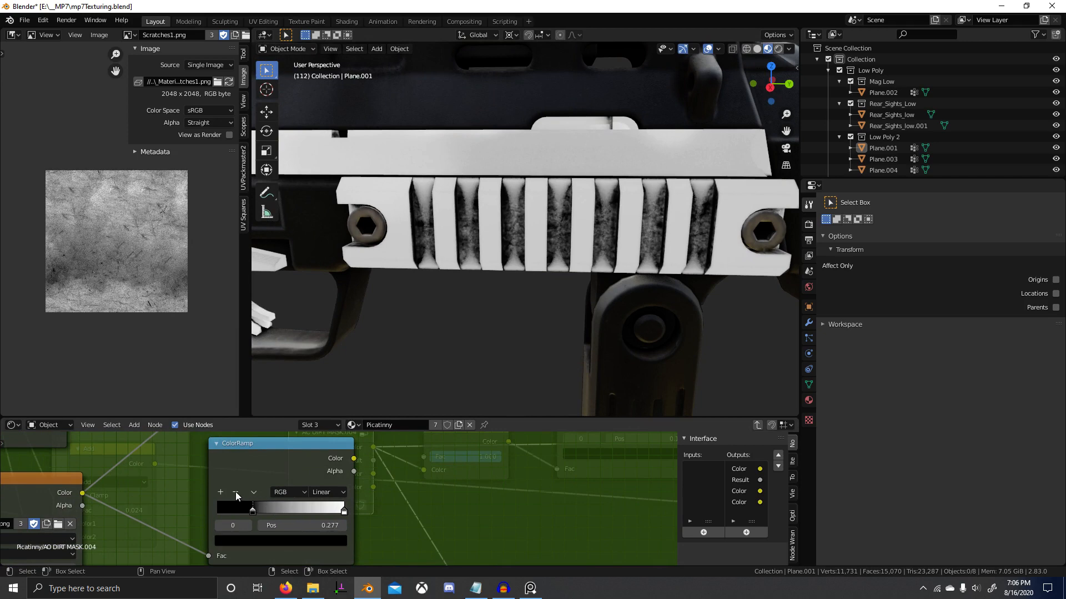
{"action": "left_click_drag", "start_coordinate": [308, 511], "coordinate": [200, 509]}
{"action": "scroll", "coordinate": [224, 512], "scroll_direction": "down", "scroll_amount": 6}
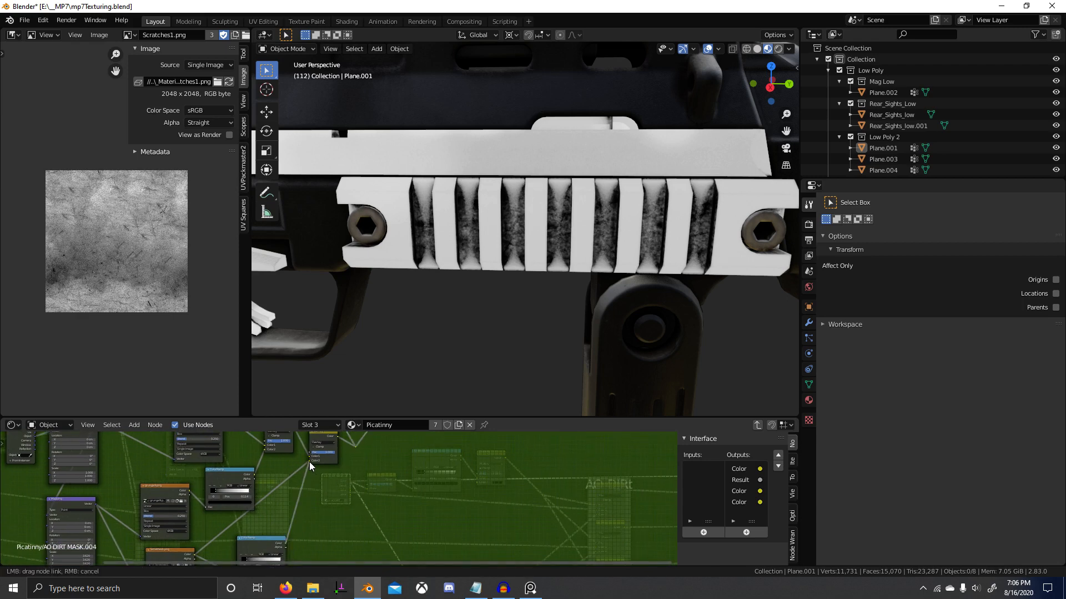
Connect the scratches ColorRamp's color to the Color2 input of the second Overlay mix node.
{"action": "left_click_drag", "start_coordinate": [308, 462], "coordinate": [309, 462]}
{"action": "middle_click_drag", "start_coordinate": [317, 539], "coordinate": [382, 453]}
{"action": "scroll", "coordinate": [377, 458], "scroll_direction": "up", "scroll_amount": 8}
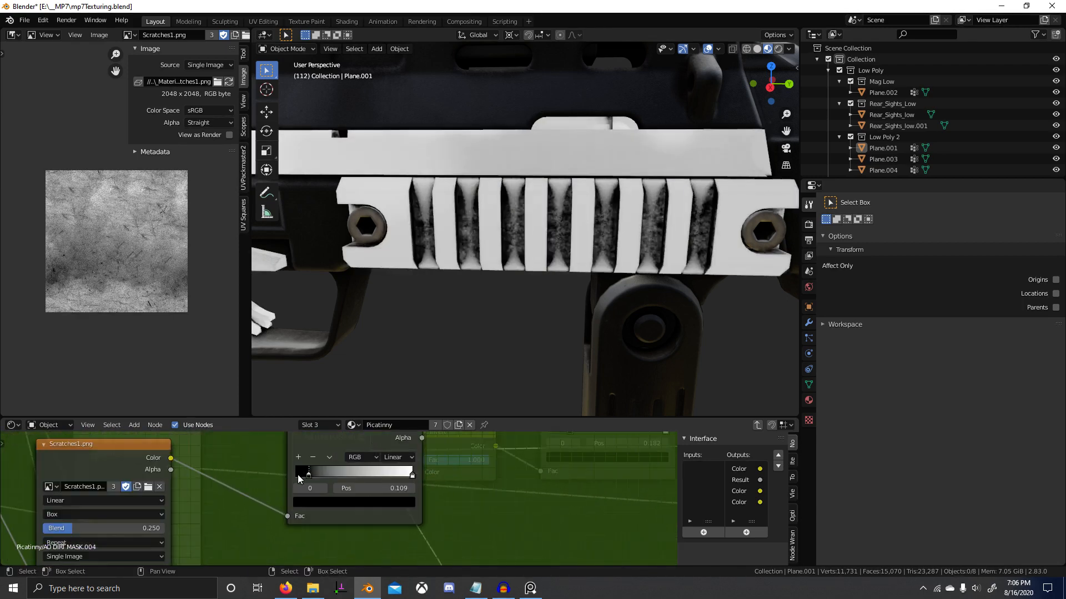
Increase the scratches ColorRamp's contrast by moving the white stop close to the black stop, with the black stop at 0.218.
{"action": "left_click_drag", "start_coordinate": [299, 478], "coordinate": [261, 479]}
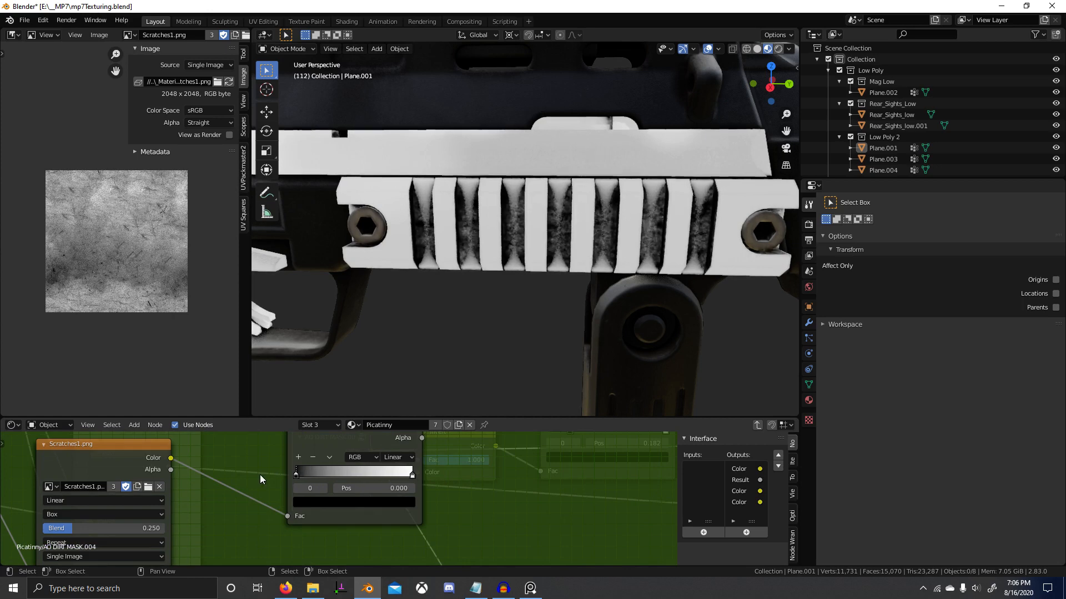
{"action": "left_click_drag", "start_coordinate": [412, 476], "coordinate": [373, 467]}
{"action": "scroll", "coordinate": [537, 331], "scroll_direction": "up", "scroll_amount": 4}
{"action": "scroll", "coordinate": [545, 327], "scroll_direction": "up", "scroll_amount": 3}
{"action": "left_click_drag", "start_coordinate": [302, 471], "coordinate": [335, 476]}
Set the color of the scratches ColorRamp's white stop to a light grey with RGB 0.657.
{"action": "left_click", "coordinate": [329, 502]}
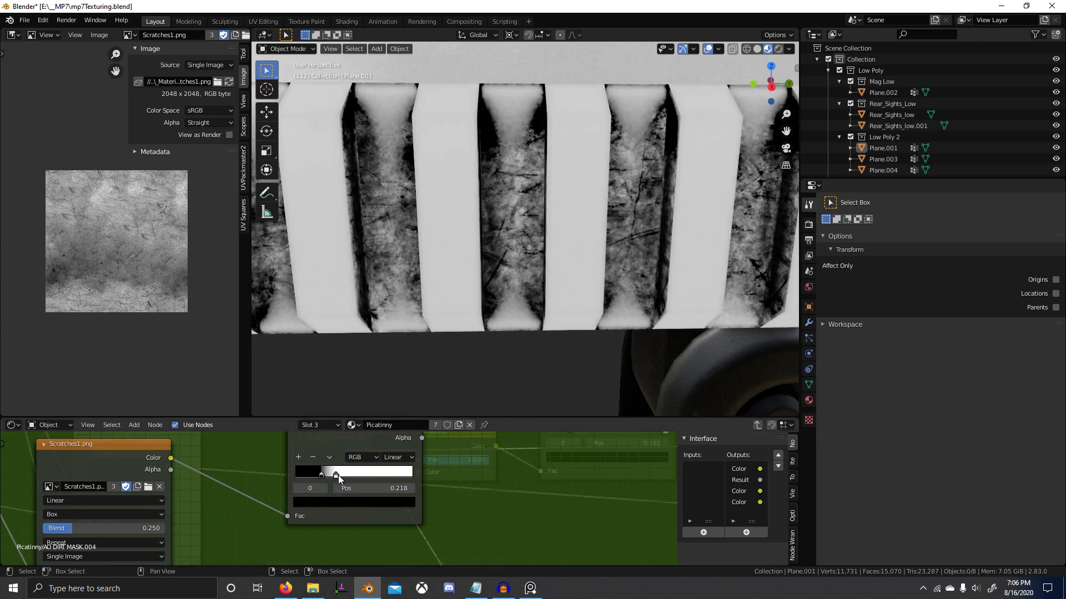
{"action": "left_click", "coordinate": [345, 503]}
{"action": "left_click_drag", "start_coordinate": [324, 373], "coordinate": [300, 344]}
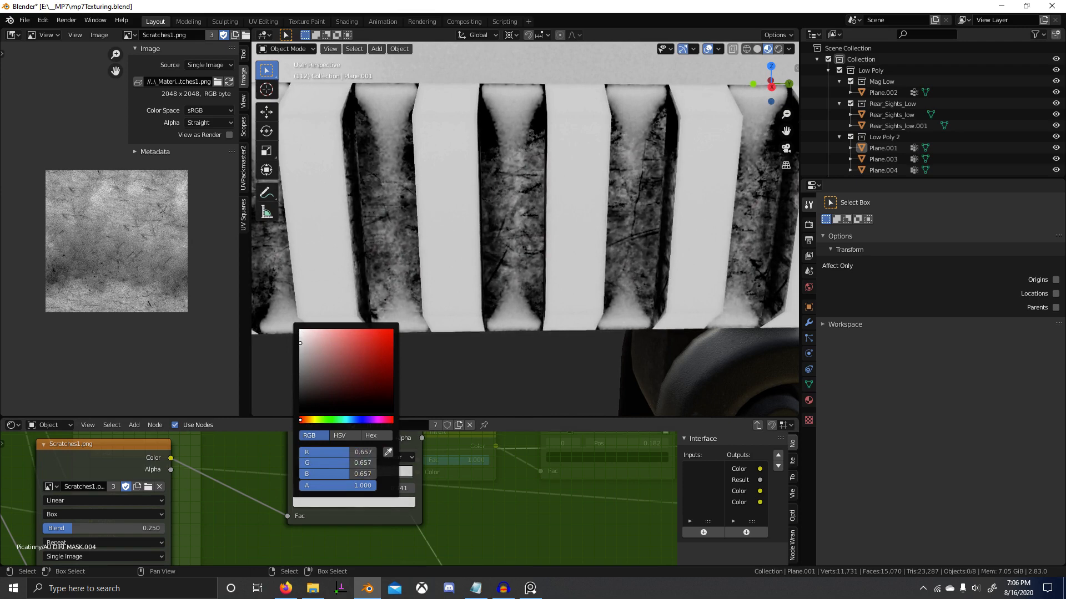
Exit the node group and switch the Picatinny material's preview back to the Principled BSDF shader.
{"action": "scroll", "coordinate": [499, 450], "scroll_direction": "down", "scroll_amount": 6}
{"action": "key", "text": "Tab"}
{"action": "scroll", "coordinate": [474, 459], "scroll_direction": "down", "scroll_amount": 6}
{"action": "middle_click_drag", "start_coordinate": [473, 465], "coordinate": [409, 477]}
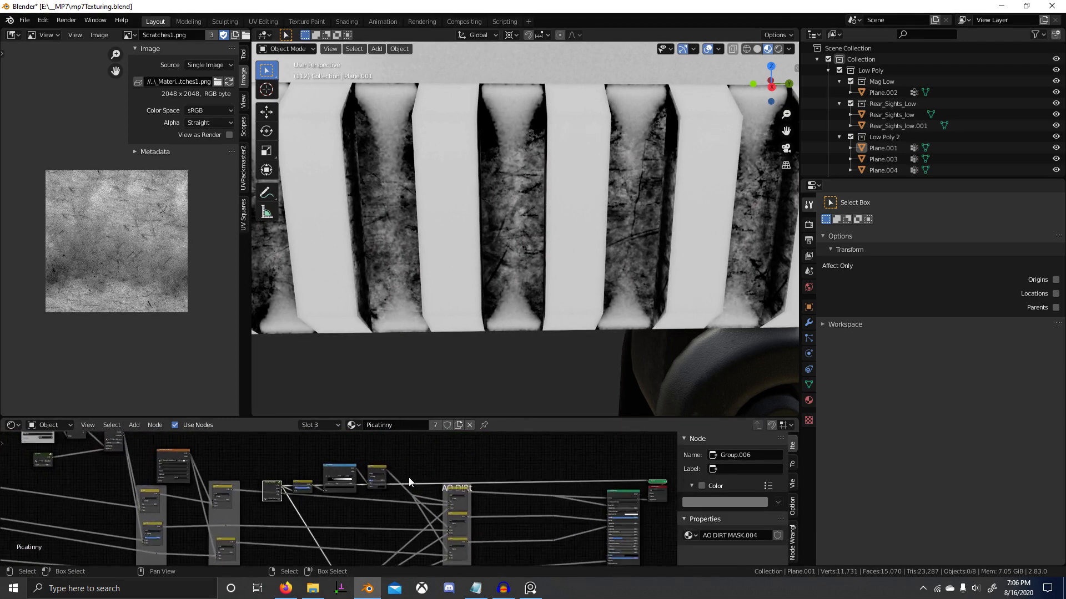
{"action": "scroll", "coordinate": [431, 469], "scroll_direction": "up", "scroll_amount": 4}
{"action": "scroll", "coordinate": [489, 479], "scroll_direction": "down", "scroll_amount": 4}
{"action": "middle_click_drag", "start_coordinate": [578, 478], "coordinate": [475, 486]}
{"action": "left_click", "coordinate": [473, 485], "text": "ctrl+shift"}
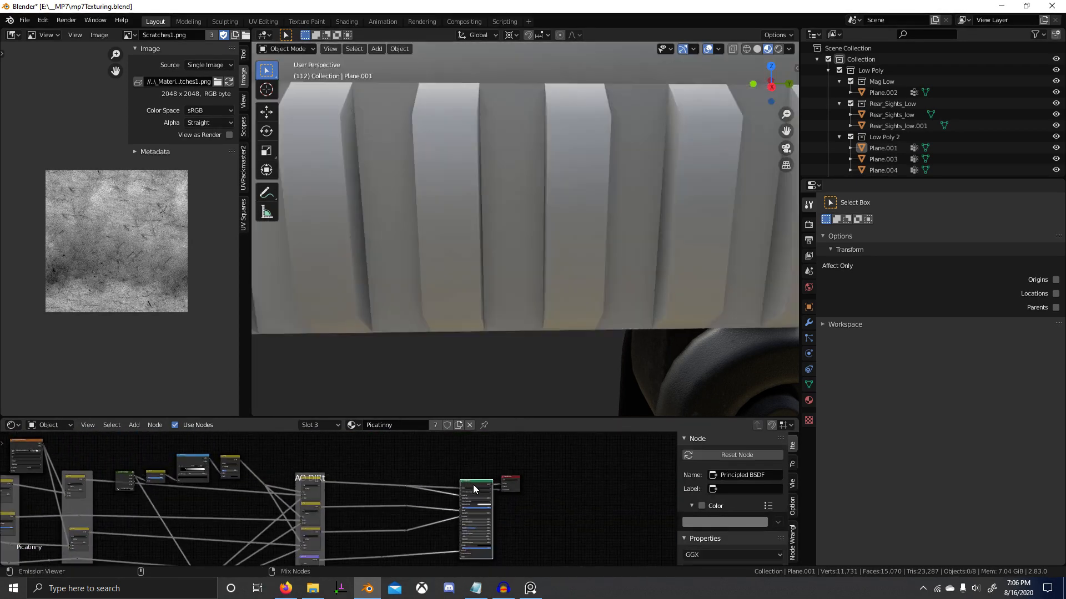
Examine the dirt shading on the handguard rail and the whole weapon from several angles and distances.
{"action": "scroll", "coordinate": [438, 321], "scroll_direction": "down", "scroll_amount": 6}
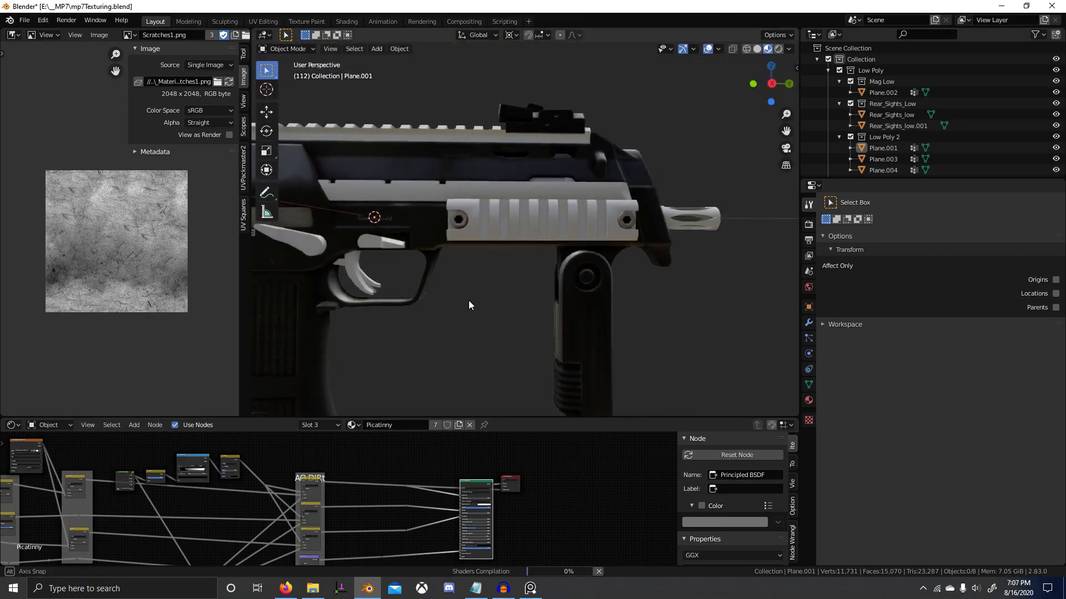
{"action": "scroll", "coordinate": [472, 297], "scroll_direction": "up", "scroll_amount": 3}
{"action": "scroll", "coordinate": [475, 294], "scroll_direction": "up", "scroll_amount": 3}
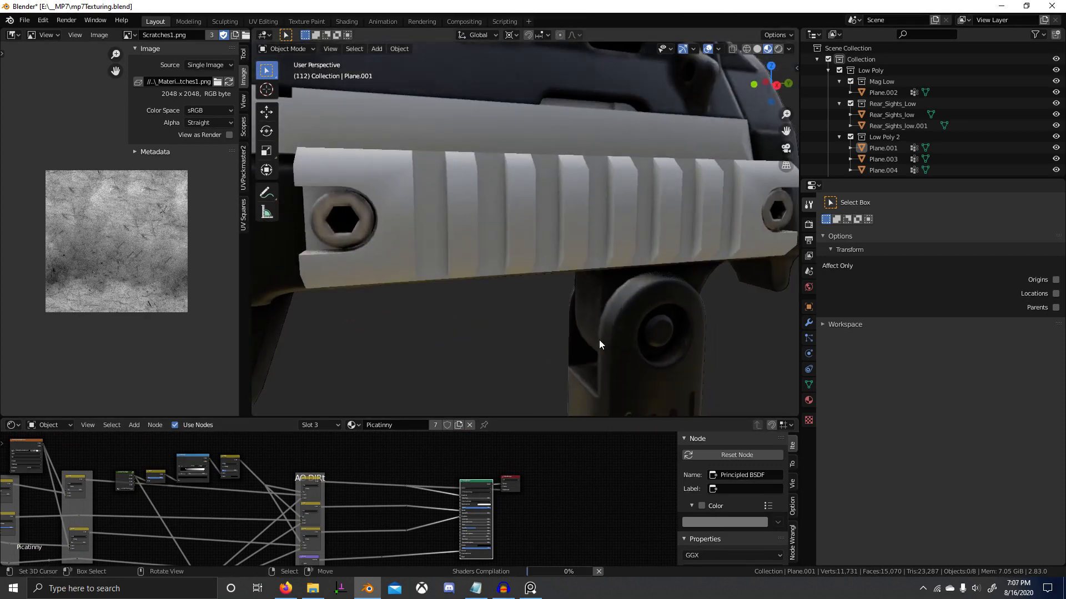
{"action": "scroll", "coordinate": [598, 340], "scroll_direction": "down", "scroll_amount": 3}
{"action": "middle_click_drag", "start_coordinate": [599, 340], "coordinate": [537, 216]}
{"action": "scroll", "coordinate": [498, 317], "scroll_direction": "up", "scroll_amount": 6}
{"action": "scroll", "coordinate": [472, 275], "scroll_direction": "down", "scroll_amount": 5}
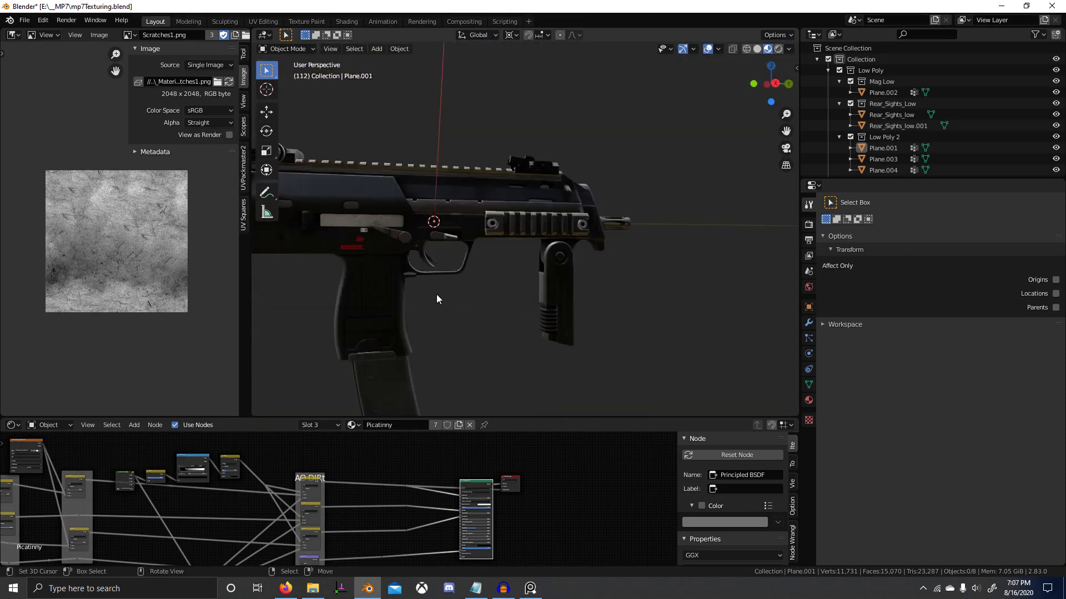
Save mp7Texturing.blend and check the todo.txt note in Notepad and the running recording in Audacity.
{"action": "middle_click_drag", "start_coordinate": [436, 299], "coordinate": [511, 289]}
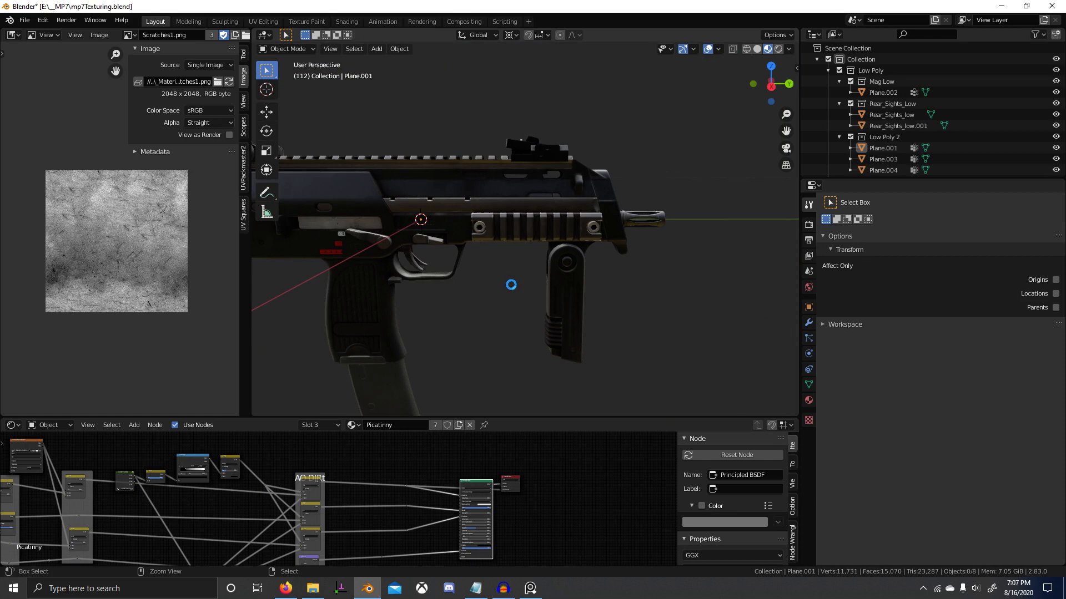
{"action": "key", "text": "alt+Tab"}
{"action": "key", "text": "alt+Tab"}
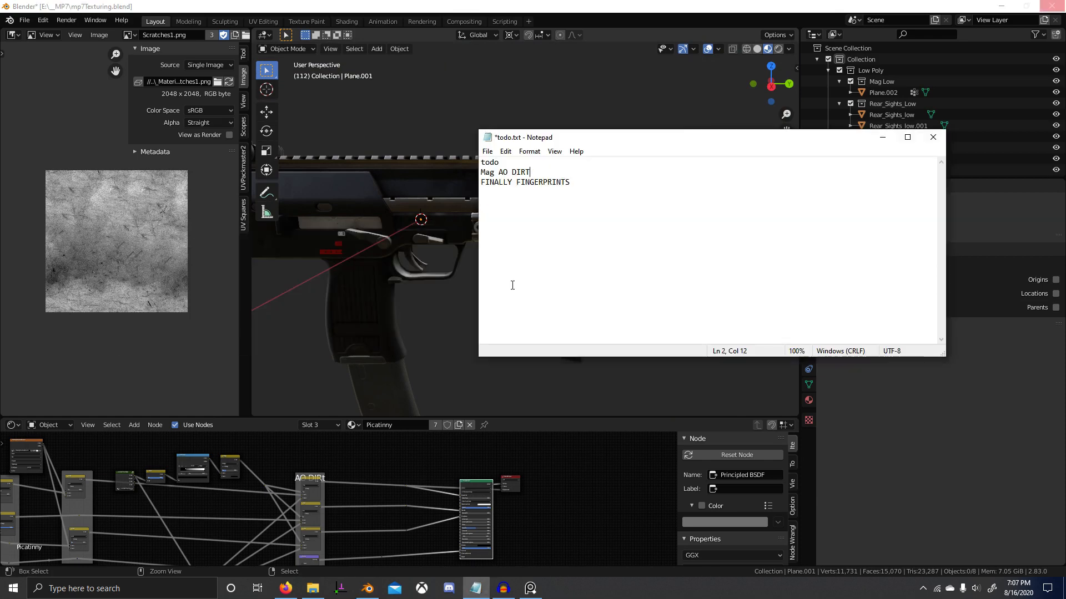
{"action": "left_click", "coordinate": [503, 588]}
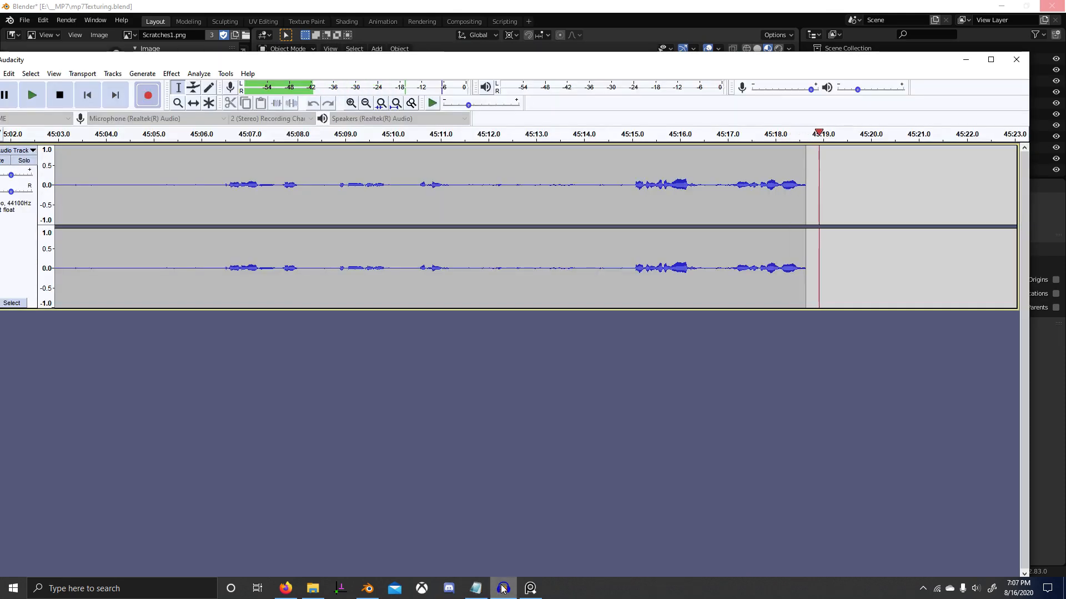
{"action": "left_click", "coordinate": [964, 60]}
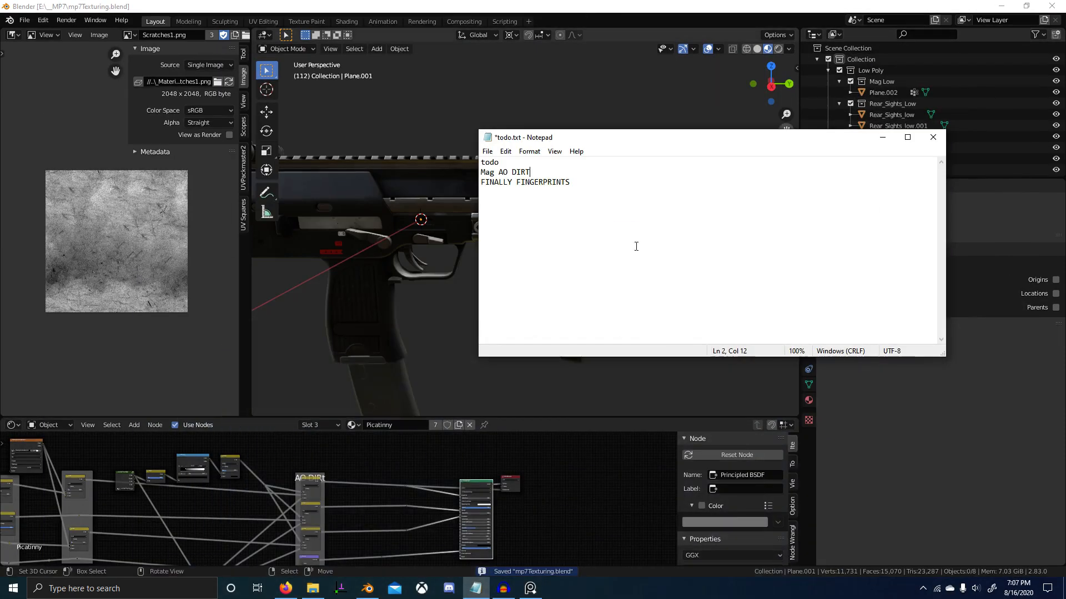
Select the magazine in Blender and isolate it in local view.
{"action": "middle_click_drag", "start_coordinate": [475, 228], "coordinate": [499, 245]}
{"action": "left_click", "coordinate": [442, 341]}
{"action": "key", "text": "KP_Divide"}
{"action": "scroll", "coordinate": [500, 244], "scroll_direction": "up", "scroll_amount": 5}
{"action": "middle_click_drag", "start_coordinate": [584, 288], "coordinate": [585, 314], "text": "shift"}
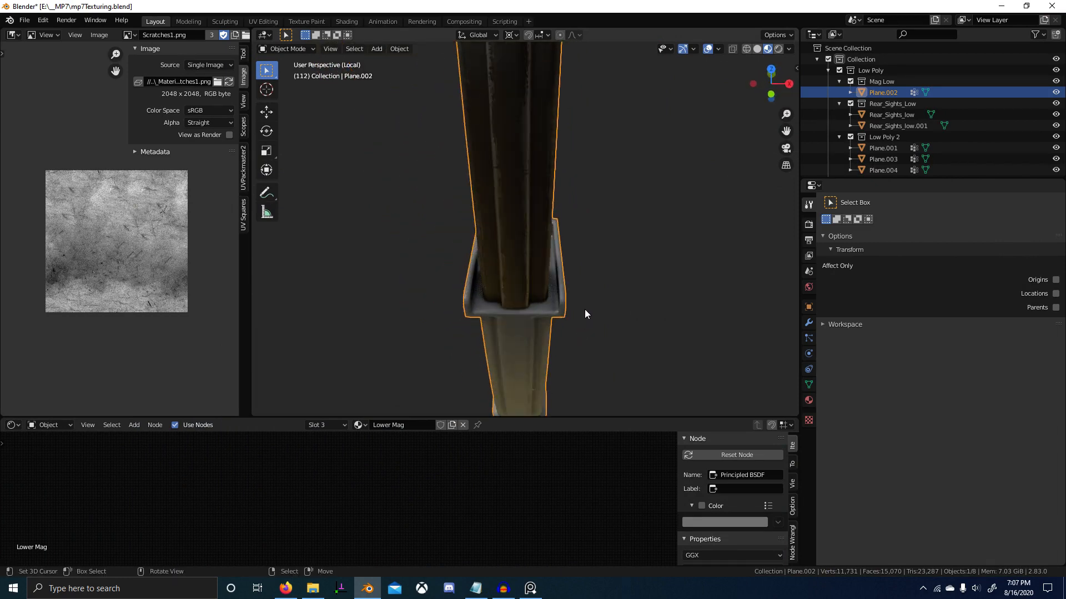
{"action": "scroll", "coordinate": [531, 383], "scroll_direction": "down", "scroll_amount": 1}
{"action": "scroll", "coordinate": [399, 497], "scroll_direction": "down", "scroll_amount": 8}
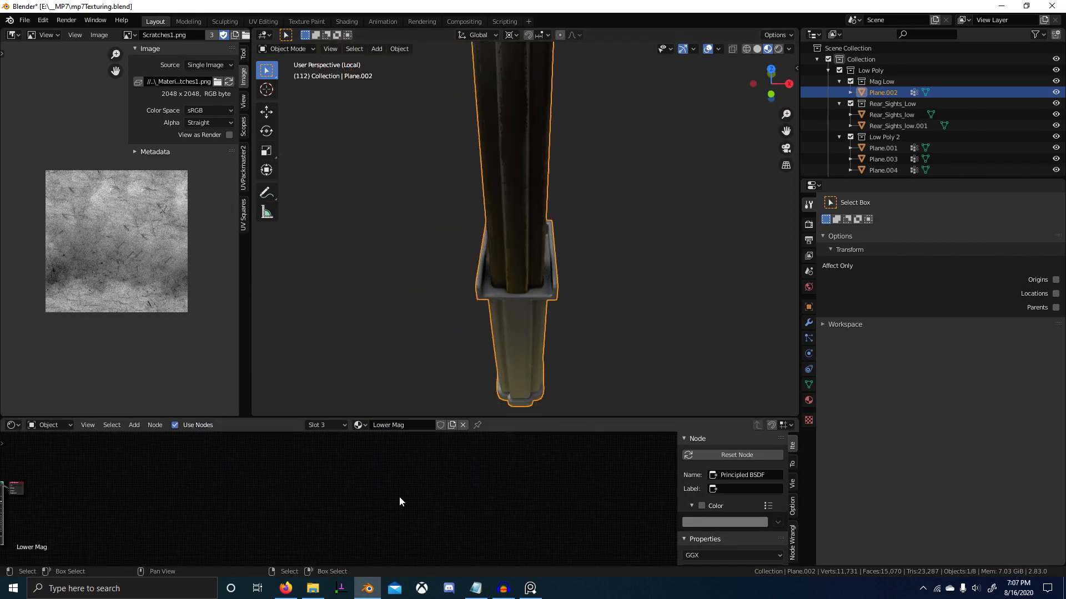
Preview the Separate RGB node of the Lower Mag material's AO image on the magazine.
{"action": "middle_click_drag", "start_coordinate": [233, 502], "coordinate": [417, 505]}
{"action": "scroll", "coordinate": [333, 517], "scroll_direction": "up", "scroll_amount": 5}
{"action": "middle_click_drag", "start_coordinate": [294, 513], "coordinate": [396, 510]}
{"action": "middle_click_drag", "start_coordinate": [401, 553], "coordinate": [370, 531]}
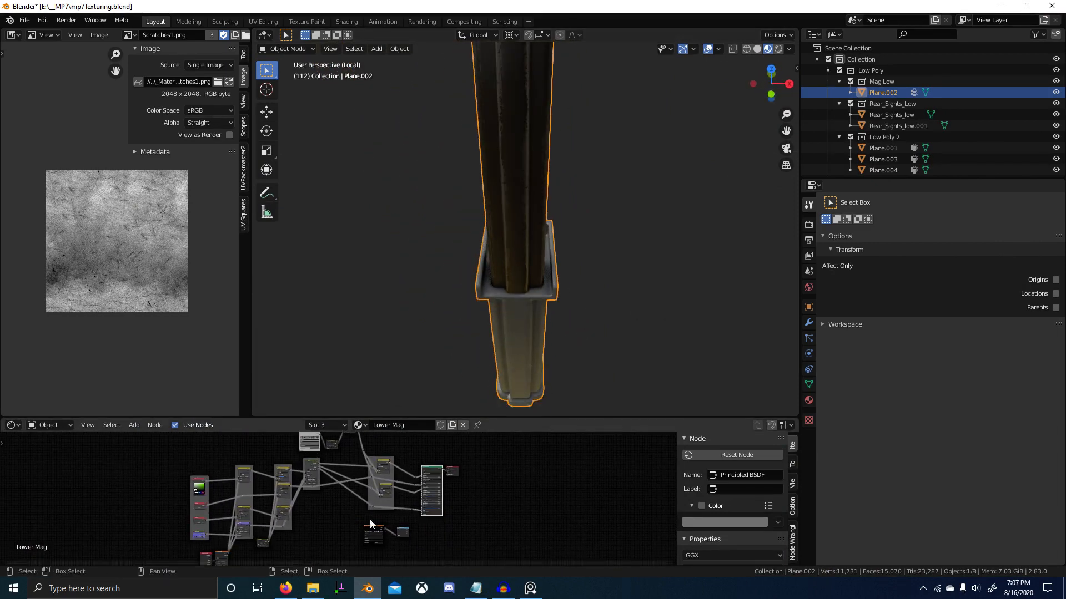
{"action": "left_click", "coordinate": [402, 532], "text": "ctrl+shift"}
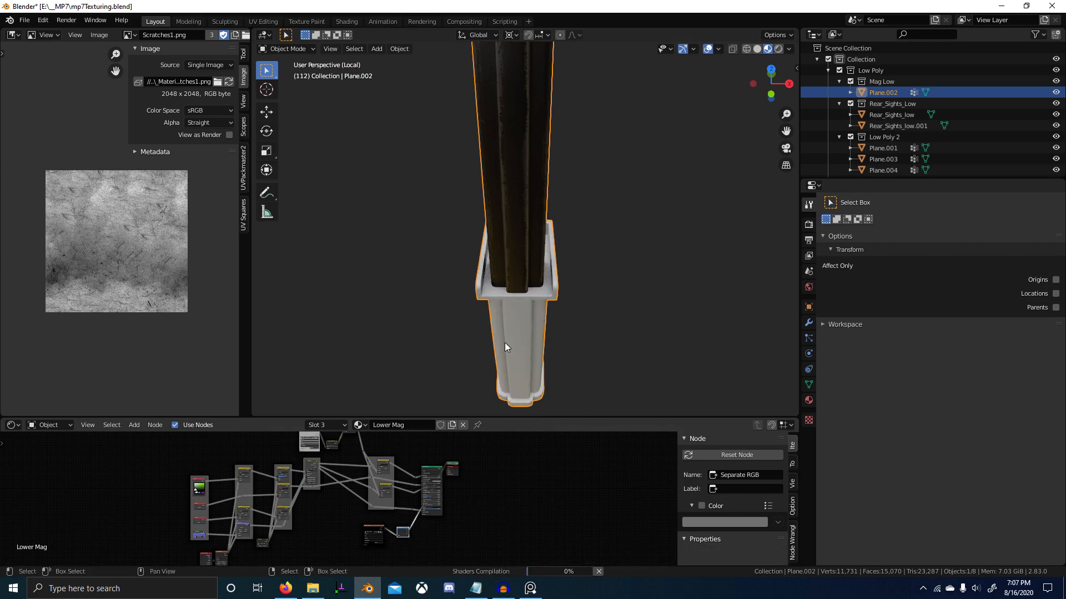
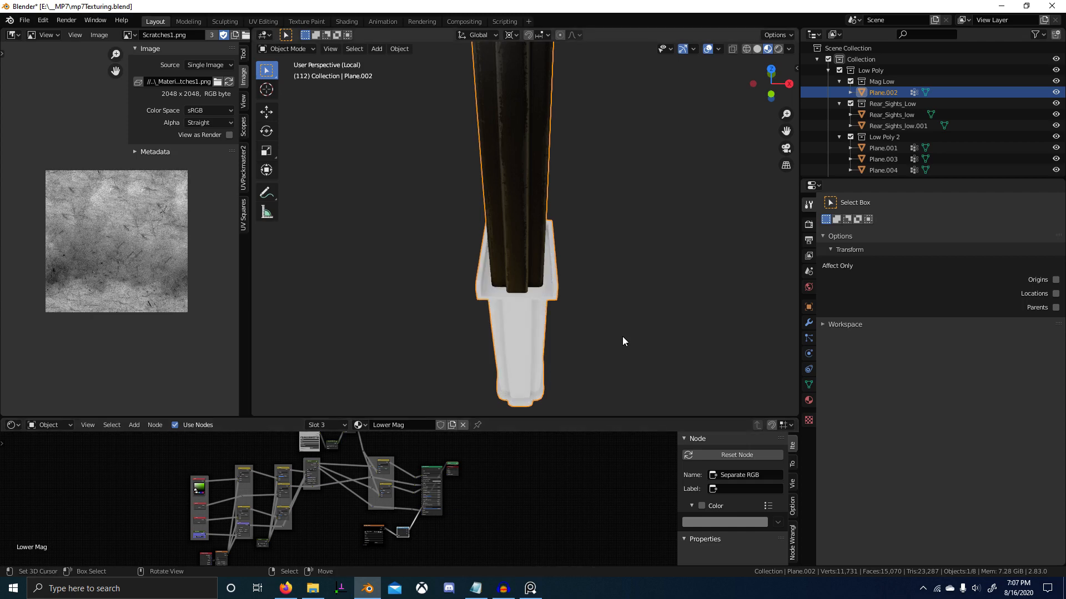
Examine the AO preview on the lower magazine from several angles, and leave local view.
{"action": "middle_click_drag", "start_coordinate": [622, 341], "coordinate": [558, 269]}
{"action": "scroll", "coordinate": [498, 252], "scroll_direction": "up", "scroll_amount": 4}
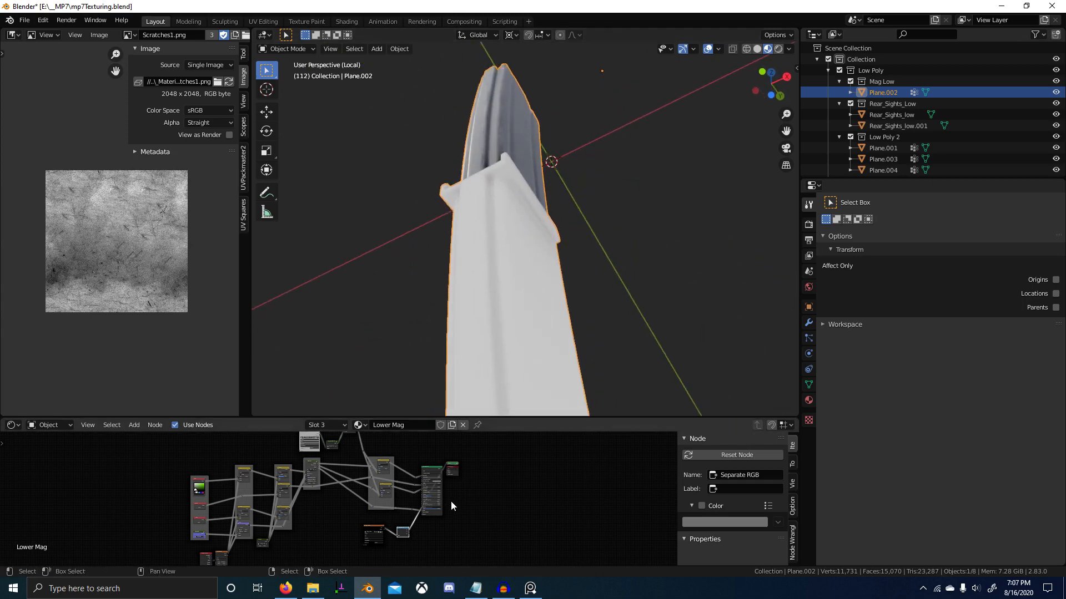
{"action": "middle_click_drag", "start_coordinate": [451, 504], "coordinate": [470, 483]}
{"action": "scroll", "coordinate": [444, 525], "scroll_direction": "up", "scroll_amount": 4}
{"action": "scroll", "coordinate": [444, 523], "scroll_direction": "up", "scroll_amount": 1}
{"action": "right_click", "coordinate": [425, 519]}
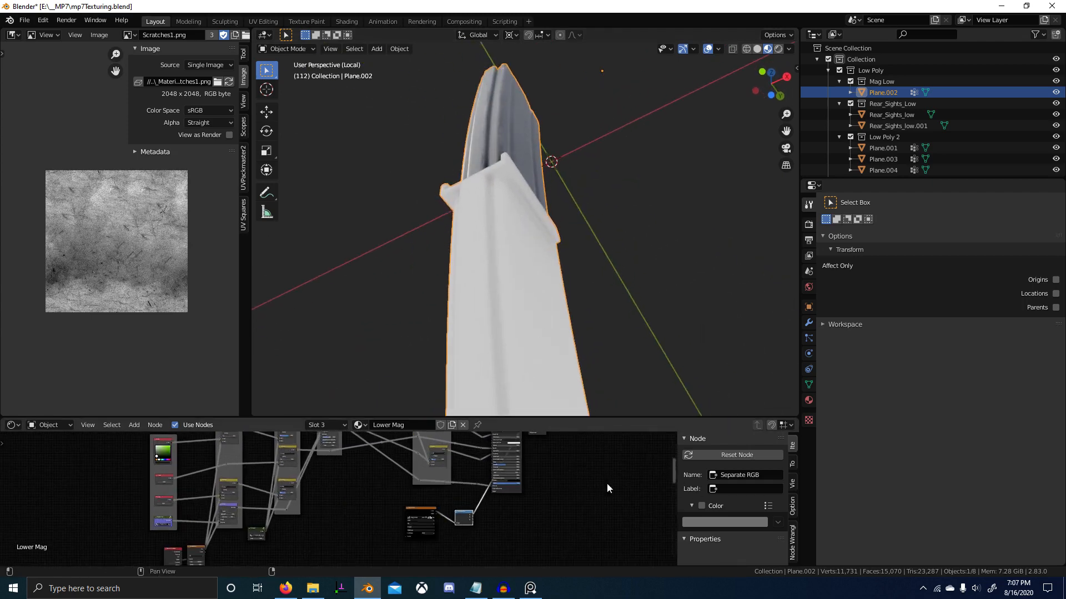
{"action": "scroll", "coordinate": [558, 237], "scroll_direction": "down", "scroll_amount": 3}
{"action": "middle_click_drag", "start_coordinate": [559, 237], "coordinate": [518, 173]}
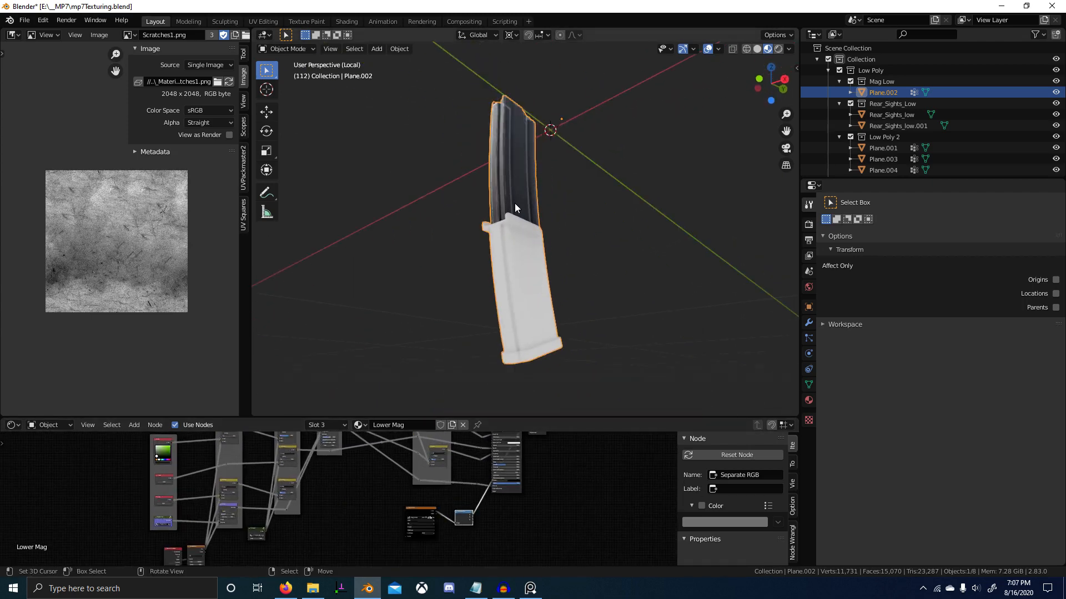
{"action": "key", "text": "KP_Divide"}
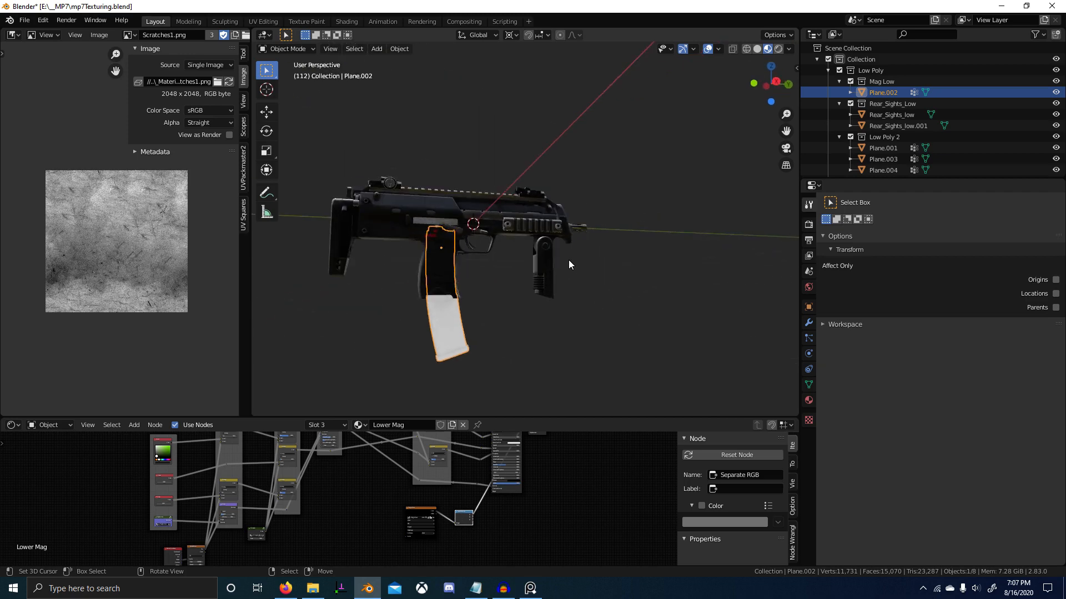
Select the gun body to bring up its Picatinny material, and look over the weapon from several angles.
{"action": "left_click", "coordinate": [451, 211]}
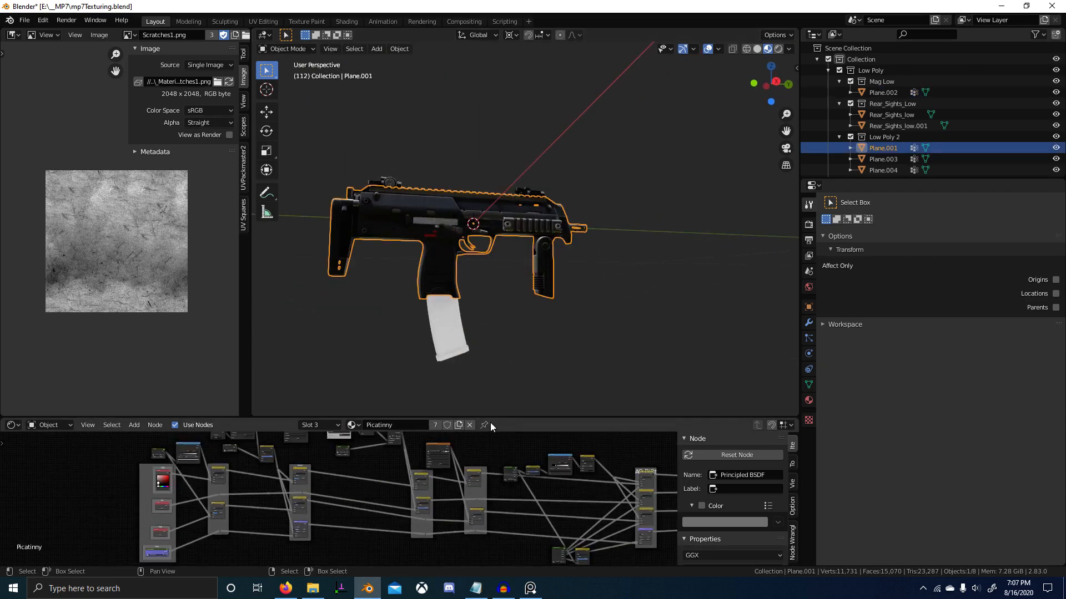
{"action": "scroll", "coordinate": [535, 288], "scroll_direction": "up", "scroll_amount": 5}
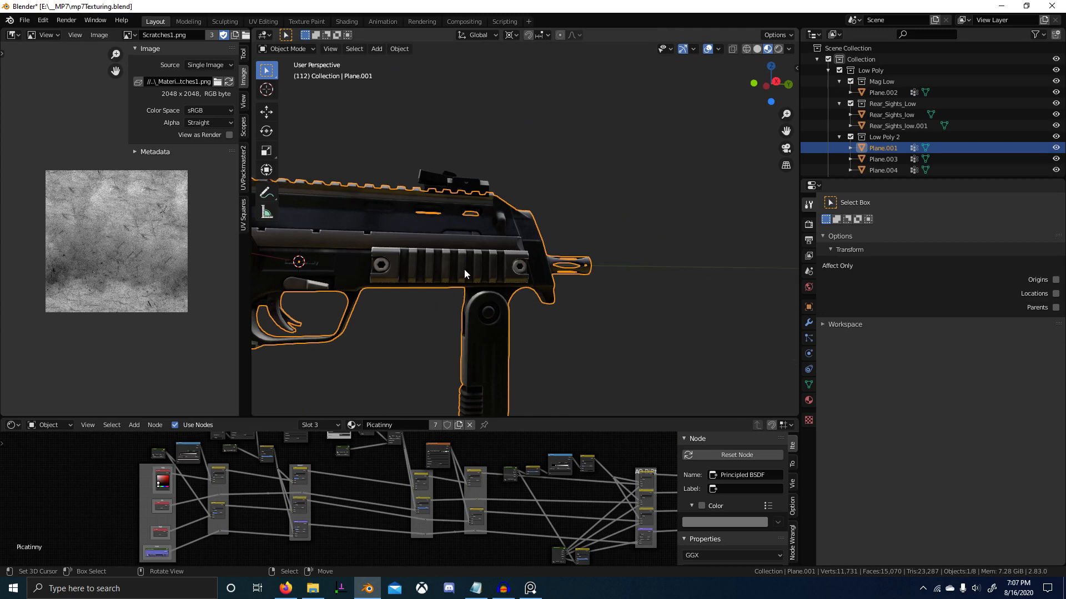
{"action": "key", "text": "h"}
{"action": "key", "text": "alt+h"}
{"action": "key", "text": "3"}
{"action": "middle_click_drag", "start_coordinate": [394, 288], "coordinate": [608, 280], "text": "shift"}
{"action": "middle_click_drag", "start_coordinate": [608, 281], "coordinate": [583, 341]}
{"action": "key", "text": "2"}
{"action": "key", "text": "1"}
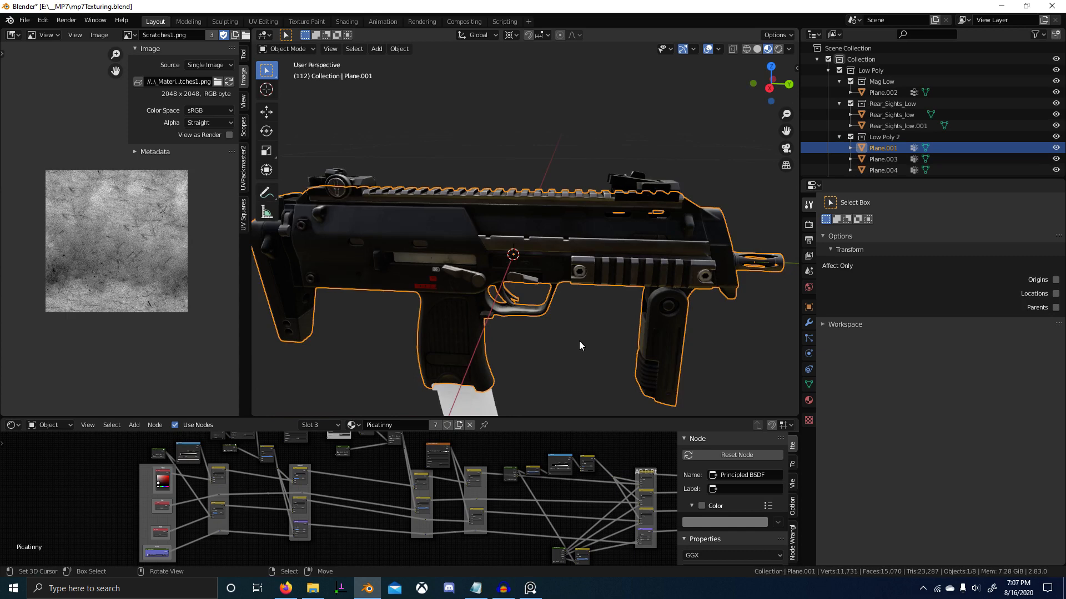
{"action": "scroll", "coordinate": [578, 342], "scroll_direction": "down", "scroll_amount": 3}
{"action": "scroll", "coordinate": [957, 105], "scroll_direction": "down", "scroll_amount": 2}
{"action": "scroll", "coordinate": [933, 111], "scroll_direction": "up", "scroll_amount": 2}
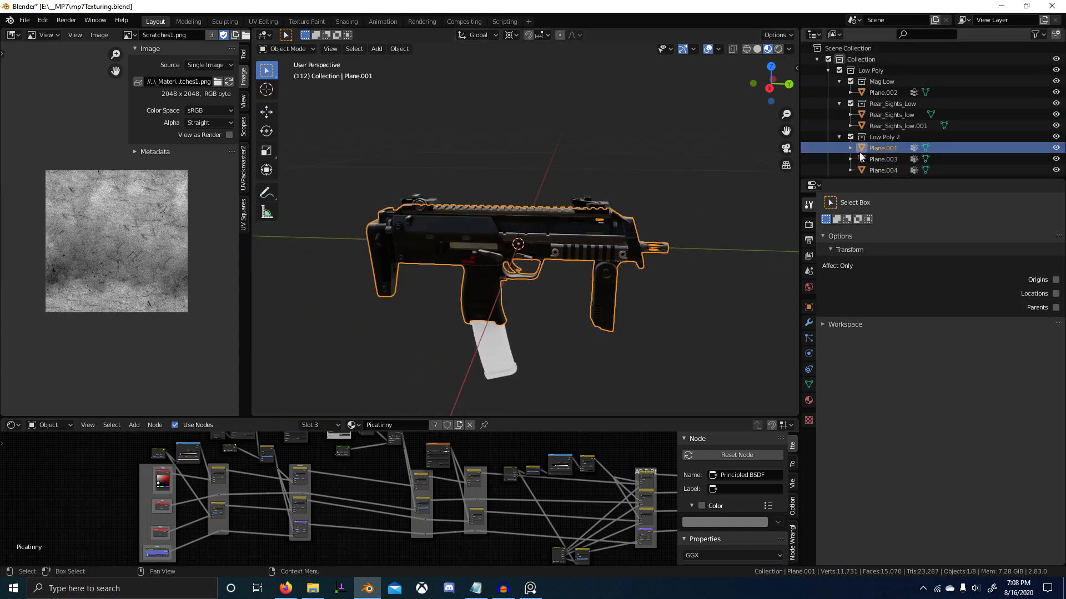
{"action": "scroll", "coordinate": [499, 294], "scroll_direction": "up", "scroll_amount": 2}
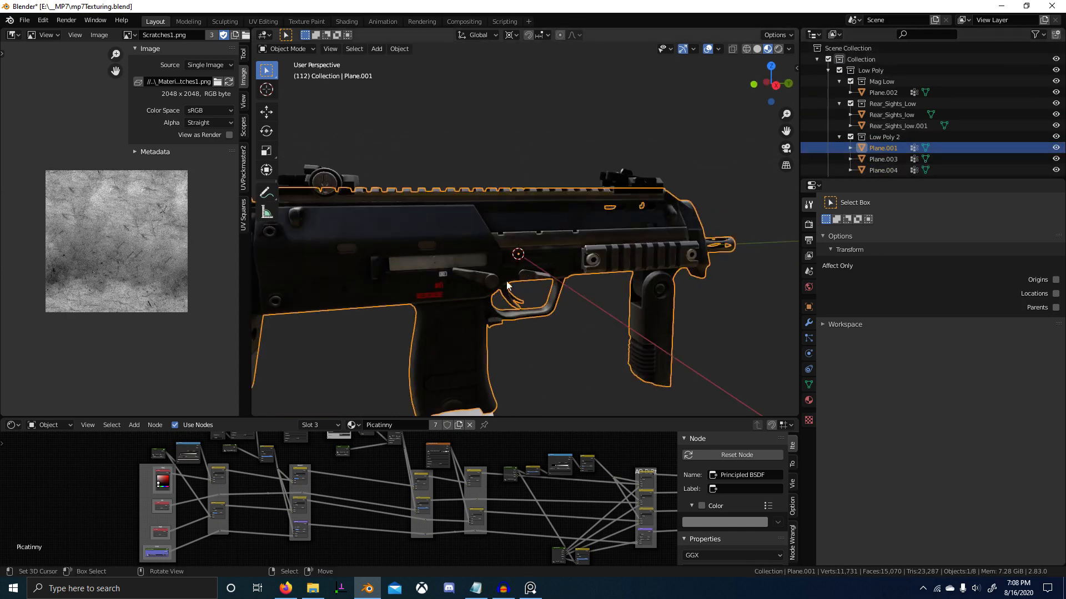
Copy the AO DIRT mask, Invert, ColorRamp, Multiply and framed mix nodes from the Picatinny material into empty space in the Lower Mag material.
{"action": "scroll", "coordinate": [509, 470], "scroll_direction": "up", "scroll_amount": 8}
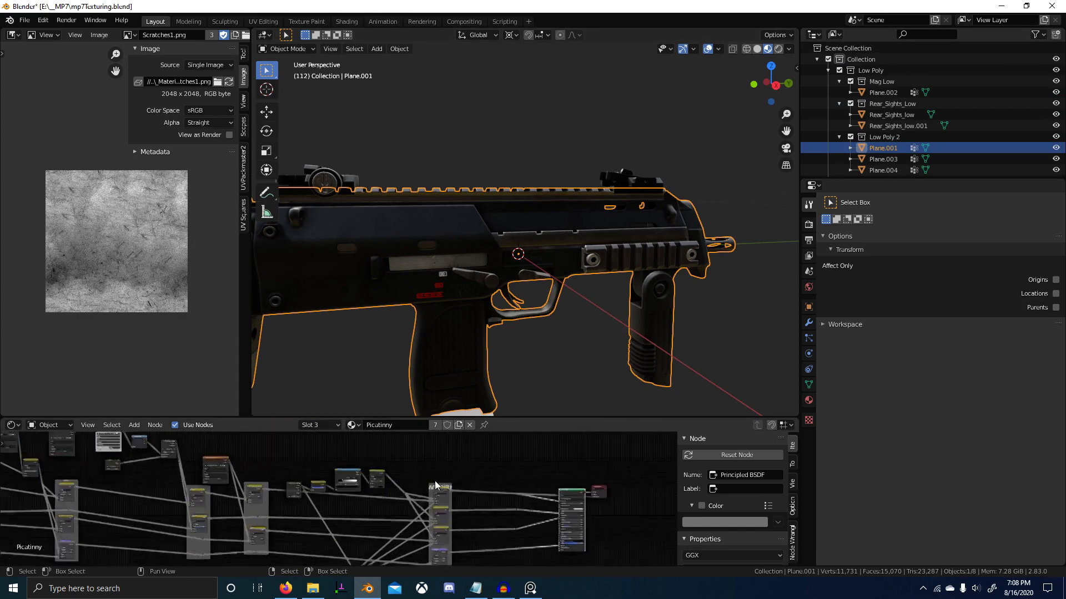
{"action": "left_click", "coordinate": [383, 456]}
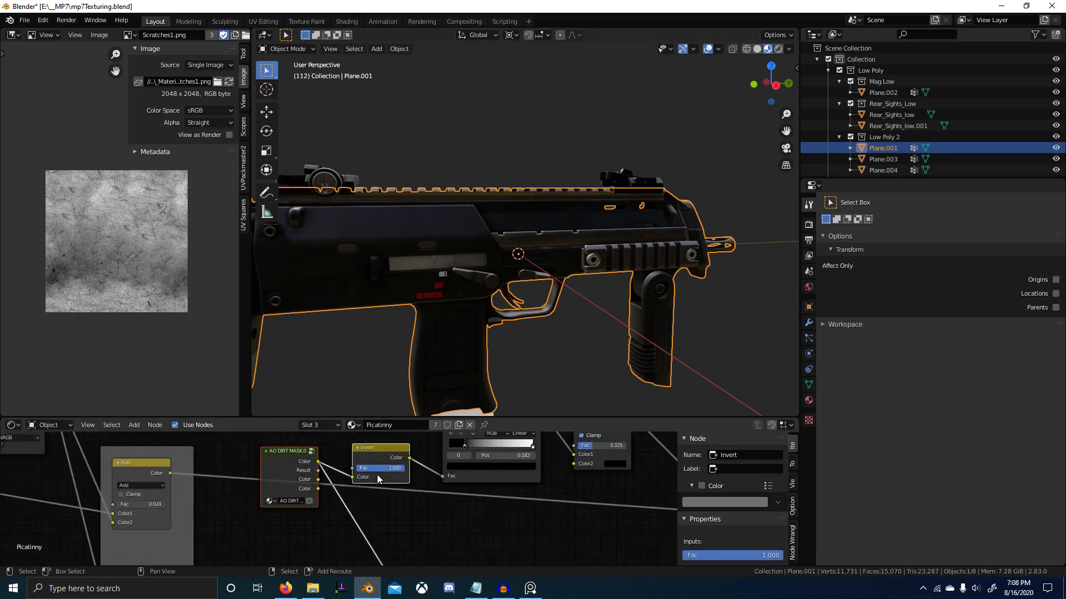
{"action": "scroll", "coordinate": [420, 472], "scroll_direction": "down", "scroll_amount": 6}
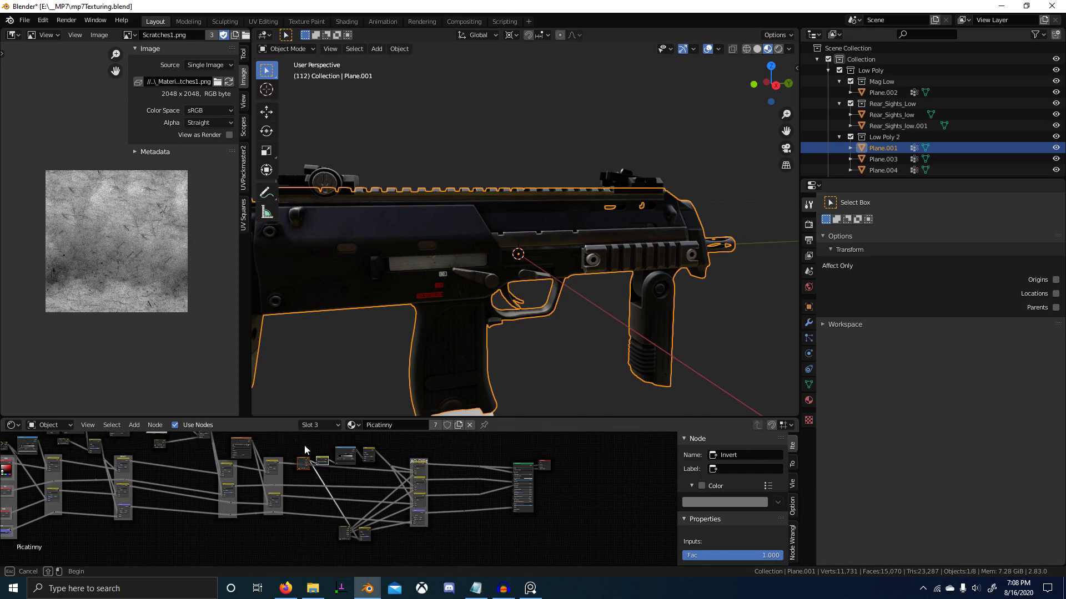
{"action": "left_click_drag", "start_coordinate": [294, 441], "coordinate": [447, 552]}
{"action": "scroll", "coordinate": [445, 351], "scroll_direction": "down", "scroll_amount": 5}
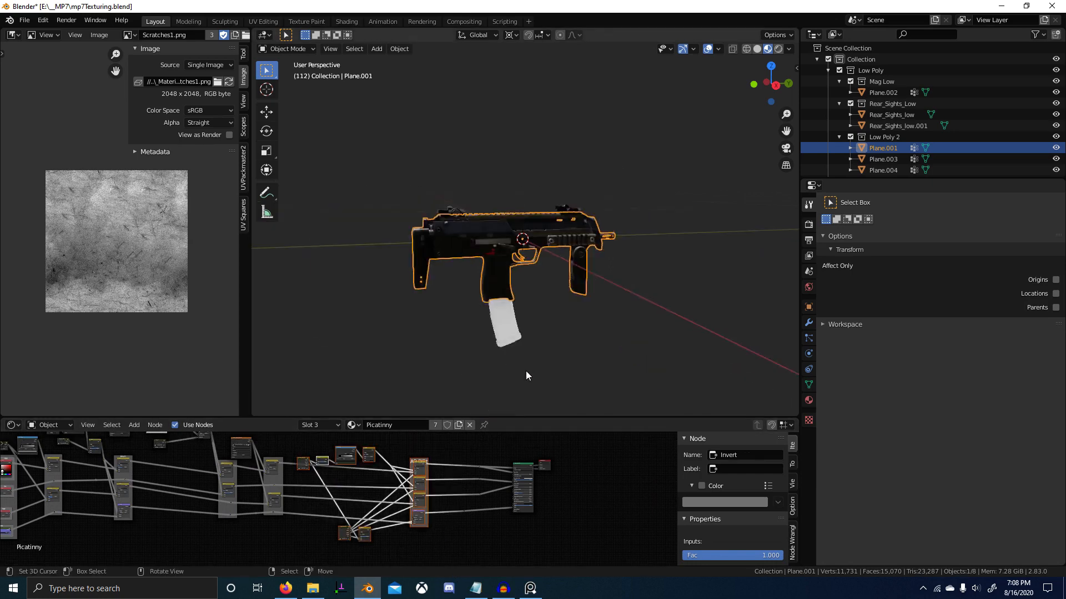
{"action": "middle_click_drag", "start_coordinate": [525, 371], "coordinate": [504, 318]}
{"action": "left_click", "coordinate": [504, 313]}
{"action": "key", "text": "ctrl+v"}
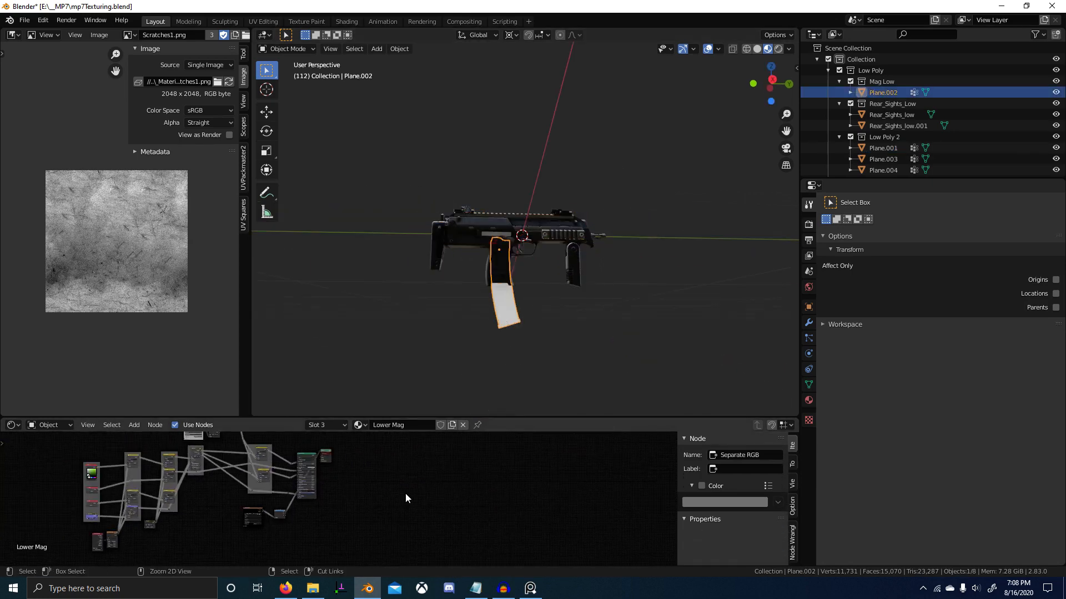
{"action": "scroll", "coordinate": [405, 493], "scroll_direction": "down", "scroll_amount": 5}
{"action": "key", "text": "g"}
{"action": "left_click", "coordinate": [409, 505]}
Maximize the node editor and make the pasted AO DIRT MASK node group a single-user copy.
{"action": "scroll", "coordinate": [383, 496], "scroll_direction": "up", "scroll_amount": 12}
{"action": "middle_click_drag", "start_coordinate": [383, 496], "coordinate": [436, 493]}
{"action": "key", "text": "ctrl+space"}
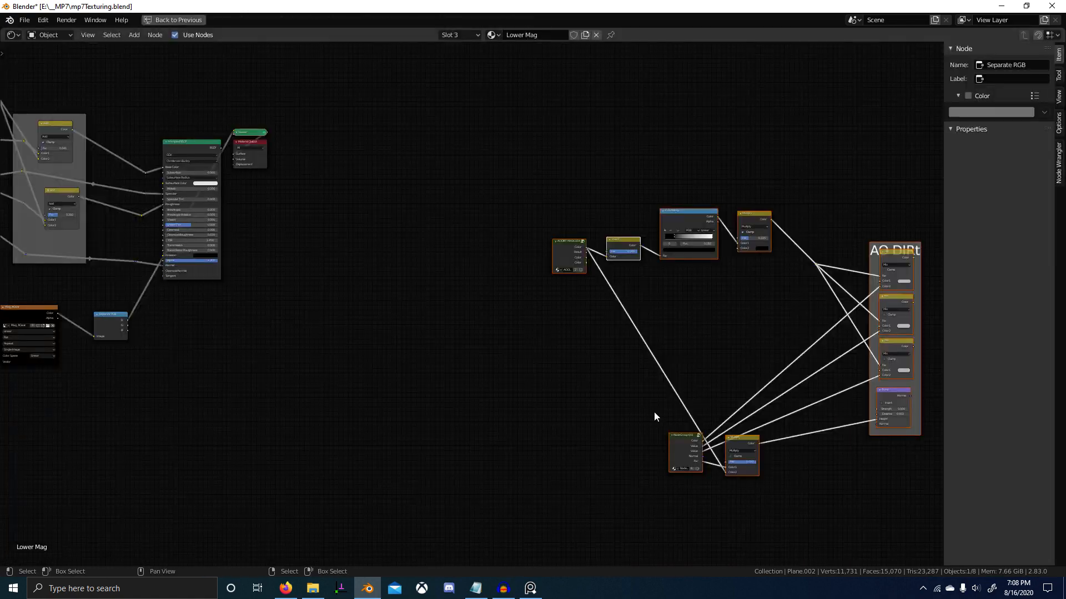
{"action": "middle_click_drag", "start_coordinate": [657, 419], "coordinate": [555, 405]}
{"action": "scroll", "coordinate": [483, 388], "scroll_direction": "up", "scroll_amount": 6}
{"action": "middle_click_drag", "start_coordinate": [317, 345], "coordinate": [450, 530]}
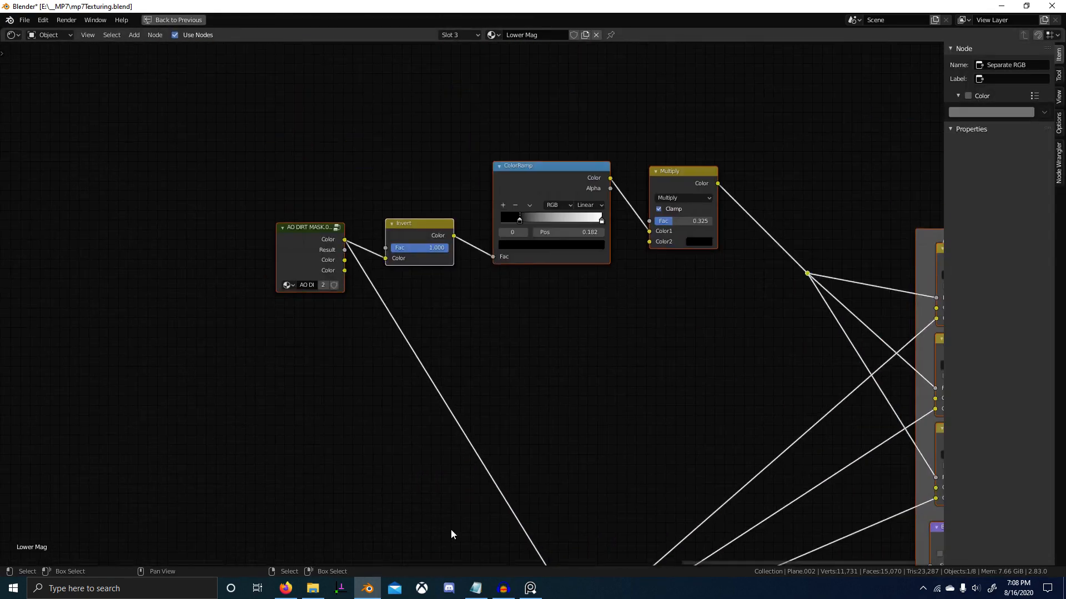
{"action": "scroll", "coordinate": [407, 341], "scroll_direction": "up", "scroll_amount": 5}
{"action": "middle_click_drag", "start_coordinate": [407, 342], "coordinate": [477, 471]}
{"action": "scroll", "coordinate": [476, 472], "scroll_direction": "up", "scroll_amount": 2}
{"action": "left_click", "coordinate": [284, 291]}
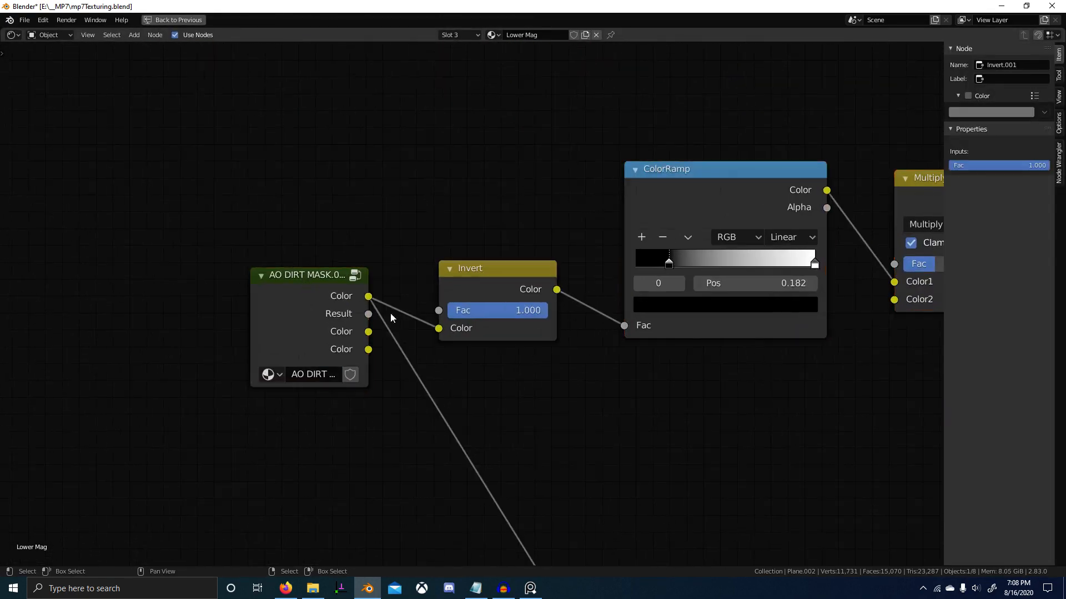
Inspect the image textures and overlay nodes inside the AO DIRT MASK group, and exit the group.
{"action": "key", "text": "Tab"}
{"action": "middle_click_drag", "start_coordinate": [364, 383], "coordinate": [590, 508]}
{"action": "scroll", "coordinate": [611, 458], "scroll_direction": "down", "scroll_amount": 4}
{"action": "middle_click_drag", "start_coordinate": [613, 456], "coordinate": [361, 133]}
{"action": "scroll", "coordinate": [660, 83], "scroll_direction": "down", "scroll_amount": 1}
{"action": "middle_click_drag", "start_coordinate": [660, 83], "coordinate": [650, 176]}
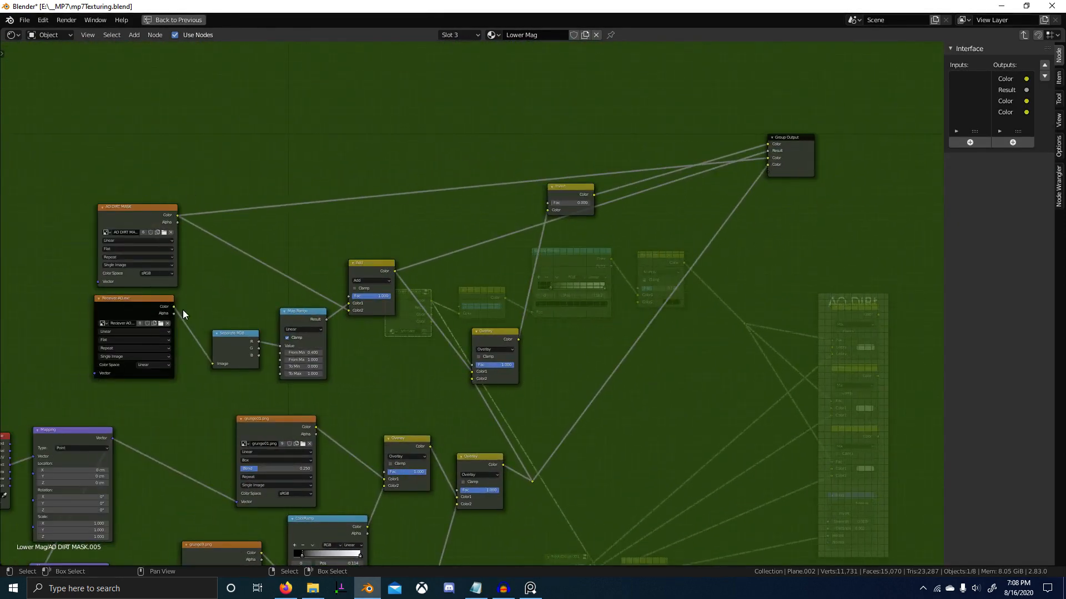
{"action": "middle_click_drag", "start_coordinate": [580, 484], "coordinate": [551, 286]}
{"action": "scroll", "coordinate": [388, 228], "scroll_direction": "down", "scroll_amount": 3}
{"action": "key", "text": "Tab"}
Check which AO image feeds the Separate RGB node below the Lower Mag shader, and return to the dirt mask group.
{"action": "scroll", "coordinate": [561, 322], "scroll_direction": "down", "scroll_amount": 2}
{"action": "middle_click_drag", "start_coordinate": [572, 366], "coordinate": [427, 299]}
{"action": "scroll", "coordinate": [427, 303], "scroll_direction": "up", "scroll_amount": 2}
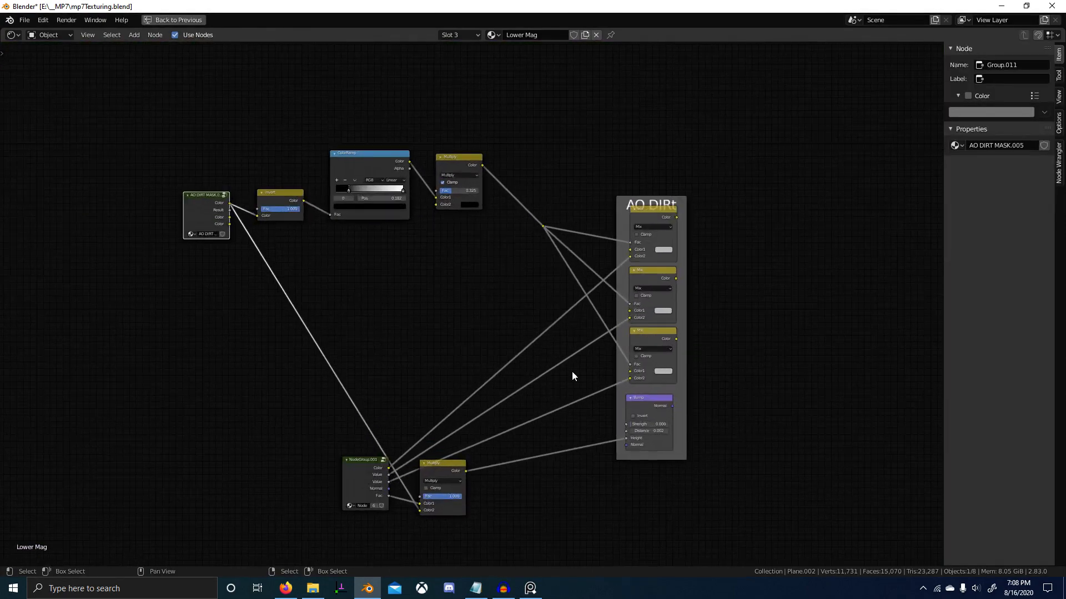
{"action": "middle_click_drag", "start_coordinate": [293, 319], "coordinate": [440, 409]}
{"action": "scroll", "coordinate": [361, 340], "scroll_direction": "up", "scroll_amount": 2}
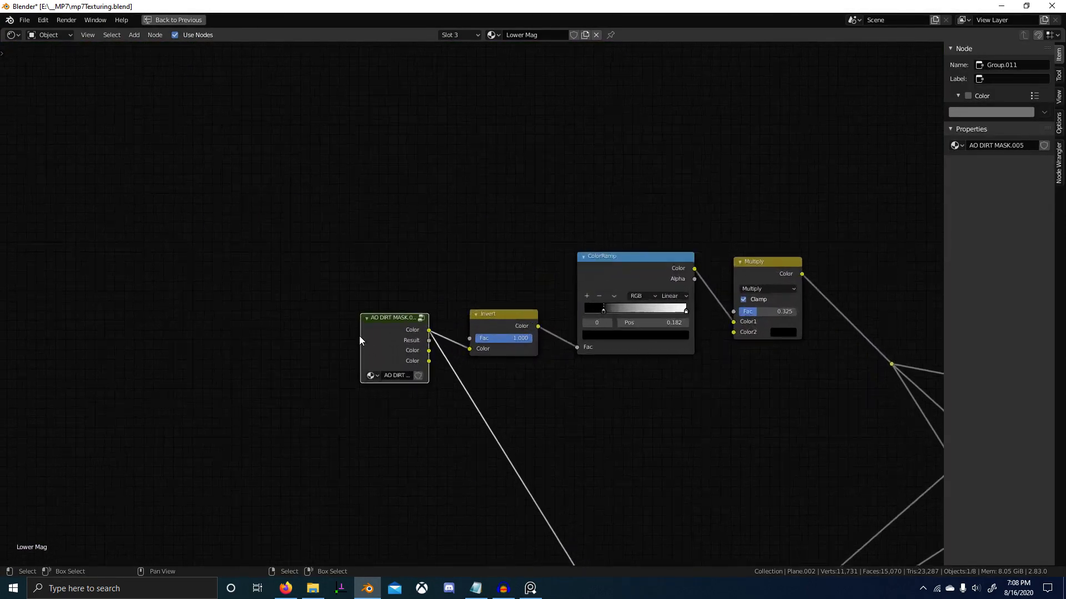
{"action": "key", "text": "Tab"}
{"action": "key", "text": "Tab"}
{"action": "scroll", "coordinate": [543, 326], "scroll_direction": "down", "scroll_amount": 7}
{"action": "middle_click_drag", "start_coordinate": [543, 326], "coordinate": [638, 329]}
{"action": "middle_click_drag", "start_coordinate": [344, 387], "coordinate": [484, 382]}
{"action": "scroll", "coordinate": [485, 382], "scroll_direction": "up", "scroll_amount": 9}
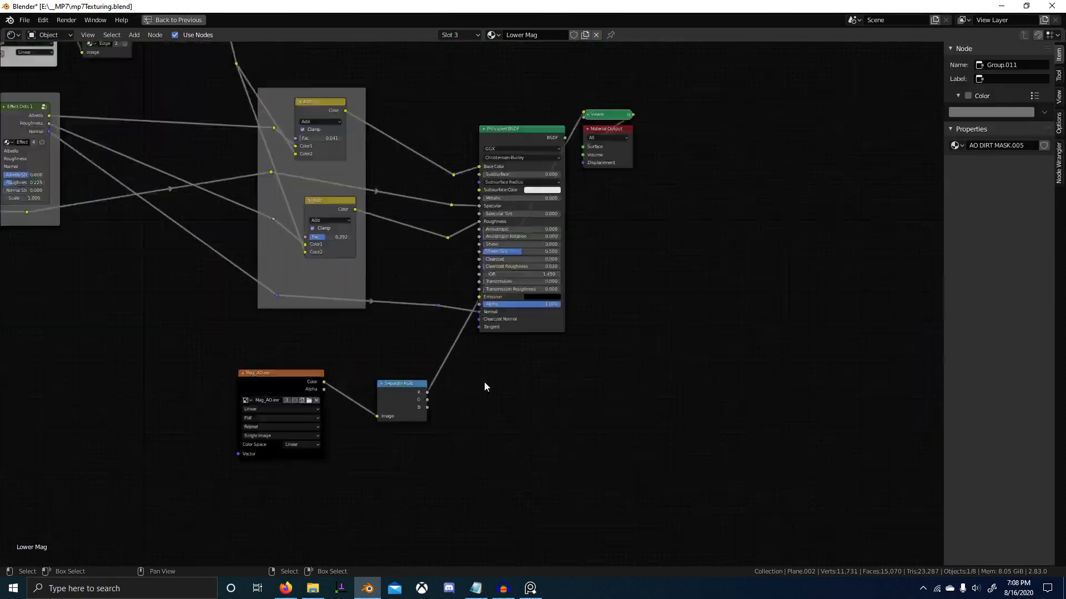
{"action": "middle_click_drag", "start_coordinate": [377, 382], "coordinate": [623, 382]}
{"action": "scroll", "coordinate": [396, 397], "scroll_direction": "up", "scroll_amount": 5}
{"action": "scroll", "coordinate": [424, 383], "scroll_direction": "down", "scroll_amount": 8}
{"action": "middle_click_drag", "start_coordinate": [593, 439], "coordinate": [5, 461]}
{"action": "scroll", "coordinate": [438, 389], "scroll_direction": "up", "scroll_amount": 9}
Replace the Reciever AO.exr image inside the AO DIRT MASK group with Mag_AO.exr.
{"action": "key", "text": "Tab"}
{"action": "scroll", "coordinate": [475, 307], "scroll_direction": "down", "scroll_amount": 4}
{"action": "scroll", "coordinate": [531, 377], "scroll_direction": "down", "scroll_amount": 1}
{"action": "middle_click_drag", "start_coordinate": [155, 355], "coordinate": [501, 345]}
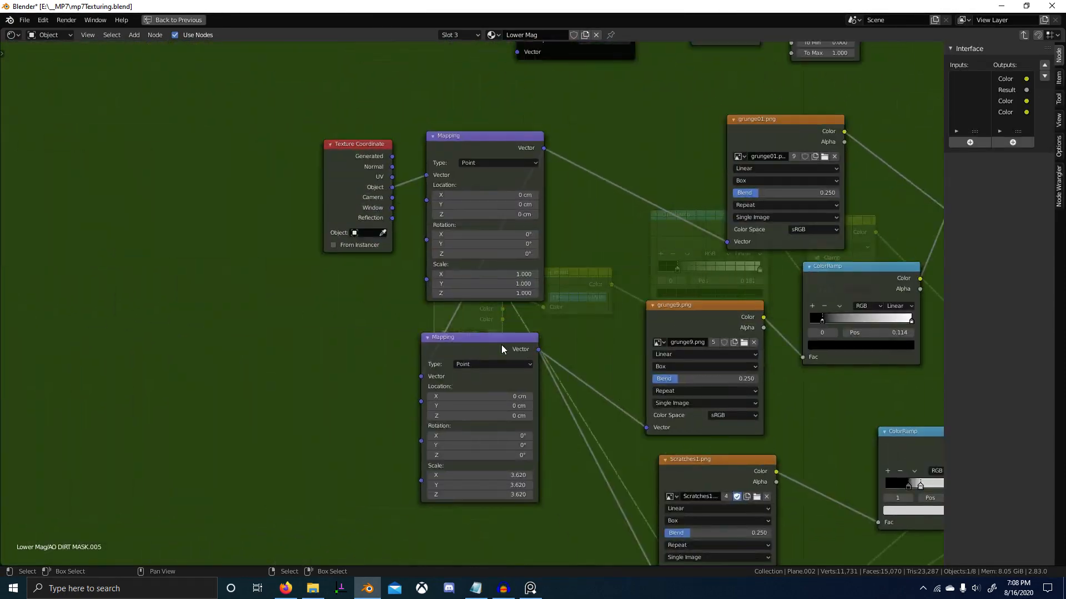
{"action": "scroll", "coordinate": [517, 328], "scroll_direction": "down", "scroll_amount": 3}
{"action": "middle_click_drag", "start_coordinate": [564, 228], "coordinate": [475, 455]}
{"action": "scroll", "coordinate": [494, 262], "scroll_direction": "up", "scroll_amount": 9}
{"action": "middle_click_drag", "start_coordinate": [460, 274], "coordinate": [488, 354]}
{"action": "scroll", "coordinate": [489, 354], "scroll_direction": "up", "scroll_amount": 1}
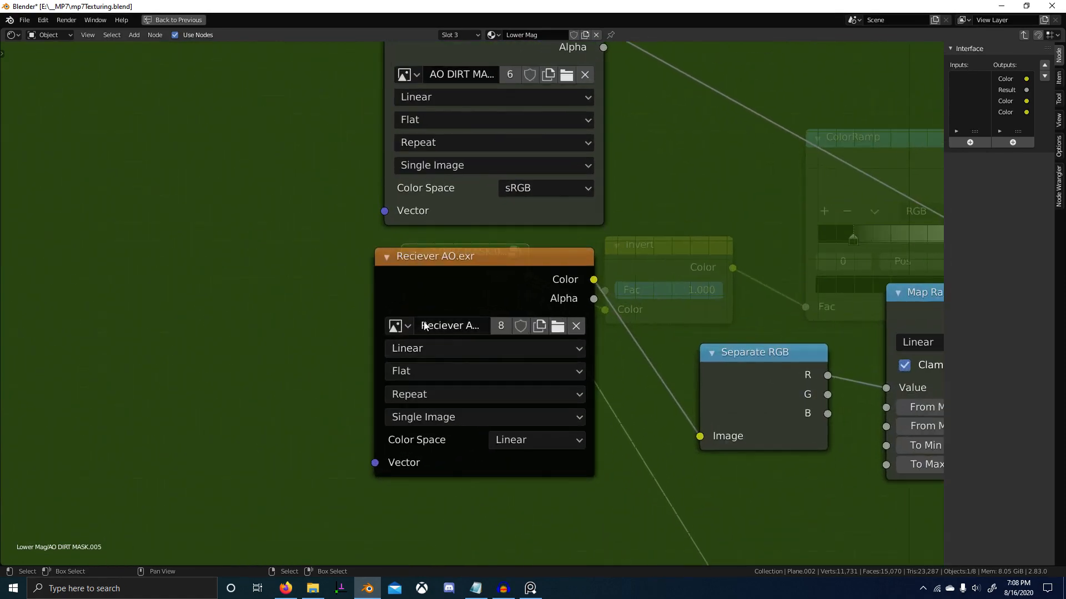
{"action": "left_click", "coordinate": [396, 325]}
{"action": "type", "text": "Mag_AO.exr"}
{"action": "left_click", "coordinate": [434, 351]}
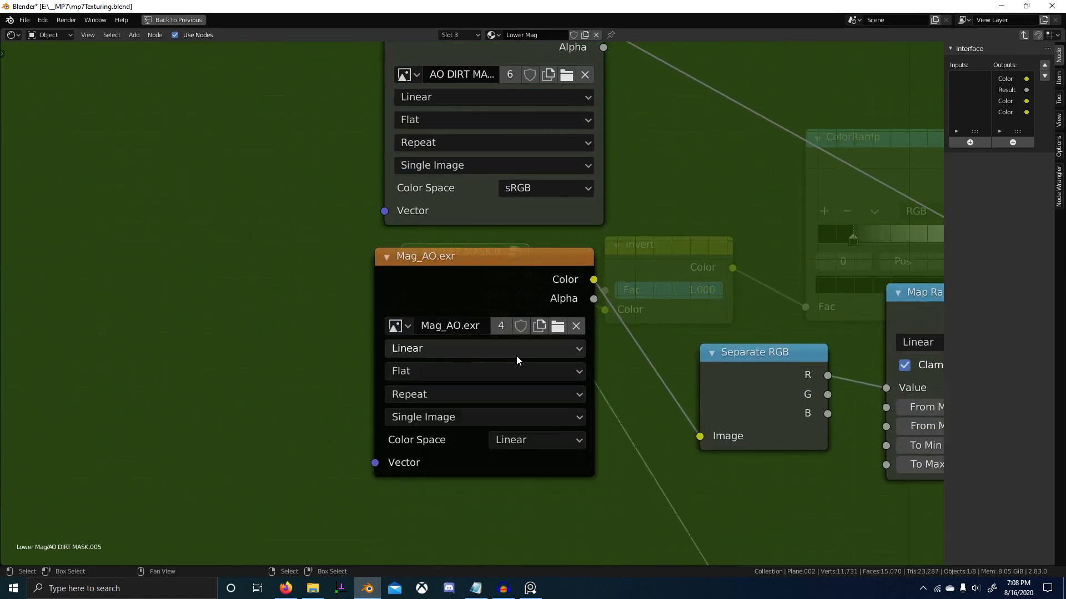
Exit the node group, restore the full layout and bring the lower magazine close up in the 3D view.
{"action": "scroll", "coordinate": [761, 411], "scroll_direction": "down", "scroll_amount": 3}
{"action": "middle_click_drag", "start_coordinate": [761, 411], "coordinate": [566, 434]}
{"action": "scroll", "coordinate": [583, 466], "scroll_direction": "down", "scroll_amount": 3}
{"action": "middle_click_drag", "start_coordinate": [583, 470], "coordinate": [504, 427]}
{"action": "key", "text": "Tab"}
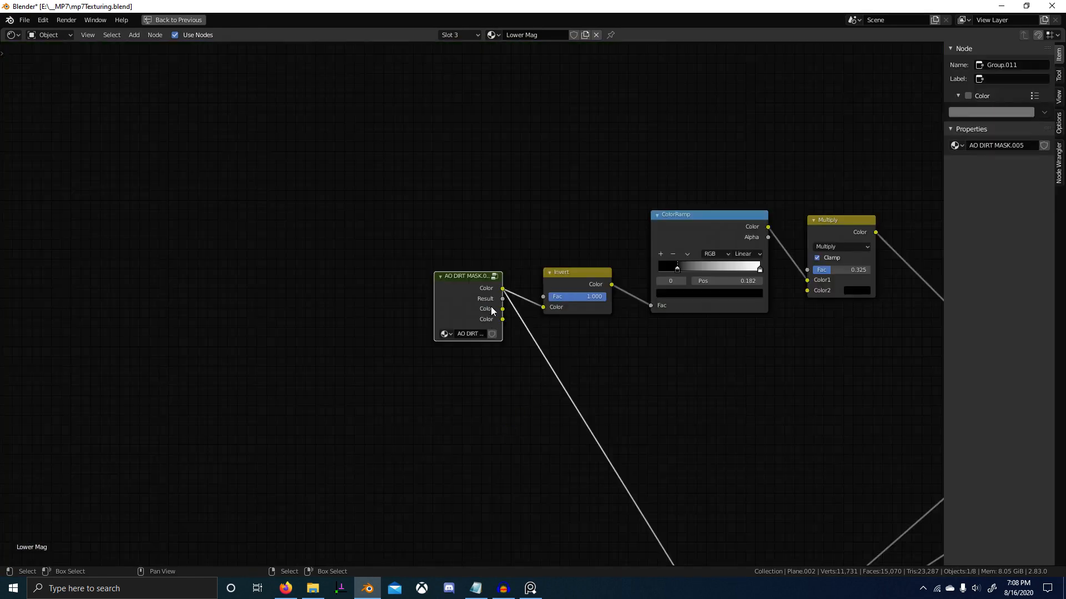
{"action": "key", "text": "ctrl+space"}
{"action": "middle_click_drag", "start_coordinate": [561, 303], "coordinate": [497, 249]}
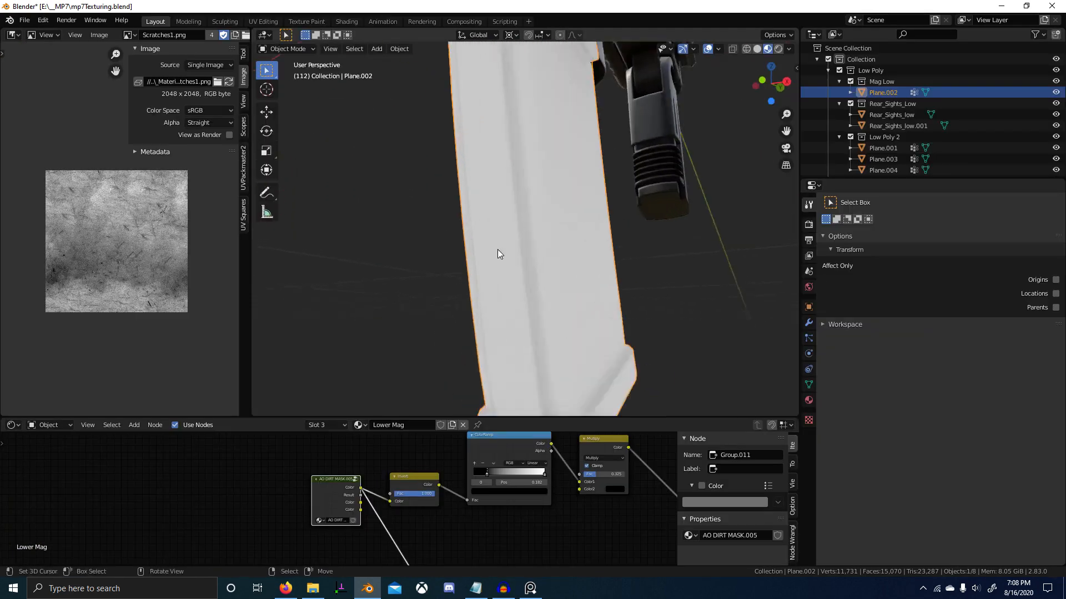
Preview the AO DIRT MASK group's outputs one after another on the lower magazine.
{"action": "left_click", "coordinate": [331, 489], "text": "ctrl+shift"}
{"action": "scroll", "coordinate": [502, 368], "scroll_direction": "down", "scroll_amount": 5}
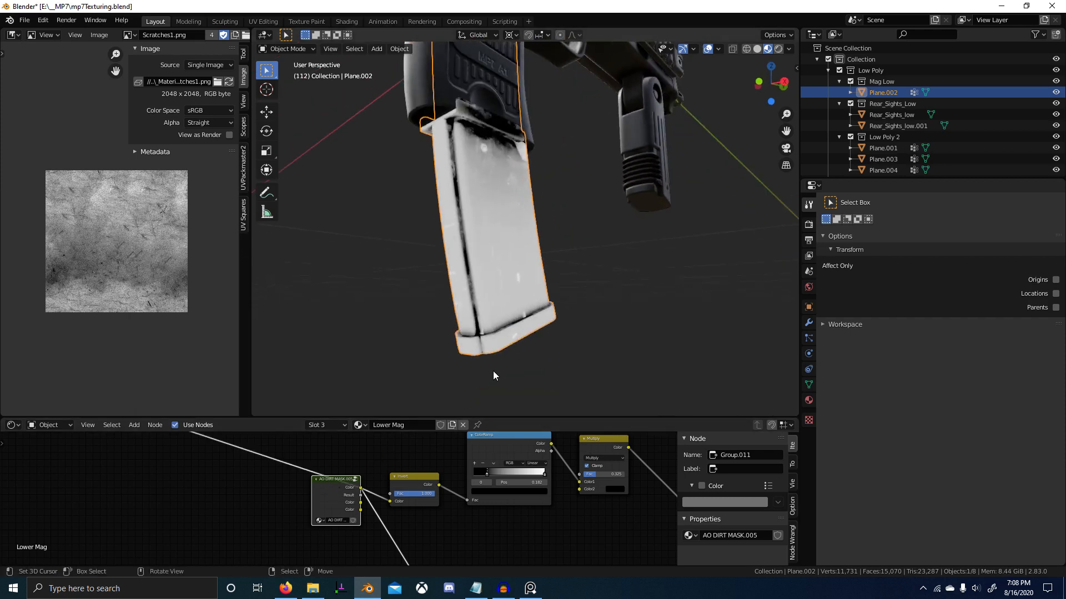
{"action": "middle_click_drag", "start_coordinate": [493, 376], "coordinate": [427, 367]}
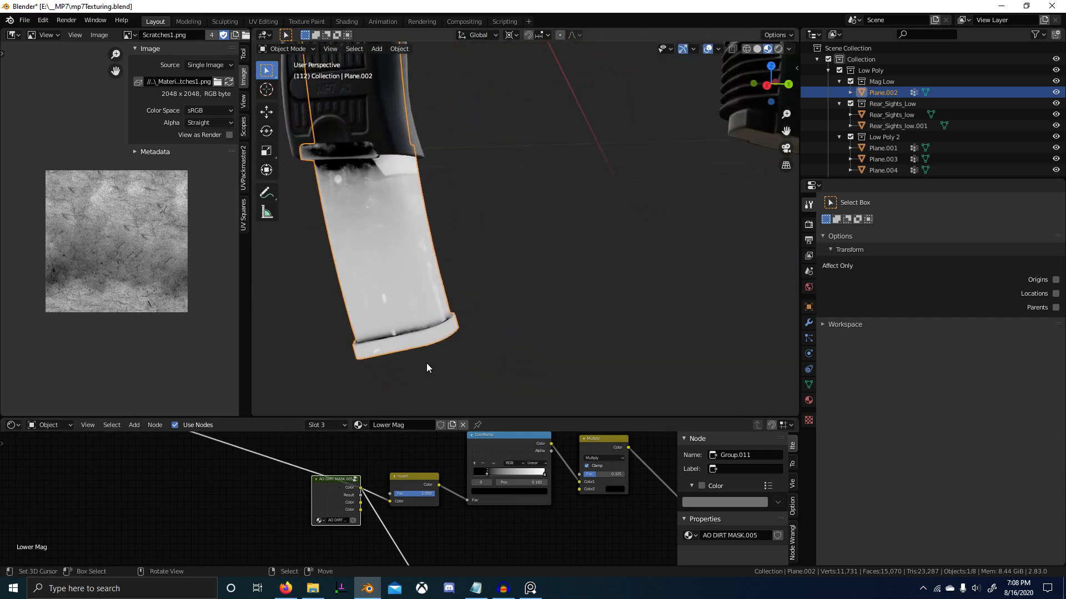
{"action": "key", "text": "Tab"}
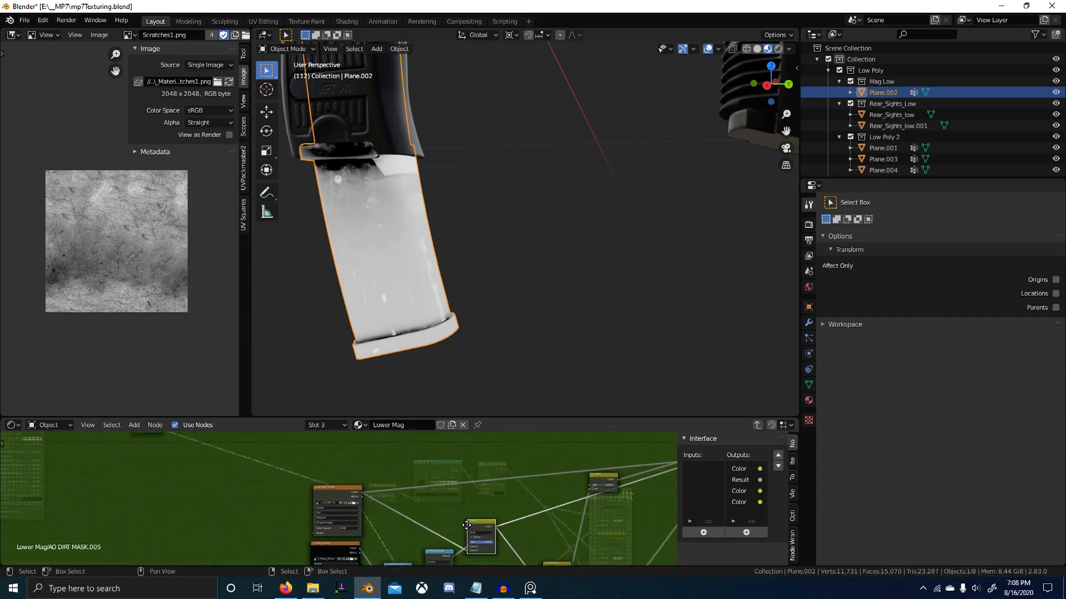
{"action": "key", "text": "Tab"}
{"action": "left_click", "coordinate": [378, 479], "text": "ctrl+shift"}
{"action": "left_click", "coordinate": [378, 478], "text": "ctrl+shift"}
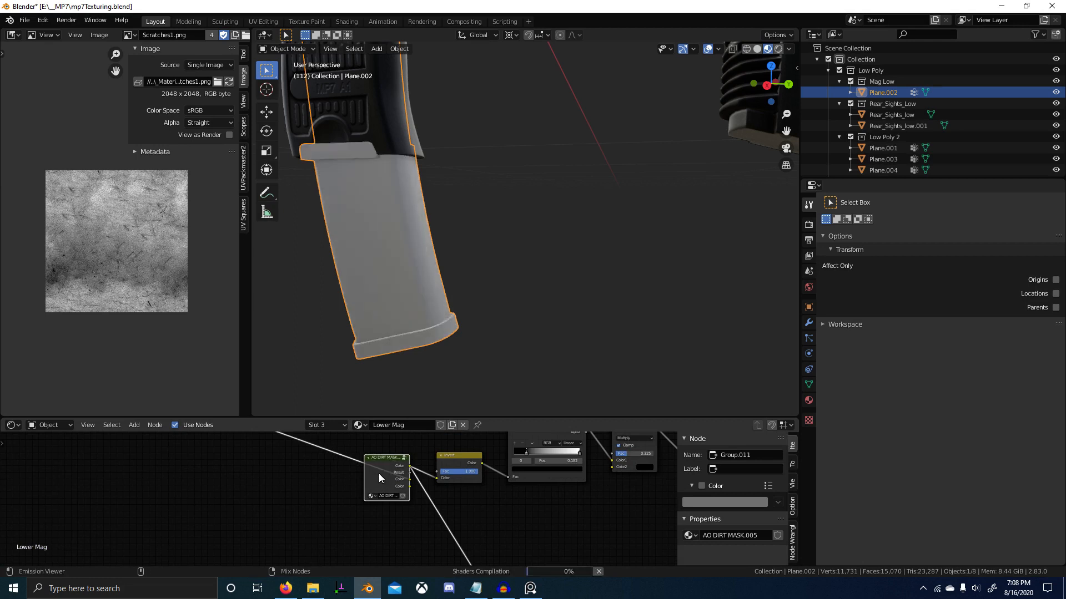
{"action": "left_click", "coordinate": [379, 478], "text": "ctrl+shift"}
{"action": "left_click", "coordinate": [387, 473], "text": "ctrl+shift"}
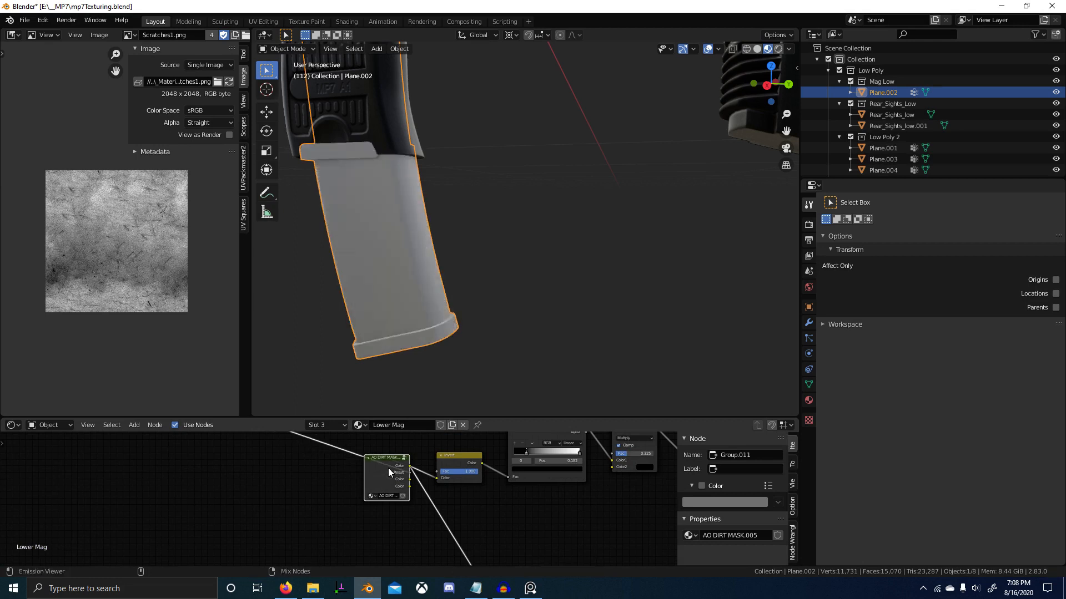
{"action": "left_click", "coordinate": [388, 472], "text": "ctrl+shift"}
{"action": "scroll", "coordinate": [432, 299], "scroll_direction": "up", "scroll_amount": 4}
{"action": "middle_click_drag", "start_coordinate": [432, 300], "coordinate": [511, 356]}
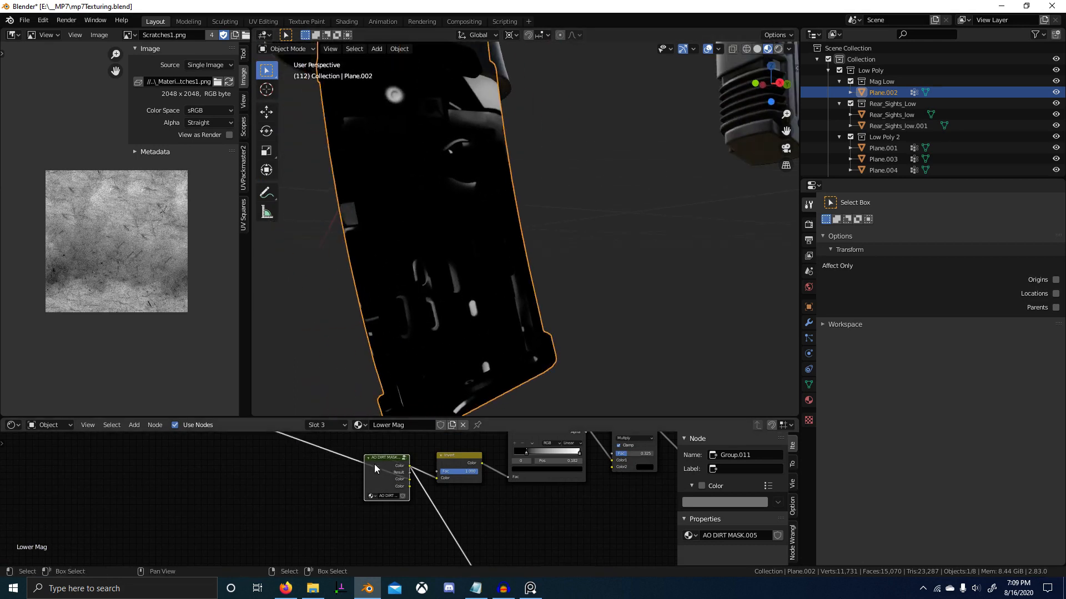
Examine the image textures, mapping, colour ramp and overlay nodes inside the AO DIRT MASK group.
{"action": "key", "text": "Tab"}
{"action": "scroll", "coordinate": [372, 476], "scroll_direction": "down", "scroll_amount": 3}
{"action": "middle_click_drag", "start_coordinate": [425, 483], "coordinate": [254, 420]}
{"action": "scroll", "coordinate": [417, 525], "scroll_direction": "up", "scroll_amount": 2}
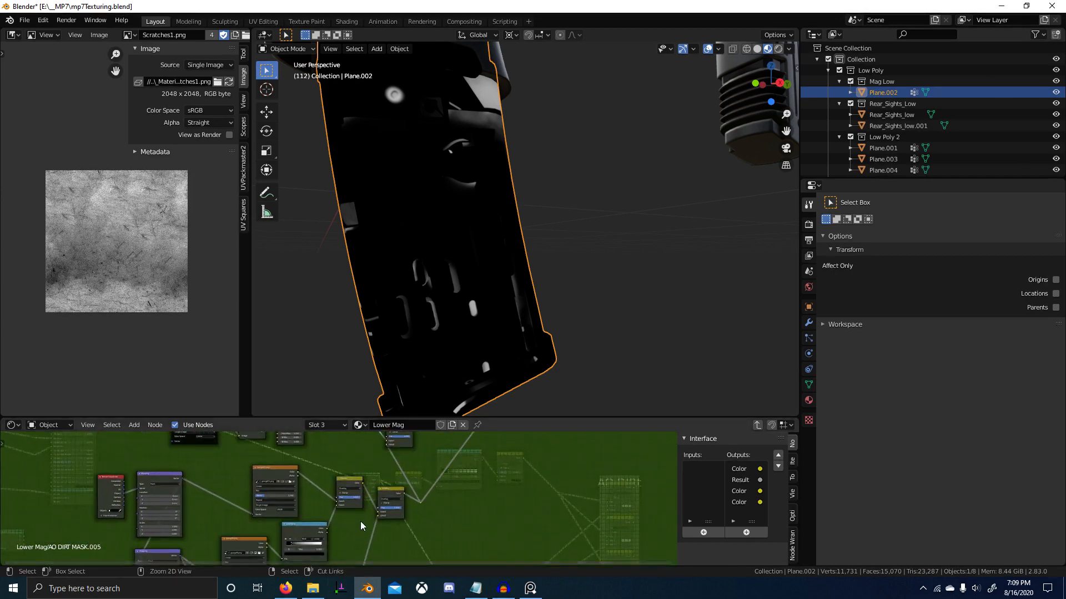
{"action": "key", "text": "ctrl+space"}
{"action": "middle_click_drag", "start_coordinate": [360, 522], "coordinate": [419, 472]}
{"action": "scroll", "coordinate": [381, 237], "scroll_direction": "up", "scroll_amount": 3}
{"action": "middle_click_drag", "start_coordinate": [381, 237], "coordinate": [377, 329]}
{"action": "scroll", "coordinate": [182, 219], "scroll_direction": "up", "scroll_amount": 3}
{"action": "middle_click_drag", "start_coordinate": [182, 219], "coordinate": [226, 234]}
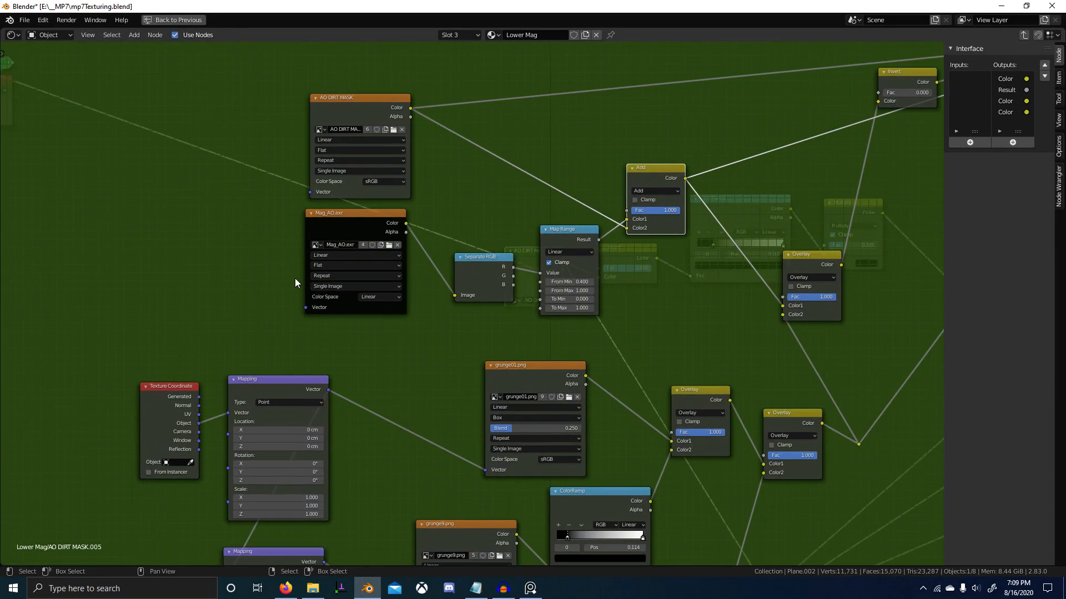
{"action": "scroll", "coordinate": [328, 384], "scroll_direction": "down", "scroll_amount": 2}
{"action": "middle_click_drag", "start_coordinate": [319, 366], "coordinate": [331, 250]}
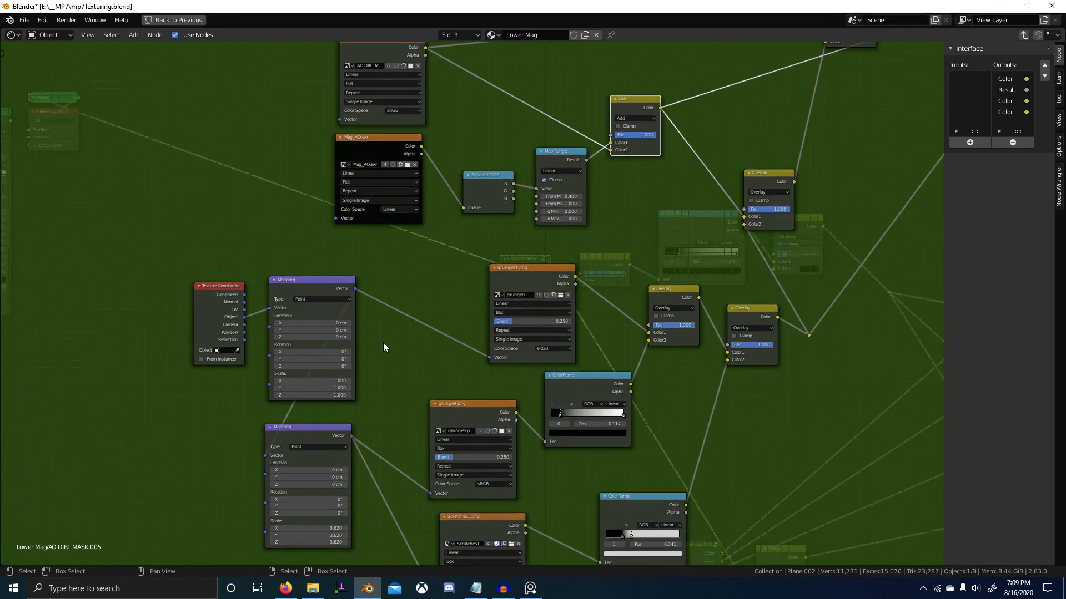
{"action": "middle_click_drag", "start_coordinate": [459, 383], "coordinate": [411, 268]}
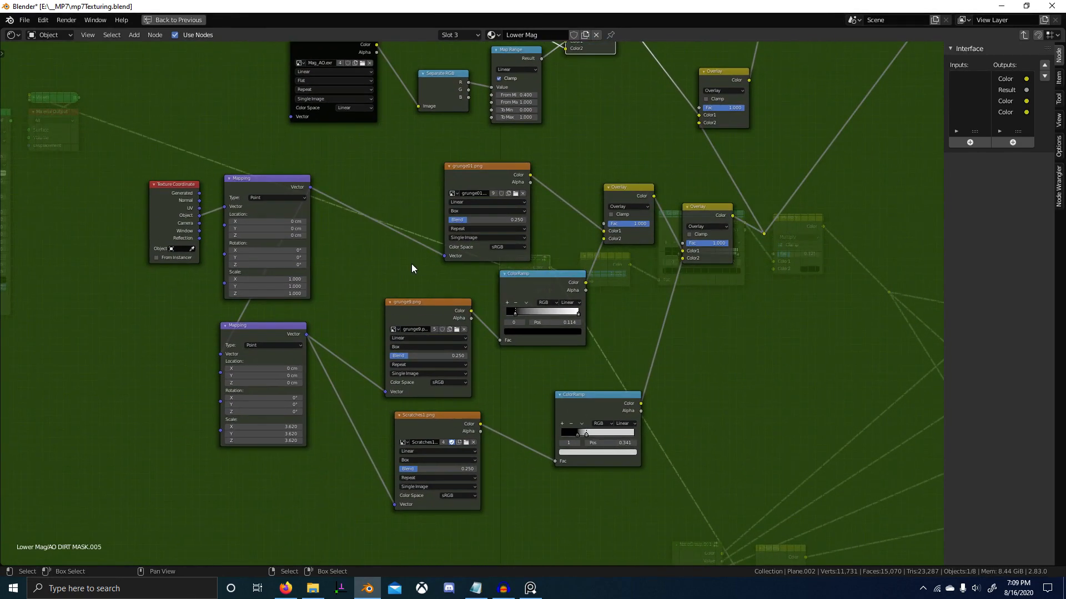
{"action": "scroll", "coordinate": [484, 269], "scroll_direction": "down", "scroll_amount": 4}
{"action": "middle_click_drag", "start_coordinate": [523, 278], "coordinate": [489, 359]}
{"action": "middle_click_drag", "start_coordinate": [384, 254], "coordinate": [406, 302]}
{"action": "scroll", "coordinate": [415, 266], "scroll_direction": "up", "scroll_amount": 4}
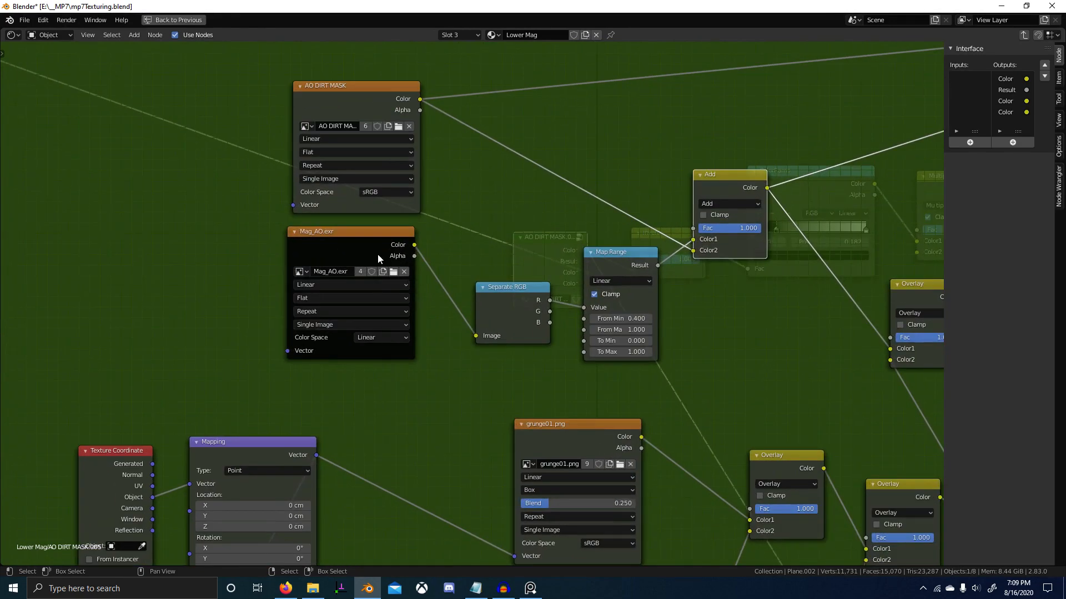
Set the factor of the Add node inside the AO DIRT MASK group to 0, restore the full layout and exit the group.
{"action": "left_click", "coordinate": [341, 95]}
{"action": "scroll", "coordinate": [733, 218], "scroll_direction": "down", "scroll_amount": 1}
{"action": "middle_click_drag", "start_coordinate": [734, 218], "coordinate": [585, 298]}
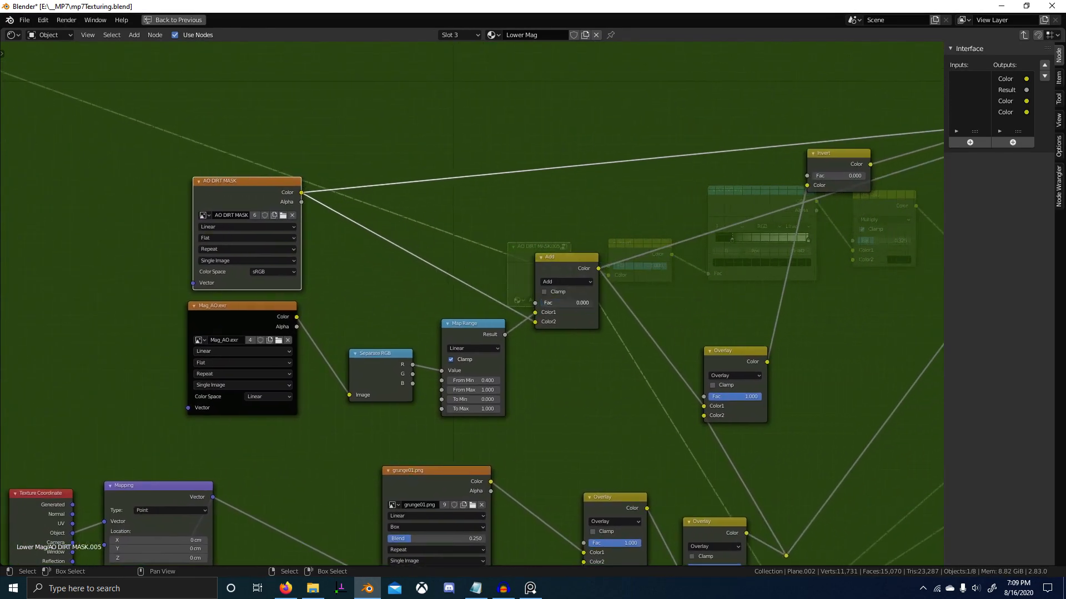
{"action": "key", "text": "ctrl+space"}
{"action": "scroll", "coordinate": [495, 296], "scroll_direction": "down", "scroll_amount": 5}
{"action": "middle_click_drag", "start_coordinate": [464, 336], "coordinate": [458, 338]}
{"action": "scroll", "coordinate": [517, 503], "scroll_direction": "down", "scroll_amount": 3}
{"action": "middle_click_drag", "start_coordinate": [516, 503], "coordinate": [412, 554]}
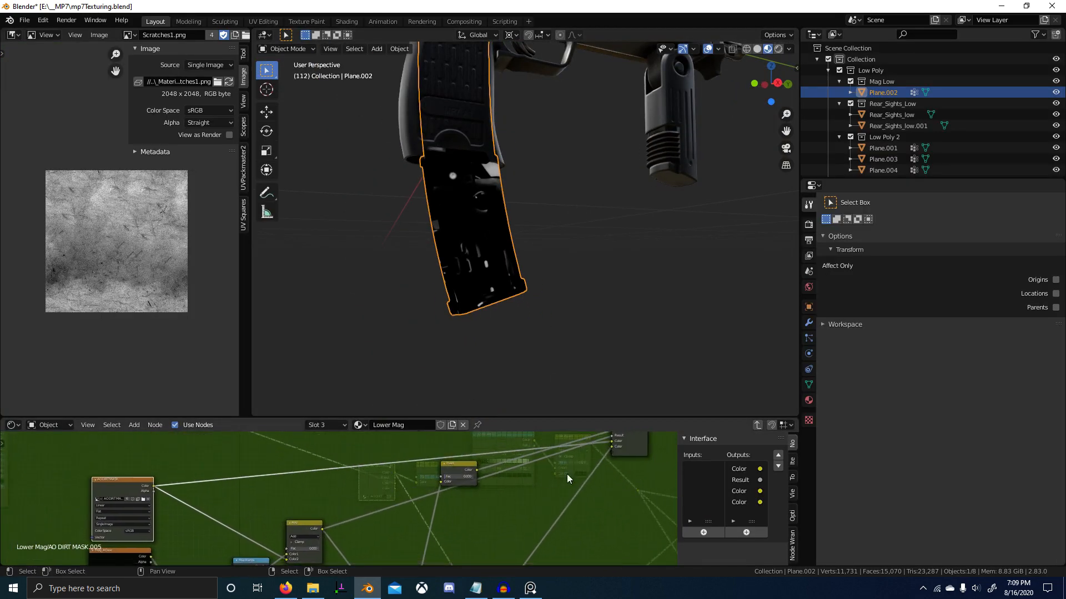
{"action": "middle_click_drag", "start_coordinate": [258, 470], "coordinate": [245, 500]}
{"action": "key", "text": "Tab"}
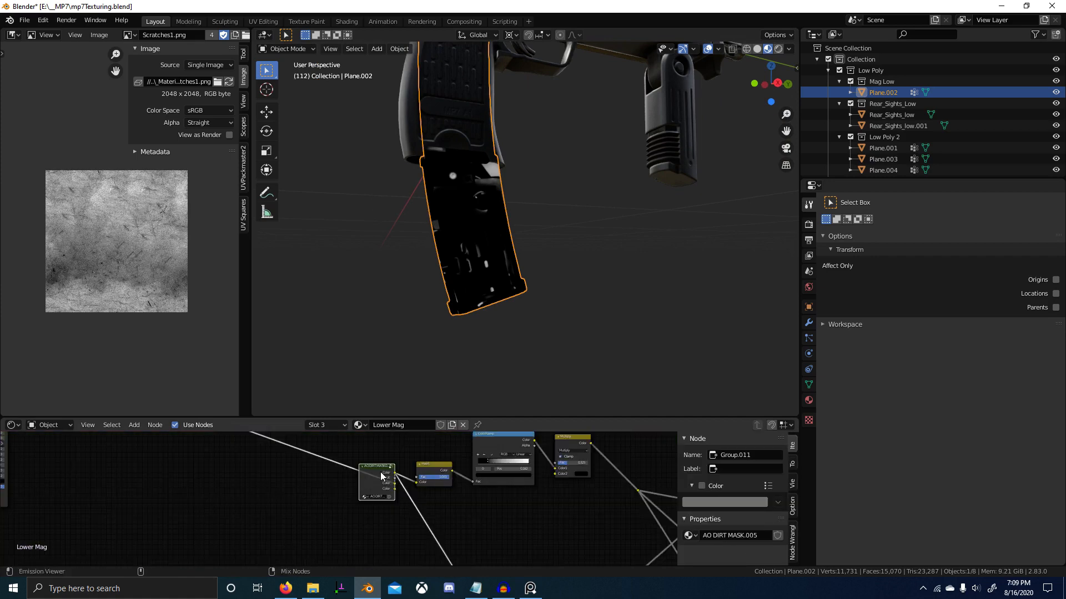
Preview the adjusted ambient occlusion output on the magazine and reopen the AO DIRT MASK group.
{"action": "key", "text": "Tab"}
{"action": "middle_click_drag", "start_coordinate": [389, 474], "coordinate": [402, 462]}
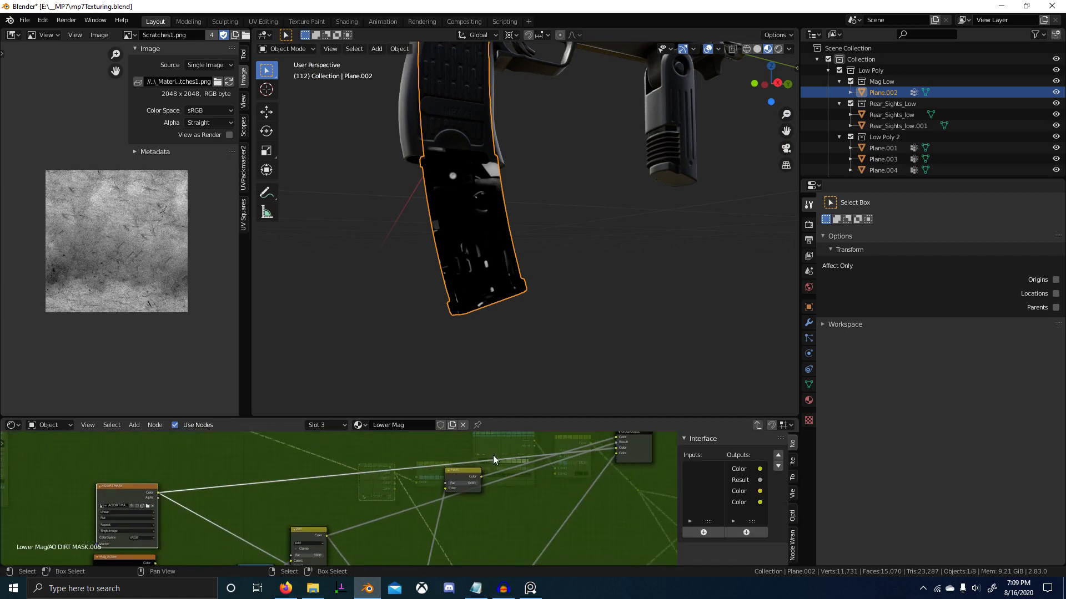
{"action": "key", "text": "Tab"}
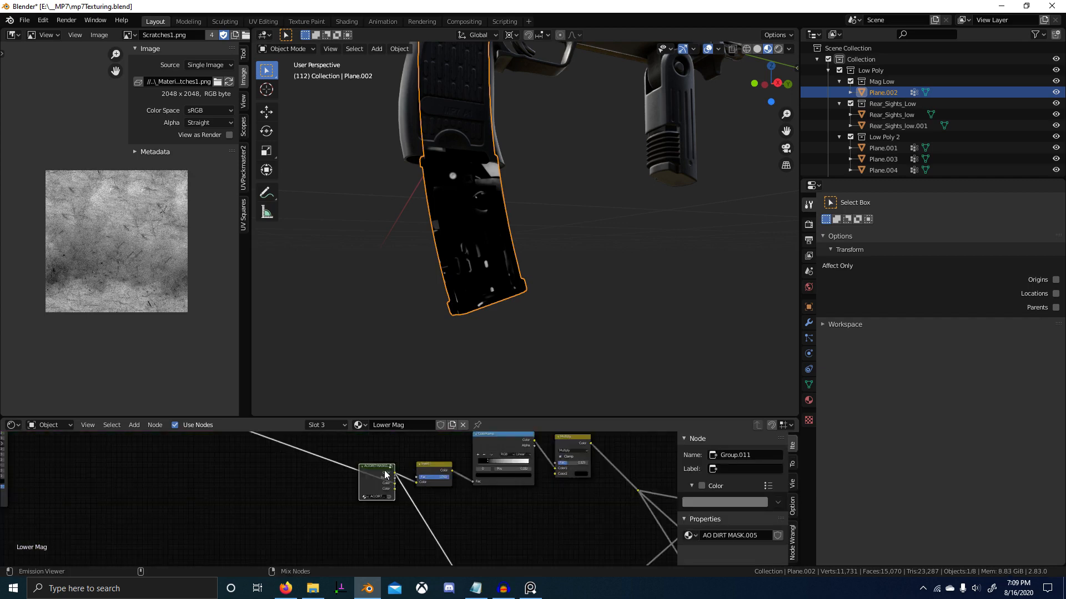
{"action": "key", "text": "Tab"}
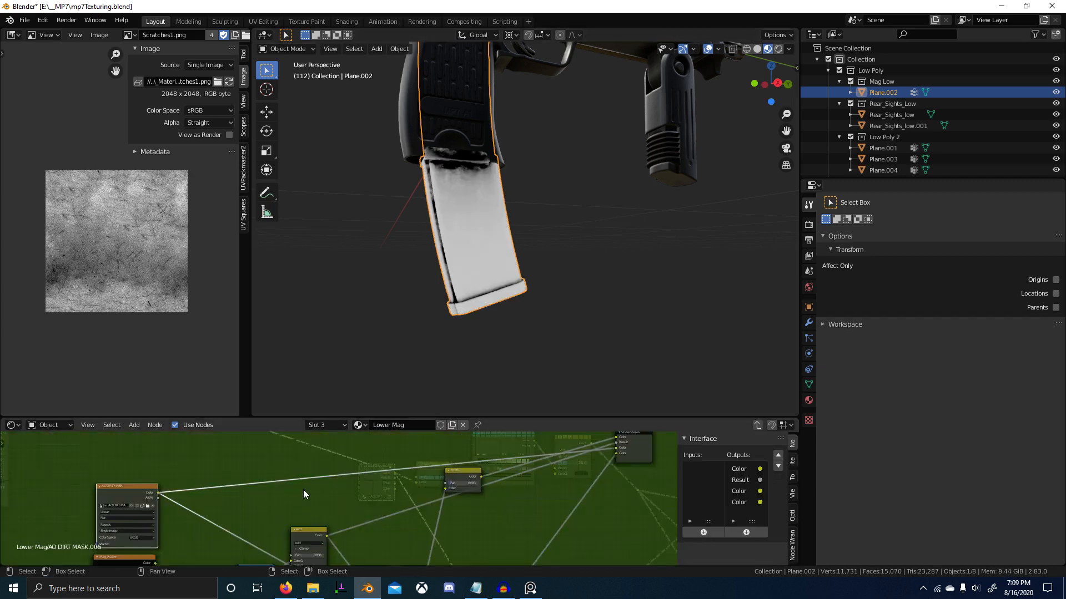
Delete the AO DIRT MASK image texture and the Add node inside the dirt mask group, and exit the group.
{"action": "scroll", "coordinate": [337, 530], "scroll_direction": "up", "scroll_amount": 2}
{"action": "middle_click_drag", "start_coordinate": [337, 531], "coordinate": [335, 505]}
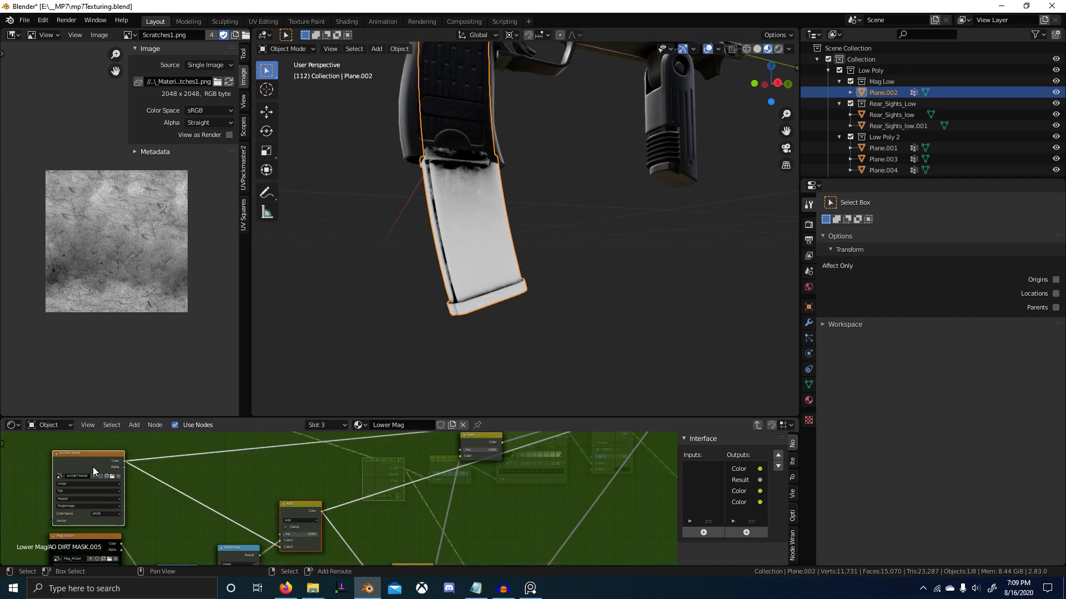
{"action": "key", "text": "x"}
{"action": "mouse_move", "coordinate": [472, 404]}
{"action": "middle_mouse_down"}
{"action": "mouse_move", "coordinate": [532, 358]}
{"action": "mouse_move", "coordinate": [576, 343]}
{"action": "mouse_move", "coordinate": [488, 340]}
{"action": "mouse_move", "coordinate": [545, 330]}
{"action": "mouse_move", "coordinate": [482, 304]}
{"action": "mouse_move", "coordinate": [623, 338]}
{"action": "mouse_move", "coordinate": [429, 322]}
{"action": "mouse_move", "coordinate": [465, 320]}
{"action": "middle_mouse_up"}
{"action": "scroll", "coordinate": [545, 330], "scroll_direction": "up", "scroll_amount": 2}
{"action": "scroll", "coordinate": [465, 320], "scroll_direction": "down", "scroll_amount": 5}
{"action": "scroll", "coordinate": [478, 521], "scroll_direction": "down", "scroll_amount": 4}
{"action": "key", "text": "Tab"}
{"action": "middle_click_drag", "start_coordinate": [589, 488], "coordinate": [486, 458]}
{"action": "scroll", "coordinate": [400, 469], "scroll_direction": "down", "scroll_amount": 1}
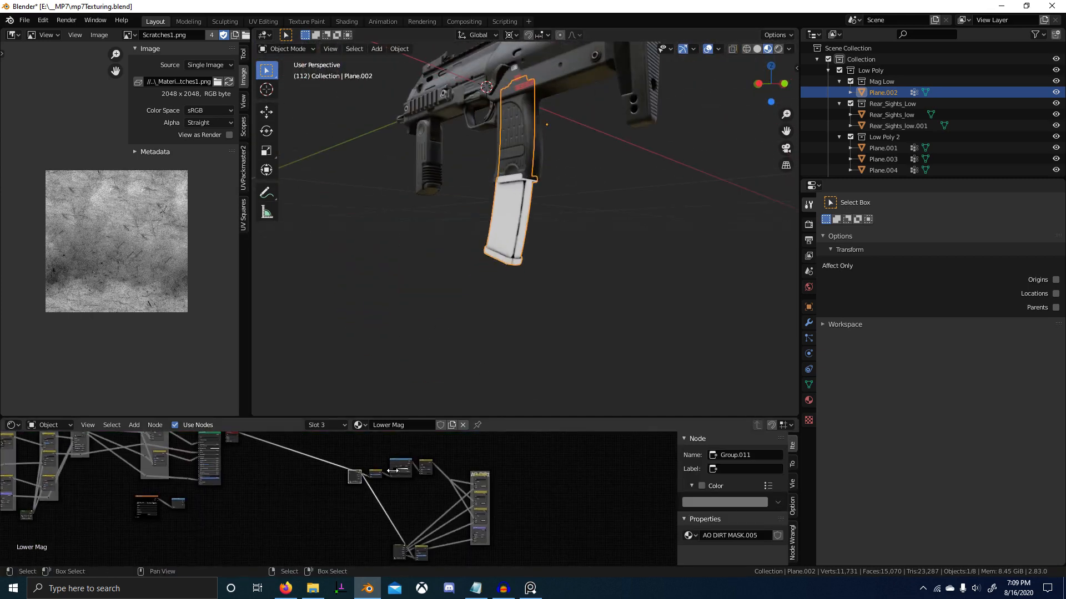
Enlarge the node editor and delete the entire separate shader network below the magazine's own nodes in the Lower Mag material.
{"action": "key", "text": "ctrl+space"}
{"action": "scroll", "coordinate": [468, 442], "scroll_direction": "down", "scroll_amount": 3}
{"action": "scroll", "coordinate": [450, 447], "scroll_direction": "down", "scroll_amount": 2}
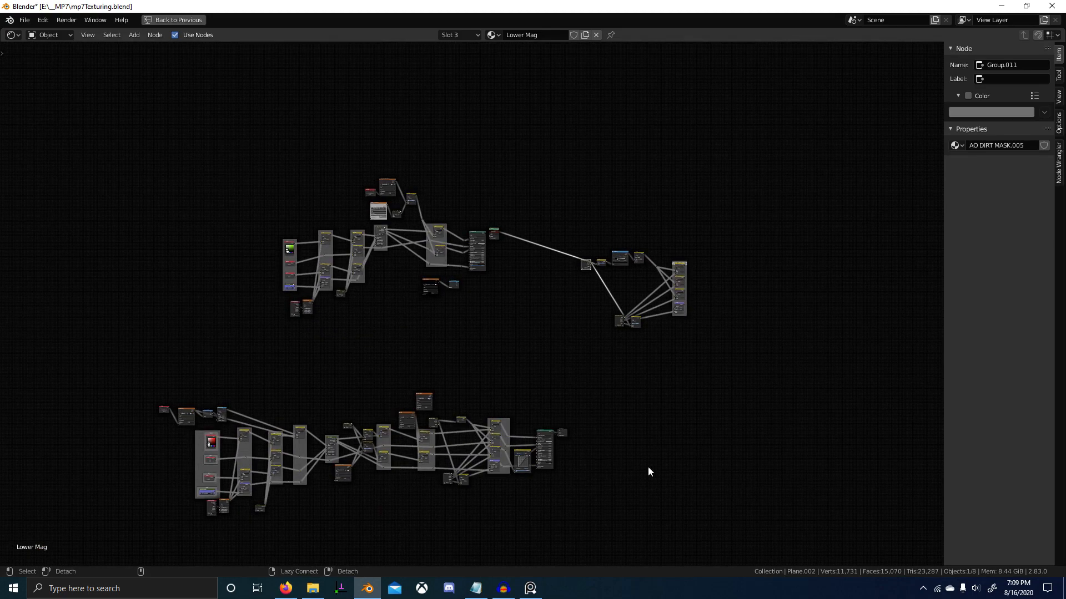
{"action": "left_click_drag", "start_coordinate": [595, 483], "coordinate": [11, 403]}
{"action": "key", "text": "b"}
{"action": "left_click_drag", "start_coordinate": [89, 385], "coordinate": [617, 560]}
{"action": "key", "text": "x"}
{"action": "scroll", "coordinate": [547, 389], "scroll_direction": "up", "scroll_amount": 4}
{"action": "middle_click_drag", "start_coordinate": [551, 381], "coordinate": [473, 419]}
{"action": "scroll", "coordinate": [472, 419], "scroll_direction": "up", "scroll_amount": 2}
{"action": "key", "text": "b"}
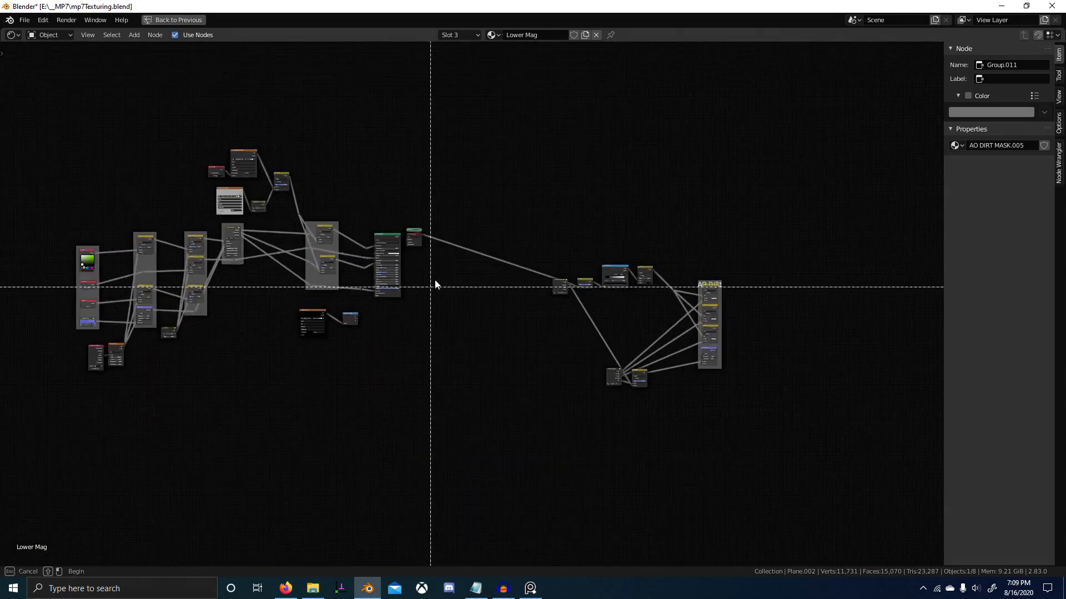
{"action": "left_click", "coordinate": [415, 239]}
{"action": "left_click", "coordinate": [414, 238]}
{"action": "key", "text": "g"}
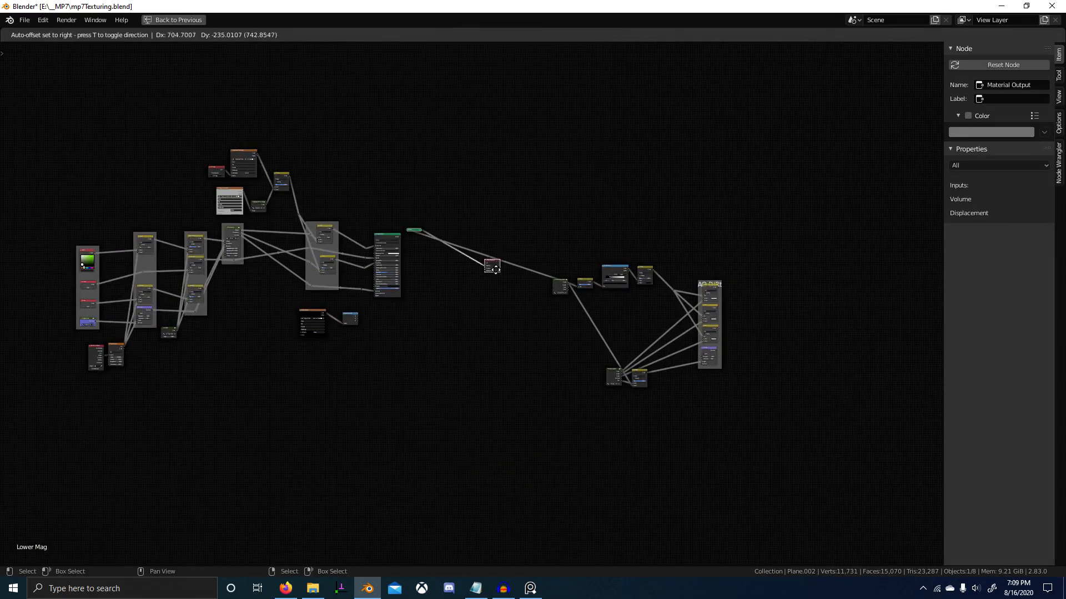
{"action": "key", "text": "Escape"}
Move the Principled BSDF, Material Output and AO dirt nodes away from the preceding Add nodes along X to make room.
{"action": "key", "text": "b"}
{"action": "left_click_drag", "start_coordinate": [374, 209], "coordinate": [767, 404]}
{"action": "key", "text": "g"}
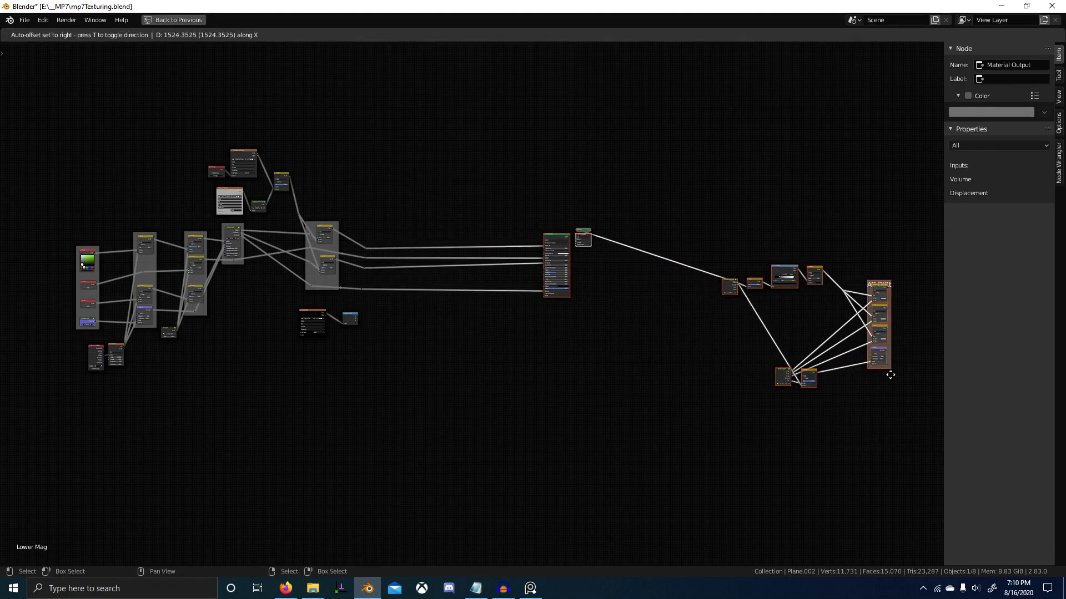
{"action": "left_click", "coordinate": [901, 381]}
Cut the preview link to the Material Output and move the AO dirt nodes below the links feeding the Principled BSDF.
{"action": "scroll", "coordinate": [654, 326], "scroll_direction": "down", "scroll_amount": 1}
{"action": "left_click_drag", "start_coordinate": [616, 233], "coordinate": [837, 440]}
{"action": "key", "text": "g"}
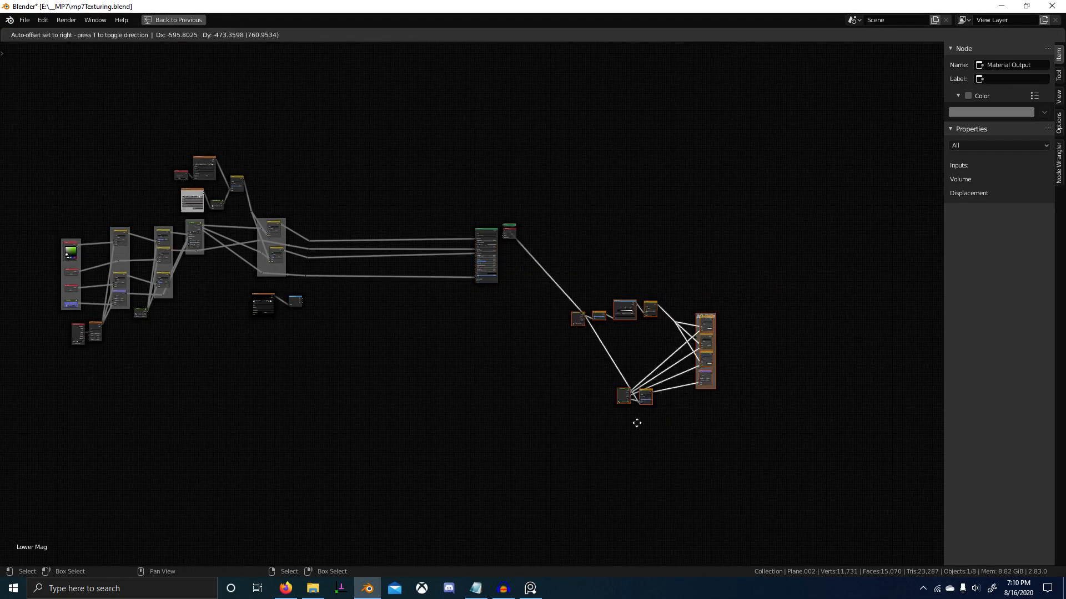
{"action": "left_click", "coordinate": [729, 498]}
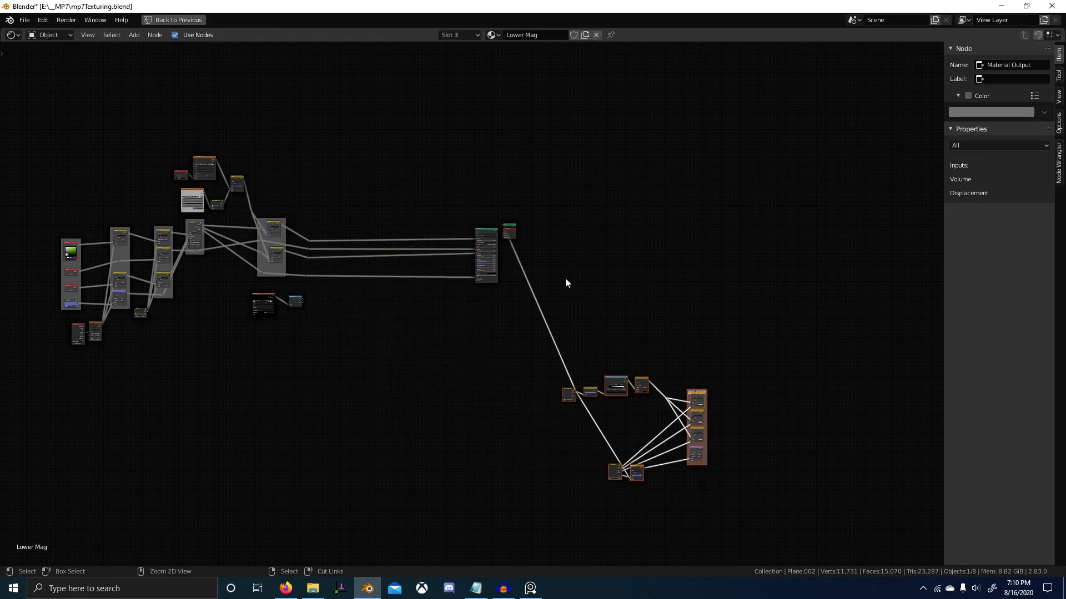
{"action": "key", "text": "g"}
{"action": "left_click", "coordinate": [480, 346]}
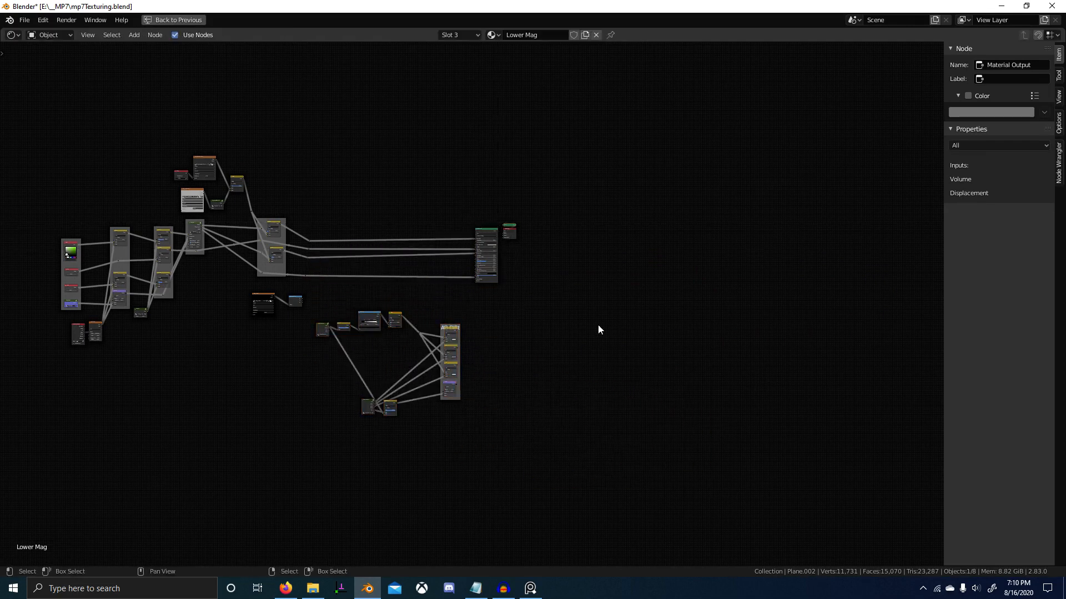
Move the Principled BSDF and Material Output further away to widen the gap for the AO dirt nodes.
{"action": "left_click_drag", "start_coordinate": [469, 208], "coordinate": [587, 325]}
{"action": "key", "text": "g"}
{"action": "left_click", "coordinate": [756, 326]}
Place the AO dirt node chain over the long links between the Add nodes and the Principled BSDF.
{"action": "key", "text": "alt+a"}
{"action": "key", "text": "b"}
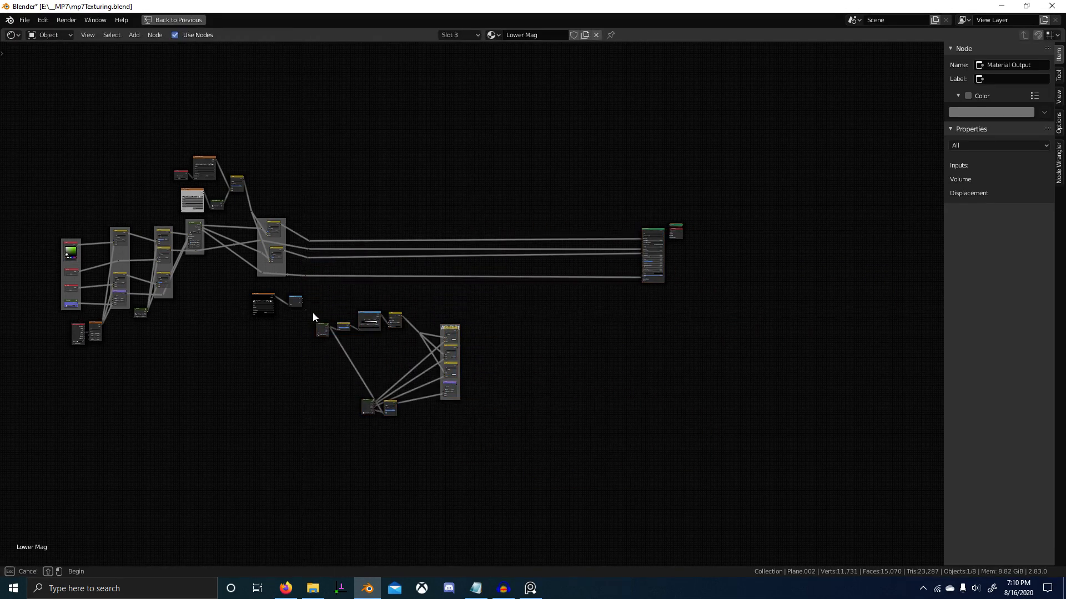
{"action": "left_click_drag", "start_coordinate": [307, 309], "coordinate": [573, 487]}
{"action": "key", "text": "g"}
{"action": "left_click", "coordinate": [561, 385]}
{"action": "scroll", "coordinate": [563, 444], "scroll_direction": "up", "scroll_amount": 5}
{"action": "key", "text": "g"}
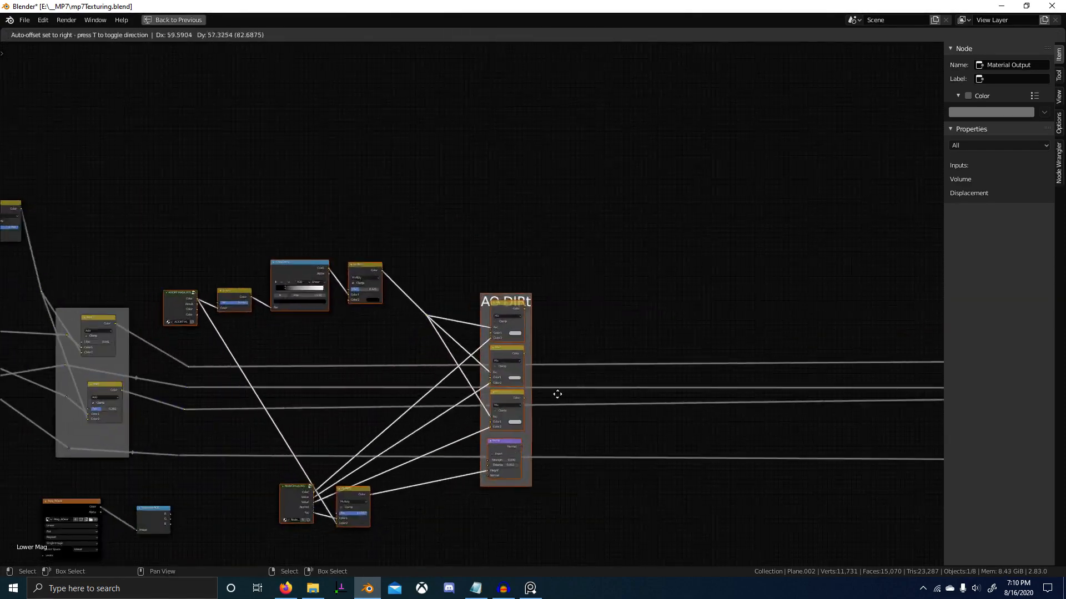
{"action": "left_click", "coordinate": [600, 411]}
Connect the base color, specular and roughness reroutes to Color1 of the three AO Dirt mix nodes, and the normal reroute to the Bump node's Normal.
{"action": "scroll", "coordinate": [195, 382], "scroll_direction": "up", "scroll_amount": 2}
{"action": "left_click_drag", "start_coordinate": [85, 389], "coordinate": [252, 374]}
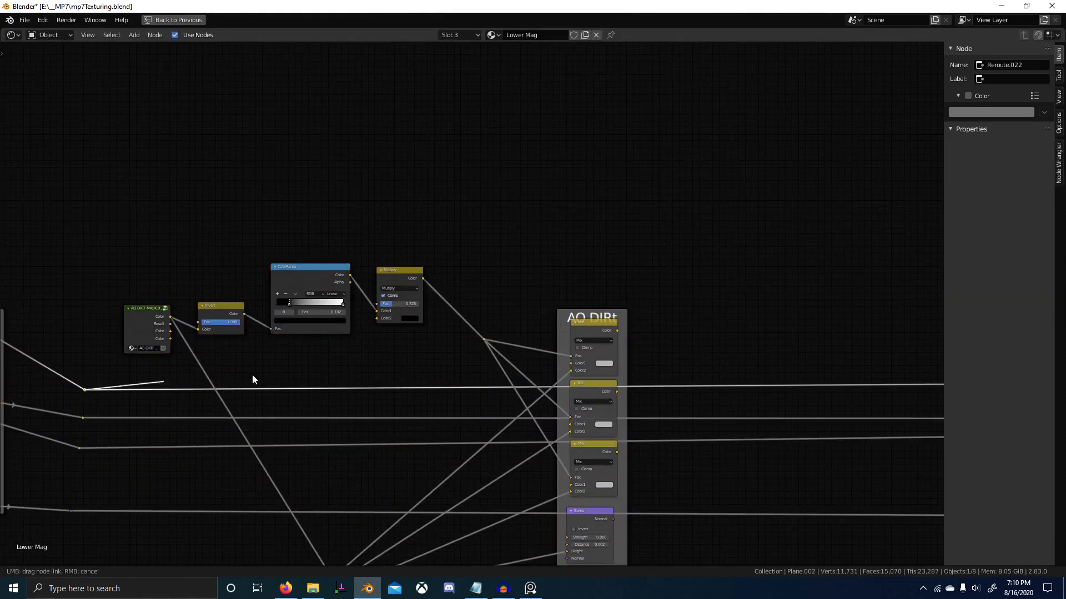
{"action": "left_click_drag", "start_coordinate": [577, 363], "coordinate": [574, 364]}
{"action": "middle_click_drag", "start_coordinate": [437, 388], "coordinate": [478, 362]}
{"action": "scroll", "coordinate": [479, 361], "scroll_direction": "down", "scroll_amount": 1}
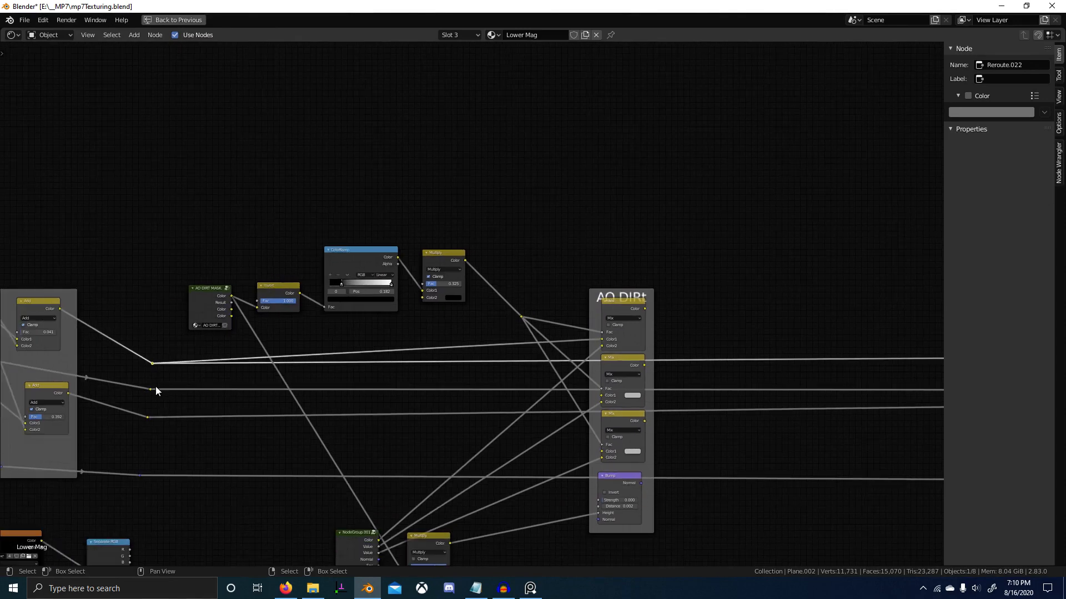
{"action": "left_click_drag", "start_coordinate": [151, 390], "coordinate": [295, 438]}
{"action": "left_click_drag", "start_coordinate": [615, 452], "coordinate": [607, 451]}
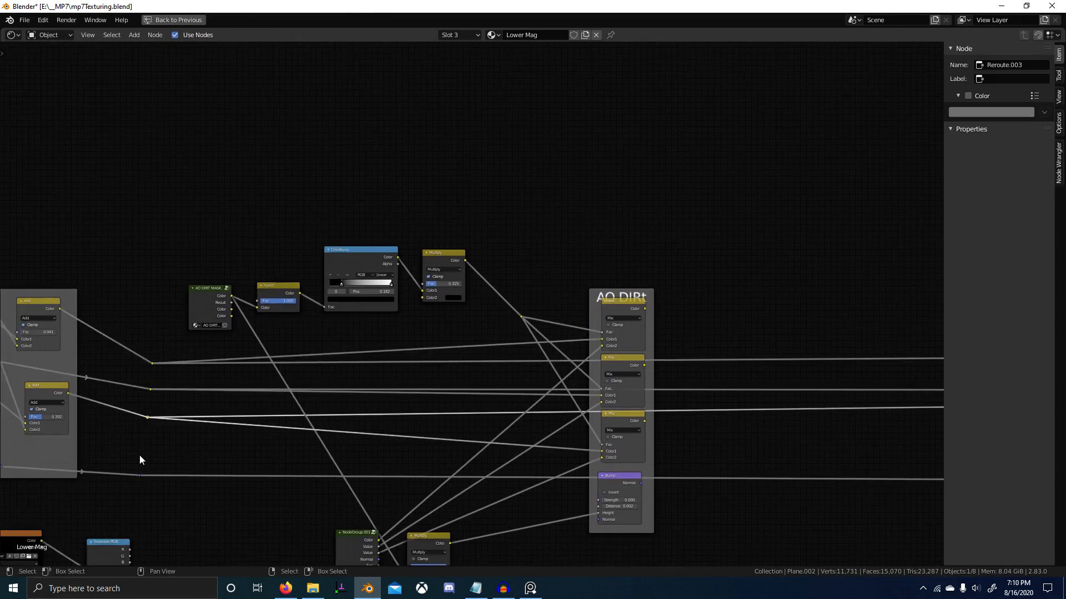
{"action": "left_click_drag", "start_coordinate": [140, 475], "coordinate": [195, 481]}
{"action": "left_click_drag", "start_coordinate": [605, 520], "coordinate": [604, 520]}
Add reroute points to the four links between the AO Dirt frame and the Principled BSDF.
{"action": "scroll", "coordinate": [621, 521], "scroll_direction": "down", "scroll_amount": 2}
{"action": "middle_click_drag", "start_coordinate": [644, 519], "coordinate": [504, 519]}
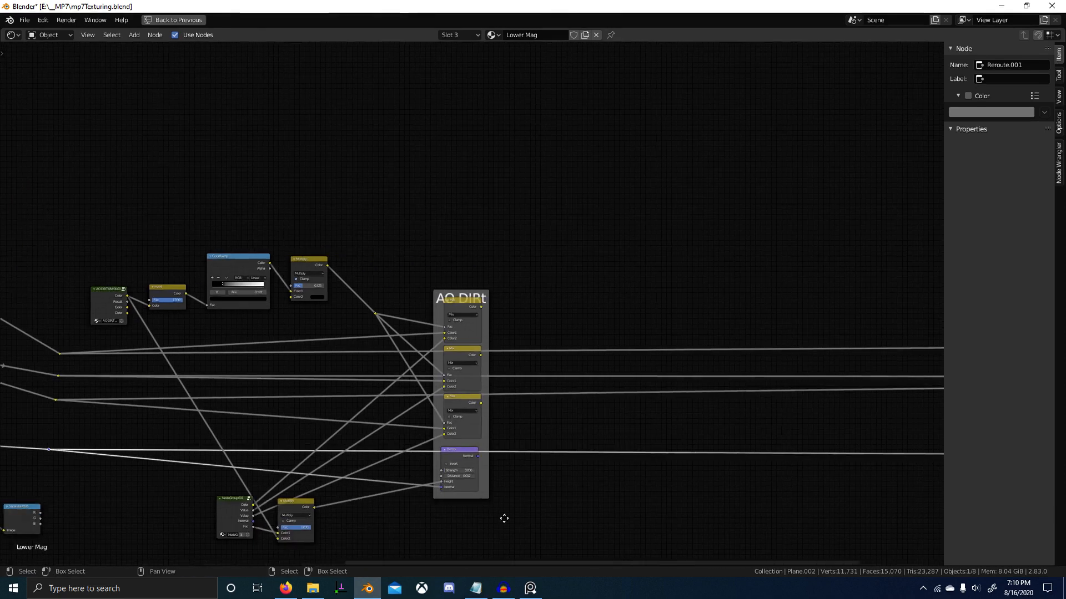
{"action": "scroll", "coordinate": [500, 500], "scroll_direction": "down", "scroll_amount": 4}
{"action": "middle_click_drag", "start_coordinate": [502, 444], "coordinate": [457, 445]}
{"action": "scroll", "coordinate": [433, 411], "scroll_direction": "up", "scroll_amount": 5}
{"action": "middle_click_drag", "start_coordinate": [388, 359], "coordinate": [371, 359]}
{"action": "right_click_drag", "start_coordinate": [641, 333], "coordinate": [622, 503], "text": "shift"}
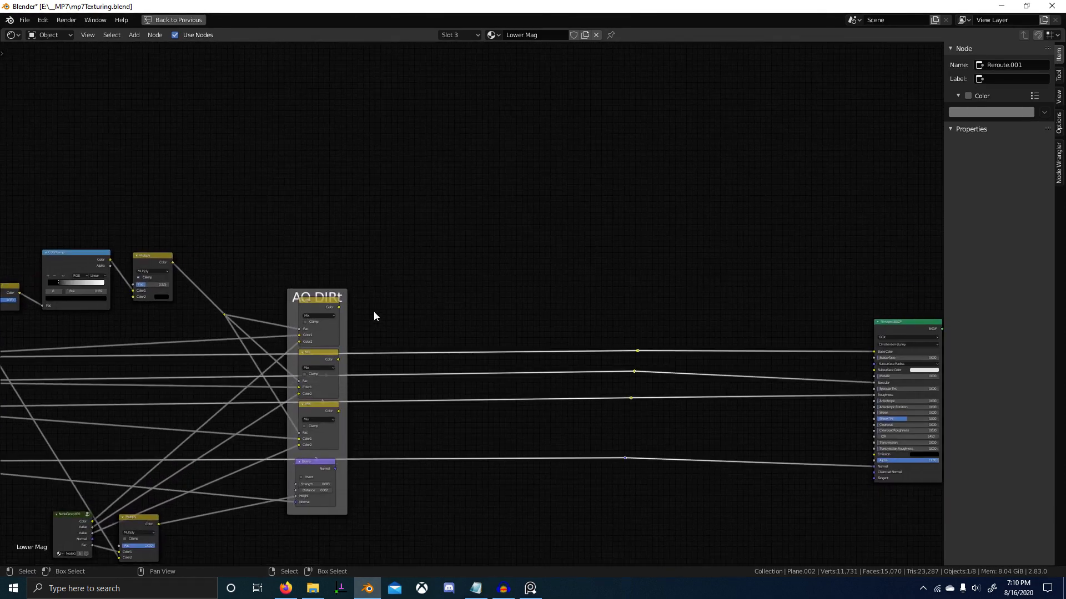
Connect the three AO Dirt mix outputs and the Bump normal output to the matching reroutes feeding the Principled BSDF.
{"action": "right_click_drag", "start_coordinate": [627, 355], "coordinate": [643, 383], "text": "alt"}
{"action": "right_click_drag", "start_coordinate": [546, 403], "coordinate": [647, 395], "text": "alt"}
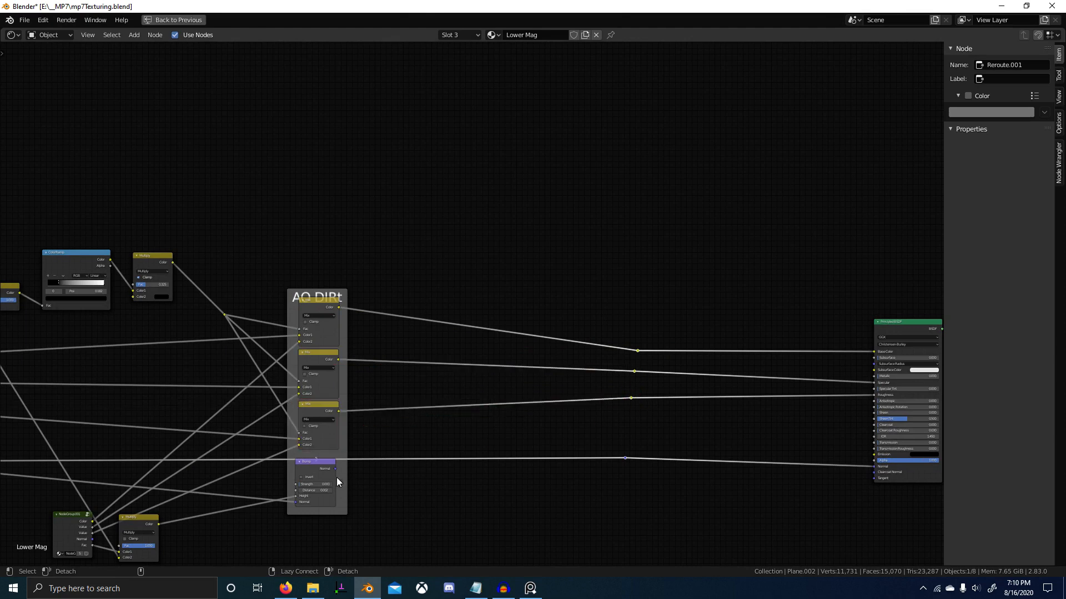
{"action": "right_click_drag", "start_coordinate": [336, 478], "coordinate": [627, 457], "text": "alt"}
{"action": "scroll", "coordinate": [466, 469], "scroll_direction": "down", "scroll_amount": 3}
{"action": "middle_click_drag", "start_coordinate": [378, 505], "coordinate": [529, 439]}
{"action": "scroll", "coordinate": [617, 431], "scroll_direction": "down", "scroll_amount": 1}
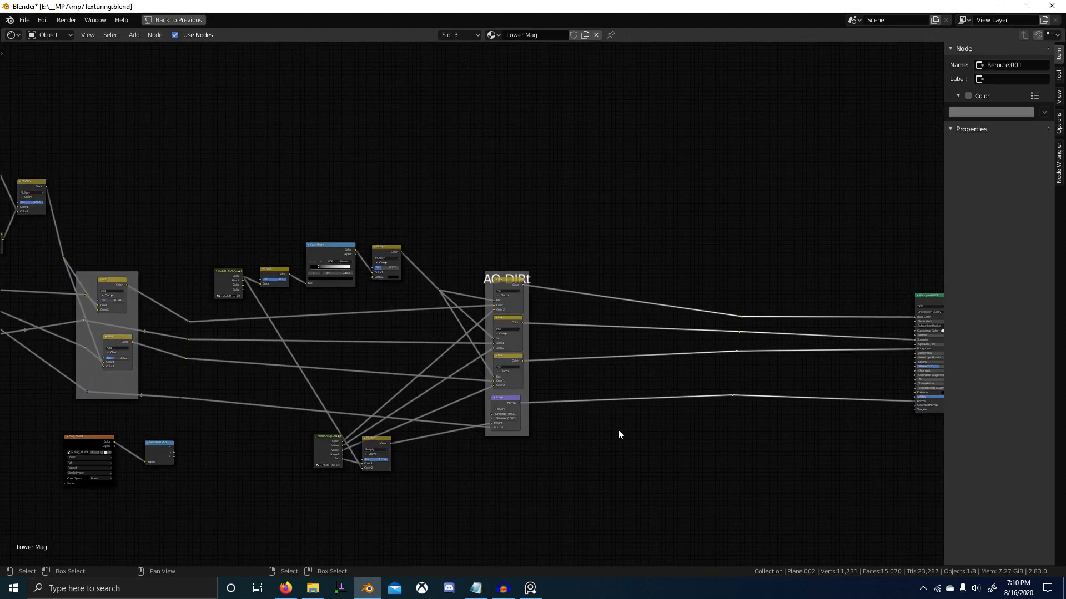
Preview the Principled BSDF output of the Lower Mag material on the magazine in the full layout.
{"action": "middle_click_drag", "start_coordinate": [721, 373], "coordinate": [648, 384]}
{"action": "middle_click_drag", "start_coordinate": [718, 368], "coordinate": [571, 378]}
{"action": "scroll", "coordinate": [645, 360], "scroll_direction": "down", "scroll_amount": 1}
{"action": "left_click", "coordinate": [744, 328], "text": "ctrl+shift"}
{"action": "key", "text": "ctrl+space"}
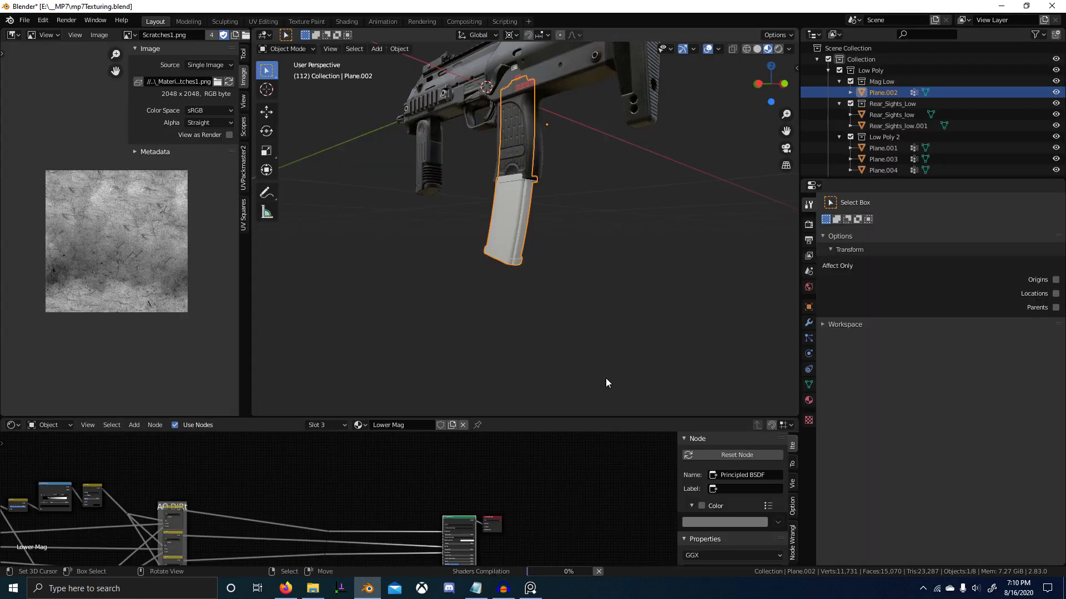
{"action": "scroll", "coordinate": [605, 184], "scroll_direction": "up", "scroll_amount": 6}
{"action": "middle_click_drag", "start_coordinate": [605, 184], "coordinate": [614, 184]}
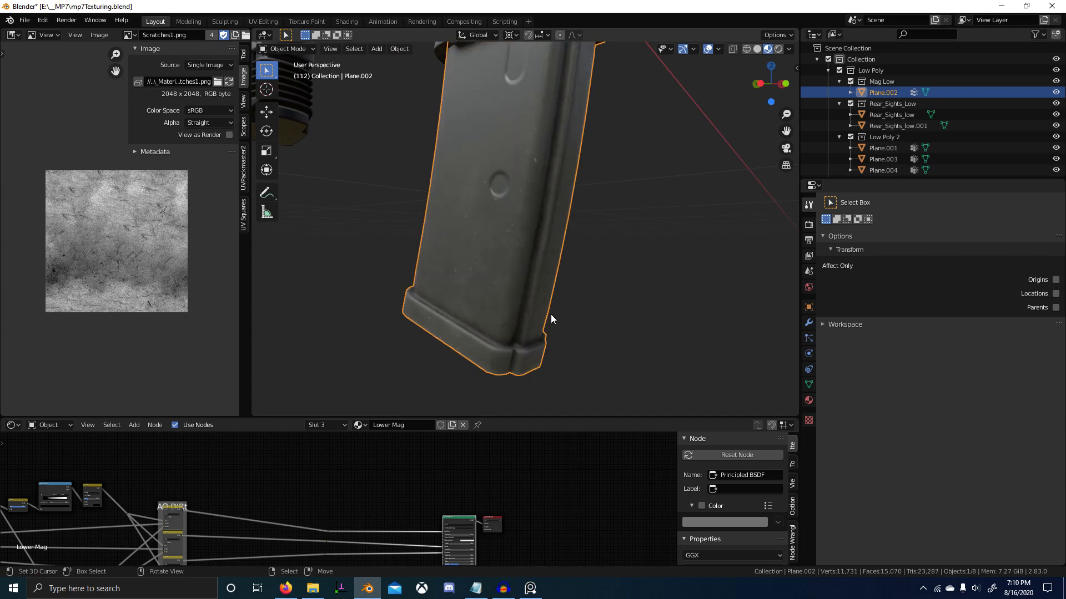
Set the factor of the Multiply node after the AO dirt ColorRamp to 0.167.
{"action": "scroll", "coordinate": [87, 498], "scroll_direction": "up", "scroll_amount": 2}
{"action": "middle_click_drag", "start_coordinate": [87, 498], "coordinate": [431, 488]}
{"action": "scroll", "coordinate": [370, 461], "scroll_direction": "up", "scroll_amount": 5}
{"action": "scroll", "coordinate": [363, 531], "scroll_direction": "up", "scroll_amount": 4}
{"action": "left_click_drag", "start_coordinate": [362, 494], "coordinate": [337, 494]}
{"action": "scroll", "coordinate": [338, 494], "scroll_direction": "down", "scroll_amount": 1}
{"action": "middle_click_drag", "start_coordinate": [423, 300], "coordinate": [402, 321]}
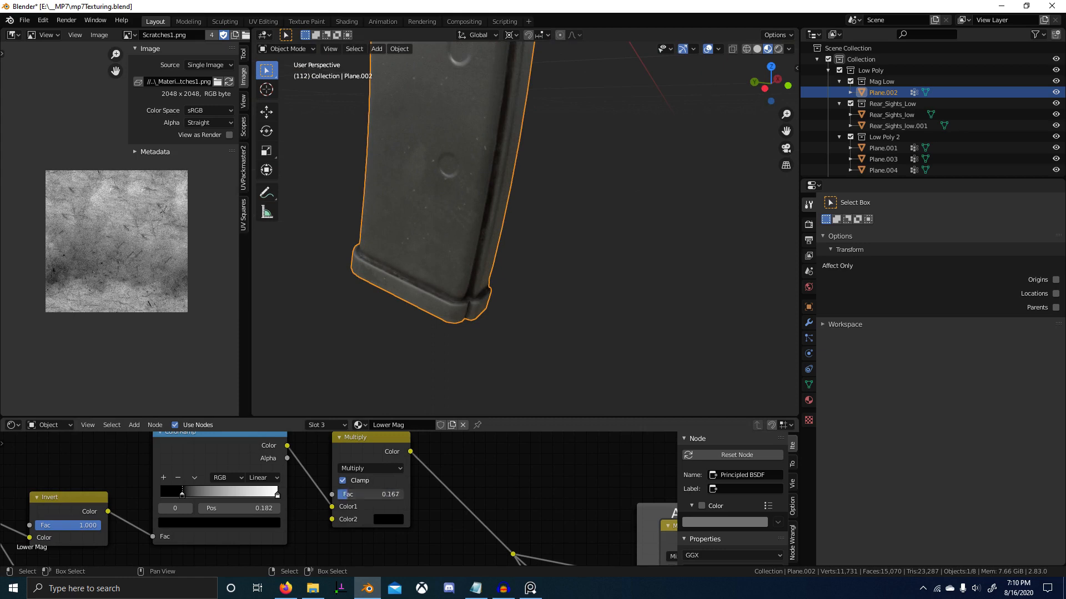
Inspect the dirtied magazine against the rest of the gun in an enlarged 3D view with nothing selected.
{"action": "middle_click_drag", "start_coordinate": [389, 377], "coordinate": [549, 288]}
{"action": "key", "text": "ctrl+space"}
{"action": "scroll", "coordinate": [549, 288], "scroll_direction": "down", "scroll_amount": 5}
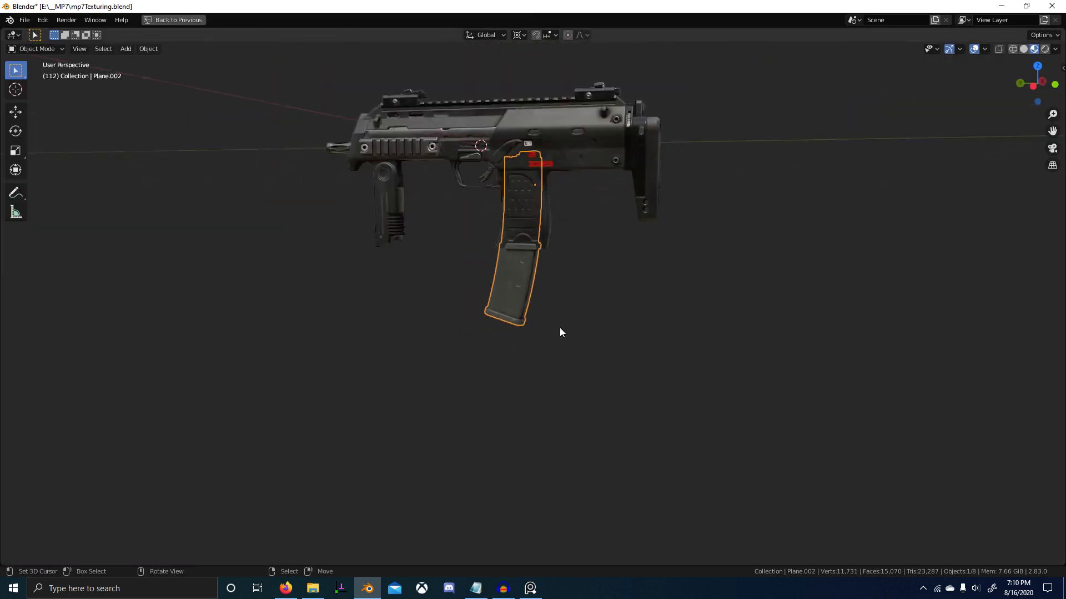
{"action": "mouse_move", "coordinate": [559, 328]}
{"action": "middle_mouse_down"}
{"action": "mouse_move", "coordinate": [564, 344]}
{"action": "mouse_move", "coordinate": [520, 316]}
{"action": "mouse_move", "coordinate": [553, 334]}
{"action": "middle_mouse_up"}
{"action": "scroll", "coordinate": [555, 343], "scroll_direction": "up", "scroll_amount": 5}
{"action": "key", "text": "alt+a"}
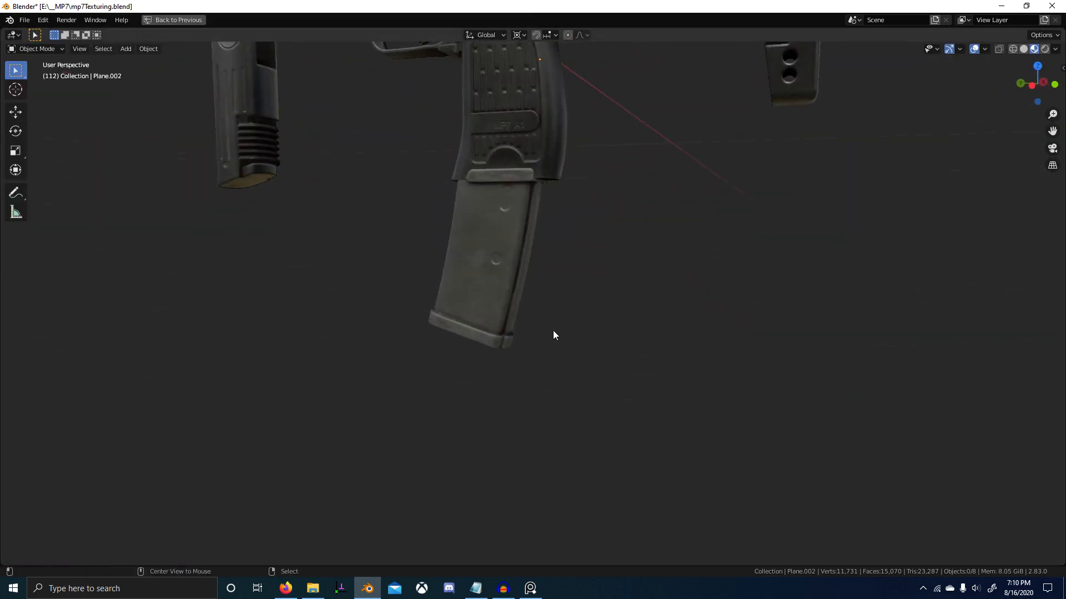
Switch to the PureRef board and examine the reference photos of the MP7 magazine's lower part.
{"action": "key", "text": "alt+Tab"}
{"action": "left_click", "coordinate": [751, 305]}
{"action": "scroll", "coordinate": [103, 451], "scroll_direction": "down", "scroll_amount": 5}
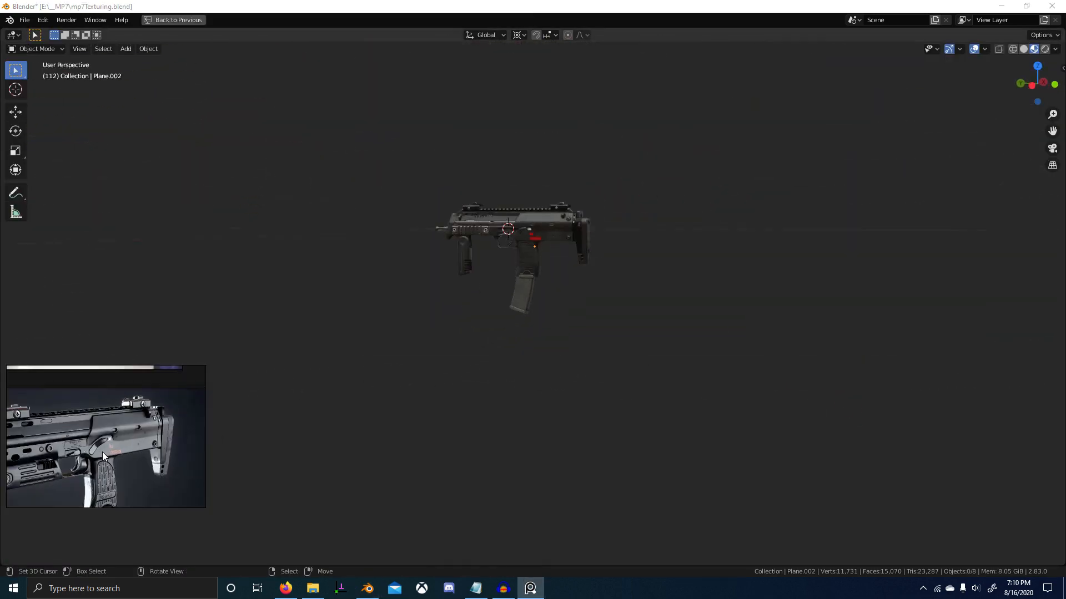
{"action": "scroll", "coordinate": [123, 445], "scroll_direction": "up", "scroll_amount": 5}
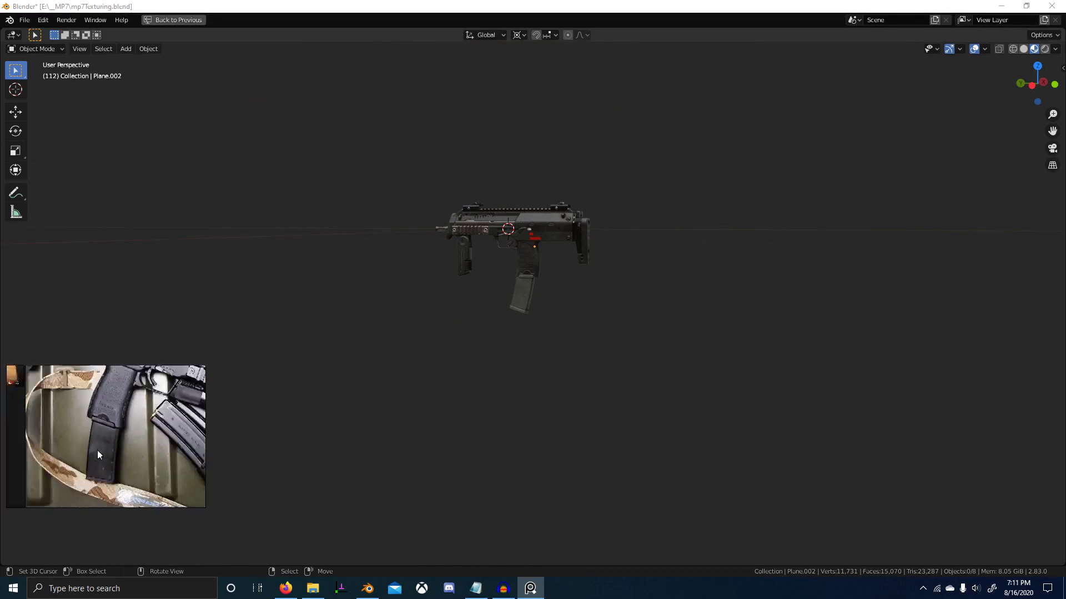
{"action": "scroll", "coordinate": [111, 381], "scroll_direction": "down", "scroll_amount": 6}
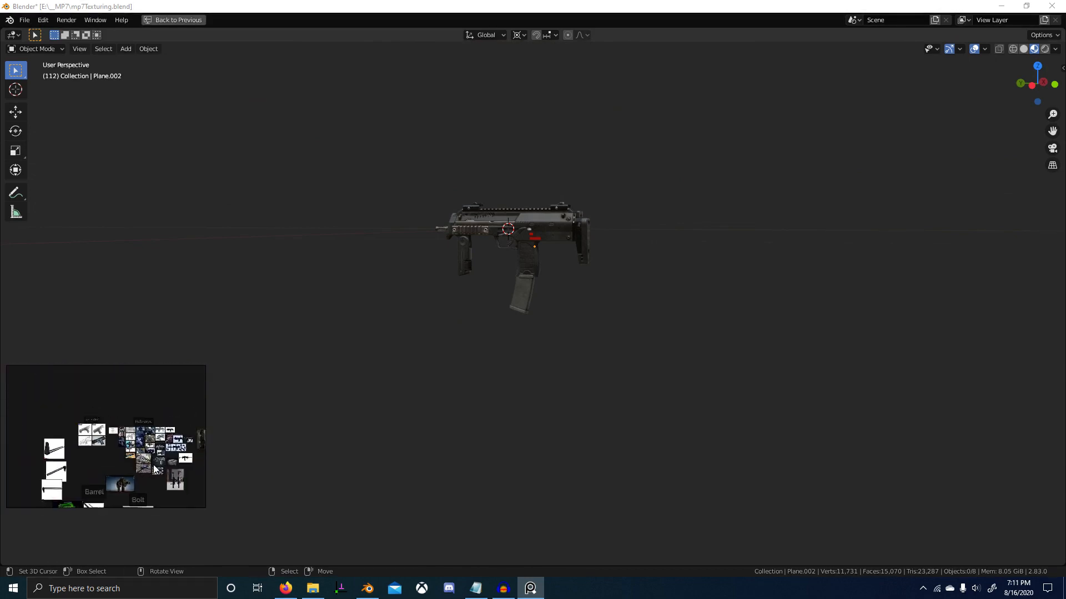
{"action": "scroll", "coordinate": [15, 452], "scroll_direction": "up", "scroll_amount": 4}
{"action": "scroll", "coordinate": [108, 409], "scroll_direction": "up", "scroll_amount": 5}
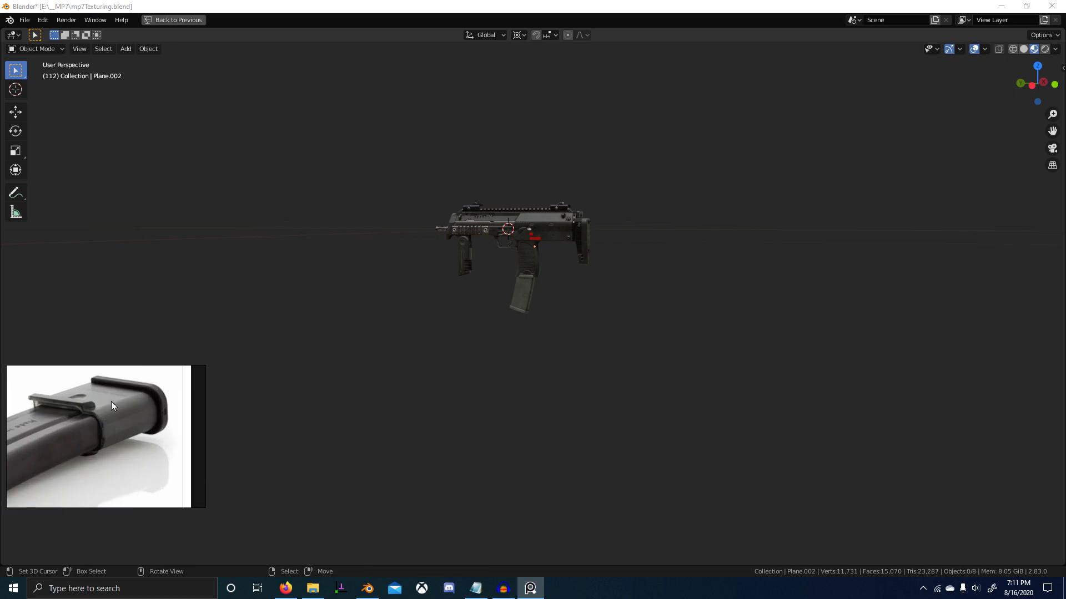
{"action": "scroll", "coordinate": [89, 424], "scroll_direction": "down", "scroll_amount": 6}
{"action": "scroll", "coordinate": [101, 453], "scroll_direction": "up", "scroll_amount": 6}
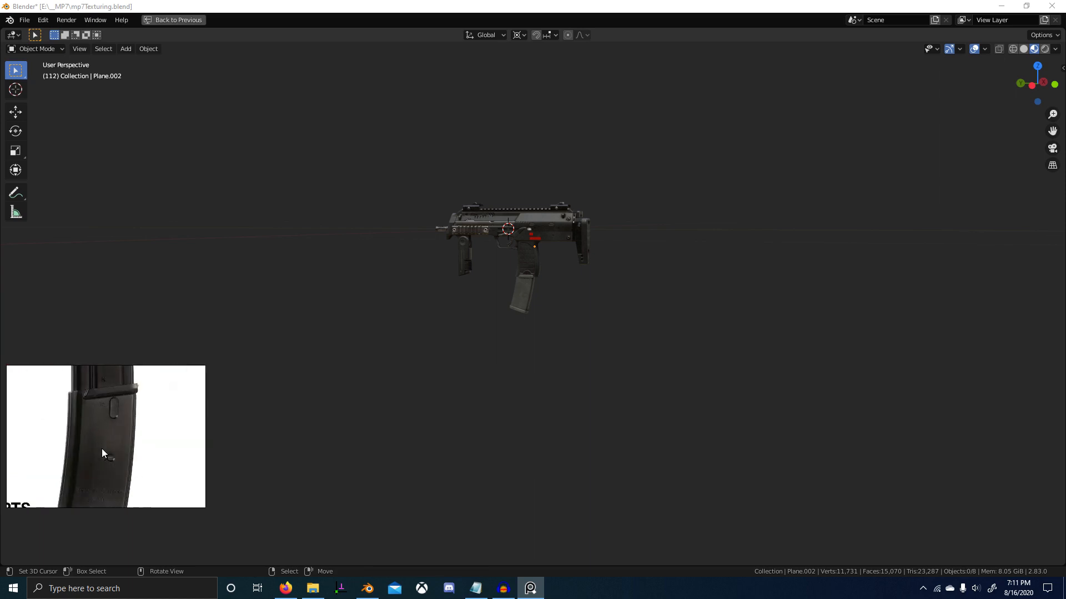
{"action": "scroll", "coordinate": [517, 355], "scroll_direction": "up", "scroll_amount": 7}
{"action": "middle_click_drag", "start_coordinate": [516, 355], "coordinate": [524, 354]}
Keep the PureRef reference board always on top and return to Blender's view of the gun.
{"action": "key", "text": "alt+Tab"}
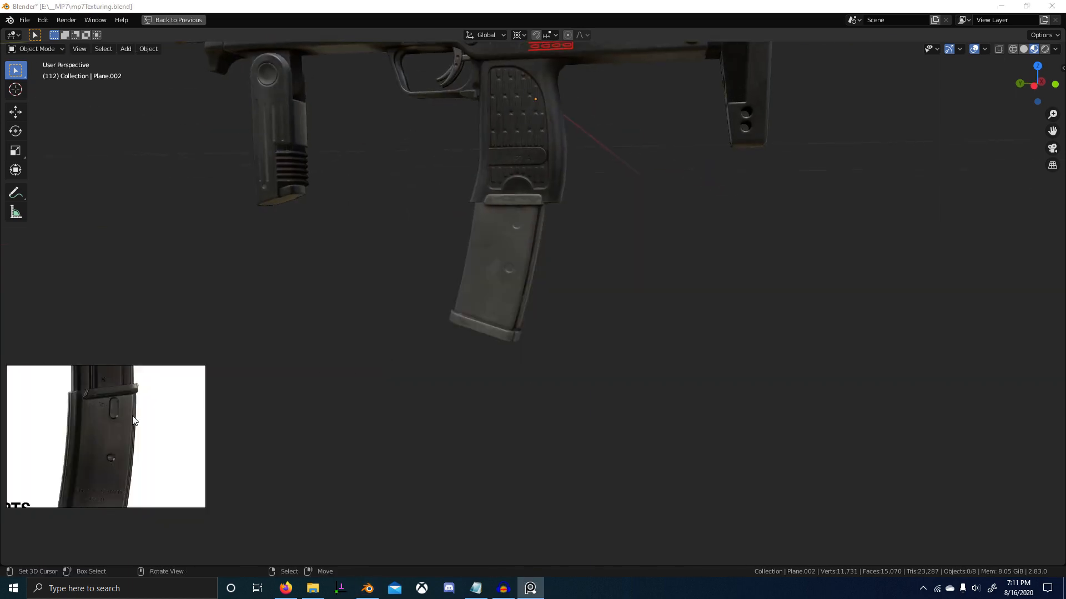
{"action": "scroll", "coordinate": [154, 421], "scroll_direction": "down", "scroll_amount": 2}
{"action": "key", "text": "ctrl+shift+a"}
{"action": "scroll", "coordinate": [508, 295], "scroll_direction": "down", "scroll_amount": 5}
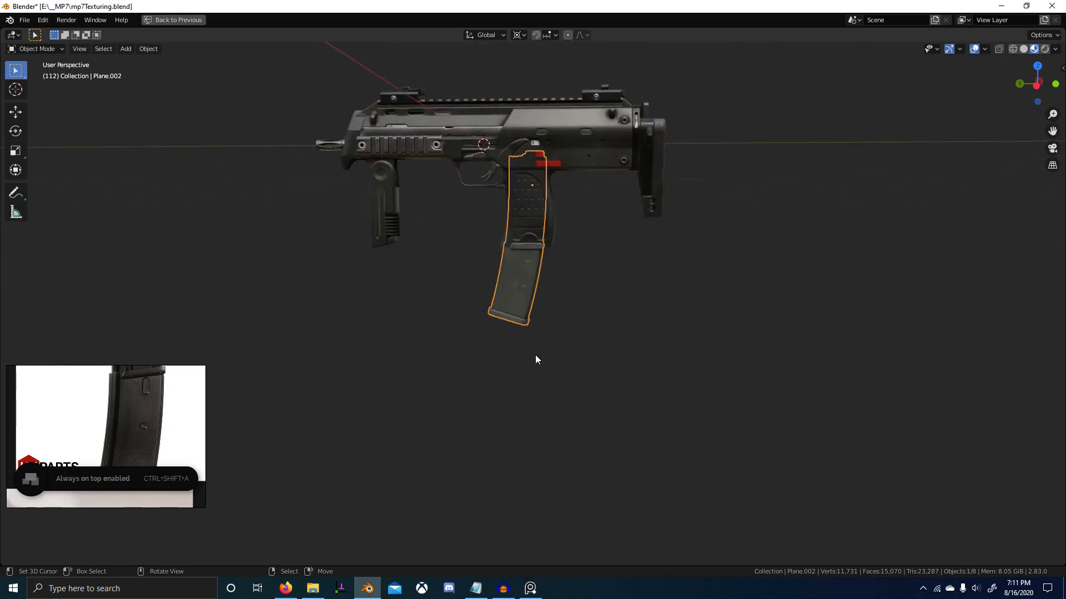
Darken the Lower Mag base colour in its RGB node by setting the HSV value to 0.025.
{"action": "key", "text": "ctrl+space"}
{"action": "scroll", "coordinate": [374, 461], "scroll_direction": "down", "scroll_amount": 3}
{"action": "middle_click_drag", "start_coordinate": [300, 510], "coordinate": [469, 457]}
{"action": "scroll", "coordinate": [305, 497], "scroll_direction": "down", "scroll_amount": 3}
{"action": "scroll", "coordinate": [319, 509], "scroll_direction": "up", "scroll_amount": 1}
{"action": "scroll", "coordinate": [359, 505], "scroll_direction": "up", "scroll_amount": 5}
{"action": "middle_click_drag", "start_coordinate": [433, 495], "coordinate": [586, 445]}
{"action": "scroll", "coordinate": [368, 514], "scroll_direction": "up", "scroll_amount": 2}
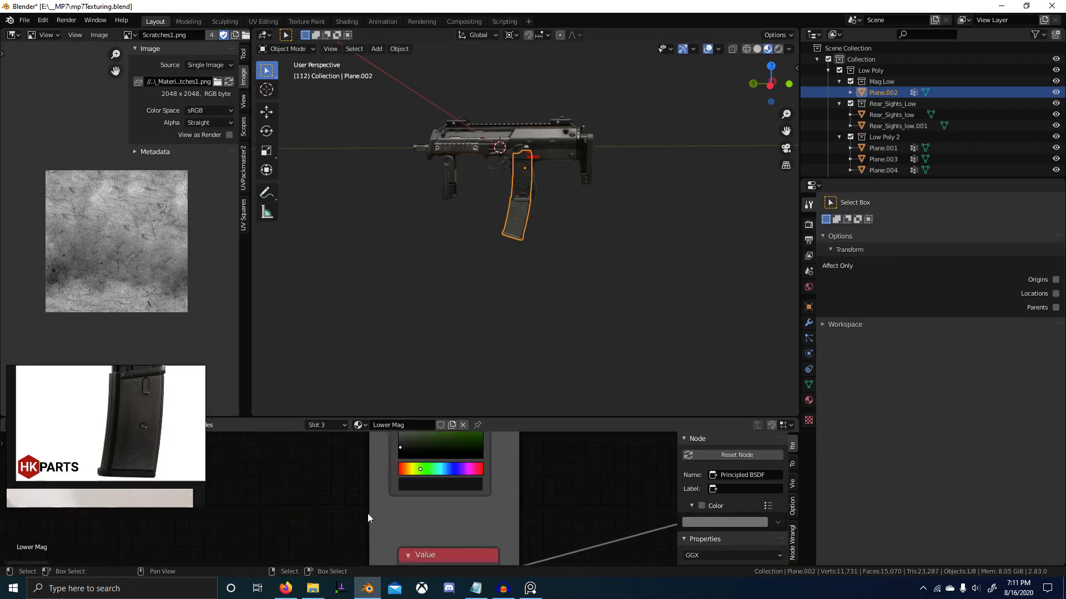
{"action": "left_click", "coordinate": [436, 482]}
{"action": "left_click", "coordinate": [423, 483]}
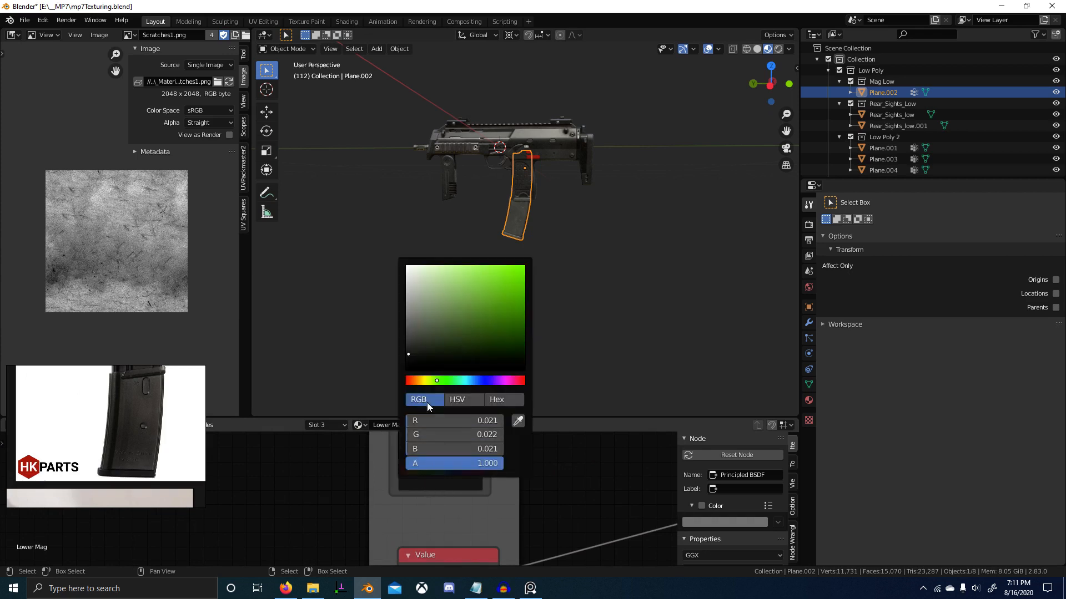
{"action": "scroll", "coordinate": [567, 304], "scroll_direction": "up", "scroll_amount": 8}
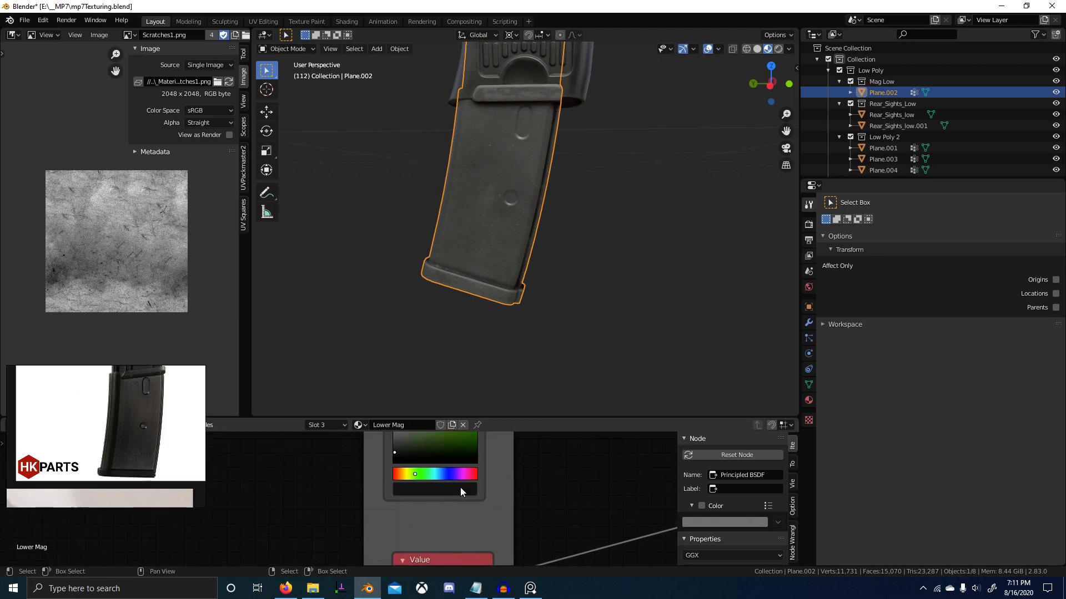
{"action": "left_click", "coordinate": [445, 491]}
{"action": "left_click_drag", "start_coordinate": [421, 455], "coordinate": [412, 456]}
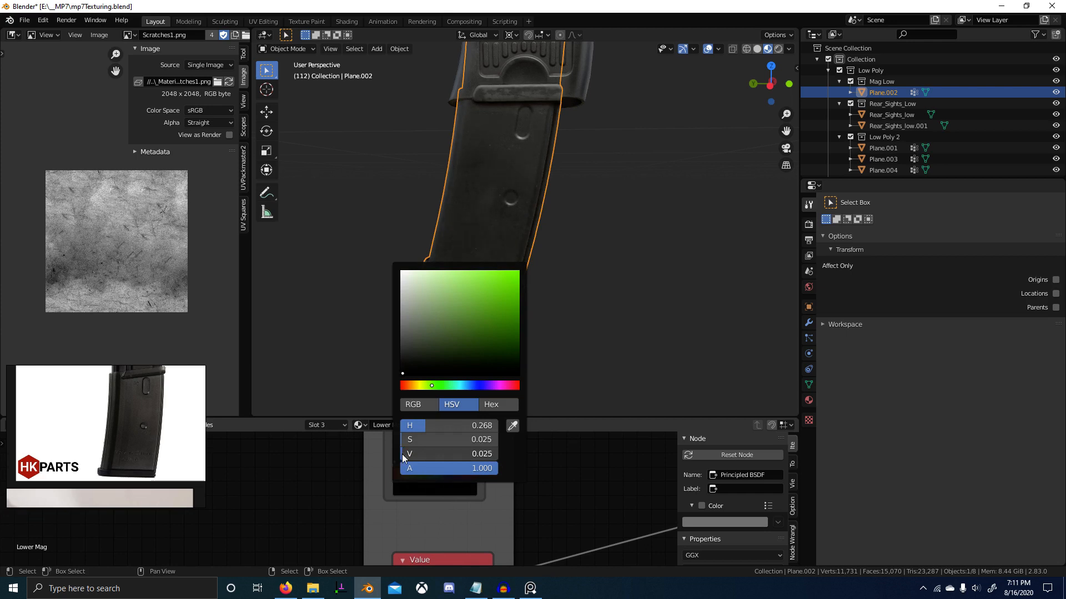
Compare the lower magazine's colour with the magazine photos on the reference board.
{"action": "scroll", "coordinate": [632, 208], "scroll_direction": "down", "scroll_amount": 6}
{"action": "scroll", "coordinate": [624, 219], "scroll_direction": "up", "scroll_amount": 3}
{"action": "key", "text": "alt+a"}
{"action": "middle_click_drag", "start_coordinate": [624, 218], "coordinate": [479, 288]}
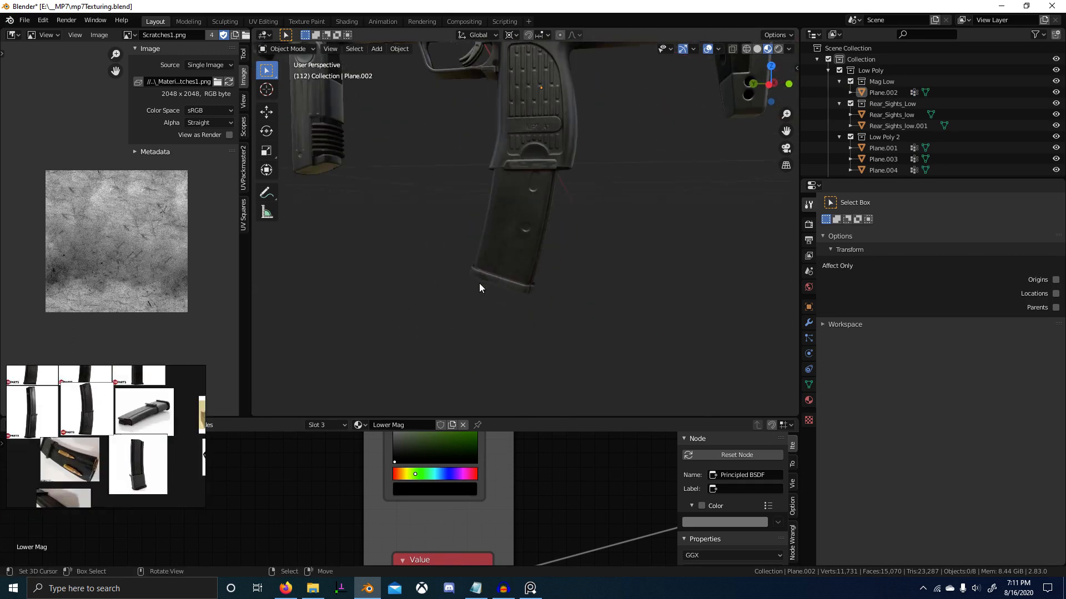
{"action": "scroll", "coordinate": [138, 474], "scroll_direction": "up", "scroll_amount": 6}
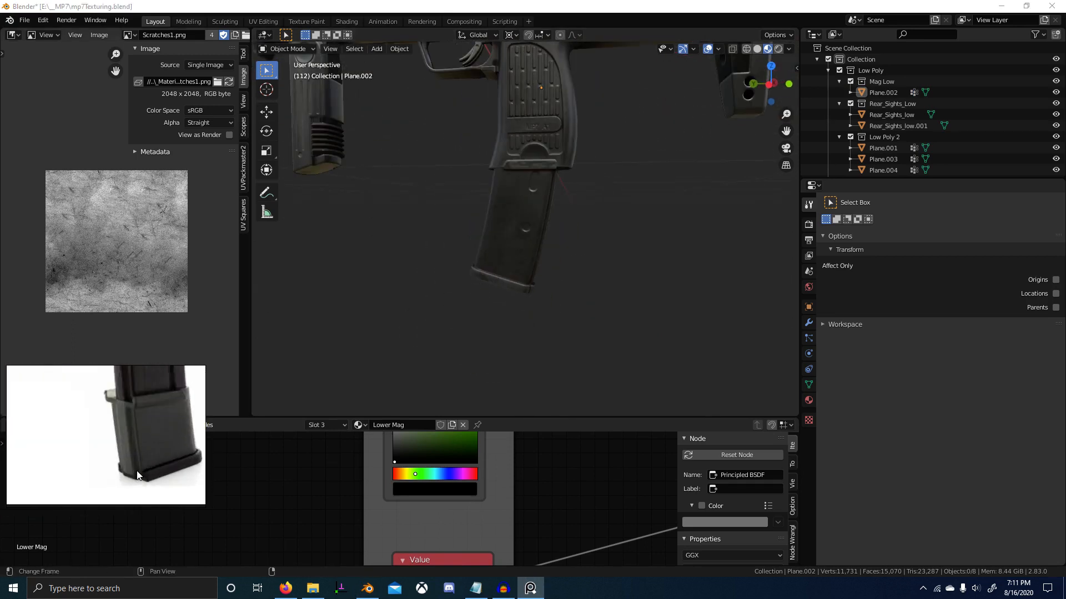
{"action": "scroll", "coordinate": [138, 475], "scroll_direction": "down", "scroll_amount": 5}
Isolate the magazine in local view and inspect its lower part up close.
{"action": "middle_click_drag", "start_coordinate": [442, 363], "coordinate": [508, 372]}
{"action": "left_click", "coordinate": [497, 284]}
{"action": "key", "text": "KP_Divide"}
{"action": "scroll", "coordinate": [548, 332], "scroll_direction": "up", "scroll_amount": 4}
{"action": "scroll", "coordinate": [519, 276], "scroll_direction": "up", "scroll_amount": 2}
{"action": "scroll", "coordinate": [602, 313], "scroll_direction": "down", "scroll_amount": 6}
{"action": "scroll", "coordinate": [508, 372], "scroll_direction": "up", "scroll_amount": 4}
{"action": "middle_click_drag", "start_coordinate": [507, 371], "coordinate": [562, 322], "text": "shift"}
Try 0.110 in the Value node below the base colour RGB node, and return it to 0.300.
{"action": "left_click", "coordinate": [422, 490]}
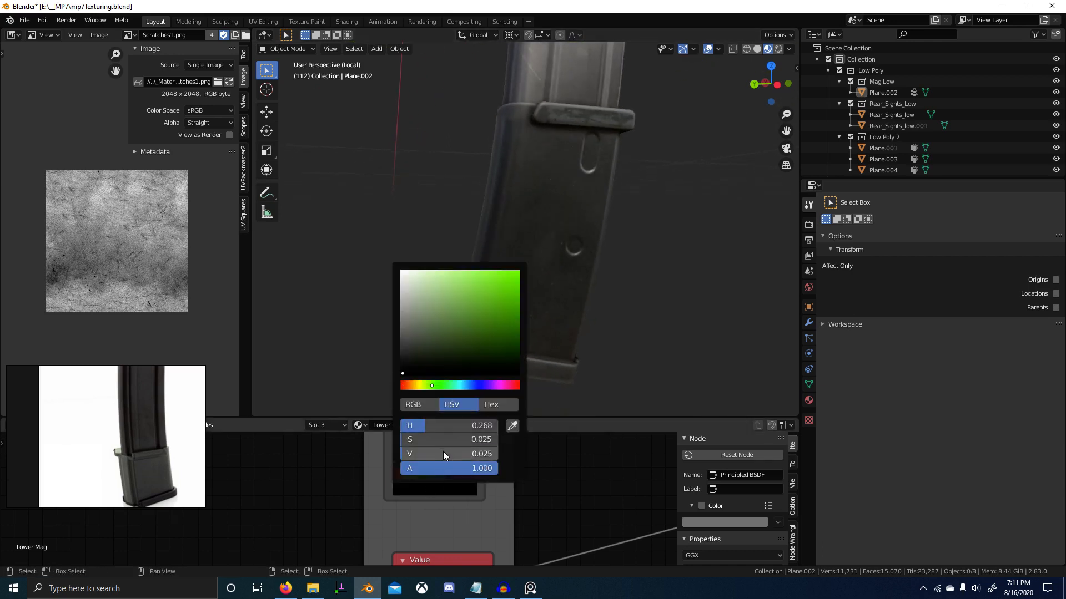
{"action": "scroll", "coordinate": [582, 486], "scroll_direction": "down", "scroll_amount": 4}
{"action": "middle_click_drag", "start_coordinate": [582, 486], "coordinate": [535, 414]}
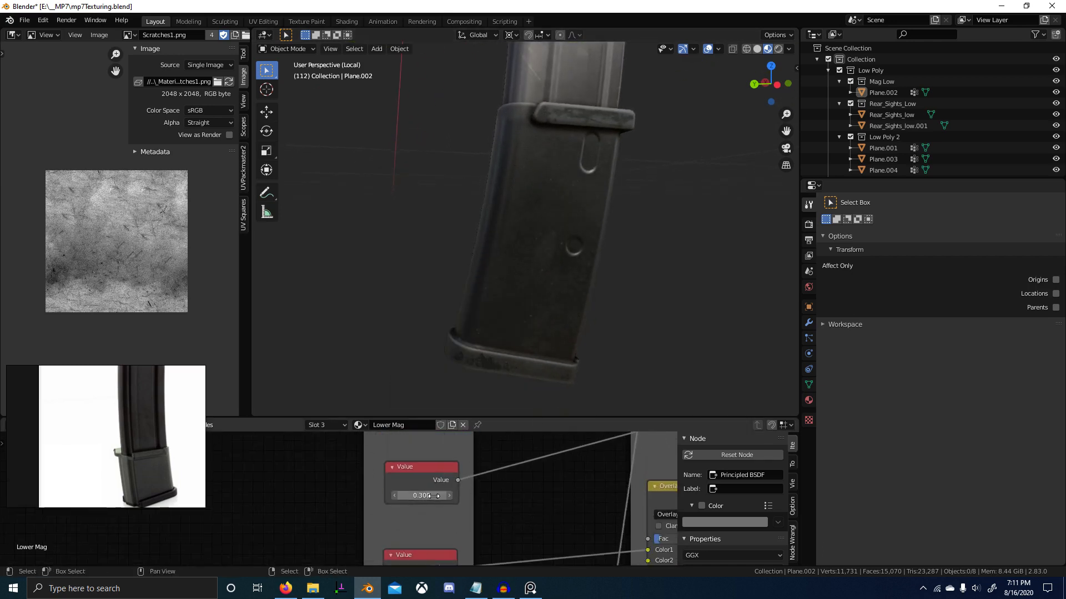
{"action": "middle_click_drag", "start_coordinate": [434, 545], "coordinate": [440, 506], "text": "ctrl"}
{"action": "middle_click_drag", "start_coordinate": [522, 489], "coordinate": [481, 492], "text": "shift"}
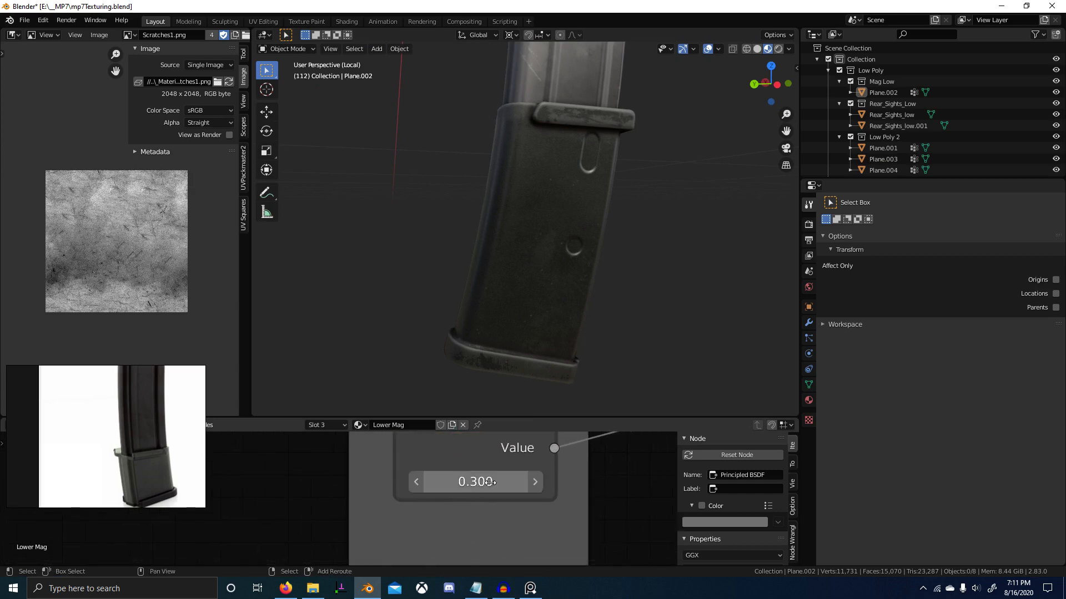
{"action": "mouse_move", "coordinate": [491, 483]}
{"action": "left_mouse_down"}
{"action": "mouse_move", "coordinate": [435, 483]}
{"action": "mouse_move", "coordinate": [473, 482]}
{"action": "left_mouse_up"}
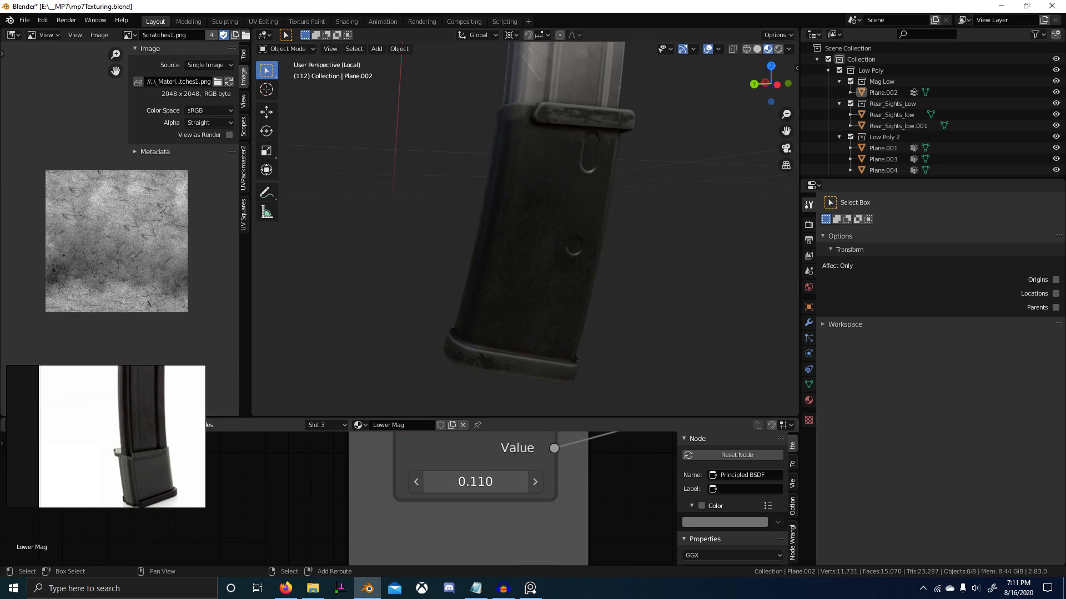
{"action": "left_click_drag", "start_coordinate": [475, 481], "coordinate": [588, 475]}
{"action": "scroll", "coordinate": [495, 528], "scroll_direction": "down", "scroll_amount": 4}
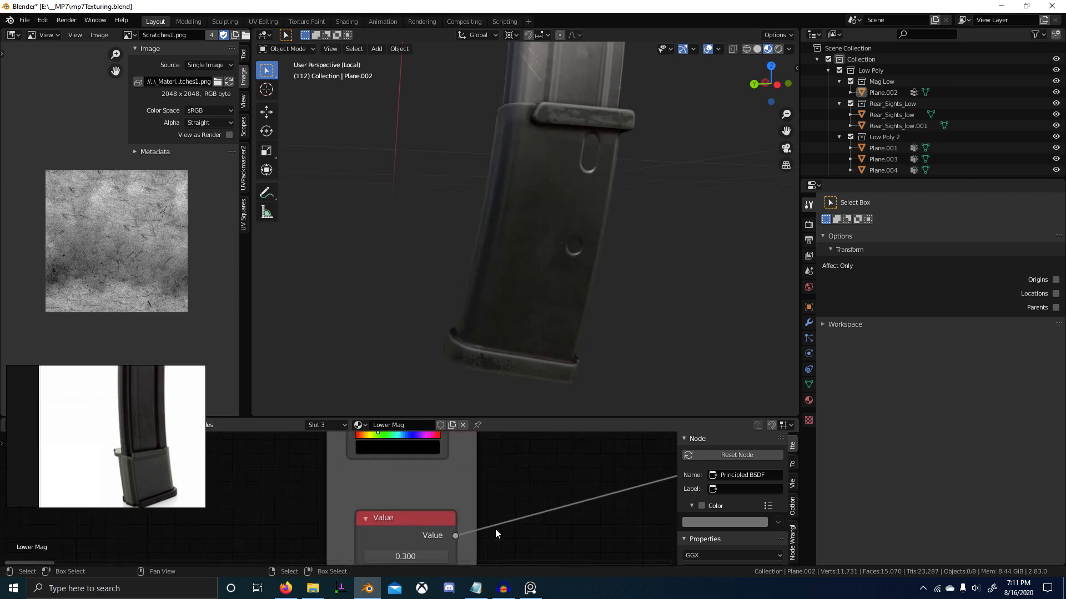
Leave local view, check the magazine on the whole gun, and save the file.
{"action": "mouse_move", "coordinate": [549, 333]}
{"action": "middle_mouse_down"}
{"action": "mouse_move", "coordinate": [561, 348]}
{"action": "mouse_move", "coordinate": [532, 338]}
{"action": "mouse_move", "coordinate": [545, 342]}
{"action": "middle_mouse_up"}
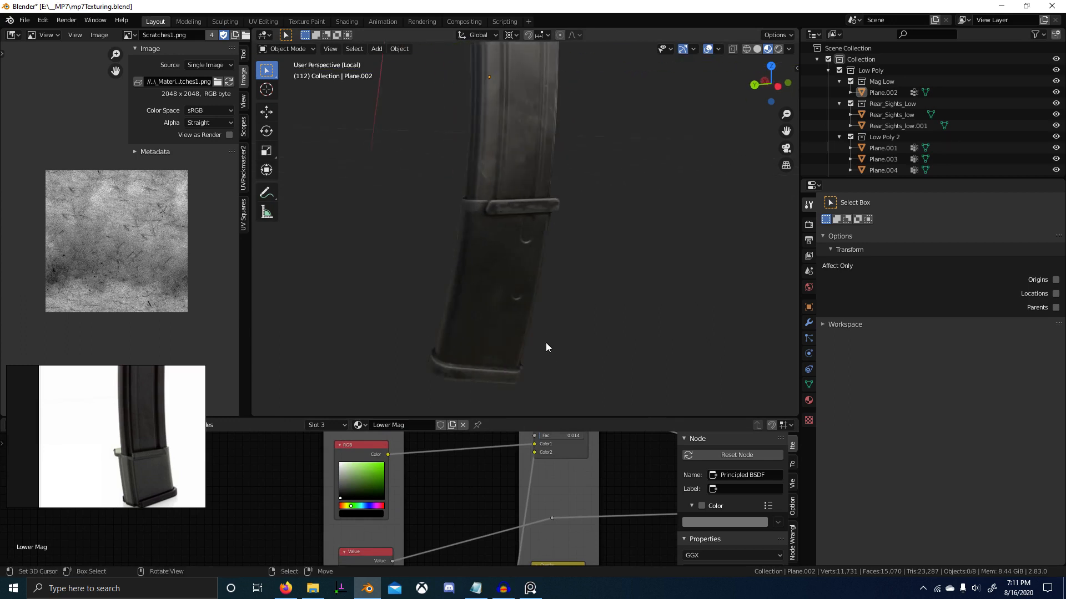
{"action": "key", "text": "KP_Divide"}
{"action": "scroll", "coordinate": [558, 321], "scroll_direction": "up", "scroll_amount": 4}
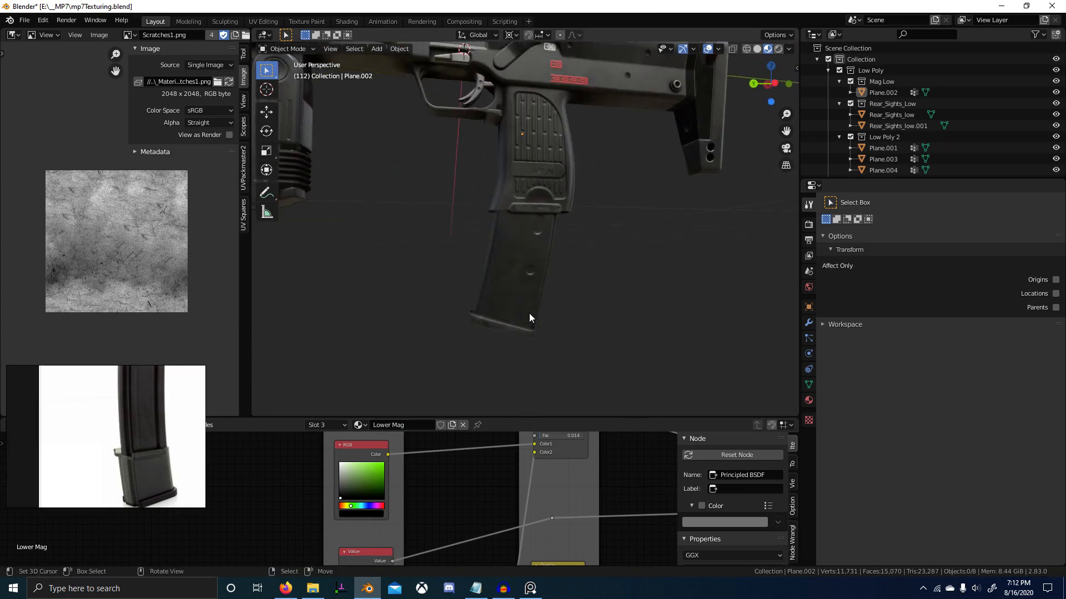
{"action": "mouse_move", "coordinate": [569, 288]}
{"action": "middle_mouse_down"}
{"action": "mouse_move", "coordinate": [564, 273]}
{"action": "mouse_move", "coordinate": [553, 277]}
{"action": "middle_mouse_up"}
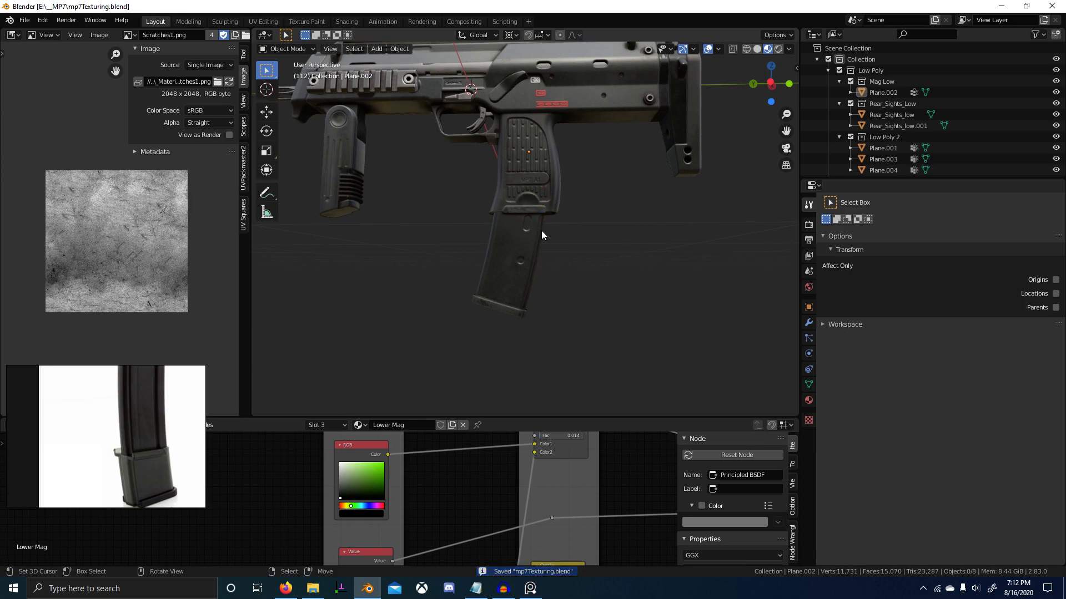
{"action": "middle_click_drag", "start_coordinate": [541, 231], "coordinate": [557, 209]}
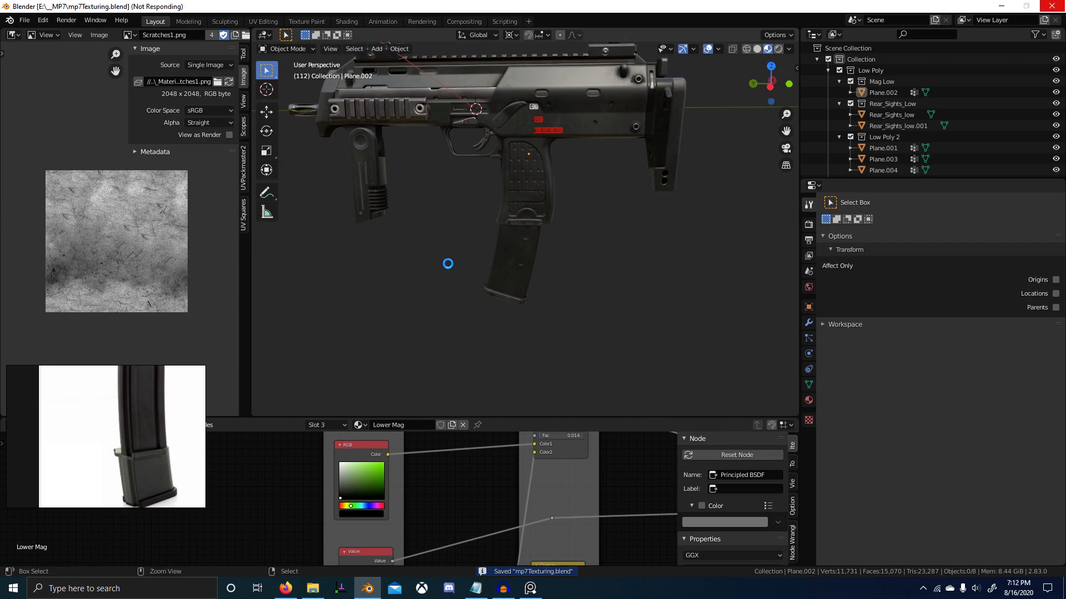
Check the magazine reference photo again and isolate the magazine in local view.
{"action": "scroll", "coordinate": [105, 397], "scroll_direction": "down", "scroll_amount": 4}
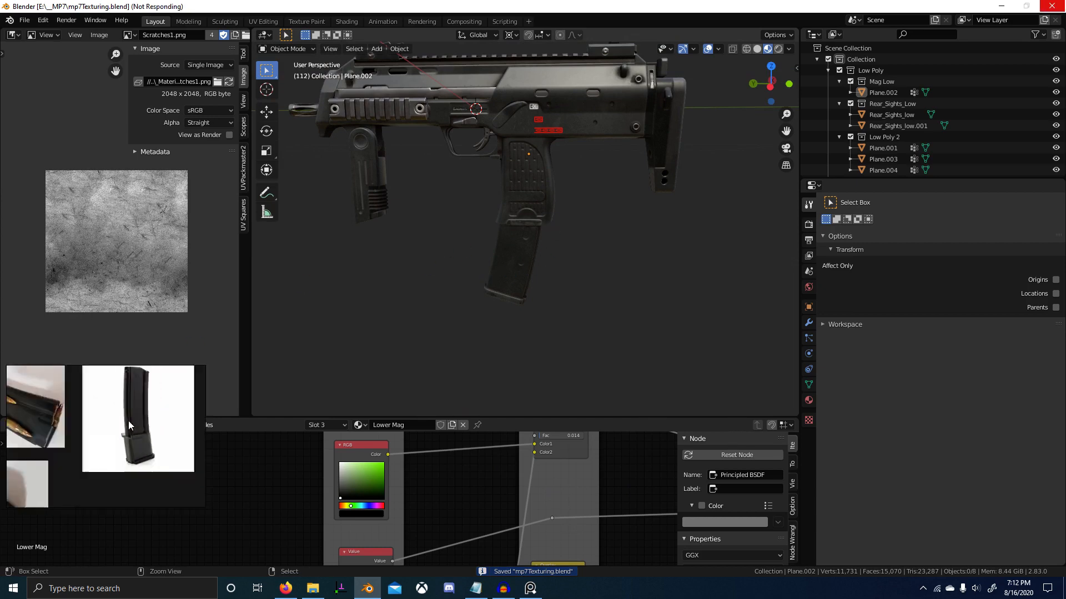
{"action": "scroll", "coordinate": [122, 417], "scroll_direction": "up", "scroll_amount": 6}
{"action": "middle_click_drag", "start_coordinate": [524, 286], "coordinate": [547, 279]}
{"action": "scroll", "coordinate": [548, 280], "scroll_direction": "up", "scroll_amount": 2}
{"action": "left_click", "coordinate": [532, 256]}
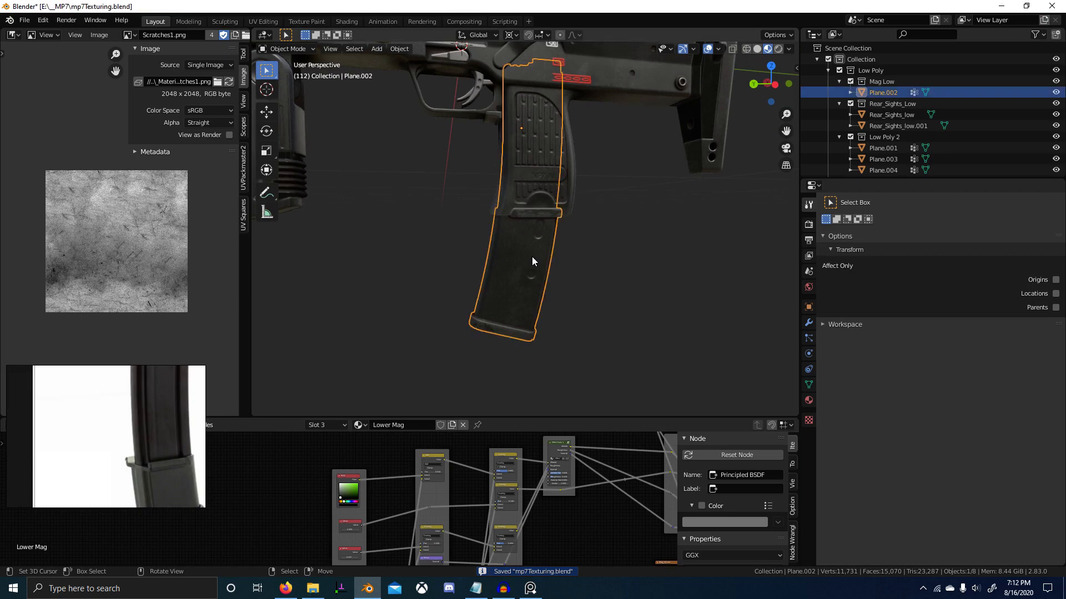
{"action": "key", "text": "KP_Divide"}
{"action": "key", "text": "alt+a"}
{"action": "scroll", "coordinate": [532, 256], "scroll_direction": "up", "scroll_amount": 3}
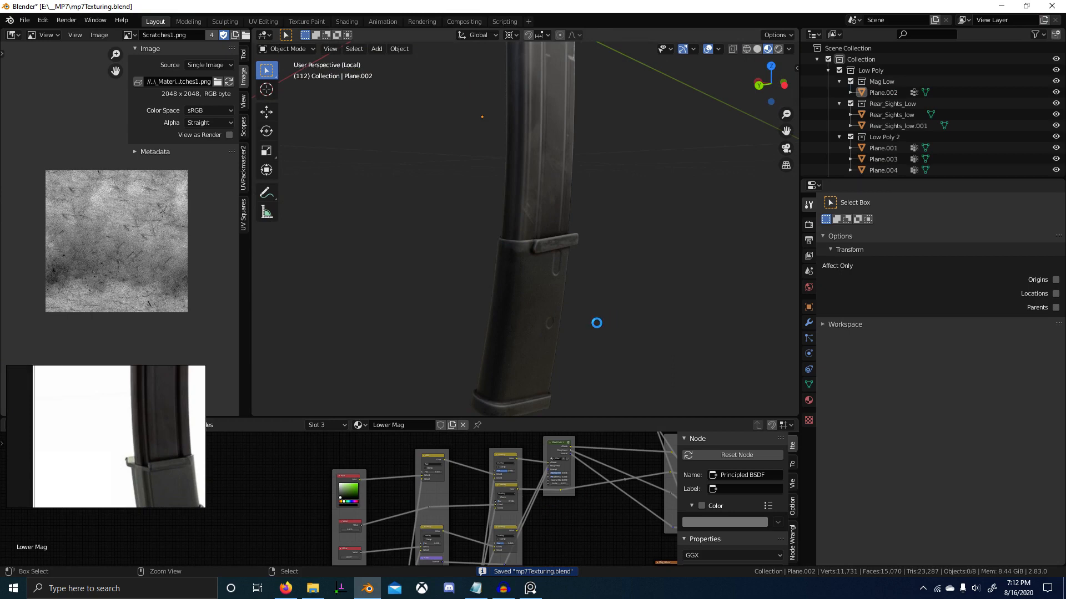
Bring the whole Lower Mag node tree and both magazine halves into view, and select the magazine.
{"action": "scroll", "coordinate": [585, 495], "scroll_direction": "down", "scroll_amount": 8}
{"action": "scroll", "coordinate": [585, 495], "scroll_direction": "down", "scroll_amount": 4}
{"action": "middle_click_drag", "start_coordinate": [589, 495], "coordinate": [525, 484]}
{"action": "scroll", "coordinate": [474, 481], "scroll_direction": "up", "scroll_amount": 5}
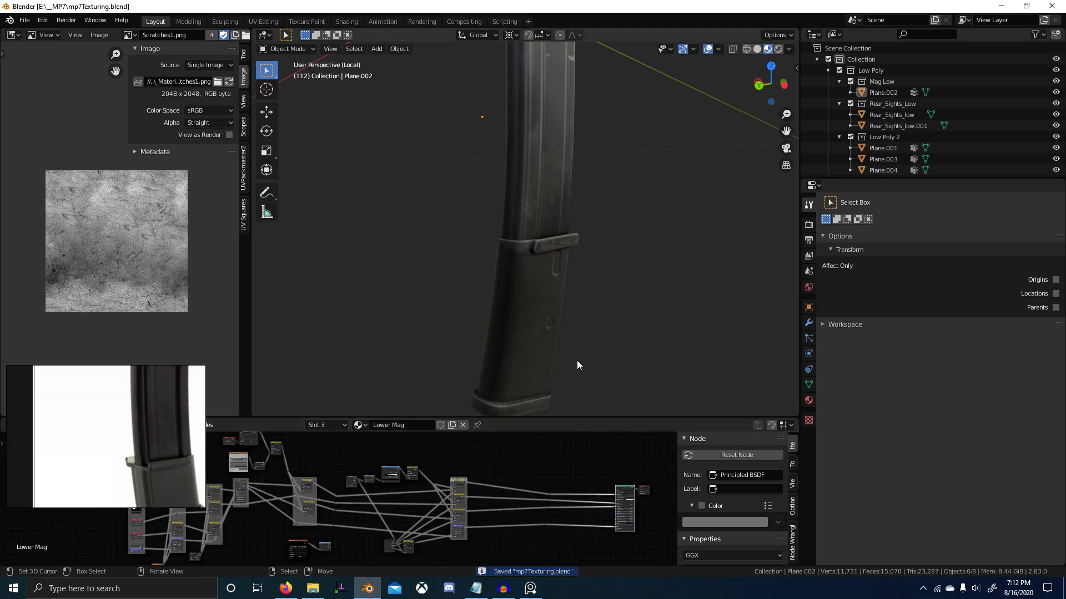
{"action": "middle_click_drag", "start_coordinate": [577, 362], "coordinate": [530, 333]}
{"action": "left_click", "coordinate": [528, 154]}
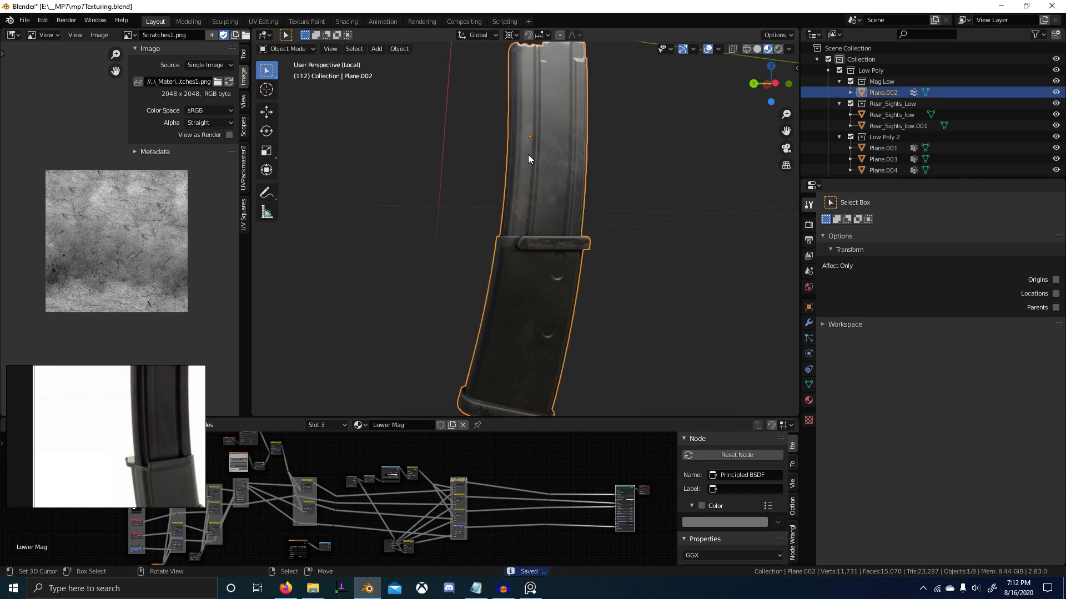
{"action": "scroll", "coordinate": [458, 521], "scroll_direction": "down", "scroll_amount": 2}
{"action": "key", "text": "ctrl+Tab"}
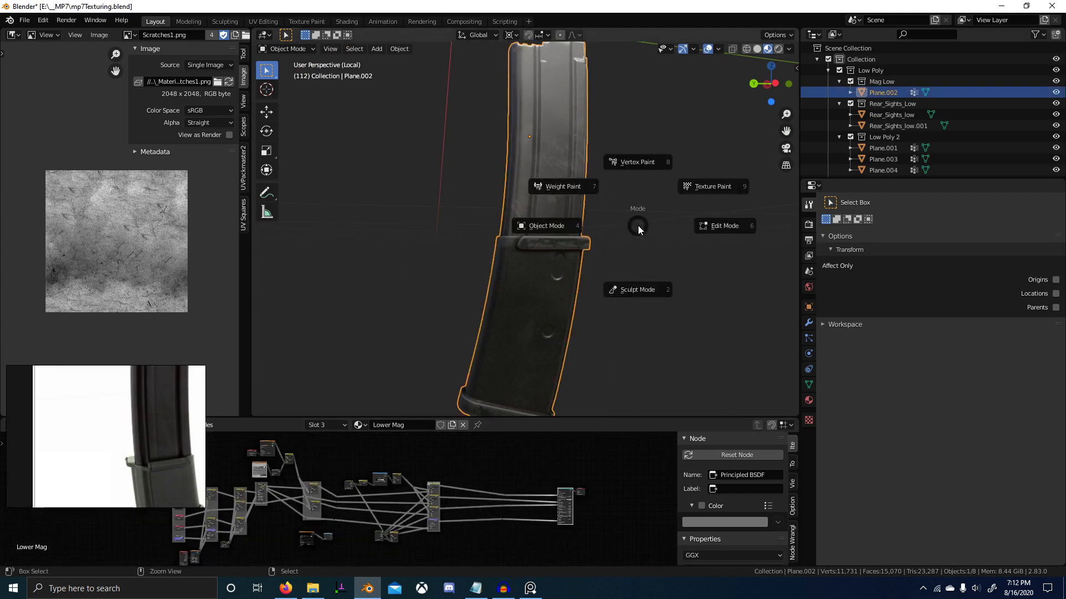
{"action": "key", "text": "Escape"}
{"action": "left_click", "coordinate": [327, 424]}
{"action": "left_click", "coordinate": [326, 424]}
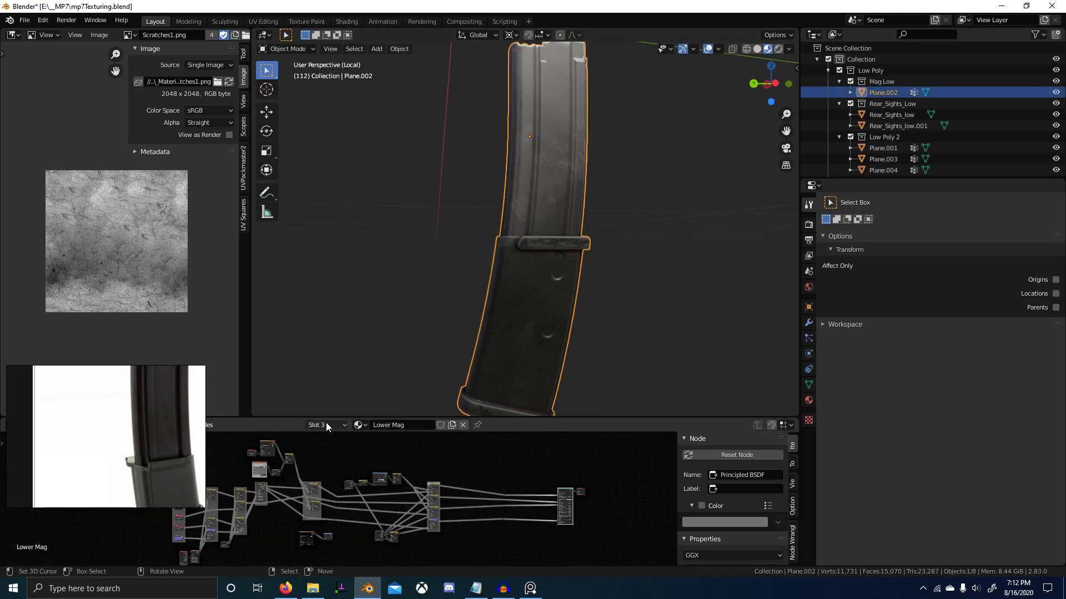
Select all the AO dirt nodes in the Lower Mag node tree, including the AO Dirt frame's mix and bump nodes.
{"action": "middle_click_drag", "start_coordinate": [368, 496], "coordinate": [378, 491]}
{"action": "key", "text": "alt+a"}
{"action": "key", "text": "c"}
{"action": "mouse_move", "coordinate": [376, 488]}
{"action": "left_mouse_down"}
{"action": "mouse_move", "coordinate": [417, 489]}
{"action": "mouse_move", "coordinate": [423, 530]}
{"action": "left_mouse_up"}
{"action": "right_click", "coordinate": [408, 525]}
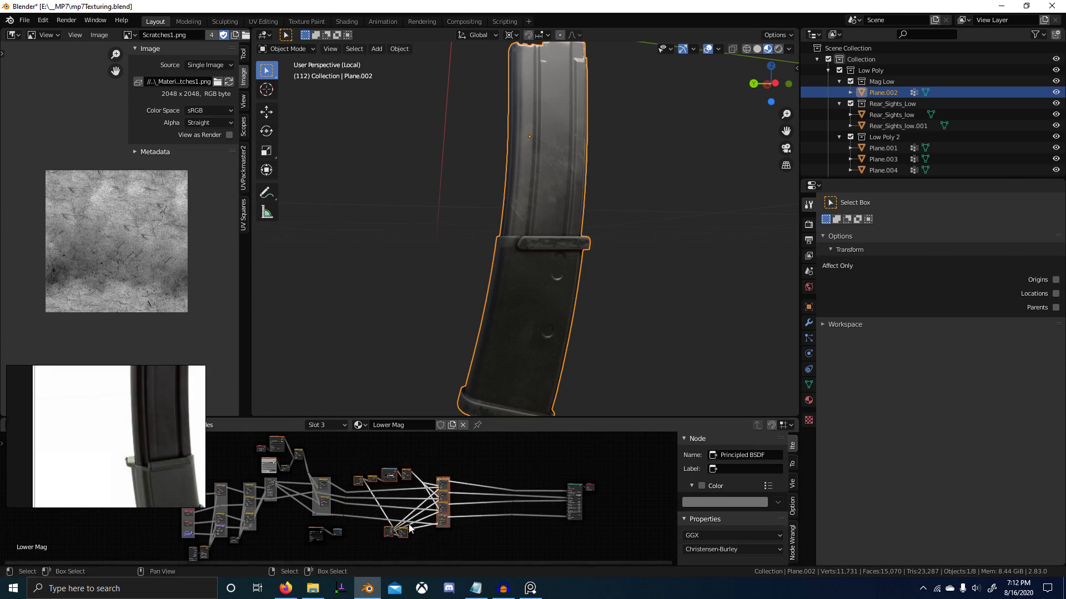
Switch to the Upper Mag material and paste the AO dirt nodes into empty space beside its node tree.
{"action": "left_click", "coordinate": [314, 424]}
{"action": "left_click", "coordinate": [311, 362]}
{"action": "middle_click_drag", "start_coordinate": [358, 522], "coordinate": [412, 455]}
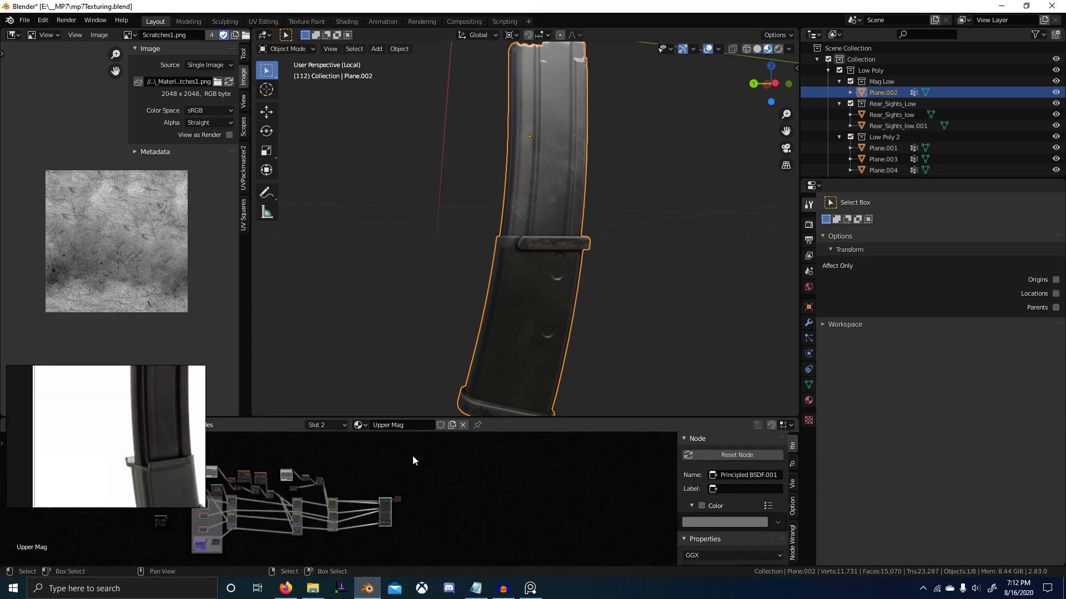
{"action": "middle_click_drag", "start_coordinate": [440, 492], "coordinate": [533, 467]}
{"action": "scroll", "coordinate": [447, 519], "scroll_direction": "up", "scroll_amount": 2}
{"action": "scroll", "coordinate": [447, 519], "scroll_direction": "down", "scroll_amount": 2}
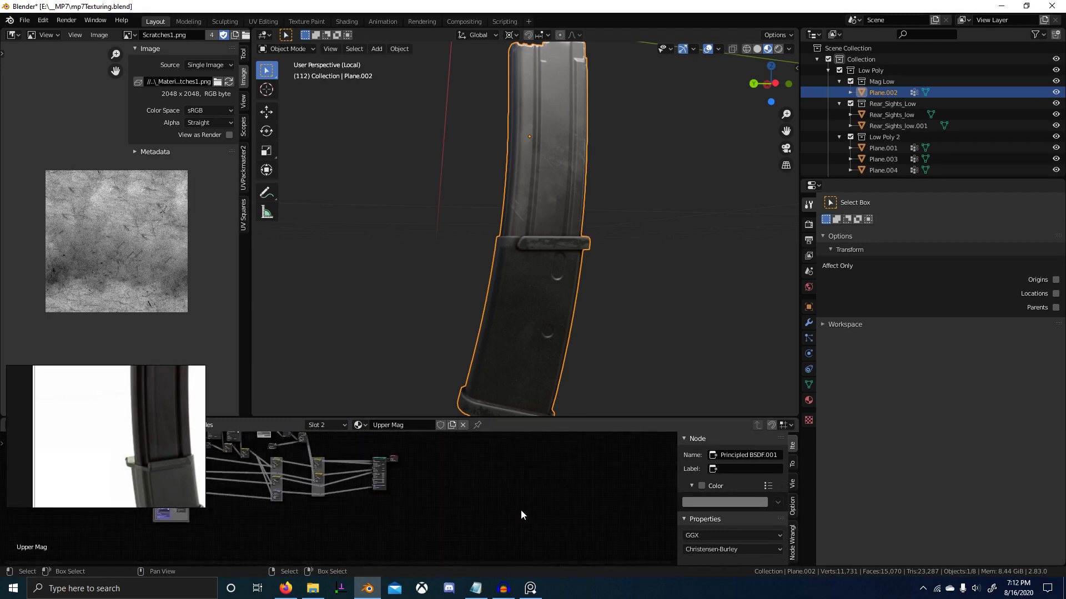
{"action": "middle_click_drag", "start_coordinate": [520, 511], "coordinate": [501, 499]}
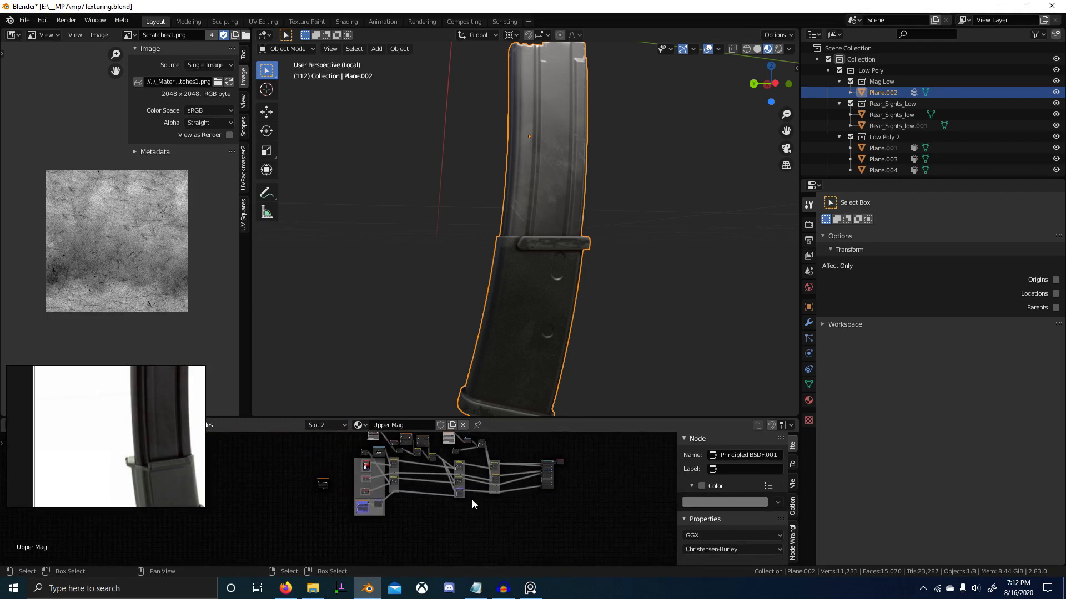
{"action": "key", "text": "ctrl+space"}
{"action": "key", "text": "g"}
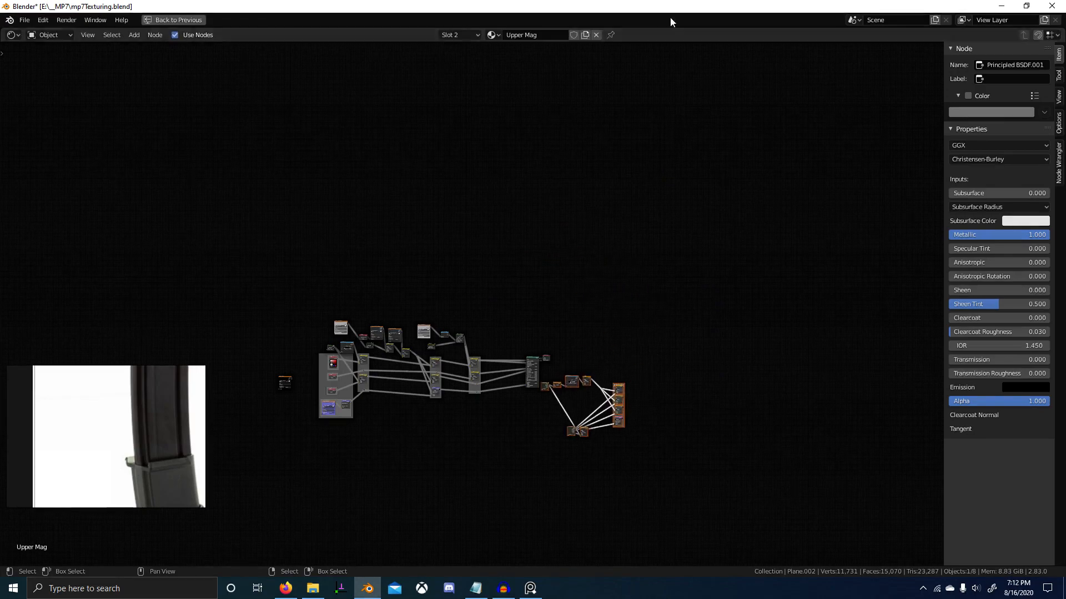
{"action": "left_click", "coordinate": [671, 422]}
Preview the AO DIRT MASK group's output on the upper magazine and examine the mask from several angles.
{"action": "scroll", "coordinate": [500, 377], "scroll_direction": "up", "scroll_amount": 5}
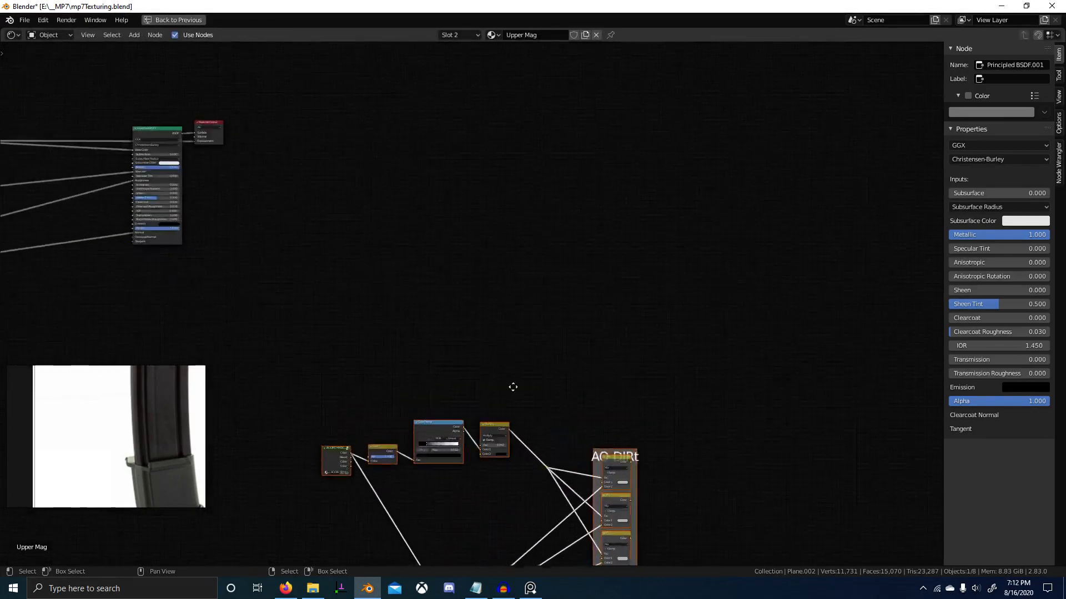
{"action": "scroll", "coordinate": [477, 346], "scroll_direction": "up", "scroll_amount": 2}
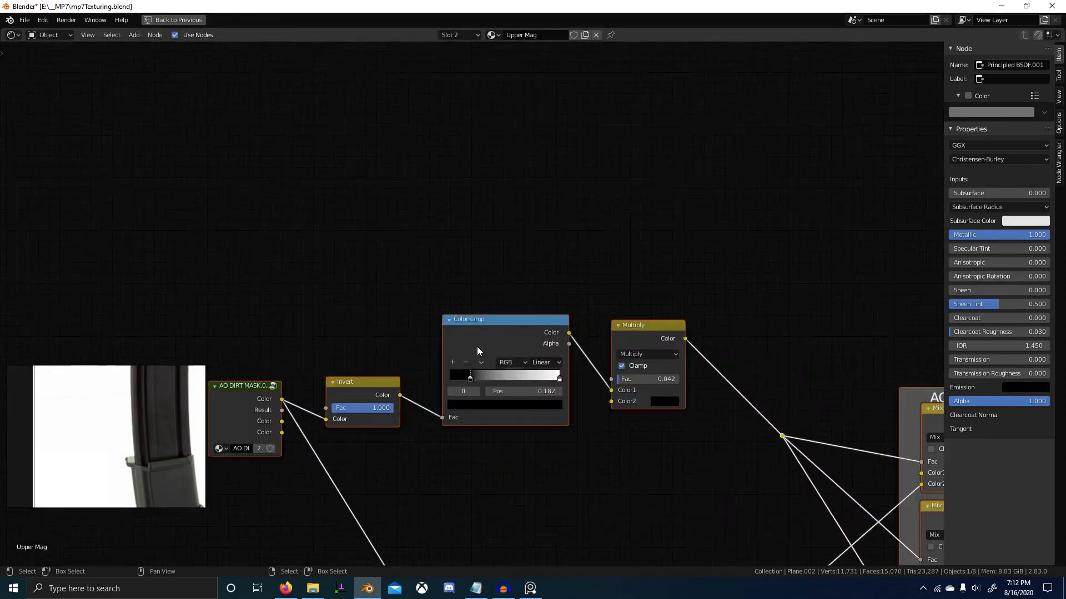
{"action": "left_click", "coordinate": [273, 387]}
{"action": "key", "text": "Tab"}
{"action": "scroll", "coordinate": [347, 292], "scroll_direction": "down", "scroll_amount": 2}
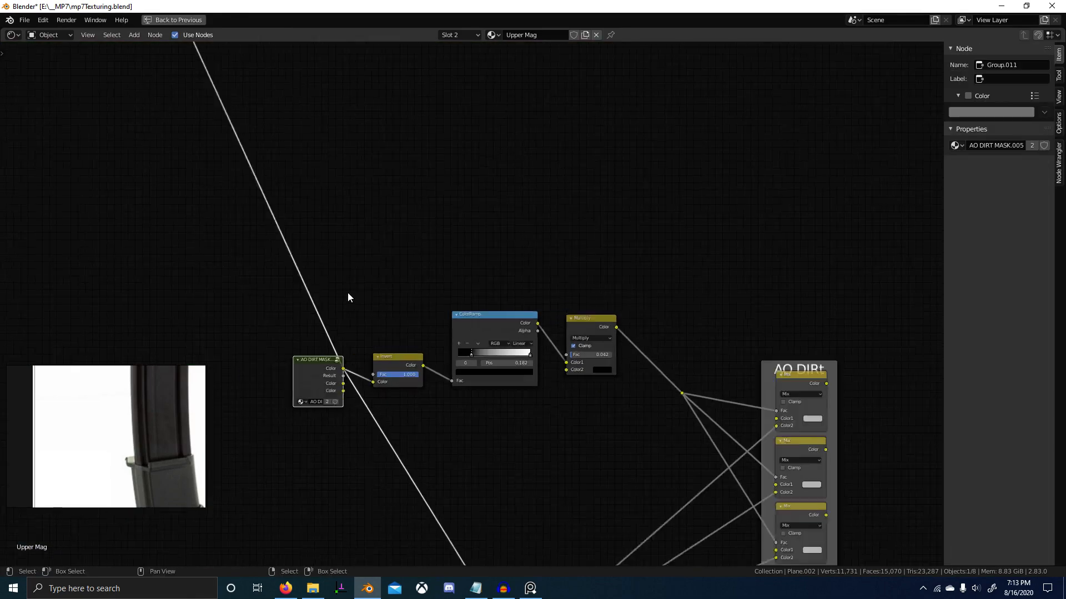
{"action": "scroll", "coordinate": [348, 294], "scroll_direction": "down", "scroll_amount": 3}
{"action": "key", "text": "ctrl+space"}
{"action": "scroll", "coordinate": [472, 238], "scroll_direction": "down", "scroll_amount": 5}
{"action": "scroll", "coordinate": [552, 226], "scroll_direction": "up", "scroll_amount": 5}
{"action": "middle_click_drag", "start_coordinate": [552, 226], "coordinate": [655, 315]}
{"action": "scroll", "coordinate": [586, 271], "scroll_direction": "down", "scroll_amount": 2}
{"action": "scroll", "coordinate": [574, 314], "scroll_direction": "up", "scroll_amount": 4}
{"action": "scroll", "coordinate": [569, 318], "scroll_direction": "down", "scroll_amount": 3}
{"action": "middle_click_drag", "start_coordinate": [662, 368], "coordinate": [606, 151]}
{"action": "scroll", "coordinate": [598, 304], "scroll_direction": "down", "scroll_amount": 3}
{"action": "middle_click_drag", "start_coordinate": [527, 396], "coordinate": [746, 237]}
{"action": "scroll", "coordinate": [550, 264], "scroll_direction": "up", "scroll_amount": 3}
{"action": "scroll", "coordinate": [479, 515], "scroll_direction": "down", "scroll_amount": 5}
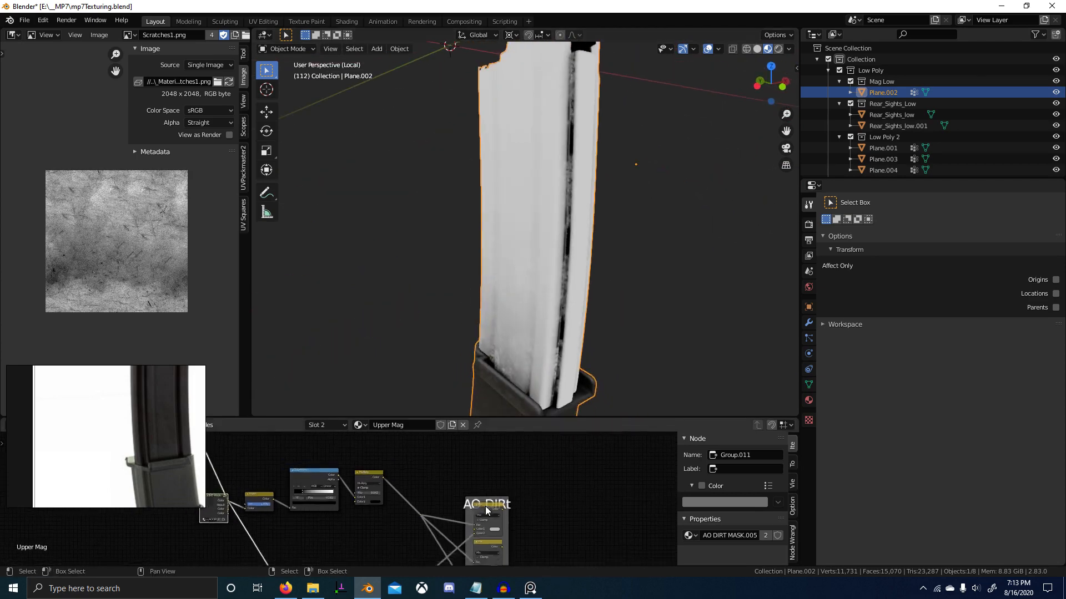
Move the Principled BSDF and Material Output farther along X to make room for the AO dirt nodes.
{"action": "key", "text": "ctrl+space"}
{"action": "middle_click_drag", "start_coordinate": [332, 280], "coordinate": [459, 350]}
{"action": "key", "text": "b"}
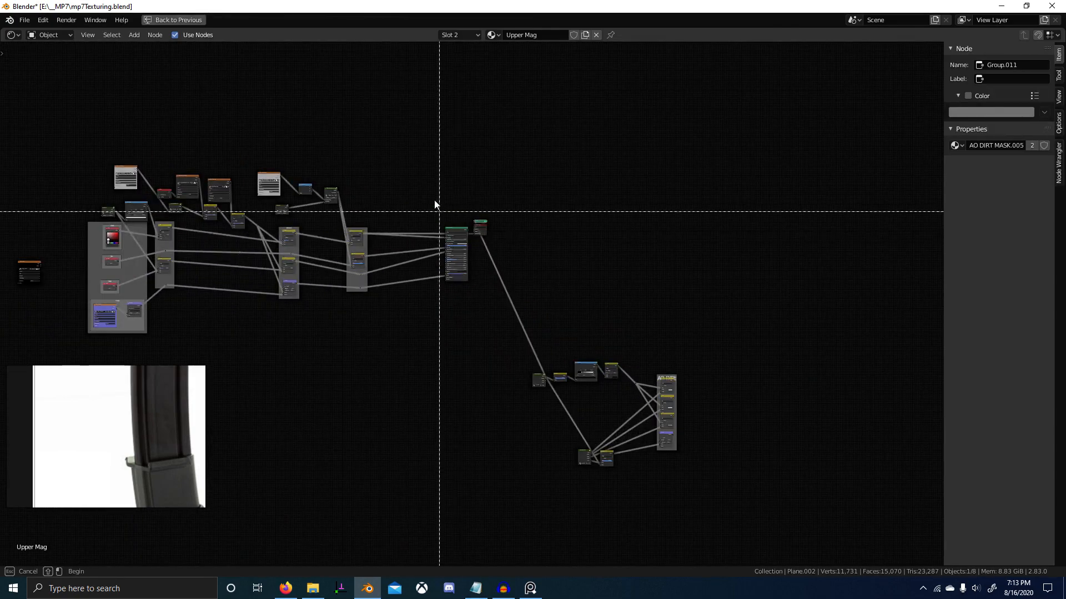
{"action": "left_click_drag", "start_coordinate": [431, 190], "coordinate": [528, 295]}
{"action": "scroll", "coordinate": [521, 297], "scroll_direction": "down", "scroll_amount": 3}
{"action": "middle_click_drag", "start_coordinate": [507, 301], "coordinate": [446, 304]}
{"action": "key", "text": "g"}
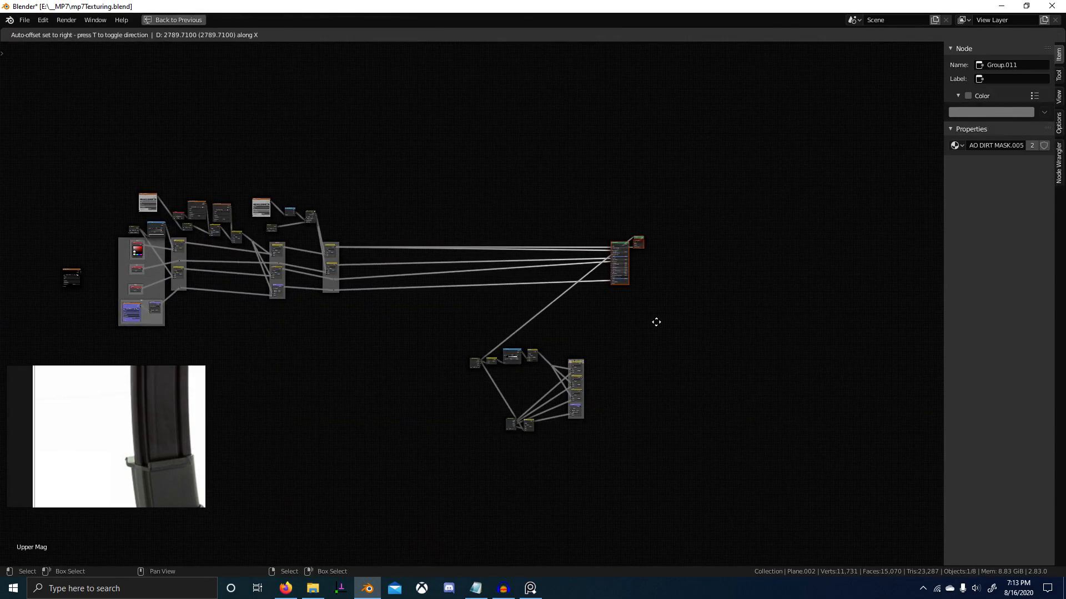
{"action": "left_click", "coordinate": [656, 322]}
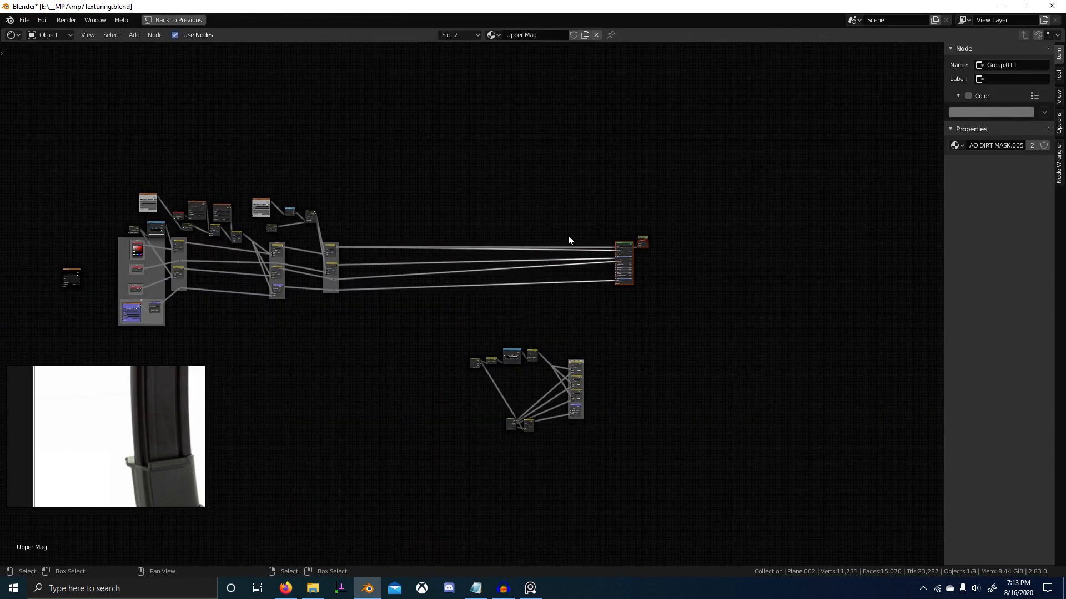
Add reroutes across the links feeding the Principled BSDF and shift them closer to the other nodes.
{"action": "right_click_drag", "start_coordinate": [617, 371], "coordinate": [617, 371], "text": "shift"}
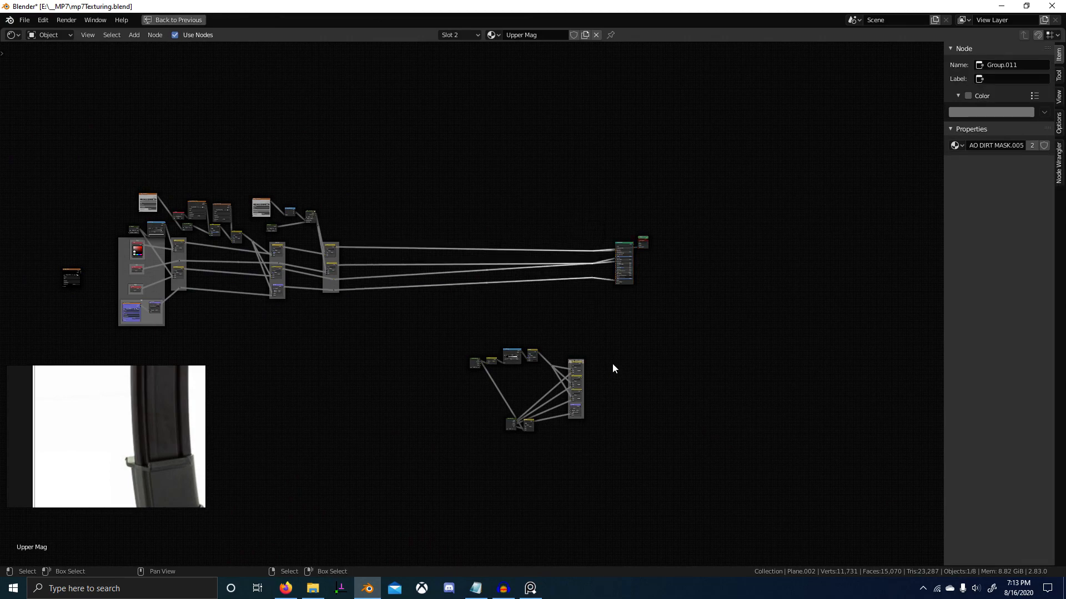
{"action": "key", "text": "g"}
{"action": "left_click", "coordinate": [545, 353]}
Select all the pasted AO dirt nodes and move them into the gap between the last mix frame and the new reroutes.
{"action": "mouse_move", "coordinate": [451, 336]}
{"action": "left_mouse_down"}
{"action": "mouse_move", "coordinate": [526, 408]}
{"action": "mouse_move", "coordinate": [661, 487]}
{"action": "left_mouse_up"}
{"action": "key", "text": "g"}
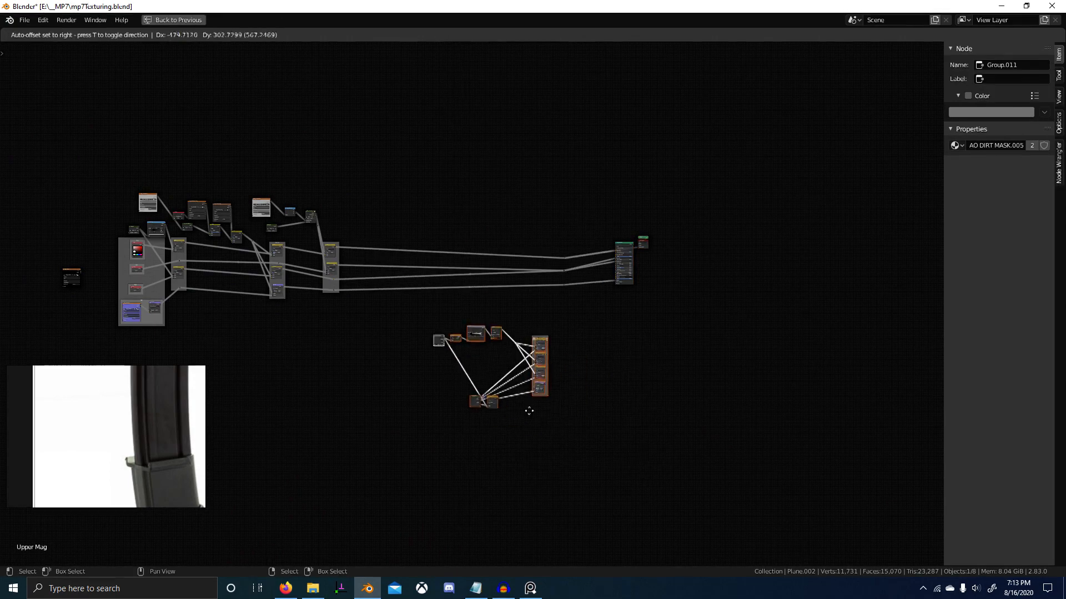
{"action": "left_click", "coordinate": [449, 324]}
{"action": "scroll", "coordinate": [462, 305], "scroll_direction": "up", "scroll_amount": 5}
{"action": "middle_click_drag", "start_coordinate": [519, 316], "coordinate": [546, 352]}
{"action": "key", "text": "g"}
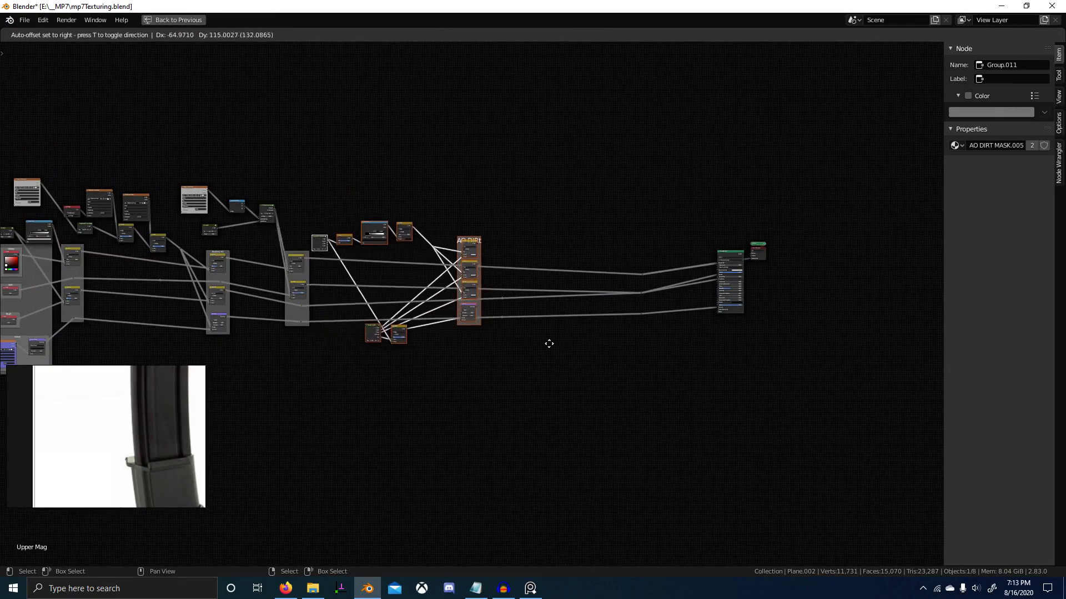
{"action": "left_click", "coordinate": [539, 340]}
Connect the last frame's two Add nodes and two reroutes to the AO Dirt frame's three Mix nodes and Bump node.
{"action": "scroll", "coordinate": [375, 286], "scroll_direction": "up", "scroll_amount": 4}
{"action": "right_click_drag", "start_coordinate": [199, 266], "coordinate": [621, 225], "text": "alt"}
{"action": "middle_click_drag", "start_coordinate": [418, 294], "coordinate": [512, 264]}
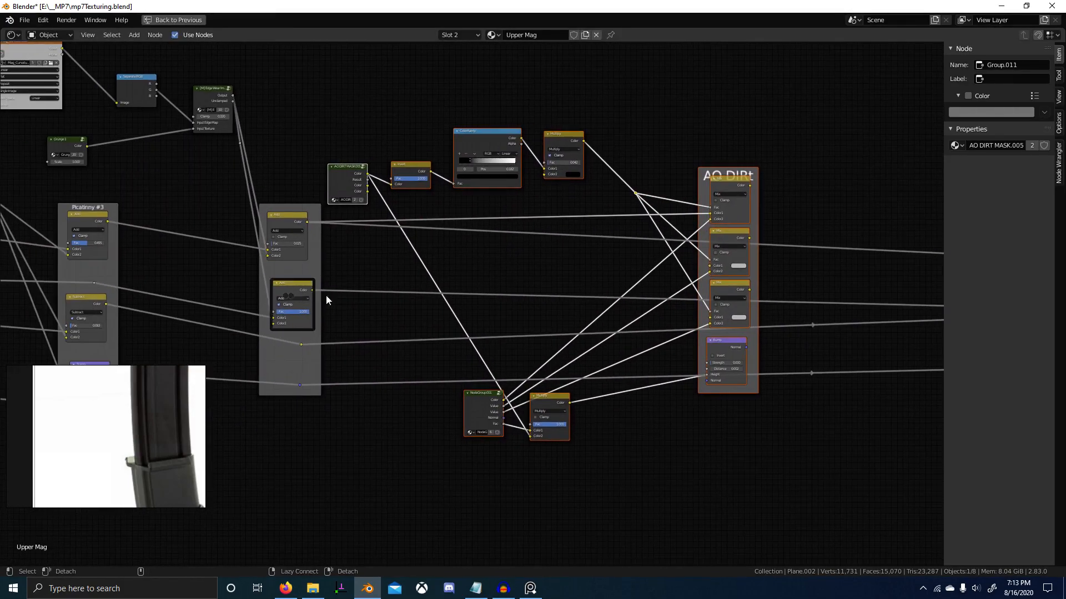
{"action": "right_click_drag", "start_coordinate": [325, 296], "coordinate": [715, 254], "text": "alt"}
{"action": "right_click_drag", "start_coordinate": [301, 345], "coordinate": [716, 309], "text": "alt"}
{"action": "right_click_drag", "start_coordinate": [303, 385], "coordinate": [742, 376], "text": "alt"}
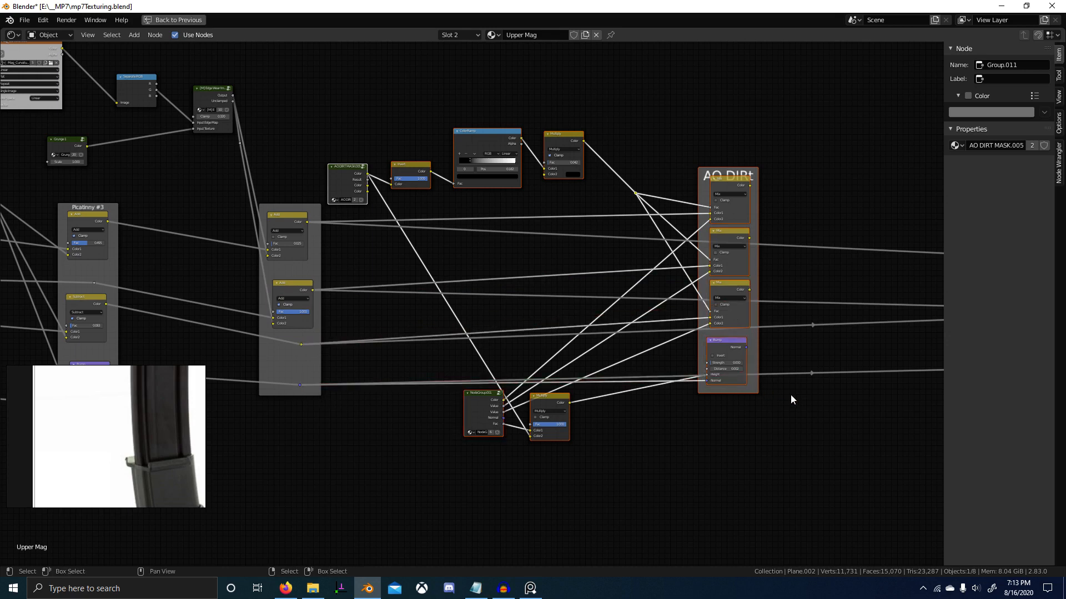
Connect the first AO Dirt Mix node to the Base Color reroute and raise that reroute slightly.
{"action": "scroll", "coordinate": [790, 395], "scroll_direction": "down", "scroll_amount": 3}
{"action": "middle_click_drag", "start_coordinate": [789, 395], "coordinate": [396, 436]}
{"action": "right_click_drag", "start_coordinate": [353, 282], "coordinate": [705, 329], "text": "alt"}
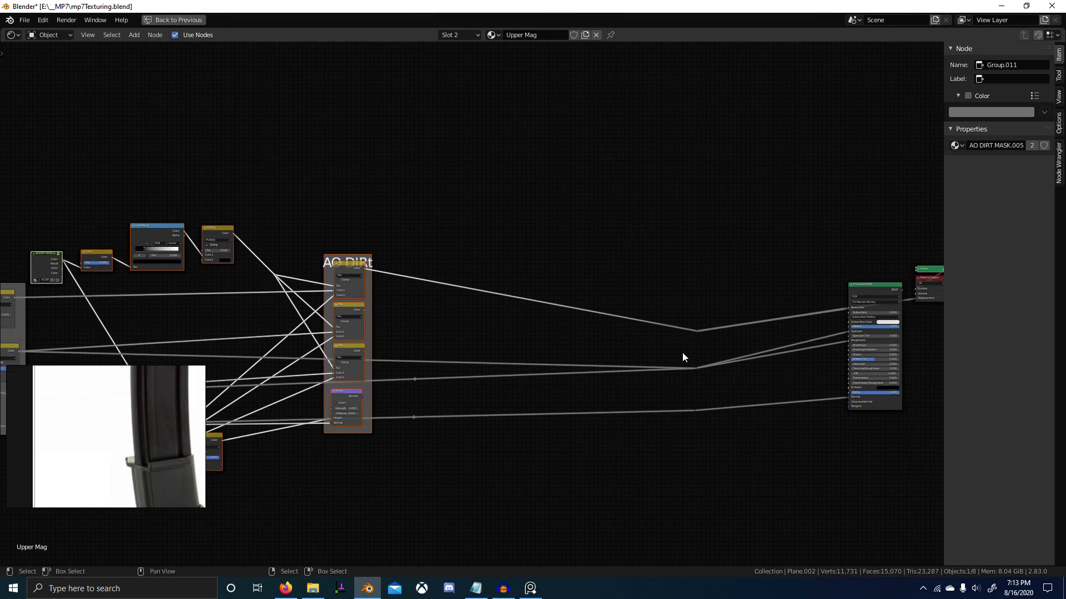
{"action": "left_click", "coordinate": [691, 339]}
{"action": "left_click", "coordinate": [696, 332]}
{"action": "left_click_drag", "start_coordinate": [696, 332], "coordinate": [689, 311]}
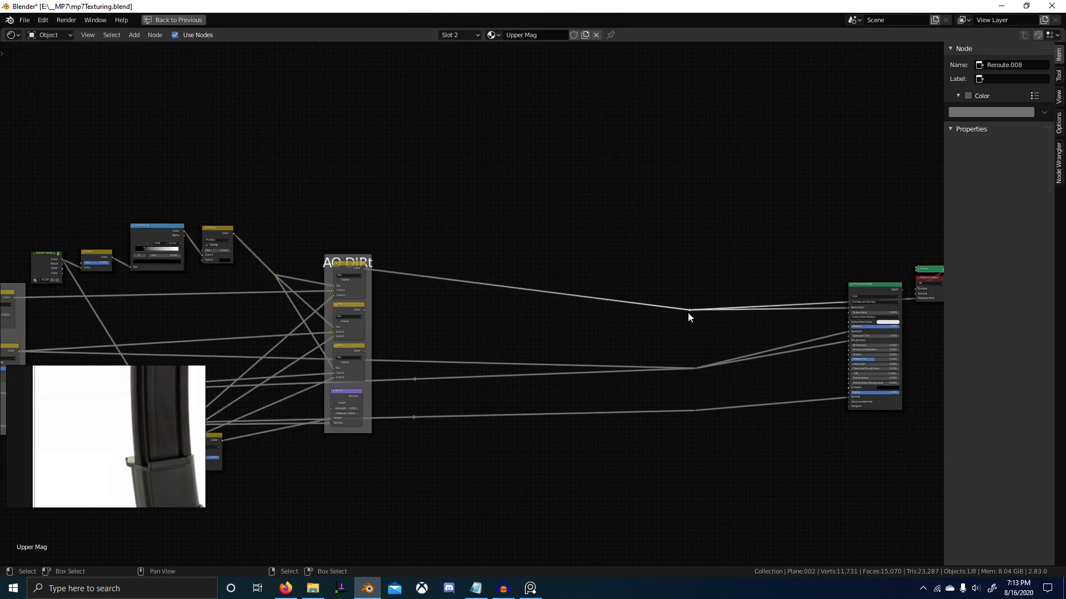
Separate the overlapping Specular and Roughness reroutes by moving the Specular one upward.
{"action": "left_click", "coordinate": [695, 368]}
{"action": "key", "text": "shift+d"}
{"action": "left_click", "coordinate": [686, 343]}
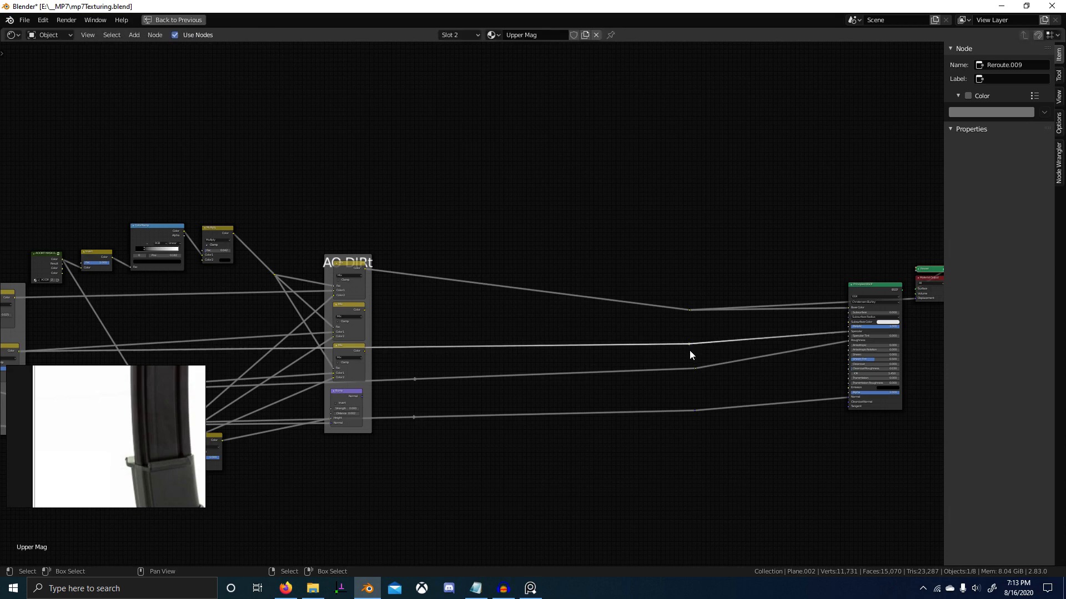
{"action": "key", "text": "g"}
{"action": "left_click", "coordinate": [699, 345]}
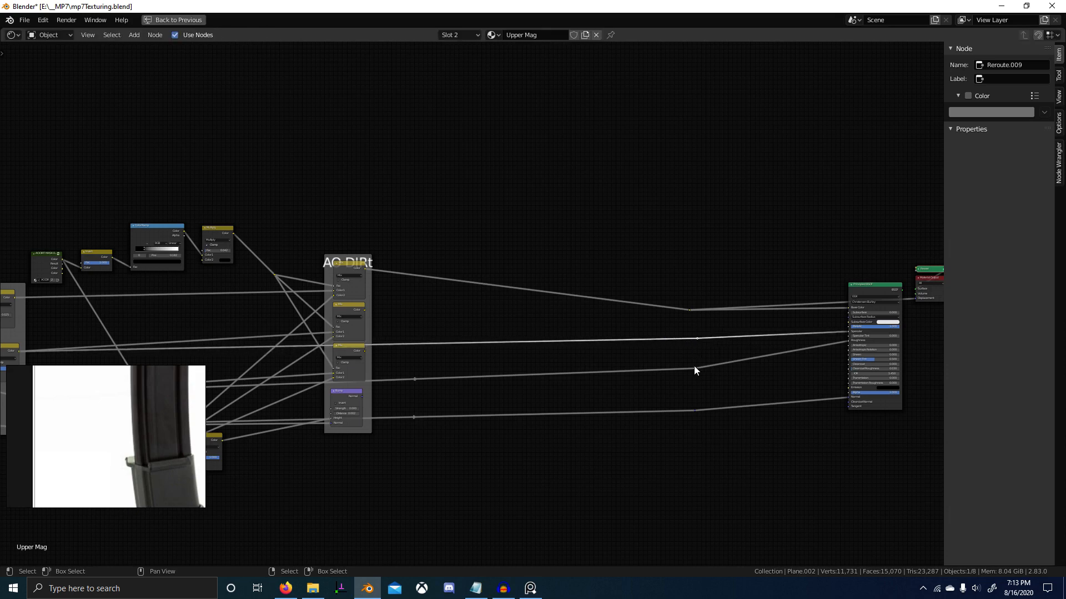
{"action": "left_click", "coordinate": [693, 365]}
Connect the remaining AO Dirt Mix and Bump nodes to the Specular, Roughness and Normal reroutes, and restore the Principled BSDF to the output.
{"action": "right_click_drag", "start_coordinate": [360, 308], "coordinate": [702, 342], "text": "alt"}
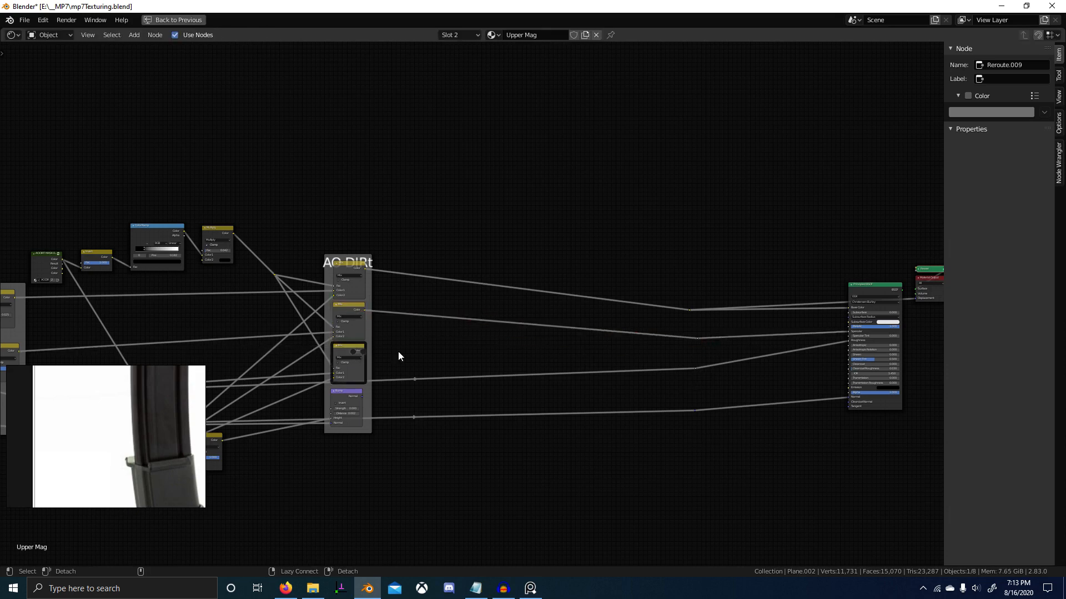
{"action": "right_click_drag", "start_coordinate": [399, 353], "coordinate": [697, 368], "text": "alt"}
{"action": "right_click_drag", "start_coordinate": [353, 399], "coordinate": [691, 411], "text": "alt"}
{"action": "scroll", "coordinate": [617, 394], "scroll_direction": "down", "scroll_amount": 1}
{"action": "left_click", "coordinate": [820, 292], "text": "ctrl+shift"}
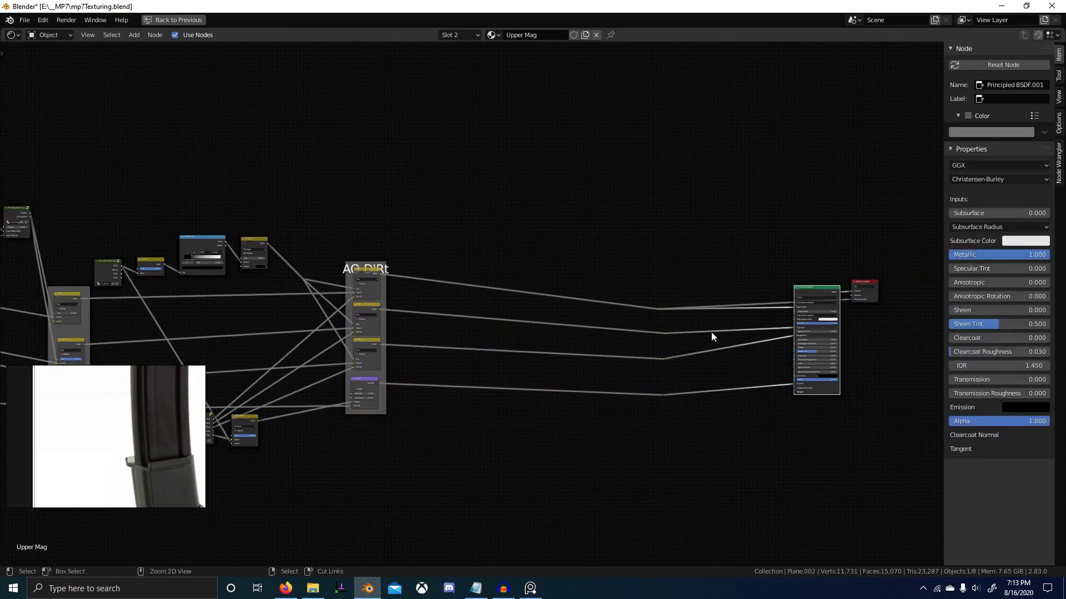
Examine the AO dirt on the upper magazine, inside the opening and along its sides.
{"action": "key", "text": "ctrl+space"}
{"action": "middle_click_drag", "start_coordinate": [562, 289], "coordinate": [628, 343]}
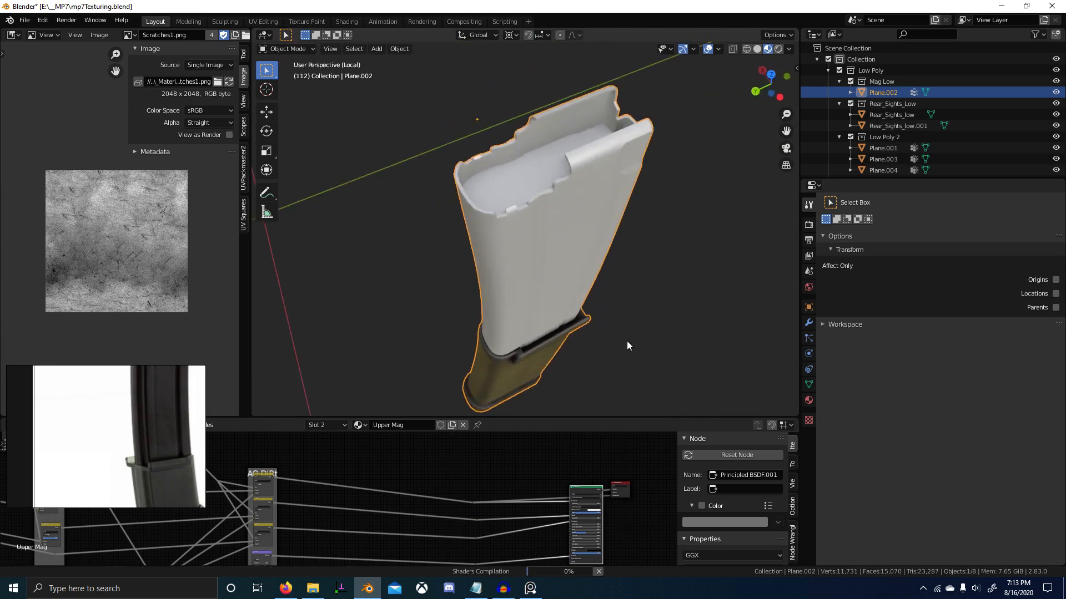
{"action": "middle_click_drag", "start_coordinate": [556, 345], "coordinate": [454, 318]}
{"action": "scroll", "coordinate": [512, 328], "scroll_direction": "up", "scroll_amount": 4}
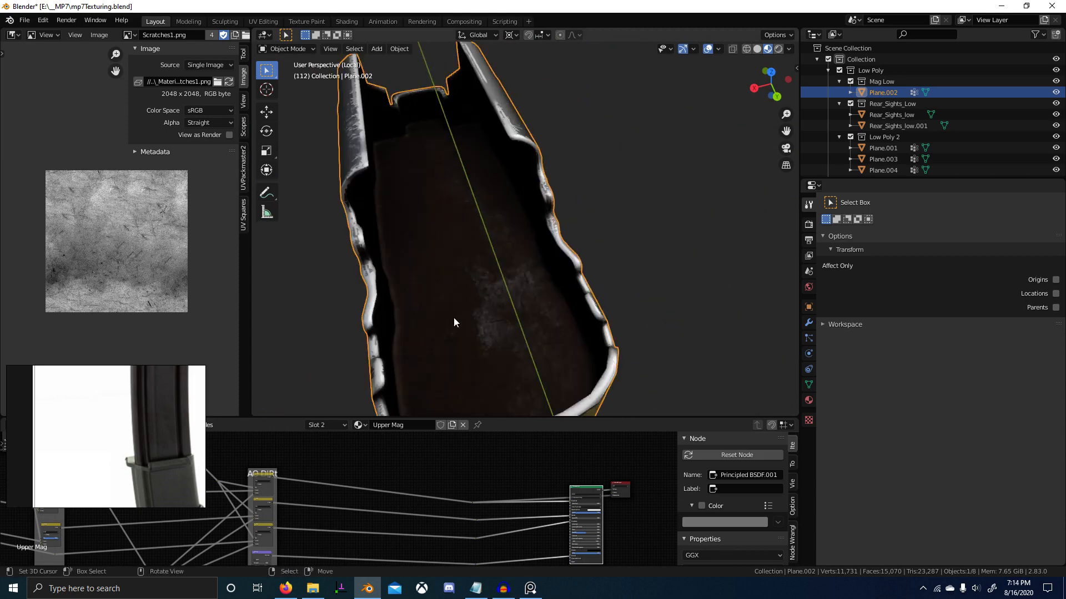
{"action": "scroll", "coordinate": [402, 194], "scroll_direction": "down", "scroll_amount": 5}
{"action": "middle_click_drag", "start_coordinate": [484, 239], "coordinate": [506, 291]}
{"action": "scroll", "coordinate": [552, 354], "scroll_direction": "up", "scroll_amount": 3}
{"action": "mouse_move", "coordinate": [544, 259]}
{"action": "middle_mouse_down"}
{"action": "mouse_move", "coordinate": [551, 249]}
{"action": "mouse_move", "coordinate": [538, 257]}
{"action": "middle_mouse_up"}
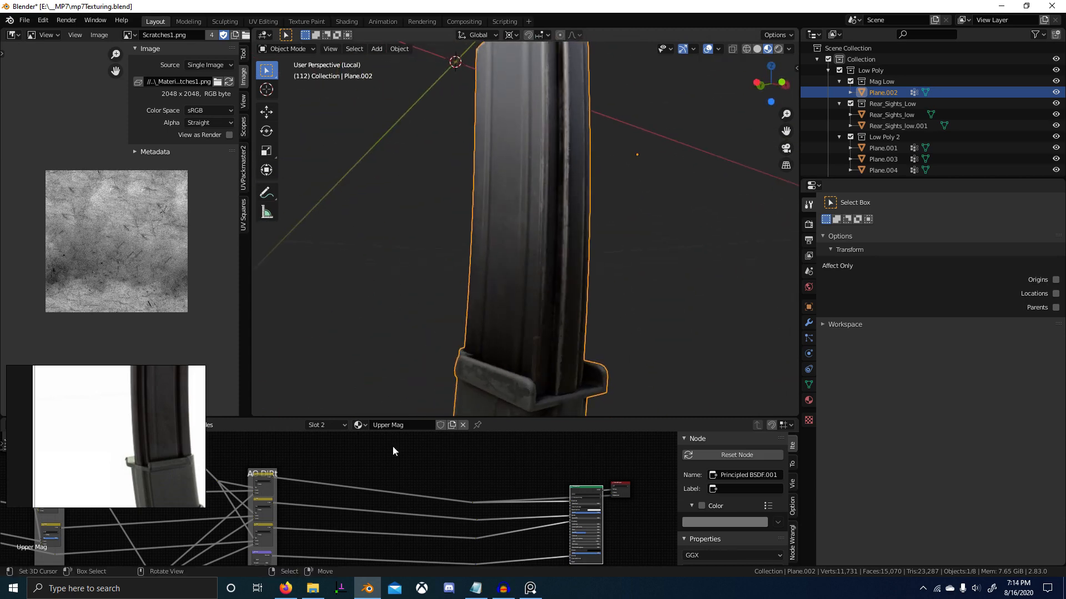
Set the Factor of the Multiply node after the dirt ColorRamp to 0.275, check the magazine, and save the file.
{"action": "scroll", "coordinate": [248, 523], "scroll_direction": "up", "scroll_amount": 3}
{"action": "middle_click_drag", "start_coordinate": [249, 523], "coordinate": [441, 541]}
{"action": "middle_click_drag", "start_coordinate": [297, 516], "coordinate": [341, 572]}
{"action": "scroll", "coordinate": [332, 505], "scroll_direction": "up", "scroll_amount": 5}
{"action": "scroll", "coordinate": [339, 526], "scroll_direction": "up", "scroll_amount": 1}
{"action": "scroll", "coordinate": [478, 477], "scroll_direction": "up", "scroll_amount": 4}
{"action": "middle_click_drag", "start_coordinate": [477, 477], "coordinate": [419, 483]}
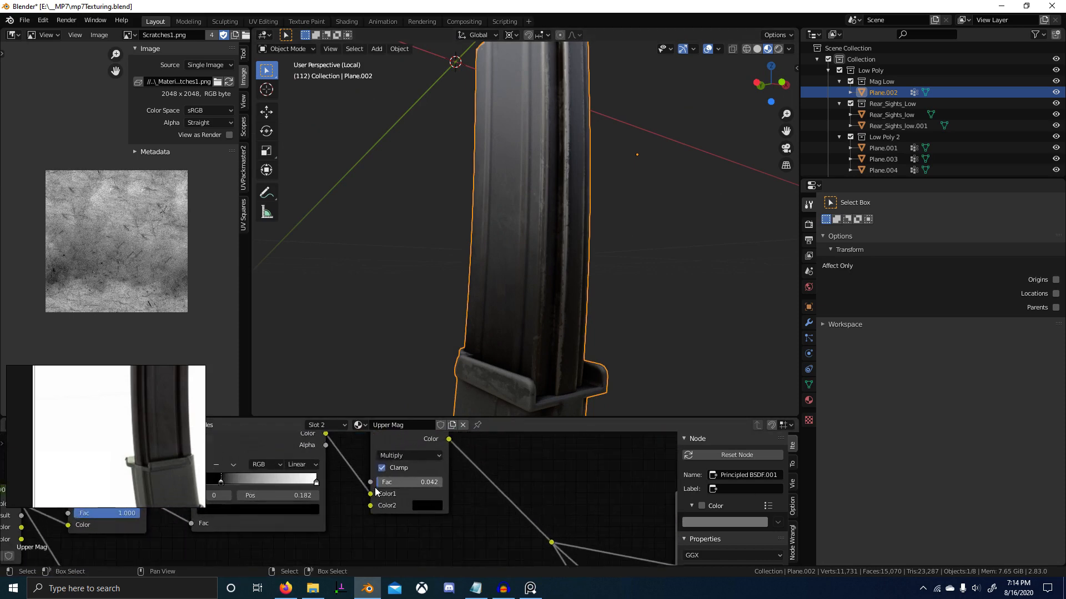
{"action": "mouse_move", "coordinate": [418, 483]}
{"action": "left_mouse_down"}
{"action": "mouse_move", "coordinate": [381, 482]}
{"action": "mouse_move", "coordinate": [394, 482]}
{"action": "left_mouse_up"}
{"action": "middle_click_drag", "start_coordinate": [444, 404], "coordinate": [570, 219]}
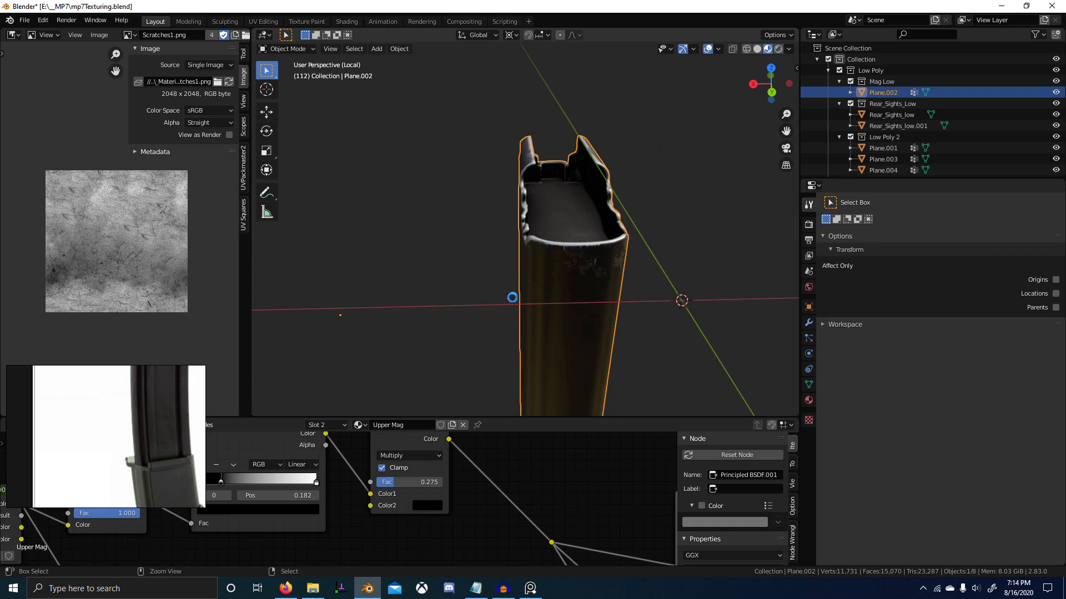
{"action": "key", "text": "ctrl+s"}
Duplicate the Multiply node, insert the copy before the AO Dirt reroute, and set its Factor to 1.000.
{"action": "scroll", "coordinate": [485, 484], "scroll_direction": "down", "scroll_amount": 3}
{"action": "left_click", "coordinate": [372, 475]}
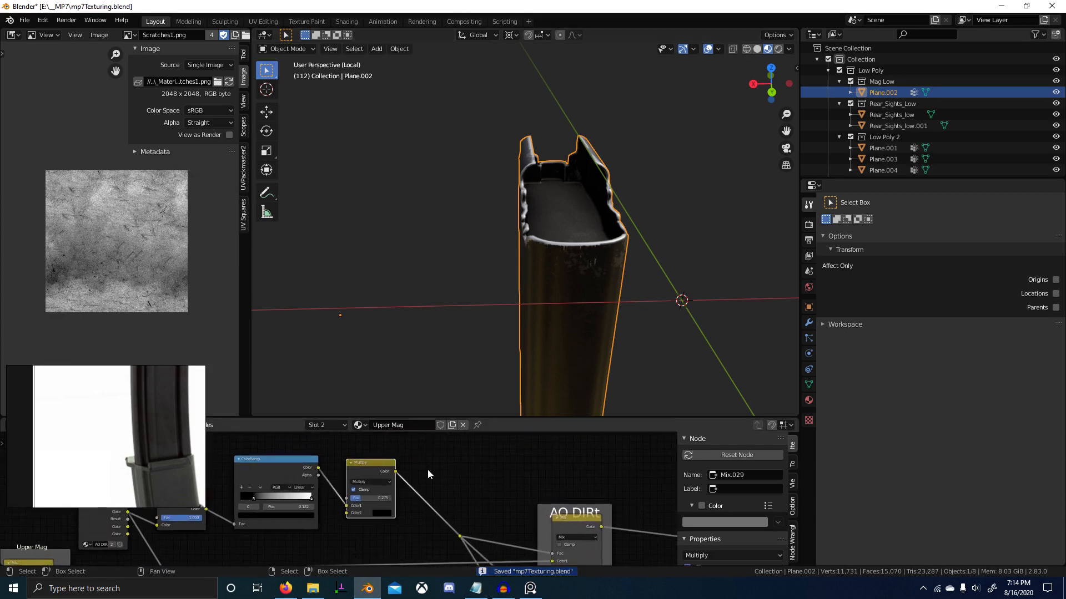
{"action": "key", "text": "ctrl+space"}
{"action": "key", "text": "shift+d"}
{"action": "left_click", "coordinate": [627, 322]}
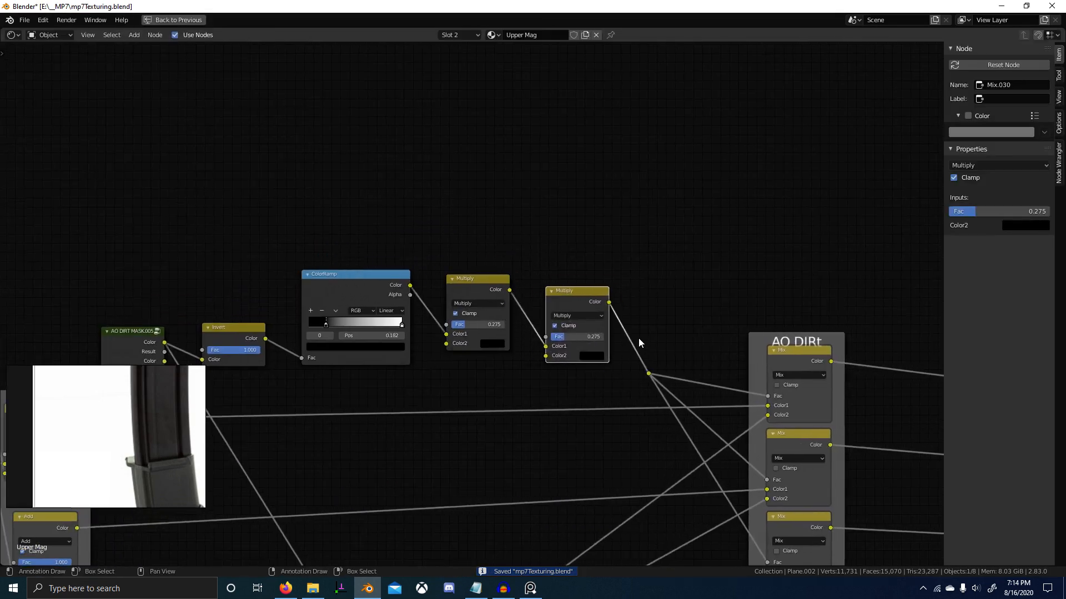
{"action": "scroll", "coordinate": [638, 337], "scroll_direction": "up", "scroll_amount": 3}
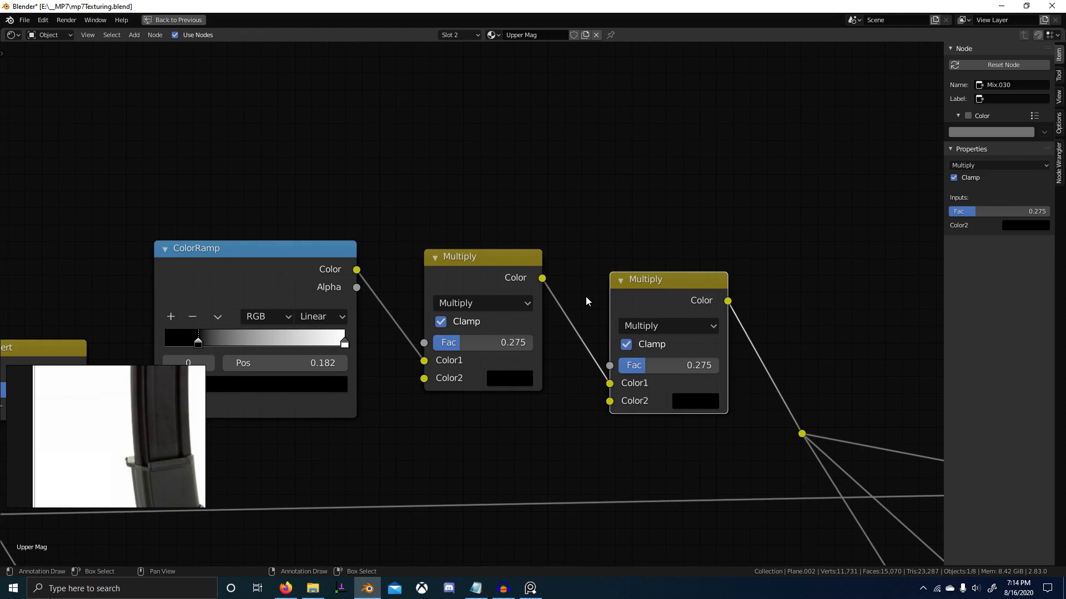
{"action": "scroll", "coordinate": [588, 295], "scroll_direction": "down", "scroll_amount": 1}
{"action": "middle_click_drag", "start_coordinate": [699, 386], "coordinate": [547, 396]}
{"action": "left_click_drag", "start_coordinate": [493, 374], "coordinate": [709, 343]}
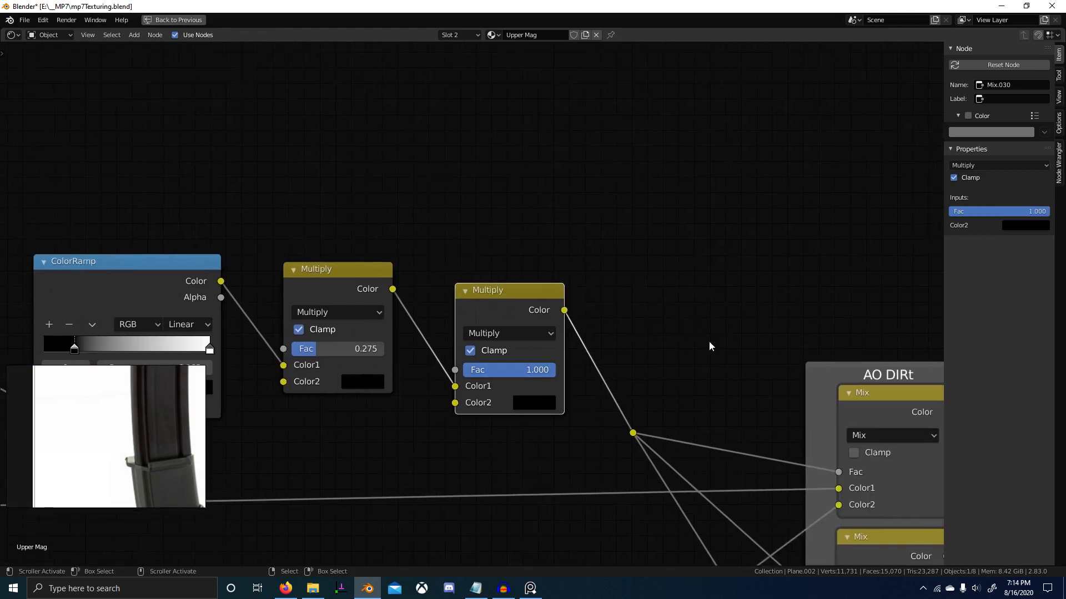
Add an Image Texture node above the two Multiply nodes.
{"action": "scroll", "coordinate": [525, 236], "scroll_direction": "down", "scroll_amount": 1}
{"action": "middle_click_drag", "start_coordinate": [525, 236], "coordinate": [587, 303]}
{"action": "key", "text": "shift+a"}
{"action": "left_click", "coordinate": [469, 203]}
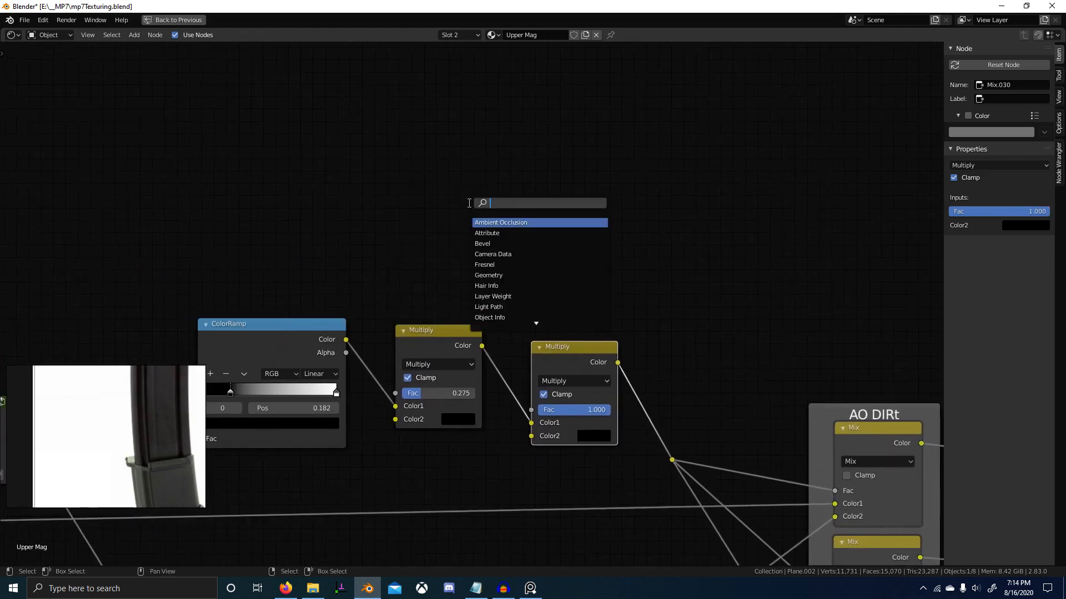
{"action": "type", "text": "image"}
{"action": "key", "text": "Return"}
{"action": "left_click", "coordinate": [353, 173]}
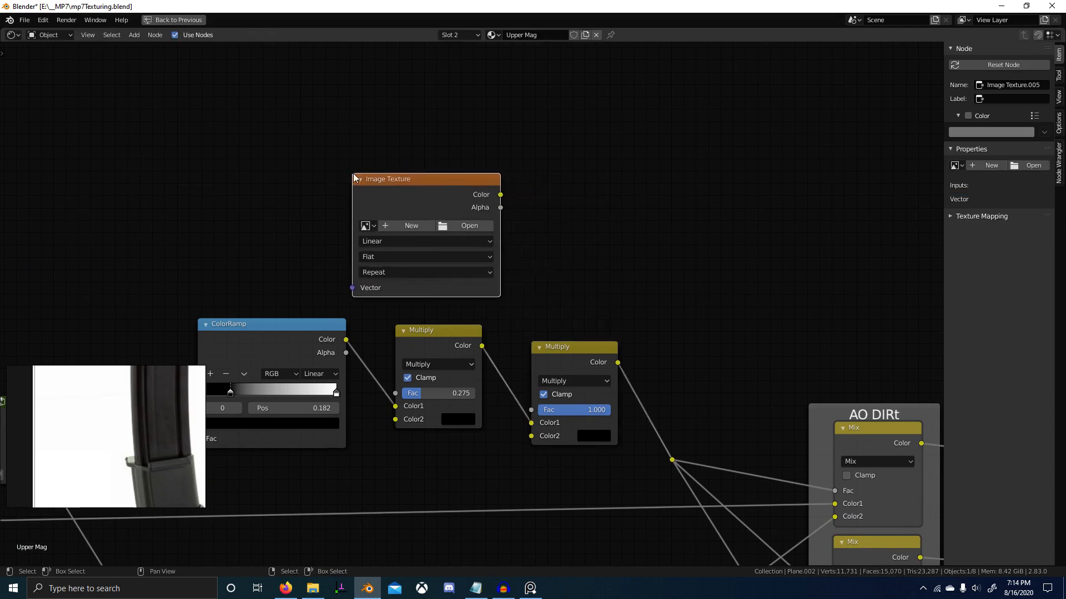
Create a new 4096 × 4096 px image named MAG AO DIRT PAINT AWAY in the Image Texture node.
{"action": "left_click", "coordinate": [421, 225]}
{"action": "left_click", "coordinate": [452, 245]}
{"action": "type", "text": "MAG AO DIRT PAINT"}
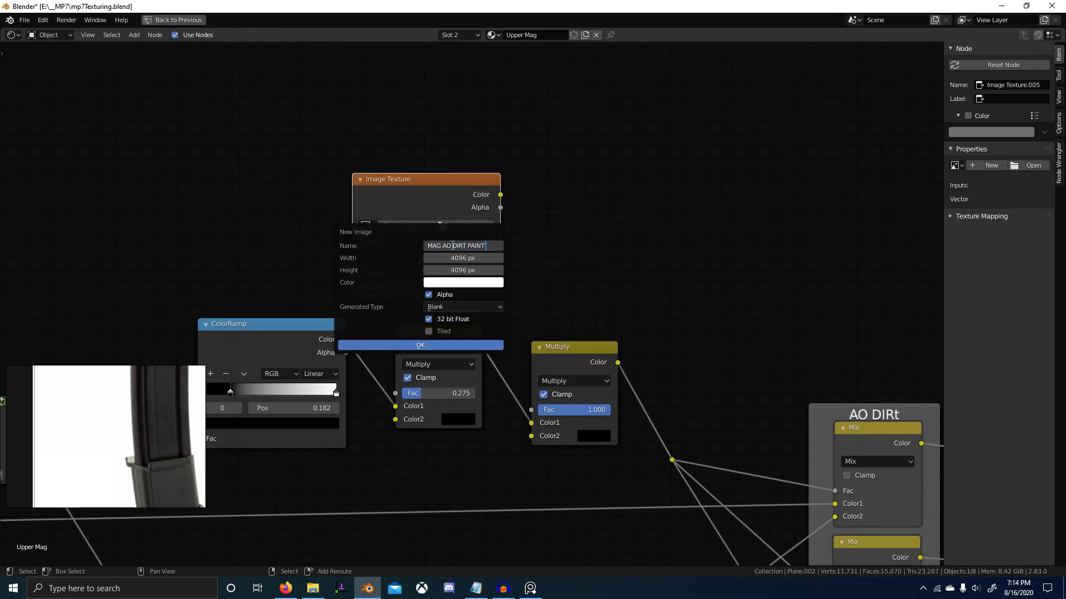
{"action": "type", "text": " AWAY"}
{"action": "key", "text": "Return"}
{"action": "left_click", "coordinate": [421, 345]}
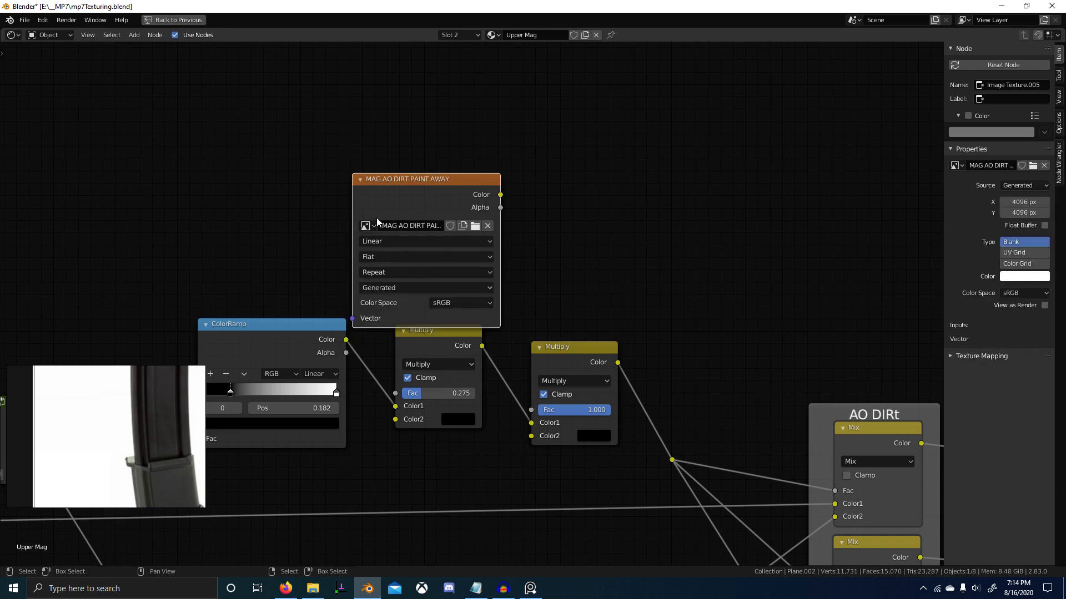
Connect the MAG AO DIRT PAINT AWAY texture's Color to the second Multiply node's Color2 and show that image in the image editor.
{"action": "left_click_drag", "start_coordinate": [484, 190], "coordinate": [536, 436]}
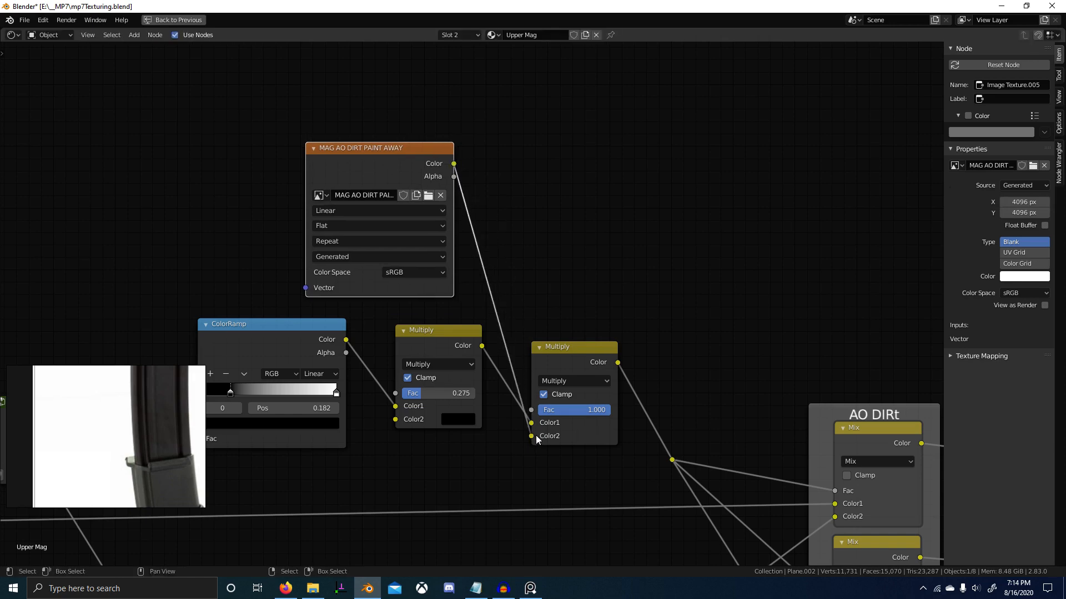
{"action": "key", "text": "ctrl+space"}
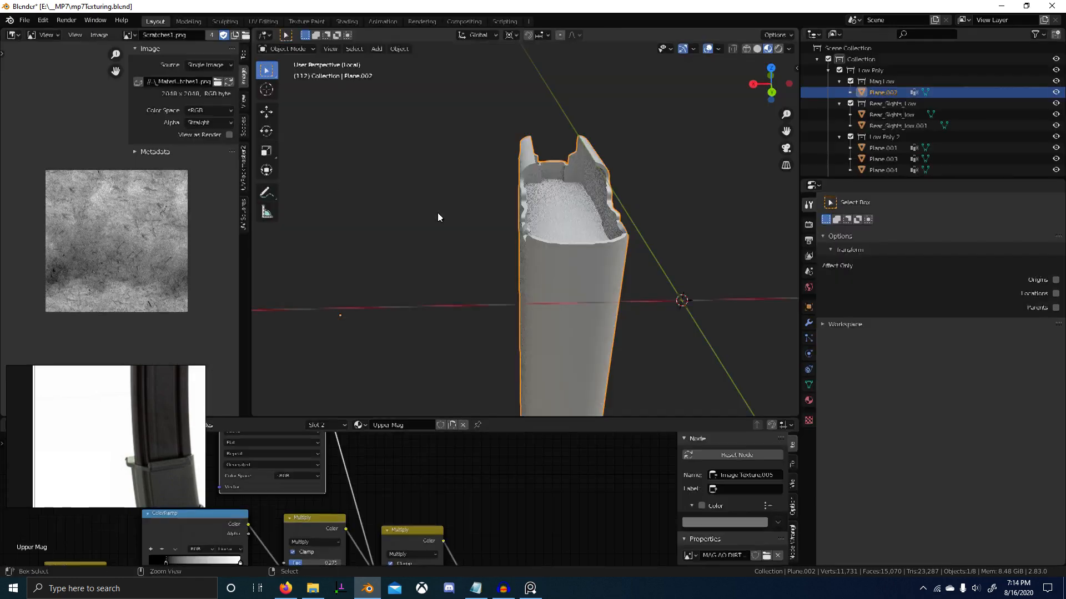
{"action": "left_click", "coordinate": [135, 35]}
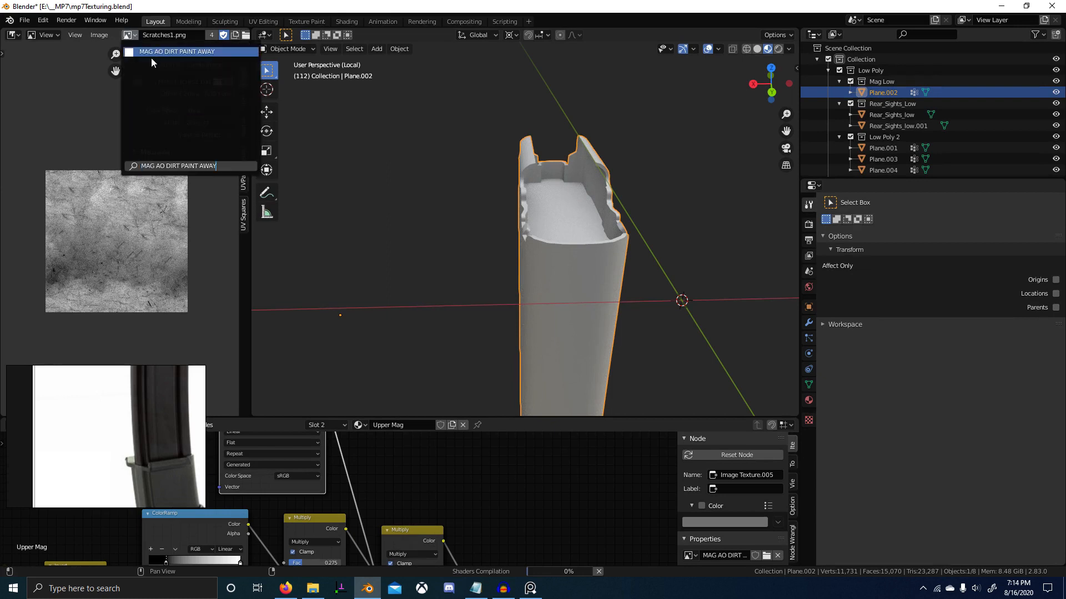
{"action": "left_click", "coordinate": [137, 73]}
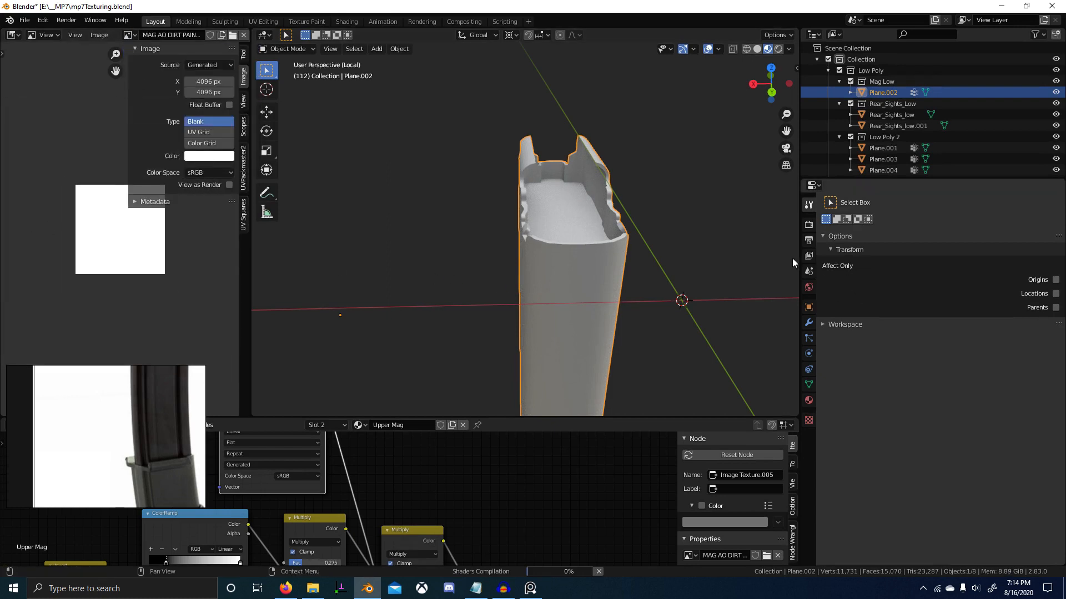
Switch the magazine object to Texture Paint mode.
{"action": "middle_click_drag", "start_coordinate": [561, 337], "coordinate": [590, 271]}
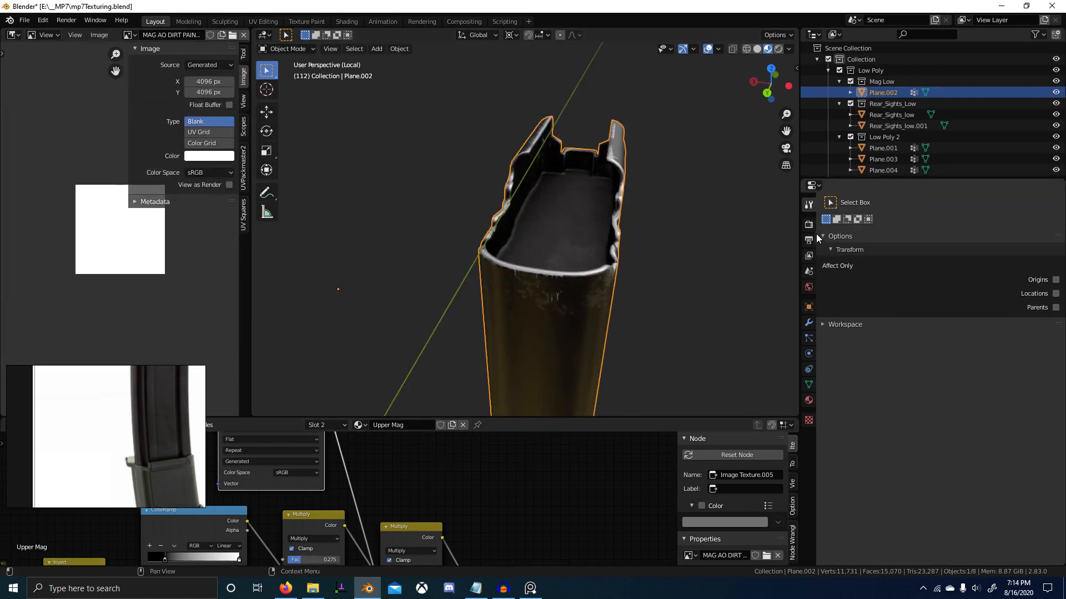
{"action": "key", "text": "ctrl+Tab"}
{"action": "left_click", "coordinate": [637, 227]}
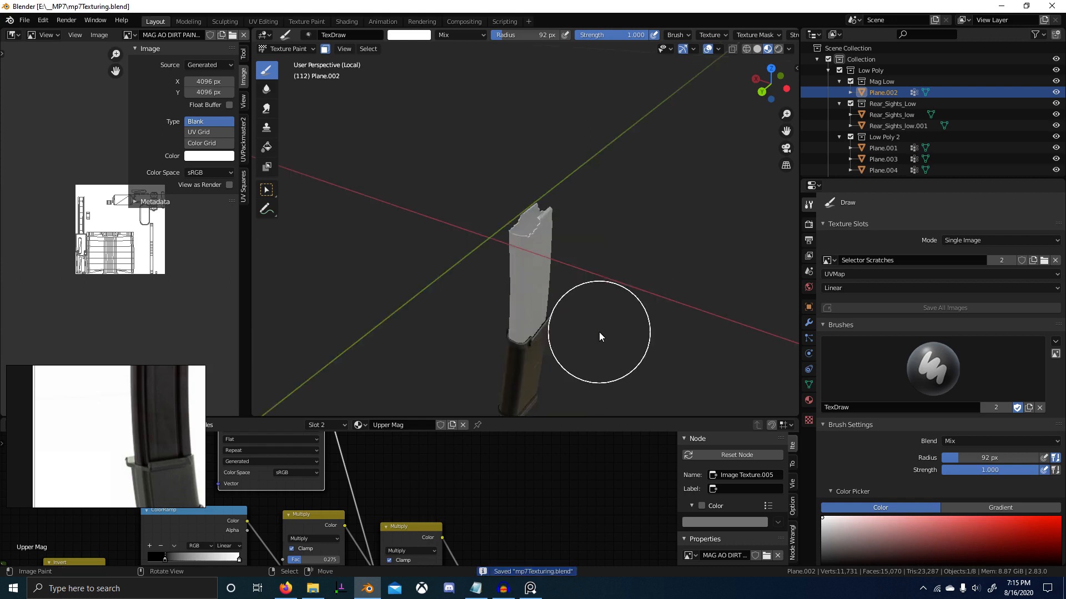
{"action": "middle_click_drag", "start_coordinate": [618, 222], "coordinate": [610, 258]}
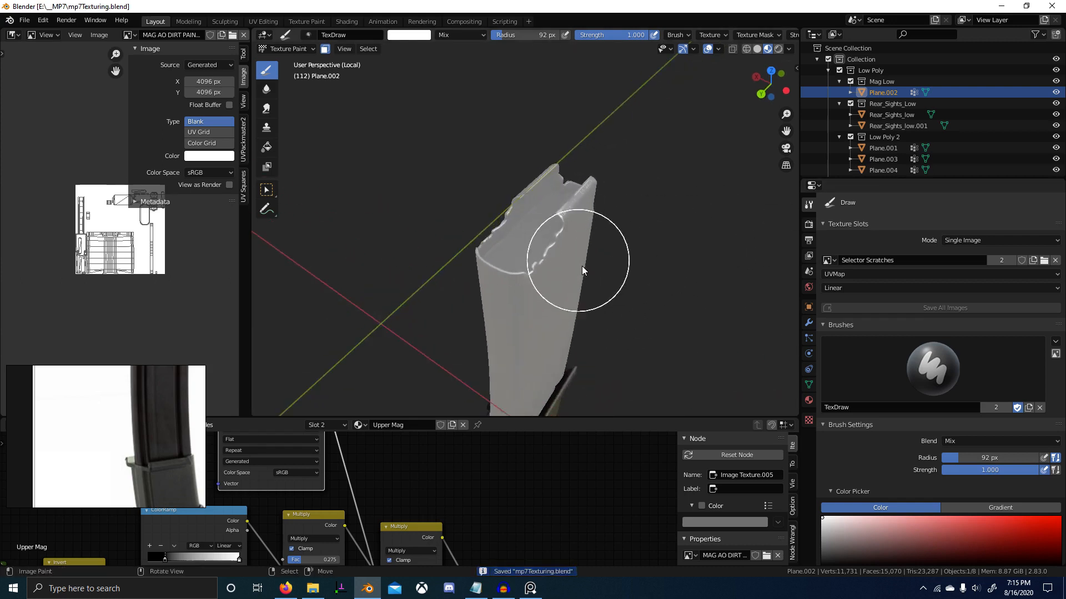
{"action": "mouse_move", "coordinate": [582, 265]}
{"action": "middle_mouse_down"}
{"action": "mouse_move", "coordinate": [531, 279]}
{"action": "mouse_move", "coordinate": [543, 235]}
{"action": "middle_mouse_up"}
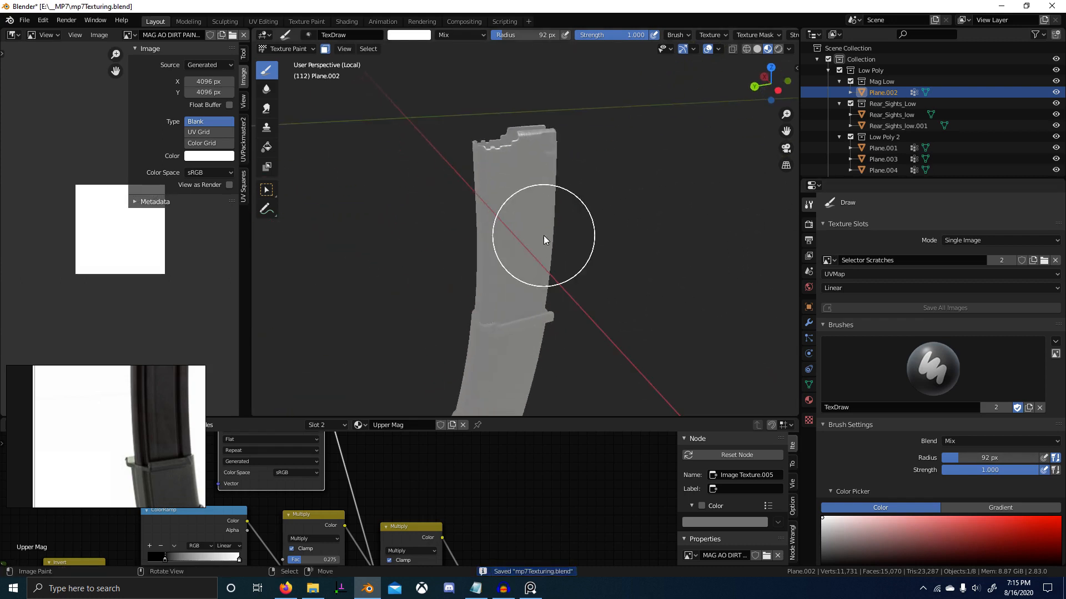
Select all linked faces of the upper magazine so that the paint mask limits painting to that part.
{"action": "key", "text": "Tab"}
{"action": "left_click", "coordinate": [519, 214]}
{"action": "key", "text": "ctrl+l"}
{"action": "key", "text": "Tab"}
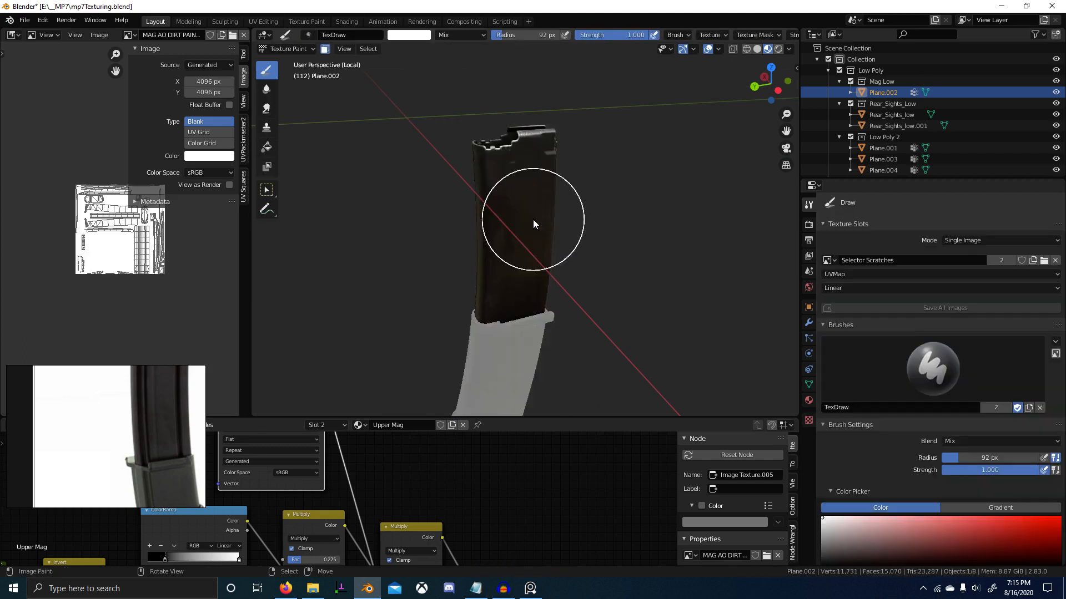
{"action": "mouse_move", "coordinate": [481, 189]}
{"action": "middle_mouse_down"}
{"action": "mouse_move", "coordinate": [534, 200]}
{"action": "mouse_move", "coordinate": [548, 265]}
{"action": "middle_mouse_up"}
{"action": "scroll", "coordinate": [534, 202], "scroll_direction": "up", "scroll_amount": 2}
{"action": "scroll", "coordinate": [524, 199], "scroll_direction": "up", "scroll_amount": 1}
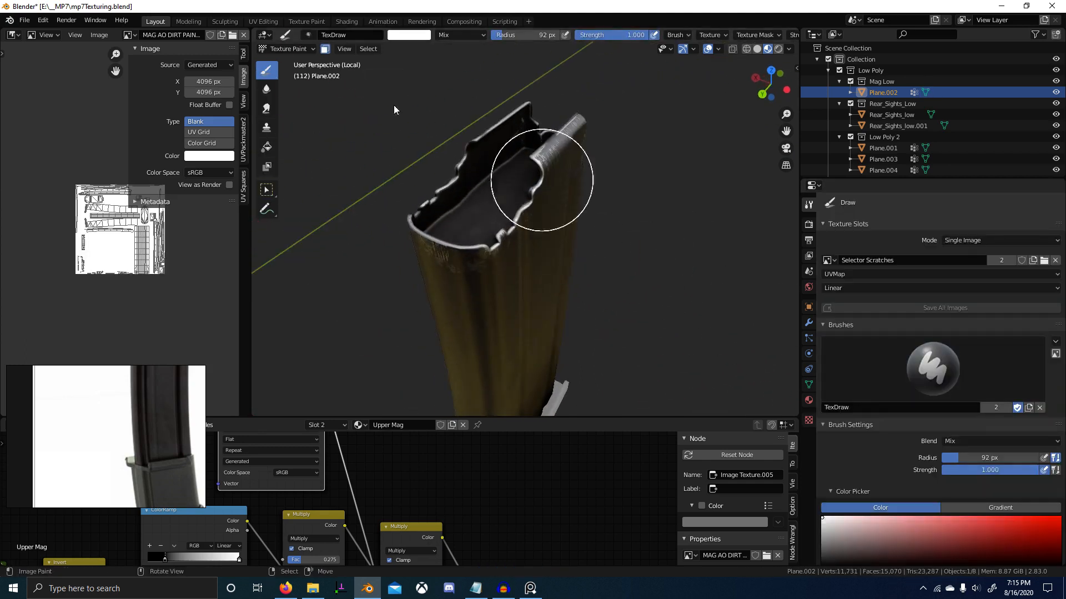
Choose the TexDraw brush and set its strength to 0.315.
{"action": "left_click", "coordinate": [309, 35]}
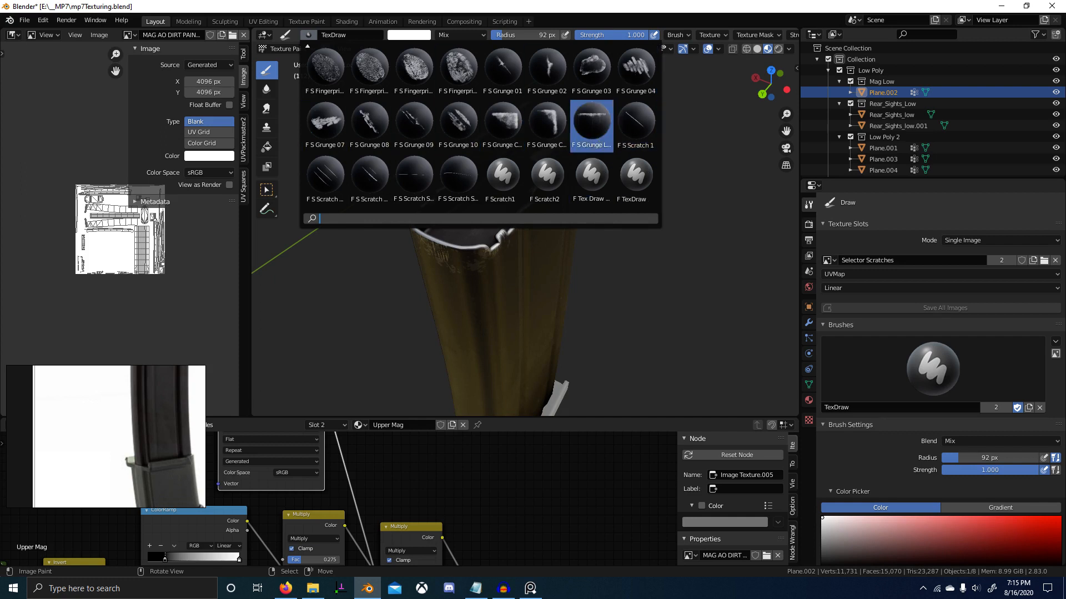
{"action": "left_click", "coordinate": [636, 178]}
{"action": "scroll", "coordinate": [463, 228], "scroll_direction": "up", "scroll_amount": 5}
{"action": "middle_click_drag", "start_coordinate": [463, 228], "coordinate": [498, 248]}
{"action": "key", "text": "shift+f"}
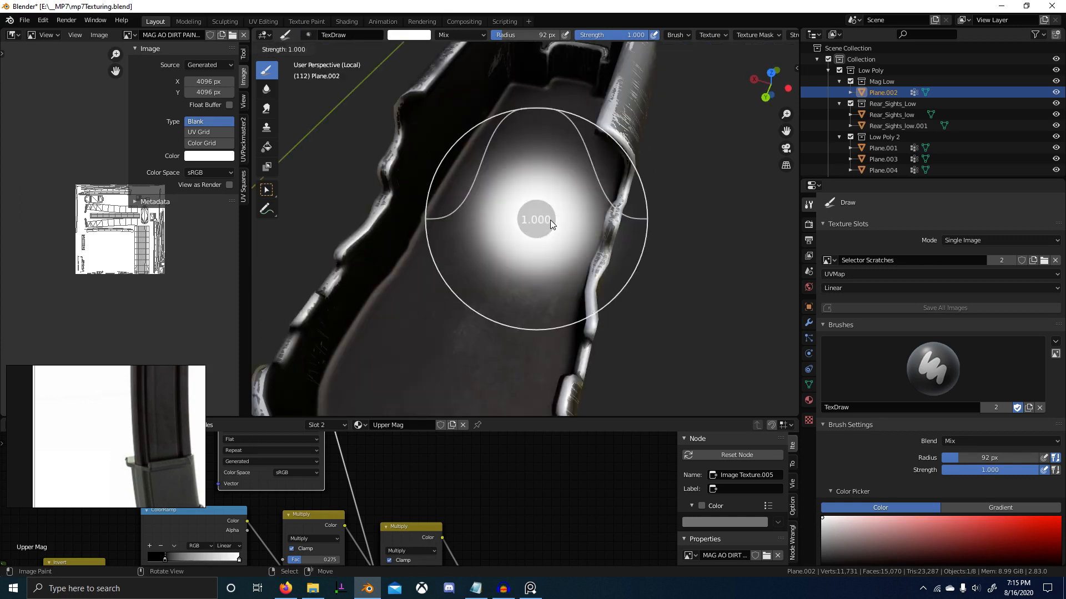
{"action": "left_click", "coordinate": [474, 211]}
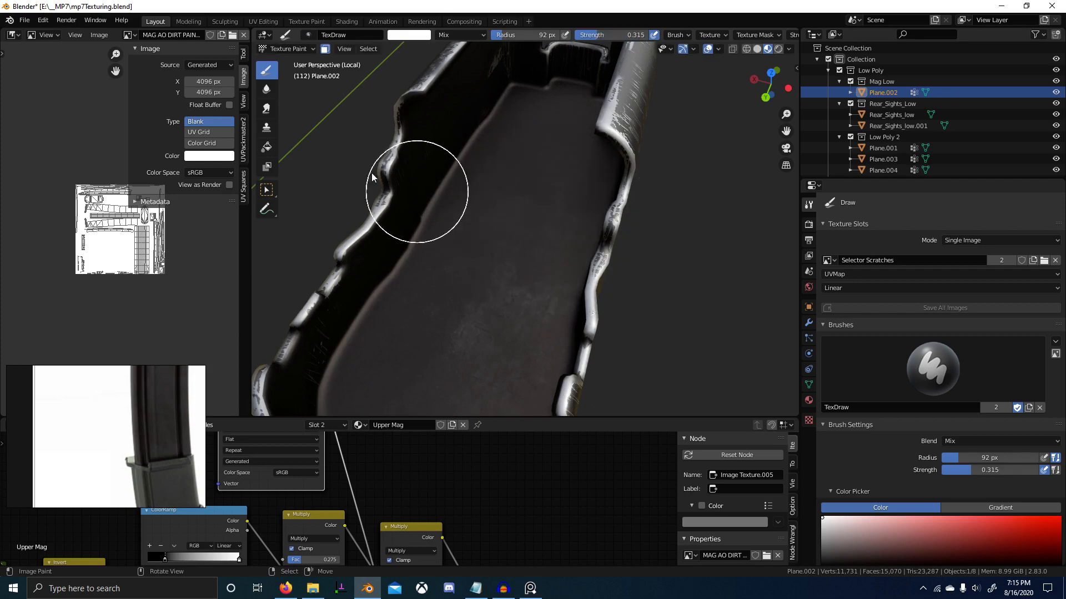
Try black as the generated color of MAG AO DIRT PAINT AWAY, check the magazine, and restore the color to white.
{"action": "left_click", "coordinate": [222, 157]}
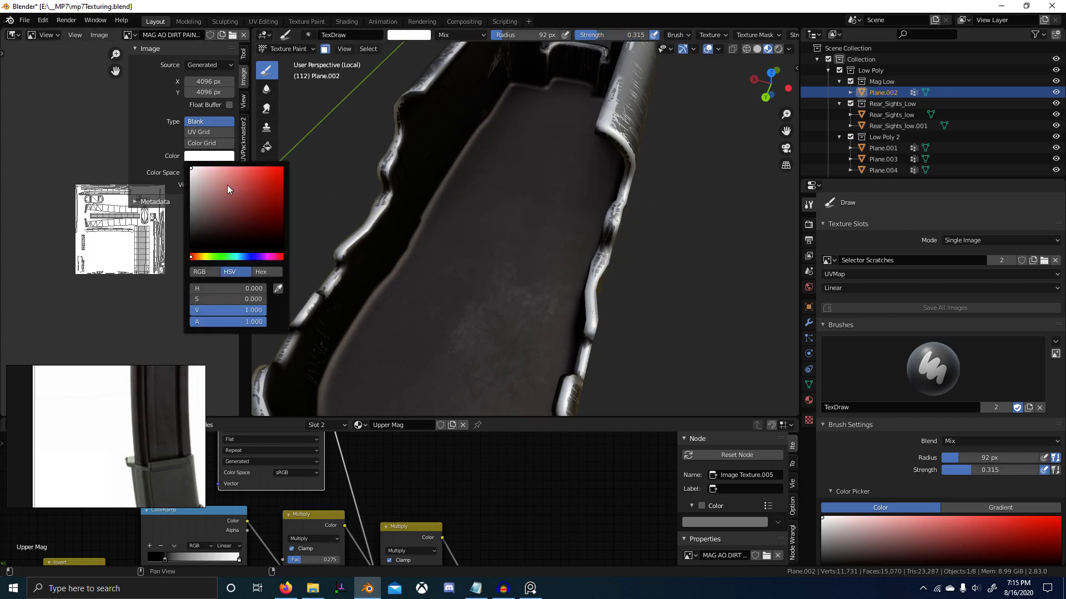
{"action": "left_click_drag", "start_coordinate": [228, 186], "coordinate": [190, 250]}
{"action": "scroll", "coordinate": [488, 254], "scroll_direction": "down", "scroll_amount": 5}
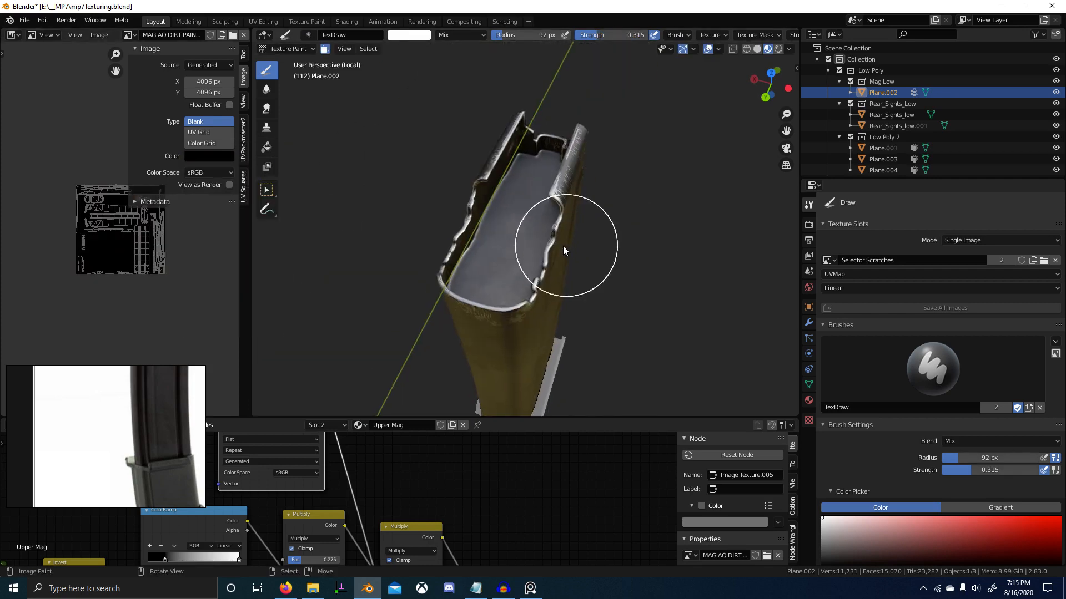
{"action": "left_click", "coordinate": [202, 157]}
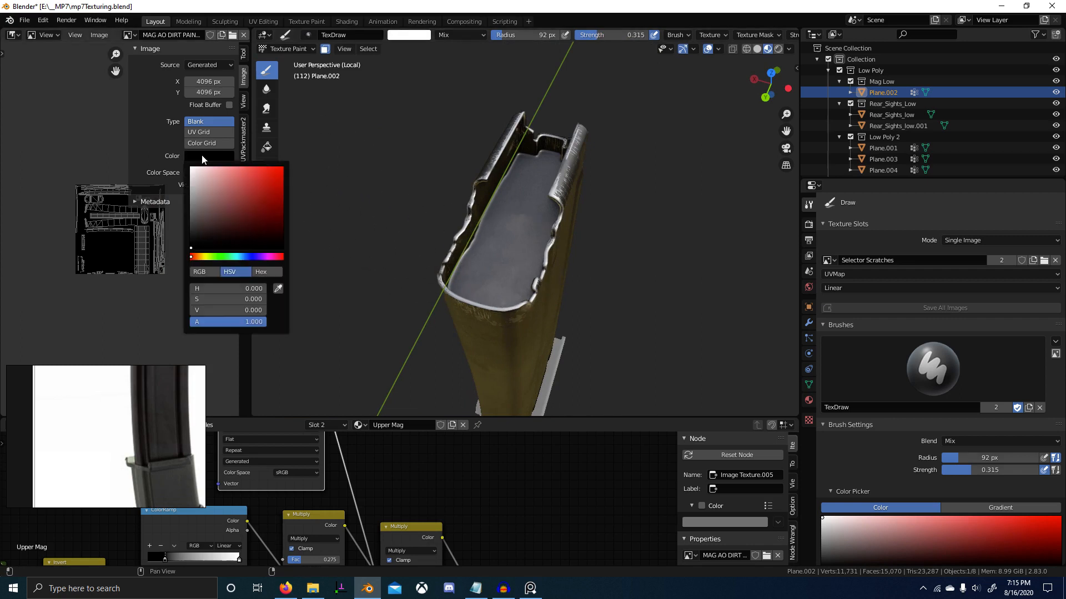
{"action": "left_click", "coordinate": [191, 169]}
{"action": "scroll", "coordinate": [511, 270], "scroll_direction": "up", "scroll_amount": 6}
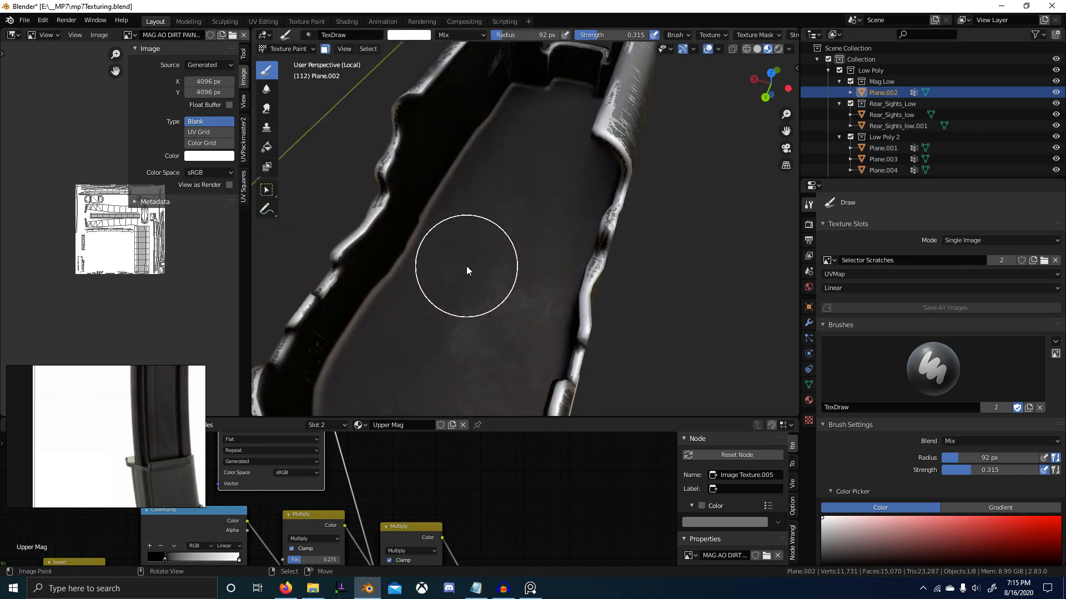
Set the brush color to black and the brush strength to 1.000.
{"action": "left_click", "coordinate": [408, 35]}
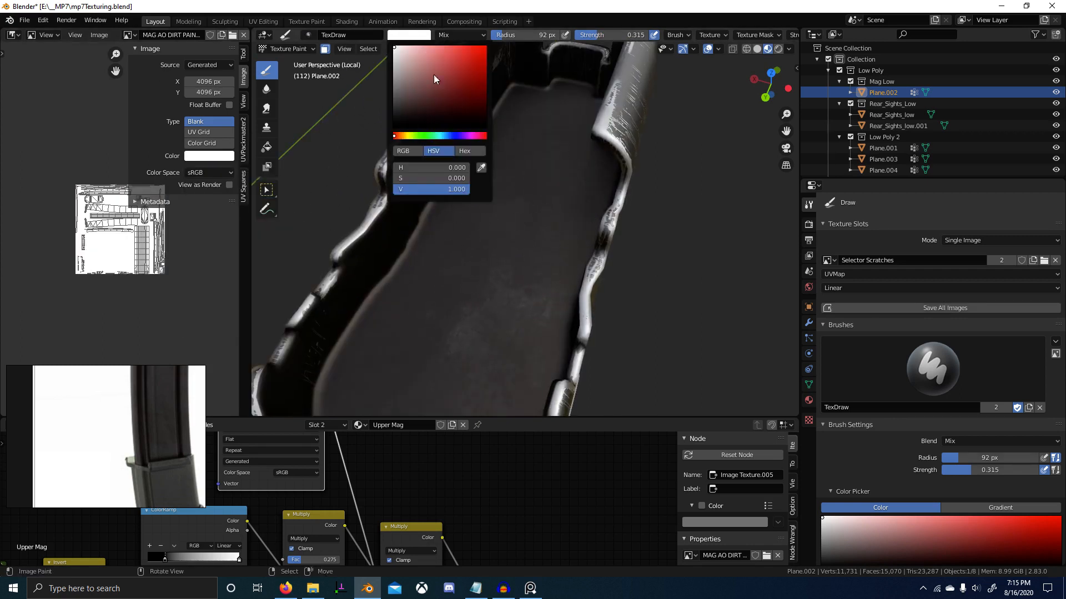
{"action": "left_click", "coordinate": [395, 133]}
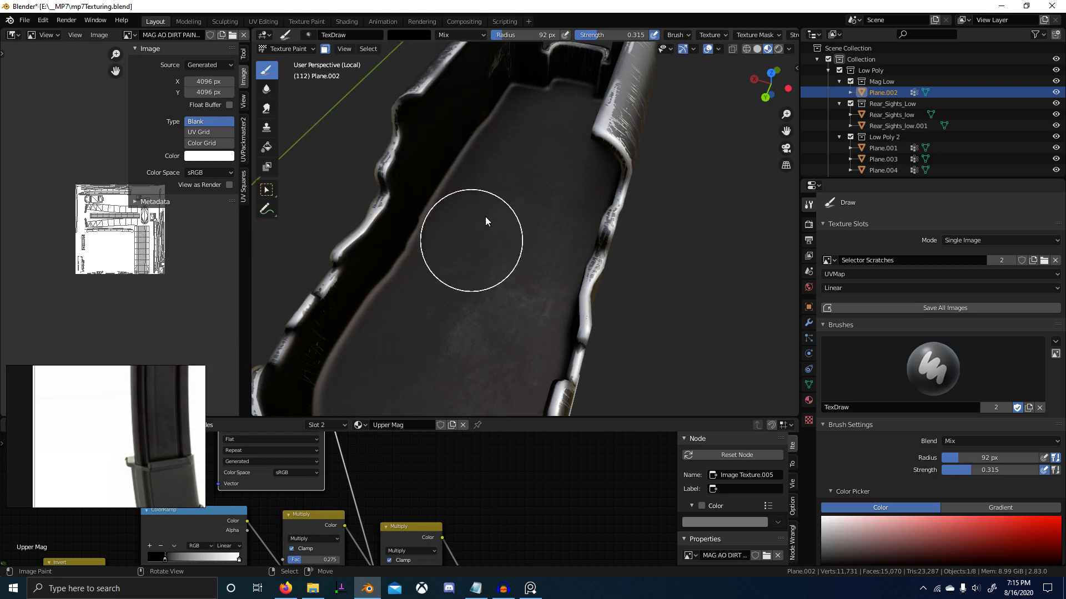
{"action": "key", "text": "shift+f"}
{"action": "left_click", "coordinate": [530, 273]}
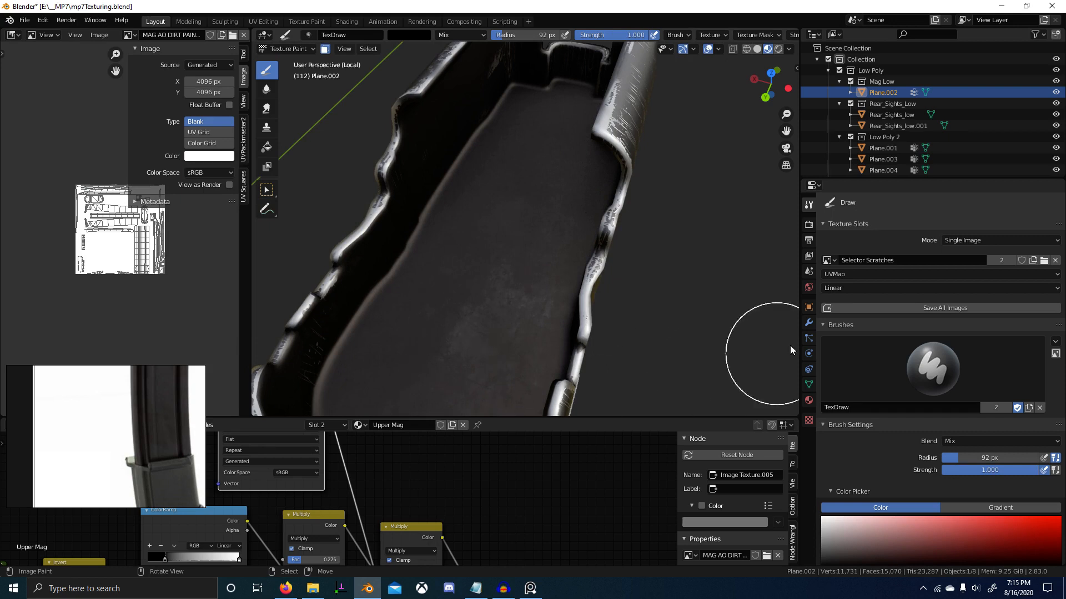
Open the Selector Scratches image in the image editor and discard its unsaved paint changes.
{"action": "left_click", "coordinate": [126, 35]}
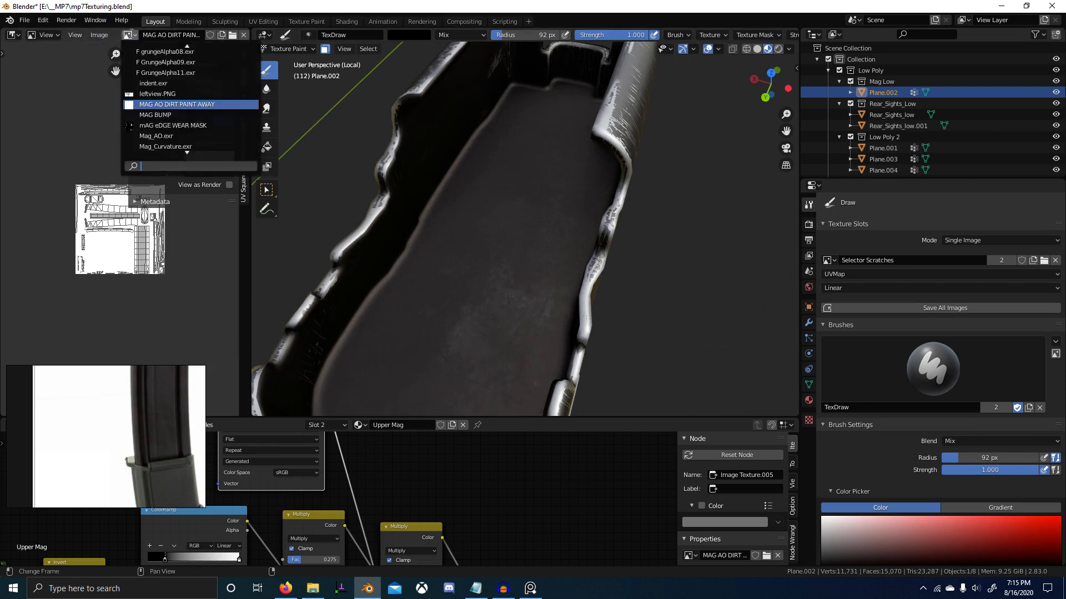
{"action": "type", "text": "se"}
{"action": "left_click", "coordinate": [158, 54]}
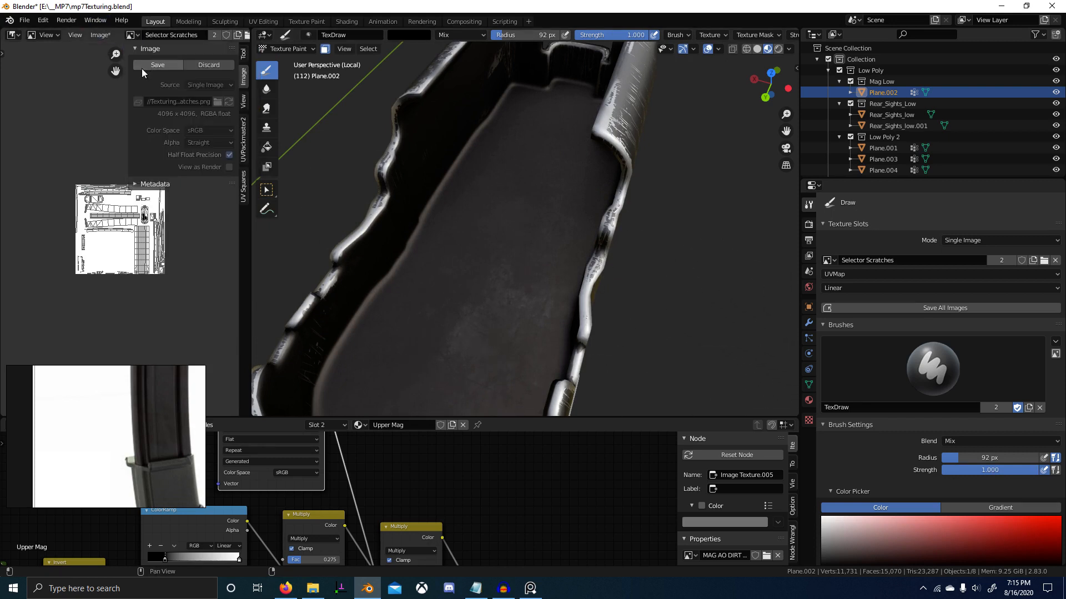
{"action": "left_click", "coordinate": [208, 63]}
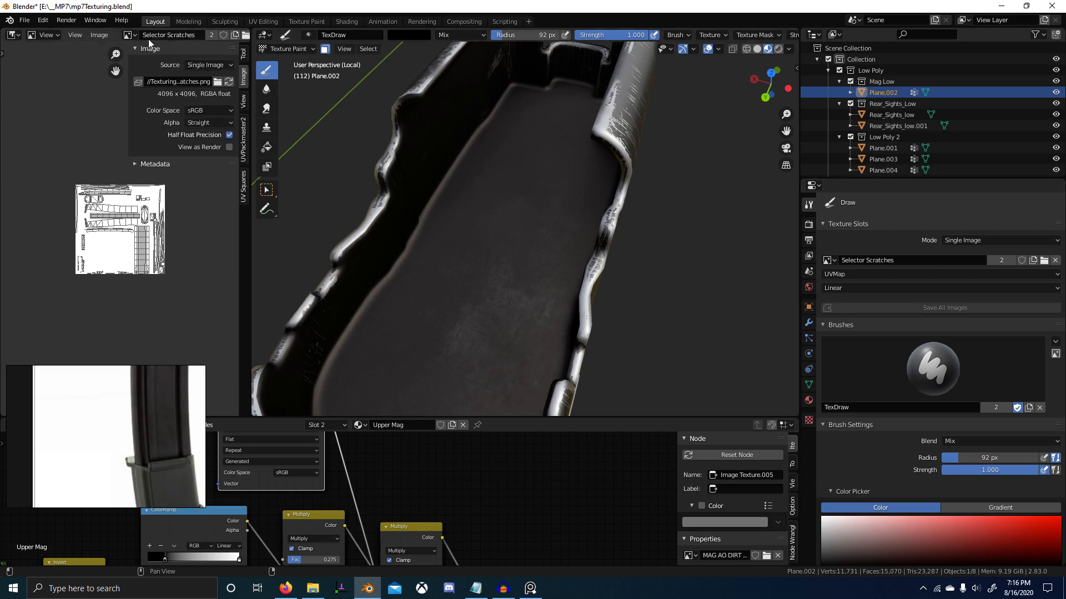
Show the MAG AO DIRT PAINT AWAY image in the image editor again.
{"action": "left_click", "coordinate": [130, 36]}
{"action": "scroll", "coordinate": [330, 471], "scroll_direction": "down", "scroll_amount": 1}
{"action": "middle_click_drag", "start_coordinate": [330, 471], "coordinate": [394, 508]}
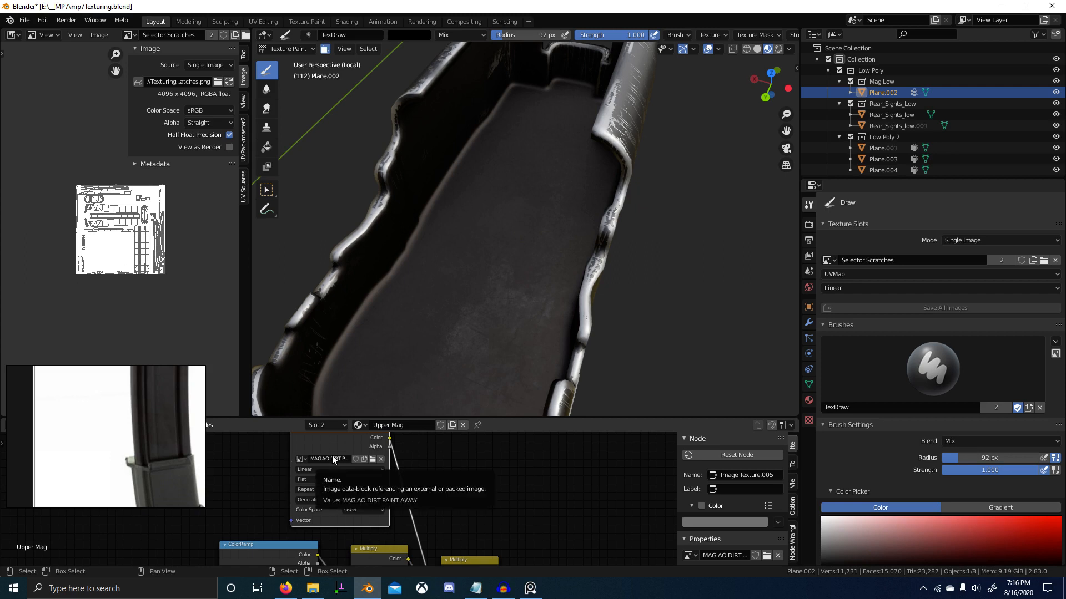
{"action": "left_click", "coordinate": [130, 35]}
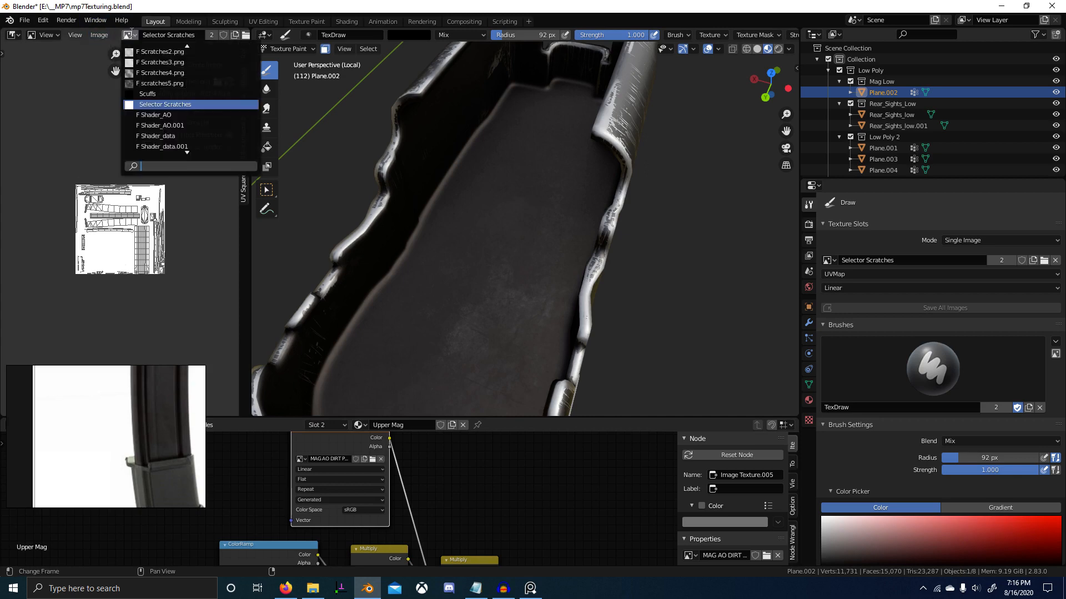
{"action": "key", "text": "n"}
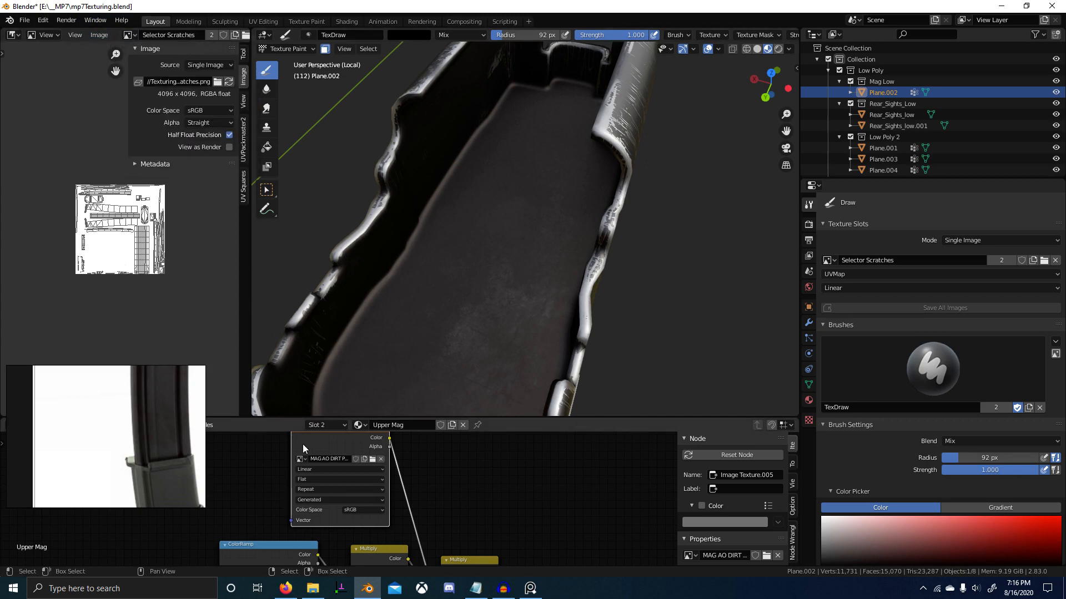
{"action": "left_click", "coordinate": [130, 35]}
{"action": "left_click", "coordinate": [167, 72]}
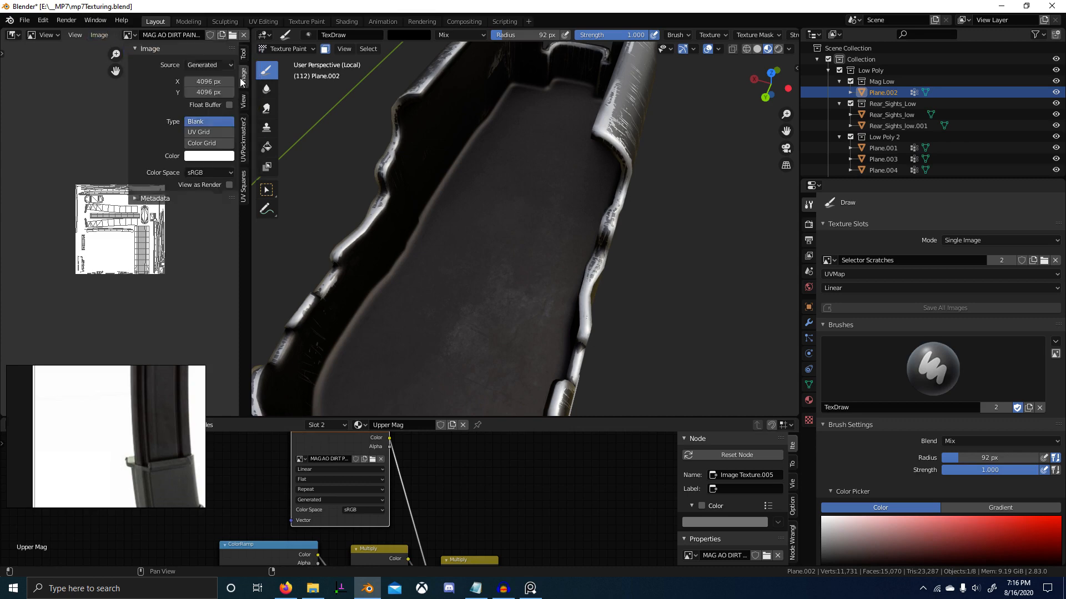
Set MAG AO DIRT PAINT AWAY as the single image that the brush paints on.
{"action": "left_click", "coordinate": [830, 260]}
{"action": "type", "text": "MAG AO DIRT PAINT AWAY"}
{"action": "left_click", "coordinate": [848, 277]}
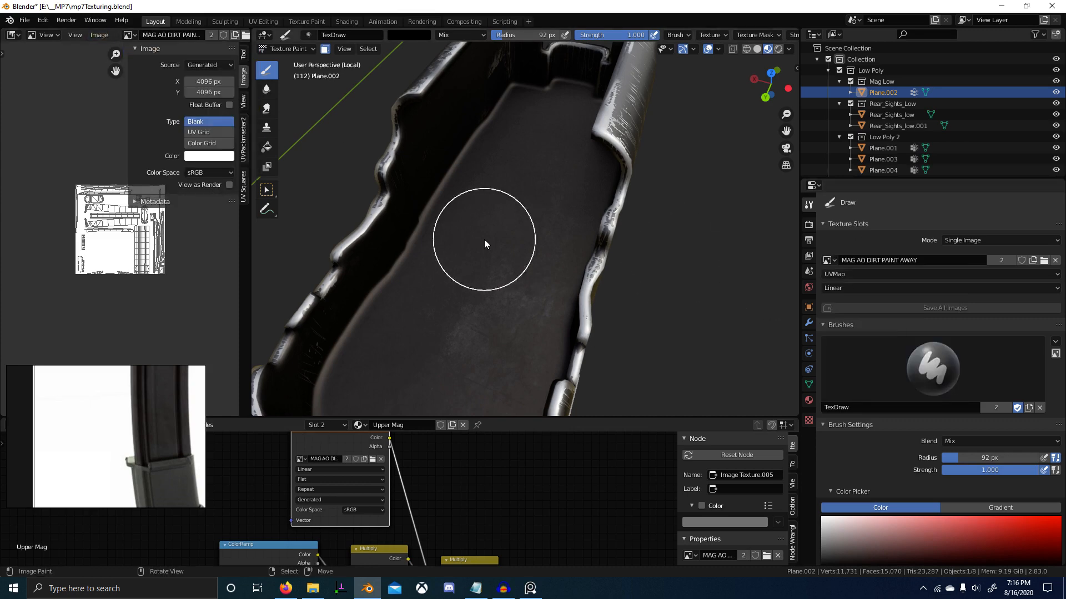
Set the brush strength to 0.455 and paint black over the inner floor of the upper magazine.
{"action": "scroll", "coordinate": [484, 242], "scroll_direction": "down", "scroll_amount": 5}
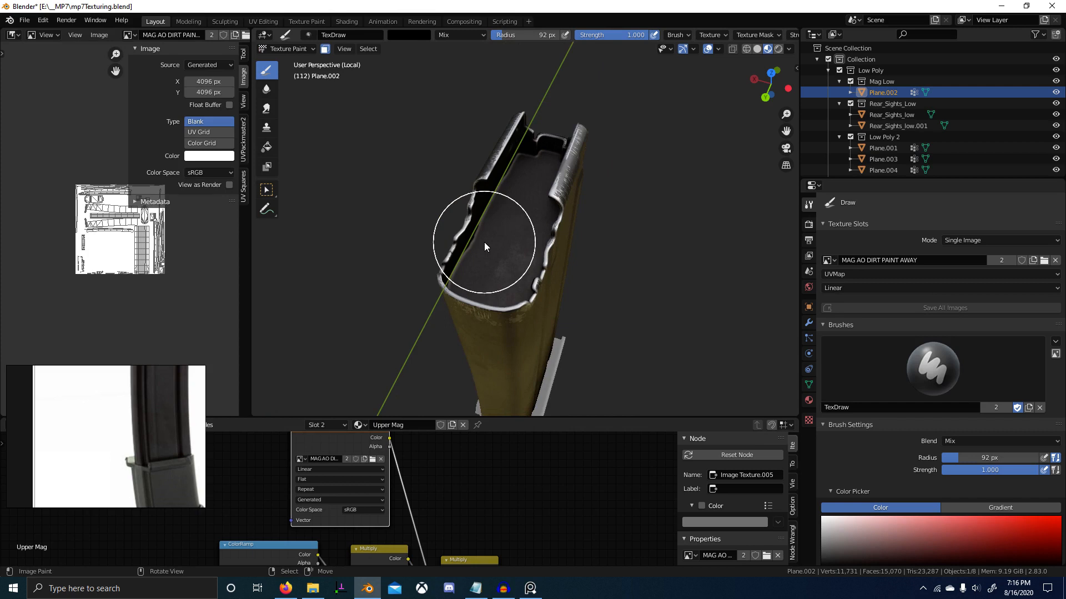
{"action": "scroll", "coordinate": [508, 259], "scroll_direction": "up", "scroll_amount": 3}
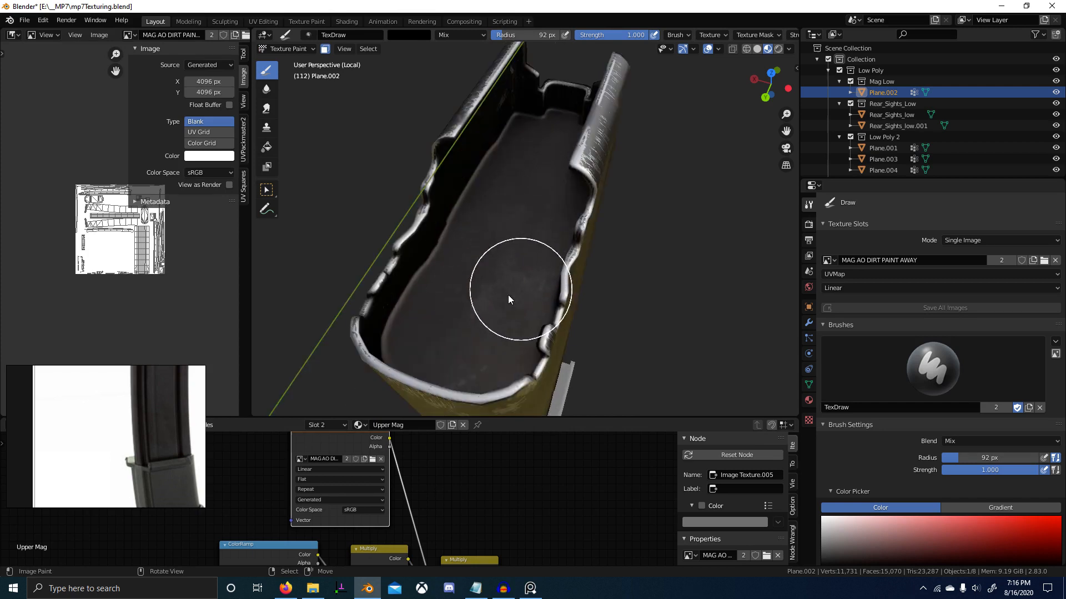
{"action": "middle_click_drag", "start_coordinate": [482, 295], "coordinate": [517, 301]}
{"action": "key", "text": "shift+f"}
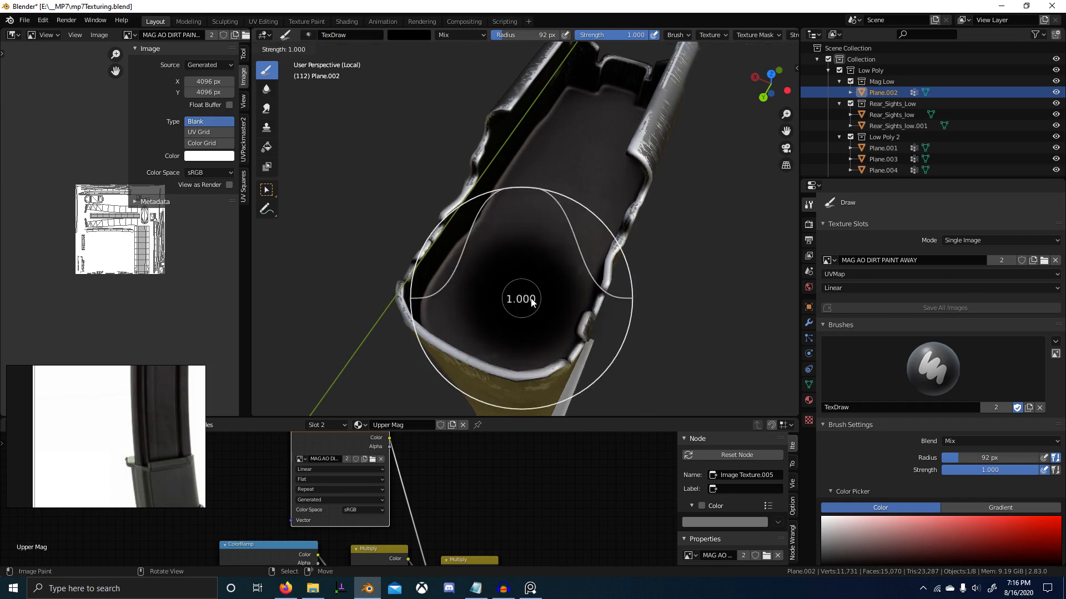
{"action": "left_click", "coordinate": [477, 293]}
{"action": "mouse_move", "coordinate": [500, 308]}
{"action": "left_mouse_down"}
{"action": "mouse_move", "coordinate": [518, 268]}
{"action": "mouse_move", "coordinate": [498, 312]}
{"action": "mouse_move", "coordinate": [502, 262]}
{"action": "mouse_move", "coordinate": [535, 234]}
{"action": "mouse_move", "coordinate": [552, 198]}
{"action": "mouse_move", "coordinate": [497, 282]}
{"action": "mouse_move", "coordinate": [544, 224]}
{"action": "mouse_move", "coordinate": [578, 210]}
{"action": "mouse_move", "coordinate": [533, 321]}
{"action": "left_mouse_up"}
{"action": "mouse_move", "coordinate": [533, 321]}
{"action": "middle_mouse_down"}
{"action": "mouse_move", "coordinate": [635, 305]}
{"action": "mouse_move", "coordinate": [584, 314]}
{"action": "mouse_move", "coordinate": [575, 280]}
{"action": "mouse_move", "coordinate": [507, 282]}
{"action": "middle_mouse_up"}
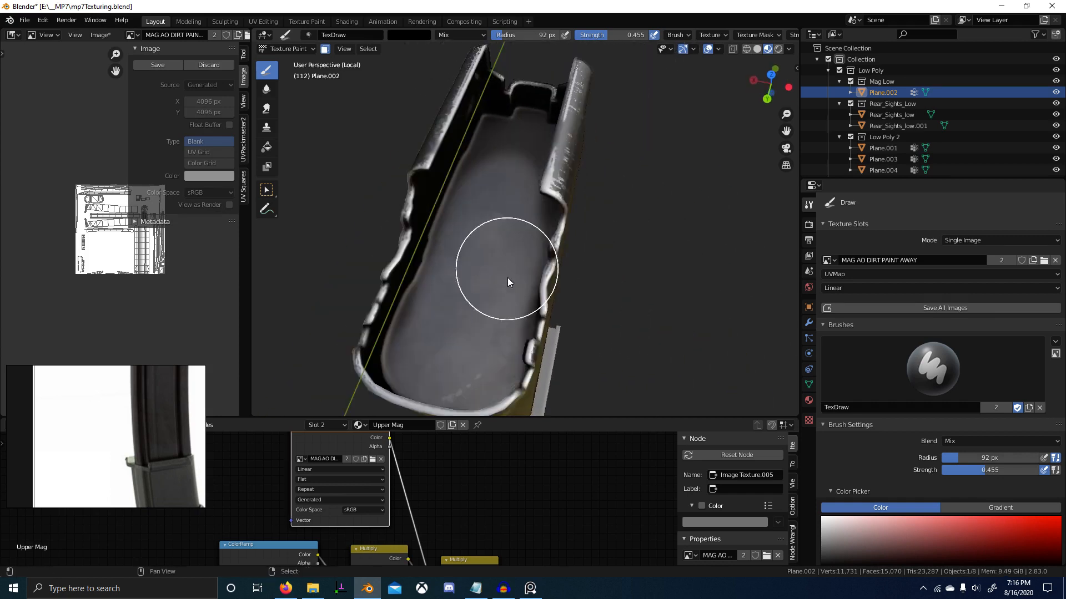
Preview the MAG AO DIRT PAINT AWAY node's output directly on the magazine and set the brush strength to 1.000.
{"action": "mouse_move", "coordinate": [502, 165]}
{"action": "middle_mouse_down", "text": "shift"}
{"action": "mouse_move", "coordinate": [508, 209]}
{"action": "mouse_move", "coordinate": [701, 199]}
{"action": "mouse_move", "coordinate": [615, 255]}
{"action": "mouse_move", "coordinate": [448, 287]}
{"action": "middle_mouse_up", "text": "shift"}
{"action": "middle_click_drag", "start_coordinate": [563, 215], "coordinate": [545, 145]}
{"action": "mouse_move", "coordinate": [564, 262]}
{"action": "middle_mouse_down"}
{"action": "mouse_move", "coordinate": [637, 220]}
{"action": "mouse_move", "coordinate": [562, 251]}
{"action": "middle_mouse_up"}
{"action": "middle_click_drag", "start_coordinate": [755, 248], "coordinate": [626, 202]}
{"action": "middle_click_drag", "start_coordinate": [373, 440], "coordinate": [401, 460]}
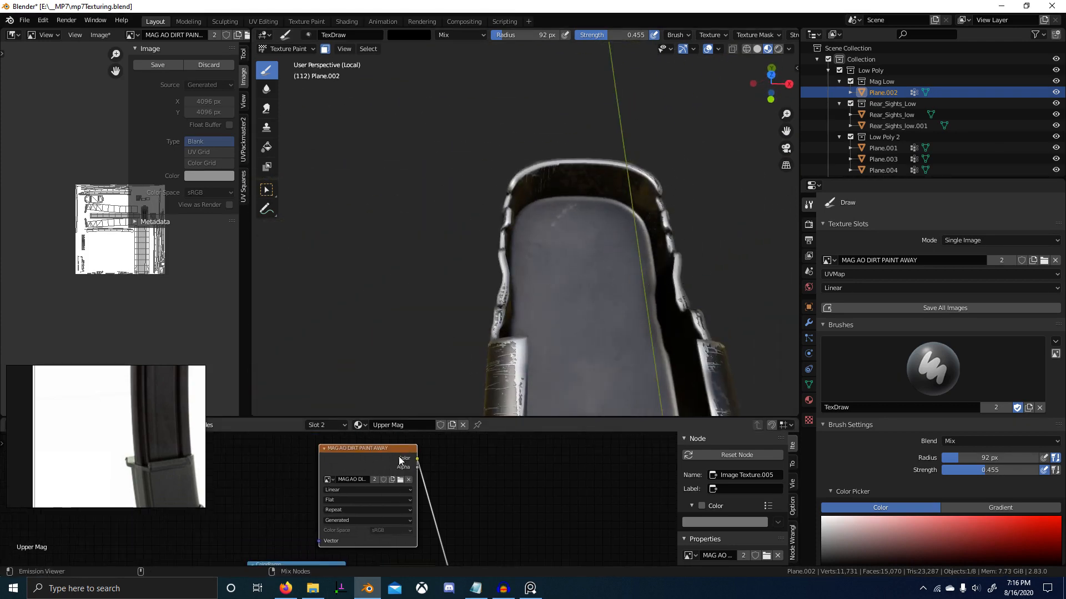
{"action": "left_click", "coordinate": [400, 461], "text": "ctrl+shift"}
{"action": "key", "text": "shift+f"}
{"action": "mouse_move", "coordinate": [569, 254]}
{"action": "middle_mouse_down"}
{"action": "mouse_move", "coordinate": [697, 248]}
{"action": "mouse_move", "coordinate": [518, 264]}
{"action": "mouse_move", "coordinate": [631, 233]}
{"action": "mouse_move", "coordinate": [504, 221]}
{"action": "mouse_move", "coordinate": [717, 123]}
{"action": "mouse_move", "coordinate": [605, 191]}
{"action": "mouse_move", "coordinate": [481, 185]}
{"action": "mouse_move", "coordinate": [487, 195]}
{"action": "middle_mouse_up"}
{"action": "left_click", "coordinate": [639, 249]}
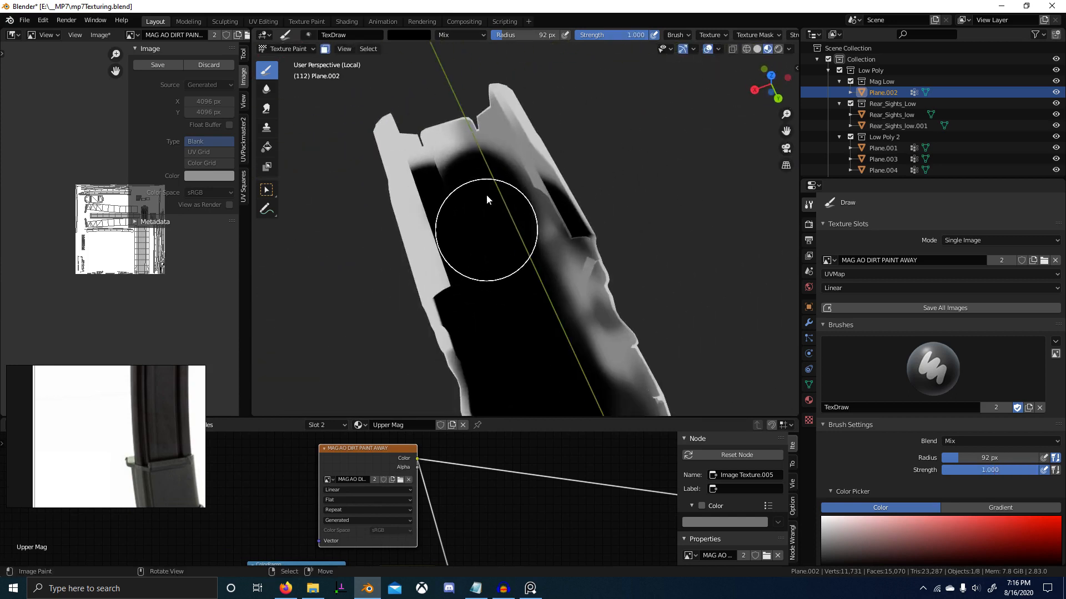
Paint solid black over the remaining grey areas of the upper magazine's interior, covering the inner walls and rounded end up to the rim.
{"action": "left_click_drag", "start_coordinate": [487, 194], "coordinate": [438, 196]}
{"action": "middle_click_drag", "start_coordinate": [437, 196], "coordinate": [572, 198]}
{"action": "mouse_move", "coordinate": [456, 215]}
{"action": "left_mouse_down"}
{"action": "mouse_move", "coordinate": [515, 228]}
{"action": "mouse_move", "coordinate": [604, 271]}
{"action": "left_mouse_up"}
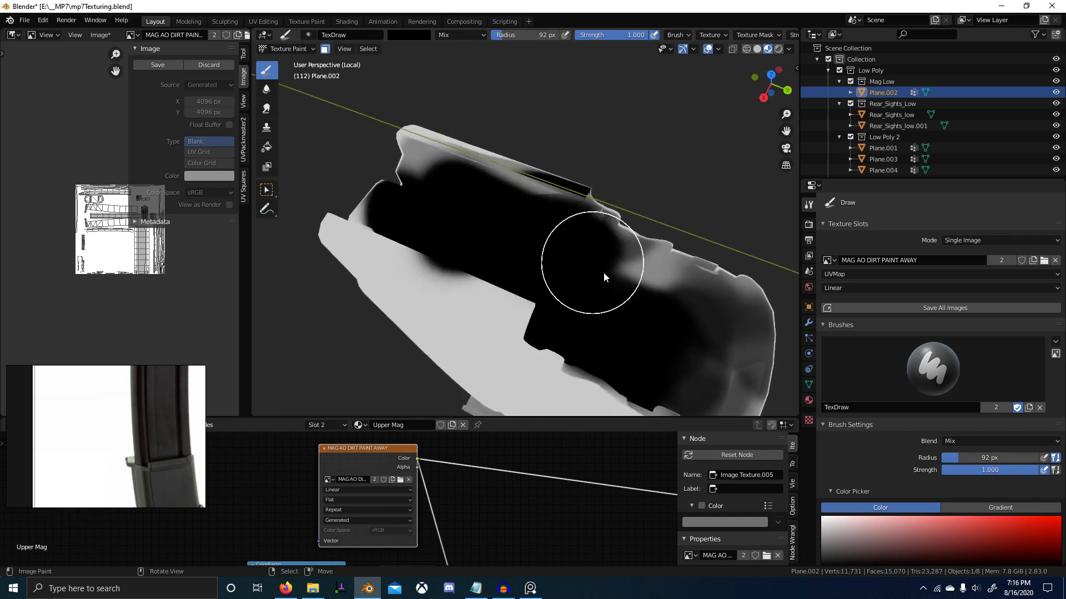
{"action": "middle_click_drag", "start_coordinate": [604, 272], "coordinate": [716, 313]}
{"action": "mouse_move", "coordinate": [721, 316]}
{"action": "left_mouse_down"}
{"action": "mouse_move", "coordinate": [678, 223]}
{"action": "mouse_move", "coordinate": [637, 217]}
{"action": "left_mouse_up"}
{"action": "mouse_move", "coordinate": [637, 217]}
{"action": "middle_mouse_down"}
{"action": "mouse_move", "coordinate": [588, 185]}
{"action": "mouse_move", "coordinate": [587, 249]}
{"action": "middle_mouse_up"}
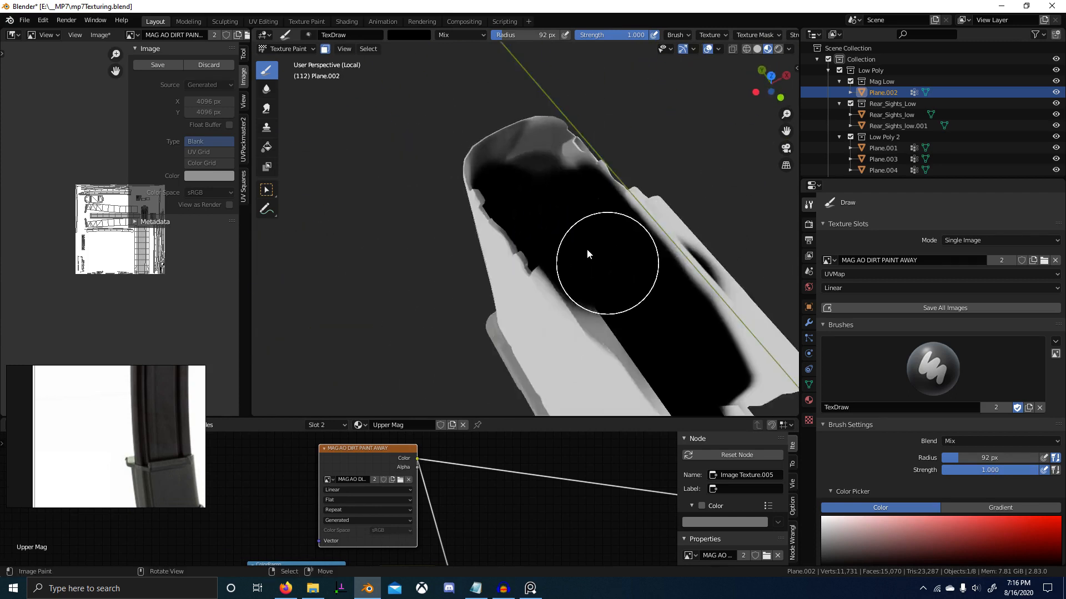
{"action": "scroll", "coordinate": [587, 248], "scroll_direction": "up", "scroll_amount": 2}
{"action": "mouse_move", "coordinate": [518, 139]}
{"action": "left_mouse_down"}
{"action": "mouse_move", "coordinate": [595, 200]}
{"action": "mouse_move", "coordinate": [528, 154]}
{"action": "mouse_move", "coordinate": [464, 135]}
{"action": "left_mouse_up"}
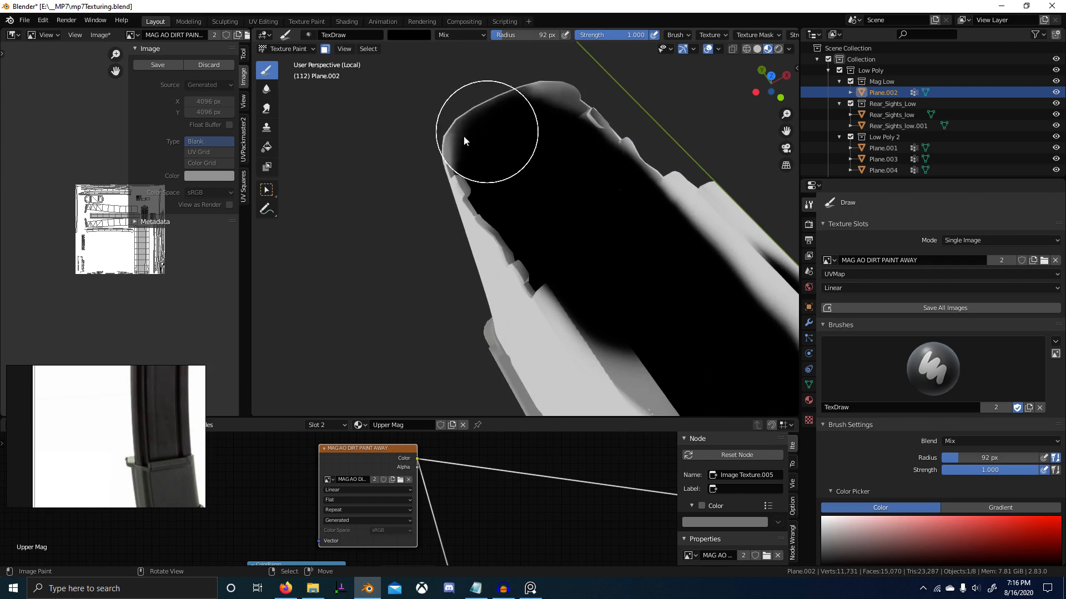
{"action": "mouse_move", "coordinate": [464, 136]}
{"action": "middle_mouse_down"}
{"action": "mouse_move", "coordinate": [579, 212]}
{"action": "mouse_move", "coordinate": [605, 206]}
{"action": "middle_mouse_up"}
{"action": "left_click_drag", "start_coordinate": [605, 206], "coordinate": [644, 235]}
{"action": "mouse_move", "coordinate": [644, 235]}
{"action": "middle_mouse_down"}
{"action": "mouse_move", "coordinate": [528, 218]}
{"action": "mouse_move", "coordinate": [486, 229]}
{"action": "middle_mouse_up"}
{"action": "mouse_move", "coordinate": [555, 209]}
{"action": "left_mouse_down"}
{"action": "mouse_move", "coordinate": [604, 190]}
{"action": "mouse_move", "coordinate": [572, 195]}
{"action": "left_mouse_up"}
{"action": "middle_click_drag", "start_coordinate": [577, 228], "coordinate": [588, 181]}
{"action": "mouse_move", "coordinate": [498, 239]}
{"action": "left_mouse_down"}
{"action": "mouse_move", "coordinate": [476, 261]}
{"action": "mouse_move", "coordinate": [527, 231]}
{"action": "mouse_move", "coordinate": [530, 245]}
{"action": "left_mouse_up"}
Soften the black-to-grey mask transition along the upper magazine's inner edge with the Soften brush.
{"action": "mouse_move", "coordinate": [531, 245]}
{"action": "middle_mouse_down"}
{"action": "mouse_move", "coordinate": [531, 293]}
{"action": "mouse_move", "coordinate": [288, 116]}
{"action": "middle_mouse_up"}
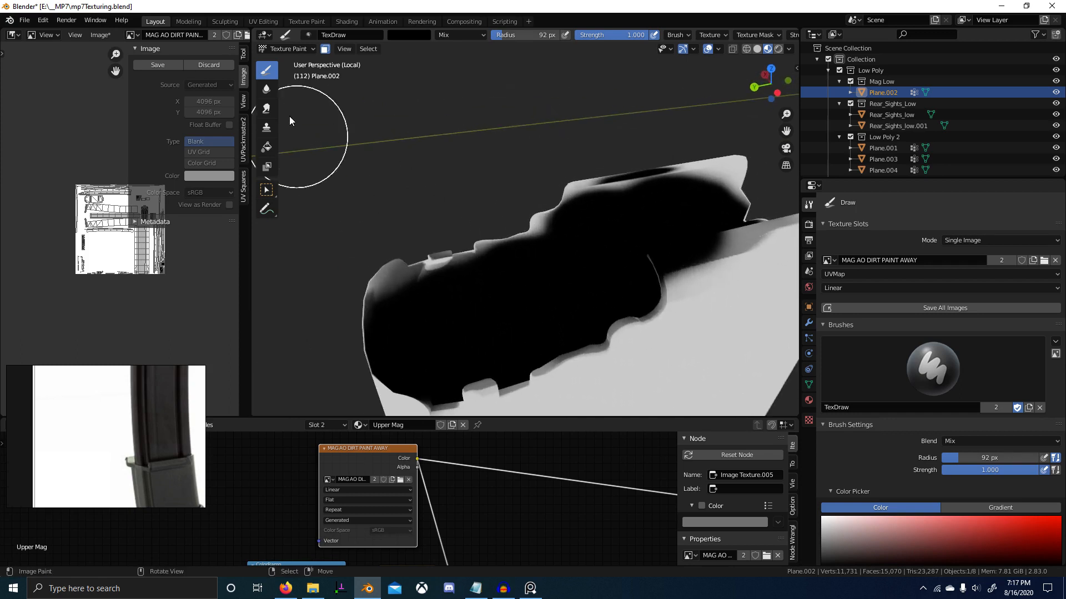
{"action": "left_click", "coordinate": [267, 89]}
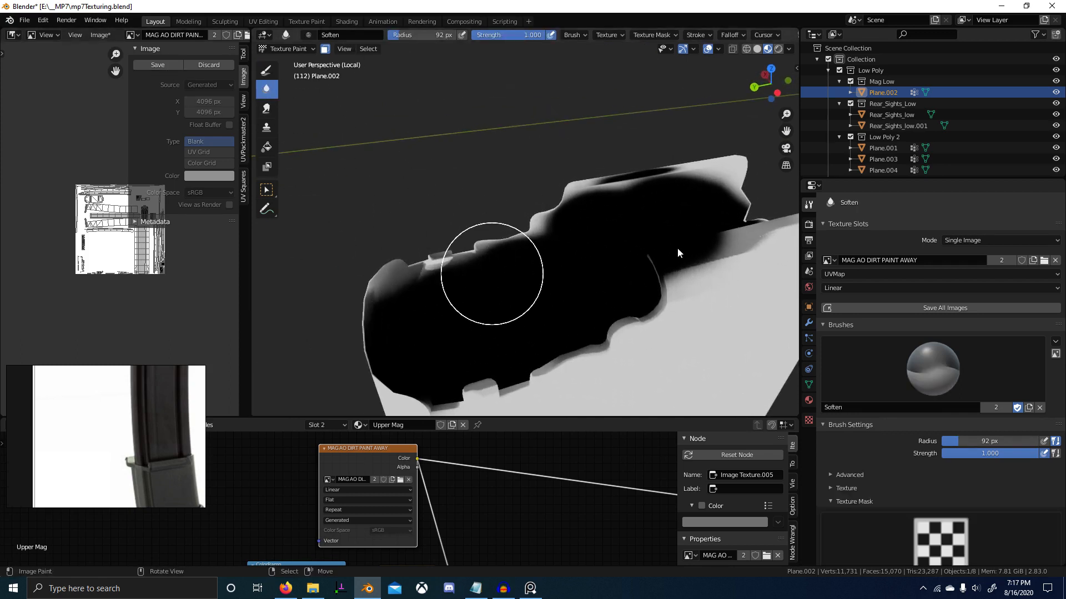
{"action": "middle_click_drag", "start_coordinate": [532, 337], "coordinate": [662, 152]}
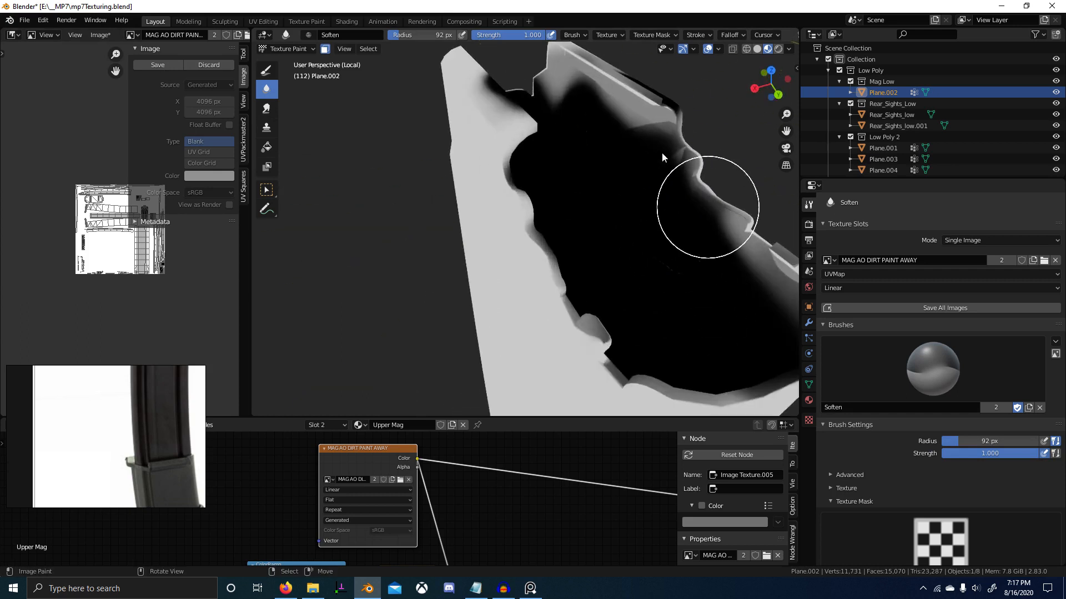
{"action": "left_click_drag", "start_coordinate": [708, 207], "coordinate": [641, 133]}
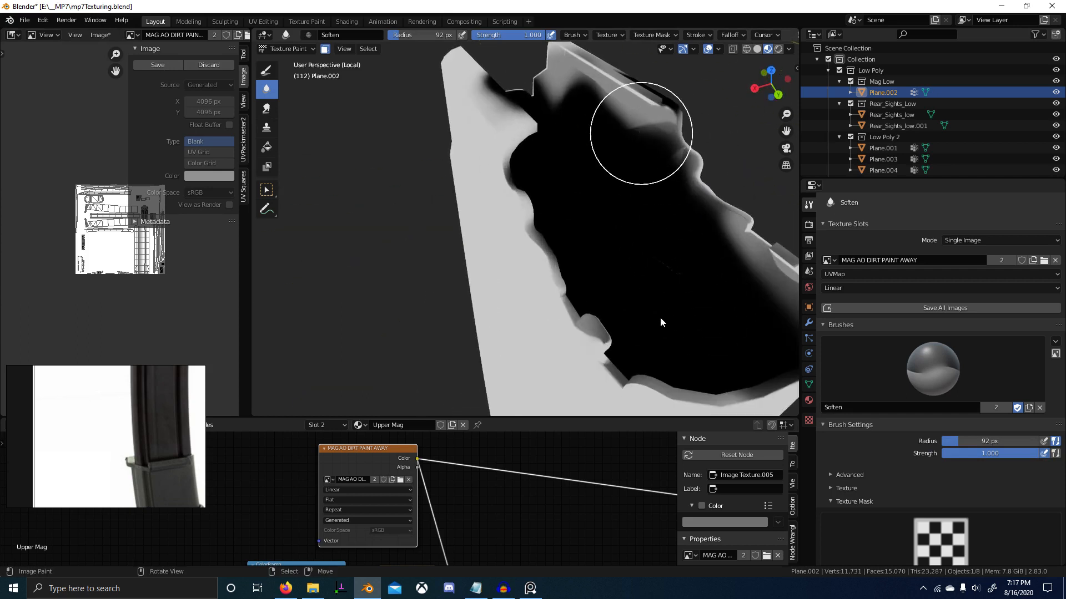
Soften the black-to-white transitions inside the magazine's open top with a 79 px Soften brush.
{"action": "scroll", "coordinate": [639, 275], "scroll_direction": "up", "scroll_amount": 6}
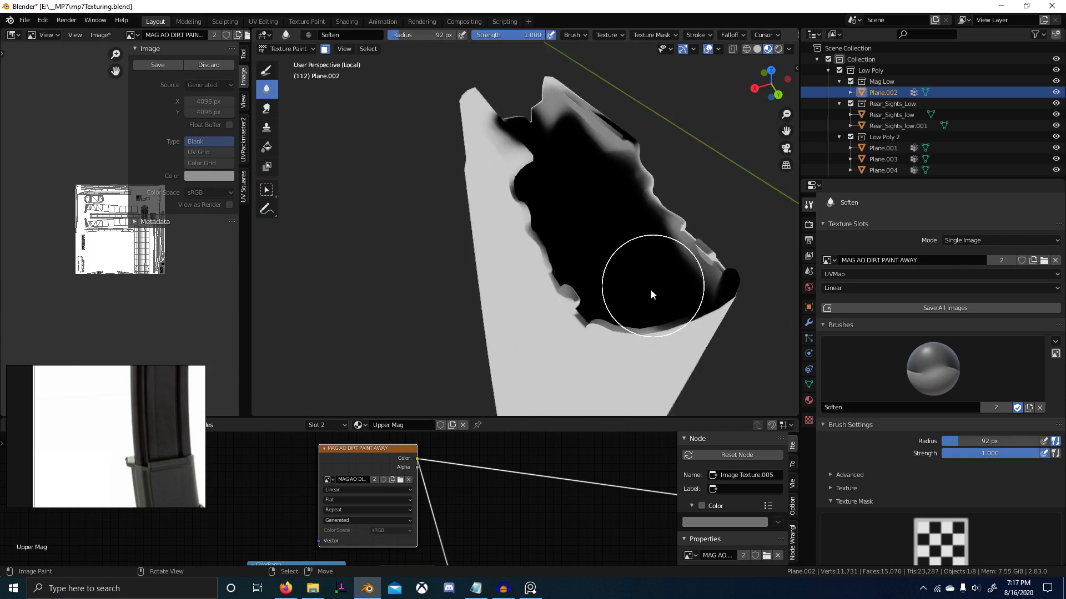
{"action": "key", "text": "f"}
{"action": "left_click", "coordinate": [571, 265]}
{"action": "middle_click_drag", "start_coordinate": [577, 266], "coordinate": [528, 281]}
{"action": "left_click_drag", "start_coordinate": [504, 203], "coordinate": [511, 312]}
{"action": "mouse_move", "coordinate": [641, 248]}
{"action": "middle_mouse_down"}
{"action": "mouse_move", "coordinate": [660, 302]}
{"action": "mouse_move", "coordinate": [614, 276]}
{"action": "mouse_move", "coordinate": [568, 218]}
{"action": "middle_mouse_up"}
{"action": "mouse_move", "coordinate": [568, 220]}
{"action": "left_mouse_down"}
{"action": "mouse_move", "coordinate": [499, 209]}
{"action": "mouse_move", "coordinate": [496, 253]}
{"action": "left_mouse_up"}
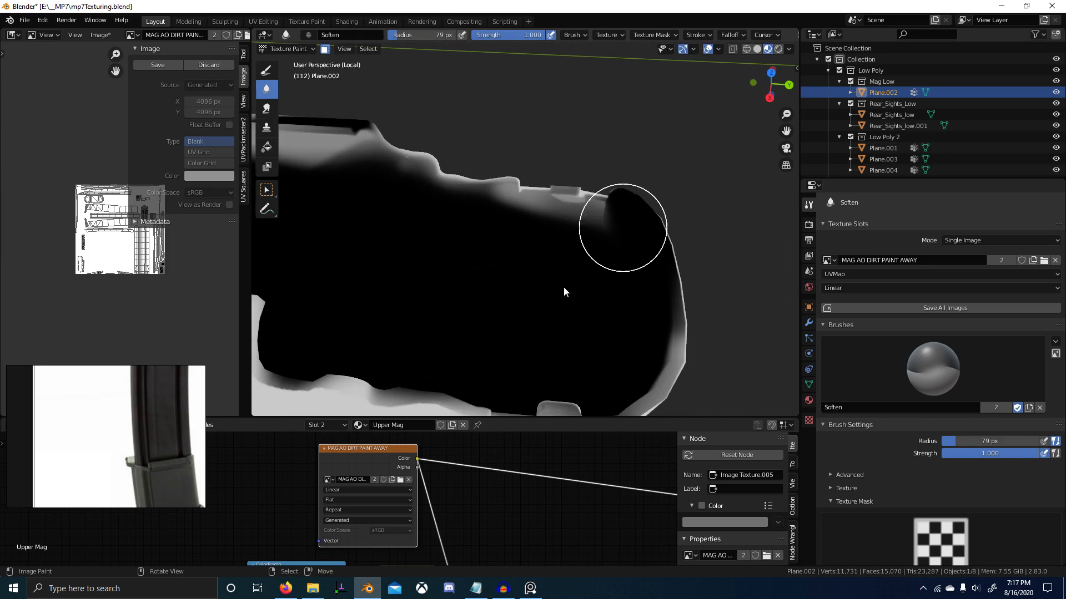
Preview the mix node in the AO Dirt frame on the magazine and bring its open top into close view.
{"action": "mouse_move", "coordinate": [564, 291]}
{"action": "middle_mouse_down"}
{"action": "mouse_move", "coordinate": [659, 276]}
{"action": "mouse_move", "coordinate": [545, 280]}
{"action": "mouse_move", "coordinate": [673, 231]}
{"action": "mouse_move", "coordinate": [578, 220]}
{"action": "mouse_move", "coordinate": [575, 229]}
{"action": "middle_mouse_up"}
{"action": "scroll", "coordinate": [506, 497], "scroll_direction": "down", "scroll_amount": 3}
{"action": "middle_click_drag", "start_coordinate": [507, 497], "coordinate": [388, 434]}
{"action": "left_click", "coordinate": [497, 515], "text": "ctrl+shift"}
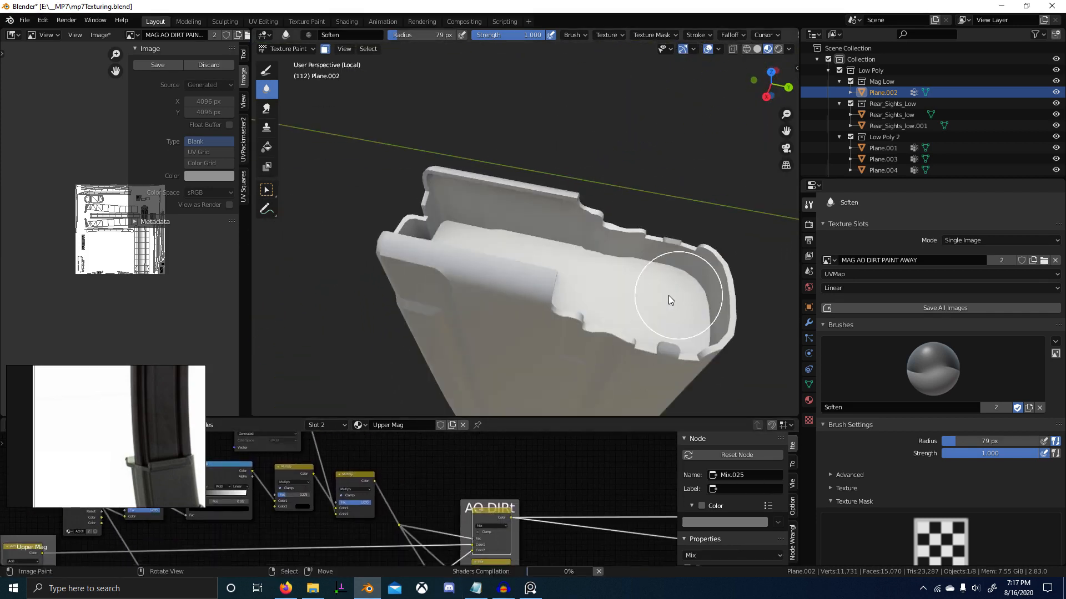
{"action": "mouse_move", "coordinate": [668, 299]}
{"action": "middle_mouse_down"}
{"action": "mouse_move", "coordinate": [477, 280]}
{"action": "mouse_move", "coordinate": [386, 286]}
{"action": "middle_mouse_up"}
{"action": "scroll", "coordinate": [471, 280], "scroll_direction": "down", "scroll_amount": 3}
{"action": "scroll", "coordinate": [433, 294], "scroll_direction": "up", "scroll_amount": 8}
{"action": "mouse_move", "coordinate": [472, 299]}
{"action": "middle_mouse_down"}
{"action": "mouse_move", "coordinate": [574, 307]}
{"action": "mouse_move", "coordinate": [345, 135]}
{"action": "middle_mouse_up"}
Paint white dirt strokes on the inside of the magazine's open top using the Draw tool's S Grunge 10 brush.
{"action": "left_click", "coordinate": [309, 34]}
{"action": "type", "text": "s"}
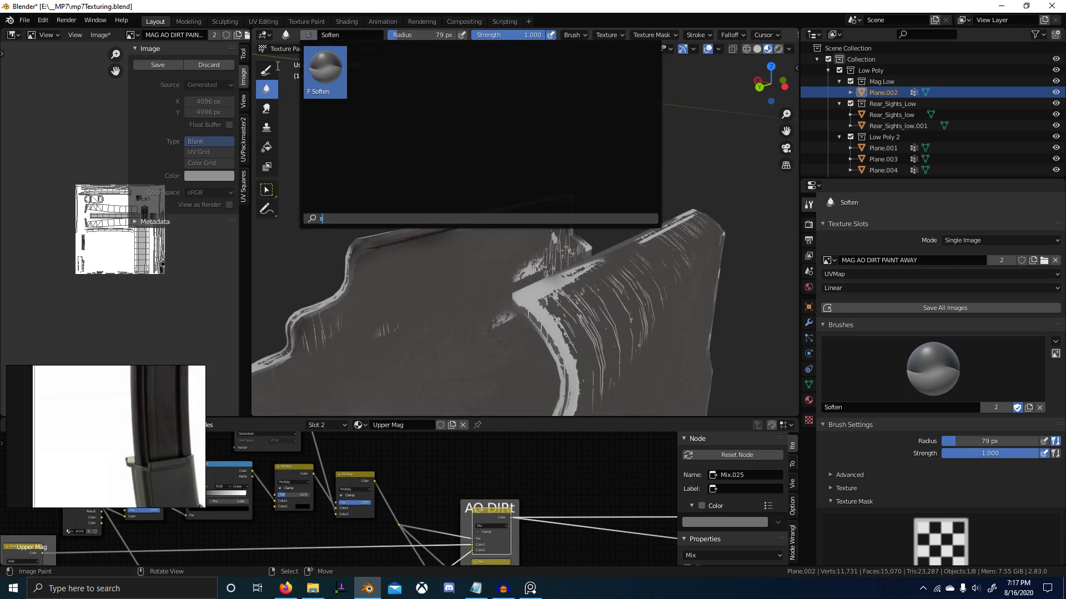
{"action": "left_click", "coordinate": [266, 69]}
{"action": "left_click", "coordinate": [308, 34]}
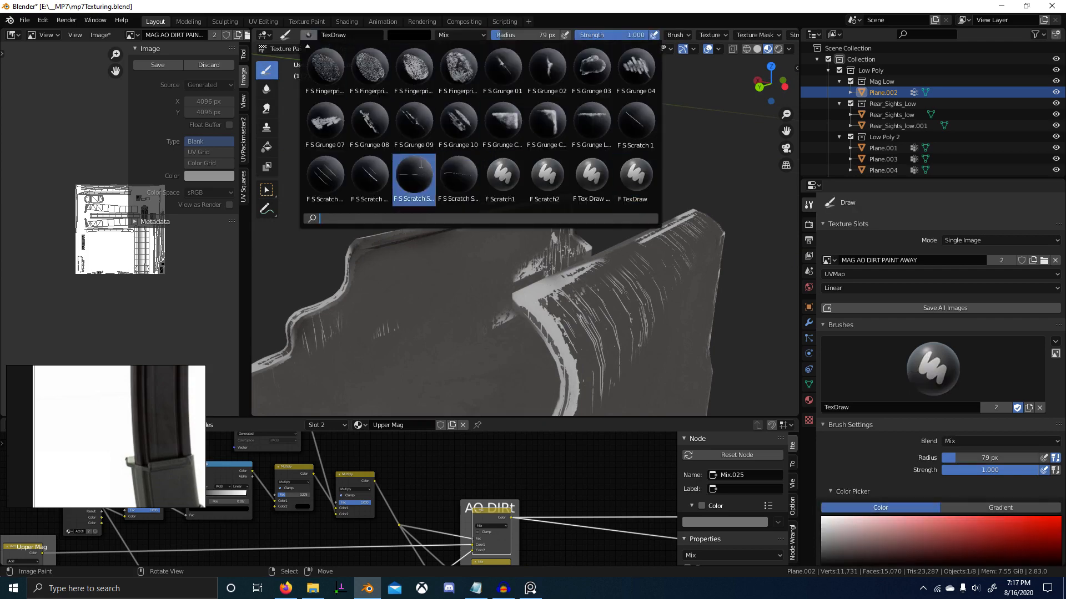
{"action": "left_click", "coordinate": [458, 121]}
{"action": "mouse_move", "coordinate": [459, 269]}
{"action": "middle_mouse_down"}
{"action": "mouse_move", "coordinate": [481, 336]}
{"action": "mouse_move", "coordinate": [524, 292]}
{"action": "middle_mouse_up"}
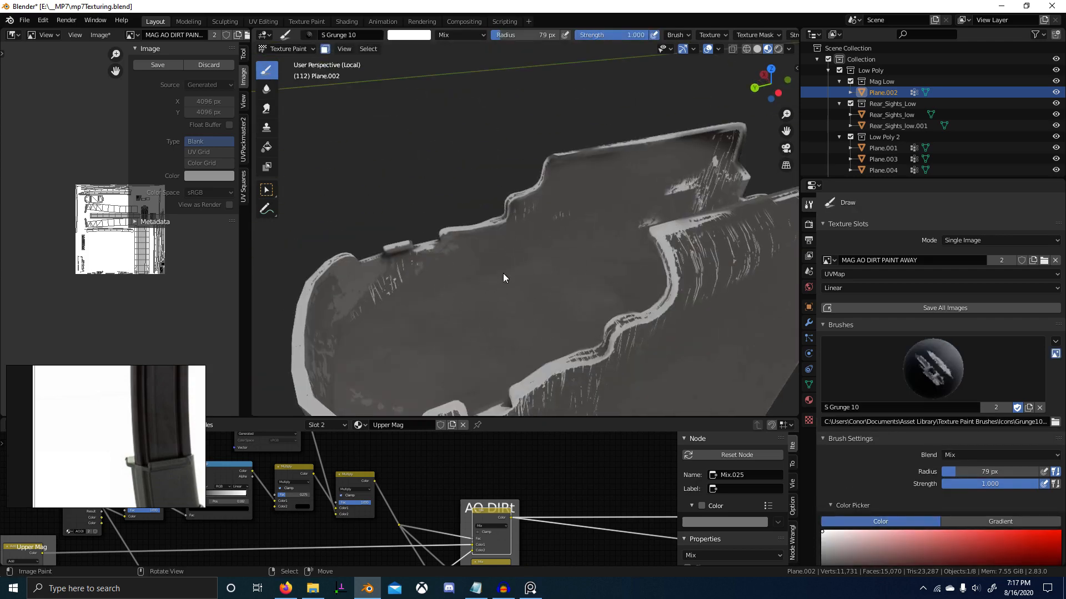
{"action": "left_click_drag", "start_coordinate": [557, 261], "coordinate": [697, 234]}
{"action": "mouse_move", "coordinate": [697, 234]}
{"action": "middle_mouse_down"}
{"action": "mouse_move", "coordinate": [619, 263]}
{"action": "mouse_move", "coordinate": [548, 264]}
{"action": "middle_mouse_up"}
{"action": "scroll", "coordinate": [548, 265], "scroll_direction": "up", "scroll_amount": 2}
{"action": "mouse_move", "coordinate": [500, 254]}
{"action": "left_mouse_down"}
{"action": "mouse_move", "coordinate": [577, 209]}
{"action": "mouse_move", "coordinate": [561, 217]}
{"action": "left_mouse_up"}
Extend the S Grunge 10 dirt along both inner side walls, around the rounded end and up the back wall.
{"action": "mouse_move", "coordinate": [609, 204]}
{"action": "middle_mouse_down"}
{"action": "mouse_move", "coordinate": [617, 190]}
{"action": "mouse_move", "coordinate": [668, 208]}
{"action": "mouse_move", "coordinate": [665, 197]}
{"action": "mouse_move", "coordinate": [676, 212]}
{"action": "mouse_move", "coordinate": [596, 184]}
{"action": "middle_mouse_up"}
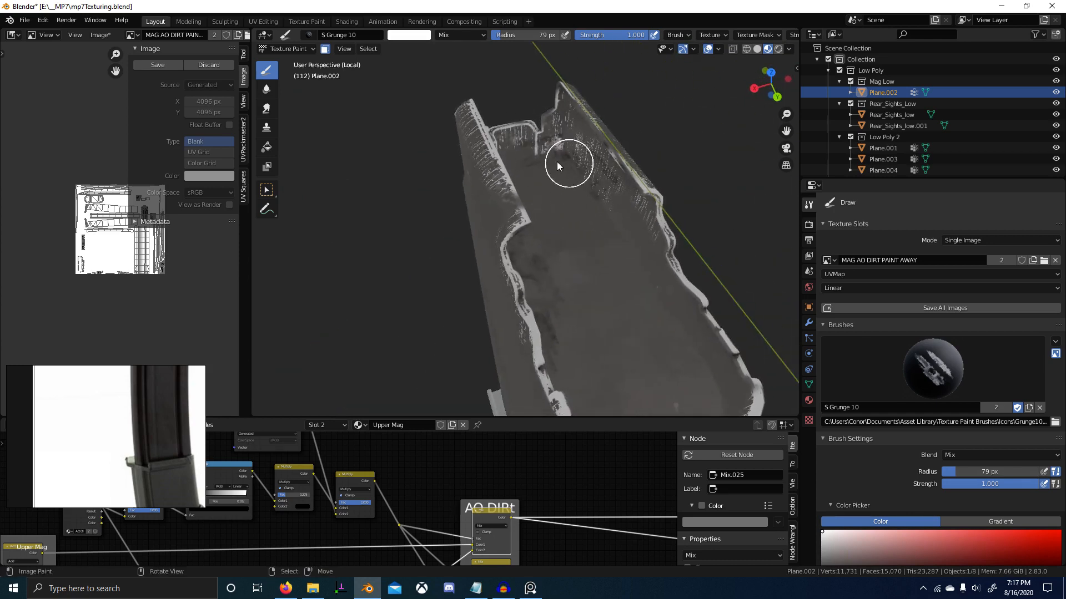
{"action": "left_click_drag", "start_coordinate": [610, 233], "coordinate": [638, 214]}
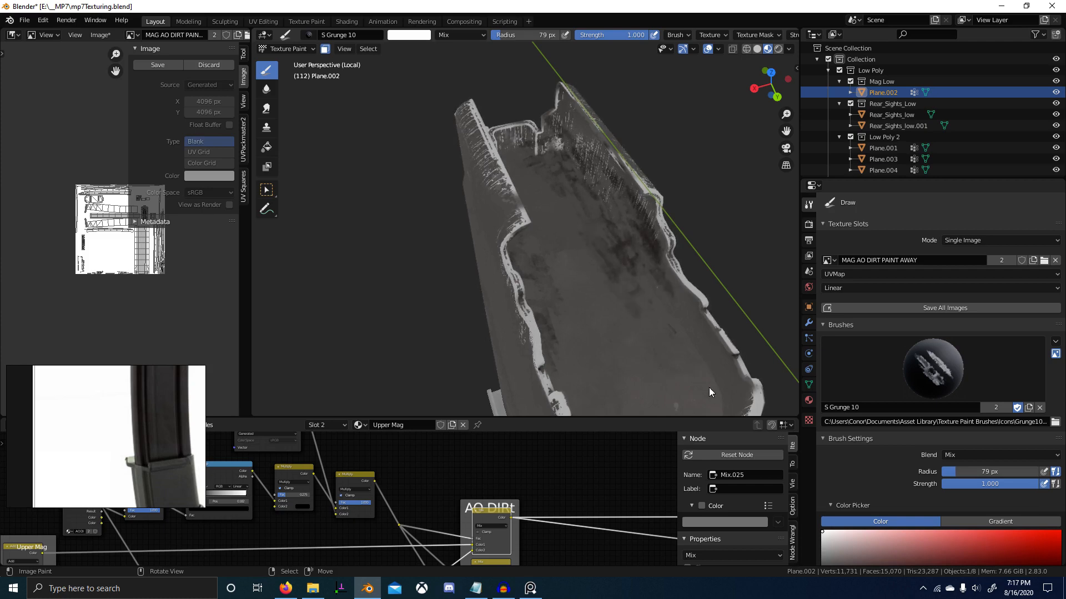
{"action": "mouse_move", "coordinate": [700, 399]}
{"action": "middle_mouse_down"}
{"action": "mouse_move", "coordinate": [642, 327]}
{"action": "mouse_move", "coordinate": [674, 331]}
{"action": "mouse_move", "coordinate": [705, 315]}
{"action": "mouse_move", "coordinate": [619, 280]}
{"action": "mouse_move", "coordinate": [566, 216]}
{"action": "middle_mouse_up"}
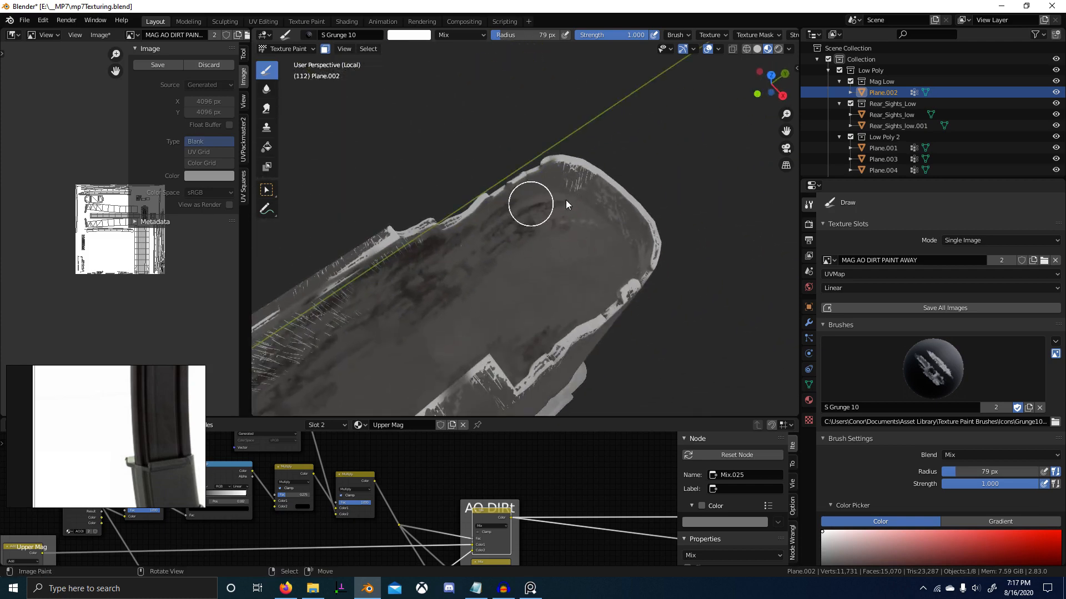
{"action": "mouse_move", "coordinate": [635, 247]}
{"action": "middle_mouse_down"}
{"action": "mouse_move", "coordinate": [658, 208]}
{"action": "mouse_move", "coordinate": [625, 222]}
{"action": "mouse_move", "coordinate": [664, 290]}
{"action": "mouse_move", "coordinate": [768, 294]}
{"action": "mouse_move", "coordinate": [526, 334]}
{"action": "mouse_move", "coordinate": [585, 357]}
{"action": "mouse_move", "coordinate": [535, 267]}
{"action": "middle_mouse_up"}
{"action": "scroll", "coordinate": [585, 357], "scroll_direction": "up", "scroll_amount": 5}
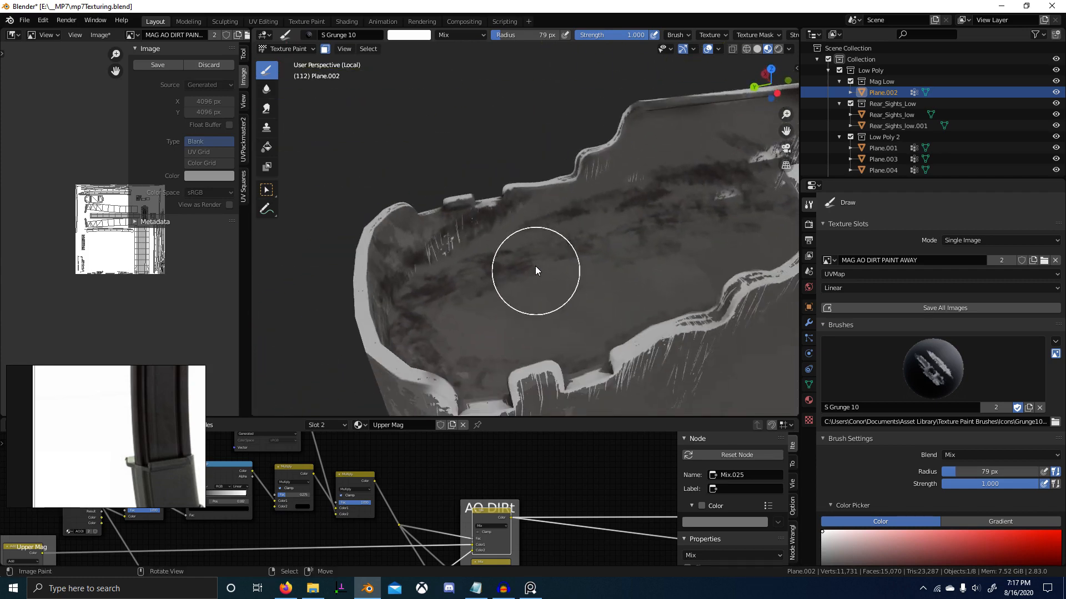
{"action": "mouse_move", "coordinate": [668, 215]}
{"action": "middle_mouse_down"}
{"action": "mouse_move", "coordinate": [497, 268]}
{"action": "mouse_move", "coordinate": [584, 238]}
{"action": "mouse_move", "coordinate": [574, 245]}
{"action": "middle_mouse_up"}
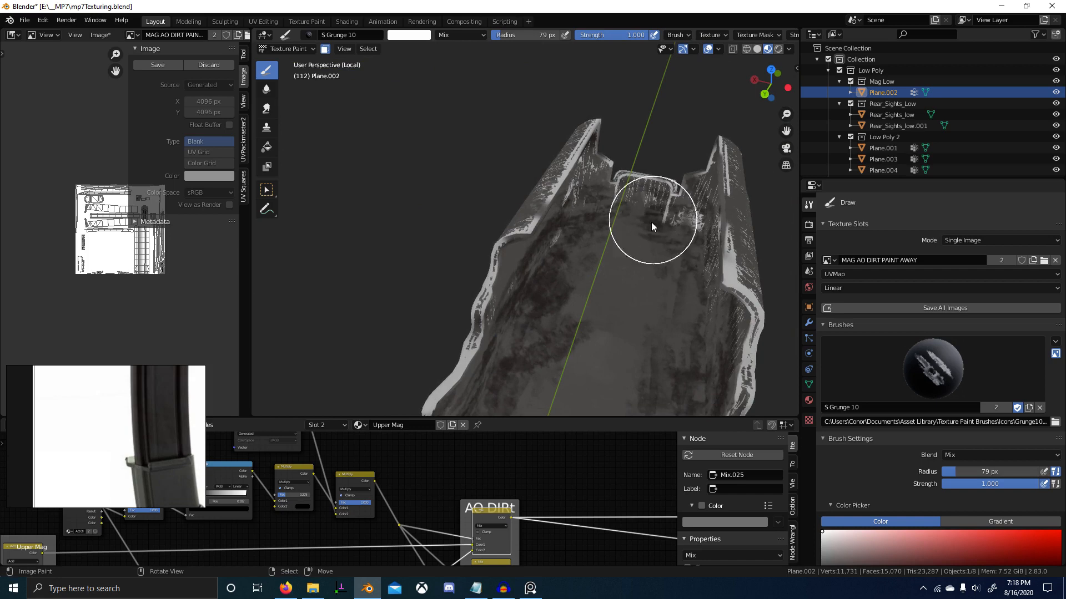
{"action": "mouse_move", "coordinate": [651, 222]}
{"action": "middle_mouse_down"}
{"action": "mouse_move", "coordinate": [647, 234]}
{"action": "mouse_move", "coordinate": [641, 206]}
{"action": "mouse_move", "coordinate": [659, 208]}
{"action": "mouse_move", "coordinate": [674, 182]}
{"action": "middle_mouse_up"}
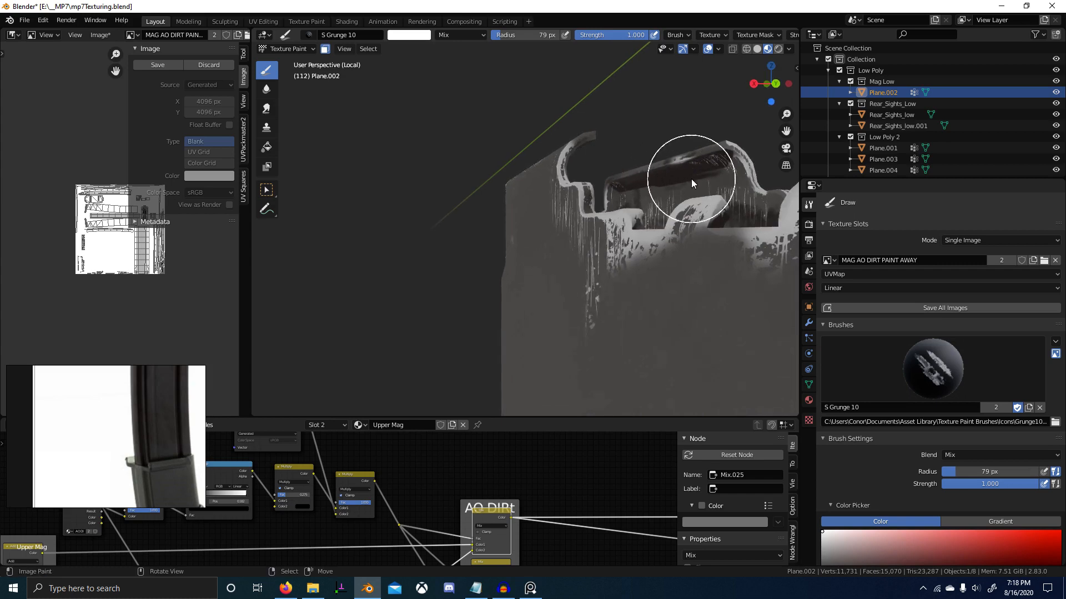
Swap the brush colour to black and paint away excess dirt below the inner wall's upper rim.
{"action": "key", "text": "x"}
{"action": "mouse_move", "coordinate": [673, 178]}
{"action": "left_mouse_down"}
{"action": "mouse_move", "coordinate": [713, 169]}
{"action": "mouse_move", "coordinate": [653, 172]}
{"action": "left_mouse_up"}
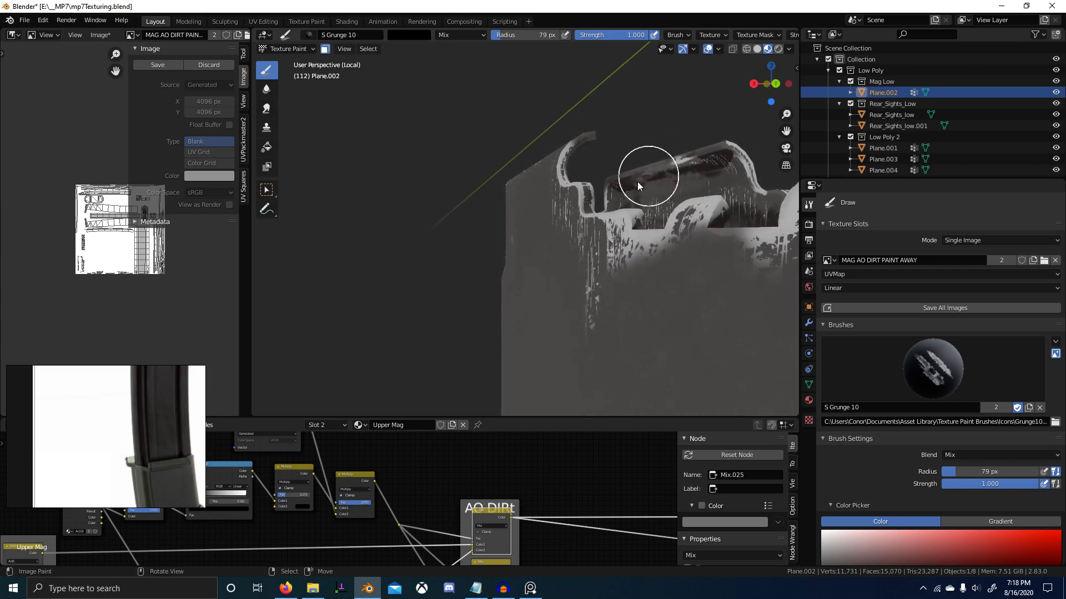
{"action": "mouse_move", "coordinate": [731, 168]}
{"action": "middle_mouse_down"}
{"action": "mouse_move", "coordinate": [624, 201]}
{"action": "mouse_move", "coordinate": [534, 180]}
{"action": "middle_mouse_up"}
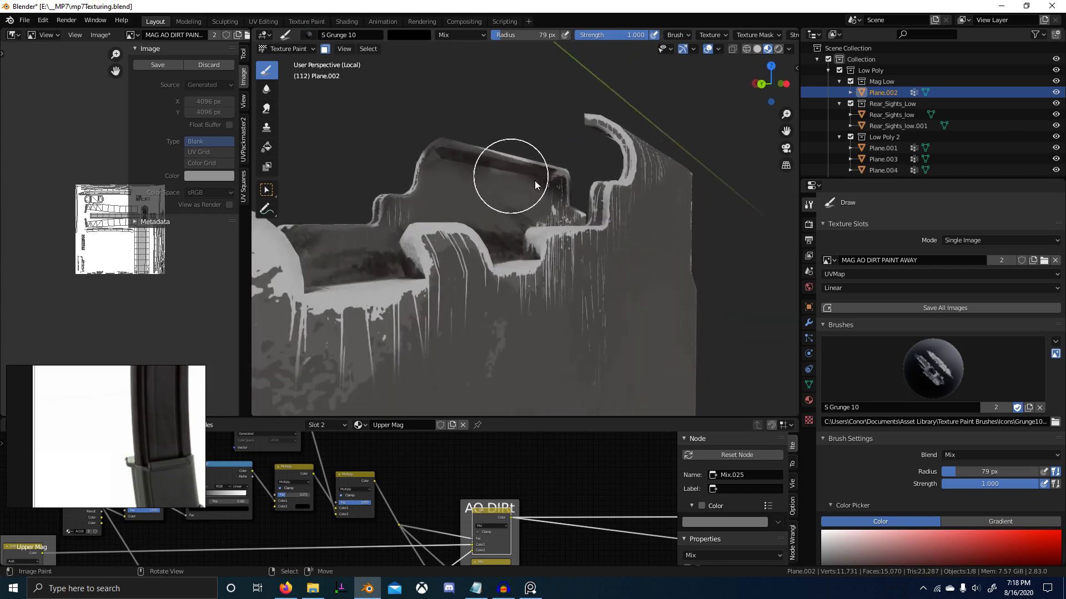
{"action": "left_click_drag", "start_coordinate": [478, 158], "coordinate": [544, 181]}
{"action": "mouse_move", "coordinate": [568, 200]}
{"action": "middle_mouse_down"}
{"action": "mouse_move", "coordinate": [513, 243]}
{"action": "mouse_move", "coordinate": [582, 283]}
{"action": "mouse_move", "coordinate": [488, 326]}
{"action": "middle_mouse_up"}
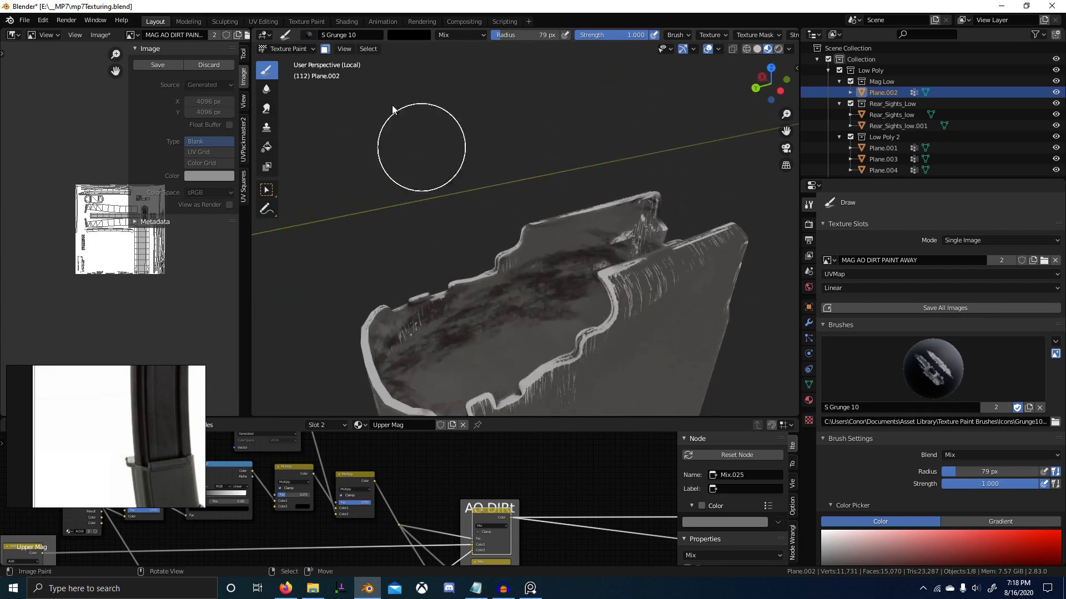
Add white dirt strokes along the magazine's inner walls with the S Grunge 08 brush, keeping its 79 px radius.
{"action": "left_click", "coordinate": [327, 36]}
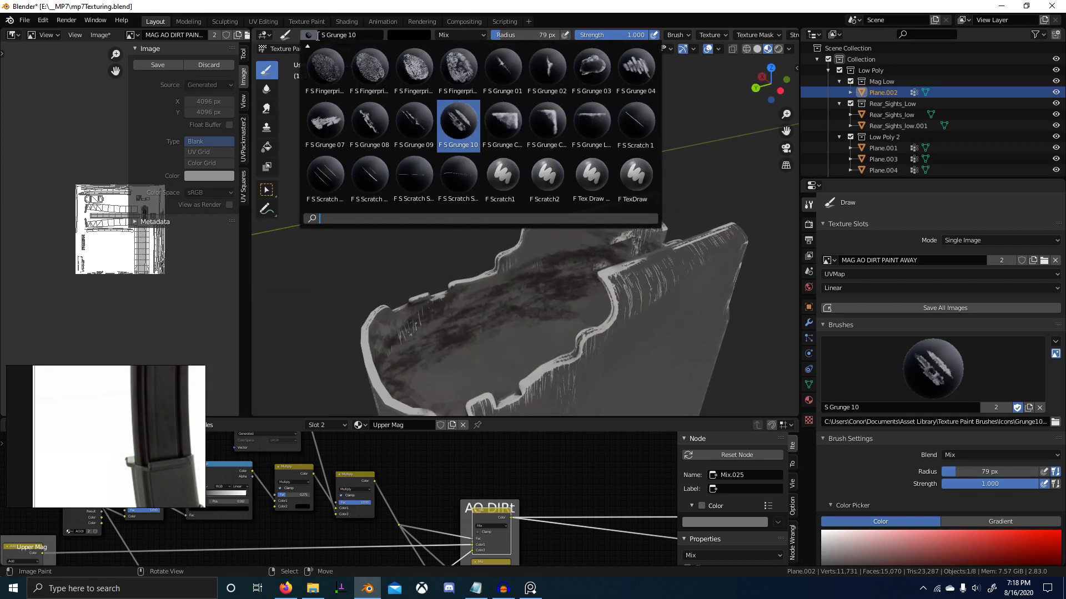
{"action": "left_click", "coordinate": [369, 126]}
{"action": "middle_click_drag", "start_coordinate": [508, 292], "coordinate": [507, 338]}
{"action": "key", "text": "x"}
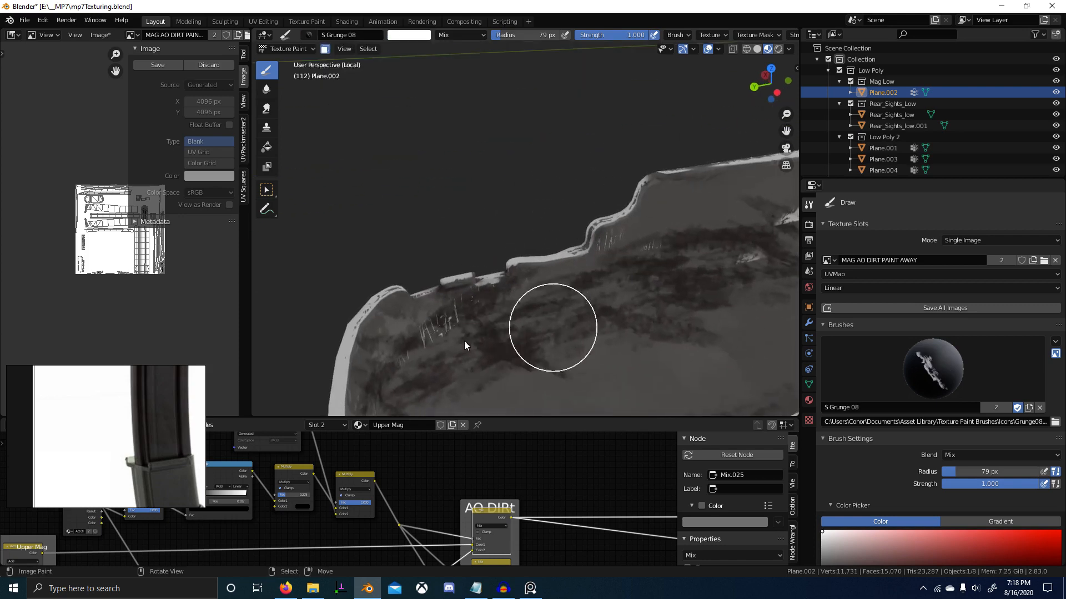
{"action": "mouse_move", "coordinate": [449, 330]}
{"action": "left_mouse_down"}
{"action": "mouse_move", "coordinate": [485, 333]}
{"action": "mouse_move", "coordinate": [483, 364]}
{"action": "mouse_move", "coordinate": [533, 345]}
{"action": "left_mouse_up"}
{"action": "key", "text": "f"}
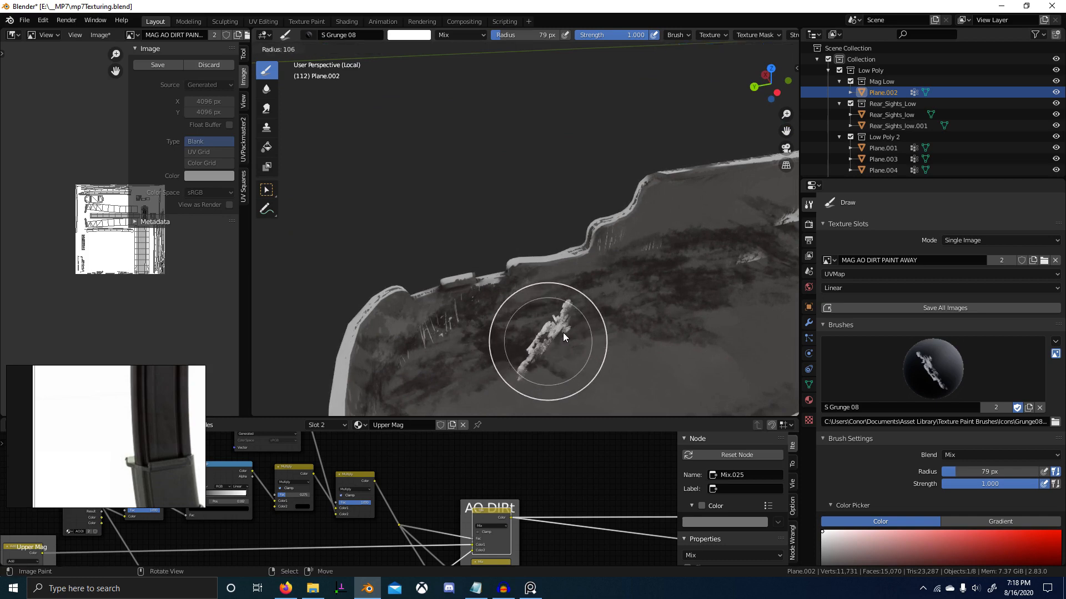
{"action": "key", "text": "Escape"}
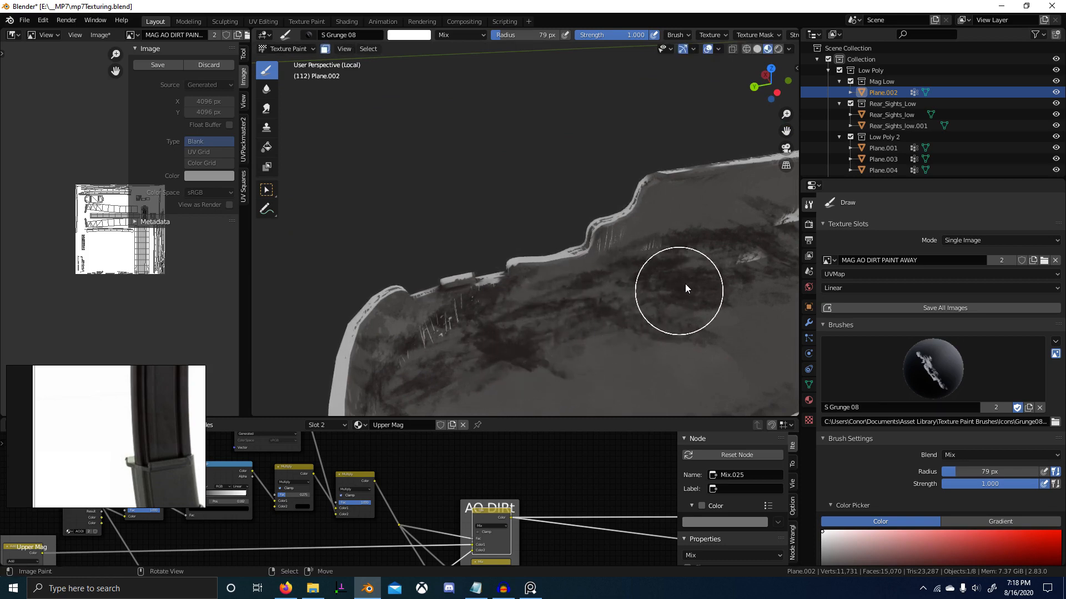
{"action": "mouse_move", "coordinate": [697, 296]}
{"action": "middle_mouse_down"}
{"action": "mouse_move", "coordinate": [647, 306]}
{"action": "mouse_move", "coordinate": [684, 240]}
{"action": "mouse_move", "coordinate": [648, 246]}
{"action": "mouse_move", "coordinate": [633, 222]}
{"action": "middle_mouse_up"}
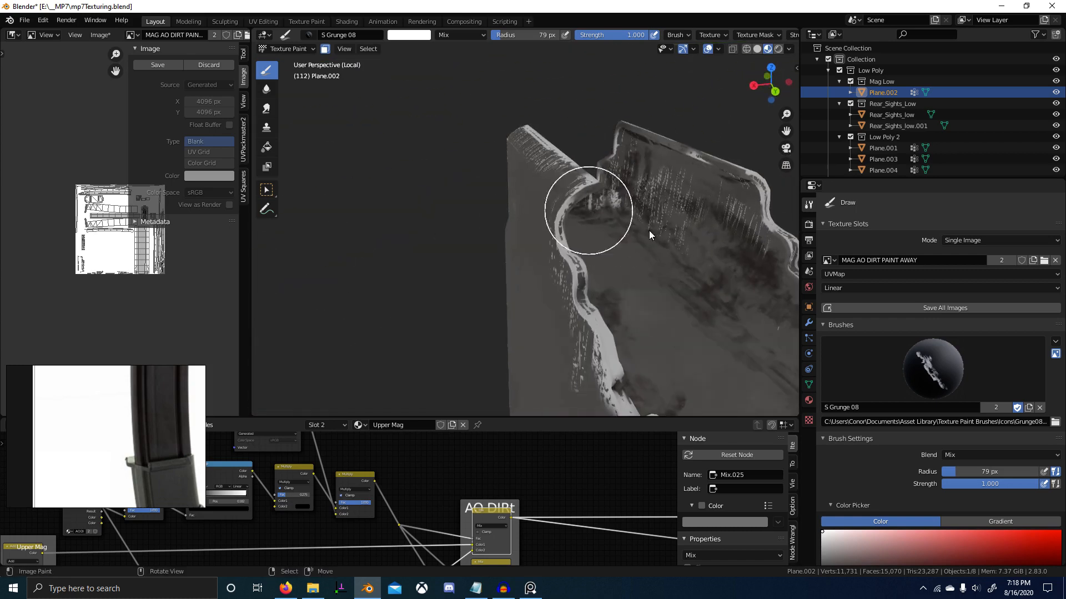
{"action": "mouse_move", "coordinate": [690, 302]}
{"action": "left_mouse_down"}
{"action": "mouse_move", "coordinate": [677, 293]}
{"action": "mouse_move", "coordinate": [707, 297]}
{"action": "mouse_move", "coordinate": [646, 290]}
{"action": "mouse_move", "coordinate": [705, 306]}
{"action": "mouse_move", "coordinate": [623, 258]}
{"action": "mouse_move", "coordinate": [691, 280]}
{"action": "left_mouse_up"}
{"action": "mouse_move", "coordinate": [691, 280]}
{"action": "middle_mouse_down"}
{"action": "mouse_move", "coordinate": [639, 288]}
{"action": "mouse_move", "coordinate": [659, 278]}
{"action": "middle_mouse_up"}
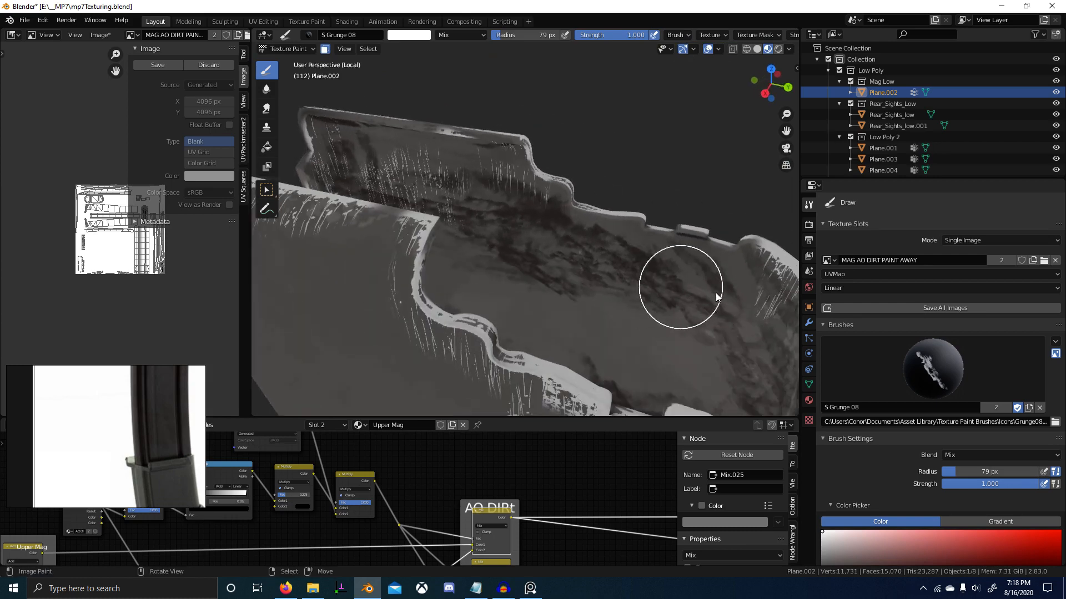
Check the whole magazine, and fill in more S Grunge 08 dirt along the inner floor edges and rounded end.
{"action": "mouse_move", "coordinate": [728, 298]}
{"action": "middle_mouse_down"}
{"action": "mouse_move", "coordinate": [778, 309]}
{"action": "mouse_move", "coordinate": [652, 318]}
{"action": "mouse_move", "coordinate": [638, 233]}
{"action": "mouse_move", "coordinate": [695, 237]}
{"action": "mouse_move", "coordinate": [630, 258]}
{"action": "mouse_move", "coordinate": [568, 198]}
{"action": "mouse_move", "coordinate": [584, 199]}
{"action": "mouse_move", "coordinate": [581, 345]}
{"action": "mouse_move", "coordinate": [617, 434]}
{"action": "middle_mouse_up"}
{"action": "scroll", "coordinate": [617, 434], "scroll_direction": "down", "scroll_amount": 1}
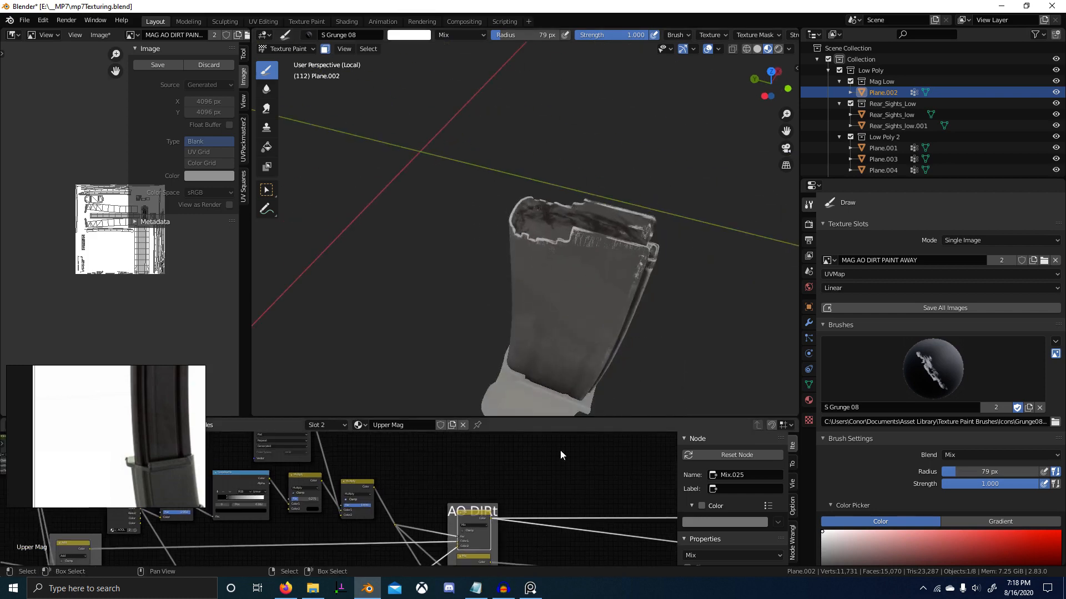
{"action": "scroll", "coordinate": [640, 221], "scroll_direction": "up", "scroll_amount": 8}
{"action": "mouse_move", "coordinate": [481, 244]}
{"action": "left_mouse_down"}
{"action": "mouse_move", "coordinate": [582, 224]}
{"action": "mouse_move", "coordinate": [458, 239]}
{"action": "mouse_move", "coordinate": [389, 279]}
{"action": "left_mouse_up"}
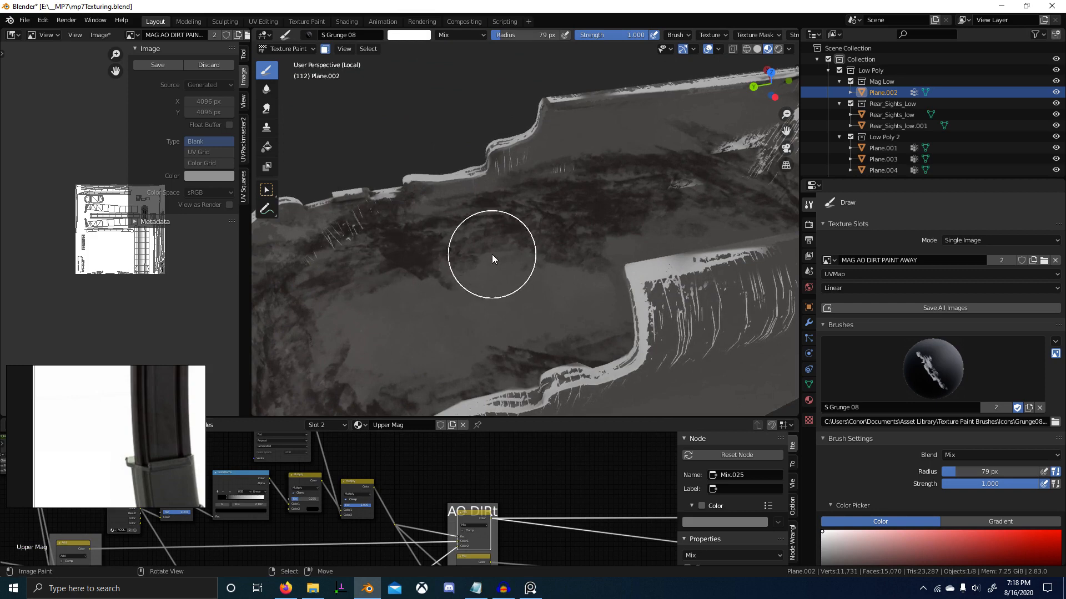
{"action": "middle_click_drag", "start_coordinate": [492, 255], "coordinate": [393, 209]}
{"action": "left_click_drag", "start_coordinate": [392, 209], "coordinate": [342, 202]}
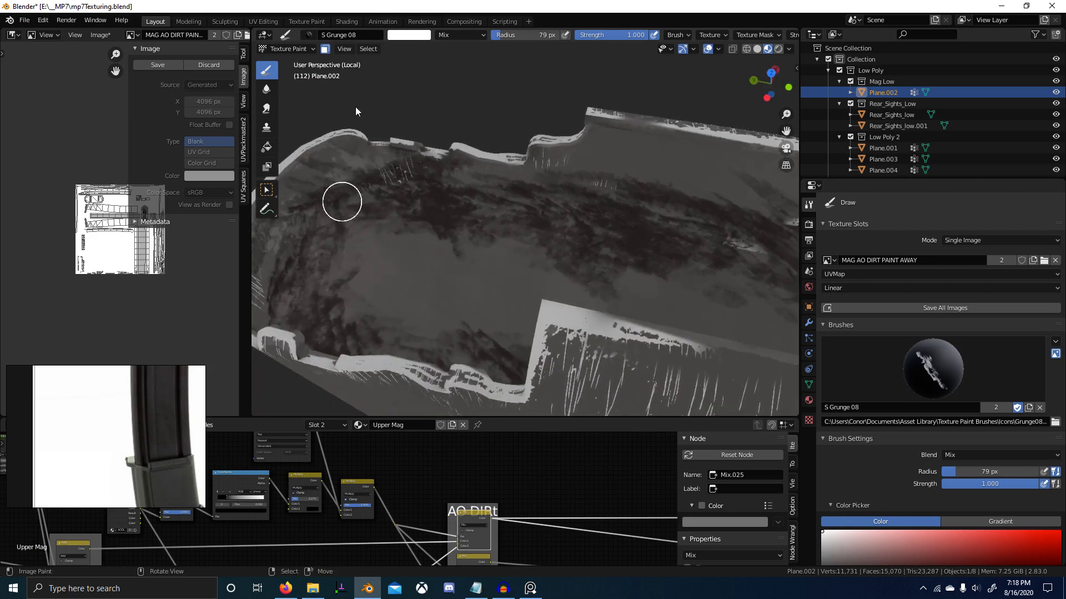
Filter the brushes by "s g" and try S Grunge 03 on the magazine's inner floor.
{"action": "left_click", "coordinate": [309, 35]}
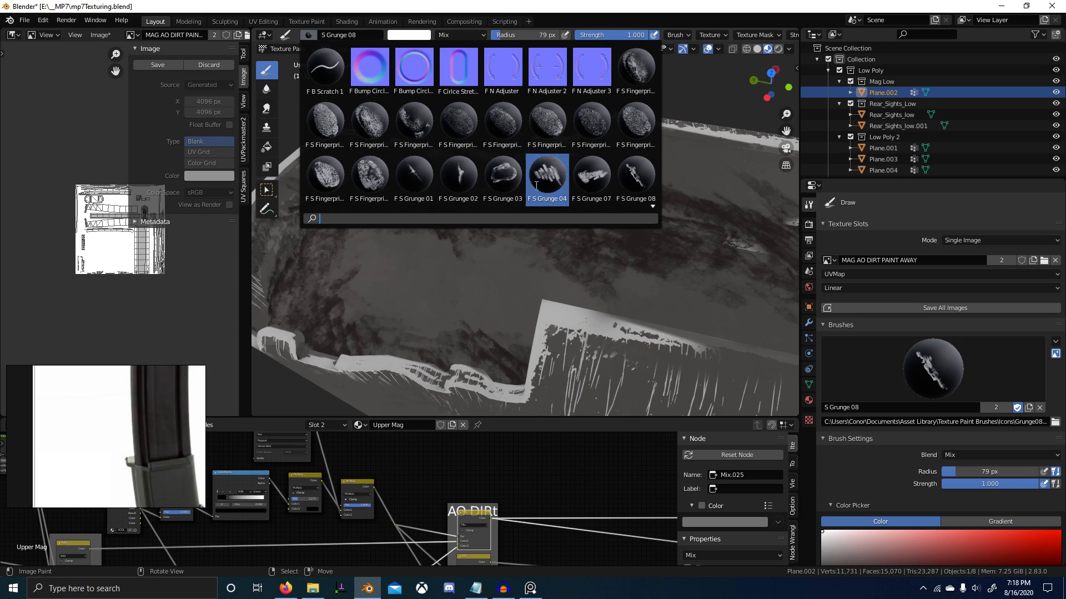
{"action": "type", "text": "s"}
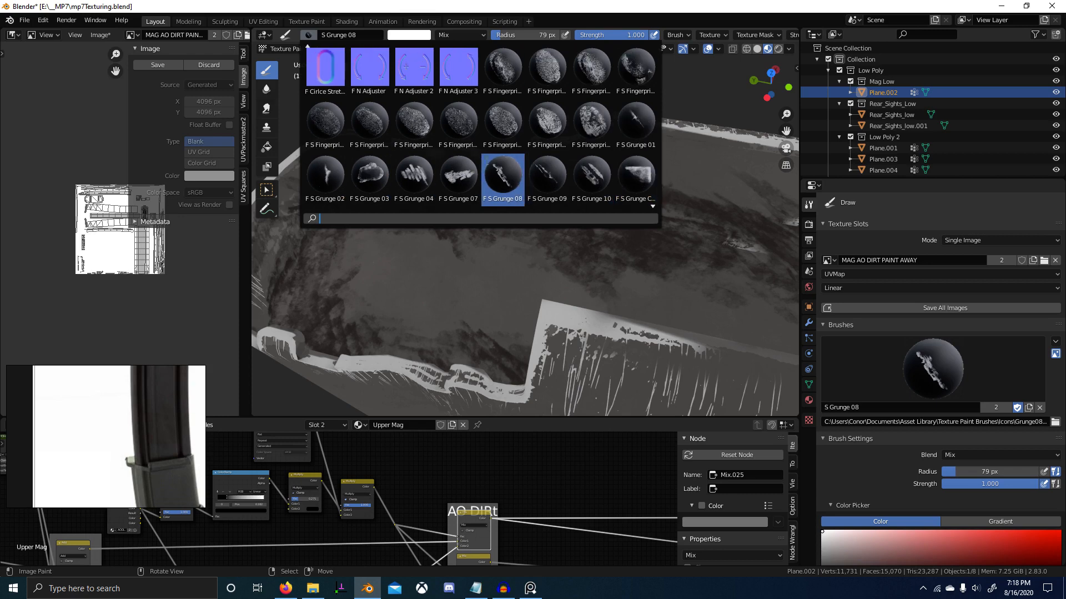
{"action": "type", "text": " g"}
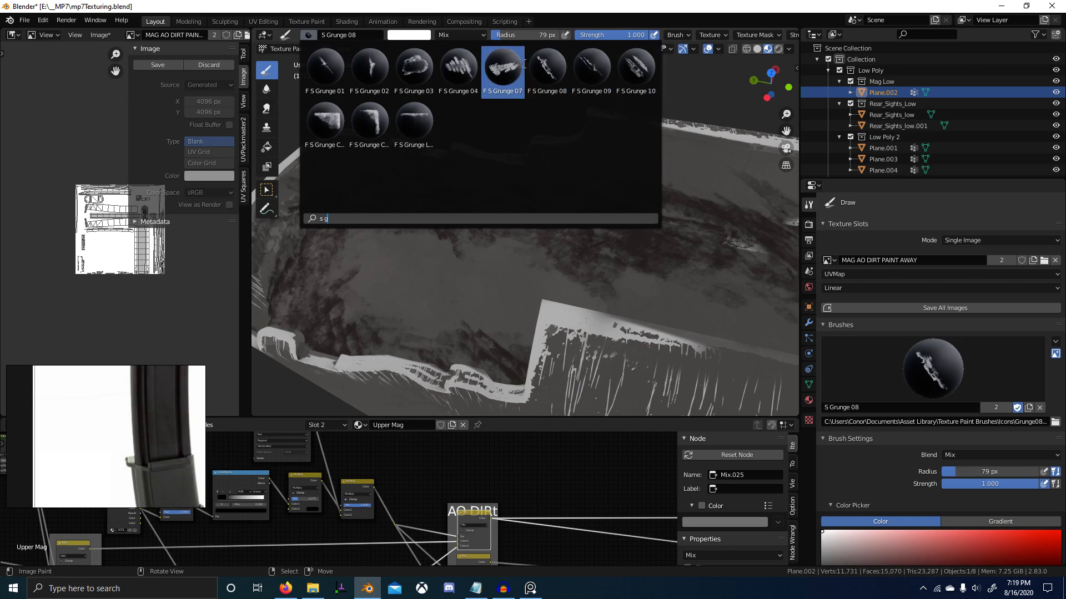
{"action": "left_click", "coordinate": [415, 65]}
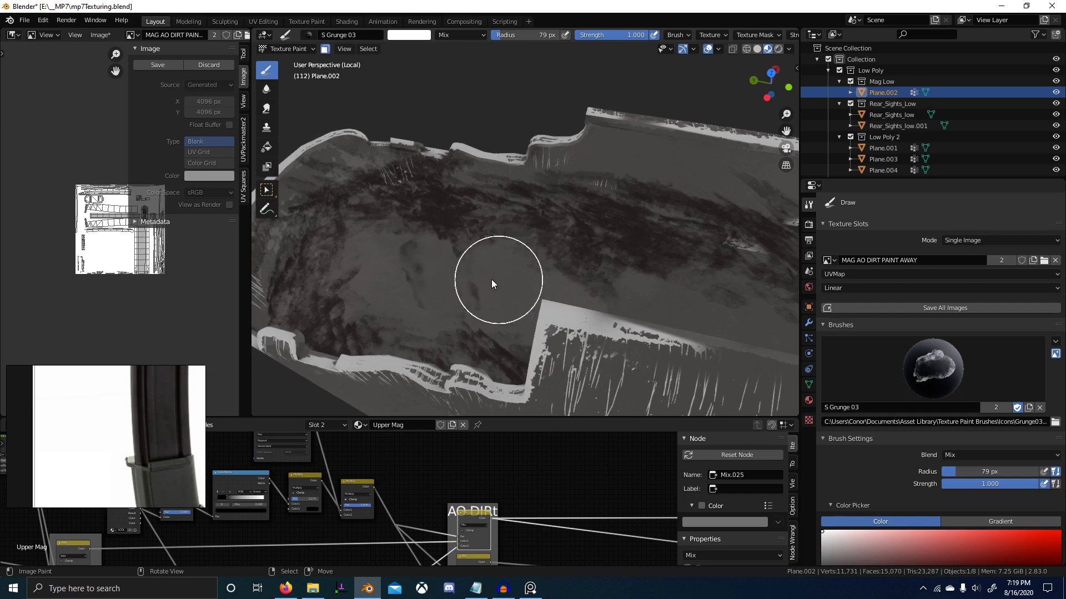
{"action": "middle_click_drag", "start_coordinate": [491, 278], "coordinate": [506, 254]}
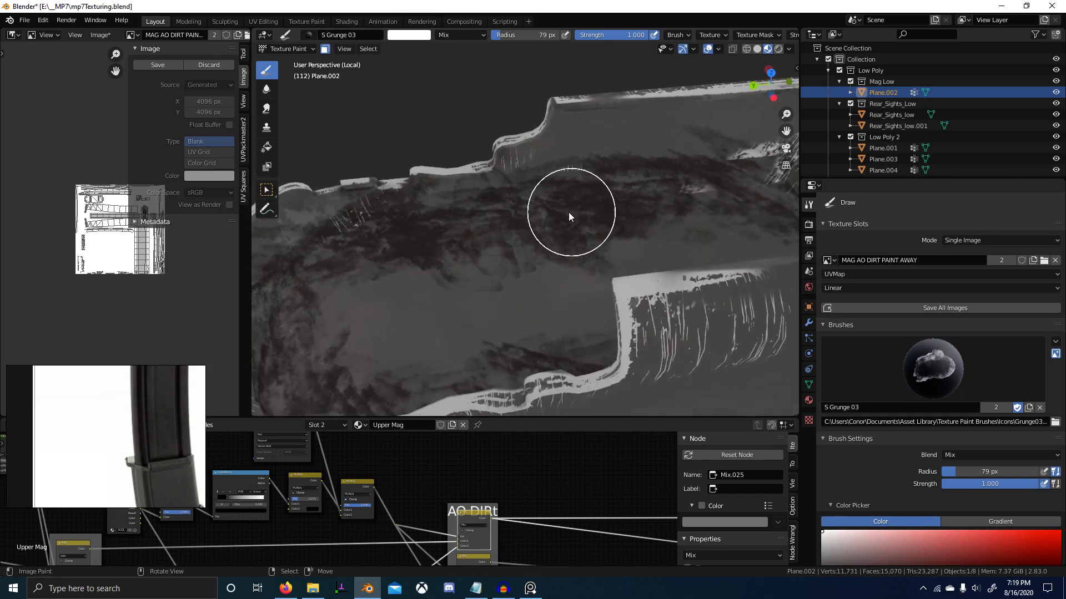
Choose the S Grunge 01 brush, dab white dirt onto the magazine's inner floor, and check the far end's corners.
{"action": "left_click", "coordinate": [309, 34]}
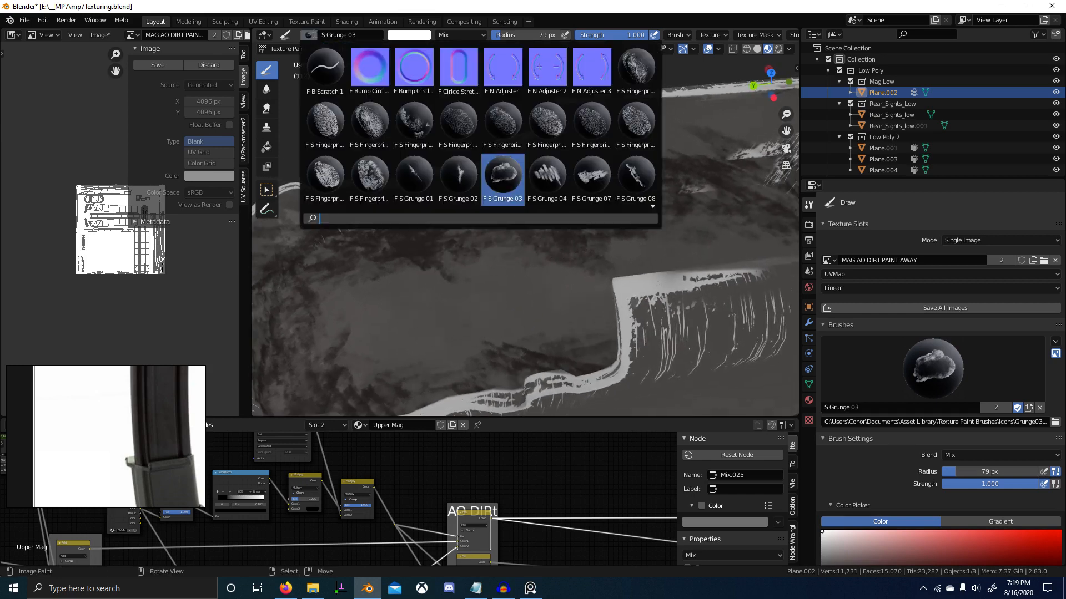
{"action": "scroll", "coordinate": [591, 189], "scroll_direction": "down", "scroll_amount": 2}
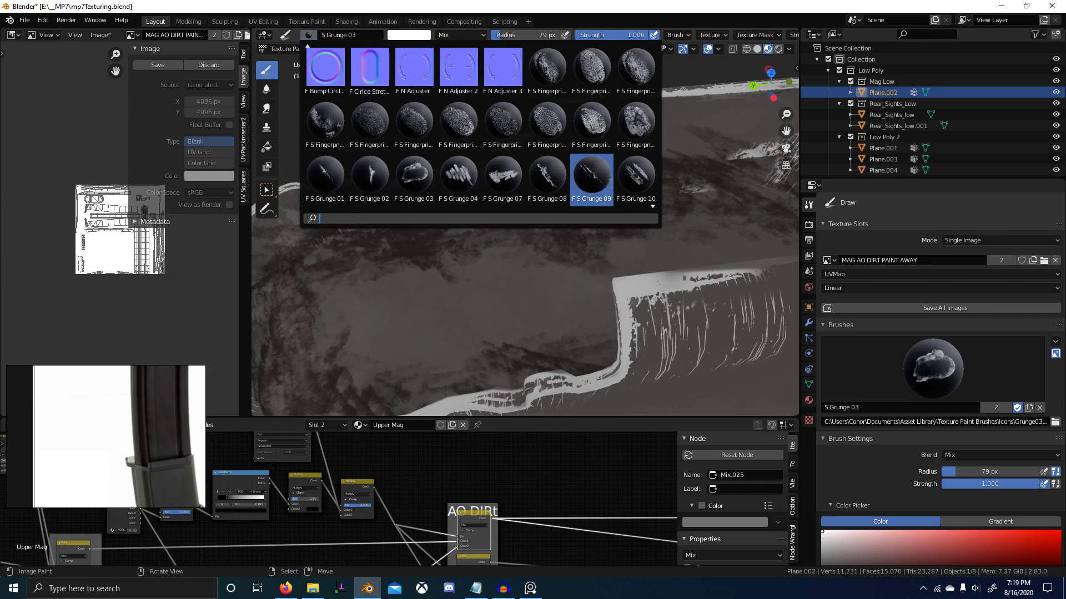
{"action": "left_click", "coordinate": [332, 192]}
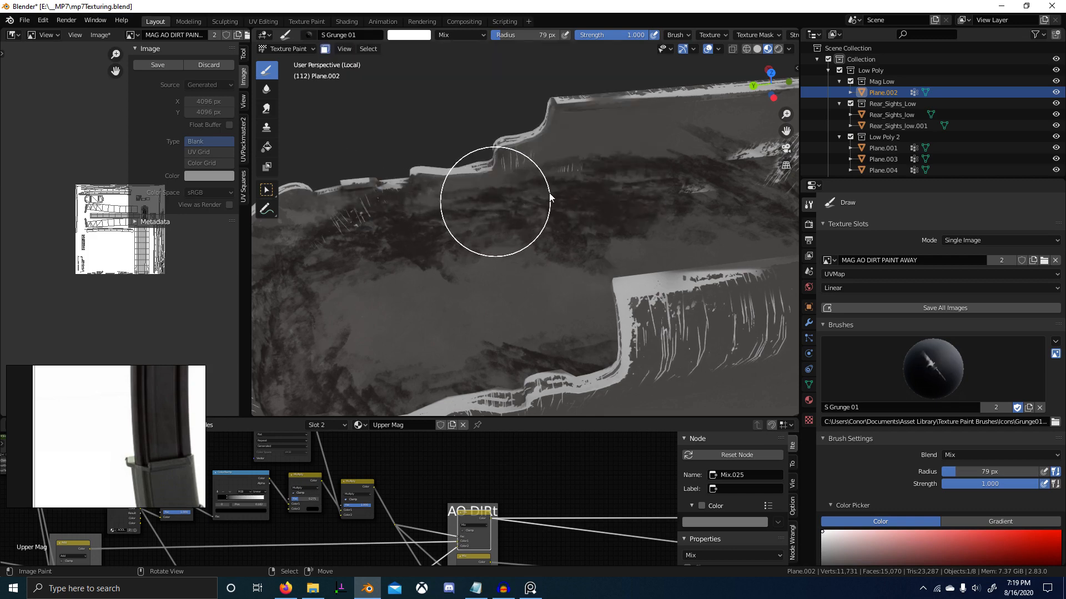
{"action": "mouse_move", "coordinate": [548, 192]}
{"action": "left_mouse_down"}
{"action": "mouse_move", "coordinate": [522, 198]}
{"action": "mouse_move", "coordinate": [532, 212]}
{"action": "left_mouse_up"}
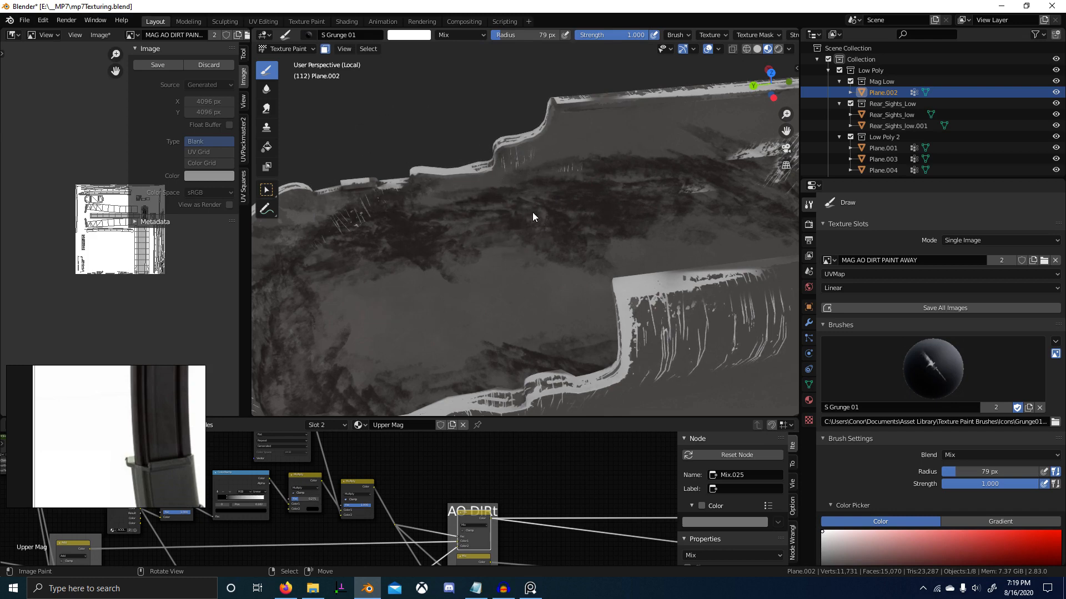
{"action": "middle_click_drag", "start_coordinate": [667, 184], "coordinate": [576, 202]}
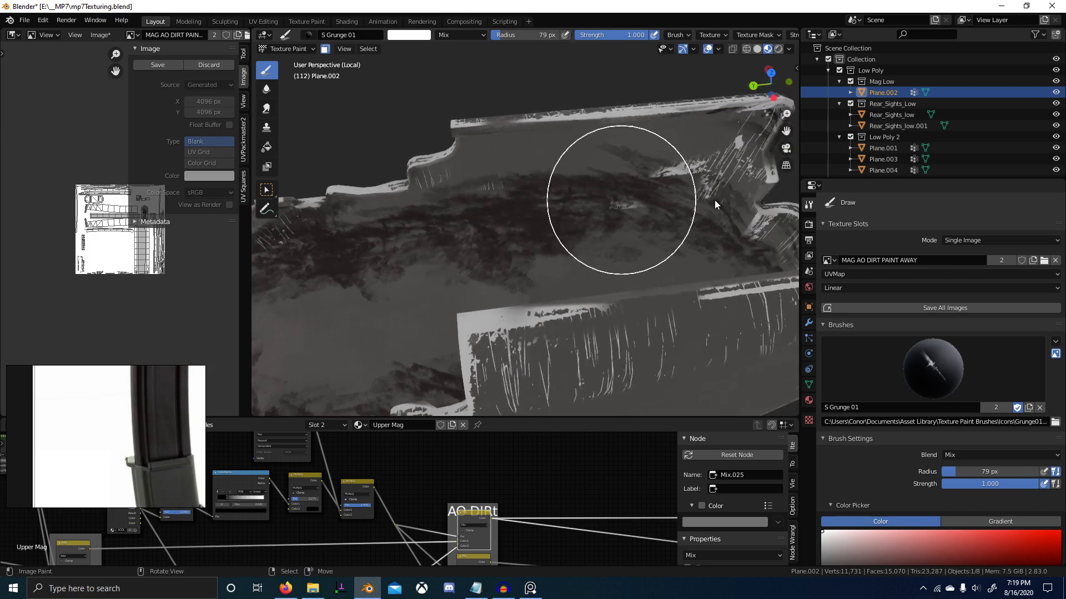
{"action": "mouse_move", "coordinate": [714, 200]}
{"action": "middle_mouse_down"}
{"action": "mouse_move", "coordinate": [740, 208]}
{"action": "mouse_move", "coordinate": [670, 158]}
{"action": "middle_mouse_up"}
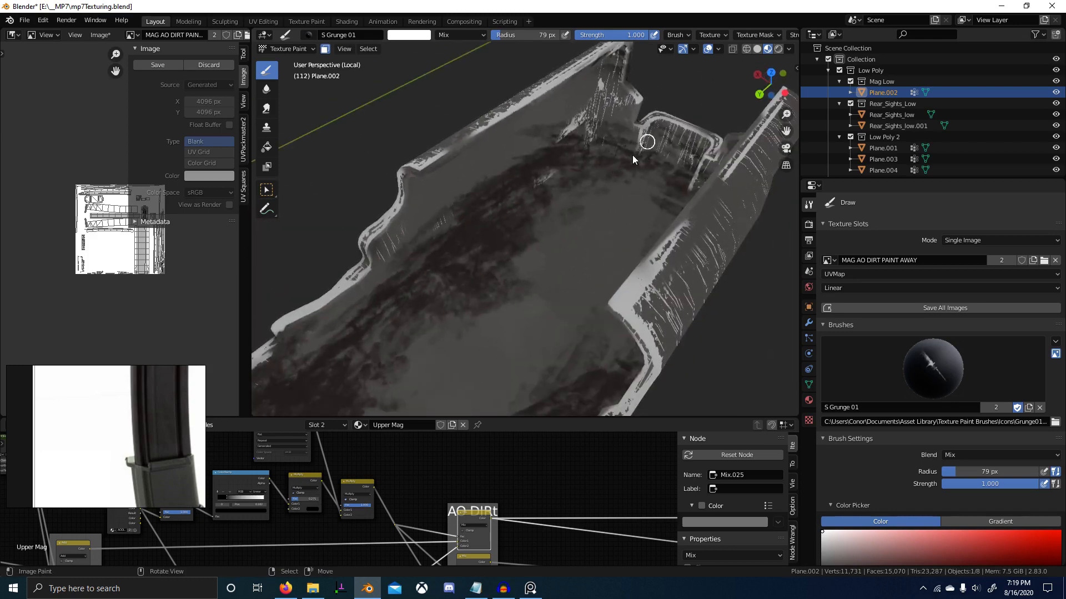
{"action": "middle_click_drag", "start_coordinate": [596, 175], "coordinate": [647, 146]}
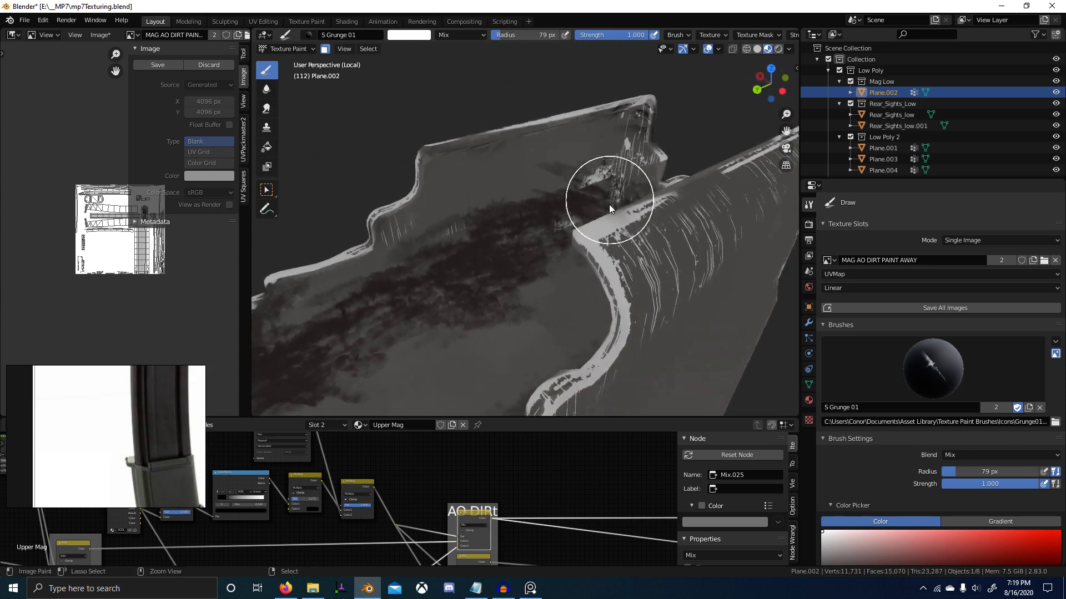
{"action": "middle_click_drag", "start_coordinate": [609, 205], "coordinate": [670, 218]}
Filter the brushes by "s g", choose S Grunge 02, and check the dirt along the opposite inner wall and floor.
{"action": "left_click", "coordinate": [318, 35]}
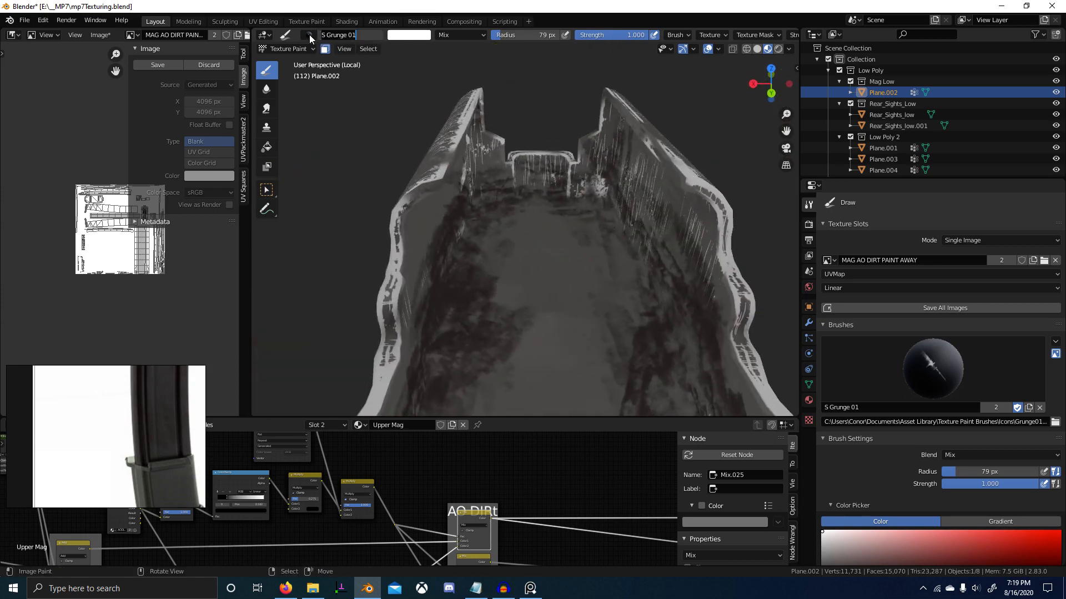
{"action": "left_click", "coordinate": [310, 35]}
{"action": "type", "text": "s g"}
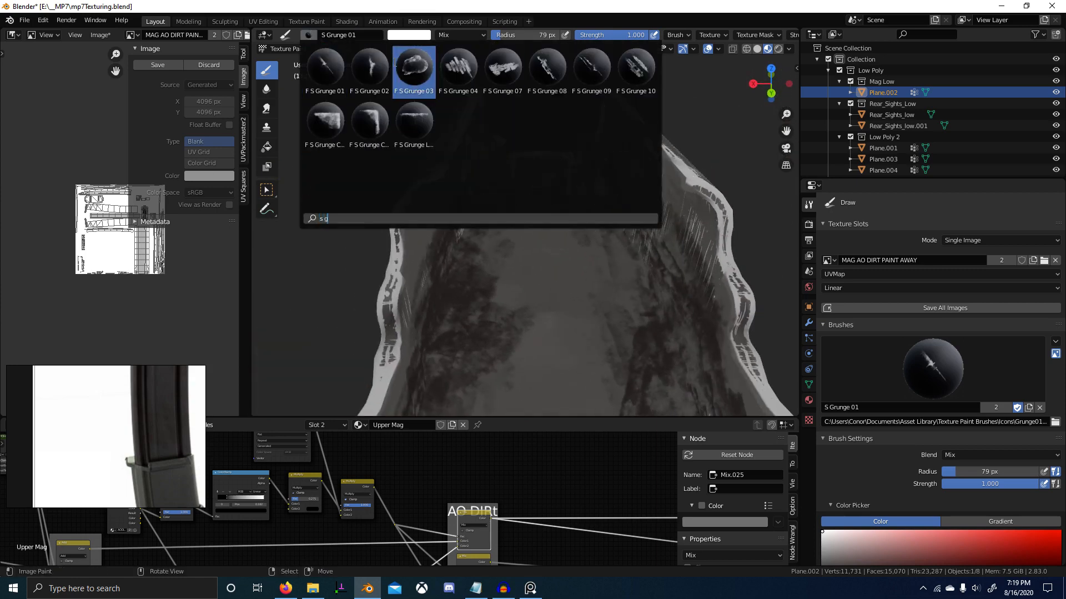
{"action": "left_click", "coordinate": [370, 68]}
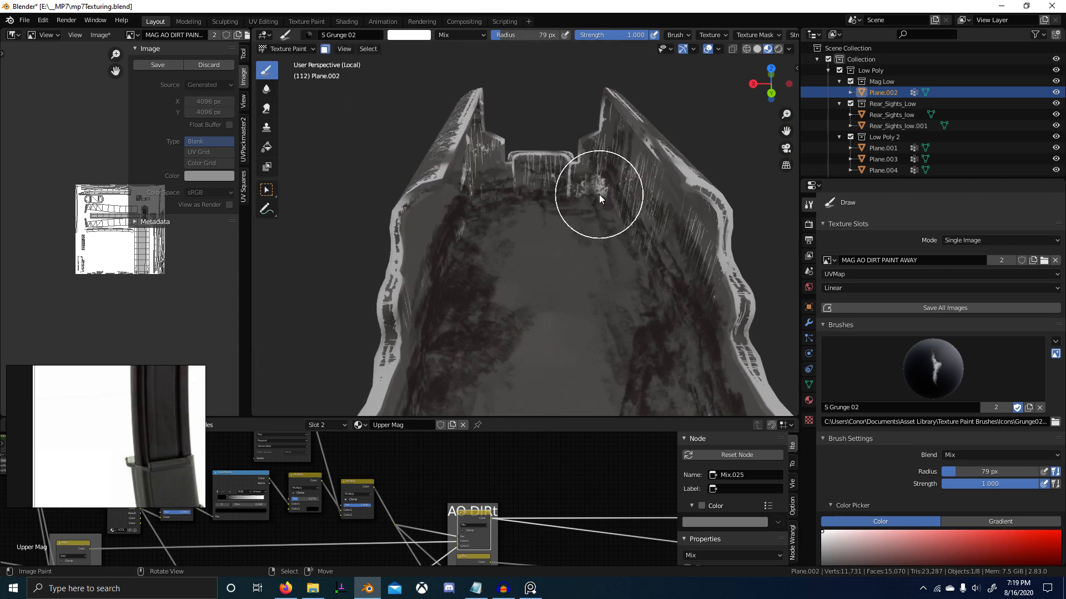
{"action": "middle_click_drag", "start_coordinate": [588, 231], "coordinate": [597, 201]}
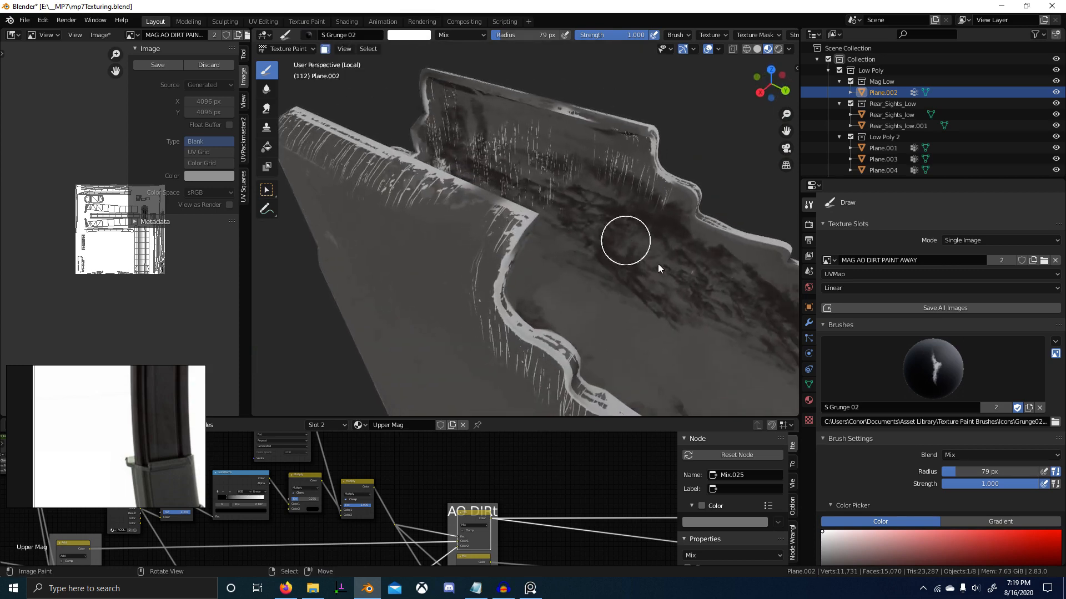
{"action": "middle_click_drag", "start_coordinate": [657, 264], "coordinate": [590, 266]}
{"action": "mouse_move", "coordinate": [695, 318]}
{"action": "middle_mouse_down"}
{"action": "mouse_move", "coordinate": [610, 246]}
{"action": "mouse_move", "coordinate": [648, 237]}
{"action": "mouse_move", "coordinate": [637, 254]}
{"action": "middle_mouse_up"}
Preview the Upper Mag material's Principled BSDF node on the whole magazine instead of the Mix.025 mask.
{"action": "scroll", "coordinate": [522, 451], "scroll_direction": "down", "scroll_amount": 7}
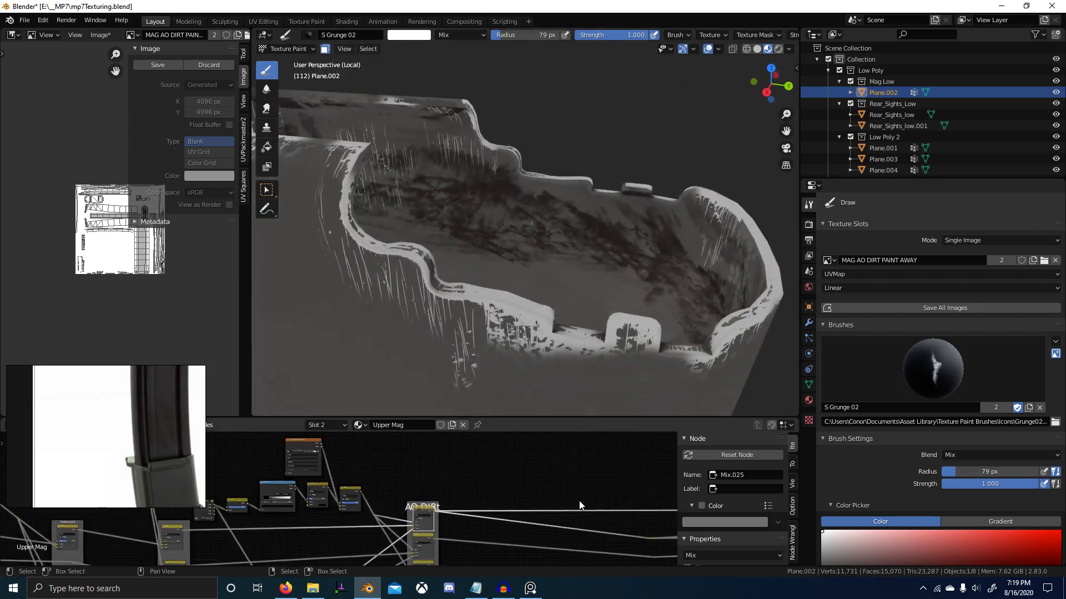
{"action": "middle_click_drag", "start_coordinate": [580, 503], "coordinate": [394, 484]}
{"action": "left_click", "coordinate": [551, 502], "text": "ctrl+shift"}
{"action": "middle_click_drag", "start_coordinate": [618, 312], "coordinate": [424, 338]}
{"action": "scroll", "coordinate": [539, 341], "scroll_direction": "down", "scroll_amount": 7}
{"action": "middle_click_drag", "start_coordinate": [545, 342], "coordinate": [488, 266]}
Save the painted mask as MAG AO DIRT PAINT AWAY.png in the Texturing\Working folder.
{"action": "left_click", "coordinate": [168, 68]}
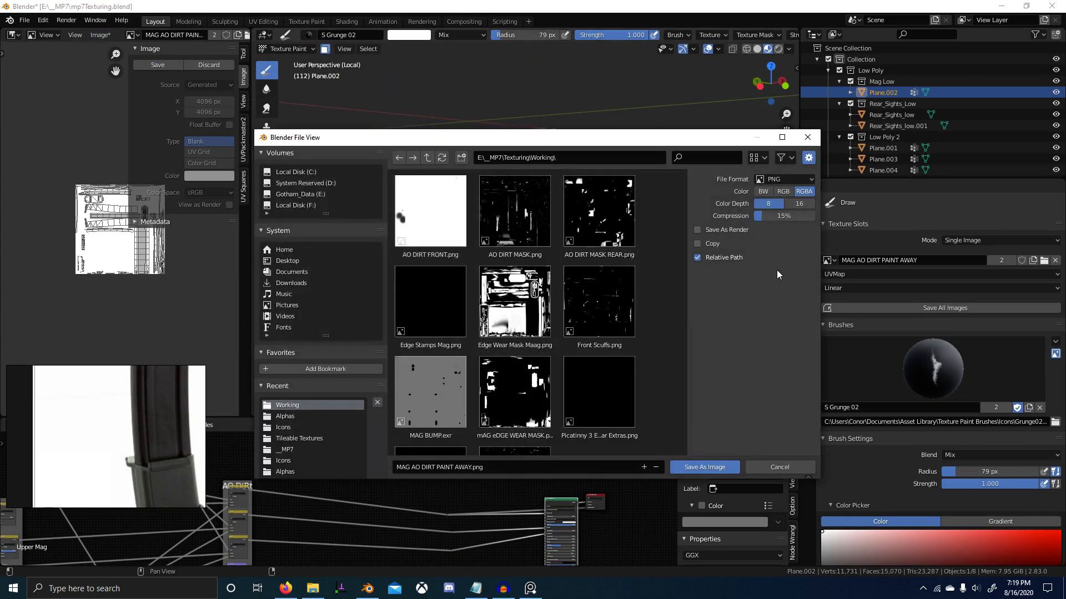
{"action": "left_click", "coordinate": [719, 467]}
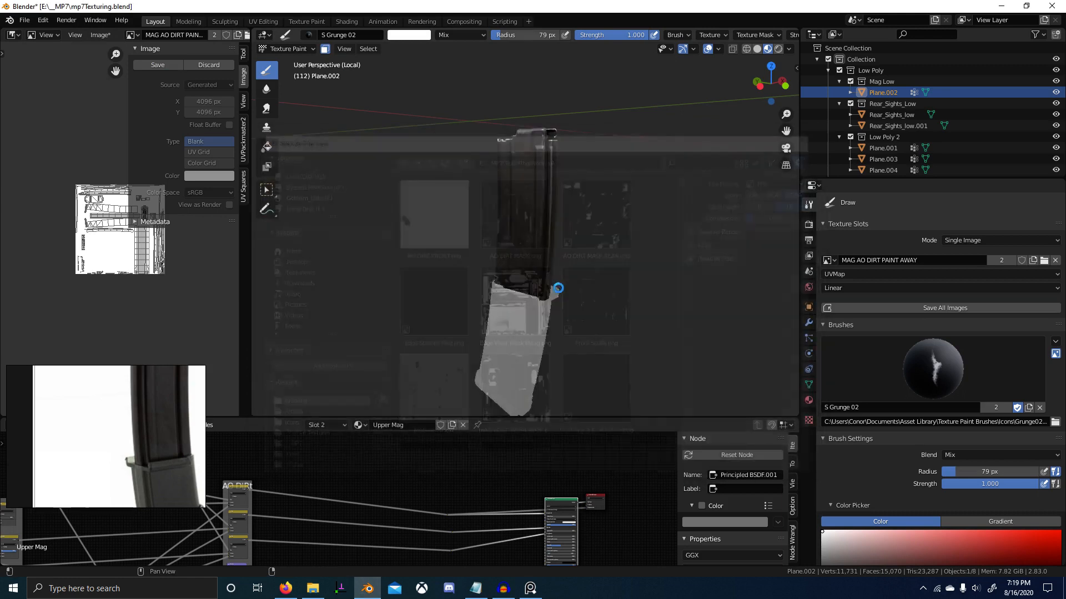
Examine the fully shaded magazine and the Multiply nodes feeding the AO DIRt group.
{"action": "middle_click_drag", "start_coordinate": [608, 285], "coordinate": [678, 280]}
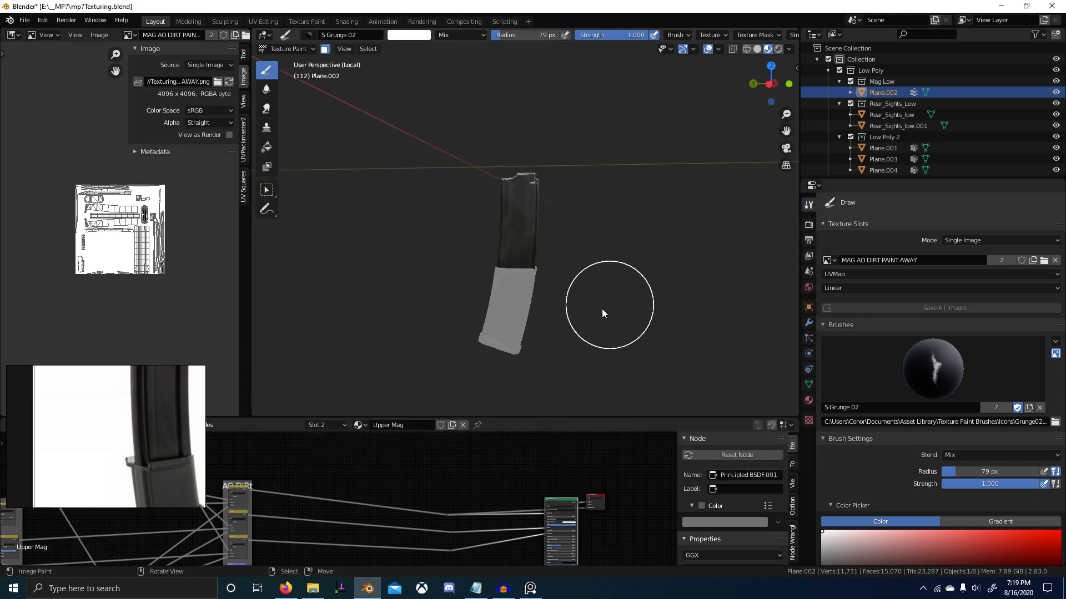
{"action": "key", "text": "a"}
{"action": "scroll", "coordinate": [571, 315], "scroll_direction": "up", "scroll_amount": 3}
{"action": "middle_click_drag", "start_coordinate": [571, 316], "coordinate": [359, 329]}
{"action": "scroll", "coordinate": [613, 332], "scroll_direction": "up", "scroll_amount": 4}
{"action": "middle_click_drag", "start_coordinate": [370, 500], "coordinate": [447, 571]}
{"action": "scroll", "coordinate": [393, 505], "scroll_direction": "up", "scroll_amount": 5}
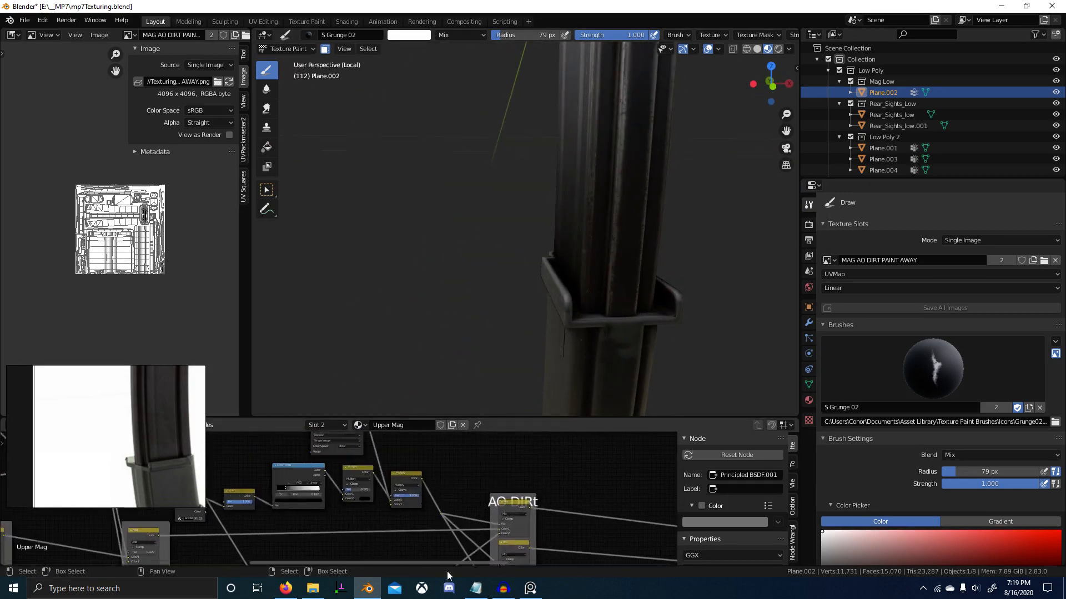
{"action": "scroll", "coordinate": [447, 495], "scroll_direction": "up", "scroll_amount": 9}
{"action": "mouse_move", "coordinate": [366, 476]}
{"action": "left_mouse_down"}
{"action": "mouse_move", "coordinate": [420, 476]}
{"action": "mouse_move", "coordinate": [346, 475]}
{"action": "mouse_move", "coordinate": [364, 476]}
{"action": "left_mouse_up"}
{"action": "right_click", "coordinate": [366, 475]}
{"action": "mouse_move", "coordinate": [457, 346]}
{"action": "middle_mouse_down"}
{"action": "mouse_move", "coordinate": [548, 337]}
{"action": "mouse_move", "coordinate": [647, 355]}
{"action": "mouse_move", "coordinate": [639, 309]}
{"action": "middle_mouse_up"}
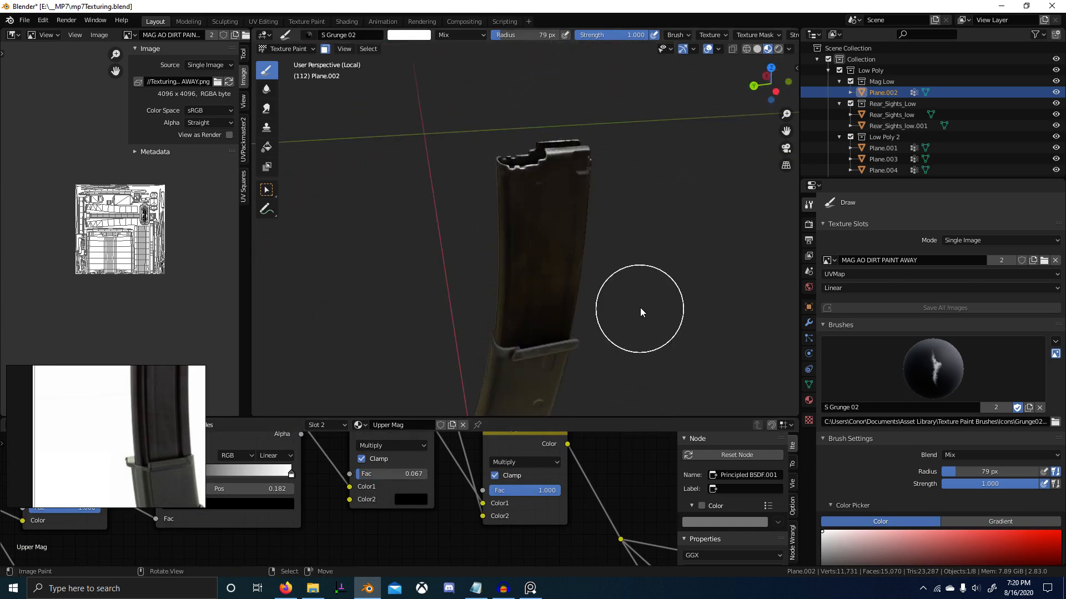
Switch the magazine to Object Mode and leave local view to bring back the whole gun.
{"action": "key", "text": "ctrl+Tab"}
{"action": "left_click", "coordinate": [349, 296]}
{"action": "middle_click_drag", "start_coordinate": [541, 320], "coordinate": [580, 312]}
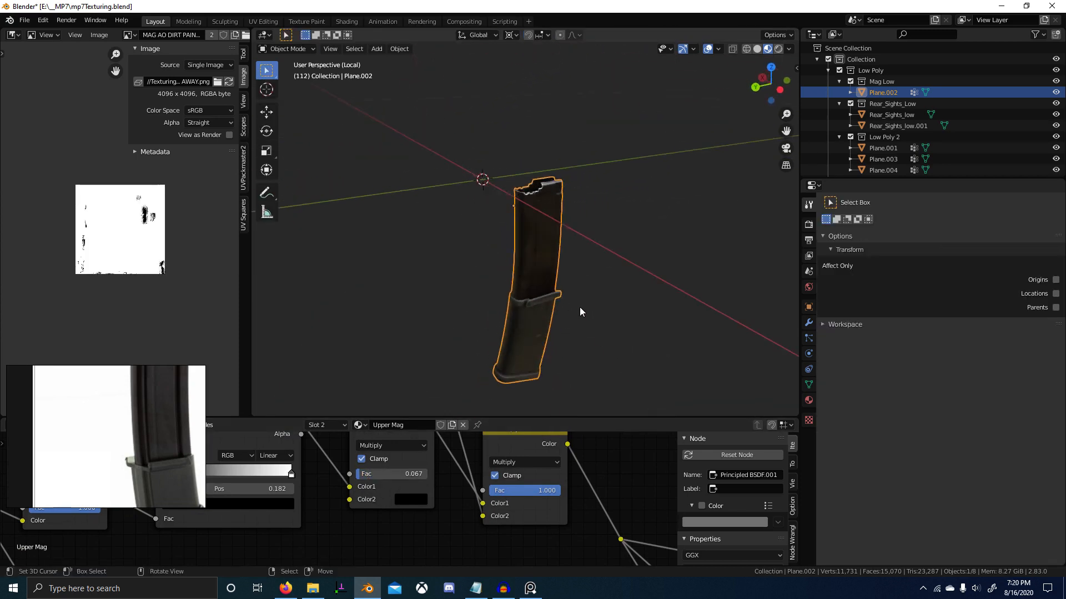
{"action": "key", "text": "KP_Divide"}
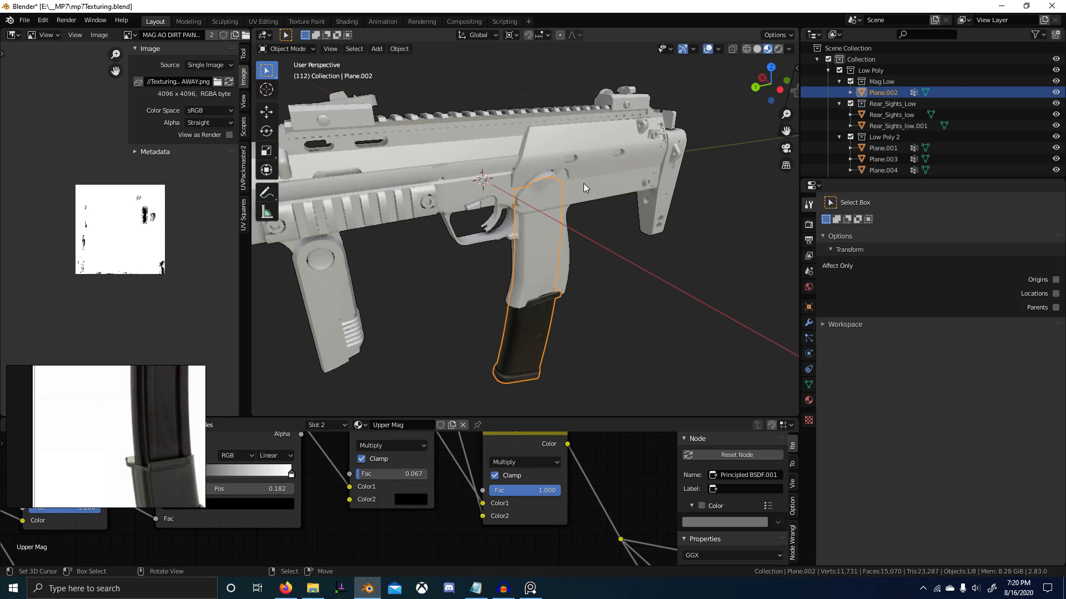
Switch to the todo.txt note in Notepad and delete the "Mag AO DIRT" line.
{"action": "key", "text": "alt+Tab"}
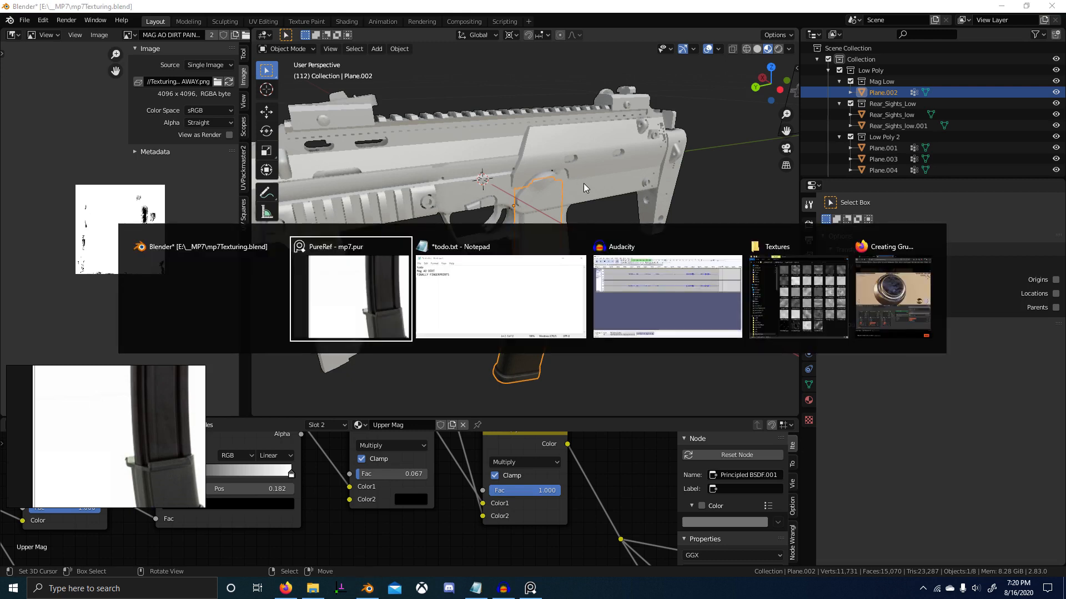
{"action": "left_click_drag", "start_coordinate": [565, 178], "coordinate": [479, 173]}
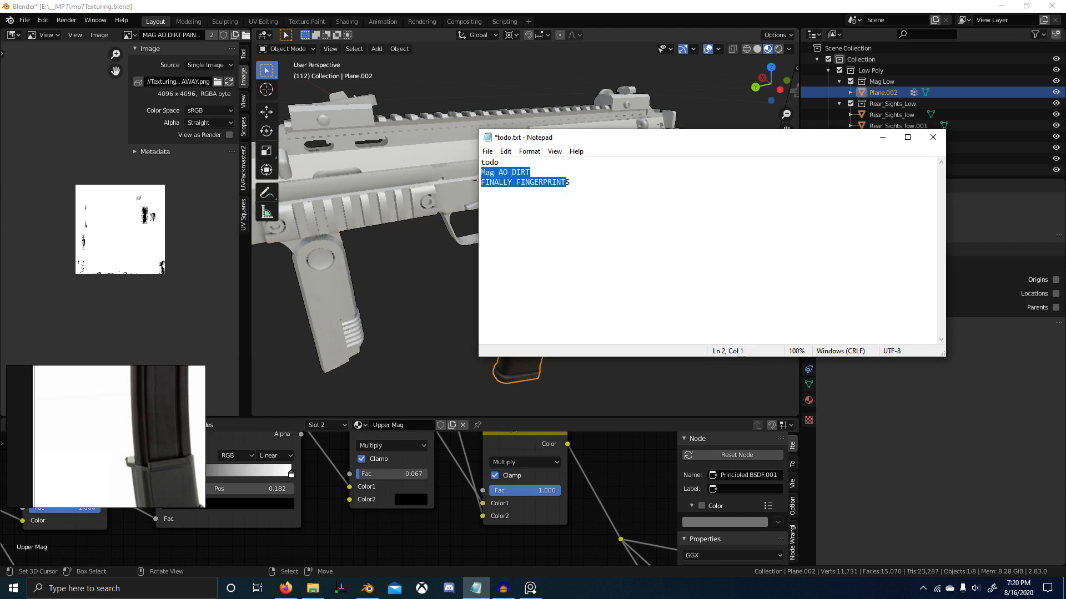
{"action": "left_click", "coordinate": [547, 166]}
{"action": "left_click_drag", "start_coordinate": [548, 172], "coordinate": [418, 171]}
{"action": "key", "text": "BackSpace"}
{"action": "key", "text": "BackSpace"}
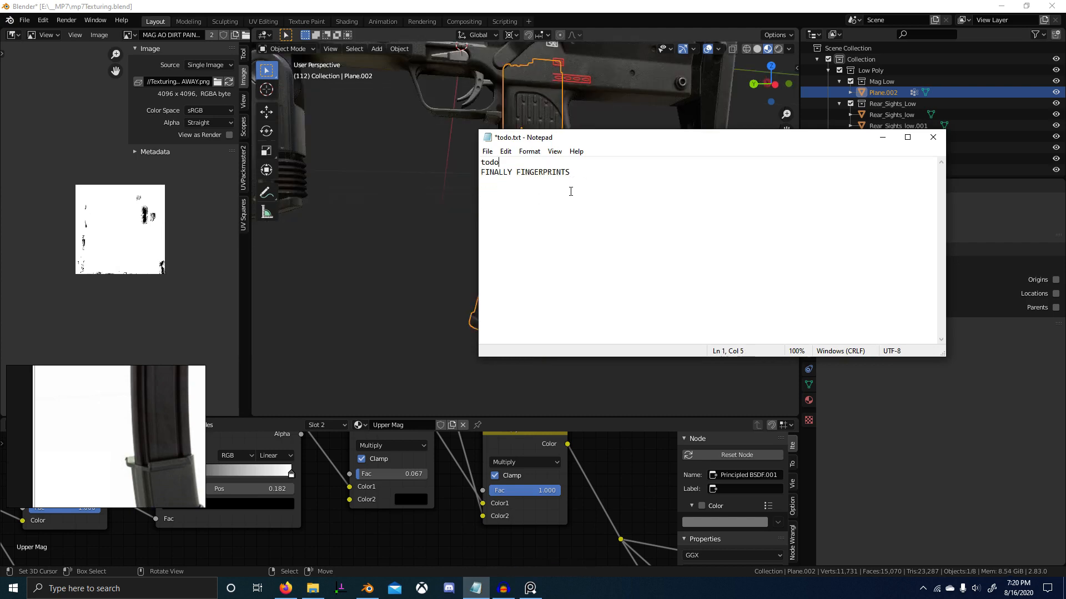
Return to Blender, deselect the magazine, and save the mp7Texturing.blend file.
{"action": "scroll", "coordinate": [358, 179], "scroll_direction": "down", "scroll_amount": 1}
{"action": "left_click", "coordinate": [360, 179]}
{"action": "scroll", "coordinate": [483, 243], "scroll_direction": "down", "scroll_amount": 2}
{"action": "middle_click_drag", "start_coordinate": [490, 247], "coordinate": [538, 337]}
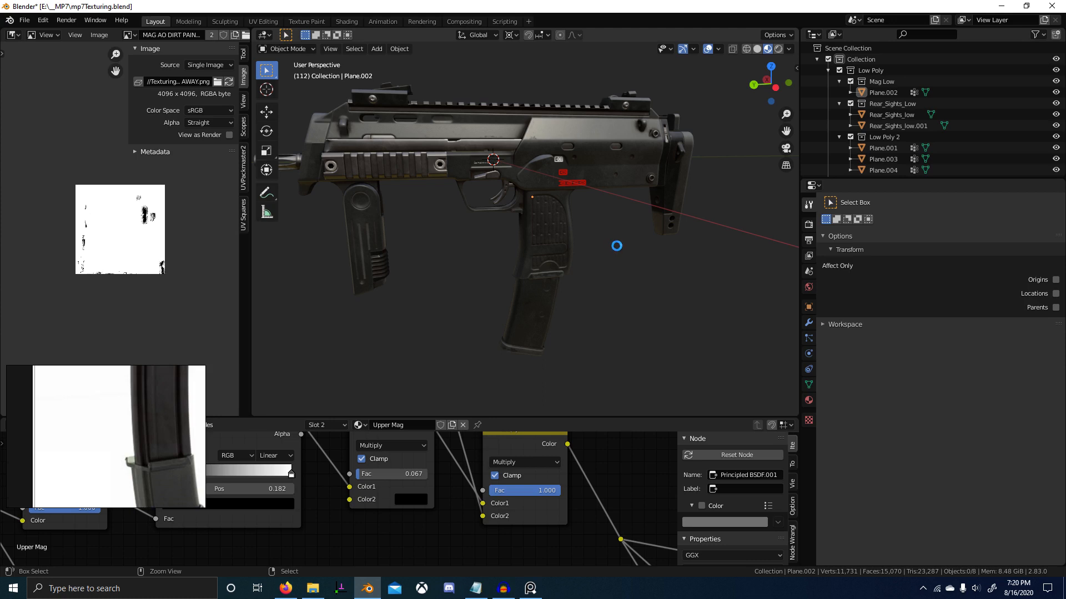
{"action": "key", "text": "ctrl+s"}
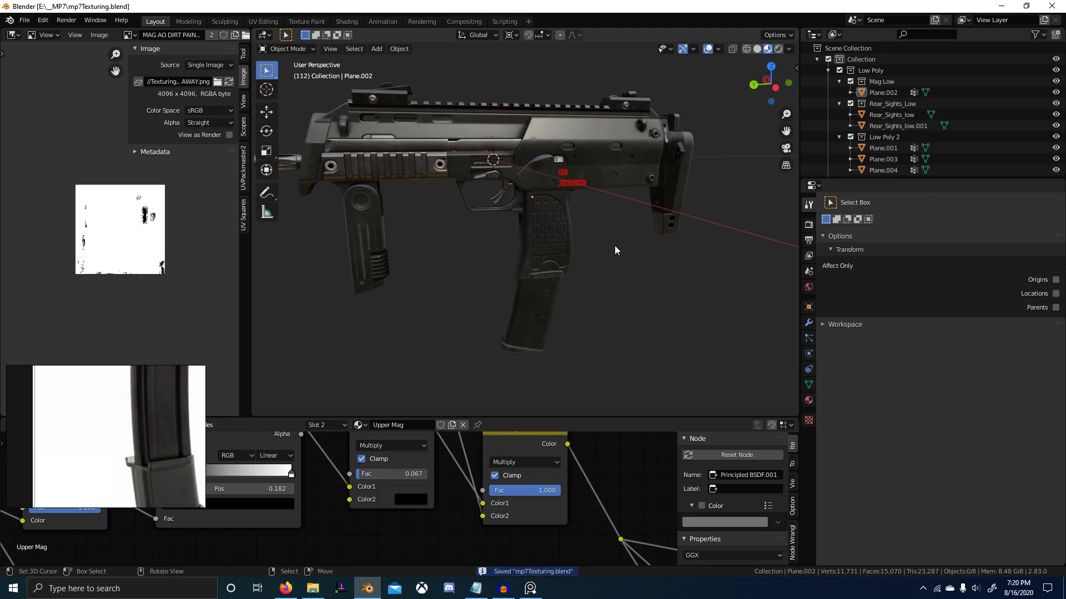
Examine the textured gun from both sides, including the receiver, trigger area and pistol grip.
{"action": "middle_click_drag", "start_coordinate": [615, 250], "coordinate": [521, 260]}
{"action": "middle_click_drag", "start_coordinate": [522, 213], "coordinate": [497, 258]}
{"action": "scroll", "coordinate": [614, 257], "scroll_direction": "up", "scroll_amount": 3}
{"action": "middle_click_drag", "start_coordinate": [559, 246], "coordinate": [505, 315]}
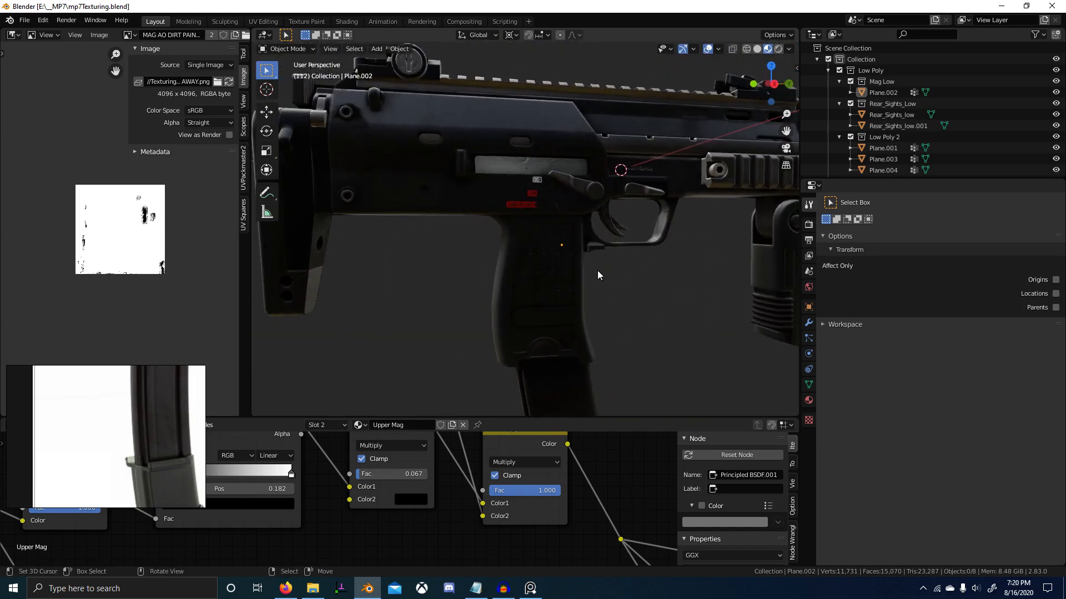
{"action": "middle_click_drag", "start_coordinate": [598, 272], "coordinate": [489, 212]}
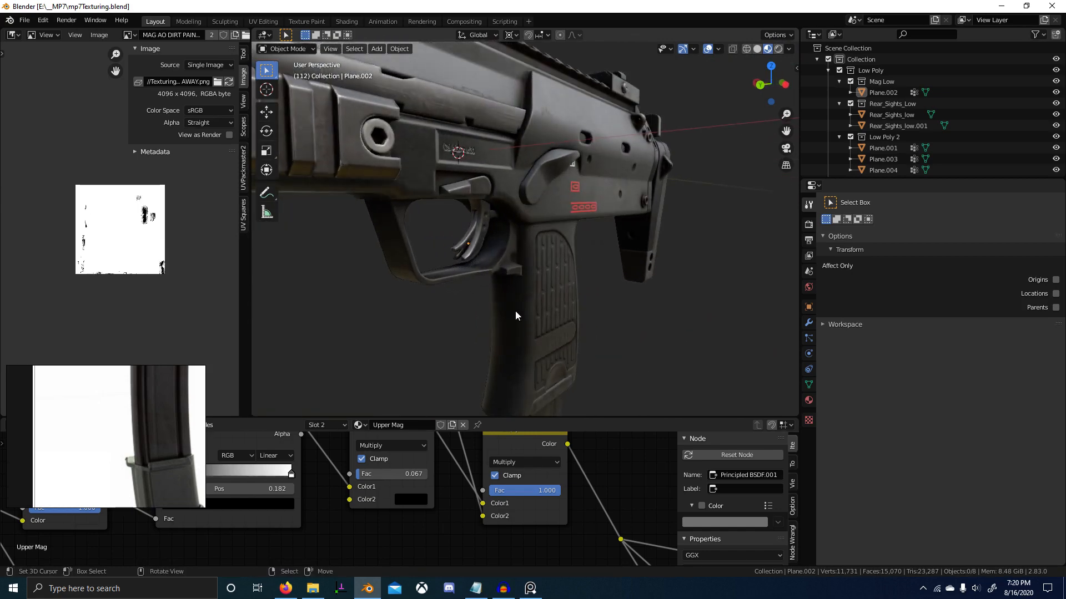
{"action": "middle_click_drag", "start_coordinate": [515, 316], "coordinate": [598, 354]}
{"action": "scroll", "coordinate": [504, 300], "scroll_direction": "down", "scroll_amount": 1}
{"action": "scroll", "coordinate": [598, 354], "scroll_direction": "up", "scroll_amount": 2}
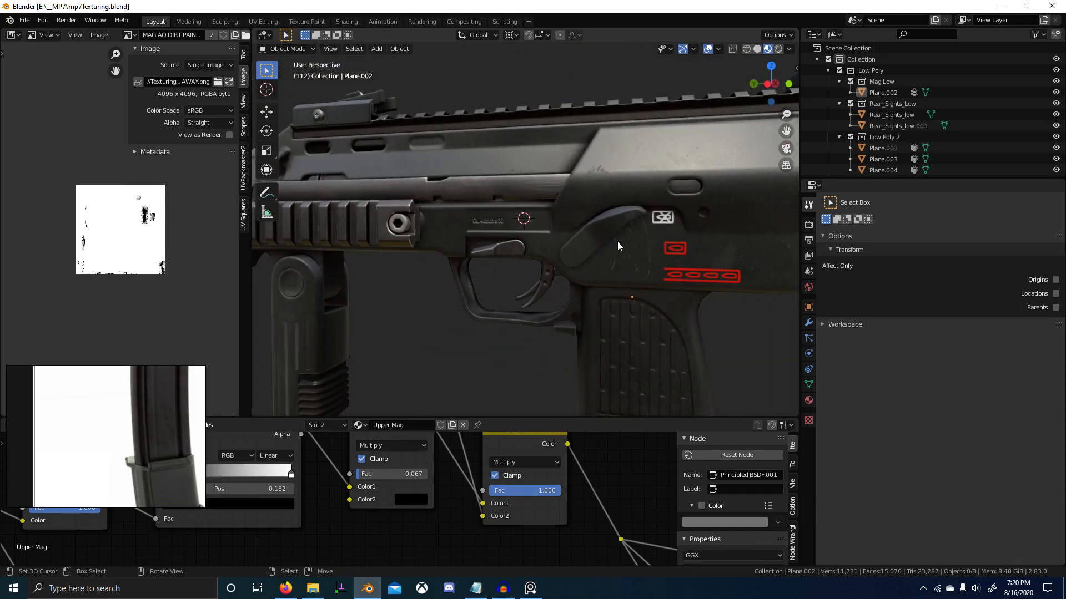
{"action": "scroll", "coordinate": [618, 265], "scroll_direction": "down", "scroll_amount": 4}
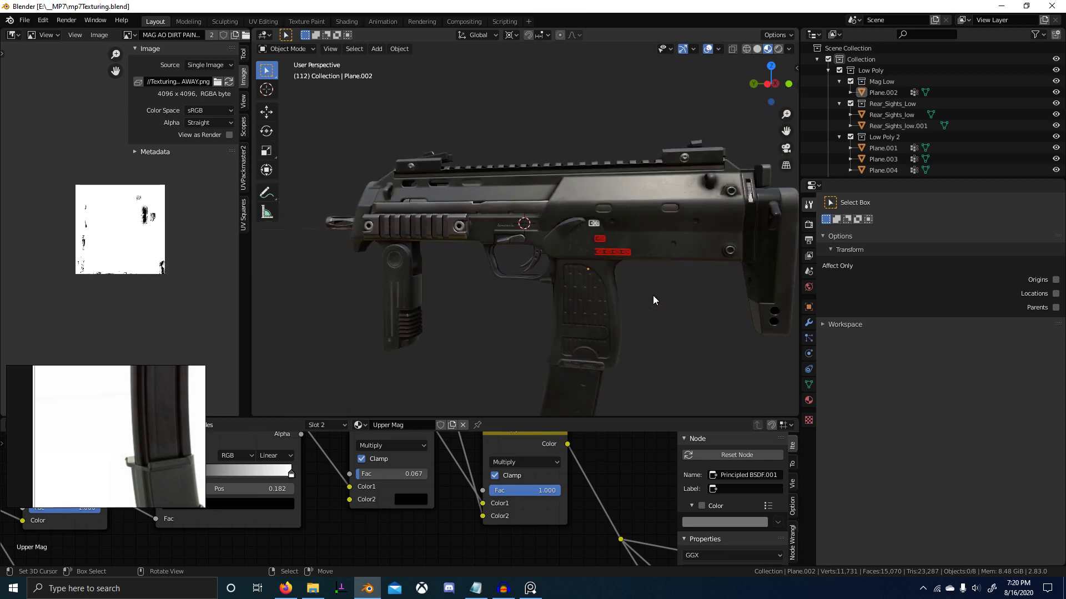
{"action": "middle_click_drag", "start_coordinate": [395, 235], "coordinate": [426, 321]}
Select the gun body and the curved lever above the grip in turn, and inspect the scratches around the lever.
{"action": "left_click", "coordinate": [587, 233]}
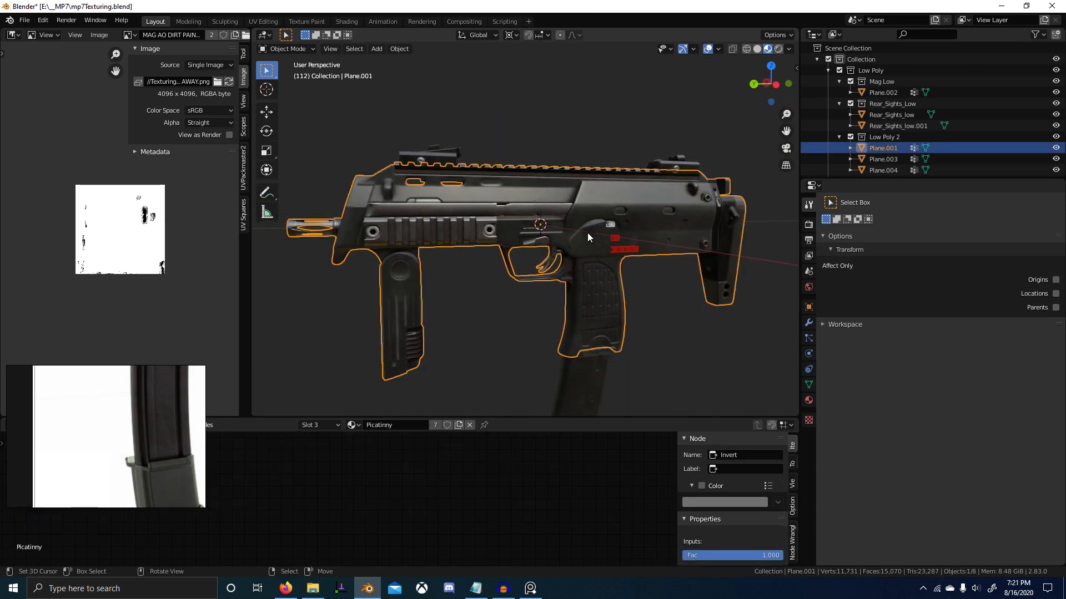
{"action": "left_click", "coordinate": [588, 235]}
{"action": "scroll", "coordinate": [638, 260], "scroll_direction": "up", "scroll_amount": 3}
{"action": "middle_click_drag", "start_coordinate": [666, 278], "coordinate": [651, 277]}
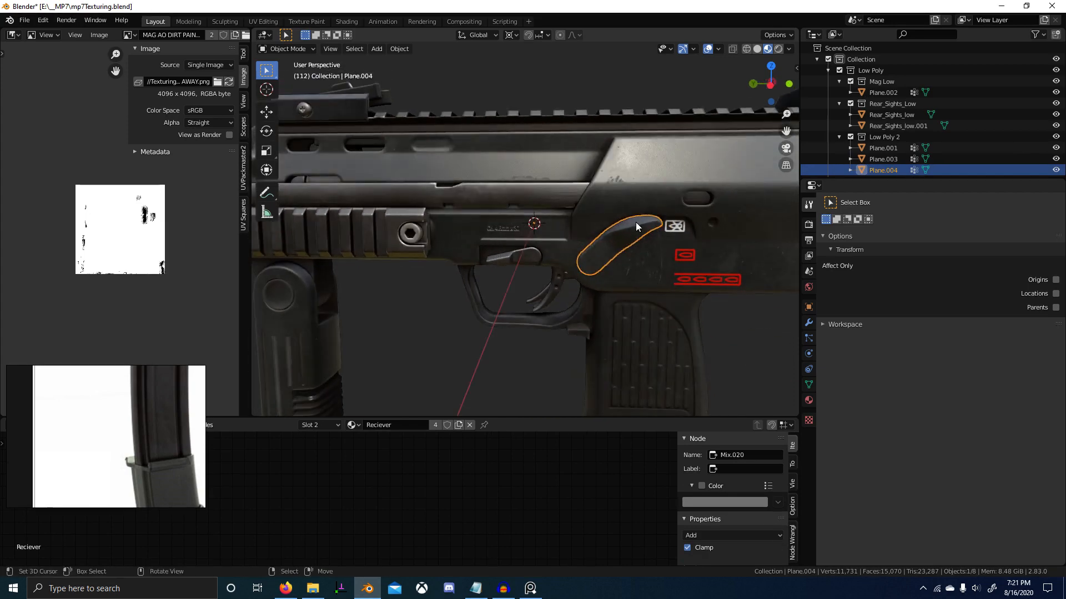
{"action": "middle_click_drag", "start_coordinate": [582, 324], "coordinate": [670, 292], "text": "shift"}
{"action": "right_click", "coordinate": [686, 317]}
{"action": "middle_click_drag", "start_coordinate": [681, 178], "coordinate": [601, 269], "text": "shift"}
{"action": "scroll", "coordinate": [661, 251], "scroll_direction": "up", "scroll_amount": 3}
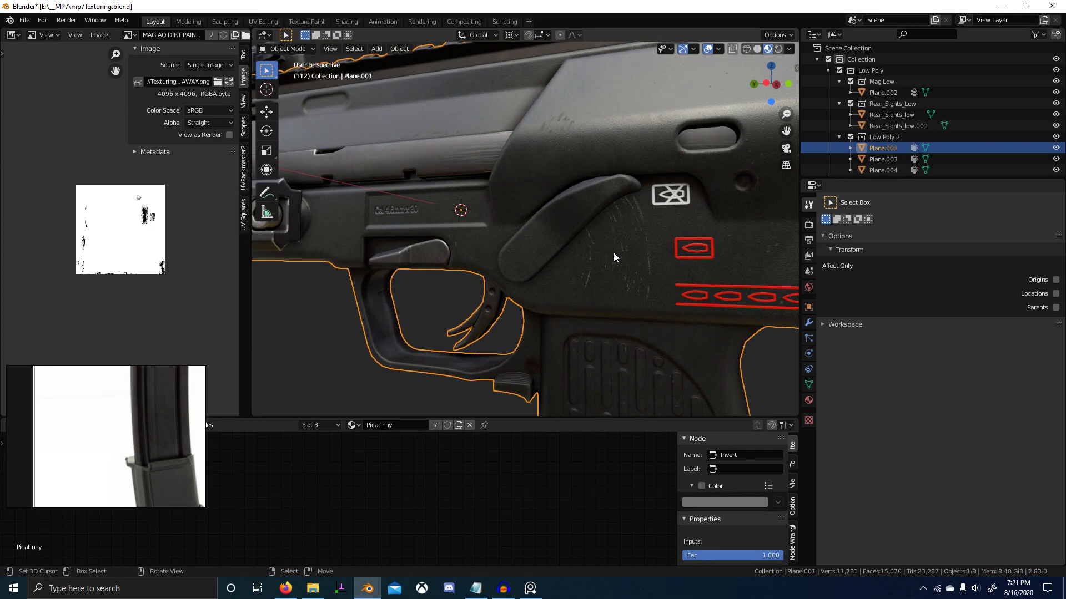
{"action": "middle_click_drag", "start_coordinate": [537, 162], "coordinate": [613, 327]}
{"action": "right_click", "coordinate": [589, 252]}
{"action": "right_click", "coordinate": [627, 318]}
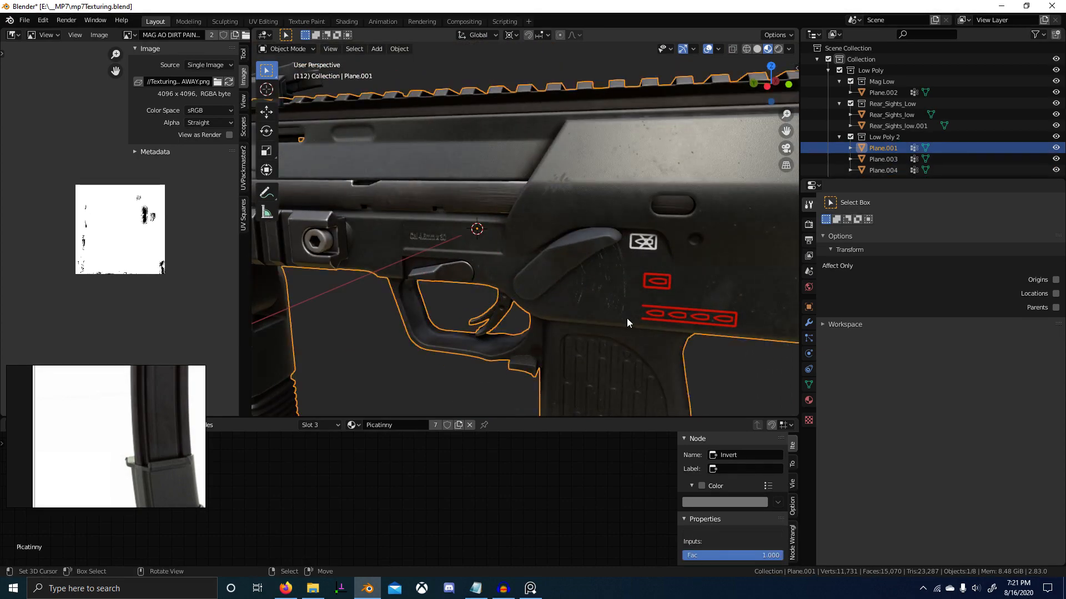
Inspect the foregrip and its side rail up close, and finish with a view of the whole gun.
{"action": "middle_click_drag", "start_coordinate": [446, 372], "coordinate": [606, 307], "text": "shift"}
{"action": "scroll", "coordinate": [701, 302], "scroll_direction": "down", "scroll_amount": 4}
{"action": "scroll", "coordinate": [523, 314], "scroll_direction": "up", "scroll_amount": 5}
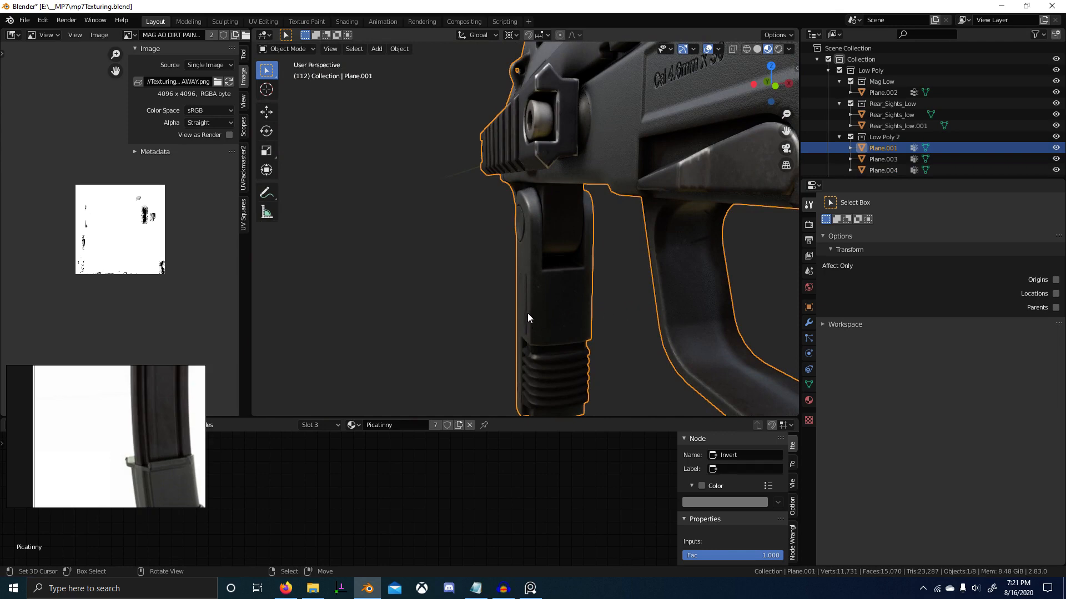
{"action": "middle_click_drag", "start_coordinate": [524, 313], "coordinate": [401, 300]}
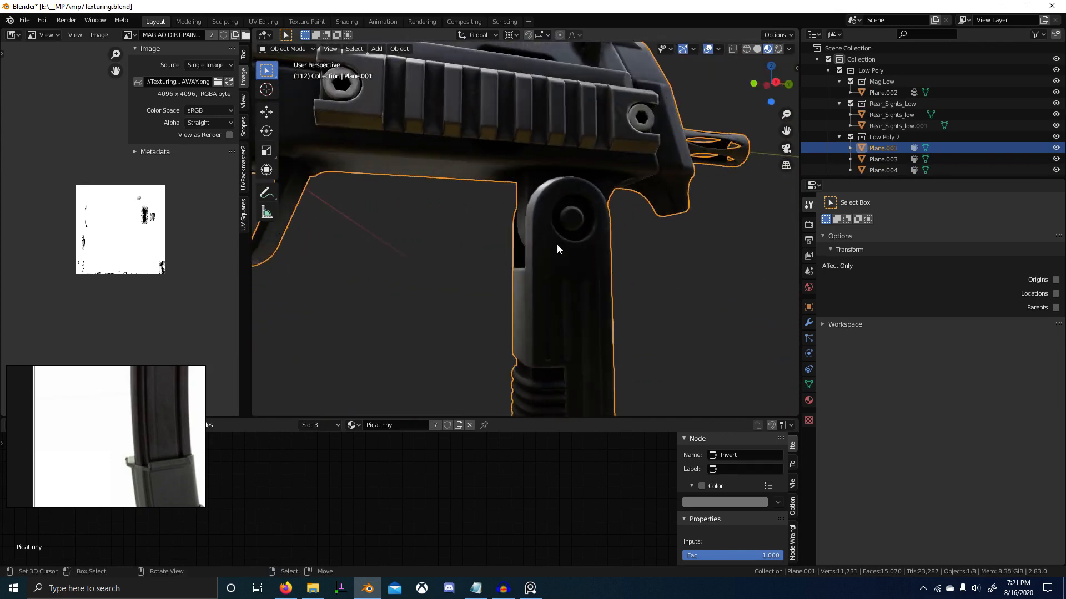
{"action": "scroll", "coordinate": [555, 241], "scroll_direction": "down", "scroll_amount": 4}
{"action": "scroll", "coordinate": [554, 262], "scroll_direction": "down", "scroll_amount": 4}
{"action": "middle_click_drag", "start_coordinate": [557, 333], "coordinate": [514, 352]}
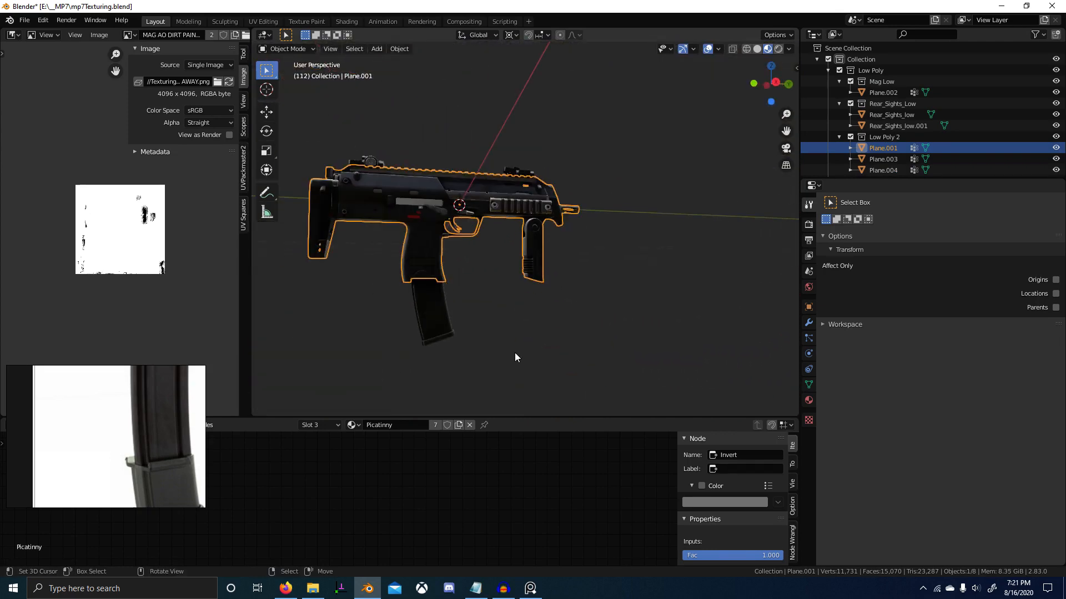
Switch the node editor to the gun body's Reciever material in slot 2.
{"action": "scroll", "coordinate": [488, 322], "scroll_direction": "down", "scroll_amount": 4}
{"action": "middle_click_drag", "start_coordinate": [474, 305], "coordinate": [722, 318]}
{"action": "scroll", "coordinate": [594, 268], "scroll_direction": "up", "scroll_amount": 5}
{"action": "scroll", "coordinate": [594, 268], "scroll_direction": "up", "scroll_amount": 3}
{"action": "middle_click_drag", "start_coordinate": [521, 300], "coordinate": [607, 306]}
{"action": "scroll", "coordinate": [580, 298], "scroll_direction": "down", "scroll_amount": 3}
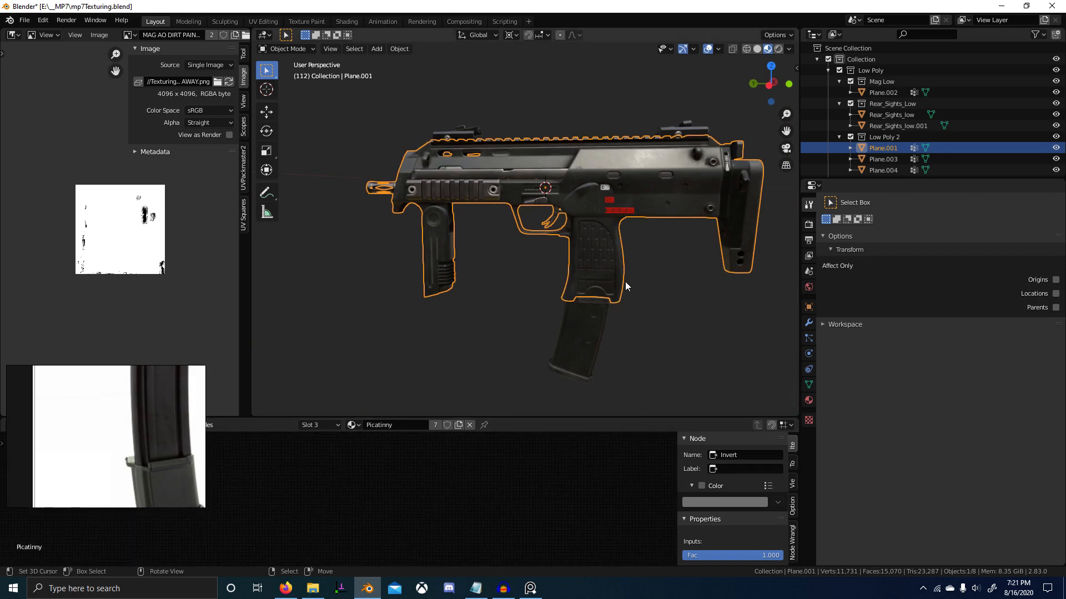
{"action": "left_click", "coordinate": [326, 425]}
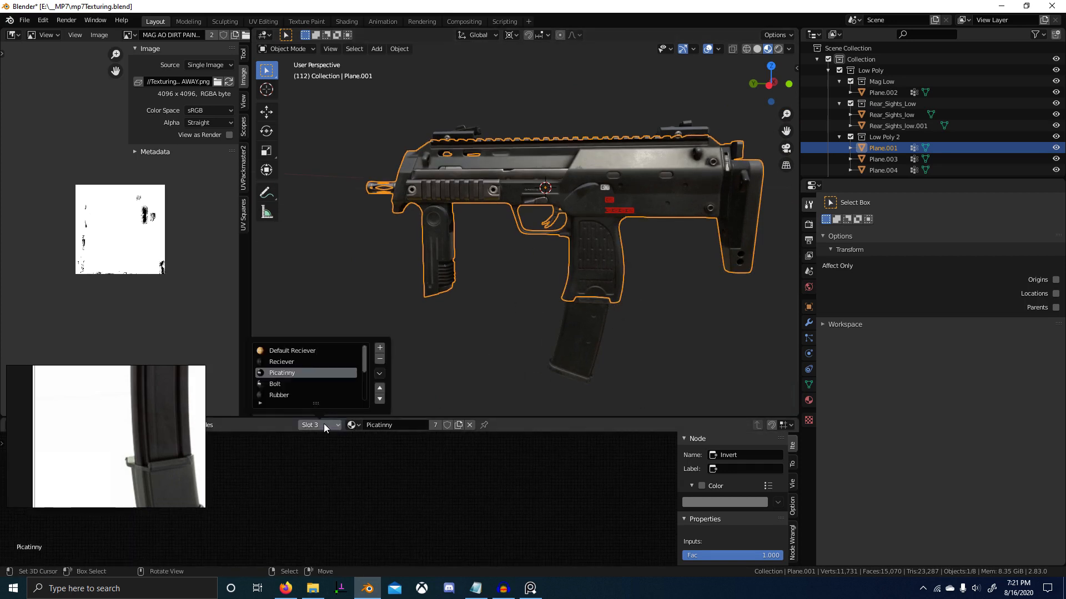
{"action": "left_click", "coordinate": [298, 362]}
{"action": "scroll", "coordinate": [637, 327], "scroll_direction": "up", "scroll_amount": 4}
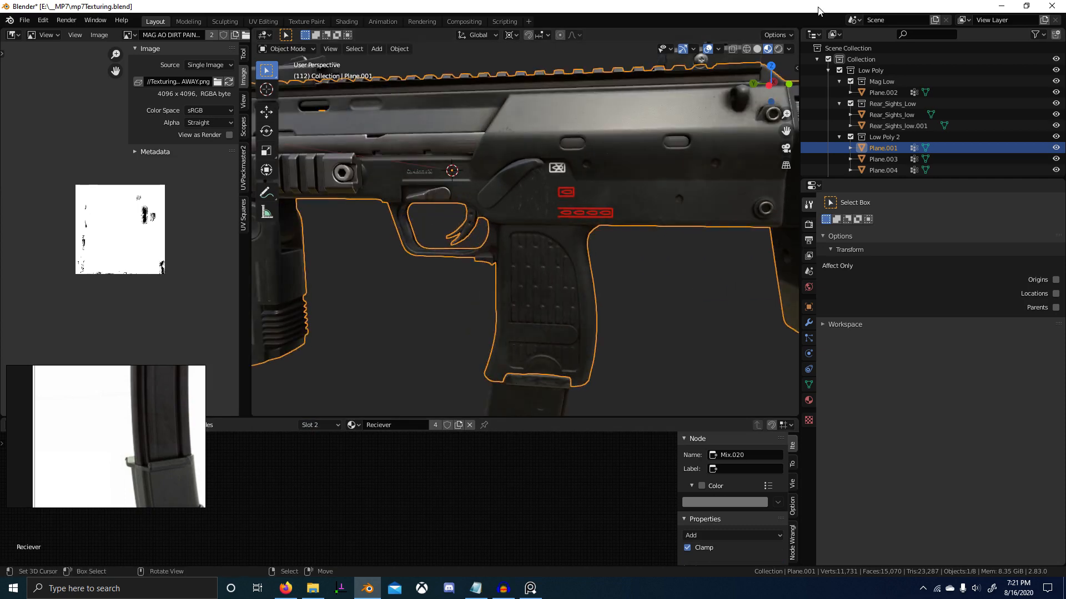
Try the blue-sky street HDRI and the overcast HDRI as viewport lighting on the gun.
{"action": "left_click", "coordinate": [789, 50]}
{"action": "left_click", "coordinate": [775, 132]}
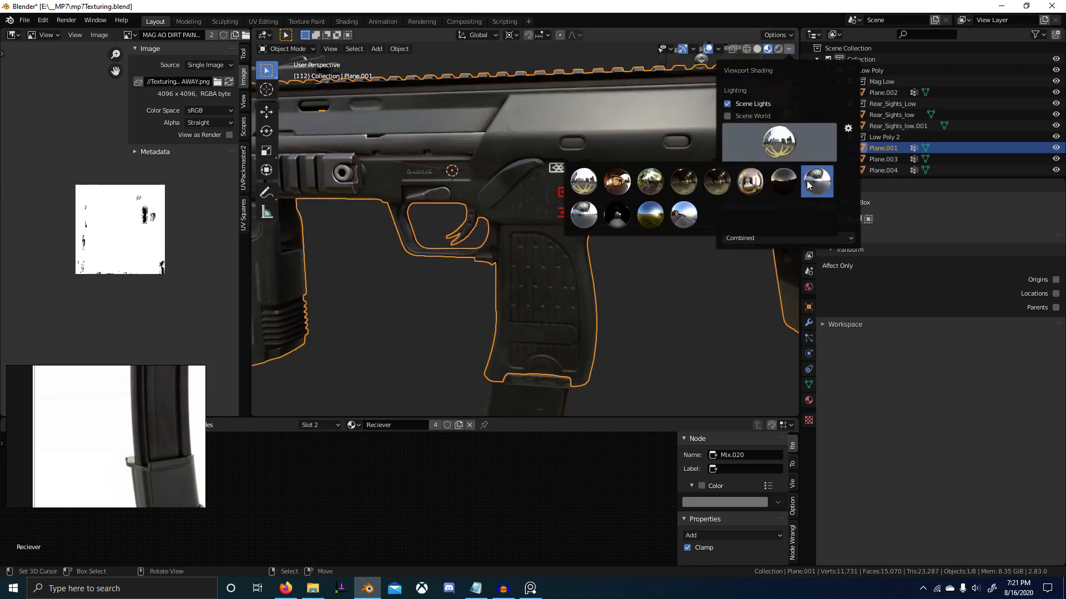
{"action": "left_click", "coordinate": [687, 215]}
{"action": "left_click", "coordinate": [746, 147]}
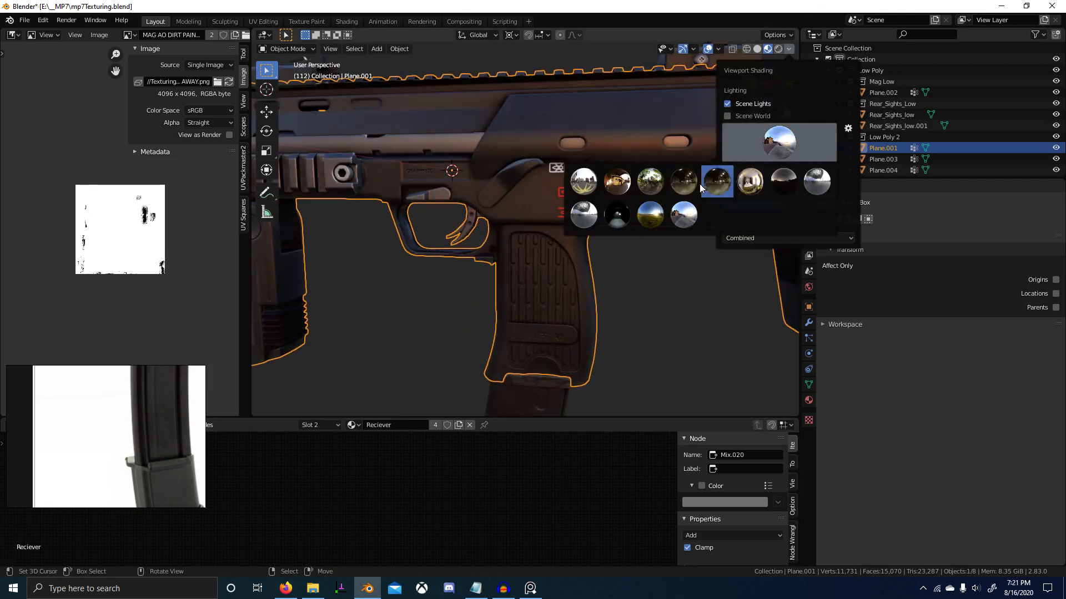
{"action": "left_click", "coordinate": [816, 182]}
{"action": "scroll", "coordinate": [520, 209], "scroll_direction": "down", "scroll_amount": 5}
{"action": "scroll", "coordinate": [562, 214], "scroll_direction": "up", "scroll_amount": 3}
{"action": "middle_click_drag", "start_coordinate": [563, 214], "coordinate": [602, 192]}
Deselect the gun body, compare several more HDRIs, and set the viewport lighting to the bright interior one.
{"action": "key", "text": "alt+a"}
{"action": "left_click", "coordinate": [789, 49]}
{"action": "left_click", "coordinate": [766, 143]}
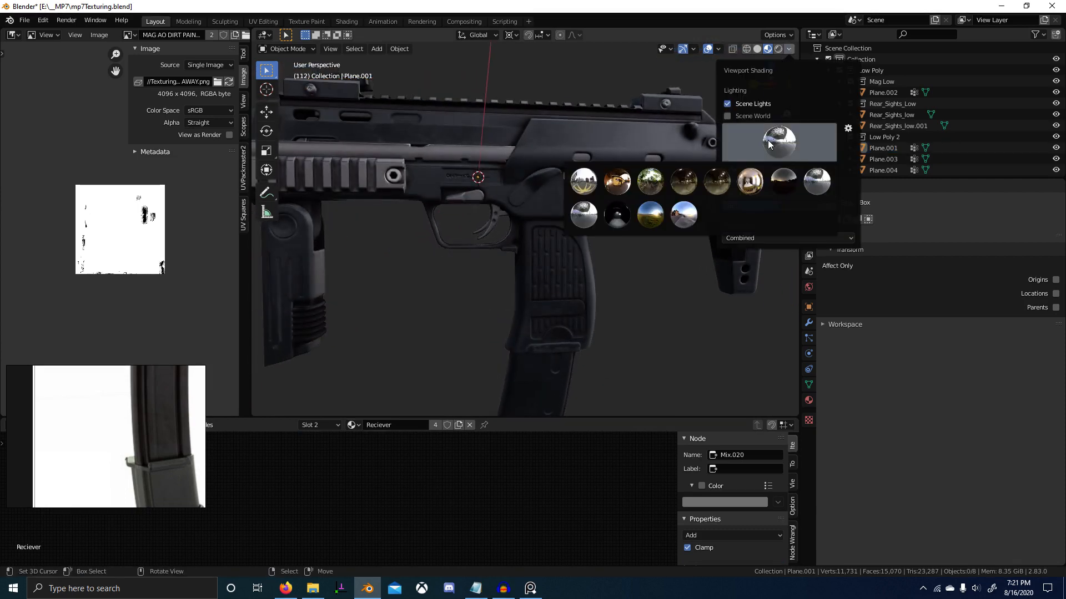
{"action": "left_click", "coordinate": [617, 181]}
{"action": "left_click", "coordinate": [763, 142]}
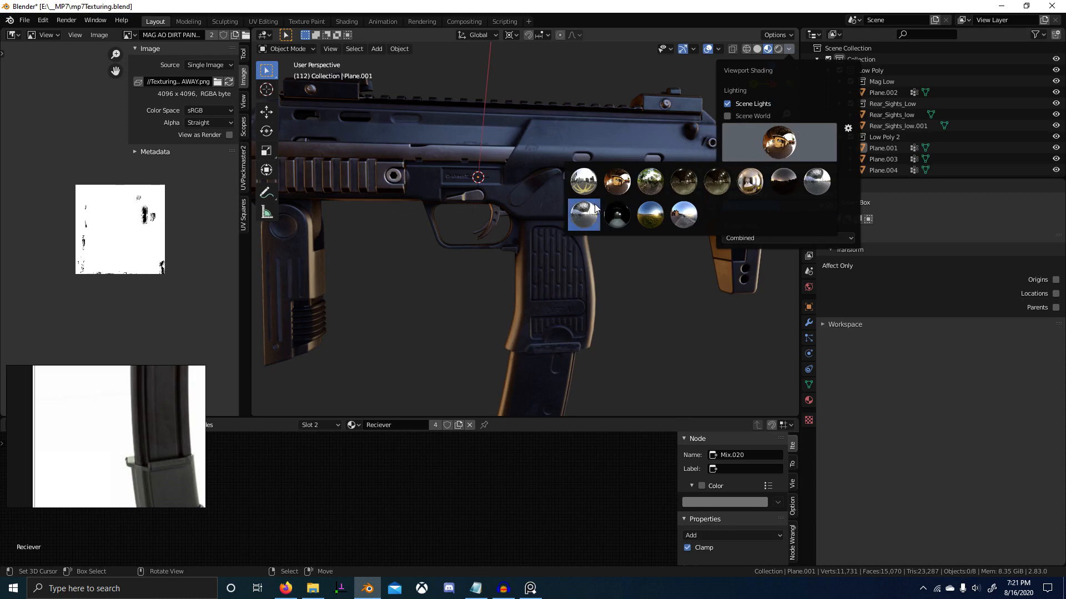
{"action": "left_click", "coordinate": [582, 214]}
{"action": "left_click", "coordinate": [750, 160]}
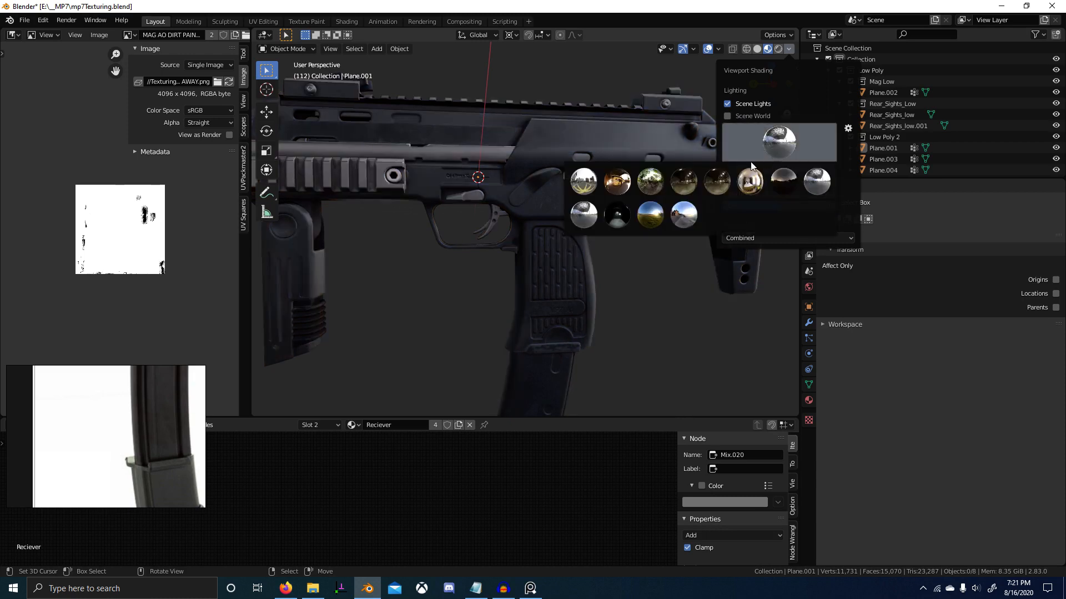
{"action": "left_click", "coordinate": [654, 184]}
{"action": "left_click", "coordinate": [777, 142]}
{"action": "left_click", "coordinate": [717, 181]}
{"action": "left_click", "coordinate": [777, 143]}
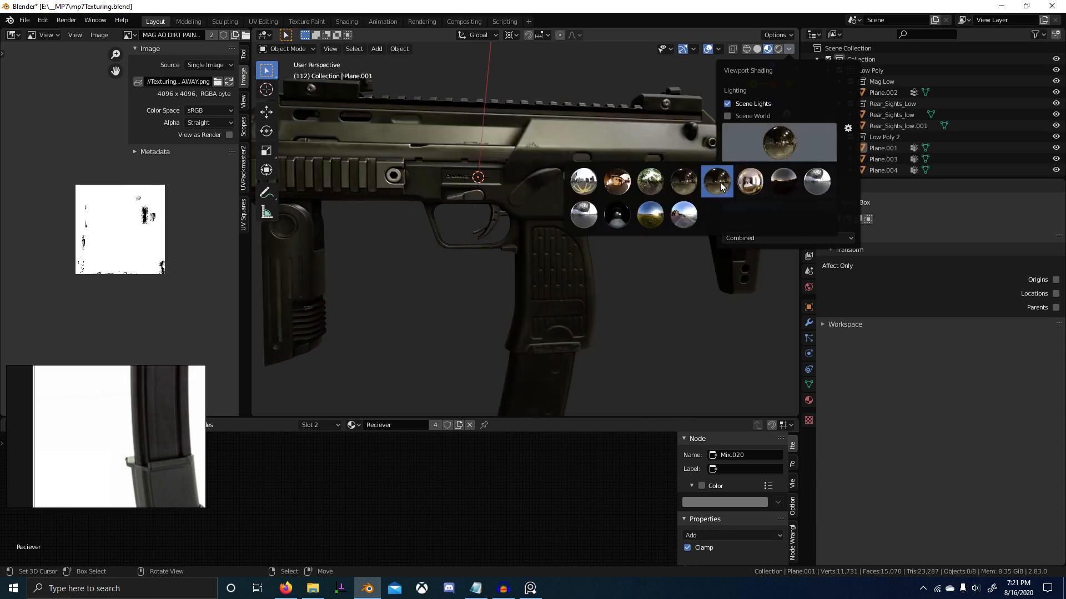
{"action": "left_click", "coordinate": [749, 181]}
{"action": "middle_click_drag", "start_coordinate": [678, 174], "coordinate": [584, 262]}
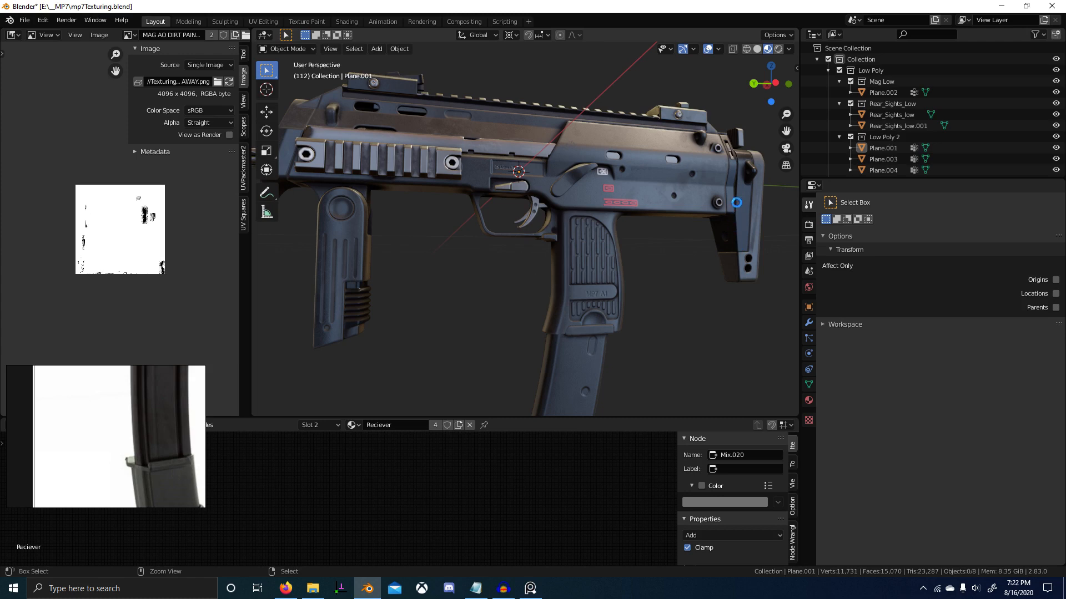
Save the mp7Texturing.blend file.
{"action": "key", "text": "ctrl+s"}
{"action": "scroll", "coordinate": [722, 205], "scroll_direction": "down", "scroll_amount": 3}
{"action": "scroll", "coordinate": [661, 235], "scroll_direction": "up", "scroll_amount": 2}
{"action": "middle_click_drag", "start_coordinate": [661, 235], "coordinate": [701, 220]}
Zoom the reference board out, reselect the gun body, and move the board window clear of the node editor.
{"action": "scroll", "coordinate": [126, 471], "scroll_direction": "down", "scroll_amount": 8}
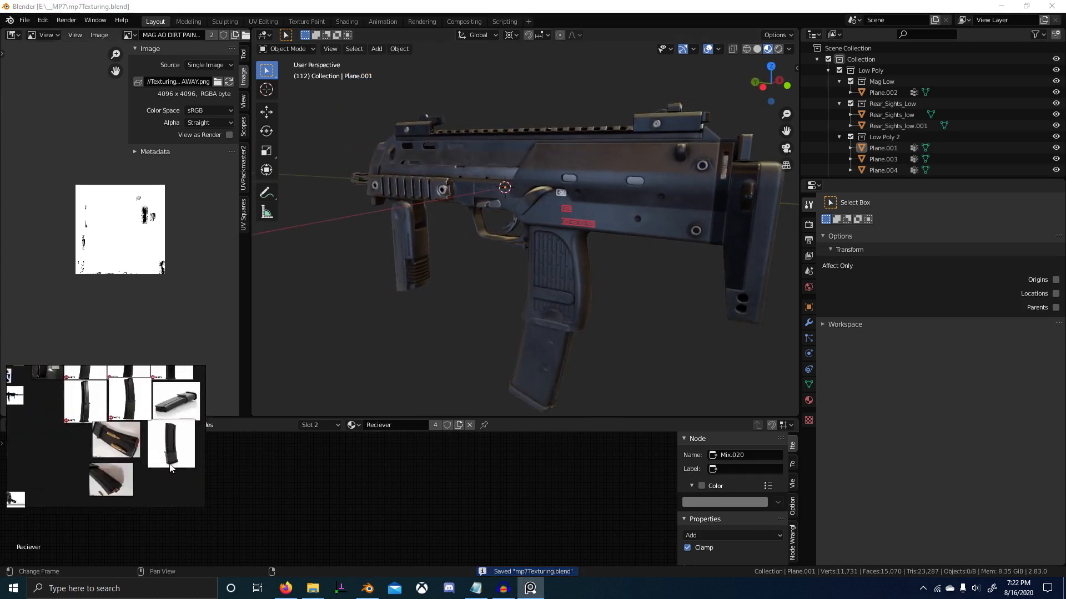
{"action": "scroll", "coordinate": [128, 472], "scroll_direction": "up", "scroll_amount": 4}
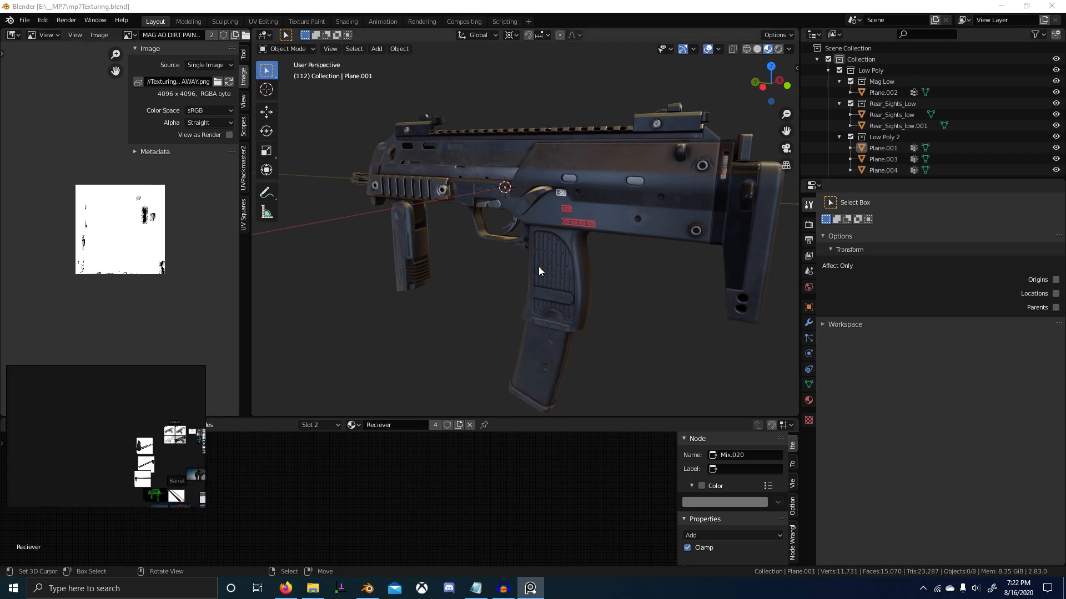
{"action": "middle_click_drag", "start_coordinate": [538, 266], "coordinate": [567, 244]}
{"action": "left_click", "coordinate": [567, 245]}
{"action": "middle_click_drag", "start_coordinate": [109, 407], "coordinate": [116, 398]}
{"action": "right_click_drag", "start_coordinate": [118, 401], "coordinate": [130, 305]}
Maximize the node editor and bring the AO DIRt frame and the Principled BSDF into view.
{"action": "scroll", "coordinate": [300, 511], "scroll_direction": "down", "scroll_amount": 4}
{"action": "middle_click_drag", "start_coordinate": [299, 511], "coordinate": [345, 542]}
{"action": "scroll", "coordinate": [352, 507], "scroll_direction": "down", "scroll_amount": 1}
{"action": "scroll", "coordinate": [346, 541], "scroll_direction": "down", "scroll_amount": 1}
{"action": "middle_click_drag", "start_coordinate": [525, 512], "coordinate": [383, 497]}
{"action": "scroll", "coordinate": [434, 478], "scroll_direction": "up", "scroll_amount": 1}
{"action": "scroll", "coordinate": [435, 479], "scroll_direction": "up", "scroll_amount": 2}
{"action": "key", "text": "ctrl+space"}
{"action": "middle_click_drag", "start_coordinate": [542, 443], "coordinate": [502, 513]}
{"action": "scroll", "coordinate": [516, 472], "scroll_direction": "up", "scroll_amount": 2}
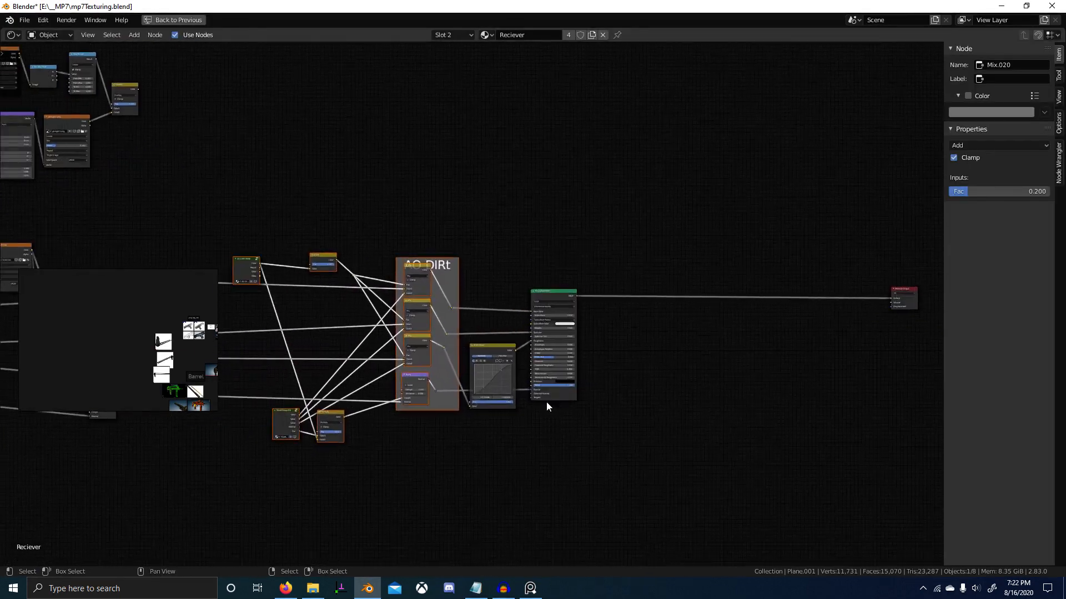
Move the RGB Curves and Principled BSDF nodes farther away from the AO DIRt frame.
{"action": "left_click_drag", "start_coordinate": [485, 282], "coordinate": [638, 484]}
{"action": "scroll", "coordinate": [589, 433], "scroll_direction": "down", "scroll_amount": 3}
{"action": "middle_click_drag", "start_coordinate": [575, 418], "coordinate": [556, 420]}
{"action": "scroll", "coordinate": [557, 420], "scroll_direction": "down", "scroll_amount": 1}
{"action": "key", "text": "g"}
{"action": "left_click", "coordinate": [671, 428]}
Check the remaining task in the todo.txt note in Notepad and return to Blender.
{"action": "key", "text": "alt+Tab"}
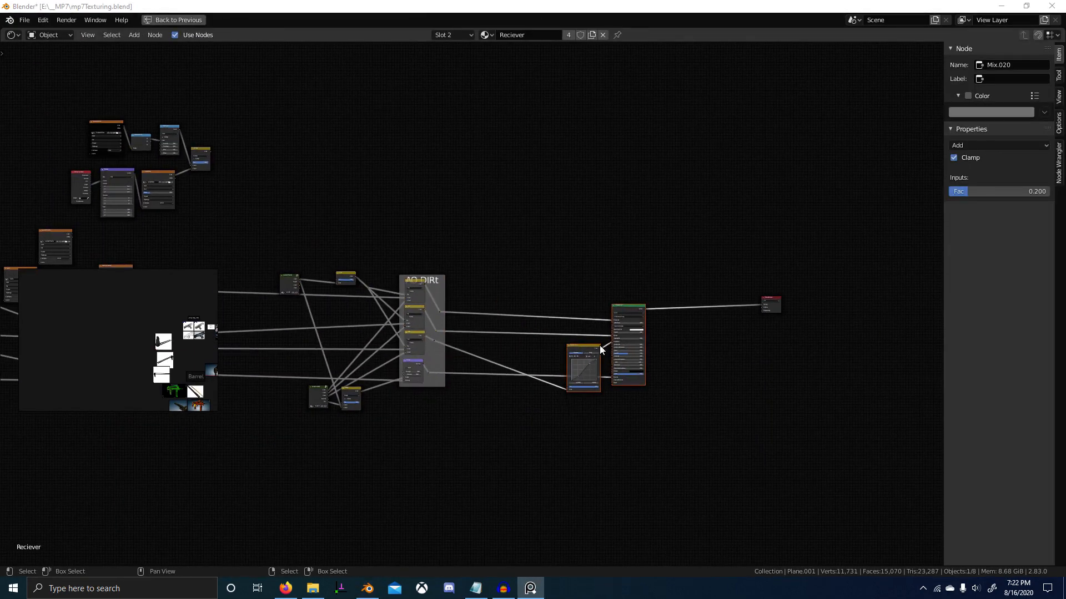
{"action": "key", "text": "alt+Tab"}
{"action": "left_click", "coordinate": [437, 289], "text": "alt"}
{"action": "key", "text": "alt+Tab"}
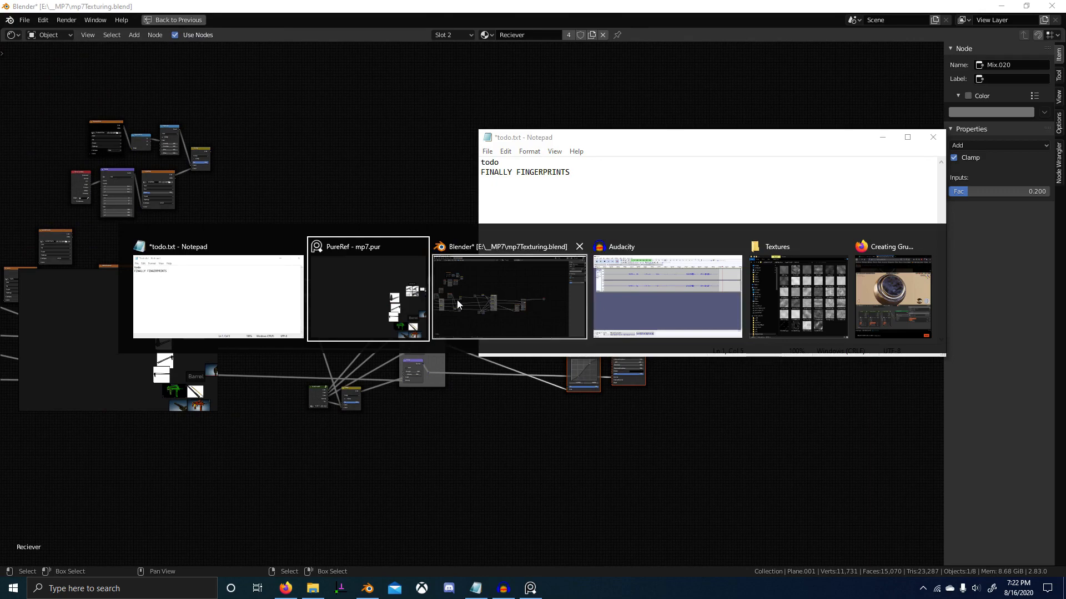
{"action": "left_click", "coordinate": [452, 308], "text": "alt"}
Restore the normal layout and inspect the receiver up close around the trigger and the curved lever.
{"action": "key", "text": "ctrl+space"}
{"action": "scroll", "coordinate": [602, 251], "scroll_direction": "up", "scroll_amount": 2}
{"action": "middle_click_drag", "start_coordinate": [578, 328], "coordinate": [587, 267]}
{"action": "middle_click_drag", "start_coordinate": [586, 267], "coordinate": [583, 307], "text": "shift"}
{"action": "scroll", "coordinate": [563, 251], "scroll_direction": "up", "scroll_amount": 4}
{"action": "mouse_move", "coordinate": [563, 251]}
{"action": "middle_mouse_down"}
{"action": "mouse_move", "coordinate": [591, 251]}
{"action": "mouse_move", "coordinate": [562, 264]}
{"action": "middle_mouse_up"}
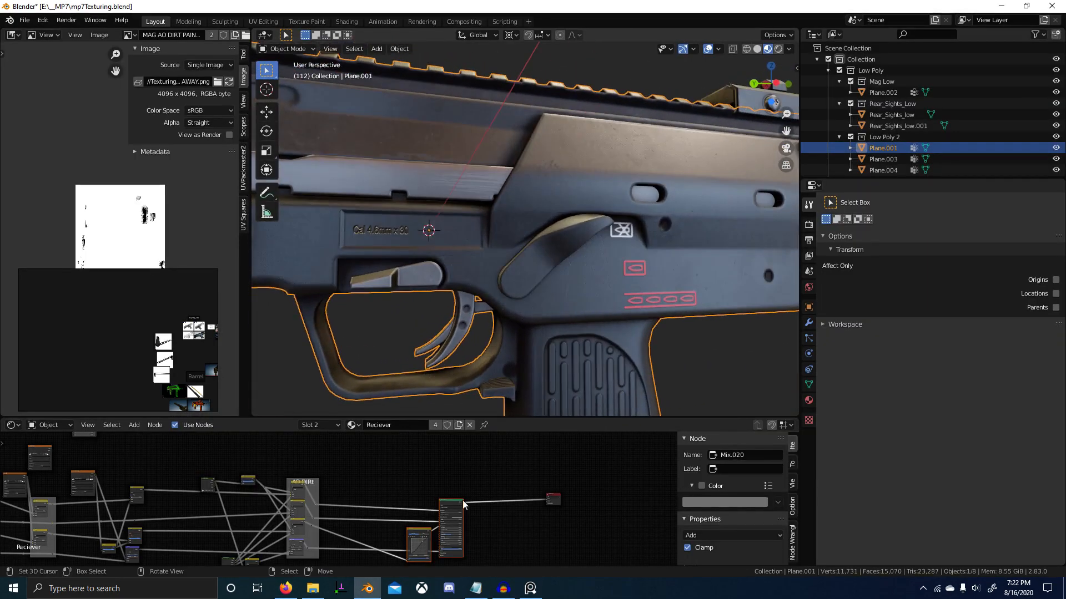
Maximize the node editor again and shift the RGB Curves, Principled BSDF and Material Output nodes farther from the AO DIRt frame.
{"action": "key", "text": "ctrl+space"}
{"action": "scroll", "coordinate": [563, 319], "scroll_direction": "up", "scroll_amount": 1}
{"action": "middle_click_drag", "start_coordinate": [563, 319], "coordinate": [571, 361]}
{"action": "scroll", "coordinate": [572, 360], "scroll_direction": "up", "scroll_amount": 1}
{"action": "key", "text": "b"}
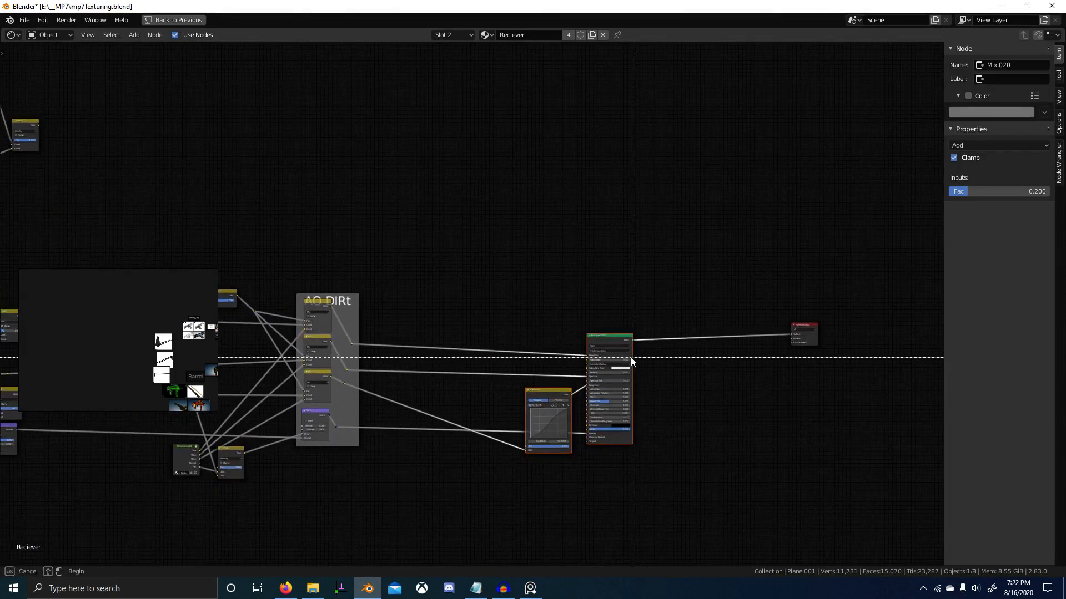
{"action": "left_click_drag", "start_coordinate": [490, 285], "coordinate": [839, 434]}
{"action": "key", "text": "g"}
{"action": "left_click", "coordinate": [782, 408]}
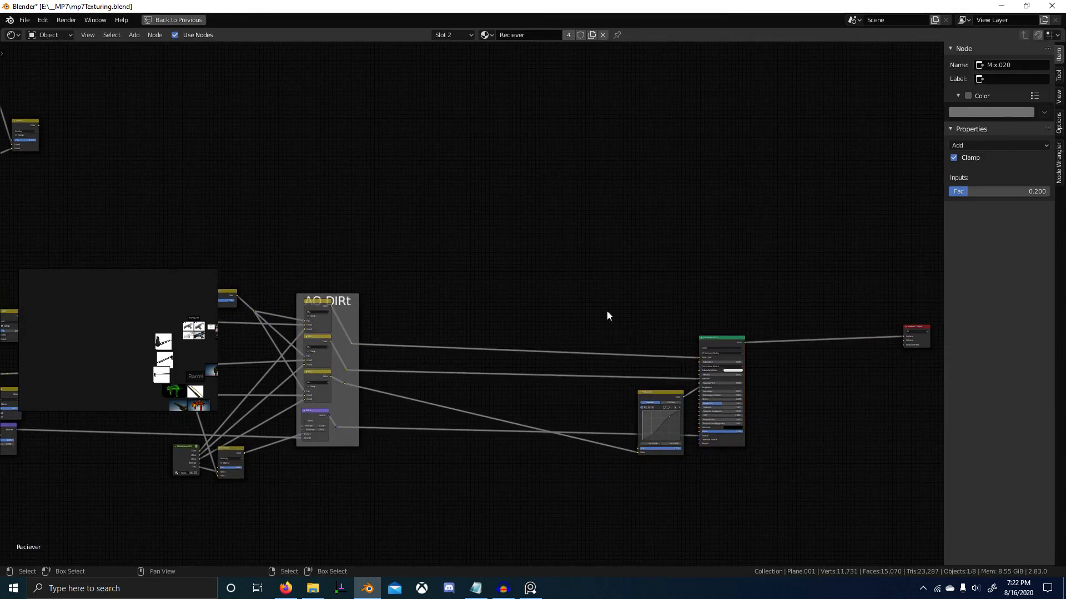
{"action": "key", "text": "g"}
{"action": "left_click", "coordinate": [745, 323]}
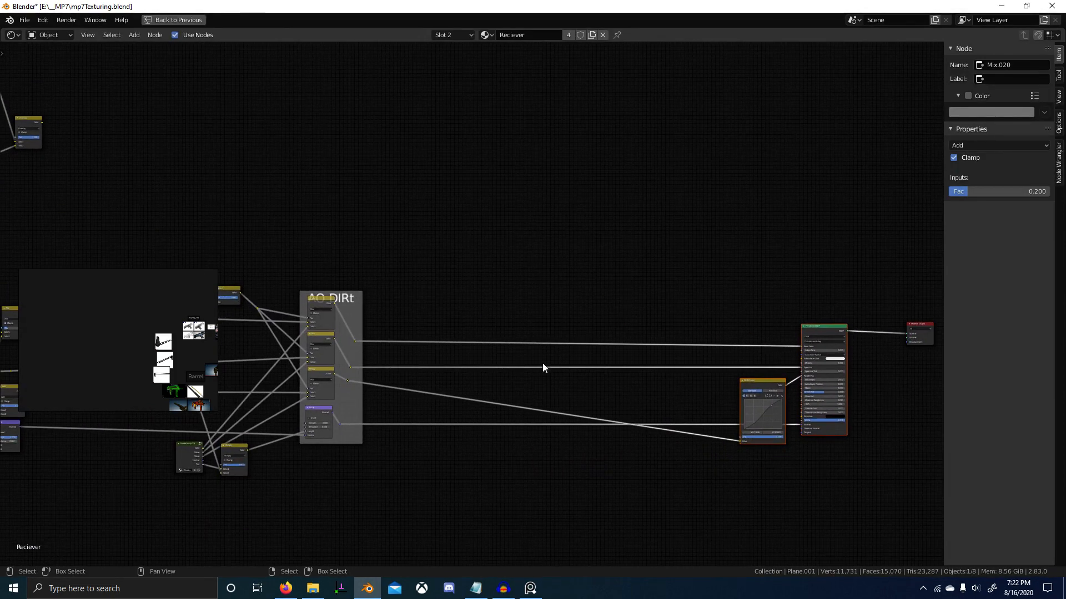
Add reroutes on the four links leaving the AO DIRt frame and replace the RGB Curves node with a copy placed before its reroute.
{"action": "right_click_drag", "start_coordinate": [495, 308], "coordinate": [473, 494], "text": "ctrl"}
{"action": "left_click_drag", "start_coordinate": [760, 395], "coordinate": [540, 406]}
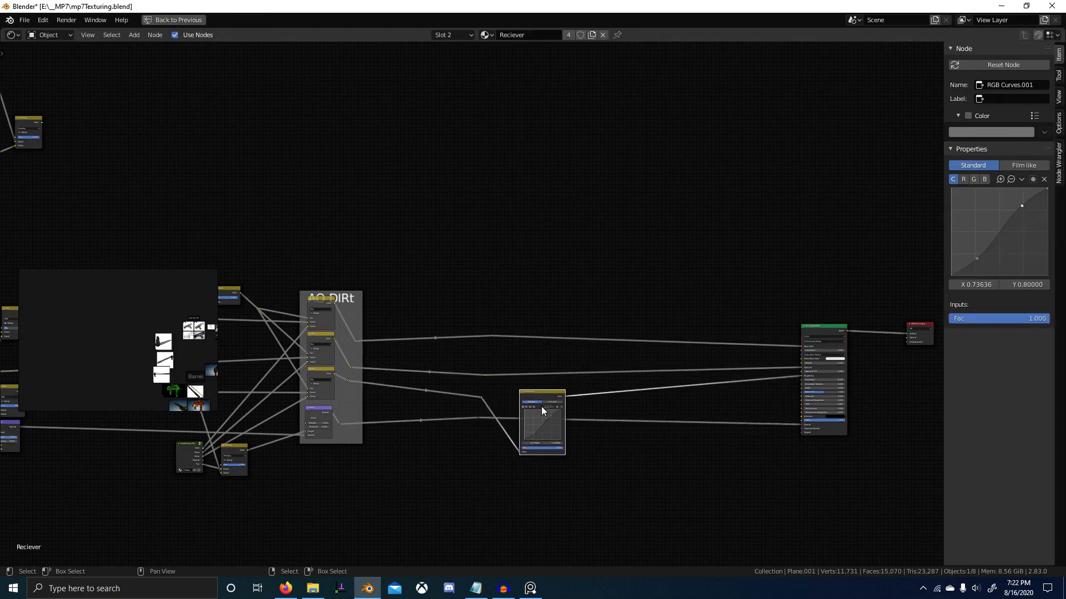
{"action": "middle_click_drag", "start_coordinate": [522, 415], "coordinate": [570, 400]}
{"action": "scroll", "coordinate": [571, 400], "scroll_direction": "up", "scroll_amount": 3}
{"action": "key", "text": "shift+d"}
{"action": "left_click", "coordinate": [414, 395]}
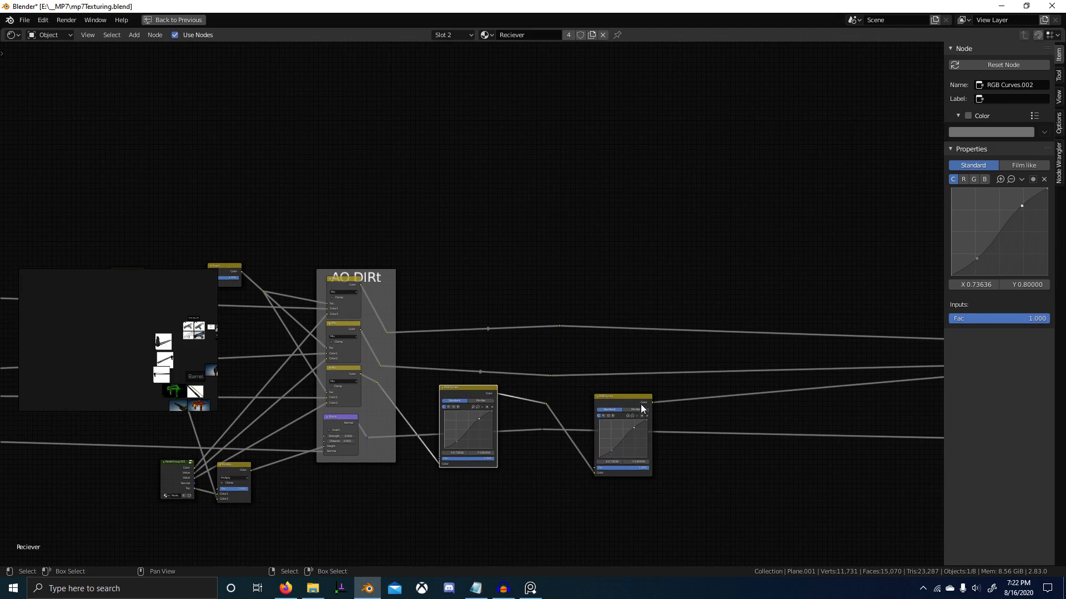
{"action": "left_click", "coordinate": [640, 403]}
{"action": "key", "text": "ctrl+x"}
{"action": "scroll", "coordinate": [697, 447], "scroll_direction": "down", "scroll_amount": 2}
{"action": "middle_click_drag", "start_coordinate": [551, 411], "coordinate": [497, 421]}
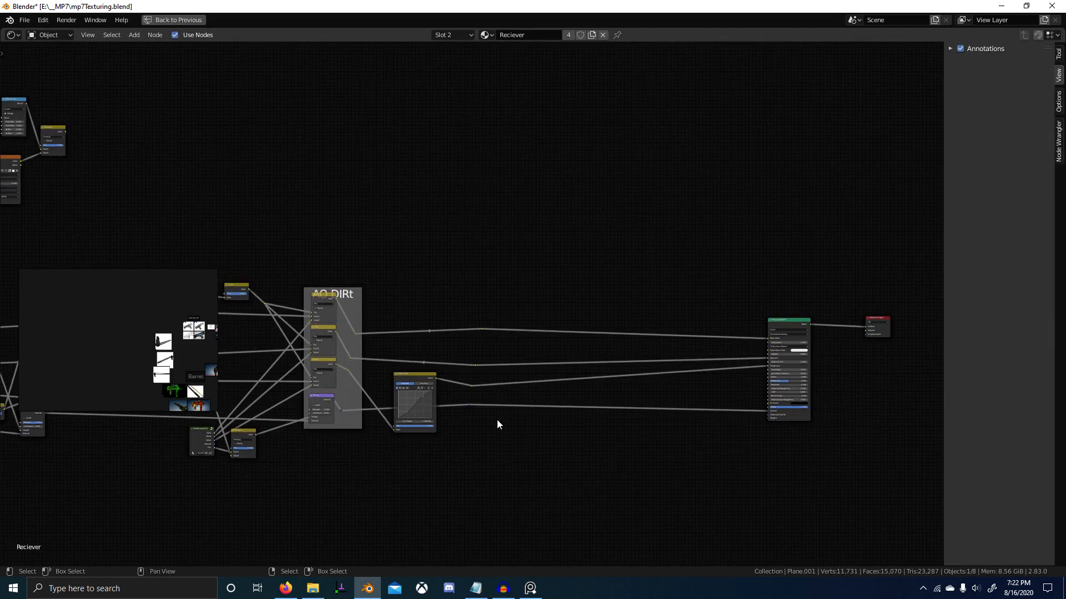
Reposition the reroute points on the links beyond the RGB Curves node.
{"action": "left_click", "coordinate": [469, 405]}
{"action": "mouse_move", "coordinate": [469, 405]}
{"action": "left_mouse_down"}
{"action": "mouse_move", "coordinate": [484, 411]}
{"action": "mouse_move", "coordinate": [477, 388]}
{"action": "left_mouse_up"}
{"action": "scroll", "coordinate": [528, 409], "scroll_direction": "up", "scroll_amount": 8}
{"action": "scroll", "coordinate": [484, 357], "scroll_direction": "up", "scroll_amount": 2}
{"action": "middle_click_drag", "start_coordinate": [515, 407], "coordinate": [485, 306]}
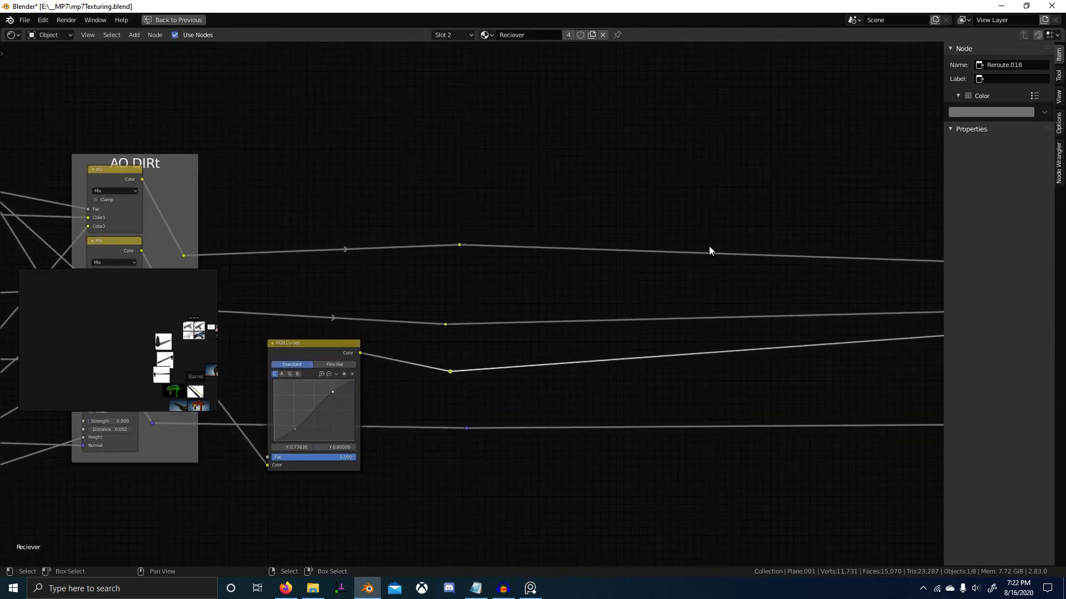
Line up the reroute points on the specular and roughness links with the other two.
{"action": "scroll", "coordinate": [211, 361], "scroll_direction": "down", "scroll_amount": 4}
{"action": "middle_click_drag", "start_coordinate": [261, 363], "coordinate": [597, 377]}
{"action": "scroll", "coordinate": [464, 378], "scroll_direction": "down", "scroll_amount": 3}
{"action": "middle_click_drag", "start_coordinate": [414, 278], "coordinate": [505, 316]}
{"action": "middle_click_drag", "start_coordinate": [792, 403], "coordinate": [679, 364]}
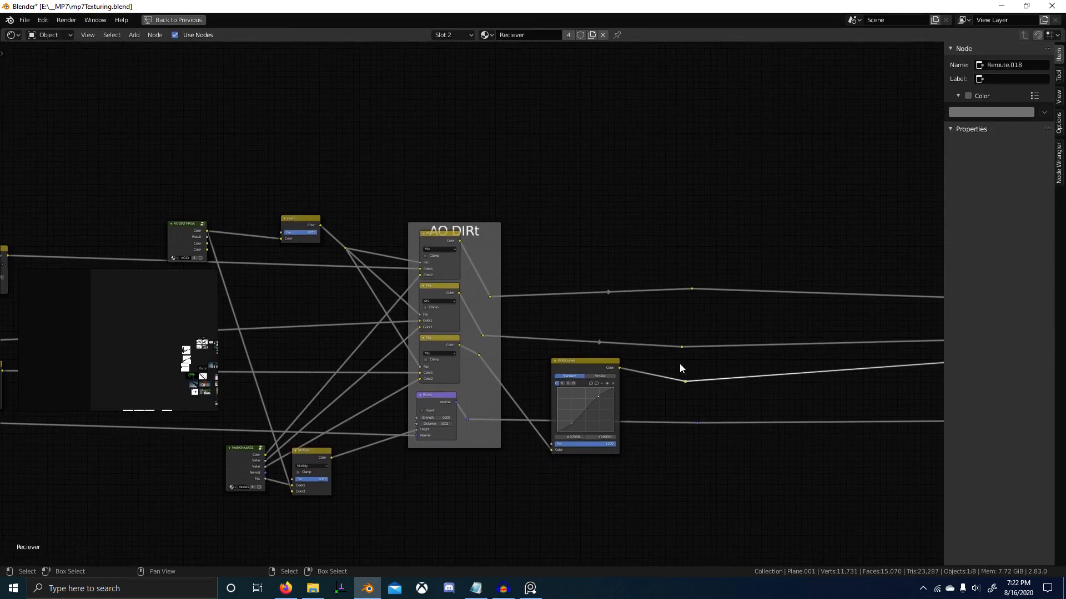
{"action": "middle_click_drag", "start_coordinate": [765, 457], "coordinate": [638, 400]}
{"action": "scroll", "coordinate": [660, 439], "scroll_direction": "up", "scroll_amount": 6}
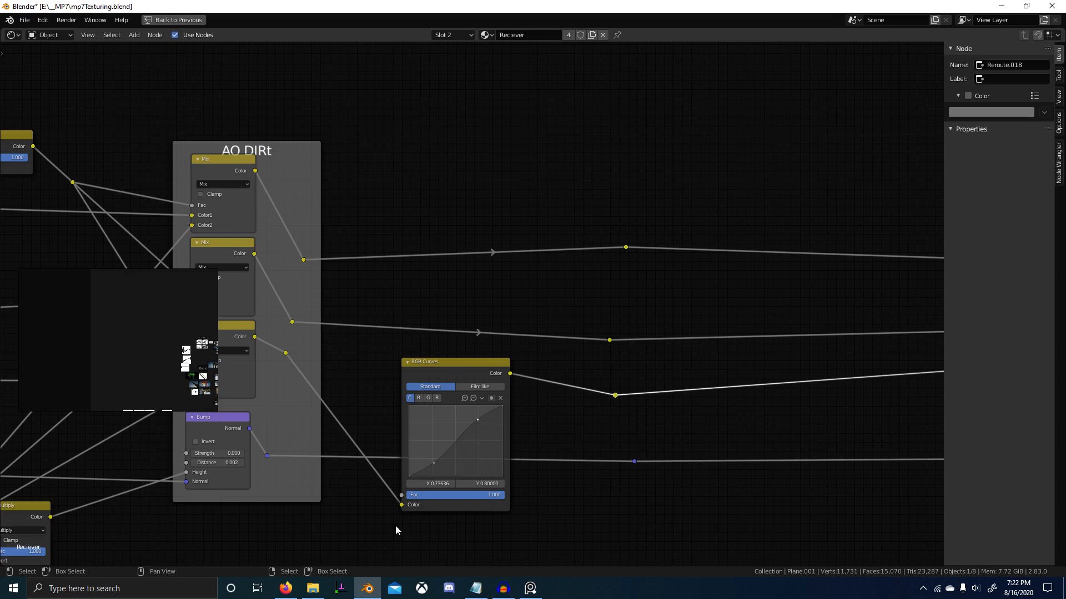
{"action": "middle_click_drag", "start_coordinate": [645, 358], "coordinate": [391, 386]}
{"action": "left_click", "coordinate": [356, 367]}
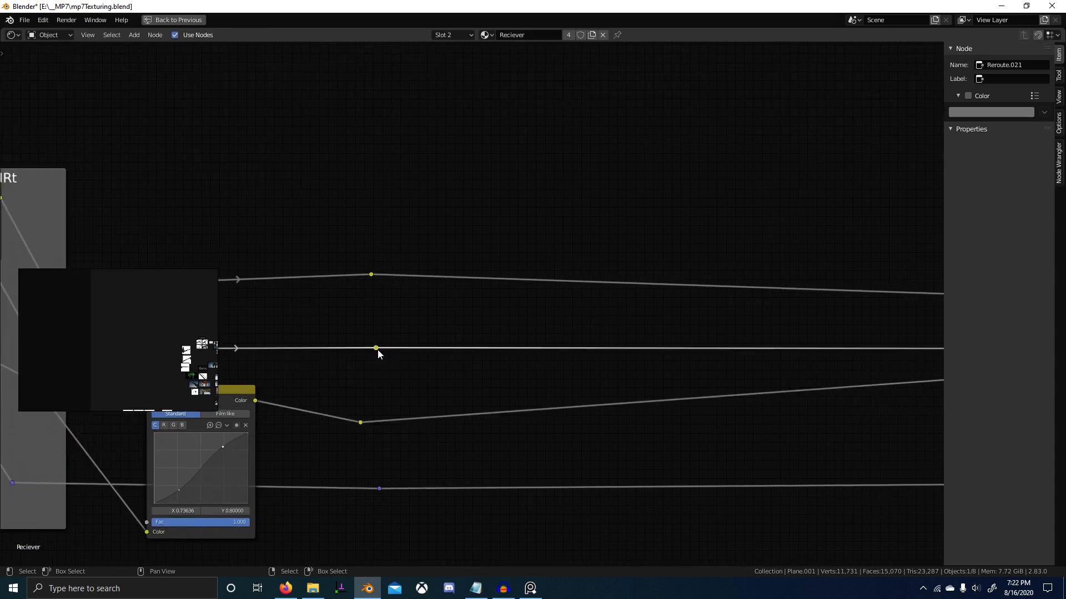
{"action": "scroll", "coordinate": [376, 351], "scroll_direction": "down", "scroll_amount": 2}
{"action": "left_click_drag", "start_coordinate": [397, 400], "coordinate": [416, 400]}
{"action": "scroll", "coordinate": [489, 444], "scroll_direction": "down", "scroll_amount": 2}
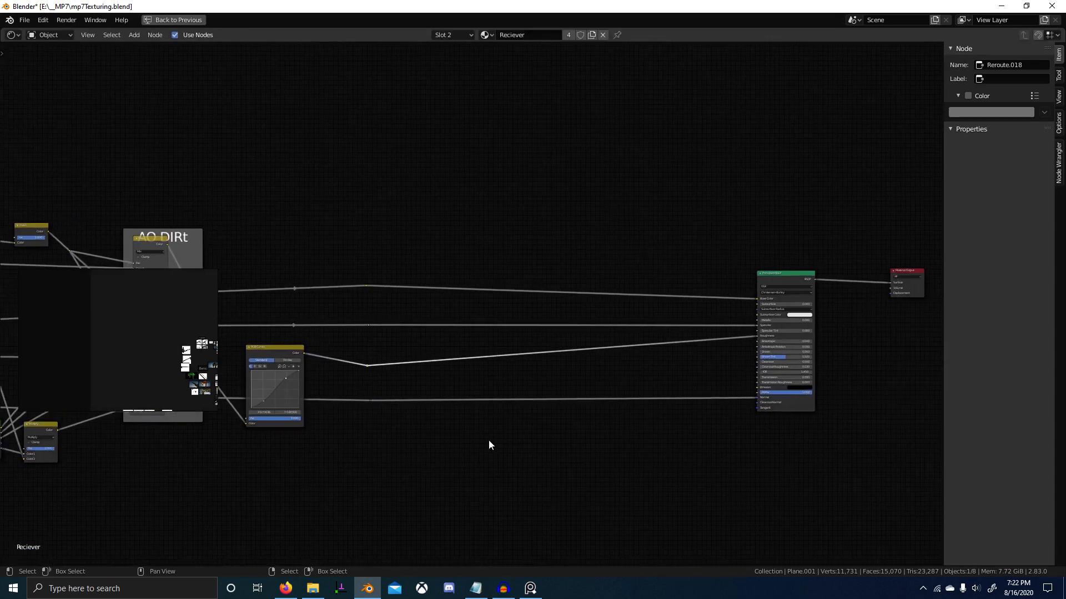
{"action": "middle_click_drag", "start_coordinate": [545, 369], "coordinate": [612, 378]}
{"action": "scroll", "coordinate": [558, 402], "scroll_direction": "up", "scroll_amount": 3}
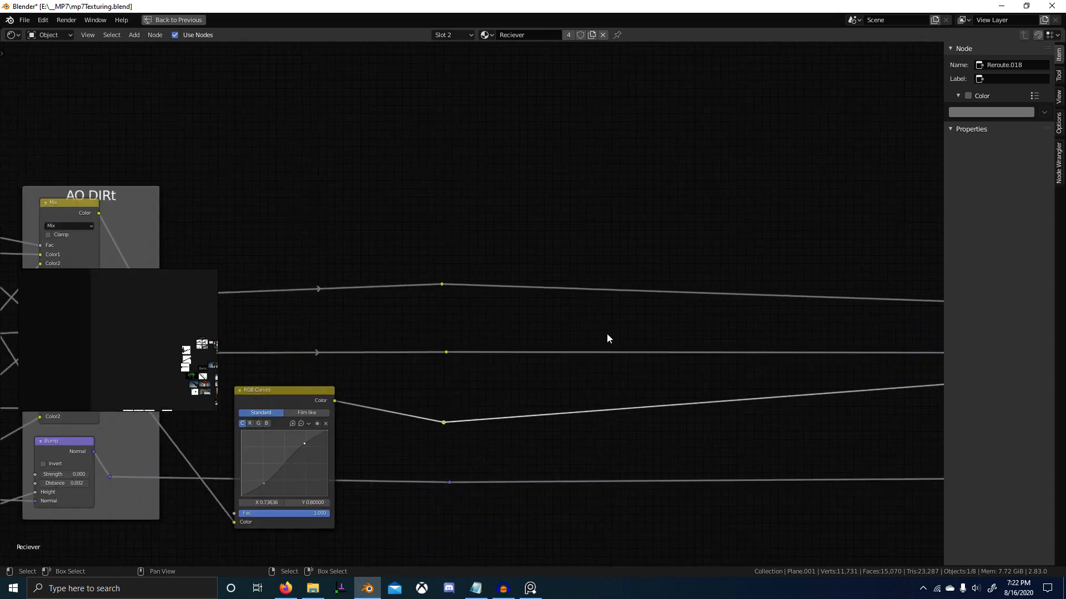
{"action": "scroll", "coordinate": [591, 291], "scroll_direction": "down", "scroll_amount": 1}
{"action": "key", "text": "shift+a"}
{"action": "left_click", "coordinate": [558, 191]}
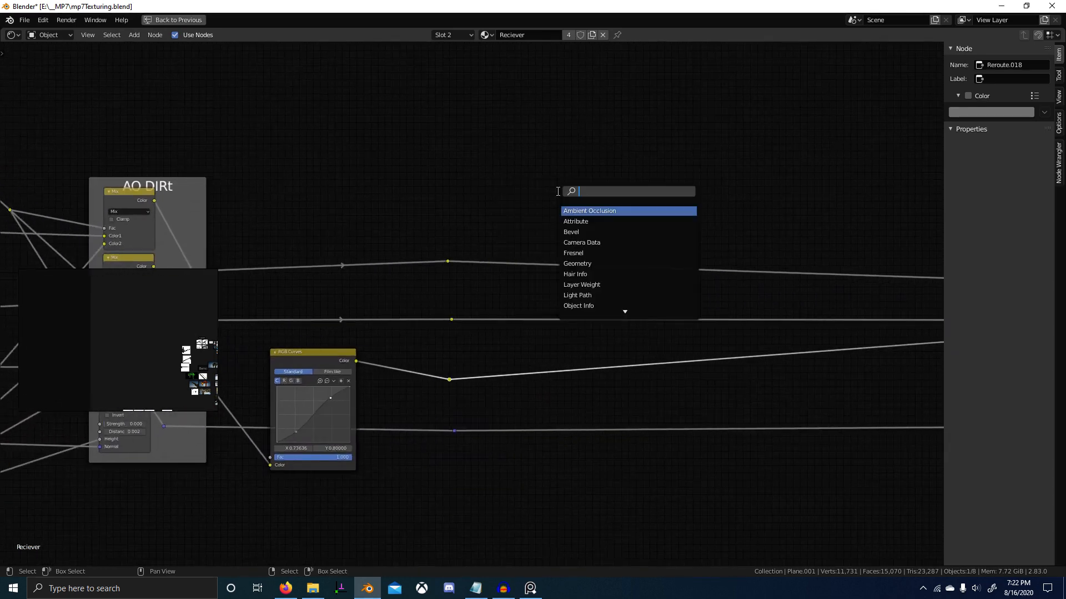
{"action": "type", "text": "mix"}
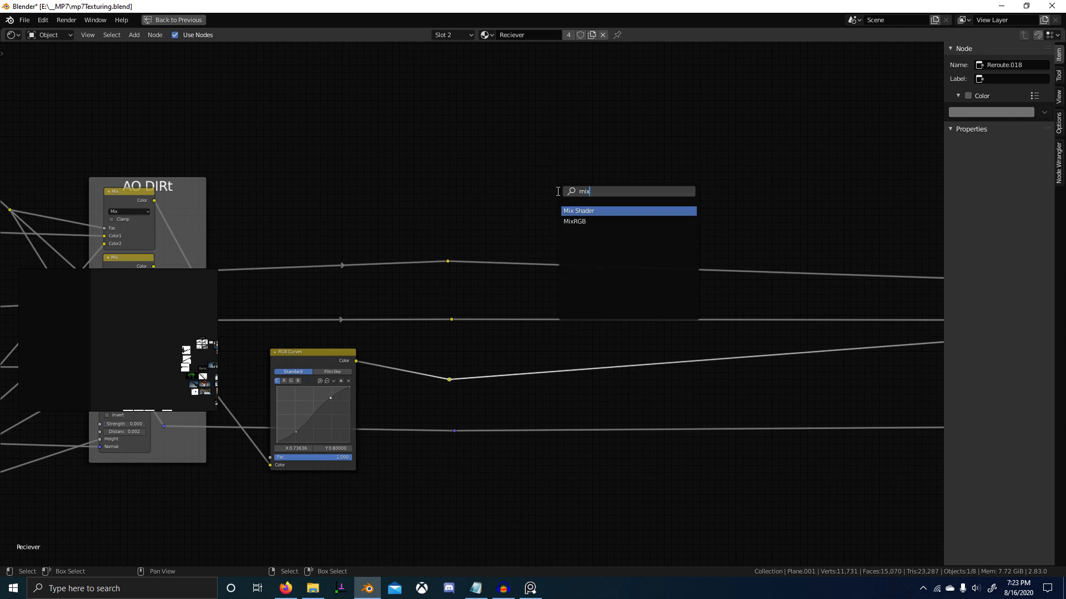
{"action": "key", "text": "Return"}
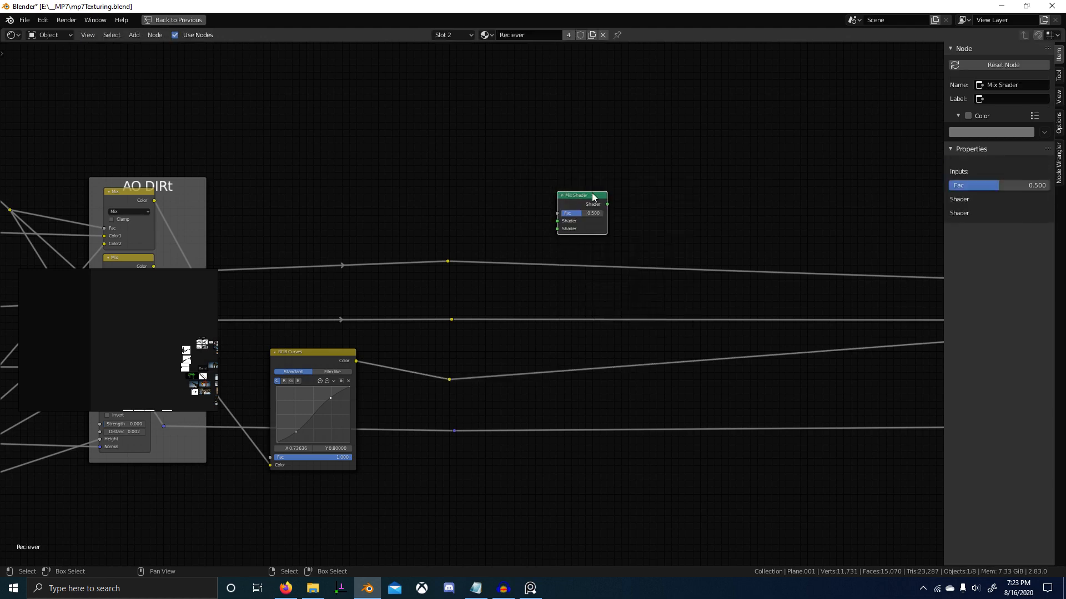
{"action": "key", "text": "Escape"}
Try inserting a MixRGB node into the Base Color link after its reroute point.
{"action": "key", "text": "shift+a"}
{"action": "left_click", "coordinate": [591, 193]}
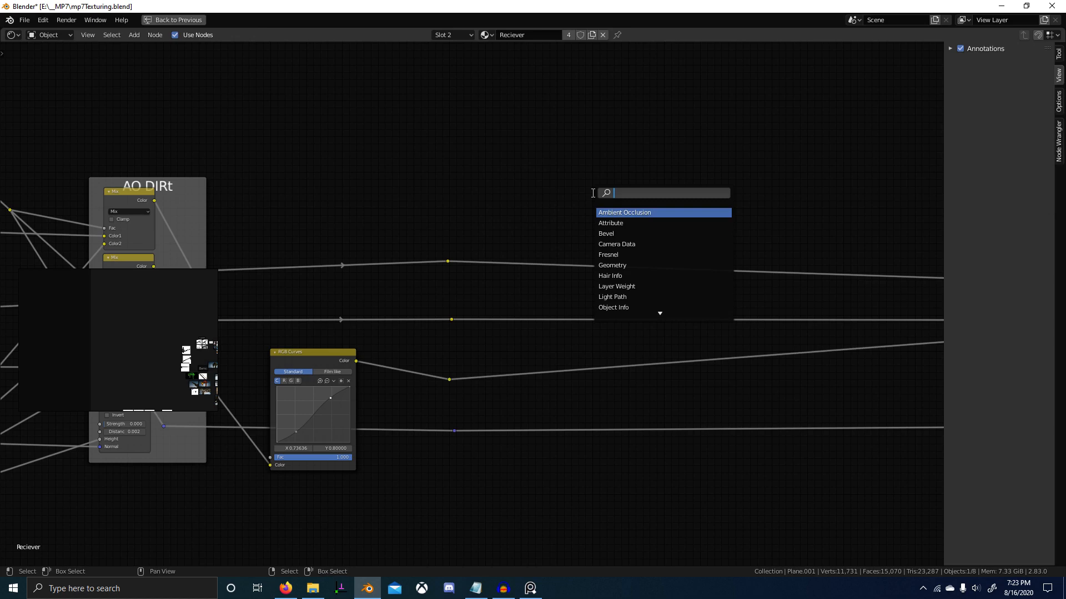
{"action": "type", "text": "mix"}
{"action": "key", "text": "Down"}
{"action": "key", "text": "Return"}
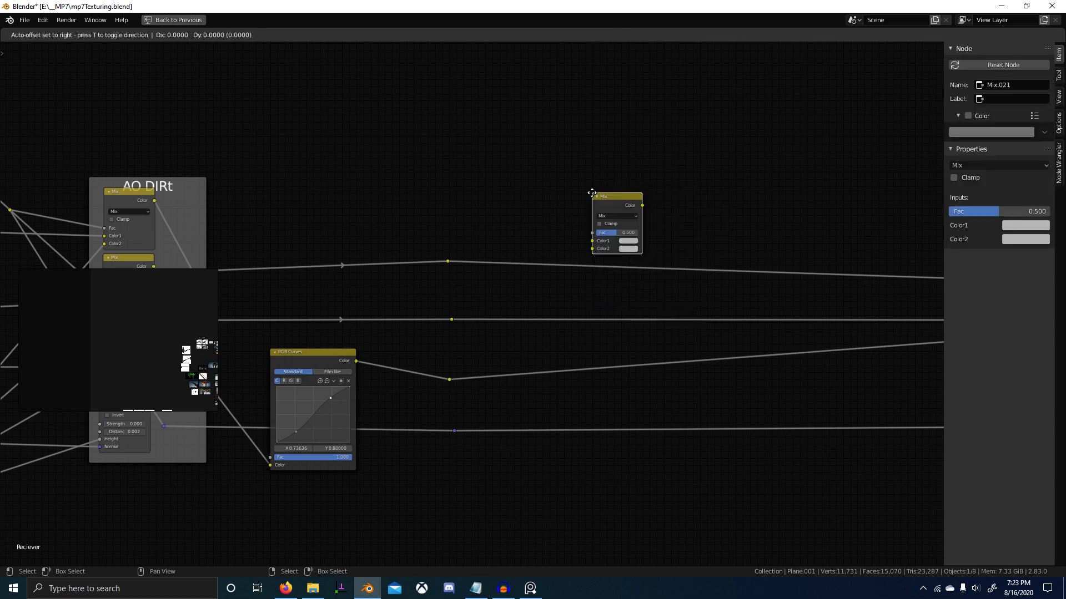
{"action": "left_click", "coordinate": [479, 282]}
{"action": "middle_click_drag", "start_coordinate": [606, 276], "coordinate": [521, 353]}
{"action": "scroll", "coordinate": [522, 353], "scroll_direction": "up", "scroll_amount": 2}
{"action": "scroll", "coordinate": [499, 304], "scroll_direction": "up", "scroll_amount": 4}
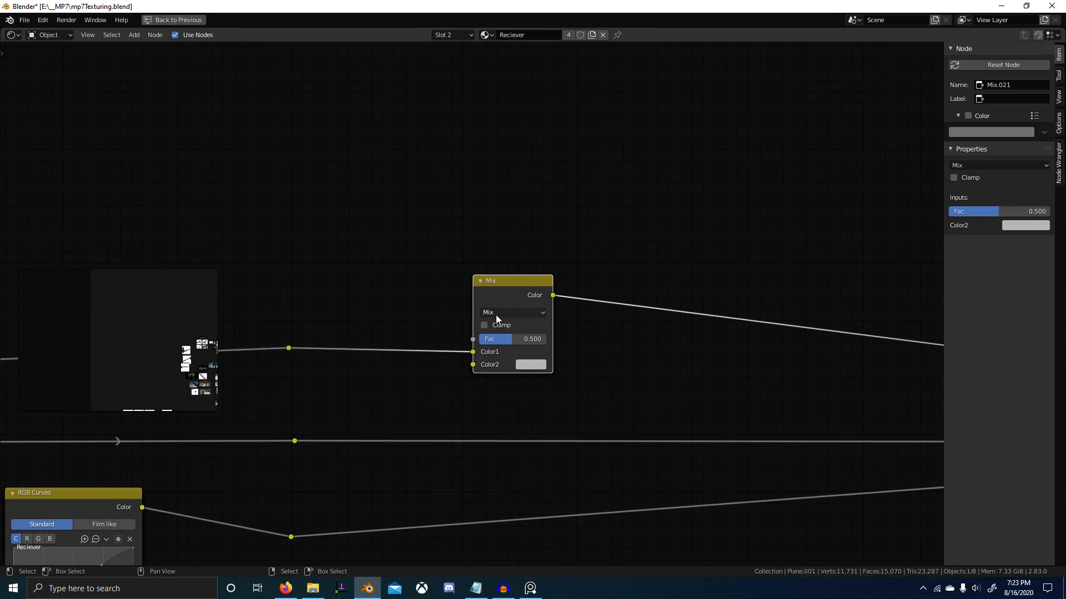
{"action": "key", "text": "ctrl+x"}
{"action": "scroll", "coordinate": [483, 314], "scroll_direction": "down", "scroll_amount": 3}
{"action": "scroll", "coordinate": [419, 408], "scroll_direction": "down", "scroll_amount": 3}
{"action": "middle_click_drag", "start_coordinate": [417, 411], "coordinate": [568, 391]}
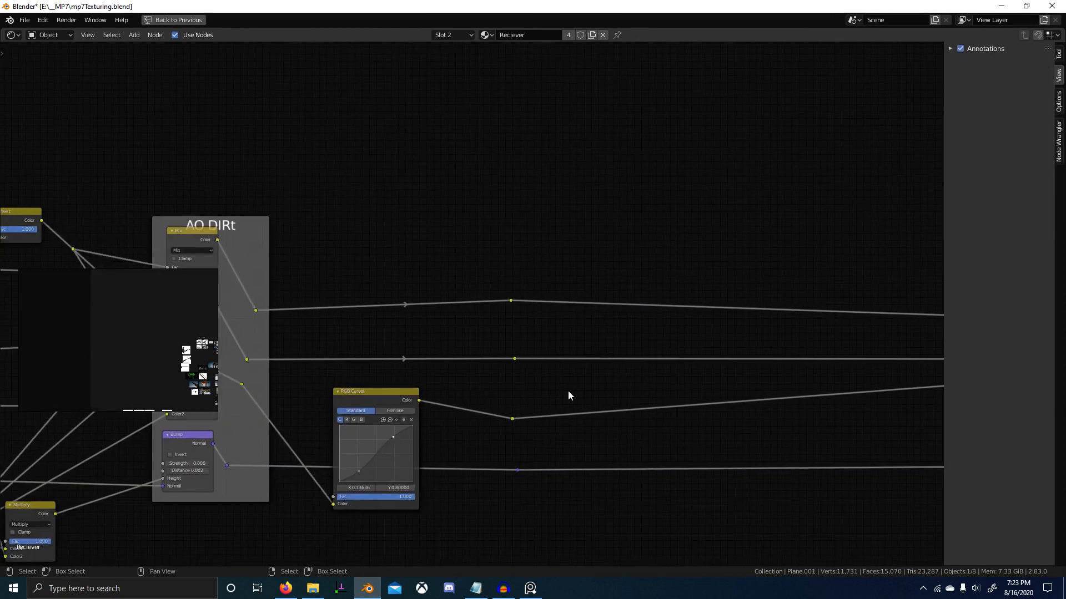
Insert a MixRGB node into the Roughness link, just after the reroute that follows the RGB Curves node.
{"action": "key", "text": "shift+a"}
{"action": "left_click", "coordinate": [591, 369]}
{"action": "type", "text": "mix"}
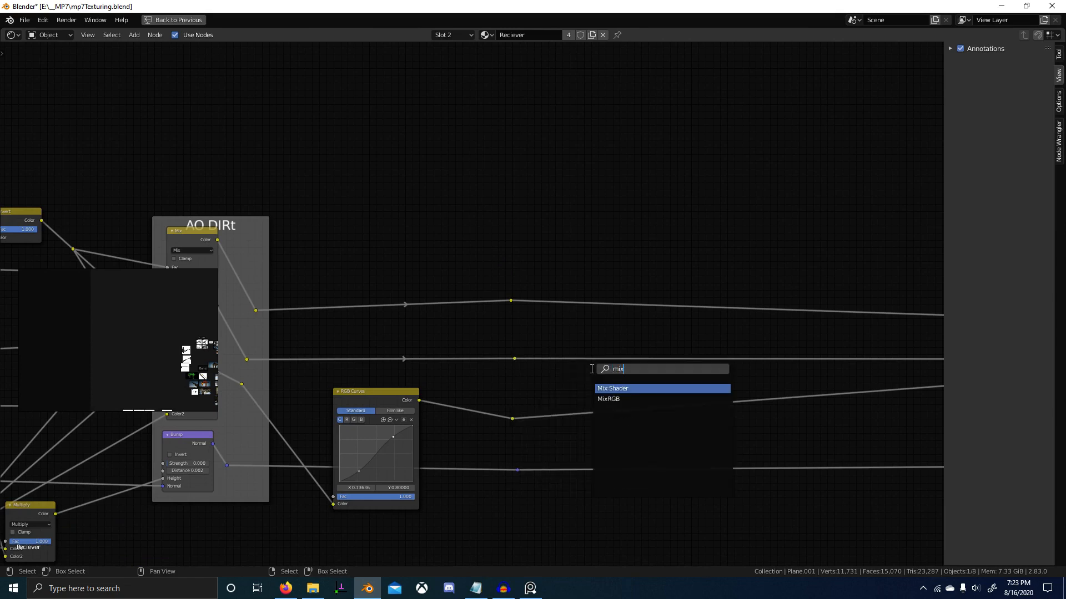
{"action": "key", "text": "Down"}
{"action": "key", "text": "Return"}
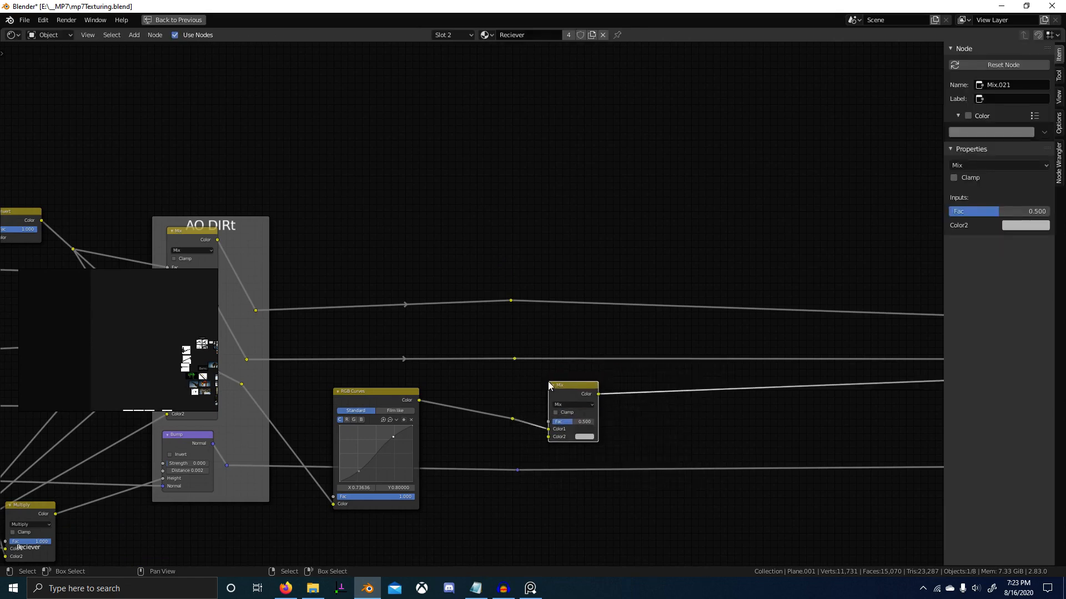
{"action": "left_click", "coordinate": [548, 381]}
{"action": "scroll", "coordinate": [668, 415], "scroll_direction": "up", "scroll_amount": 2}
{"action": "middle_click_drag", "start_coordinate": [669, 426], "coordinate": [557, 370]}
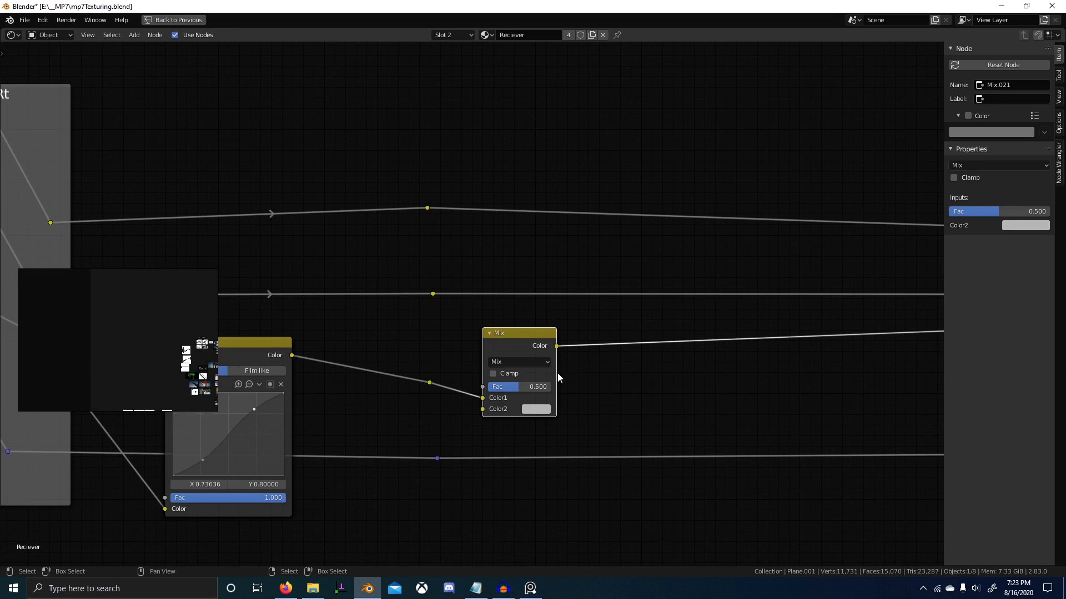
Set the new mix node's blending mode to Multiply and its Fac to 1.000.
{"action": "left_click", "coordinate": [519, 361]}
{"action": "left_click", "coordinate": [534, 360]}
{"action": "scroll", "coordinate": [448, 374], "scroll_direction": "down", "scroll_amount": 3}
{"action": "middle_click_drag", "start_coordinate": [461, 216], "coordinate": [500, 260]}
{"action": "scroll", "coordinate": [503, 264], "scroll_direction": "up", "scroll_amount": 1}
{"action": "left_click", "coordinate": [574, 403]}
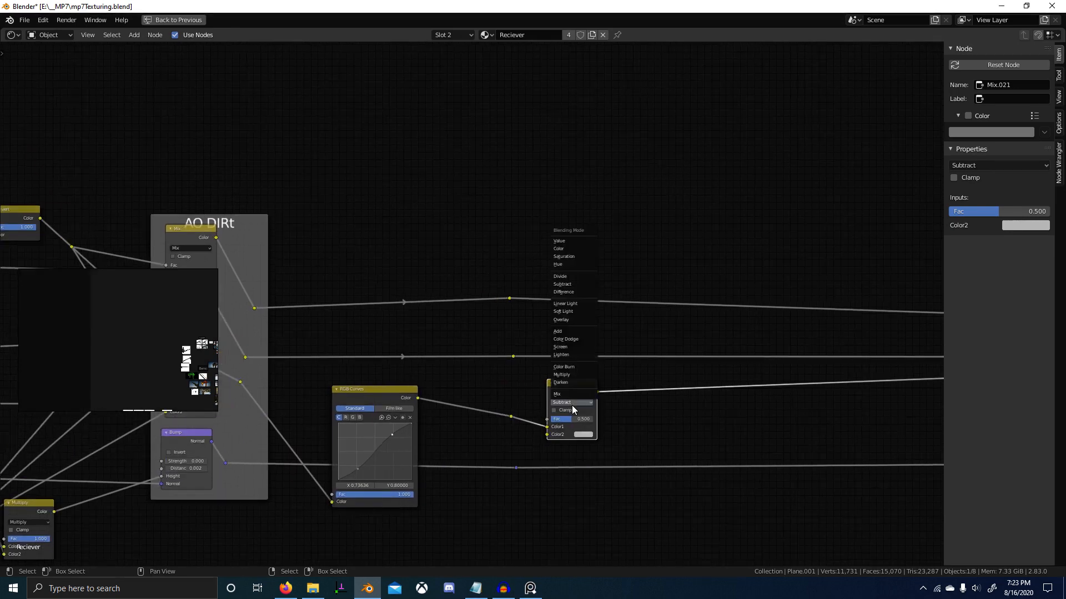
{"action": "key", "text": "u"}
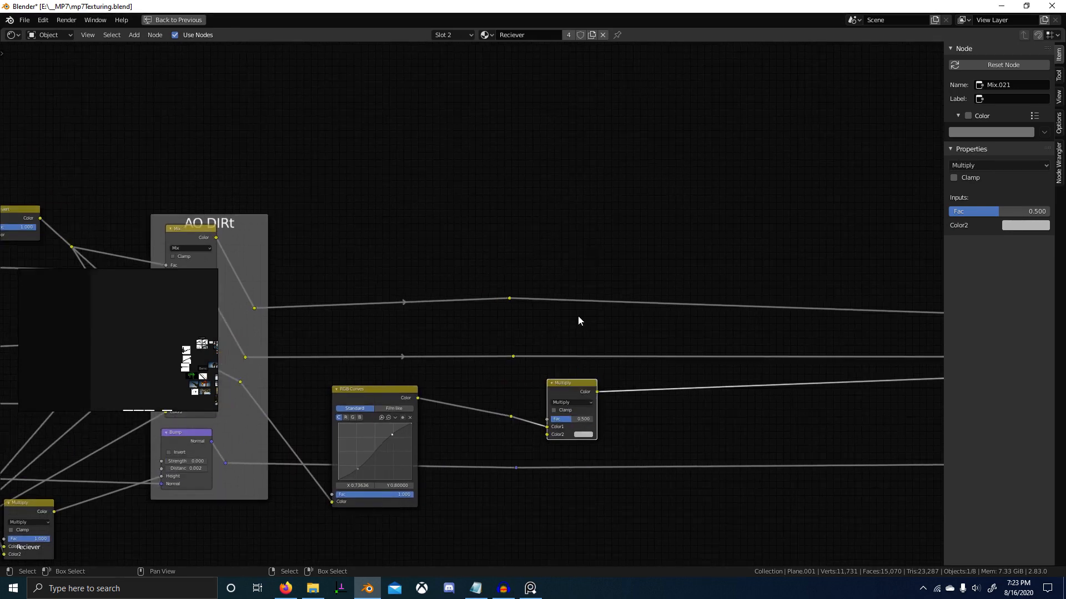
{"action": "left_click_drag", "start_coordinate": [574, 419], "coordinate": [713, 421]}
Add an Image Texture node above the links and create a 4096 px image in it named FINGER PRINTS RECIEVER.
{"action": "scroll", "coordinate": [394, 219], "scroll_direction": "up", "scroll_amount": 2}
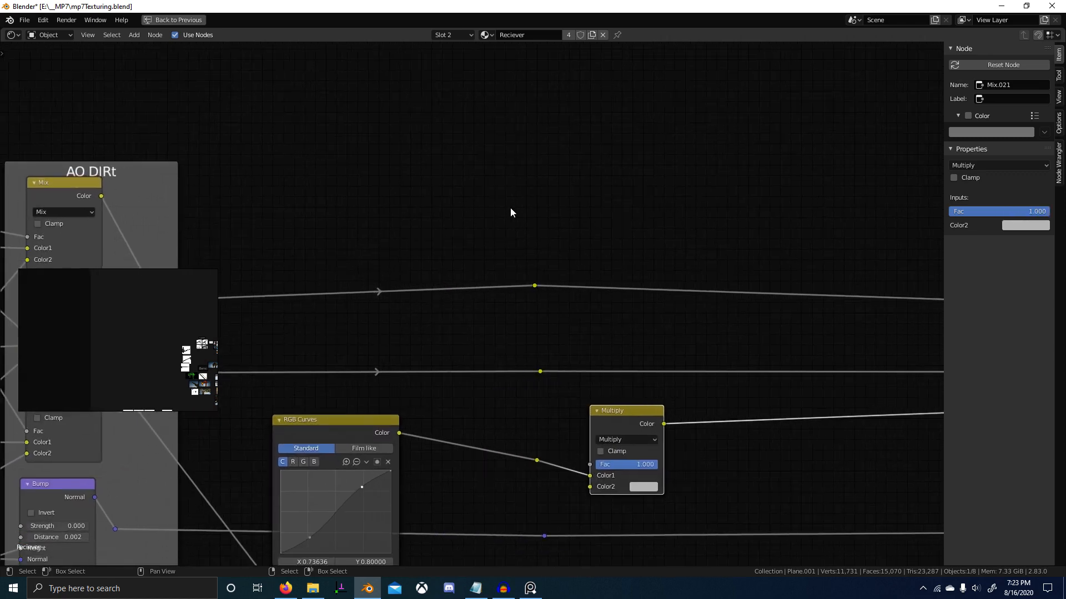
{"action": "key", "text": "shift+a"}
{"action": "left_click", "coordinate": [507, 204]}
{"action": "type", "text": "image"}
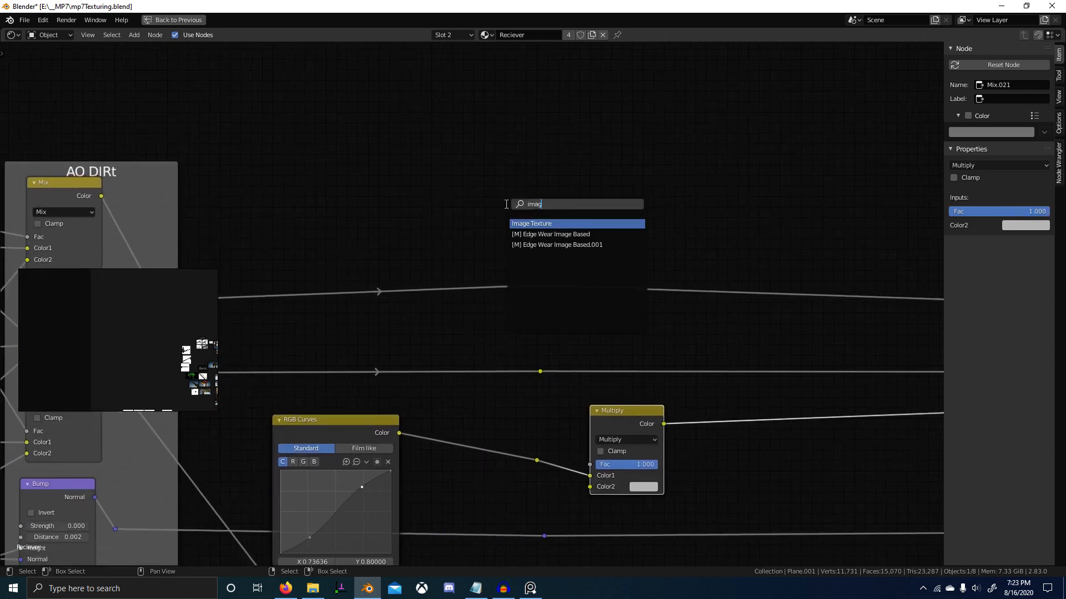
{"action": "key", "text": "Return"}
{"action": "left_click", "coordinate": [408, 182]}
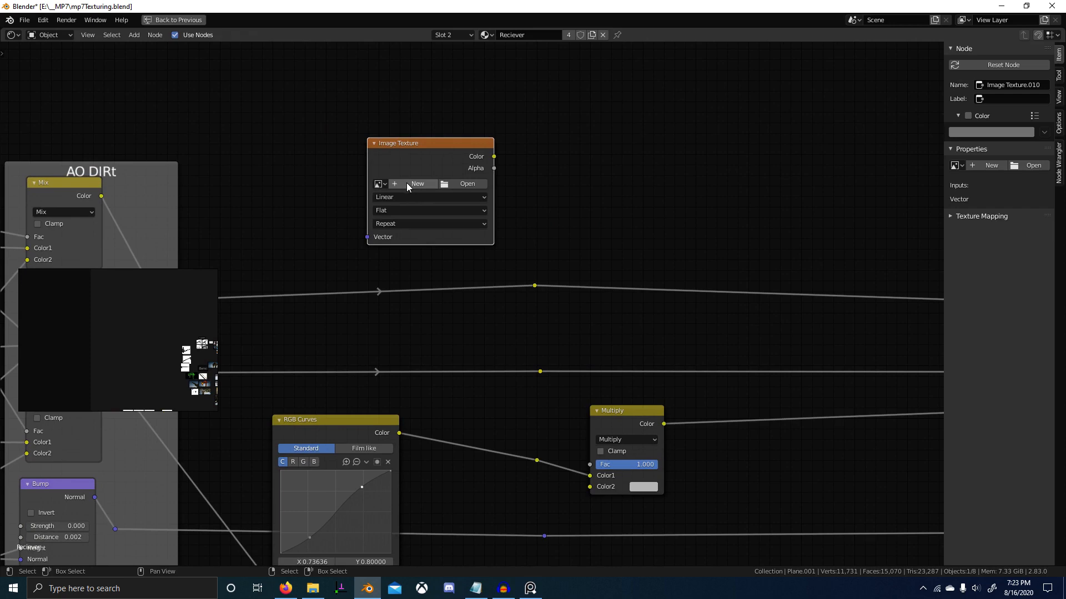
{"action": "left_click", "coordinate": [406, 184]}
{"action": "left_click", "coordinate": [434, 201]}
{"action": "type", "text": "FINGER PRINTS RECIEVER"}
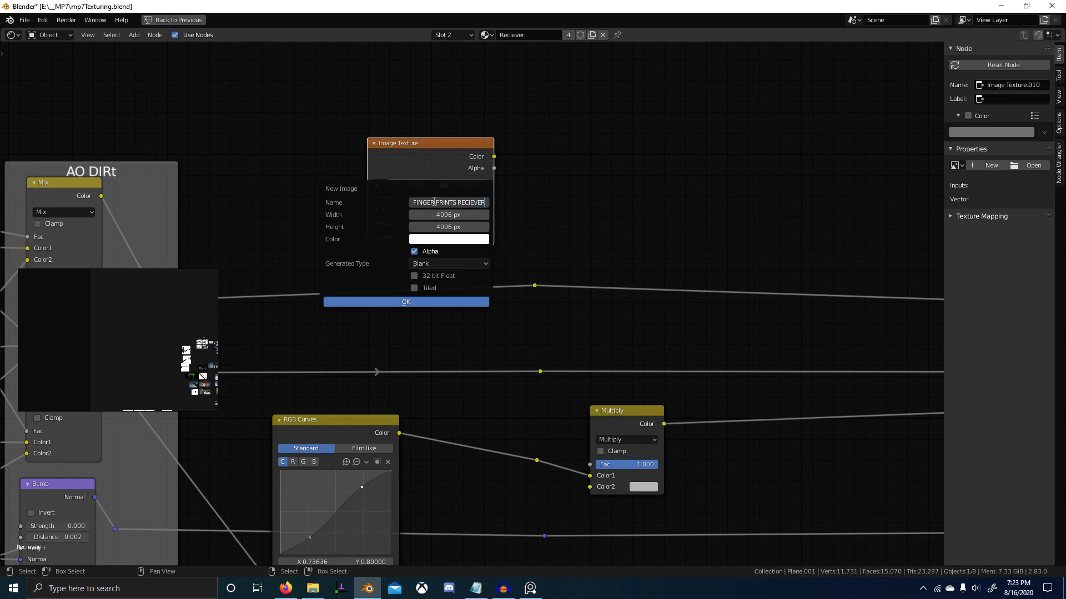
{"action": "key", "text": "Return"}
{"action": "left_click", "coordinate": [431, 301]}
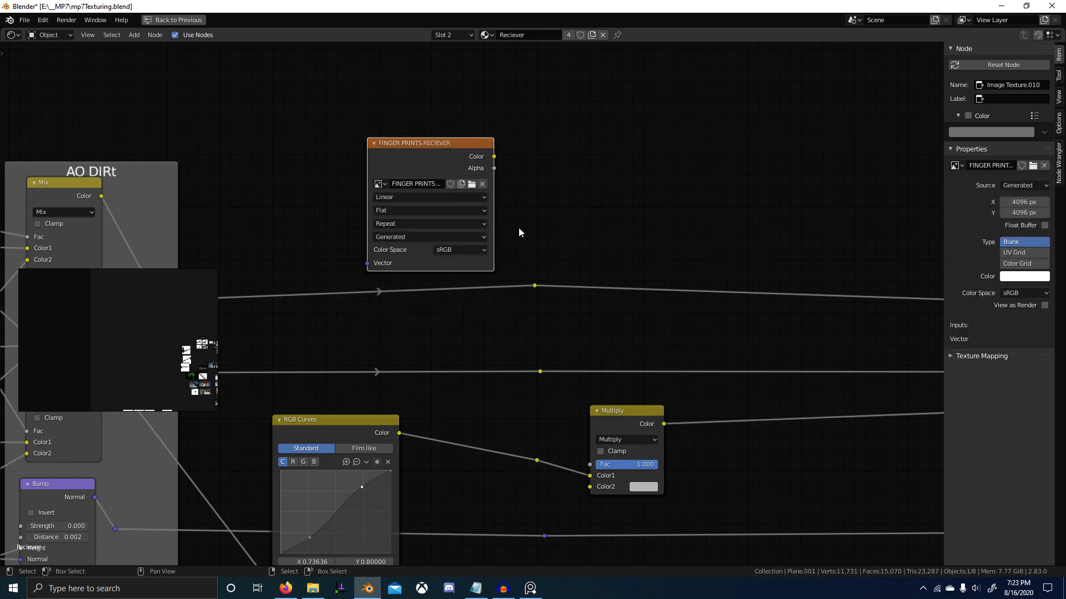
Connect the fingerprint image's Color output to the Multiply node's Color2 input and set its color space to Linear.
{"action": "left_click_drag", "start_coordinate": [495, 158], "coordinate": [590, 487]}
{"action": "left_click", "coordinate": [458, 250]}
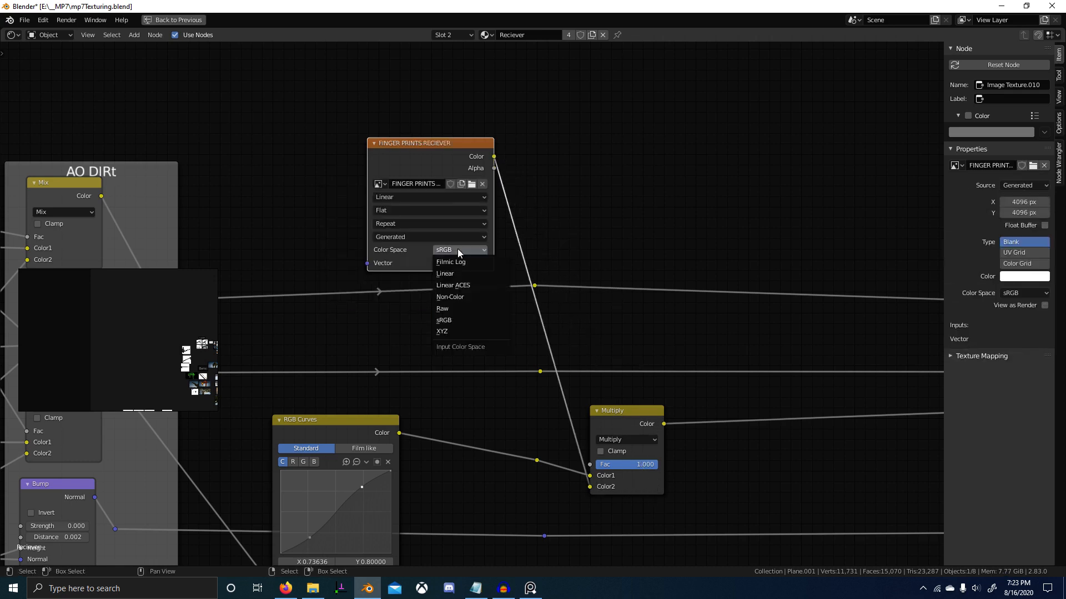
{"action": "left_click", "coordinate": [468, 275]}
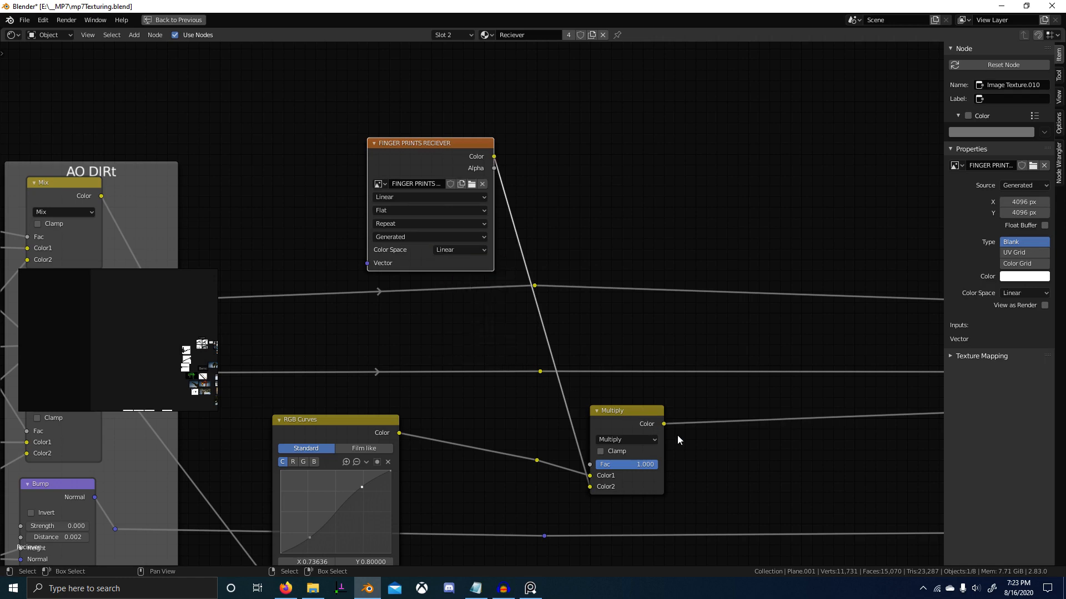
Preview the FINGER PRINTS RECIEVER texture directly on the model and restore the split layout from the maximized node editor.
{"action": "scroll", "coordinate": [663, 440], "scroll_direction": "down", "scroll_amount": 2}
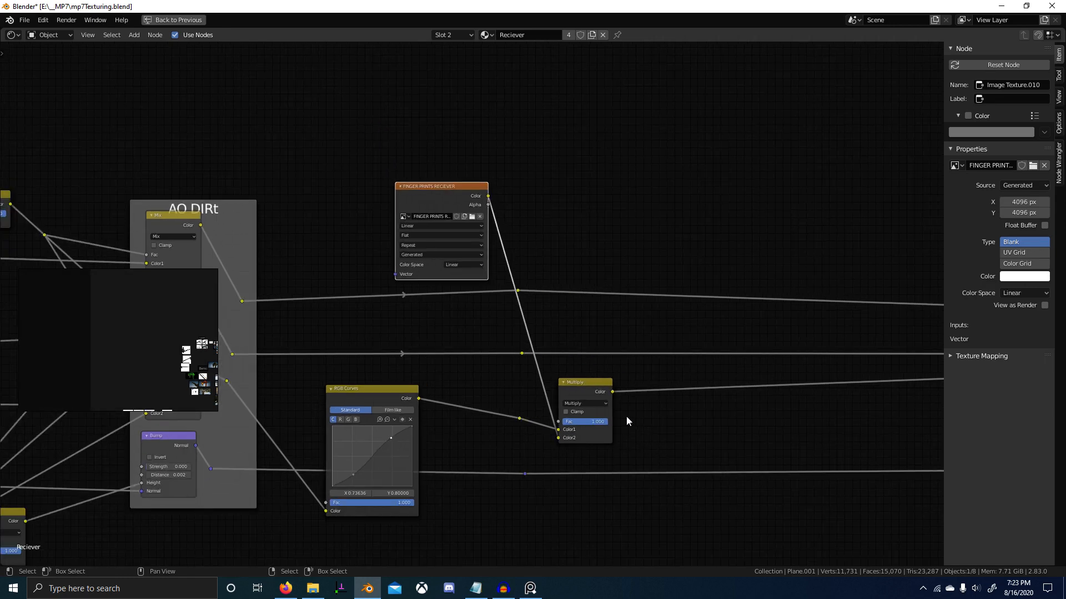
{"action": "left_click", "coordinate": [454, 203], "text": "ctrl+shift"}
{"action": "scroll", "coordinate": [636, 312], "scroll_direction": "down", "scroll_amount": 3}
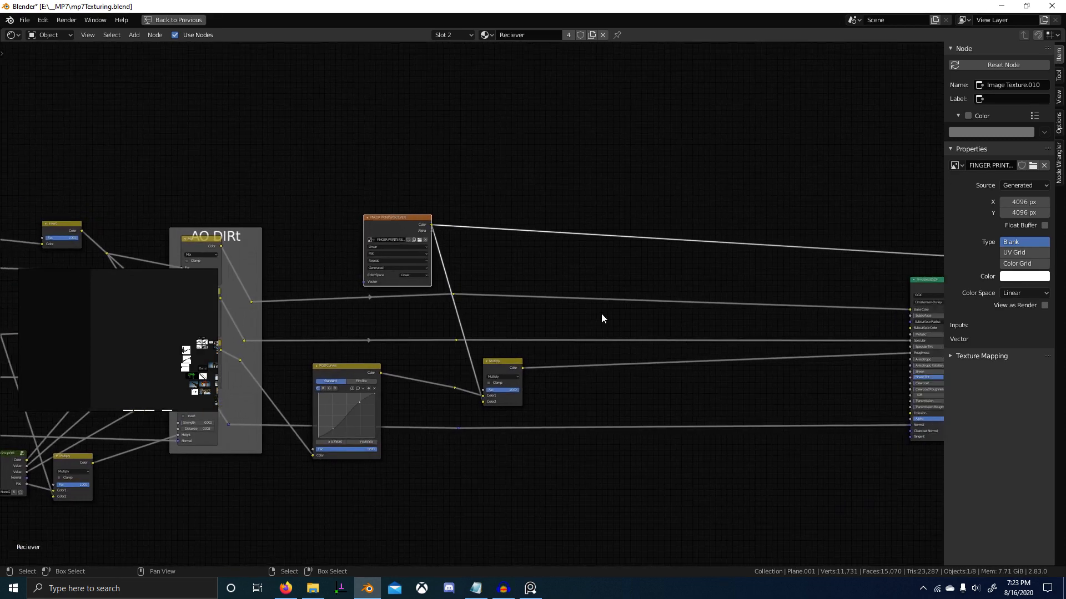
{"action": "key", "text": "ctrl+space"}
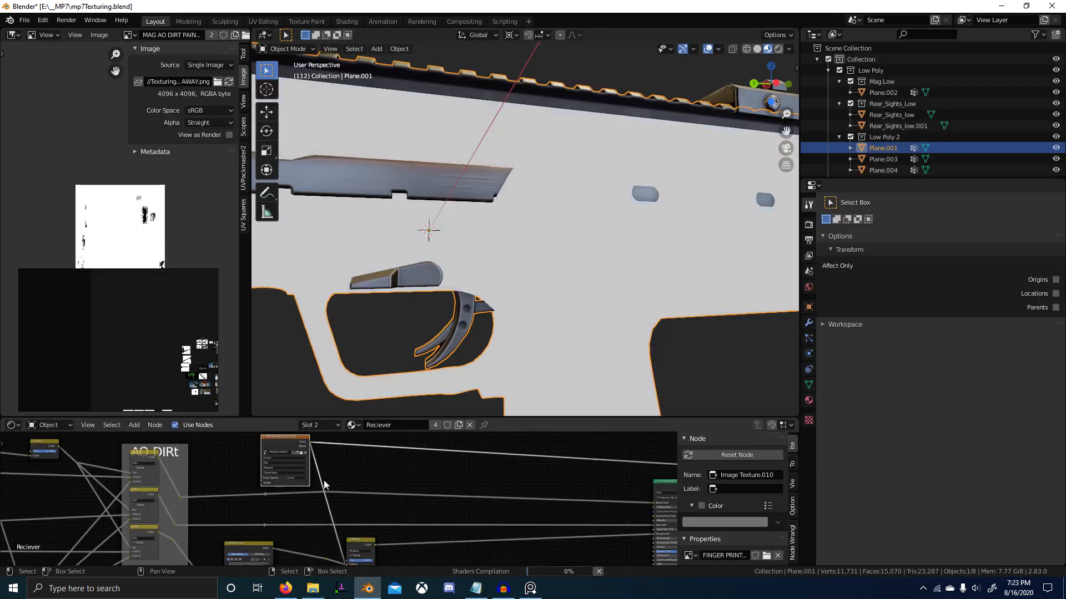
Show the FINGER PRINTS RECIEVER image in the image editor.
{"action": "scroll", "coordinate": [385, 456], "scroll_direction": "up", "scroll_amount": 4}
{"action": "middle_click_drag", "start_coordinate": [385, 456], "coordinate": [392, 481]}
{"action": "key", "text": "ctrl+c"}
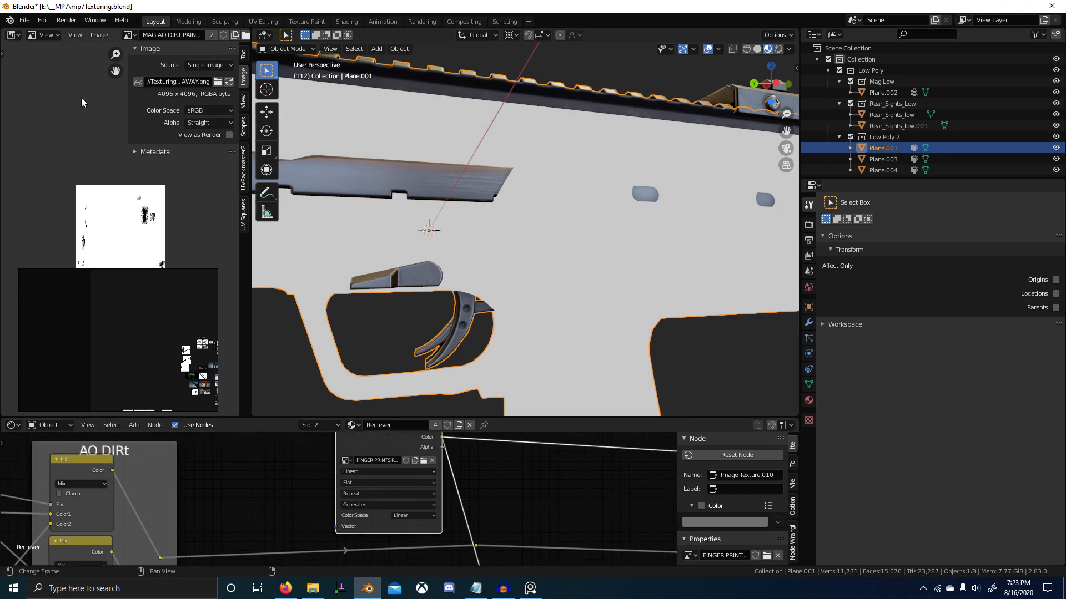
{"action": "left_click", "coordinate": [130, 36]}
{"action": "key", "text": "ctrl+v"}
{"action": "key", "text": "Return"}
Switch the receiver object to Texture Paint mode and set FINGER PRINTS RECIEVER as the single-image paint canvas.
{"action": "scroll", "coordinate": [539, 237], "scroll_direction": "down", "scroll_amount": 3}
{"action": "middle_click_drag", "start_coordinate": [540, 238], "coordinate": [521, 247]}
{"action": "key", "text": "ctrl+Tab"}
{"action": "left_click", "coordinate": [587, 210]}
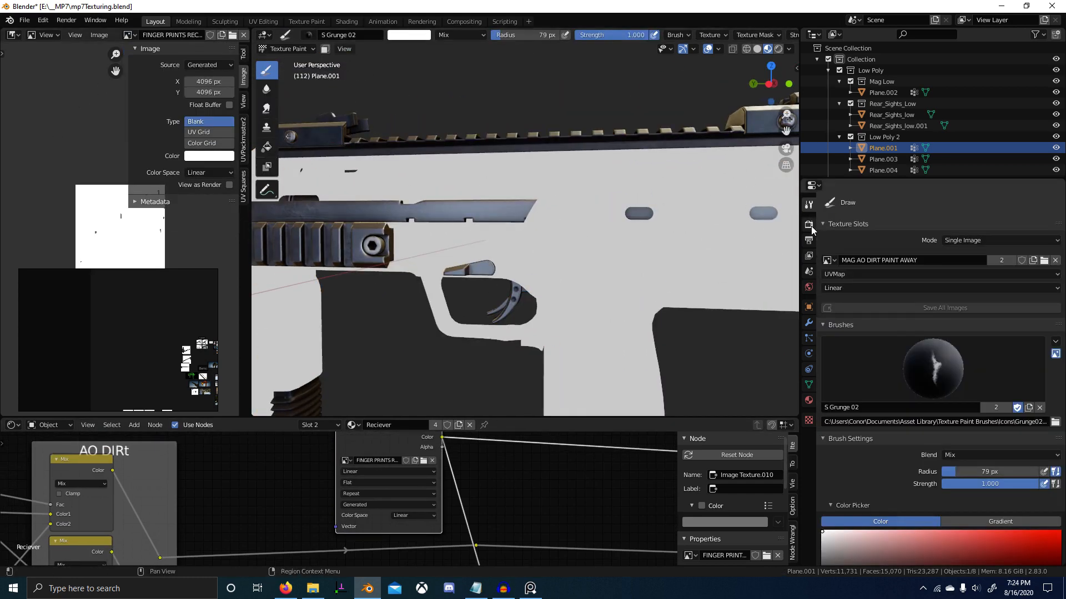
{"action": "left_click", "coordinate": [830, 260]}
{"action": "key", "text": "ctrl+v"}
{"action": "left_click", "coordinate": [866, 277]}
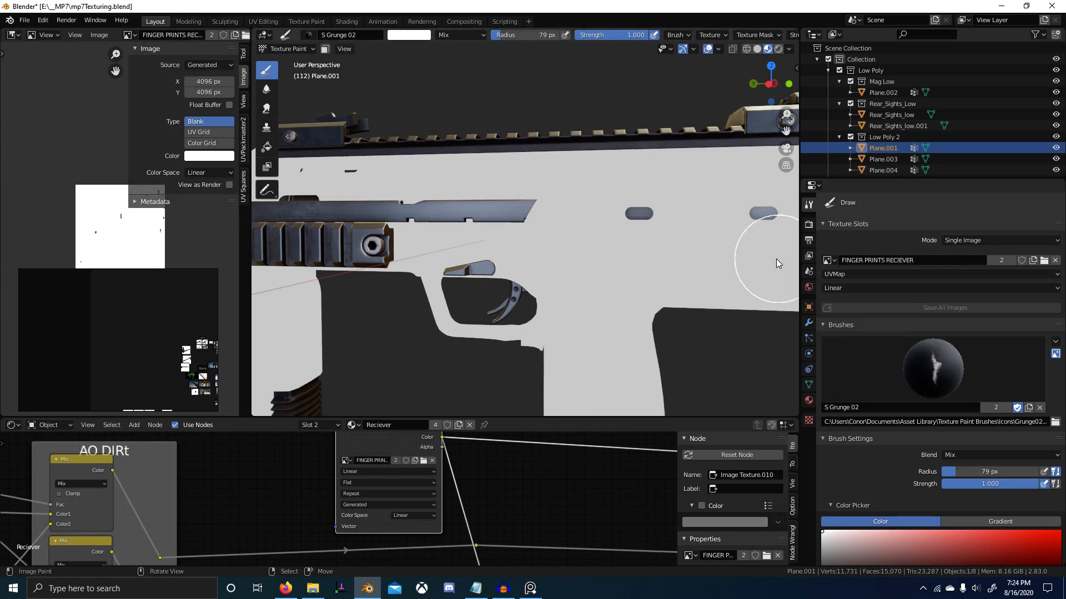
Choose the S Fingerprint01 brush, set its color to black, and view the gun in right orthographic view.
{"action": "scroll", "coordinate": [747, 277], "scroll_direction": "down", "scroll_amount": 4}
{"action": "scroll", "coordinate": [743, 278], "scroll_direction": "up", "scroll_amount": 3}
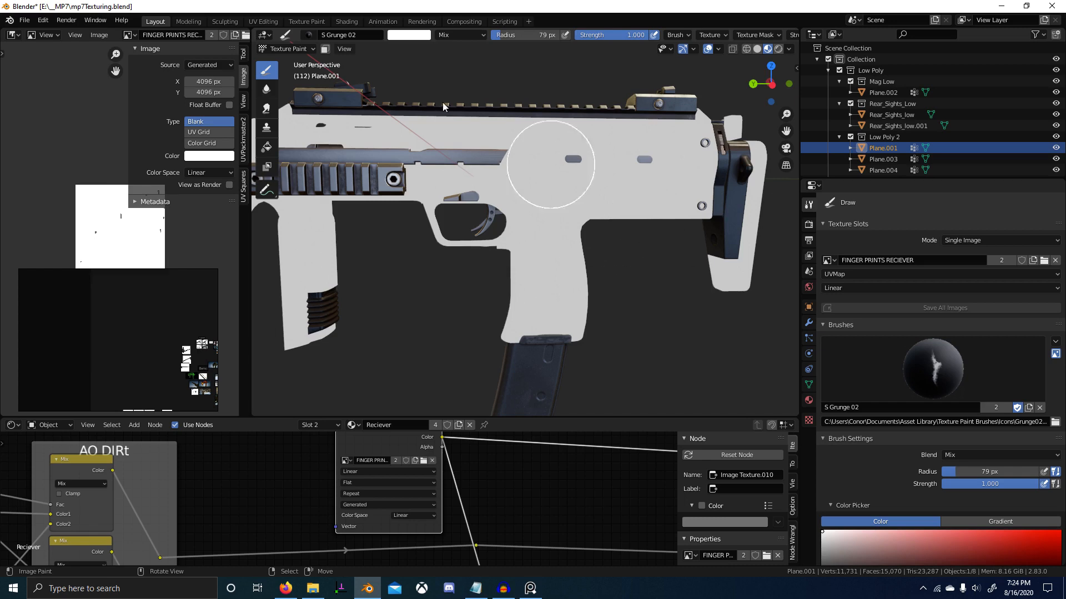
{"action": "left_click", "coordinate": [308, 34]}
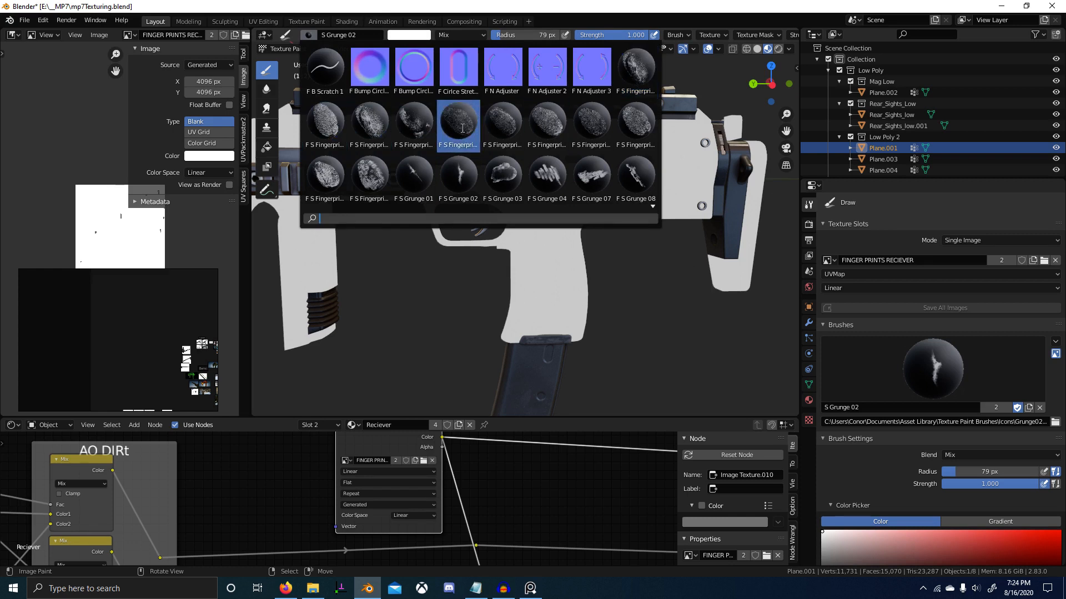
{"action": "left_click", "coordinate": [369, 177]}
{"action": "scroll", "coordinate": [546, 286], "scroll_direction": "up", "scroll_amount": 3}
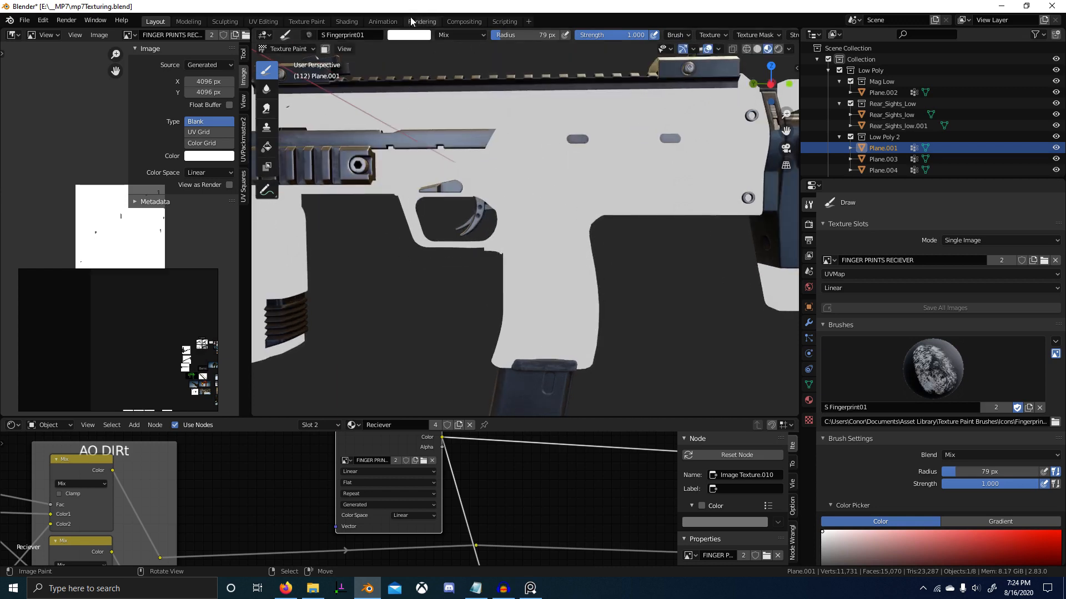
{"action": "left_click", "coordinate": [411, 36]}
{"action": "left_click_drag", "start_coordinate": [416, 97], "coordinate": [416, 132]}
{"action": "middle_click_drag", "start_coordinate": [476, 237], "coordinate": [522, 220], "text": "shift"}
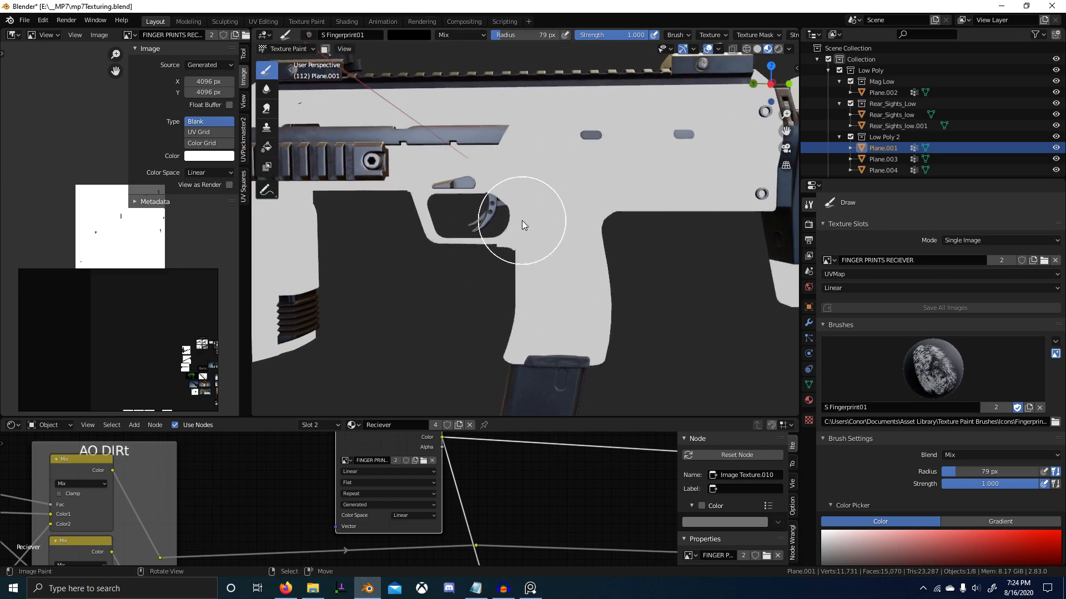
{"action": "key", "text": "KP_3"}
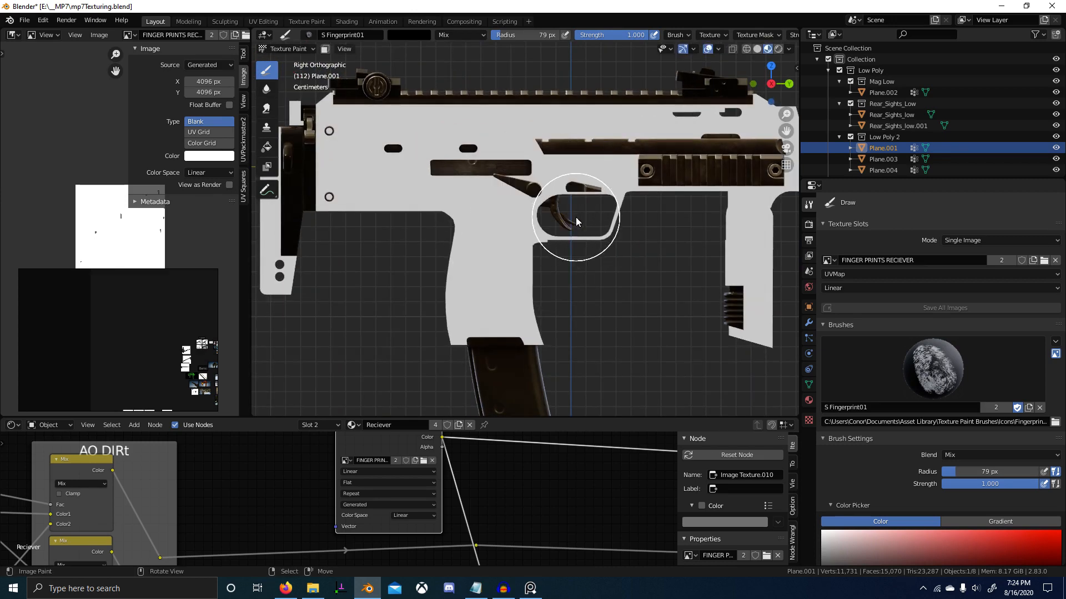
Glance at the Creating Grunge Textures reference image in Firefox and return to Blender.
{"action": "key", "text": "alt+Tab"}
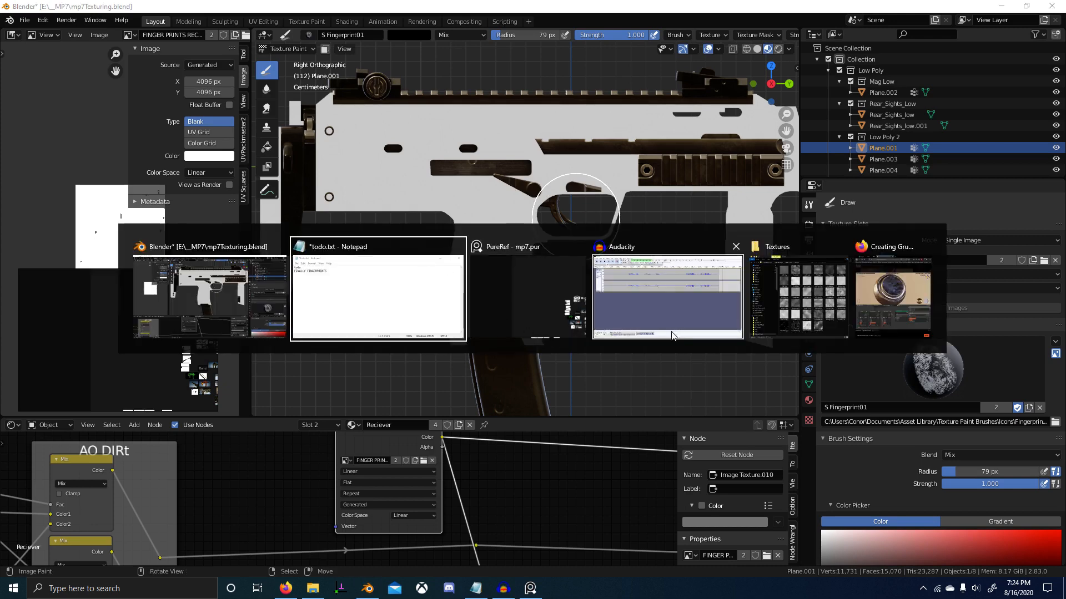
{"action": "left_click", "coordinate": [861, 307]}
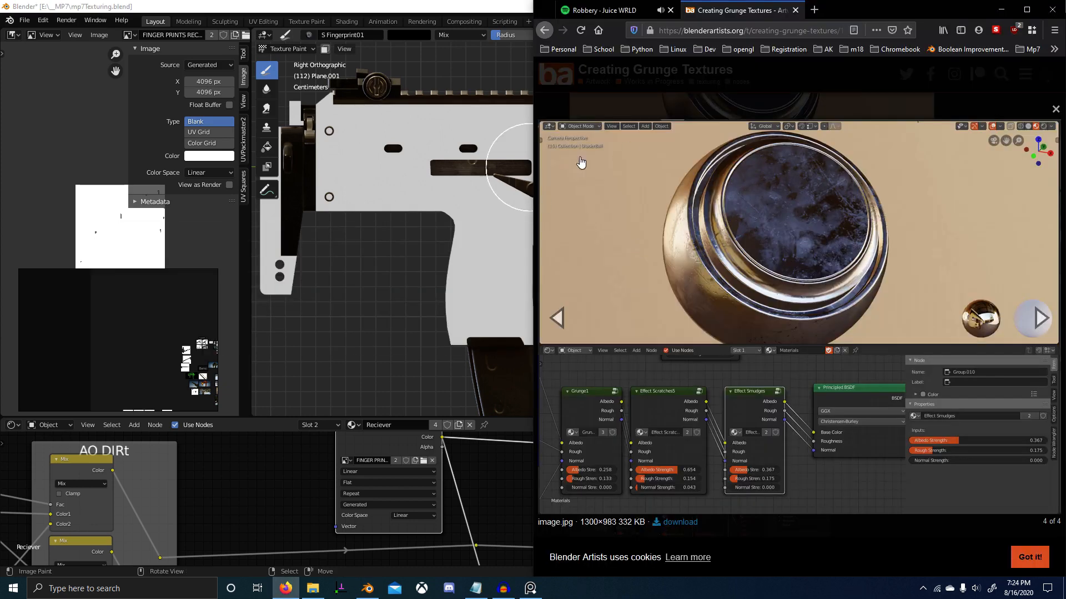
{"action": "left_click", "coordinate": [492, 486]}
Resize the fingerprint brush over the trigger area to a radius of 70 px.
{"action": "scroll", "coordinate": [537, 222], "scroll_direction": "up", "scroll_amount": 6}
{"action": "key", "text": "f"}
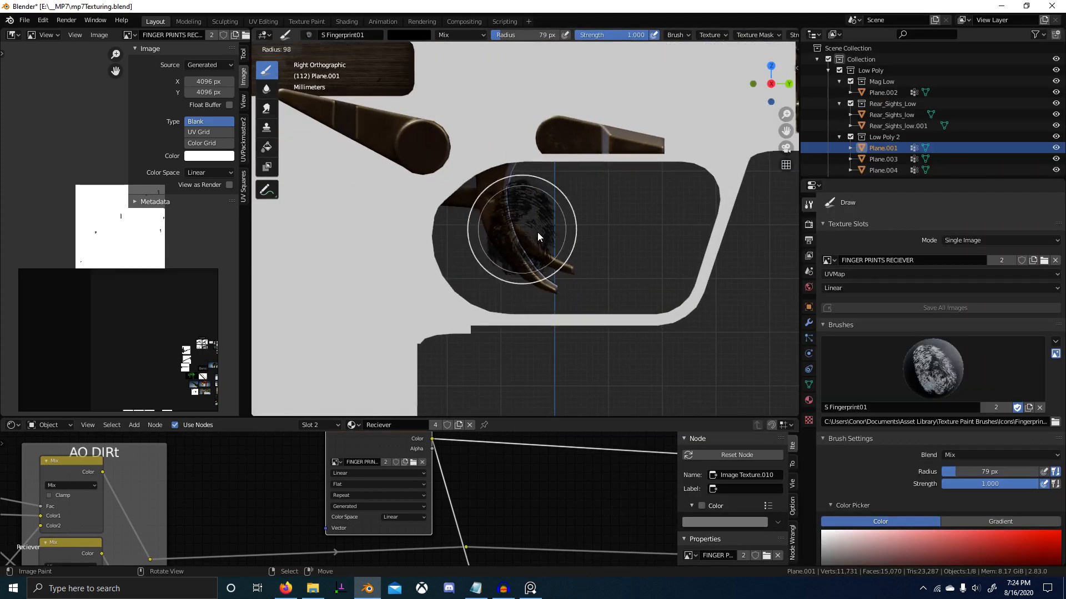
{"action": "left_click", "coordinate": [584, 238]}
{"action": "scroll", "coordinate": [535, 259], "scroll_direction": "down", "scroll_amount": 3}
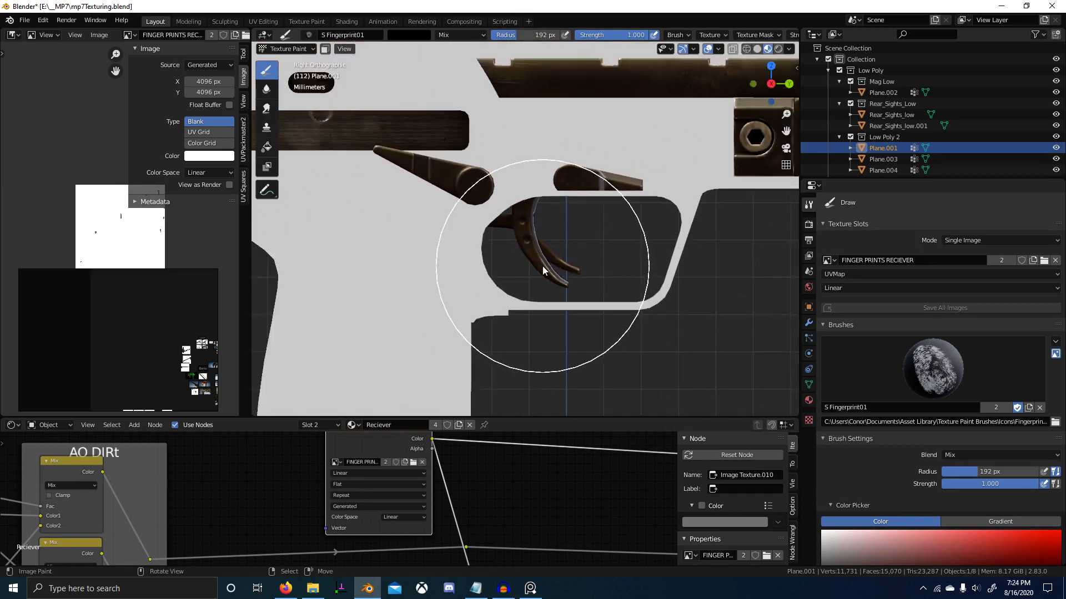
{"action": "key", "text": "f"}
{"action": "key", "text": "Escape"}
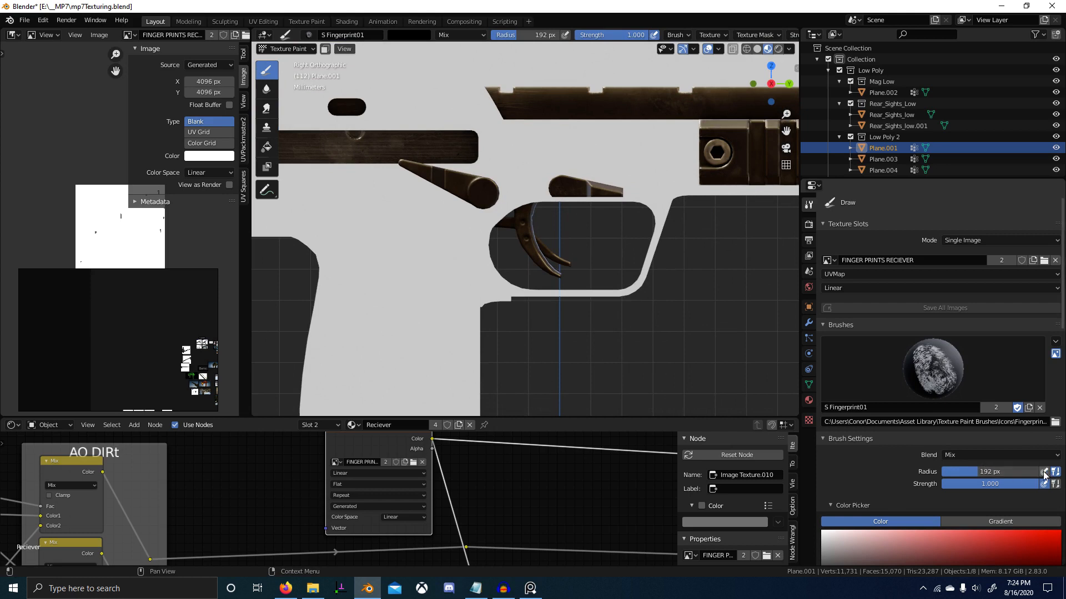
{"action": "scroll", "coordinate": [983, 433], "scroll_direction": "down", "scroll_amount": 3}
{"action": "left_click", "coordinate": [530, 245]}
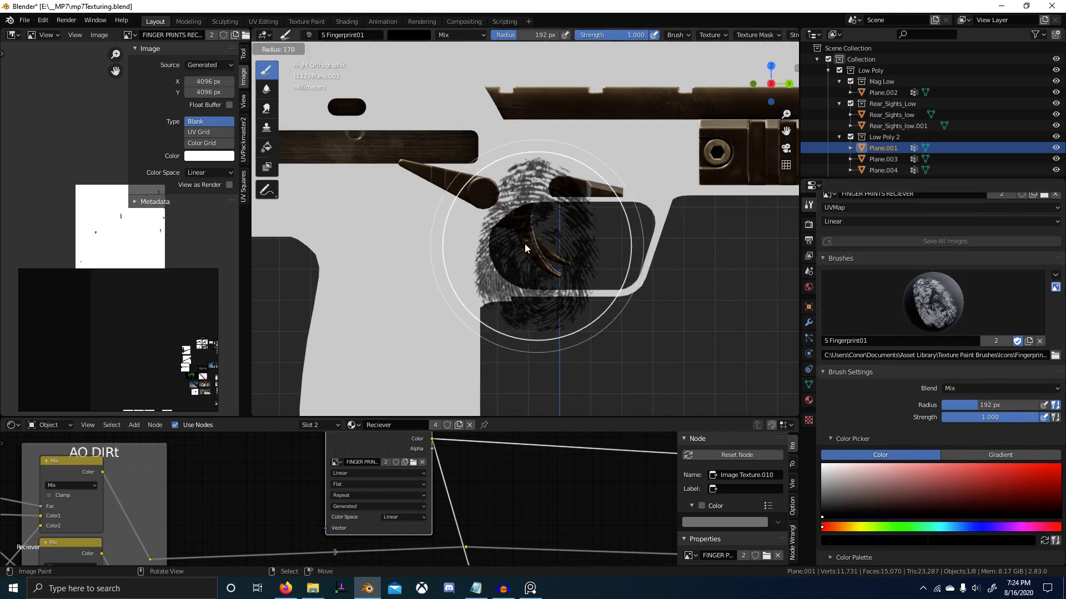
{"action": "scroll", "coordinate": [568, 292], "scroll_direction": "down", "scroll_amount": 3}
{"action": "scroll", "coordinate": [561, 254], "scroll_direction": "up", "scroll_amount": 1}
{"action": "key", "text": "f"}
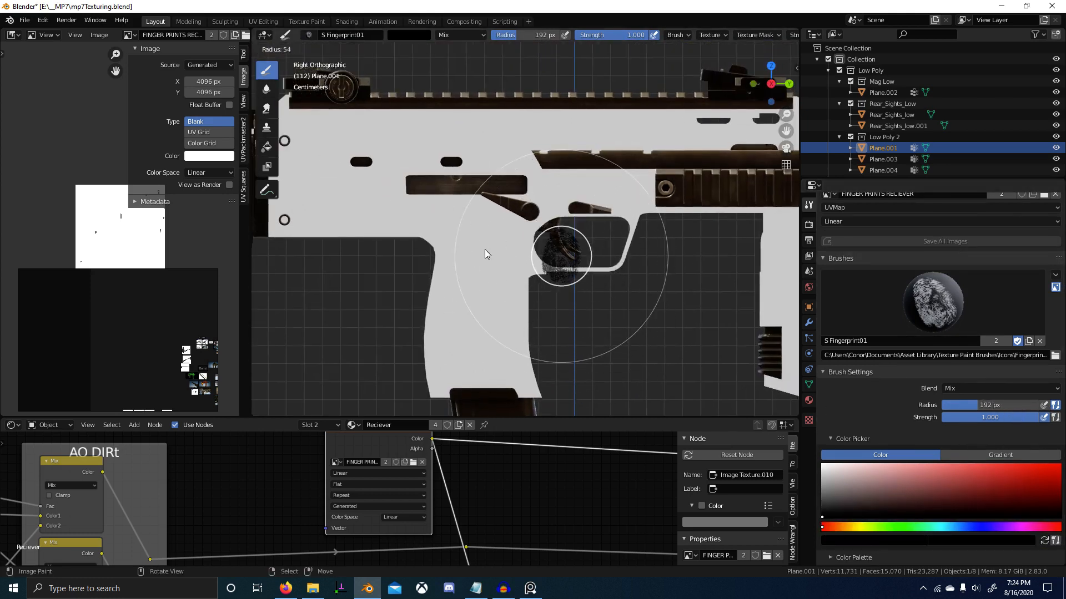
{"action": "left_click", "coordinate": [522, 247]}
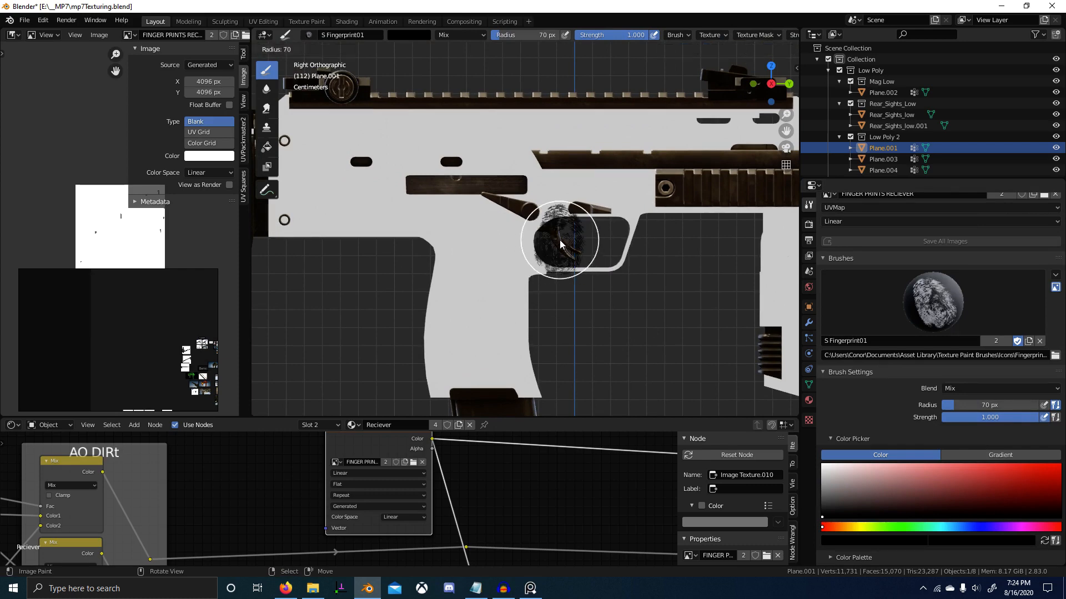
Set the angle of the brush's Fingerprint01 texture mask to 90°.
{"action": "scroll", "coordinate": [984, 426], "scroll_direction": "down", "scroll_amount": 10}
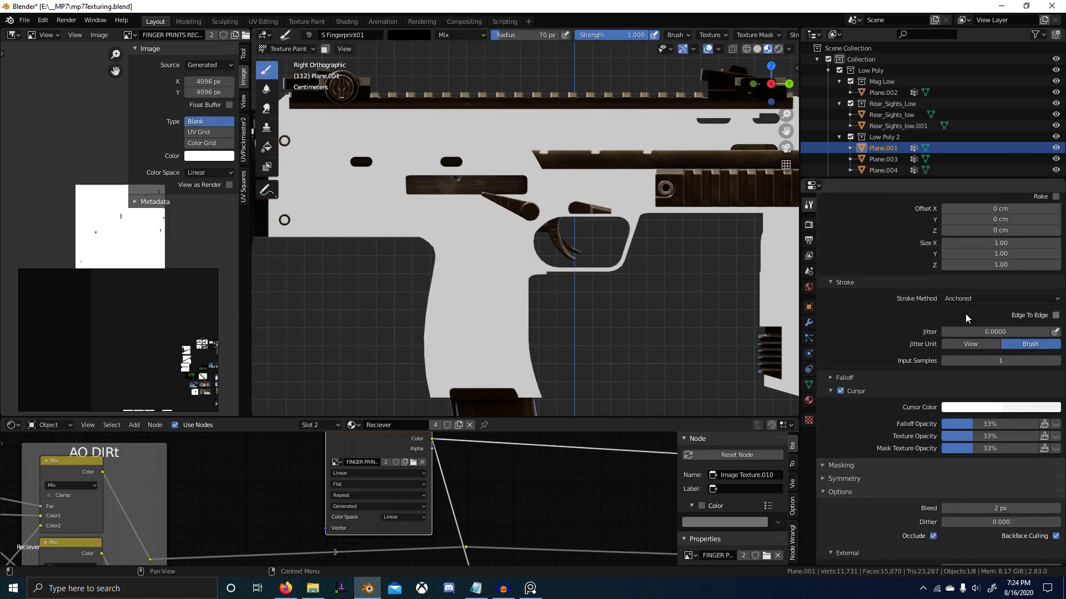
{"action": "scroll", "coordinate": [970, 322], "scroll_direction": "up", "scroll_amount": 4}
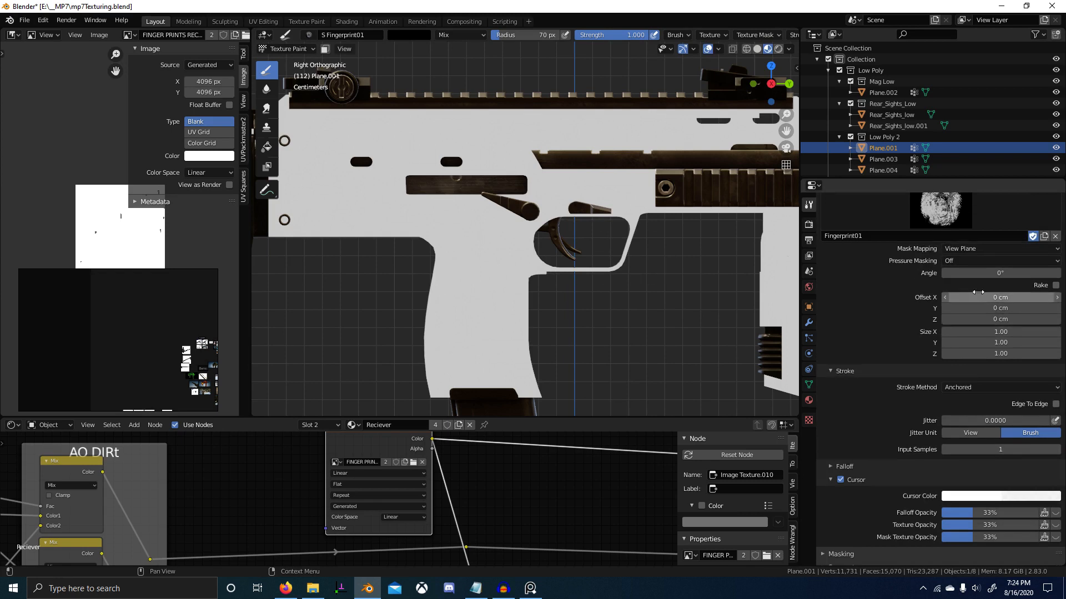
{"action": "left_click", "coordinate": [1000, 273]}
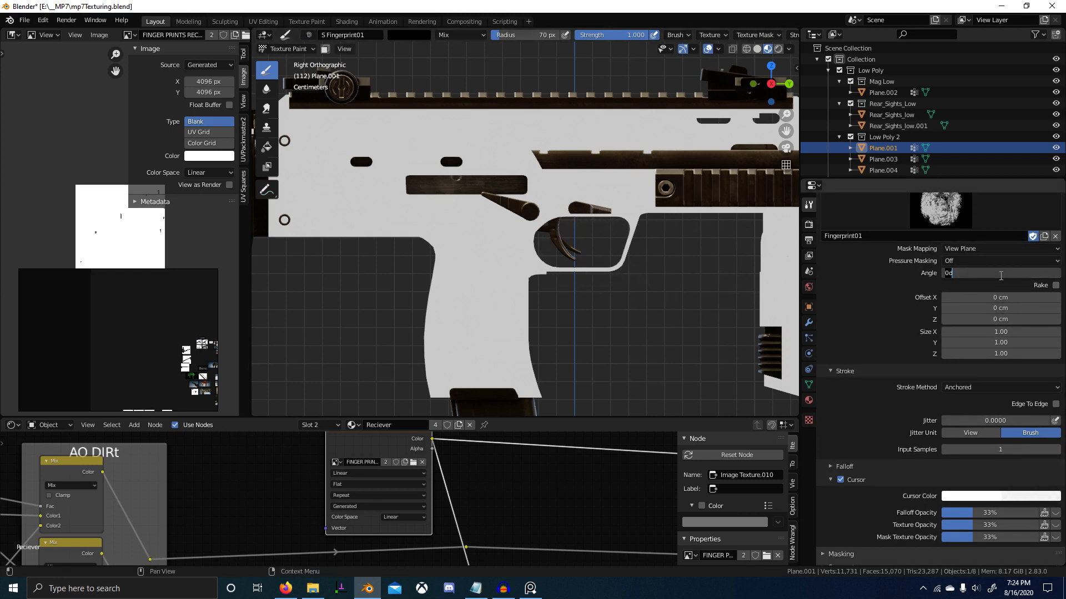
{"action": "type", "text": "90"}
{"action": "key", "text": "Return"}
Try the rotated fingerprint brush on the trigger and set its radius to 58 px.
{"action": "mouse_move", "coordinate": [569, 237]}
{"action": "left_mouse_down"}
{"action": "mouse_move", "coordinate": [555, 246]}
{"action": "mouse_move", "coordinate": [558, 237]}
{"action": "left_mouse_up"}
{"action": "left_click", "coordinate": [558, 234]}
{"action": "middle_click_drag", "start_coordinate": [558, 234], "coordinate": [550, 235]}
{"action": "key", "text": "f"}
{"action": "left_click", "coordinate": [551, 236]}
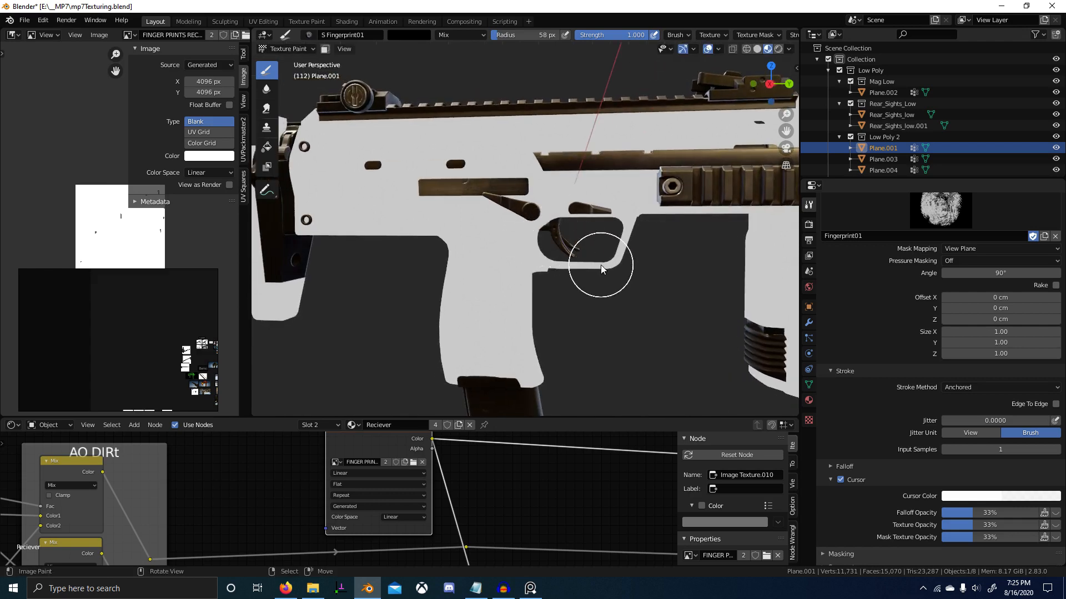
Set the fingerprint texture mask's angle to 0° and try a print on the grip's opposite side.
{"action": "mouse_move", "coordinate": [545, 276]}
{"action": "middle_mouse_down"}
{"action": "mouse_move", "coordinate": [724, 285]}
{"action": "mouse_move", "coordinate": [784, 275]}
{"action": "mouse_move", "coordinate": [691, 294]}
{"action": "middle_mouse_up"}
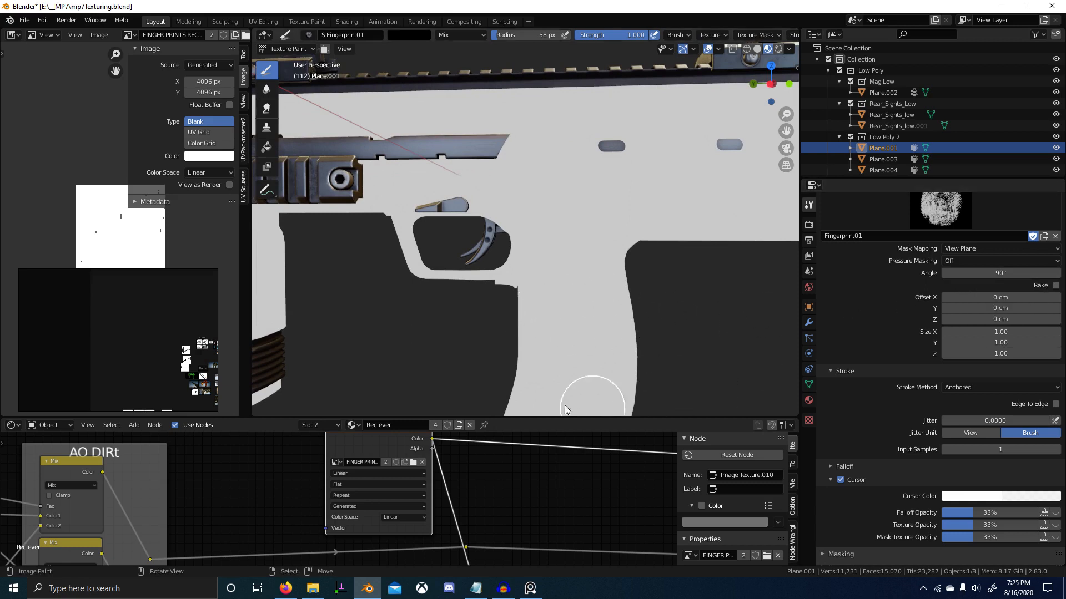
{"action": "left_click", "coordinate": [996, 274]}
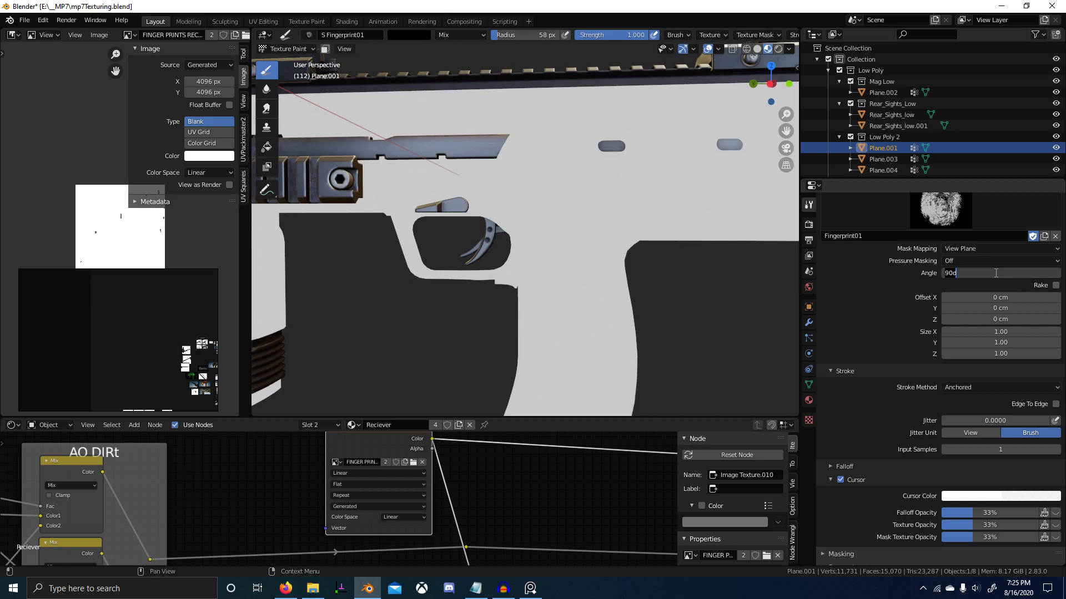
{"action": "type", "text": "0"}
{"action": "key", "text": "Return"}
{"action": "middle_click_drag", "start_coordinate": [635, 305], "coordinate": [655, 244], "text": "shift"}
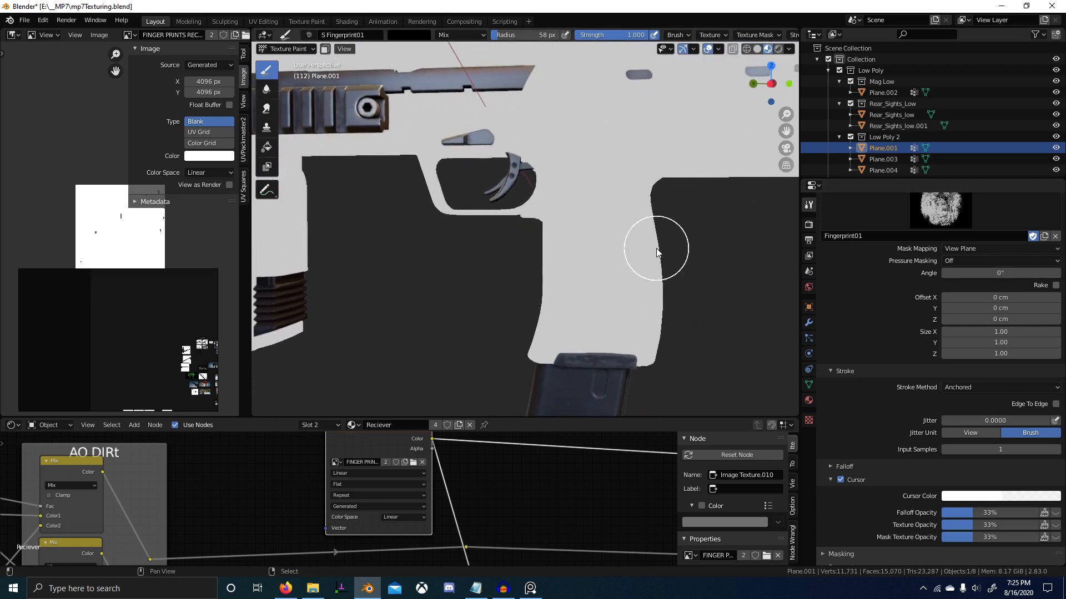
{"action": "mouse_move", "coordinate": [545, 252]}
{"action": "left_mouse_down"}
{"action": "mouse_move", "coordinate": [523, 264]}
{"action": "mouse_move", "coordinate": [534, 252]}
{"action": "mouse_move", "coordinate": [550, 258]}
{"action": "left_mouse_up"}
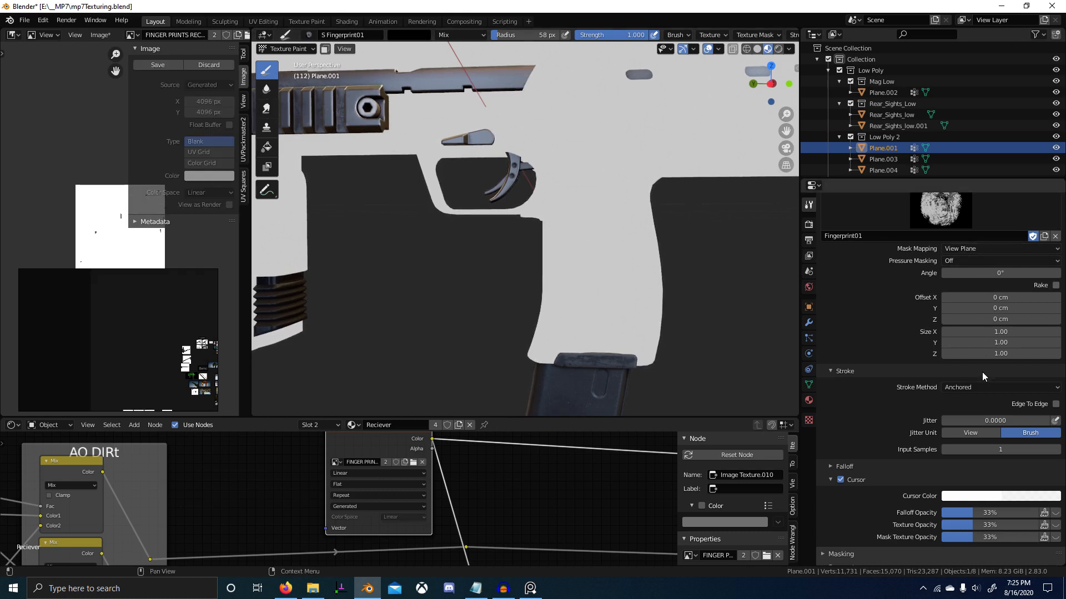
Change the fingerprint brush's stroke method to Space, then stamp a trial print on the grip and undo it.
{"action": "left_click", "coordinate": [980, 388]}
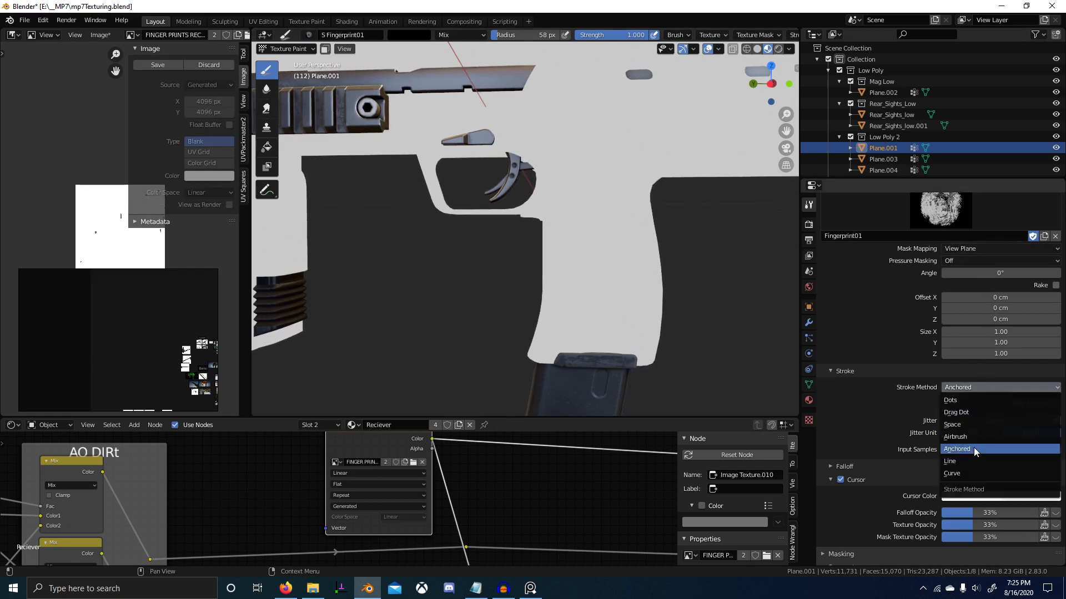
{"action": "left_click", "coordinate": [986, 426]}
{"action": "middle_click_drag", "start_coordinate": [557, 263], "coordinate": [577, 259]}
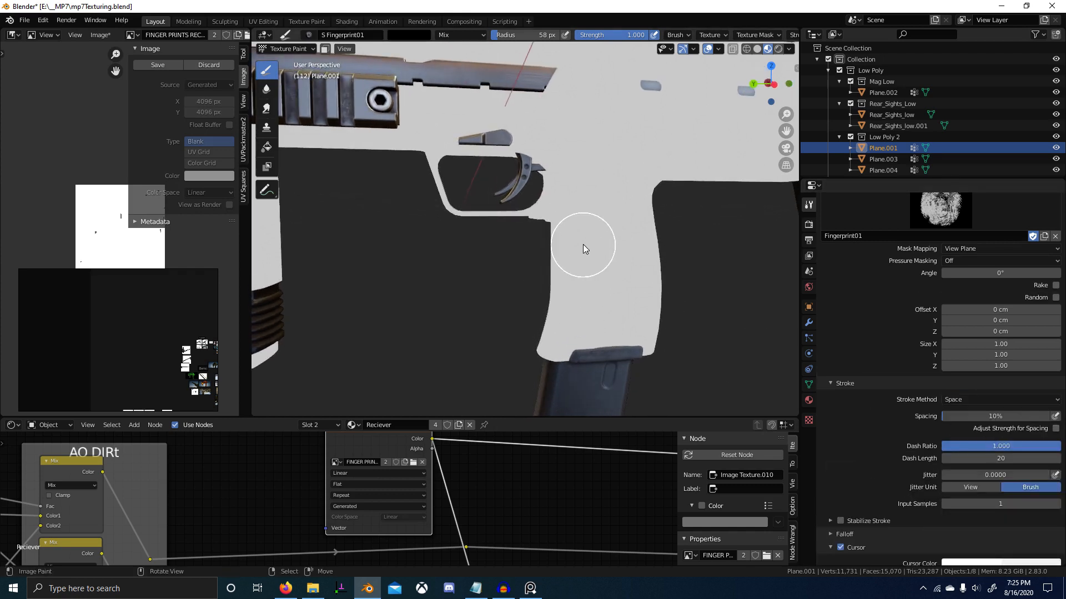
{"action": "left_click", "coordinate": [581, 242]}
{"action": "key", "text": "ctrl+z"}
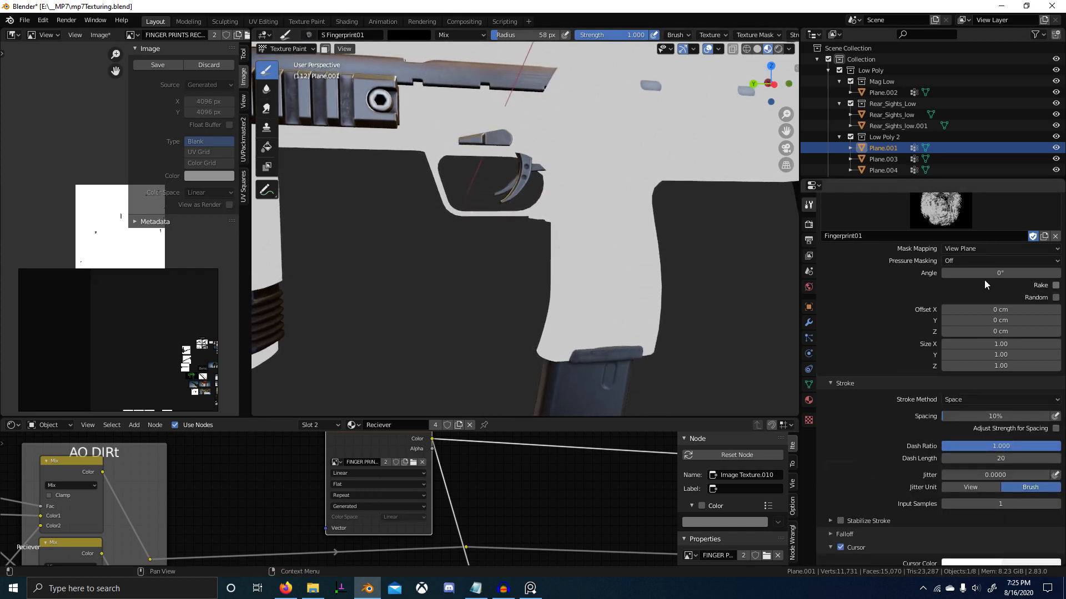
Stamp a trial fingerprint on the grip's front edge, undo it, and set the brush radius to 70 px.
{"action": "left_click", "coordinate": [574, 241]}
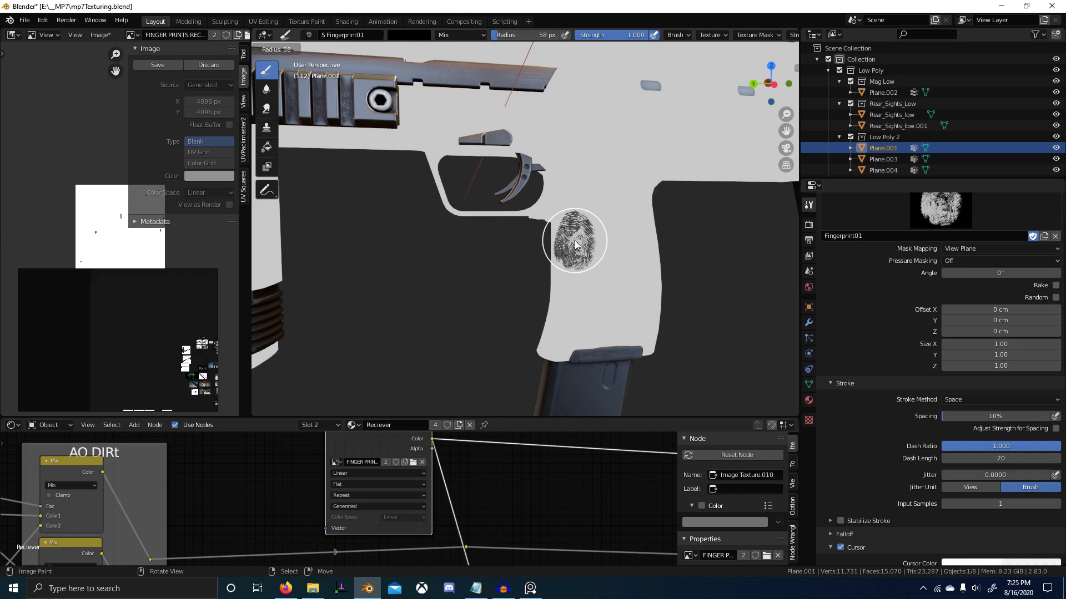
{"action": "key", "text": "ctrl+z"}
{"action": "key", "text": "f"}
{"action": "left_click", "coordinate": [520, 205]}
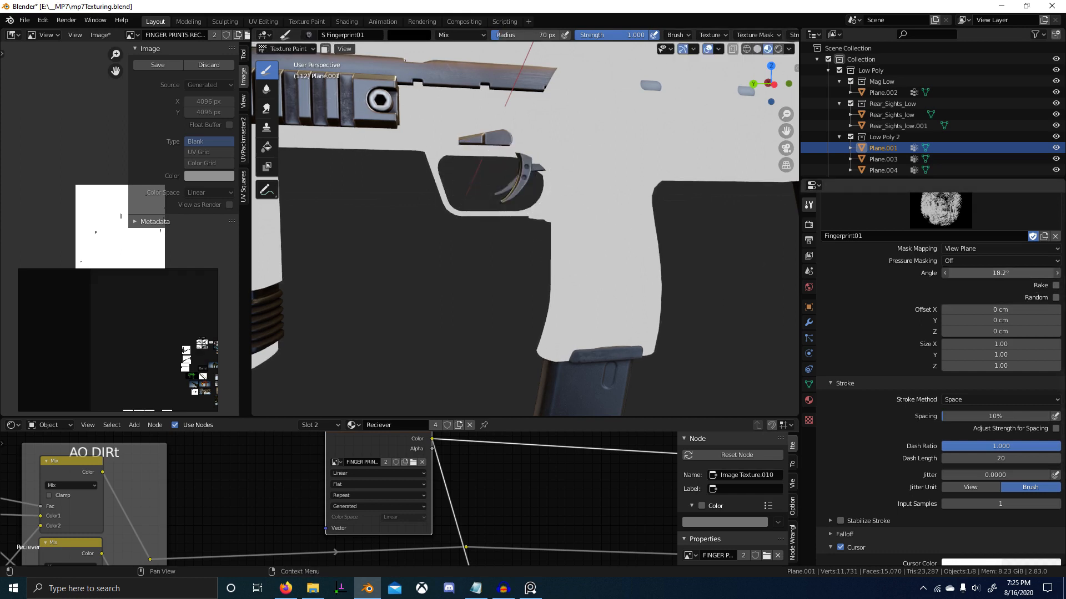
Set the texture mask angle to 90°, try entering -90 instead, and preview the fingerprint on the grip.
{"action": "left_click", "coordinate": [1007, 273]}
{"action": "type", "text": "9"}
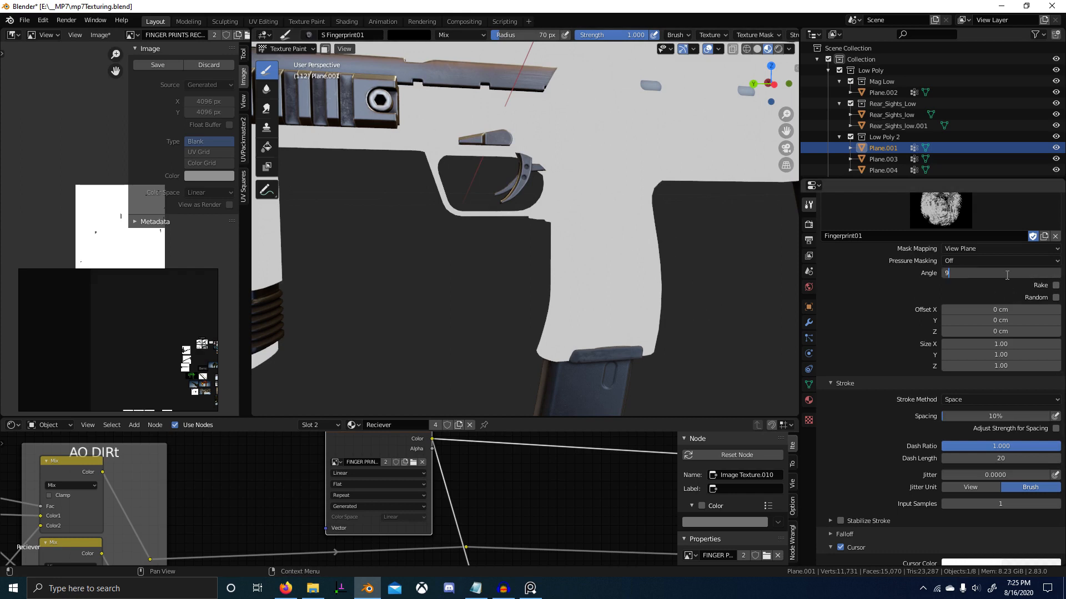
{"action": "type", "text": "0"}
{"action": "key", "text": "Return"}
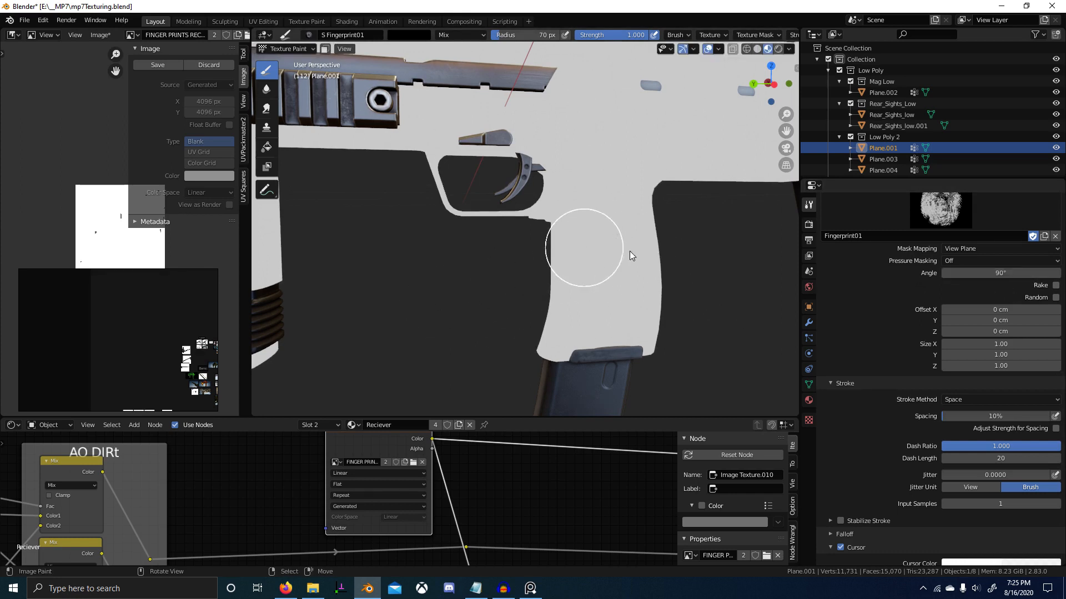
{"action": "left_click", "coordinate": [1013, 274]}
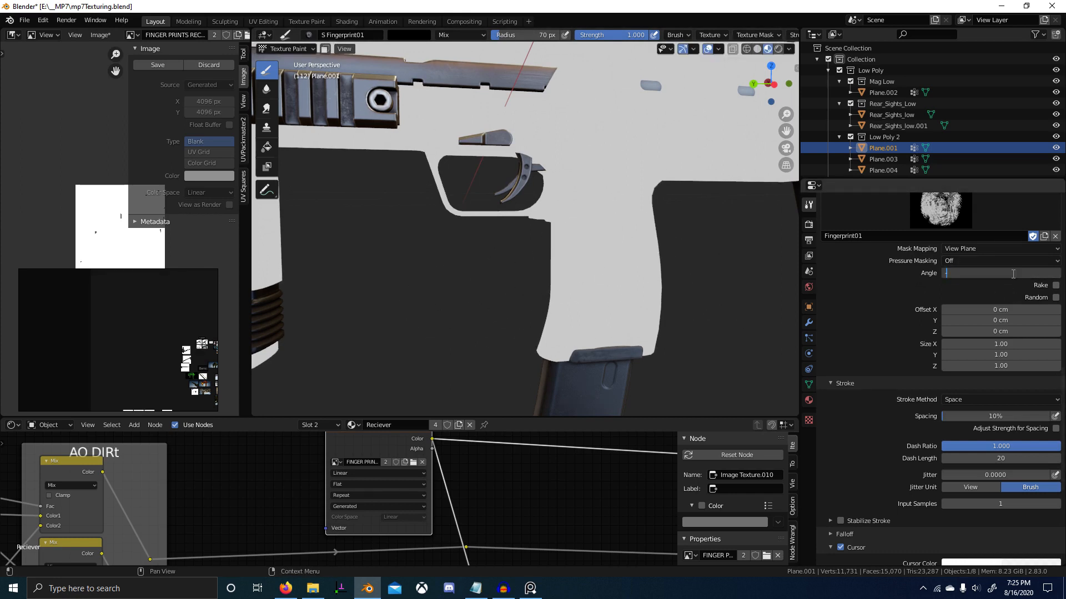
{"action": "type", "text": "-90"}
{"action": "key", "text": "Return"}
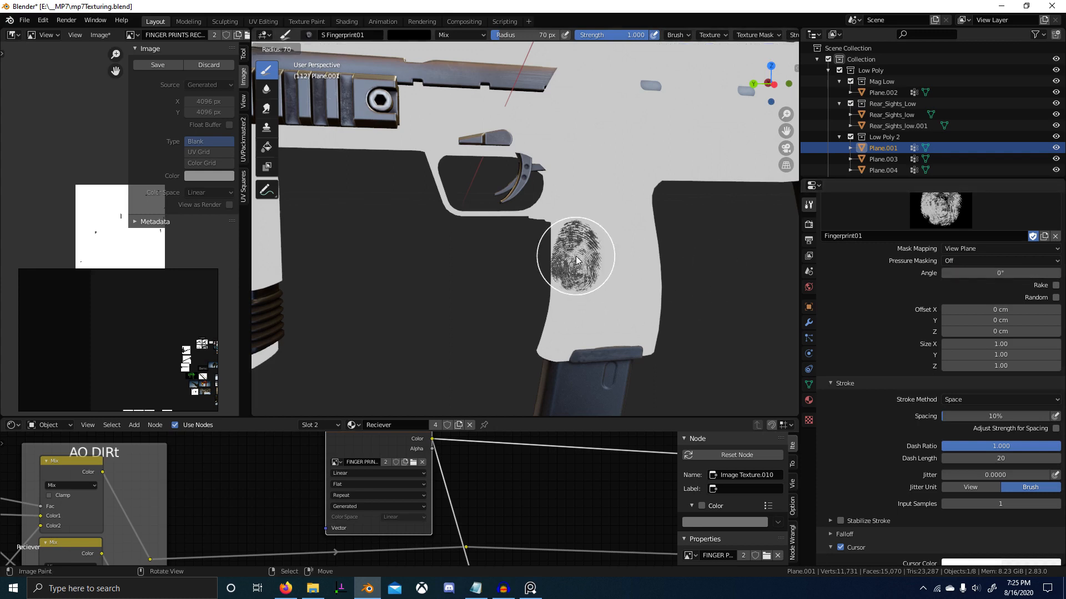
{"action": "key", "text": "f"}
{"action": "key", "text": "Escape"}
Try a texture mask angle of -90° again, then set the angle to 270°.
{"action": "left_click", "coordinate": [1014, 273]}
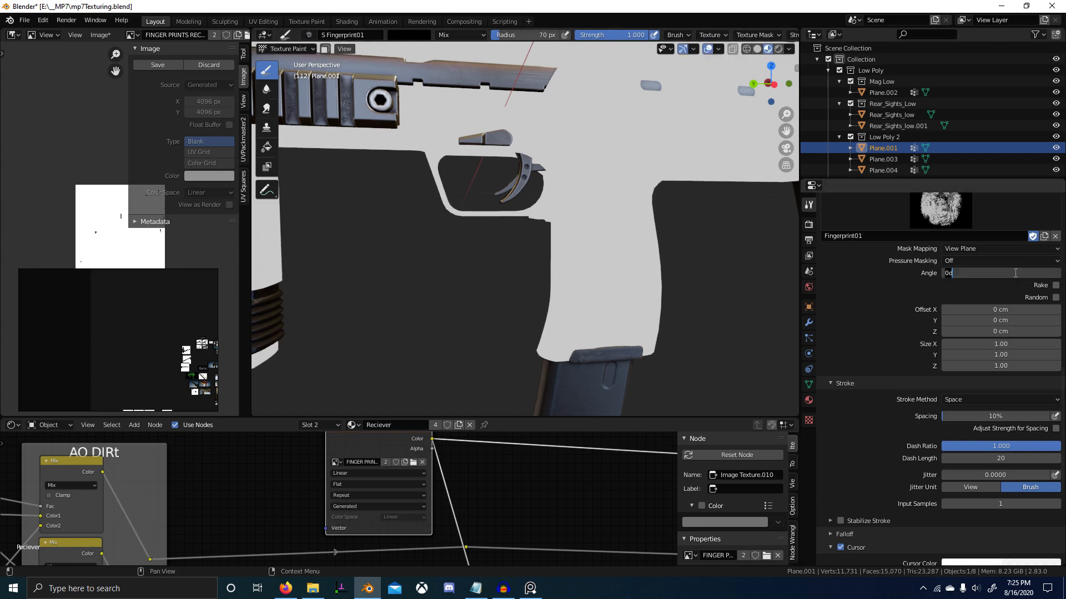
{"action": "type", "text": "-90"}
{"action": "key", "text": "Return"}
{"action": "left_click", "coordinate": [1014, 273]}
{"action": "type", "text": "270"}
{"action": "key", "text": "Return"}
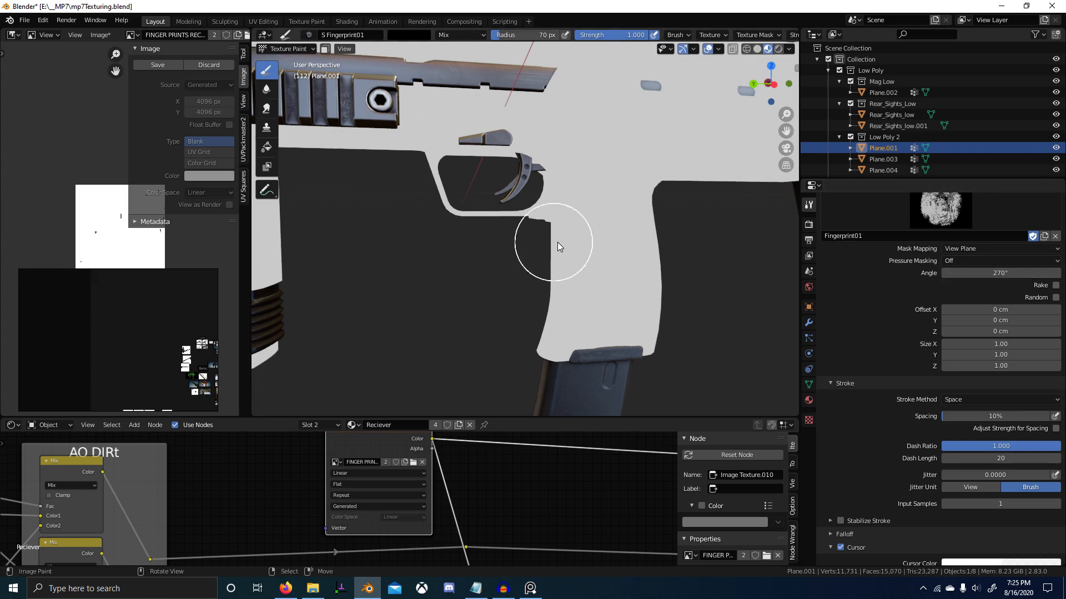
Stamp a trial fingerprint at 270° on the upper front of the grip, inspect it and undo it.
{"action": "key", "text": "f"}
{"action": "left_click", "coordinate": [590, 243]}
{"action": "left_click", "coordinate": [581, 243]}
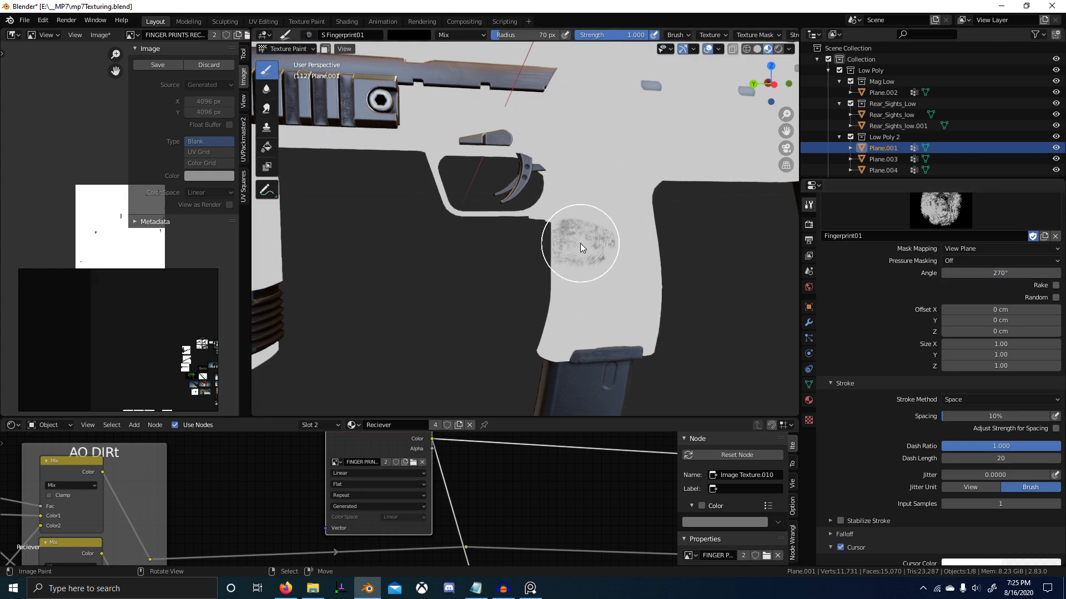
{"action": "middle_click_drag", "start_coordinate": [595, 306], "coordinate": [628, 303]}
{"action": "scroll", "coordinate": [613, 300], "scroll_direction": "up", "scroll_amount": 1}
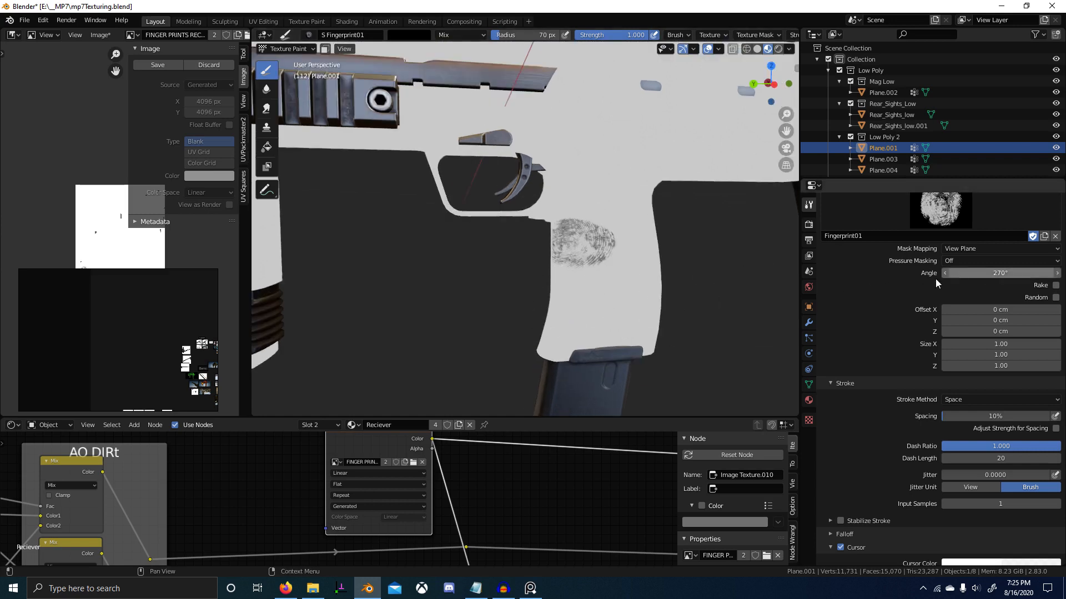
{"action": "key", "text": "ctrl+z"}
Set the texture mask angle to 257°, stamp a trial fingerprint on the upper grip and undo it.
{"action": "left_click_drag", "start_coordinate": [991, 275], "coordinate": [987, 275]}
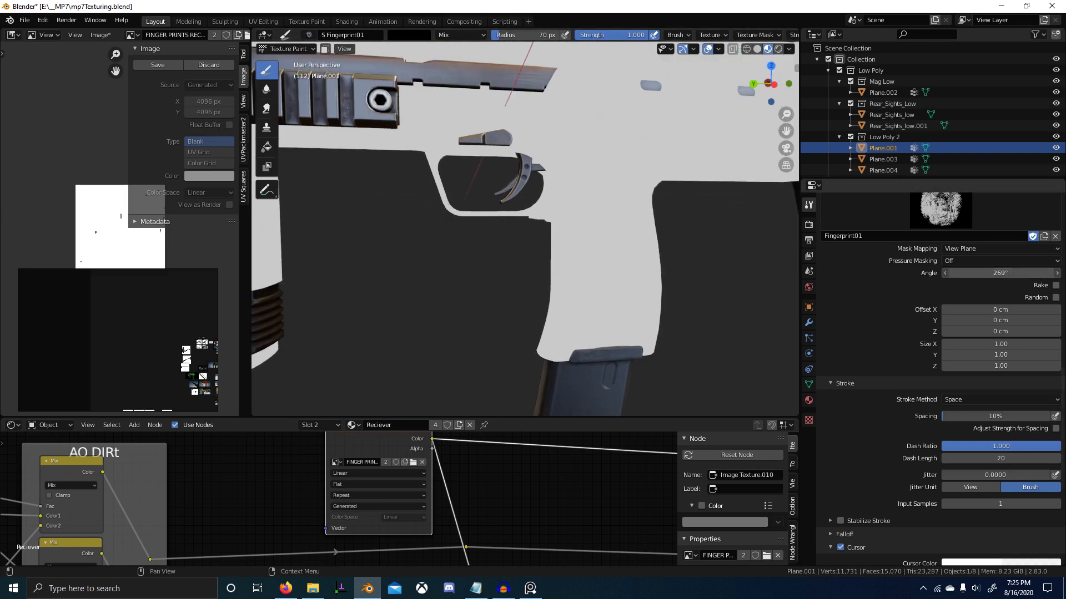
{"action": "left_click", "coordinate": [598, 230]}
{"action": "key", "text": "ctrl+z"}
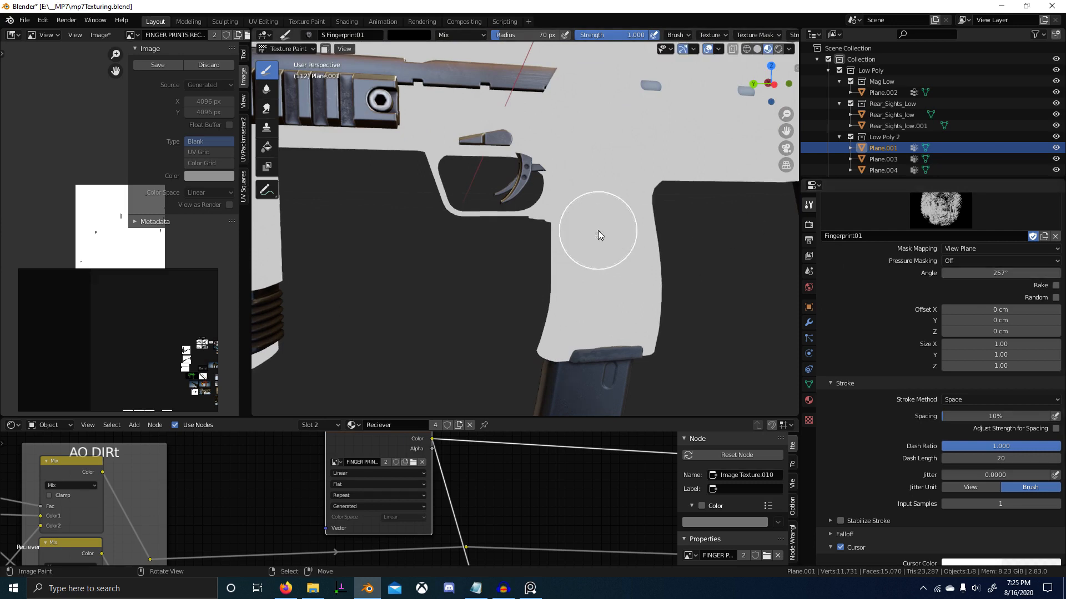
Set the texture mask angle to 290° and try a fingerprint of 74 px radius on the grip, undoing the stamp.
{"action": "left_click_drag", "start_coordinate": [1008, 274], "coordinate": [1020, 274]}
{"action": "left_click", "coordinate": [564, 248]}
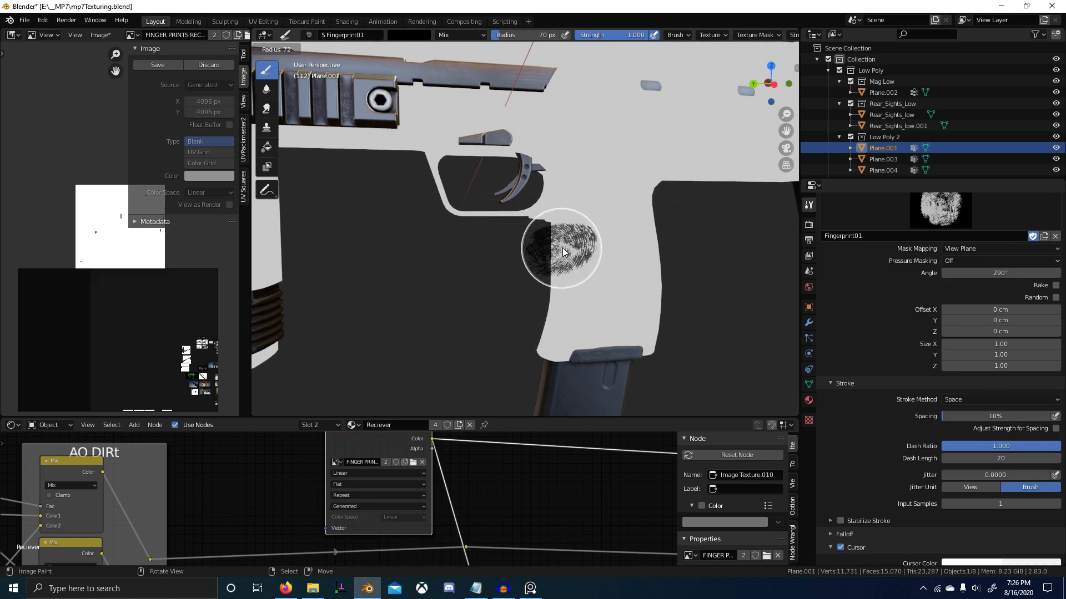
{"action": "left_click", "coordinate": [563, 248]}
{"action": "left_click", "coordinate": [574, 242]}
{"action": "mouse_move", "coordinate": [612, 254]}
{"action": "middle_mouse_down"}
{"action": "mouse_move", "coordinate": [671, 249]}
{"action": "mouse_move", "coordinate": [647, 248]}
{"action": "middle_mouse_up"}
{"action": "key", "text": "ctrl+z"}
Stamp another 74 px fingerprint on the upper grip from an angled view, inspect it and undo it.
{"action": "key", "text": "f"}
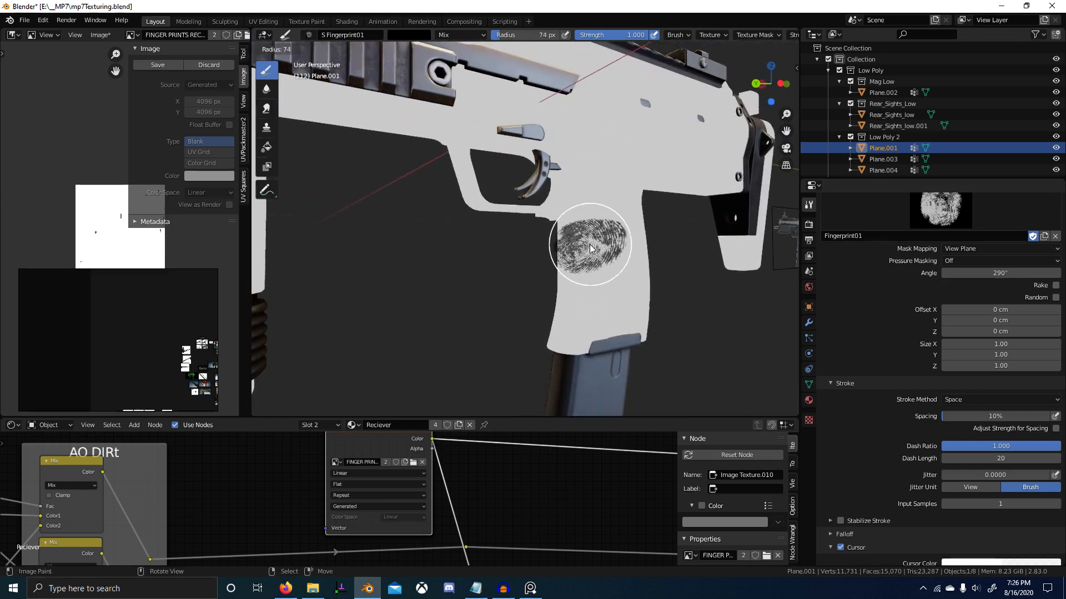
{"action": "left_click", "coordinate": [590, 244]}
{"action": "left_click", "coordinate": [592, 245]}
{"action": "mouse_move", "coordinate": [678, 315]}
{"action": "middle_mouse_down"}
{"action": "mouse_move", "coordinate": [737, 298]}
{"action": "mouse_move", "coordinate": [634, 295]}
{"action": "mouse_move", "coordinate": [618, 306]}
{"action": "mouse_move", "coordinate": [610, 275]}
{"action": "mouse_move", "coordinate": [578, 244]}
{"action": "mouse_move", "coordinate": [485, 209]}
{"action": "mouse_move", "coordinate": [607, 237]}
{"action": "mouse_move", "coordinate": [580, 295]}
{"action": "mouse_move", "coordinate": [631, 274]}
{"action": "mouse_move", "coordinate": [595, 266]}
{"action": "mouse_move", "coordinate": [582, 285]}
{"action": "middle_mouse_up"}
{"action": "key", "text": "ctrl+z"}
Set the brush radius to 63 px and stamp a fingerprint on the upper part of the grip.
{"action": "key", "text": "f"}
{"action": "left_click", "coordinate": [501, 193]}
{"action": "left_click", "coordinate": [590, 249]}
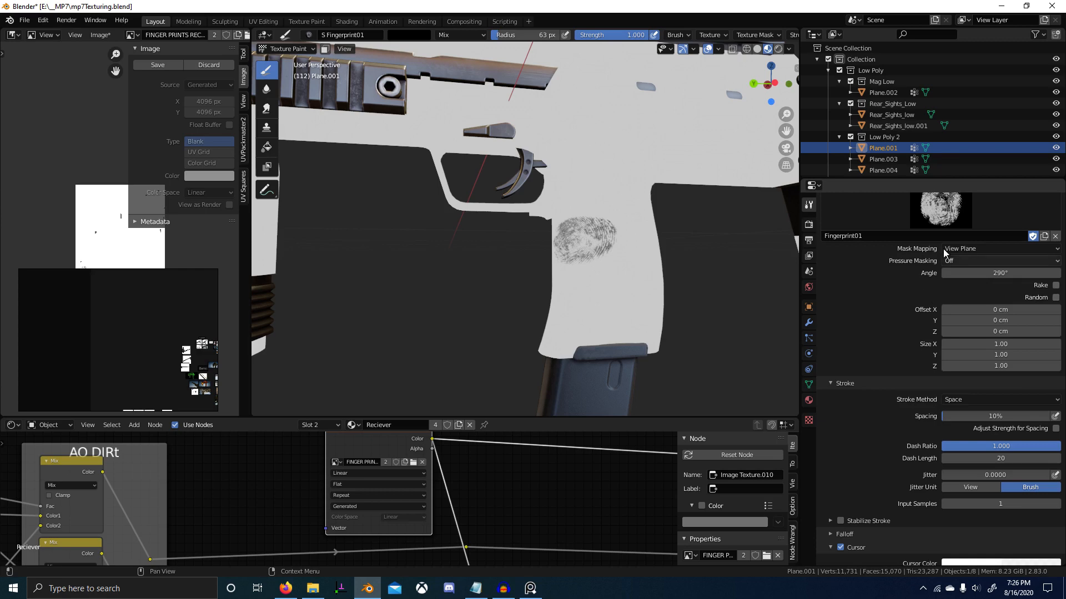
Switch the brush's texture mask to Fingerprint05 and stamp prints below the first one on the grip.
{"action": "left_click", "coordinate": [941, 212]}
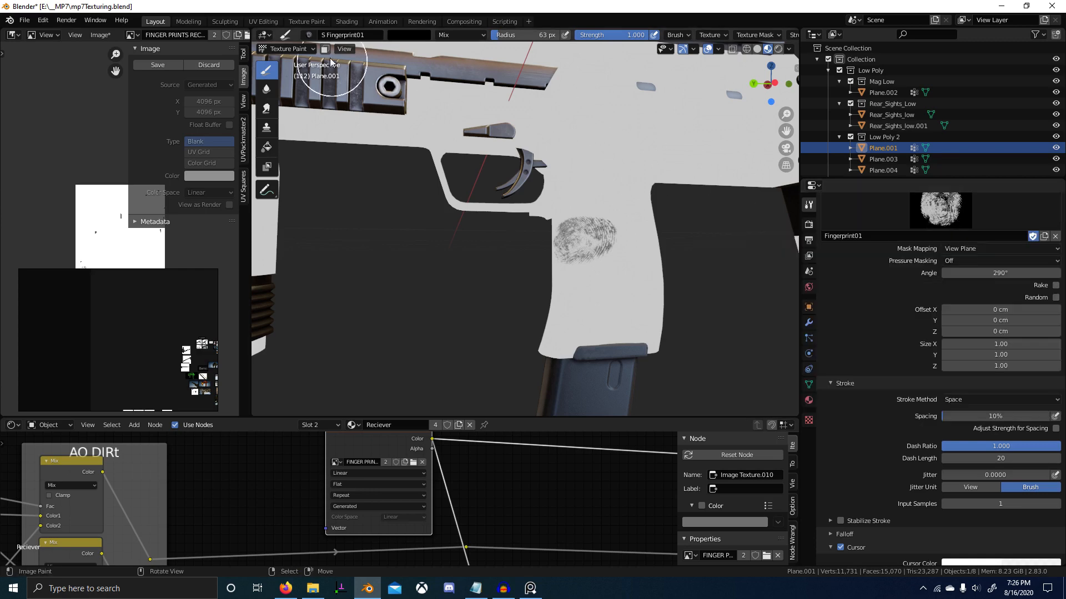
{"action": "left_click", "coordinate": [314, 36]}
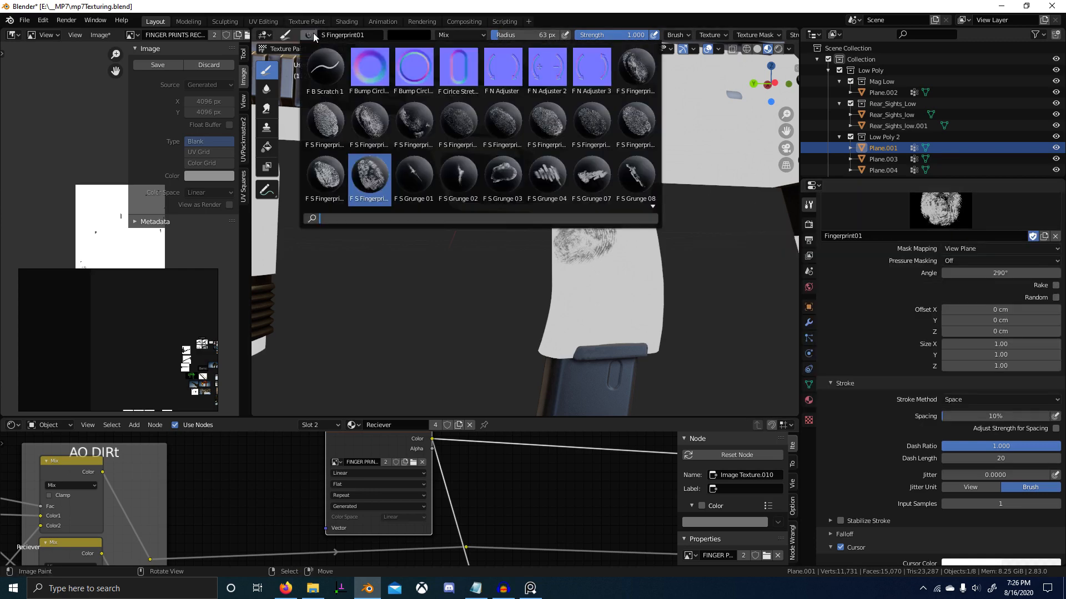
{"action": "scroll", "coordinate": [941, 250], "scroll_direction": "up", "scroll_amount": 3}
{"action": "left_click", "coordinate": [941, 283]}
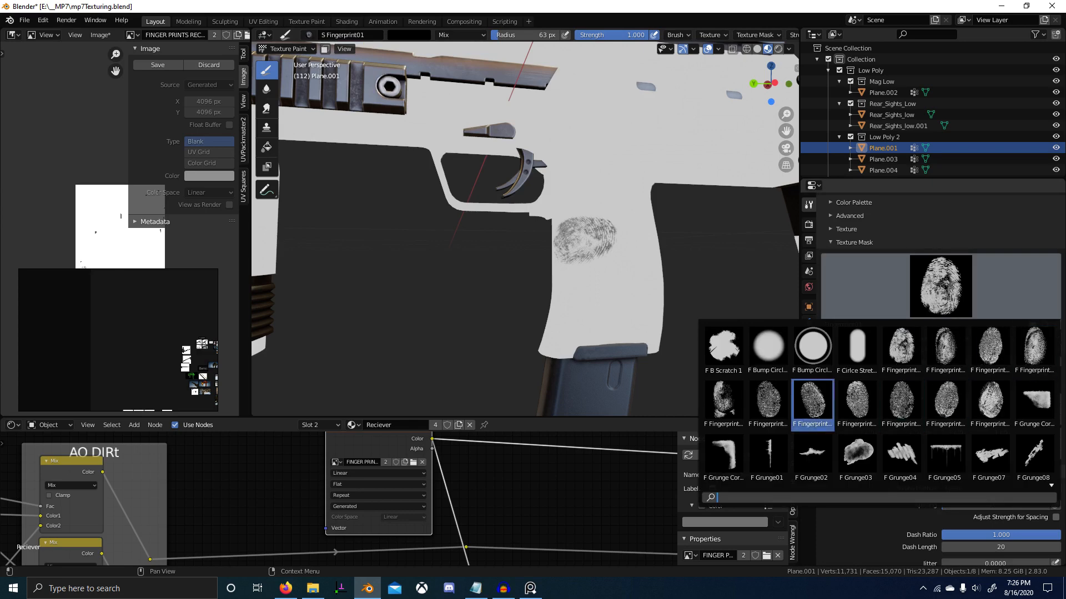
{"action": "left_click", "coordinate": [724, 403]}
{"action": "middle_click_drag", "start_coordinate": [657, 306], "coordinate": [631, 298]}
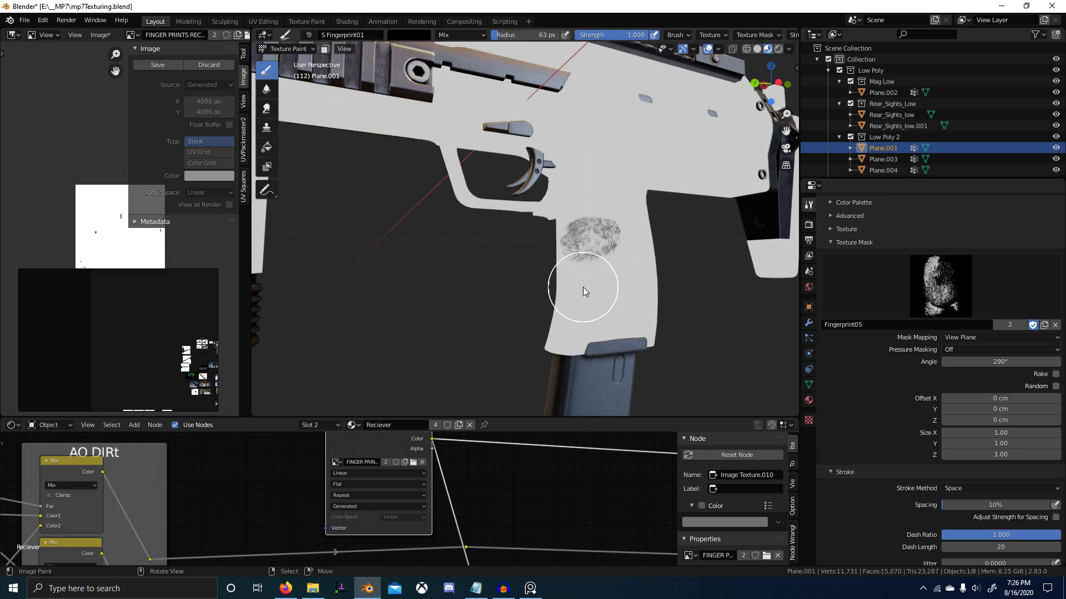
{"action": "mouse_move", "coordinate": [585, 289]}
{"action": "middle_mouse_down"}
{"action": "mouse_move", "coordinate": [637, 315]}
{"action": "mouse_move", "coordinate": [618, 302]}
{"action": "mouse_move", "coordinate": [581, 322]}
{"action": "mouse_move", "coordinate": [551, 308]}
{"action": "mouse_move", "coordinate": [560, 319]}
{"action": "middle_mouse_up"}
Switch the brush's texture mask to Fingerprint02 and stamp a print on the lower part of the grip.
{"action": "left_click", "coordinate": [932, 278]}
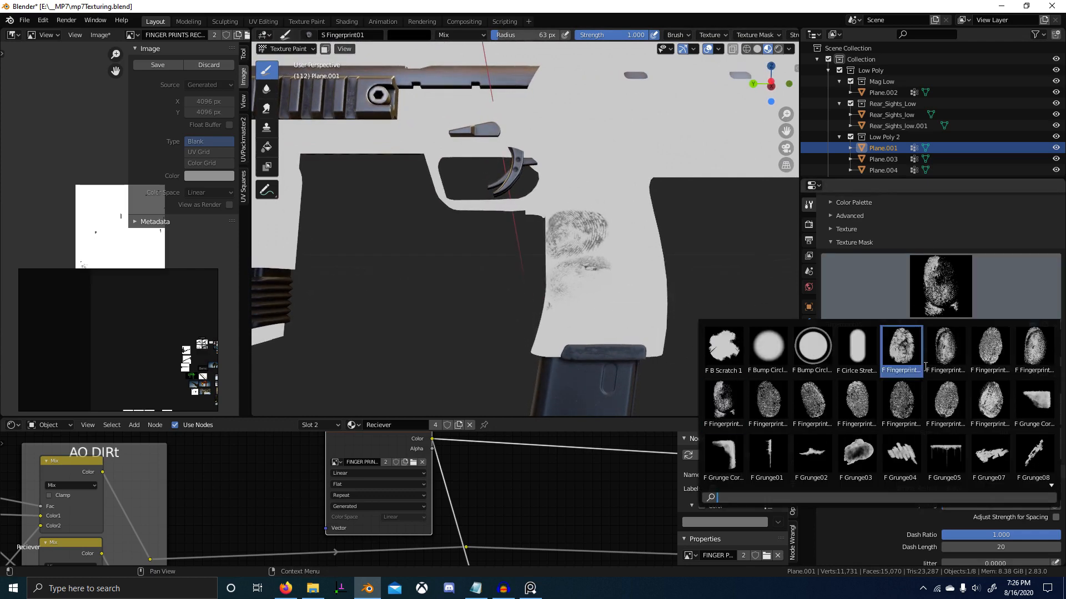
{"action": "left_click", "coordinate": [939, 357]}
{"action": "middle_click_drag", "start_coordinate": [639, 325], "coordinate": [591, 314]}
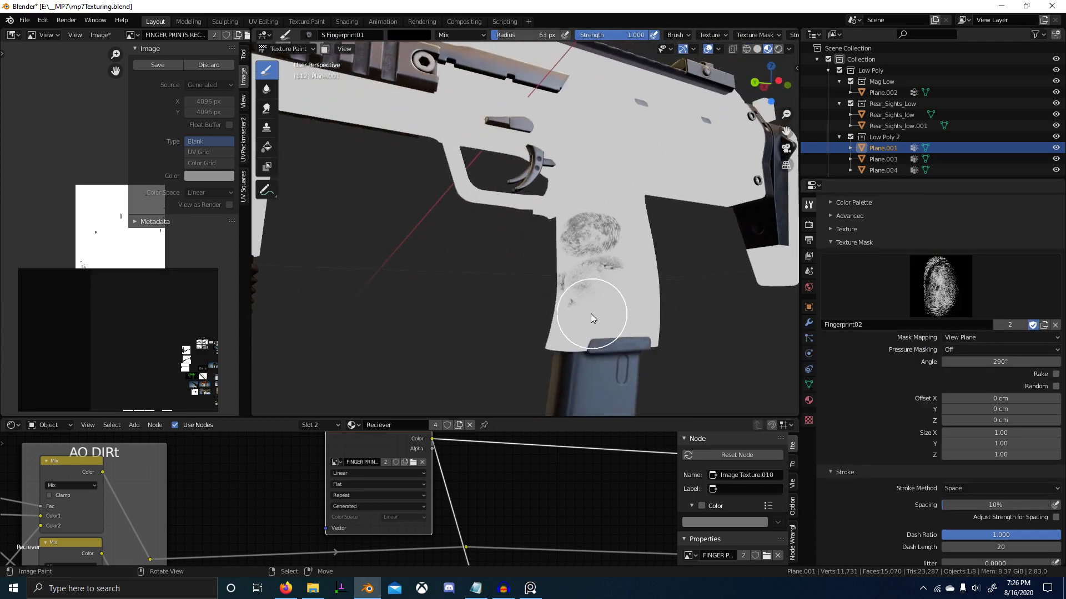
{"action": "left_click", "coordinate": [585, 324]}
Set the texture mask angle to 90° for painting prints on the opposite side of the gun.
{"action": "scroll", "coordinate": [568, 380], "scroll_direction": "down", "scroll_amount": 4}
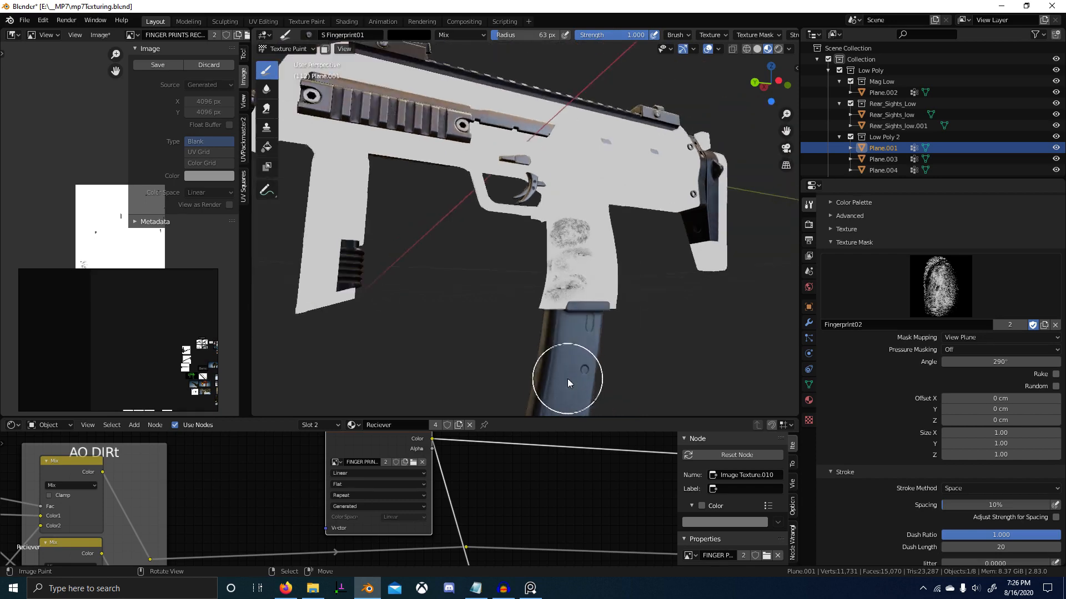
{"action": "middle_click_drag", "start_coordinate": [567, 381], "coordinate": [585, 74]}
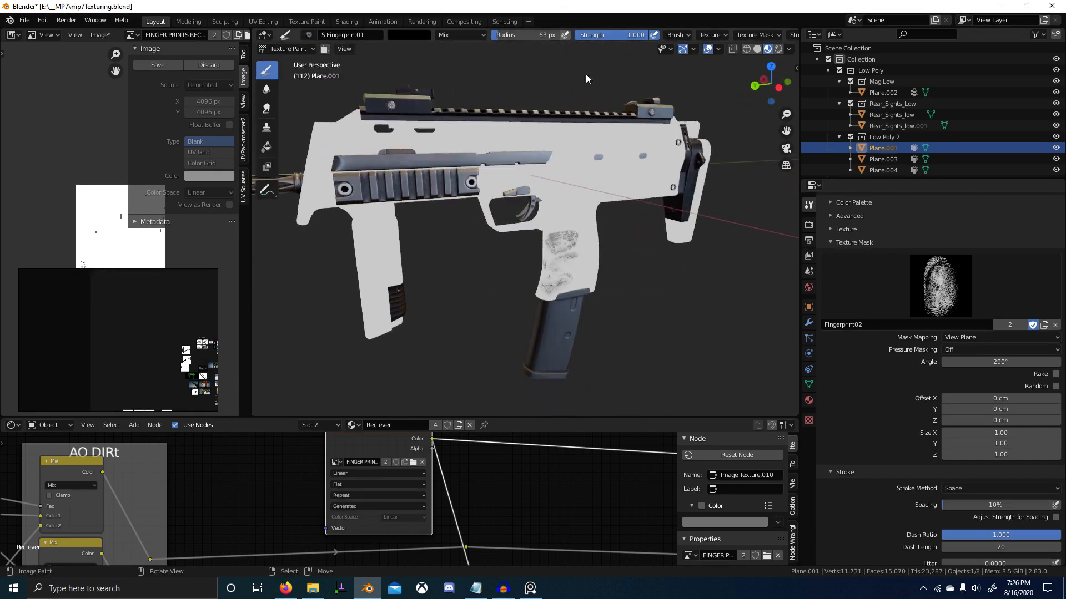
{"action": "middle_click_drag", "start_coordinate": [576, 216], "coordinate": [488, 209]}
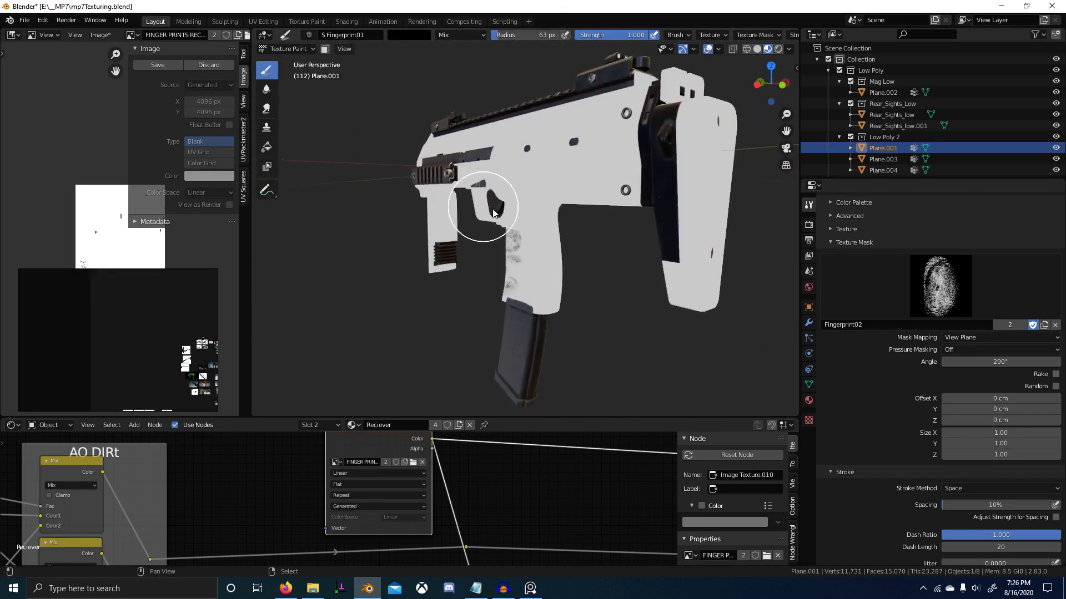
{"action": "middle_click_drag", "start_coordinate": [663, 252], "coordinate": [578, 231]}
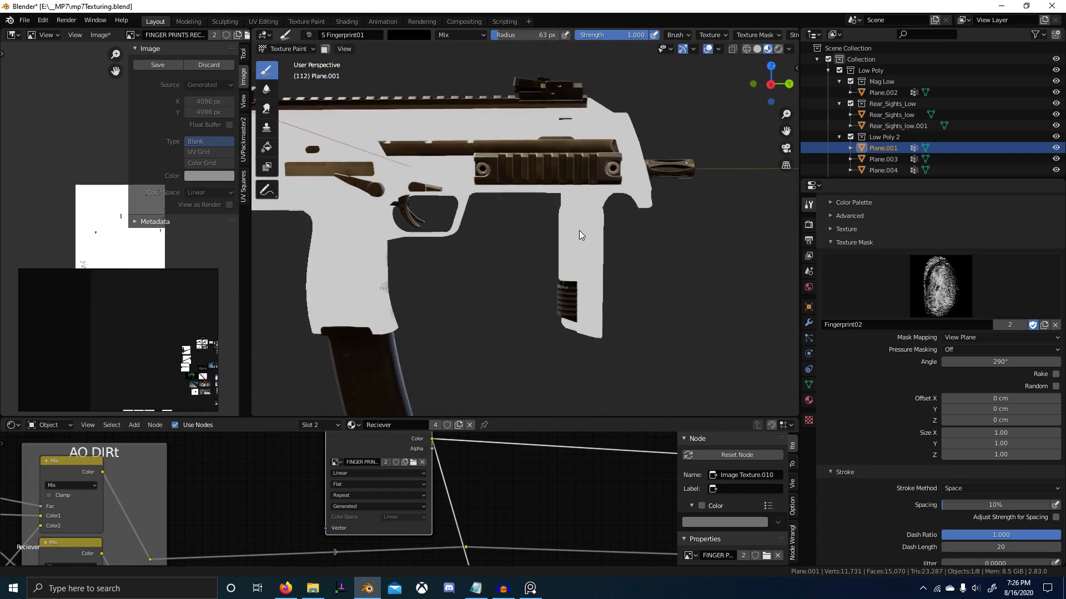
{"action": "key", "text": "f"}
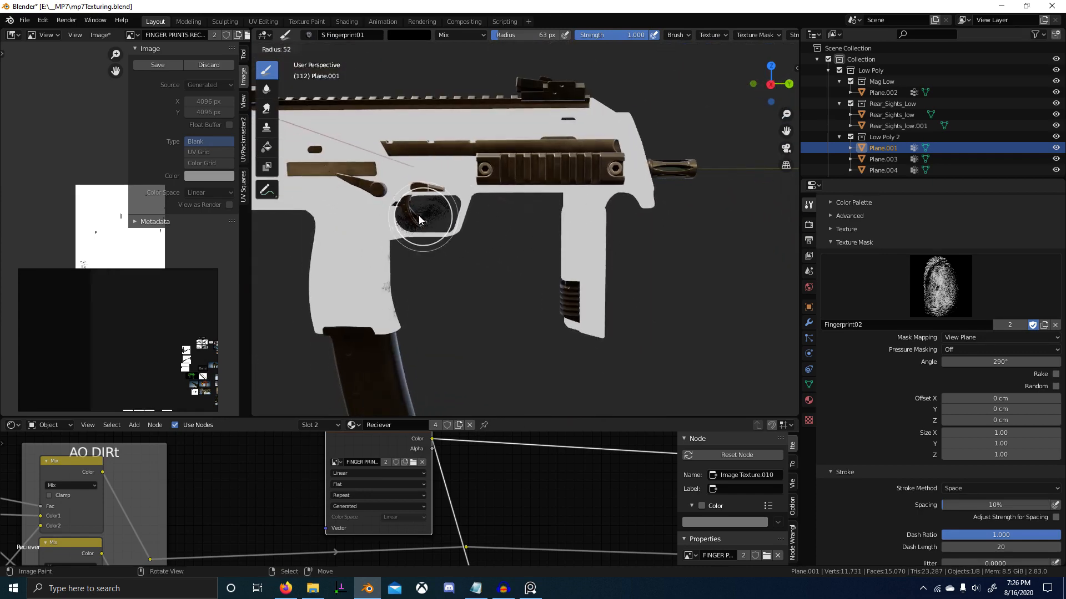
{"action": "right_click", "coordinate": [420, 216]}
{"action": "scroll", "coordinate": [524, 231], "scroll_direction": "up", "scroll_amount": 2}
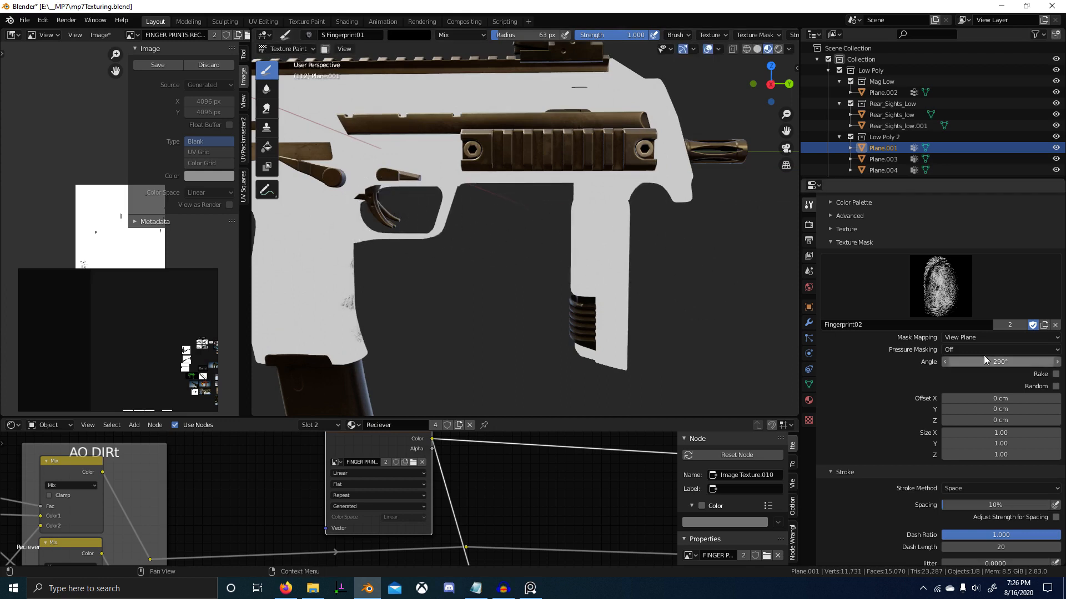
{"action": "left_click", "coordinate": [998, 362]}
{"action": "type", "text": "90"}
{"action": "key", "text": "Return"}
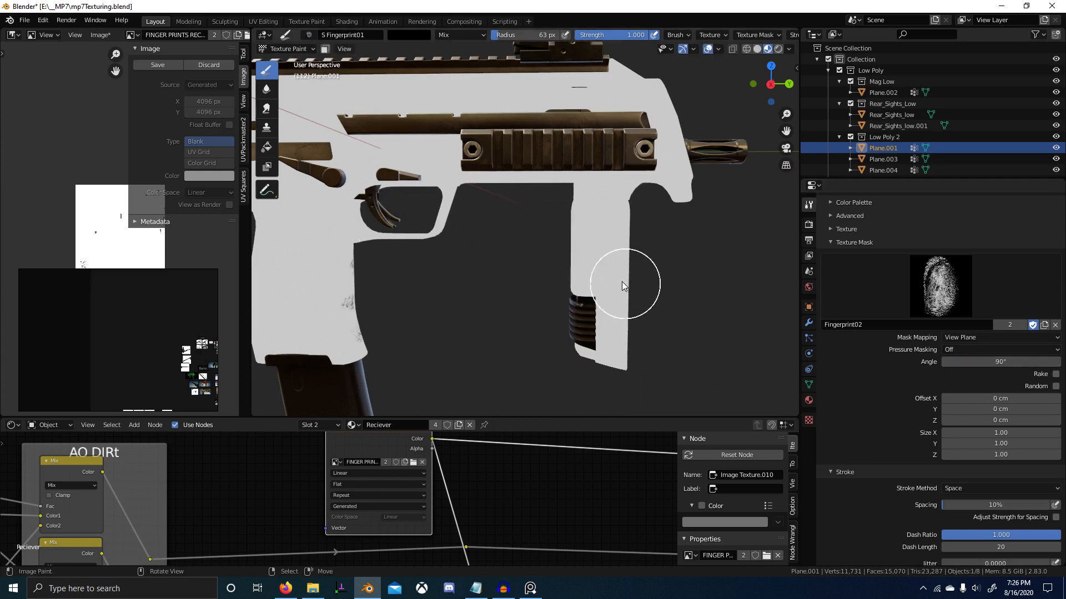
Stamp a Fingerprint02 print on the upper foregrip, and switch the texture mask to Fingerprint09 for a print just below it.
{"action": "middle_click_drag", "start_coordinate": [622, 281], "coordinate": [591, 271]}
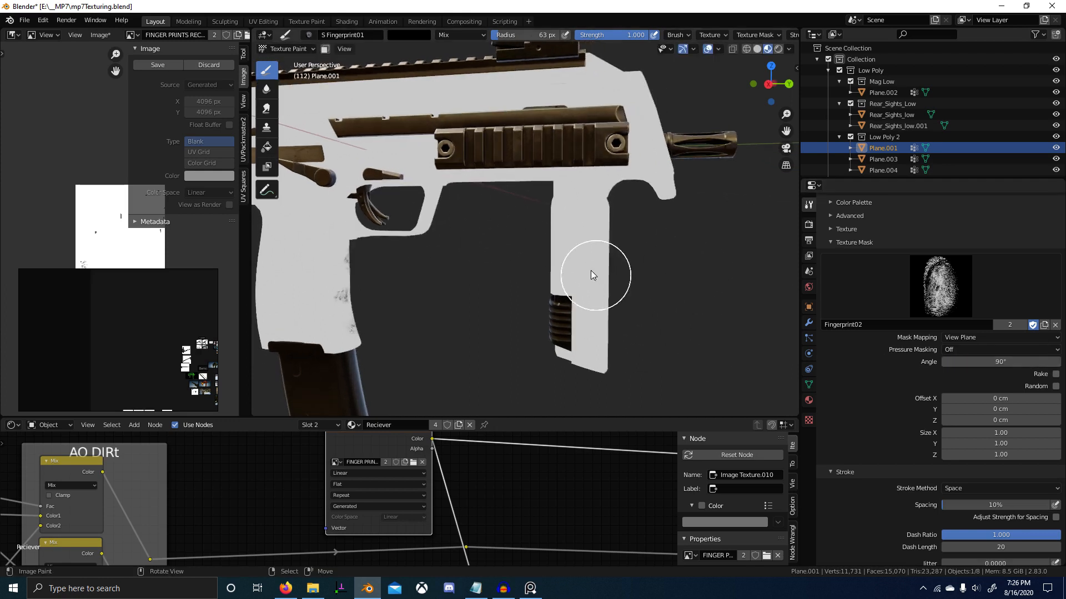
{"action": "left_click", "coordinate": [584, 230]}
{"action": "left_click", "coordinate": [940, 286]}
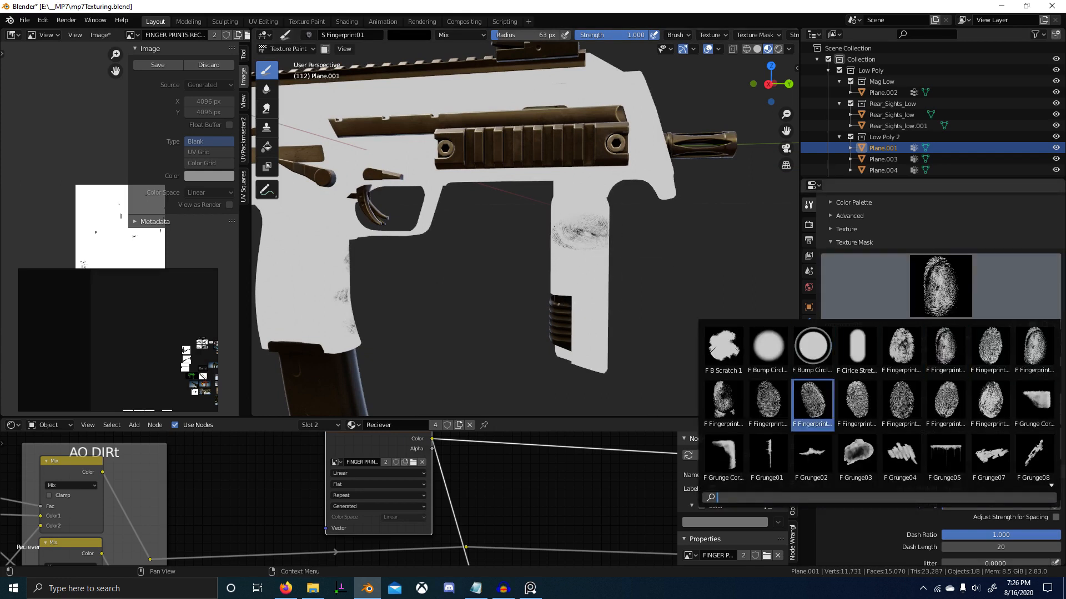
{"action": "left_click", "coordinate": [887, 410]}
{"action": "left_click", "coordinate": [587, 273]}
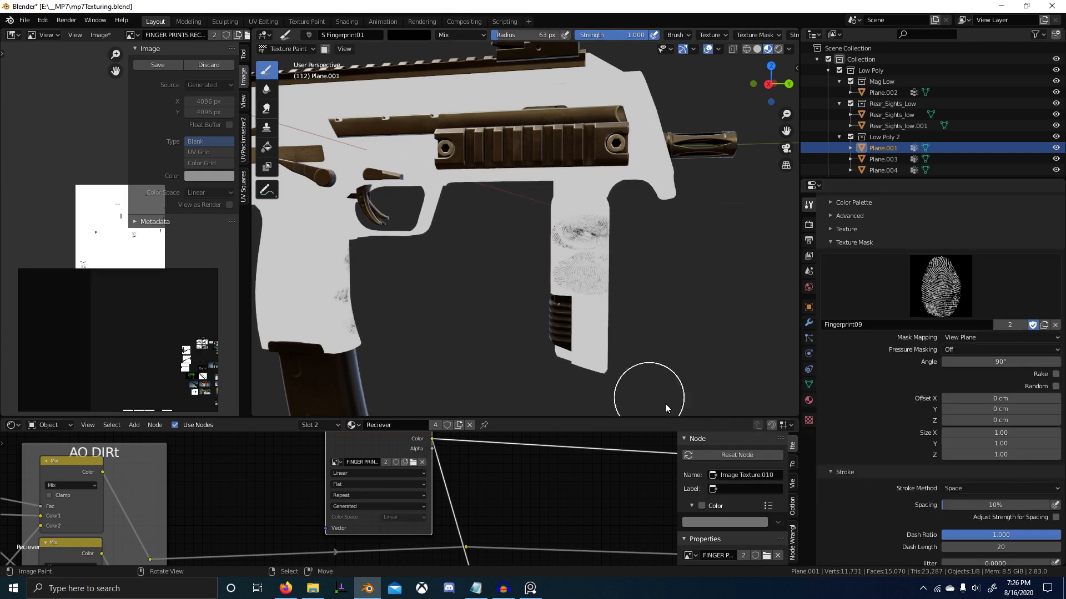
Stamp a Fingerprint05 print on the lower foregrip, set the brush radius to 69 px, and use Fingerprint02 at the foregrip's bottom end.
{"action": "left_click", "coordinate": [943, 287]}
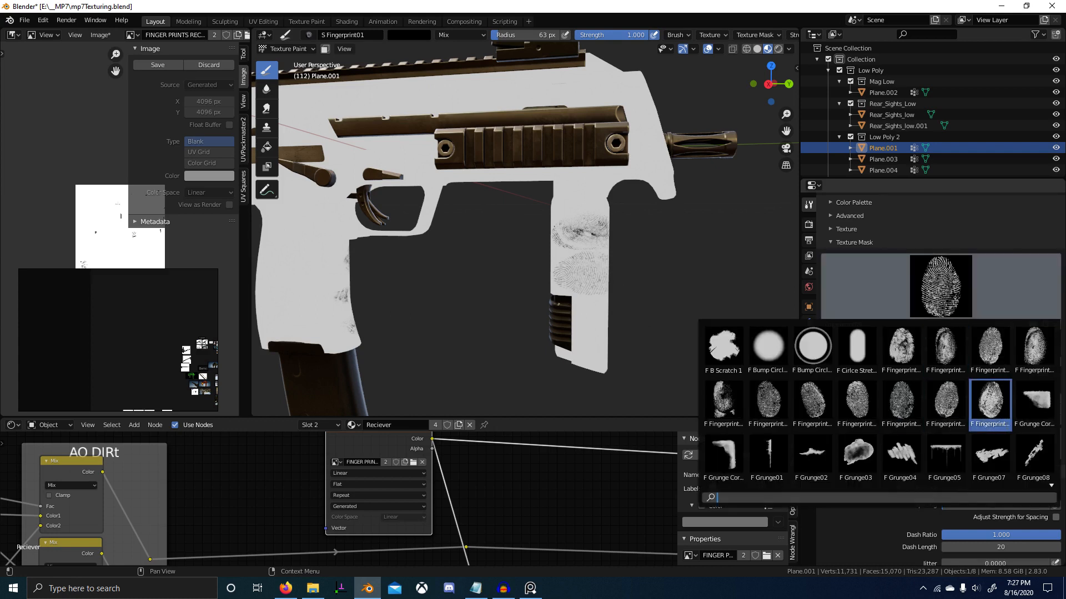
{"action": "left_click", "coordinate": [723, 401]}
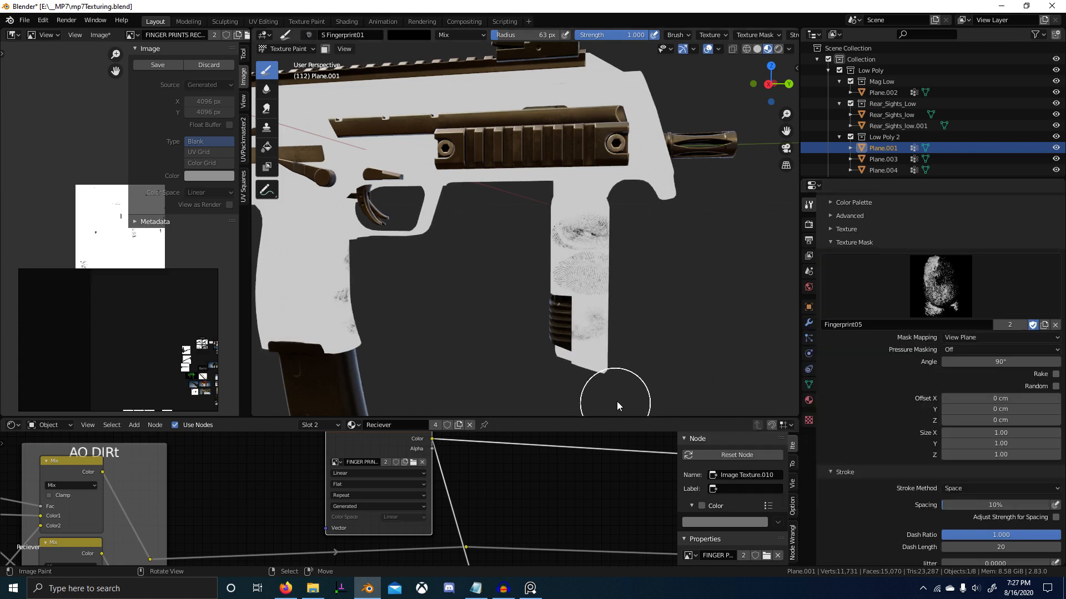
{"action": "key", "text": "bracketright"}
{"action": "left_click", "coordinate": [587, 313]}
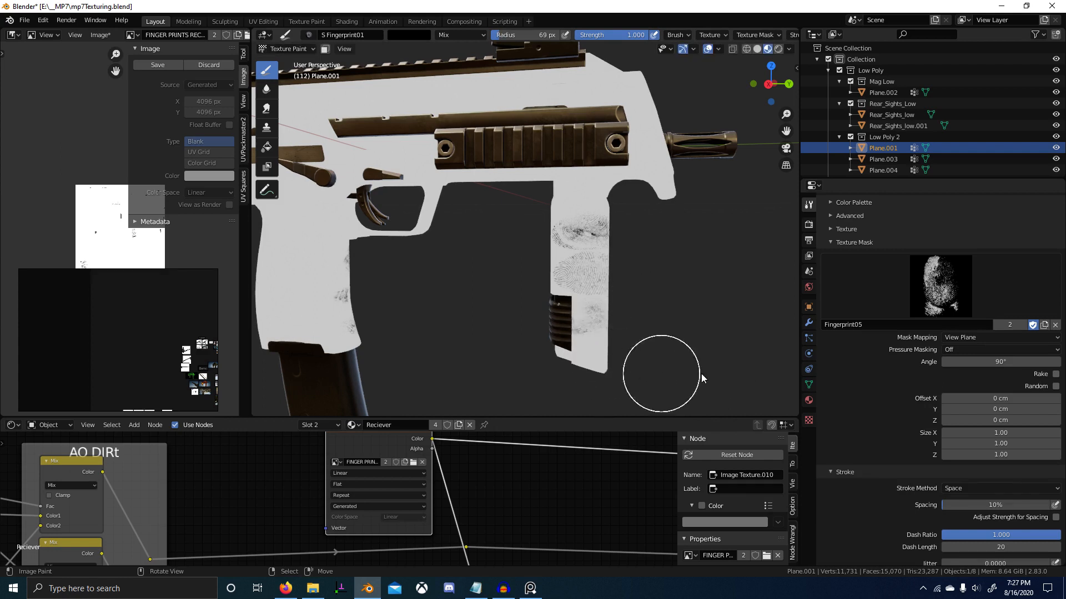
{"action": "left_click", "coordinate": [940, 286]}
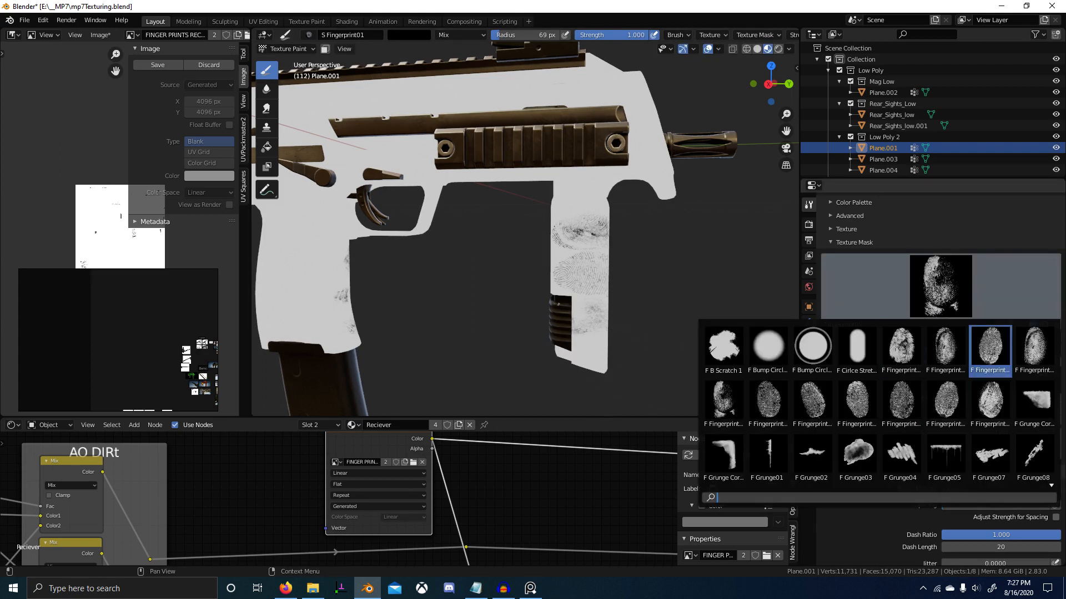
{"action": "left_click", "coordinate": [945, 347]}
Inspect the painted fingerprints on the grip and foregrip from both sides of the gun.
{"action": "scroll", "coordinate": [662, 364], "scroll_direction": "down", "scroll_amount": 3}
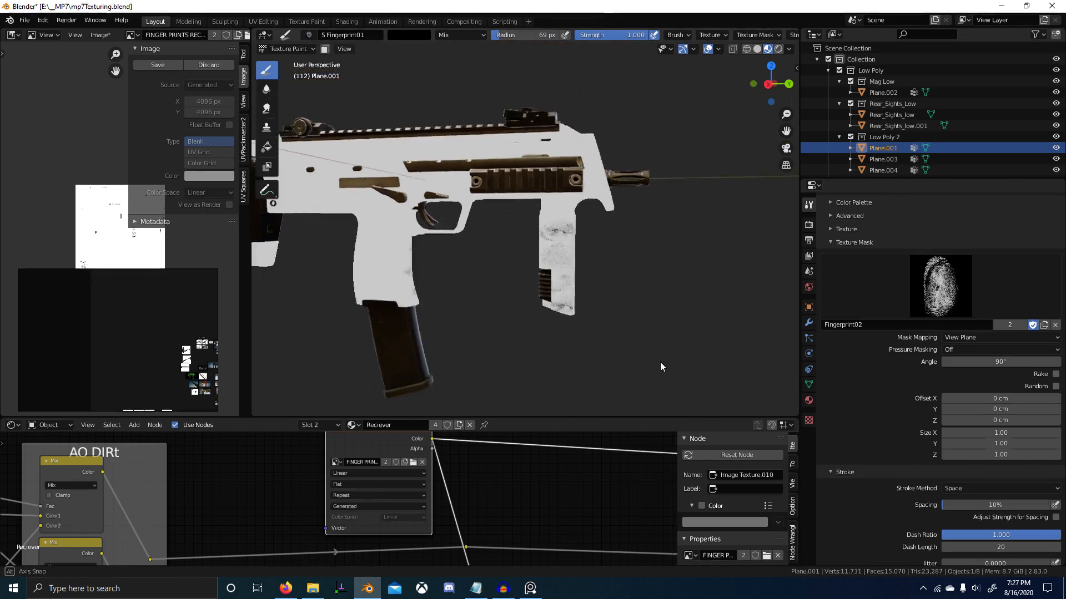
{"action": "middle_click_drag", "start_coordinate": [661, 361], "coordinate": [413, 365]}
{"action": "scroll", "coordinate": [508, 344], "scroll_direction": "up", "scroll_amount": 3}
{"action": "middle_click_drag", "start_coordinate": [508, 344], "coordinate": [781, 346]}
{"action": "scroll", "coordinate": [784, 346], "scroll_direction": "up", "scroll_amount": 5}
{"action": "scroll", "coordinate": [777, 343], "scroll_direction": "down", "scroll_amount": 5}
{"action": "middle_click_drag", "start_coordinate": [711, 319], "coordinate": [682, 315]}
{"action": "scroll", "coordinate": [784, 32], "scroll_direction": "down", "scroll_amount": 10}
{"action": "scroll", "coordinate": [783, 31], "scroll_direction": "down", "scroll_amount": 4}
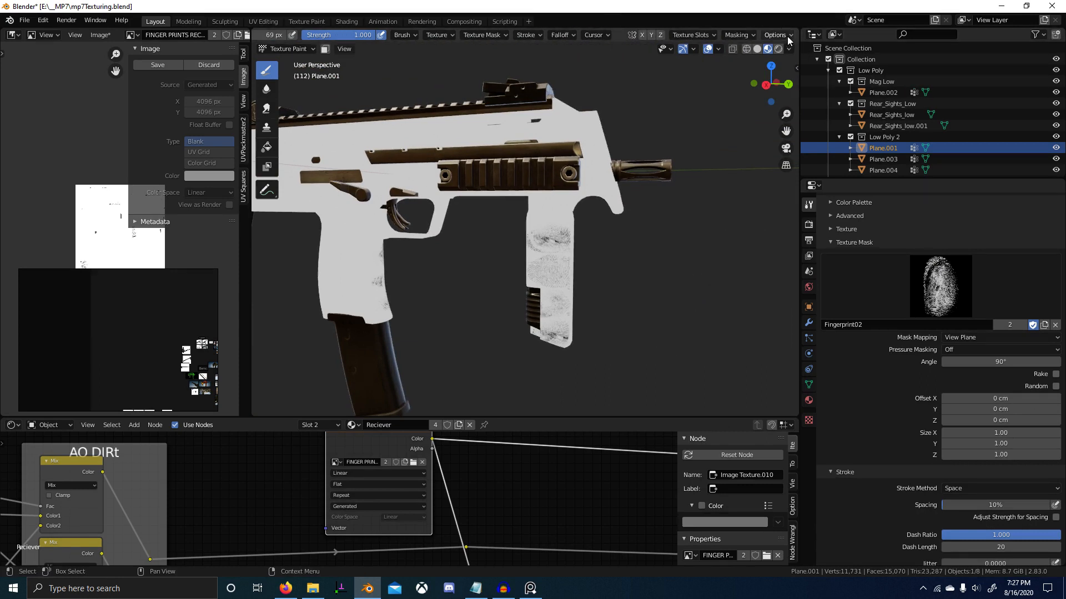
{"action": "mouse_move", "coordinate": [745, 61]}
{"action": "middle_mouse_down"}
{"action": "mouse_move", "coordinate": [394, 205]}
{"action": "mouse_move", "coordinate": [420, 224]}
{"action": "middle_mouse_up"}
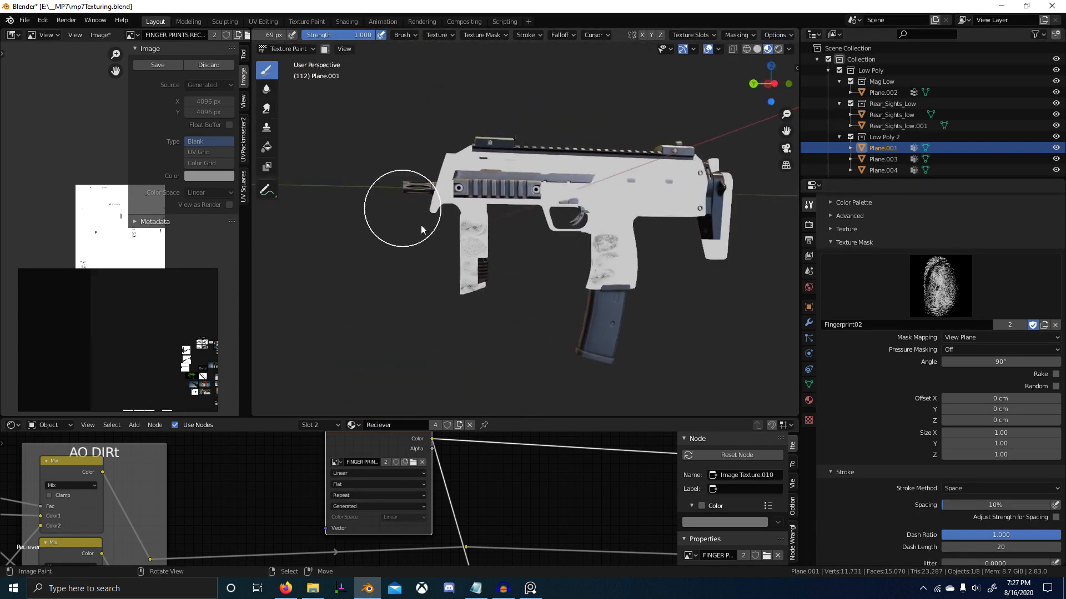
{"action": "scroll", "coordinate": [433, 231], "scroll_direction": "up", "scroll_amount": 3}
{"action": "mouse_move", "coordinate": [566, 318]}
{"action": "middle_mouse_down"}
{"action": "mouse_move", "coordinate": [525, 326]}
{"action": "mouse_move", "coordinate": [615, 288]}
{"action": "middle_mouse_up"}
{"action": "scroll", "coordinate": [564, 302], "scroll_direction": "down", "scroll_amount": 3}
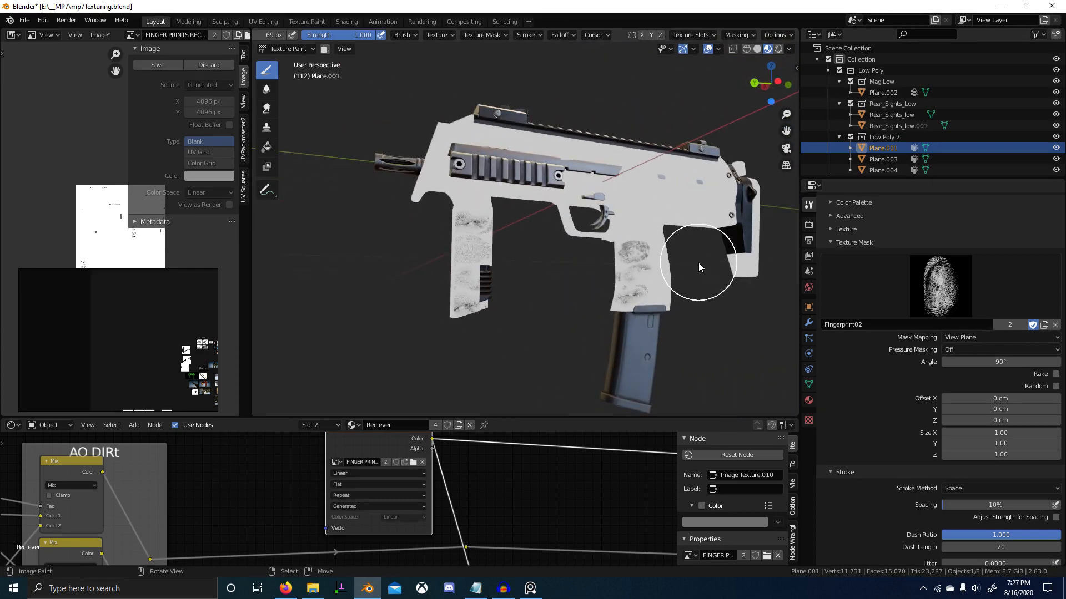
{"action": "scroll", "coordinate": [698, 264], "scroll_direction": "up", "scroll_amount": 3}
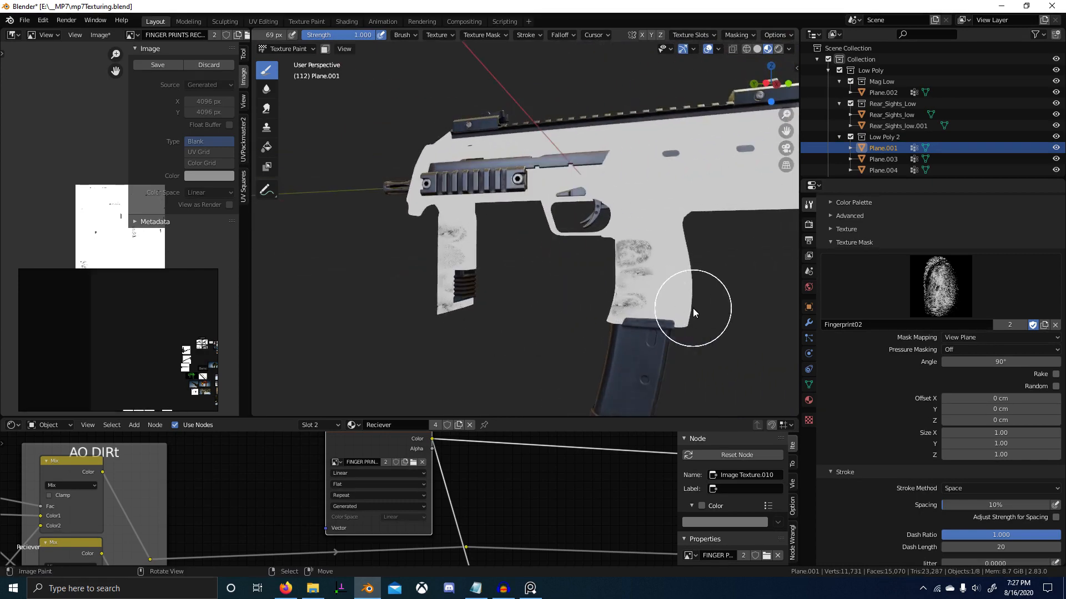
{"action": "scroll", "coordinate": [535, 335], "scroll_direction": "down", "scroll_amount": 3}
{"action": "middle_click_drag", "start_coordinate": [535, 335], "coordinate": [542, 314]}
{"action": "middle_click_drag", "start_coordinate": [650, 321], "coordinate": [357, 322]}
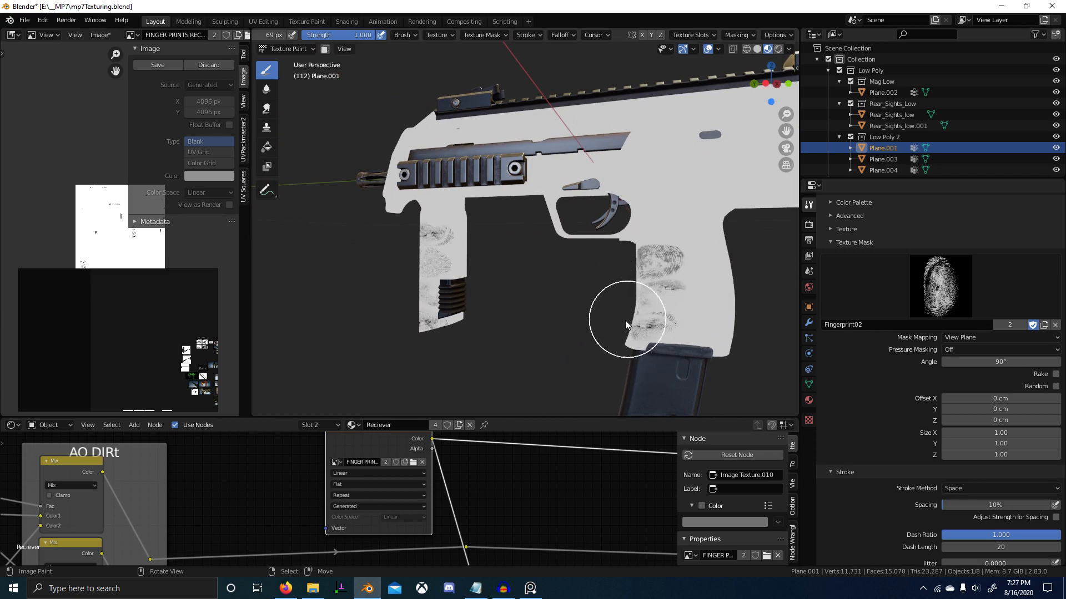
{"action": "mouse_move", "coordinate": [630, 309]}
{"action": "middle_mouse_down"}
{"action": "mouse_move", "coordinate": [600, 334]}
{"action": "mouse_move", "coordinate": [644, 321]}
{"action": "mouse_move", "coordinate": [465, 268]}
{"action": "middle_mouse_up"}
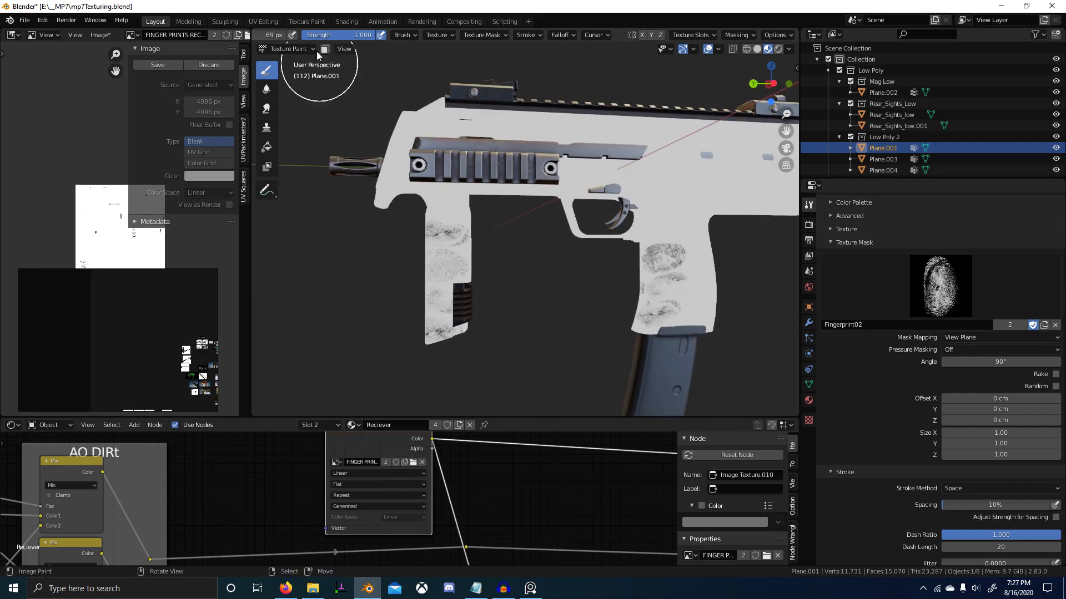
Switch to the TexDraw brush with white and paint over all the fingerprints on the foregrip.
{"action": "scroll", "coordinate": [314, 33], "scroll_direction": "up", "scroll_amount": 8}
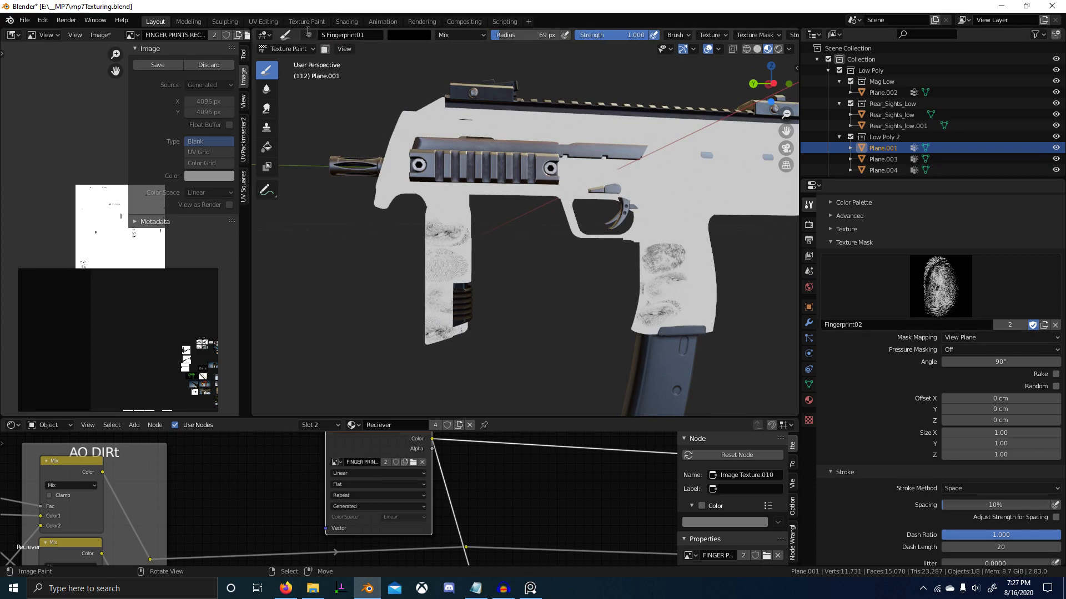
{"action": "left_click", "coordinate": [309, 34]}
{"action": "left_click", "coordinate": [315, 69]}
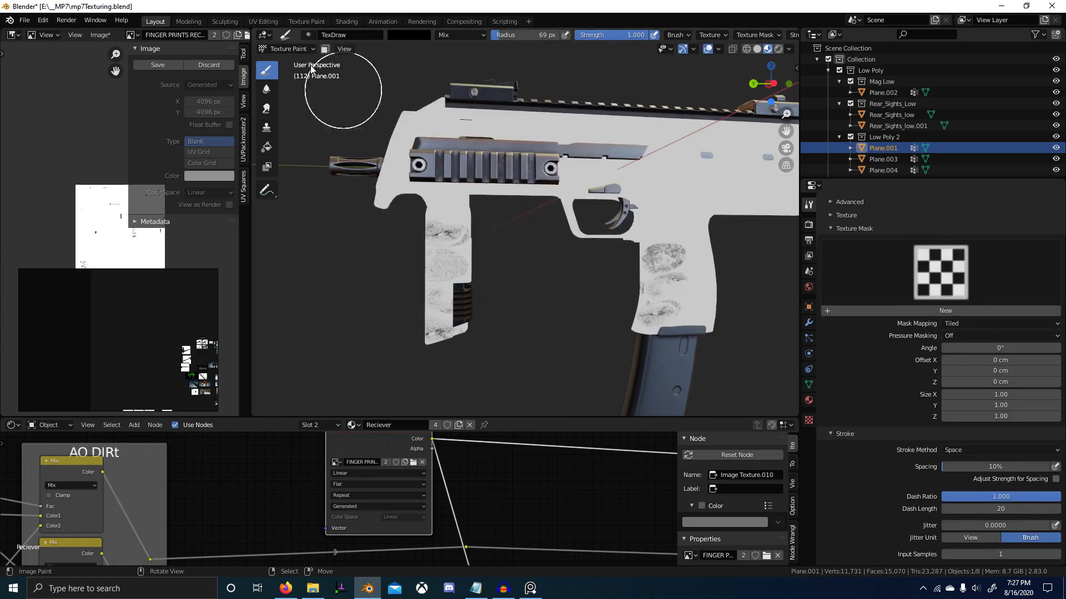
{"action": "left_click", "coordinate": [407, 36]}
{"action": "left_click_drag", "start_coordinate": [414, 189], "coordinate": [478, 189]}
{"action": "mouse_move", "coordinate": [402, 275]}
{"action": "left_mouse_down"}
{"action": "mouse_move", "coordinate": [450, 200]}
{"action": "mouse_move", "coordinate": [428, 238]}
{"action": "mouse_move", "coordinate": [484, 315]}
{"action": "left_mouse_up"}
{"action": "middle_click_drag", "start_coordinate": [484, 316], "coordinate": [514, 242]}
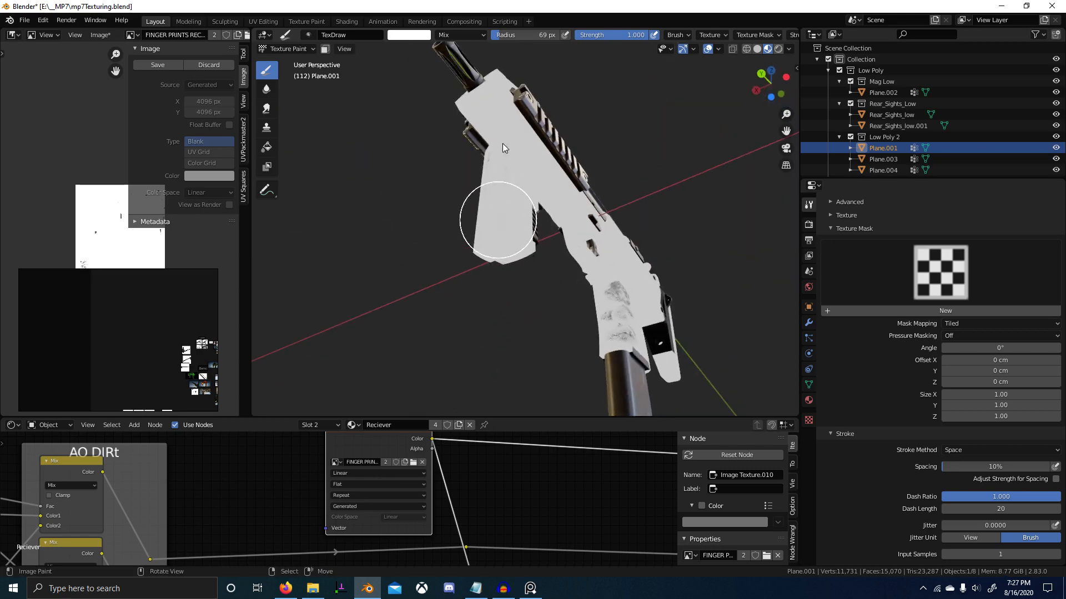
{"action": "middle_click_drag", "start_coordinate": [501, 146], "coordinate": [293, 261]}
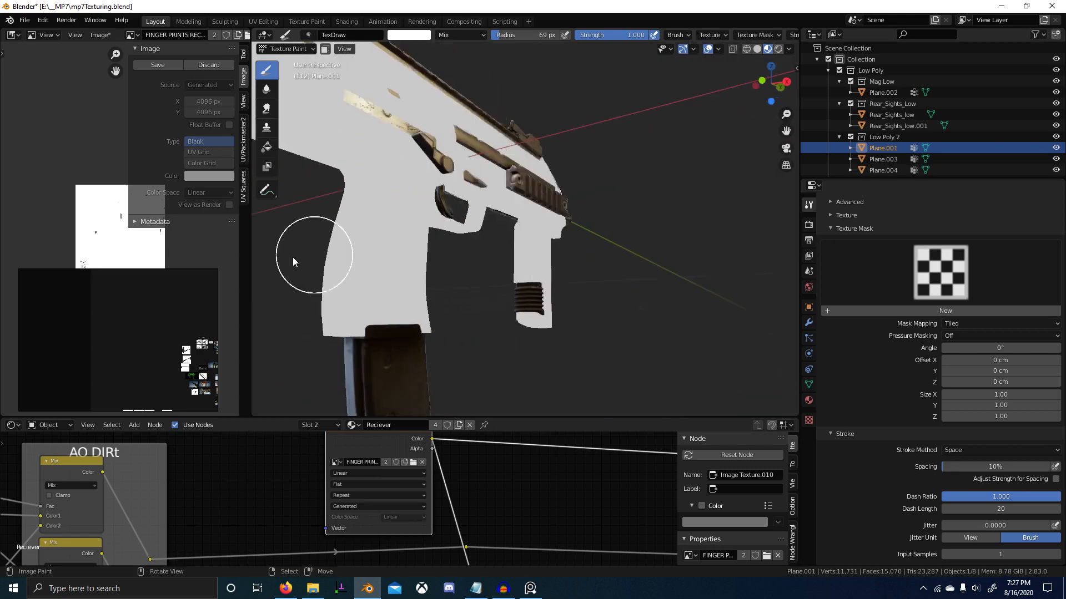
{"action": "middle_click_drag", "start_coordinate": [545, 274], "coordinate": [651, 300]}
{"action": "scroll", "coordinate": [462, 290], "scroll_direction": "up", "scroll_amount": 3}
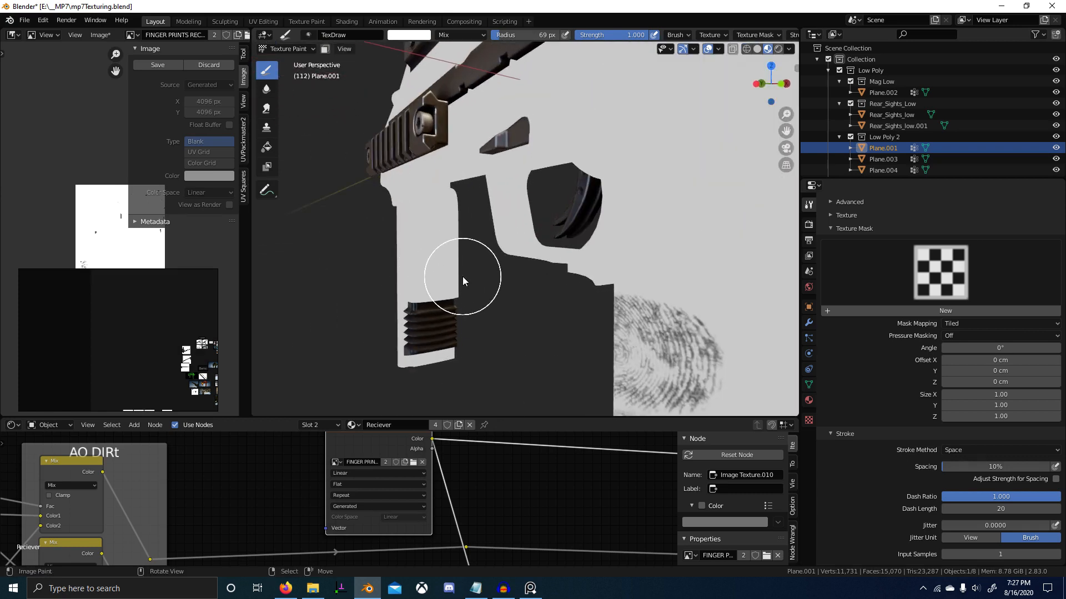
{"action": "mouse_move", "coordinate": [462, 276]}
{"action": "middle_mouse_down"}
{"action": "mouse_move", "coordinate": [507, 279]}
{"action": "mouse_move", "coordinate": [467, 294]}
{"action": "mouse_move", "coordinate": [497, 298]}
{"action": "mouse_move", "coordinate": [448, 301]}
{"action": "middle_mouse_up"}
Select the S Fingerprint 10 brush and set its radius to 65 px for painting the foregrip.
{"action": "scroll", "coordinate": [945, 288], "scroll_direction": "up", "scroll_amount": 15}
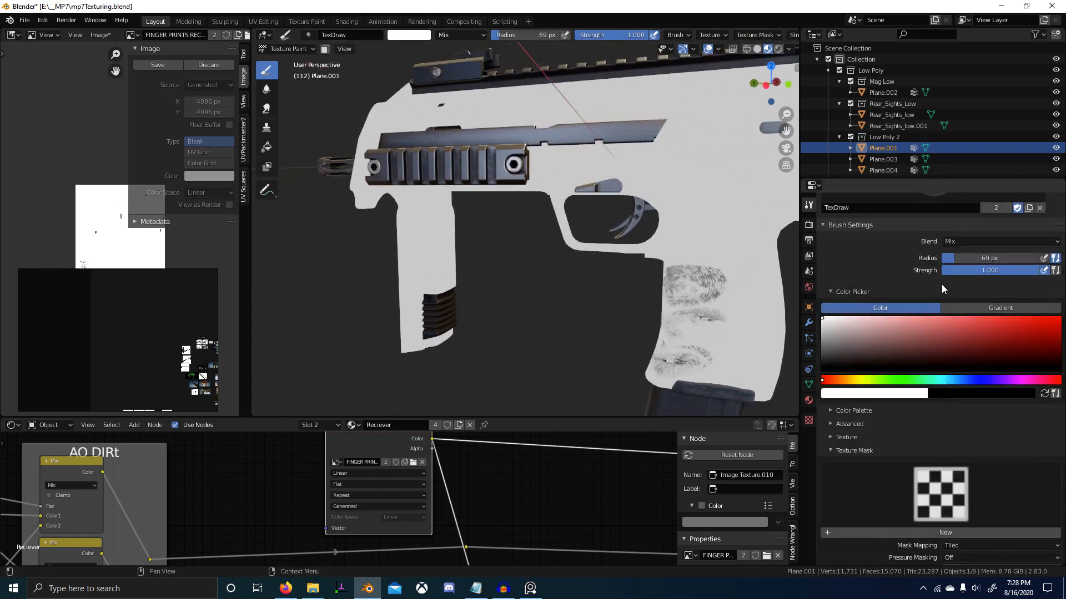
{"action": "left_click", "coordinate": [309, 35]}
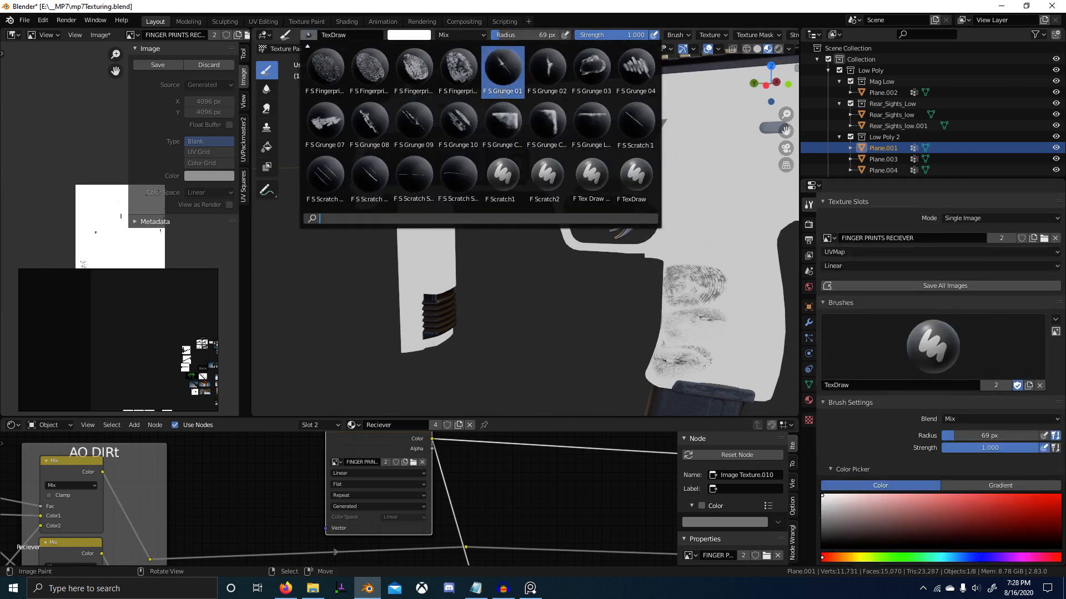
{"action": "left_click", "coordinate": [369, 75]}
{"action": "middle_click_drag", "start_coordinate": [433, 278], "coordinate": [551, 290], "text": "shift"}
{"action": "scroll", "coordinate": [552, 290], "scroll_direction": "up", "scroll_amount": 1}
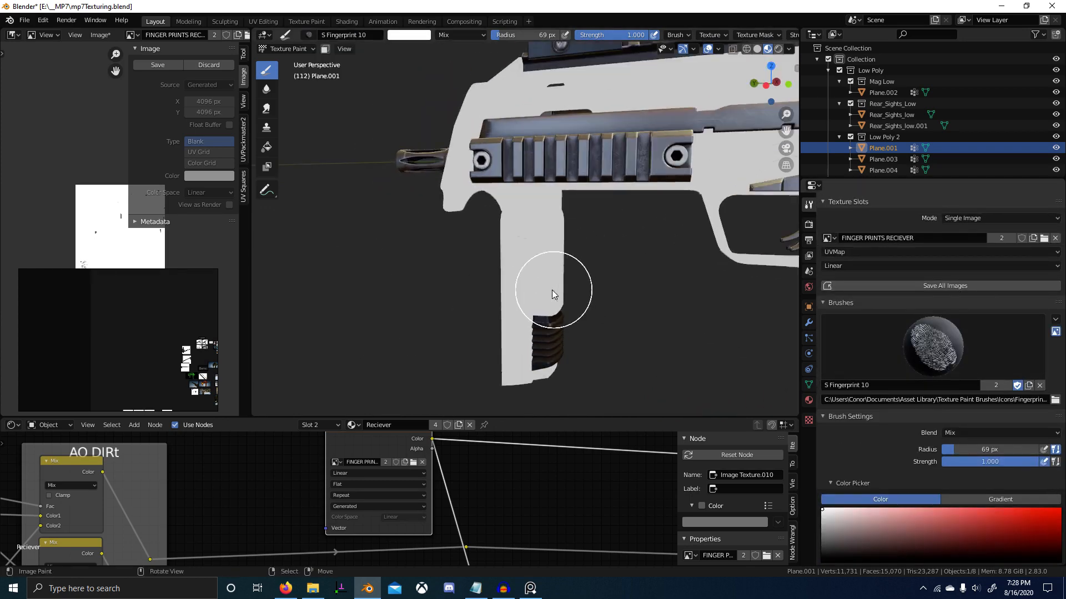
{"action": "scroll", "coordinate": [555, 288], "scroll_direction": "down", "scroll_amount": 1}
{"action": "mouse_move", "coordinate": [668, 294]}
{"action": "middle_mouse_down"}
{"action": "mouse_move", "coordinate": [699, 298]}
{"action": "mouse_move", "coordinate": [708, 288]}
{"action": "middle_mouse_up"}
{"action": "key", "text": "f"}
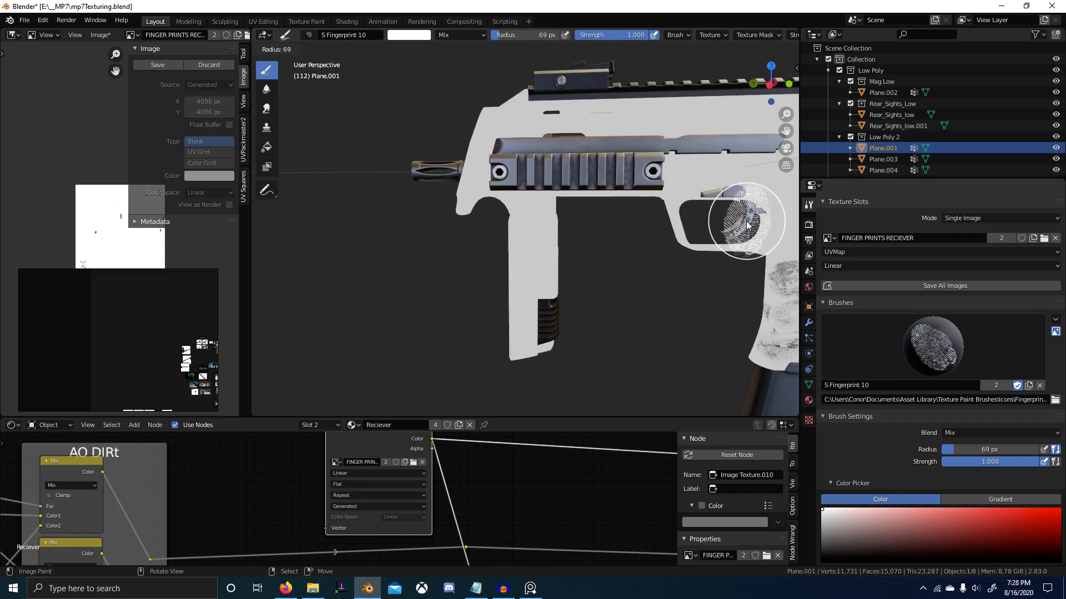
{"action": "left_click", "coordinate": [678, 237]}
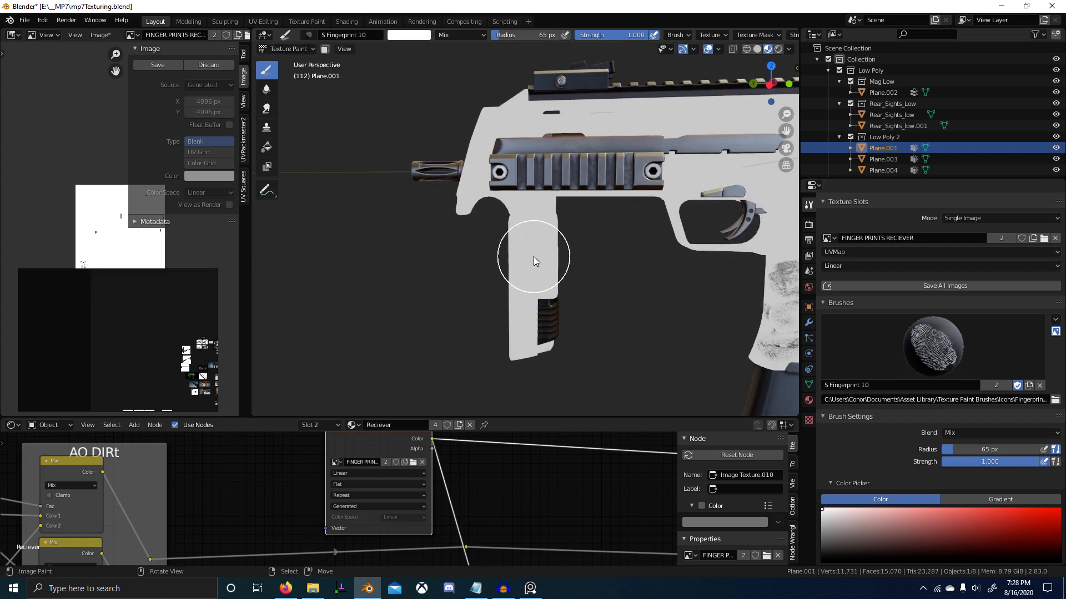
Set the brush's texture mask angle to 90° and its color to black.
{"action": "scroll", "coordinate": [1019, 418], "scroll_direction": "down", "scroll_amount": 8}
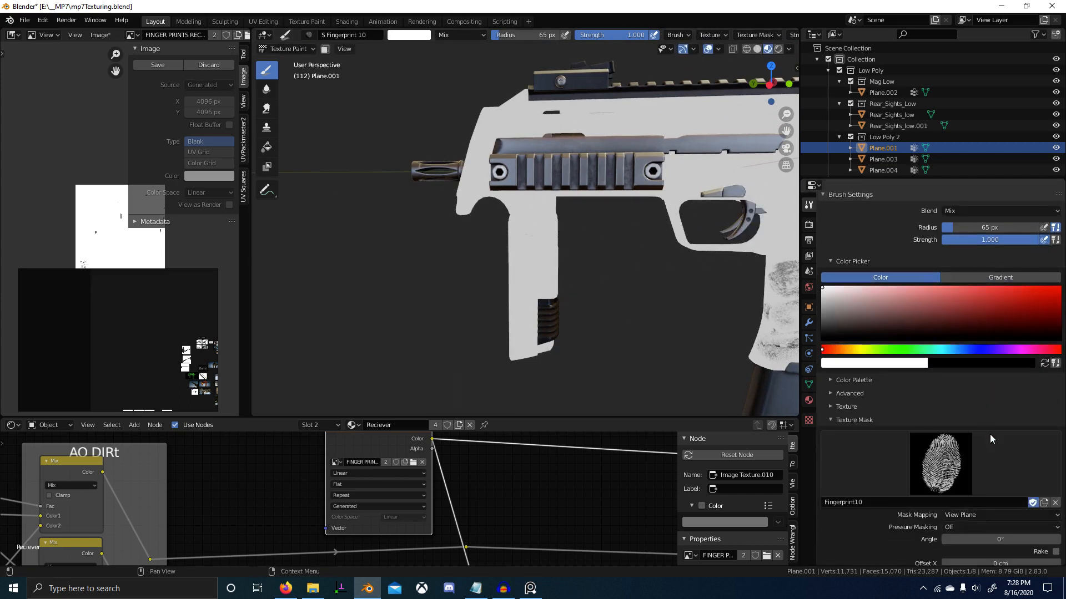
{"action": "left_click", "coordinate": [984, 516]}
{"action": "type", "text": "9"}
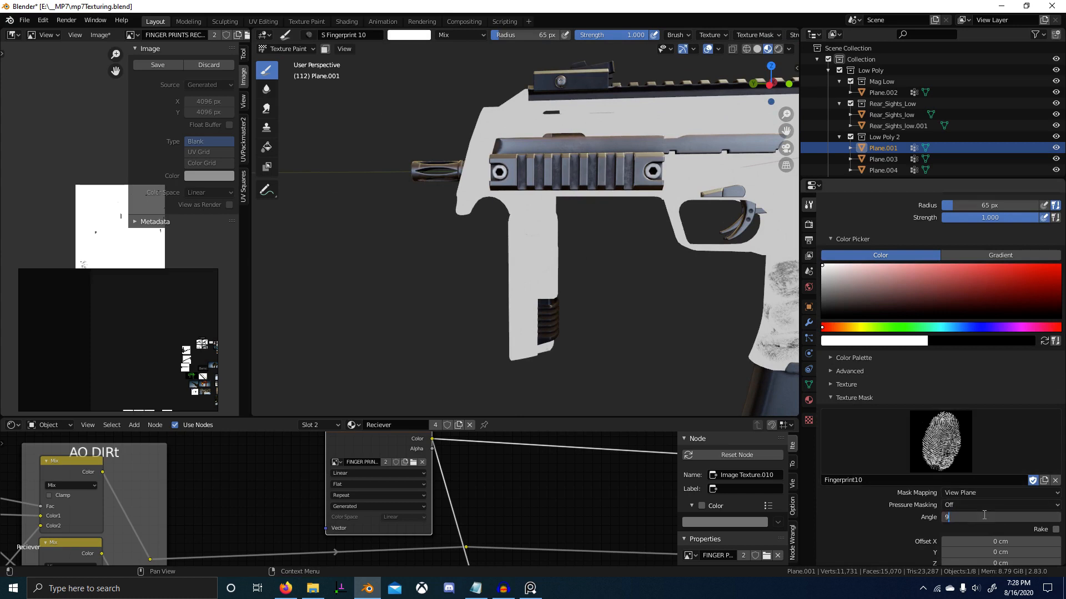
{"action": "type", "text": "0"}
{"action": "key", "text": "Return"}
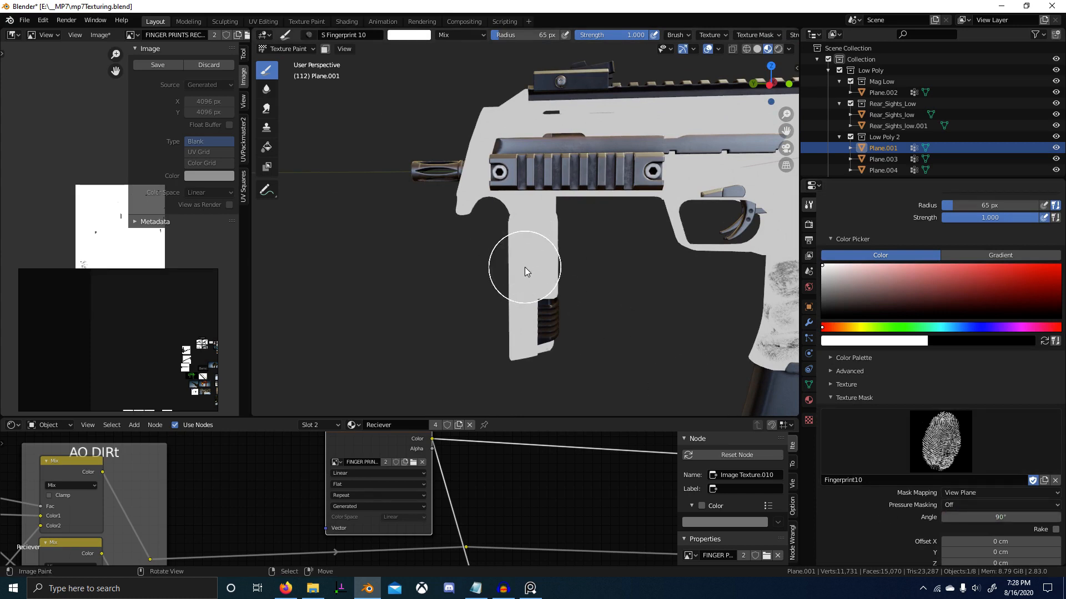
{"action": "left_click", "coordinate": [398, 35]}
{"action": "left_click_drag", "start_coordinate": [395, 50], "coordinate": [410, 158]}
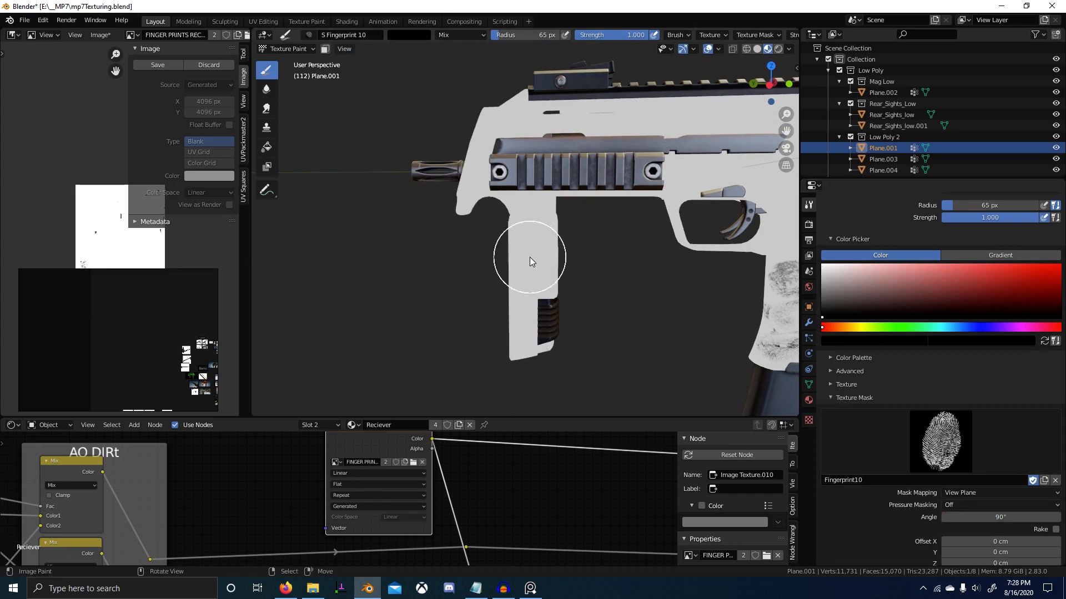
Change the brush's stroke method to Space.
{"action": "mouse_move", "coordinate": [533, 270]}
{"action": "middle_mouse_down"}
{"action": "mouse_move", "coordinate": [561, 261]}
{"action": "mouse_move", "coordinate": [550, 260]}
{"action": "middle_mouse_up"}
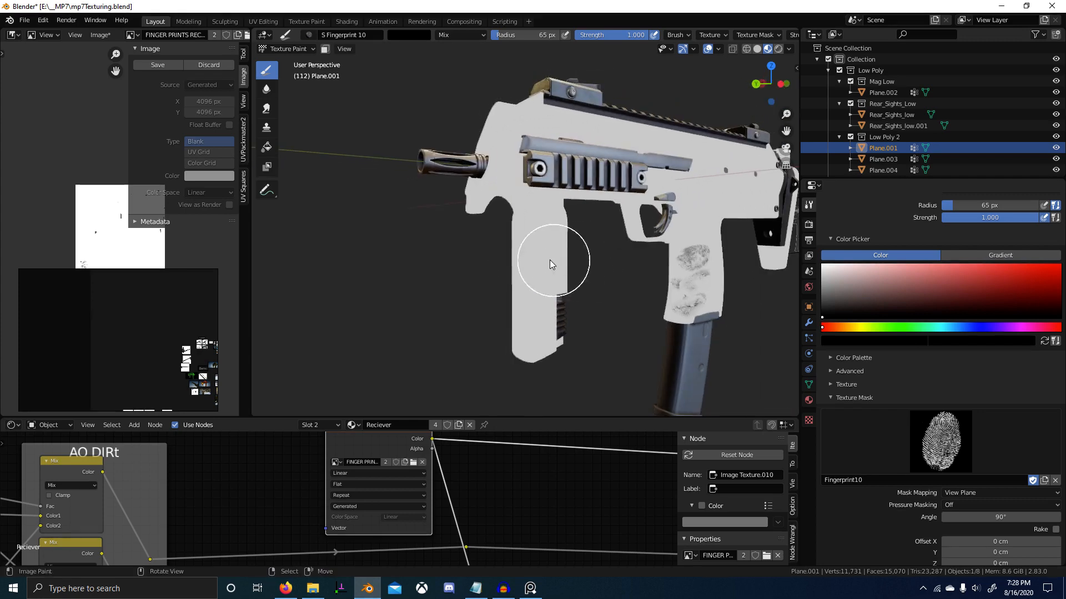
{"action": "scroll", "coordinate": [1029, 396], "scroll_direction": "down", "scroll_amount": 6}
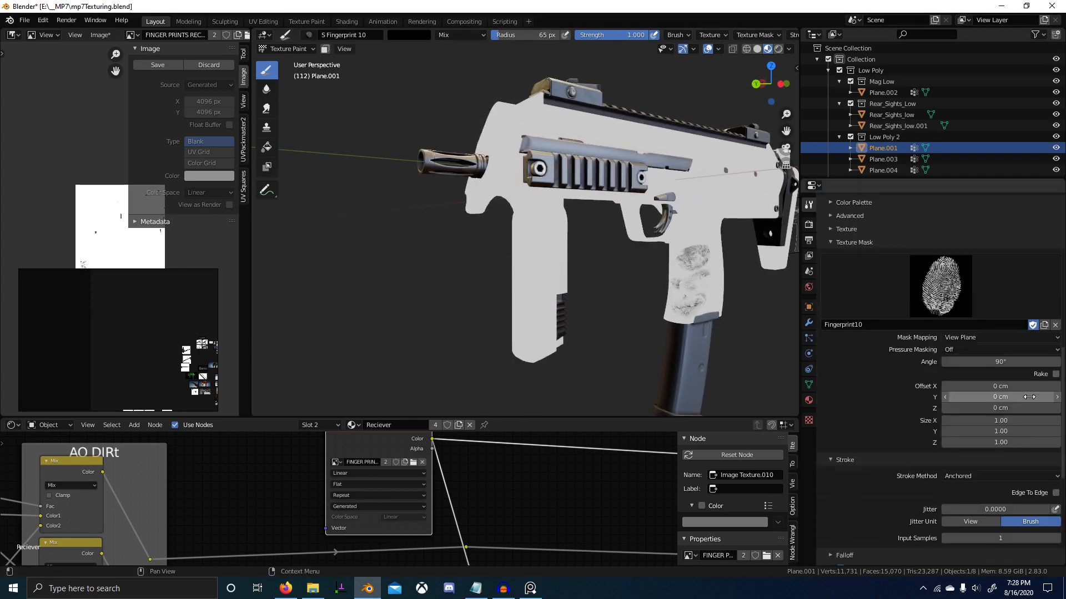
{"action": "scroll", "coordinate": [1029, 396], "scroll_direction": "down", "scroll_amount": 7}
{"action": "scroll", "coordinate": [1029, 398], "scroll_direction": "up", "scroll_amount": 3}
{"action": "left_click", "coordinate": [1006, 388]}
{"action": "key", "text": "s"}
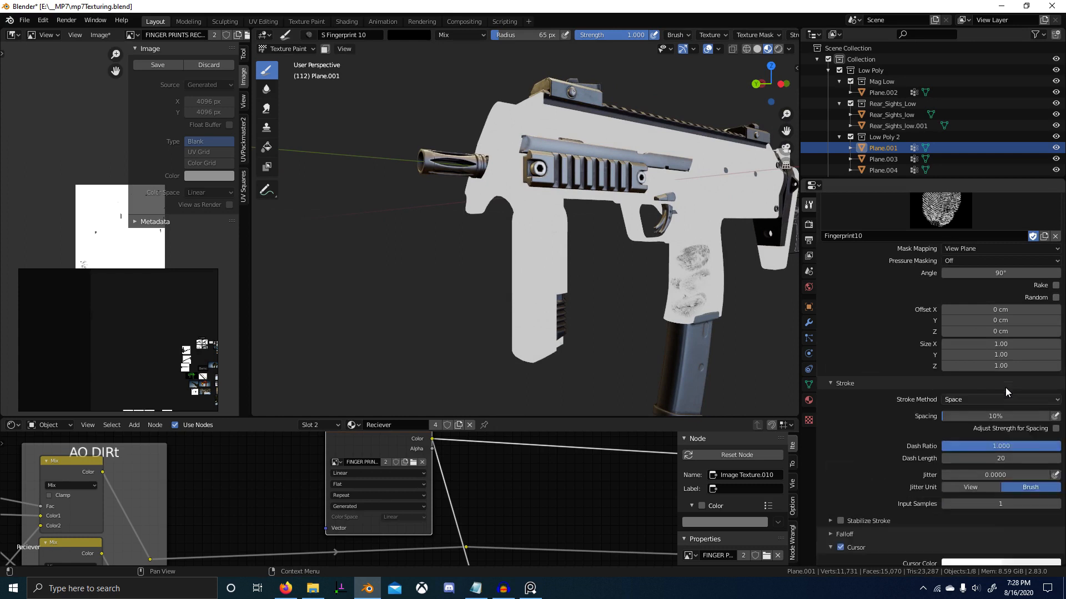
Try stamping a black Fingerprint10 print on the upper part of the foregrip with a 66 px brush radius.
{"action": "middle_click_drag", "start_coordinate": [590, 260], "coordinate": [525, 261]}
{"action": "key", "text": "f"}
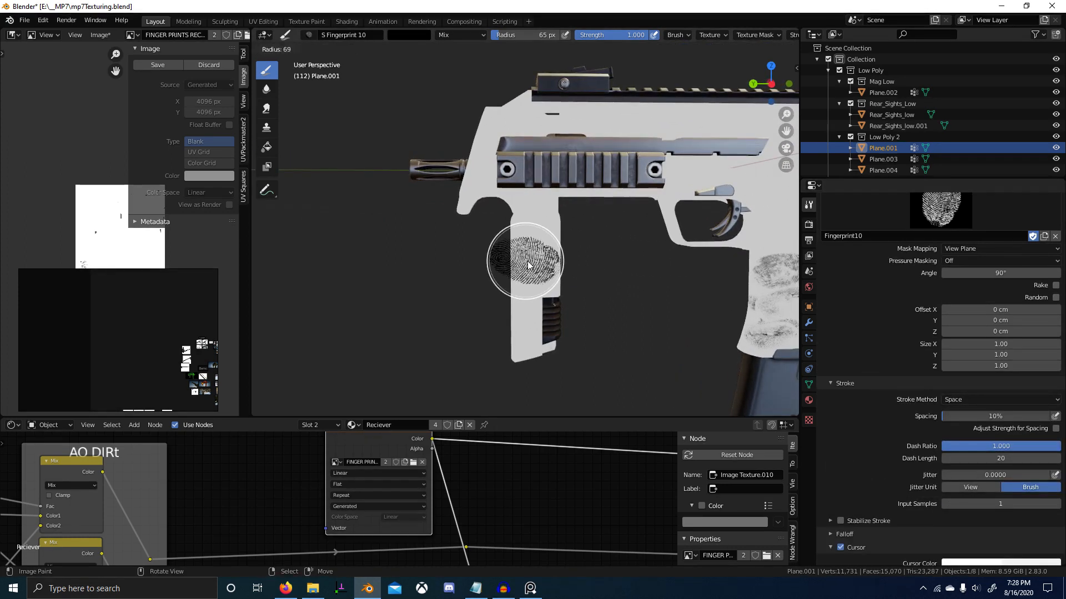
{"action": "left_click", "coordinate": [525, 260]}
{"action": "left_click", "coordinate": [532, 251]}
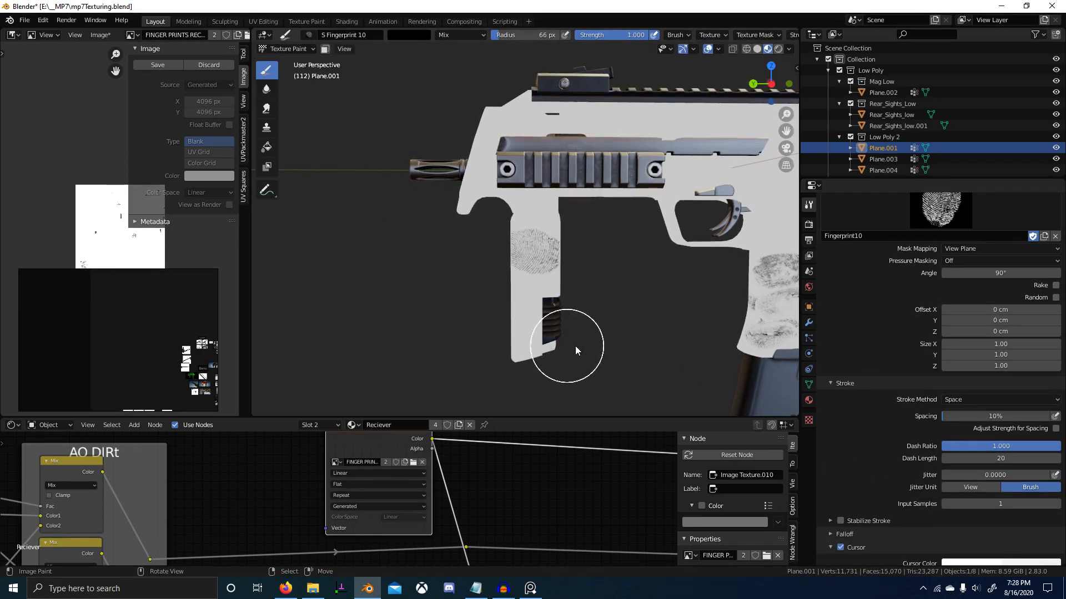
{"action": "scroll", "coordinate": [616, 338], "scroll_direction": "down", "scroll_amount": 3}
{"action": "scroll", "coordinate": [616, 324], "scroll_direction": "up", "scroll_amount": 5}
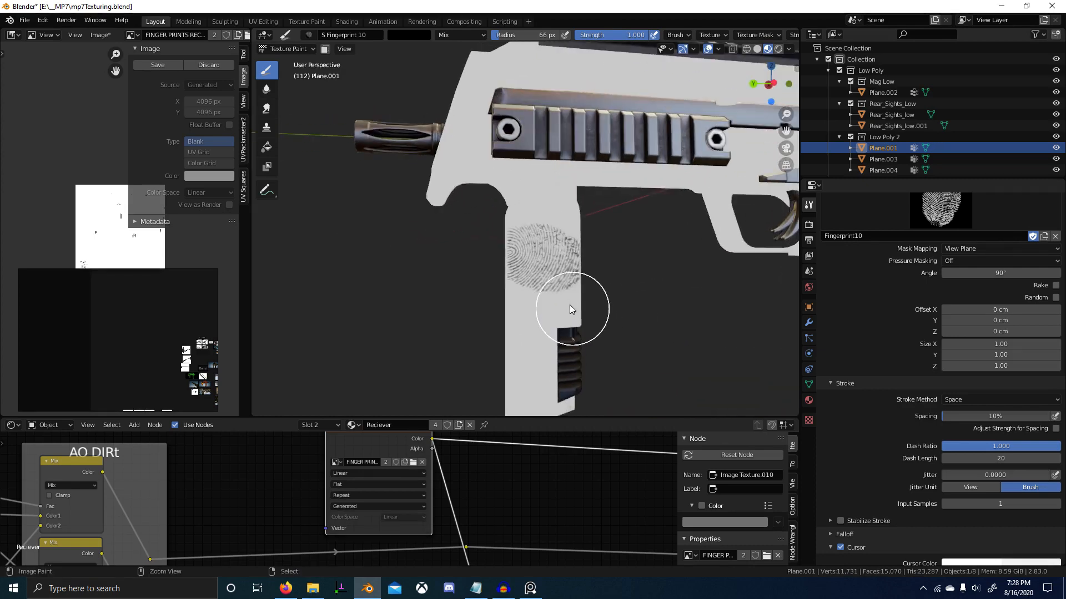
{"action": "key", "text": "ctrl+z"}
Set the brush radius to 54 px and stamp a black Fingerprint10 print on the upper side of the foregrip.
{"action": "middle_click_drag", "start_coordinate": [543, 268], "coordinate": [540, 258]}
{"action": "middle_click_drag", "start_coordinate": [558, 285], "coordinate": [649, 370]}
{"action": "key", "text": "f"}
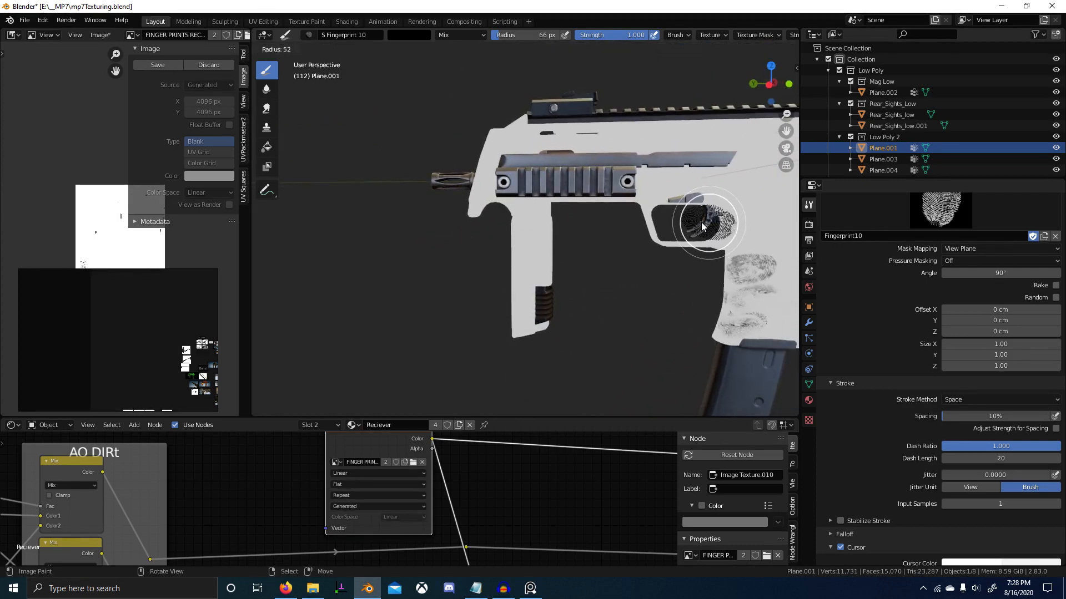
{"action": "left_click", "coordinate": [702, 223]}
{"action": "left_click", "coordinate": [525, 244]}
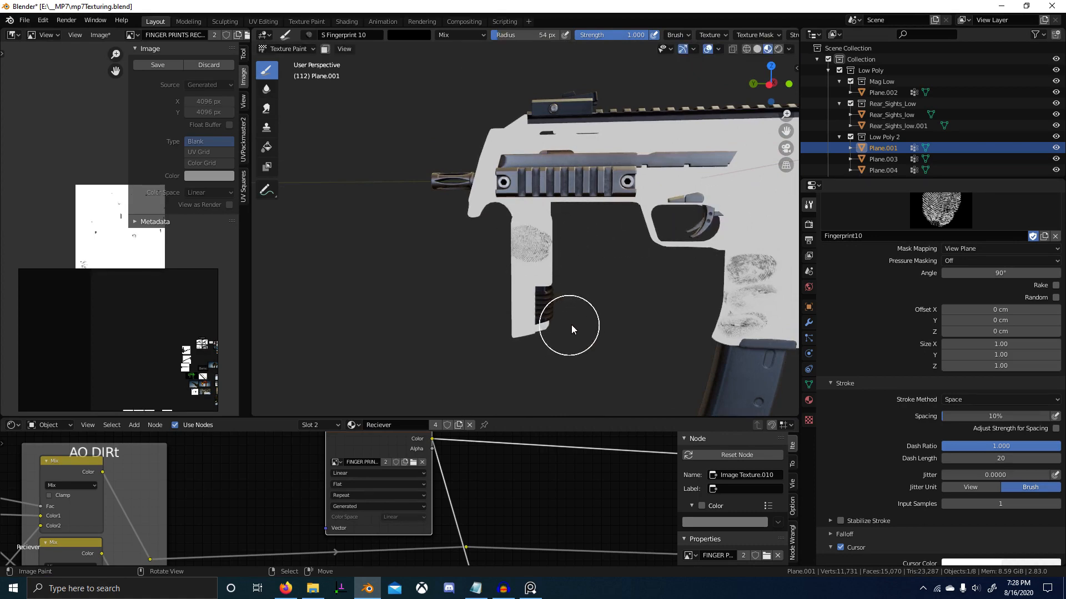
Select the white TexDraw brush, set its strength to 0.515, and fade the stretched print on the foregrip's front face.
{"action": "middle_click_drag", "start_coordinate": [571, 324], "coordinate": [669, 327]}
{"action": "scroll", "coordinate": [663, 321], "scroll_direction": "up", "scroll_amount": 4}
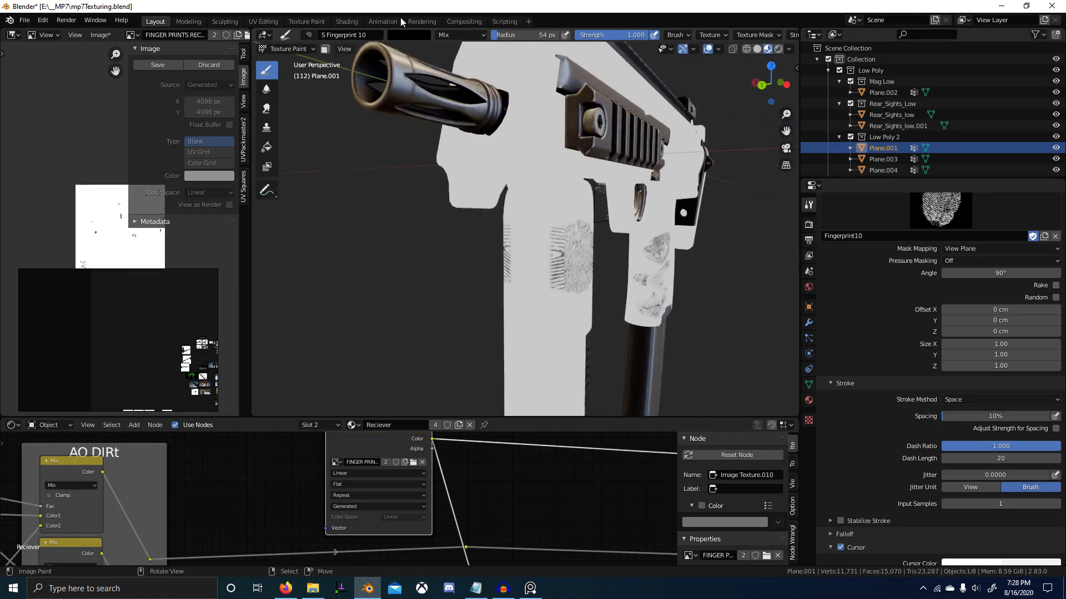
{"action": "left_click", "coordinate": [344, 35]}
{"action": "type", "text": "tex"}
{"action": "left_click", "coordinate": [369, 72]}
{"action": "key", "text": "shift+f"}
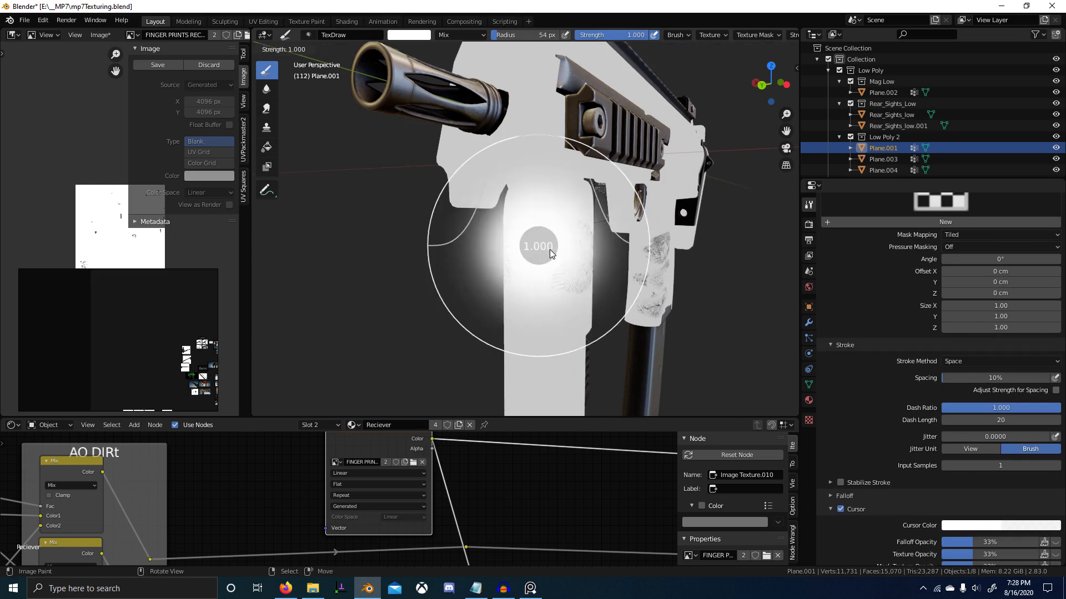
{"action": "left_click", "coordinate": [494, 245]}
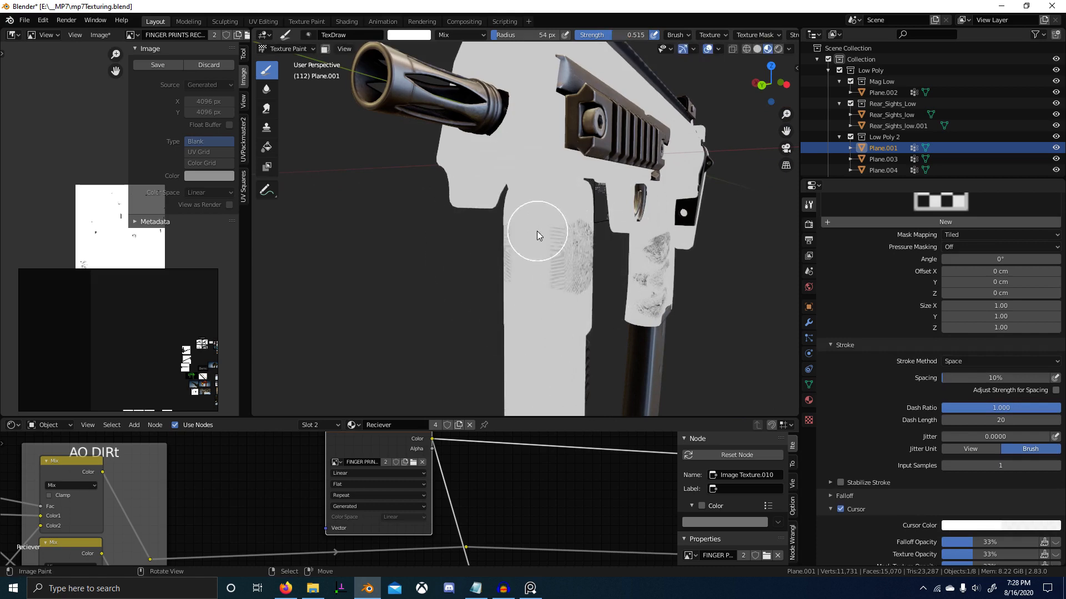
{"action": "mouse_move", "coordinate": [537, 231]}
{"action": "middle_mouse_down"}
{"action": "mouse_move", "coordinate": [530, 269]}
{"action": "mouse_move", "coordinate": [536, 232]}
{"action": "middle_mouse_up"}
{"action": "mouse_move", "coordinate": [526, 214]}
{"action": "left_mouse_down"}
{"action": "mouse_move", "coordinate": [535, 242]}
{"action": "mouse_move", "coordinate": [541, 221]}
{"action": "left_mouse_up"}
Set the brush radius to 71 px and paint out the stray print marks along the foregrip's rear edge in white.
{"action": "mouse_move", "coordinate": [541, 220]}
{"action": "middle_mouse_down"}
{"action": "mouse_move", "coordinate": [544, 262]}
{"action": "mouse_move", "coordinate": [439, 269]}
{"action": "middle_mouse_up"}
{"action": "scroll", "coordinate": [544, 261], "scroll_direction": "up", "scroll_amount": 3}
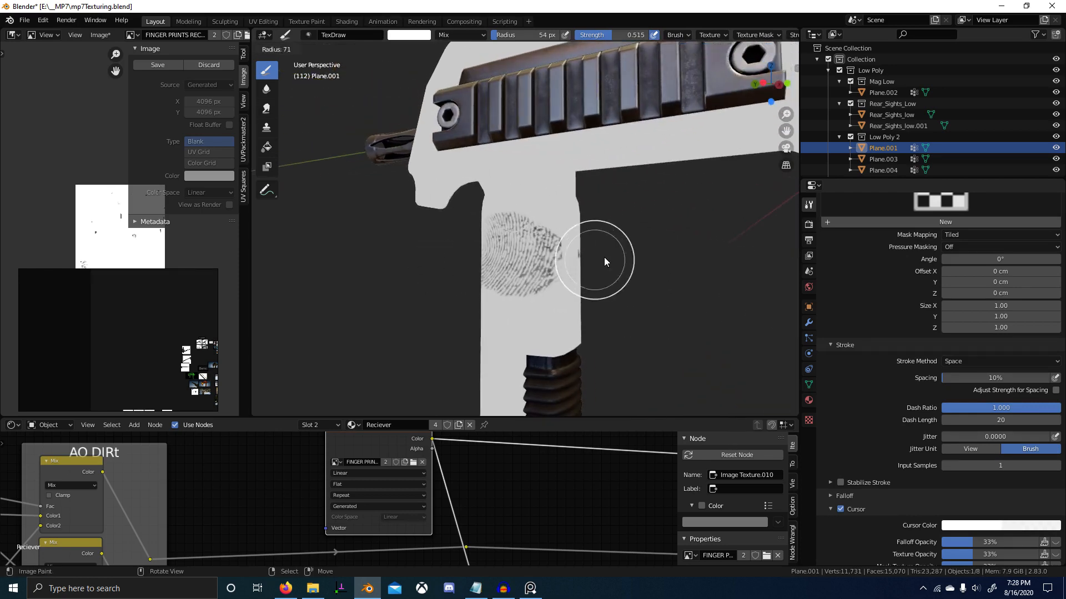
{"action": "middle_click_drag", "start_coordinate": [604, 258], "coordinate": [581, 249]}
{"action": "key", "text": "f"}
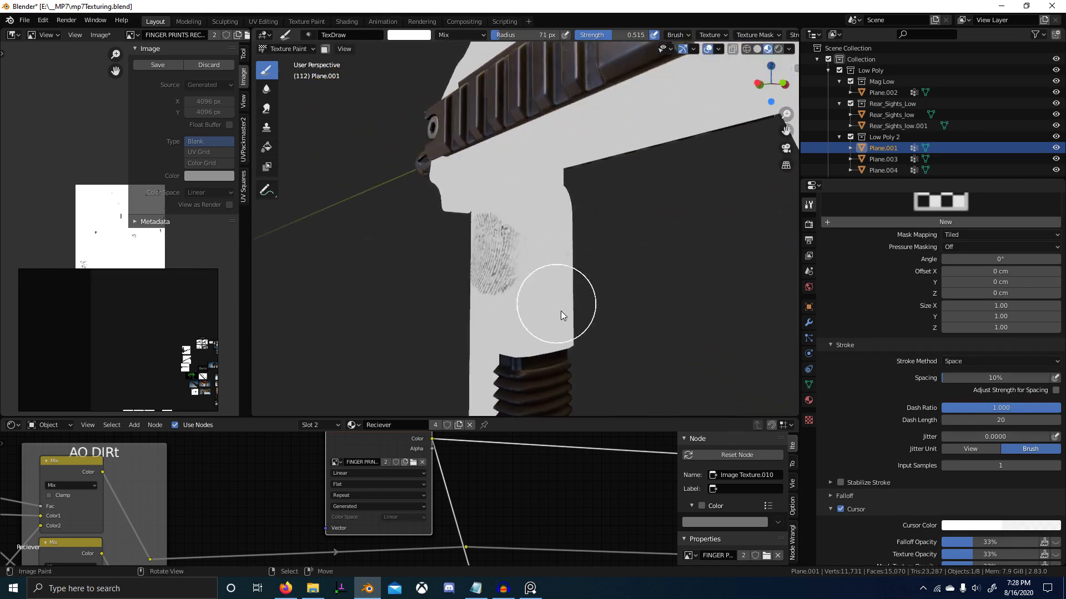
{"action": "middle_click_drag", "start_coordinate": [560, 311], "coordinate": [642, 291]}
{"action": "scroll", "coordinate": [642, 290], "scroll_direction": "down", "scroll_amount": 3}
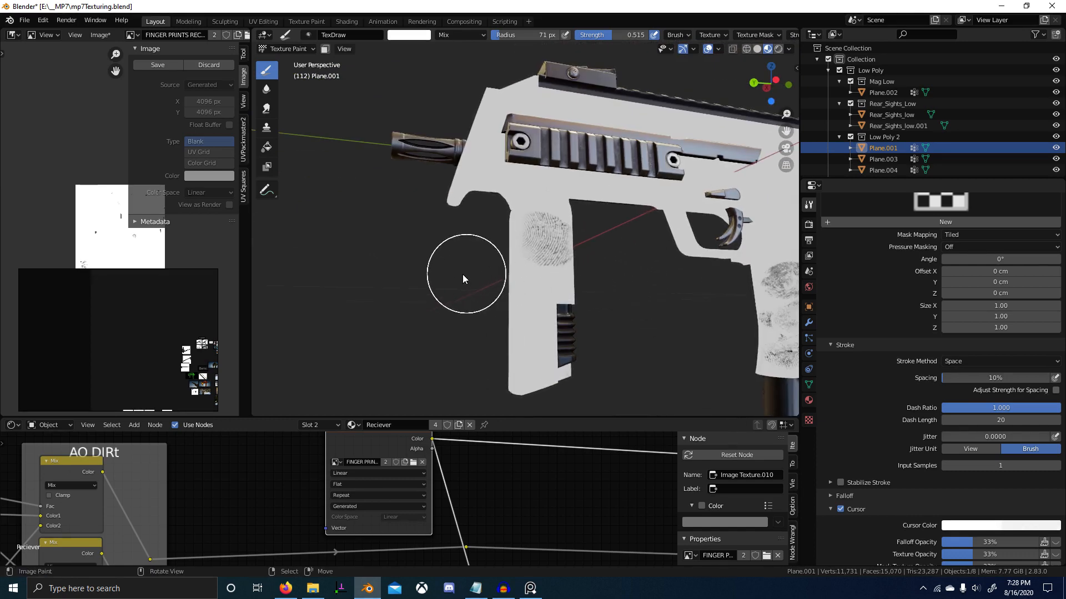
Enlarge the TexDraw brush radius to 143 px and fade the prints wrapping around the front of the main grip.
{"action": "scroll", "coordinate": [462, 276], "scroll_direction": "down", "scroll_amount": 4}
{"action": "middle_click_drag", "start_coordinate": [462, 278], "coordinate": [487, 310]}
{"action": "scroll", "coordinate": [555, 313], "scroll_direction": "up", "scroll_amount": 5}
{"action": "mouse_move", "coordinate": [588, 314]}
{"action": "middle_mouse_down"}
{"action": "mouse_move", "coordinate": [654, 318]}
{"action": "mouse_move", "coordinate": [554, 245]}
{"action": "mouse_move", "coordinate": [457, 256]}
{"action": "middle_mouse_up"}
{"action": "key", "text": "f"}
{"action": "left_click", "coordinate": [449, 246]}
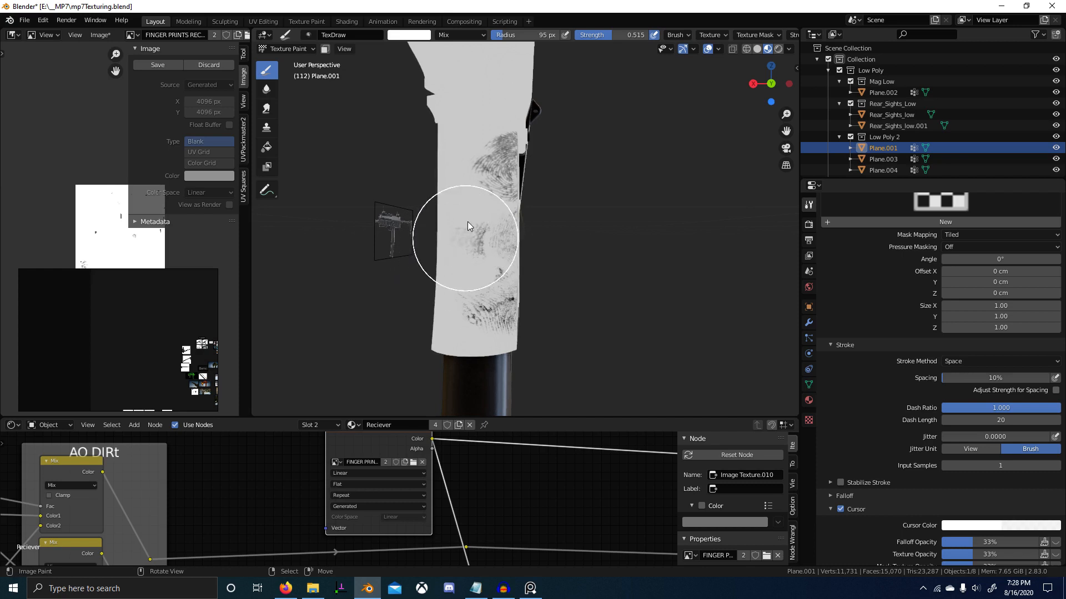
{"action": "mouse_move", "coordinate": [459, 338]}
{"action": "middle_mouse_down"}
{"action": "mouse_move", "coordinate": [398, 326]}
{"action": "mouse_move", "coordinate": [300, 328]}
{"action": "mouse_move", "coordinate": [445, 303]}
{"action": "mouse_move", "coordinate": [425, 305]}
{"action": "middle_mouse_up"}
{"action": "key", "text": "bracketright"}
{"action": "key", "text": "bracketright"}
{"action": "key", "text": "bracketright"}
{"action": "key", "text": "bracketright"}
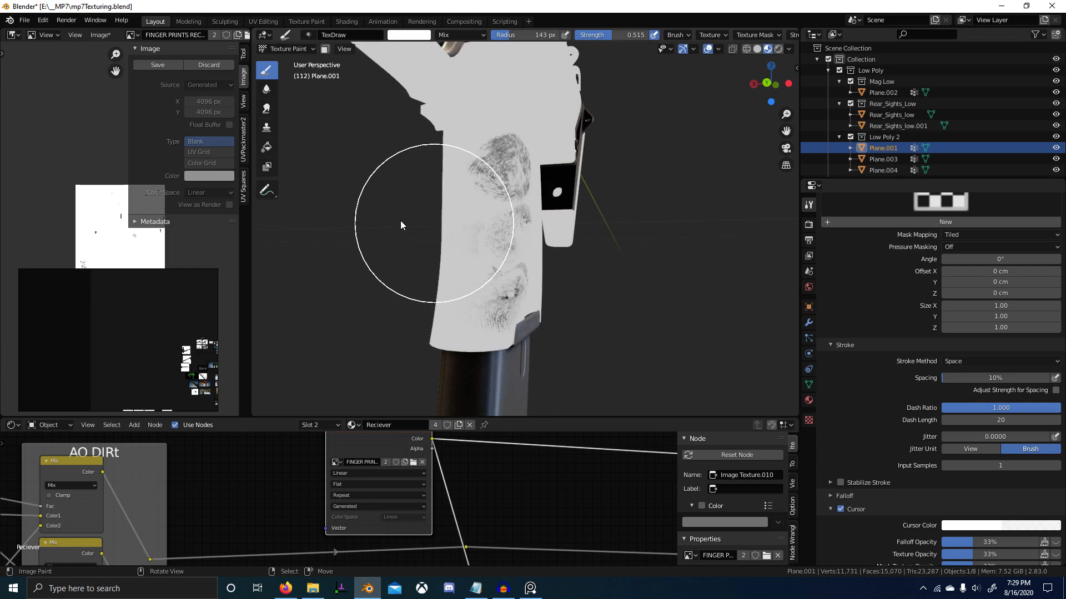
Select the S Fingerprint 09 brush, set its radius to 114 px and change its color to black.
{"action": "middle_click_drag", "start_coordinate": [401, 220], "coordinate": [772, 260]}
{"action": "scroll", "coordinate": [446, 190], "scroll_direction": "down", "scroll_amount": 4}
{"action": "middle_click_drag", "start_coordinate": [555, 243], "coordinate": [509, 189]}
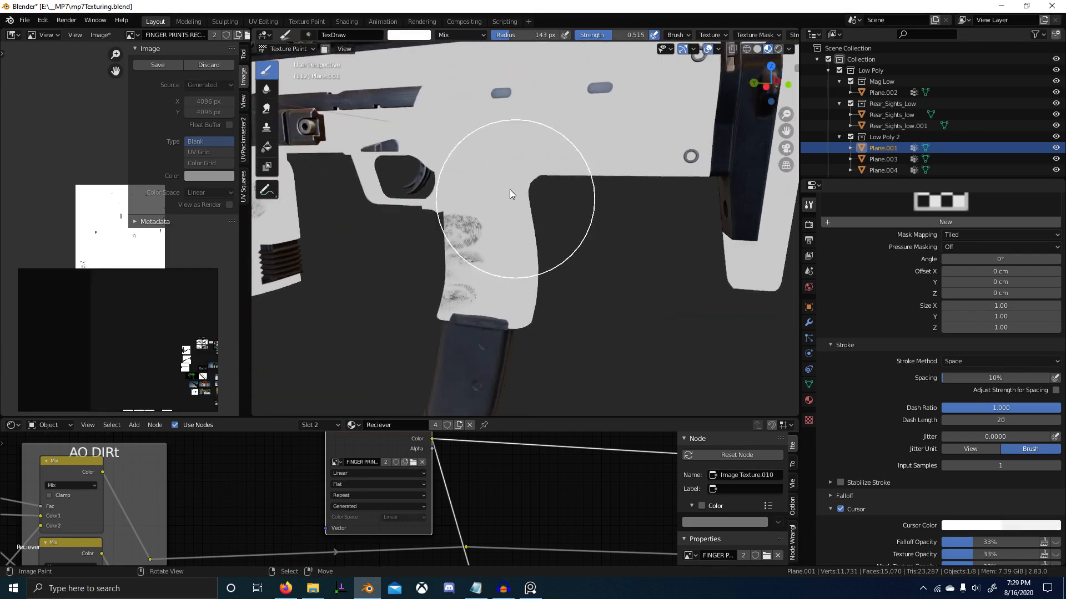
{"action": "scroll", "coordinate": [945, 287], "scroll_direction": "up", "scroll_amount": 5}
{"action": "scroll", "coordinate": [945, 287], "scroll_direction": "up", "scroll_amount": 10}
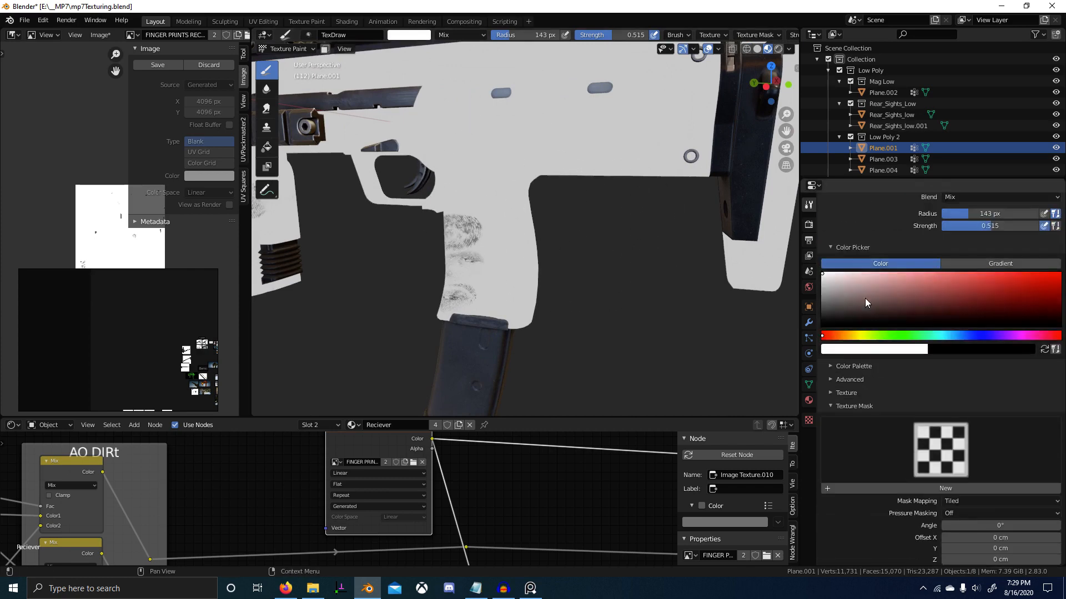
{"action": "left_click", "coordinate": [308, 35]}
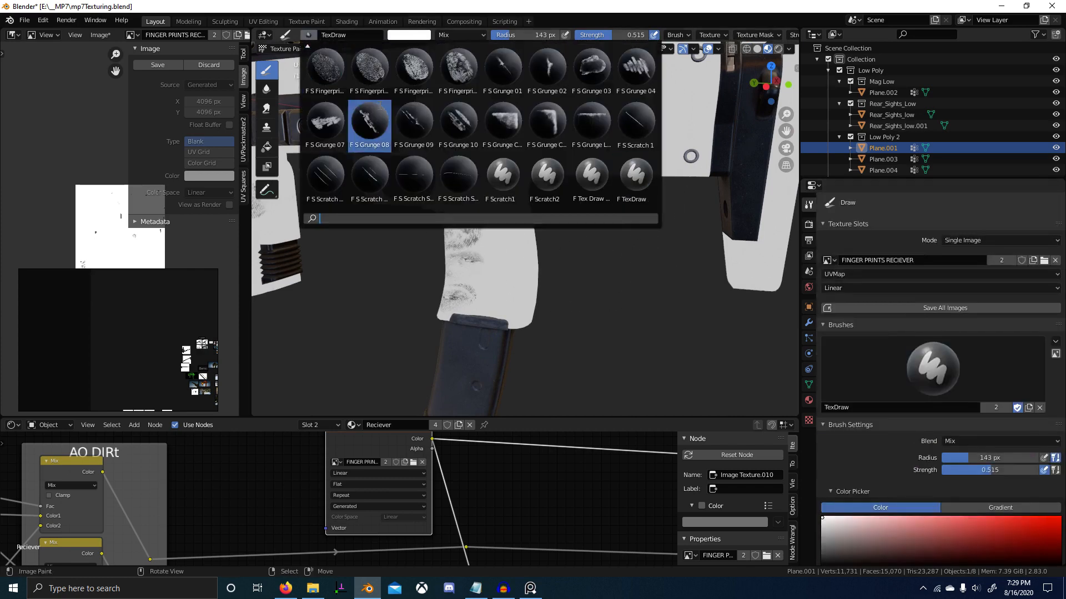
{"action": "left_click", "coordinate": [326, 67]}
{"action": "key", "text": "f"}
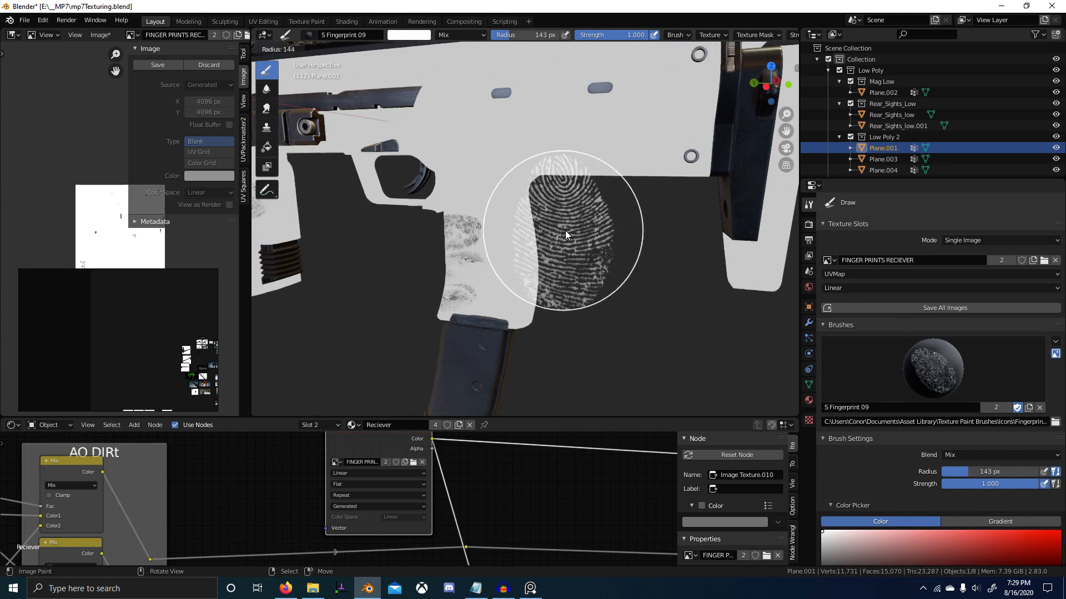
{"action": "left_click", "coordinate": [547, 224]}
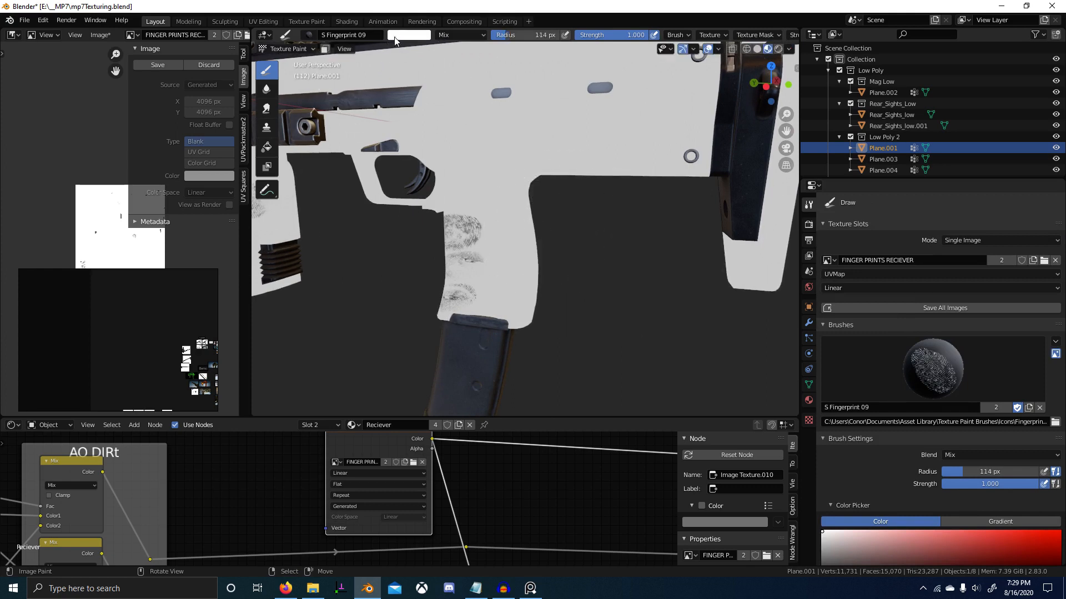
{"action": "left_click", "coordinate": [394, 37]}
{"action": "left_click", "coordinate": [396, 189]}
Stamp a black Fingerprint 09 print on the receiver just above the main grip, undoing the unwanted stroke.
{"action": "middle_click_drag", "start_coordinate": [522, 154], "coordinate": [535, 185]}
{"action": "mouse_move", "coordinate": [530, 192]}
{"action": "left_mouse_down"}
{"action": "mouse_move", "coordinate": [564, 214]}
{"action": "mouse_move", "coordinate": [534, 174]}
{"action": "mouse_move", "coordinate": [558, 187]}
{"action": "left_mouse_up"}
{"action": "key", "text": "ctrl+z"}
{"action": "scroll", "coordinate": [644, 203], "scroll_direction": "down", "scroll_amount": 3}
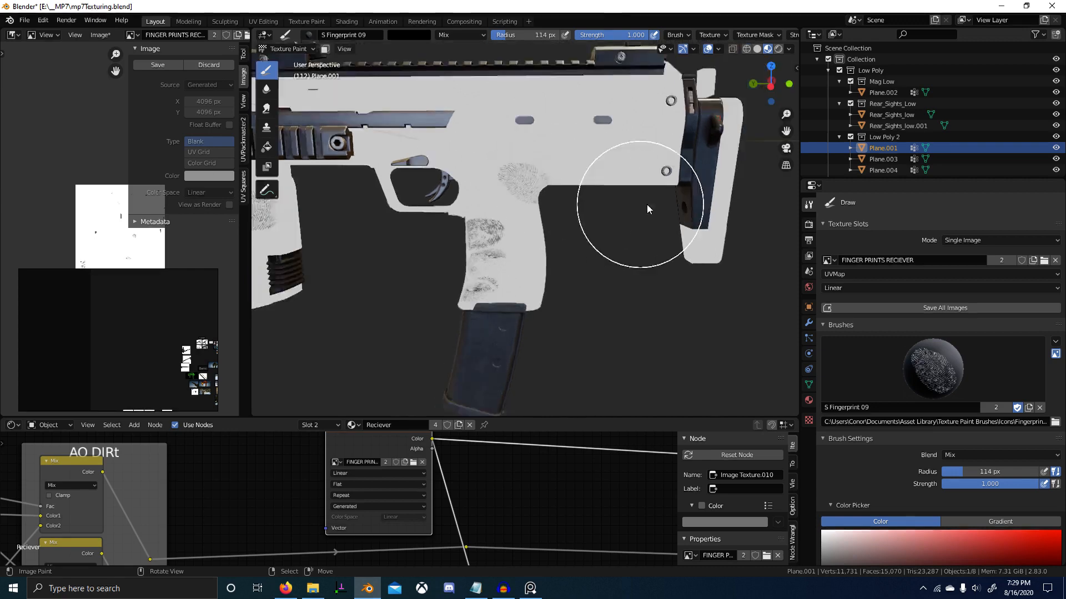
Examine the painted fingerprints on the grip, foregrip and receiver from several angles and distances.
{"action": "mouse_move", "coordinate": [647, 204]}
{"action": "middle_mouse_down"}
{"action": "mouse_move", "coordinate": [710, 185]}
{"action": "mouse_move", "coordinate": [657, 185]}
{"action": "mouse_move", "coordinate": [693, 187]}
{"action": "middle_mouse_up"}
{"action": "scroll", "coordinate": [656, 186], "scroll_direction": "down", "scroll_amount": 4}
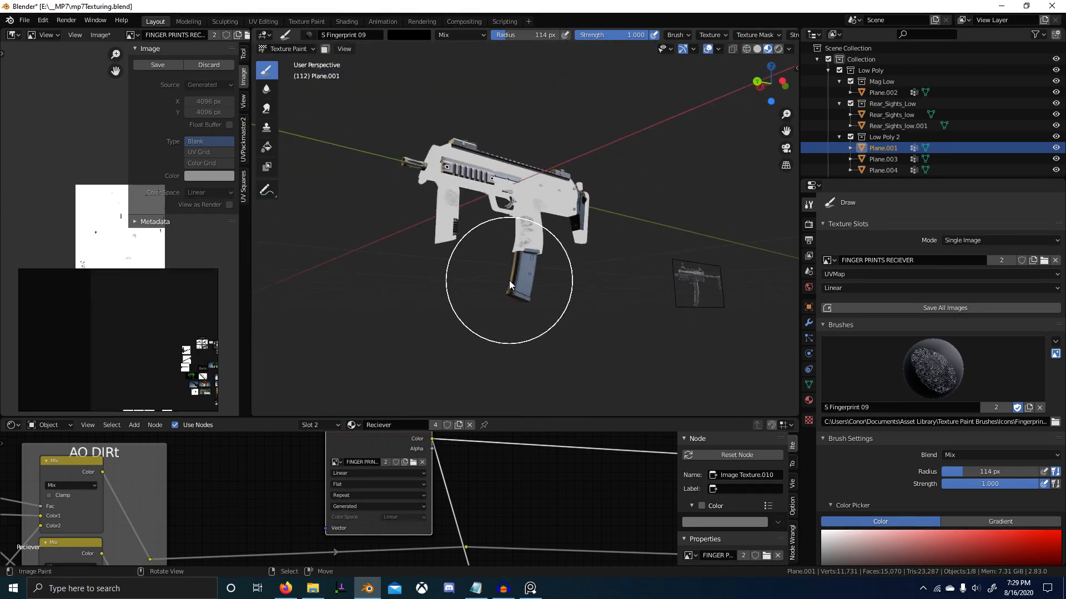
{"action": "scroll", "coordinate": [516, 278], "scroll_direction": "down", "scroll_amount": 4}
{"action": "scroll", "coordinate": [526, 272], "scroll_direction": "up", "scroll_amount": 7}
{"action": "middle_click_drag", "start_coordinate": [525, 273], "coordinate": [528, 311]}
{"action": "scroll", "coordinate": [519, 294], "scroll_direction": "up", "scroll_amount": 7}
{"action": "scroll", "coordinate": [529, 311], "scroll_direction": "down", "scroll_amount": 3}
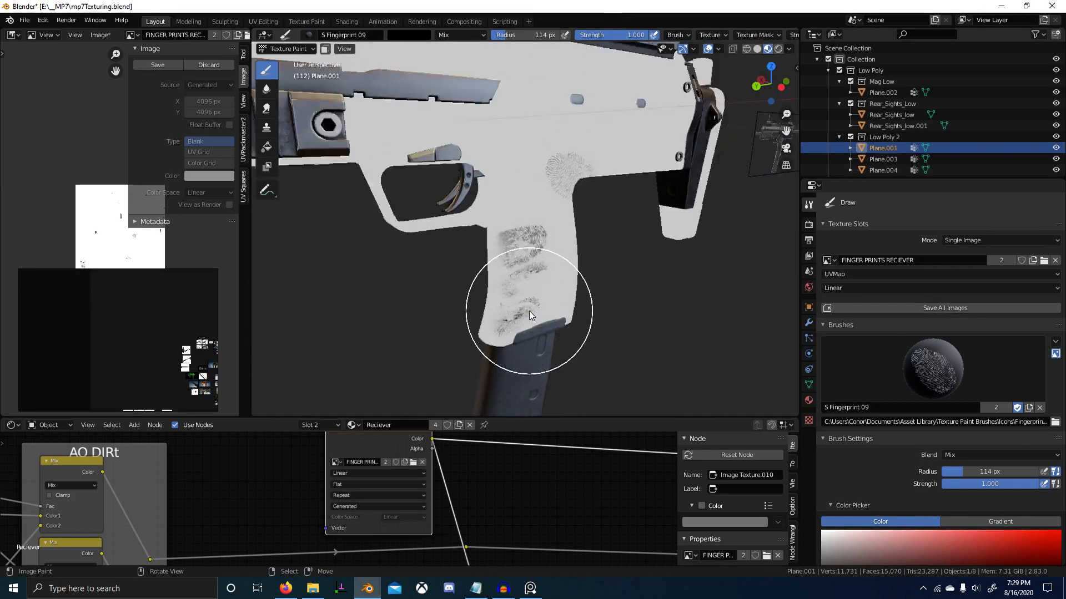
{"action": "scroll", "coordinate": [516, 290], "scroll_direction": "down", "scroll_amount": 6}
{"action": "scroll", "coordinate": [619, 308], "scroll_direction": "up", "scroll_amount": 7}
{"action": "scroll", "coordinate": [546, 211], "scroll_direction": "down", "scroll_amount": 7}
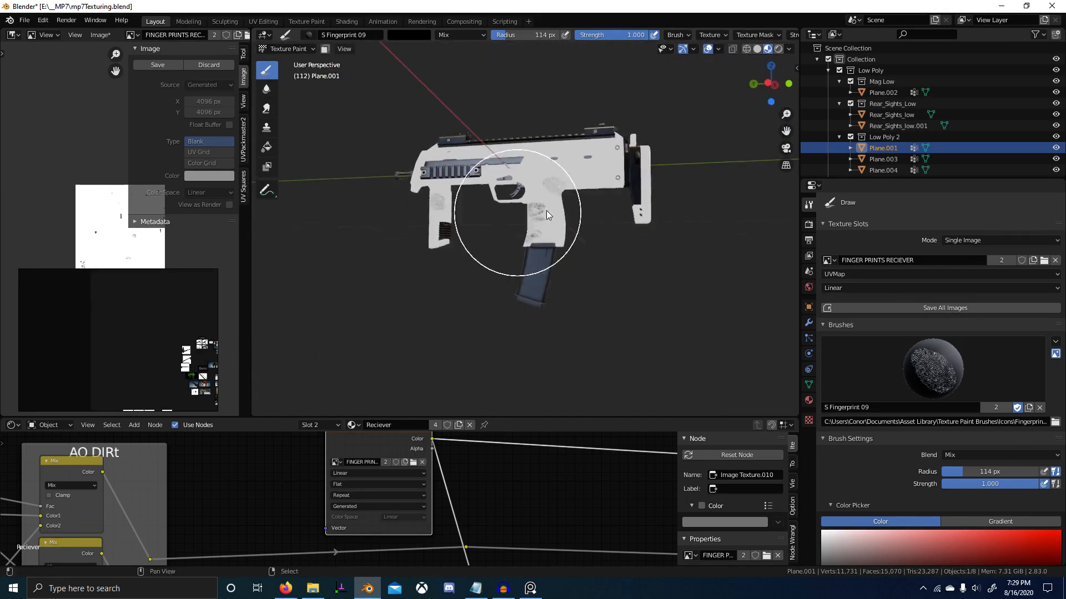
{"action": "scroll", "coordinate": [579, 212], "scroll_direction": "up", "scroll_amount": 7}
{"action": "scroll", "coordinate": [584, 225], "scroll_direction": "down", "scroll_amount": 7}
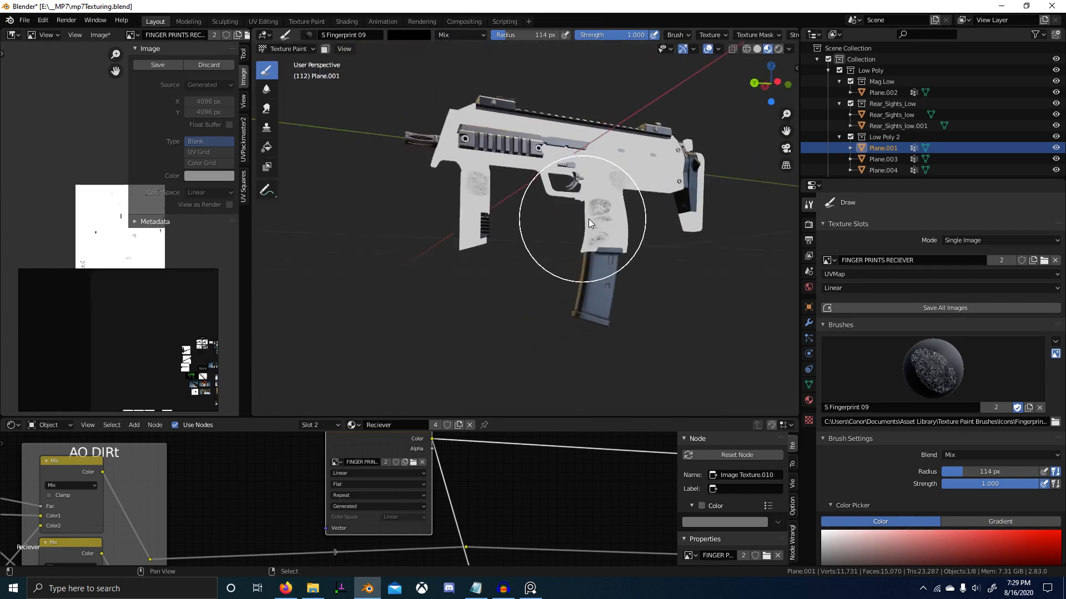
{"action": "scroll", "coordinate": [572, 222], "scroll_direction": "up", "scroll_amount": 4}
{"action": "middle_click_drag", "start_coordinate": [594, 225], "coordinate": [615, 264]}
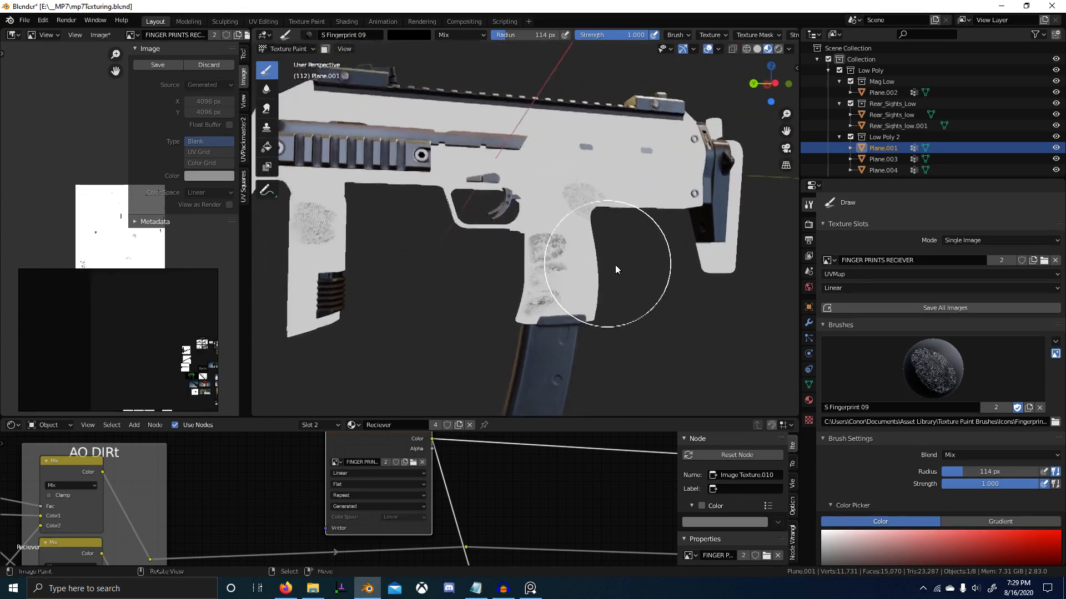
{"action": "scroll", "coordinate": [615, 265], "scroll_direction": "up", "scroll_amount": 5}
Switch the receiver to Object Mode and preview the Principled BSDF node of the Reciever material.
{"action": "key", "text": "ctrl+Tab"}
{"action": "left_click", "coordinate": [303, 259]}
{"action": "scroll", "coordinate": [571, 286], "scroll_direction": "down", "scroll_amount": 6}
{"action": "scroll", "coordinate": [548, 489], "scroll_direction": "down", "scroll_amount": 7}
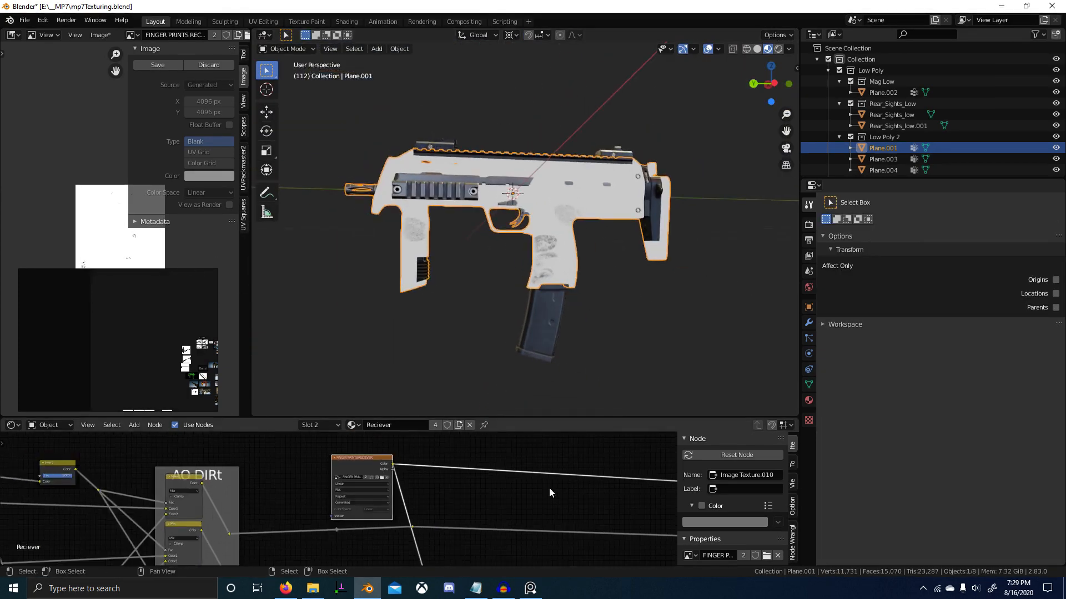
{"action": "middle_click_drag", "start_coordinate": [497, 484], "coordinate": [478, 469]}
{"action": "scroll", "coordinate": [555, 468], "scroll_direction": "down", "scroll_amount": 3}
{"action": "middle_click_drag", "start_coordinate": [560, 465], "coordinate": [495, 438]}
{"action": "mouse_move", "coordinate": [566, 355]}
{"action": "middle_mouse_down"}
{"action": "mouse_move", "coordinate": [624, 354]}
{"action": "mouse_move", "coordinate": [564, 341]}
{"action": "middle_mouse_up"}
{"action": "scroll", "coordinate": [625, 354], "scroll_direction": "up", "scroll_amount": 6}
{"action": "scroll", "coordinate": [625, 354], "scroll_direction": "down", "scroll_amount": 6}
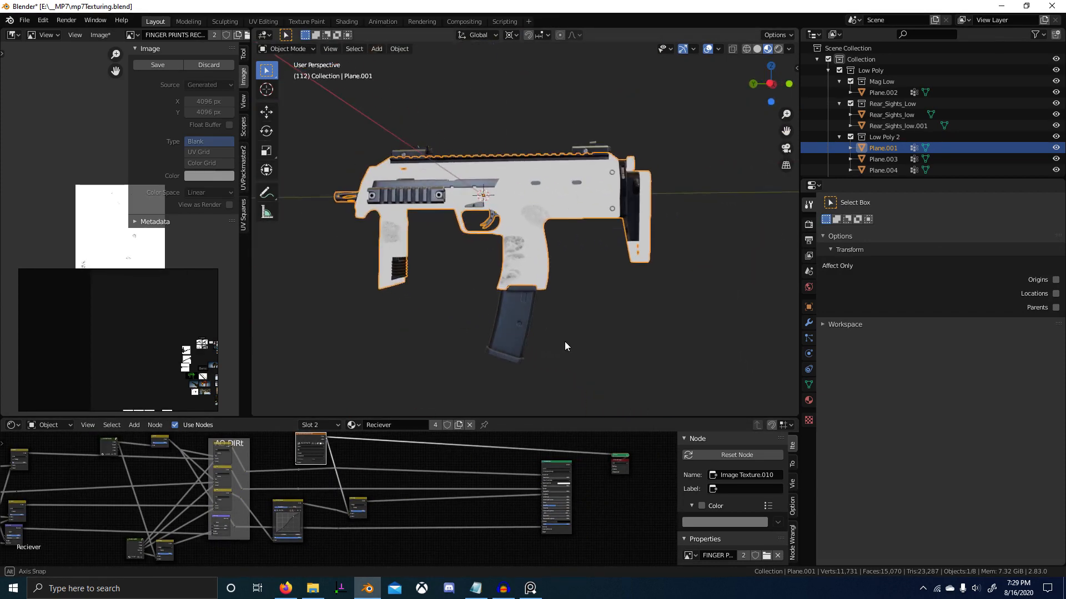
{"action": "left_click", "coordinate": [545, 462], "text": "ctrl+shift"}
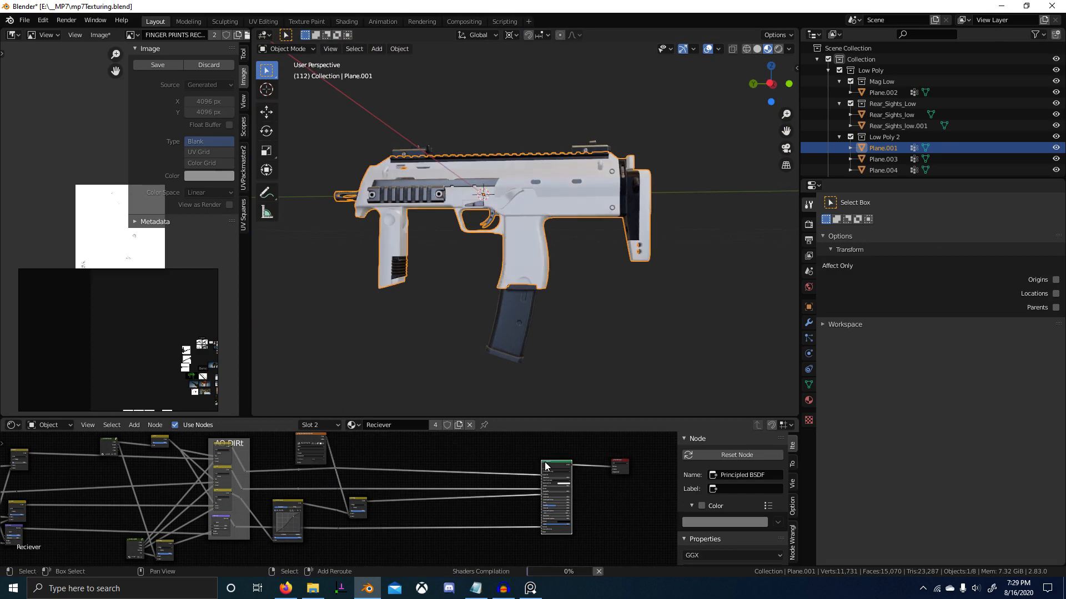
Examine how the fingerprints affect the shaded surface around the grip and receiver up close.
{"action": "scroll", "coordinate": [506, 312], "scroll_direction": "up", "scroll_amount": 5}
{"action": "mouse_move", "coordinate": [508, 308]}
{"action": "middle_mouse_down"}
{"action": "mouse_move", "coordinate": [517, 299]}
{"action": "mouse_move", "coordinate": [508, 302]}
{"action": "middle_mouse_up"}
{"action": "scroll", "coordinate": [509, 301], "scroll_direction": "down", "scroll_amount": 3}
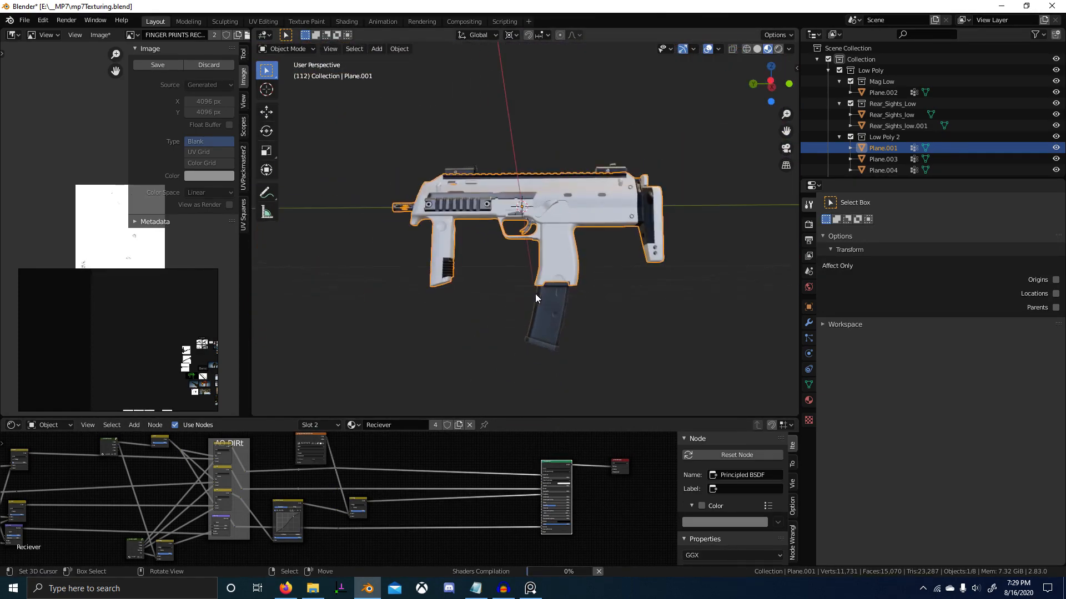
{"action": "scroll", "coordinate": [556, 293], "scroll_direction": "up", "scroll_amount": 2}
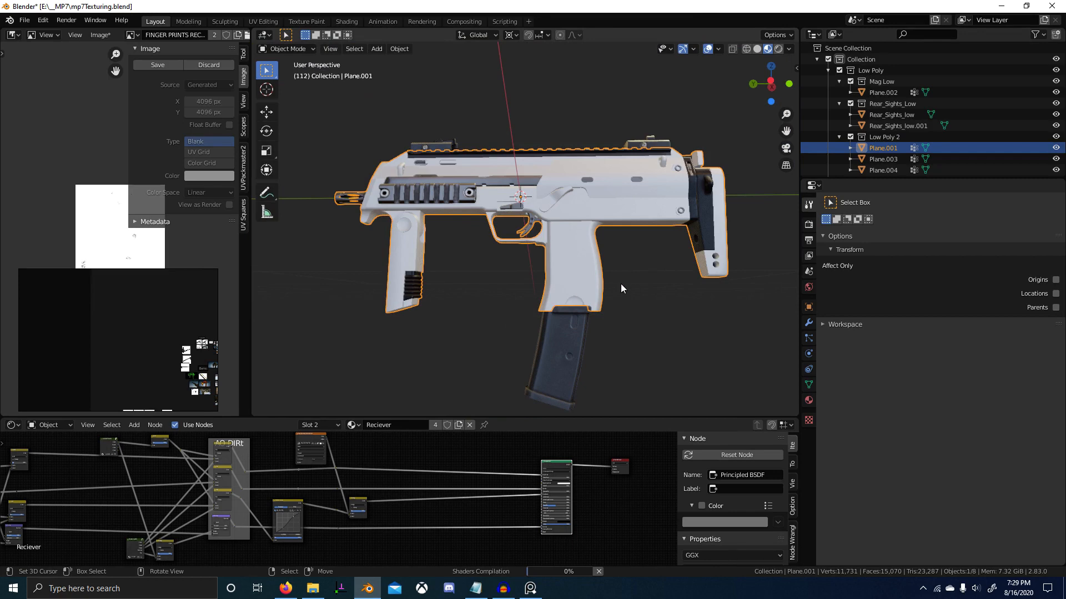
{"action": "scroll", "coordinate": [573, 295], "scroll_direction": "up", "scroll_amount": 4}
{"action": "middle_click_drag", "start_coordinate": [584, 302], "coordinate": [638, 294]}
{"action": "scroll", "coordinate": [545, 326], "scroll_direction": "up", "scroll_amount": 5}
{"action": "middle_click_drag", "start_coordinate": [531, 325], "coordinate": [558, 309]}
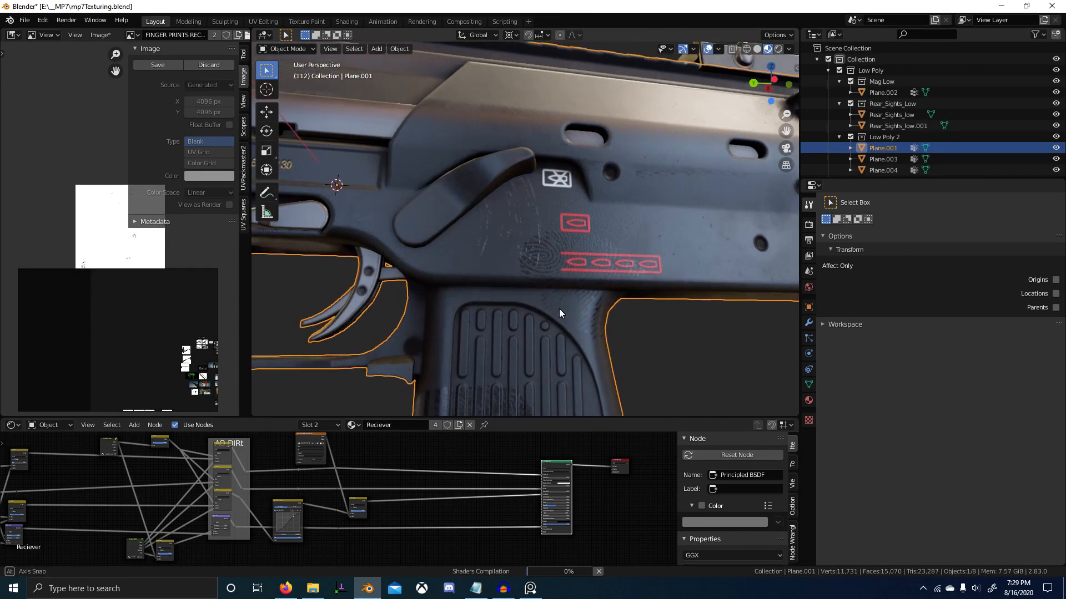
{"action": "scroll", "coordinate": [544, 261], "scroll_direction": "down", "scroll_amount": 3}
{"action": "scroll", "coordinate": [385, 501], "scroll_direction": "up", "scroll_amount": 5}
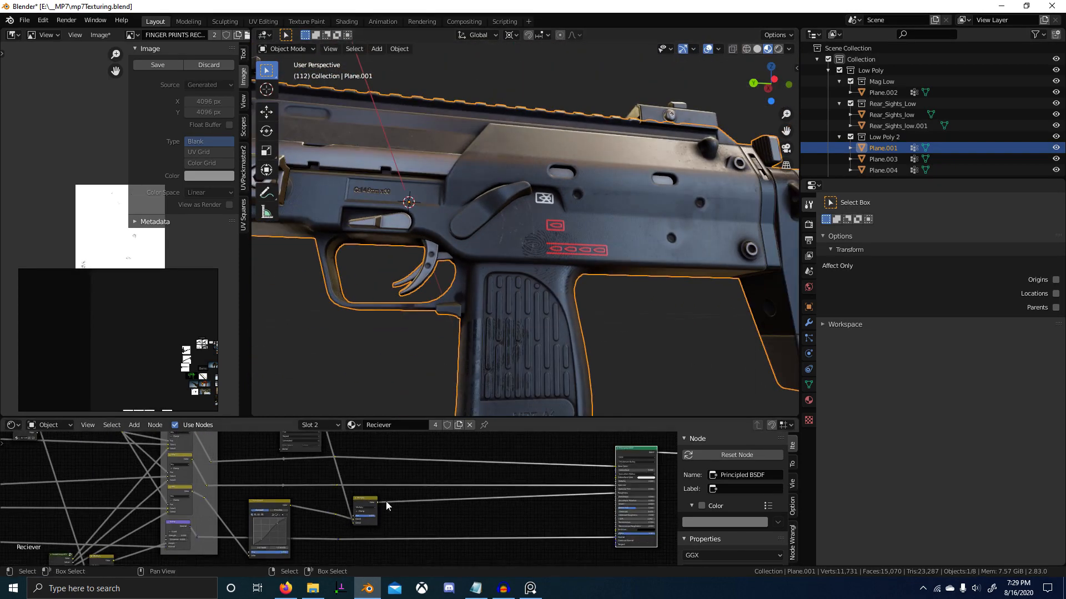
Preview the fingerprint Multiply node's output and set its factor to 0.308.
{"action": "left_click", "coordinate": [381, 503], "text": "ctrl+shift"}
{"action": "middle_click_drag", "start_coordinate": [562, 342], "coordinate": [571, 315]}
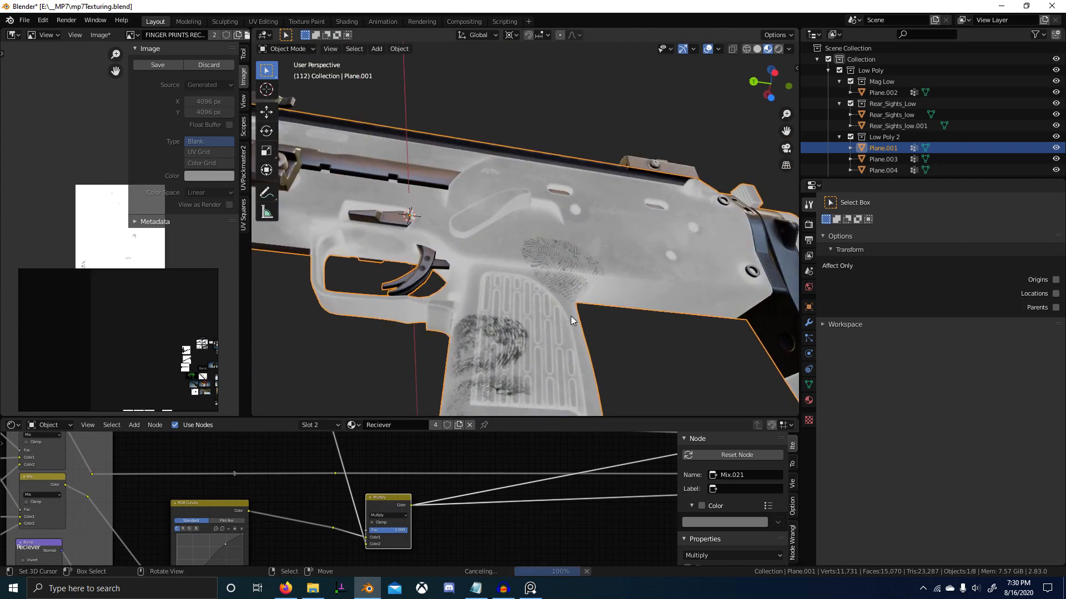
{"action": "middle_click_drag", "start_coordinate": [460, 495], "coordinate": [458, 409]}
{"action": "scroll", "coordinate": [458, 544], "scroll_direction": "up", "scroll_amount": 1}
{"action": "scroll", "coordinate": [383, 499], "scroll_direction": "up", "scroll_amount": 5}
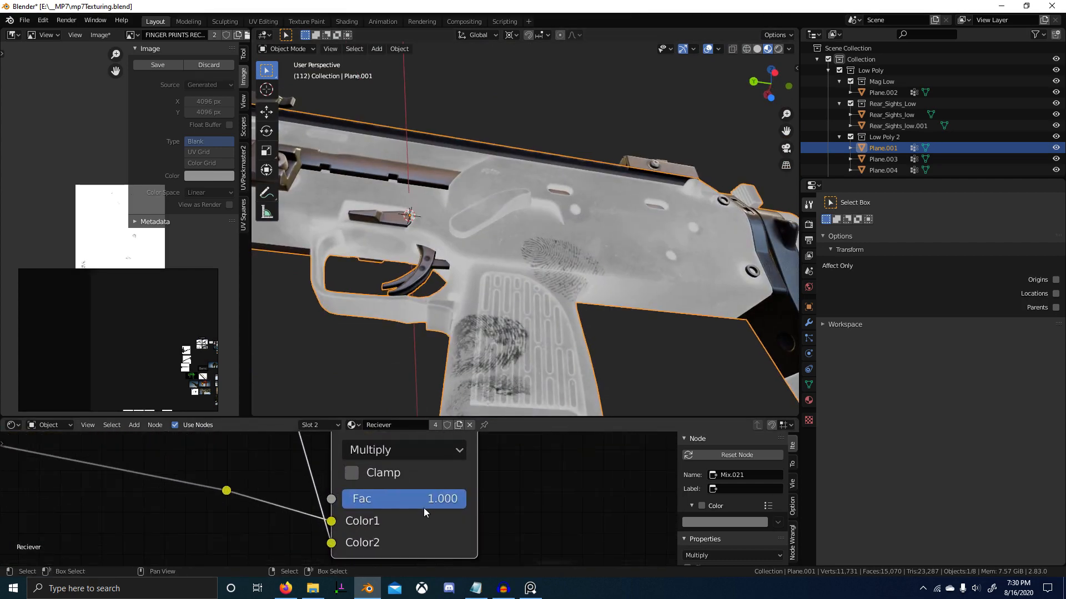
{"action": "left_click_drag", "start_coordinate": [439, 499], "coordinate": [381, 499]}
{"action": "middle_click_drag", "start_coordinate": [539, 368], "coordinate": [539, 380]}
{"action": "scroll", "coordinate": [585, 502], "scroll_direction": "down", "scroll_amount": 7}
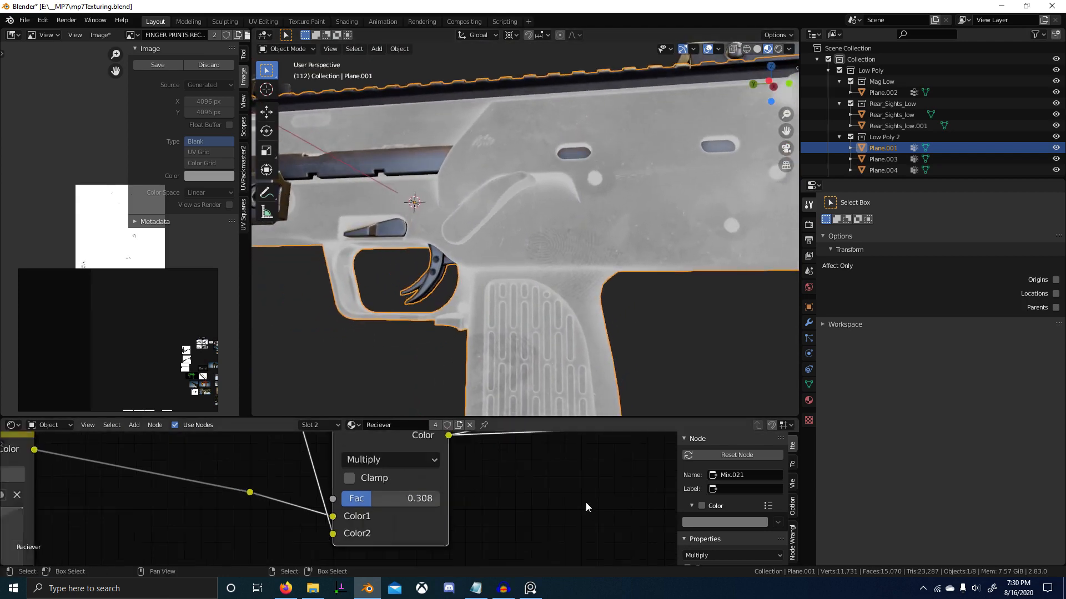
Preview the Principled BSDF again and examine the weaker fingerprints on the fully shaded gun.
{"action": "middle_click_drag", "start_coordinate": [532, 507], "coordinate": [333, 549]}
{"action": "scroll", "coordinate": [333, 549], "scroll_direction": "down", "scroll_amount": 1}
{"action": "left_click", "coordinate": [517, 460], "text": "ctrl+shift"}
{"action": "middle_click_drag", "start_coordinate": [547, 358], "coordinate": [597, 305]}
{"action": "scroll", "coordinate": [545, 337], "scroll_direction": "down", "scroll_amount": 2}
{"action": "scroll", "coordinate": [545, 315], "scroll_direction": "down", "scroll_amount": 3}
{"action": "scroll", "coordinate": [545, 314], "scroll_direction": "up", "scroll_amount": 5}
{"action": "scroll", "coordinate": [634, 268], "scroll_direction": "up", "scroll_amount": 2}
{"action": "scroll", "coordinate": [608, 303], "scroll_direction": "up", "scroll_amount": 4}
{"action": "scroll", "coordinate": [597, 305], "scroll_direction": "down", "scroll_amount": 6}
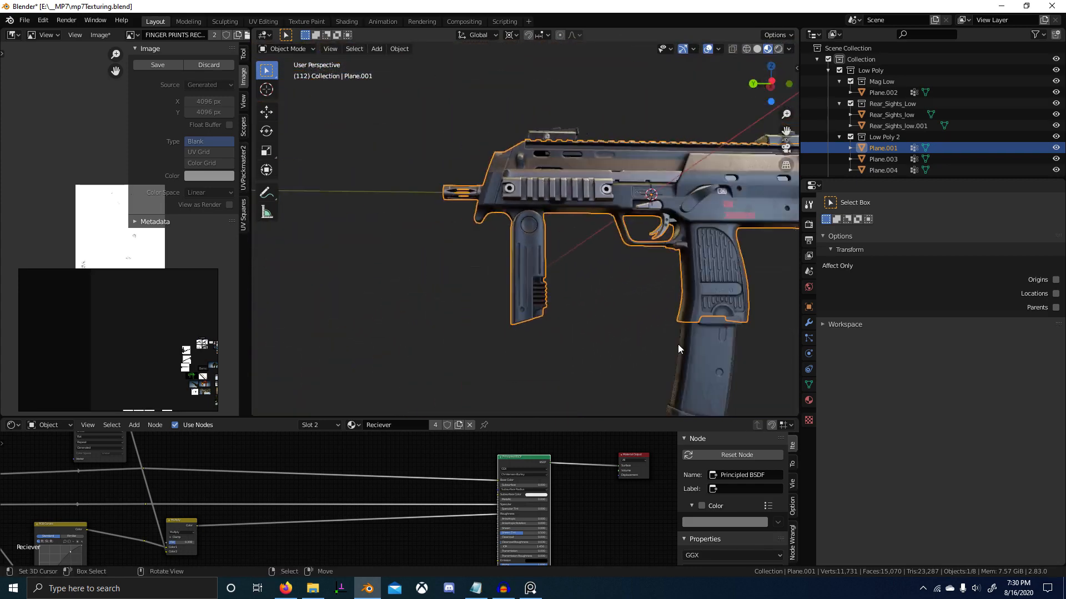
Set the fingerprint Multiply node's factor to 0.383 and check the shaded grip.
{"action": "middle_click_drag", "start_coordinate": [677, 344], "coordinate": [508, 369]}
{"action": "scroll", "coordinate": [594, 331], "scroll_direction": "up", "scroll_amount": 2}
{"action": "middle_click_drag", "start_coordinate": [426, 504], "coordinate": [412, 487]}
{"action": "scroll", "coordinate": [467, 505], "scroll_direction": "down", "scroll_amount": 1}
{"action": "scroll", "coordinate": [396, 510], "scroll_direction": "up", "scroll_amount": 4}
{"action": "scroll", "coordinate": [402, 504], "scroll_direction": "down", "scroll_amount": 4}
{"action": "scroll", "coordinate": [383, 507], "scroll_direction": "up", "scroll_amount": 8}
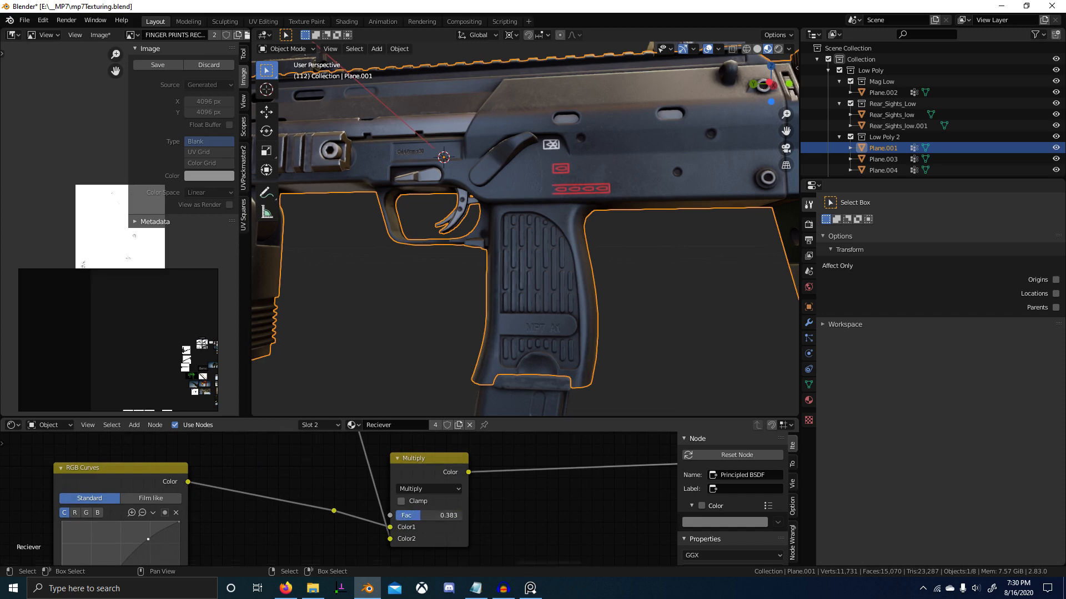
Preview the Multiply node's output and raise its factor slightly to strengthen the fingerprints.
{"action": "left_click", "coordinate": [436, 472], "text": "ctrl+shift"}
{"action": "left_click_drag", "start_coordinate": [422, 515], "coordinate": [436, 515]}
{"action": "scroll", "coordinate": [526, 496], "scroll_direction": "down", "scroll_amount": 8}
{"action": "scroll", "coordinate": [401, 507], "scroll_direction": "up", "scroll_amount": 9}
{"action": "left_click", "coordinate": [405, 501]}
{"action": "scroll", "coordinate": [461, 495], "scroll_direction": "down", "scroll_amount": 16}
Return the preview to the Principled BSDF and view the whole gun with the adjusted fingerprint strength.
{"action": "middle_click_drag", "start_coordinate": [472, 491], "coordinate": [258, 521]}
{"action": "left_click", "coordinate": [415, 488], "text": "ctrl+shift"}
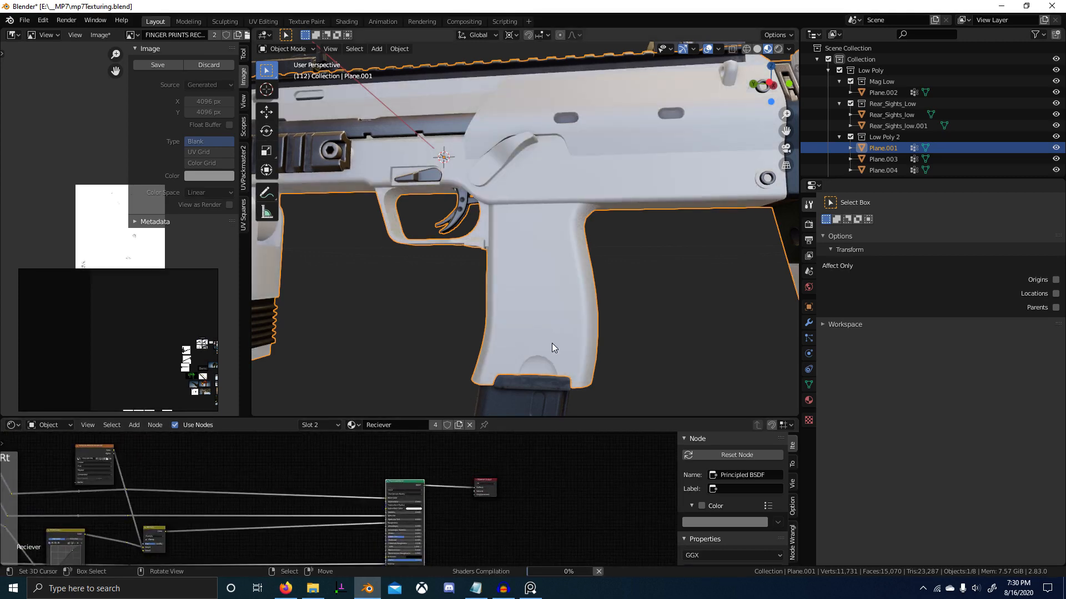
{"action": "middle_click_drag", "start_coordinate": [552, 343], "coordinate": [507, 359]}
{"action": "scroll", "coordinate": [507, 359], "scroll_direction": "down", "scroll_amount": 2}
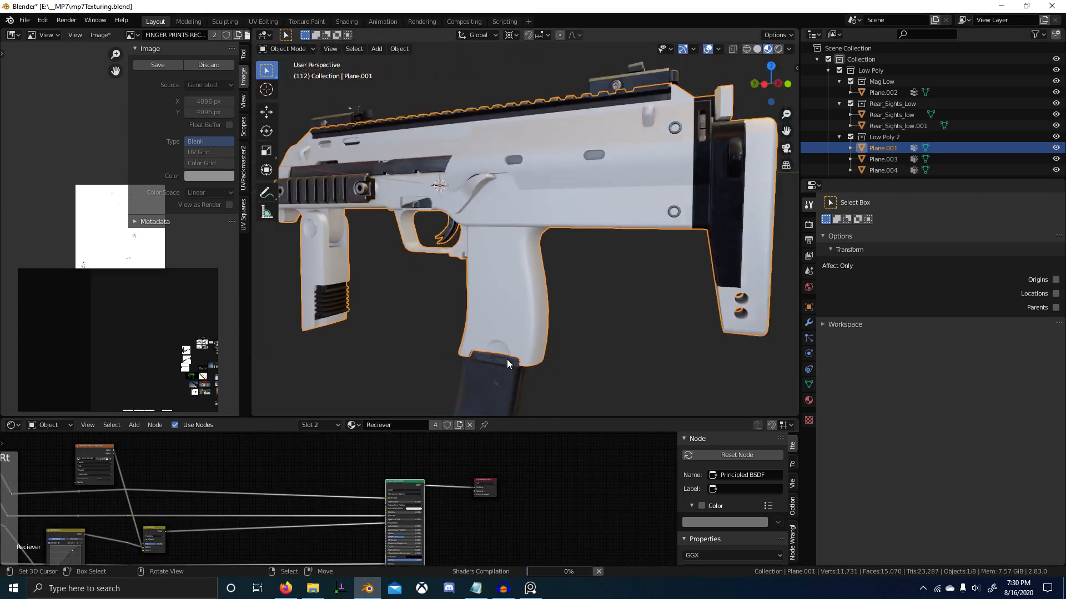
Examine the fully shaded gun in a maximized viewport, from the whole model to the grip, receiver and stock.
{"action": "scroll", "coordinate": [508, 358], "scroll_direction": "down", "scroll_amount": 2}
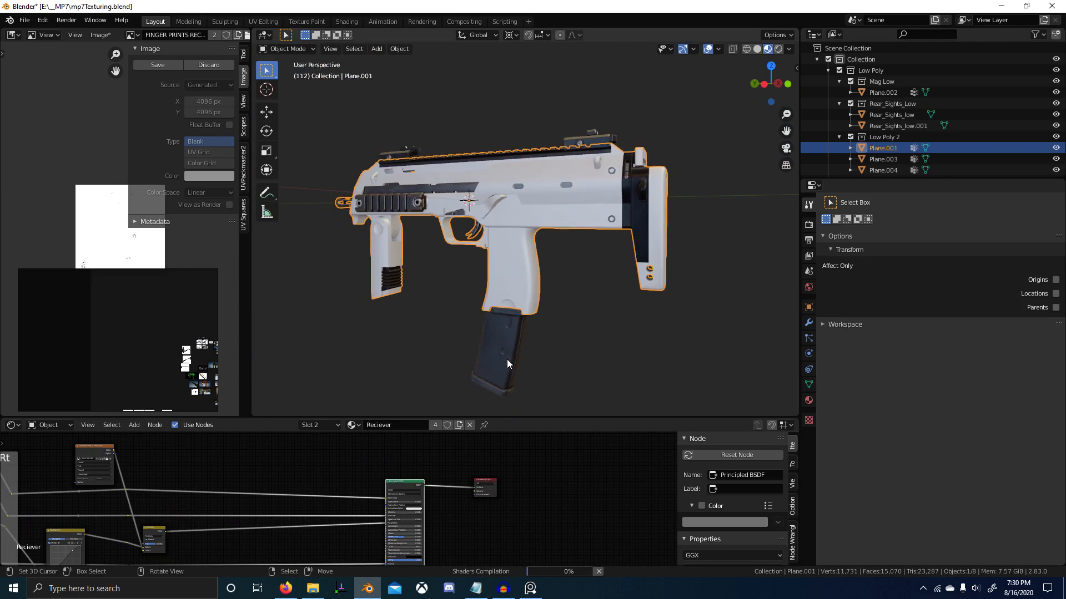
{"action": "middle_click_drag", "start_coordinate": [507, 359], "coordinate": [565, 315]}
{"action": "key", "text": "ctrl+space"}
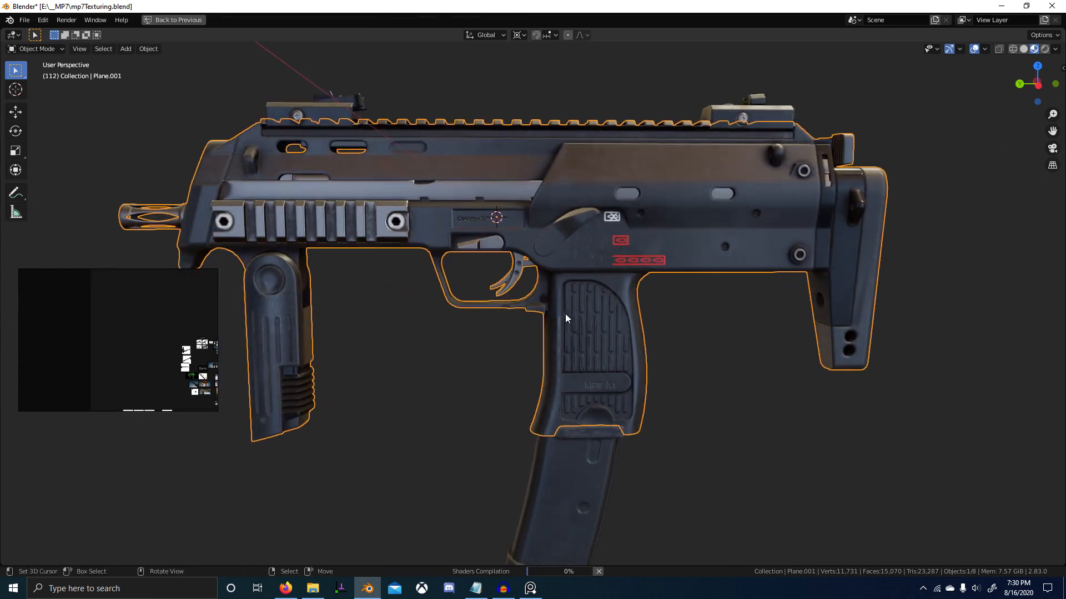
{"action": "key", "text": "alt+a"}
{"action": "middle_click_drag", "start_coordinate": [525, 394], "coordinate": [853, 300], "text": "shift"}
{"action": "scroll", "coordinate": [580, 356], "scroll_direction": "up", "scroll_amount": 4}
{"action": "right_click", "coordinate": [348, 413]}
{"action": "scroll", "coordinate": [597, 408], "scroll_direction": "down", "scroll_amount": 6}
{"action": "middle_click_drag", "start_coordinate": [626, 403], "coordinate": [597, 409], "text": "shift"}
{"action": "scroll", "coordinate": [597, 409], "scroll_direction": "up", "scroll_amount": 5}
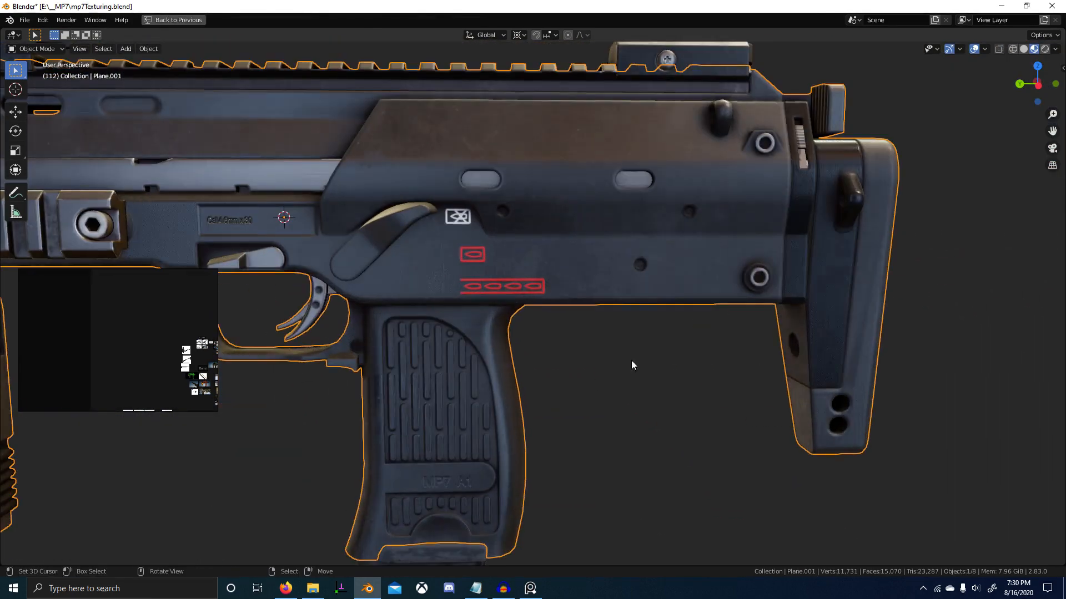
Switch to the PureRef reference board and look through its magazine and accessory photos.
{"action": "key", "text": "alt+Tab"}
{"action": "left_click", "coordinate": [194, 284]}
{"action": "scroll", "coordinate": [101, 395], "scroll_direction": "down", "scroll_amount": 8}
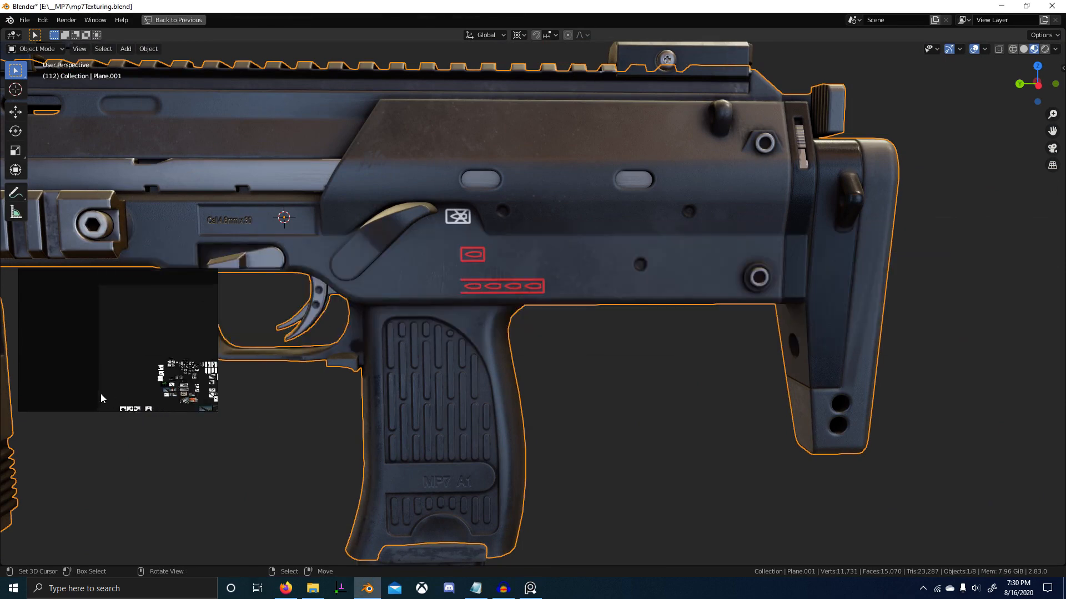
{"action": "middle_click_drag", "start_coordinate": [122, 394], "coordinate": [136, 368]}
{"action": "scroll", "coordinate": [133, 371], "scroll_direction": "up", "scroll_amount": 4}
{"action": "scroll", "coordinate": [133, 370], "scroll_direction": "up", "scroll_amount": 4}
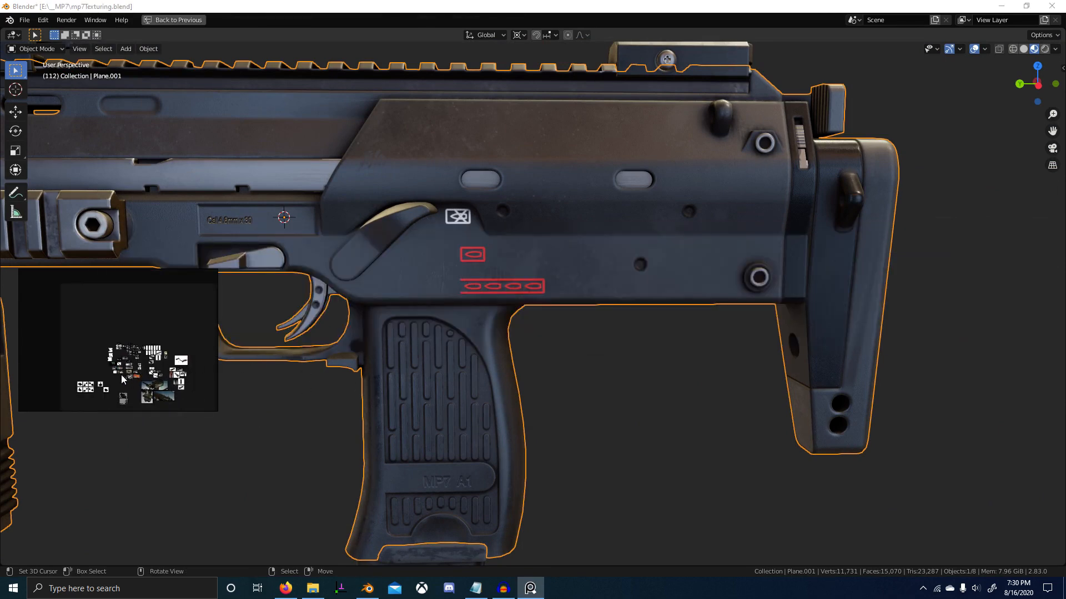
{"action": "scroll", "coordinate": [123, 378], "scroll_direction": "up", "scroll_amount": 6}
{"action": "scroll", "coordinate": [107, 382], "scroll_direction": "up", "scroll_amount": 4}
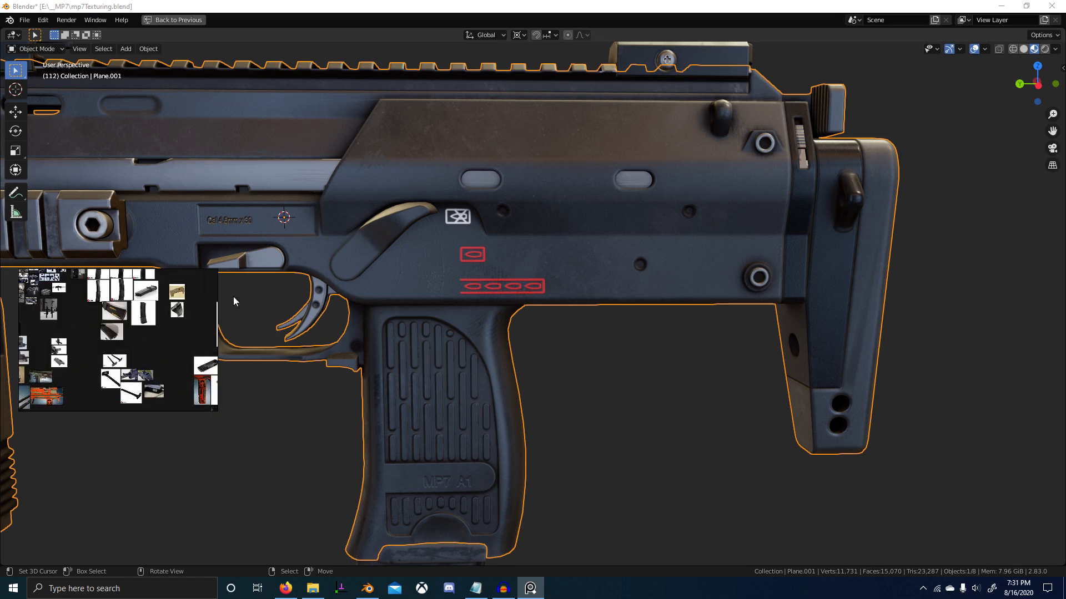
{"action": "scroll", "coordinate": [84, 354], "scroll_direction": "up", "scroll_amount": 8}
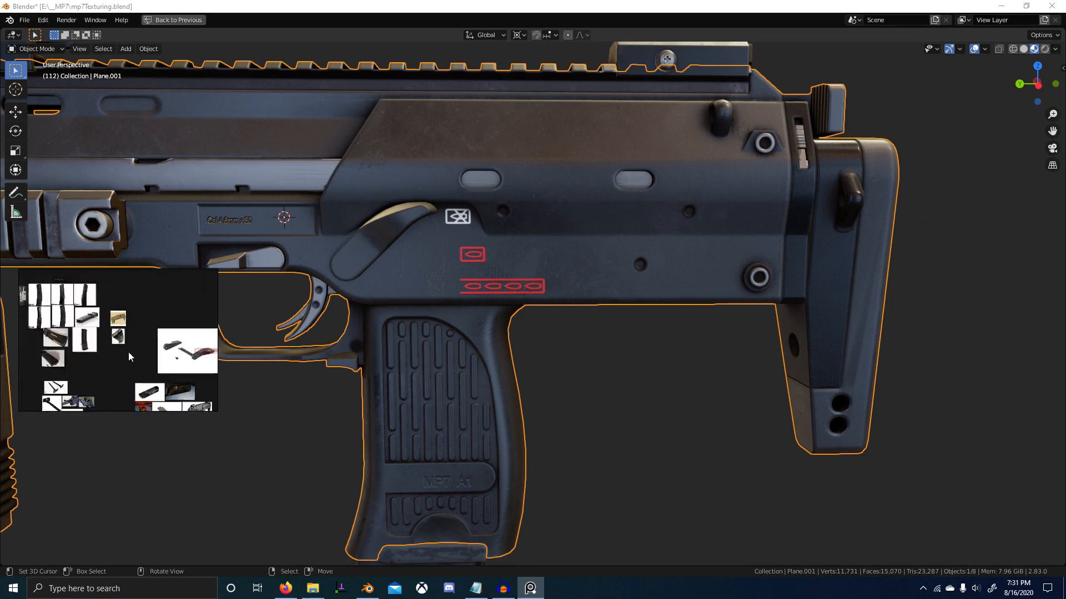
{"action": "scroll", "coordinate": [100, 366], "scroll_direction": "down", "scroll_amount": 3}
{"action": "scroll", "coordinate": [128, 359], "scroll_direction": "up", "scroll_amount": 8}
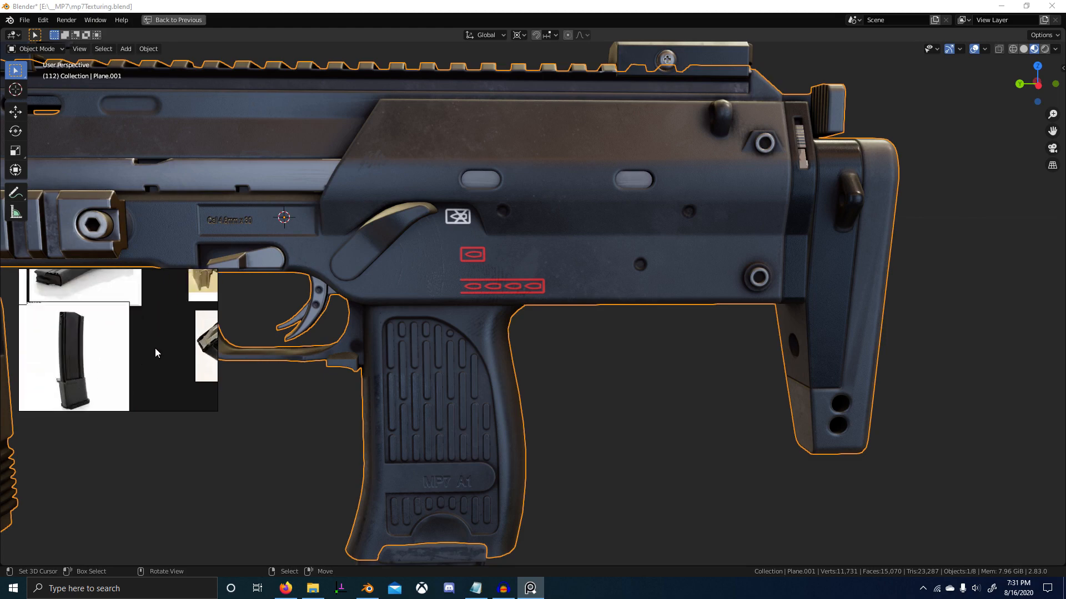
Find the photo of the real gun on the reference board and enlarge its stock and receiver.
{"action": "scroll", "coordinate": [91, 362], "scroll_direction": "down", "scroll_amount": 6}
{"action": "scroll", "coordinate": [91, 362], "scroll_direction": "down", "scroll_amount": 4}
{"action": "middle_click_drag", "start_coordinate": [91, 362], "coordinate": [179, 372]}
{"action": "scroll", "coordinate": [105, 317], "scroll_direction": "up", "scroll_amount": 8}
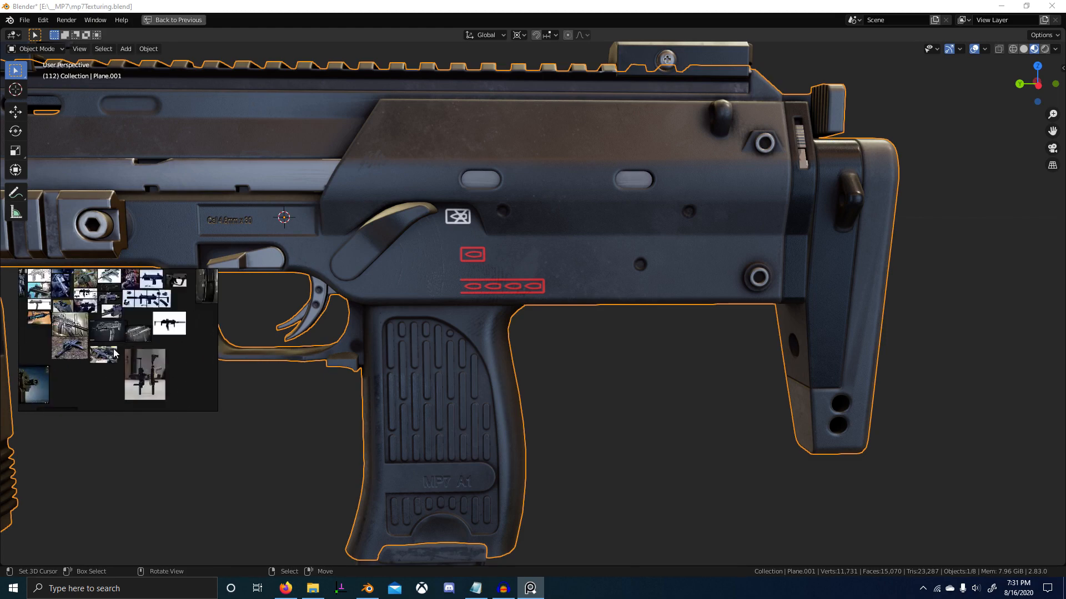
{"action": "scroll", "coordinate": [100, 306], "scroll_direction": "up", "scroll_amount": 4}
{"action": "middle_click_drag", "start_coordinate": [101, 307], "coordinate": [124, 365]}
{"action": "middle_click_drag", "start_coordinate": [39, 283], "coordinate": [113, 340]}
{"action": "scroll", "coordinate": [106, 344], "scroll_direction": "up", "scroll_amount": 5}
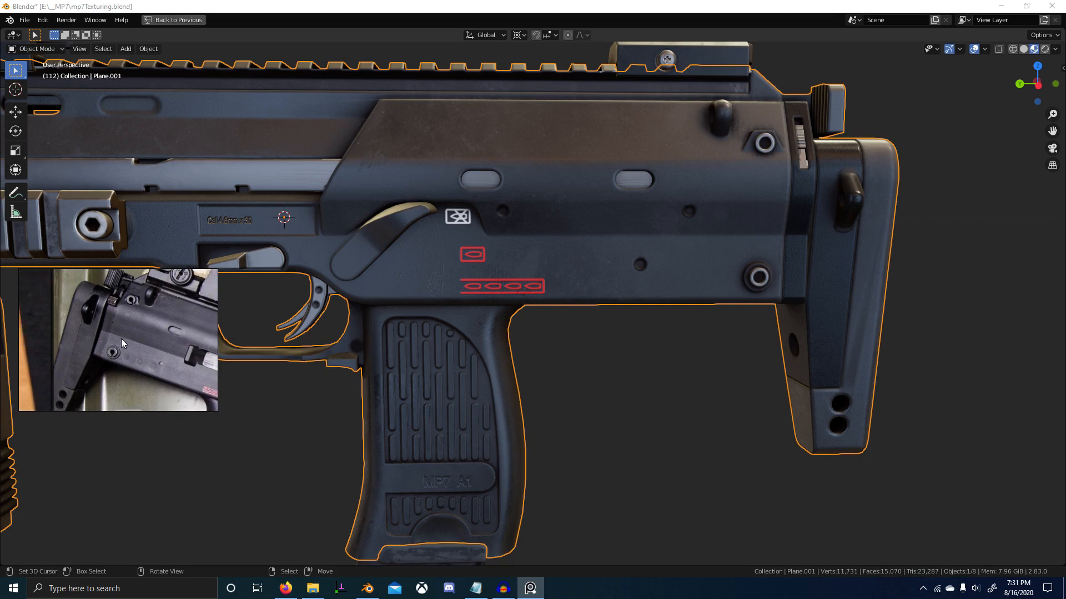
Compare the model's stock with the photo, keep the reference board always on top, and restore the full workspace layout.
{"action": "key", "text": "ctrl+shift+a"}
{"action": "scroll", "coordinate": [838, 307], "scroll_direction": "down", "scroll_amount": 1}
{"action": "middle_click_drag", "start_coordinate": [838, 307], "coordinate": [658, 255]}
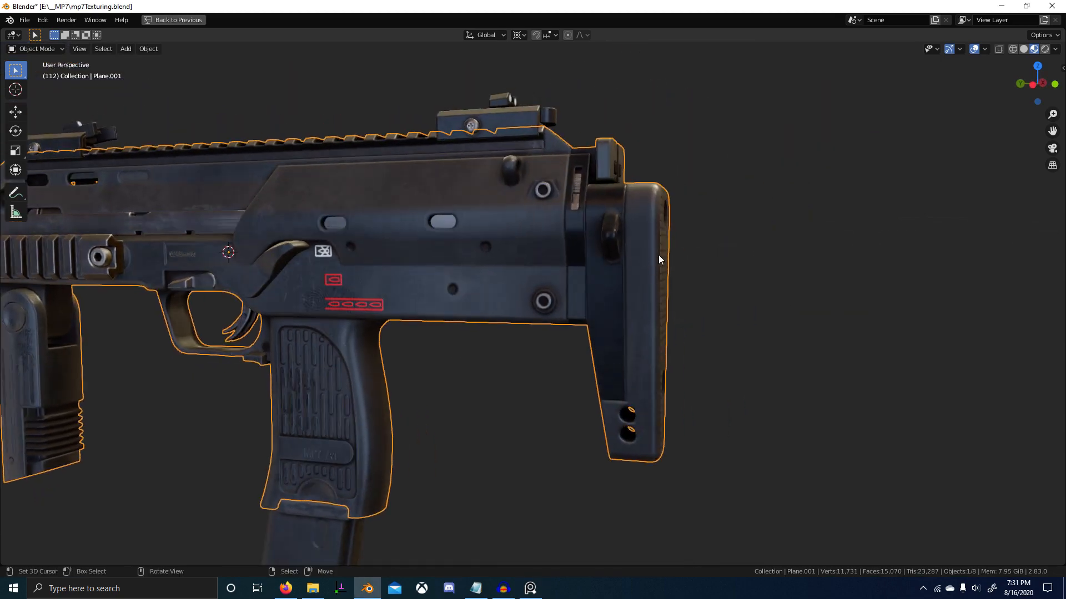
{"action": "key", "text": "alt+Tab"}
{"action": "middle_click_drag", "start_coordinate": [142, 363], "coordinate": [155, 361]}
{"action": "key", "text": "ctrl+shift+a"}
{"action": "scroll", "coordinate": [355, 352], "scroll_direction": "down", "scroll_amount": 2}
{"action": "middle_click_drag", "start_coordinate": [435, 368], "coordinate": [444, 369]}
{"action": "key", "text": "ctrl+space"}
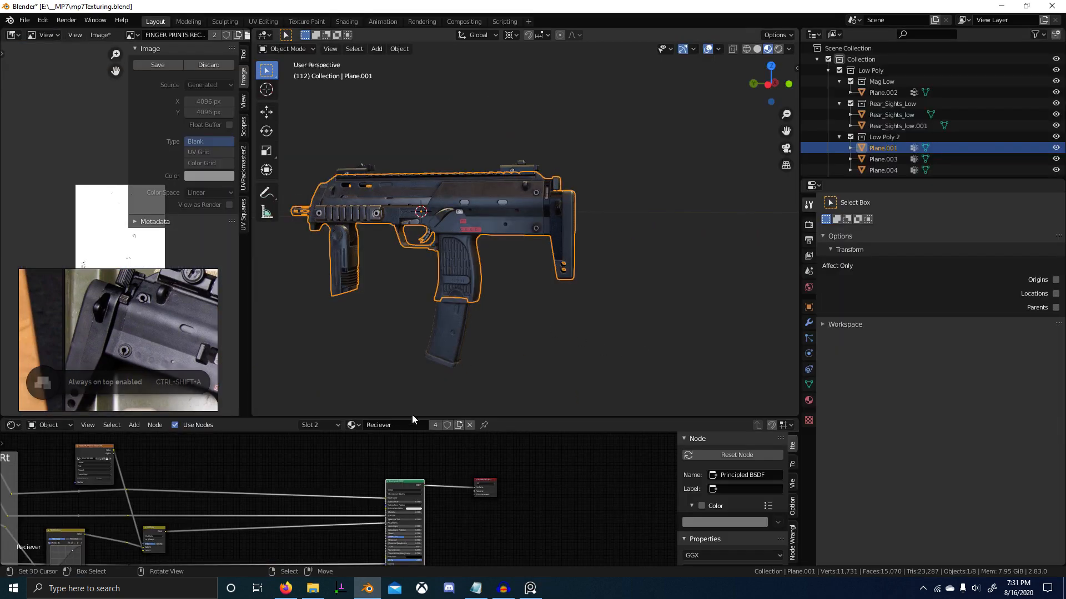
Open the node tree of the Reciever.001 material in slot 10.
{"action": "left_click", "coordinate": [351, 424]}
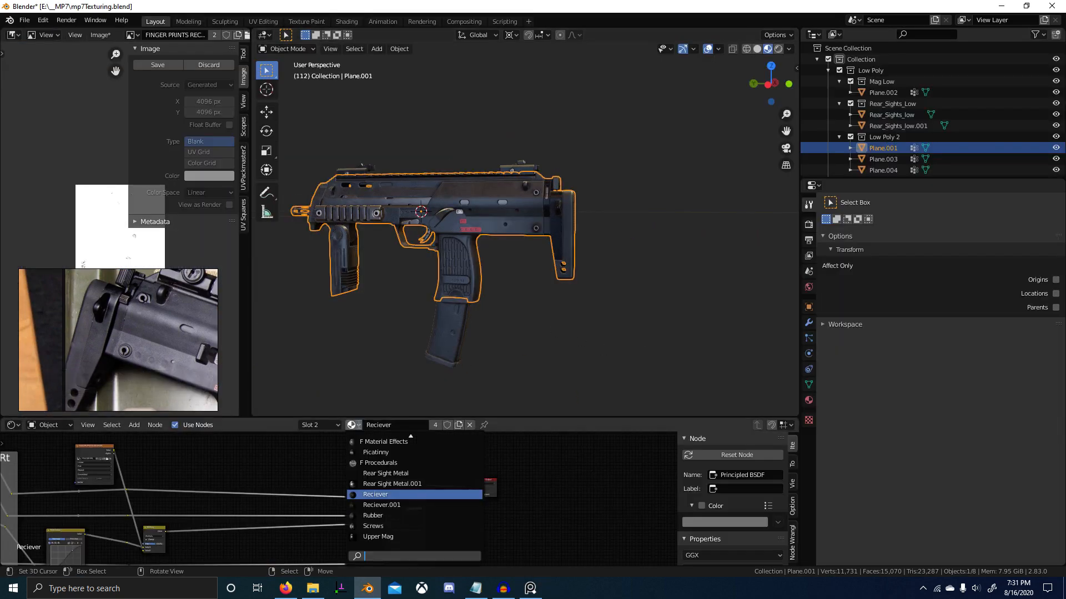
{"action": "left_click", "coordinate": [323, 426]}
{"action": "left_click", "coordinate": [322, 426]}
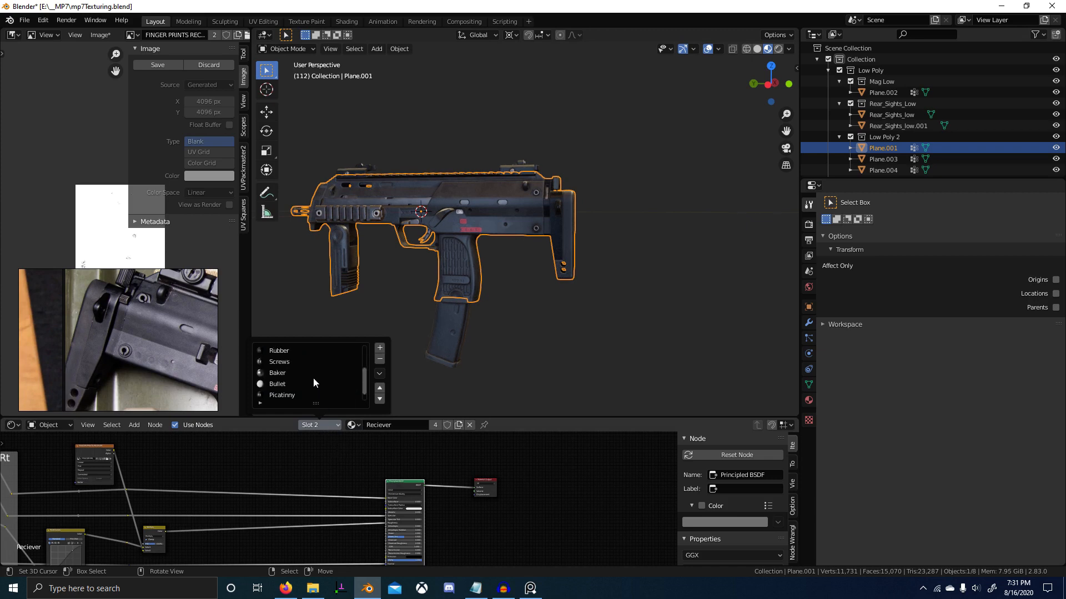
{"action": "left_click", "coordinate": [291, 396]}
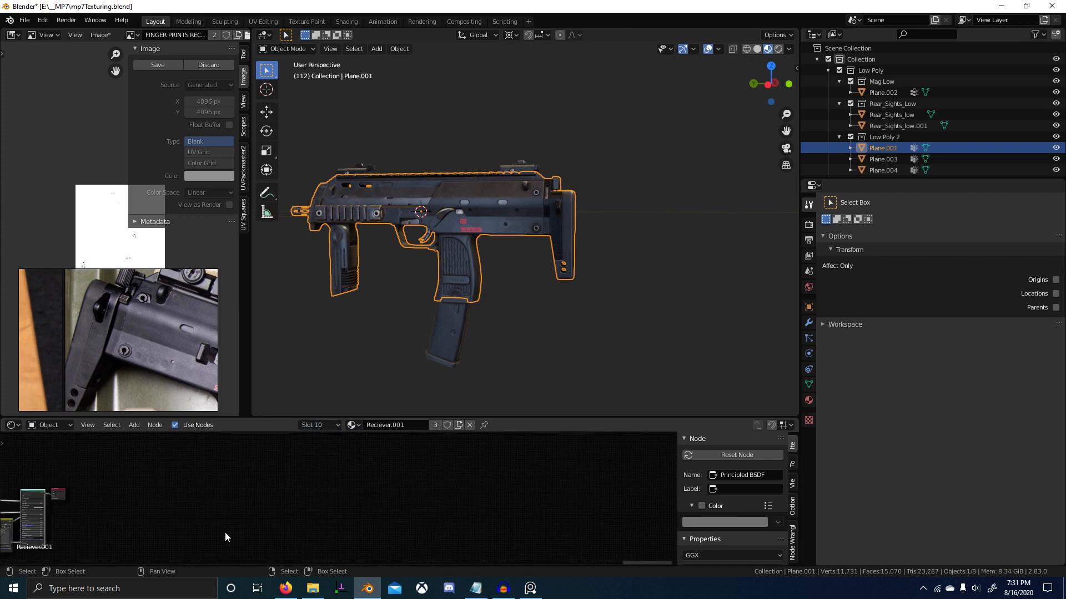
Locate the Spec value node in the Reciever.001 node tree and frame the stock in the viewport.
{"action": "scroll", "coordinate": [247, 516], "scroll_direction": "up", "scroll_amount": 4}
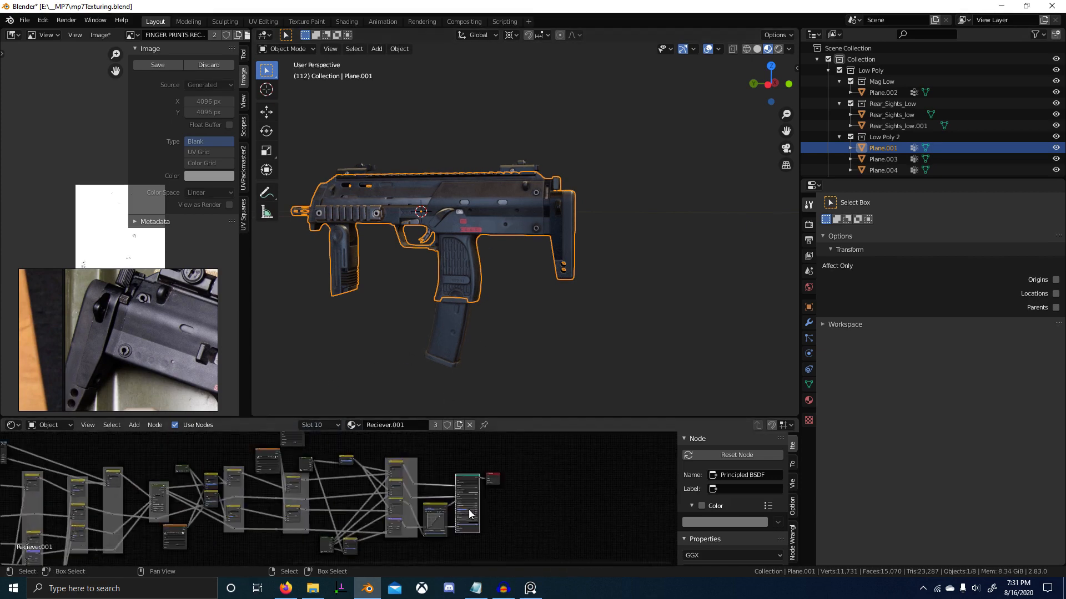
{"action": "scroll", "coordinate": [246, 512], "scroll_direction": "up", "scroll_amount": 5}
{"action": "middle_click_drag", "start_coordinate": [246, 513], "coordinate": [503, 519]}
{"action": "scroll", "coordinate": [45, 530], "scroll_direction": "down", "scroll_amount": 4}
{"action": "middle_click_drag", "start_coordinate": [44, 530], "coordinate": [425, 479]}
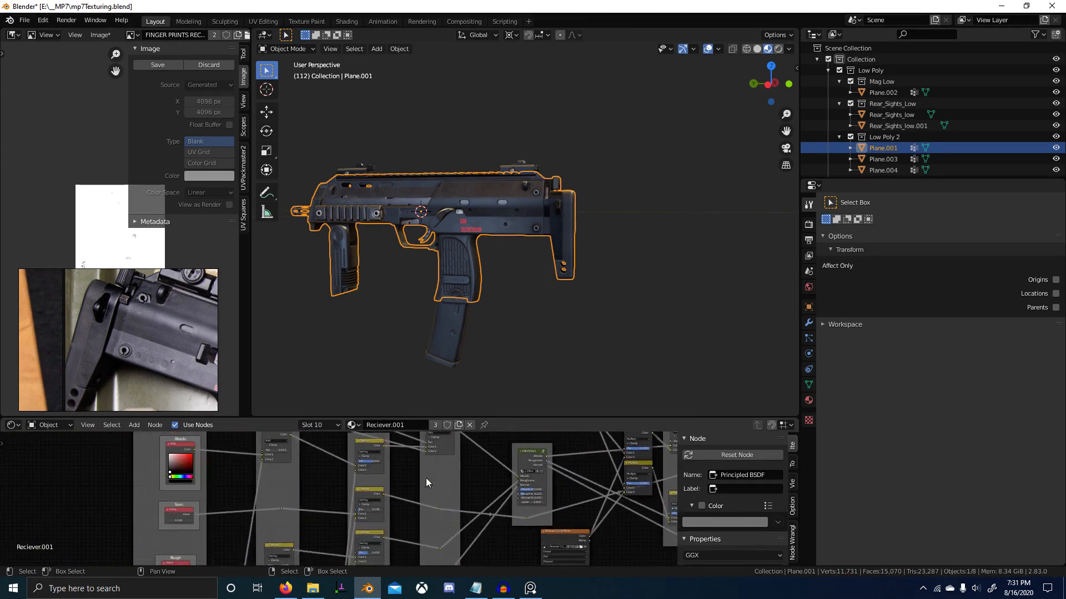
{"action": "middle_click_drag", "start_coordinate": [207, 490], "coordinate": [316, 479]}
{"action": "scroll", "coordinate": [316, 479], "scroll_direction": "up", "scroll_amount": 2}
{"action": "scroll", "coordinate": [316, 481], "scroll_direction": "up", "scroll_amount": 4}
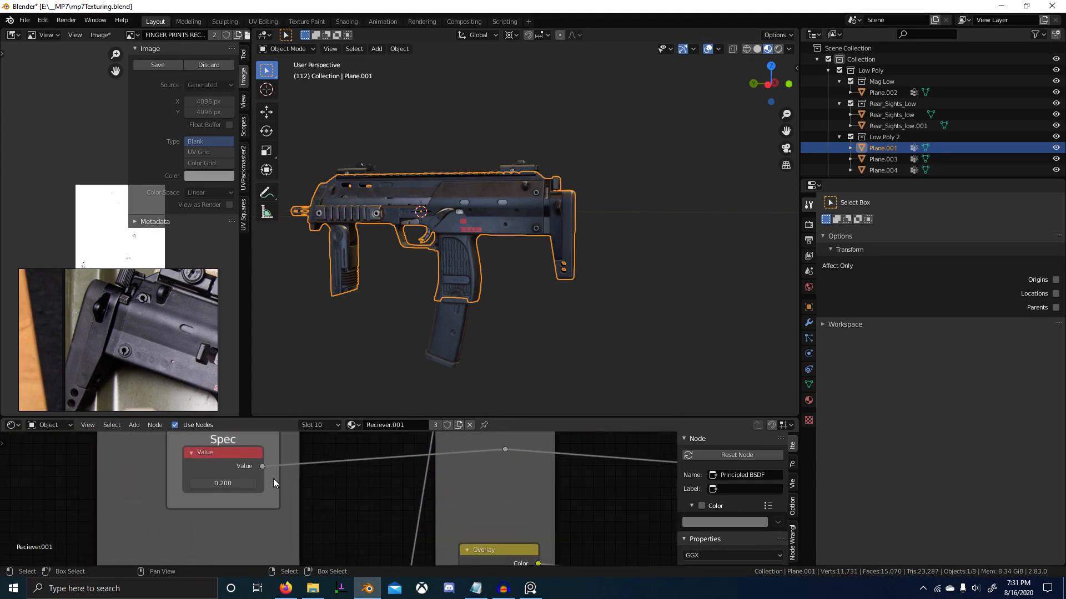
{"action": "scroll", "coordinate": [575, 259], "scroll_direction": "up", "scroll_amount": 5}
{"action": "scroll", "coordinate": [586, 279], "scroll_direction": "up", "scroll_amount": 3}
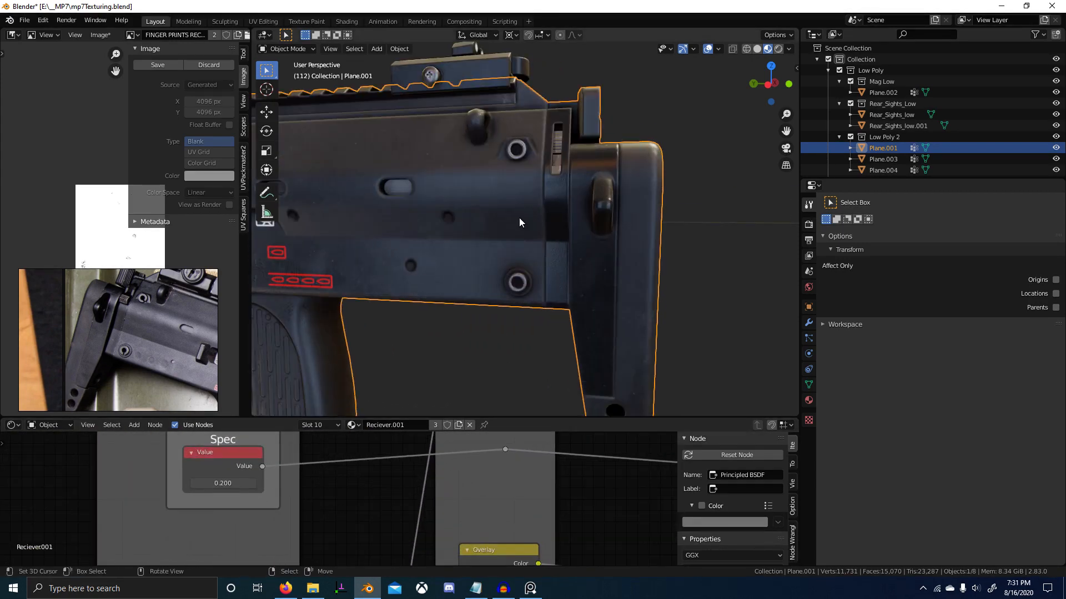
Open the Reciever material in slot 2 and check its Spec and base color nodes for comparison.
{"action": "left_click", "coordinate": [337, 424]}
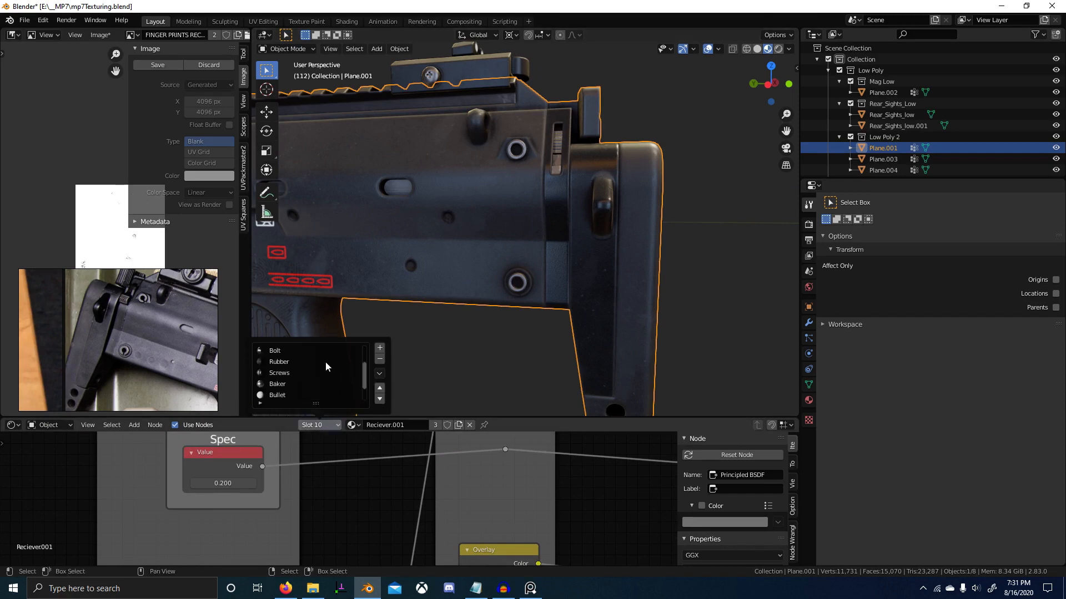
{"action": "left_click", "coordinate": [301, 360]}
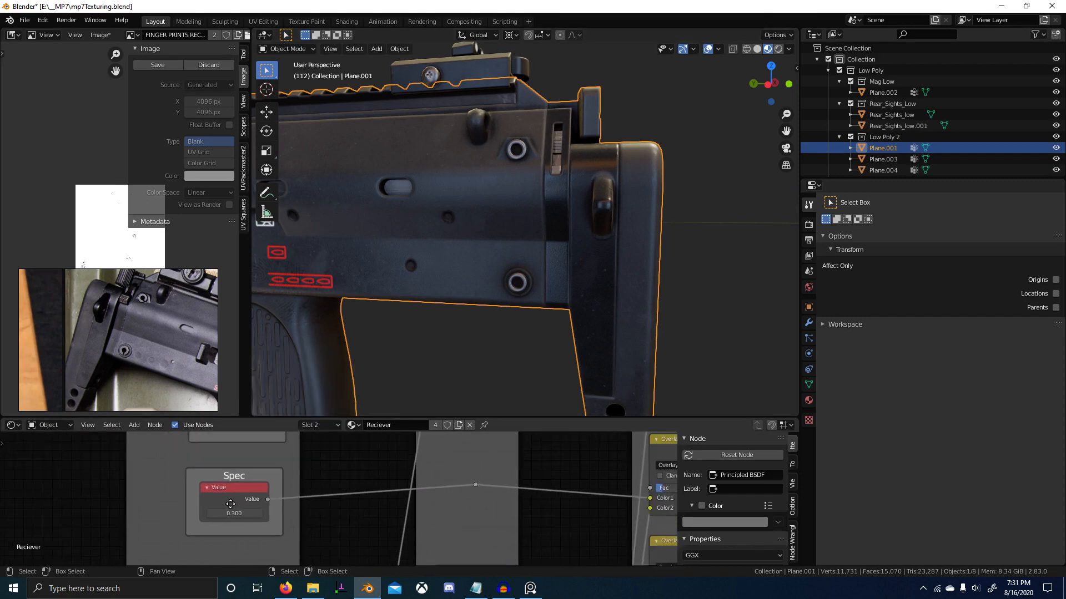
{"action": "middle_click_drag", "start_coordinate": [235, 498], "coordinate": [218, 575]}
{"action": "left_click", "coordinate": [212, 496]}
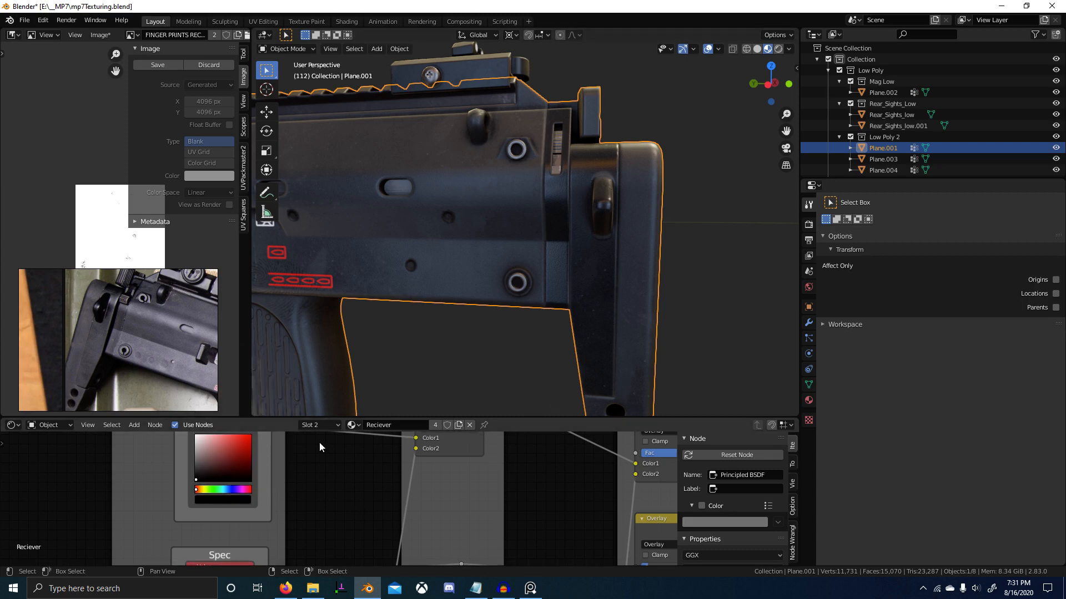
Return to the Reciever.001 material in slot 10 and set its Spec value to 0.25.
{"action": "left_click", "coordinate": [330, 424]}
{"action": "scroll", "coordinate": [318, 387], "scroll_direction": "down", "scroll_amount": 5}
{"action": "left_click", "coordinate": [321, 394]}
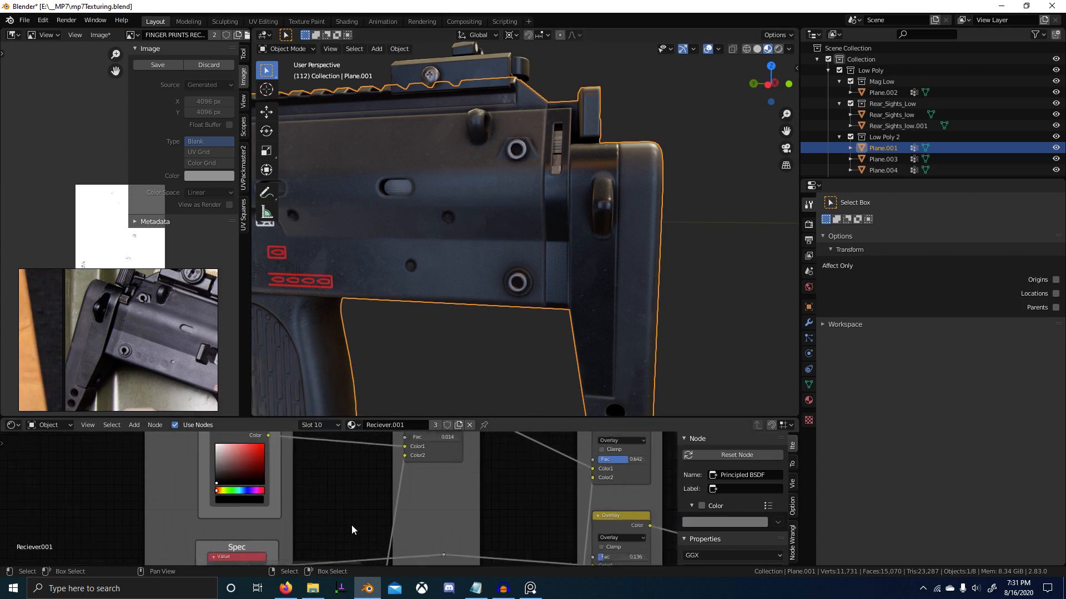
{"action": "scroll", "coordinate": [278, 467], "scroll_direction": "up", "scroll_amount": 1}
{"action": "left_click", "coordinate": [273, 446]}
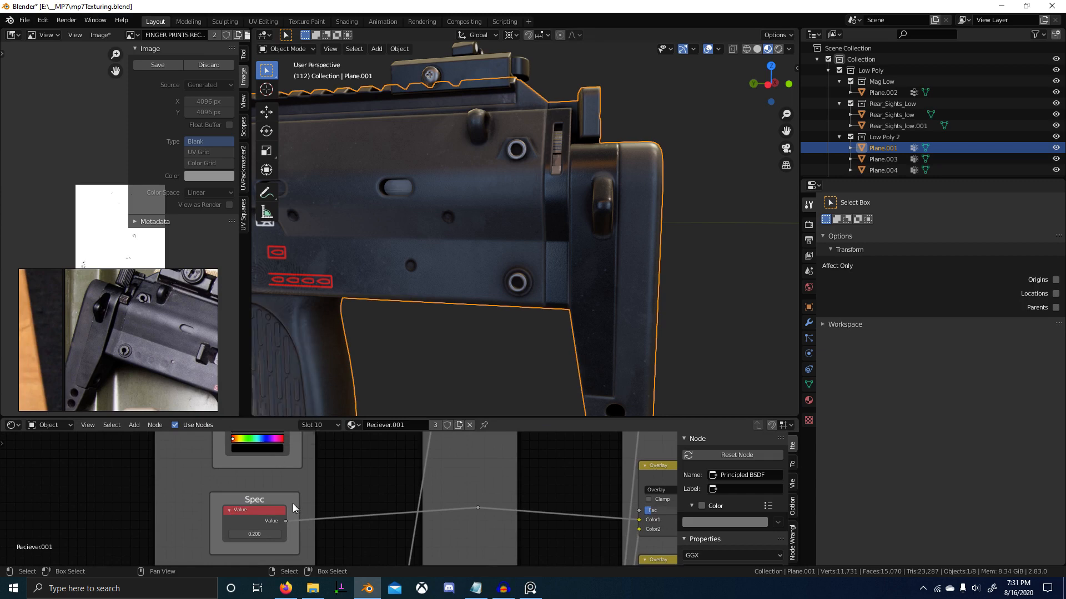
{"action": "middle_click_drag", "start_coordinate": [291, 504], "coordinate": [306, 482]}
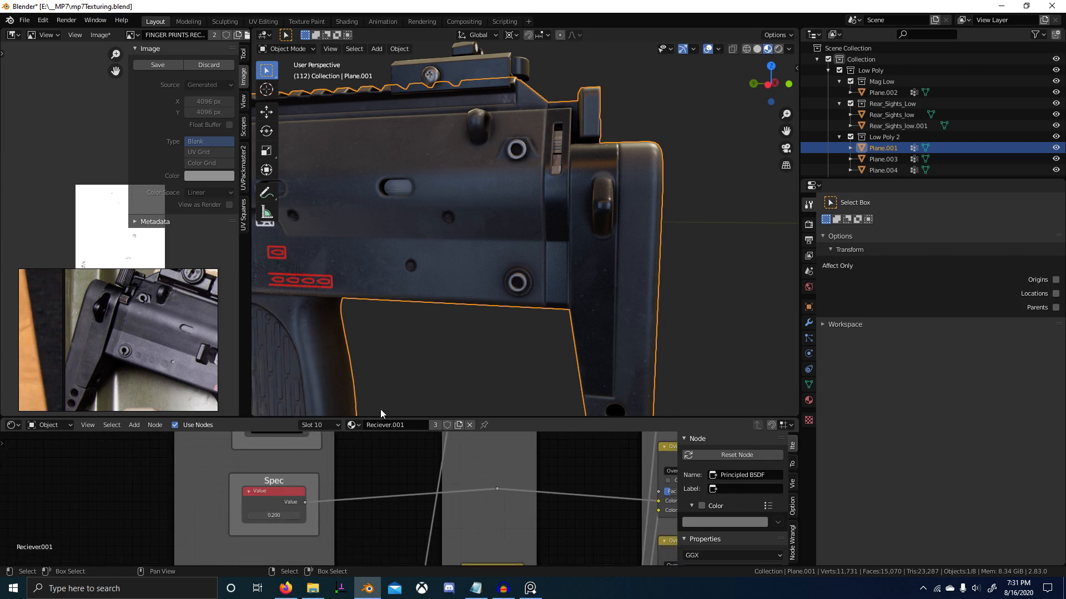
{"action": "scroll", "coordinate": [417, 378], "scroll_direction": "down", "scroll_amount": 4}
{"action": "left_click", "coordinate": [298, 515]}
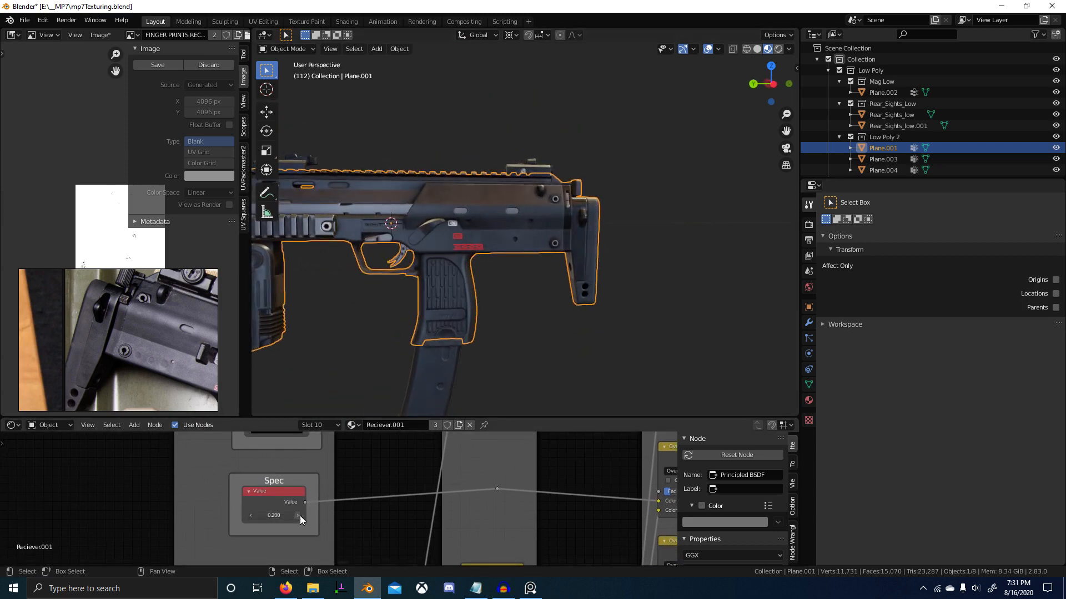
{"action": "scroll", "coordinate": [546, 339], "scroll_direction": "up", "scroll_amount": 2}
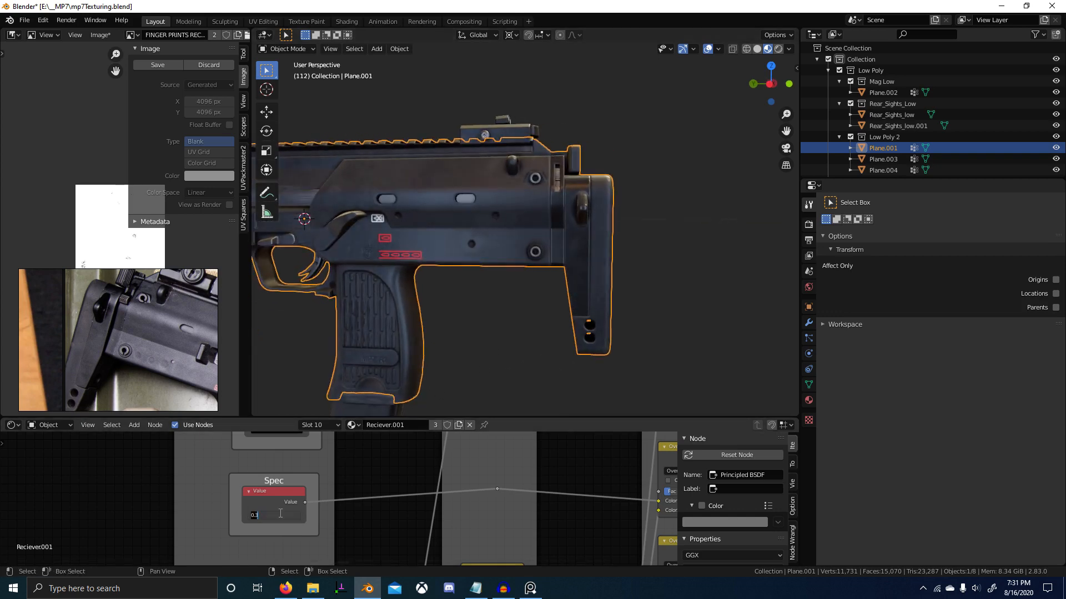
{"action": "left_click", "coordinate": [253, 515]}
{"action": "scroll", "coordinate": [395, 379], "scroll_direction": "down", "scroll_amount": 3}
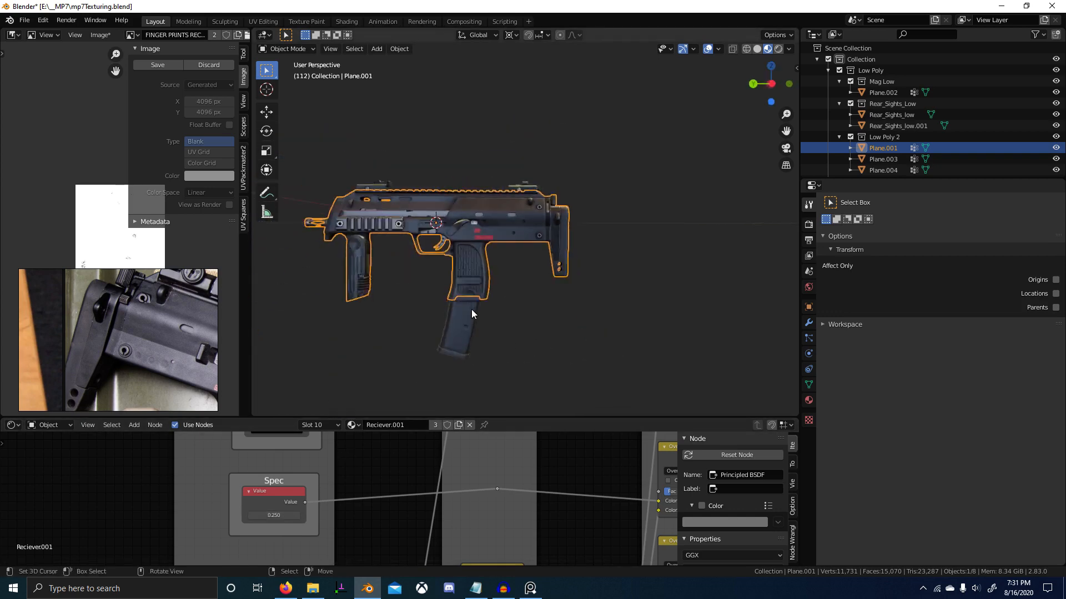
Examine the gun in a maximized viewport from several angles, comparing its specular look with the reference photo.
{"action": "middle_click_drag", "start_coordinate": [471, 309], "coordinate": [551, 328]}
{"action": "middle_click_drag", "start_coordinate": [522, 334], "coordinate": [577, 345]}
{"action": "key", "text": "ctrl+alt+space"}
{"action": "scroll", "coordinate": [577, 345], "scroll_direction": "down", "scroll_amount": 1}
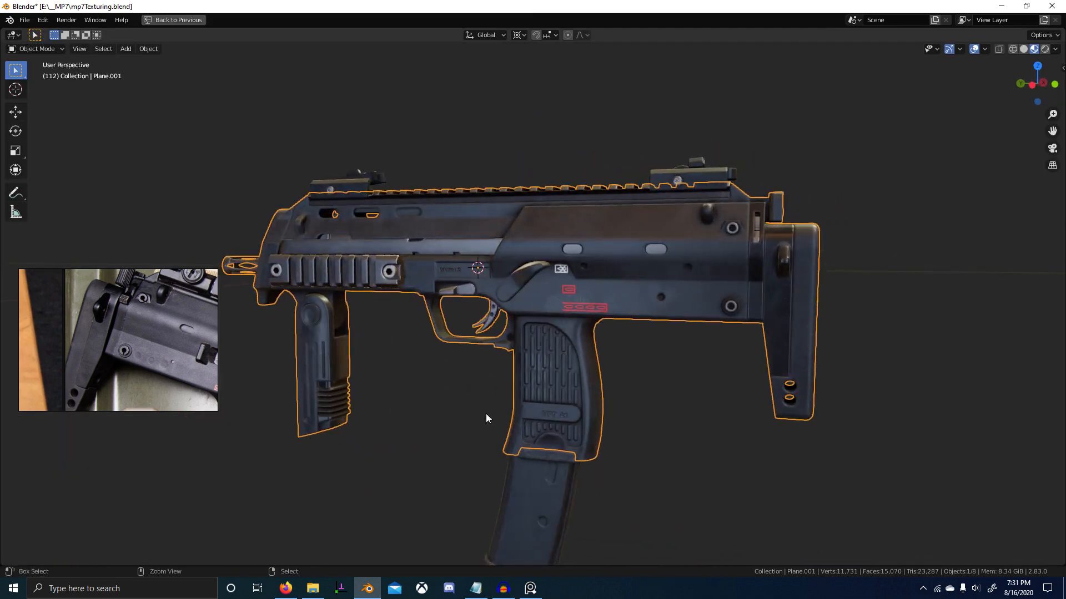
{"action": "key", "text": "ctrl+alt+space"}
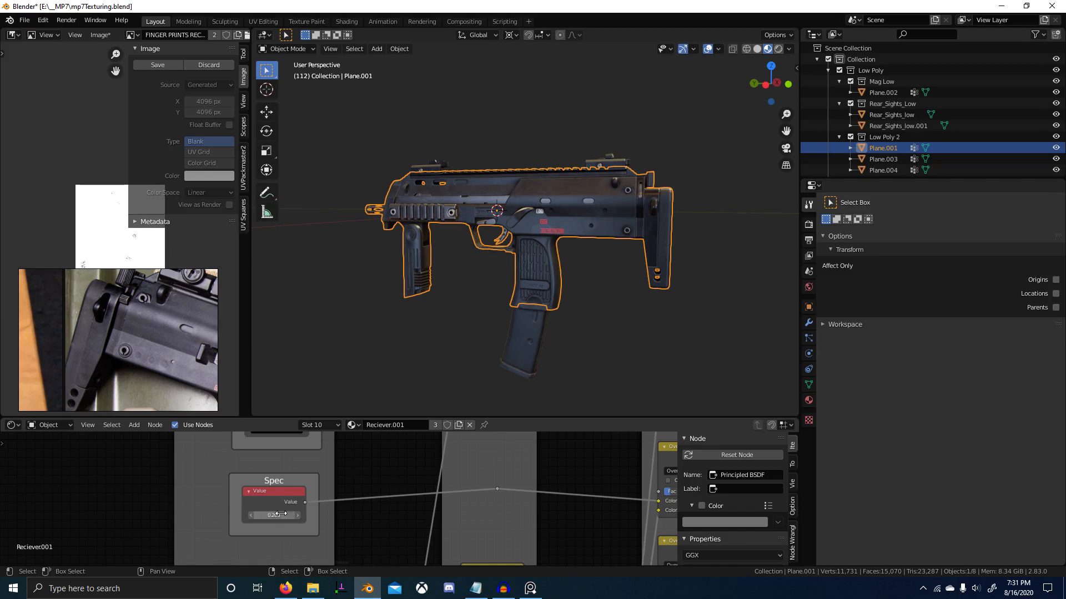
{"action": "key", "text": "ctrl+alt+space"}
{"action": "mouse_move", "coordinate": [557, 228]}
{"action": "middle_mouse_down"}
{"action": "mouse_move", "coordinate": [585, 215]}
{"action": "mouse_move", "coordinate": [555, 226]}
{"action": "middle_mouse_up"}
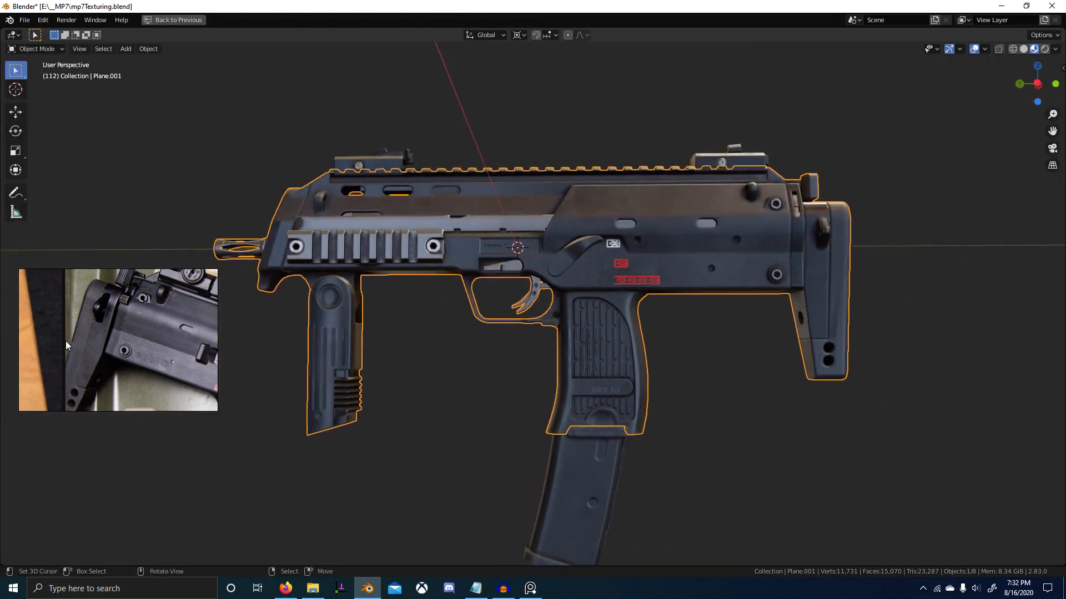
{"action": "middle_click_drag", "start_coordinate": [421, 344], "coordinate": [442, 387]}
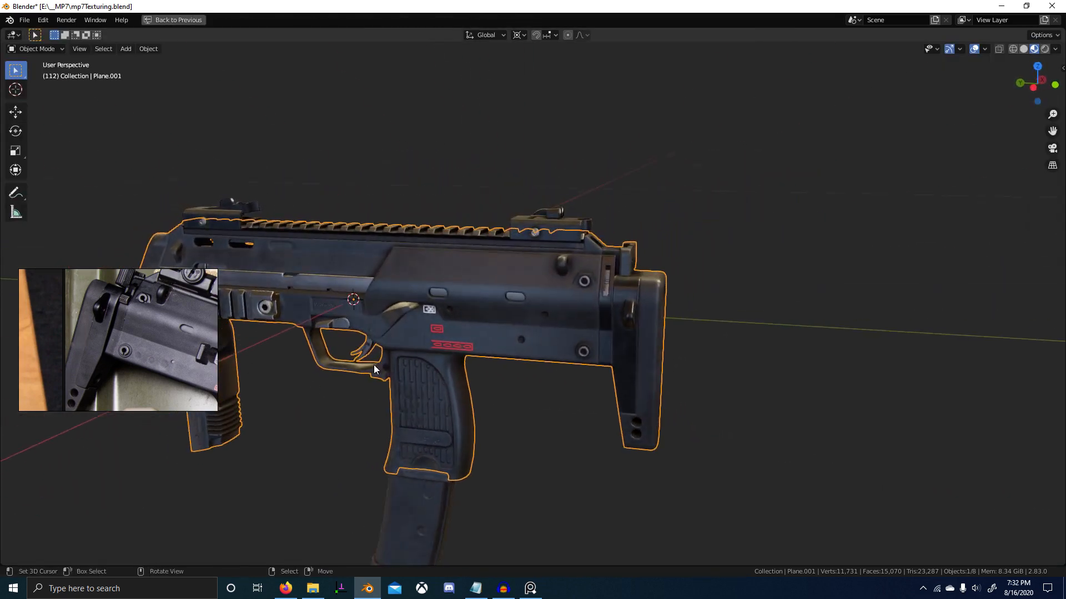
{"action": "middle_click_drag", "start_coordinate": [375, 369], "coordinate": [632, 333]}
Switch the viewport shading to a different, more neutral HDRI environment and view the gun under it.
{"action": "left_click", "coordinate": [1055, 49]}
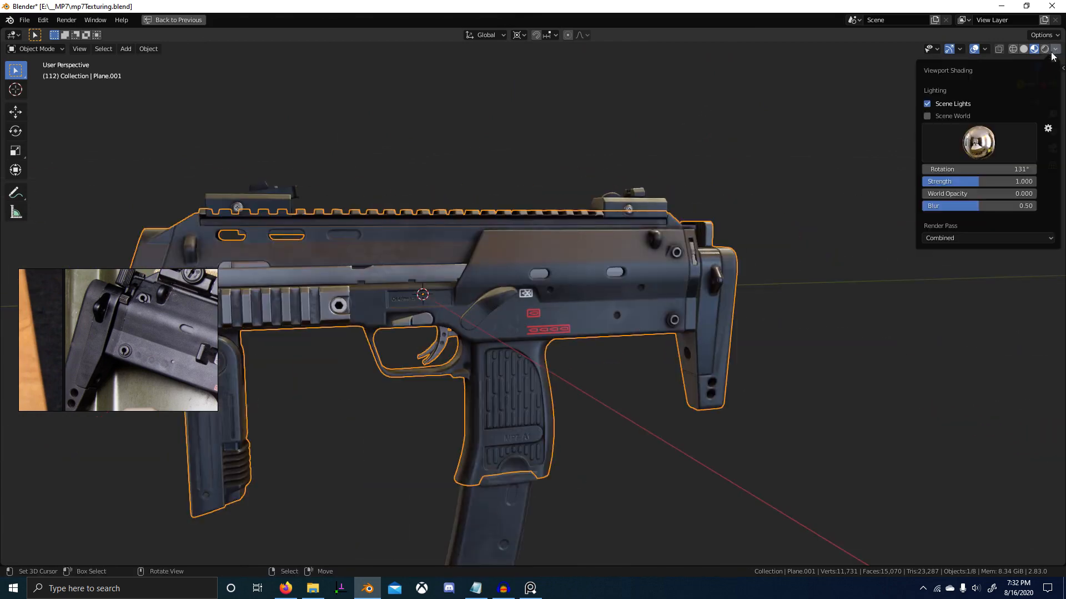
{"action": "left_click", "coordinate": [979, 142]}
{"action": "left_click", "coordinate": [1030, 182]}
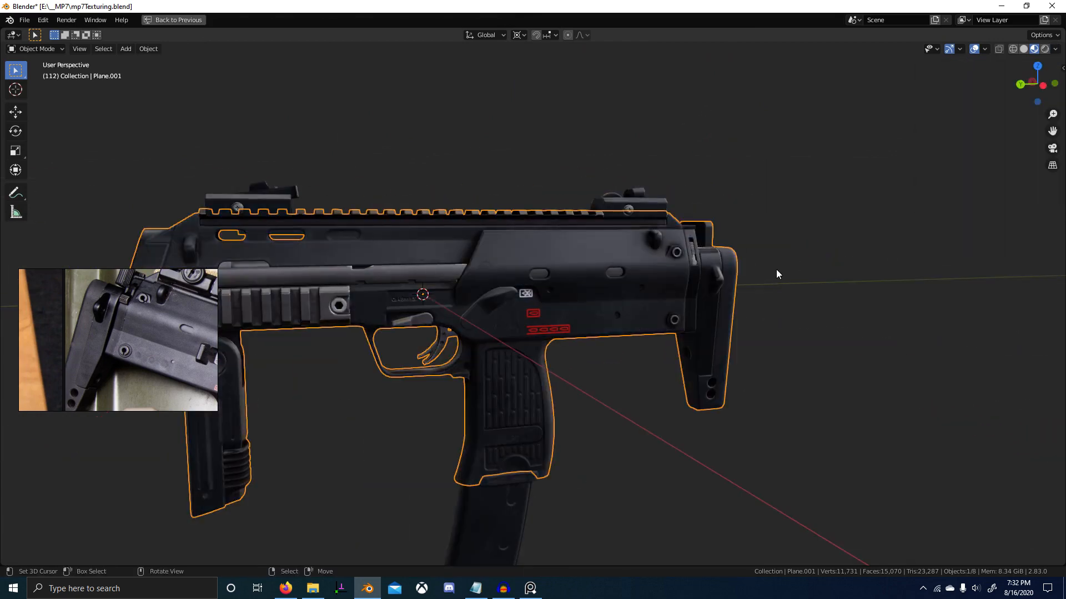
{"action": "middle_click_drag", "start_coordinate": [776, 269], "coordinate": [736, 261]}
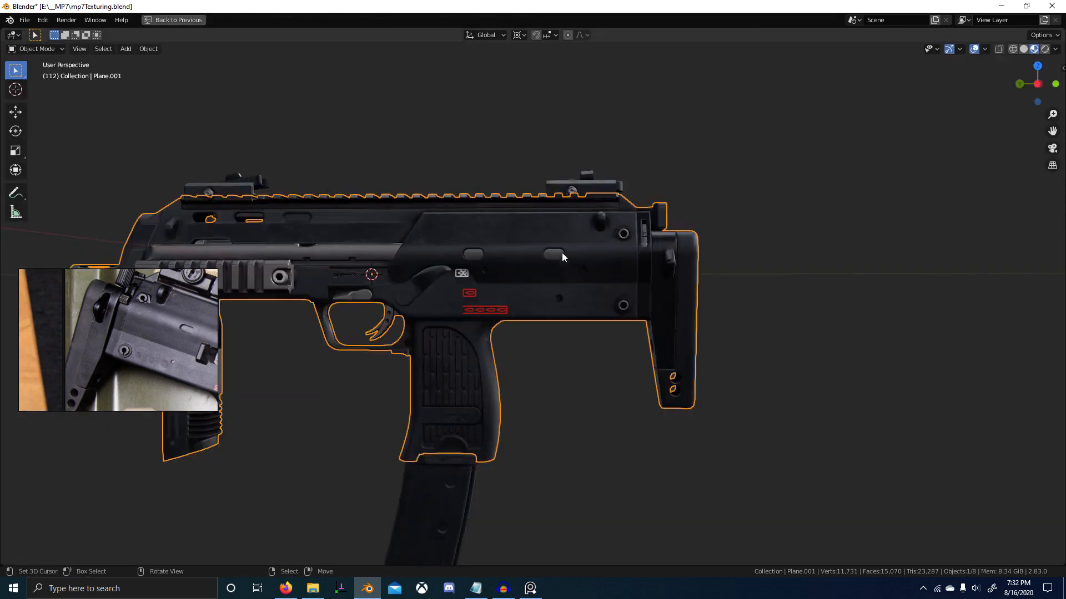
Duplicate all the gun objects and place the copy beside the original along the X axis.
{"action": "middle_click_drag", "start_coordinate": [562, 252], "coordinate": [487, 299]}
{"action": "key", "text": "a"}
{"action": "mouse_move", "coordinate": [427, 405]}
{"action": "middle_mouse_down"}
{"action": "mouse_move", "coordinate": [474, 394]}
{"action": "mouse_move", "coordinate": [423, 417]}
{"action": "middle_mouse_up"}
{"action": "key", "text": "shift+d"}
{"action": "key", "text": "x"}
{"action": "left_click", "coordinate": [636, 352]}
{"action": "middle_click_drag", "start_coordinate": [672, 320], "coordinate": [604, 343], "text": "shift"}
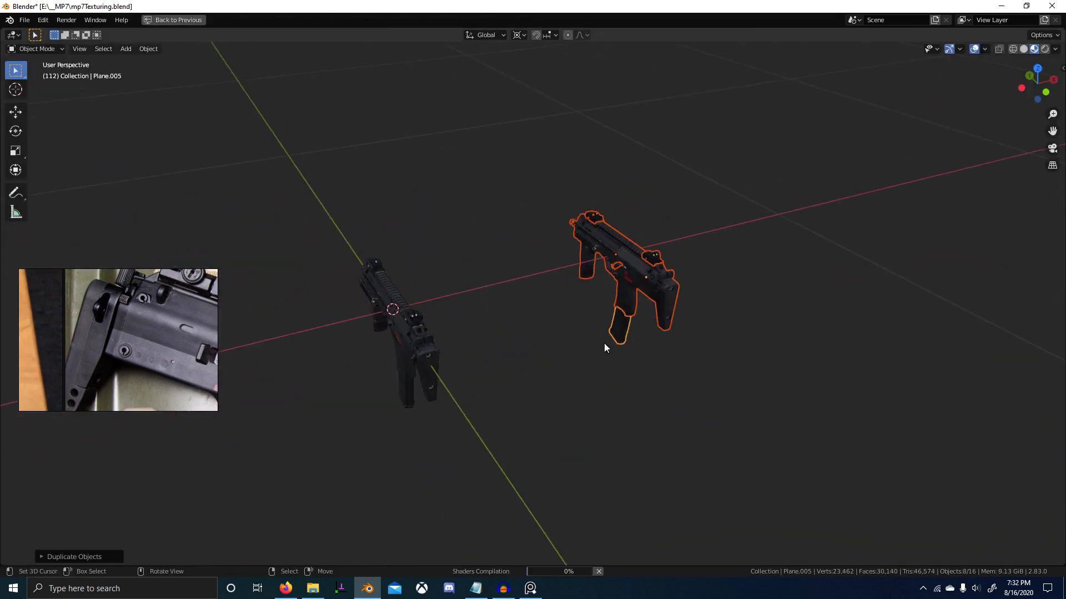
Try to delete the duplicated reference image plane in local view.
{"action": "key", "text": "r"}
{"action": "key", "text": "y"}
{"action": "right_click", "coordinate": [658, 367]}
{"action": "key", "text": "KP_Divide"}
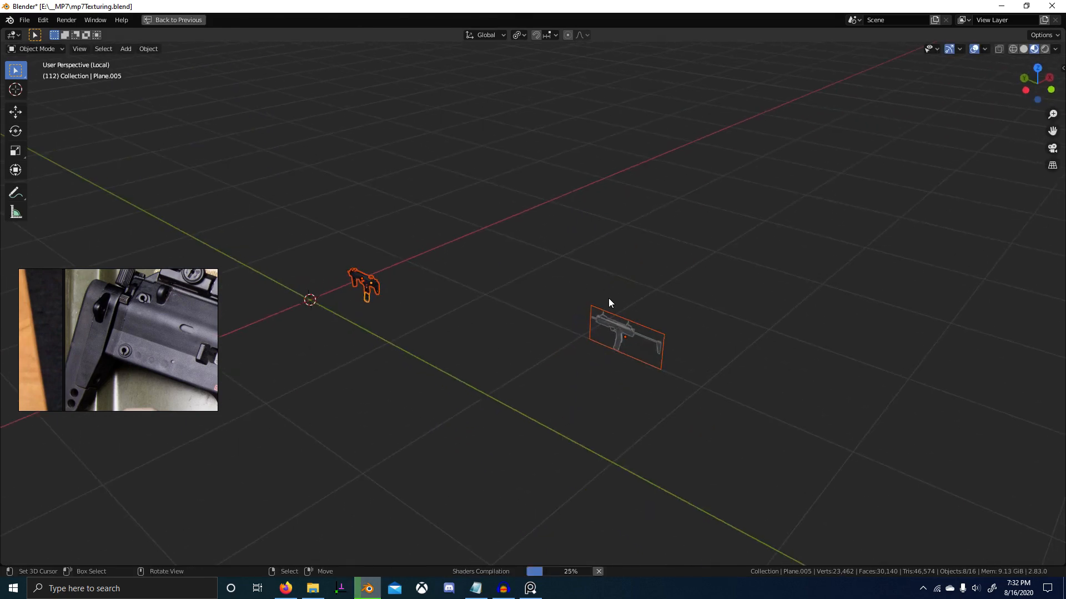
{"action": "key", "text": "comma"}
{"action": "left_click", "coordinate": [639, 335]}
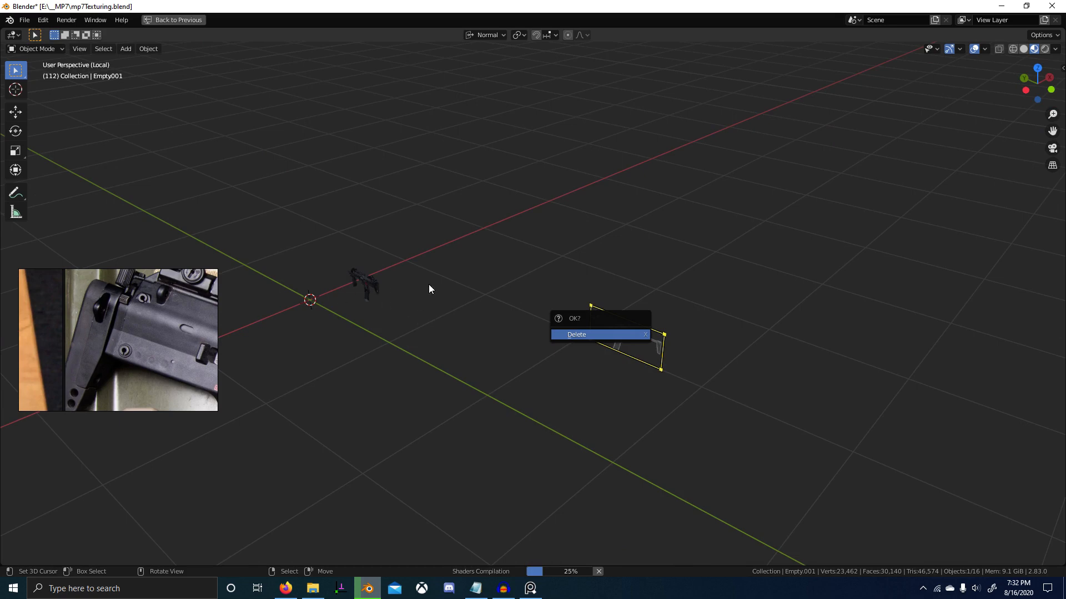
{"action": "middle_click_drag", "start_coordinate": [366, 299], "coordinate": [514, 284], "text": "shift"}
{"action": "scroll", "coordinate": [552, 324], "scroll_direction": "up", "scroll_amount": 7}
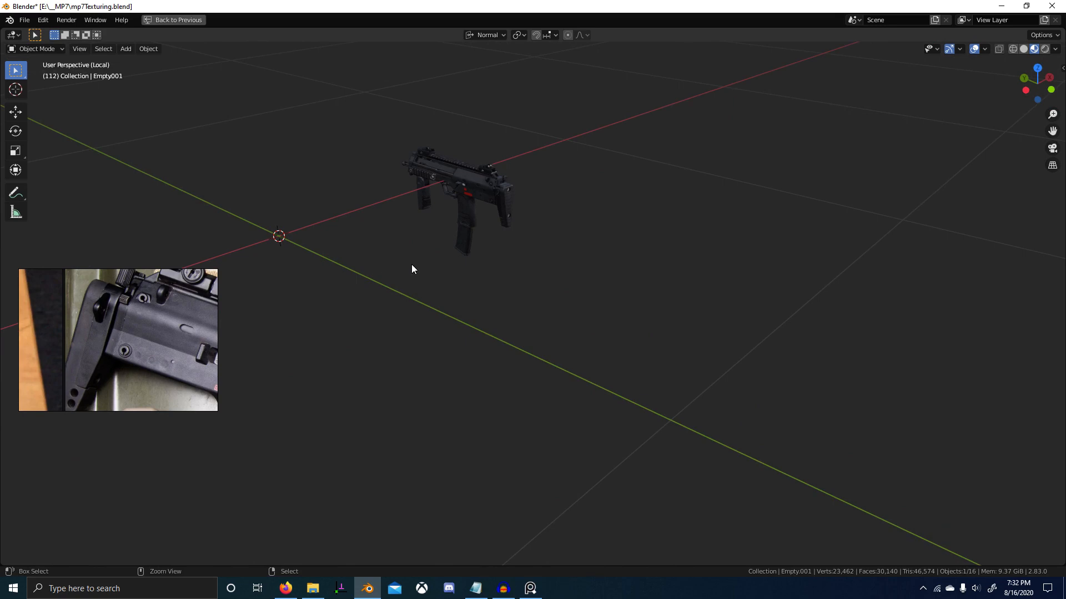
{"action": "key", "text": "ctrl+z"}
{"action": "key", "text": "ctrl+z"}
Delete both gun reference image planes from the scene.
{"action": "middle_click_drag", "start_coordinate": [522, 260], "coordinate": [554, 272]}
{"action": "scroll", "coordinate": [610, 294], "scroll_direction": "down", "scroll_amount": 6}
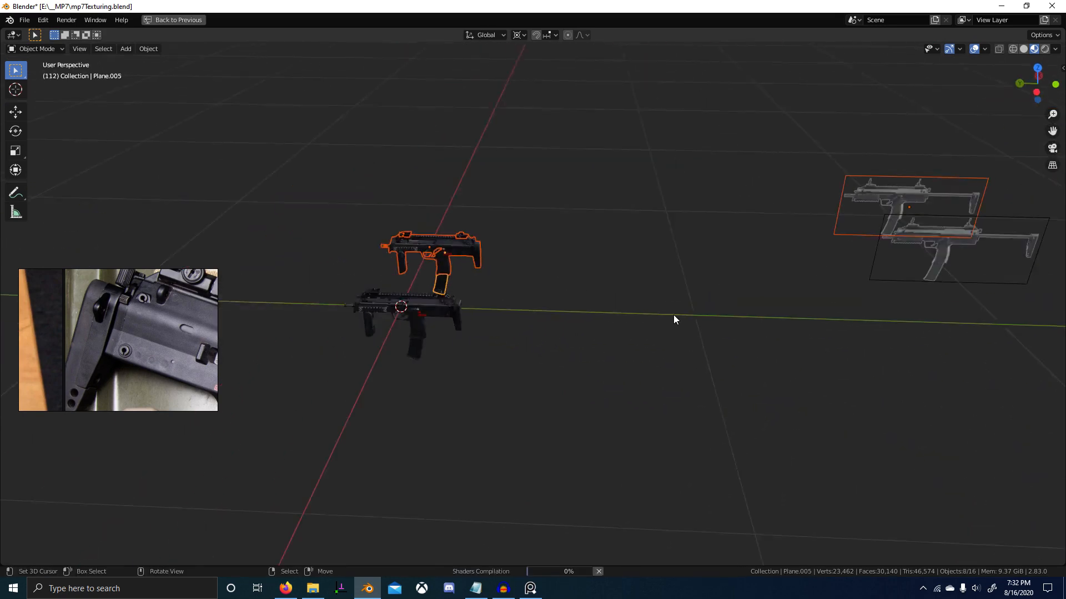
{"action": "middle_click_drag", "start_coordinate": [676, 317], "coordinate": [845, 318]}
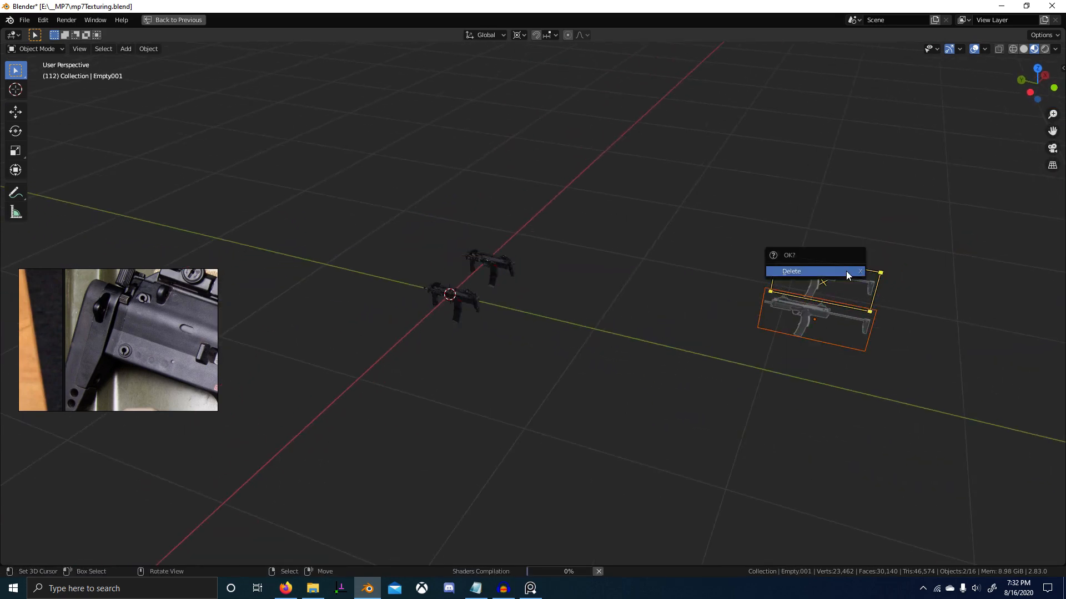
{"action": "scroll", "coordinate": [766, 323], "scroll_direction": "up", "scroll_amount": 4}
Set the transform pivot point for the duplicated gun and try rotating it about the X axis.
{"action": "middle_click_drag", "start_coordinate": [749, 324], "coordinate": [693, 331]}
{"action": "middle_click_drag", "start_coordinate": [566, 266], "coordinate": [597, 353], "text": "shift"}
{"action": "key", "text": "shift+z"}
{"action": "middle_click_drag", "start_coordinate": [361, 378], "coordinate": [535, 282]}
{"action": "left_click_drag", "start_coordinate": [532, 178], "coordinate": [661, 389]}
{"action": "key", "text": "period"}
{"action": "left_click", "coordinate": [588, 179]}
{"action": "key", "text": "r"}
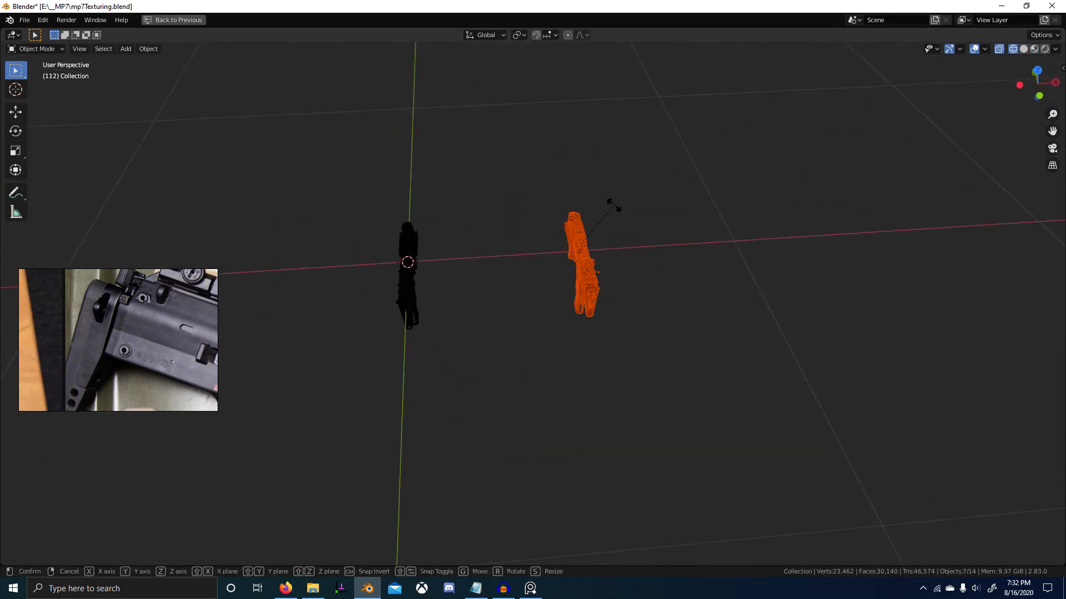
{"action": "key", "text": "x"}
{"action": "right_click", "coordinate": [669, 252]}
Frame the duplicated gun in material preview and rotate it about the Y axis.
{"action": "key", "text": "KP_Decimal"}
{"action": "middle_click_drag", "start_coordinate": [545, 290], "coordinate": [621, 269]}
{"action": "key", "text": "z"}
{"action": "left_click", "coordinate": [625, 389]}
{"action": "middle_click_drag", "start_coordinate": [625, 389], "coordinate": [608, 288]}
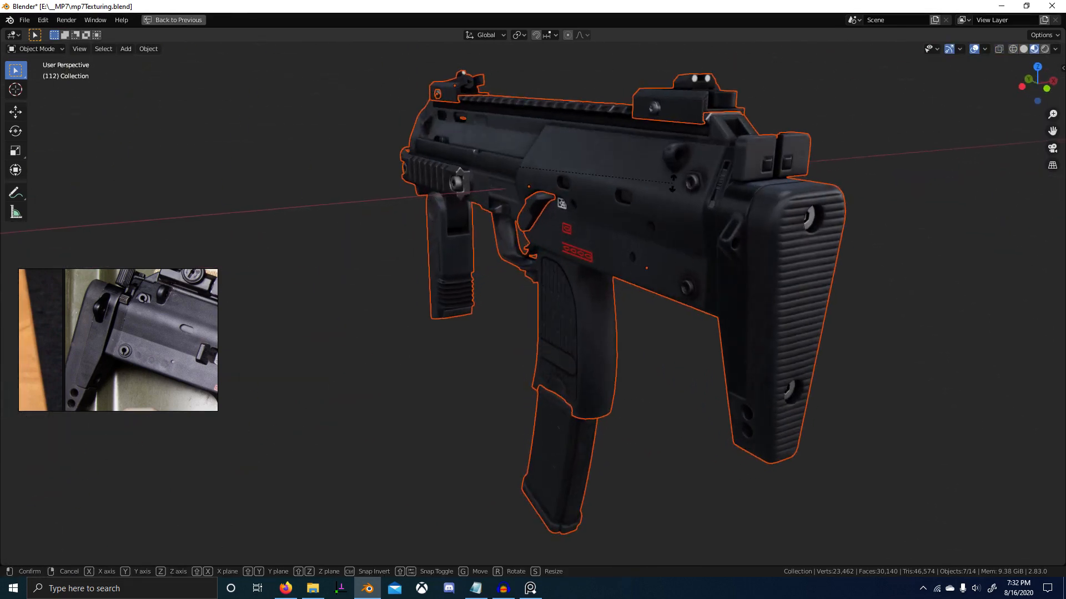
{"action": "key", "text": "r"}
{"action": "key", "text": "y"}
{"action": "left_click", "coordinate": [612, 474]}
{"action": "middle_click_drag", "start_coordinate": [613, 473], "coordinate": [675, 358]}
Reselect the whole duplicated gun in wireframe and rotate it again about Y so its side faces upward.
{"action": "key", "text": "alt+a"}
{"action": "scroll", "coordinate": [718, 291], "scroll_direction": "down", "scroll_amount": 1}
{"action": "mouse_move", "coordinate": [724, 287]}
{"action": "middle_mouse_down"}
{"action": "mouse_move", "coordinate": [678, 372]}
{"action": "mouse_move", "coordinate": [616, 328]}
{"action": "middle_mouse_up"}
{"action": "scroll", "coordinate": [616, 327], "scroll_direction": "down", "scroll_amount": 3}
{"action": "key", "text": "z"}
{"action": "left_click", "coordinate": [464, 318]}
{"action": "left_click_drag", "start_coordinate": [499, 276], "coordinate": [694, 444]}
{"action": "key", "text": "r"}
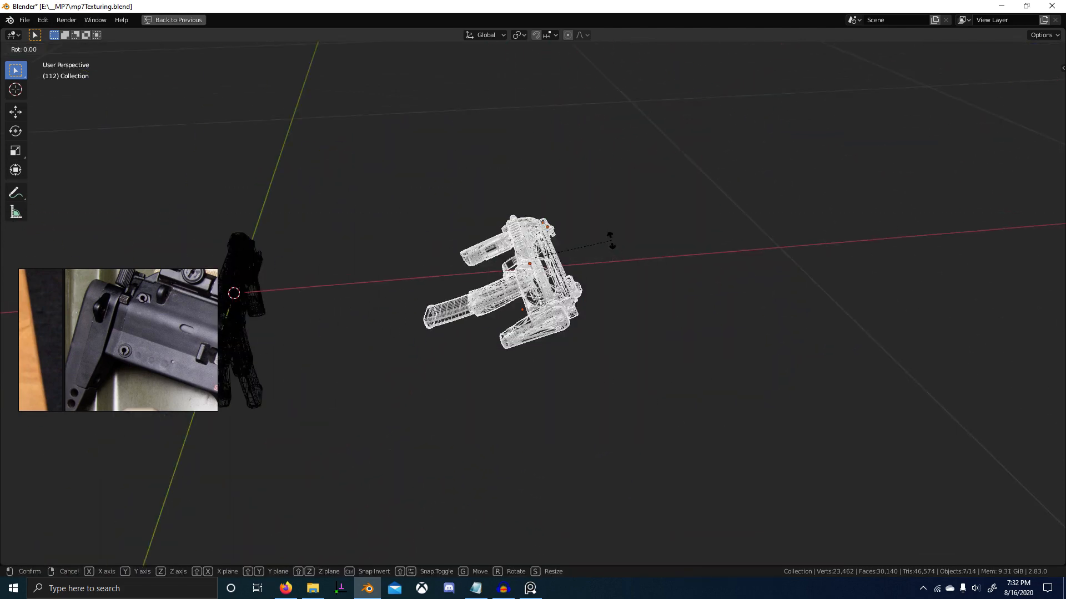
{"action": "key", "text": "y"}
{"action": "left_click", "coordinate": [629, 251]}
Switch to material preview and examine the rotated gun's side rail, screws and trigger area up close.
{"action": "key", "text": "z"}
{"action": "scroll", "coordinate": [581, 345], "scroll_direction": "up", "scroll_amount": 2}
{"action": "scroll", "coordinate": [583, 350], "scroll_direction": "up", "scroll_amount": 3}
{"action": "middle_click_drag", "start_coordinate": [583, 350], "coordinate": [688, 362]}
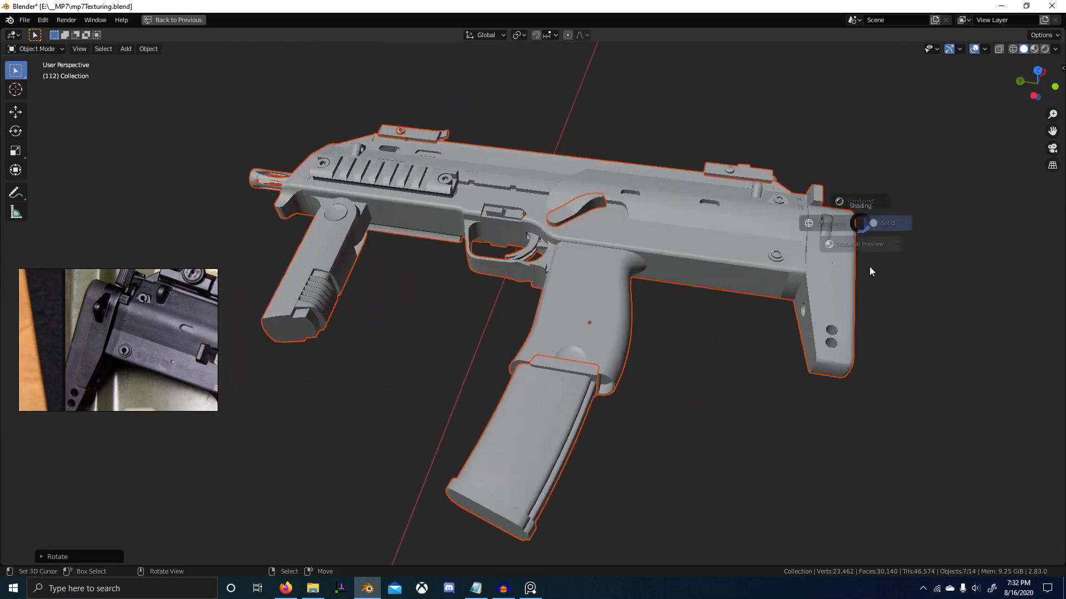
{"action": "left_click", "coordinate": [869, 271]}
{"action": "mouse_move", "coordinate": [817, 339]}
{"action": "middle_mouse_down"}
{"action": "mouse_move", "coordinate": [744, 322]}
{"action": "mouse_move", "coordinate": [775, 345]}
{"action": "mouse_move", "coordinate": [753, 342]}
{"action": "middle_mouse_up"}
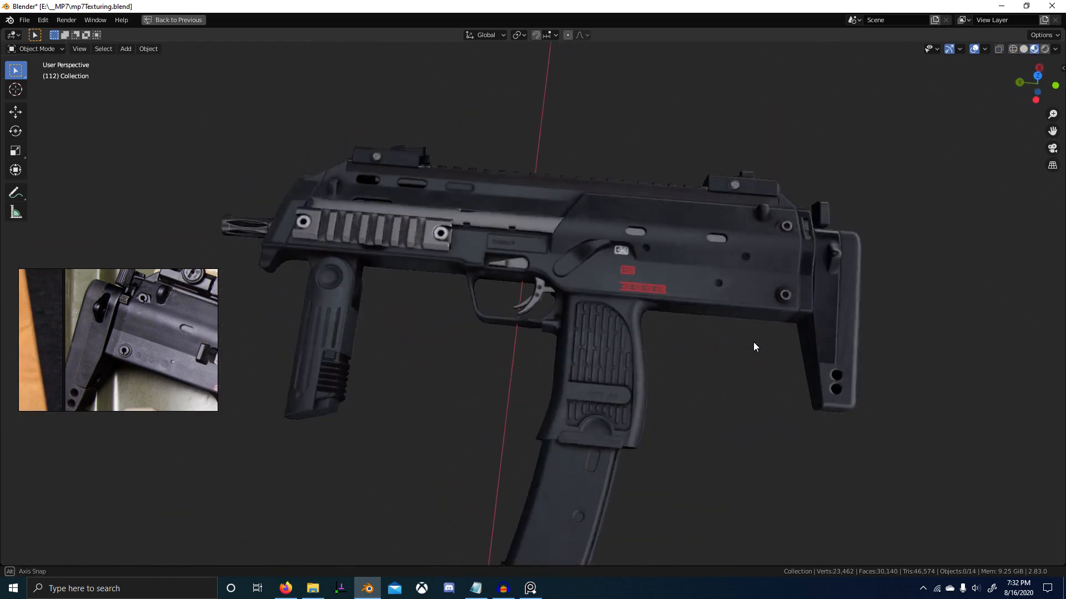
{"action": "scroll", "coordinate": [734, 338], "scroll_direction": "up", "scroll_amount": 3}
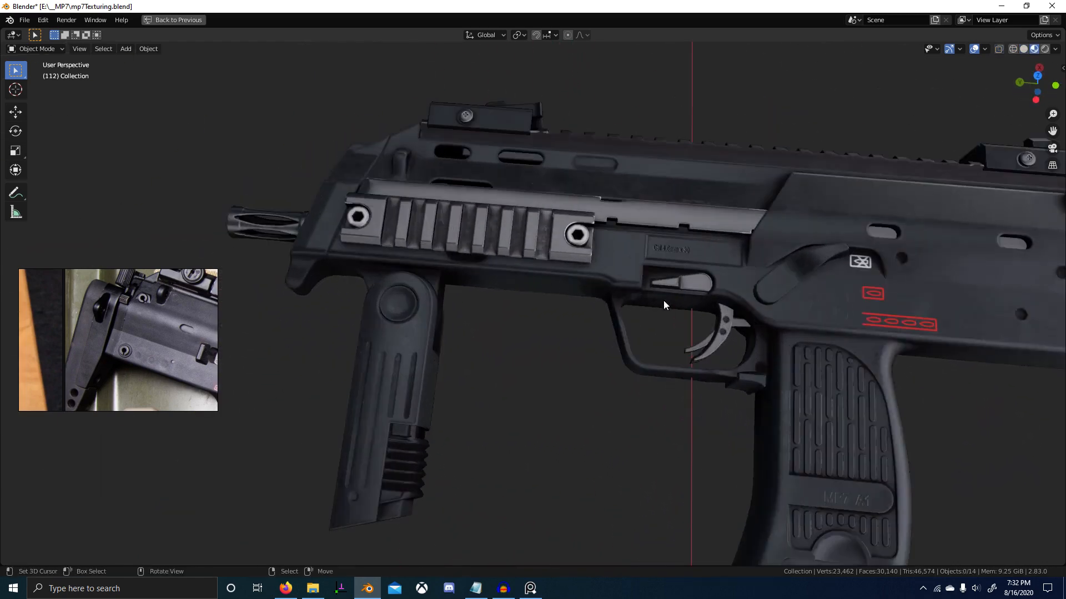
{"action": "scroll", "coordinate": [697, 324], "scroll_direction": "down", "scroll_amount": 5}
{"action": "middle_click_drag", "start_coordinate": [697, 324], "coordinate": [502, 264]}
{"action": "scroll", "coordinate": [502, 265], "scroll_direction": "up", "scroll_amount": 5}
{"action": "left_click", "coordinate": [735, 352]}
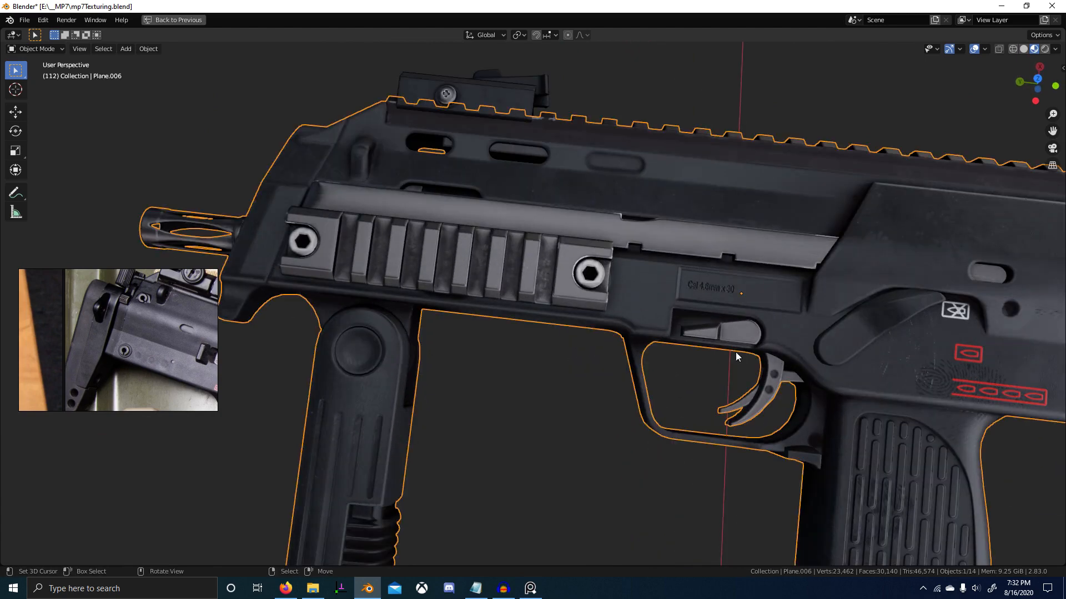
{"action": "scroll", "coordinate": [735, 352], "scroll_direction": "down", "scroll_amount": 3}
{"action": "scroll", "coordinate": [488, 274], "scroll_direction": "up", "scroll_amount": 5}
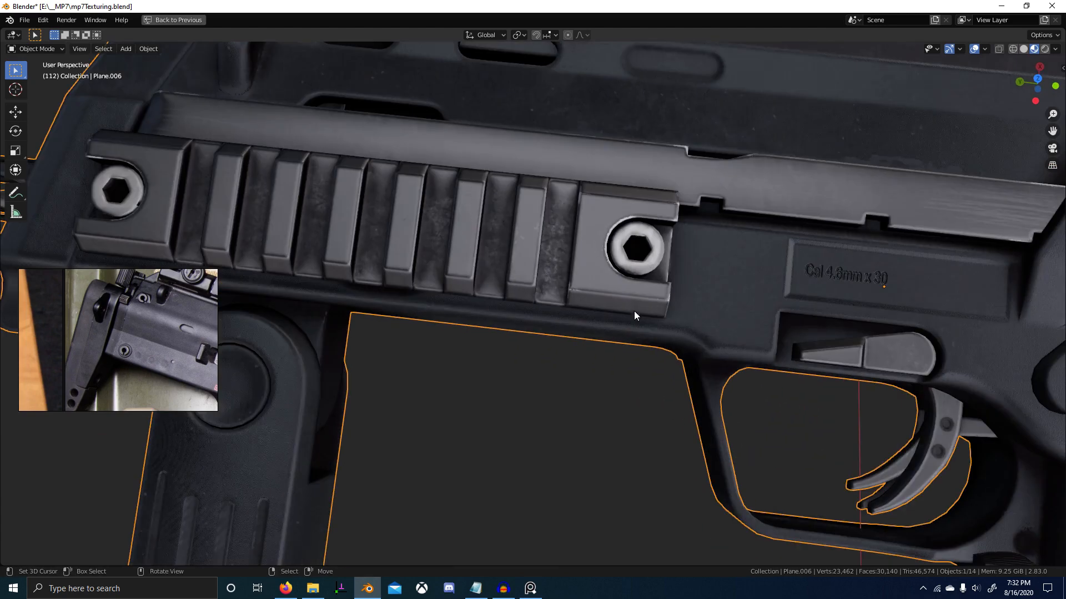
Restore the full layout and open the Picatinny material in slot 9 in the node editor.
{"action": "key", "text": "ctrl+space"}
{"action": "scroll", "coordinate": [720, 353], "scroll_direction": "down", "scroll_amount": 5}
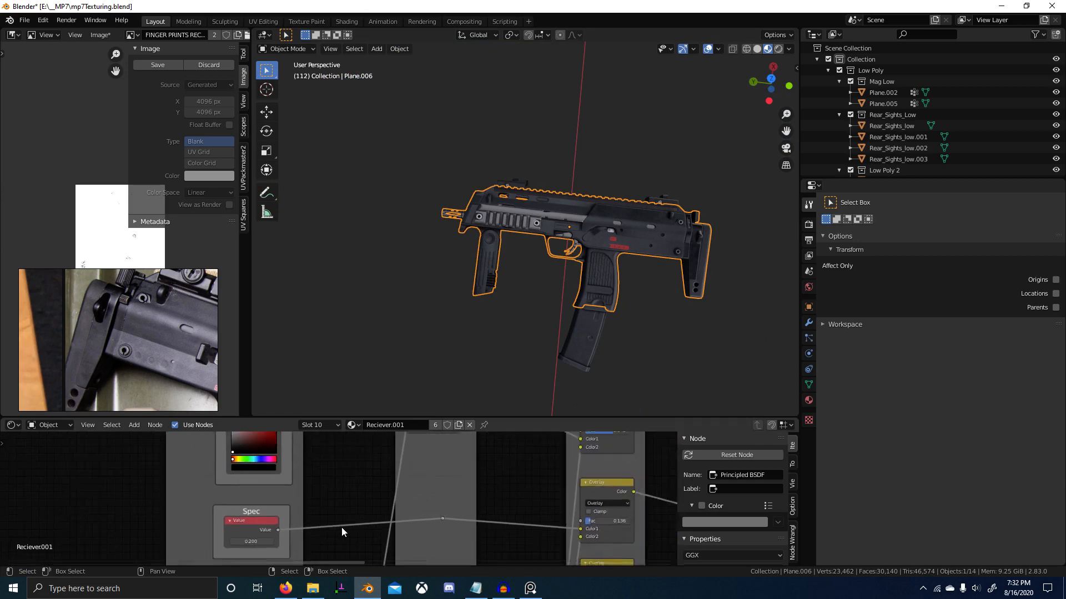
{"action": "scroll", "coordinate": [341, 528], "scroll_direction": "down", "scroll_amount": 3}
{"action": "left_click", "coordinate": [331, 424]}
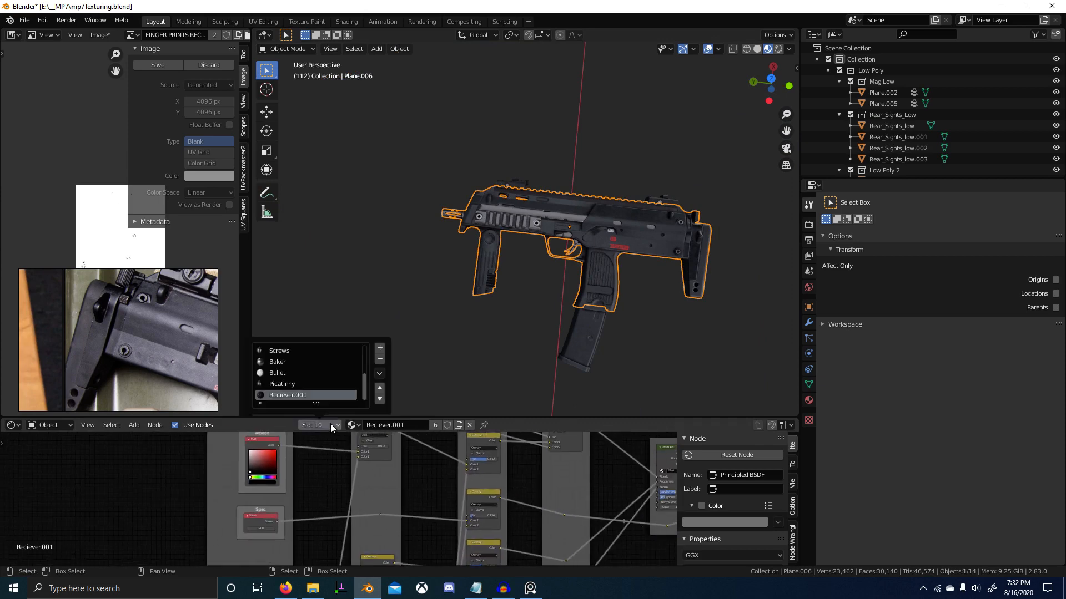
{"action": "left_click", "coordinate": [282, 383]}
{"action": "scroll", "coordinate": [416, 525], "scroll_direction": "down", "scroll_amount": 5}
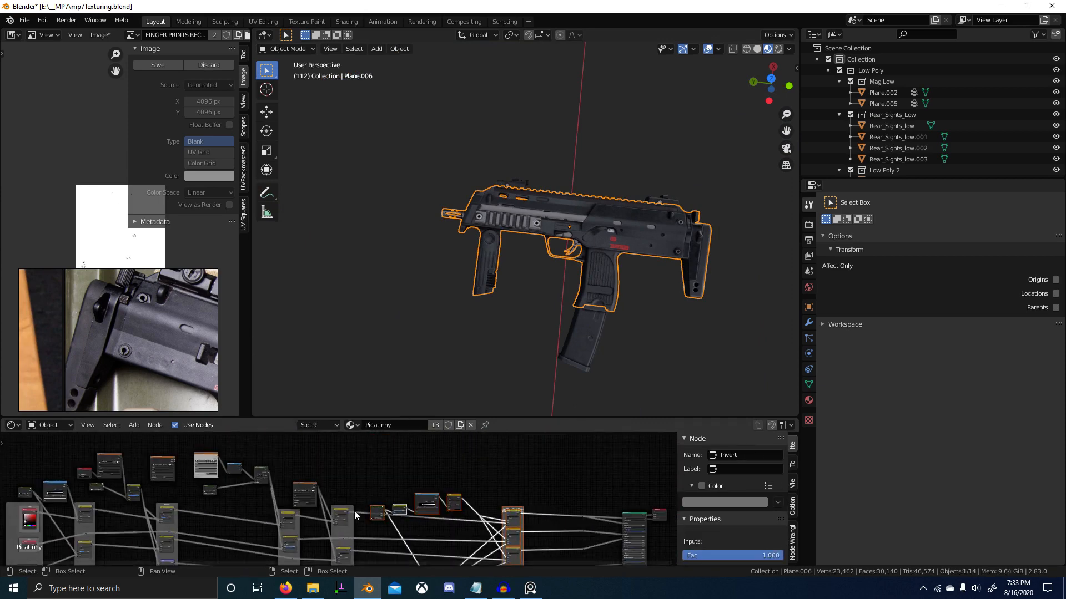
Set the Fac of the Multiply node following the color ramp to 0.475 in the Picatinny material.
{"action": "scroll", "coordinate": [355, 515], "scroll_direction": "up", "scroll_amount": 8}
{"action": "scroll", "coordinate": [488, 331], "scroll_direction": "up", "scroll_amount": 2}
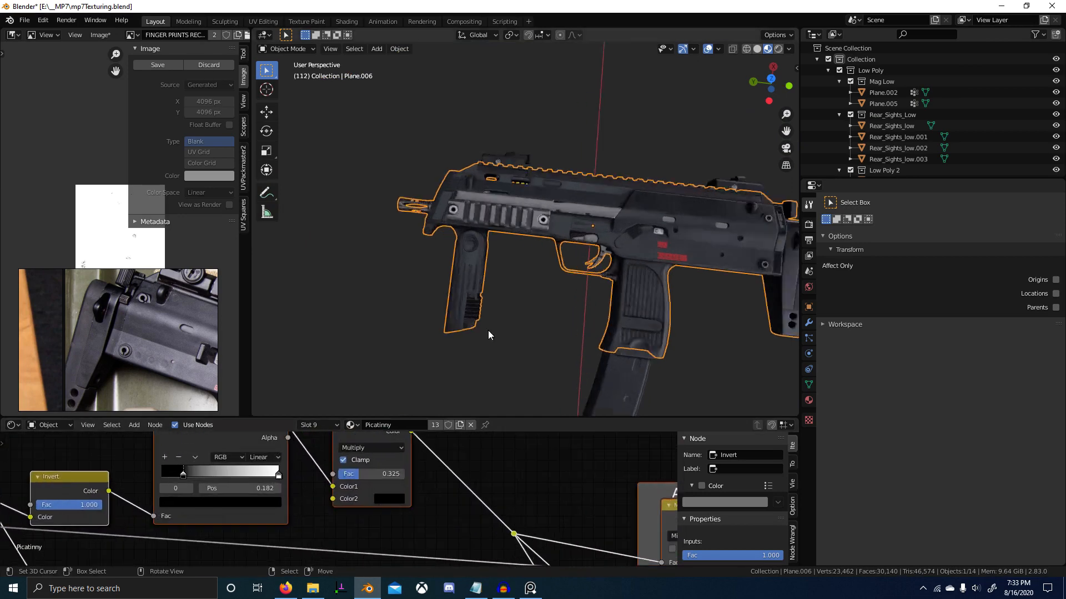
{"action": "scroll", "coordinate": [488, 331], "scroll_direction": "up", "scroll_amount": 3}
{"action": "scroll", "coordinate": [361, 471], "scroll_direction": "up", "scroll_amount": 2}
{"action": "mouse_move", "coordinate": [362, 468]}
{"action": "left_mouse_down"}
{"action": "mouse_move", "coordinate": [349, 468]}
{"action": "mouse_move", "coordinate": [378, 468]}
{"action": "mouse_move", "coordinate": [366, 468]}
{"action": "left_mouse_up"}
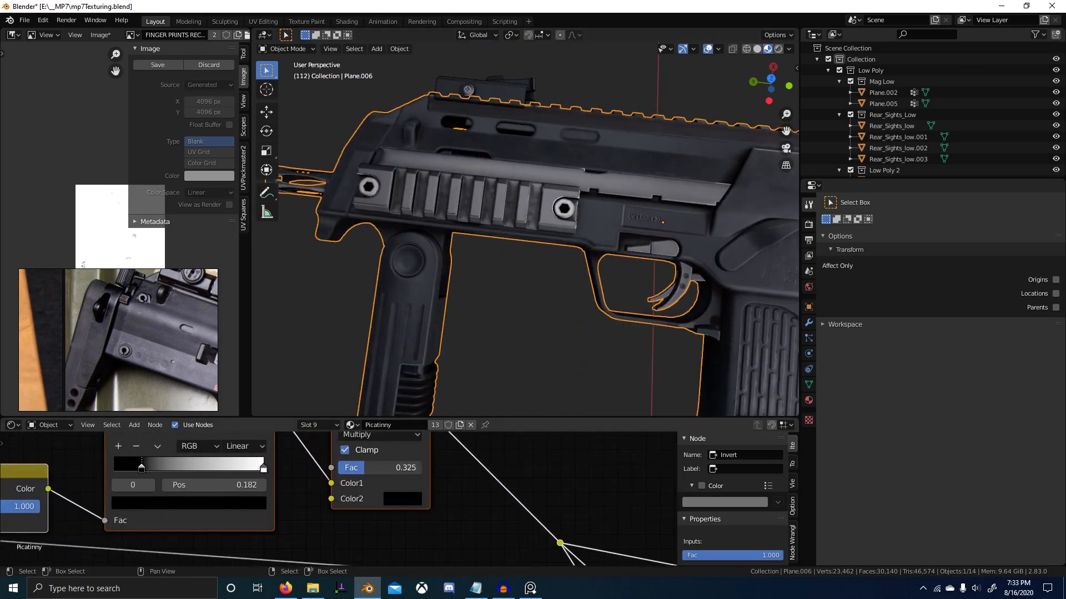
{"action": "scroll", "coordinate": [494, 331], "scroll_direction": "down", "scroll_amount": 4}
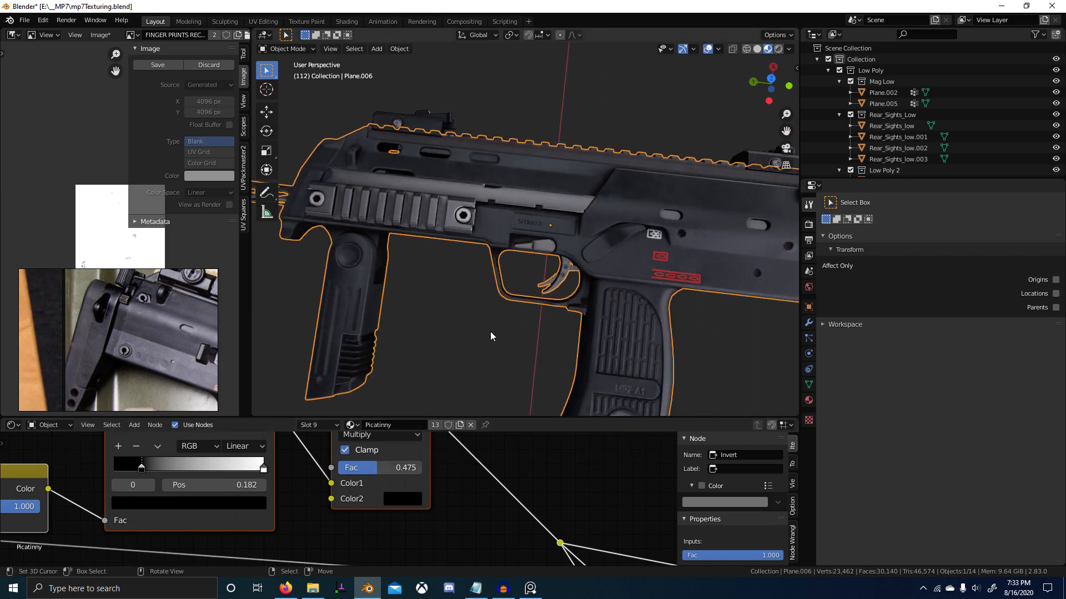
{"action": "scroll", "coordinate": [594, 293], "scroll_direction": "down", "scroll_amount": 2}
{"action": "middle_click_drag", "start_coordinate": [594, 289], "coordinate": [595, 283]}
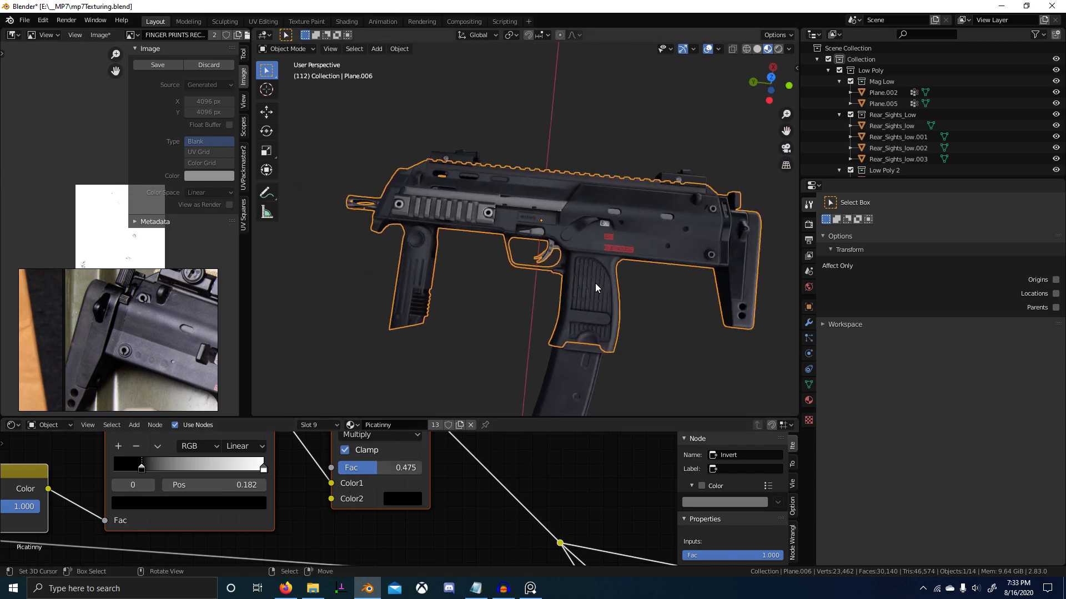
Compare the rail and trigger area with another close-up reference photo and save mp7Texturing.blend.
{"action": "left_click", "coordinate": [87, 343]}
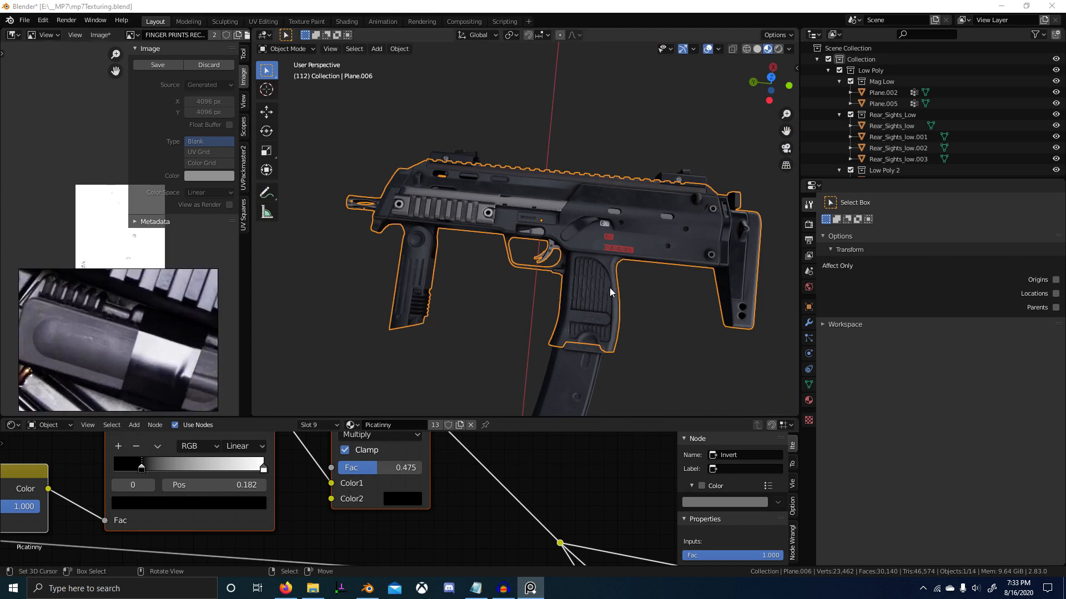
{"action": "scroll", "coordinate": [567, 304], "scroll_direction": "up", "scroll_amount": 5}
{"action": "mouse_move", "coordinate": [550, 243]}
{"action": "middle_mouse_down"}
{"action": "mouse_move", "coordinate": [490, 293]}
{"action": "mouse_move", "coordinate": [551, 241]}
{"action": "mouse_move", "coordinate": [550, 228]}
{"action": "middle_mouse_up"}
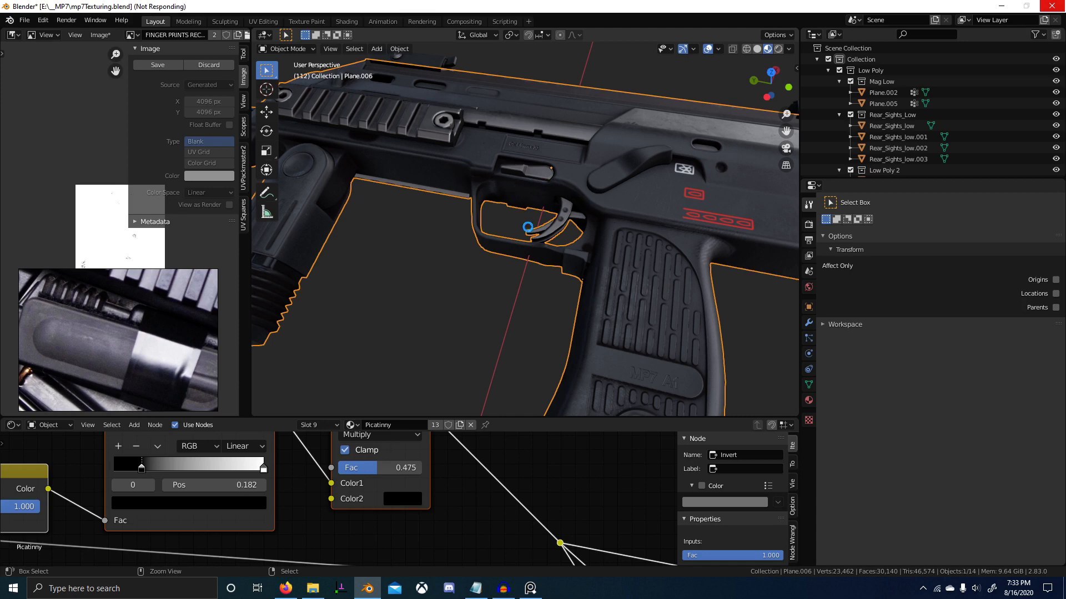
{"action": "scroll", "coordinate": [548, 231], "scroll_direction": "down", "scroll_amount": 6}
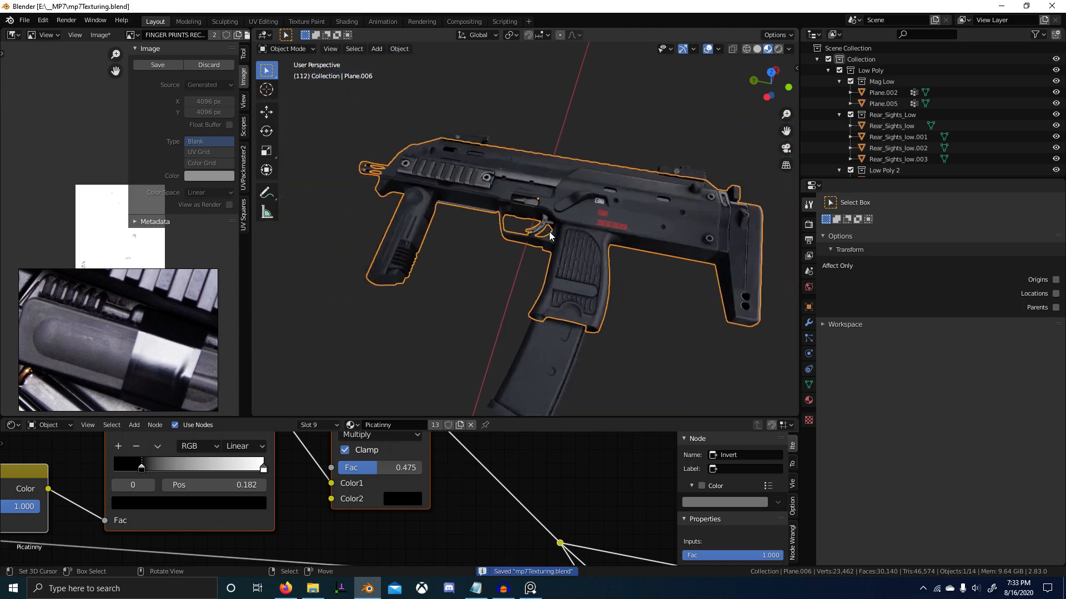
Compare the rotated gun from several angles with the reference photo showing the whole MP7.
{"action": "middle_click_drag", "start_coordinate": [548, 231], "coordinate": [504, 241]}
{"action": "scroll", "coordinate": [504, 242], "scroll_direction": "up", "scroll_amount": 6}
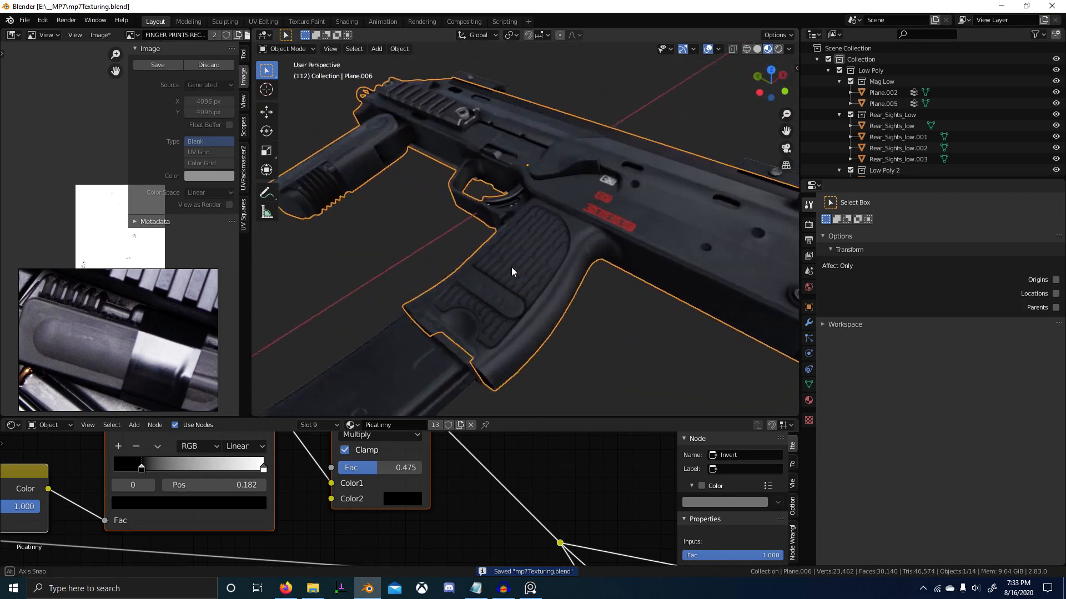
{"action": "scroll", "coordinate": [184, 380], "scroll_direction": "down", "scroll_amount": 3}
{"action": "scroll", "coordinate": [189, 368], "scroll_direction": "down", "scroll_amount": 1}
{"action": "middle_click_drag", "start_coordinate": [189, 368], "coordinate": [186, 361]}
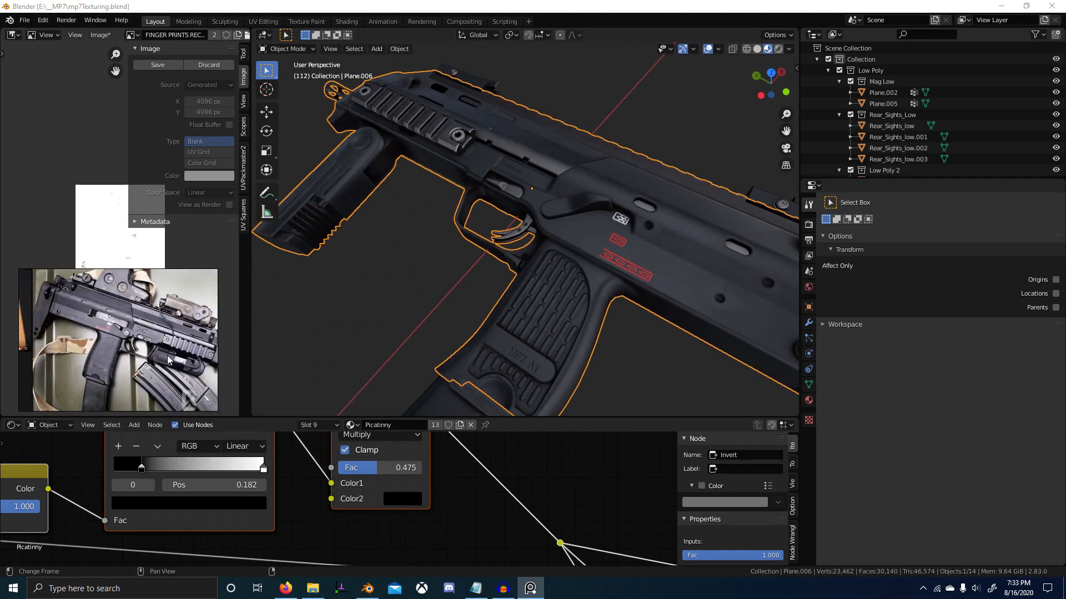
{"action": "scroll", "coordinate": [533, 316], "scroll_direction": "down", "scroll_amount": 4}
{"action": "middle_click_drag", "start_coordinate": [533, 316], "coordinate": [549, 332]}
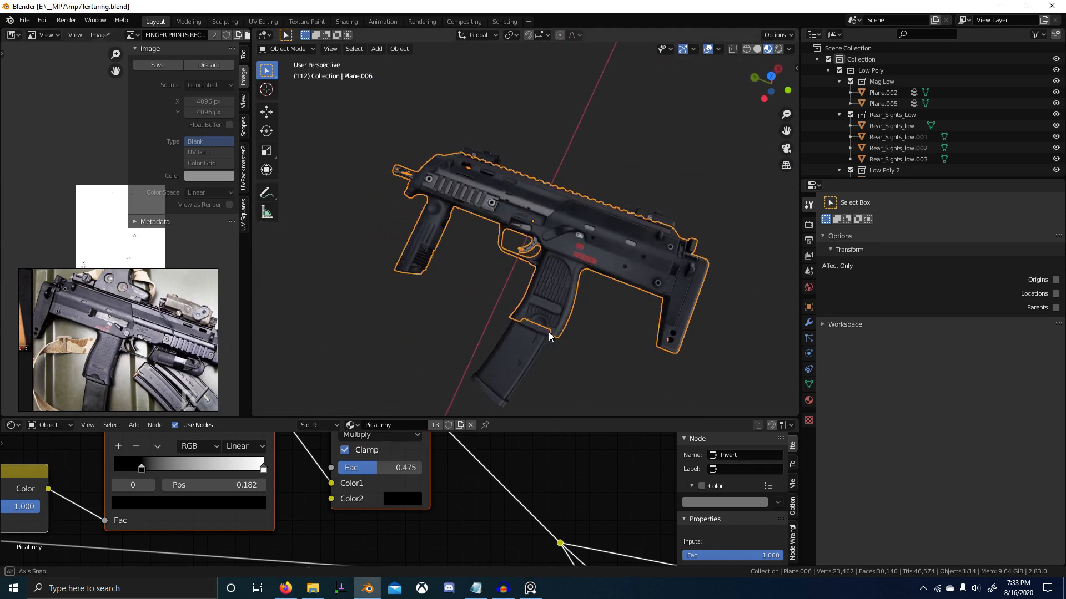
Switch to Notepad, edit the todo.txt list, and return to Blender.
{"action": "left_click", "coordinate": [321, 590]}
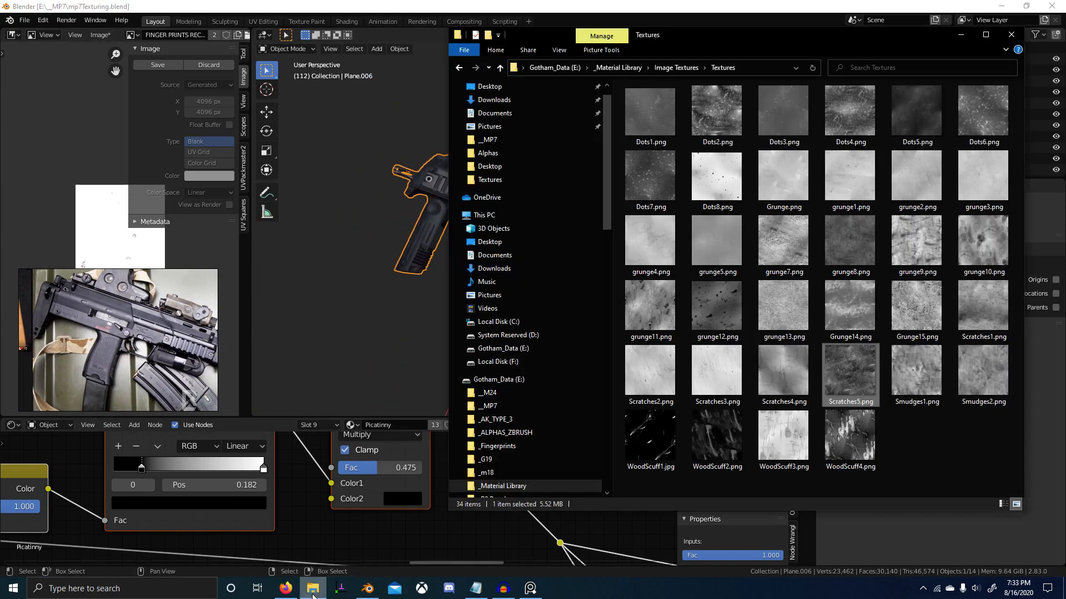
{"action": "left_click", "coordinate": [313, 591]}
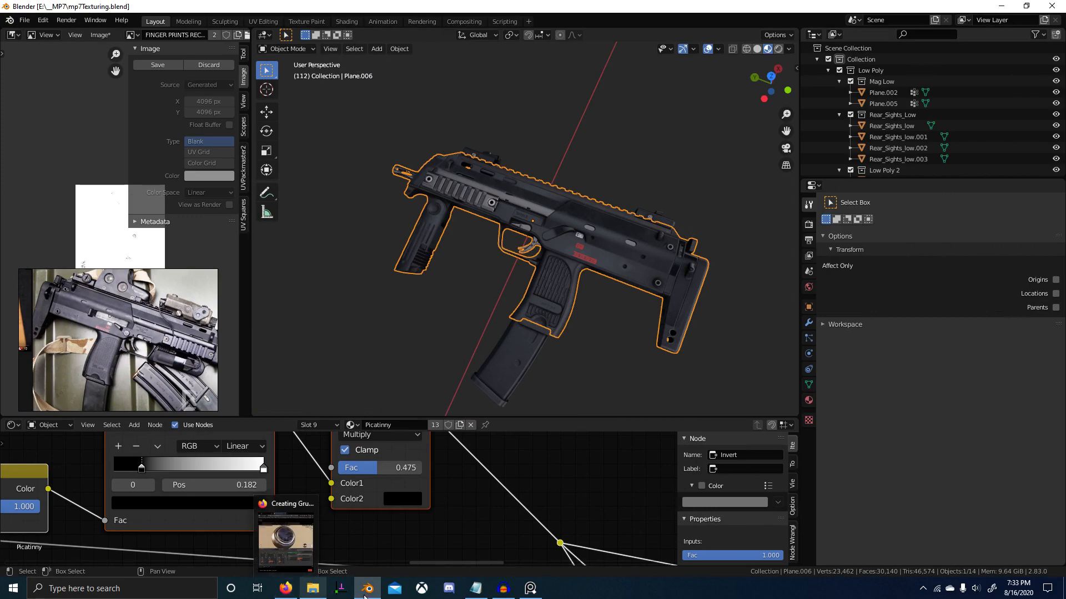
{"action": "left_click", "coordinate": [476, 588]}
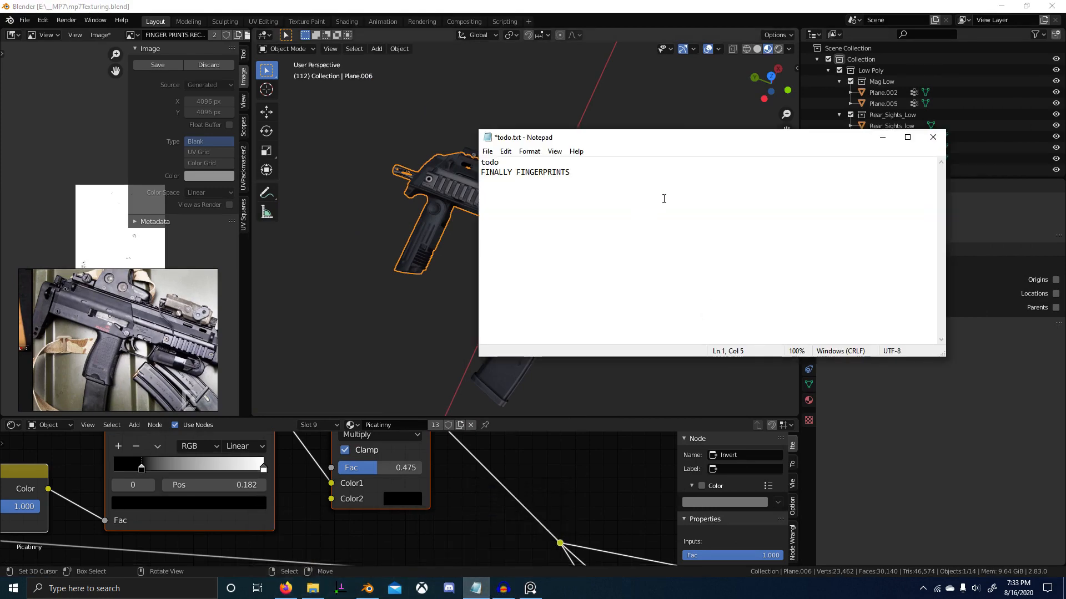
{"action": "key", "text": "BackSpace"}
{"action": "left_click", "coordinate": [364, 251]}
Select all parts of the duplicated gun in wireframe and delete them.
{"action": "middle_click_drag", "start_coordinate": [364, 251], "coordinate": [511, 286]}
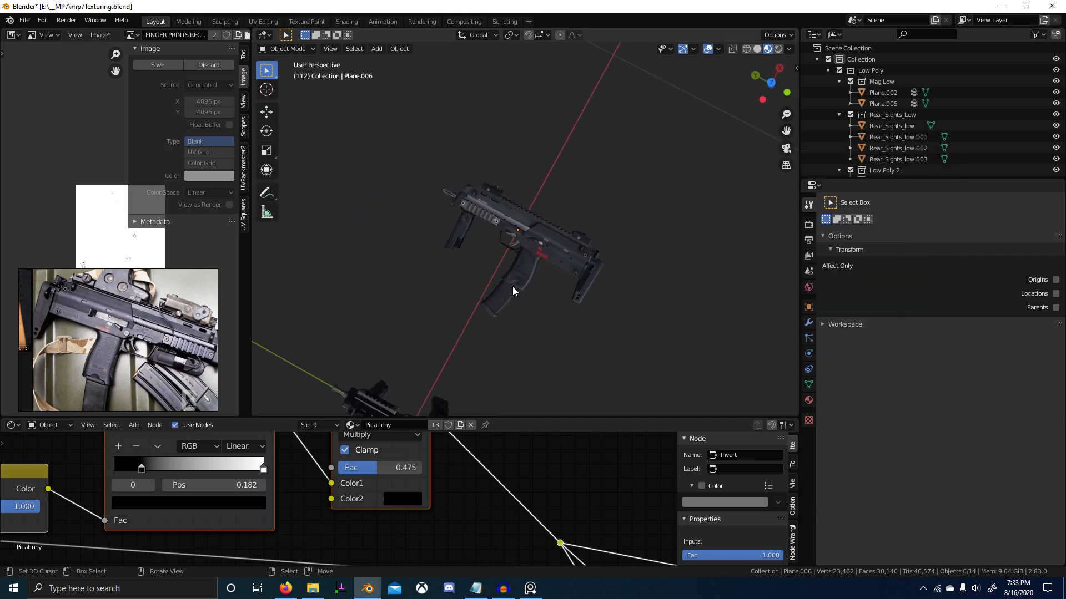
{"action": "left_click", "coordinate": [511, 286]}
{"action": "key", "text": "alt+z"}
{"action": "scroll", "coordinate": [519, 222], "scroll_direction": "down", "scroll_amount": 5}
{"action": "mouse_move", "coordinate": [518, 222]}
{"action": "left_mouse_down"}
{"action": "mouse_move", "coordinate": [558, 275]}
{"action": "mouse_move", "coordinate": [617, 265]}
{"action": "left_mouse_up"}
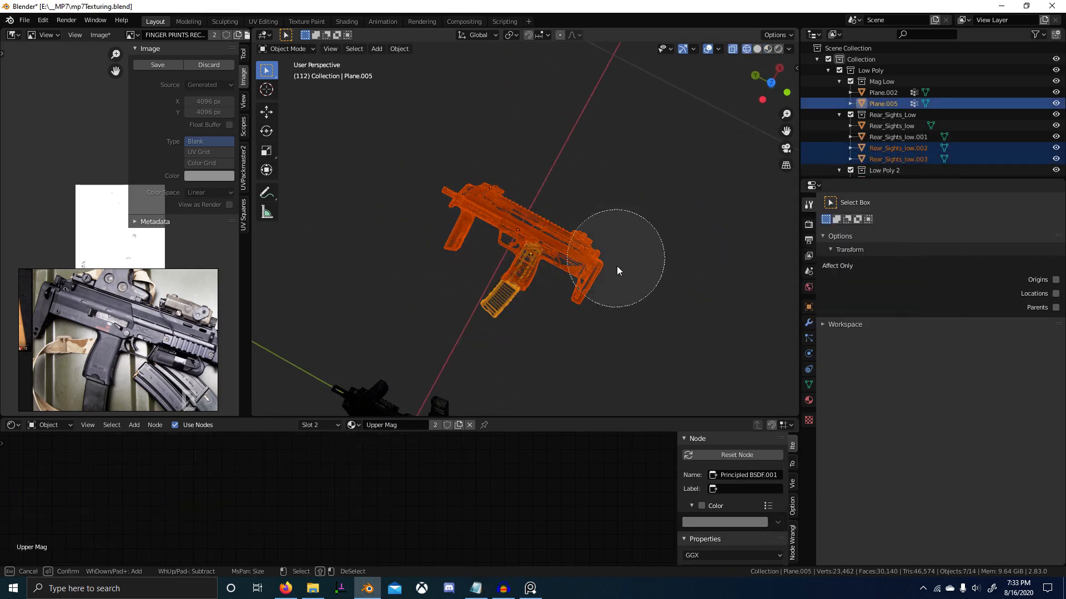
{"action": "left_click", "coordinate": [620, 285]}
{"action": "scroll", "coordinate": [557, 298], "scroll_direction": "down", "scroll_amount": 3}
{"action": "key", "text": "shift+z"}
Show the original gun in material preview and examine its overall look in a maximized viewport.
{"action": "middle_click_drag", "start_coordinate": [591, 386], "coordinate": [611, 313]}
{"action": "scroll", "coordinate": [611, 313], "scroll_direction": "up", "scroll_amount": 4}
{"action": "mouse_move", "coordinate": [555, 313]}
{"action": "middle_mouse_down", "text": "shift"}
{"action": "mouse_move", "coordinate": [616, 277]}
{"action": "mouse_move", "coordinate": [513, 311]}
{"action": "middle_mouse_up", "text": "shift"}
{"action": "middle_click_drag", "start_coordinate": [514, 310], "coordinate": [540, 246]}
{"action": "right_click", "coordinate": [488, 225]}
{"action": "key", "text": "alt+a"}
{"action": "scroll", "coordinate": [517, 250], "scroll_direction": "up", "scroll_amount": 3}
{"action": "left_click", "coordinate": [768, 49]}
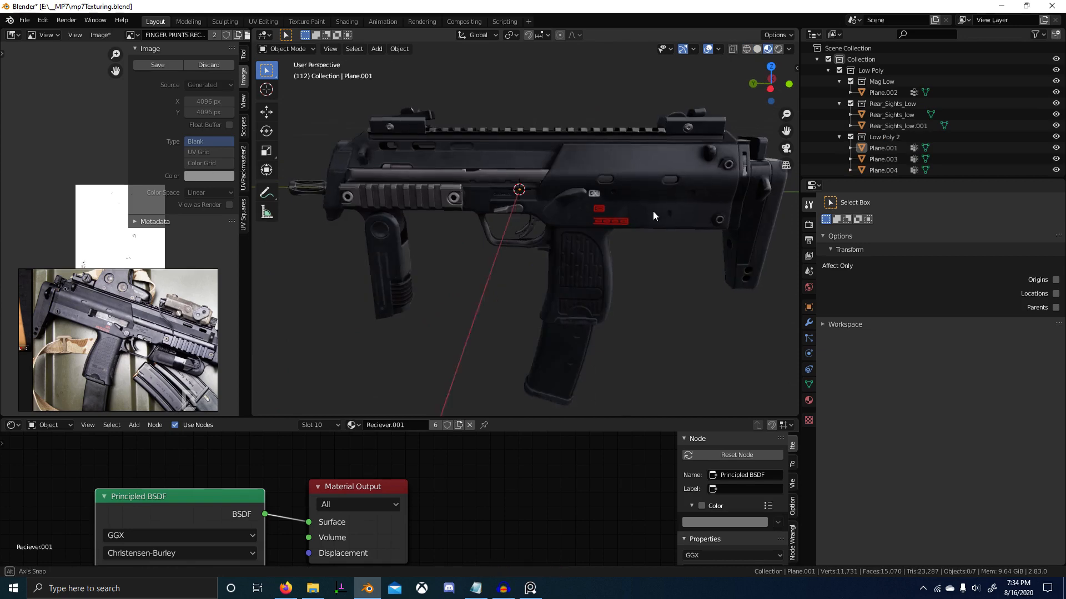
{"action": "mouse_move", "coordinate": [653, 211]}
{"action": "middle_mouse_down"}
{"action": "mouse_move", "coordinate": [593, 201]}
{"action": "mouse_move", "coordinate": [417, 209]}
{"action": "mouse_move", "coordinate": [517, 204]}
{"action": "mouse_move", "coordinate": [527, 267]}
{"action": "mouse_move", "coordinate": [378, 273]}
{"action": "mouse_move", "coordinate": [561, 279]}
{"action": "middle_mouse_up"}
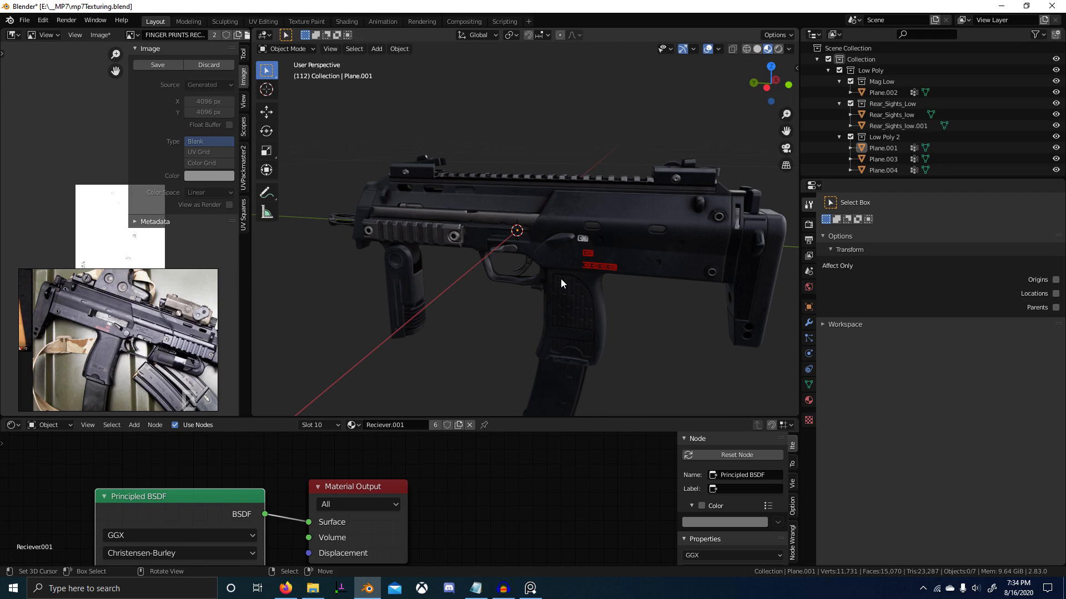
{"action": "key", "text": "ctrl+space"}
{"action": "scroll", "coordinate": [580, 365], "scroll_direction": "down", "scroll_amount": 3}
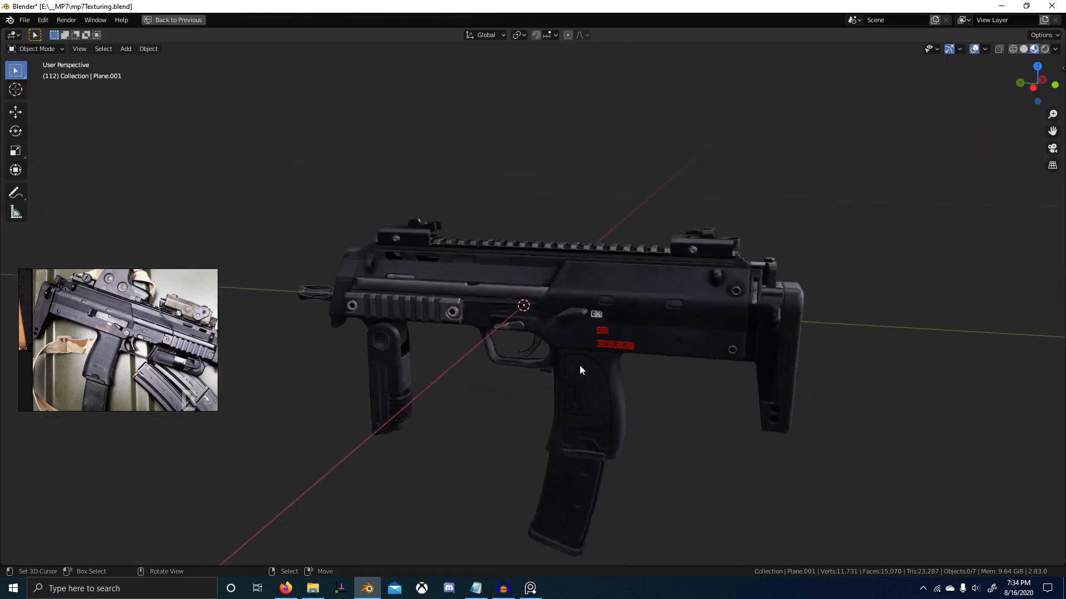
Examine the gun's shading from several angles and check the viewport's environment lighting settings.
{"action": "middle_click_drag", "start_coordinate": [579, 365], "coordinate": [507, 361]}
{"action": "scroll", "coordinate": [665, 333], "scroll_direction": "up", "scroll_amount": 3}
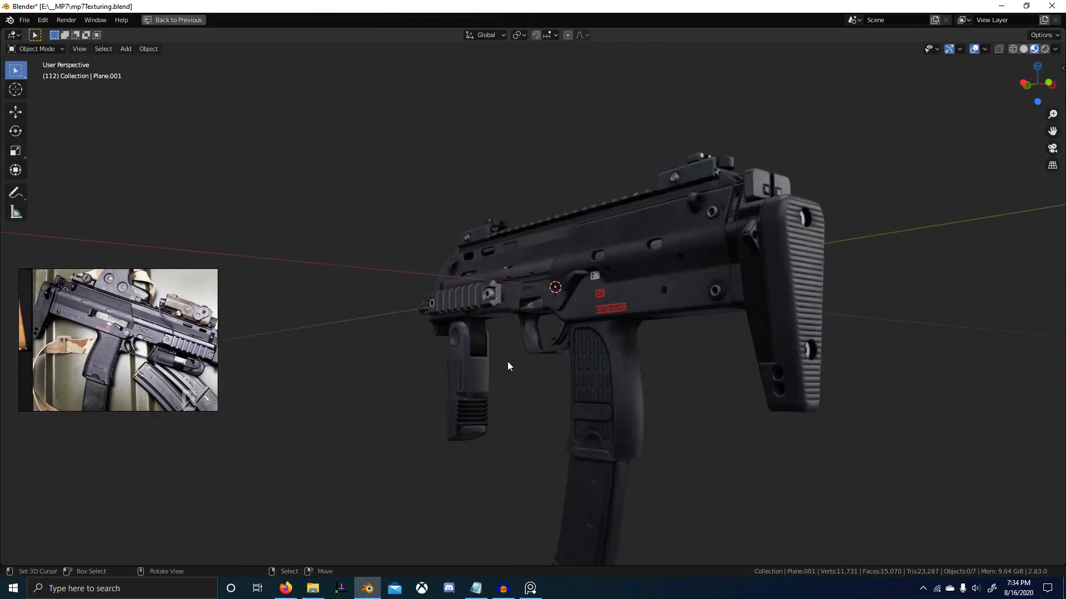
{"action": "scroll", "coordinate": [623, 383], "scroll_direction": "up", "scroll_amount": 2}
{"action": "middle_click_drag", "start_coordinate": [622, 383], "coordinate": [544, 396]}
{"action": "scroll", "coordinate": [498, 397], "scroll_direction": "up", "scroll_amount": 2}
{"action": "left_click", "coordinate": [1054, 48]}
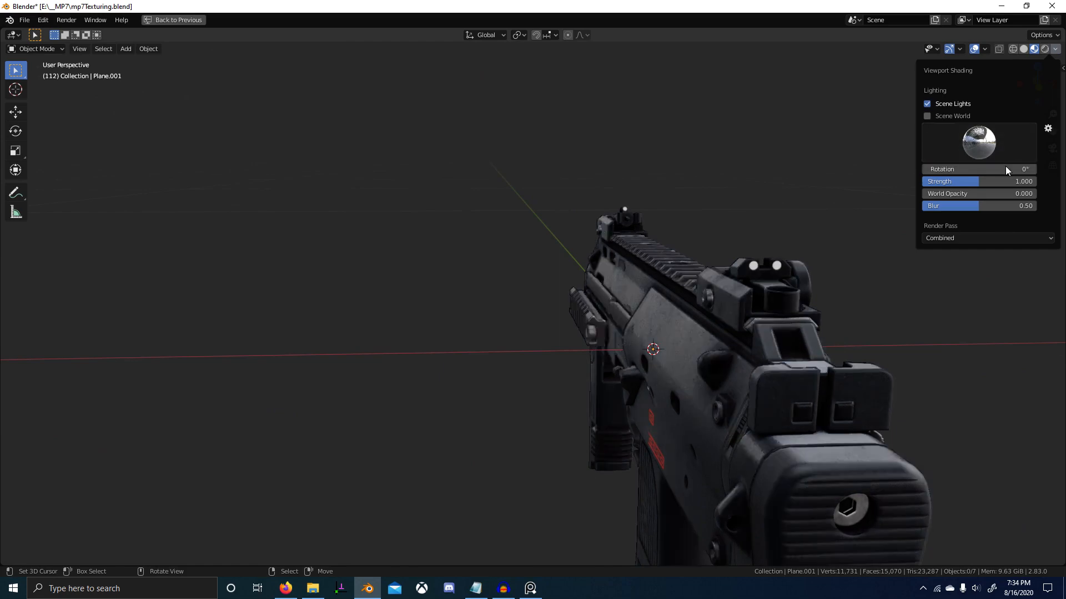
{"action": "key", "text": "Return"}
{"action": "mouse_move", "coordinate": [722, 272]}
{"action": "middle_mouse_down"}
{"action": "mouse_move", "coordinate": [741, 272]}
{"action": "mouse_move", "coordinate": [728, 274]}
{"action": "mouse_move", "coordinate": [725, 309]}
{"action": "mouse_move", "coordinate": [831, 264]}
{"action": "mouse_move", "coordinate": [794, 318]}
{"action": "mouse_move", "coordinate": [811, 300]}
{"action": "middle_mouse_up"}
{"action": "left_click", "coordinate": [1055, 49]}
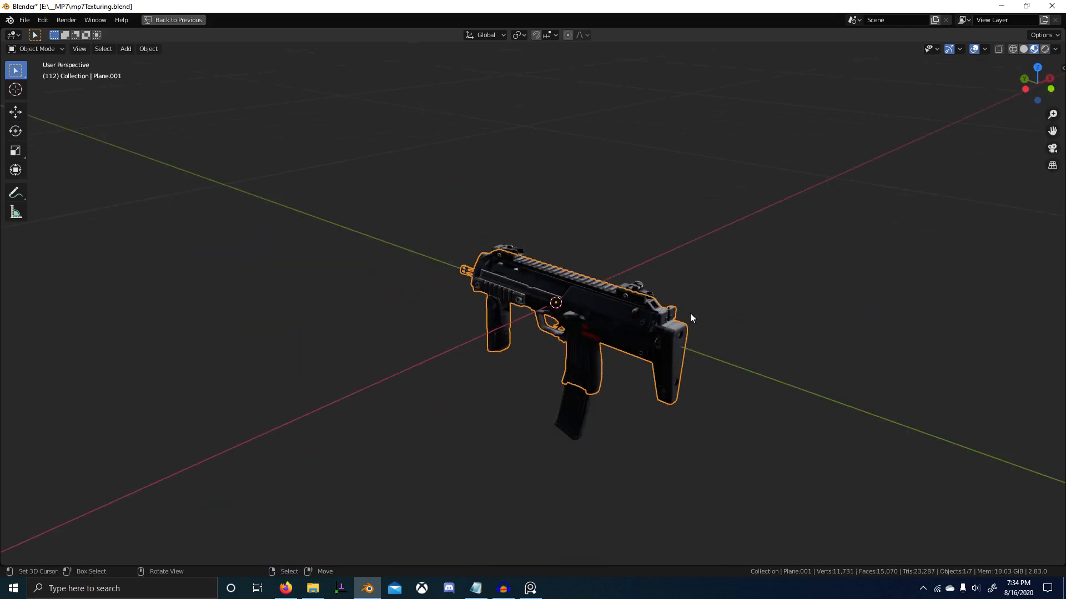
Duplicate the whole gun, raise the copy above the original along Z, and tilt it sideways about the global Y axis.
{"action": "key", "text": "a"}
{"action": "middle_click_drag", "start_coordinate": [690, 314], "coordinate": [495, 414], "text": "shift"}
{"action": "key", "text": "shift+d"}
{"action": "key", "text": "y"}
{"action": "key", "text": "z"}
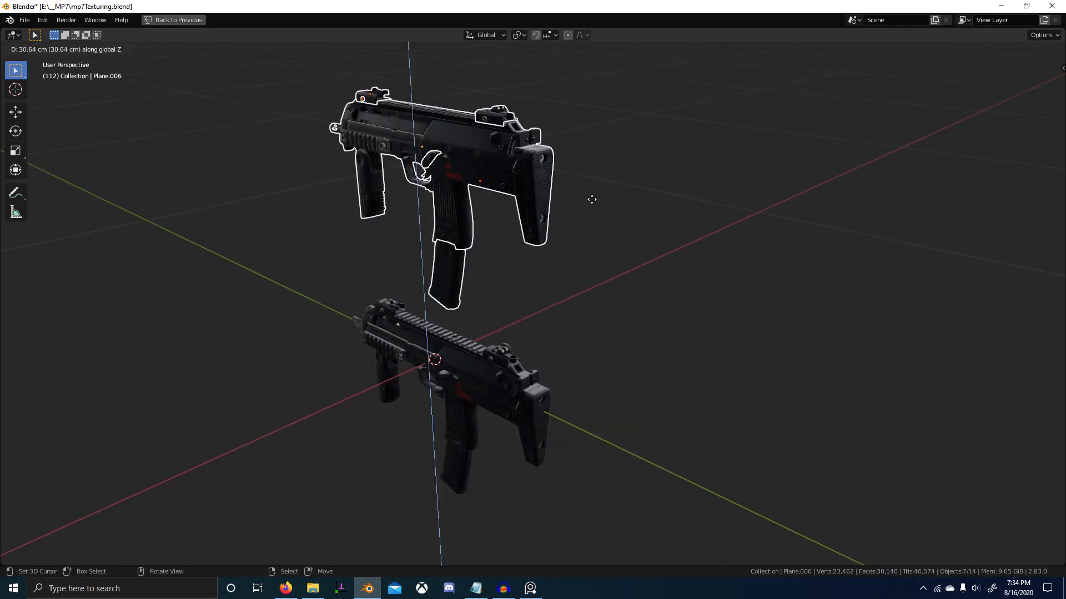
{"action": "key", "text": "r"}
{"action": "key", "text": "y"}
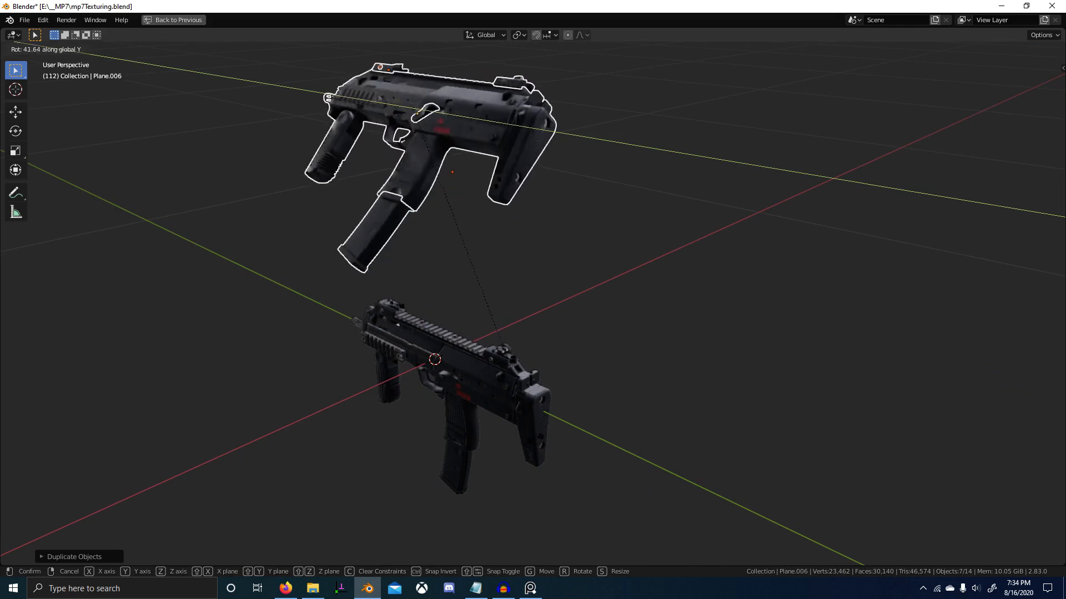
{"action": "left_click", "coordinate": [444, 273]}
Duplicate the tilted gun and place the second copy beside it along the Y axis.
{"action": "middle_click_drag", "start_coordinate": [461, 265], "coordinate": [530, 276]}
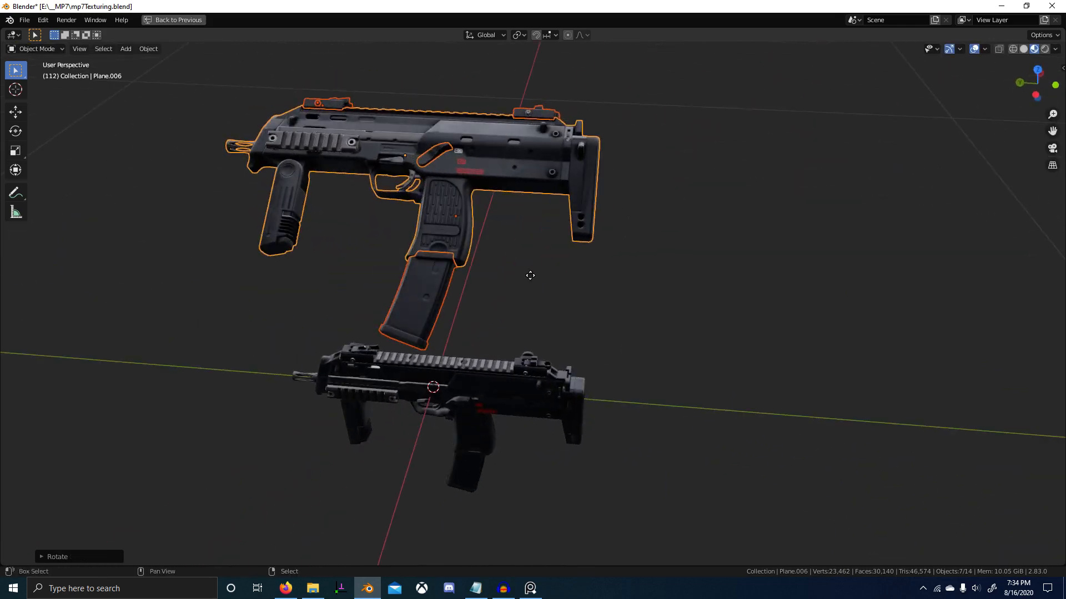
{"action": "key", "text": "shift+d"}
{"action": "key", "text": "y"}
{"action": "left_click", "coordinate": [853, 279]}
{"action": "middle_click_drag", "start_coordinate": [836, 320], "coordinate": [722, 354], "text": "shift"}
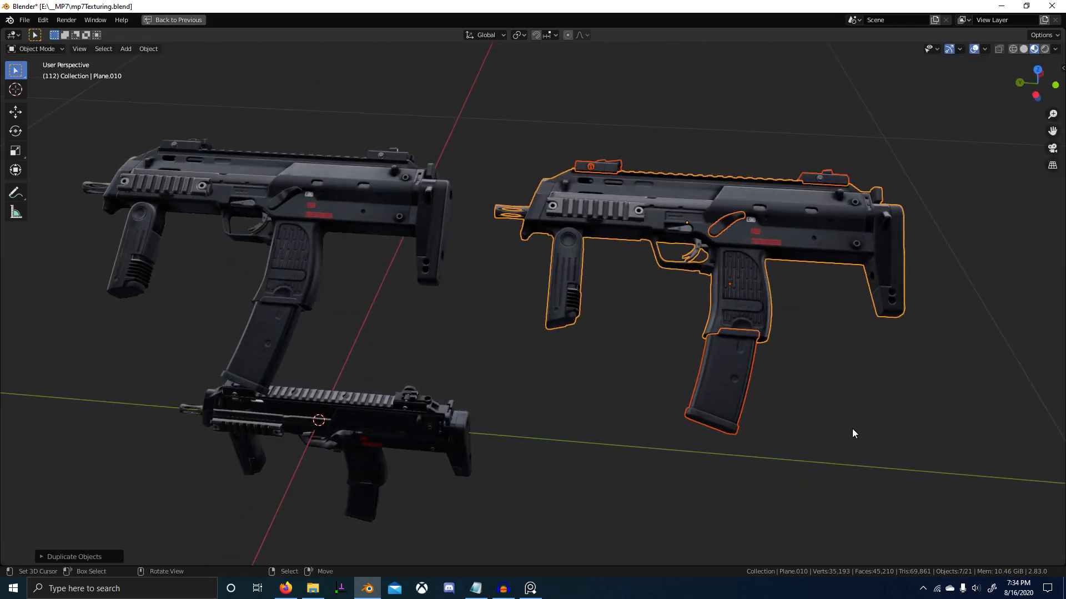
{"action": "key", "text": "r"}
{"action": "key", "text": "Escape"}
{"action": "scroll", "coordinate": [861, 223], "scroll_direction": "down", "scroll_amount": 3}
{"action": "key", "text": "r"}
{"action": "key", "text": "x"}
{"action": "key", "text": "x"}
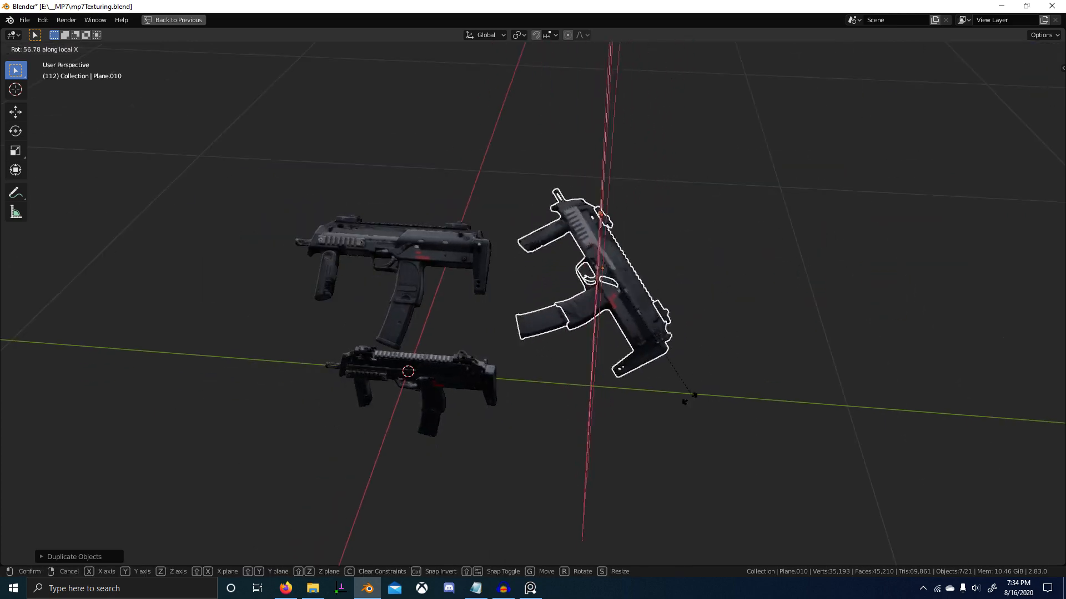
{"action": "key", "text": "y"}
{"action": "key", "text": "y"}
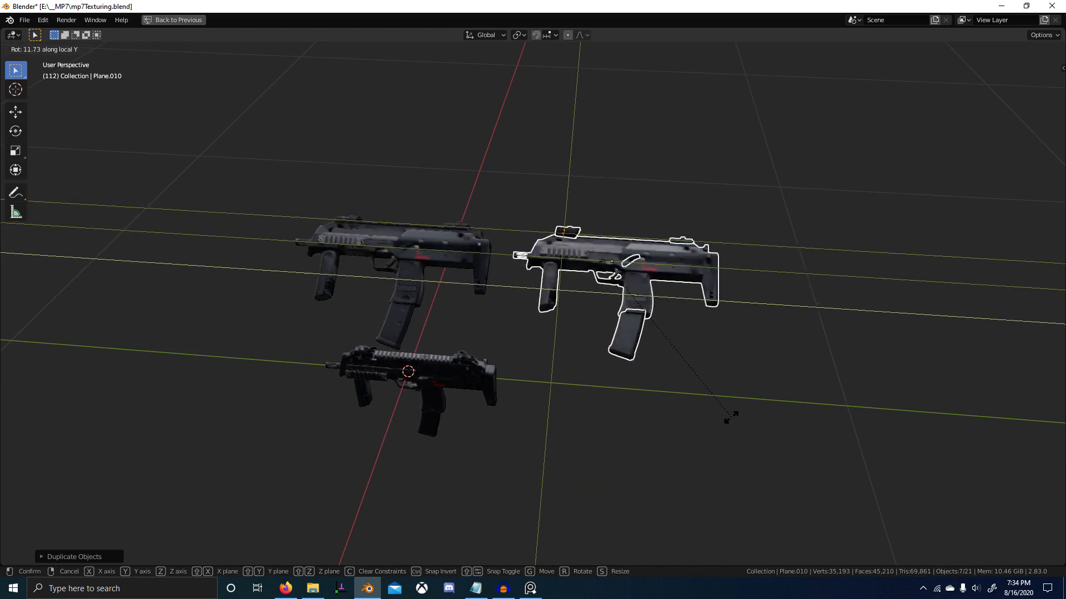
{"action": "right_click", "coordinate": [728, 289]}
Try rotating the second copy about the global Y axis and by -19° about global Z, and delete that copy.
{"action": "middle_click_drag", "start_coordinate": [727, 285], "coordinate": [666, 292]}
{"action": "key", "text": "r"}
{"action": "key", "text": "y"}
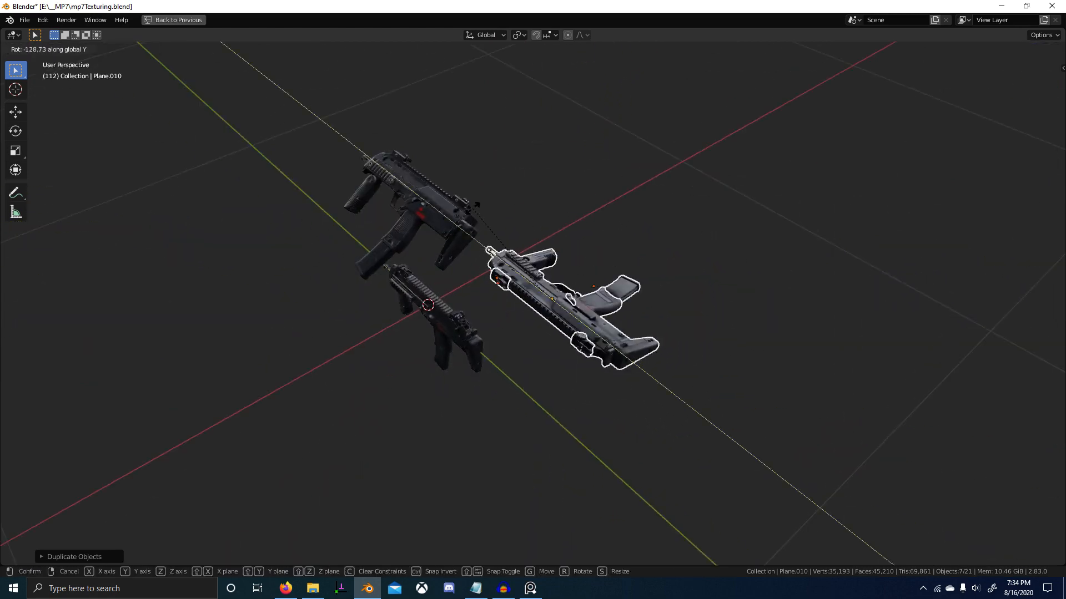
{"action": "left_click", "coordinate": [533, 216]}
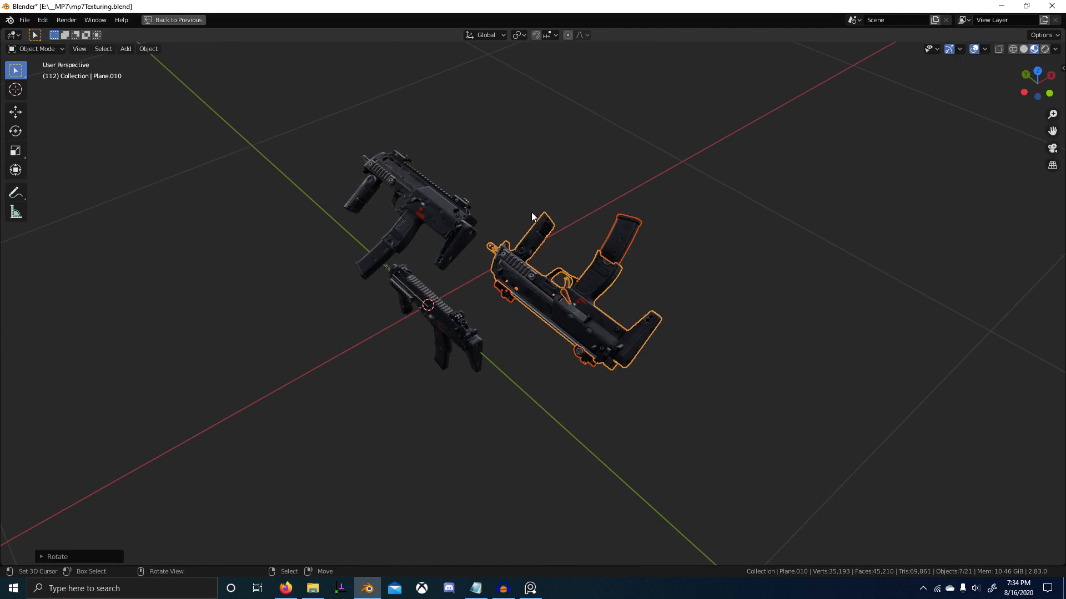
{"action": "type", "text": "rz"}
{"action": "type", "text": "-19"}
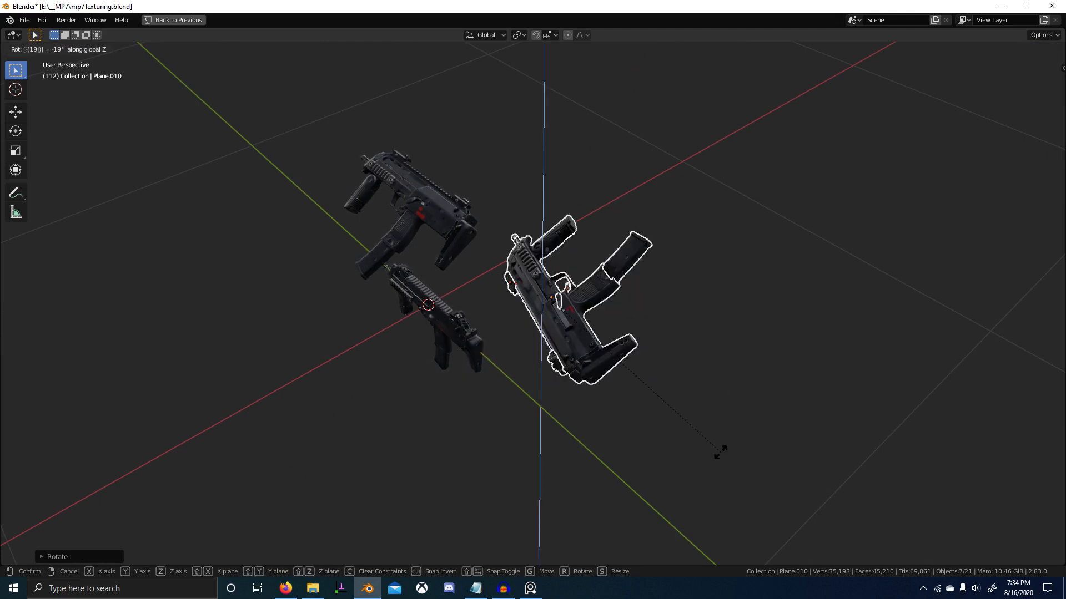
{"action": "key", "text": "Return"}
{"action": "middle_click_drag", "start_coordinate": [581, 416], "coordinate": [645, 381]}
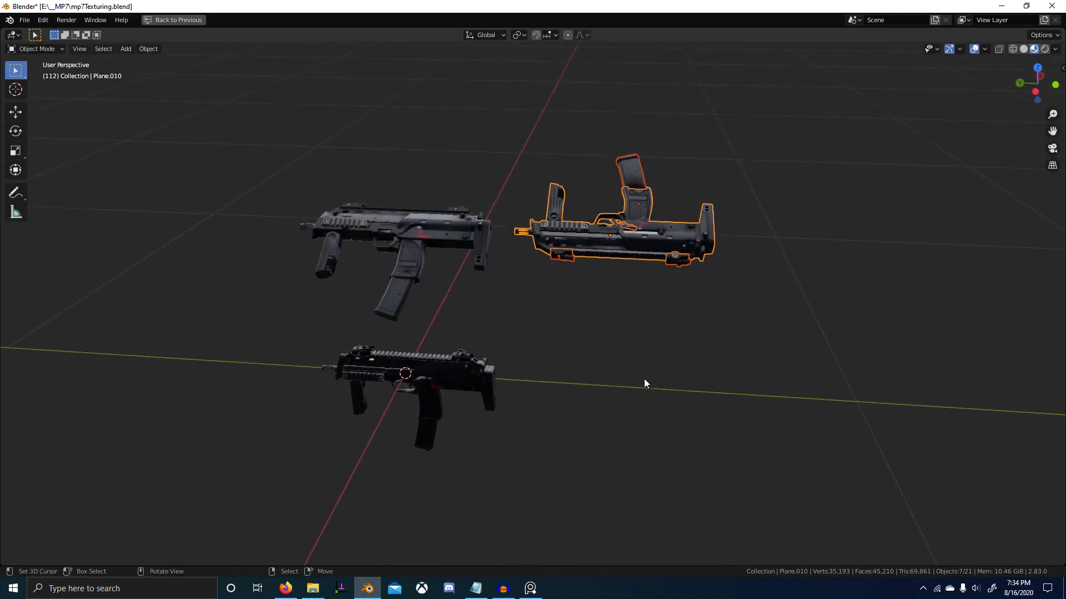
{"action": "key", "text": "x"}
{"action": "left_click", "coordinate": [644, 346]}
Select only the tilted gun's parts, duplicate them along the Y axis, and rotate the new copy 180° about global X.
{"action": "left_click", "coordinate": [472, 244]}
{"action": "key", "text": "a"}
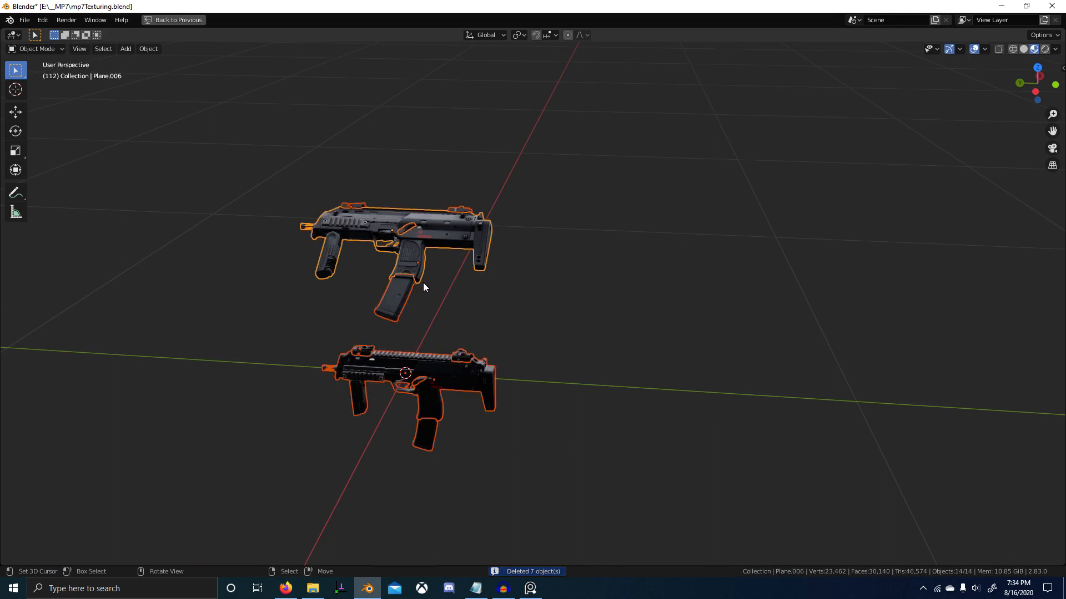
{"action": "left_click_drag", "start_coordinate": [411, 261], "coordinate": [485, 234]}
{"action": "key", "text": "Return"}
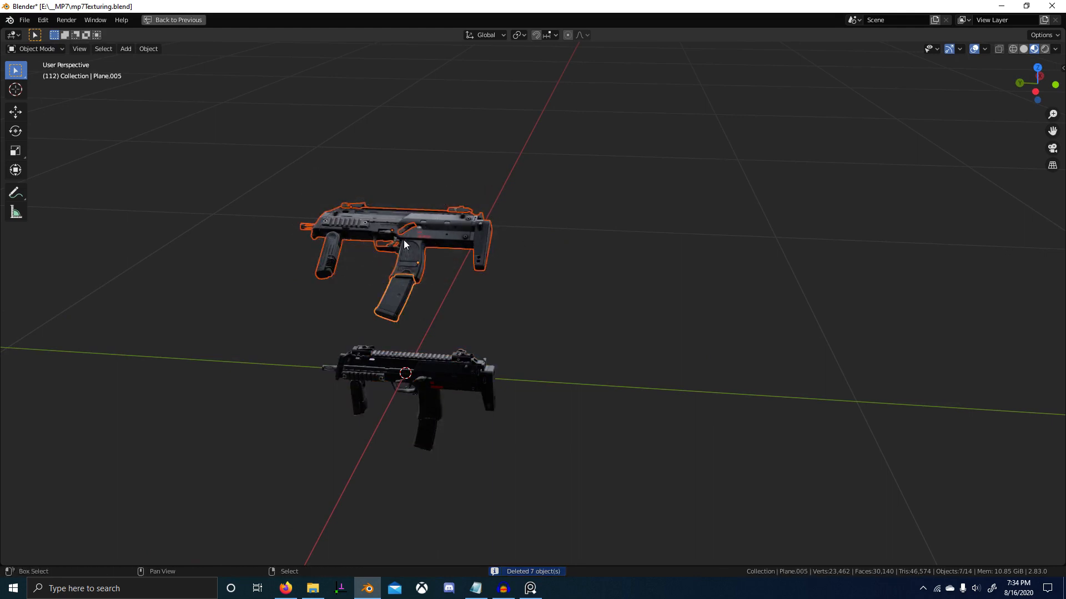
{"action": "key", "text": "shift+d"}
{"action": "key", "text": "y"}
{"action": "key", "text": "Return"}
{"action": "type", "text": "rx18"}
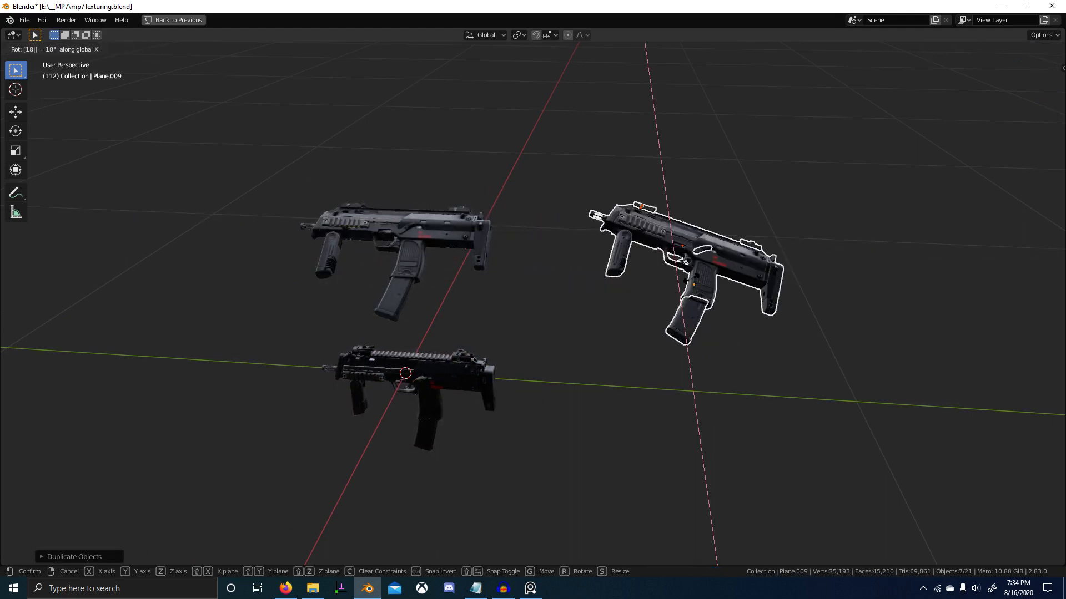
{"action": "type", "text": "0"}
{"action": "key", "text": "Return"}
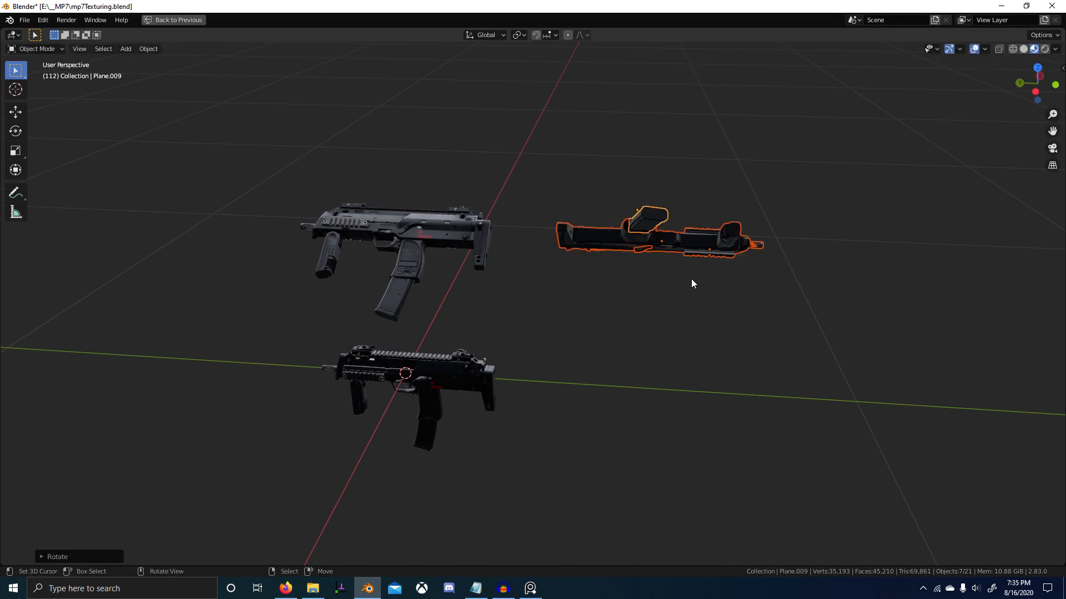
Rotate the new copy -90° about global Y and adjust its tilt in front view to match the first tilted gun.
{"action": "middle_click_drag", "start_coordinate": [691, 279], "coordinate": [797, 321]}
{"action": "type", "text": "ry90"}
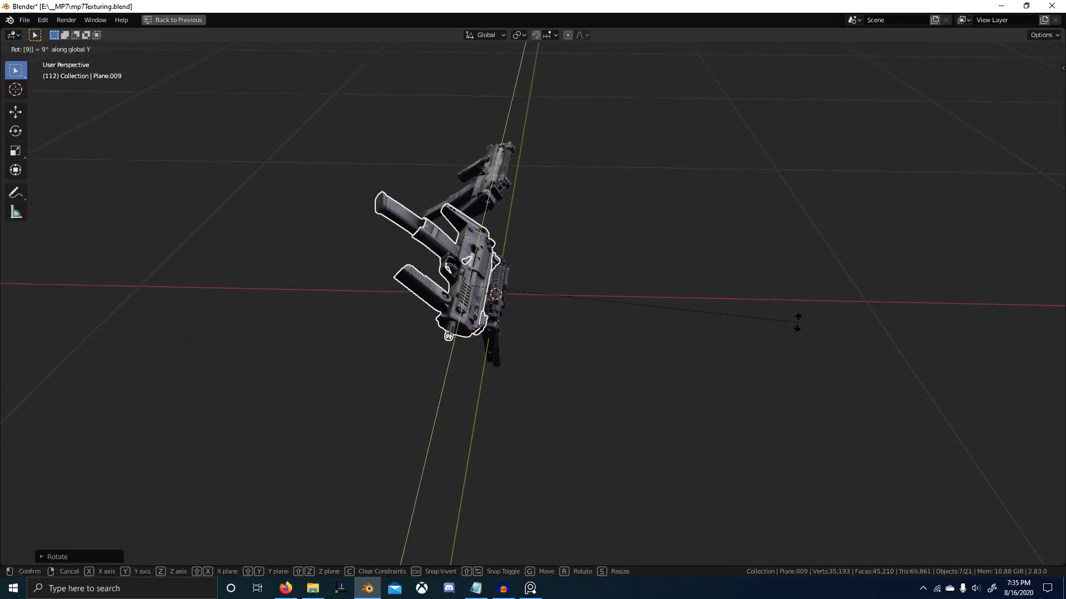
{"action": "type", "text": "-(90"}
{"action": "key", "text": "Return"}
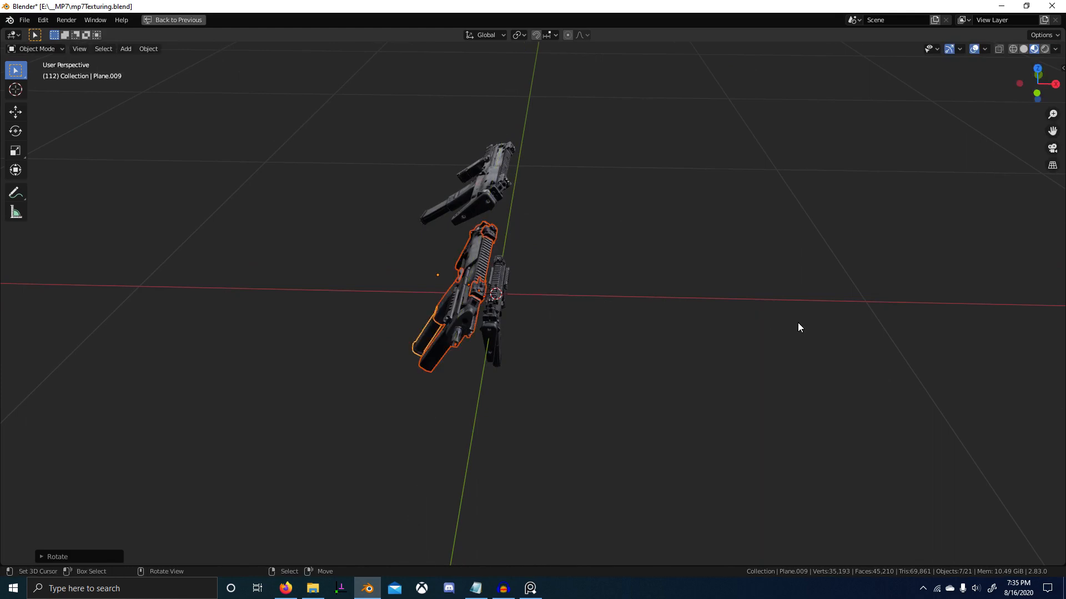
{"action": "middle_click_drag", "start_coordinate": [394, 355], "coordinate": [424, 326]}
{"action": "key", "text": "KP_1"}
{"action": "key", "text": "r"}
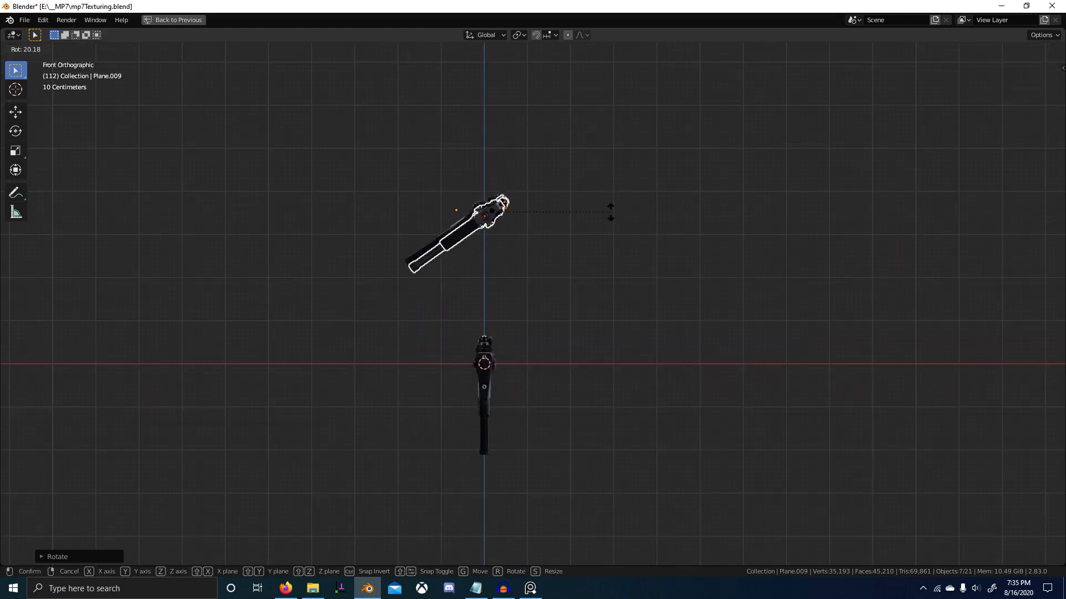
{"action": "left_click", "coordinate": [612, 215]}
Raise the flipped copy along Z and move it along Y so it lines up above the other two guns.
{"action": "key", "text": "g"}
{"action": "key", "text": "z"}
{"action": "middle_click_drag", "start_coordinate": [562, 258], "coordinate": [603, 308], "text": "shift"}
{"action": "left_click", "coordinate": [604, 302]}
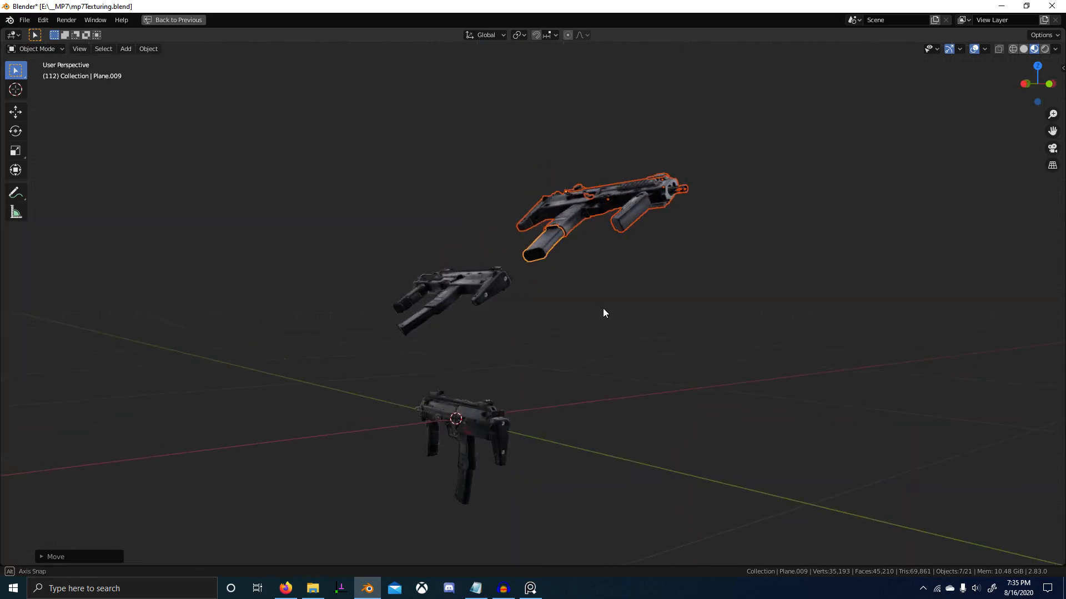
{"action": "key", "text": "KP_3"}
{"action": "right_click", "coordinate": [705, 309]}
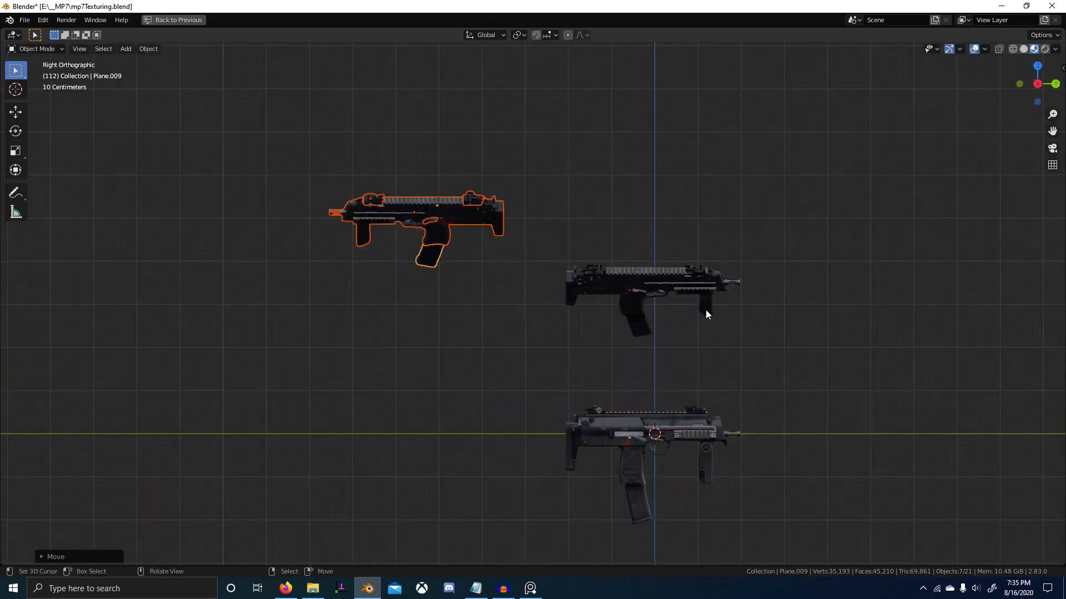
{"action": "key", "text": "g"}
{"action": "key", "text": "y"}
{"action": "left_click", "coordinate": [934, 321]}
Offset the flipped copy from the tilted gun along the global X axis.
{"action": "middle_click_drag", "start_coordinate": [934, 322], "coordinate": [618, 416]}
{"action": "key", "text": "g"}
{"action": "key", "text": "z"}
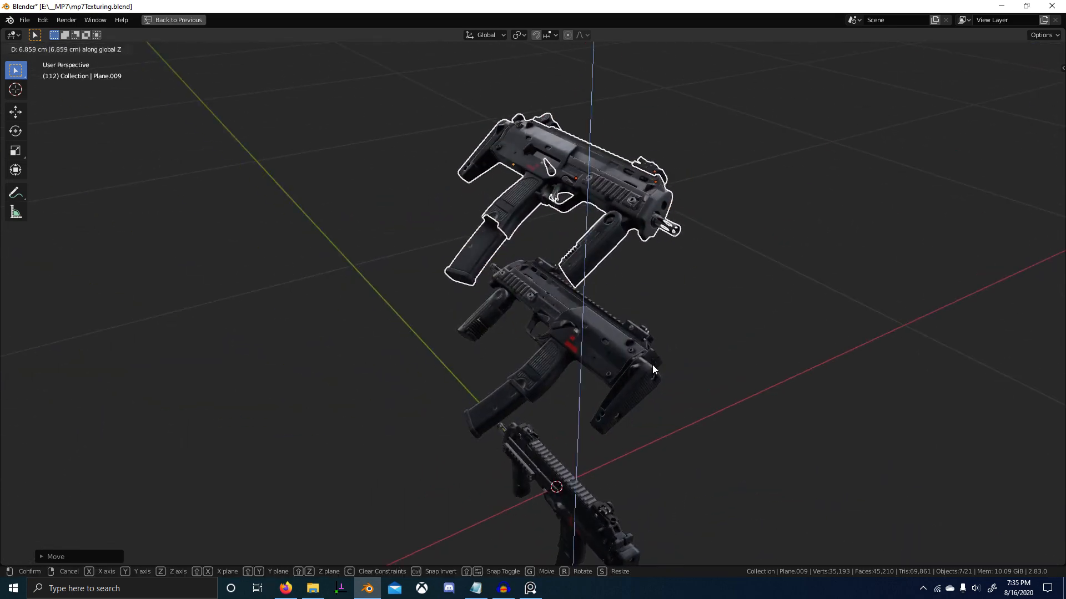
{"action": "key", "text": "x"}
{"action": "left_click", "coordinate": [892, 327]}
Deselect everything, enable Screen Space Reflections in the Eevee render settings, and return to the maximized viewport.
{"action": "middle_click_drag", "start_coordinate": [892, 327], "coordinate": [604, 335]}
{"action": "key", "text": "alt+a"}
{"action": "scroll", "coordinate": [664, 363], "scroll_direction": "up", "scroll_amount": 4}
{"action": "key", "text": "ctrl+space"}
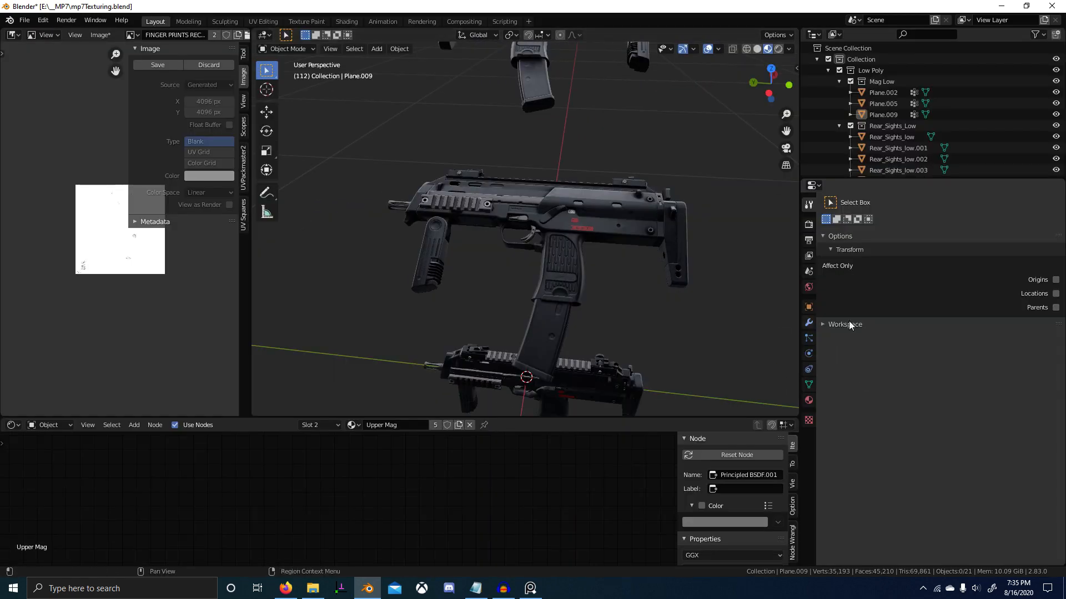
{"action": "left_click", "coordinate": [807, 224]}
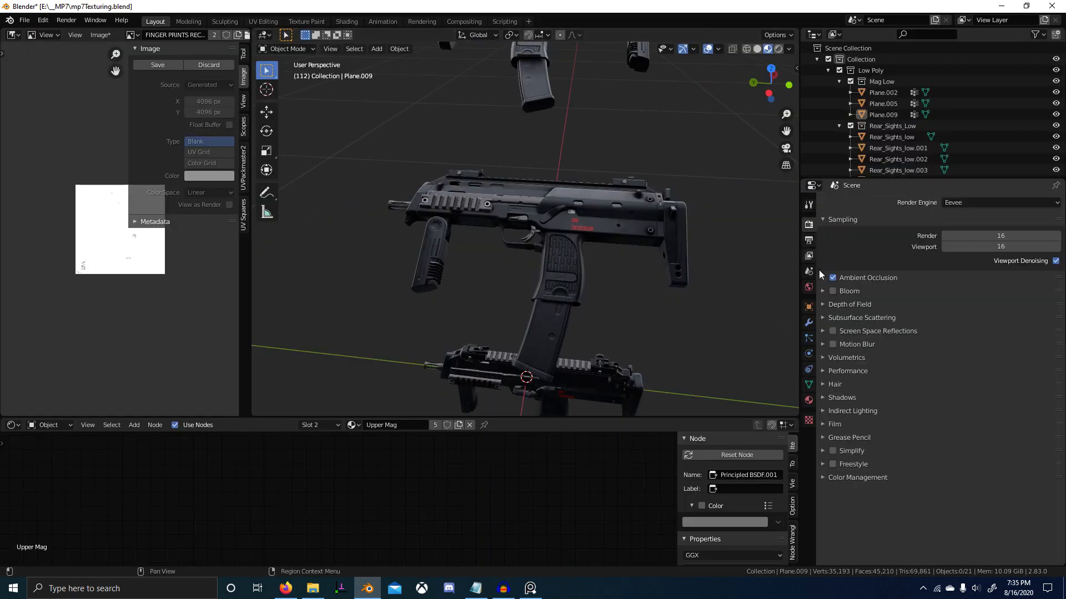
{"action": "left_click", "coordinate": [834, 333]}
{"action": "scroll", "coordinate": [600, 284], "scroll_direction": "up", "scroll_amount": 1}
{"action": "key", "text": "ctrl+space"}
Examine the tilted gun's surface reflections and material look up close and from several angles.
{"action": "scroll", "coordinate": [617, 278], "scroll_direction": "up", "scroll_amount": 3}
{"action": "scroll", "coordinate": [611, 274], "scroll_direction": "down", "scroll_amount": 2}
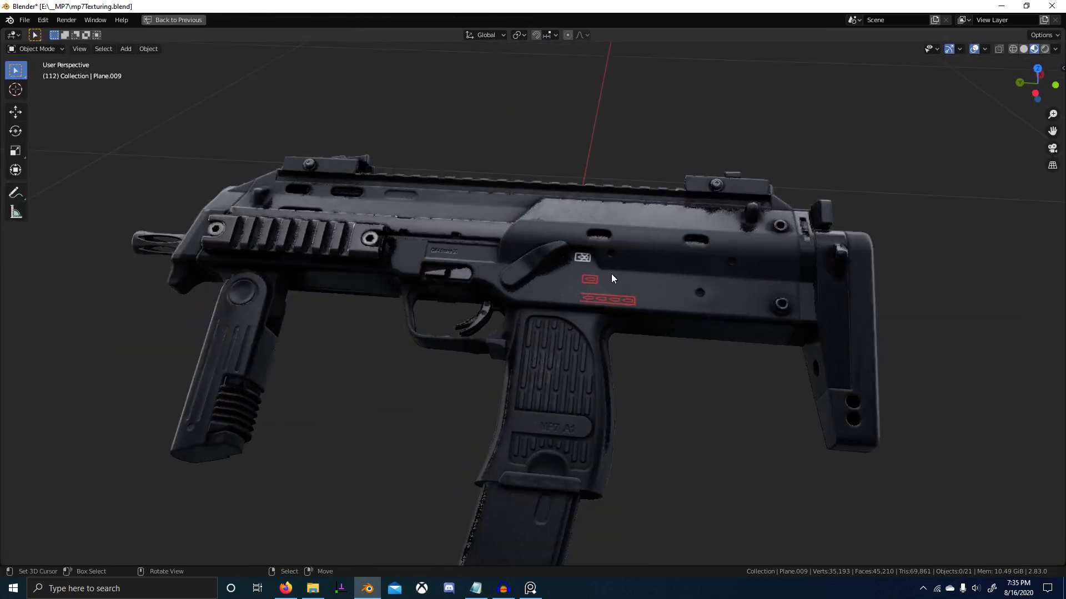
{"action": "scroll", "coordinate": [611, 275], "scroll_direction": "down", "scroll_amount": 2}
{"action": "scroll", "coordinate": [655, 334], "scroll_direction": "down", "scroll_amount": 3}
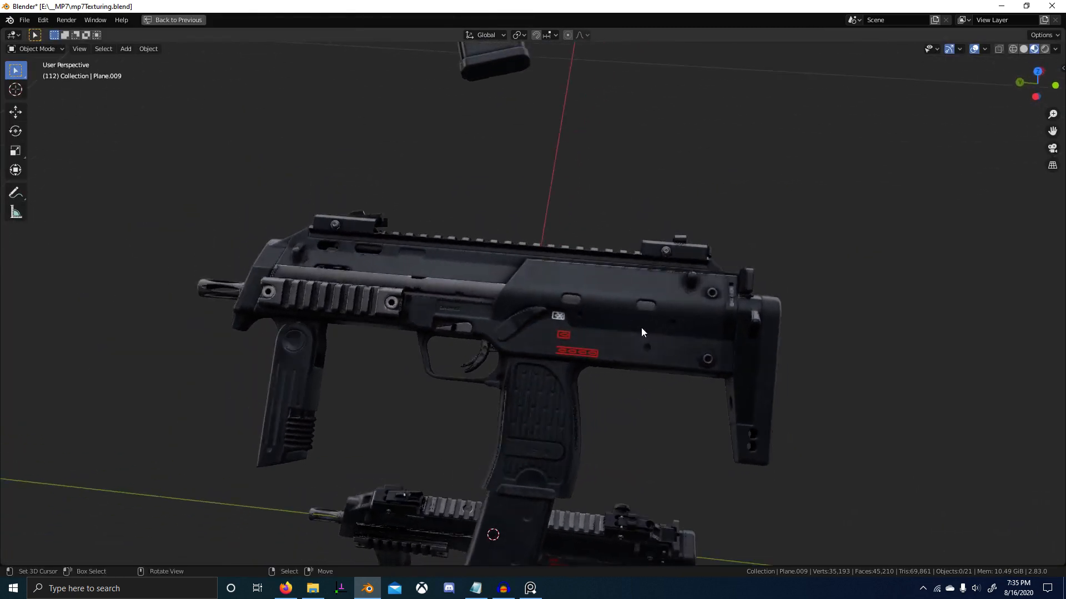
{"action": "middle_click_drag", "start_coordinate": [641, 327], "coordinate": [678, 309]}
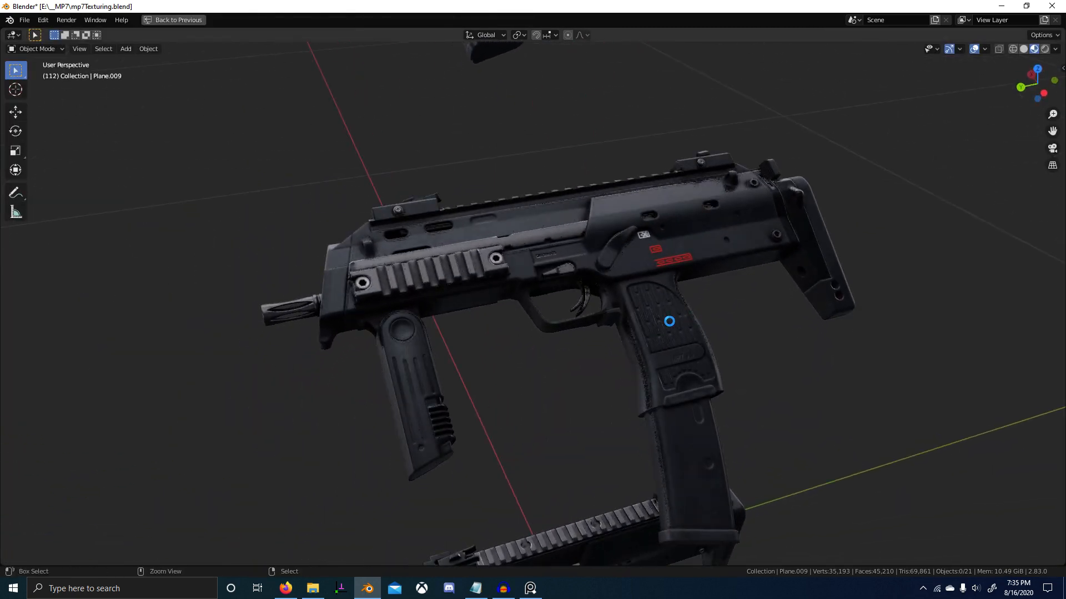
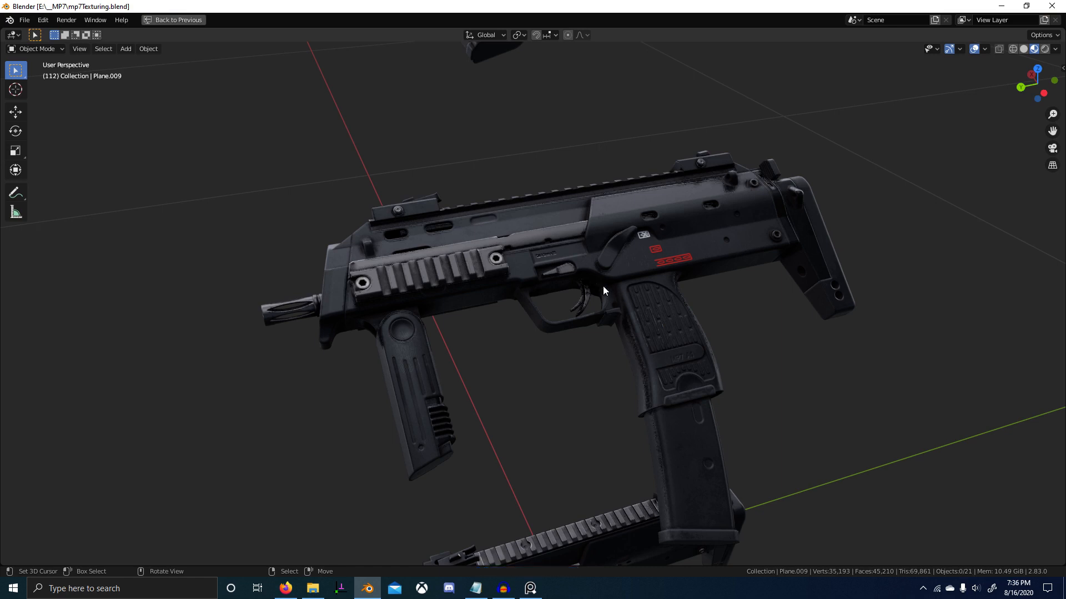
{"action": "middle_click_drag", "start_coordinate": [602, 286], "coordinate": [518, 282]}
{"action": "middle_click_drag", "start_coordinate": [599, 198], "coordinate": [579, 251], "text": "shift"}
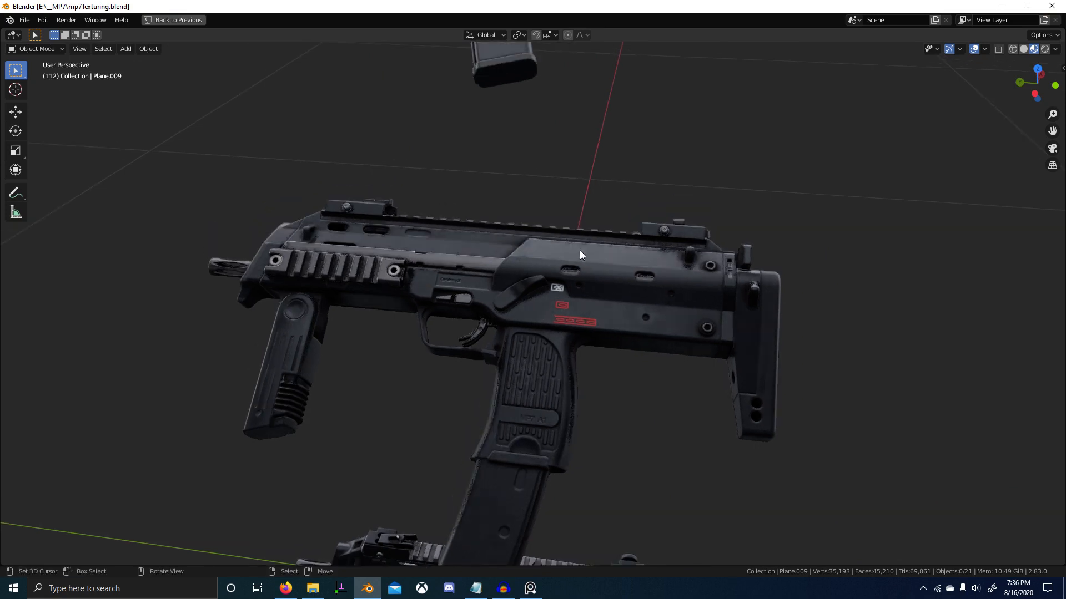
{"action": "middle_click_drag", "start_coordinate": [537, 317], "coordinate": [577, 395], "text": "shift"}
{"action": "scroll", "coordinate": [591, 286], "scroll_direction": "down", "scroll_amount": 2}
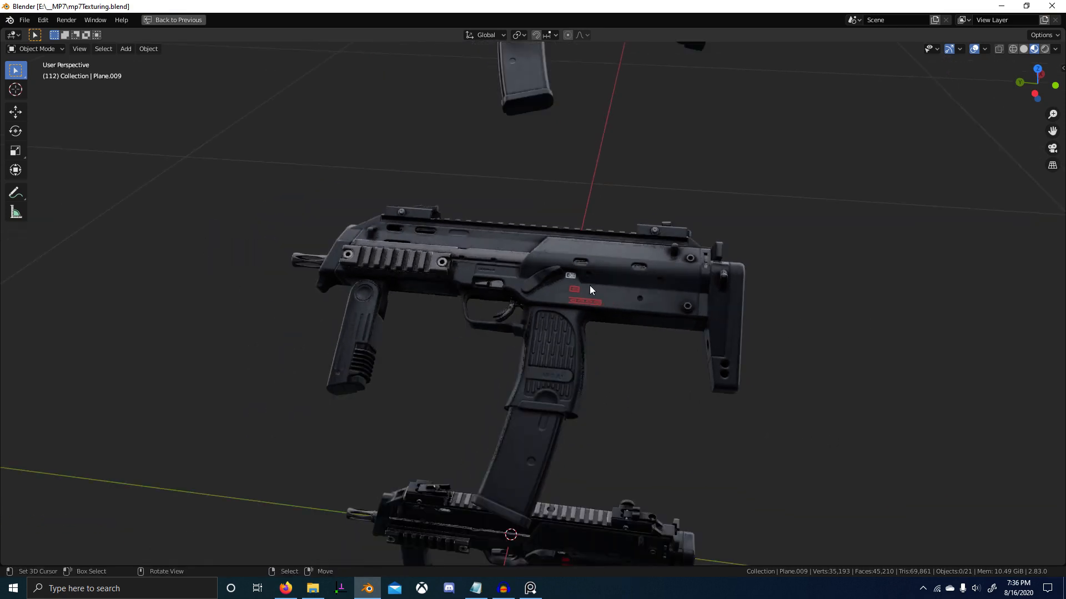
Select both the front and rear sights on the tilted gun copy.
{"action": "left_click", "coordinate": [428, 210]}
{"action": "left_click", "coordinate": [658, 224]}
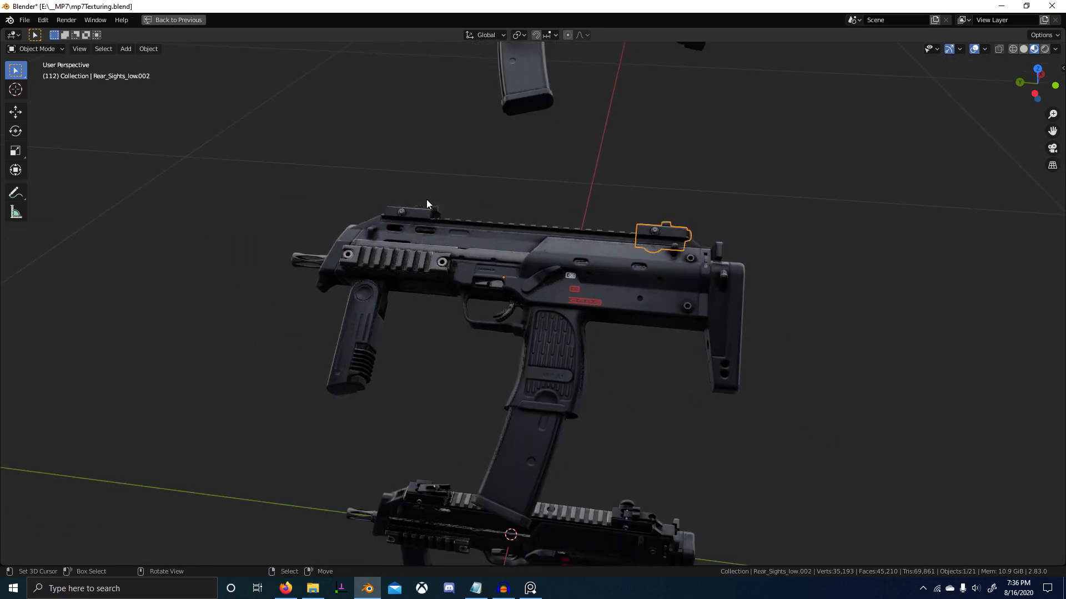
{"action": "key", "text": "ctrl+z"}
{"action": "left_click", "coordinate": [657, 224]}
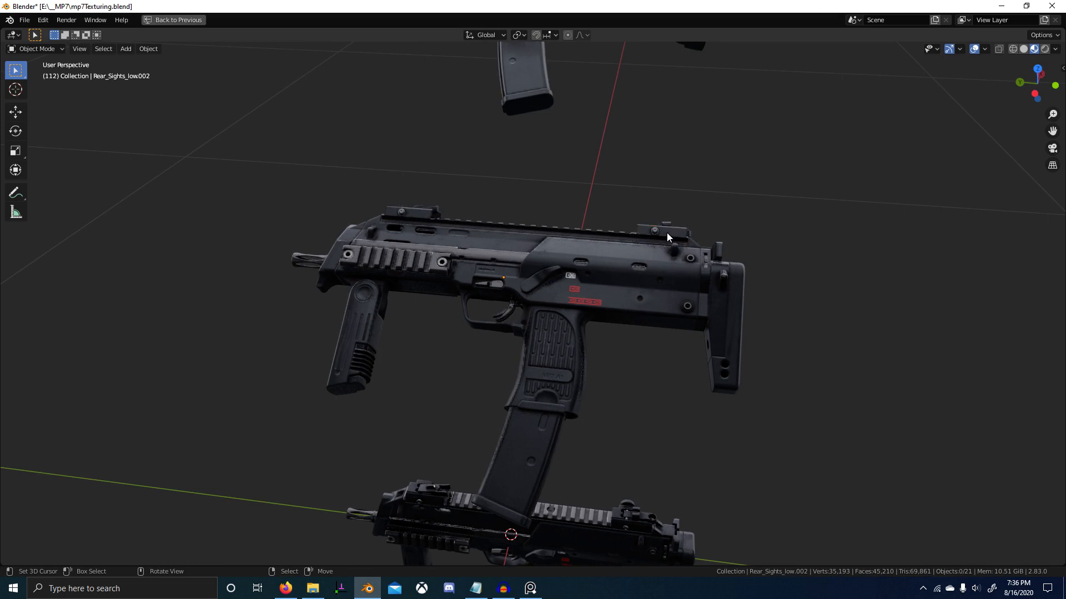
{"action": "left_click", "coordinate": [402, 212], "text": "shift"}
{"action": "key", "text": "KP_Decimal"}
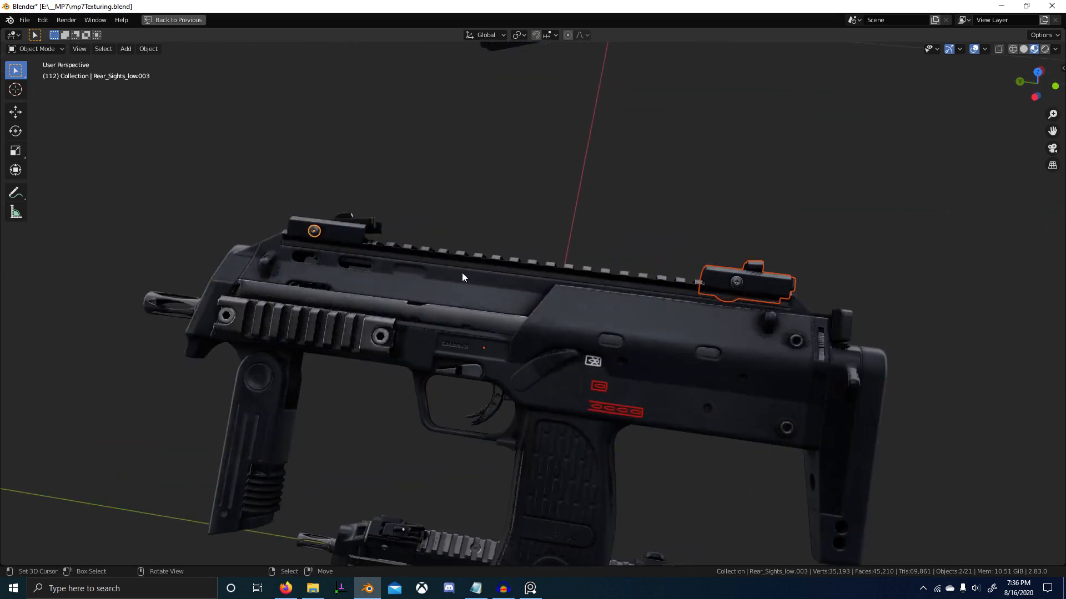
{"action": "left_click", "coordinate": [342, 222]}
{"action": "left_click", "coordinate": [733, 275], "text": "shift"}
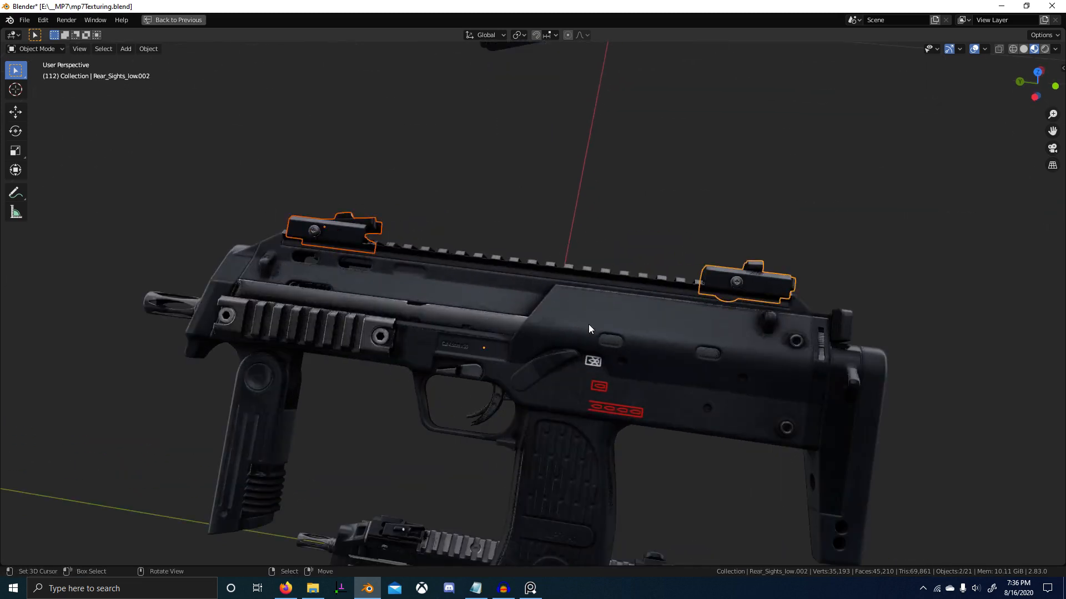
Deselect the front and rear sights on the tilted gun copy.
{"action": "scroll", "coordinate": [588, 324], "scroll_direction": "down", "scroll_amount": 1}
{"action": "middle_click_drag", "start_coordinate": [481, 305], "coordinate": [641, 366]}
{"action": "key", "text": "alt+a"}
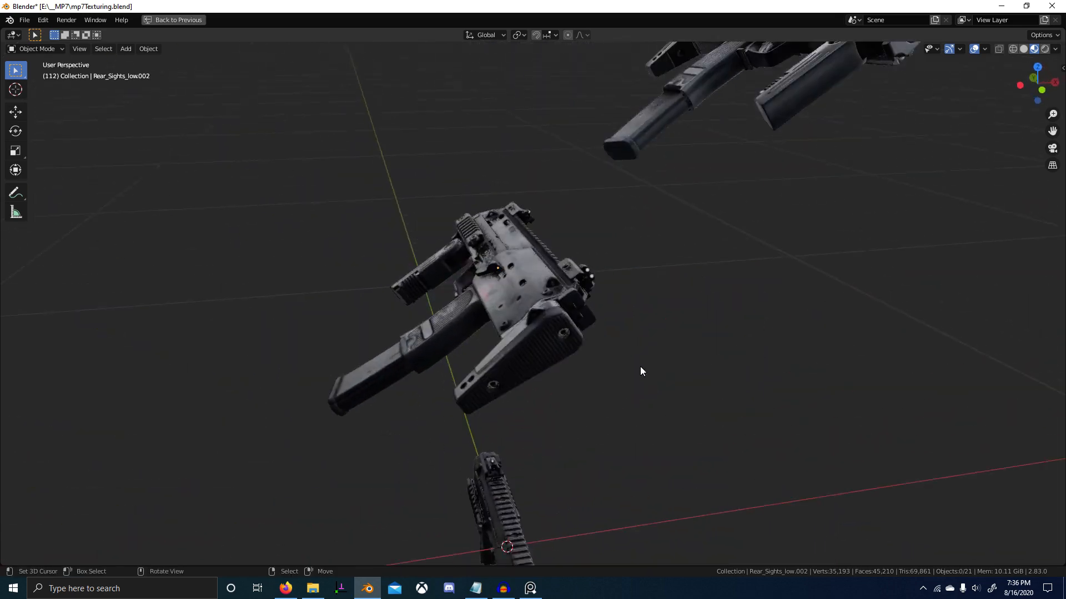
Examine the tilted gun's finished materials from both sides and up close, and compare all three gun copies from a distance.
{"action": "scroll", "coordinate": [616, 319], "scroll_direction": "up", "scroll_amount": 3}
{"action": "scroll", "coordinate": [541, 246], "scroll_direction": "down", "scroll_amount": 4}
{"action": "middle_click_drag", "start_coordinate": [541, 246], "coordinate": [686, 280]}
{"action": "scroll", "coordinate": [628, 266], "scroll_direction": "up", "scroll_amount": 2}
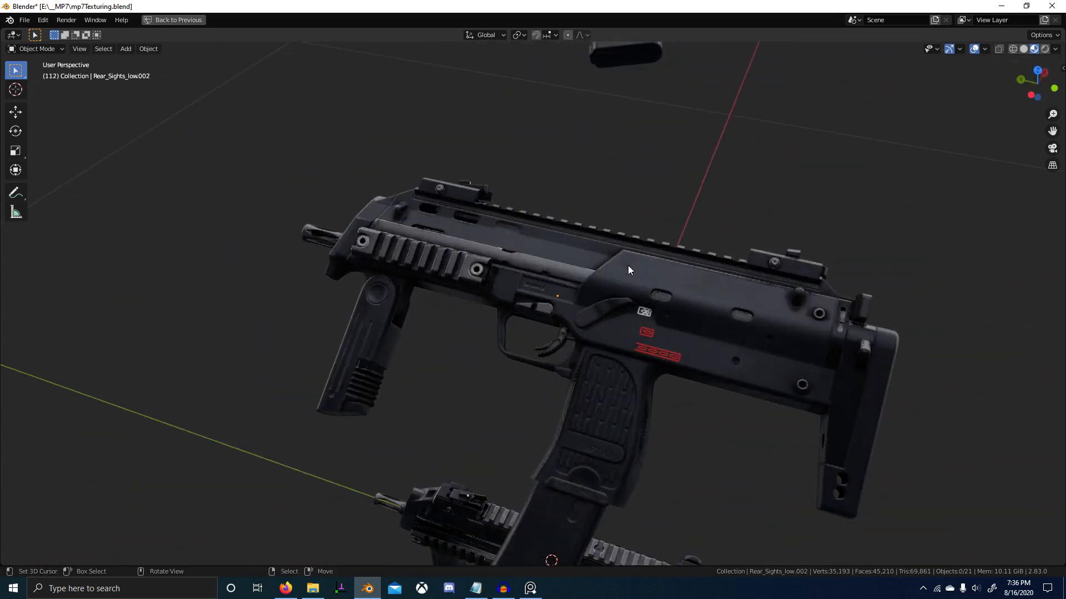
{"action": "scroll", "coordinate": [638, 272], "scroll_direction": "down", "scroll_amount": 1}
{"action": "scroll", "coordinate": [654, 283], "scroll_direction": "down", "scroll_amount": 2}
{"action": "middle_click_drag", "start_coordinate": [600, 267], "coordinate": [647, 256]}
{"action": "scroll", "coordinate": [444, 269], "scroll_direction": "up", "scroll_amount": 4}
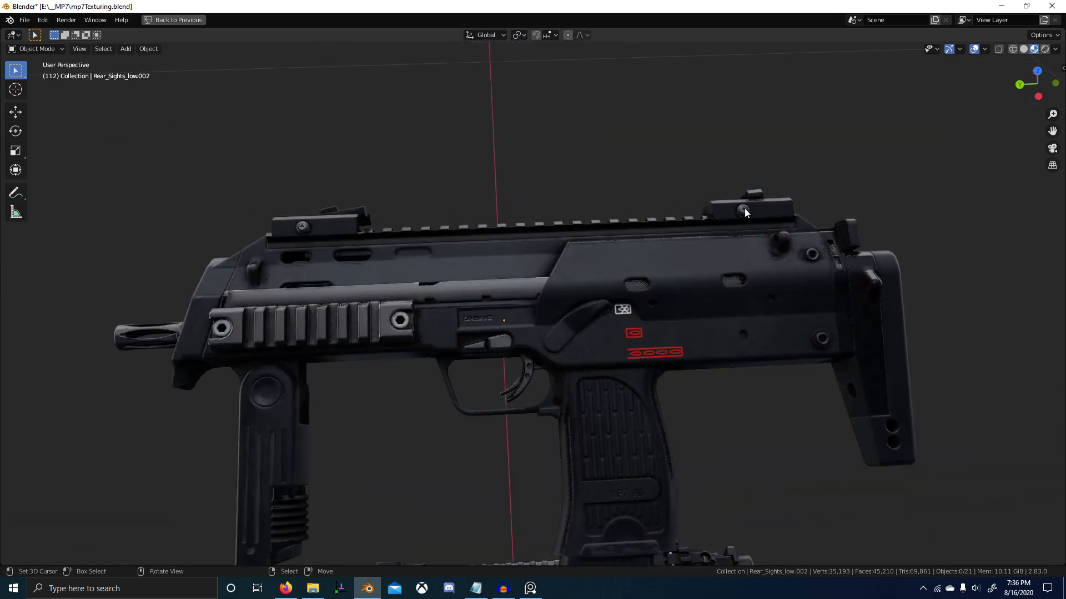
{"action": "scroll", "coordinate": [700, 261], "scroll_direction": "down", "scroll_amount": 4}
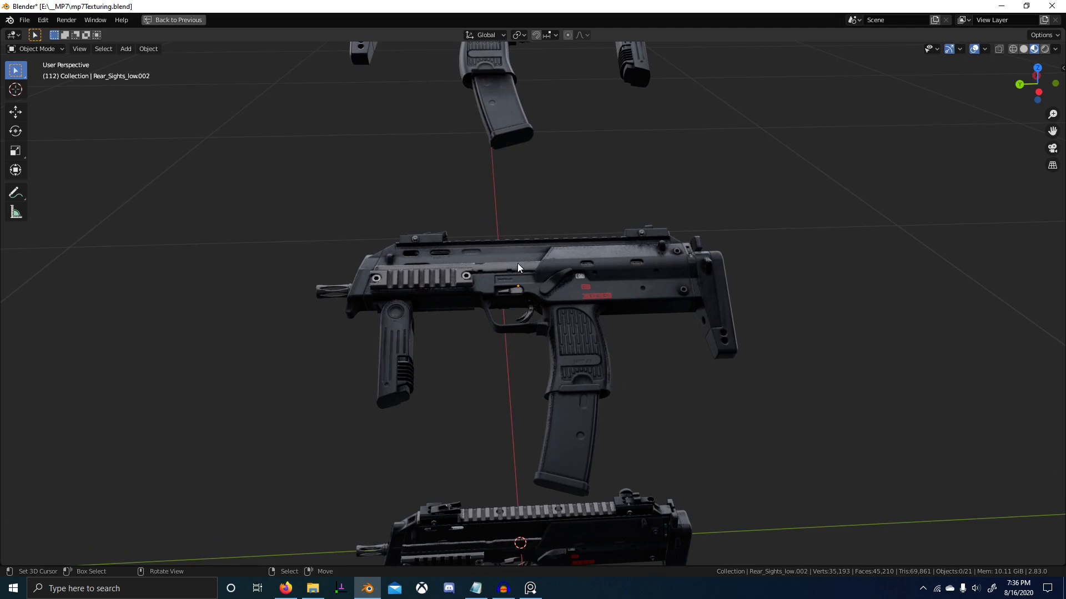
{"action": "middle_click_drag", "start_coordinate": [624, 358], "coordinate": [521, 327]}
{"action": "middle_click_drag", "start_coordinate": [607, 382], "coordinate": [677, 360]}
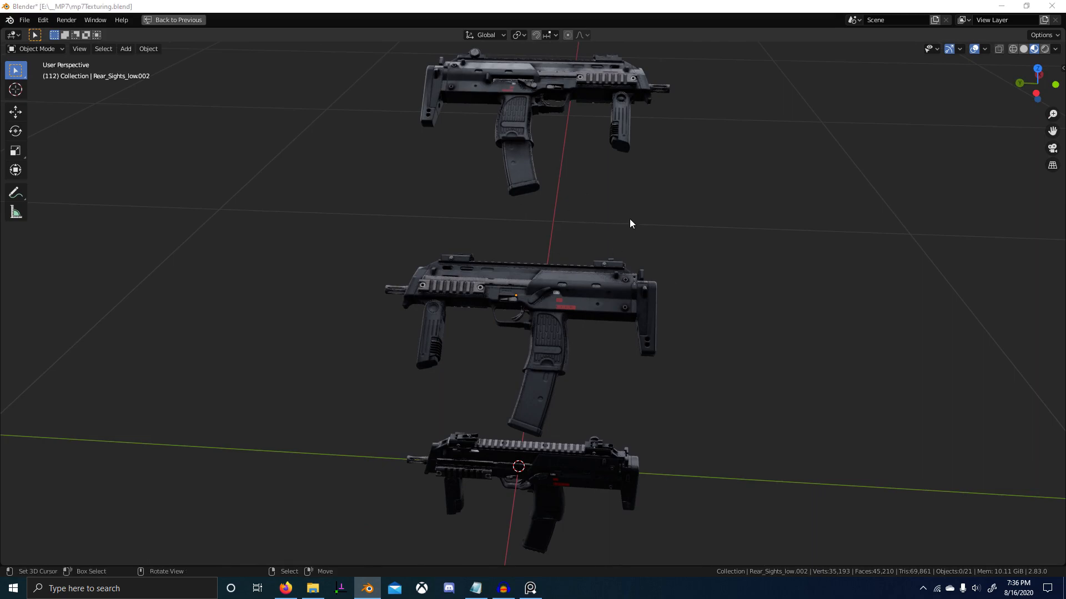
{"action": "key", "text": "alt+z"}
{"action": "left_click", "coordinate": [562, 200]}
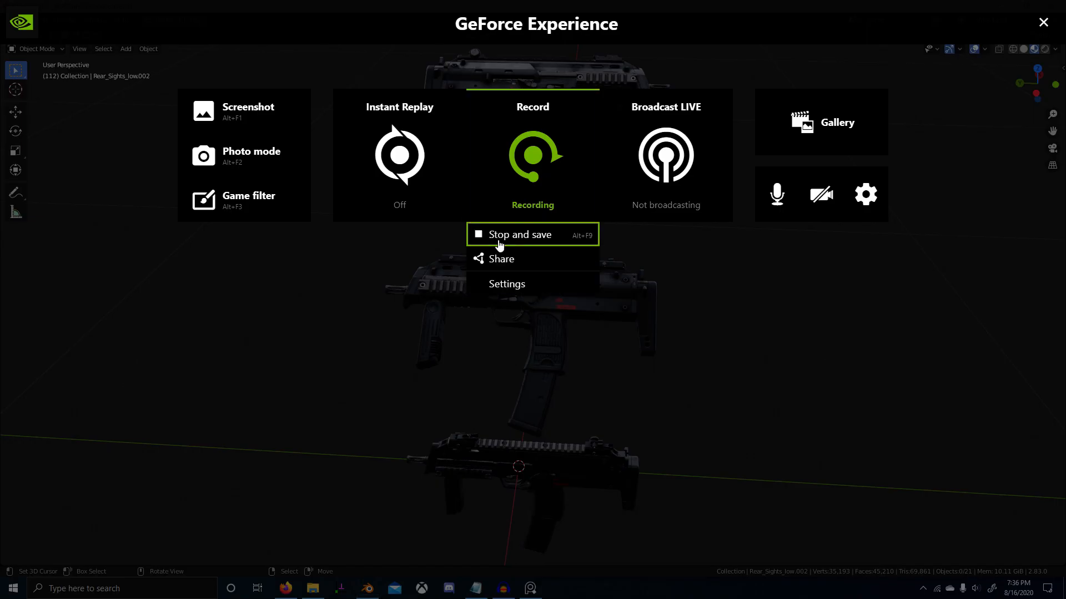